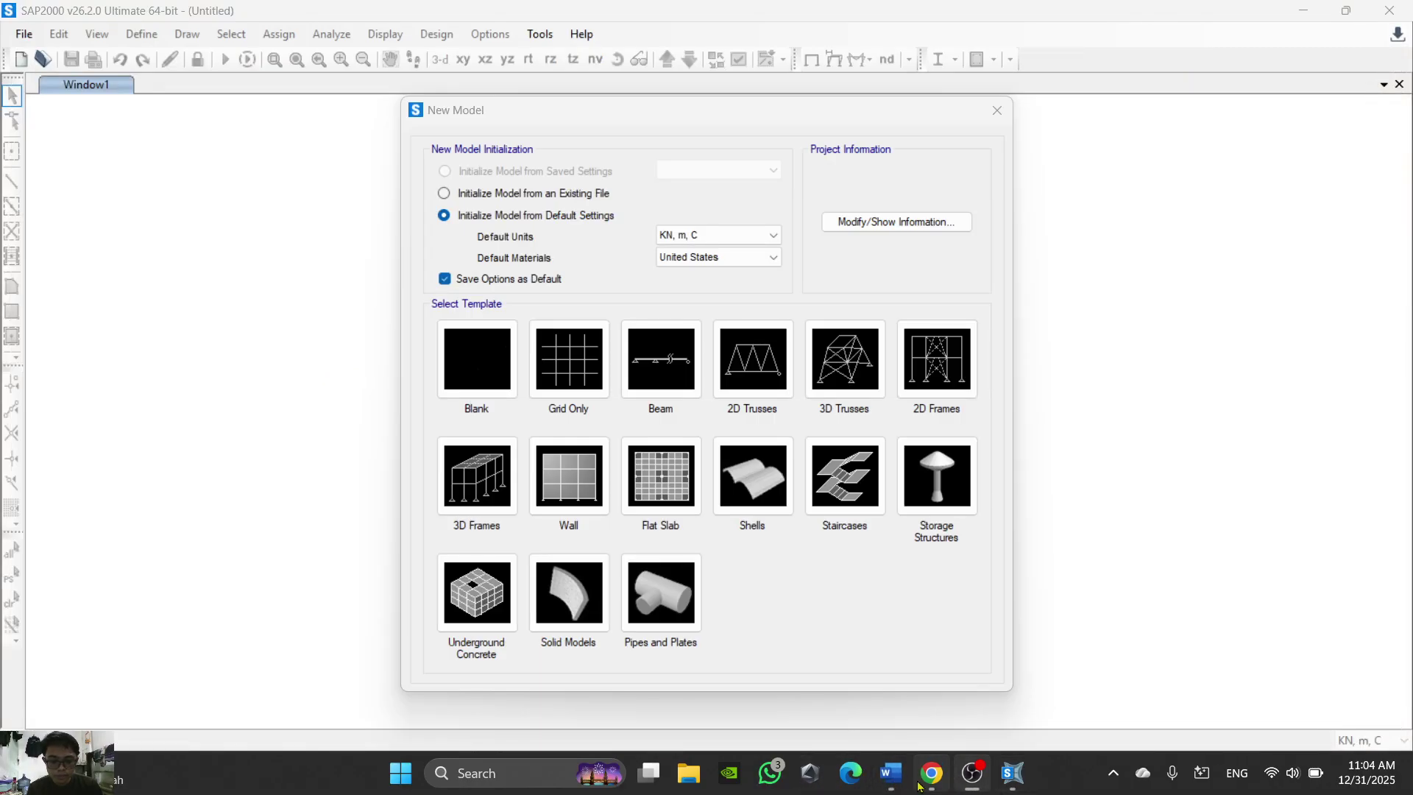
Step: Switch to the browser and review the exam brief's warehouse technical data, section drawing and 3D structure drawing
{"action": "left_click", "coordinate": [932, 773]}
{"action": "scroll", "coordinate": [788, 554], "scroll_direction": "down", "scroll_amount": 5}
{"action": "scroll", "coordinate": [788, 553], "scroll_direction": "down", "scroll_amount": 12}
{"action": "scroll", "coordinate": [787, 555], "scroll_direction": "up", "scroll_amount": 5}
{"action": "scroll", "coordinate": [787, 555], "scroll_direction": "up", "scroll_amount": 15}
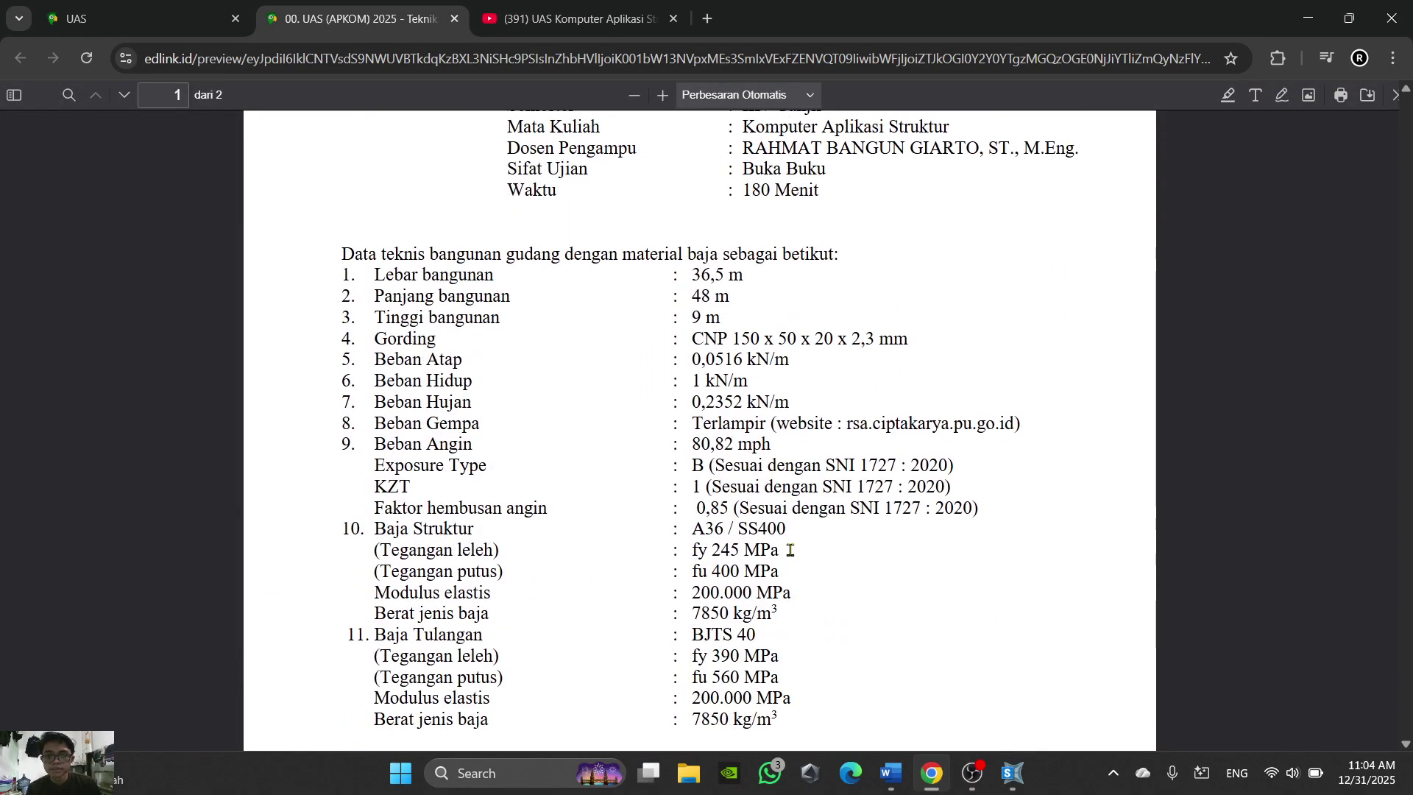
{"action": "scroll", "coordinate": [873, 568], "scroll_direction": "down", "scroll_amount": 12}
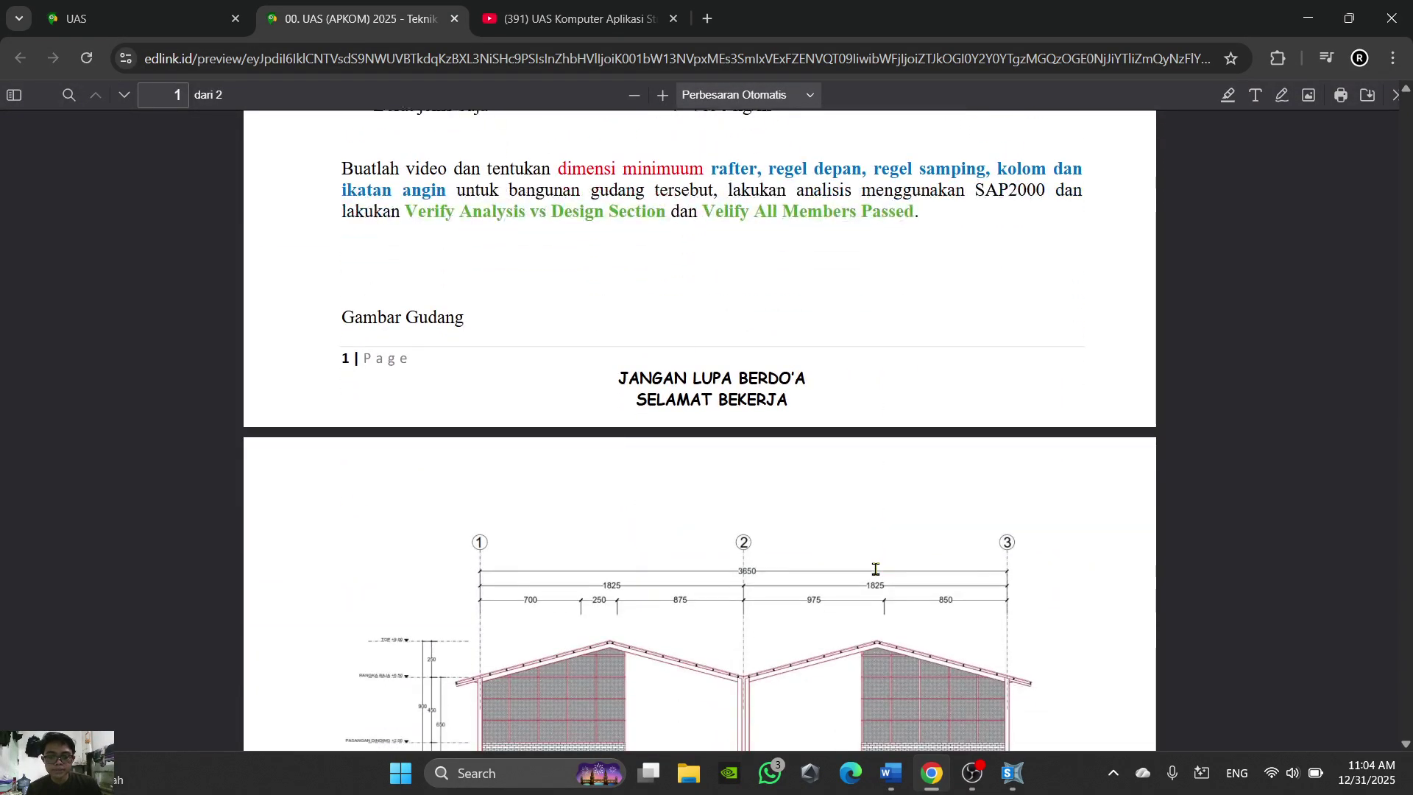
{"action": "scroll", "coordinate": [876, 575], "scroll_direction": "down", "scroll_amount": 4}
{"action": "scroll", "coordinate": [875, 574], "scroll_direction": "up", "scroll_amount": 14}
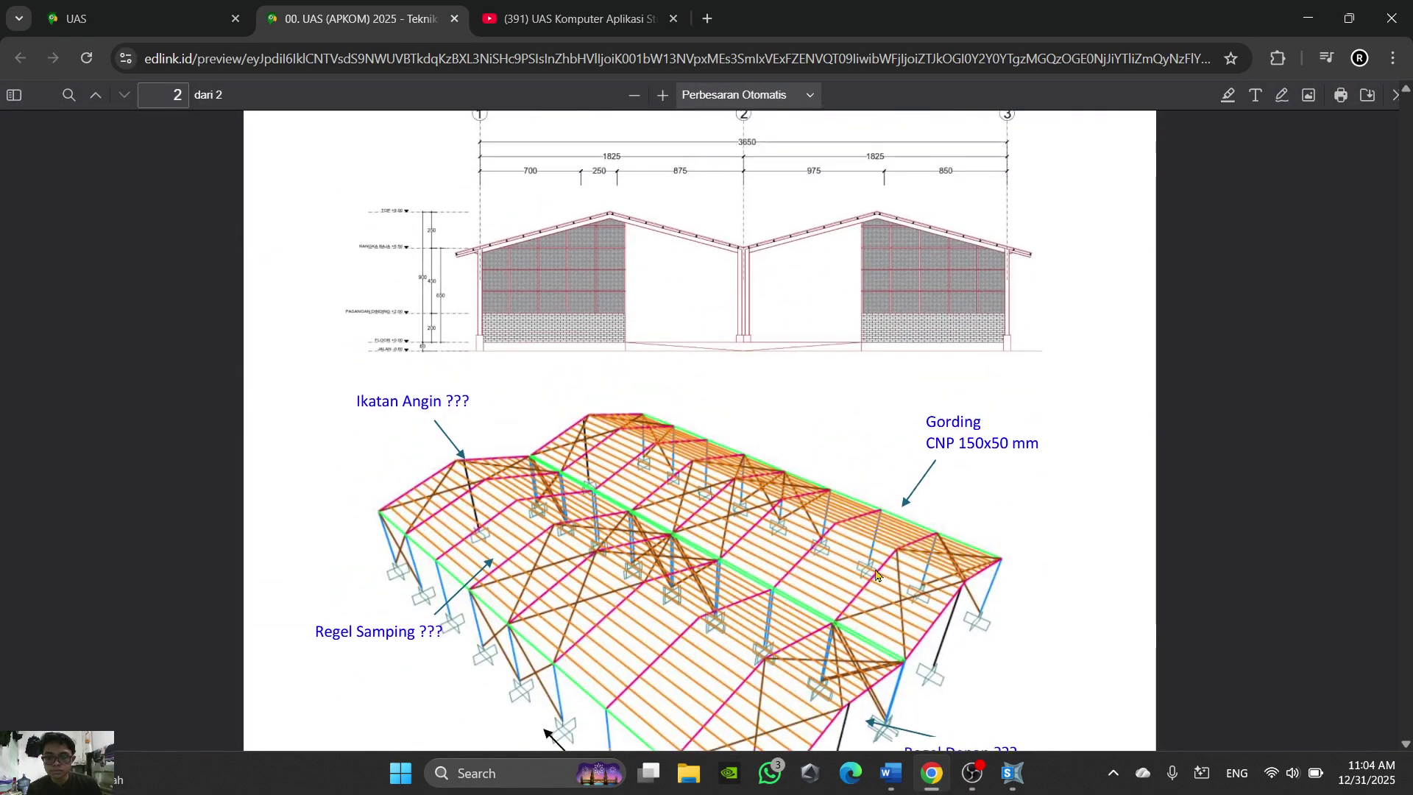
{"action": "scroll", "coordinate": [876, 575], "scroll_direction": "up", "scroll_amount": 2}
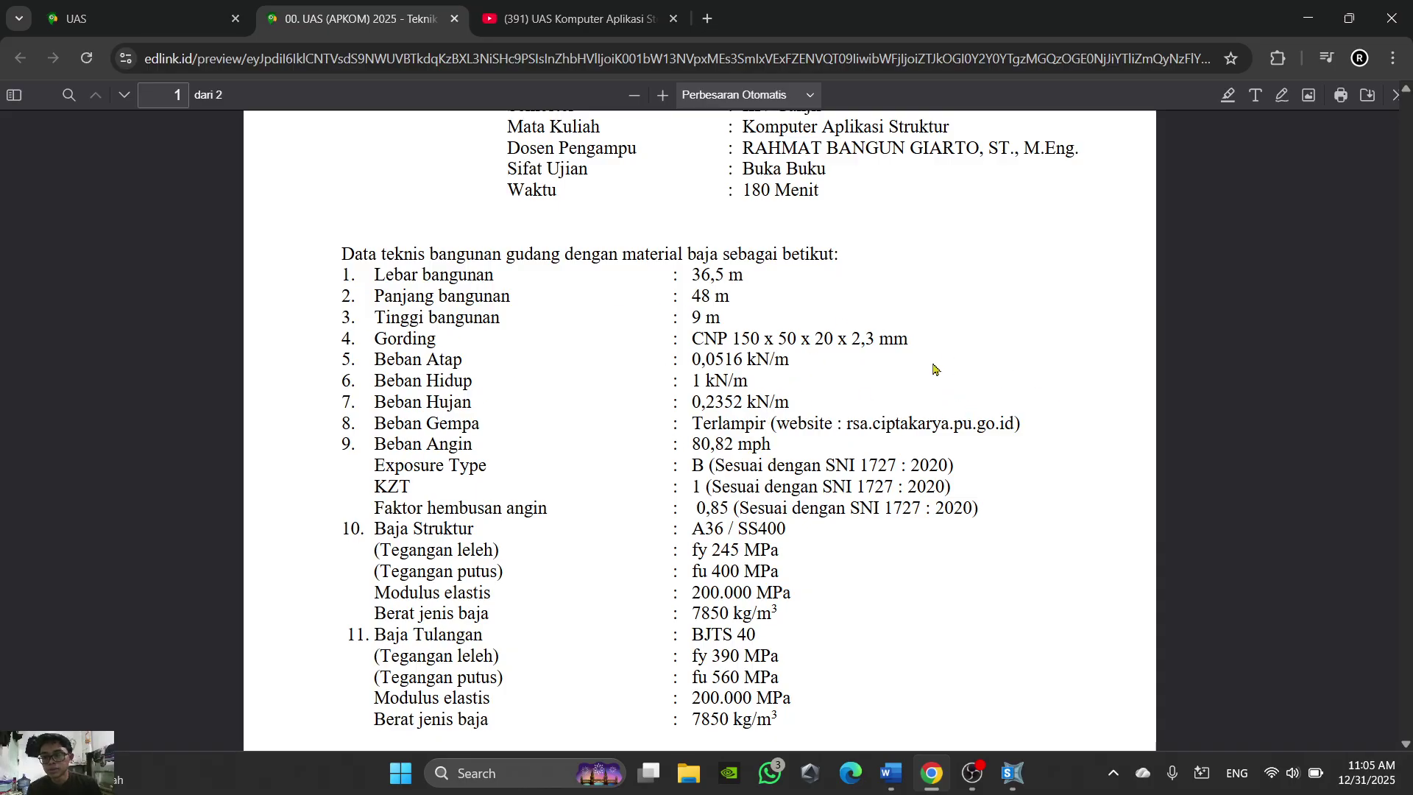
Step: Switch to SAP2000 and start a new model from the Grid Only template with KN, m, C units
{"action": "left_click", "coordinate": [1013, 773]}
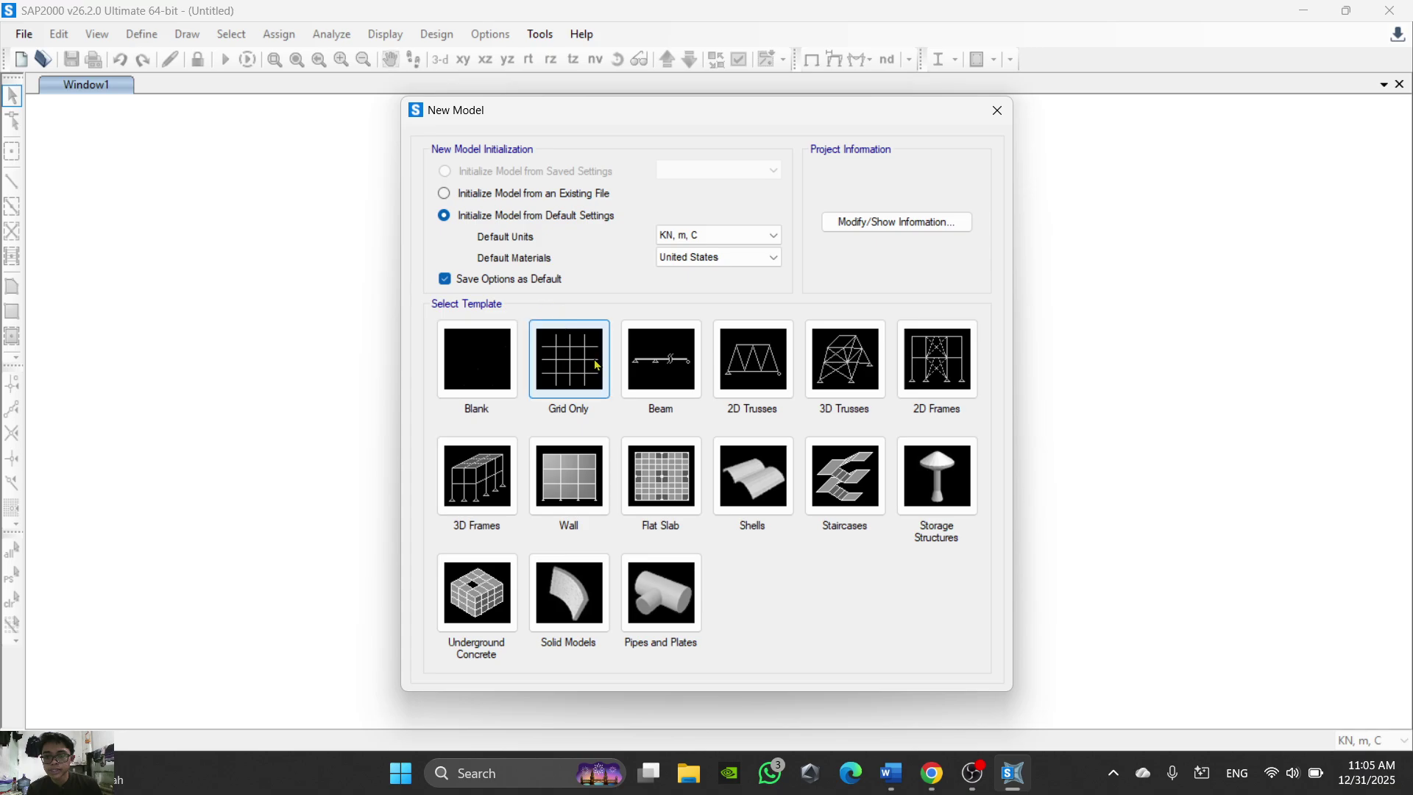
{"action": "left_click", "coordinate": [569, 371]}
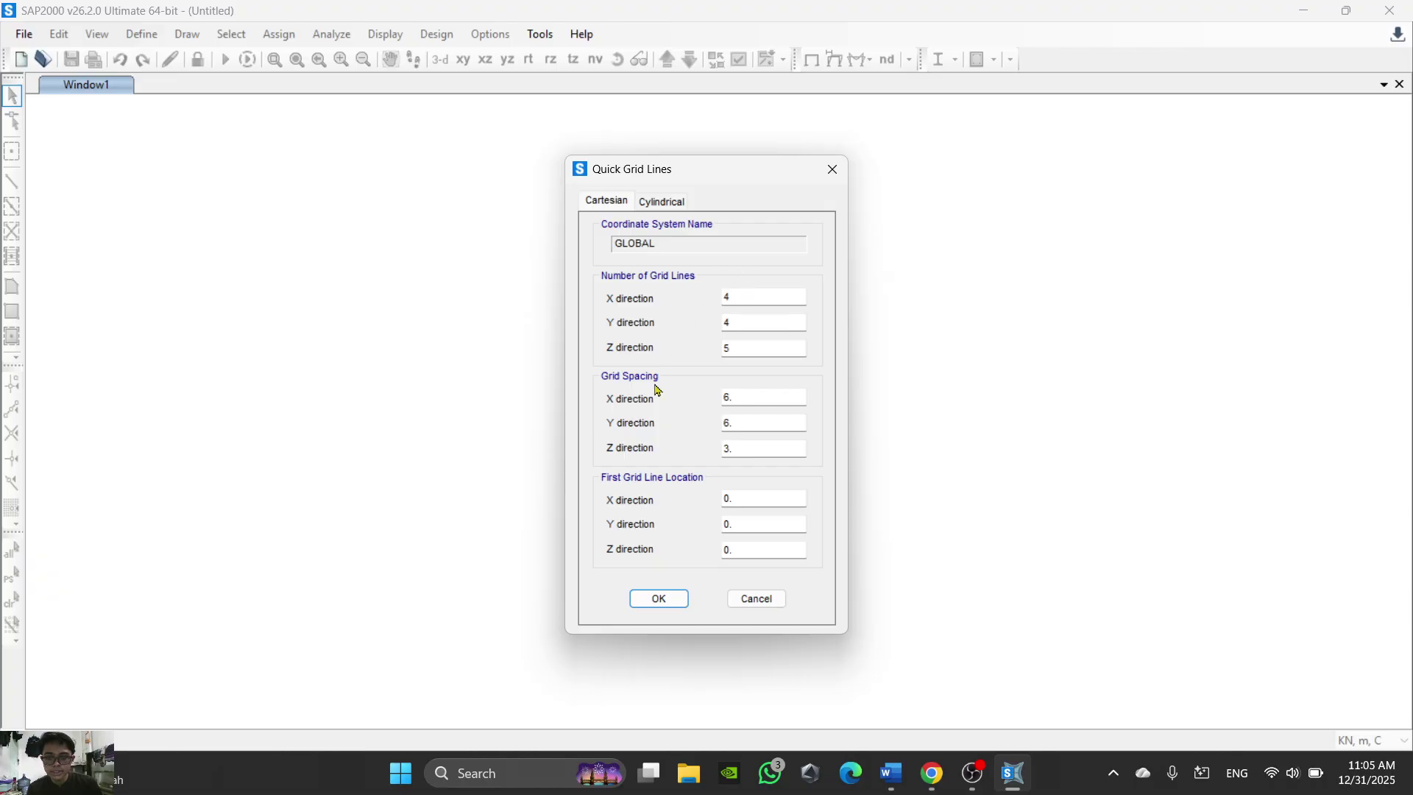
Step: Check the 3D structure drawing in the browser brief and set the number of X-direction grid lines to 6 in SAP2000
{"action": "mouse_move", "coordinate": [933, 787]}
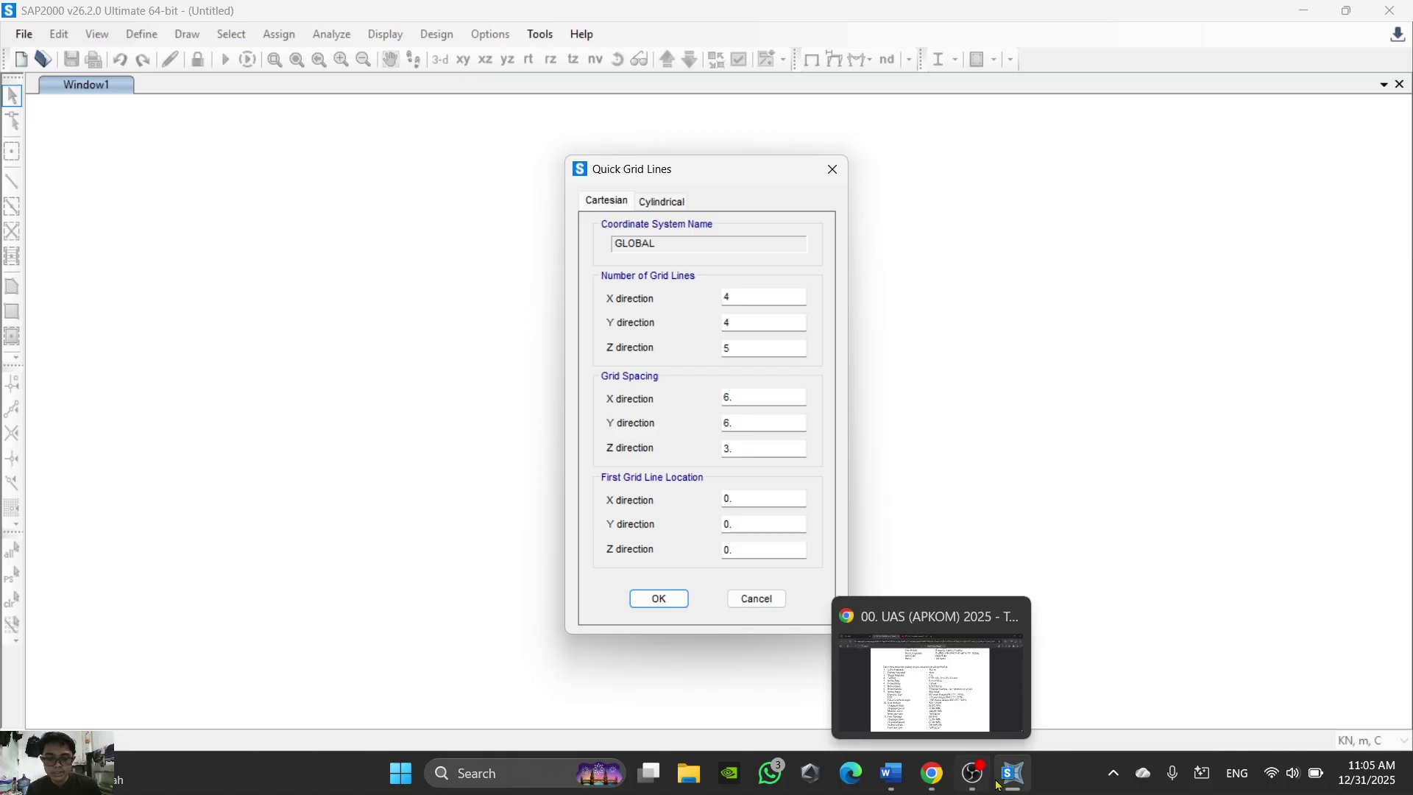
{"action": "left_click", "coordinate": [930, 788]}
{"action": "scroll", "coordinate": [810, 583], "scroll_direction": "down", "scroll_amount": 15}
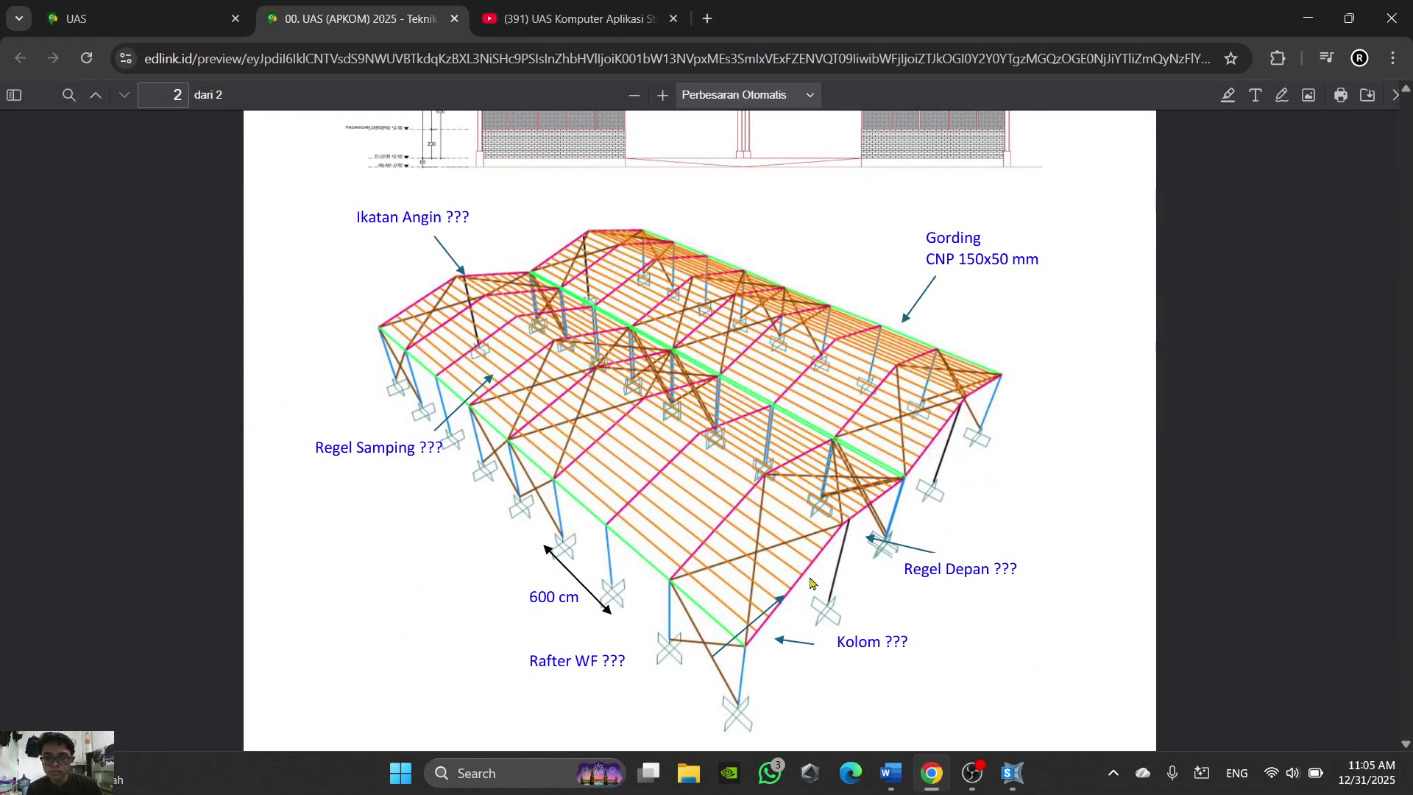
{"action": "scroll", "coordinate": [810, 583], "scroll_direction": "down", "scroll_amount": 2}
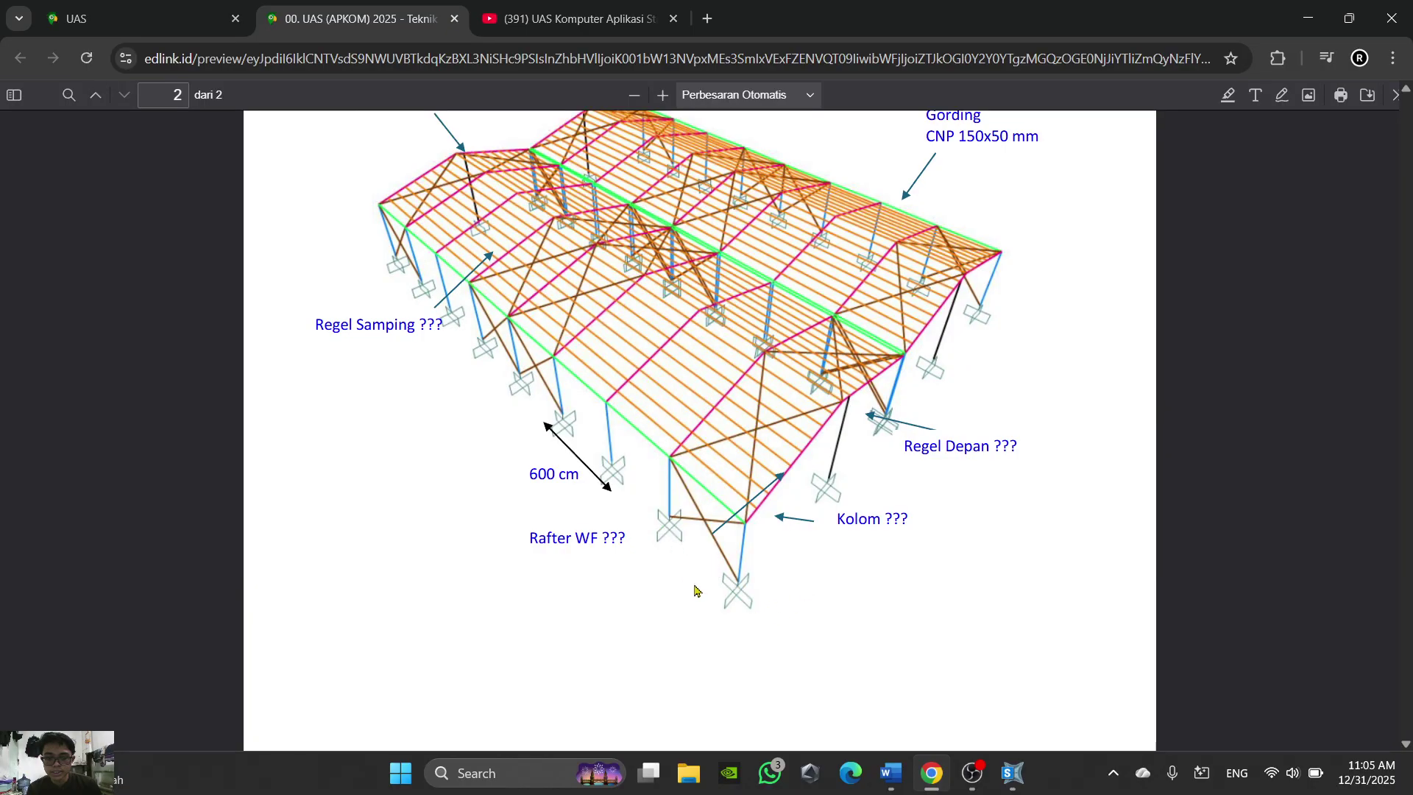
{"action": "scroll", "coordinate": [690, 564], "scroll_direction": "up", "scroll_amount": 2}
{"action": "key", "text": "alt+Tab"}
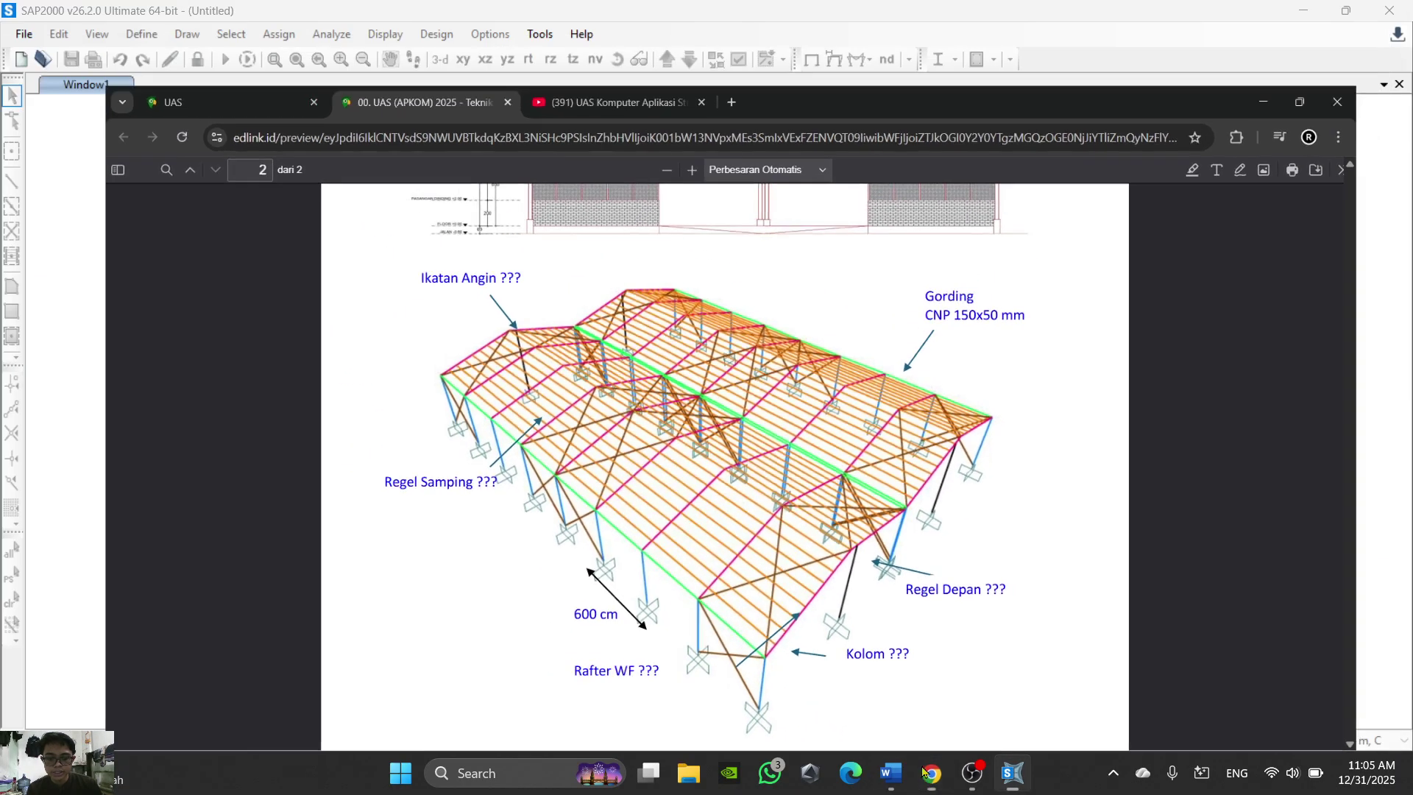
{"action": "double_click", "coordinate": [743, 298]}
{"action": "type", "text": "6"}
{"action": "double_click", "coordinate": [745, 322]}
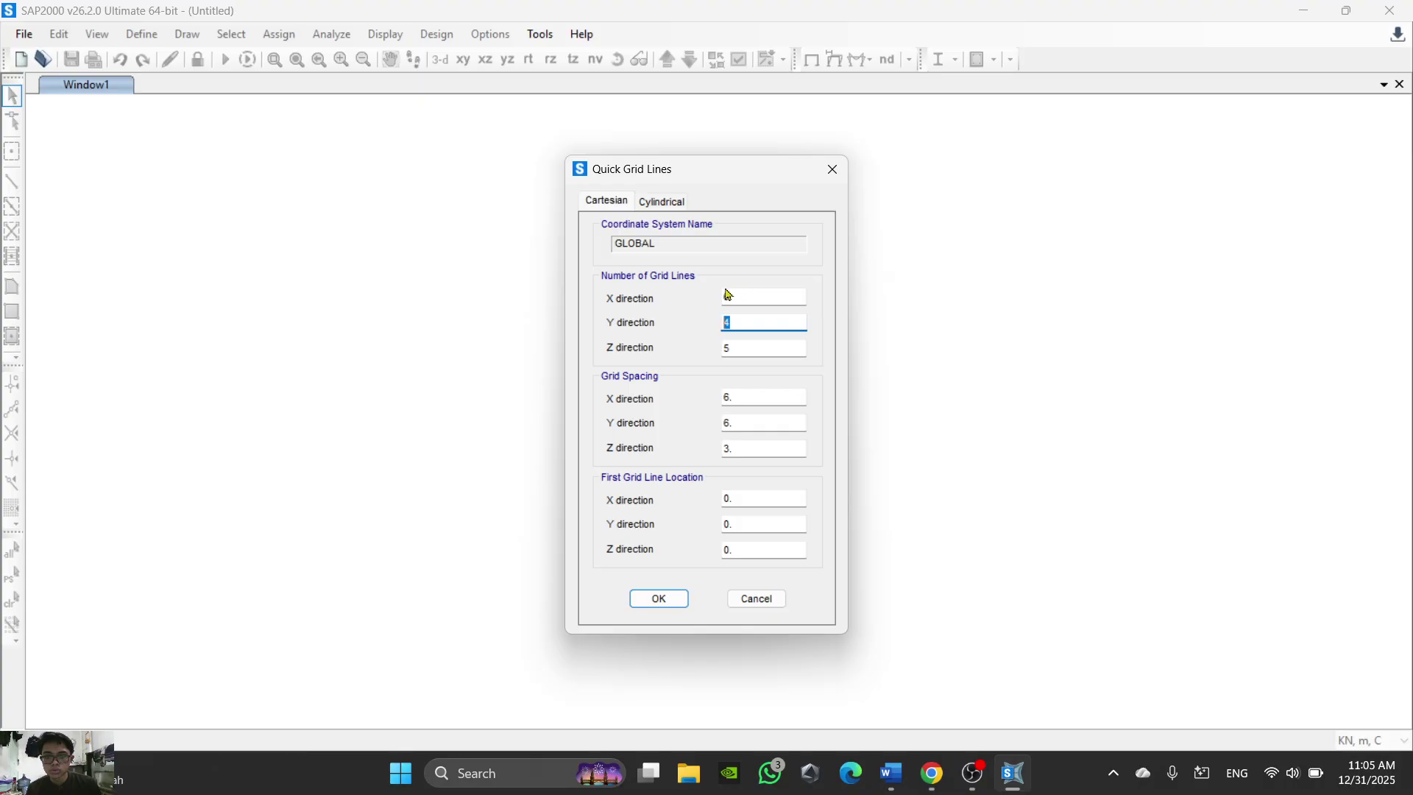
Step: Consult the Word task sheet and the browser brief's 3D drawing, and set the number of X-direction grid lines to 9 in SAP2000
{"action": "left_click", "coordinate": [886, 769]}
{"action": "scroll", "coordinate": [942, 556], "scroll_direction": "down", "scroll_amount": 3}
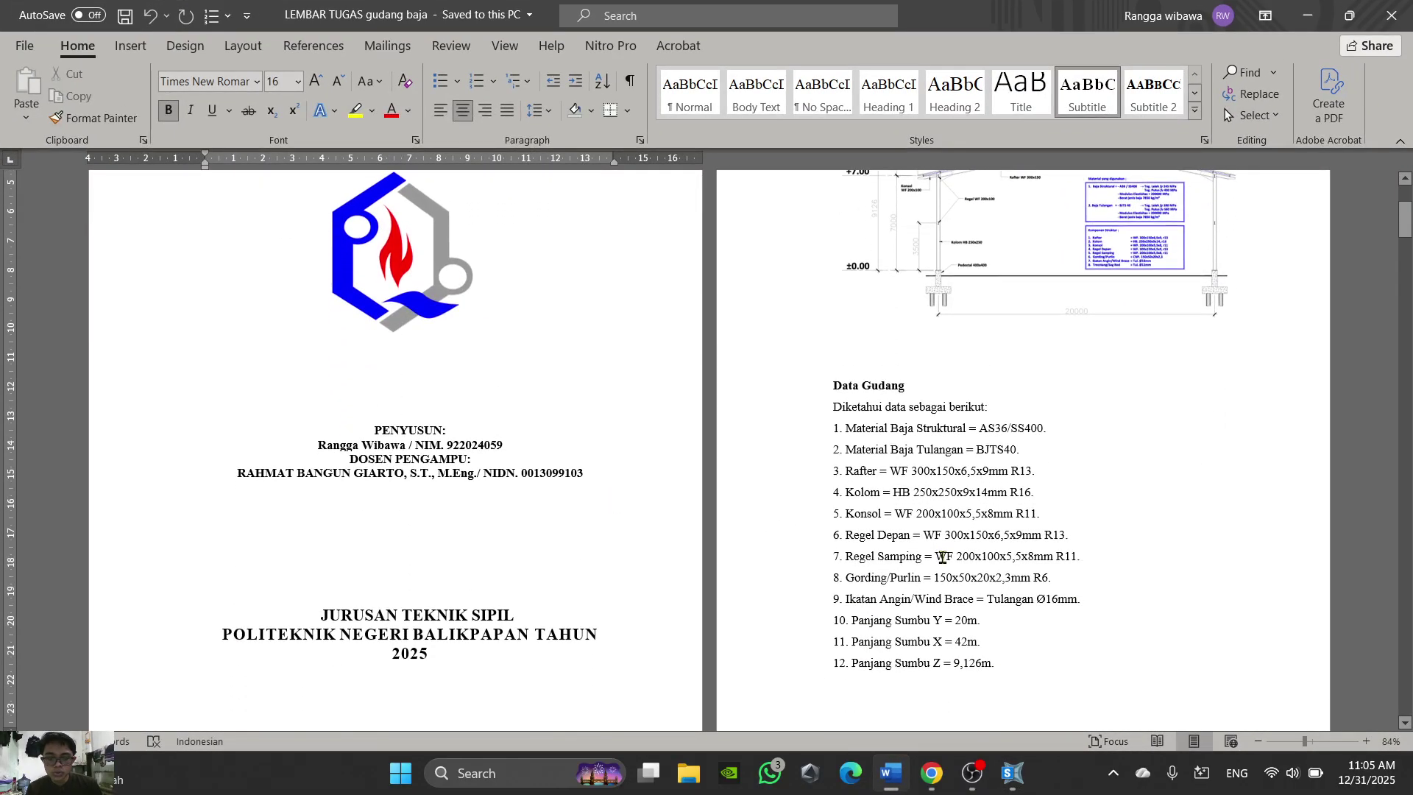
{"action": "scroll", "coordinate": [941, 557], "scroll_direction": "up", "scroll_amount": 5}
{"action": "left_click", "coordinate": [890, 773]}
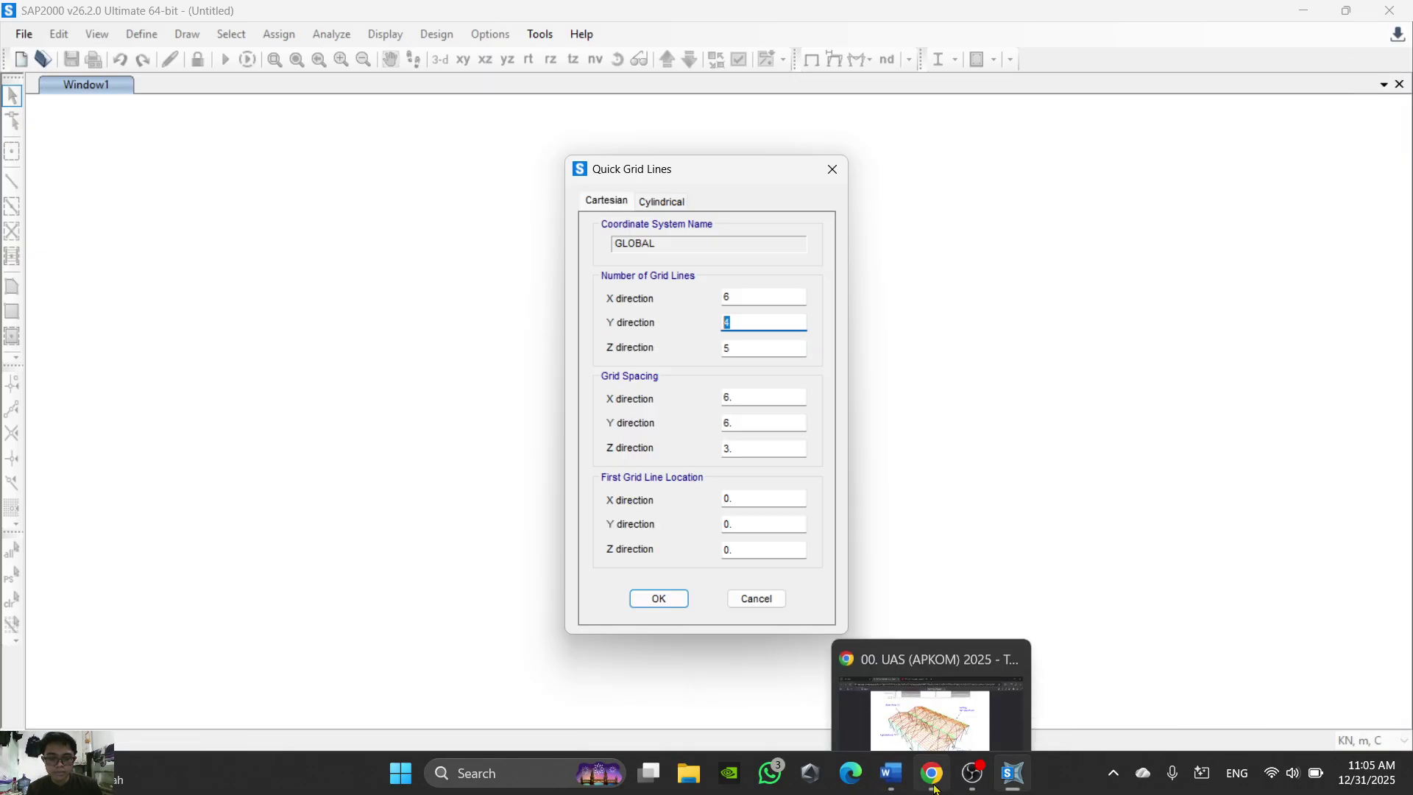
{"action": "left_click", "coordinate": [932, 786]}
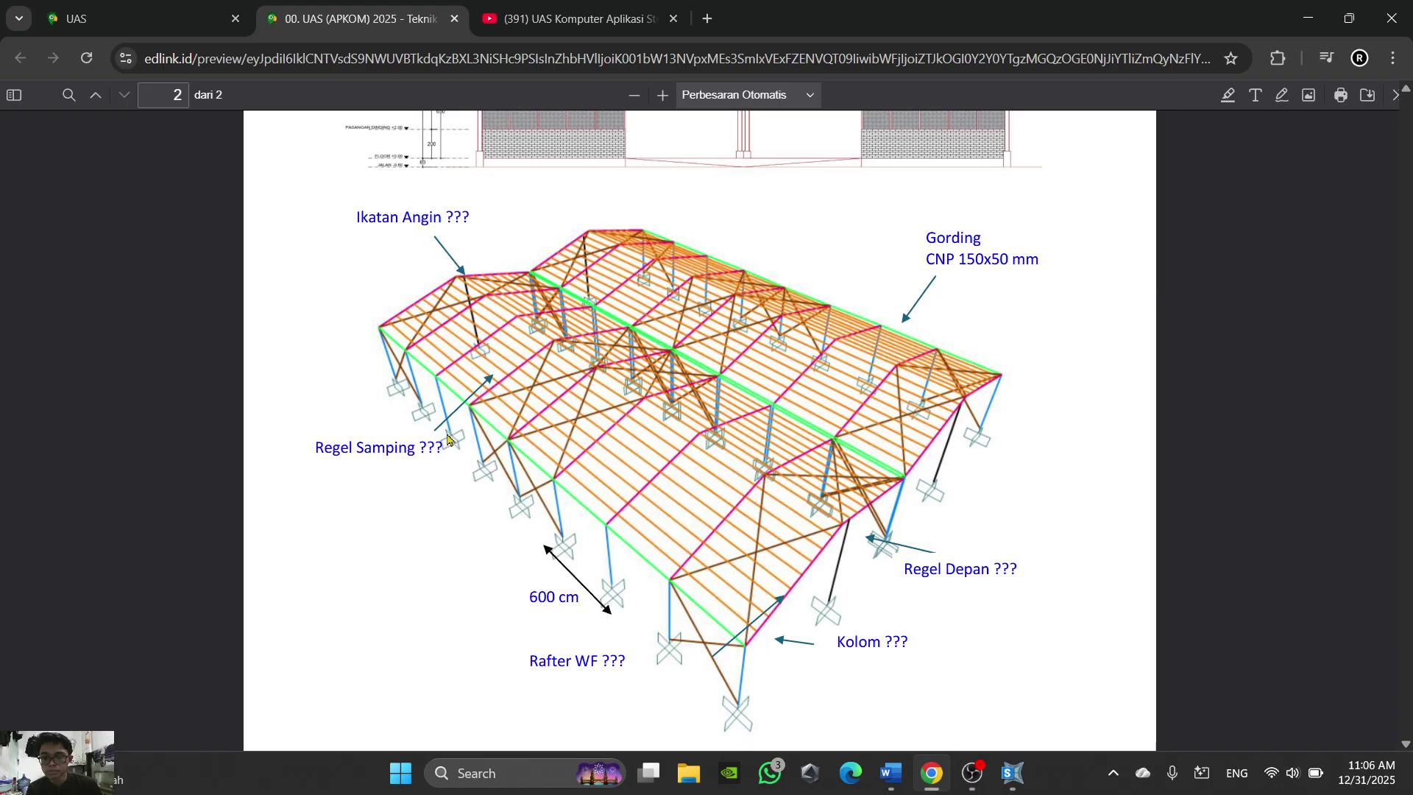
{"action": "left_click", "coordinate": [890, 773]}
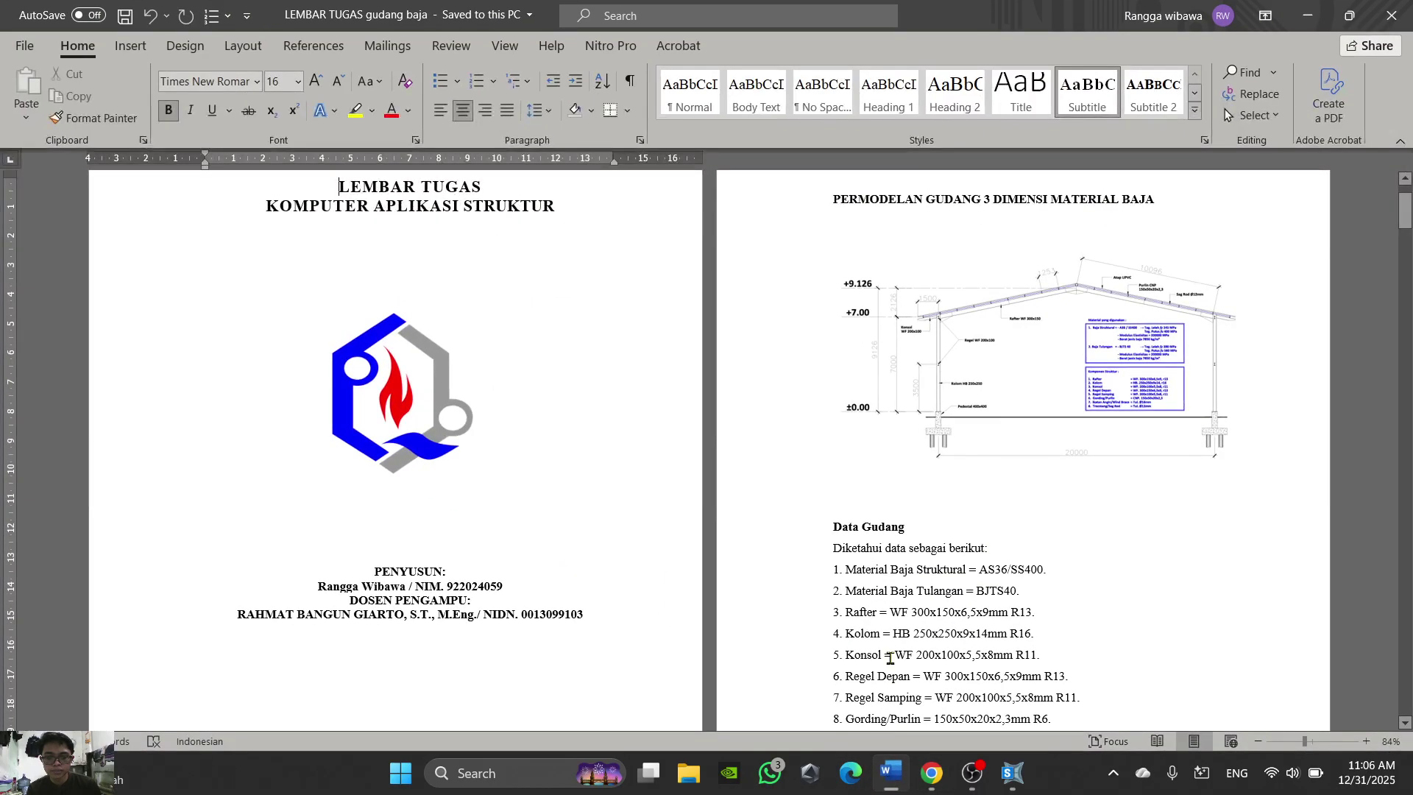
{"action": "left_click", "coordinate": [1012, 773]}
{"action": "key", "text": "shift+Tab"}
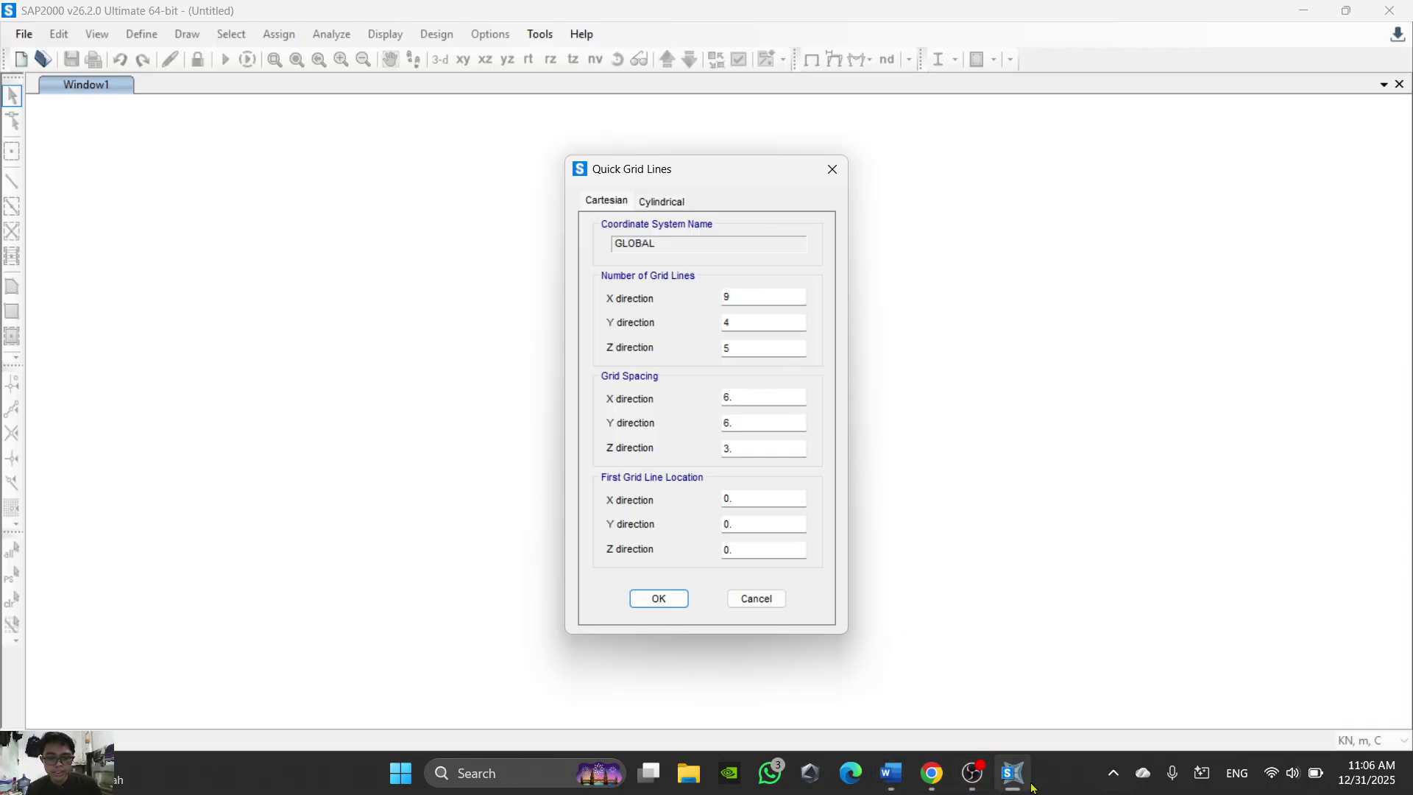
Step: Check the brief's drawings in the browser and set the number of Y-direction grid lines to 5 in SAP2000
{"action": "left_click", "coordinate": [931, 773]}
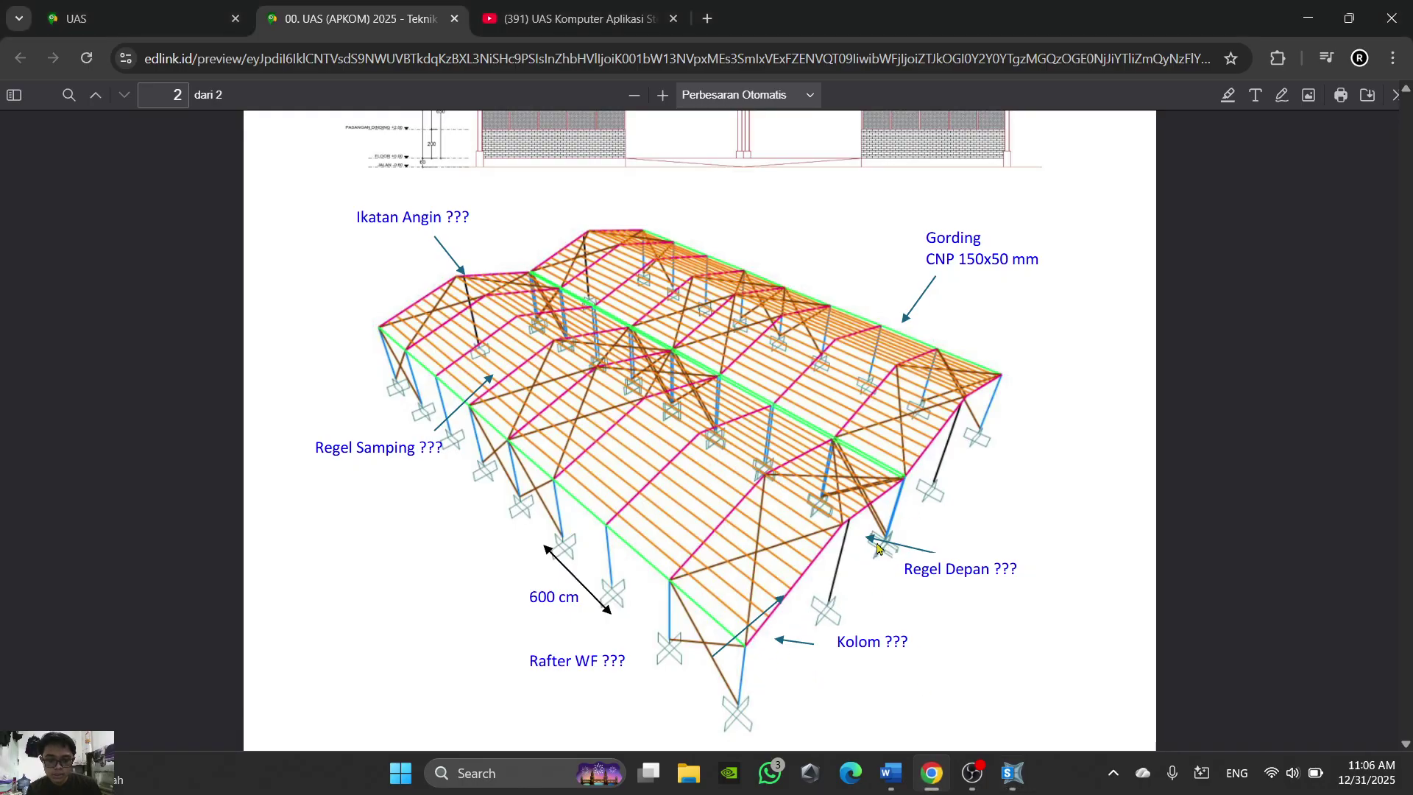
{"action": "scroll", "coordinate": [991, 445], "scroll_direction": "up", "scroll_amount": 2}
{"action": "mouse_move", "coordinate": [1012, 773]}
{"action": "left_click", "coordinate": [976, 714]}
{"action": "double_click", "coordinate": [764, 323]}
{"action": "type", "text": "5"}
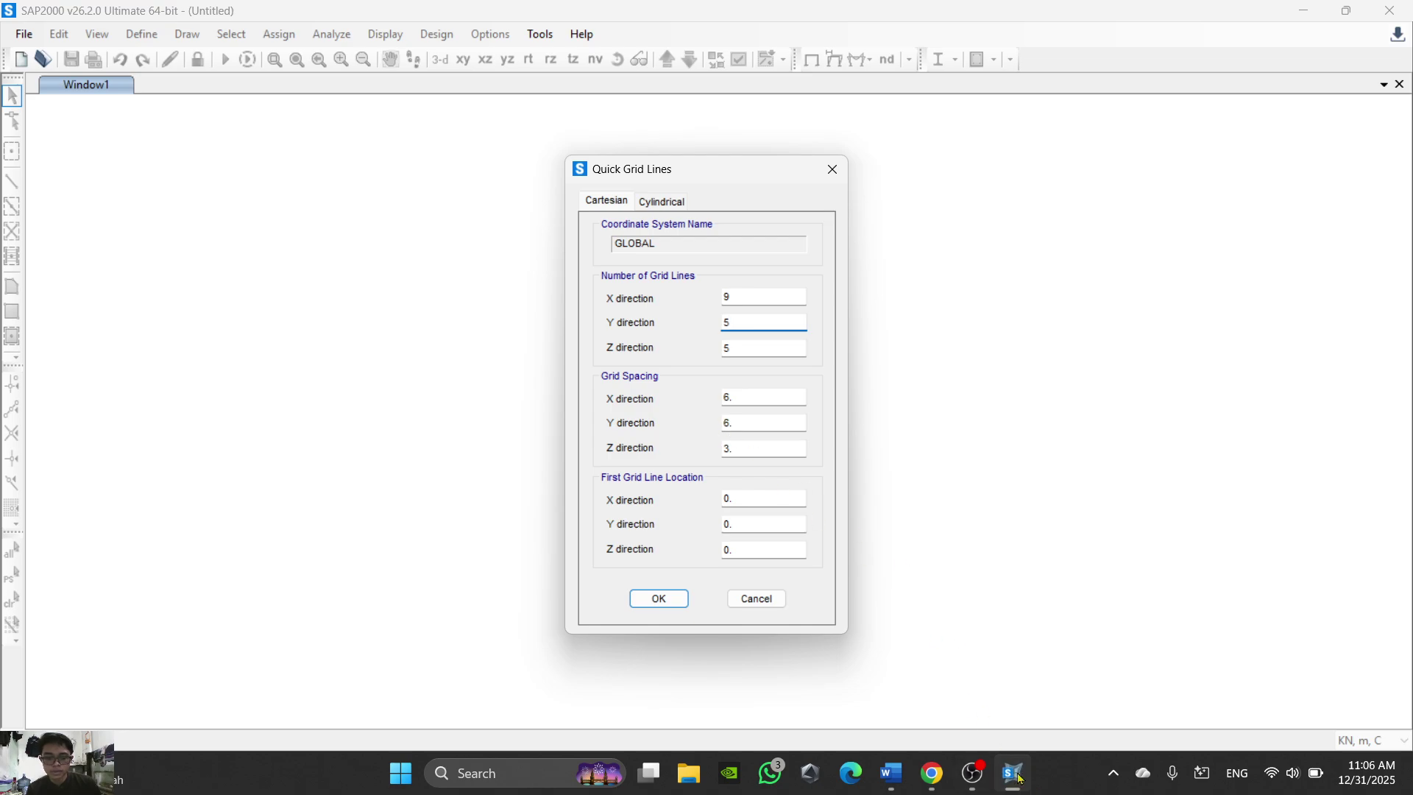
Step: Check the height levels in the brief's section drawing and set the number of Z-direction grid lines to 3 in SAP2000
{"action": "left_click", "coordinate": [932, 784]}
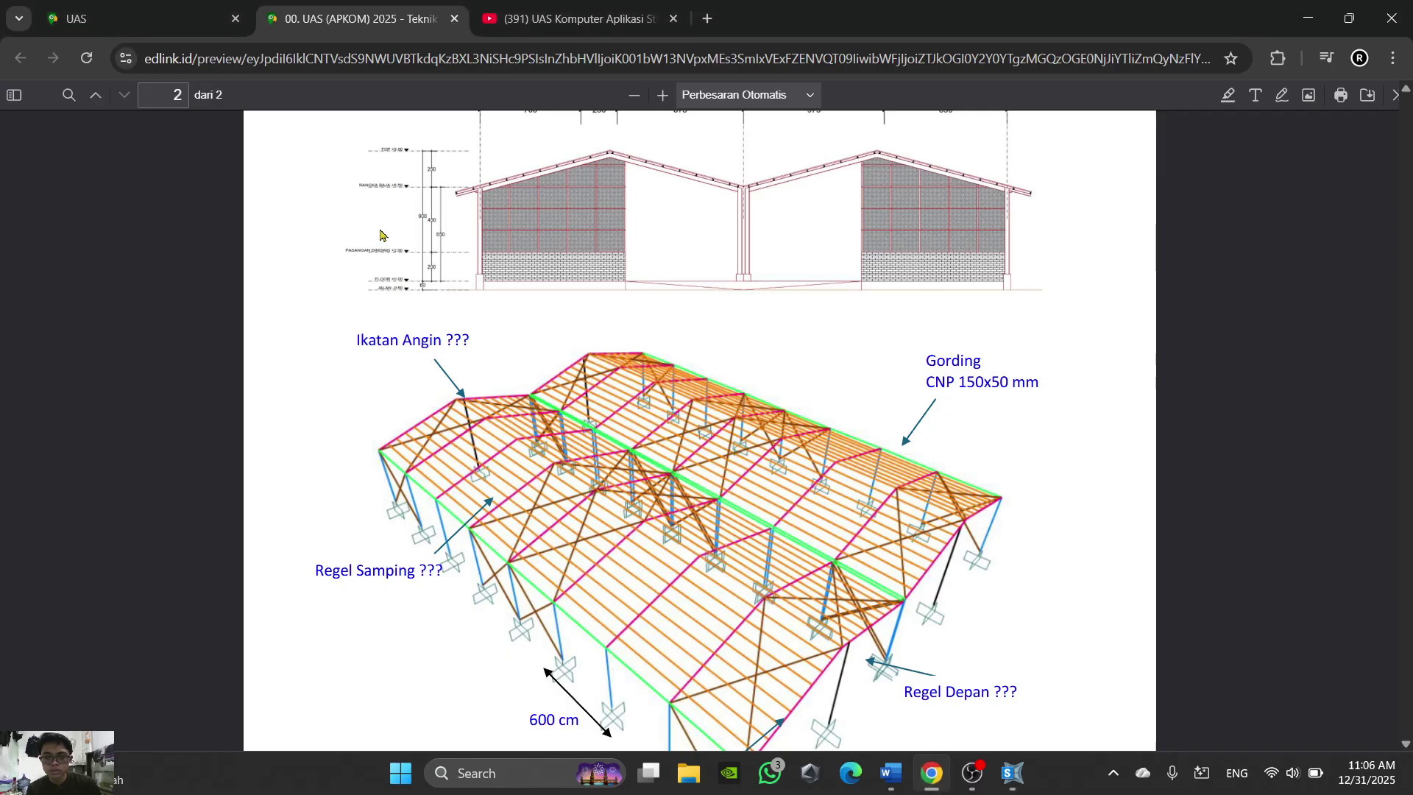
{"action": "scroll", "coordinate": [510, 198], "scroll_direction": "up", "scroll_amount": 2}
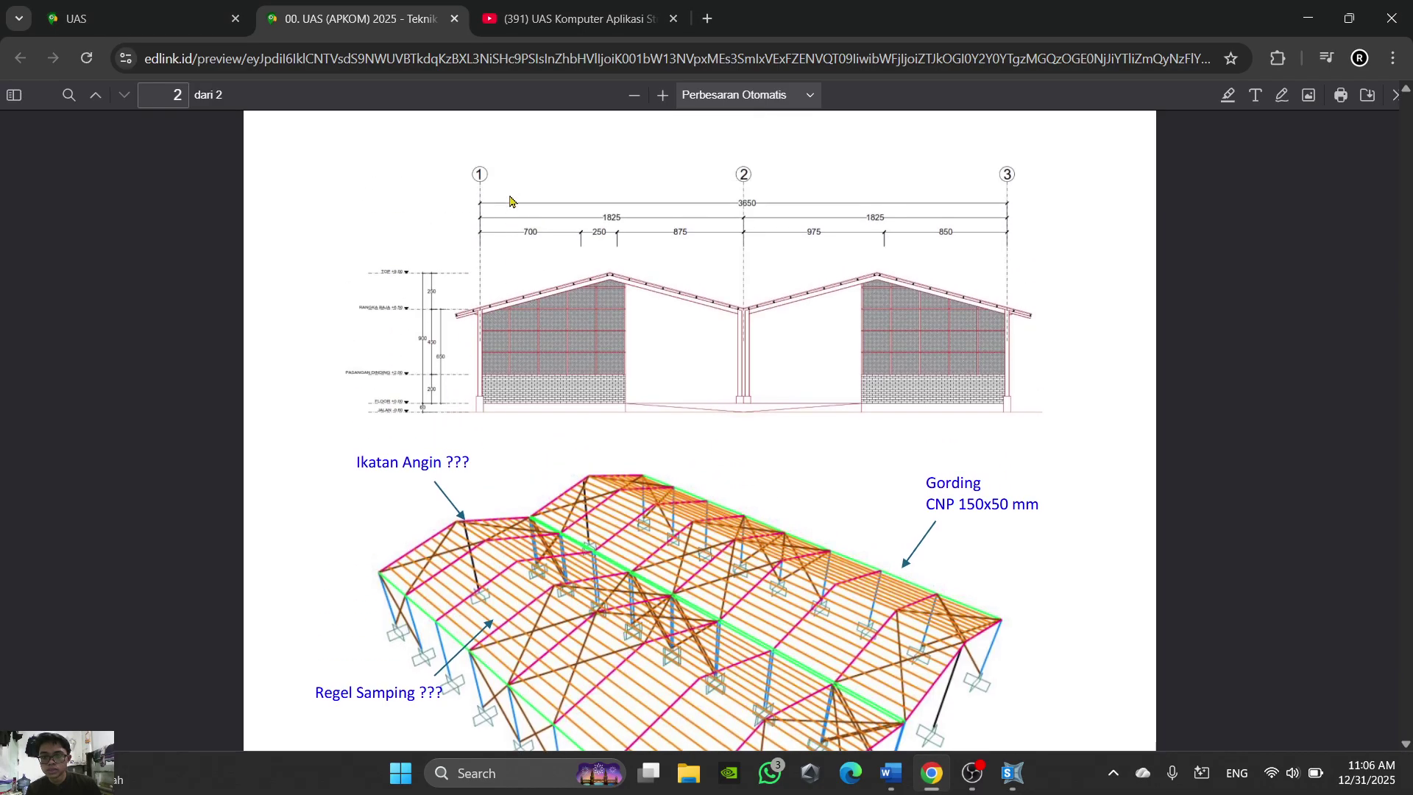
{"action": "left_click", "coordinate": [1013, 773]}
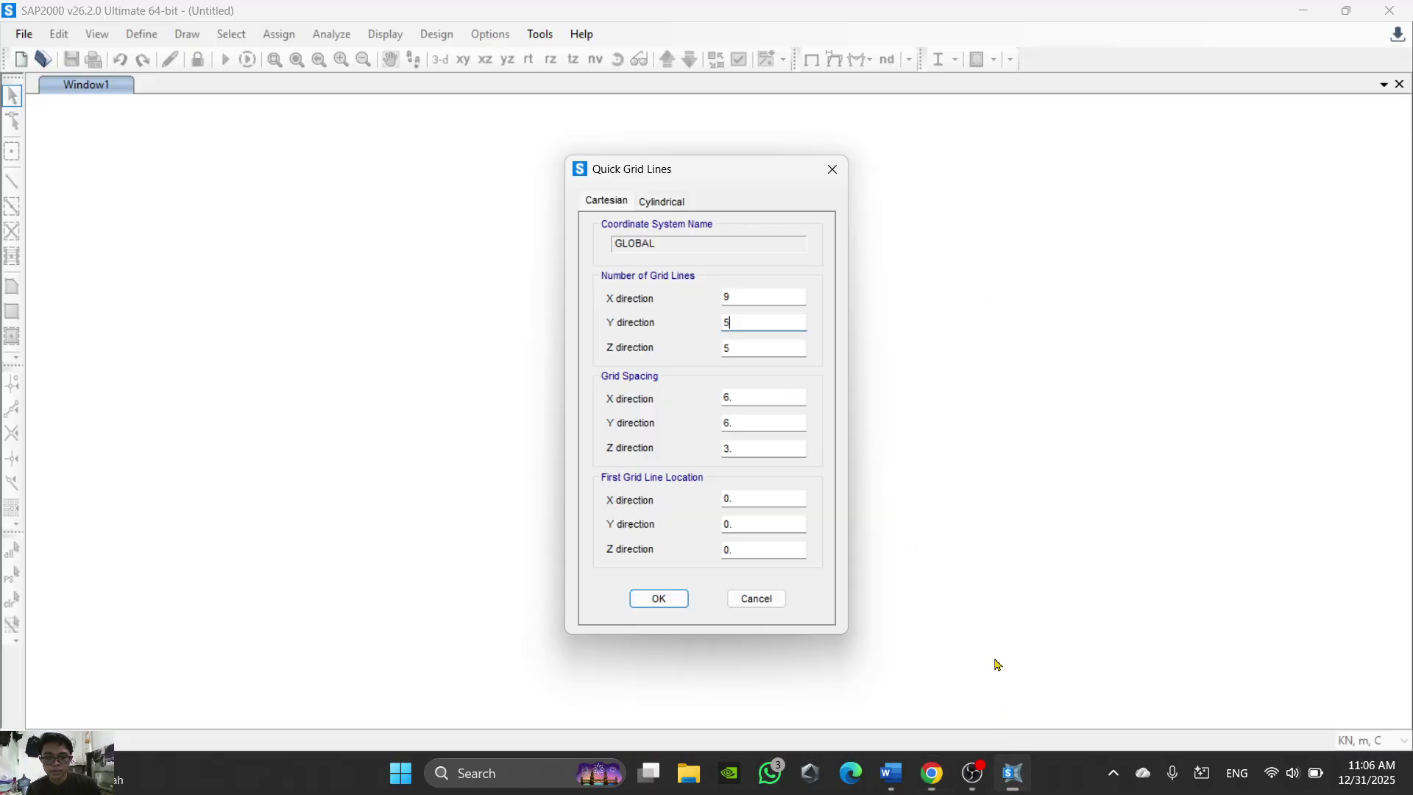
{"action": "key", "text": "Tab"}
{"action": "type", "text": "3"}
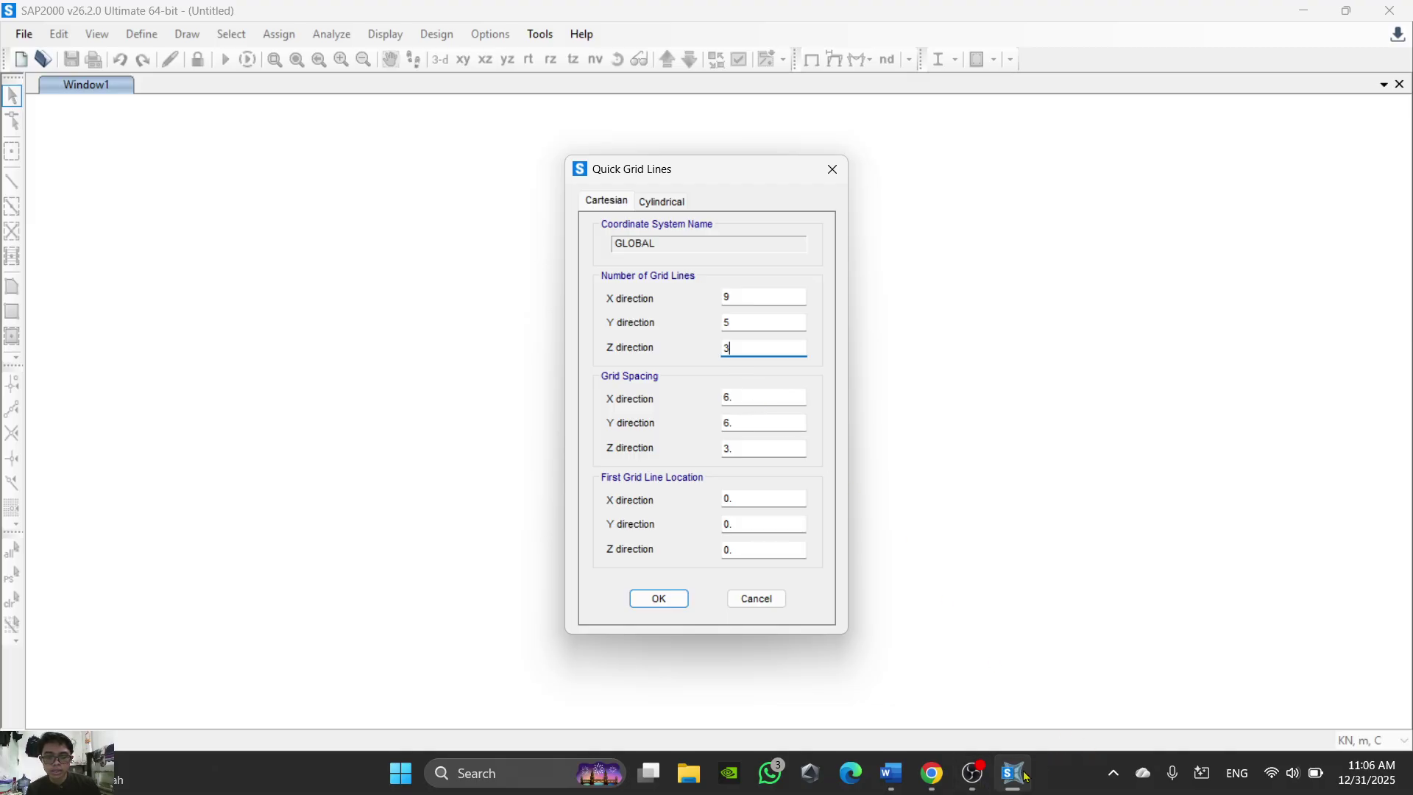
Step: Check the frame spacing in the brief's 3D drawing and set the X-direction grid spacing to 6 m in SAP2000
{"action": "left_click", "coordinate": [932, 773]}
{"action": "scroll", "coordinate": [595, 397], "scroll_direction": "down", "scroll_amount": 1}
{"action": "scroll", "coordinate": [595, 397], "scroll_direction": "down", "scroll_amount": 2}
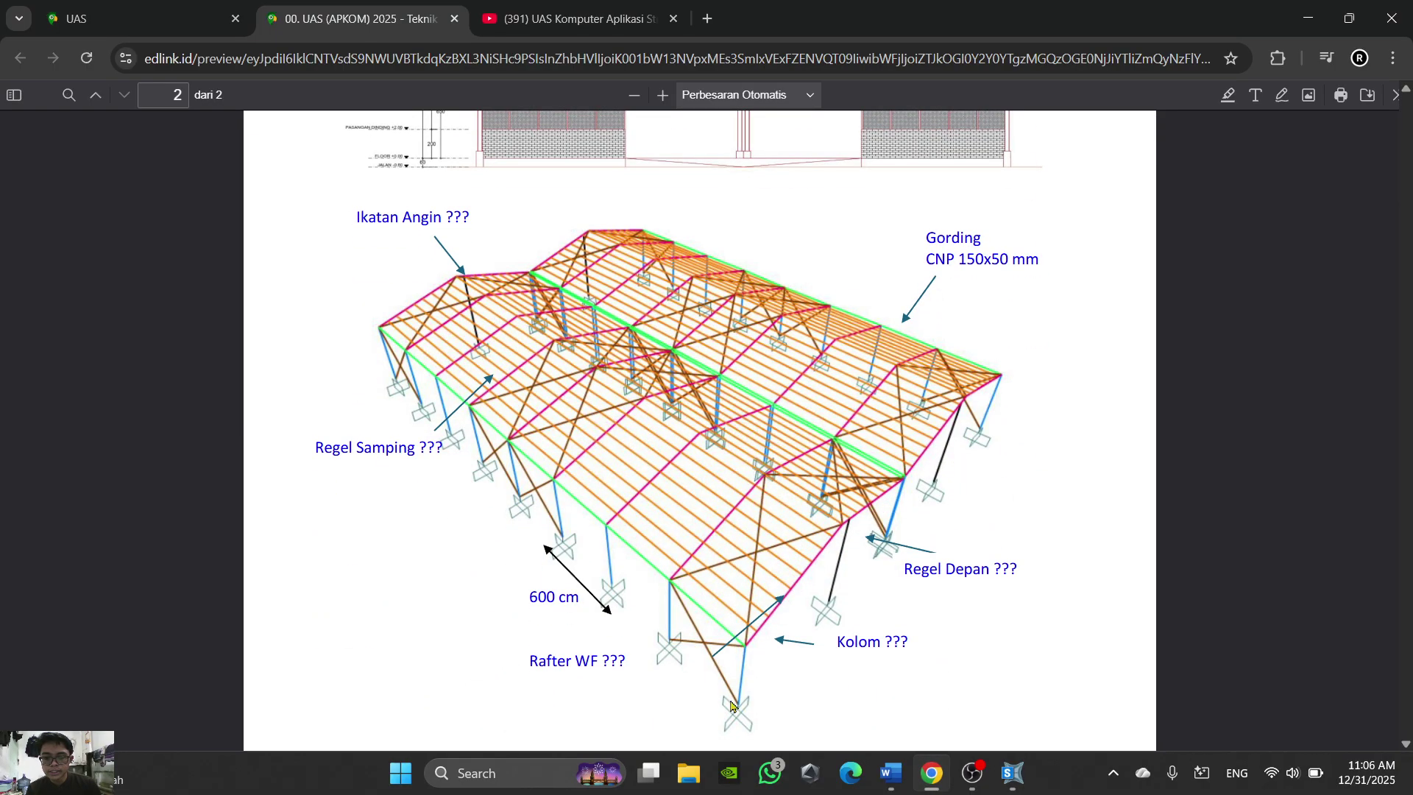
{"action": "mouse_move", "coordinate": [933, 776]}
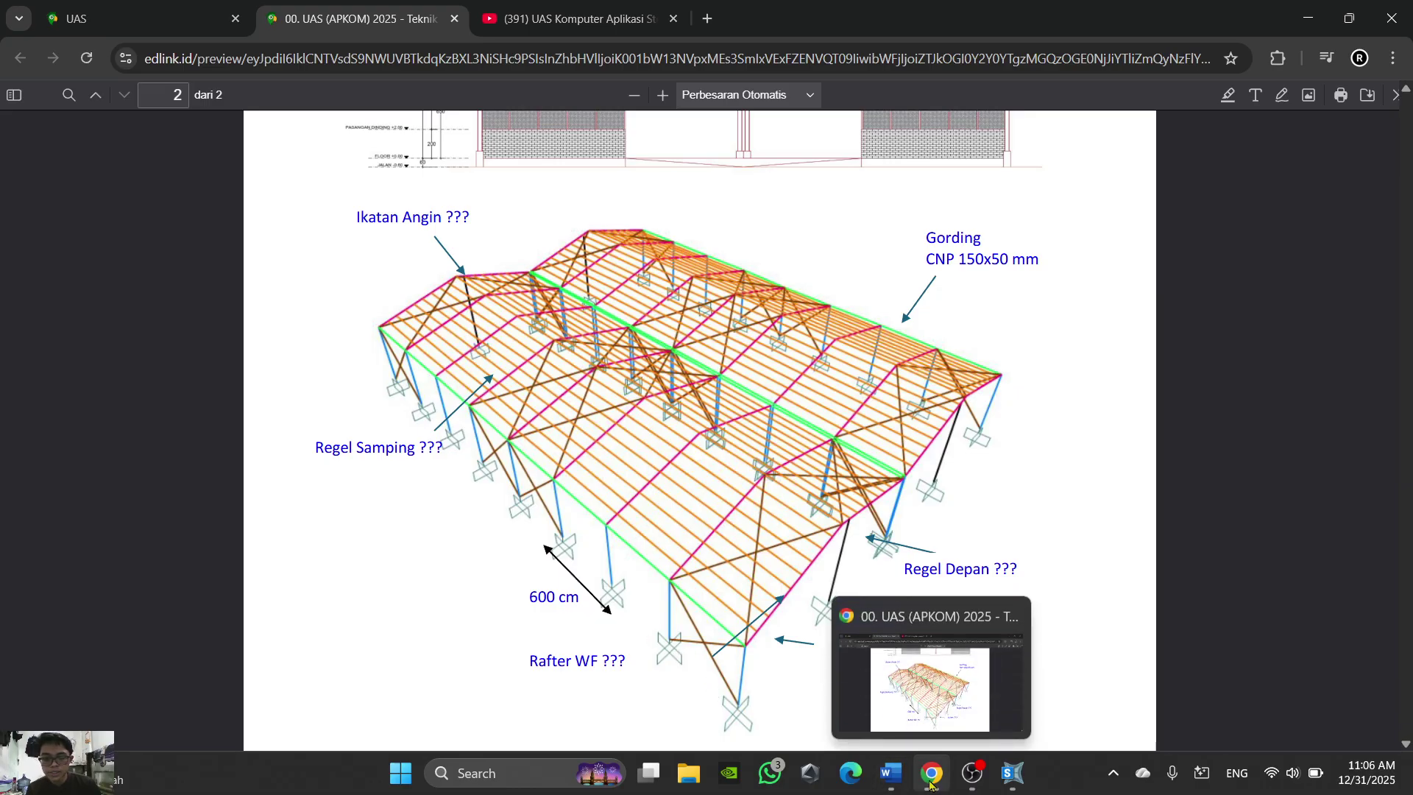
{"action": "left_click", "coordinate": [931, 781]}
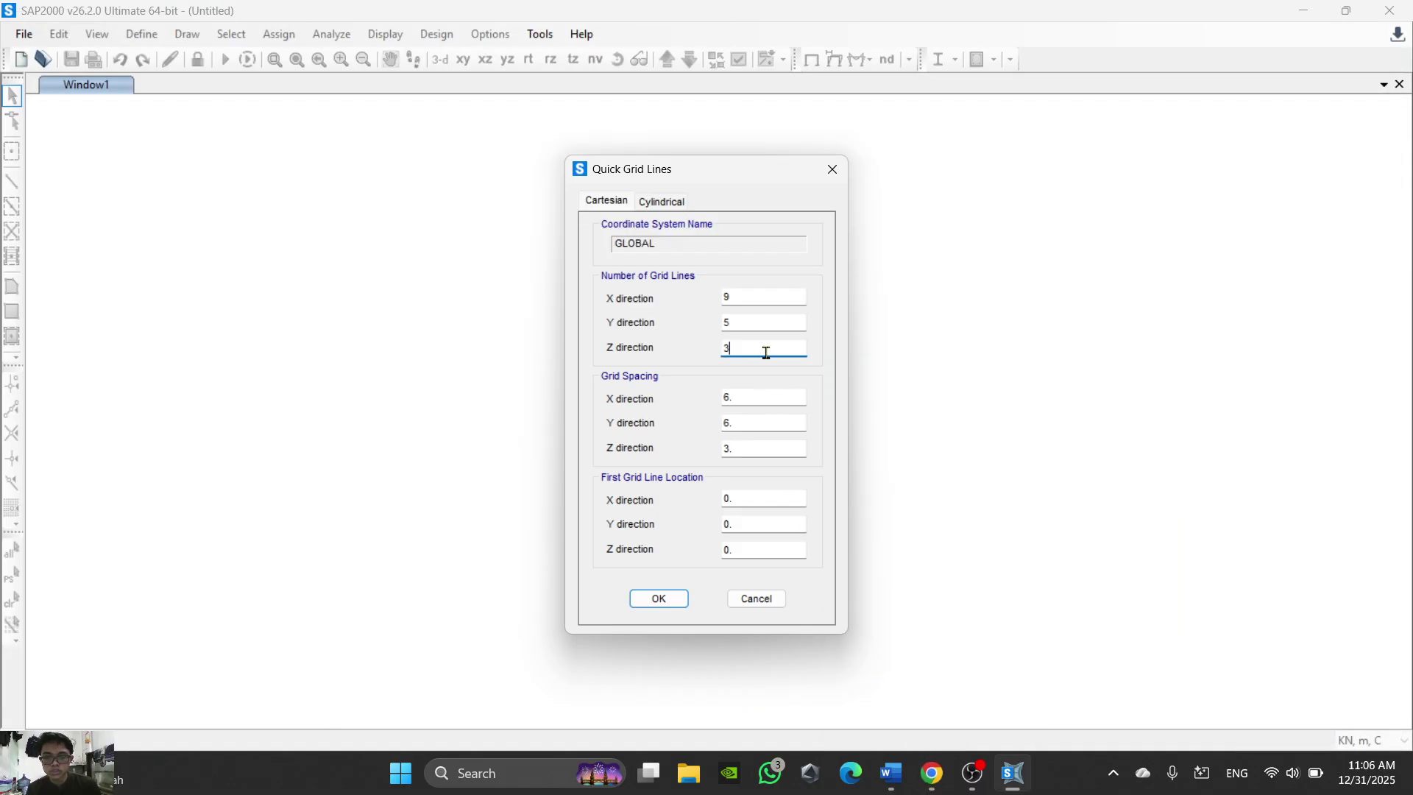
{"action": "left_click", "coordinate": [763, 400]}
{"action": "left_click_drag", "start_coordinate": [743, 398], "coordinate": [724, 398]}
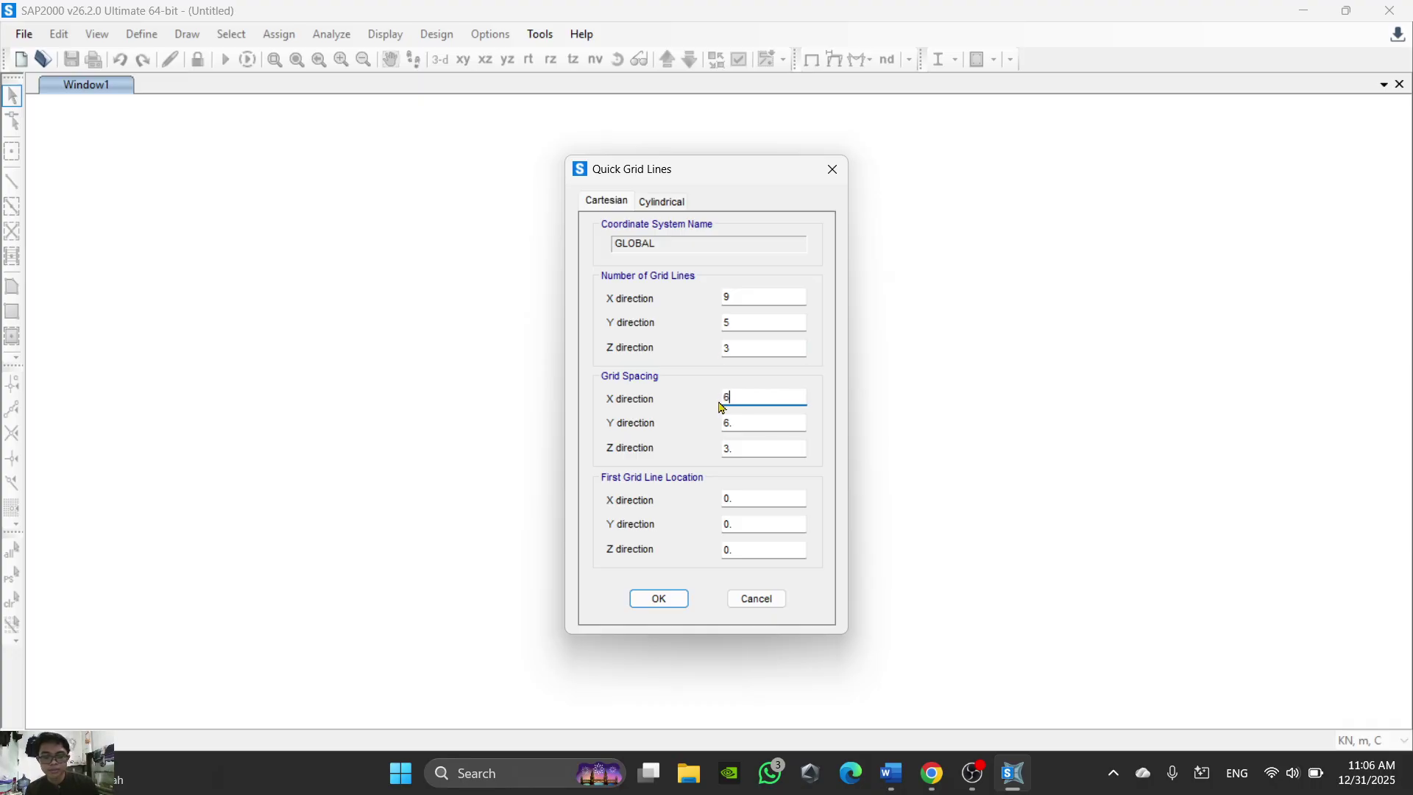
Step: Examine the span dimensions in the browser brief's section drawing and return to the Y-direction grid spacing in SAP2000
{"action": "left_click", "coordinate": [932, 773]}
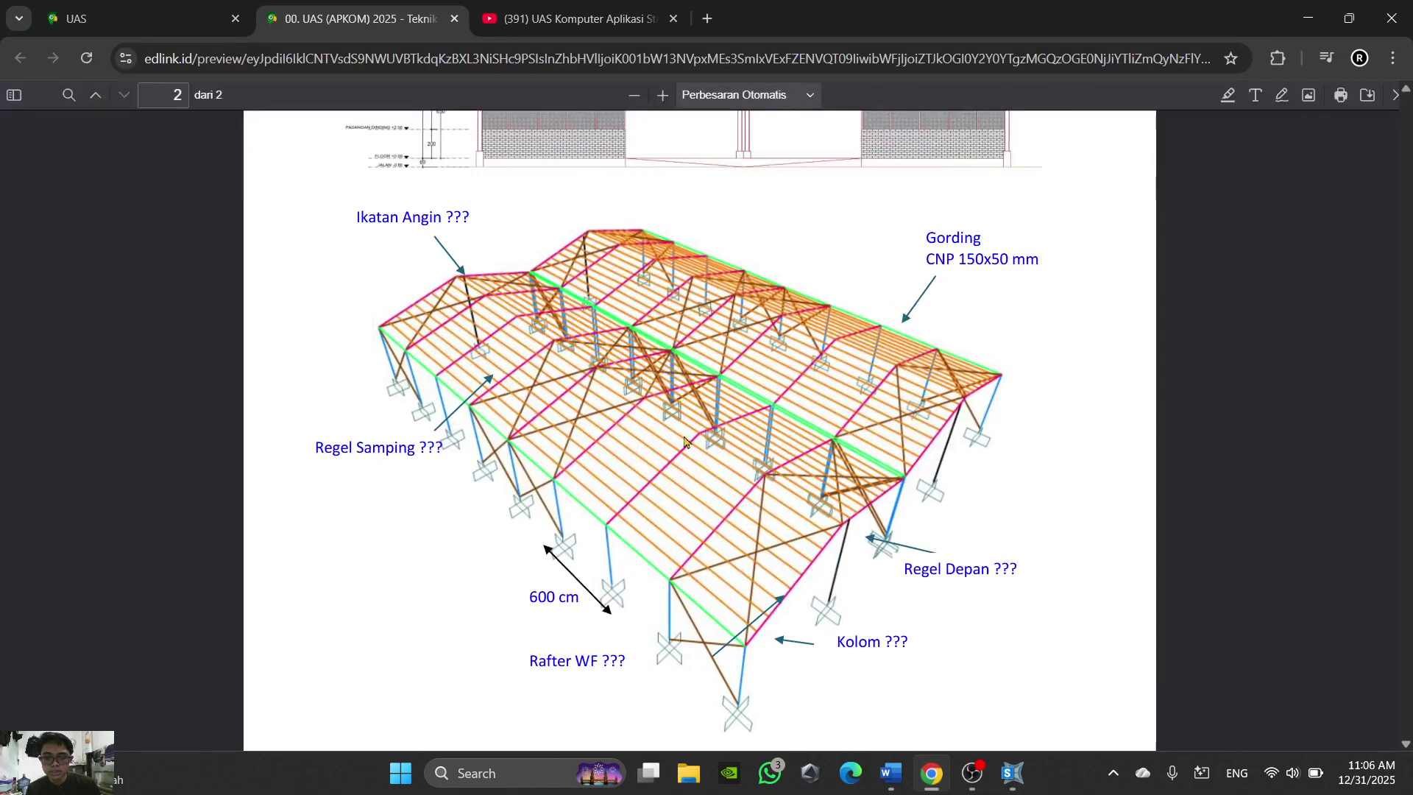
{"action": "scroll", "coordinate": [775, 620], "scroll_direction": "up", "scroll_amount": 2}
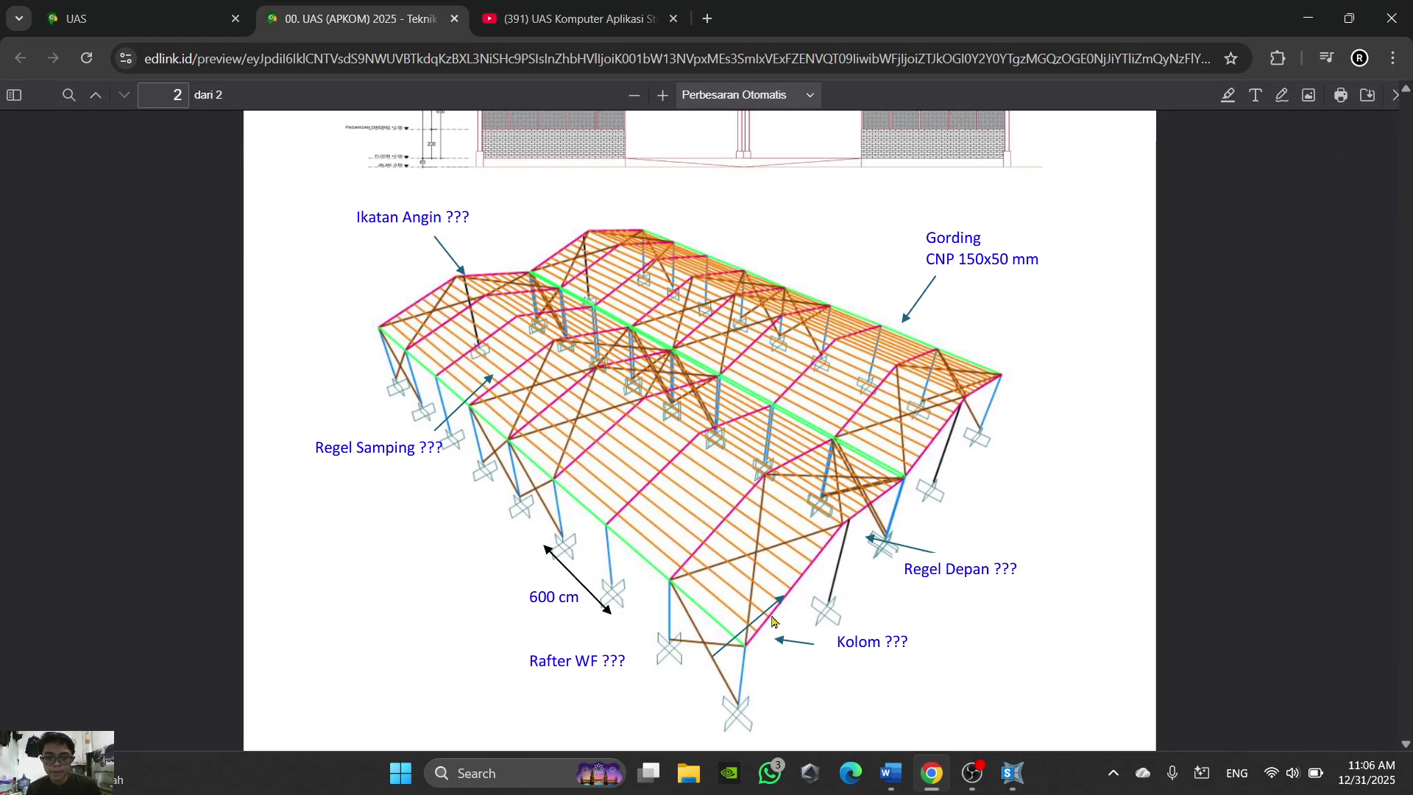
{"action": "scroll", "coordinate": [623, 491], "scroll_direction": "up", "scroll_amount": 3}
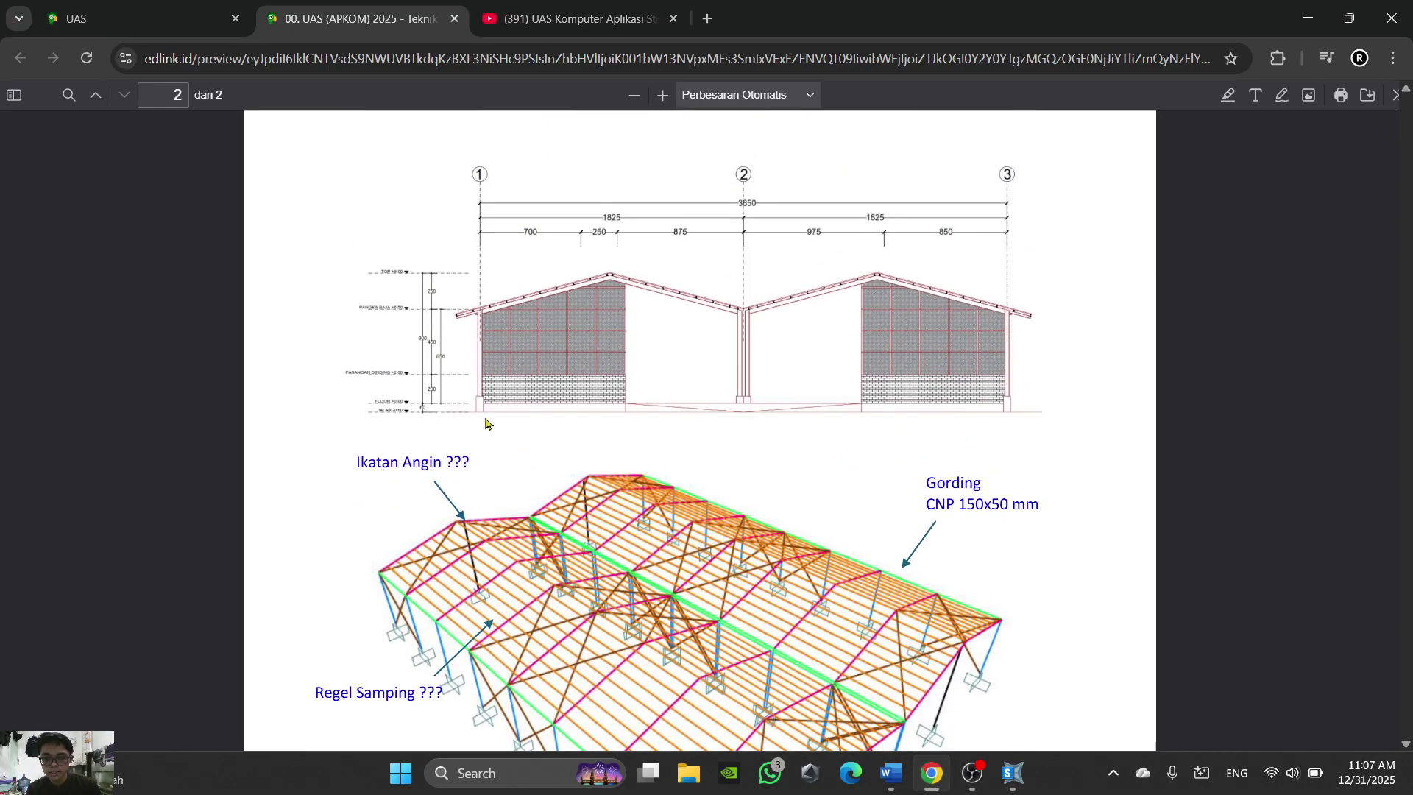
{"action": "scroll", "coordinate": [630, 414], "scroll_direction": "down", "scroll_amount": 3}
{"action": "scroll", "coordinate": [561, 278], "scroll_direction": "up", "scroll_amount": 3}
{"action": "scroll", "coordinate": [926, 310], "scroll_direction": "down", "scroll_amount": 2}
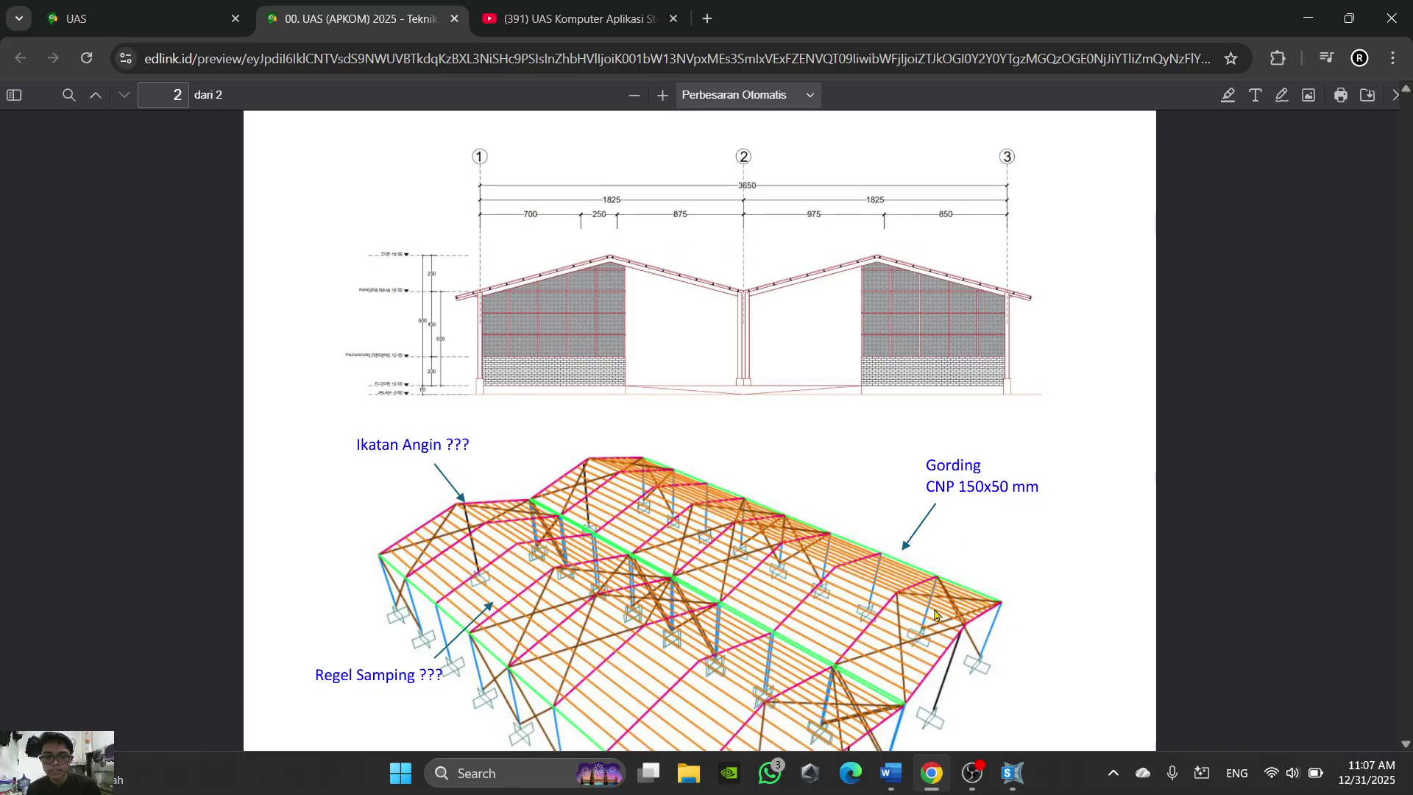
{"action": "left_click", "coordinate": [1013, 773]}
{"action": "left_click", "coordinate": [738, 423]}
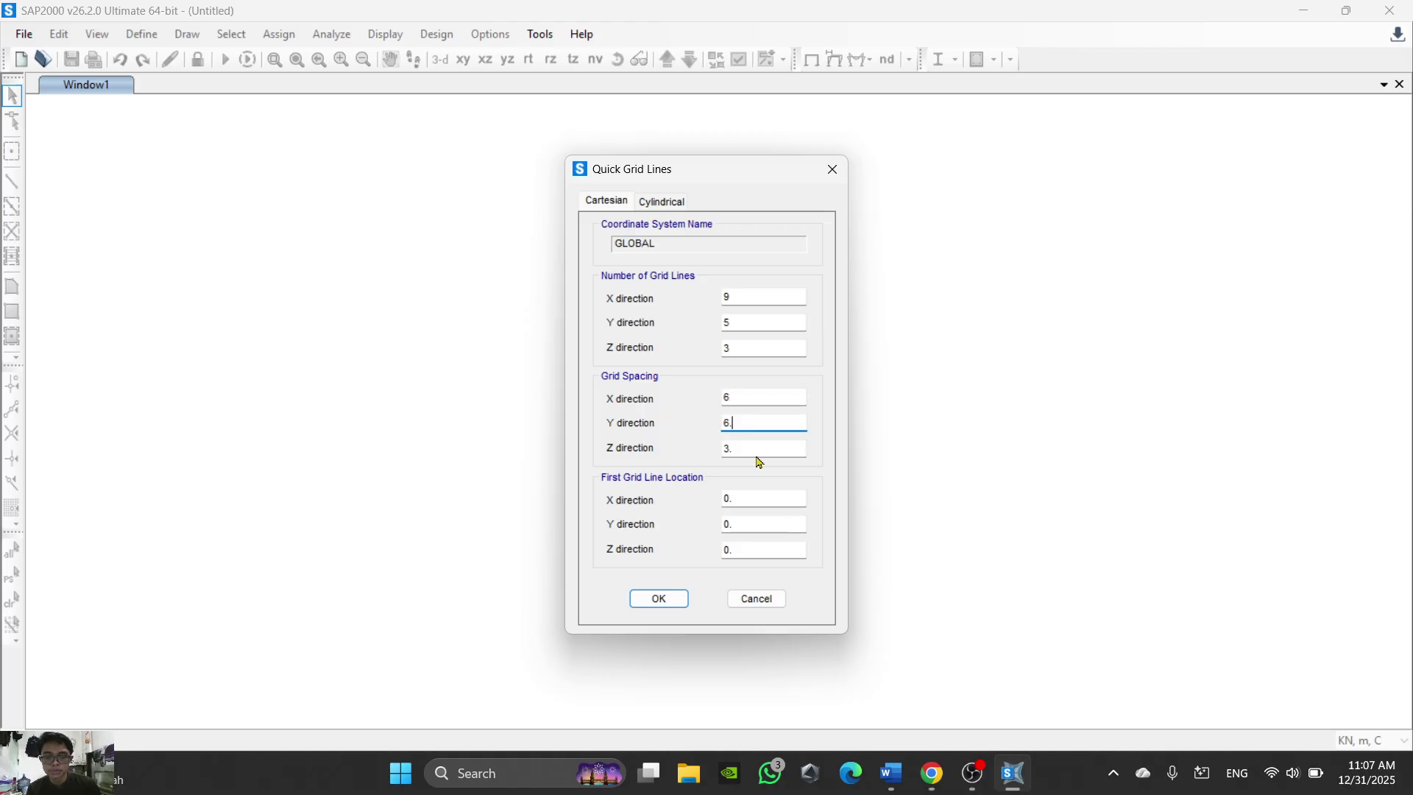
Step: Check the section drawing's heights, set the Z-direction grid spacing to 6 m in SAP2000 and create the grid
{"action": "left_click", "coordinate": [931, 772]}
{"action": "scroll", "coordinate": [507, 361], "scroll_direction": "up", "scroll_amount": 2}
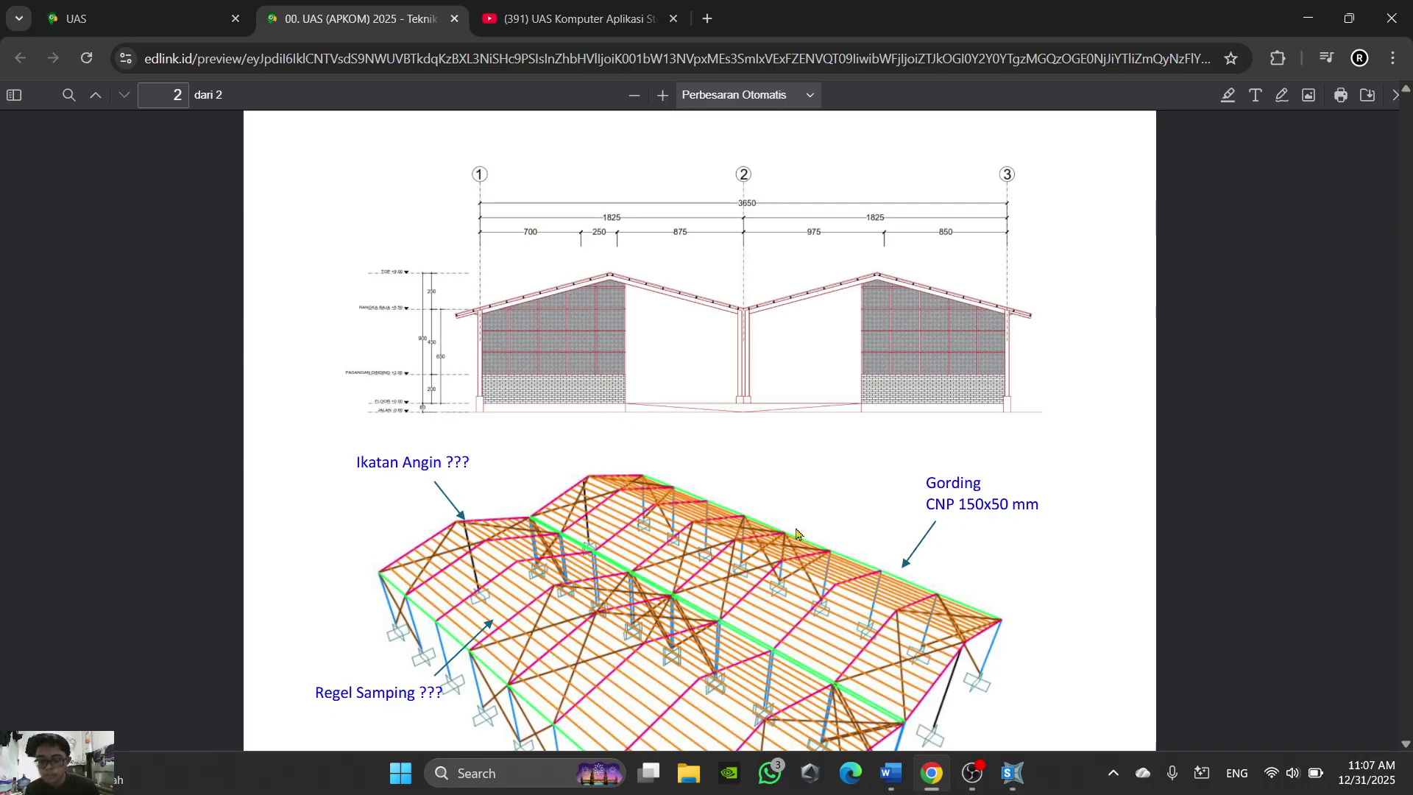
{"action": "left_click", "coordinate": [933, 773]}
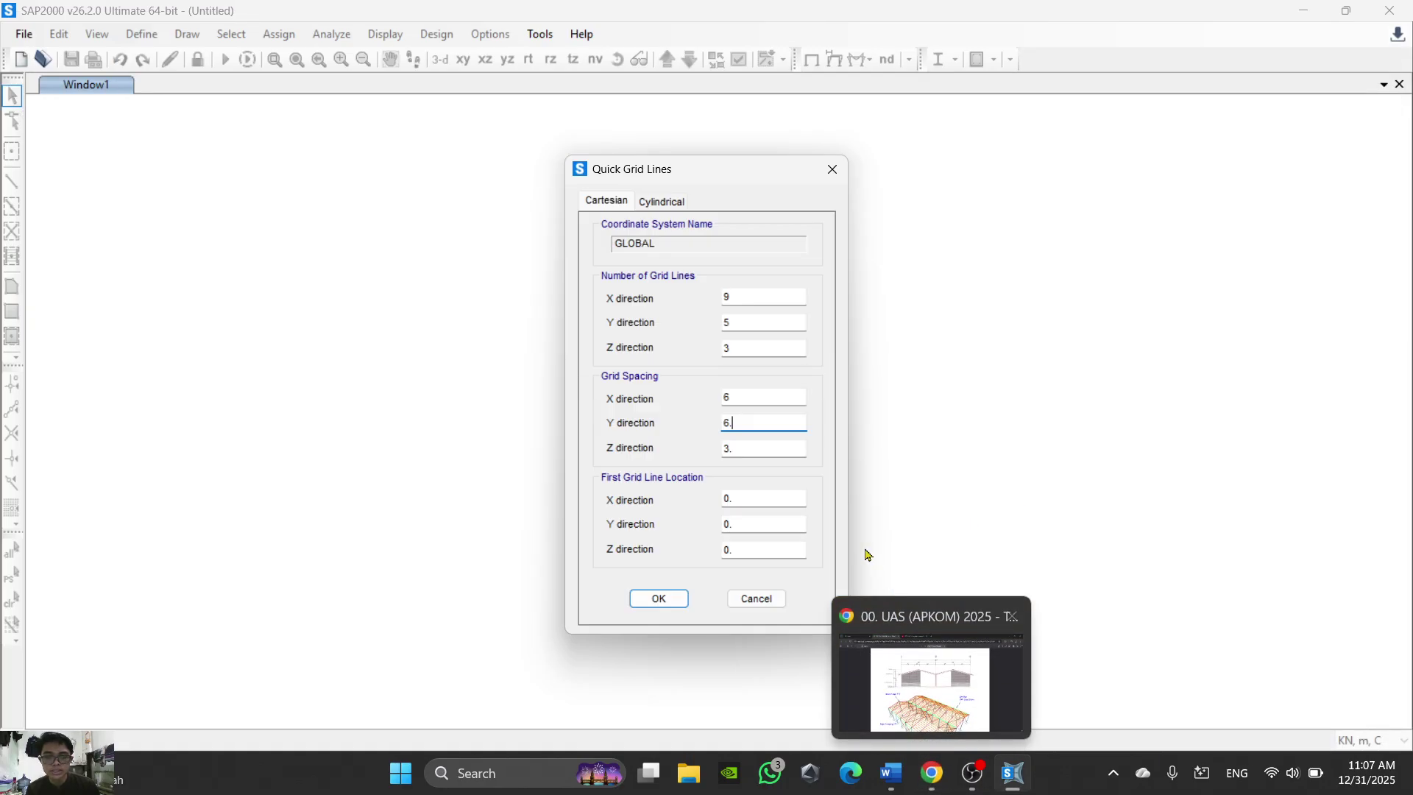
{"action": "key", "text": "Tab"}
{"action": "type", "text": "6"}
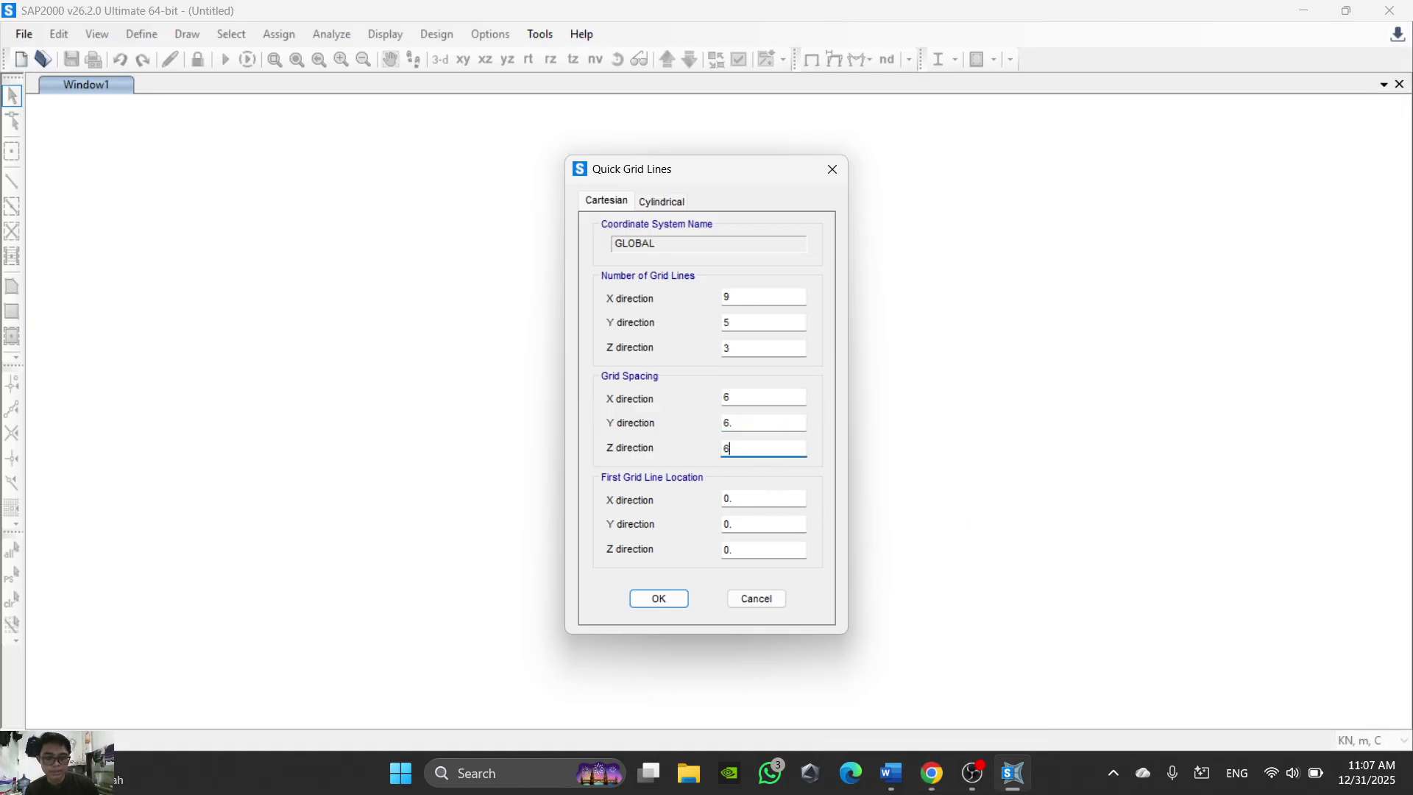
{"action": "left_click", "coordinate": [659, 597]}
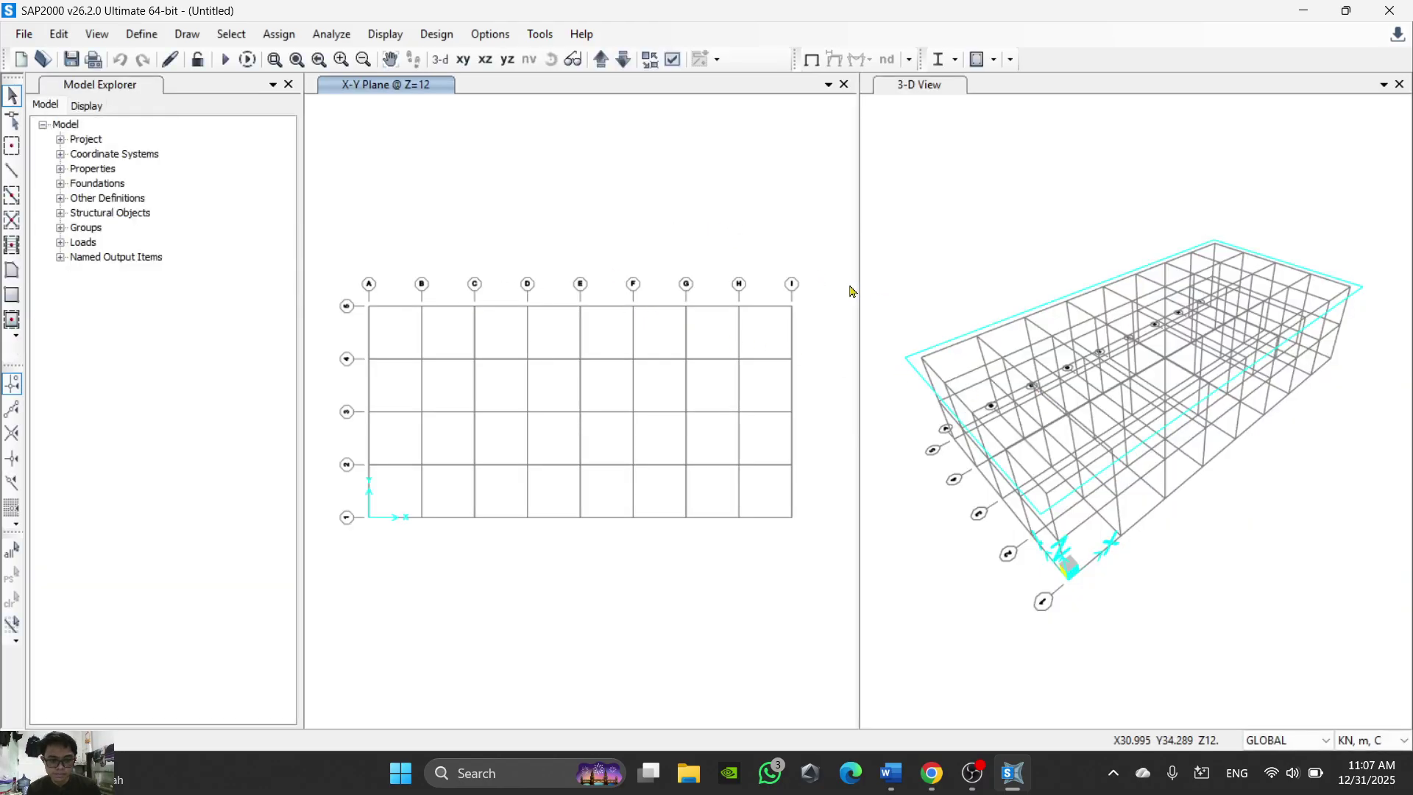
Step: Open the GLOBAL grid system's data for editing and display its grids as spacing
{"action": "middle_click_drag", "start_coordinate": [1032, 536], "coordinate": [1069, 514]}
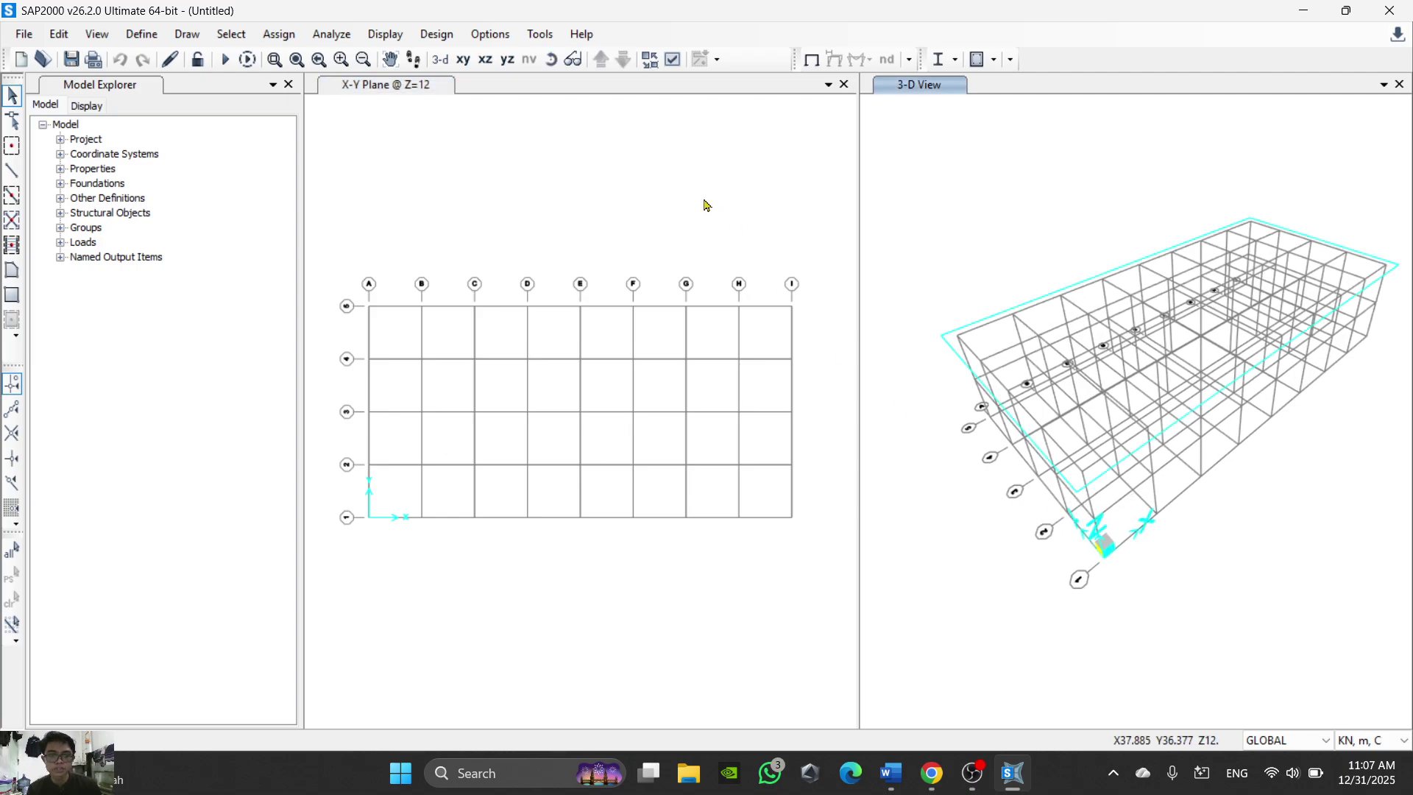
{"action": "middle_click_drag", "start_coordinate": [703, 202], "coordinate": [653, 299]}
{"action": "scroll", "coordinate": [677, 265], "scroll_direction": "up", "scroll_amount": 3}
{"action": "right_click", "coordinate": [454, 167]}
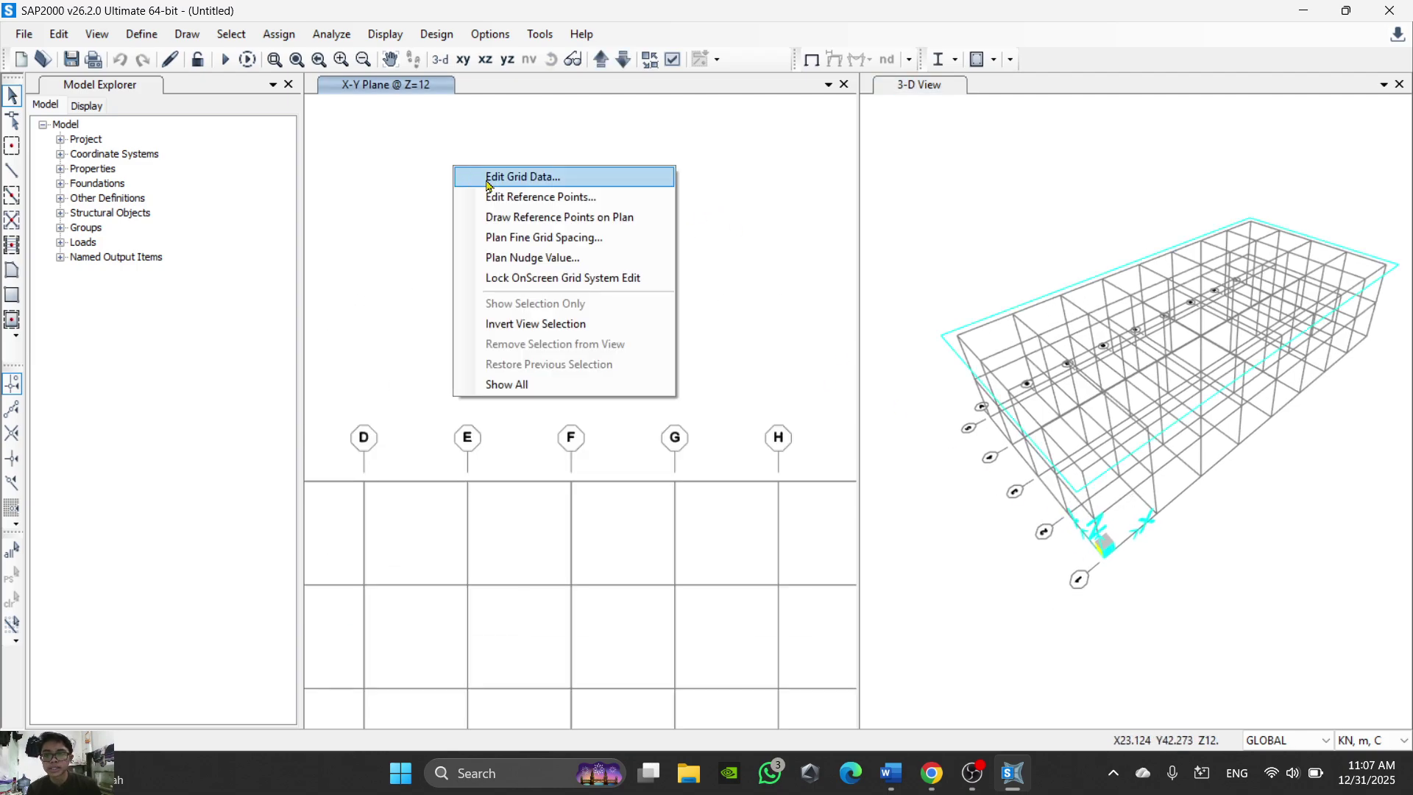
{"action": "left_click", "coordinate": [520, 179]}
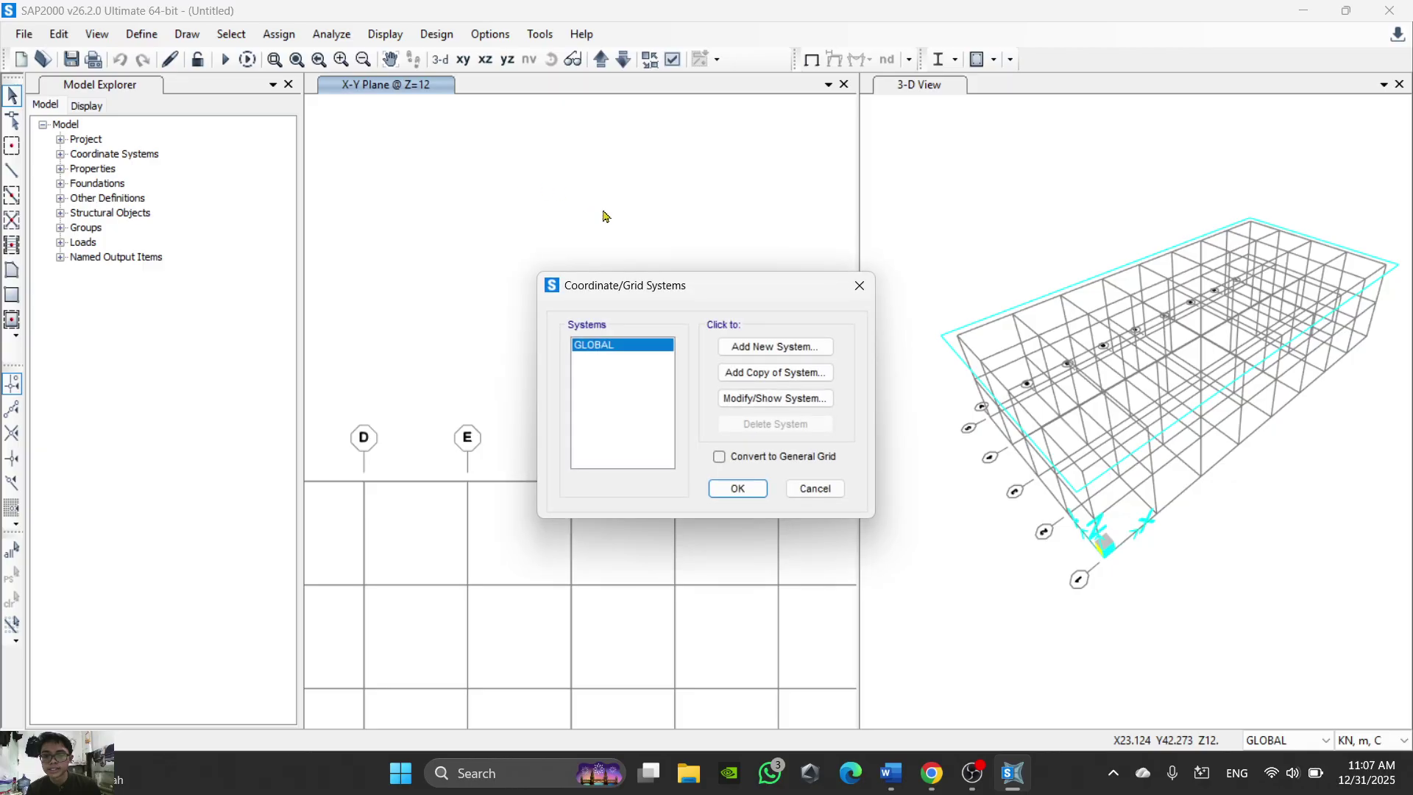
{"action": "left_click", "coordinate": [763, 355]}
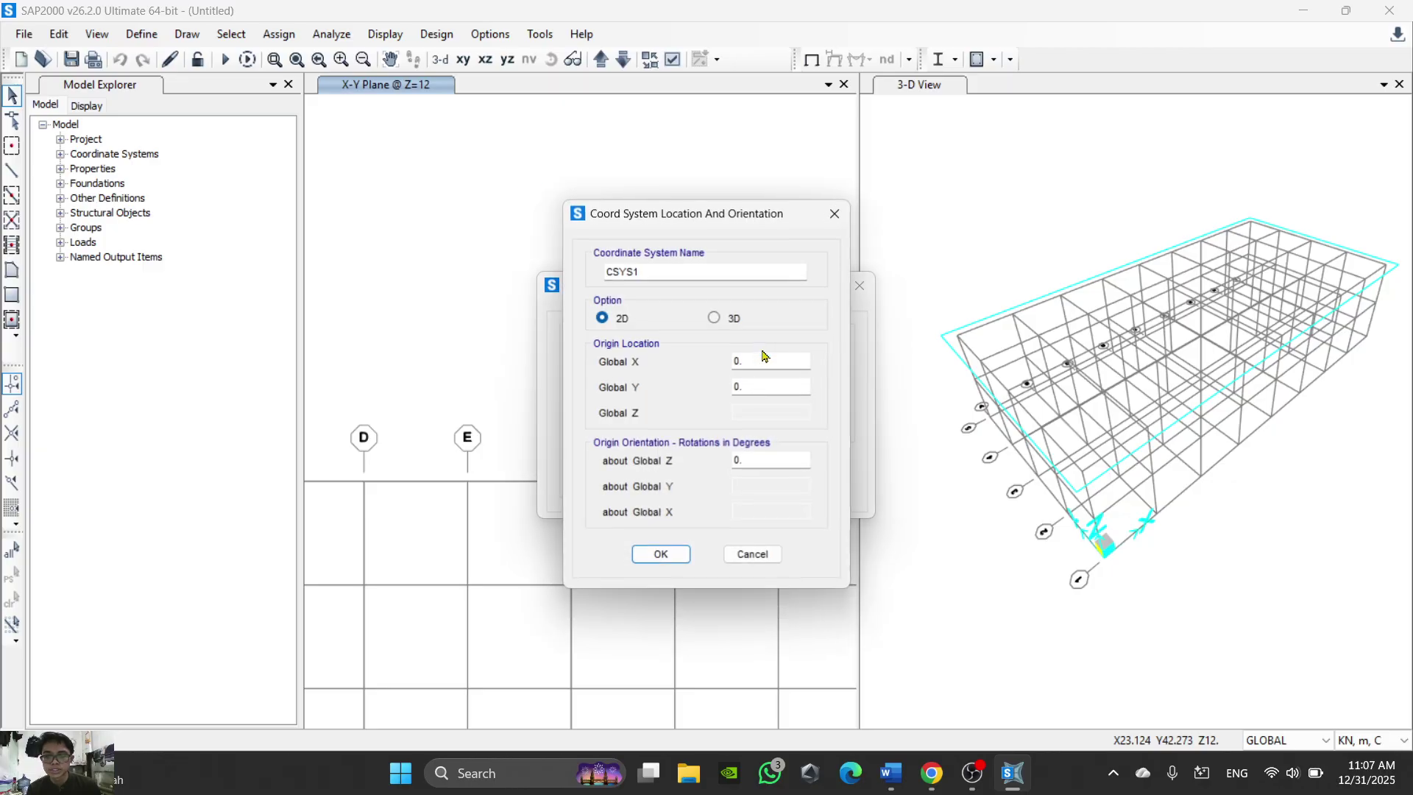
{"action": "left_click", "coordinate": [832, 214]}
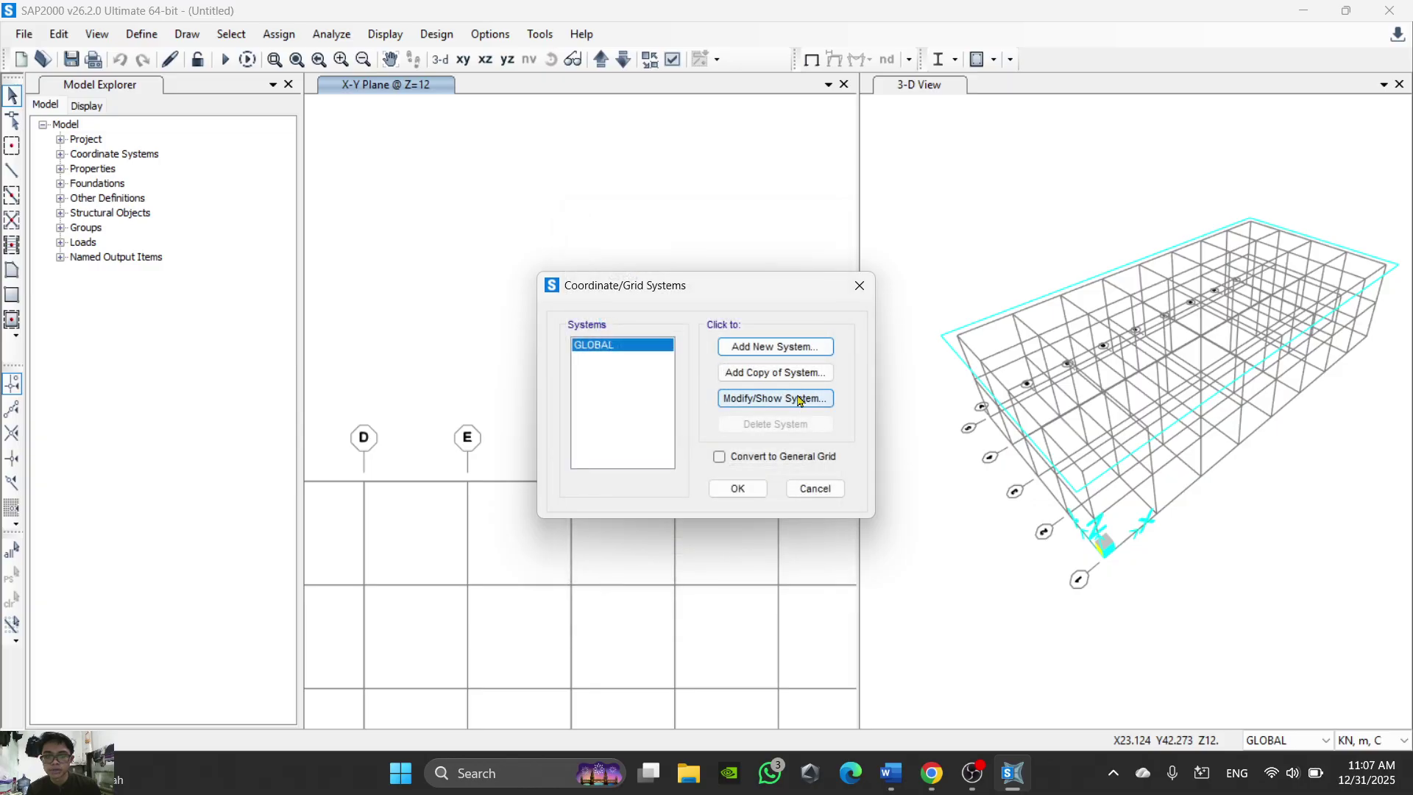
{"action": "left_click", "coordinate": [800, 396]}
{"action": "left_click", "coordinate": [982, 351]}
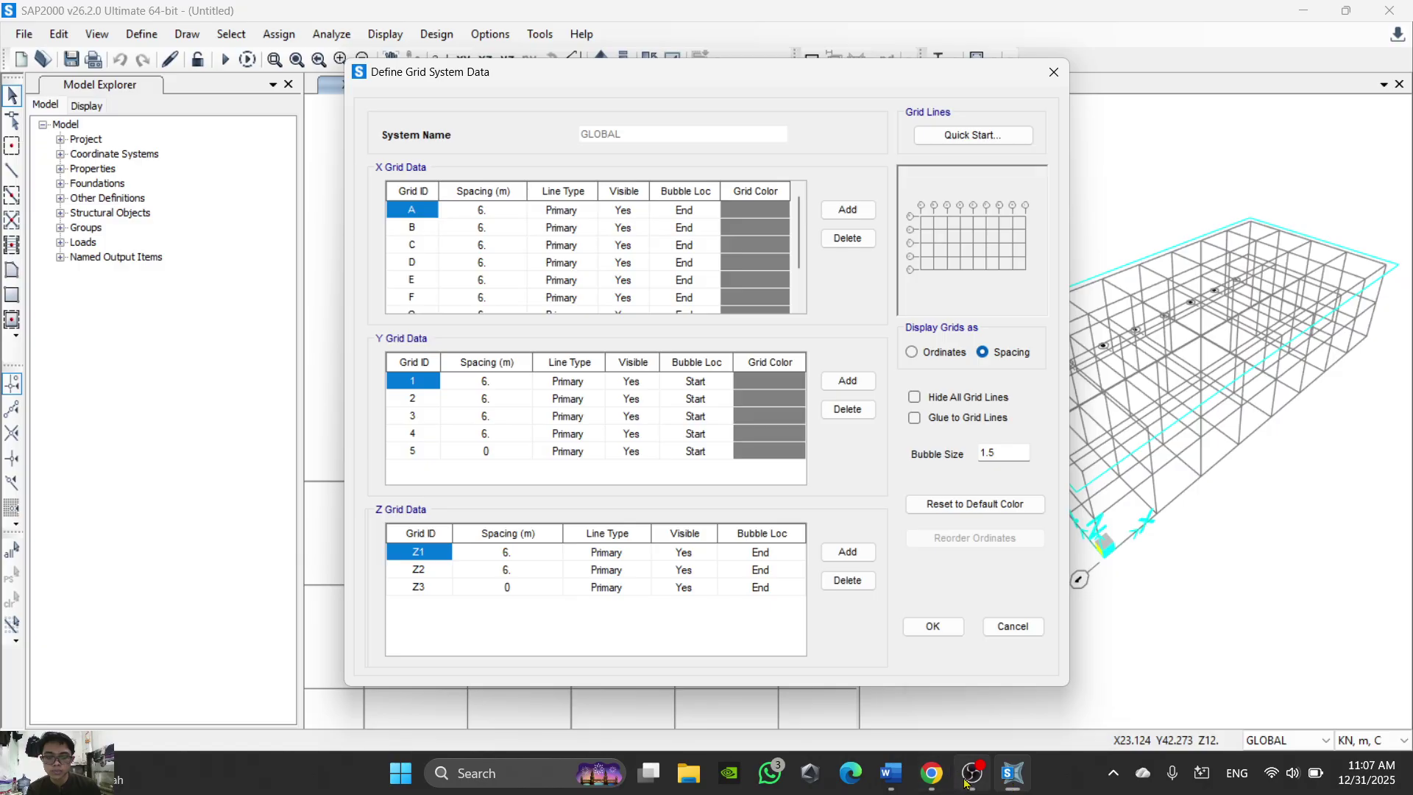
Step: Check the span dimensions in the browser brief's section drawing and set Y grid line 1's spacing to 9.5 m in SAP2000
{"action": "left_click", "coordinate": [931, 779]}
{"action": "scroll", "coordinate": [683, 456], "scroll_direction": "down", "scroll_amount": 3}
{"action": "scroll", "coordinate": [682, 456], "scroll_direction": "up", "scroll_amount": 2}
{"action": "scroll", "coordinate": [682, 456], "scroll_direction": "up", "scroll_amount": 1}
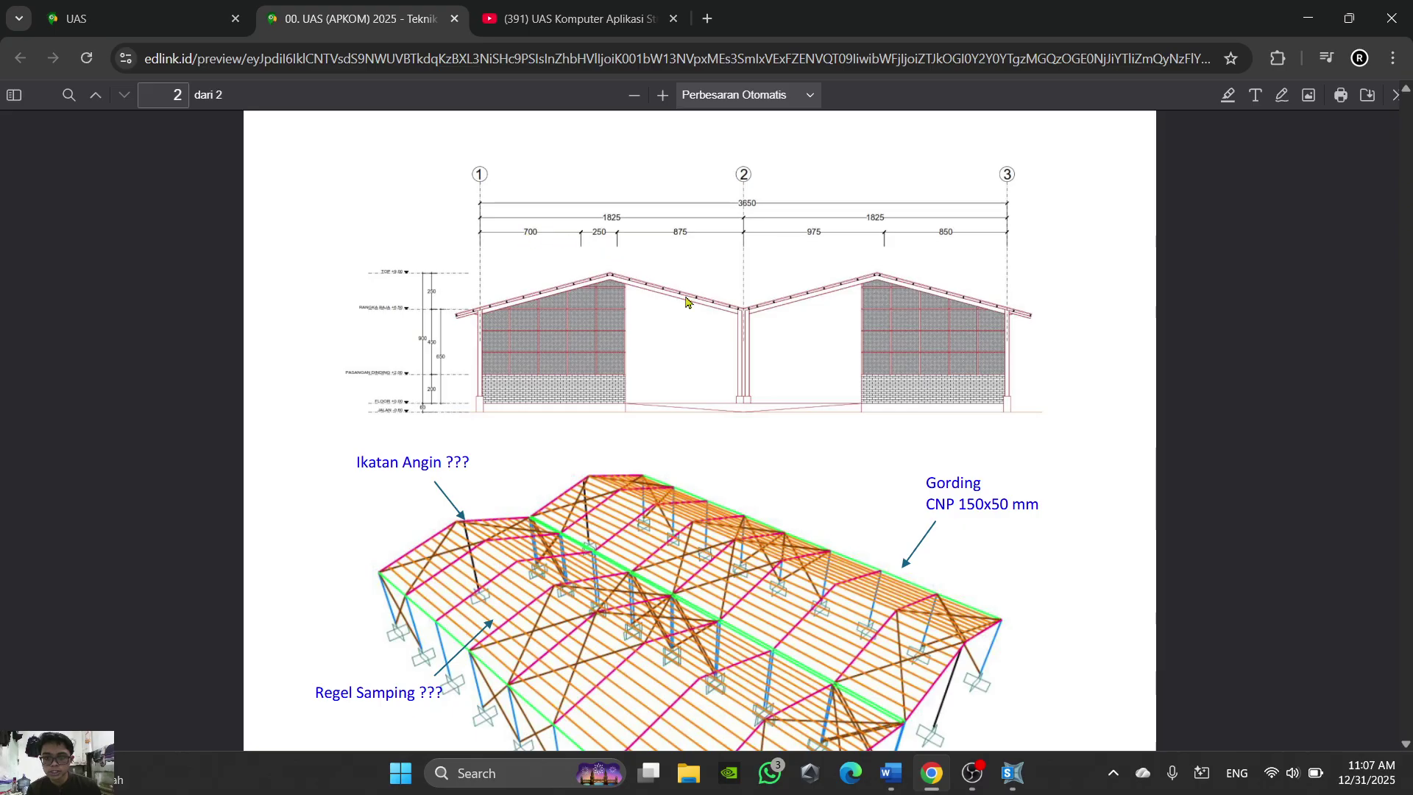
{"action": "mouse_move", "coordinate": [1018, 776]}
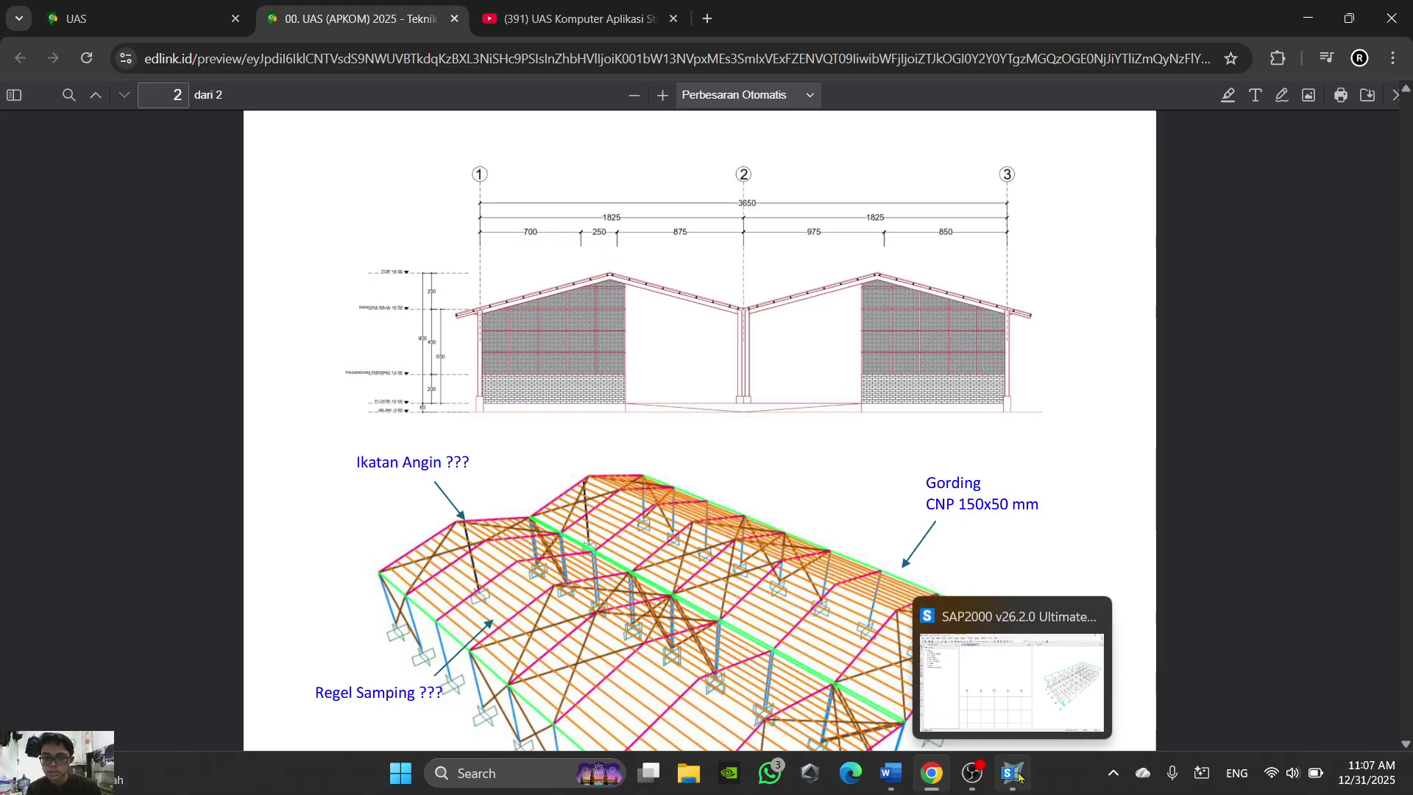
{"action": "left_click", "coordinate": [1004, 786]}
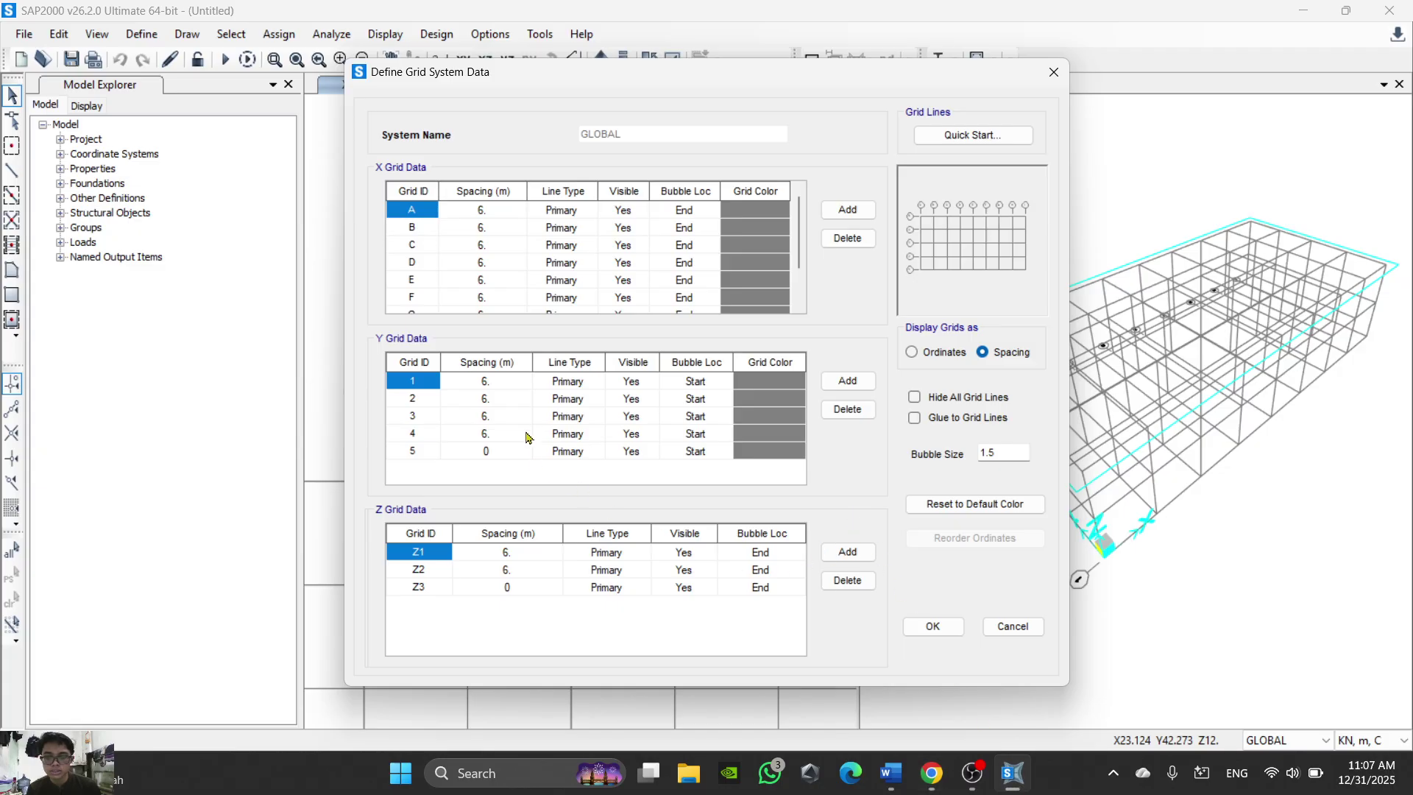
{"action": "left_click", "coordinate": [493, 384]}
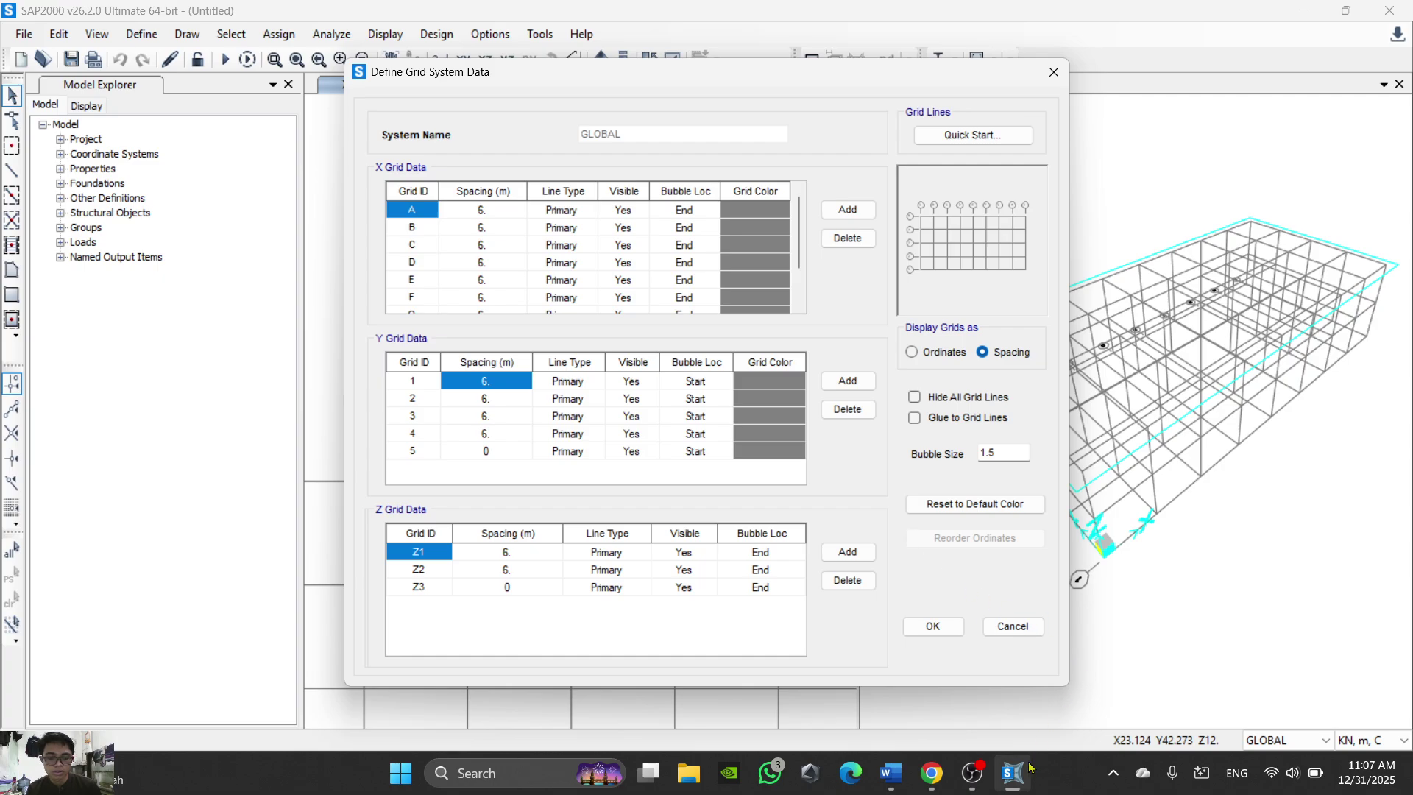
{"action": "type", "text": "9"}
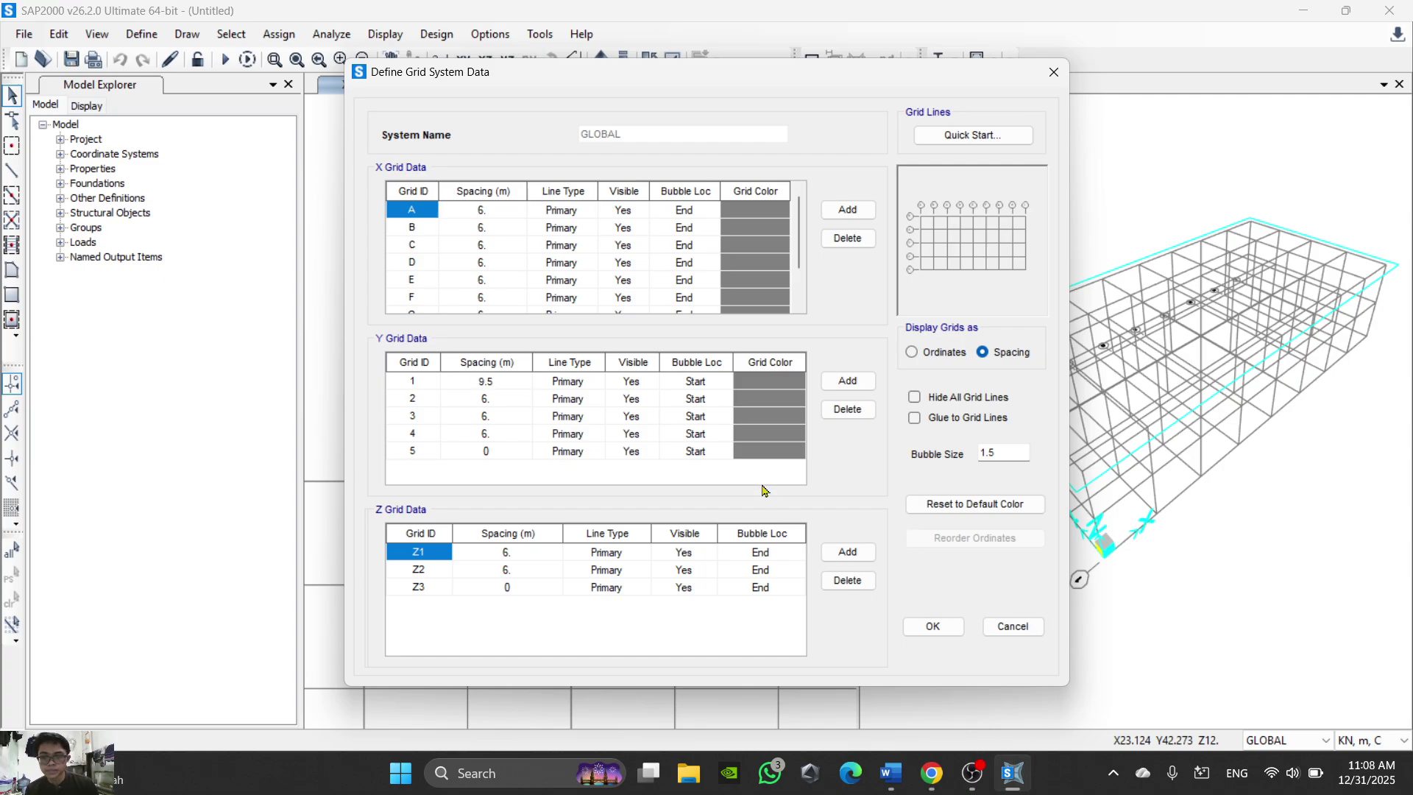
Step: Recheck the browser brief's section drawing and set Y grid line 2's spacing to 8.75 m in SAP2000
{"action": "left_click", "coordinate": [928, 778]}
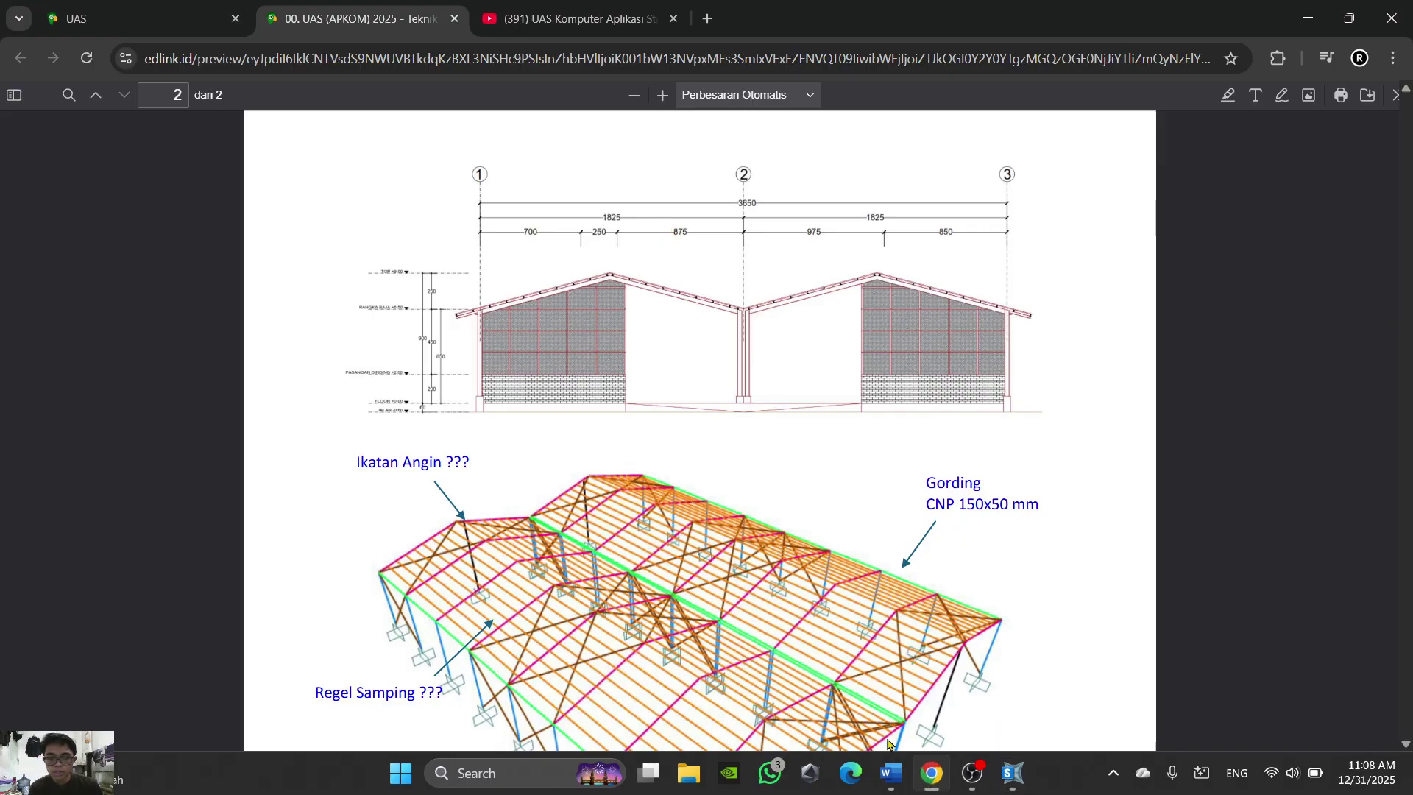
{"action": "left_click", "coordinate": [999, 786]}
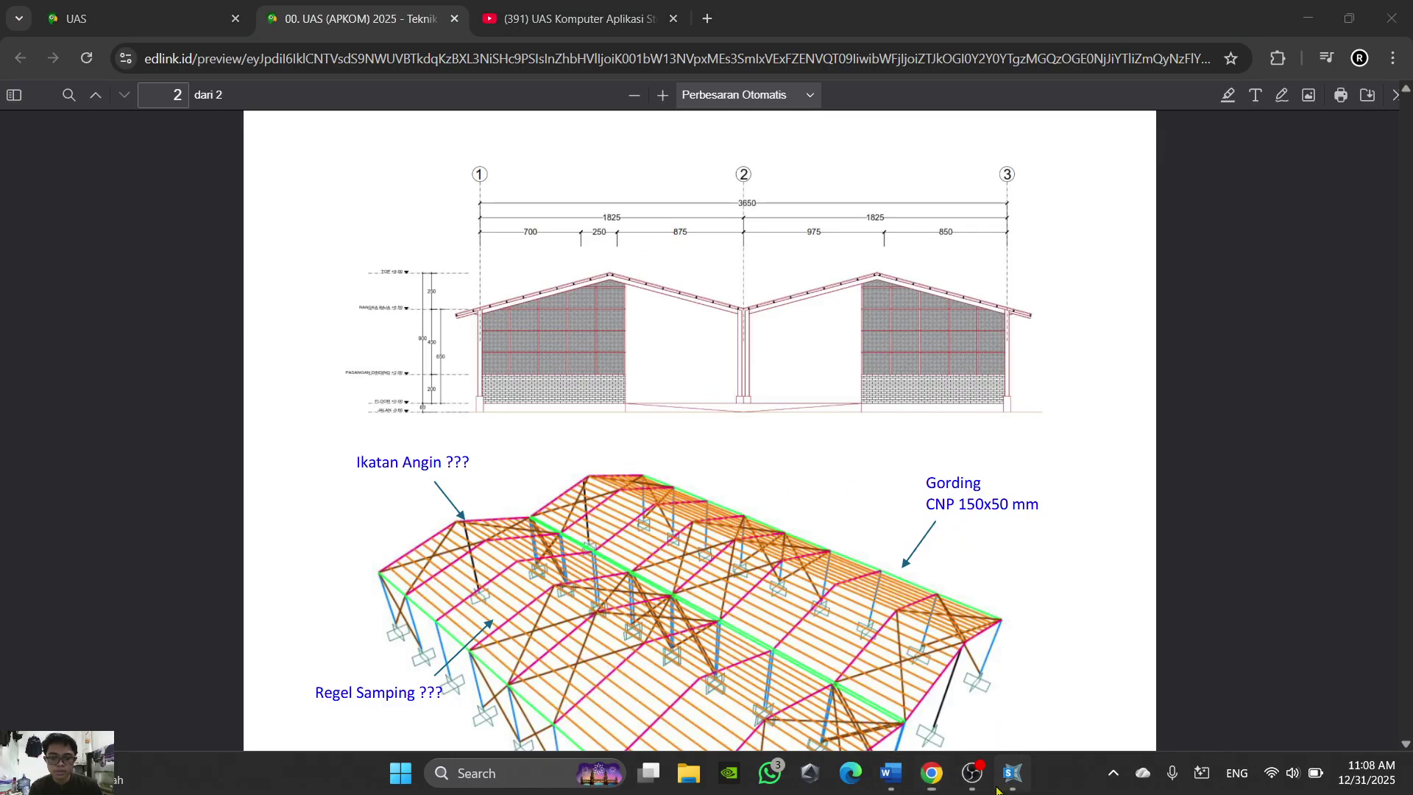
{"action": "left_click", "coordinate": [484, 399]}
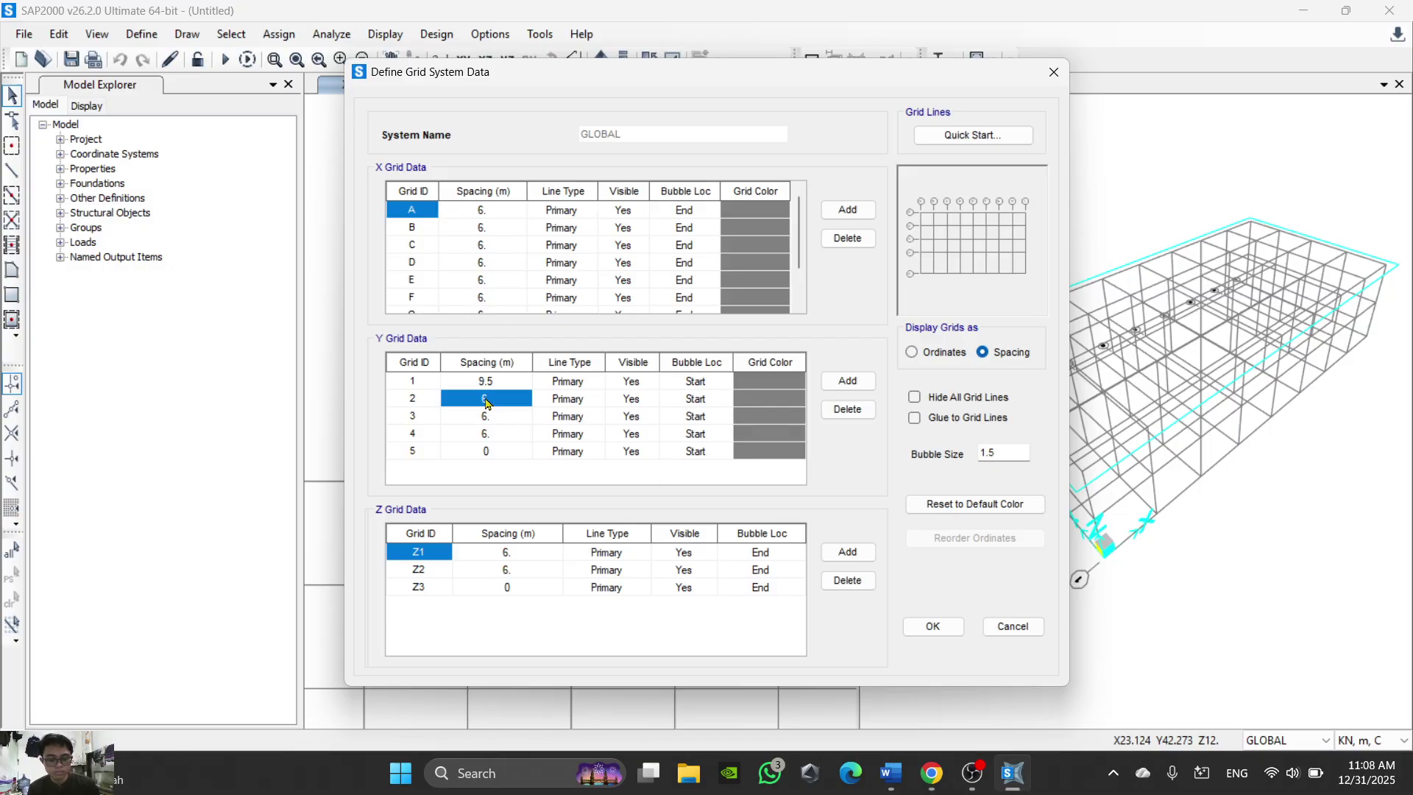
{"action": "left_click", "coordinate": [485, 398]}
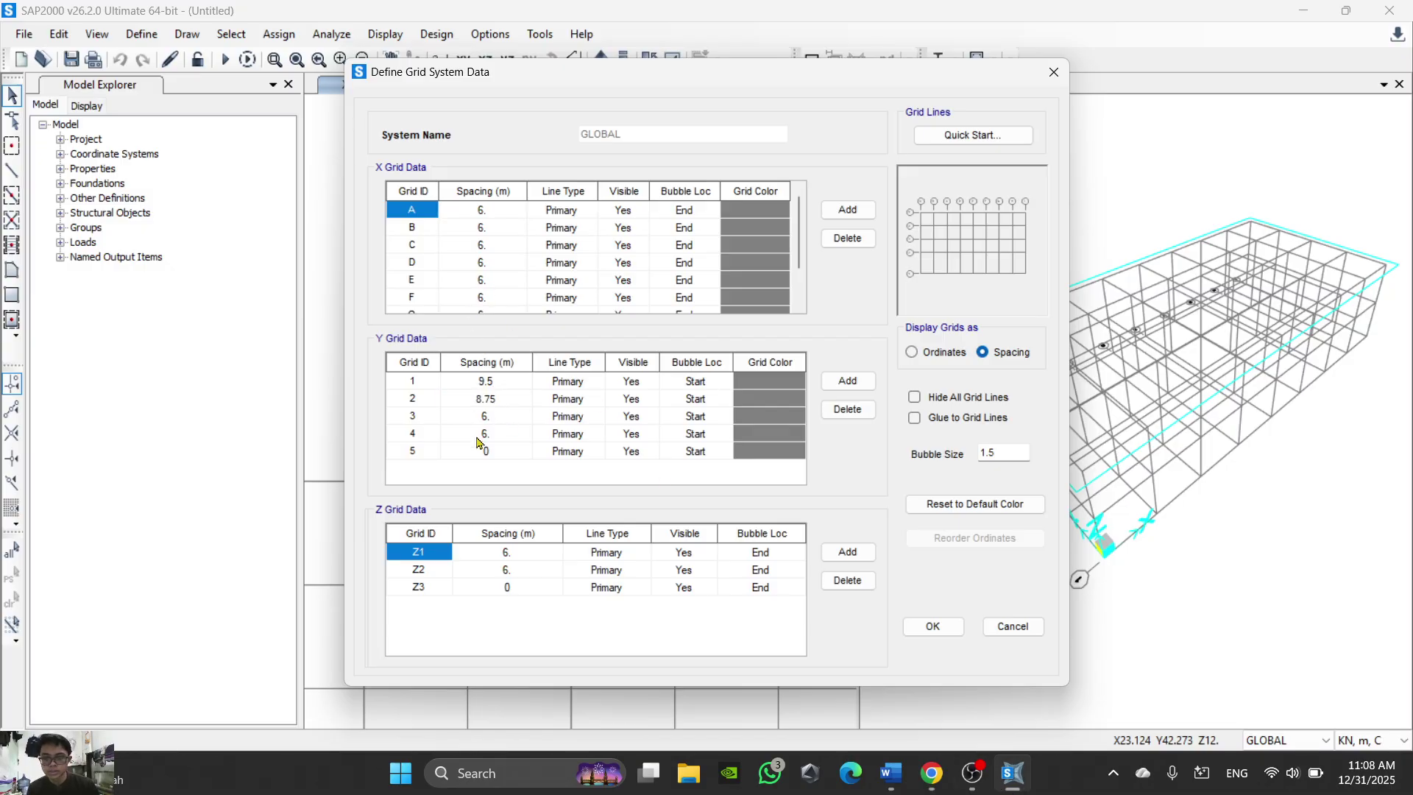
Step: Check the second span in the browser brief's section drawing and set Y grid line 3's spacing to 9.75 m in SAP2000
{"action": "left_click", "coordinate": [485, 416]}
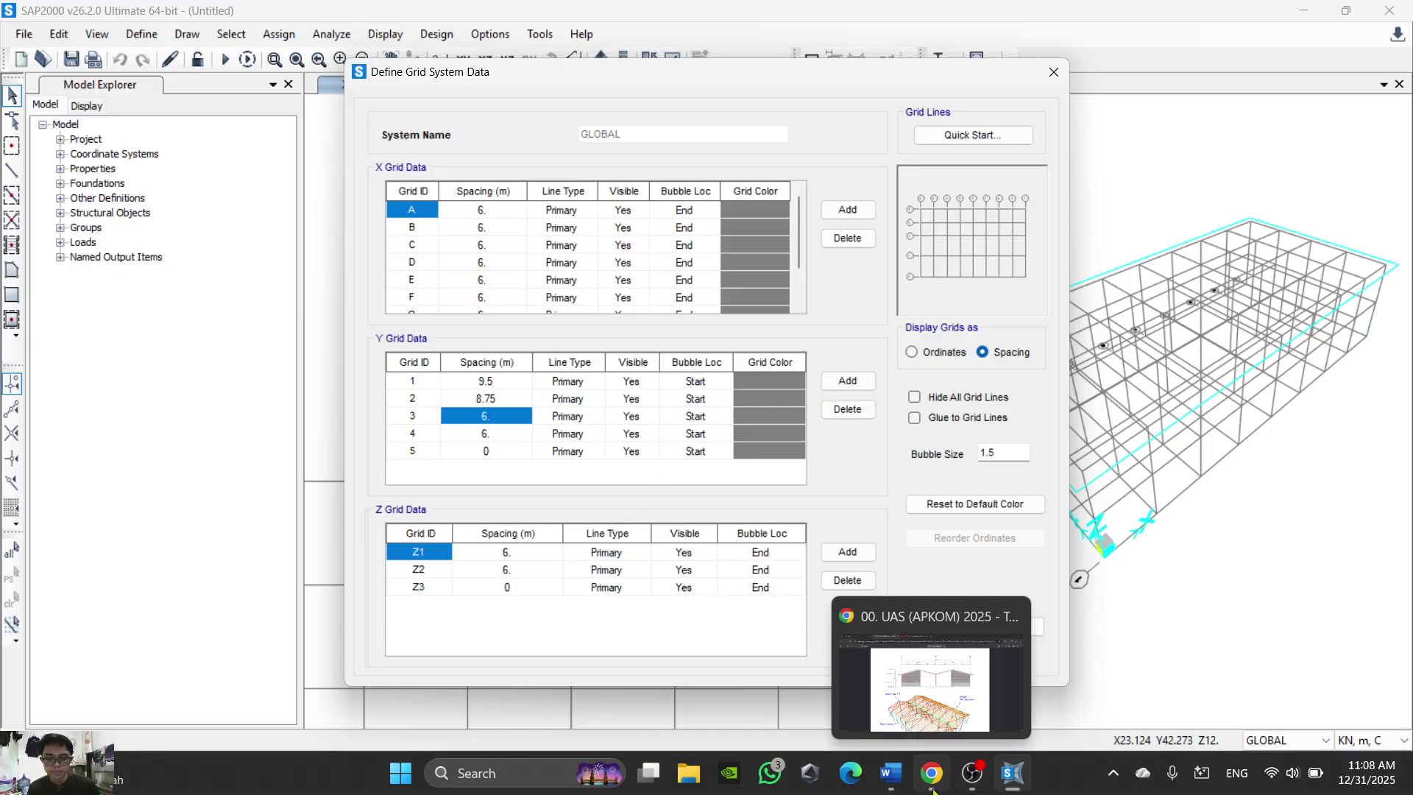
{"action": "left_click", "coordinate": [932, 774]}
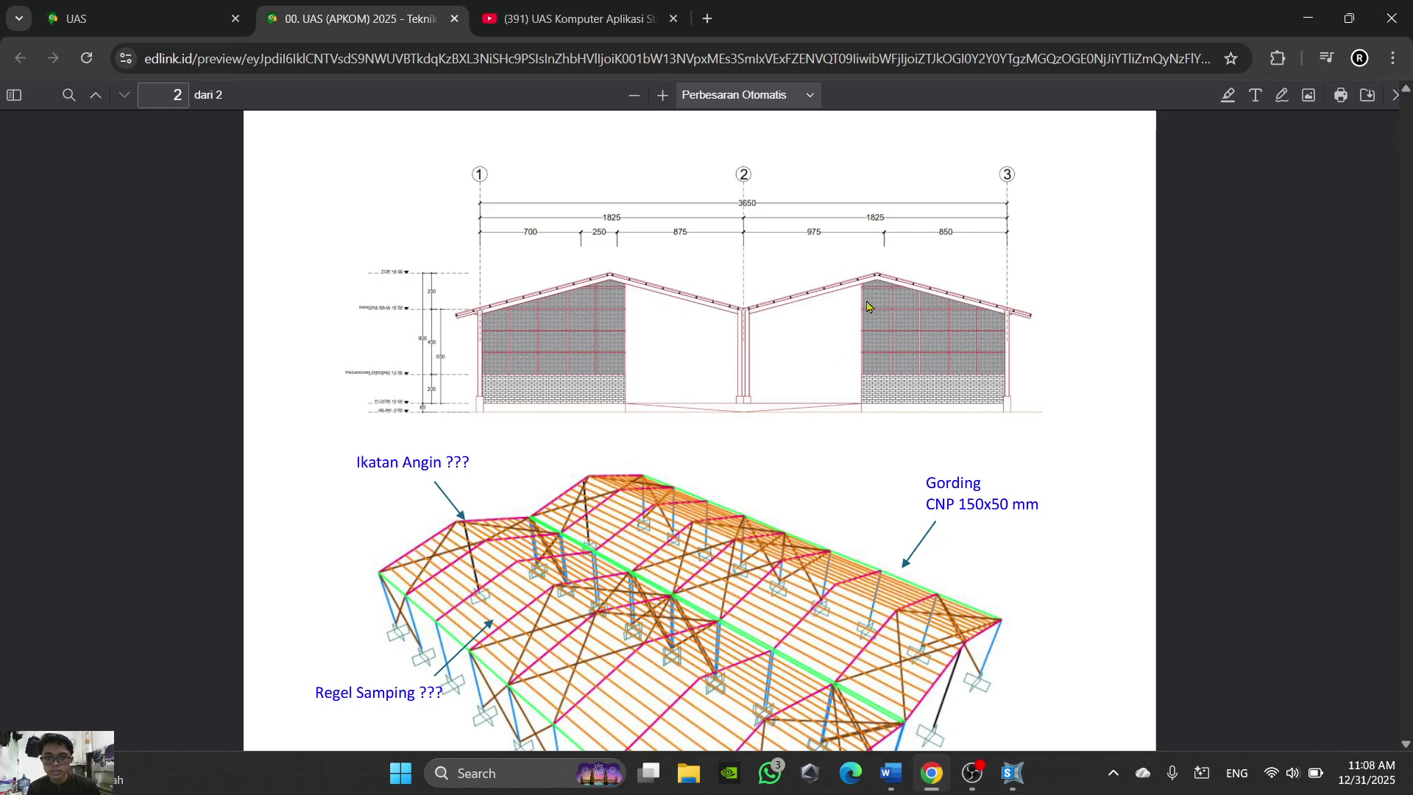
{"action": "left_click", "coordinate": [931, 773]}
{"action": "type", "text": "9.75"}
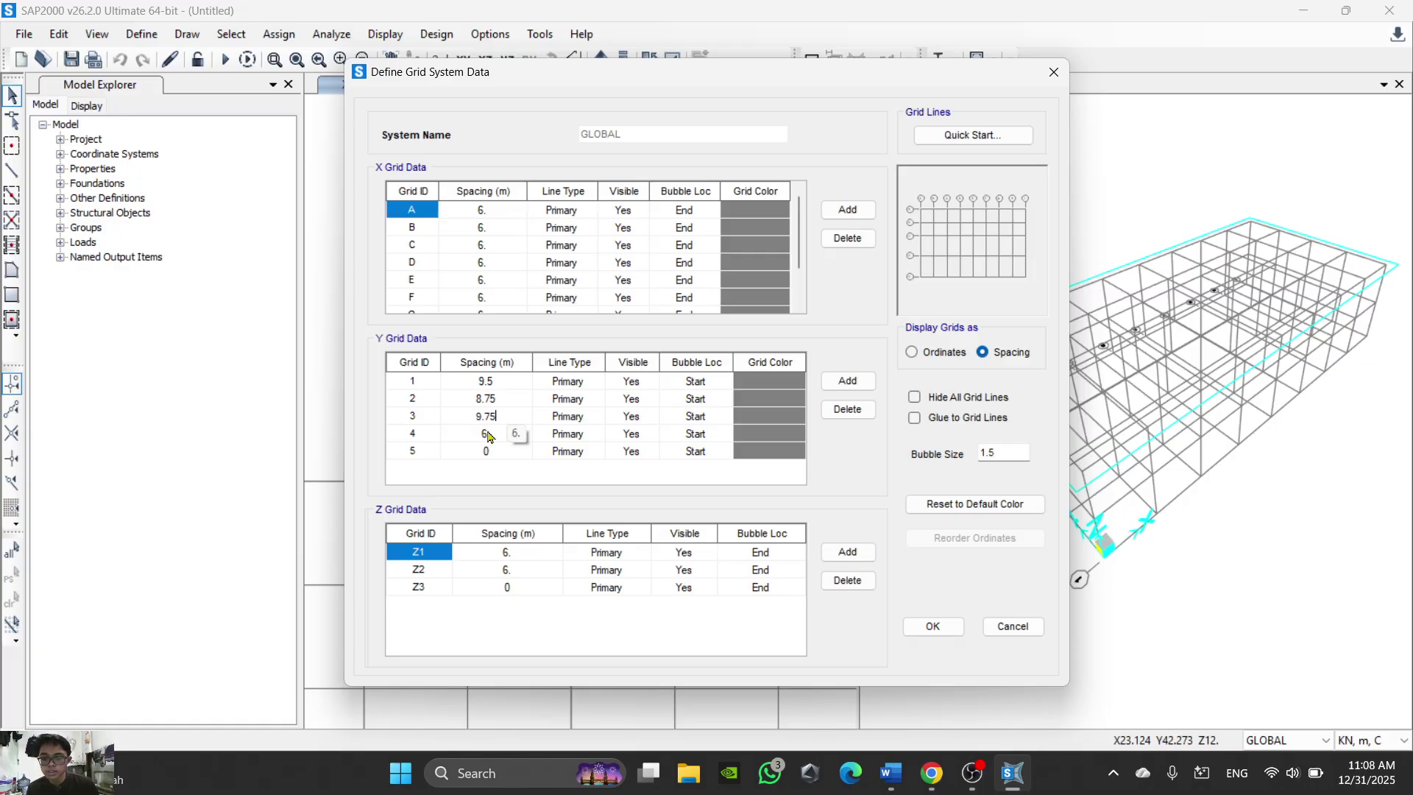
Step: Re-enter 9.75 m for Y grid line 3 after checking the browser brief and set Y grid line 4's spacing to 8.5 m in SAP2000
{"action": "left_click", "coordinate": [488, 434]}
{"action": "type", "text": "8."}
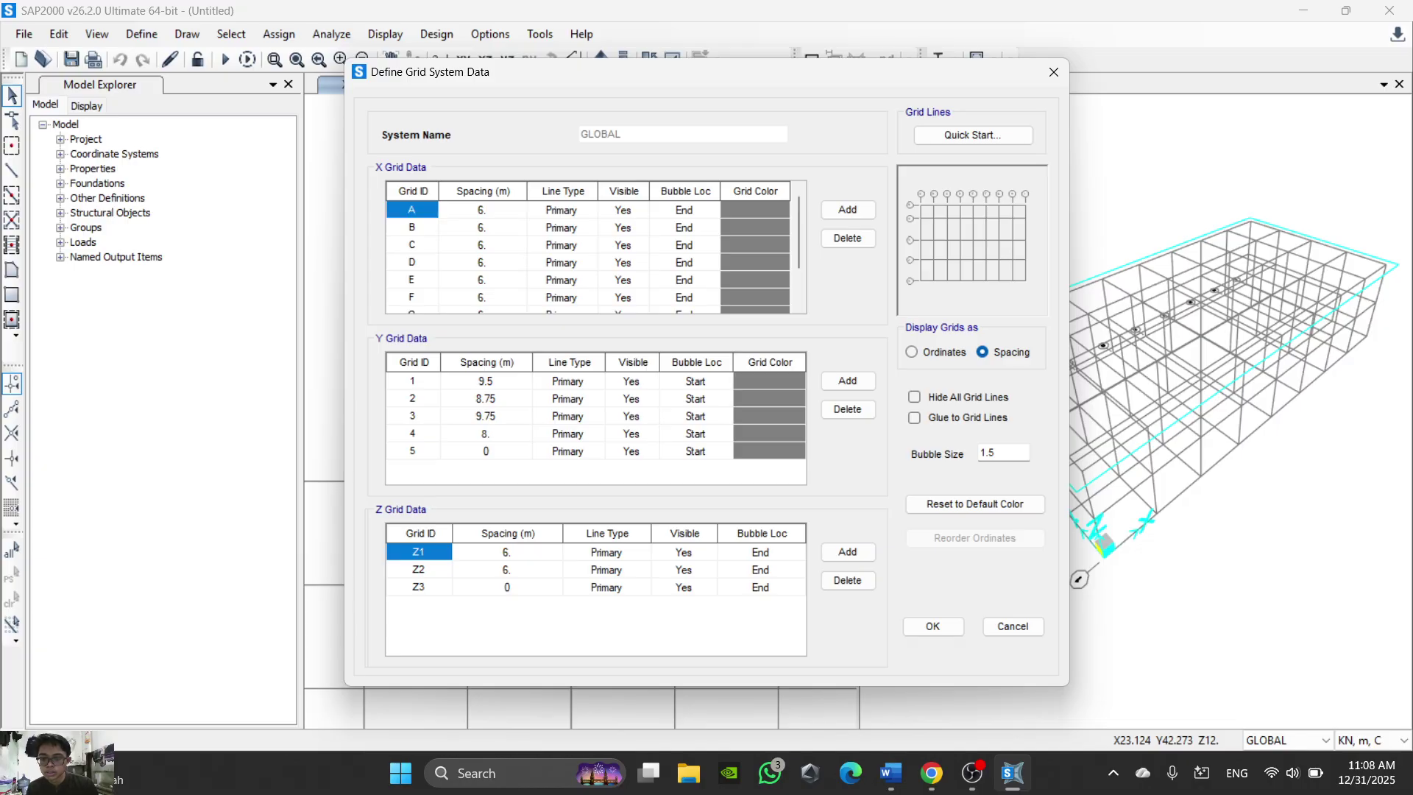
{"action": "left_click", "coordinate": [497, 417]}
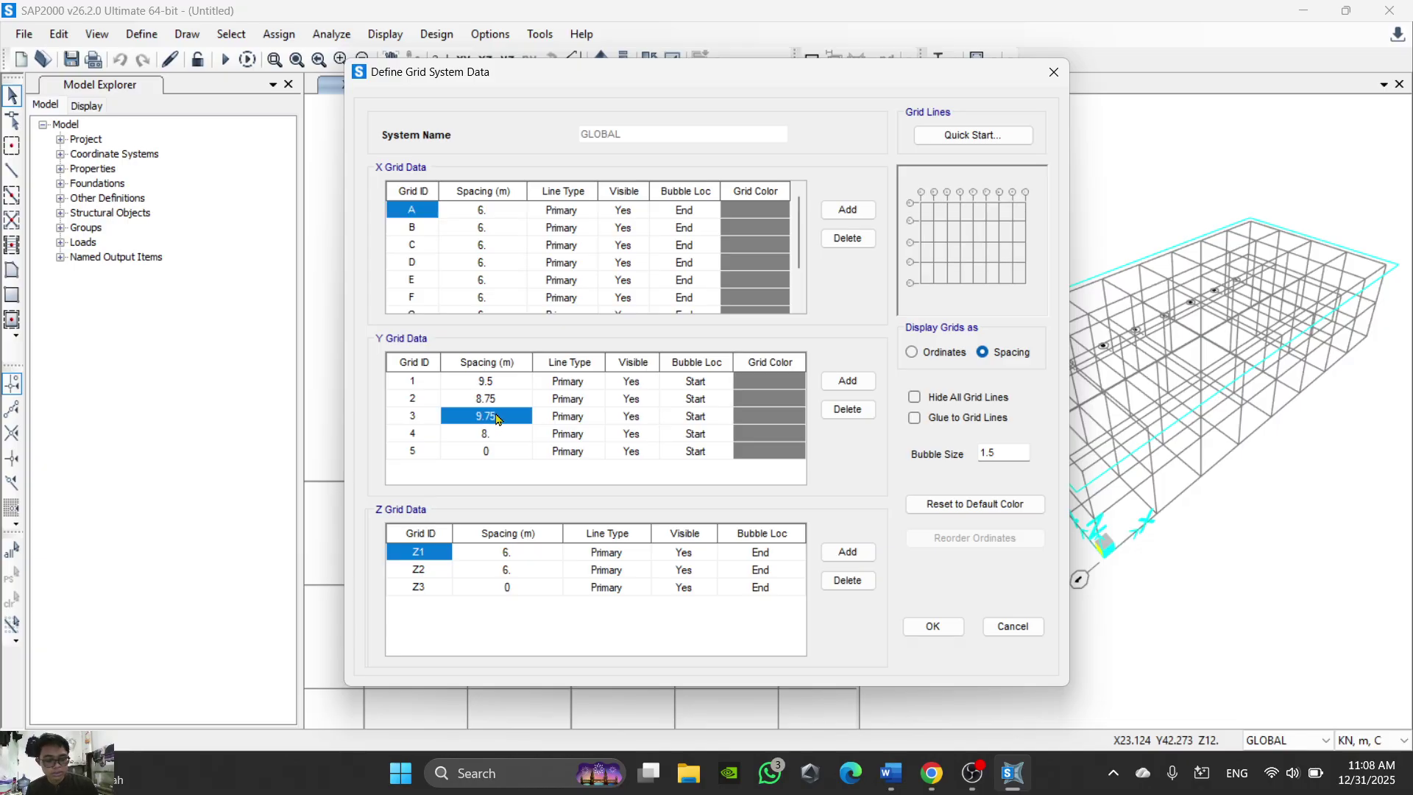
{"action": "type", "text": "9."}
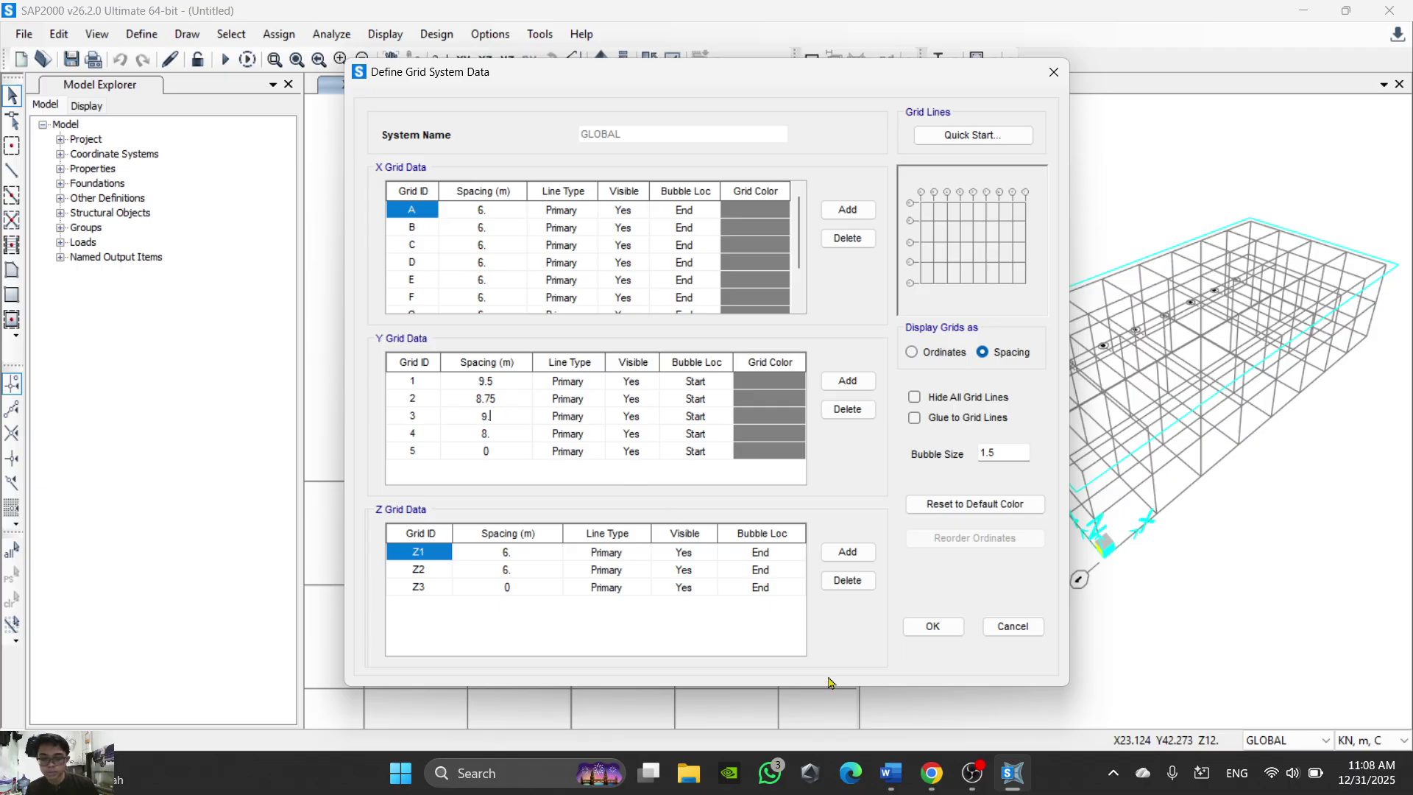
{"action": "left_click", "coordinate": [935, 780]}
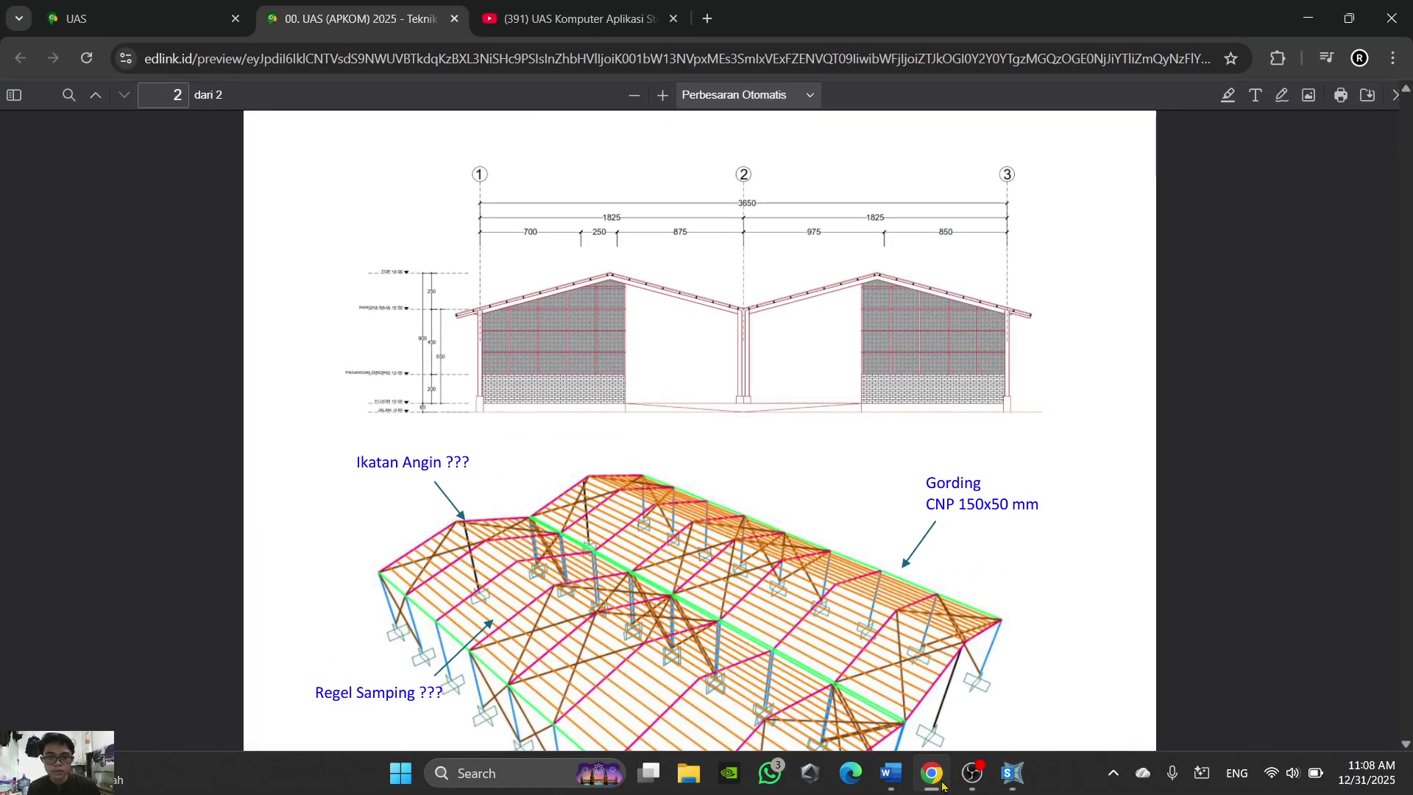
{"action": "left_click", "coordinate": [940, 784]}
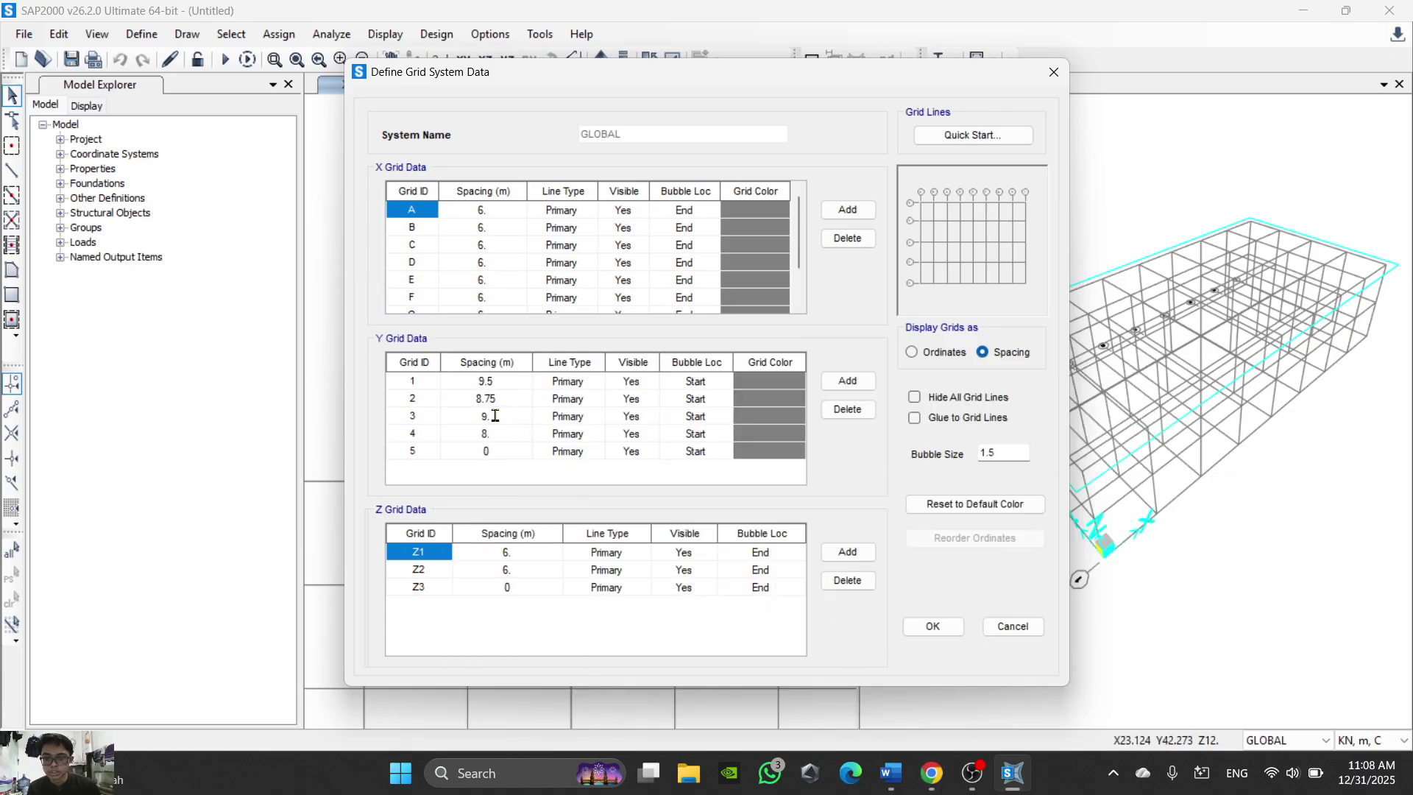
{"action": "type", "text": "75"}
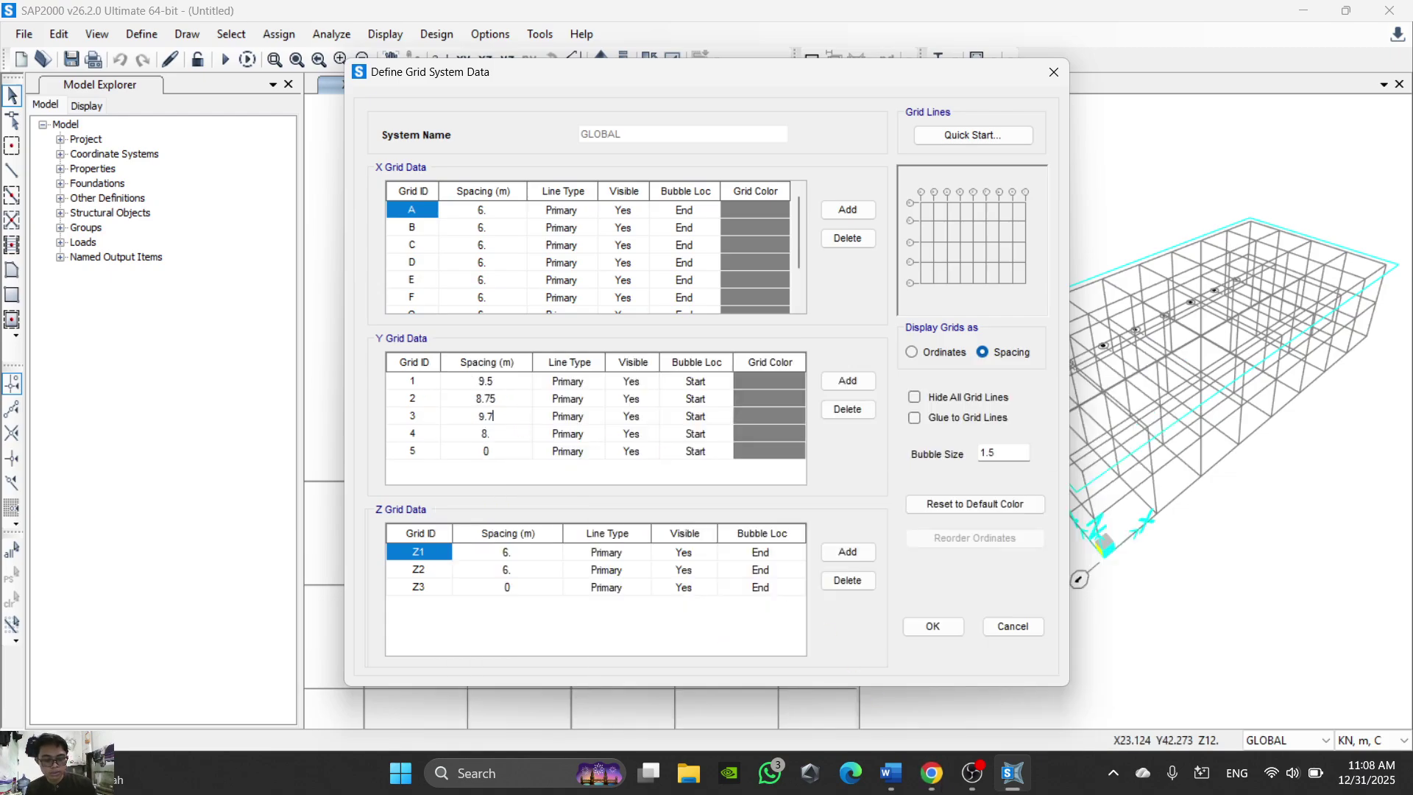
{"action": "left_click", "coordinate": [494, 434]}
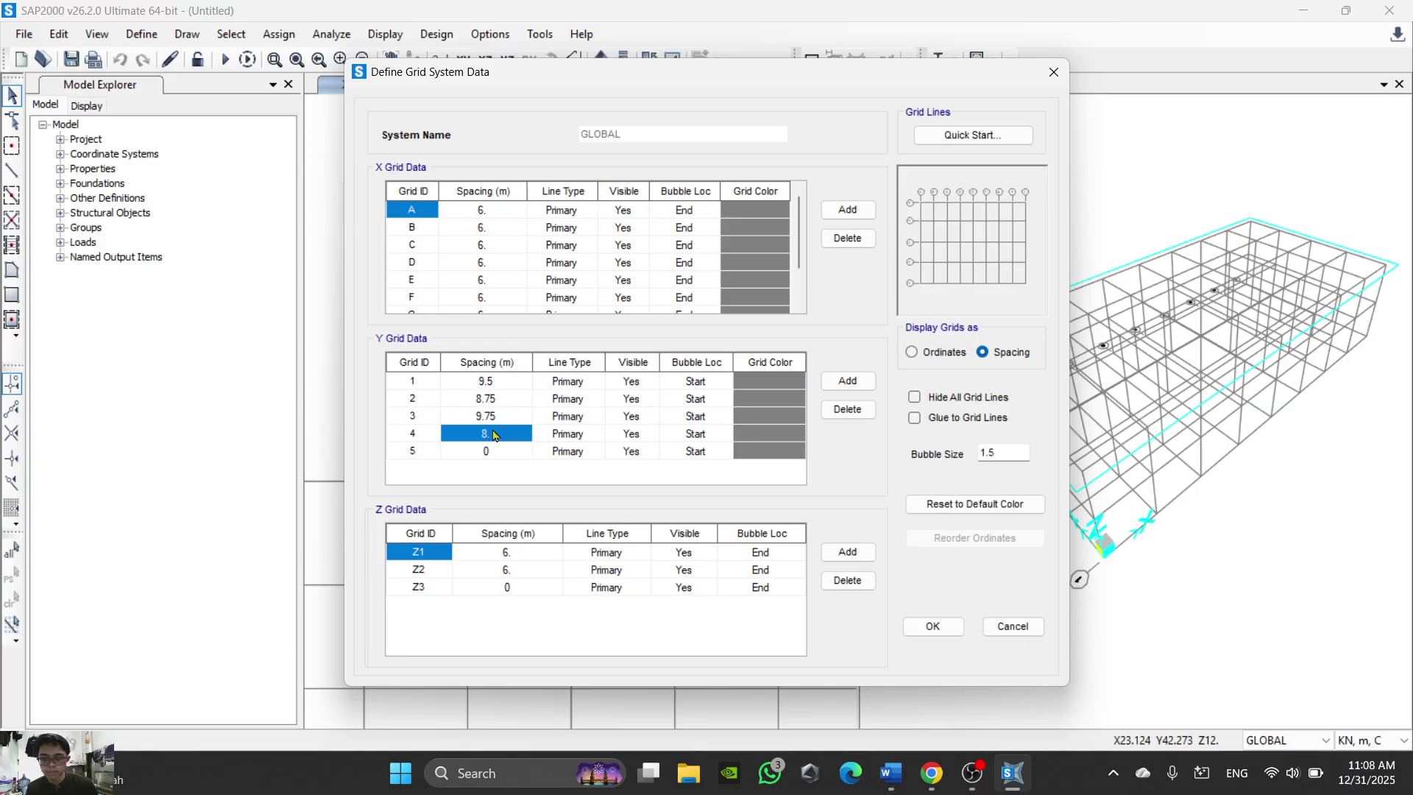
{"action": "type", "text": "8."}
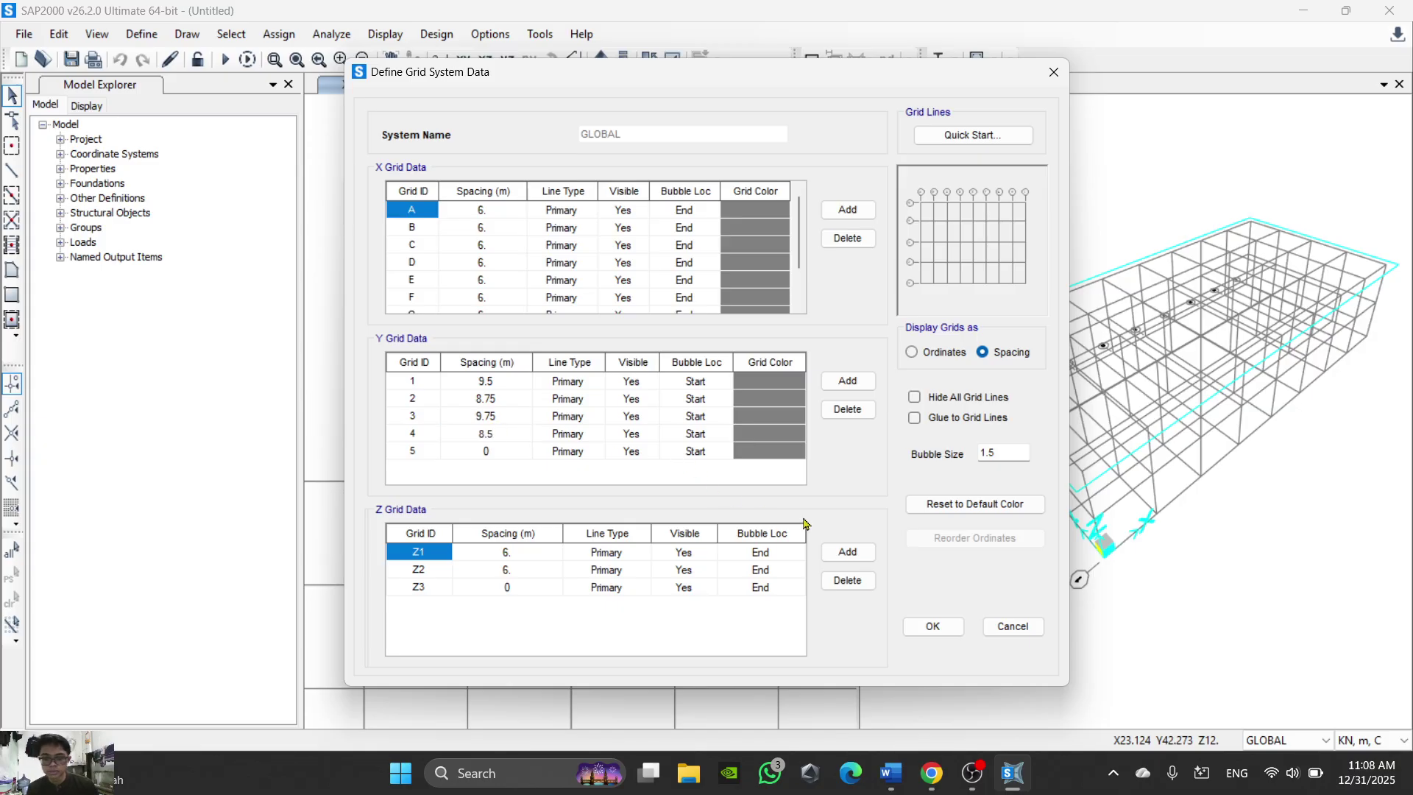
Step: Check the height dimensions in the browser brief's section drawing and set the Z1 grid spacing to 6.5 m in SAP2000
{"action": "mouse_move", "coordinate": [968, 776]}
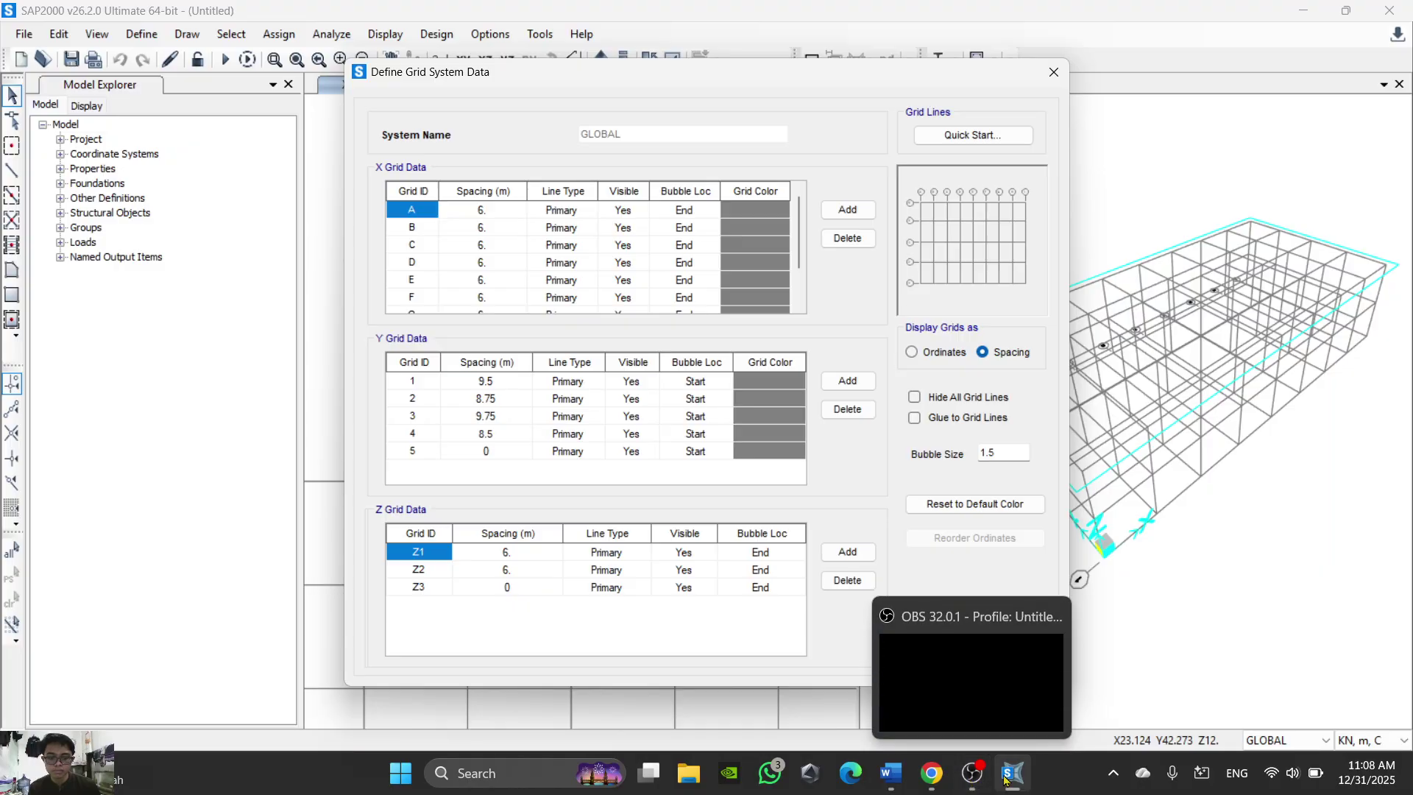
{"action": "left_click", "coordinate": [932, 772]}
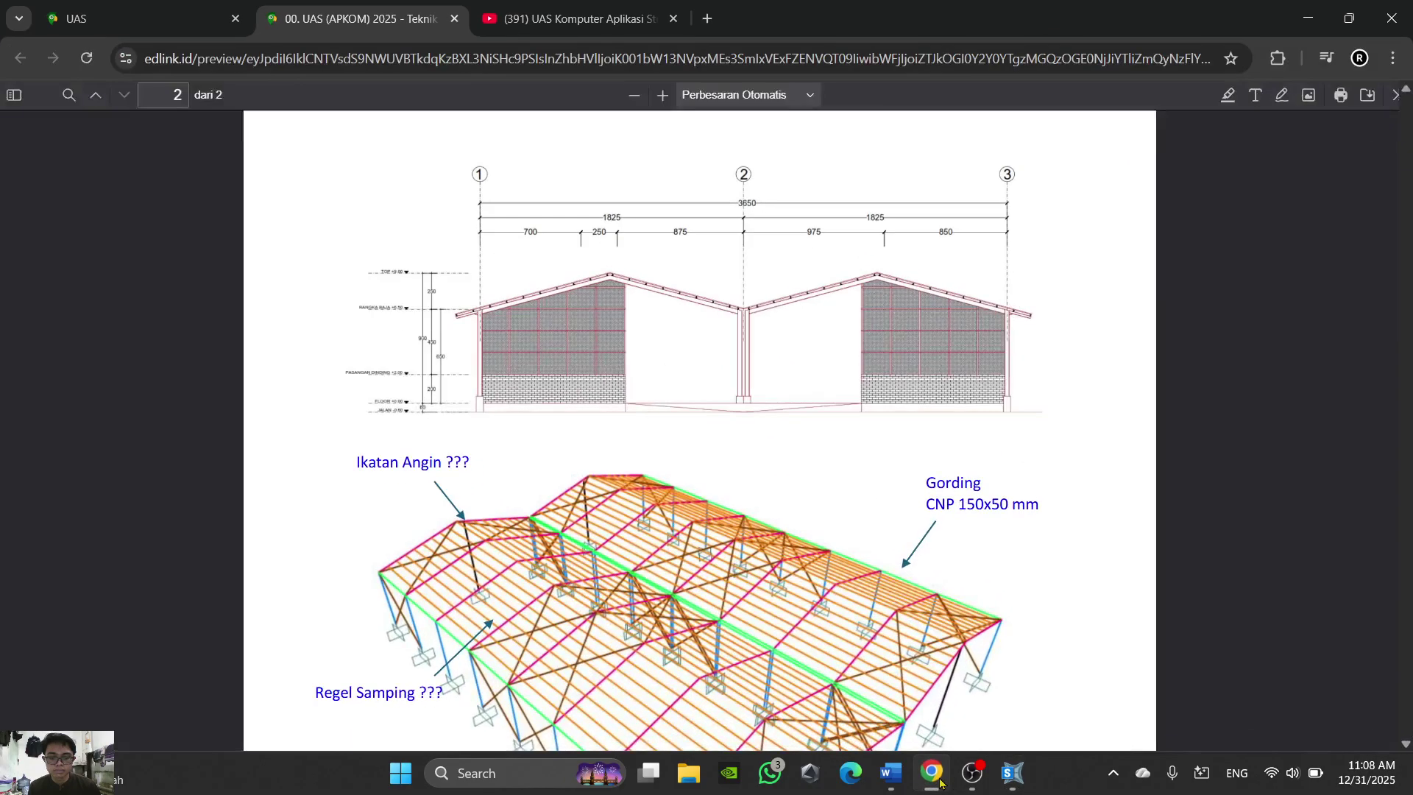
{"action": "left_click", "coordinate": [932, 773]}
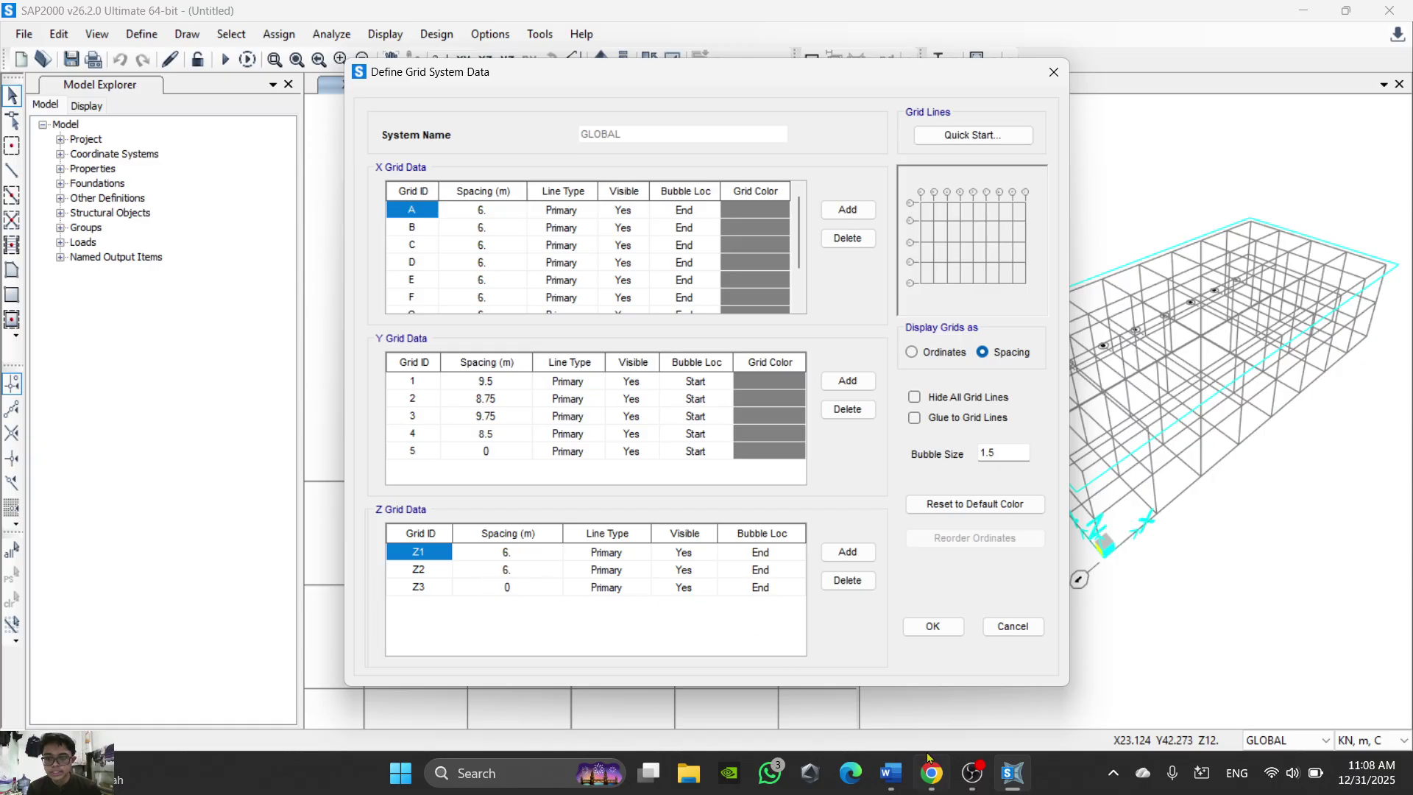
{"action": "left_click", "coordinate": [945, 784]}
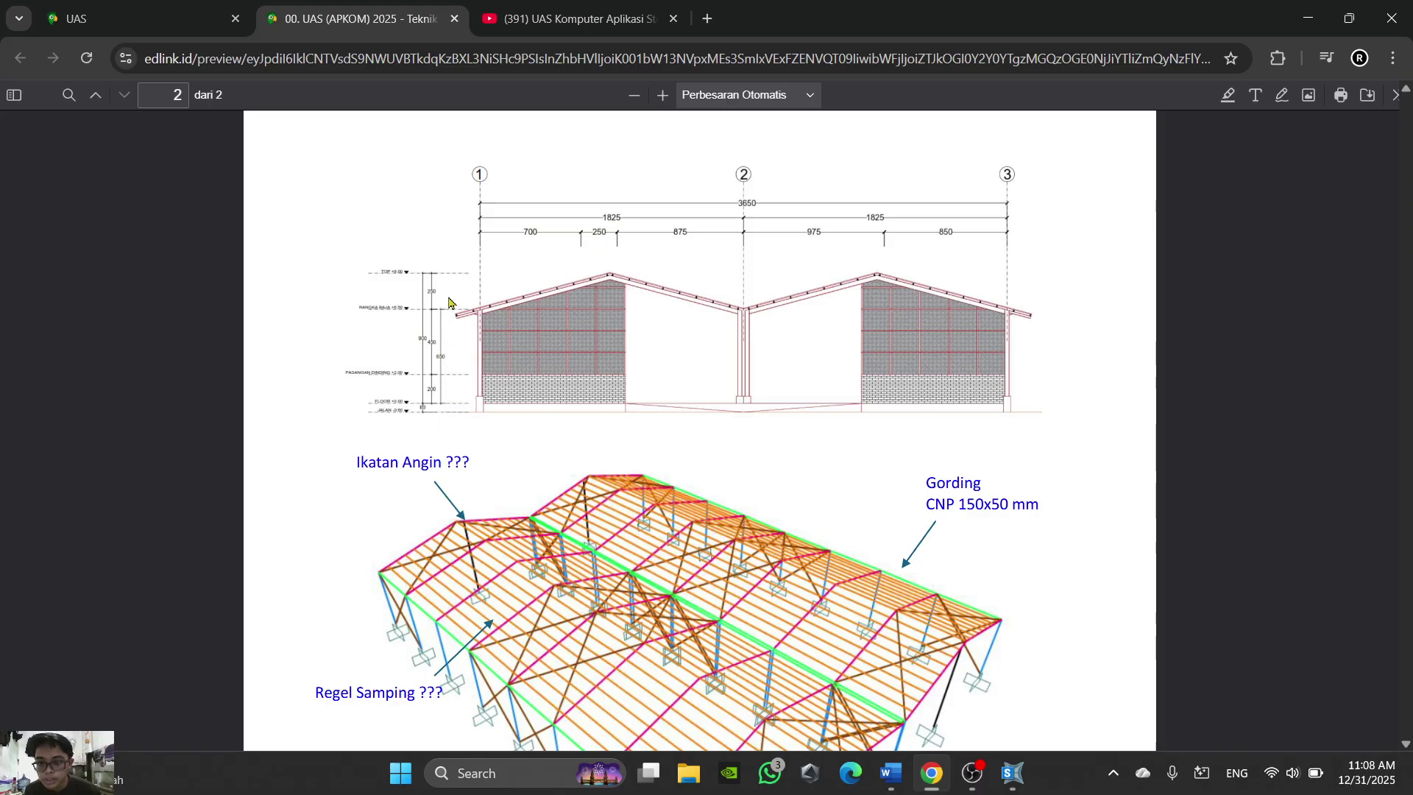
{"action": "left_click", "coordinate": [1013, 773]}
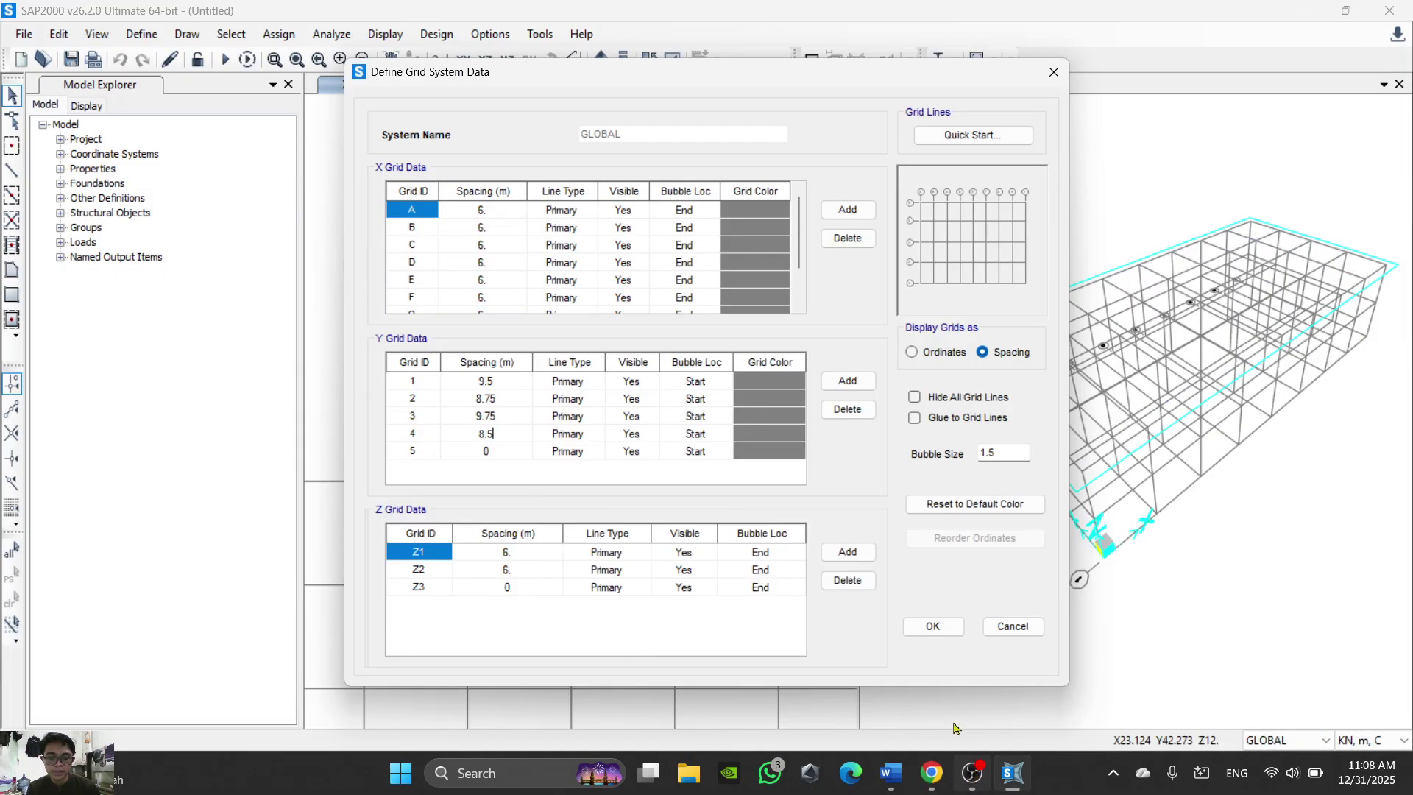
{"action": "left_click", "coordinate": [521, 558]}
{"action": "type", "text": "6"}
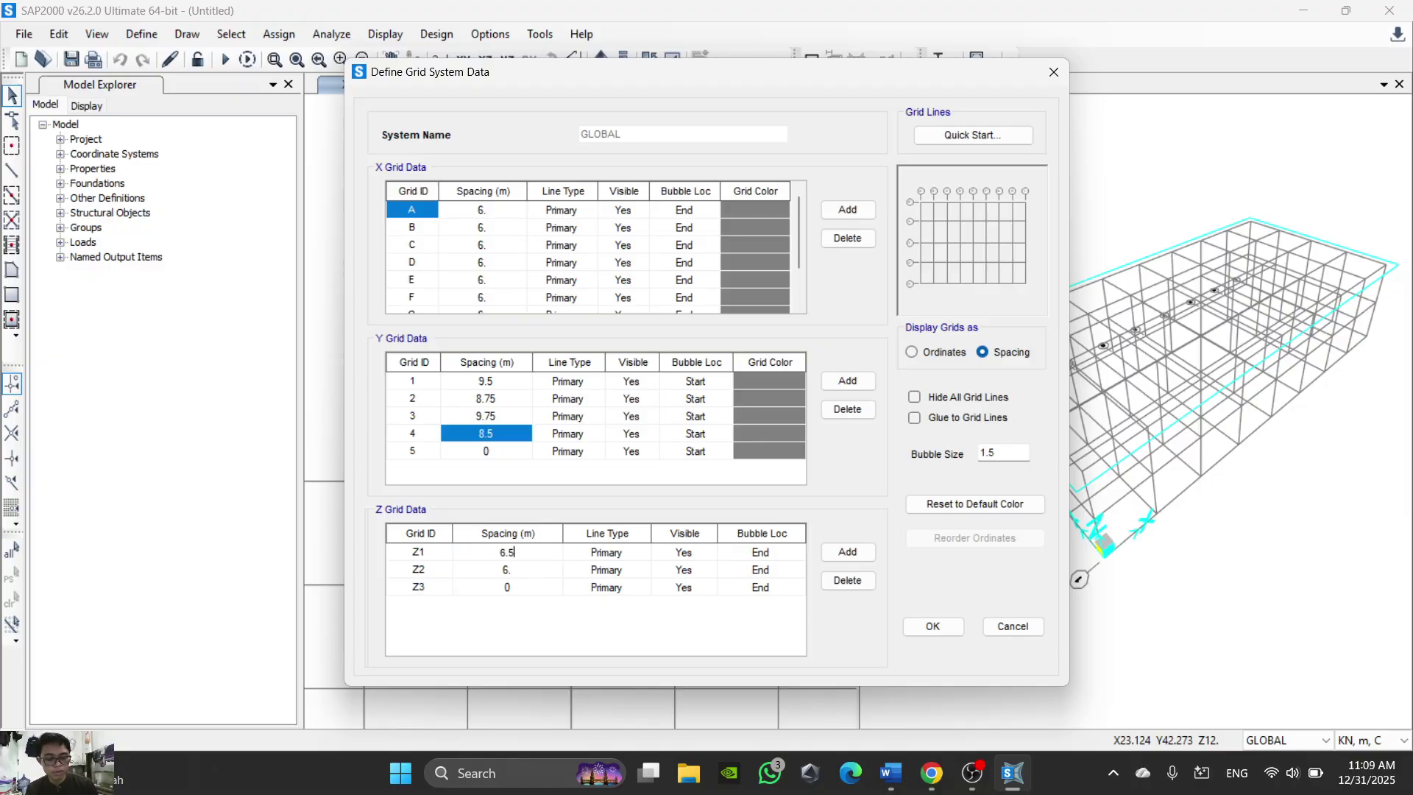
Step: Set the Z2 grid spacing to the roof rise from the section drawing and apply the grid system changes
{"action": "left_click", "coordinate": [507, 570]}
{"action": "type", "text": "2."}
{"action": "left_click", "coordinate": [932, 626]}
{"action": "left_click", "coordinate": [738, 488]}
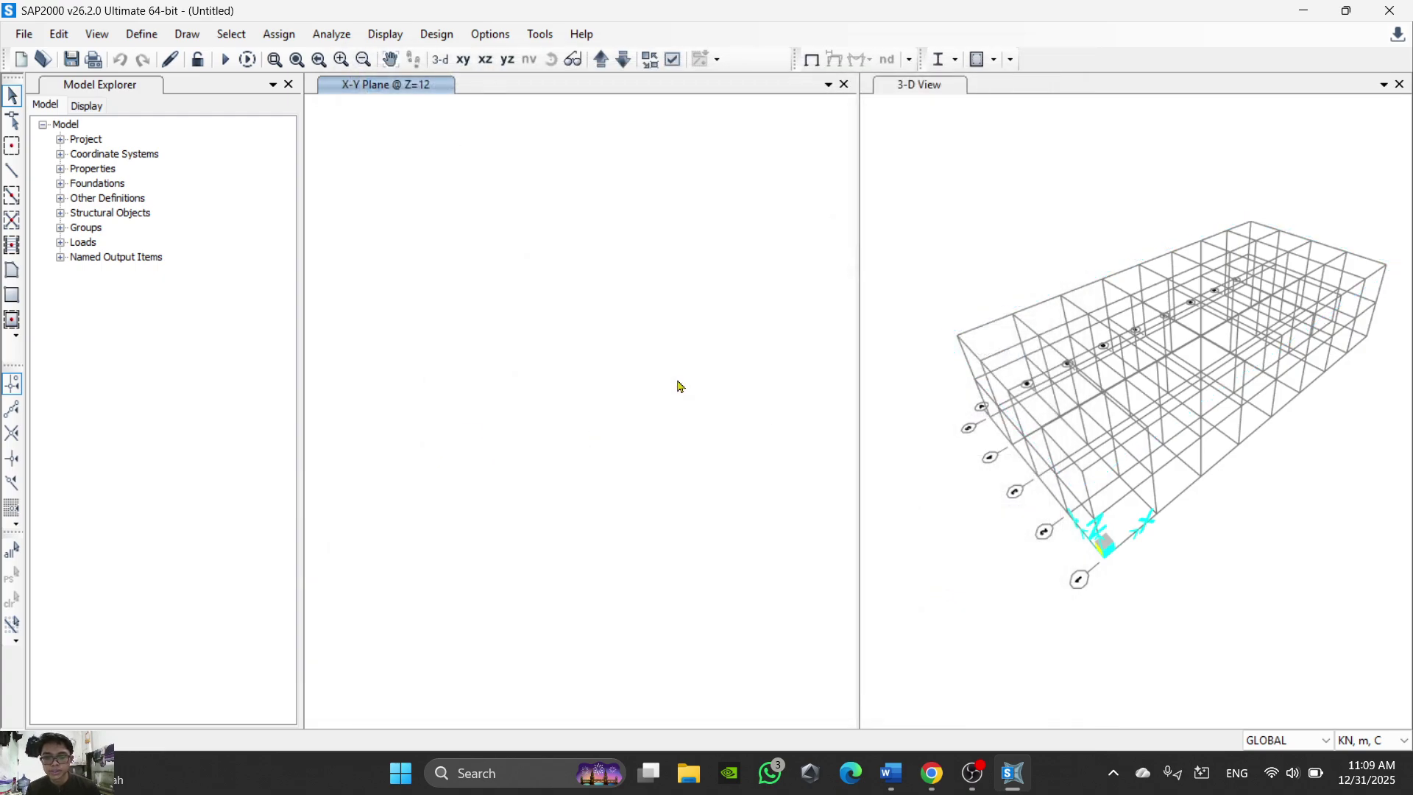
{"action": "scroll", "coordinate": [1103, 456], "scroll_direction": "up", "scroll_amount": 1}
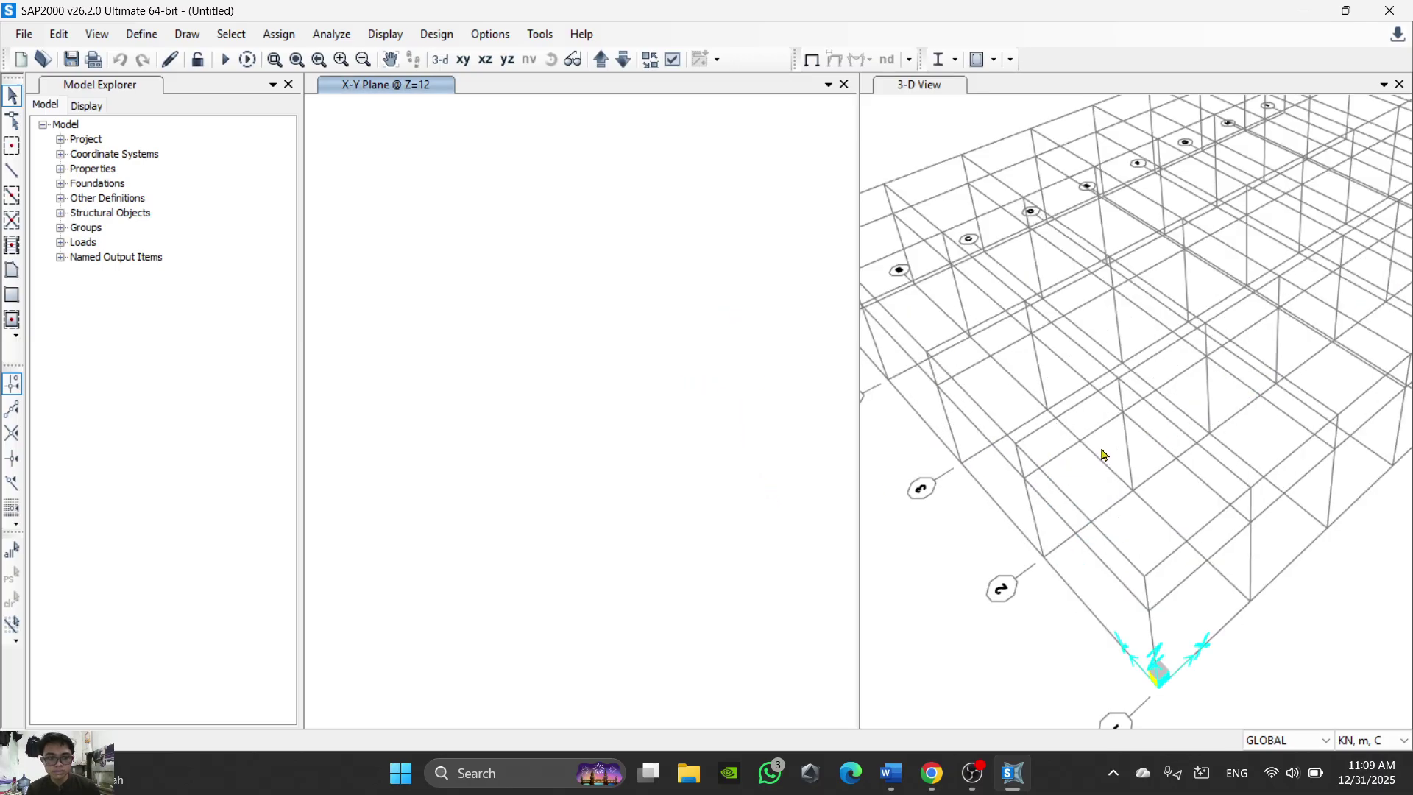
{"action": "scroll", "coordinate": [892, 391], "scroll_direction": "down", "scroll_amount": 1}
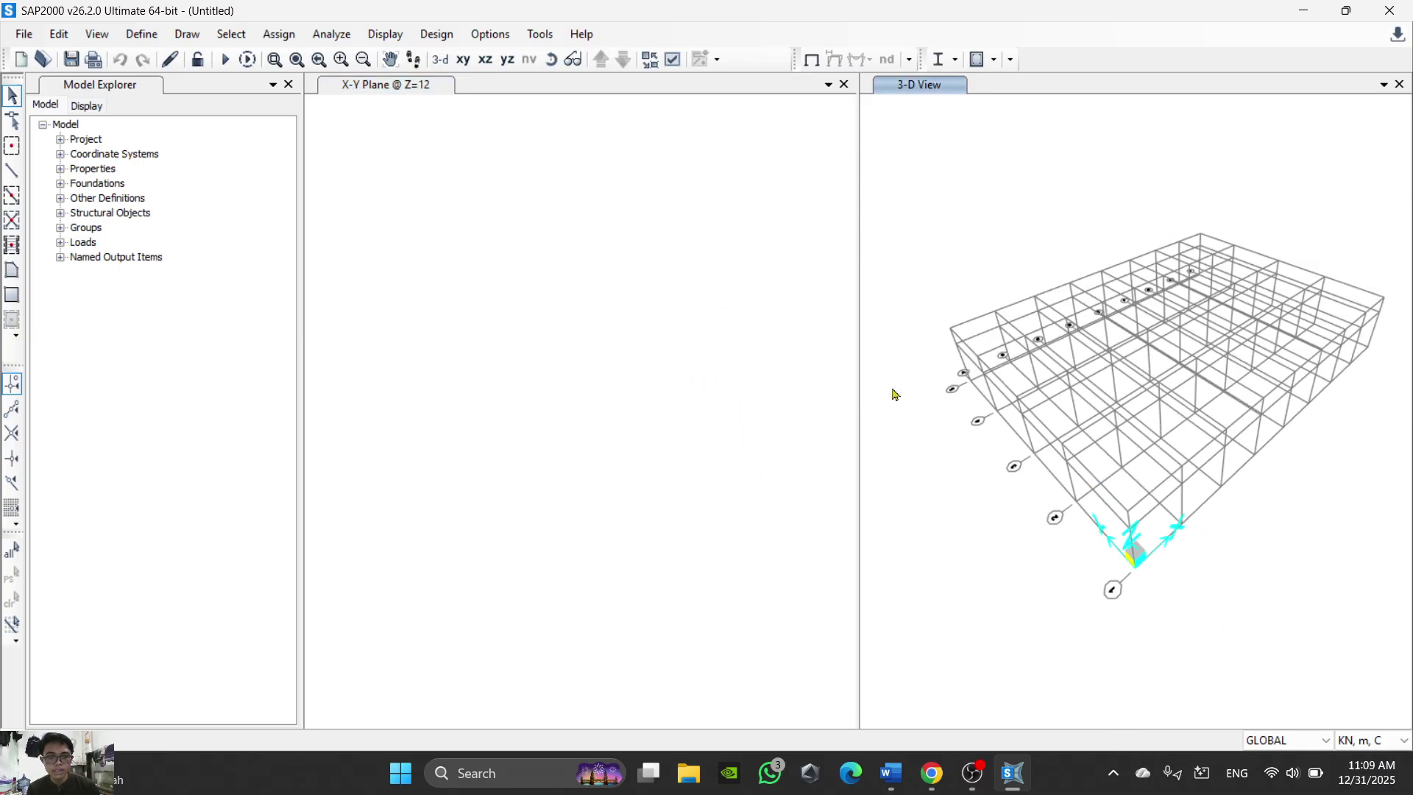
Step: Change the empty X-Y plane window at Z=12 to the 3-D view of the grid
{"action": "left_click", "coordinate": [463, 58]}
{"action": "left_click", "coordinate": [450, 60]}
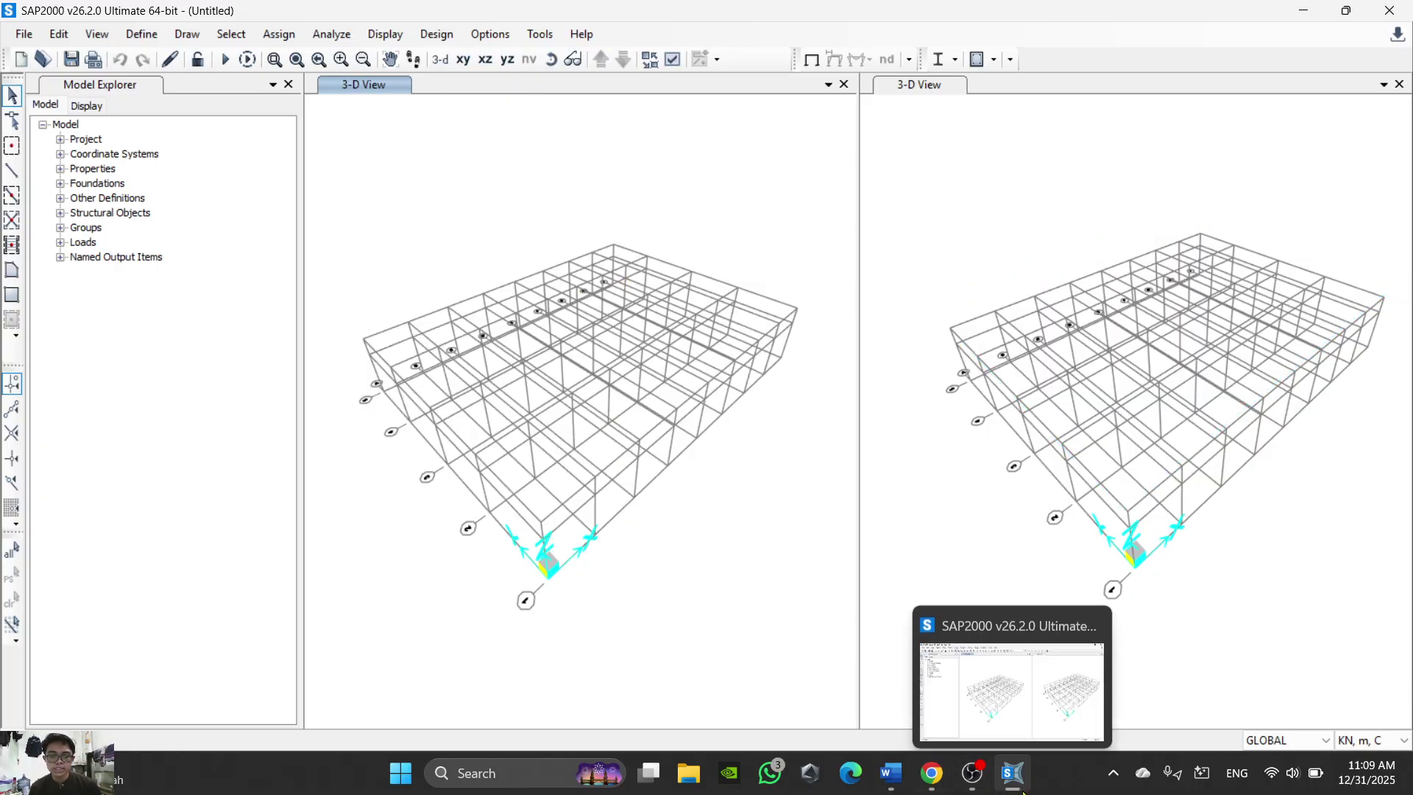
Step: Switch to the Word assignment document and read the work steps on grid setup and steel material definition
{"action": "left_click", "coordinate": [1013, 772]}
{"action": "scroll", "coordinate": [789, 446], "scroll_direction": "down", "scroll_amount": 9}
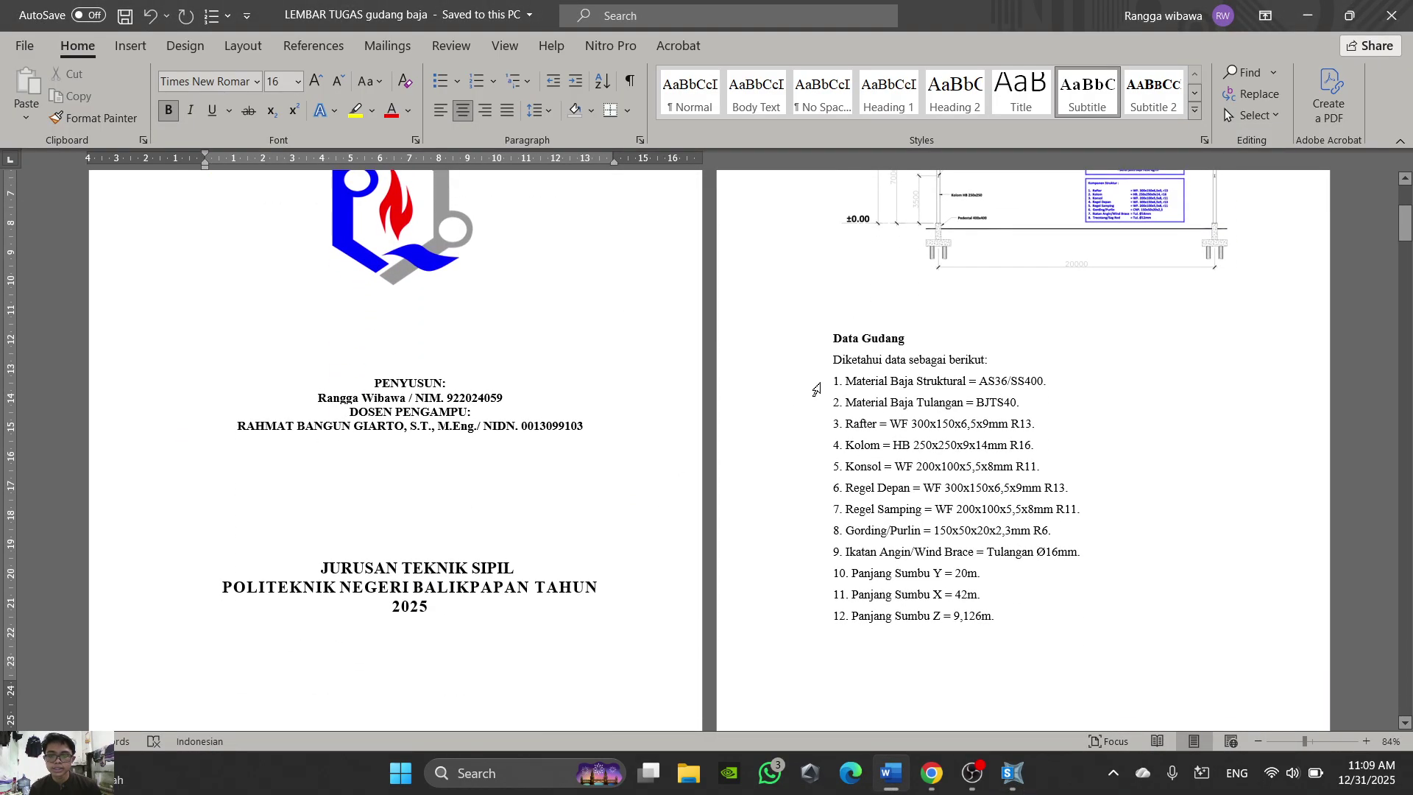
{"action": "scroll", "coordinate": [818, 390], "scroll_direction": "down", "scroll_amount": 1}
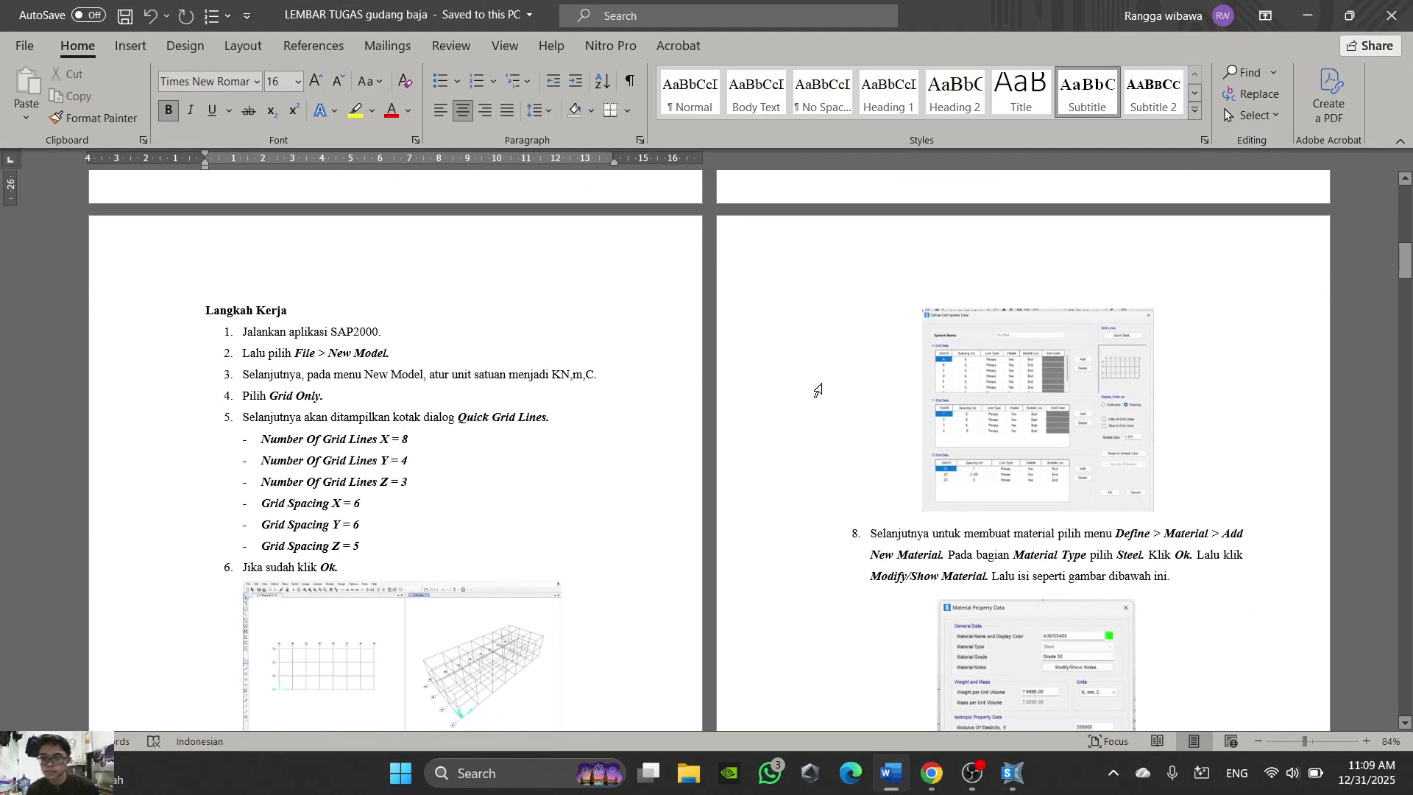
{"action": "scroll", "coordinate": [818, 390], "scroll_direction": "down", "scroll_amount": 4}
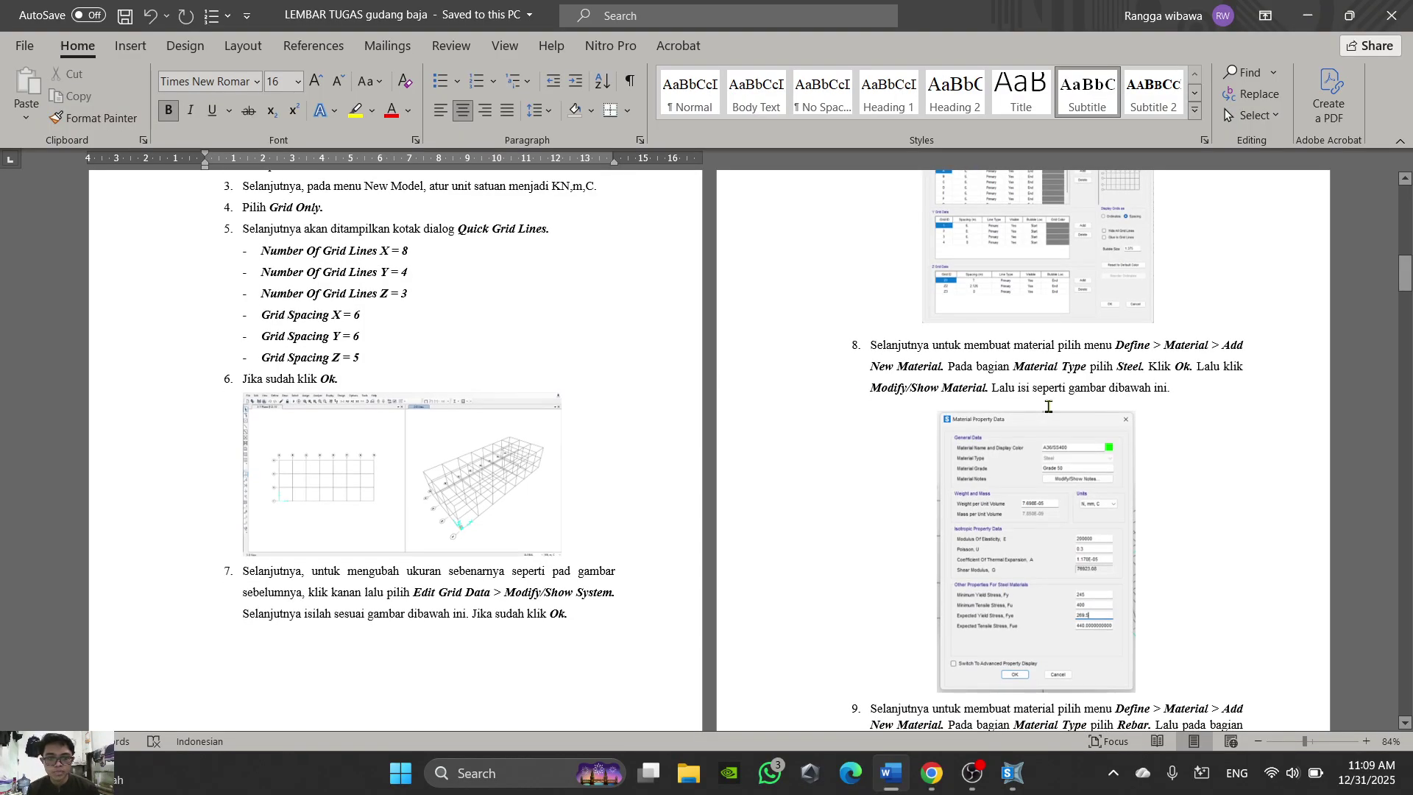
{"action": "scroll", "coordinate": [1181, 338], "scroll_direction": "down", "scroll_amount": 3}
{"action": "scroll", "coordinate": [953, 607], "scroll_direction": "up", "scroll_amount": 2}
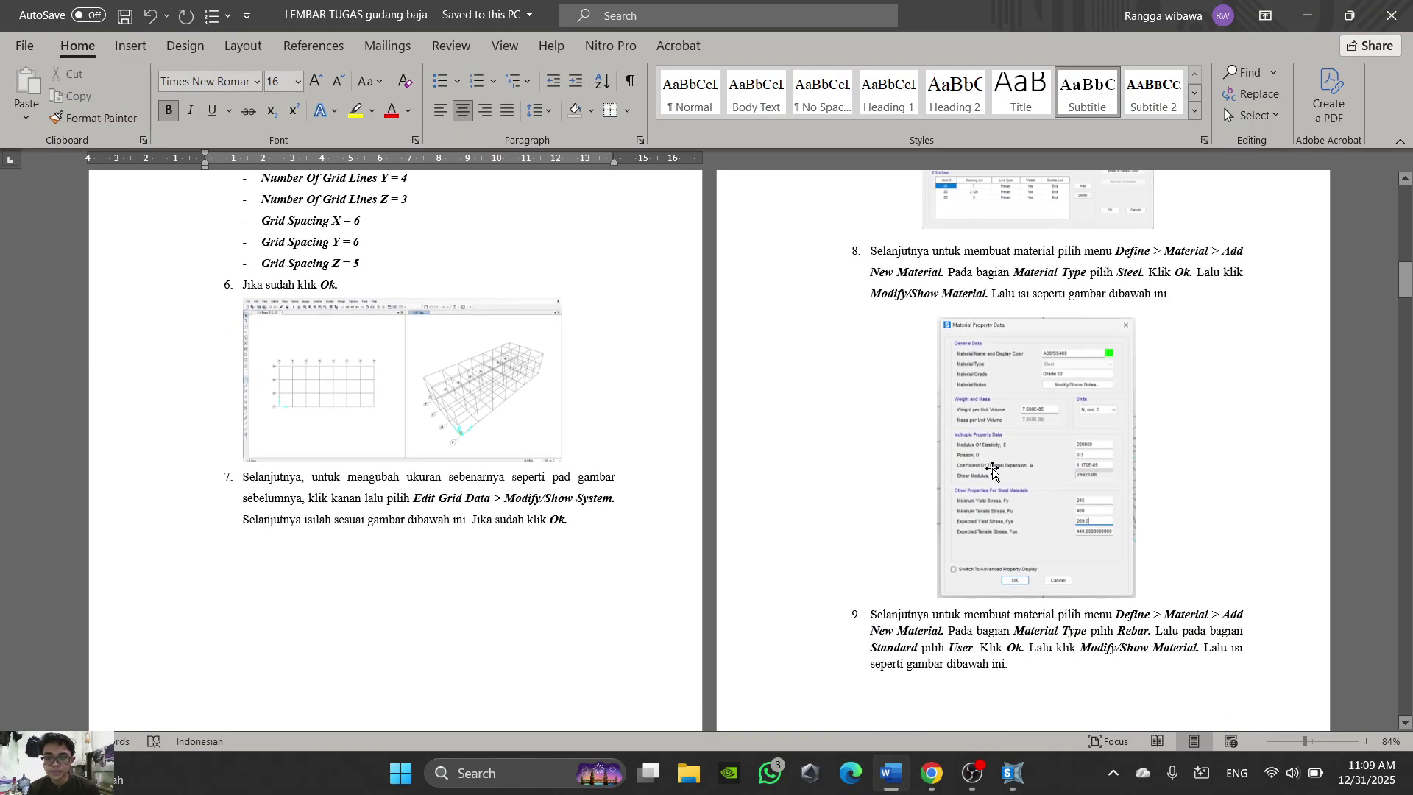
Step: Switch to the exam brief in Chrome and review the 3-D drawing and the technical data list with the steel properties
{"action": "left_click", "coordinate": [894, 783]}
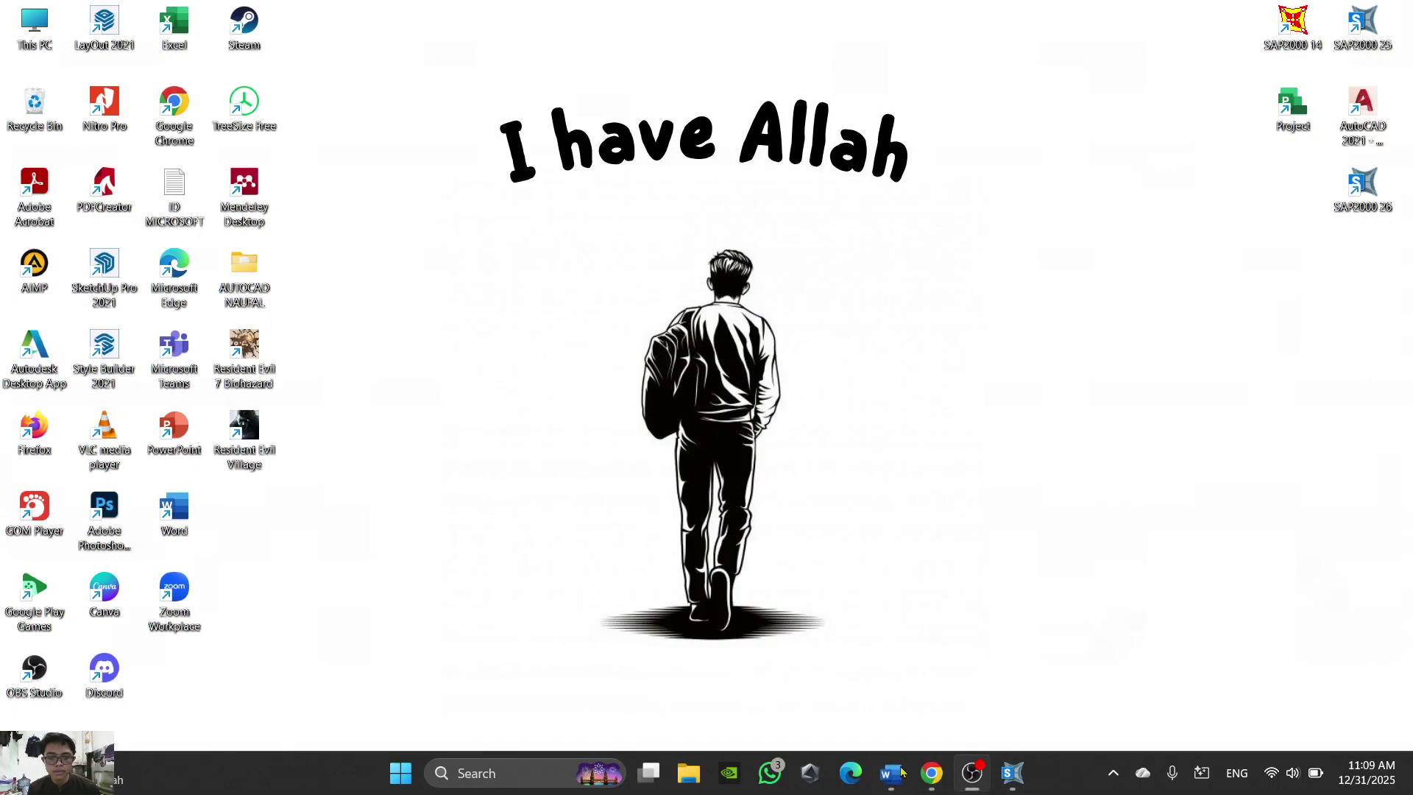
{"action": "left_click", "coordinate": [898, 790]}
{"action": "left_click", "coordinate": [930, 780]}
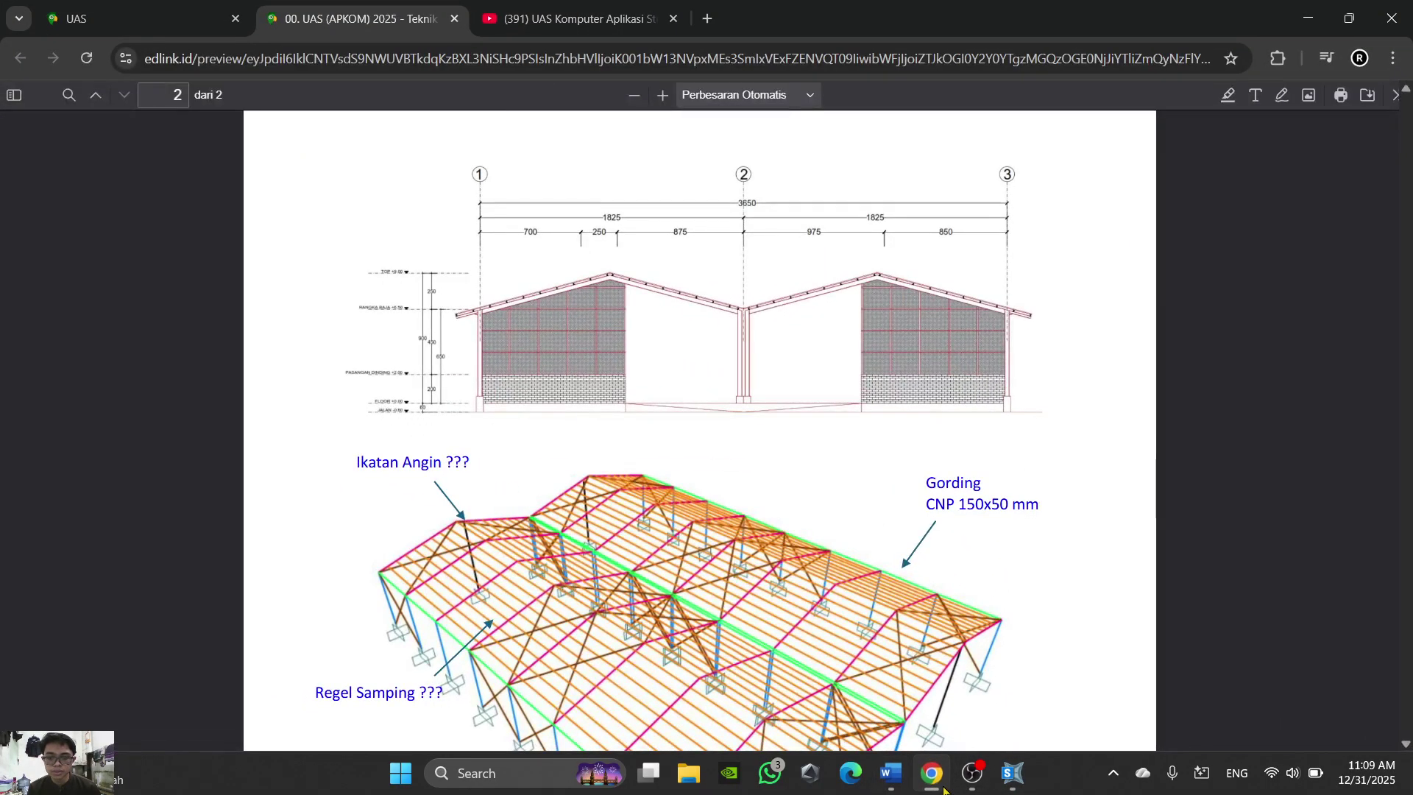
{"action": "scroll", "coordinate": [725, 421], "scroll_direction": "down", "scroll_amount": 8}
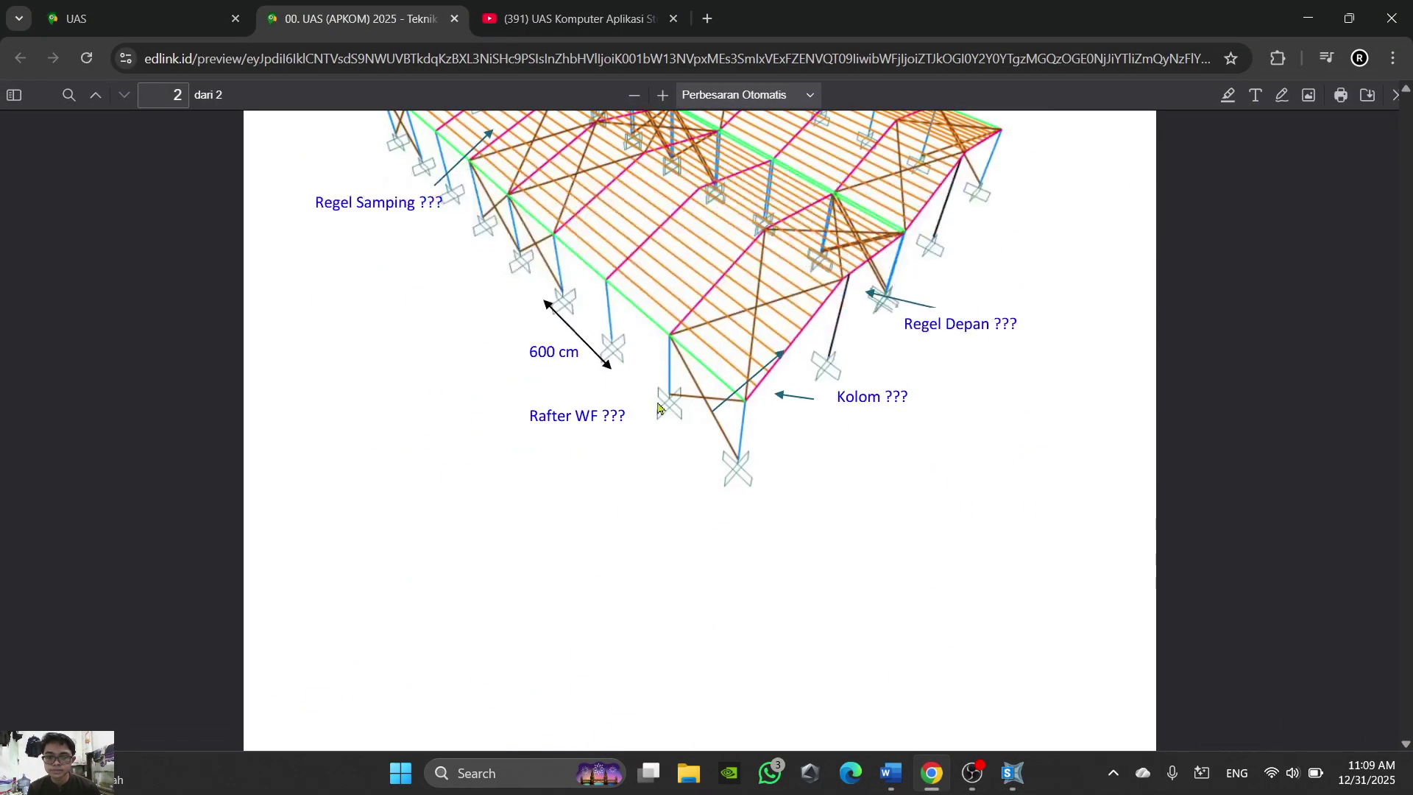
{"action": "scroll", "coordinate": [631, 391], "scroll_direction": "up", "scroll_amount": 15}
{"action": "scroll", "coordinate": [698, 434], "scroll_direction": "down", "scroll_amount": 2}
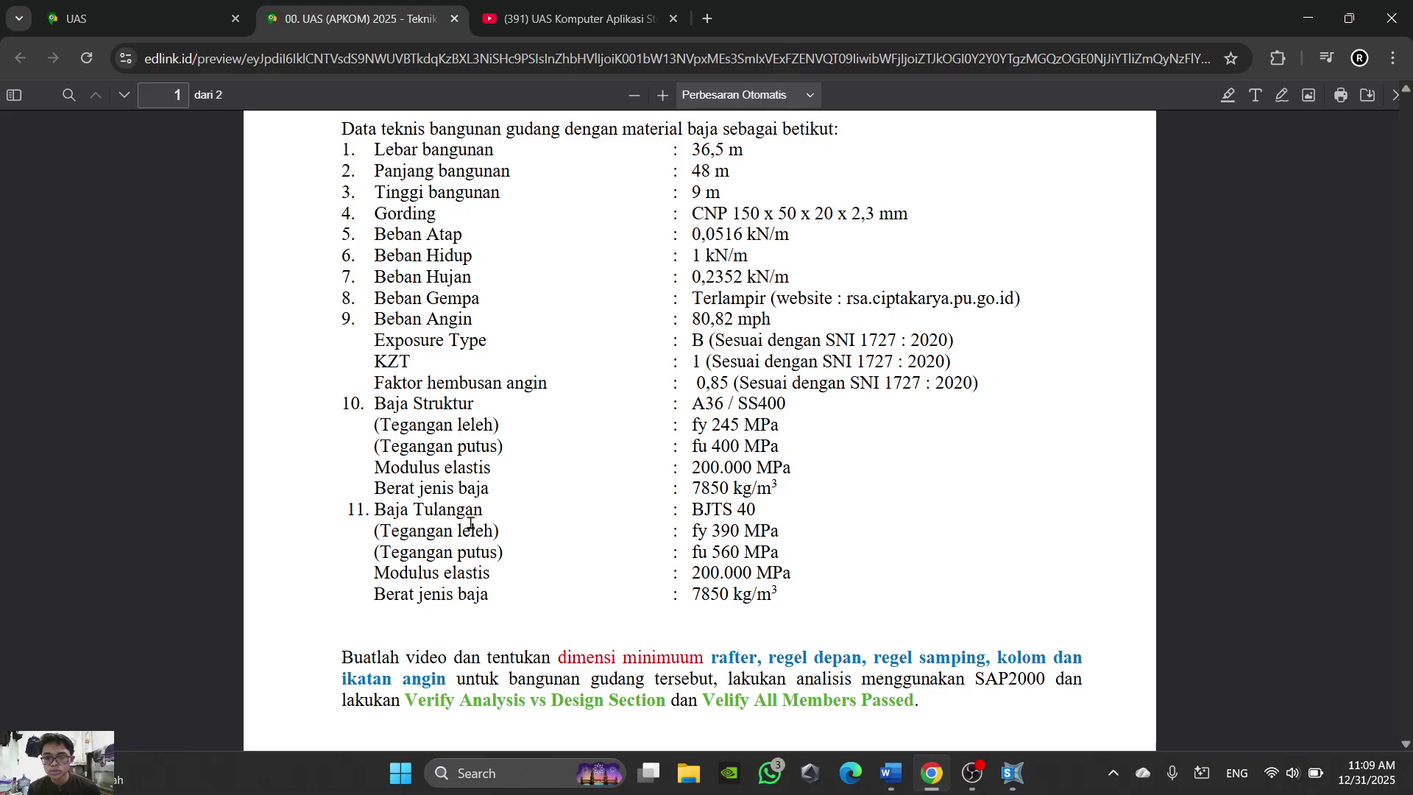
Step: Return to SAP2000 and arrange its window side by side with the Chrome exam brief
{"action": "left_click", "coordinate": [941, 785]}
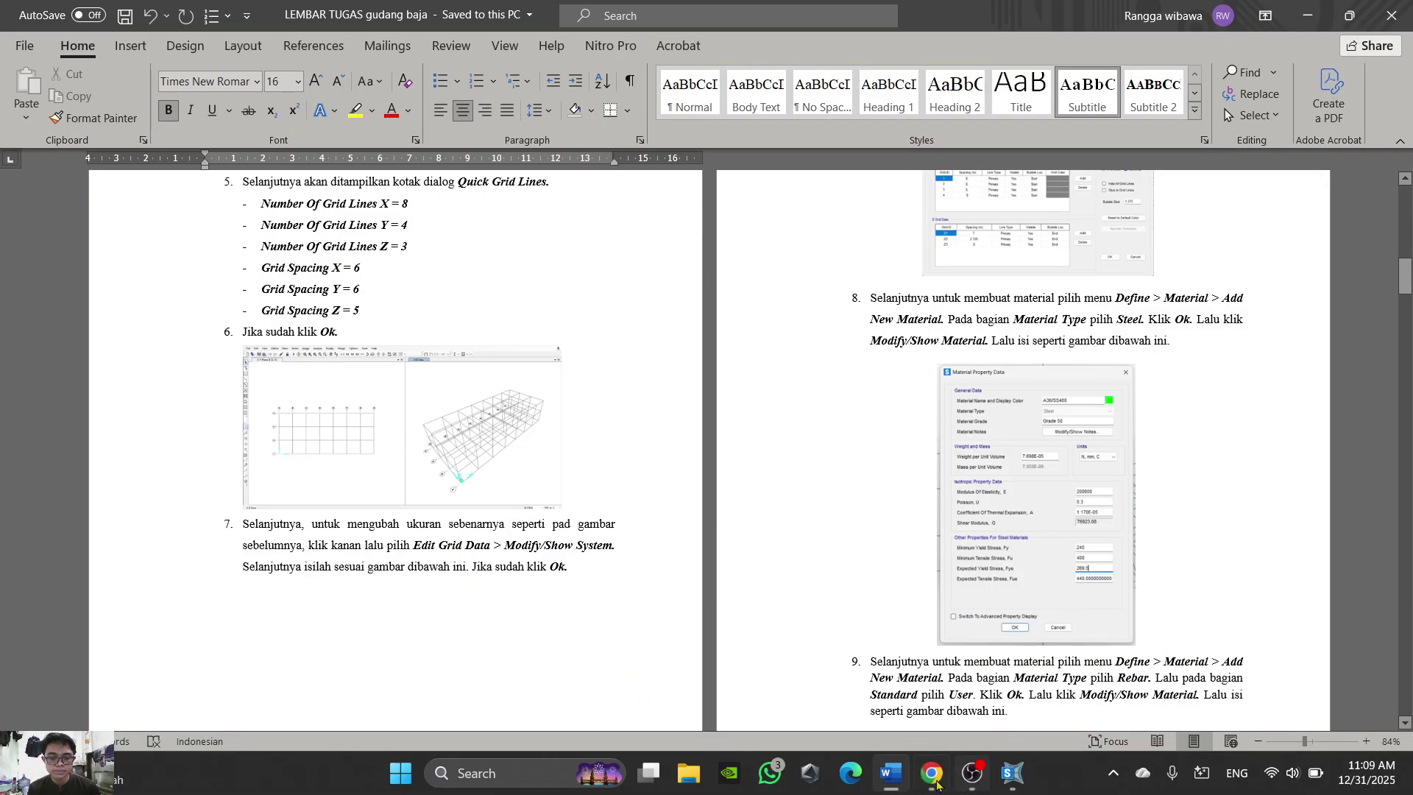
{"action": "left_click", "coordinate": [941, 784]}
{"action": "left_click", "coordinate": [1012, 784]}
{"action": "right_click", "coordinate": [557, 222]}
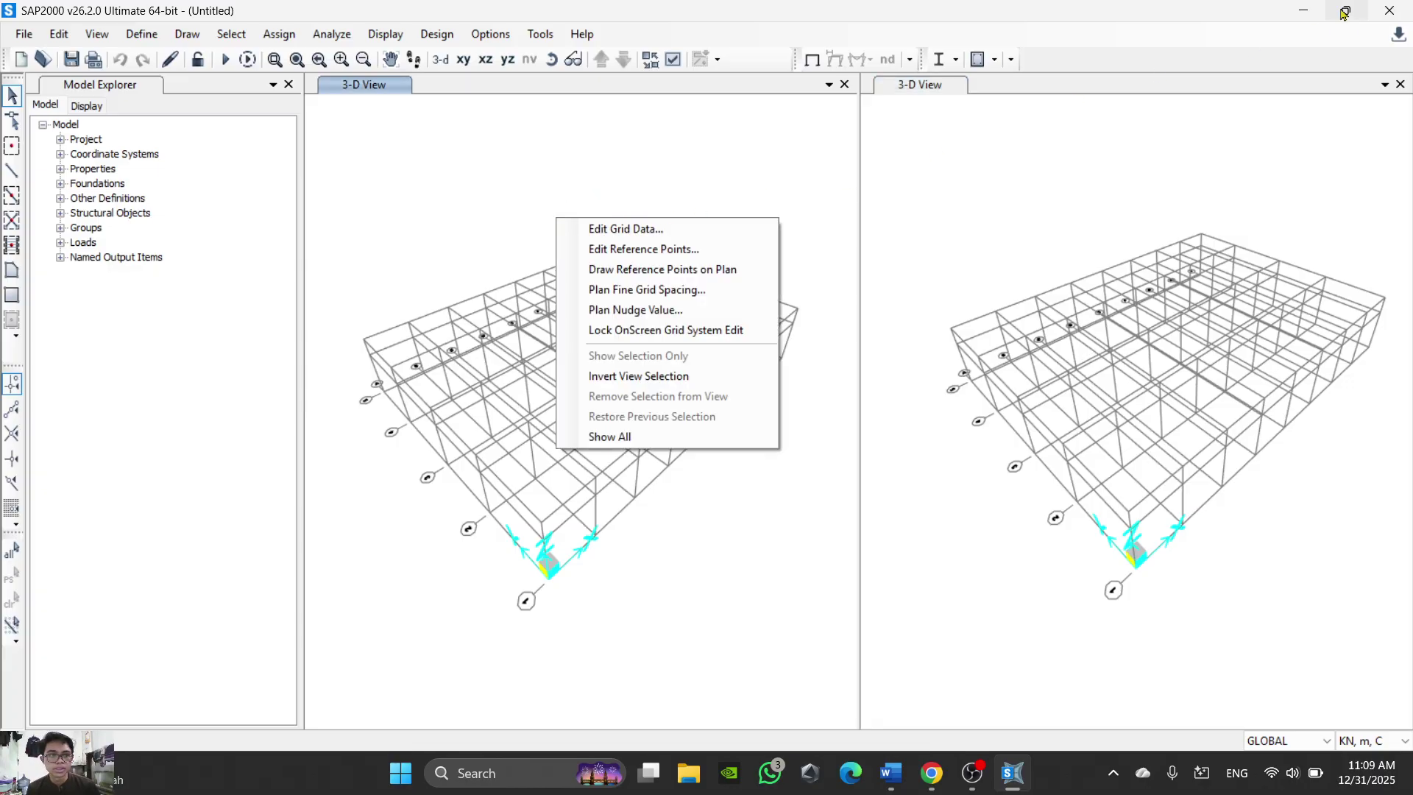
{"action": "mouse_move", "coordinate": [1344, 12]}
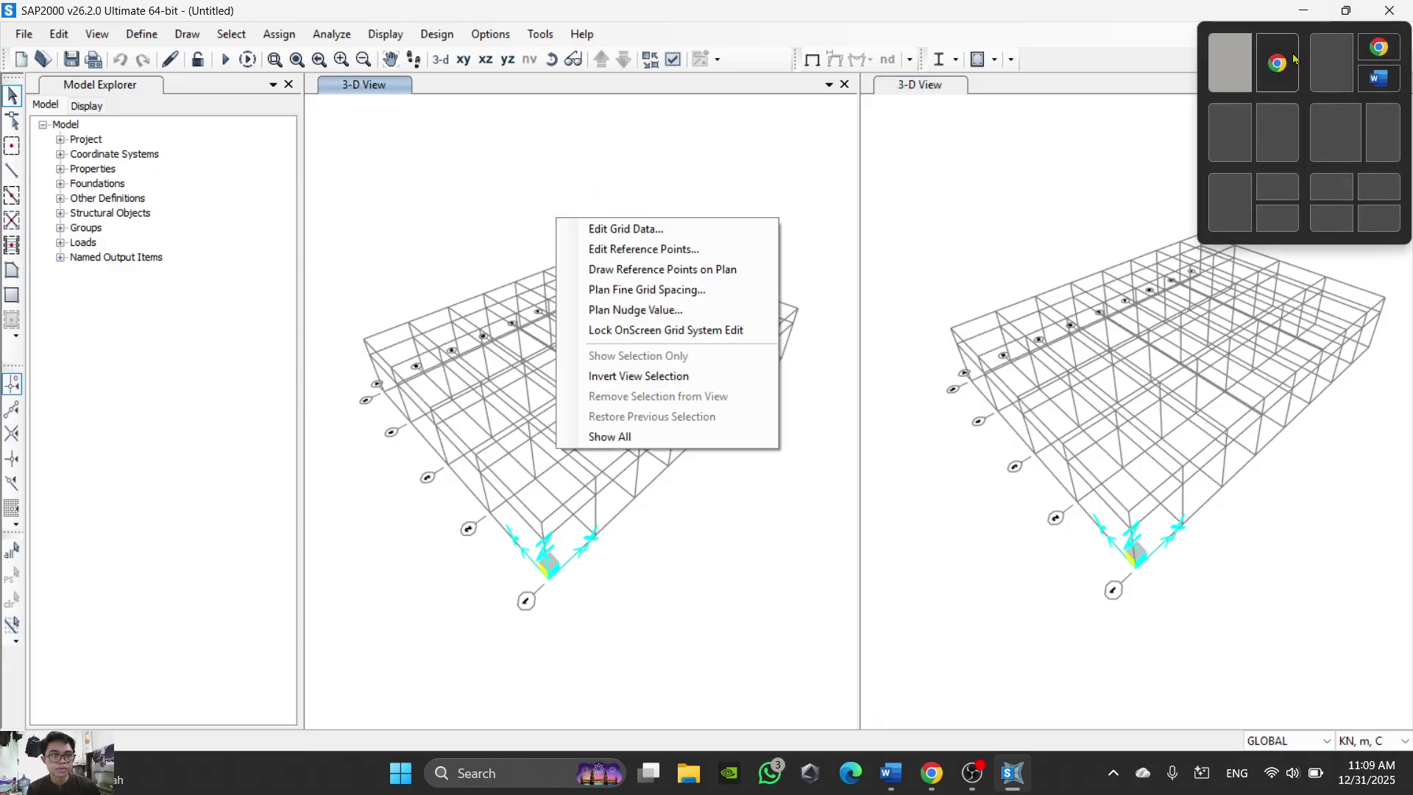
{"action": "left_click", "coordinate": [1230, 62]}
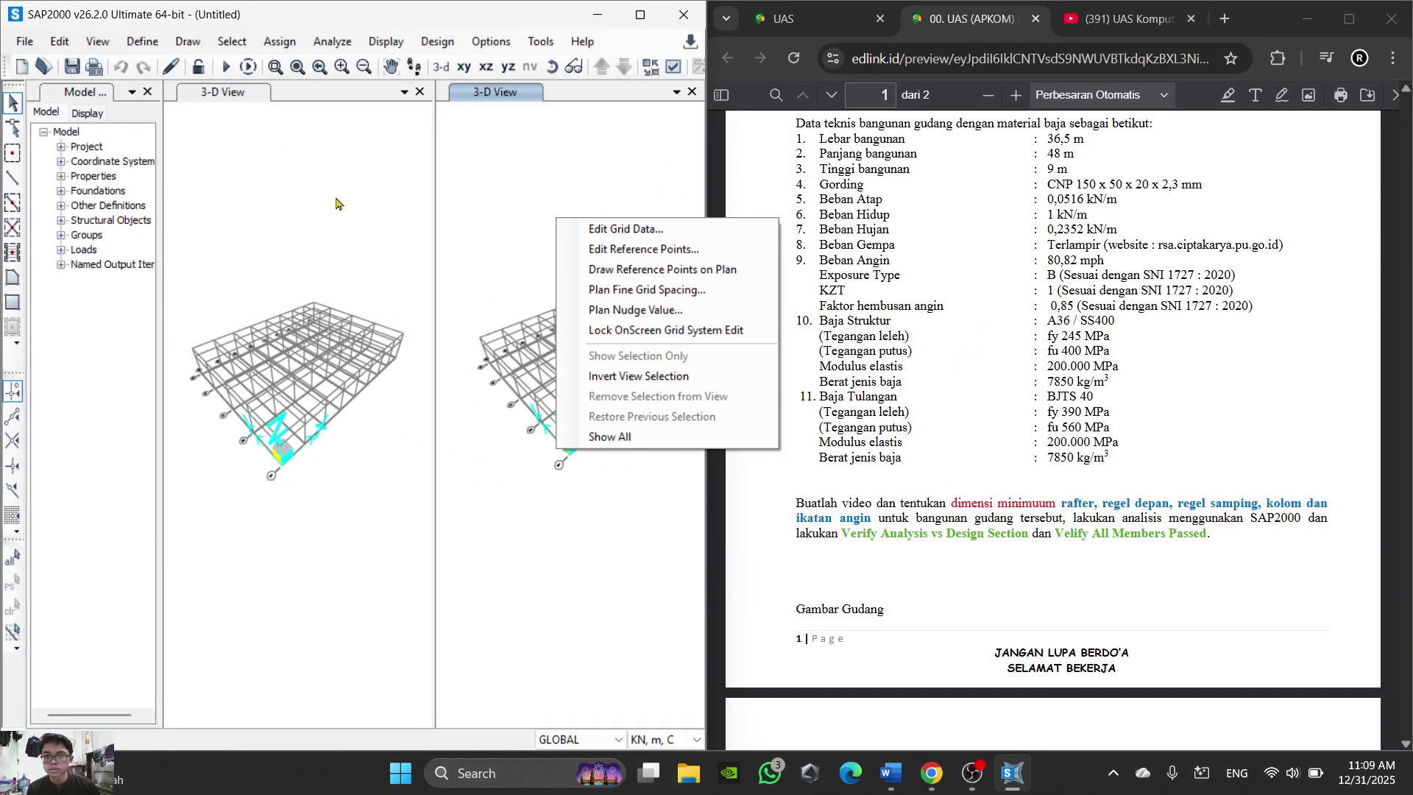
{"action": "right_click", "coordinate": [315, 153]}
{"action": "left_click", "coordinate": [315, 146]}
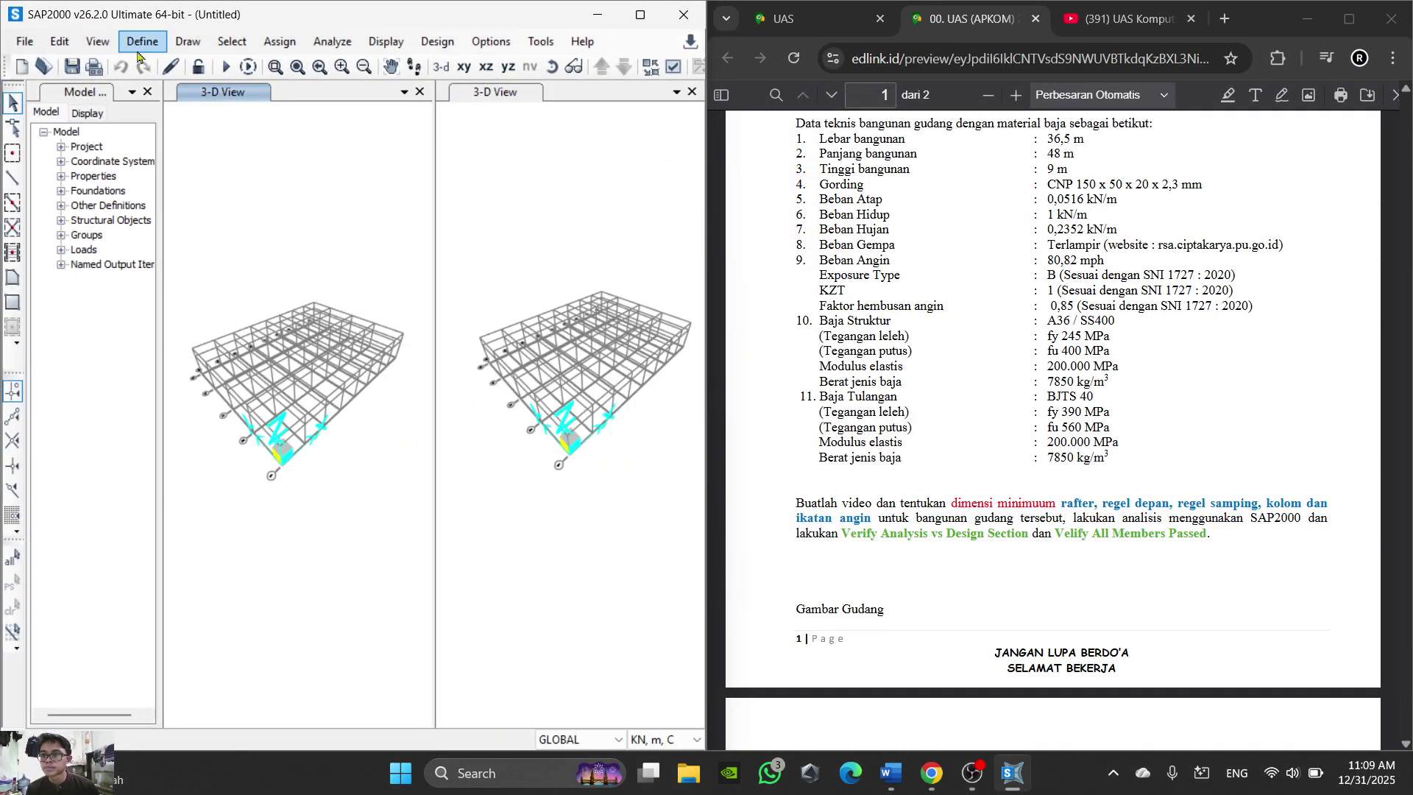
Step: Start a new material definition with region United States, type Steel and standard User, opening its property data
{"action": "left_click", "coordinate": [157, 49]}
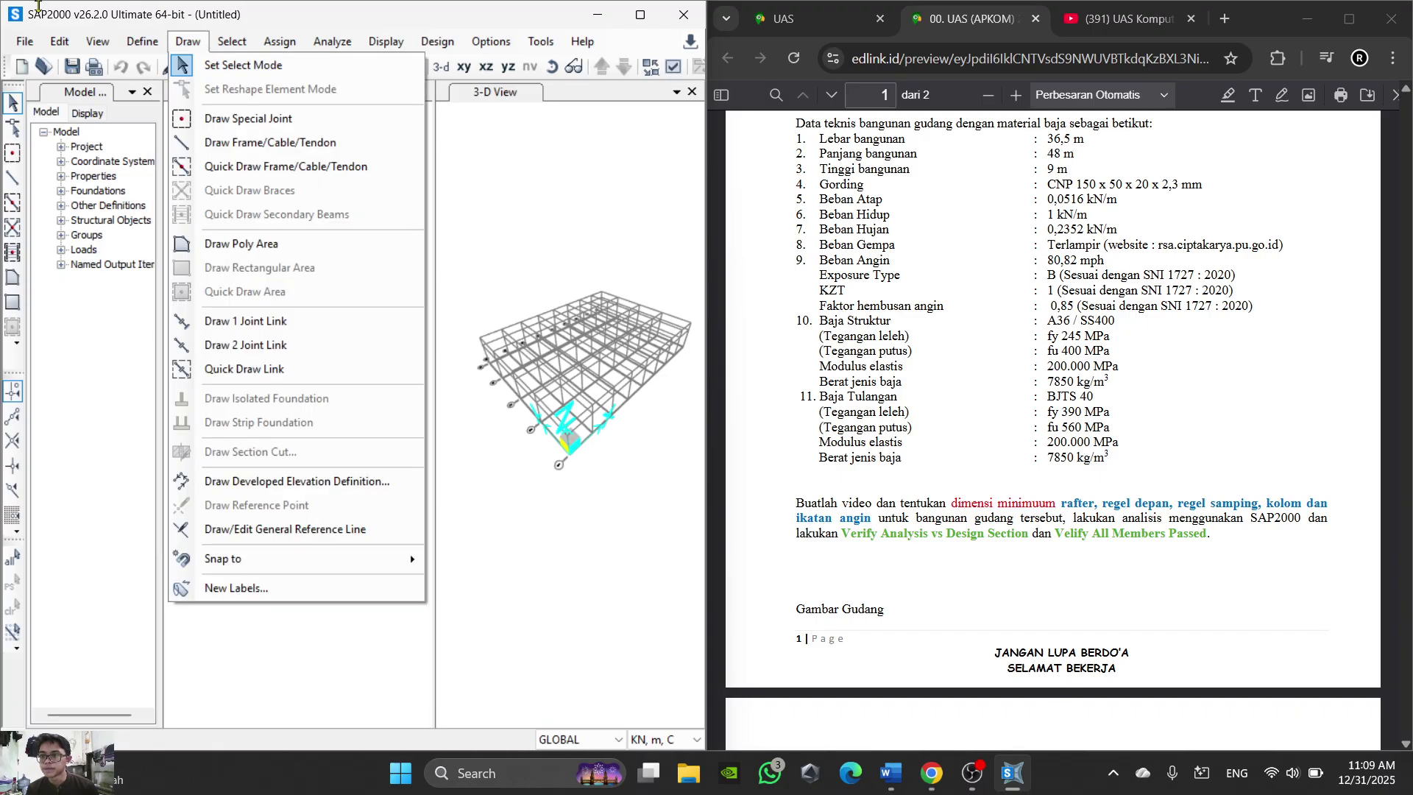
{"action": "left_click", "coordinate": [126, 47]}
{"action": "left_click", "coordinate": [126, 46]}
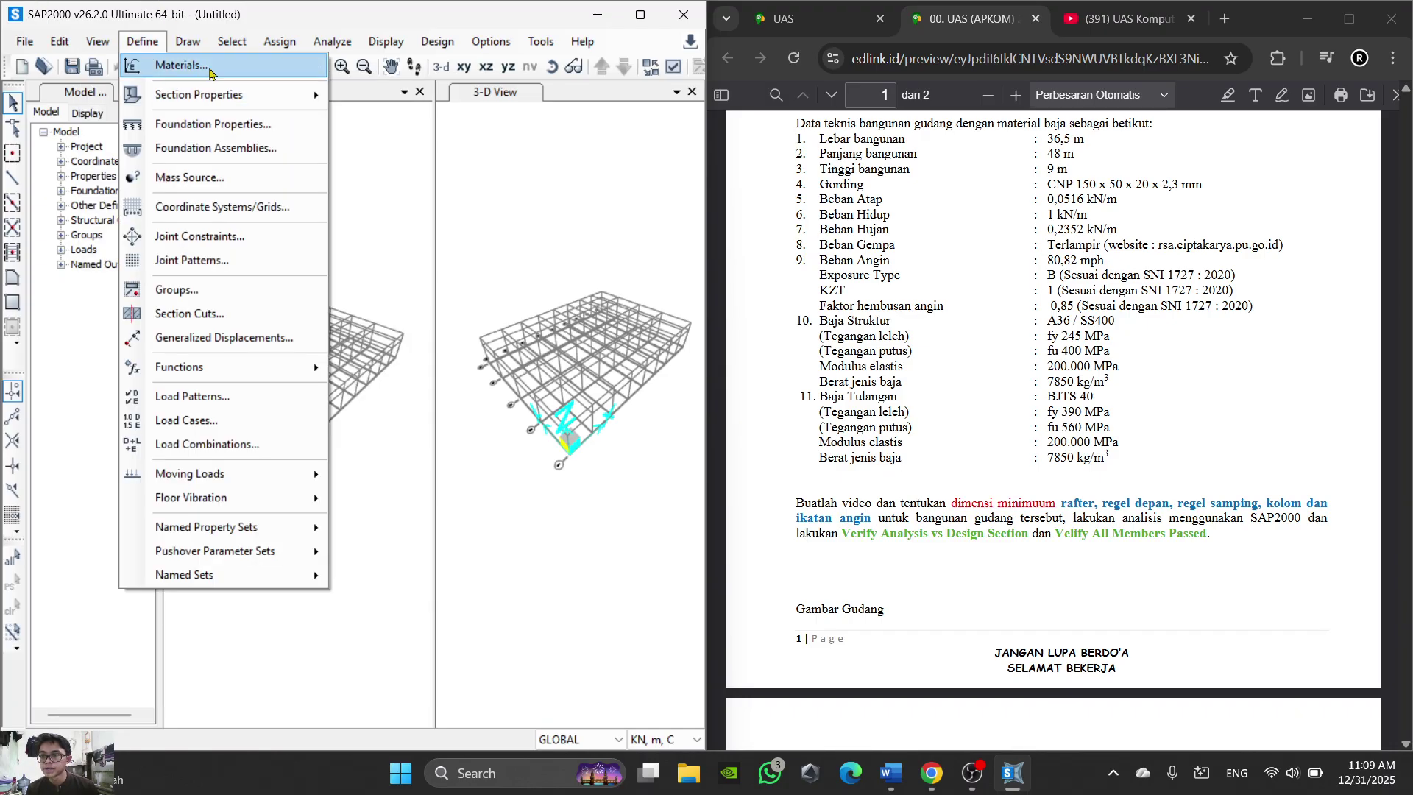
{"action": "left_click", "coordinate": [195, 66]}
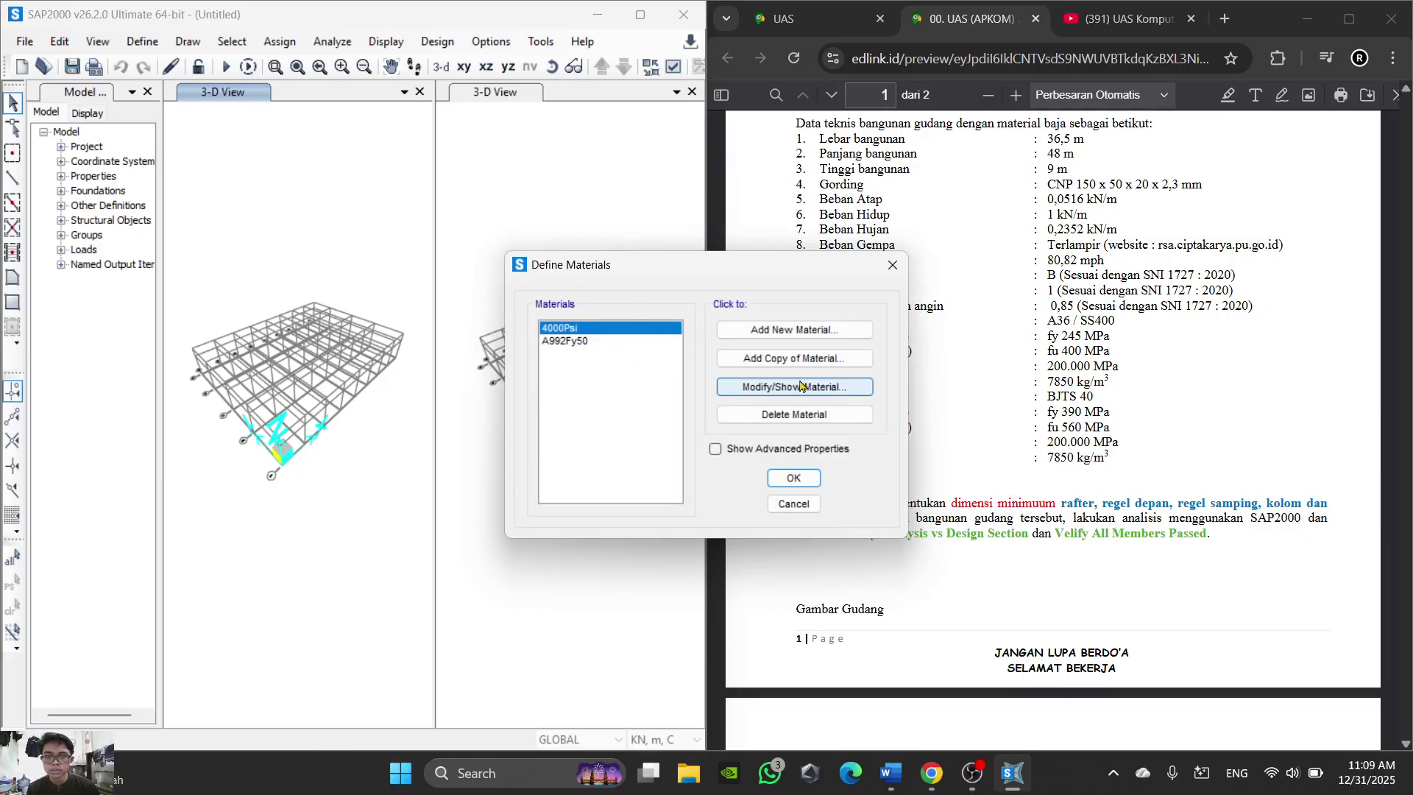
{"action": "left_click", "coordinate": [797, 330]}
{"action": "left_click", "coordinate": [784, 384]}
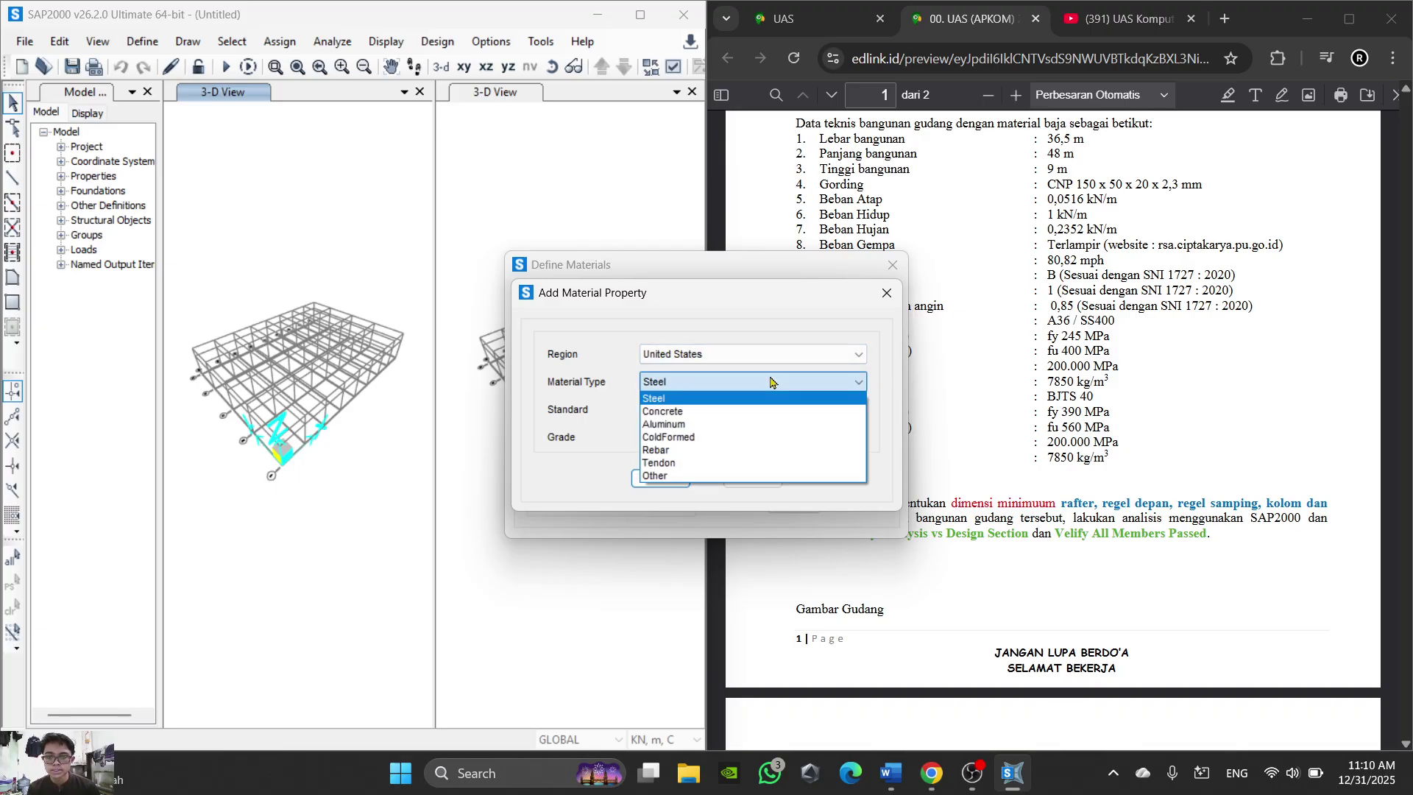
{"action": "left_click", "coordinate": [761, 387]}
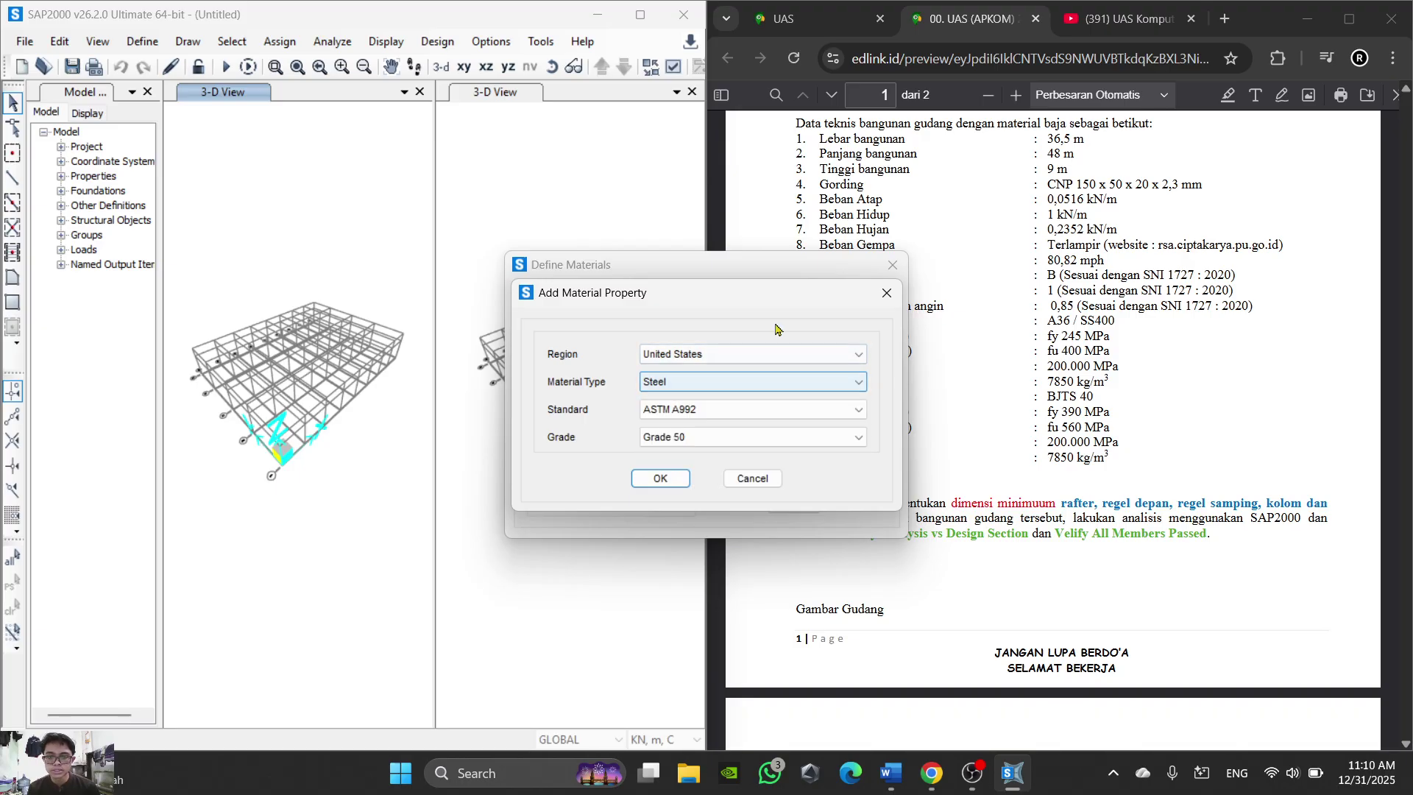
{"action": "left_click", "coordinate": [830, 410]}
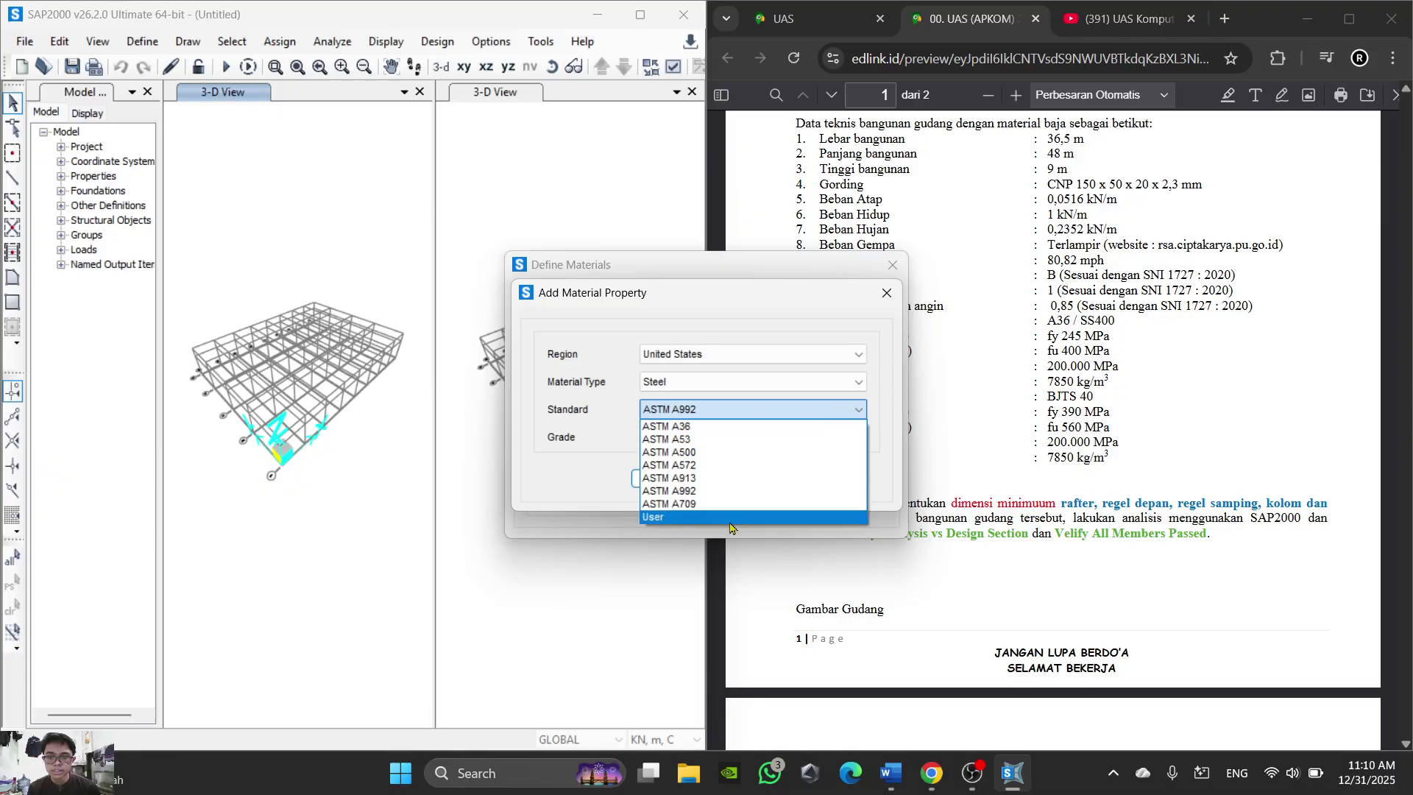
{"action": "left_click", "coordinate": [809, 522]}
{"action": "left_click", "coordinate": [662, 479]}
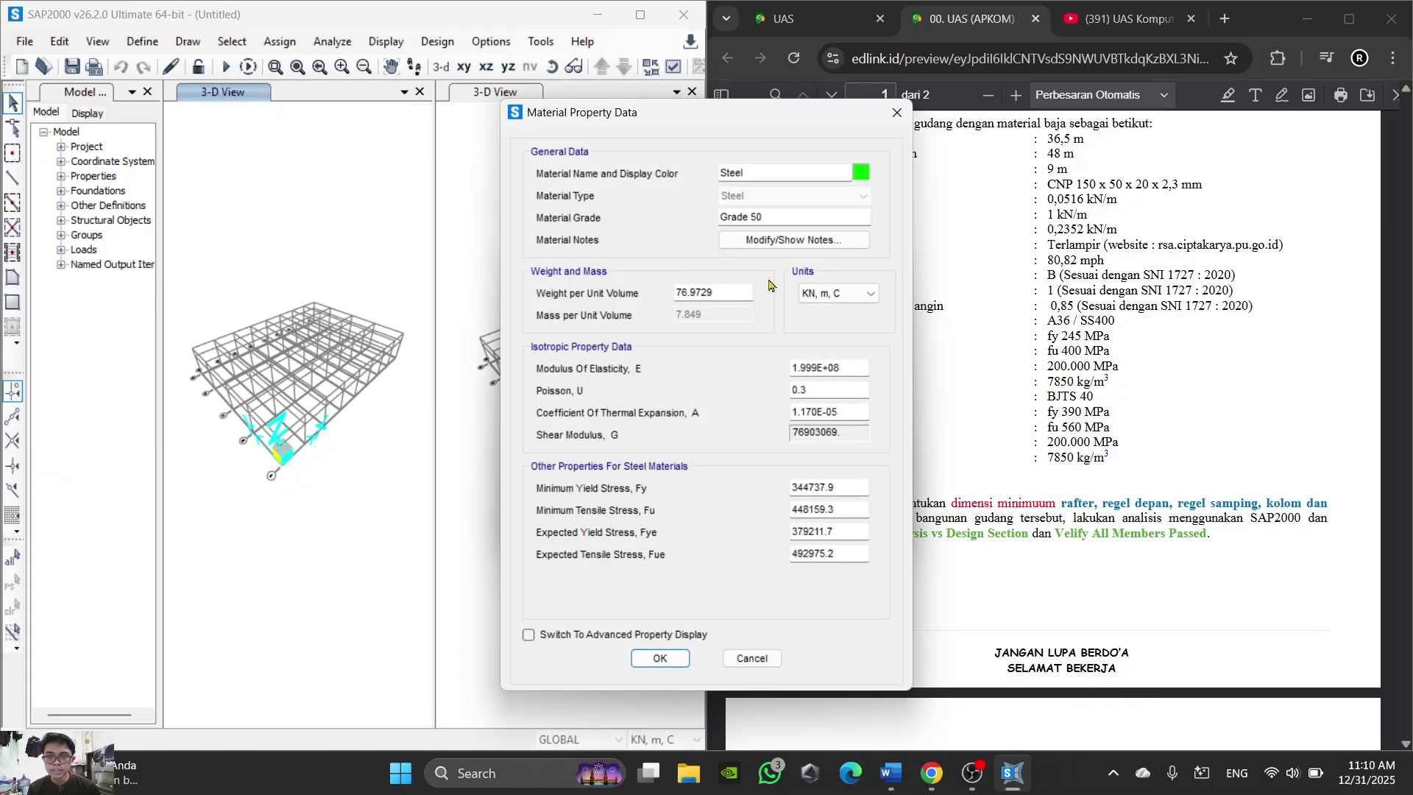
Step: Move the material property dialog off the brief and examine the structural steel data at a readable zoom
{"action": "left_click_drag", "start_coordinate": [787, 175], "coordinate": [698, 177]}
{"action": "left_click_drag", "start_coordinate": [787, 127], "coordinate": [576, 156]}
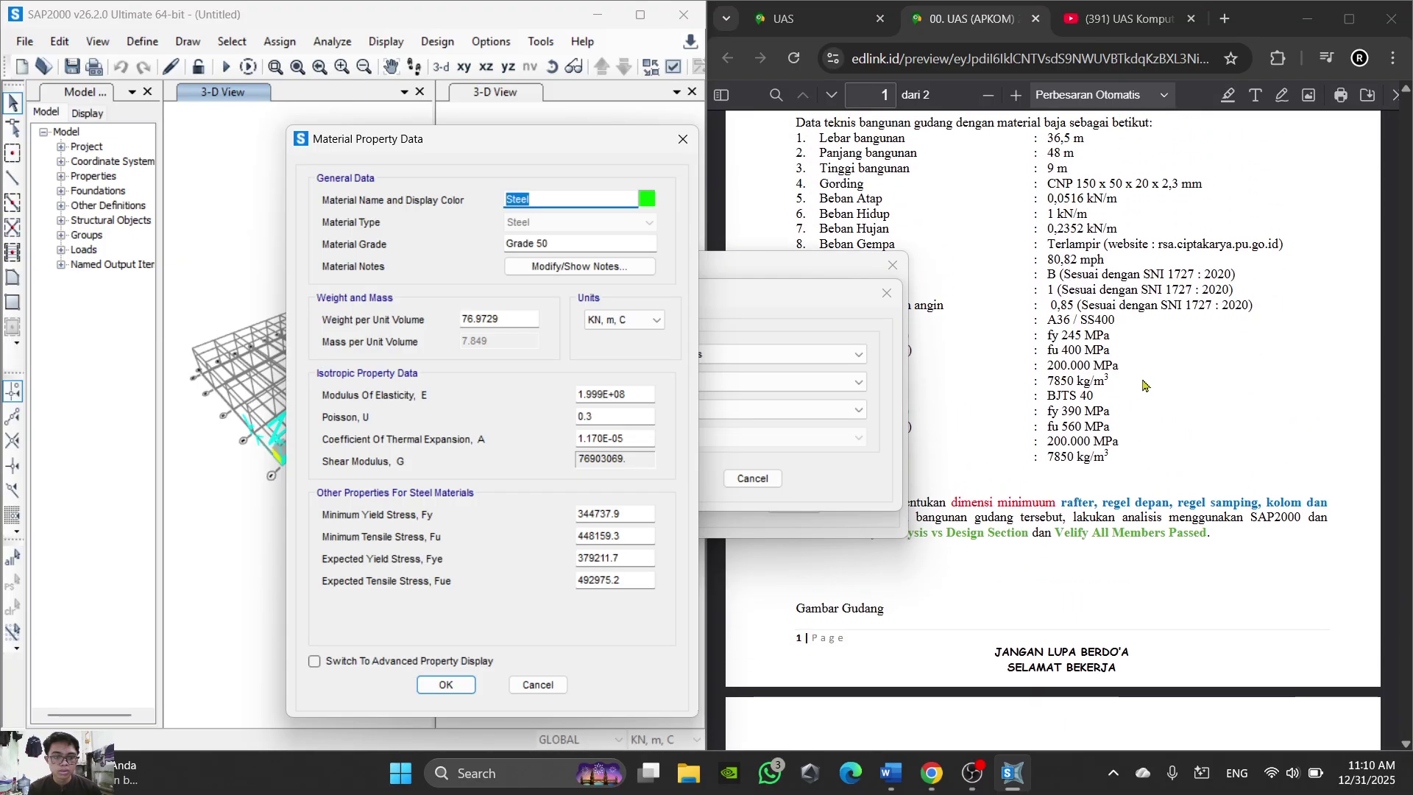
{"action": "scroll", "coordinate": [1153, 441], "scroll_direction": "up", "scroll_amount": 3, "text": "ctrl"}
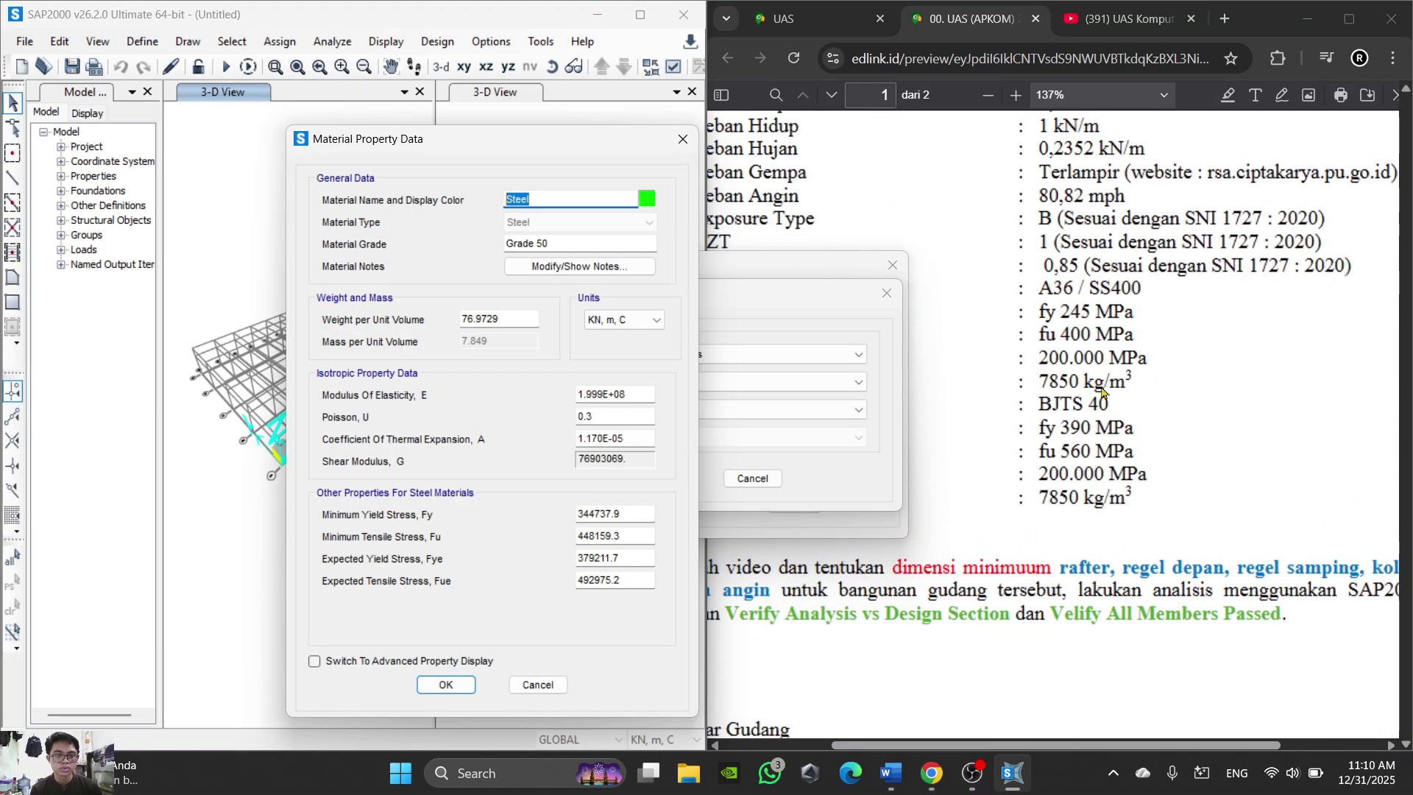
{"action": "scroll", "coordinate": [1165, 377], "scroll_direction": "up", "scroll_amount": 3}
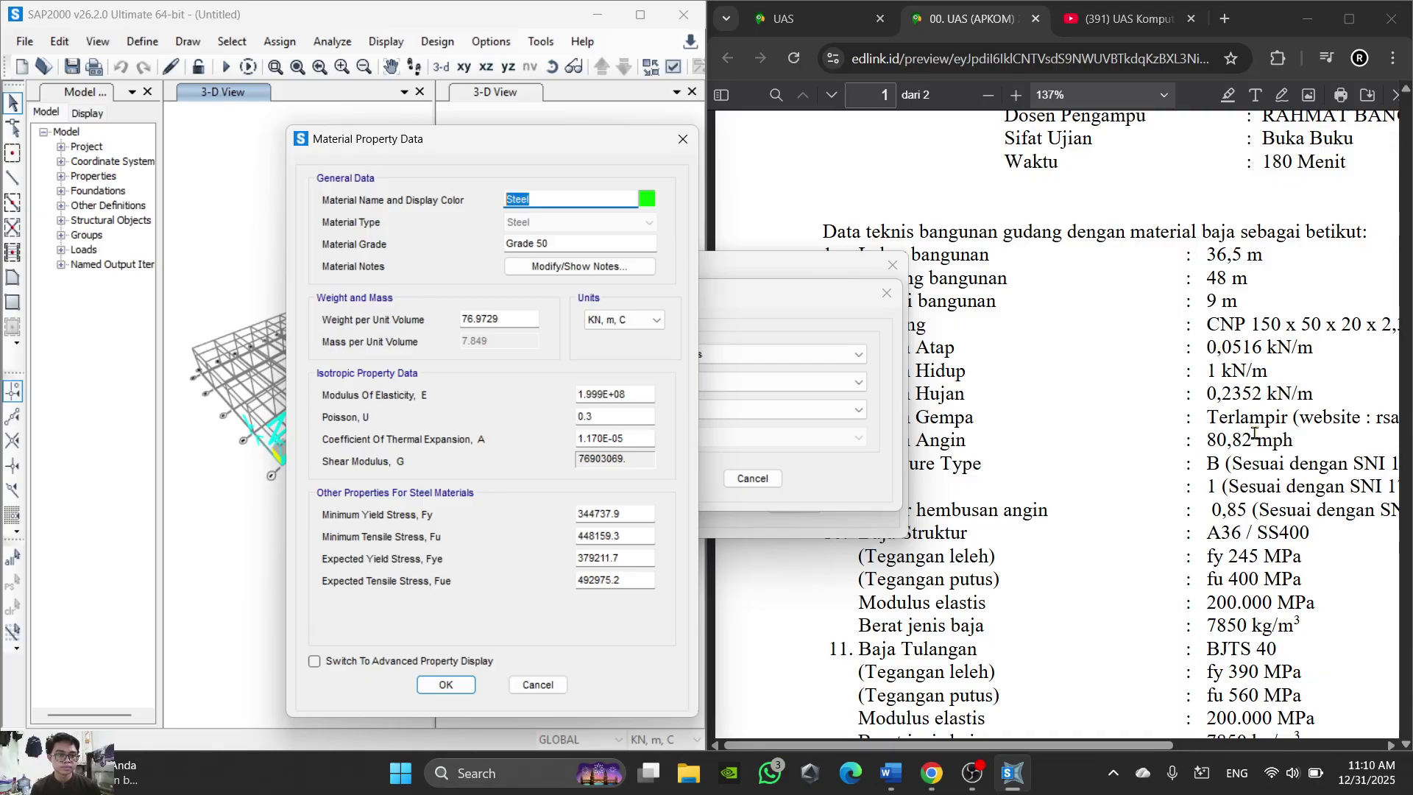
{"action": "scroll", "coordinate": [1255, 434], "scroll_direction": "down", "scroll_amount": 2}
{"action": "scroll", "coordinate": [1253, 433], "scroll_direction": "down", "scroll_amount": 2, "text": "ctrl"}
{"action": "scroll", "coordinate": [1135, 460], "scroll_direction": "up", "scroll_amount": 1, "text": "ctrl"}
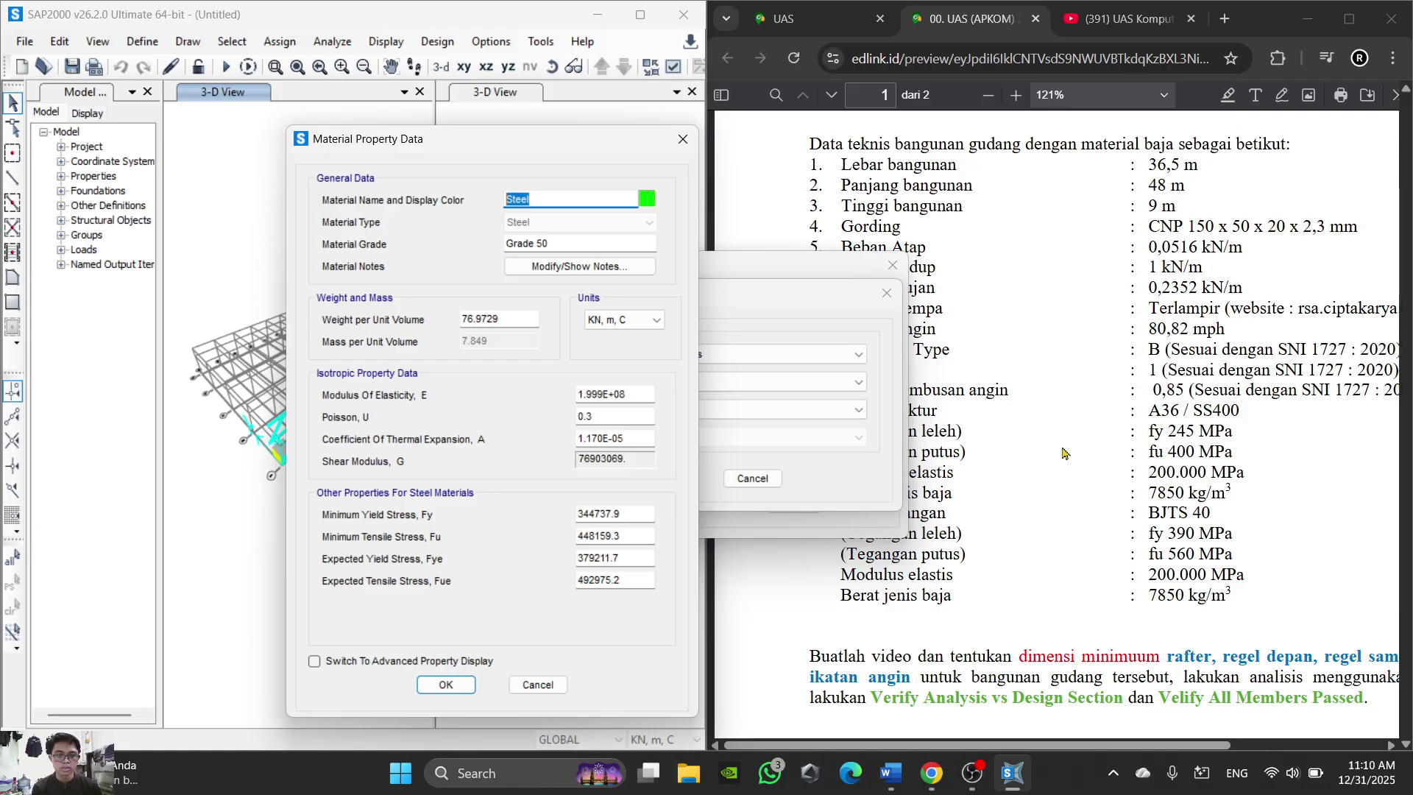
{"action": "scroll", "coordinate": [1067, 449], "scroll_direction": "down", "scroll_amount": 2, "text": "ctrl"}
{"action": "left_click", "coordinate": [571, 243]}
{"action": "type", "text": "A36/22400"}
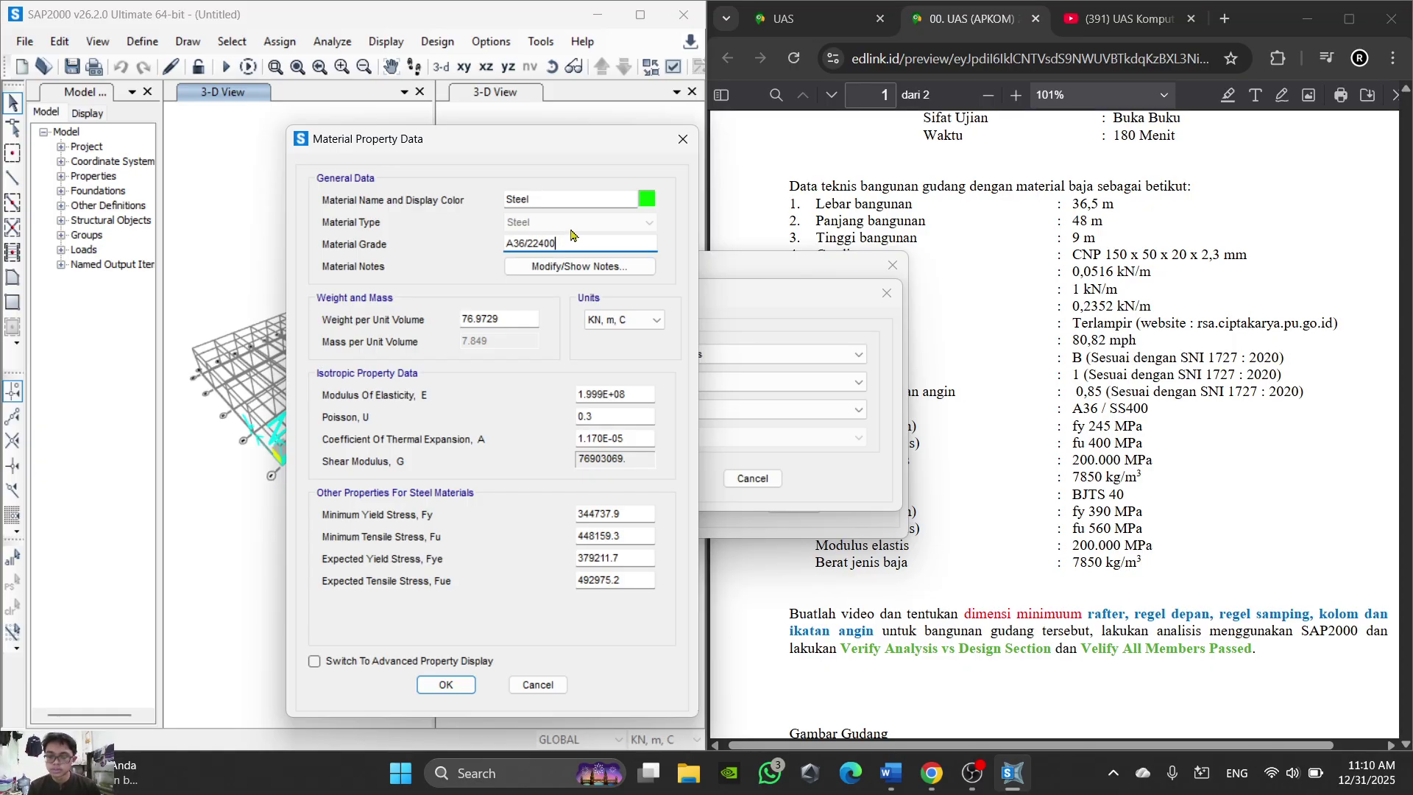
{"action": "left_click_drag", "start_coordinate": [565, 242], "coordinate": [476, 238]}
{"action": "key", "text": "ctrl+c"}
{"action": "left_click", "coordinate": [575, 200]}
{"action": "double_click", "coordinate": [575, 200]}
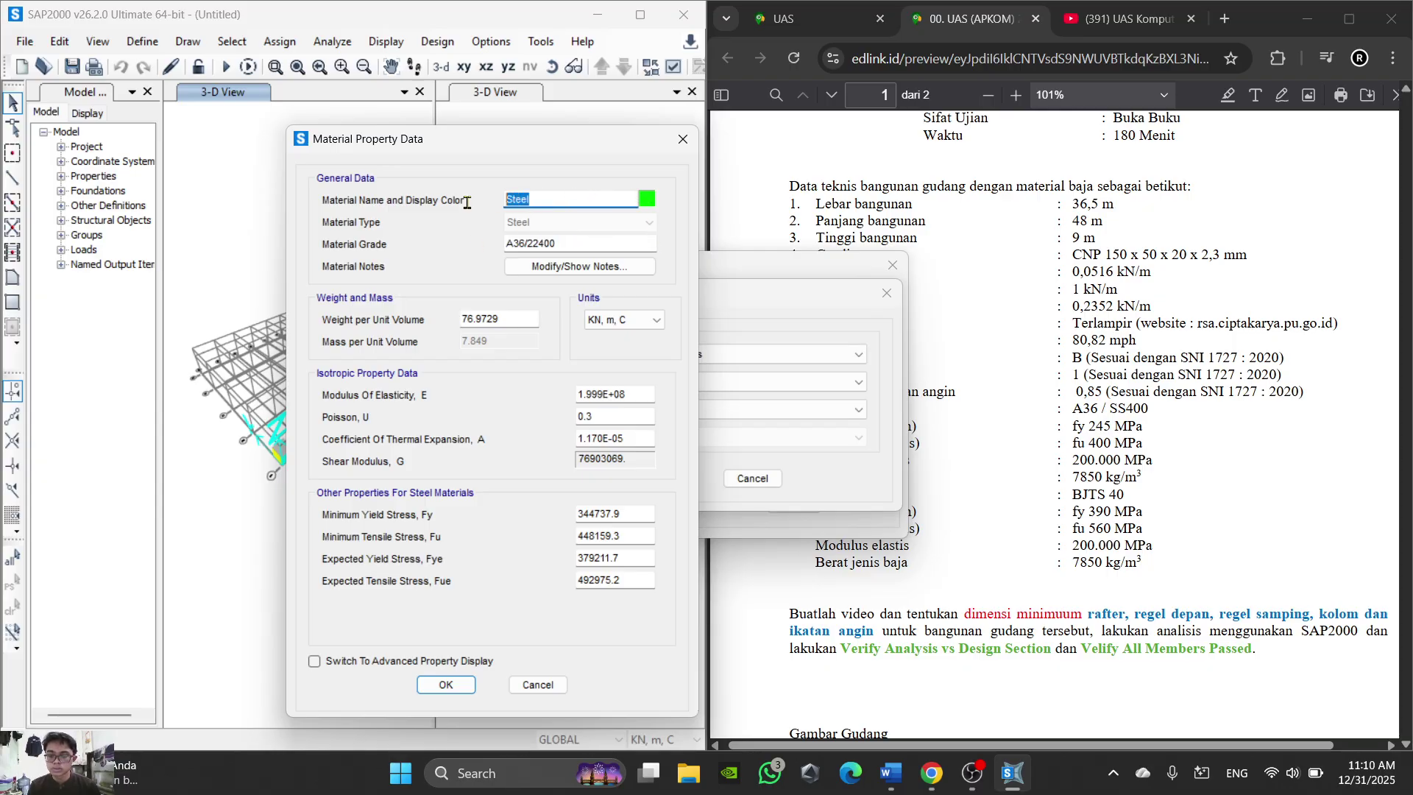
{"action": "key", "text": "ctrl+v"}
{"action": "double_click", "coordinate": [585, 238]}
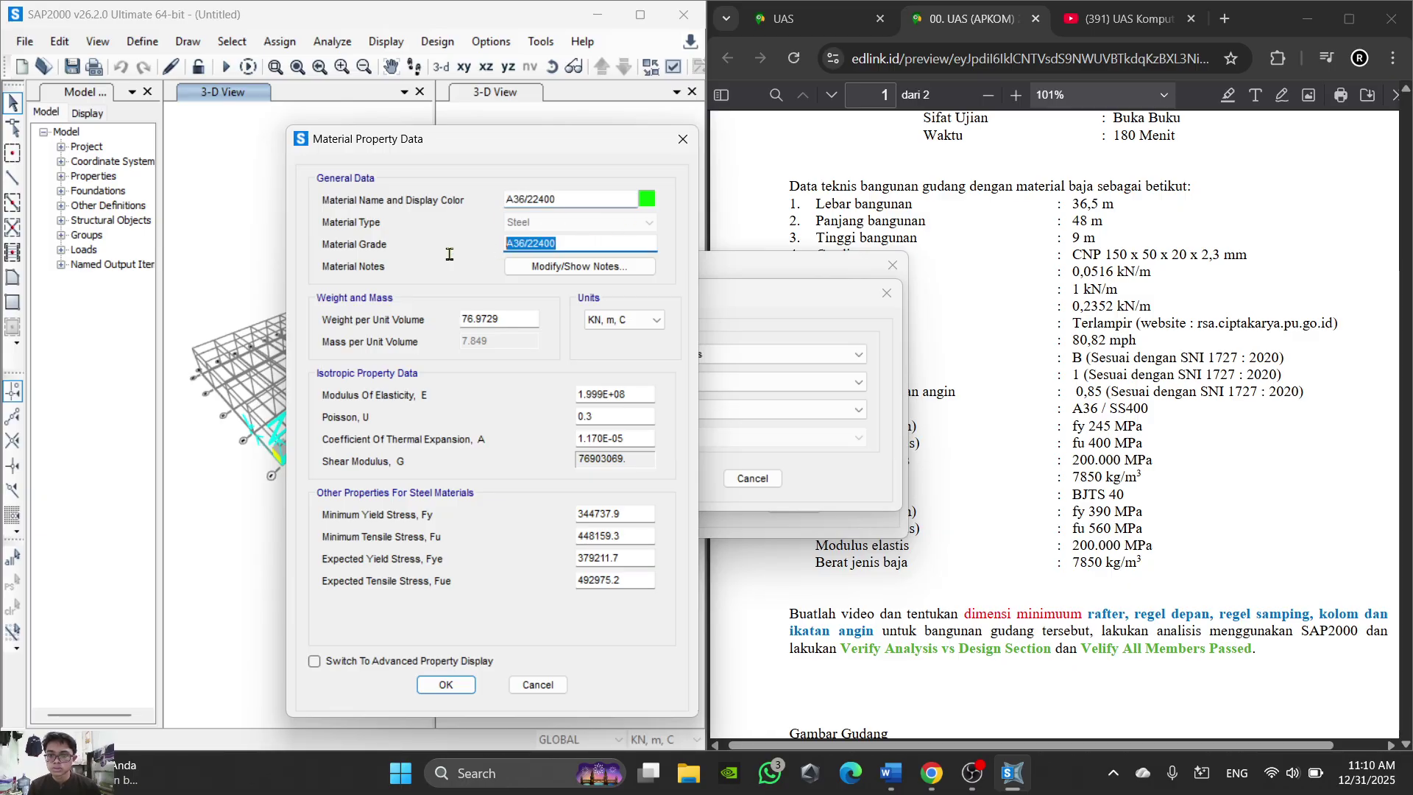
{"action": "key", "text": "BackSpace"}
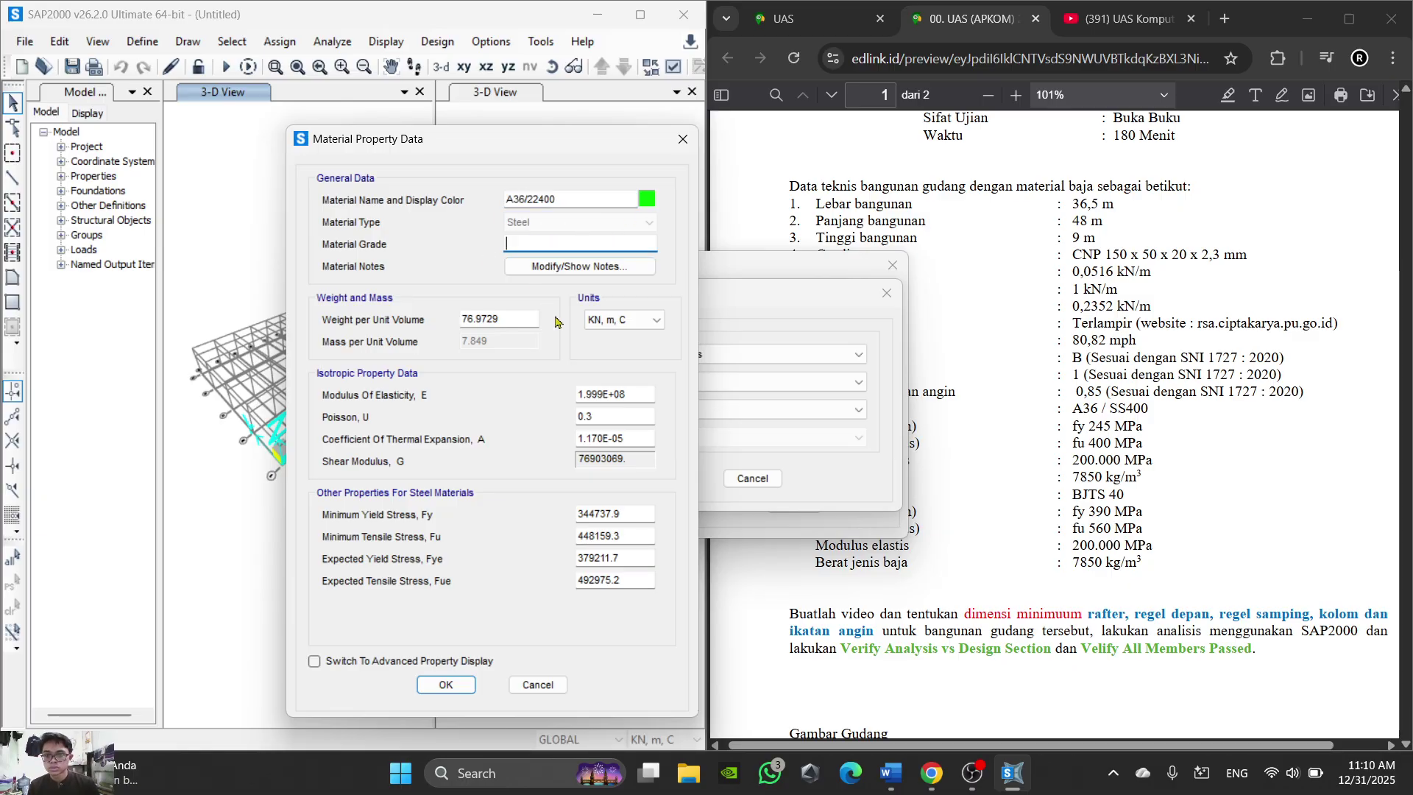
{"action": "left_click", "coordinate": [538, 684]}
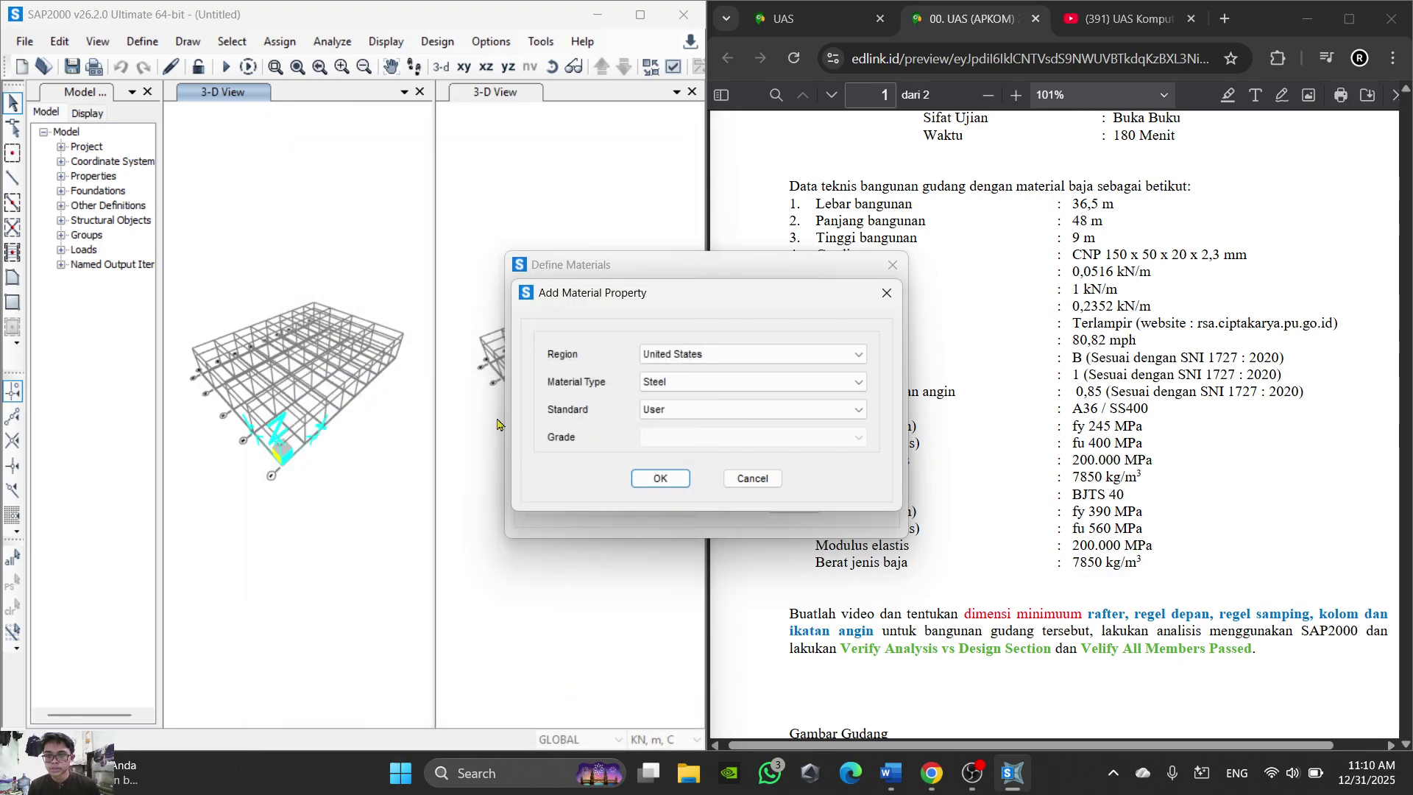
Step: Reopen the property data for the new User-standard steel and name the material A36/SS400
{"action": "left_click", "coordinate": [660, 479]}
{"action": "left_click_drag", "start_coordinate": [774, 178], "coordinate": [677, 183]}
{"action": "type", "text": "A36/SS400"}
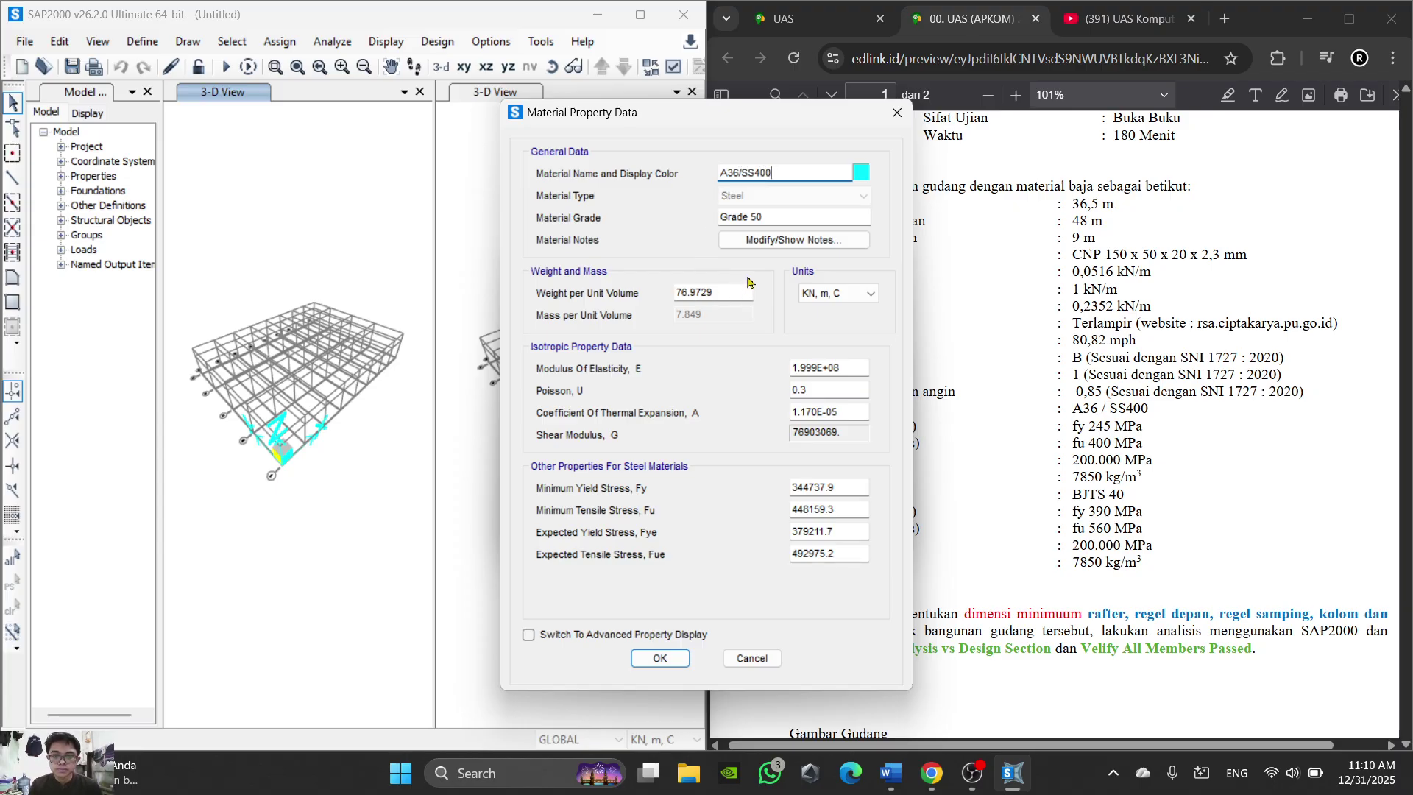
Step: Switch the material's units to Kgf, m, C and set its weight per unit volume to 7850
{"action": "left_click", "coordinate": [837, 294]}
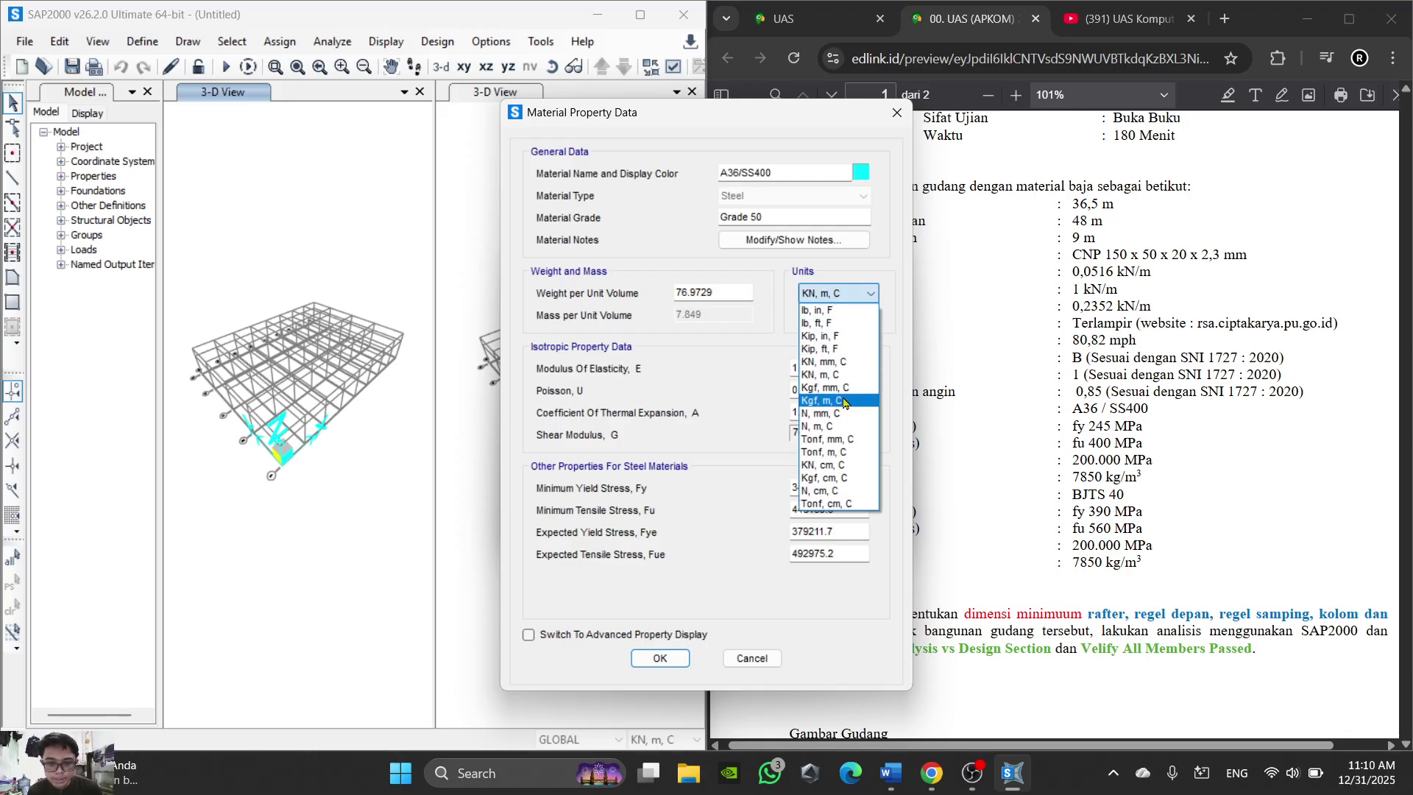
{"action": "left_click", "coordinate": [842, 401]}
{"action": "left_click_drag", "start_coordinate": [739, 294], "coordinate": [622, 302]}
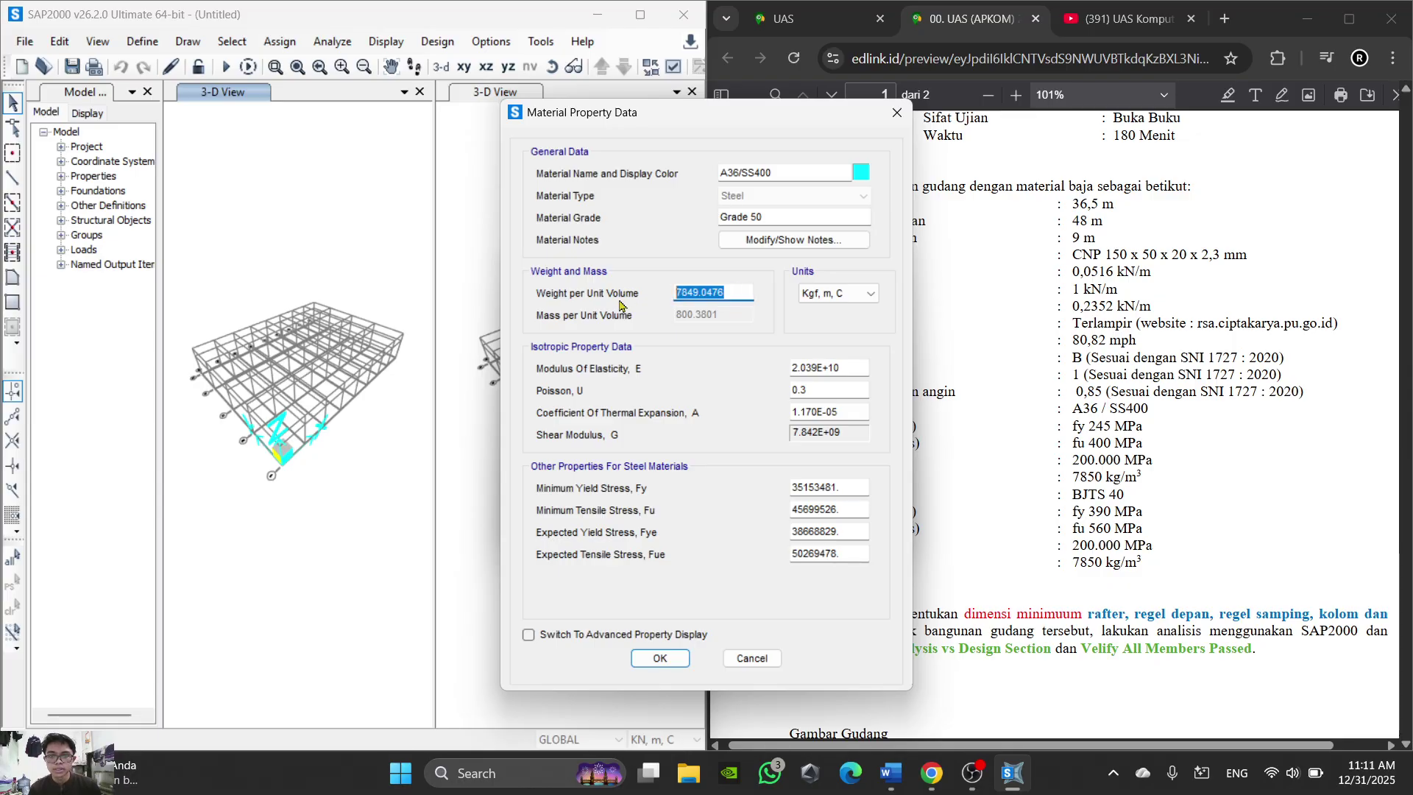
{"action": "type", "text": "78"}
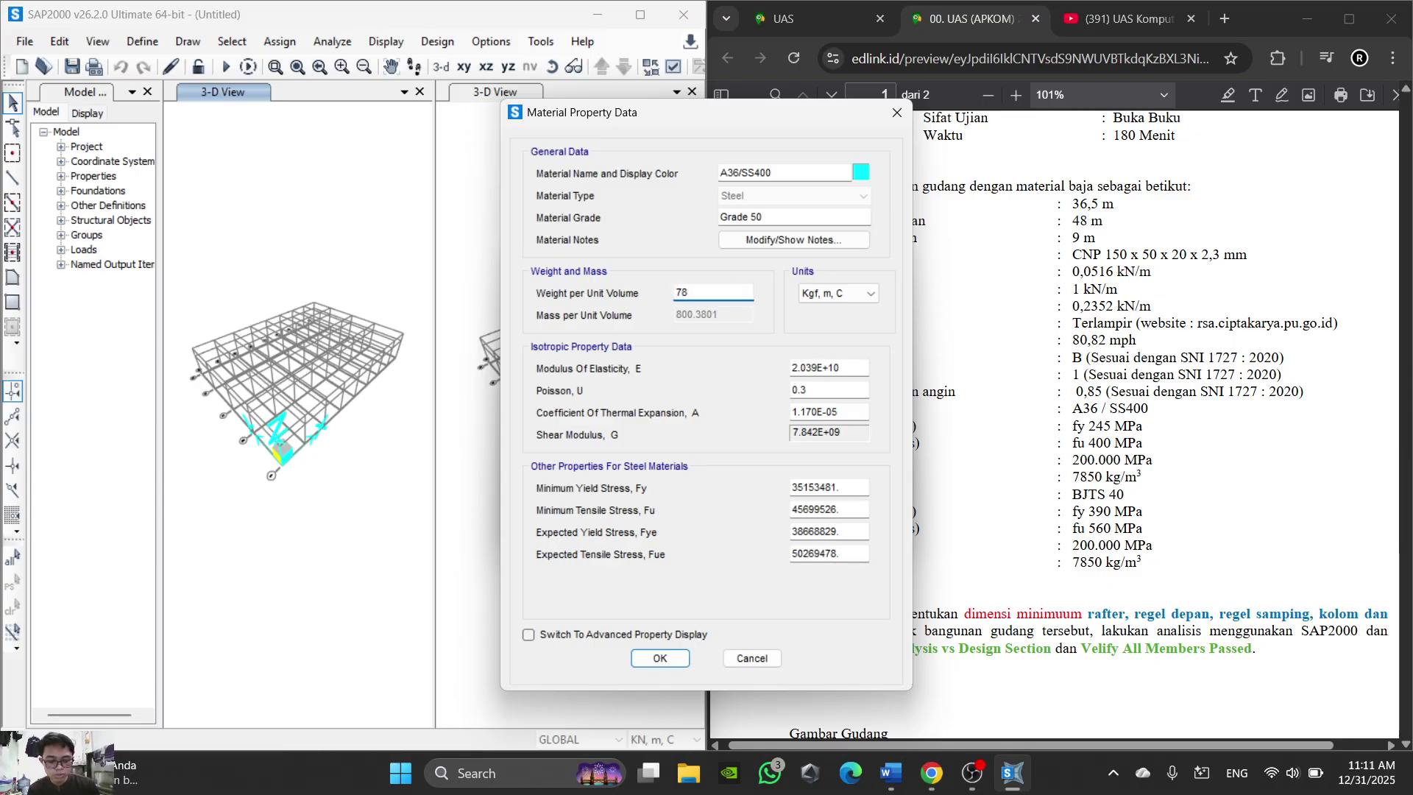
{"action": "type", "text": "50"}
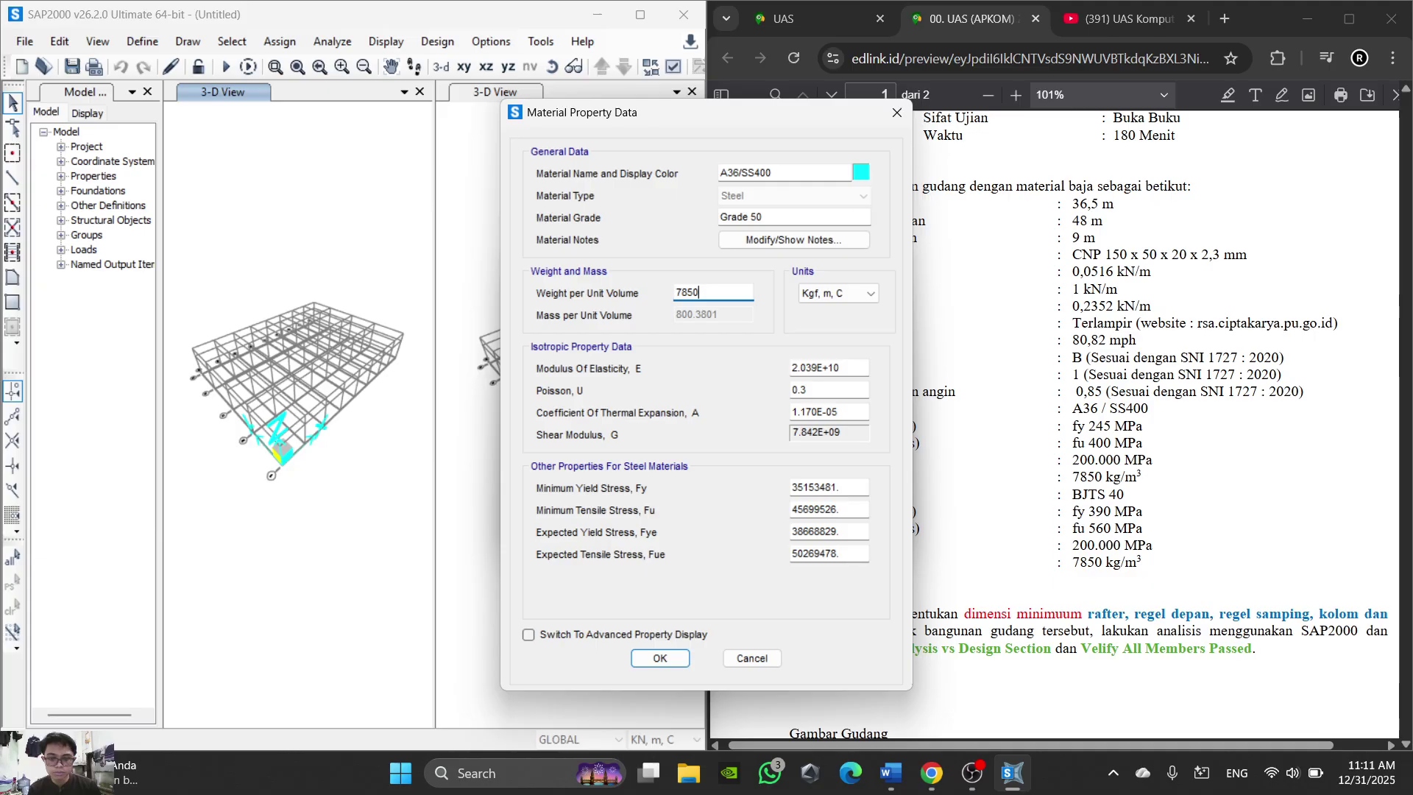
Step: Switch the A36/SS400 material's units to N, mm, C and set its modulus of elasticity to 200000
{"action": "left_click", "coordinate": [805, 294]}
{"action": "left_click", "coordinate": [828, 414]}
{"action": "left_click_drag", "start_coordinate": [854, 368], "coordinate": [743, 377]}
{"action": "type", "text": "200000"}
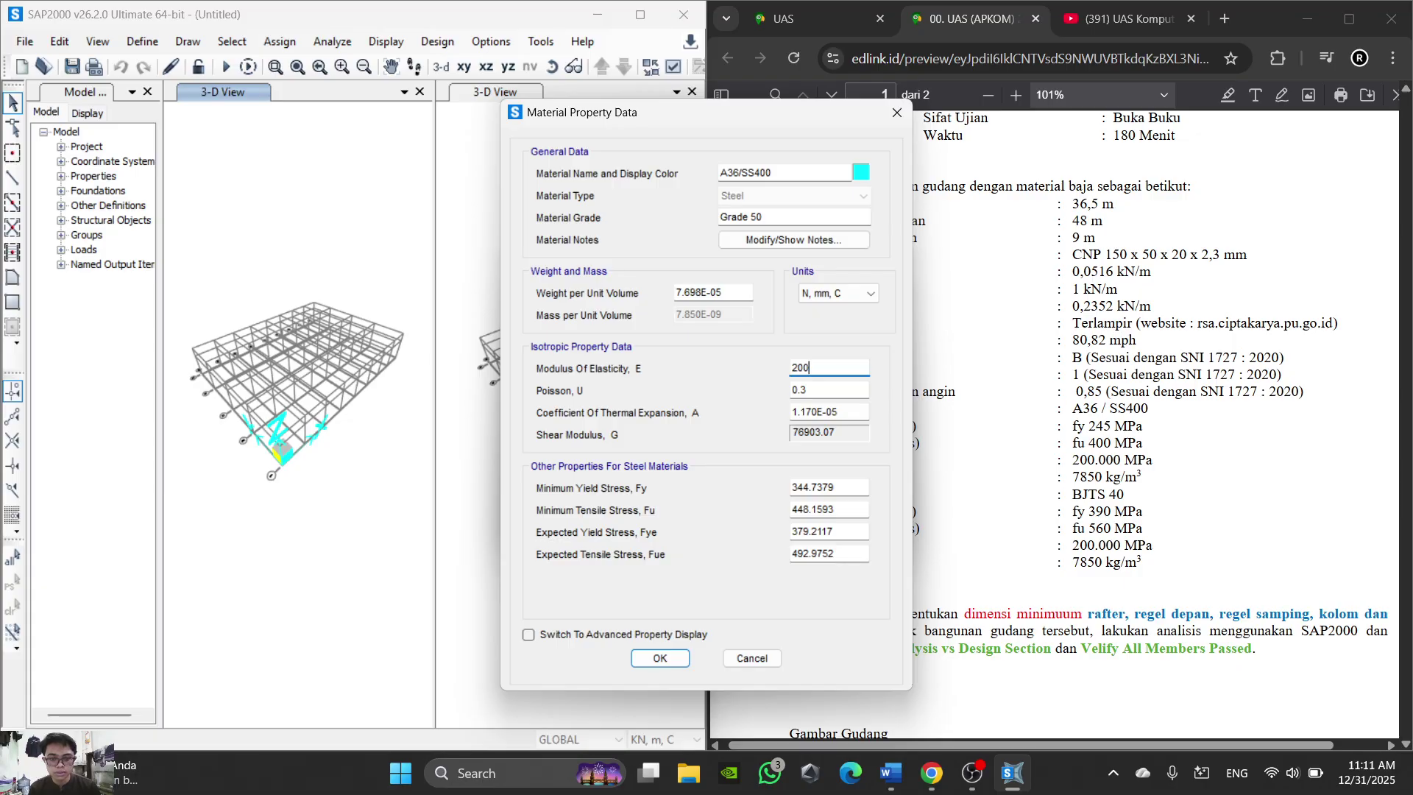
Step: Set the minimum and expected yield stresses to 245 and both tensile stresses to 400, save the A36/SS400 material and review its data
{"action": "left_click", "coordinate": [847, 485]}
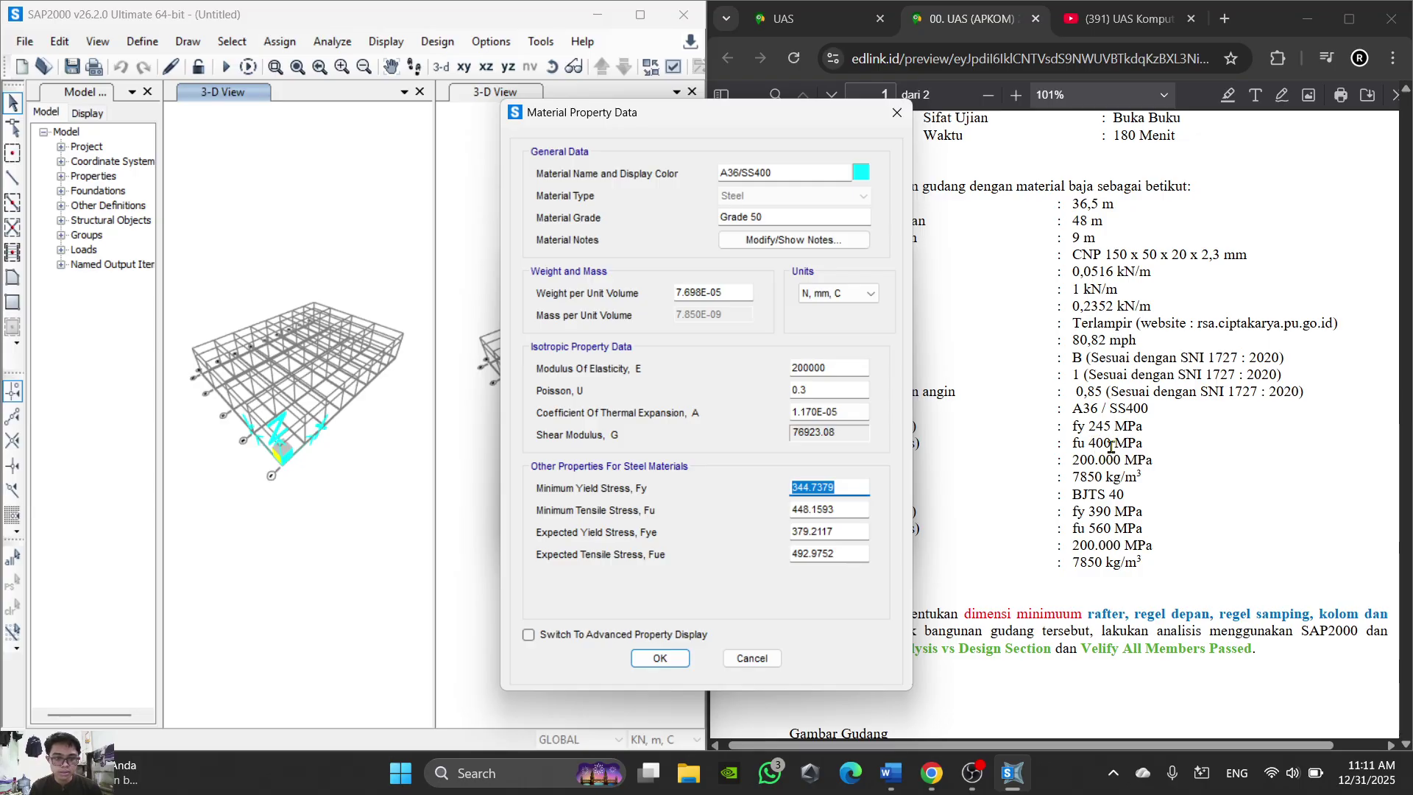
{"action": "type", "text": "245"}
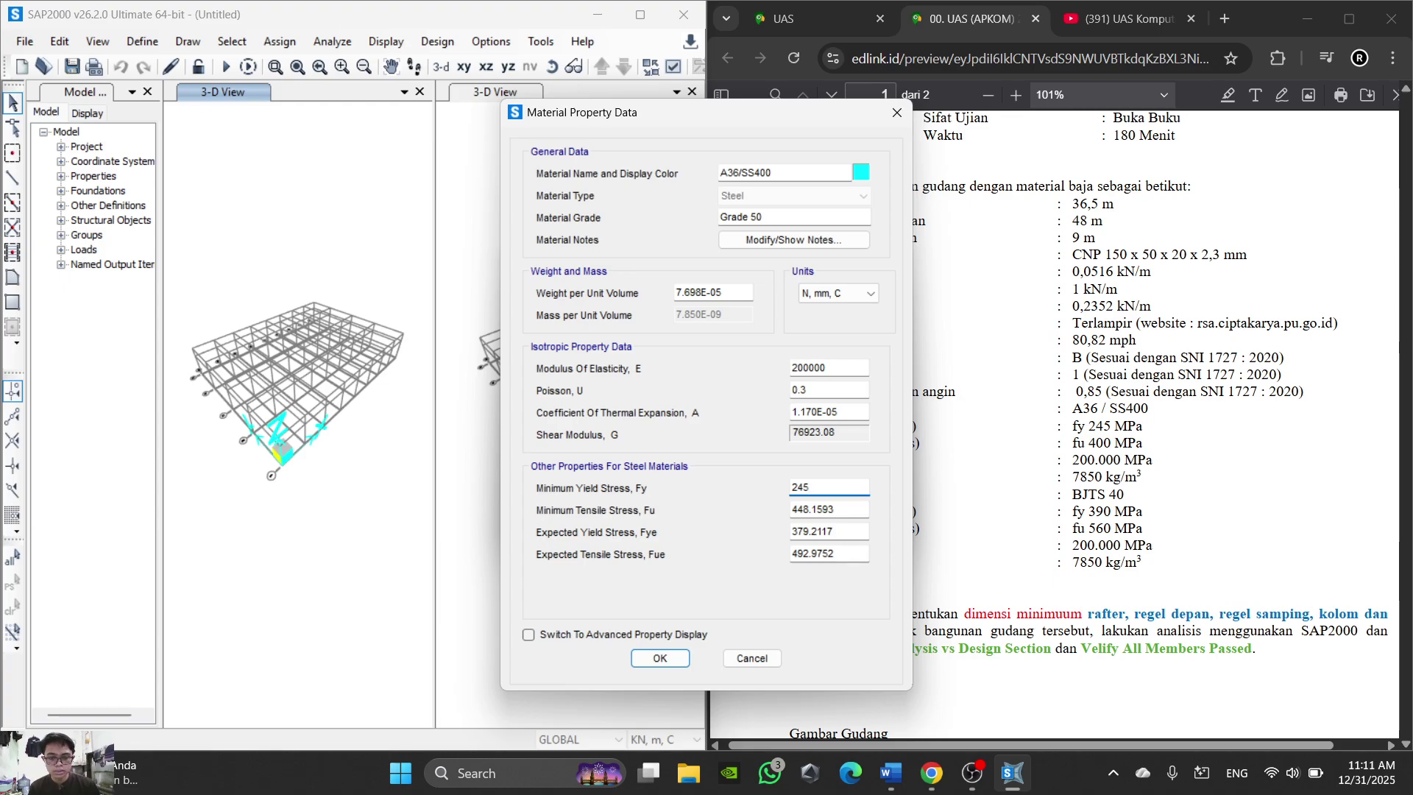
{"action": "key", "text": "Tab"}
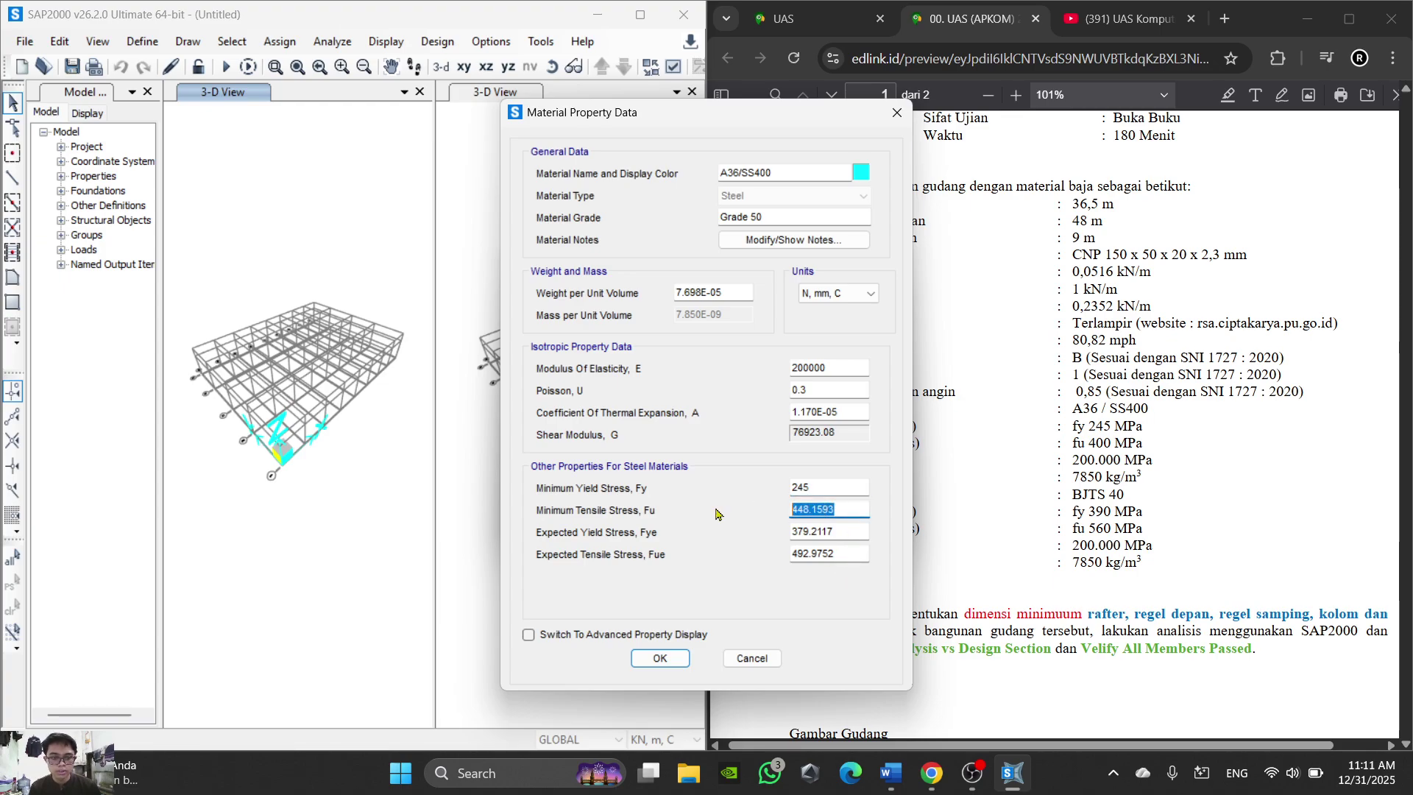
{"action": "type", "text": "400"}
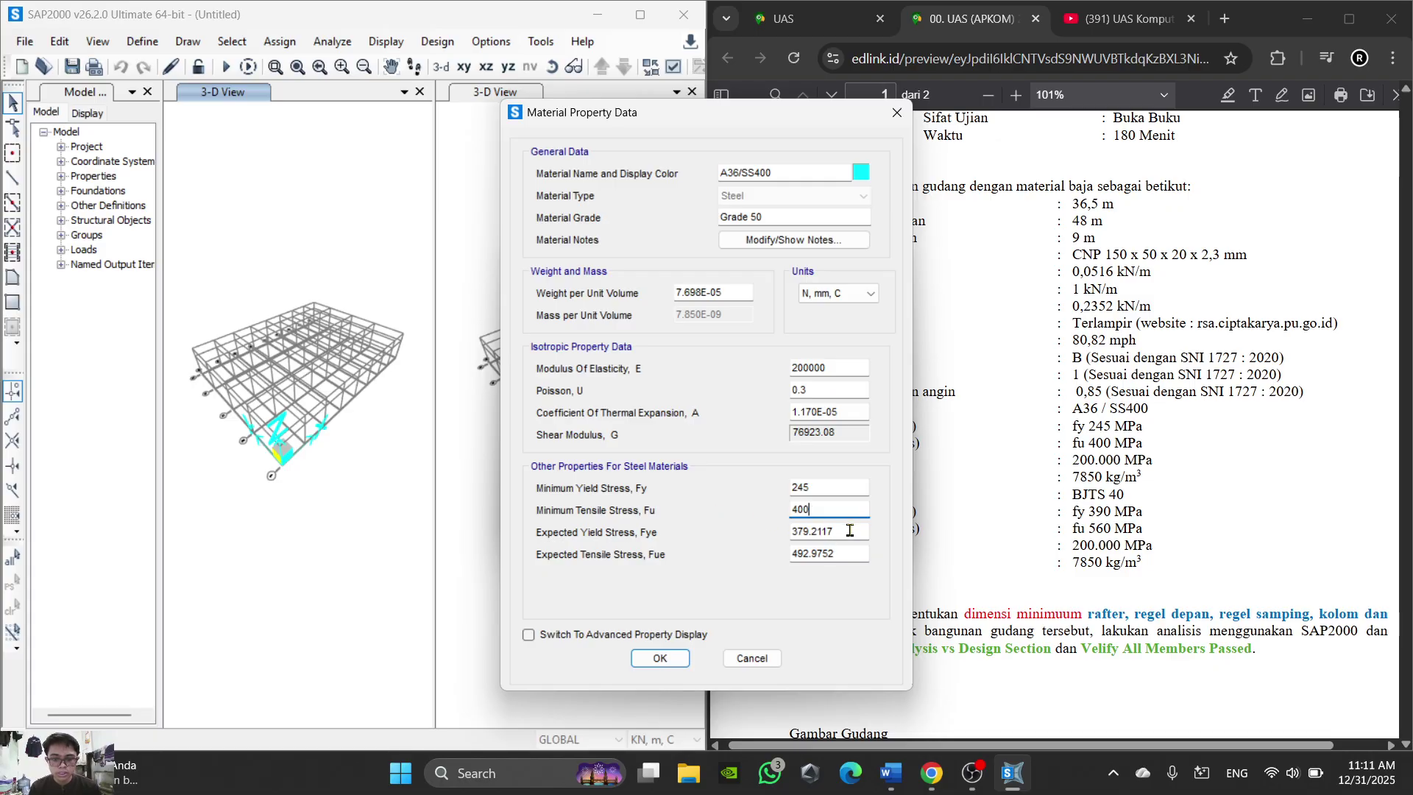
{"action": "key", "text": "Tab"}
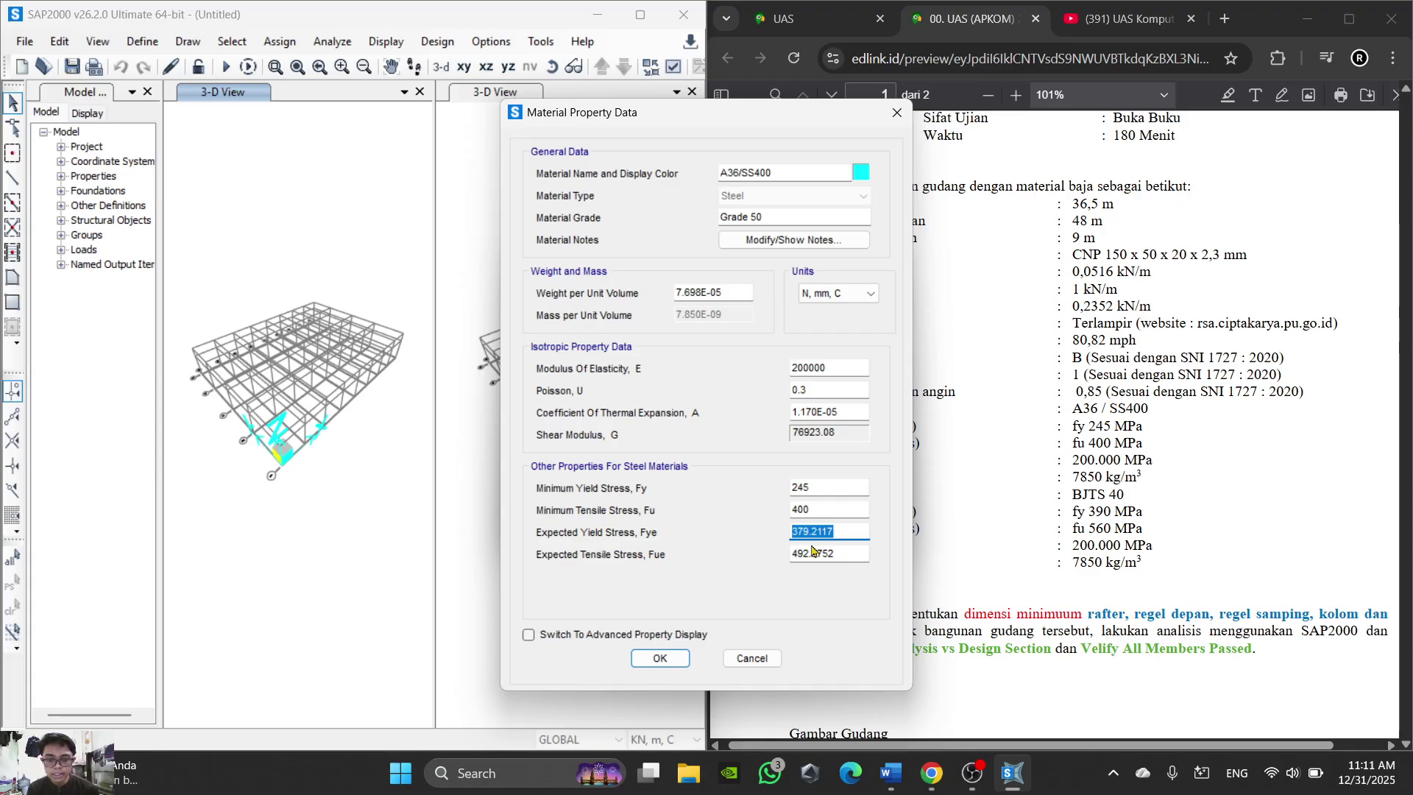
{"action": "type", "text": "245"}
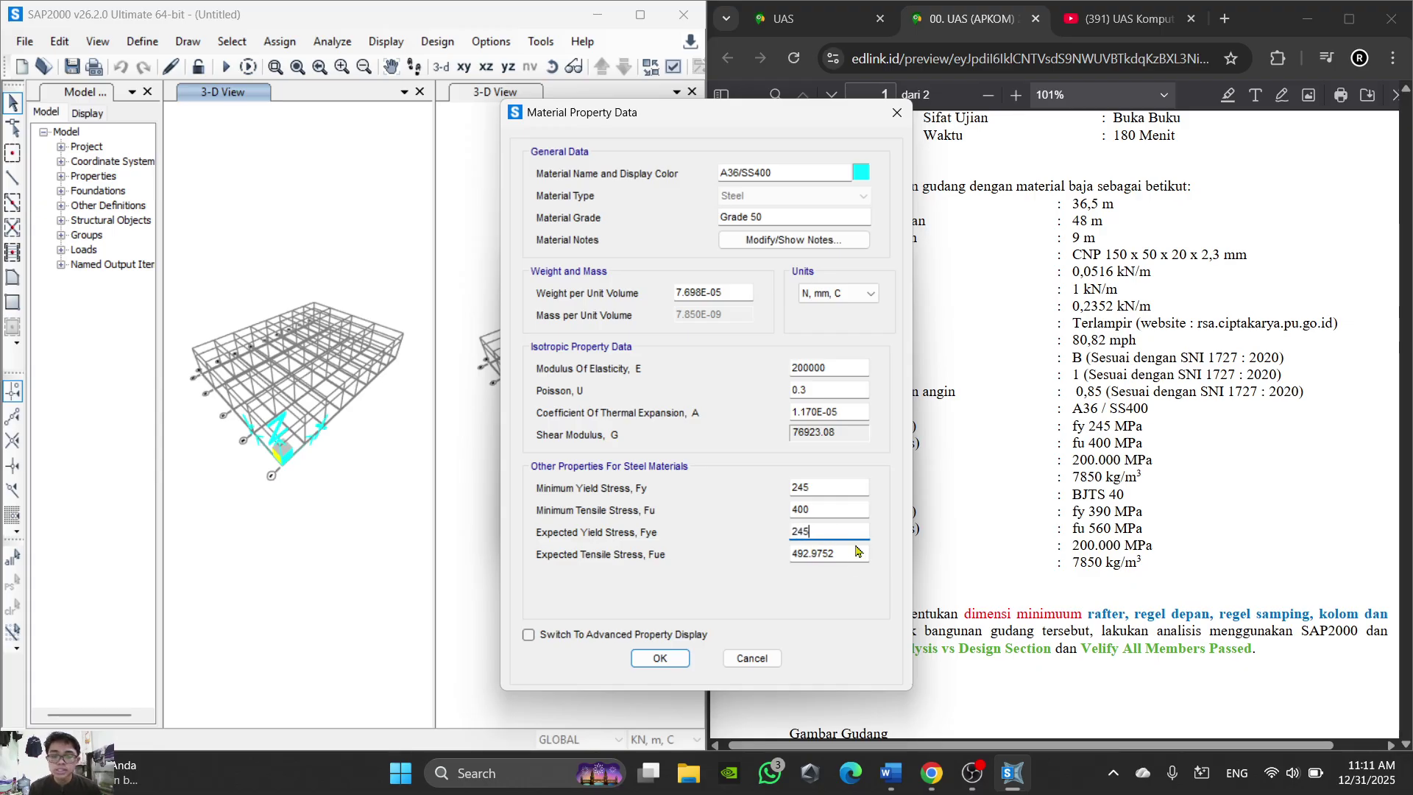
{"action": "key", "text": "Tab"}
{"action": "type", "text": "400"}
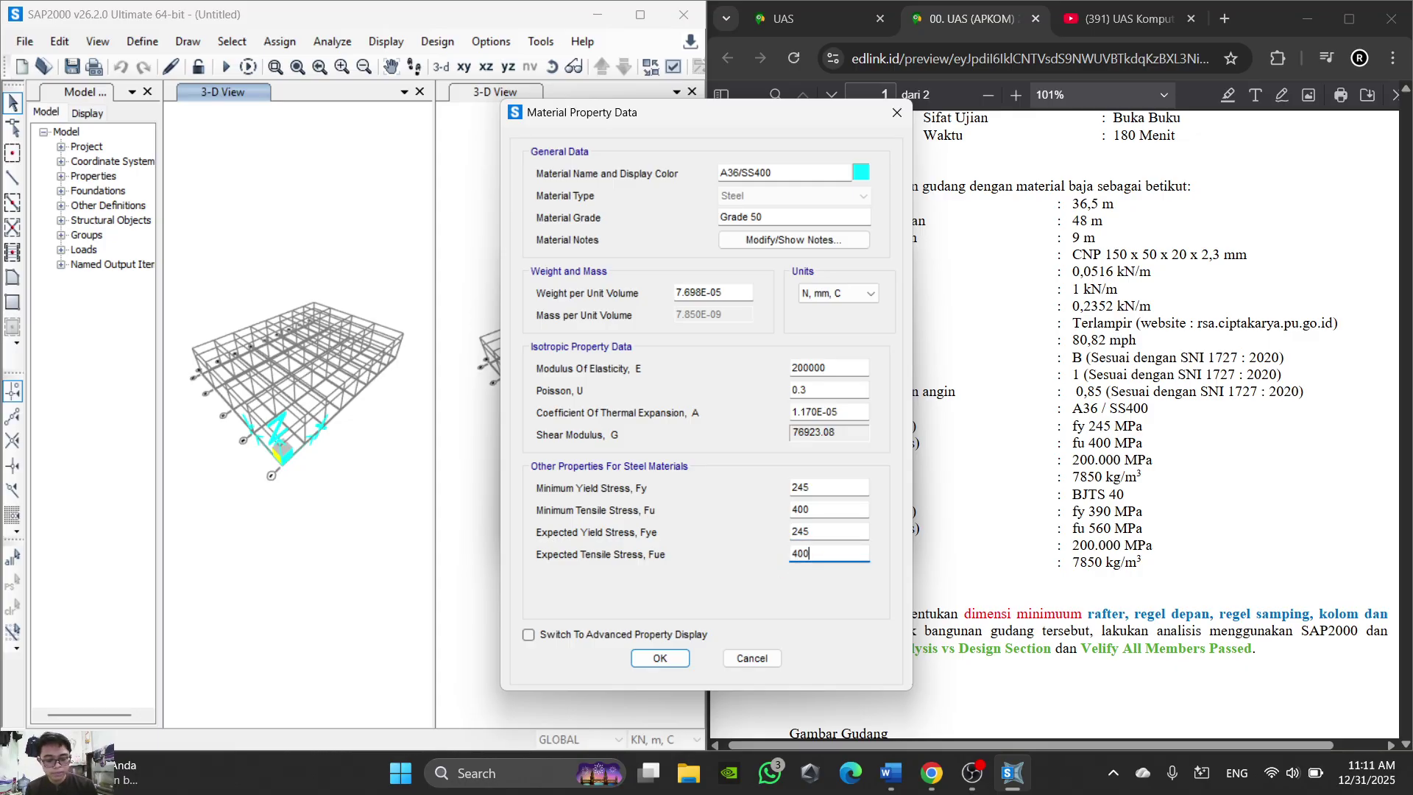
{"action": "left_click", "coordinate": [660, 658]}
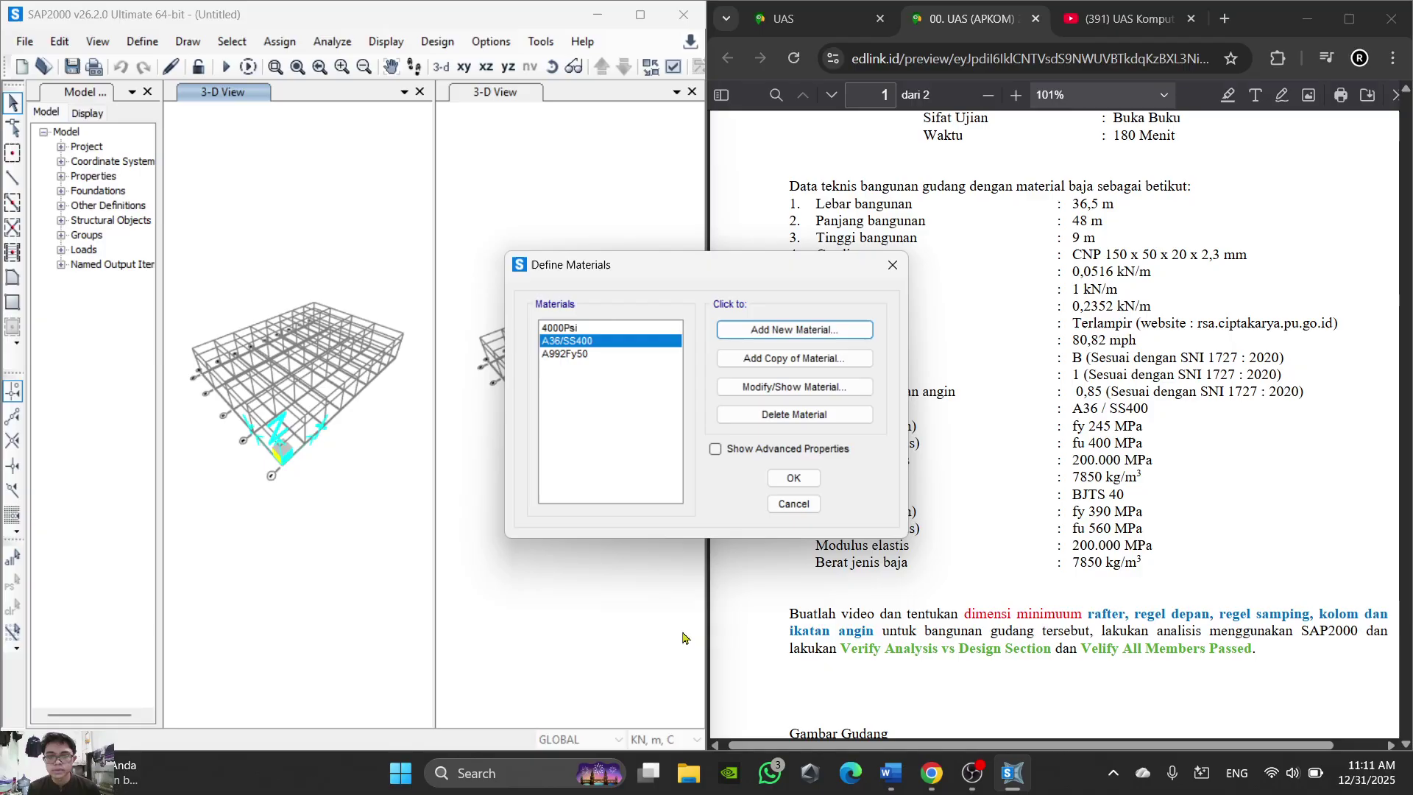
{"action": "left_click", "coordinate": [832, 390]}
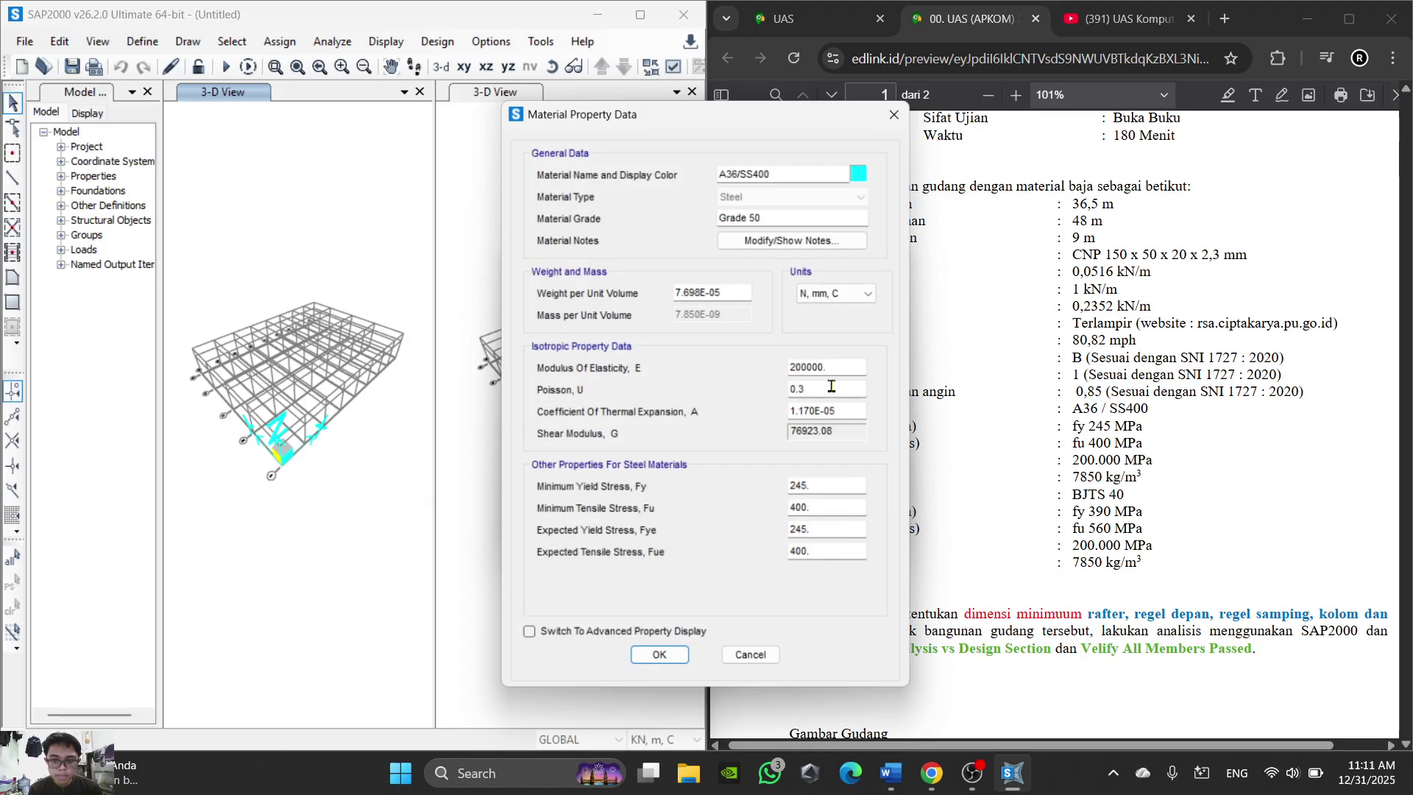
{"action": "left_click", "coordinate": [765, 658]}
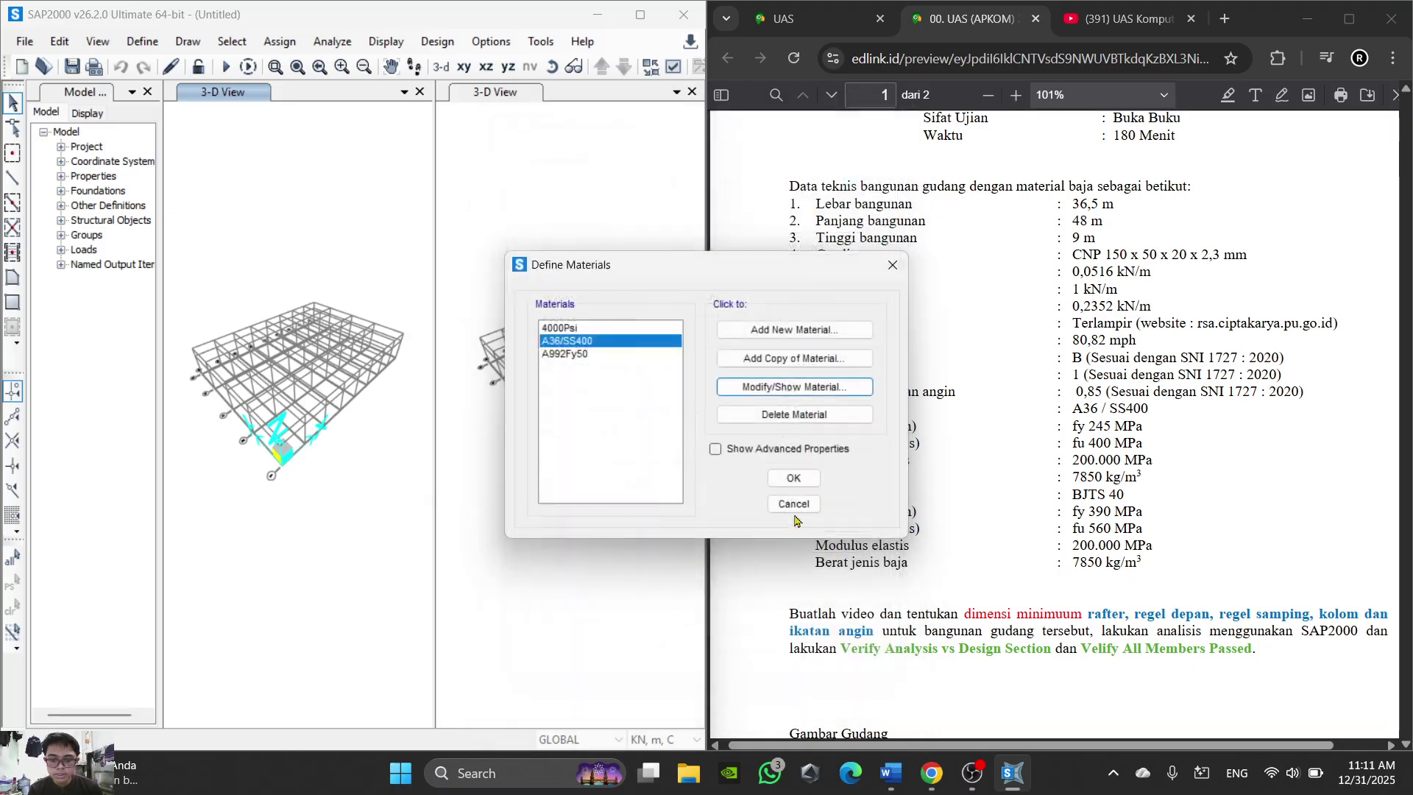
Step: Start another new material with region United States, type Rebar and standard User, opening its property data
{"action": "left_click", "coordinate": [824, 338]}
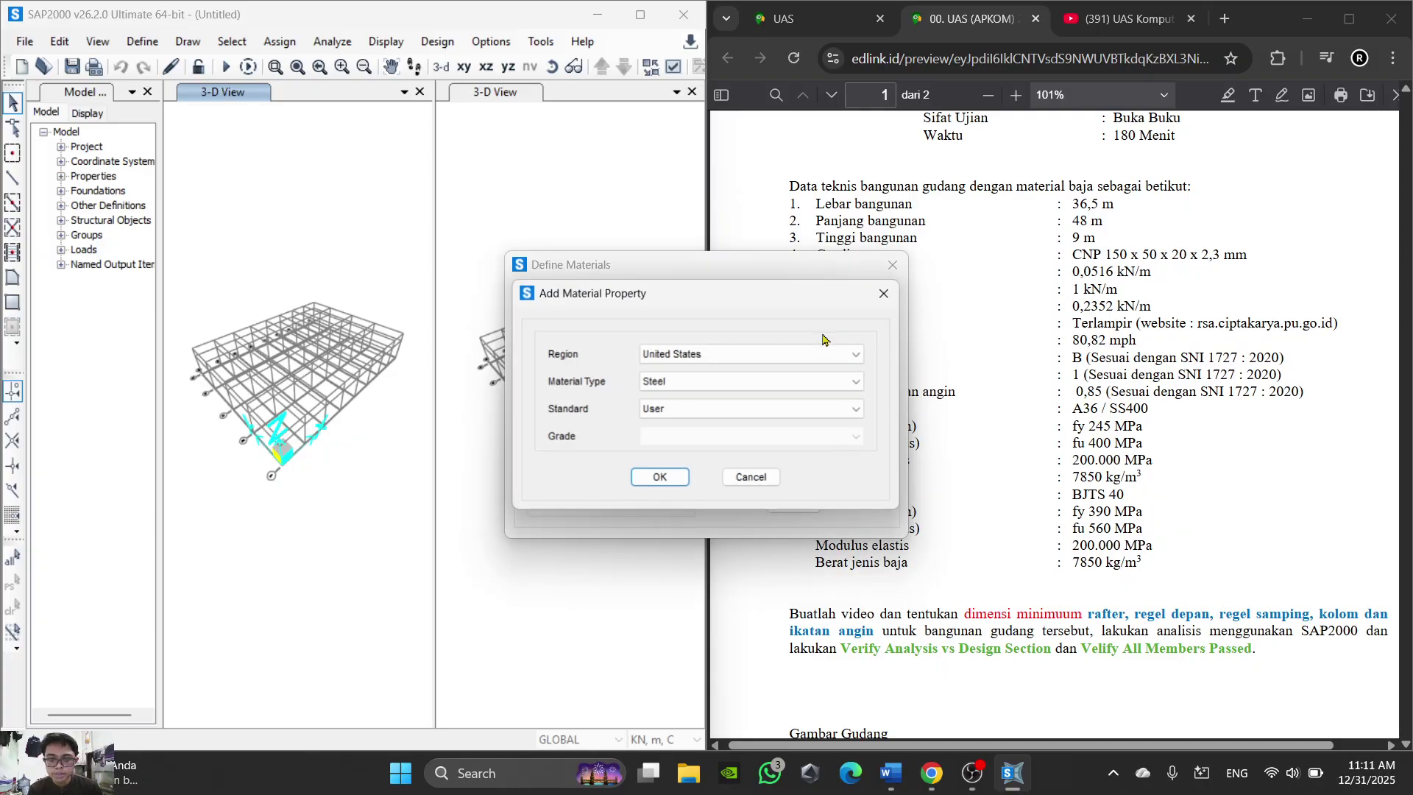
{"action": "left_click", "coordinate": [684, 381]}
{"action": "left_click", "coordinate": [685, 447]}
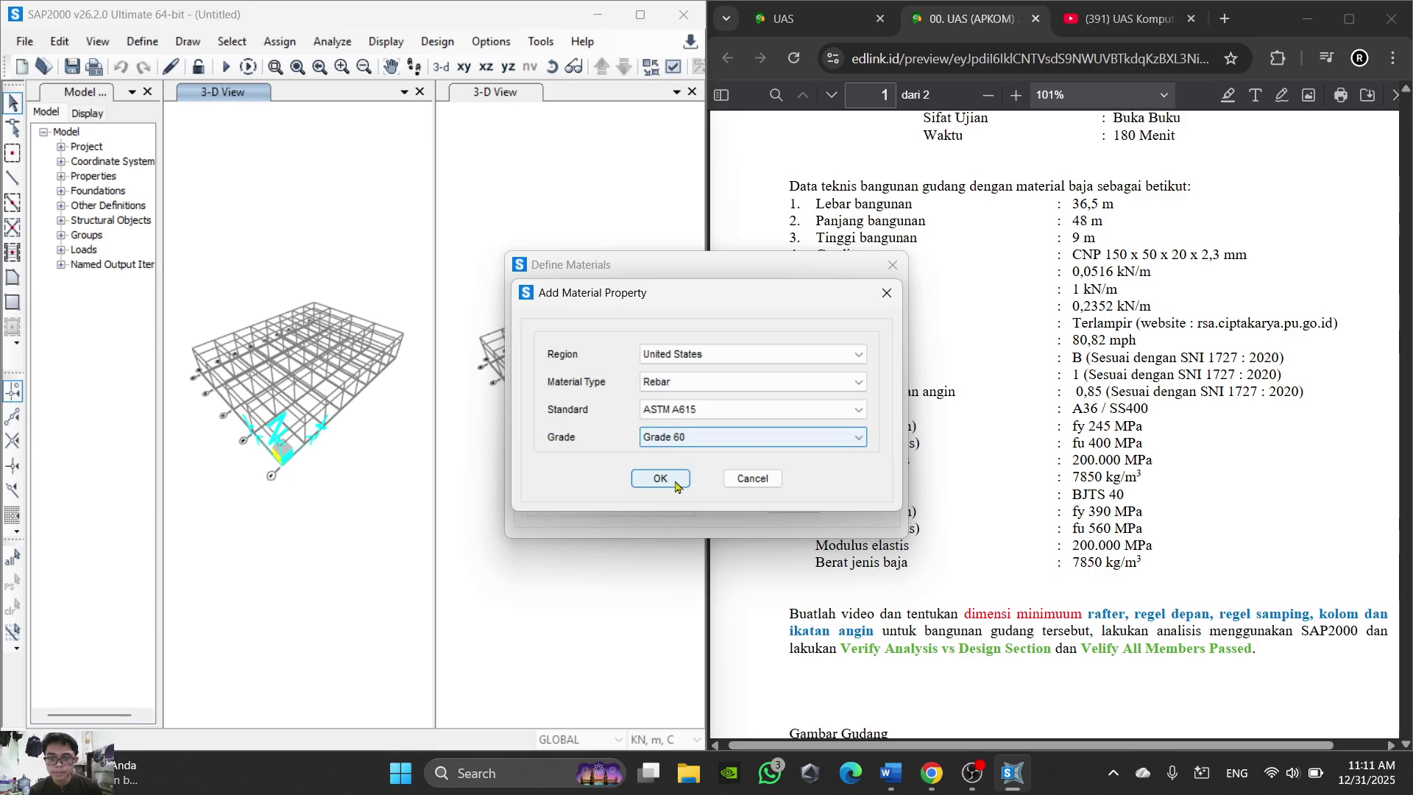
{"action": "left_click", "coordinate": [730, 413]}
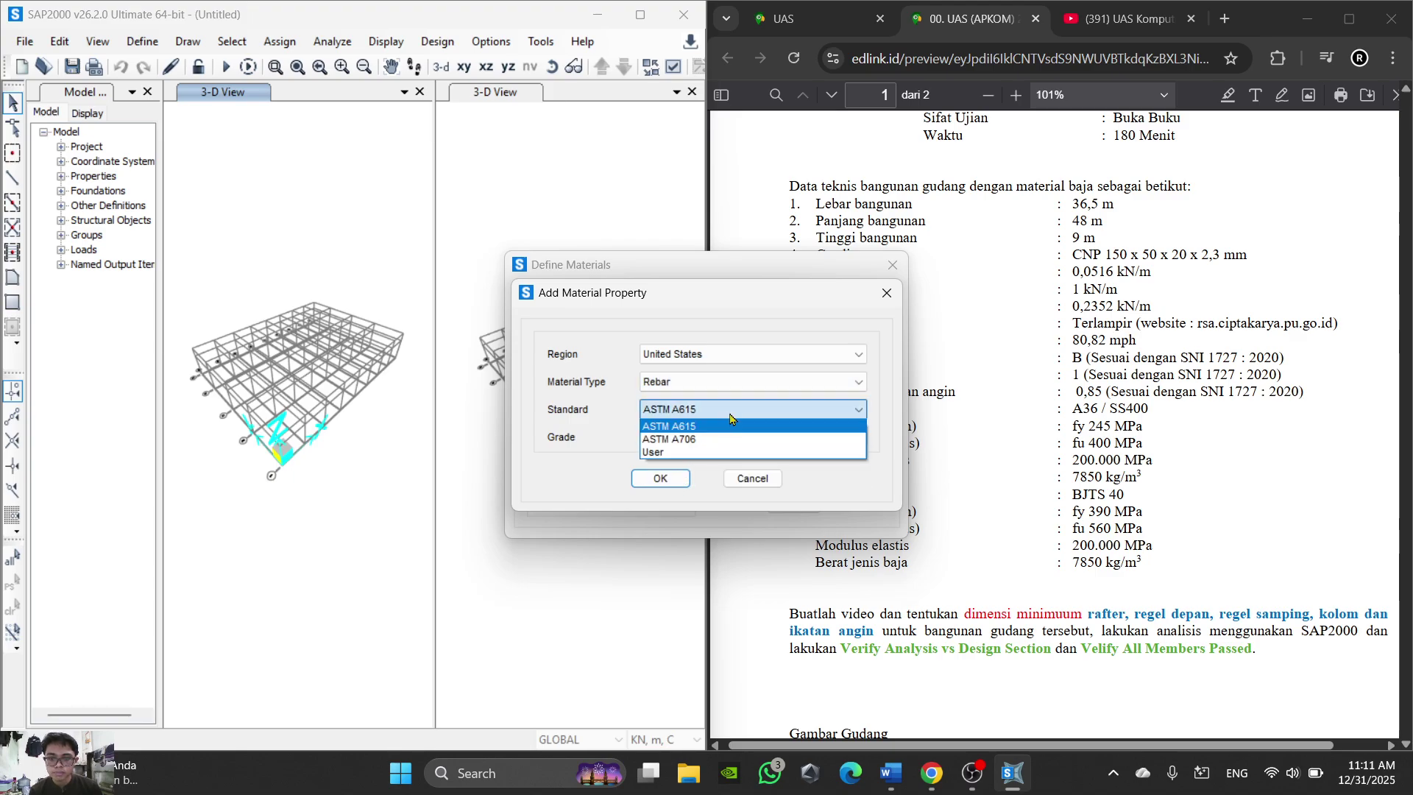
{"action": "left_click", "coordinate": [720, 453]}
{"action": "left_click", "coordinate": [667, 478]}
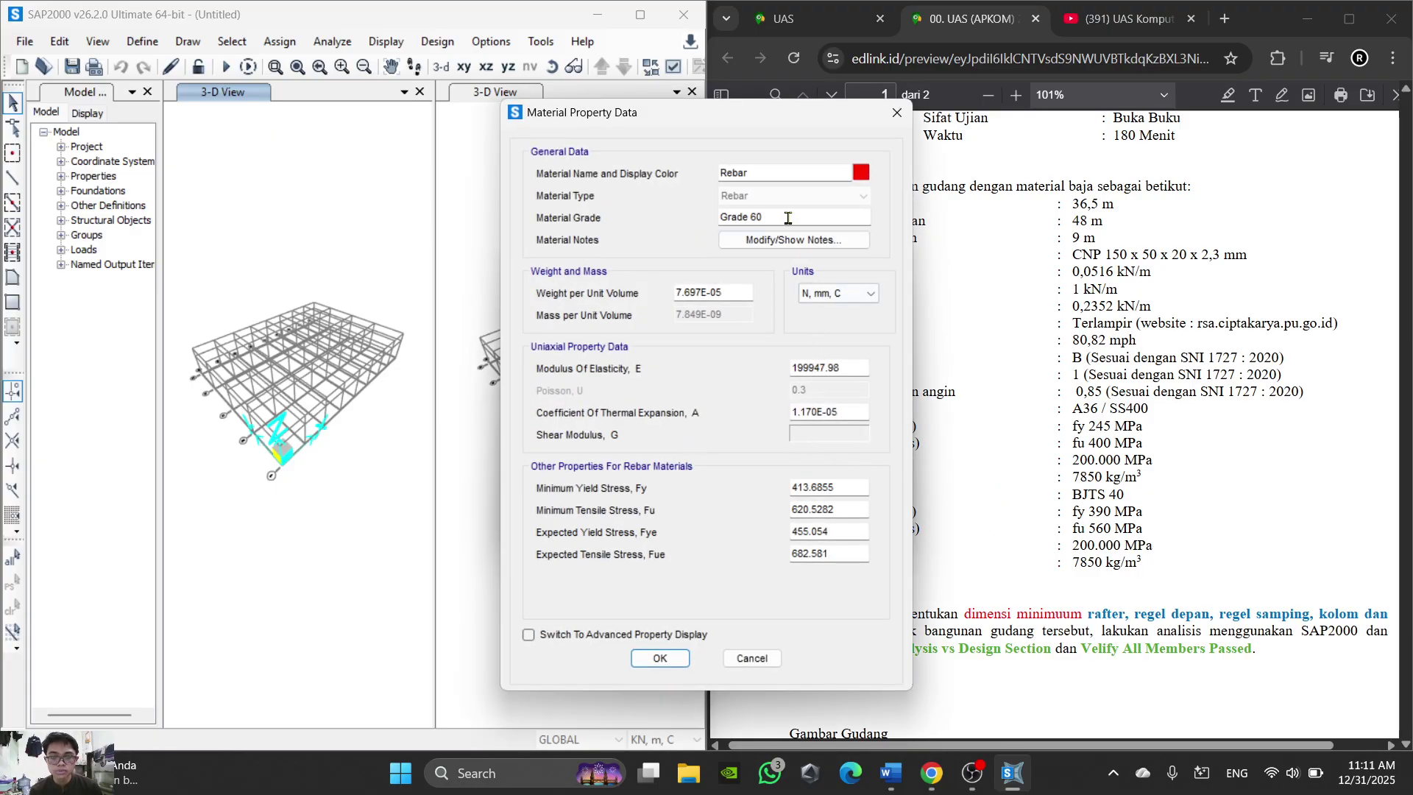
Step: Set the rebar material's modulus of elasticity to 200000 in N, mm, C units
{"action": "left_click", "coordinate": [869, 294]}
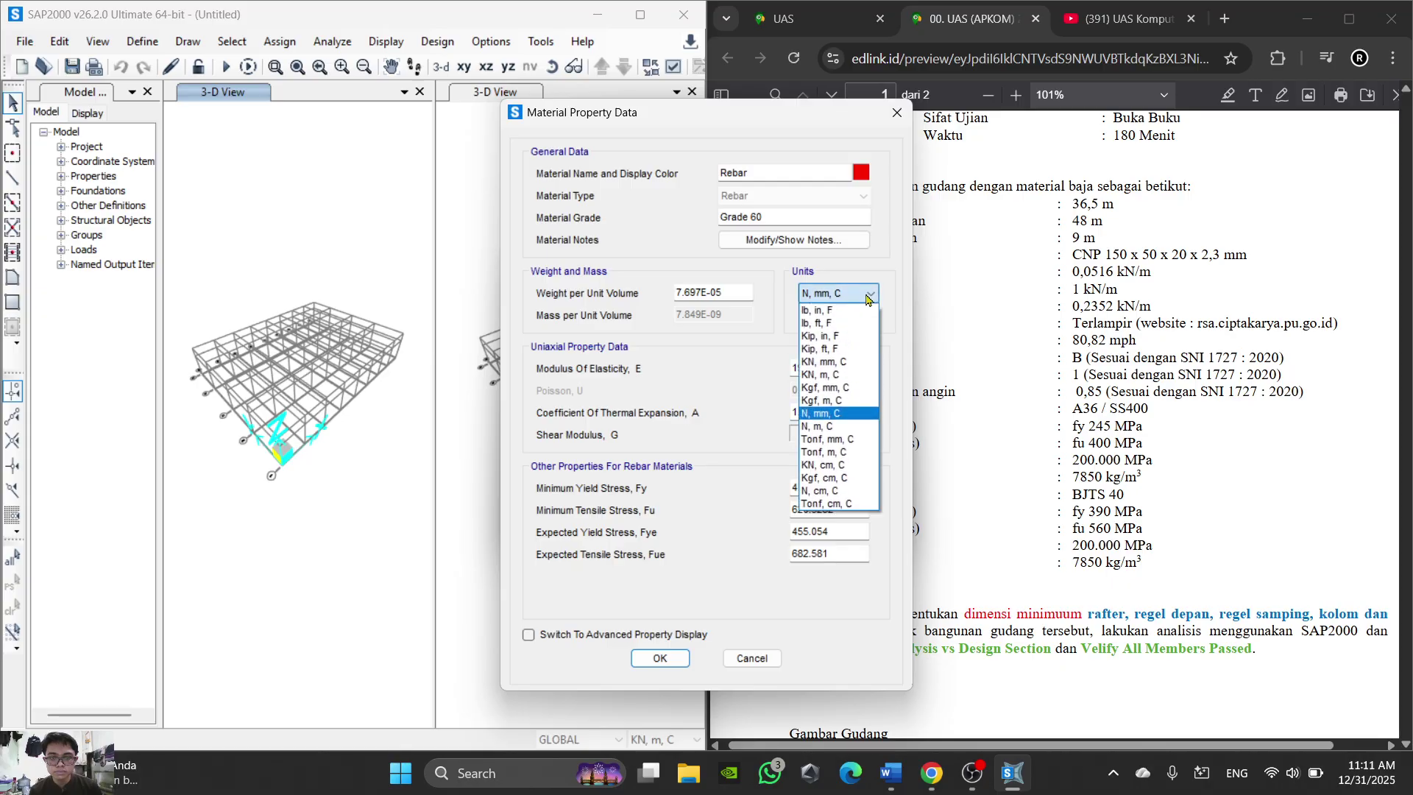
{"action": "left_click", "coordinate": [770, 287]}
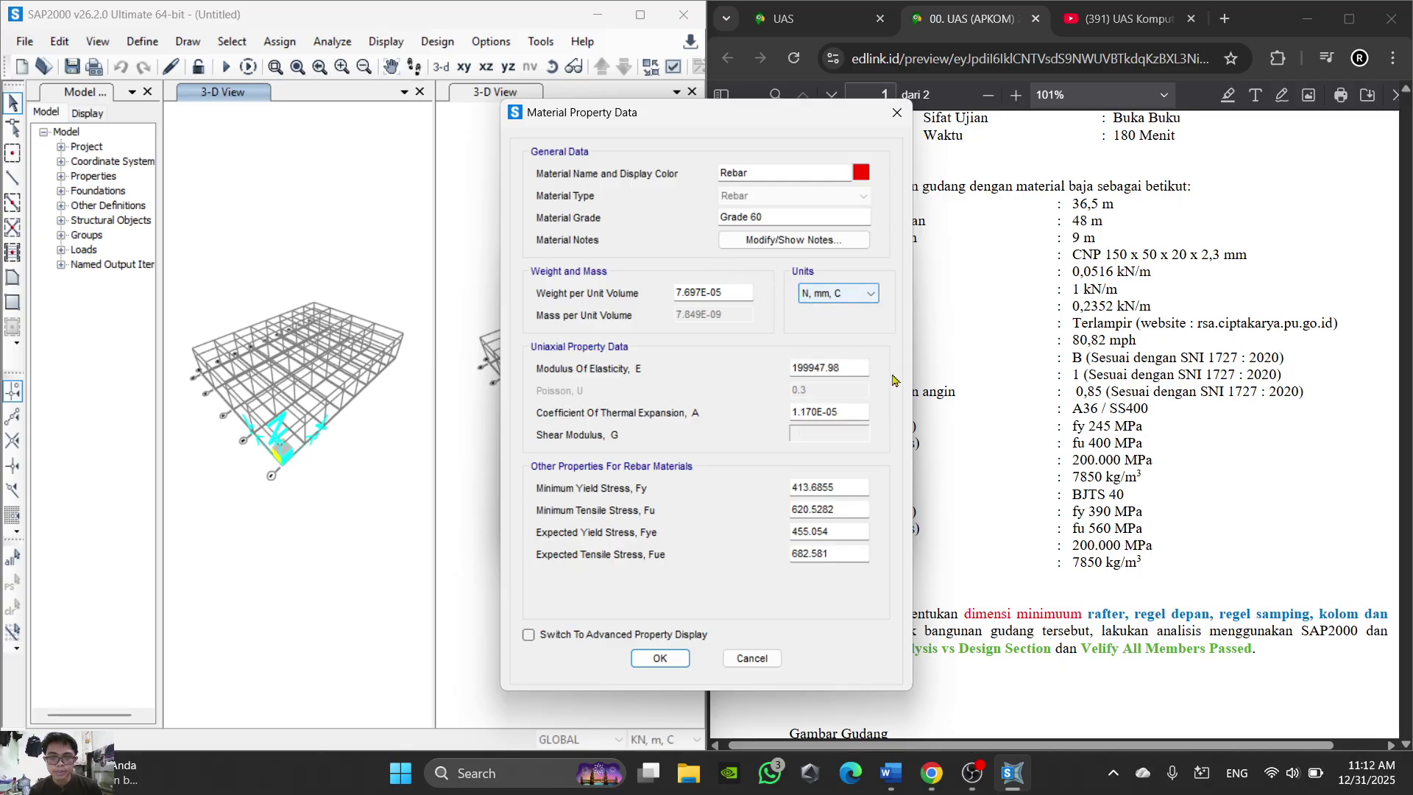
{"action": "left_click_drag", "start_coordinate": [852, 373], "coordinate": [736, 377]}
{"action": "type", "text": "20000"}
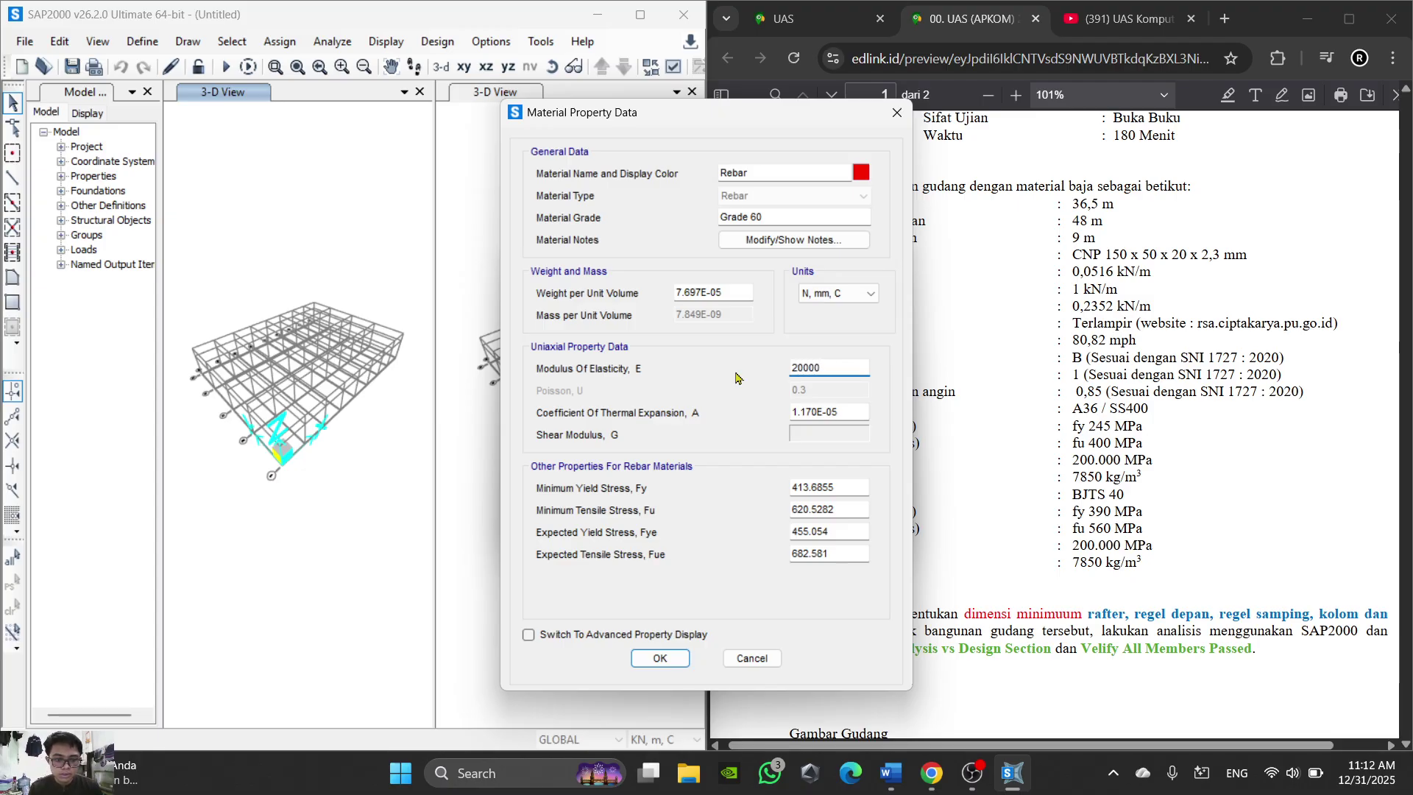
{"action": "type", "text": "0"}
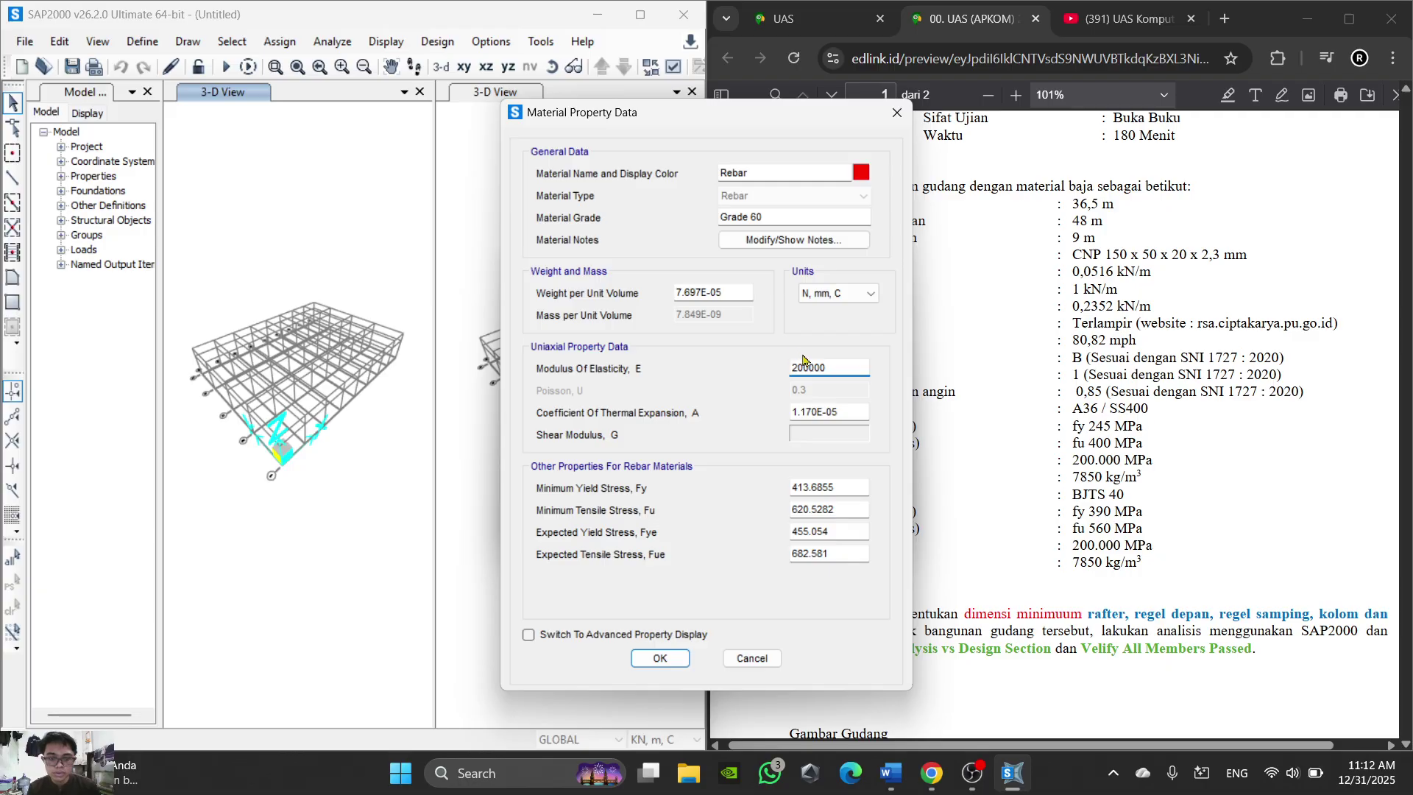
Step: Set the rebar's minimum and expected yield stresses to 390 and its minimum and expected tensile stresses to 560
{"action": "left_click", "coordinate": [844, 491]}
{"action": "double_click", "coordinate": [844, 491]}
{"action": "type", "text": "93"}
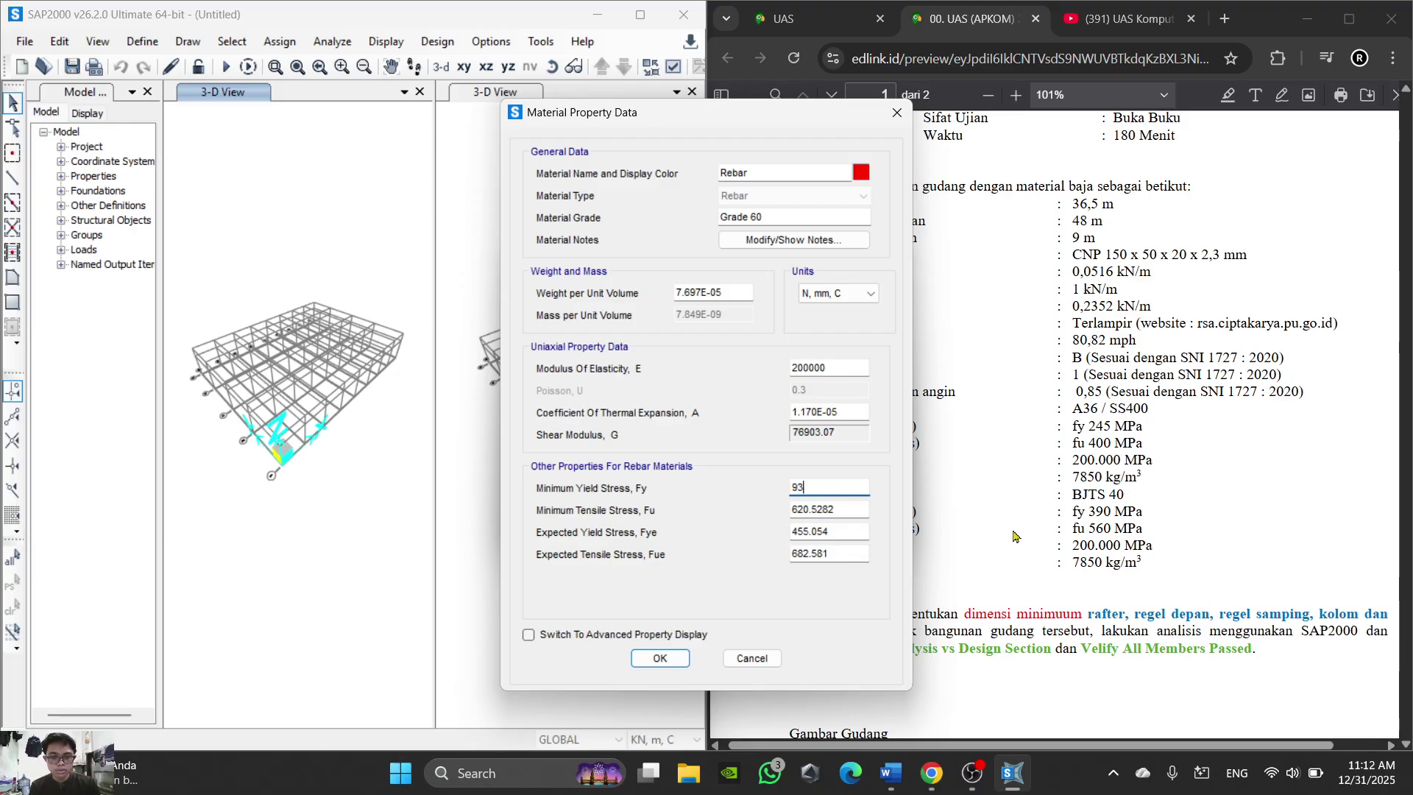
{"action": "type", "text": "0"}
{"action": "key", "text": "Tab"}
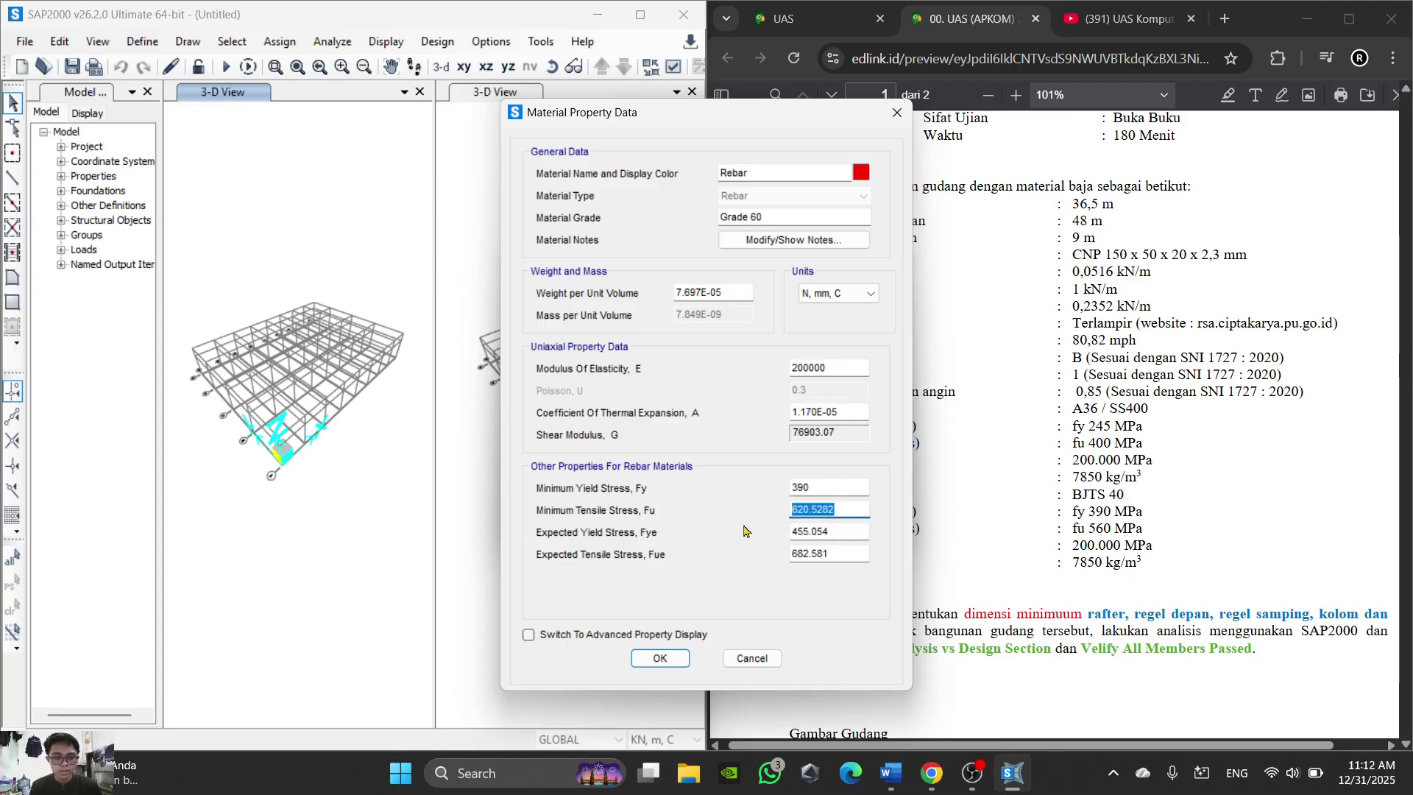
{"action": "type", "text": "560"}
{"action": "key", "text": "Tab"}
{"action": "type", "text": "39"}
{"action": "key", "text": "Tab"}
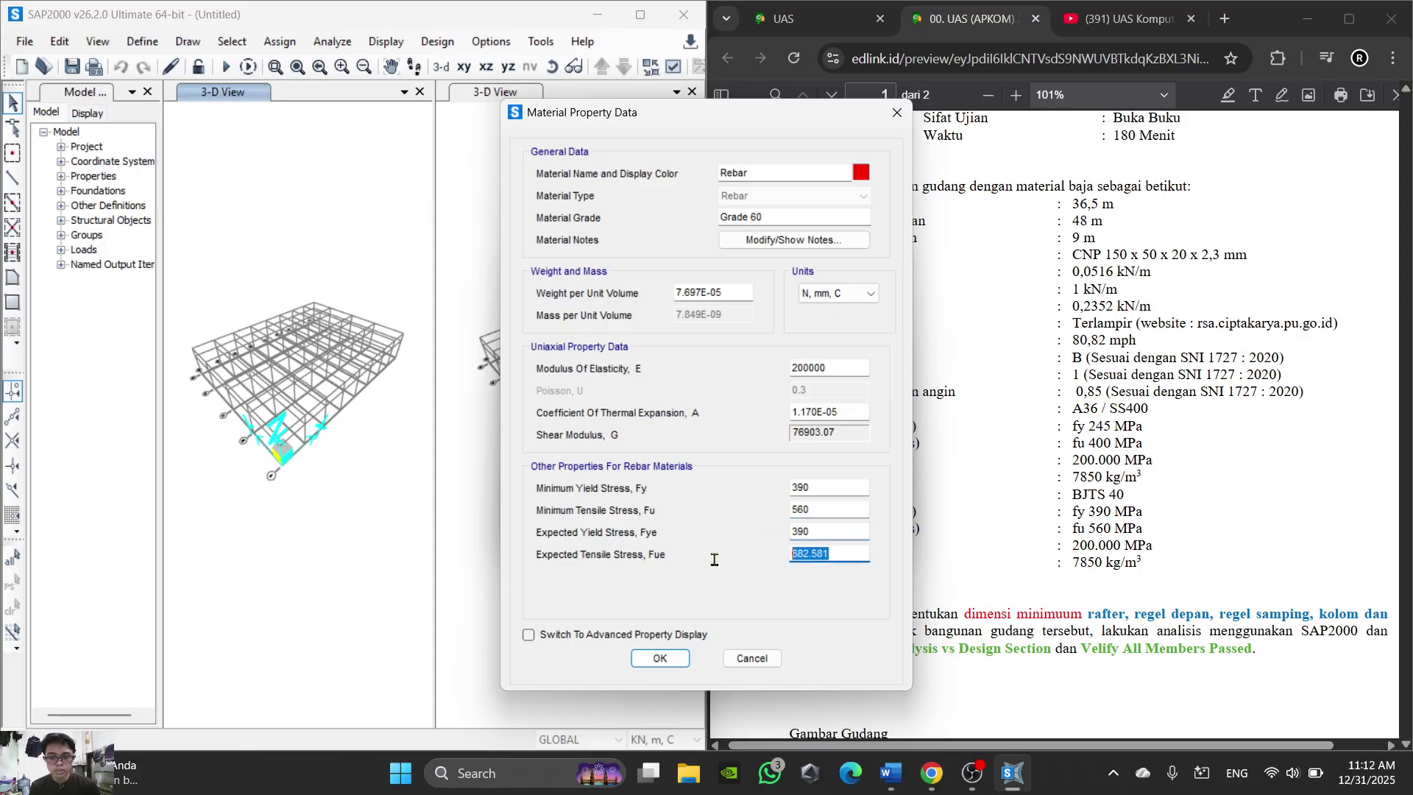
{"action": "type", "text": "560"}
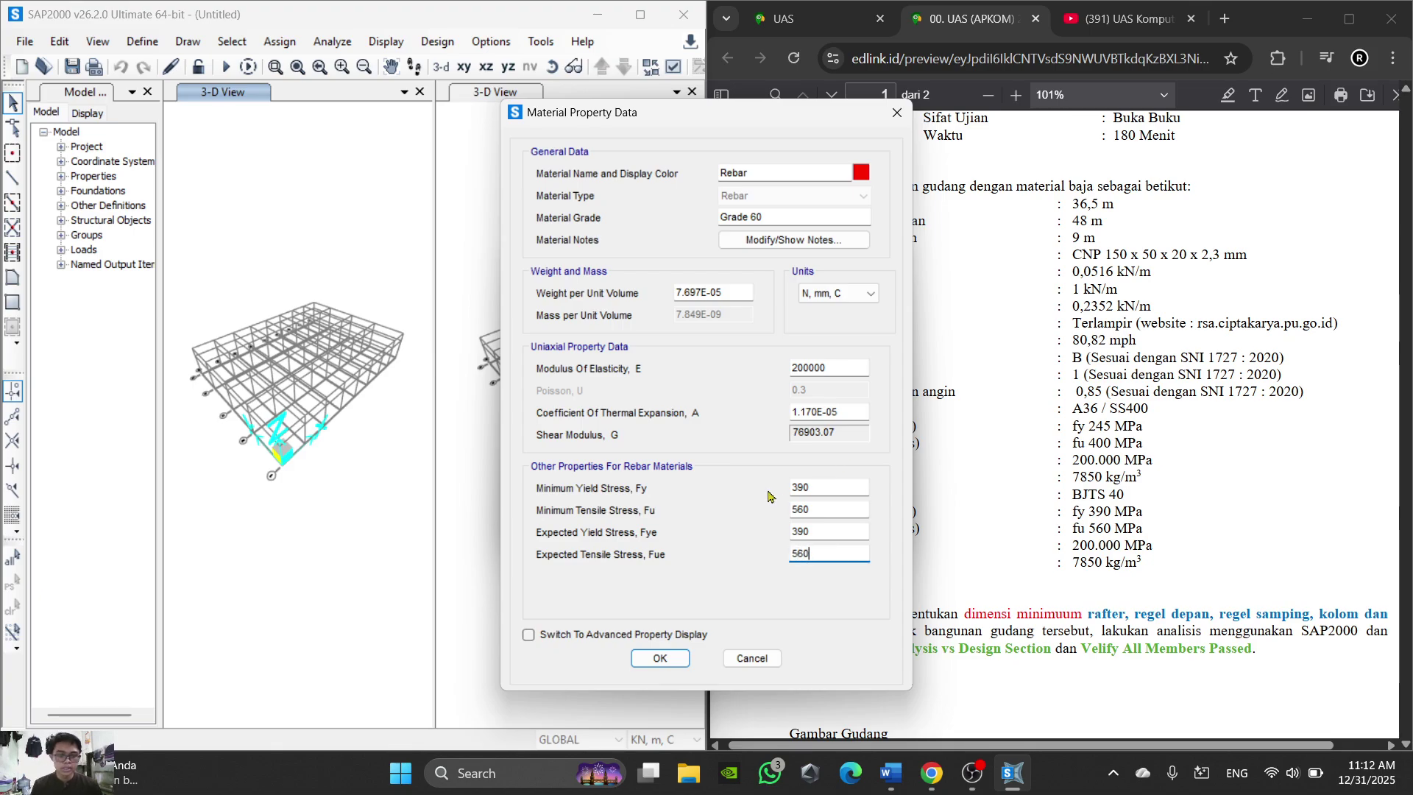
Step: Switch the rebar's units to Kgf, m, C, set its weight per unit volume to 7850 and save the material
{"action": "left_click", "coordinate": [823, 295]}
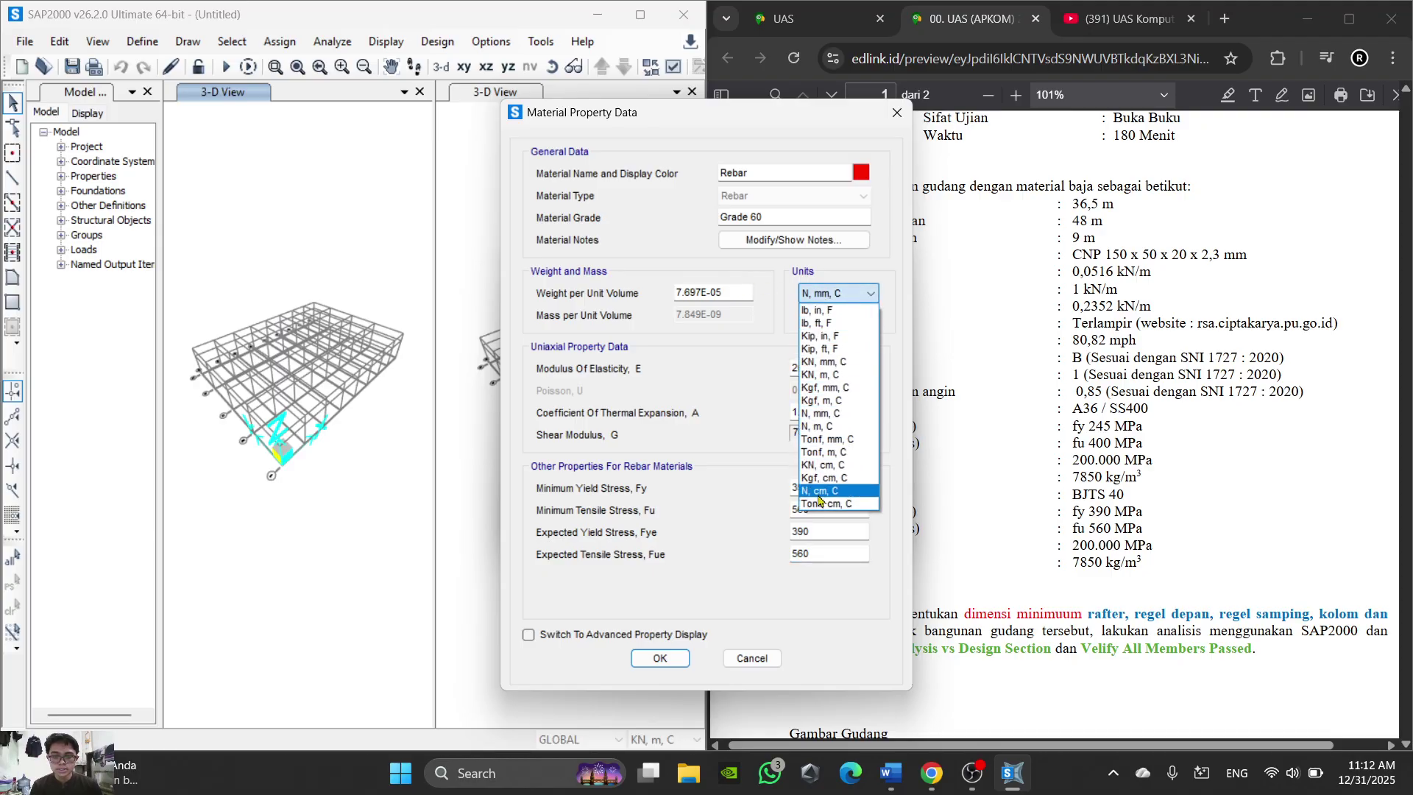
{"action": "left_click", "coordinate": [840, 403]}
{"action": "left_click_drag", "start_coordinate": [729, 292], "coordinate": [632, 302]}
{"action": "type", "text": "7850"}
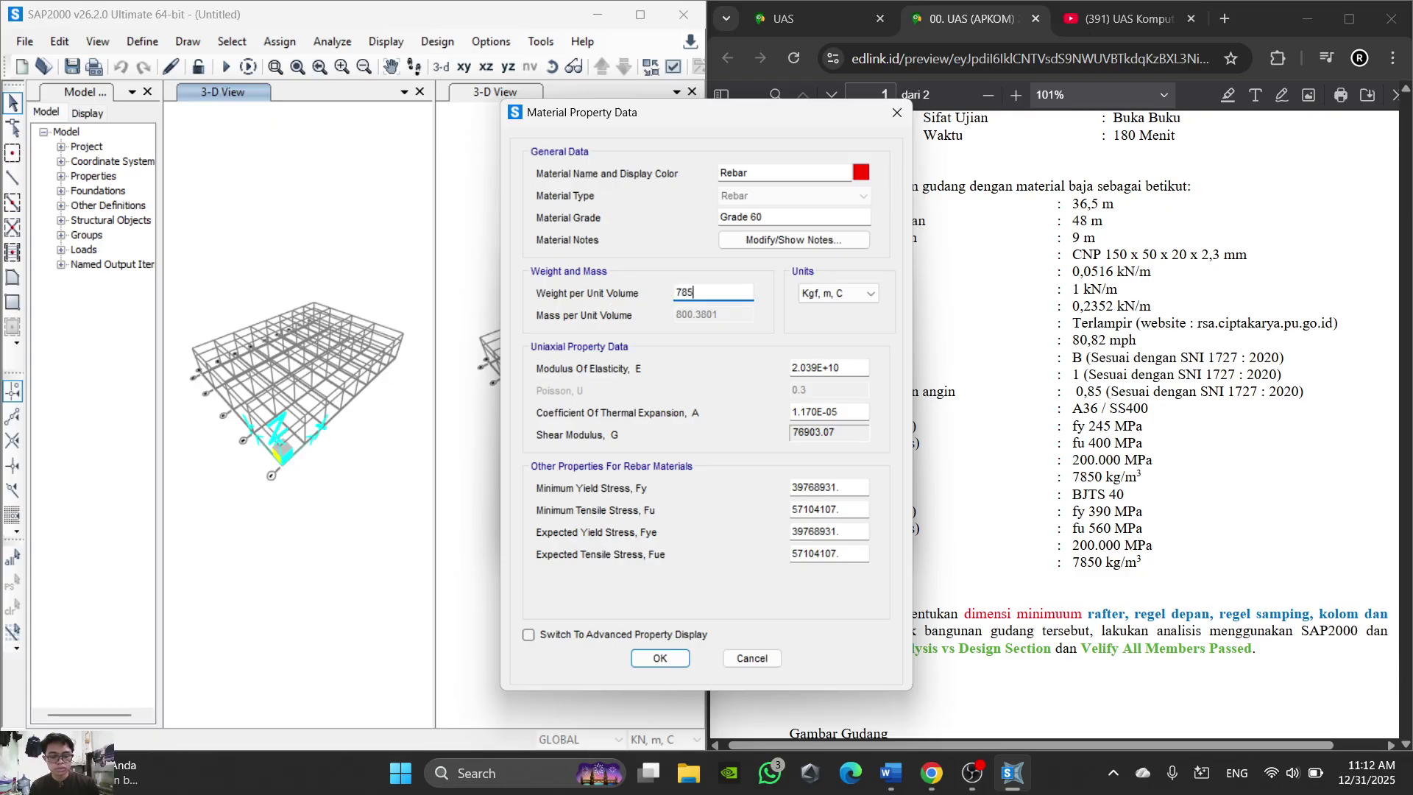
{"action": "left_click", "coordinate": [660, 658]}
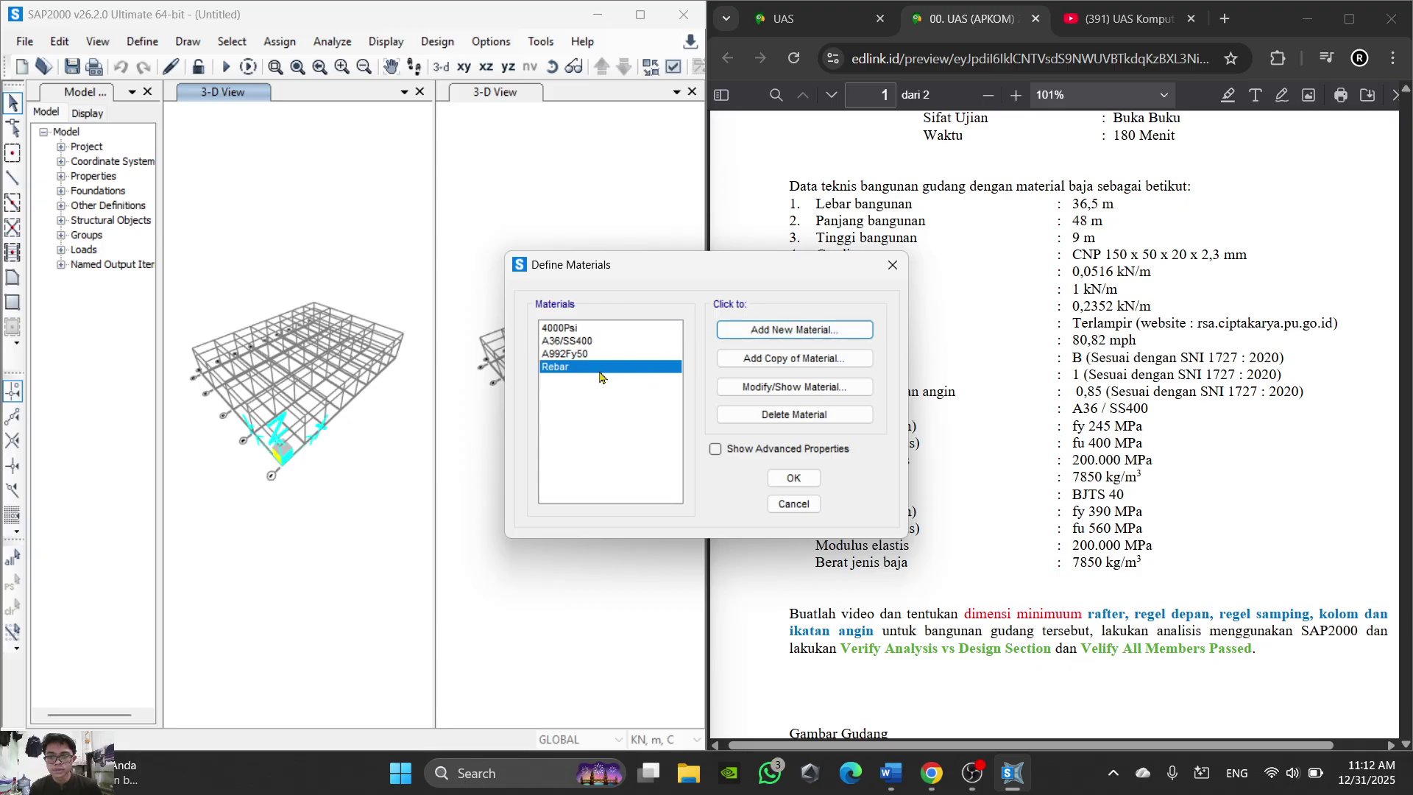
Step: Rename the new rebar material as BJTS40 and accept the material definitions
{"action": "left_click", "coordinate": [781, 386]}
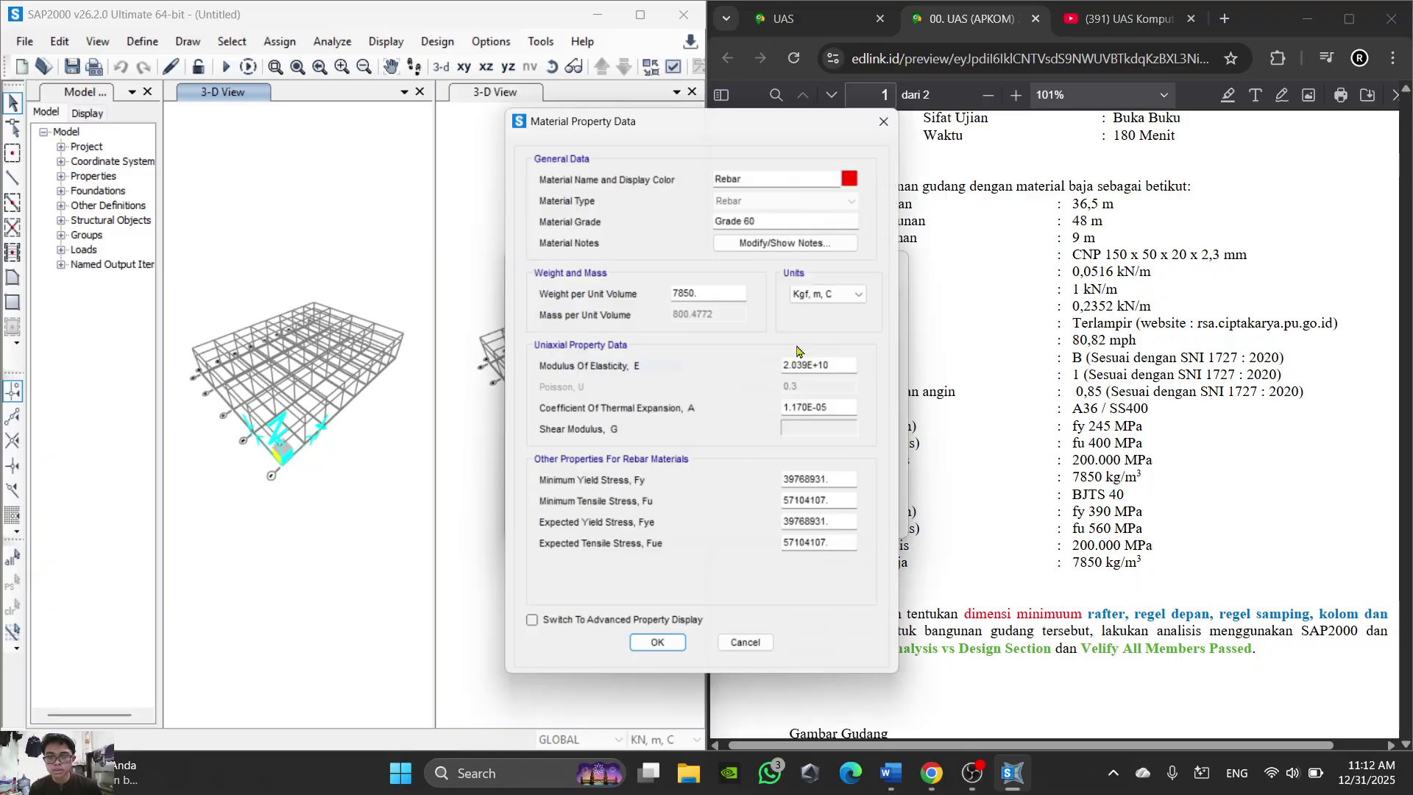
{"action": "left_click_drag", "start_coordinate": [802, 170], "coordinate": [686, 173]}
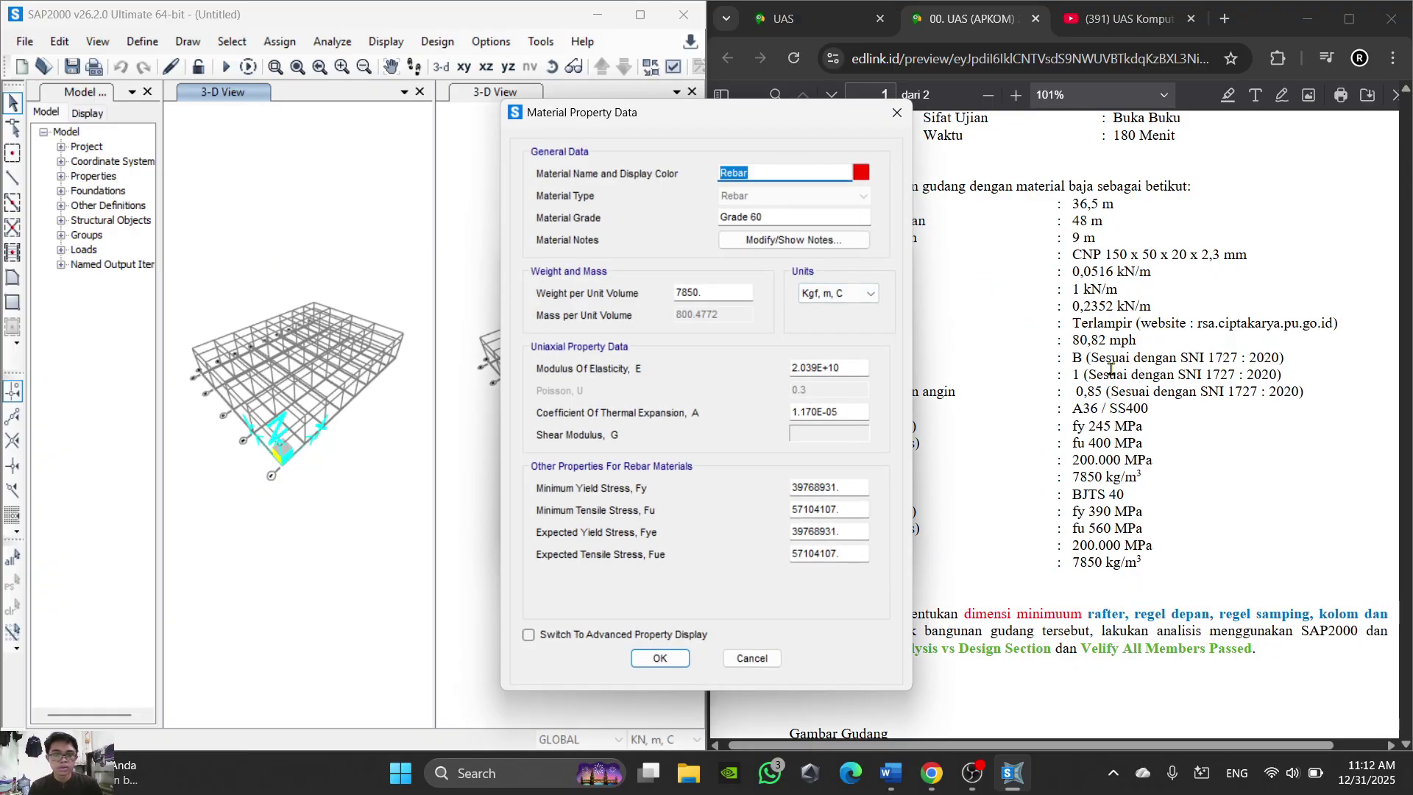
{"action": "type", "text": "BJTS40"}
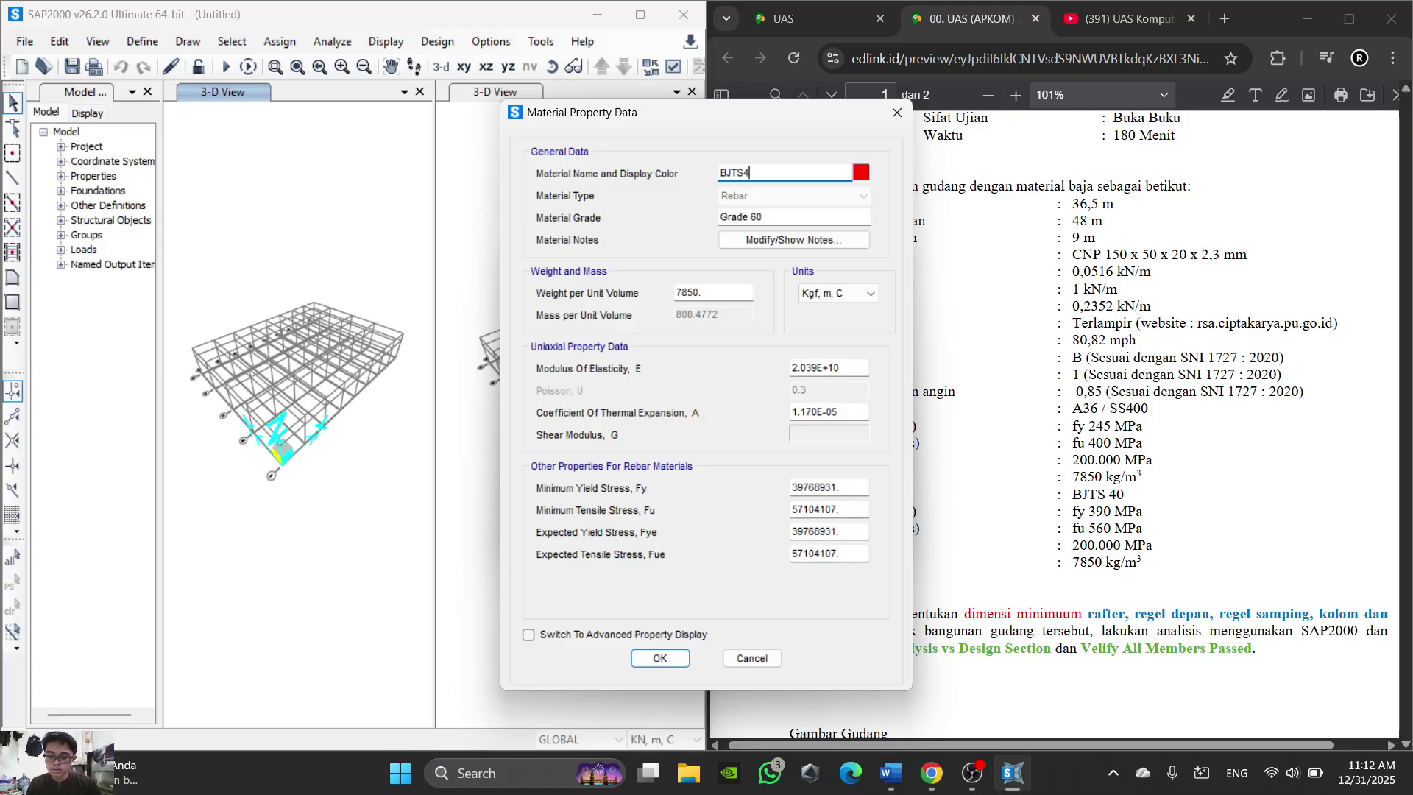
{"action": "left_click", "coordinate": [681, 659]}
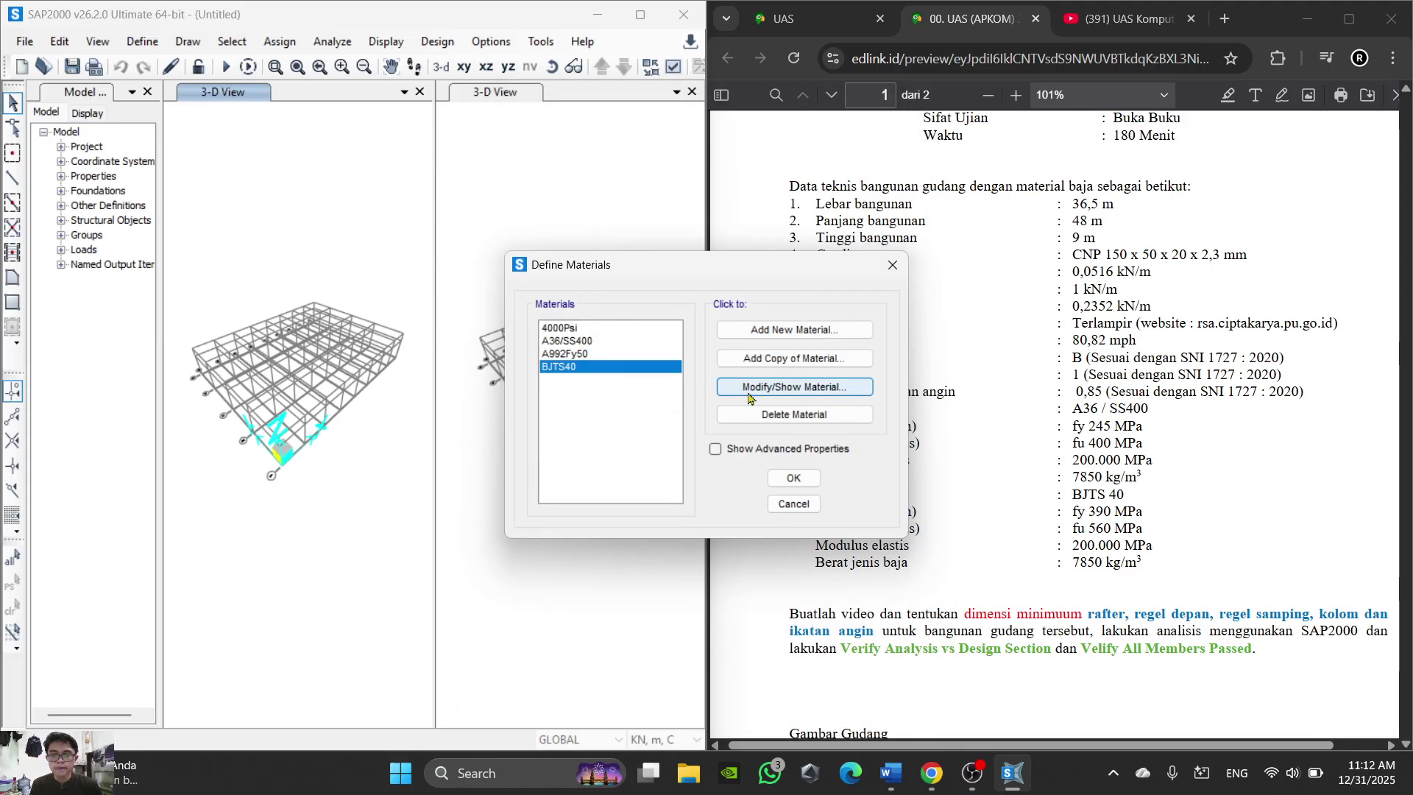
{"action": "left_click", "coordinate": [798, 480]}
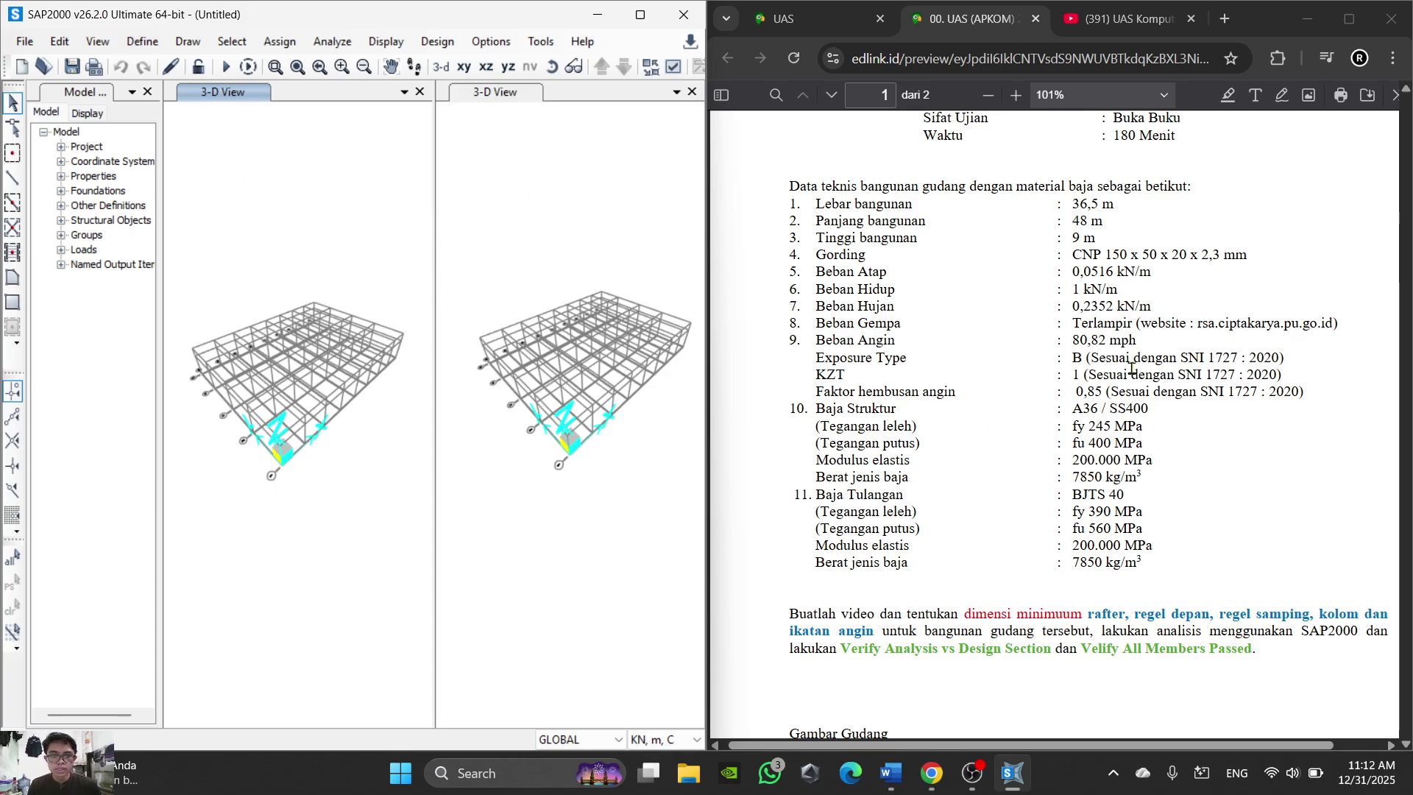
Step: Check the member labels in the brief's warehouse drawing and start a new steel I/Wide Flange frame section named Rafter
{"action": "scroll", "coordinate": [1121, 448], "scroll_direction": "down", "scroll_amount": 15}
{"action": "scroll", "coordinate": [1067, 434], "scroll_direction": "up", "scroll_amount": 3}
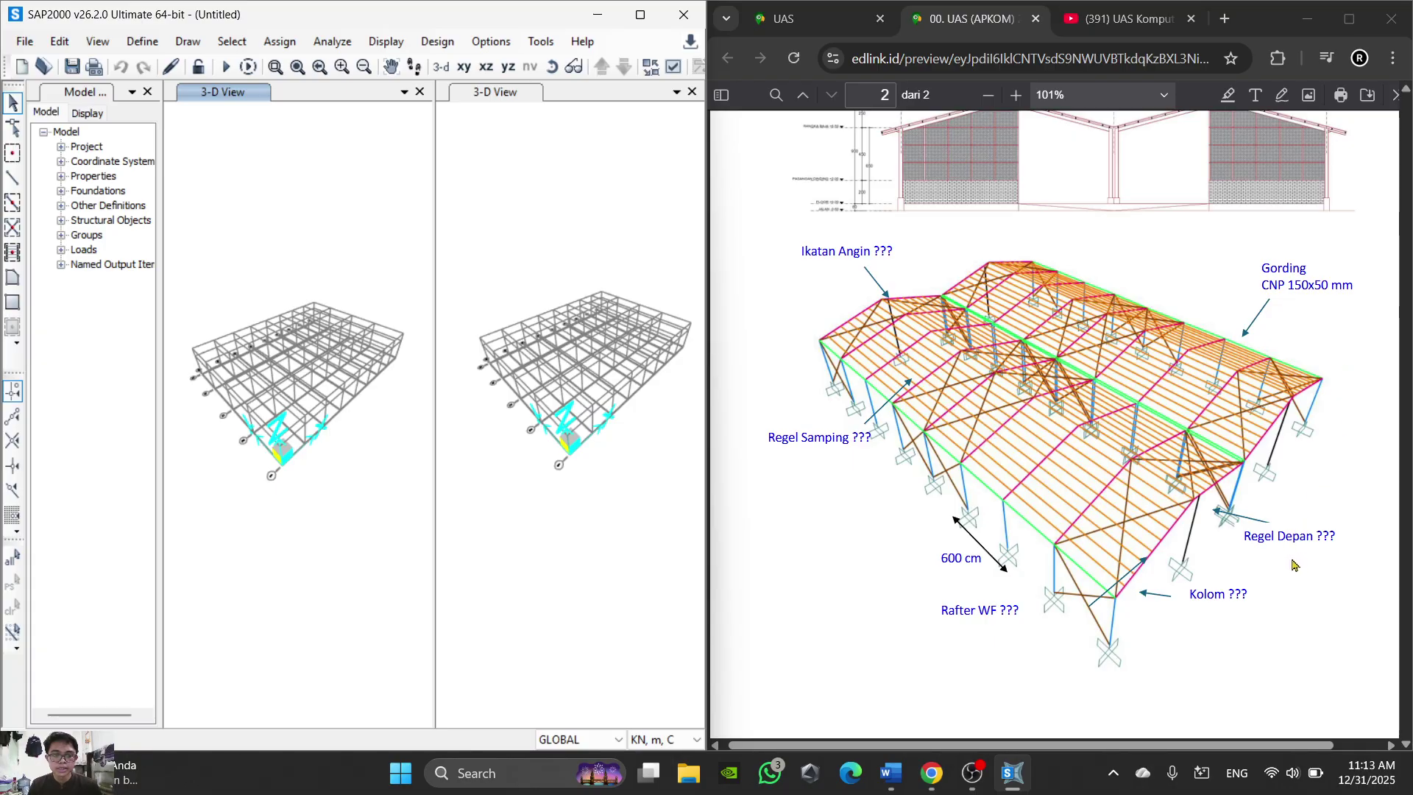
{"action": "left_click", "coordinate": [146, 44]}
{"action": "mouse_move", "coordinate": [280, 94]}
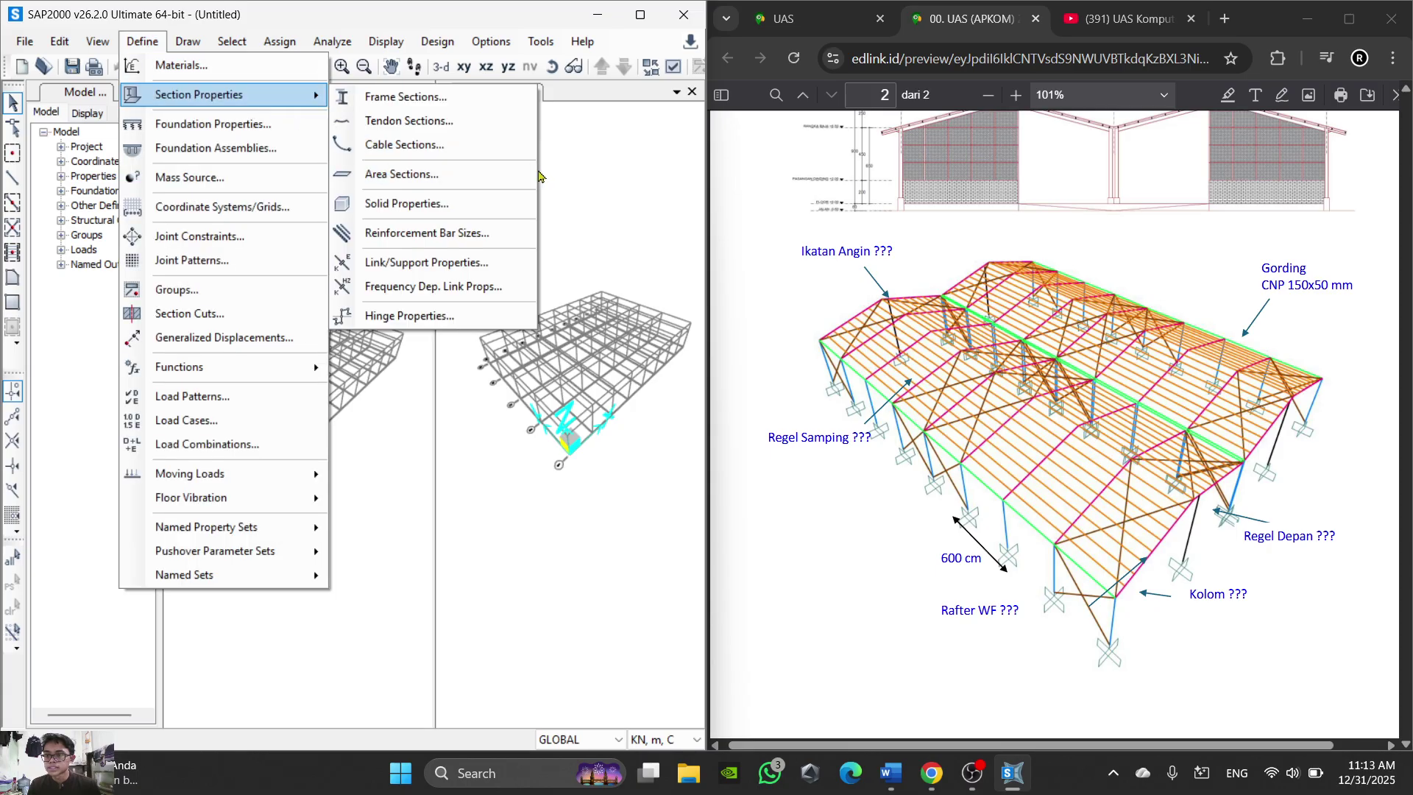
{"action": "left_click", "coordinate": [471, 97]}
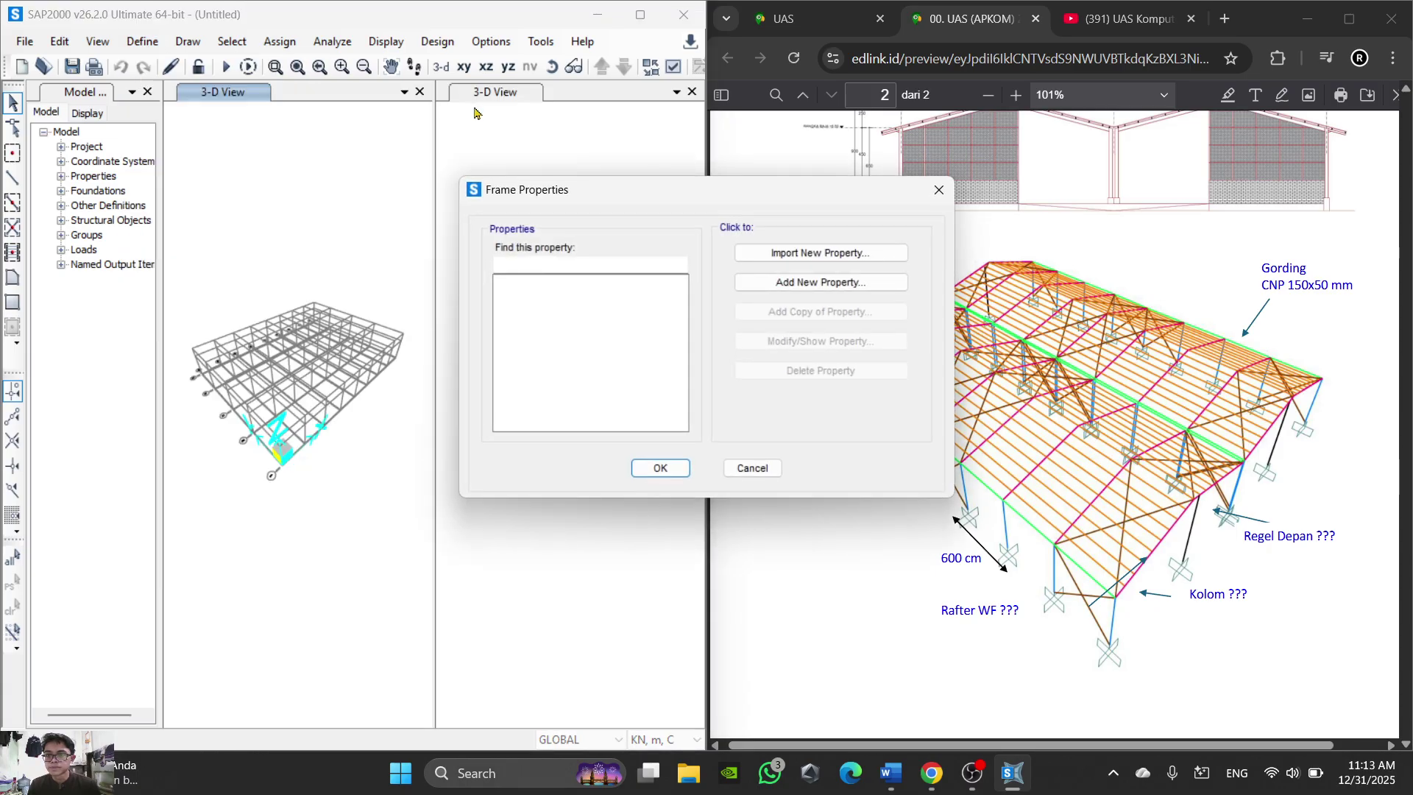
{"action": "left_click", "coordinate": [799, 284]}
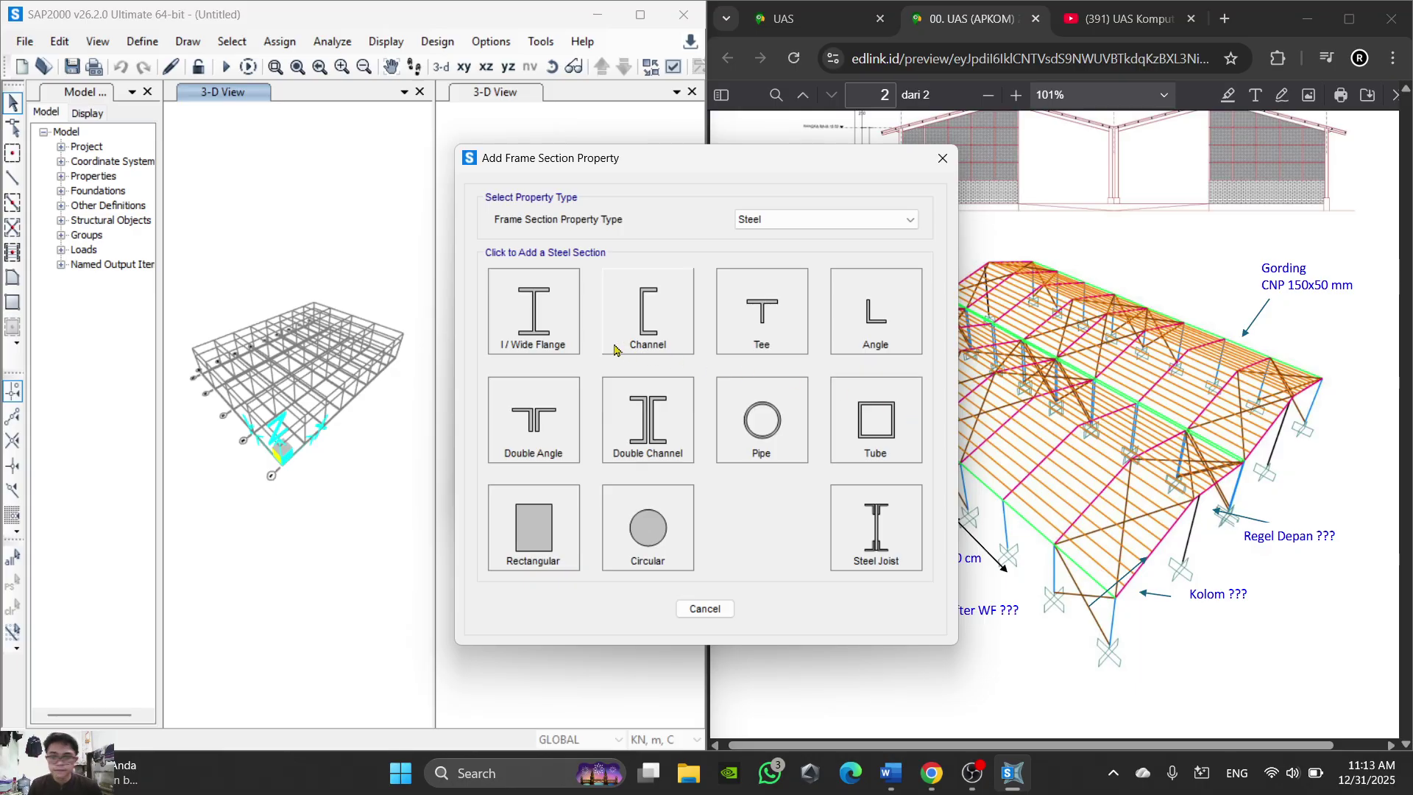
{"action": "left_click", "coordinate": [554, 326]}
{"action": "left_click", "coordinate": [669, 214]}
{"action": "left_click_drag", "start_coordinate": [670, 215], "coordinate": [571, 221]}
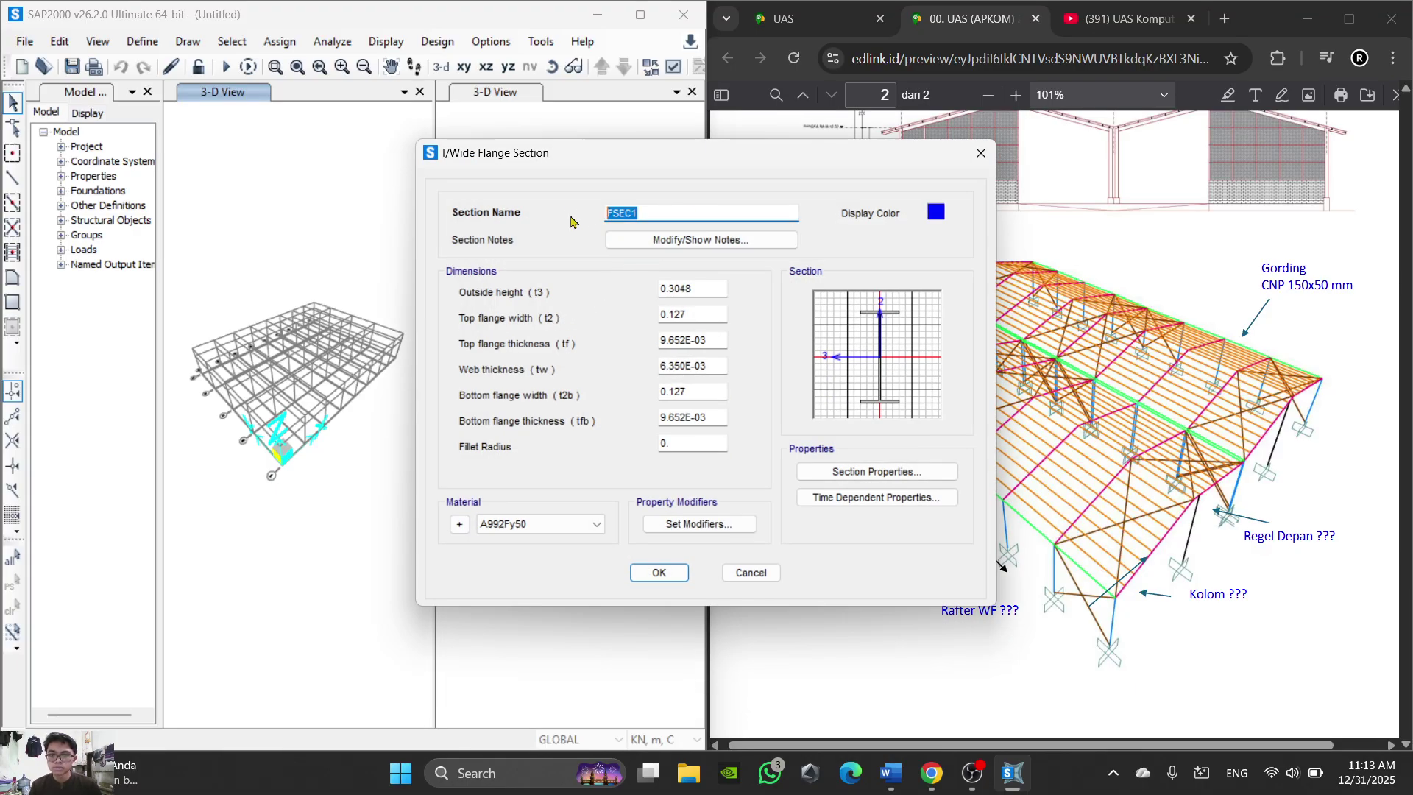
{"action": "type", "text": "Rafter"}
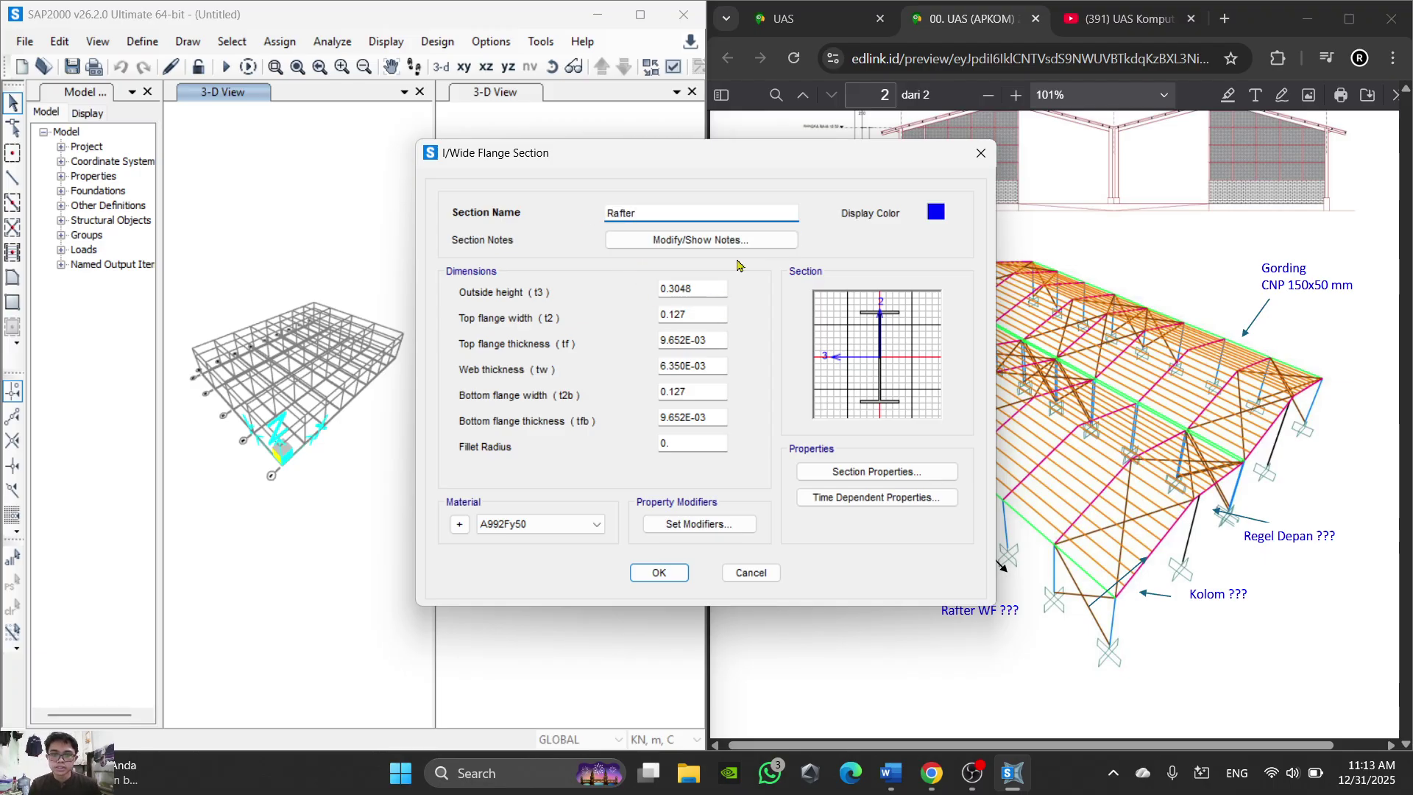
Step: Set the Rafter section's outside height to 0.3 m and its top flange width to 0.15 m
{"action": "left_click", "coordinate": [704, 289]}
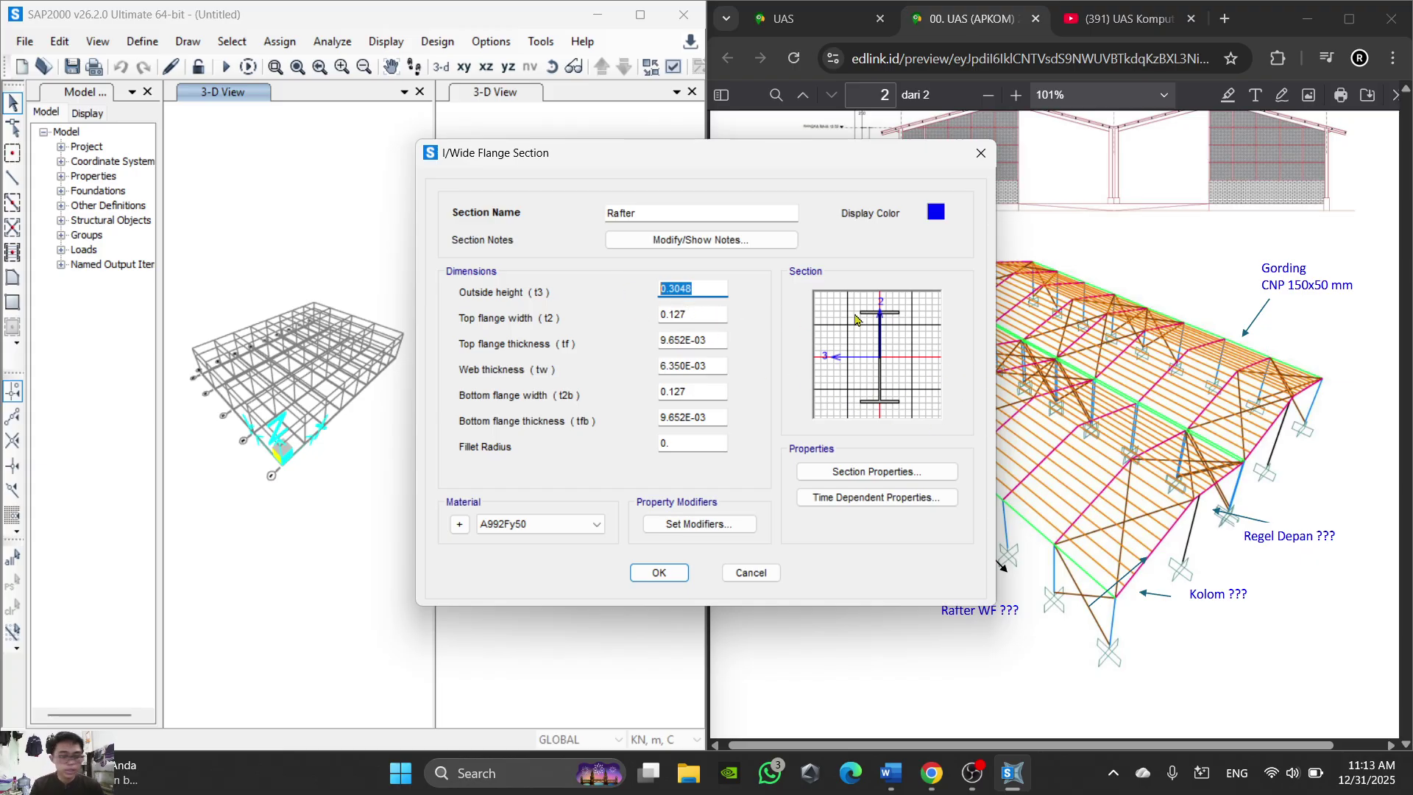
{"action": "type", "text": "0."}
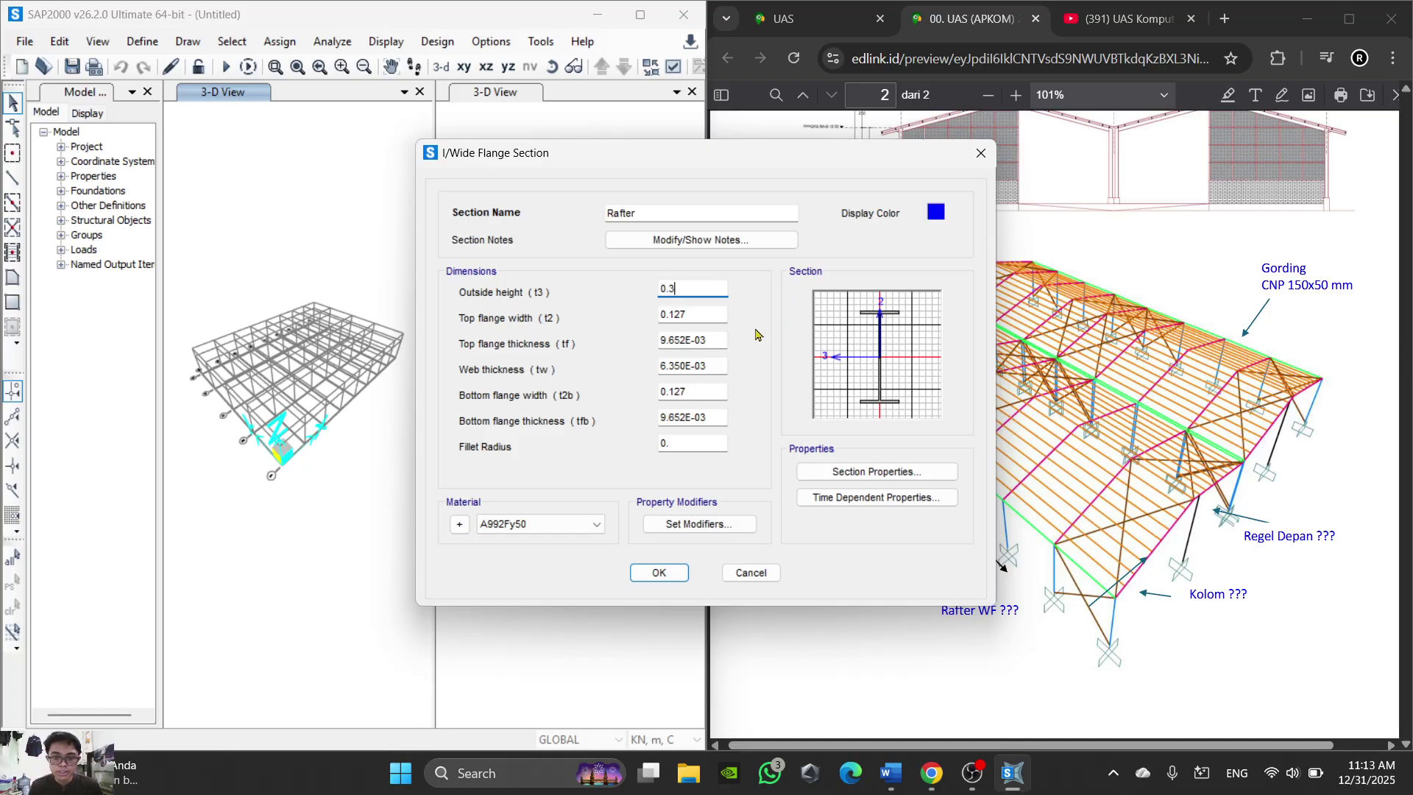
{"action": "key", "text": "Tab"}
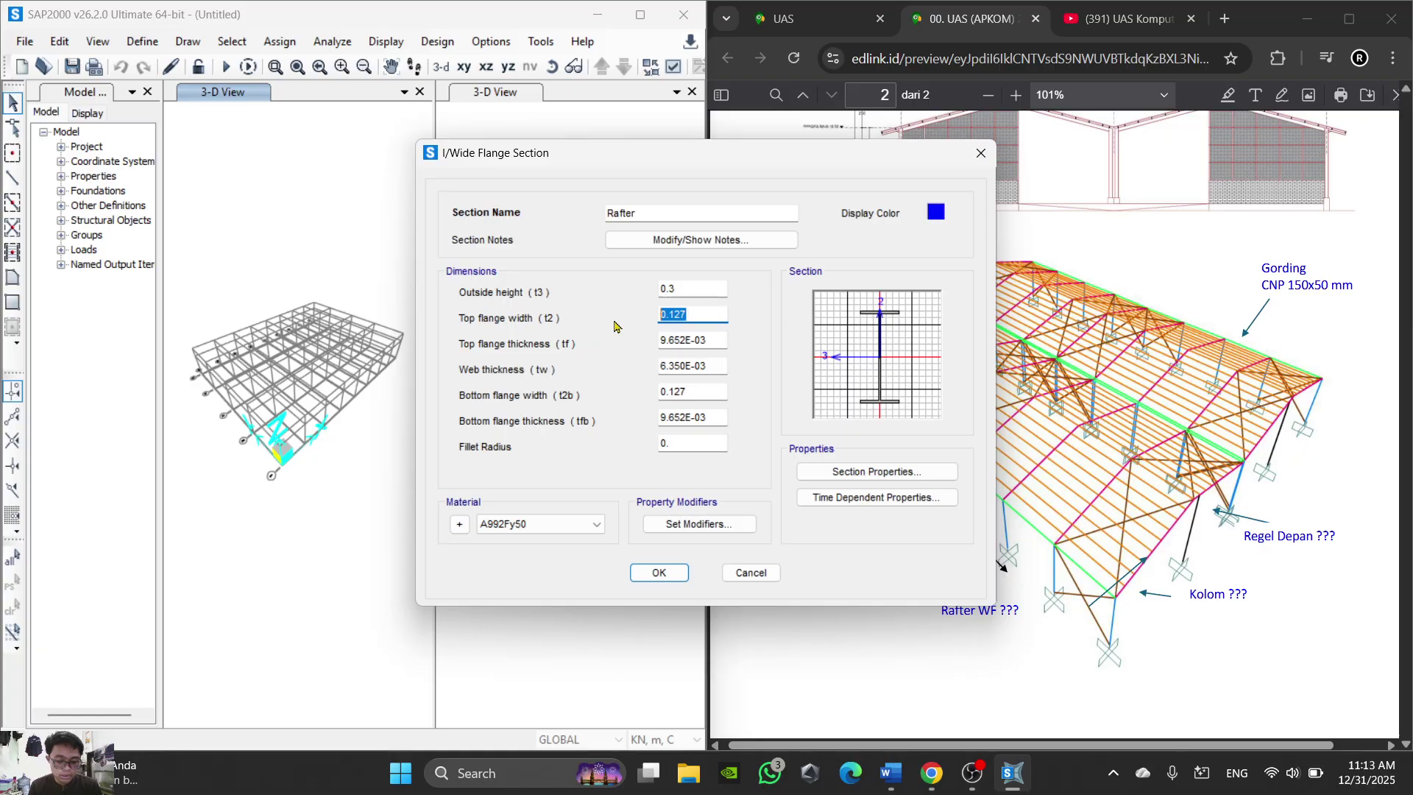
{"action": "type", "text": "0"}
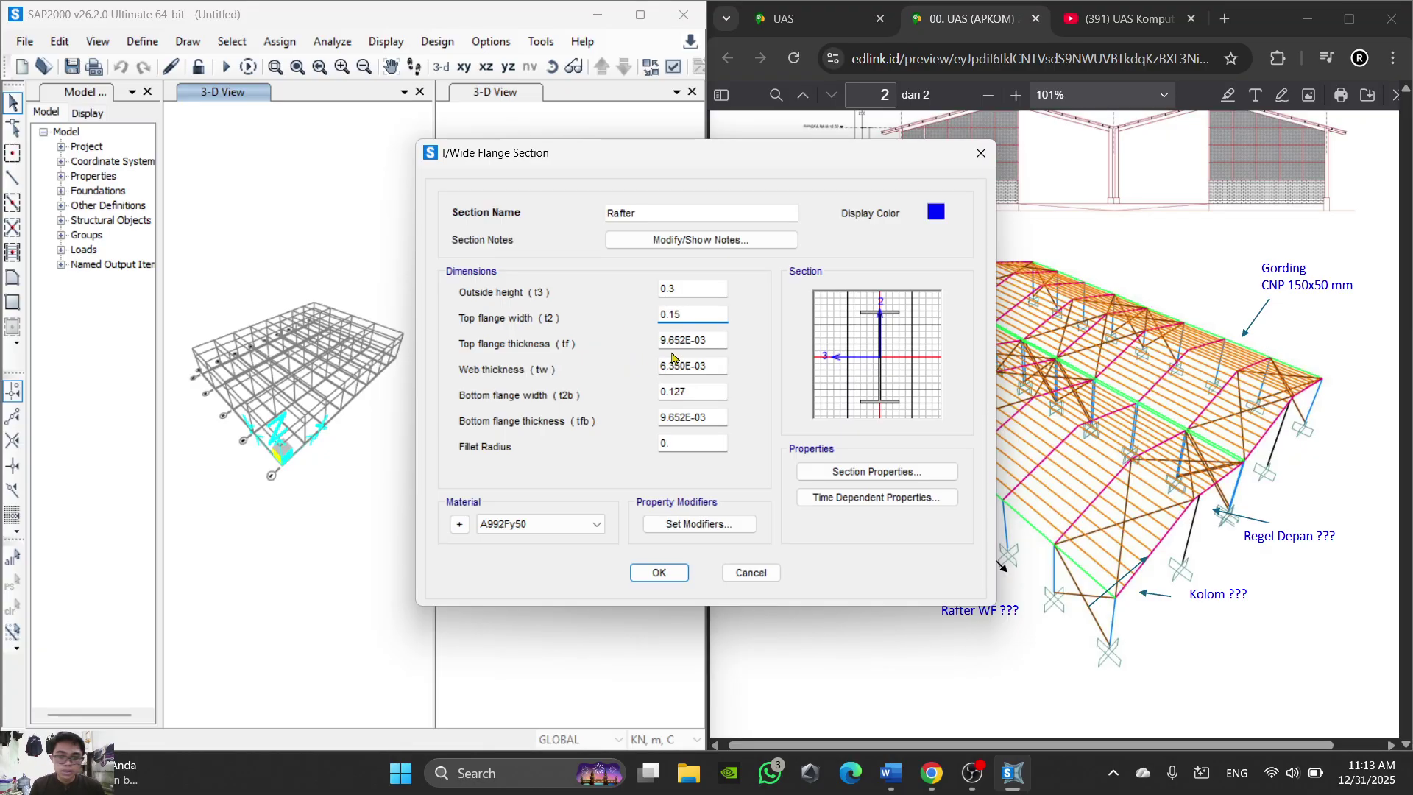
{"action": "key", "text": "Tab"}
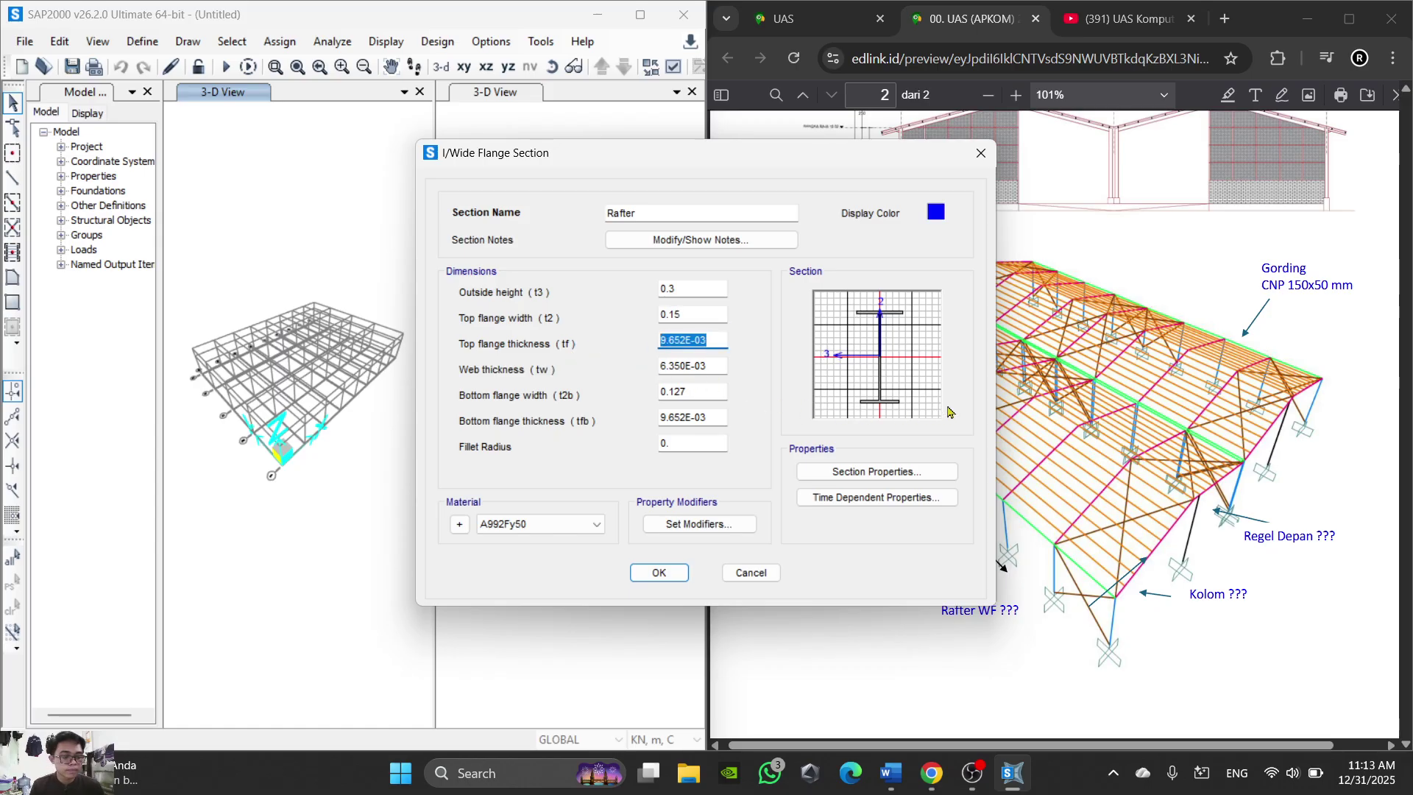
Step: Set the Rafter section's top flange thickness to 0.0065 m
{"action": "type", "text": "0.0065"}
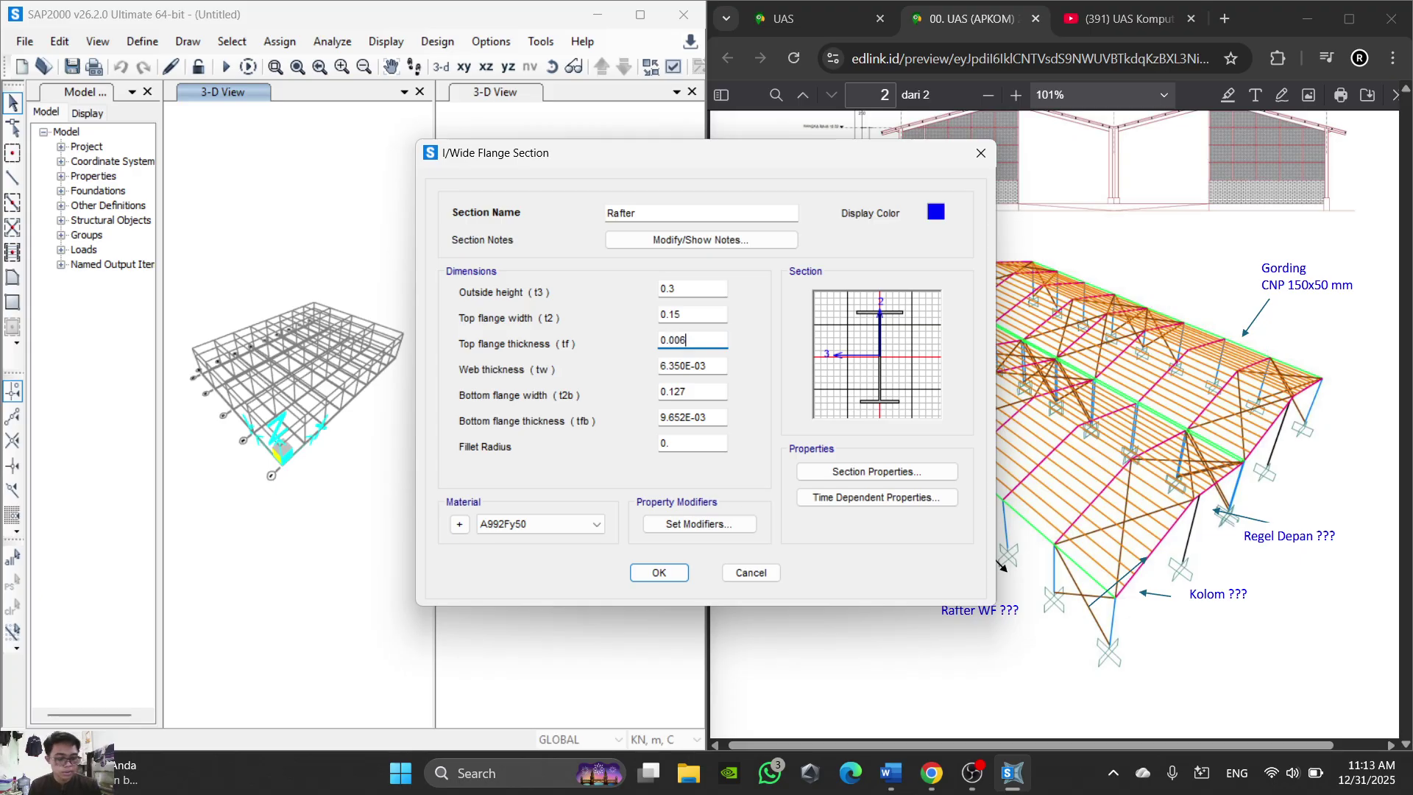
{"action": "left_click", "coordinate": [717, 365]}
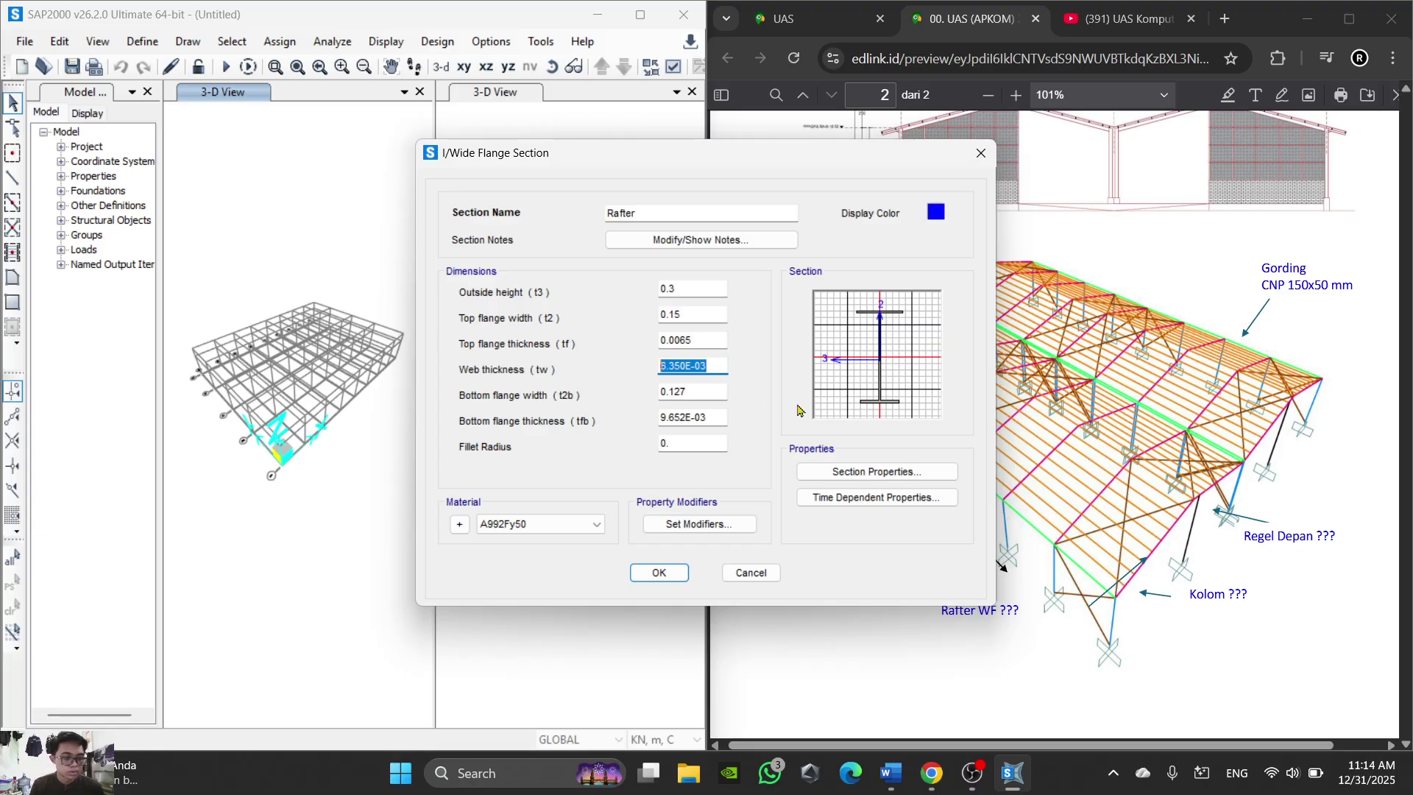
{"action": "type", "text": "0."}
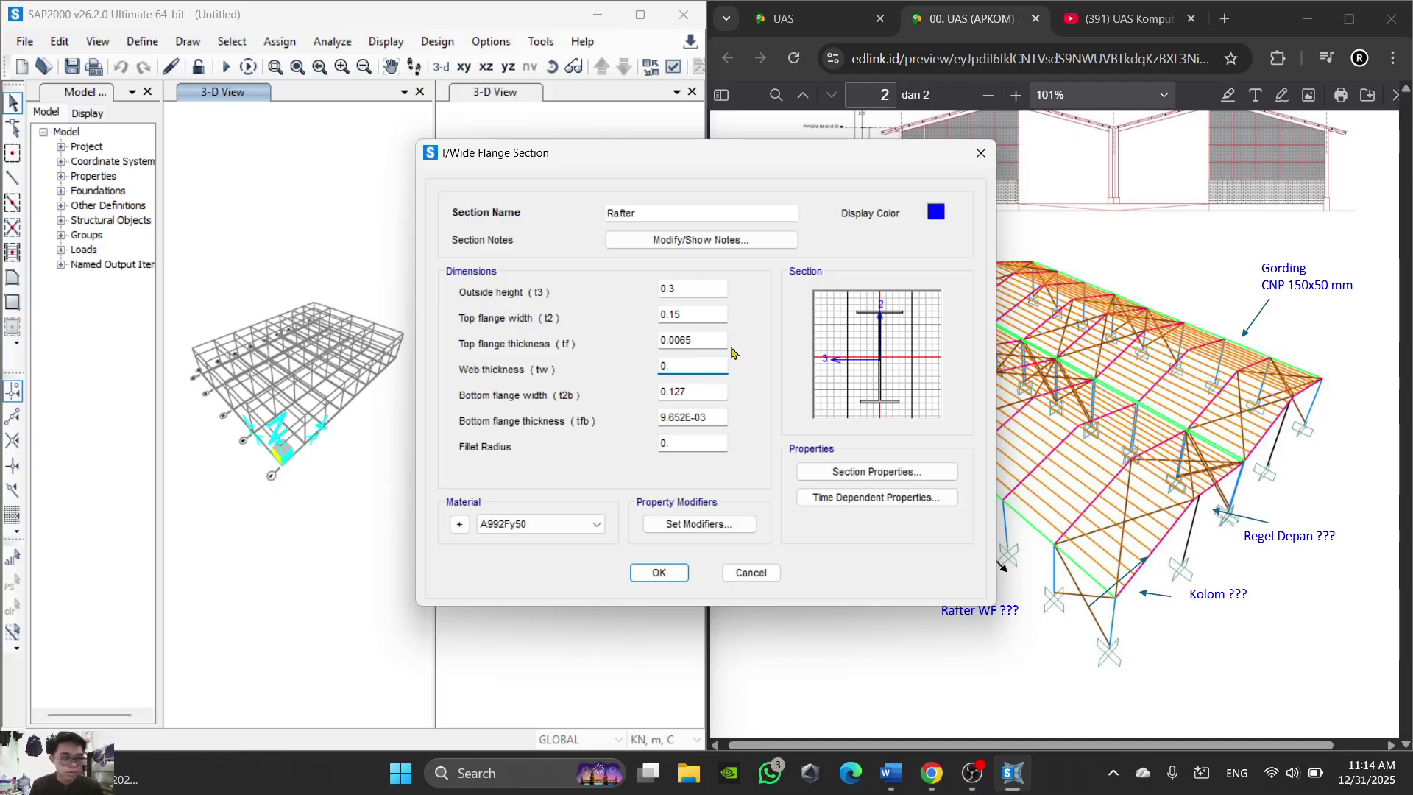
{"action": "left_click", "coordinate": [706, 342]}
{"action": "left_click", "coordinate": [855, 344]}
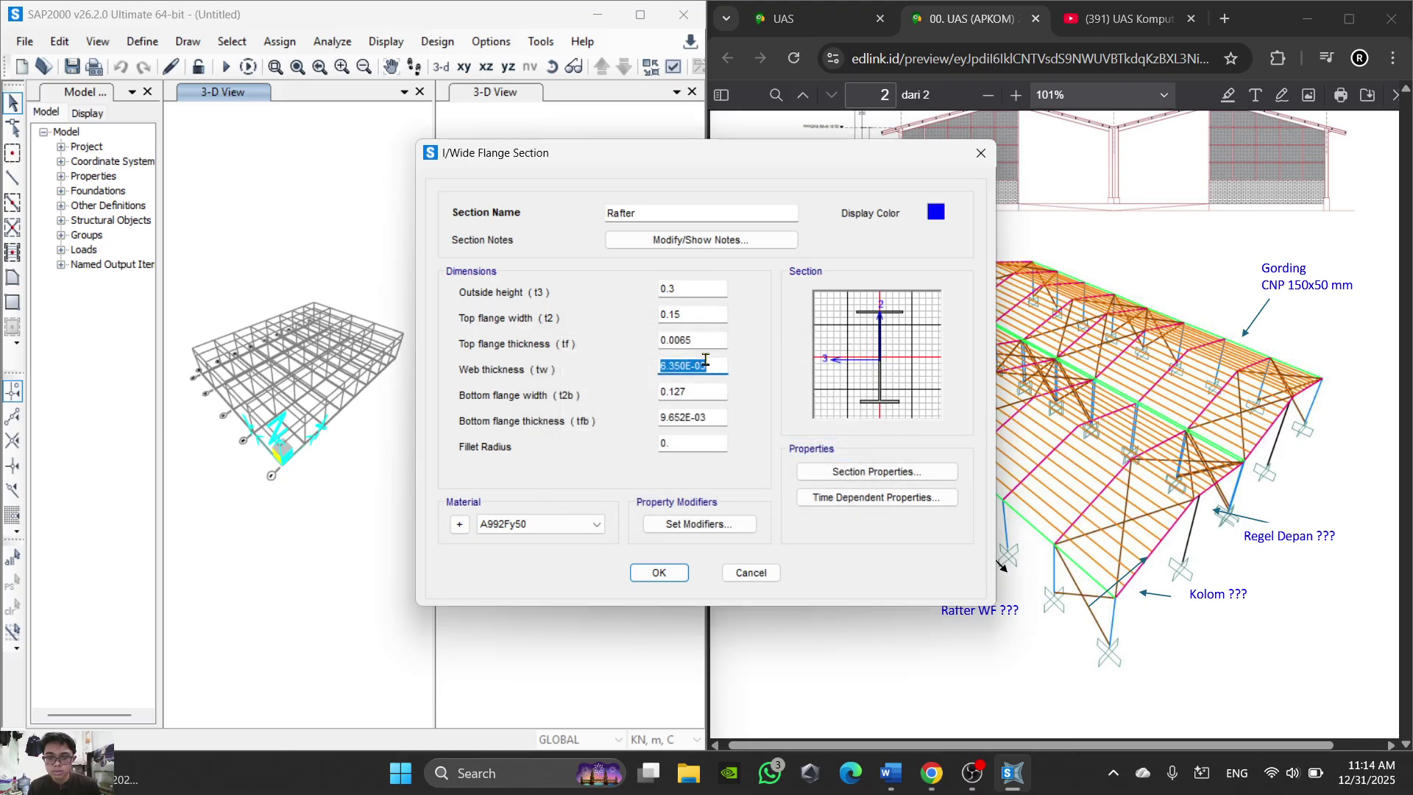
Step: Set the Rafter section's top flange thickness to 0.009 m and its web thickness to 0.0065 m
{"action": "left_click", "coordinate": [697, 341]}
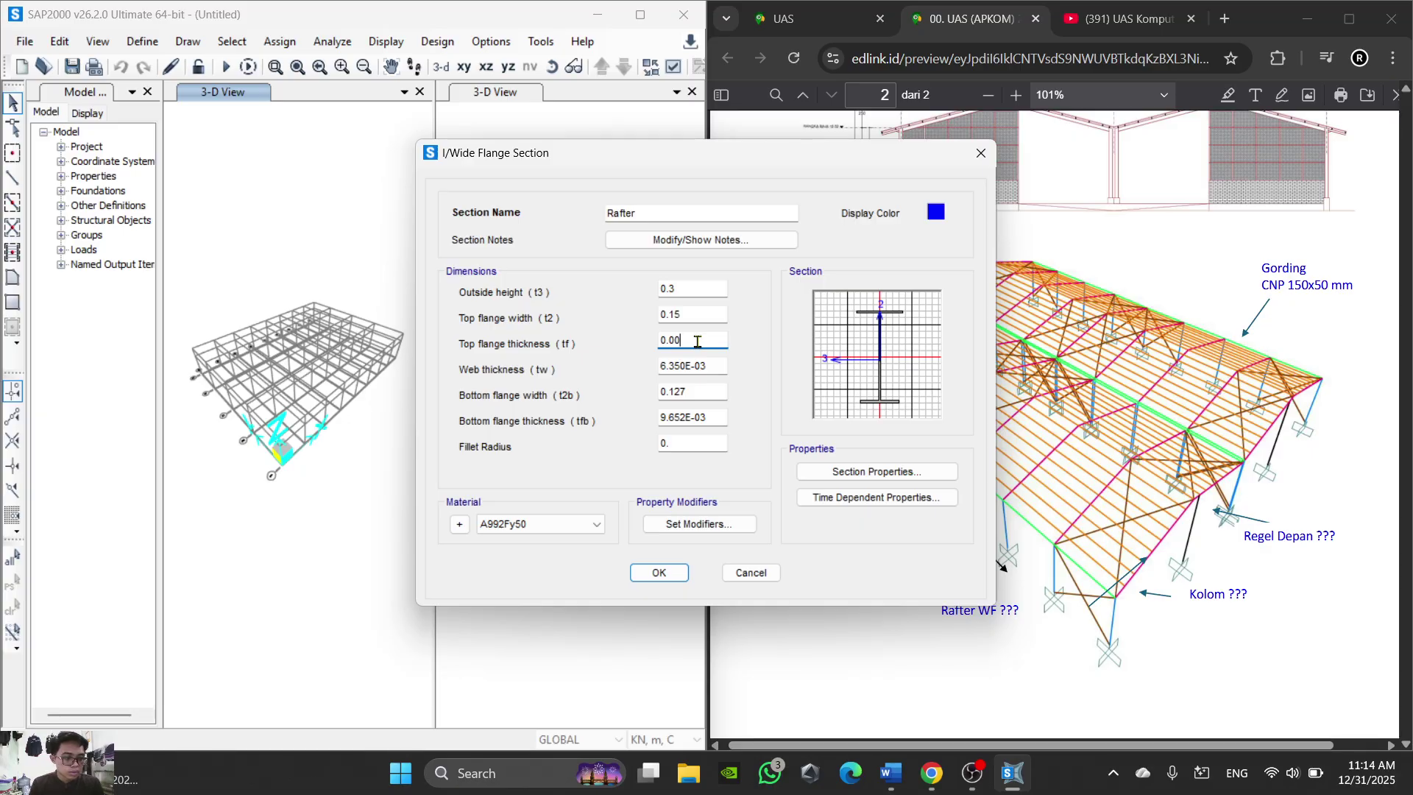
{"action": "type", "text": "9"}
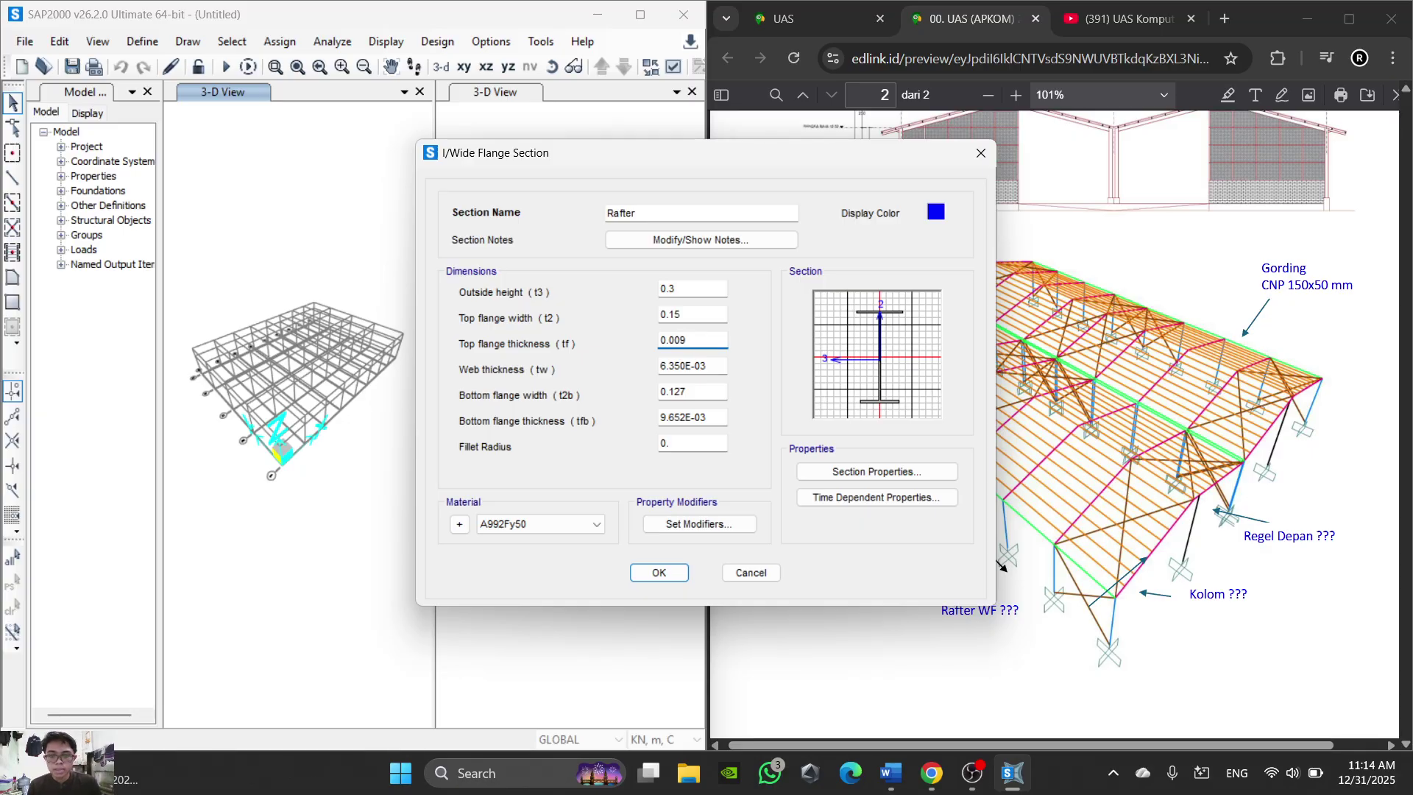
{"action": "double_click", "coordinate": [710, 366]}
{"action": "type", "text": "0.0065"}
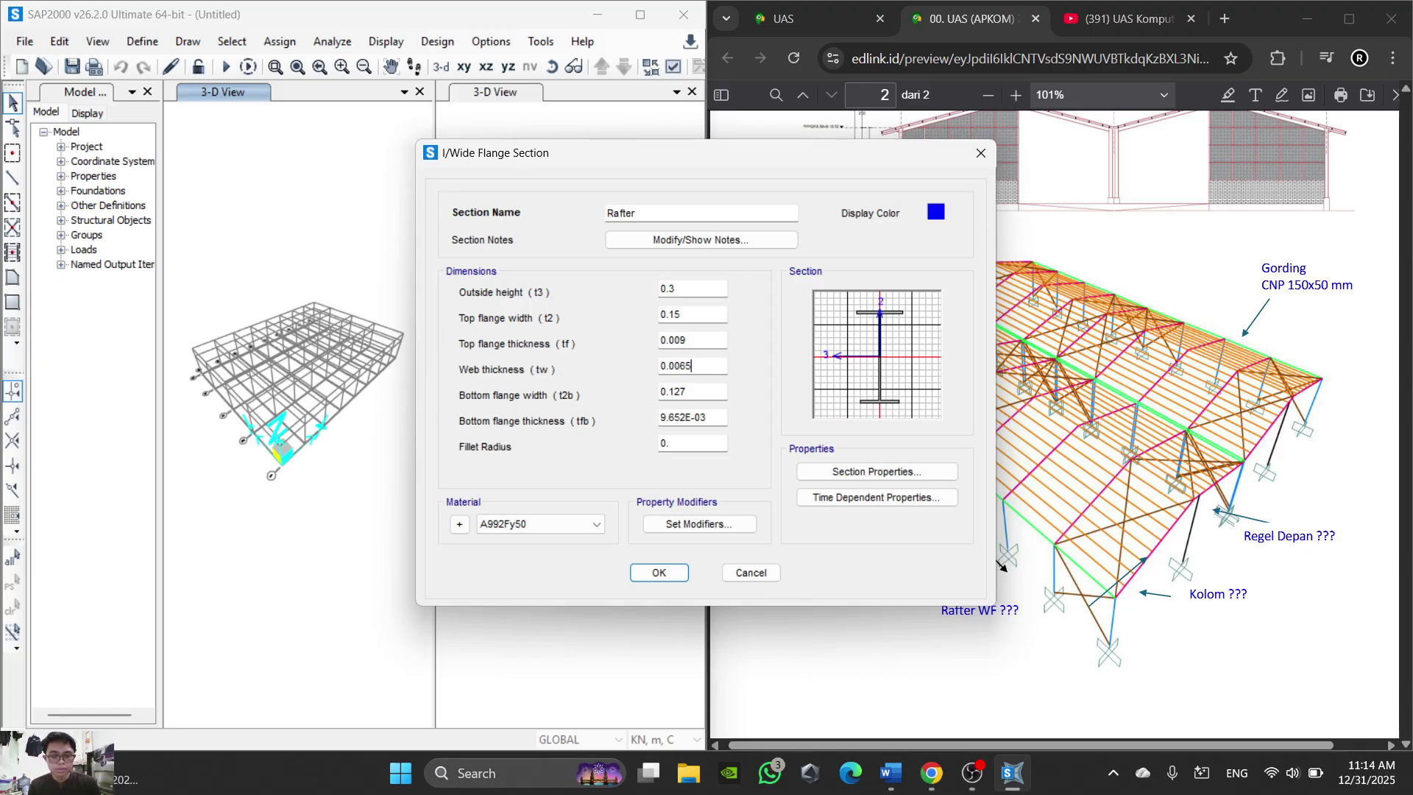
Step: Set the Rafter section's bottom flange width to 0.15 m and bottom flange thickness to 0.009 m
{"action": "left_click", "coordinate": [697, 390]}
{"action": "left_click_drag", "start_coordinate": [698, 390], "coordinate": [650, 401]}
{"action": "type", "text": "0."}
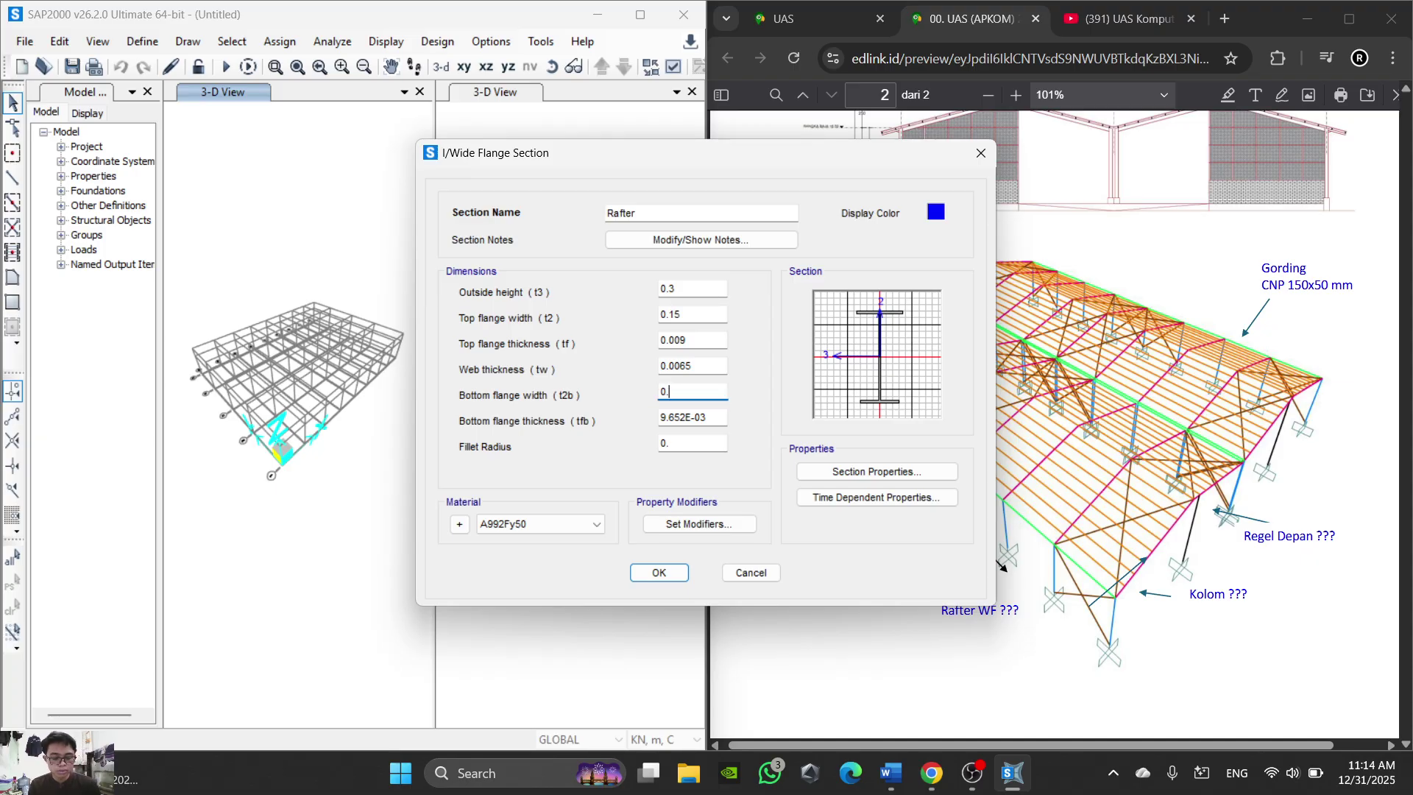
{"action": "key", "text": "Tab"}
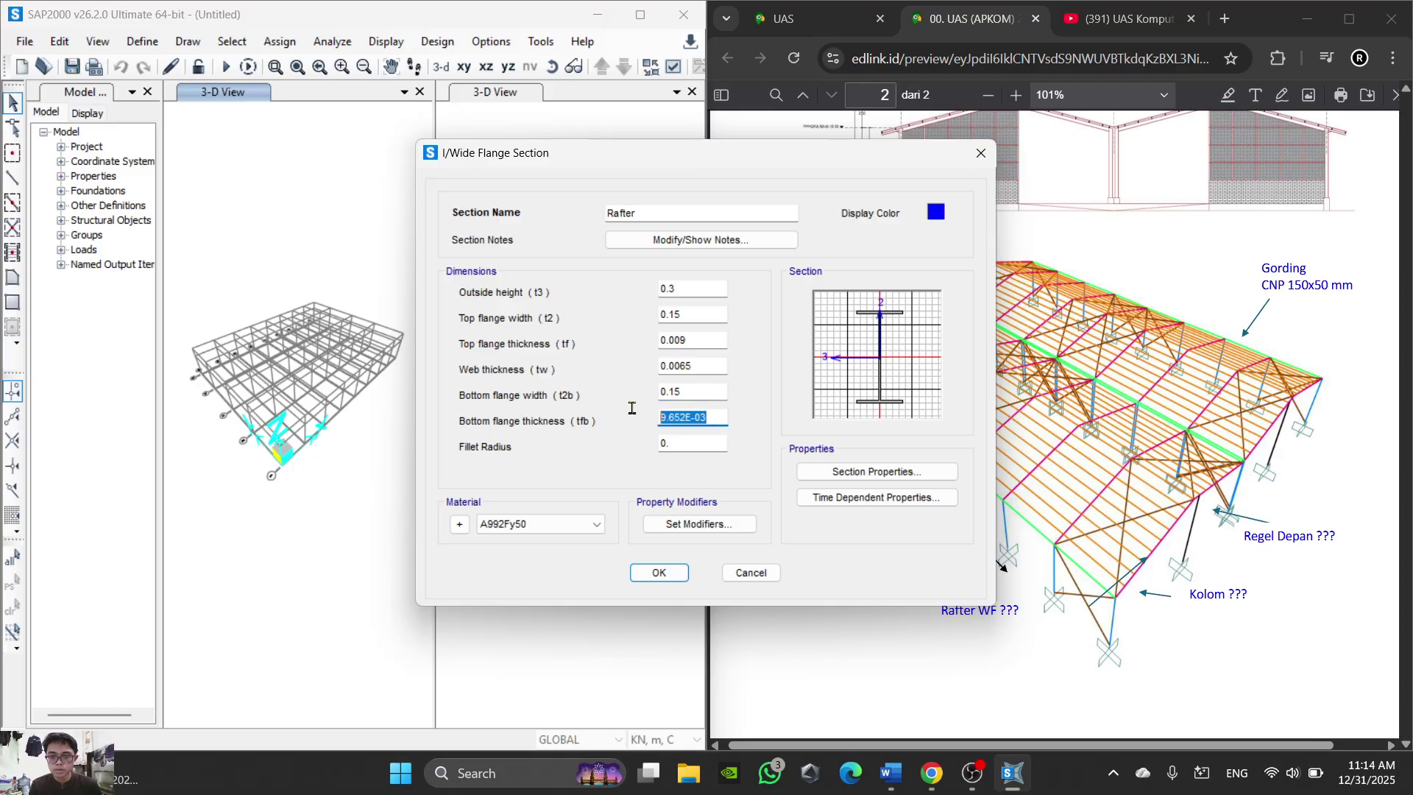
{"action": "type", "text": "0.009"}
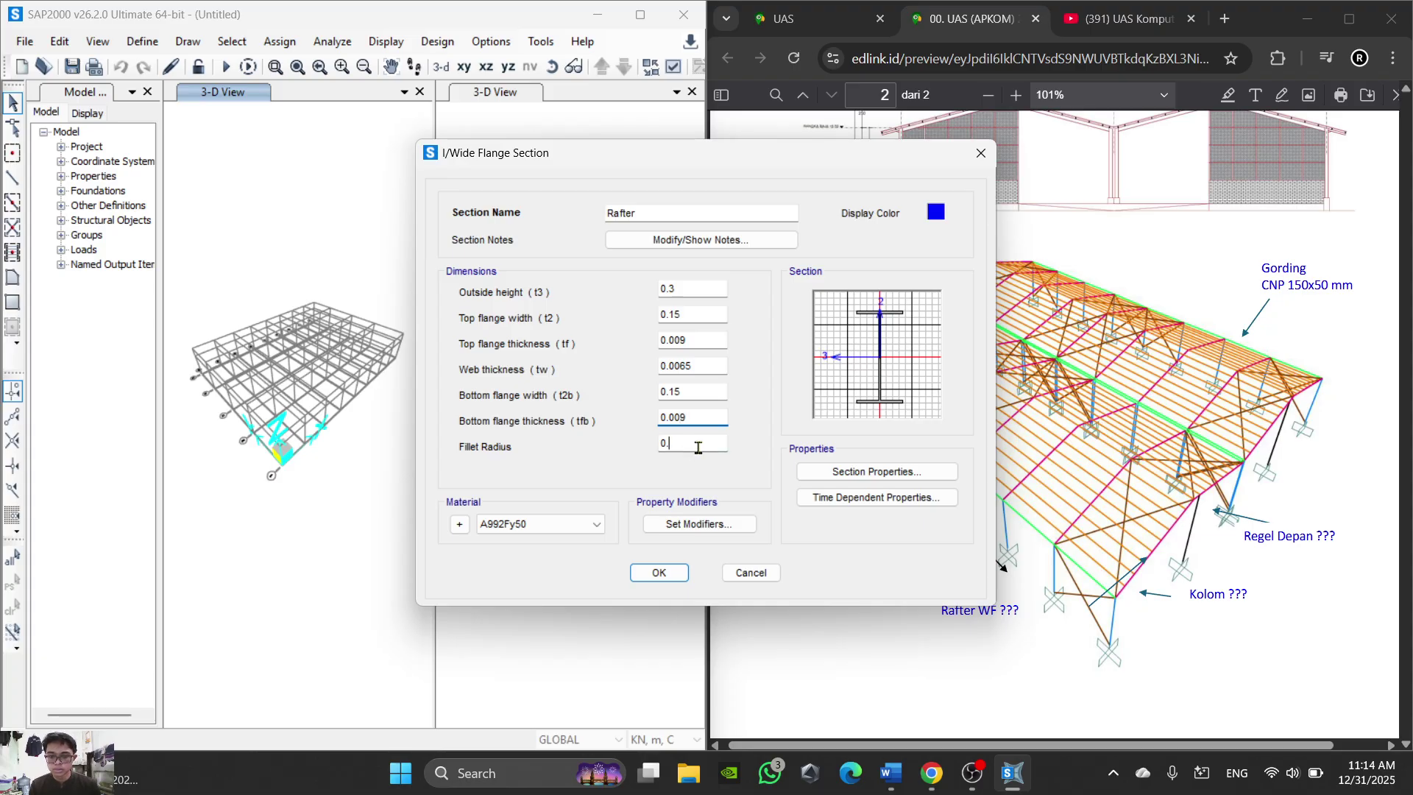
Step: Set the Rafter section's fillet radius to 0.013 m, assign the A36/SS400 material and save the section
{"action": "key", "text": "Tab"}
{"action": "type", "text": "0"}
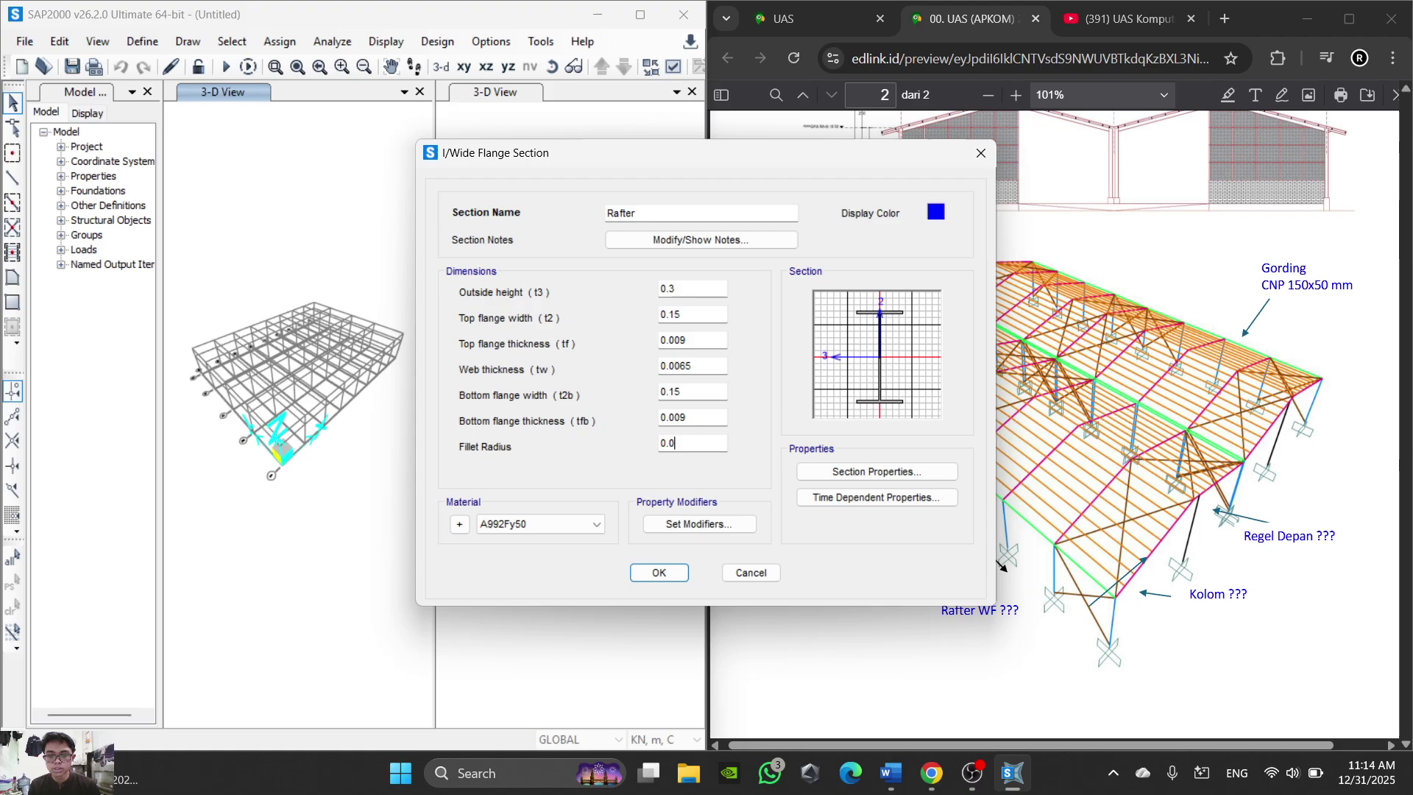
{"action": "type", "text": ".013"}
{"action": "left_click", "coordinate": [554, 527]}
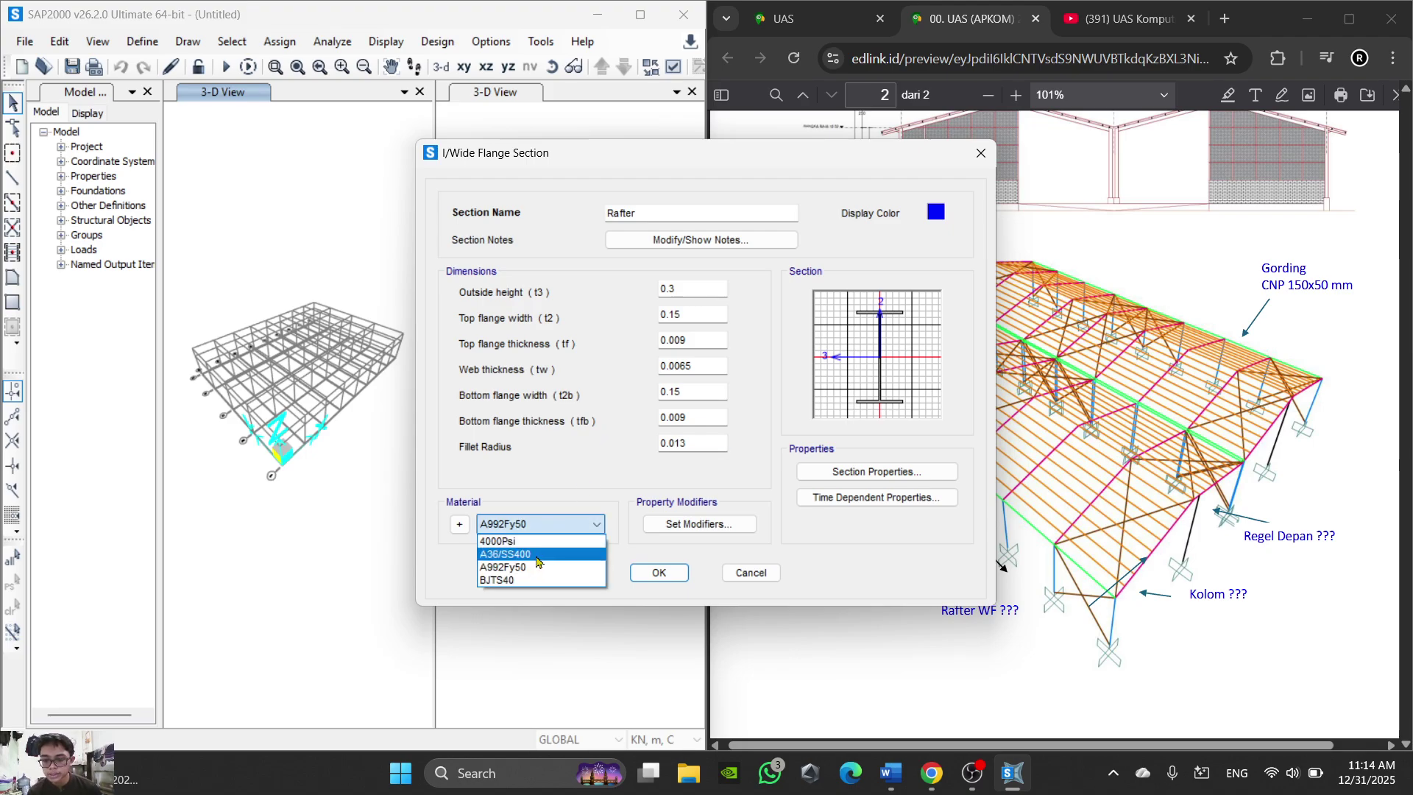
{"action": "left_click", "coordinate": [537, 554]}
{"action": "left_click", "coordinate": [660, 572]}
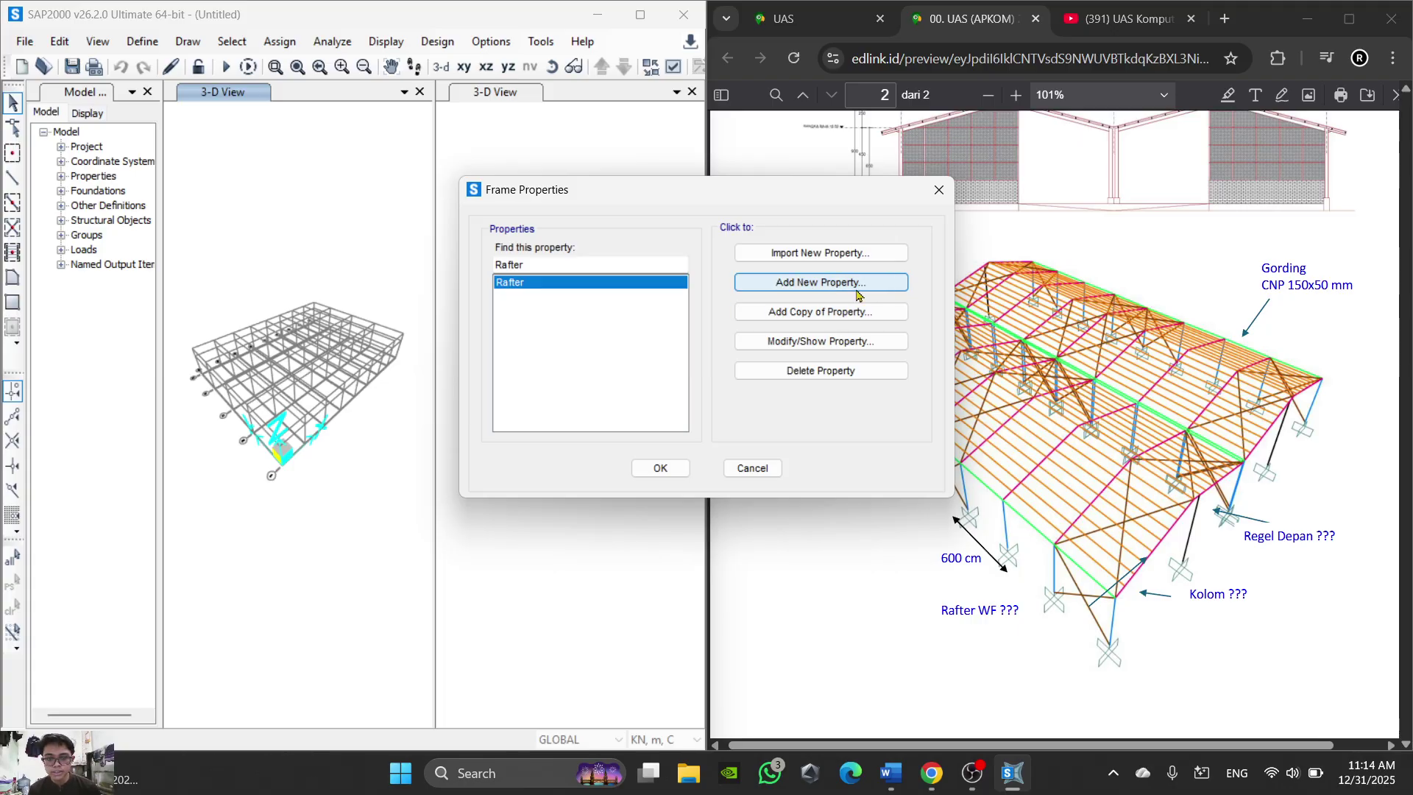
Step: Add a copy of the Rafter section named Regel Depan, keeping the same dimensions and material
{"action": "left_click", "coordinate": [847, 318]}
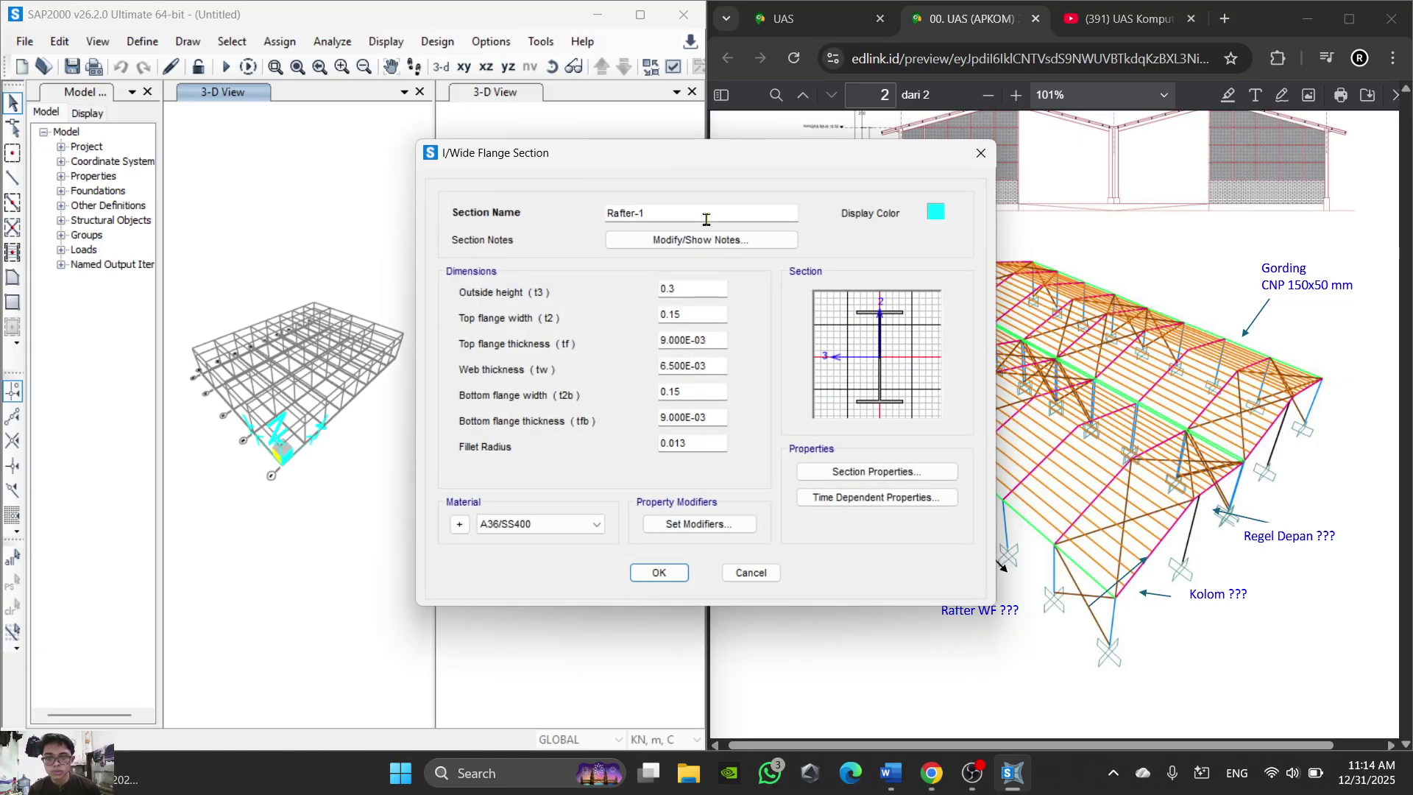
{"action": "left_click", "coordinate": [706, 214]}
{"action": "type", "text": "Regel Depam"}
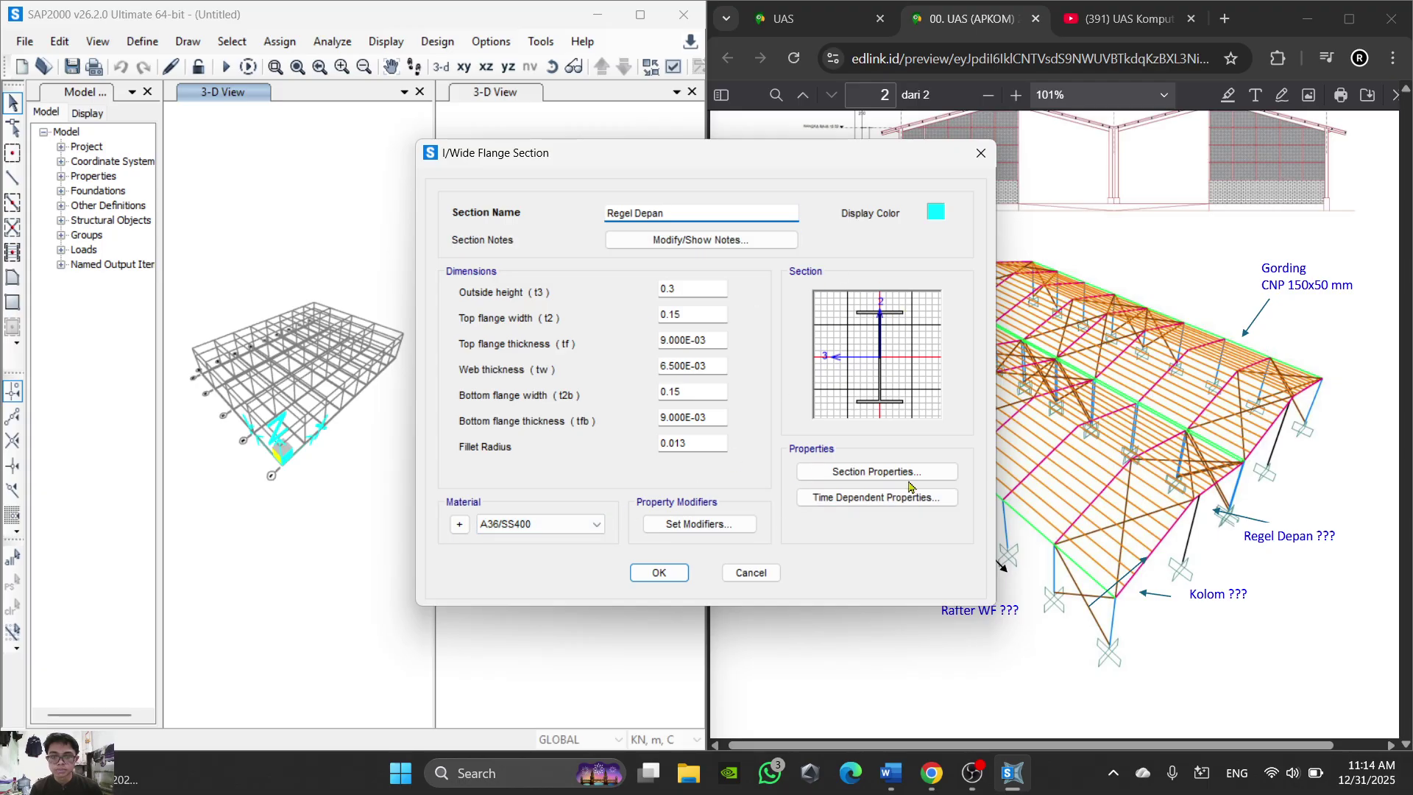
{"action": "left_click", "coordinate": [673, 575]}
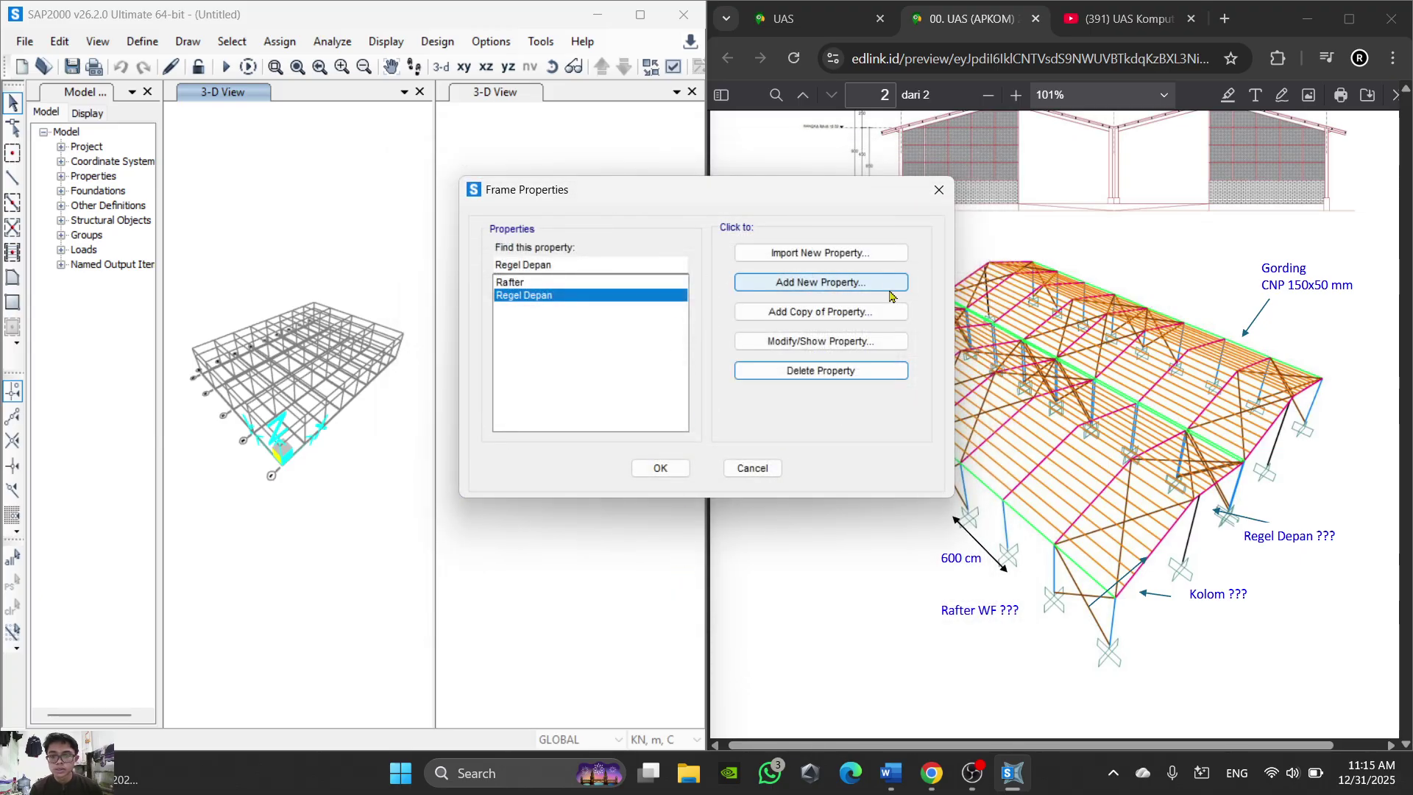
Step: Start a new steel I/Wide Flange frame section and name it Konsol
{"action": "left_click", "coordinate": [855, 283]}
{"action": "left_click", "coordinate": [769, 219]}
{"action": "left_click", "coordinate": [781, 229]}
{"action": "left_click", "coordinate": [550, 309]}
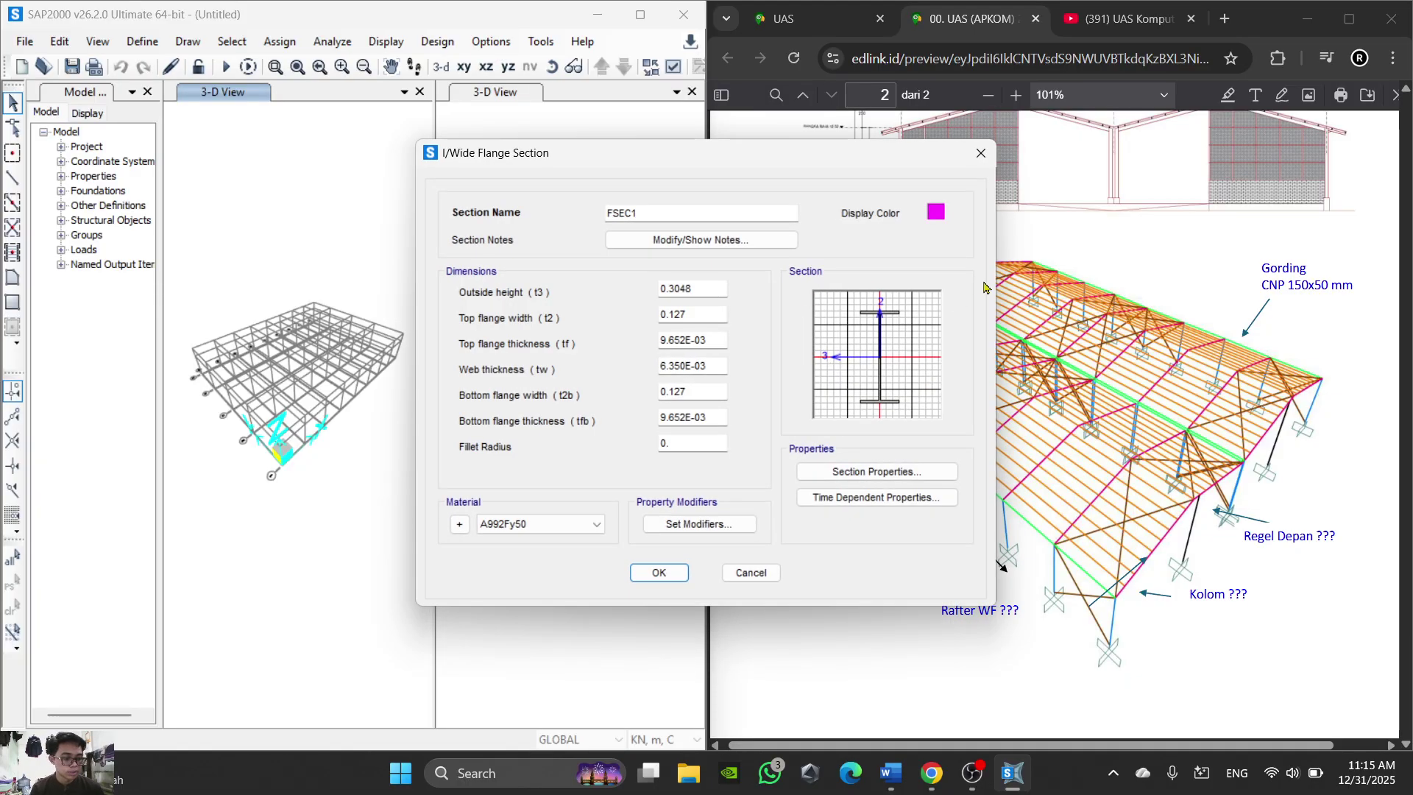
{"action": "left_click_drag", "start_coordinate": [725, 216], "coordinate": [533, 223]}
{"action": "type", "text": "Konsol"}
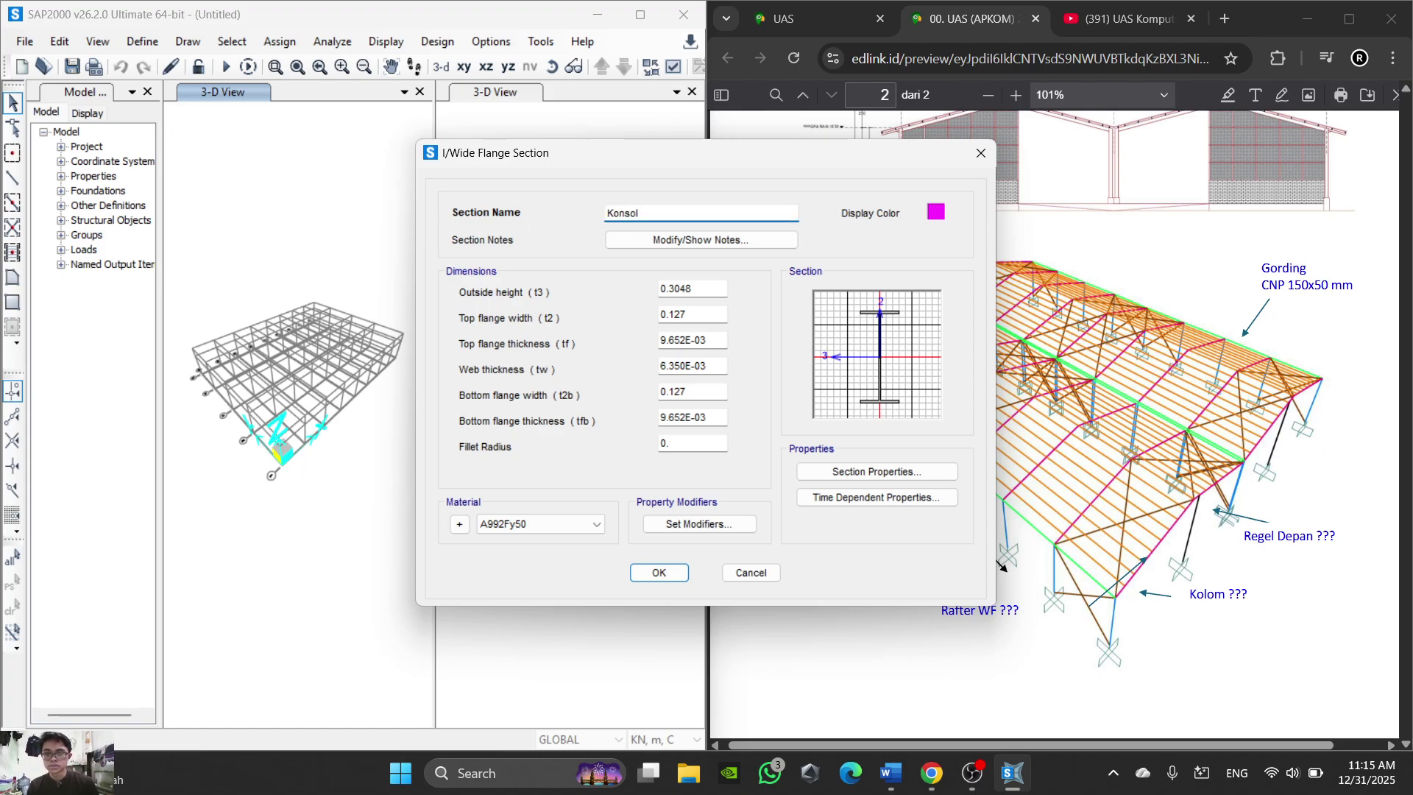
Step: Set the Konsol section's outside height to 0.2 m and its top flange width to 0.1 m
{"action": "left_click", "coordinate": [699, 289]}
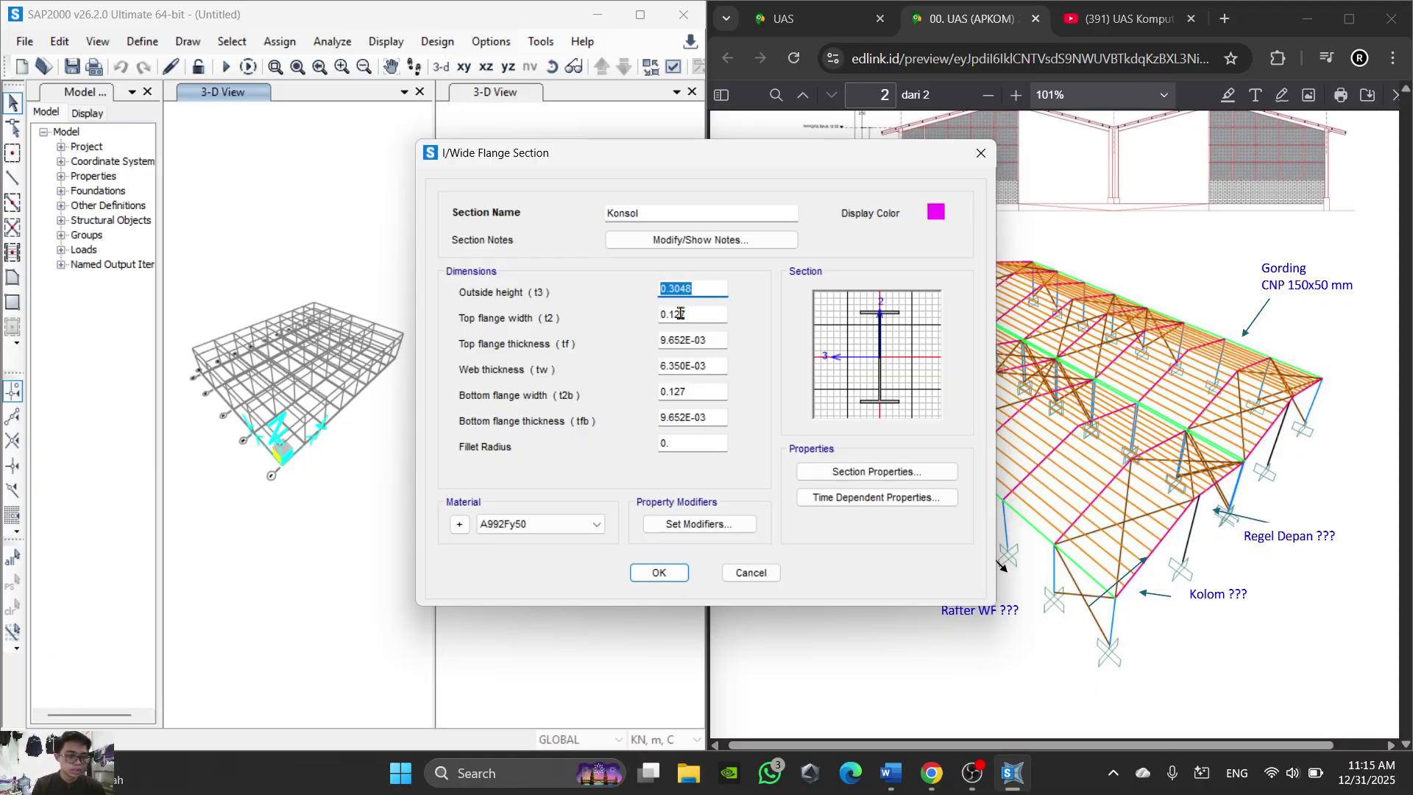
{"action": "type", "text": "0.2"}
{"action": "key", "text": "Tab"}
{"action": "type", "text": "0"}
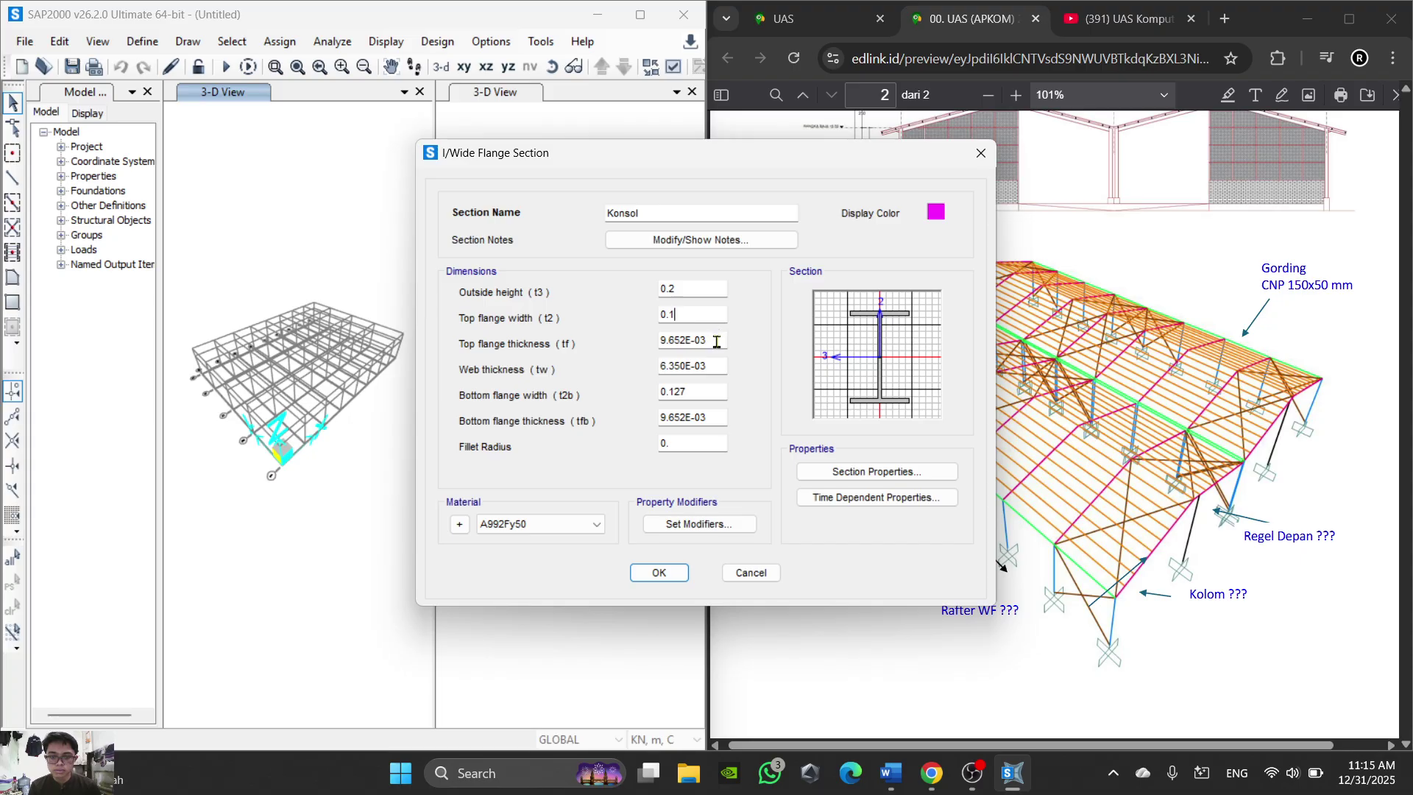
{"action": "key", "text": "Tab"}
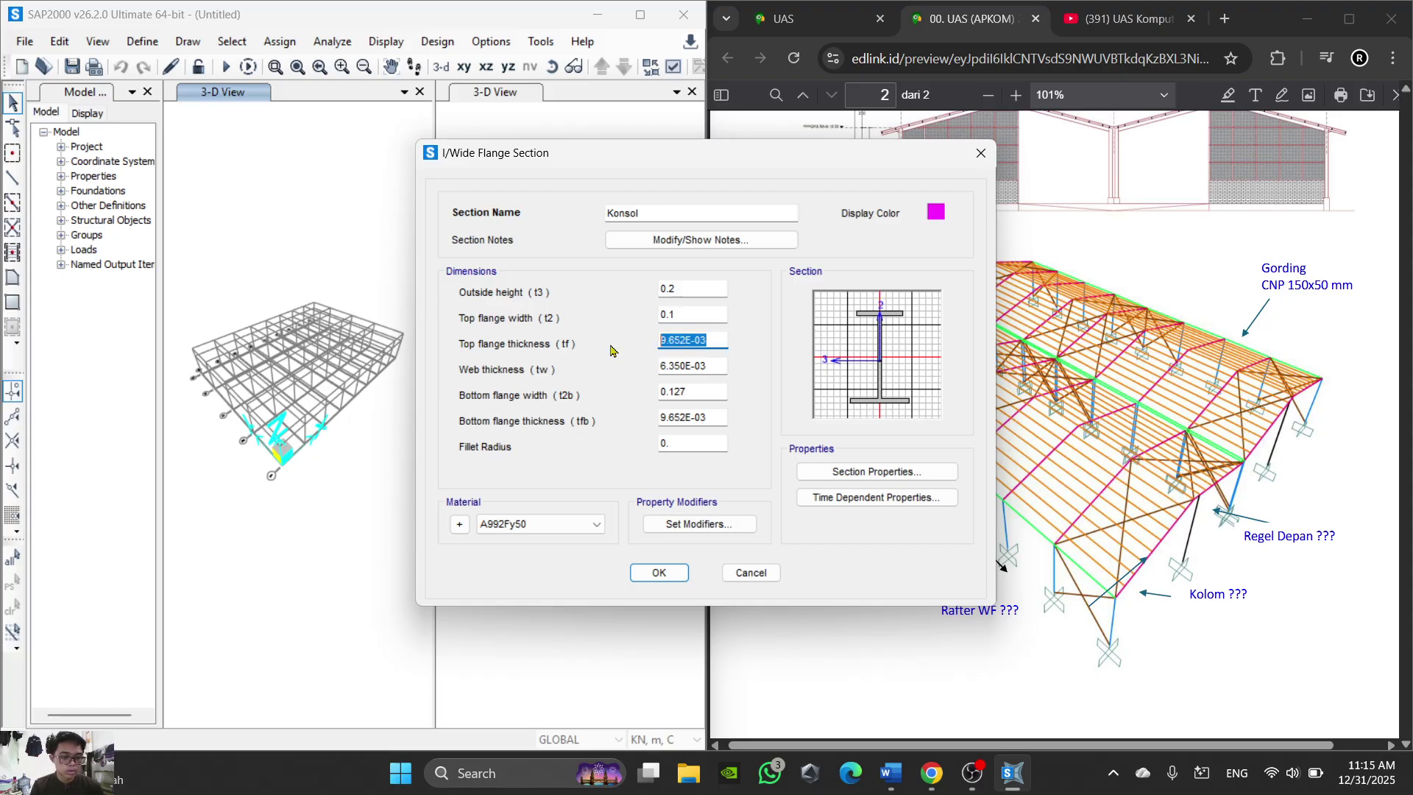
Step: Set the Konsol section's top flange thickness to 0.008 m and its web thickness to 0.0055 m
{"action": "type", "text": "0.008"}
{"action": "key", "text": "Tab"}
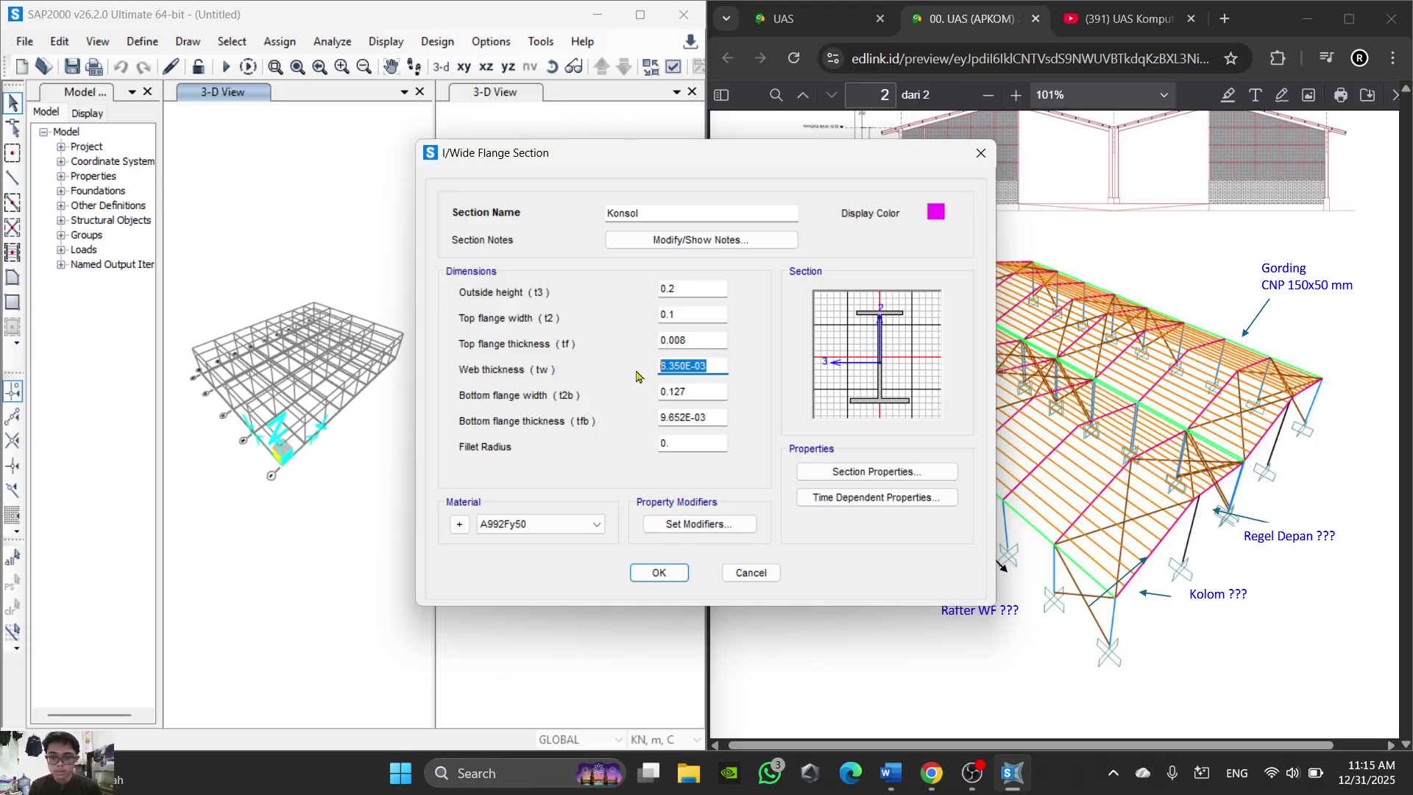
{"action": "type", "text": "0."}
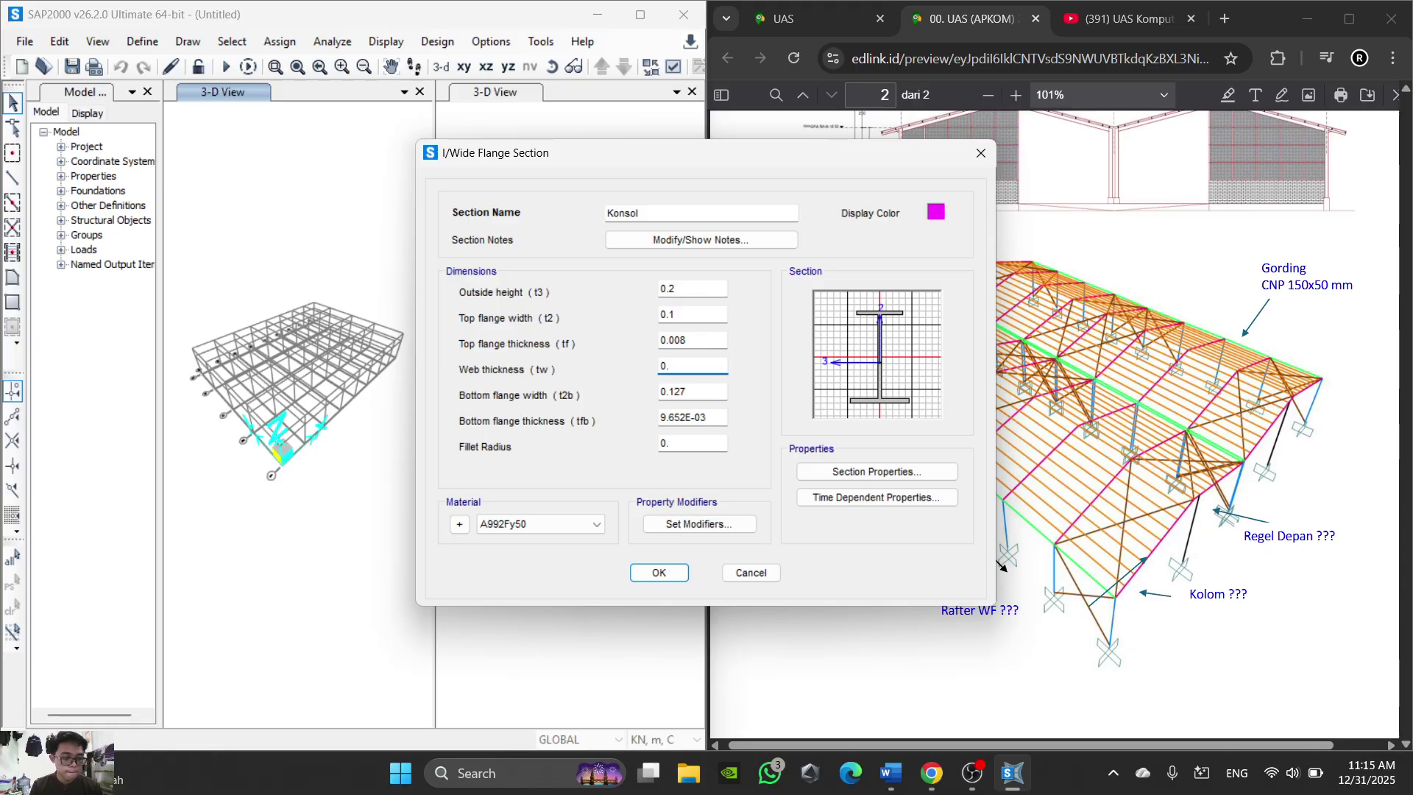
{"action": "type", "text": "00"}
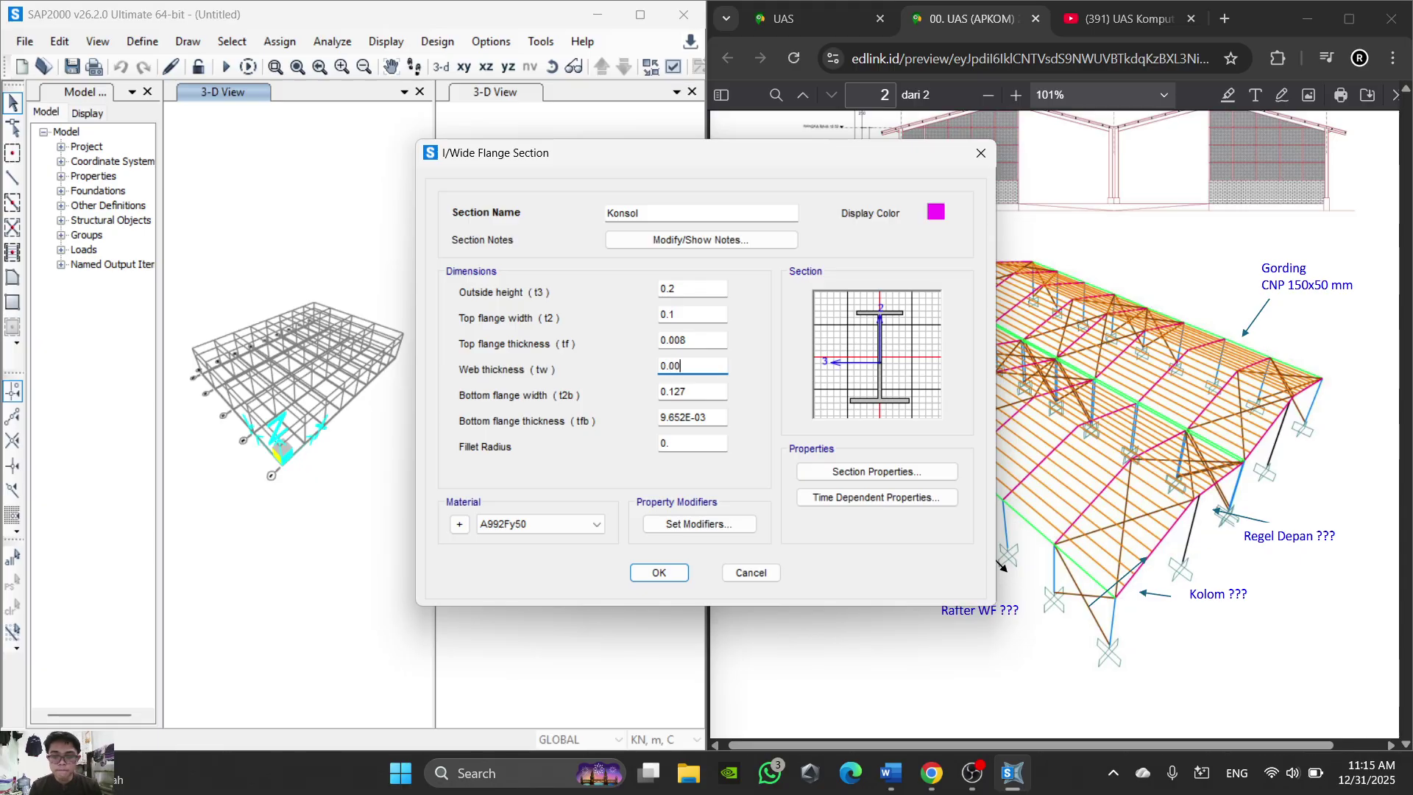
{"action": "type", "text": "55"}
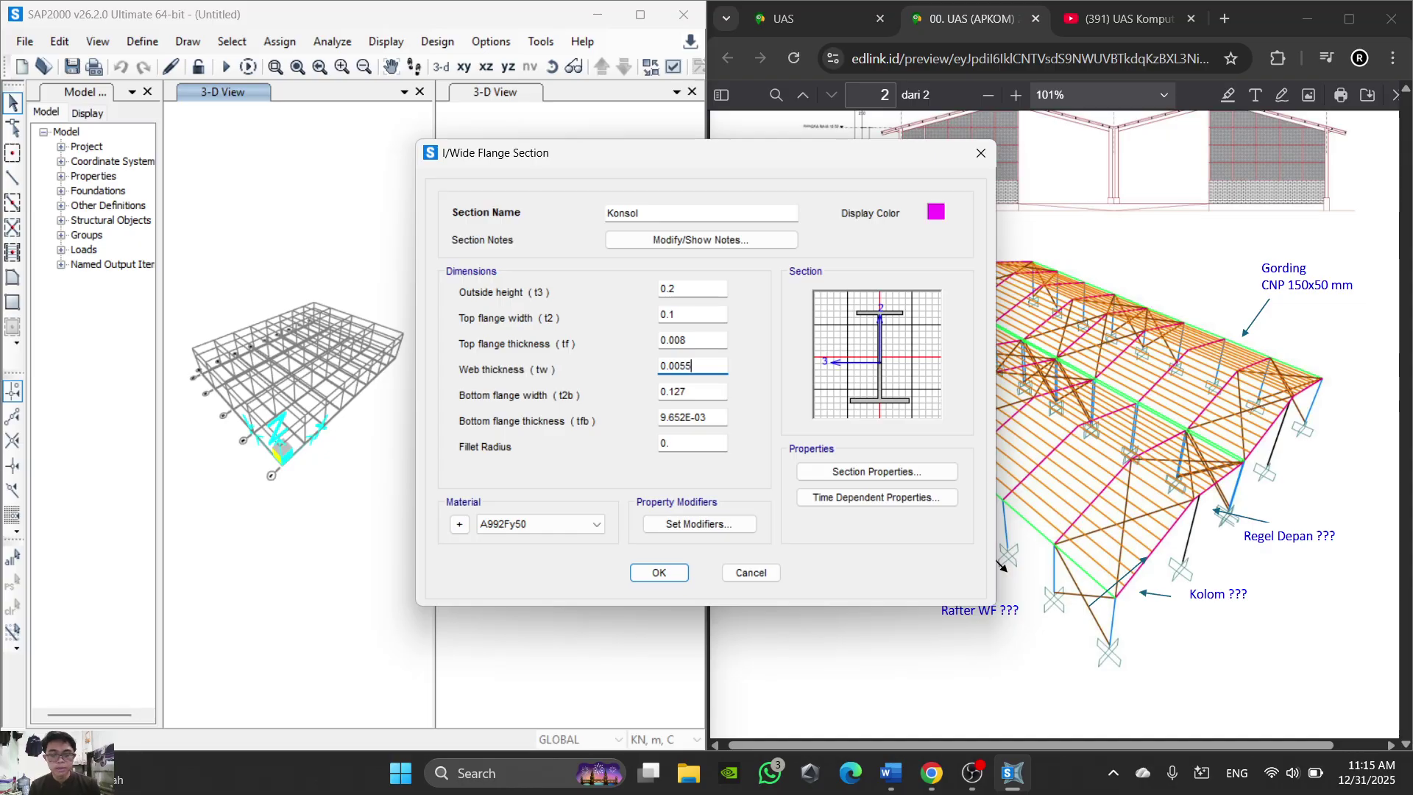
Step: Set the Konsol section's bottom flange width to 0.1 m and its bottom flange thickness to 0.008 m
{"action": "double_click", "coordinate": [698, 382]}
{"action": "type", "text": "0"}
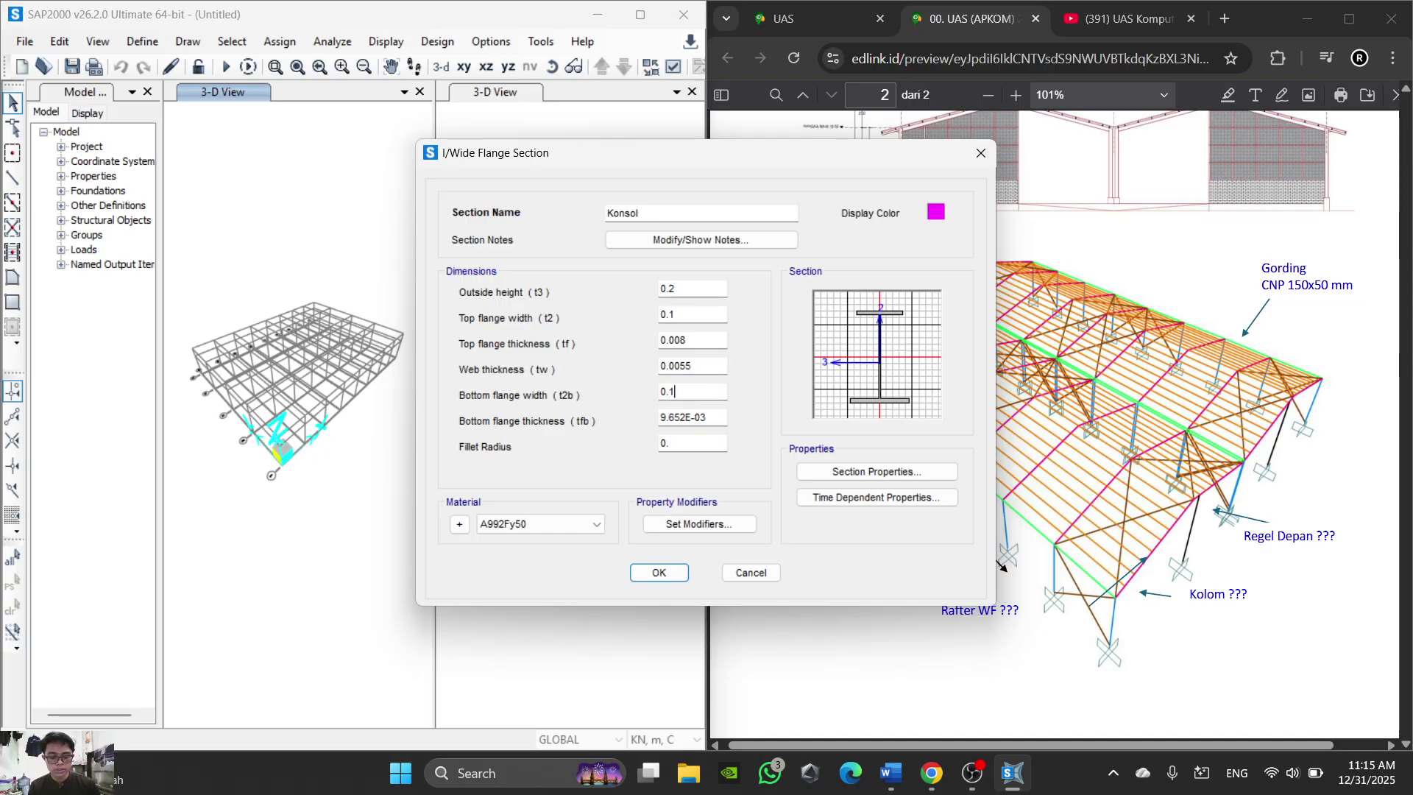
{"action": "left_click_drag", "start_coordinate": [721, 415], "coordinate": [654, 417]}
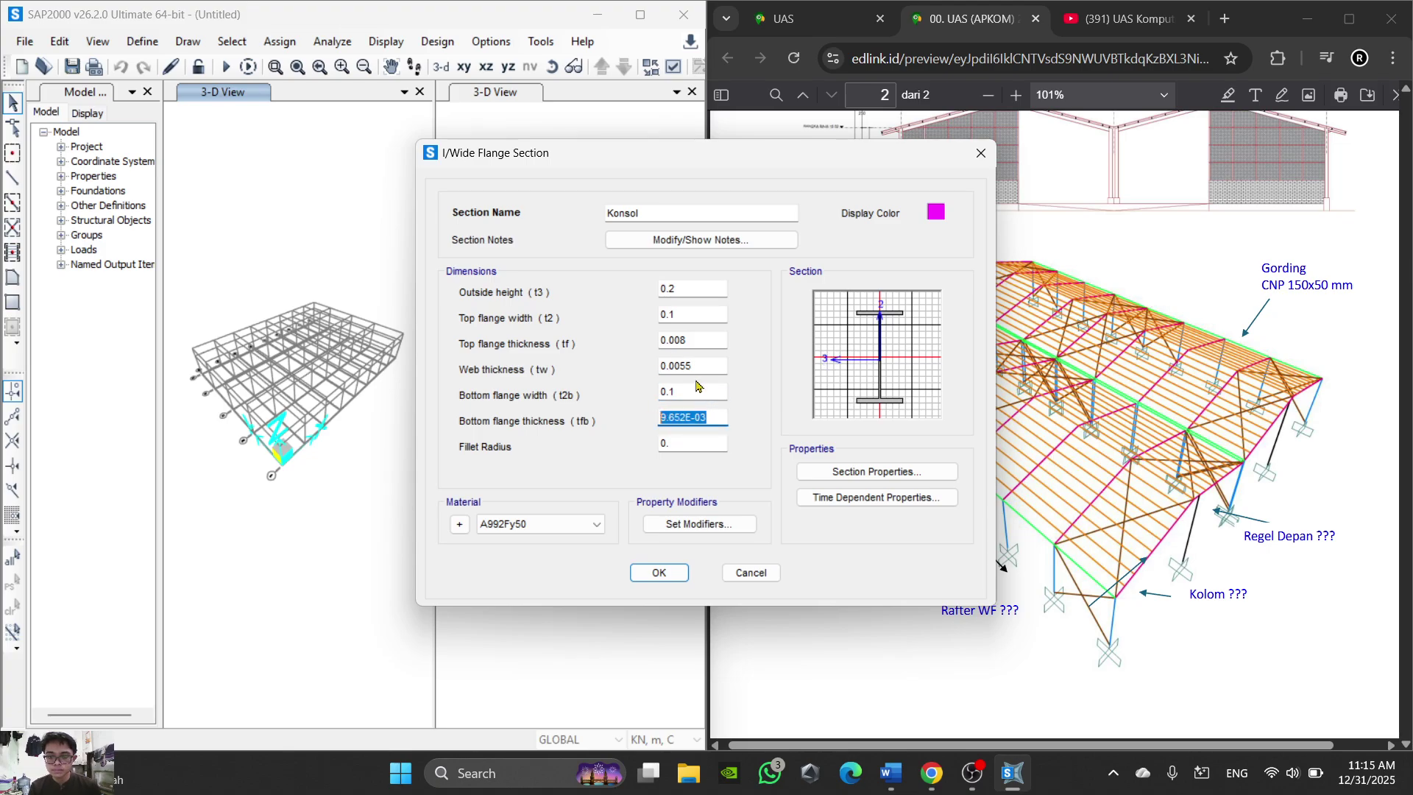
{"action": "type", "text": "0"}
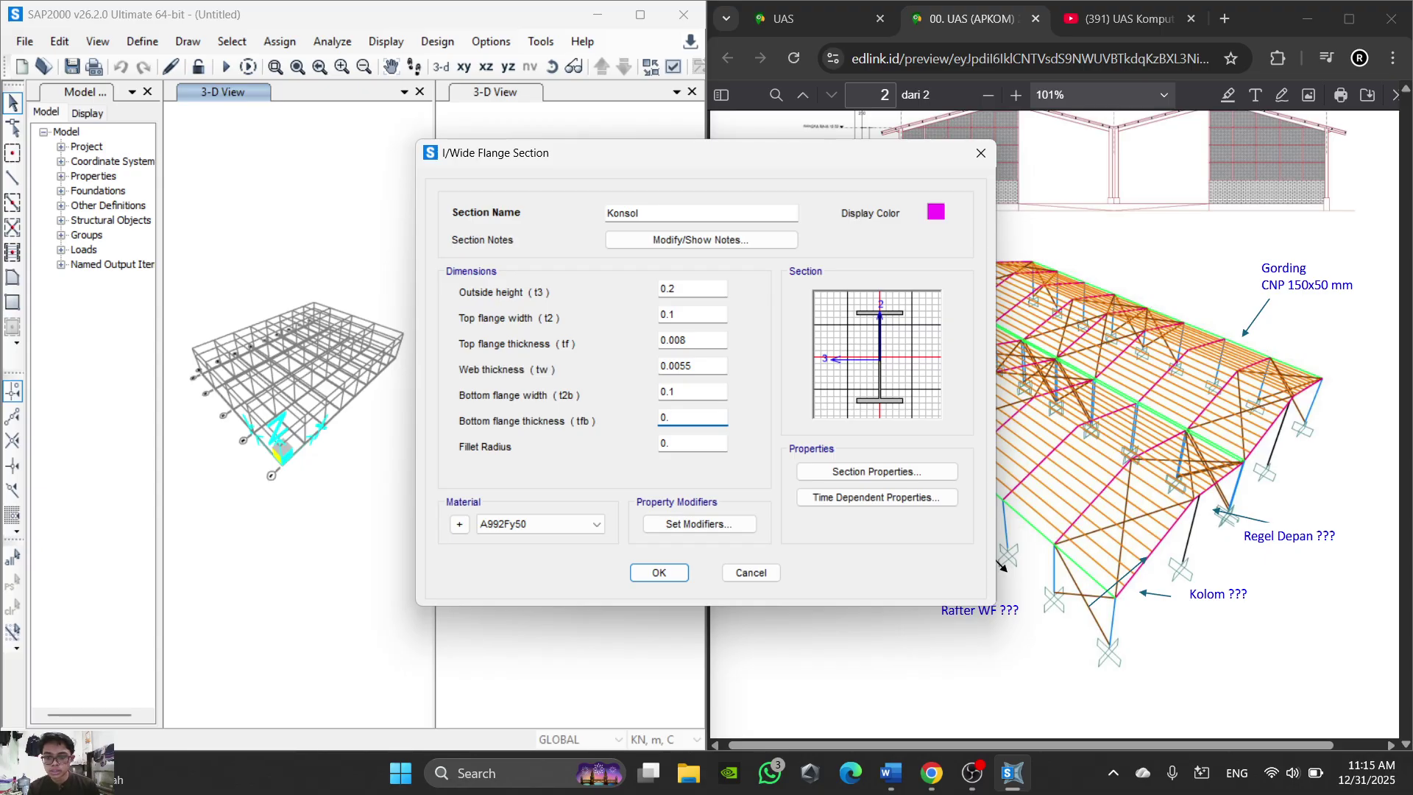
{"action": "type", "text": ".008"}
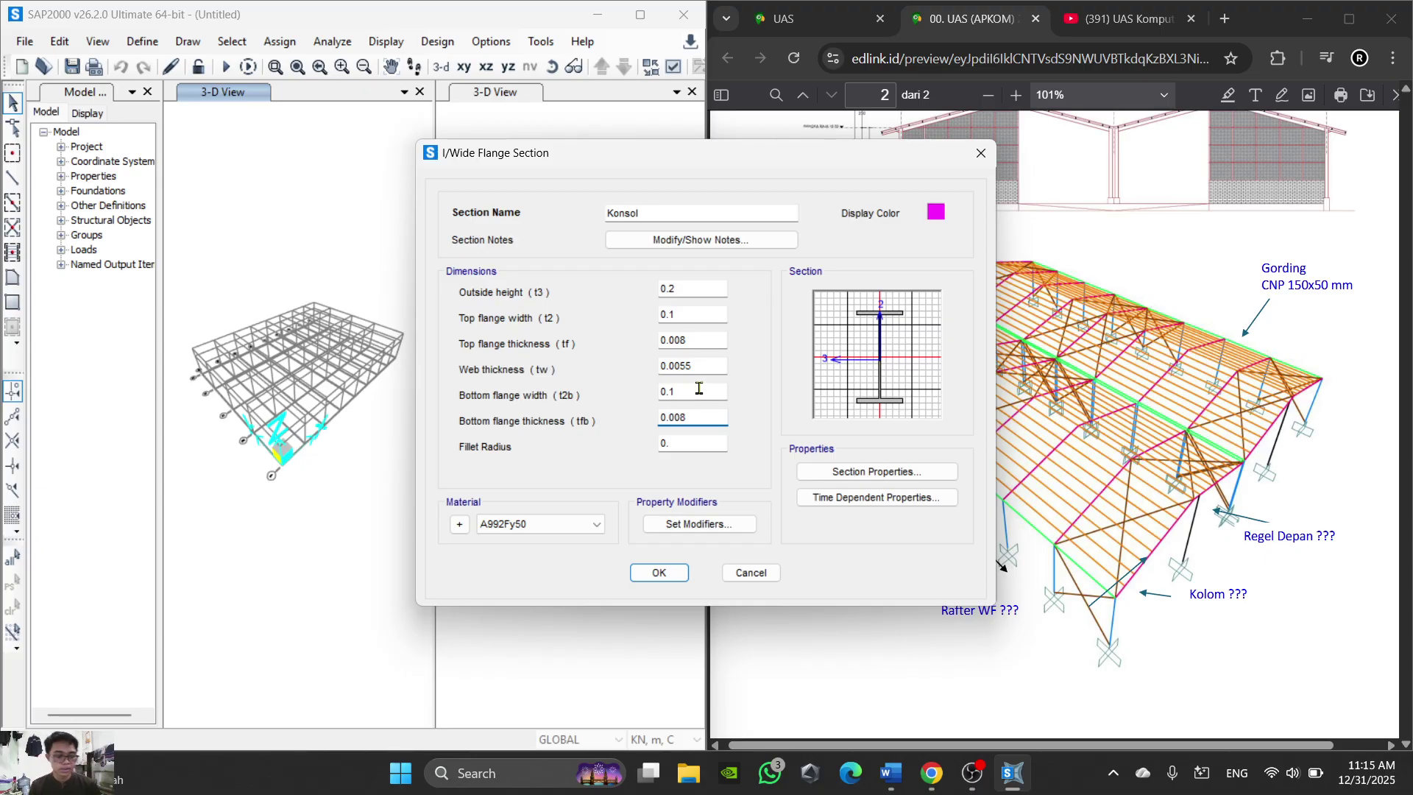
Step: Set the Konsol section's fillet radius to 0.011 m, assign the A36/SS400 material and save the section
{"action": "left_click_drag", "start_coordinate": [686, 442], "coordinate": [623, 452]}
{"action": "type", "text": "0."}
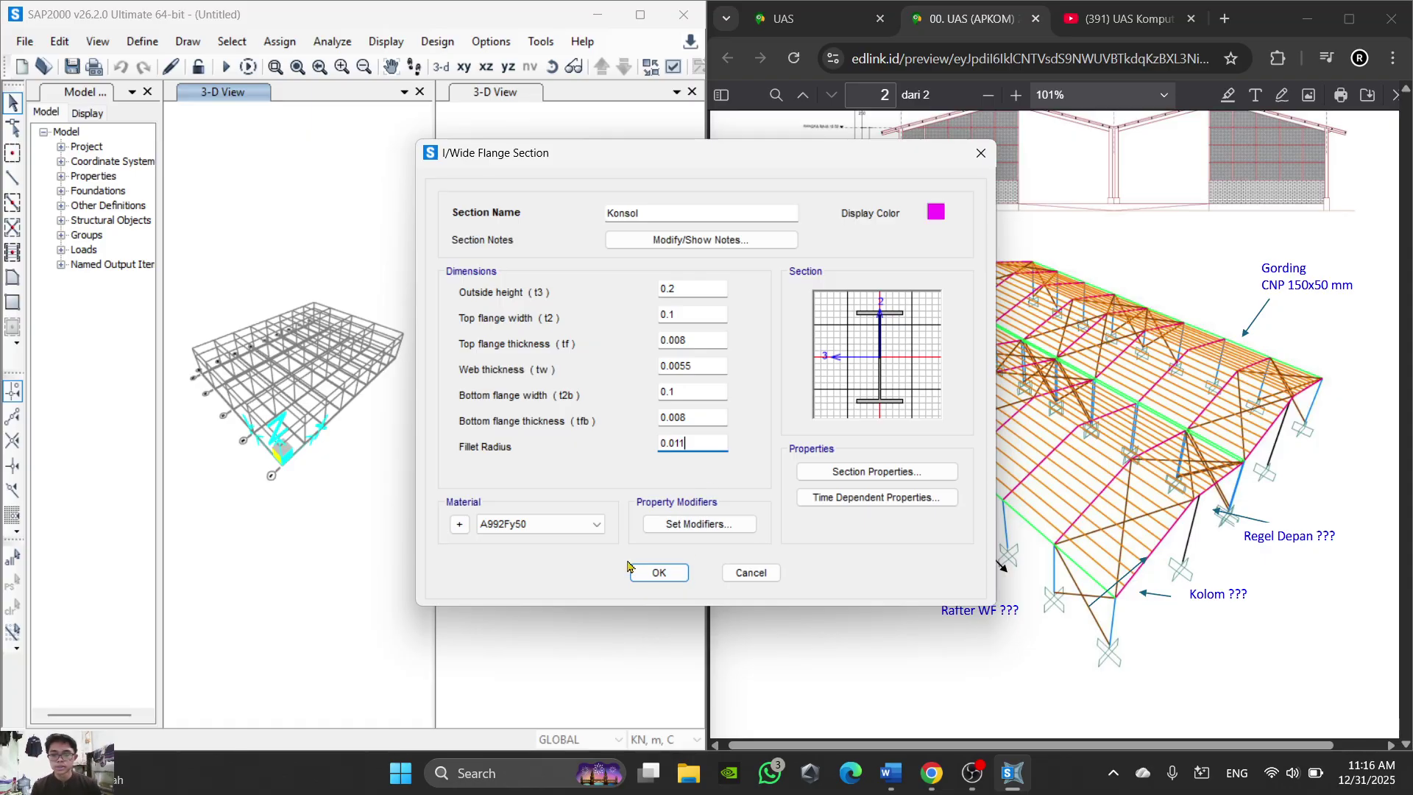
{"action": "left_click", "coordinate": [573, 523]}
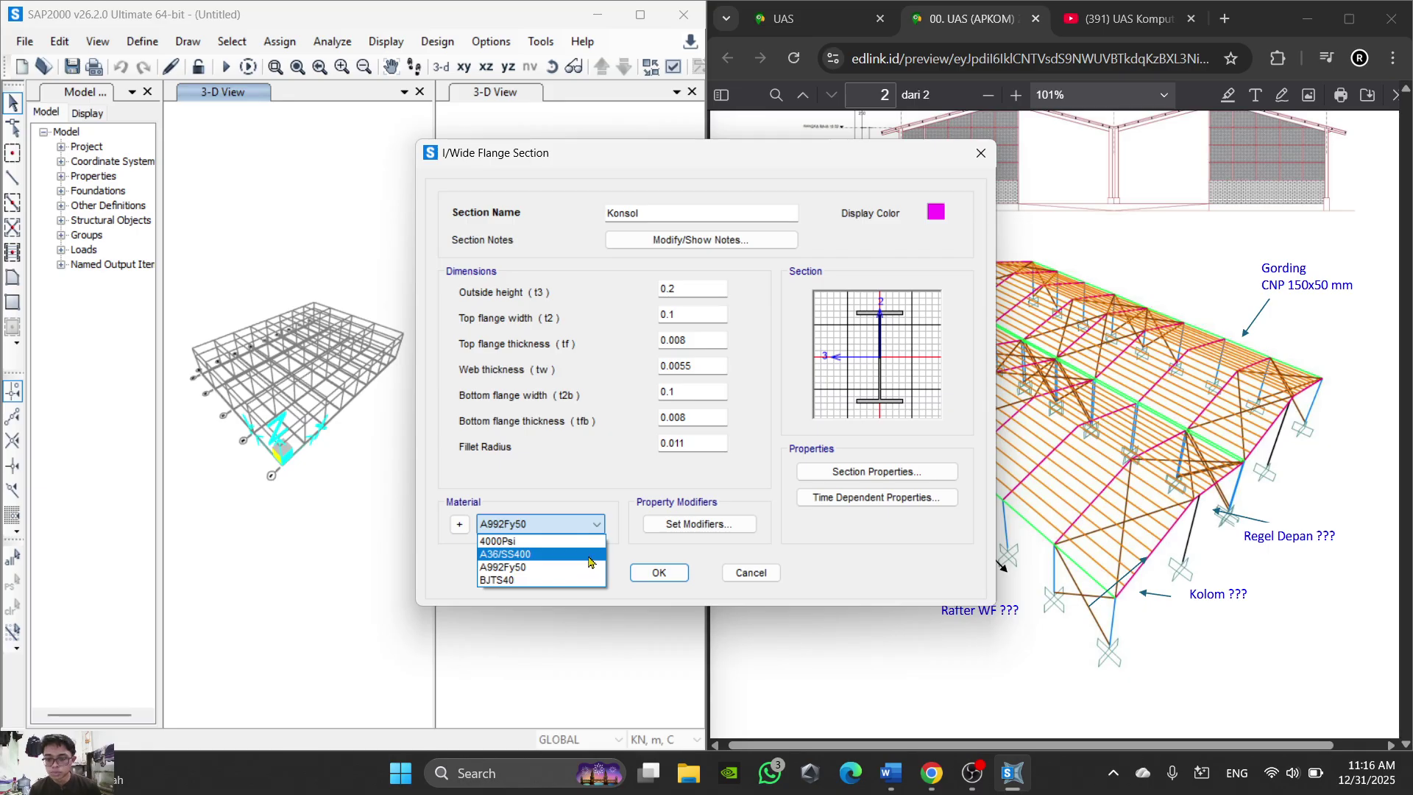
{"action": "left_click", "coordinate": [568, 554]}
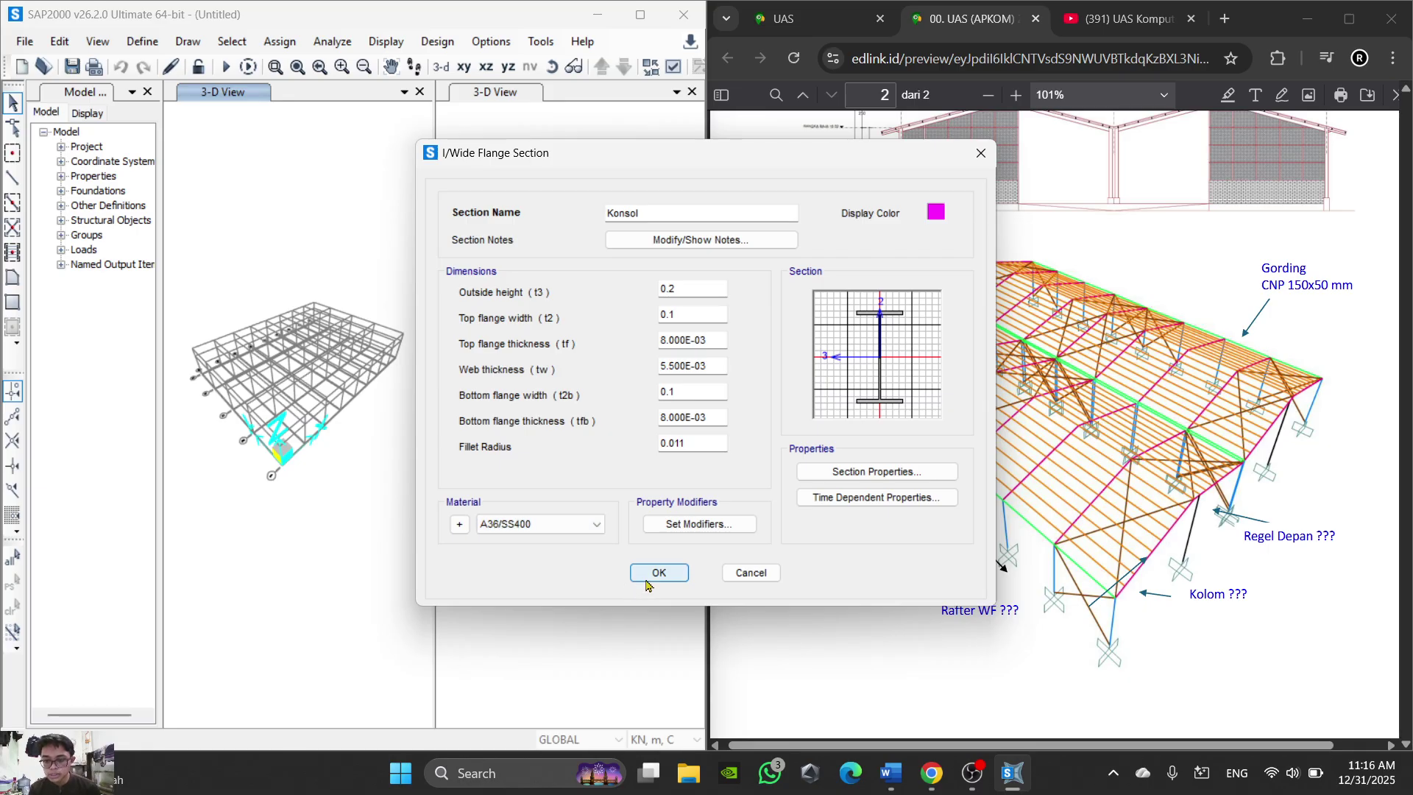
{"action": "left_click", "coordinate": [657, 574]}
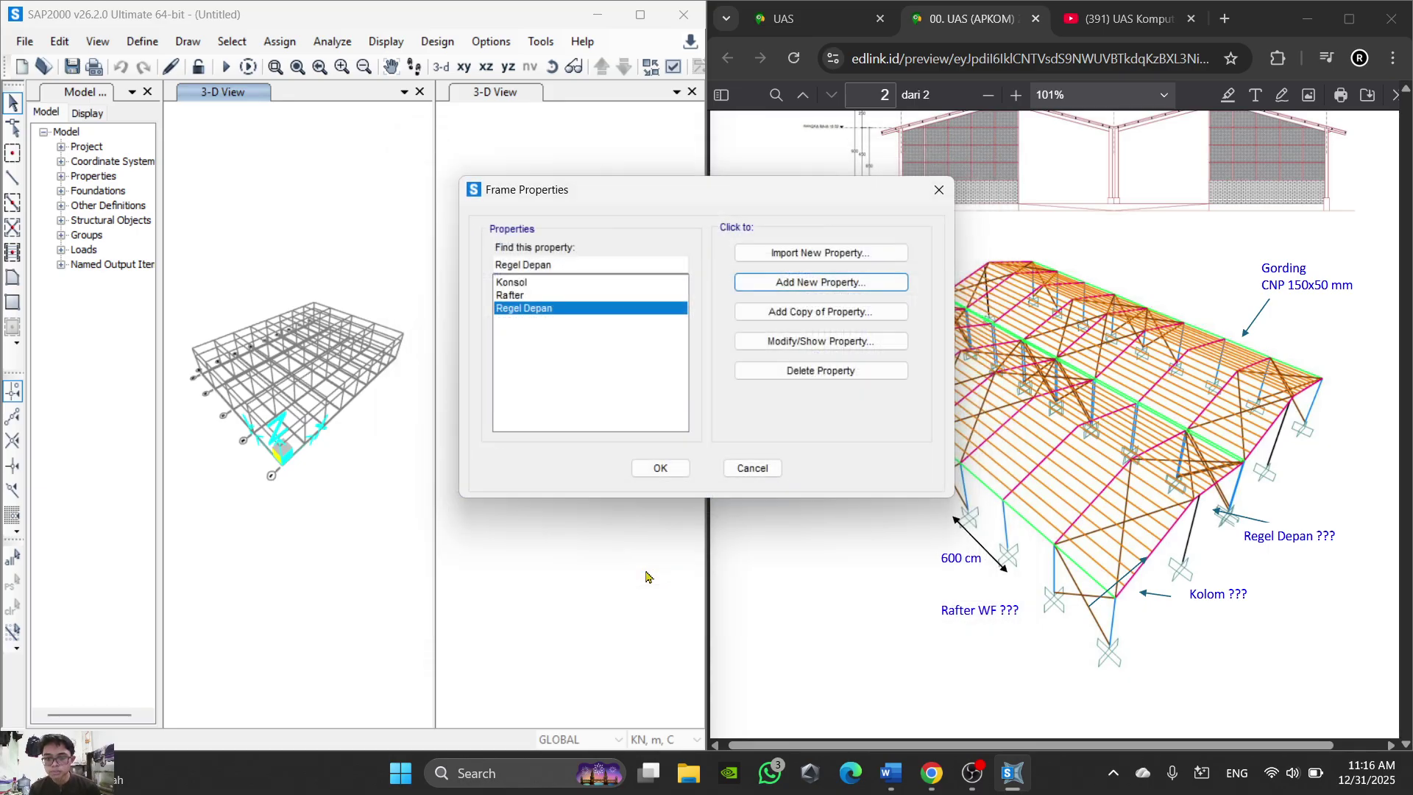
Step: Add a copy of the Regel Depan section named Regel Samping, keeping the same dimensions and material
{"action": "left_click", "coordinate": [859, 312]}
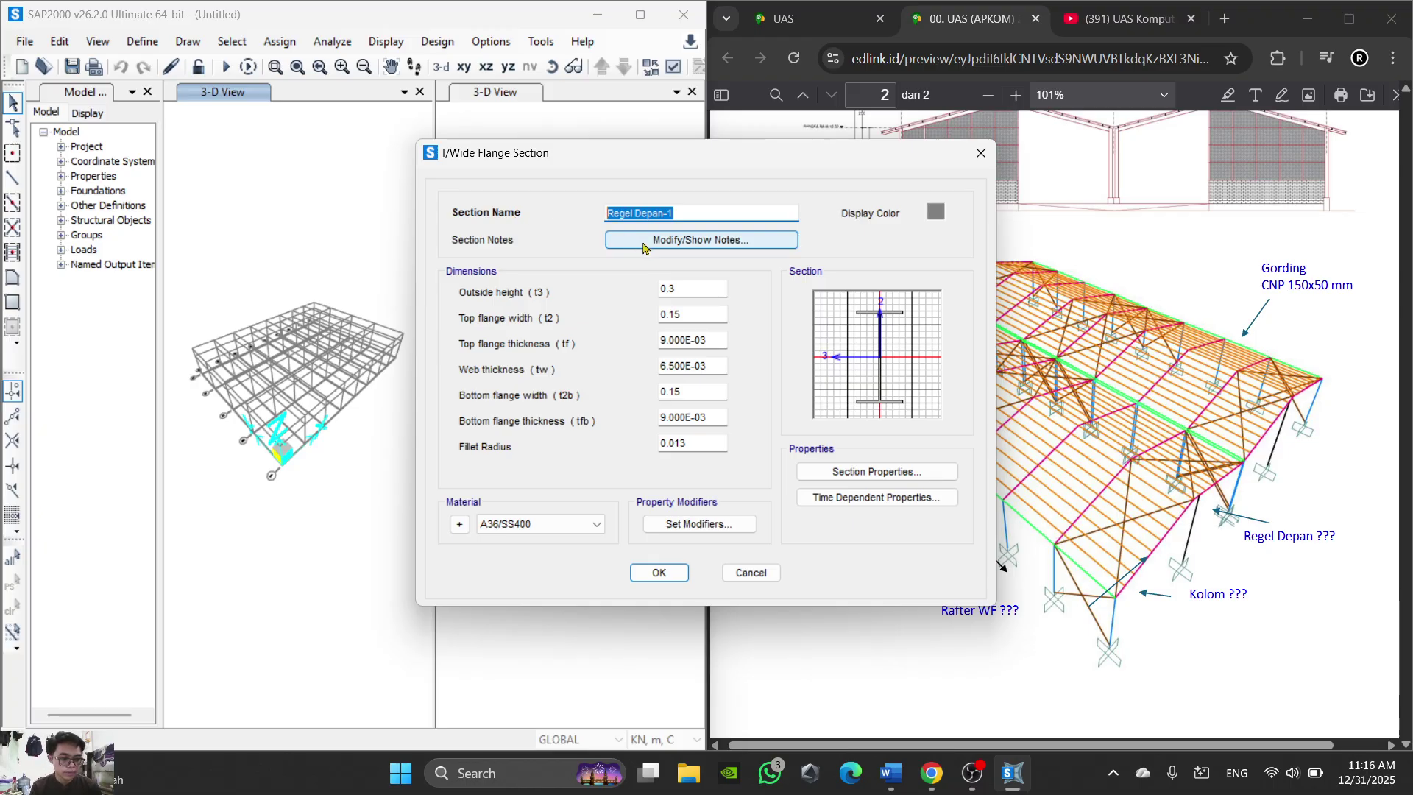
{"action": "type", "text": "Regel"}
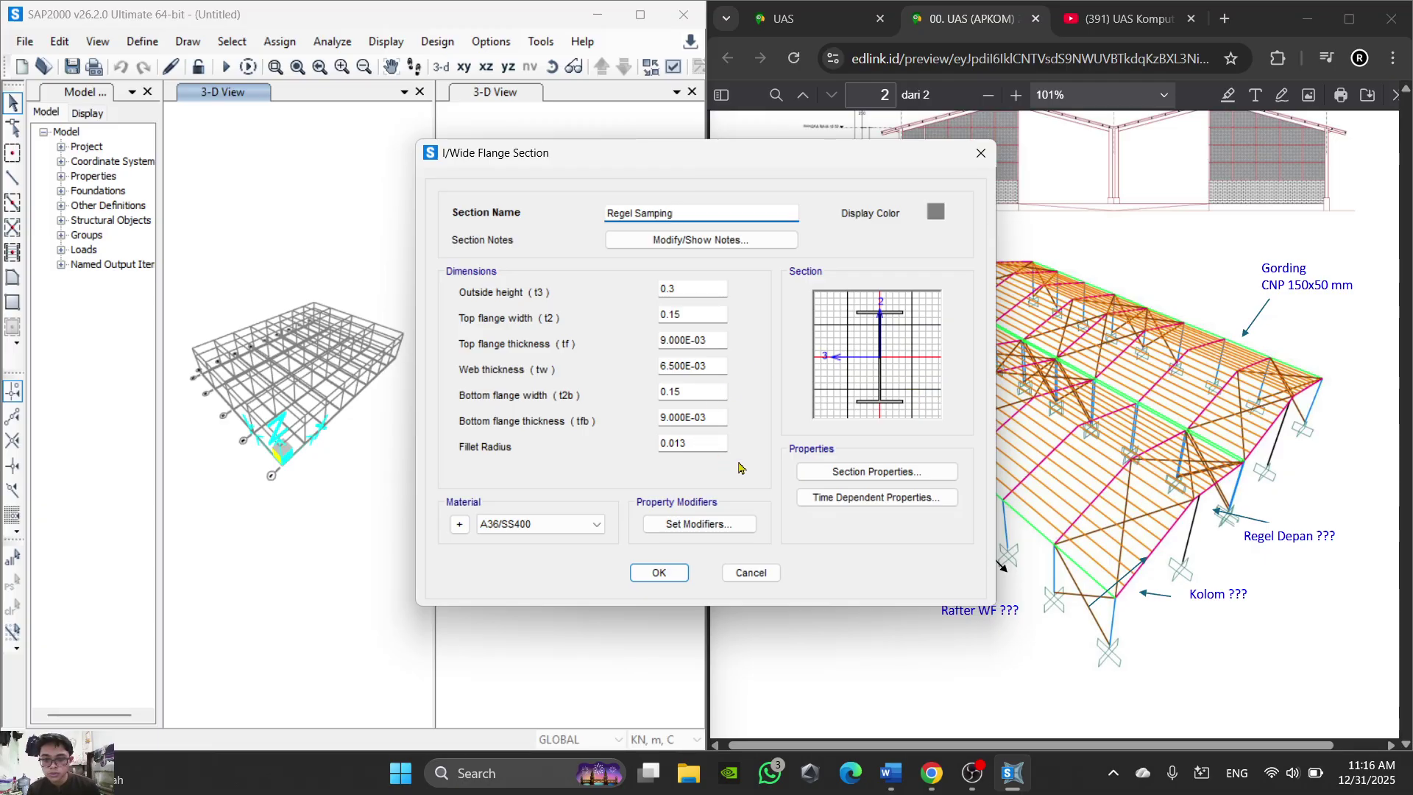
{"action": "left_click", "coordinate": [657, 572]}
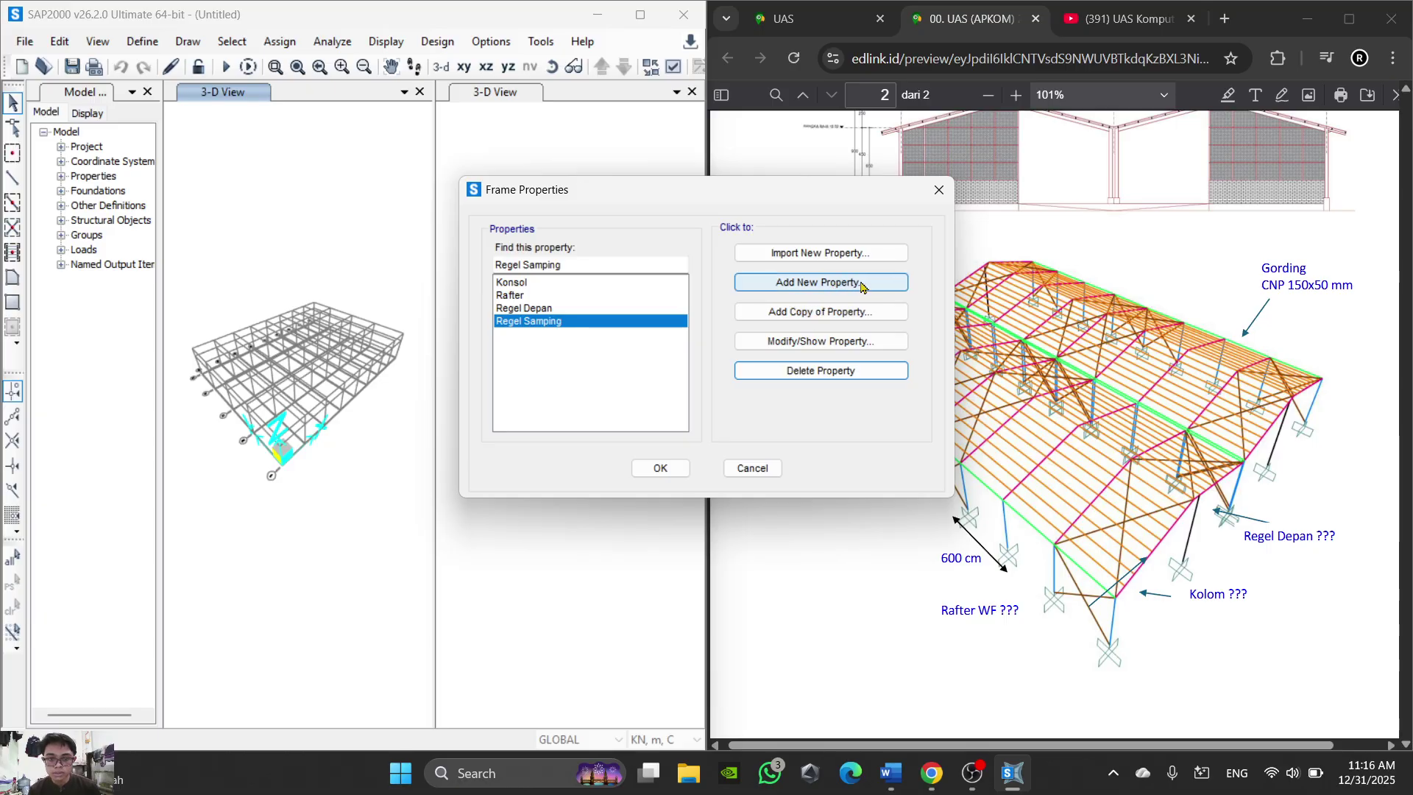
Step: Start a new steel I/Wide Flange frame section and name it Kolom
{"action": "left_click", "coordinate": [820, 283]}
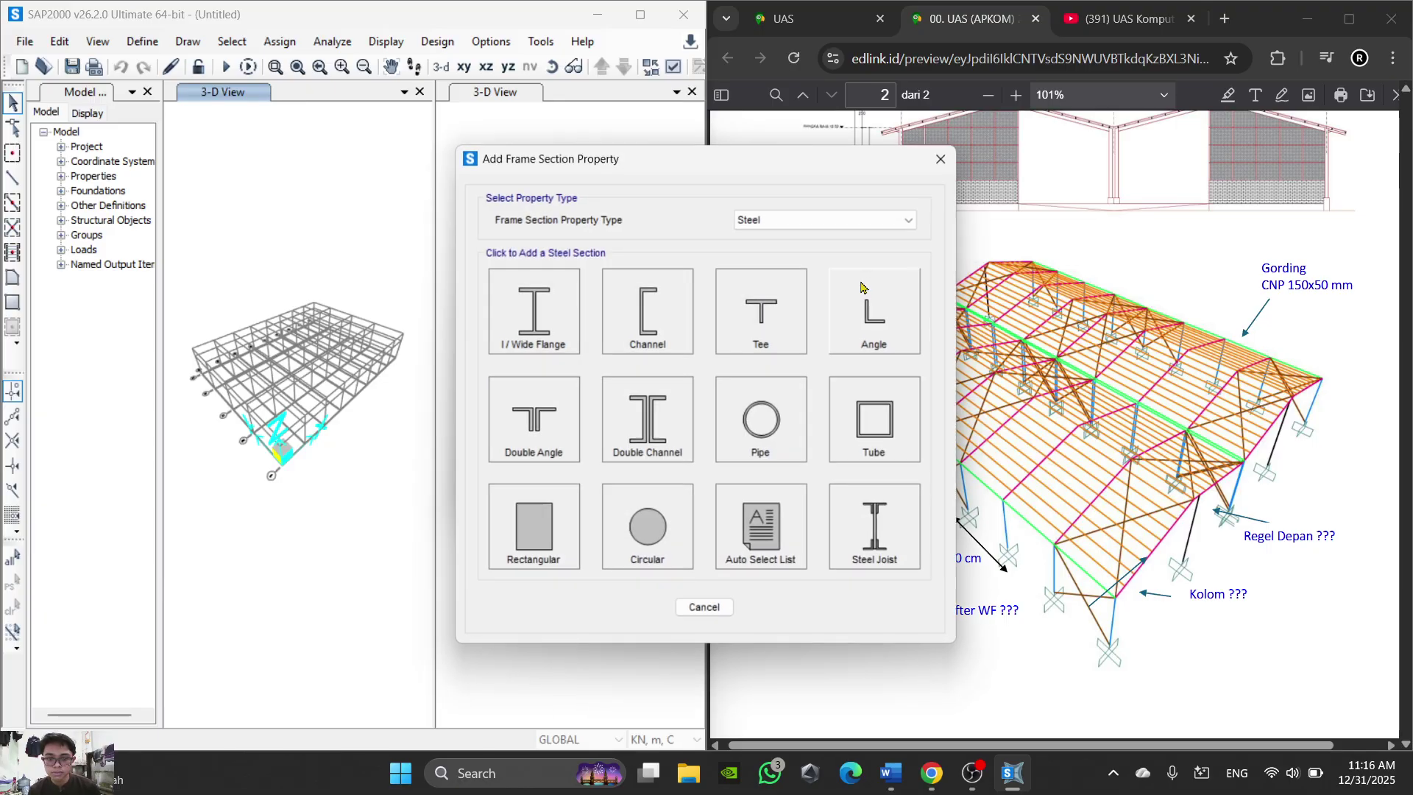
{"action": "left_click", "coordinate": [534, 310]}
{"action": "double_click", "coordinate": [726, 220]}
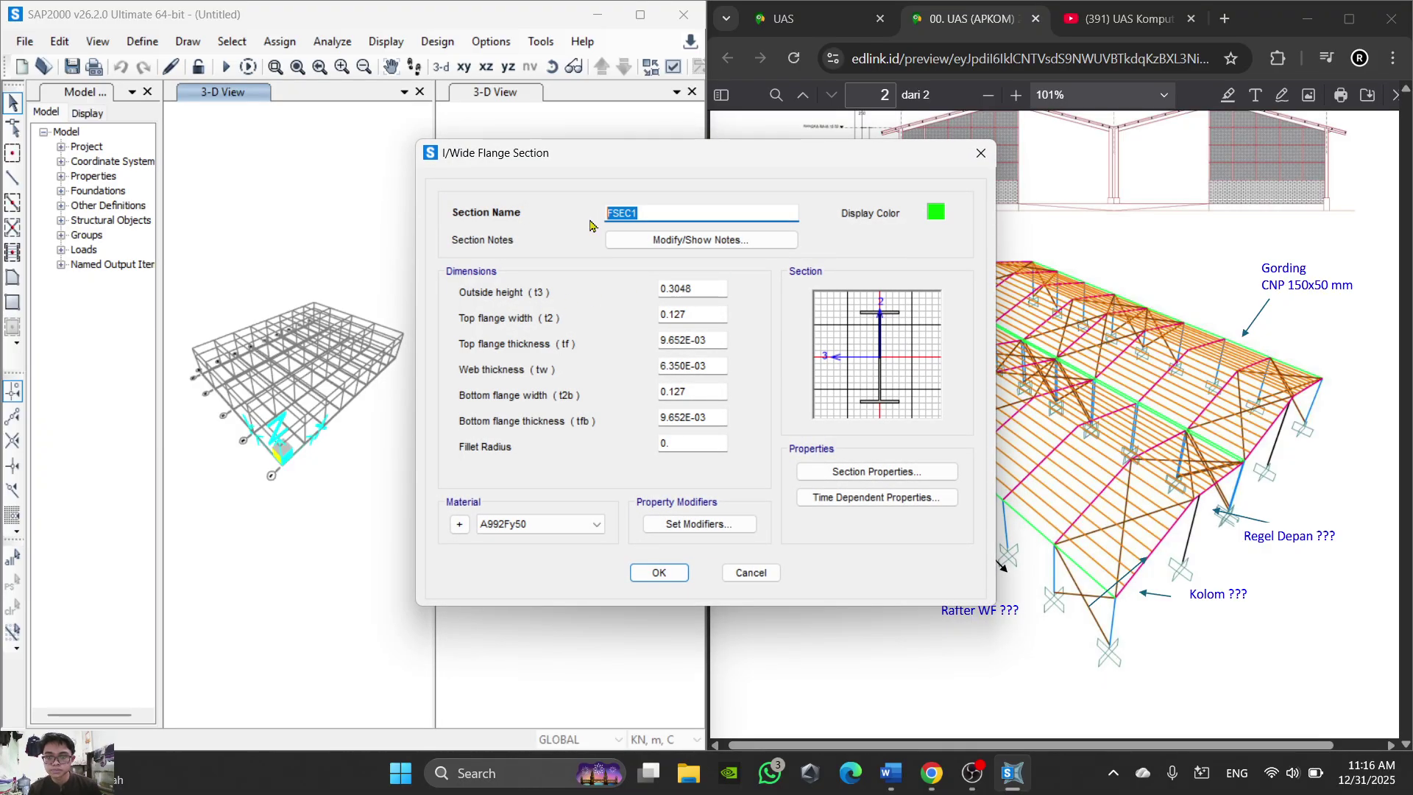
{"action": "type", "text": "Kolom"}
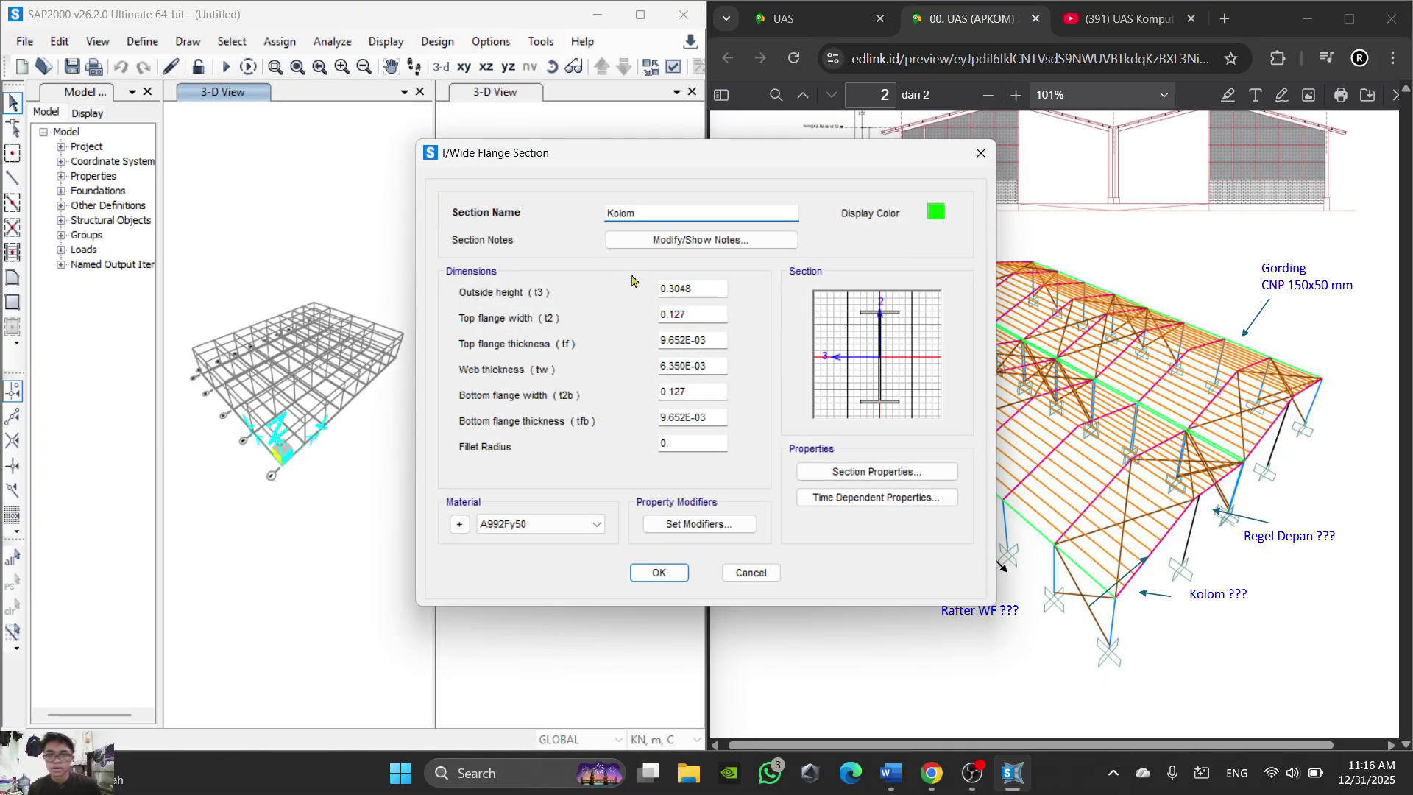
Step: Set the Kolom section's outside height and top flange width both to 0.25 m
{"action": "key", "text": "Tab"}
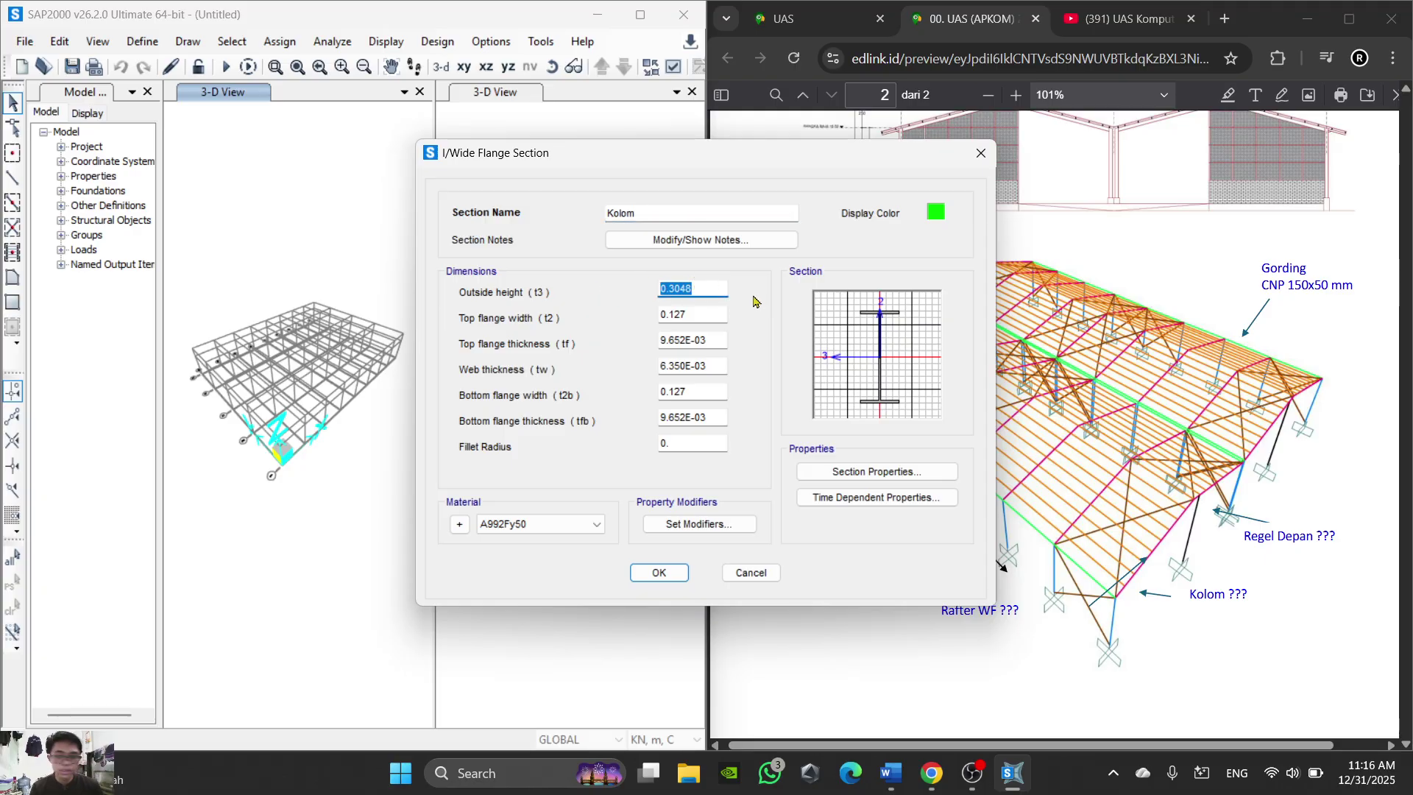
{"action": "type", "text": "0.25"}
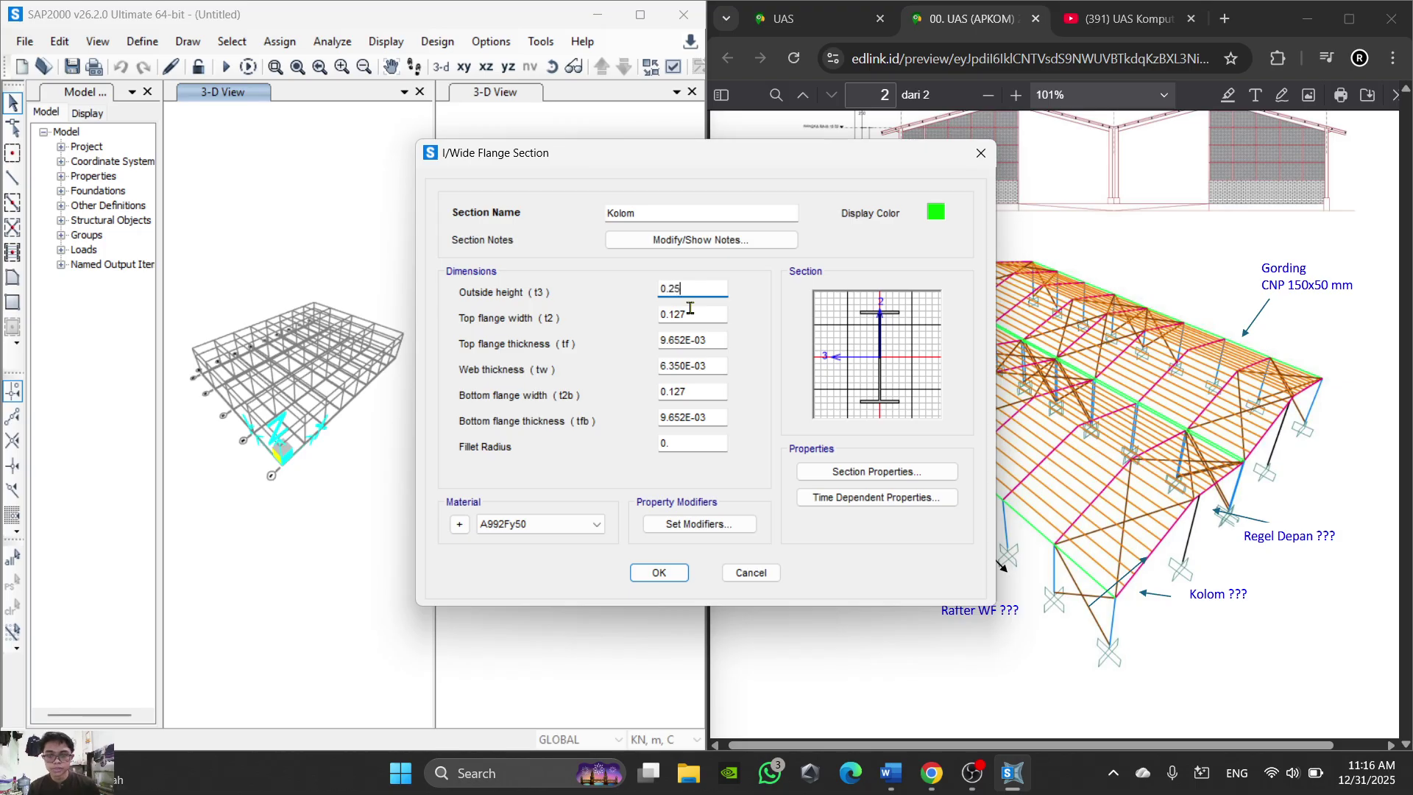
{"action": "key", "text": "Tab"}
{"action": "type", "text": "0."}
Step: Set the Kolom section's top flange thickness to 0.014 m and its web thickness to 0.009 m
{"action": "left_click", "coordinate": [717, 340]}
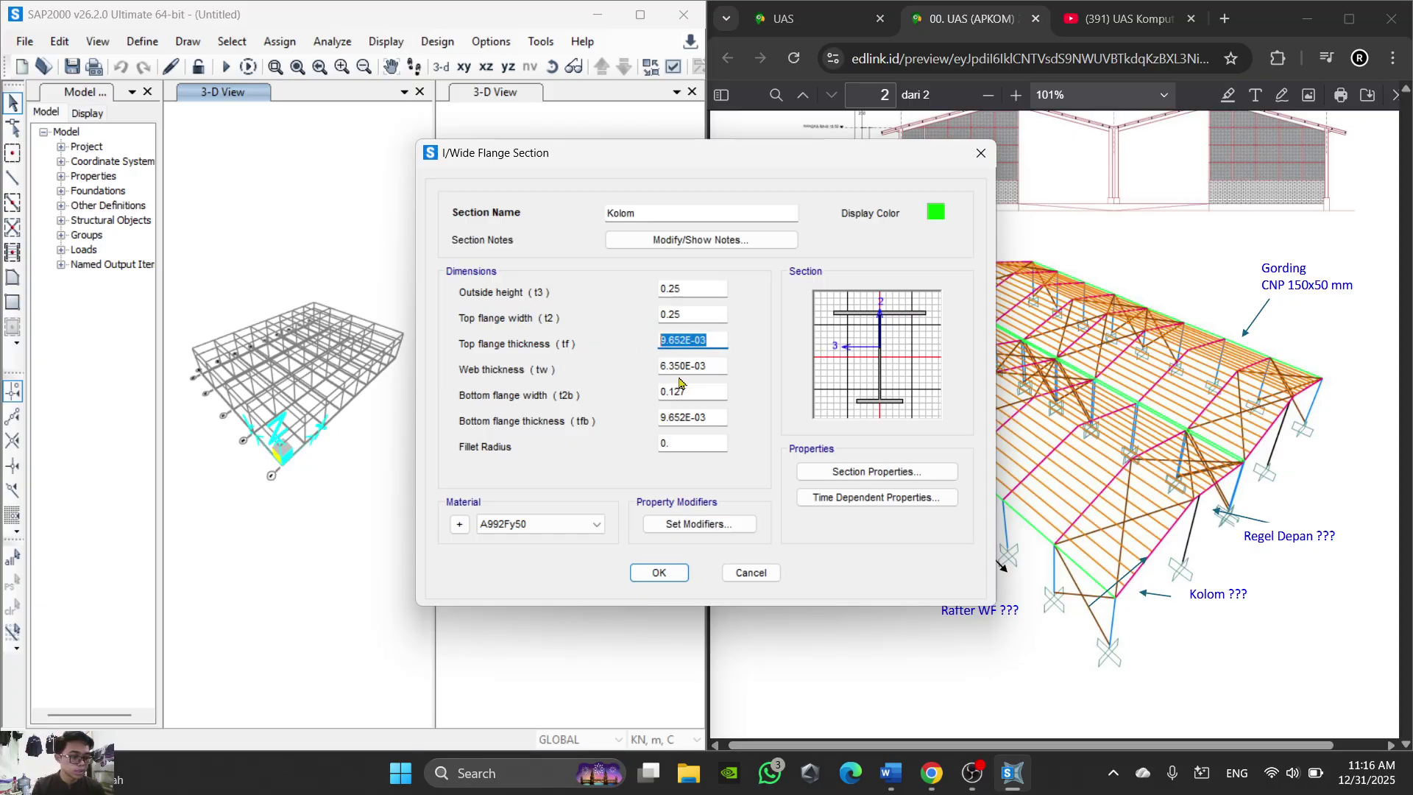
{"action": "type", "text": "0.014"}
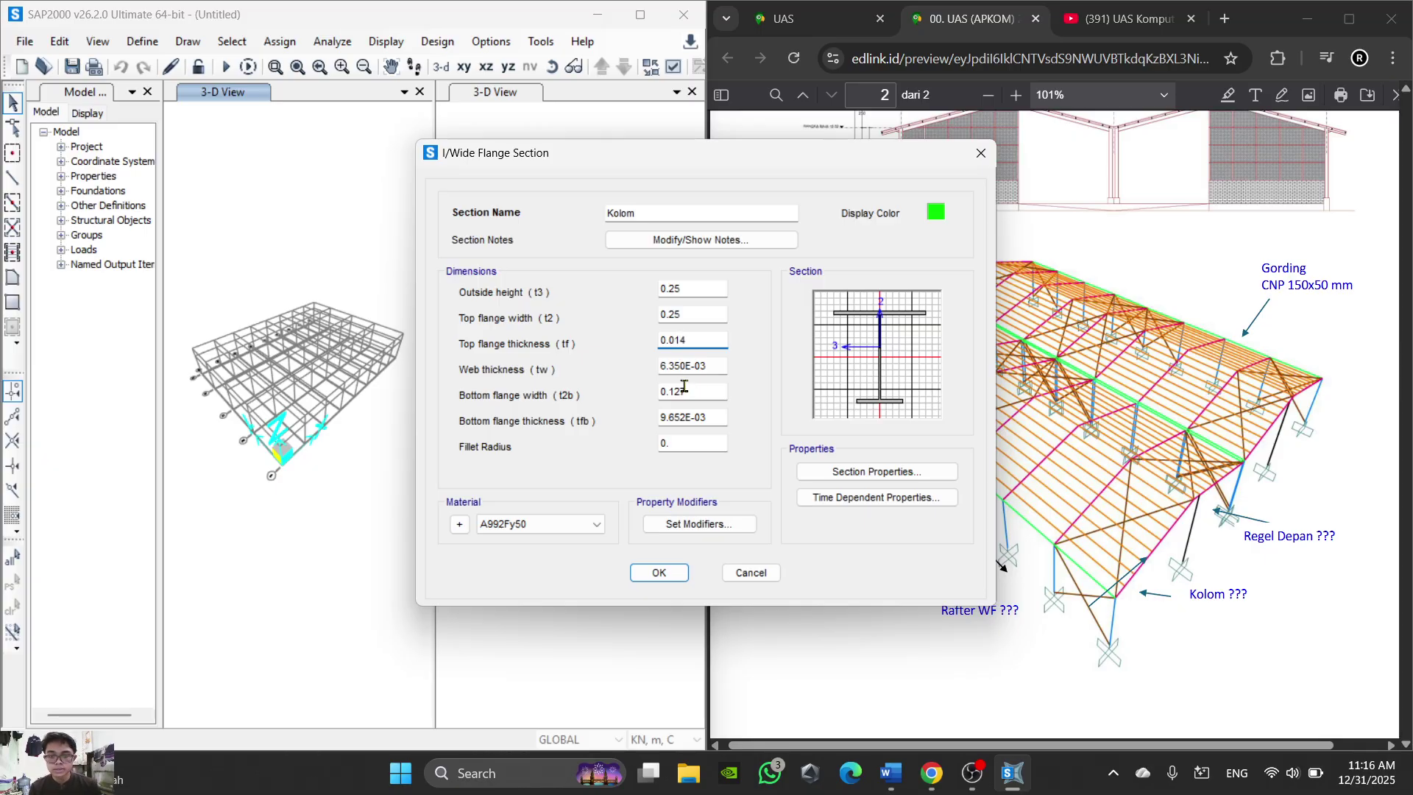
{"action": "left_click", "coordinate": [717, 368]}
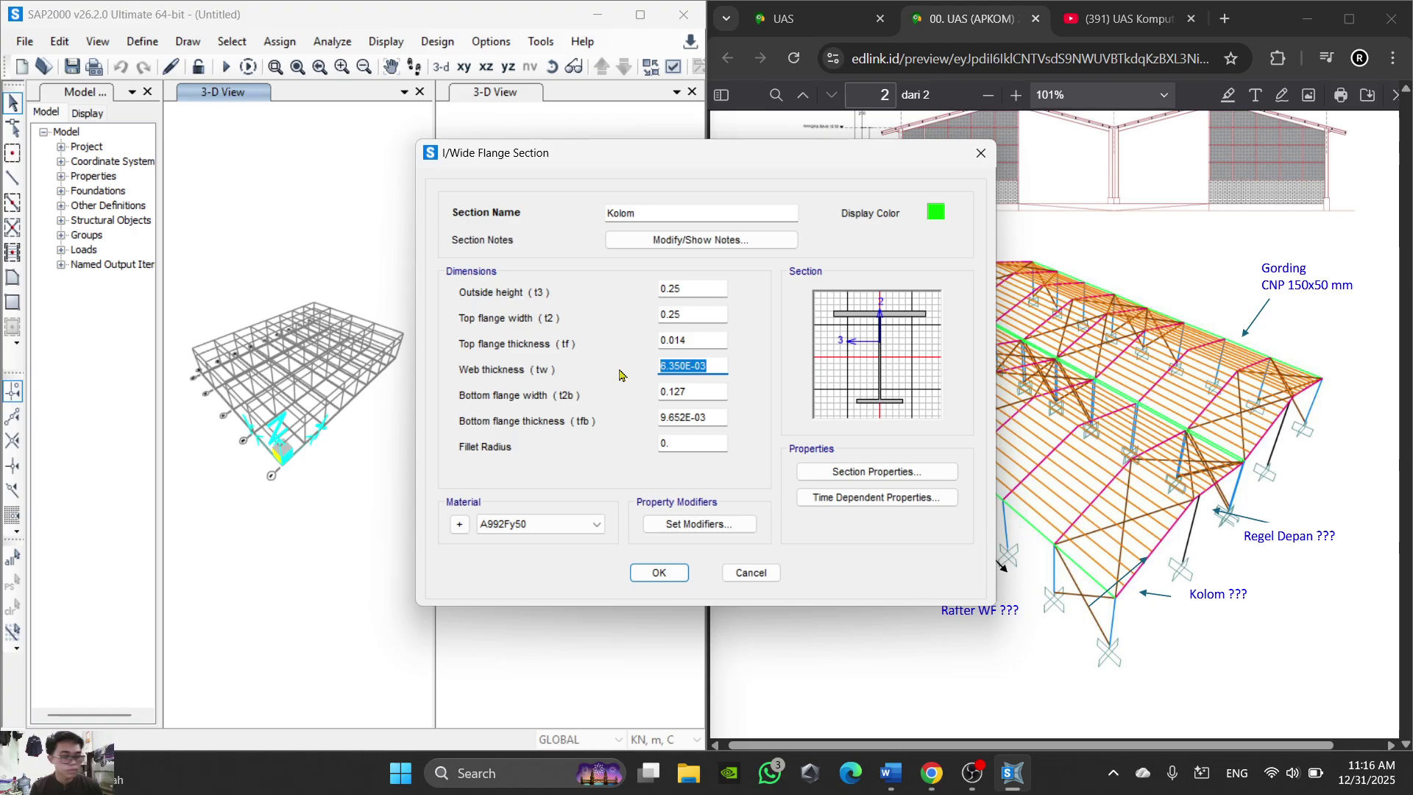
{"action": "type", "text": "0.0"}
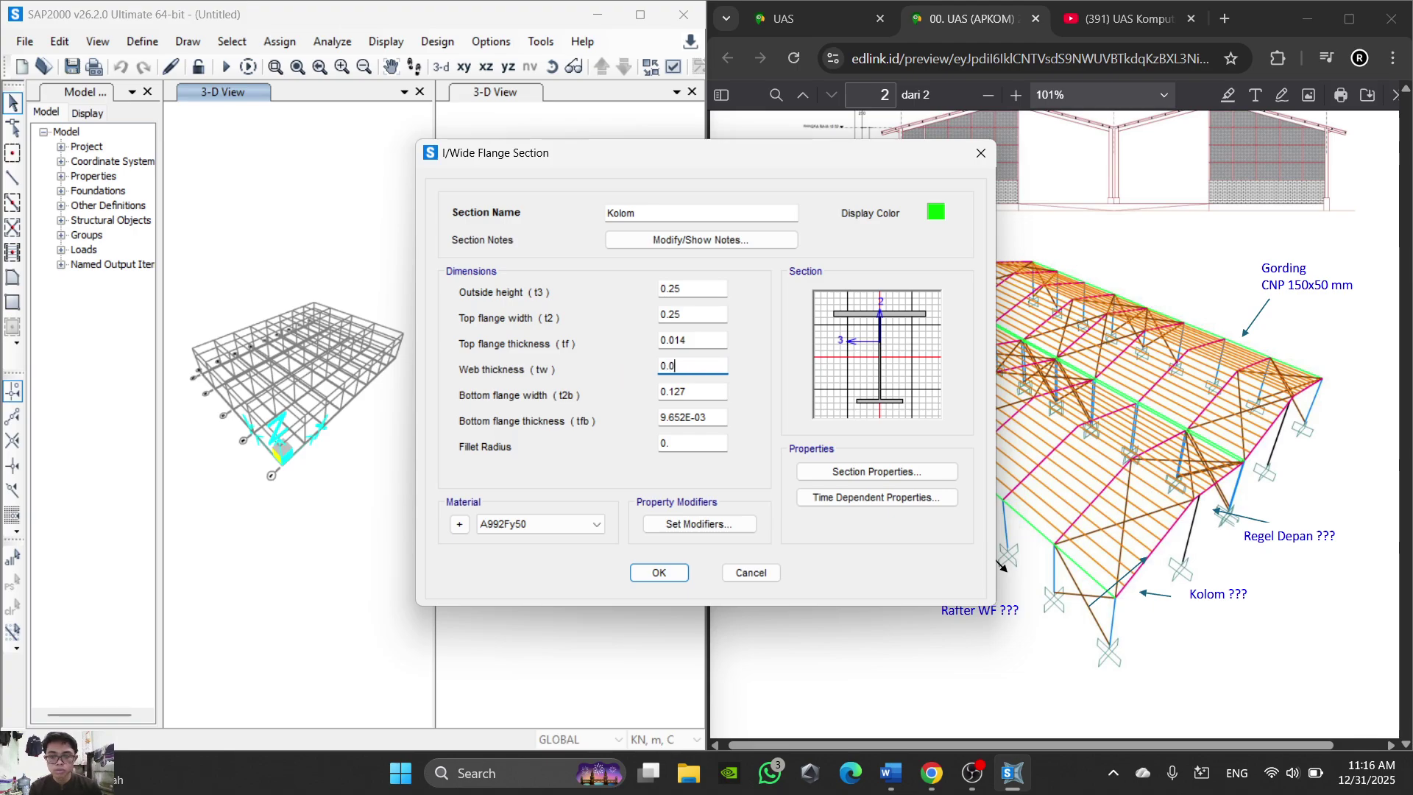
{"action": "type", "text": "09"}
Step: Set the Kolom section's bottom flange width to 0.25 m and its bottom flange thickness to 0.014 m
{"action": "left_click", "coordinate": [705, 392]}
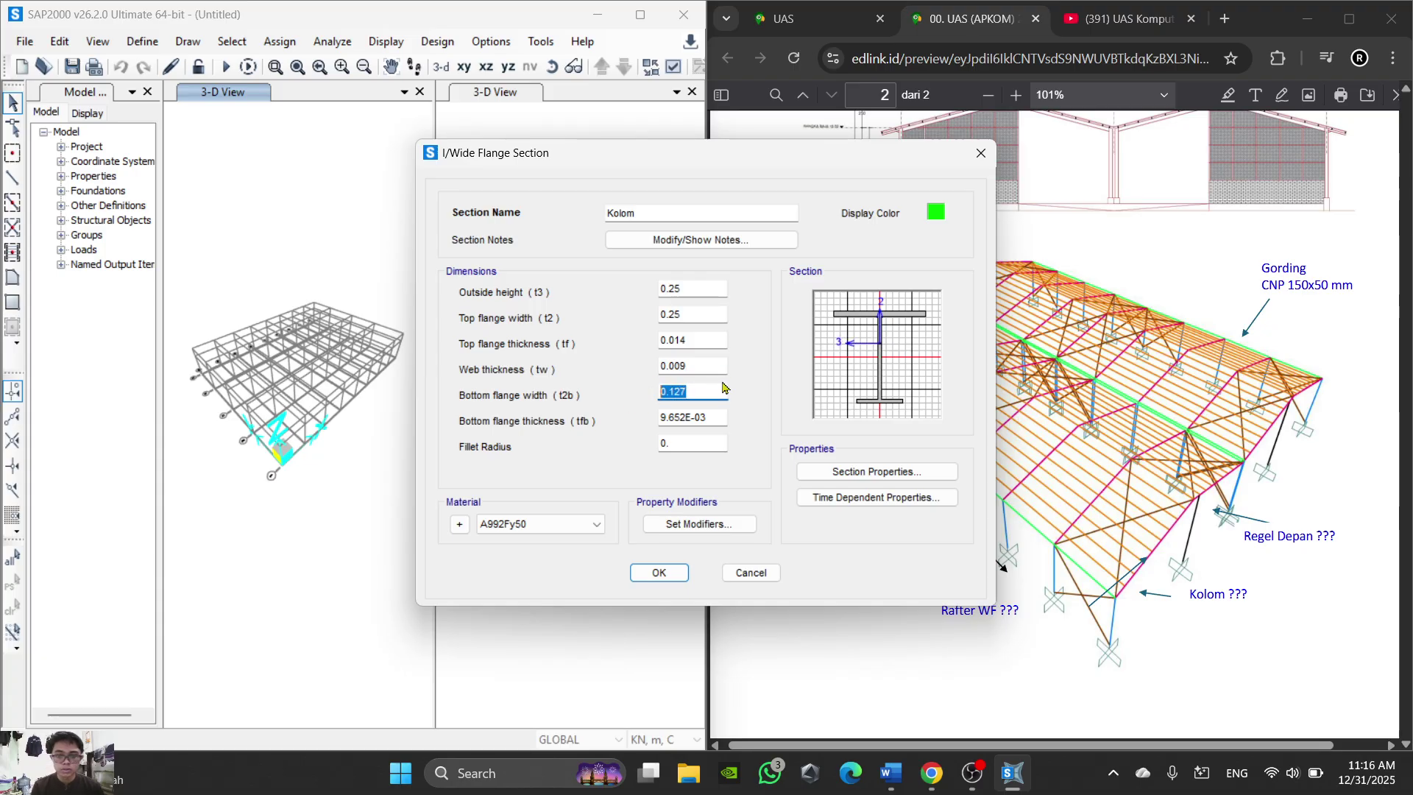
{"action": "type", "text": "0."}
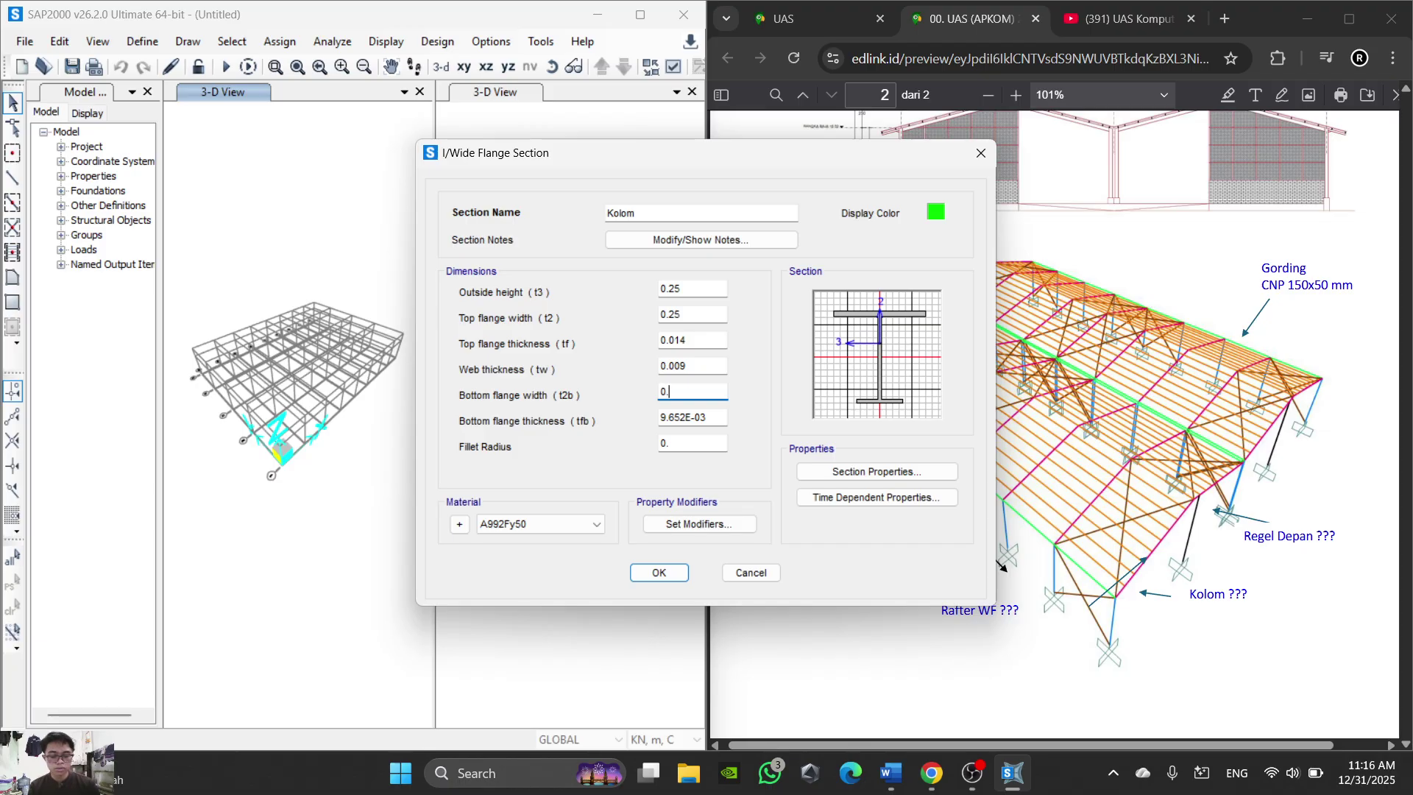
{"action": "left_click", "coordinate": [719, 418]}
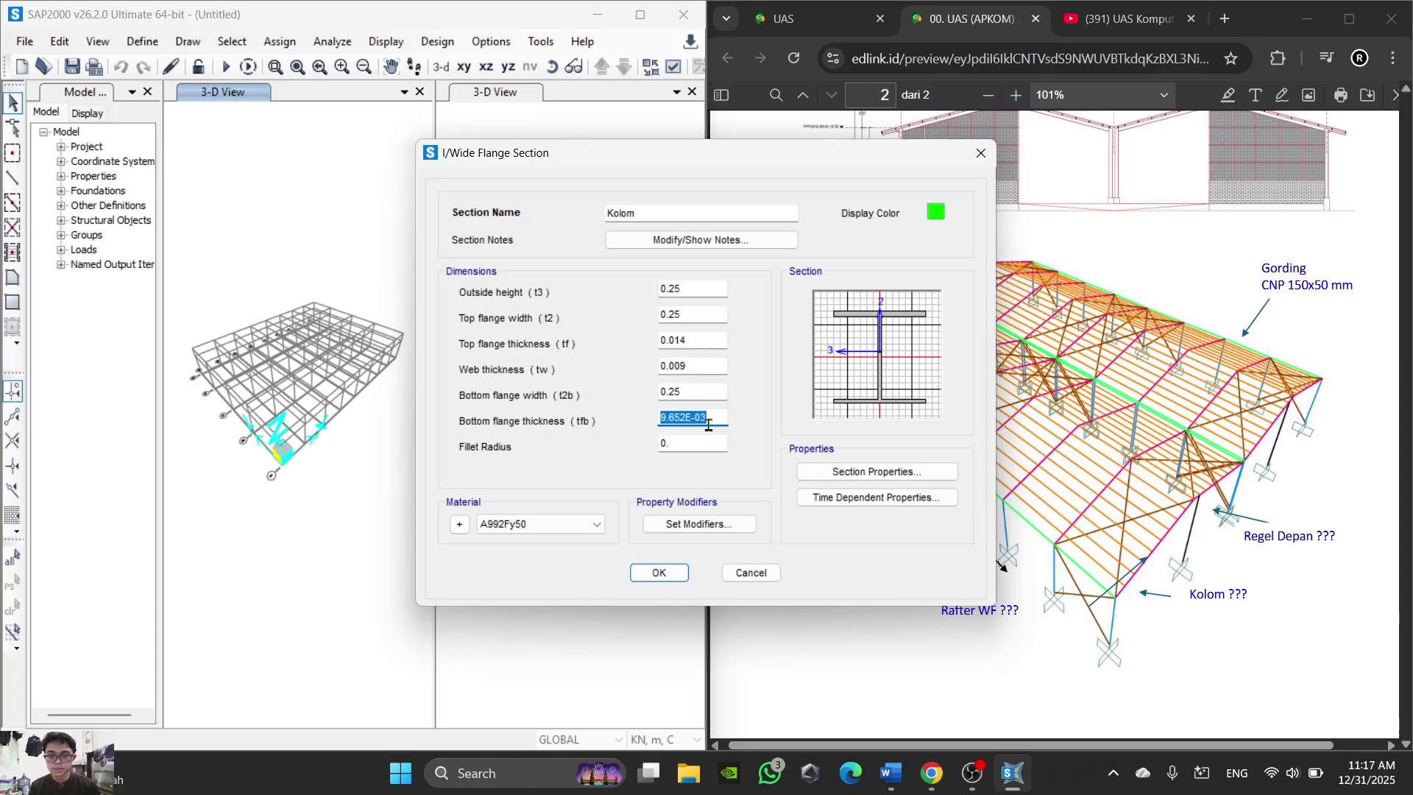
{"action": "type", "text": "0.014"}
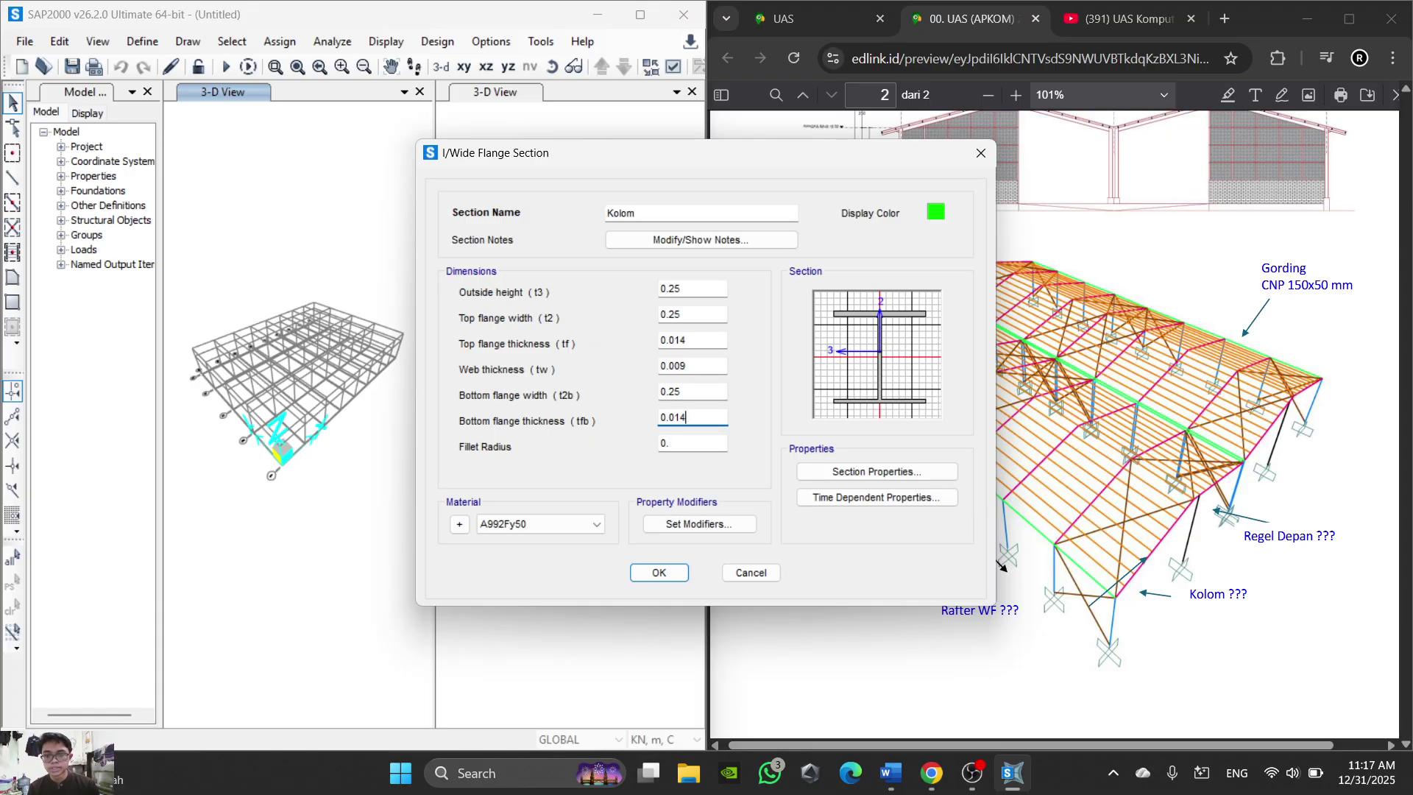
Step: Set the Kolom section's fillet radius to 0.016 m, assign the A36/SS400 material, and save the section and the frame property list
{"action": "left_click", "coordinate": [710, 444]}
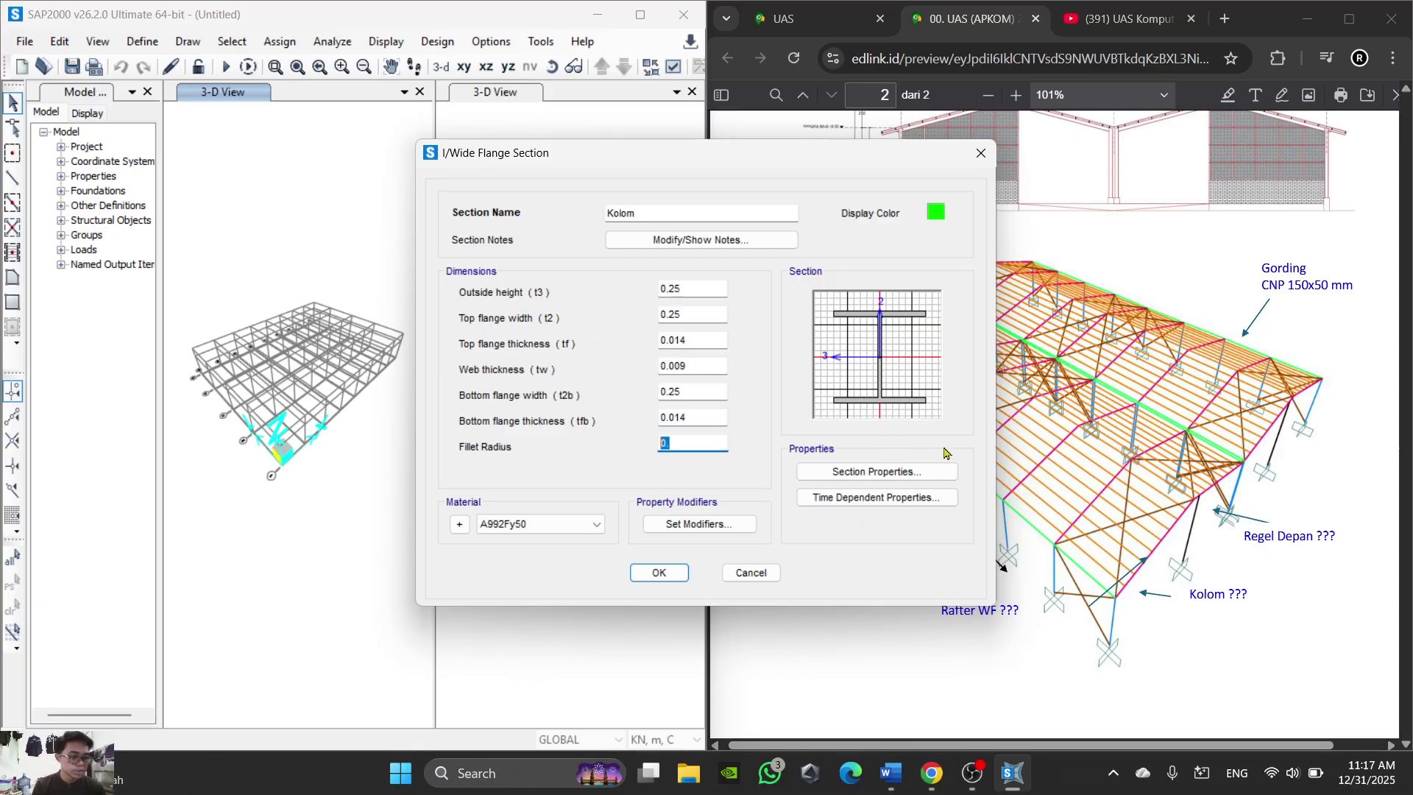
{"action": "type", "text": "0."}
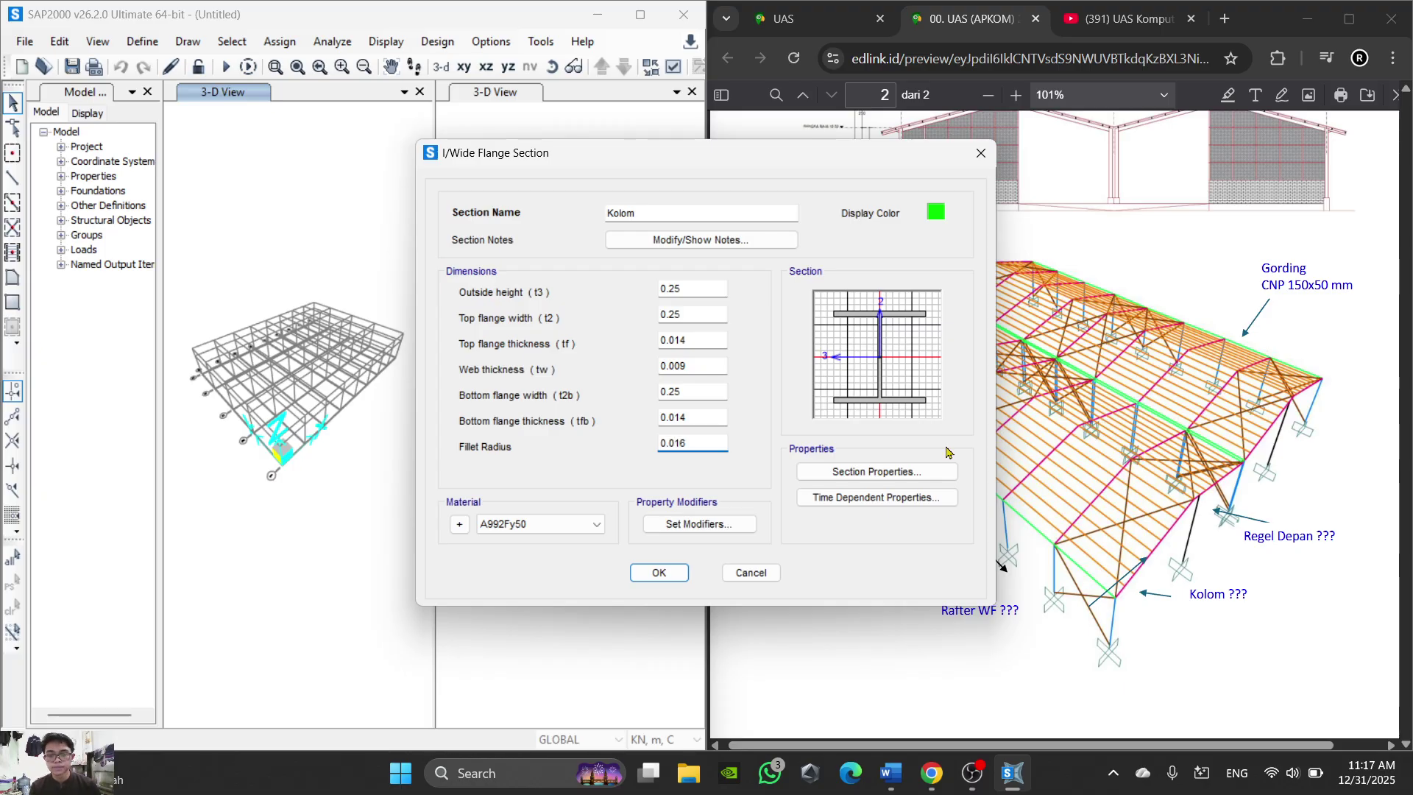
{"action": "left_click", "coordinate": [552, 524]}
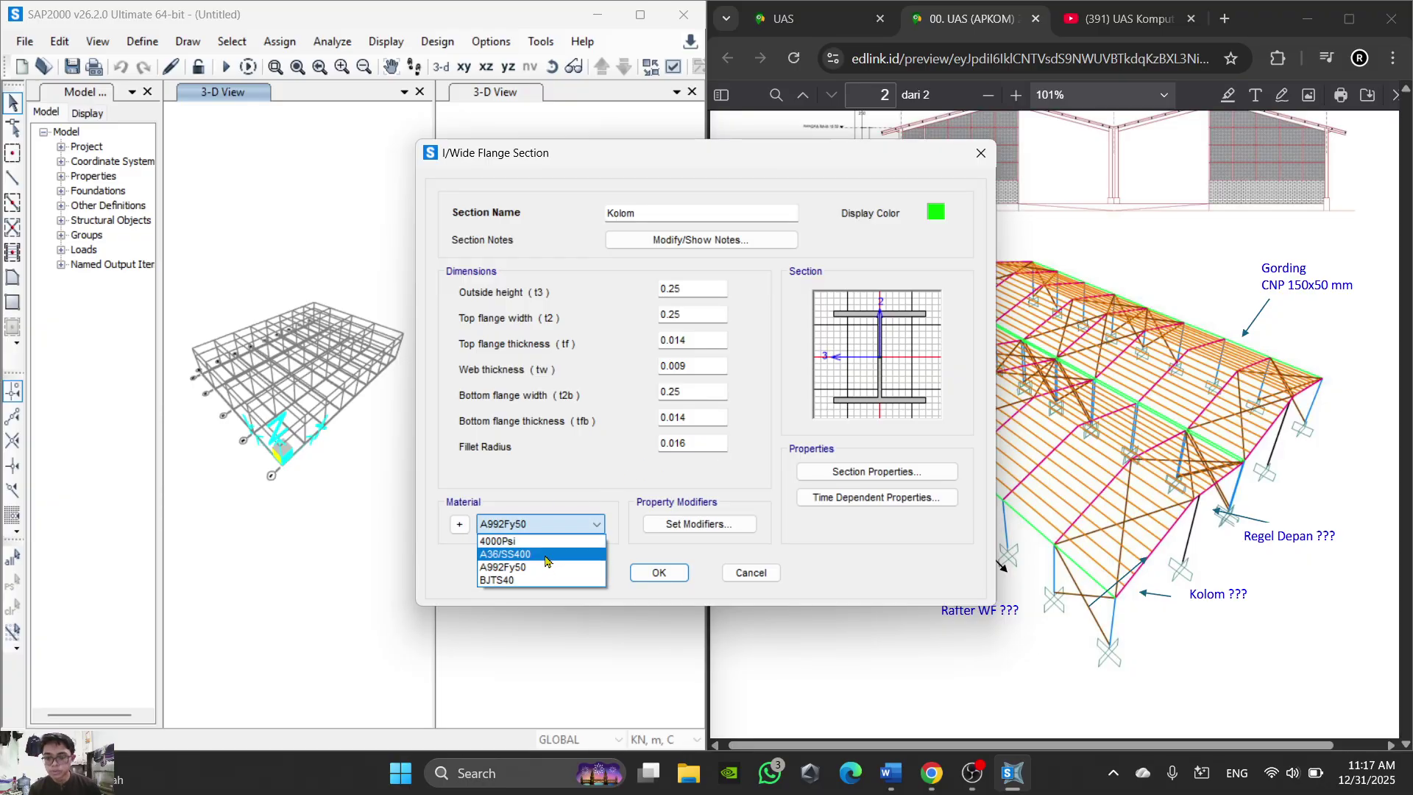
{"action": "left_click", "coordinate": [545, 559]}
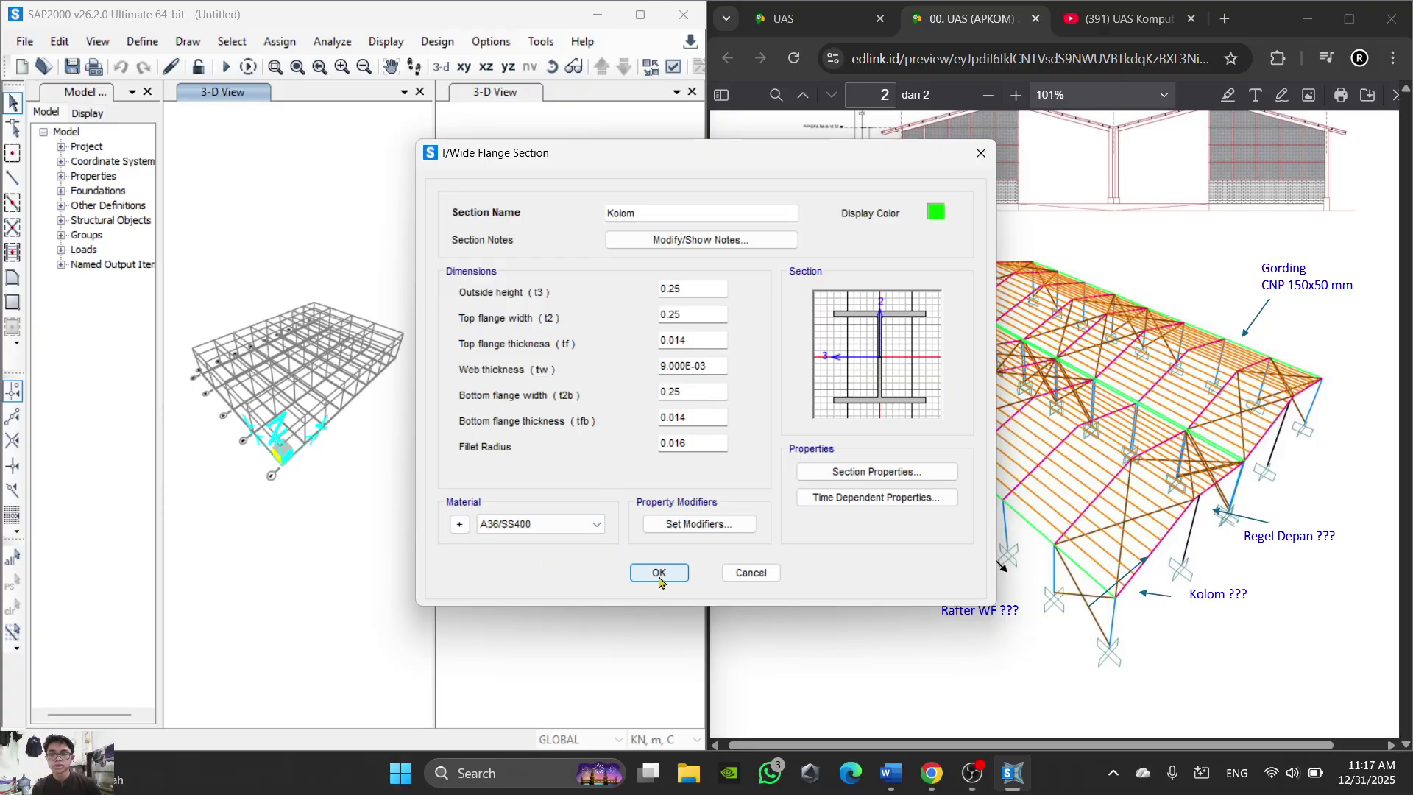
{"action": "left_click", "coordinate": [659, 573]}
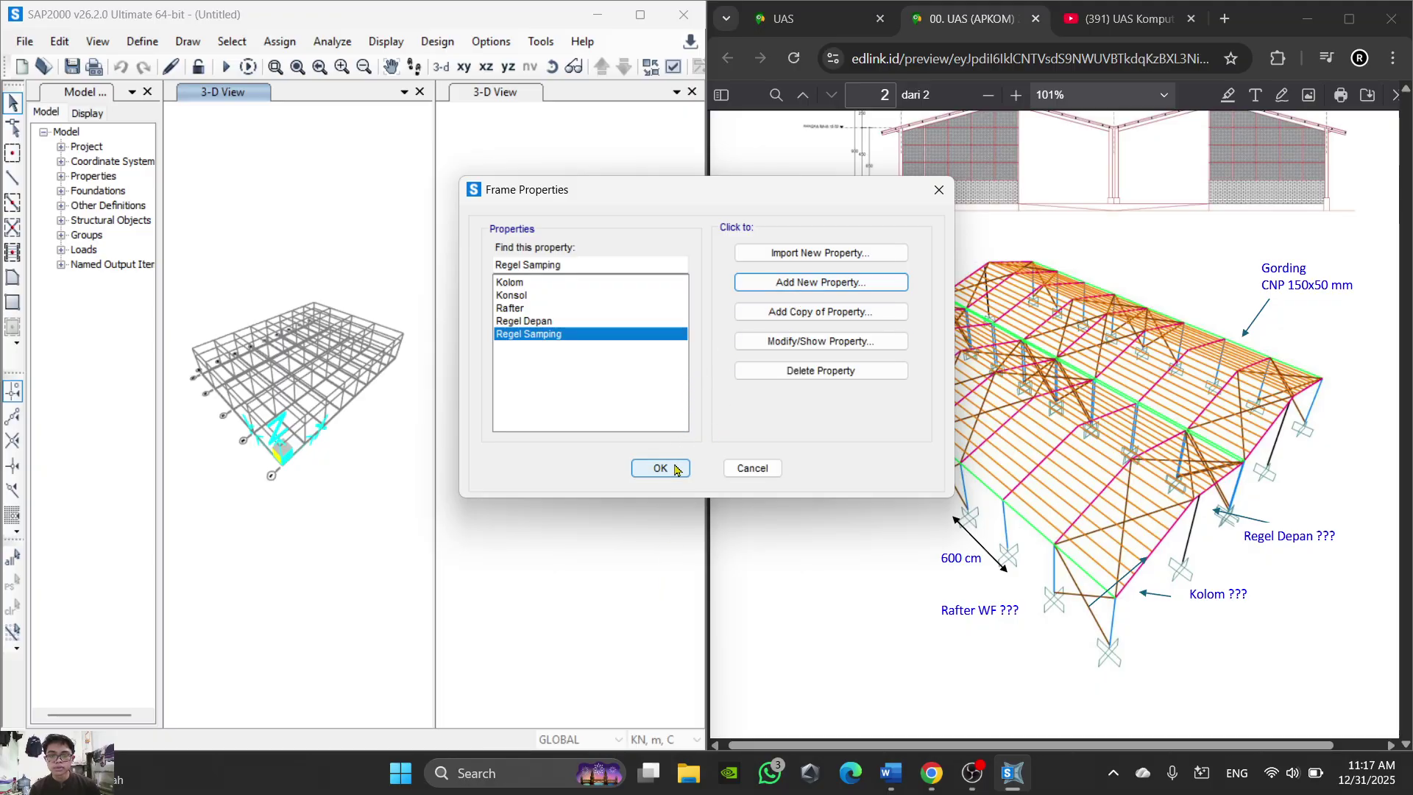
{"action": "left_click", "coordinate": [675, 468]}
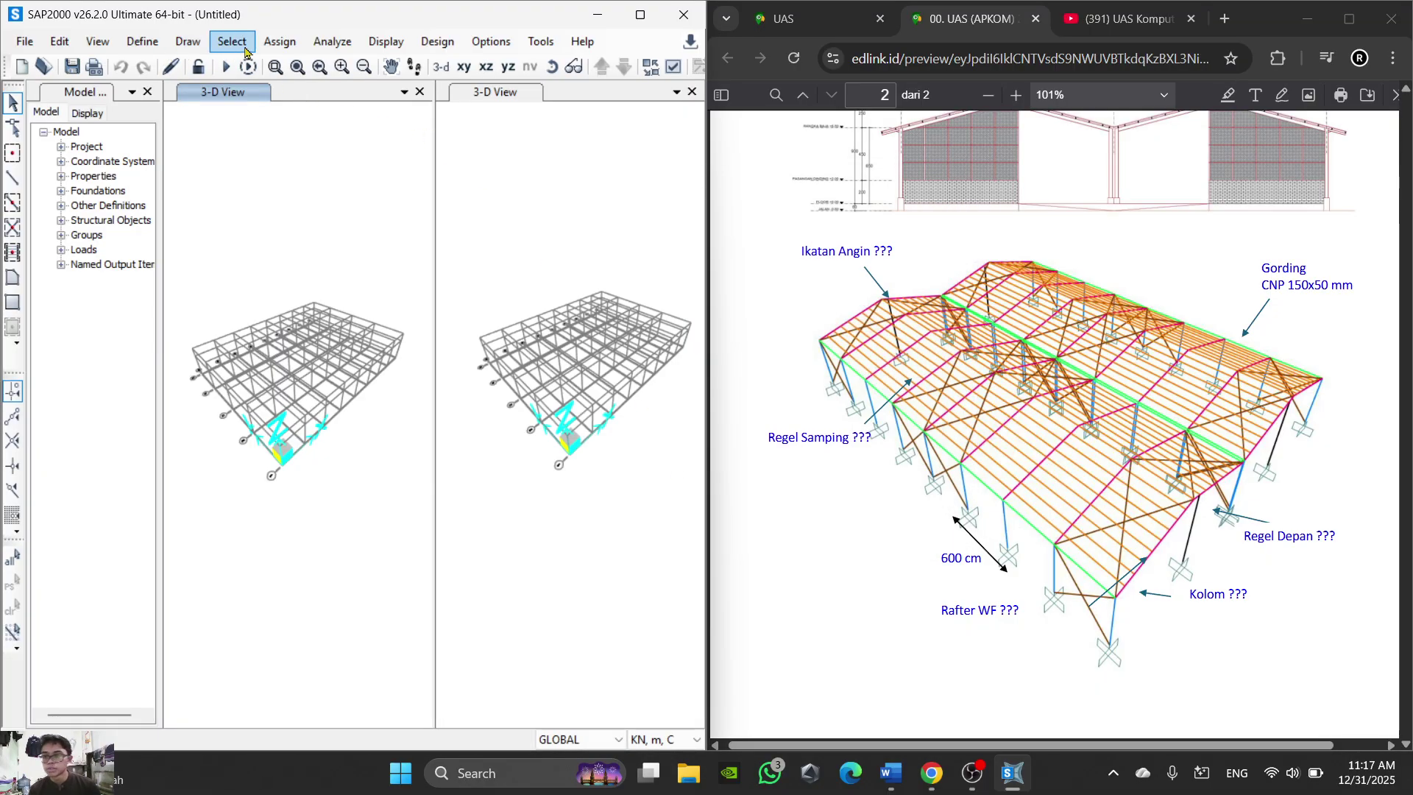
Step: Add a cold-formed C section and name it Gording
{"action": "left_click", "coordinate": [142, 42]}
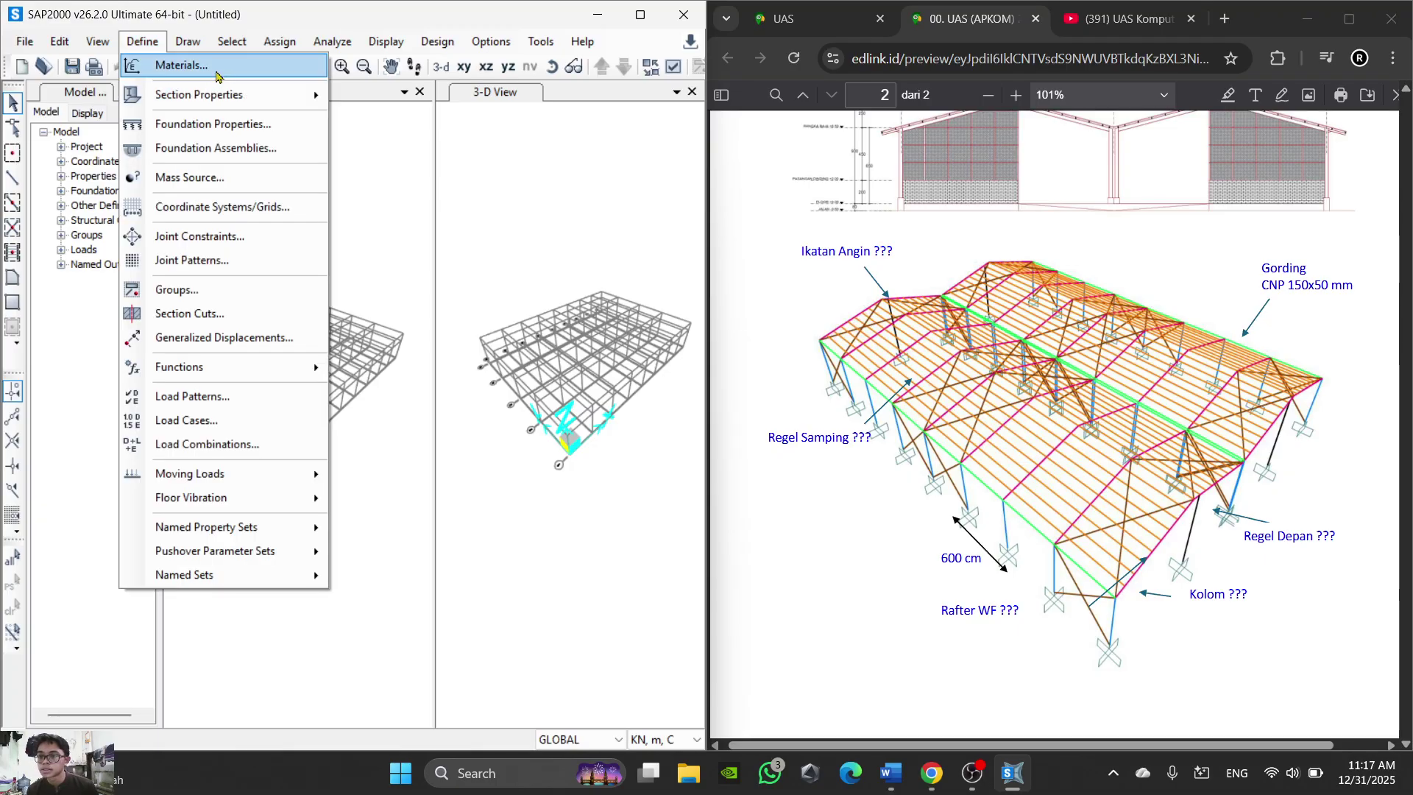
{"action": "left_click", "coordinate": [364, 95]}
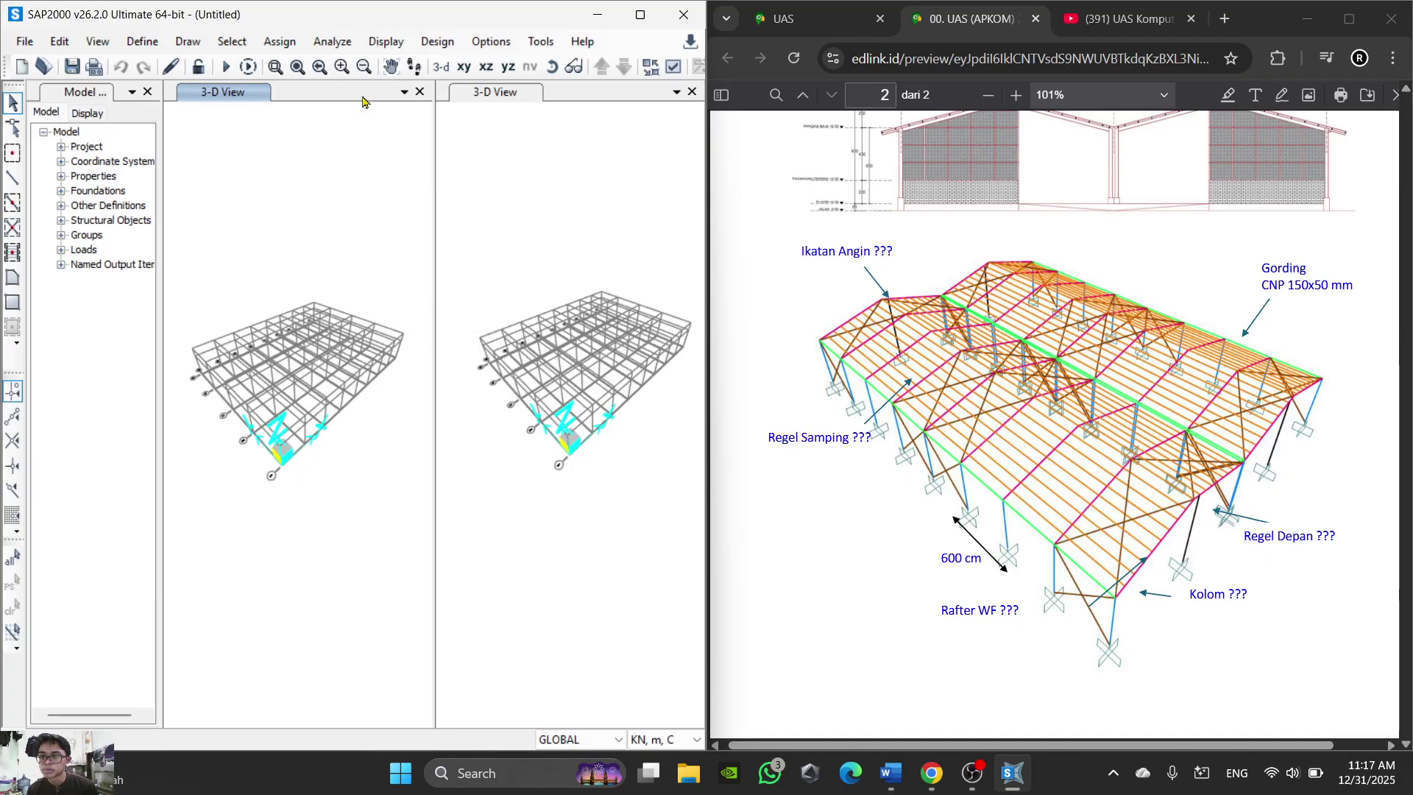
{"action": "left_click", "coordinate": [774, 285]}
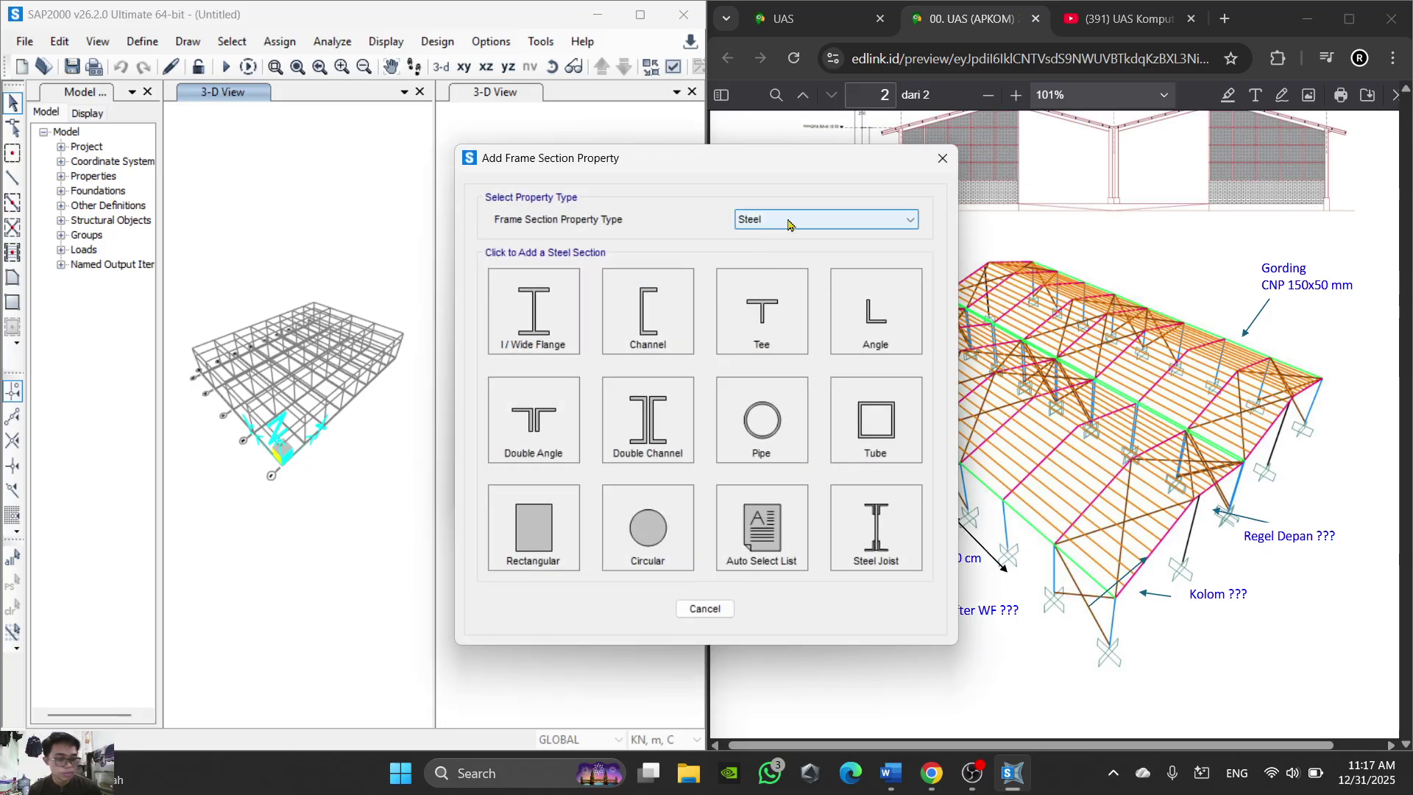
{"action": "left_click", "coordinate": [802, 224]}
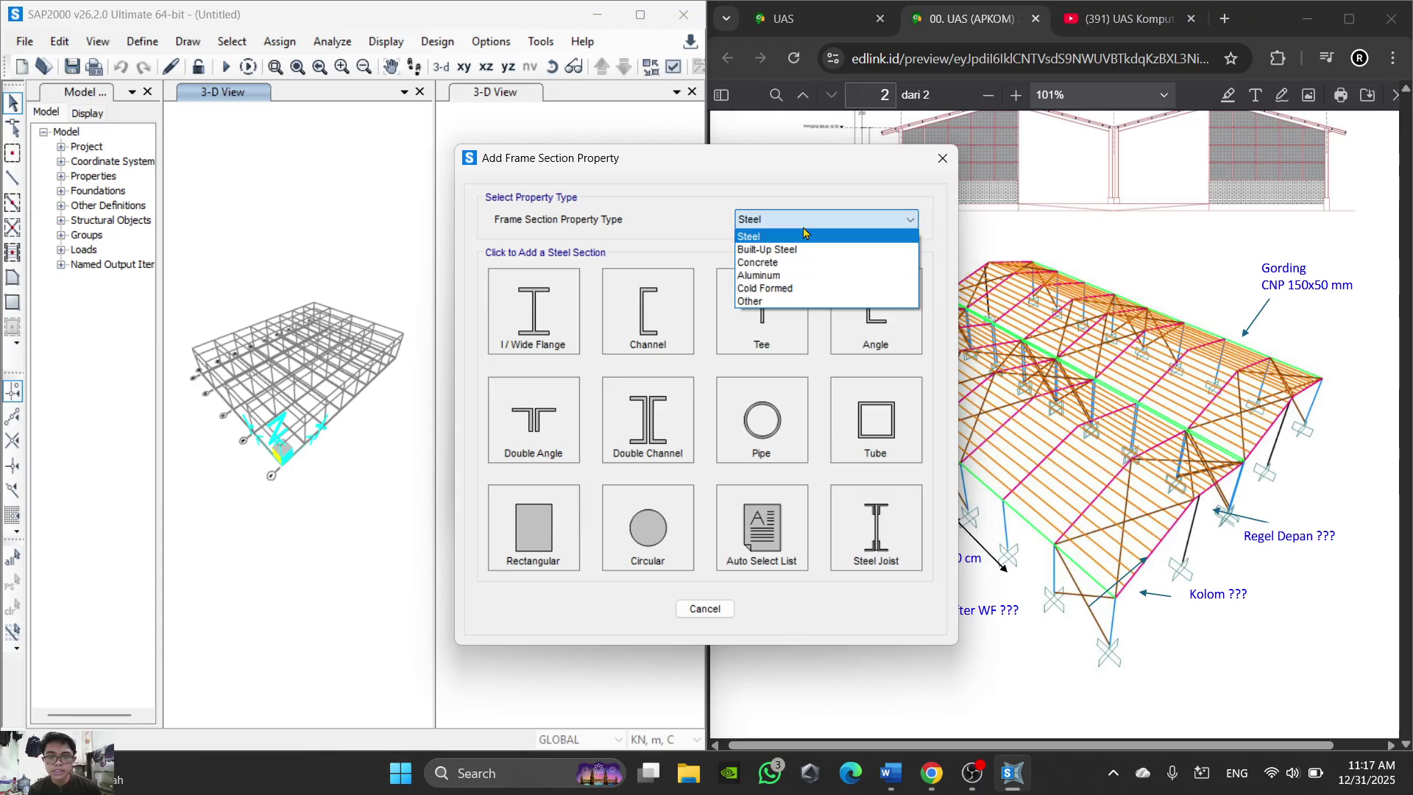
{"action": "left_click", "coordinate": [807, 294]}
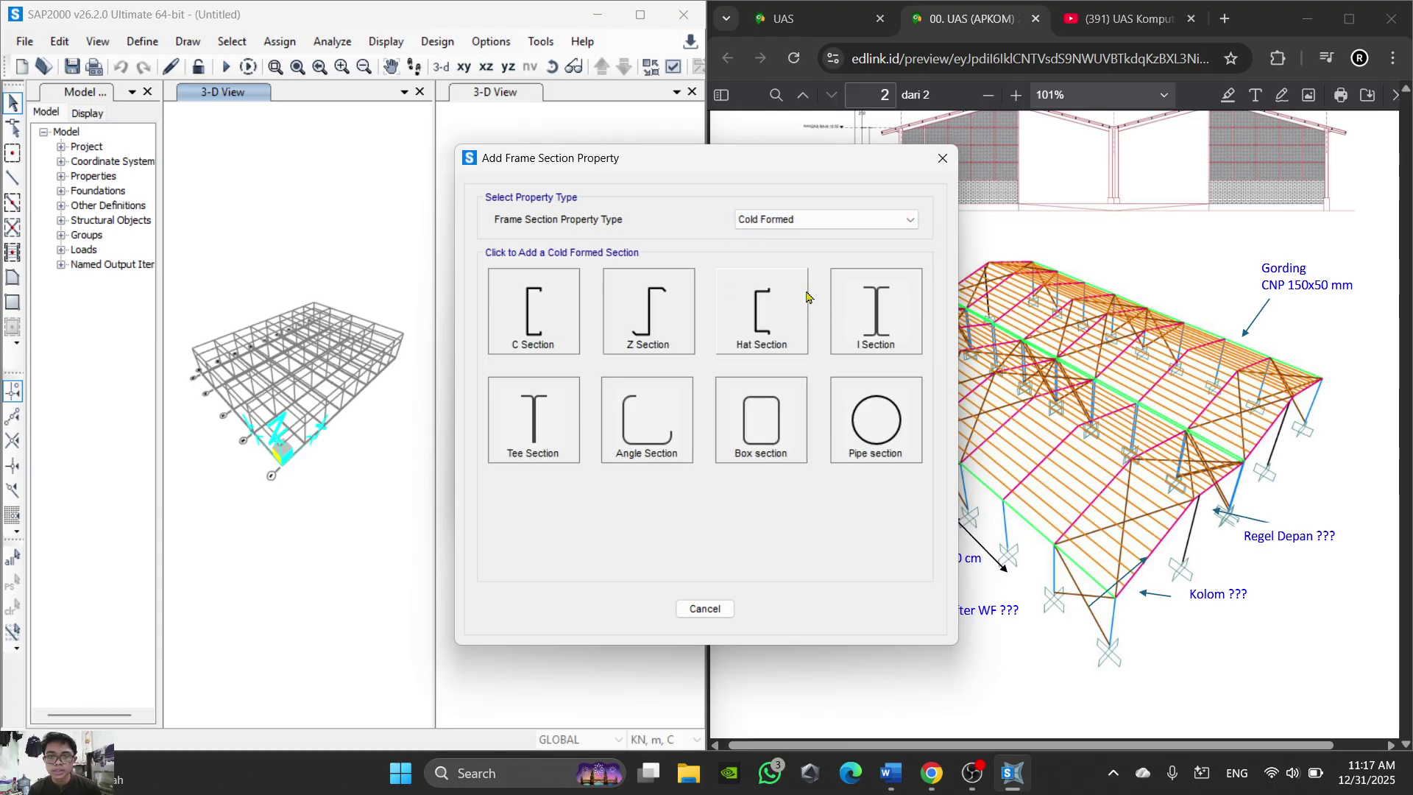
{"action": "left_click", "coordinate": [539, 335]}
{"action": "double_click", "coordinate": [666, 213]}
{"action": "type", "text": "Gording"}
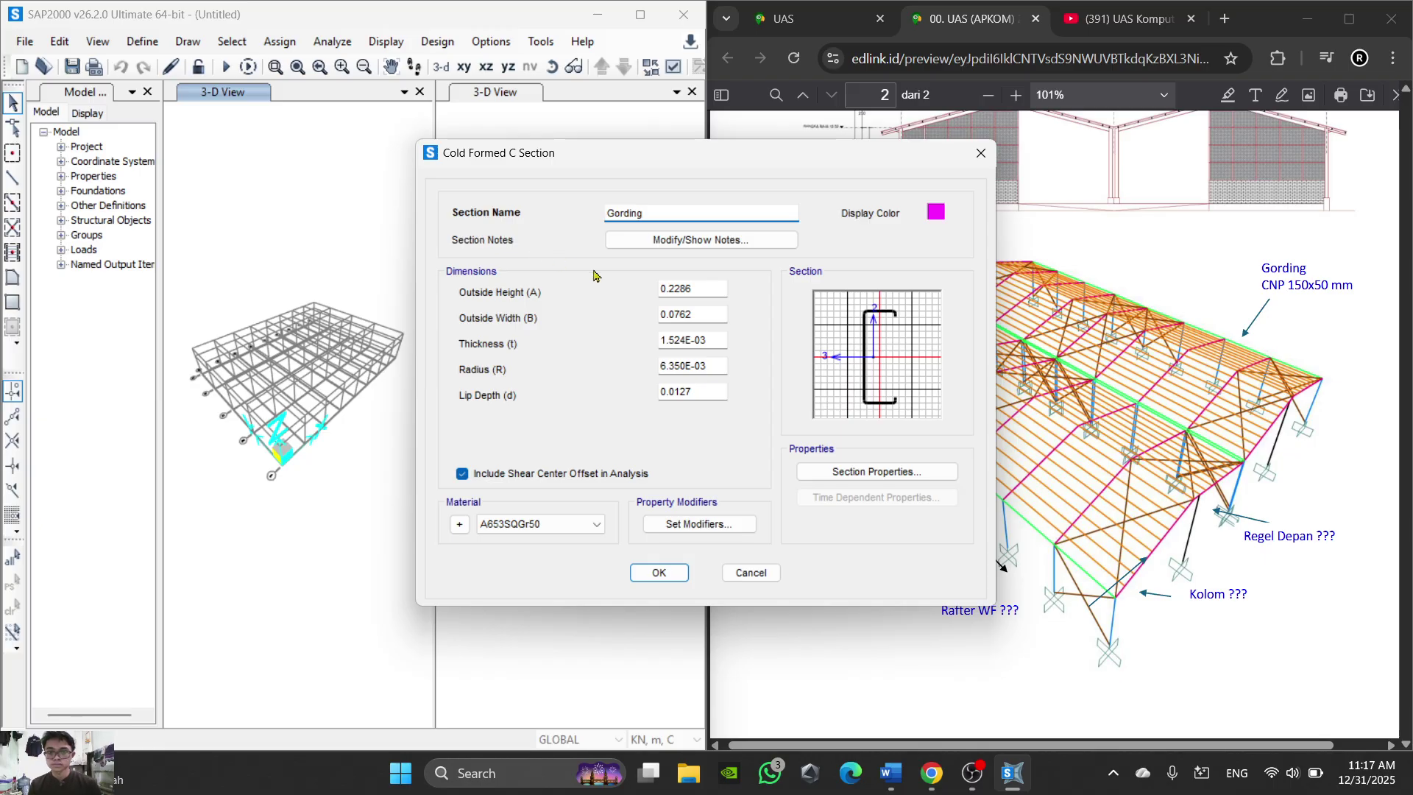
Step: Check the Gording dimensions in the exam brief and set the section's outside height to 0.15 m and outside width to 0.05 m
{"action": "double_click", "coordinate": [690, 288]}
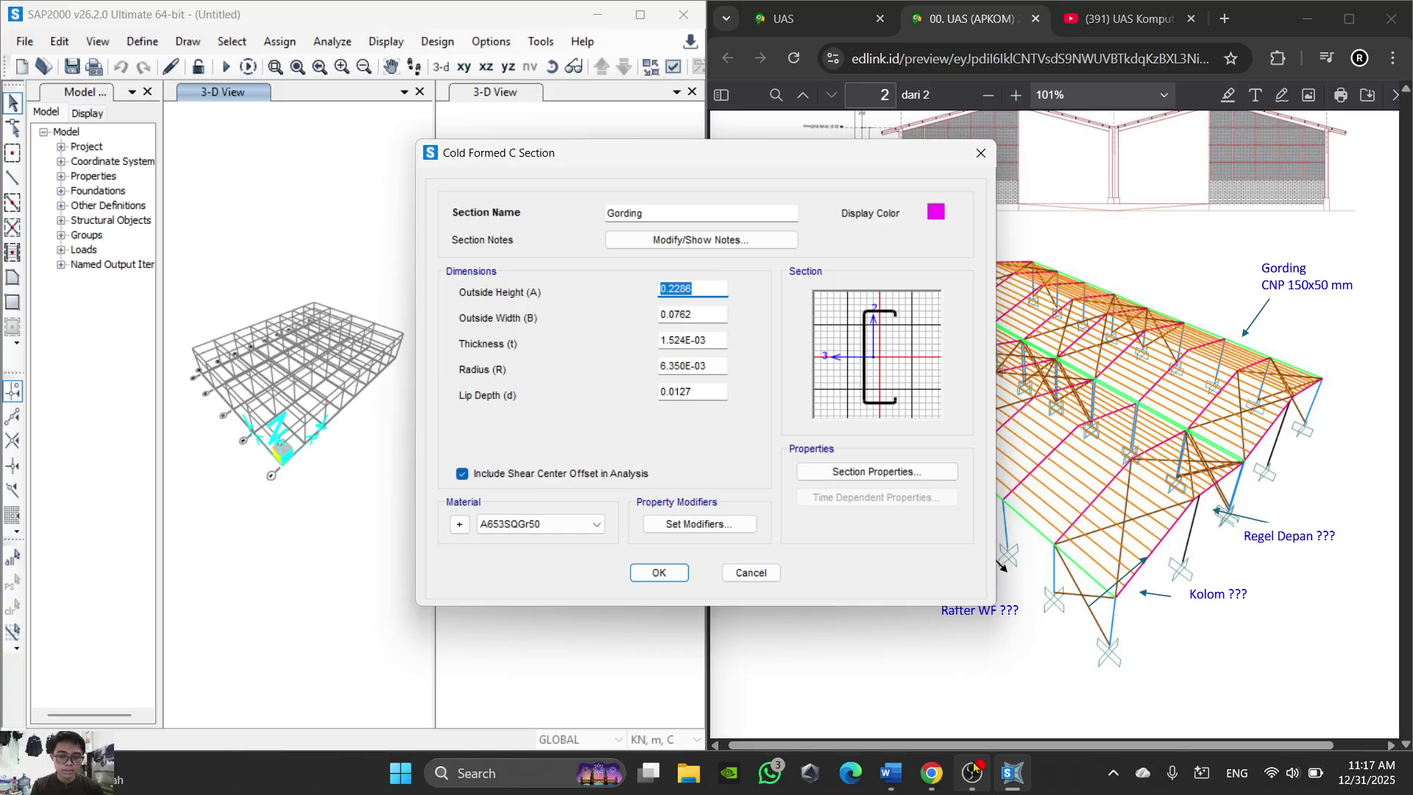
{"action": "mouse_move", "coordinate": [932, 778]}
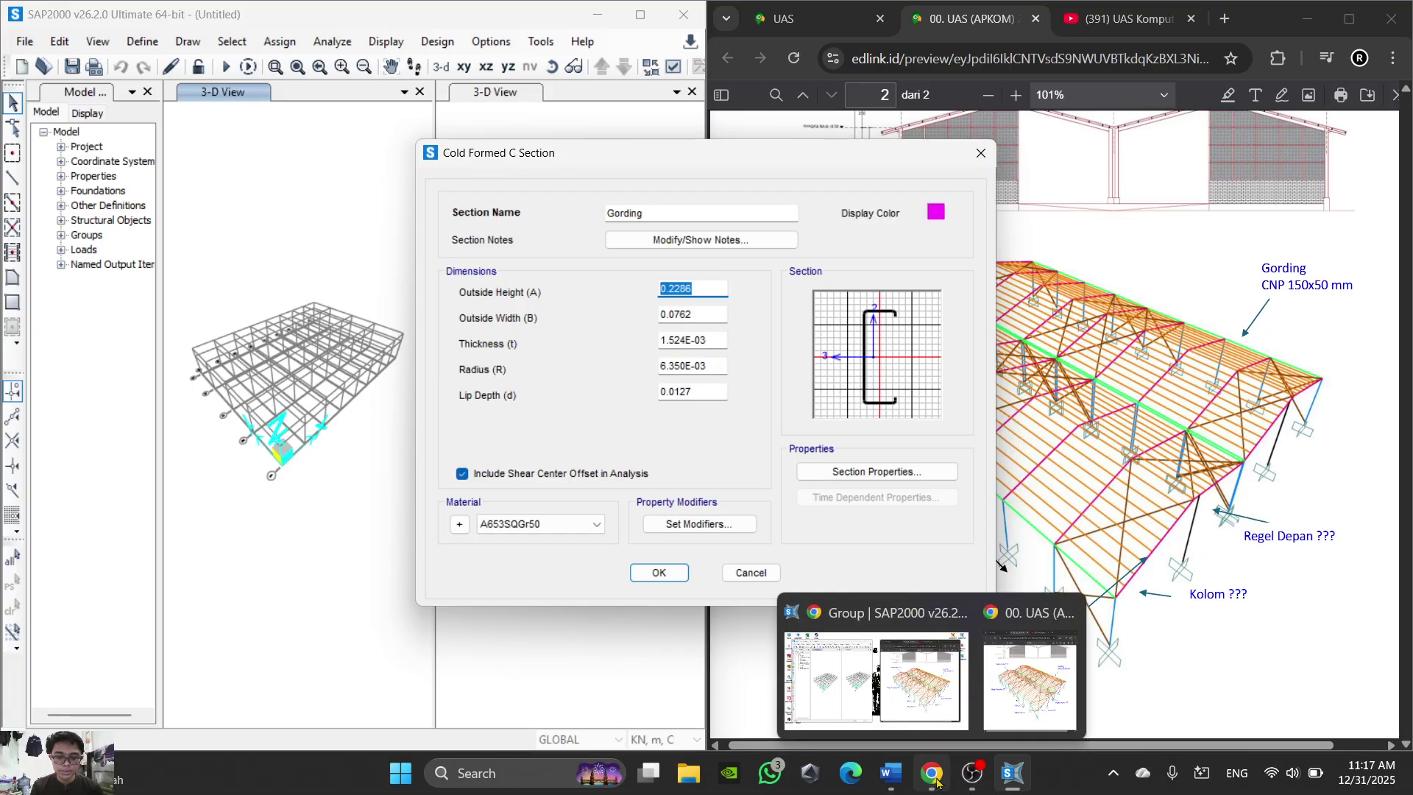
{"action": "left_click", "coordinate": [936, 782]}
{"action": "scroll", "coordinate": [1059, 545], "scroll_direction": "up", "scroll_amount": 10}
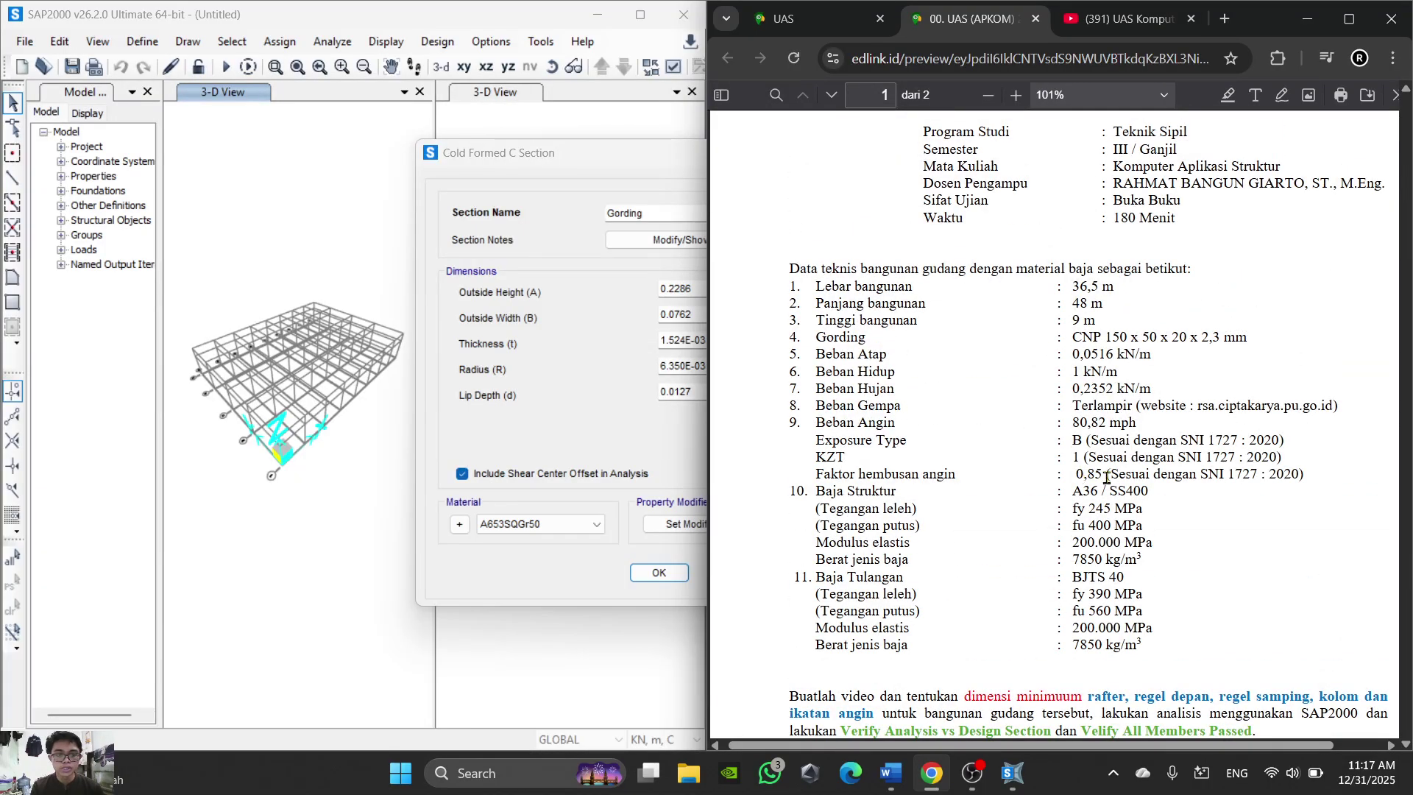
{"action": "left_click", "coordinate": [931, 773]}
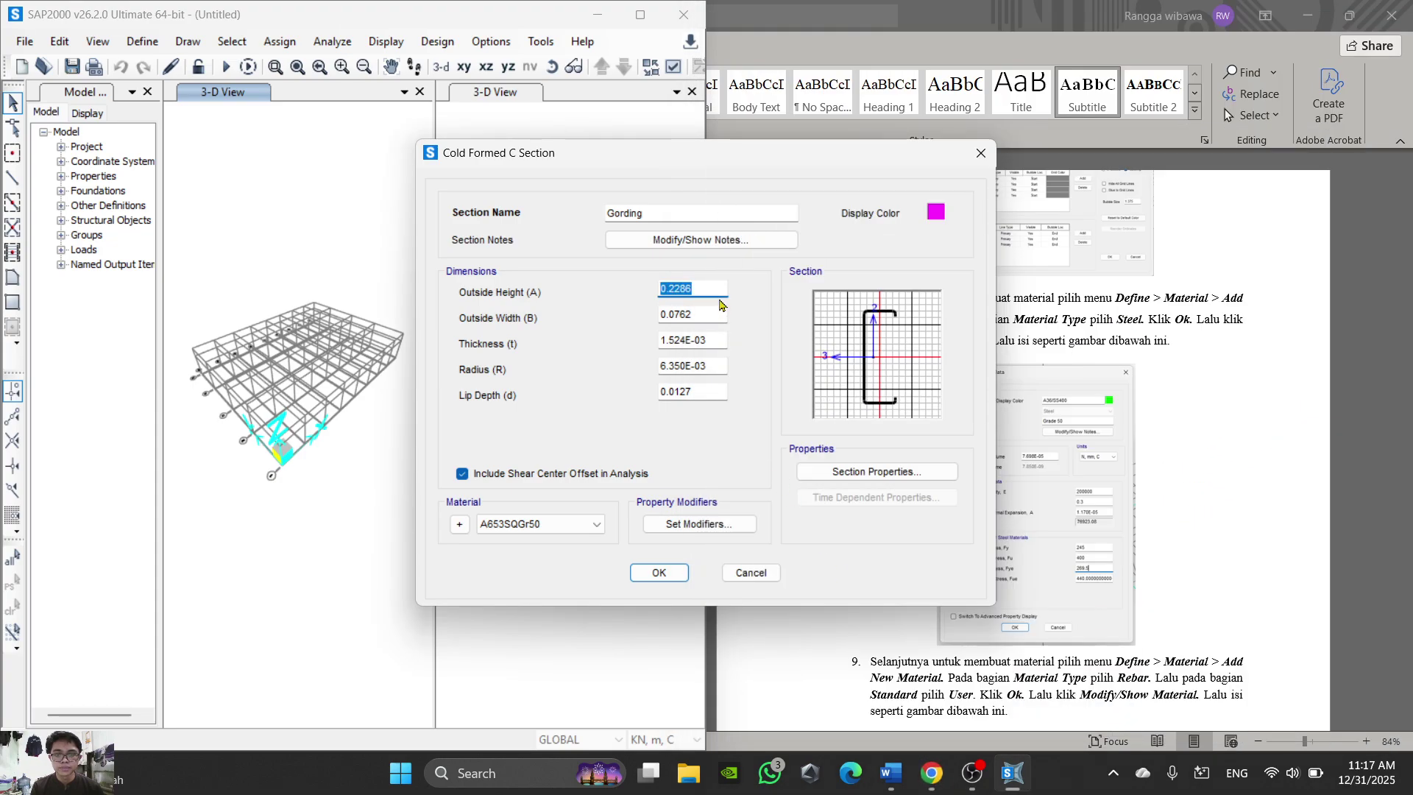
{"action": "type", "text": "0"}
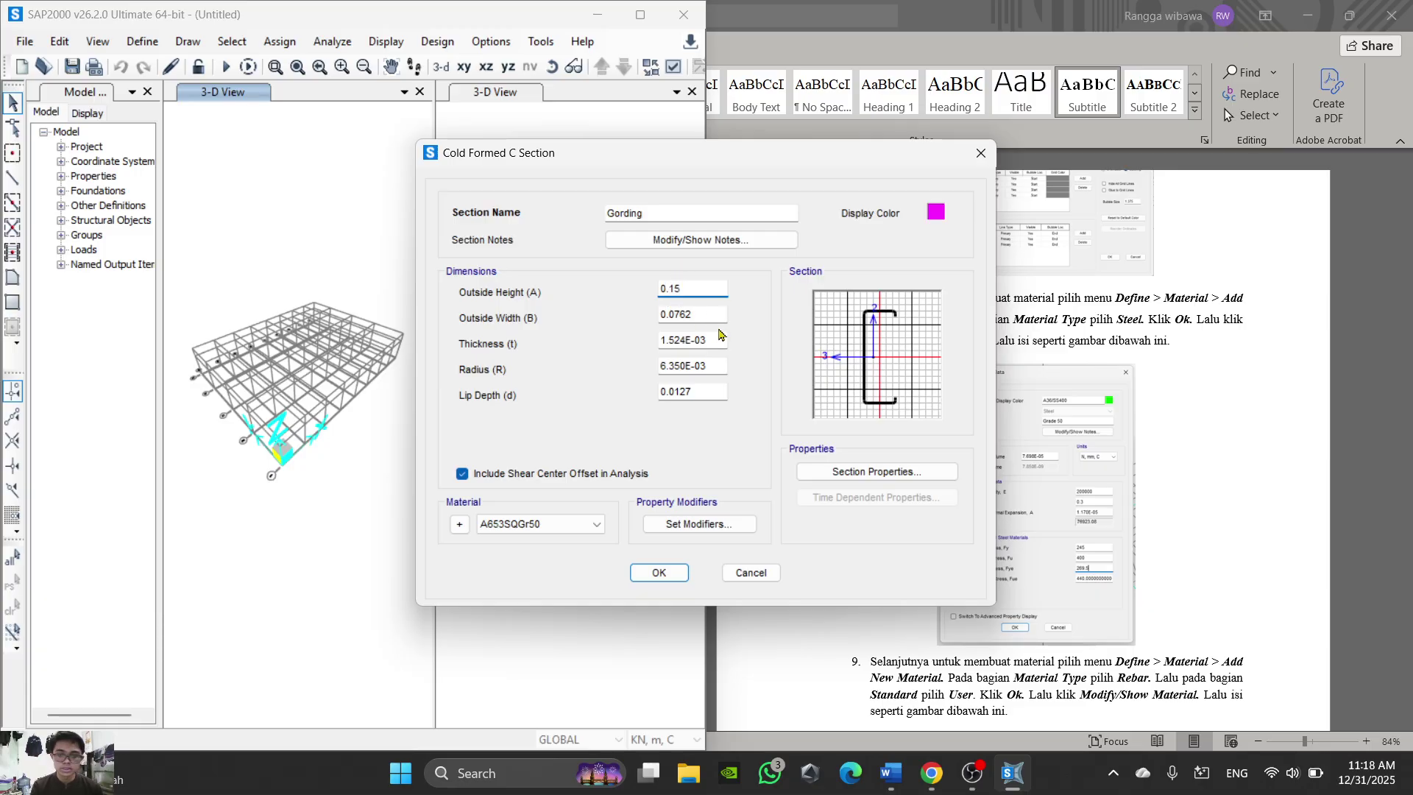
{"action": "type", "text": ".15"}
{"action": "key", "text": "Tab"}
{"action": "type", "text": "0."}
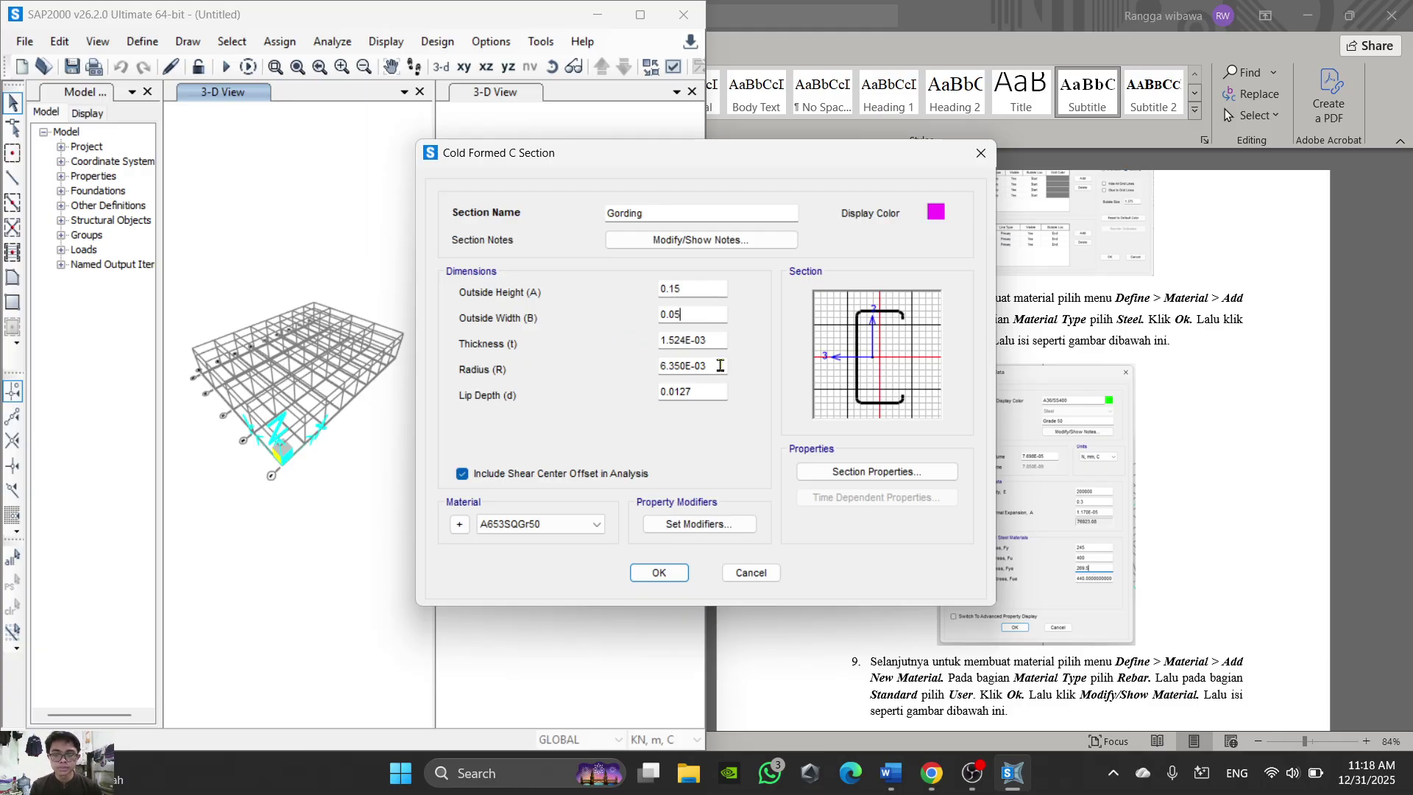
Step: Set the Gording section's thickness to 0.0023 m, radius to 0.006 m and lip depth to 0.02 m
{"action": "key", "text": "Tab"}
{"action": "type", "text": "0."}
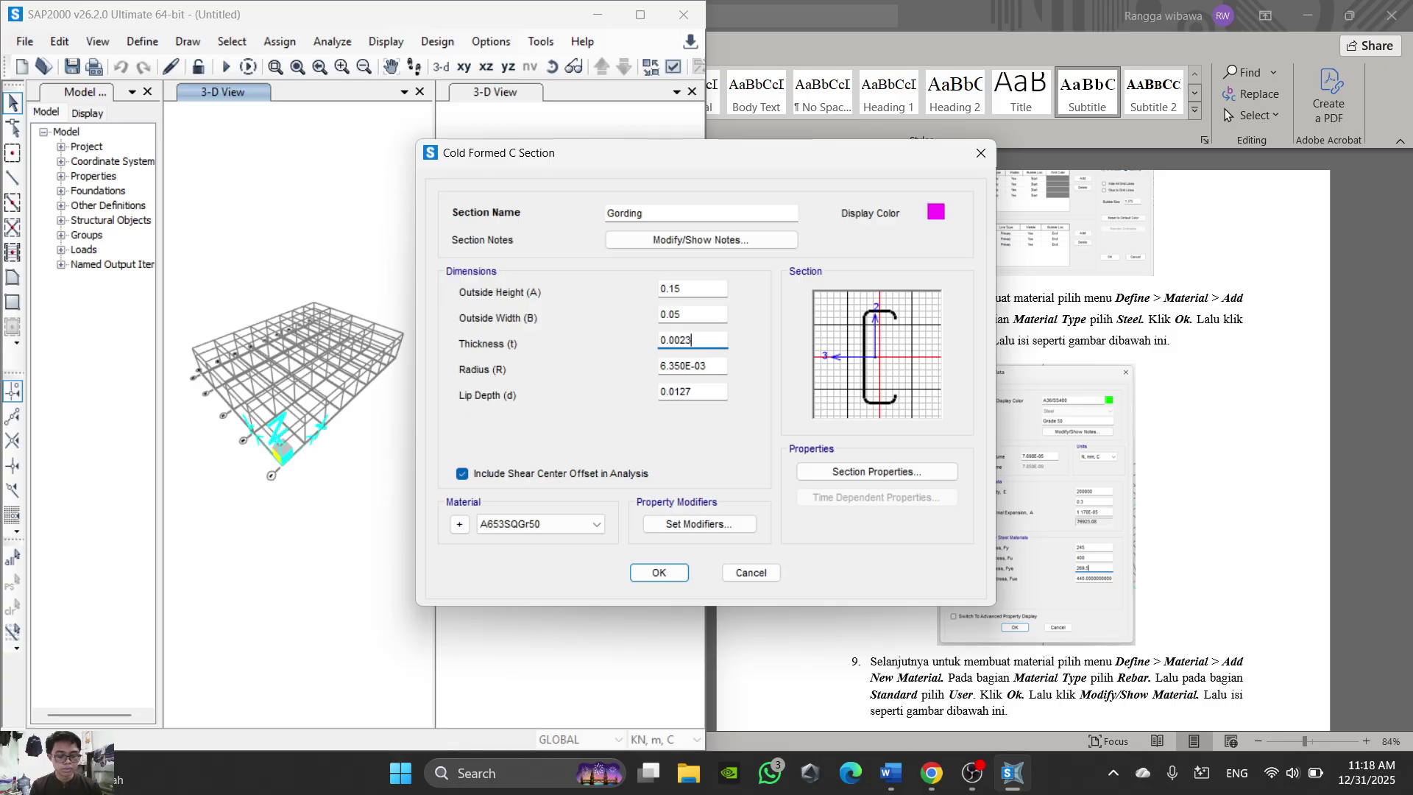
{"action": "key", "text": "Tab"}
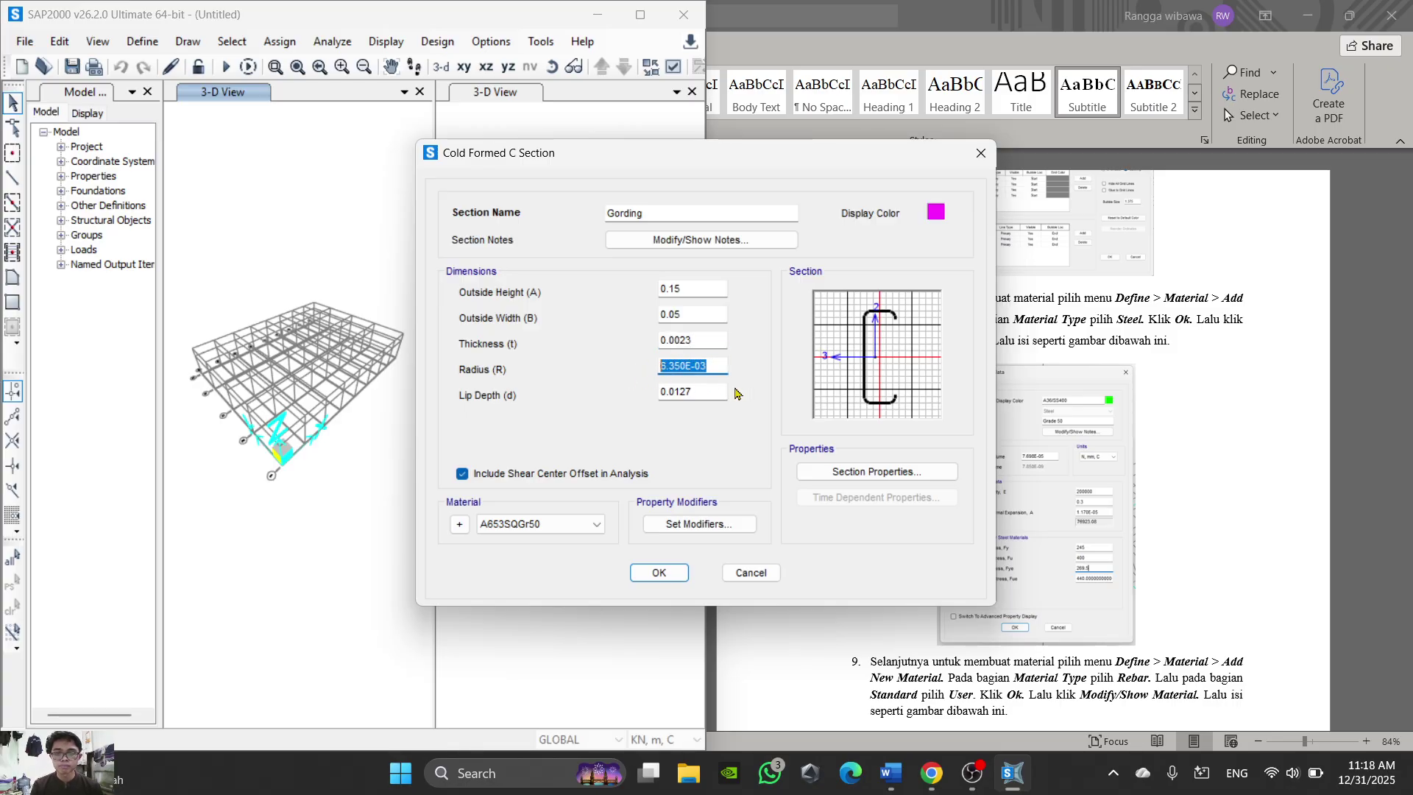
{"action": "type", "text": "0.006"}
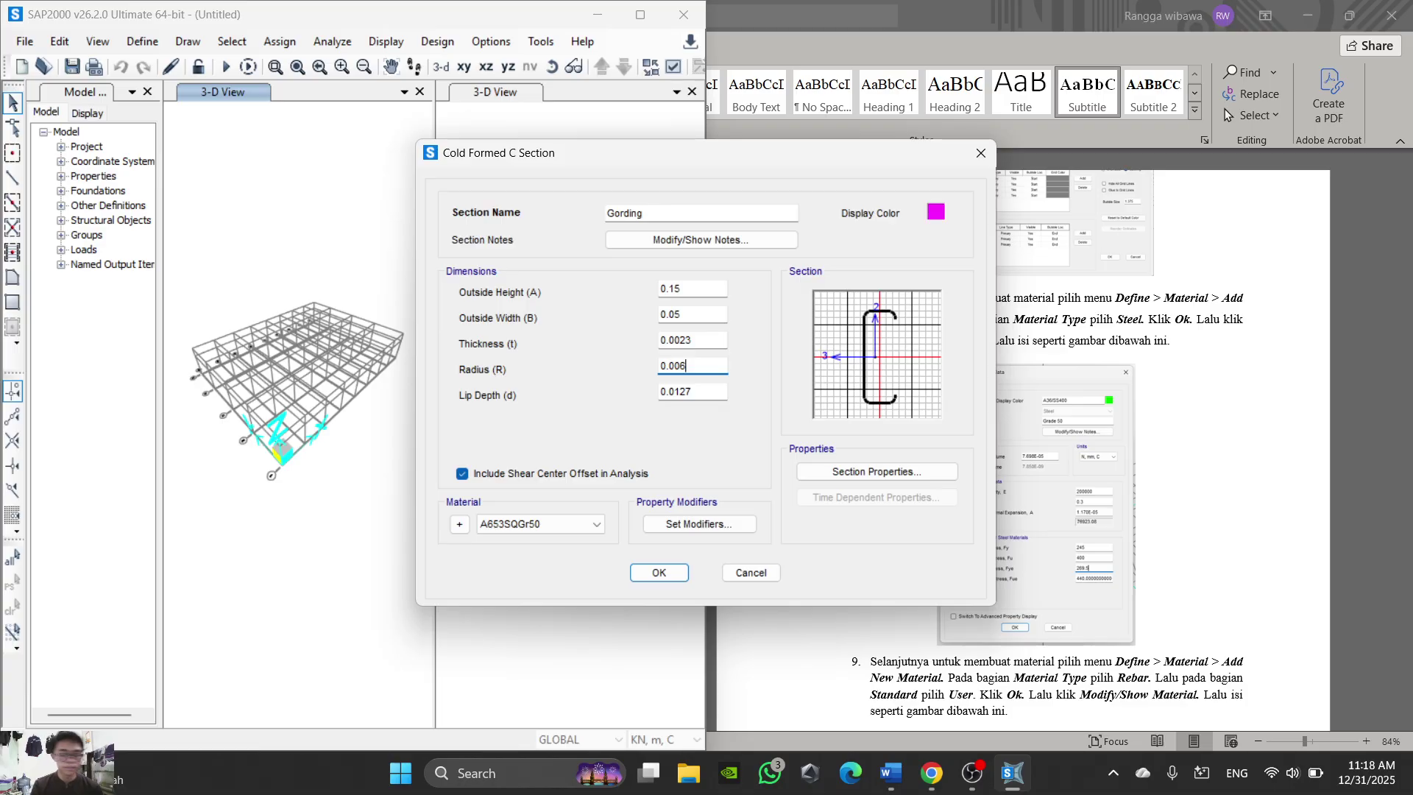
{"action": "key", "text": "Tab"}
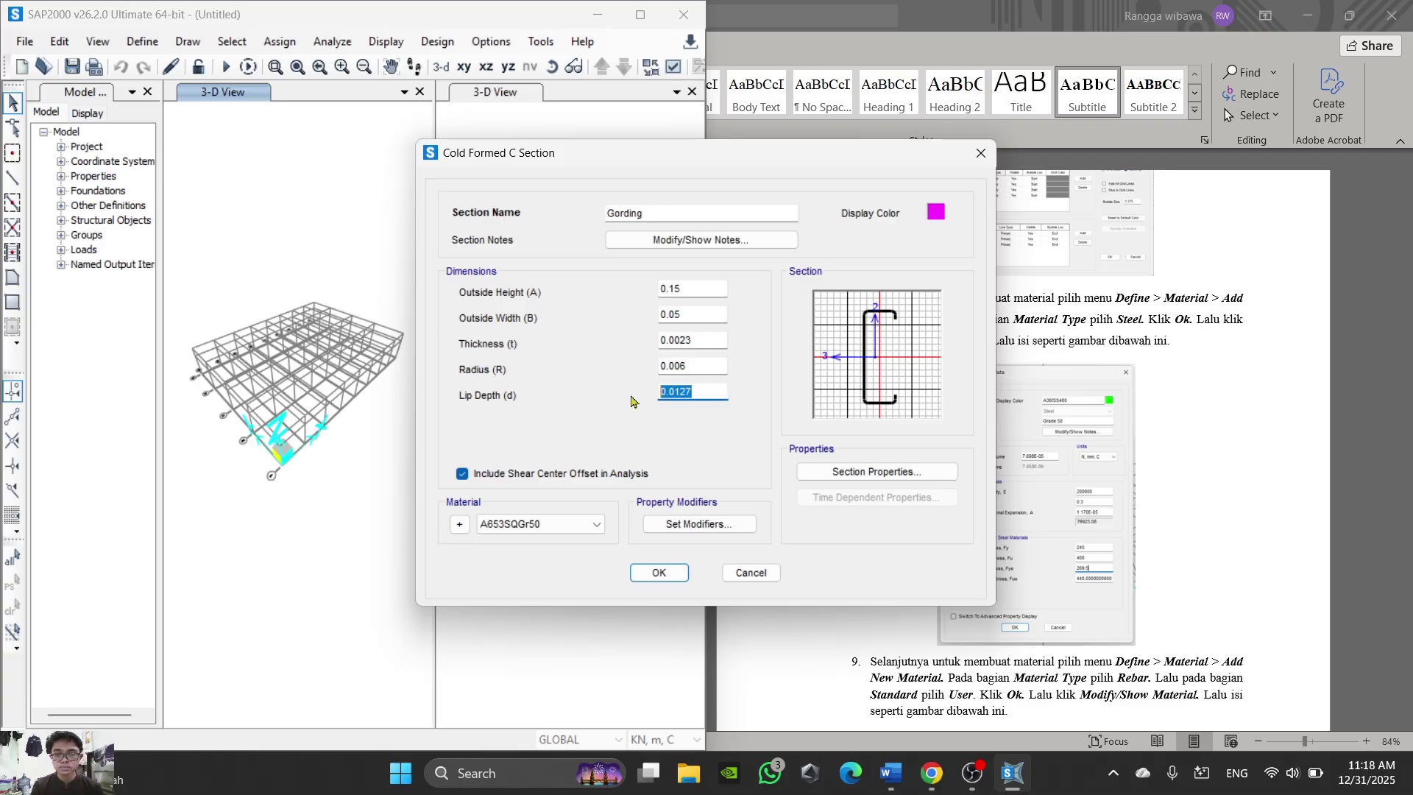
{"action": "type", "text": "0."}
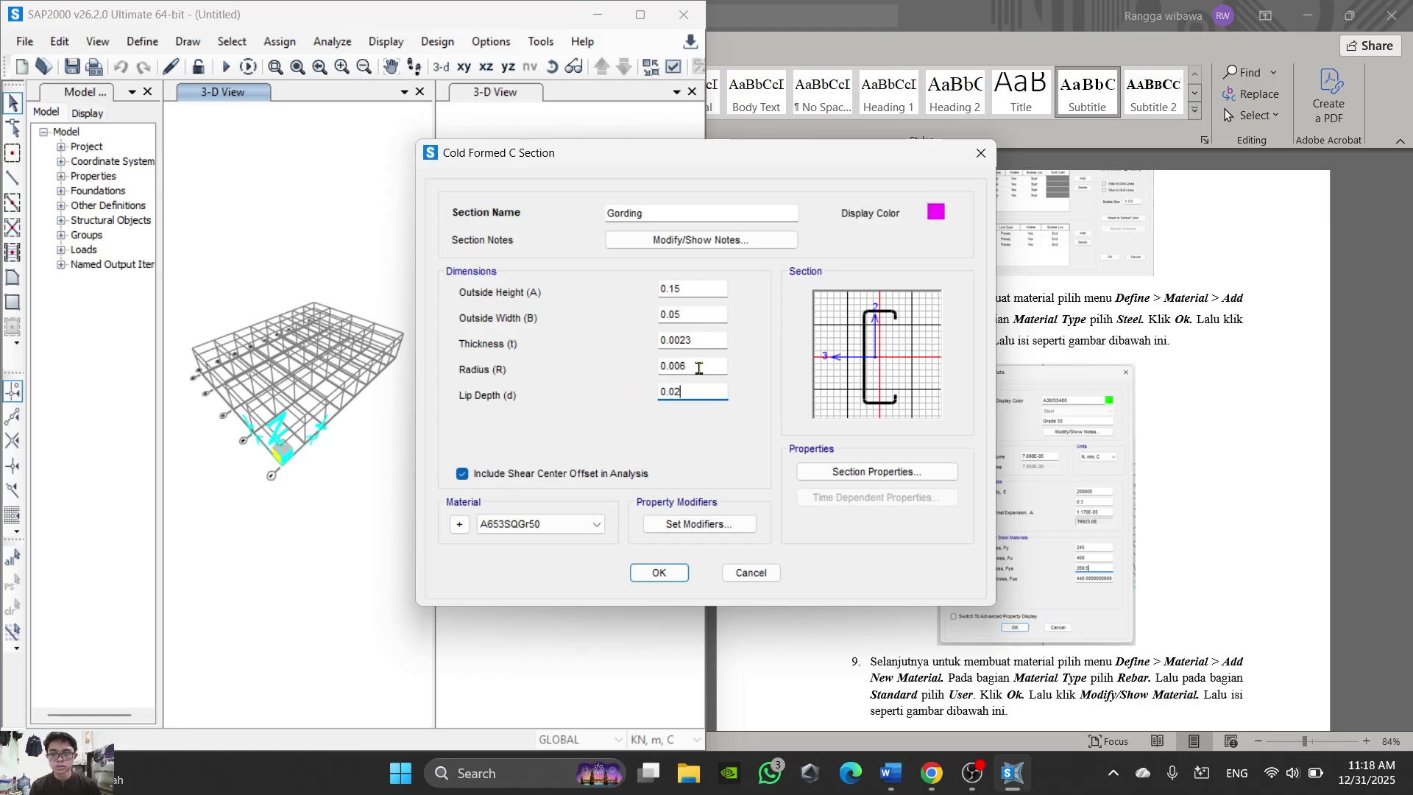
Step: Assign the A36/SS400 material to the Gording section and save it
{"action": "left_click", "coordinate": [531, 524]}
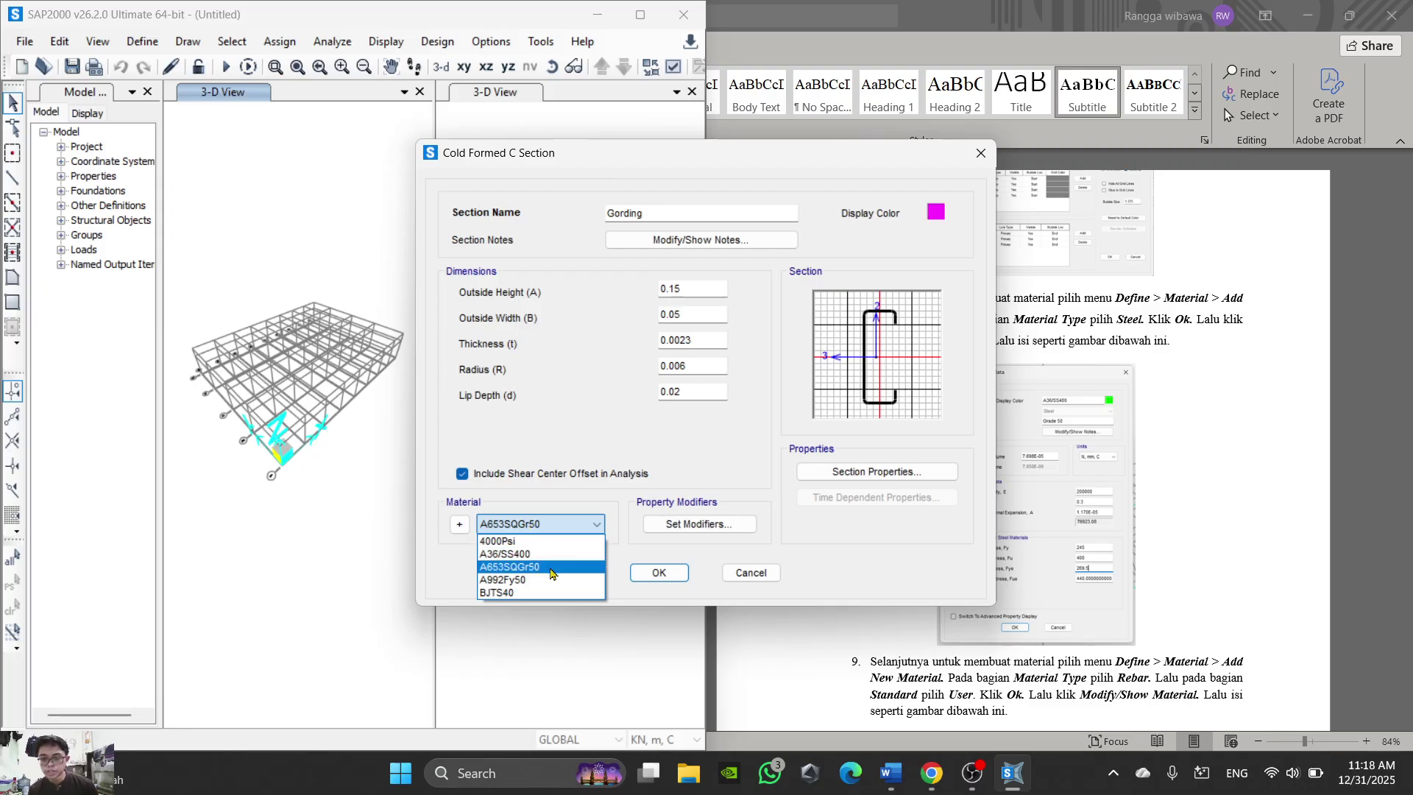
{"action": "left_click", "coordinate": [515, 553]}
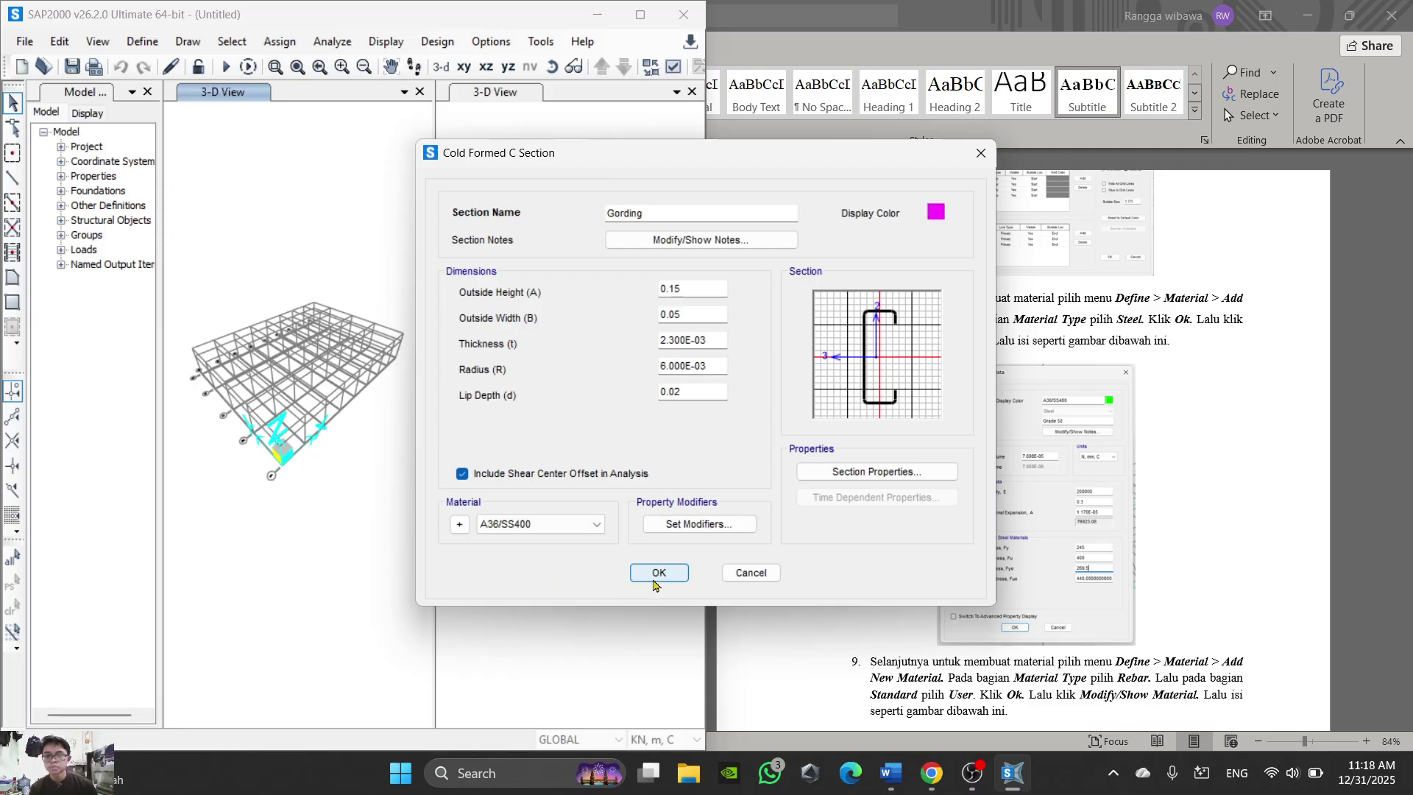
{"action": "left_click", "coordinate": [659, 573]}
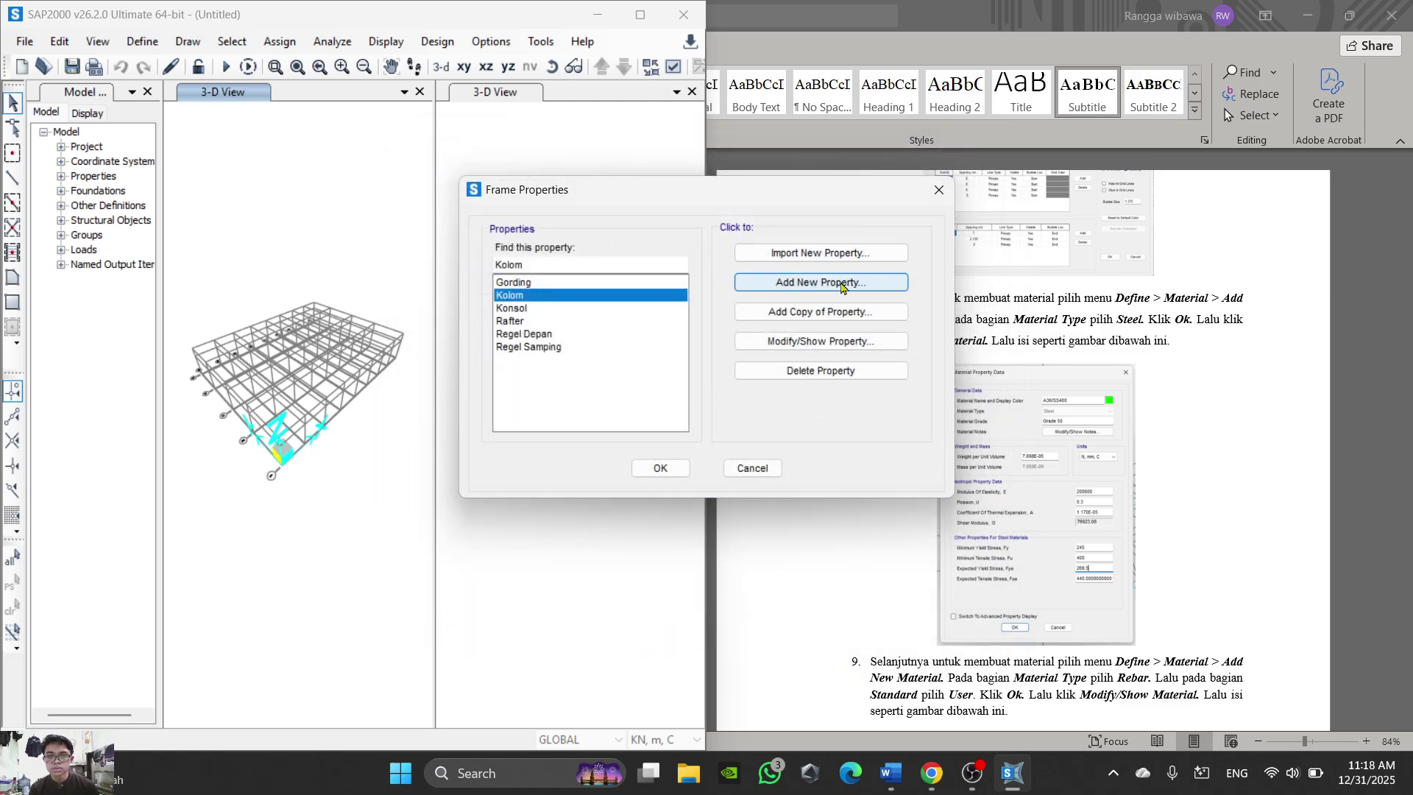
Step: Add a solid circular steel section with a diameter of 0.016 m for the wind bracing
{"action": "left_click", "coordinate": [843, 283]}
{"action": "left_click", "coordinate": [910, 220]}
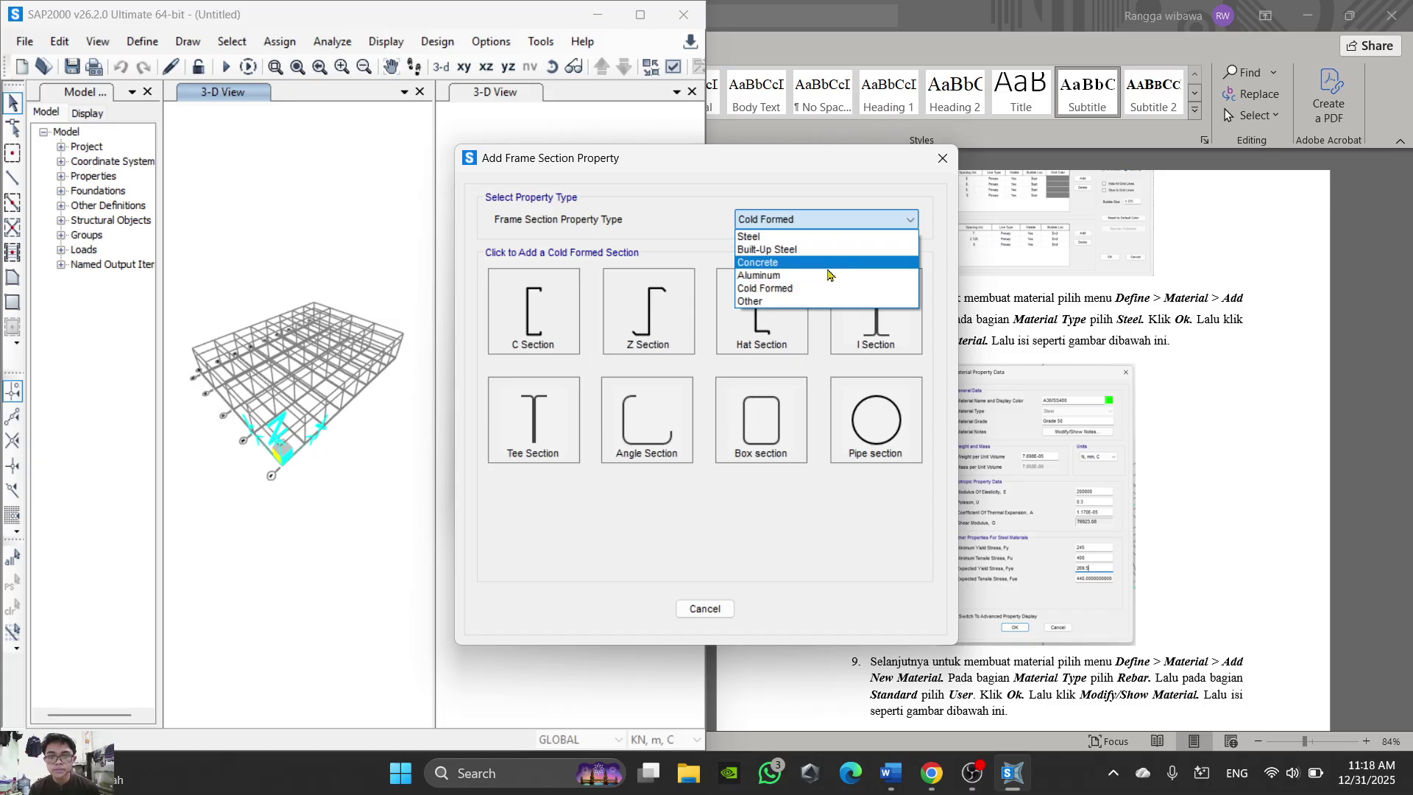
{"action": "left_click", "coordinate": [780, 237]}
{"action": "left_click", "coordinate": [657, 529]}
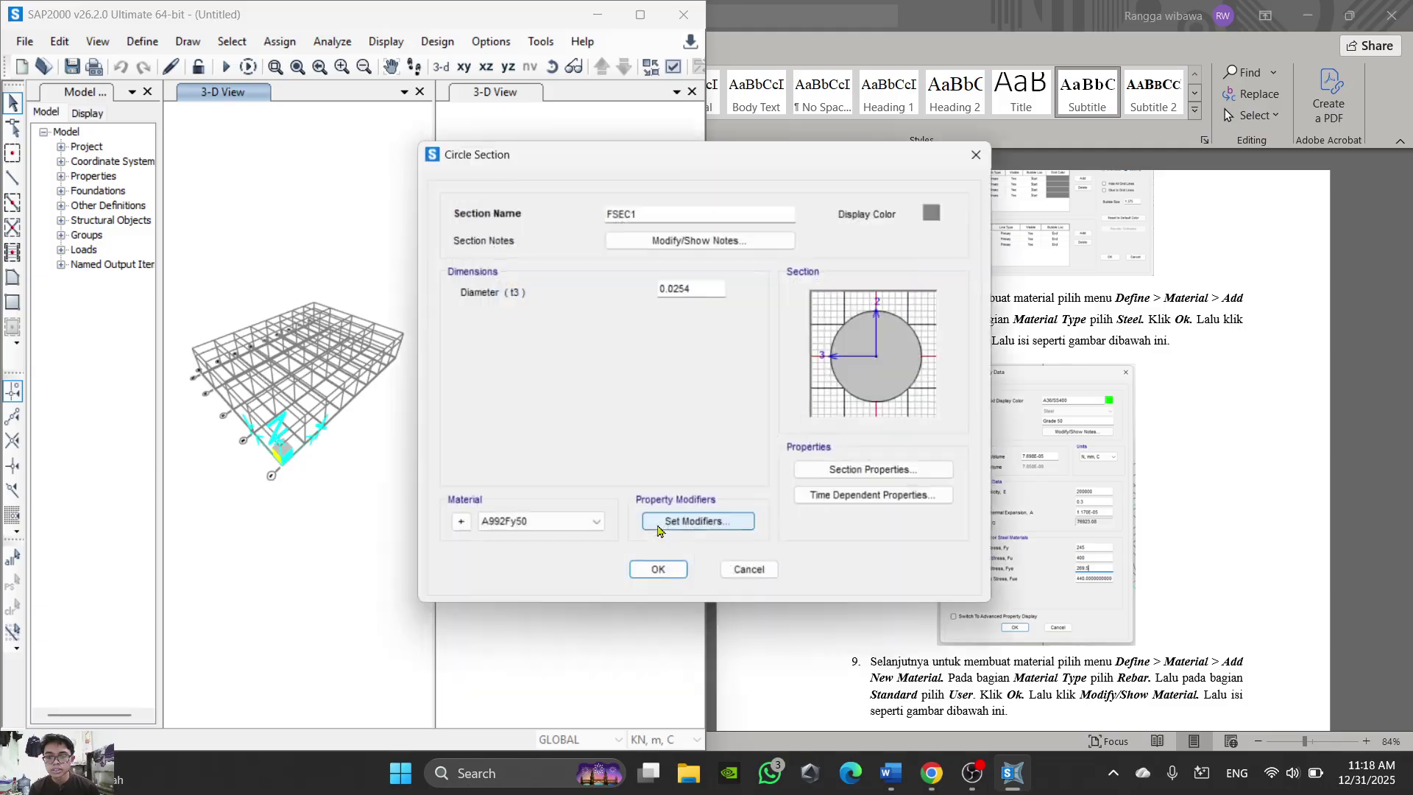
{"action": "left_click_drag", "start_coordinate": [718, 292], "coordinate": [641, 291]}
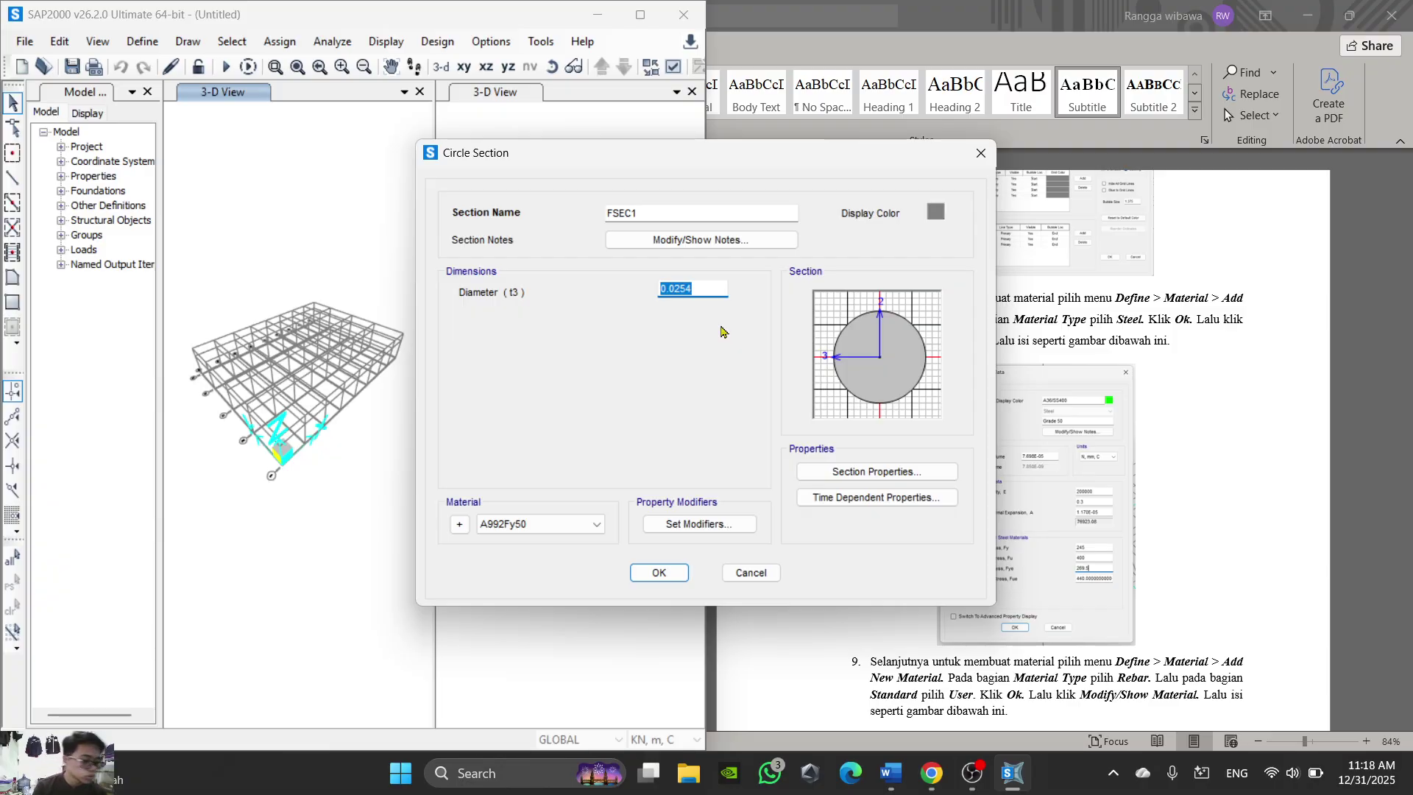
{"action": "type", "text": "0.01"}
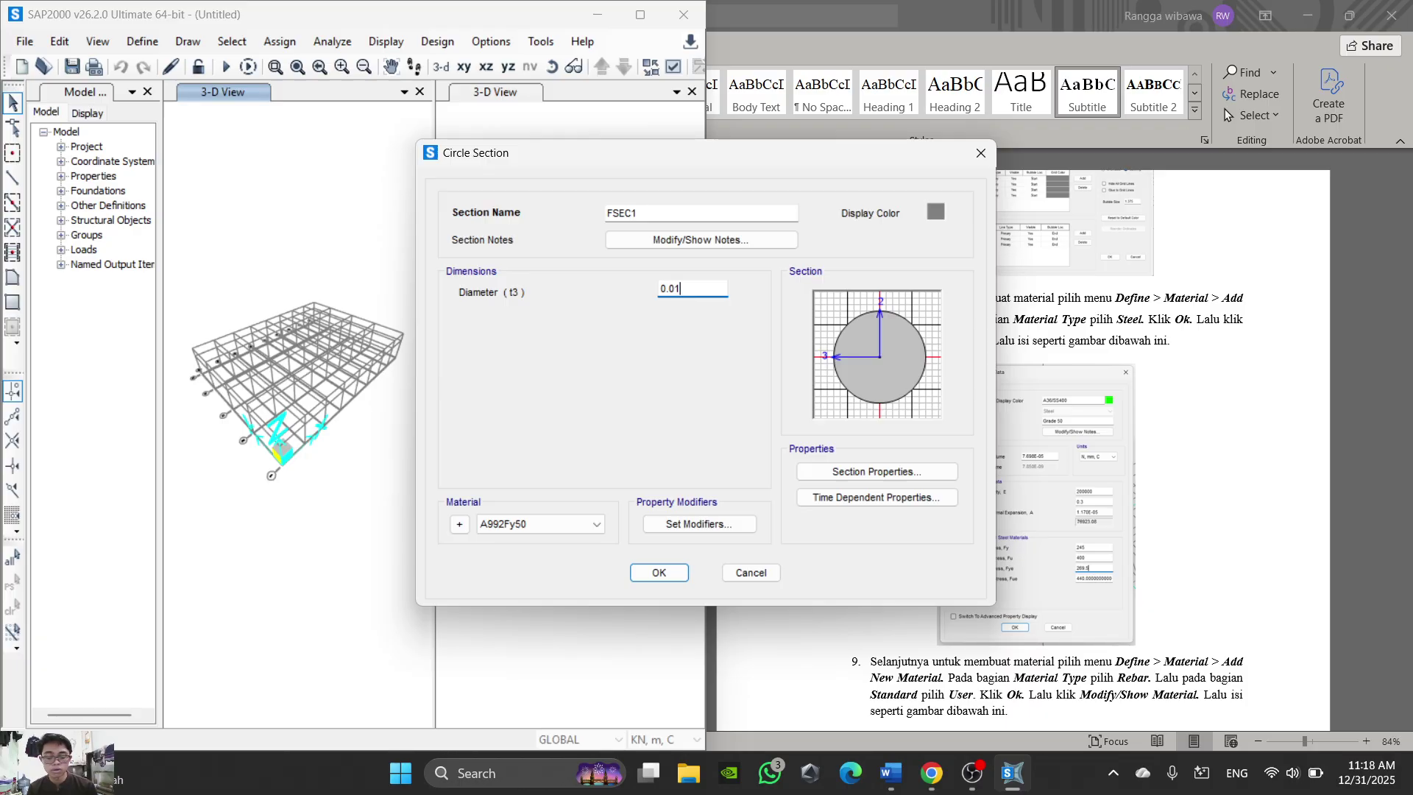
{"action": "type", "text": "6"}
Step: Assign the BJTS40 material to the circular section, then save it and the frame property list
{"action": "left_click", "coordinate": [544, 524]}
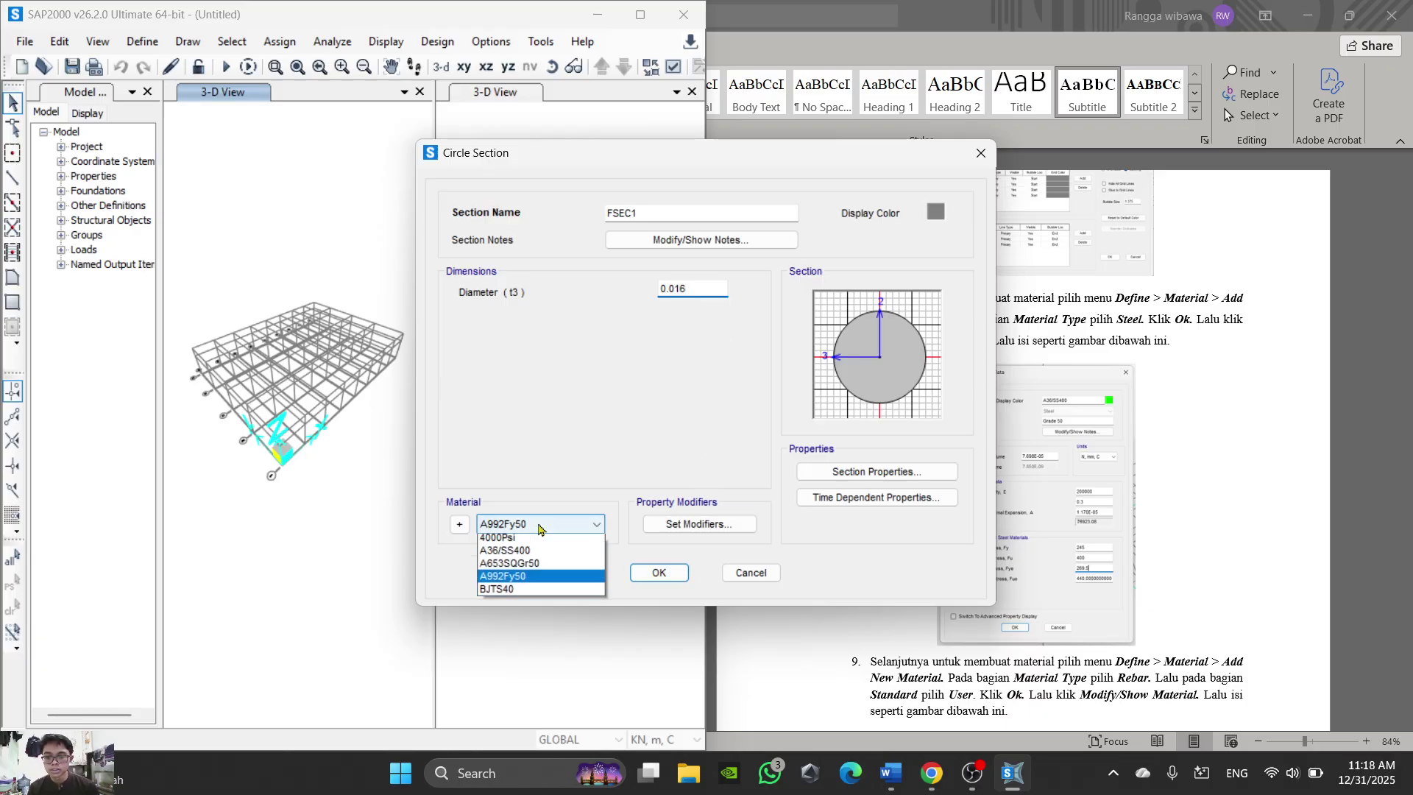
{"action": "left_click", "coordinate": [530, 593]}
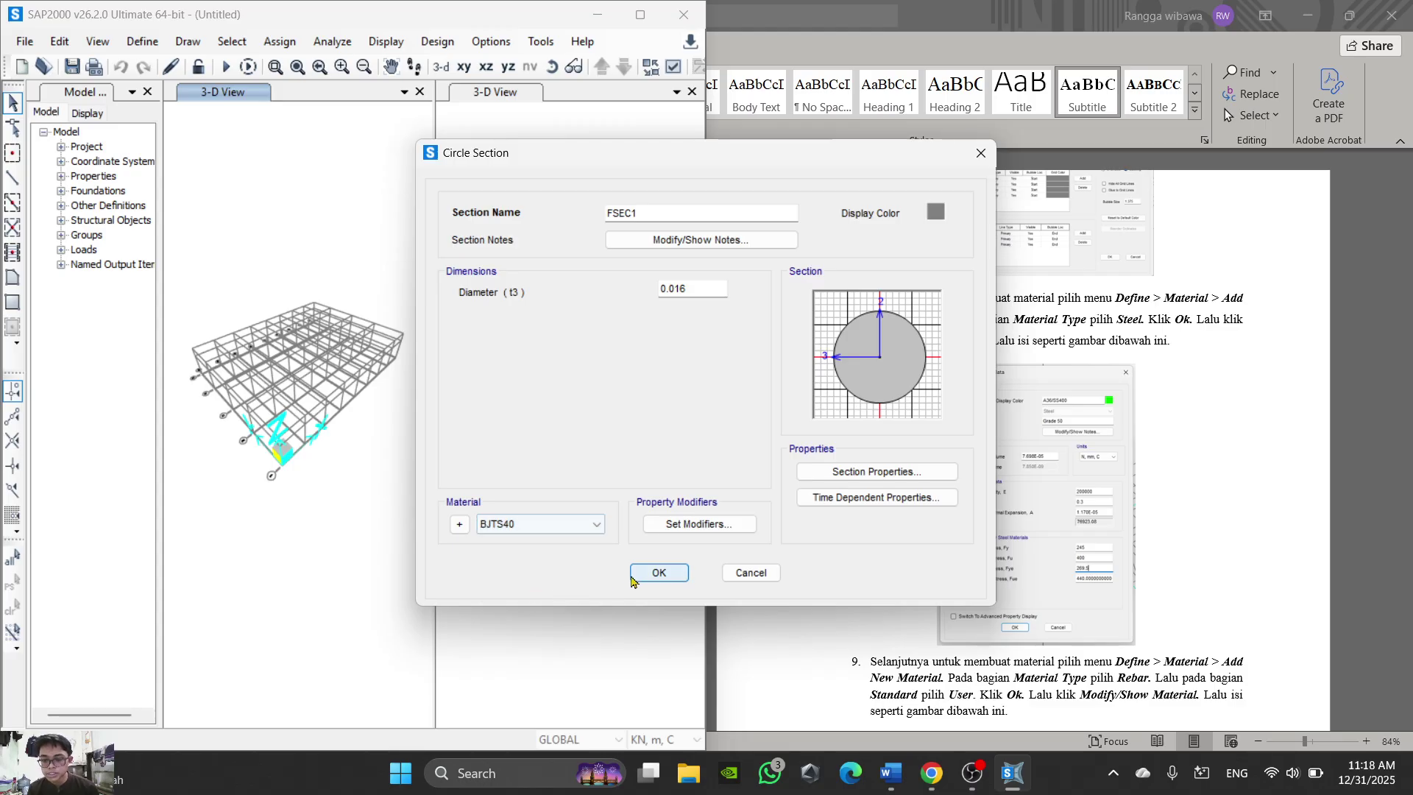
{"action": "left_click", "coordinate": [640, 577]}
{"action": "left_click", "coordinate": [669, 467]}
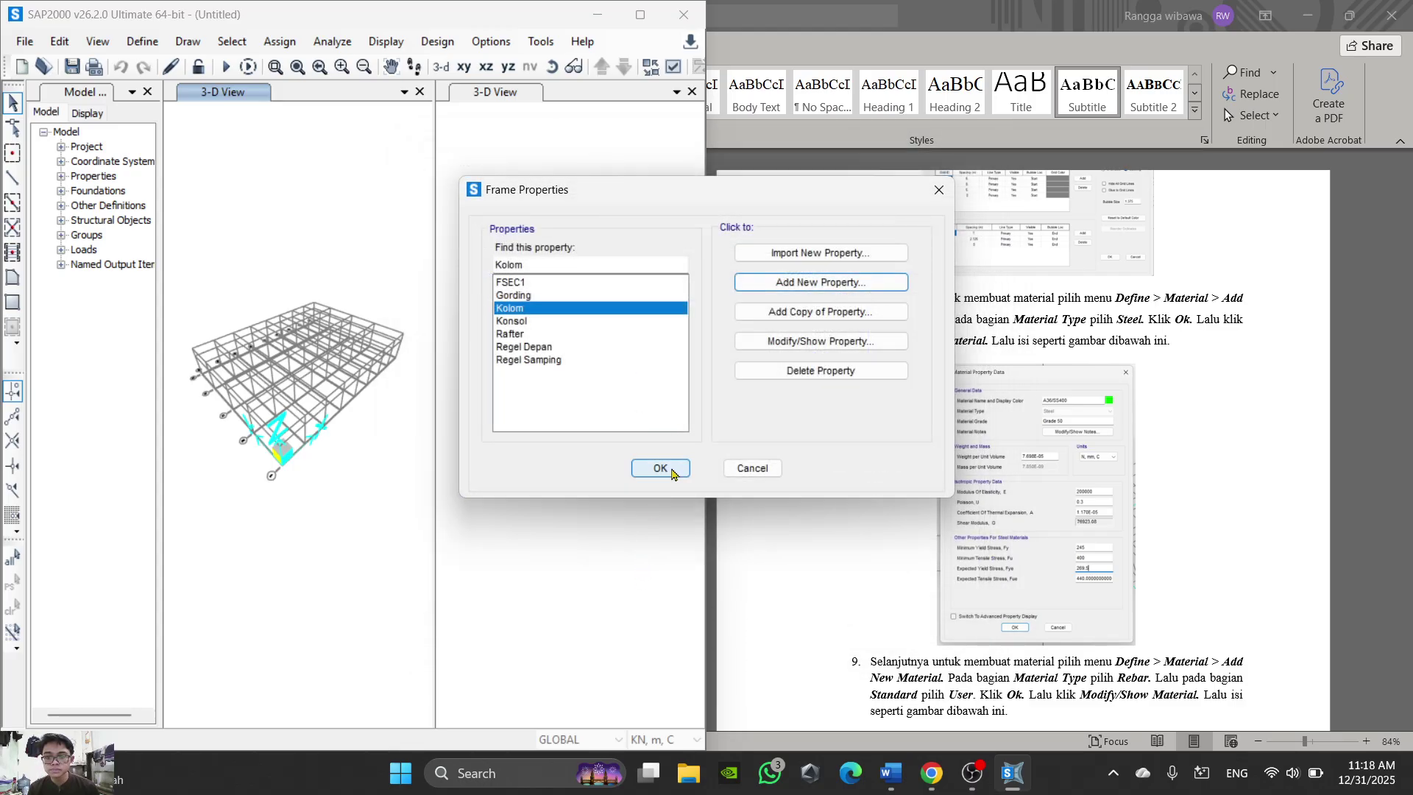
{"action": "left_click", "coordinate": [983, 784]}
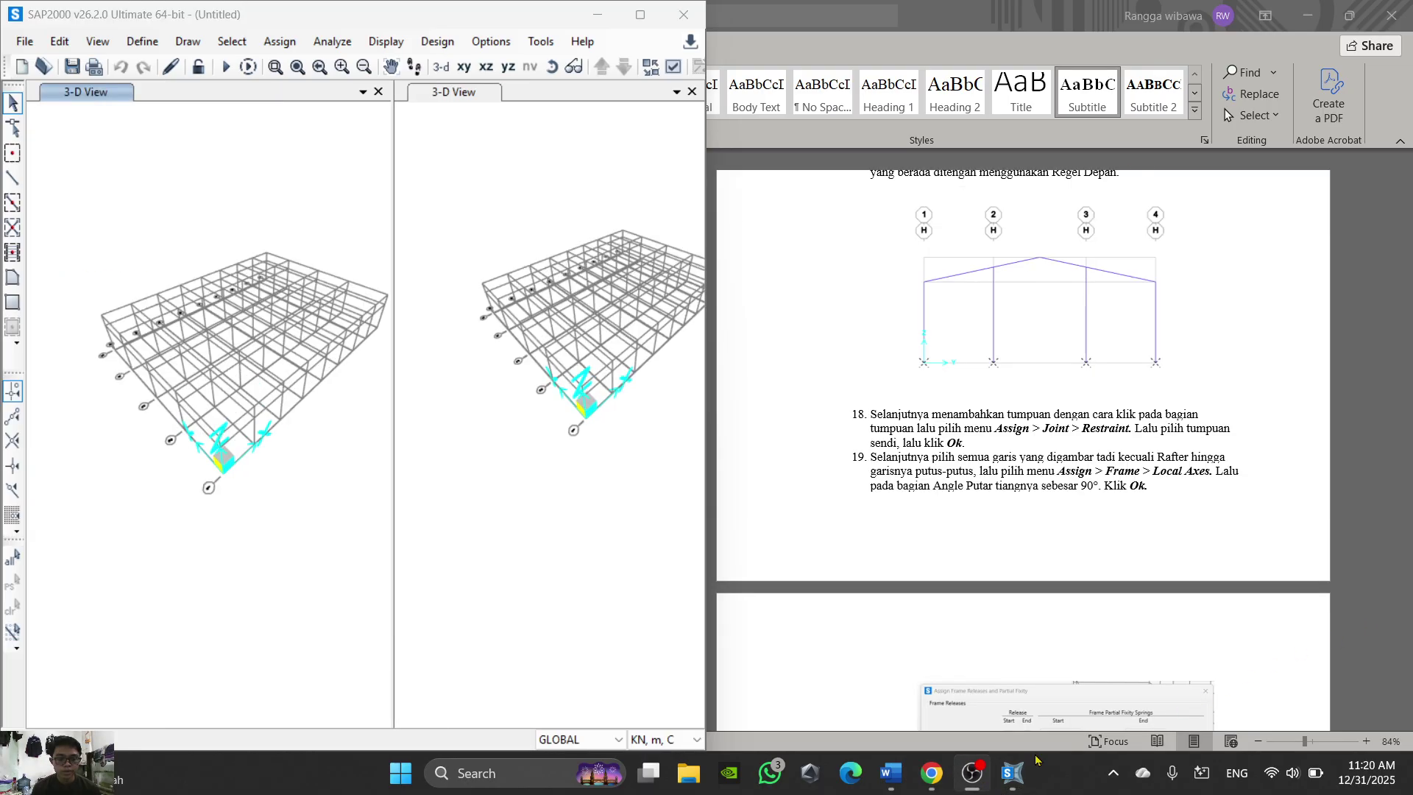
{"action": "mouse_move", "coordinate": [993, 788]}
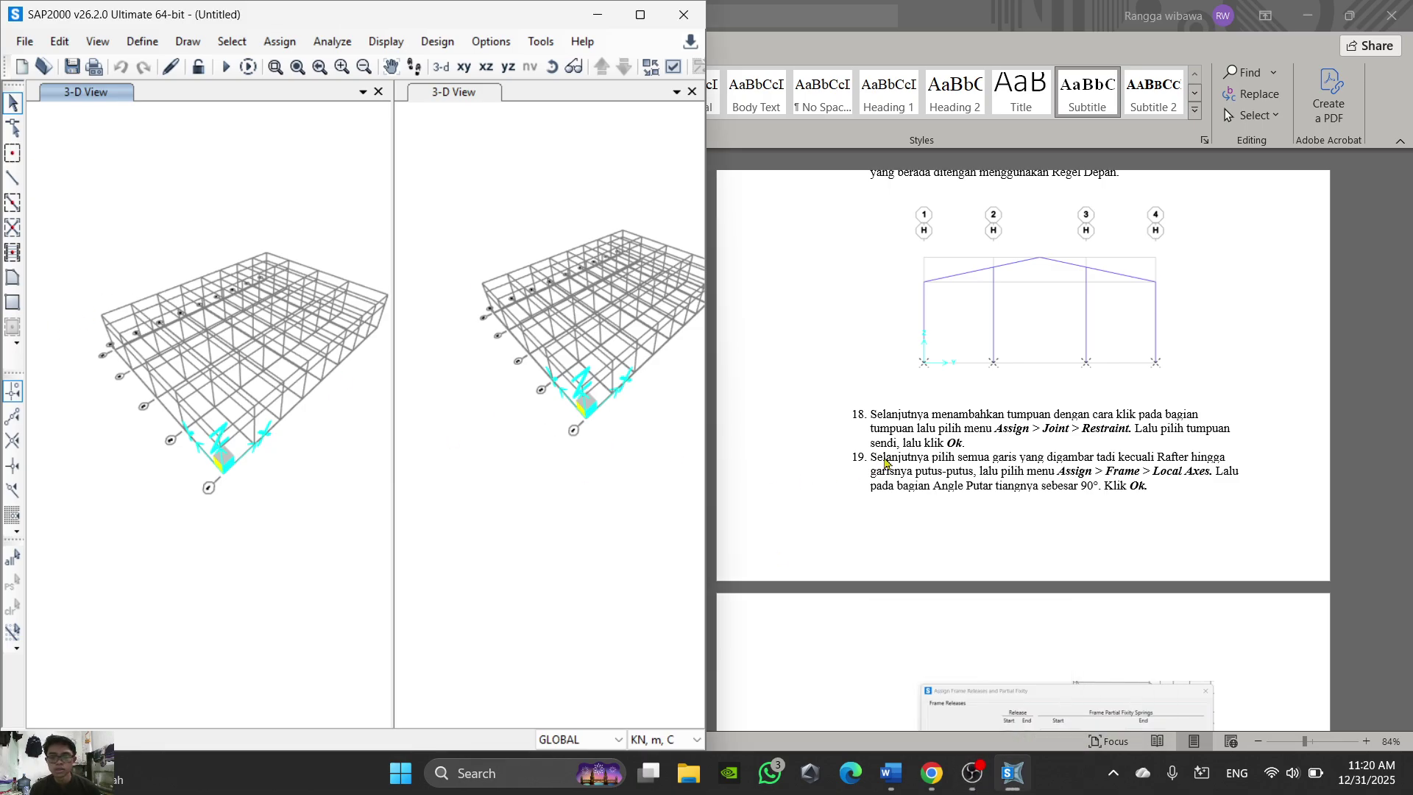
Step: Review the written guide's frame-drawing instructions and show the Y-Z plane at X=0 in the first model view
{"action": "scroll", "coordinate": [974, 404], "scroll_direction": "up", "scroll_amount": 3}
{"action": "scroll", "coordinate": [975, 404], "scroll_direction": "up", "scroll_amount": 4}
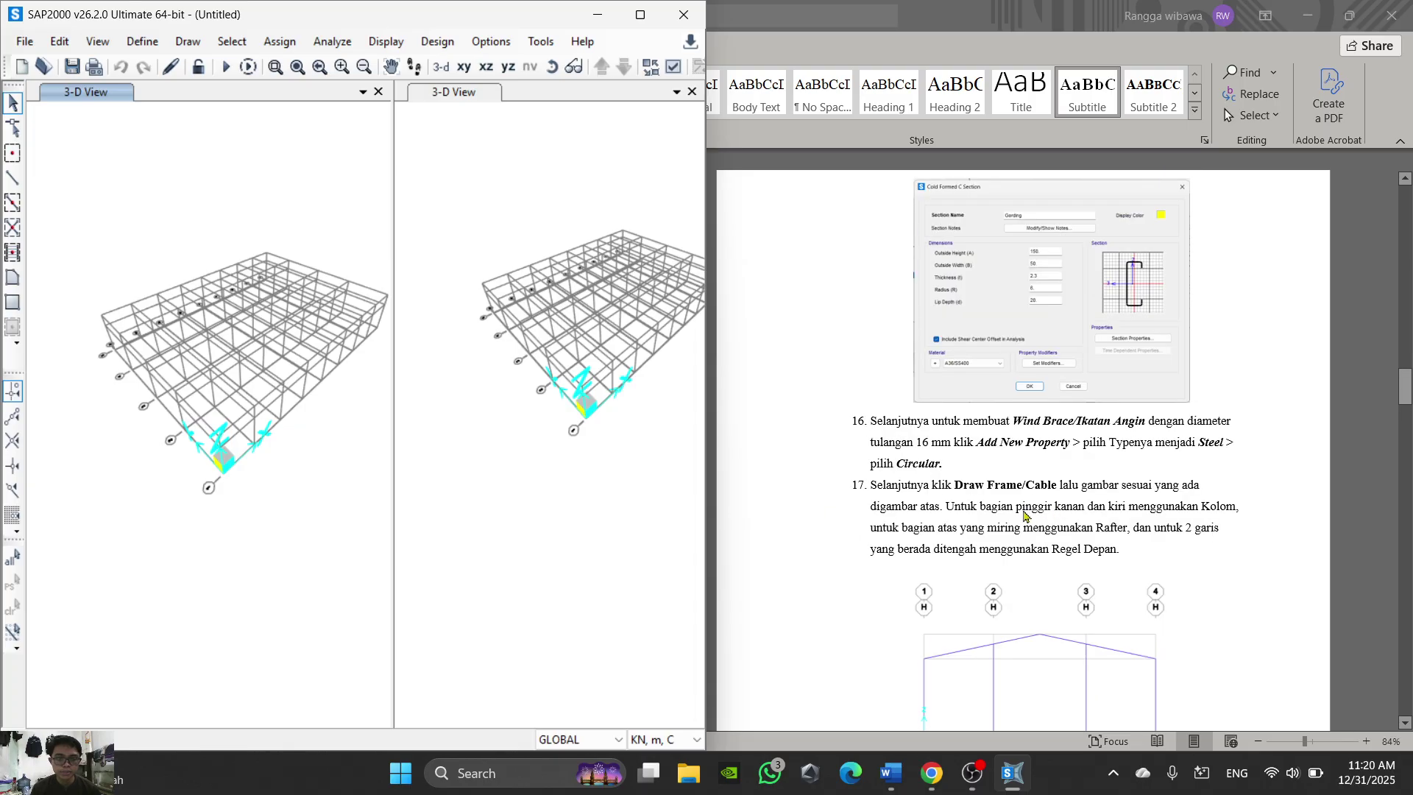
{"action": "scroll", "coordinate": [1020, 556], "scroll_direction": "down", "scroll_amount": 8}
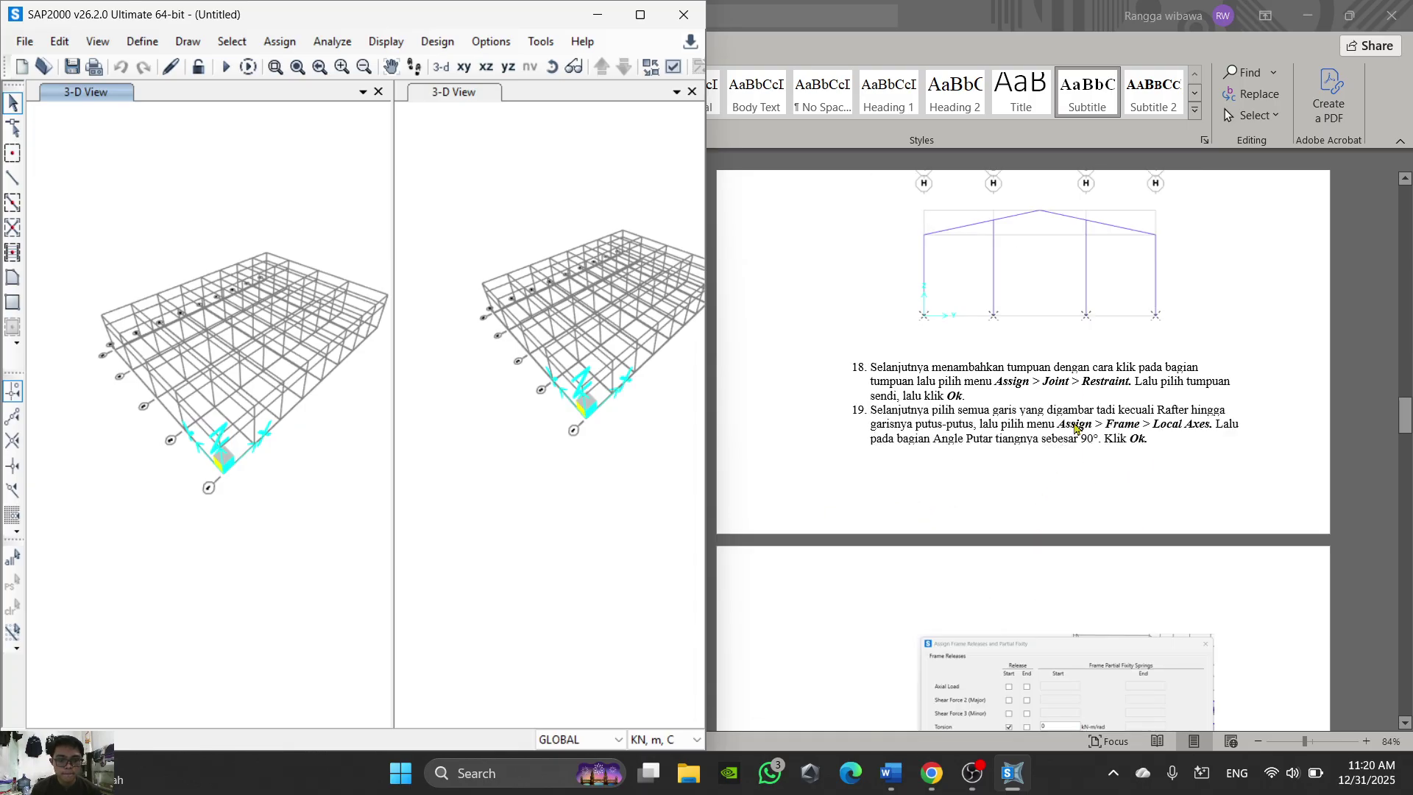
{"action": "scroll", "coordinate": [1075, 428], "scroll_direction": "up", "scroll_amount": 1}
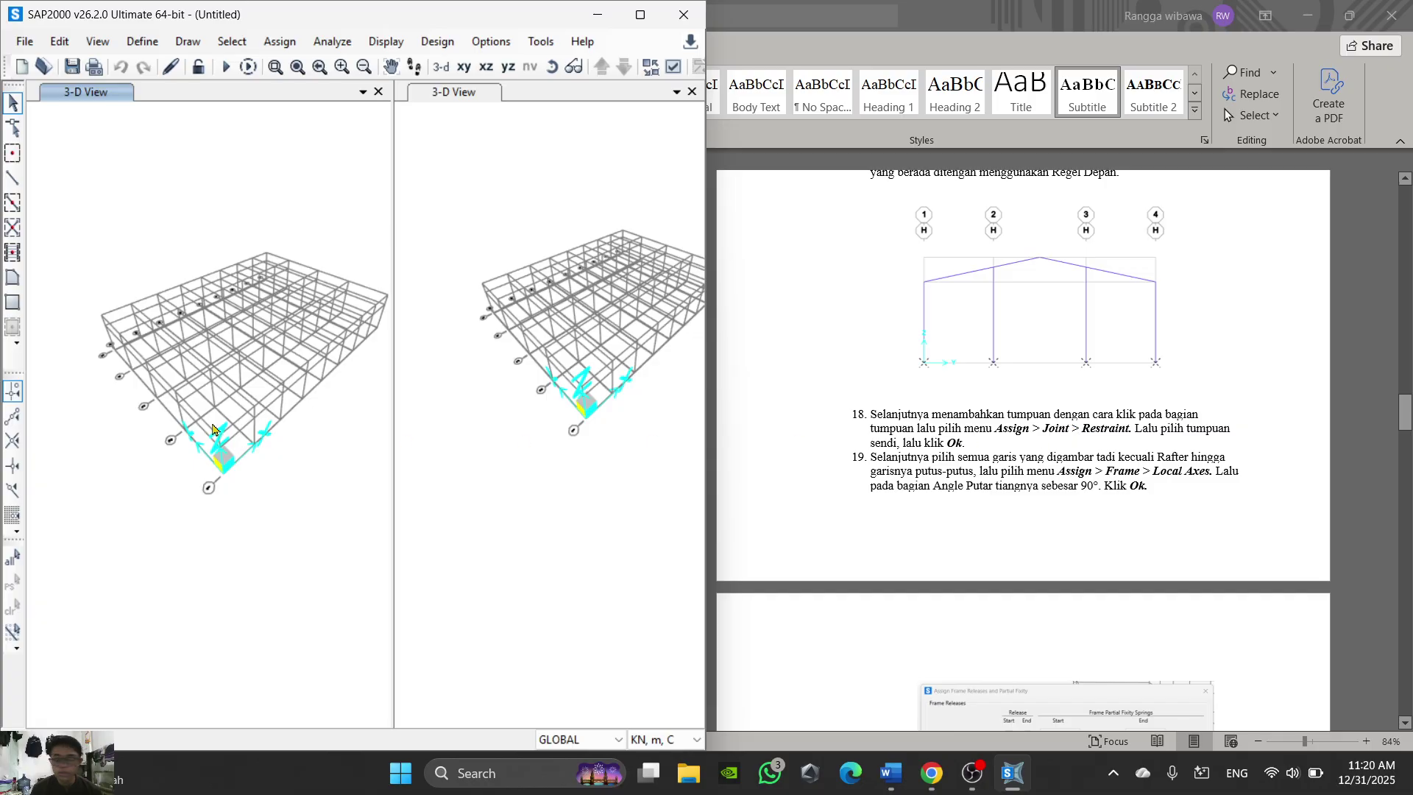
{"action": "scroll", "coordinate": [287, 317], "scroll_direction": "up", "scroll_amount": 4}
{"action": "scroll", "coordinate": [266, 308], "scroll_direction": "down", "scroll_amount": 4}
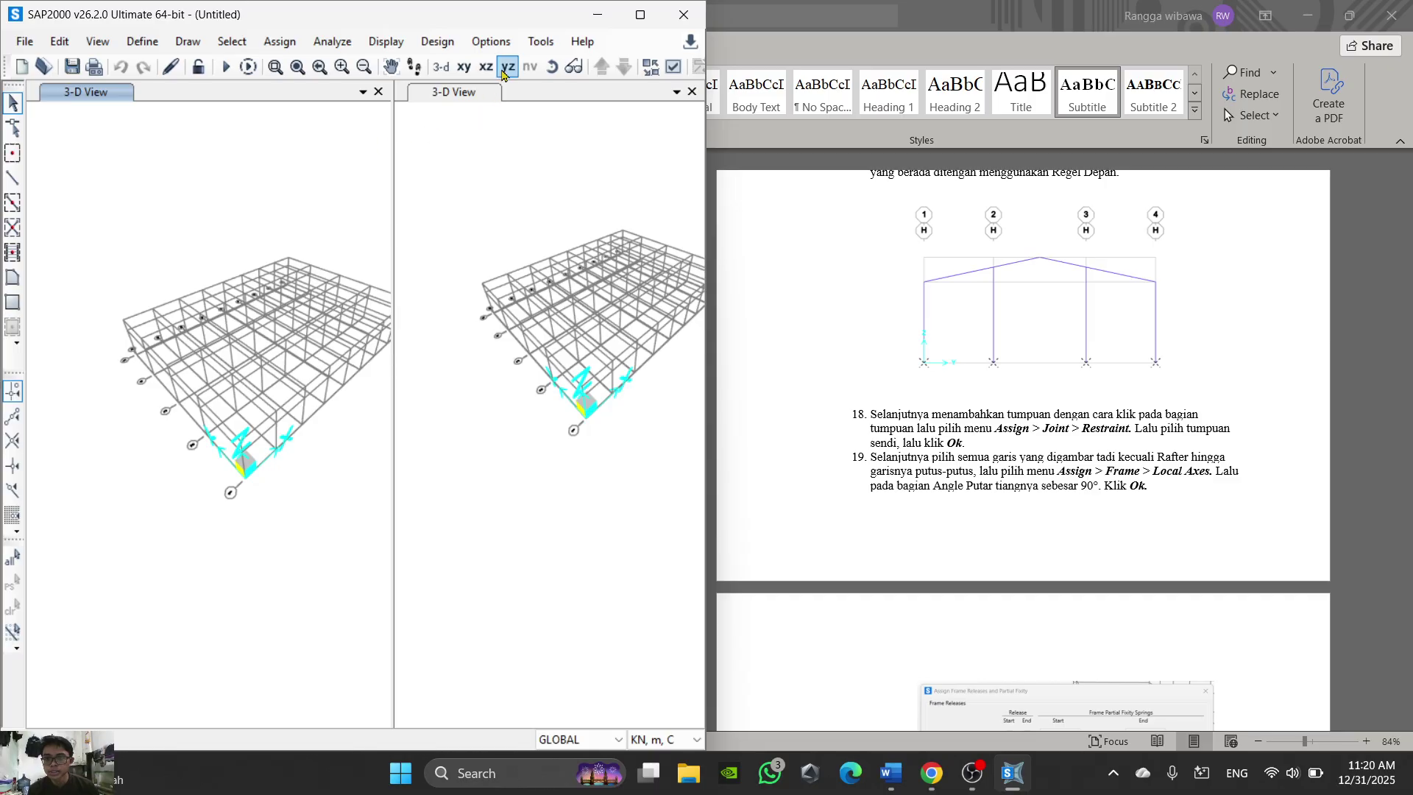
{"action": "left_click", "coordinate": [505, 74]}
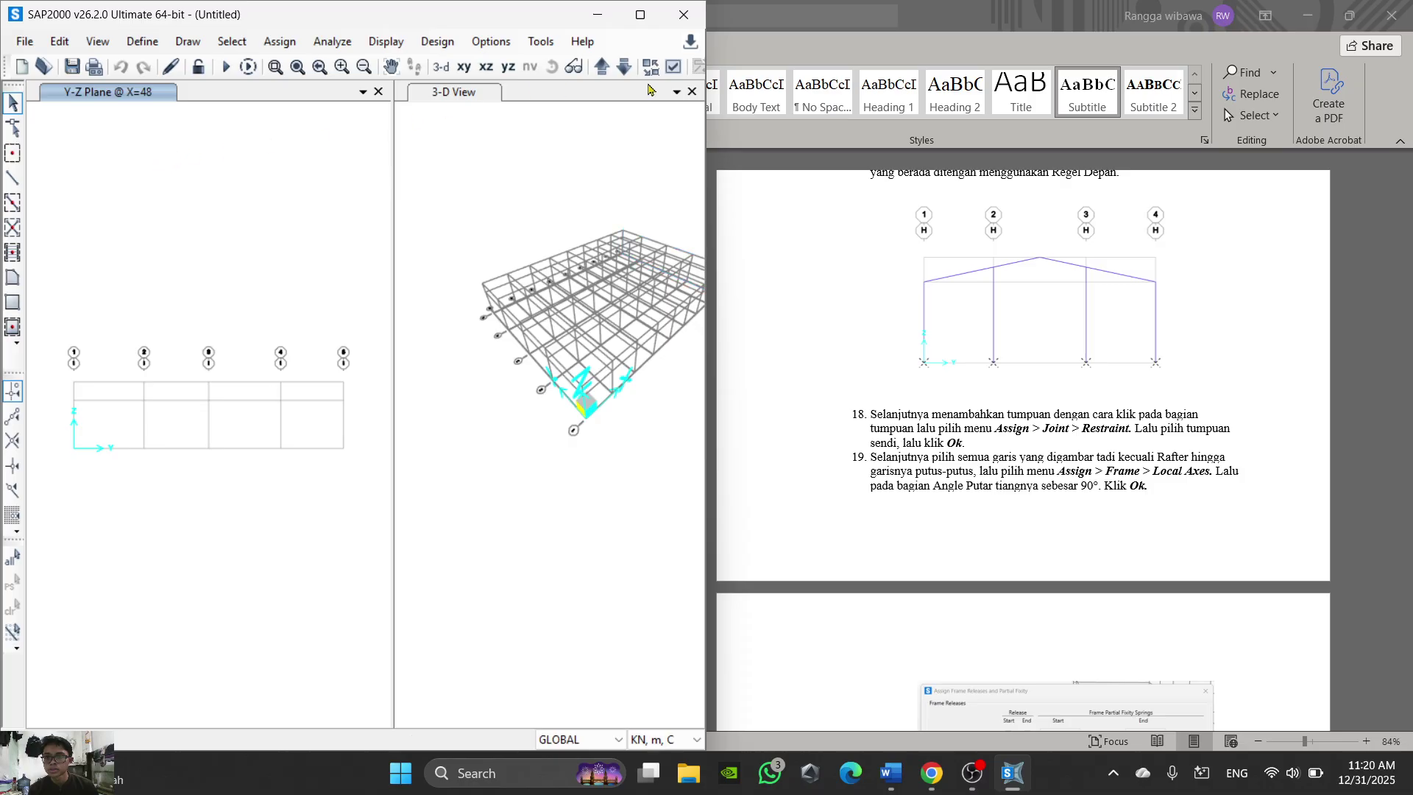
{"action": "left_click", "coordinate": [601, 66]}
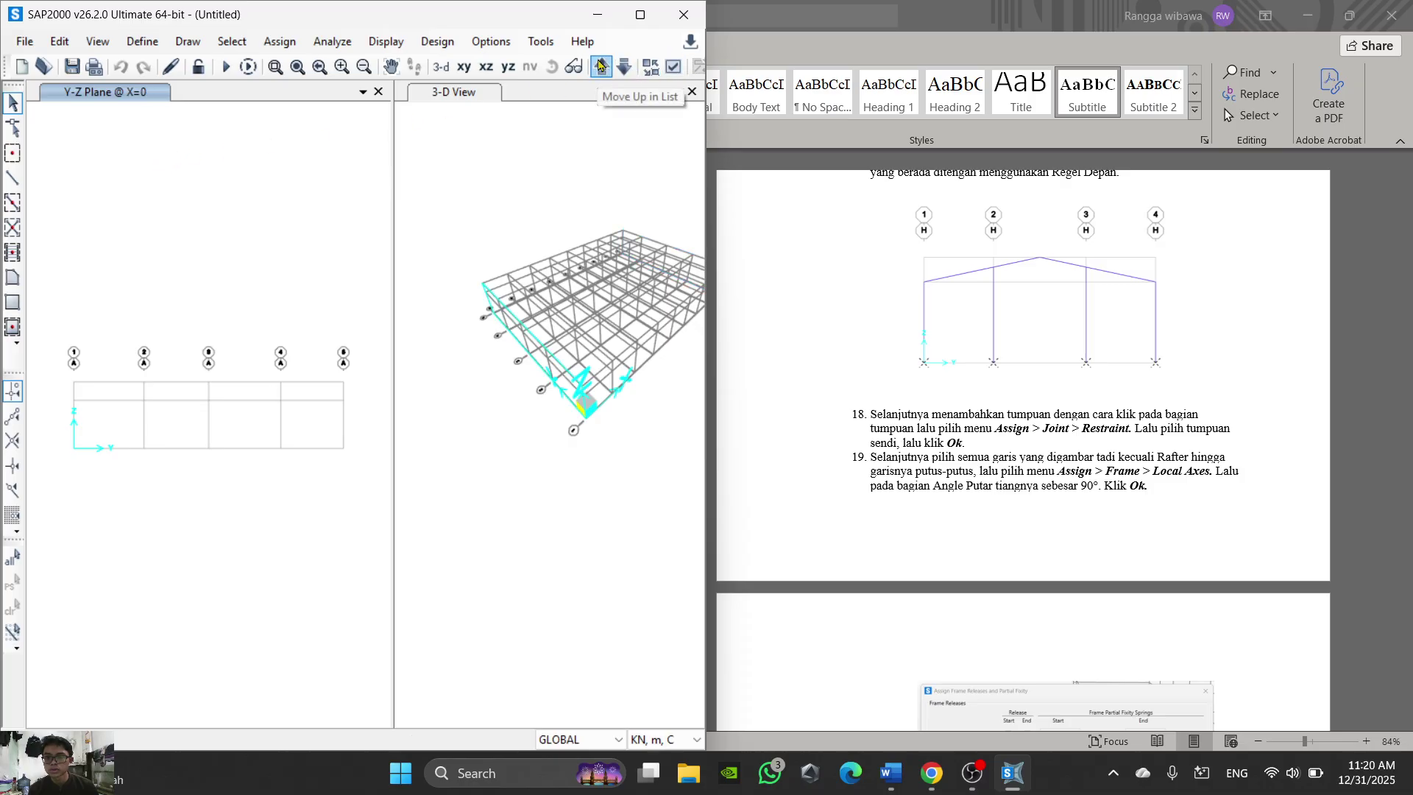
Step: Switch to the exam brief in Chrome and examine the warehouse's front elevation and labelled 3-D framing drawing
{"action": "middle_click_drag", "start_coordinate": [183, 520], "coordinate": [199, 539]}
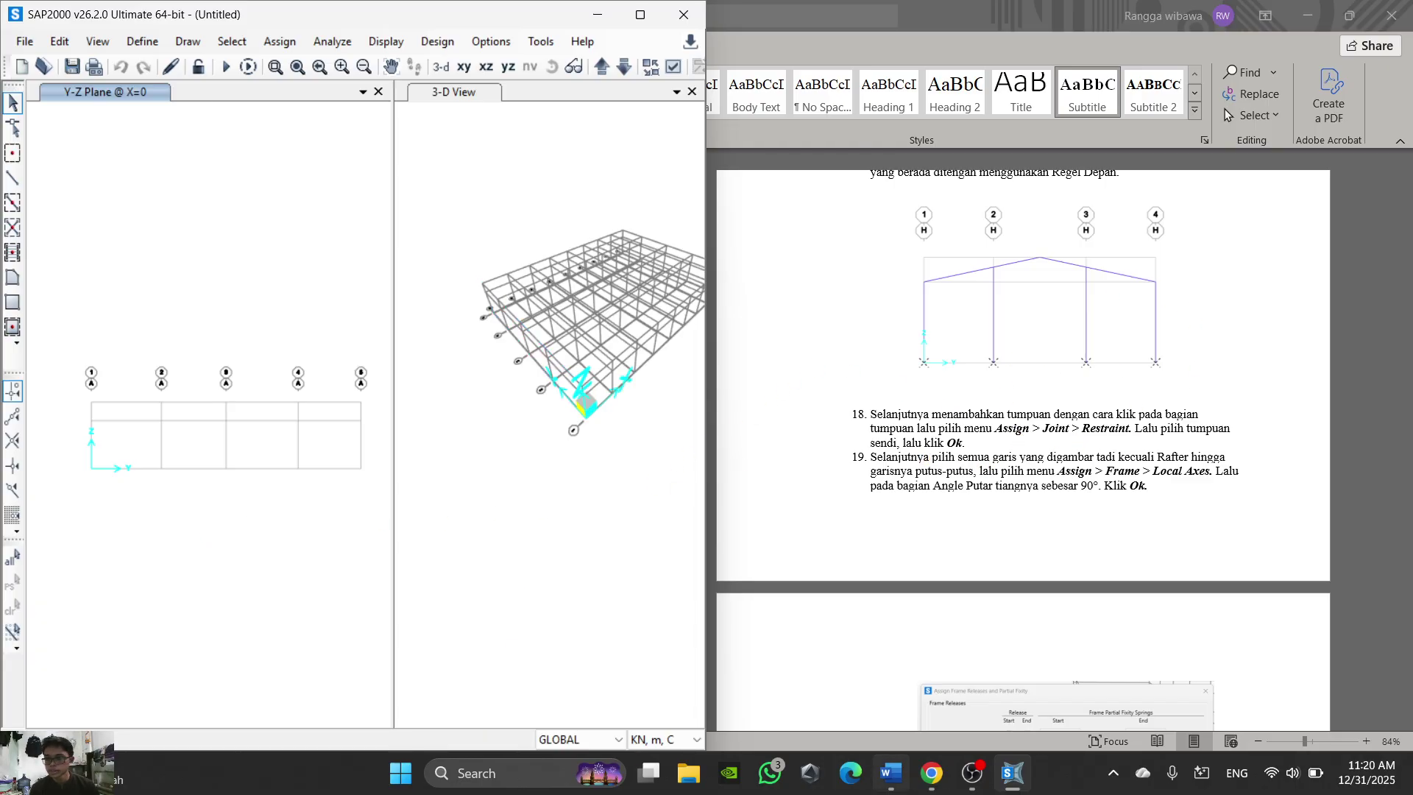
{"action": "mouse_move", "coordinate": [931, 772]}
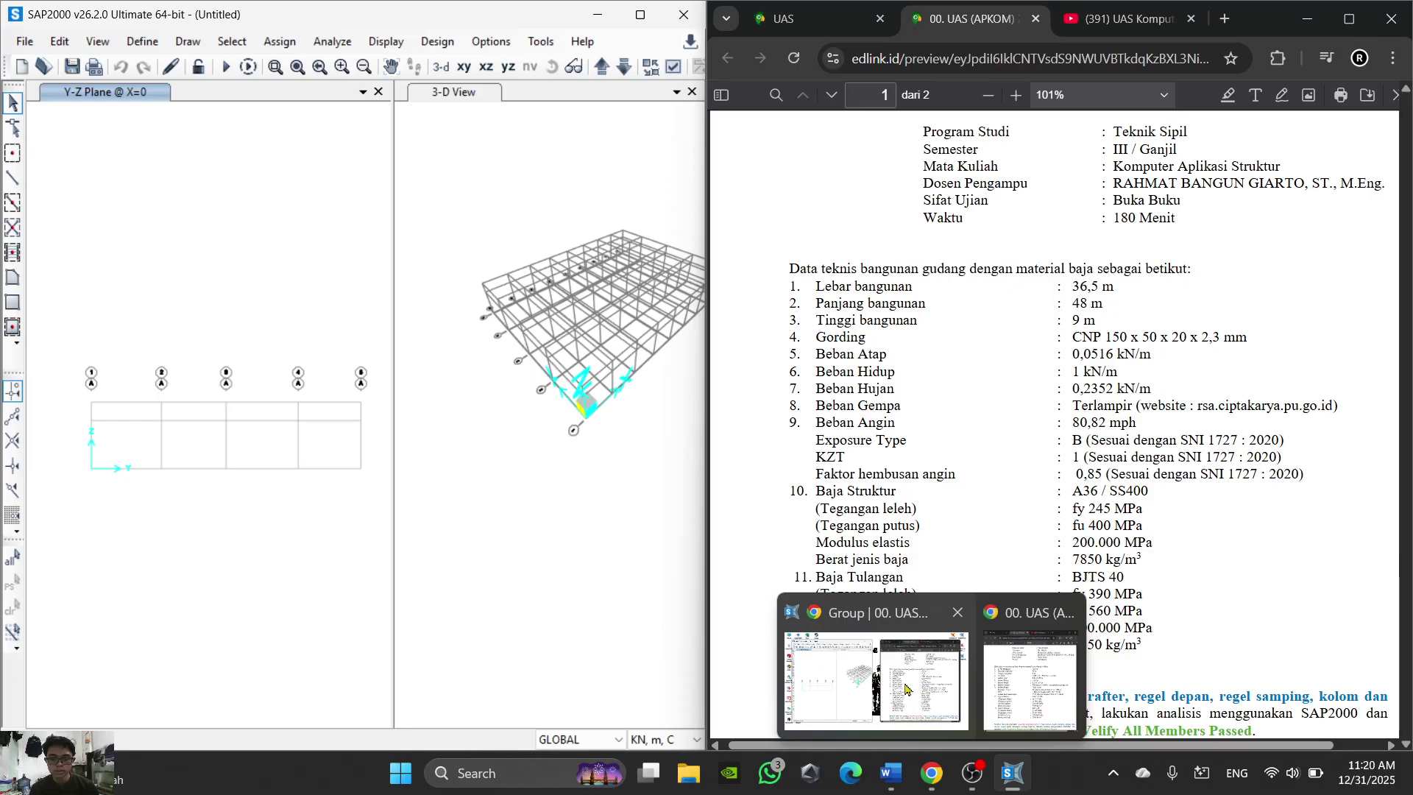
{"action": "left_click", "coordinate": [906, 688]}
{"action": "scroll", "coordinate": [993, 582], "scroll_direction": "down", "scroll_amount": 15}
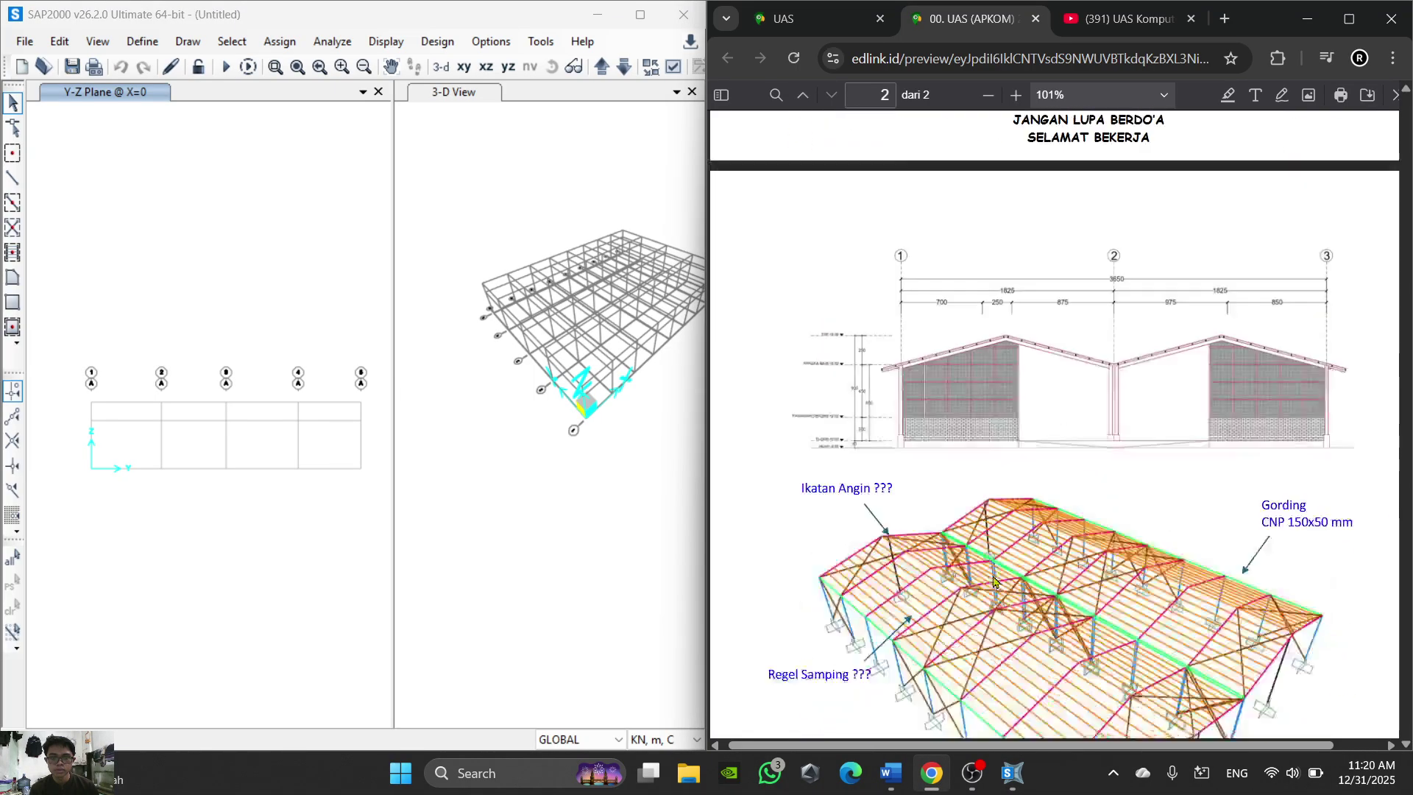
{"action": "scroll", "coordinate": [993, 582], "scroll_direction": "up", "scroll_amount": 5}
{"action": "scroll", "coordinate": [993, 581], "scroll_direction": "down", "scroll_amount": 2}
{"action": "scroll", "coordinate": [993, 581], "scroll_direction": "up", "scroll_amount": 2}
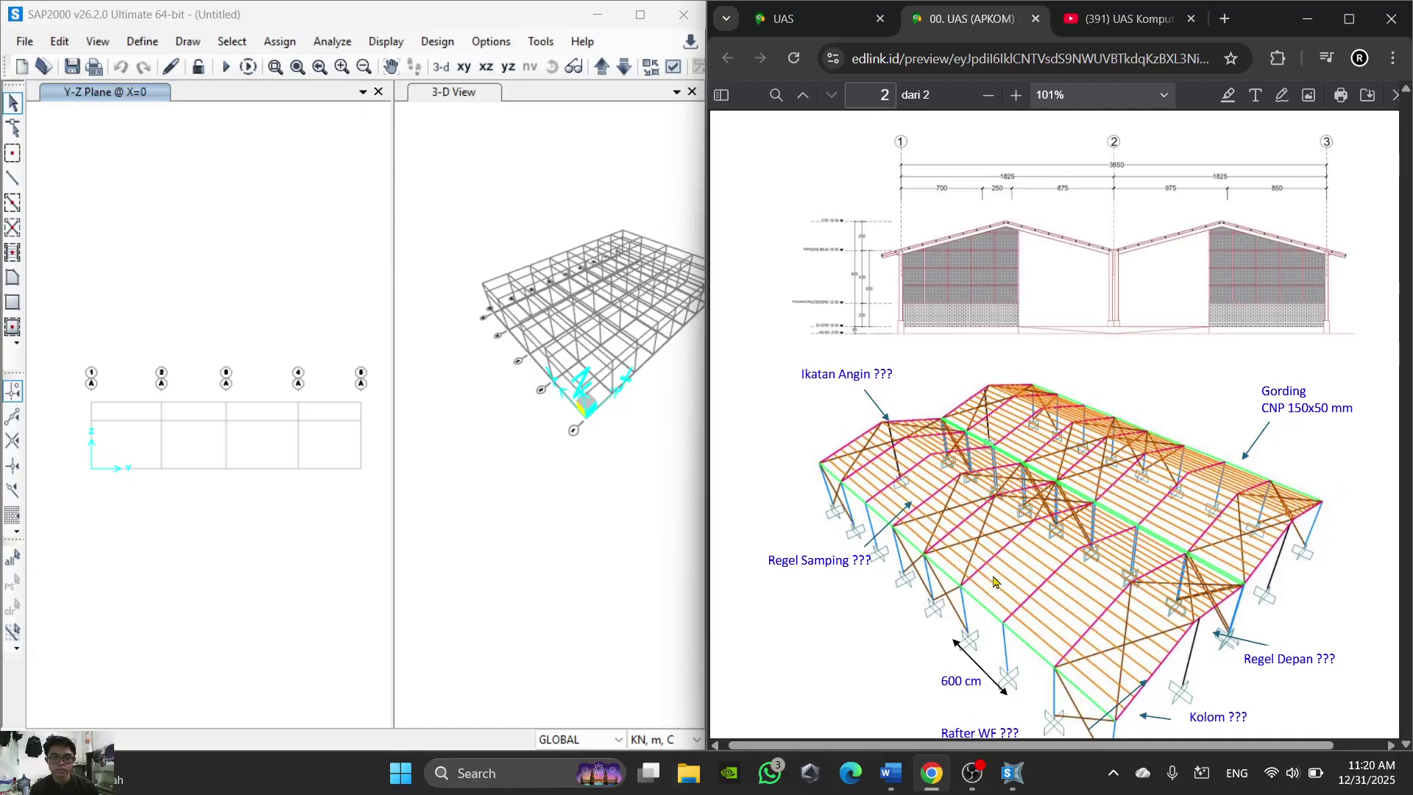
{"action": "scroll", "coordinate": [1152, 658], "scroll_direction": "down", "scroll_amount": 2}
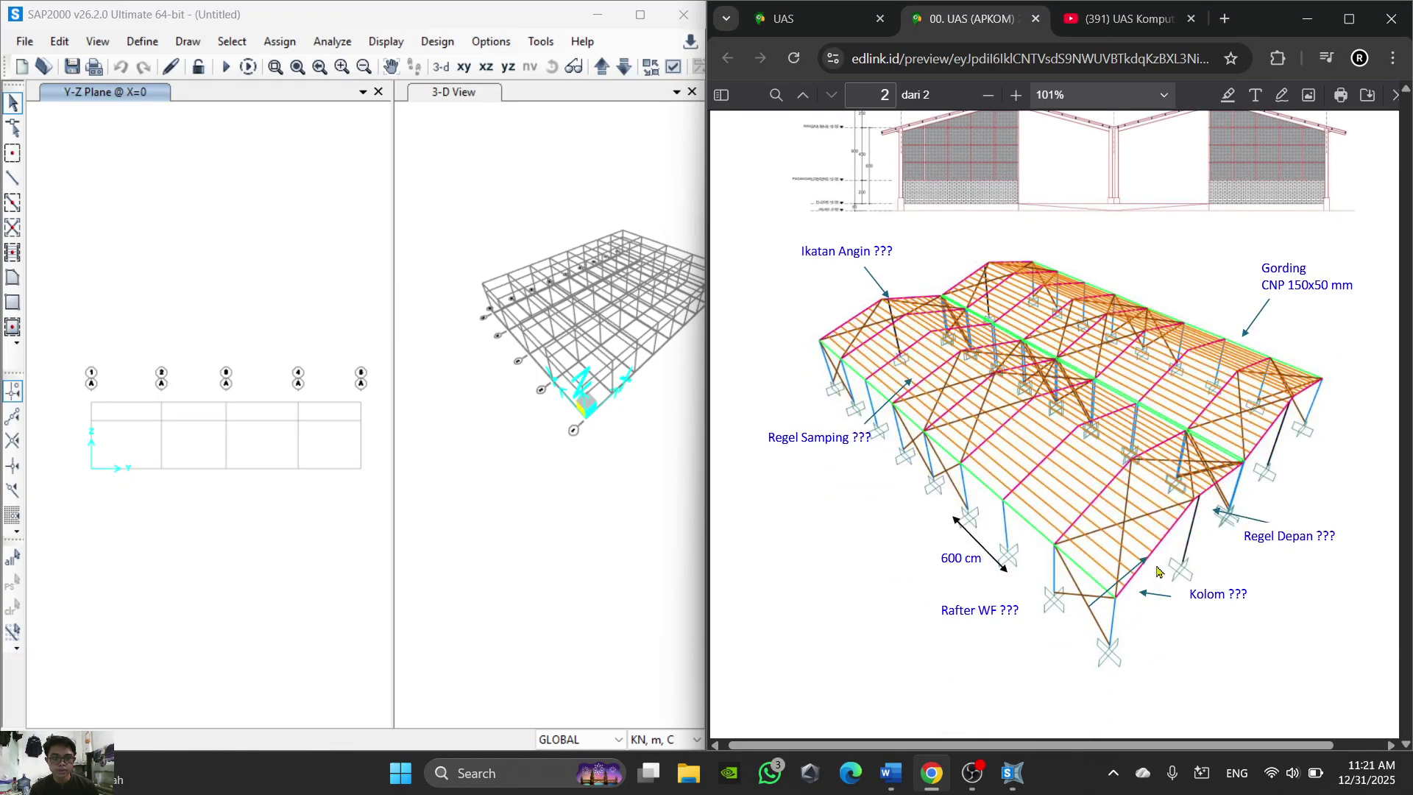
{"action": "scroll", "coordinate": [1157, 577], "scroll_direction": "up", "scroll_amount": 6}
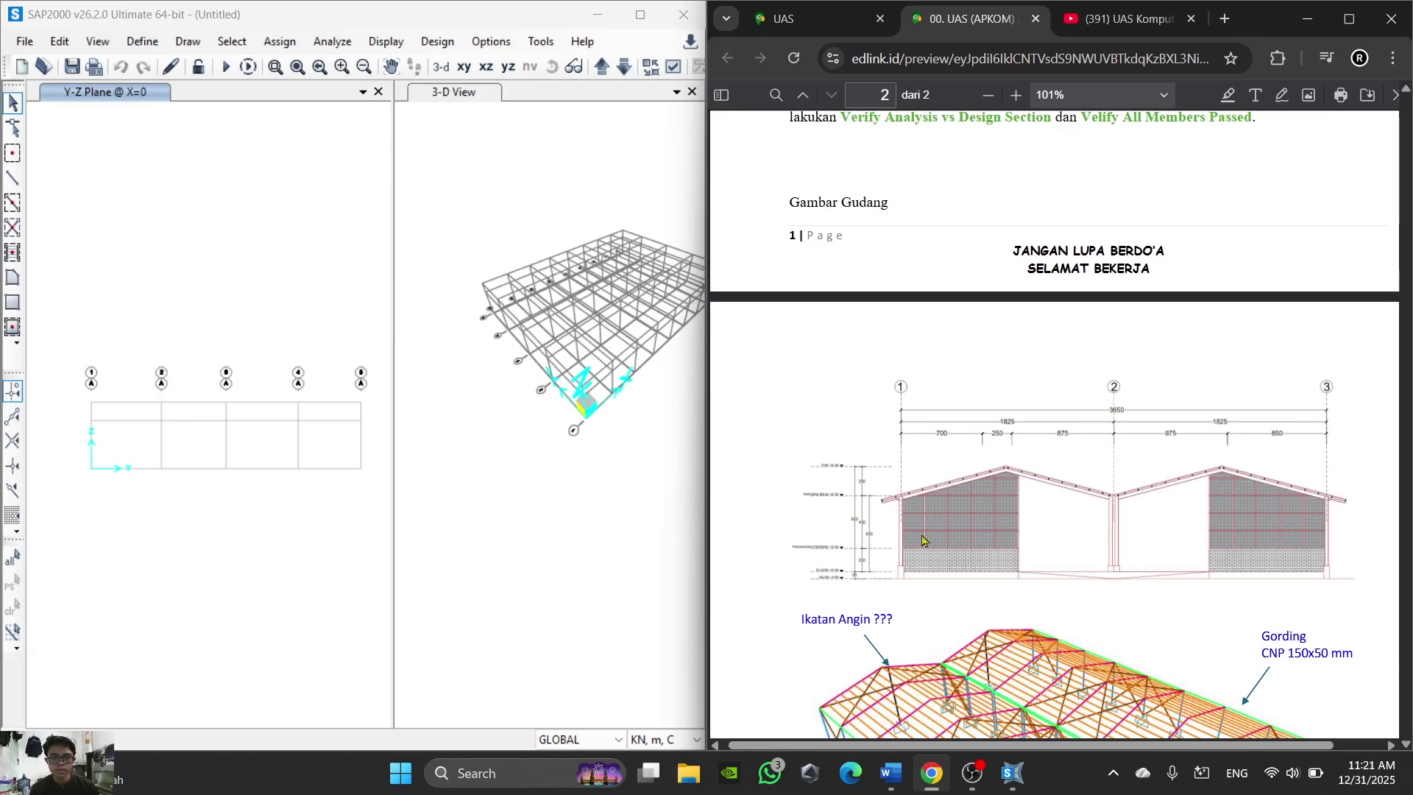
Step: Draw a straight Kolom frame on grid line 1 in the X=0 plane, from the base to Z=6.5 m
{"action": "left_click", "coordinate": [164, 519]}
{"action": "left_click", "coordinate": [12, 180]}
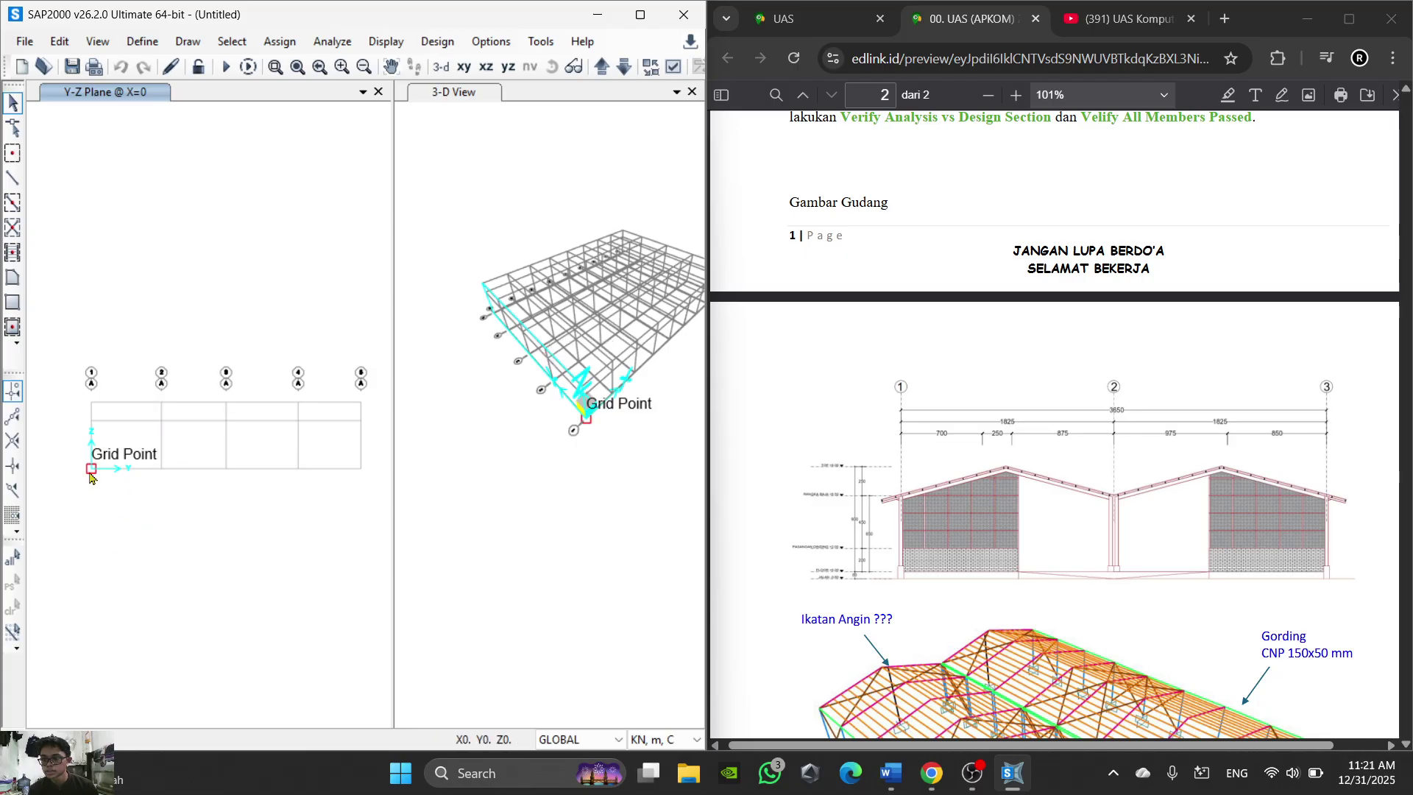
{"action": "left_click", "coordinate": [12, 178]}
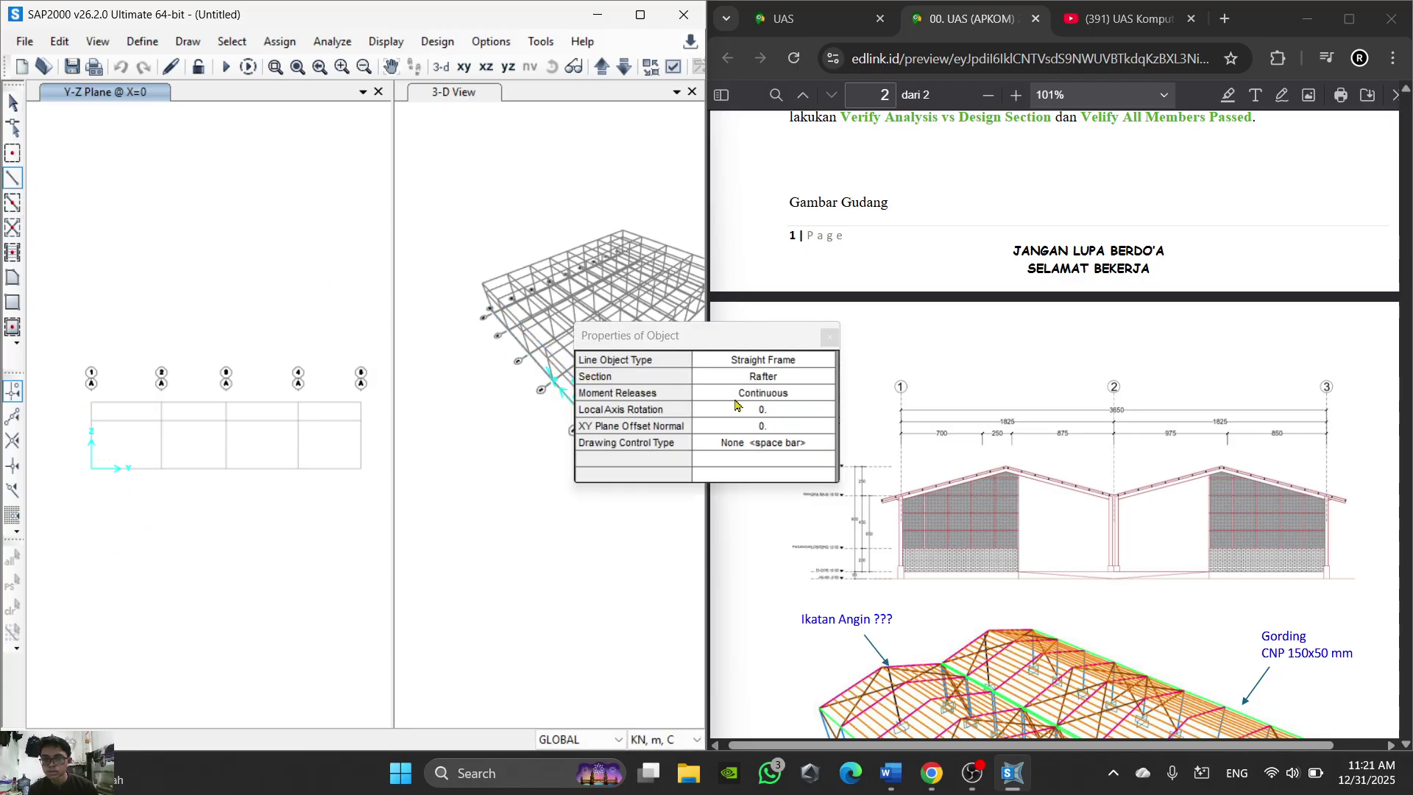
{"action": "left_click_drag", "start_coordinate": [725, 340], "coordinate": [584, 203]}
{"action": "left_click", "coordinate": [642, 240]}
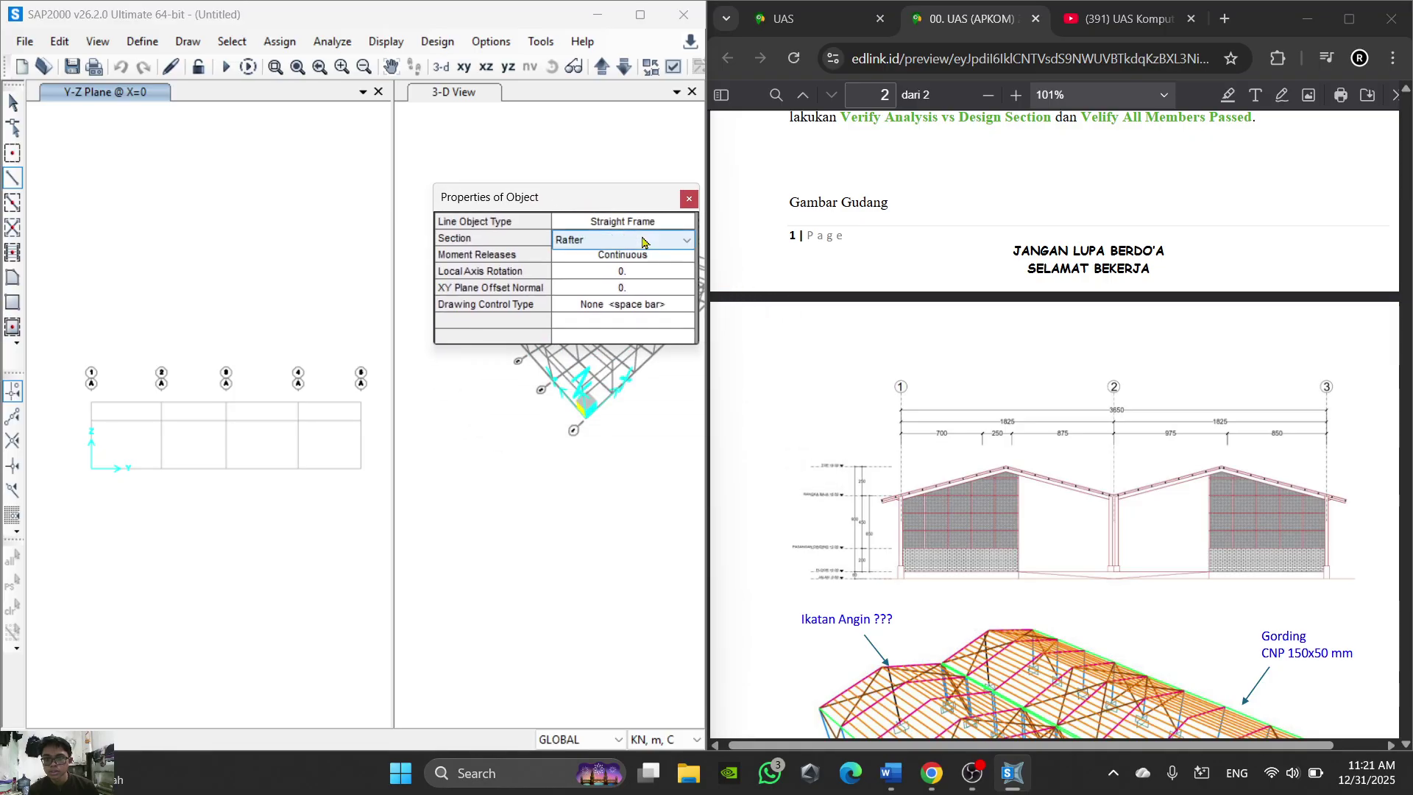
{"action": "left_click", "coordinate": [592, 246]}
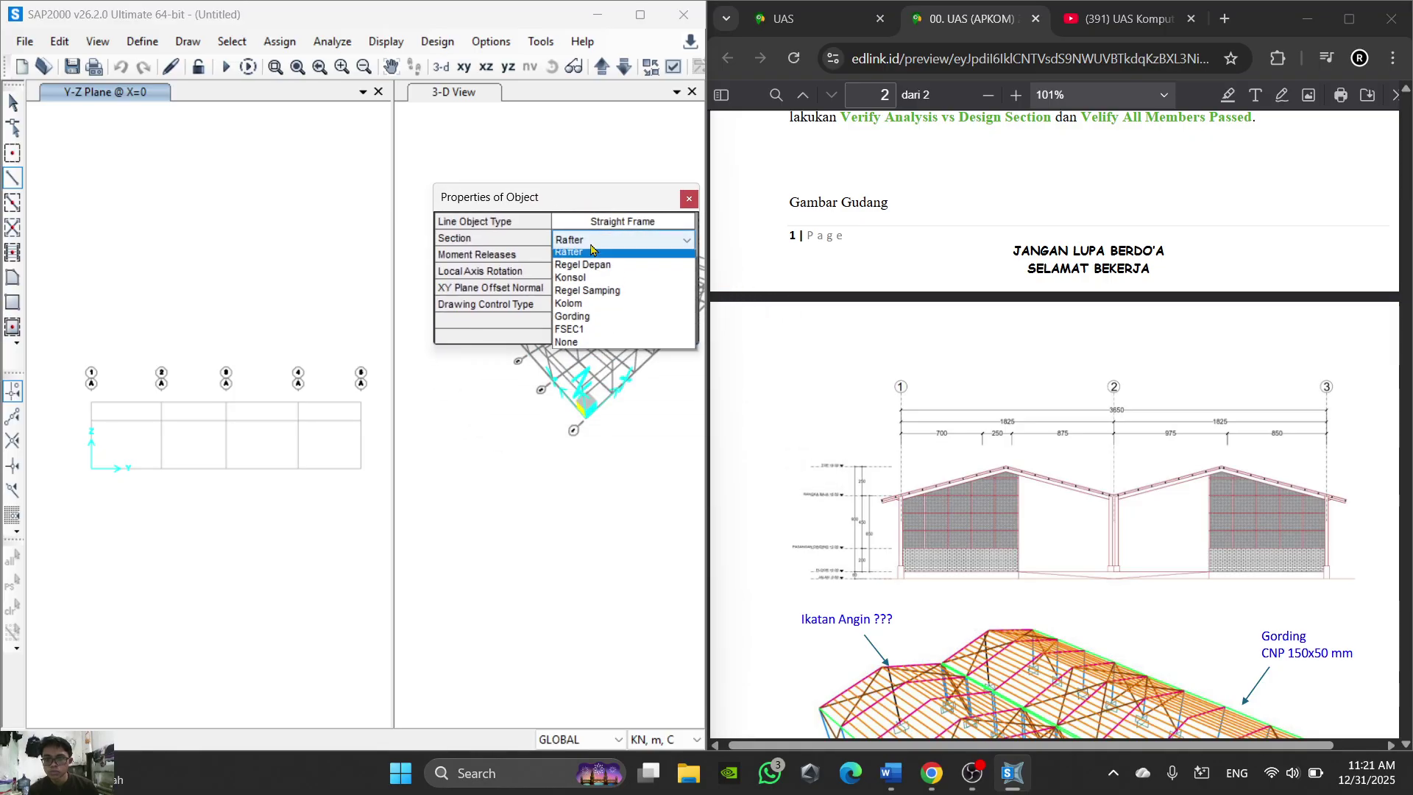
{"action": "left_click", "coordinate": [581, 309]}
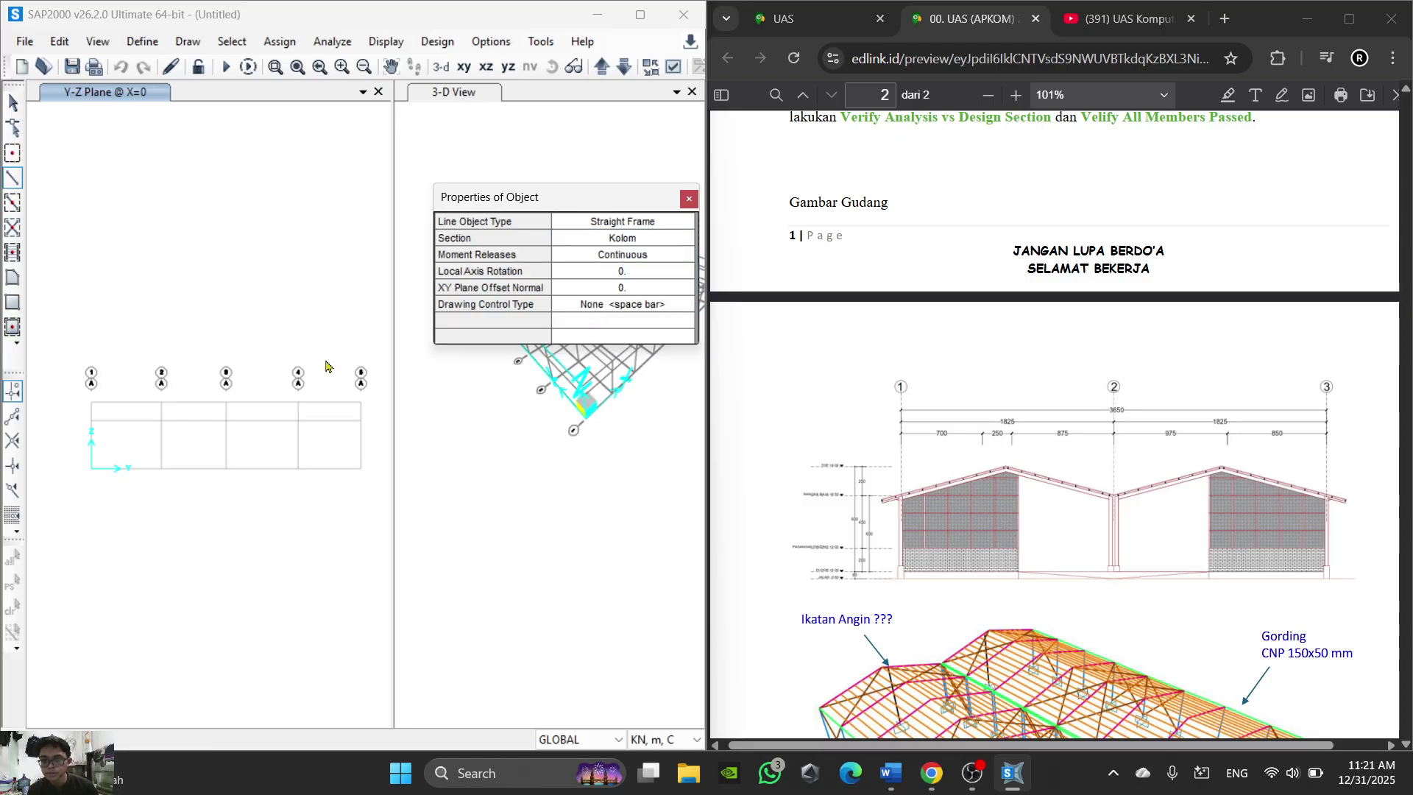
{"action": "scroll", "coordinate": [91, 467], "scroll_direction": "up", "scroll_amount": 6}
{"action": "left_click", "coordinate": [116, 472]}
{"action": "left_click", "coordinate": [116, 290]}
{"action": "middle_click_drag", "start_coordinate": [267, 350], "coordinate": [179, 318]}
{"action": "right_click", "coordinate": [181, 315]}
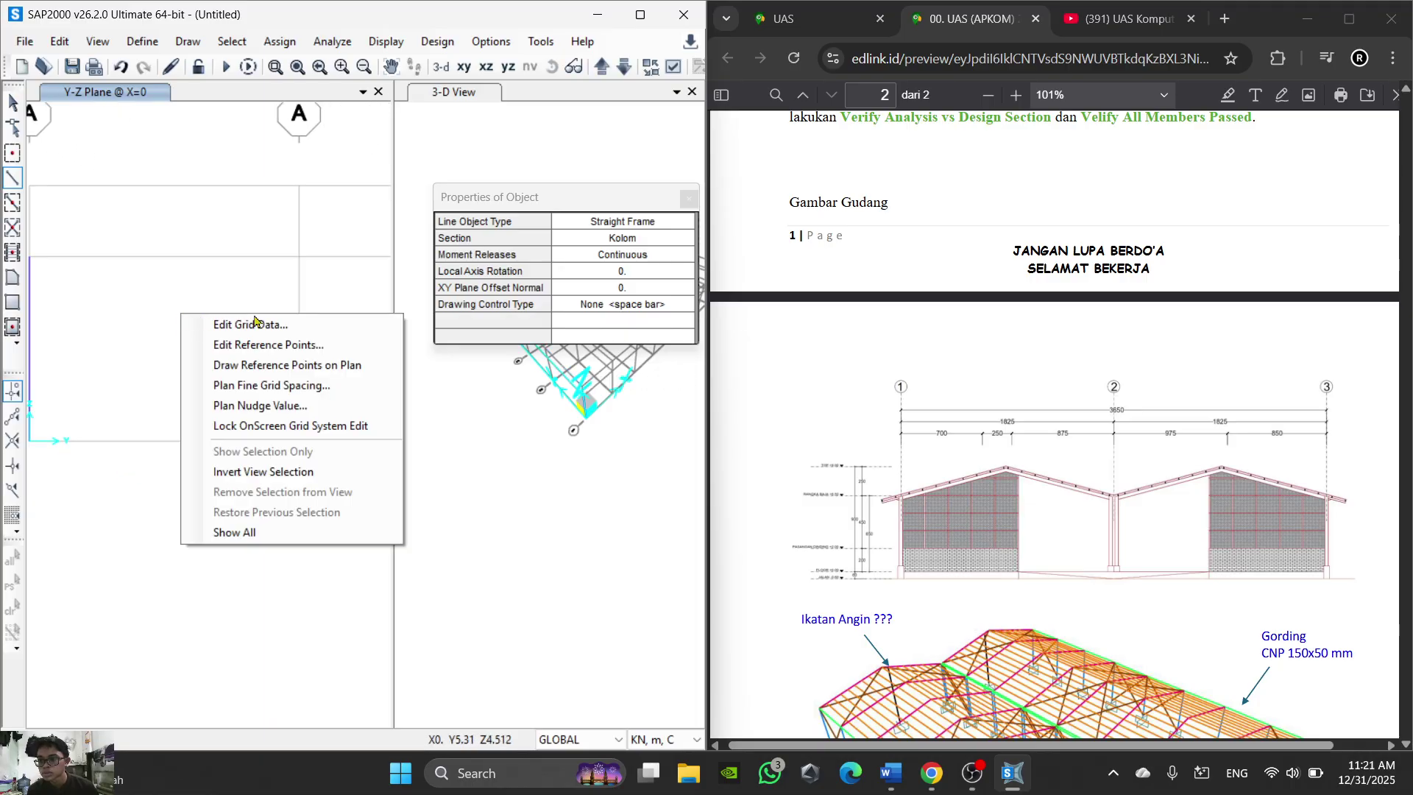
Step: Draw a Kolom column on grid line 3 between the eave level at Z=6.5 m and the base
{"action": "left_click", "coordinate": [276, 273]}
{"action": "scroll", "coordinate": [275, 271], "scroll_direction": "down", "scroll_amount": 2}
{"action": "scroll", "coordinate": [317, 260], "scroll_direction": "up", "scroll_amount": 1}
{"action": "left_click", "coordinate": [360, 260]}
{"action": "left_click", "coordinate": [360, 353]}
{"action": "scroll", "coordinate": [361, 352], "scroll_direction": "down", "scroll_amount": 3}
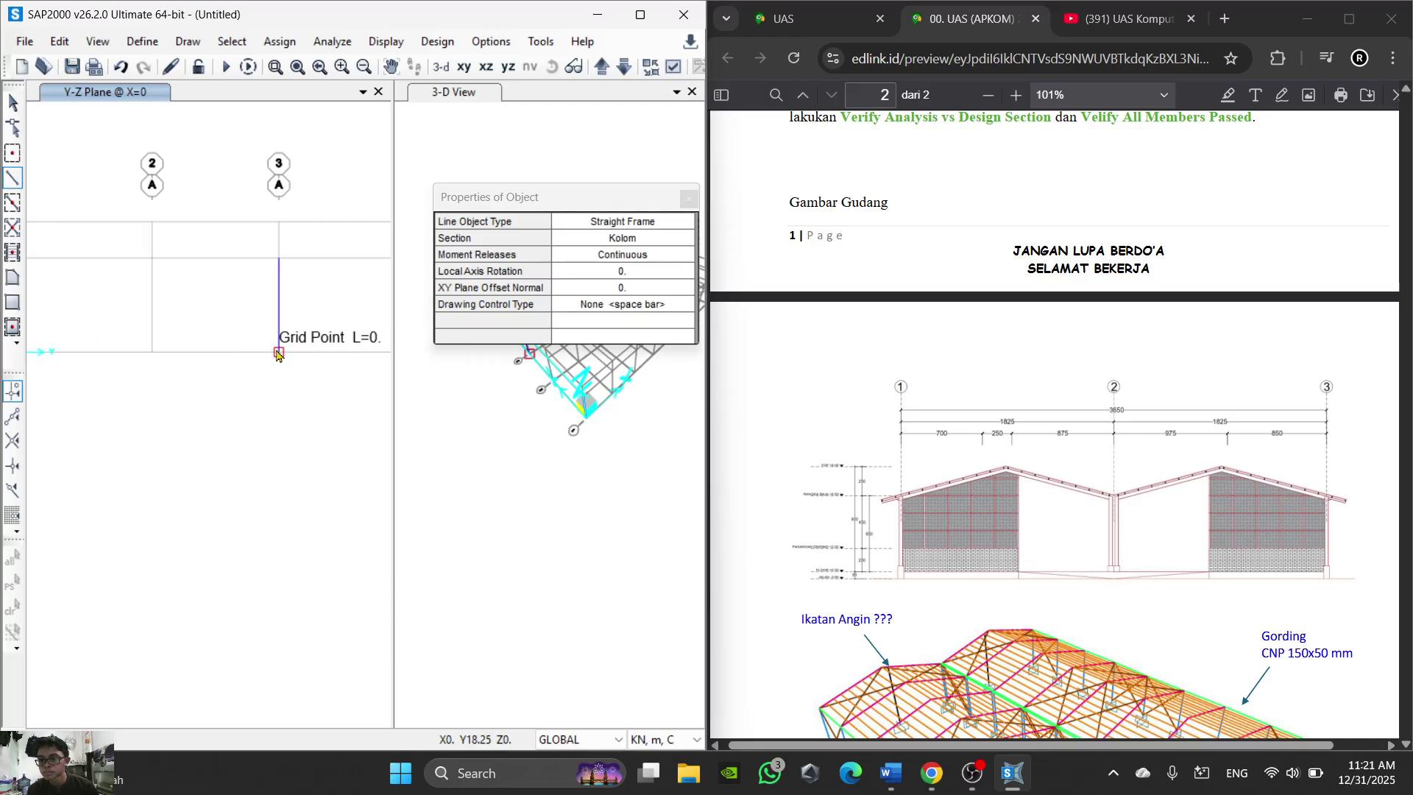
Step: Draw a Kolom column on grid line 5 between the eave level at Z=6.5 m and the base
{"action": "scroll", "coordinate": [314, 365], "scroll_direction": "up", "scroll_amount": 3}
{"action": "left_click", "coordinate": [331, 353]}
{"action": "left_click", "coordinate": [331, 440]}
{"action": "scroll", "coordinate": [175, 468], "scroll_direction": "down", "scroll_amount": 3}
{"action": "scroll", "coordinate": [175, 469], "scroll_direction": "up", "scroll_amount": 3}
{"action": "scroll", "coordinate": [252, 435], "scroll_direction": "down", "scroll_amount": 1}
{"action": "scroll", "coordinate": [1061, 647], "scroll_direction": "down", "scroll_amount": 2}
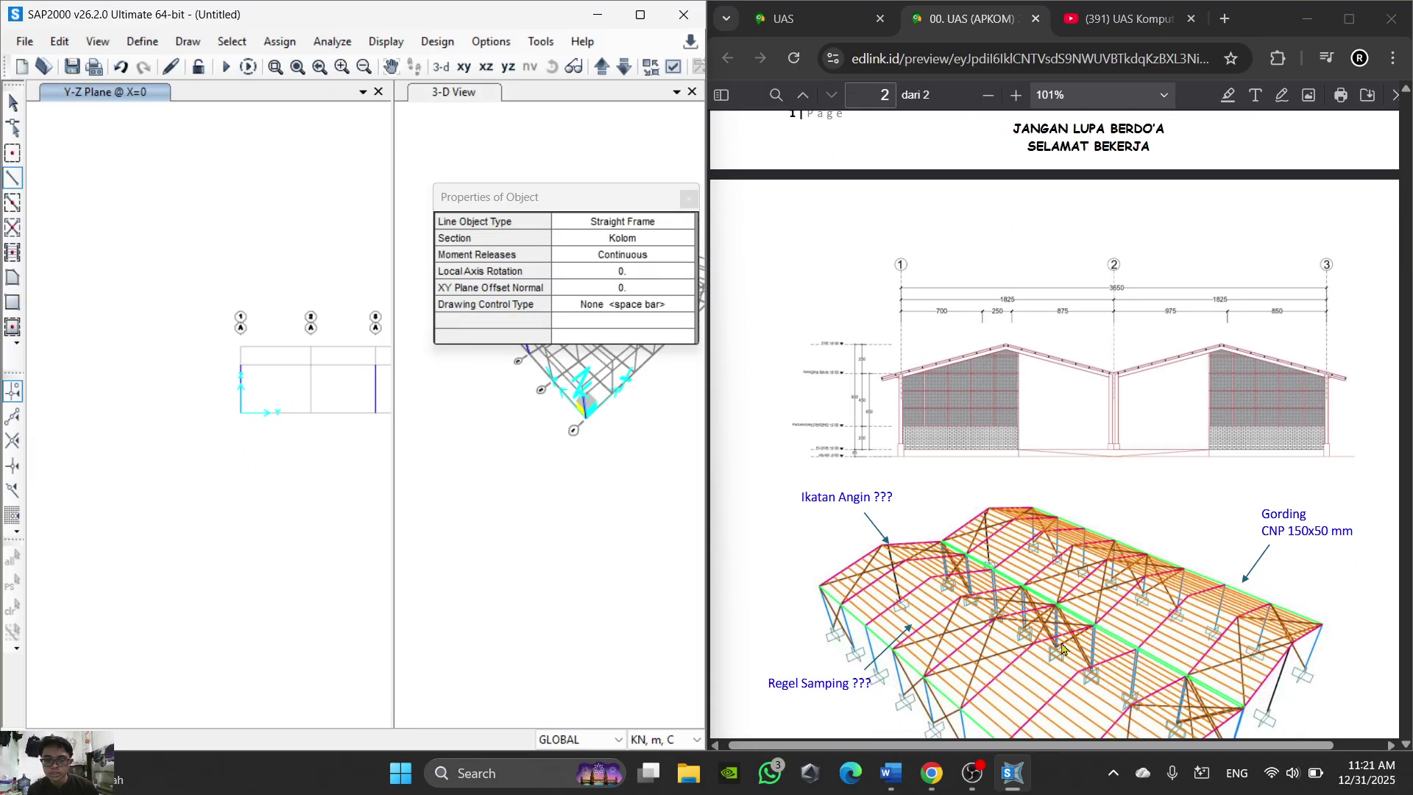
Step: Check the brief's Regel Depan location and draw a Regel Depan member on grid line 2 from Z=9 m to the base
{"action": "scroll", "coordinate": [1062, 647], "scroll_direction": "down", "scroll_amount": 1}
{"action": "middle_click", "coordinate": [1061, 643]}
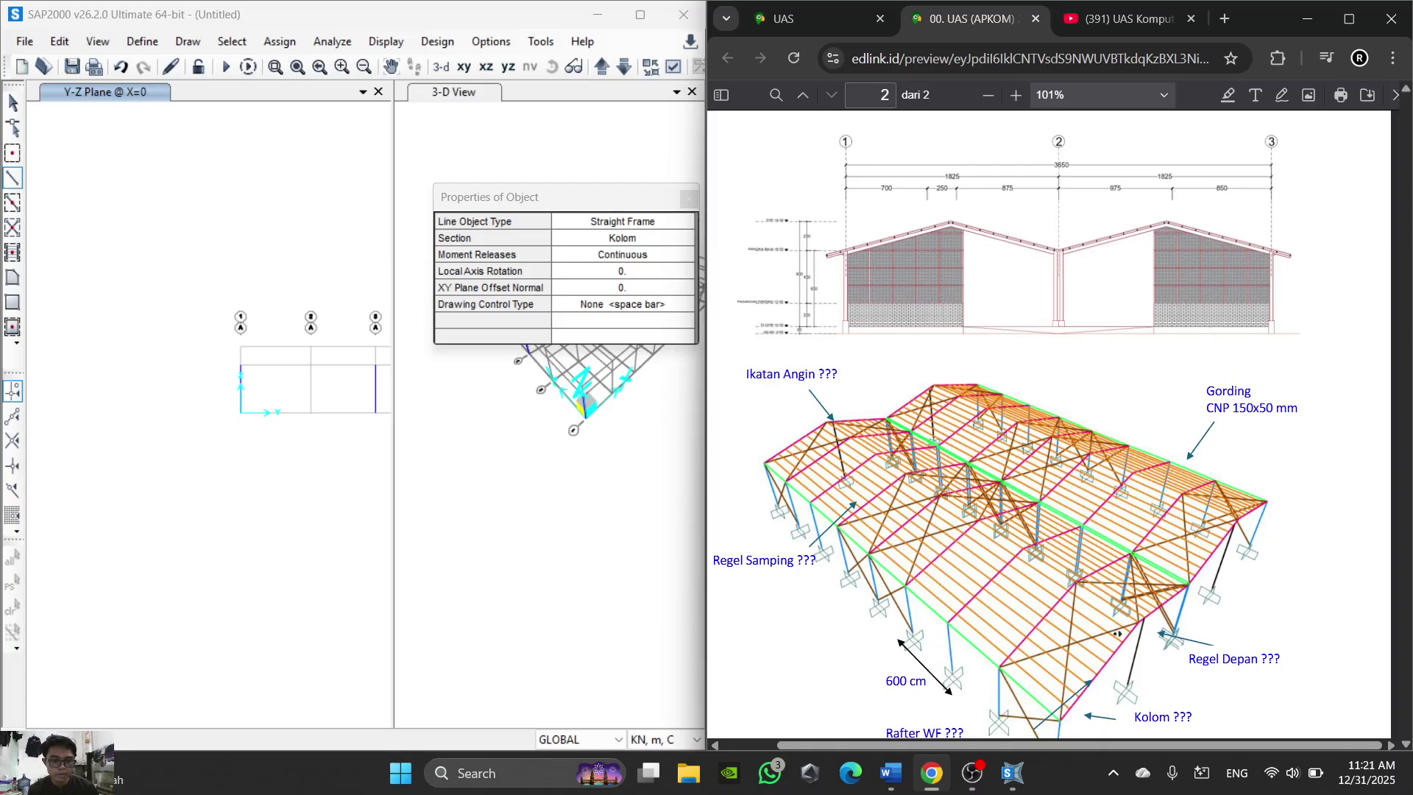
{"action": "scroll", "coordinate": [980, 566], "scroll_direction": "down", "scroll_amount": 2}
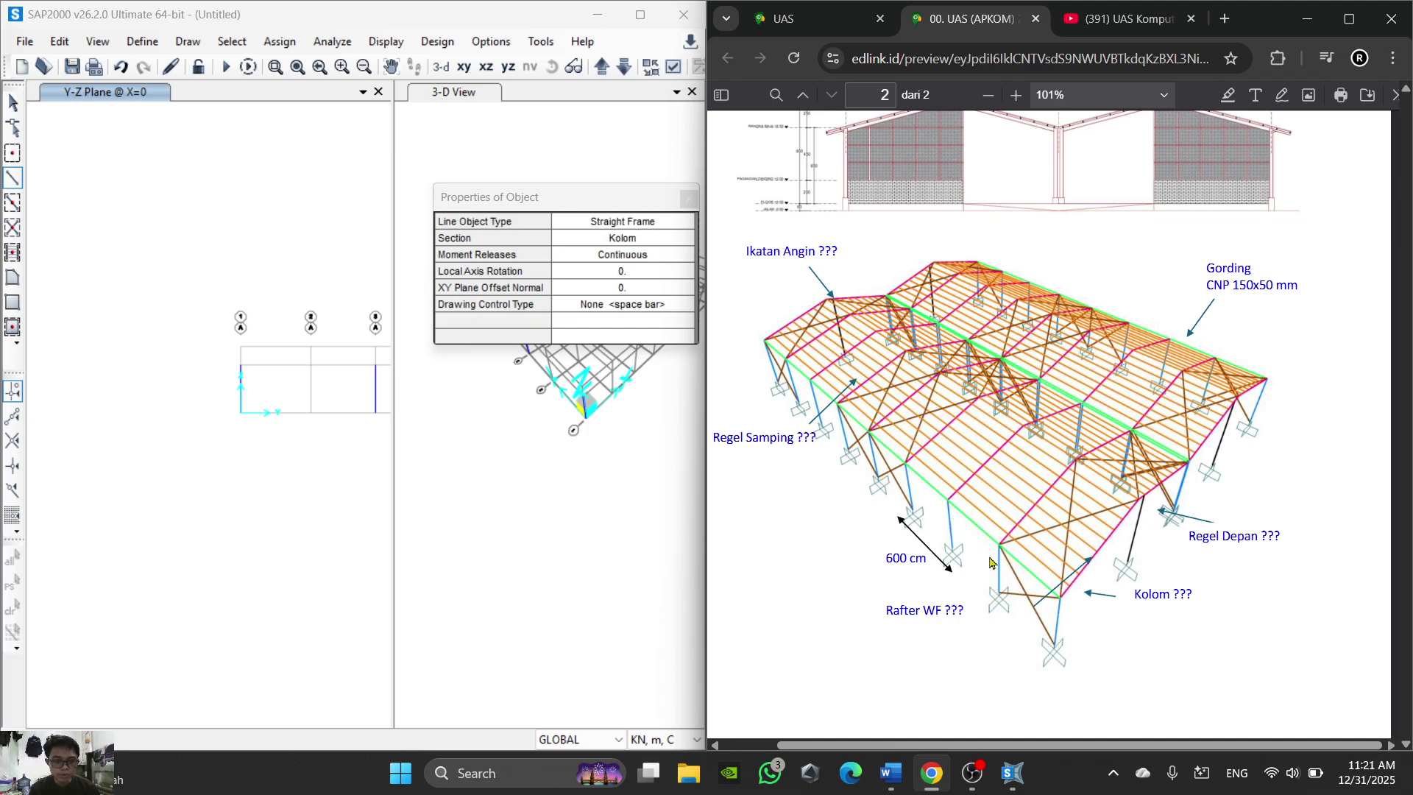
{"action": "scroll", "coordinate": [309, 371], "scroll_direction": "up", "scroll_amount": 3}
{"action": "middle_click_drag", "start_coordinate": [353, 420], "coordinate": [271, 380]}
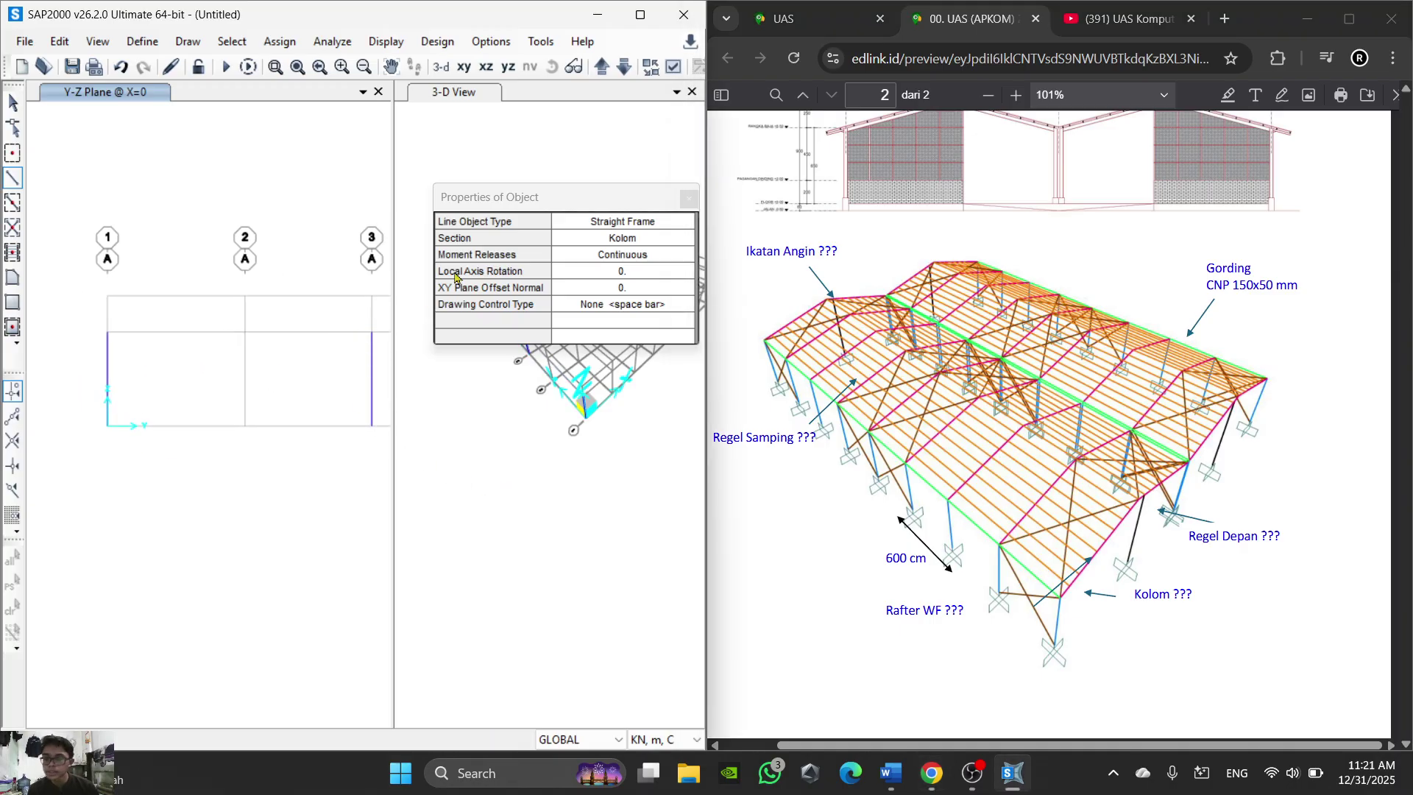
{"action": "left_click", "coordinate": [600, 240]}
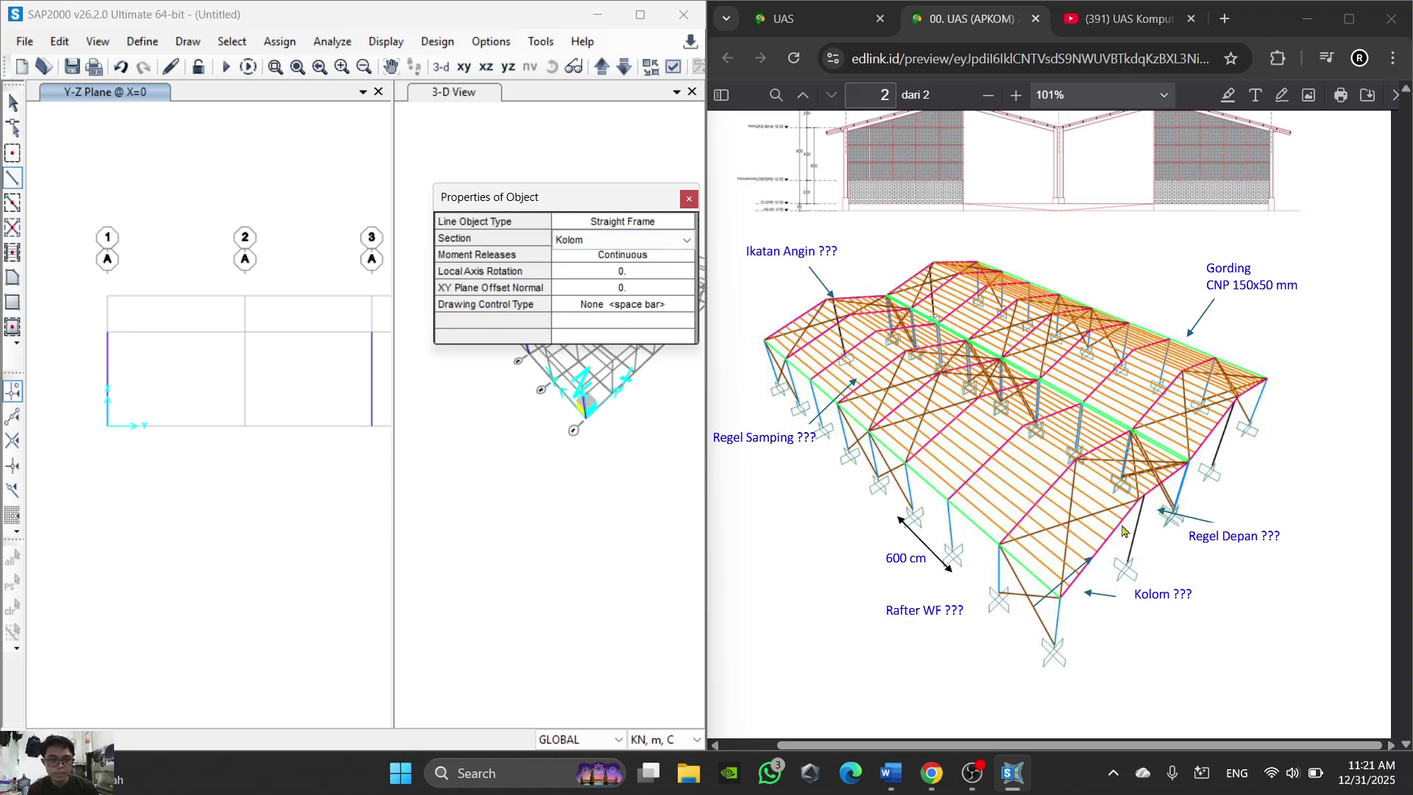
{"action": "left_click", "coordinate": [647, 240]}
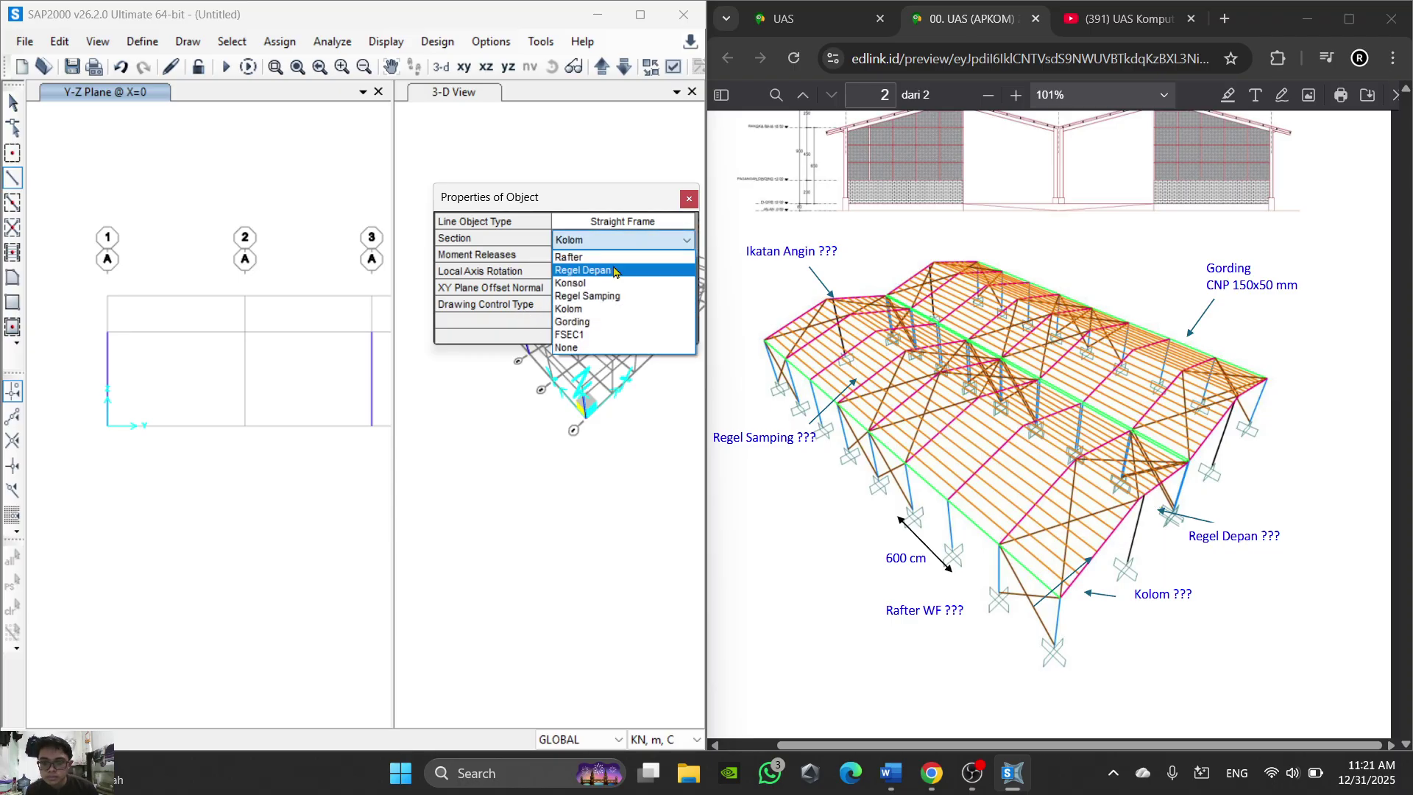
{"action": "left_click", "coordinate": [582, 270]}
{"action": "left_click", "coordinate": [245, 296]}
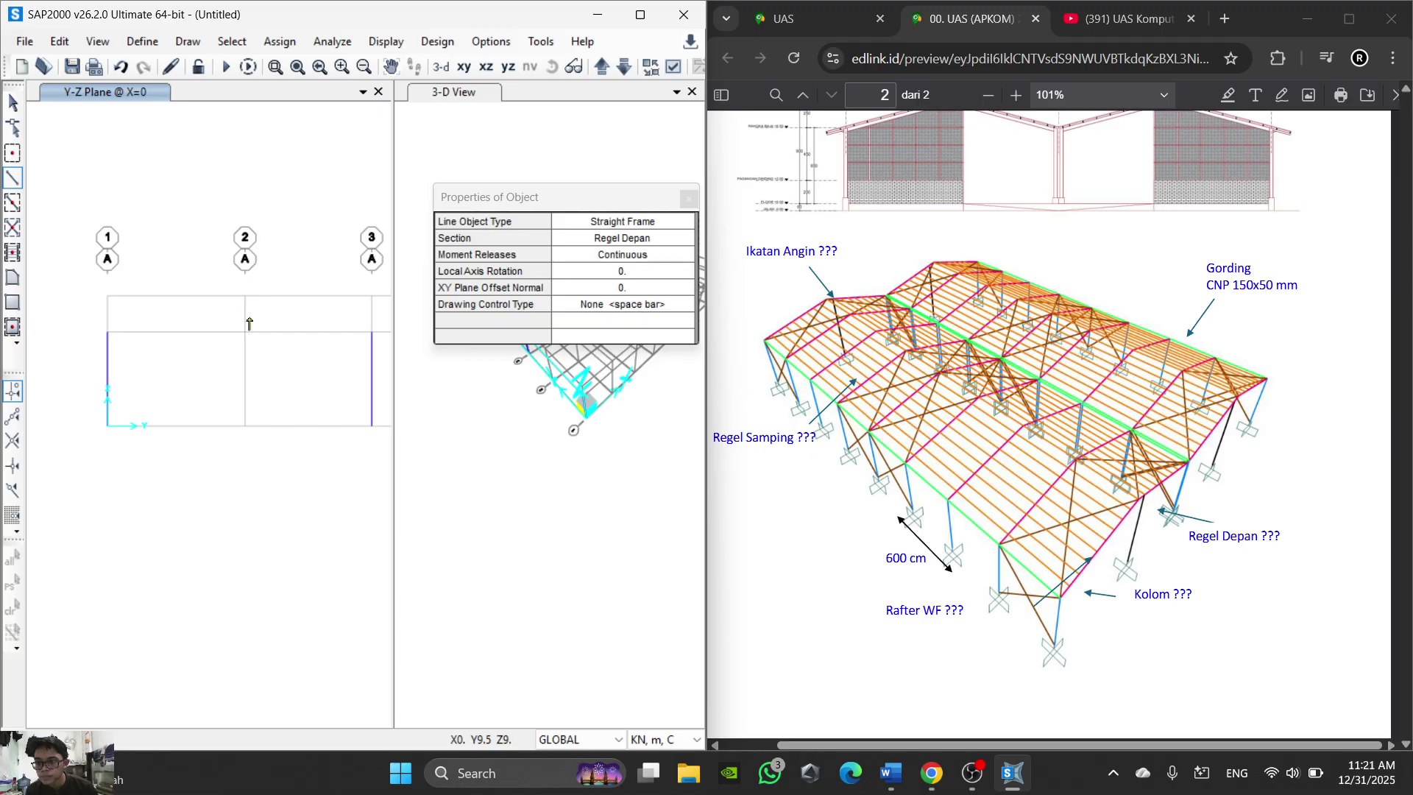
{"action": "left_click", "coordinate": [245, 425]}
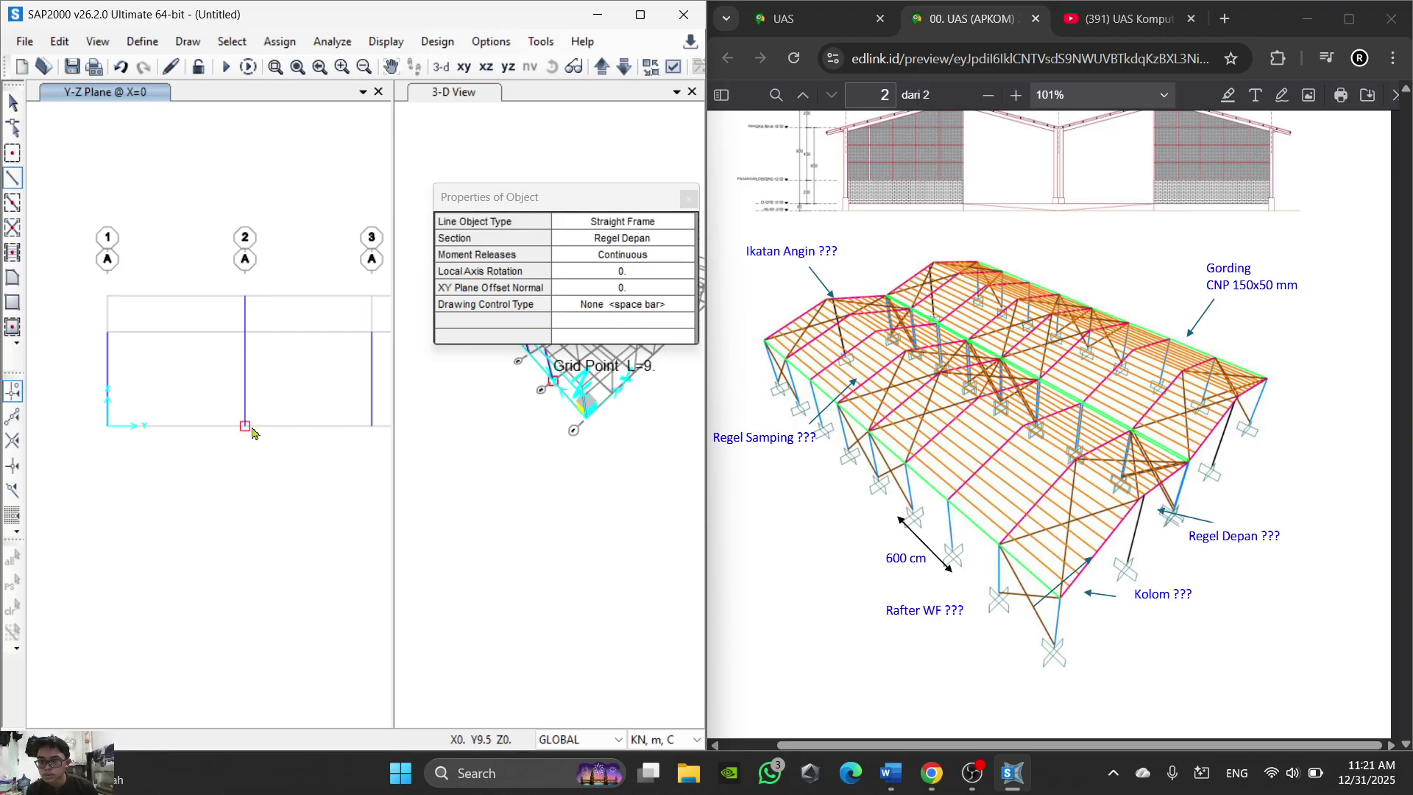
Step: Draw a Regel Depan member on grid line 4 from Z=9 m down to the base
{"action": "scroll", "coordinate": [254, 346], "scroll_direction": "down", "scroll_amount": 2}
{"action": "scroll", "coordinate": [343, 409], "scroll_direction": "up", "scroll_amount": 2}
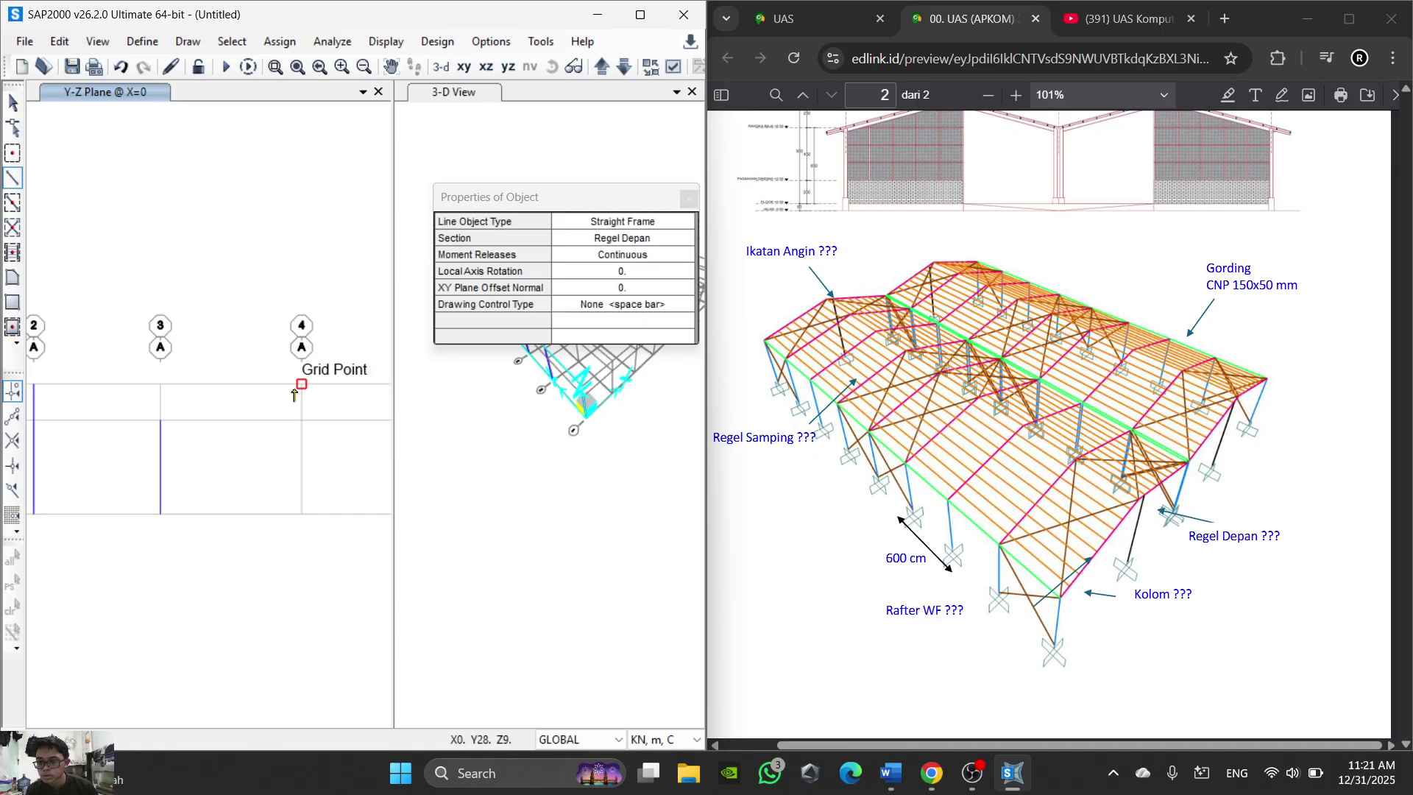
{"action": "left_click", "coordinate": [301, 384]}
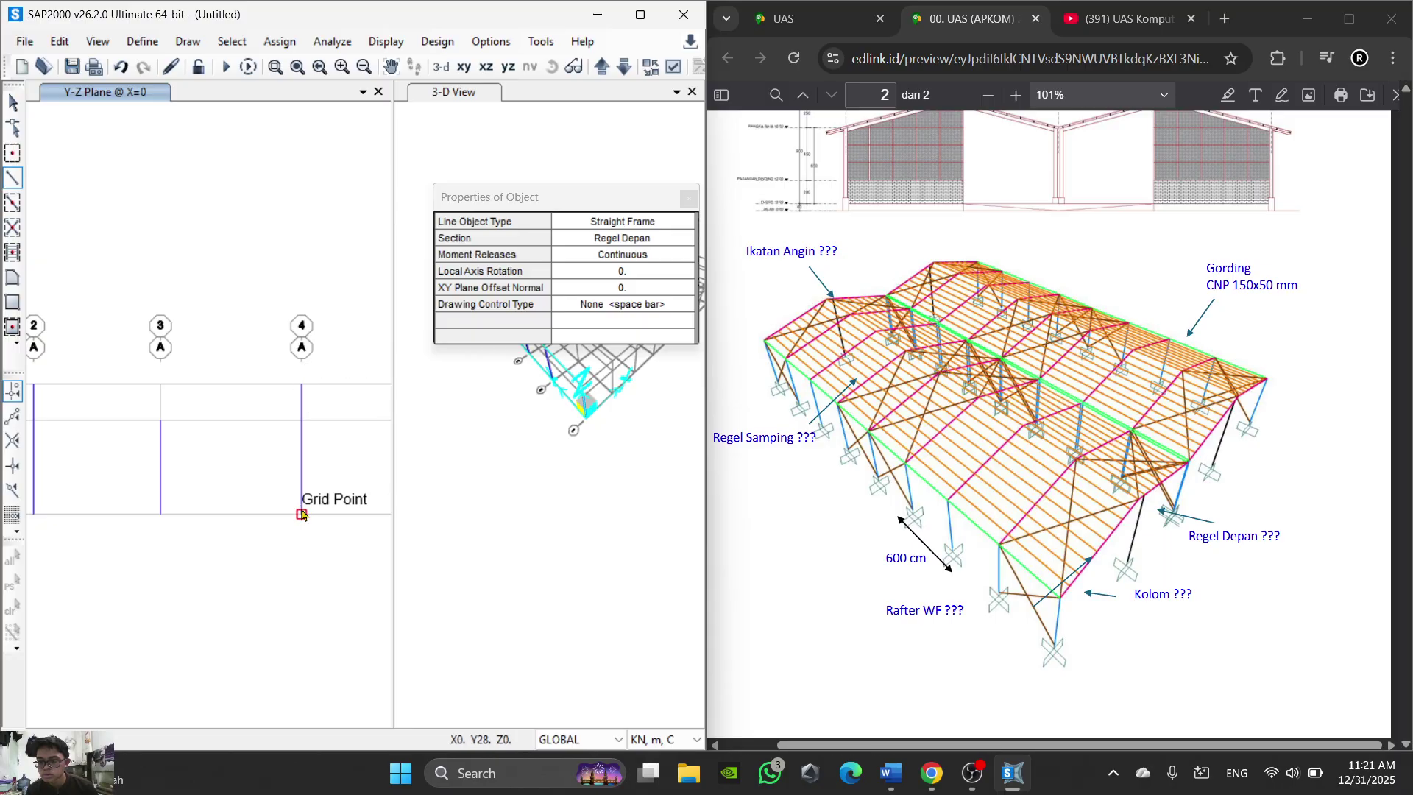
{"action": "left_click", "coordinate": [301, 514]}
{"action": "scroll", "coordinate": [331, 530], "scroll_direction": "down", "scroll_amount": 2}
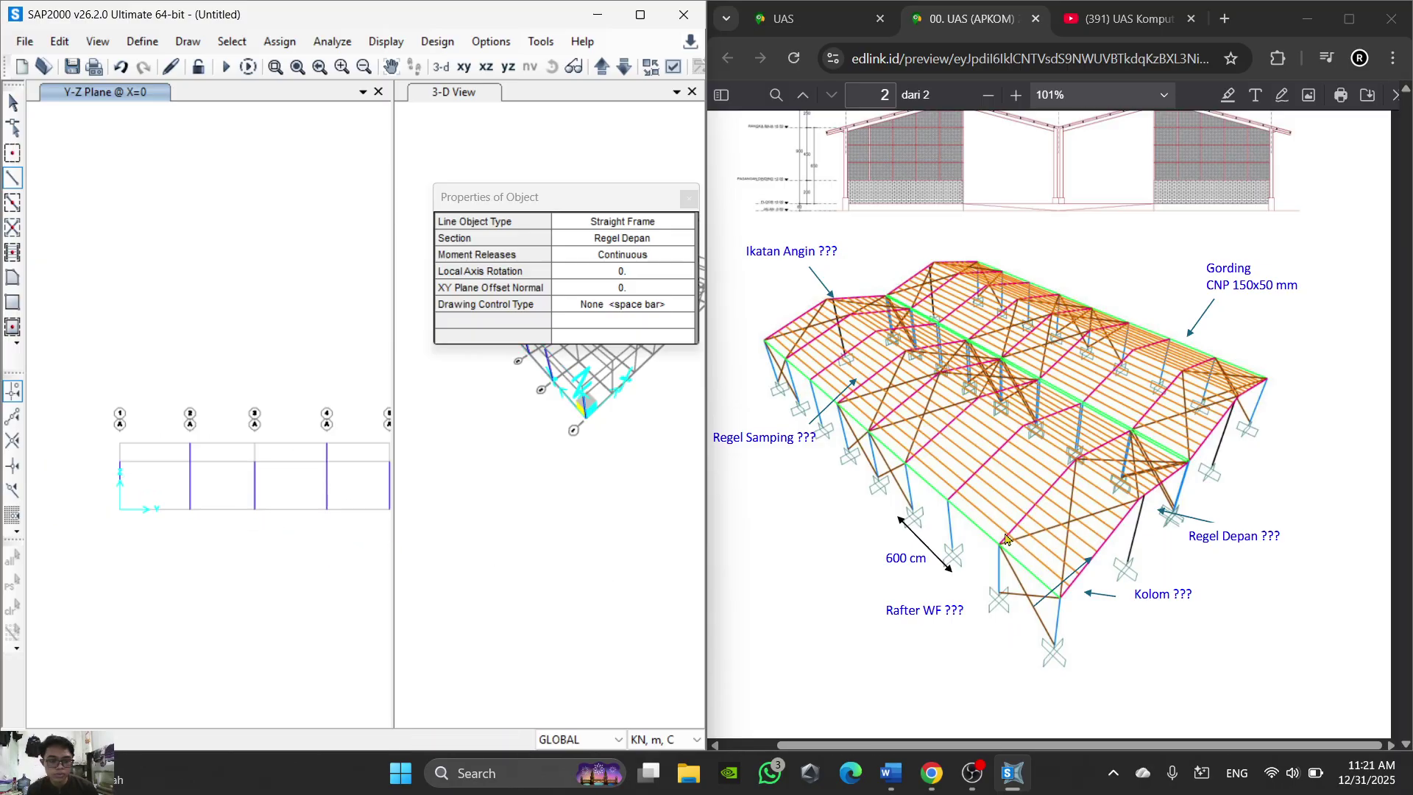
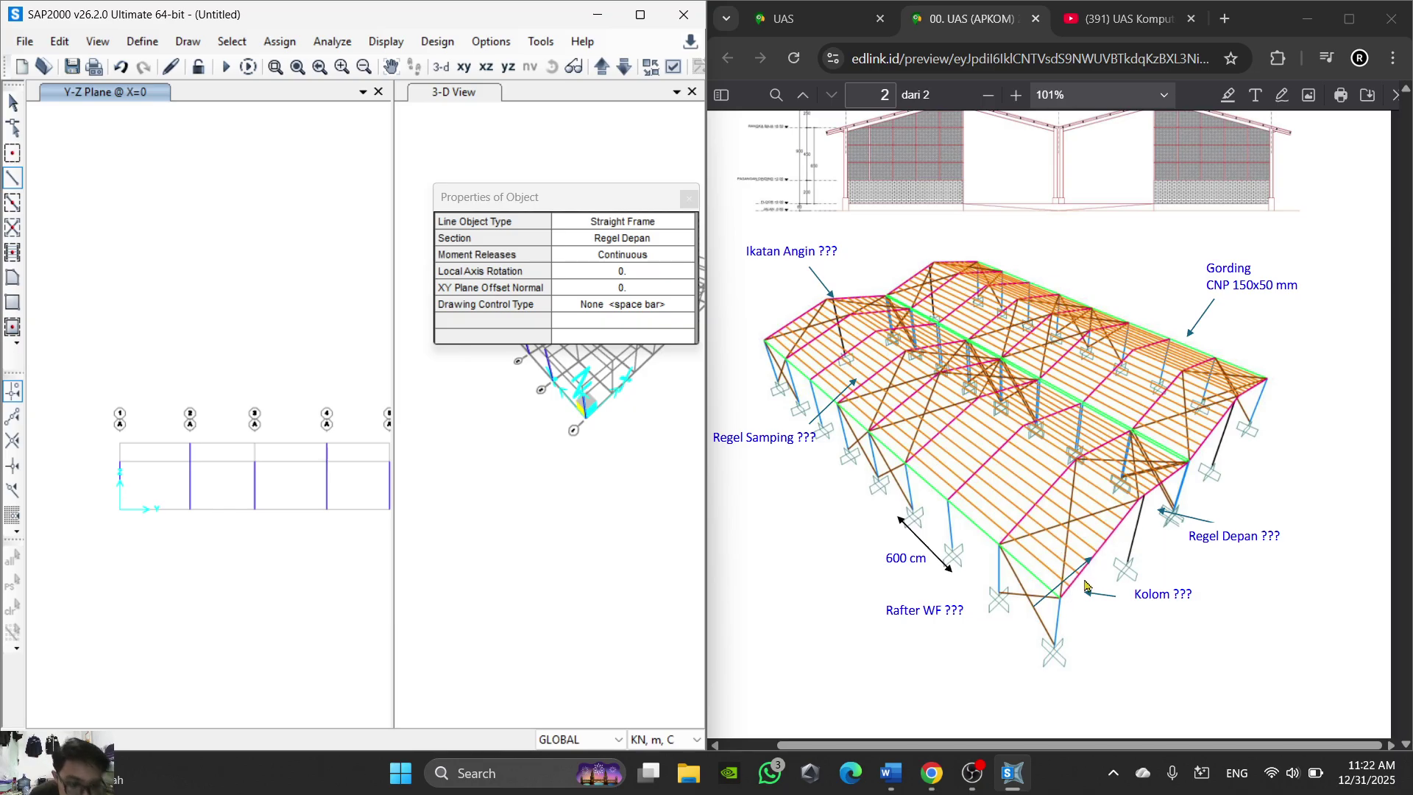
Step: Draw the first gable with the Rafter section, from grid 1's column top to grid 2's ridge and down to grid 3's column top
{"action": "left_click", "coordinate": [661, 247]}
{"action": "left_click", "coordinate": [661, 248]}
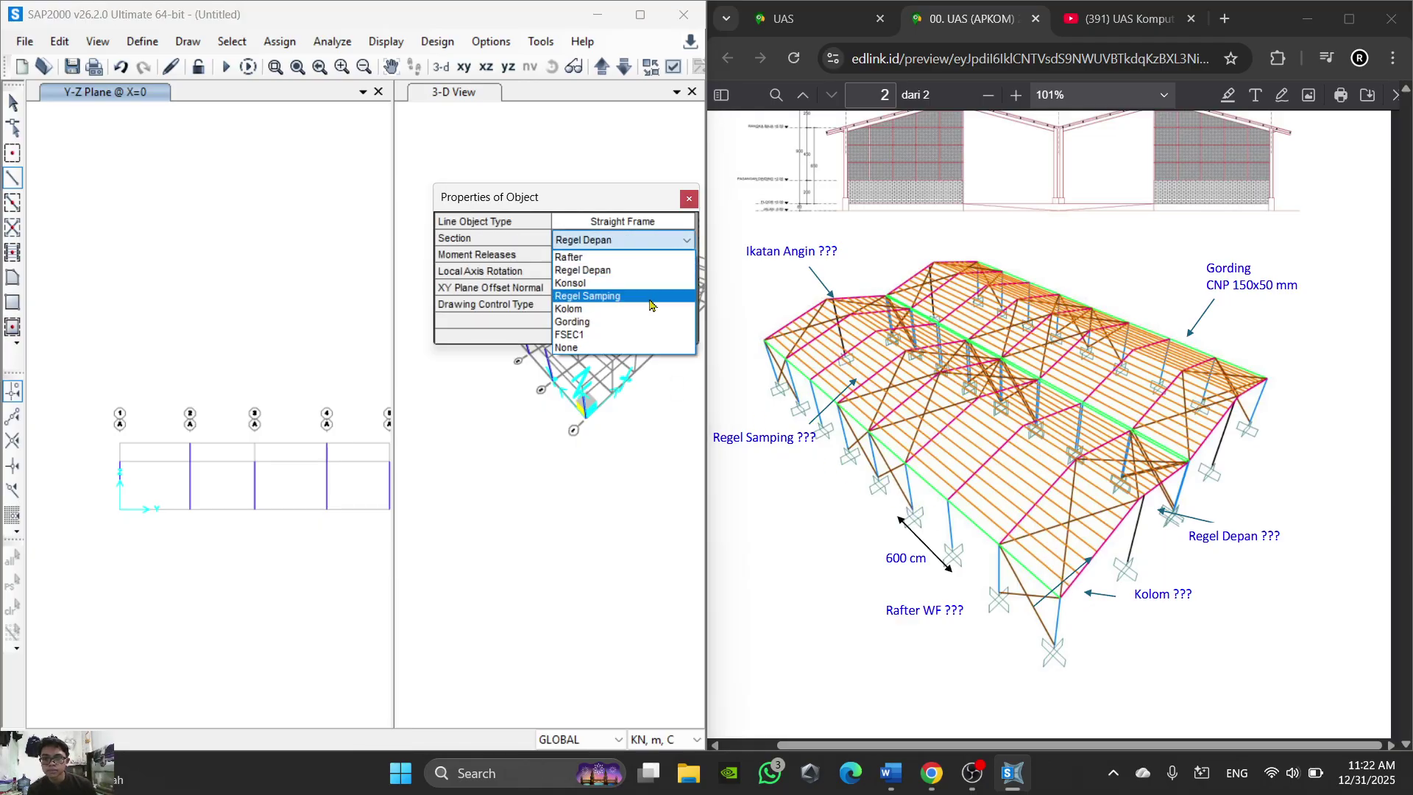
{"action": "left_click", "coordinate": [629, 257]}
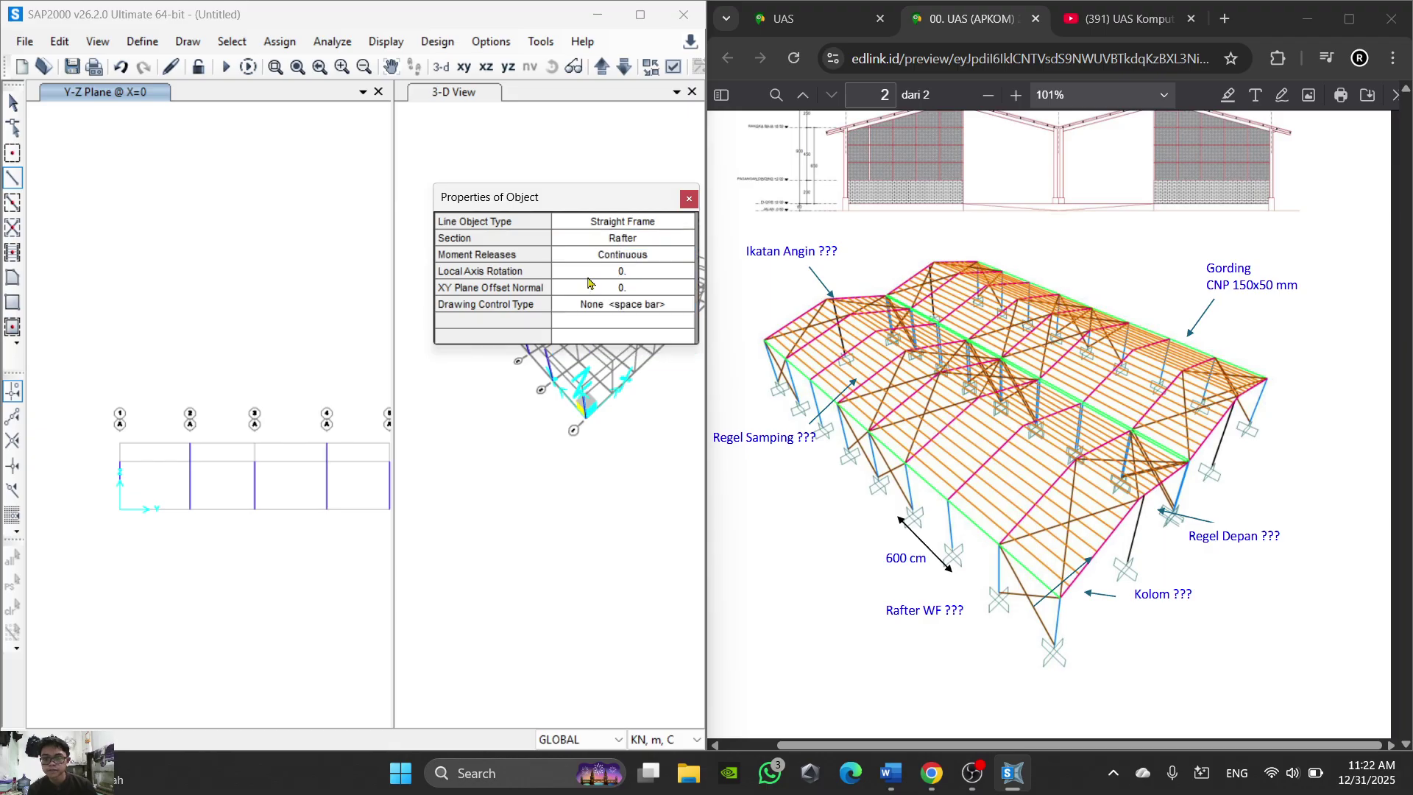
{"action": "scroll", "coordinate": [127, 469], "scroll_direction": "up", "scroll_amount": 3}
{"action": "left_click", "coordinate": [115, 459]}
{"action": "left_click", "coordinate": [251, 424]}
{"action": "middle_click_drag", "start_coordinate": [324, 459], "coordinate": [191, 434]}
{"action": "left_click", "coordinate": [245, 432]}
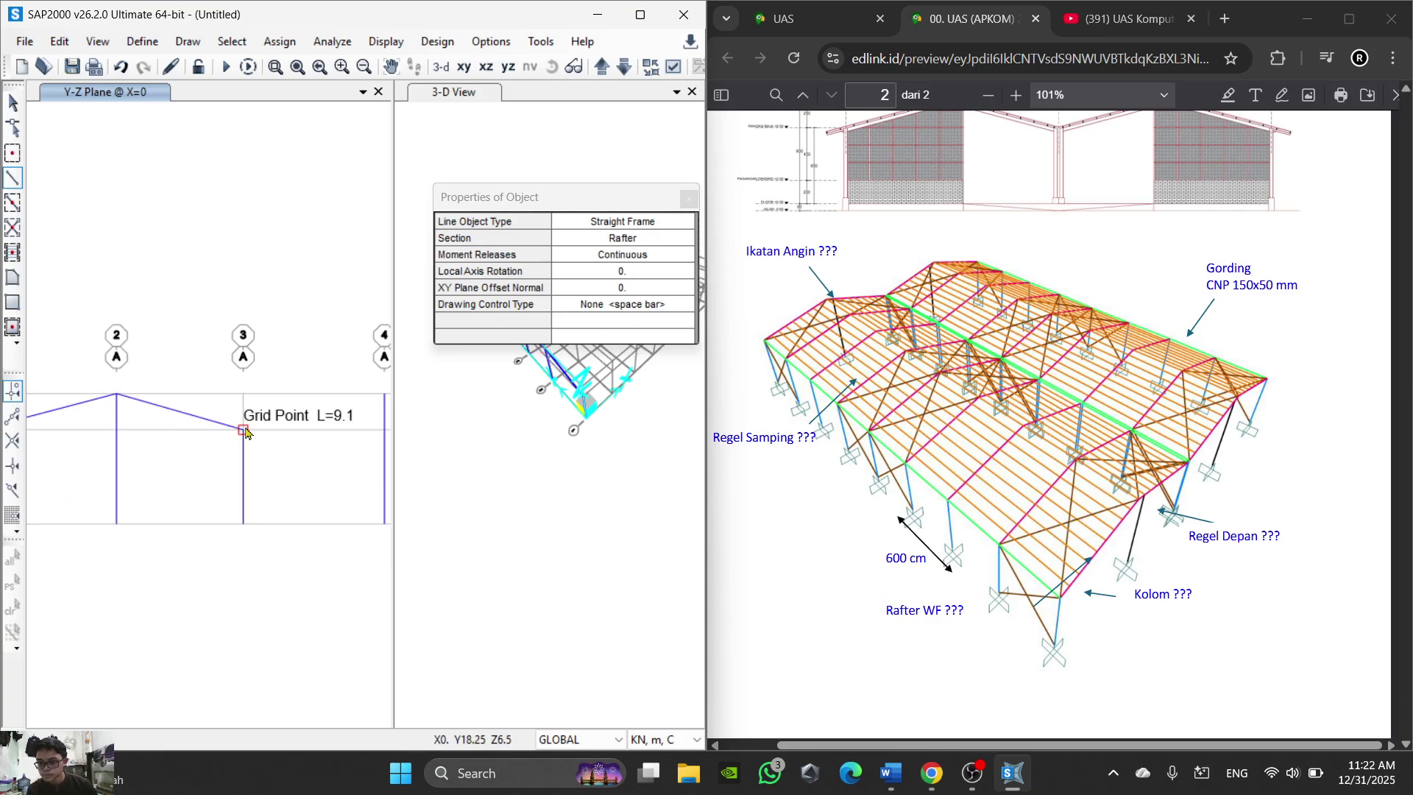
Step: Continue the Rafter members from grid 3's column top over the ridge at grid 4 to grid 5's column top, and end frame drawing
{"action": "middle_click_drag", "start_coordinate": [385, 395], "coordinate": [225, 398]}
{"action": "left_click", "coordinate": [224, 398]}
{"action": "middle_click_drag", "start_coordinate": [348, 433], "coordinate": [215, 388]}
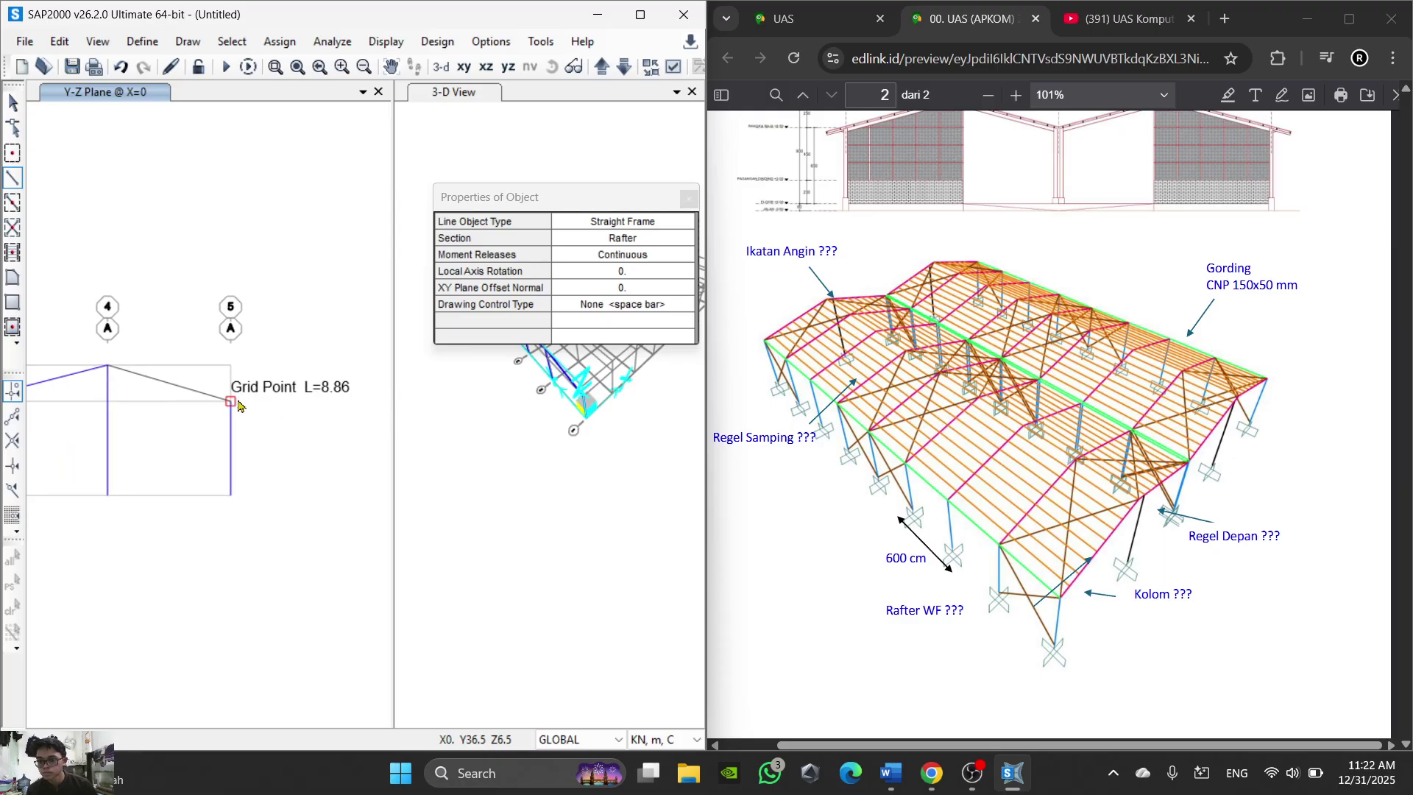
{"action": "left_click", "coordinate": [232, 400]}
{"action": "middle_click_drag", "start_coordinate": [146, 449], "coordinate": [323, 442]}
{"action": "scroll", "coordinate": [316, 478], "scroll_direction": "down", "scroll_amount": 6}
{"action": "scroll", "coordinate": [316, 482], "scroll_direction": "up", "scroll_amount": 3}
{"action": "middle_click_drag", "start_coordinate": [325, 506], "coordinate": [237, 464]}
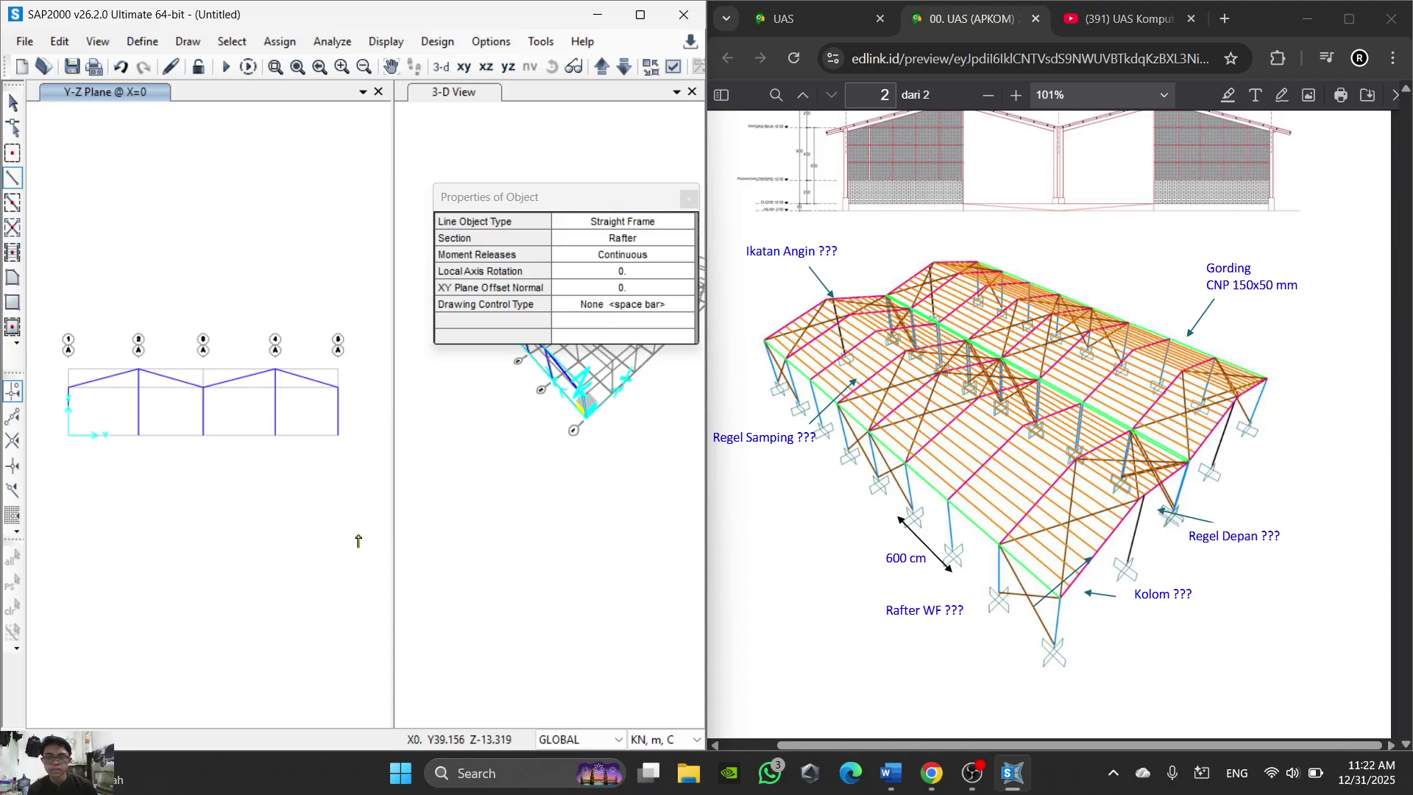
{"action": "left_click", "coordinate": [689, 198]}
{"action": "scroll", "coordinate": [150, 454], "scroll_direction": "up", "scroll_amount": 3}
{"action": "middle_click_drag", "start_coordinate": [150, 454], "coordinate": [236, 456]}
{"action": "key", "text": "Escape"}
Step: Set the 3-D view's display type to Extrude to show the frame members with their section shapes
{"action": "scroll", "coordinate": [527, 376], "scroll_direction": "up", "scroll_amount": 5}
{"action": "scroll", "coordinate": [526, 376], "scroll_direction": "down", "scroll_amount": 3}
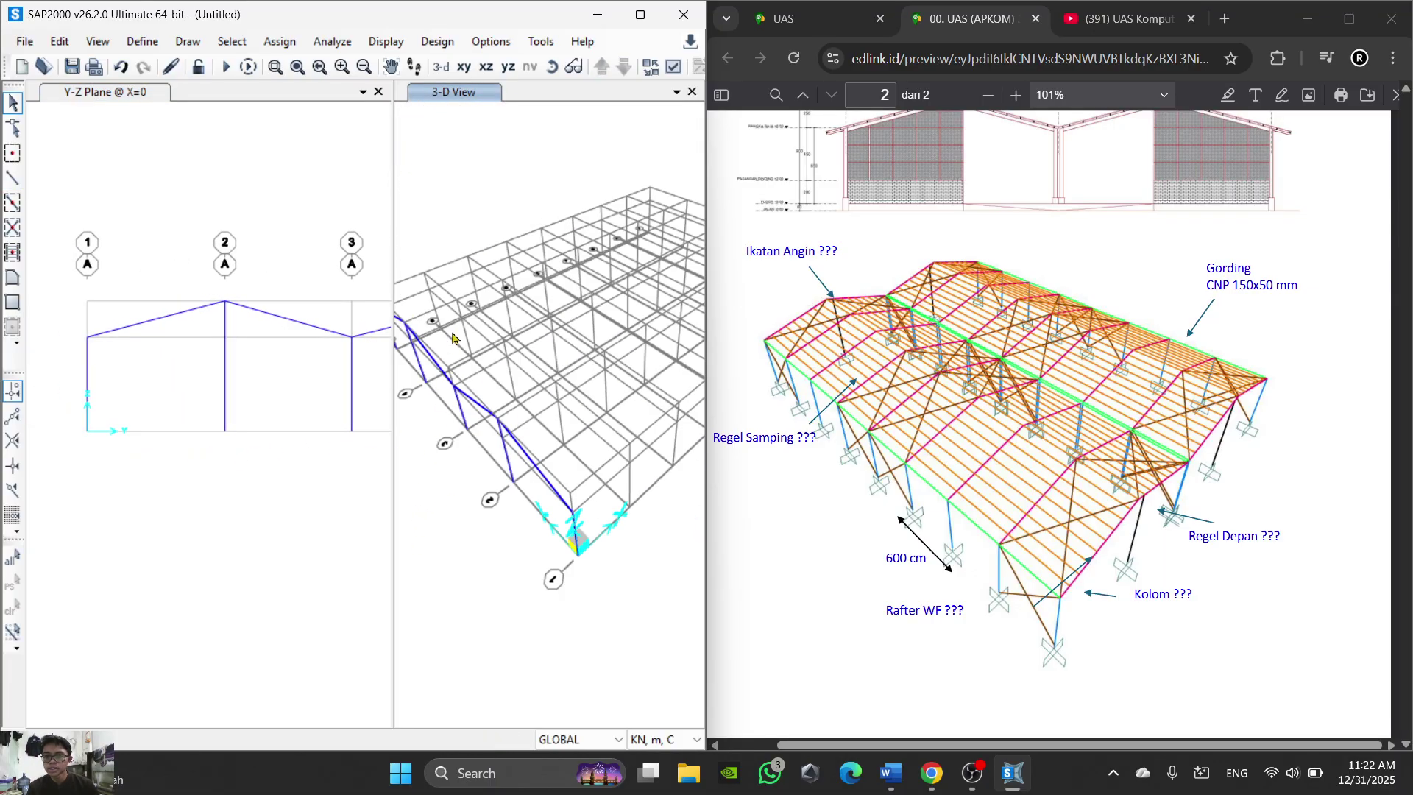
{"action": "scroll", "coordinate": [482, 519], "scroll_direction": "up", "scroll_amount": 4}
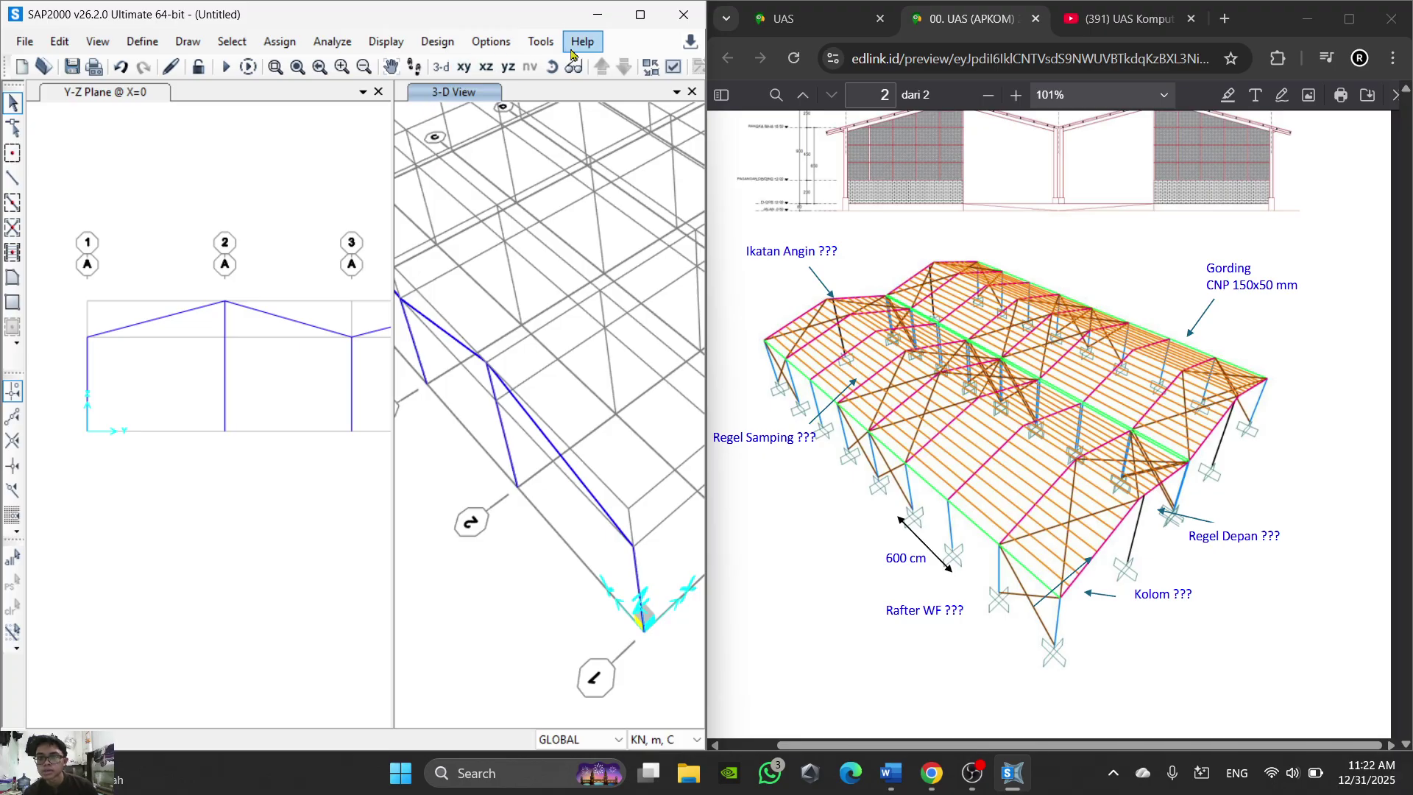
{"action": "left_click", "coordinate": [675, 69]}
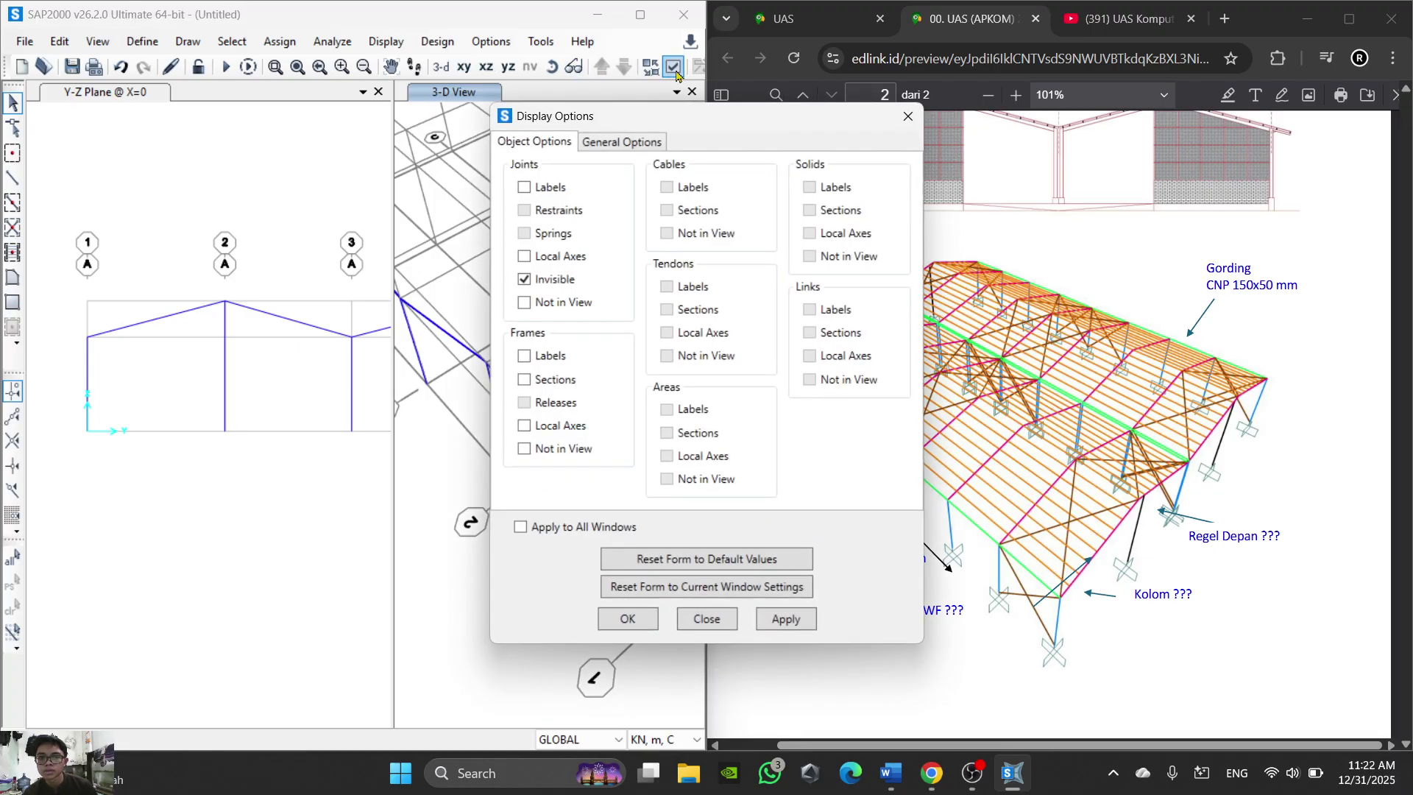
{"action": "left_click", "coordinate": [640, 142]}
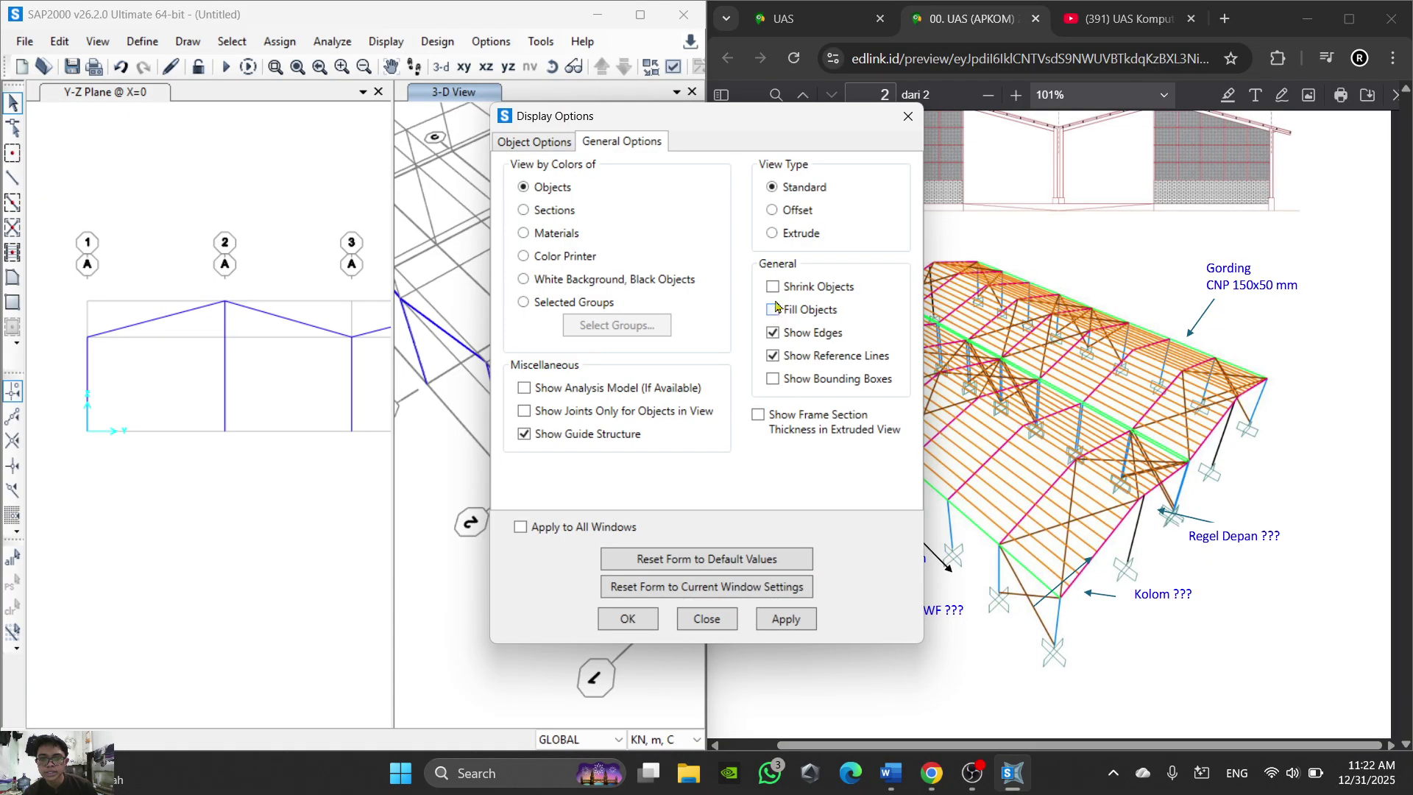
{"action": "left_click", "coordinate": [629, 619]}
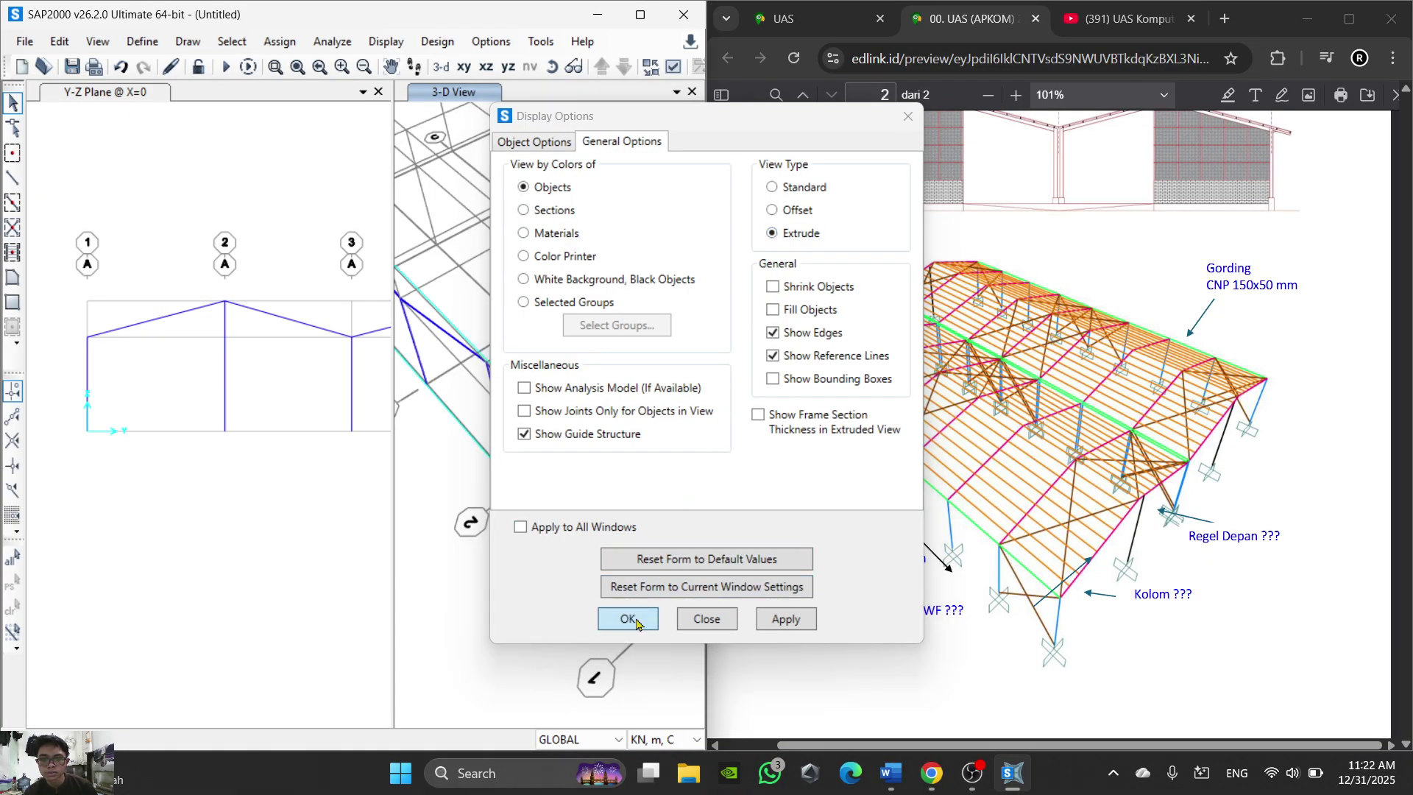
Step: Assign fixed joint restraints to the five base joints on grid lines 1 to 5 of the X=0 frame
{"action": "scroll", "coordinate": [490, 353], "scroll_direction": "up", "scroll_amount": 2}
{"action": "scroll", "coordinate": [412, 449], "scroll_direction": "down", "scroll_amount": 1}
{"action": "scroll", "coordinate": [223, 412], "scroll_direction": "up", "scroll_amount": 5}
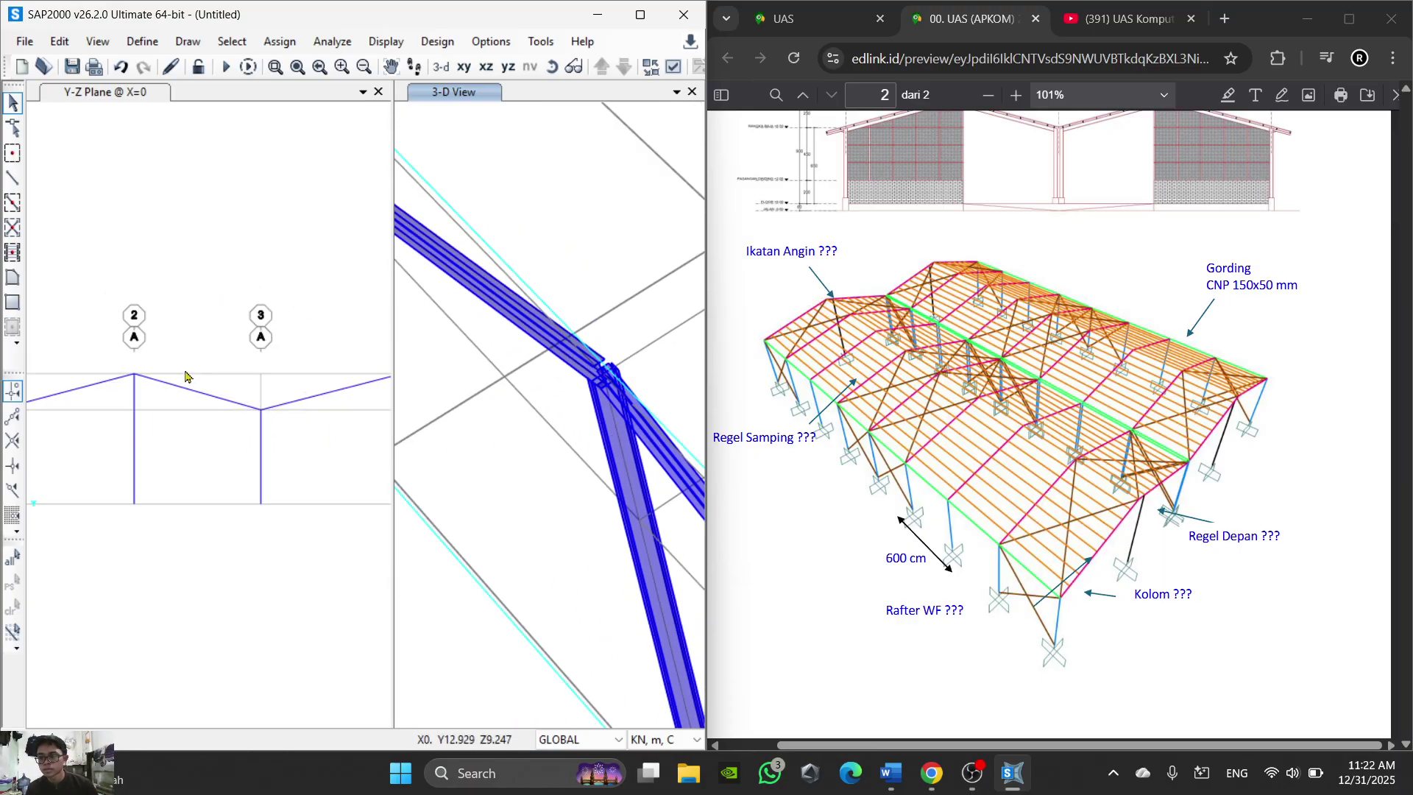
{"action": "scroll", "coordinate": [192, 318], "scroll_direction": "down", "scroll_amount": 3}
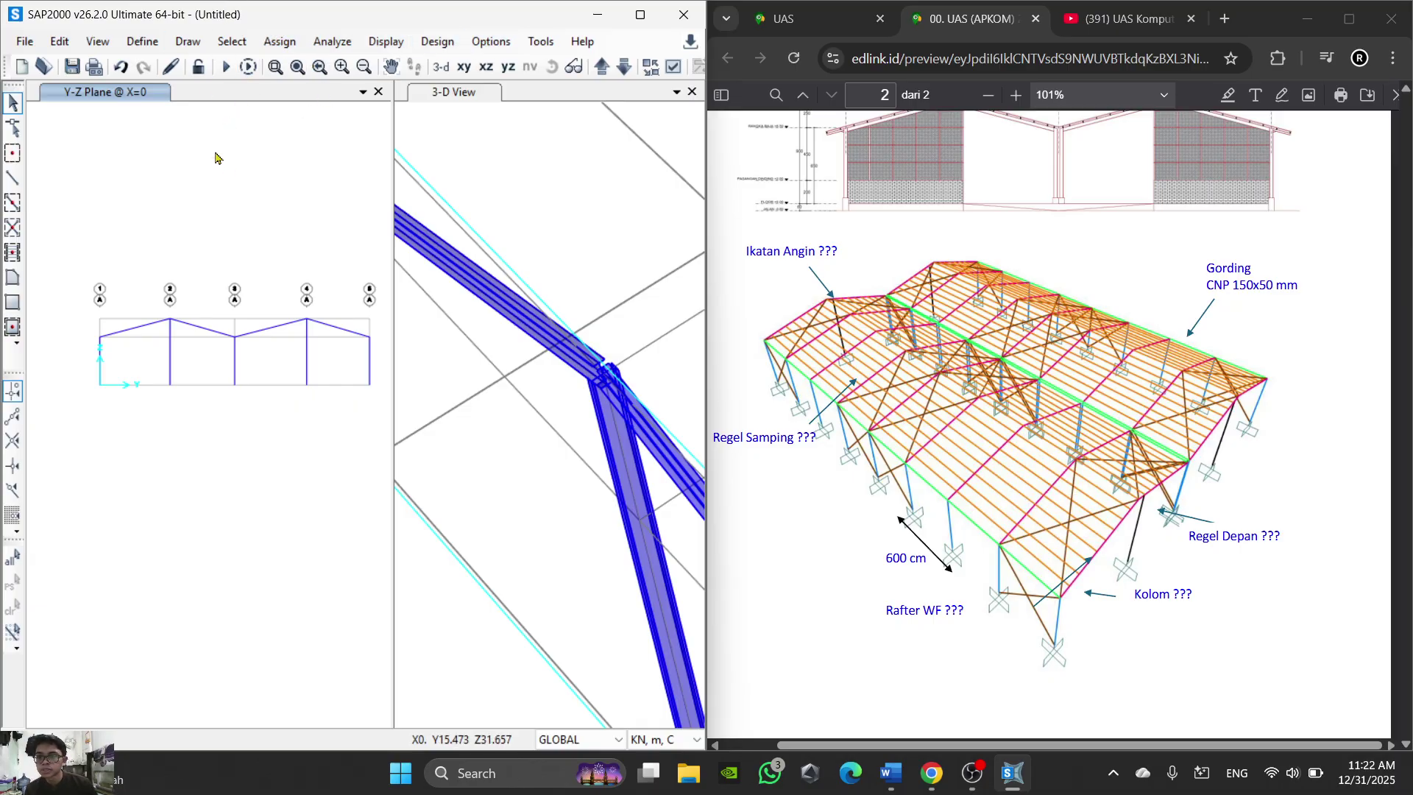
{"action": "left_click", "coordinate": [279, 41]}
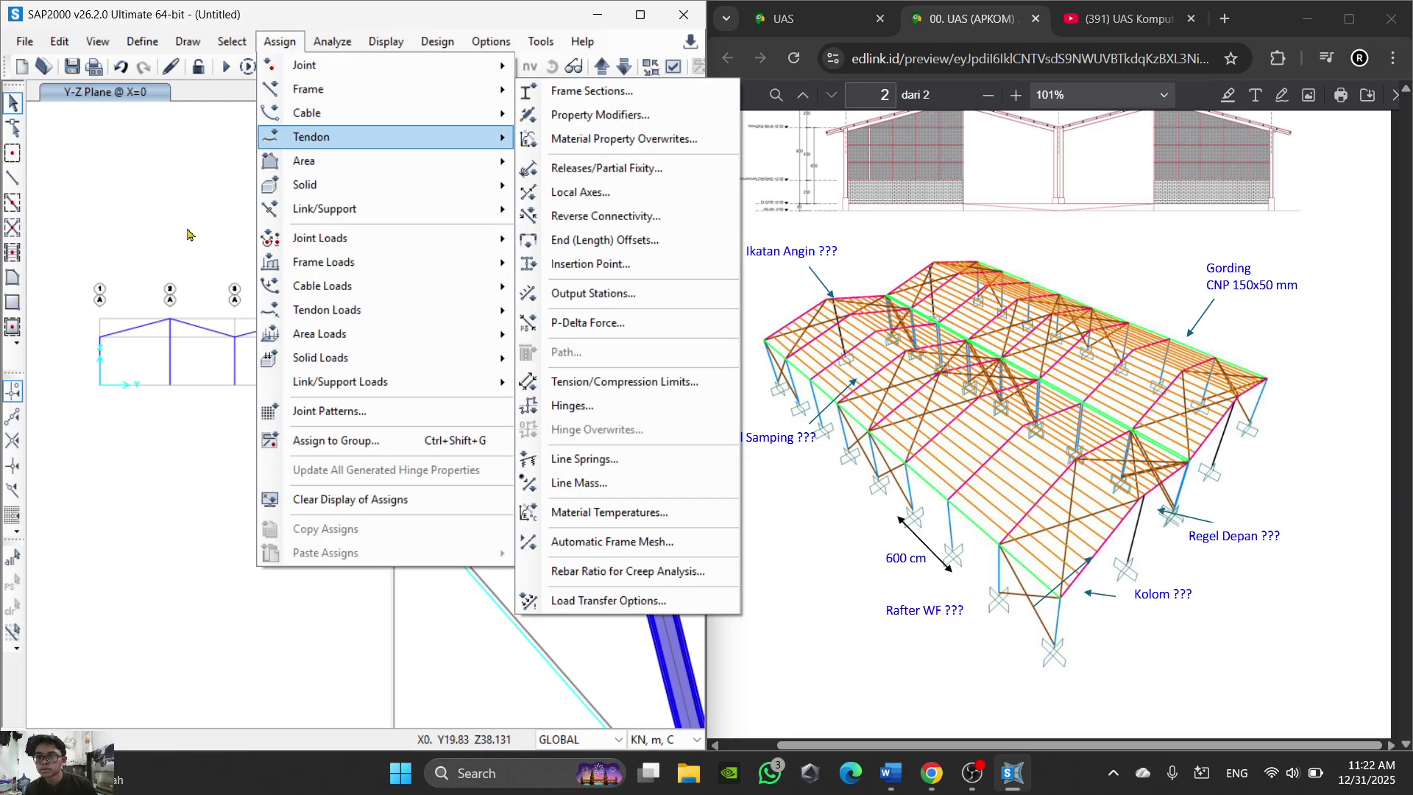
{"action": "left_click", "coordinate": [52, 504]}
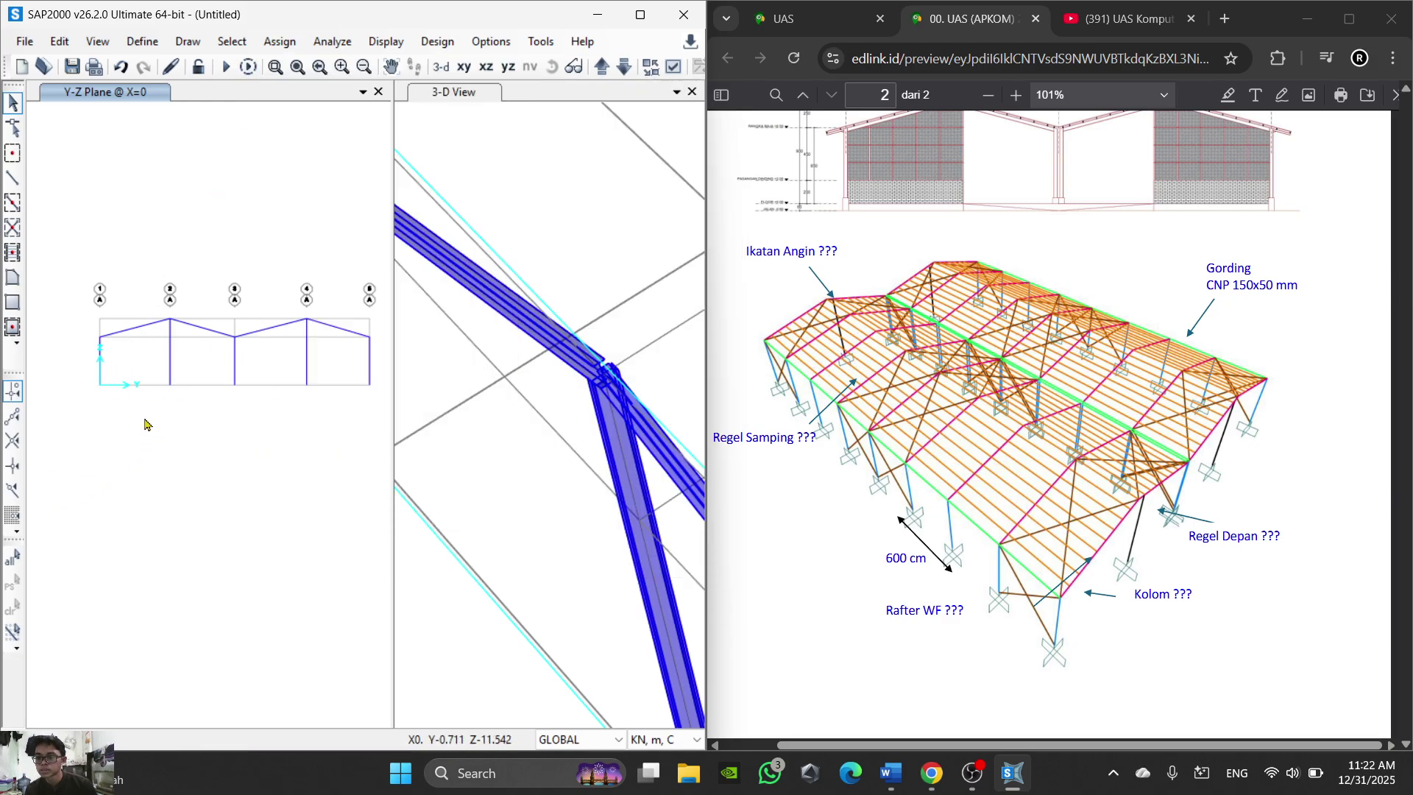
{"action": "left_click_drag", "start_coordinate": [75, 372], "coordinate": [377, 414]}
{"action": "left_click", "coordinate": [280, 41]}
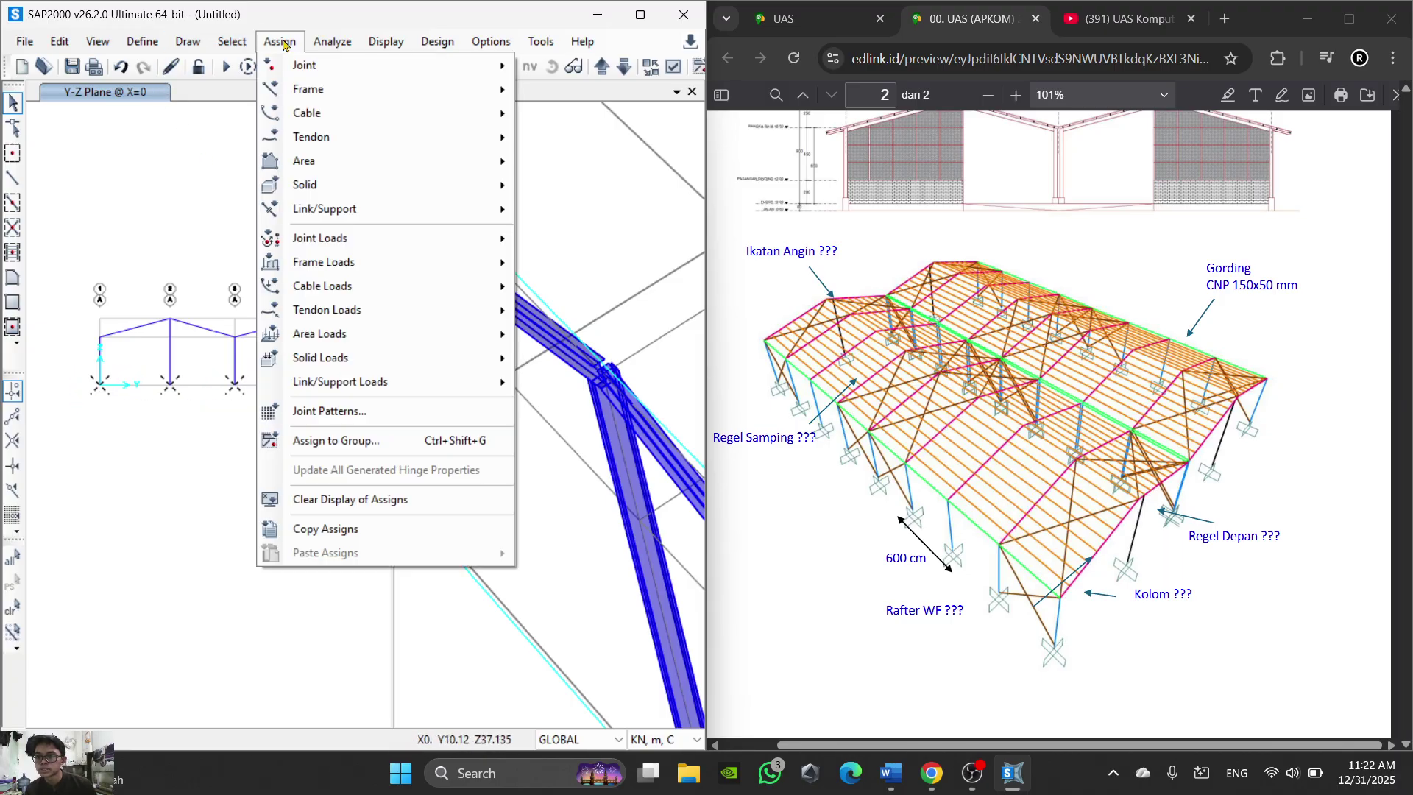
{"action": "mouse_move", "coordinate": [324, 52]}
{"action": "left_click", "coordinate": [641, 66]}
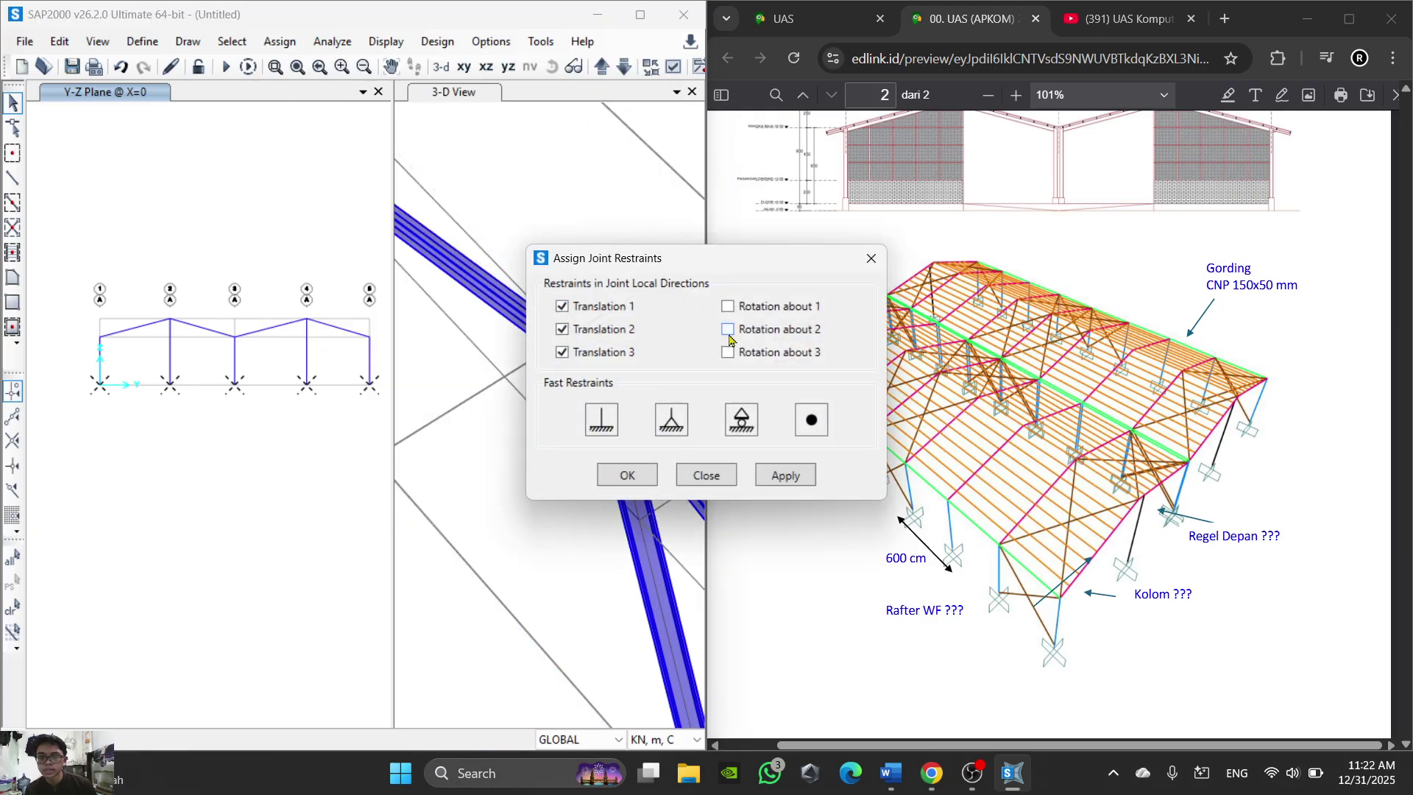
{"action": "left_click", "coordinate": [602, 416]}
{"action": "left_click", "coordinate": [627, 477]}
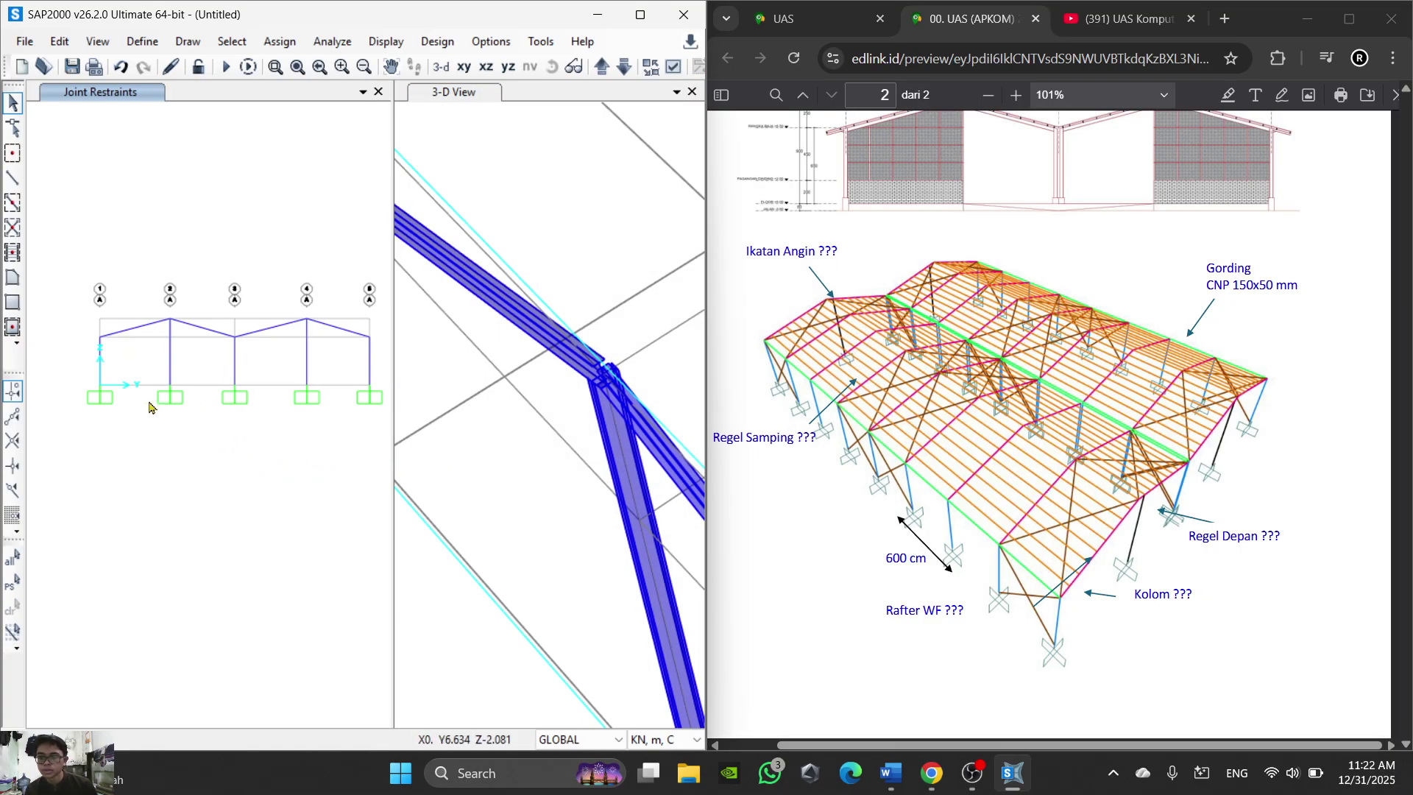
Step: Inspect the extruded frame in 3-D and review the display options of the elevation and 3-D views
{"action": "scroll", "coordinate": [566, 589], "scroll_direction": "down", "scroll_amount": 5}
{"action": "middle_click_drag", "start_coordinate": [579, 619], "coordinate": [579, 627]}
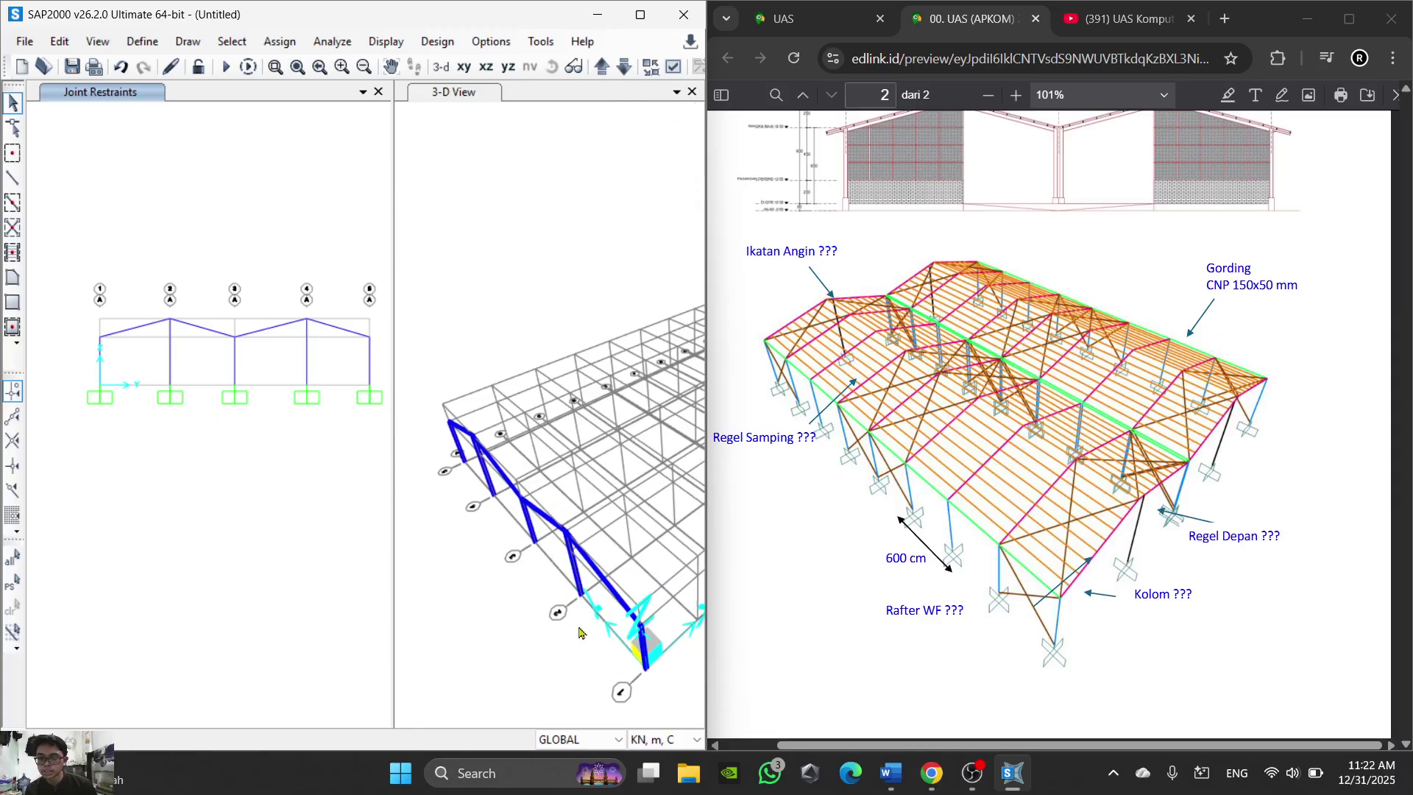
{"action": "left_click", "coordinate": [513, 345]}
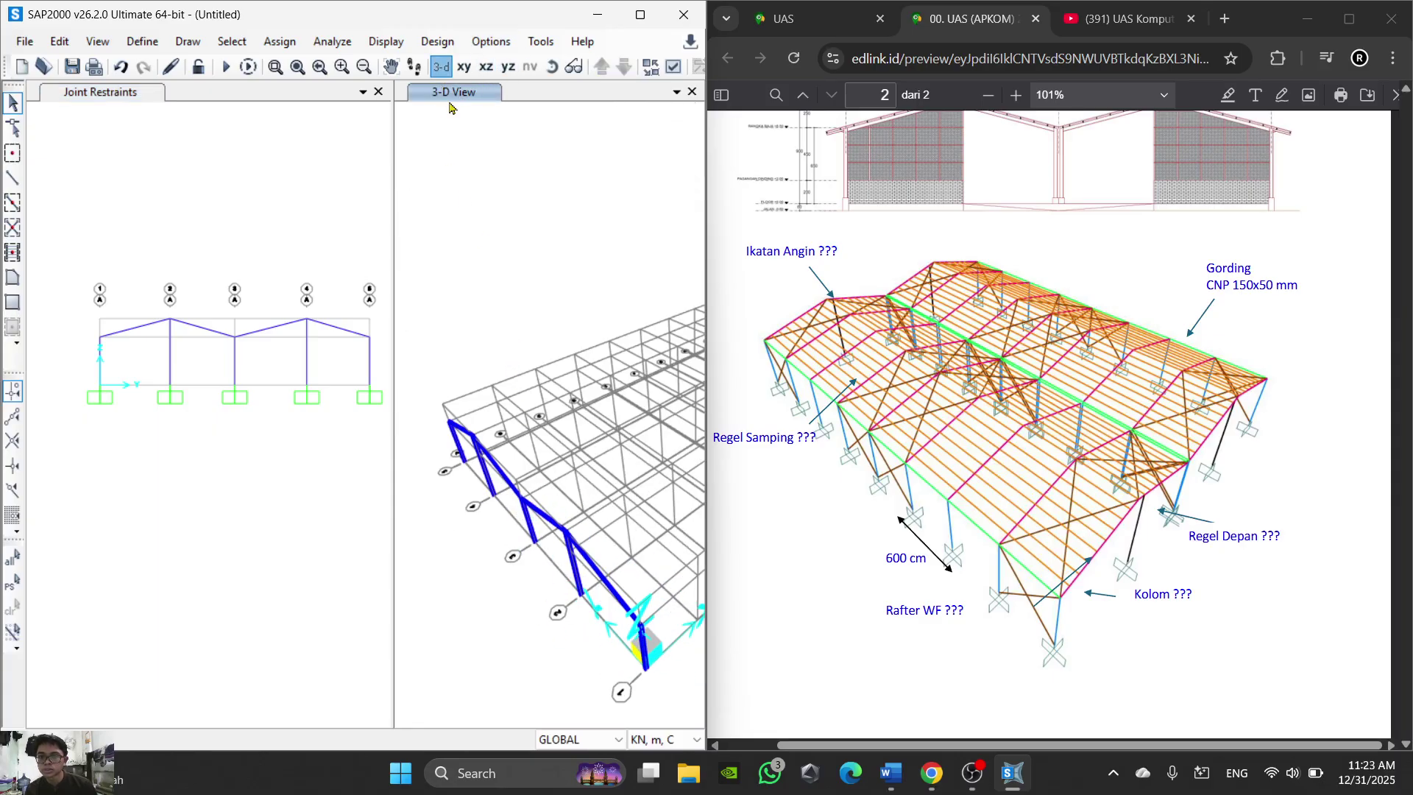
{"action": "scroll", "coordinate": [519, 418], "scroll_direction": "up", "scroll_amount": 4}
{"action": "middle_click_drag", "start_coordinate": [520, 420], "coordinate": [577, 442]}
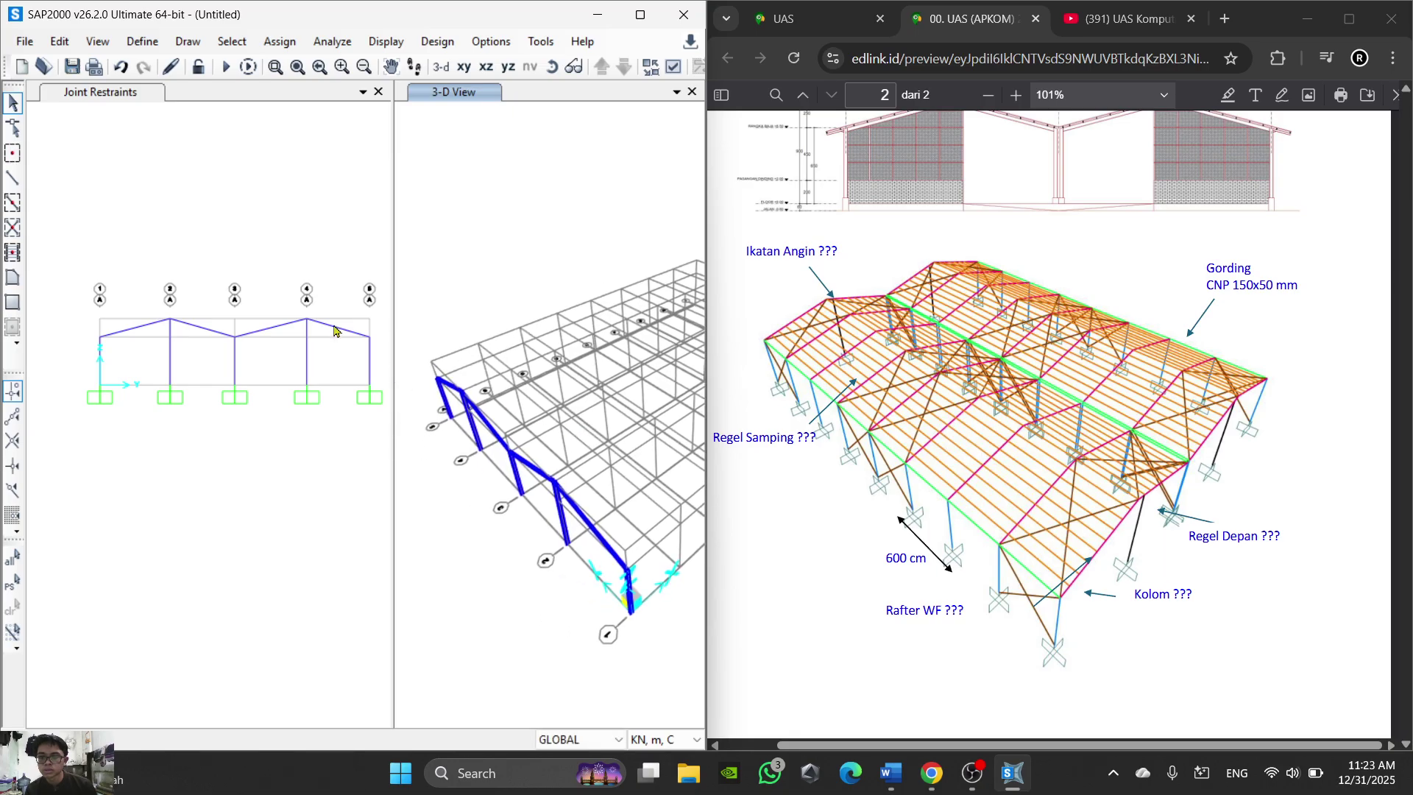
{"action": "left_click", "coordinate": [334, 330]}
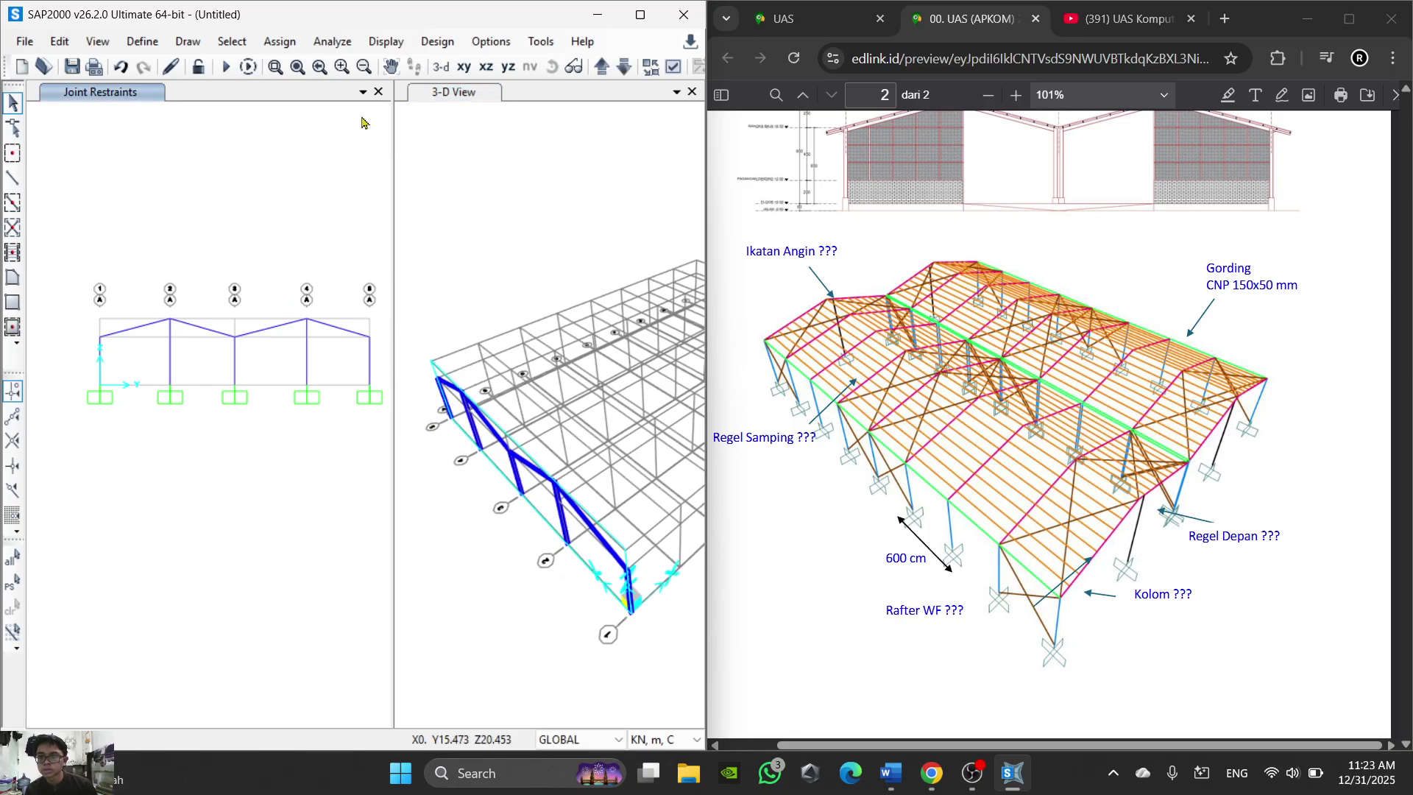
{"action": "left_click", "coordinate": [673, 67]}
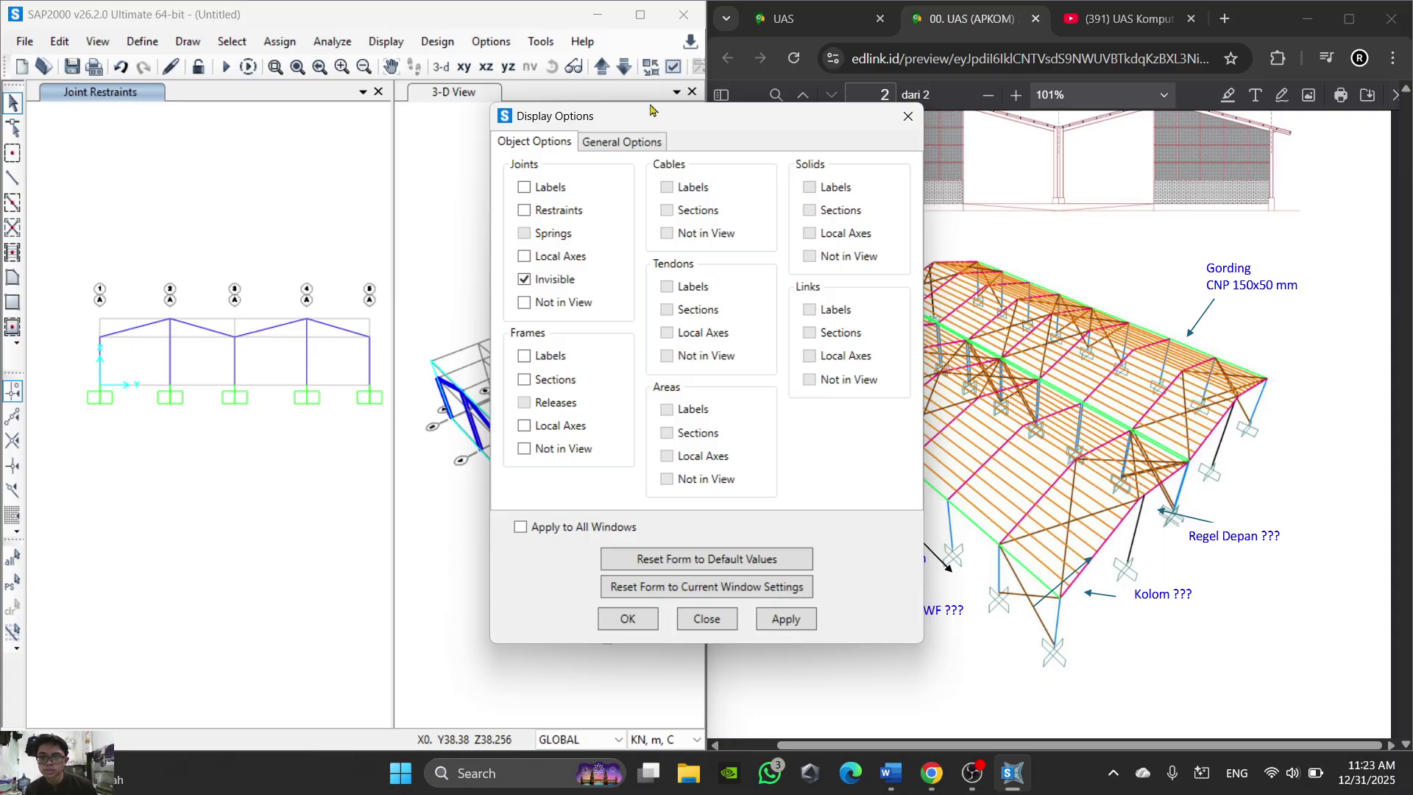
{"action": "left_click", "coordinate": [620, 144]}
{"action": "left_click", "coordinate": [545, 141]}
{"action": "left_click", "coordinate": [908, 119]}
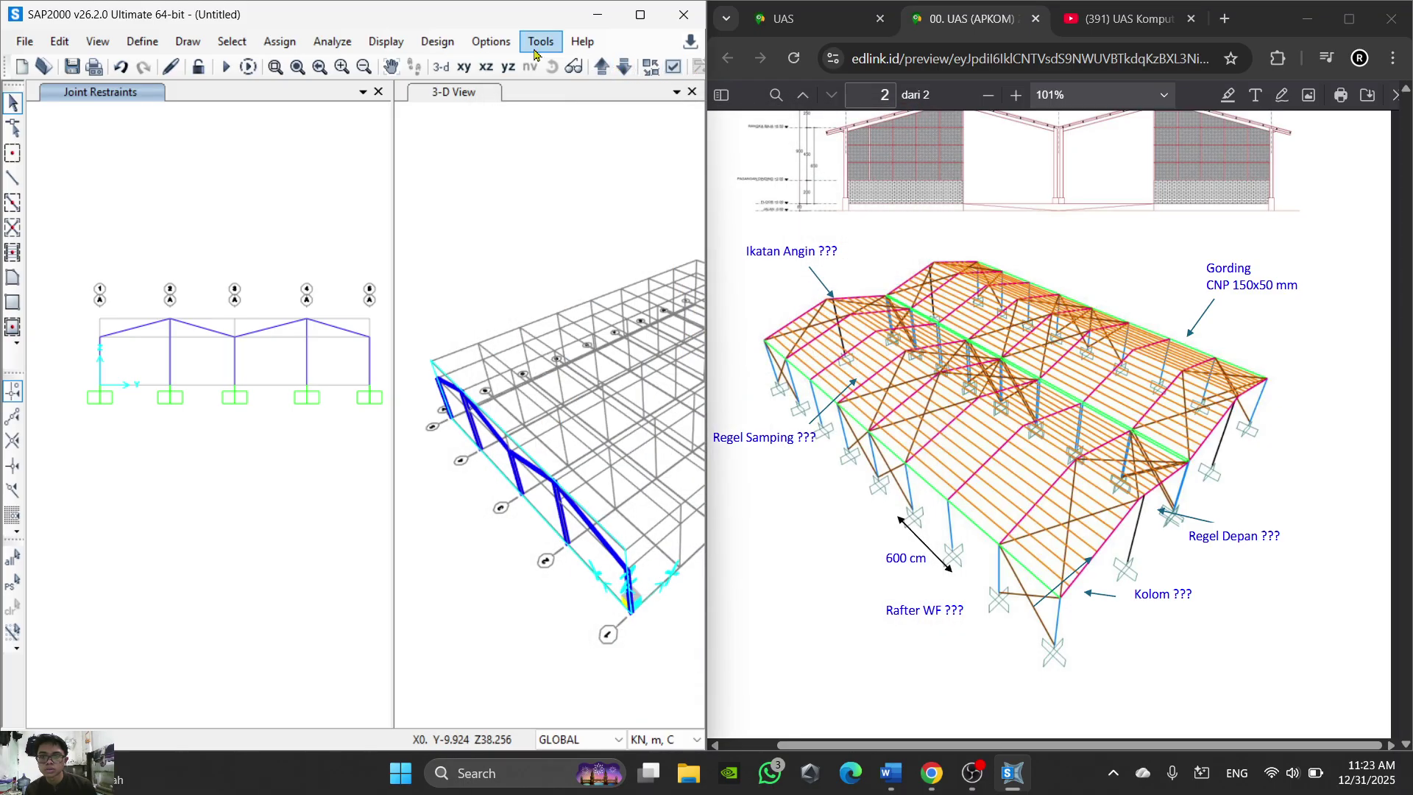
{"action": "left_click", "coordinate": [541, 222]}
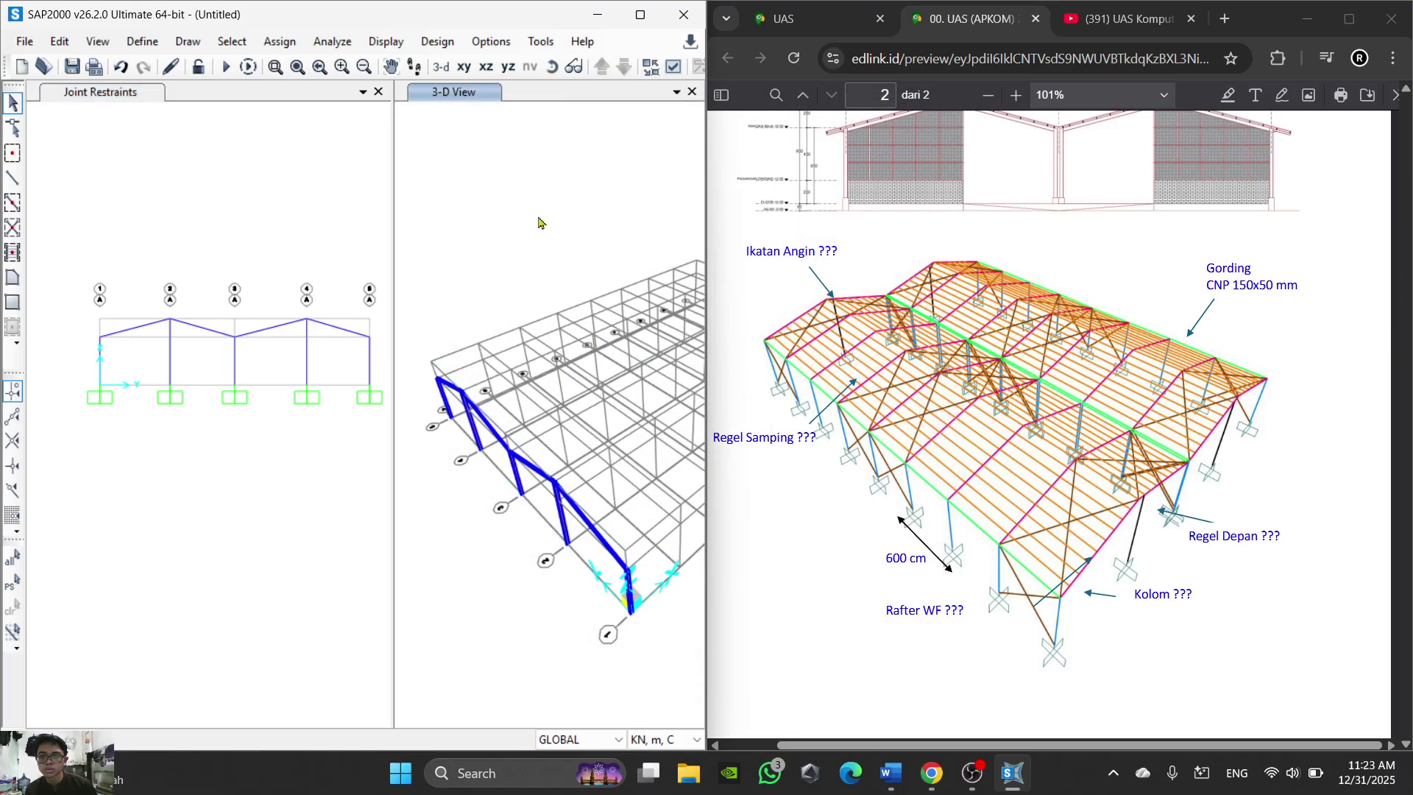
{"action": "left_click", "coordinate": [673, 70]}
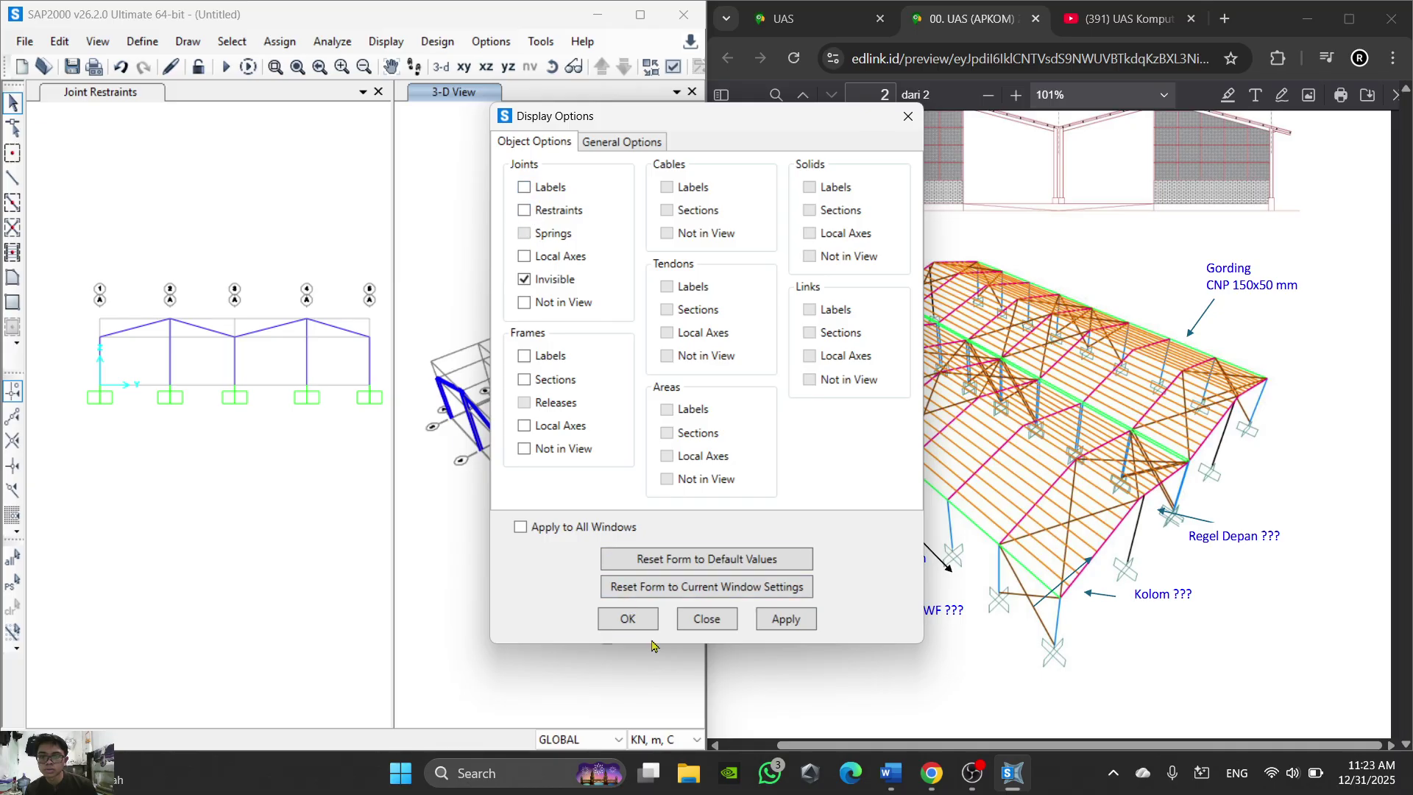
{"action": "left_click", "coordinate": [627, 619]}
{"action": "scroll", "coordinate": [243, 404], "scroll_direction": "up", "scroll_amount": 2}
{"action": "left_click", "coordinate": [240, 412]}
{"action": "scroll", "coordinate": [241, 433], "scroll_direction": "down", "scroll_amount": 2}
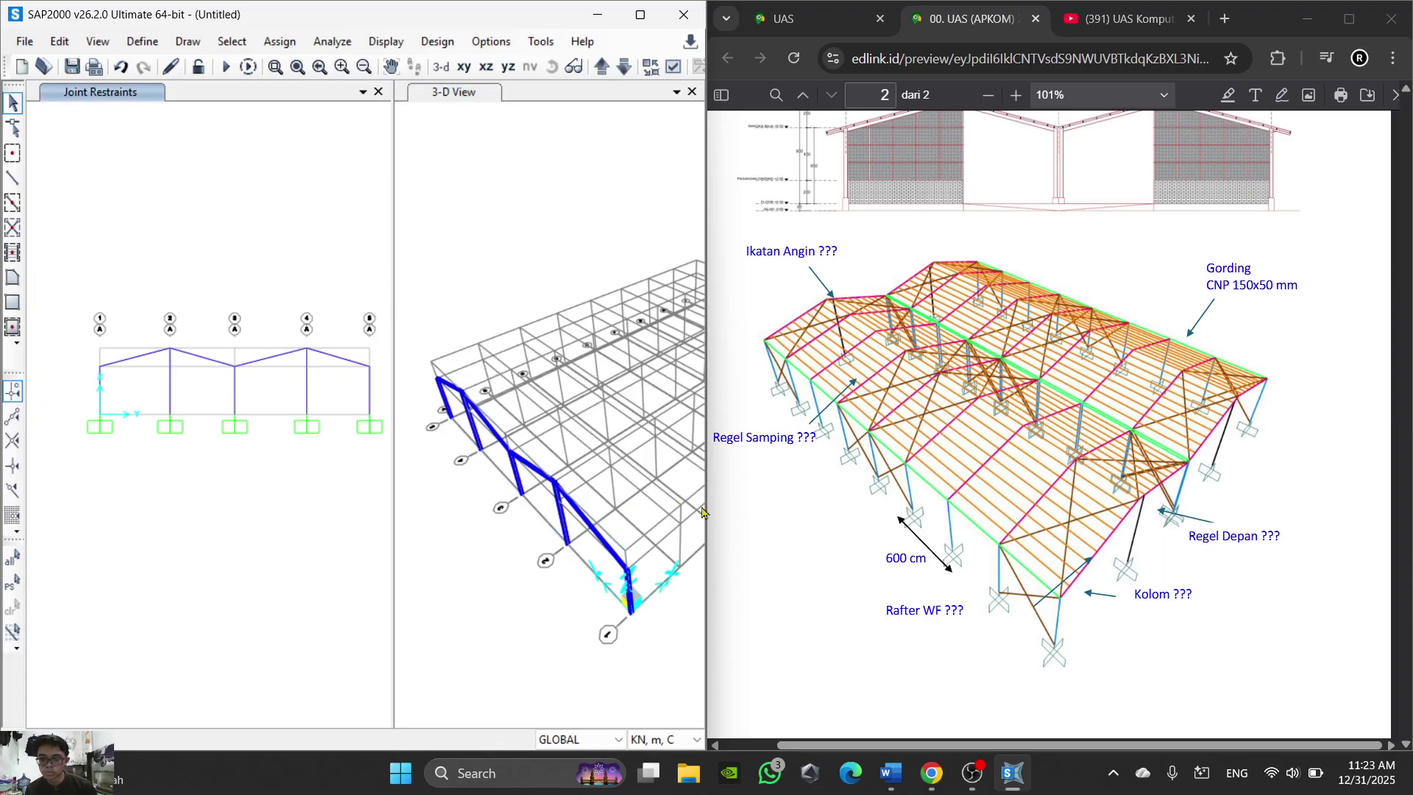
Step: Examine the exam brief's technical building data and required member checks alongside the X=0 frame
{"action": "scroll", "coordinate": [910, 428], "scroll_direction": "up", "scroll_amount": 10}
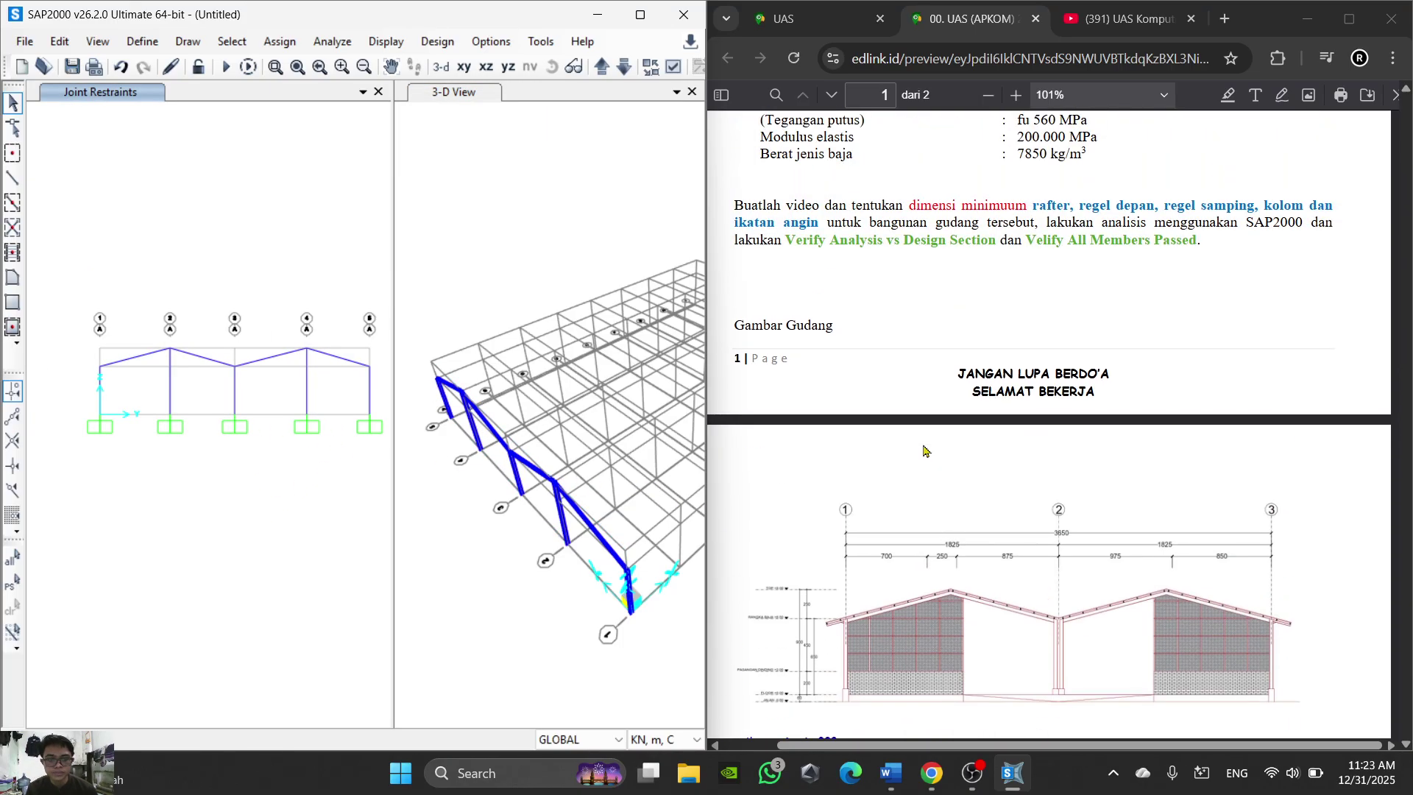
{"action": "scroll", "coordinate": [308, 322], "scroll_direction": "up", "scroll_amount": 2}
{"action": "middle_click_drag", "start_coordinate": [308, 322], "coordinate": [315, 237]}
{"action": "scroll", "coordinate": [314, 237], "scroll_direction": "down", "scroll_amount": 2}
{"action": "scroll", "coordinate": [350, 321], "scroll_direction": "up", "scroll_amount": 2}
{"action": "middle_click_drag", "start_coordinate": [349, 321], "coordinate": [314, 335]}
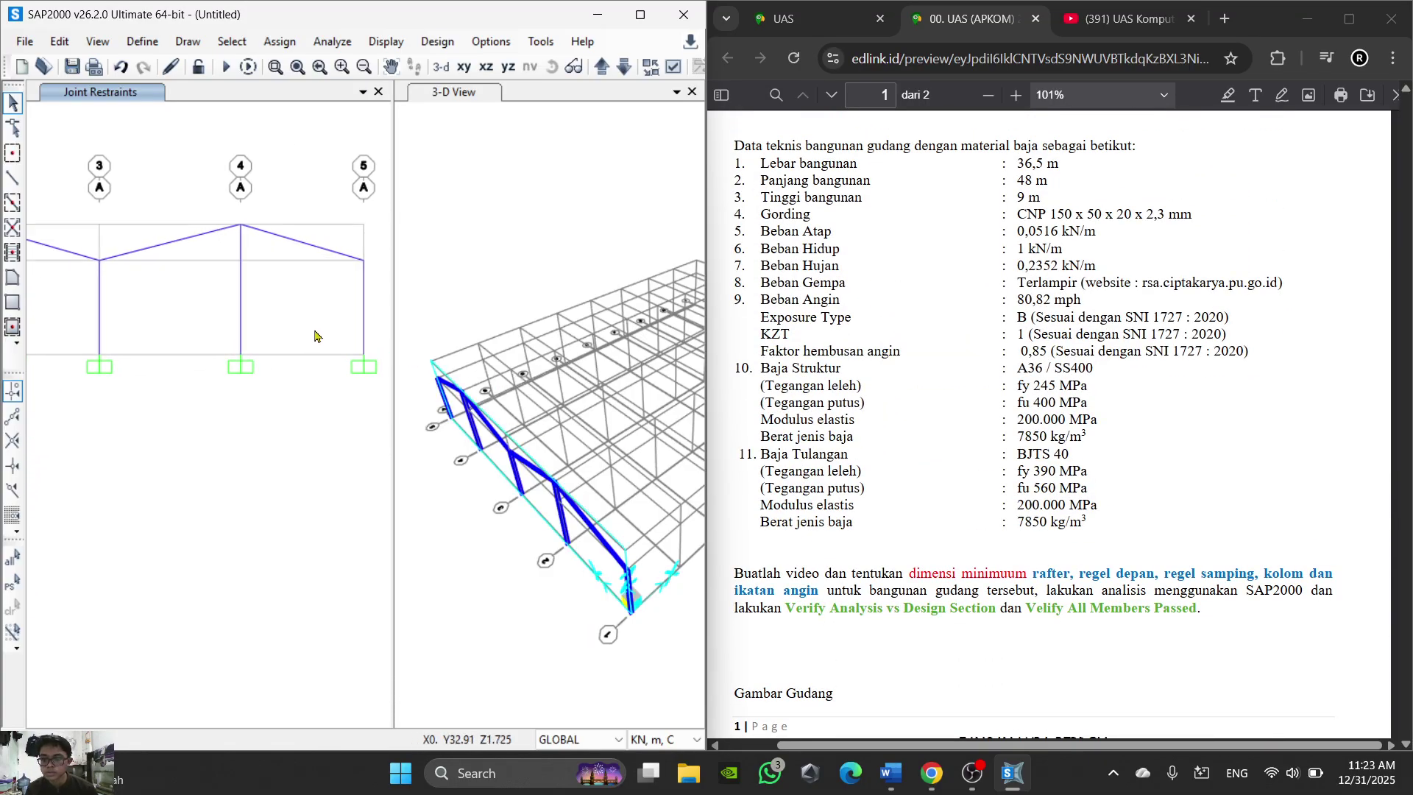
{"action": "scroll", "coordinate": [314, 335], "scroll_direction": "down", "scroll_amount": 2}
{"action": "scroll", "coordinate": [638, 590], "scroll_direction": "up", "scroll_amount": 2}
{"action": "scroll", "coordinate": [663, 596], "scroll_direction": "down", "scroll_amount": 3}
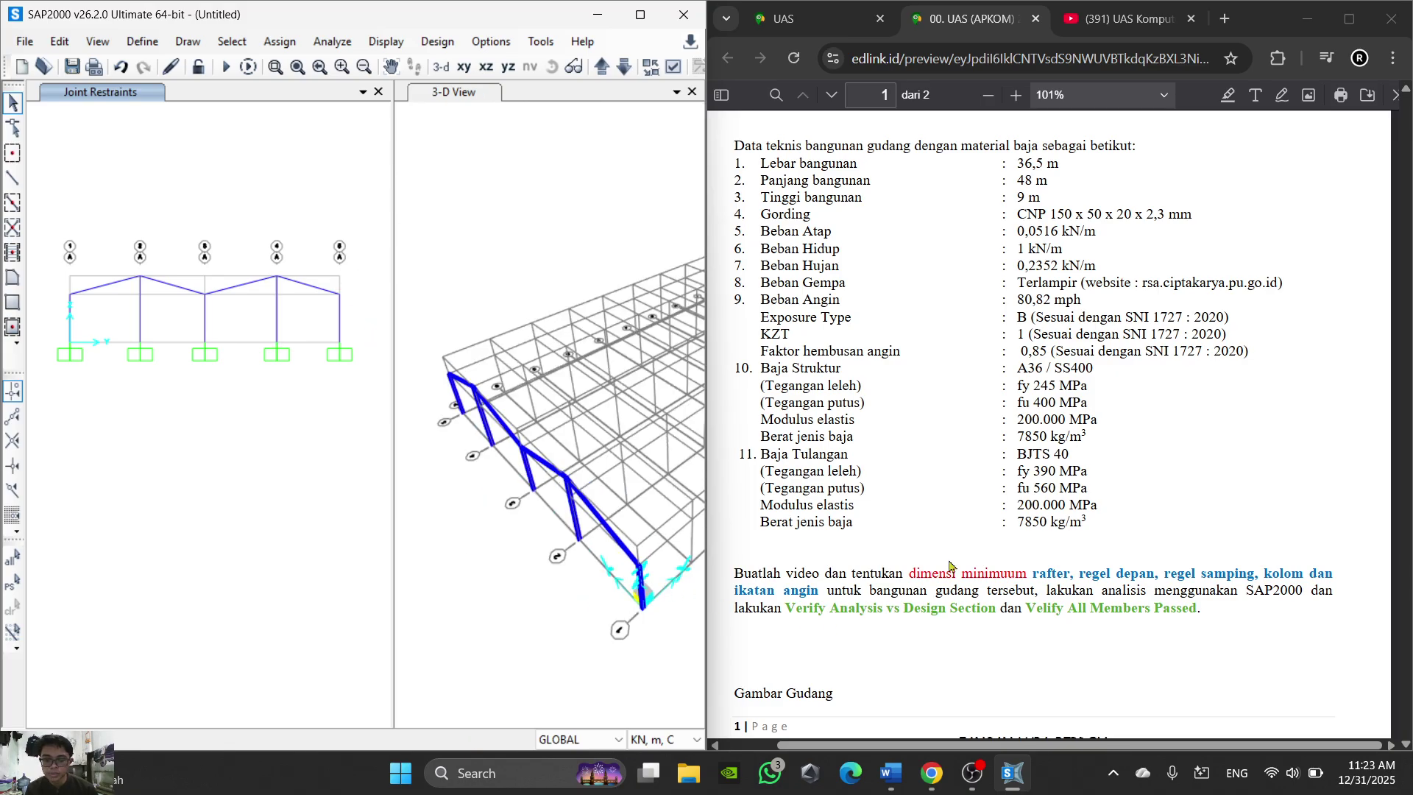
Step: Switch to the Word task sheet, read the modelling instructions following the restraint assignment, and return to SAP2000
{"action": "left_click", "coordinate": [891, 772]}
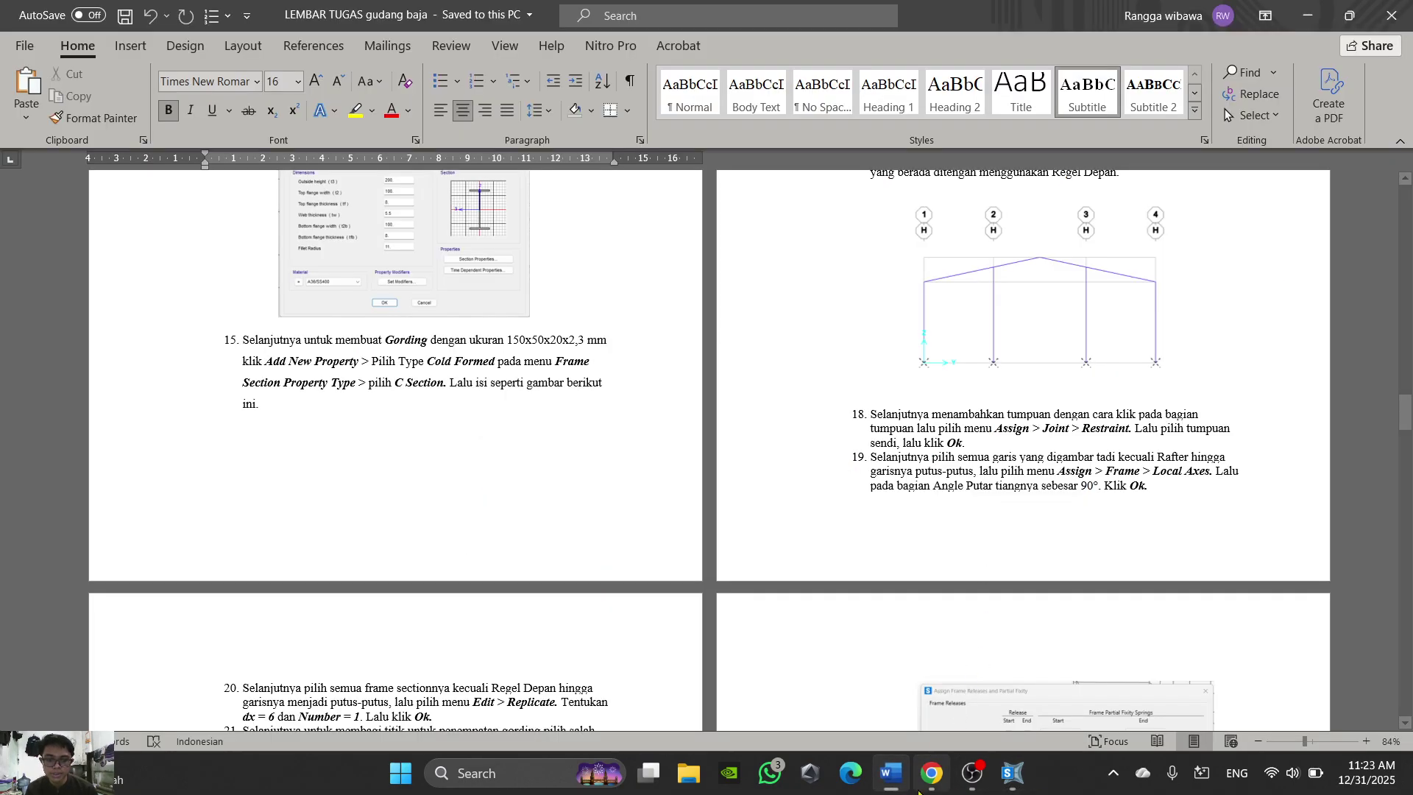
{"action": "scroll", "coordinate": [752, 415], "scroll_direction": "down", "scroll_amount": 3}
{"action": "scroll", "coordinate": [752, 416], "scroll_direction": "down", "scroll_amount": 9}
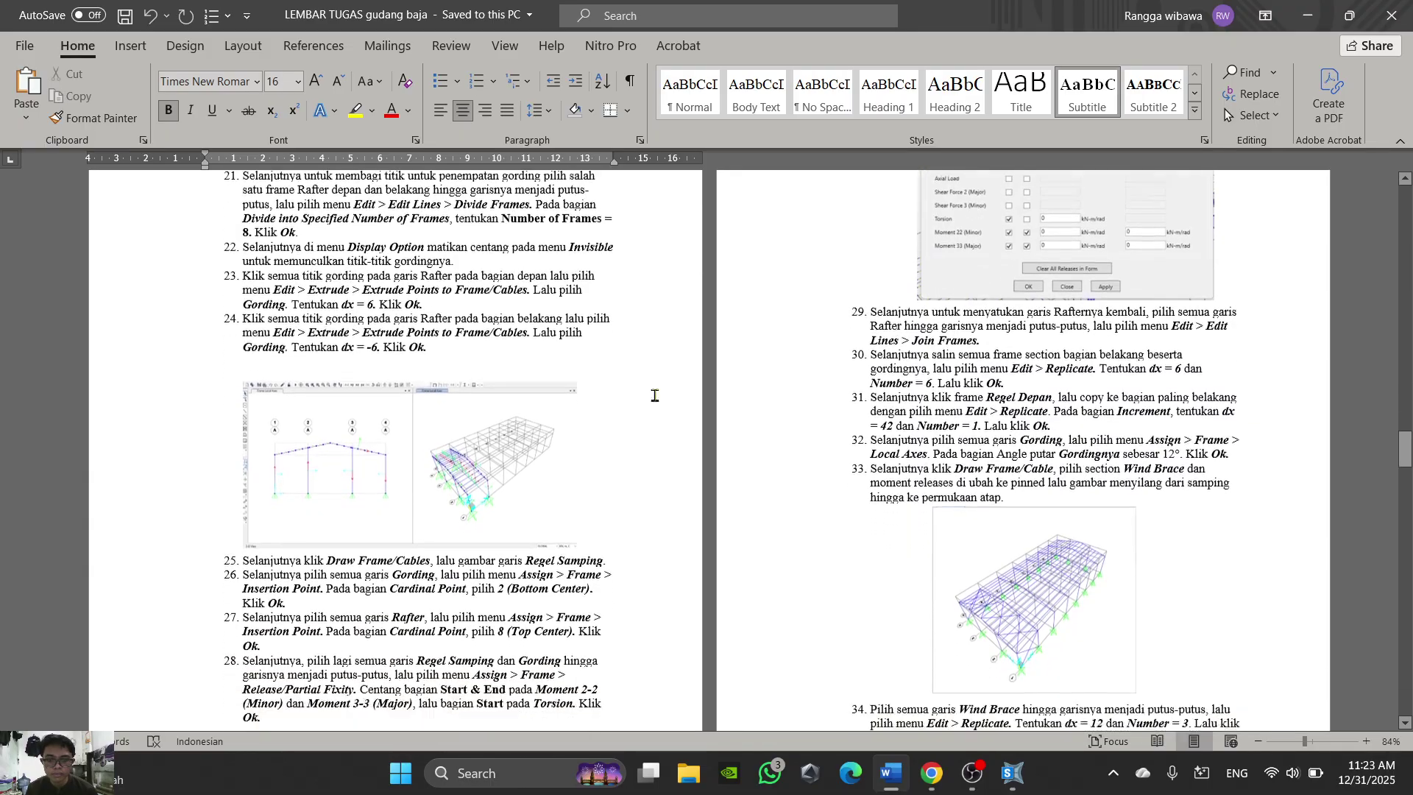
{"action": "scroll", "coordinate": [236, 303], "scroll_direction": "up", "scroll_amount": 2}
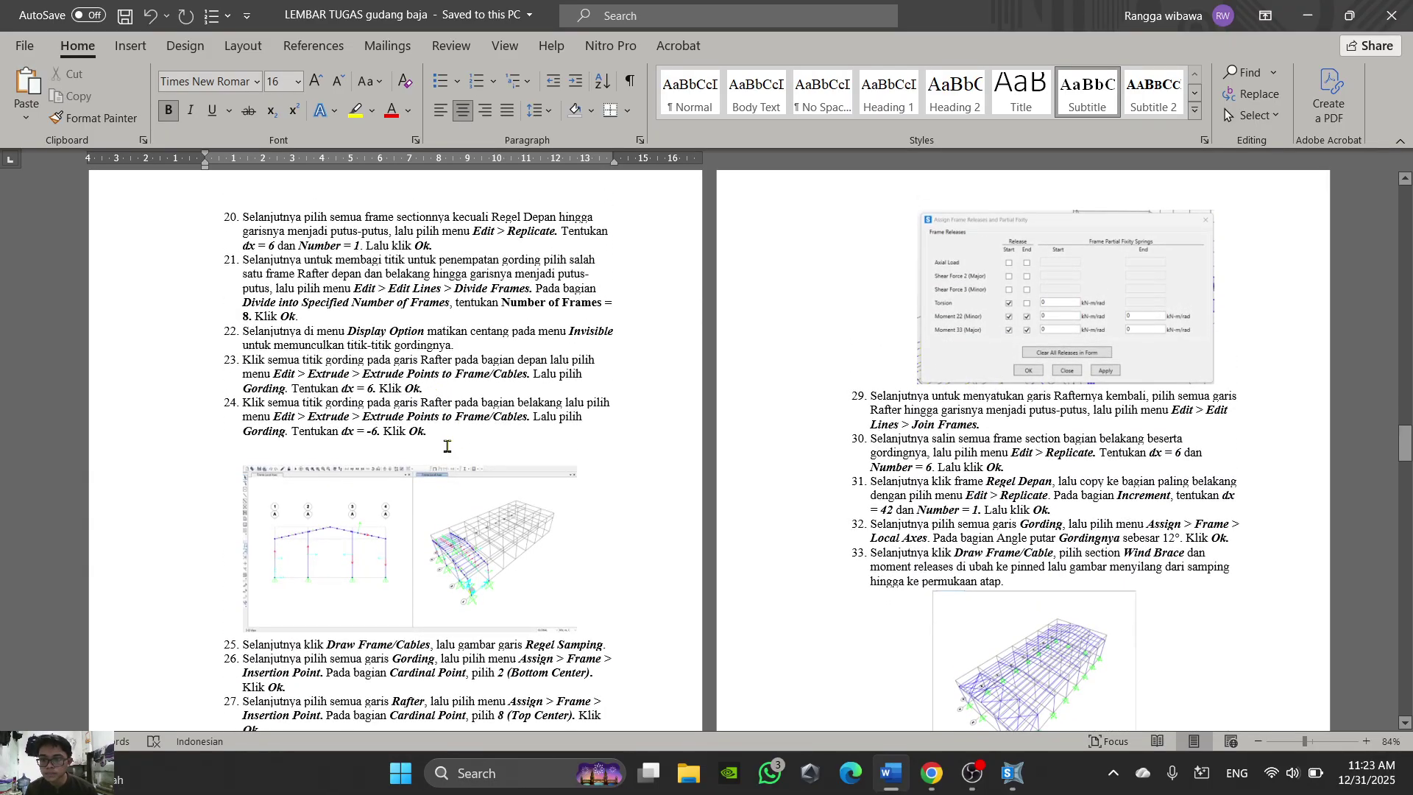
{"action": "left_click", "coordinate": [904, 783]}
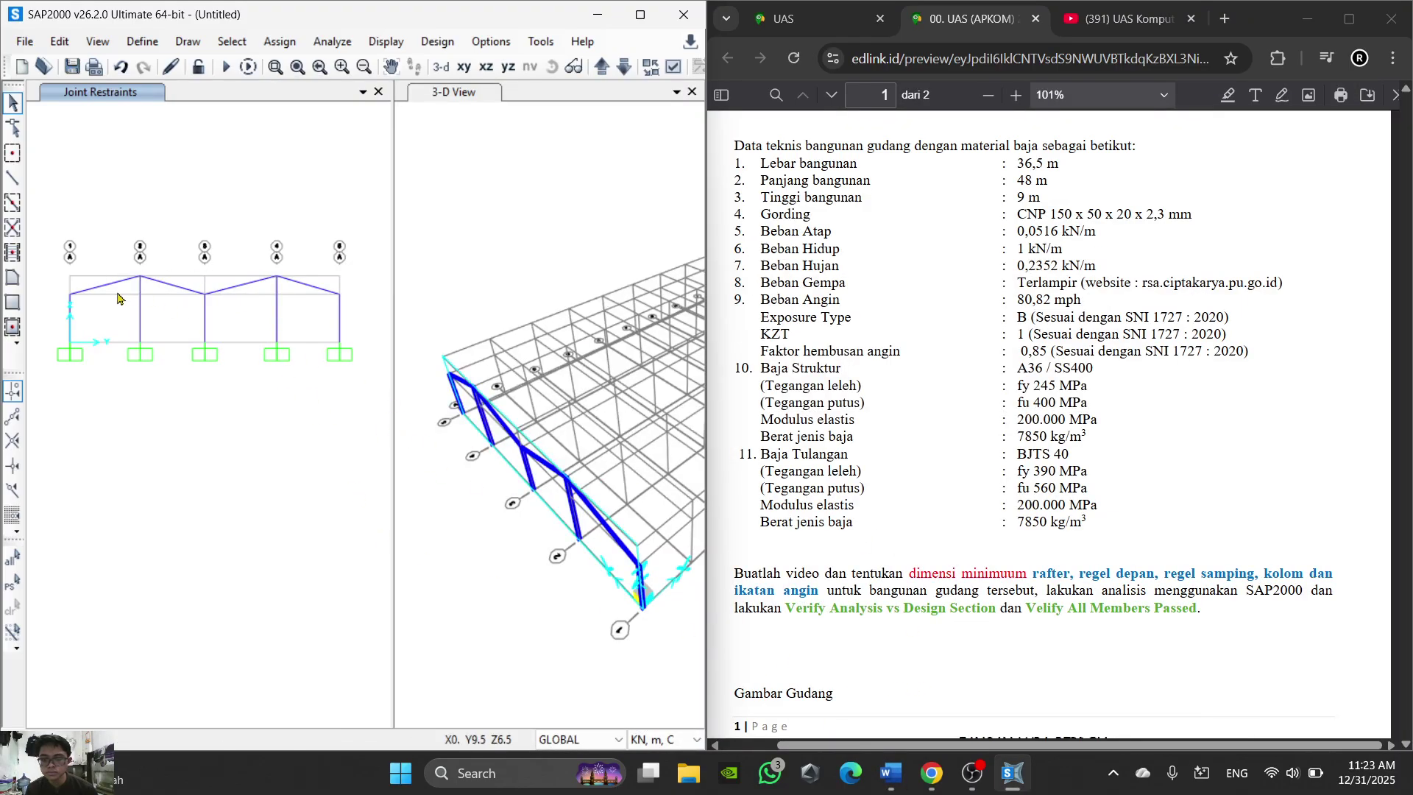
Step: Select all columns and Regel Depan members of the X=0 frame and set their local axis angle to 90 degrees
{"action": "scroll", "coordinate": [118, 302], "scroll_direction": "up", "scroll_amount": 2}
{"action": "scroll", "coordinate": [294, 368], "scroll_direction": "down", "scroll_amount": 3}
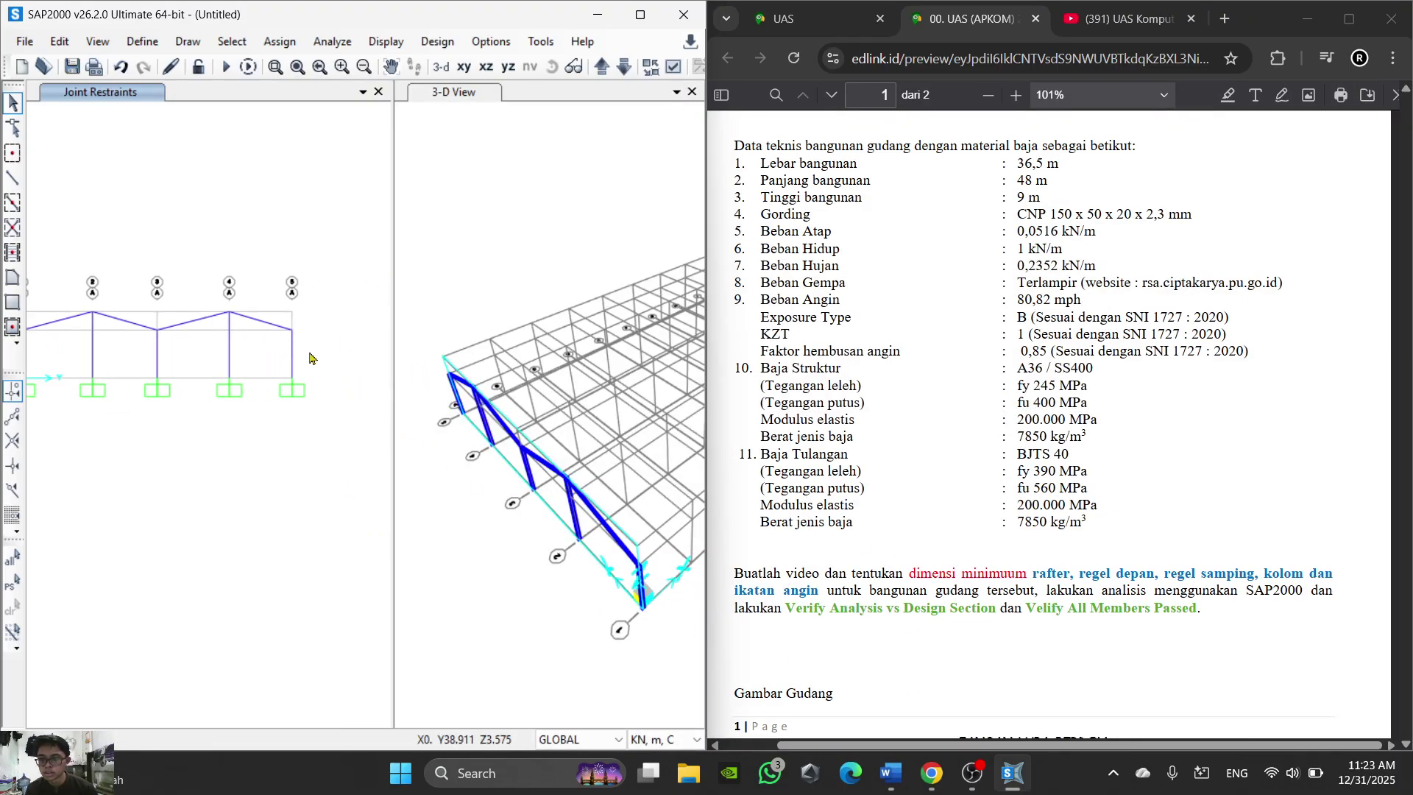
{"action": "left_click_drag", "start_coordinate": [244, 354], "coordinate": [74, 360]}
{"action": "middle_click_drag", "start_coordinate": [76, 360], "coordinate": [117, 392]}
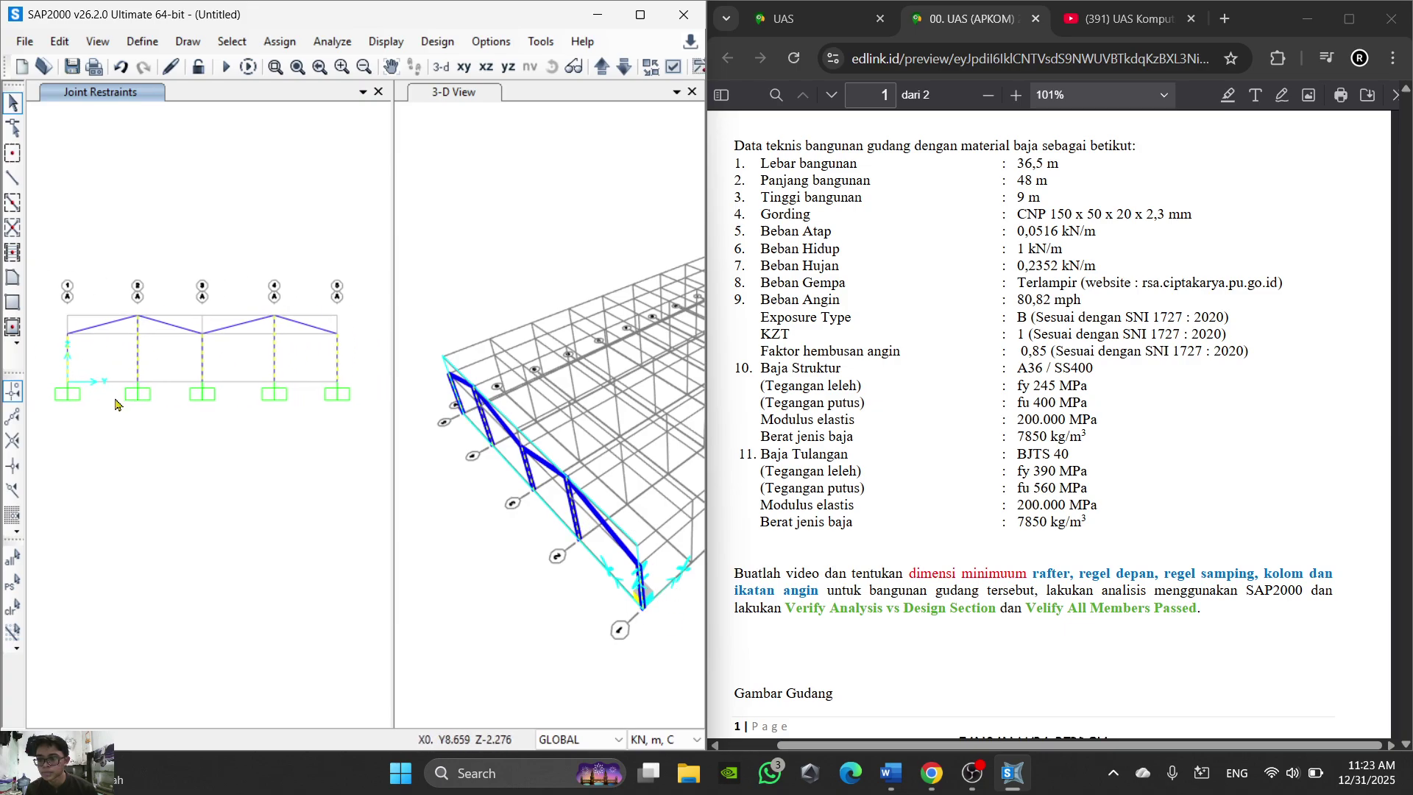
{"action": "left_click", "coordinate": [280, 42]}
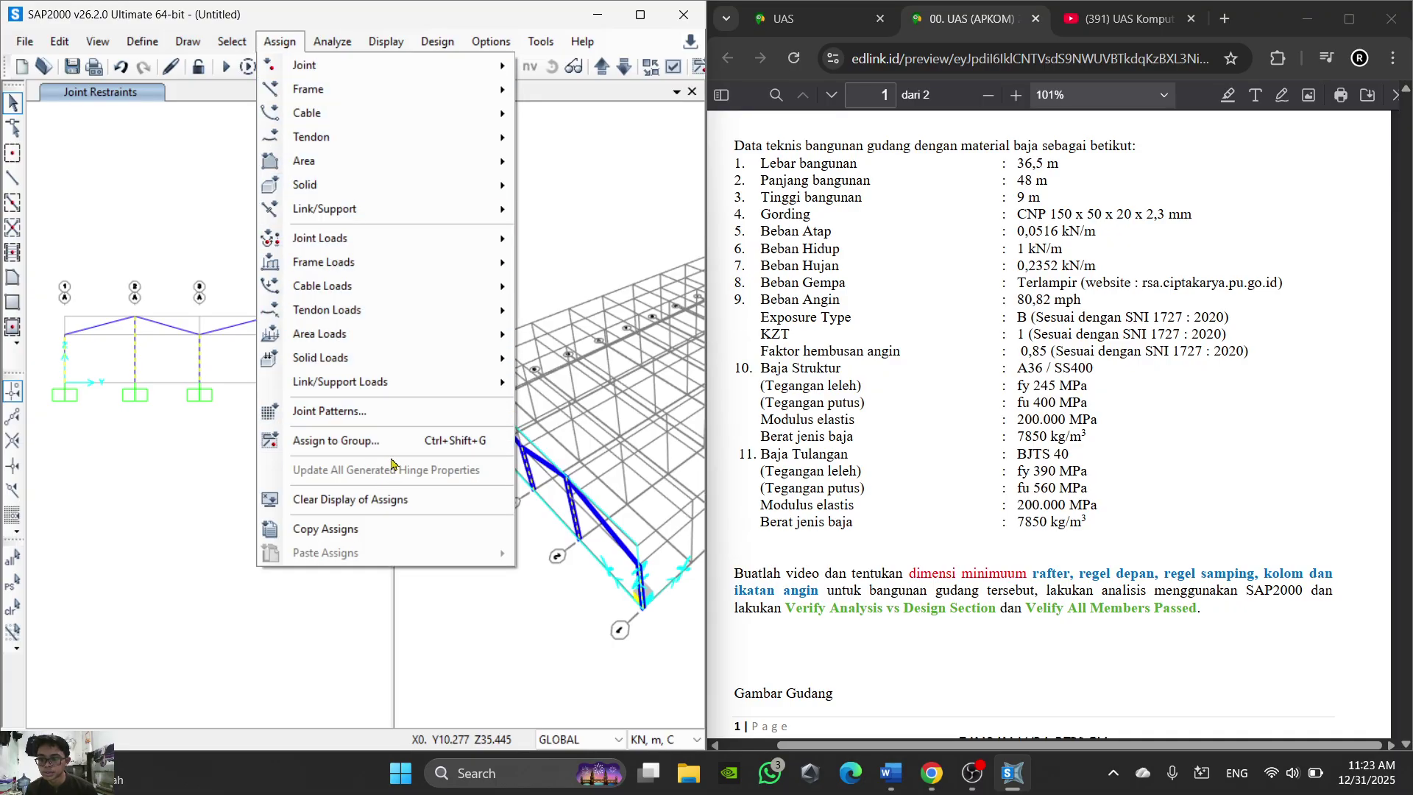
{"action": "mouse_move", "coordinate": [360, 159]}
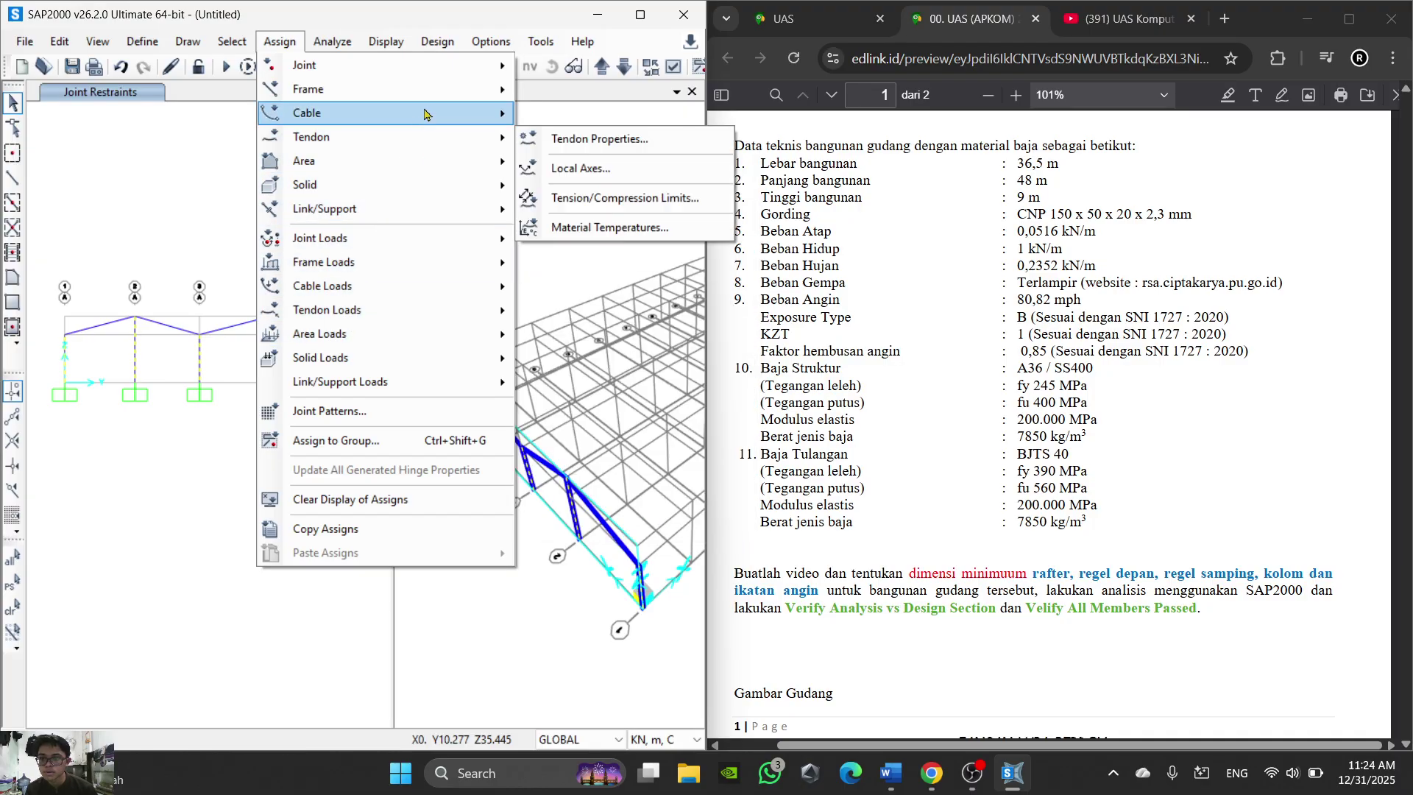
{"action": "left_click", "coordinate": [580, 192]}
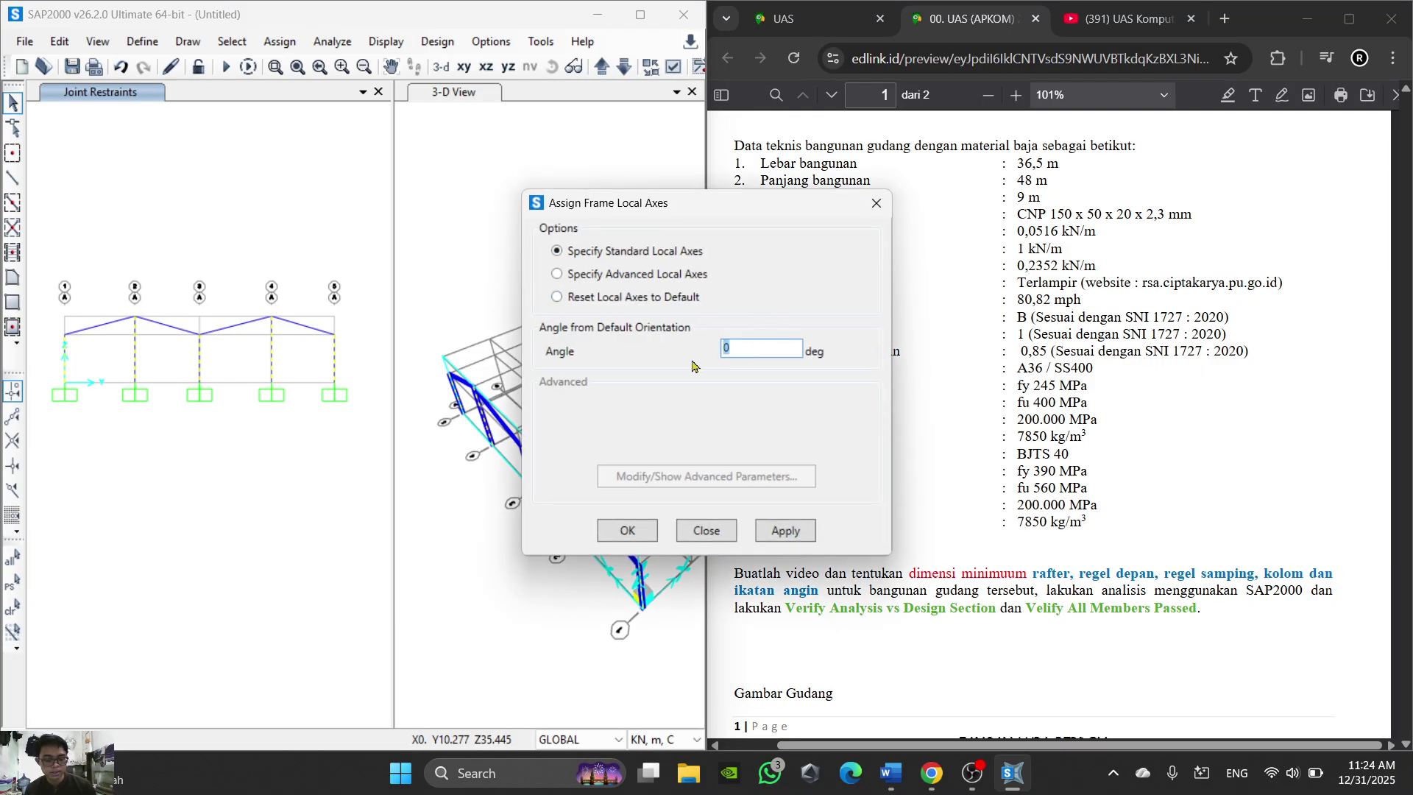
{"action": "left_click", "coordinate": [626, 530]}
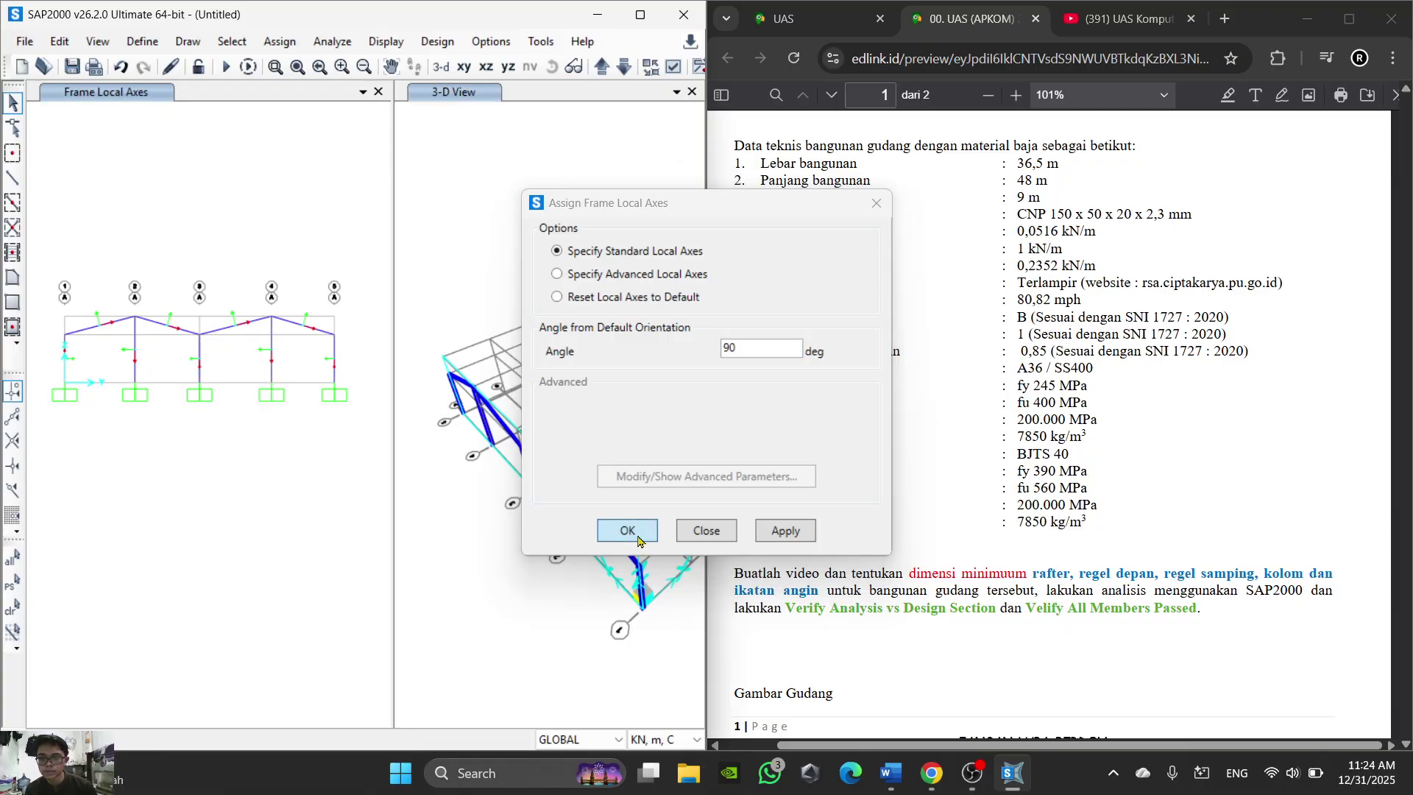
Step: Examine the orientation of the columns and Regel Depan members in the extruded 3-D view and the elevation
{"action": "scroll", "coordinate": [637, 594], "scroll_direction": "up", "scroll_amount": 3}
{"action": "scroll", "coordinate": [651, 567], "scroll_direction": "up", "scroll_amount": 5}
{"action": "scroll", "coordinate": [633, 530], "scroll_direction": "down", "scroll_amount": 4}
{"action": "middle_click_drag", "start_coordinate": [426, 360], "coordinate": [676, 519]}
{"action": "scroll", "coordinate": [617, 342], "scroll_direction": "up", "scroll_amount": 6}
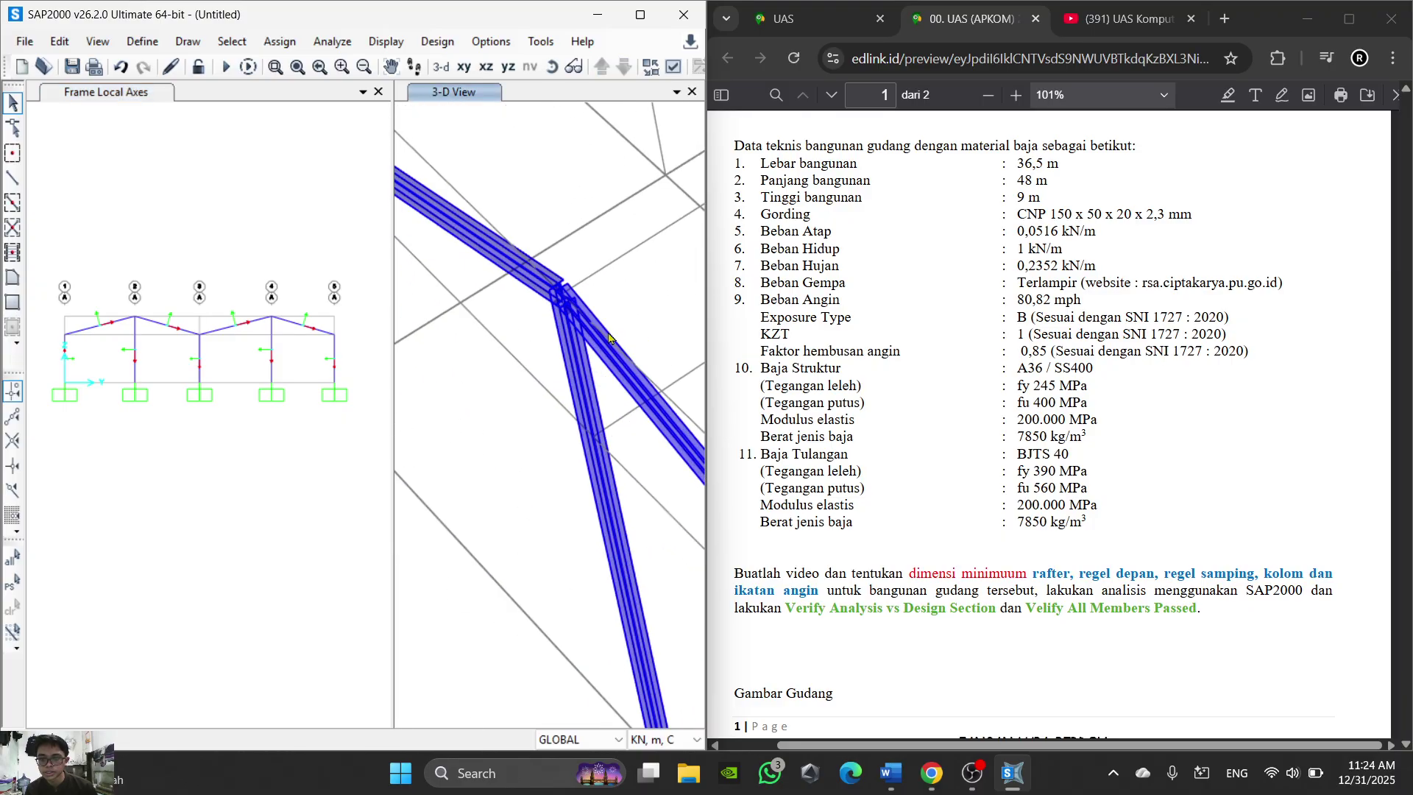
{"action": "scroll", "coordinate": [578, 294], "scroll_direction": "down", "scroll_amount": 4}
{"action": "scroll", "coordinate": [508, 401], "scroll_direction": "down", "scroll_amount": 2}
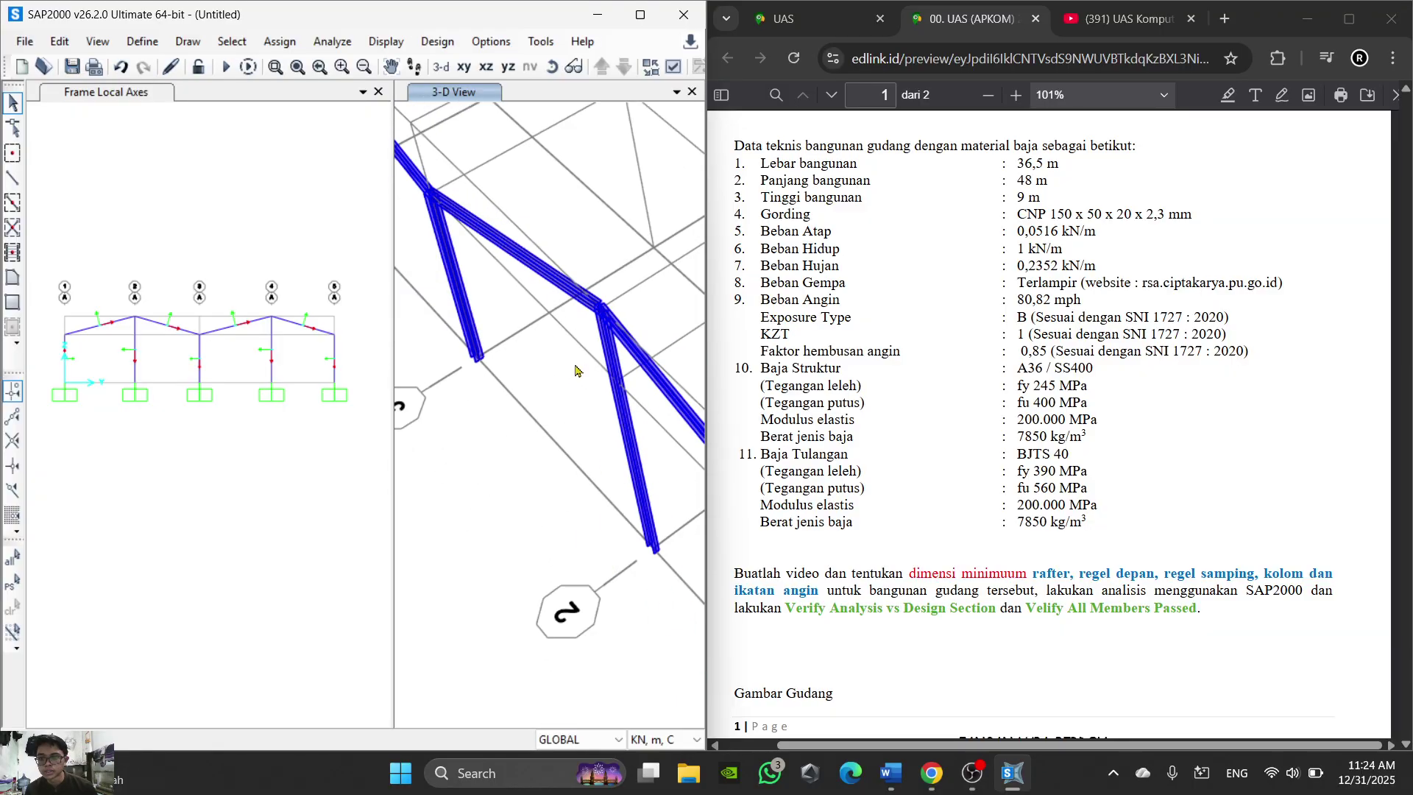
{"action": "middle_click_drag", "start_coordinate": [293, 294], "coordinate": [259, 333]}
{"action": "scroll", "coordinate": [259, 332], "scroll_direction": "down", "scroll_amount": 3}
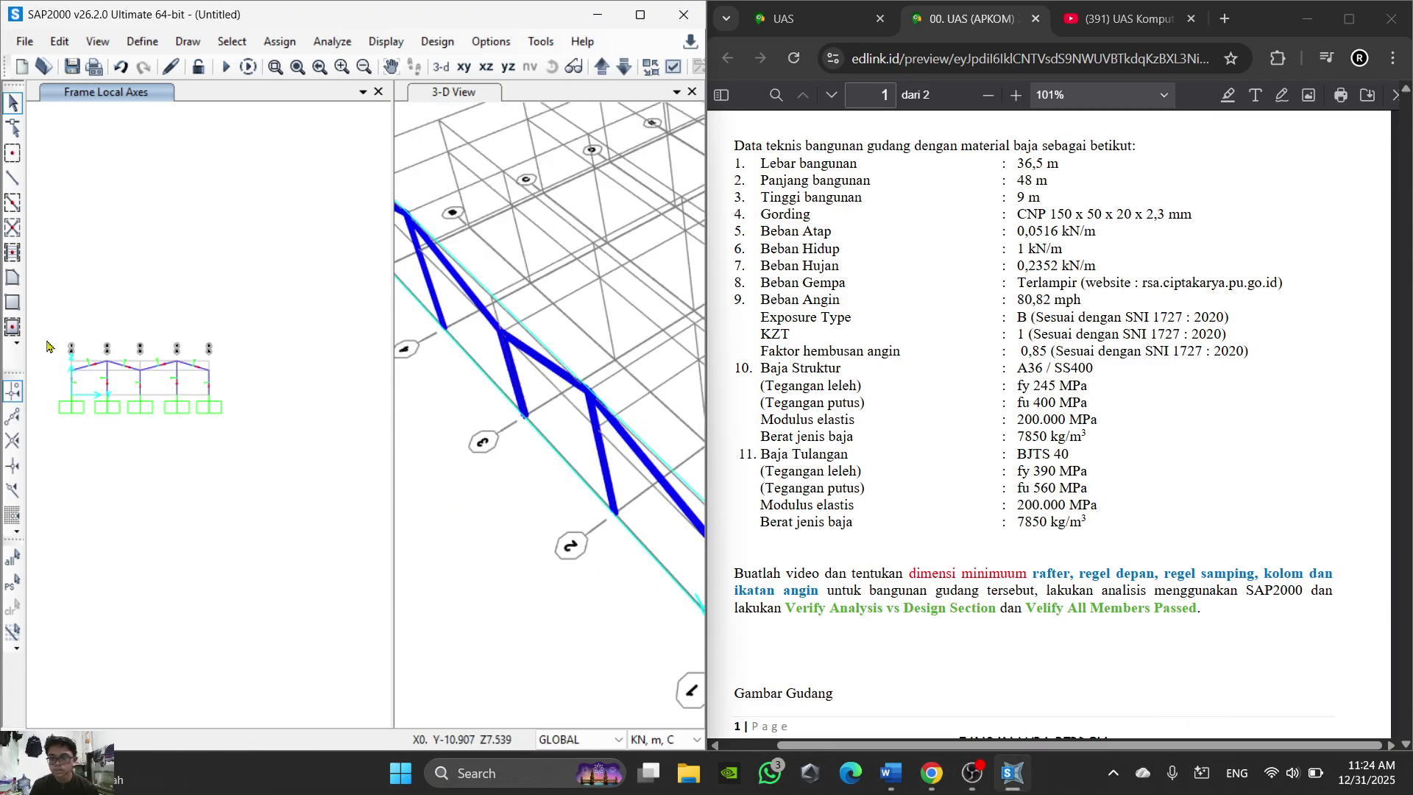
{"action": "scroll", "coordinate": [322, 290], "scroll_direction": "up", "scroll_amount": 2}
{"action": "middle_click_drag", "start_coordinate": [321, 289], "coordinate": [276, 330]}
{"action": "scroll", "coordinate": [276, 329], "scroll_direction": "down", "scroll_amount": 3}
{"action": "scroll", "coordinate": [607, 432], "scroll_direction": "down", "scroll_amount": 6}
{"action": "scroll", "coordinate": [606, 431], "scroll_direction": "up", "scroll_amount": 3}
{"action": "middle_click_drag", "start_coordinate": [606, 432], "coordinate": [597, 352]}
{"action": "scroll", "coordinate": [276, 319], "scroll_direction": "up", "scroll_amount": 2}
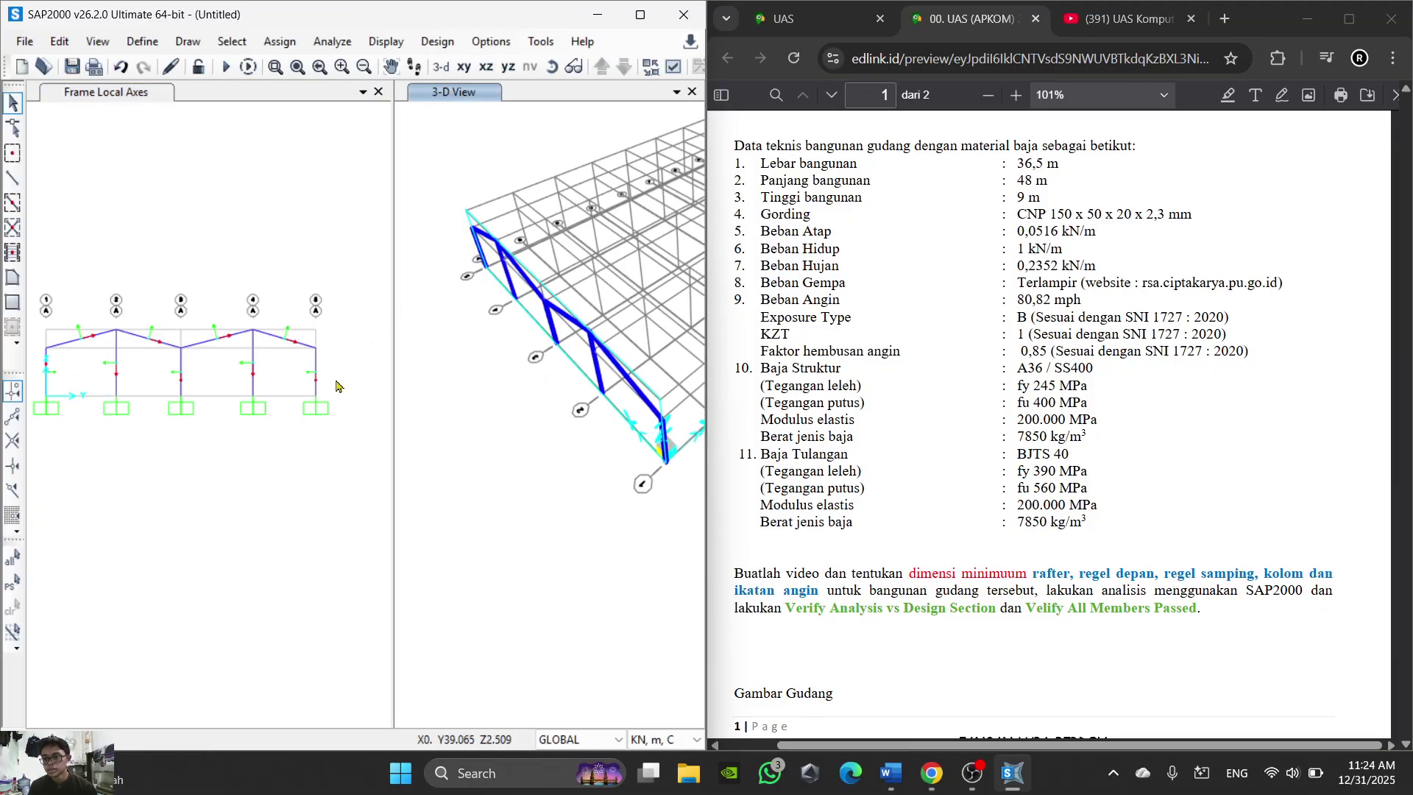
Step: Select the four rafters and the columns on grid lines 1, 3 and 5 with their base joints in the X=0 frame, excluding the Regel Depan members
{"action": "left_click_drag", "start_coordinate": [358, 429], "coordinate": [302, 343]}
{"action": "scroll", "coordinate": [237, 318], "scroll_direction": "up", "scroll_amount": 2}
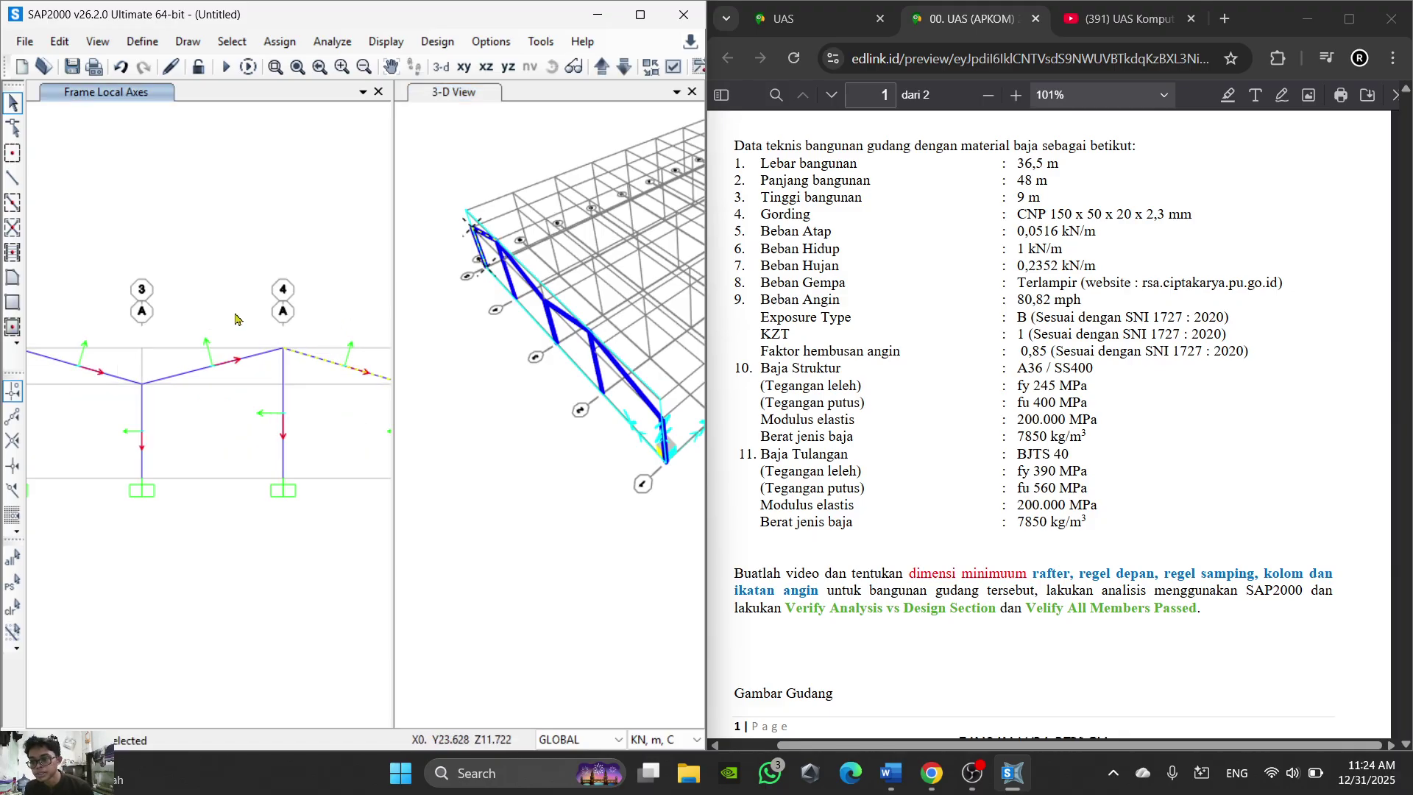
{"action": "left_click_drag", "start_coordinate": [228, 380], "coordinate": [192, 316]}
{"action": "middle_click_drag", "start_coordinate": [226, 421], "coordinate": [300, 391]}
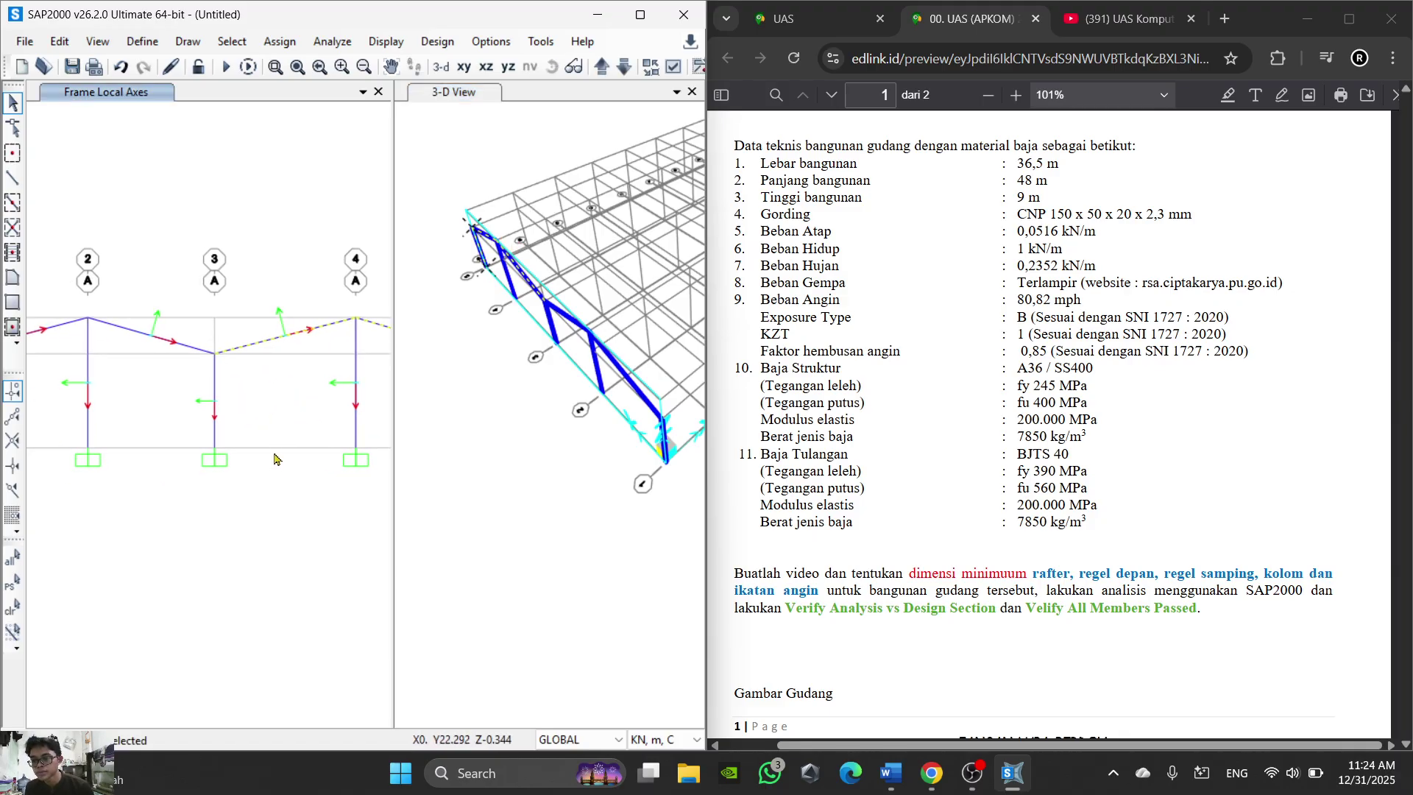
{"action": "left_click_drag", "start_coordinate": [203, 410], "coordinate": [202, 408]}
{"action": "middle_click_drag", "start_coordinate": [187, 386], "coordinate": [289, 392]}
{"action": "left_click_drag", "start_coordinate": [264, 383], "coordinate": [226, 294]}
{"action": "middle_click_drag", "start_coordinate": [85, 398], "coordinate": [144, 375]}
{"action": "left_click_drag", "start_coordinate": [145, 390], "coordinate": [85, 343]}
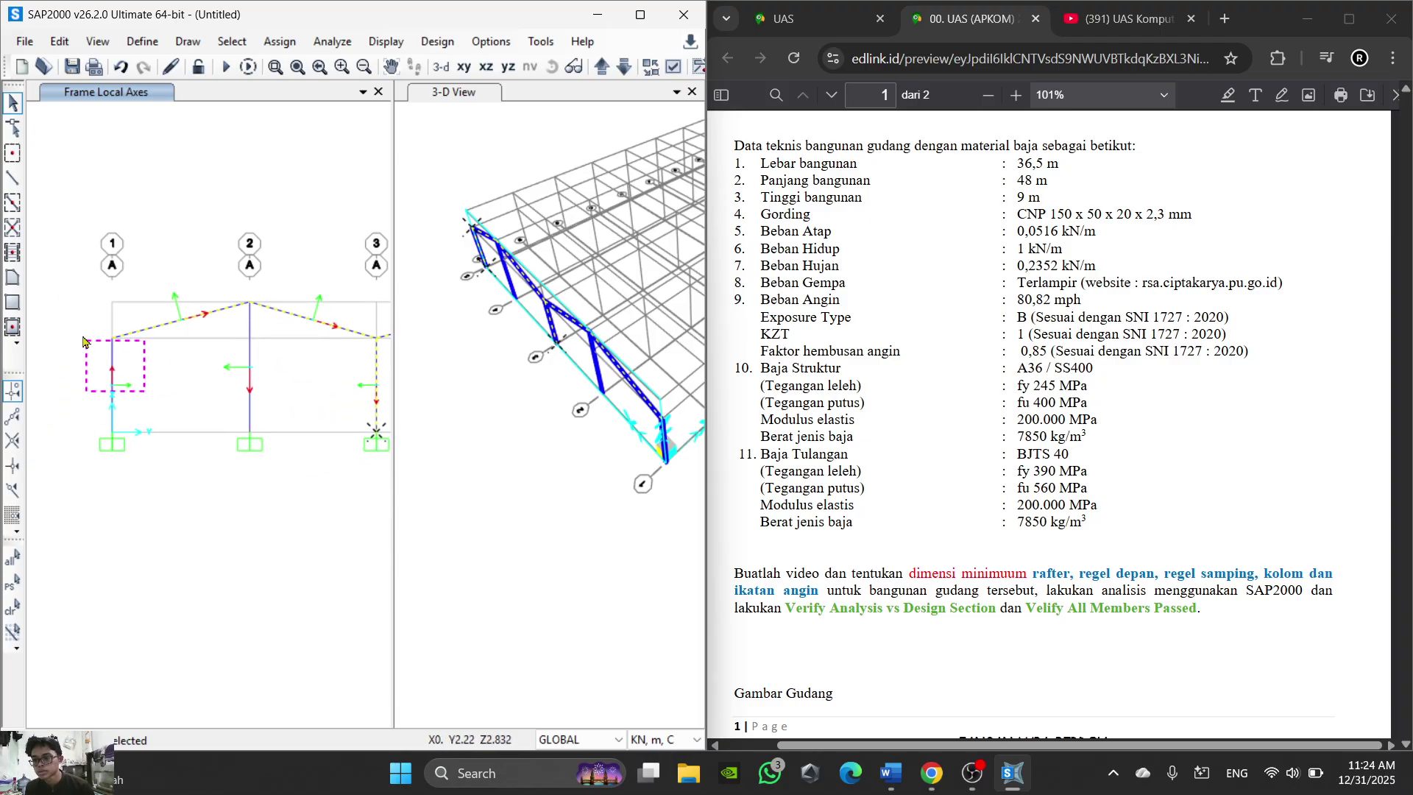
{"action": "scroll", "coordinate": [121, 412], "scroll_direction": "down", "scroll_amount": 3}
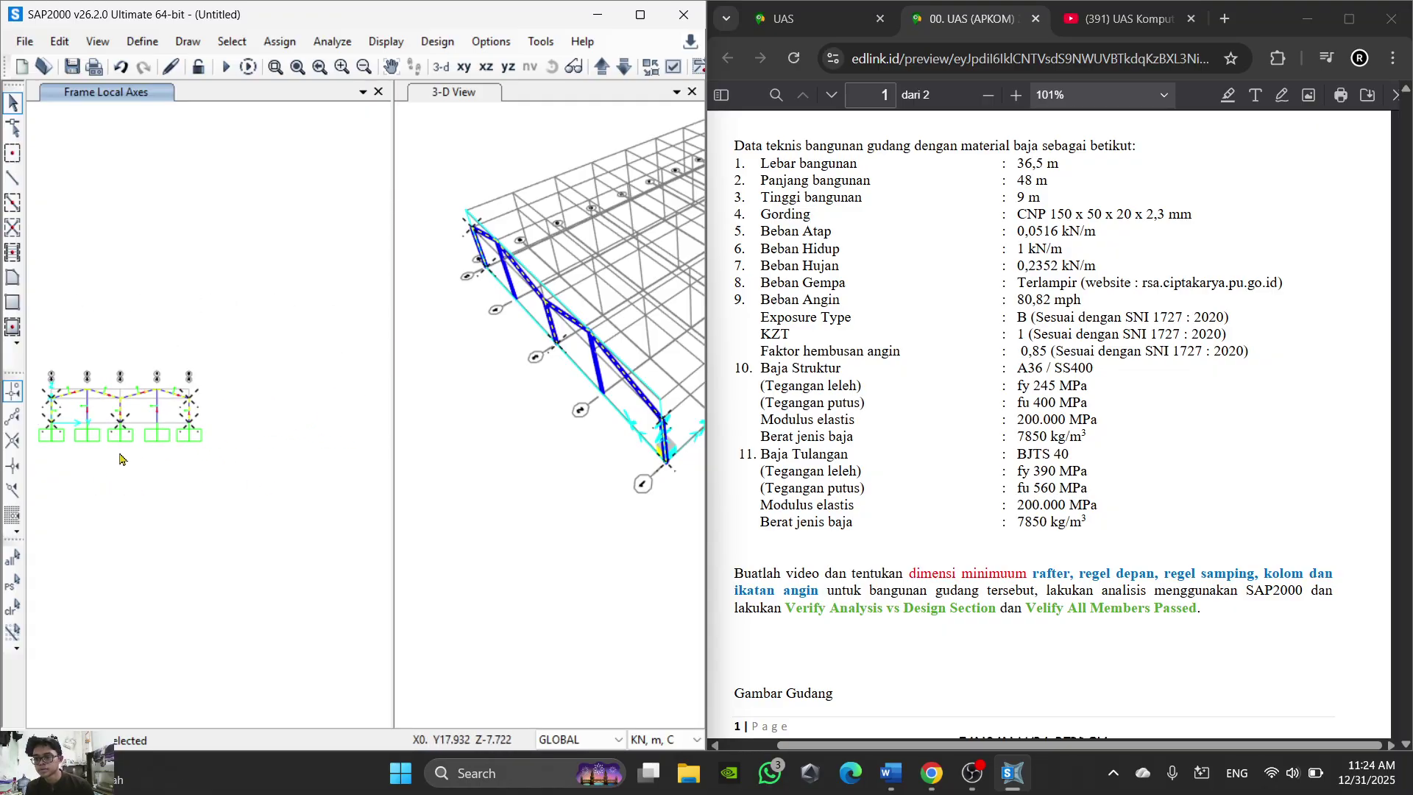
{"action": "middle_click_drag", "start_coordinate": [114, 402], "coordinate": [192, 374]}
{"action": "scroll", "coordinate": [211, 397], "scroll_direction": "up", "scroll_amount": 4}
{"action": "scroll", "coordinate": [206, 450], "scroll_direction": "down", "scroll_amount": 2}
{"action": "middle_click_drag", "start_coordinate": [204, 449], "coordinate": [228, 456]}
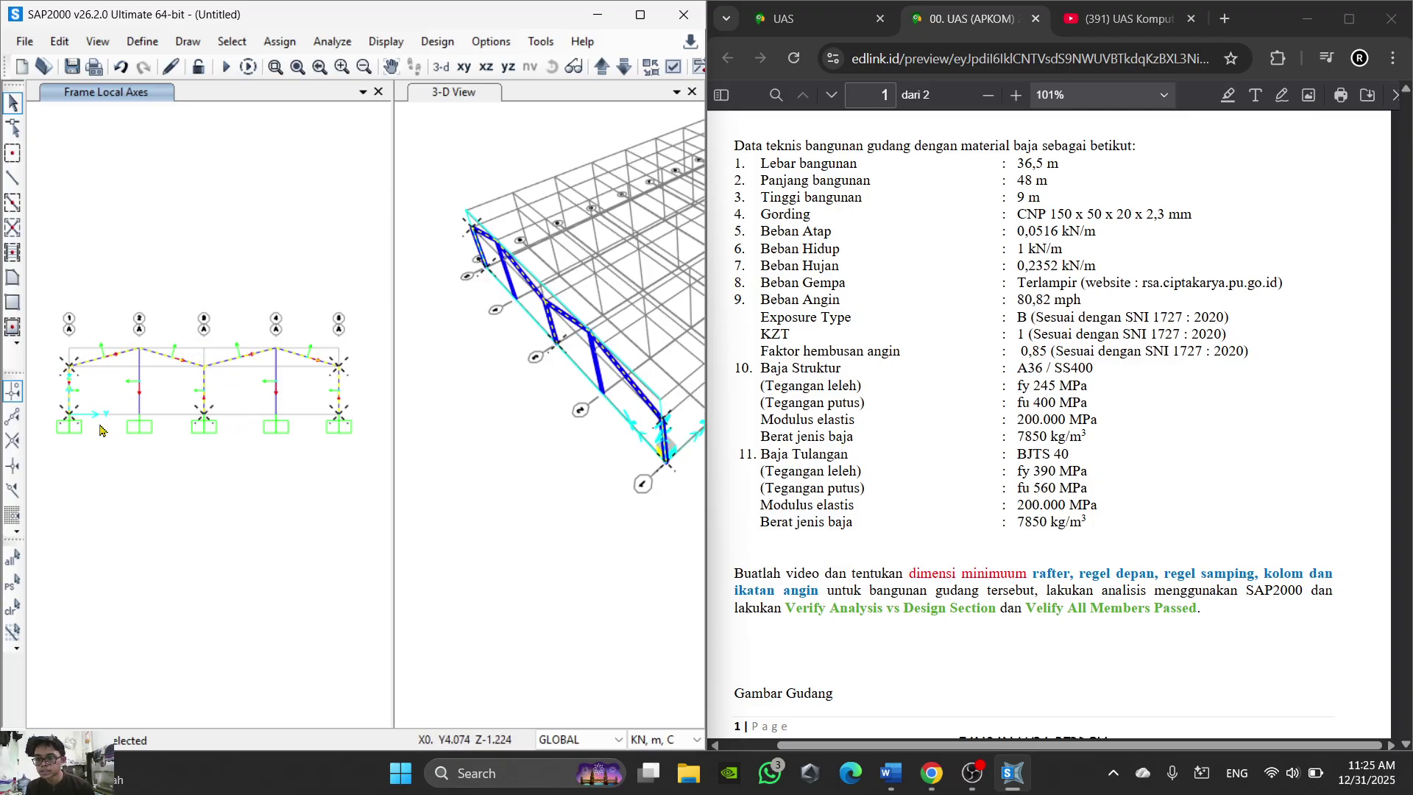
{"action": "scroll", "coordinate": [73, 410], "scroll_direction": "up", "scroll_amount": 3}
{"action": "scroll", "coordinate": [100, 419], "scroll_direction": "down", "scroll_amount": 3}
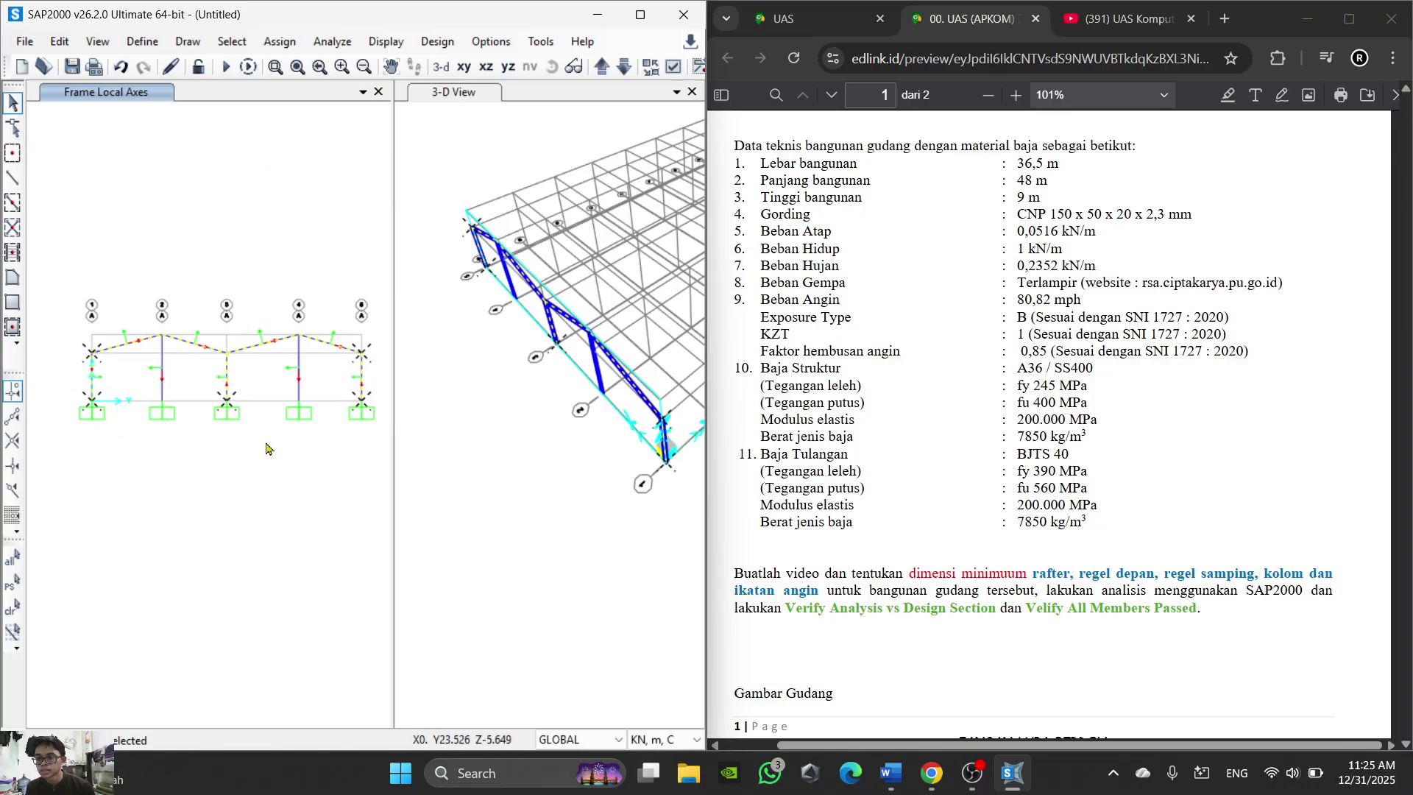
{"action": "scroll", "coordinate": [312, 388], "scroll_direction": "up", "scroll_amount": 2}
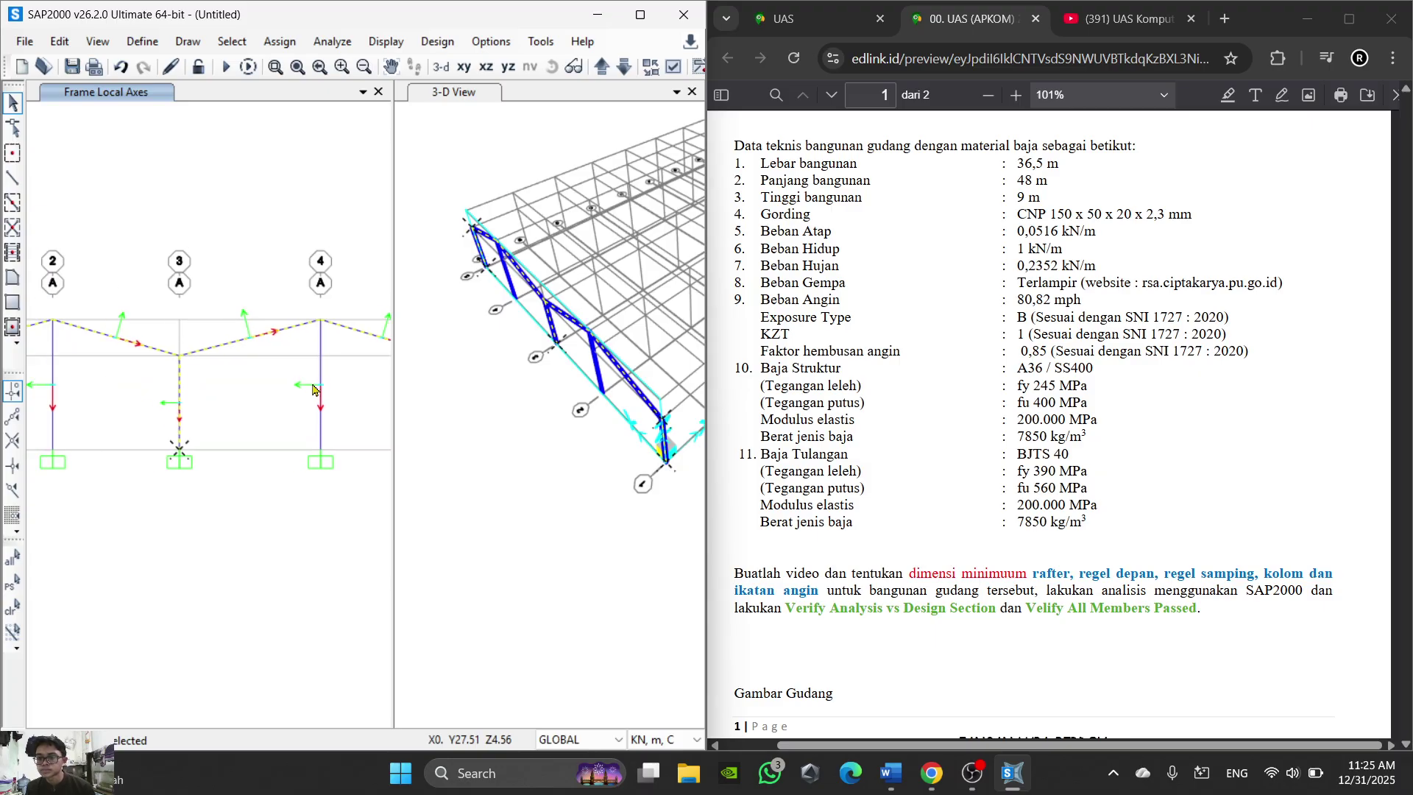
{"action": "scroll", "coordinate": [312, 389], "scroll_direction": "down", "scroll_amount": 2}
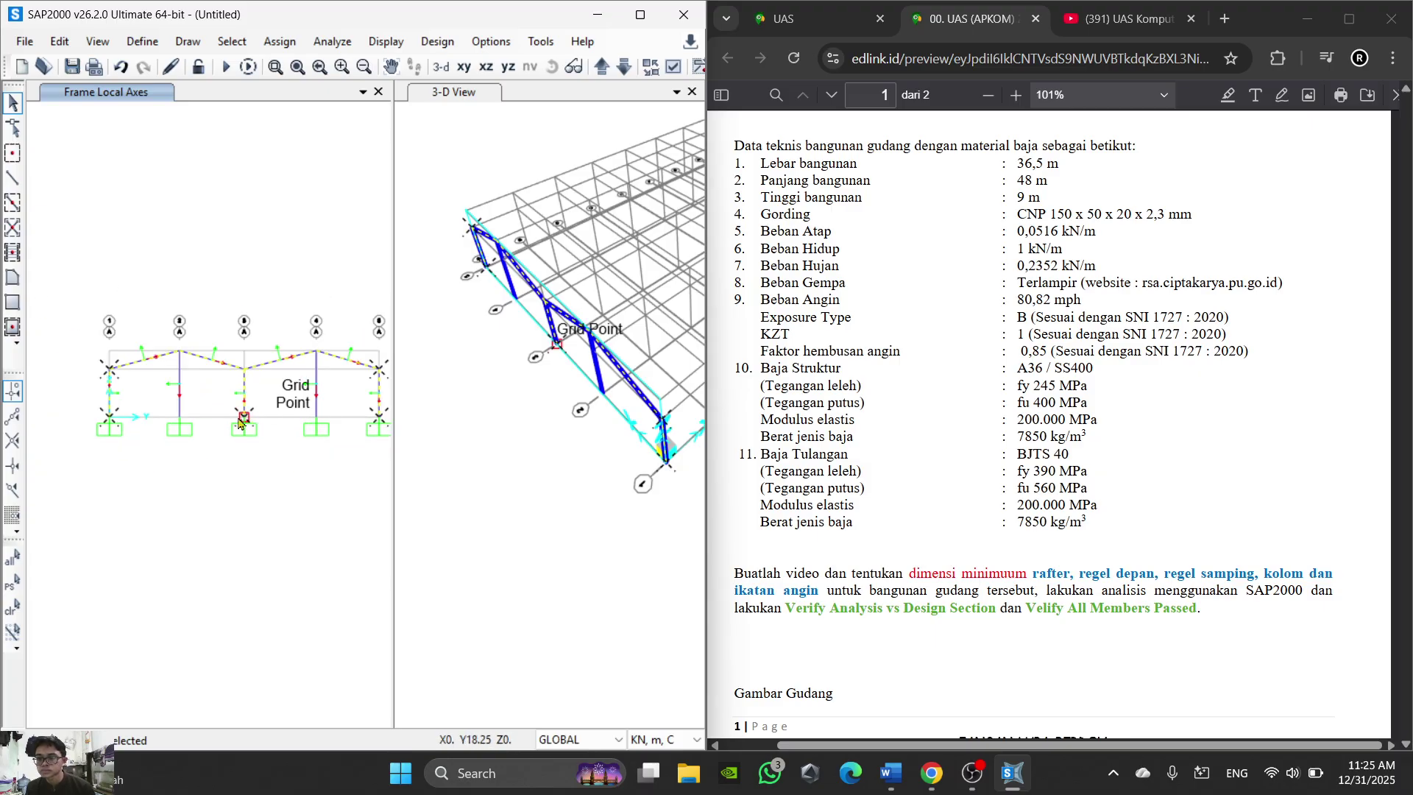
Step: Check the 600 cm bay spacing in the exam brief's 3-D drawing and replicate the selected frame linearly 8 times with dx 6 m
{"action": "left_click", "coordinate": [279, 41]}
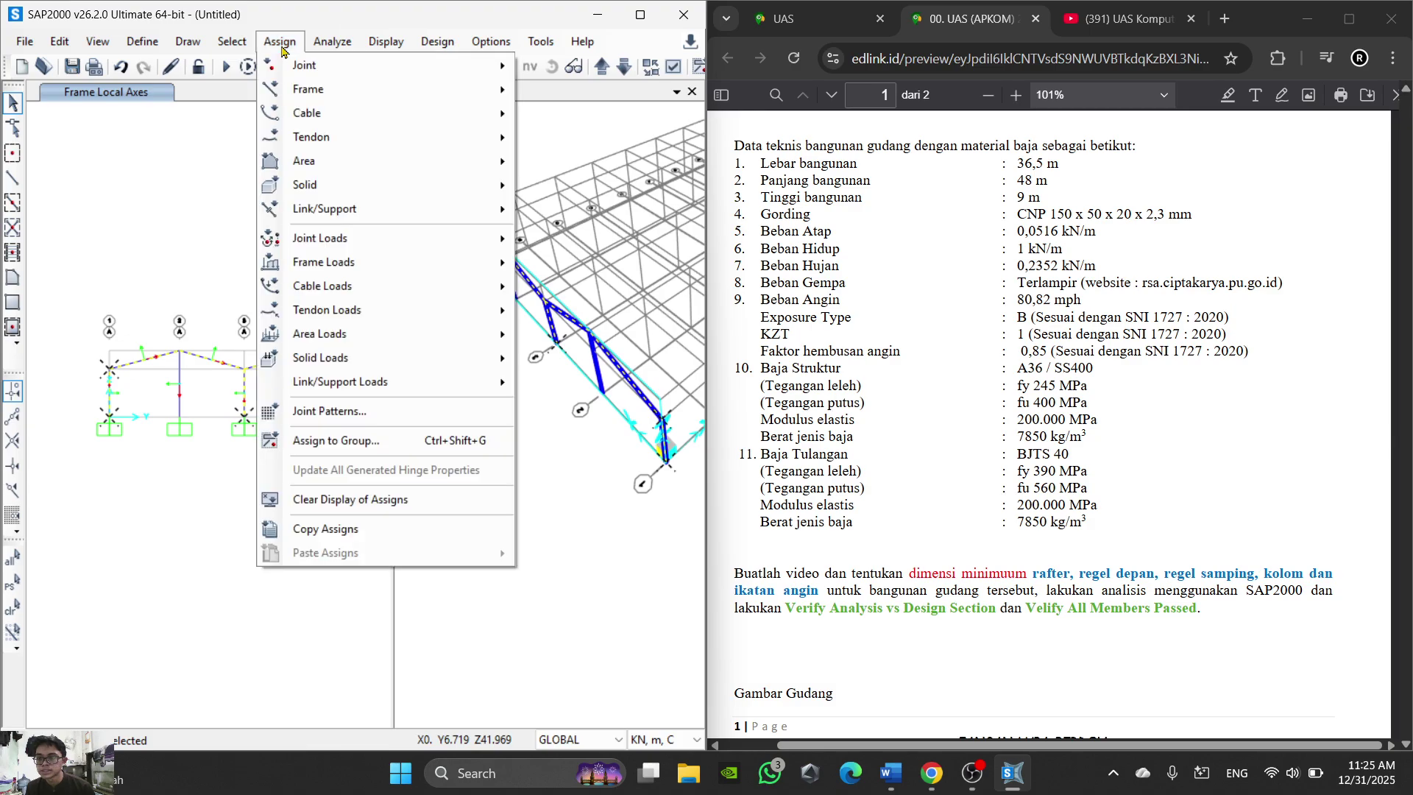
{"action": "mouse_move", "coordinate": [103, 50]}
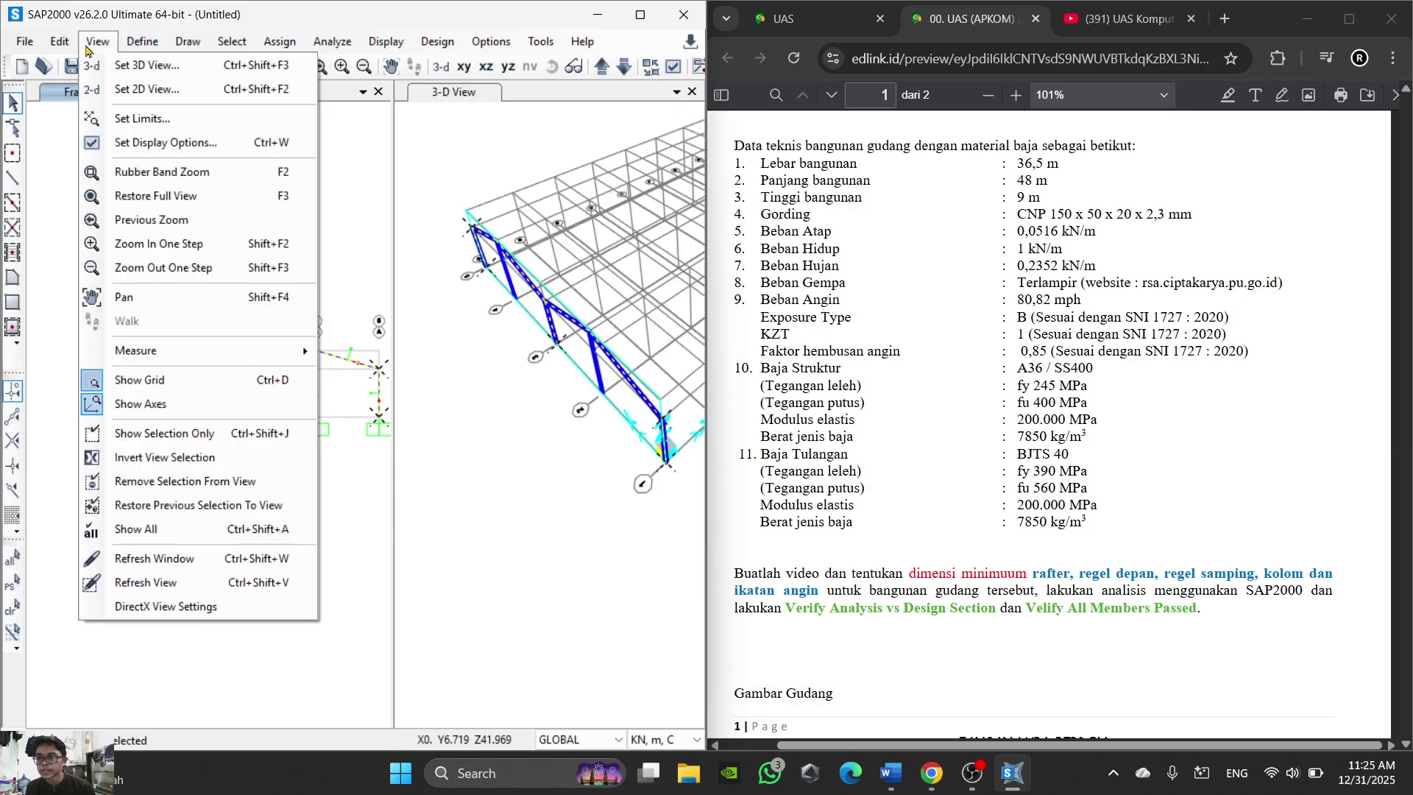
{"action": "left_click", "coordinate": [59, 41]}
{"action": "left_click", "coordinate": [60, 41]}
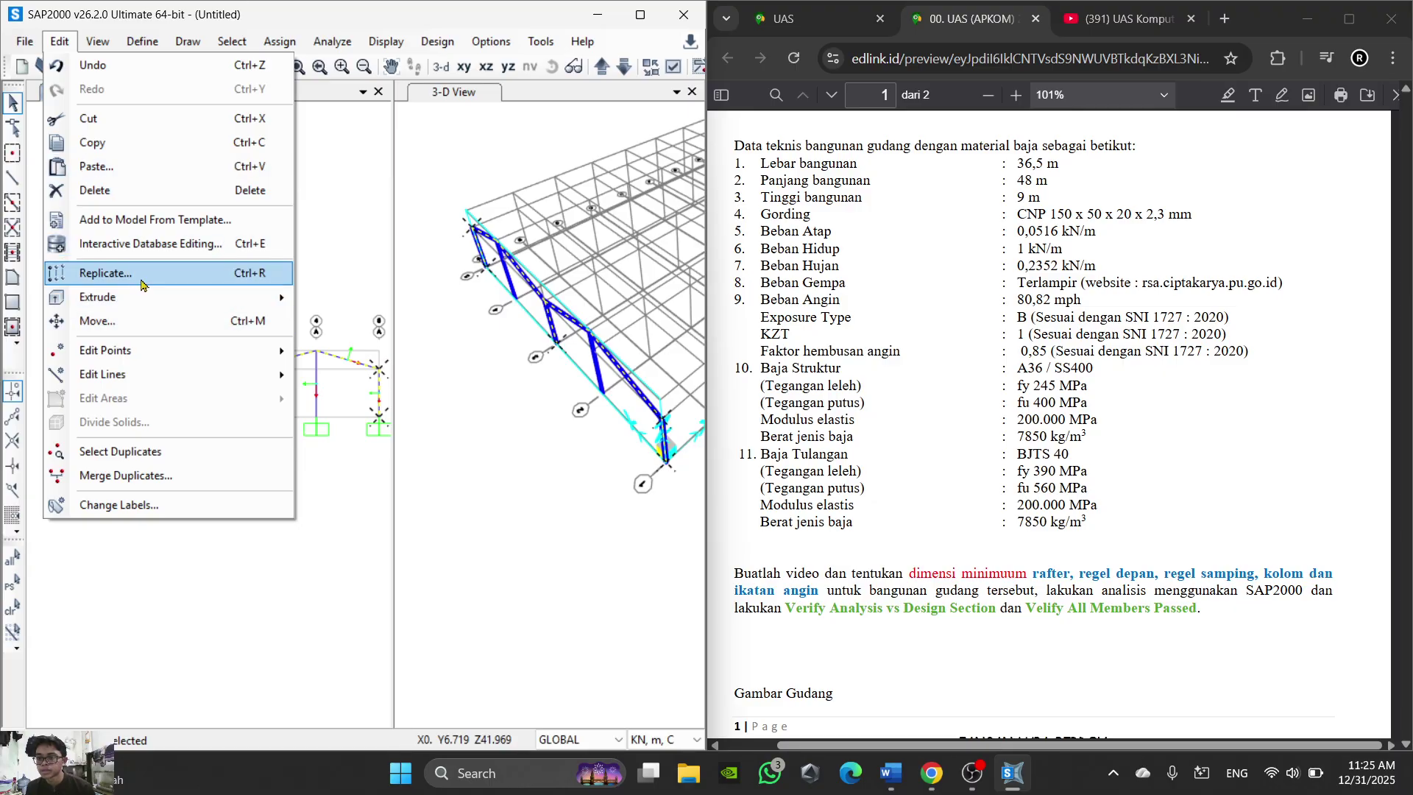
{"action": "left_click", "coordinate": [105, 273]}
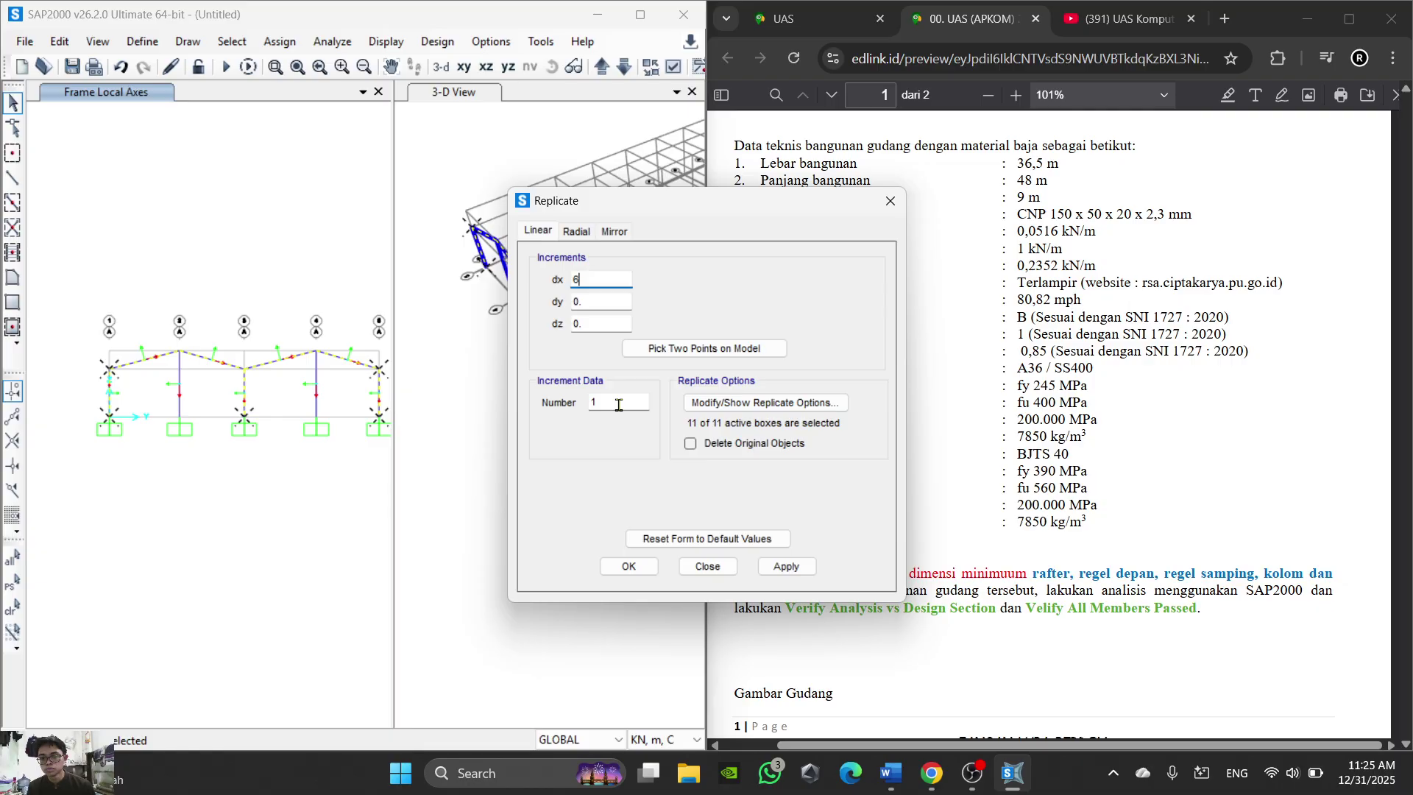
{"action": "left_click_drag", "start_coordinate": [618, 402], "coordinate": [548, 402]}
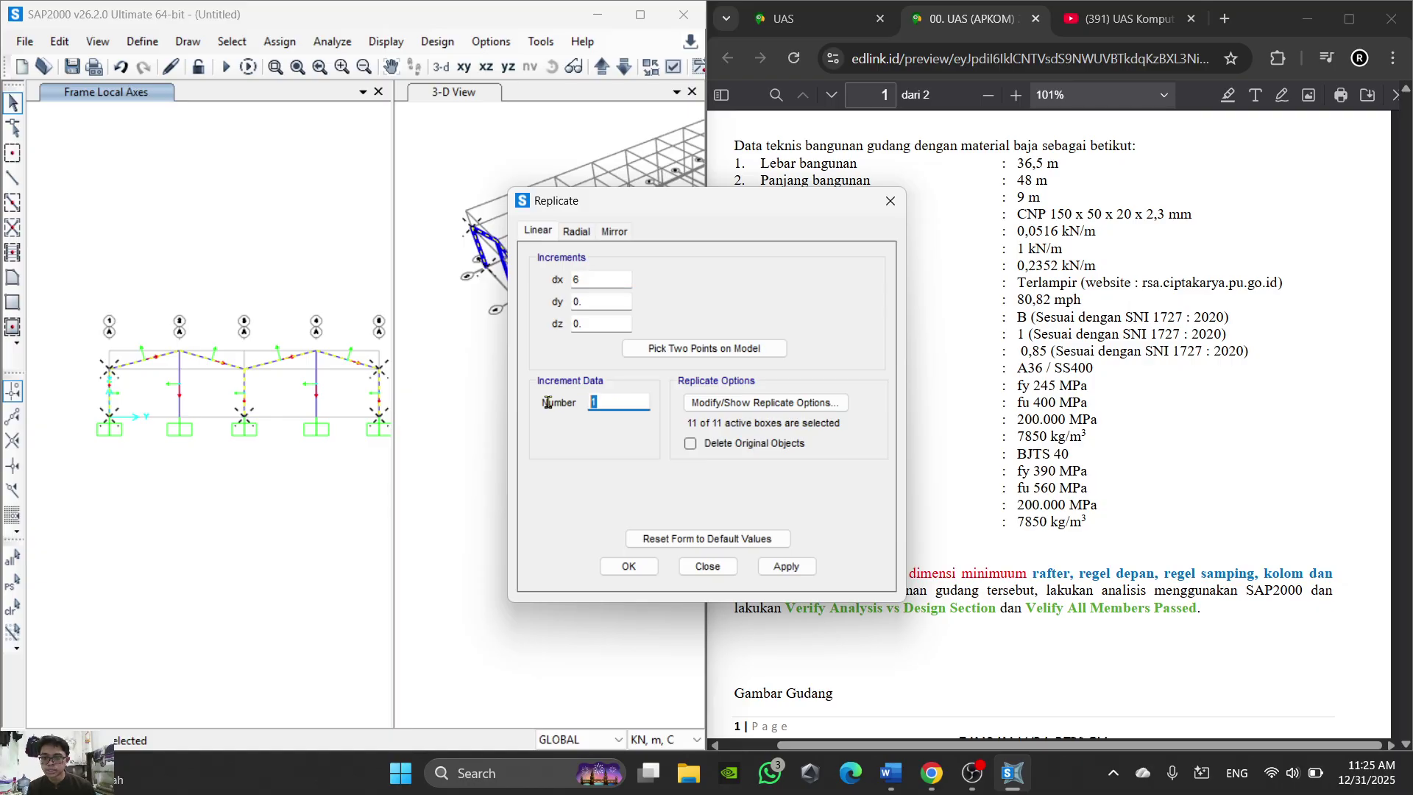
{"action": "mouse_move", "coordinate": [974, 784]}
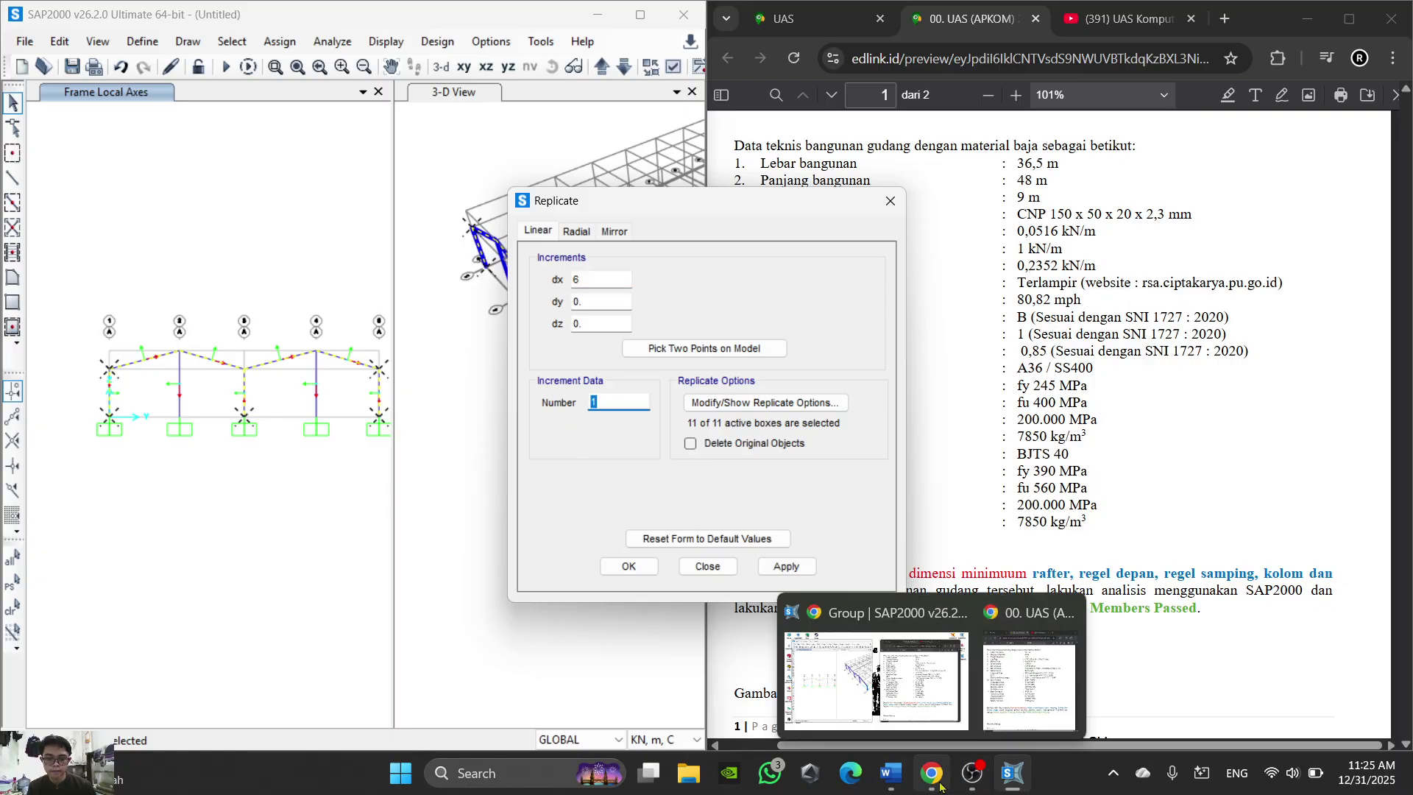
{"action": "mouse_move", "coordinate": [1001, 657]}
{"action": "scroll", "coordinate": [1219, 548], "scroll_direction": "down", "scroll_amount": 12}
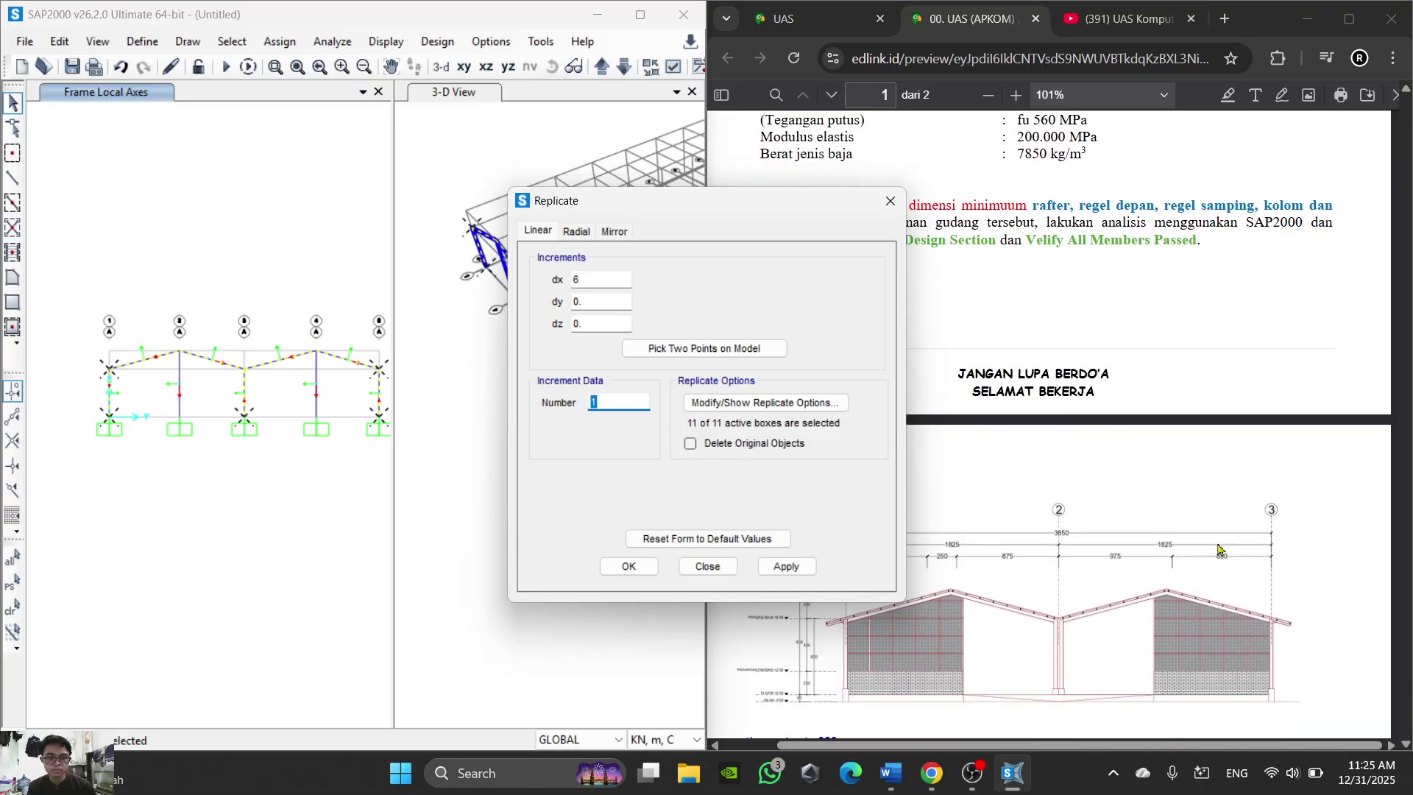
{"action": "scroll", "coordinate": [1219, 548], "scroll_direction": "up", "scroll_amount": 6}
{"action": "scroll", "coordinate": [1075, 523], "scroll_direction": "down", "scroll_amount": 7}
{"action": "scroll", "coordinate": [1075, 523], "scroll_direction": "down", "scroll_amount": 2}
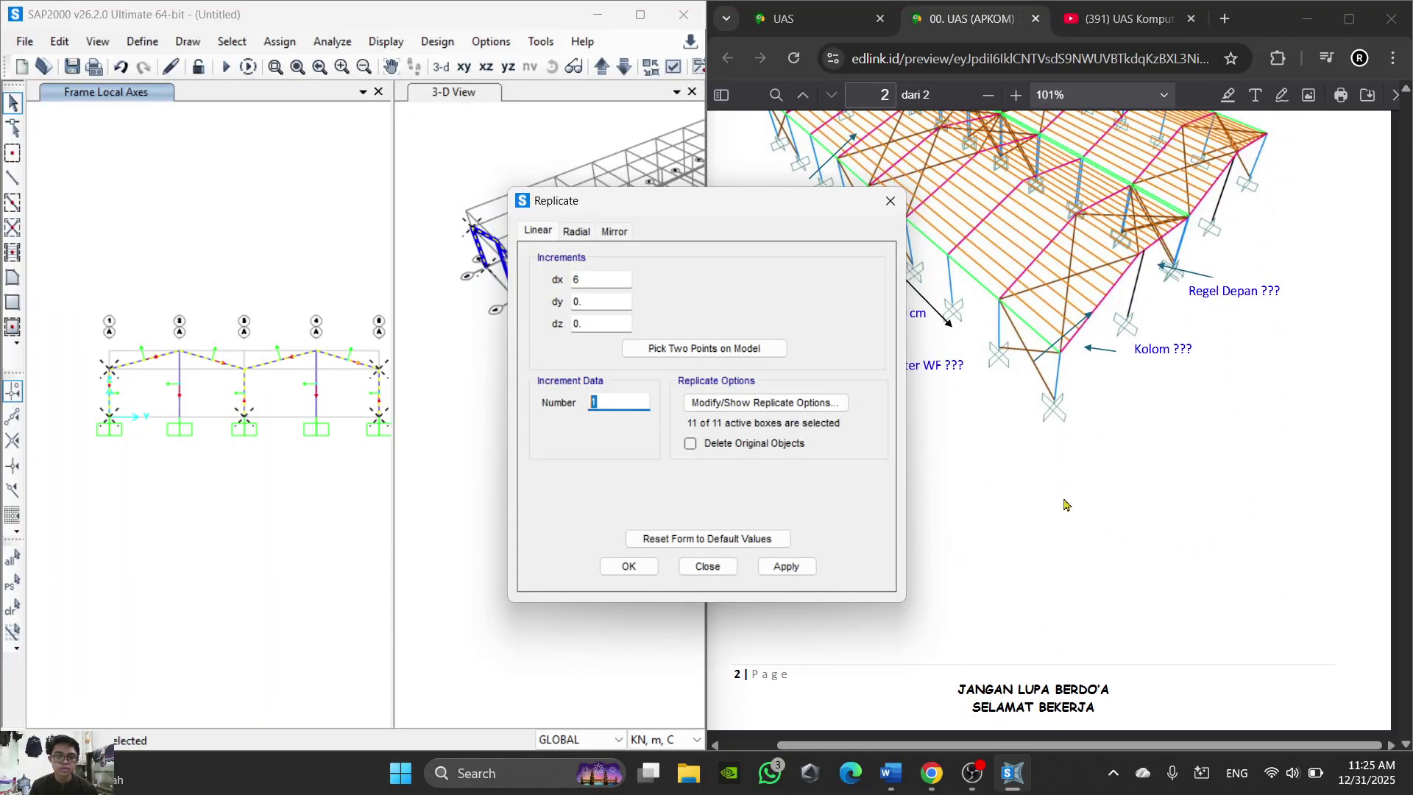
{"action": "scroll", "coordinate": [1066, 505], "scroll_direction": "up", "scroll_amount": 5, "text": "ctrl"}
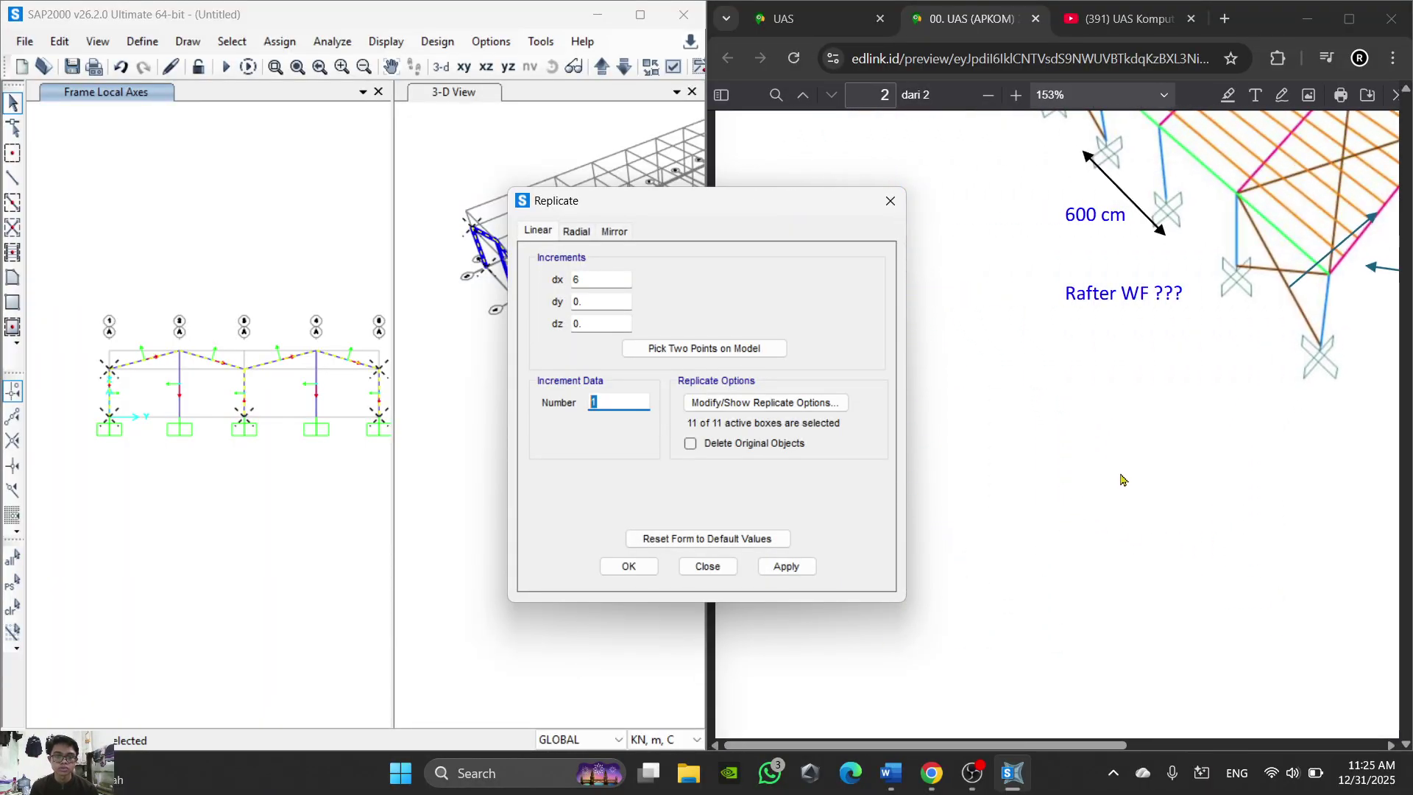
{"action": "scroll", "coordinate": [1192, 407], "scroll_direction": "up", "scroll_amount": 2}
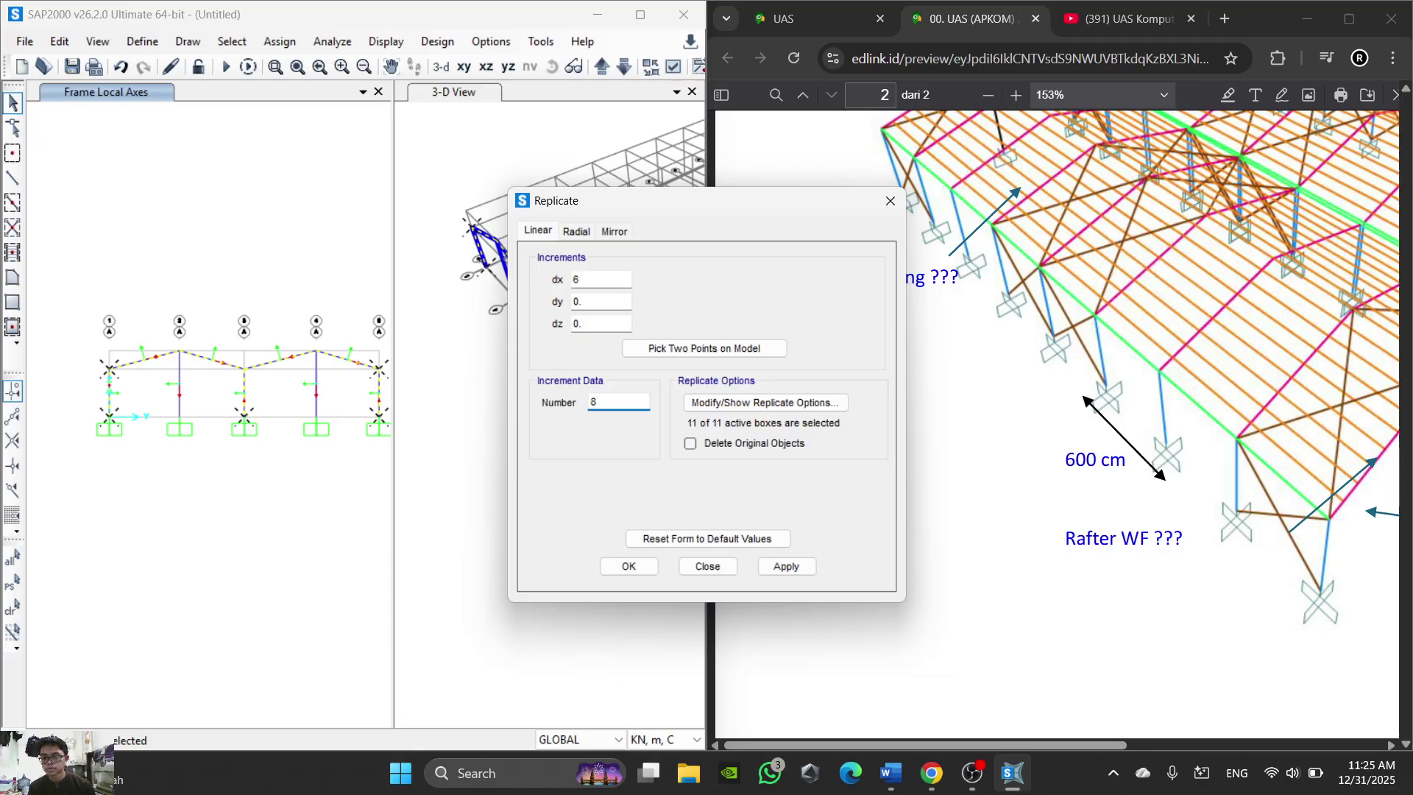
{"action": "left_click", "coordinate": [629, 567]}
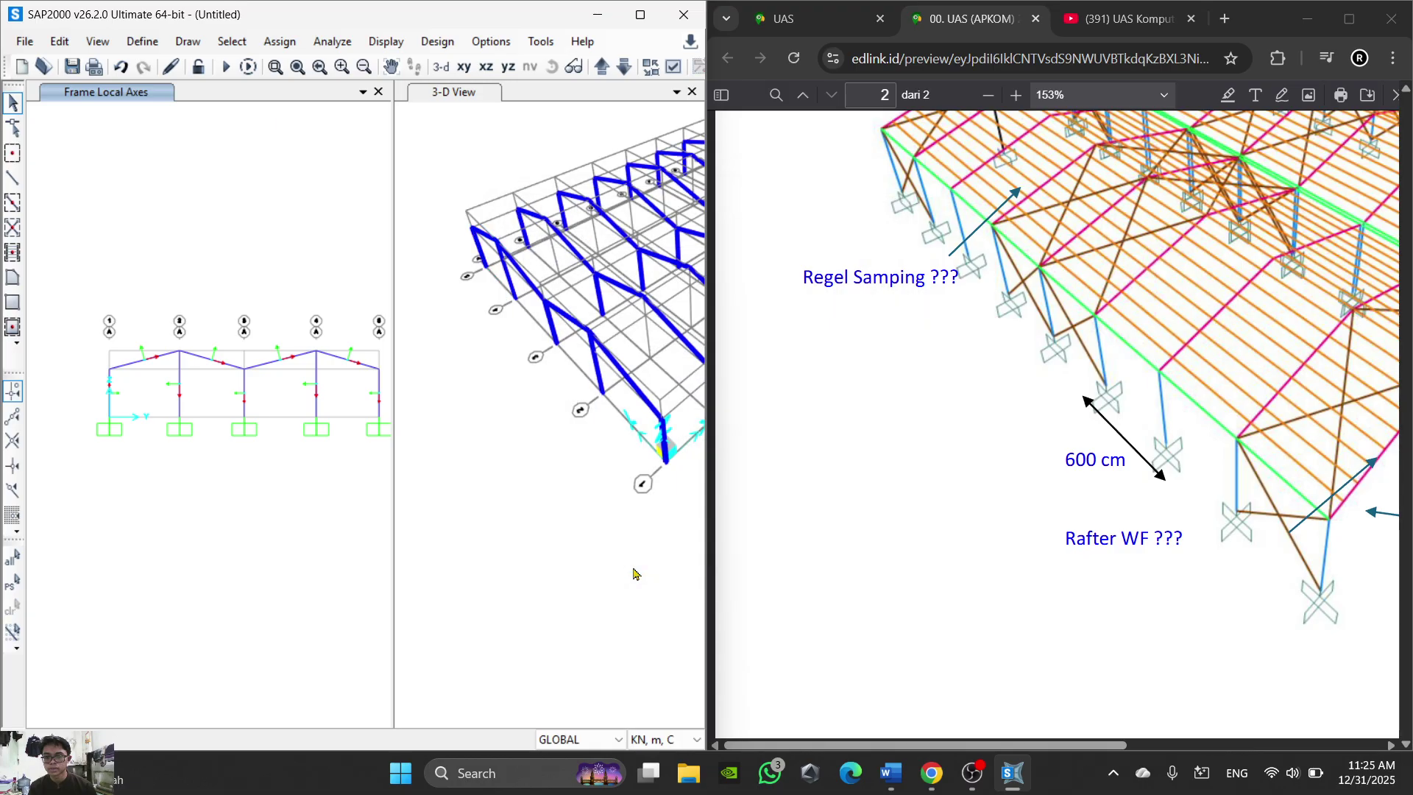
Step: Examine the replicated frames in the 3-D view and the rafter arrangement in the X=0 elevation
{"action": "scroll", "coordinate": [626, 322], "scroll_direction": "down", "scroll_amount": 4}
{"action": "scroll", "coordinate": [603, 398], "scroll_direction": "up", "scroll_amount": 8}
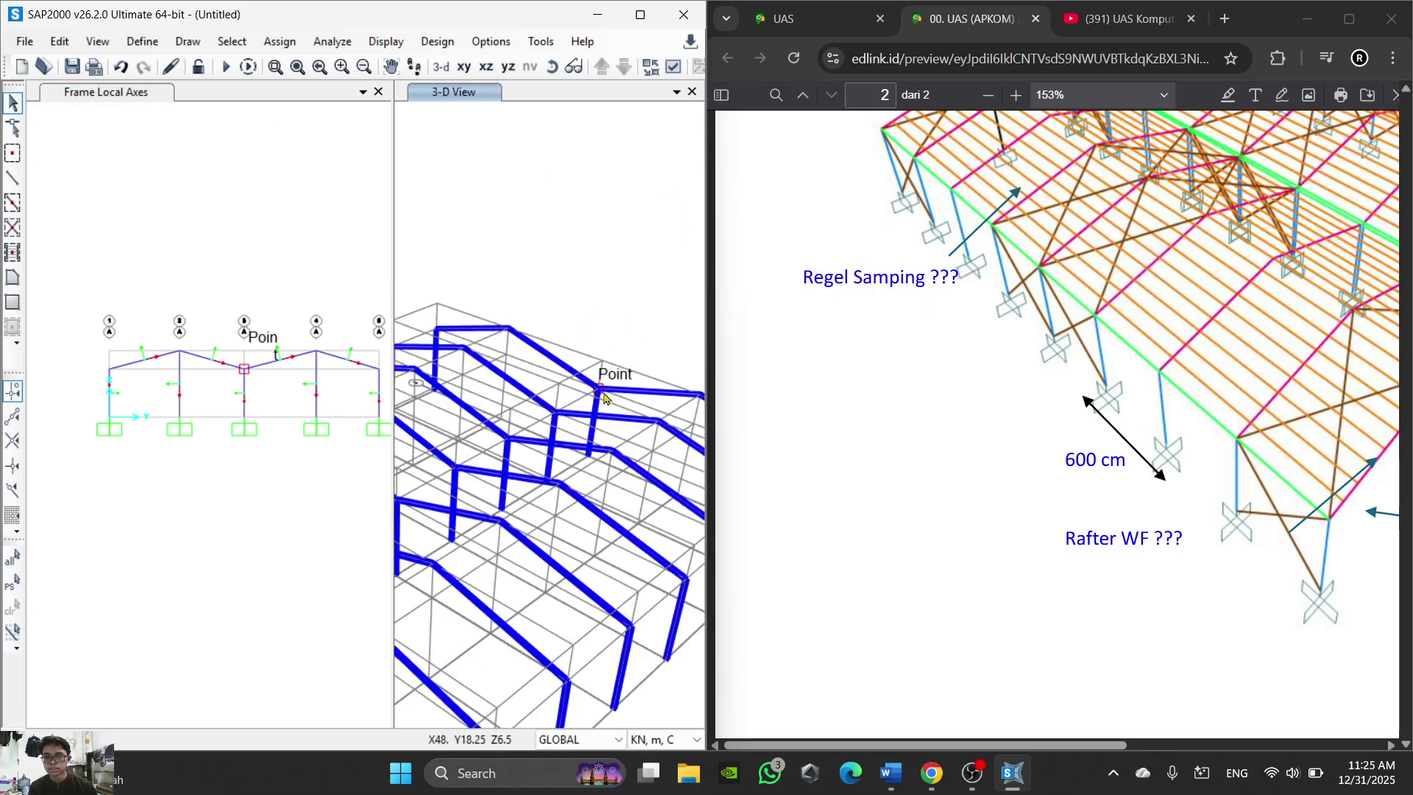
{"action": "scroll", "coordinate": [603, 397], "scroll_direction": "down", "scroll_amount": 6}
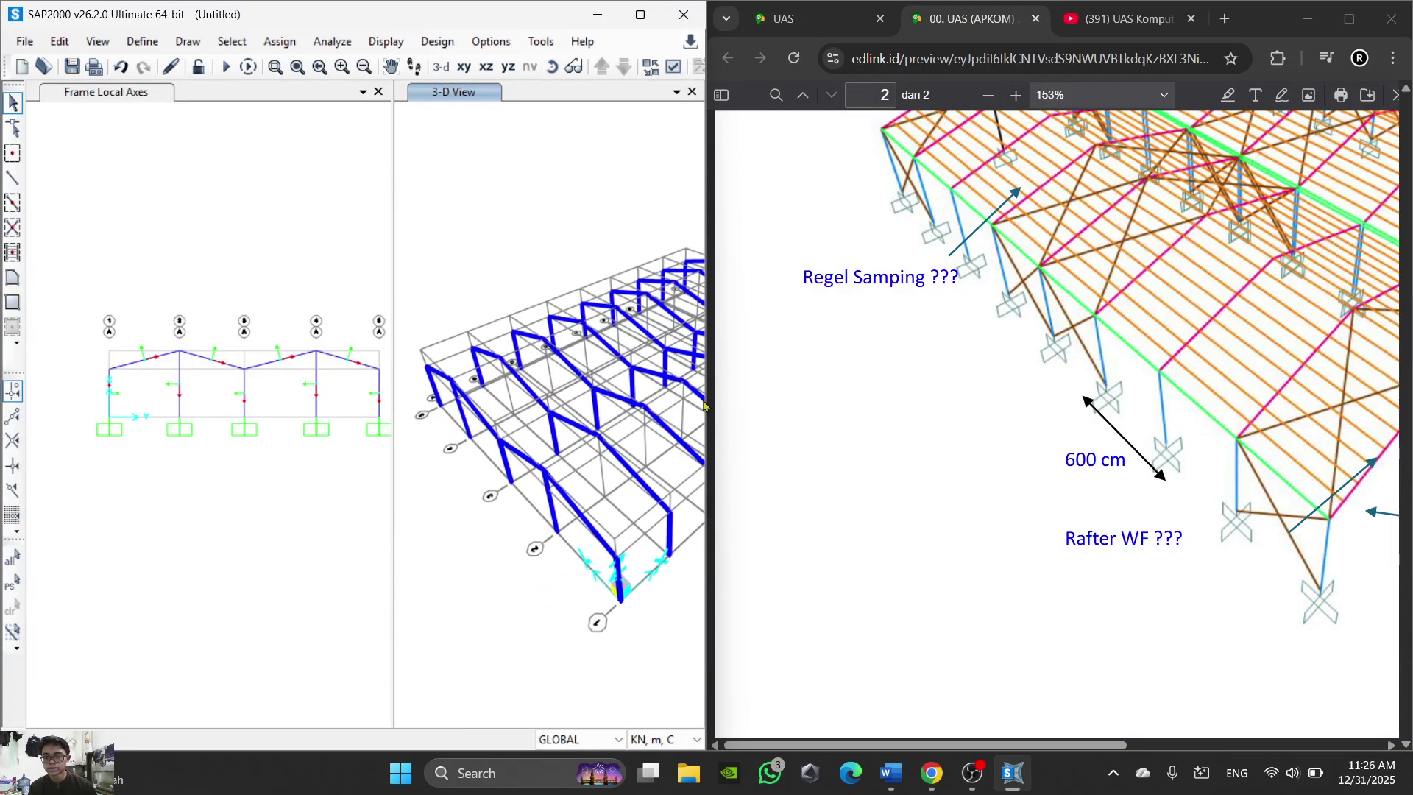
{"action": "scroll", "coordinate": [193, 366], "scroll_direction": "up", "scroll_amount": 2}
{"action": "scroll", "coordinate": [192, 366], "scroll_direction": "down", "scroll_amount": 2}
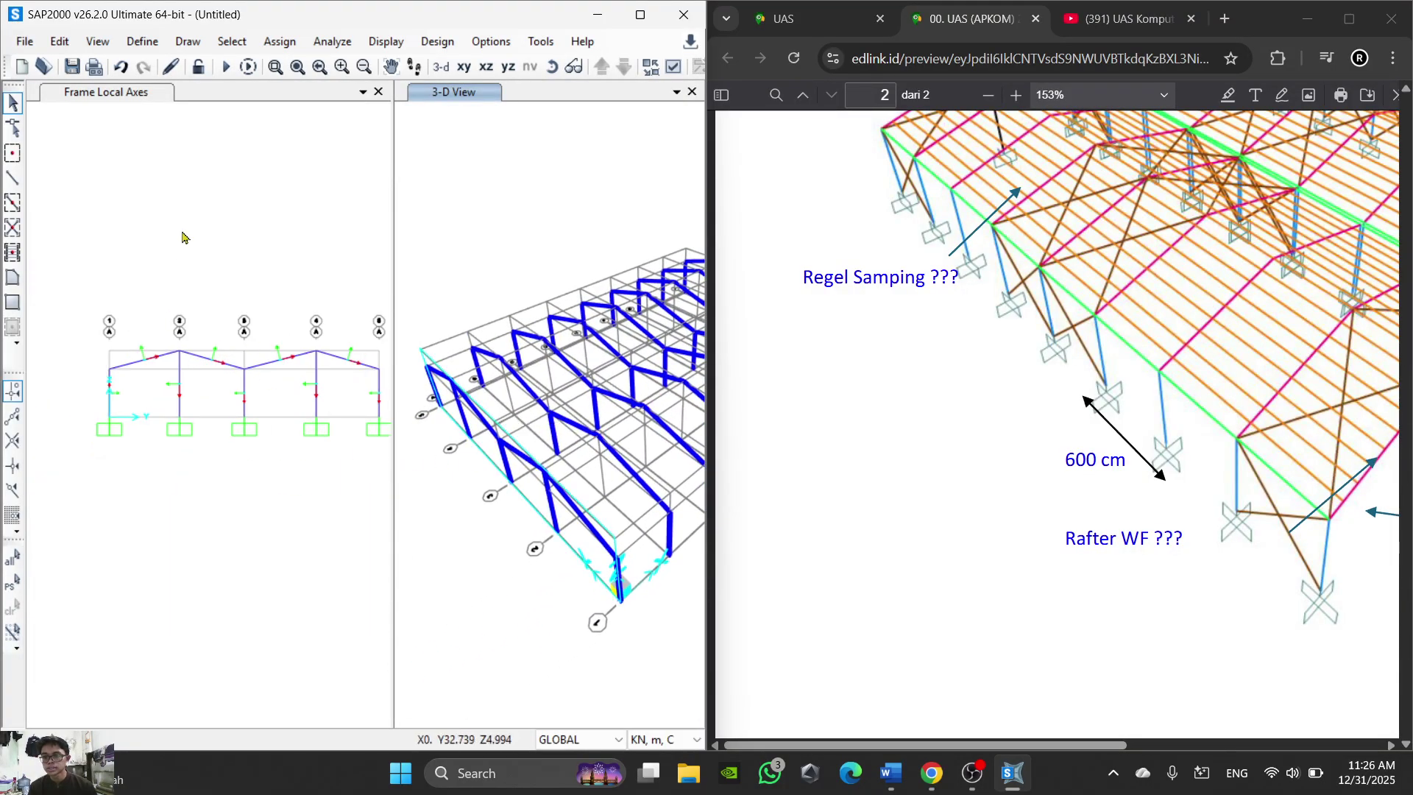
{"action": "left_click", "coordinate": [169, 254]}
{"action": "scroll", "coordinate": [583, 447], "scroll_direction": "up", "scroll_amount": 2}
{"action": "scroll", "coordinate": [583, 446], "scroll_direction": "down", "scroll_amount": 4}
{"action": "scroll", "coordinate": [583, 446], "scroll_direction": "up", "scroll_amount": 5}
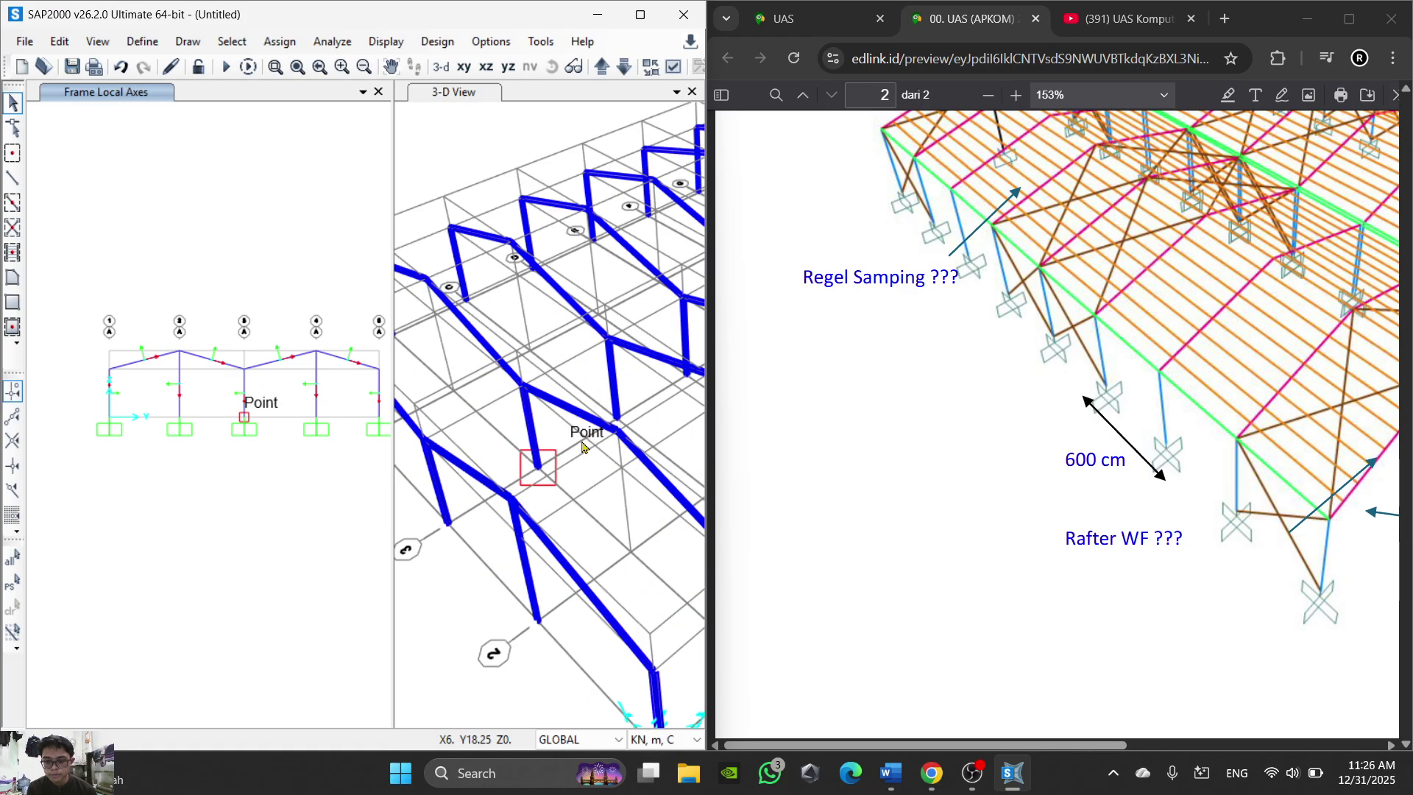
{"action": "scroll", "coordinate": [582, 447], "scroll_direction": "down", "scroll_amount": 1}
{"action": "scroll", "coordinate": [314, 365], "scroll_direction": "up", "scroll_amount": 2}
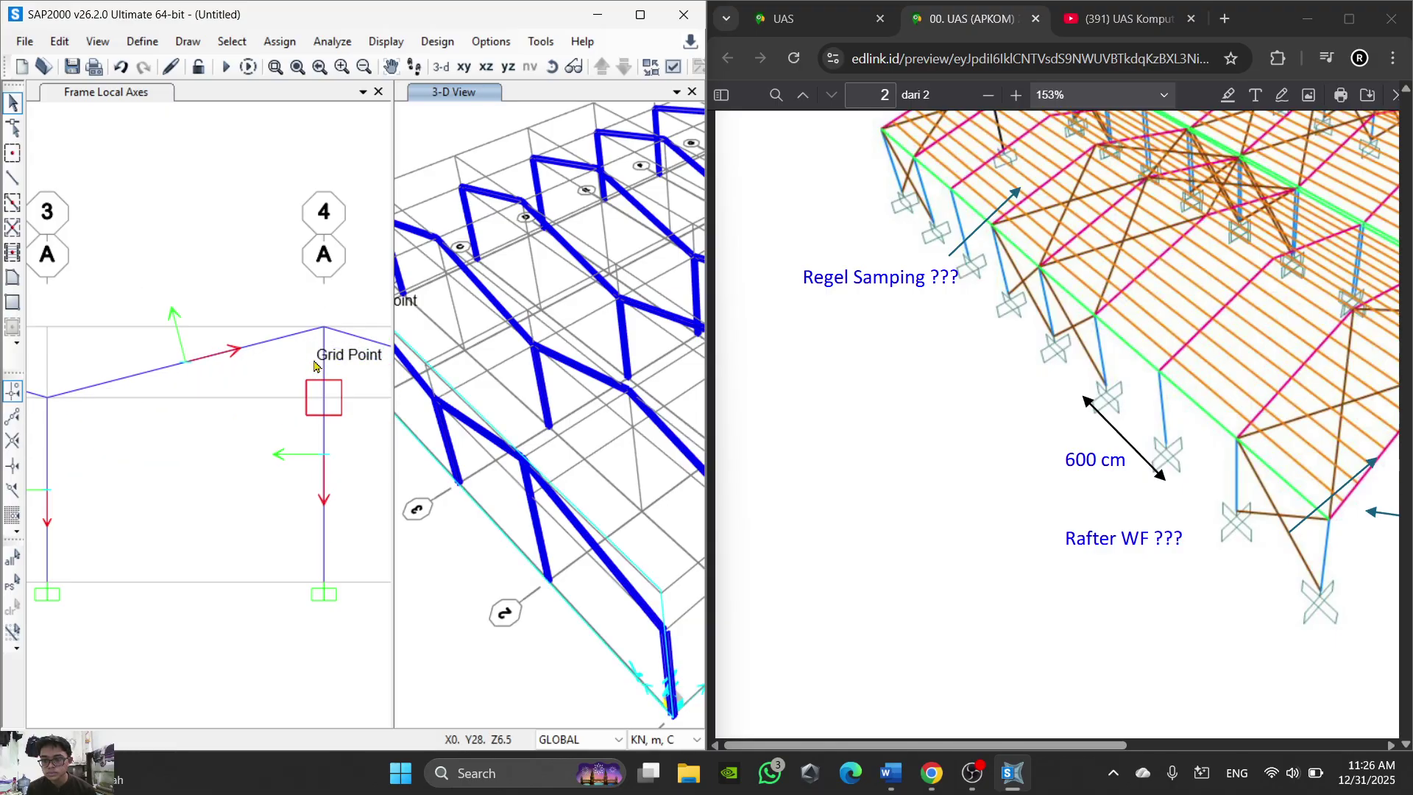
{"action": "scroll", "coordinate": [314, 366], "scroll_direction": "down", "scroll_amount": 2}
{"action": "scroll", "coordinate": [268, 363], "scroll_direction": "up", "scroll_amount": 2}
{"action": "scroll", "coordinate": [171, 346], "scroll_direction": "up", "scroll_amount": 1}
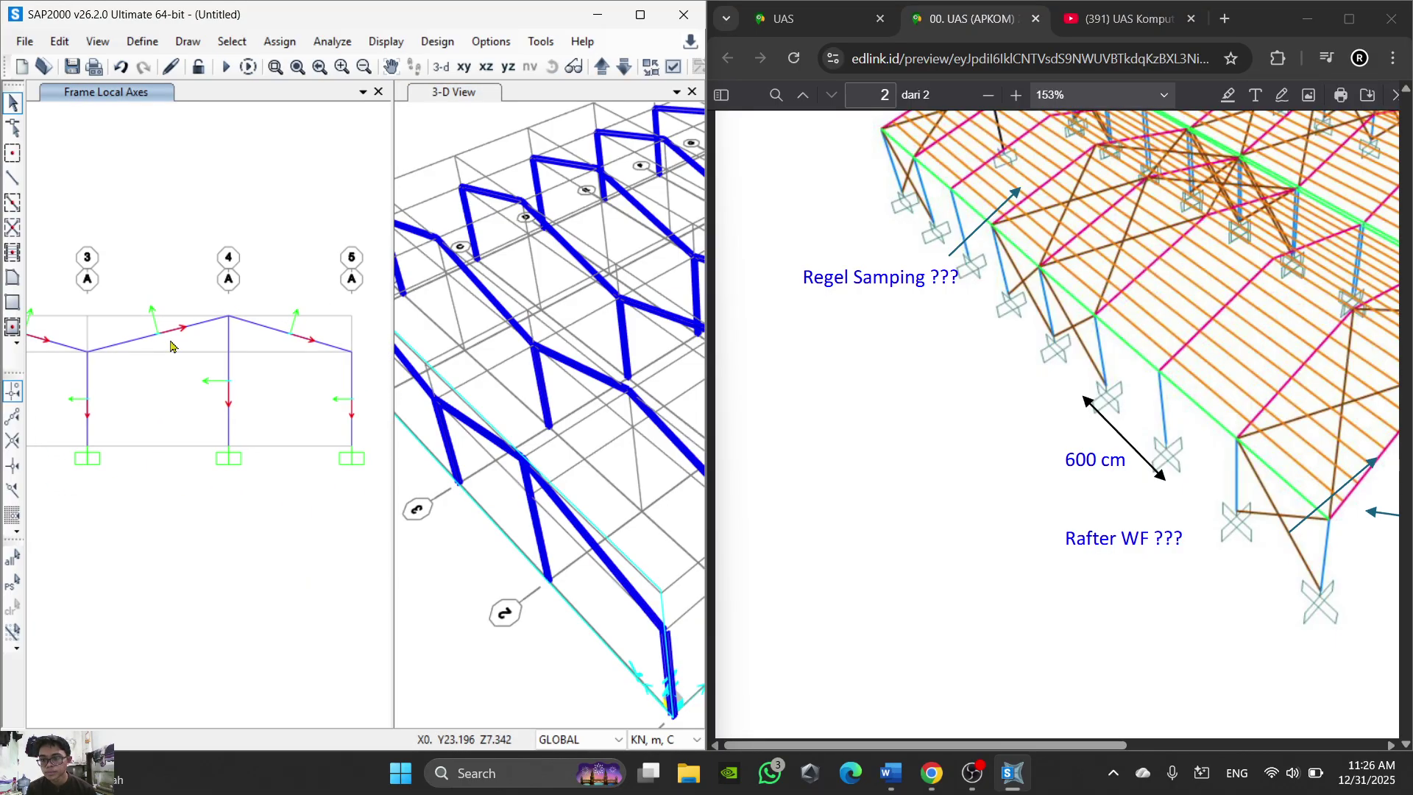
{"action": "scroll", "coordinate": [296, 312], "scroll_direction": "up", "scroll_amount": 1}
{"action": "scroll", "coordinate": [277, 318], "scroll_direction": "down", "scroll_amount": 2}
{"action": "scroll", "coordinate": [265, 306], "scroll_direction": "up", "scroll_amount": 1}
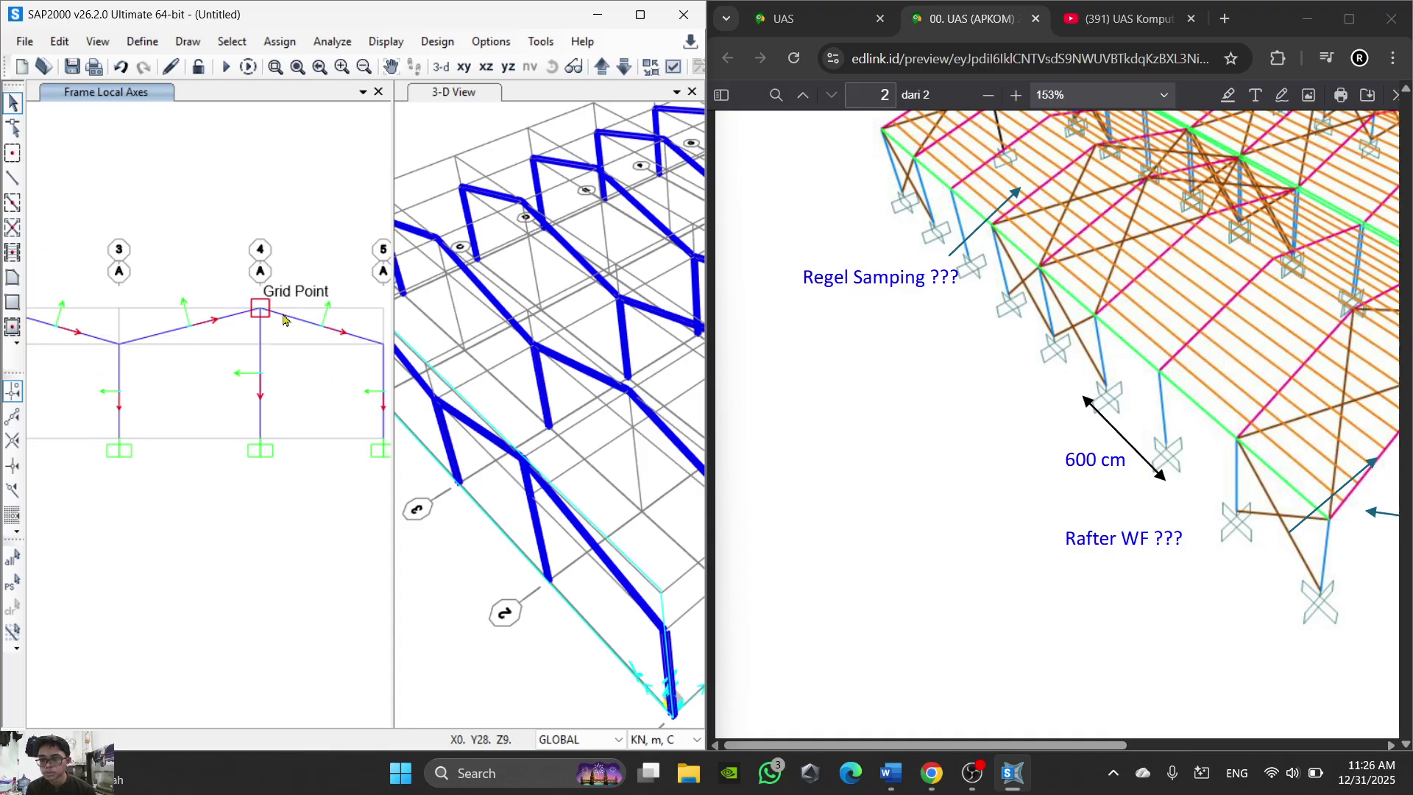
{"action": "scroll", "coordinate": [243, 349], "scroll_direction": "down", "scroll_amount": 1}
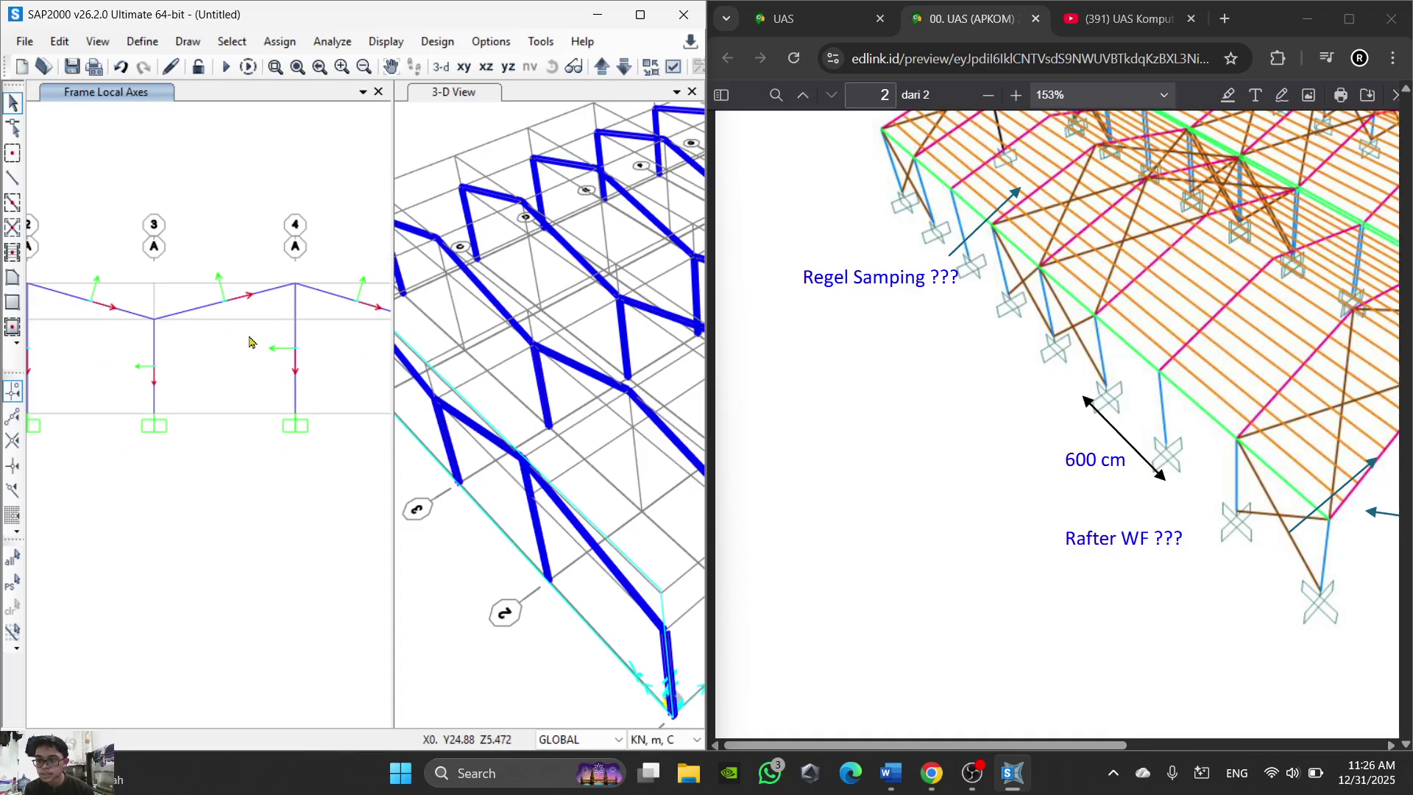
{"action": "scroll", "coordinate": [269, 340], "scroll_direction": "up", "scroll_amount": 1}
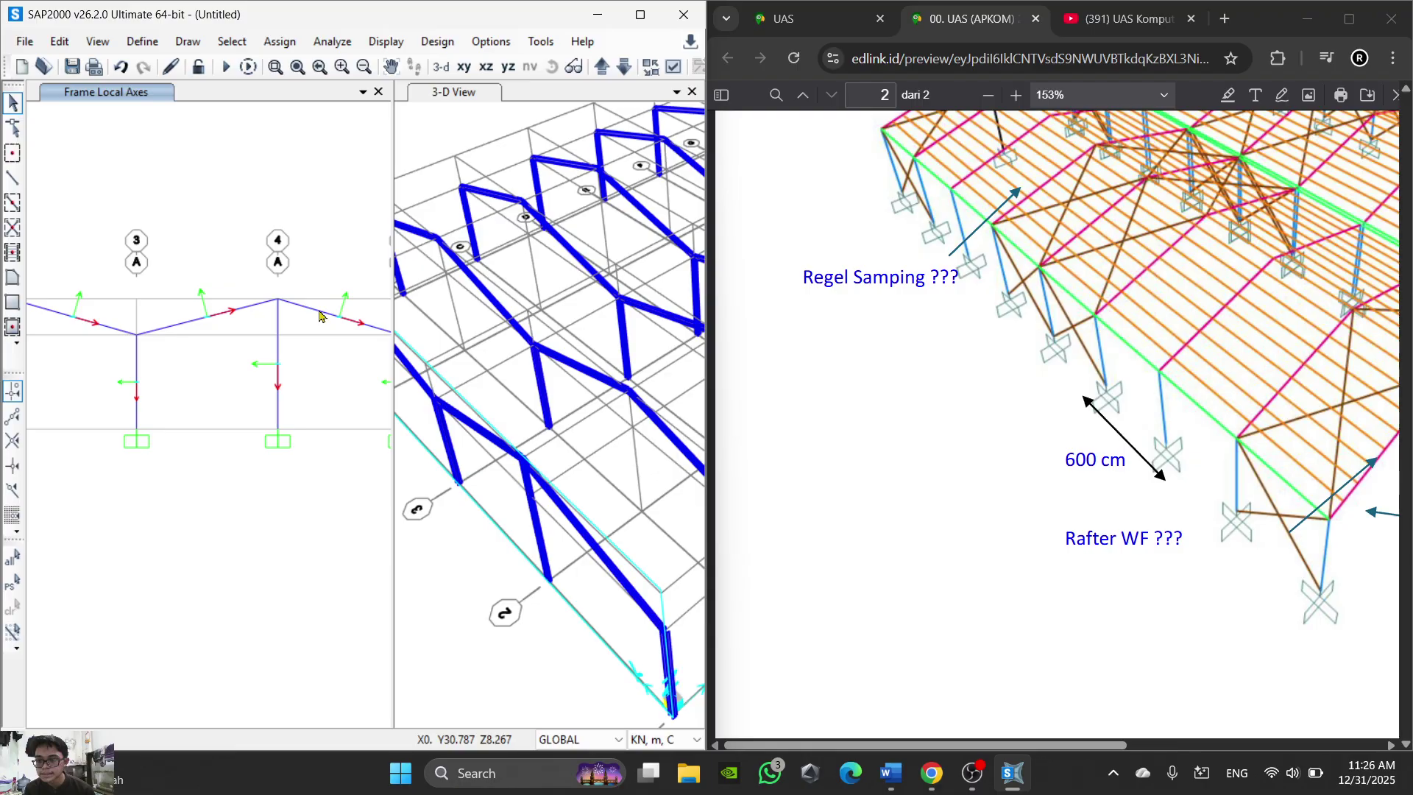
Step: Divide the rafters between grid lines 2–3 and 4–5 in the X=0 frame into 8 frames each
{"action": "scroll", "coordinate": [188, 356], "scroll_direction": "down", "scroll_amount": 4}
{"action": "scroll", "coordinate": [150, 352], "scroll_direction": "up", "scroll_amount": 4}
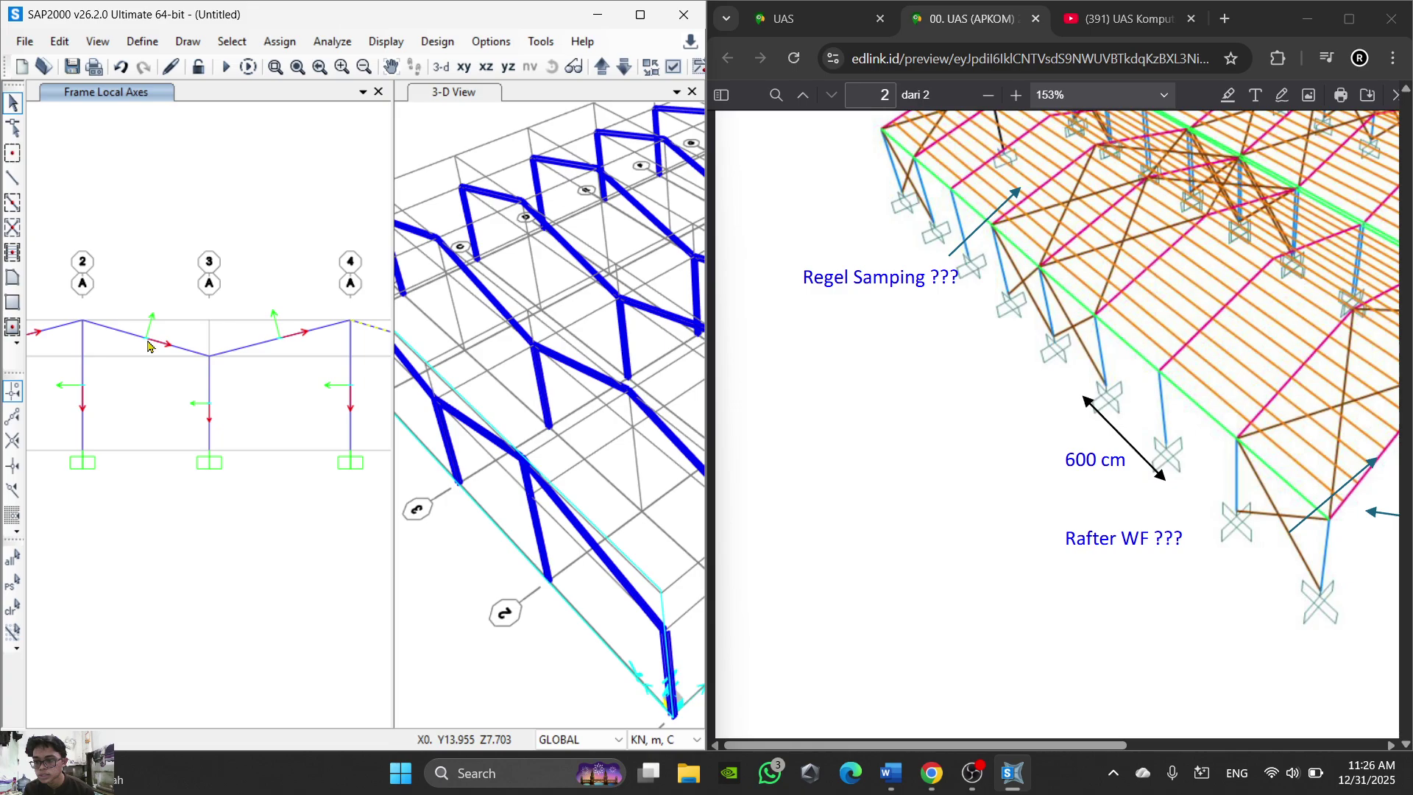
{"action": "scroll", "coordinate": [162, 348], "scroll_direction": "up", "scroll_amount": 2}
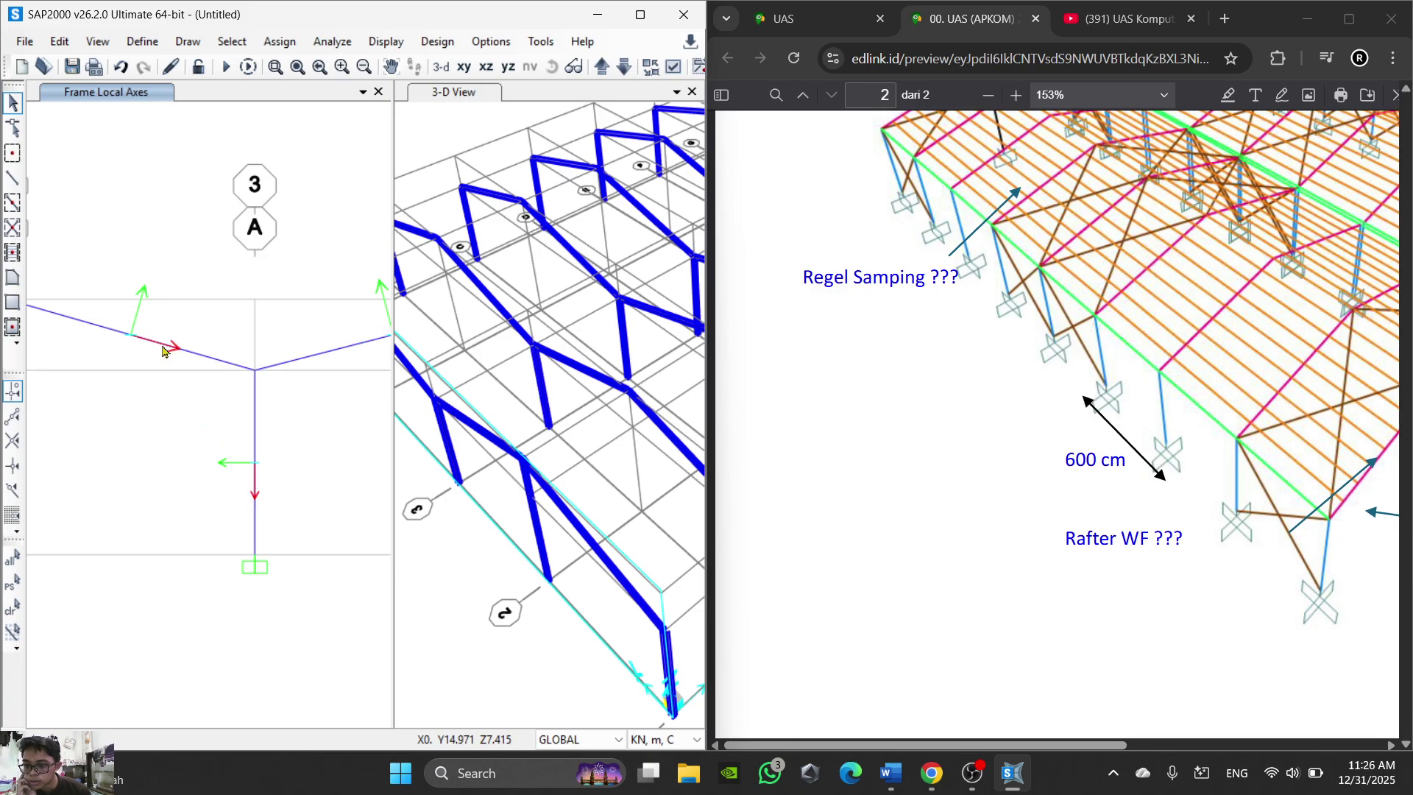
{"action": "scroll", "coordinate": [163, 350], "scroll_direction": "down", "scroll_amount": 3}
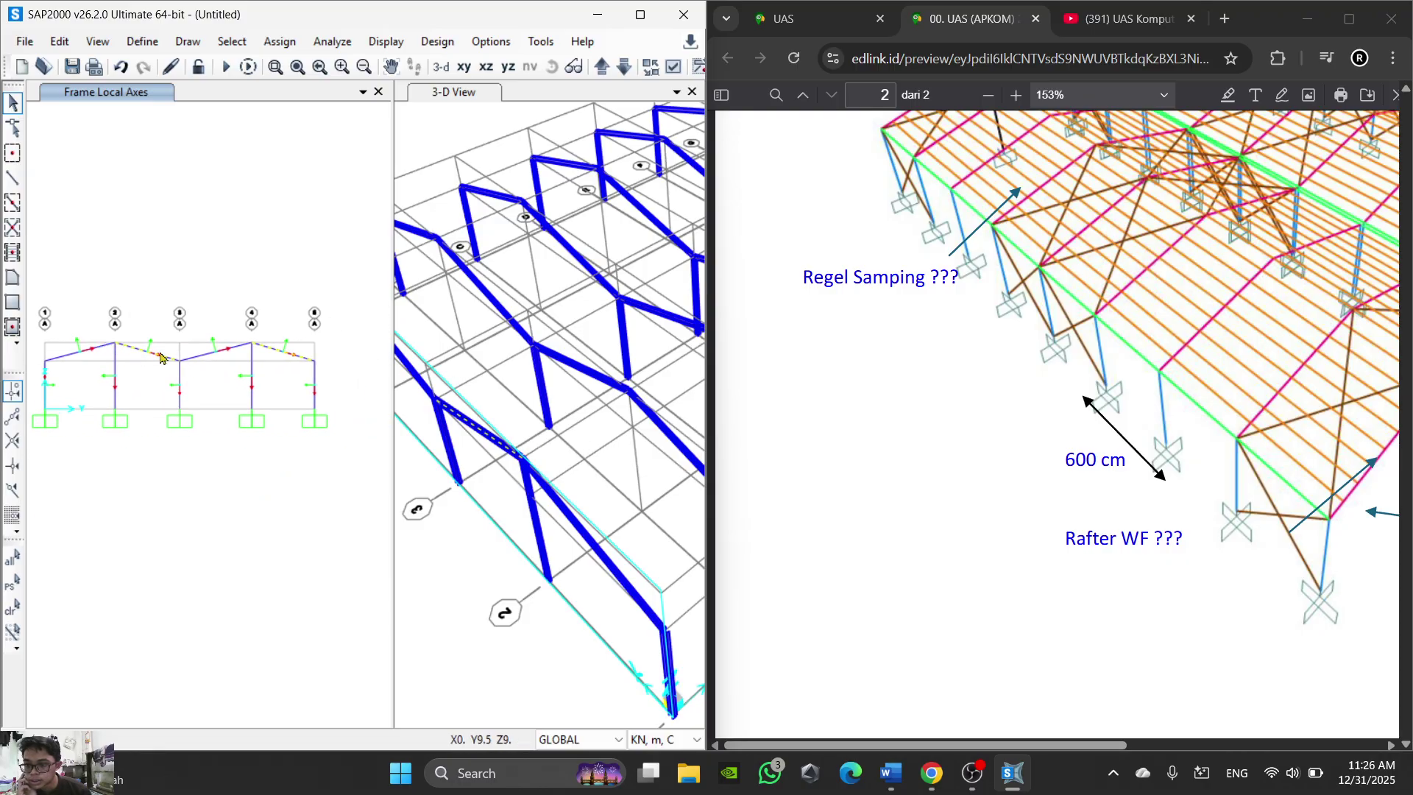
{"action": "scroll", "coordinate": [151, 355], "scroll_direction": "up", "scroll_amount": 1}
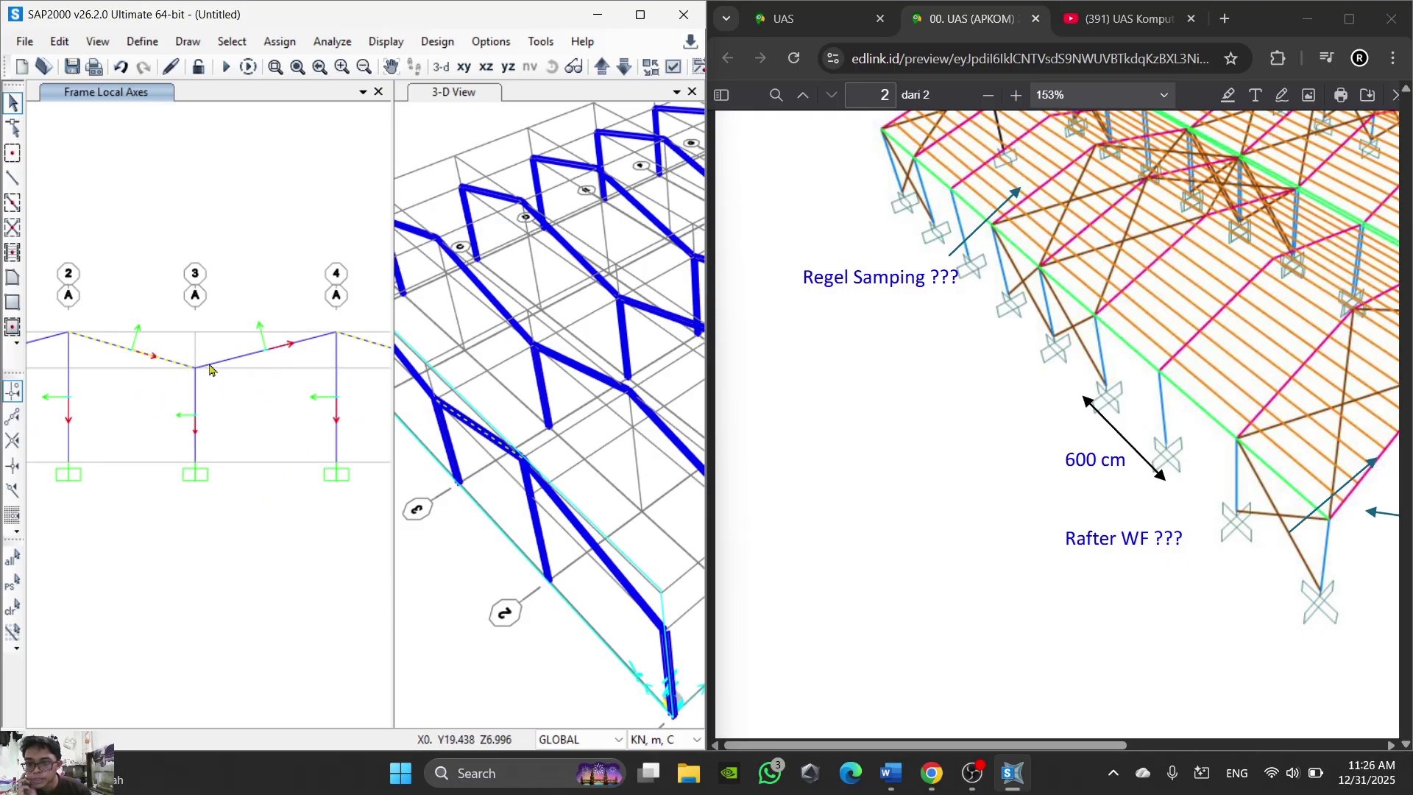
{"action": "scroll", "coordinate": [560, 482], "scroll_direction": "down", "scroll_amount": 5}
{"action": "scroll", "coordinate": [559, 482], "scroll_direction": "up", "scroll_amount": 2}
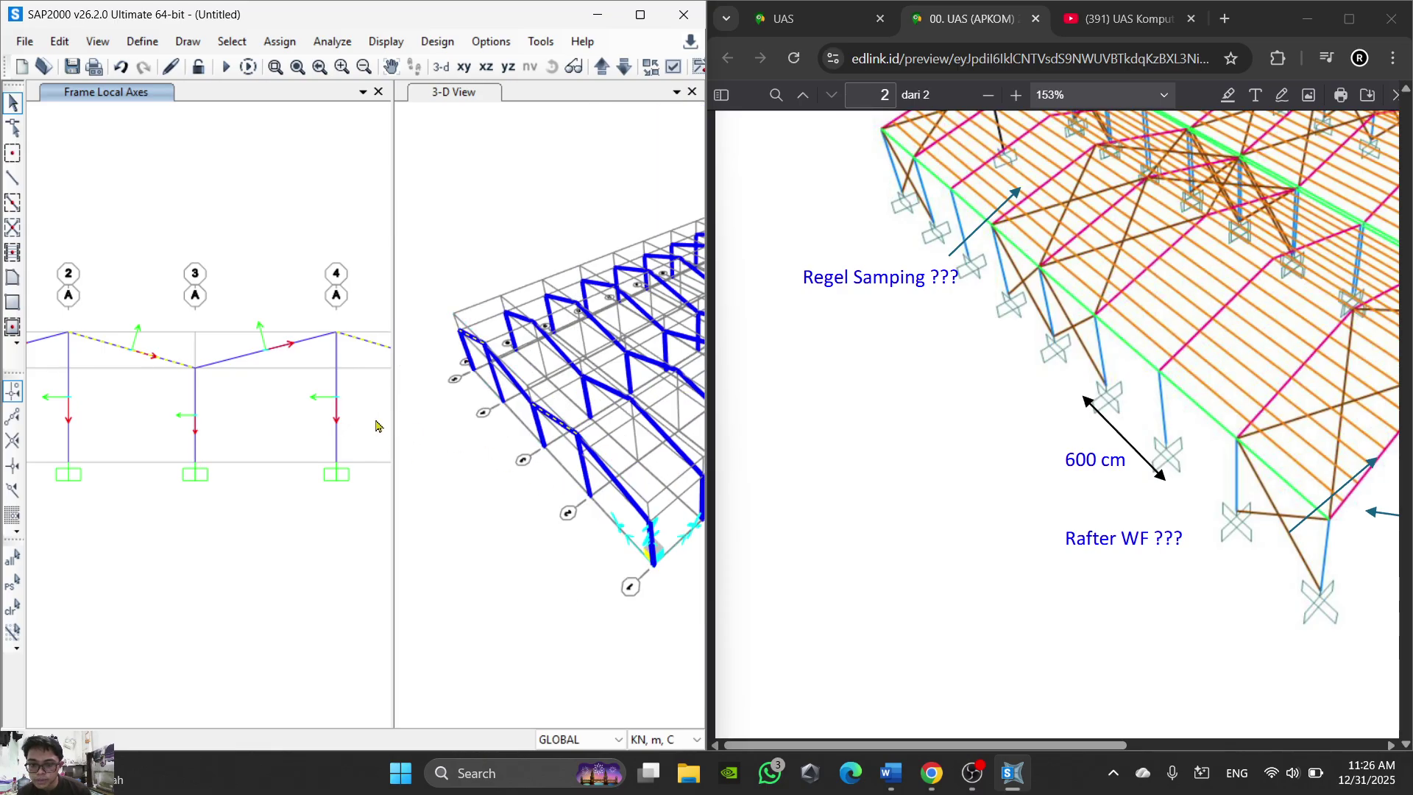
{"action": "scroll", "coordinate": [277, 391], "scroll_direction": "down", "scroll_amount": 2}
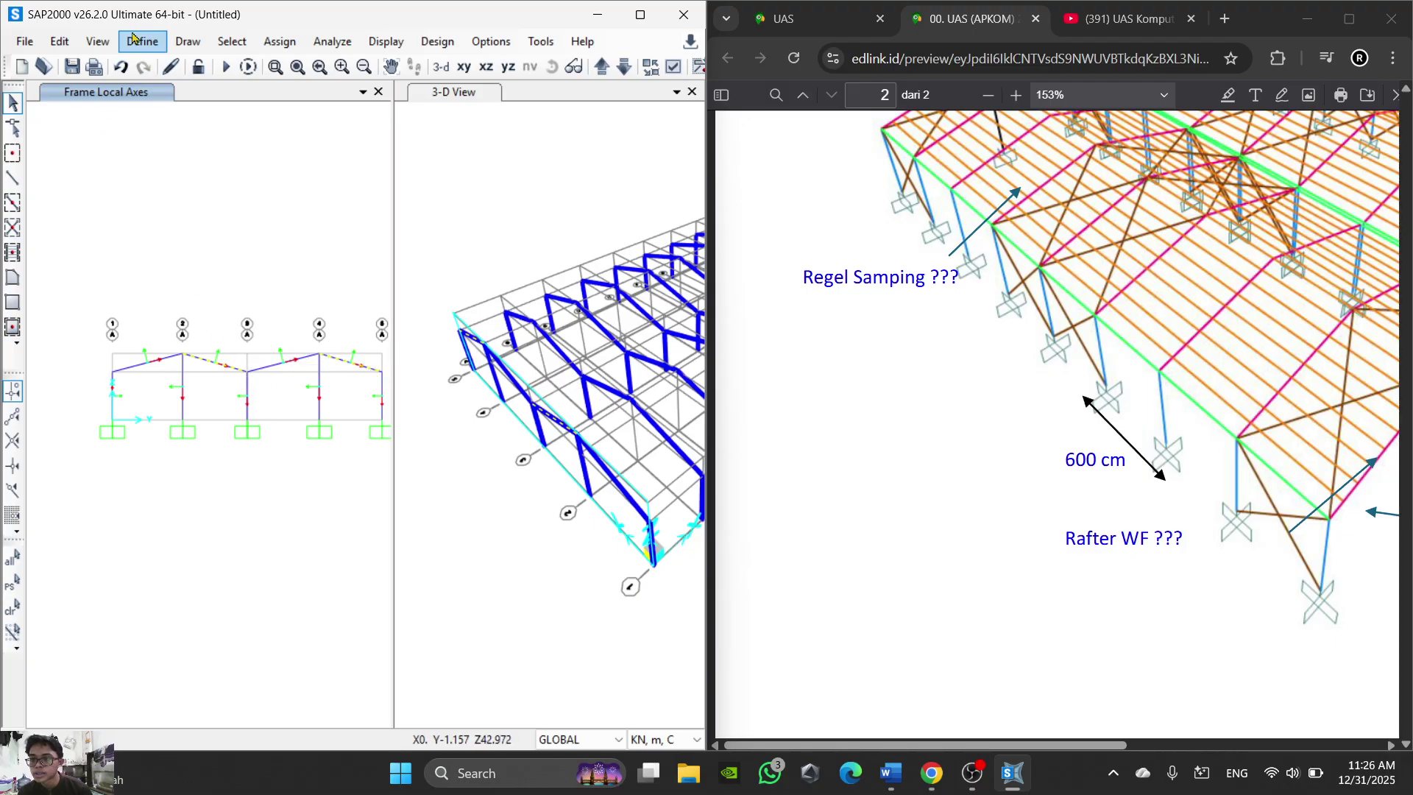
{"action": "left_click", "coordinate": [59, 41]}
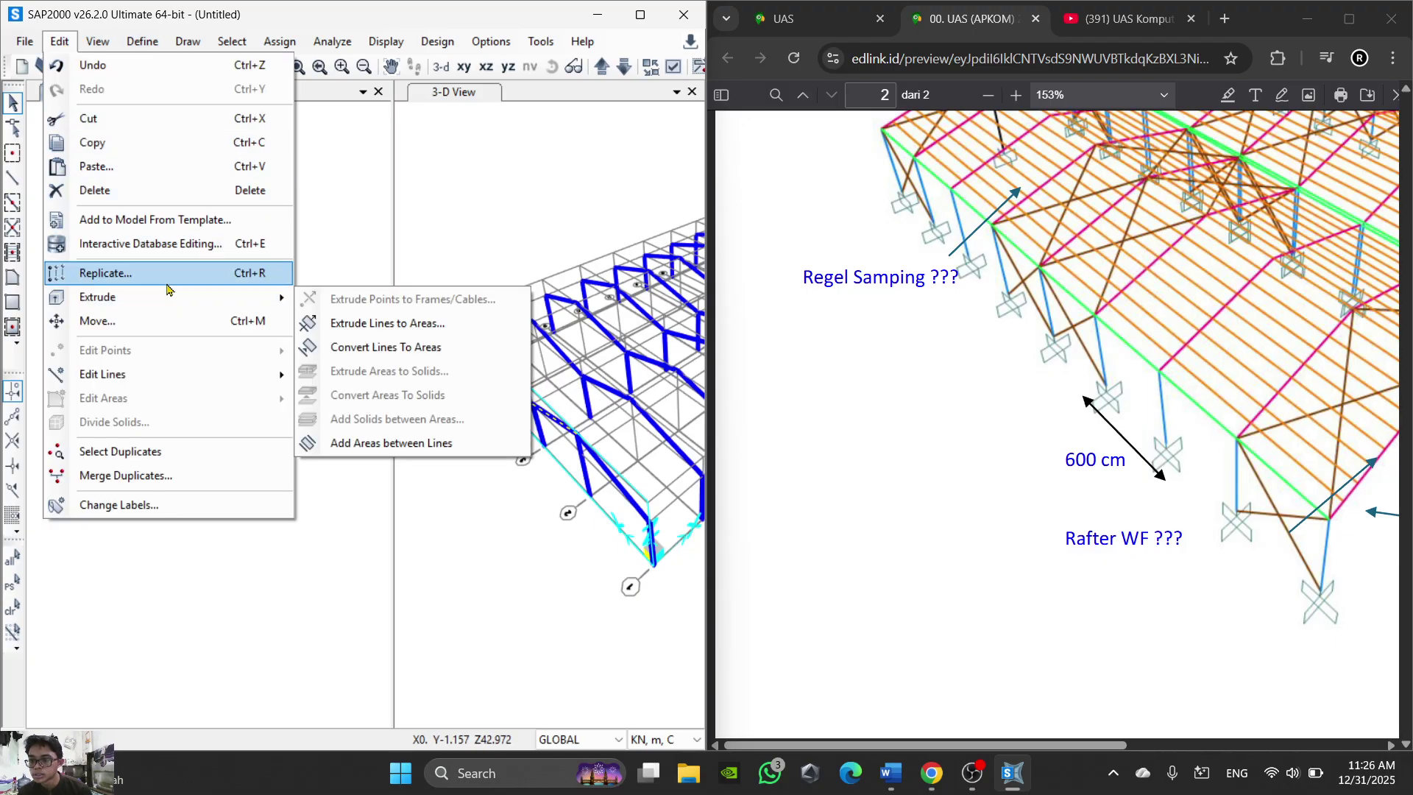
{"action": "mouse_move", "coordinate": [151, 374]}
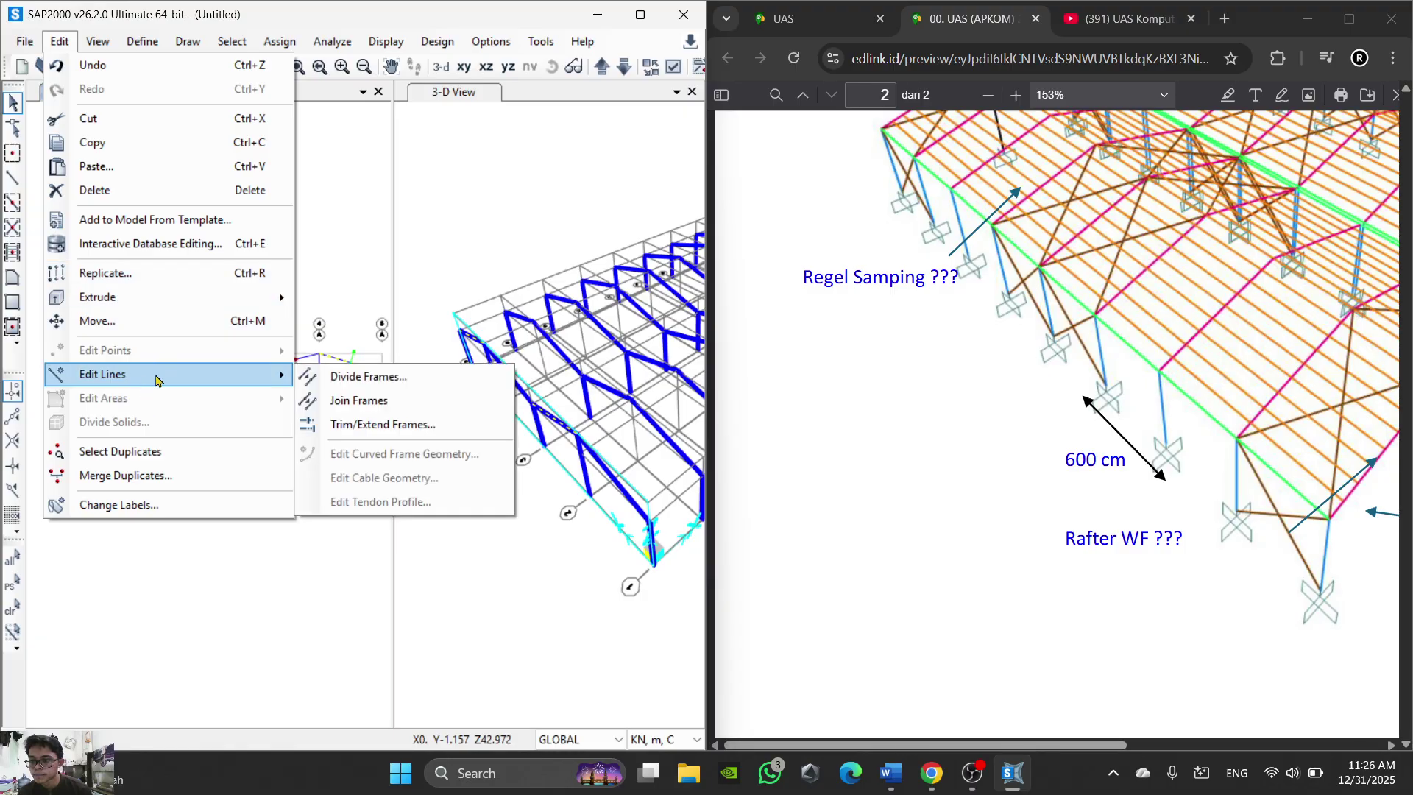
{"action": "left_click", "coordinate": [360, 376]}
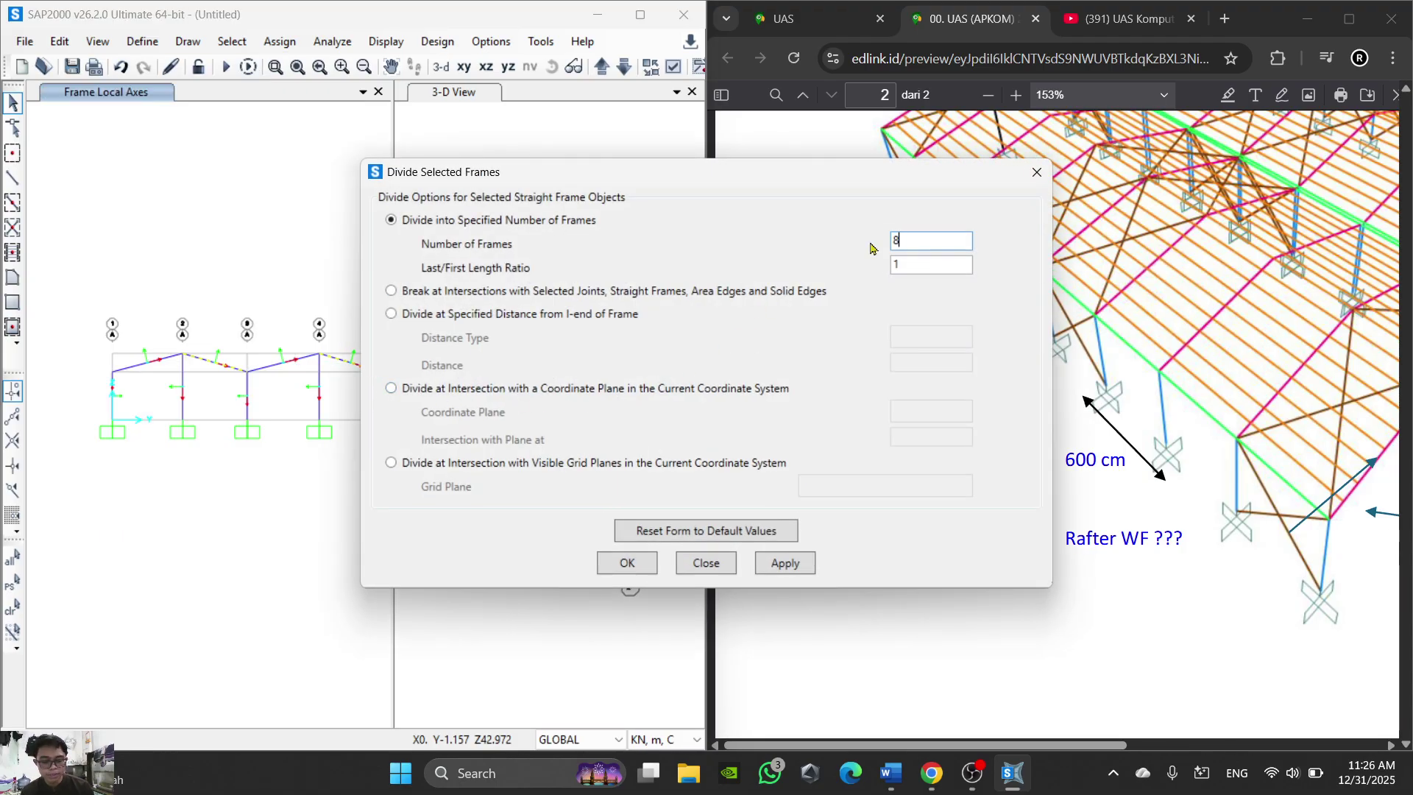
{"action": "left_click", "coordinate": [627, 564]}
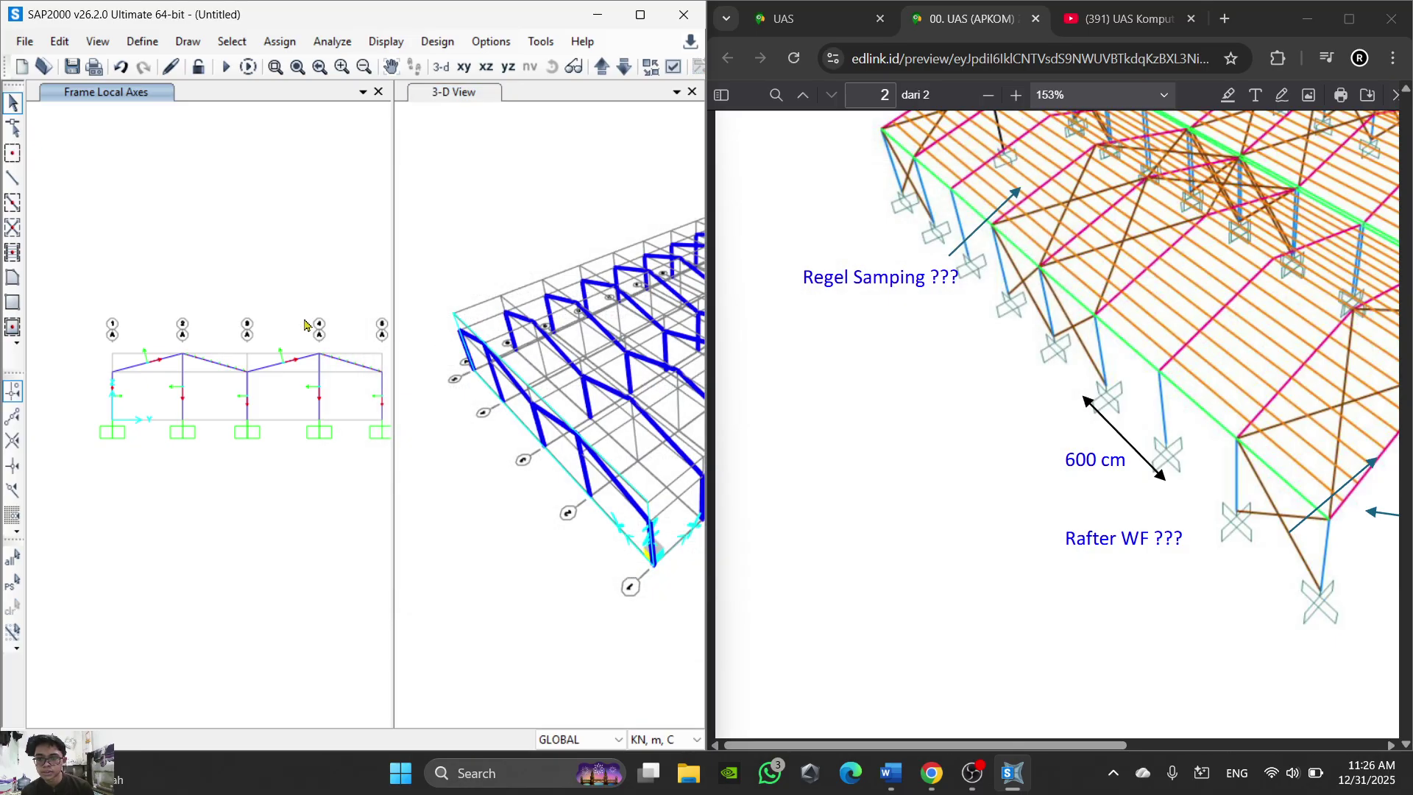
Step: Turn off the invisible-joints setting for the X=0 elevation and check the division points along the rafter
{"action": "scroll", "coordinate": [302, 366], "scroll_direction": "up", "scroll_amount": 2}
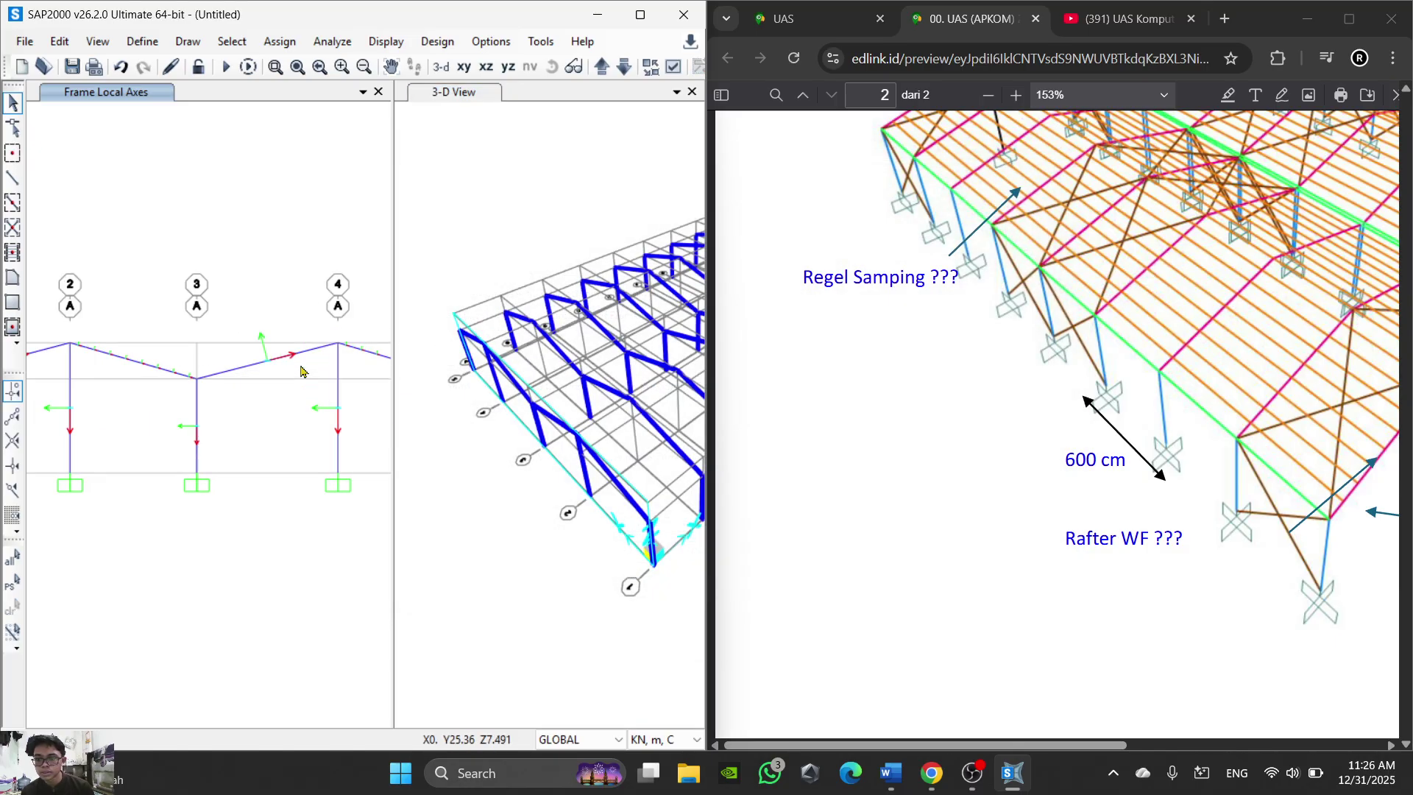
{"action": "left_click", "coordinate": [674, 67]}
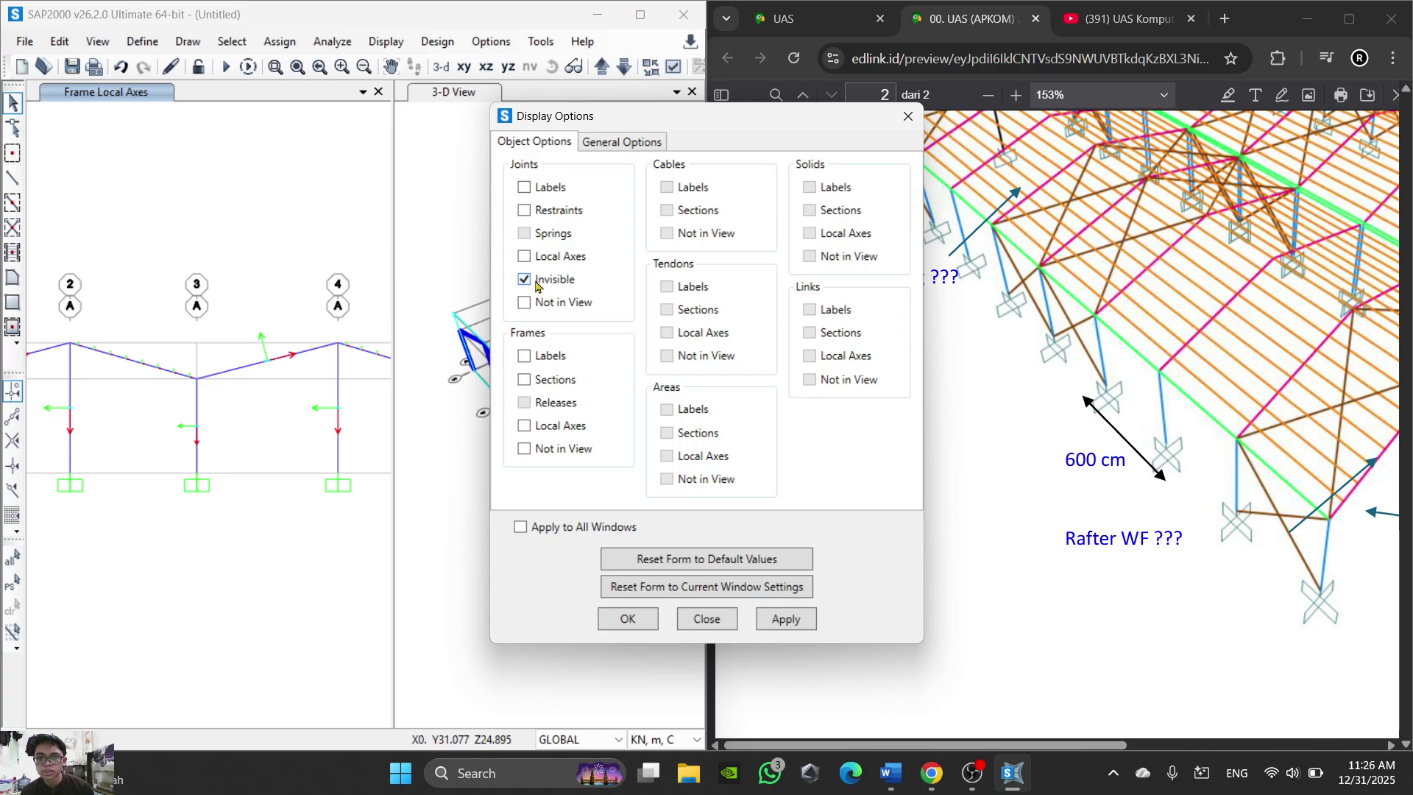
{"action": "left_click", "coordinate": [629, 619]}
{"action": "scroll", "coordinate": [133, 374], "scroll_direction": "up", "scroll_amount": 3}
{"action": "scroll", "coordinate": [133, 374], "scroll_direction": "up", "scroll_amount": 2}
{"action": "scroll", "coordinate": [140, 371], "scroll_direction": "down", "scroll_amount": 4}
{"action": "scroll", "coordinate": [136, 372], "scroll_direction": "up", "scroll_amount": 4}
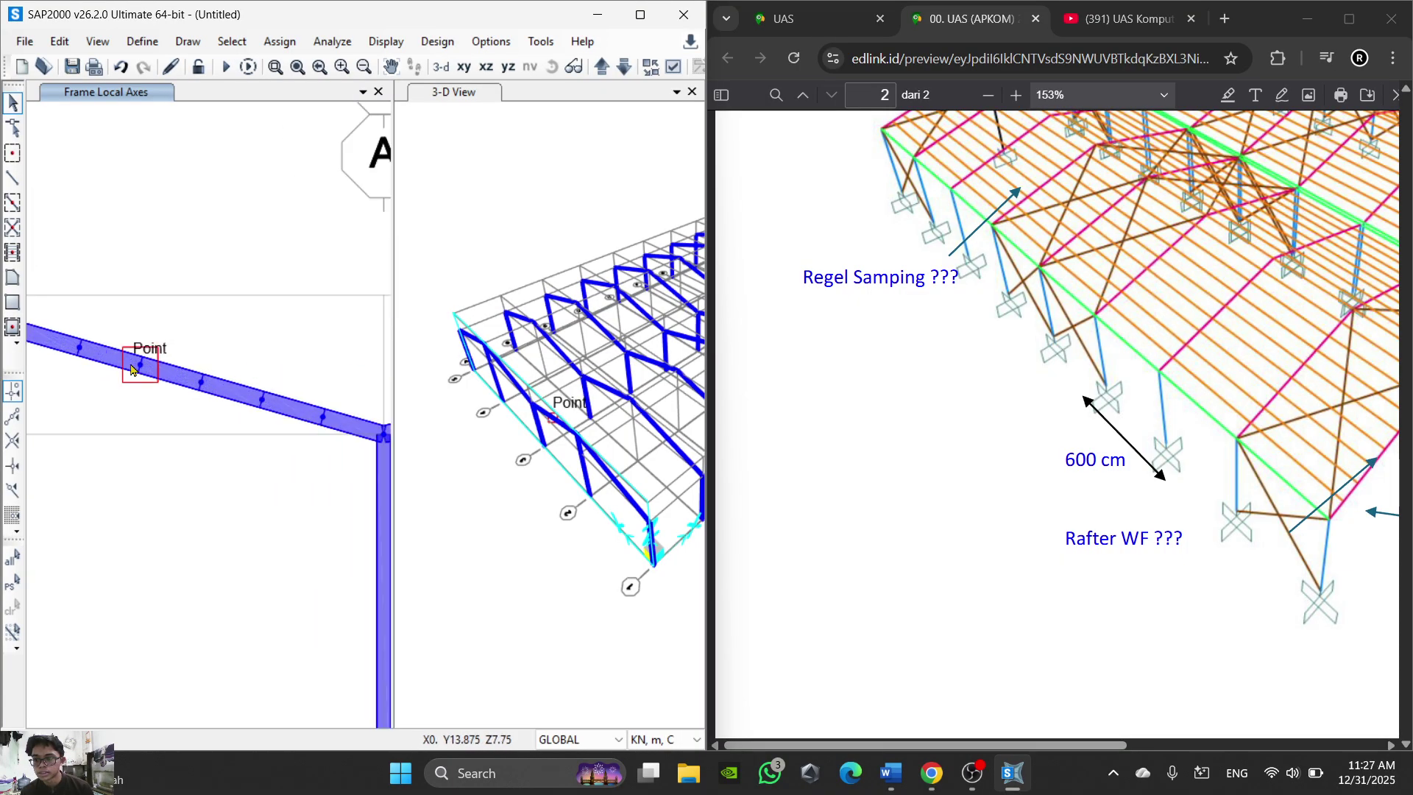
{"action": "scroll", "coordinate": [133, 370], "scroll_direction": "down", "scroll_amount": 3}
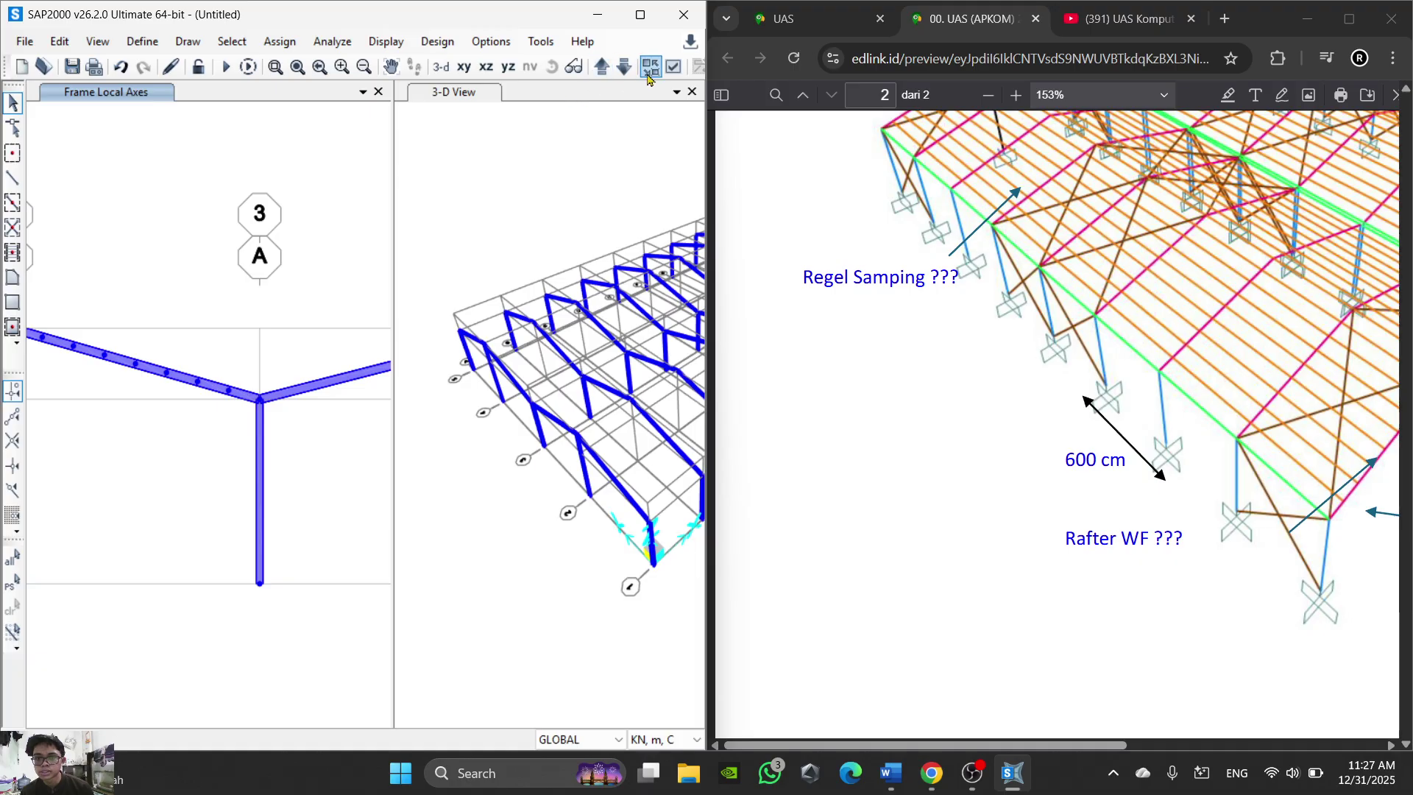
Step: Set the elevation's view type from Extruded to Standard
{"action": "left_click", "coordinate": [673, 66]}
{"action": "left_click", "coordinate": [620, 143]}
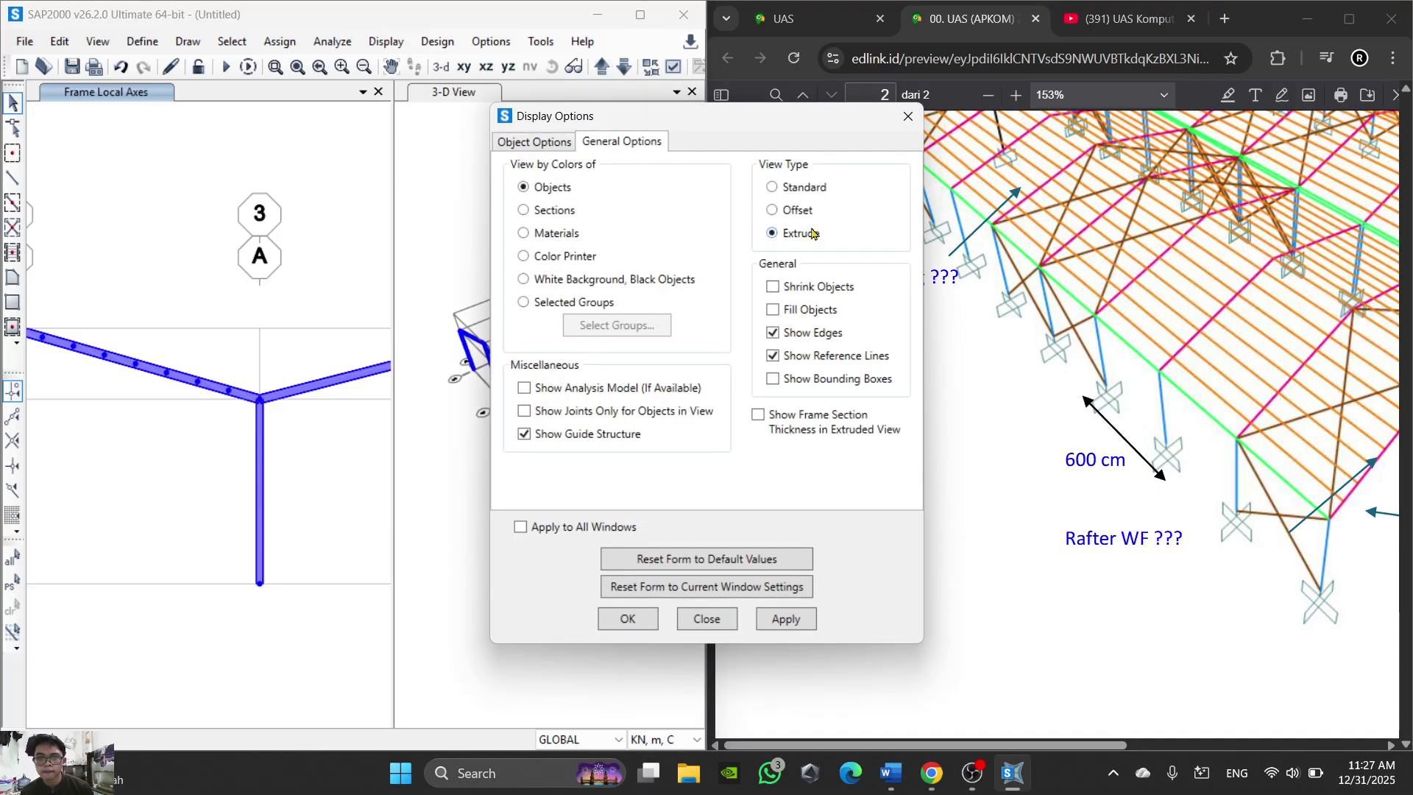
{"action": "left_click", "coordinate": [641, 620]}
{"action": "scroll", "coordinate": [114, 377], "scroll_direction": "up", "scroll_amount": 3}
{"action": "scroll", "coordinate": [144, 378], "scroll_direction": "down", "scroll_amount": 9}
{"action": "scroll", "coordinate": [195, 387], "scroll_direction": "up", "scroll_amount": 3}
{"action": "scroll", "coordinate": [256, 380], "scroll_direction": "down", "scroll_amount": 3}
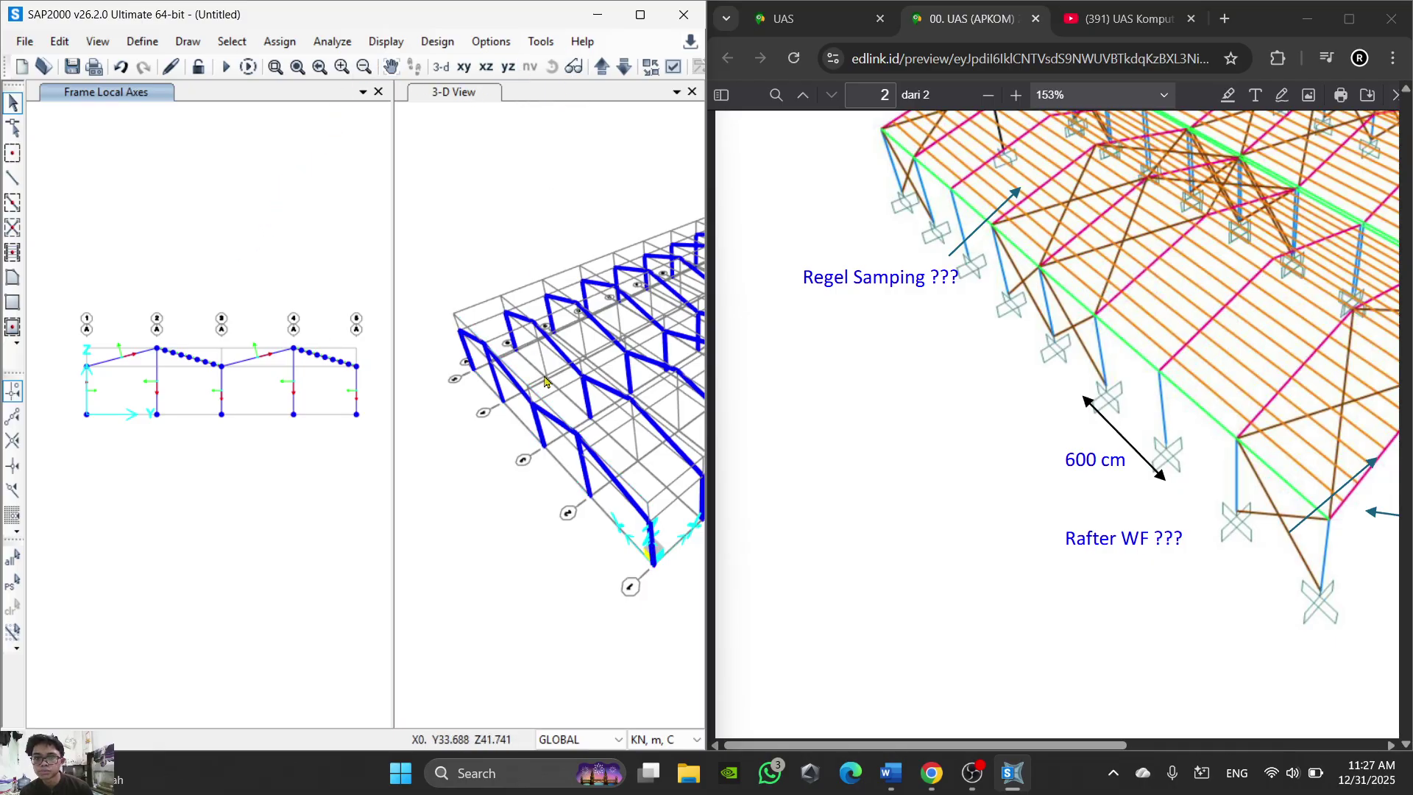
Step: Compare the rafters and their division points in the X=0 and X=6 elevations
{"action": "scroll", "coordinate": [493, 373], "scroll_direction": "down", "scroll_amount": 4}
{"action": "left_click", "coordinate": [265, 164]}
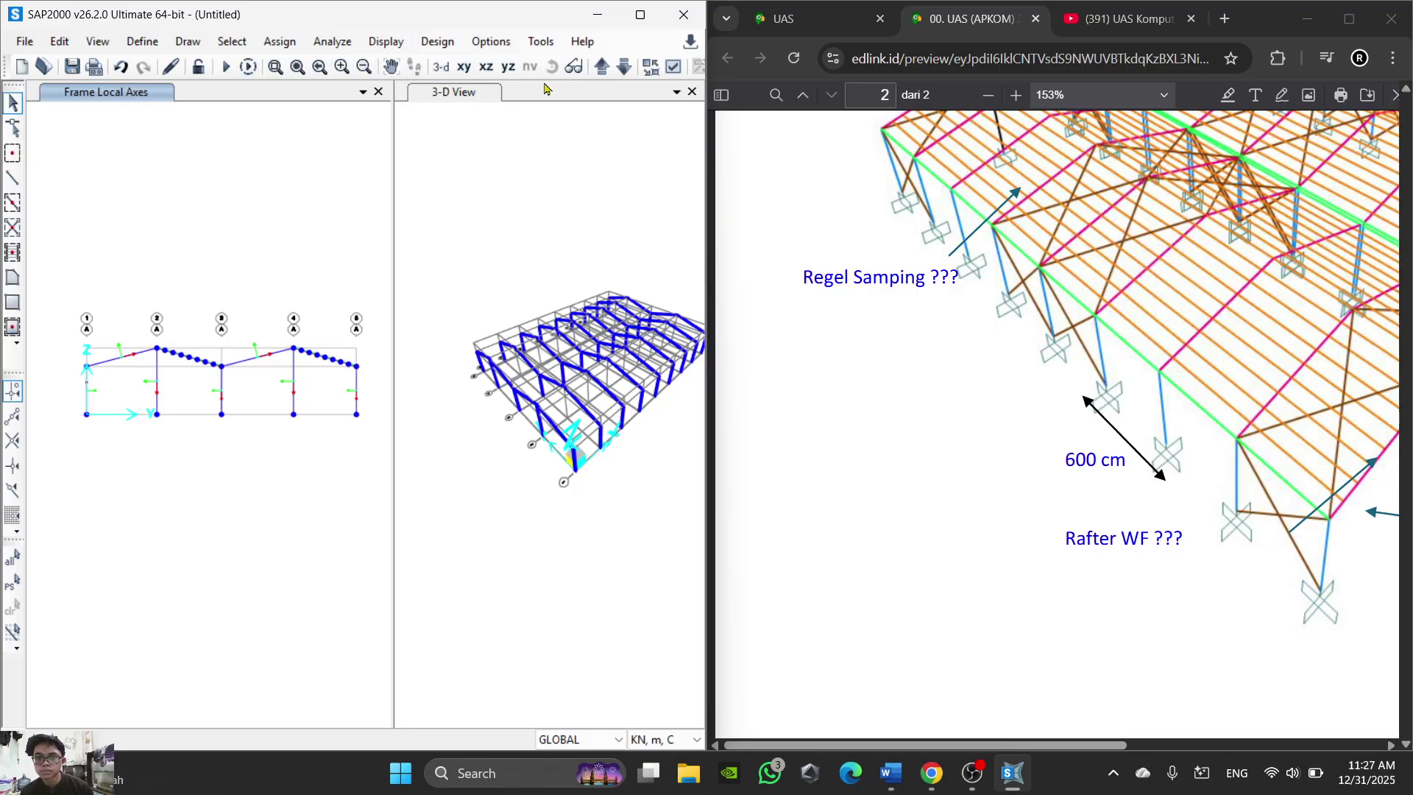
{"action": "left_click", "coordinate": [608, 67]}
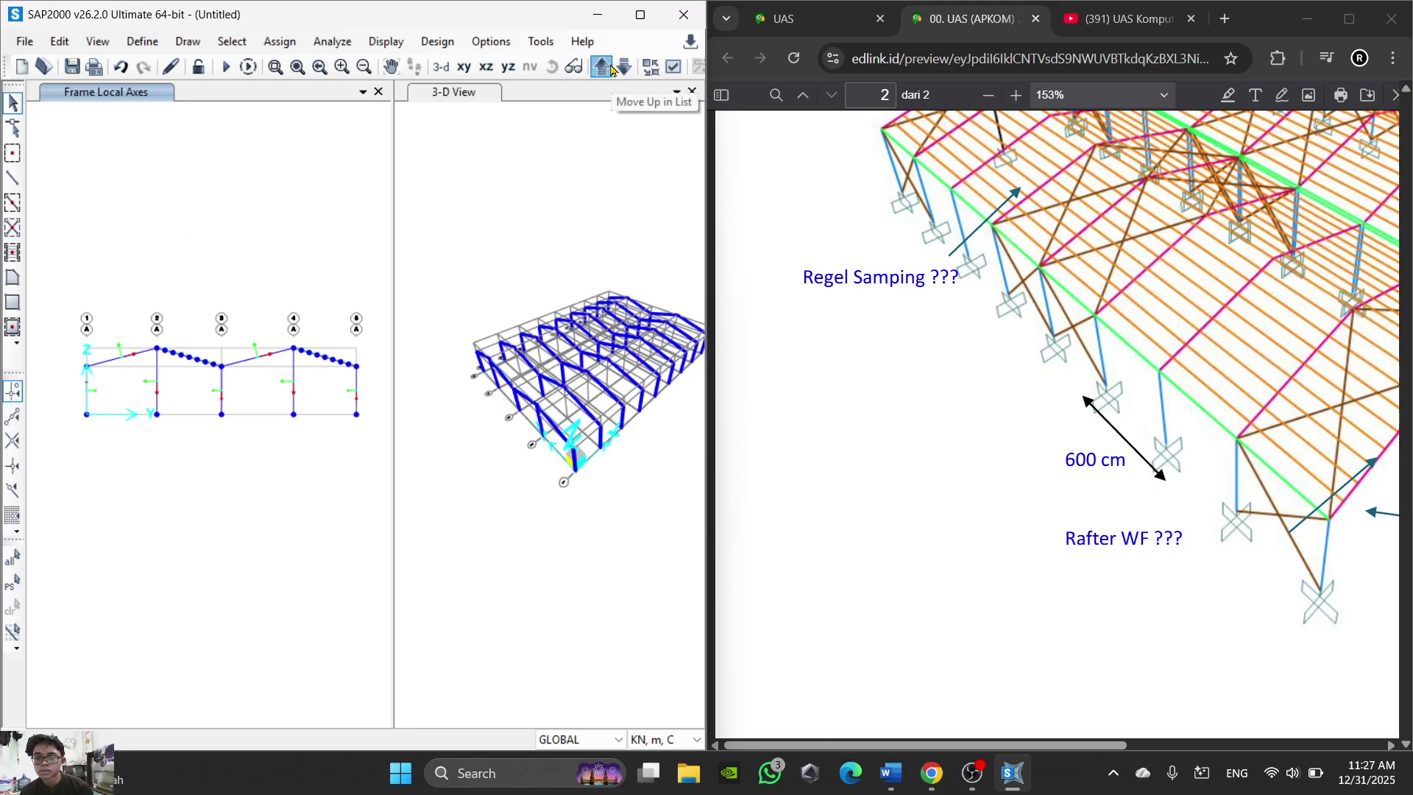
{"action": "scroll", "coordinate": [292, 370], "scroll_direction": "up", "scroll_amount": 2}
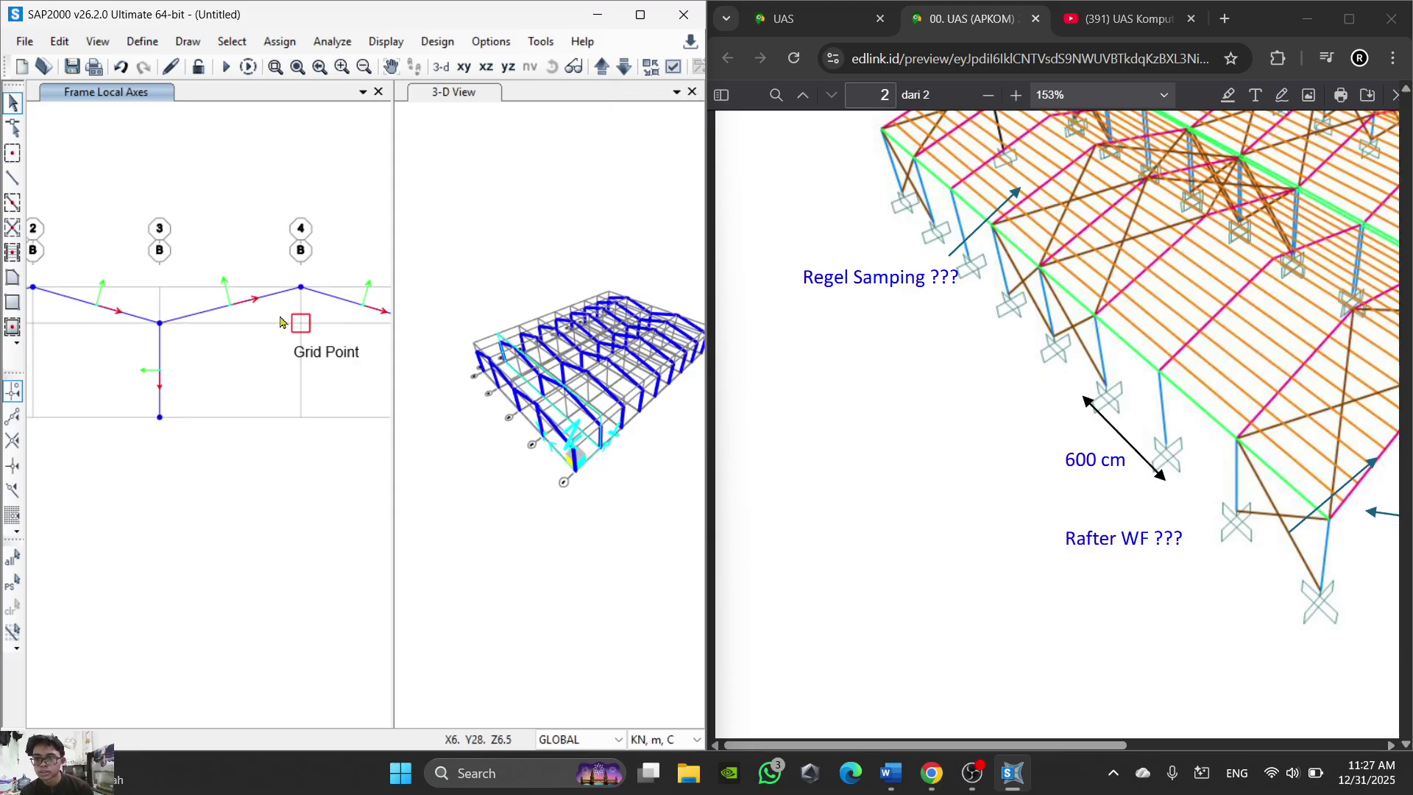
{"action": "scroll", "coordinate": [279, 326], "scroll_direction": "down", "scroll_amount": 2}
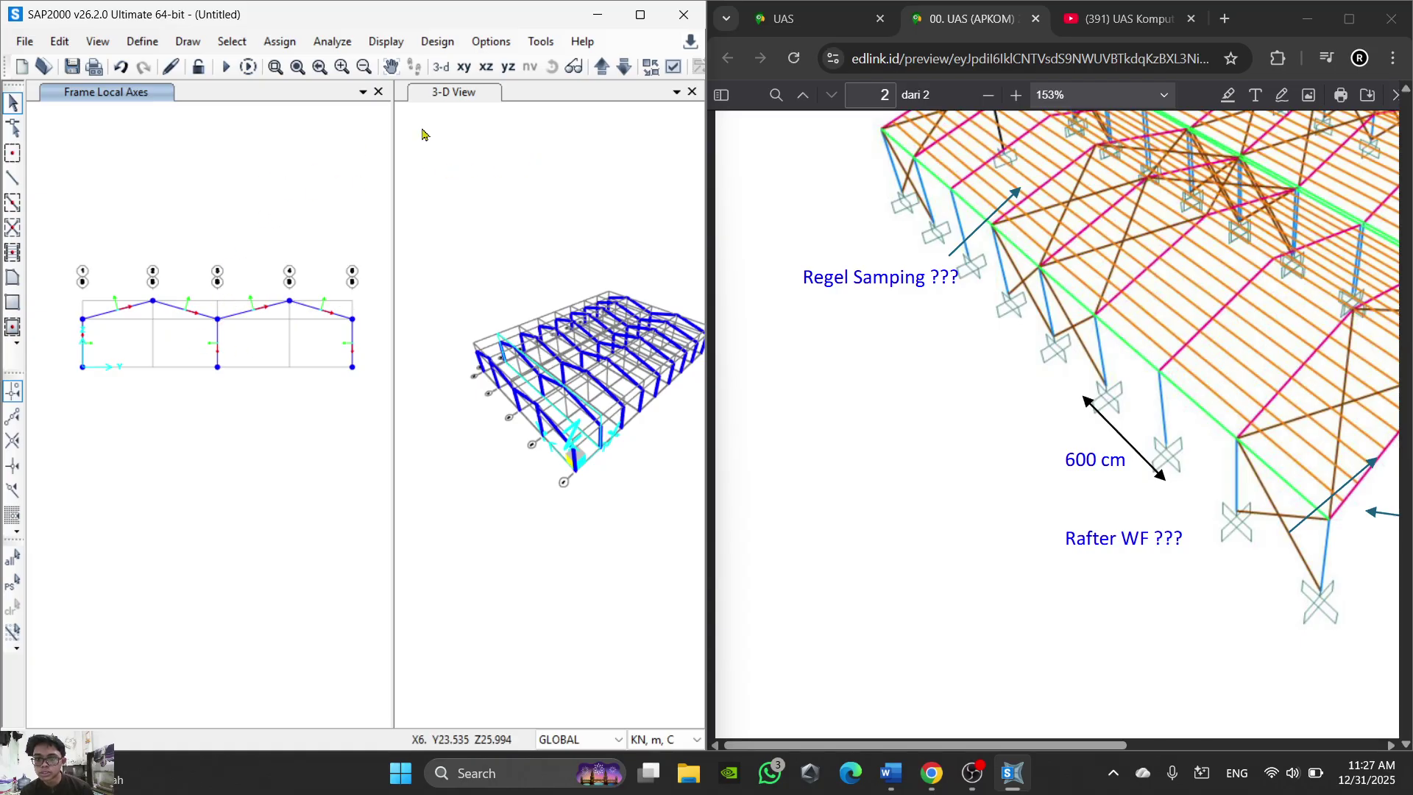
{"action": "left_click", "coordinate": [624, 67]}
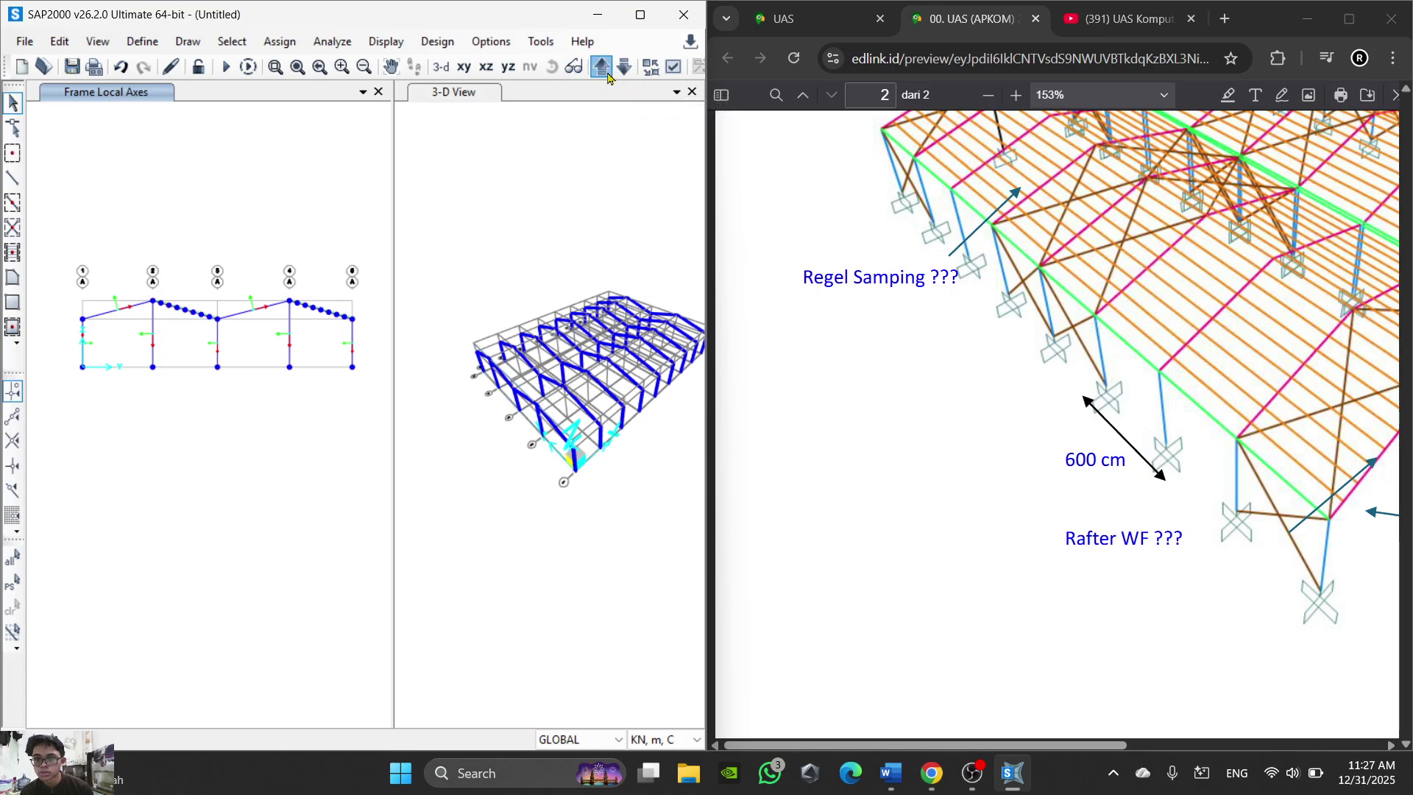
Step: Divide the rafters between grid lines 1–2 and 3–4 in the X=6 frame into 8 frames each
{"action": "left_click", "coordinate": [601, 67]}
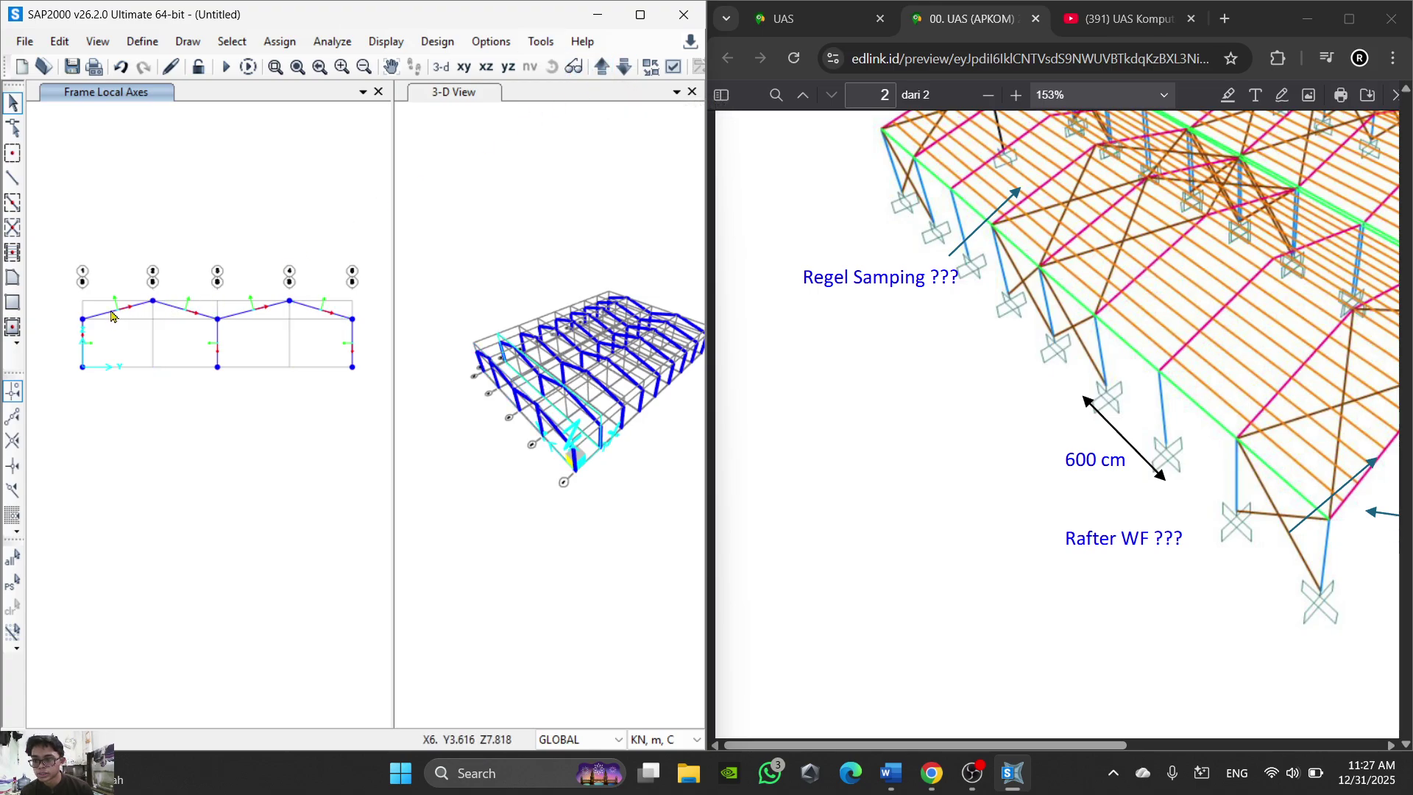
{"action": "scroll", "coordinate": [114, 316], "scroll_direction": "up", "scroll_amount": 2}
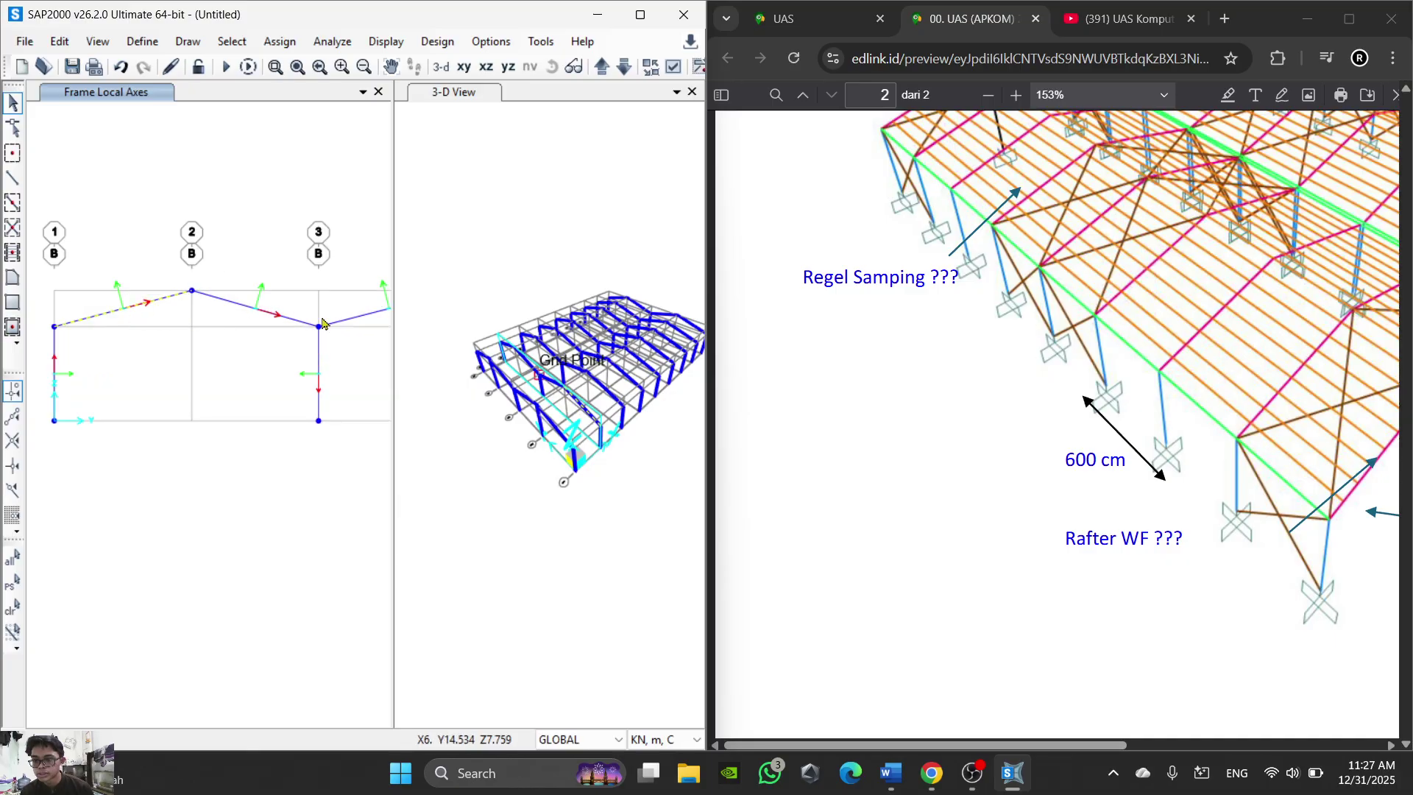
{"action": "scroll", "coordinate": [344, 326], "scroll_direction": "down", "scroll_amount": 3}
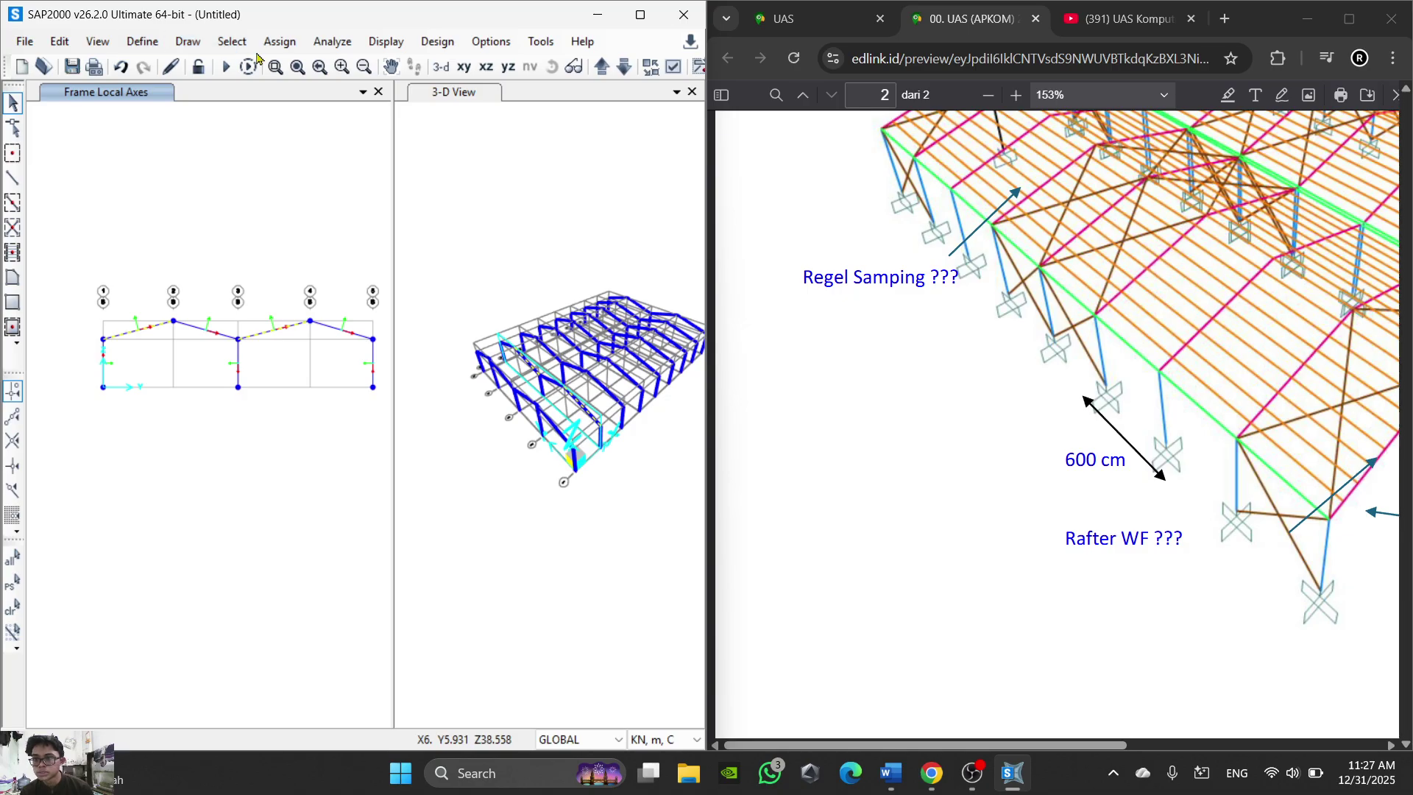
{"action": "left_click", "coordinate": [60, 42]}
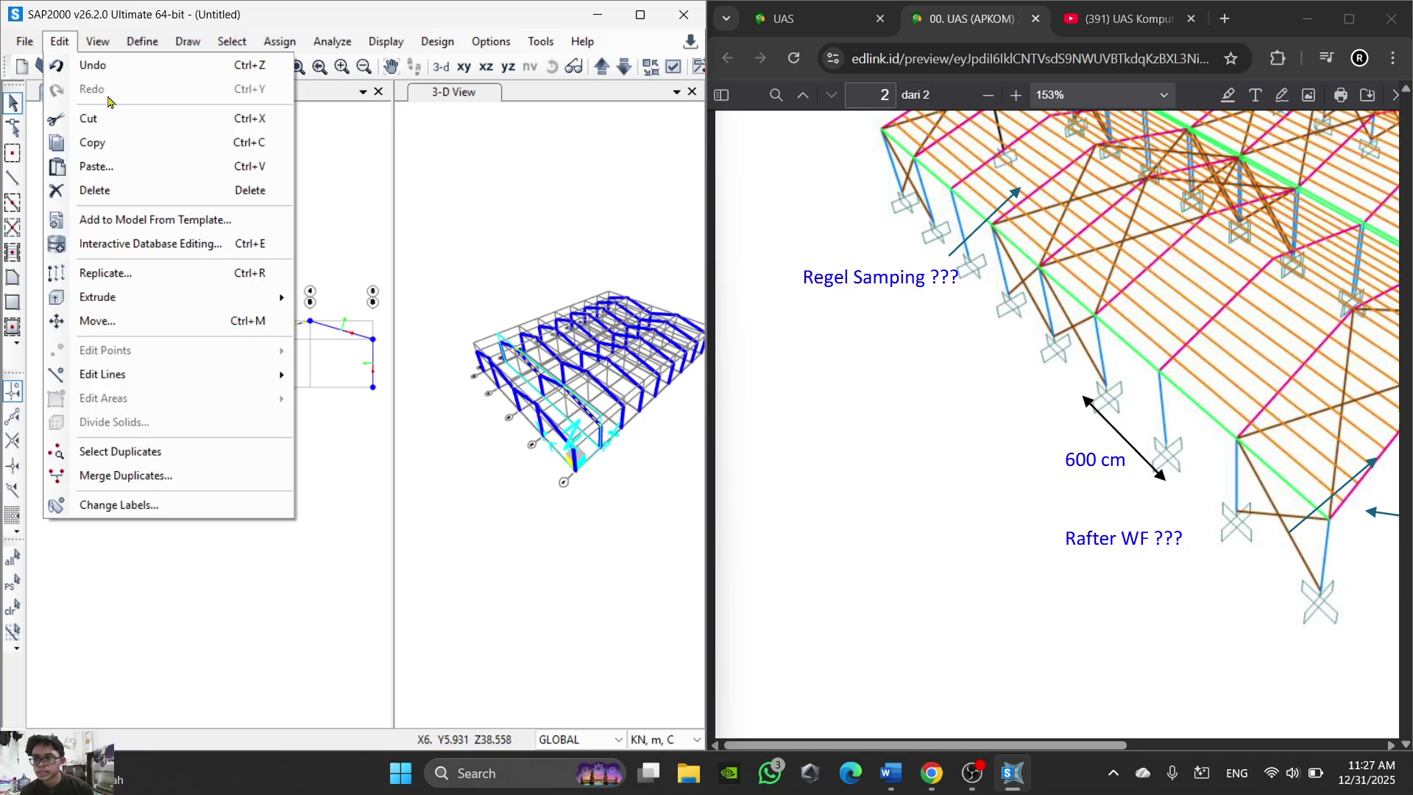
{"action": "mouse_move", "coordinate": [193, 374]}
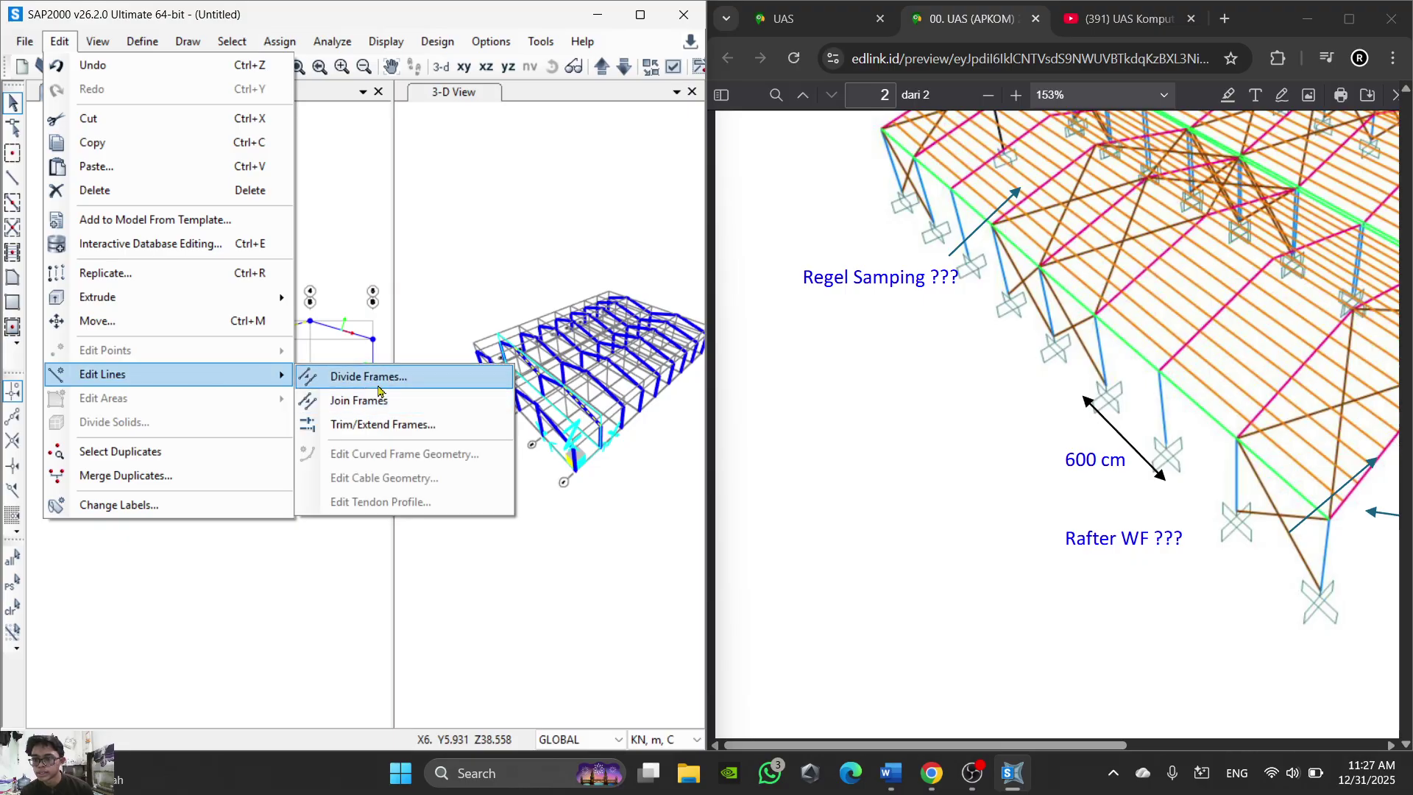
{"action": "left_click", "coordinate": [412, 378]}
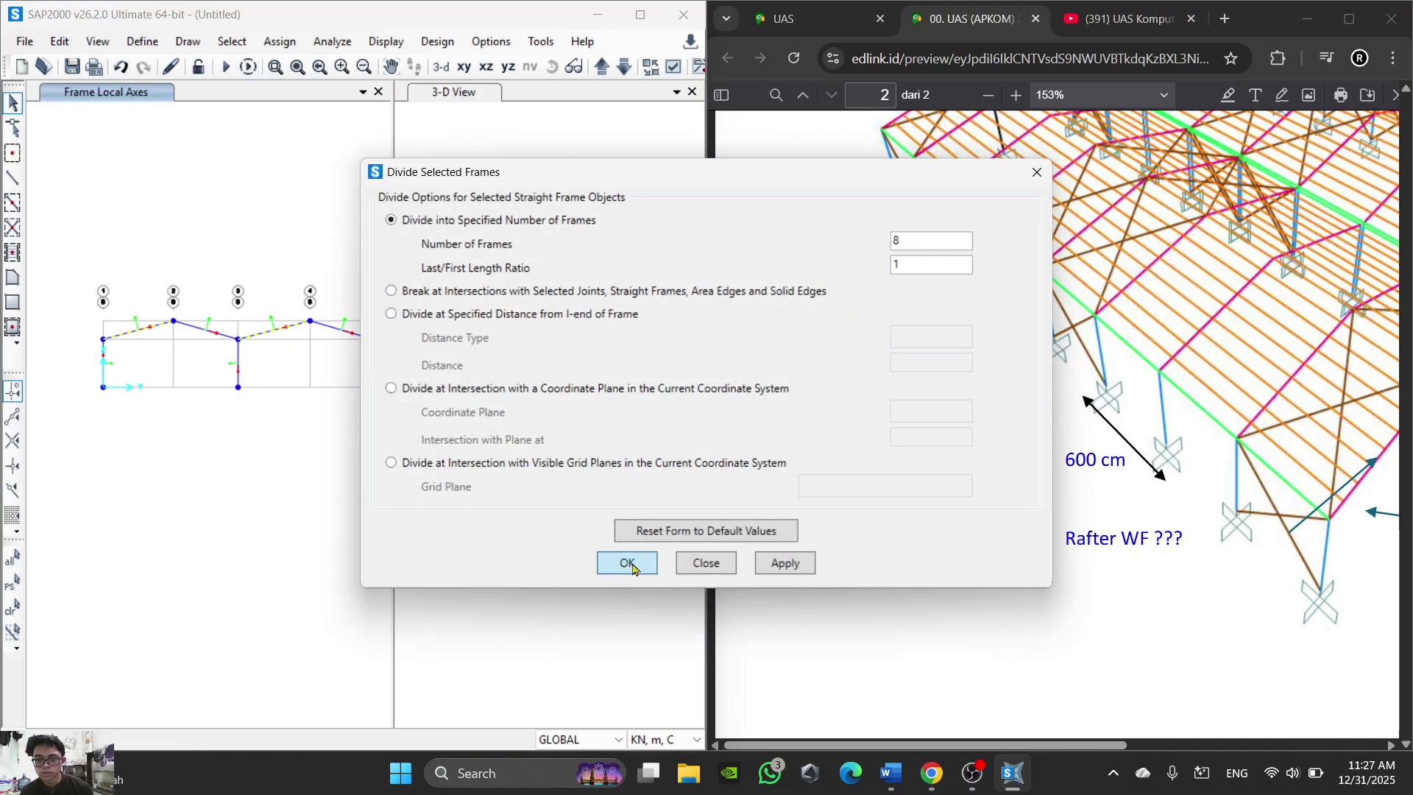
{"action": "left_click", "coordinate": [627, 563]}
{"action": "scroll", "coordinate": [273, 387], "scroll_direction": "up", "scroll_amount": 2}
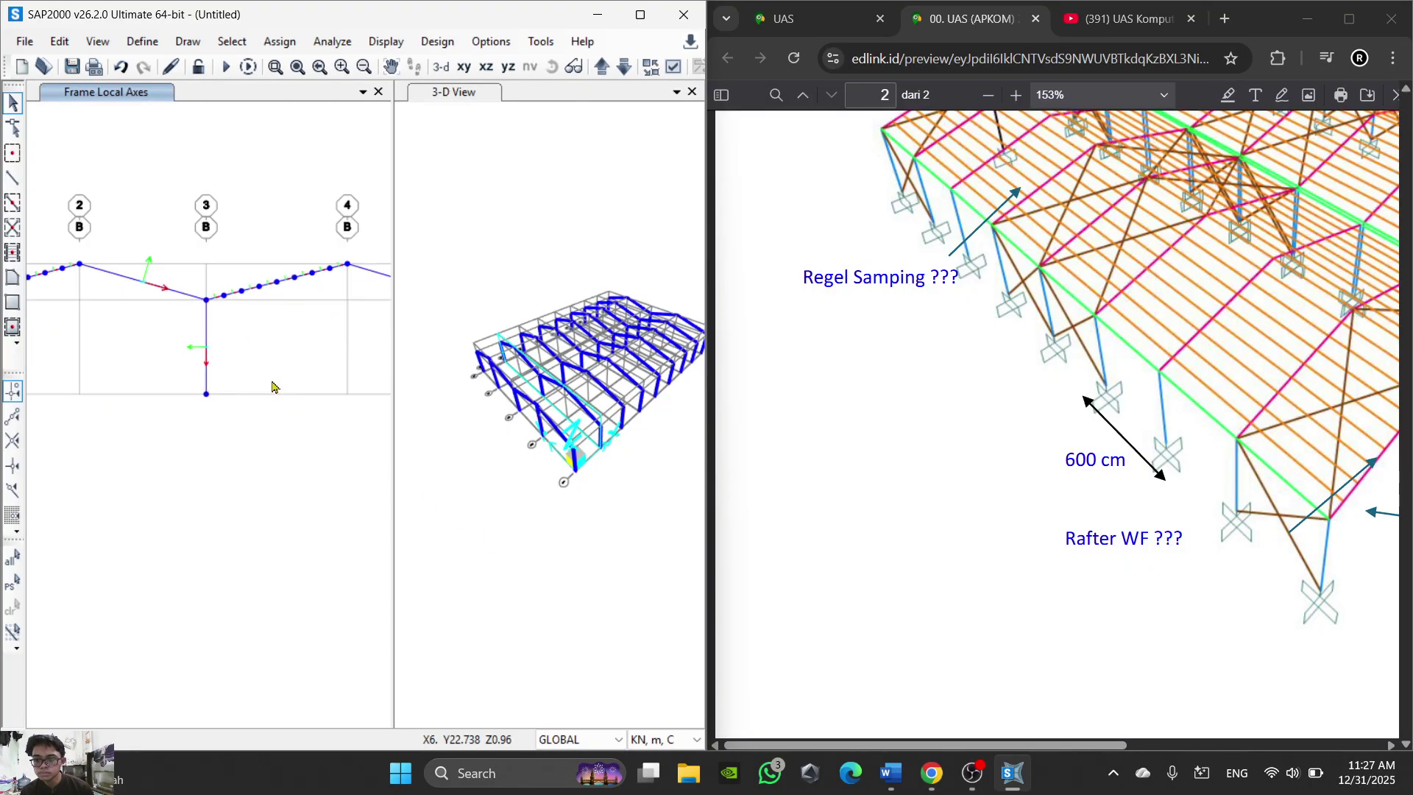
{"action": "scroll", "coordinate": [228, 395], "scroll_direction": "up", "scroll_amount": 2}
{"action": "scroll", "coordinate": [228, 394], "scroll_direction": "down", "scroll_amount": 3}
{"action": "scroll", "coordinate": [234, 381], "scroll_direction": "up", "scroll_amount": 1}
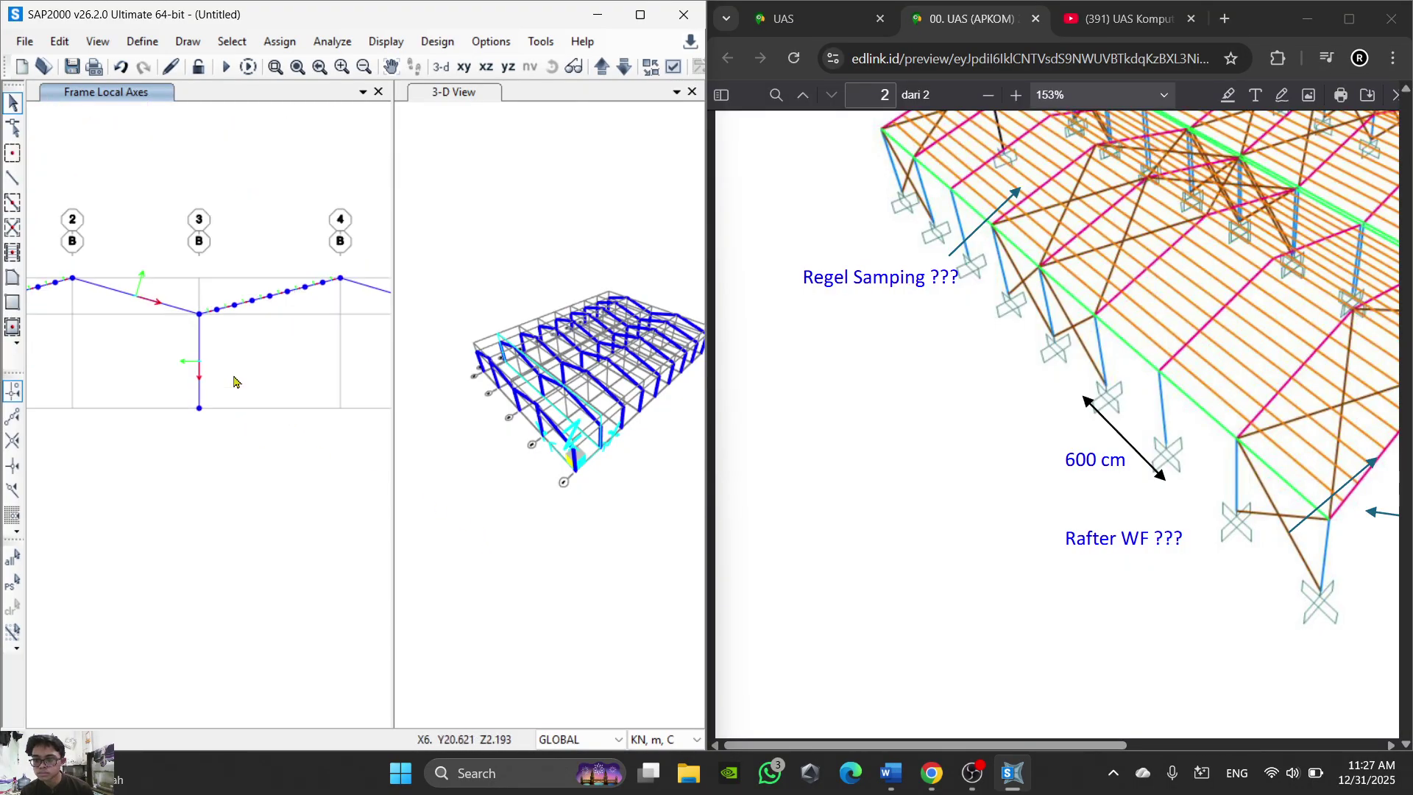
{"action": "scroll", "coordinate": [146, 335], "scroll_direction": "down", "scroll_amount": 3}
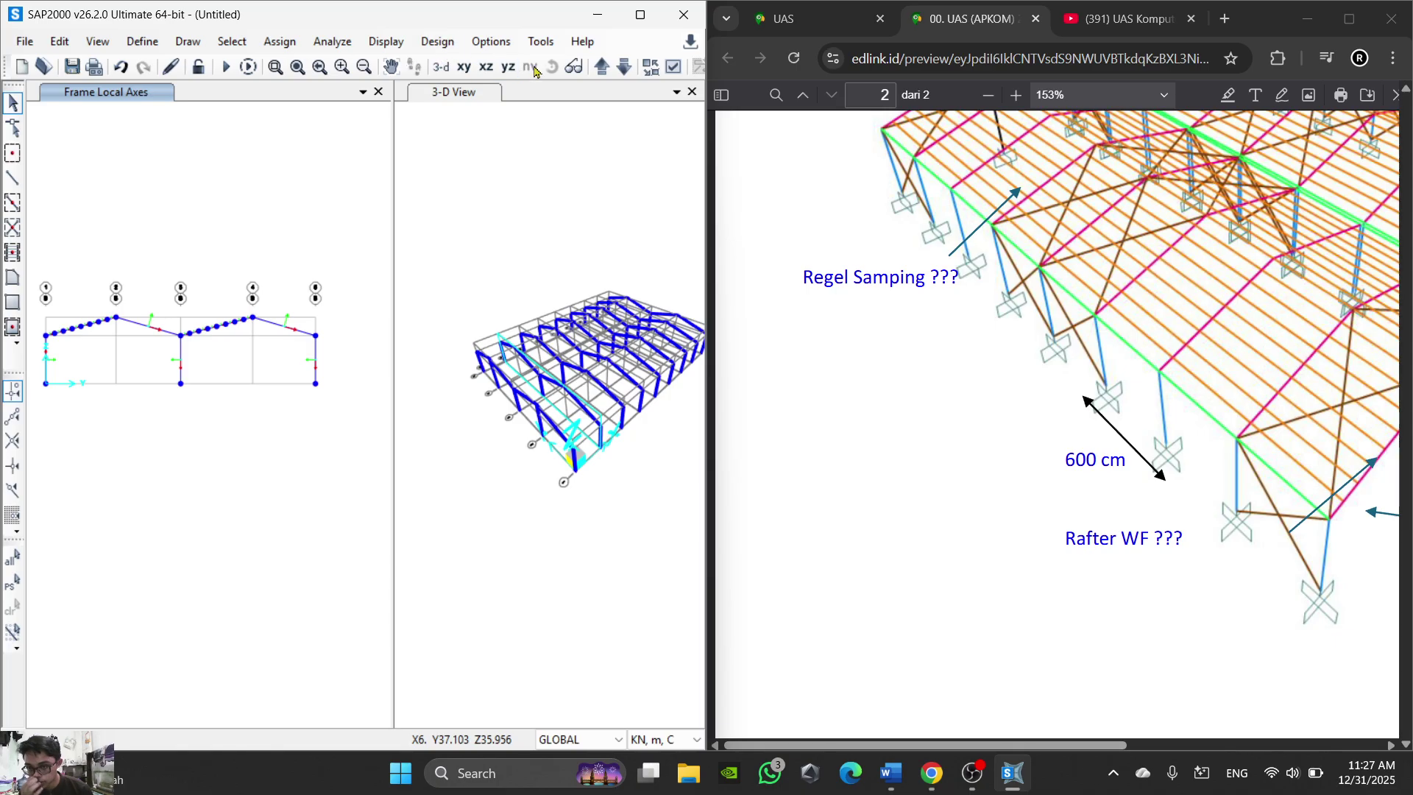
Step: In the X=0 elevation, select the ridge joint at grid 2 and the intermediate division joints of the rafter between grid lines 2 and 3
{"action": "left_click", "coordinate": [603, 70]}
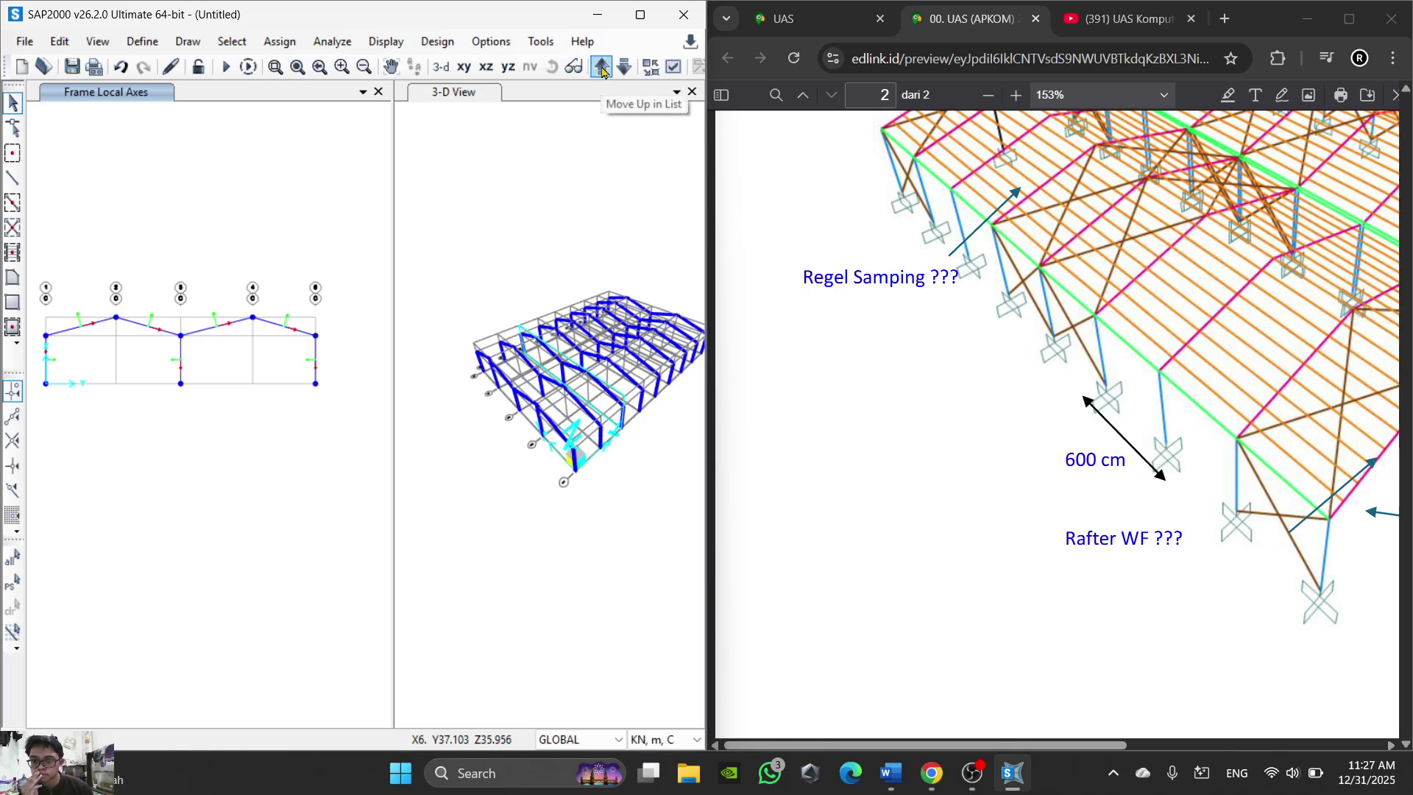
{"action": "left_click", "coordinate": [625, 68]}
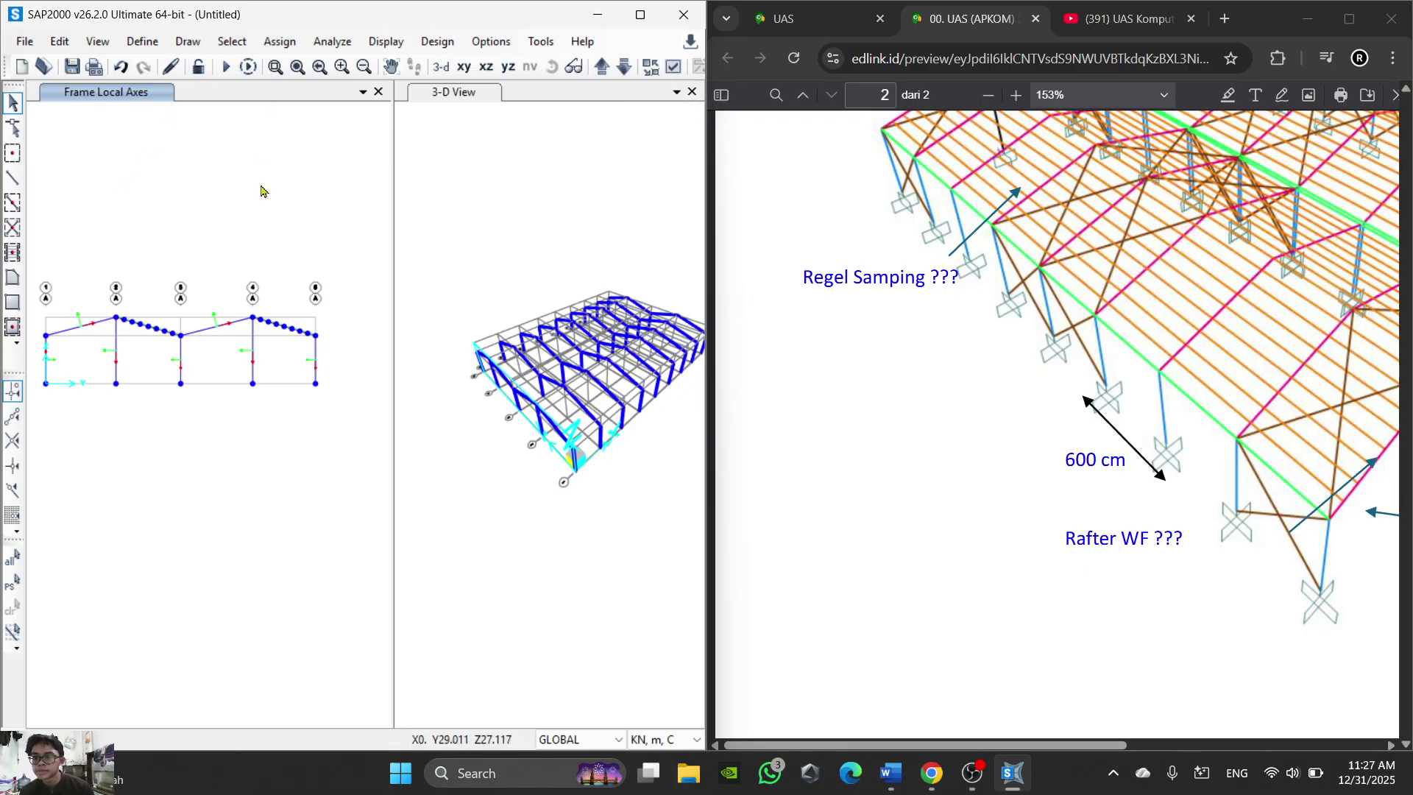
{"action": "scroll", "coordinate": [296, 123], "scroll_direction": "up", "scroll_amount": 2}
{"action": "scroll", "coordinate": [221, 286], "scroll_direction": "down", "scroll_amount": 2}
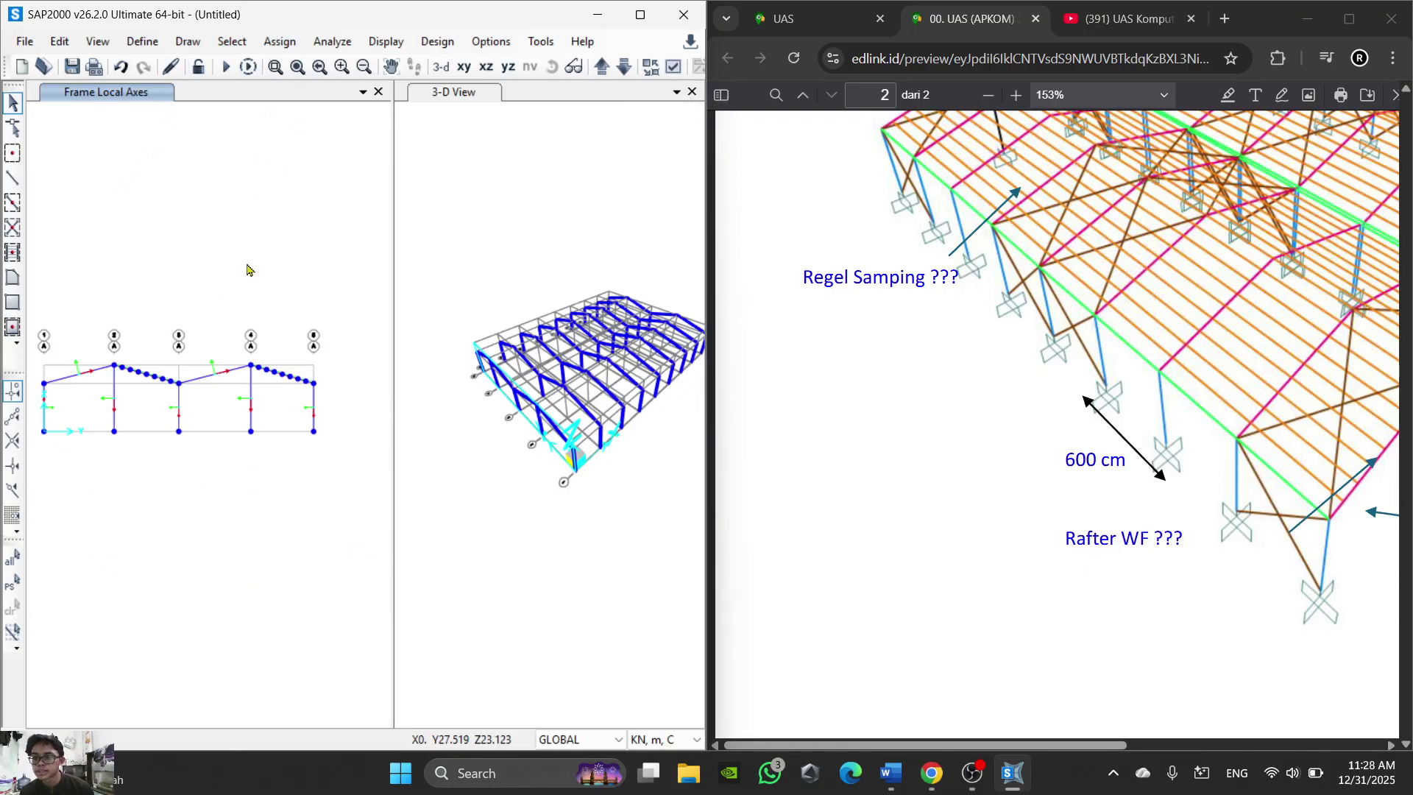
{"action": "scroll", "coordinate": [98, 390], "scroll_direction": "up", "scroll_amount": 3}
{"action": "middle_click_drag", "start_coordinate": [109, 411], "coordinate": [143, 335]}
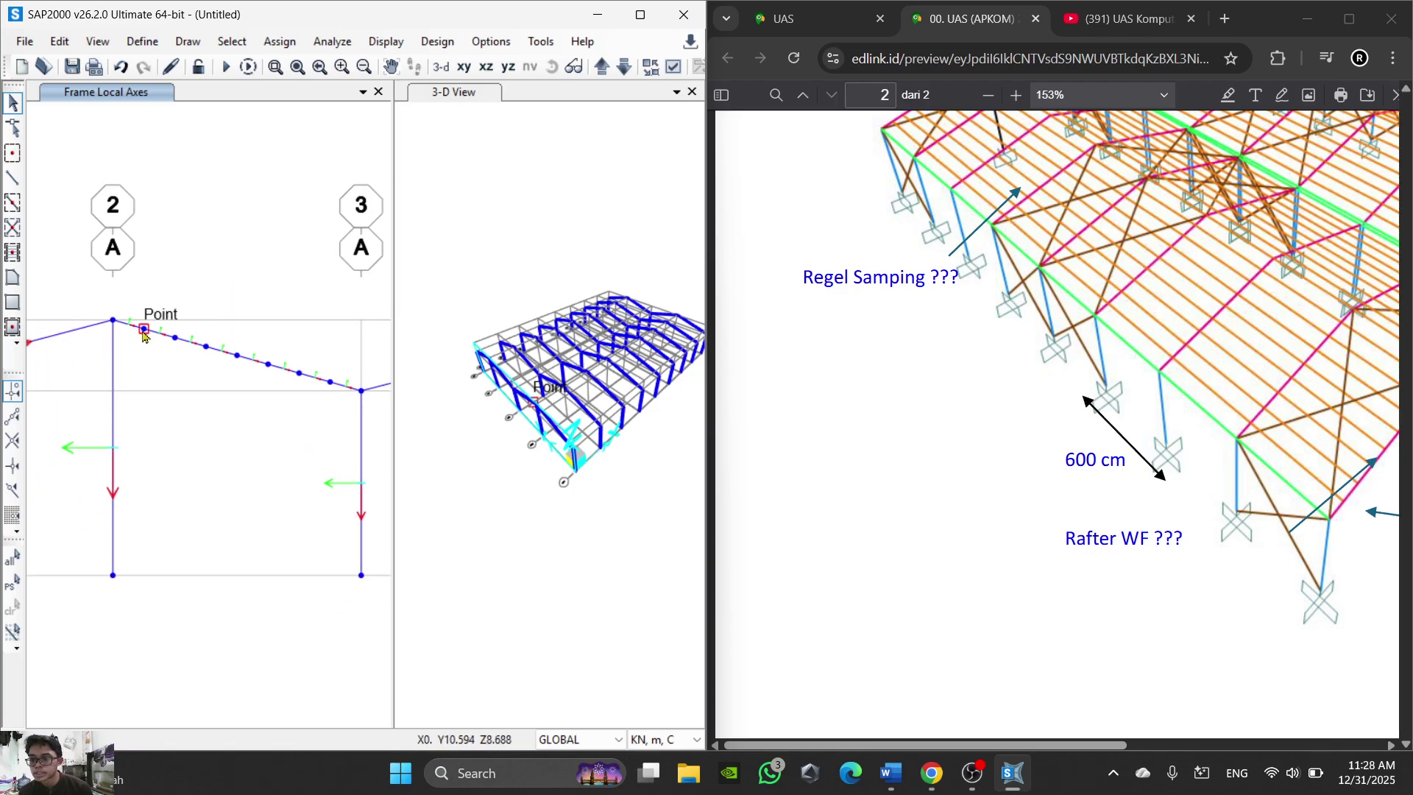
{"action": "left_click", "coordinate": [113, 320]}
{"action": "left_click", "coordinate": [144, 328]}
{"action": "left_click", "coordinate": [175, 337]}
{"action": "left_click", "coordinate": [206, 345]}
{"action": "left_click", "coordinate": [237, 355]}
{"action": "left_click", "coordinate": [268, 366]}
{"action": "middle_click_drag", "start_coordinate": [245, 434], "coordinate": [204, 418]}
{"action": "left_click", "coordinate": [287, 367]}
{"action": "scroll", "coordinate": [215, 423], "scroll_direction": "down", "scroll_amount": 3}
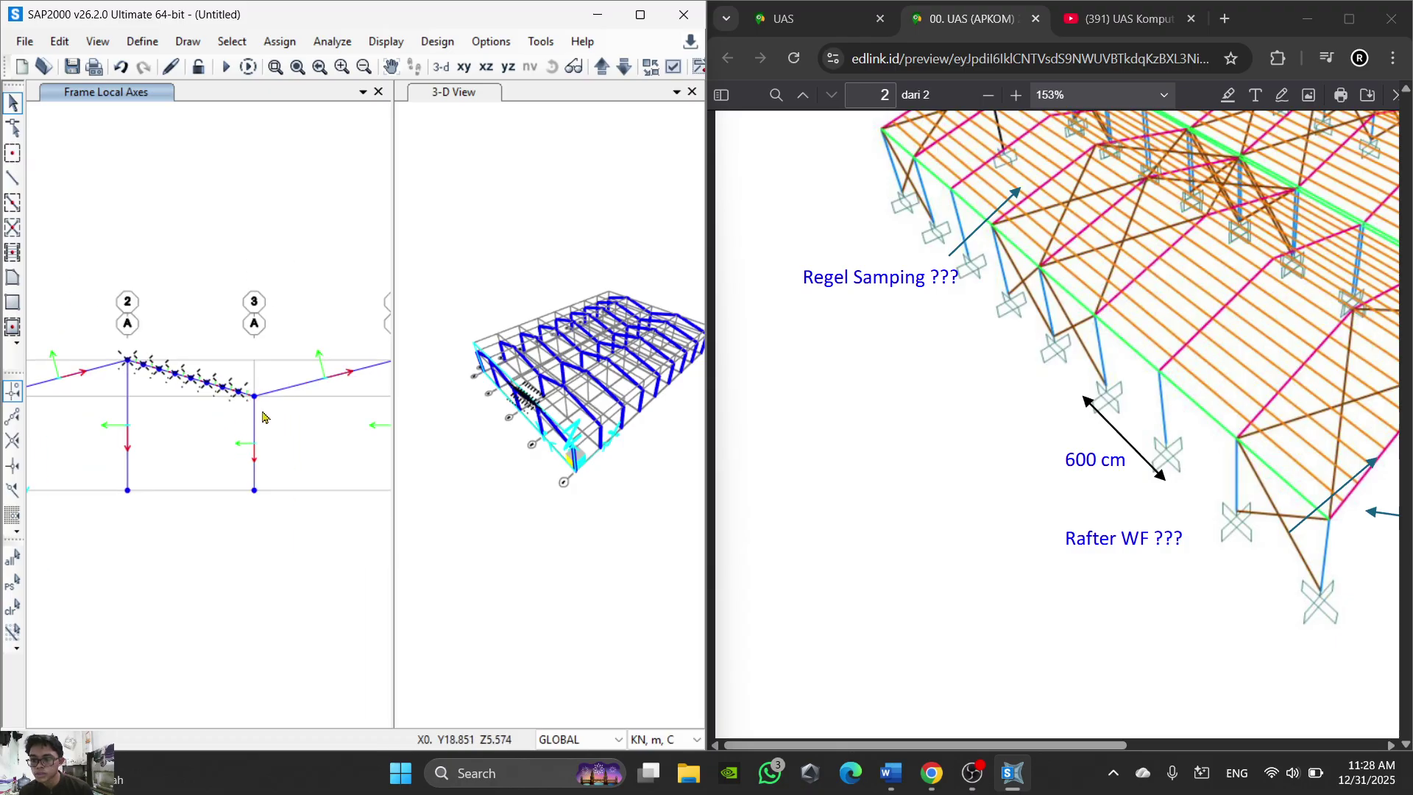
Step: Add the ridge joint at grid 4 and the intermediate division joints of the rafter between grid lines 4 and 5 to the selection
{"action": "scroll", "coordinate": [257, 401], "scroll_direction": "up", "scroll_amount": 2}
{"action": "scroll", "coordinate": [265, 401], "scroll_direction": "up", "scroll_amount": 2}
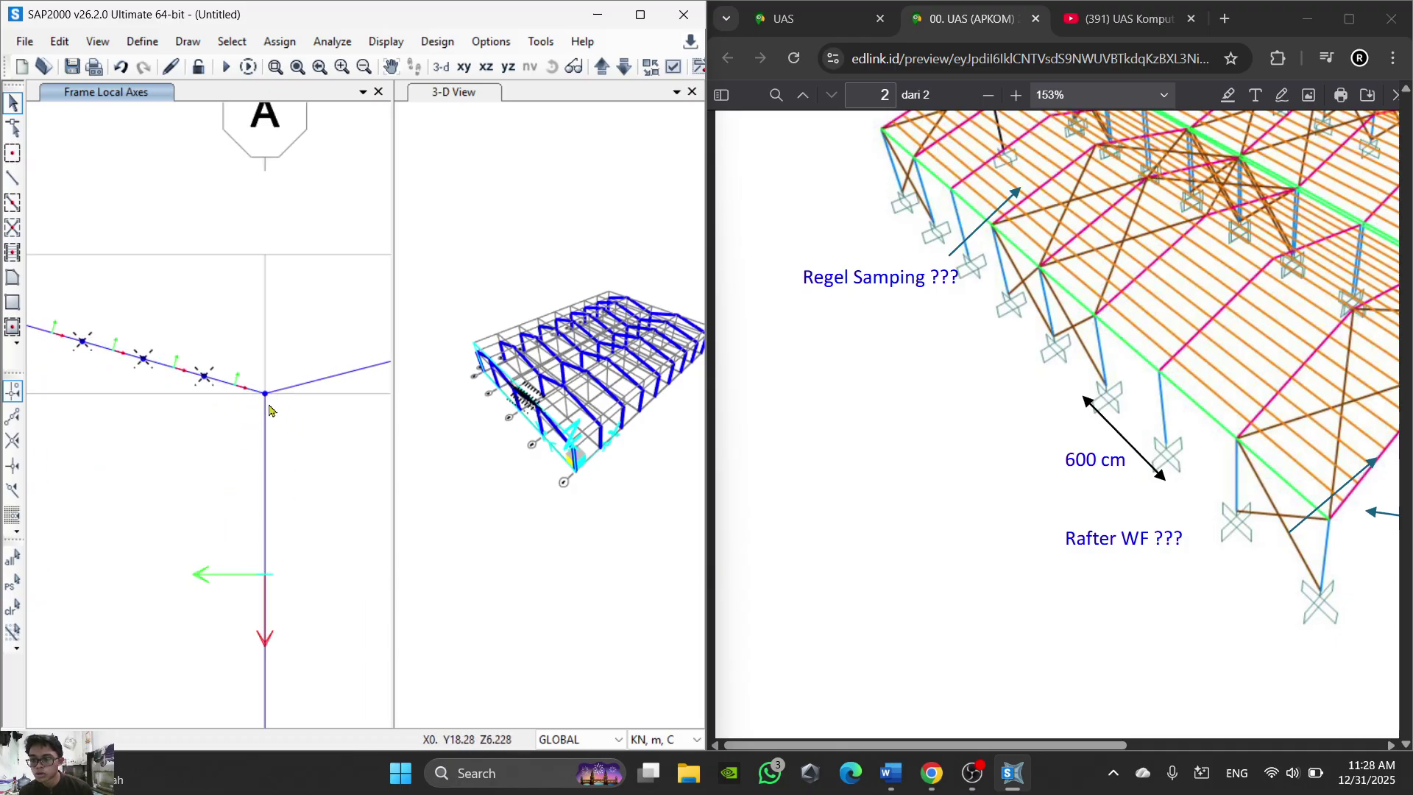
{"action": "scroll", "coordinate": [268, 420], "scroll_direction": "down", "scroll_amount": 3}
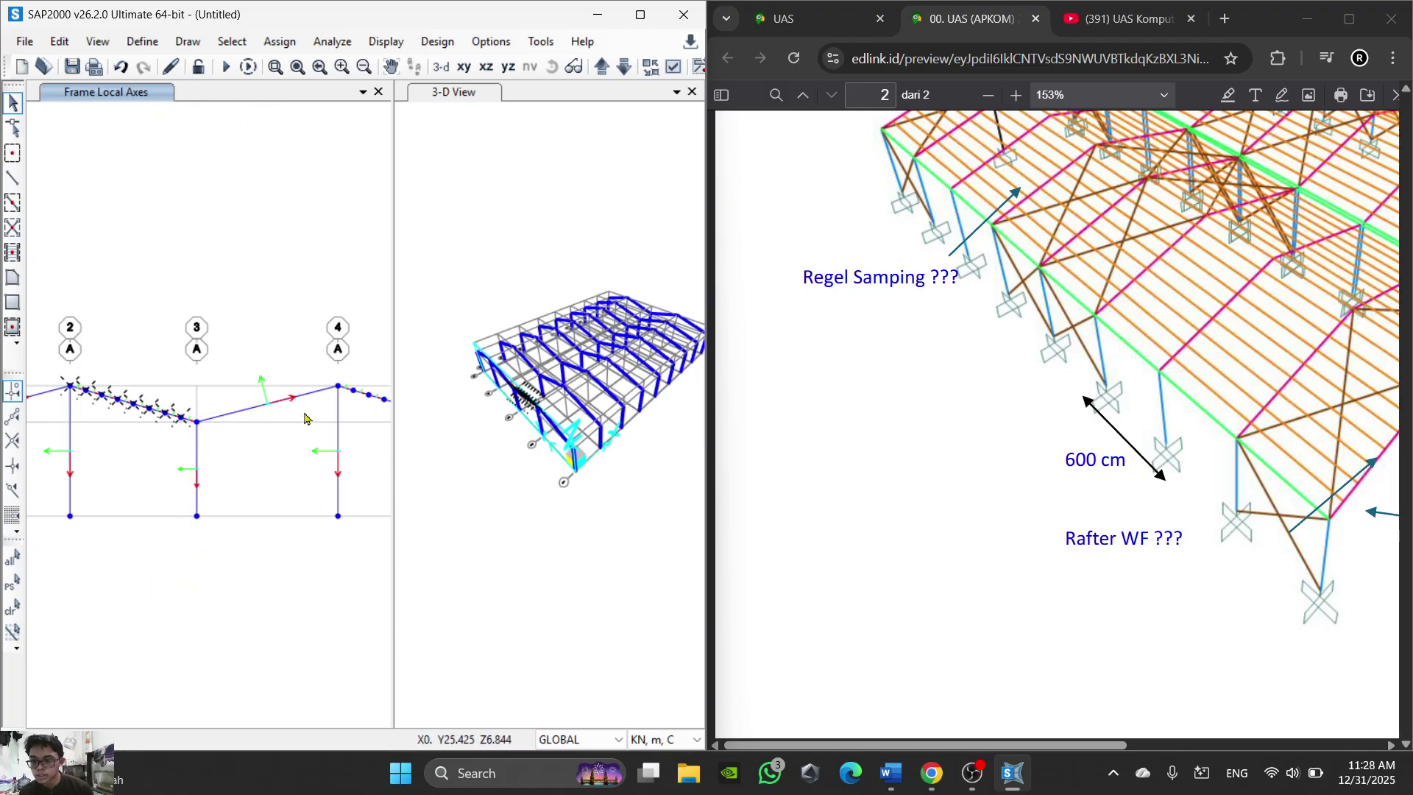
{"action": "scroll", "coordinate": [338, 389], "scroll_direction": "up", "scroll_amount": 2}
{"action": "scroll", "coordinate": [294, 405], "scroll_direction": "up", "scroll_amount": 2}
{"action": "left_click", "coordinate": [270, 402]}
{"action": "left_click", "coordinate": [300, 410]}
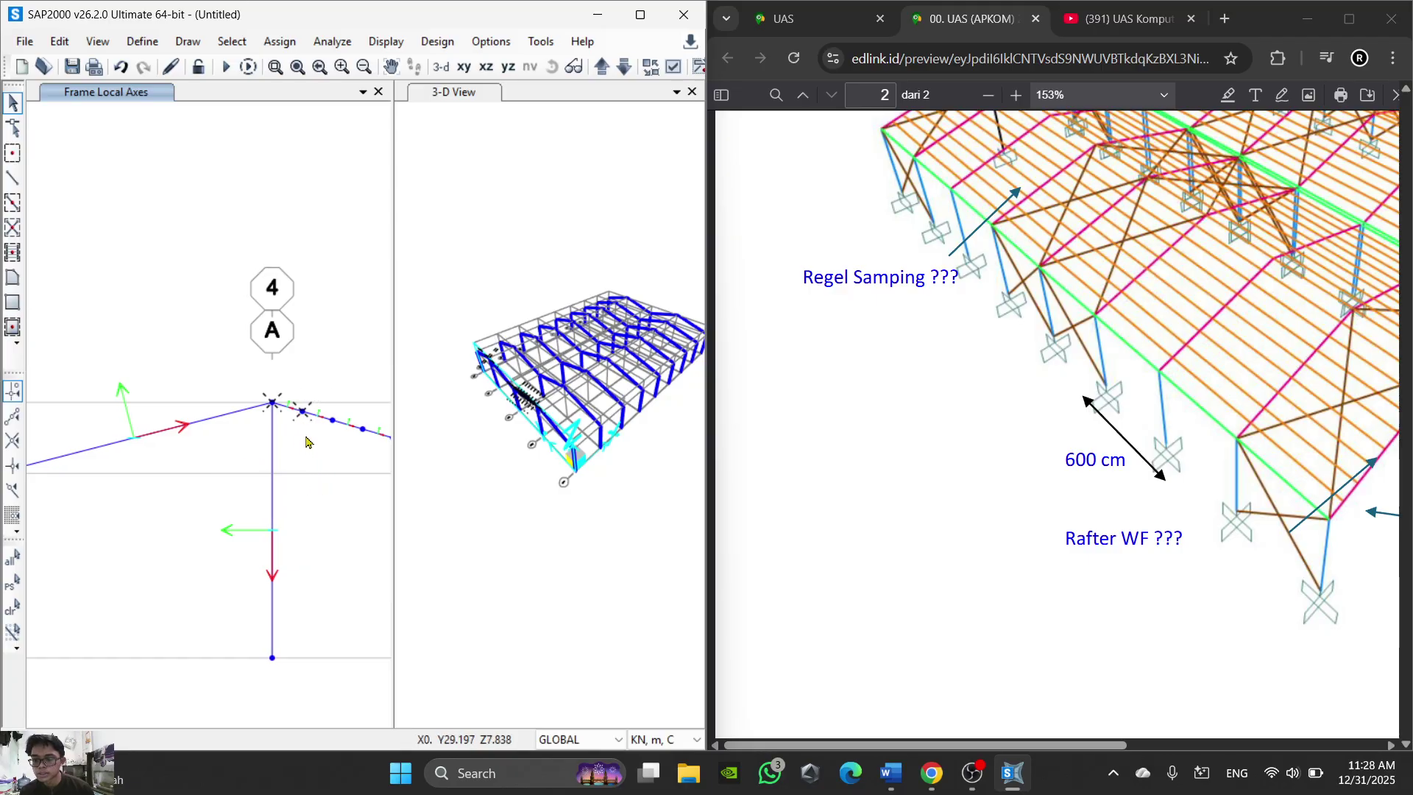
{"action": "middle_click_drag", "start_coordinate": [306, 442], "coordinate": [183, 409]}
{"action": "left_click", "coordinate": [182, 401]}
{"action": "left_click", "coordinate": [212, 410]}
{"action": "left_click", "coordinate": [242, 419]}
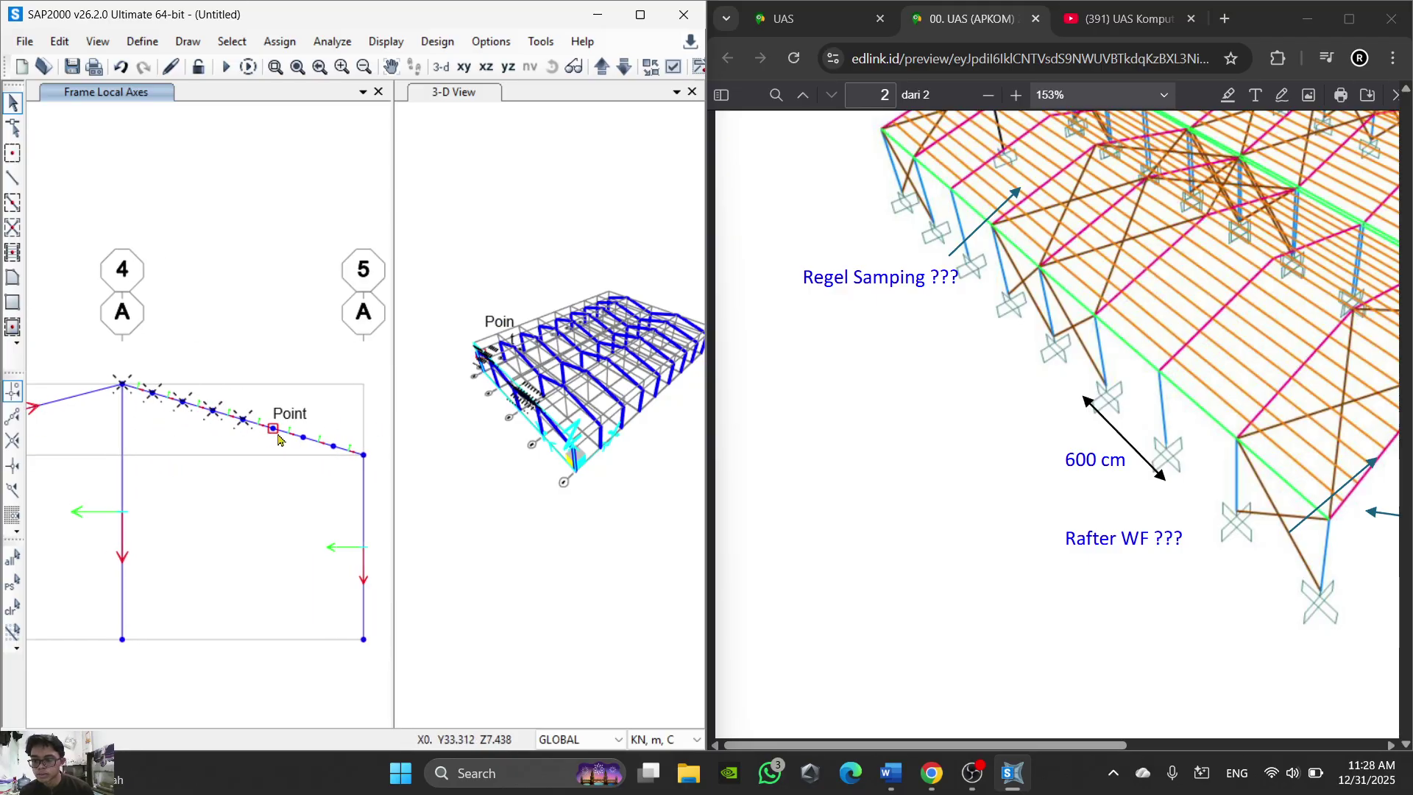
{"action": "left_click", "coordinate": [287, 443]}
{"action": "left_click", "coordinate": [300, 436]}
{"action": "scroll", "coordinate": [1018, 496], "scroll_direction": "down", "scroll_amount": 3}
{"action": "scroll", "coordinate": [1079, 459], "scroll_direction": "up", "scroll_amount": 3}
{"action": "scroll", "coordinate": [1109, 444], "scroll_direction": "down", "scroll_amount": 4, "text": "ctrl"}
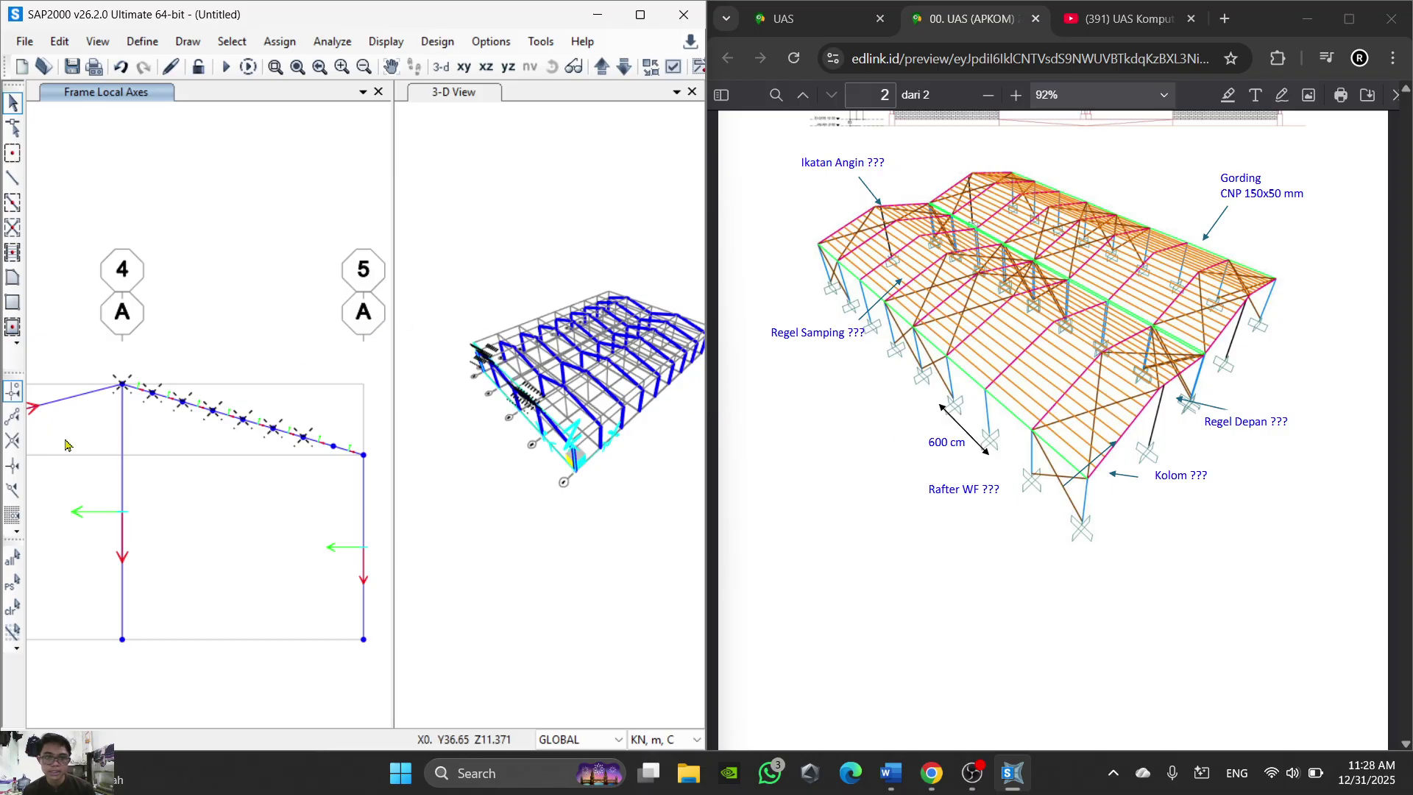
{"action": "scroll", "coordinate": [183, 489], "scroll_direction": "down", "scroll_amount": 2}
{"action": "middle_click_drag", "start_coordinate": [34, 457], "coordinate": [166, 426]}
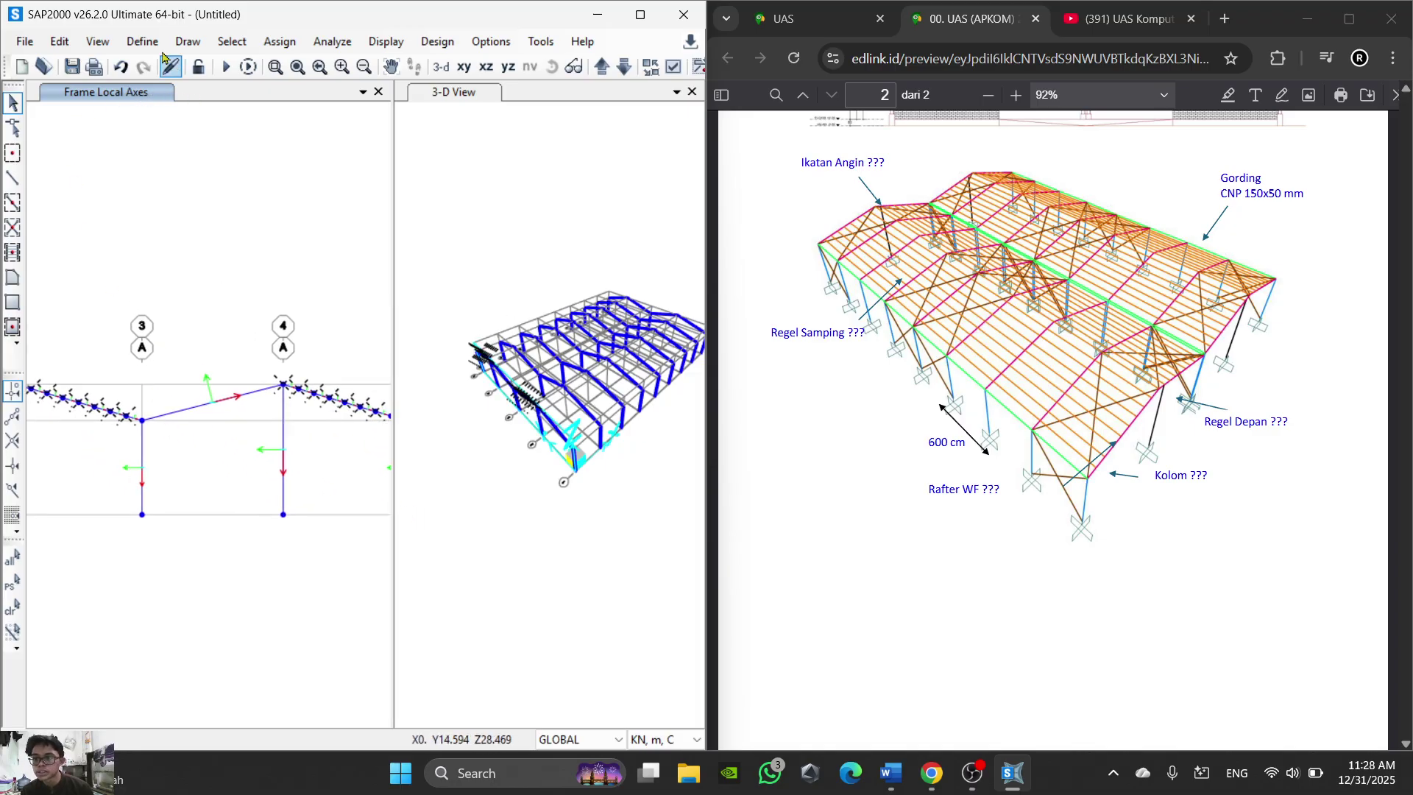
Step: Extrude the selected joints linearly into frames with the Gording property, using dx 6, dy 0 and dz 0, across one bay
{"action": "left_click", "coordinate": [67, 48]}
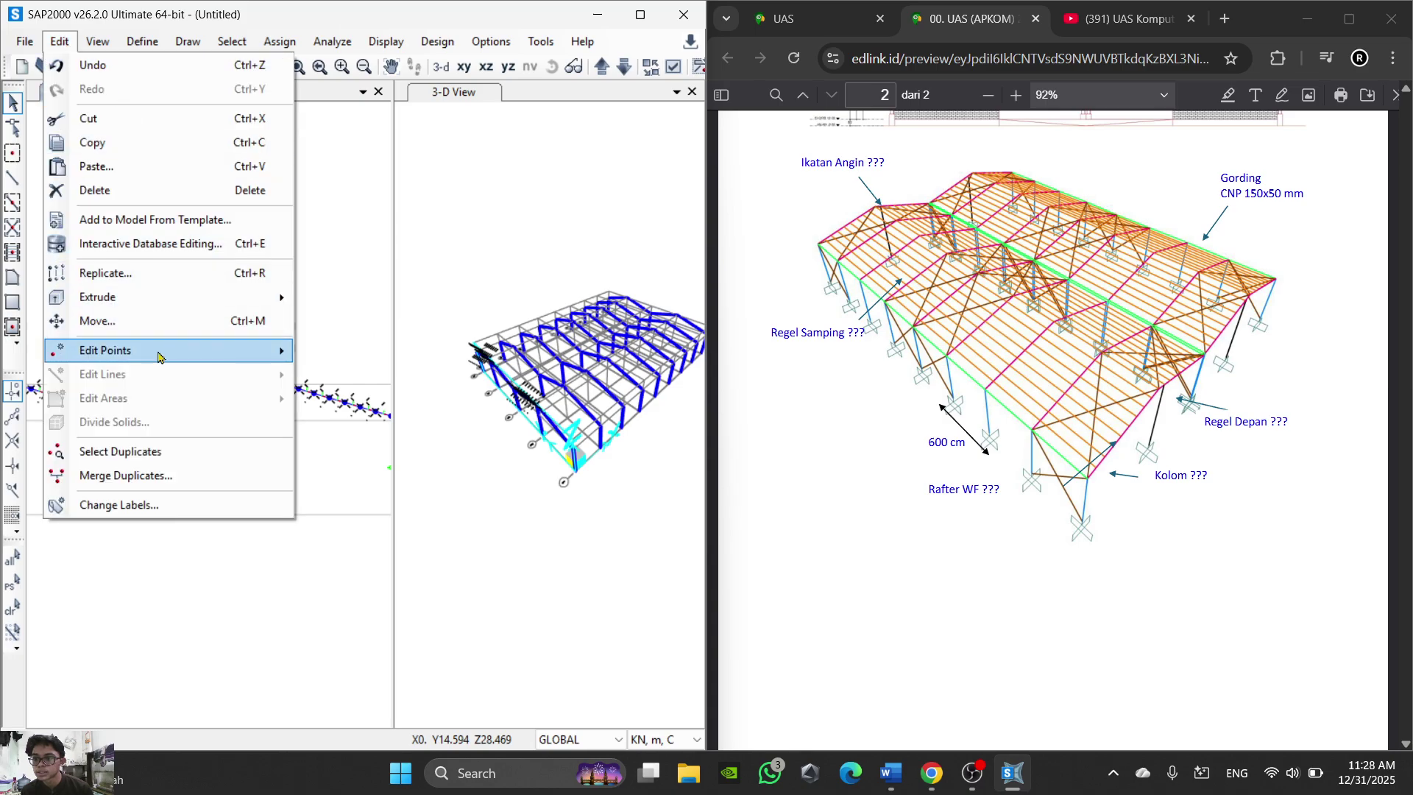
{"action": "mouse_move", "coordinate": [169, 342]}
{"action": "mouse_move", "coordinate": [190, 297]}
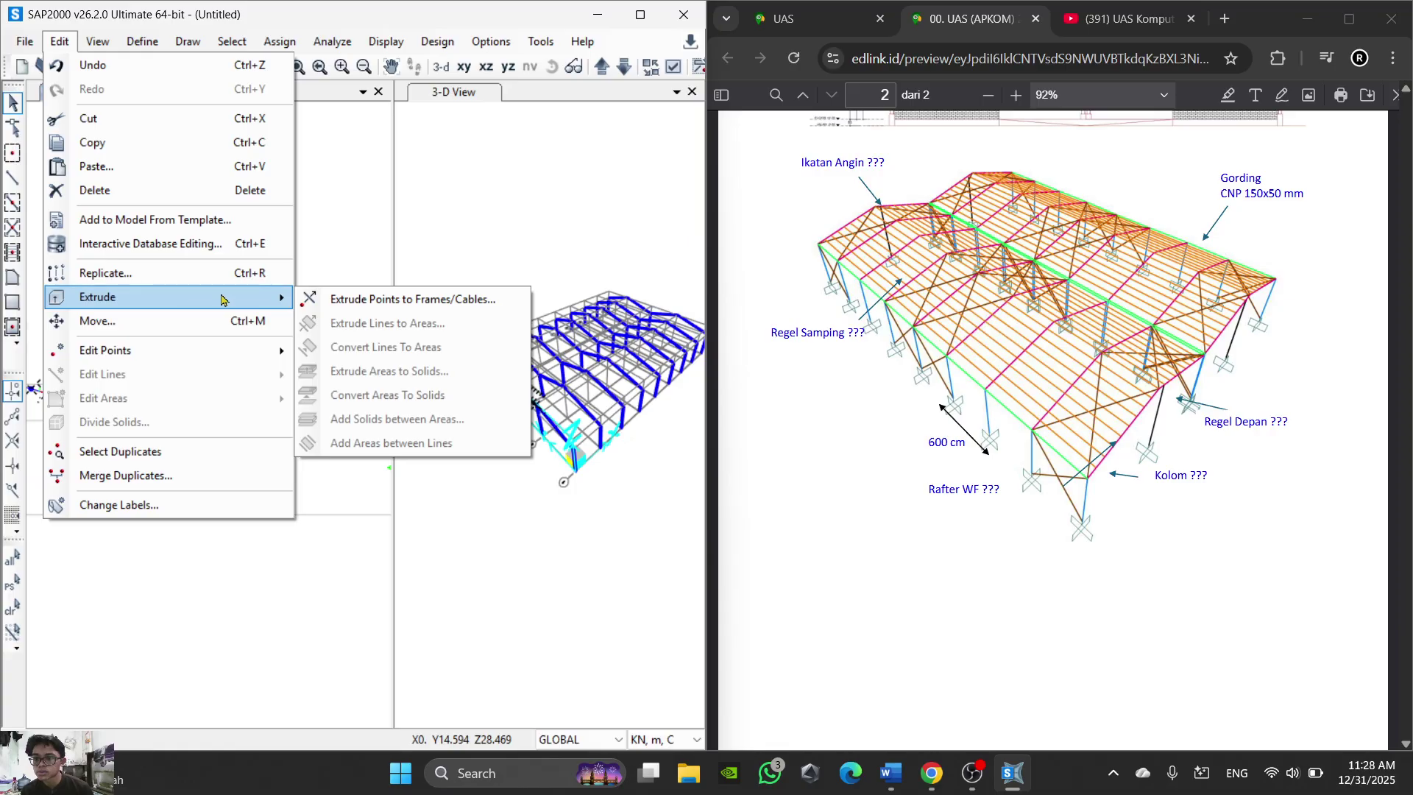
{"action": "left_click", "coordinate": [409, 299]}
{"action": "double_click", "coordinate": [713, 282]}
{"action": "left_click", "coordinate": [779, 278]}
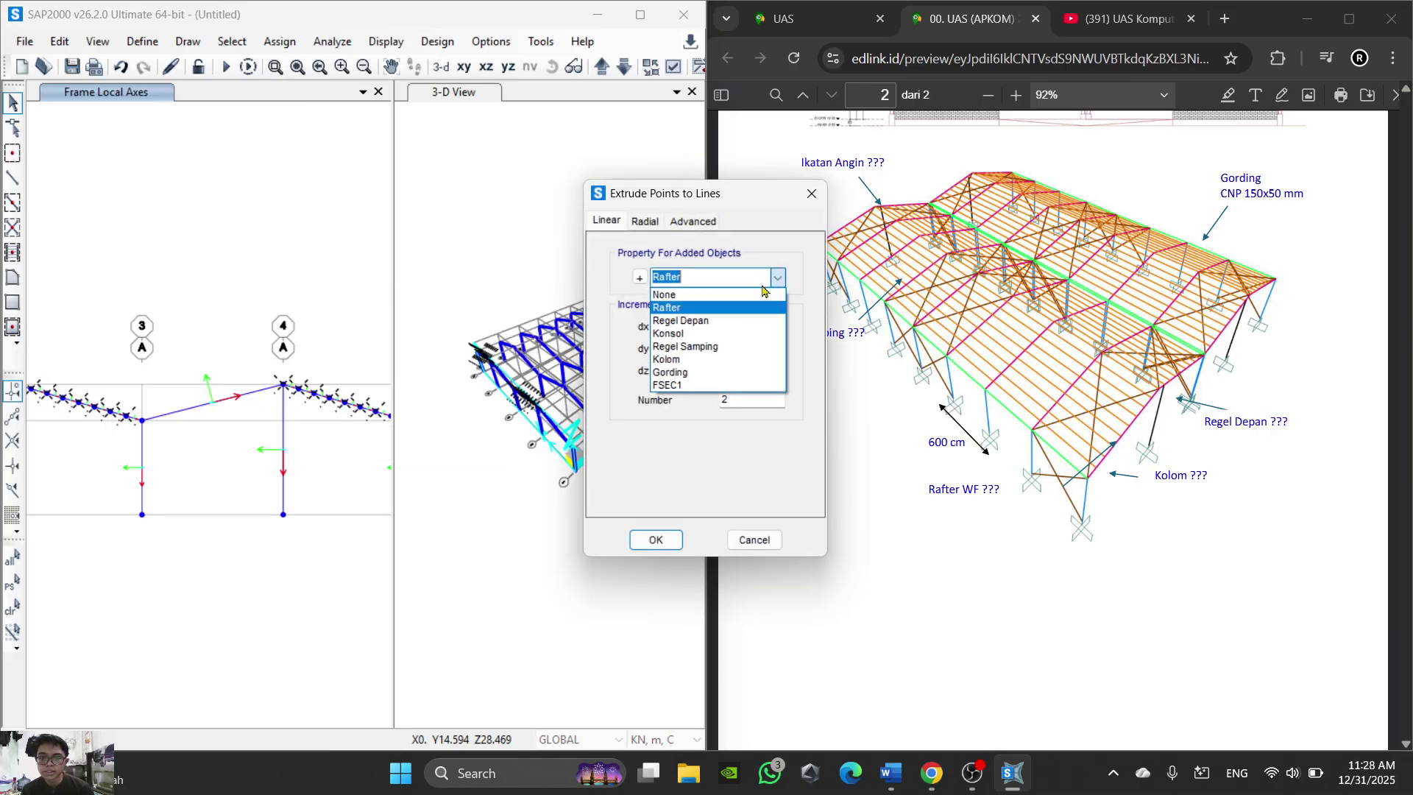
{"action": "left_click", "coordinate": [707, 374]}
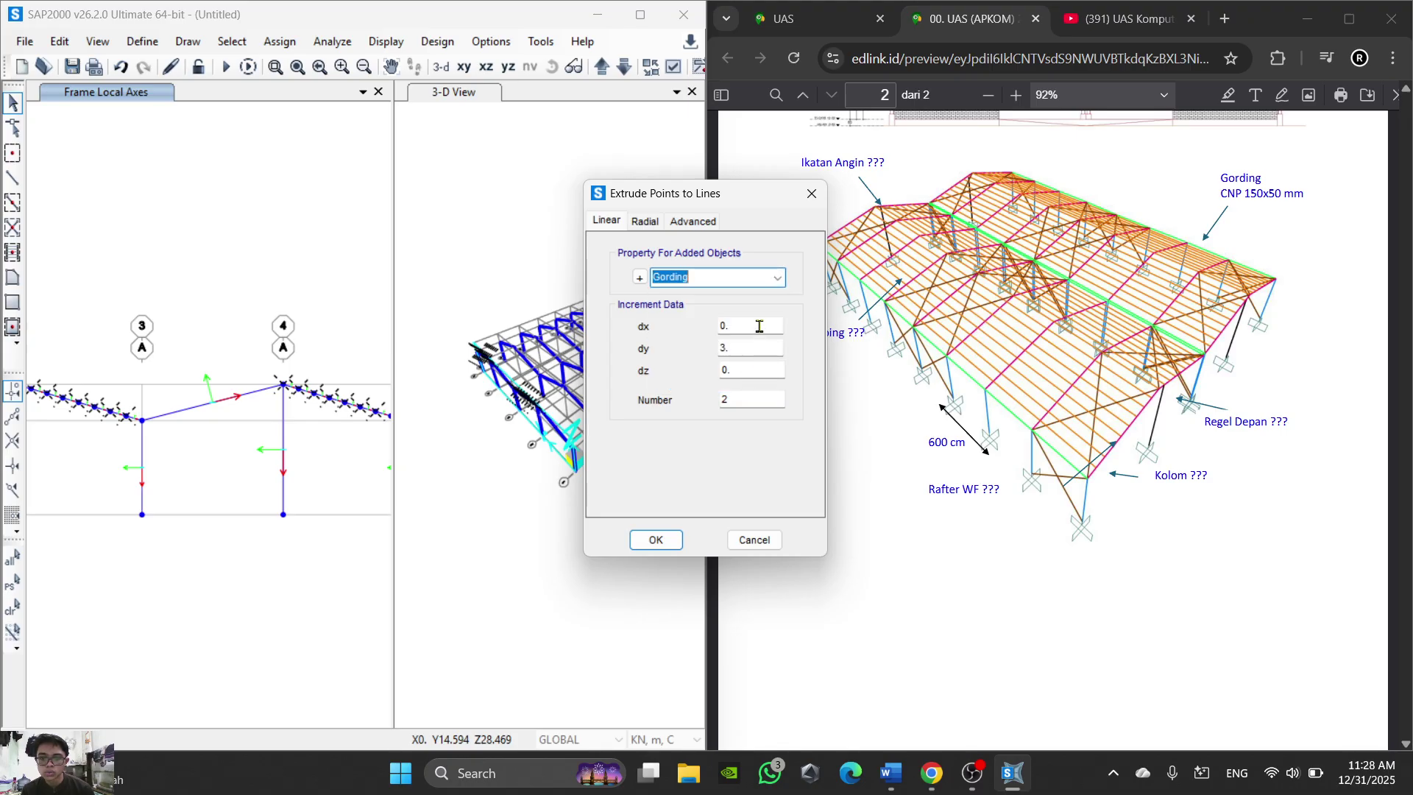
{"action": "left_click_drag", "start_coordinate": [759, 326], "coordinate": [712, 324]}
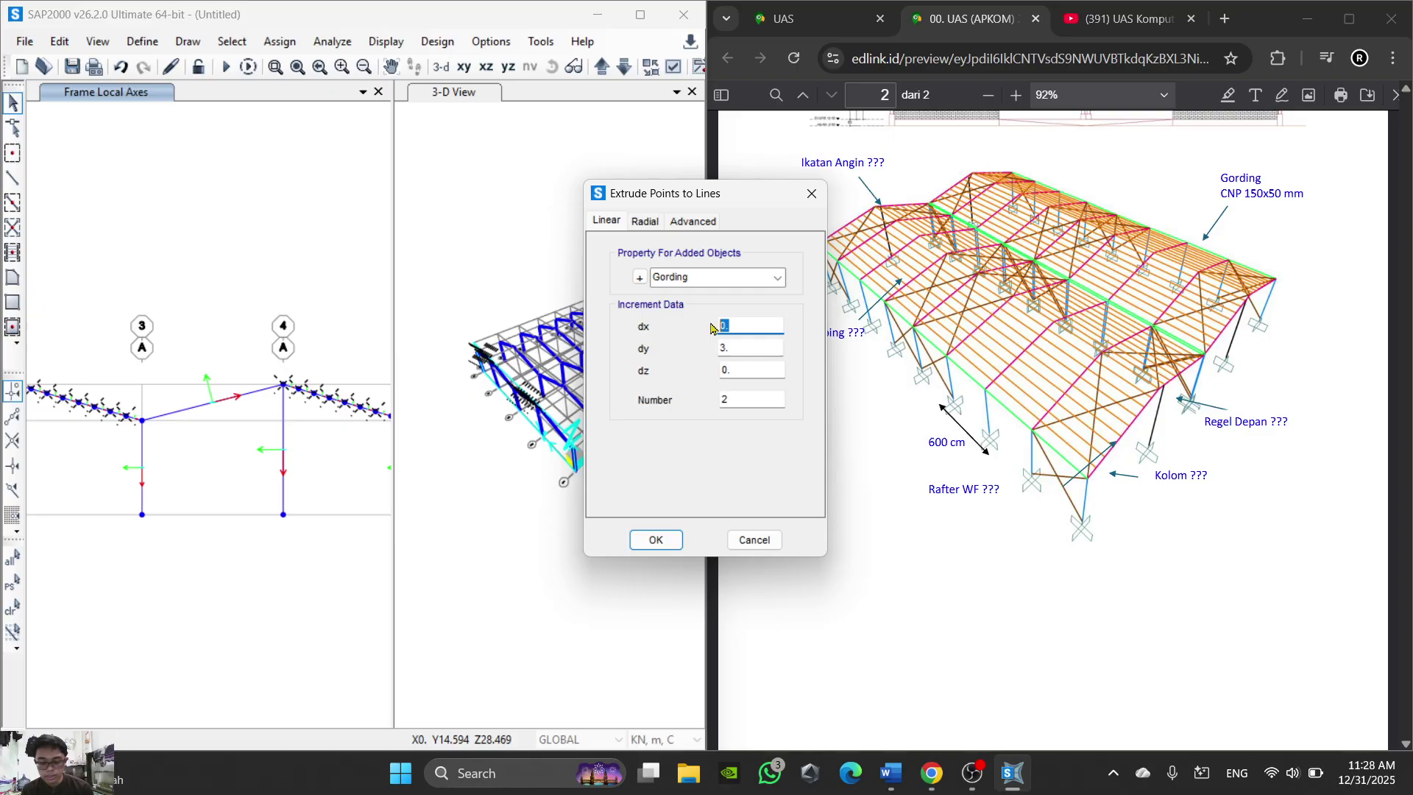
{"action": "left_click_drag", "start_coordinate": [761, 347], "coordinate": [718, 348]}
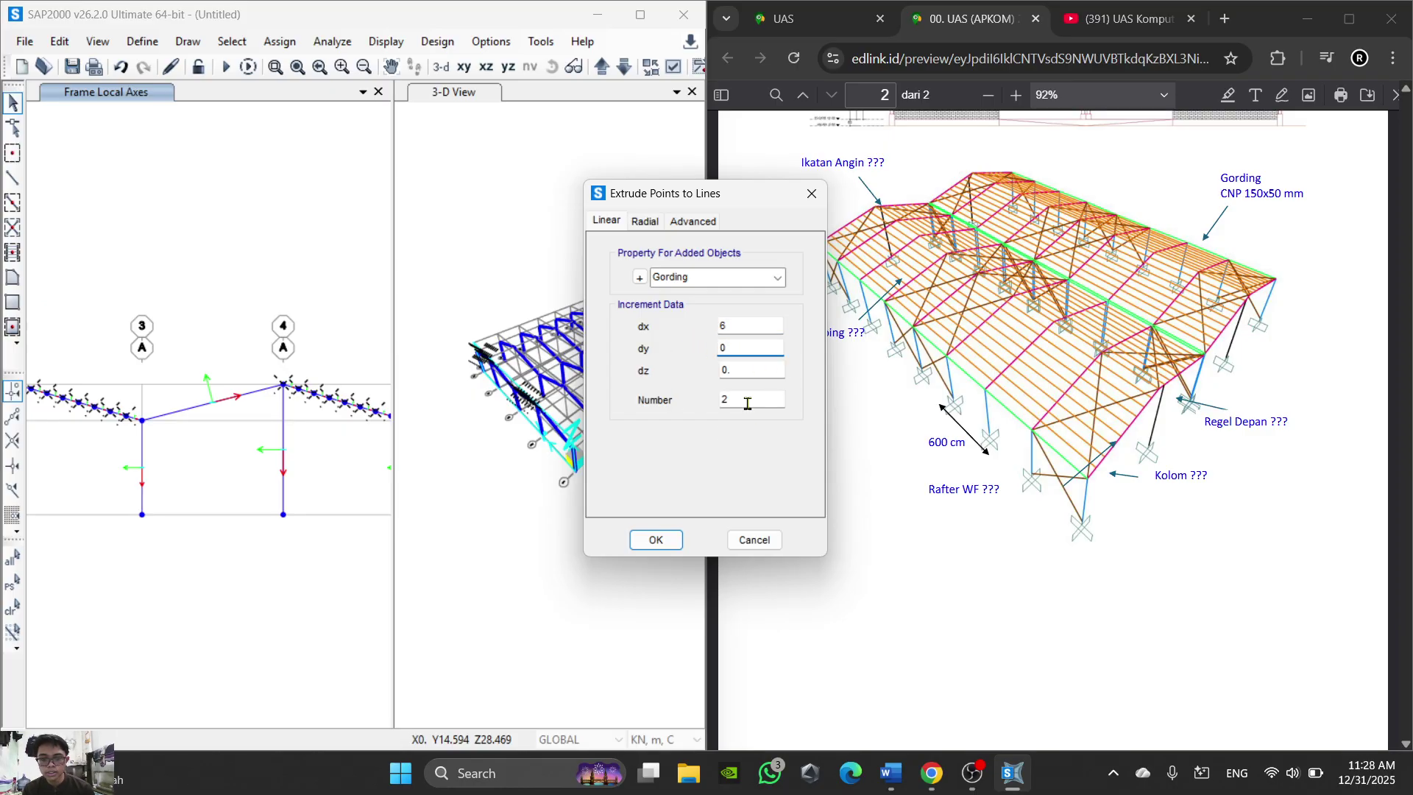
{"action": "left_click", "coordinate": [656, 539]}
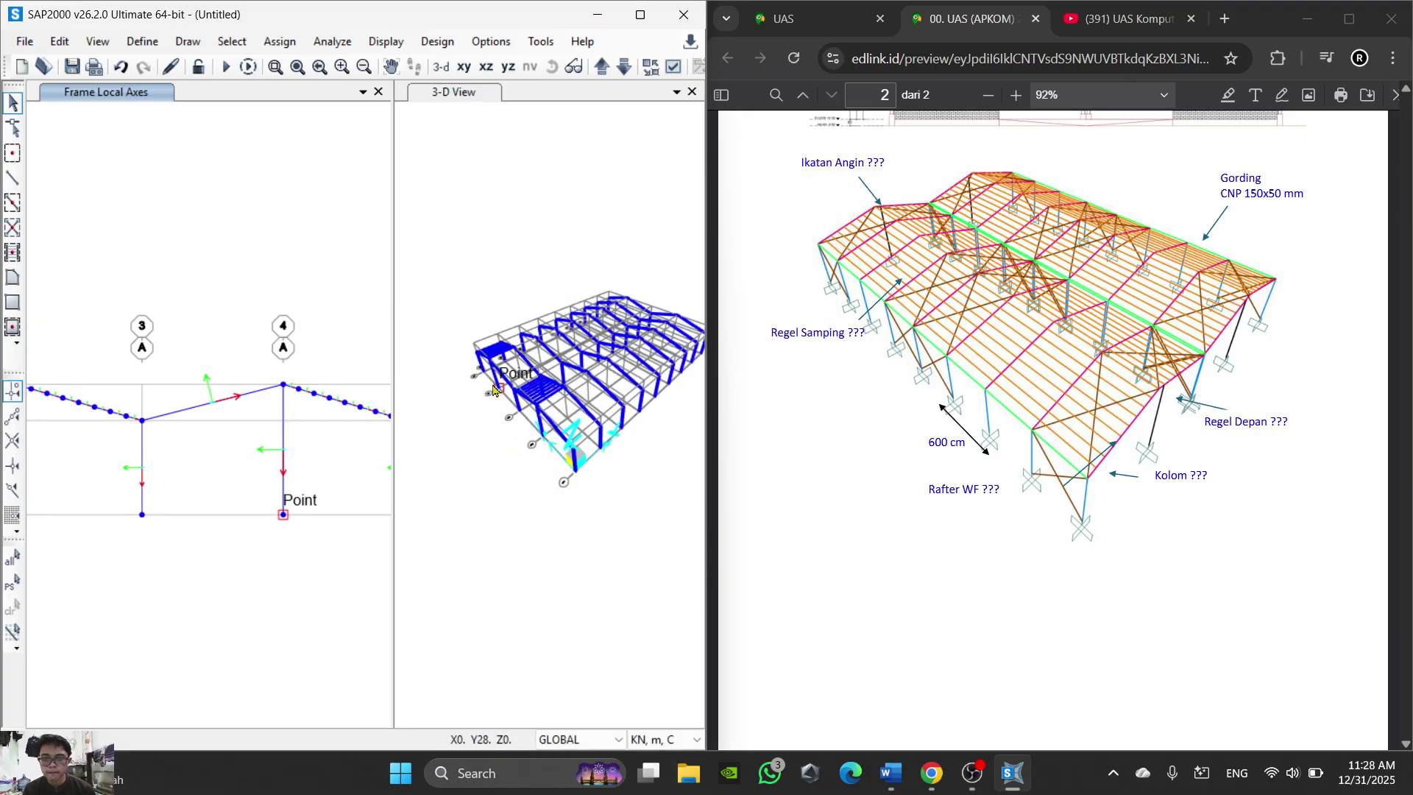
{"action": "scroll", "coordinate": [495, 359], "scroll_direction": "up", "scroll_amount": 5}
{"action": "scroll", "coordinate": [495, 360], "scroll_direction": "down", "scroll_amount": 4}
{"action": "scroll", "coordinate": [594, 476], "scroll_direction": "up", "scroll_amount": 3}
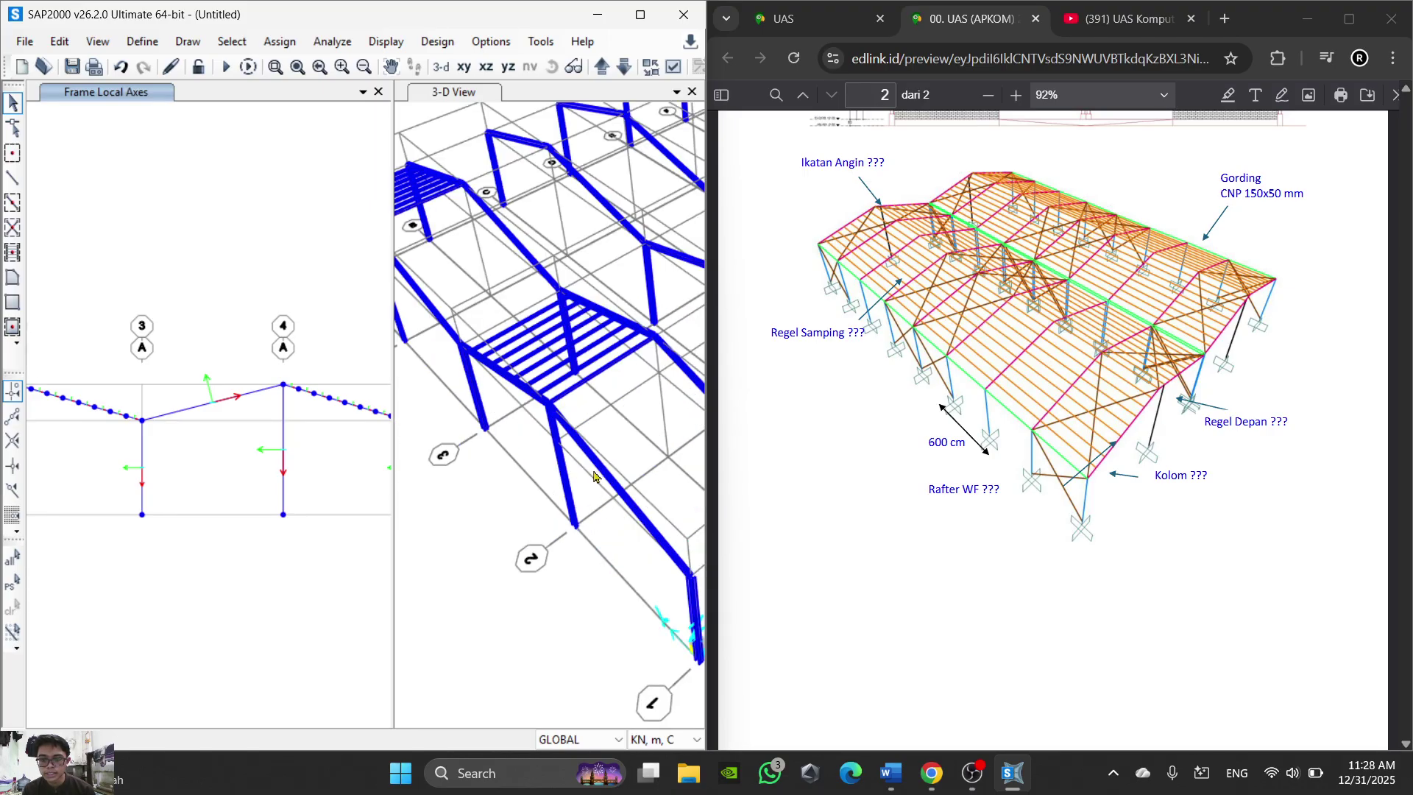
{"action": "scroll", "coordinate": [302, 295], "scroll_direction": "down", "scroll_amount": 2}
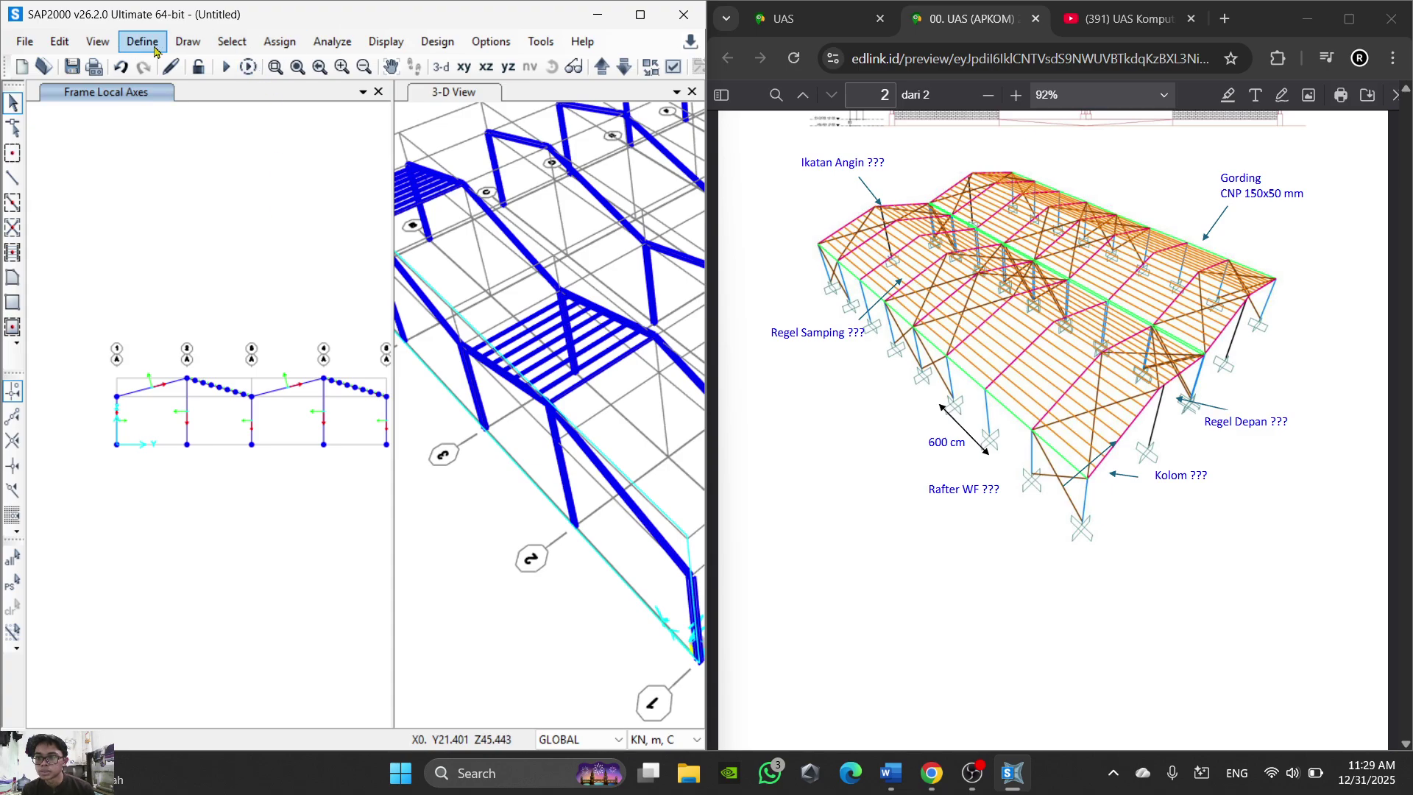
Step: In the X=6 elevation, select the intermediate division joints of the rafter between grid lines 1 and 2
{"action": "left_click", "coordinate": [624, 74]}
{"action": "scroll", "coordinate": [508, 488], "scroll_direction": "down", "scroll_amount": 5}
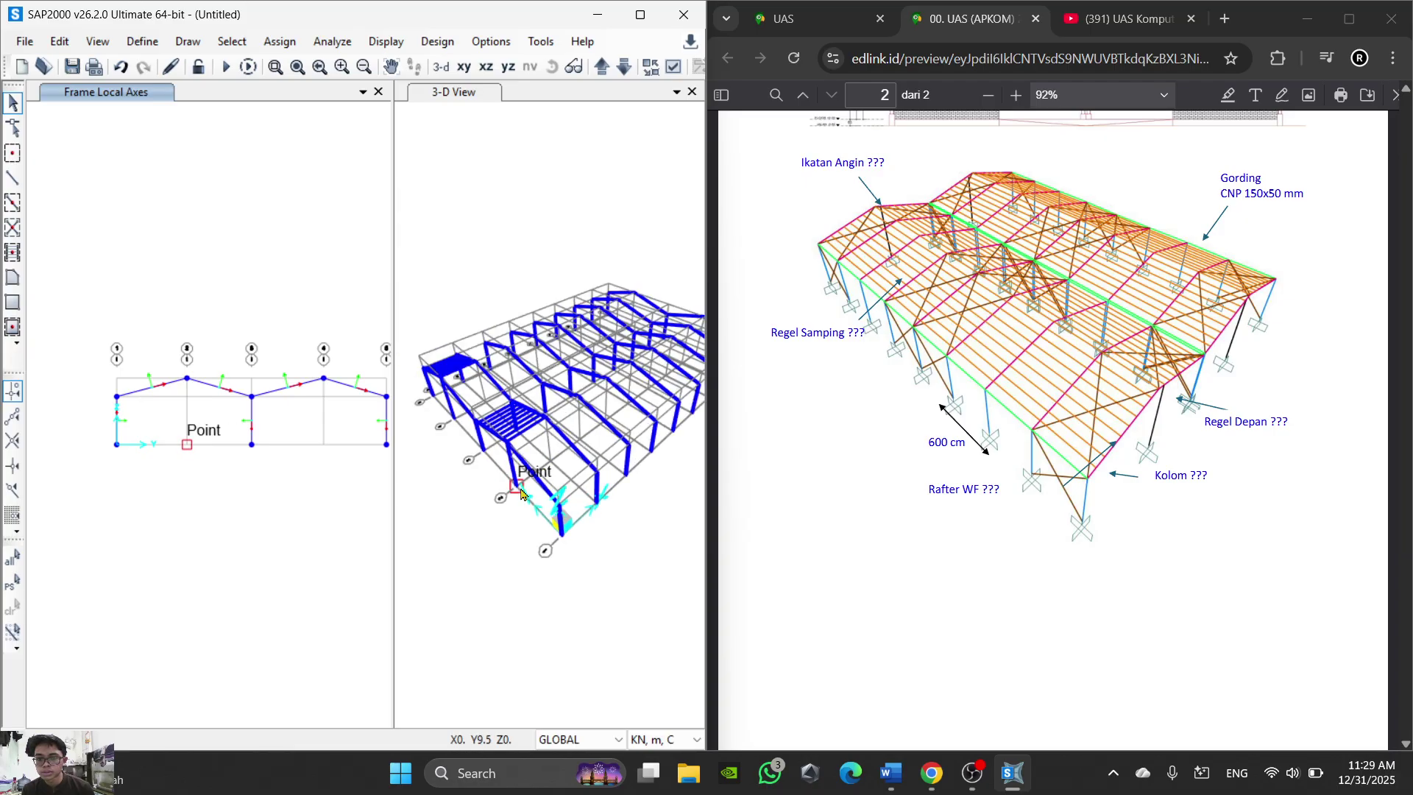
{"action": "left_click", "coordinate": [601, 67]}
{"action": "left_click", "coordinate": [601, 67]}
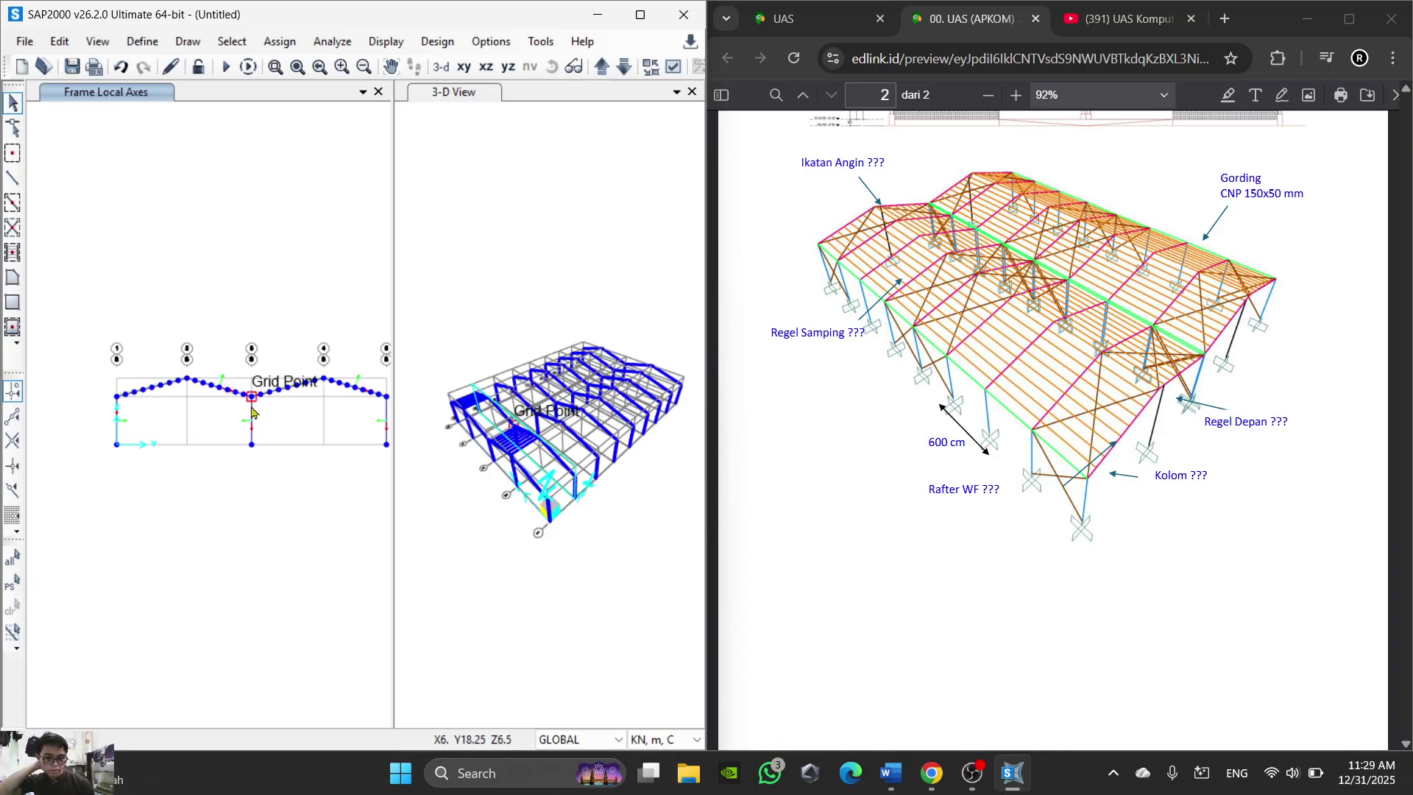
{"action": "scroll", "coordinate": [209, 400], "scroll_direction": "up", "scroll_amount": 2}
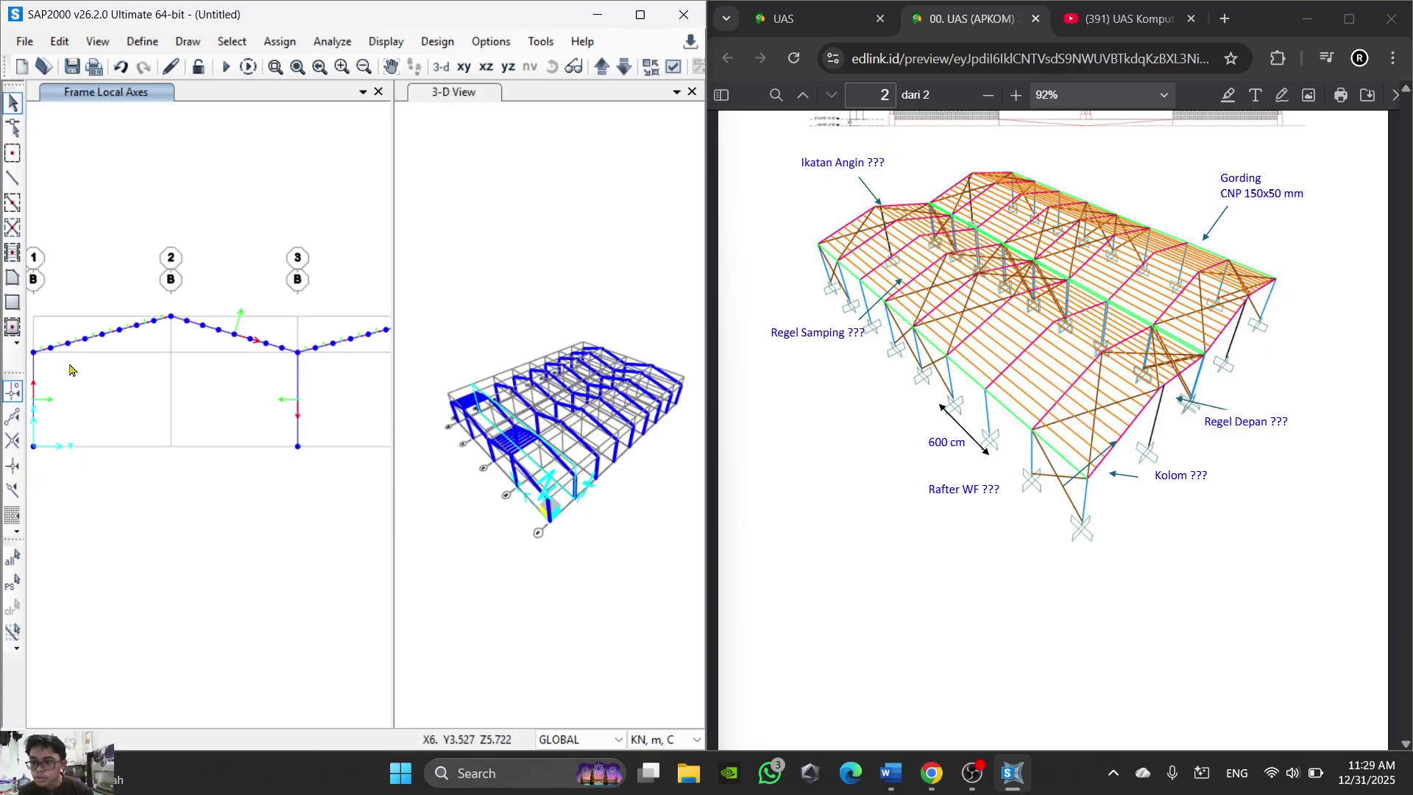
{"action": "left_click", "coordinate": [50, 349]}
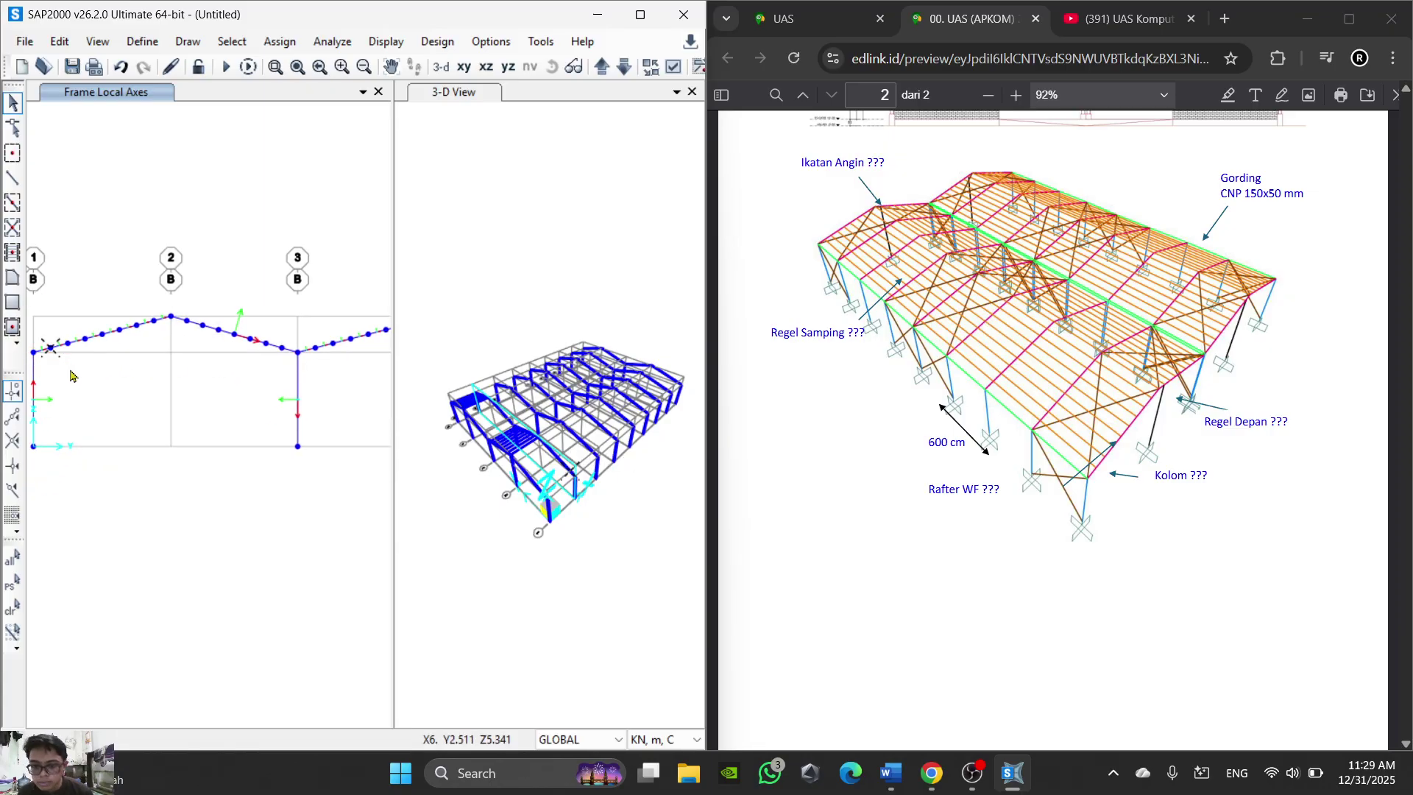
{"action": "left_click", "coordinate": [86, 341]}
{"action": "left_click", "coordinate": [103, 336]}
{"action": "left_click", "coordinate": [120, 331]}
{"action": "left_click", "coordinate": [137, 328]}
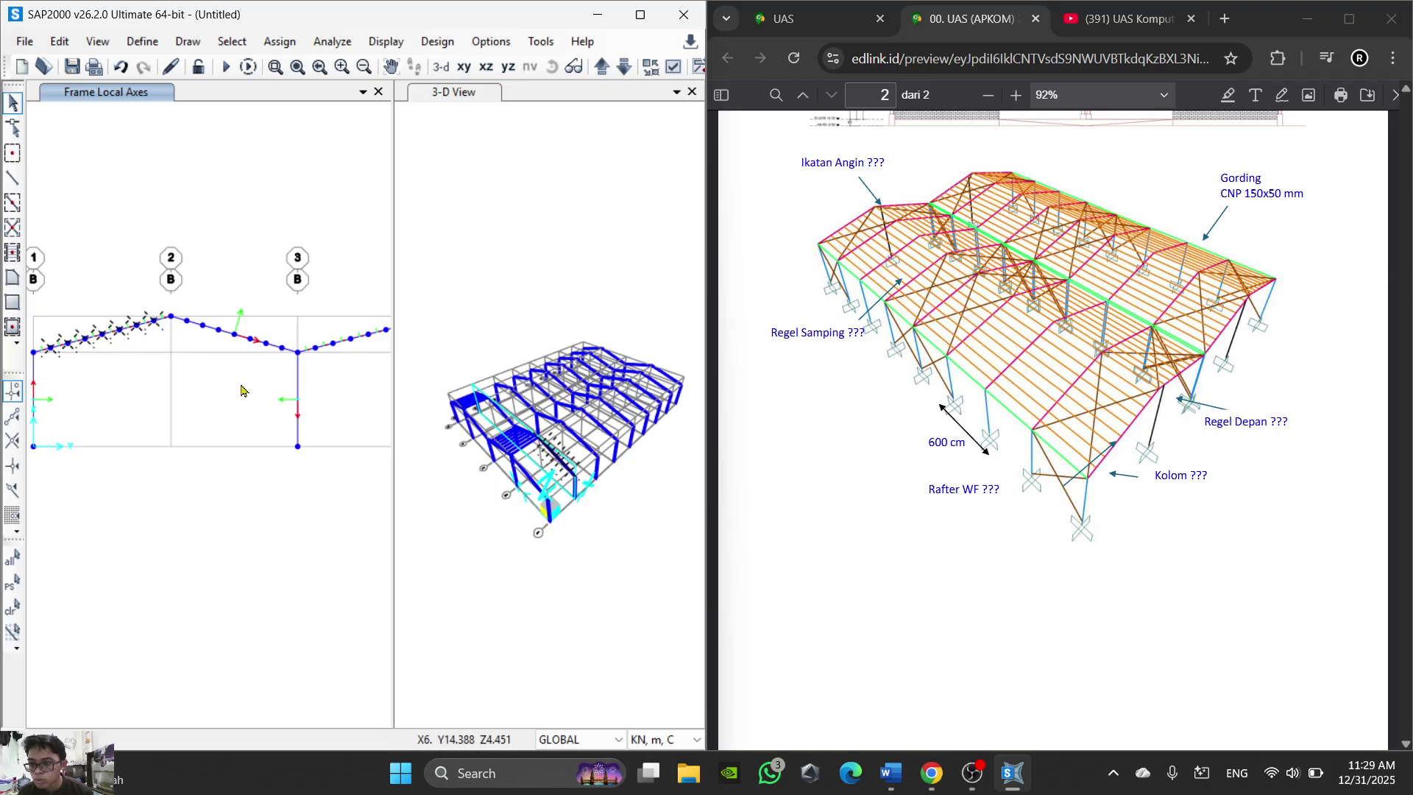
Step: Add the intermediate division joints of the X=6 rafter between grid lines 3 and 4 to the selection
{"action": "scroll", "coordinate": [221, 362], "scroll_direction": "up", "scroll_amount": 3}
{"action": "left_click", "coordinate": [168, 354]}
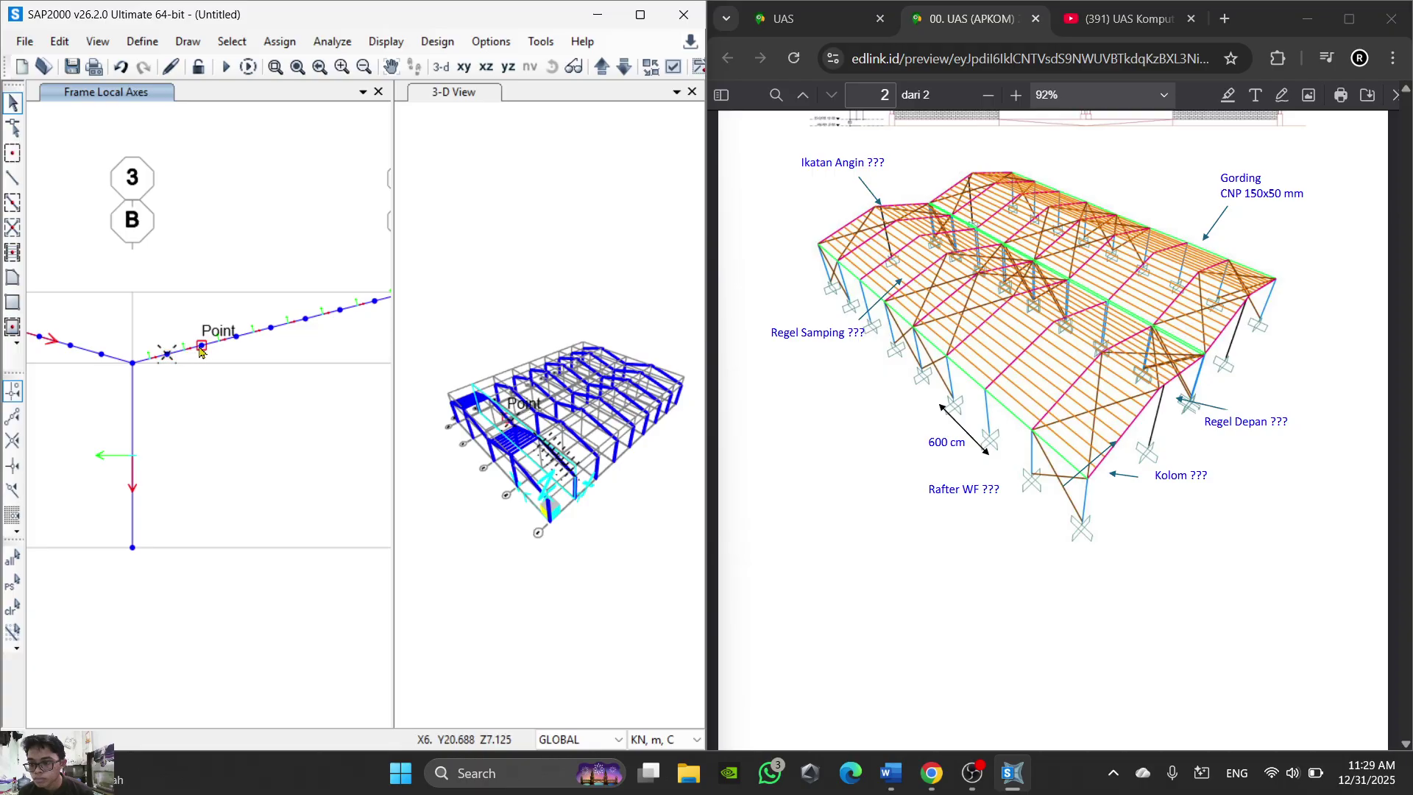
{"action": "left_click", "coordinate": [202, 344]}
{"action": "scroll", "coordinate": [213, 351], "scroll_direction": "down", "scroll_amount": 3}
{"action": "left_click", "coordinate": [232, 345]}
{"action": "left_click", "coordinate": [249, 340]}
{"action": "left_click", "coordinate": [267, 337]}
{"action": "left_click", "coordinate": [285, 332]}
{"action": "left_click", "coordinate": [303, 328]}
{"action": "scroll", "coordinate": [454, 402], "scroll_direction": "up", "scroll_amount": 6}
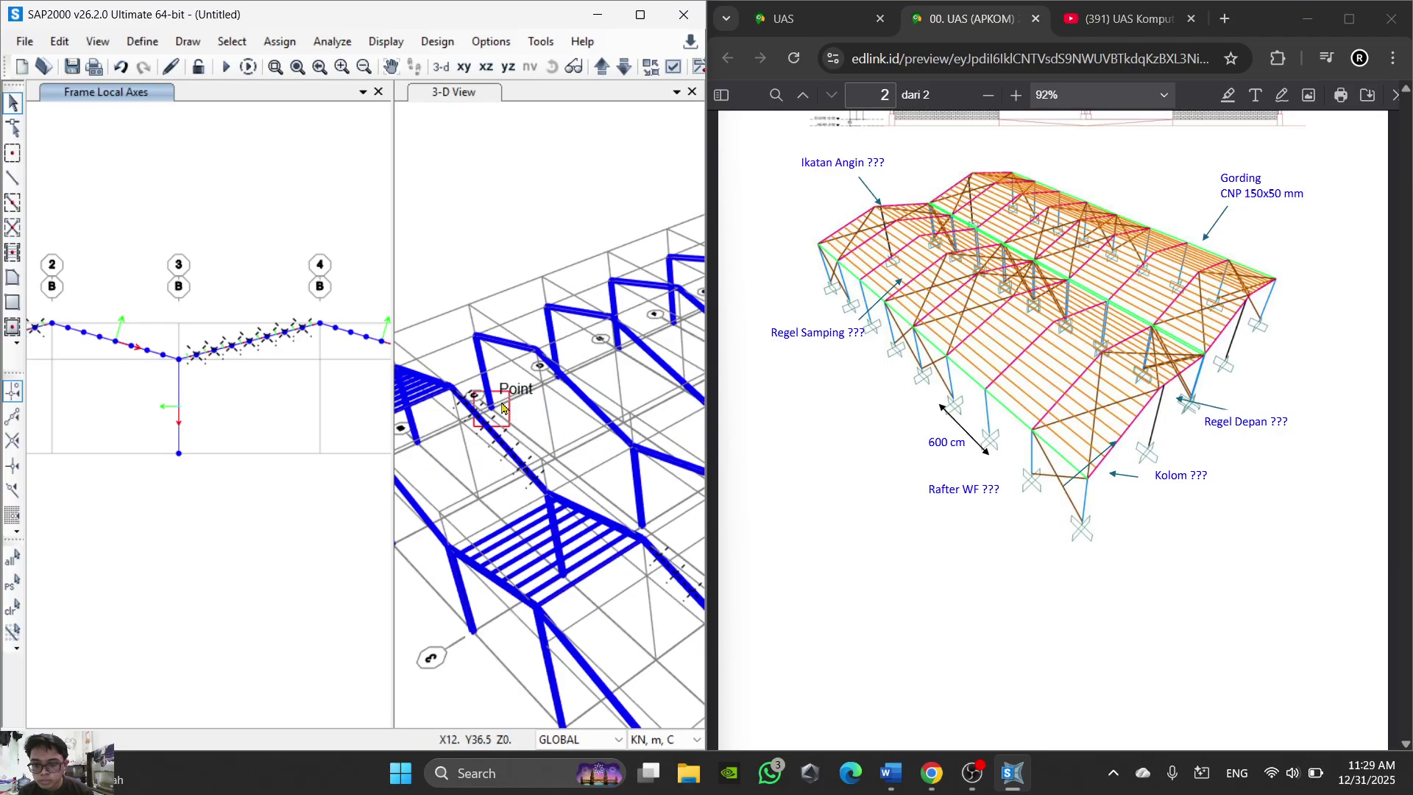
Step: Extrude the selected rafter points into lines with the Gording section, using dx -6 m and number 1
{"action": "scroll", "coordinate": [455, 403], "scroll_direction": "down", "scroll_amount": 8}
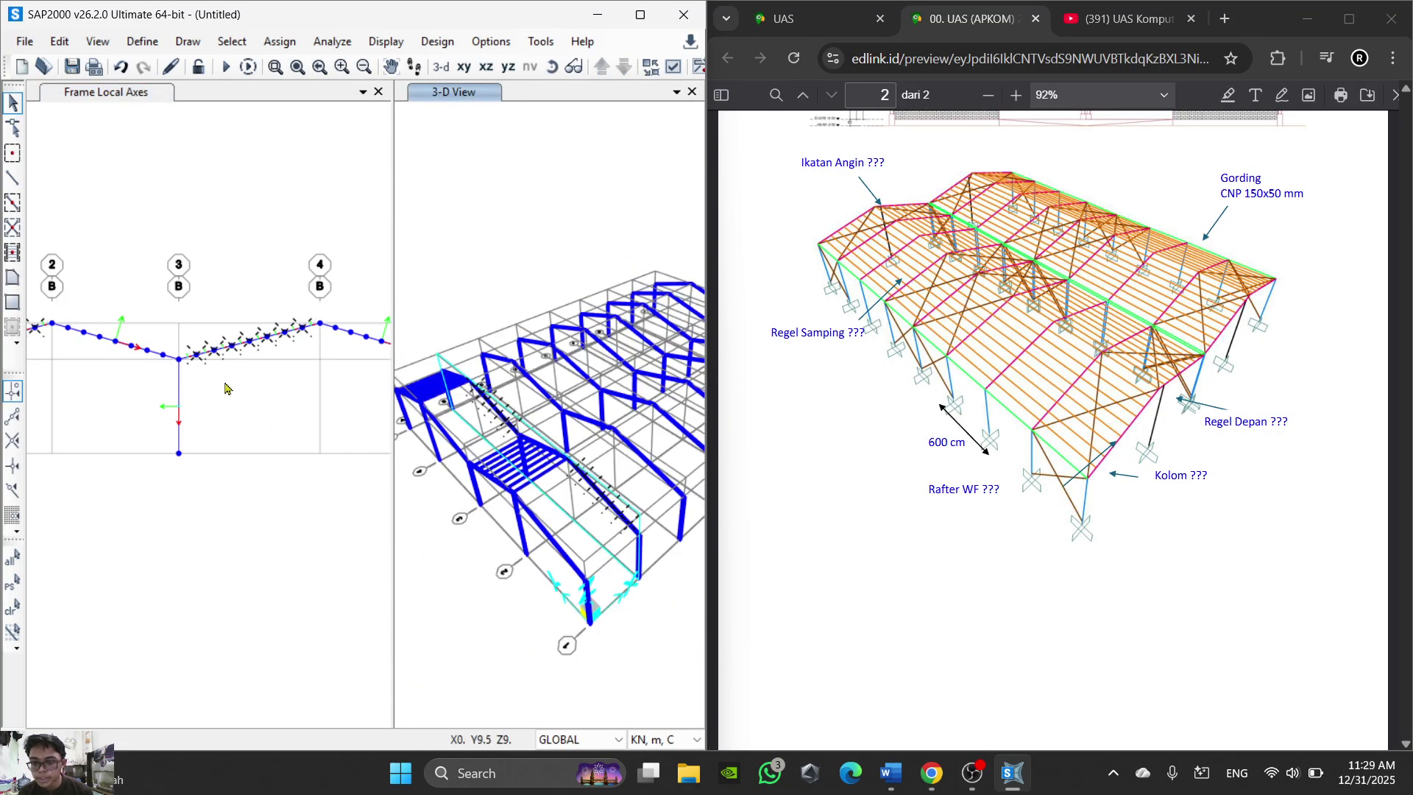
{"action": "scroll", "coordinate": [191, 259], "scroll_direction": "down", "scroll_amount": 2}
{"action": "left_click", "coordinate": [59, 41]}
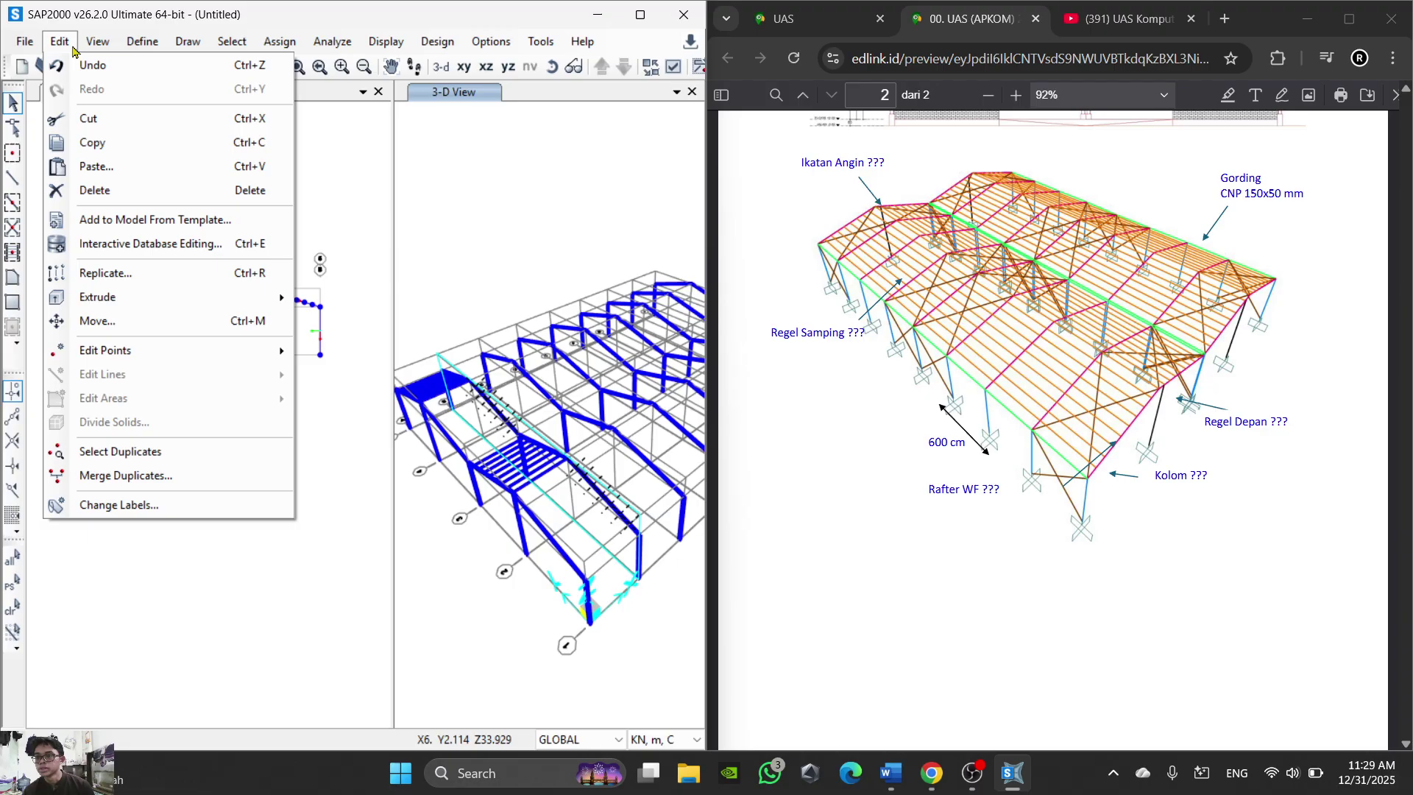
{"action": "mouse_move", "coordinate": [271, 300]}
{"action": "left_click", "coordinate": [373, 298]}
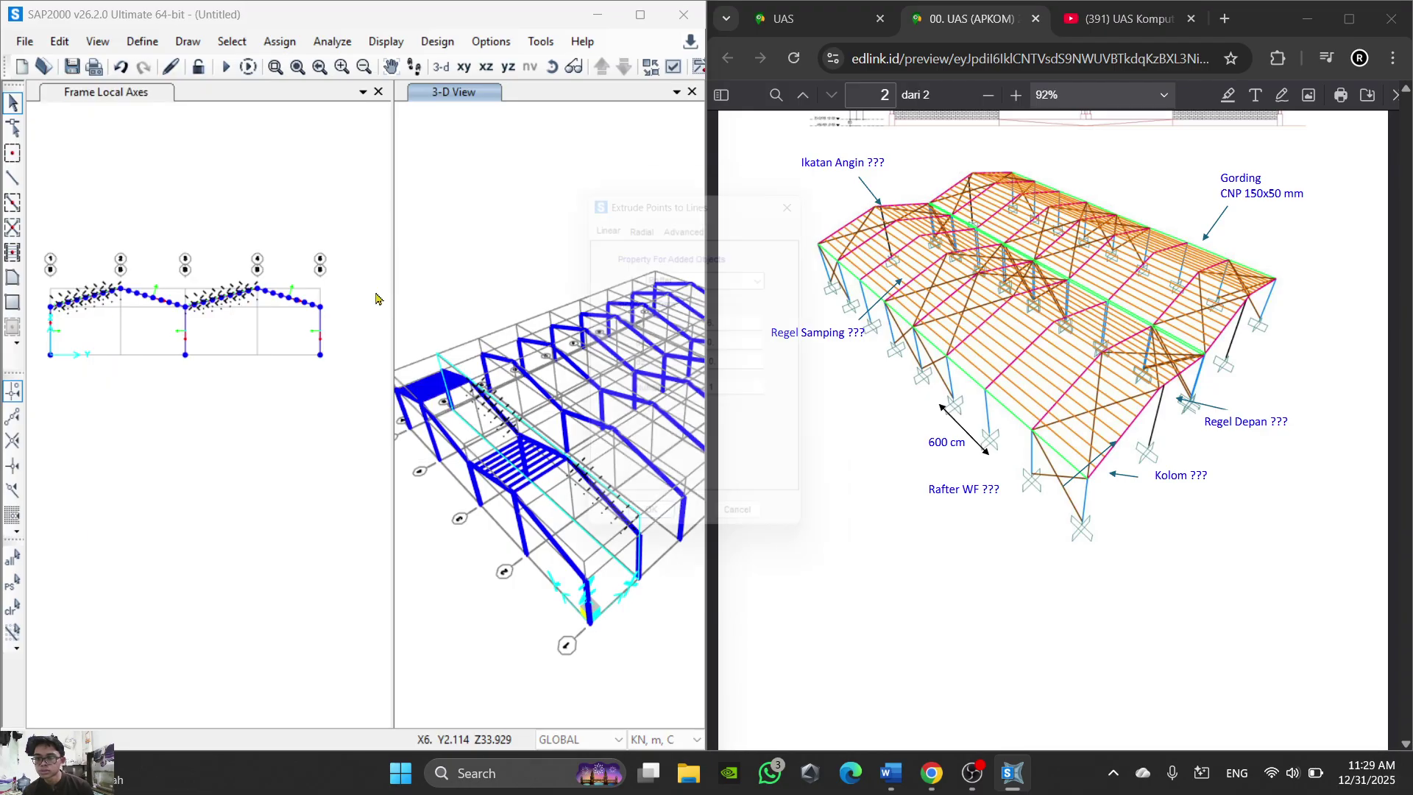
{"action": "left_click", "coordinate": [742, 284]}
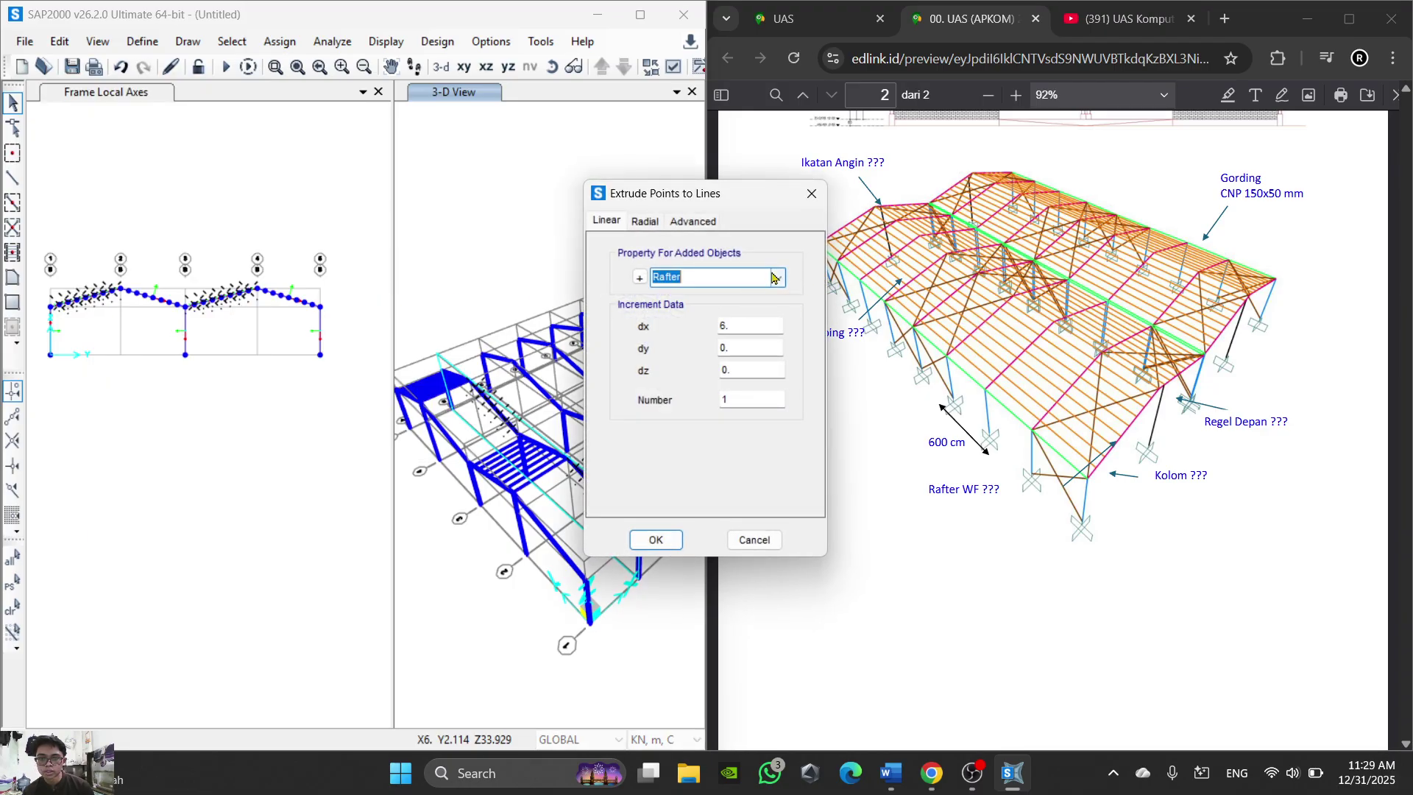
{"action": "left_click", "coordinate": [775, 278]}
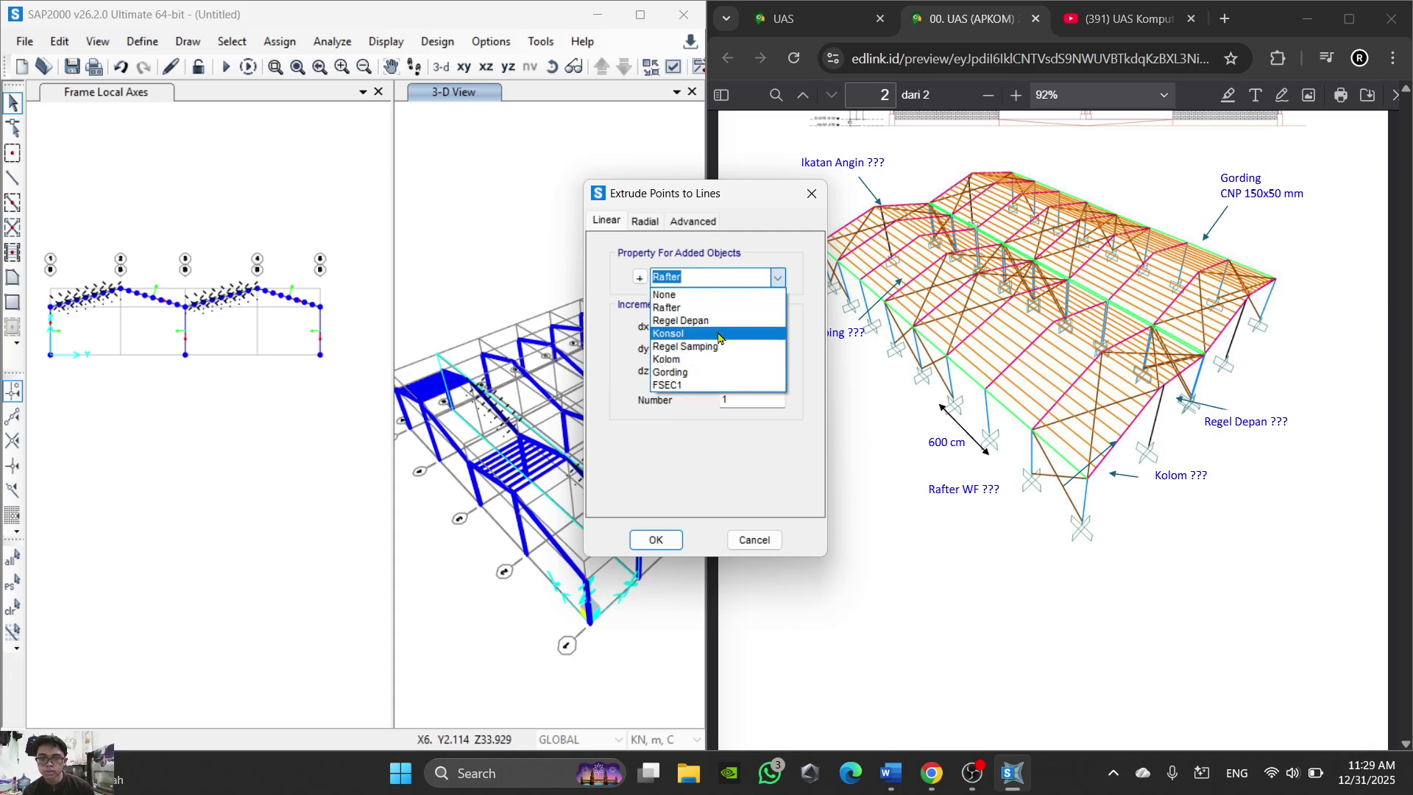
{"action": "left_click", "coordinate": [712, 373]}
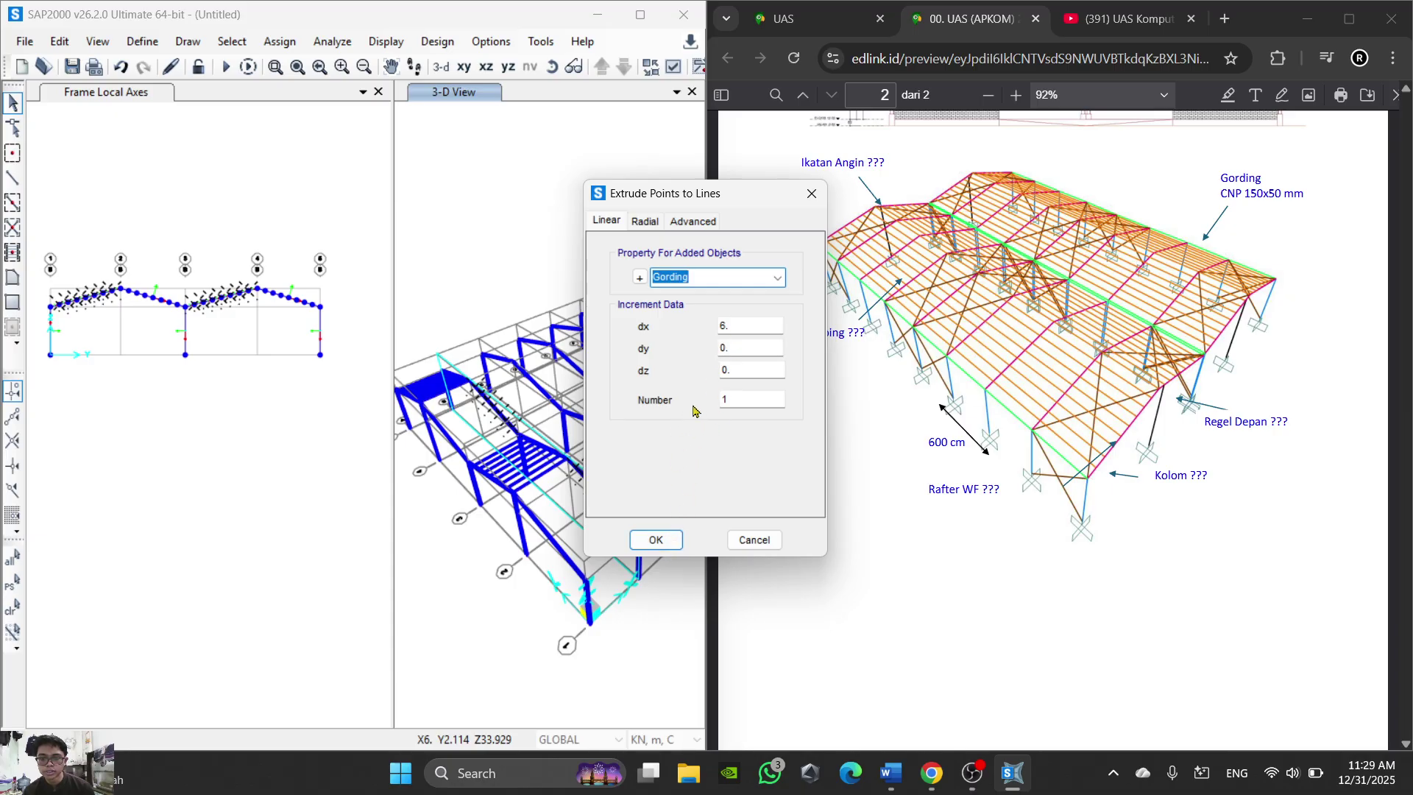
{"action": "left_click", "coordinate": [718, 324]}
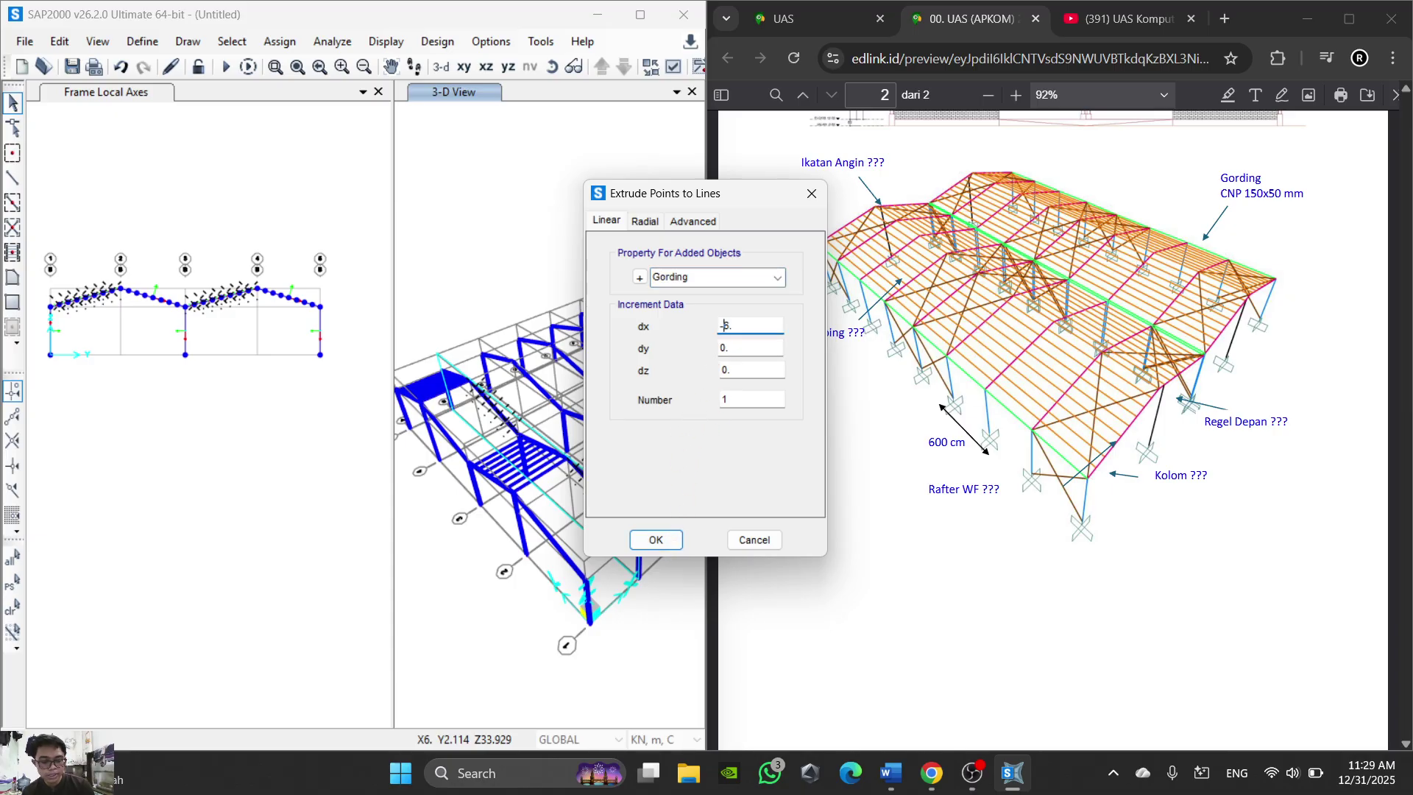
{"action": "left_click", "coordinate": [662, 541]}
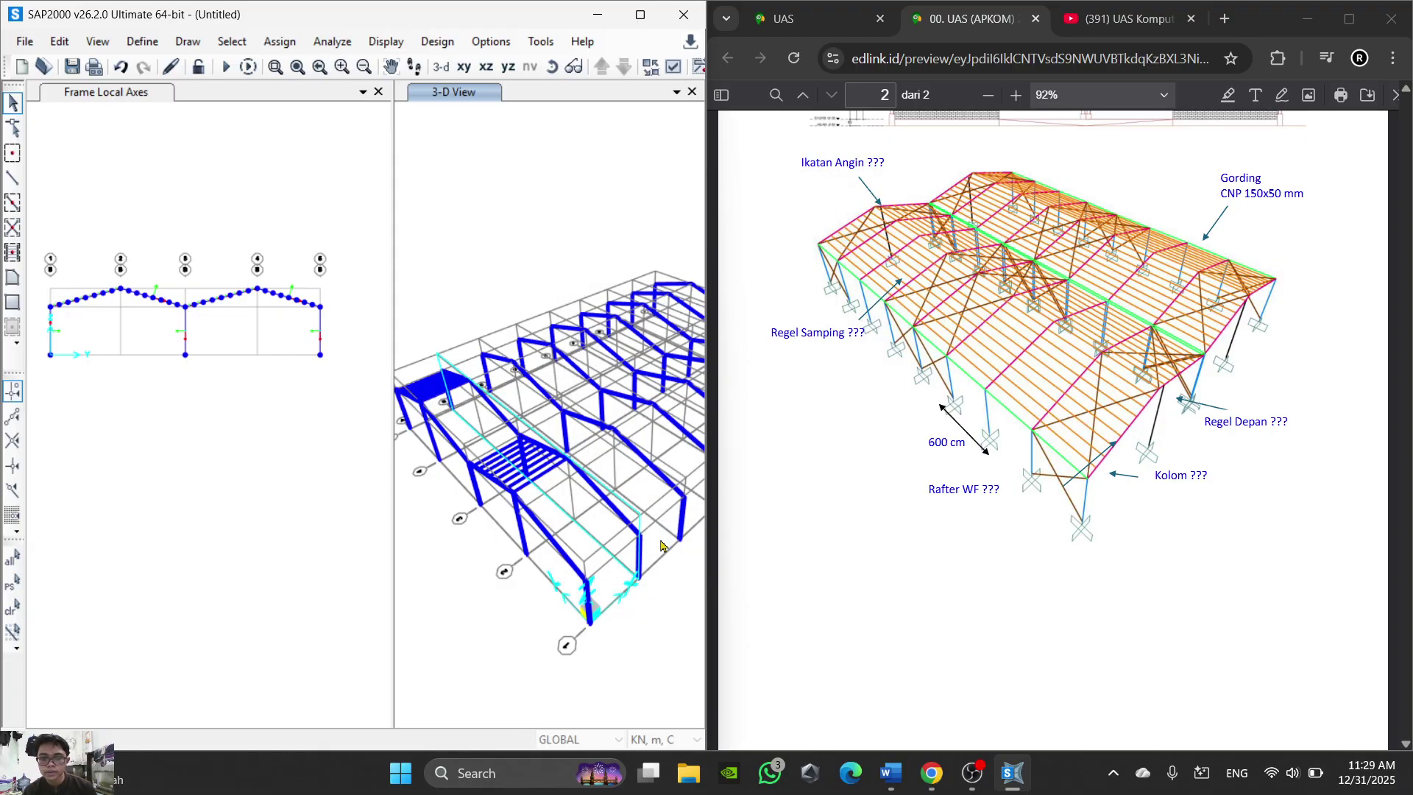
Step: Examine the extruded gording members between the first two portal frames from close up and from another angle
{"action": "scroll", "coordinate": [517, 471], "scroll_direction": "up", "scroll_amount": 2}
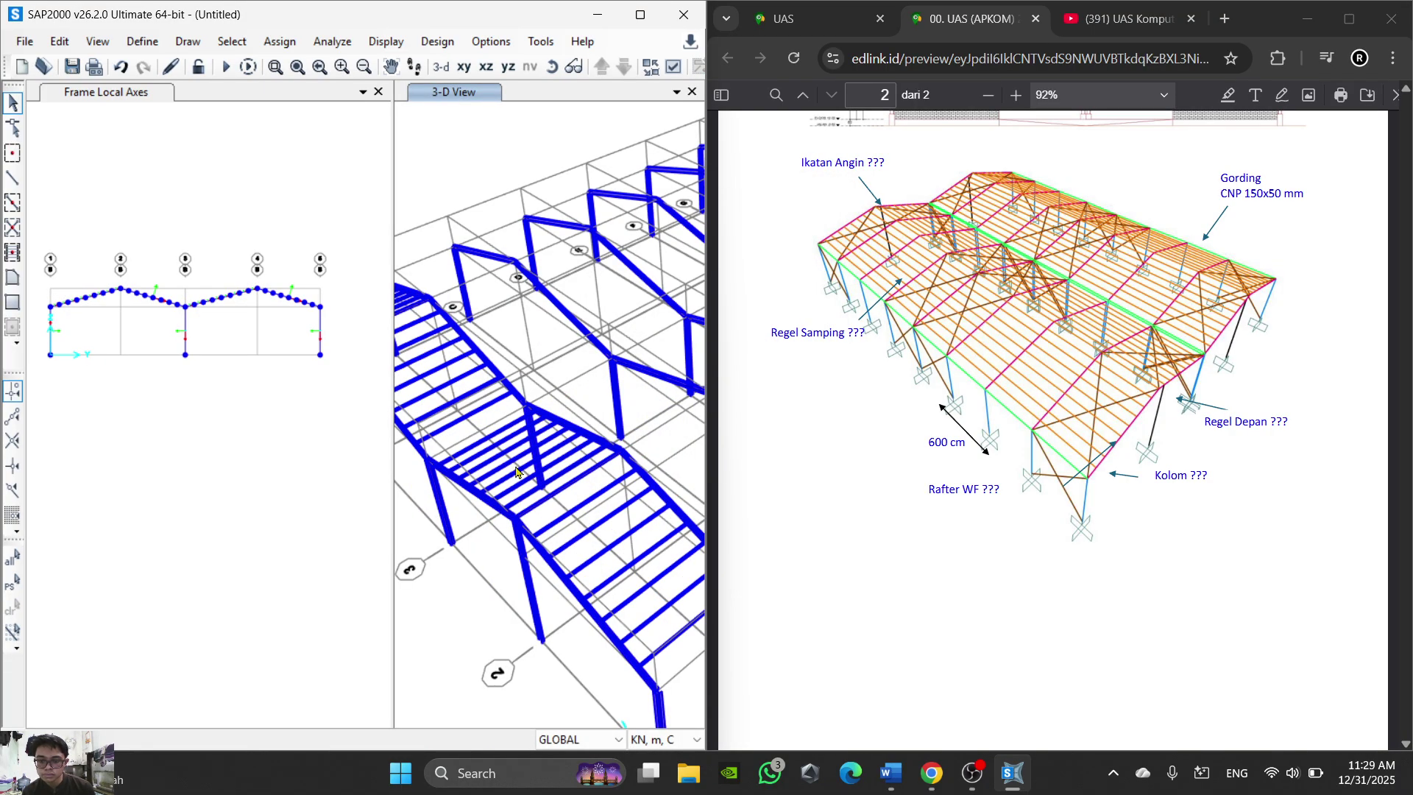
{"action": "scroll", "coordinate": [518, 472], "scroll_direction": "down", "scroll_amount": 3}
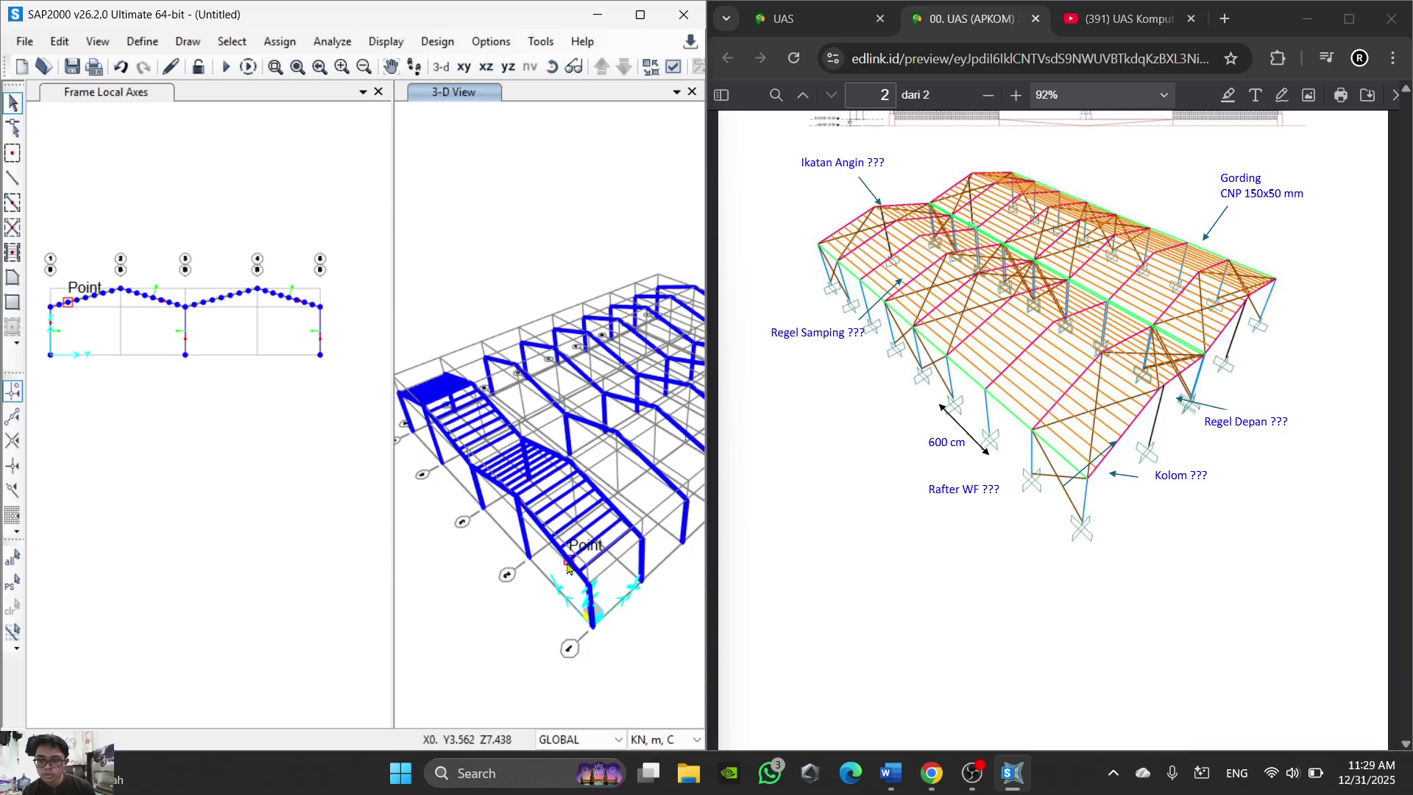
{"action": "scroll", "coordinate": [581, 573], "scroll_direction": "up", "scroll_amount": 4}
{"action": "scroll", "coordinate": [581, 572], "scroll_direction": "down", "scroll_amount": 2}
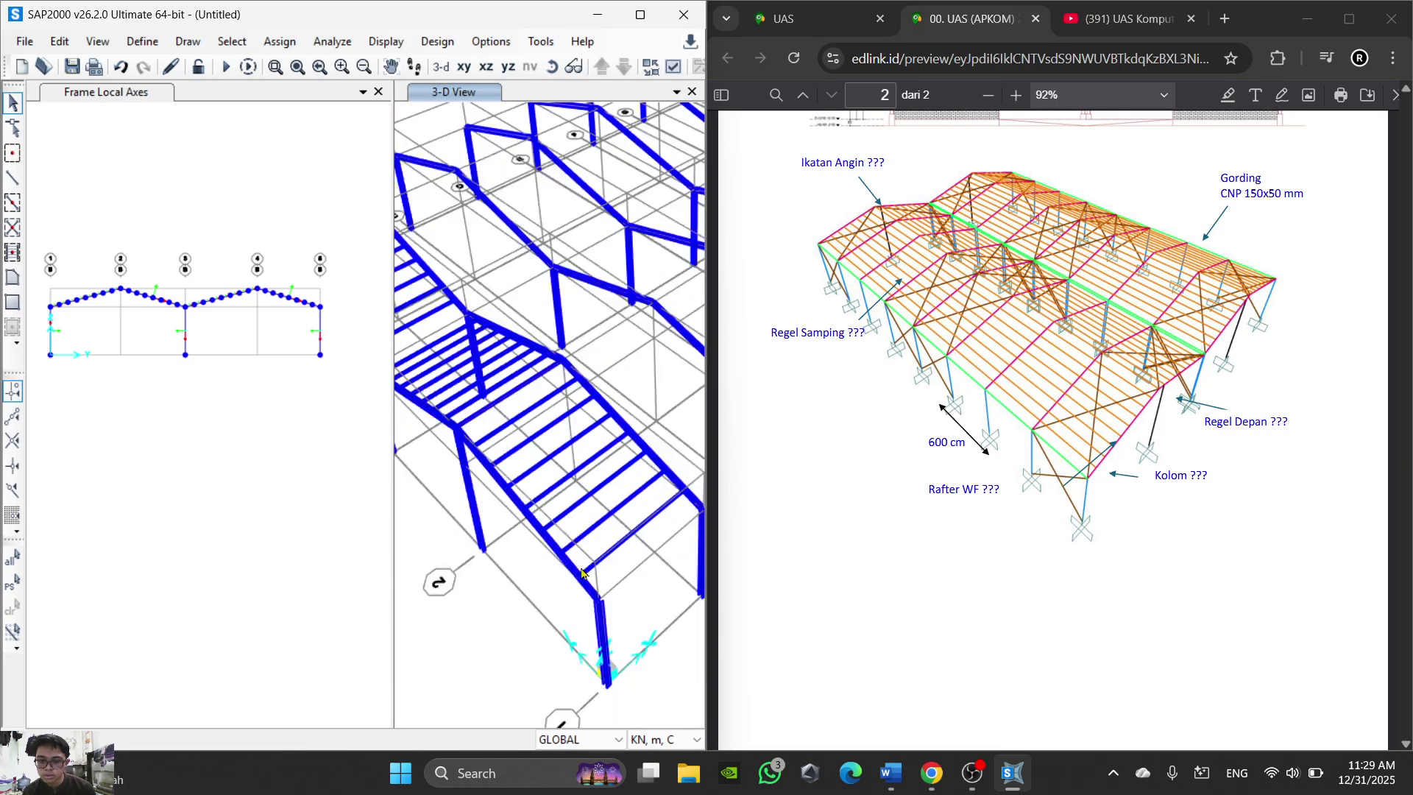
{"action": "scroll", "coordinate": [581, 573], "scroll_direction": "down", "scroll_amount": 2}
{"action": "scroll", "coordinate": [461, 440], "scroll_direction": "up", "scroll_amount": 2}
{"action": "scroll", "coordinate": [473, 412], "scroll_direction": "up", "scroll_amount": 1}
{"action": "scroll", "coordinate": [474, 412], "scroll_direction": "down", "scroll_amount": 1}
{"action": "scroll", "coordinate": [541, 529], "scroll_direction": "down", "scroll_amount": 2}
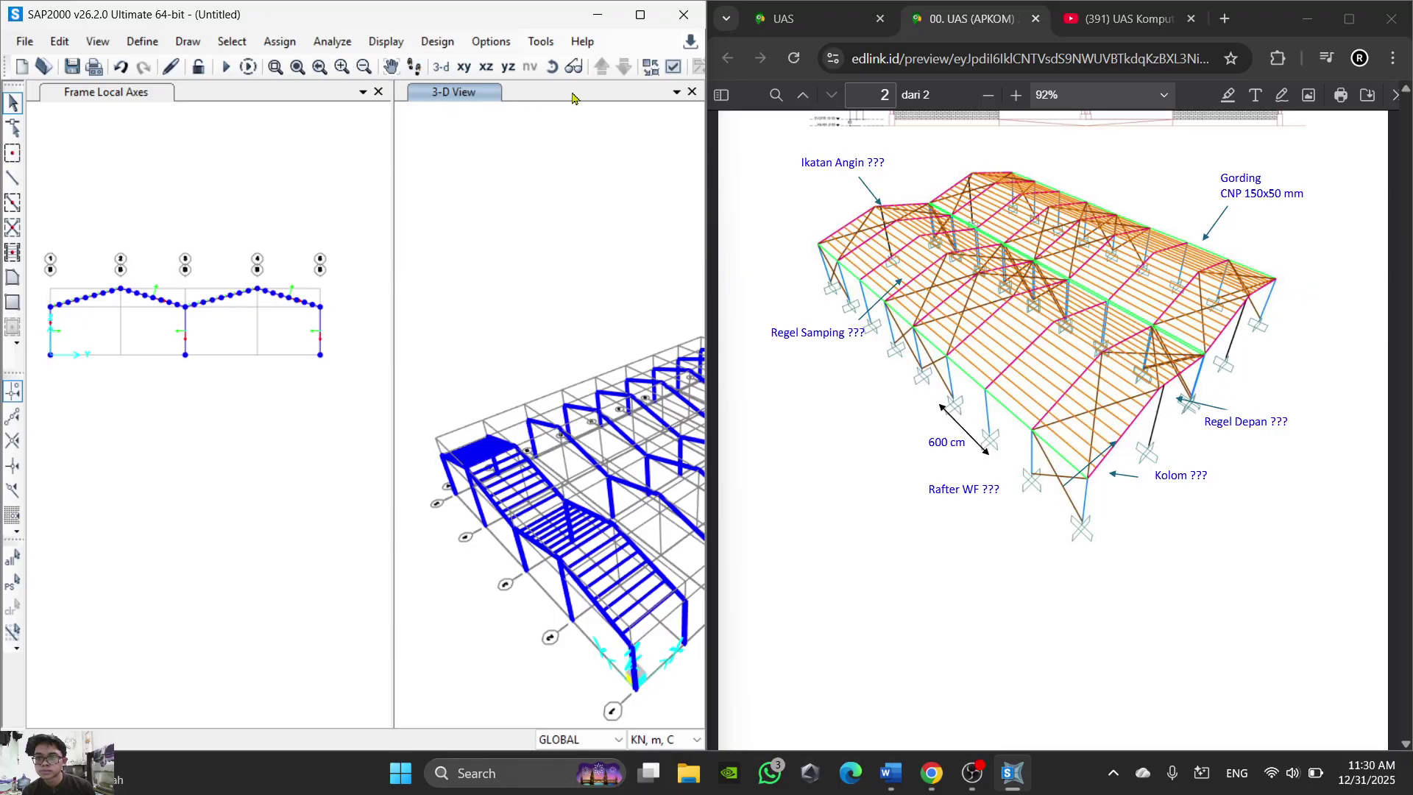
{"action": "left_click", "coordinate": [553, 70]}
{"action": "left_click_drag", "start_coordinate": [500, 312], "coordinate": [607, 336]}
Step: In a 3-D display of the local axes view, draw a Regel Samping frame joining the first bay's column tops on grid line 1
{"action": "left_click", "coordinate": [226, 409]}
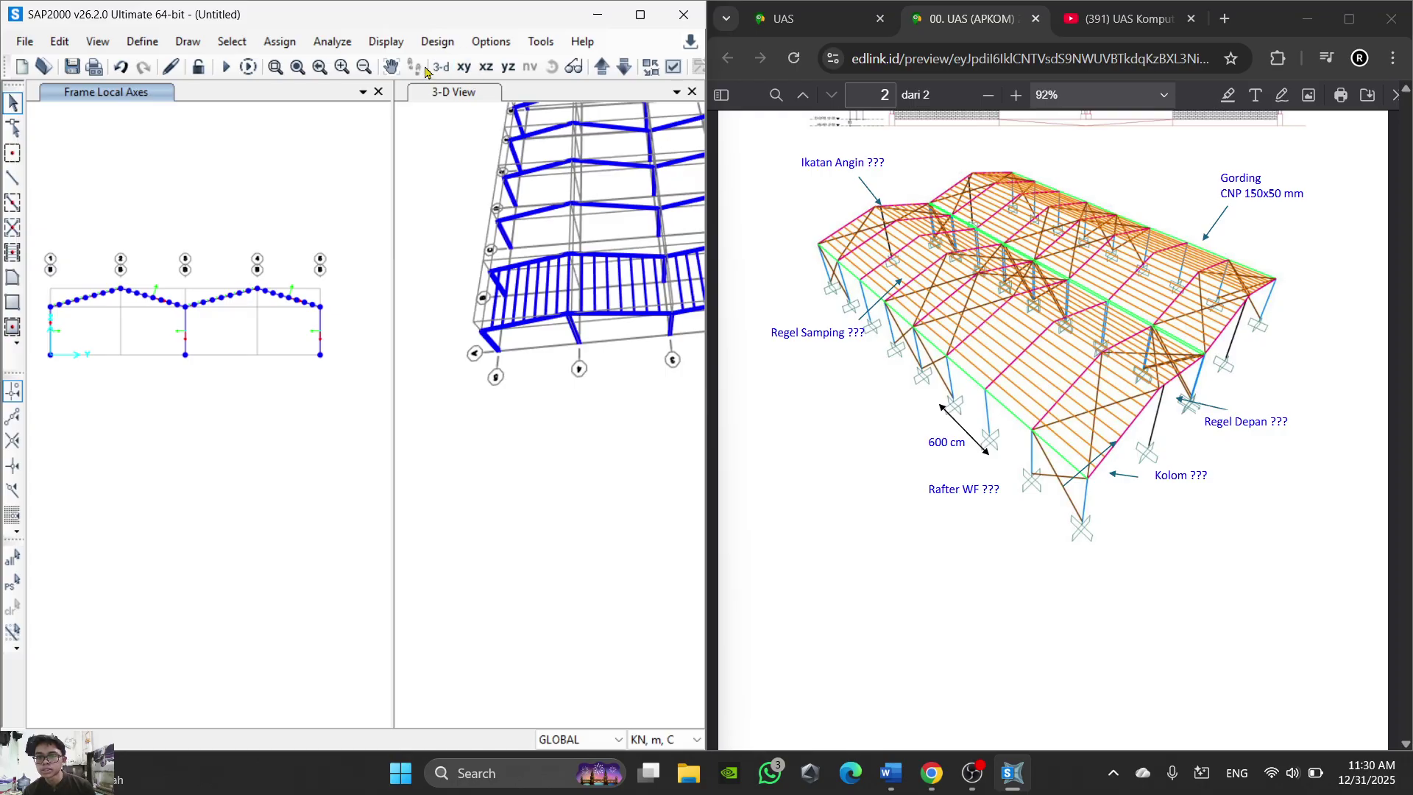
{"action": "scroll", "coordinate": [232, 479], "scroll_direction": "up", "scroll_amount": 3}
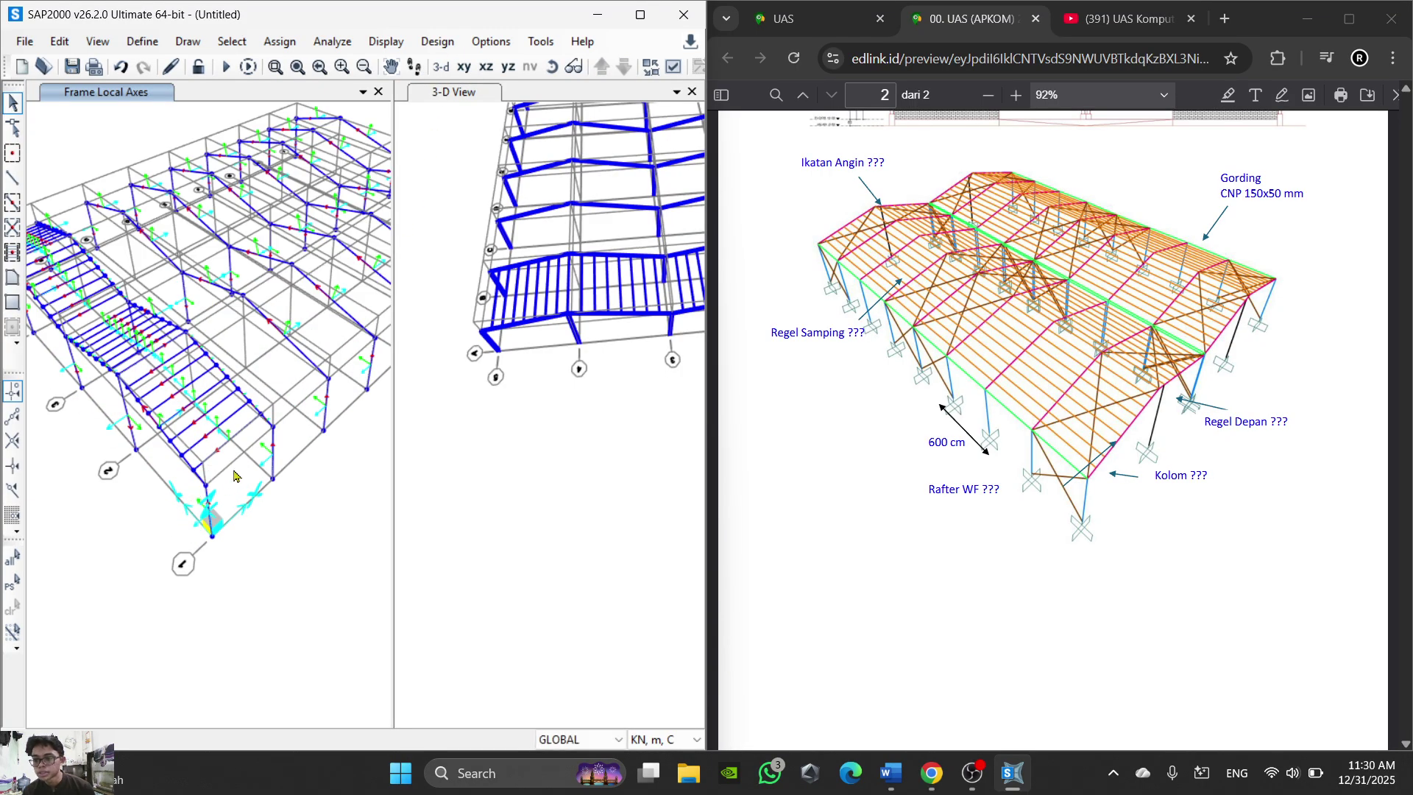
{"action": "left_click", "coordinate": [143, 41]}
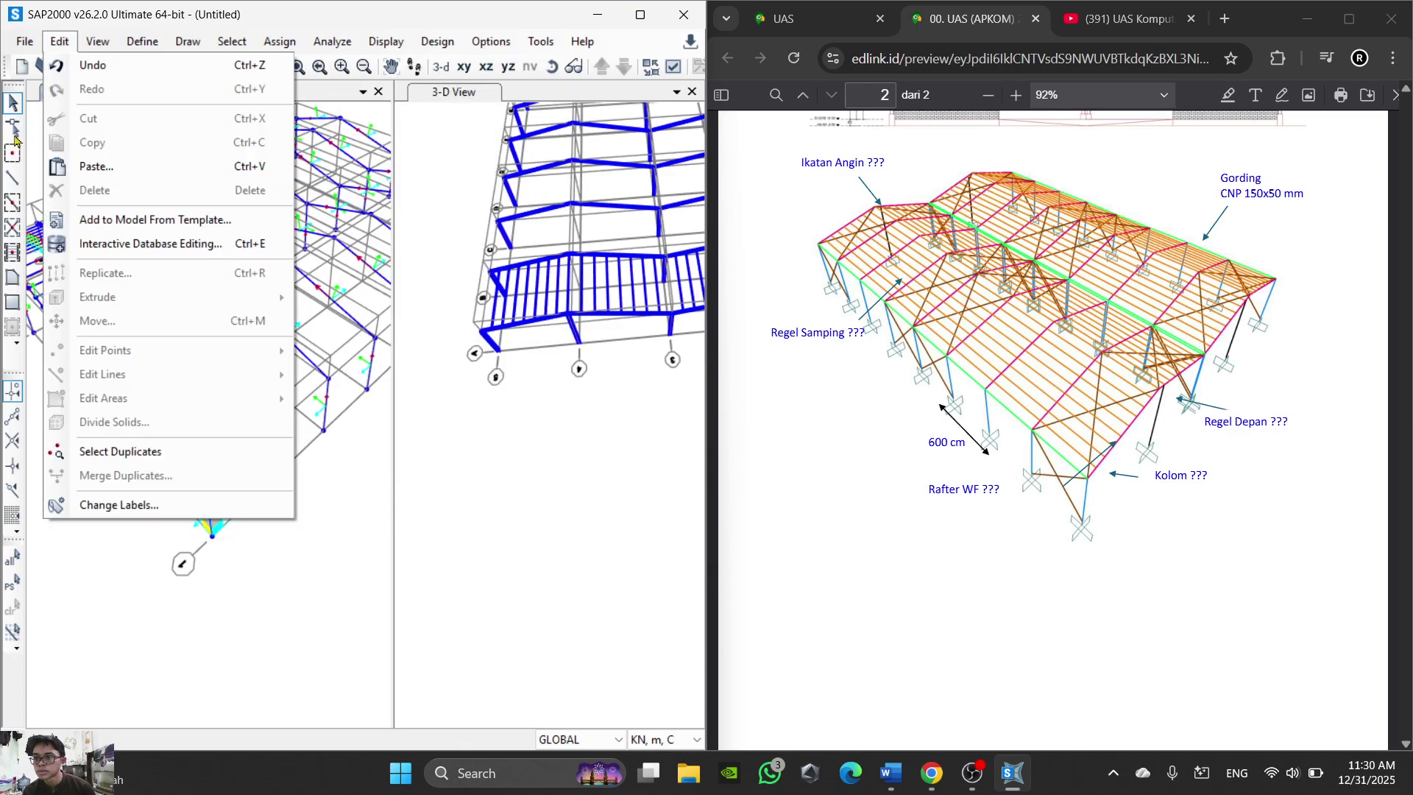
{"action": "left_click", "coordinate": [9, 198]}
{"action": "left_click", "coordinate": [12, 177]}
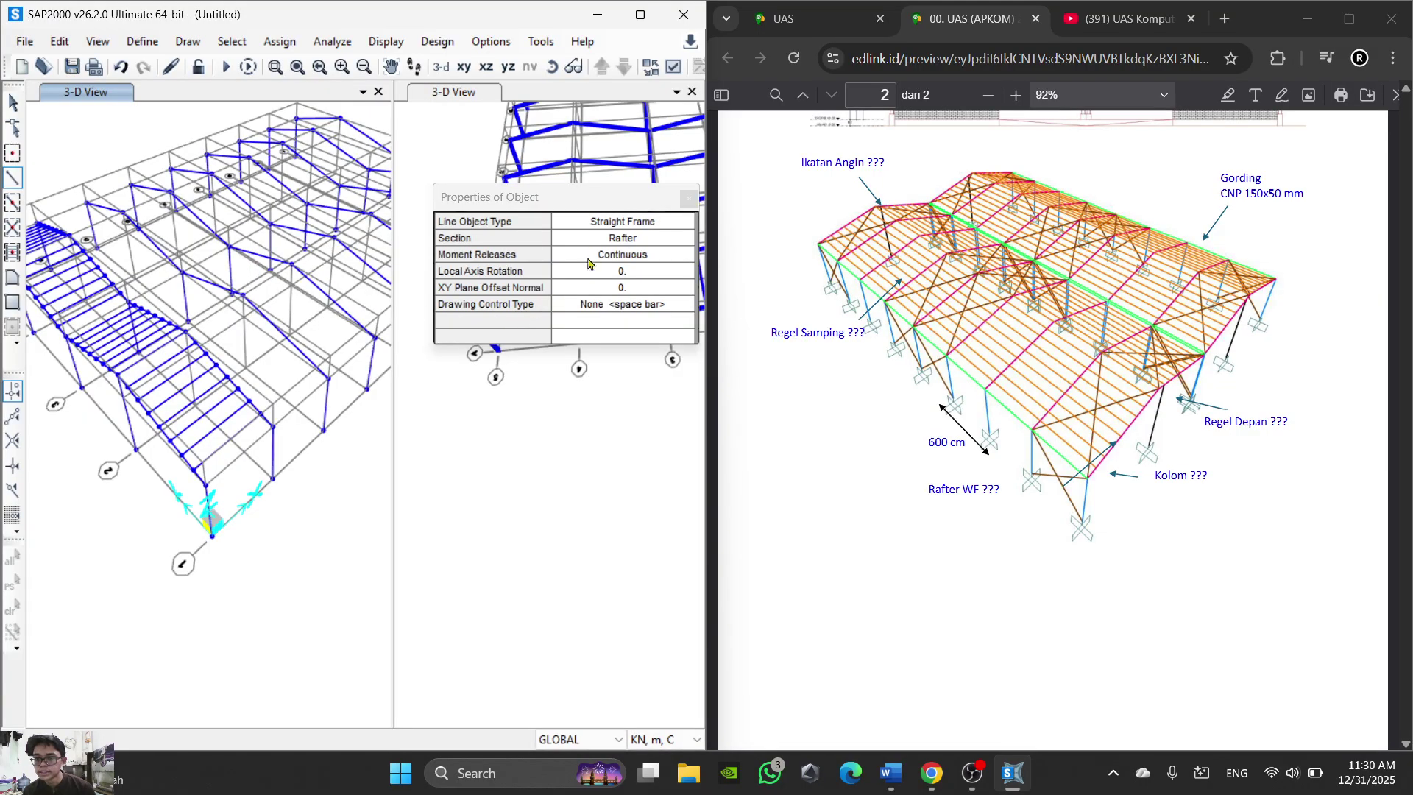
{"action": "left_click", "coordinate": [622, 245]}
{"action": "left_click", "coordinate": [644, 240]}
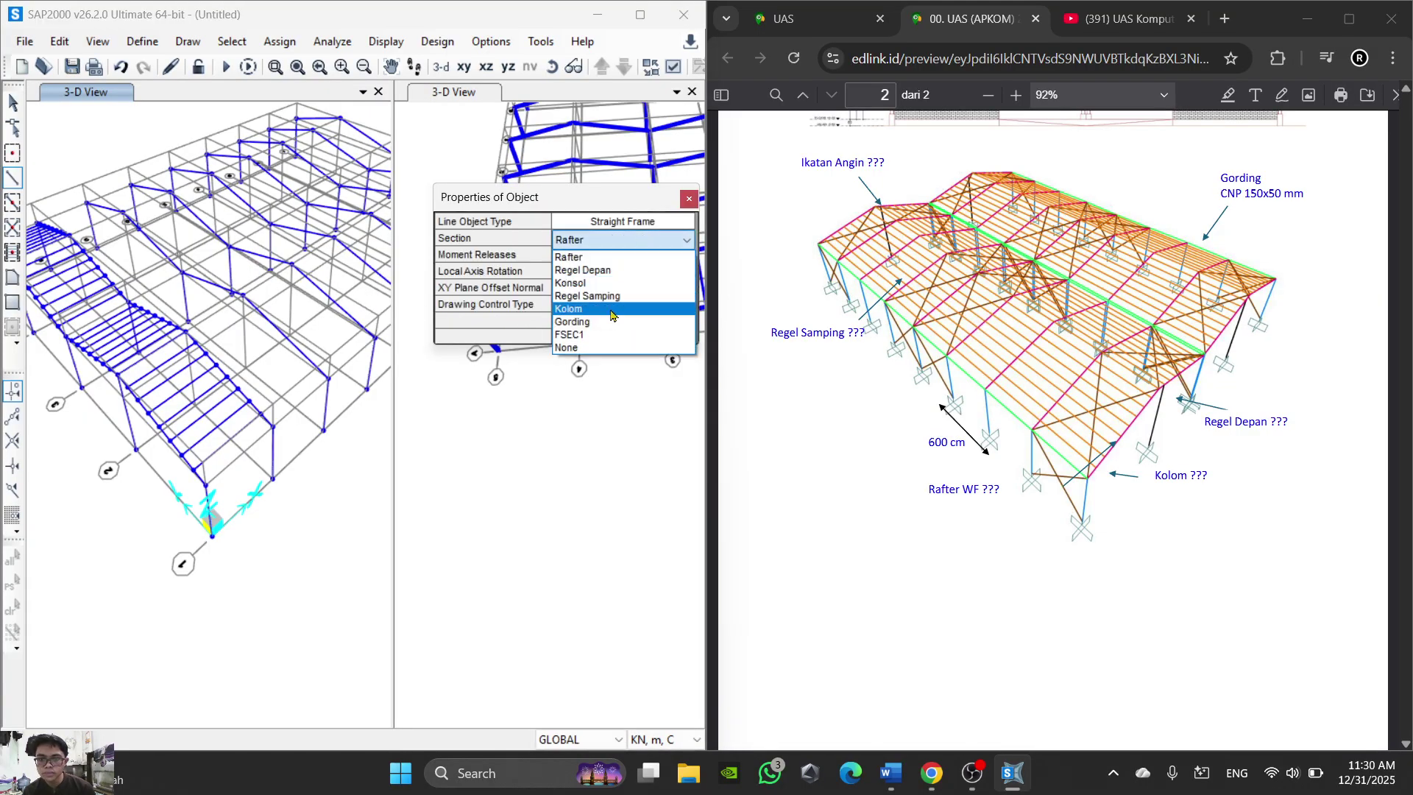
{"action": "left_click", "coordinate": [619, 297]}
{"action": "scroll", "coordinate": [239, 545], "scroll_direction": "up", "scroll_amount": 4}
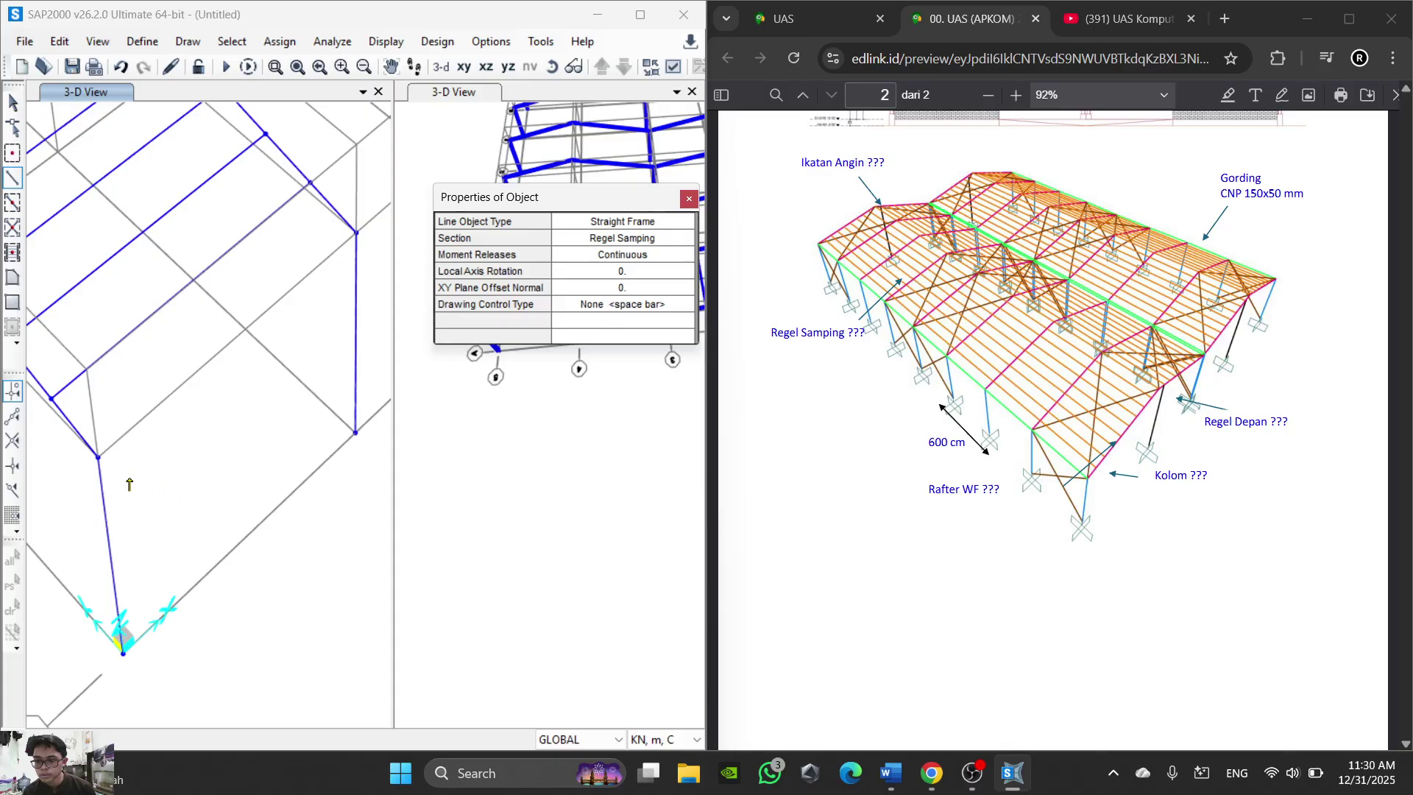
{"action": "left_click", "coordinate": [357, 236]}
{"action": "right_click", "coordinate": [357, 236]}
{"action": "scroll", "coordinate": [356, 236], "scroll_direction": "down", "scroll_amount": 5}
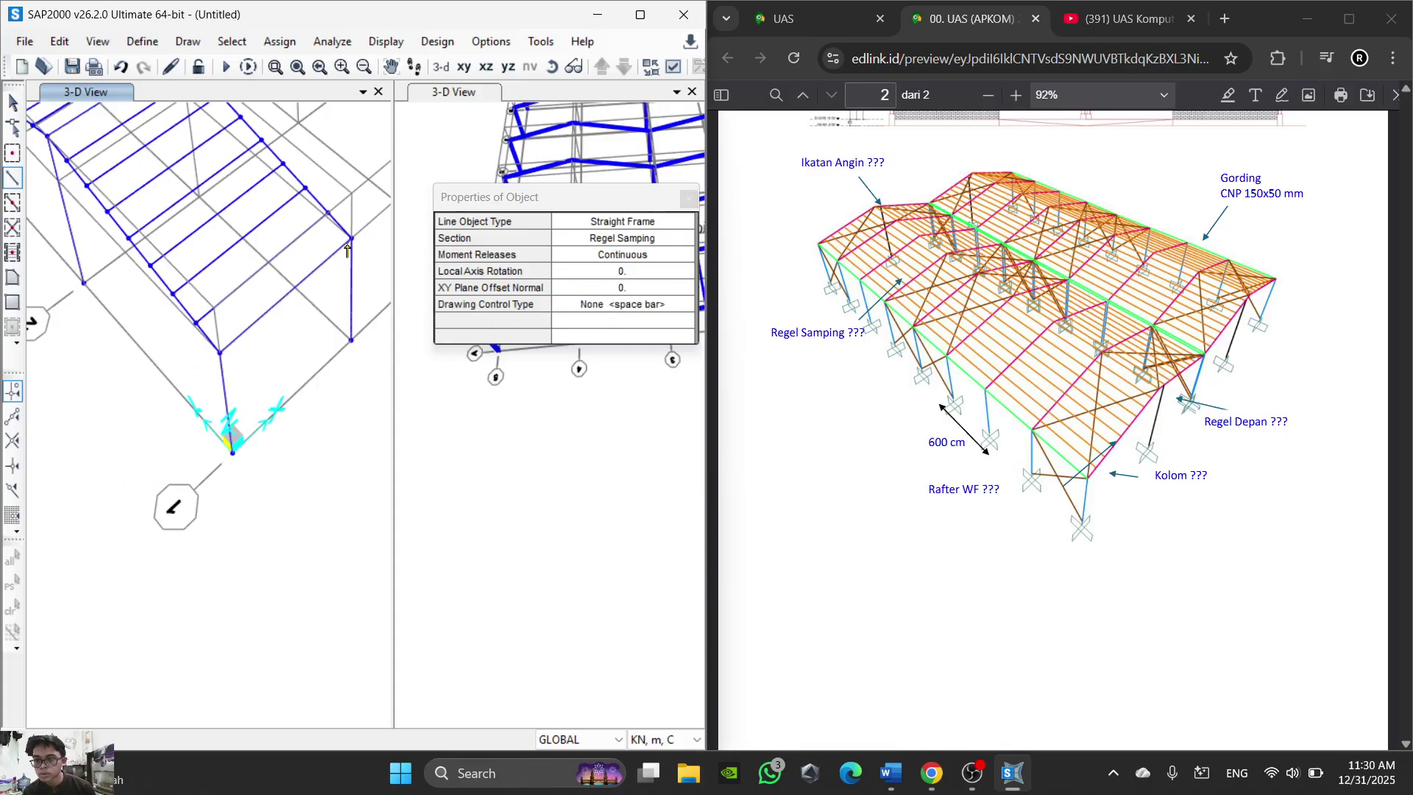
Step: Draw a Regel Samping frame across the first bay between the middle column tops on grid line 3
{"action": "scroll", "coordinate": [189, 185], "scroll_direction": "up", "scroll_amount": 5}
{"action": "scroll", "coordinate": [181, 182], "scroll_direction": "down", "scroll_amount": 3}
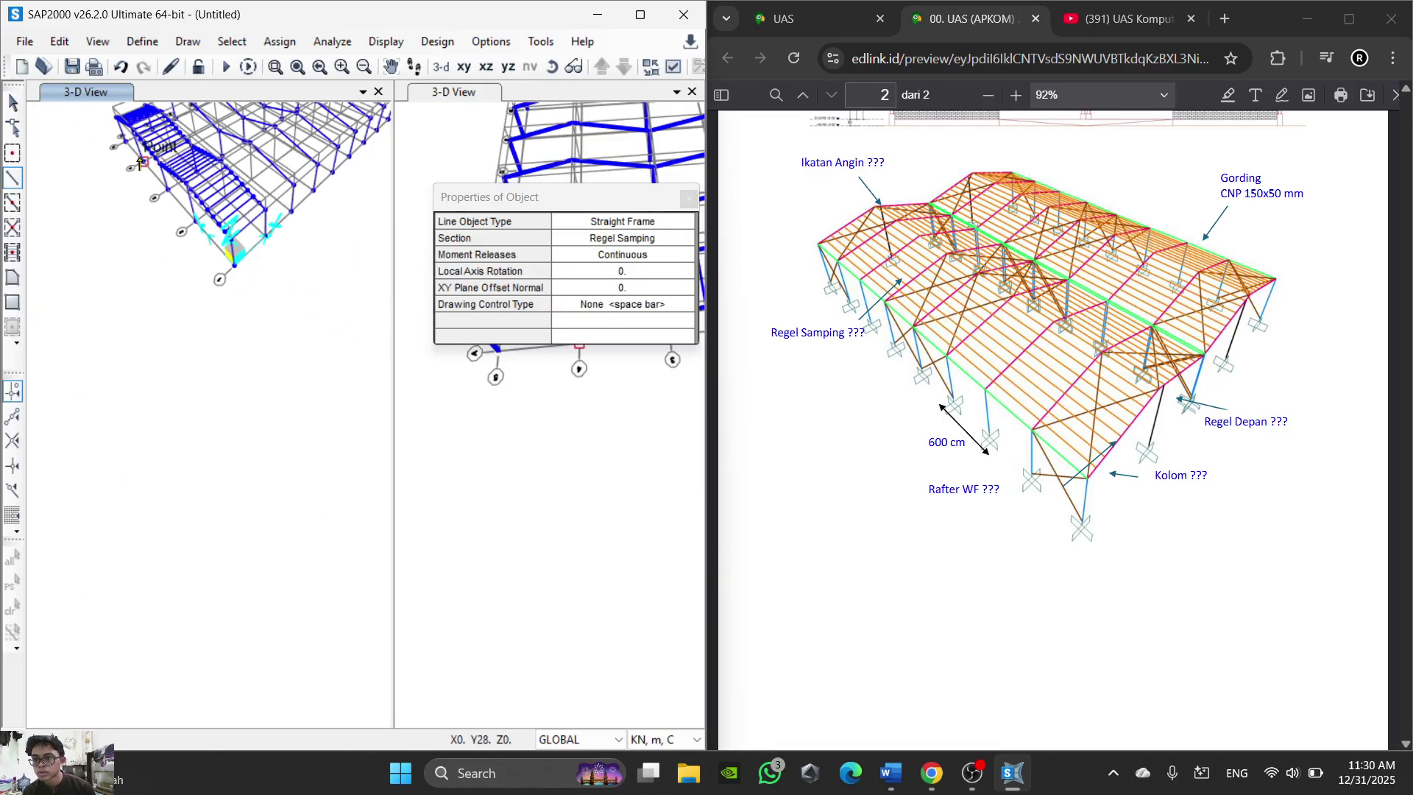
{"action": "scroll", "coordinate": [135, 286], "scroll_direction": "up", "scroll_amount": 4}
{"action": "left_click", "coordinate": [135, 286]}
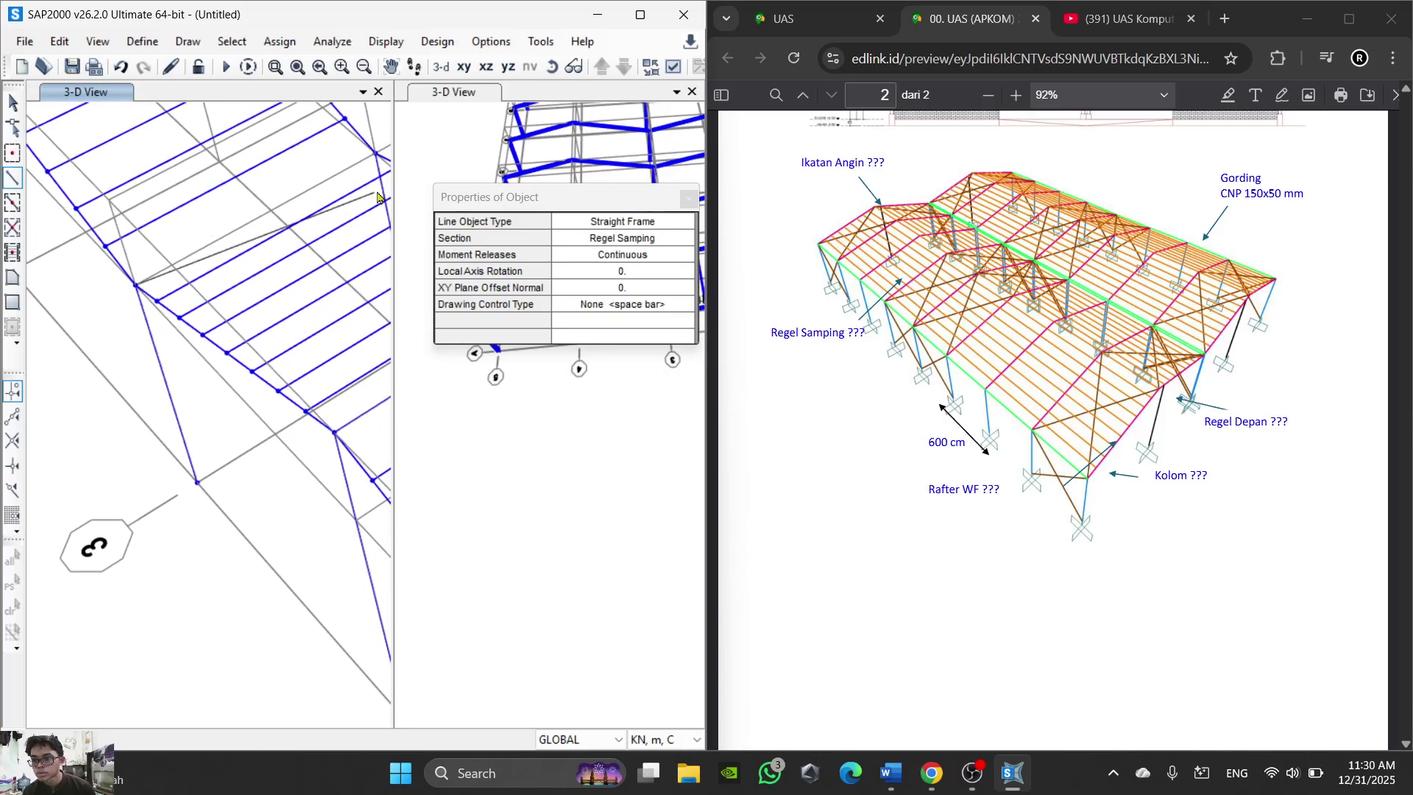
{"action": "middle_click_drag", "start_coordinate": [379, 161], "coordinate": [231, 207]}
{"action": "scroll", "coordinate": [231, 207], "scroll_direction": "up", "scroll_amount": 5}
{"action": "left_click", "coordinate": [201, 155]}
{"action": "scroll", "coordinate": [200, 155], "scroll_direction": "down", "scroll_amount": 6}
Step: Draw a Regel Samping frame across the first bay between the outer column tops on grid line 5, and end the line
{"action": "scroll", "coordinate": [96, 150], "scroll_direction": "up", "scroll_amount": 3}
{"action": "scroll", "coordinate": [97, 150], "scroll_direction": "up", "scroll_amount": 5}
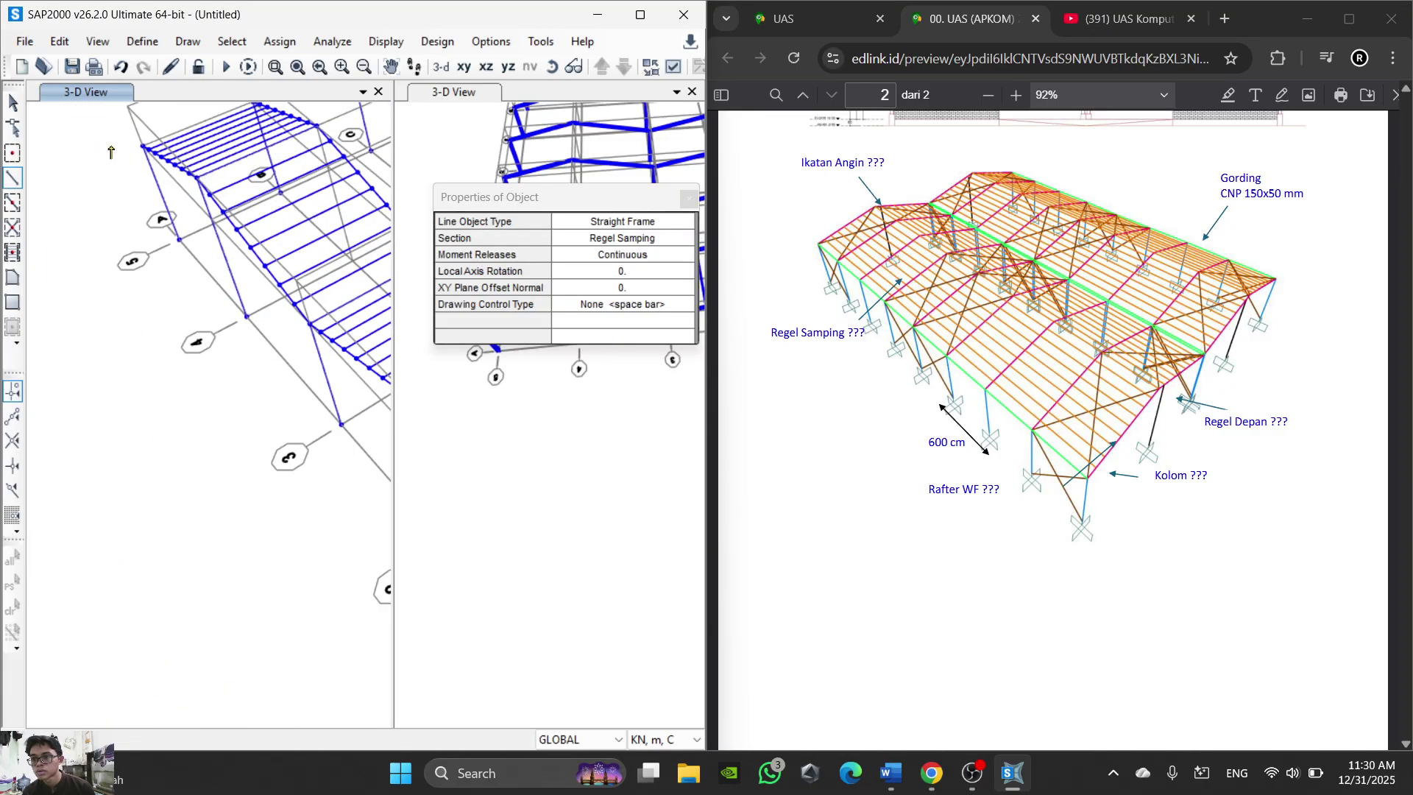
{"action": "left_click", "coordinate": [190, 277]}
{"action": "scroll", "coordinate": [190, 277], "scroll_direction": "down", "scroll_amount": 4}
{"action": "middle_click_drag", "start_coordinate": [190, 277], "coordinate": [11, 302]}
{"action": "scroll", "coordinate": [177, 253], "scroll_direction": "down", "scroll_amount": 4}
{"action": "scroll", "coordinate": [254, 210], "scroll_direction": "up", "scroll_amount": 4}
{"action": "left_click", "coordinate": [257, 206]}
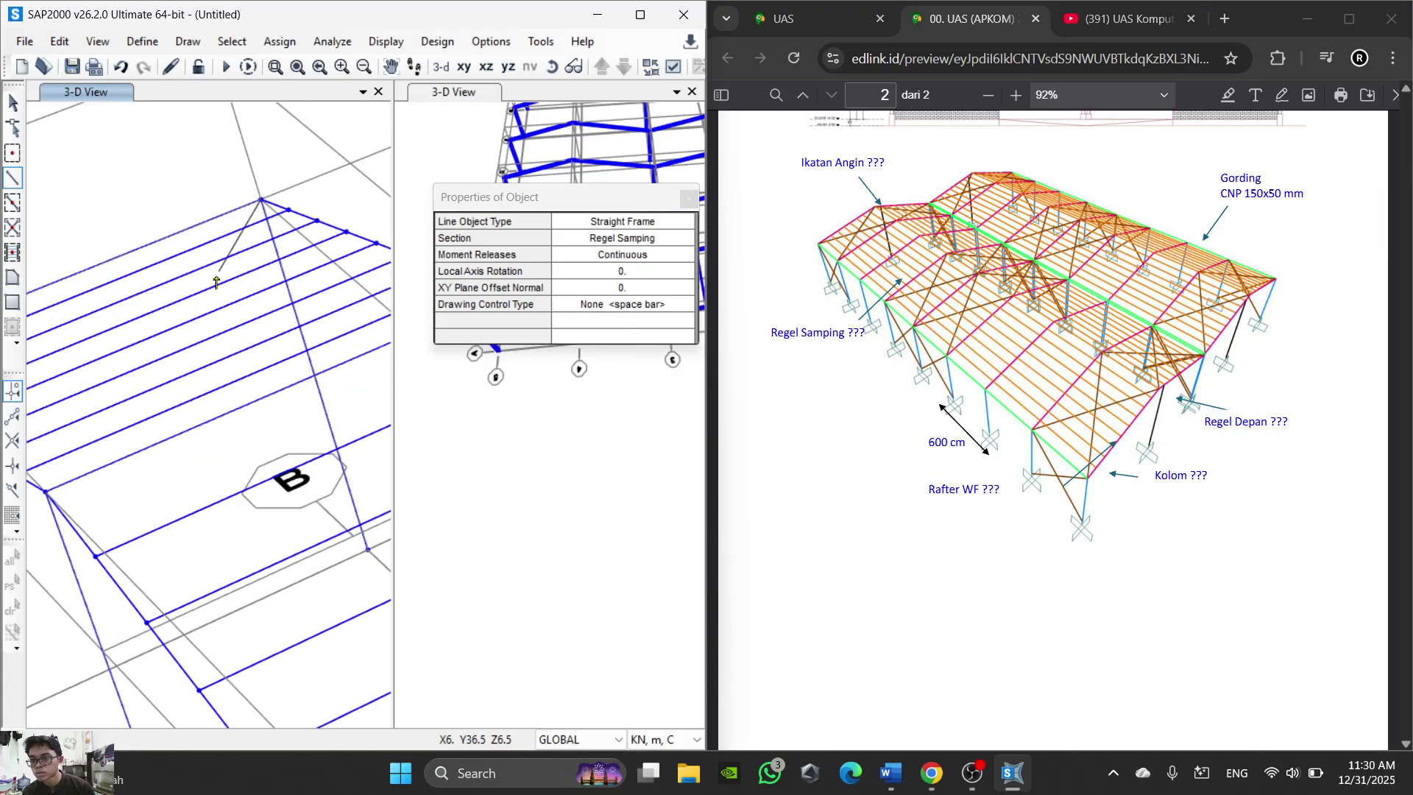
{"action": "scroll", "coordinate": [215, 275], "scroll_direction": "down", "scroll_amount": 6}
{"action": "right_click", "coordinate": [219, 384]}
Step: Examine the Regel Samping members across the first bay and close the object properties window
{"action": "scroll", "coordinate": [219, 368], "scroll_direction": "down", "scroll_amount": 2}
{"action": "scroll", "coordinate": [211, 304], "scroll_direction": "up", "scroll_amount": 2}
{"action": "mouse_move", "coordinate": [313, 254]}
{"action": "middle_mouse_down"}
{"action": "mouse_move", "coordinate": [211, 305]}
{"action": "mouse_move", "coordinate": [237, 239]}
{"action": "mouse_move", "coordinate": [278, 359]}
{"action": "middle_mouse_up"}
{"action": "scroll", "coordinate": [211, 304], "scroll_direction": "down", "scroll_amount": 3}
{"action": "scroll", "coordinate": [237, 241], "scroll_direction": "up", "scroll_amount": 3}
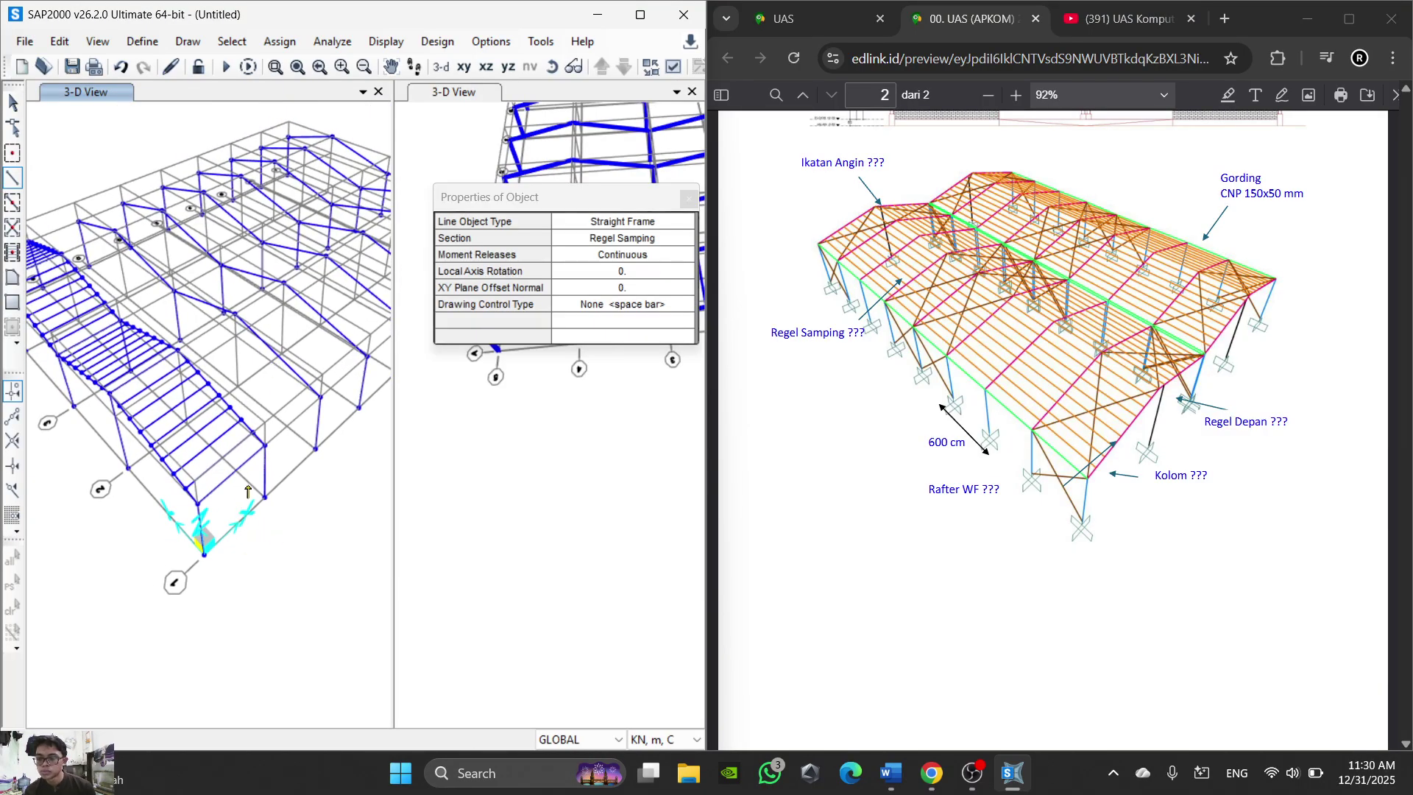
{"action": "middle_click_drag", "start_coordinate": [270, 532], "coordinate": [354, 439]}
{"action": "middle_click_drag", "start_coordinate": [335, 320], "coordinate": [259, 400]}
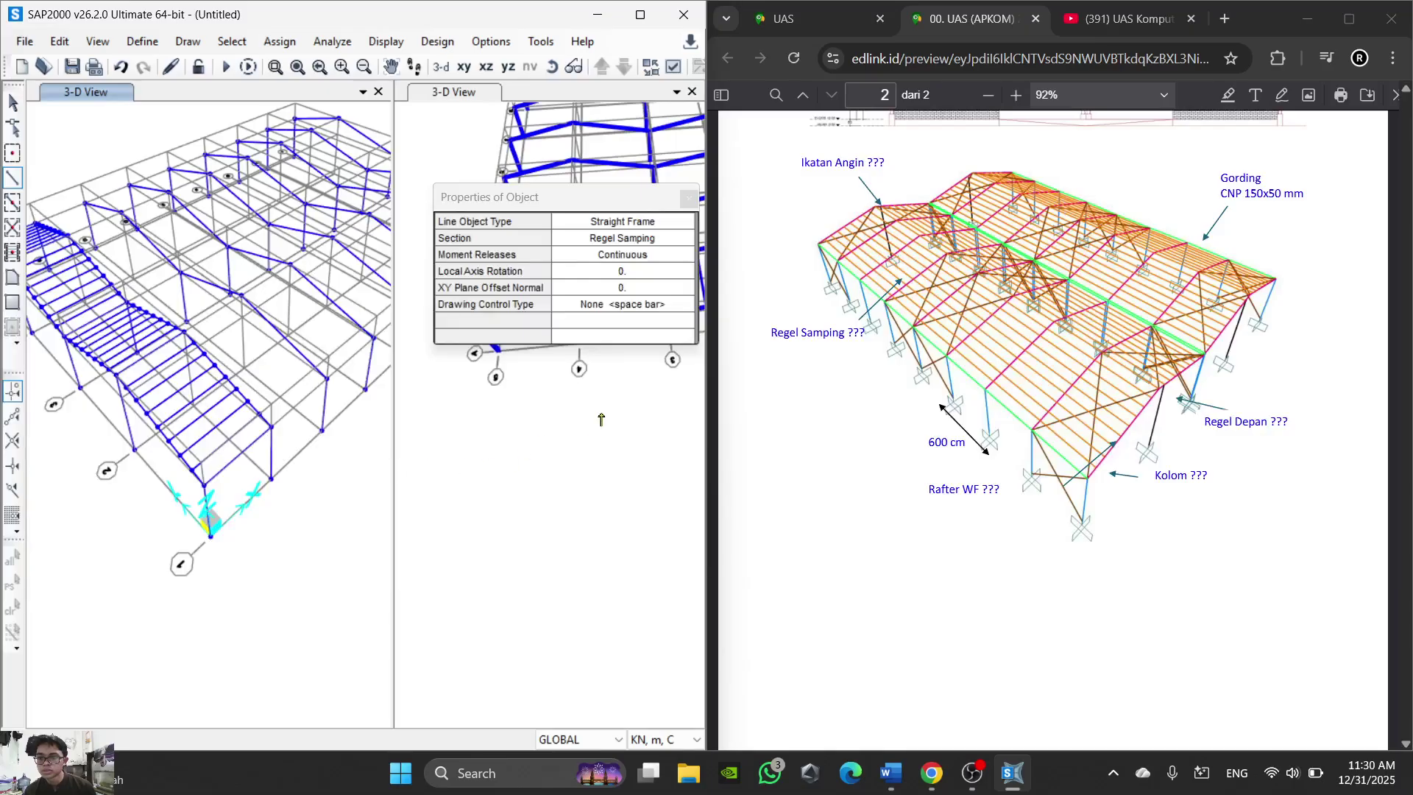
{"action": "left_click", "coordinate": [687, 202]}
{"action": "middle_click_drag", "start_coordinate": [162, 417], "coordinate": [217, 471]}
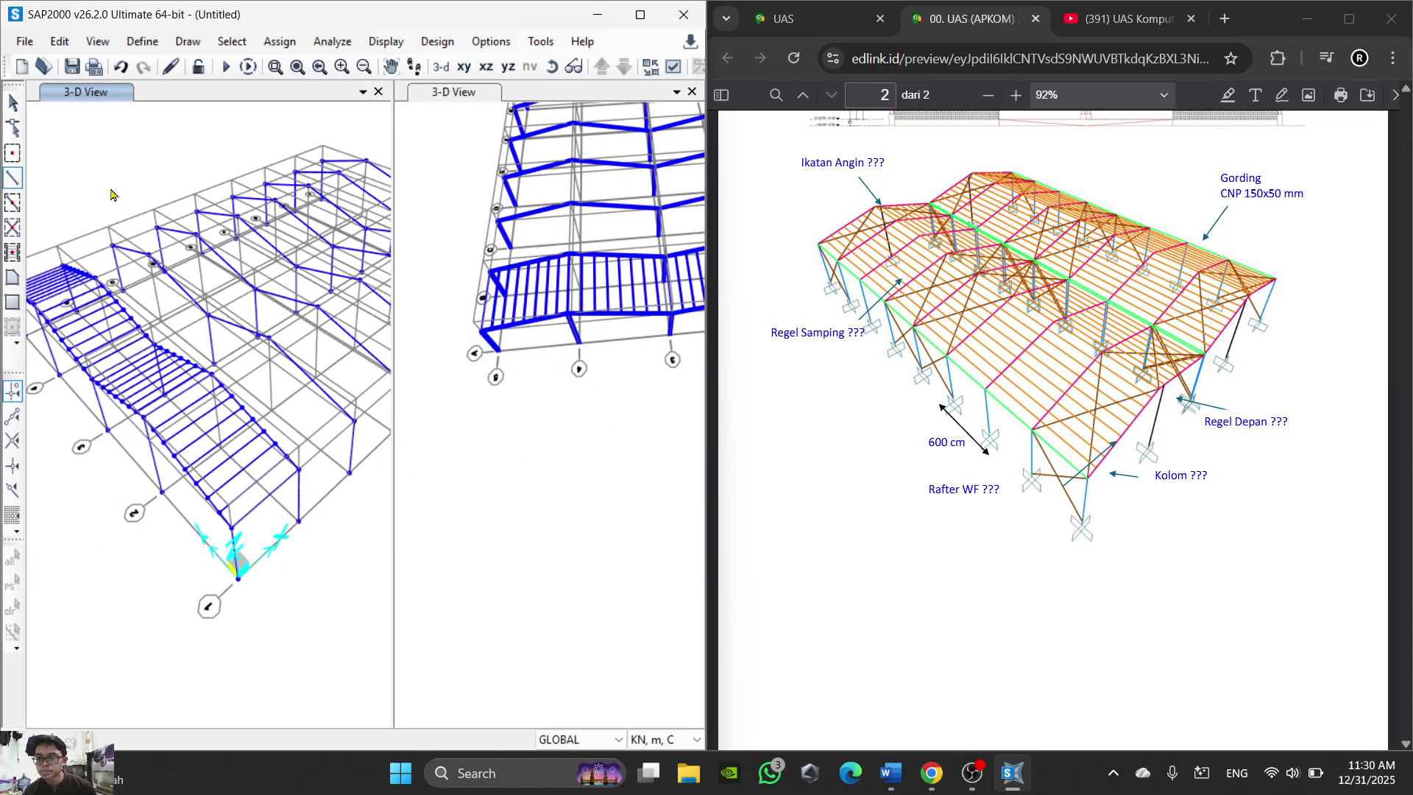
Step: Select all frames that have the Gording frame section property
{"action": "left_click", "coordinate": [284, 44]}
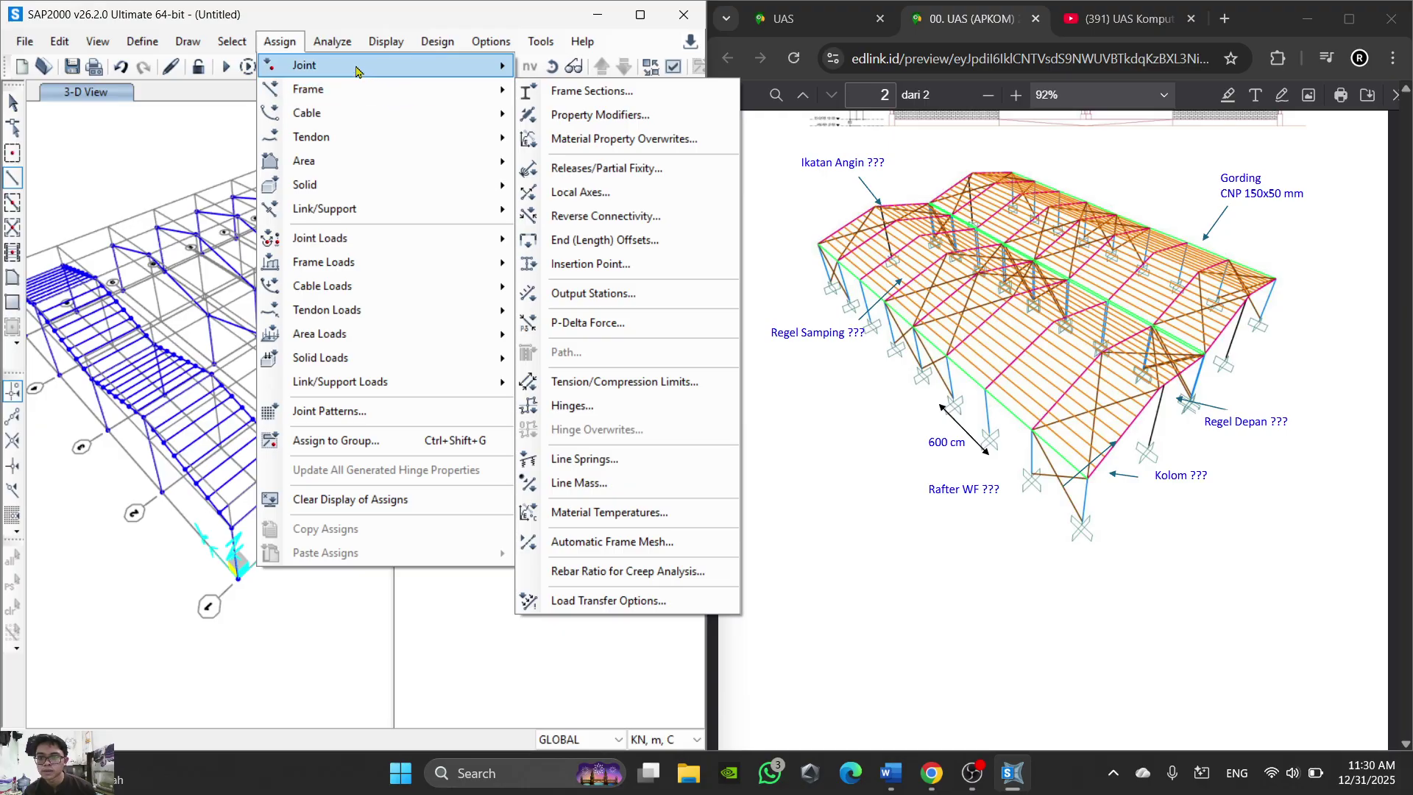
{"action": "left_click", "coordinate": [235, 45]}
{"action": "left_click", "coordinate": [235, 44]}
{"action": "mouse_move", "coordinate": [313, 77]}
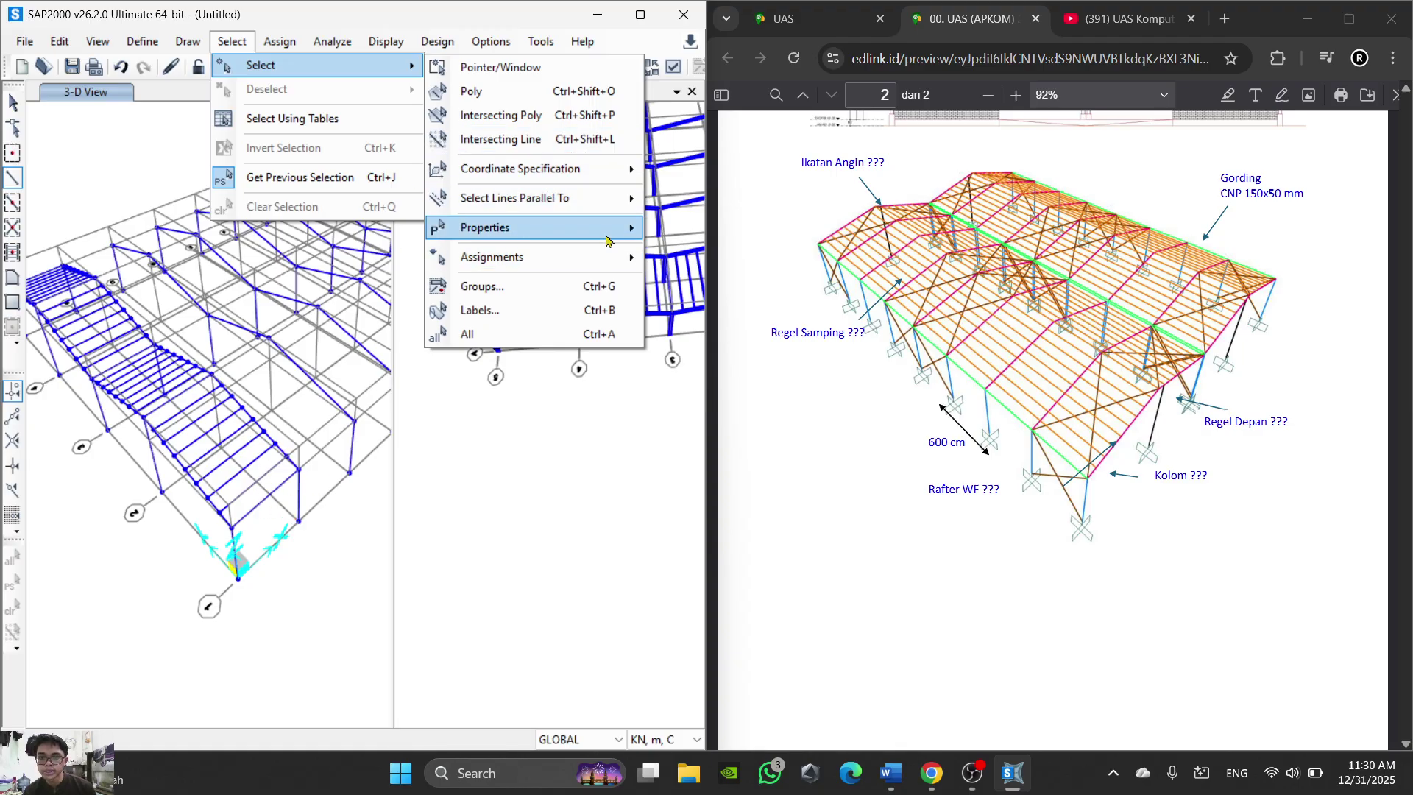
{"action": "mouse_move", "coordinate": [600, 239]}
{"action": "left_click", "coordinate": [725, 253]}
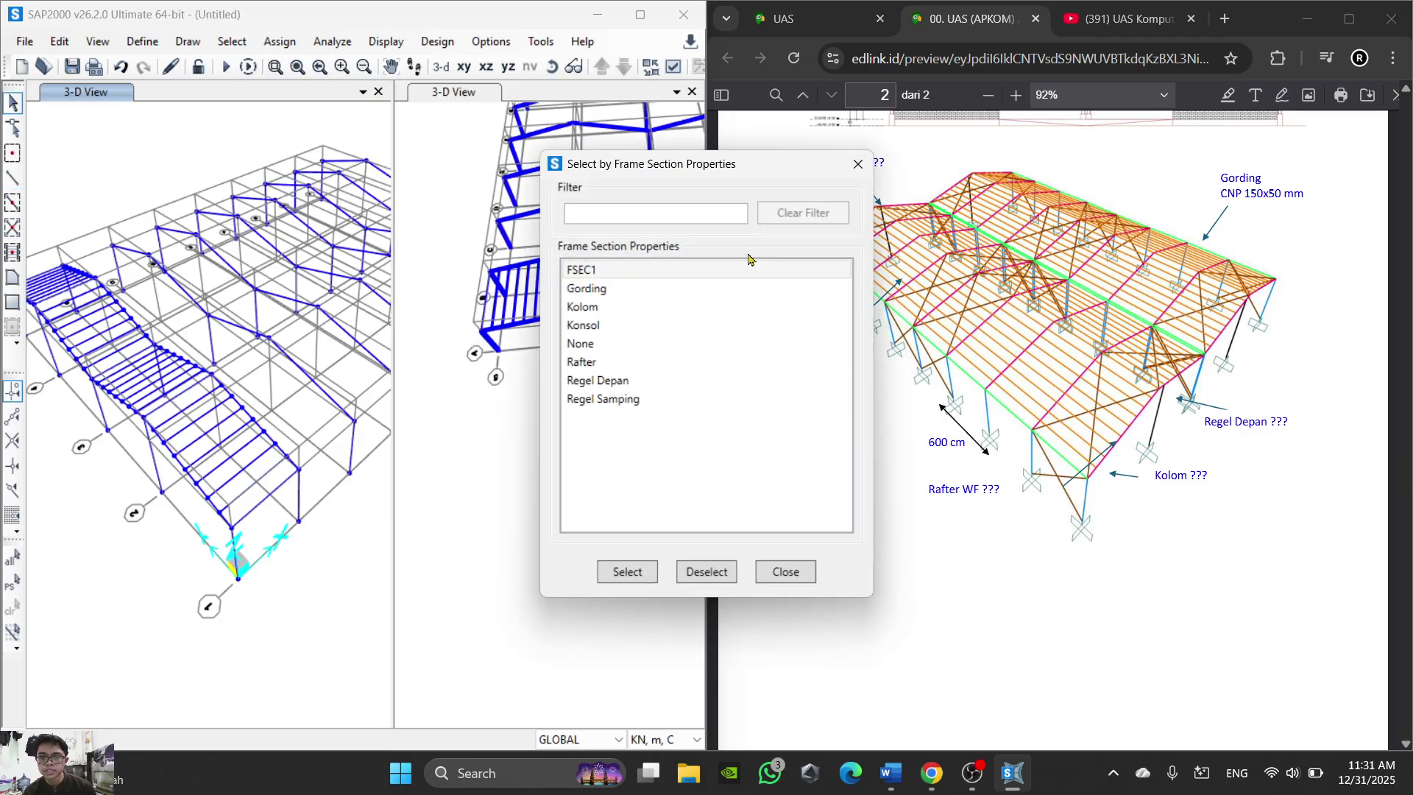
{"action": "left_click", "coordinate": [621, 288]}
{"action": "left_click", "coordinate": [626, 572]}
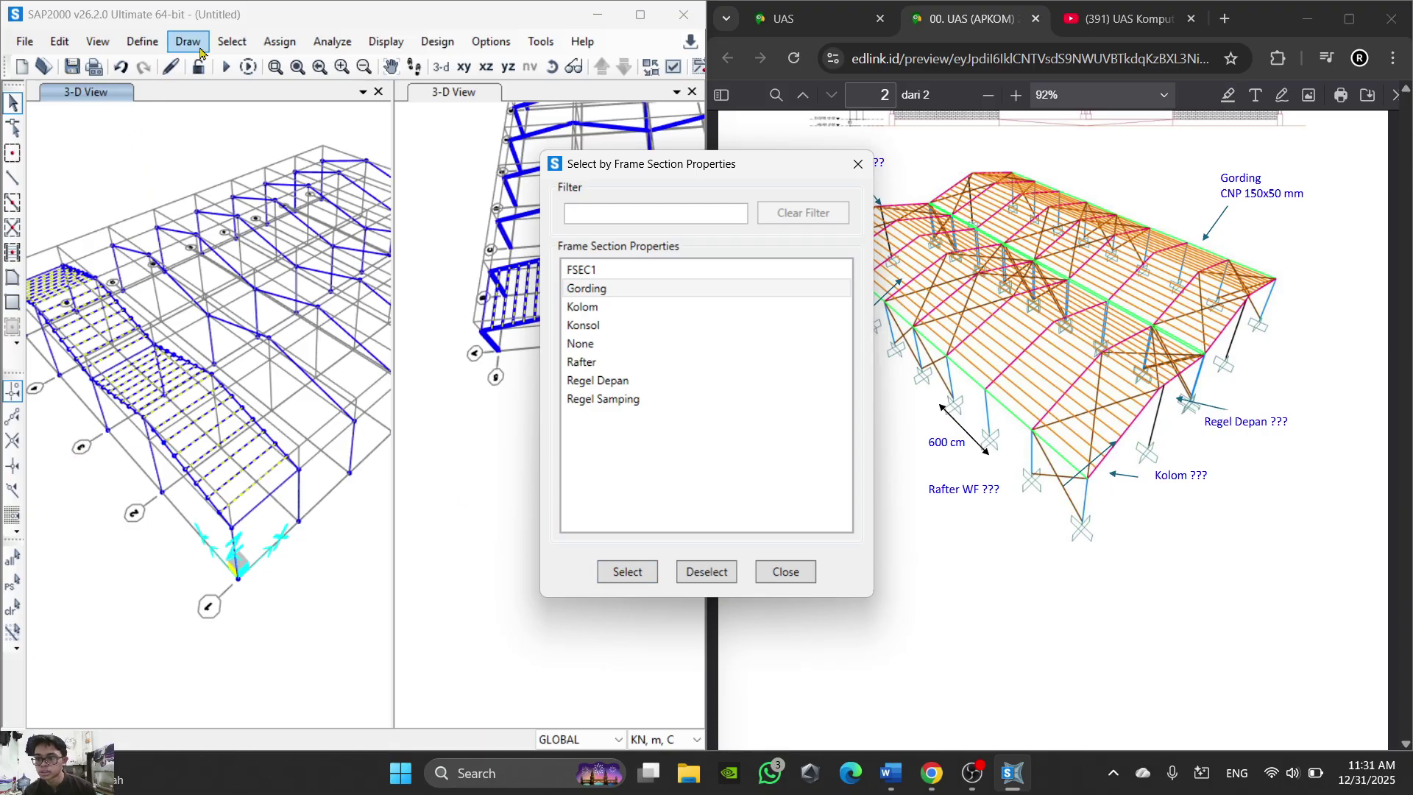
Step: Assign cardinal point 2 (Bottom Center) as the insertion point of the selected Gording frames
{"action": "left_click", "coordinate": [273, 47]}
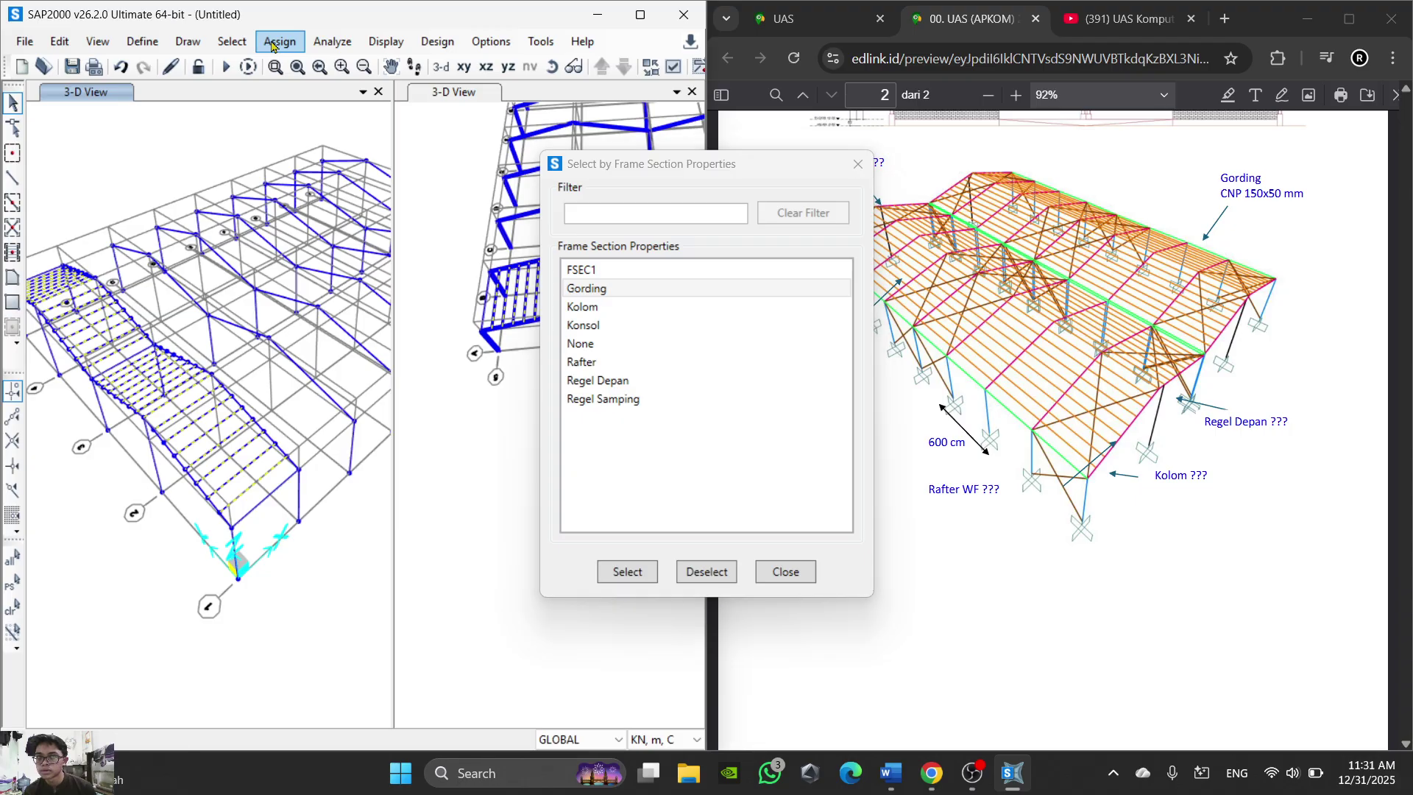
{"action": "left_click", "coordinate": [276, 43]}
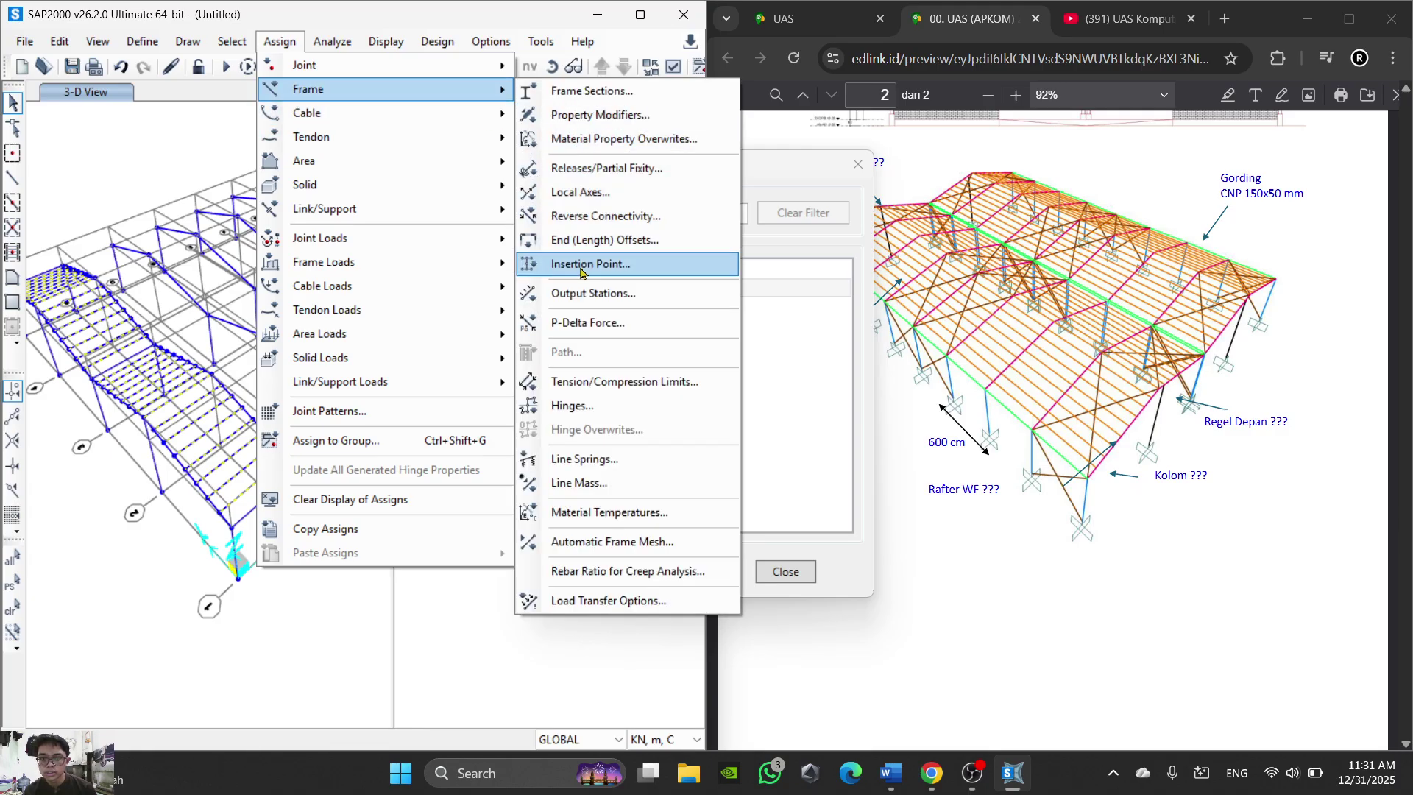
{"action": "left_click", "coordinate": [608, 265]}
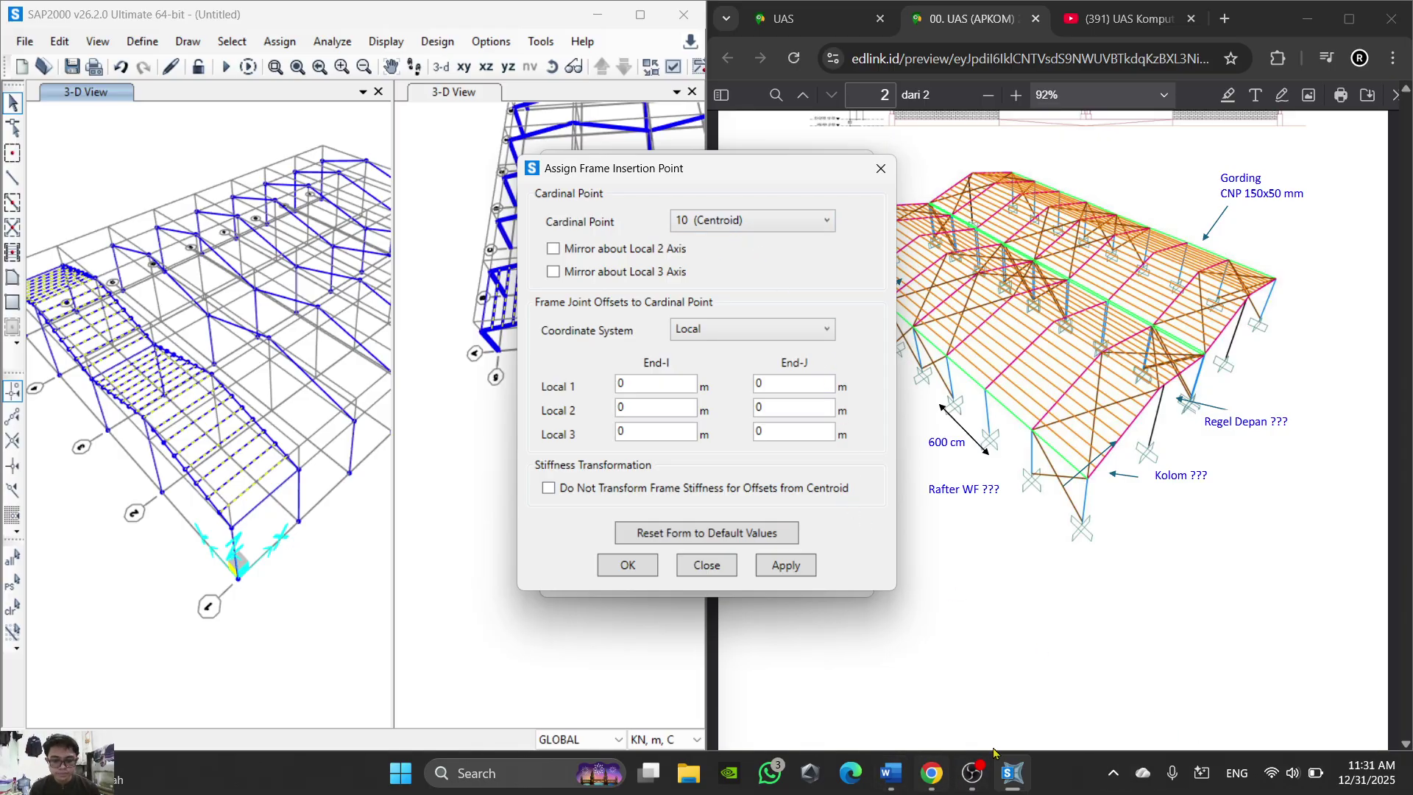
{"action": "left_click", "coordinate": [1013, 778]}
{"action": "left_click", "coordinate": [1014, 780]}
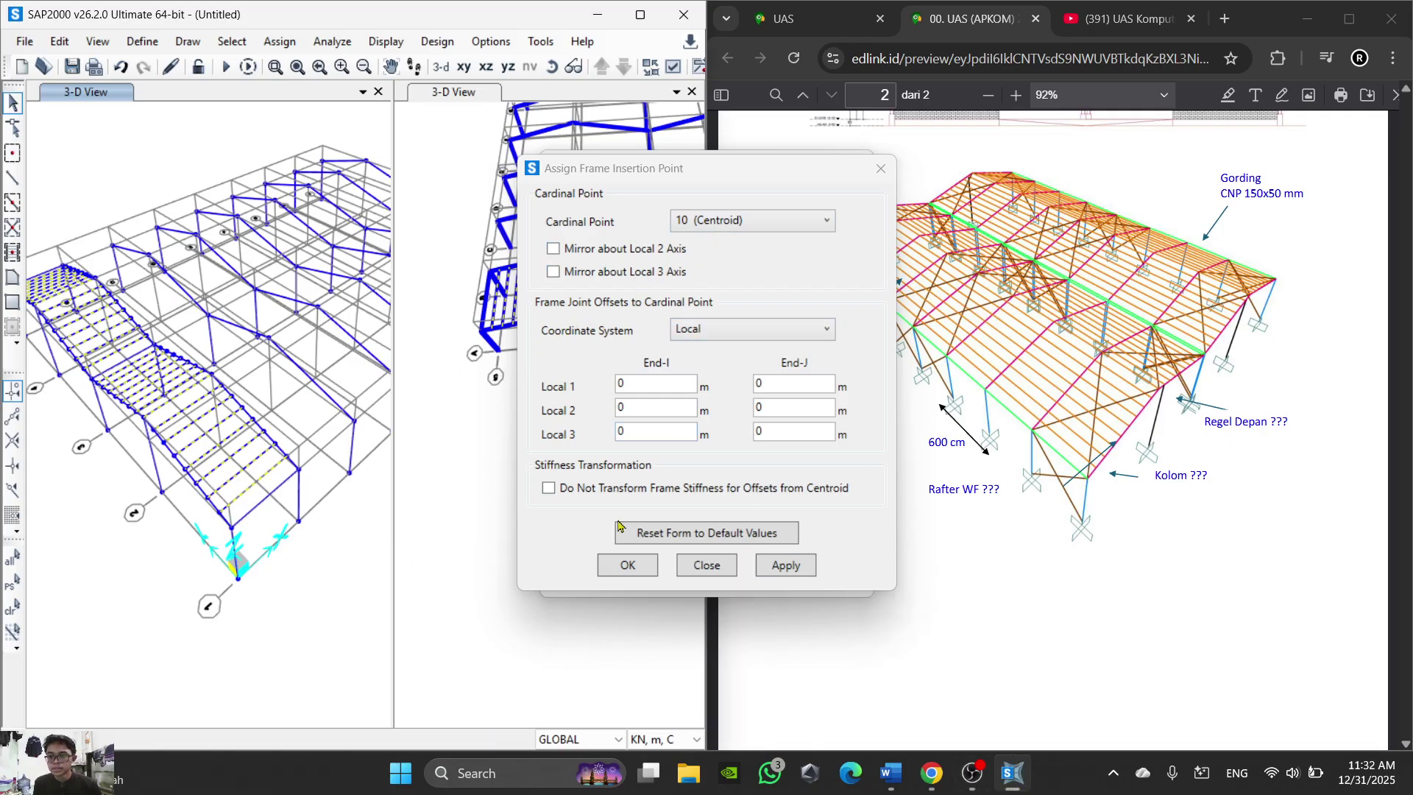
{"action": "left_click", "coordinate": [826, 220]}
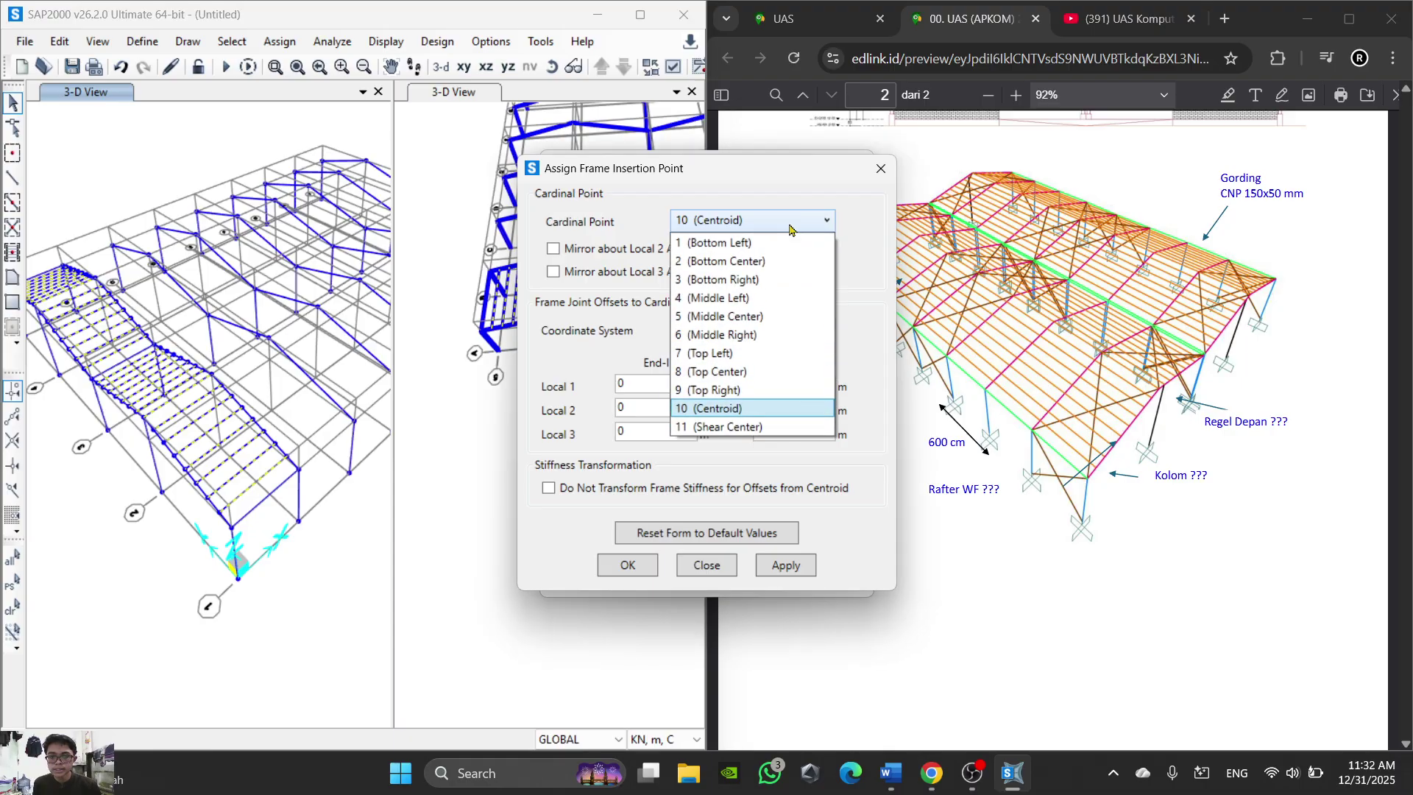
{"action": "left_click", "coordinate": [768, 261]}
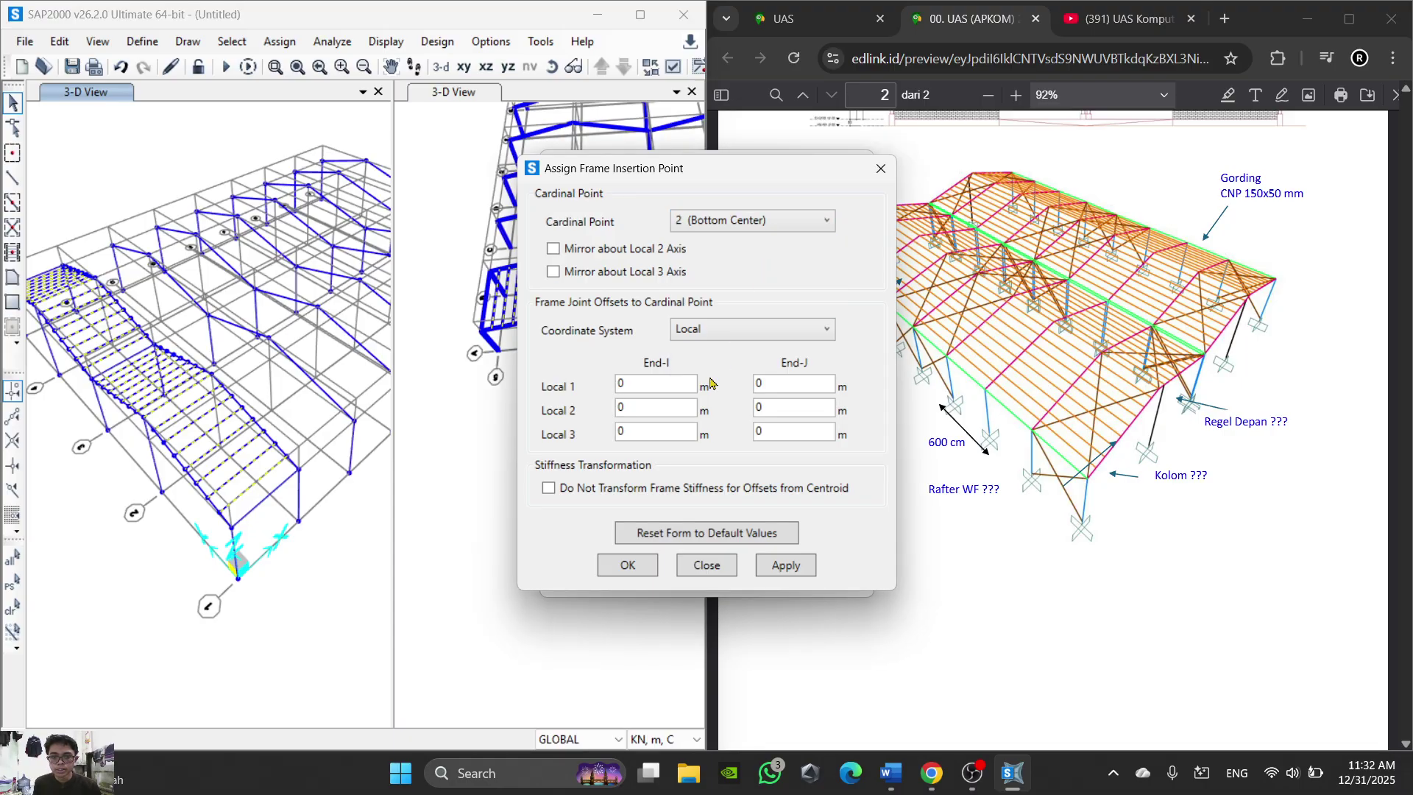
{"action": "left_click", "coordinate": [626, 566]}
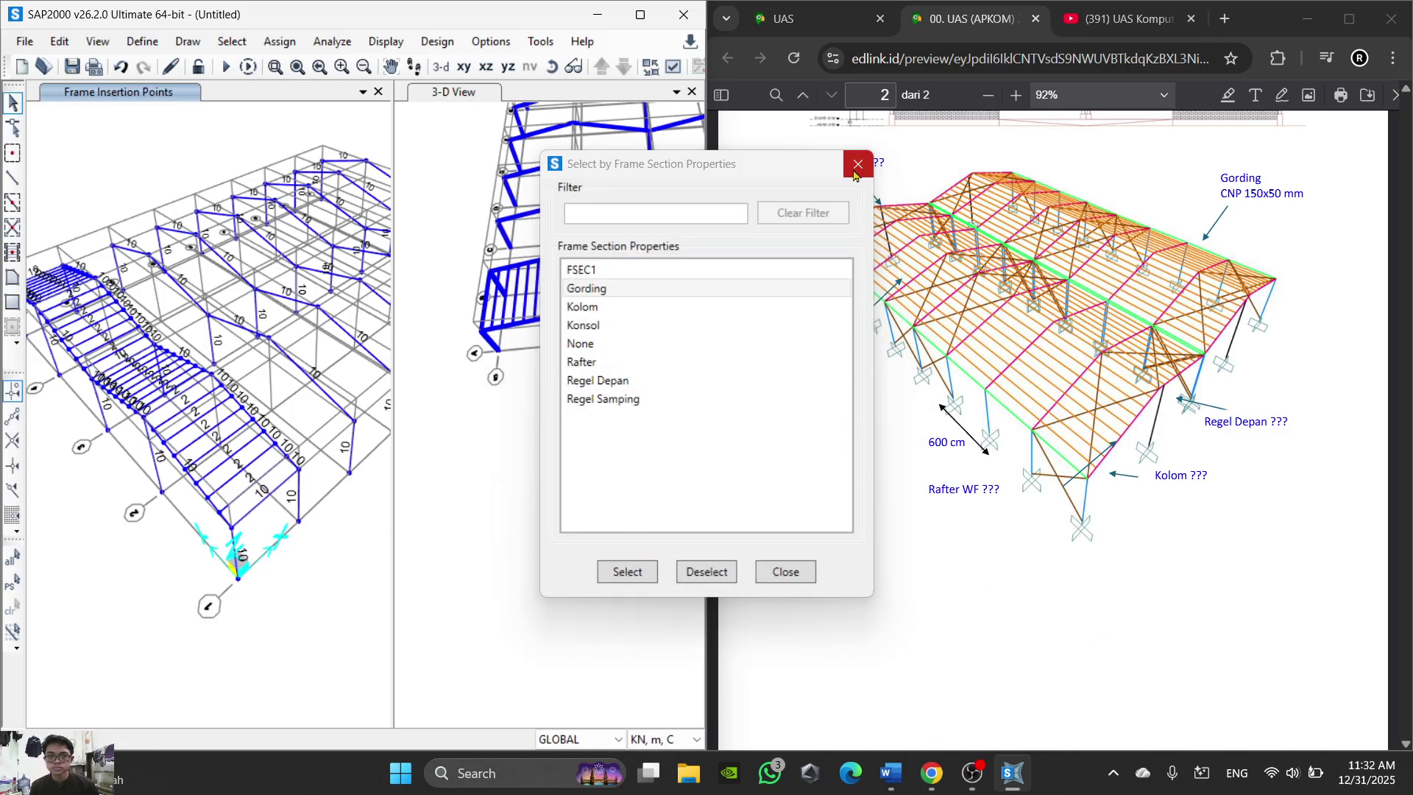
Step: Select all frames that have the Rafter section property and close the selection dialog
{"action": "left_click", "coordinate": [598, 363]}
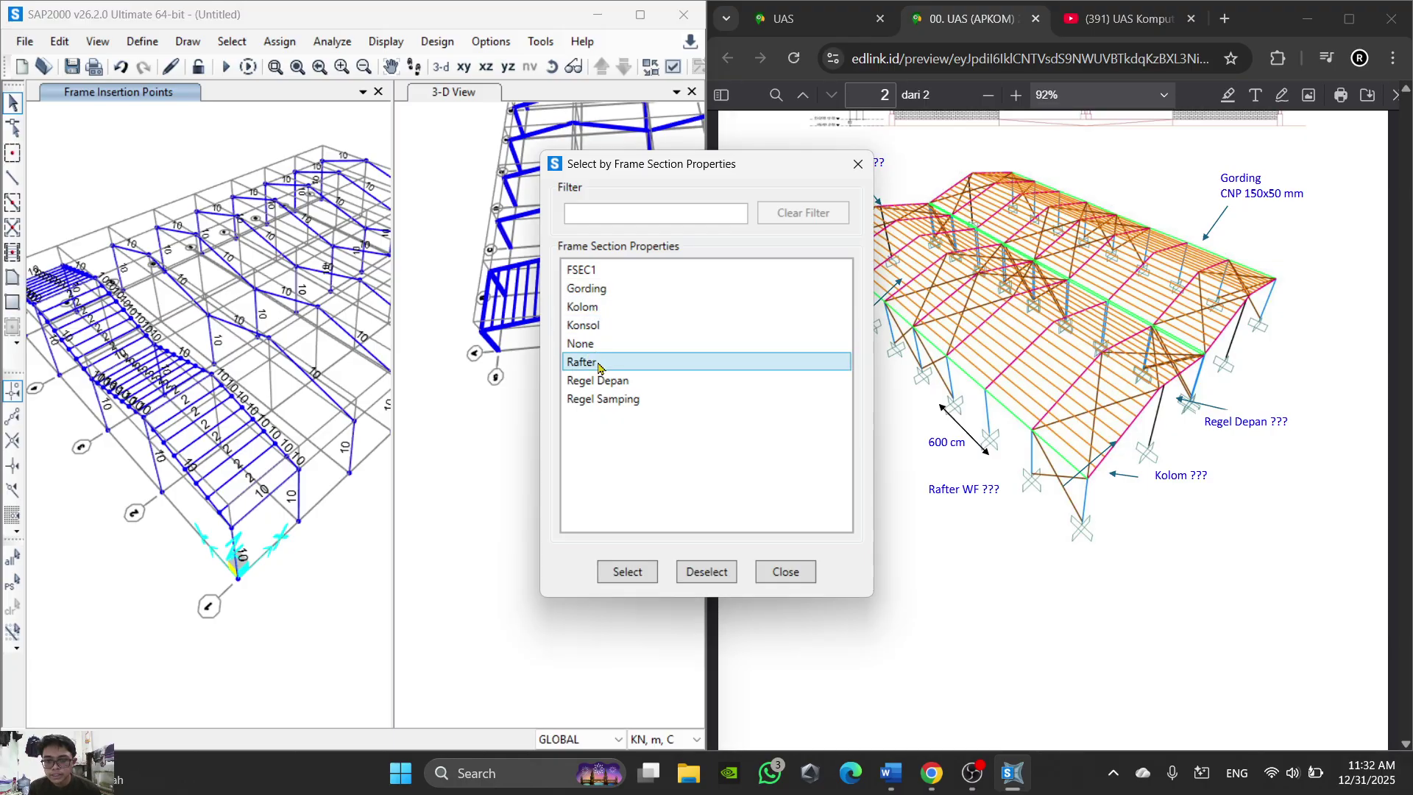
{"action": "left_click", "coordinate": [641, 573]}
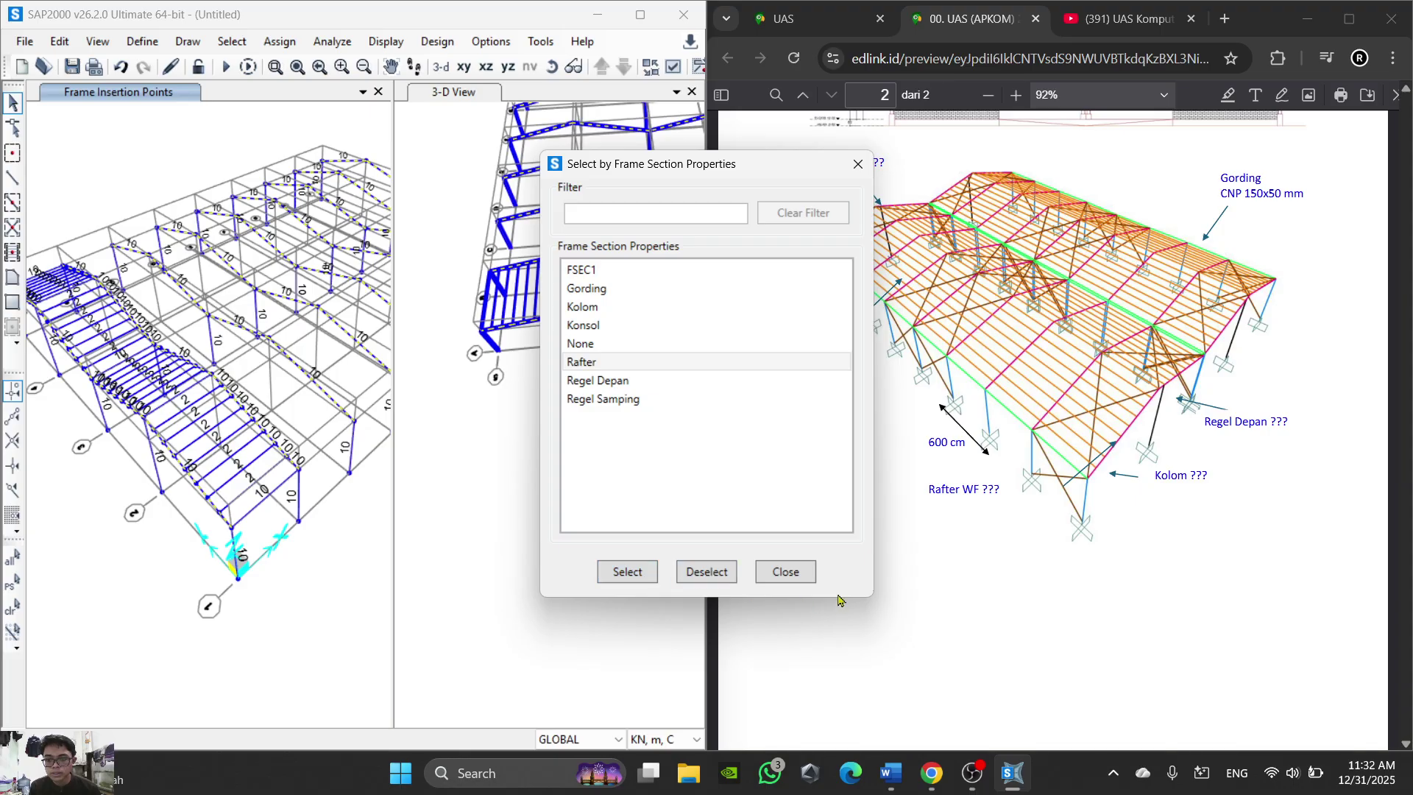
{"action": "left_click", "coordinate": [785, 572]}
Step: Examine how the purlins sit on the rafters in the extruded view and check the first bay in the wireframe view
{"action": "scroll", "coordinate": [588, 212], "scroll_direction": "up", "scroll_amount": 5}
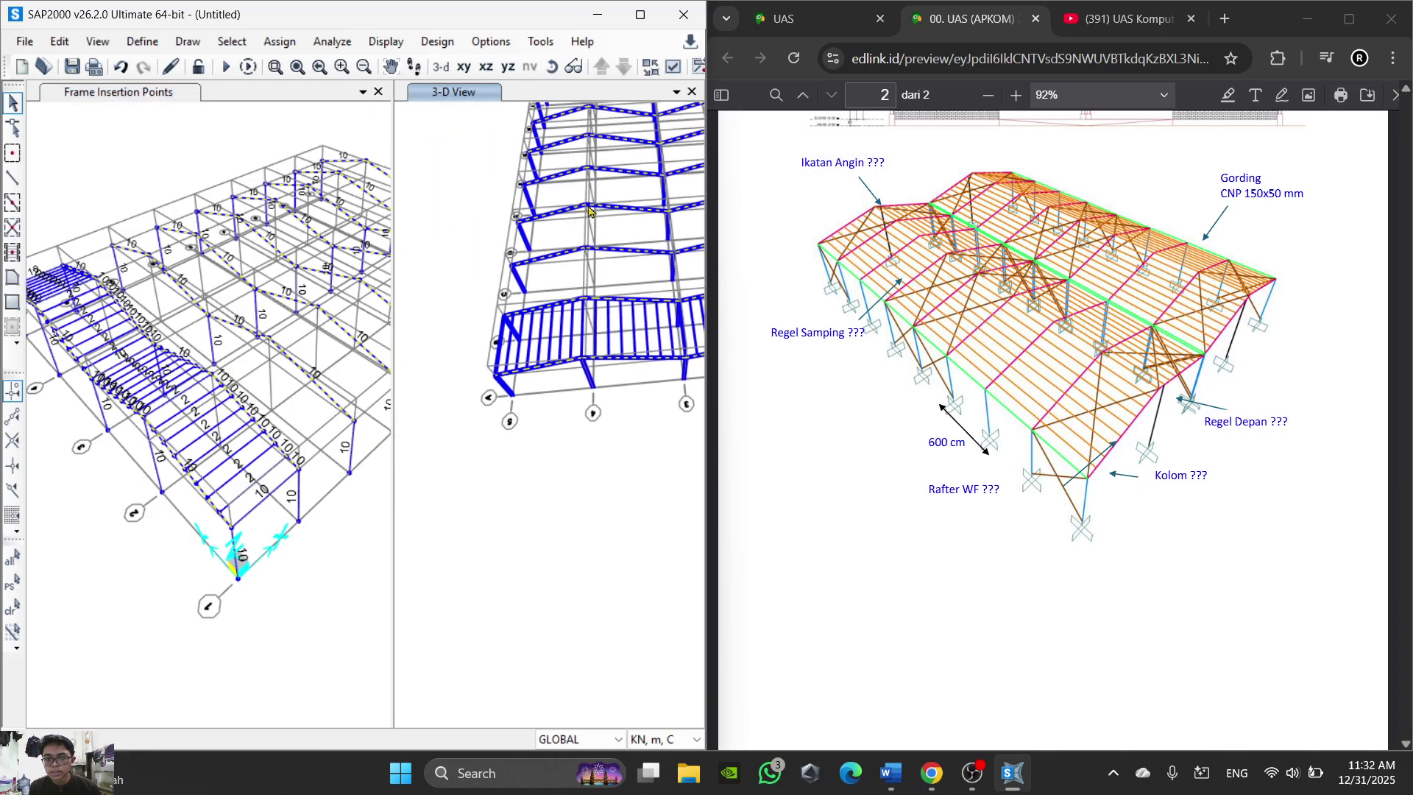
{"action": "scroll", "coordinate": [520, 488], "scroll_direction": "up", "scroll_amount": 6}
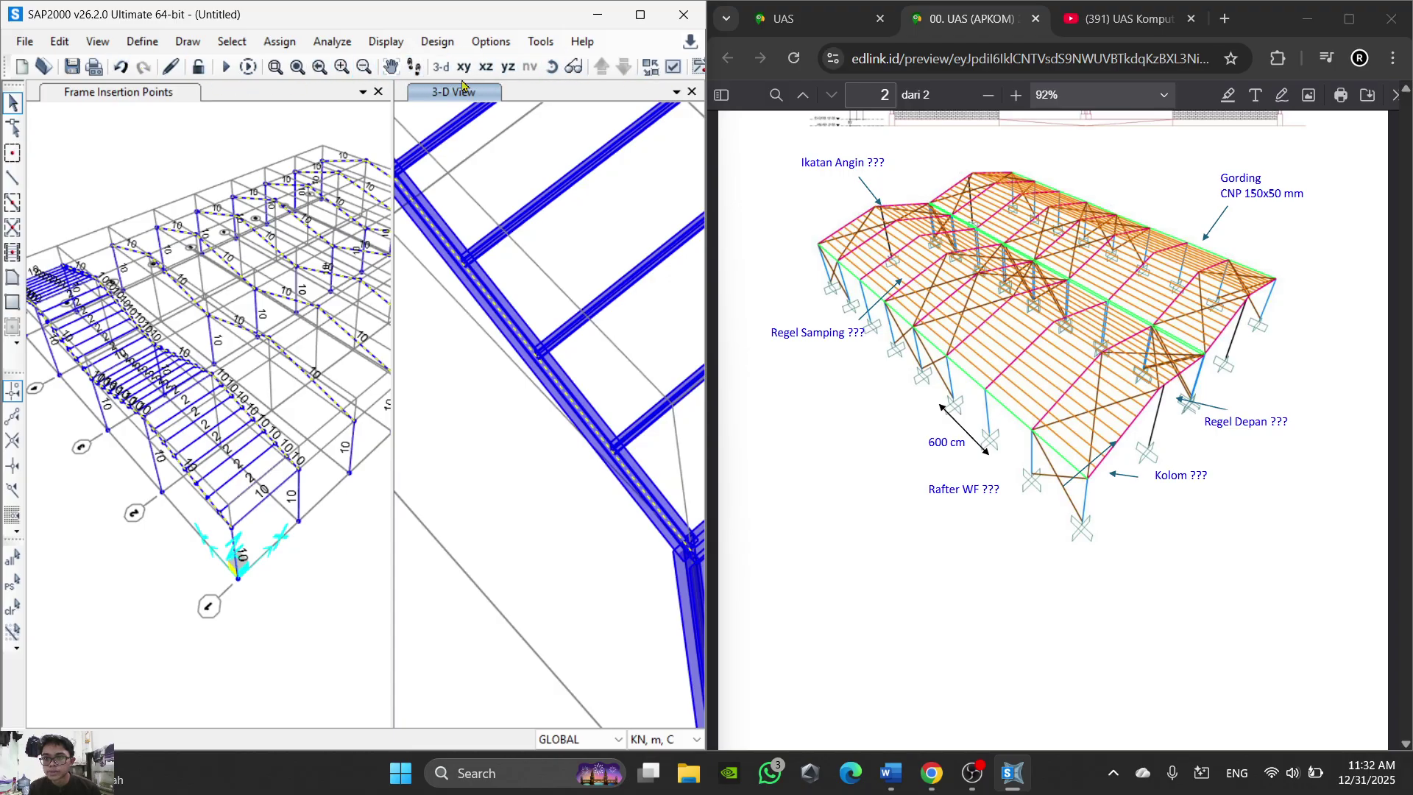
{"action": "left_click", "coordinate": [552, 67]}
{"action": "left_click_drag", "start_coordinate": [552, 489], "coordinate": [549, 273]}
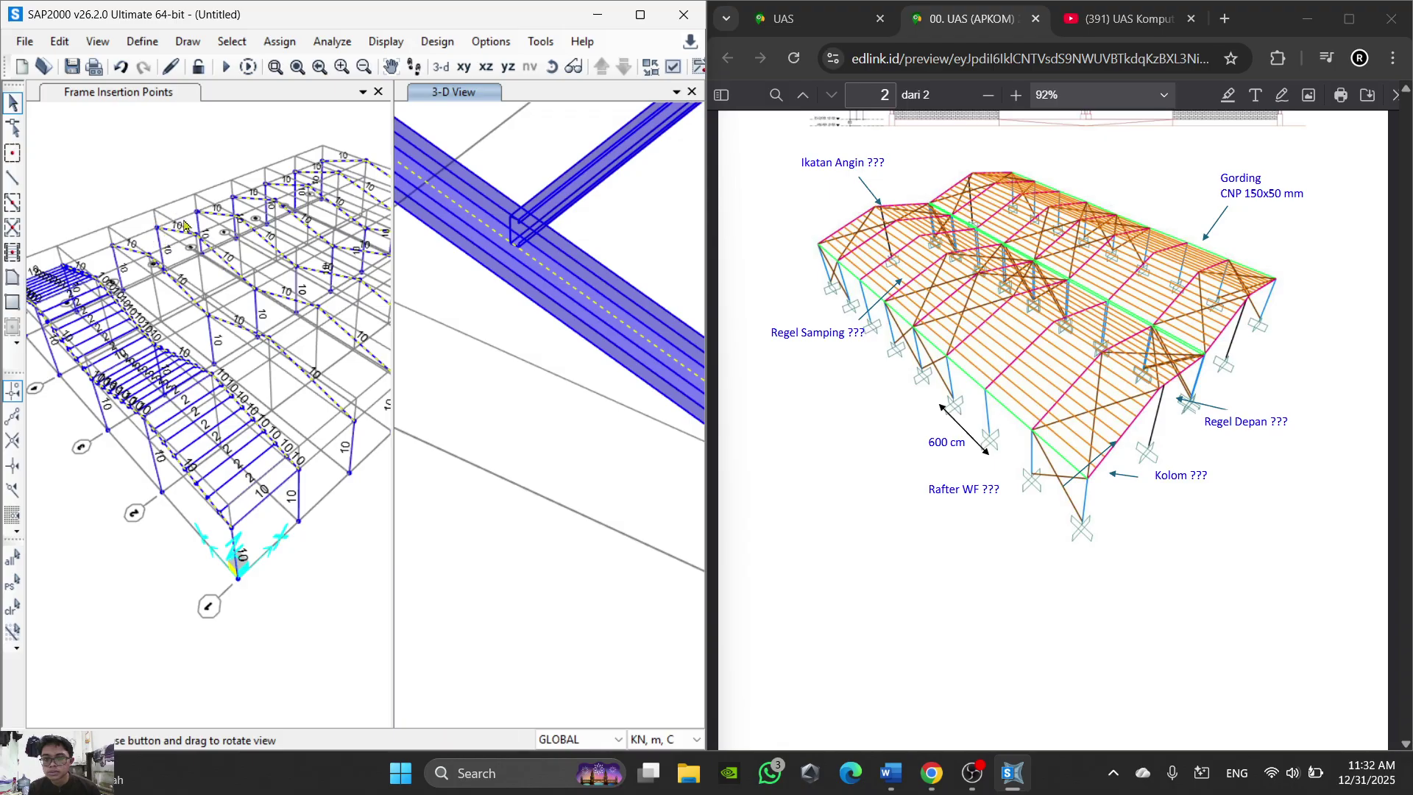
{"action": "mouse_move", "coordinate": [1018, 783]}
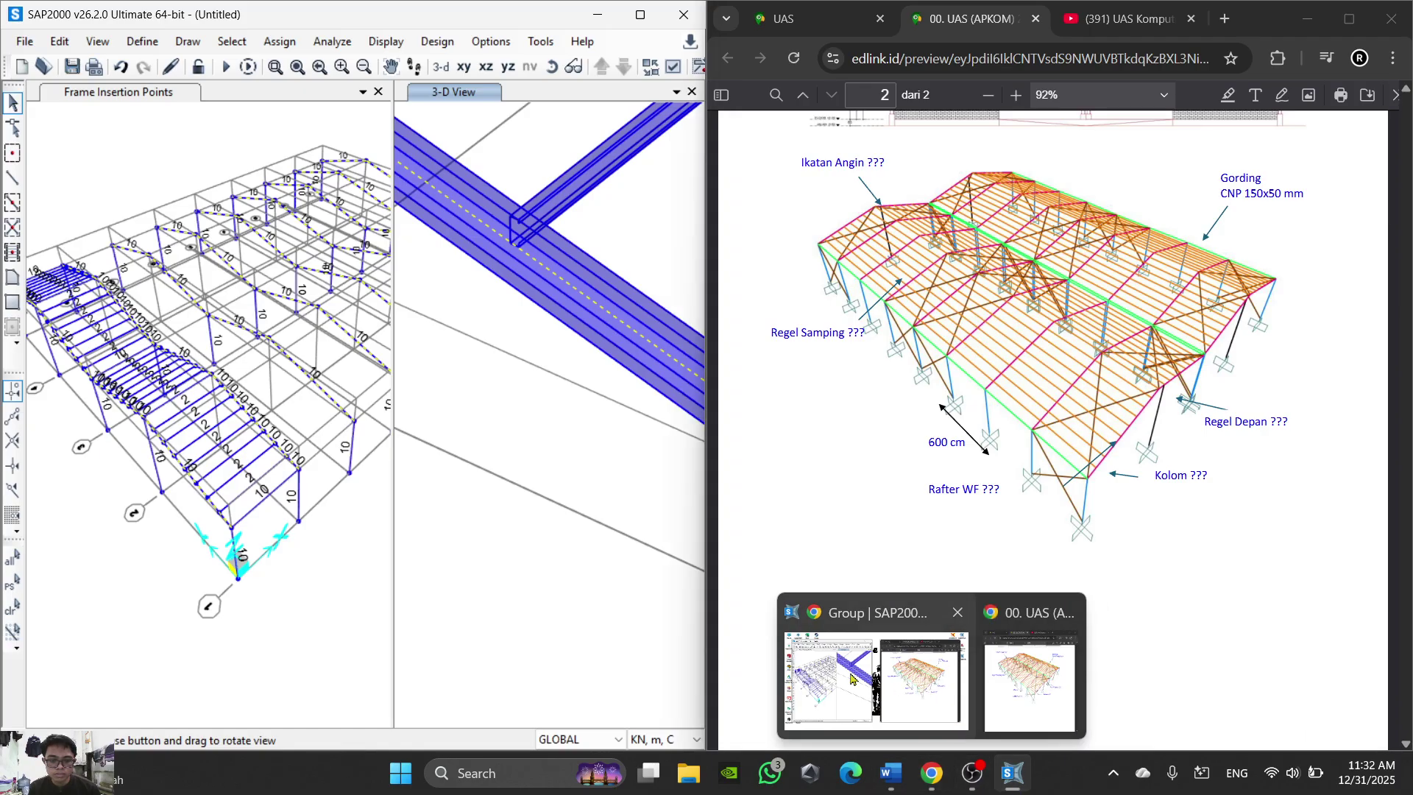
{"action": "left_click", "coordinate": [742, 627]}
{"action": "middle_click_drag", "start_coordinate": [229, 485], "coordinate": [298, 486]}
{"action": "scroll", "coordinate": [220, 387], "scroll_direction": "up", "scroll_amount": 6}
{"action": "scroll", "coordinate": [224, 462], "scroll_direction": "down", "scroll_amount": 4}
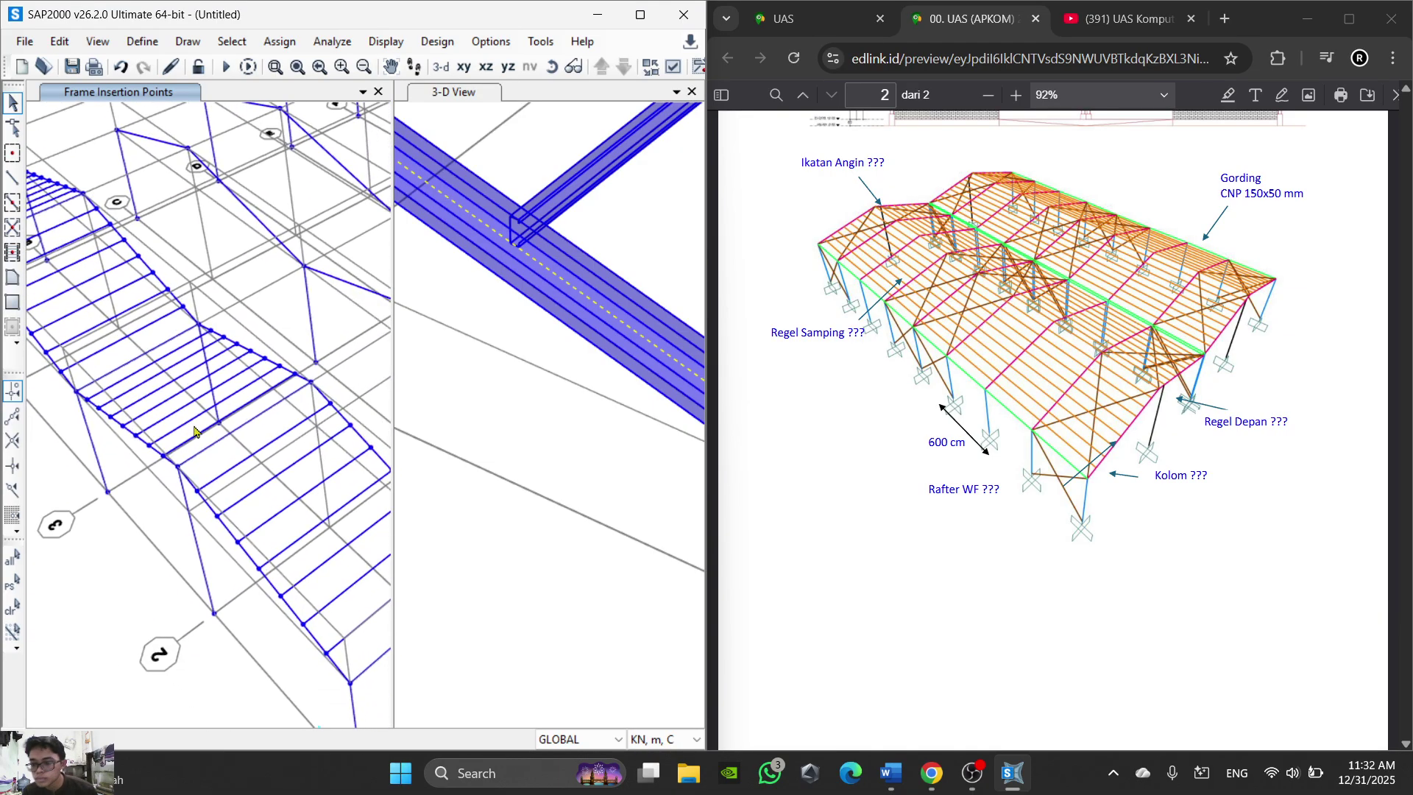
Step: Assign cardinal point 8 (Top Center) as the insertion point of the selected Rafter frames
{"action": "left_click", "coordinate": [280, 42]}
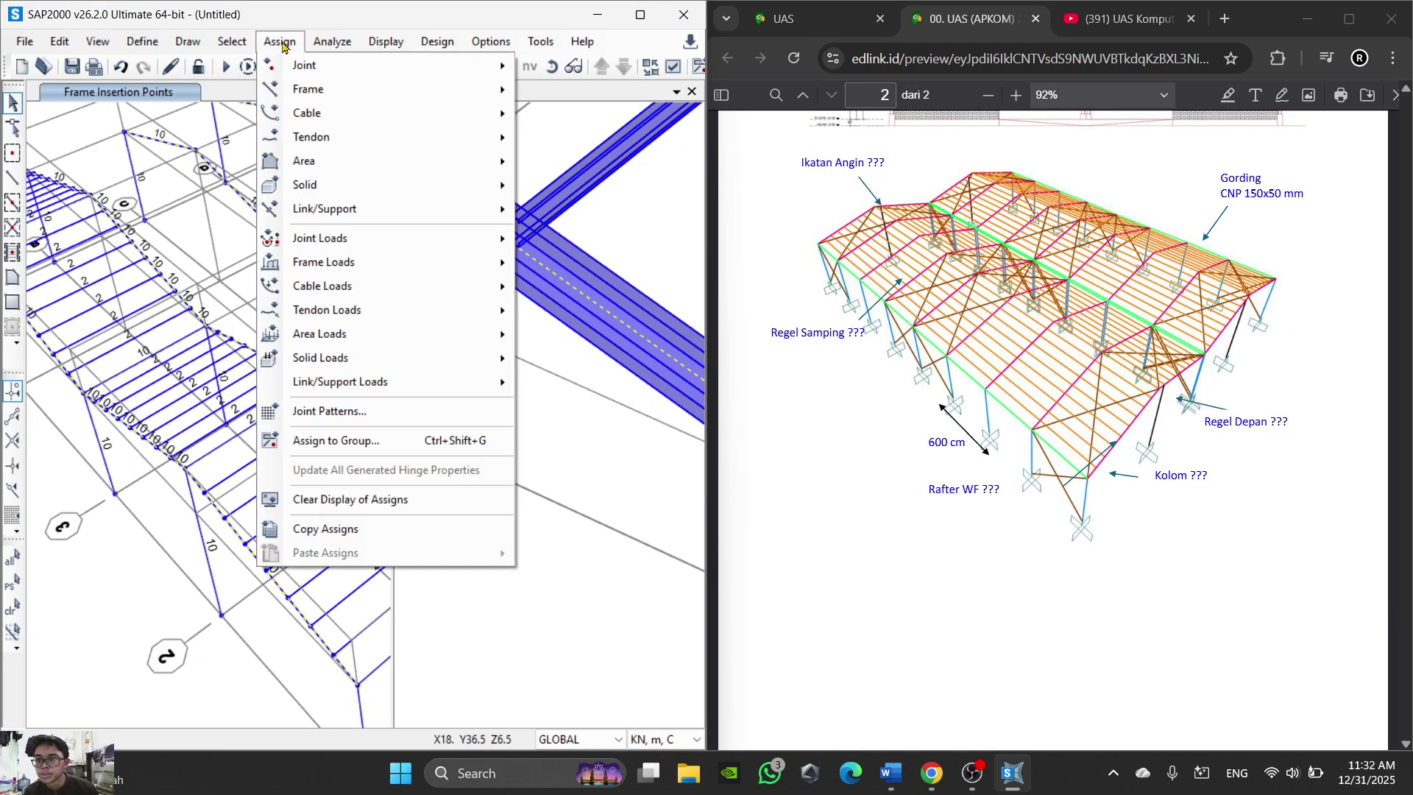
{"action": "mouse_move", "coordinate": [387, 96]}
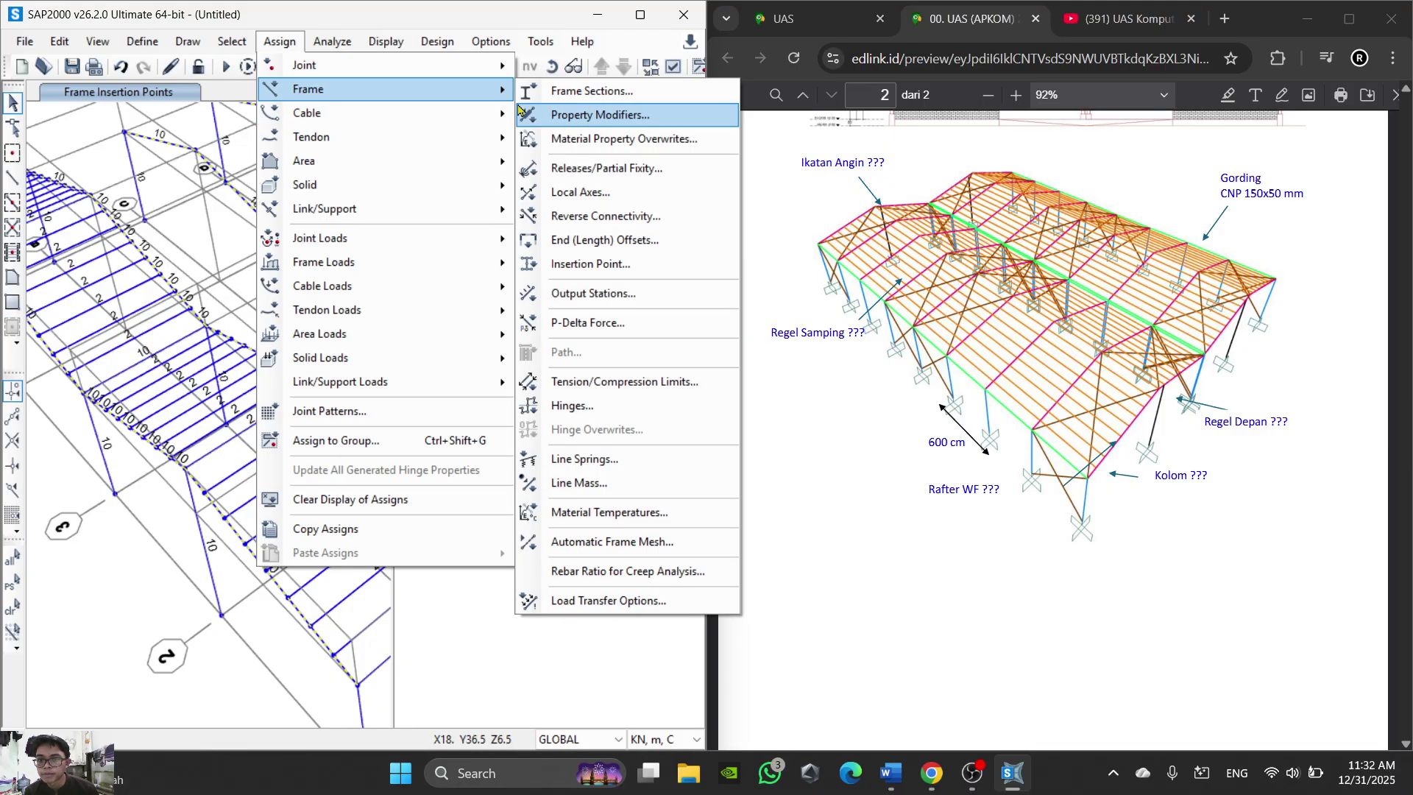
{"action": "left_click", "coordinate": [615, 263]}
{"action": "left_click", "coordinate": [746, 221]}
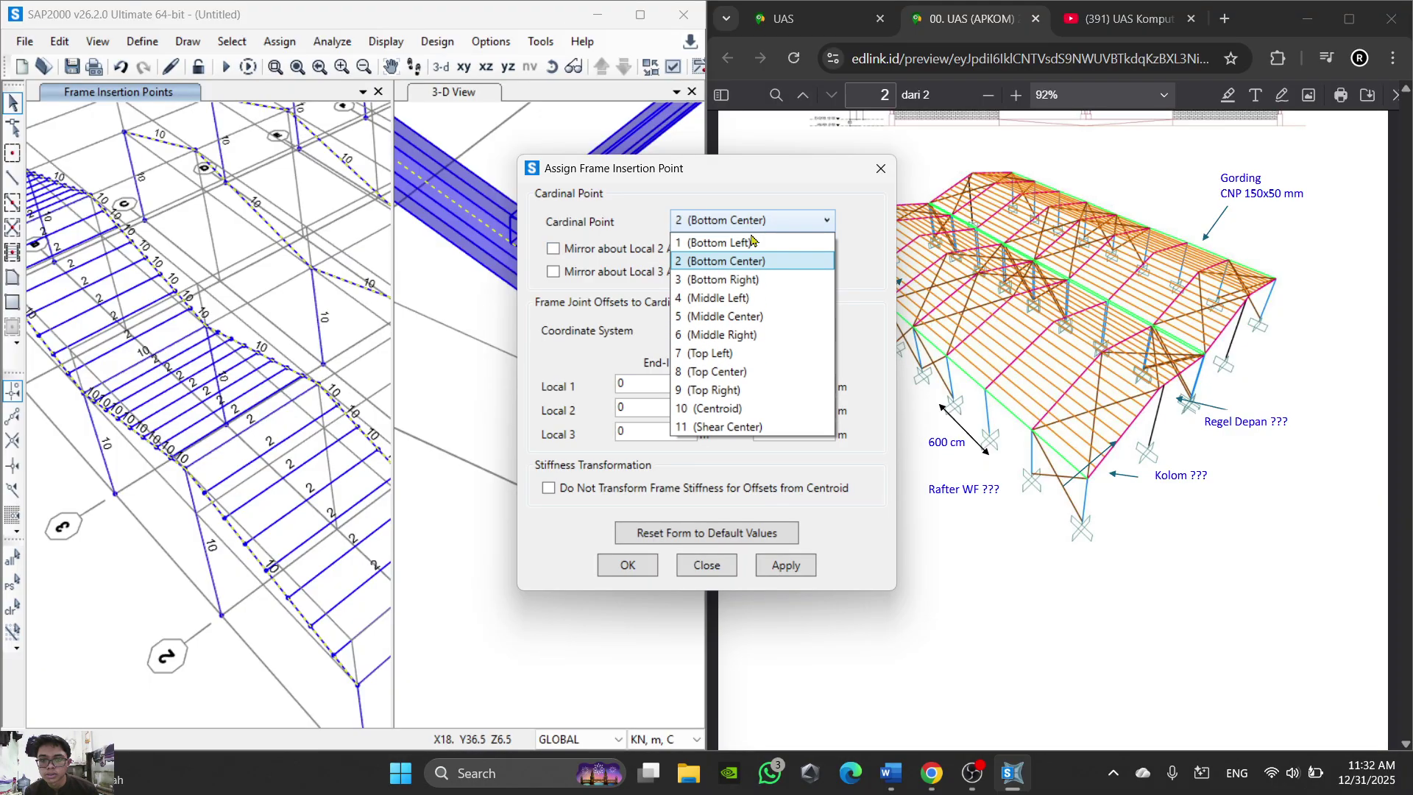
{"action": "left_click", "coordinate": [740, 373]}
{"action": "left_click", "coordinate": [628, 565]}
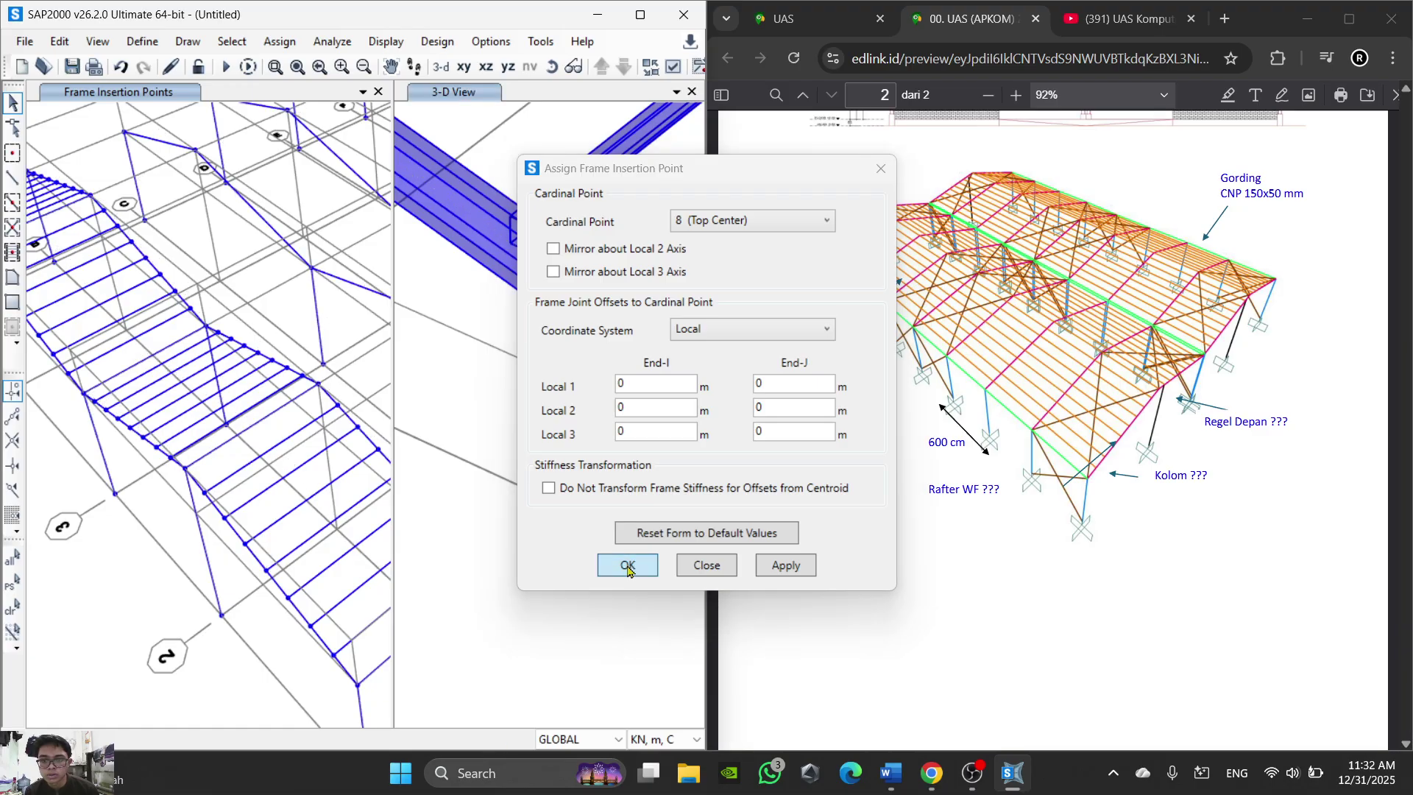
Step: Examine the purlins' seating and tilt on the sloping rafters in the extruded 3-D view
{"action": "scroll", "coordinate": [567, 255], "scroll_direction": "down", "scroll_amount": 4}
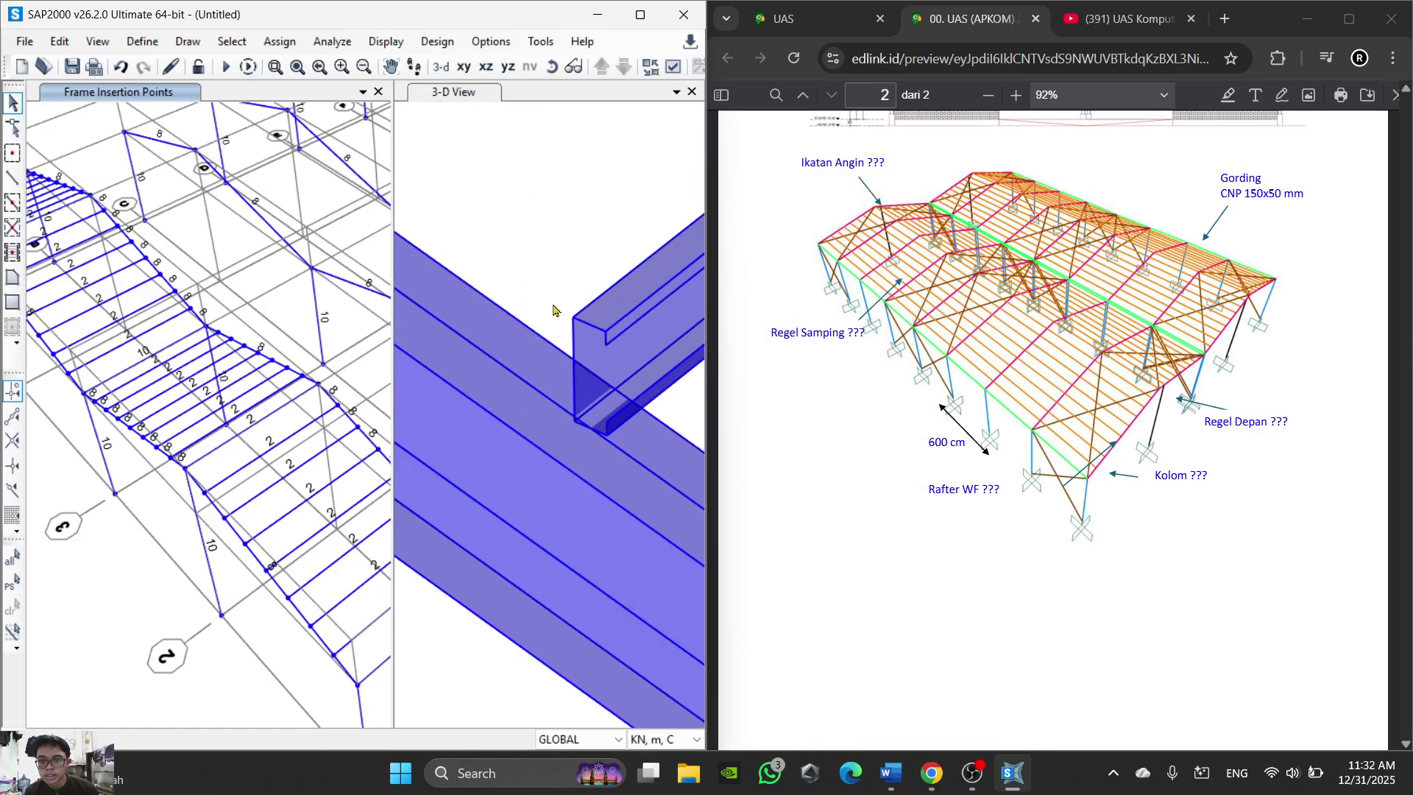
{"action": "scroll", "coordinate": [460, 236], "scroll_direction": "up", "scroll_amount": 4}
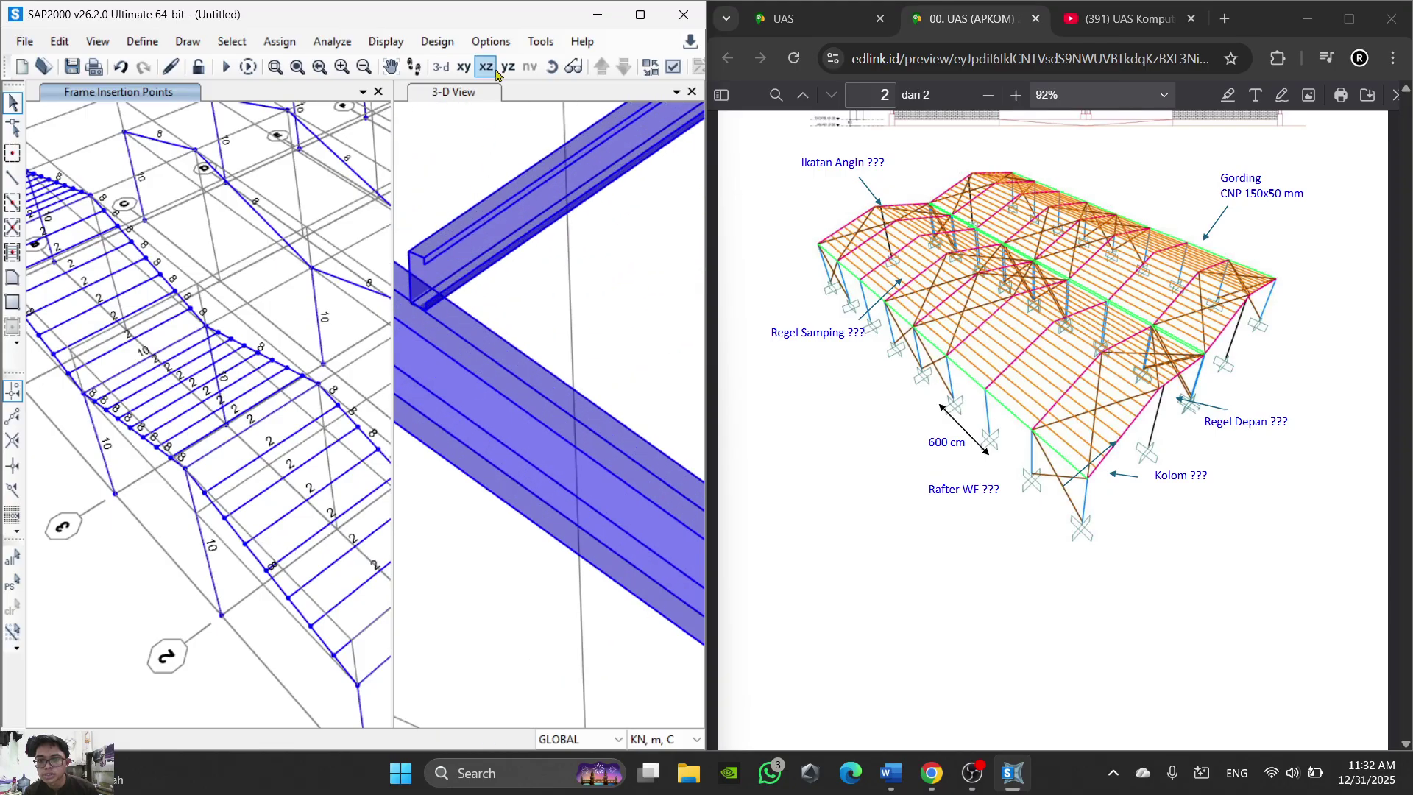
{"action": "left_click", "coordinate": [552, 67]}
{"action": "left_click_drag", "start_coordinate": [563, 353], "coordinate": [626, 384]}
{"action": "scroll", "coordinate": [615, 302], "scroll_direction": "down", "scroll_amount": 3}
{"action": "scroll", "coordinate": [629, 244], "scroll_direction": "up", "scroll_amount": 4}
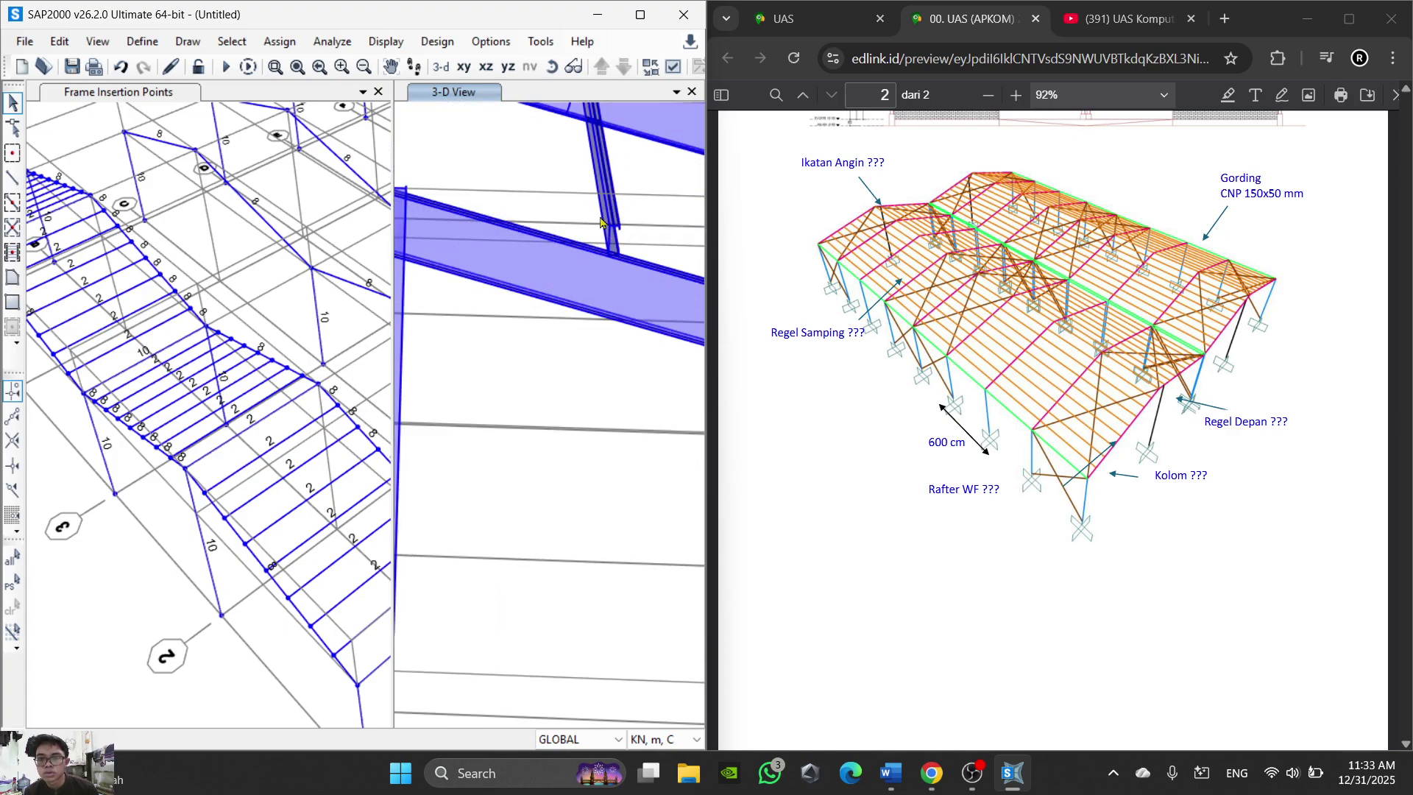
{"action": "scroll", "coordinate": [631, 240], "scroll_direction": "down", "scroll_amount": 4}
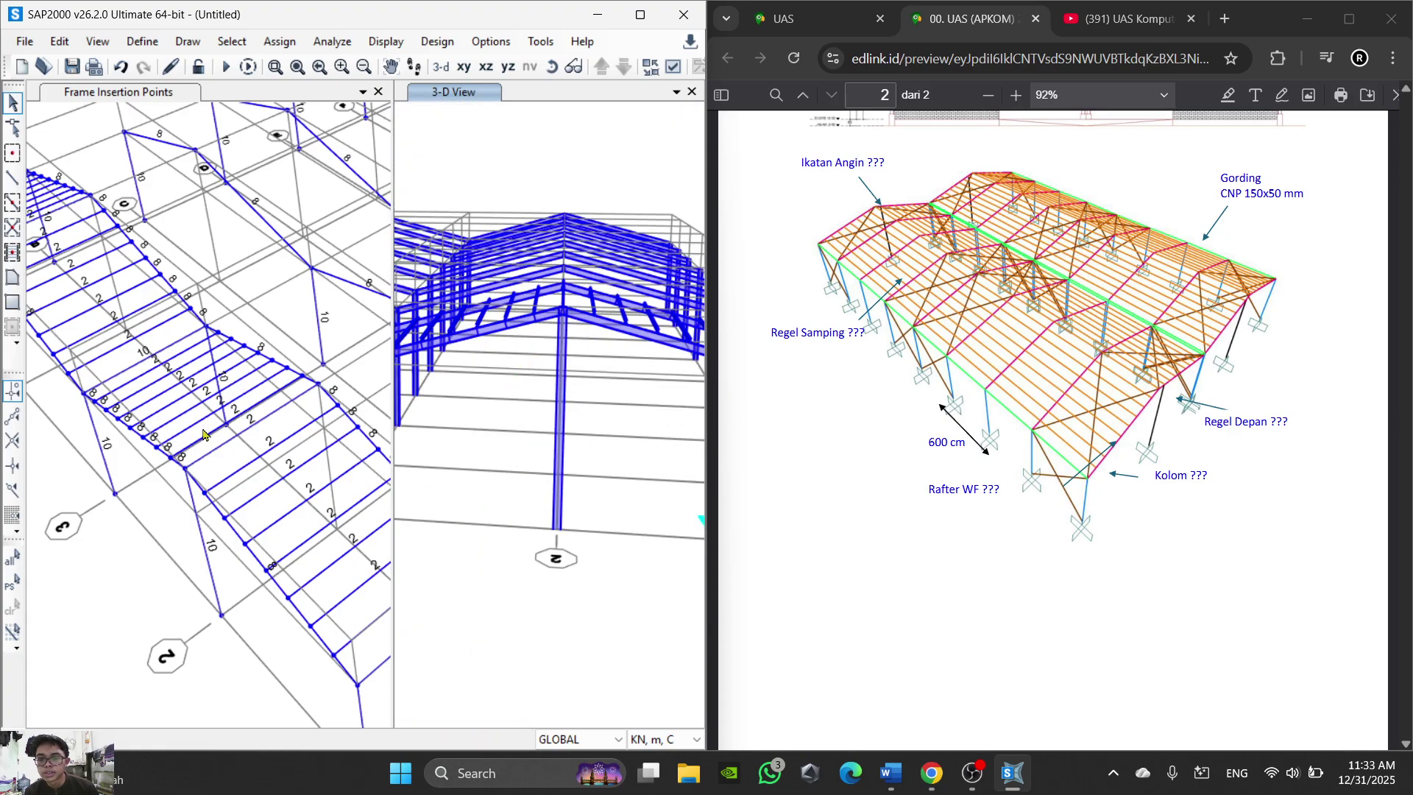
{"action": "scroll", "coordinate": [162, 506], "scroll_direction": "down", "scroll_amount": 3}
{"action": "left_click", "coordinate": [243, 208]}
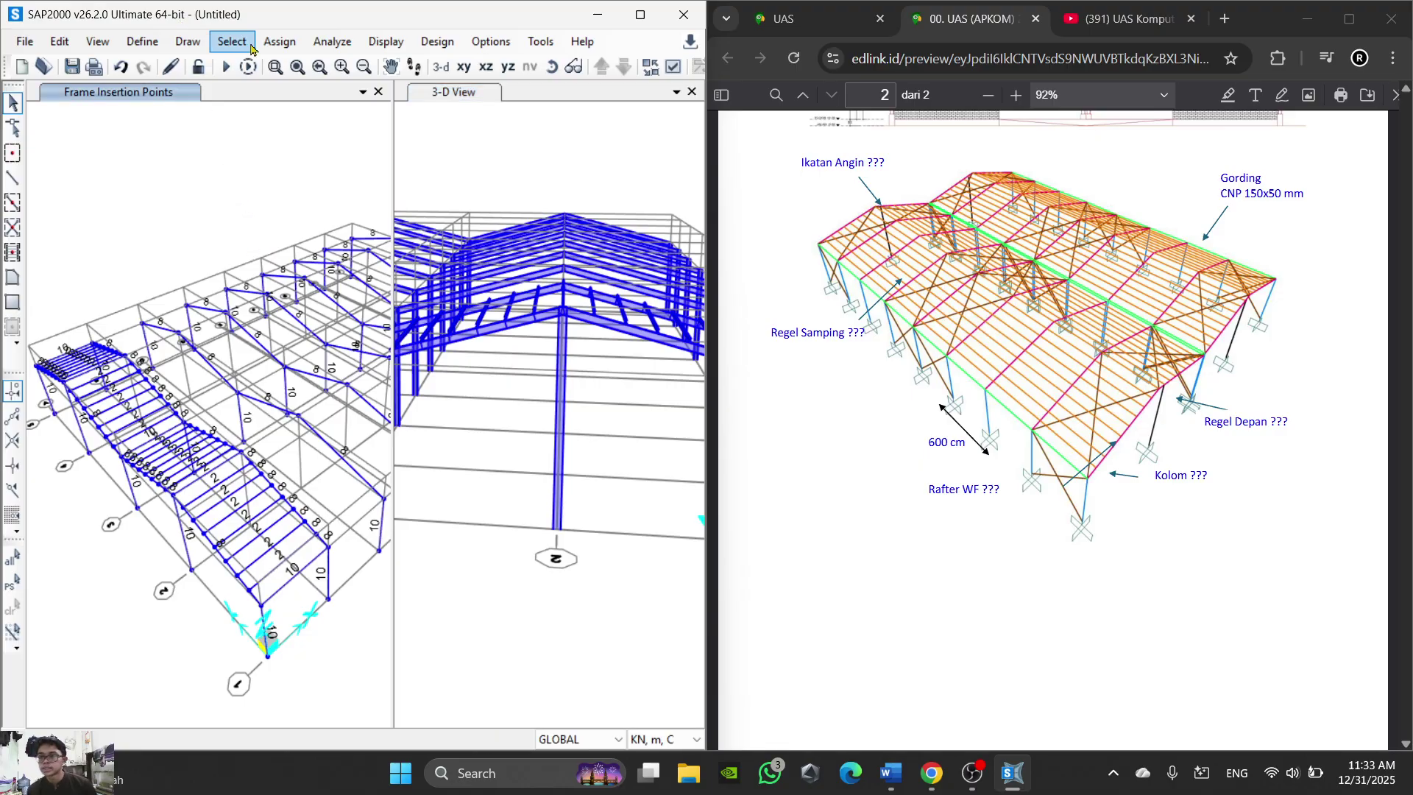
Step: Select all frames that have the Gording section property
{"action": "left_click", "coordinate": [251, 45]}
{"action": "mouse_move", "coordinate": [333, 74]}
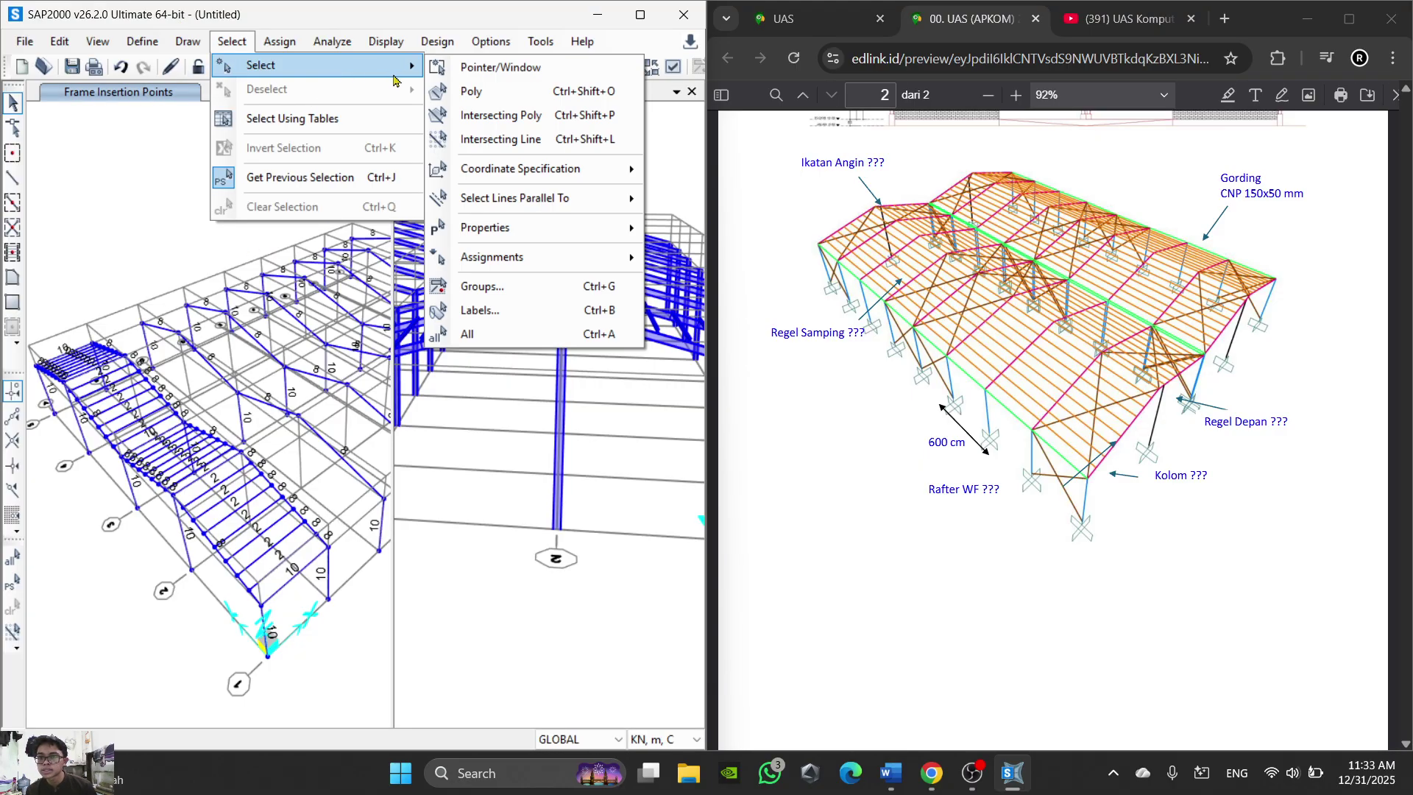
{"action": "mouse_move", "coordinate": [528, 265]}
{"action": "mouse_move", "coordinate": [537, 227]}
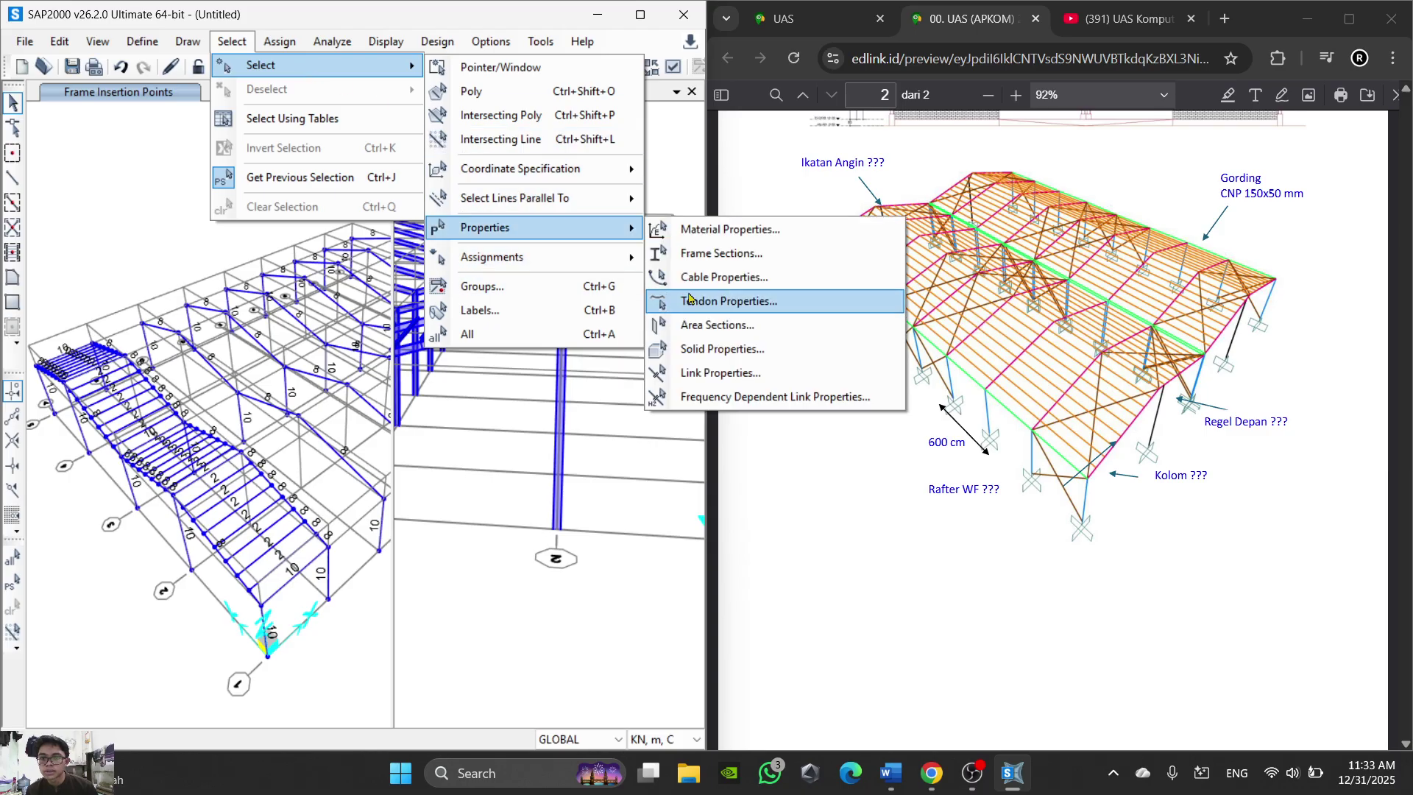
{"action": "left_click", "coordinate": [747, 266]}
{"action": "left_click", "coordinate": [613, 291]}
{"action": "left_click", "coordinate": [627, 572]}
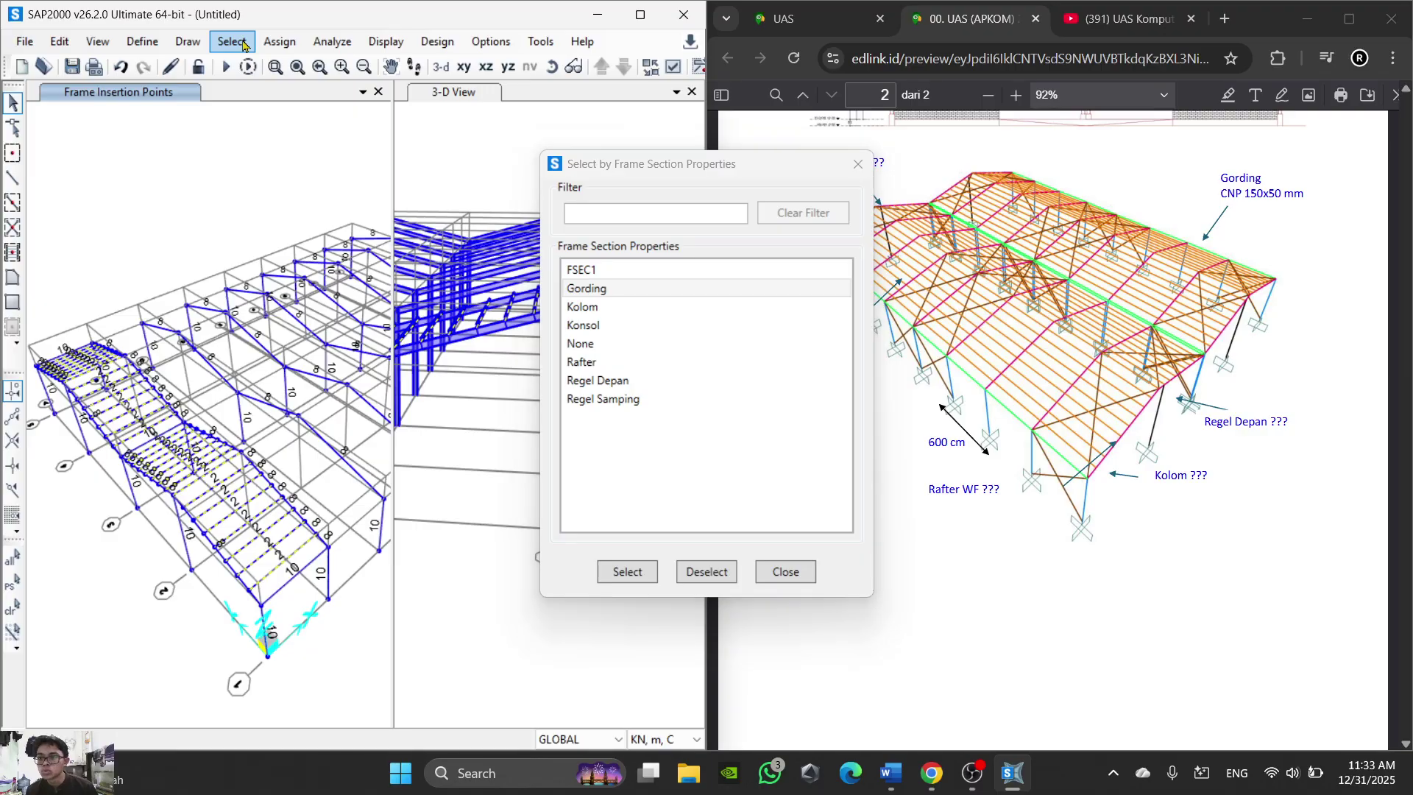
Step: Rotate the selected Gording frames' local axes to an angle of 12 degrees and close the section selection dialog
{"action": "left_click", "coordinate": [280, 41]}
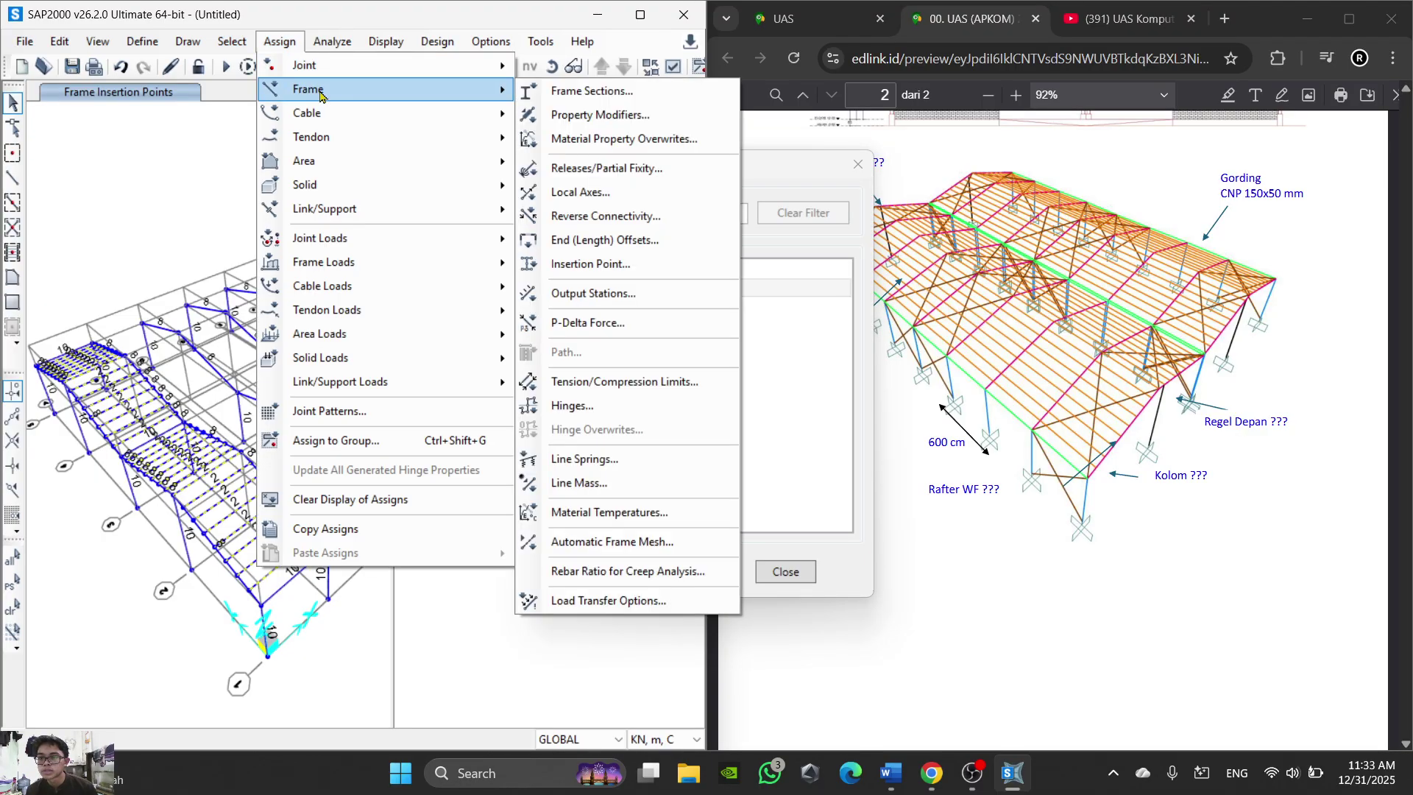
{"action": "left_click", "coordinate": [663, 192]}
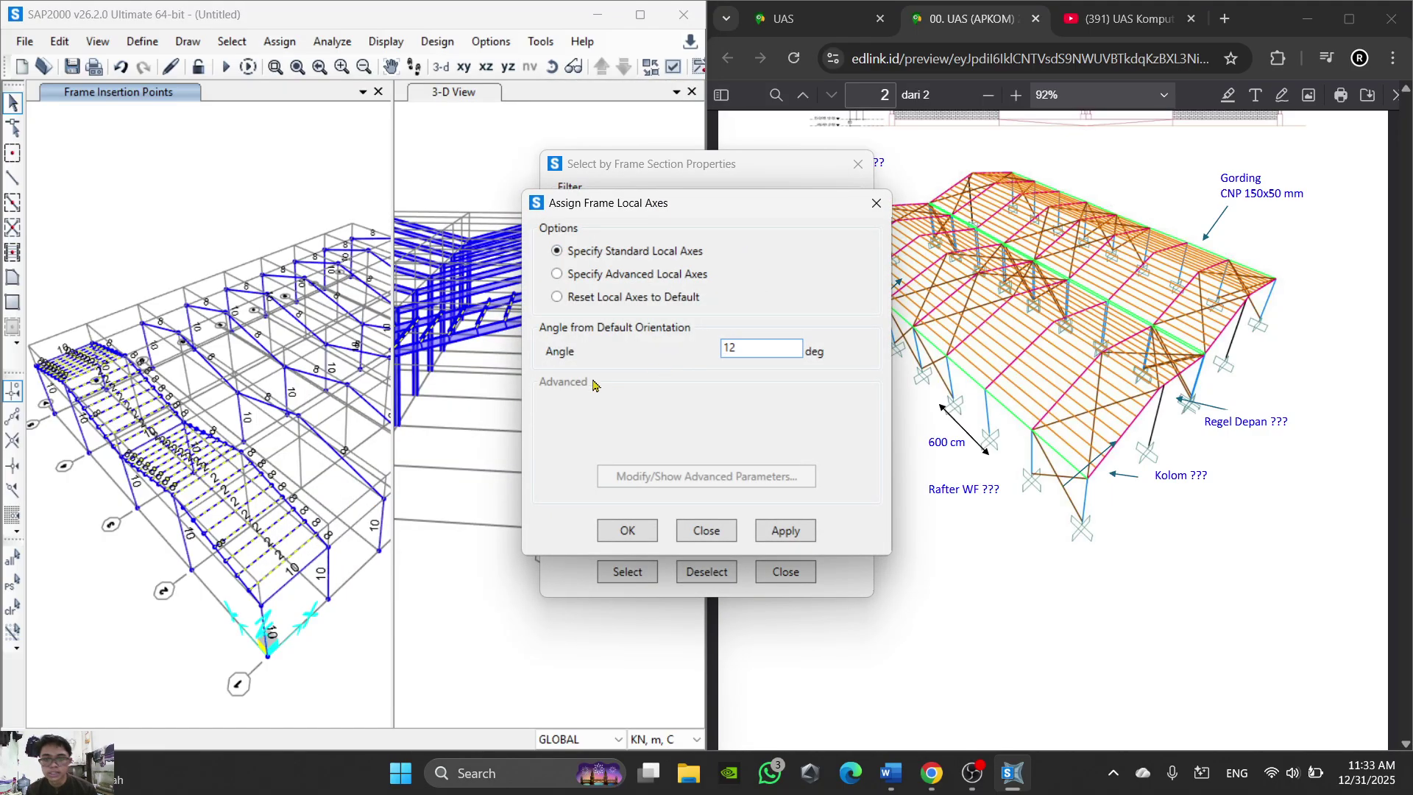
{"action": "left_click", "coordinate": [636, 533]}
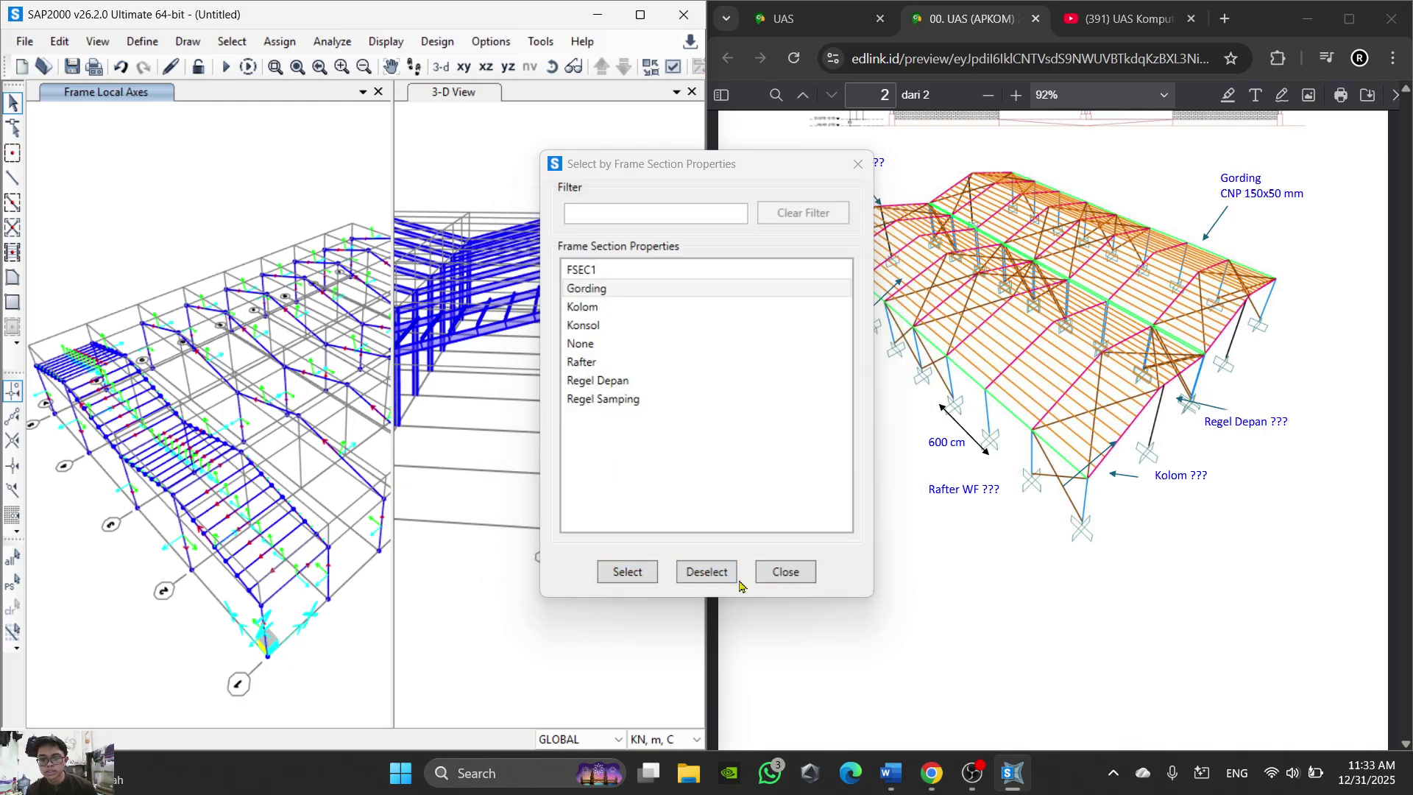
{"action": "left_click", "coordinate": [785, 573]}
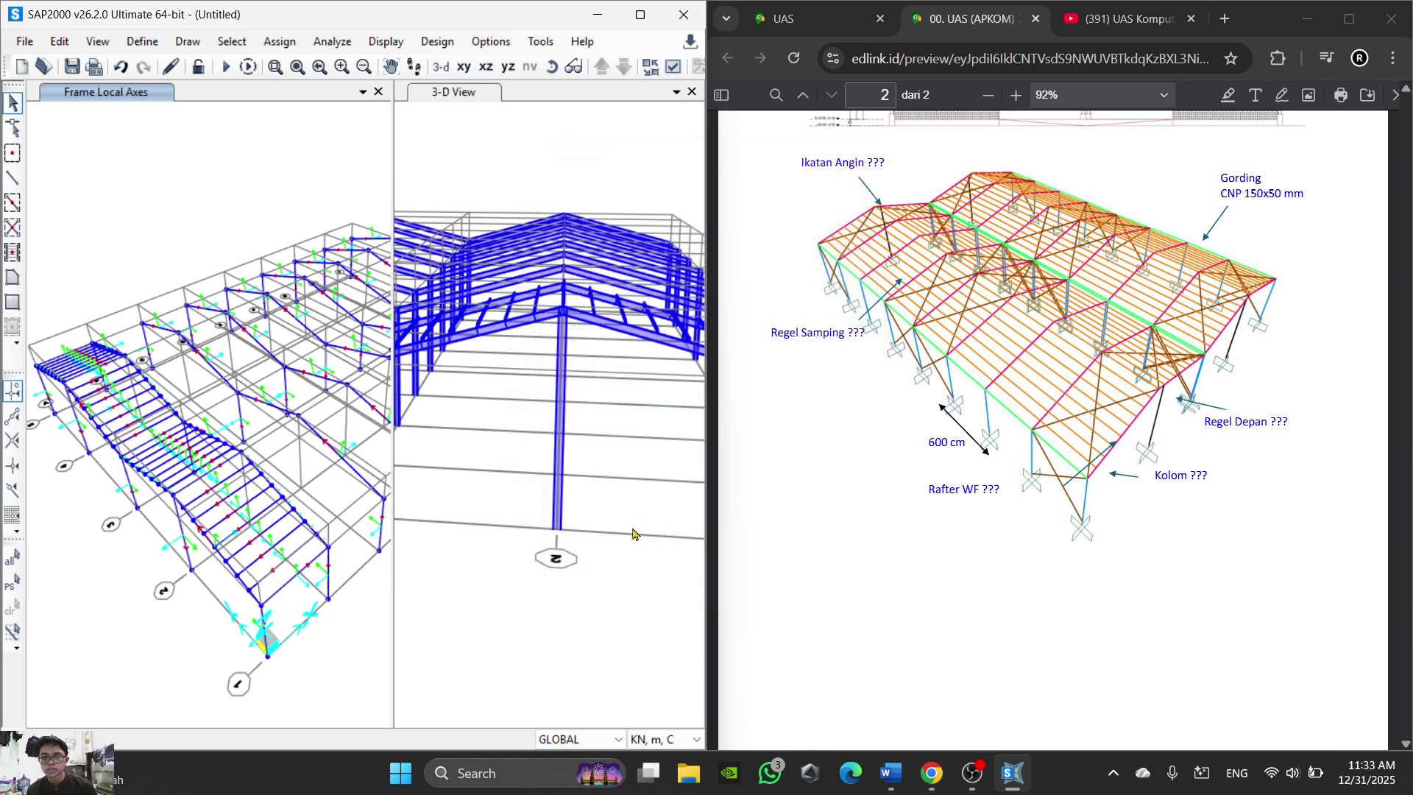
{"action": "left_click", "coordinate": [974, 787]}
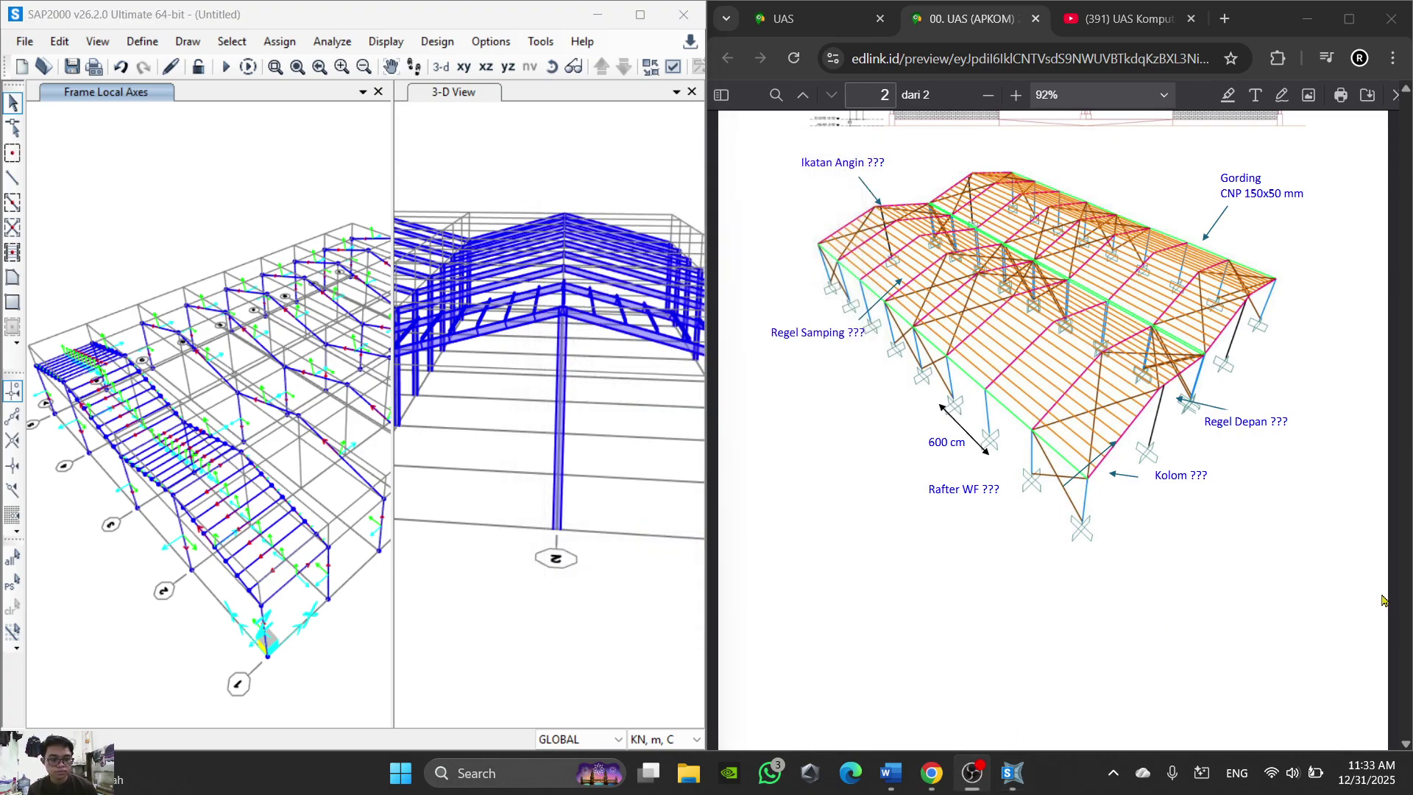
{"action": "scroll", "coordinate": [1381, 599], "scroll_direction": "down", "scroll_amount": 1}
{"action": "left_click", "coordinate": [504, 426]}
{"action": "middle_click_drag", "start_coordinate": [306, 622], "coordinate": [316, 512]}
{"action": "scroll", "coordinate": [641, 524], "scroll_direction": "down", "scroll_amount": 3}
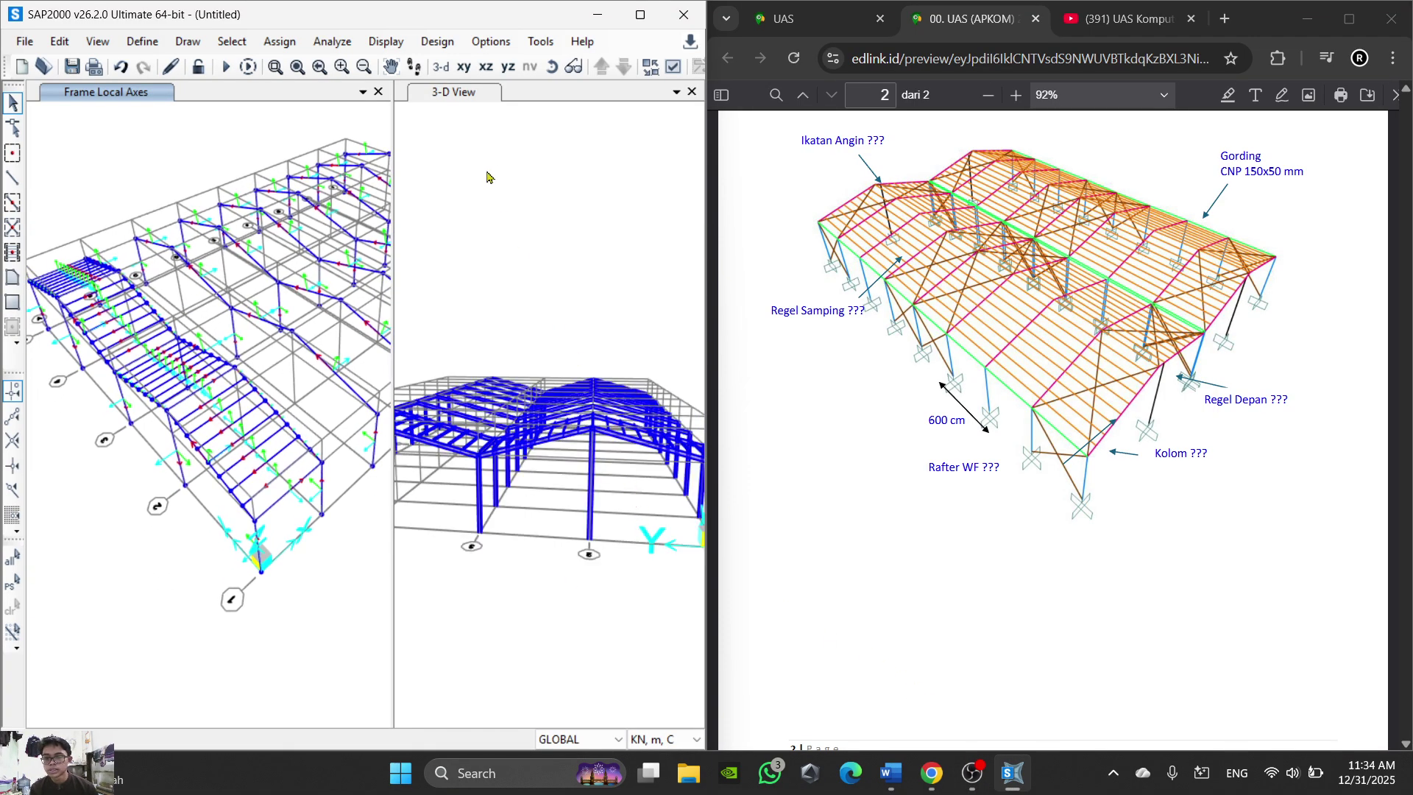
Step: Switch the second view window to the X-Y plane at Z=0
{"action": "left_click", "coordinate": [441, 66]}
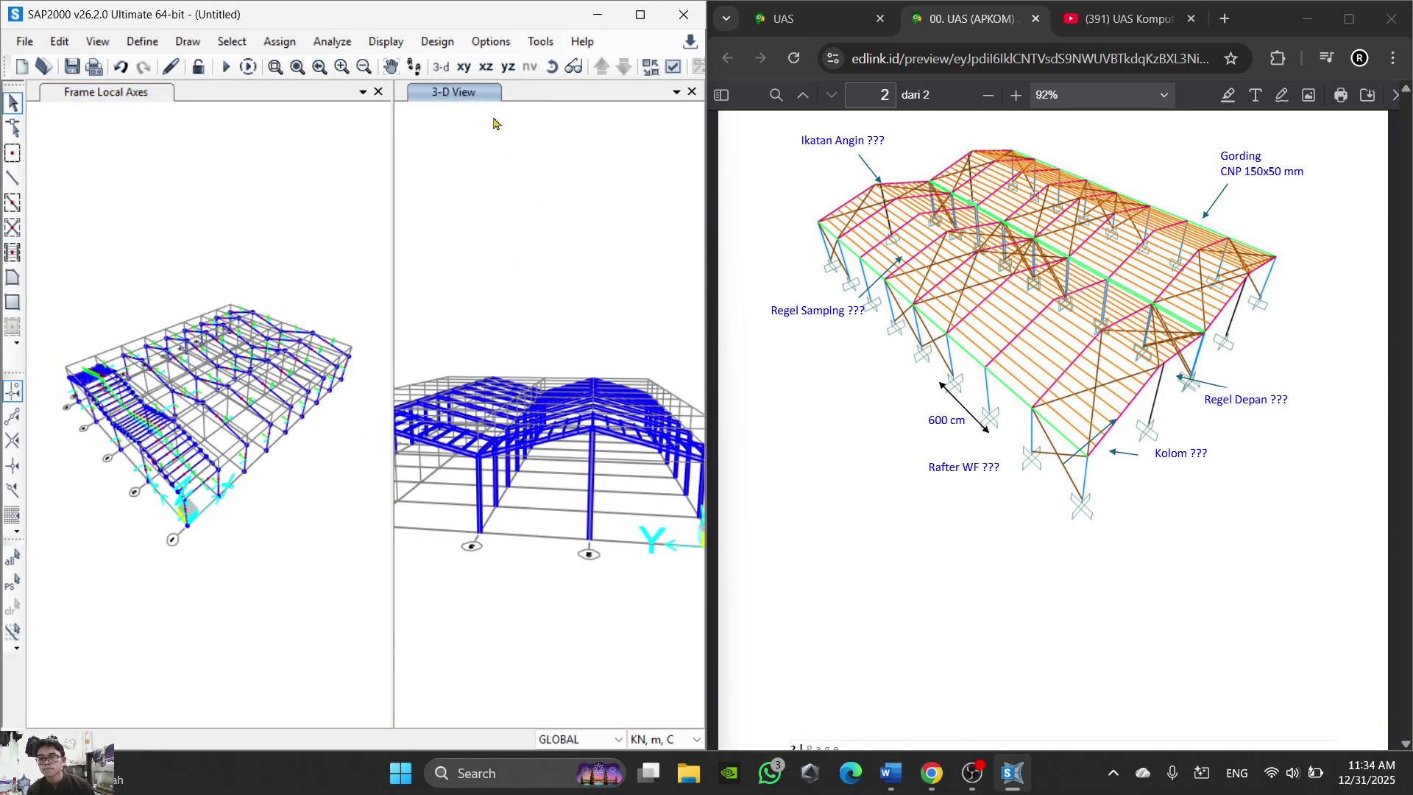
{"action": "left_click", "coordinate": [463, 67]}
{"action": "scroll", "coordinate": [195, 508], "scroll_direction": "up", "scroll_amount": 3}
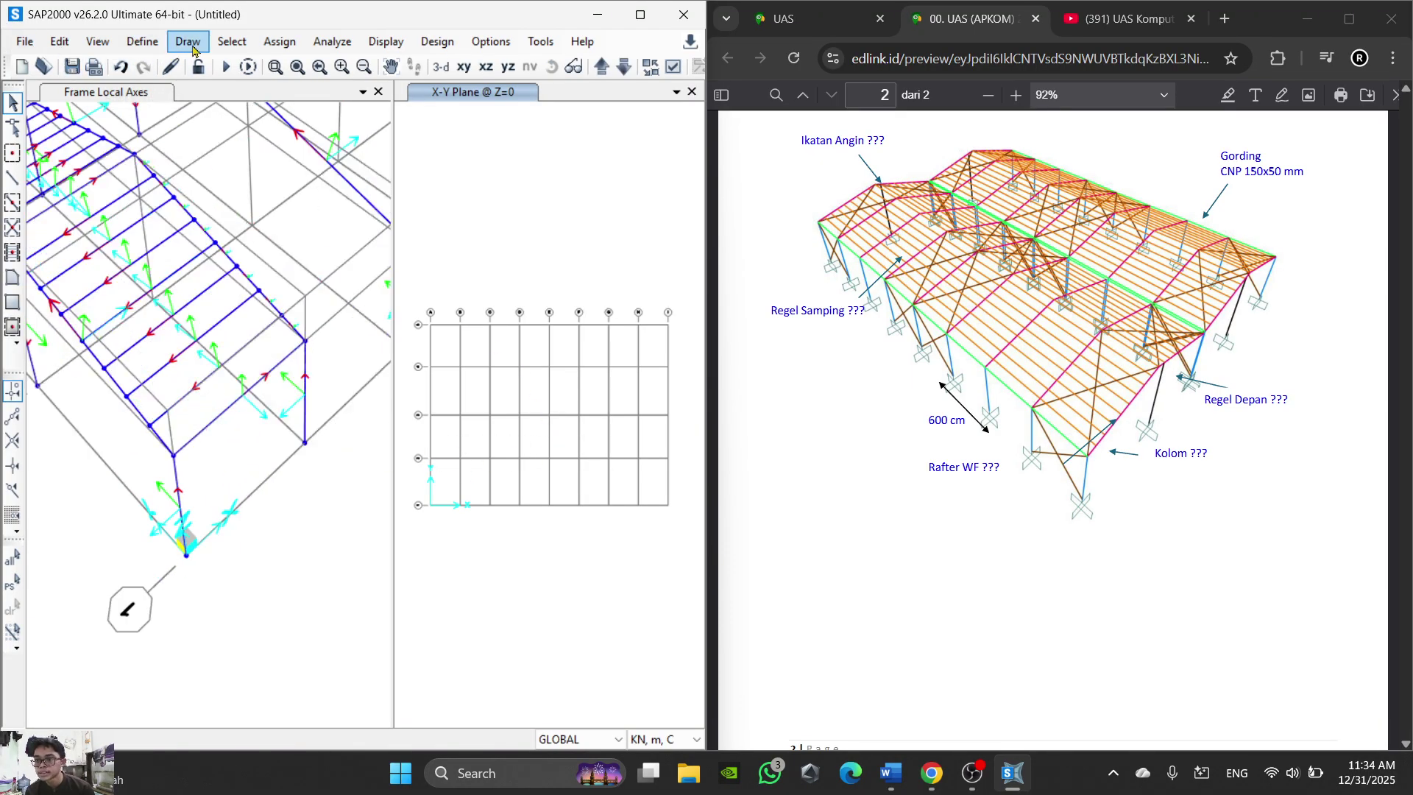
{"action": "left_click", "coordinate": [291, 50]}
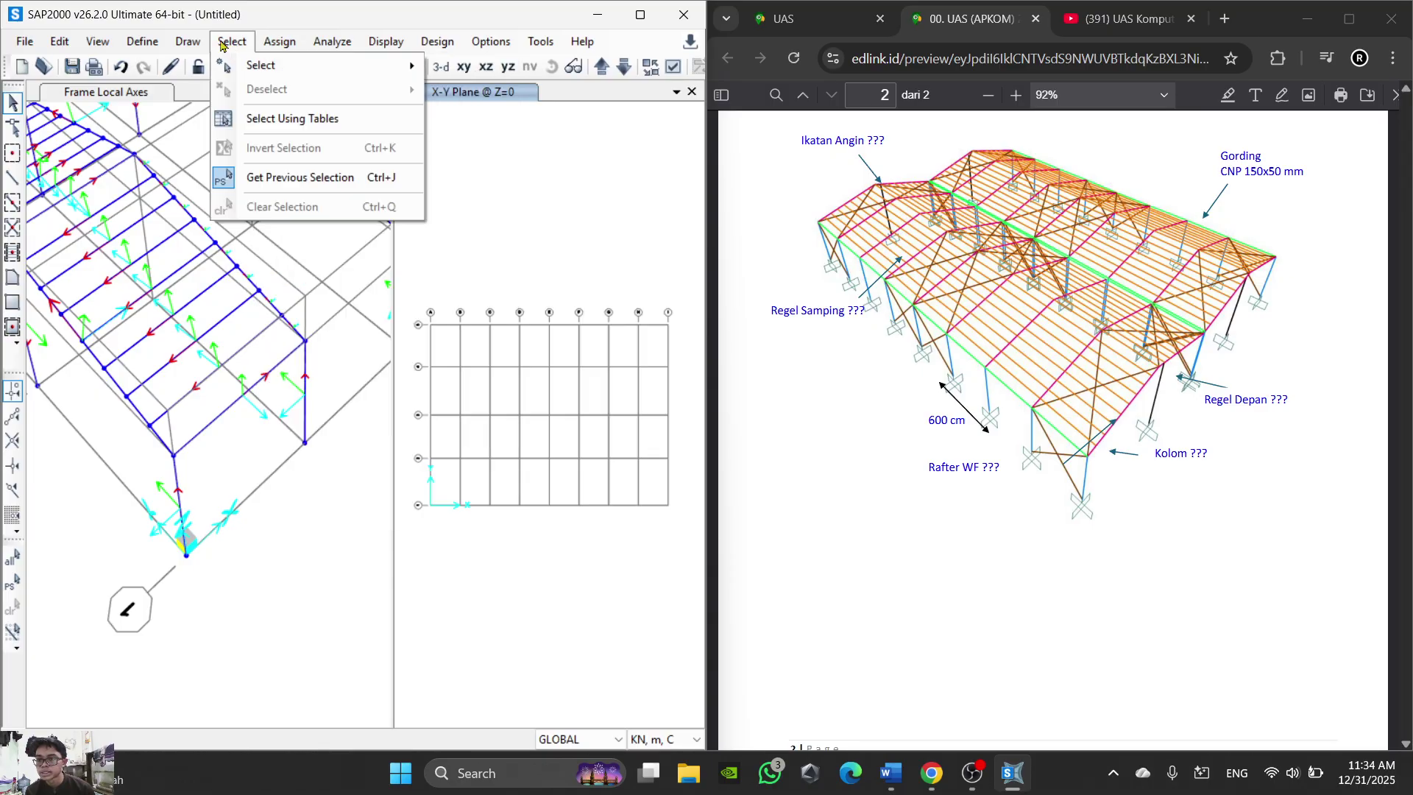
{"action": "left_click", "coordinate": [232, 41]}
{"action": "left_click", "coordinate": [25, 41]}
{"action": "left_click", "coordinate": [515, 196]}
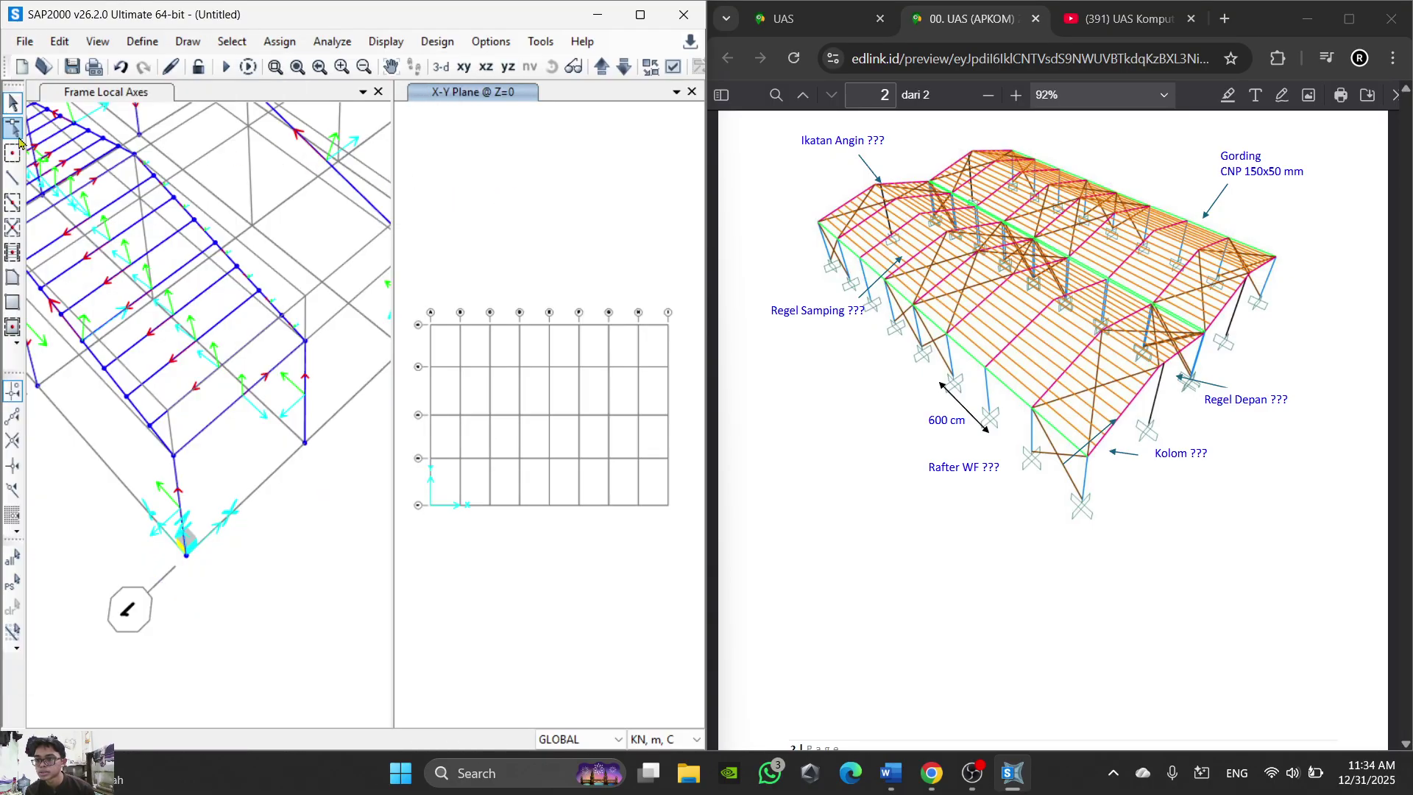
{"action": "left_click", "coordinate": [13, 177]}
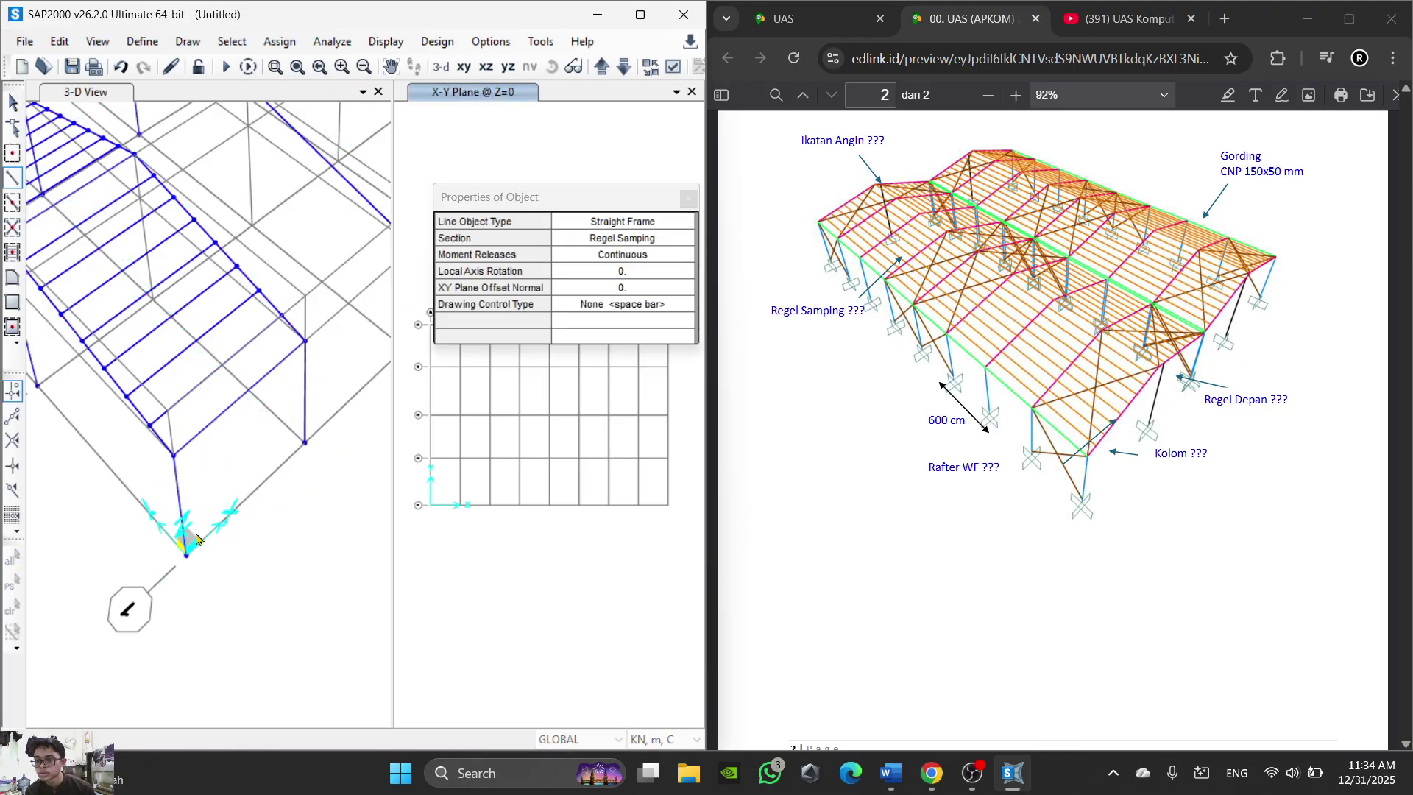
{"action": "left_click", "coordinate": [623, 239]}
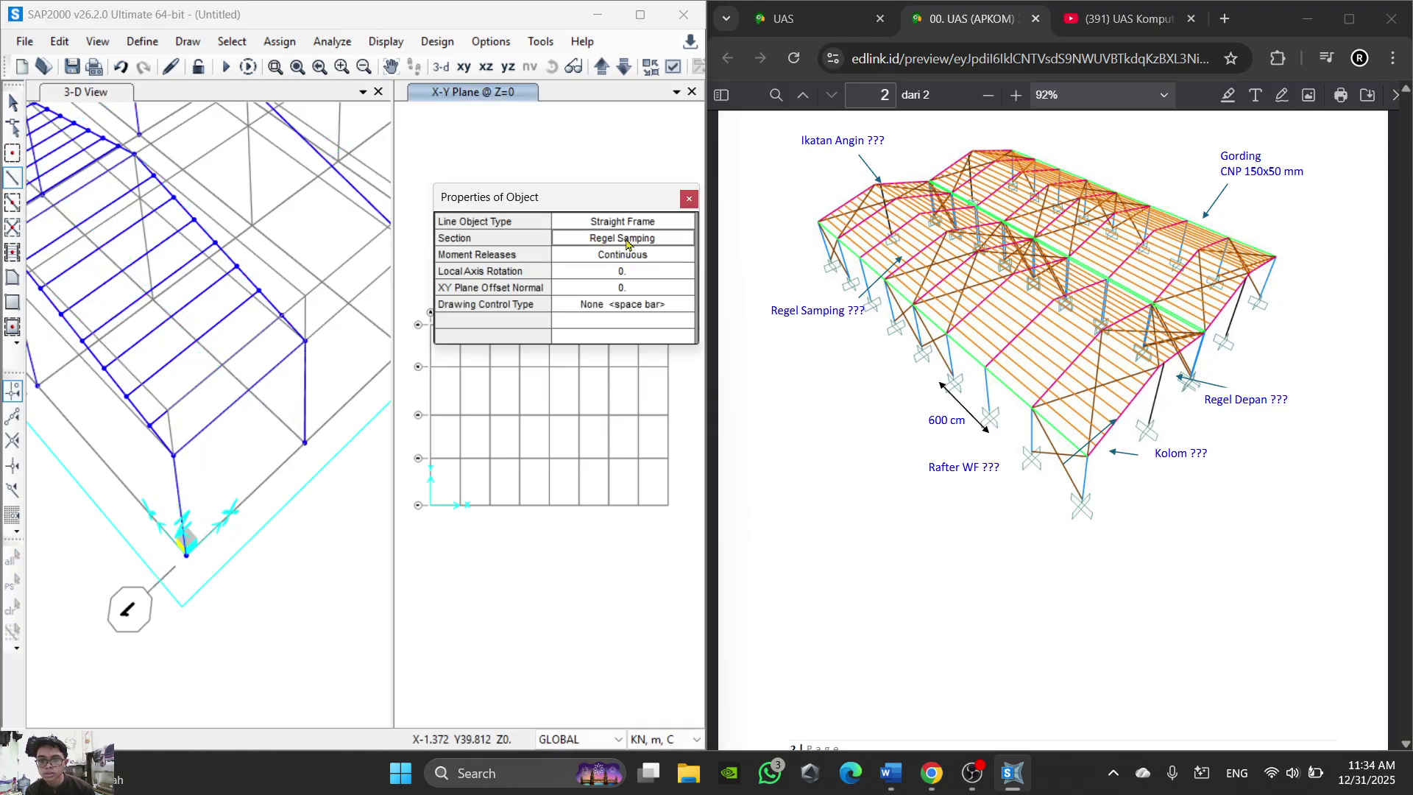
{"action": "left_click", "coordinate": [624, 240]}
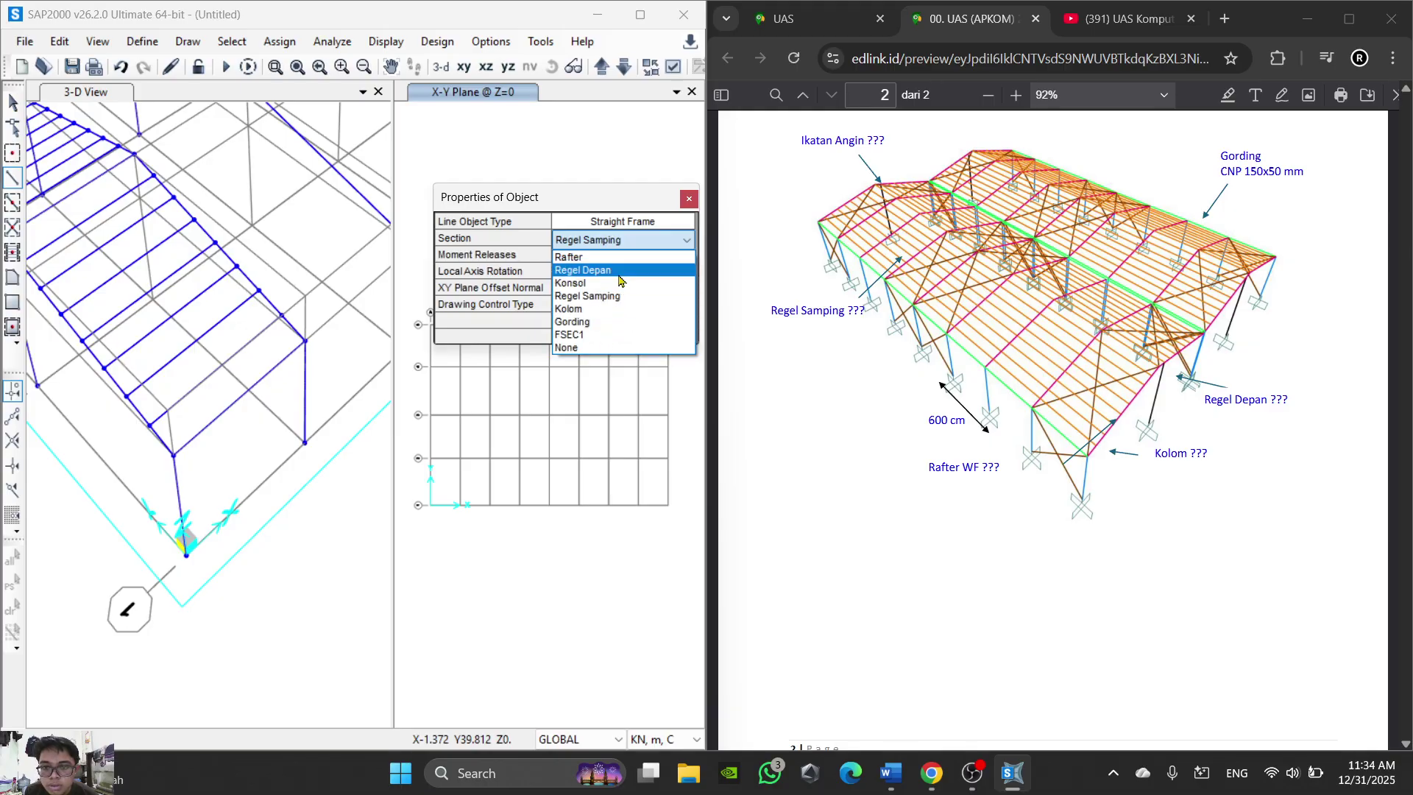
{"action": "left_click", "coordinate": [689, 200]}
{"action": "left_click", "coordinate": [689, 200]}
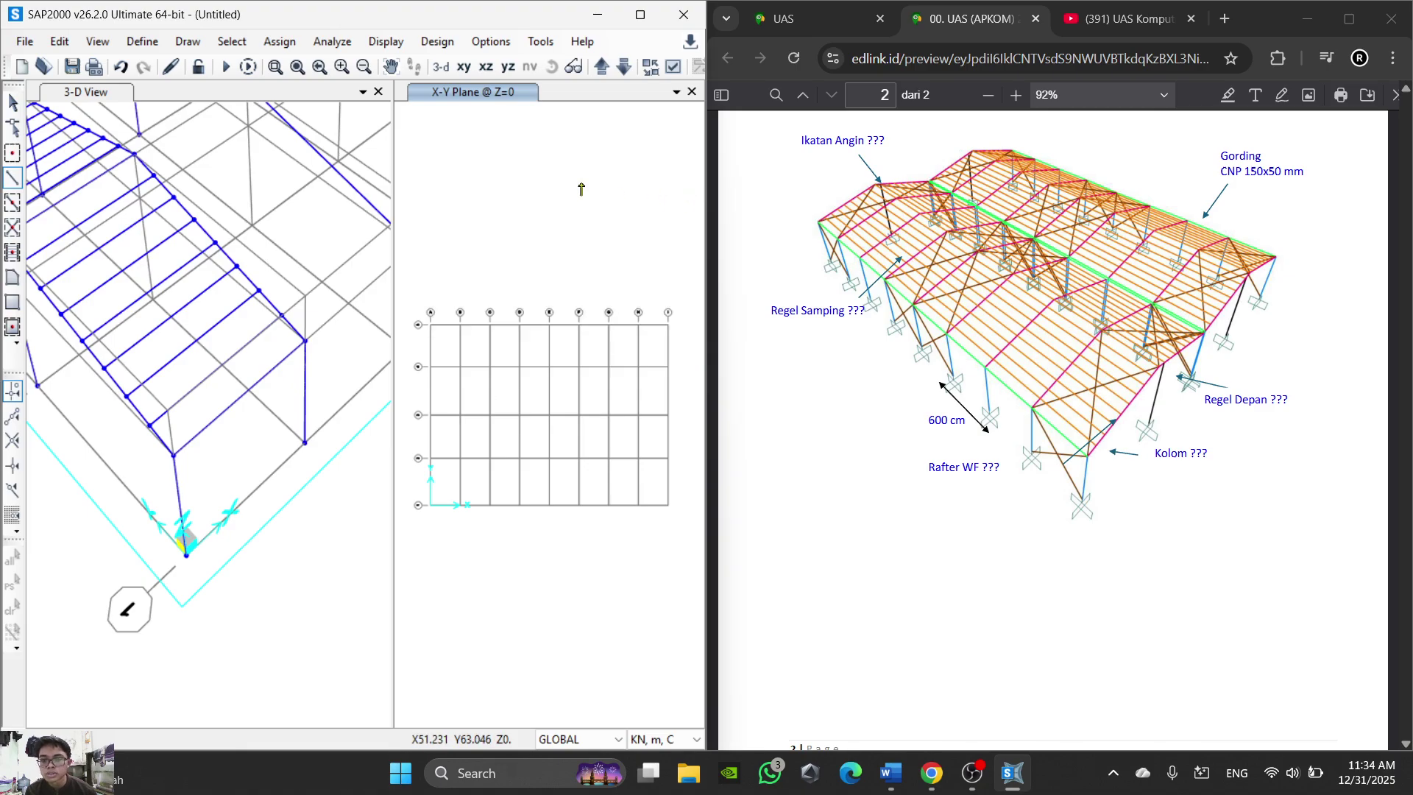
Step: Open the frame section definitions and review the Gording section's dimensions and material
{"action": "left_click", "coordinate": [143, 42]}
{"action": "mouse_move", "coordinate": [95, 44]}
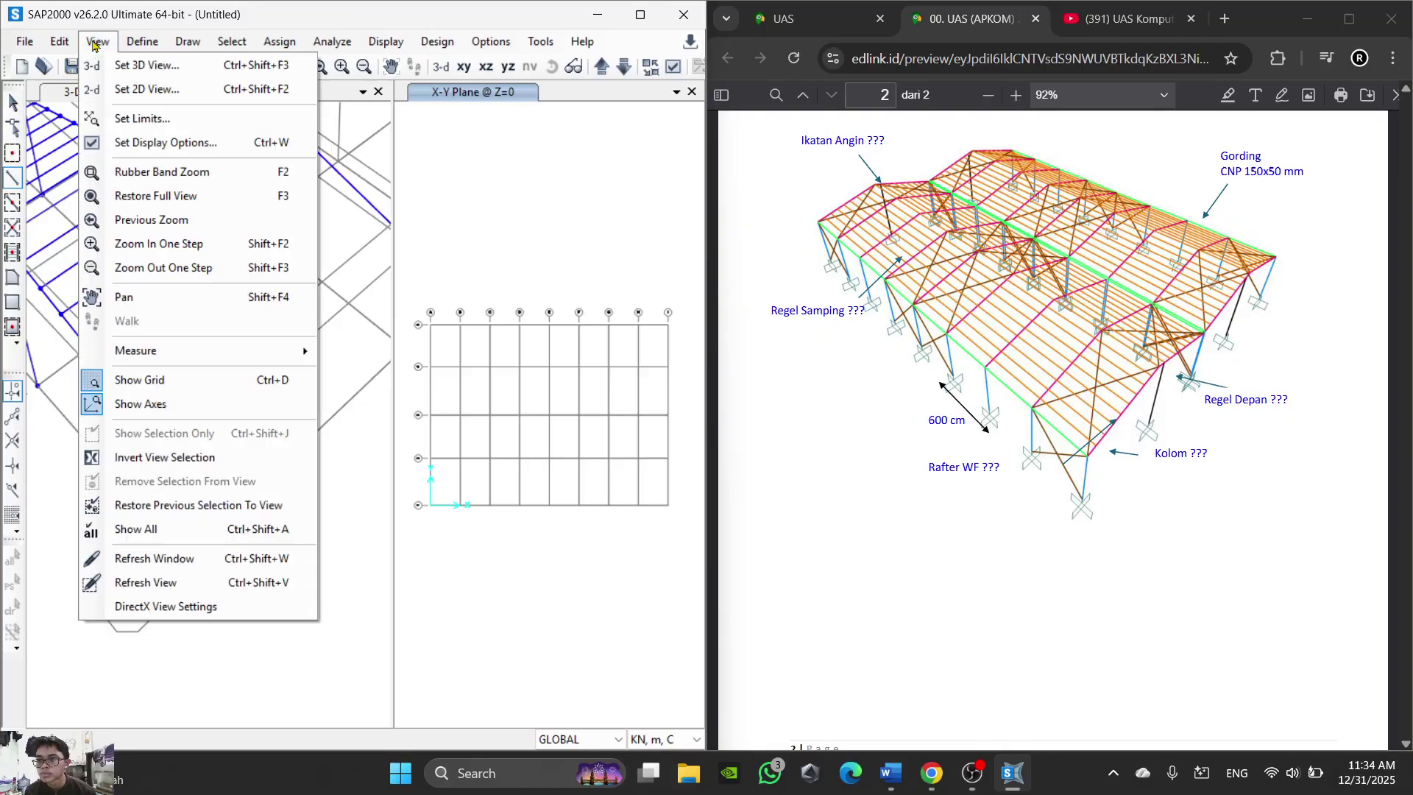
{"action": "left_click", "coordinate": [142, 42]}
{"action": "left_click", "coordinate": [142, 42]}
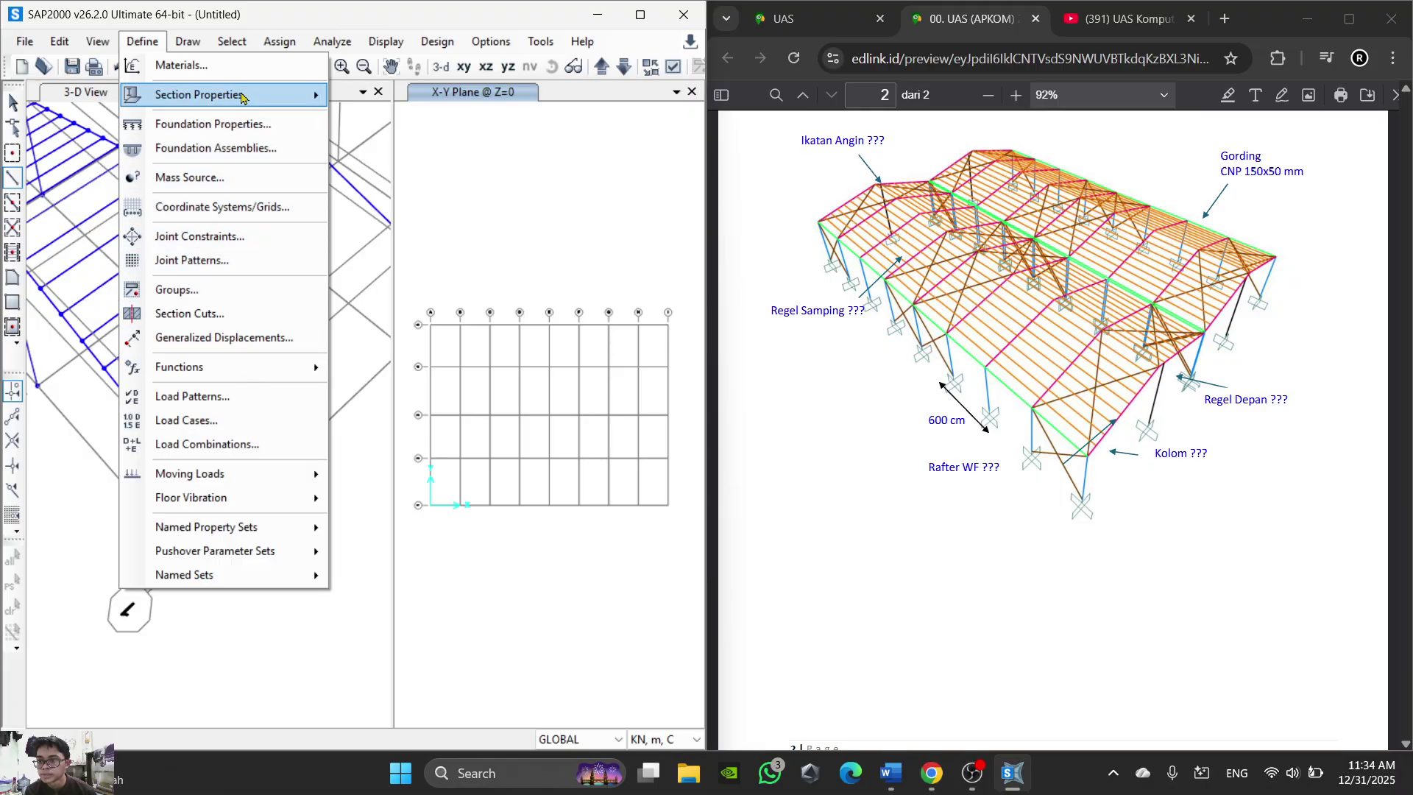
{"action": "mouse_move", "coordinate": [243, 96]}
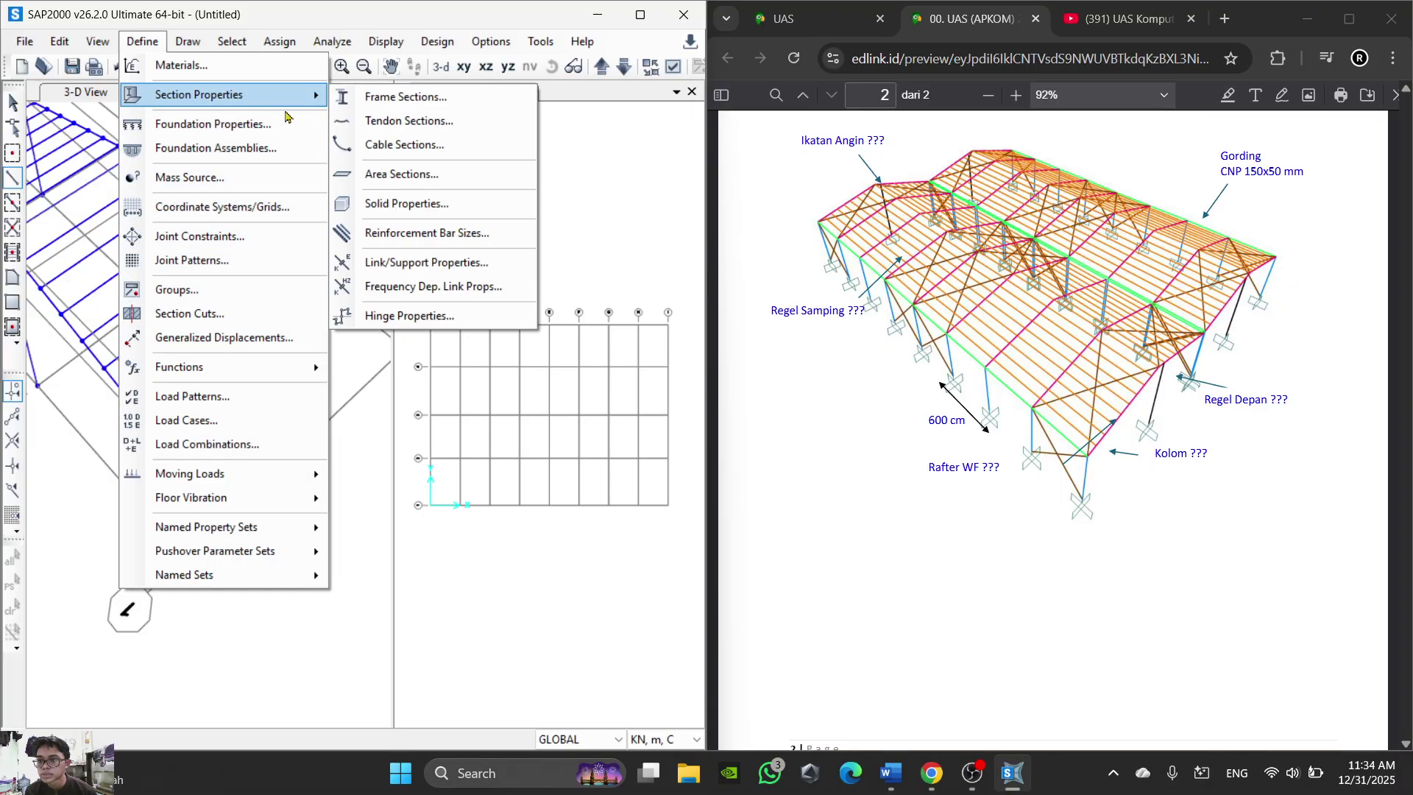
{"action": "left_click", "coordinate": [443, 100]}
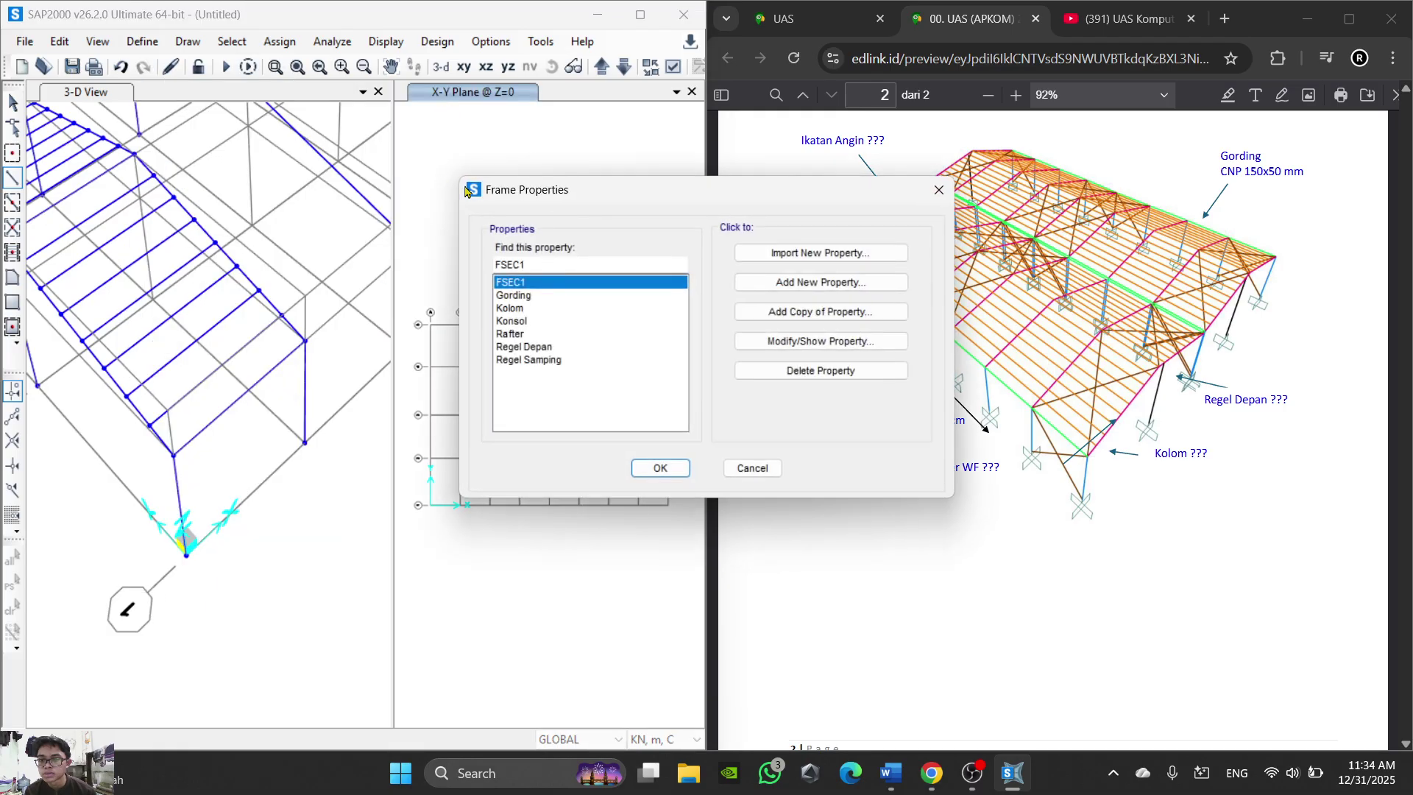
{"action": "left_click", "coordinate": [515, 295]}
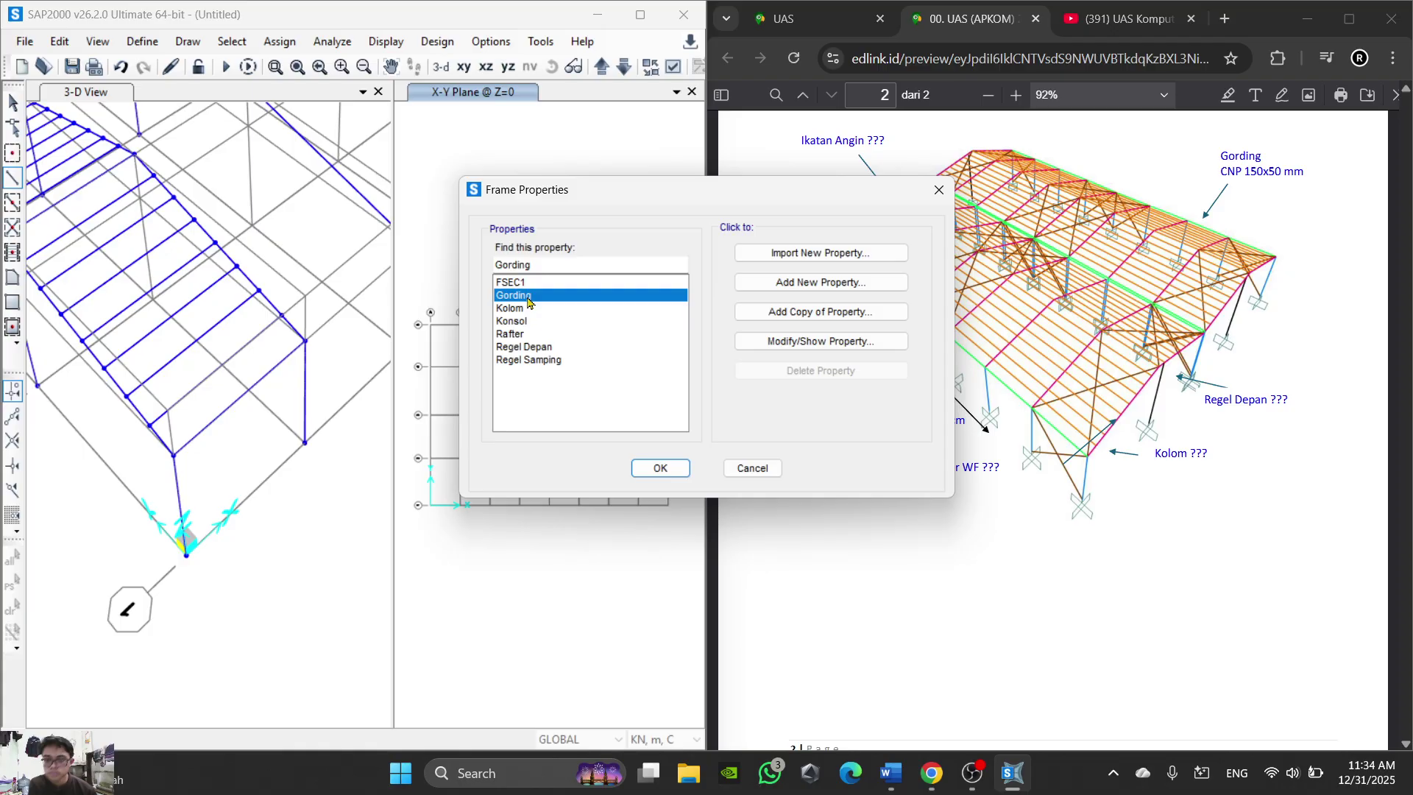
{"action": "left_click", "coordinate": [836, 342]}
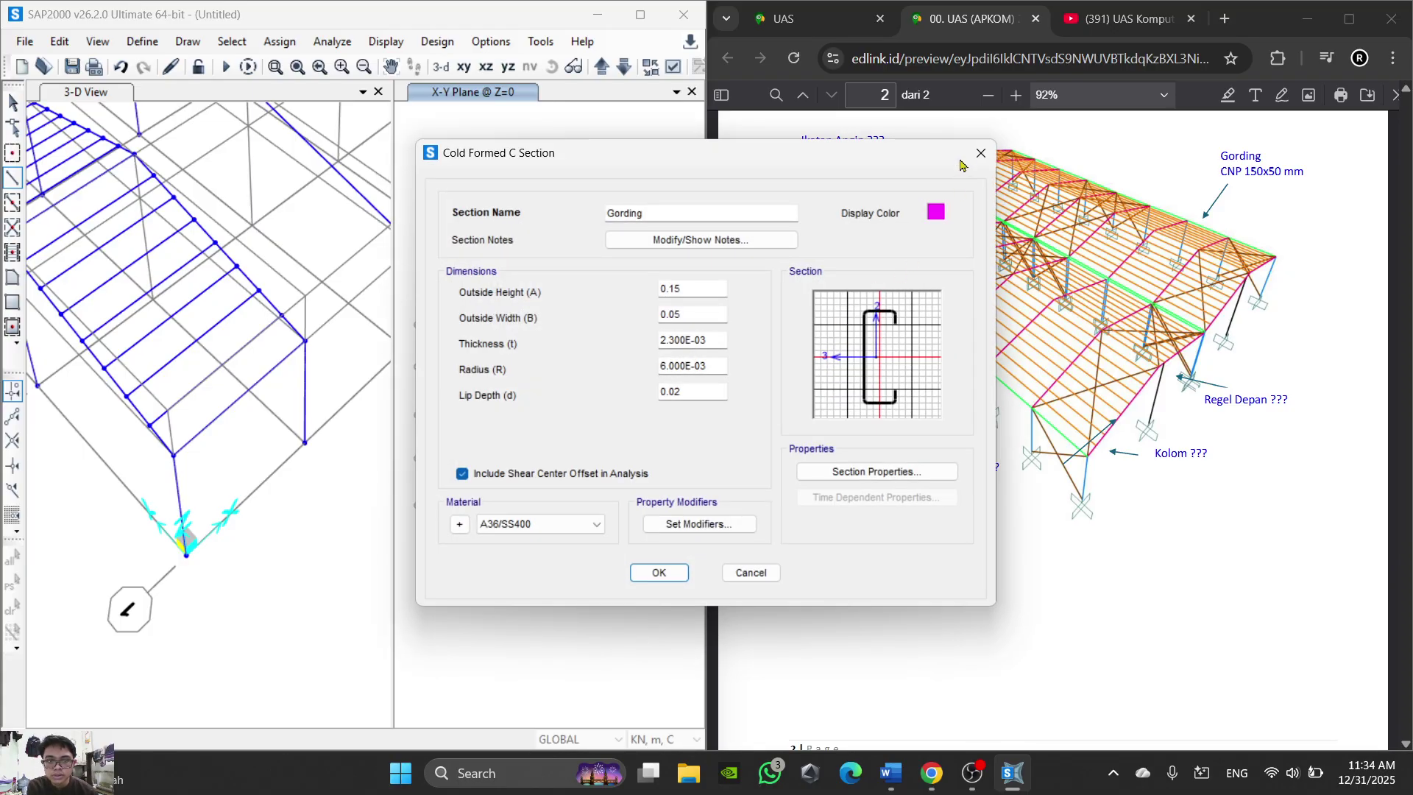
{"action": "left_click", "coordinate": [750, 573]}
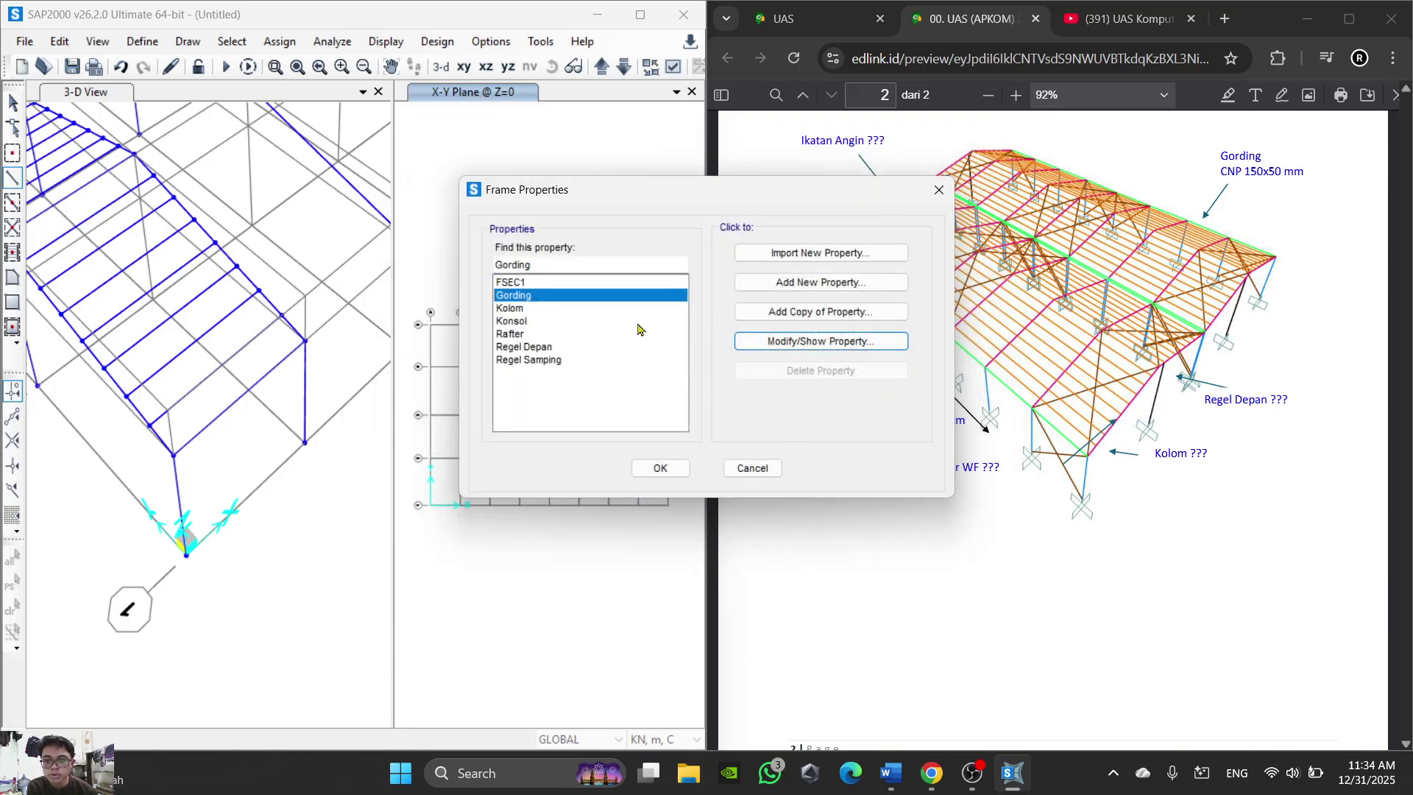
Step: Review the definitions of the Kolom, Konsol, Regel Samping and Regel Depan frame sections
{"action": "left_click", "coordinate": [608, 309]}
{"action": "left_click", "coordinate": [853, 342]}
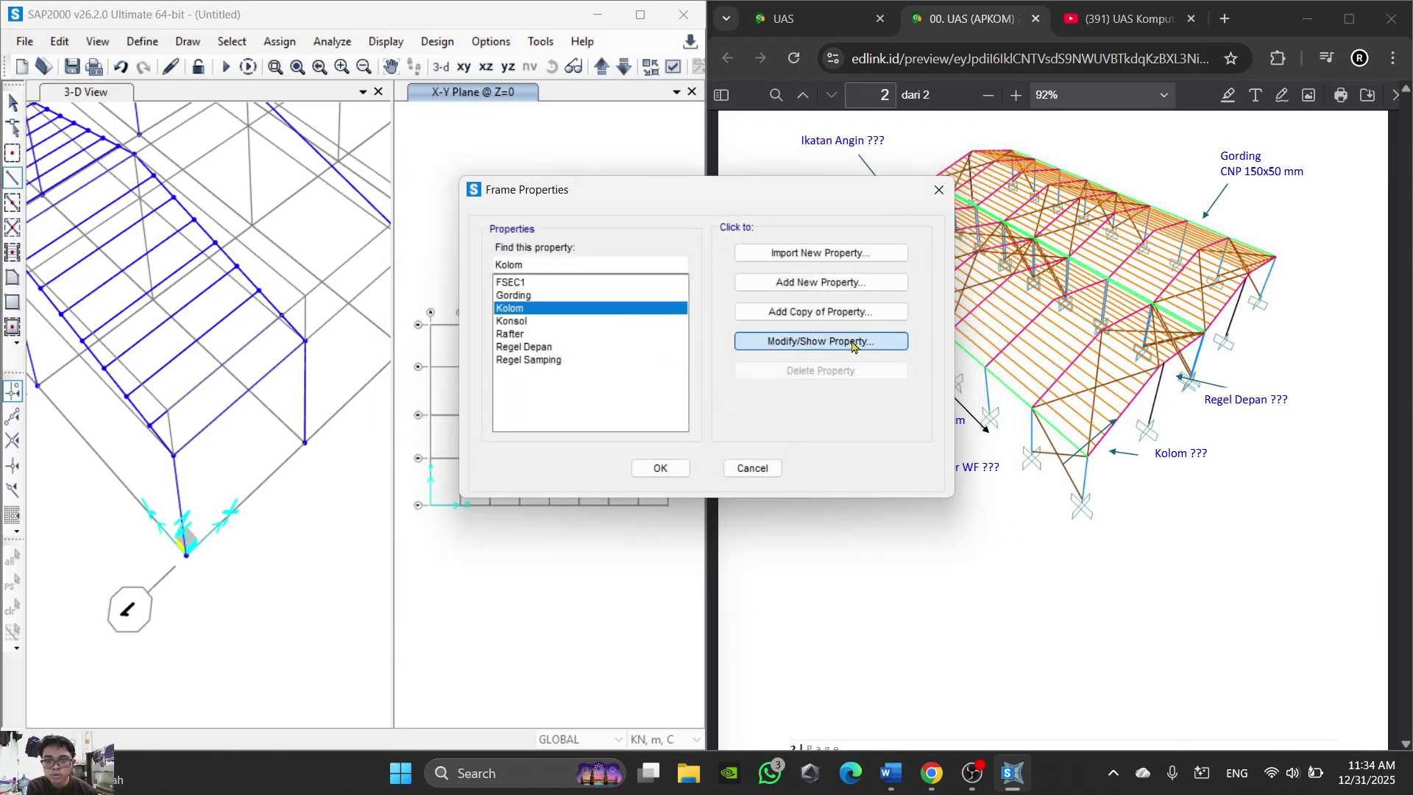
{"action": "left_click", "coordinate": [980, 153]}
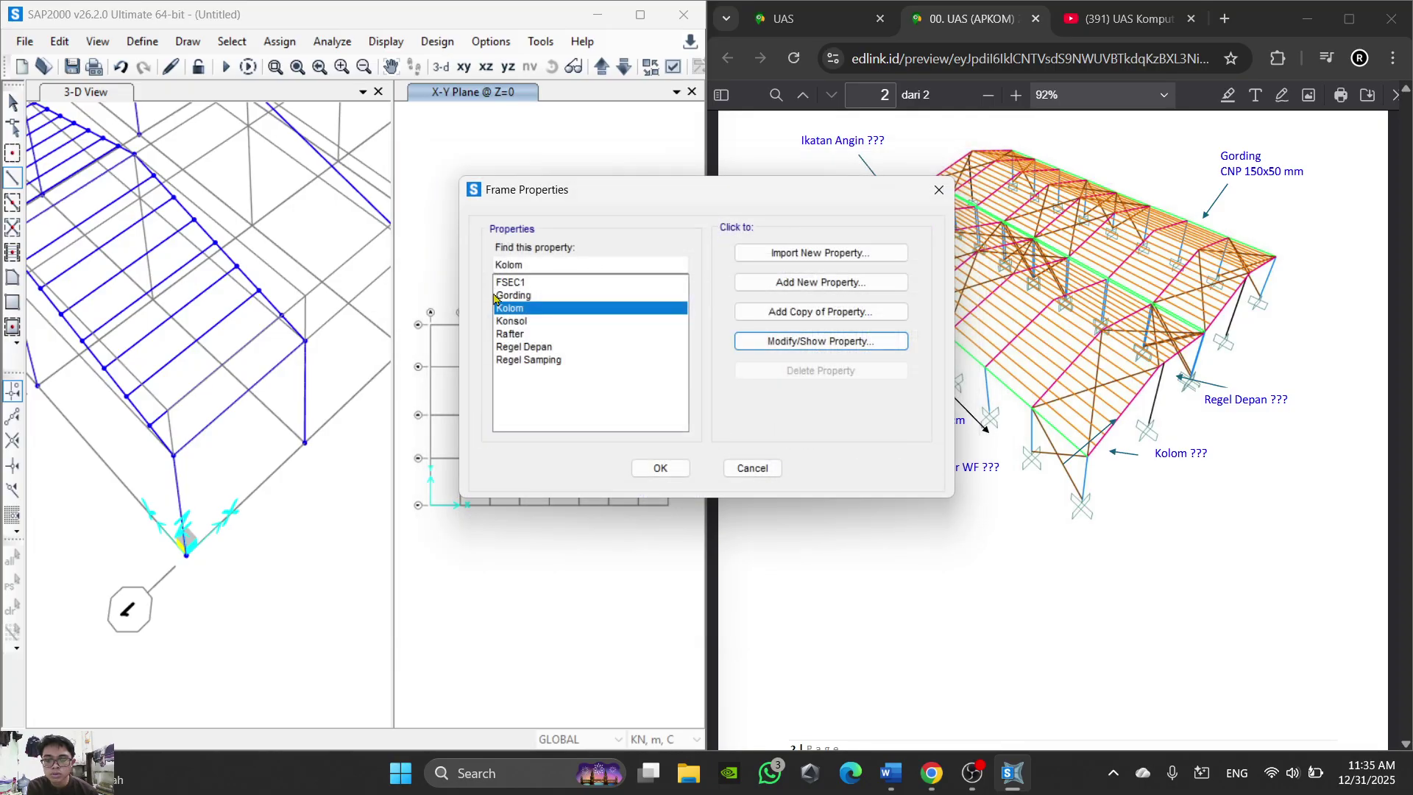
{"action": "left_click", "coordinate": [518, 323]}
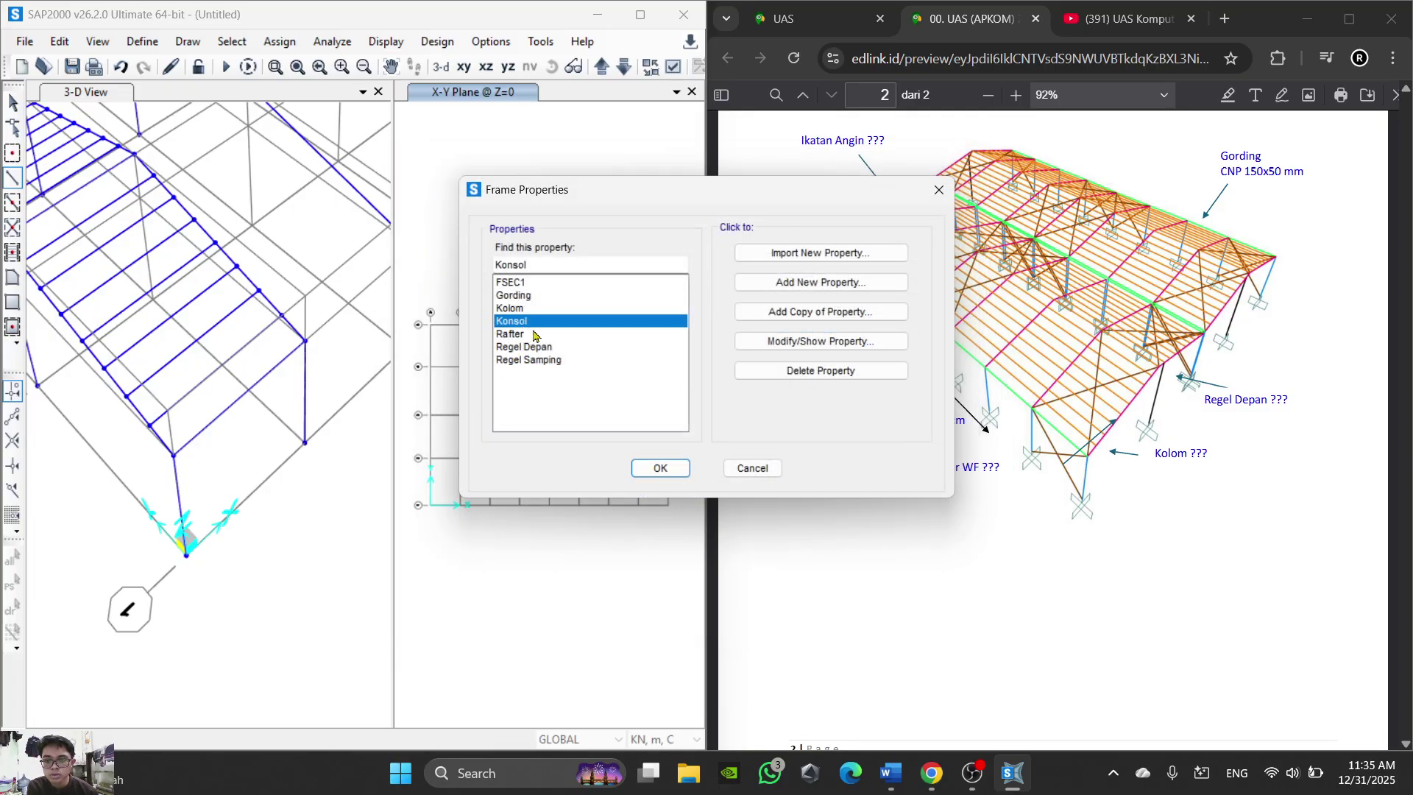
{"action": "left_click", "coordinate": [876, 341]}
{"action": "left_click", "coordinate": [978, 153]}
{"action": "left_click", "coordinate": [531, 360]}
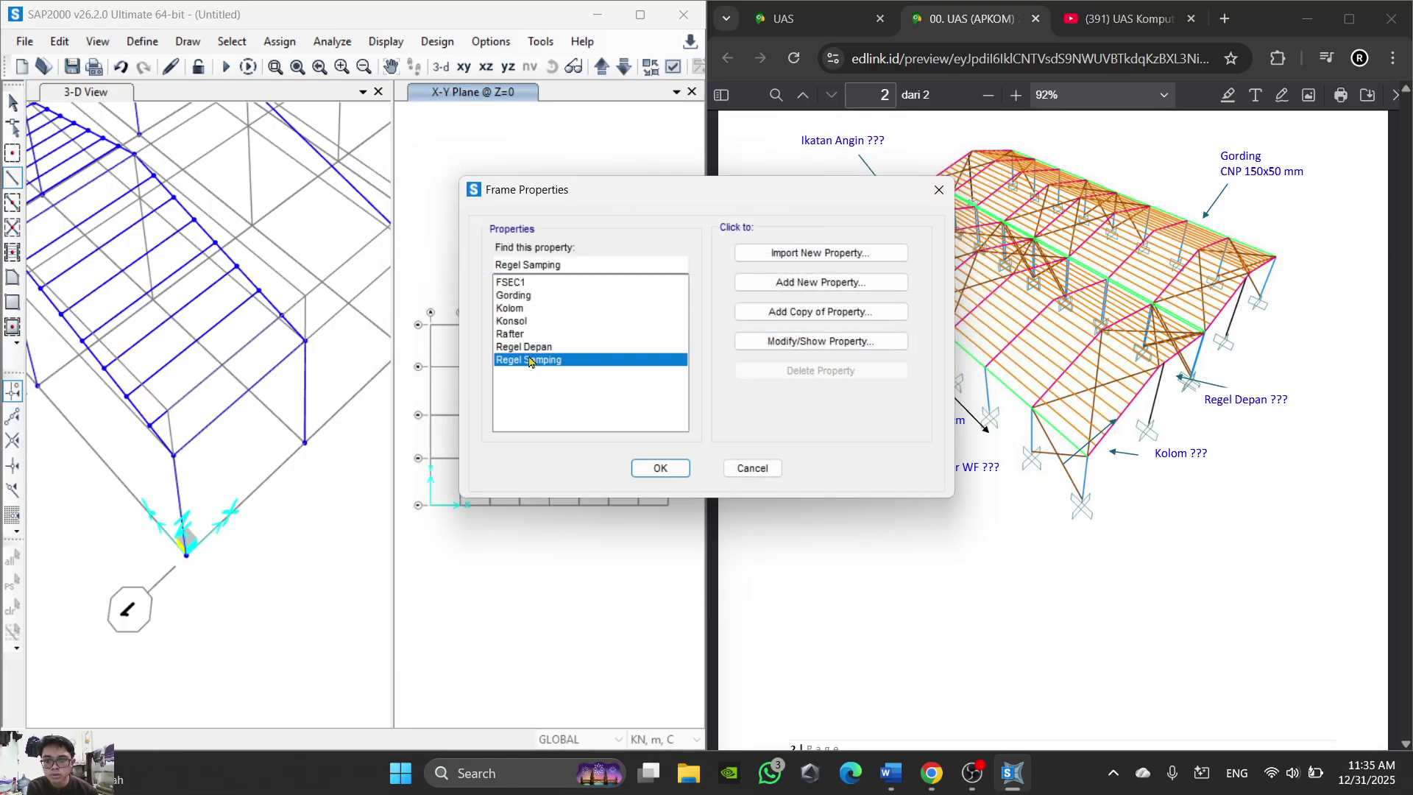
{"action": "left_click", "coordinate": [820, 341]}
{"action": "left_click", "coordinate": [980, 153]}
{"action": "left_click", "coordinate": [548, 352]}
{"action": "left_click", "coordinate": [821, 341]}
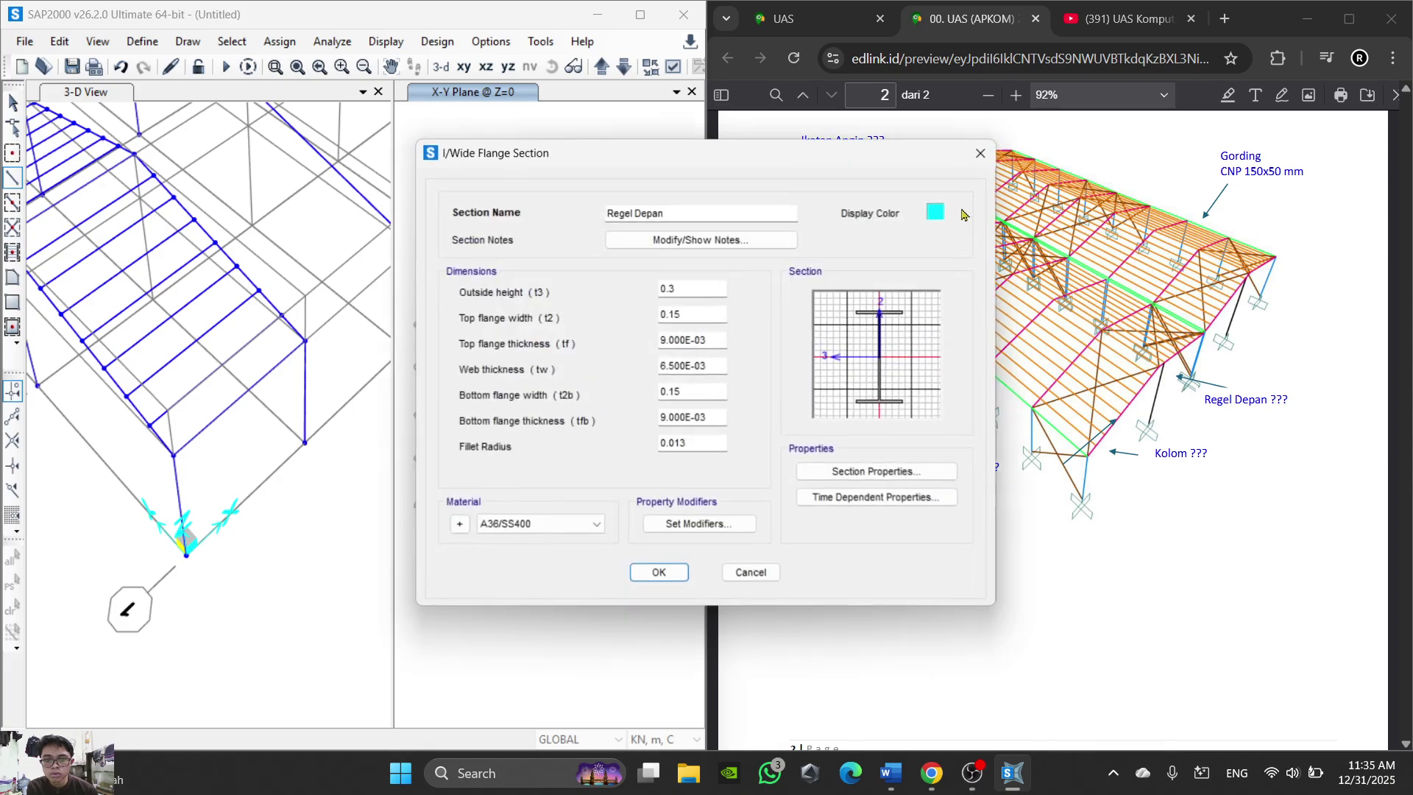
{"action": "left_click", "coordinate": [980, 153]}
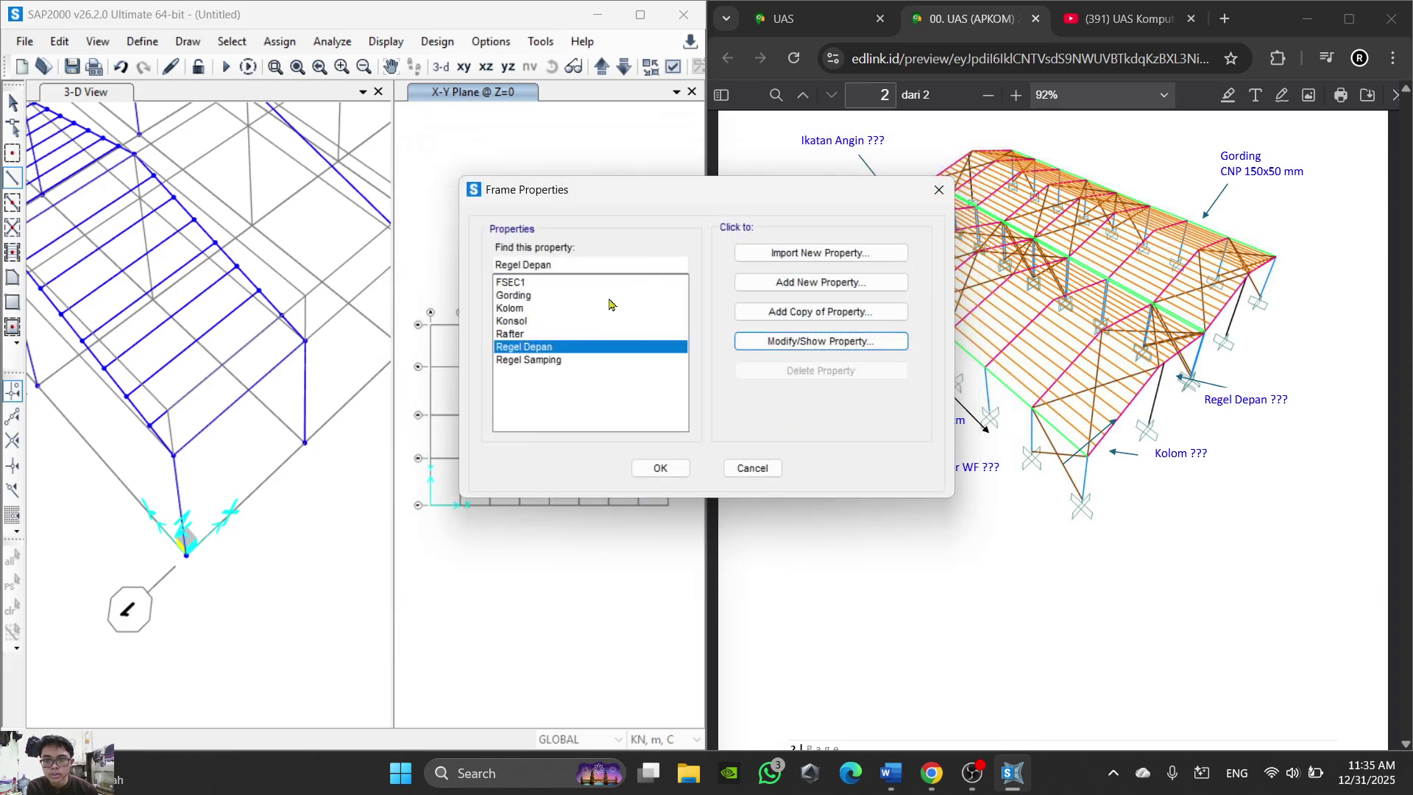
Step: Recheck the dimensions and material of the Gording and Kolom sections
{"action": "left_click", "coordinate": [568, 295]}
{"action": "left_click", "coordinate": [820, 341]}
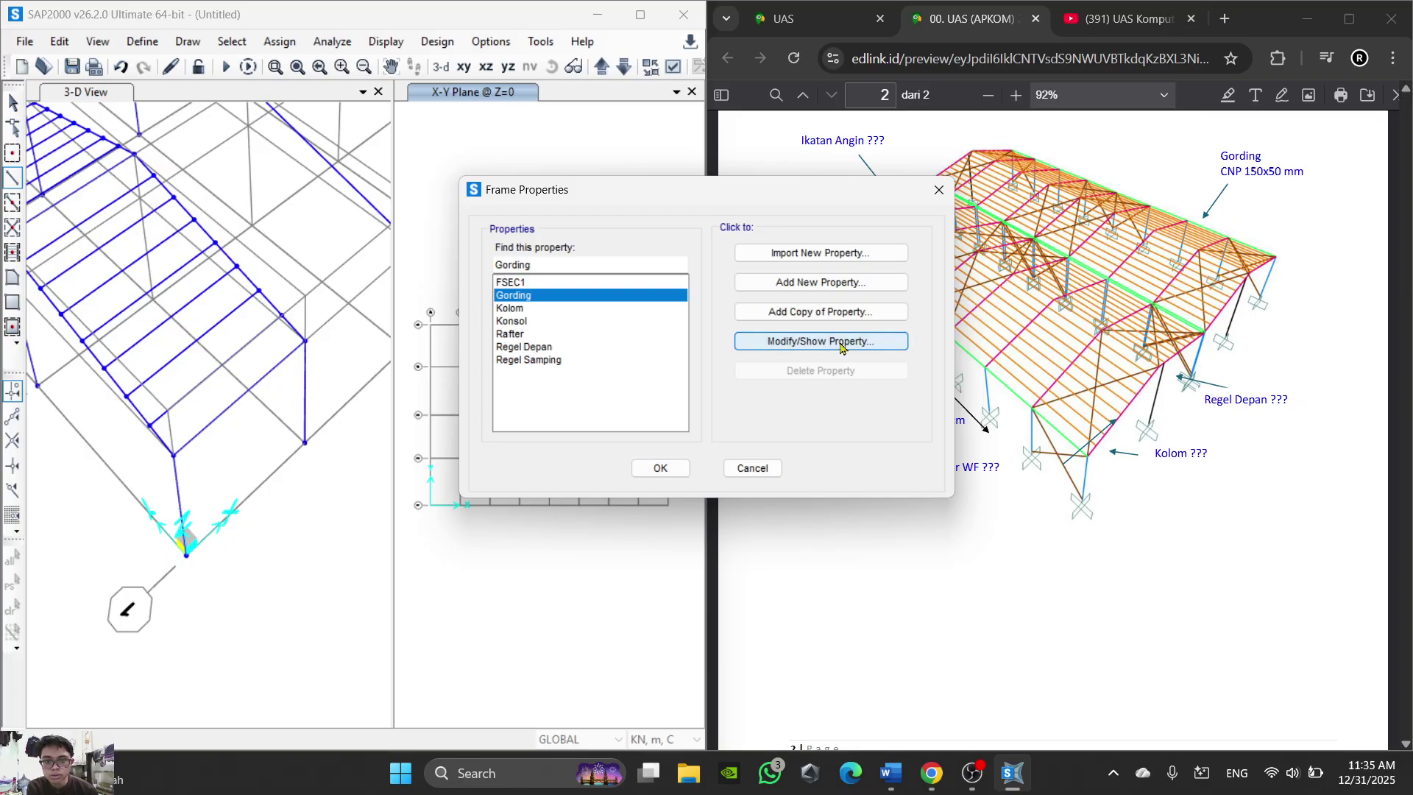
{"action": "left_click", "coordinate": [980, 153]}
{"action": "left_click", "coordinate": [572, 309]}
{"action": "left_click", "coordinate": [877, 343]}
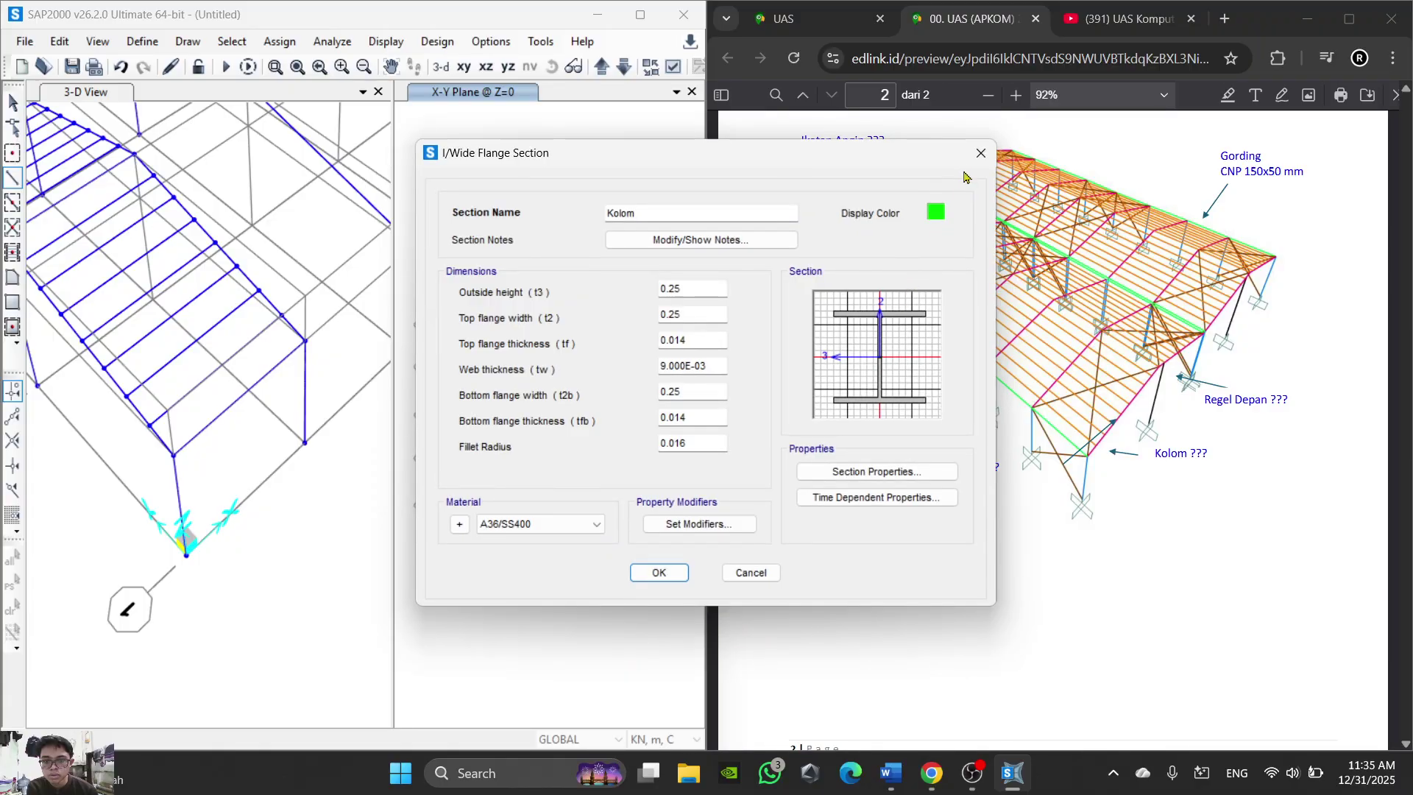
{"action": "left_click", "coordinate": [980, 153]}
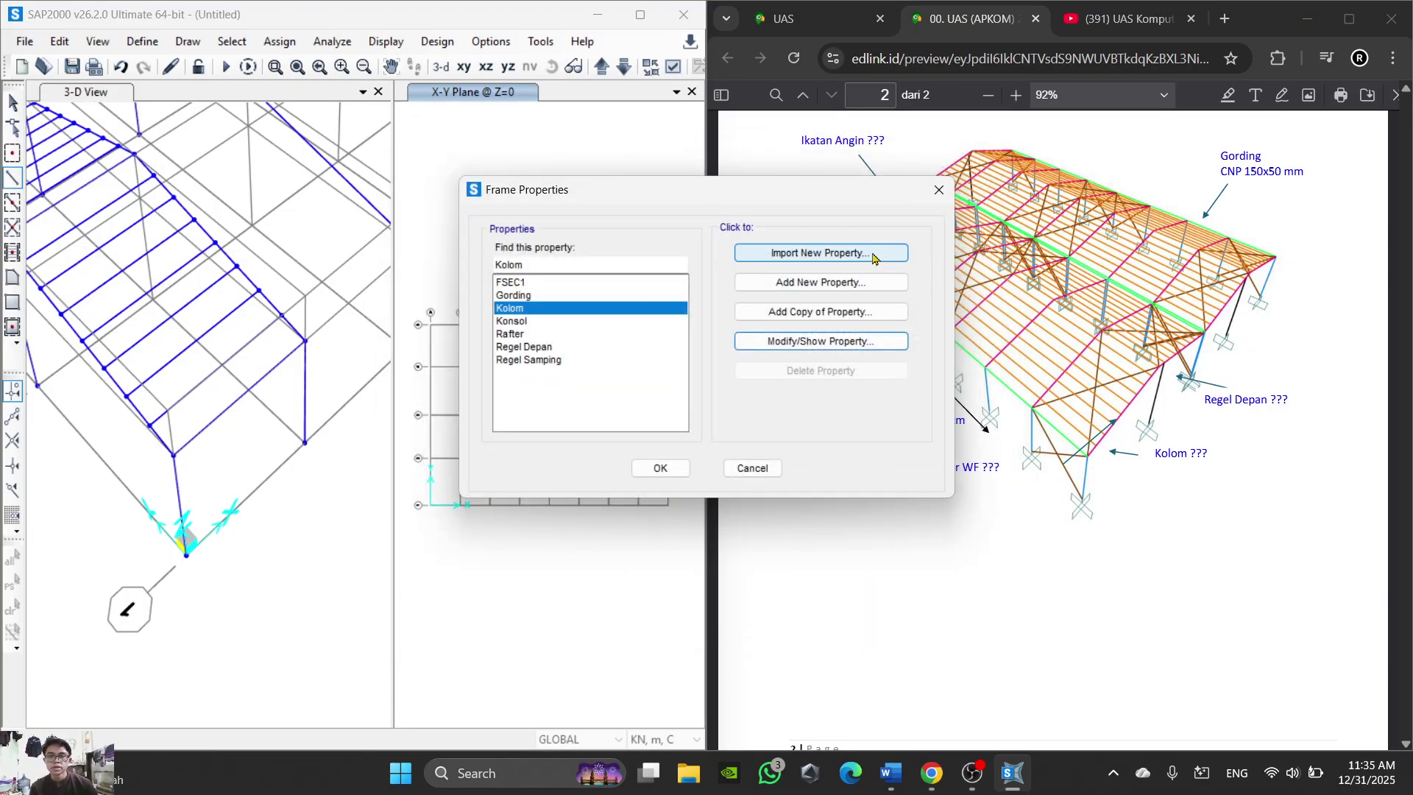
Step: Add a circular steel frame section with a diameter of 0.016 m and the material BJTS40
{"action": "left_click", "coordinate": [867, 284]}
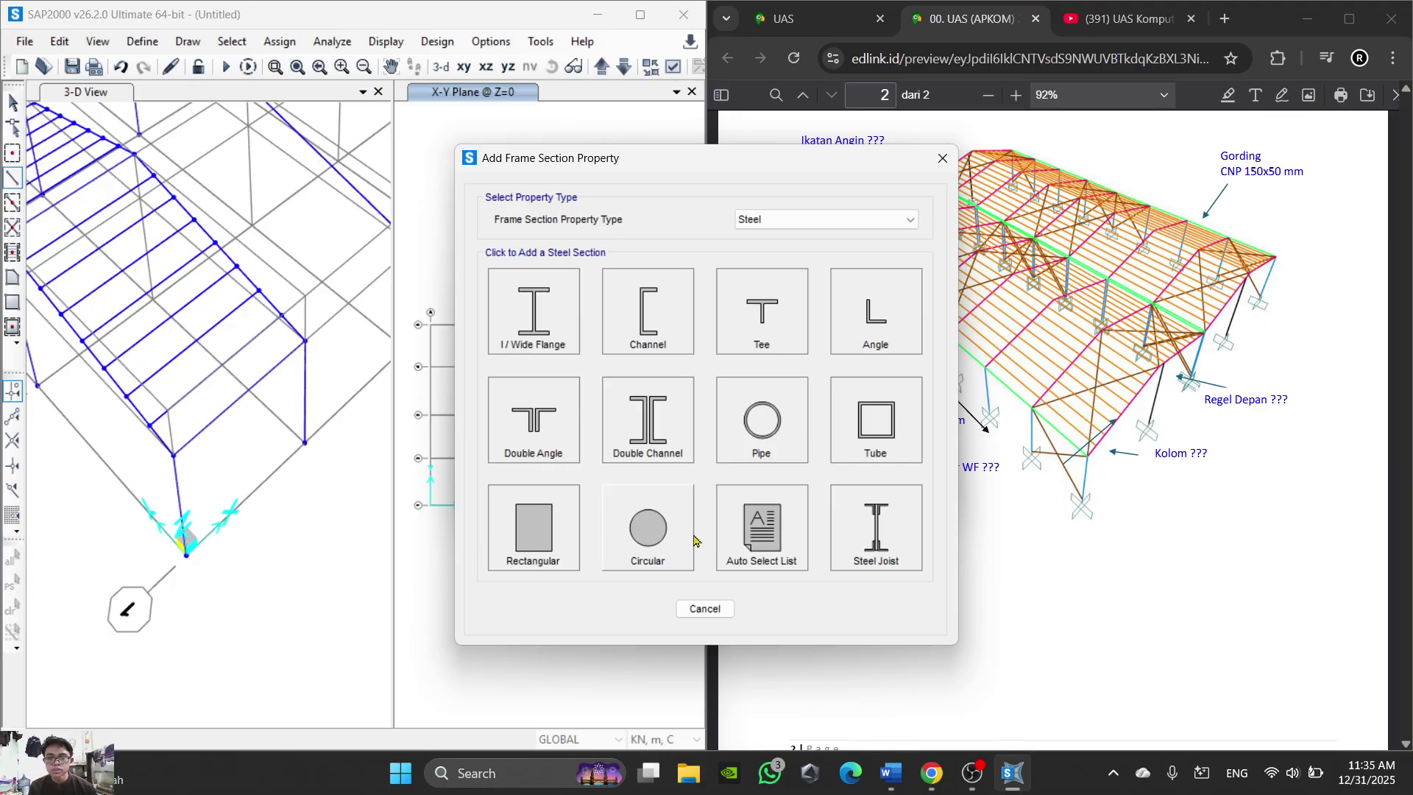
{"action": "left_click", "coordinate": [651, 561]}
{"action": "left_click_drag", "start_coordinate": [704, 296], "coordinate": [612, 292]}
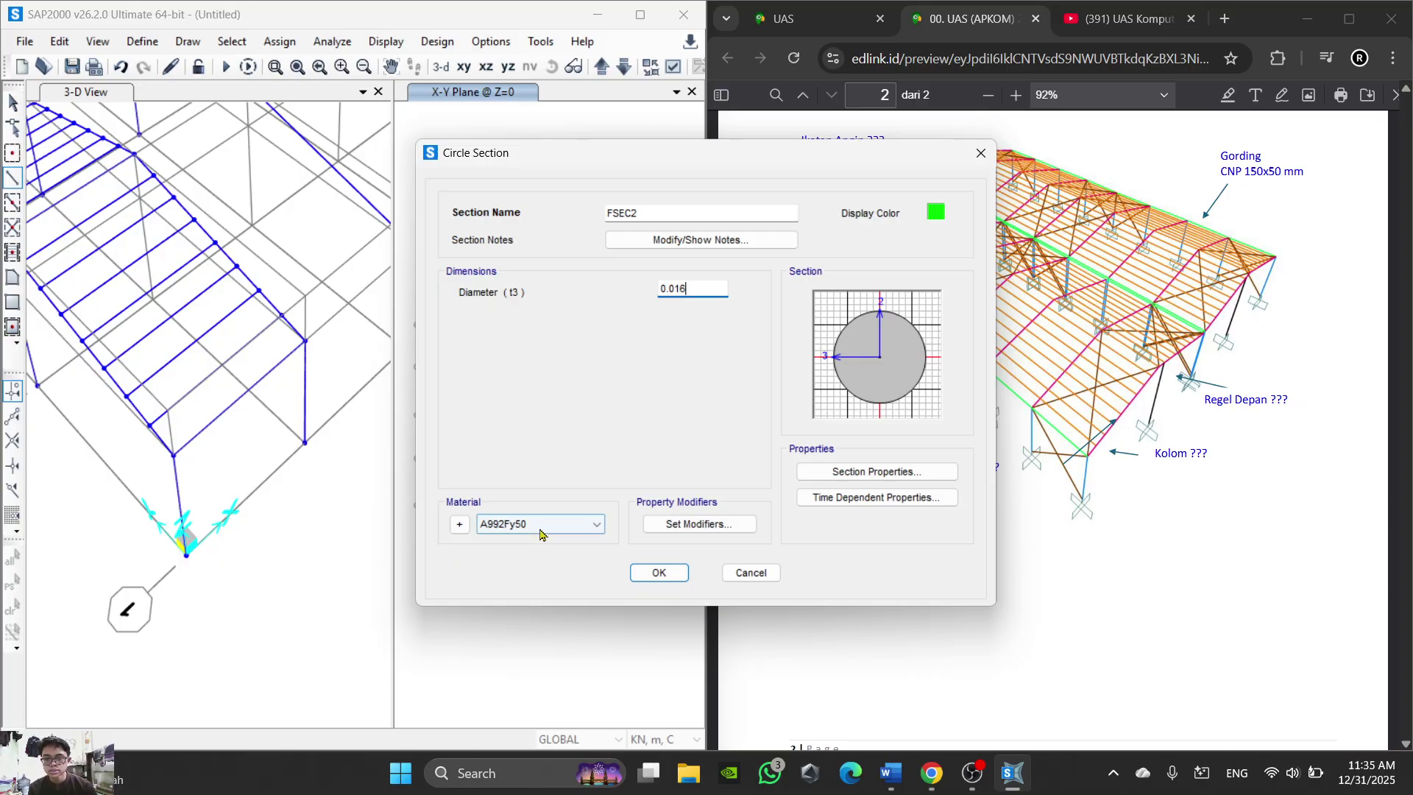
{"action": "left_click", "coordinate": [582, 524]}
{"action": "left_click", "coordinate": [527, 595]}
{"action": "left_click", "coordinate": [658, 572]}
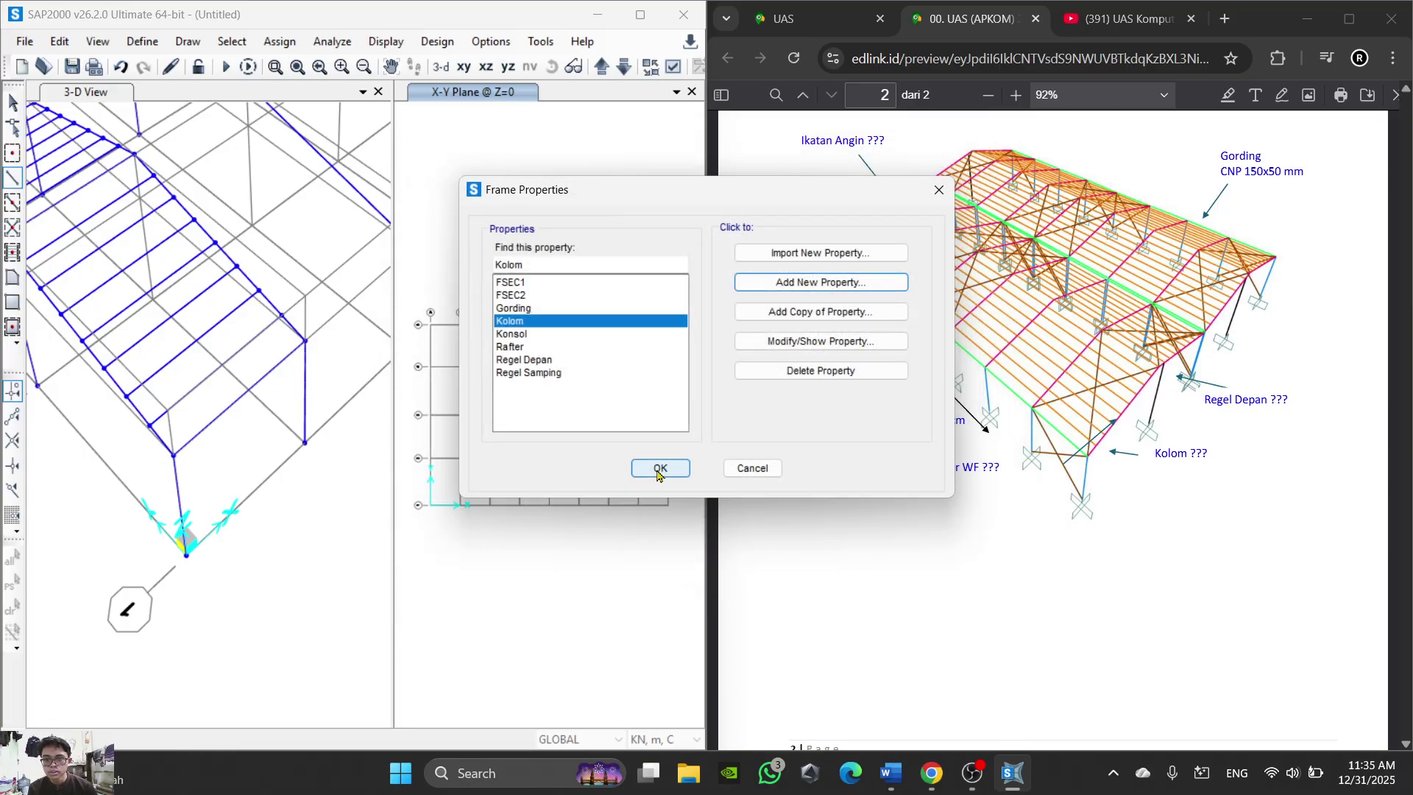
Step: Rename the new circular section as Ikatan Angin and accept the frame property definitions
{"action": "left_click", "coordinate": [557, 297]}
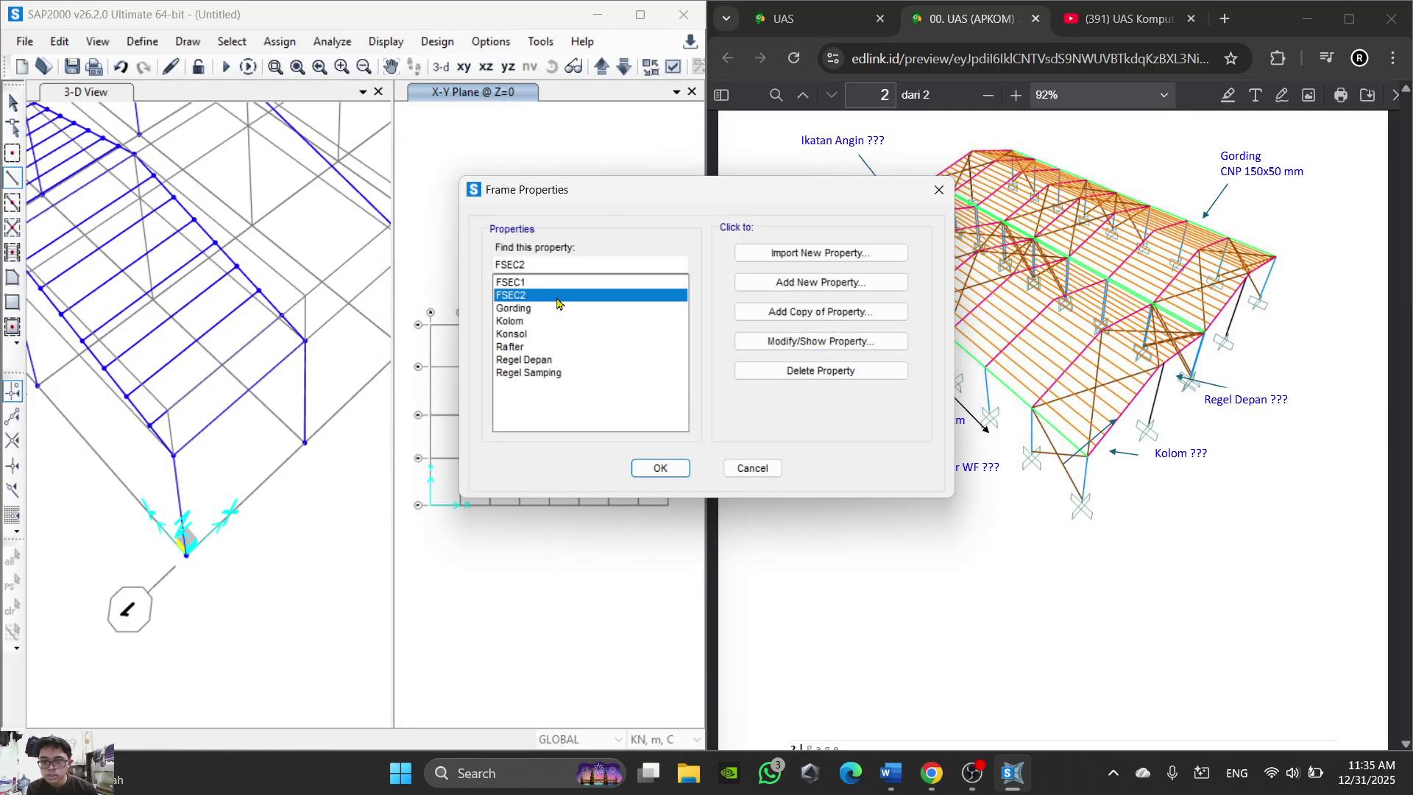
{"action": "left_click", "coordinate": [750, 340]}
{"action": "left_click_drag", "start_coordinate": [697, 211], "coordinate": [522, 214]}
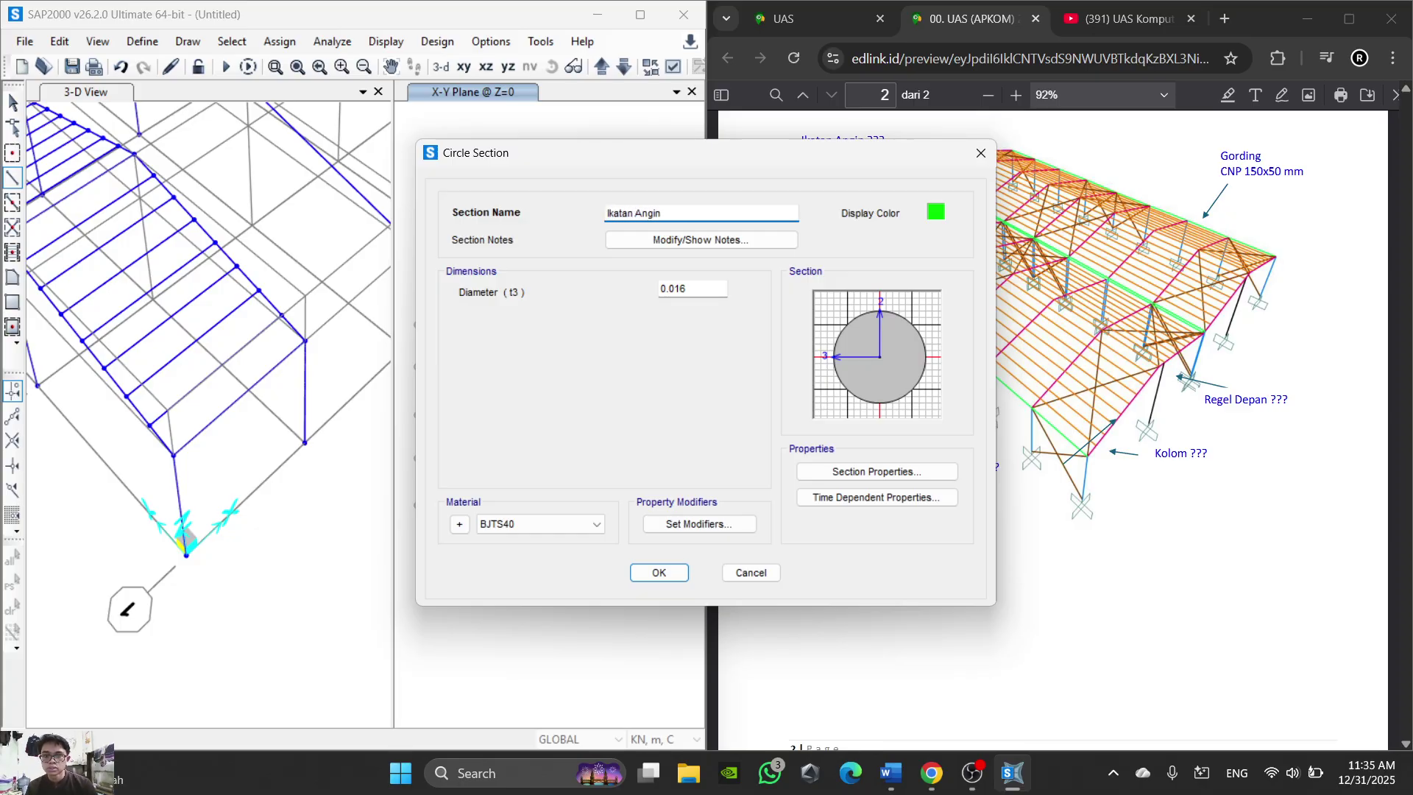
{"action": "left_click", "coordinate": [639, 571]}
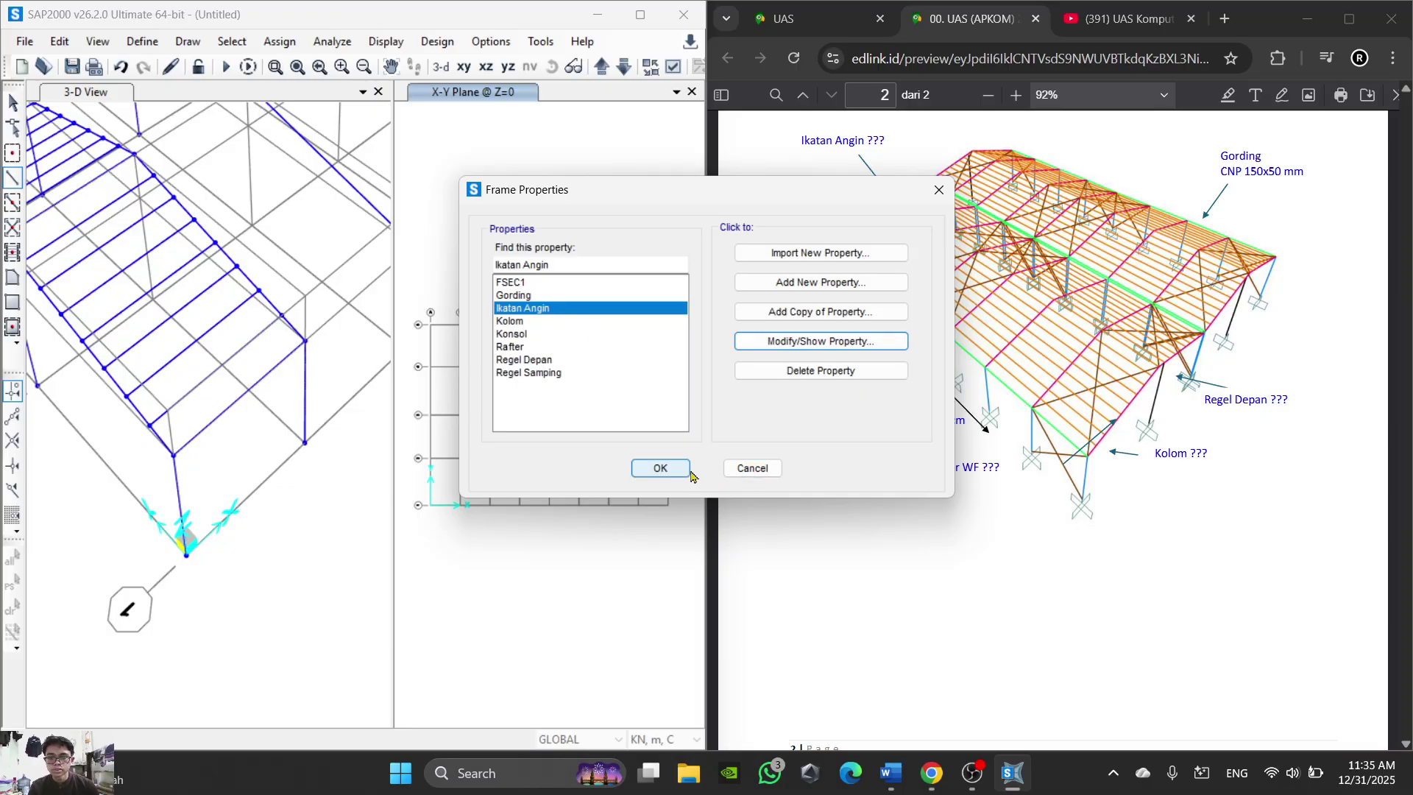
{"action": "left_click", "coordinate": [660, 468]}
Step: Set the second view window to a 3-D view of the whole building
{"action": "scroll", "coordinate": [353, 550], "scroll_direction": "down", "scroll_amount": 3}
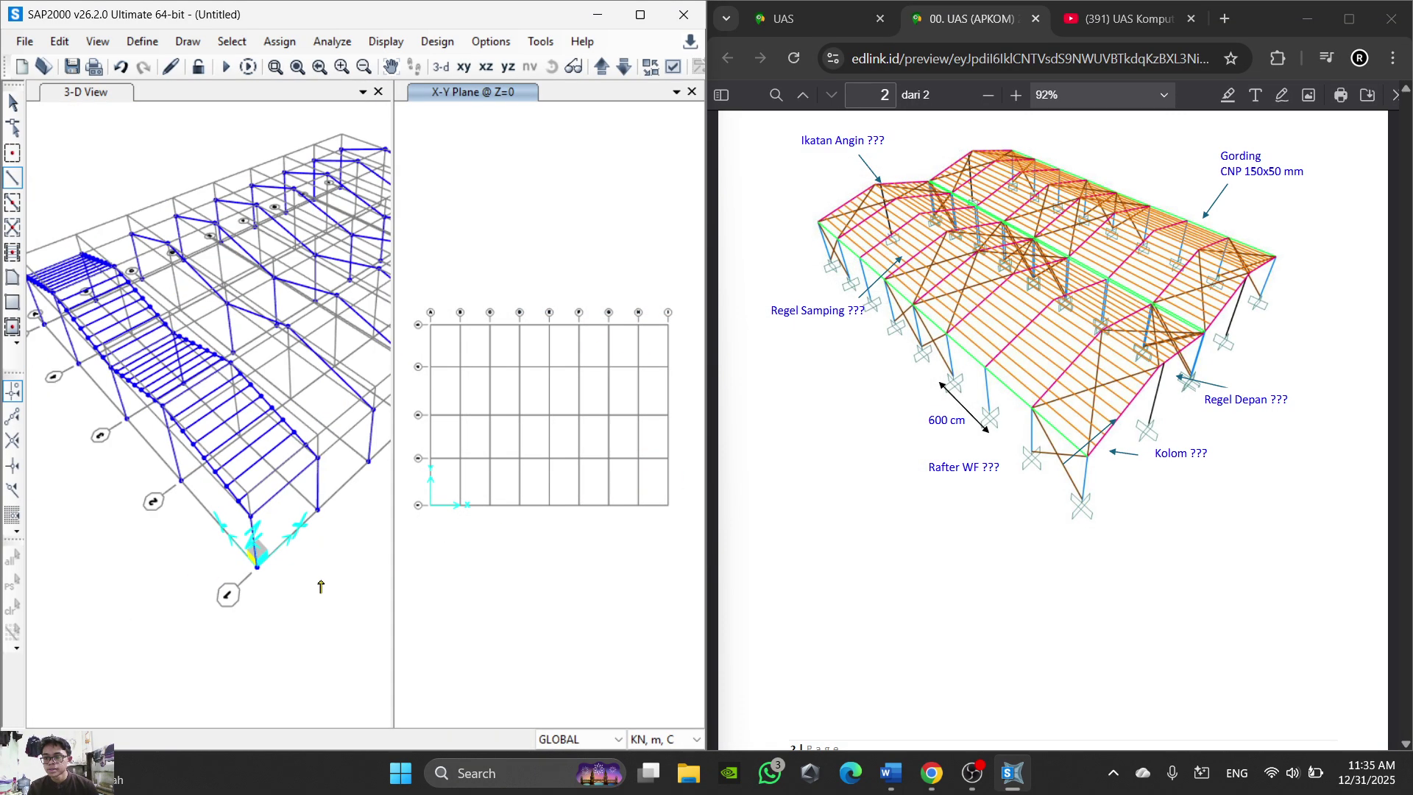
{"action": "left_click", "coordinate": [579, 567]}
{"action": "left_click", "coordinate": [441, 66]}
{"action": "scroll", "coordinate": [322, 508], "scroll_direction": "up", "scroll_amount": 3}
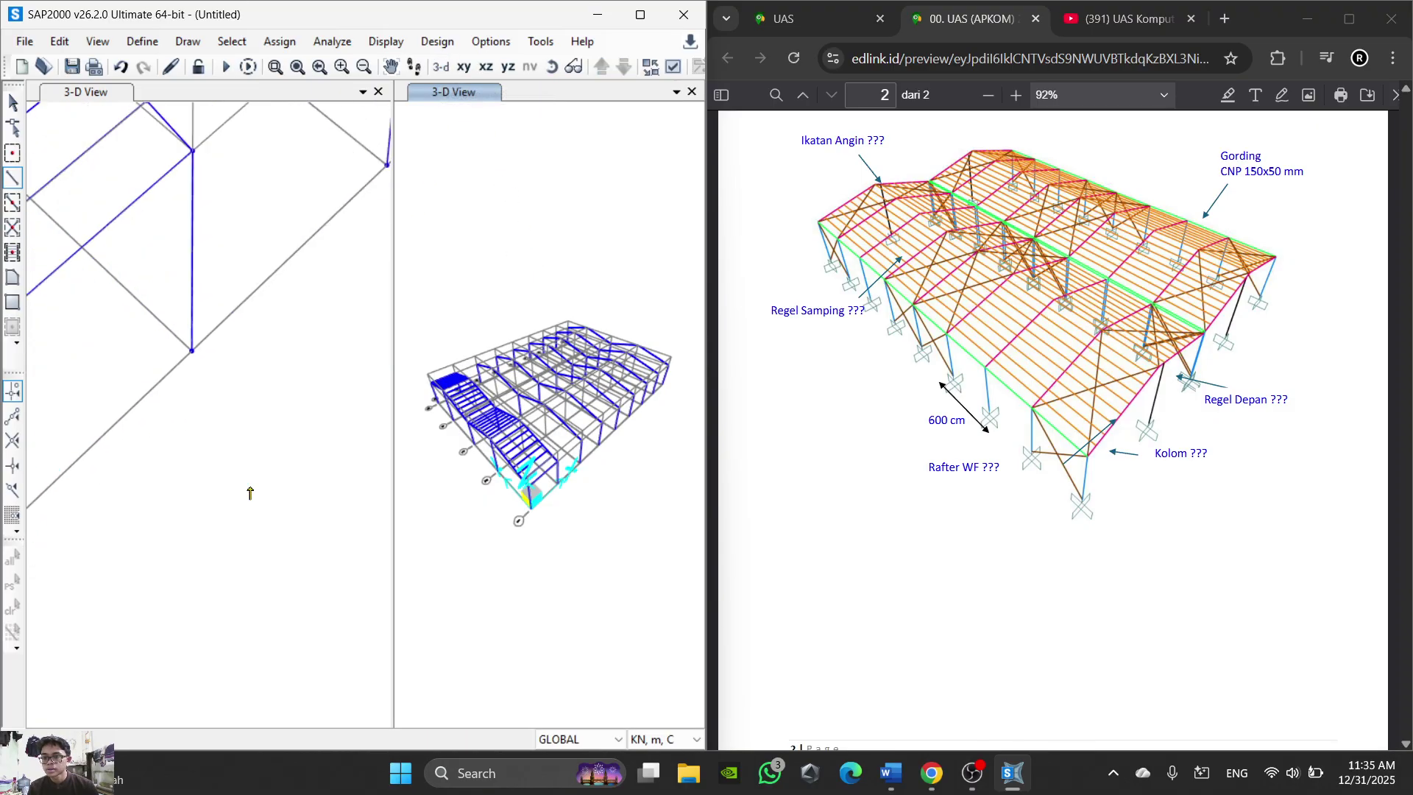
Step: Draw a straight Ikatan Angin frame diagonally across the front end bay, from the corner column's base to the neighbouring column's top
{"action": "left_click", "coordinate": [13, 177]}
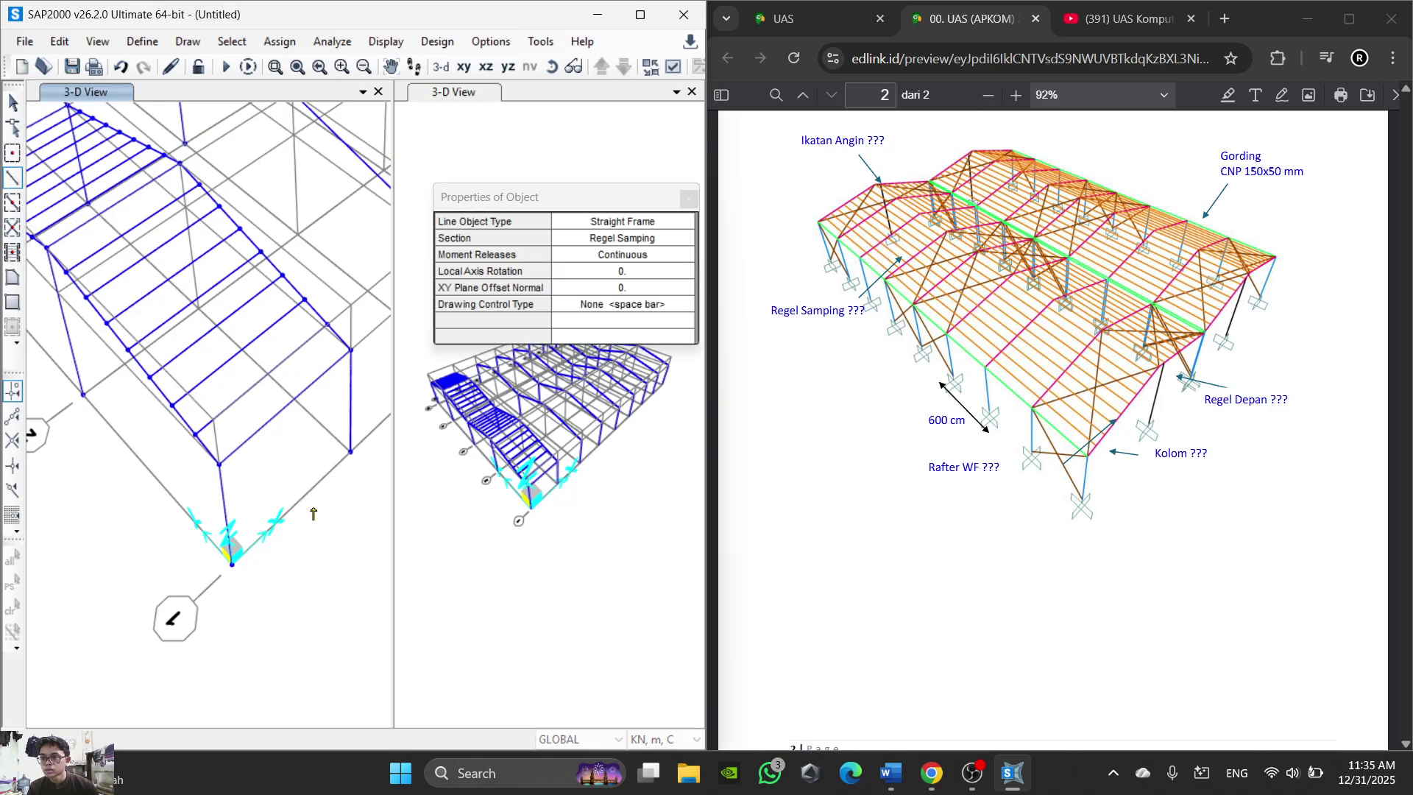
{"action": "left_click", "coordinate": [625, 239]}
{"action": "left_click", "coordinate": [627, 241]}
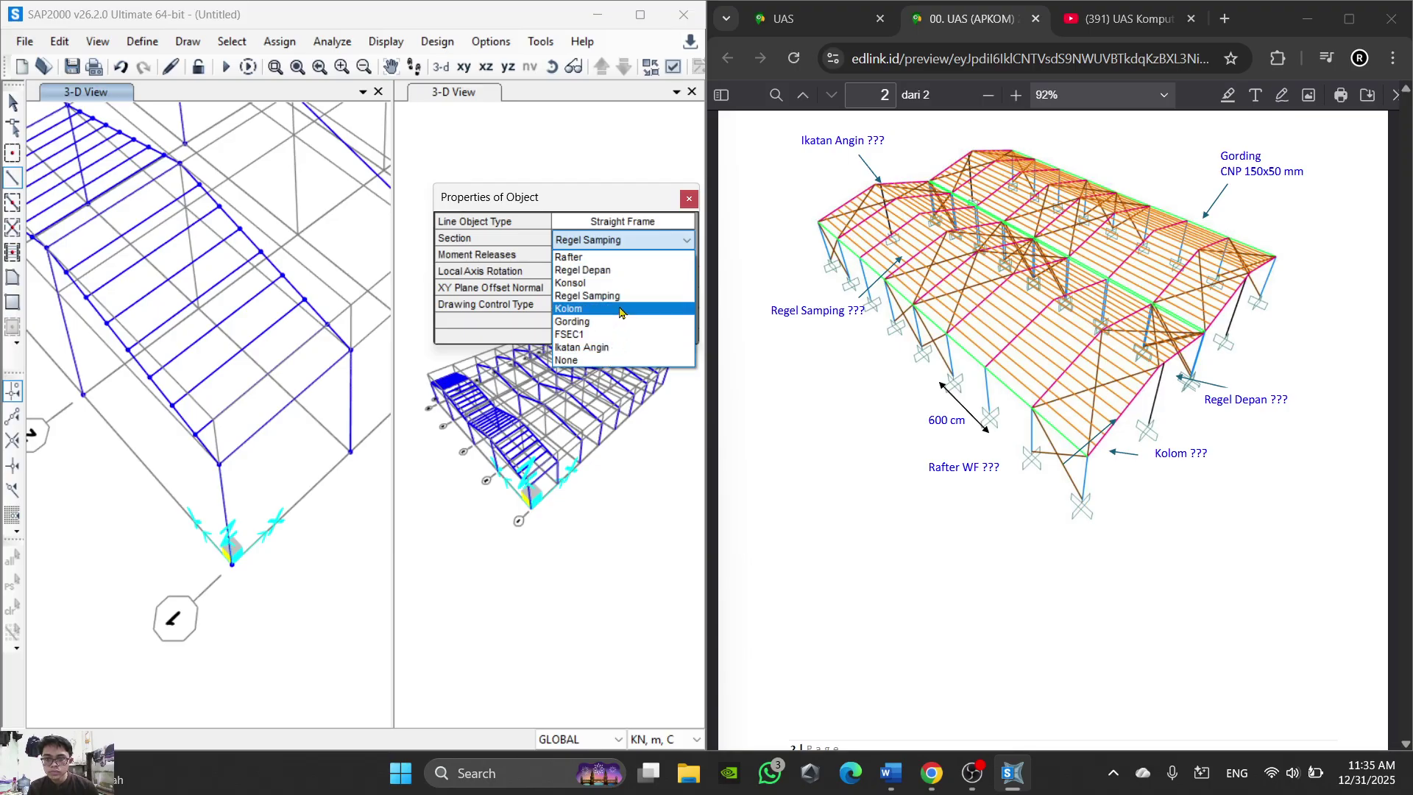
{"action": "left_click", "coordinate": [615, 347]}
{"action": "scroll", "coordinate": [266, 574], "scroll_direction": "up", "scroll_amount": 3}
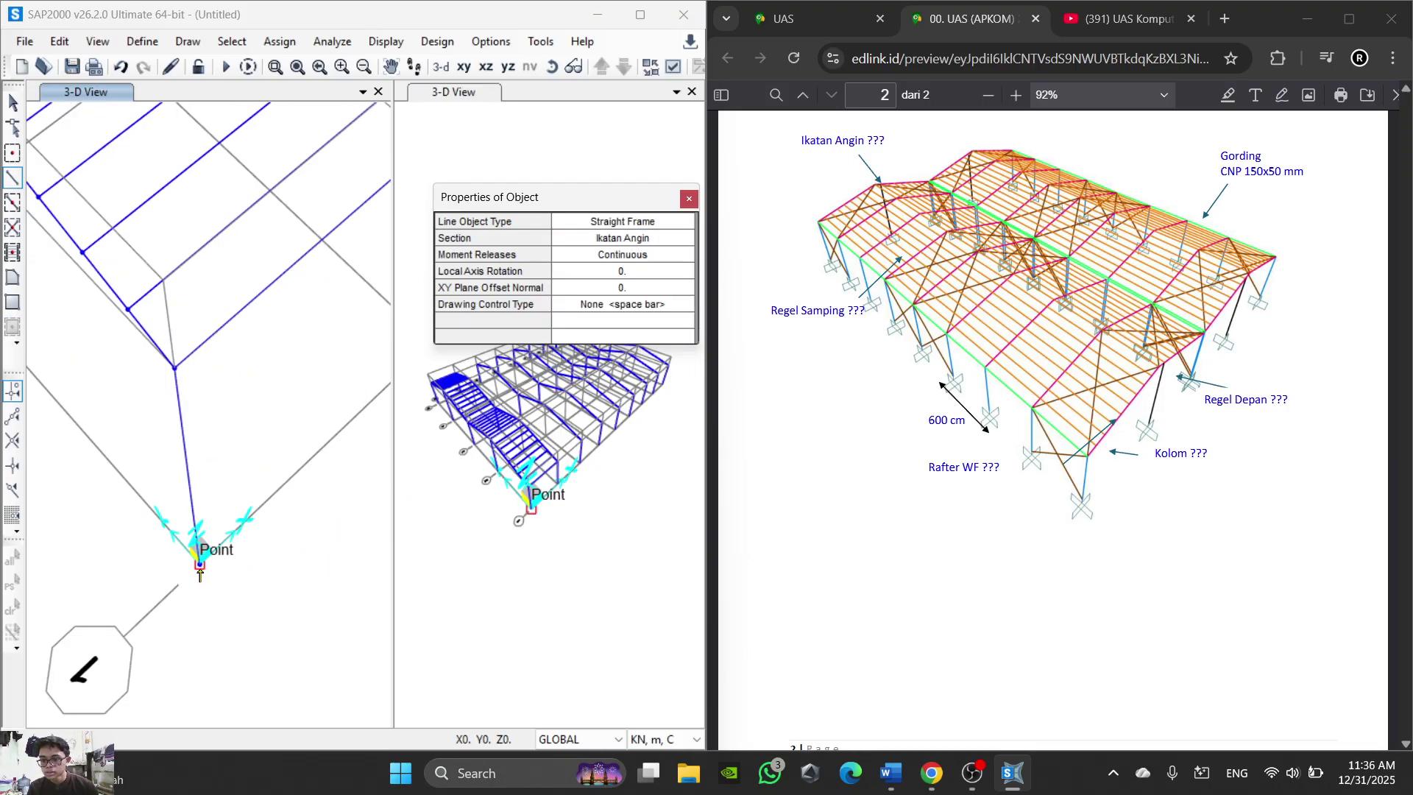
{"action": "left_click", "coordinate": [199, 562]}
{"action": "scroll", "coordinate": [284, 418], "scroll_direction": "down", "scroll_amount": 3}
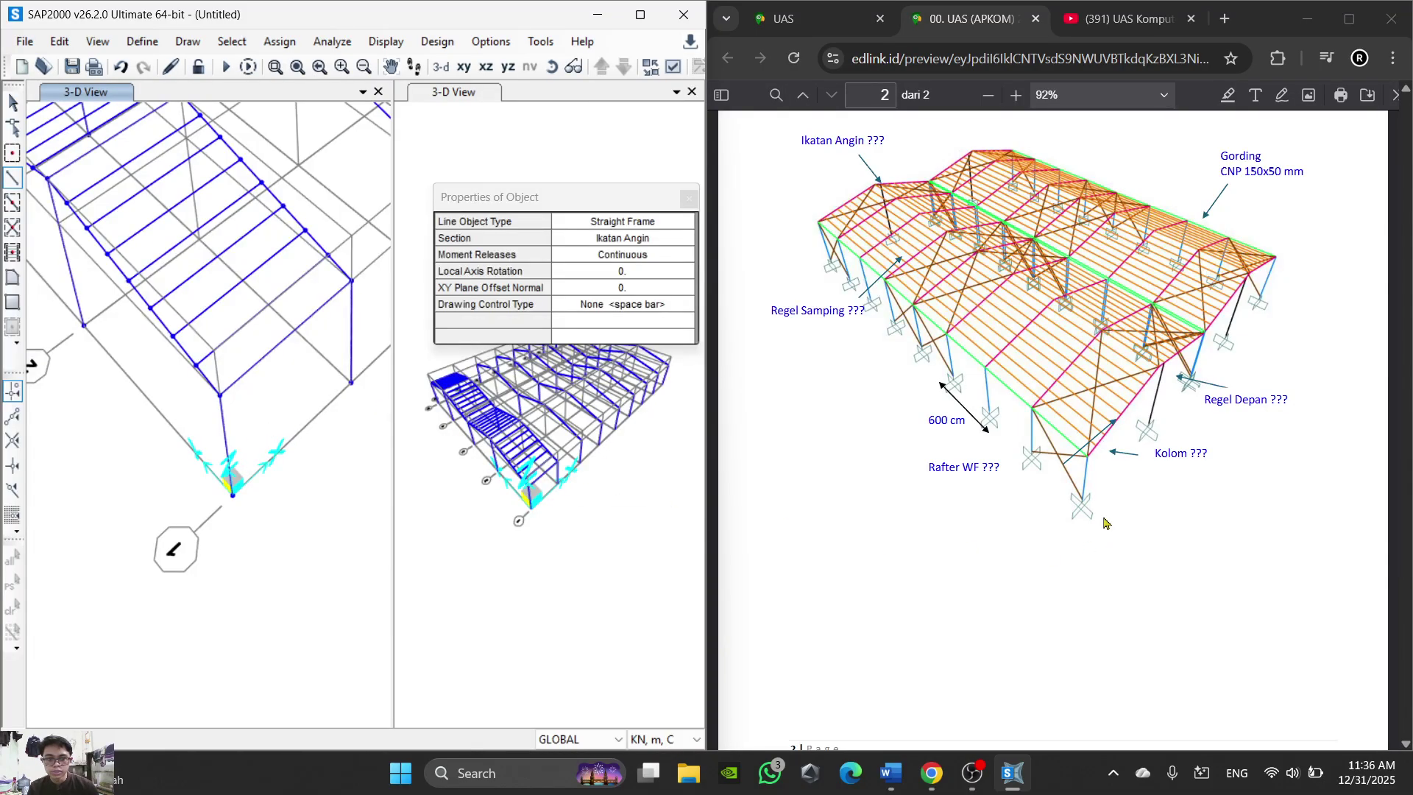
{"action": "scroll", "coordinate": [1008, 460], "scroll_direction": "up", "scroll_amount": 2}
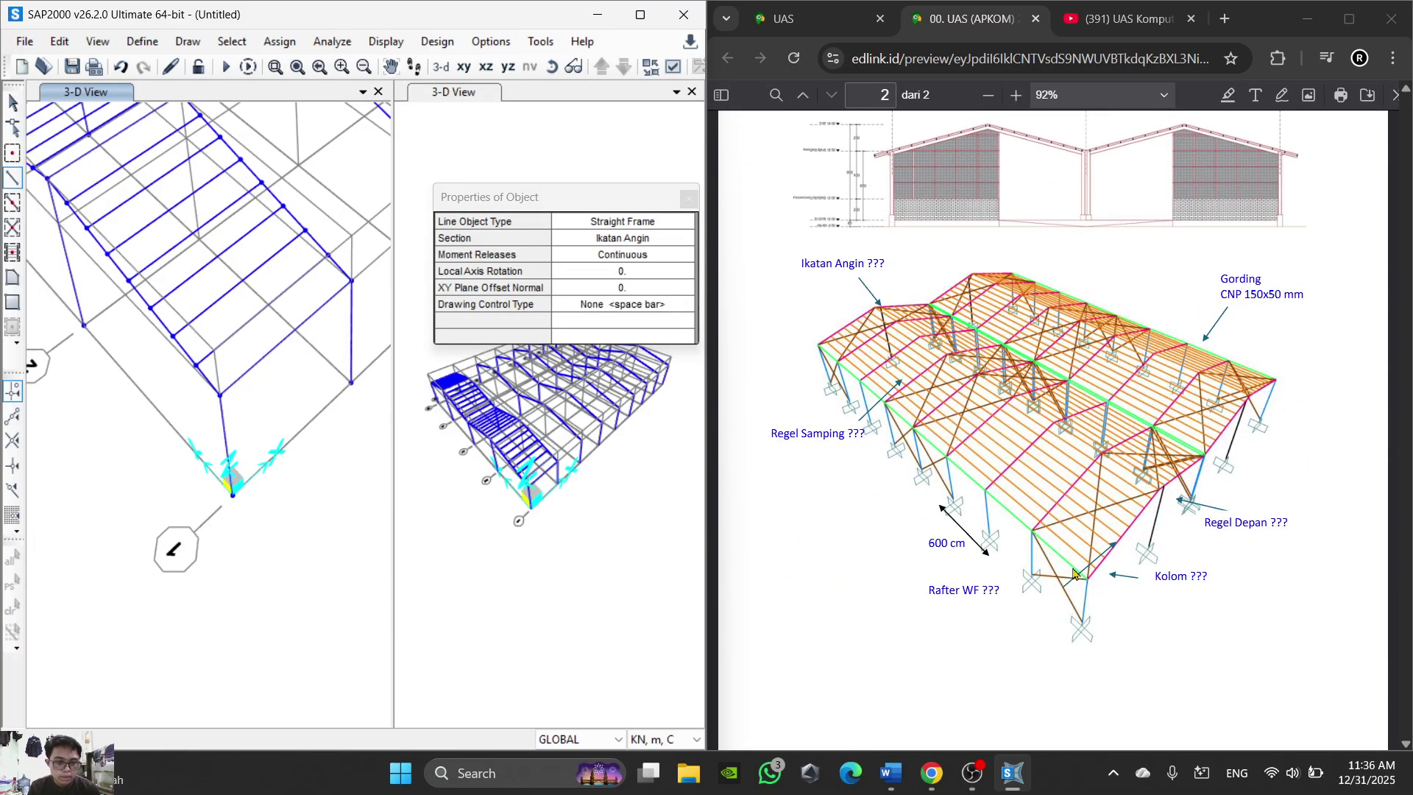
{"action": "scroll", "coordinate": [1074, 574], "scroll_direction": "down", "scroll_amount": 2}
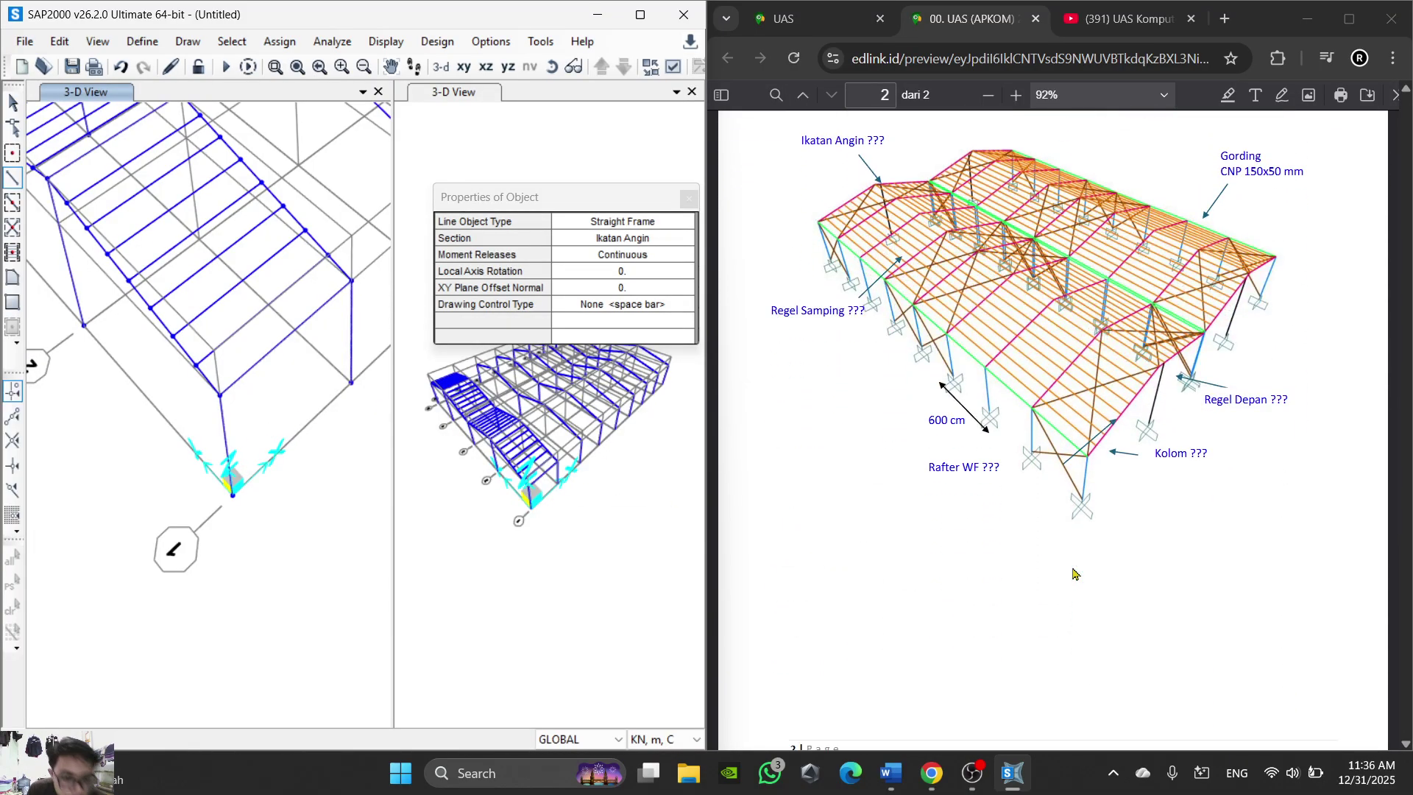
{"action": "left_click", "coordinate": [353, 282]}
Step: Draw Ikatan Angin braces zigzagging up the first roof slope from the X=6 column top via the X=0 mid-slope point to X=6, Y=9.5, Z=9
{"action": "scroll", "coordinate": [232, 316], "scroll_direction": "down", "scroll_amount": 2}
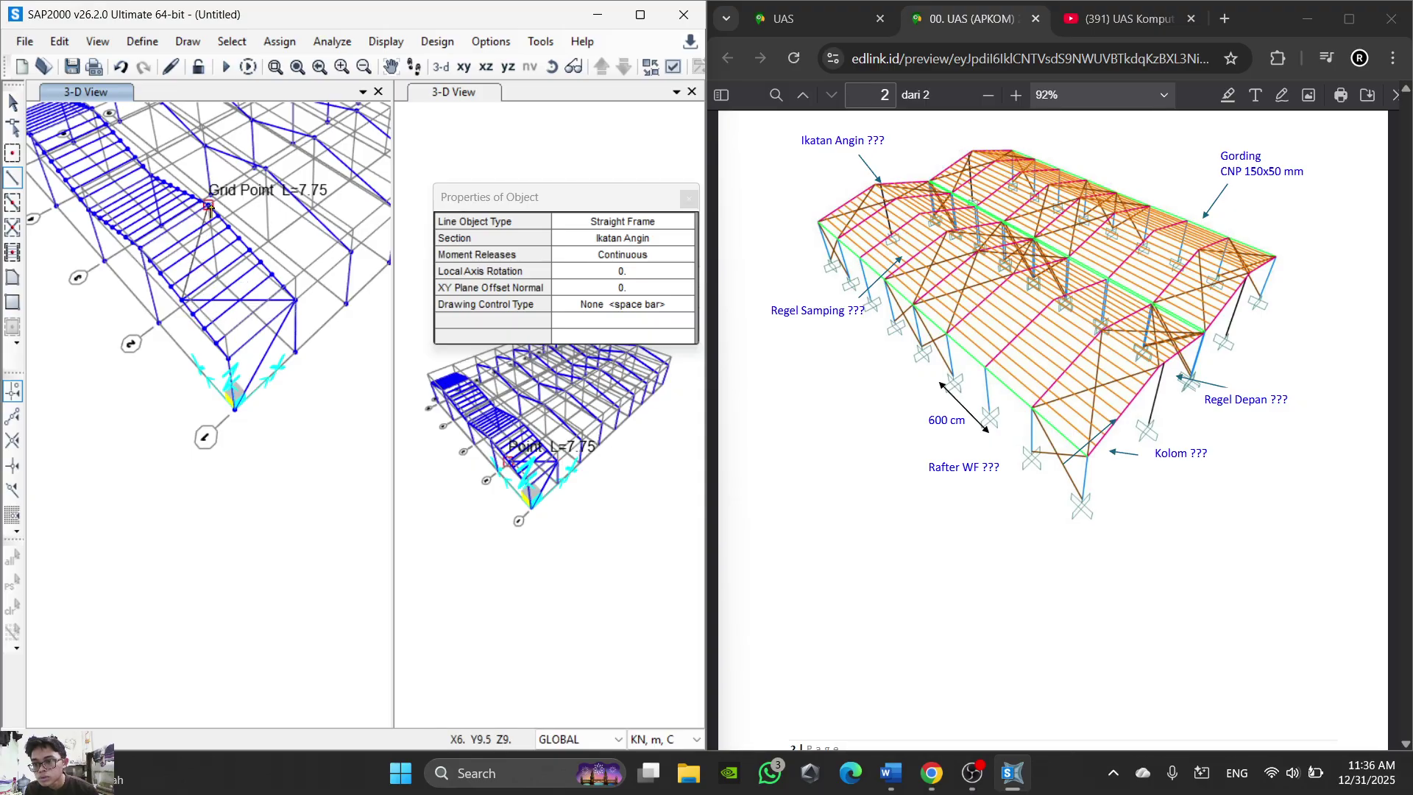
{"action": "scroll", "coordinate": [210, 208], "scroll_direction": "up", "scroll_amount": 3}
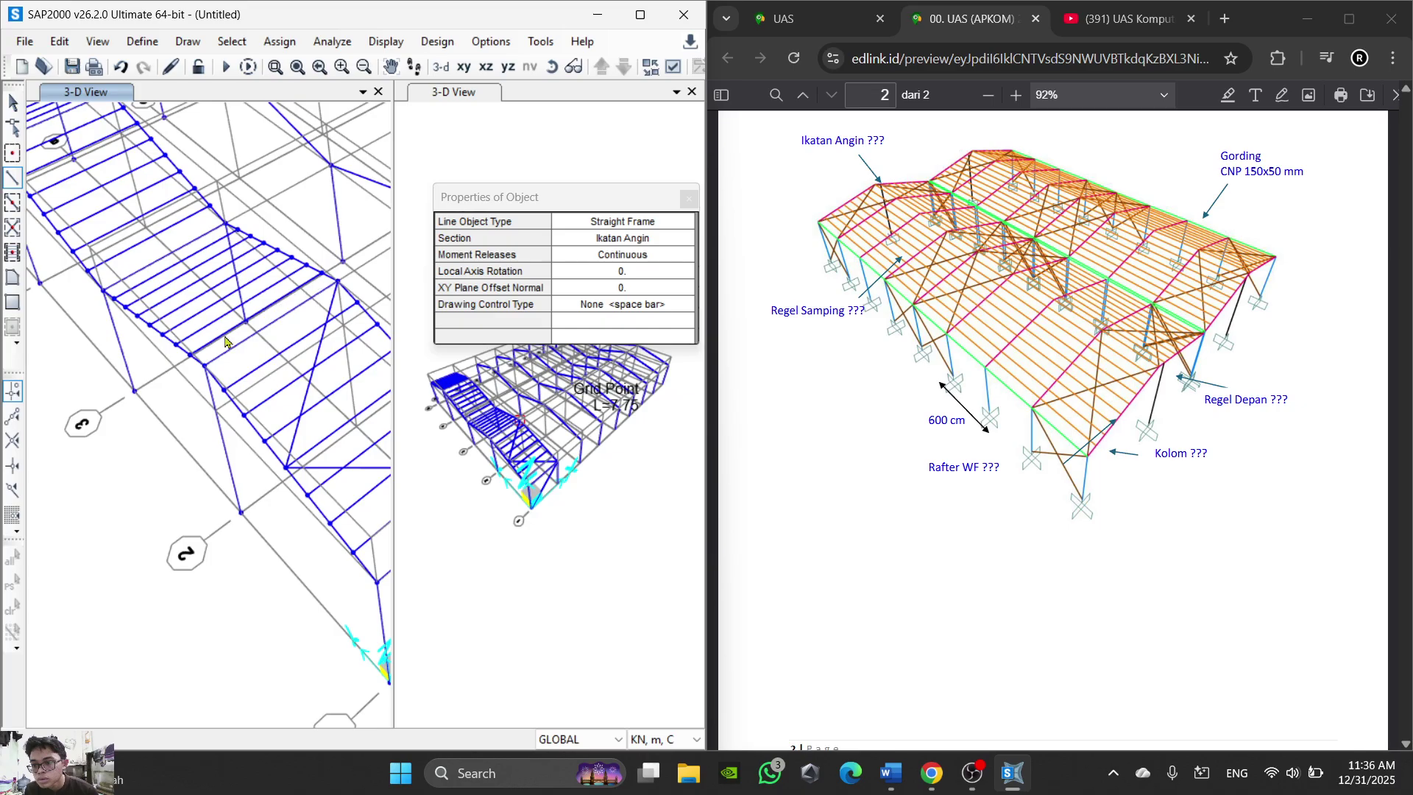
{"action": "scroll", "coordinate": [235, 368], "scroll_direction": "down", "scroll_amount": 2}
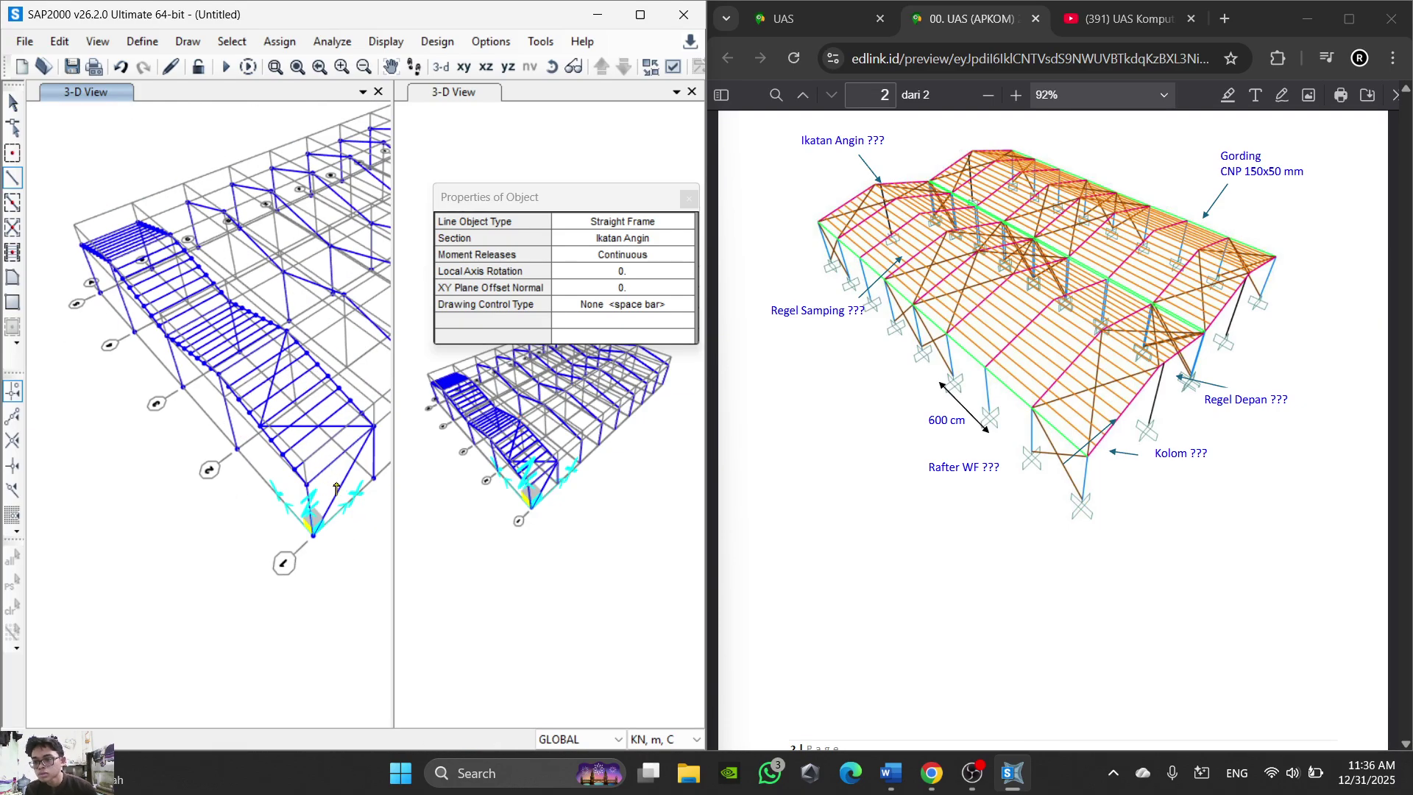
Step: Complete the cross bracing of the front end bay and first roof slope, running the opposite Ikatan Angin diagonals to X=0, Y=9.5, Z=9
{"action": "scroll", "coordinate": [336, 489], "scroll_direction": "up", "scroll_amount": 2}
{"action": "left_click", "coordinate": [192, 440]}
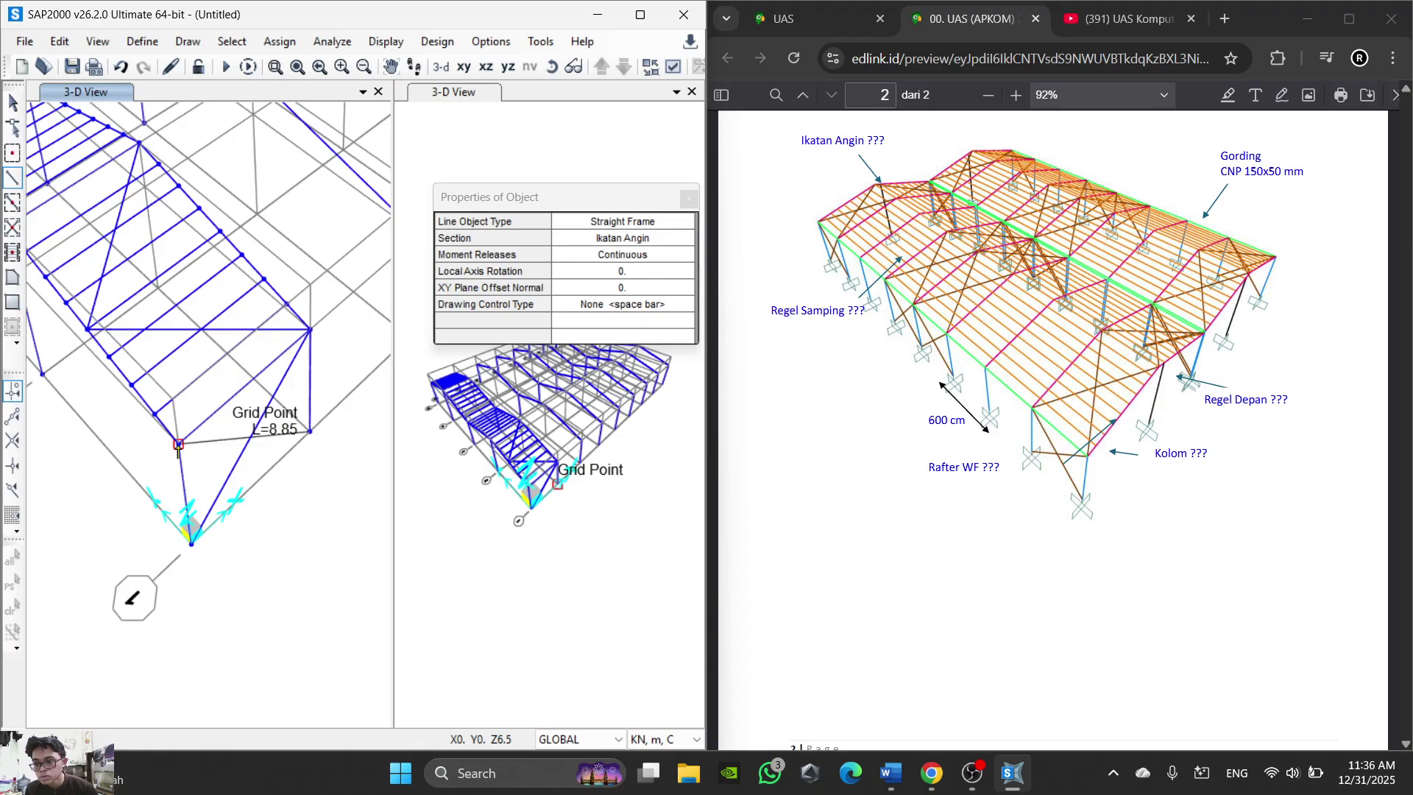
{"action": "left_click", "coordinate": [220, 235]}
{"action": "middle_click_drag", "start_coordinate": [131, 264], "coordinate": [241, 384]}
{"action": "left_click", "coordinate": [123, 359]}
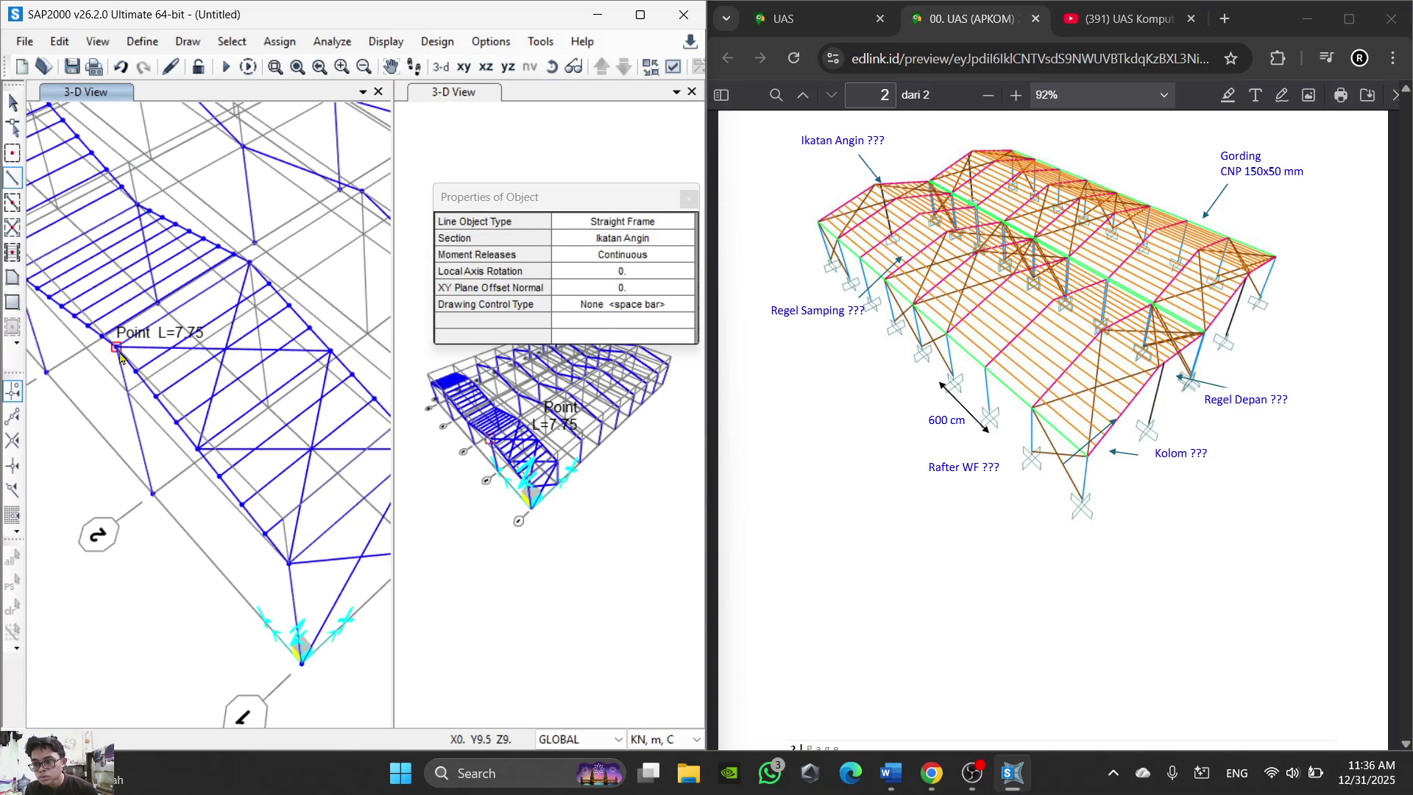
{"action": "middle_click_drag", "start_coordinate": [149, 320], "coordinate": [249, 387]}
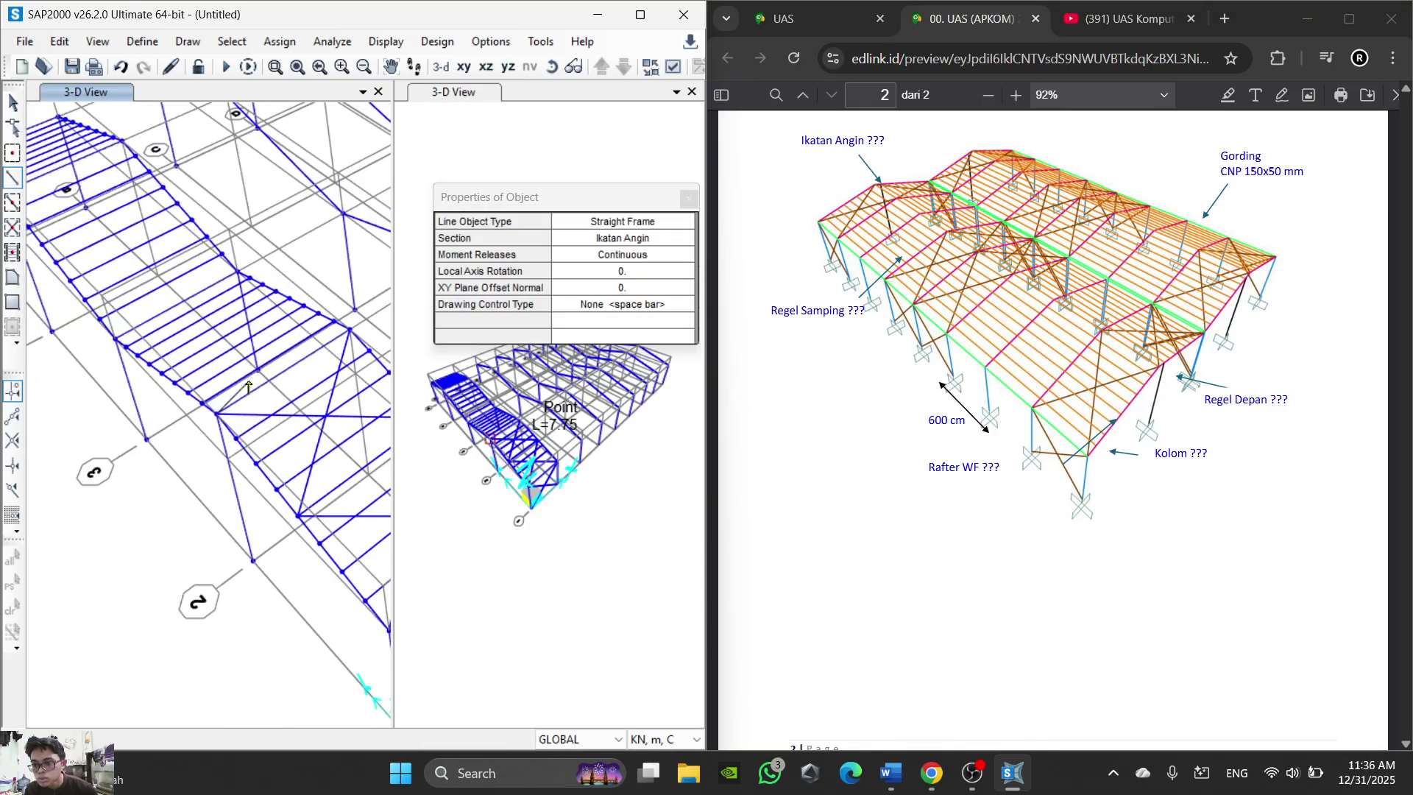
Step: Draw Ikatan Angin braces down the second roof slope, from the X=0 ridge through the X=6 mid-slope point to the X=0 valley
{"action": "left_click", "coordinate": [290, 301]}
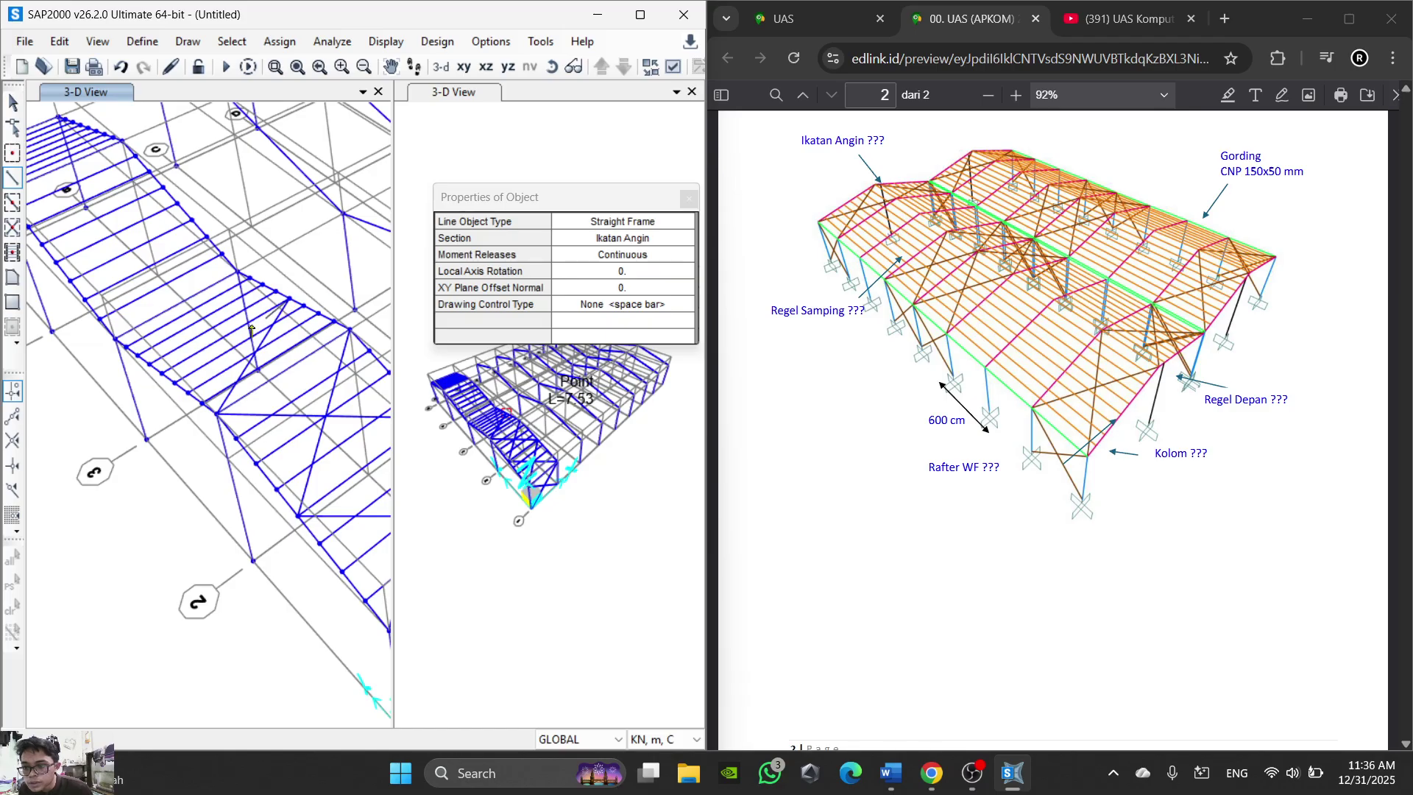
{"action": "scroll", "coordinate": [123, 344], "scroll_direction": "up", "scroll_amount": 3}
{"action": "left_click", "coordinate": [118, 337]}
{"action": "middle_click_drag", "start_coordinate": [272, 316], "coordinate": [87, 312]}
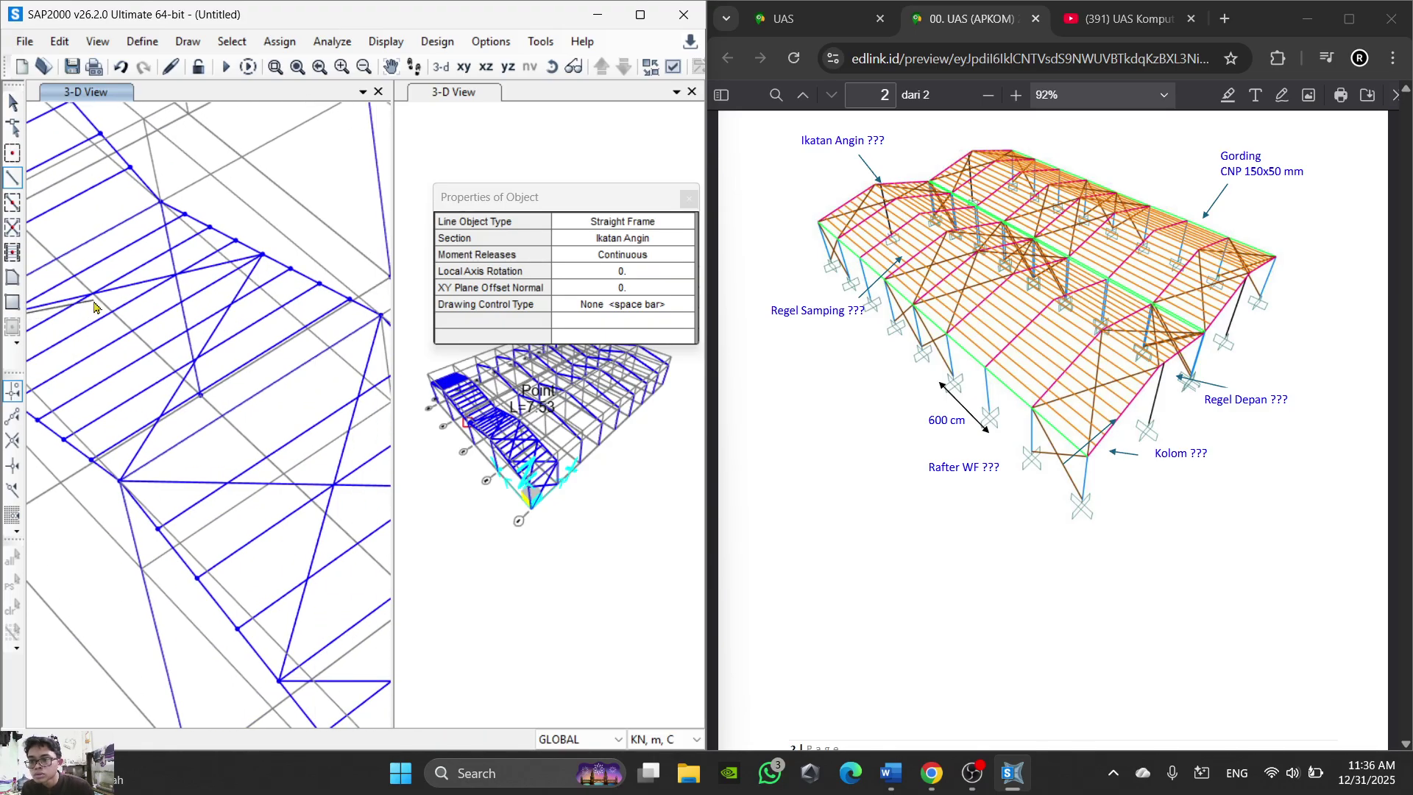
{"action": "right_click", "coordinate": [94, 303]}
{"action": "scroll", "coordinate": [103, 298], "scroll_direction": "down", "scroll_amount": 6}
{"action": "scroll", "coordinate": [124, 308], "scroll_direction": "up", "scroll_amount": 4}
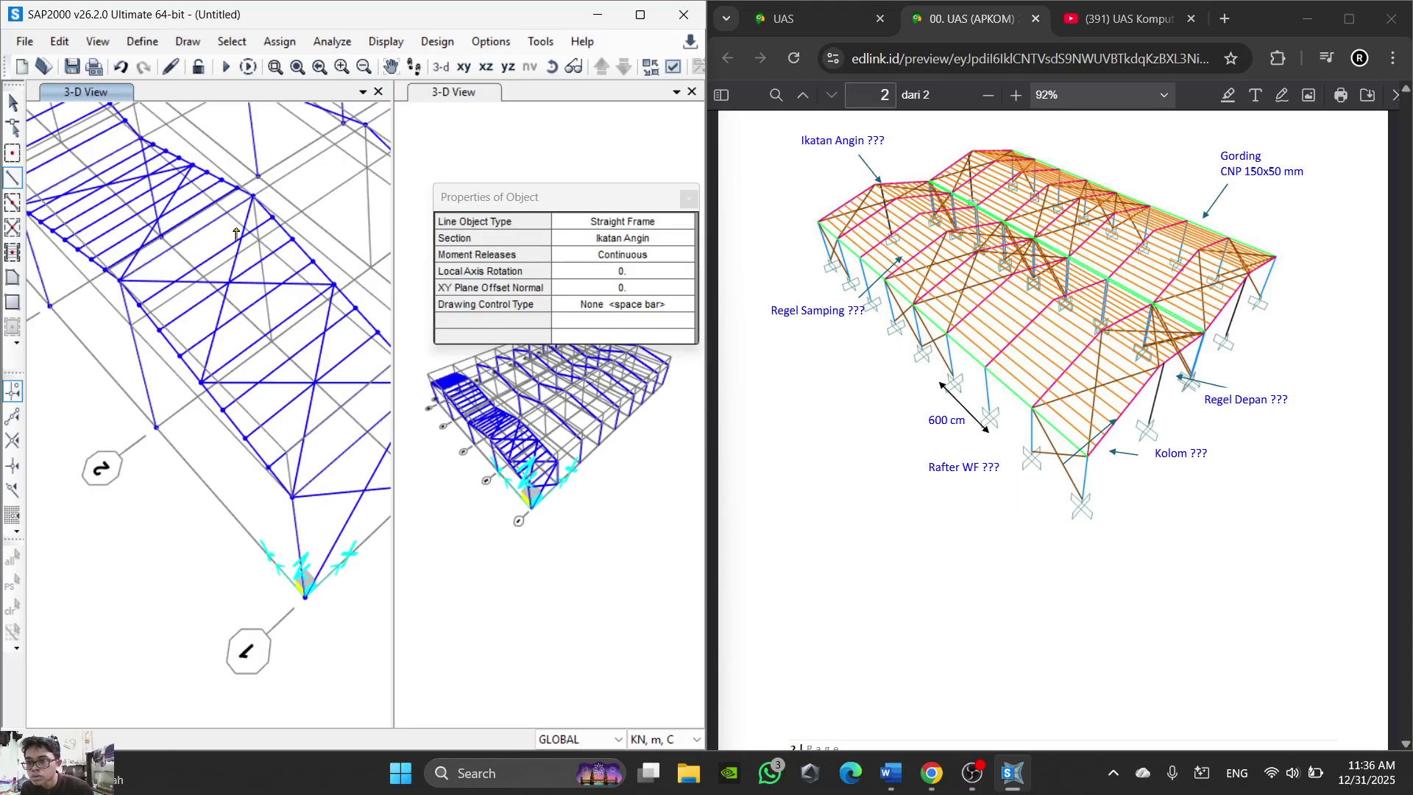
Step: Draw the opposing Ikatan Angin zigzag from the X=6 ridge across the second roof slope and on up the third to the next X=6 ridge
{"action": "middle_click_drag", "start_coordinate": [235, 234], "coordinate": [300, 315]}
{"action": "left_click", "coordinate": [315, 279]}
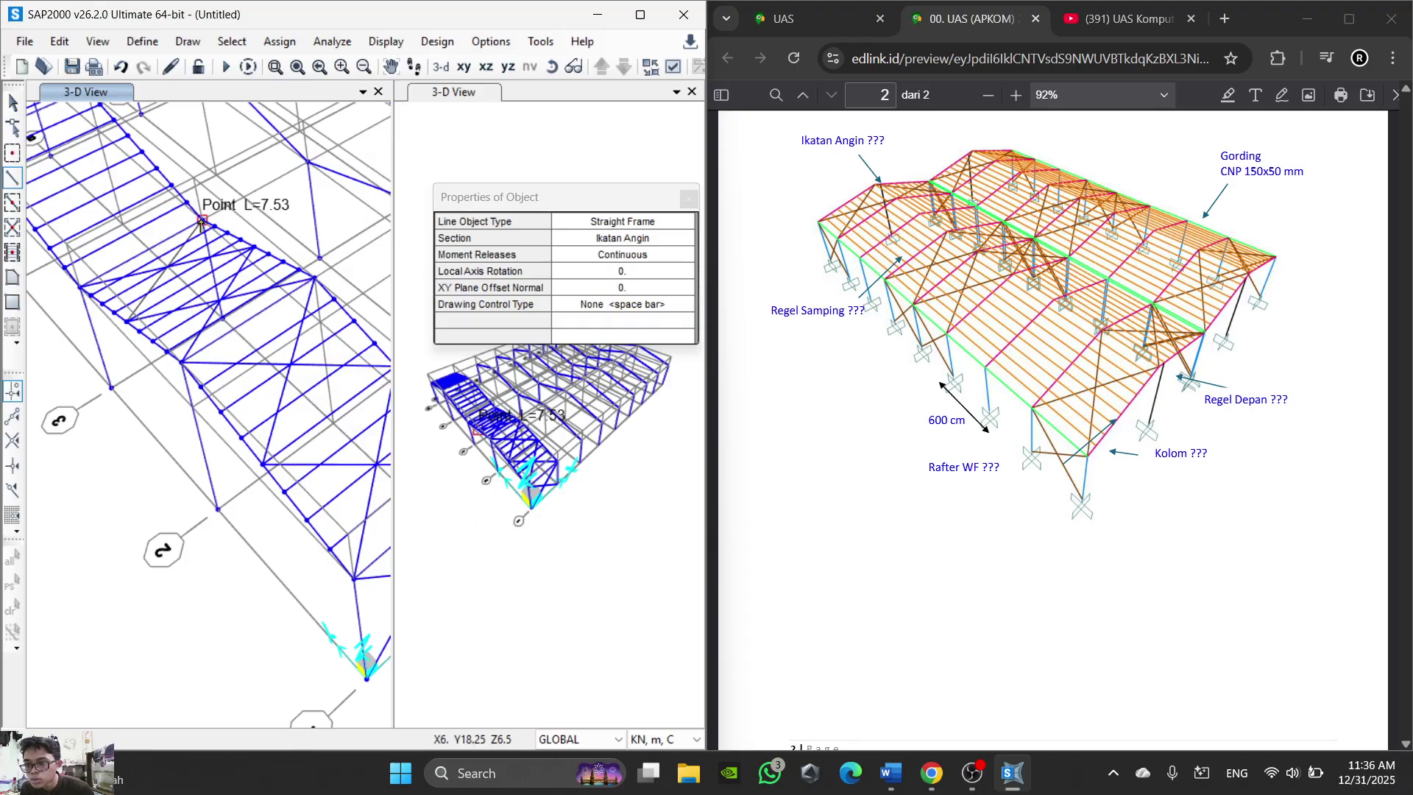
{"action": "middle_click_drag", "start_coordinate": [130, 252], "coordinate": [276, 376]}
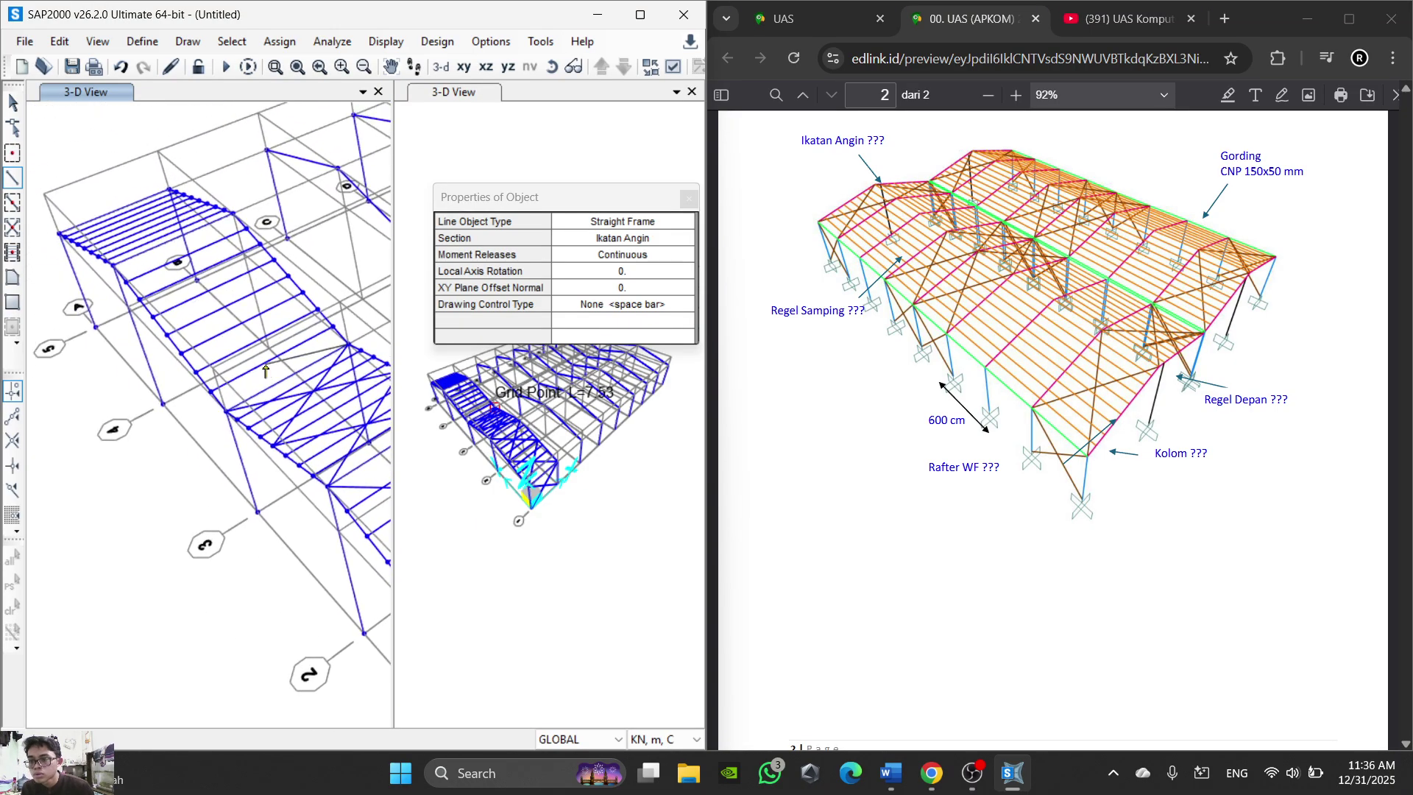
{"action": "left_click", "coordinate": [167, 335]}
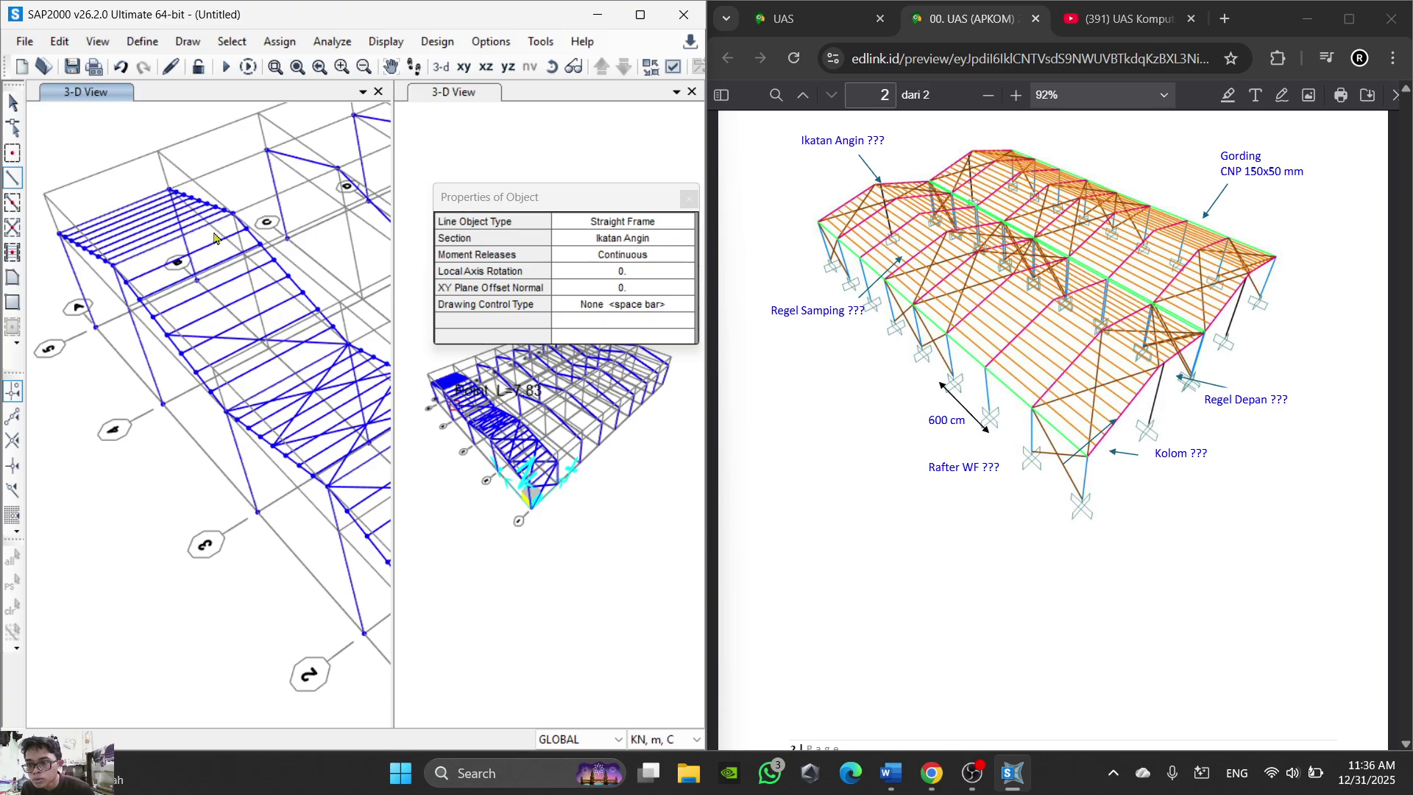
{"action": "scroll", "coordinate": [112, 262], "scroll_direction": "up", "scroll_amount": 3}
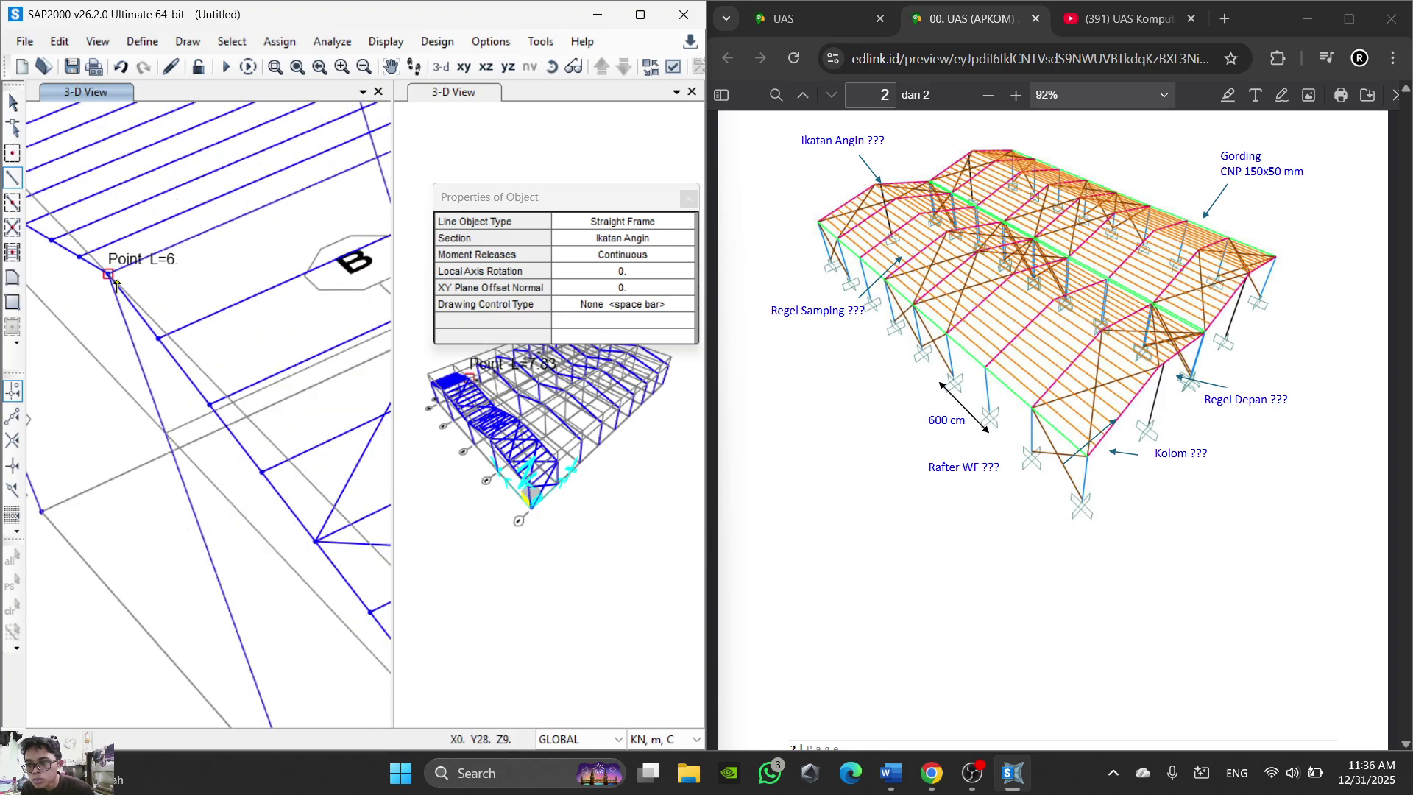
Step: Cross-brace the third roof slope with Ikatan Angin diagonals from X=0, Y=28, Z=9 through the X=6 mid-slope point to the X=0 valley
{"action": "scroll", "coordinate": [152, 287], "scroll_direction": "down", "scroll_amount": 3}
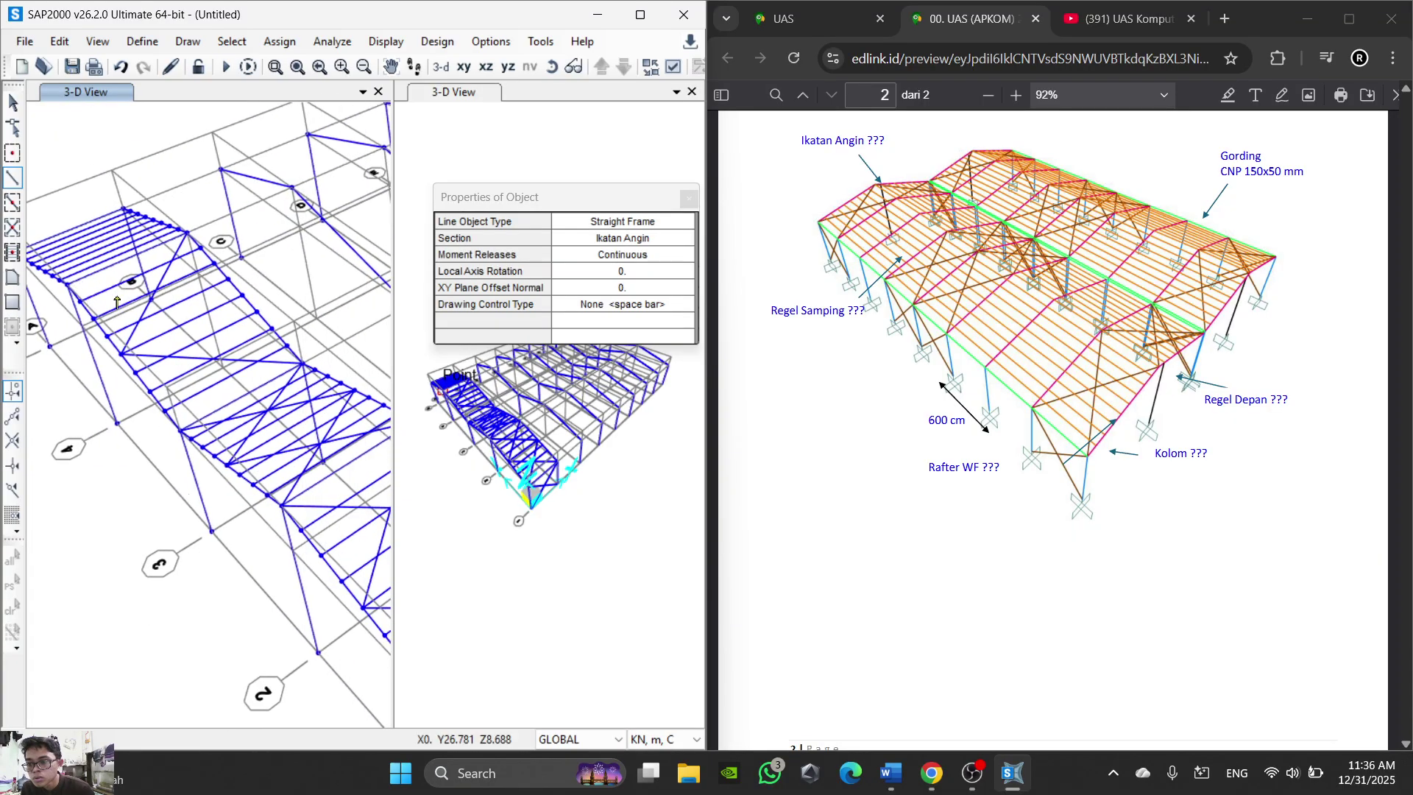
{"action": "left_click", "coordinate": [240, 298]}
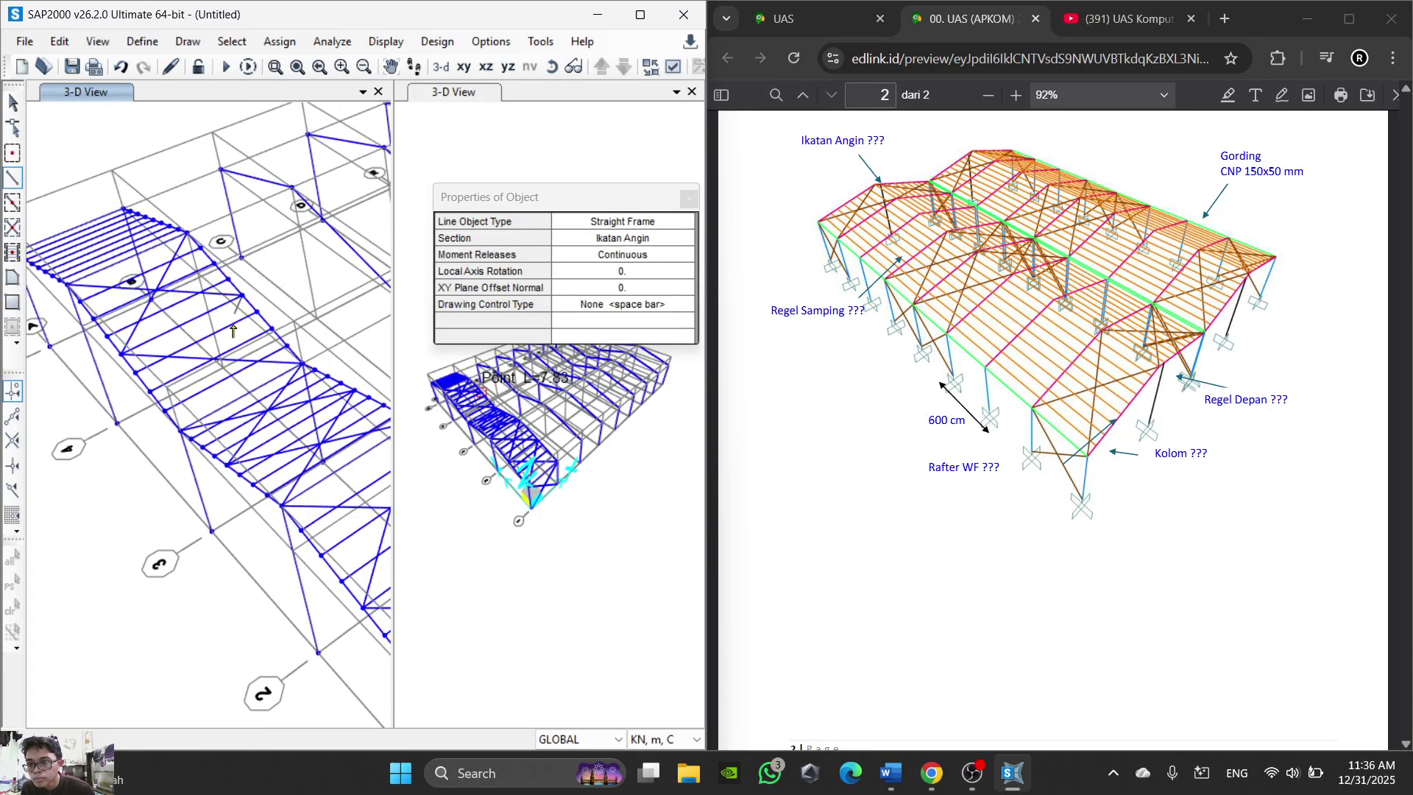
{"action": "left_click", "coordinate": [181, 429]}
Step: Draw Ikatan Angin braces down the last roof slope, from the X=0 ridge through the X=6 mid-slope point to the X=0 eave
{"action": "middle_click_drag", "start_coordinate": [92, 182], "coordinate": [159, 258]}
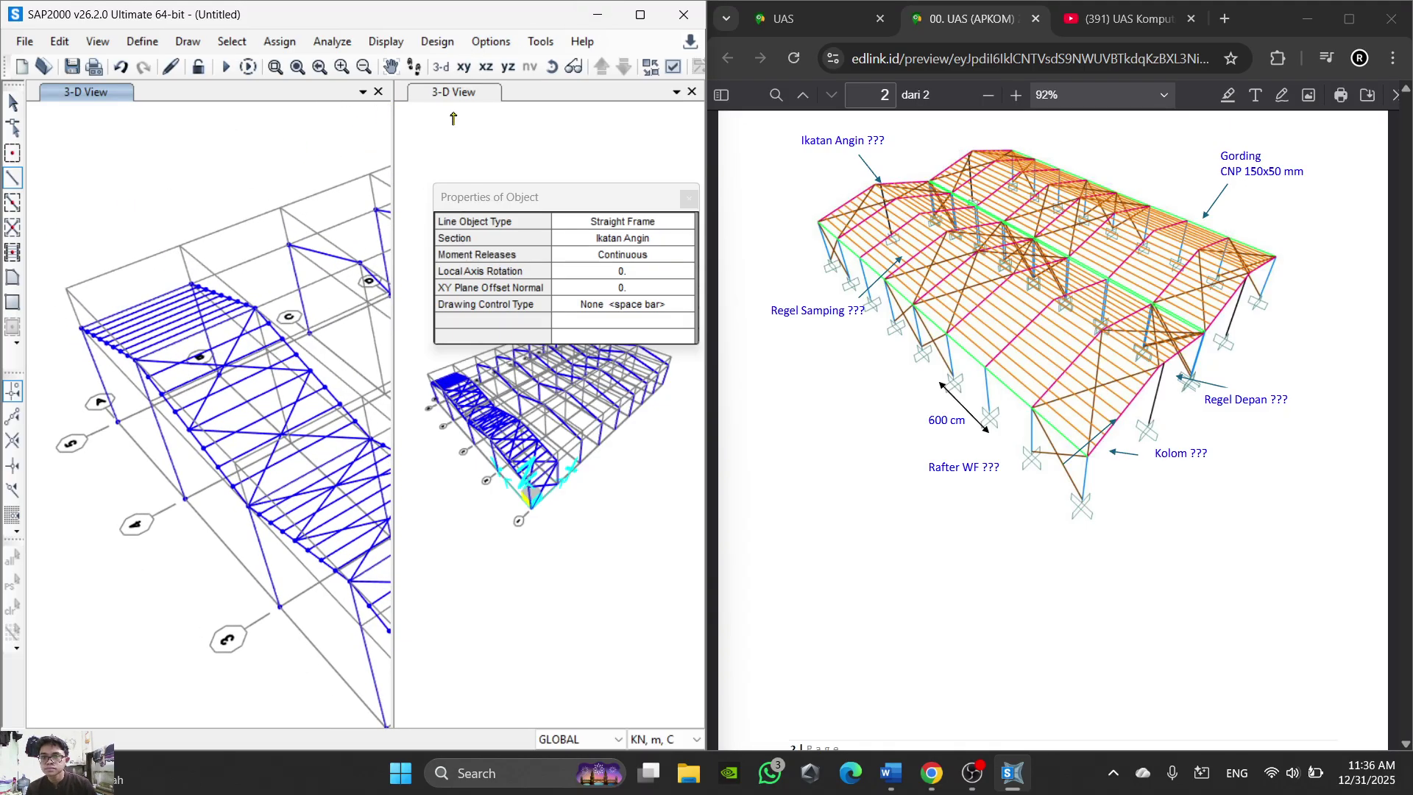
{"action": "left_click", "coordinate": [551, 67]}
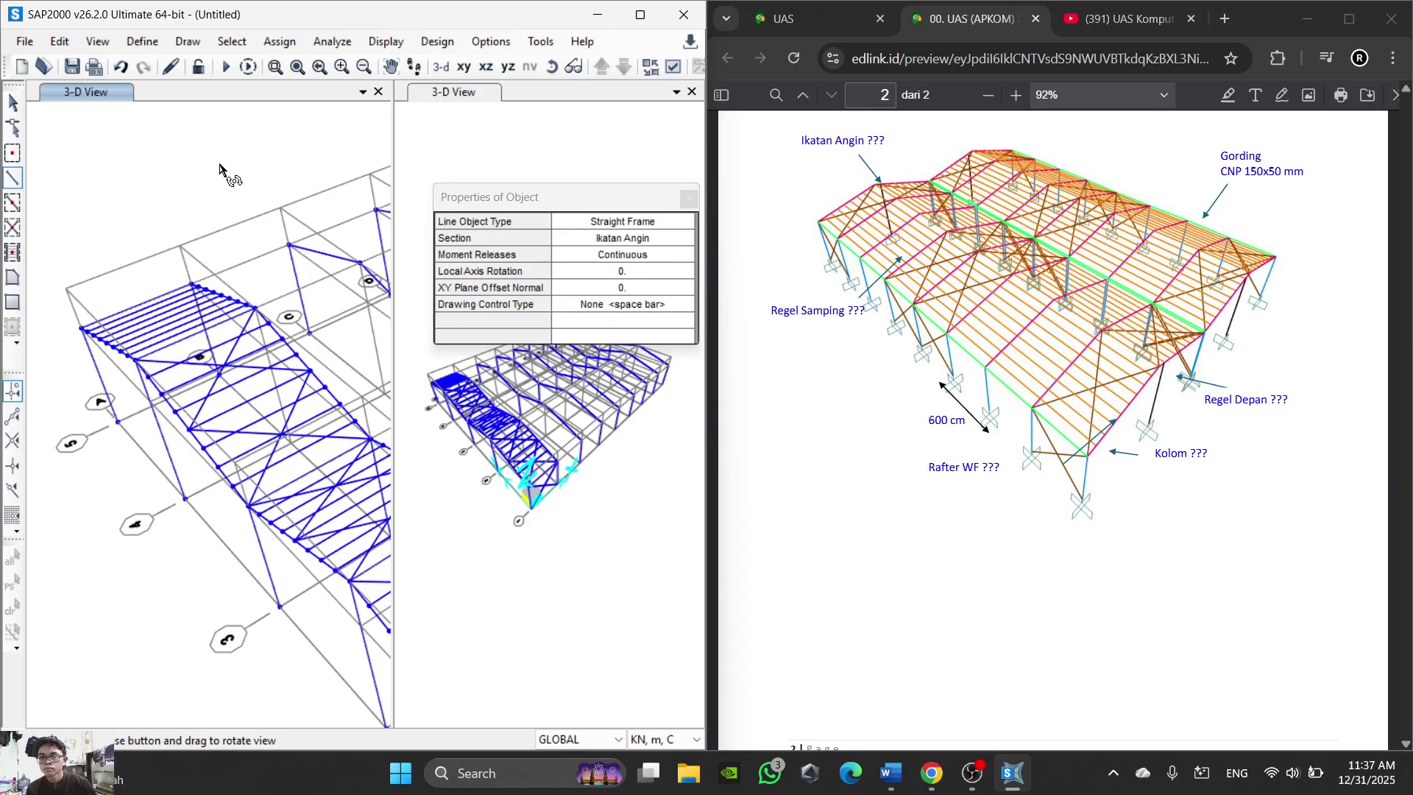
{"action": "left_click_drag", "start_coordinate": [157, 180], "coordinate": [261, 378]}
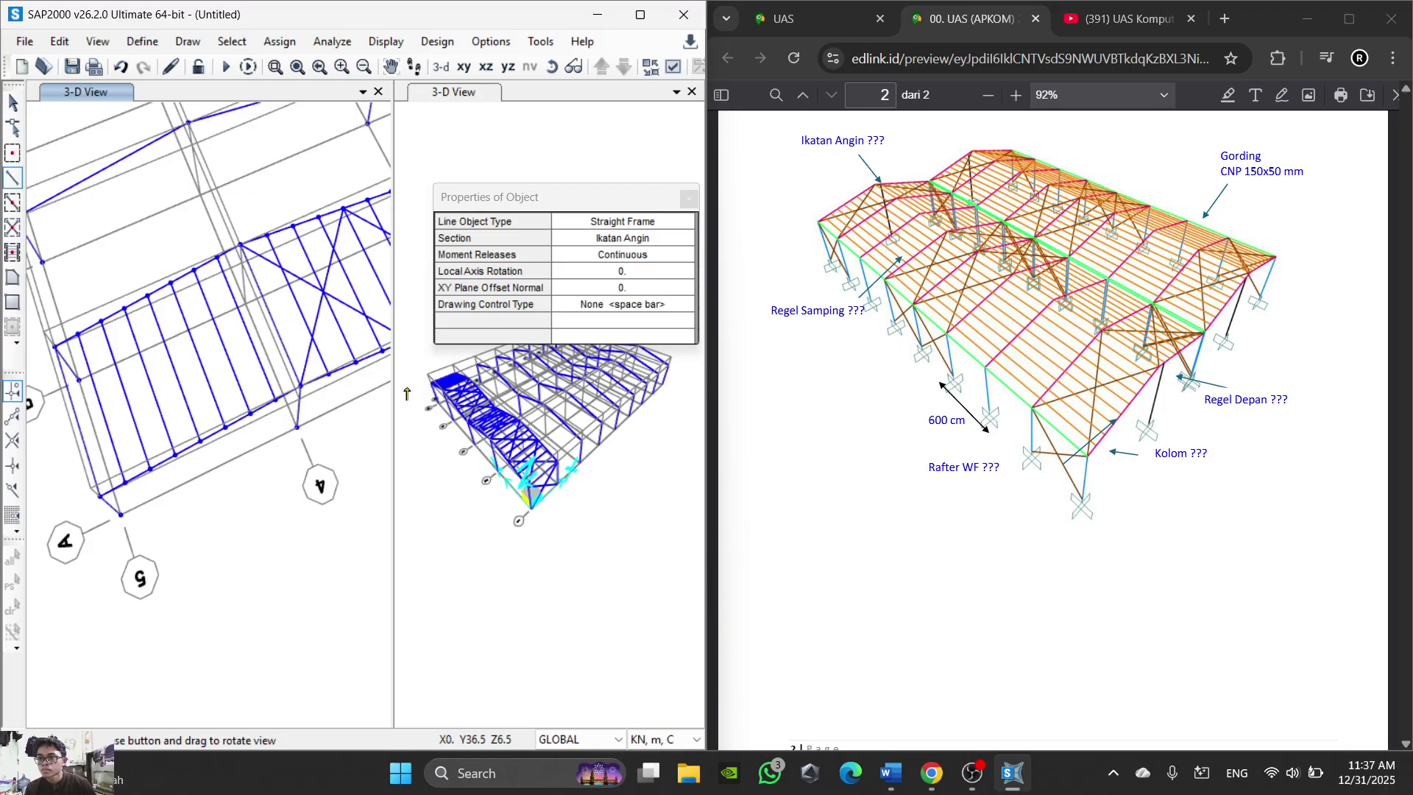
{"action": "middle_click_drag", "start_coordinate": [300, 385], "coordinate": [243, 404]}
{"action": "left_click", "coordinate": [194, 380]}
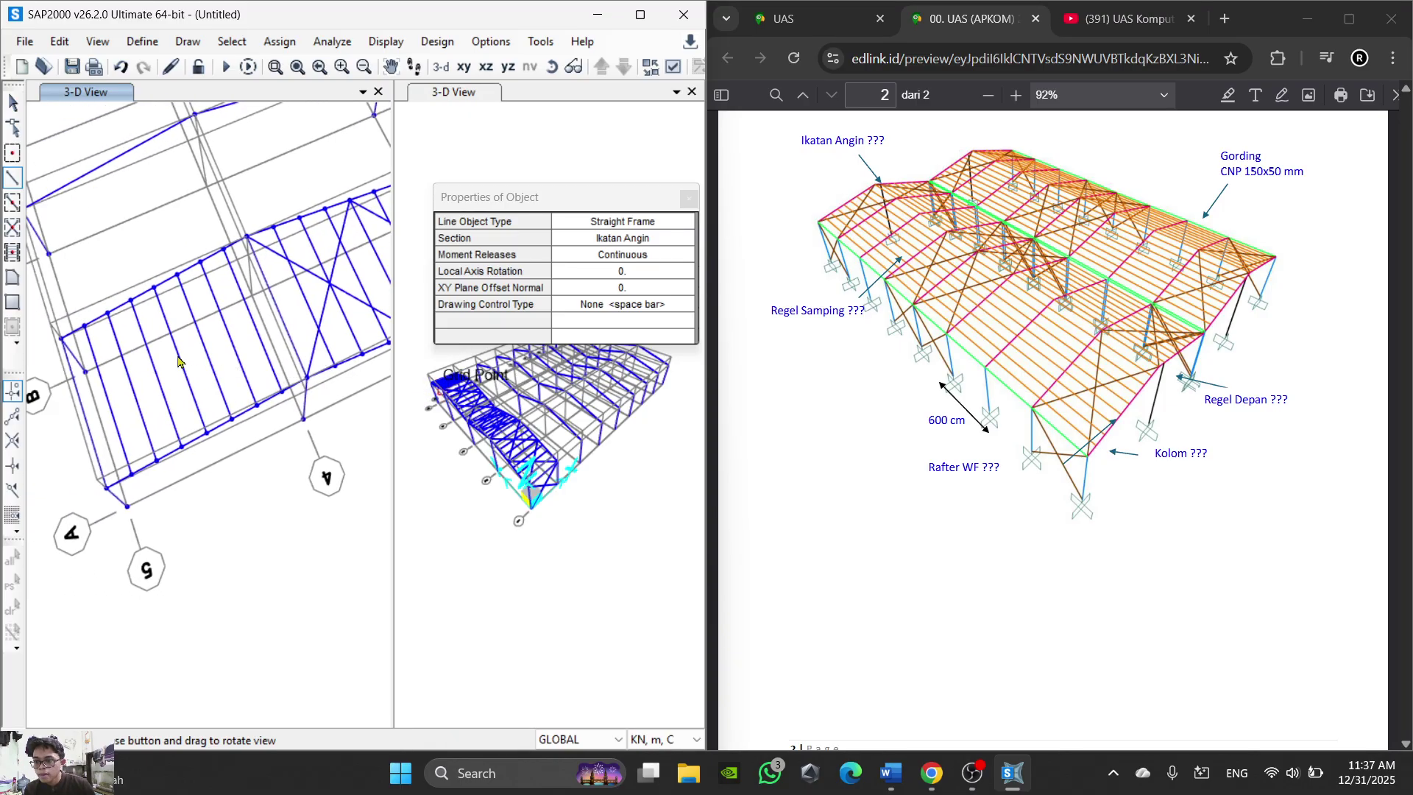
{"action": "left_click", "coordinate": [154, 288]}
{"action": "left_click", "coordinate": [108, 496]}
{"action": "key", "text": "Escape"}
Step: Draw the opposing Ikatan Angin braces on the last roof slope, from the X=6 eave through the X=0 mid-slope point to the X=6 ridge
{"action": "left_click", "coordinate": [62, 338]}
{"action": "left_click", "coordinate": [206, 430]}
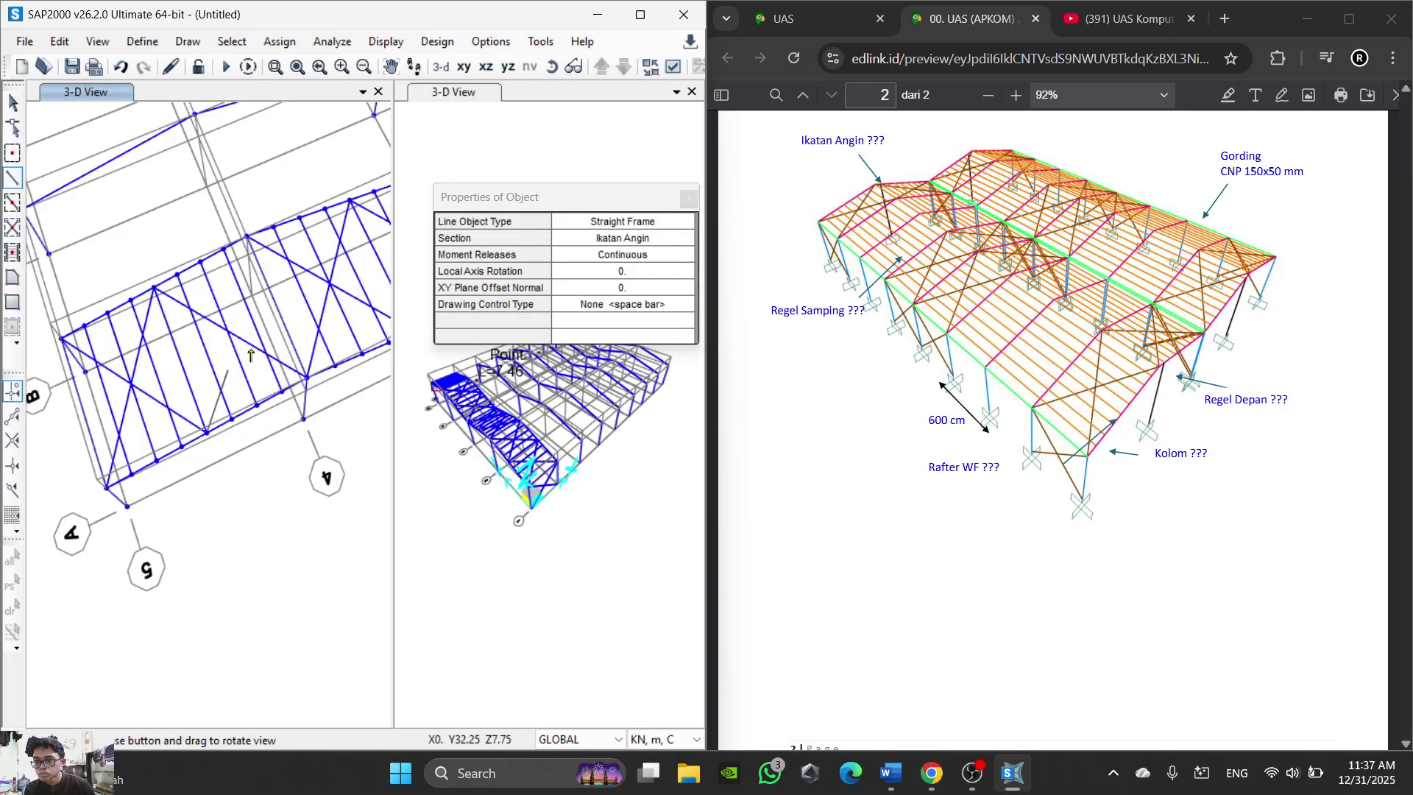
{"action": "left_click", "coordinate": [248, 237]}
{"action": "key", "text": "Escape"}
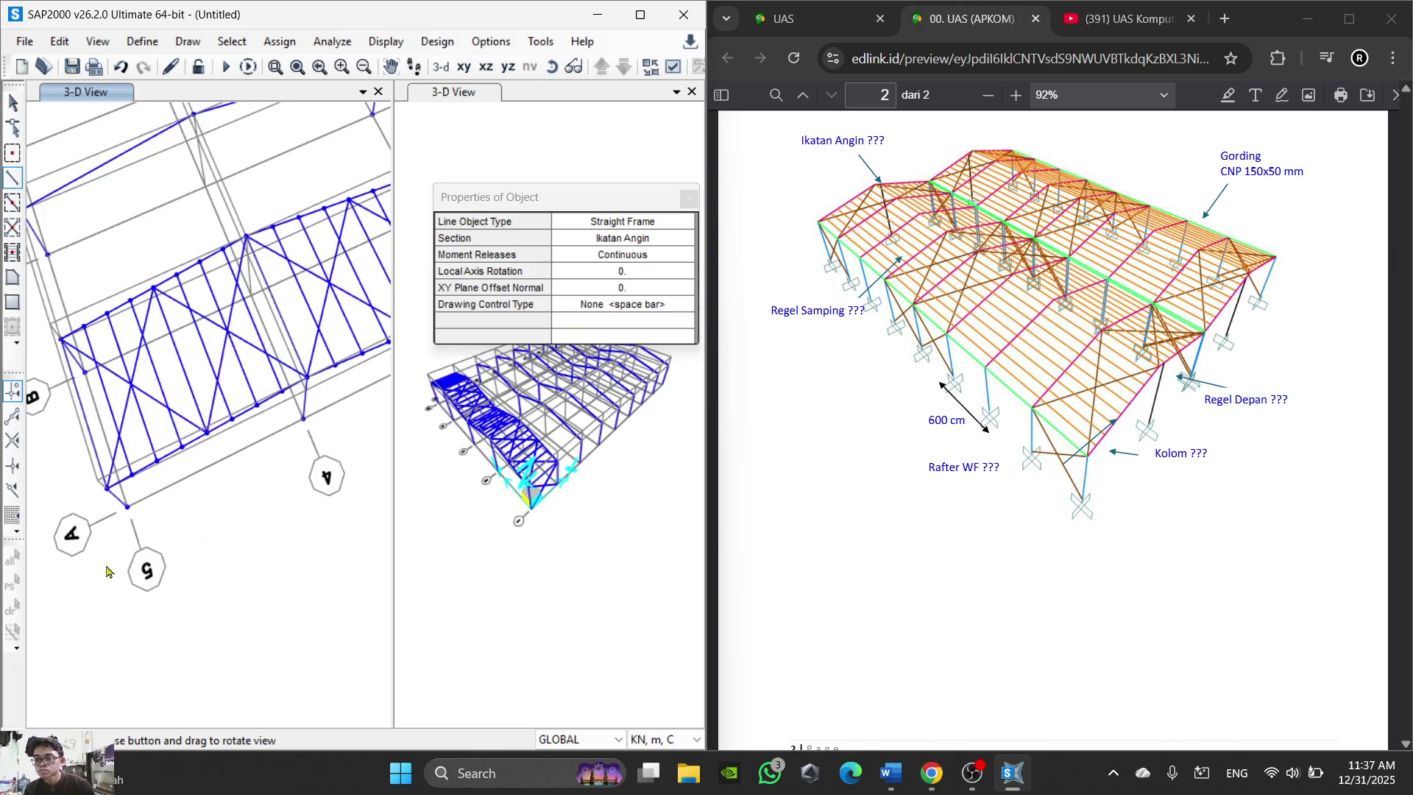
Step: Draw two crossing Ikatan Angin diagonals between the X=0 and X=6 columns at the far end on grid line 5
{"action": "left_click_drag", "start_coordinate": [107, 574], "coordinate": [319, 253]}
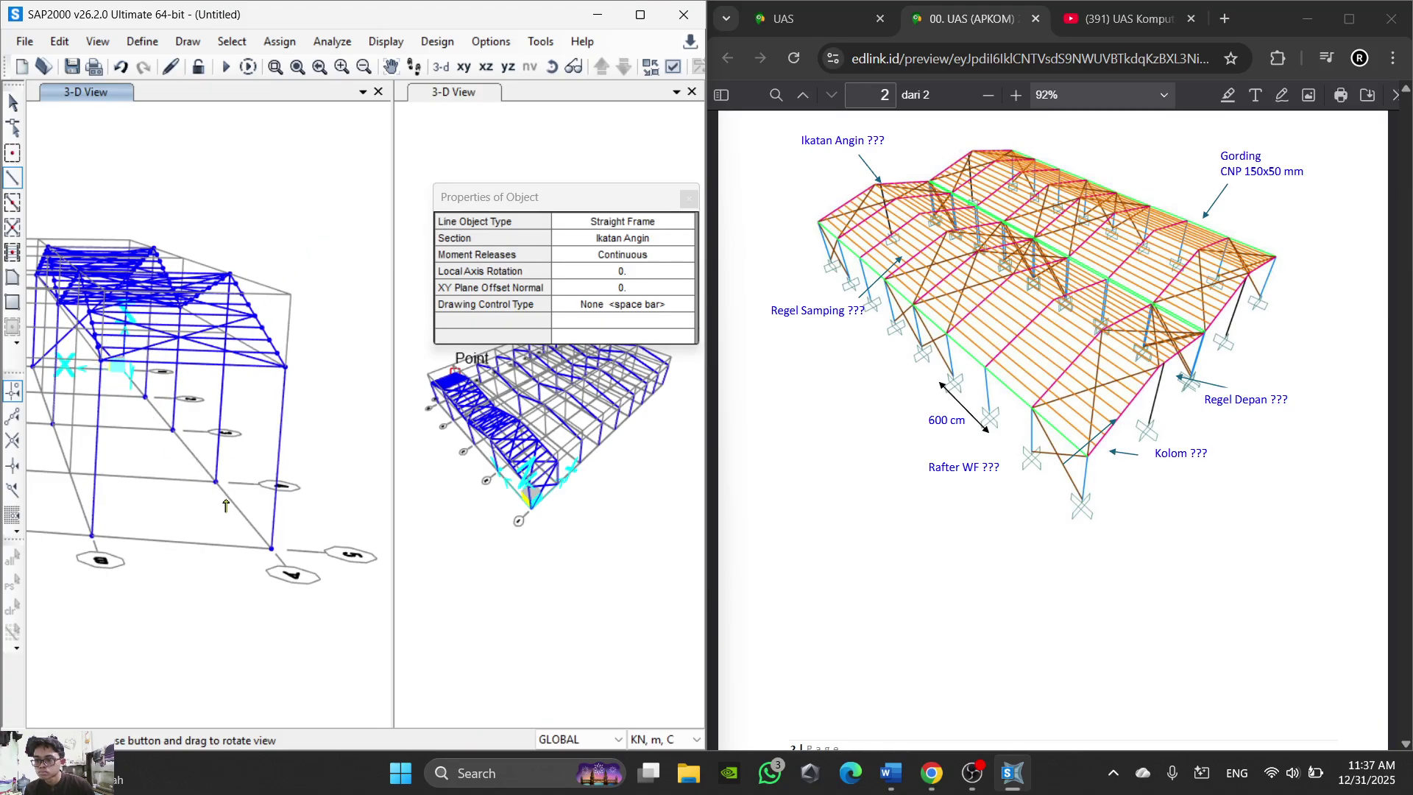
{"action": "left_click", "coordinate": [272, 549]}
{"action": "key", "text": "Escape"}
{"action": "left_click", "coordinate": [94, 539]}
{"action": "left_click", "coordinate": [285, 367]}
{"action": "key", "text": "Escape"}
{"action": "scroll", "coordinate": [240, 465], "scroll_direction": "down", "scroll_amount": 3}
{"action": "middle_click_drag", "start_coordinate": [238, 454], "coordinate": [223, 428]}
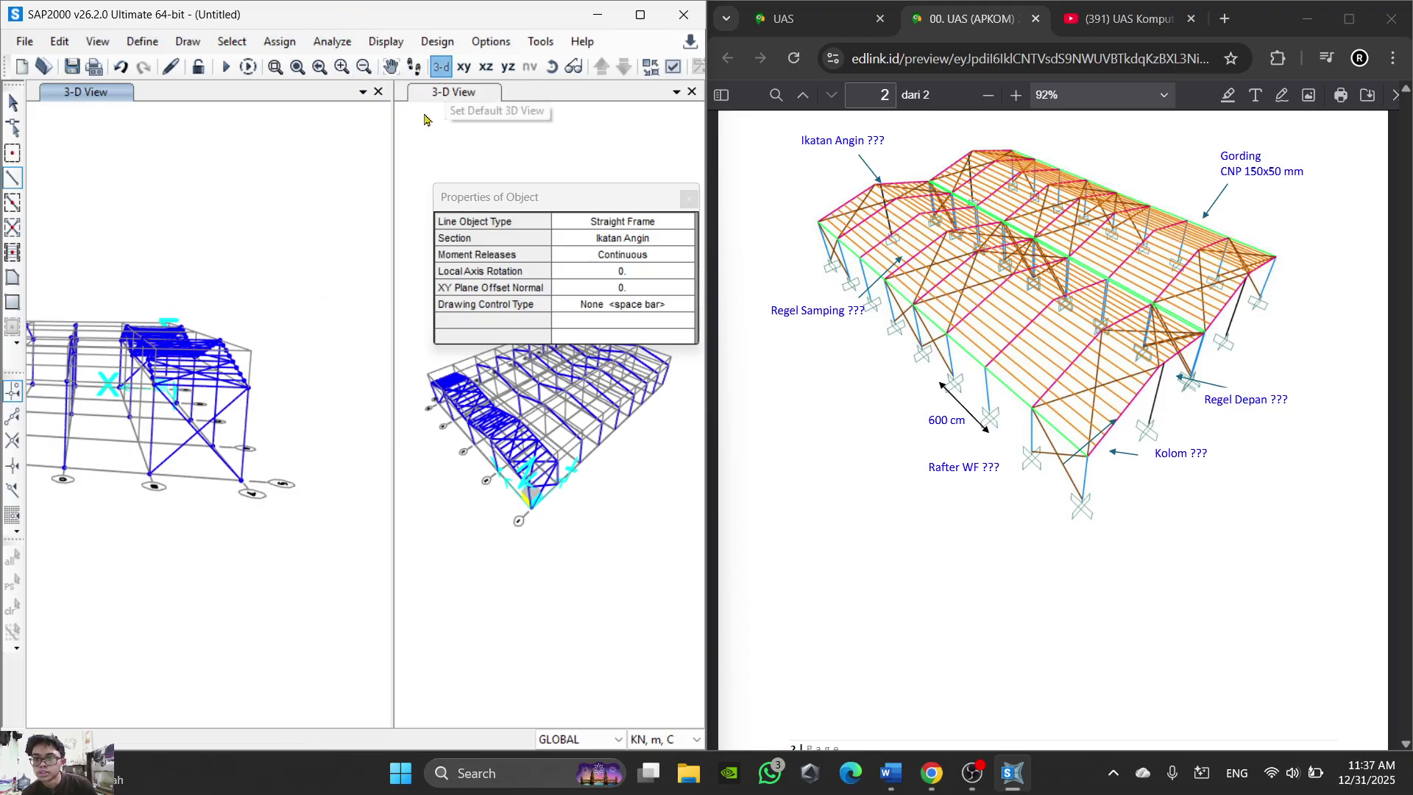
Step: Restore the default 3-D view and select all frames that have the Ikatan Angin section
{"action": "left_click", "coordinate": [441, 67]}
{"action": "middle_click_drag", "start_coordinate": [231, 515], "coordinate": [283, 487]}
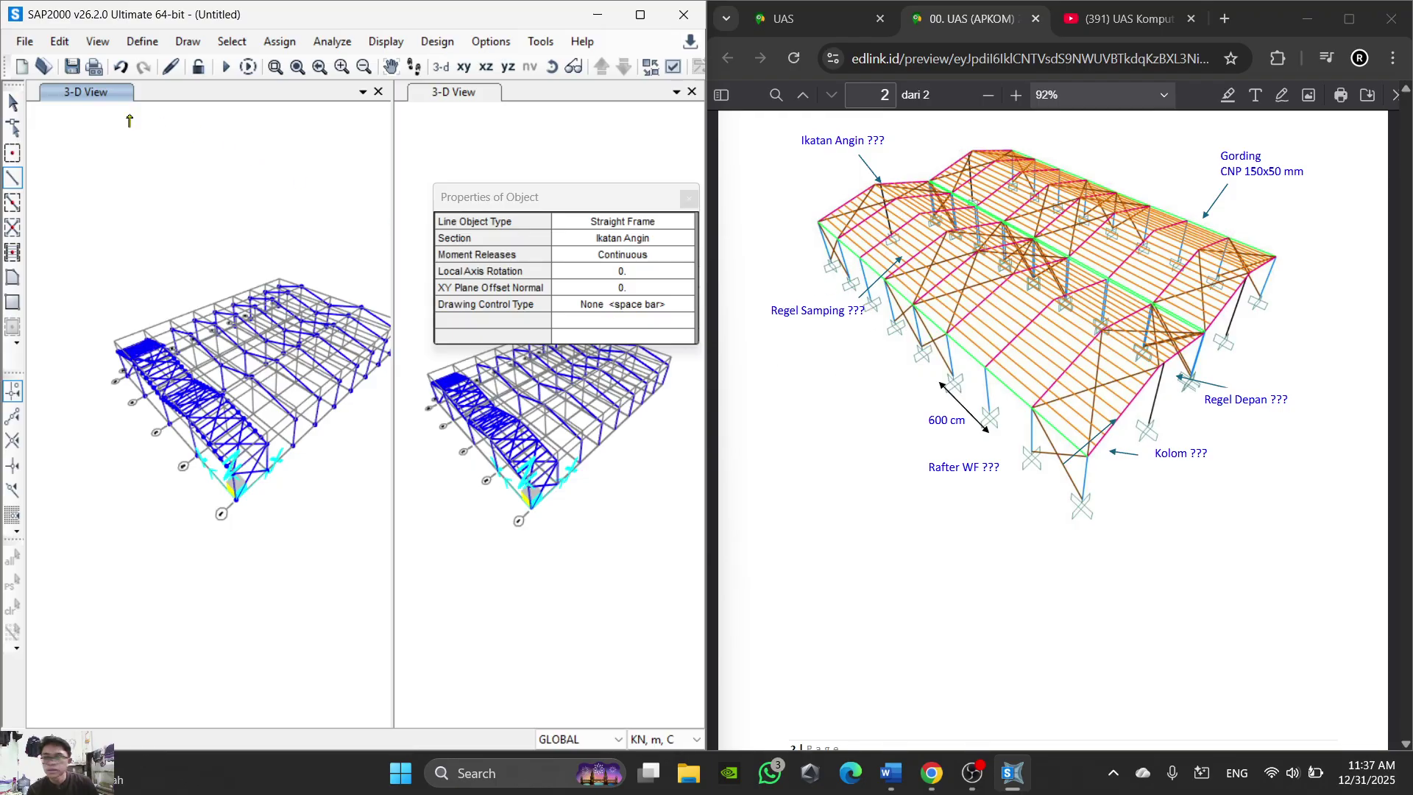
{"action": "left_click", "coordinate": [247, 42]}
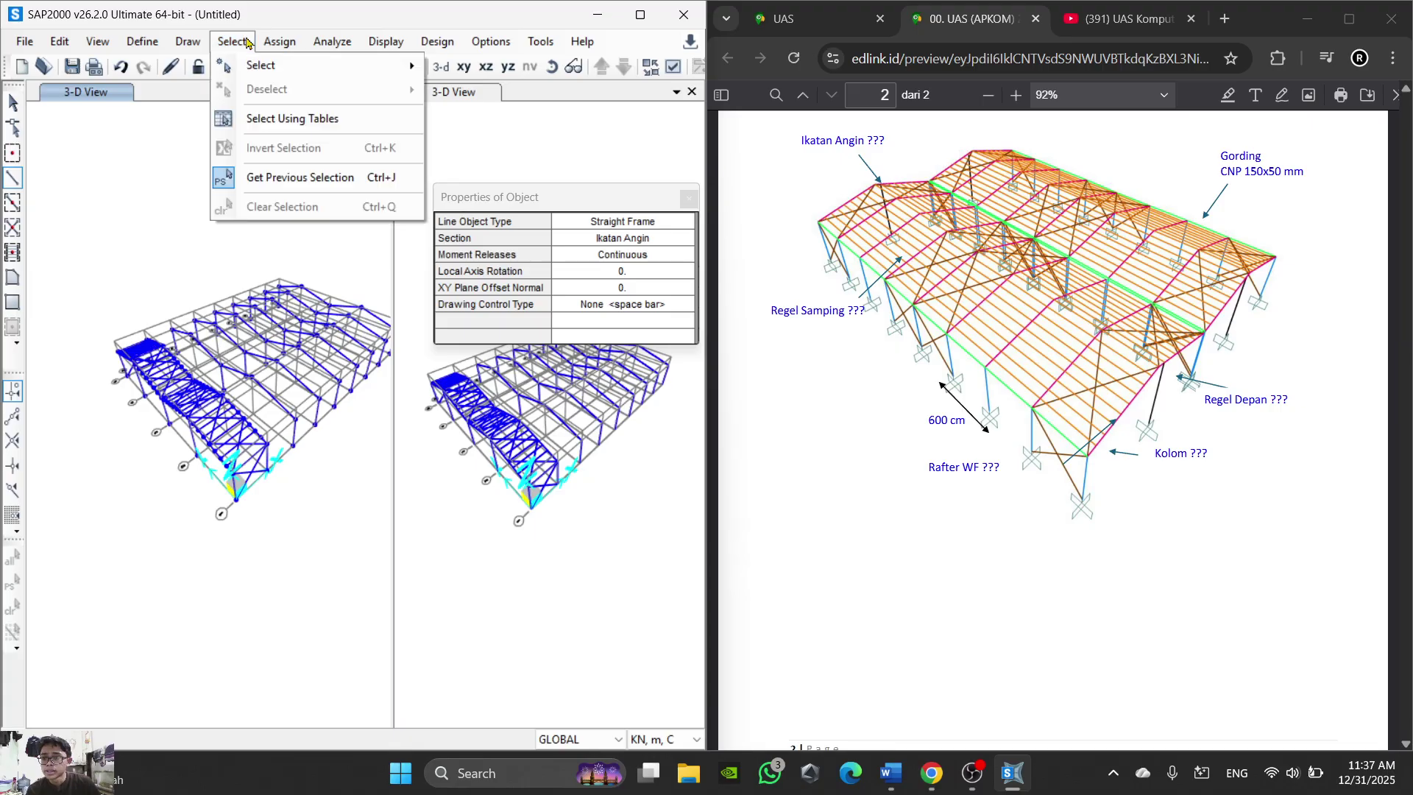
{"action": "mouse_move", "coordinate": [261, 65]}
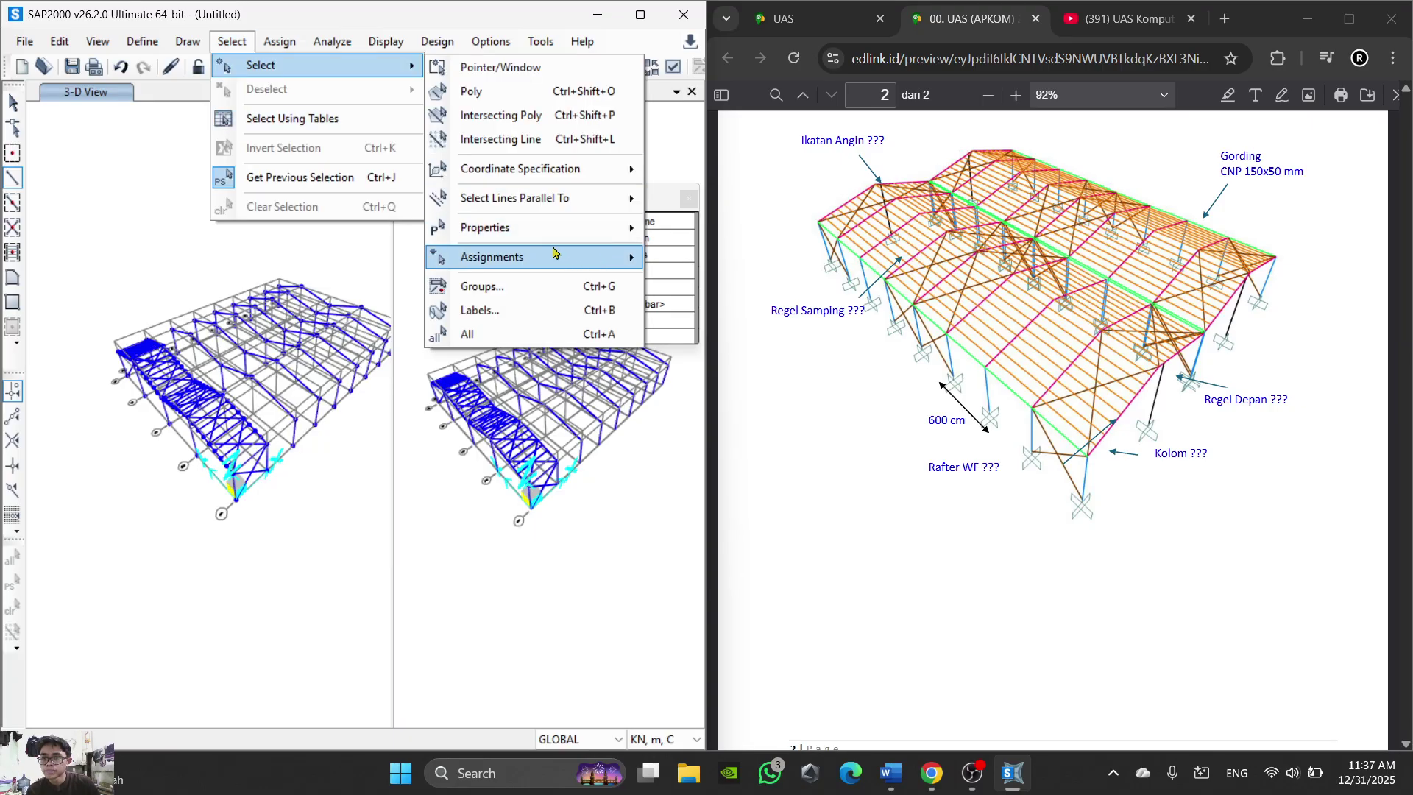
{"action": "mouse_move", "coordinate": [515, 229]}
{"action": "left_click", "coordinate": [692, 254]}
{"action": "left_click", "coordinate": [691, 309]}
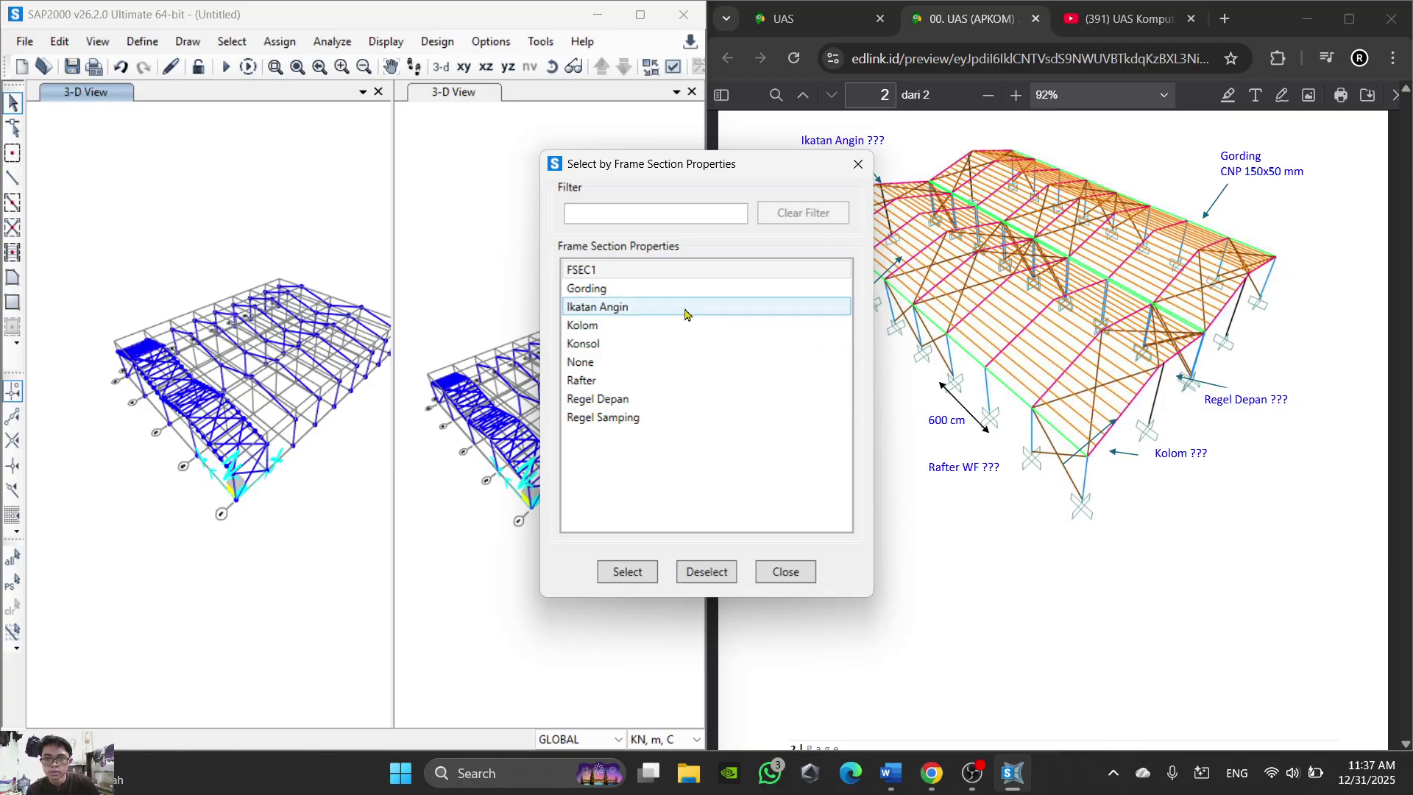
{"action": "left_click", "coordinate": [635, 580]}
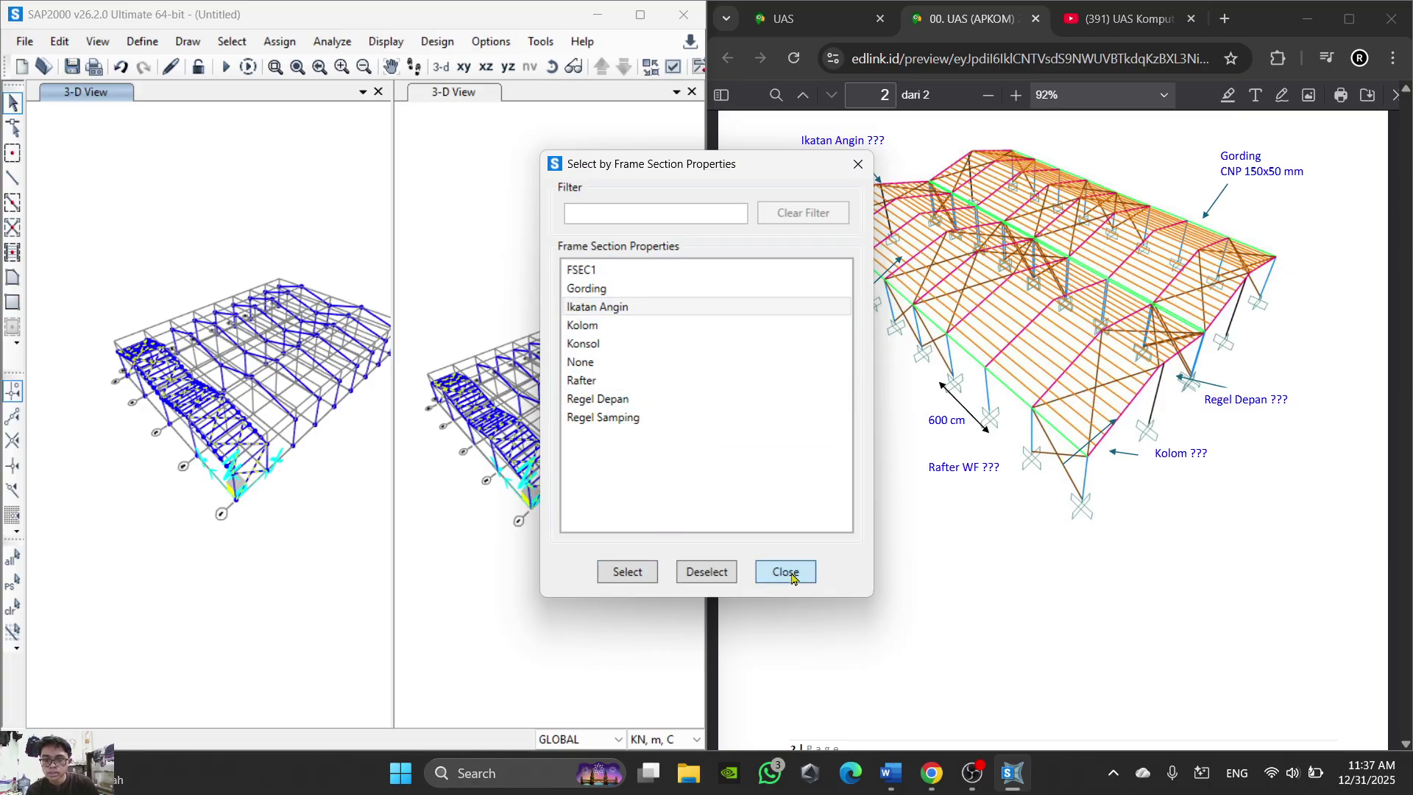
{"action": "left_click", "coordinate": [785, 572]}
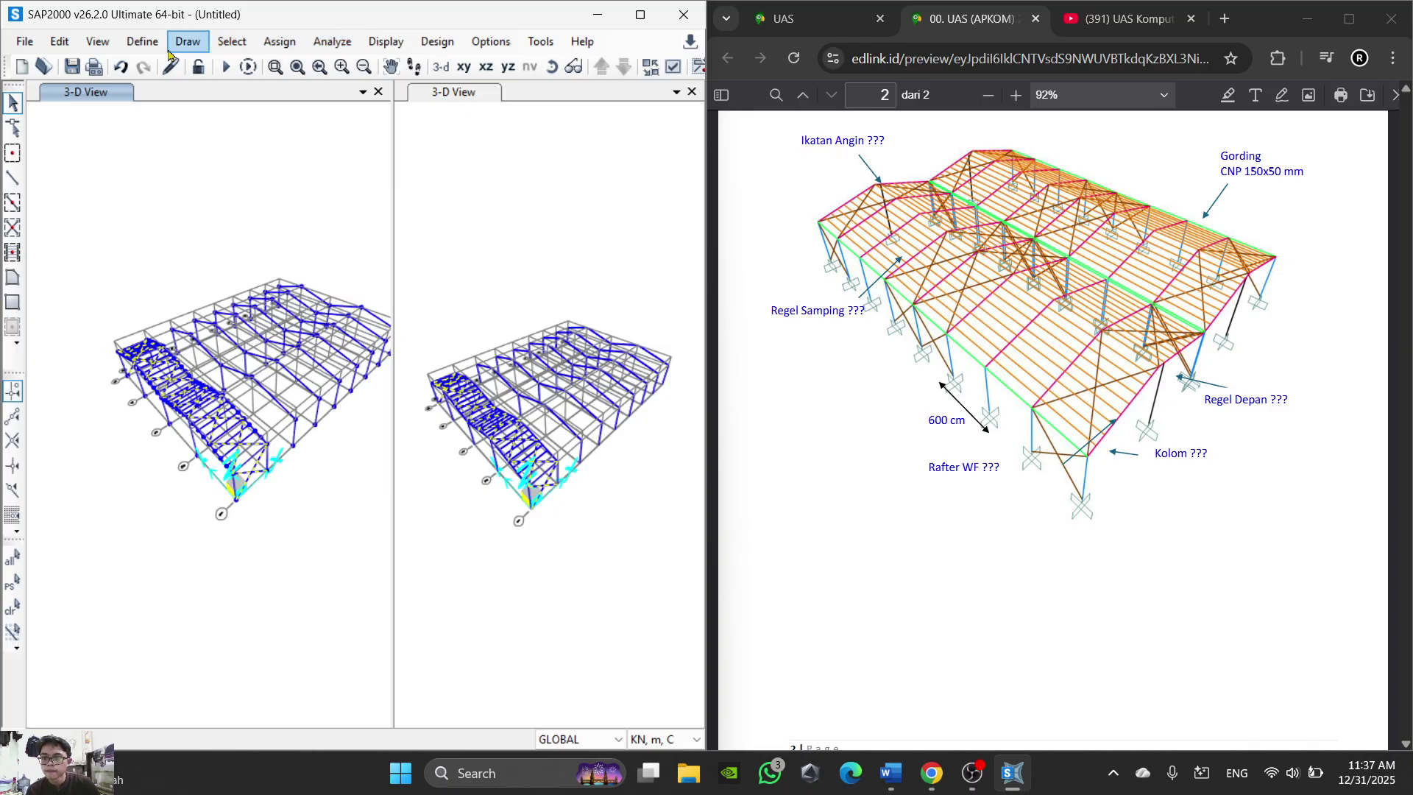
Step: Replicate the selected Ikatan Angin braces linearly once at dx 18 m, using the reference drawing to find the next braced bay
{"action": "left_click", "coordinate": [69, 46]}
{"action": "left_click", "coordinate": [180, 273]}
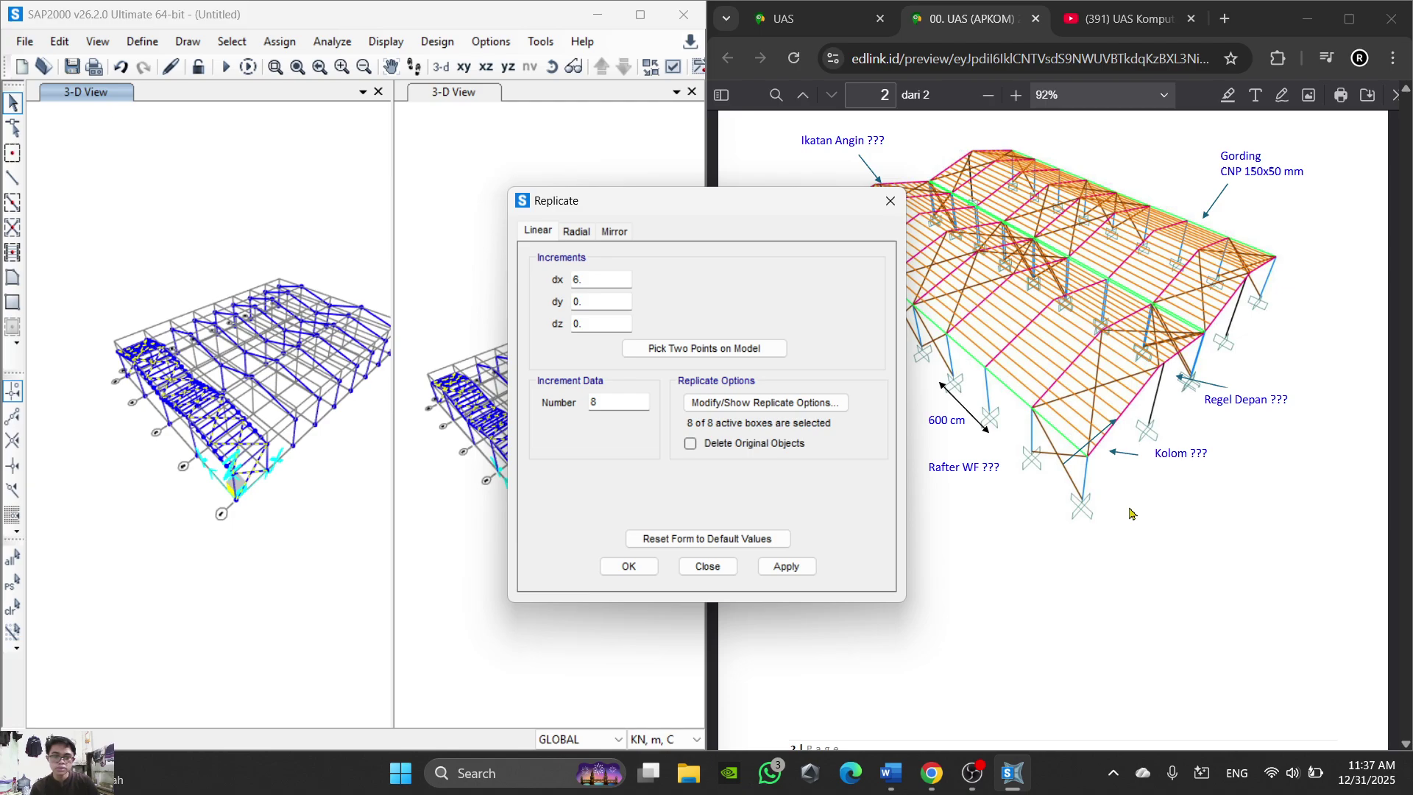
{"action": "scroll", "coordinate": [1111, 470], "scroll_direction": "down", "scroll_amount": 1}
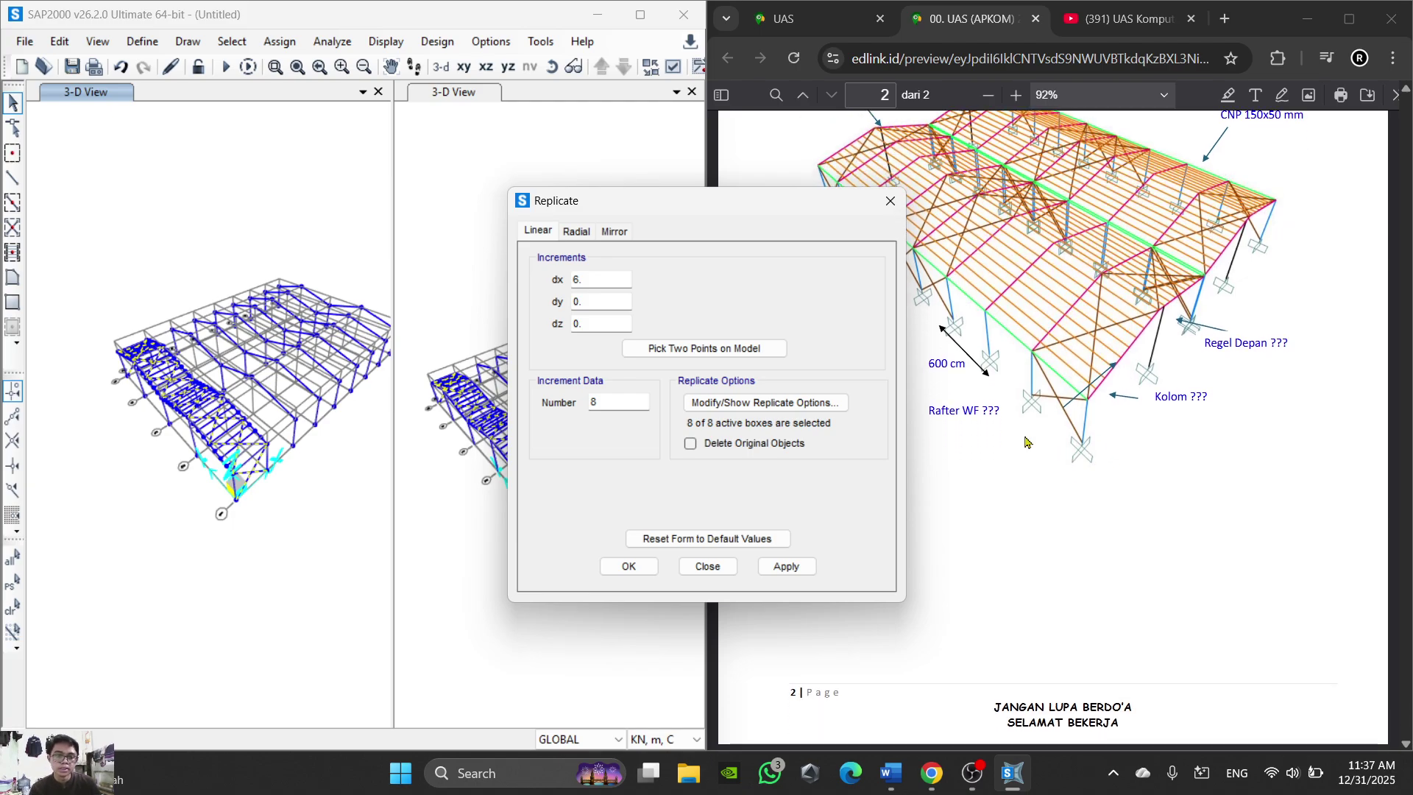
{"action": "scroll", "coordinate": [990, 408], "scroll_direction": "up", "scroll_amount": 5}
{"action": "scroll", "coordinate": [1026, 629], "scroll_direction": "down", "scroll_amount": 2}
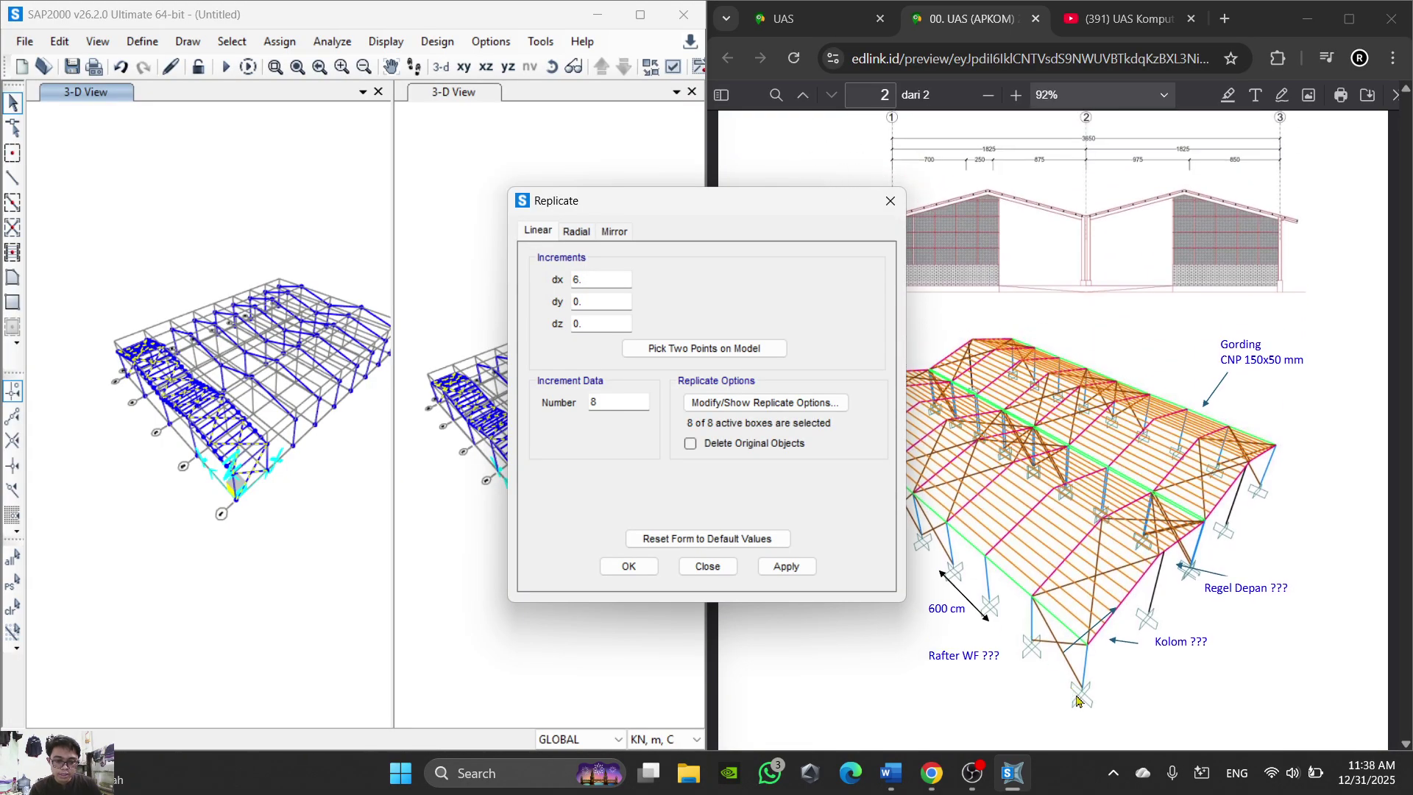
{"action": "scroll", "coordinate": [1079, 699], "scroll_direction": "up", "scroll_amount": 1}
{"action": "scroll", "coordinate": [1078, 699], "scroll_direction": "down", "scroll_amount": 1}
{"action": "scroll", "coordinate": [1045, 568], "scroll_direction": "down", "scroll_amount": 4}
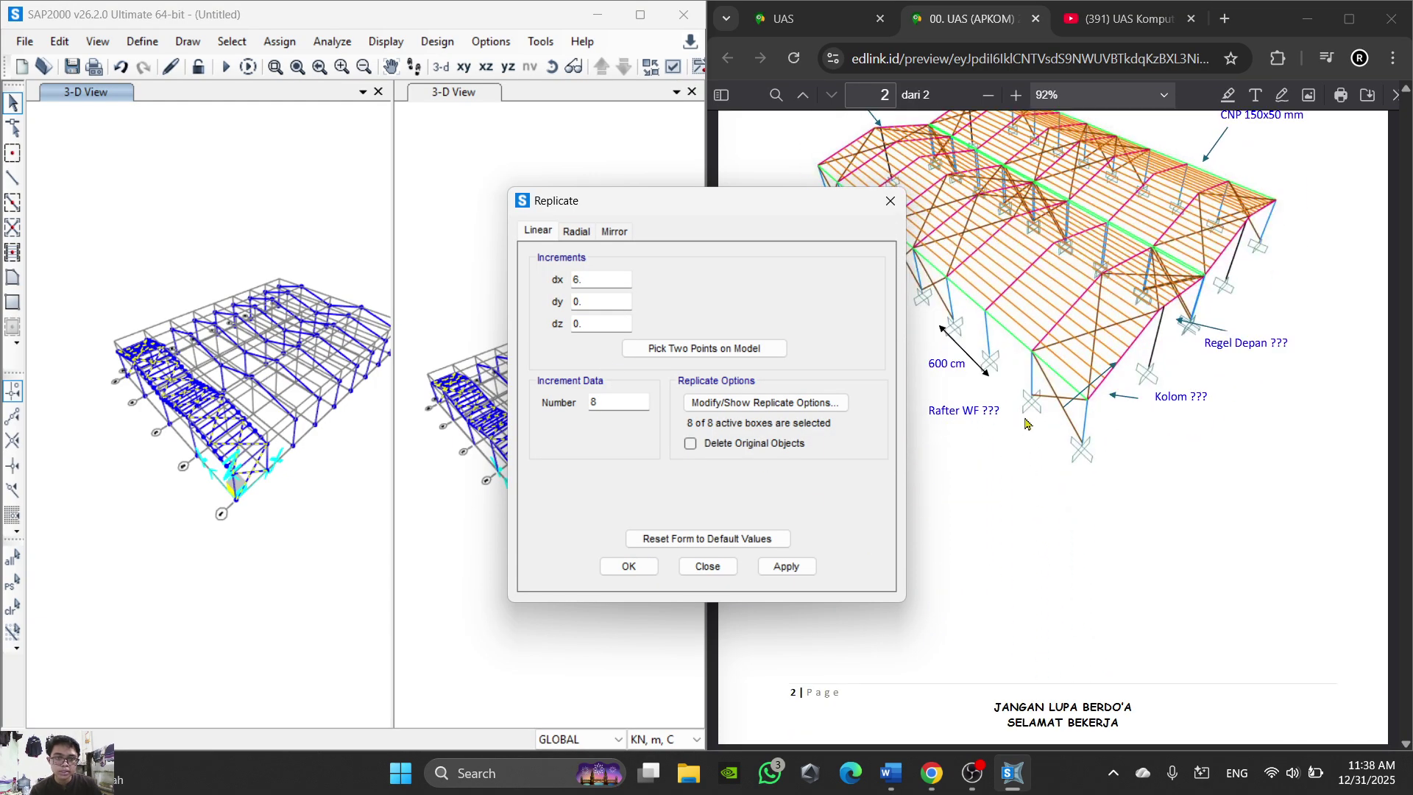
{"action": "scroll", "coordinate": [1026, 423], "scroll_direction": "up", "scroll_amount": 5, "text": "ctrl"}
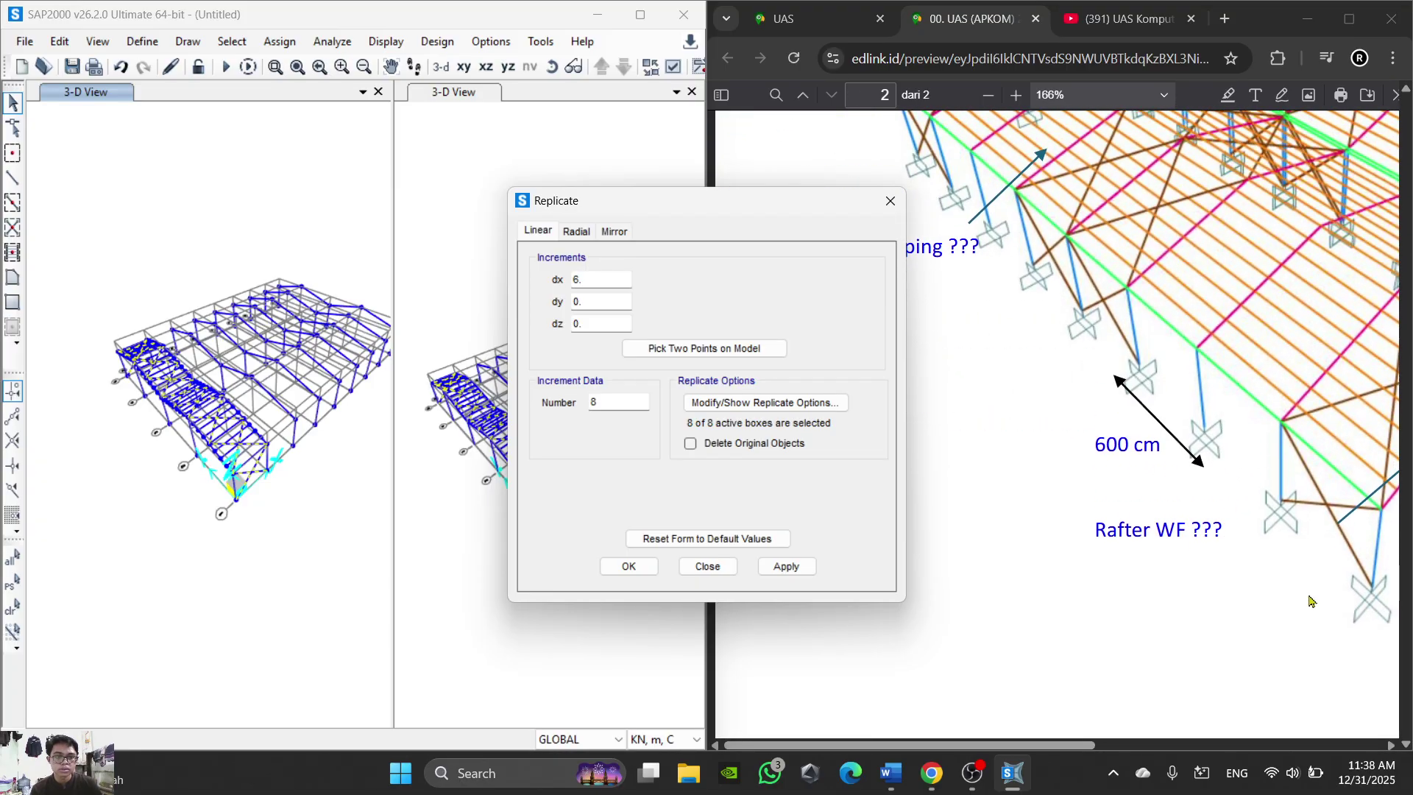
{"action": "scroll", "coordinate": [1281, 537], "scroll_direction": "up", "scroll_amount": 2}
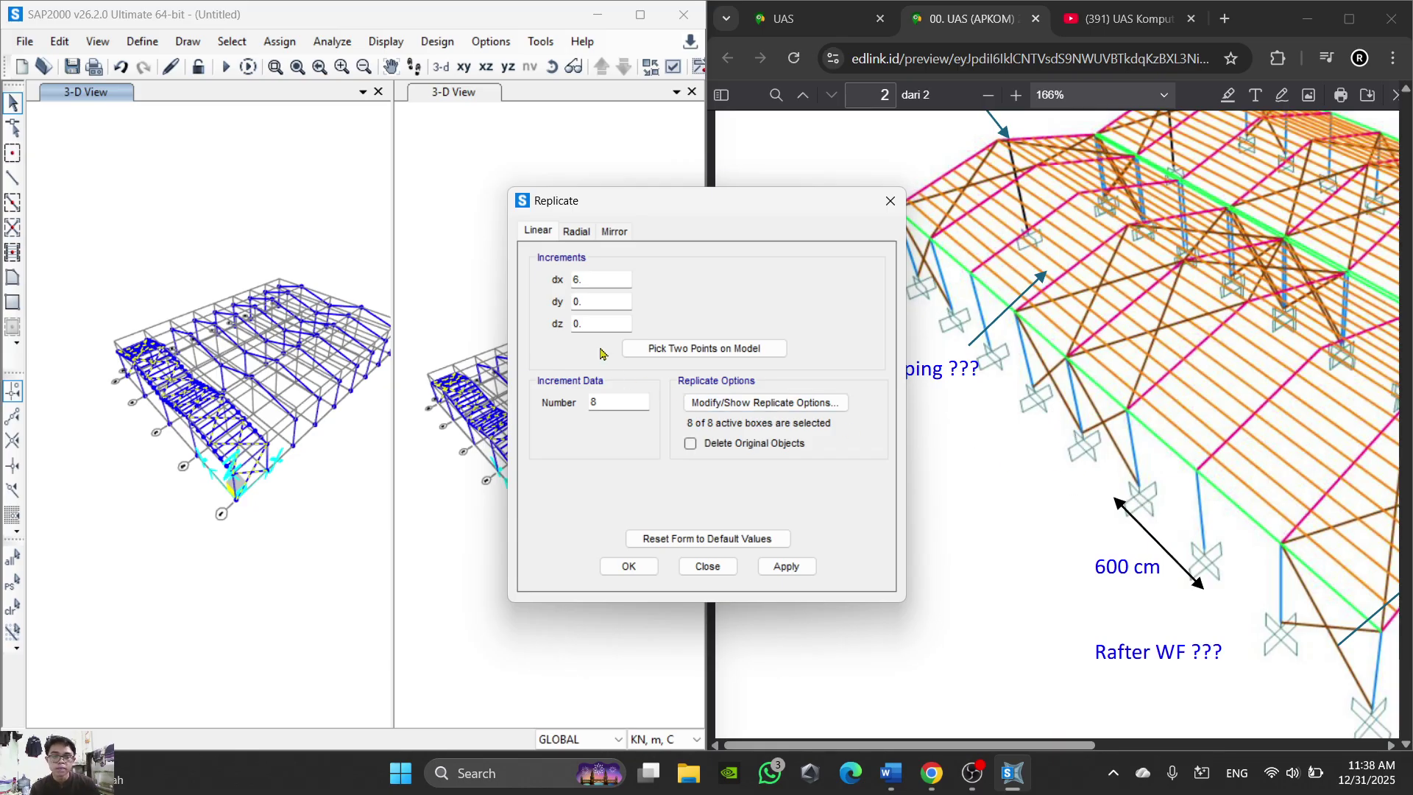
{"action": "left_click_drag", "start_coordinate": [606, 284], "coordinate": [506, 284]}
{"action": "type", "text": "18"}
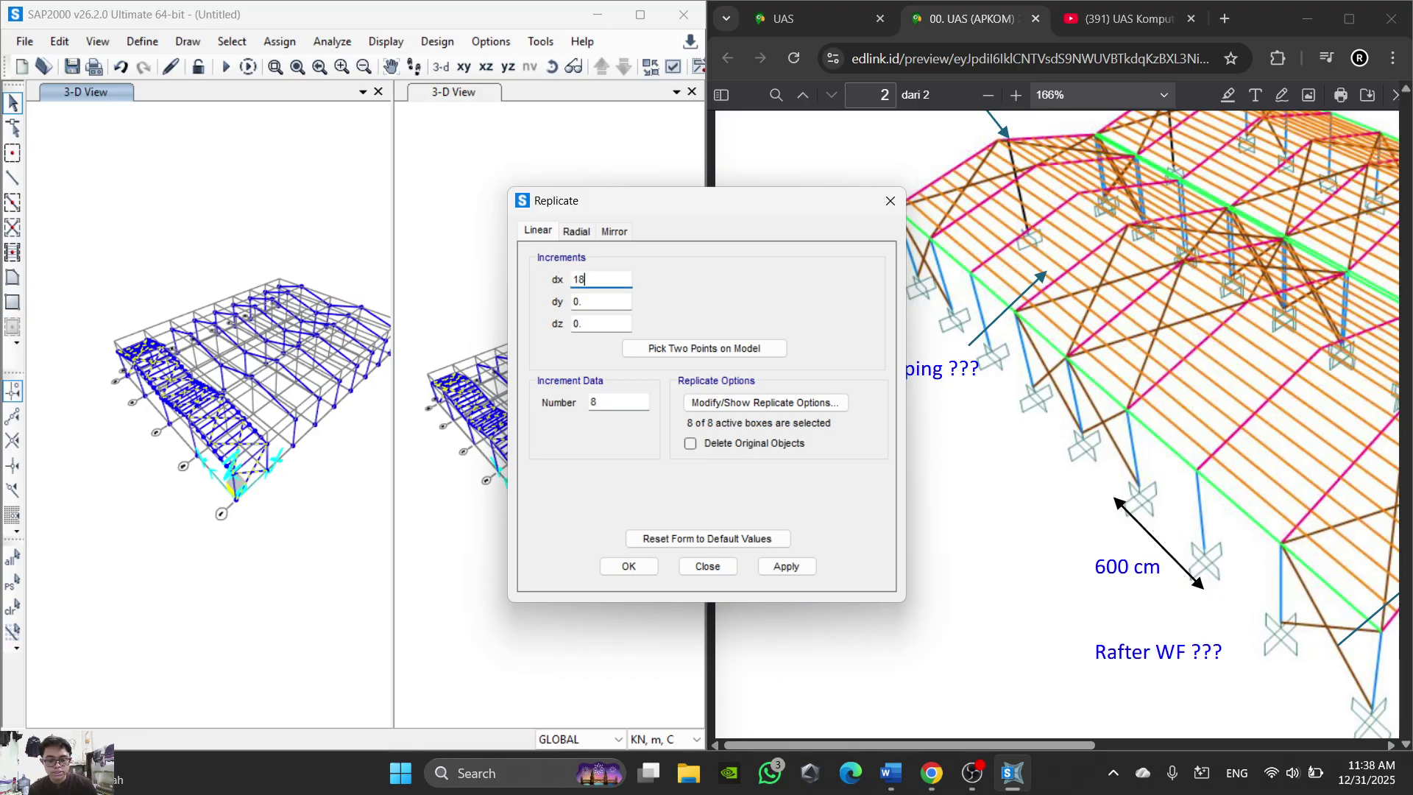
{"action": "left_click_drag", "start_coordinate": [616, 404], "coordinate": [553, 407]}
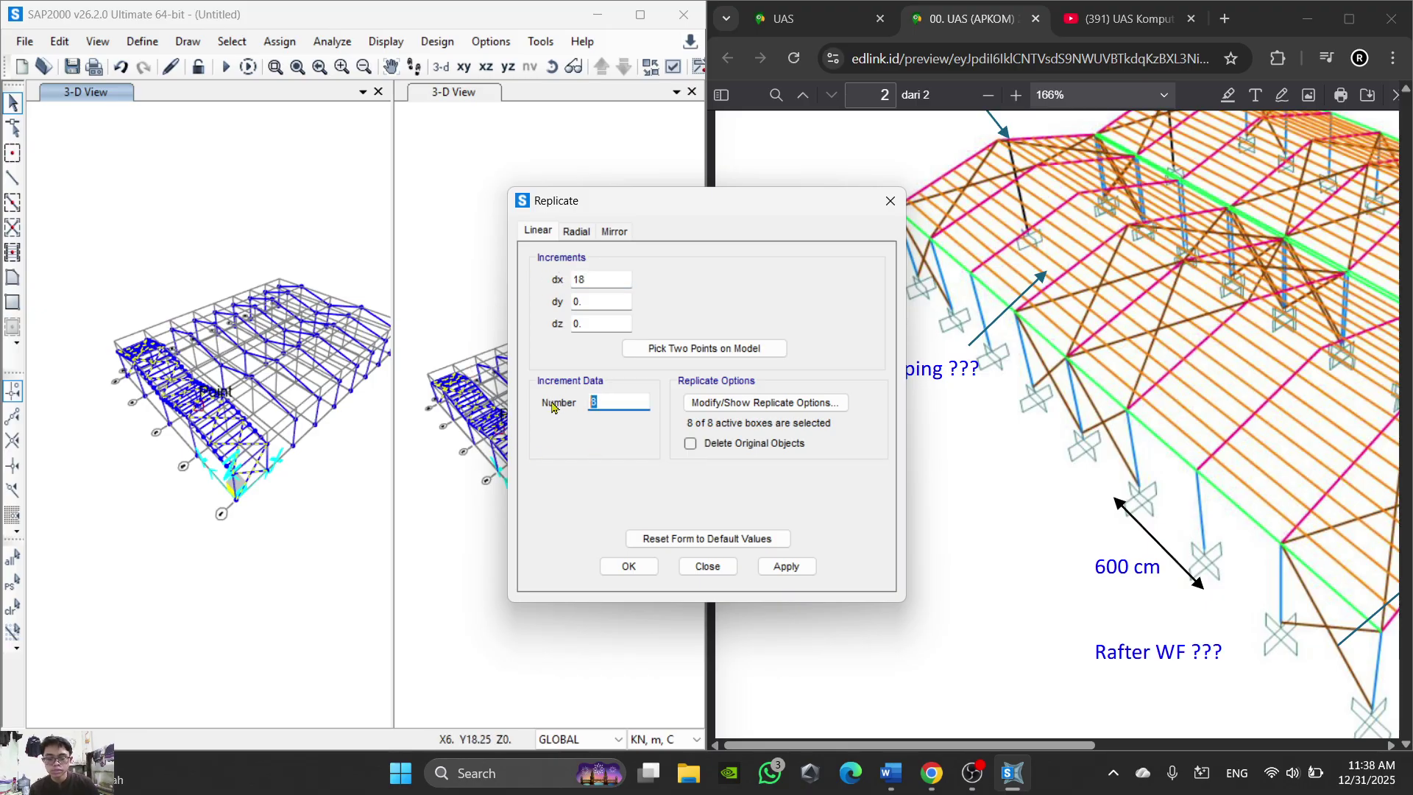
{"action": "scroll", "coordinate": [1084, 520], "scroll_direction": "down", "scroll_amount": 2}
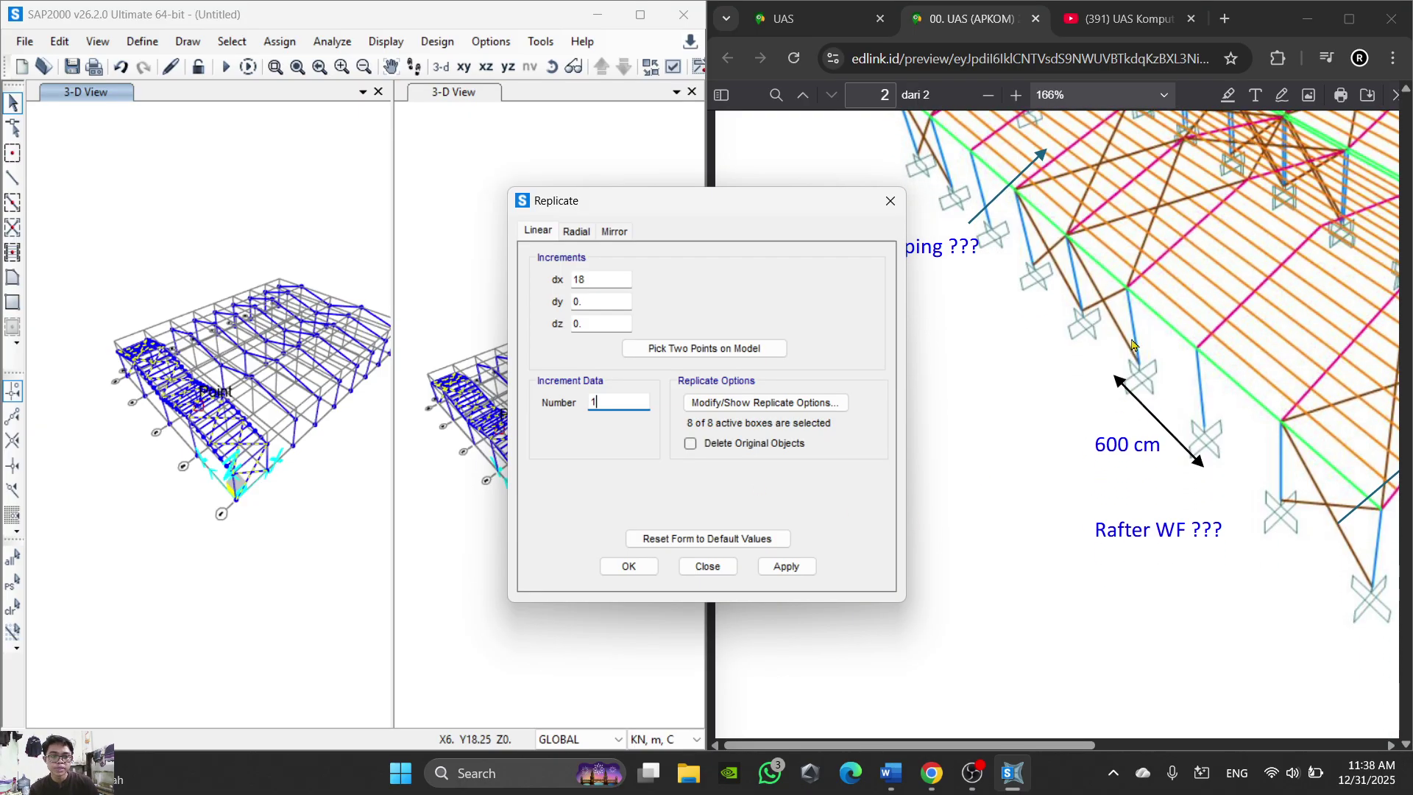
{"action": "left_click", "coordinate": [629, 566]}
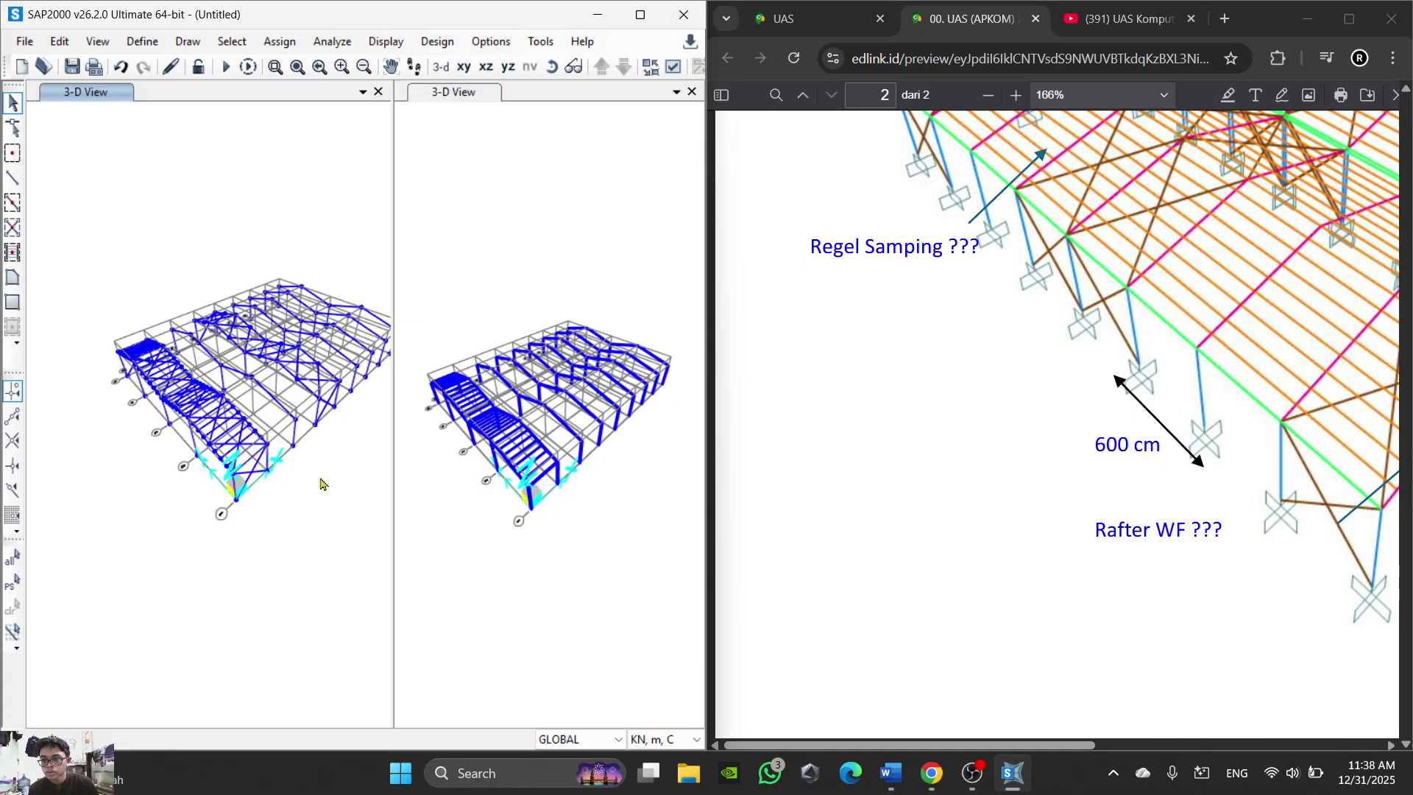
Step: Select all frames with the Ikatan Angin section, including the copied braces
{"action": "scroll", "coordinate": [338, 398], "scroll_direction": "up", "scroll_amount": 5}
{"action": "scroll", "coordinate": [339, 419], "scroll_direction": "down", "scroll_amount": 5}
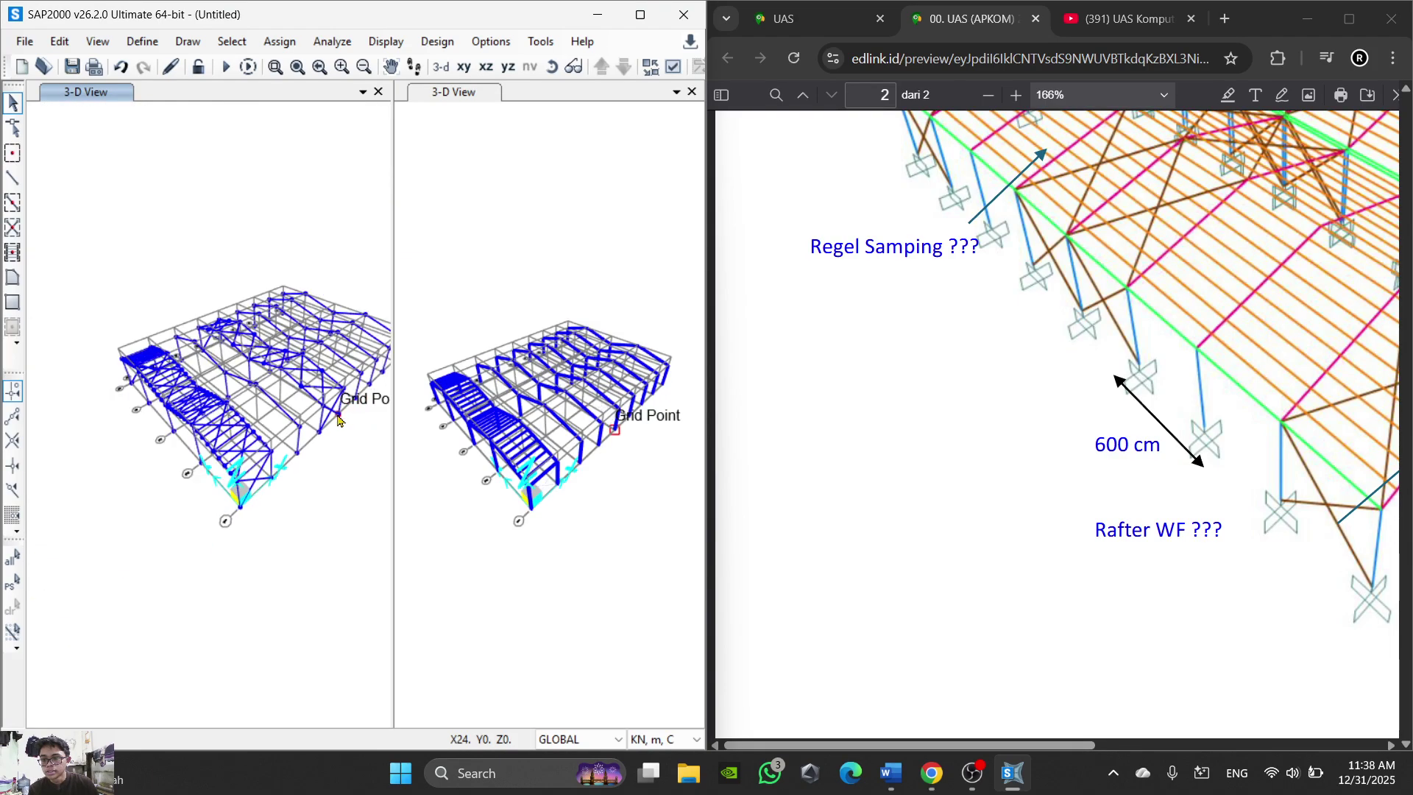
{"action": "scroll", "coordinate": [334, 412], "scroll_direction": "up", "scroll_amount": 5}
{"action": "scroll", "coordinate": [328, 404], "scroll_direction": "down", "scroll_amount": 3}
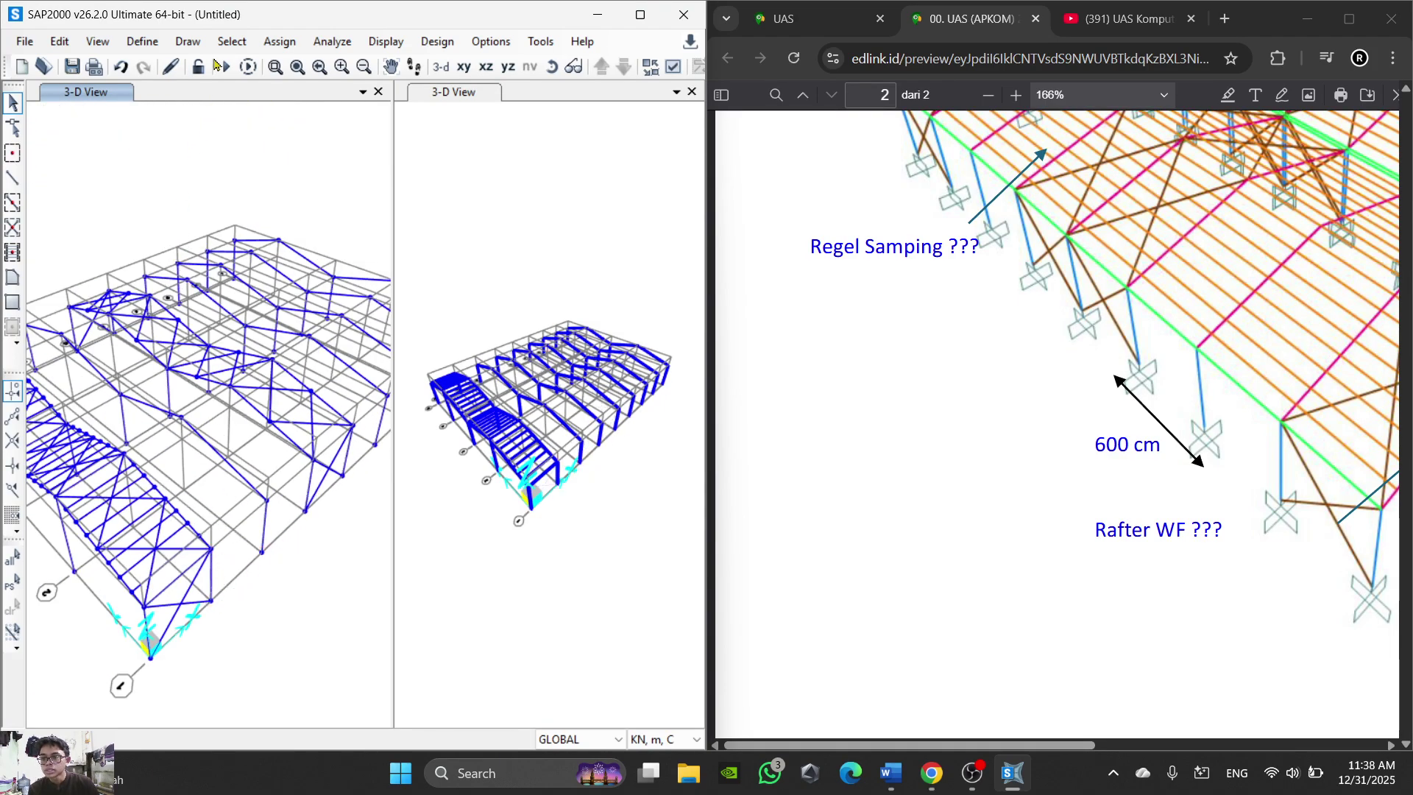
{"action": "scroll", "coordinate": [1256, 516], "scroll_direction": "down", "scroll_amount": 4, "text": "ctrl"}
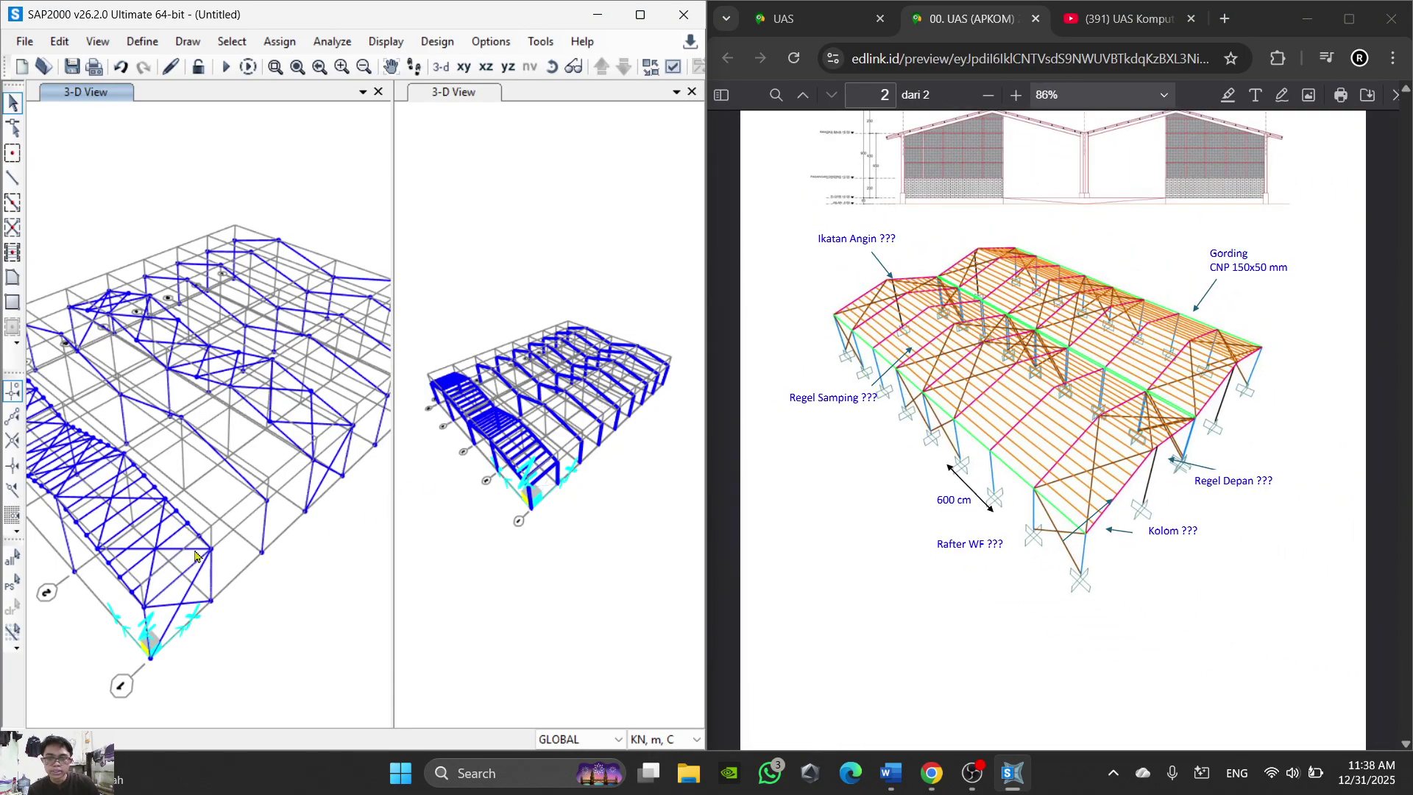
{"action": "left_click", "coordinate": [232, 42]}
{"action": "mouse_move", "coordinate": [270, 73]}
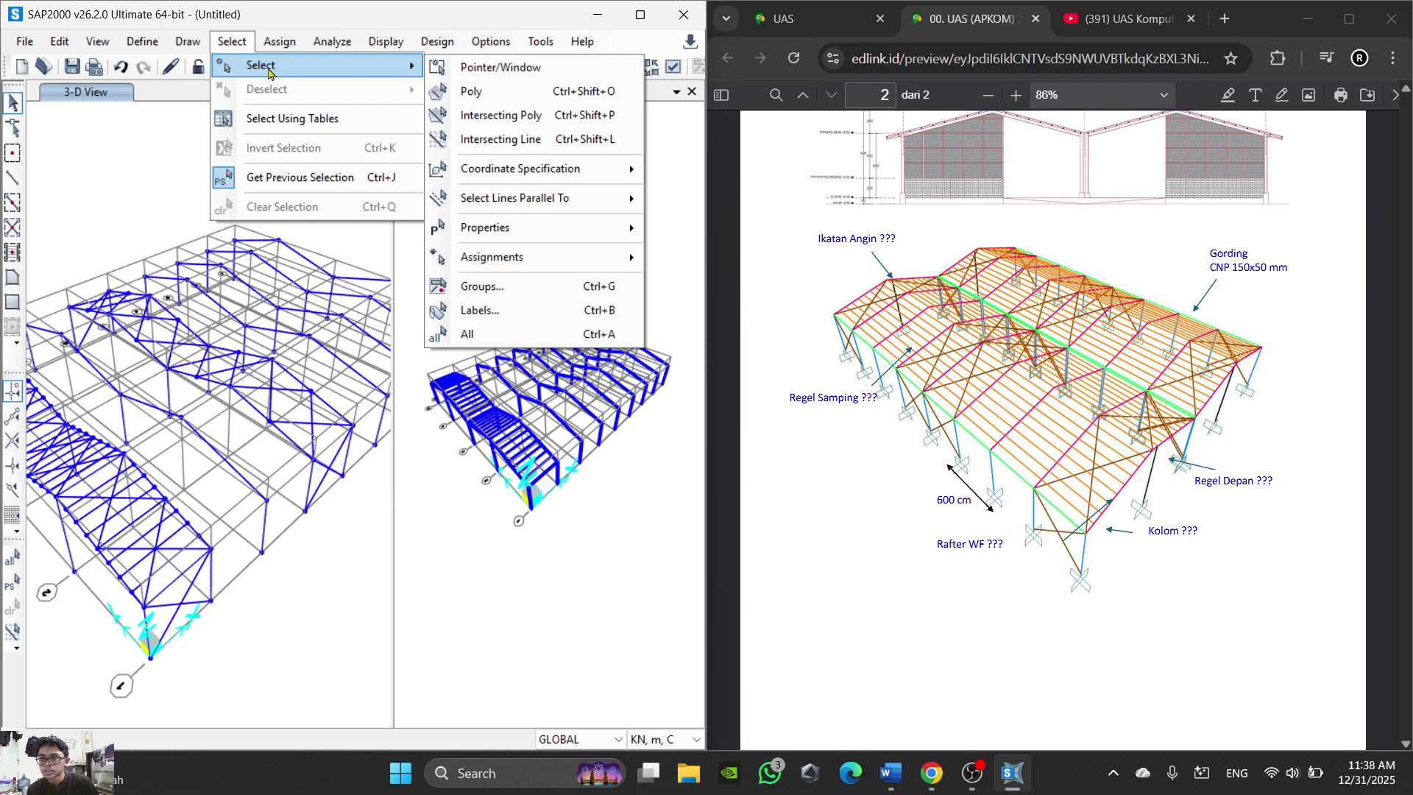
{"action": "left_click", "coordinate": [770, 259]}
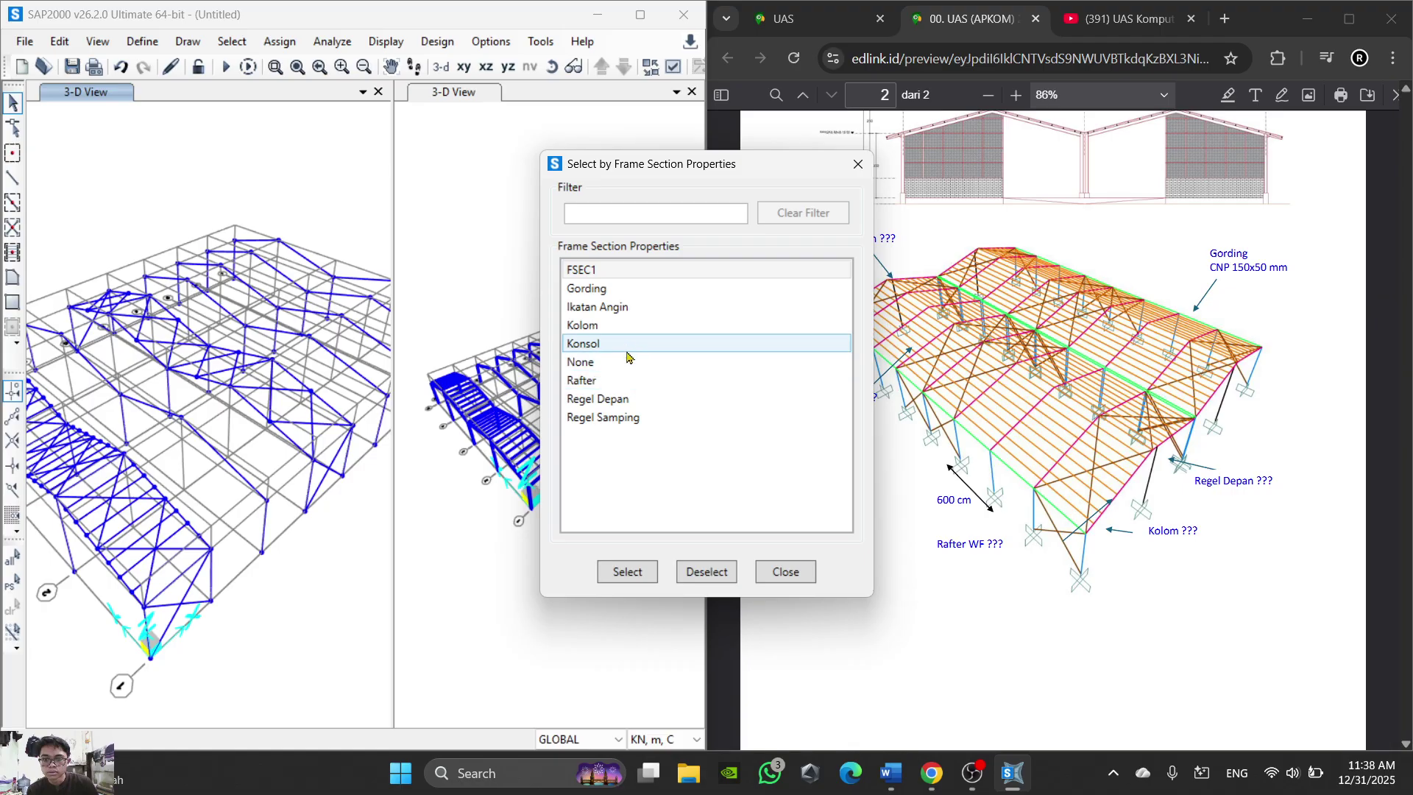
{"action": "left_click", "coordinate": [637, 307]}
{"action": "left_click", "coordinate": [626, 571]}
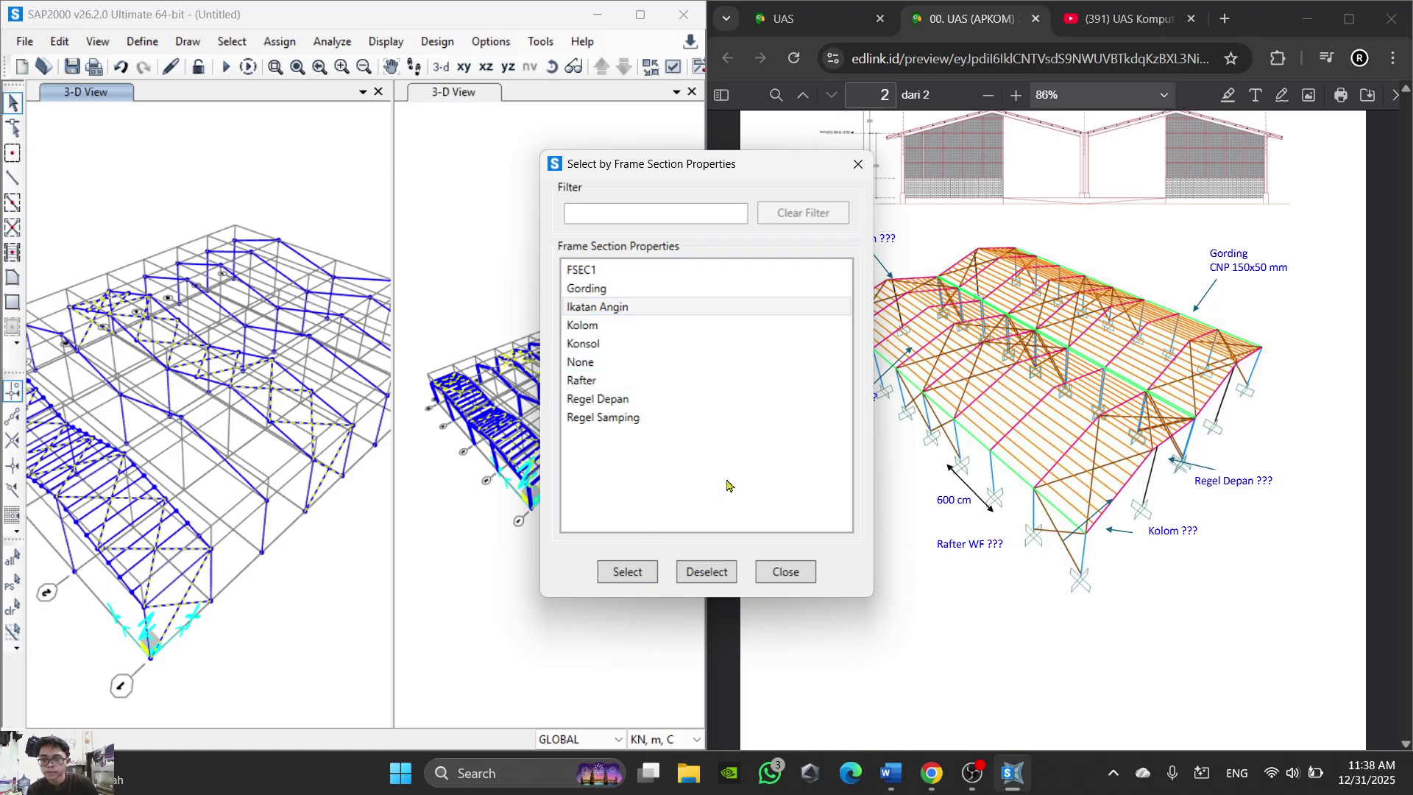
{"action": "left_click", "coordinate": [785, 572]}
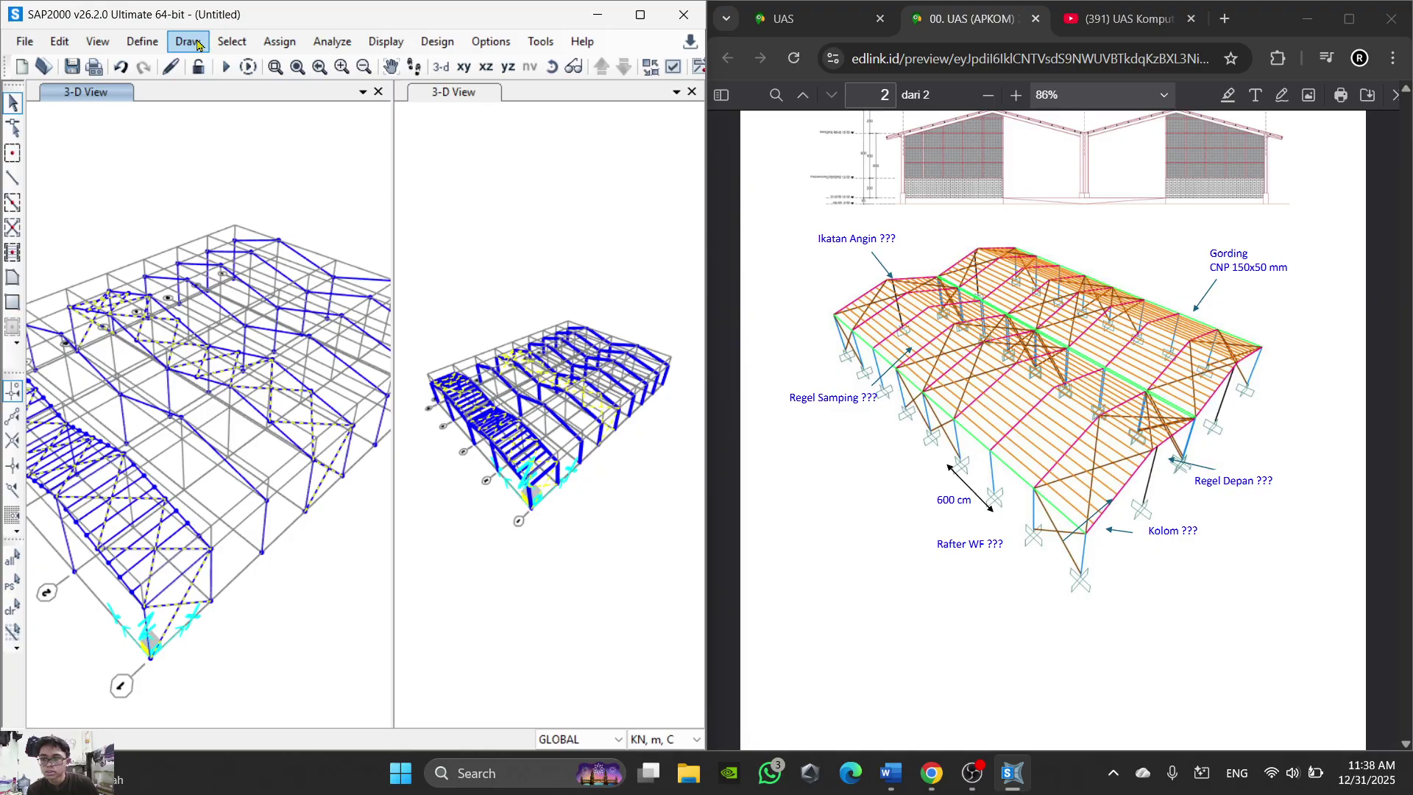
Step: Replicate the selected braces linearly with dx set to 24 m and one copy
{"action": "left_click", "coordinate": [280, 41]}
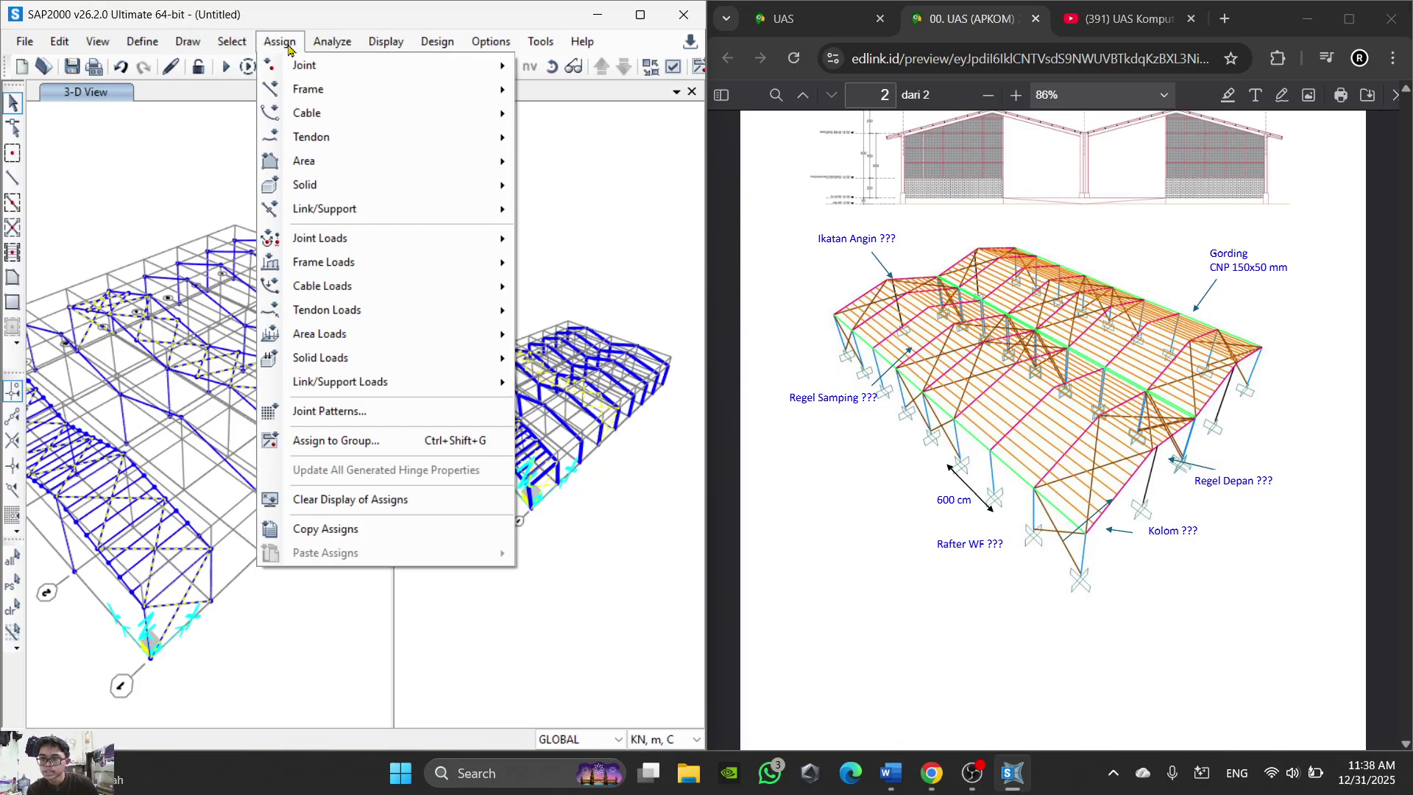
{"action": "mouse_move", "coordinate": [65, 46]}
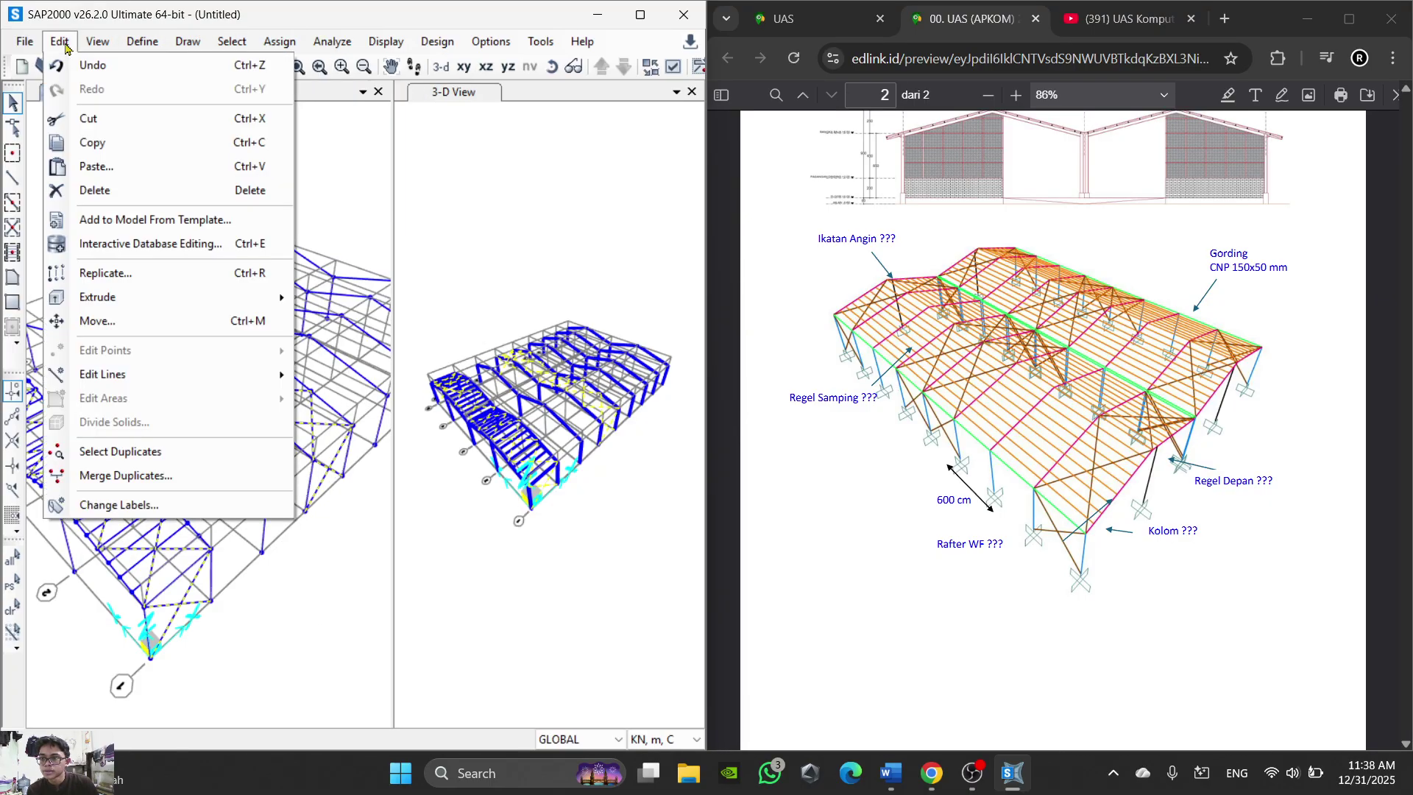
{"action": "left_click", "coordinate": [149, 277]}
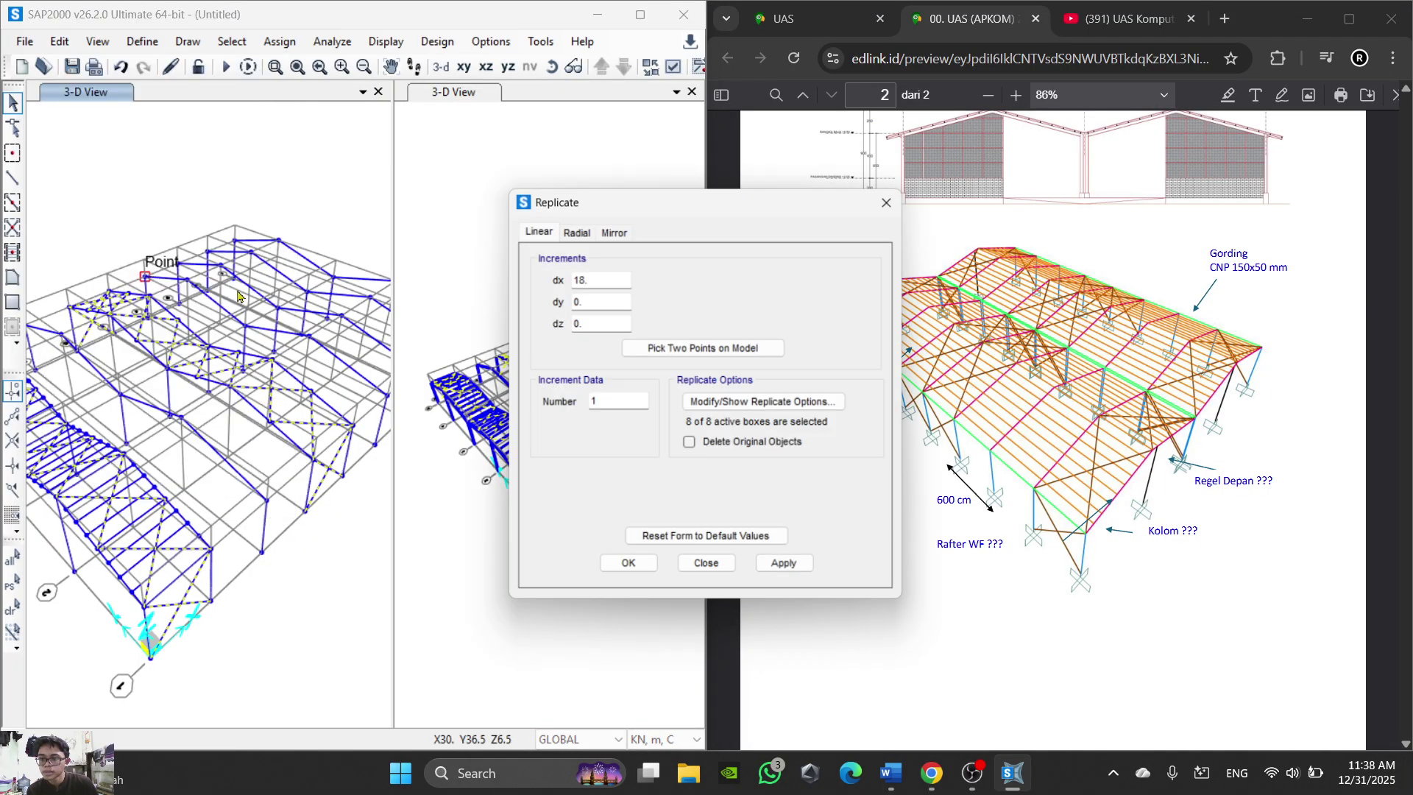
{"action": "double_click", "coordinate": [603, 279]}
{"action": "type", "text": "24"}
{"action": "left_click_drag", "start_coordinate": [733, 203], "coordinate": [485, 167]}
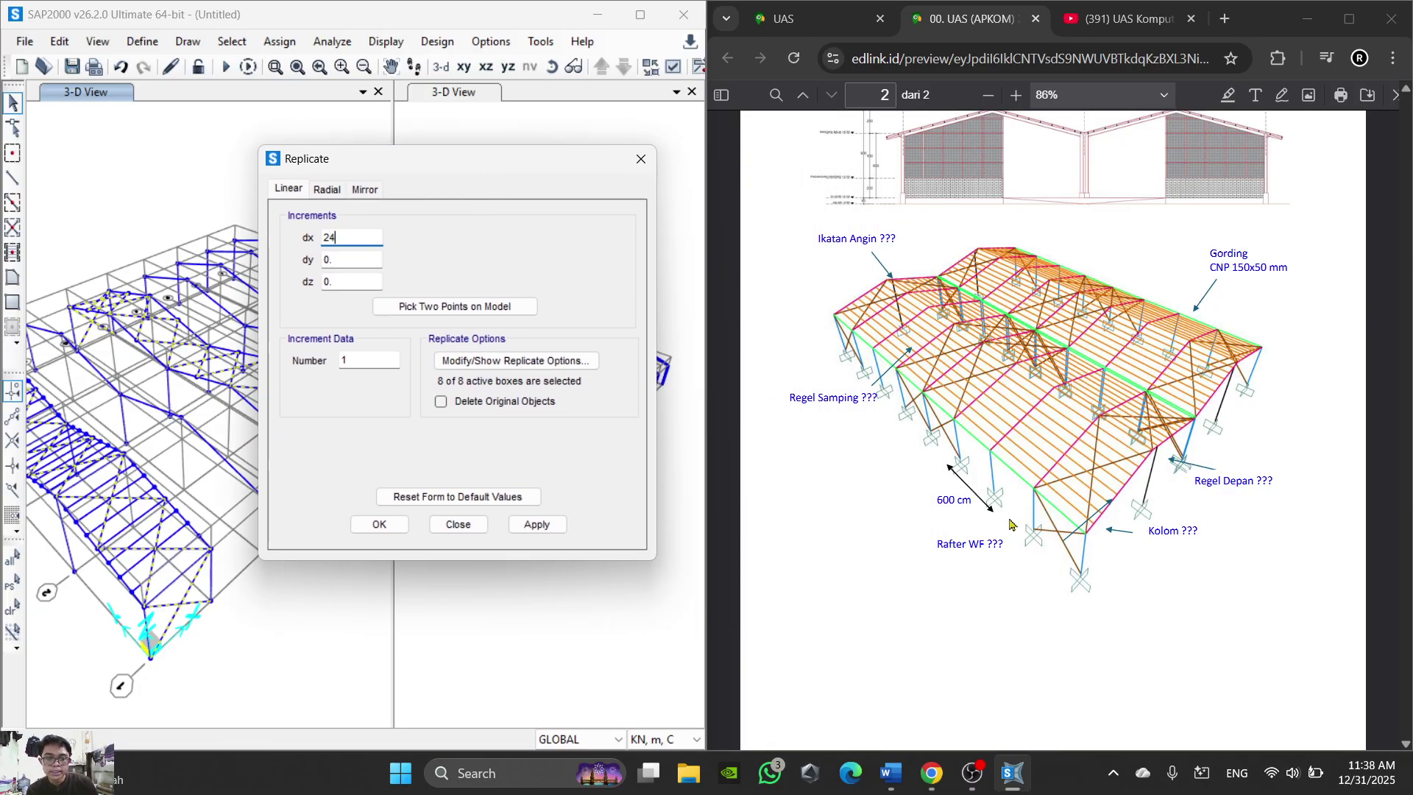
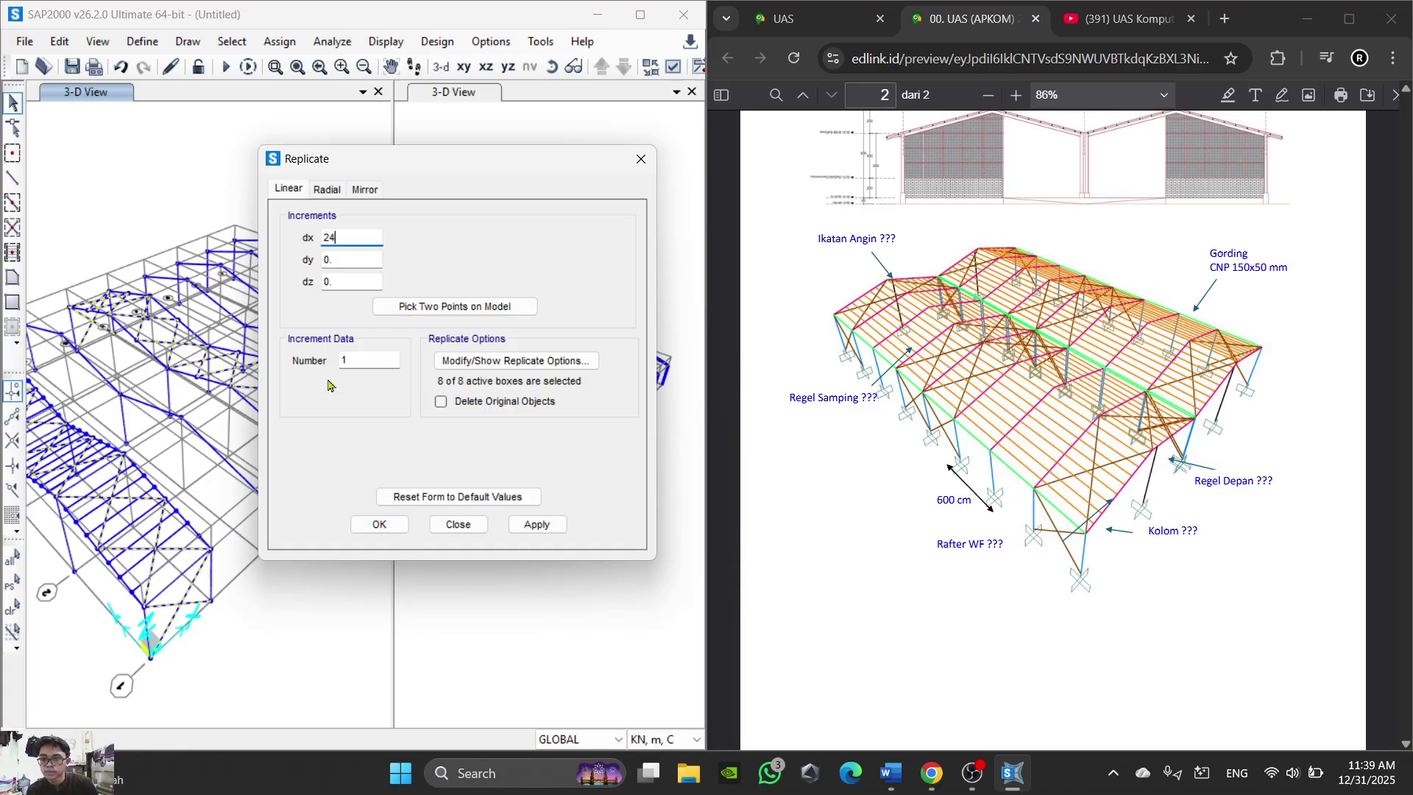
{"action": "left_click", "coordinate": [394, 529]}
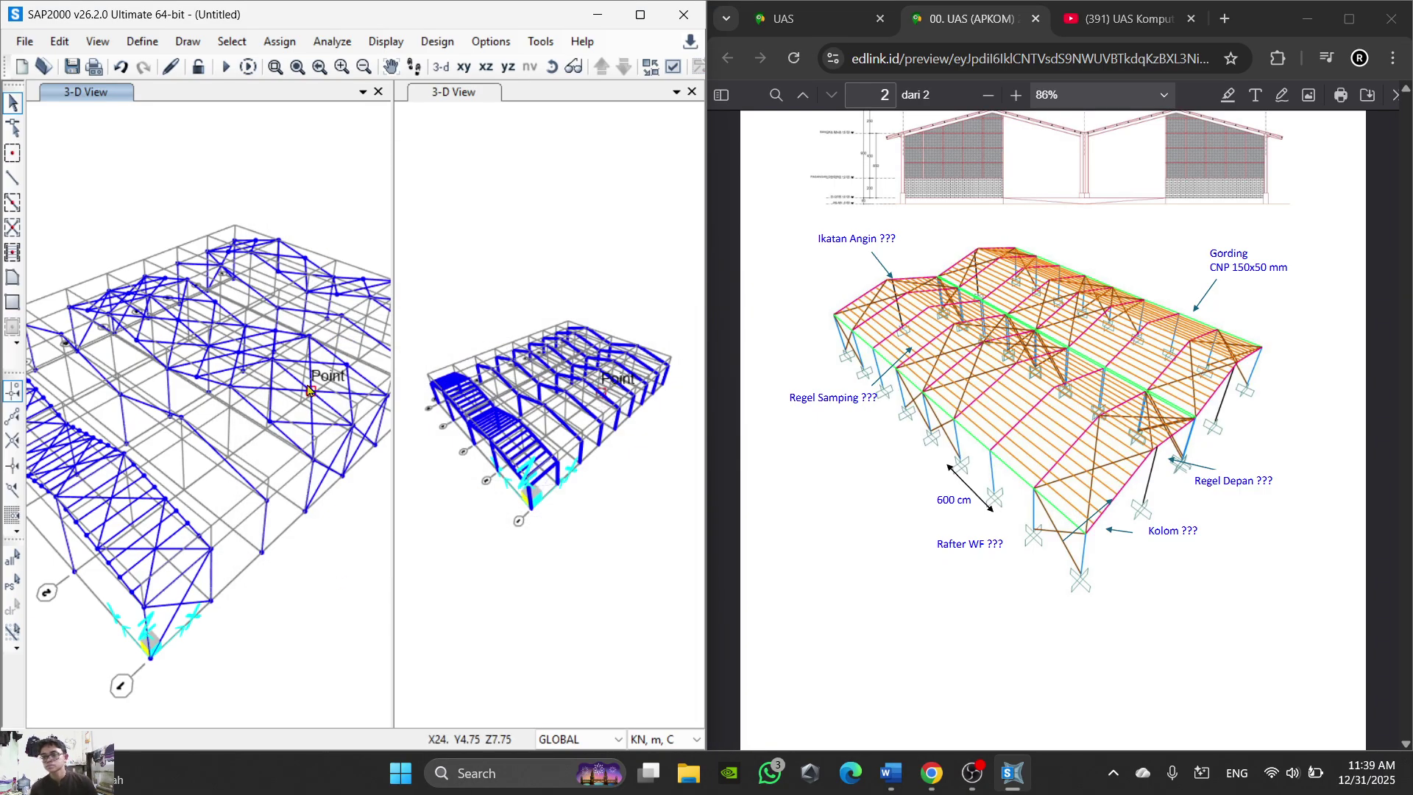
Step: Examine the replicated bracing across the building and the members of the front corner bay in both 3-D views
{"action": "scroll", "coordinate": [258, 331], "scroll_direction": "down", "scroll_amount": 3}
{"action": "scroll", "coordinate": [257, 331], "scroll_direction": "up", "scroll_amount": 3}
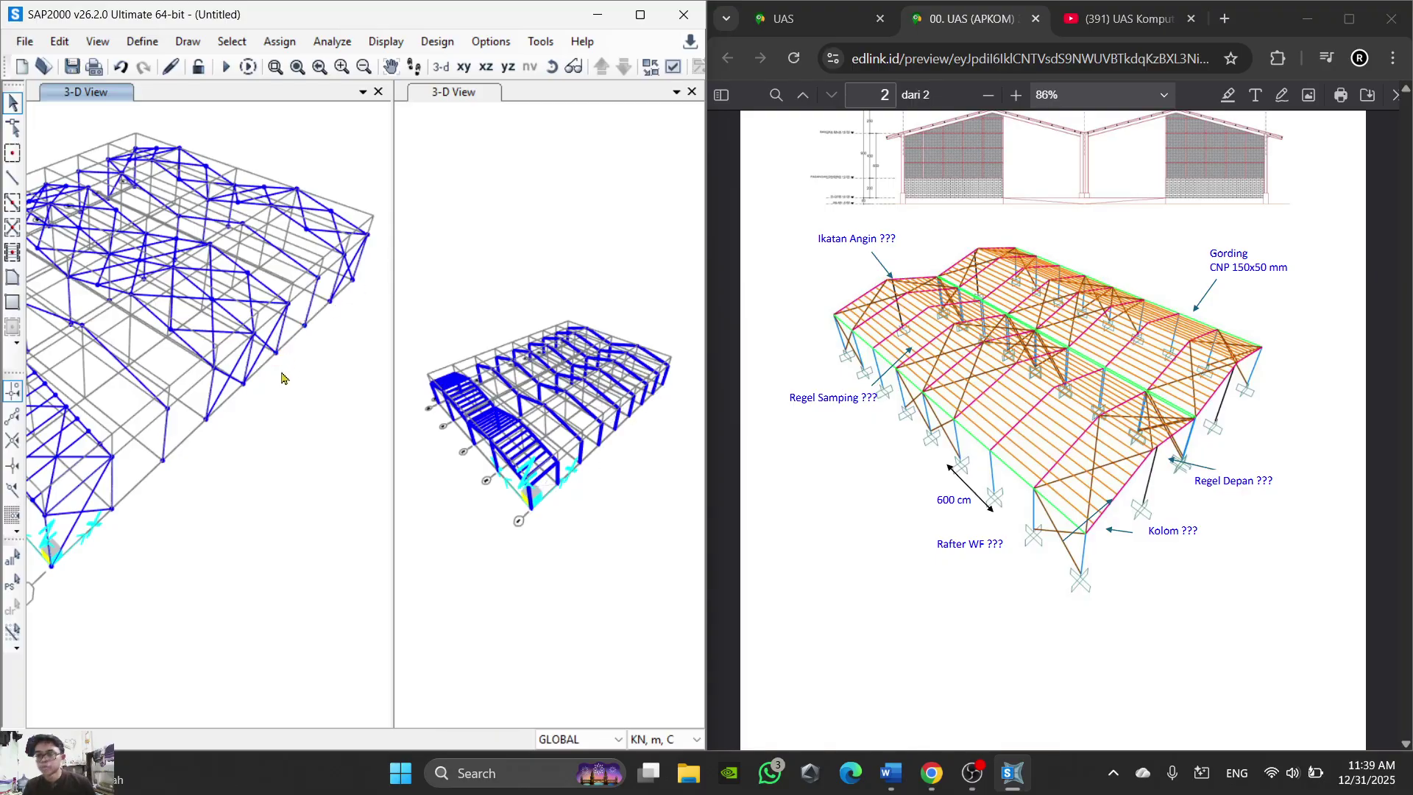
{"action": "middle_click_drag", "start_coordinate": [169, 465], "coordinate": [338, 413]}
{"action": "scroll", "coordinate": [234, 440], "scroll_direction": "up", "scroll_amount": 3}
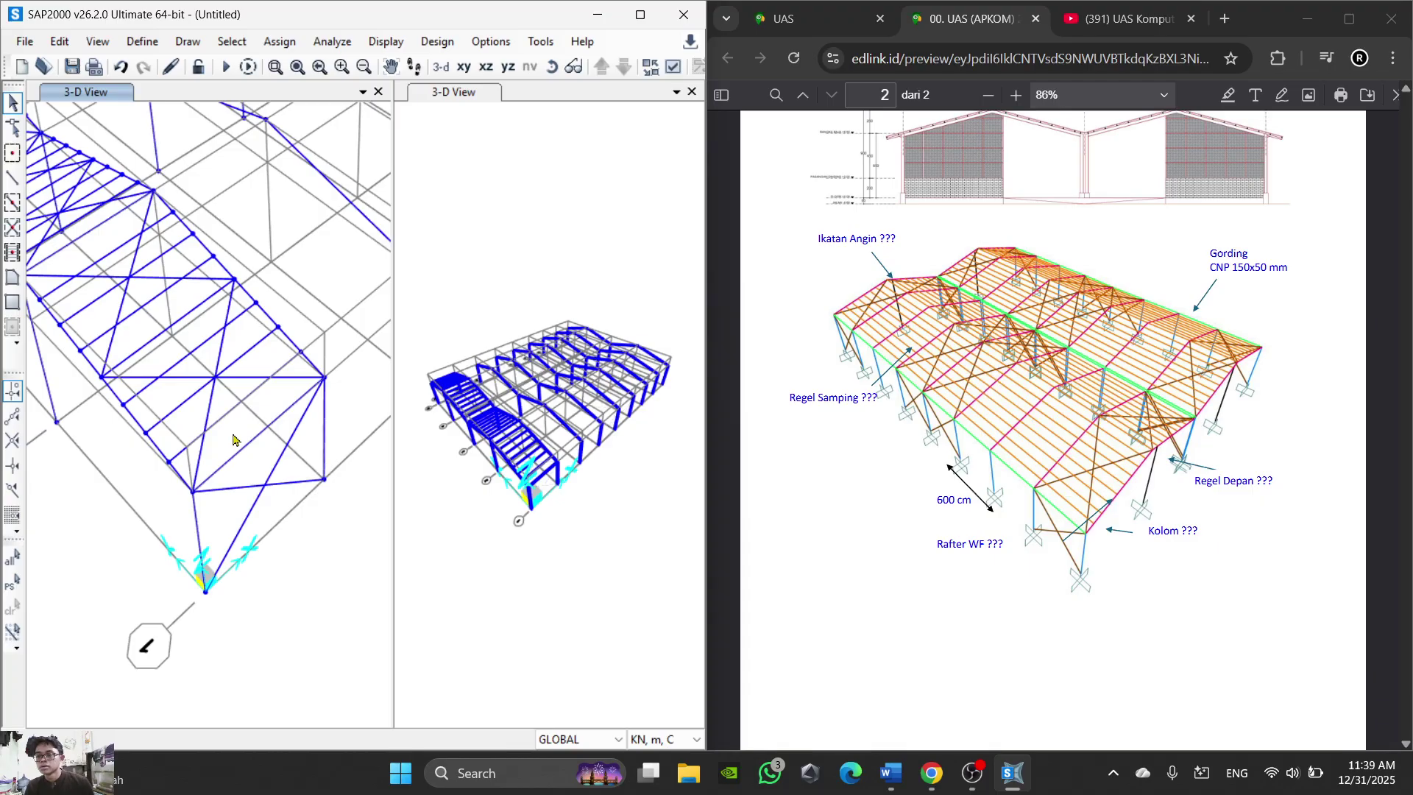
{"action": "scroll", "coordinate": [206, 475], "scroll_direction": "up", "scroll_amount": 4}
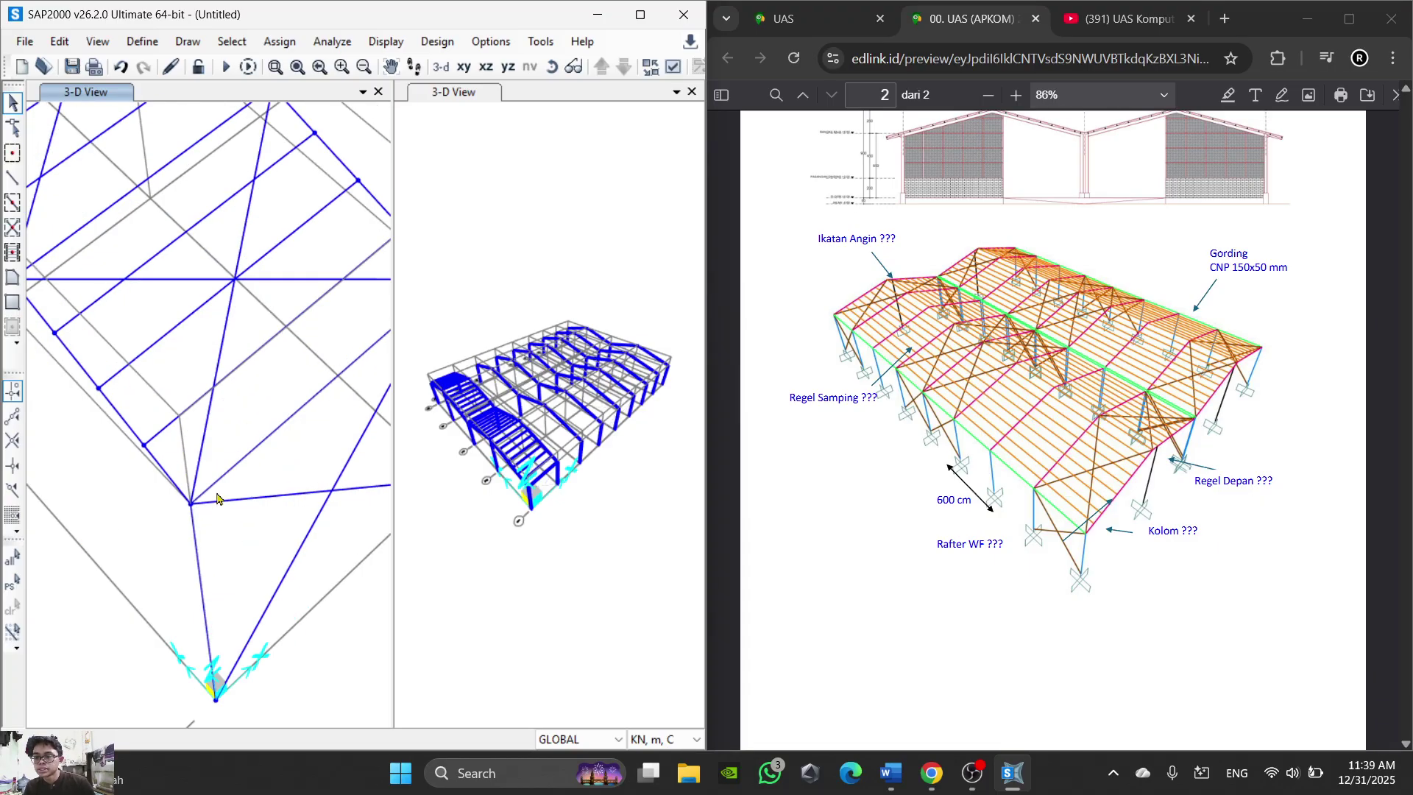
{"action": "scroll", "coordinate": [231, 448], "scroll_direction": "down", "scroll_amount": 4}
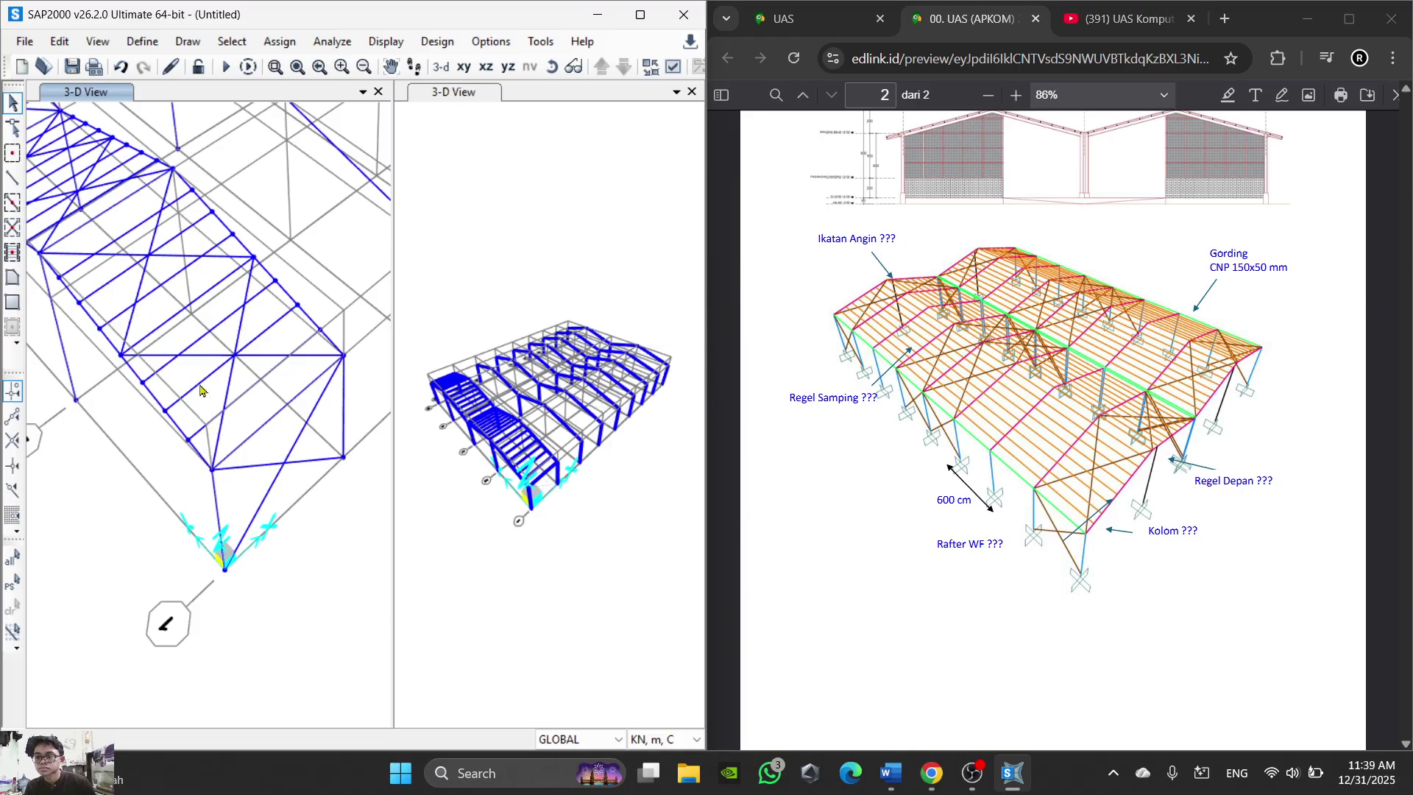
{"action": "scroll", "coordinate": [548, 491], "scroll_direction": "up", "scroll_amount": 6}
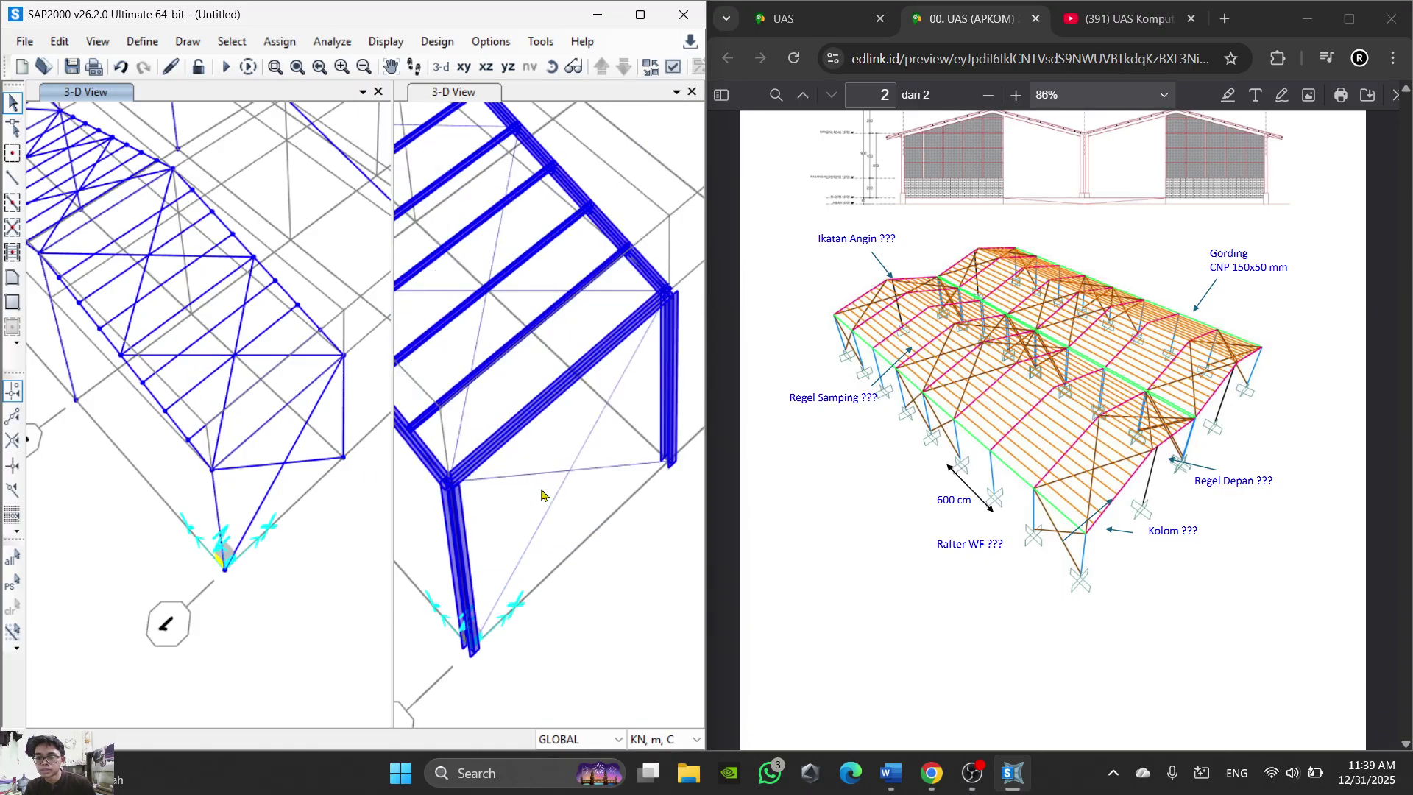
{"action": "scroll", "coordinate": [567, 487], "scroll_direction": "down", "scroll_amount": 6}
{"action": "scroll", "coordinate": [295, 451], "scroll_direction": "up", "scroll_amount": 3}
{"action": "middle_click_drag", "start_coordinate": [295, 451], "coordinate": [245, 522]}
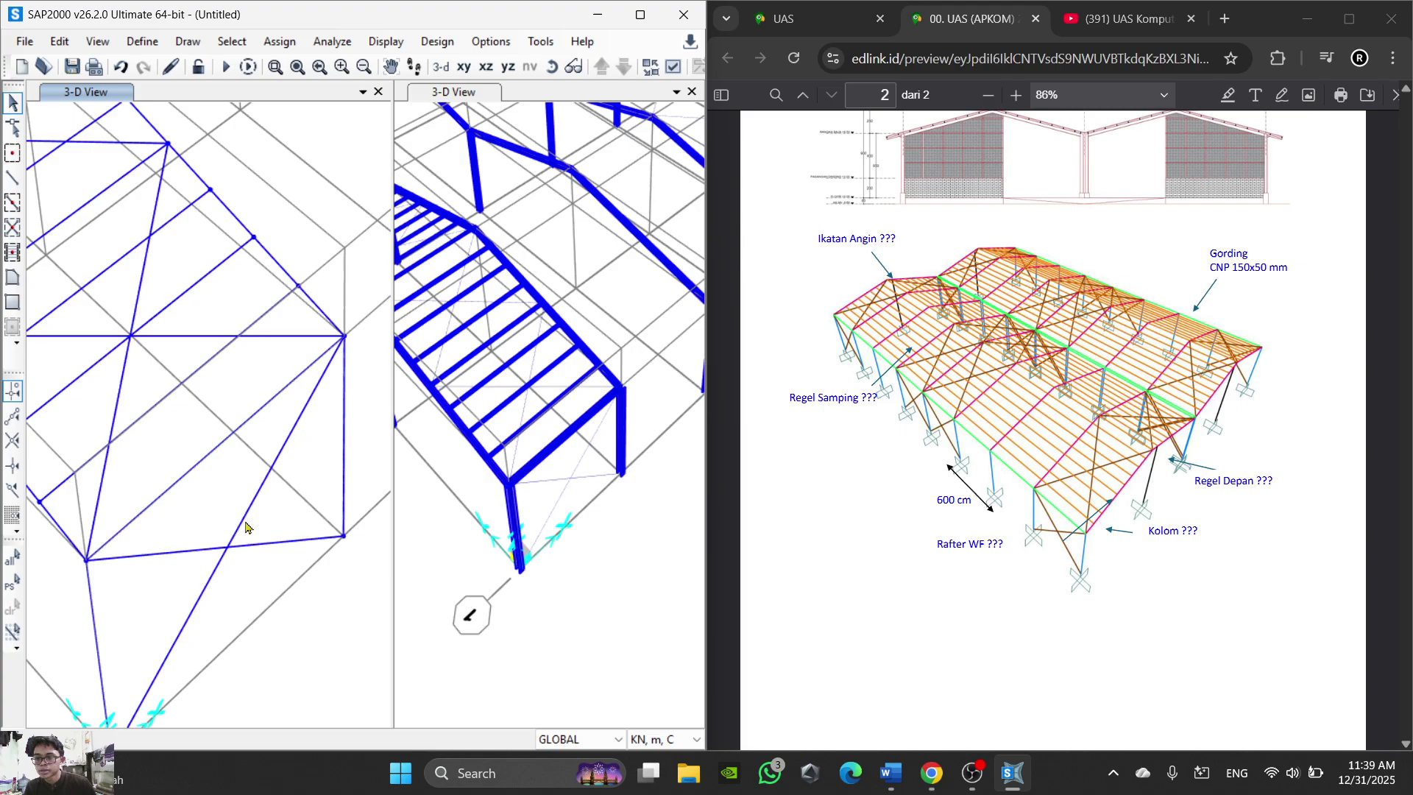
{"action": "scroll", "coordinate": [184, 450], "scroll_direction": "down", "scroll_amount": 3}
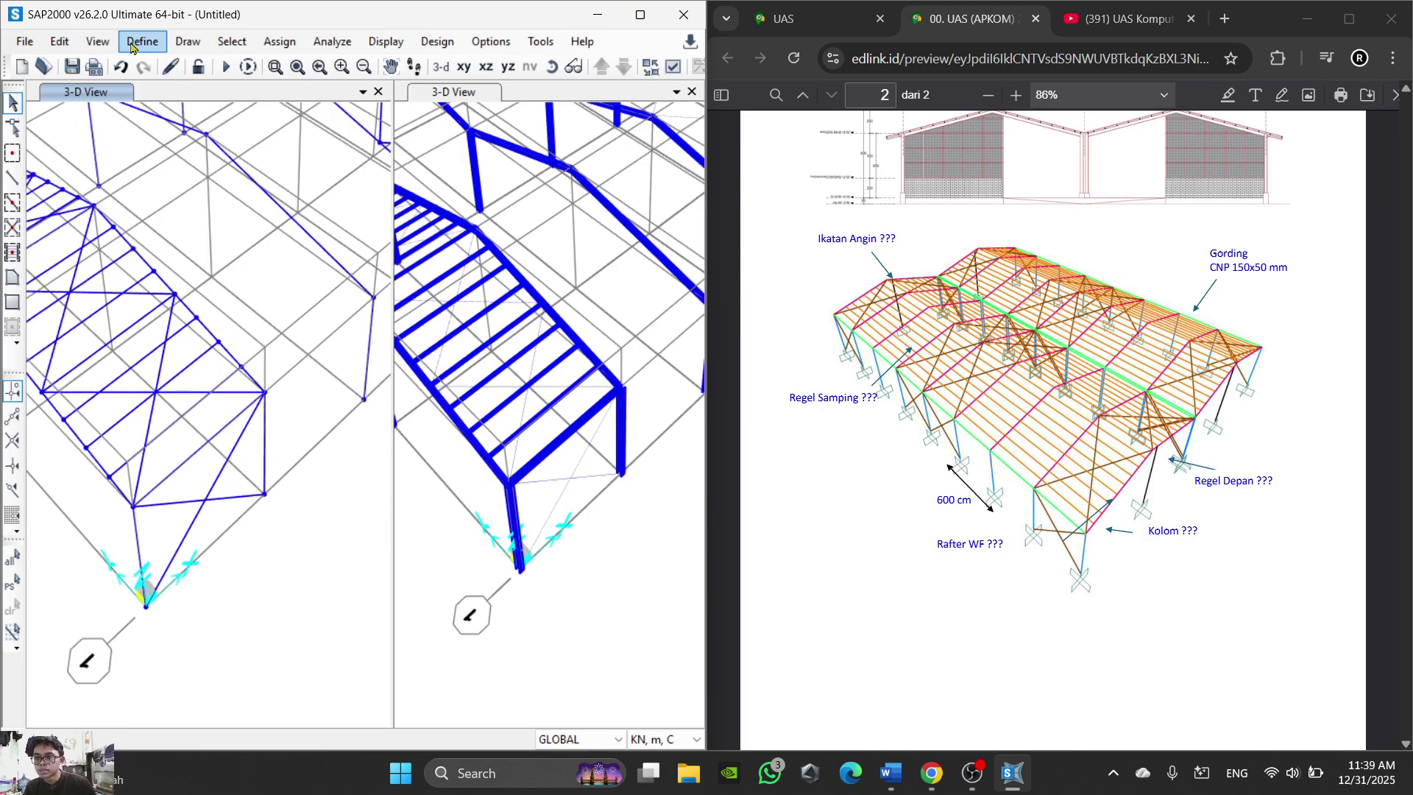
Step: Select all frames with the Gording and Regel Samping sections
{"action": "left_click", "coordinate": [232, 42]}
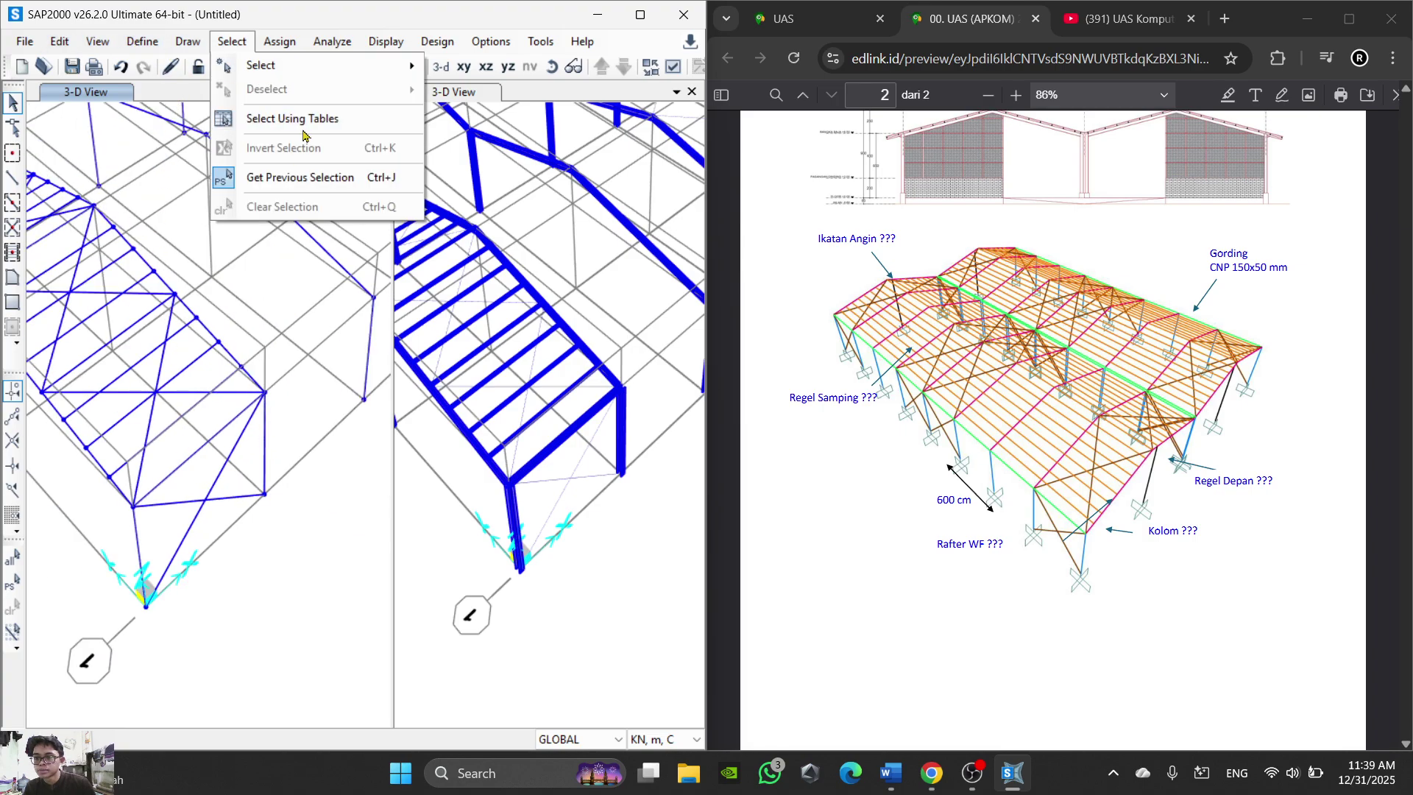
{"action": "mouse_move", "coordinate": [309, 66]}
{"action": "mouse_move", "coordinate": [518, 238]}
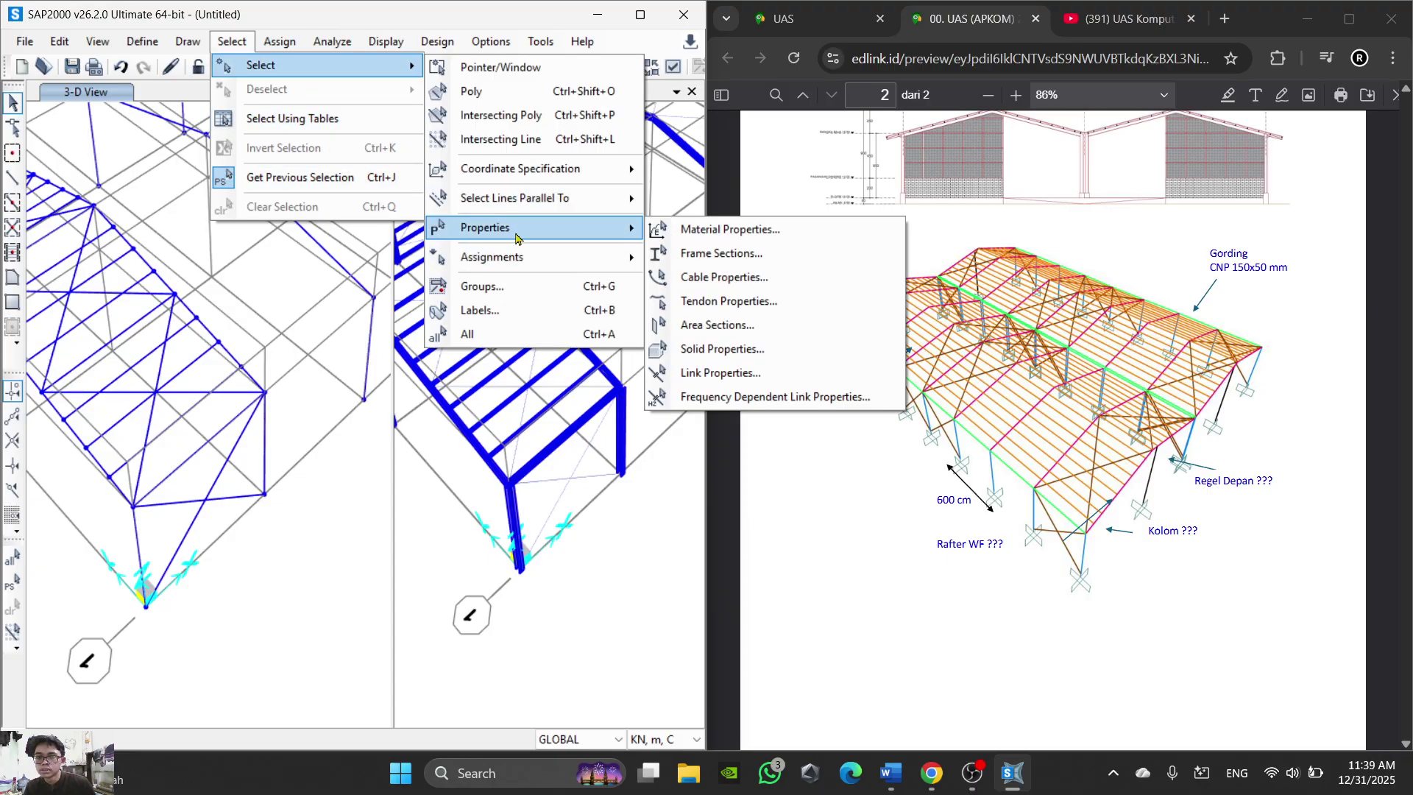
{"action": "left_click", "coordinate": [717, 255]}
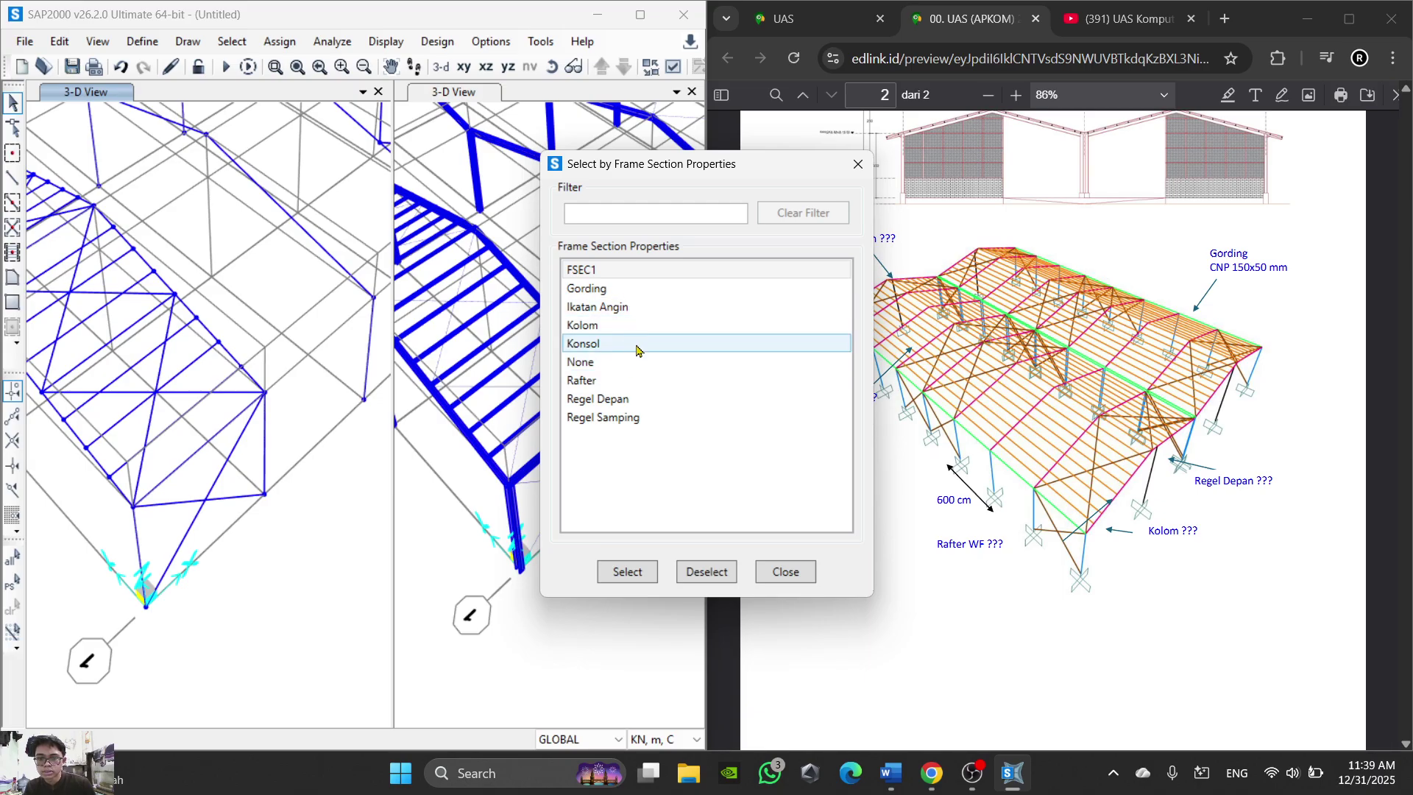
{"action": "left_click", "coordinate": [642, 295]}
{"action": "left_click", "coordinate": [630, 581]}
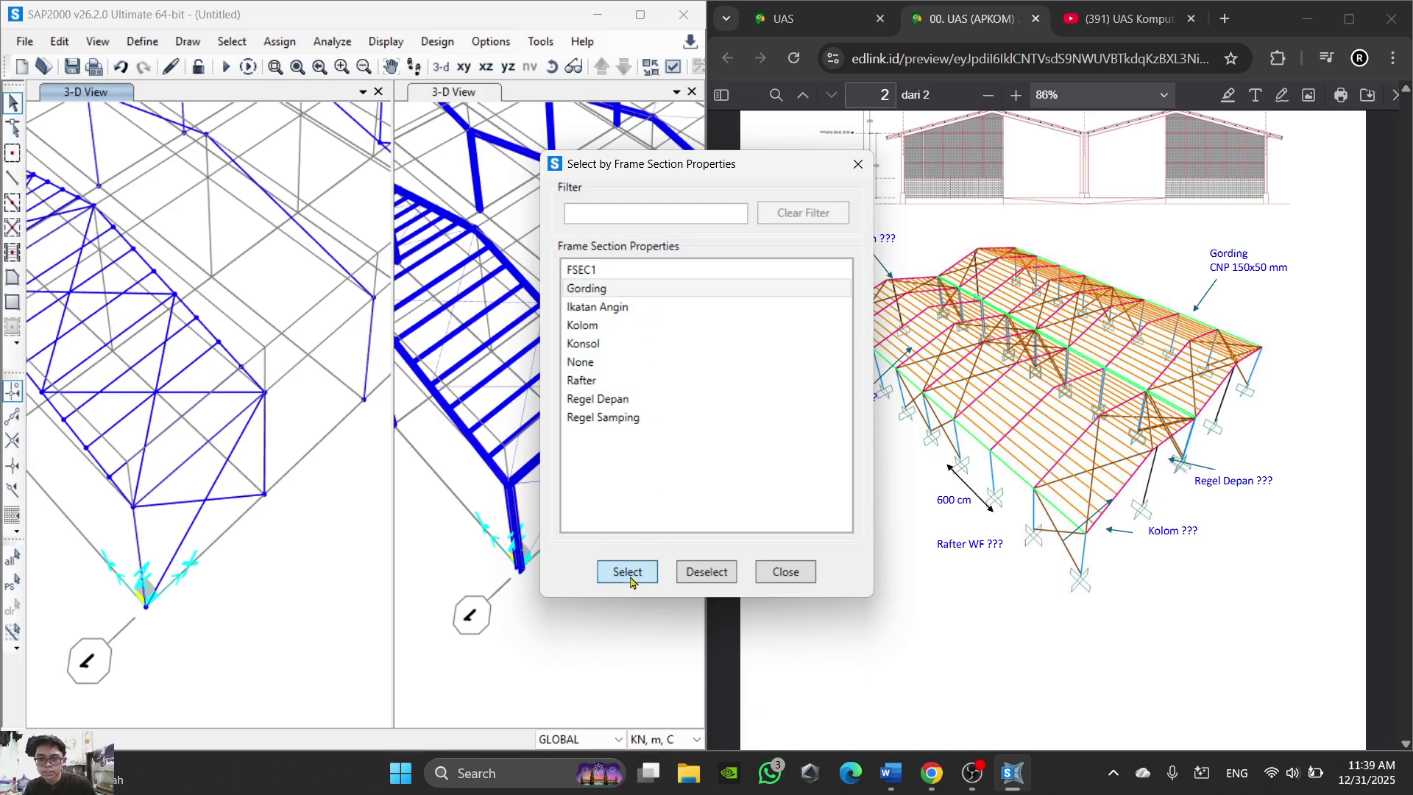
{"action": "left_click", "coordinate": [616, 419]}
{"action": "left_click", "coordinate": [637, 572]}
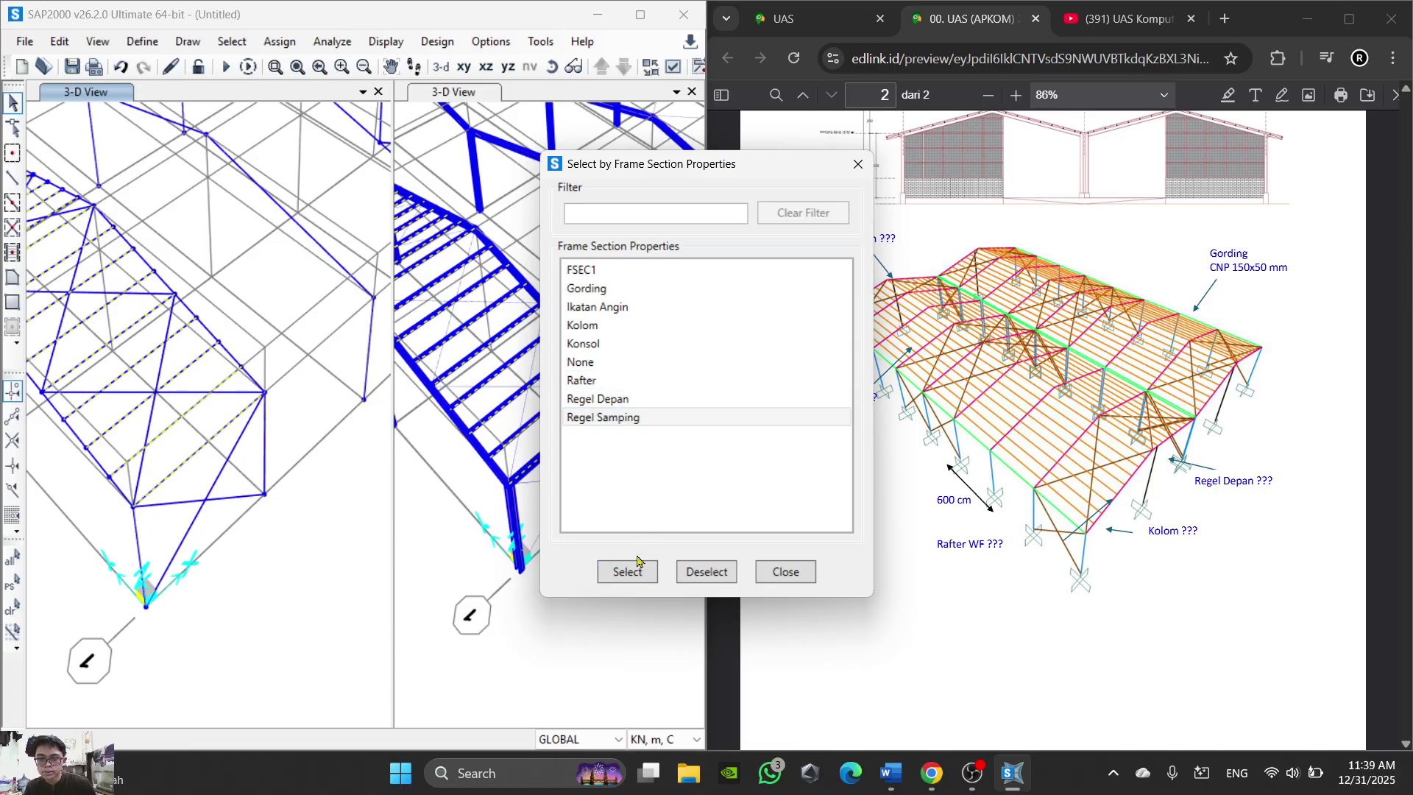
Step: Replicate the selected Gording and Regel Samping frames linearly with dx set to 6 m and 8 copies
{"action": "left_click", "coordinate": [785, 574]}
{"action": "left_click", "coordinate": [74, 44]}
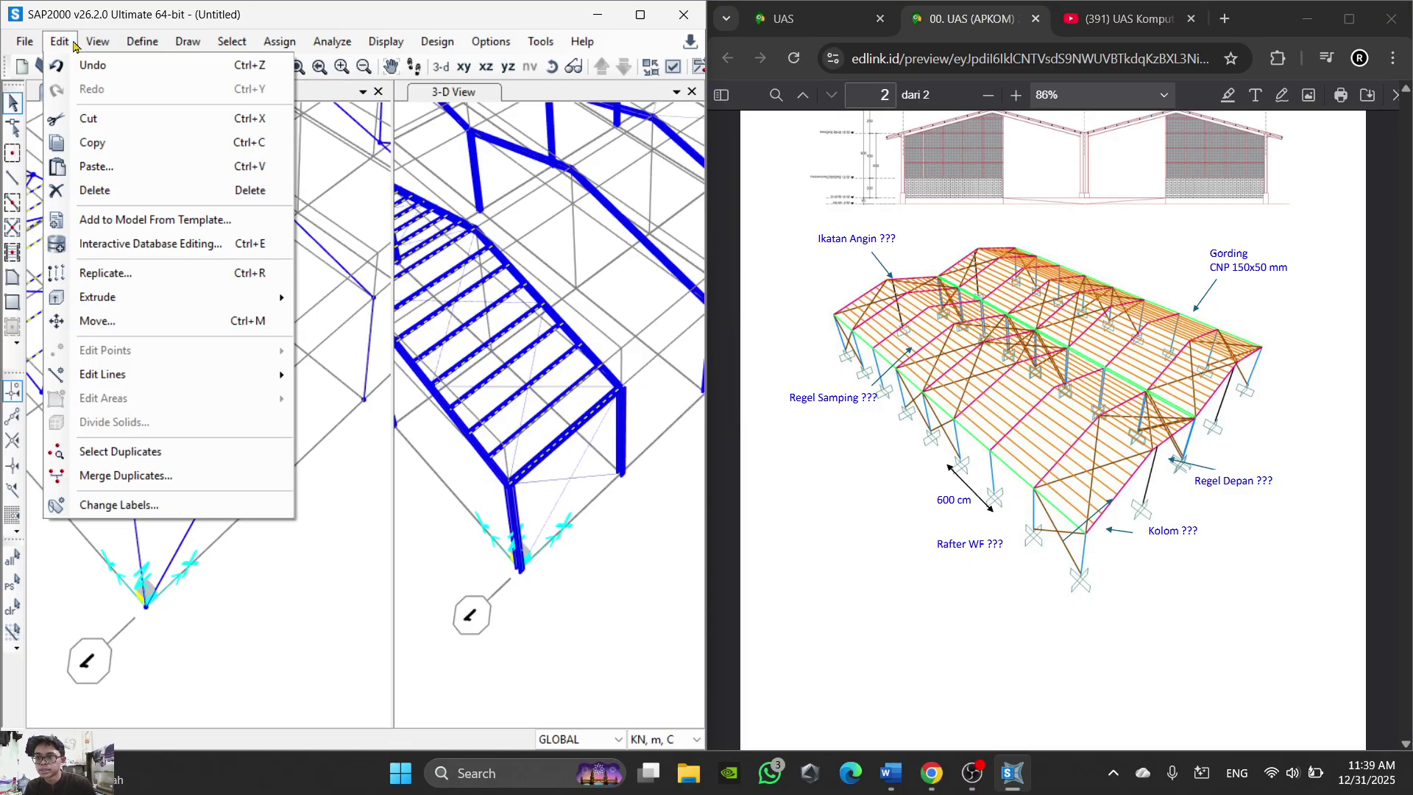
{"action": "left_click", "coordinate": [105, 273]}
{"action": "left_click_drag", "start_coordinate": [593, 281], "coordinate": [559, 294]}
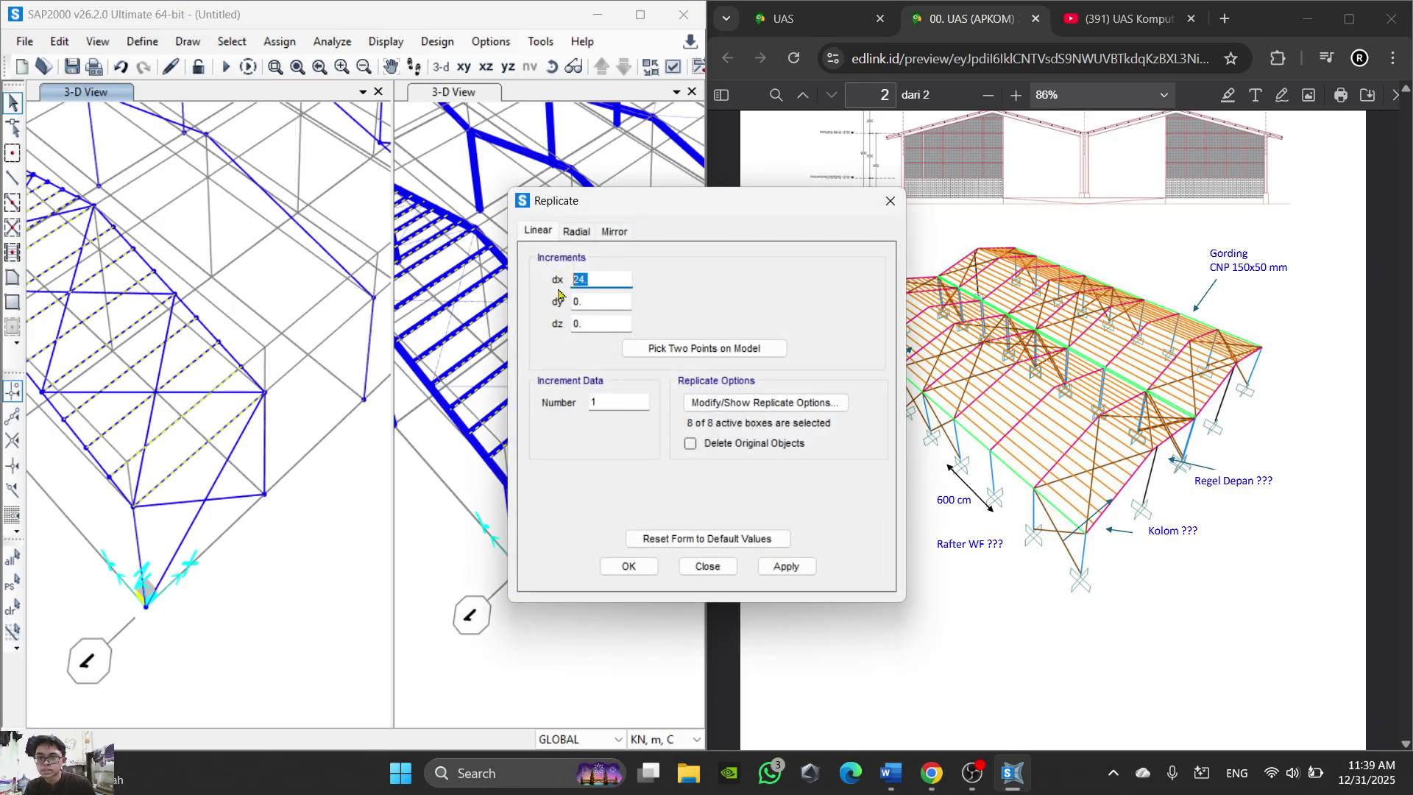
{"action": "type", "text": "6"}
{"action": "left_click_drag", "start_coordinate": [597, 402], "coordinate": [579, 411]}
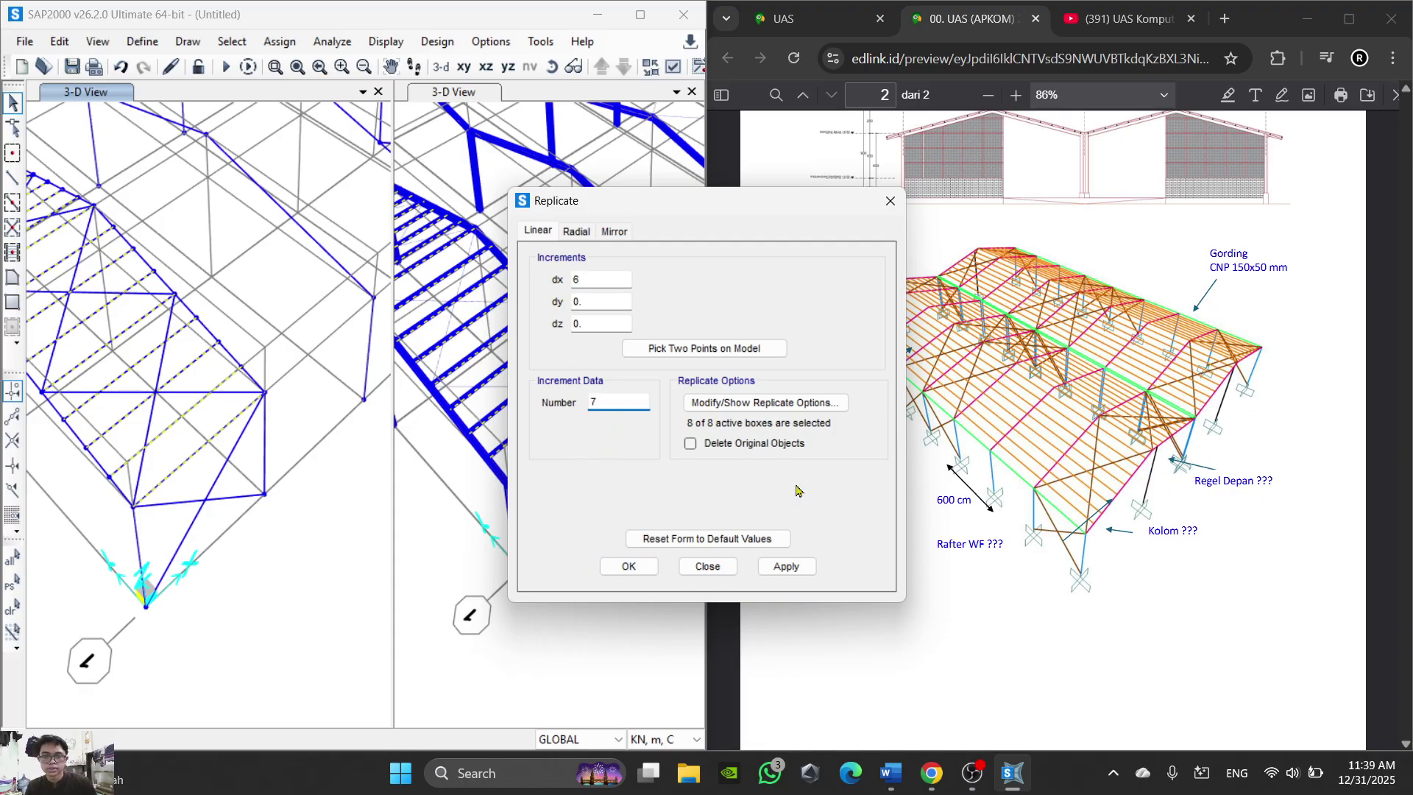
{"action": "left_click_drag", "start_coordinate": [812, 202], "coordinate": [561, 192]}
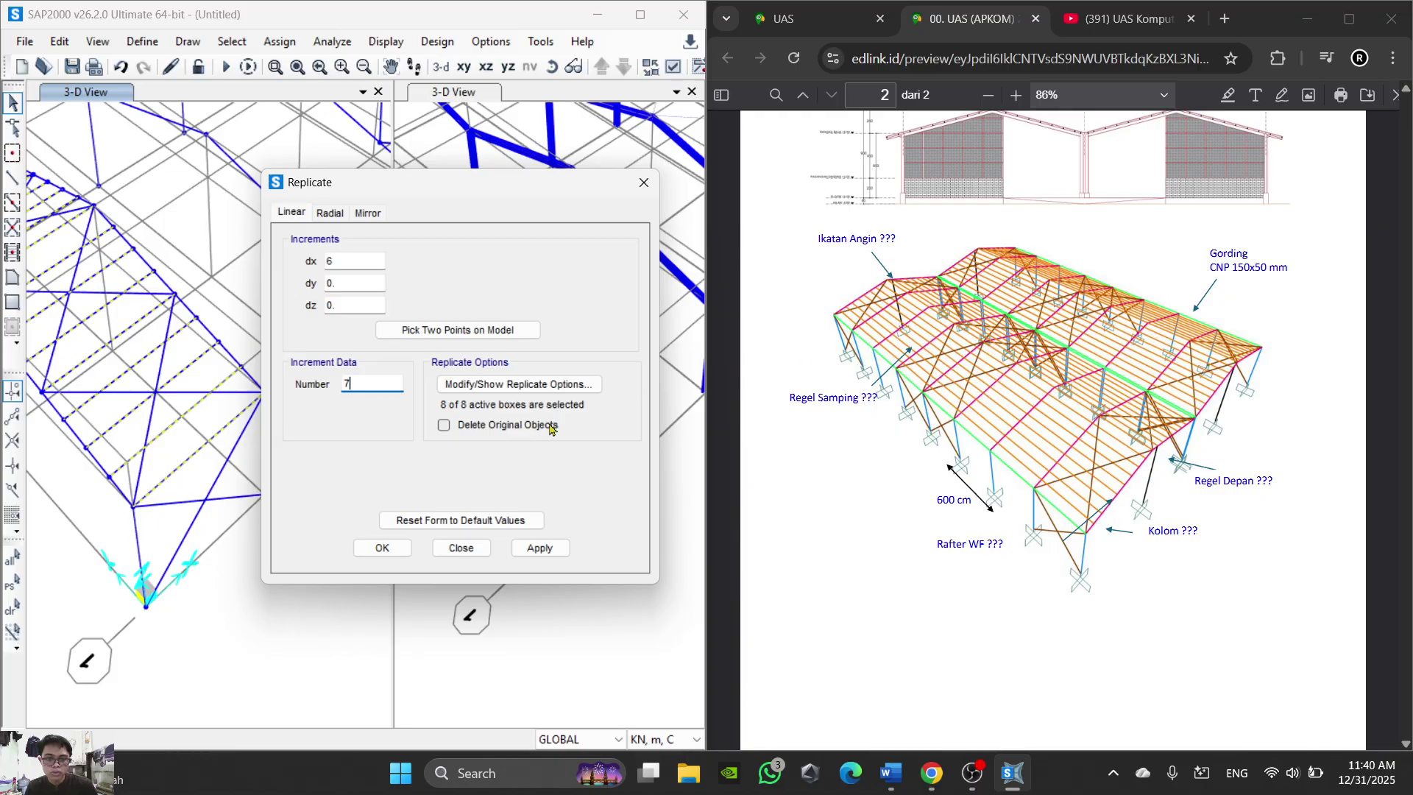
{"action": "left_click_drag", "start_coordinate": [376, 380], "coordinate": [309, 392]}
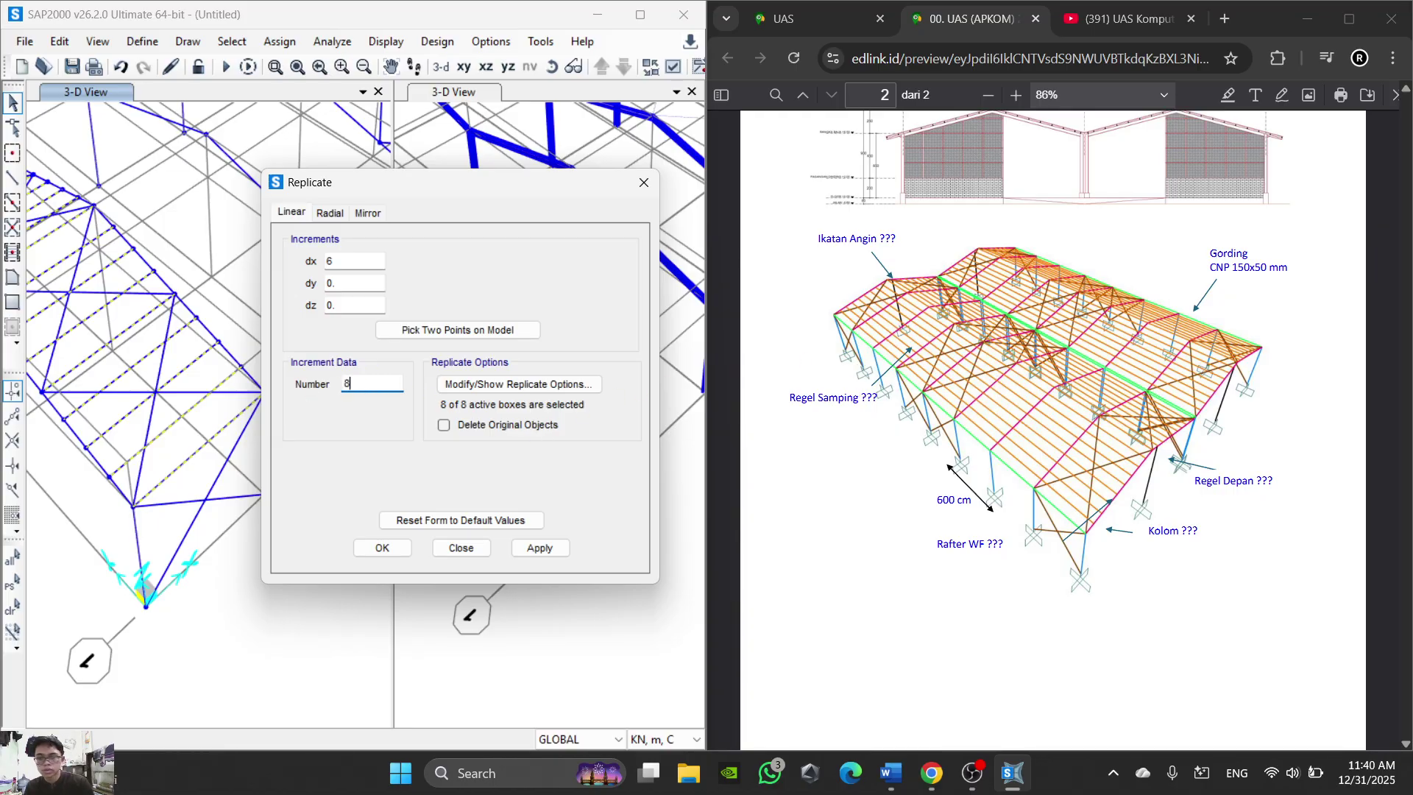
{"action": "left_click", "coordinate": [373, 546]}
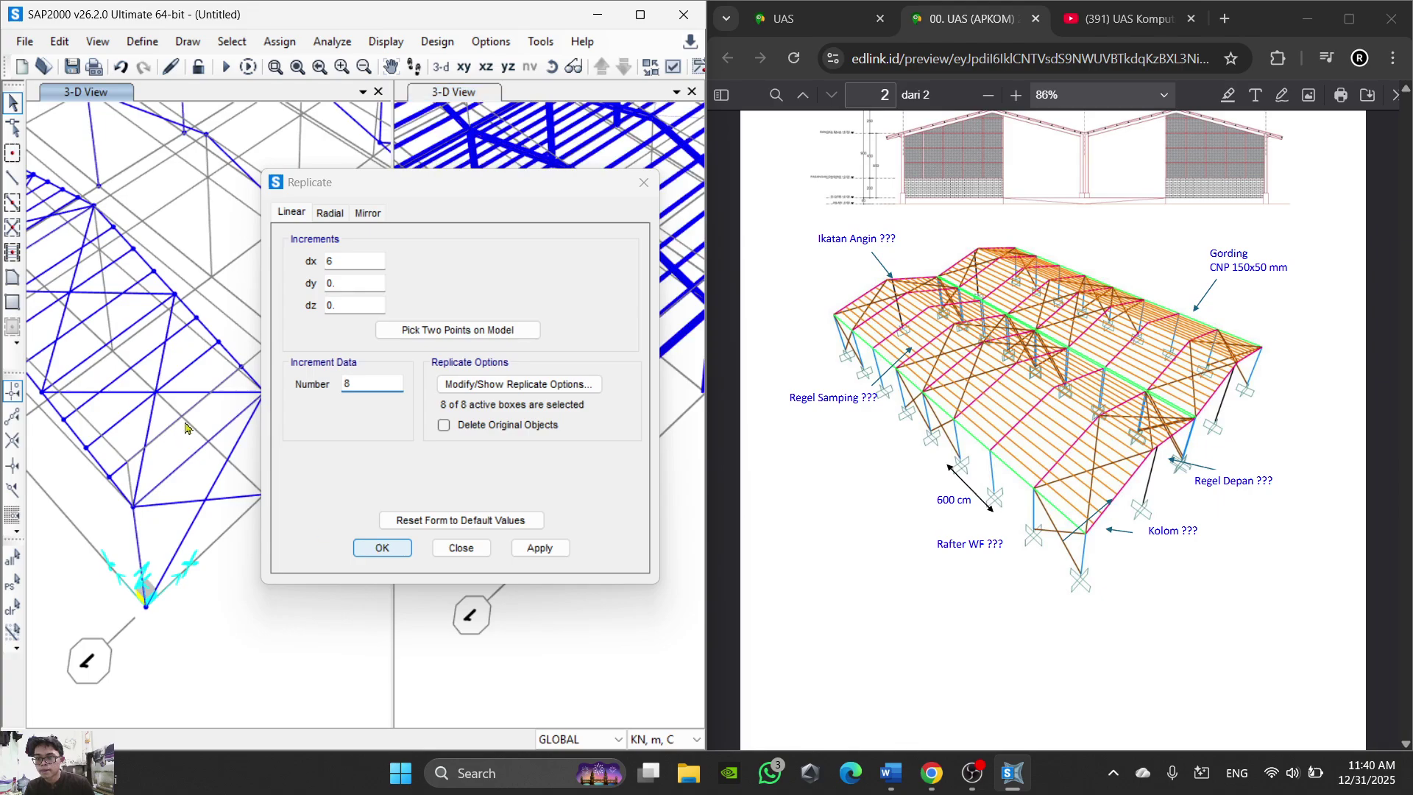
Step: Check the replicated purlins at the far end of the building and undo the last replication
{"action": "scroll", "coordinate": [286, 327], "scroll_direction": "down", "scroll_amount": 5}
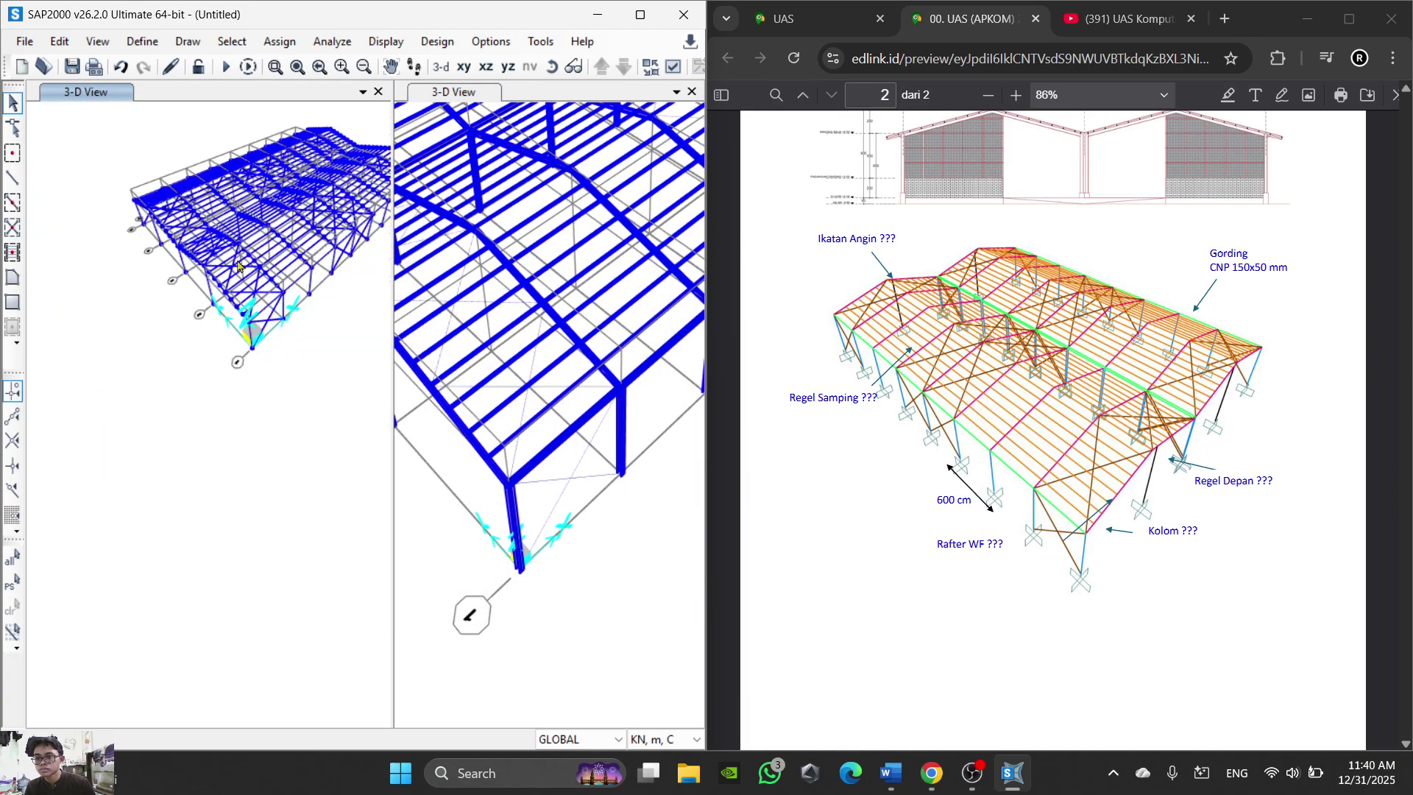
{"action": "scroll", "coordinate": [289, 259], "scroll_direction": "up", "scroll_amount": 8}
{"action": "scroll", "coordinate": [251, 440], "scroll_direction": "down", "scroll_amount": 2}
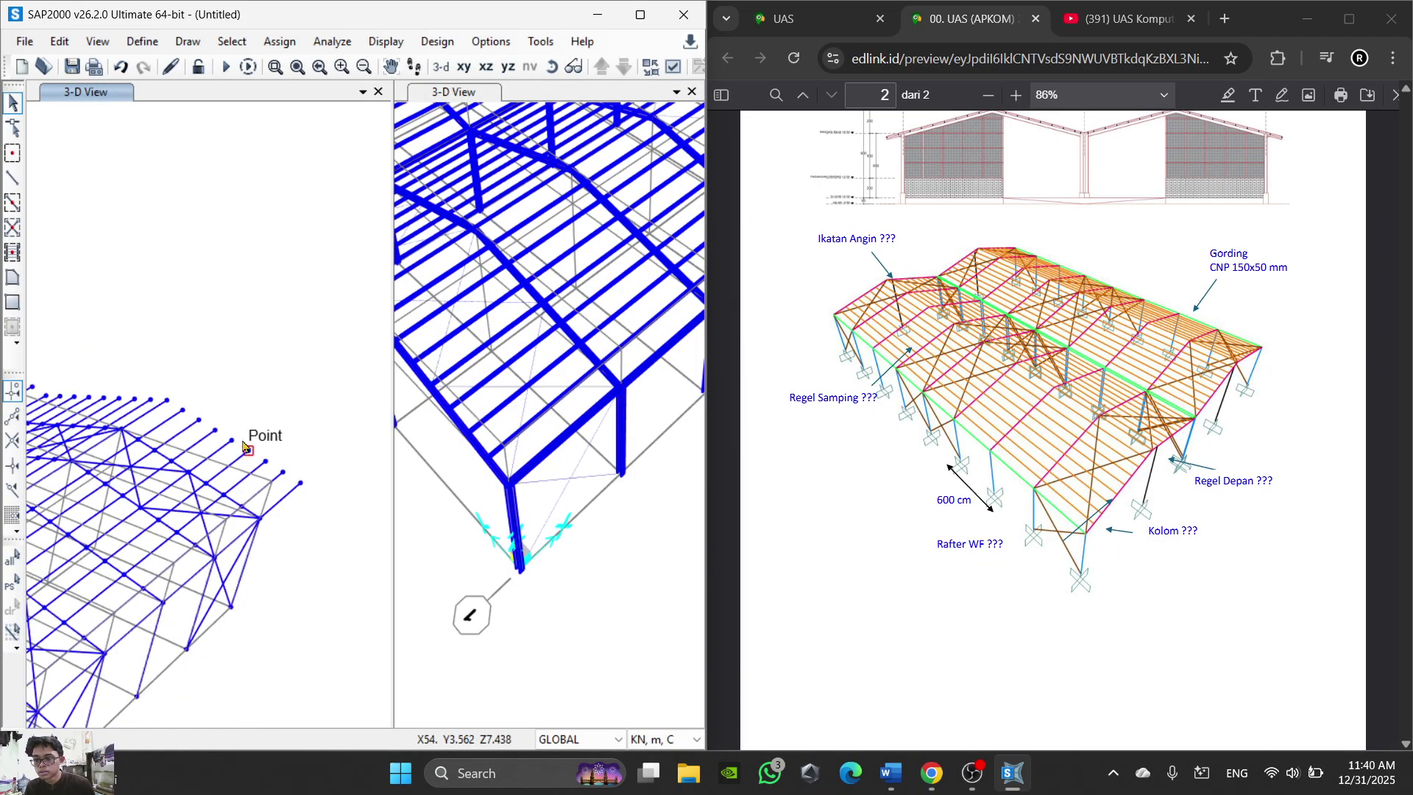
{"action": "scroll", "coordinate": [240, 195], "scroll_direction": "down", "scroll_amount": 3}
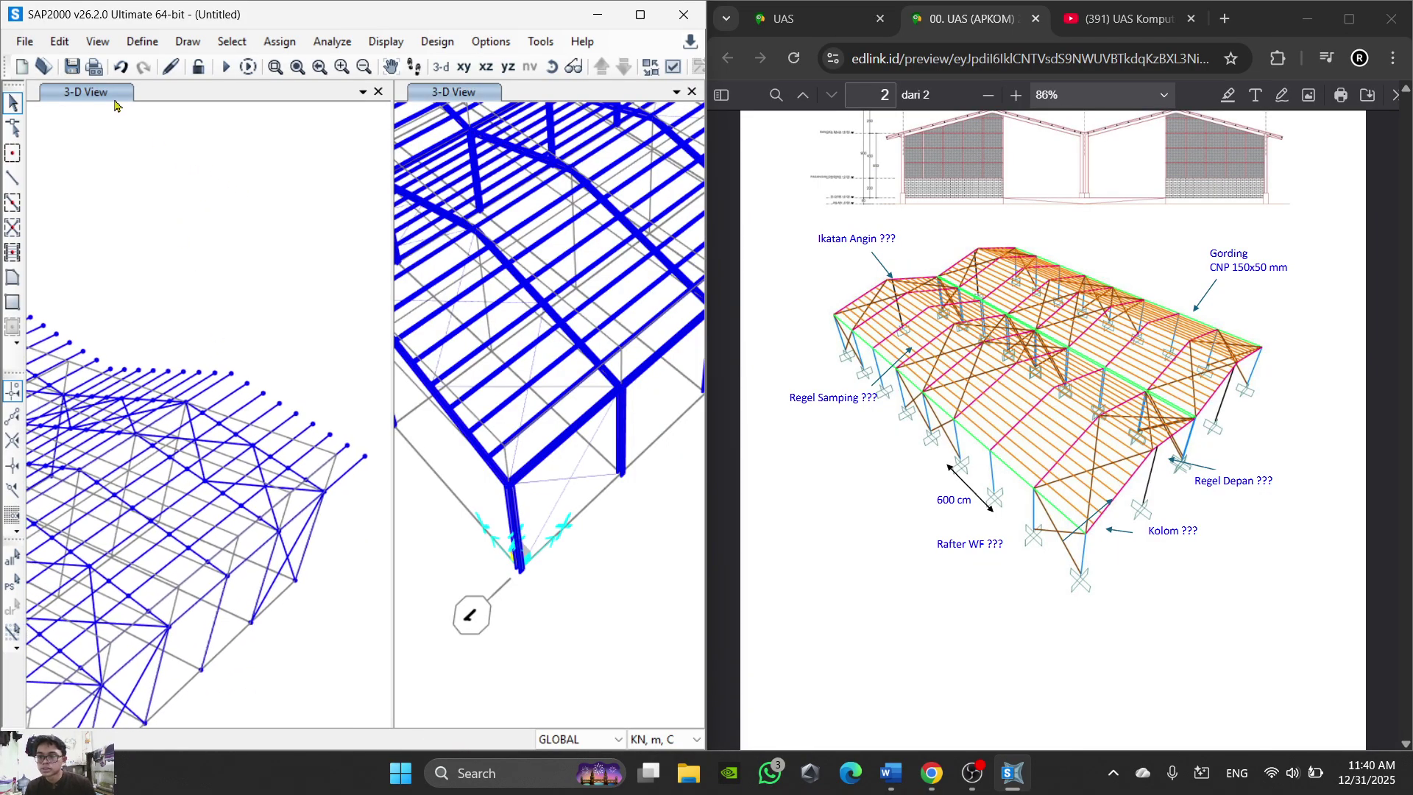
{"action": "key", "text": "ctrl+z"}
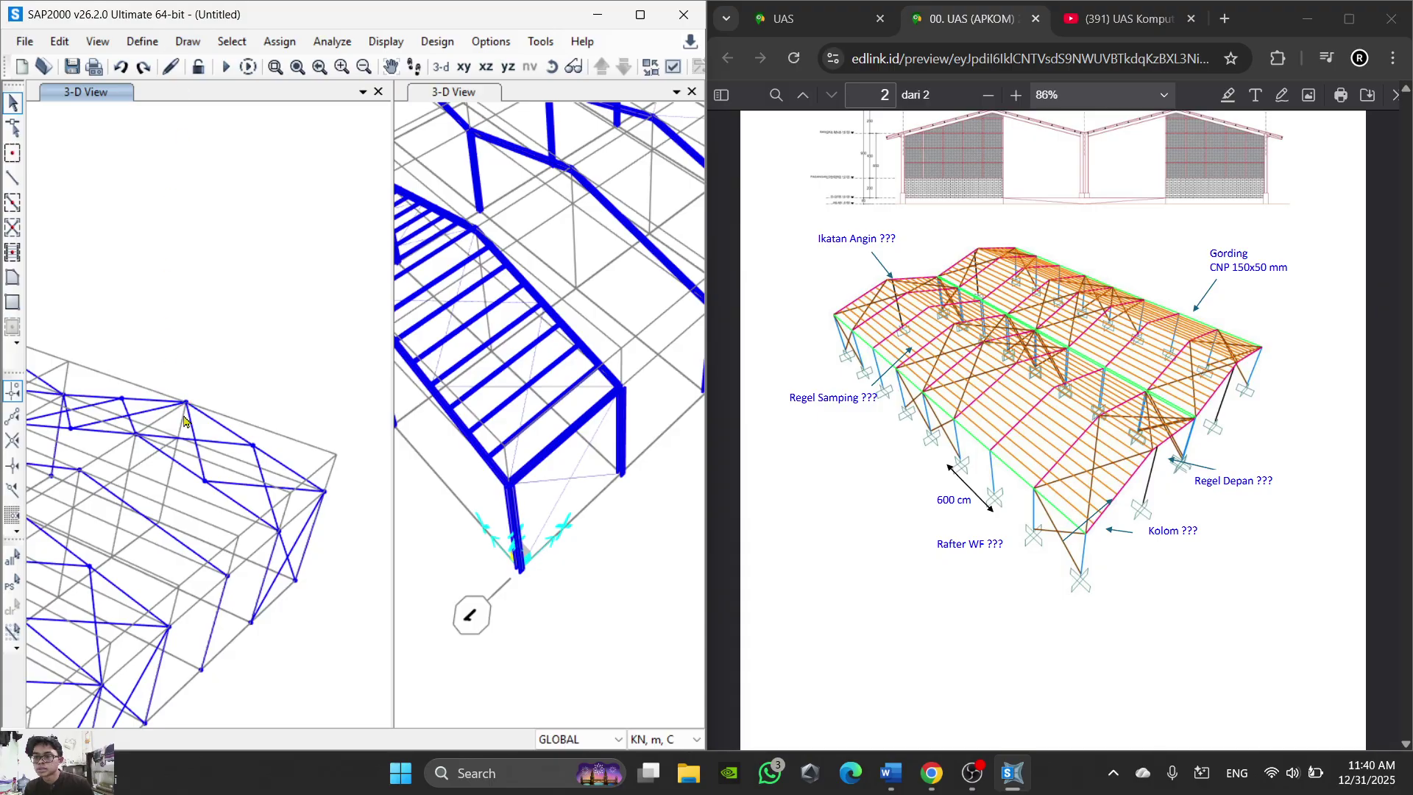
{"action": "scroll", "coordinate": [188, 421], "scroll_direction": "down", "scroll_amount": 2}
Step: Select all frames with the Gording and Regel Samping sections again by section property
{"action": "left_click", "coordinate": [232, 41]}
{"action": "mouse_move", "coordinate": [283, 66]}
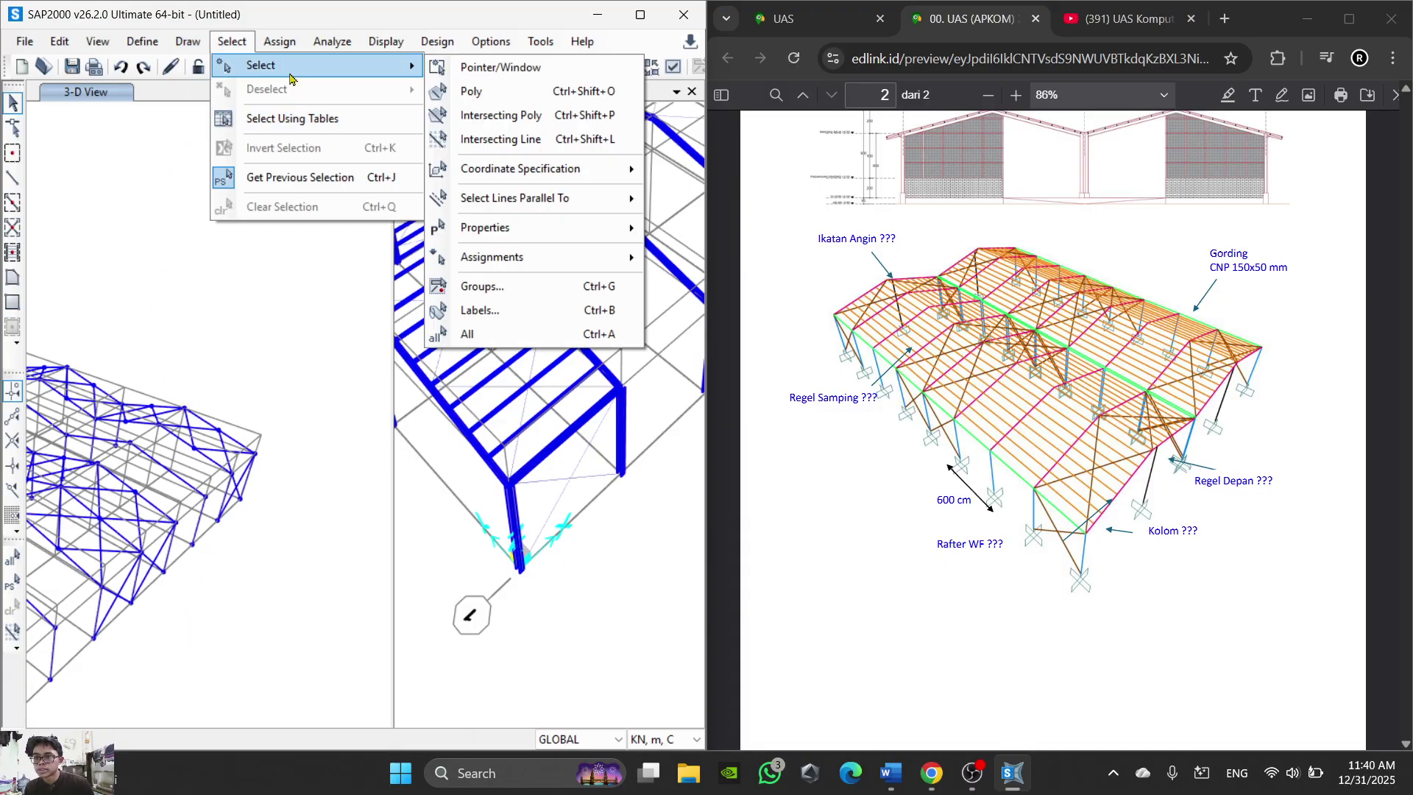
{"action": "mouse_move", "coordinate": [493, 231]}
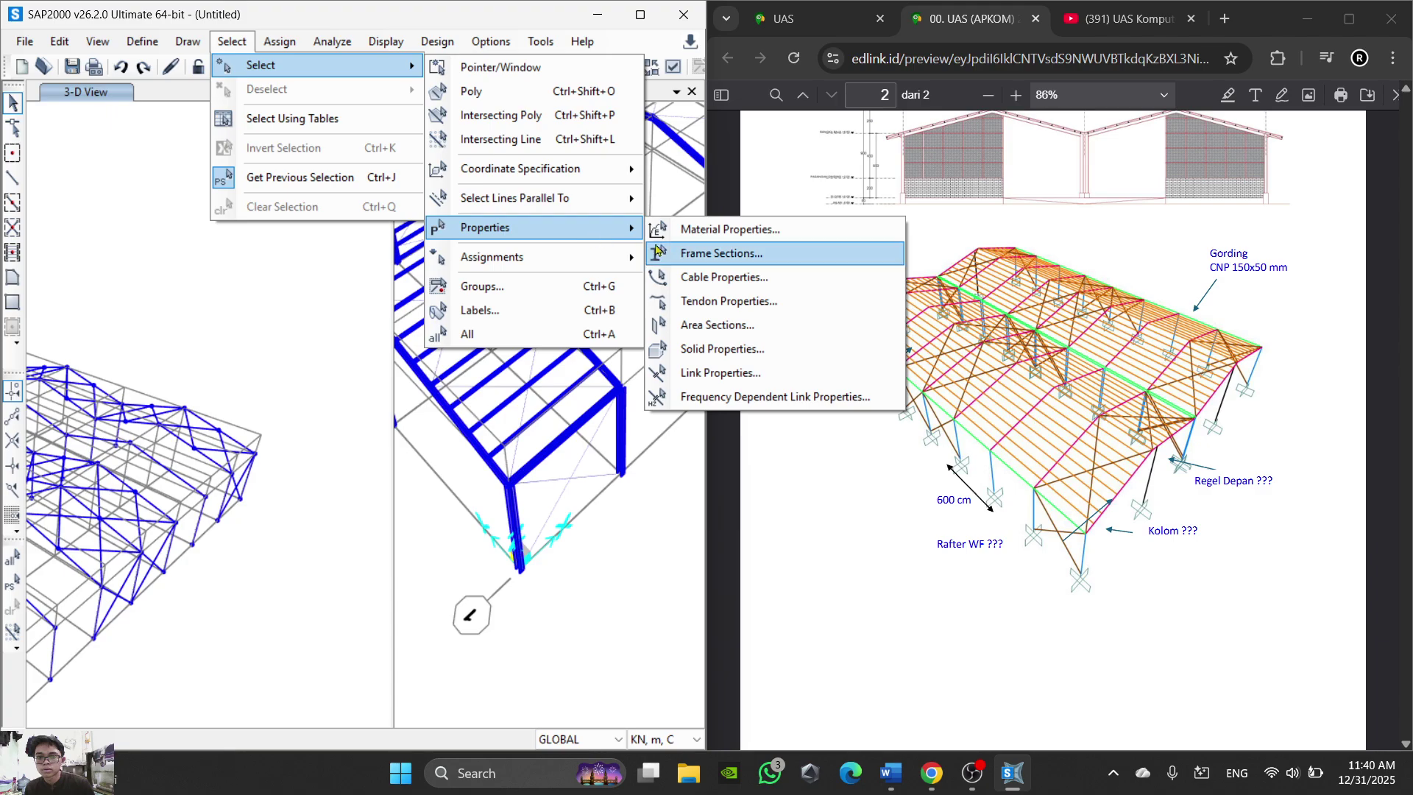
{"action": "left_click", "coordinate": [697, 254]}
{"action": "left_click", "coordinate": [677, 288]}
{"action": "left_click", "coordinate": [627, 572]}
{"action": "left_click", "coordinate": [635, 417]}
{"action": "left_click", "coordinate": [634, 573]}
{"action": "scroll", "coordinate": [109, 581], "scroll_direction": "down", "scroll_amount": 3}
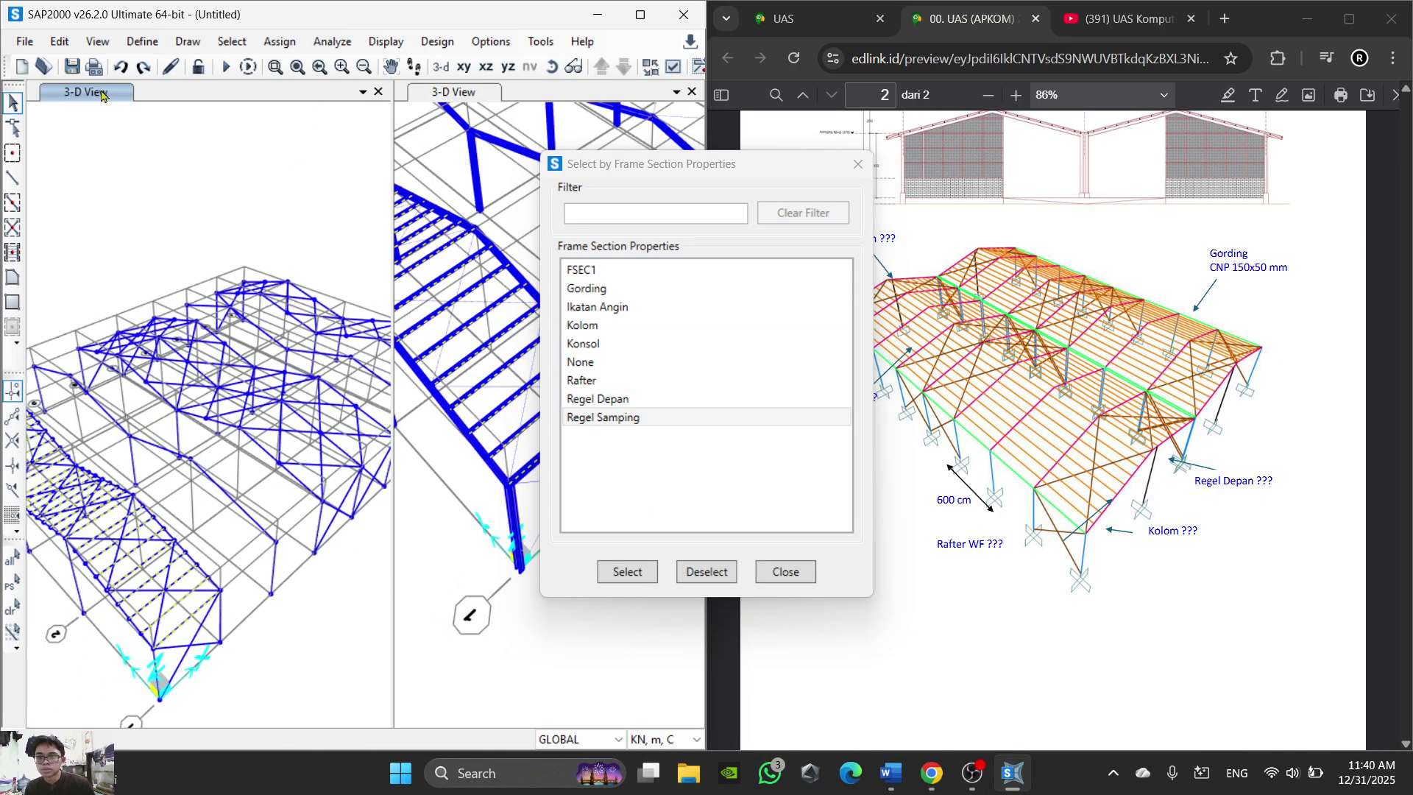
Step: Replicate the selected purlins and side rails linearly with dx at 6 m and the number of copies set to 7
{"action": "left_click", "coordinate": [59, 42]}
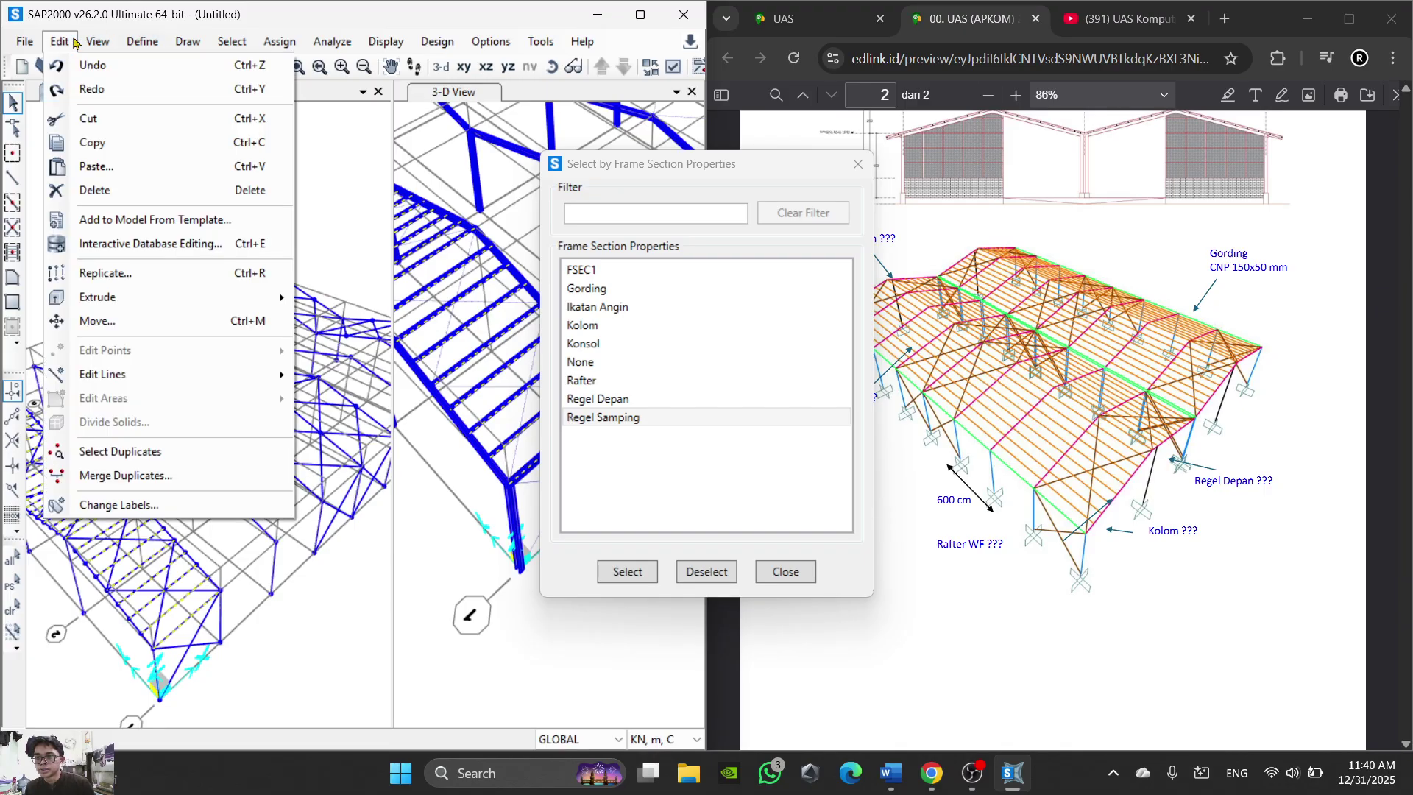
{"action": "left_click", "coordinate": [169, 279]}
{"action": "double_click", "coordinate": [599, 397]}
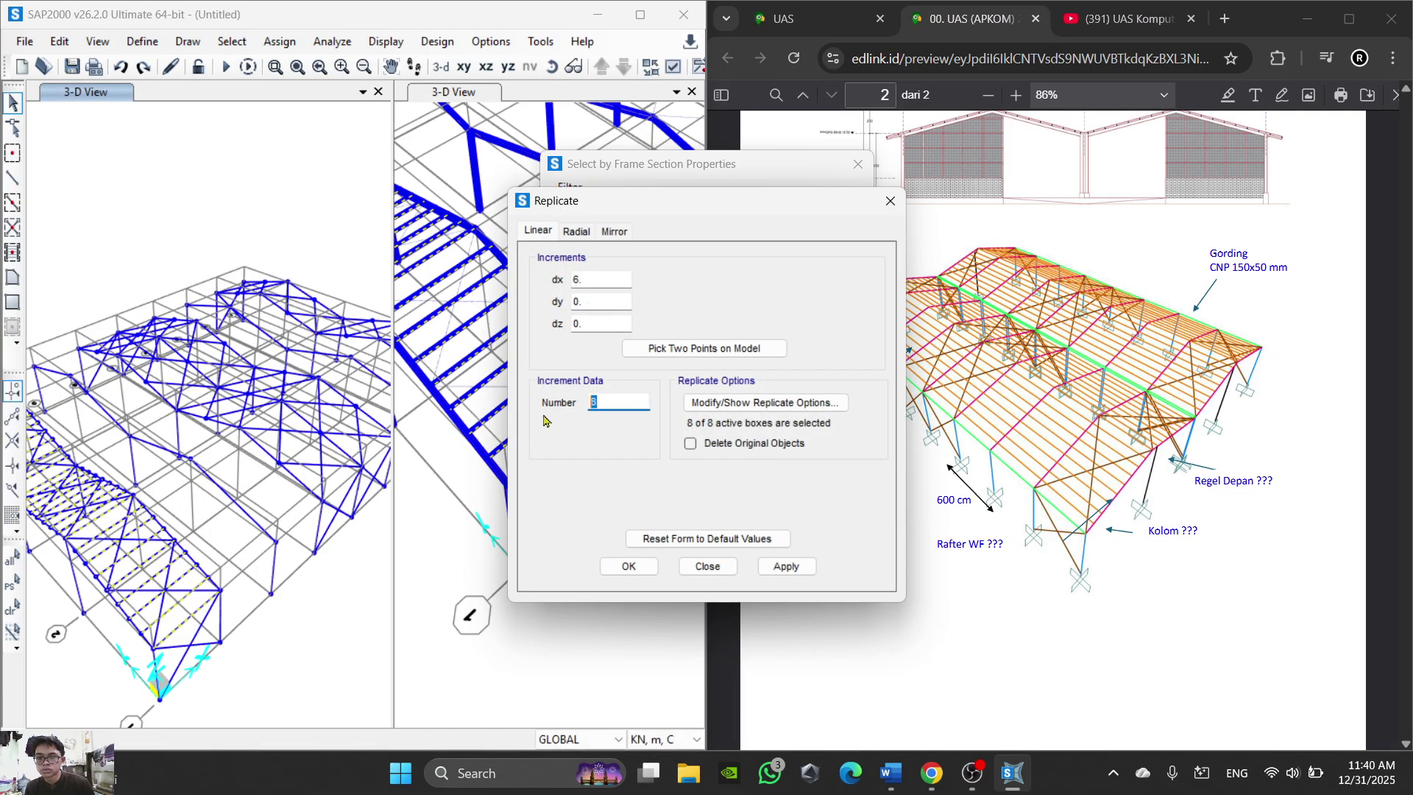
{"action": "left_click", "coordinate": [629, 566]}
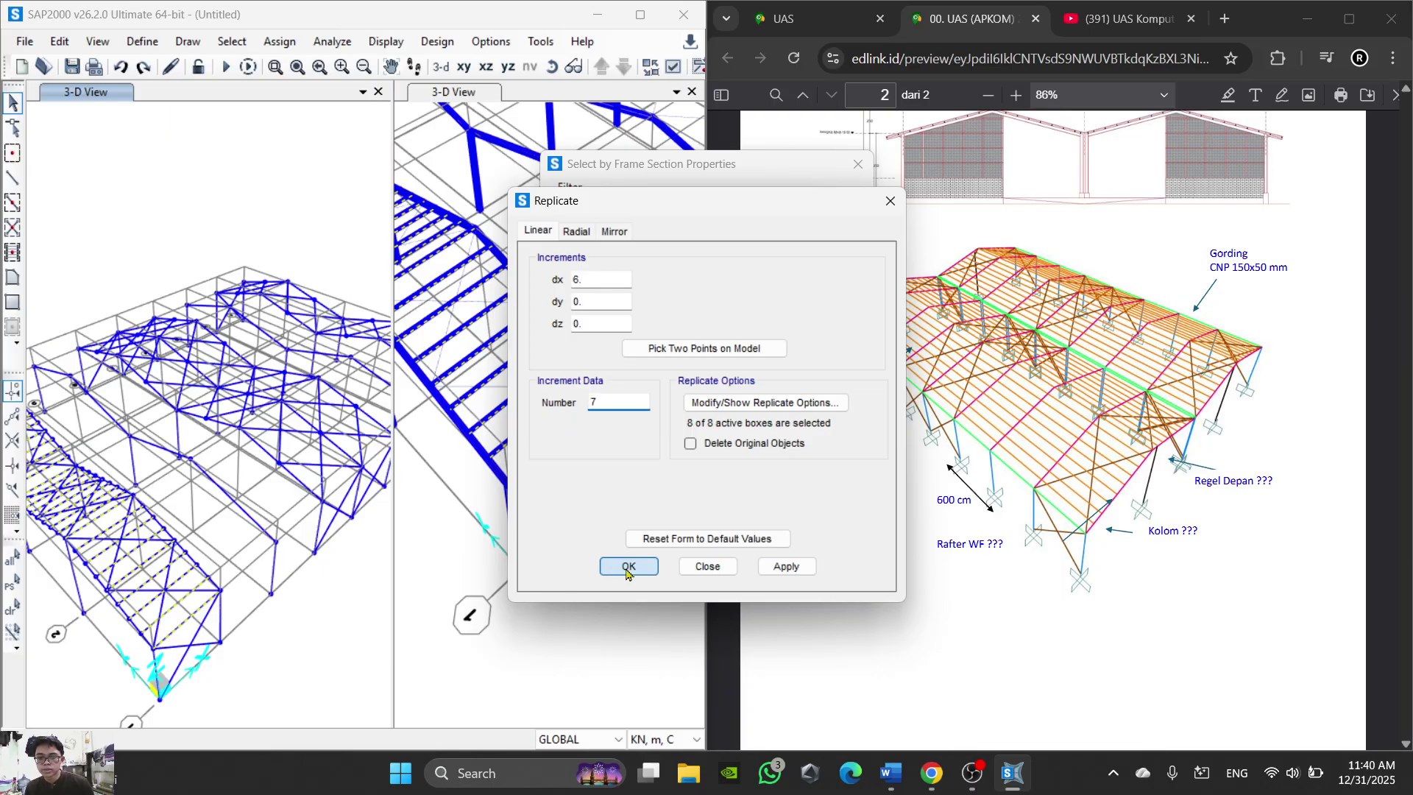
{"action": "scroll", "coordinate": [313, 613], "scroll_direction": "up", "scroll_amount": 4}
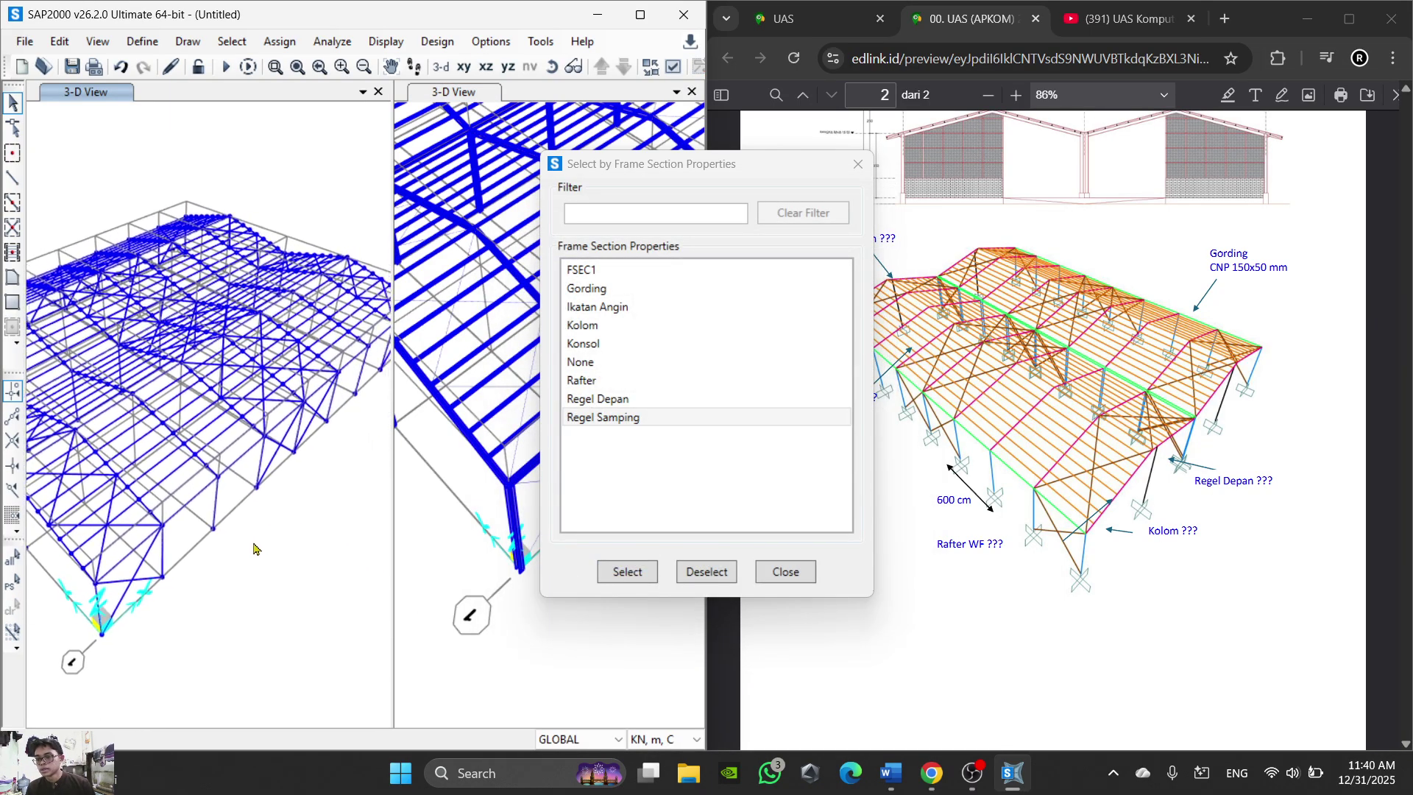
{"action": "left_click", "coordinate": [971, 773]}
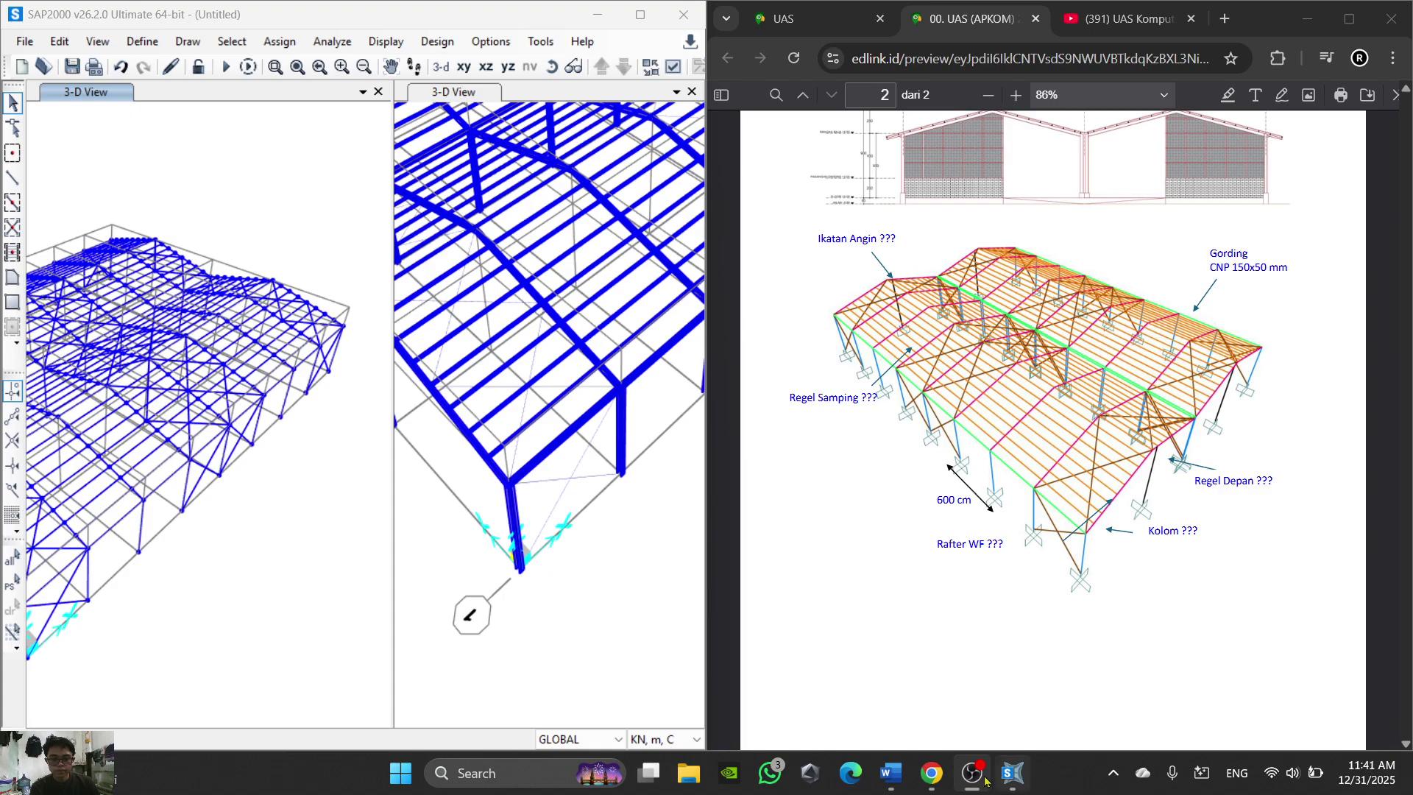
{"action": "left_click", "coordinate": [975, 776]}
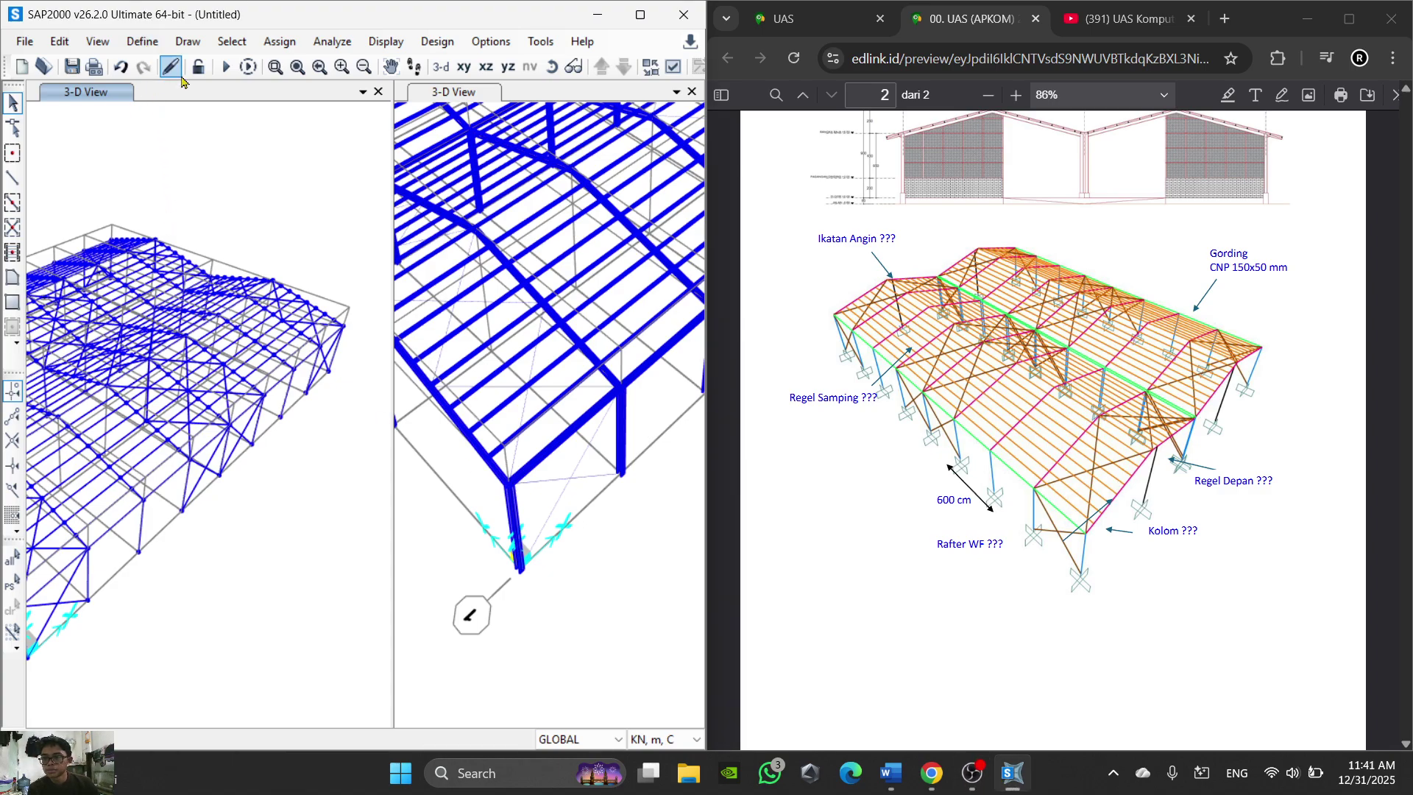
Step: Open the load pattern definitions and consult the example load pattern table in the Word document, returning to SAP2000
{"action": "left_click", "coordinate": [142, 41]}
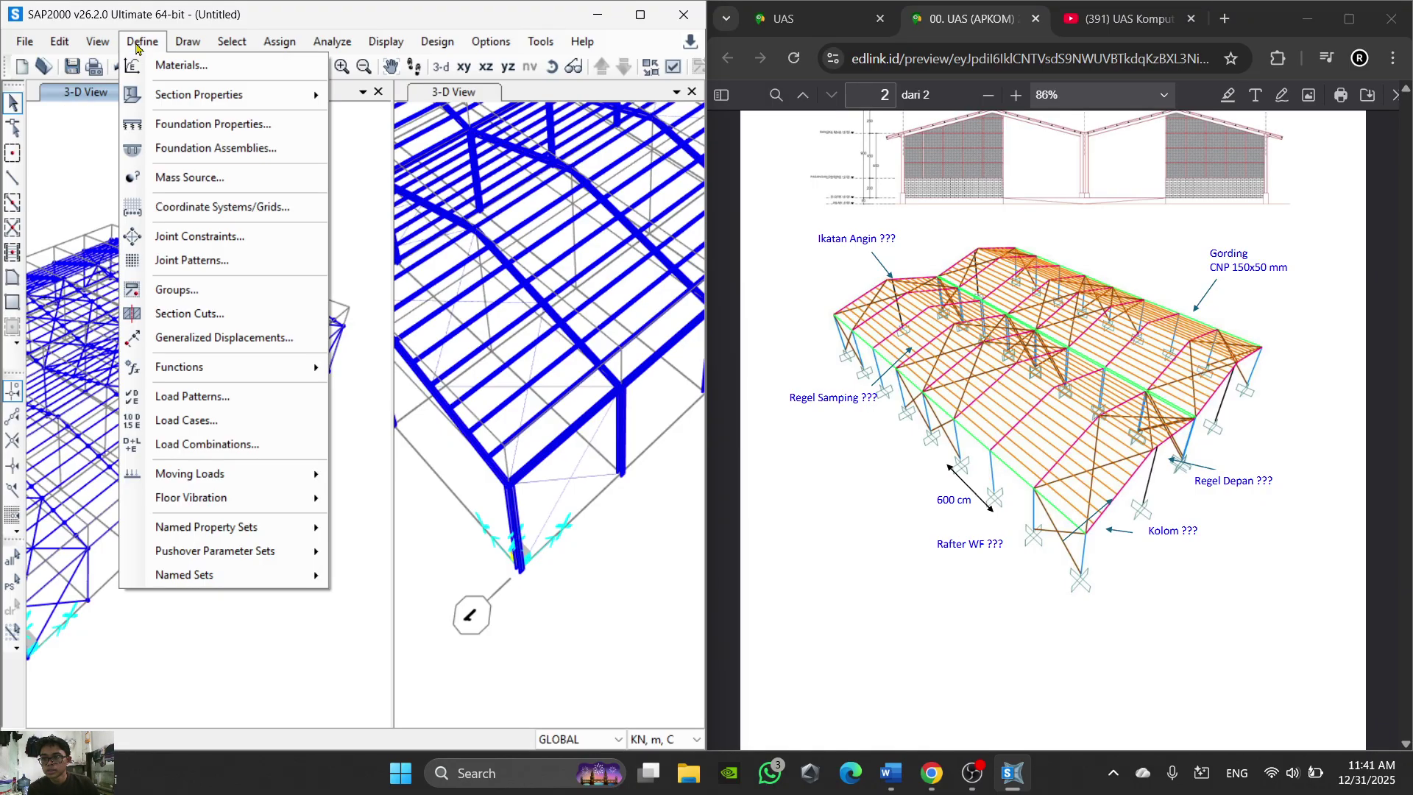
{"action": "left_click", "coordinate": [239, 404]}
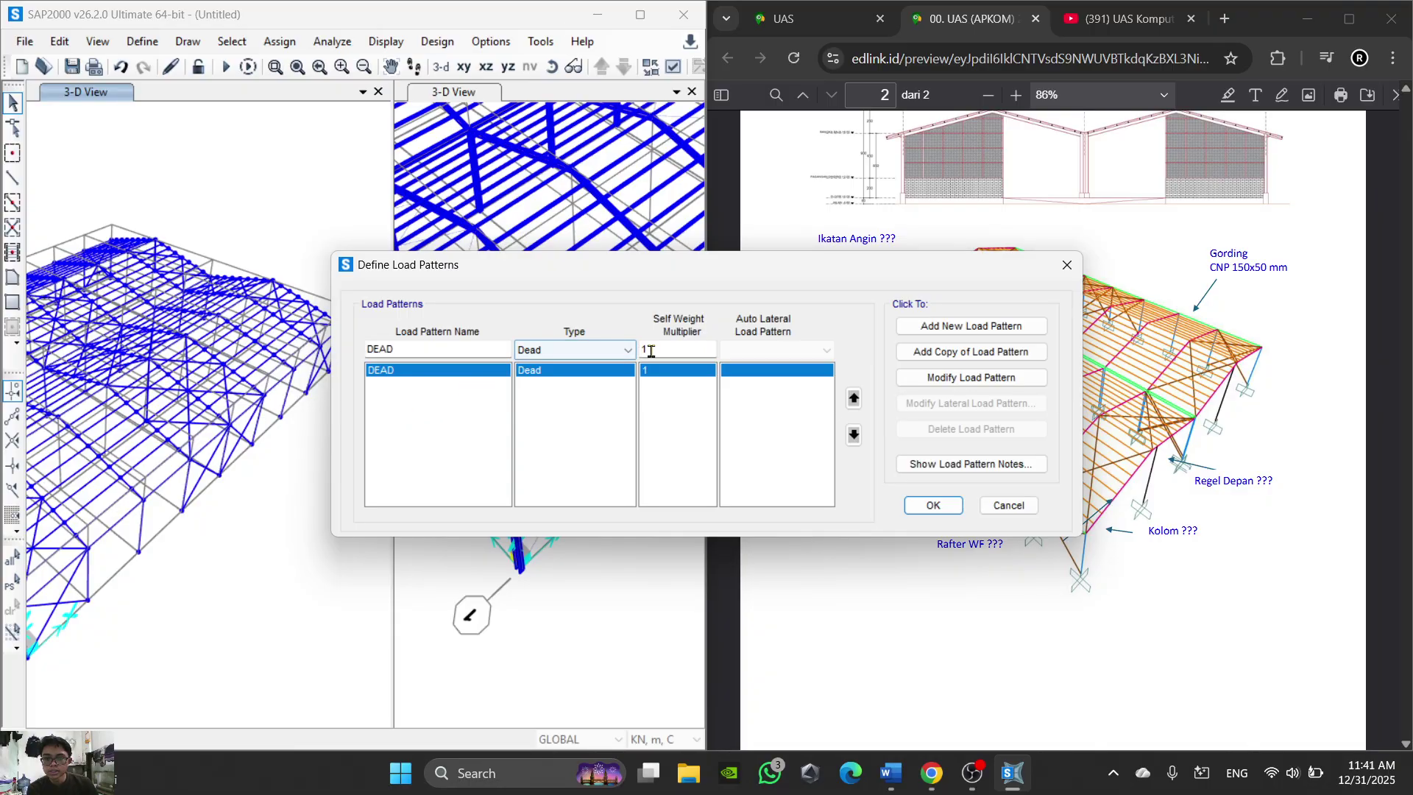
{"action": "left_click", "coordinate": [899, 786]}
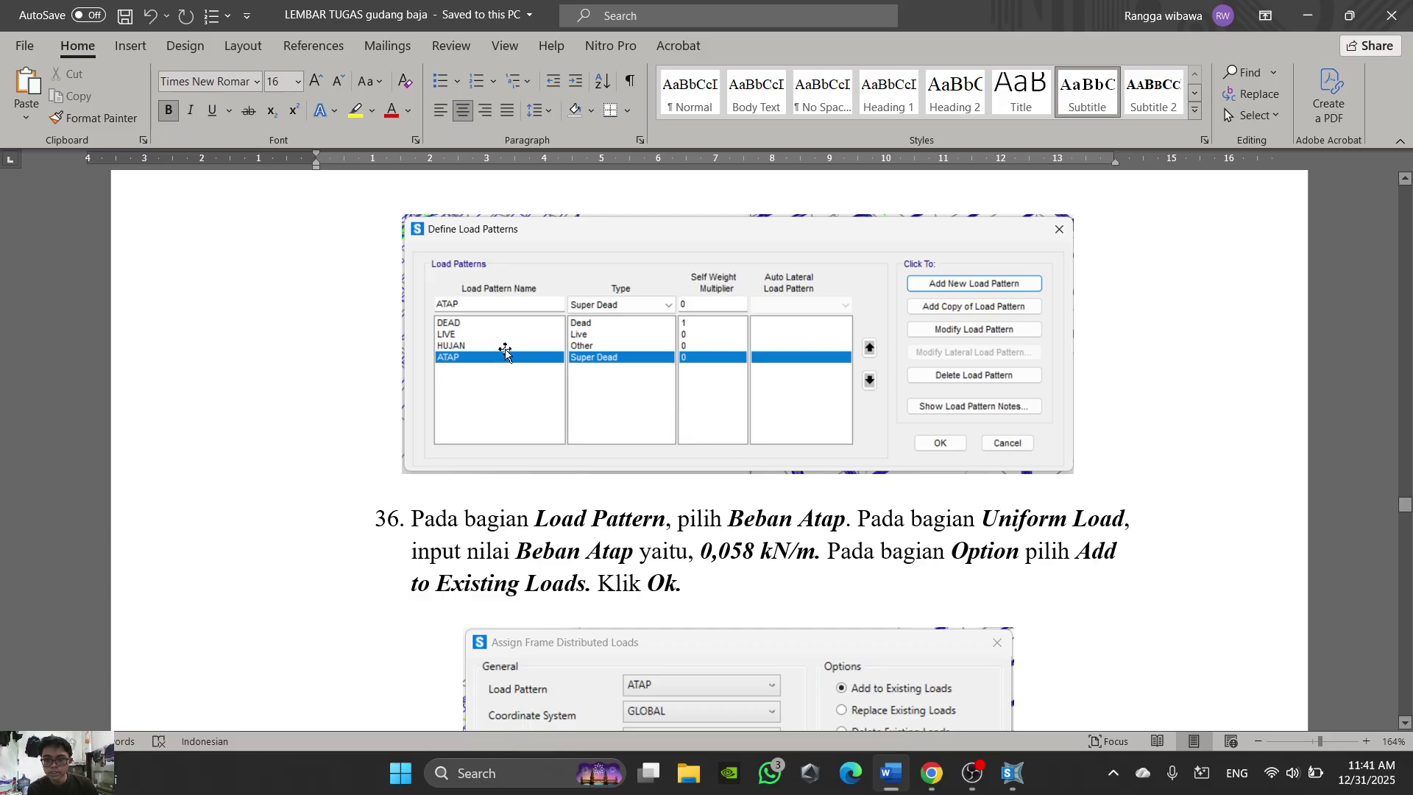
{"action": "left_click", "coordinate": [907, 789]}
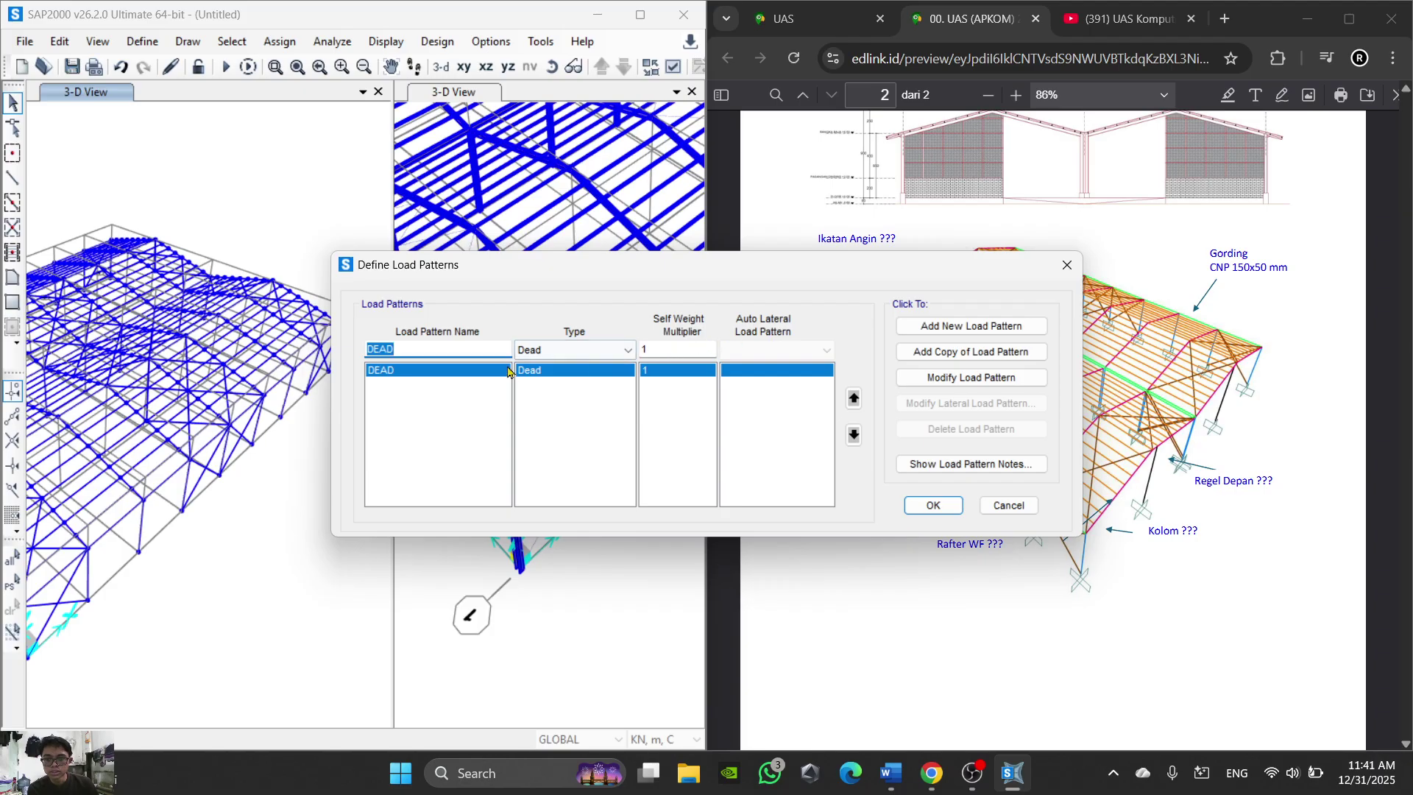
{"action": "left_click", "coordinate": [937, 337]}
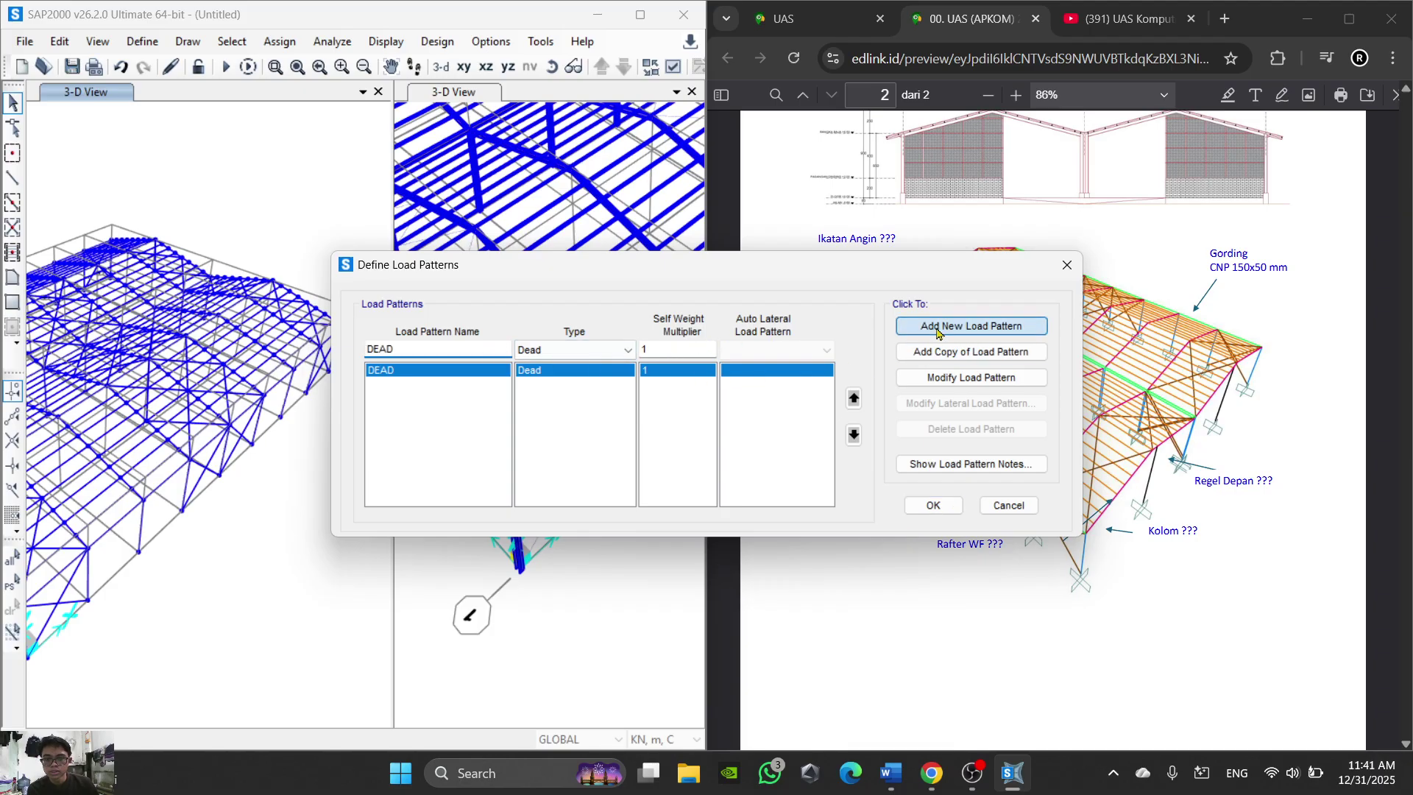
{"action": "key", "text": "Return"}
{"action": "left_click_drag", "start_coordinate": [487, 351], "coordinate": [329, 356]}
{"action": "type", "text": "Live"}
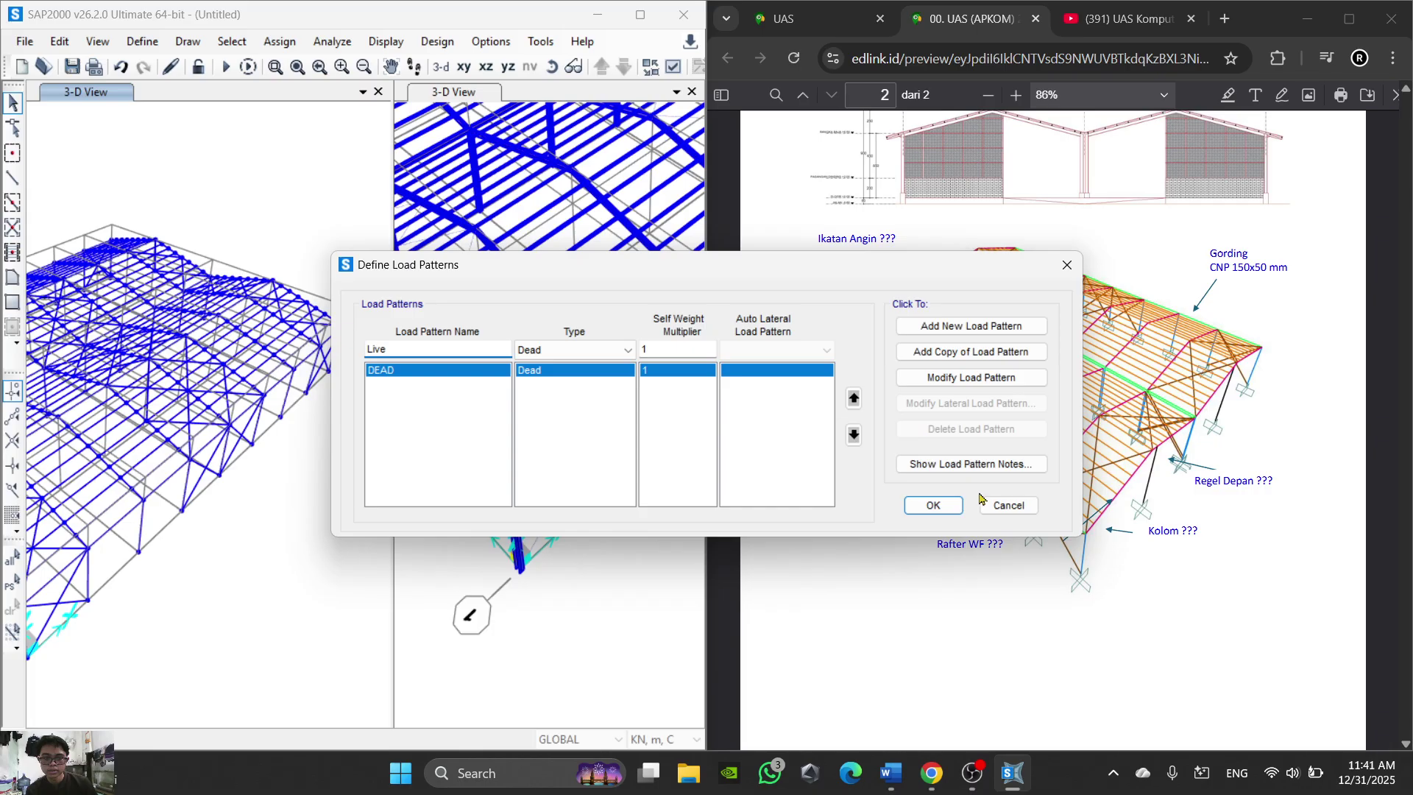
Step: Rename the existing DEAD load pattern to Beban Mati
{"action": "left_click_drag", "start_coordinate": [406, 349], "coordinate": [323, 352]}
{"action": "type", "text": "Beban Mat"}
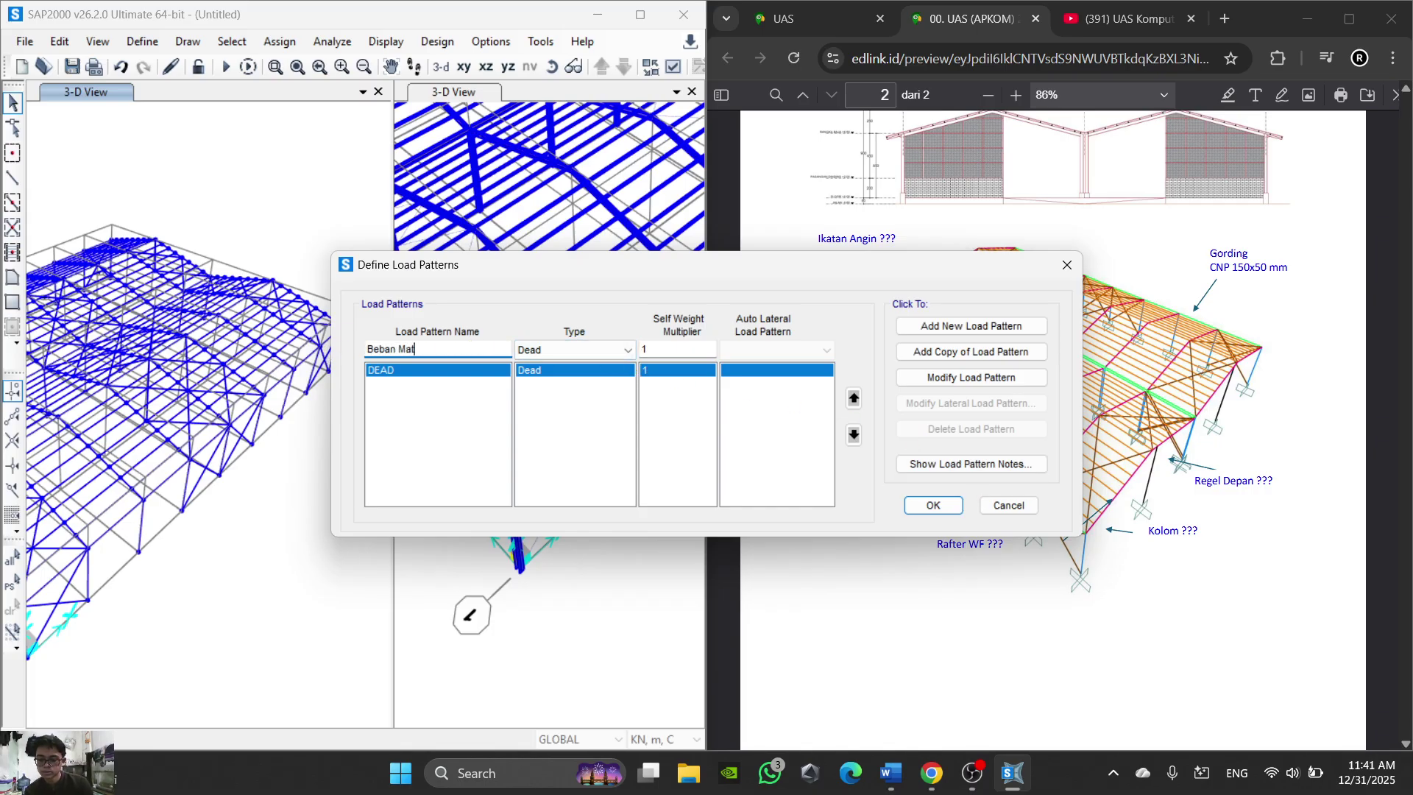
{"action": "type", "text": "i"}
{"action": "left_click", "coordinate": [1016, 377]}
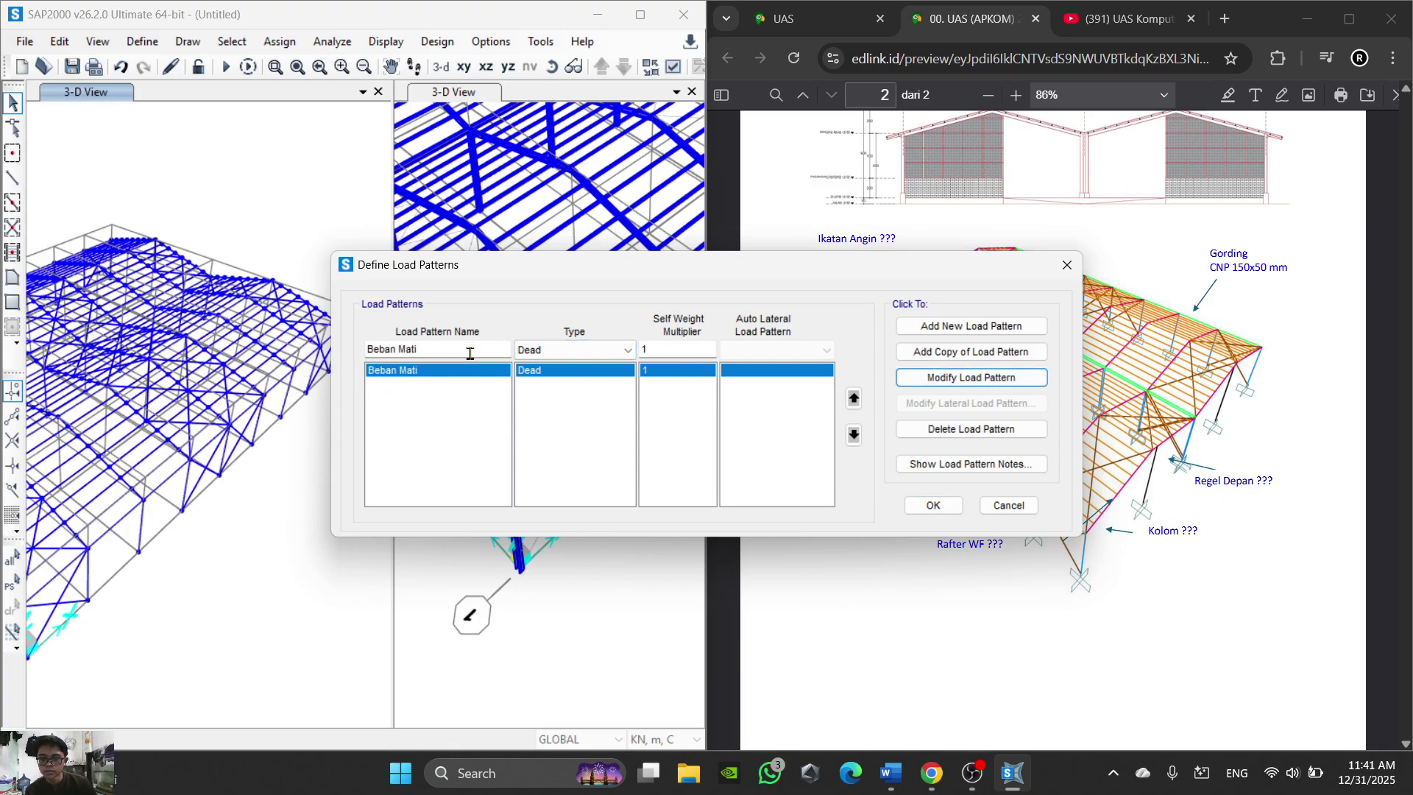
Step: Enter Beban Hidup with type Live and self-weight multiplier 0, and add it as a copy of the Beban Mati load pattern
{"action": "left_click_drag", "start_coordinate": [471, 350], "coordinate": [365, 356]}
{"action": "type", "text": "Be"}
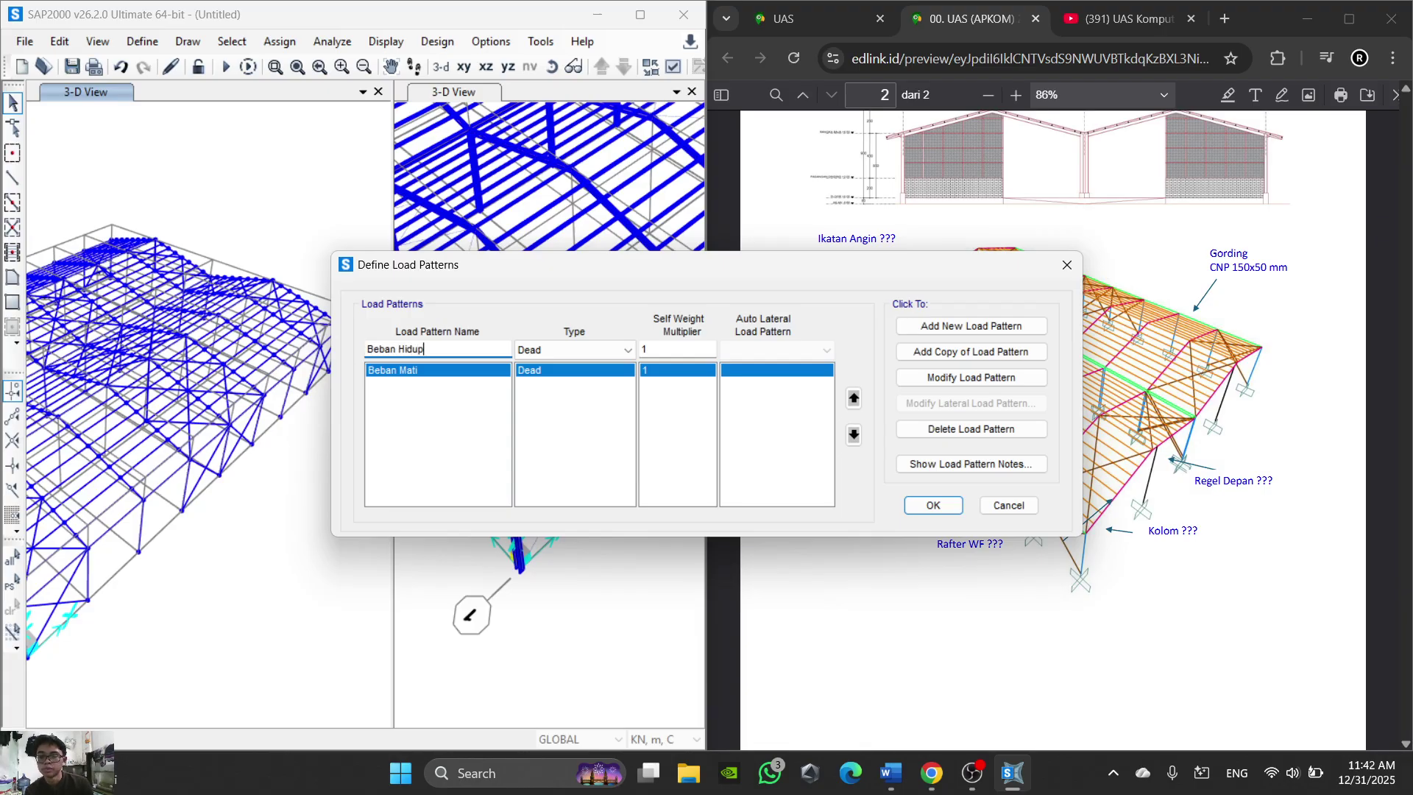
{"action": "left_click", "coordinate": [521, 349]}
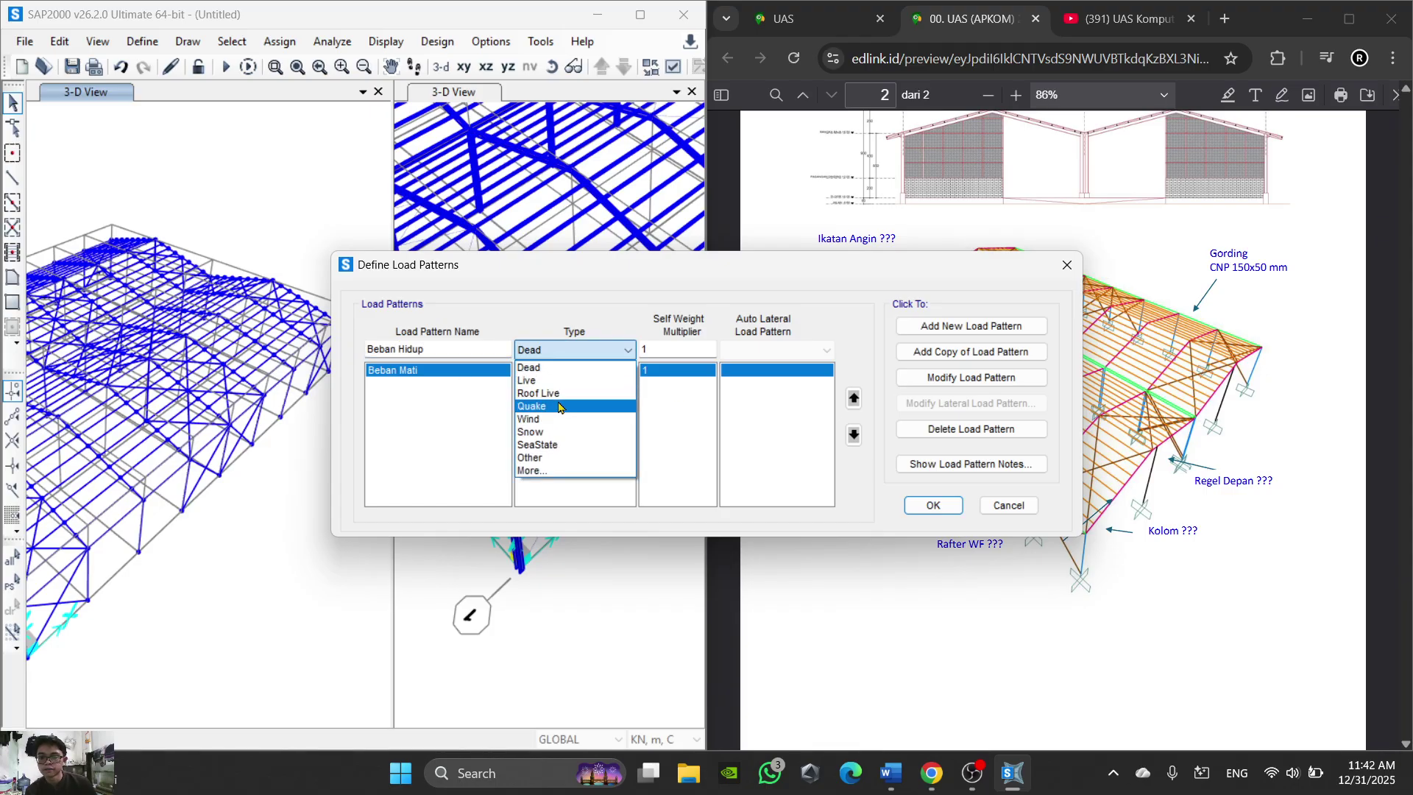
{"action": "left_click", "coordinate": [578, 390]}
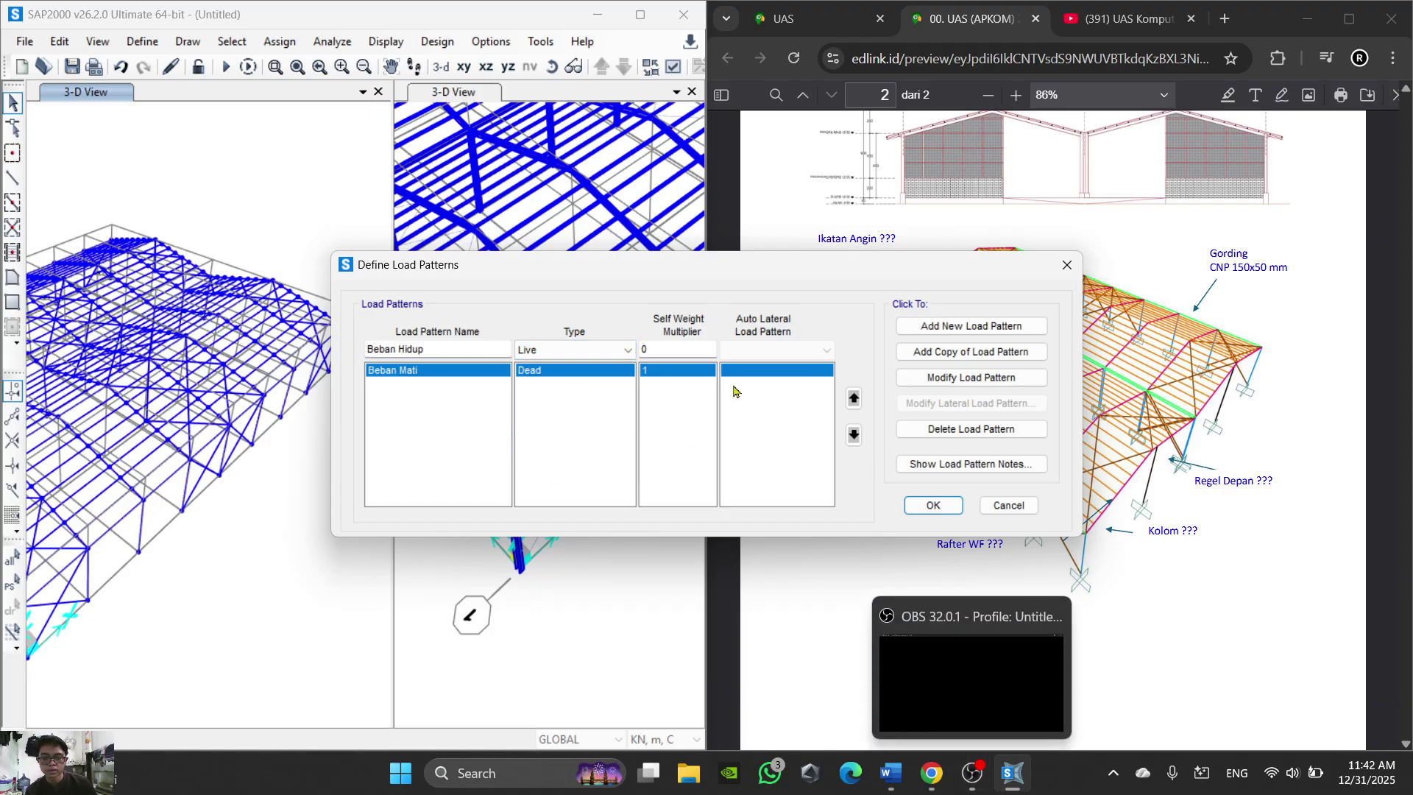
{"action": "left_click", "coordinate": [963, 353]}
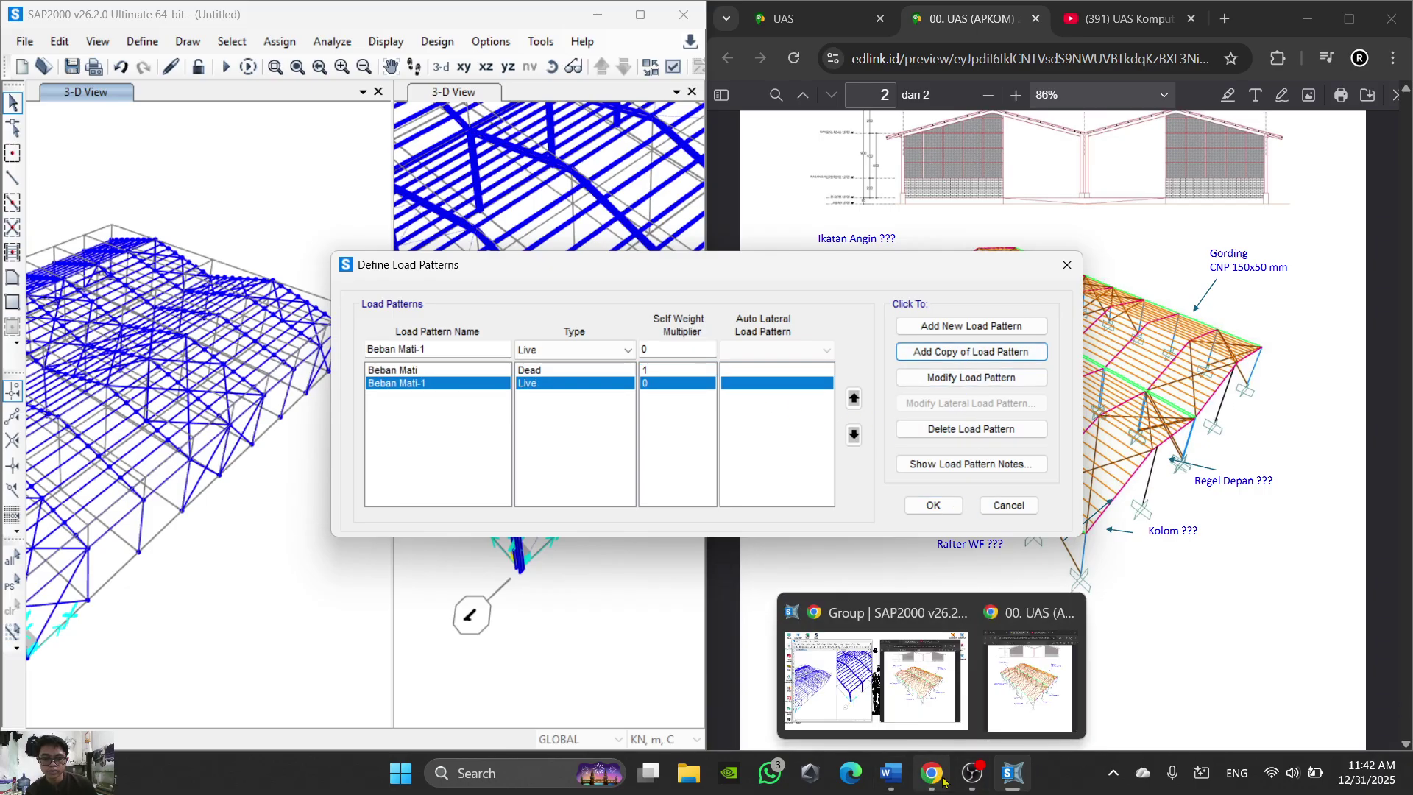
Step: Consult the example load pattern table in the Word document and add a new load pattern Beban Hujan with type Other and self-weight multiplier 0
{"action": "left_click", "coordinate": [899, 785]}
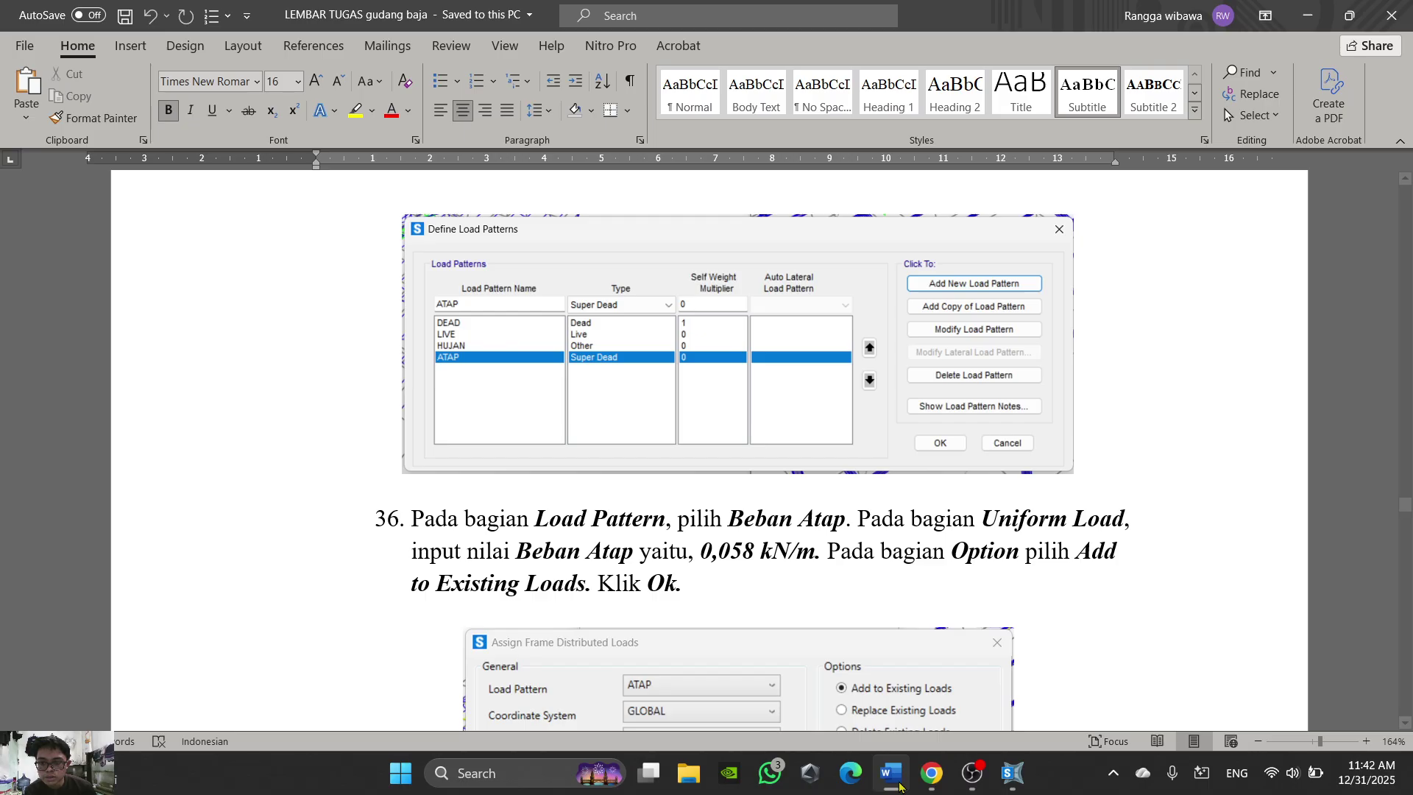
{"action": "left_click", "coordinate": [899, 785]}
{"action": "left_click", "coordinate": [450, 347]}
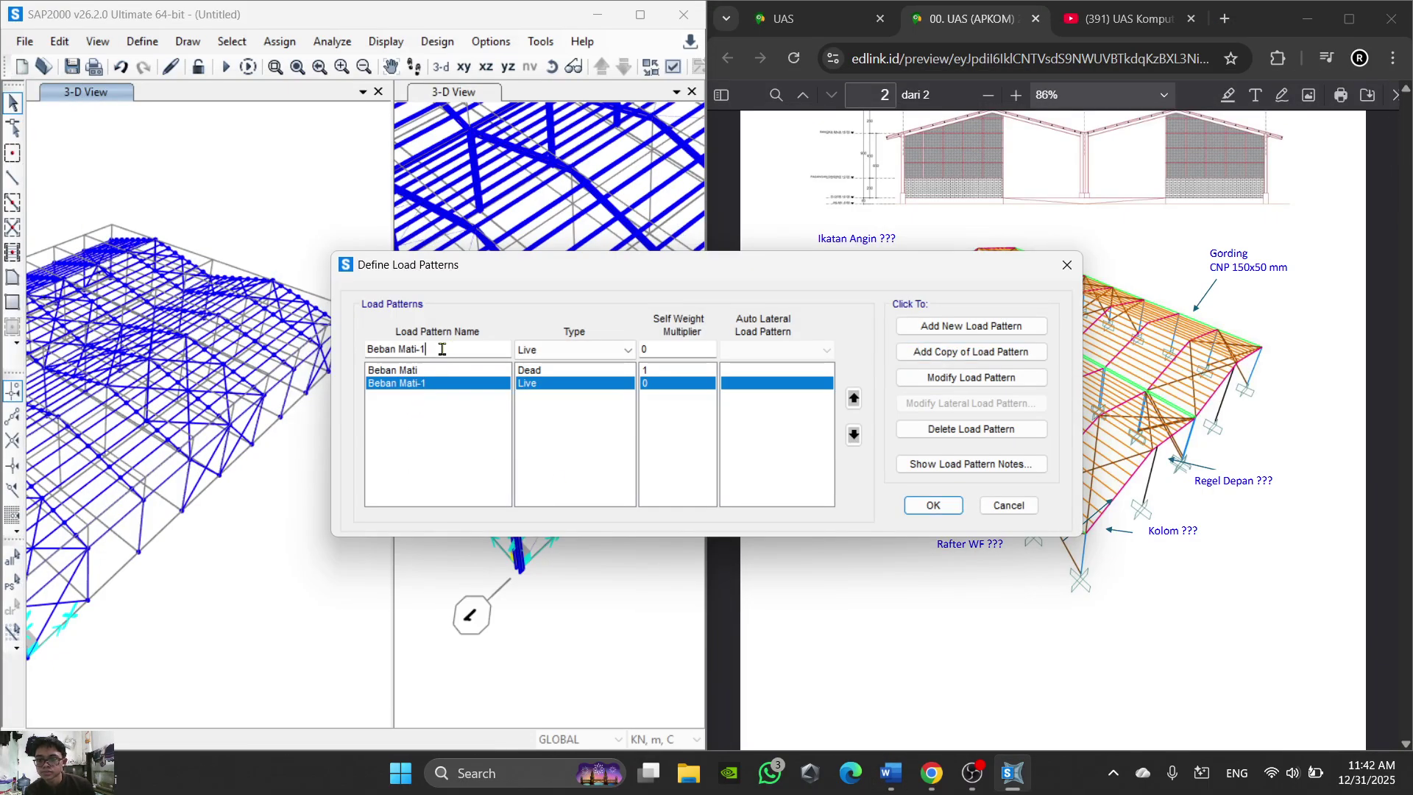
{"action": "left_click_drag", "start_coordinate": [461, 350], "coordinate": [398, 369]}
{"action": "type", "text": "h"}
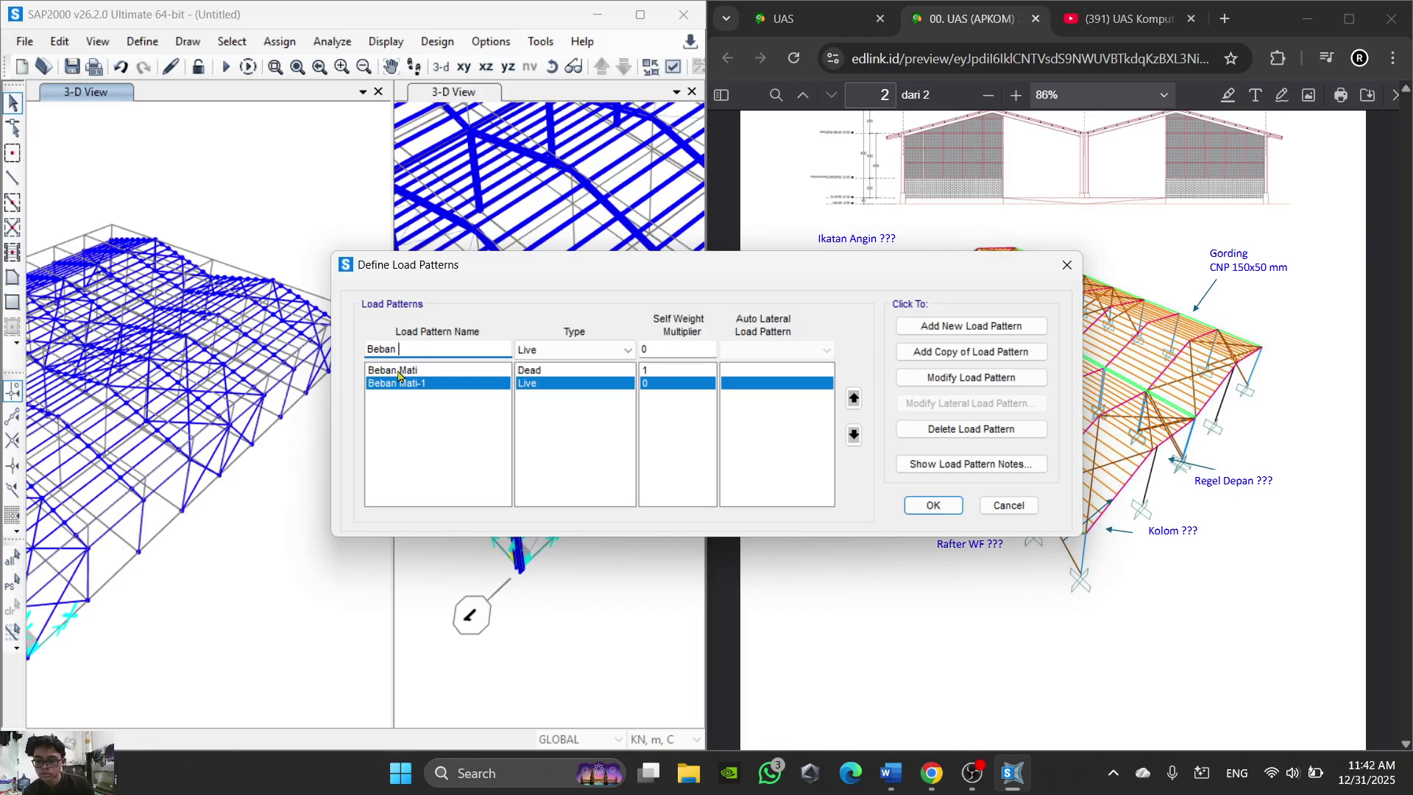
{"action": "left_click", "coordinate": [592, 350]}
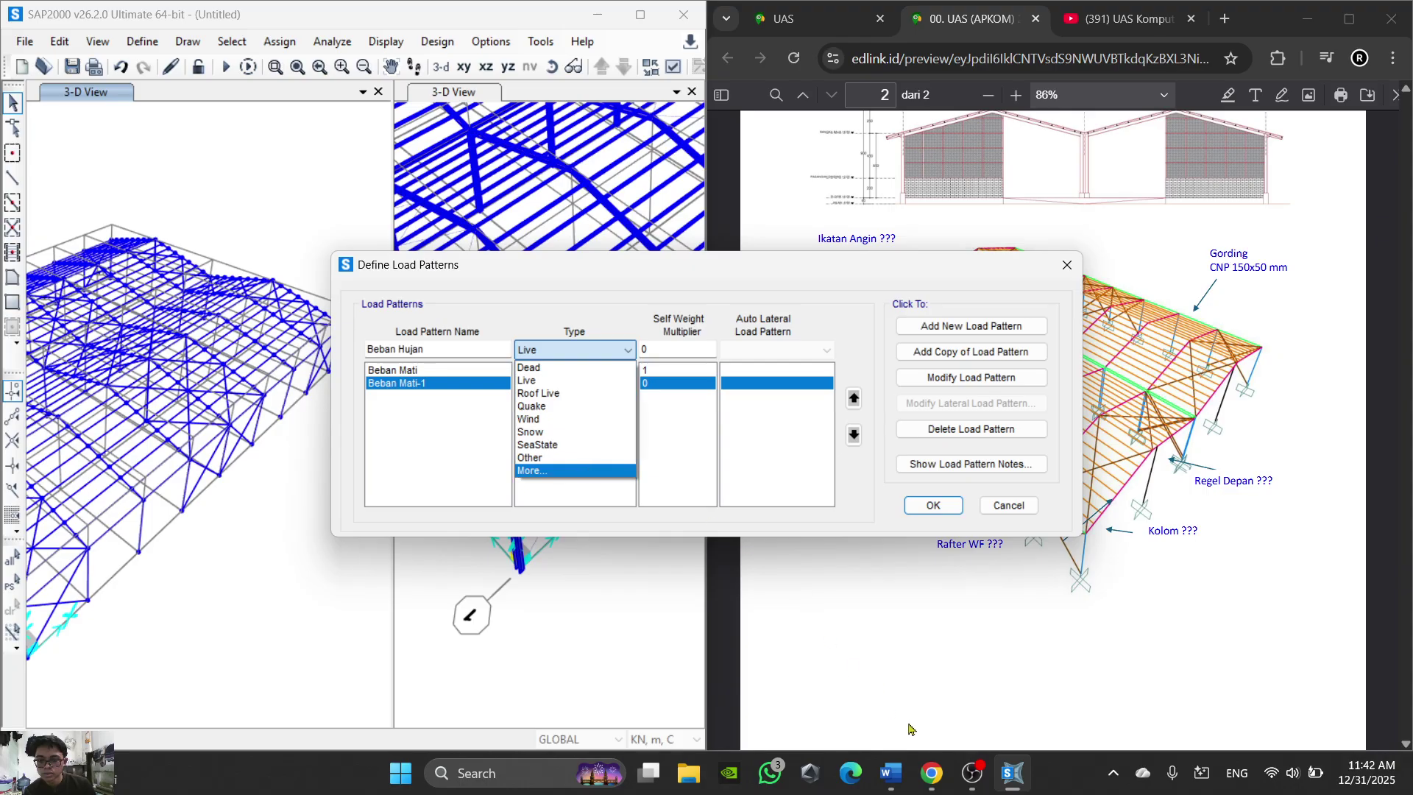
{"action": "mouse_move", "coordinate": [935, 778]}
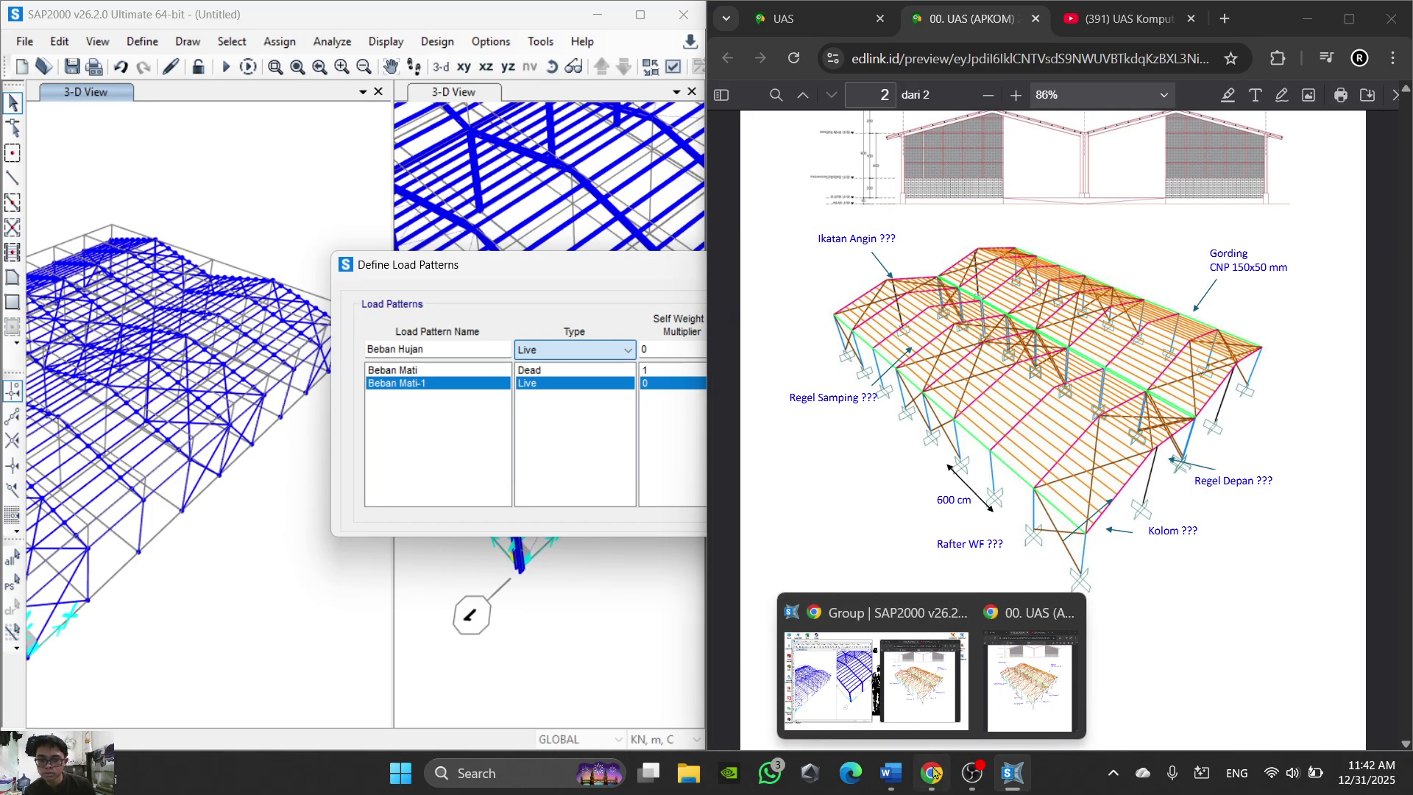
{"action": "mouse_move", "coordinate": [890, 773]}
{"action": "mouse_move", "coordinate": [874, 700]}
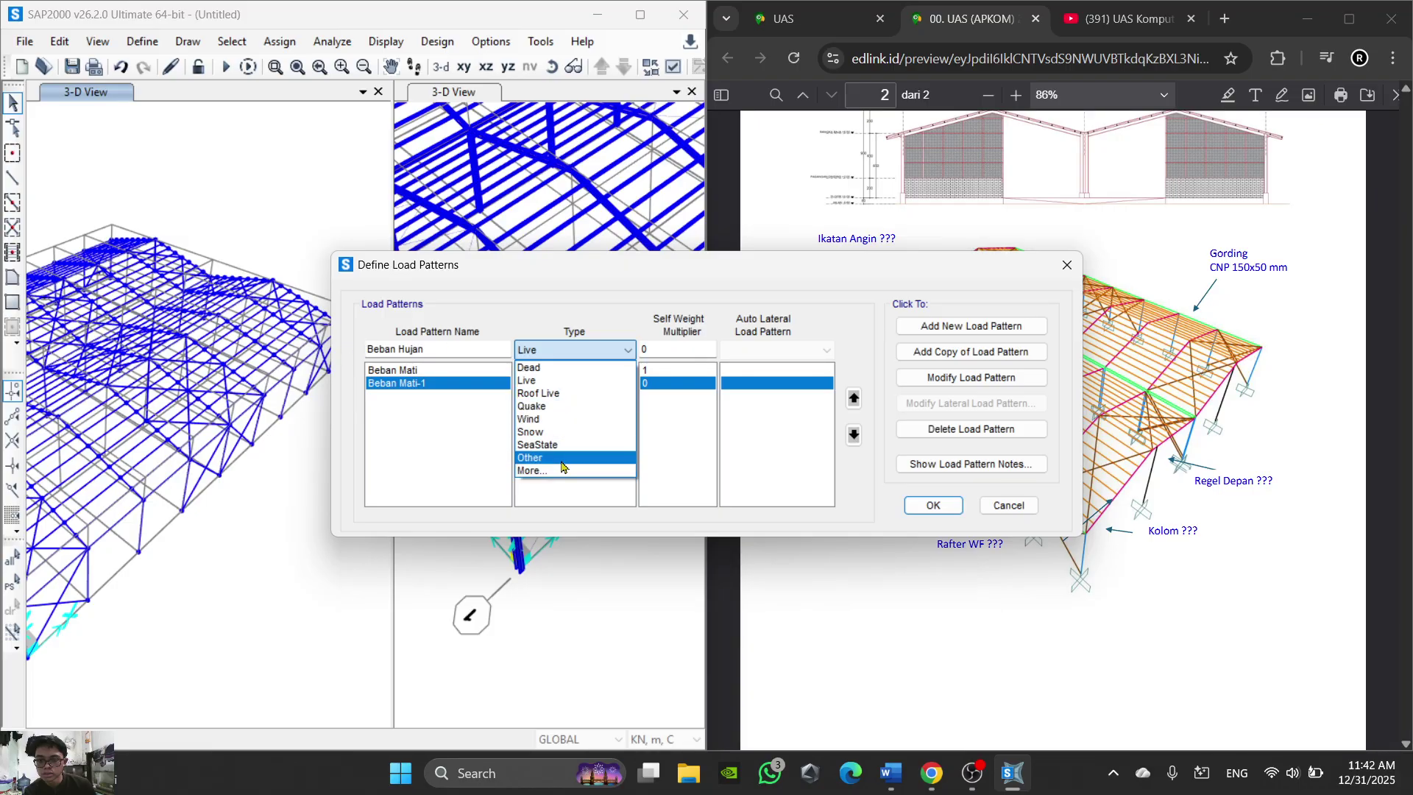
{"action": "left_click", "coordinate": [561, 466]}
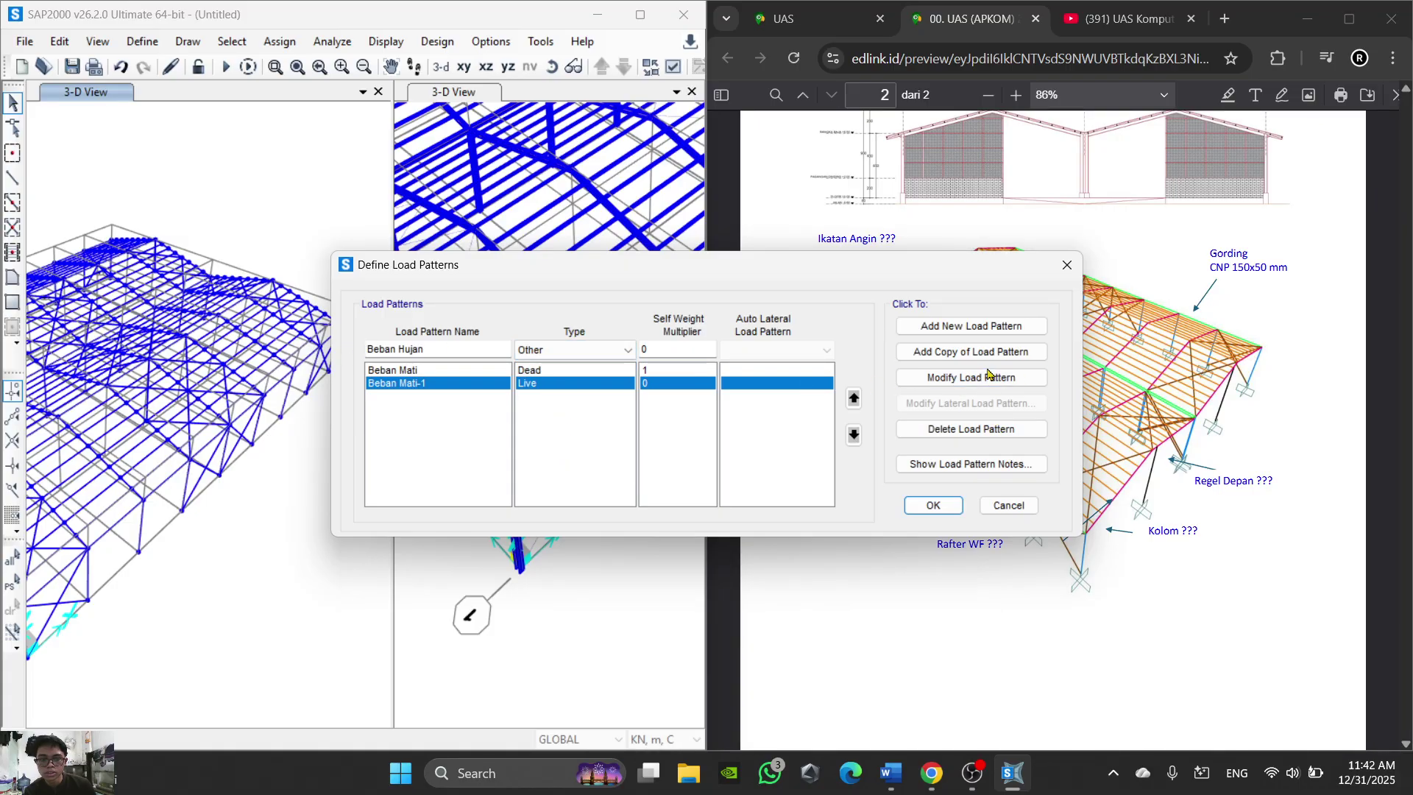
{"action": "left_click", "coordinate": [993, 327]}
Step: Add a new load pattern named Beban Atap with type Super Dead and self-weight multiplier 0
{"action": "left_click_drag", "start_coordinate": [430, 350], "coordinate": [401, 377]}
{"action": "type", "text": "Atap"}
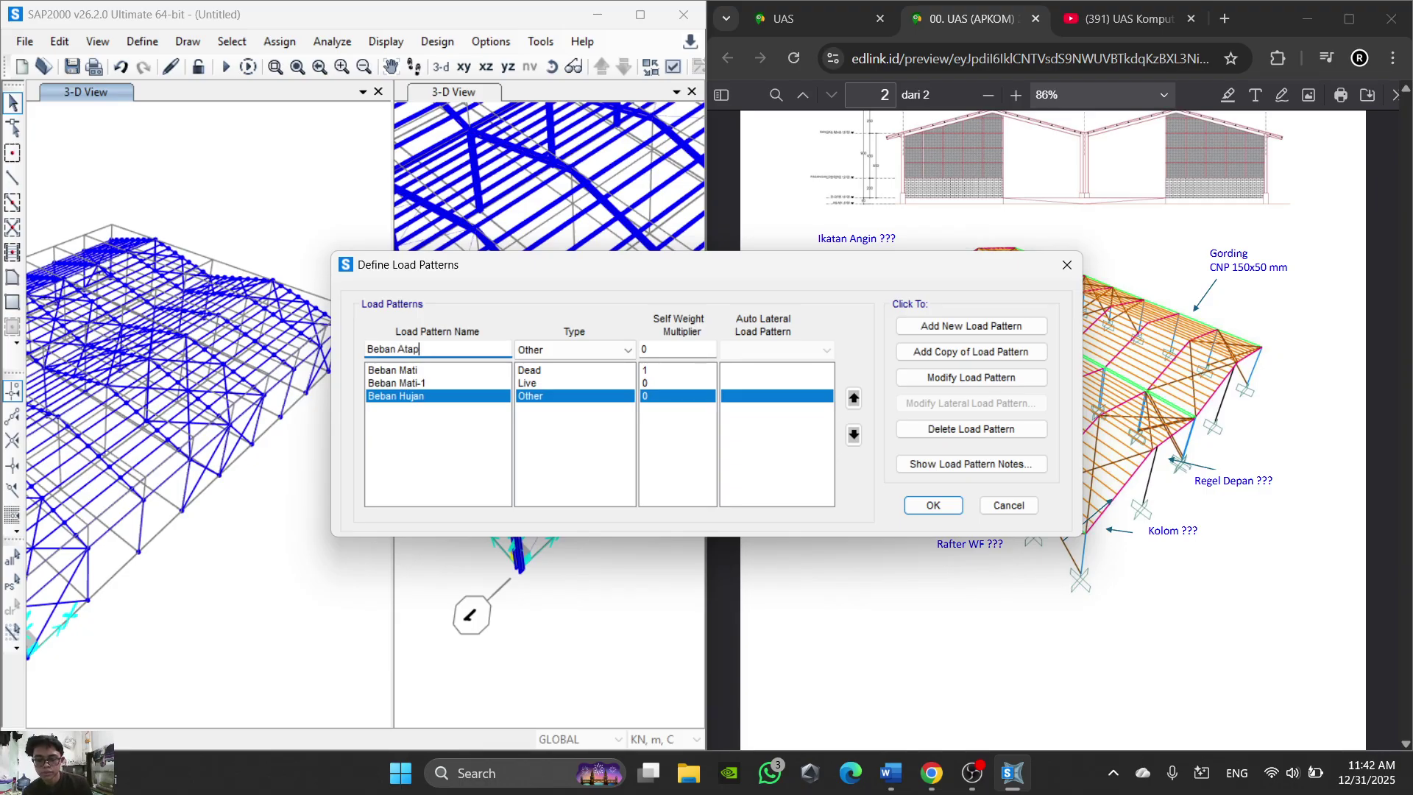
{"action": "left_click", "coordinate": [620, 350]}
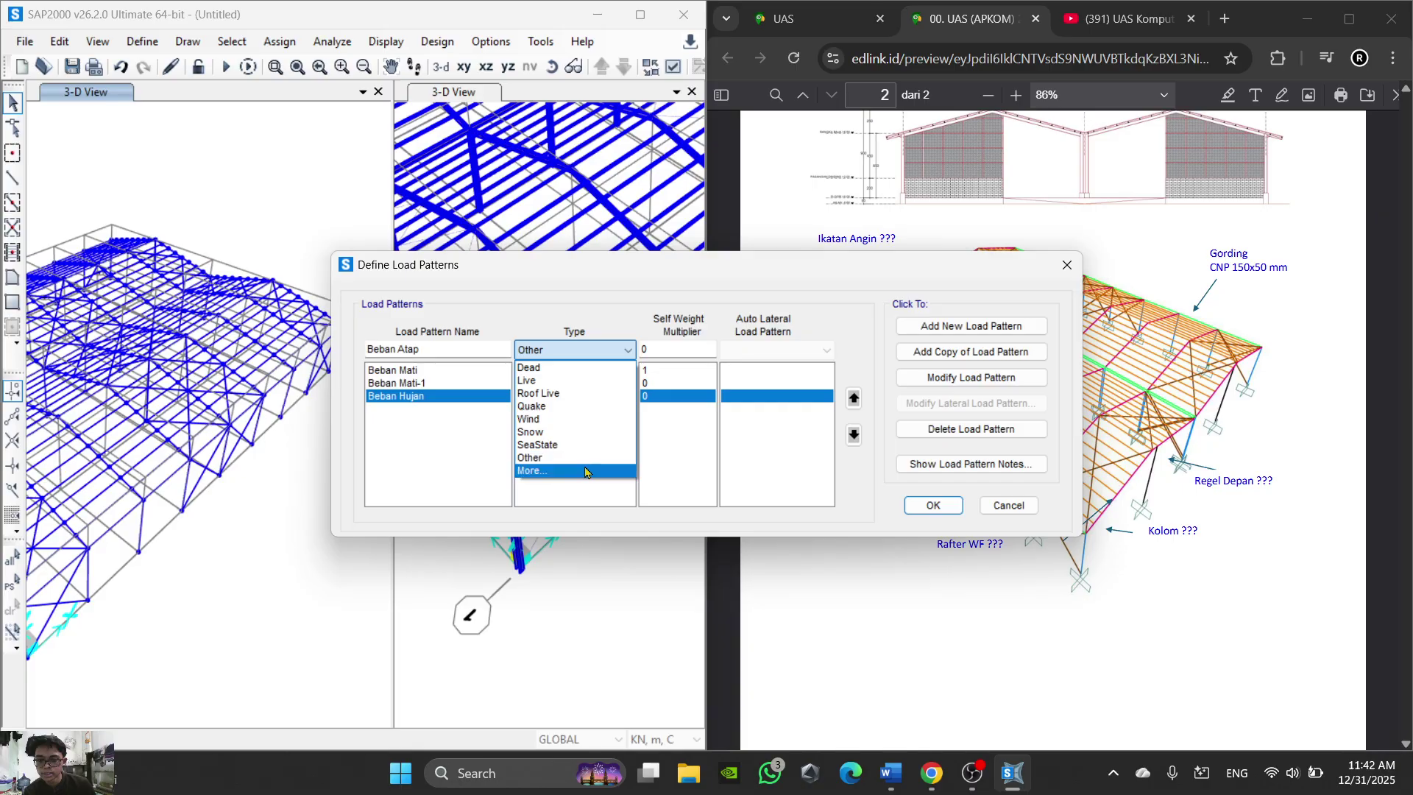
{"action": "left_click", "coordinate": [585, 367]}
{"action": "left_click", "coordinate": [589, 352]}
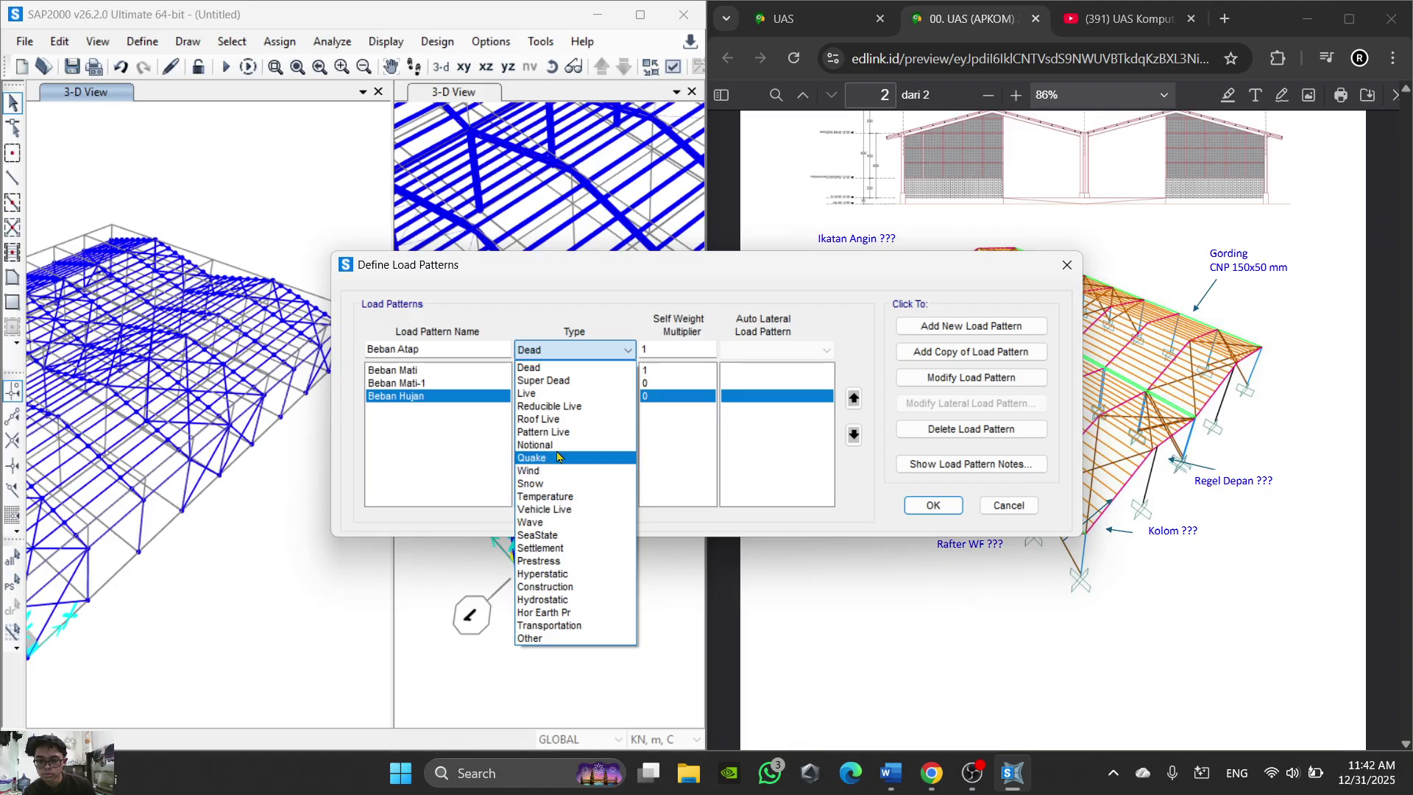
{"action": "left_click", "coordinate": [578, 380]}
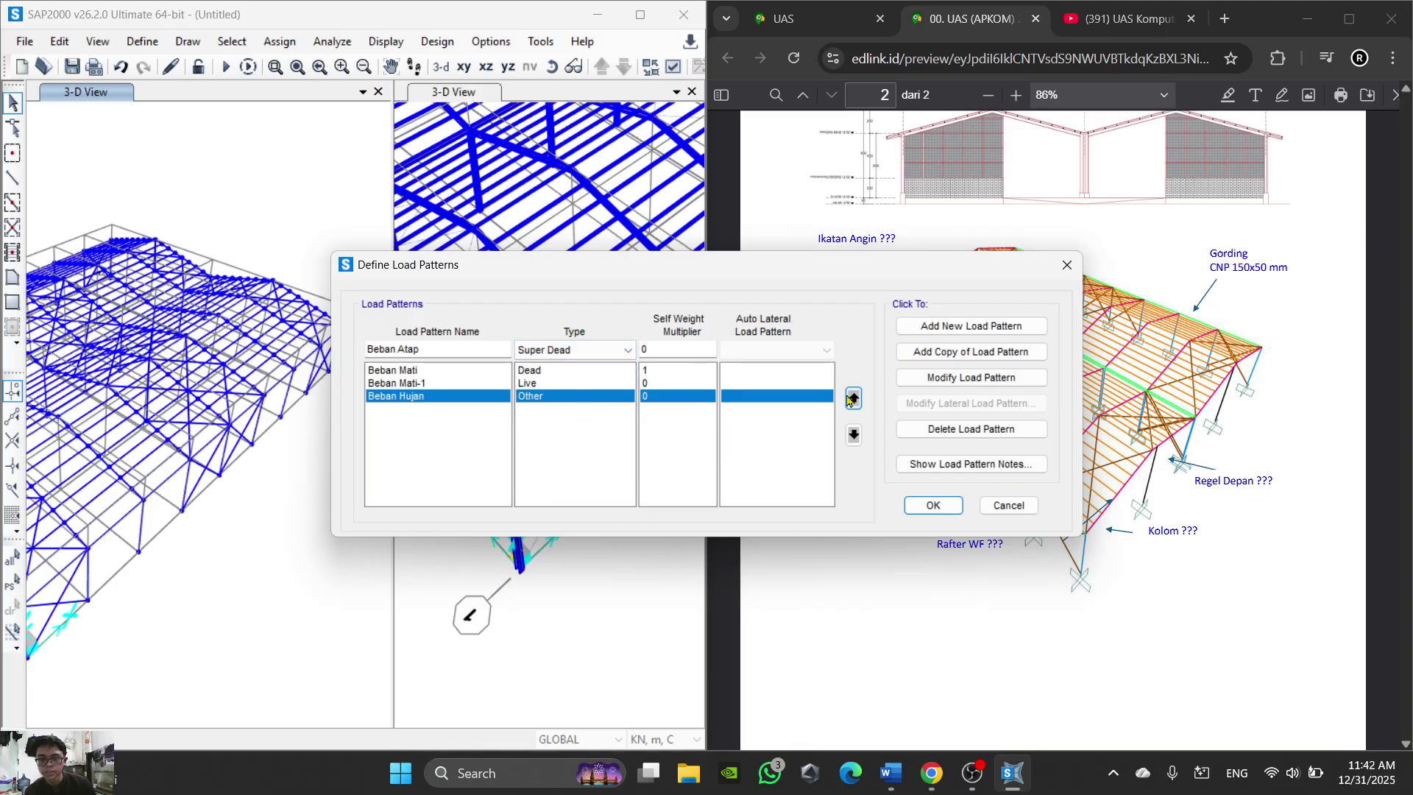
{"action": "left_click", "coordinate": [979, 326]}
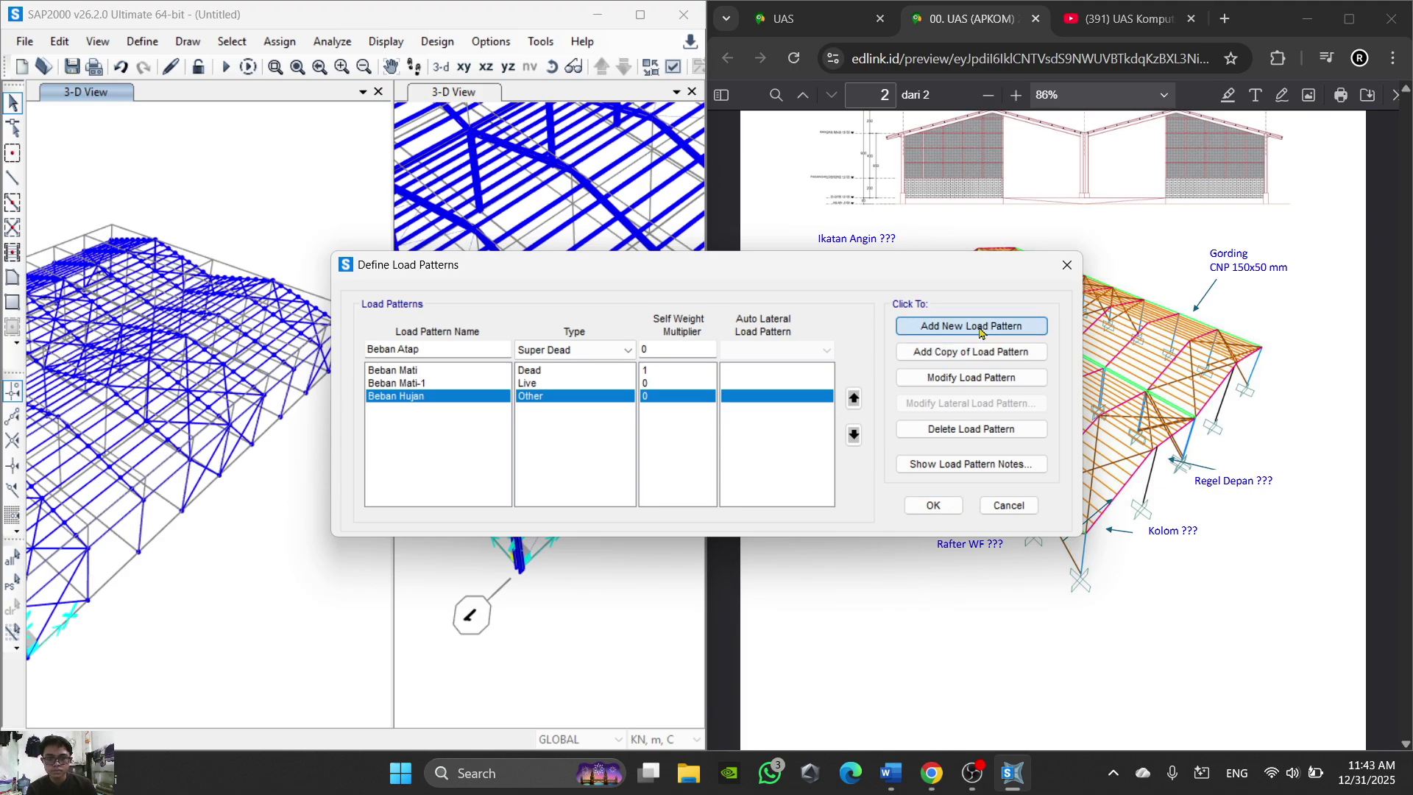
Step: Rename the Beban Mati-1 load pattern to Beban Hidup and accept the load pattern definitions
{"action": "left_click", "coordinate": [416, 385]}
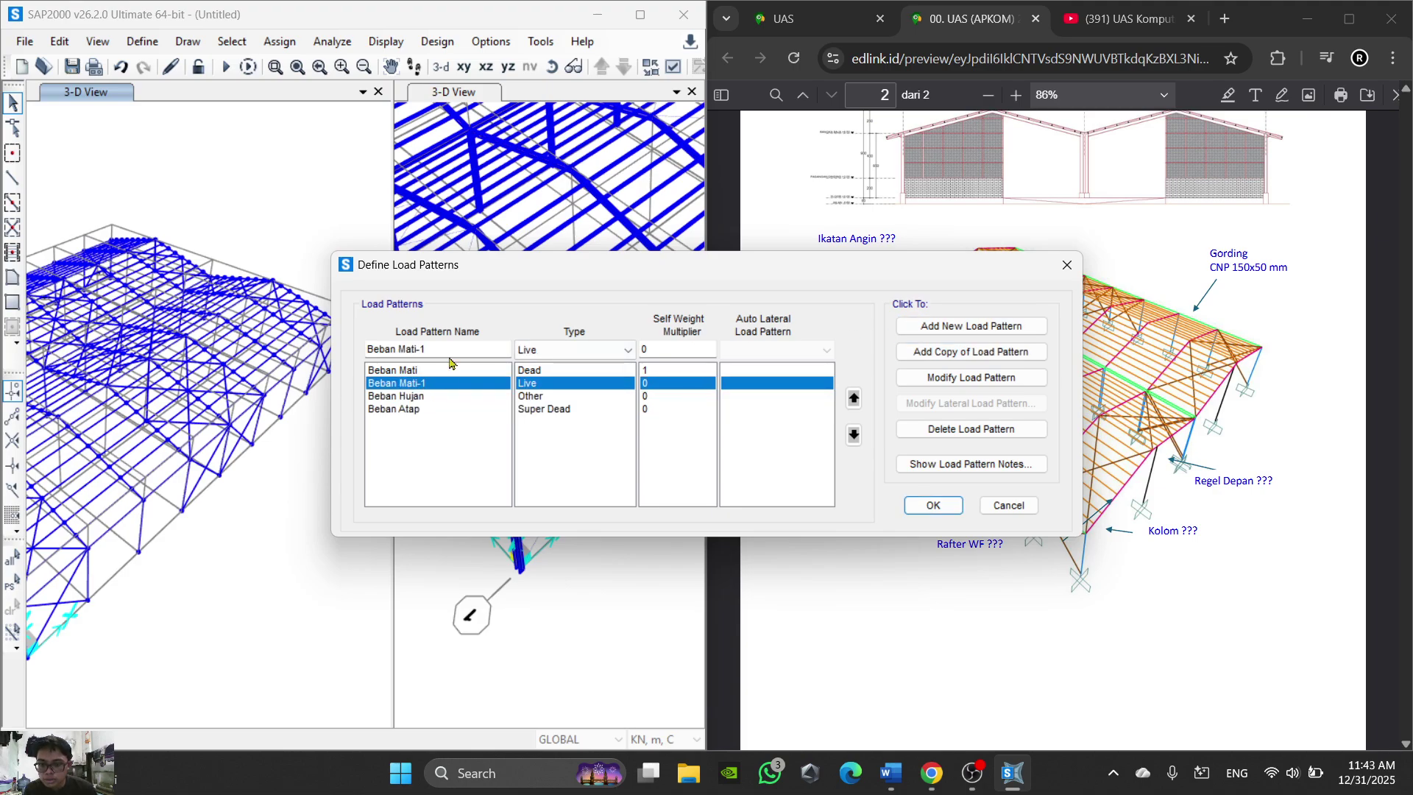
{"action": "left_click_drag", "start_coordinate": [445, 350], "coordinate": [402, 401]}
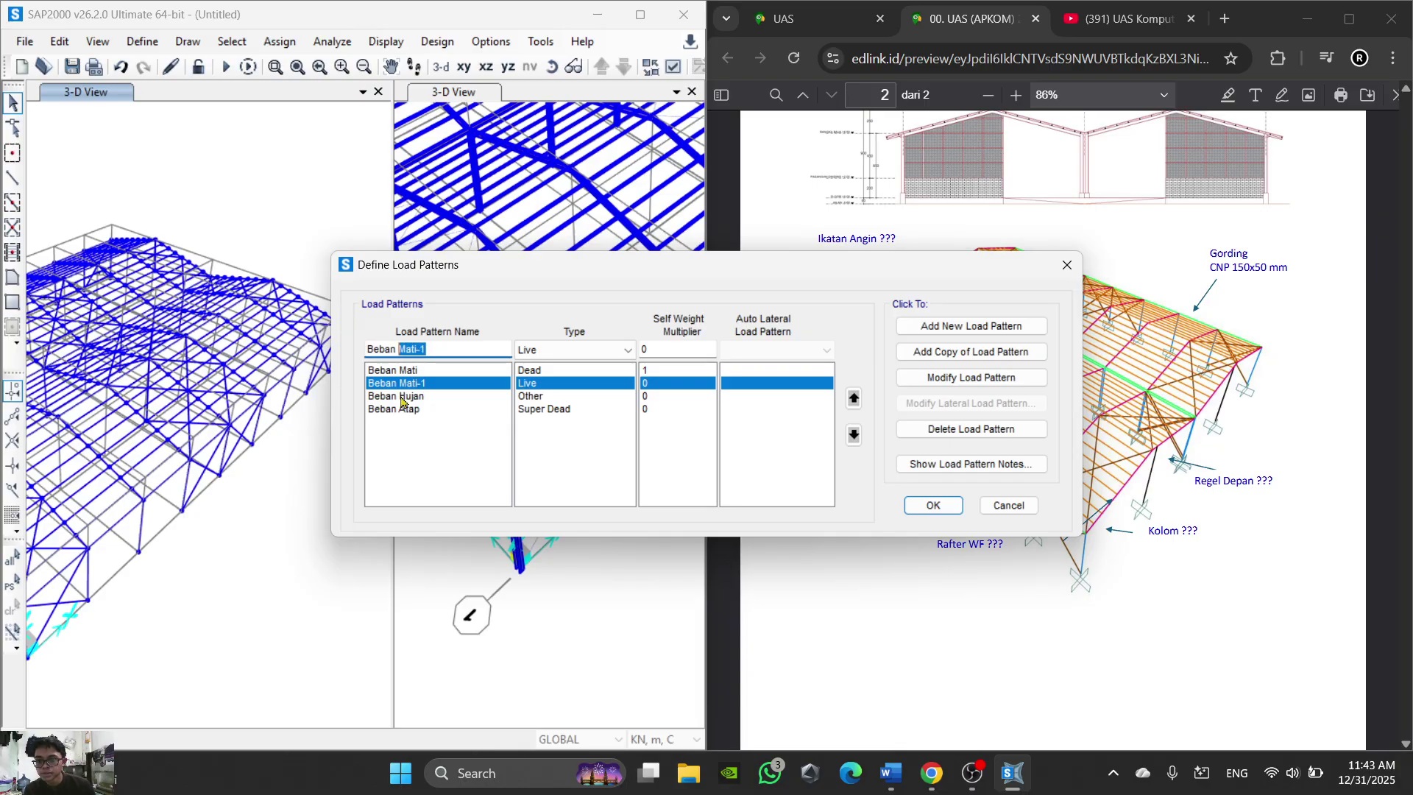
{"action": "type", "text": "Hidup"}
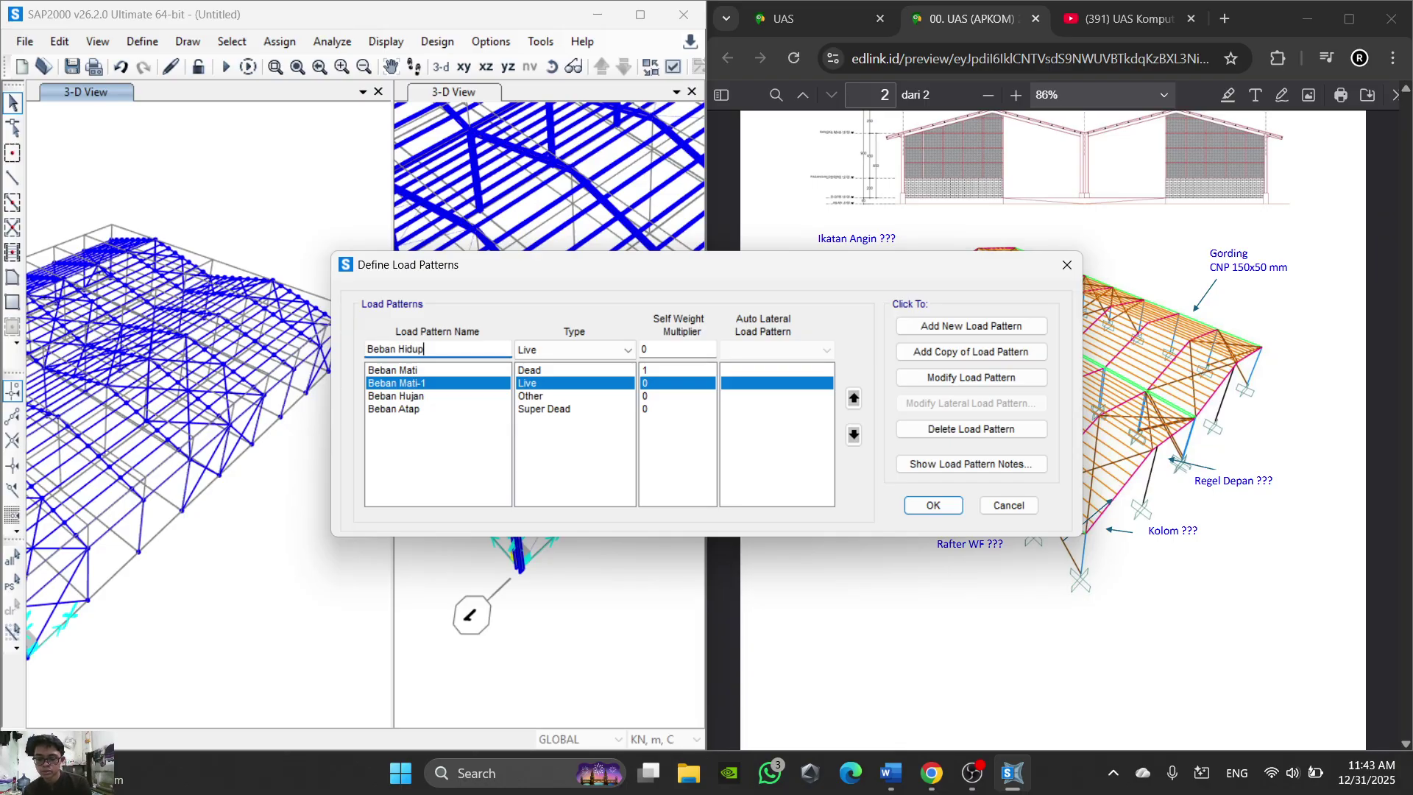
{"action": "left_click", "coordinate": [971, 377]}
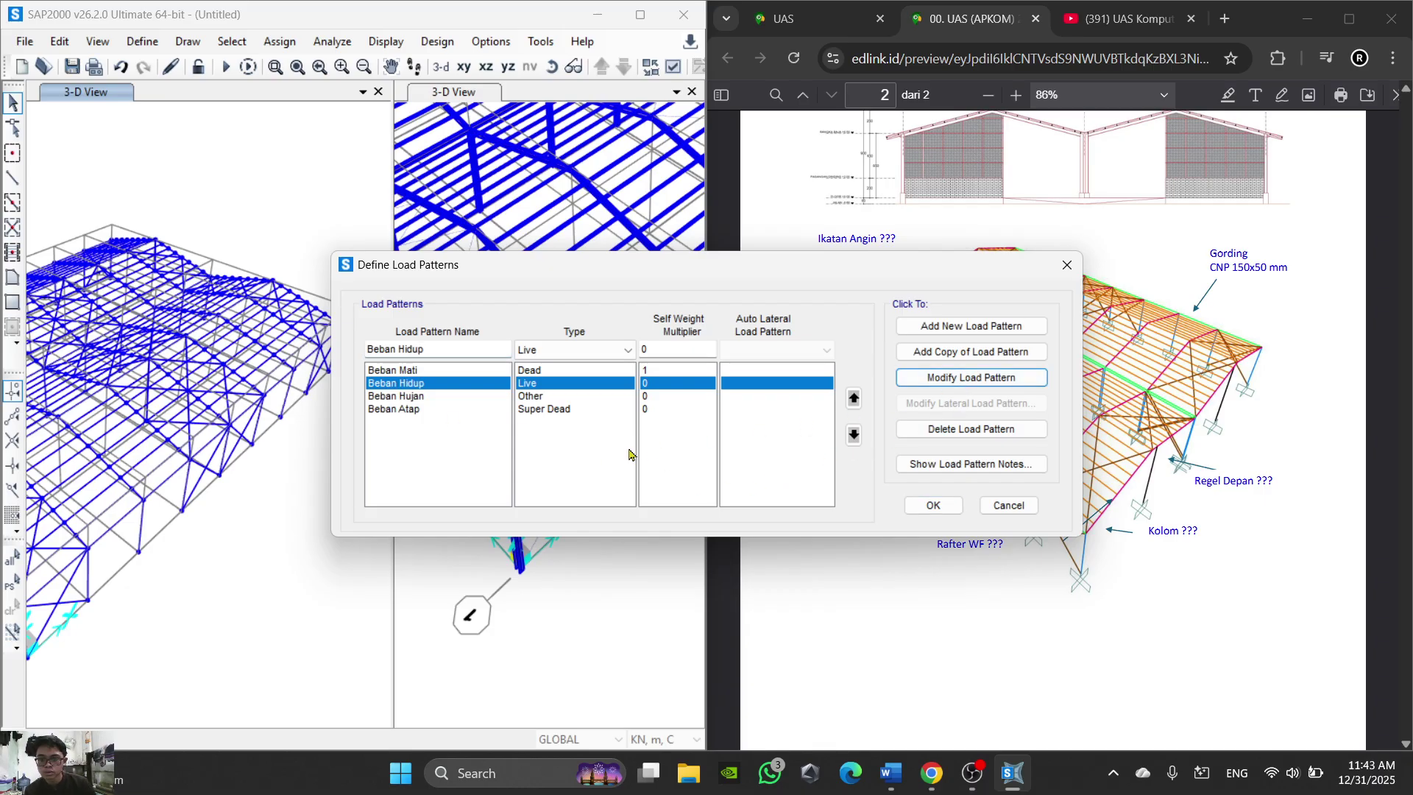
{"action": "left_click", "coordinate": [556, 372]}
{"action": "left_click", "coordinate": [556, 387]}
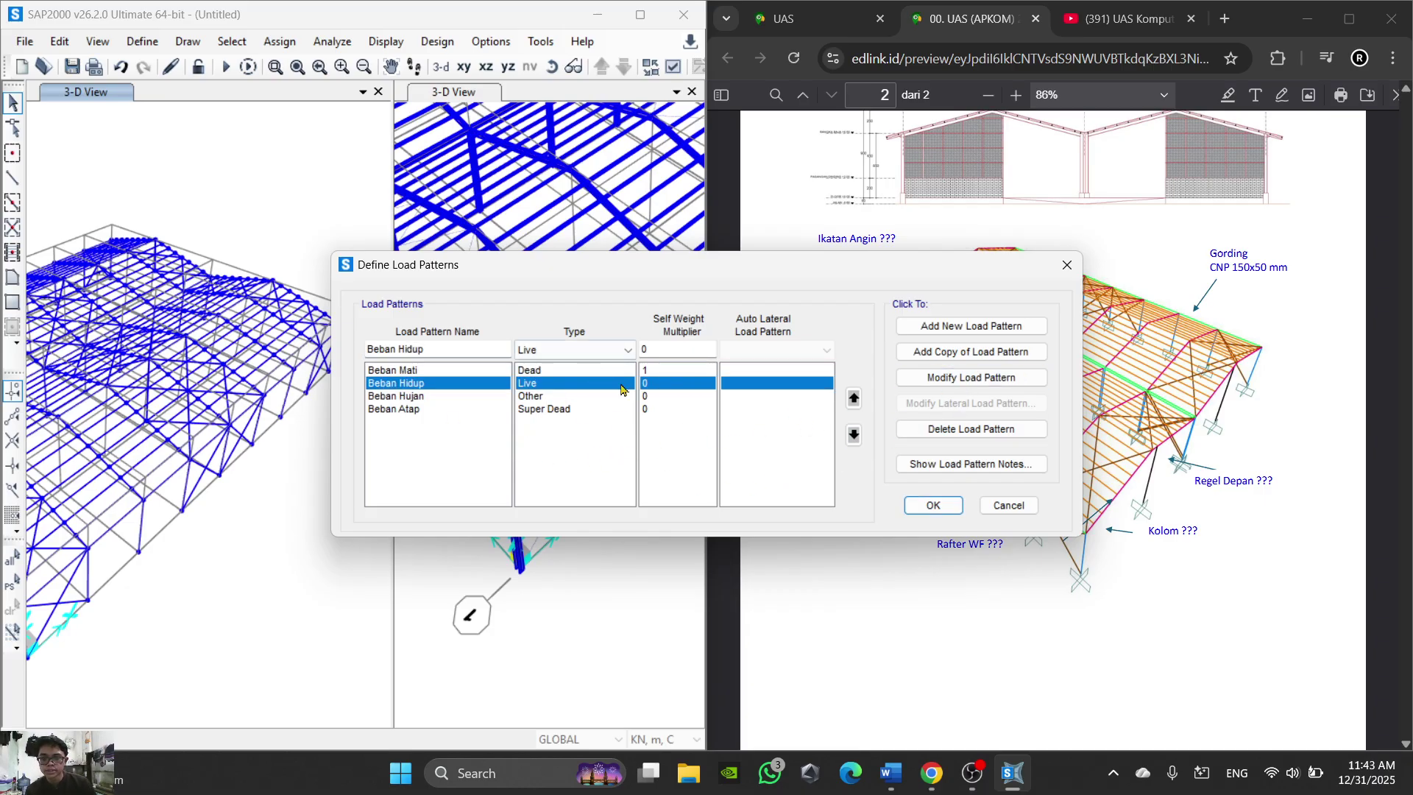
{"action": "left_click", "coordinate": [932, 504]}
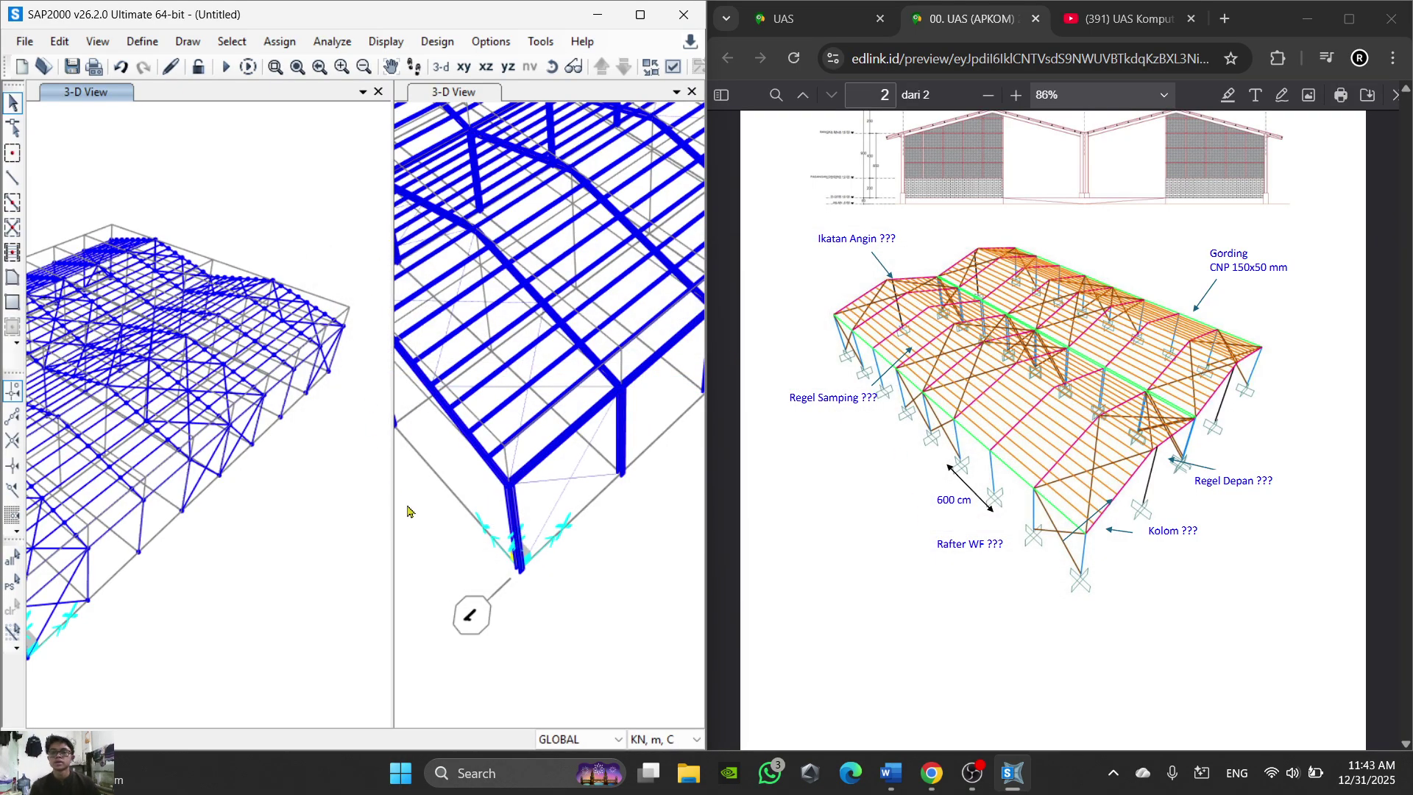
Step: Examine the load assignment and mass source instructions in the Word document, and the building's technical load data in the assignment PDF
{"action": "left_click", "coordinate": [891, 772]}
{"action": "scroll", "coordinate": [857, 526], "scroll_direction": "down", "scroll_amount": 1}
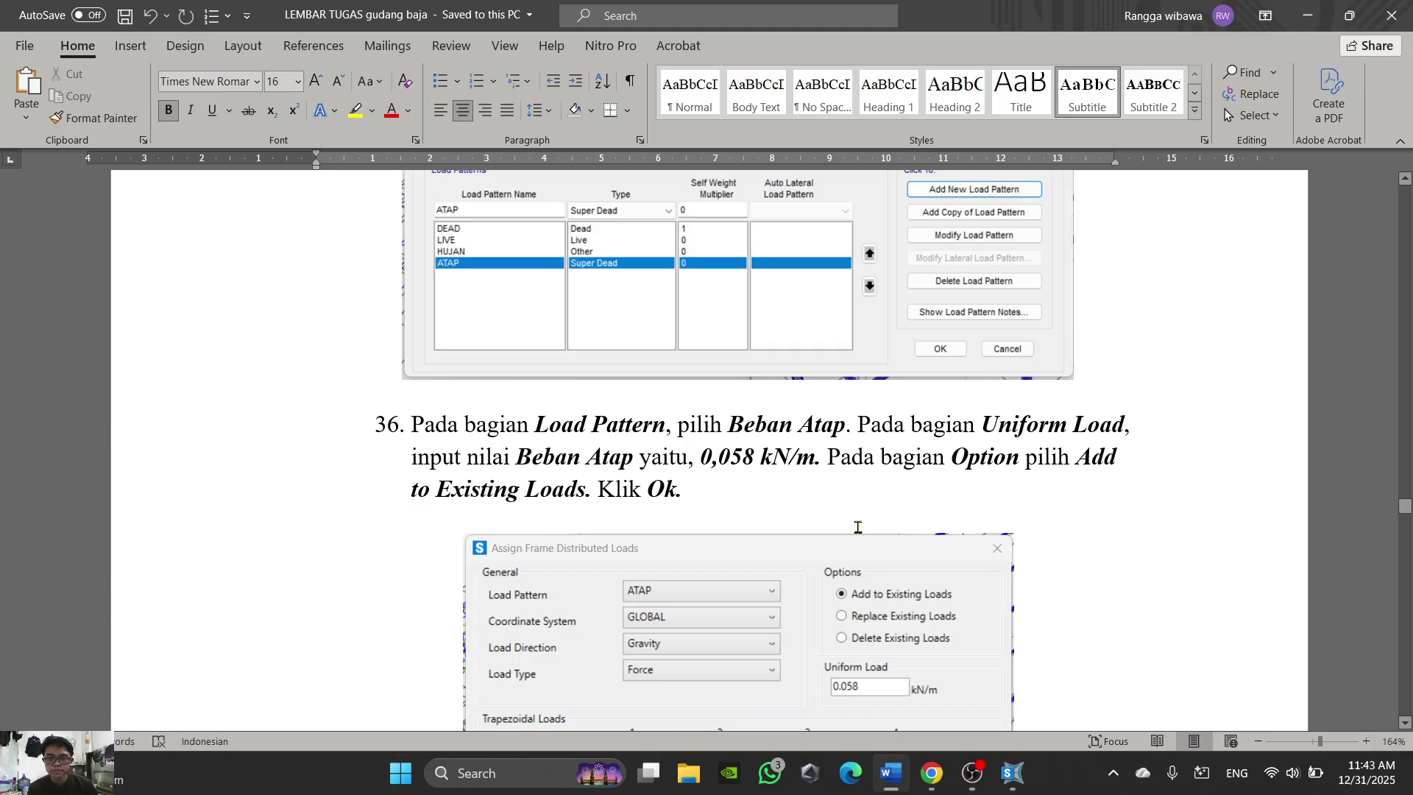
{"action": "scroll", "coordinate": [857, 526], "scroll_direction": "down", "scroll_amount": 15}
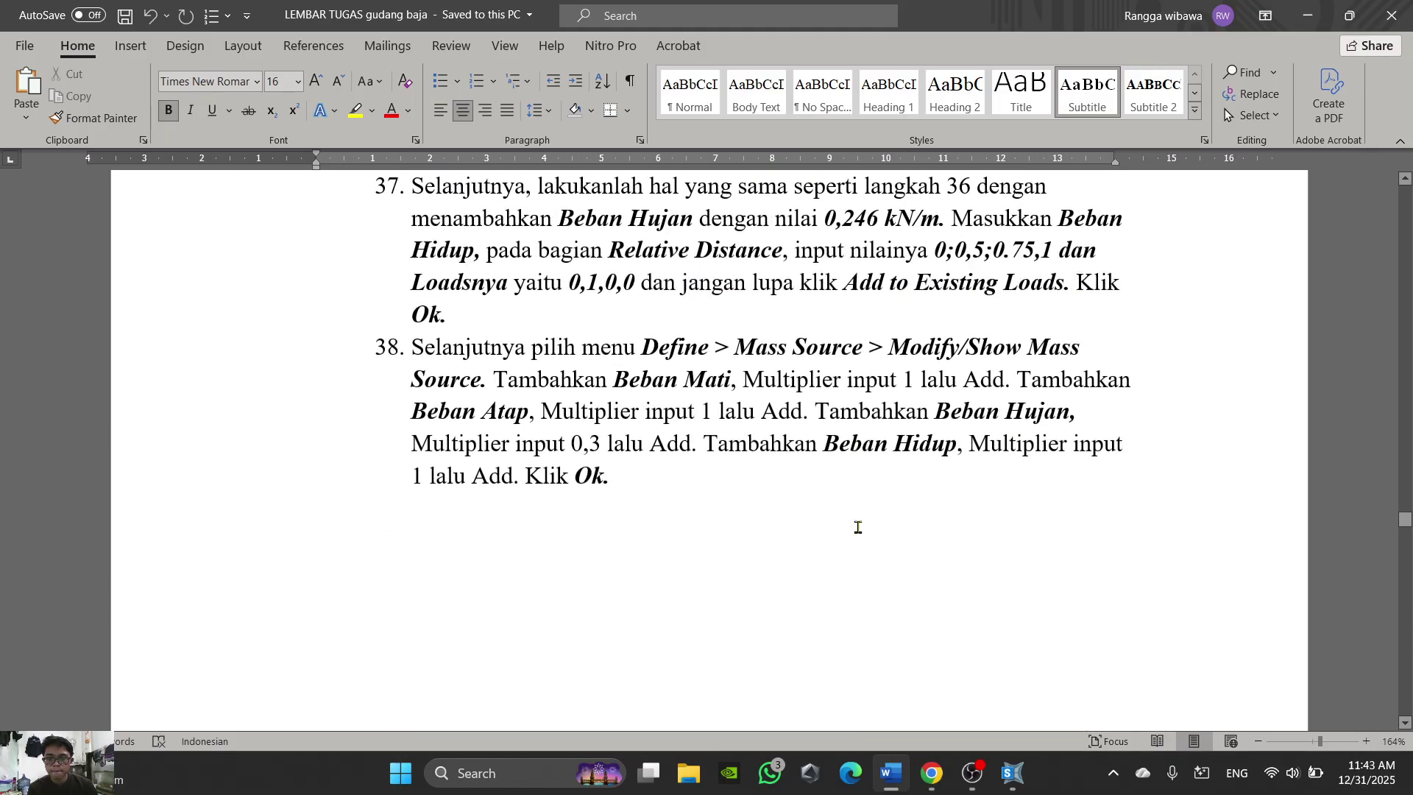
{"action": "scroll", "coordinate": [858, 527], "scroll_direction": "down", "scroll_amount": 18}
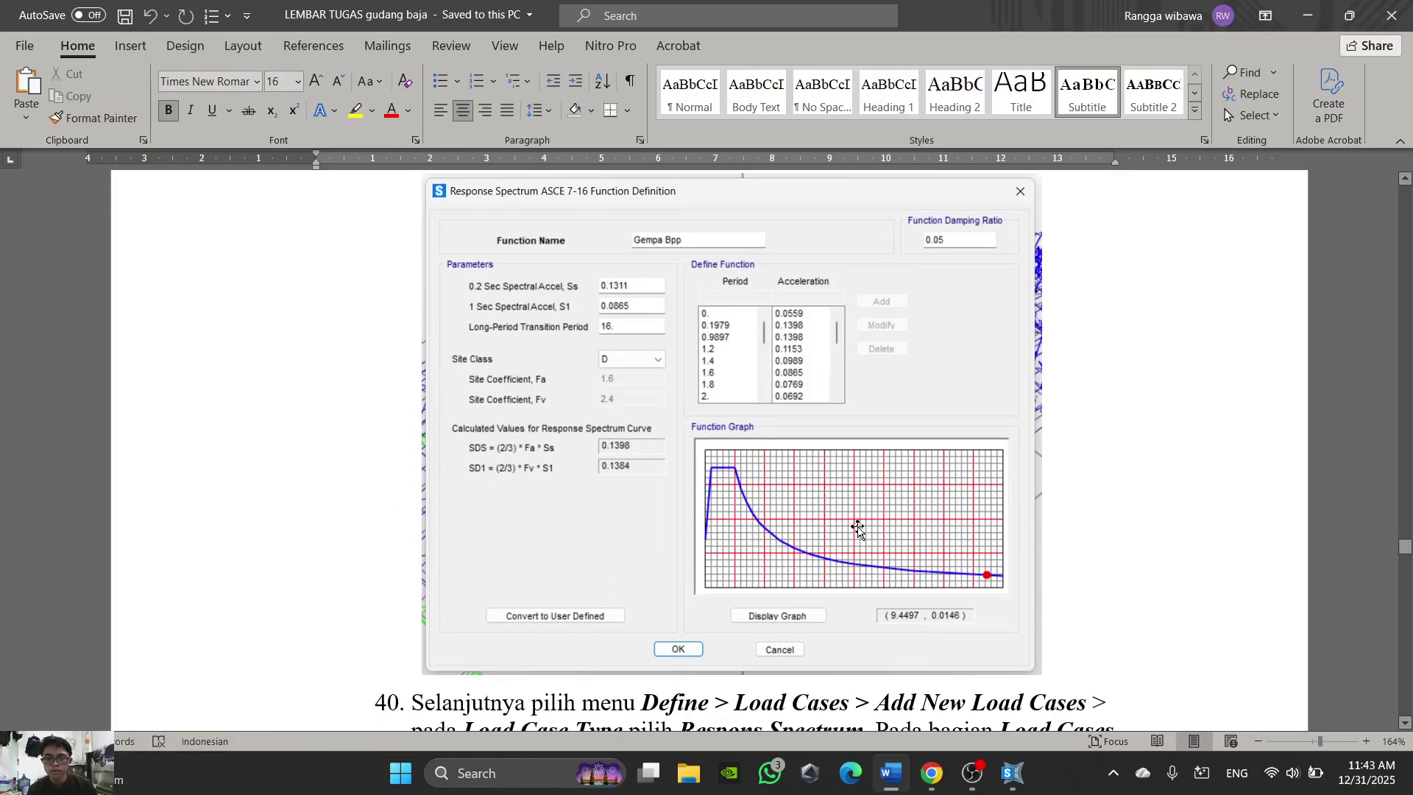
{"action": "scroll", "coordinate": [857, 526], "scroll_direction": "down", "scroll_amount": 1}
{"action": "scroll", "coordinate": [857, 527], "scroll_direction": "up", "scroll_amount": 10}
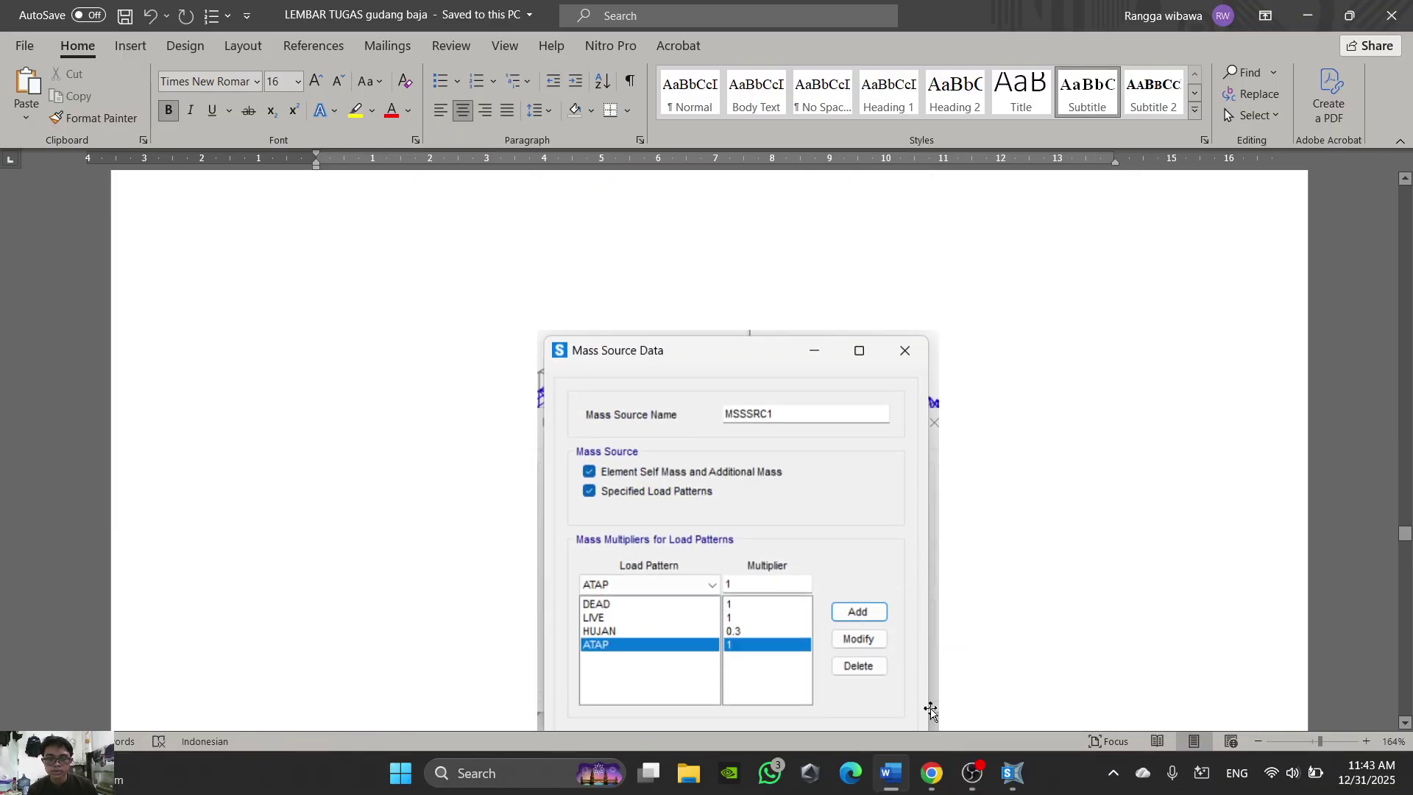
{"action": "left_click", "coordinate": [972, 772]}
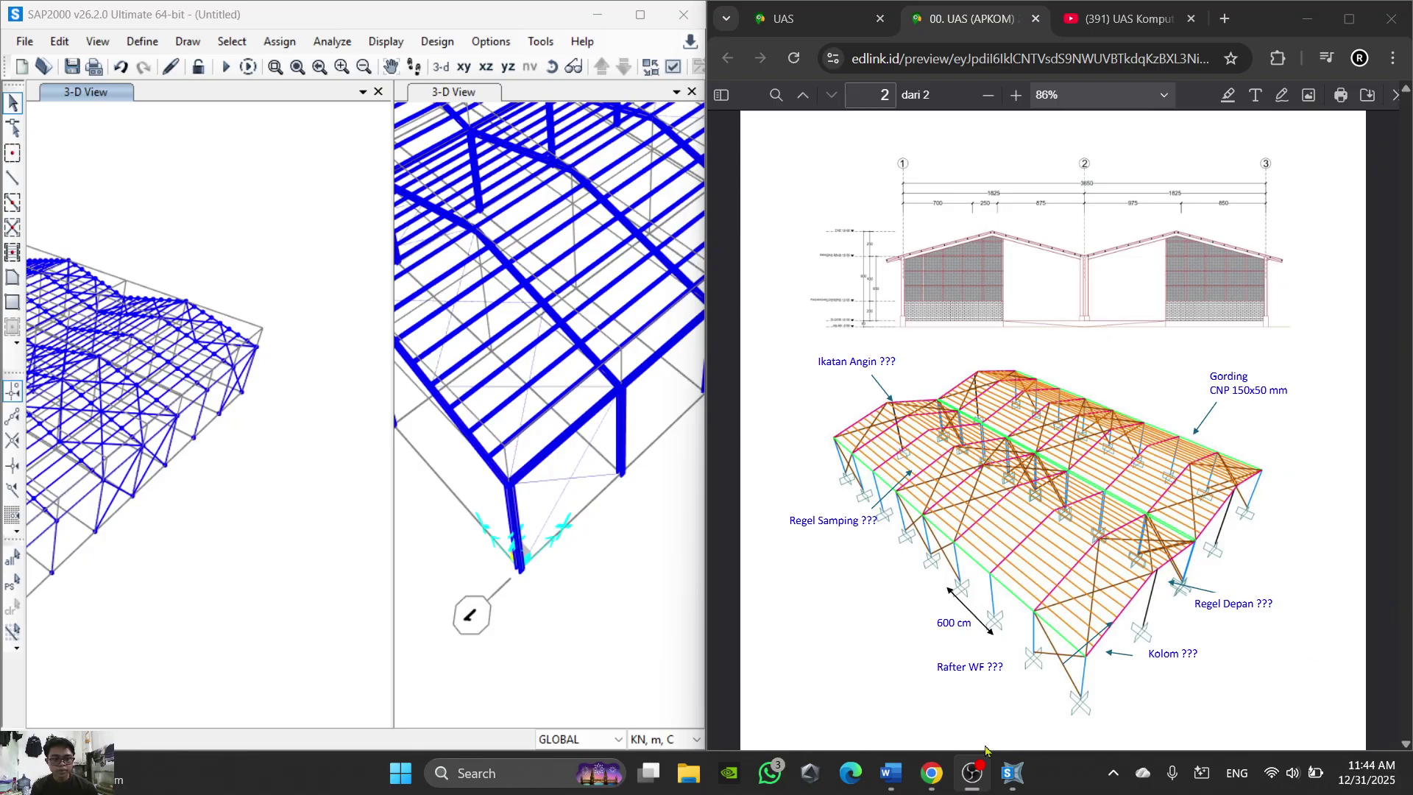
{"action": "mouse_move", "coordinate": [975, 789]}
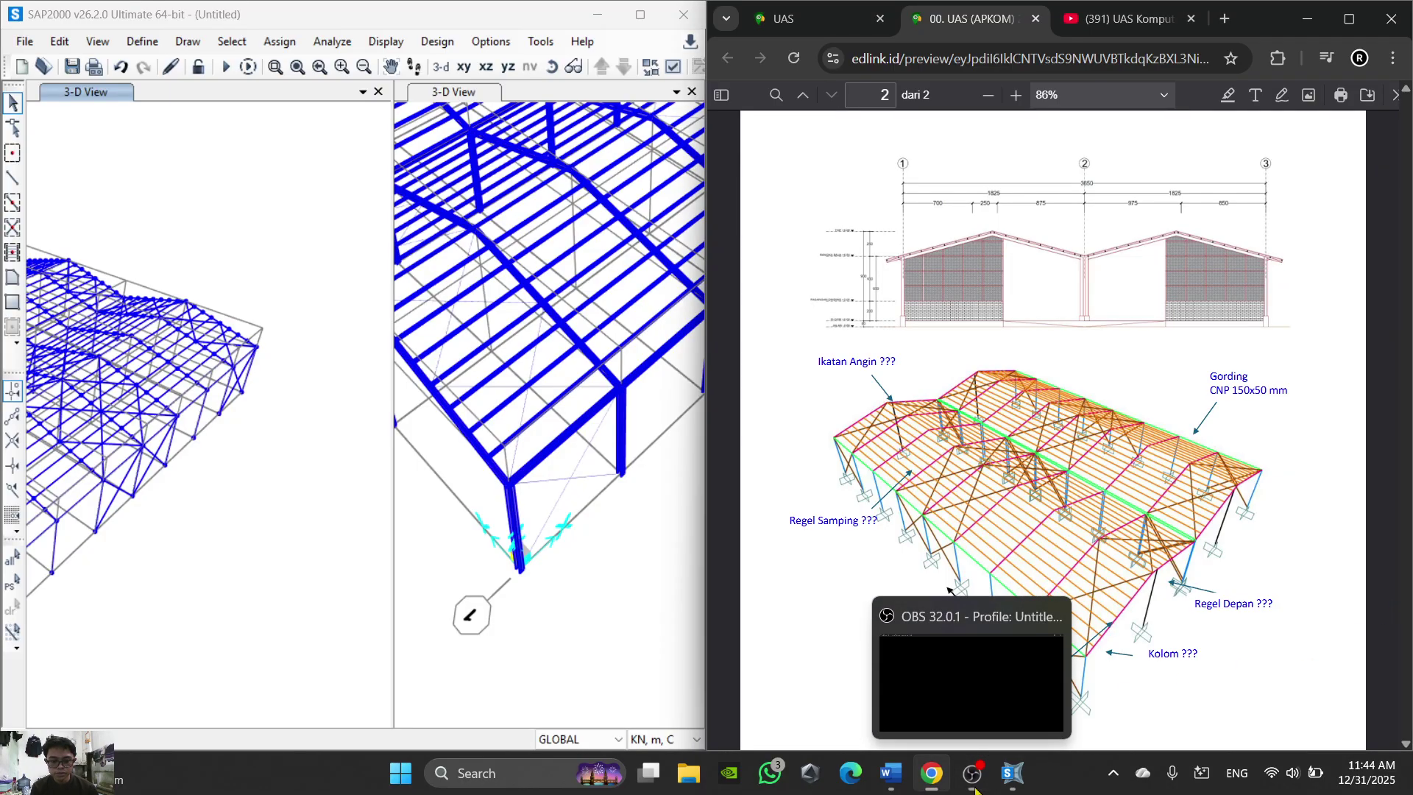
{"action": "scroll", "coordinate": [949, 414], "scroll_direction": "up", "scroll_amount": 8}
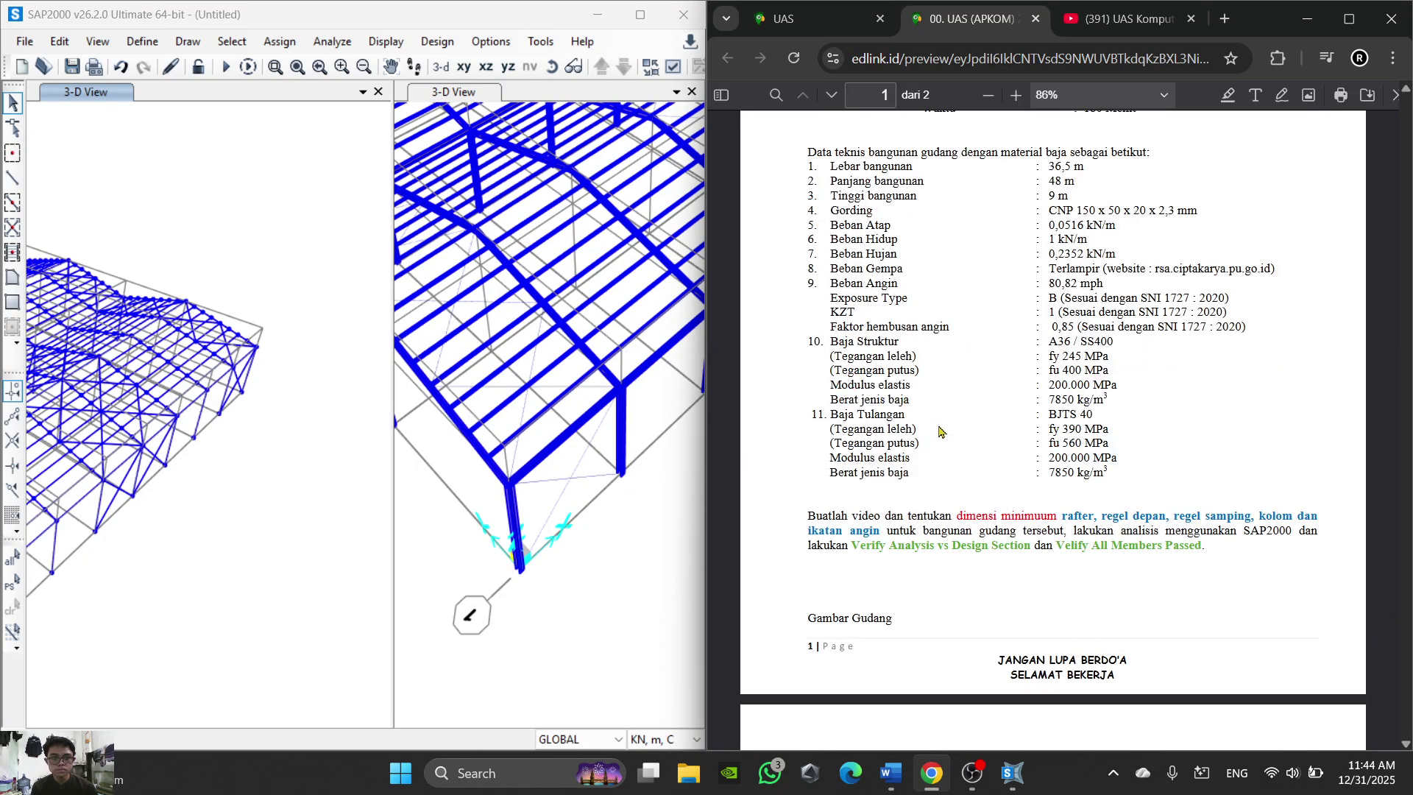
Step: Assign a uniform distributed frame load of 0.0516 kN/m for Beban Atap in the Gravity direction, with the Replace Existing Loads option
{"action": "middle_click_drag", "start_coordinate": [228, 400], "coordinate": [395, 391]}
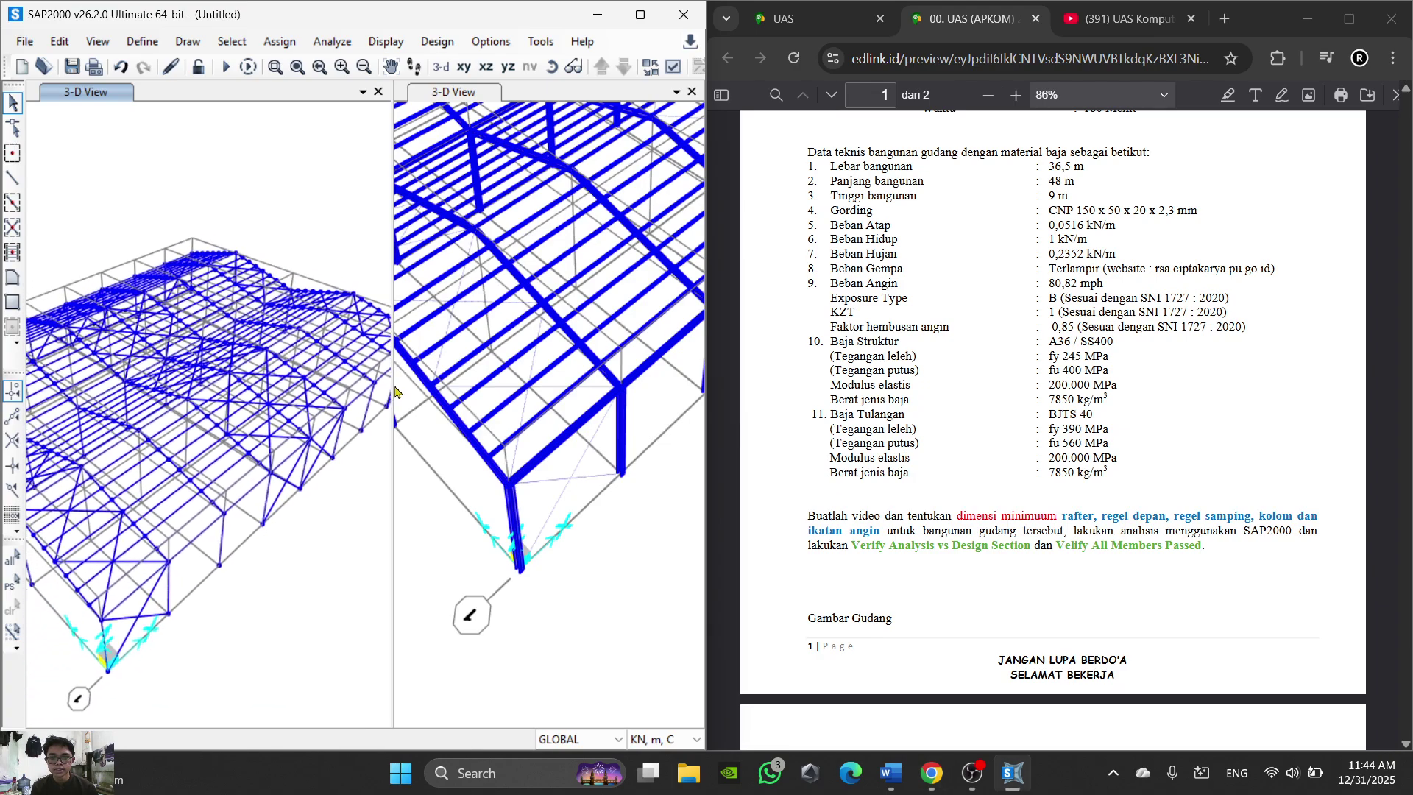
{"action": "left_click", "coordinate": [142, 42]}
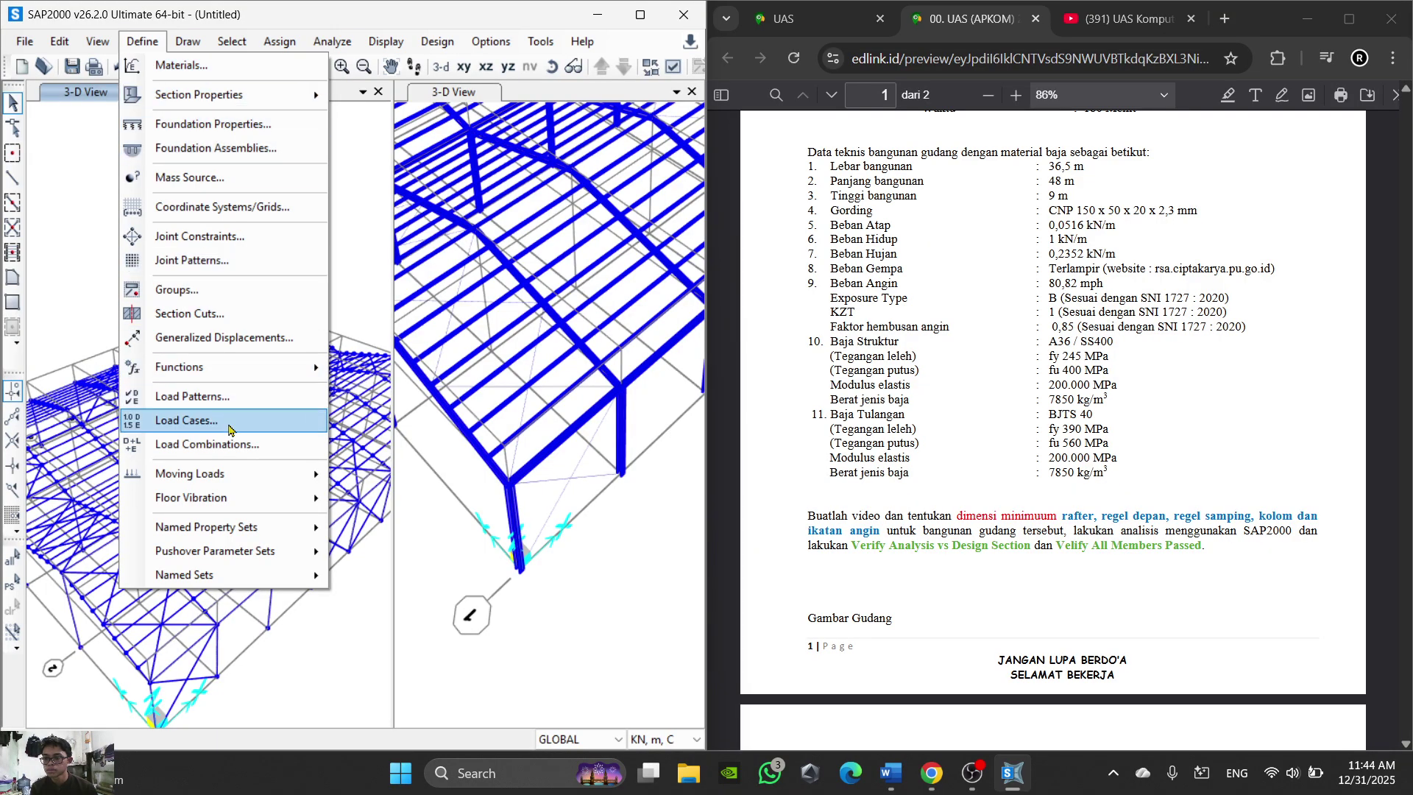
{"action": "left_click", "coordinate": [156, 43]}
{"action": "left_click", "coordinate": [280, 42]}
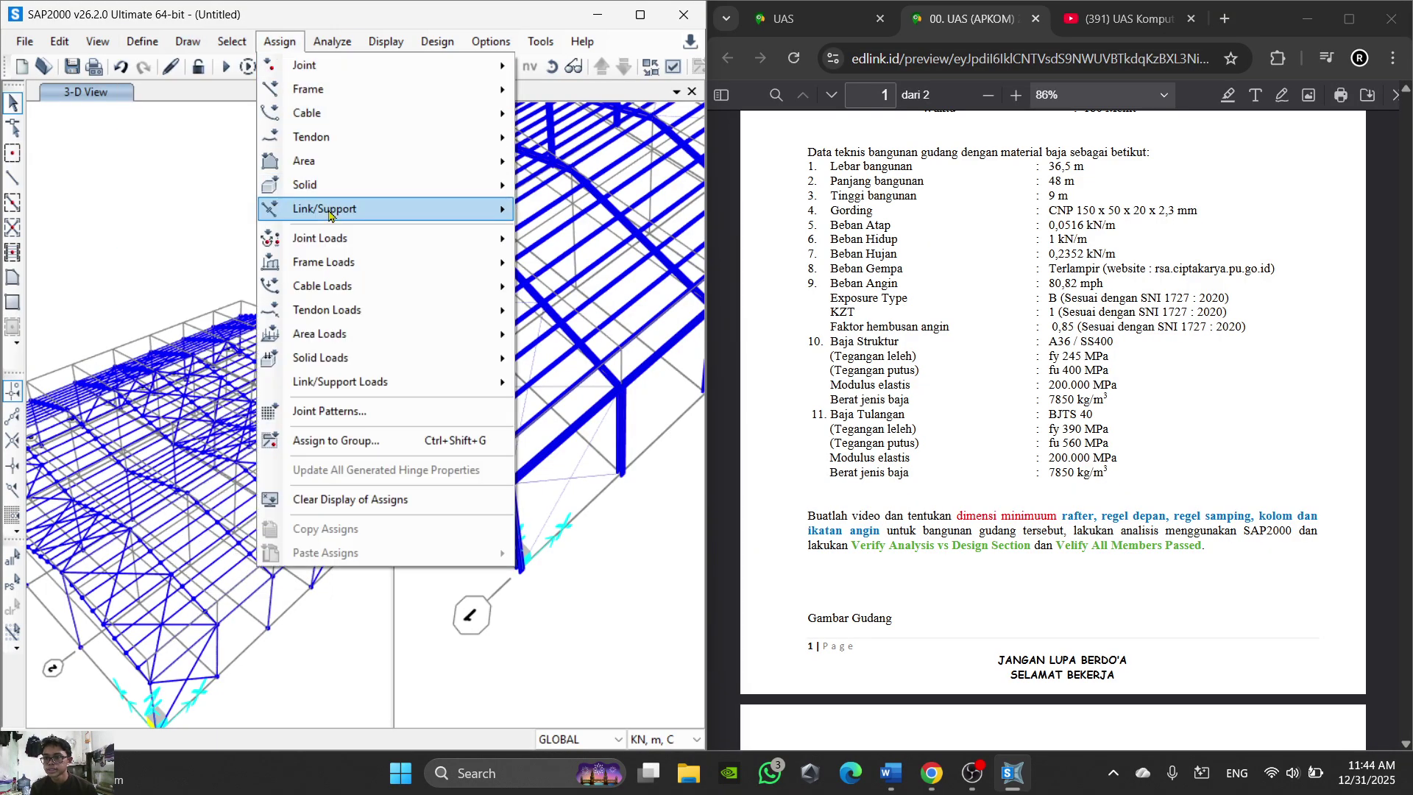
{"action": "mouse_move", "coordinate": [354, 273]}
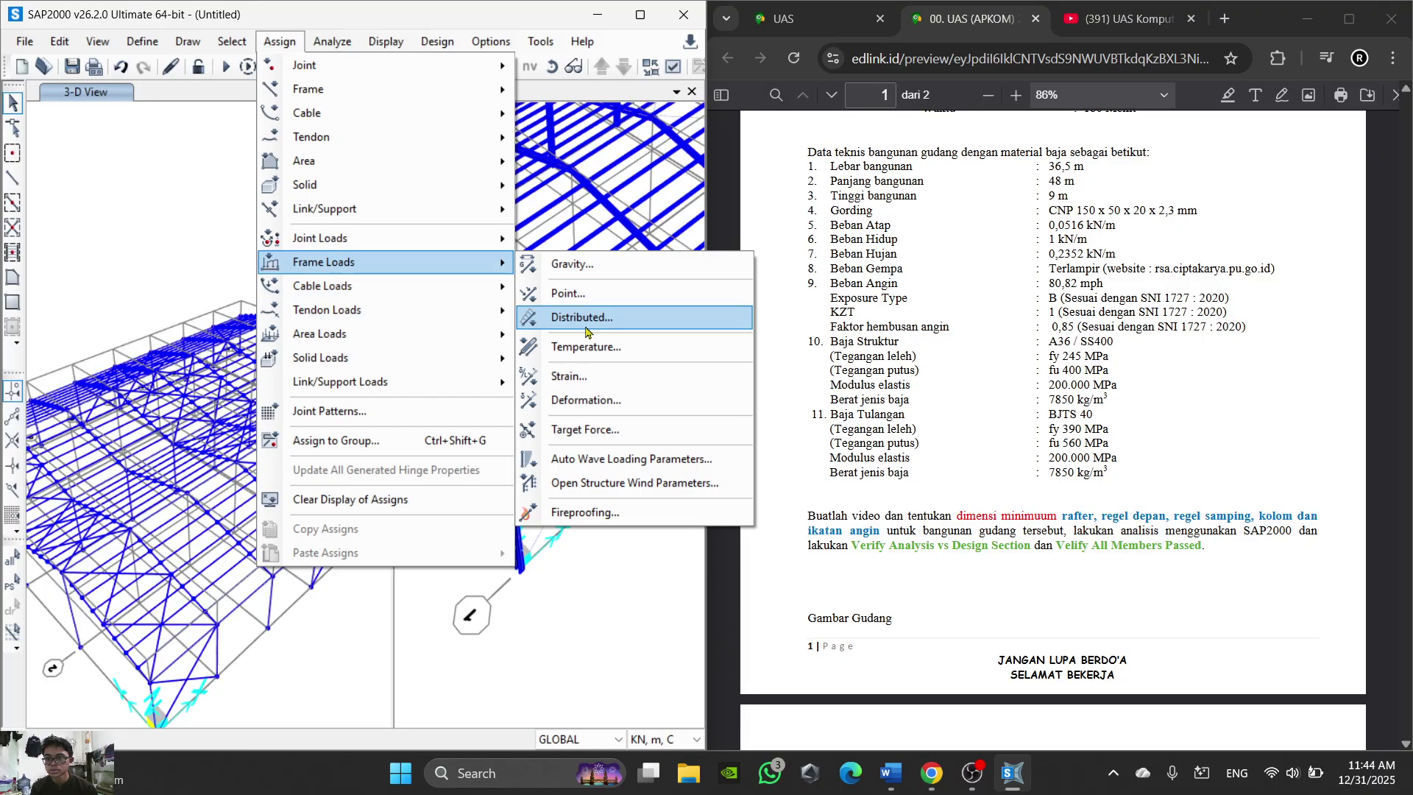
{"action": "left_click", "coordinate": [593, 331]}
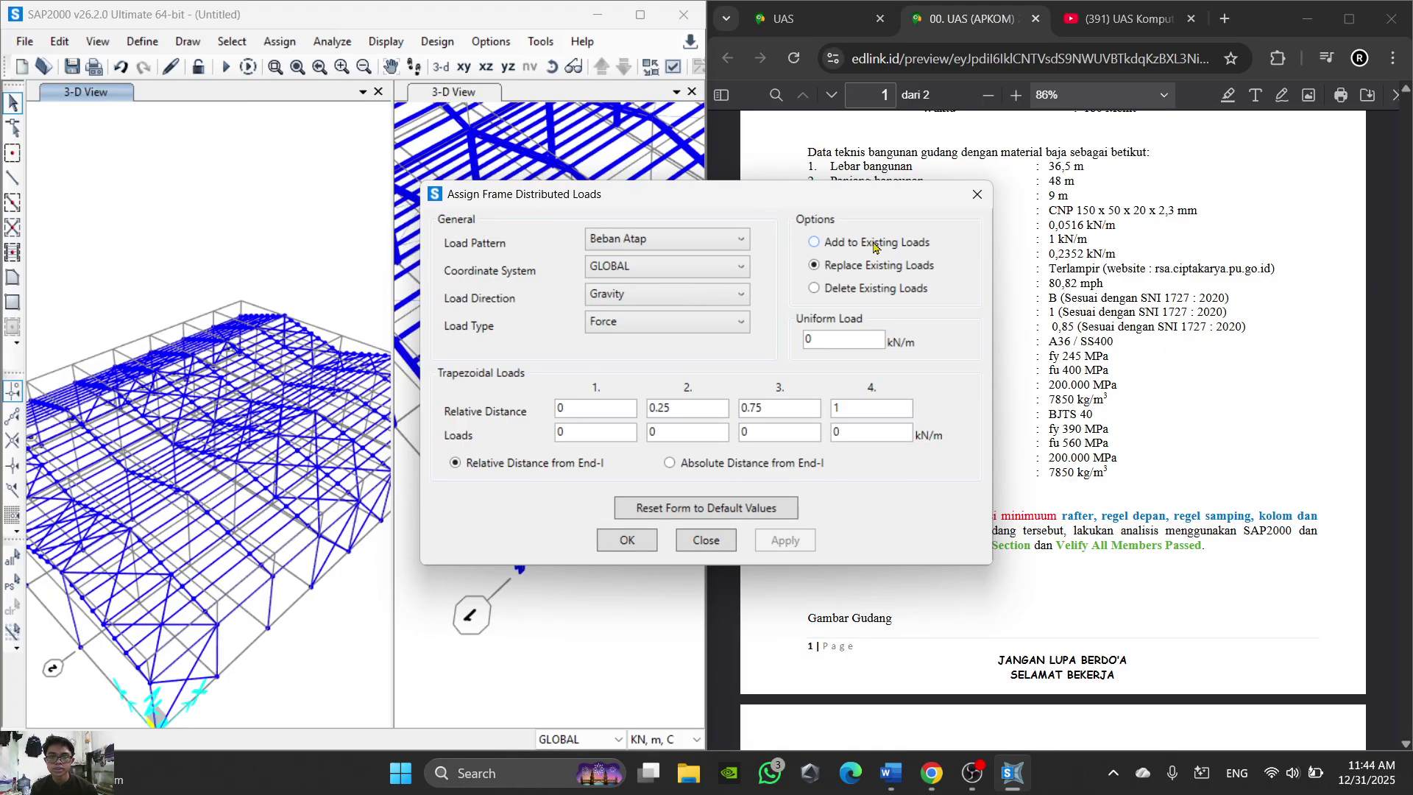
{"action": "scroll", "coordinate": [1122, 451], "scroll_direction": "down", "scroll_amount": 2}
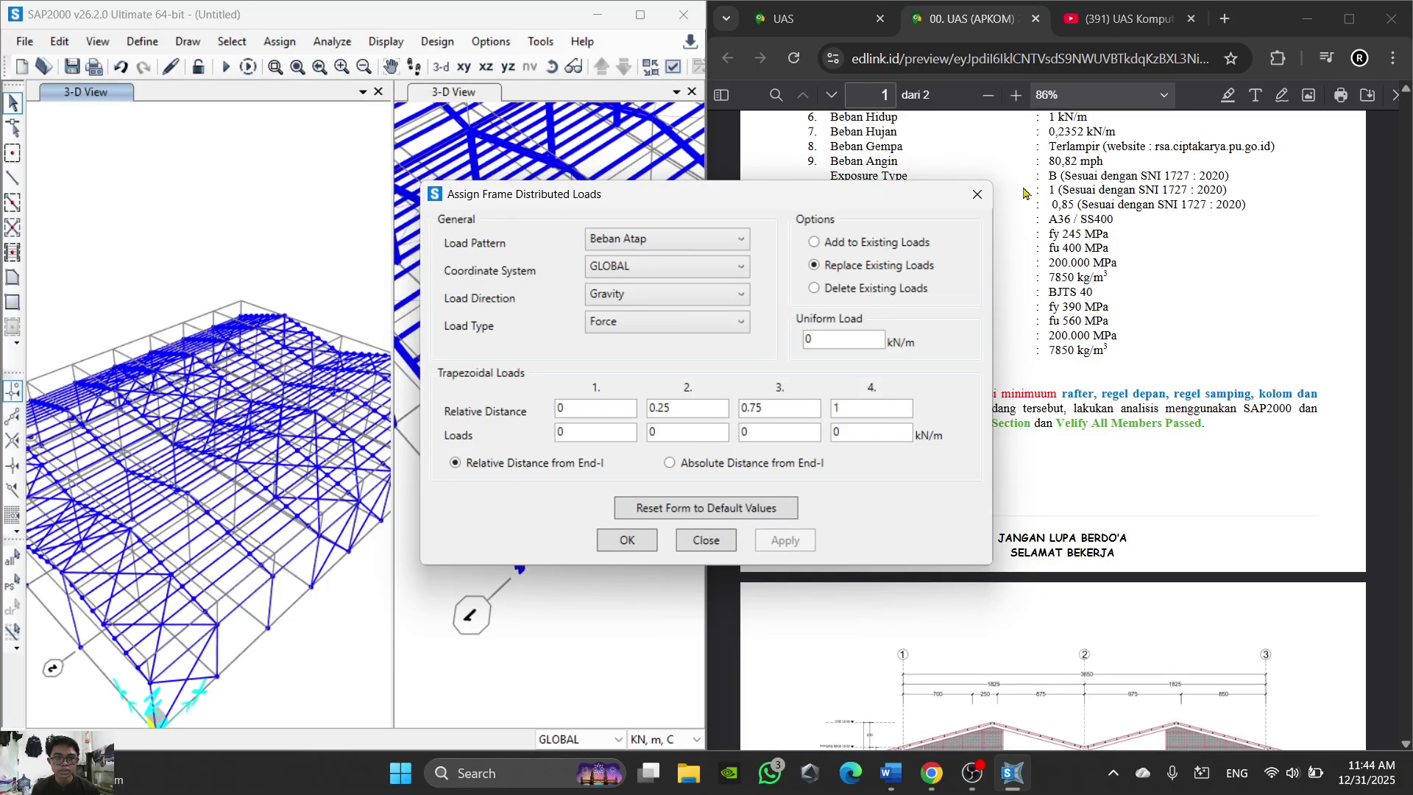
{"action": "scroll", "coordinate": [1091, 186], "scroll_direction": "up", "scroll_amount": 1}
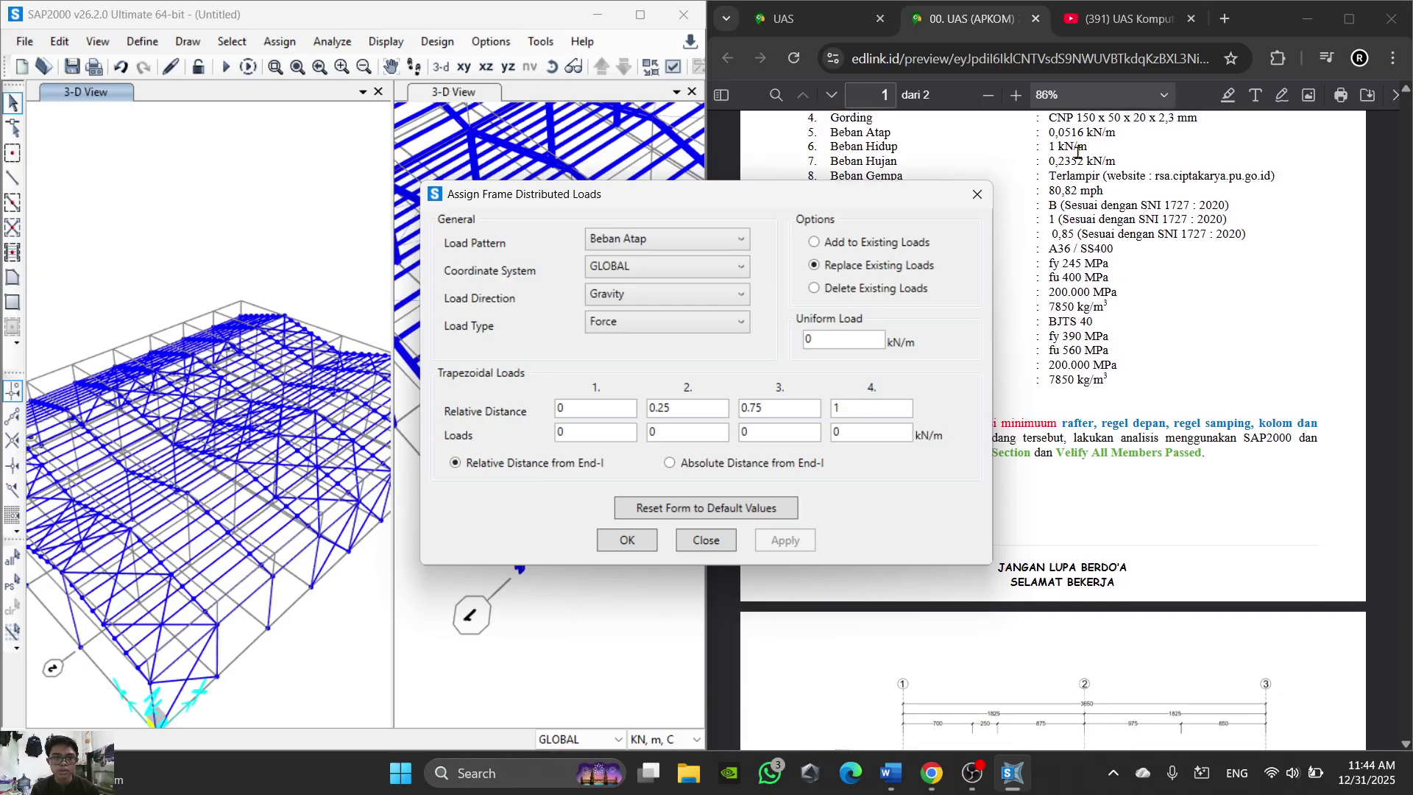
{"action": "double_click", "coordinate": [835, 335]}
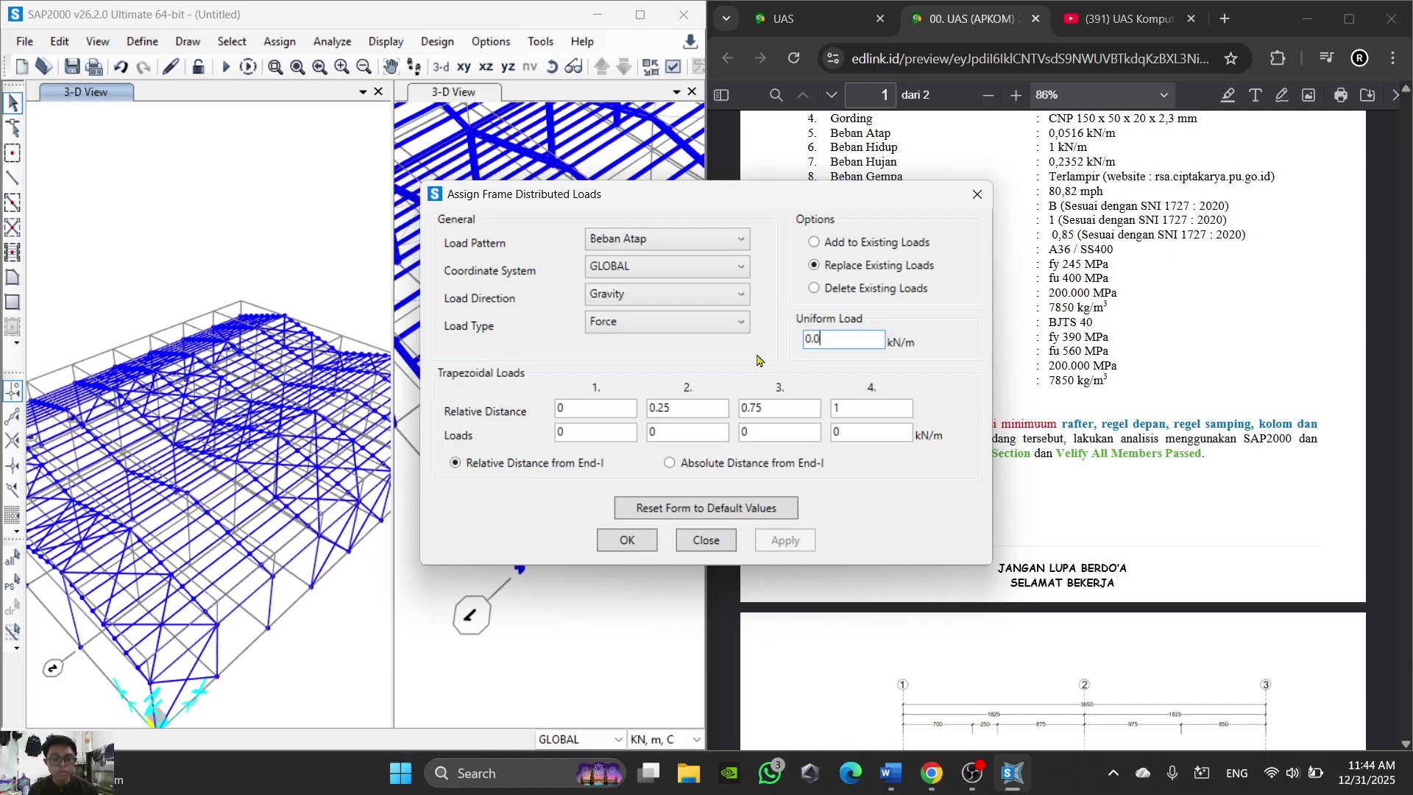
{"action": "type", "text": "0.0516"}
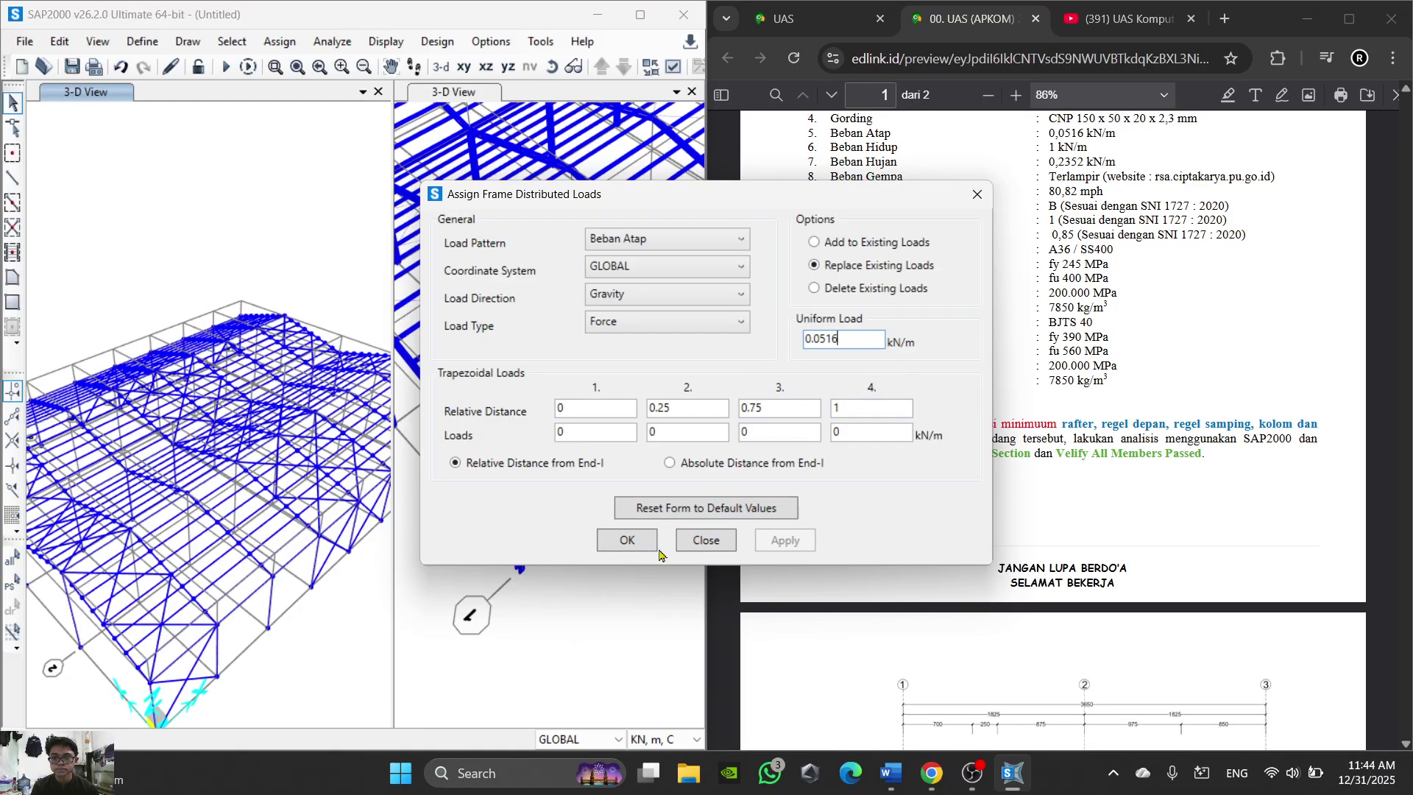
{"action": "left_click", "coordinate": [627, 541]}
Step: Assign a uniform distributed frame load of 0.235 kN/m for Beban Hujan in the Gravity direction, with the Add to Existing Loads option
{"action": "left_click", "coordinate": [281, 46]}
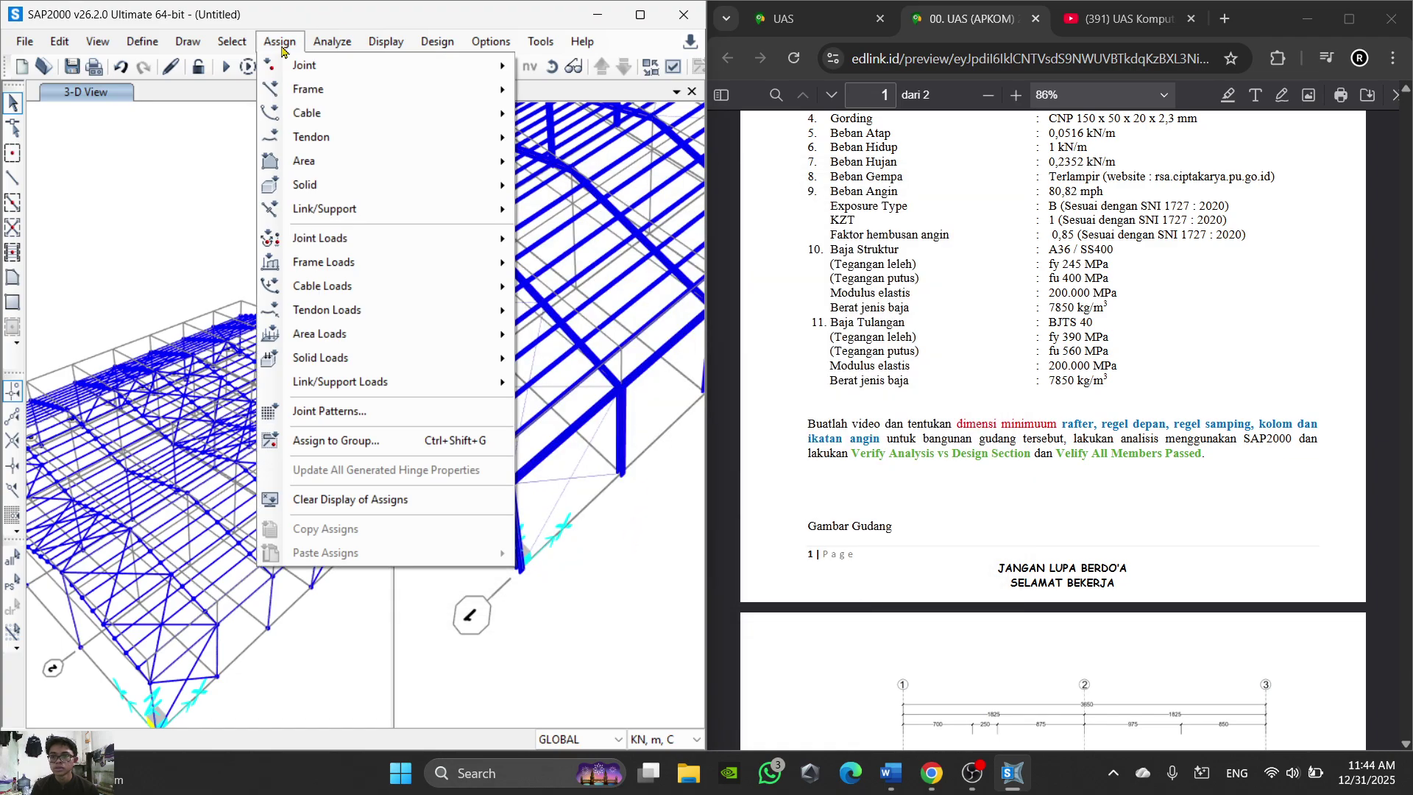
{"action": "mouse_move", "coordinate": [428, 271]}
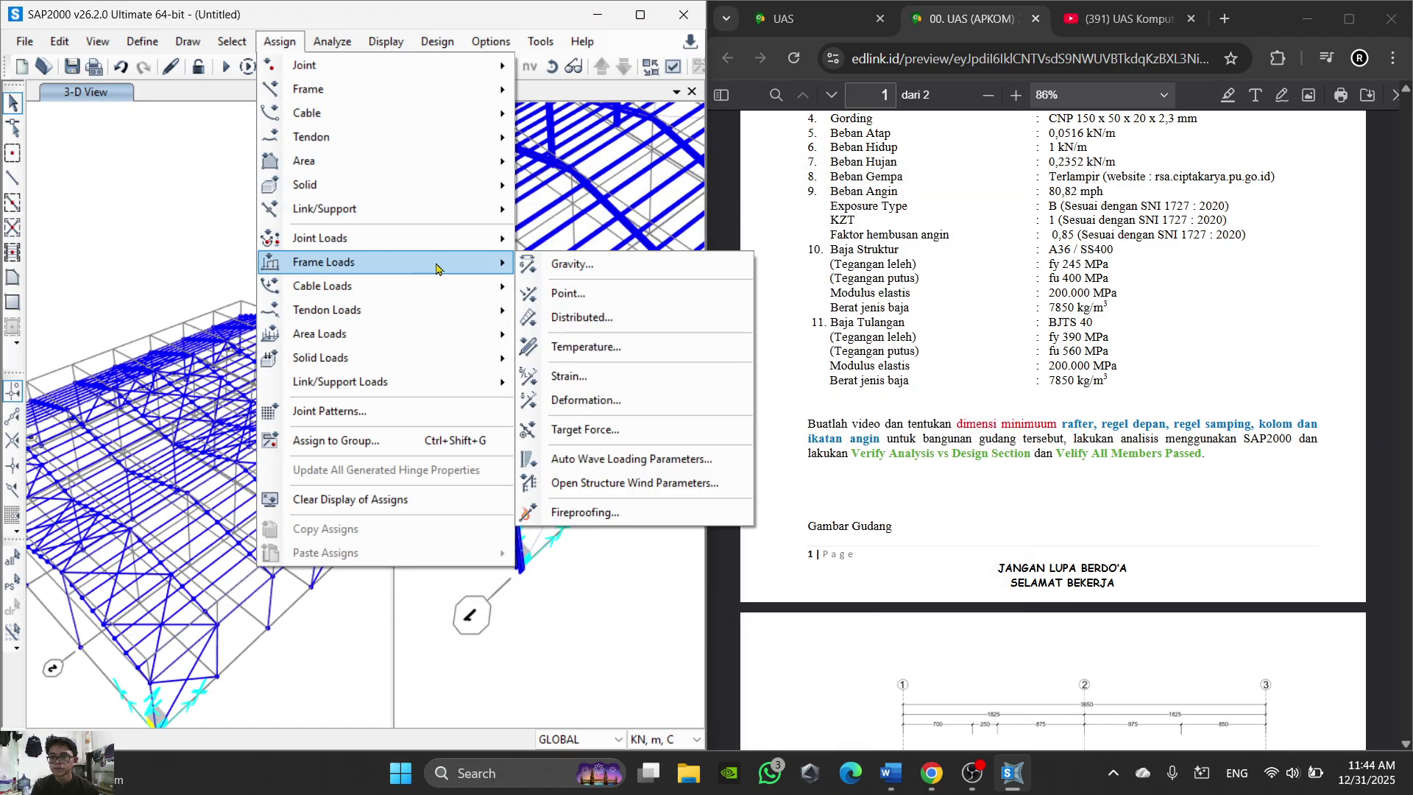
{"action": "left_click", "coordinate": [581, 317]}
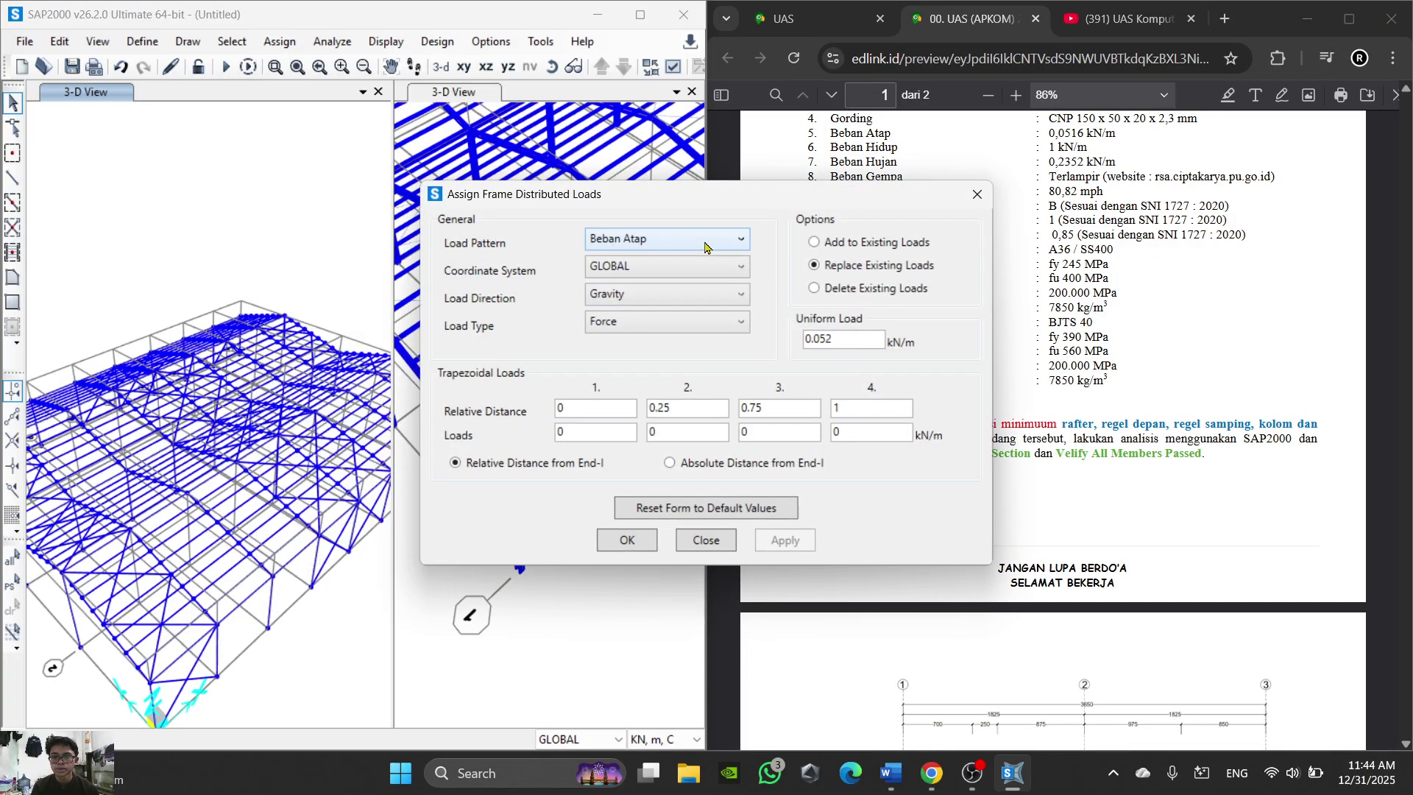
{"action": "left_click", "coordinate": [706, 246]}
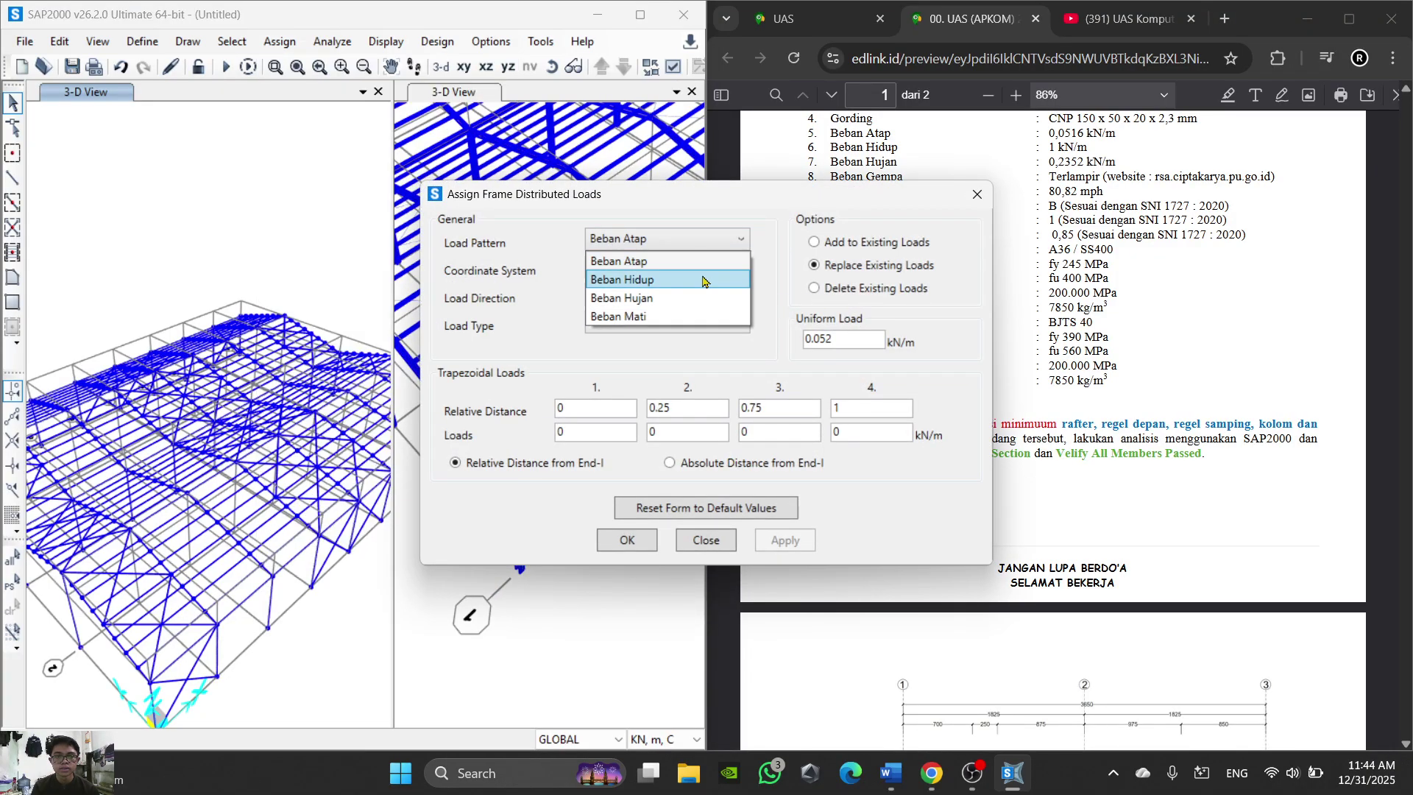
{"action": "left_click", "coordinate": [666, 298]}
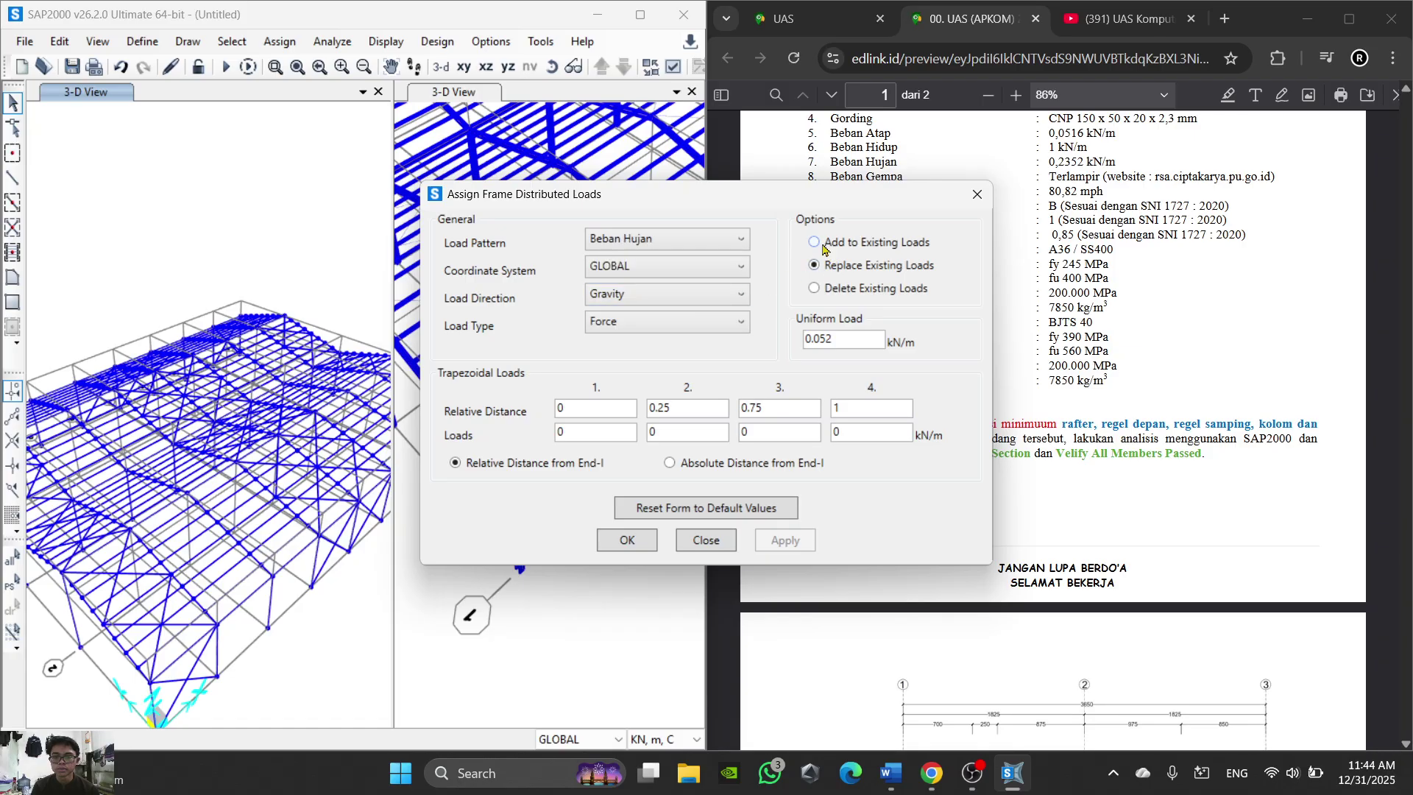
{"action": "left_click_drag", "start_coordinate": [845, 340], "coordinate": [743, 354]}
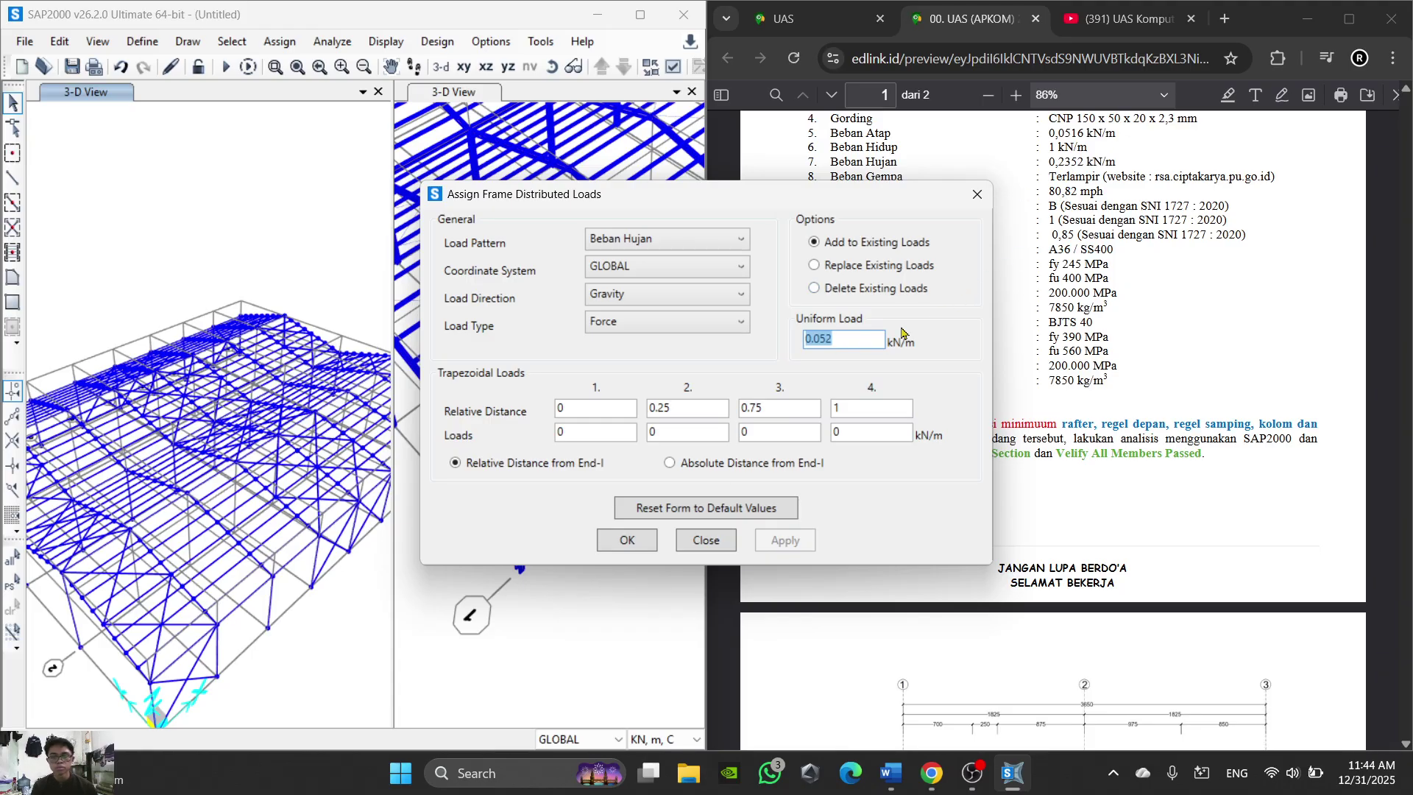
{"action": "type", "text": "0.02"}
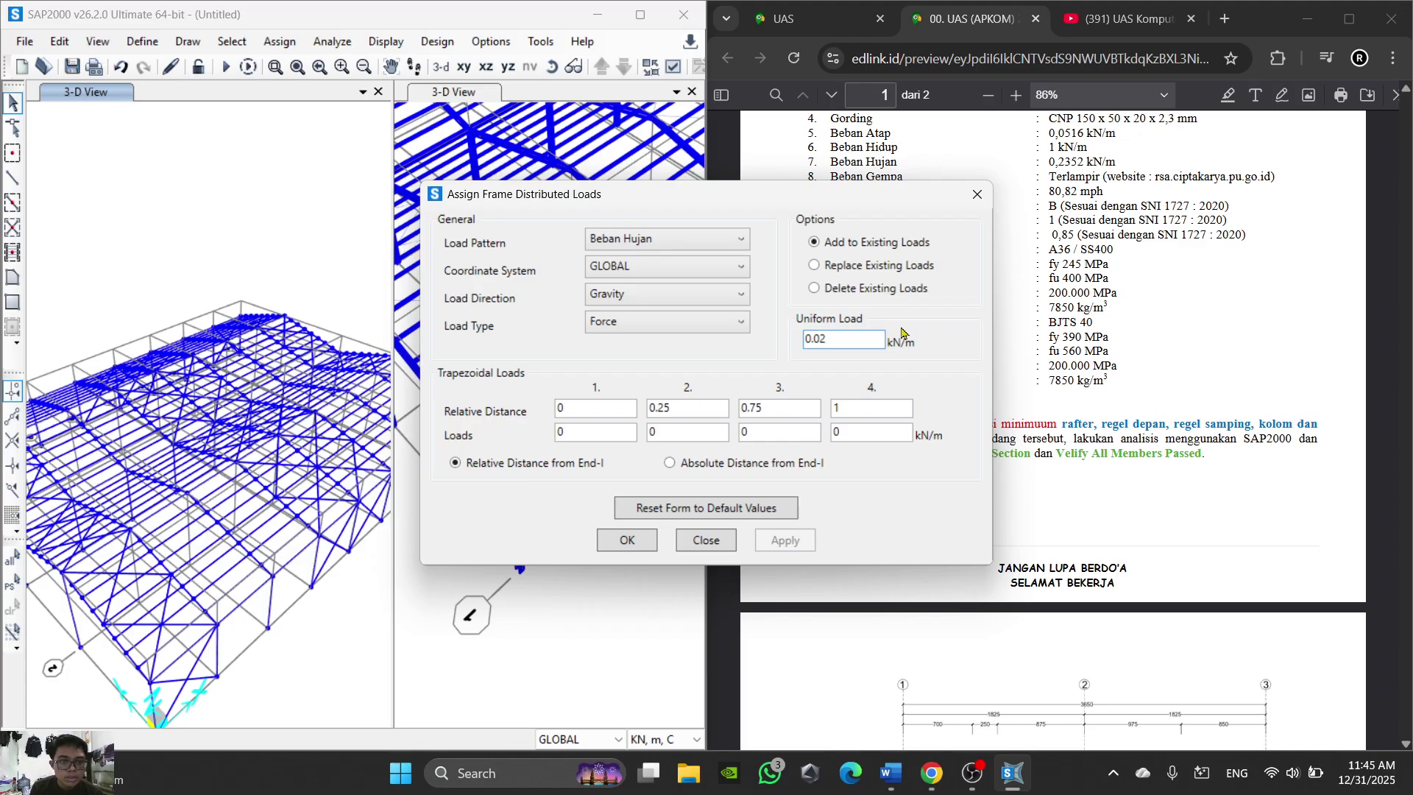
{"action": "key", "text": "BackSpace"}
{"action": "key", "text": "BackSpace"}
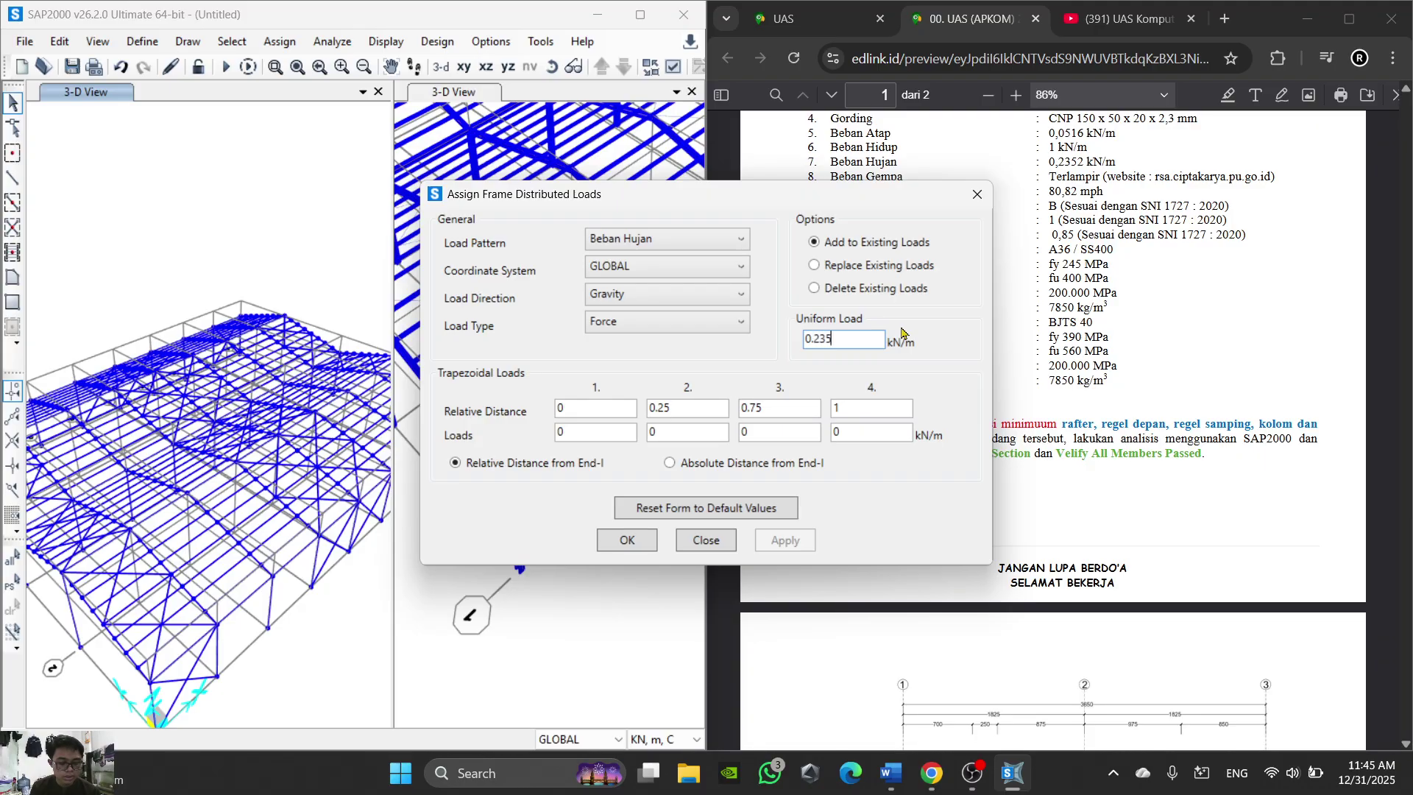
{"action": "left_click", "coordinate": [628, 541]}
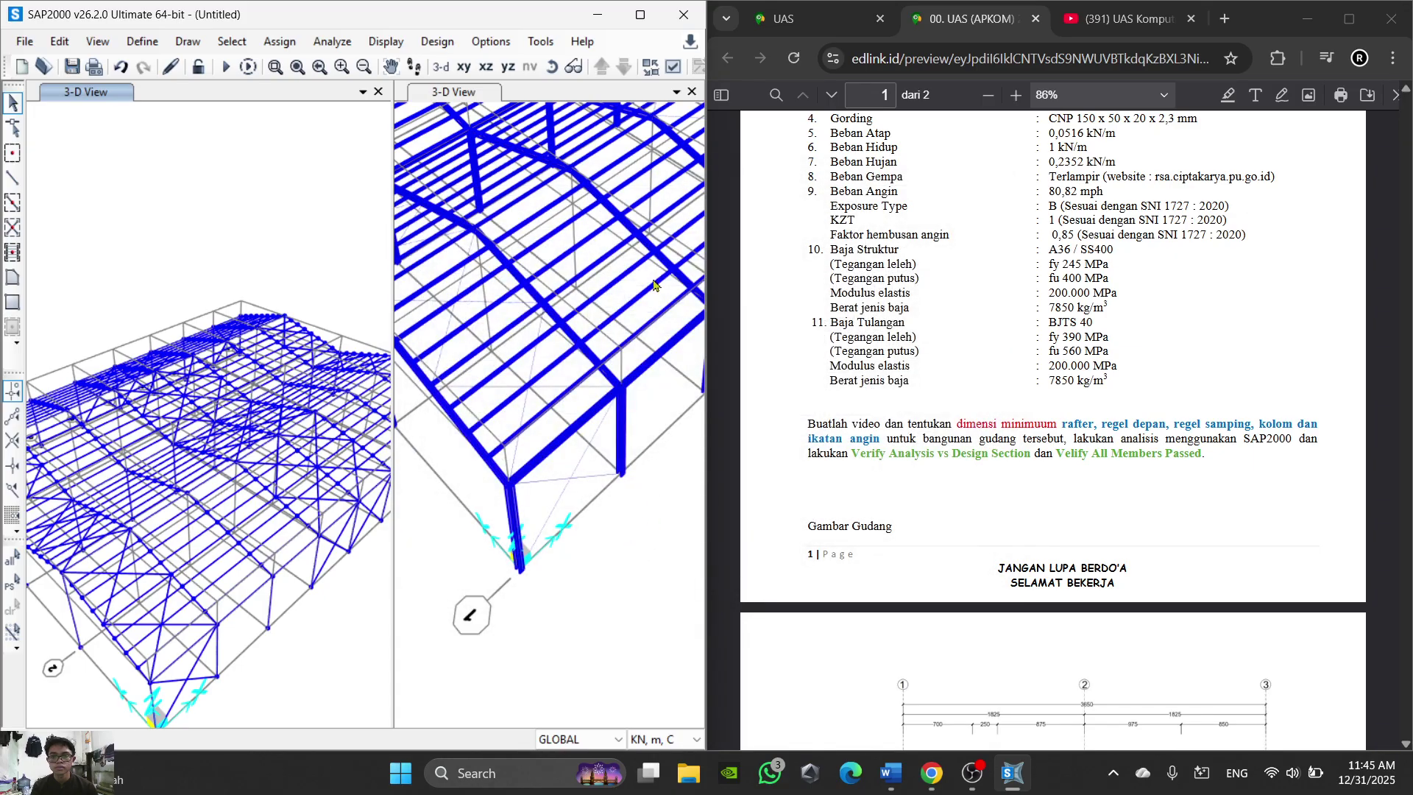
Step: Assign a trapezoidal frame load for Beban Hidup with 1 kN/m at relative distance 0.25 and uniform load 0, adding to existing loads
{"action": "left_click", "coordinate": [273, 49]}
{"action": "mouse_move", "coordinate": [324, 89]}
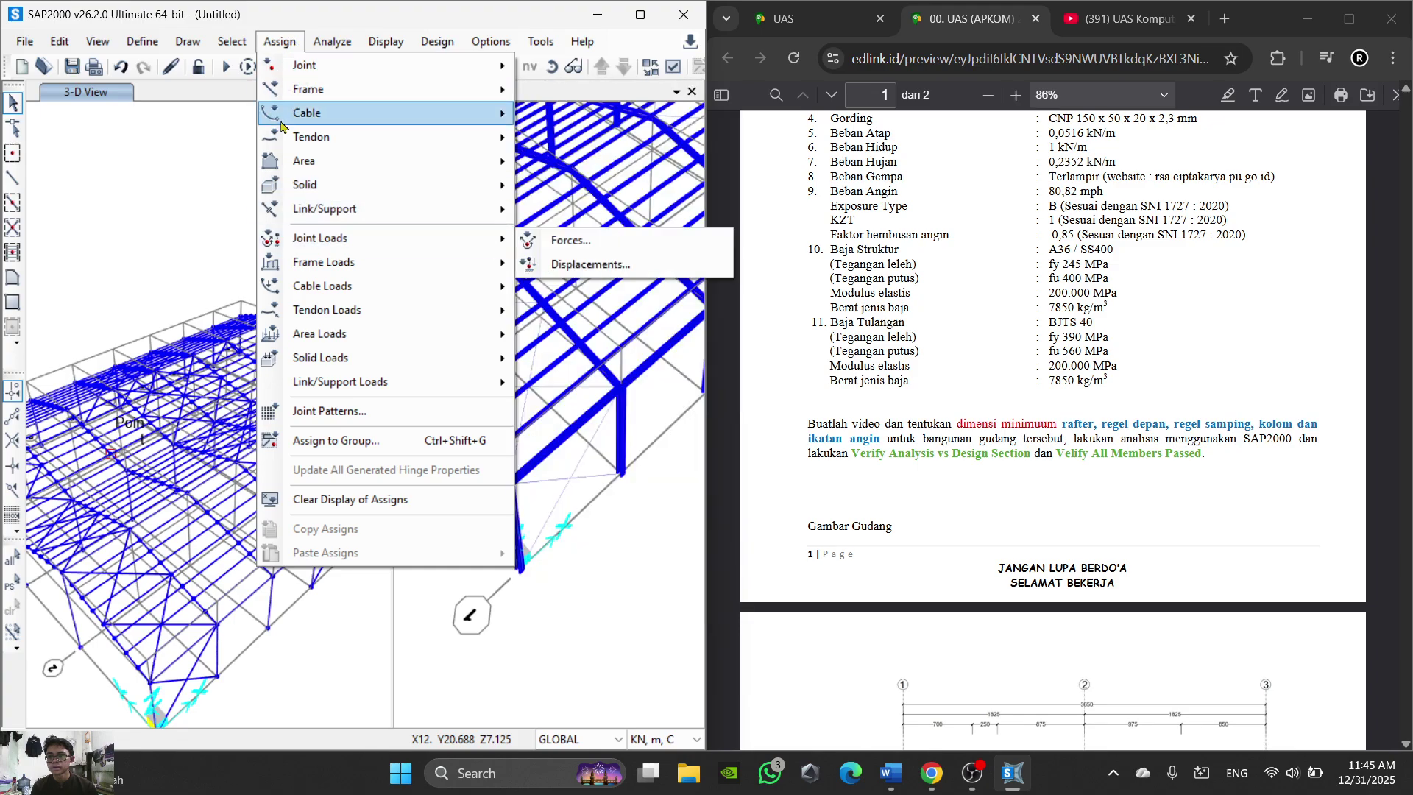
{"action": "mouse_move", "coordinate": [354, 262]}
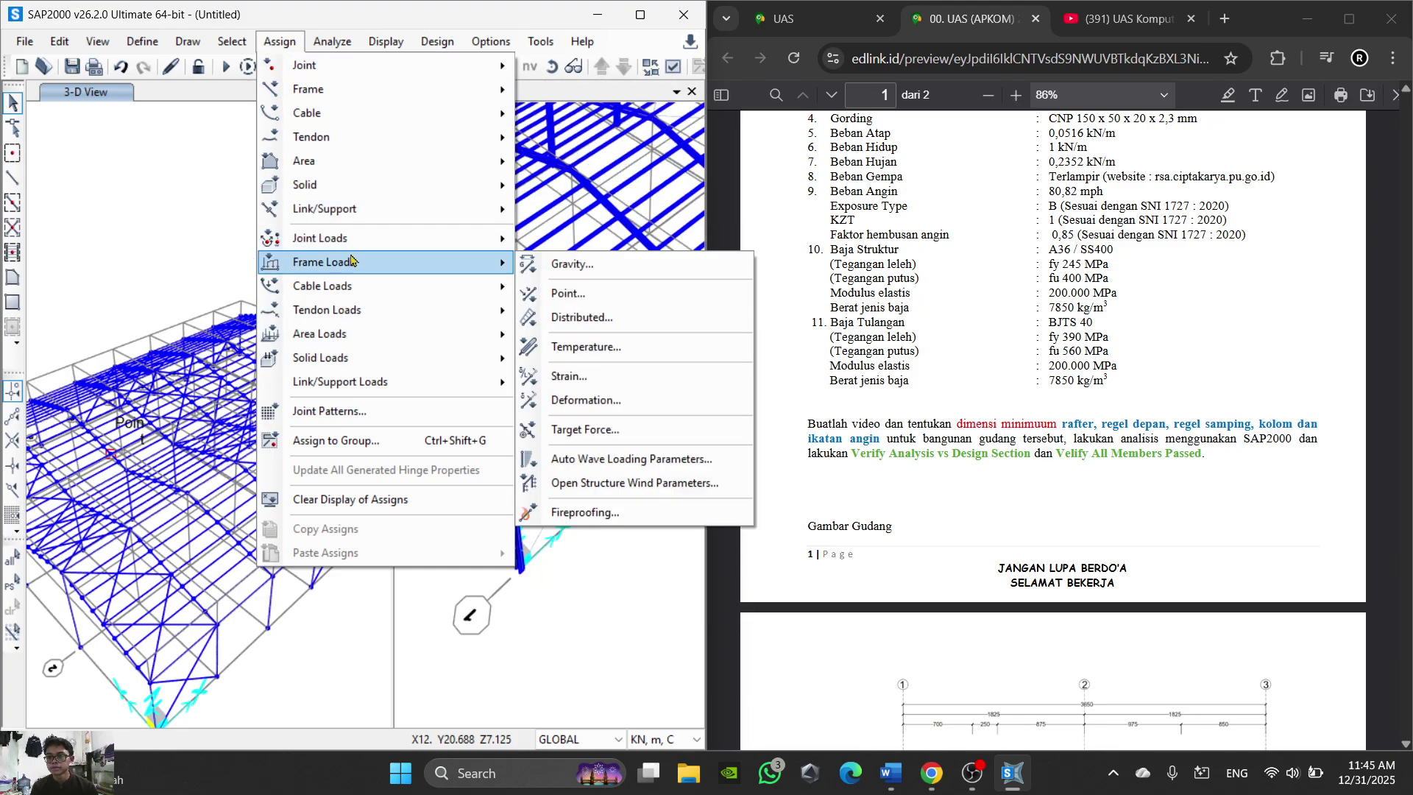
{"action": "left_click", "coordinate": [568, 317]}
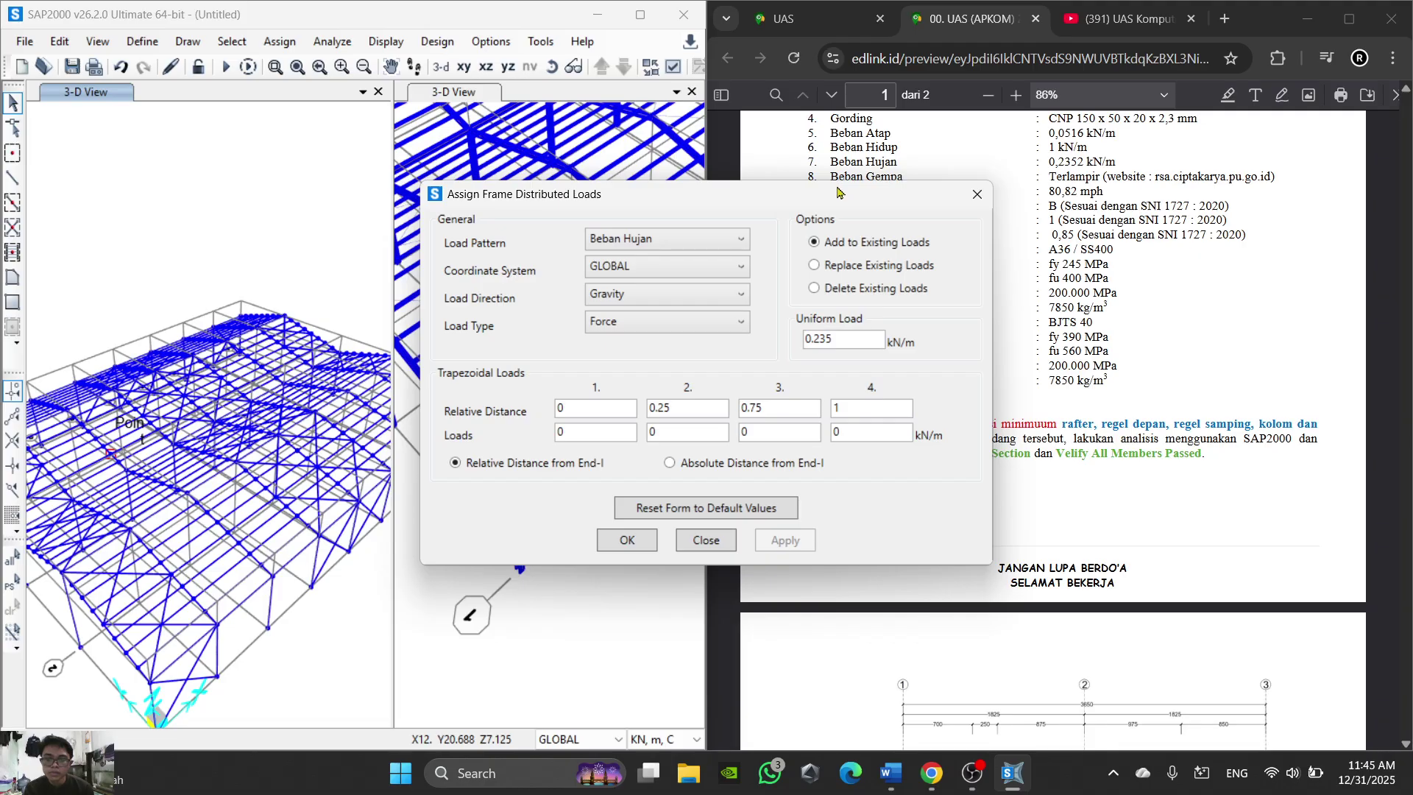
{"action": "left_click", "coordinate": [734, 245]}
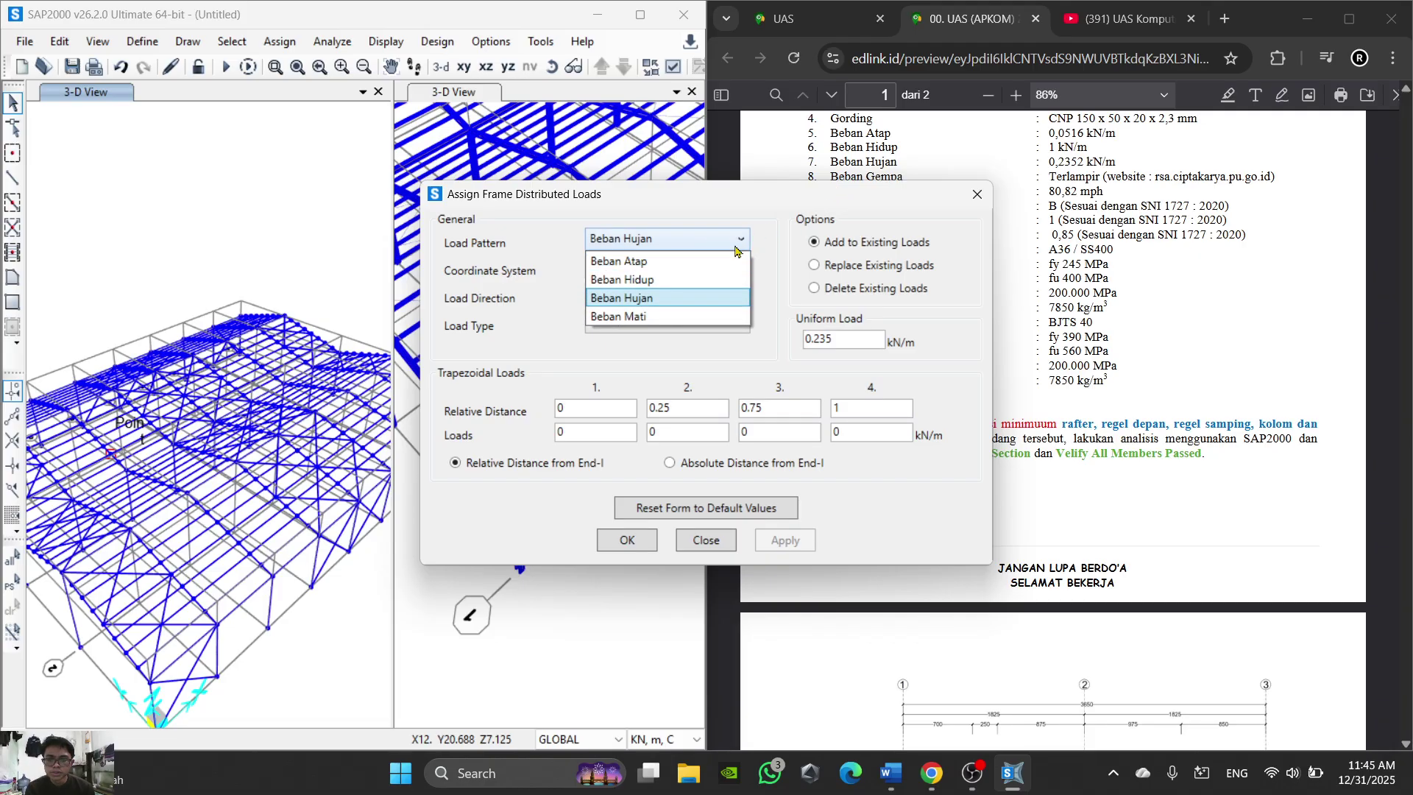
{"action": "left_click", "coordinate": [699, 281]}
{"action": "left_click_drag", "start_coordinate": [871, 342], "coordinate": [791, 353]}
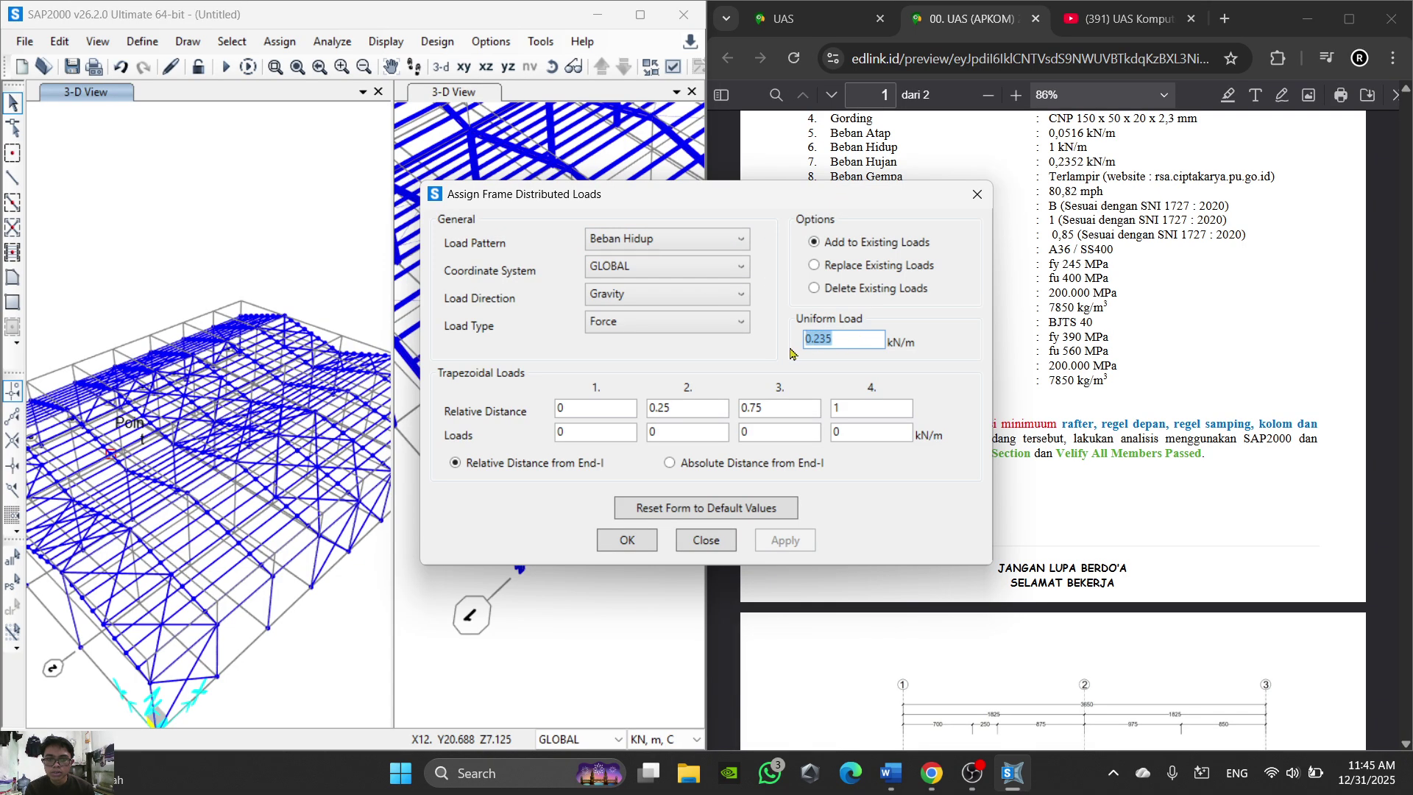
{"action": "left_click", "coordinate": [890, 773]}
{"action": "scroll", "coordinate": [709, 413], "scroll_direction": "down", "scroll_amount": 20}
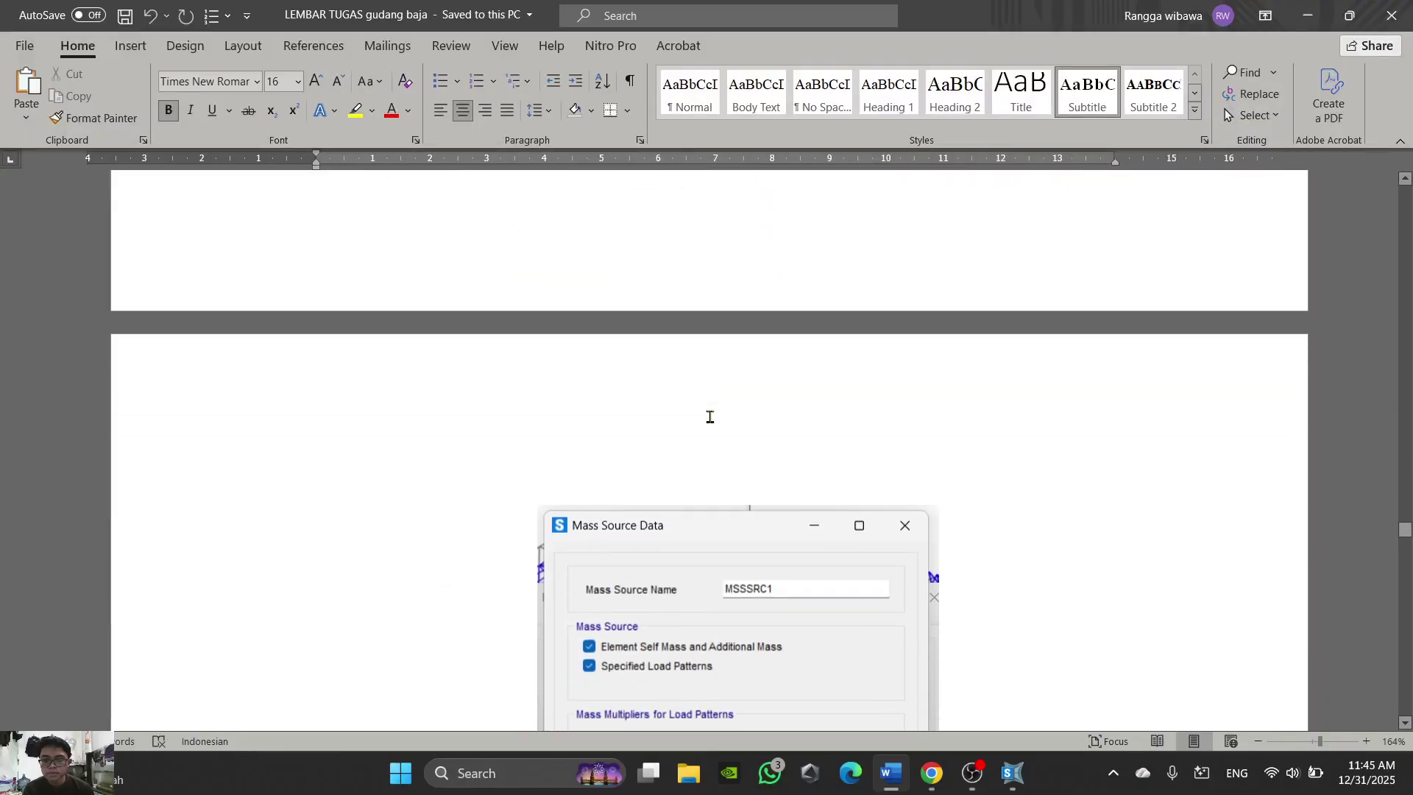
{"action": "scroll", "coordinate": [709, 416], "scroll_direction": "up", "scroll_amount": 7}
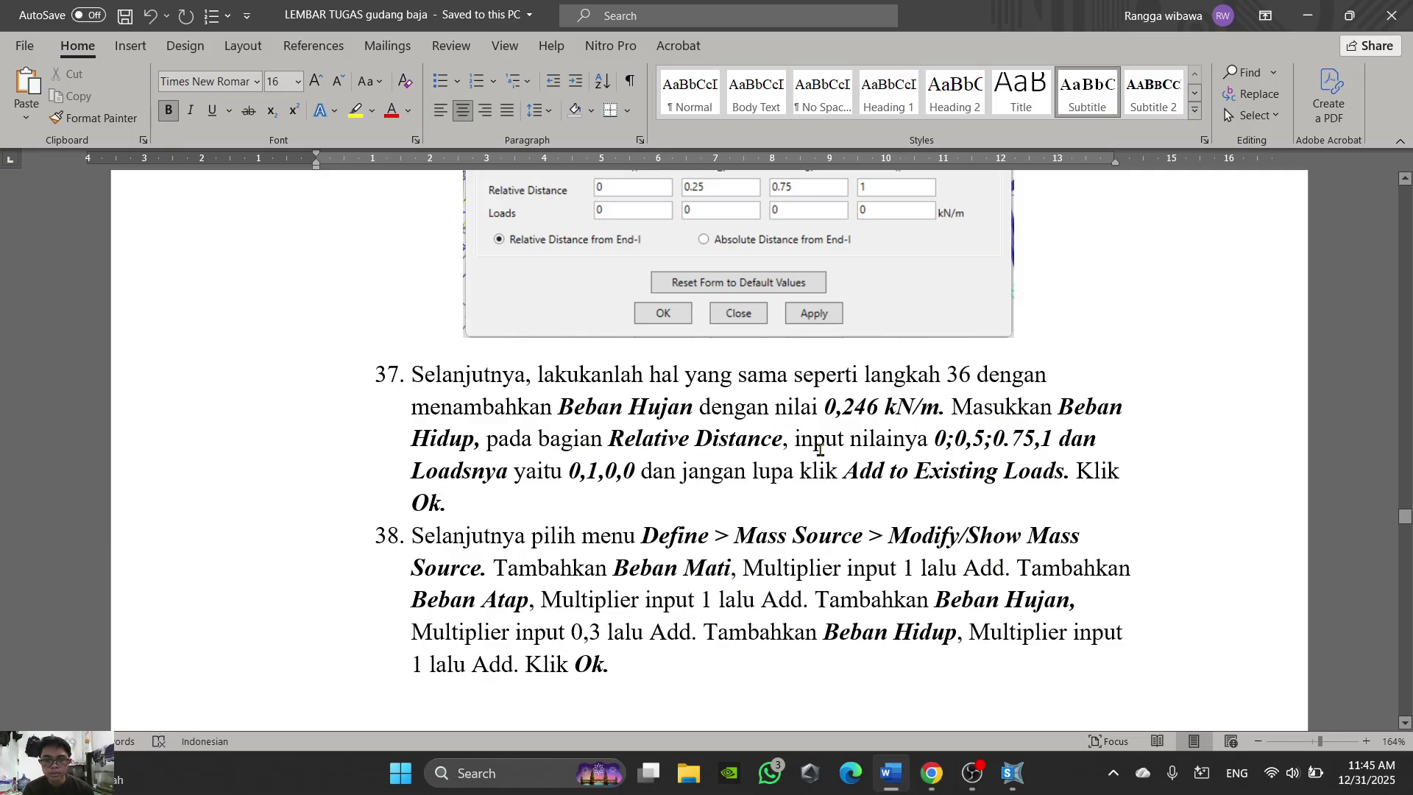
{"action": "key", "text": "alt+Tab"}
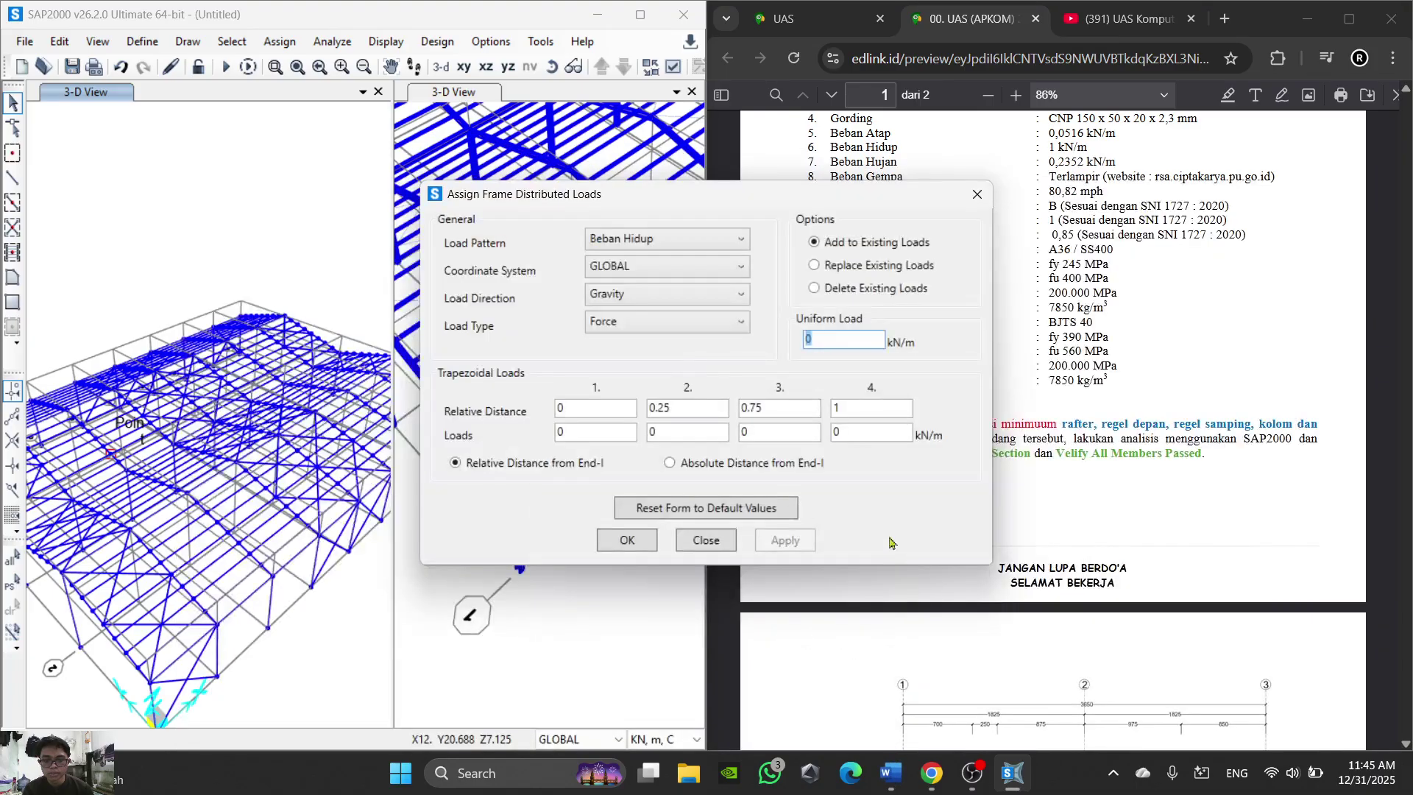
{"action": "double_click", "coordinate": [681, 438]}
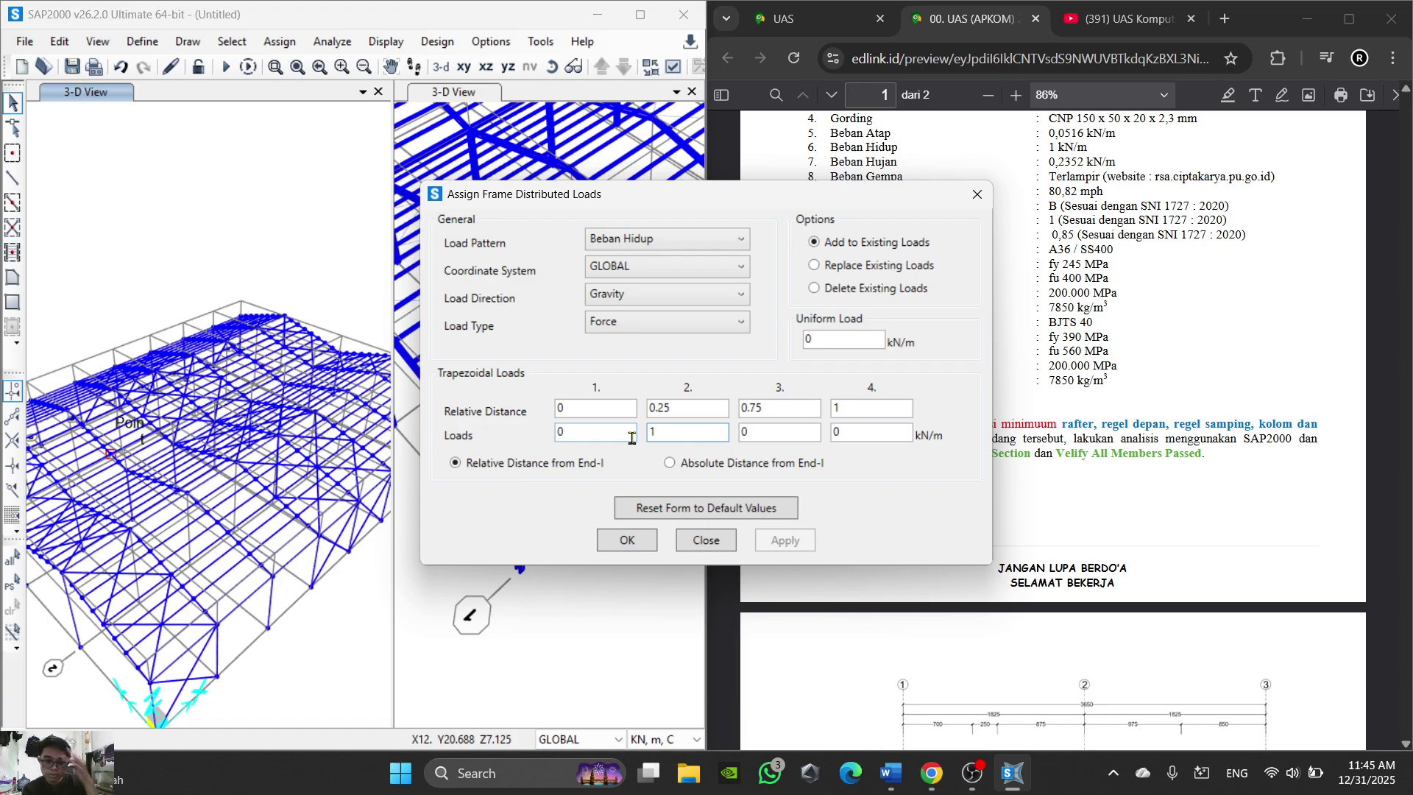
{"action": "left_click", "coordinate": [627, 541]}
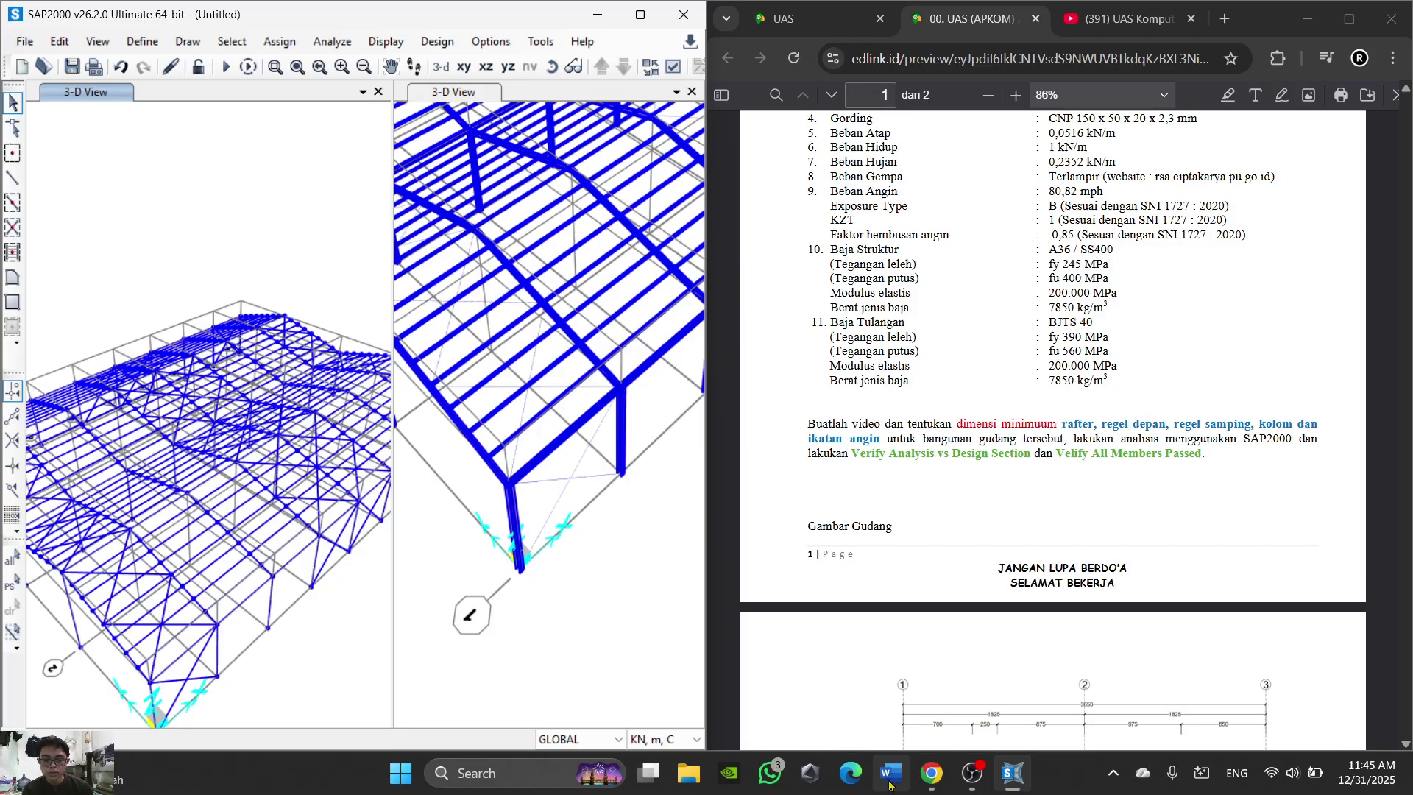
Step: Examine steps 37 and 38 in the Word document for the mass source load patterns and their multipliers, including the Mass Source Data illustration
{"action": "mouse_move", "coordinate": [891, 774]}
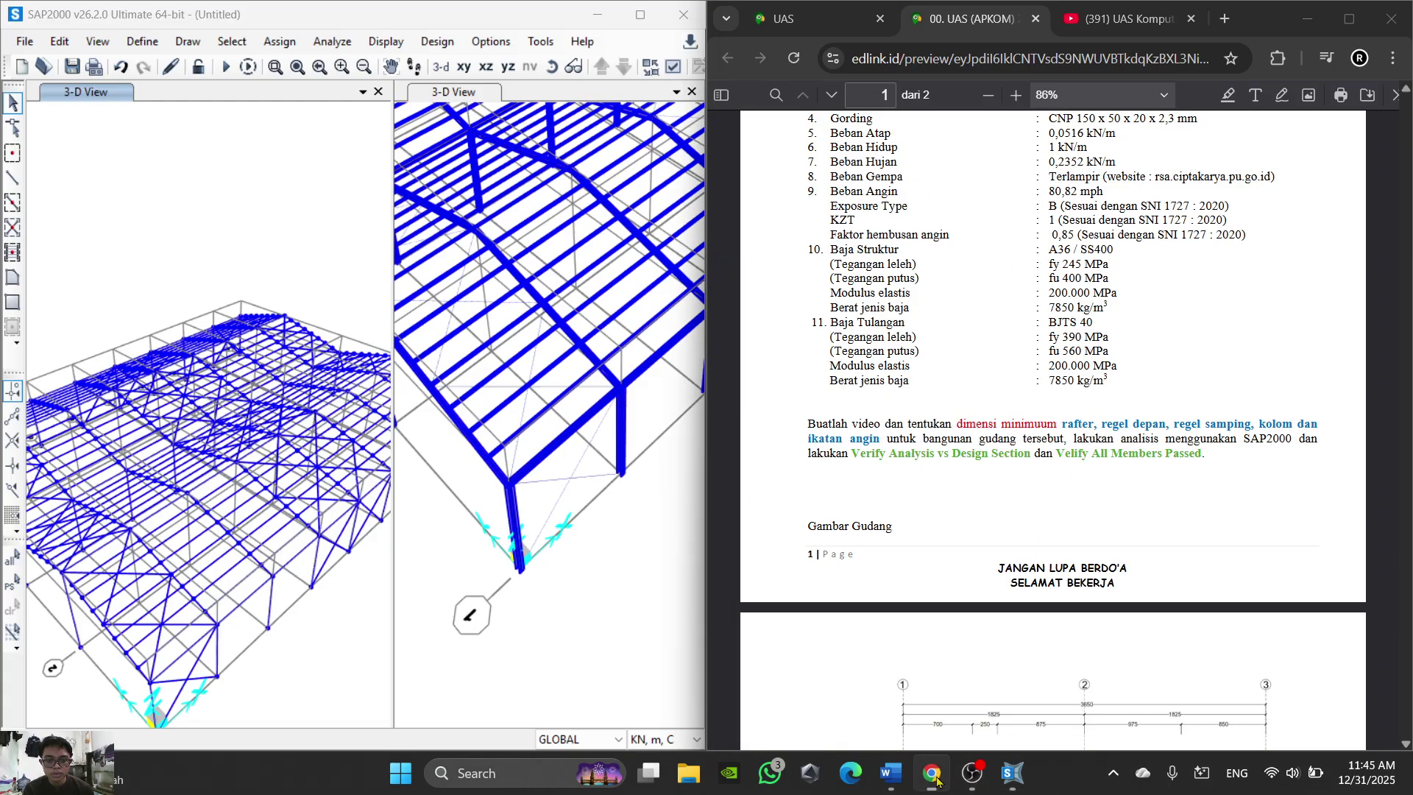
{"action": "left_click", "coordinate": [892, 773]}
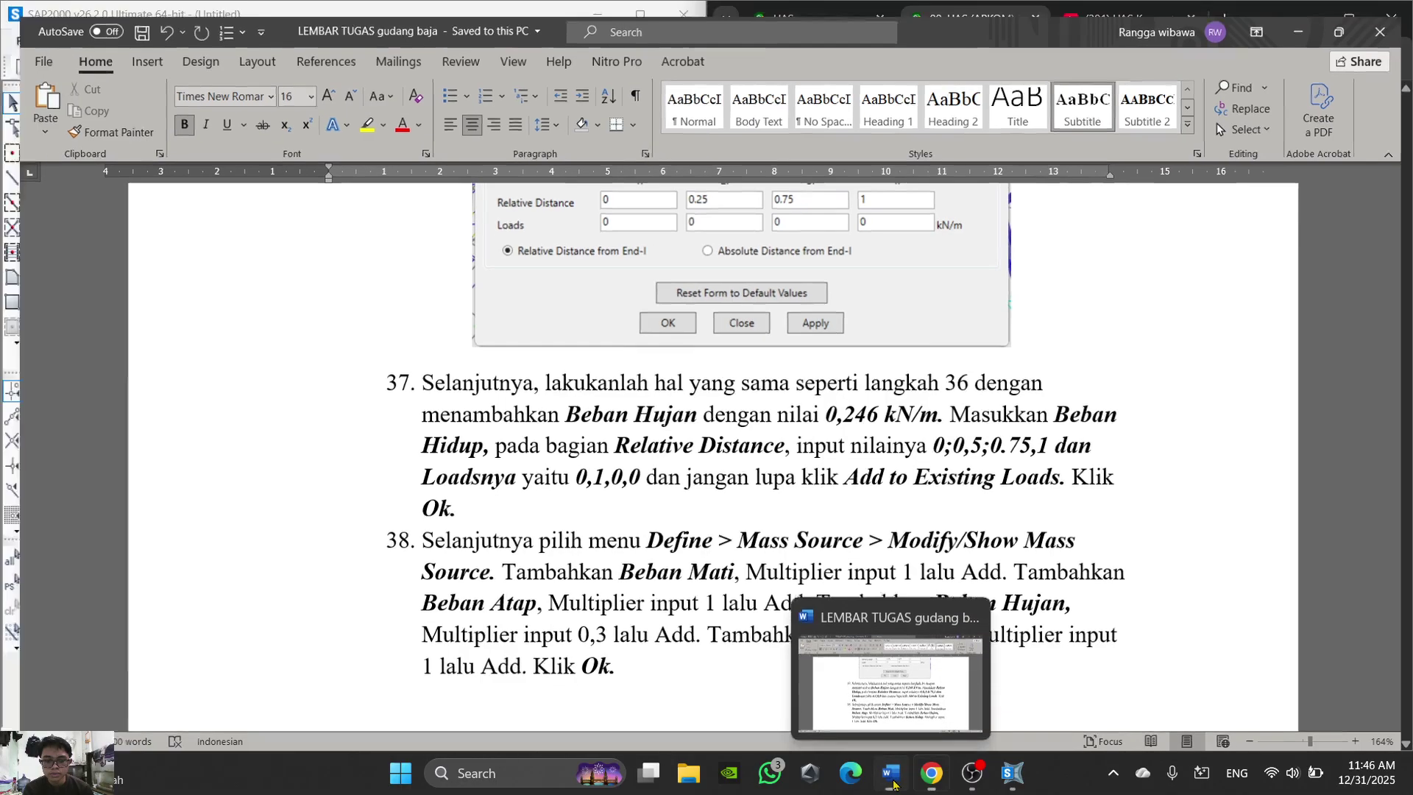
{"action": "left_click", "coordinate": [890, 772]}
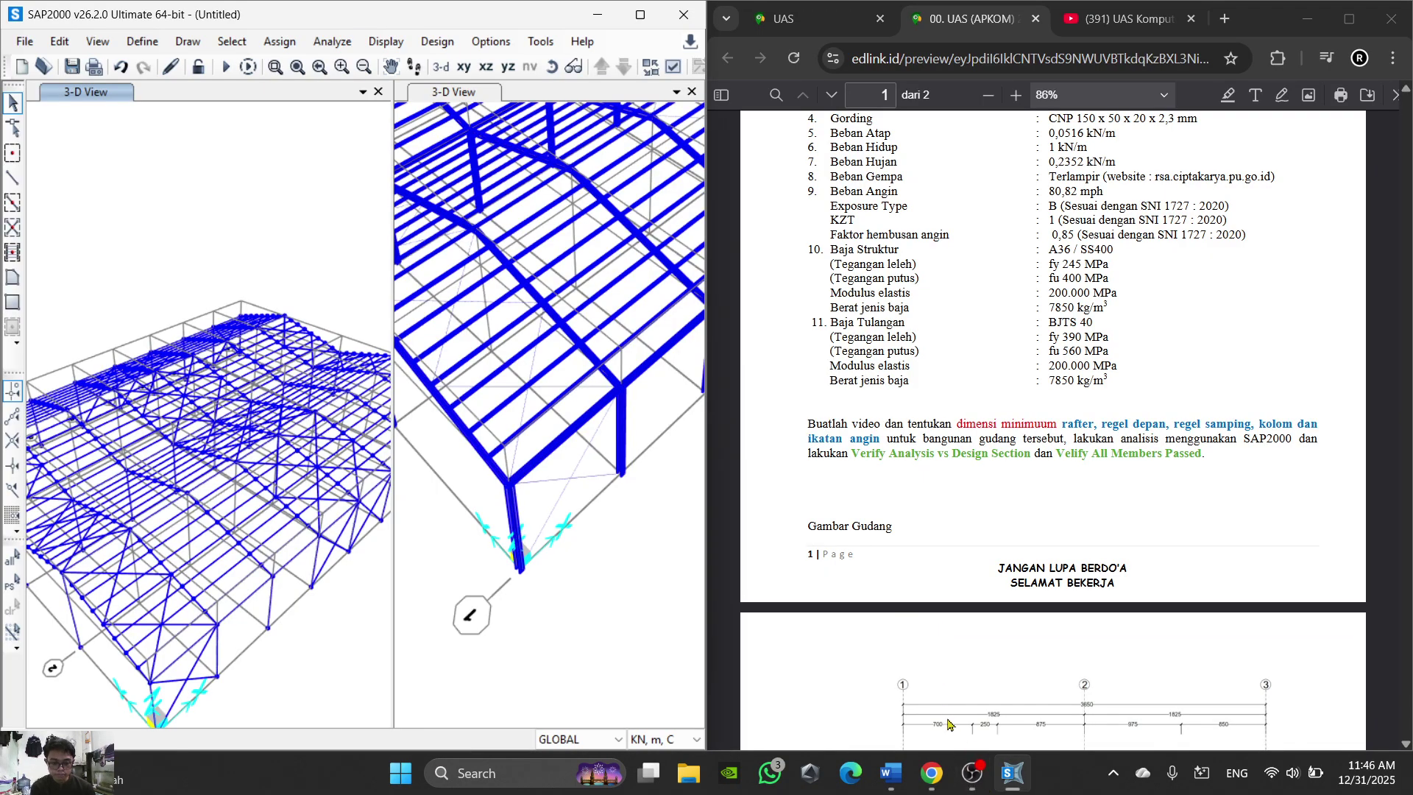
{"action": "left_click", "coordinate": [884, 783]}
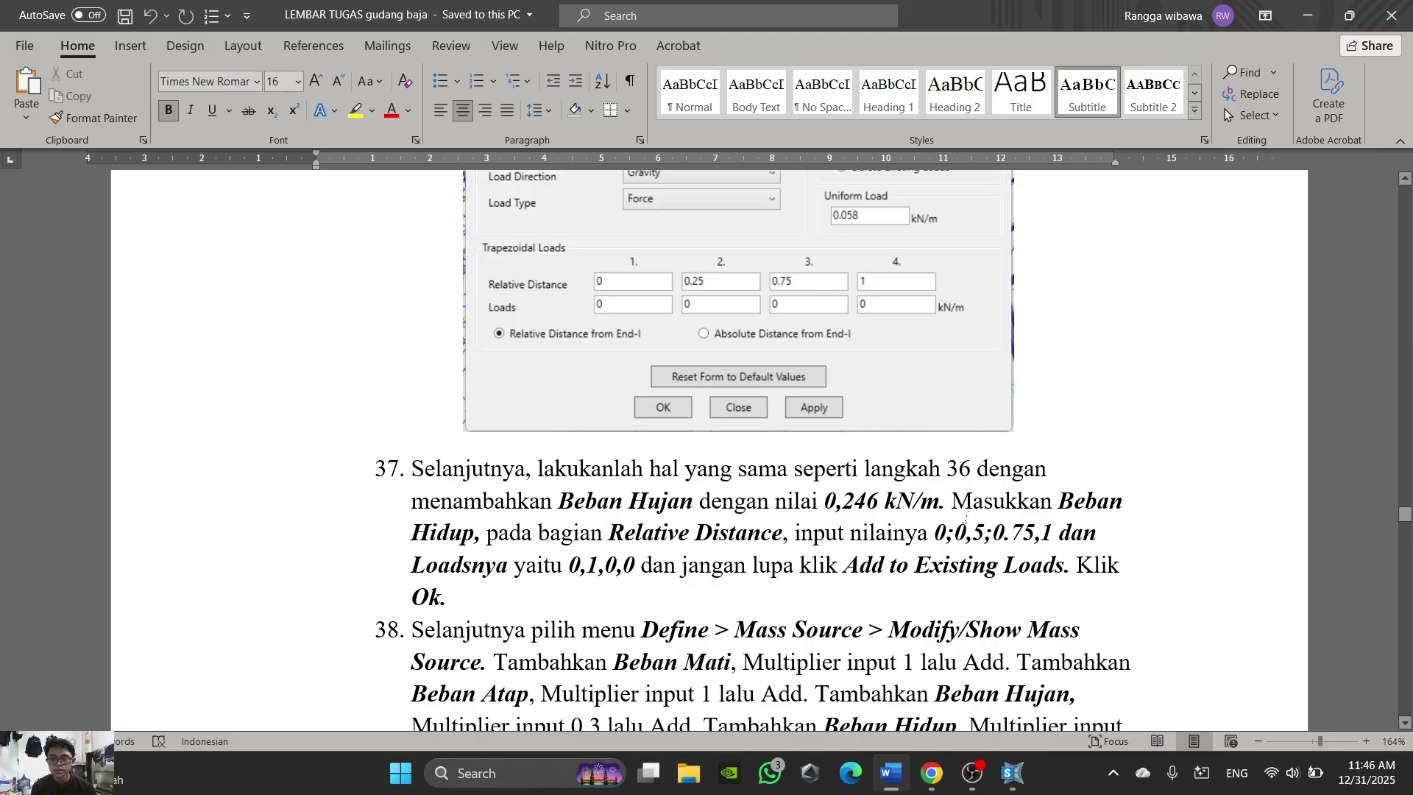
{"action": "scroll", "coordinate": [944, 541], "scroll_direction": "down", "scroll_amount": 2}
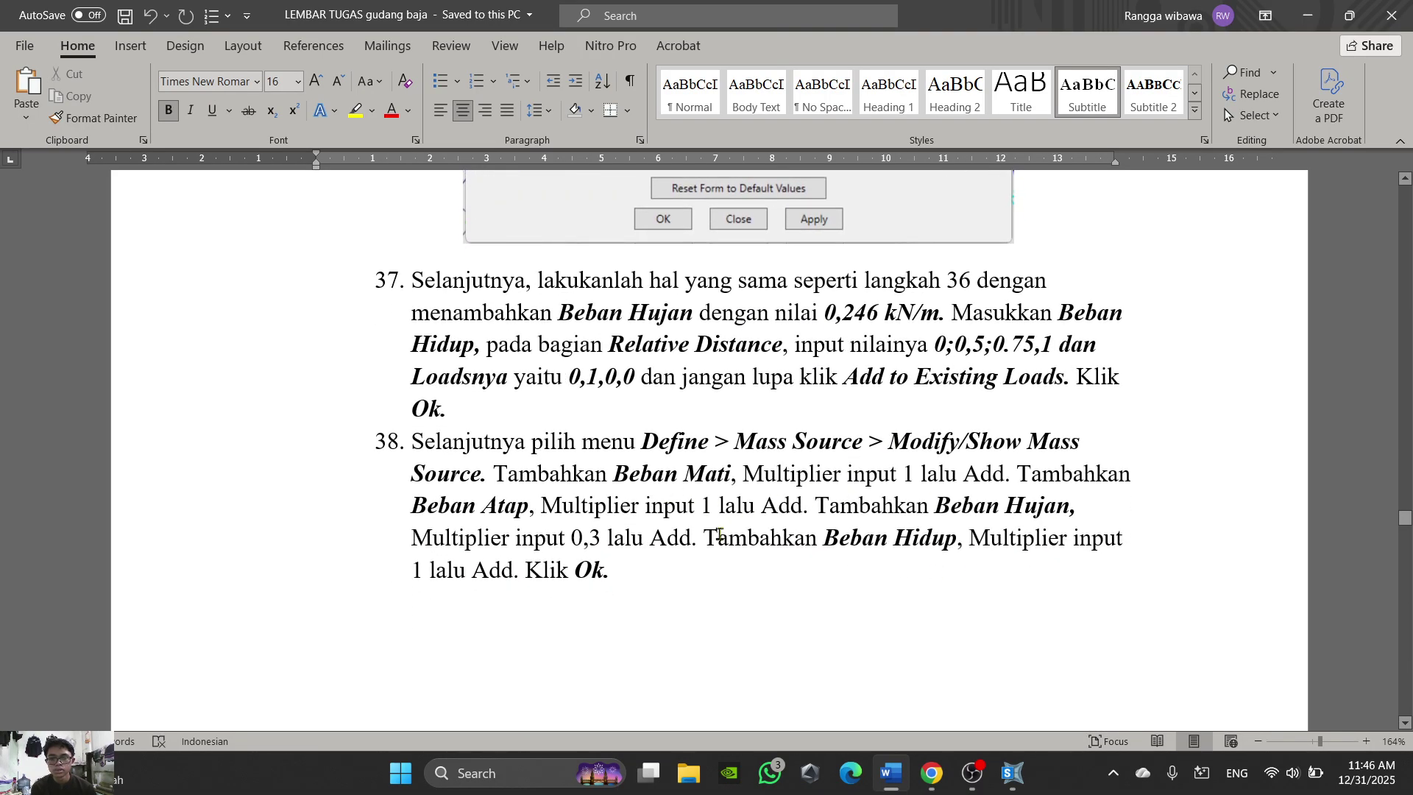
{"action": "scroll", "coordinate": [749, 509], "scroll_direction": "up", "scroll_amount": 2}
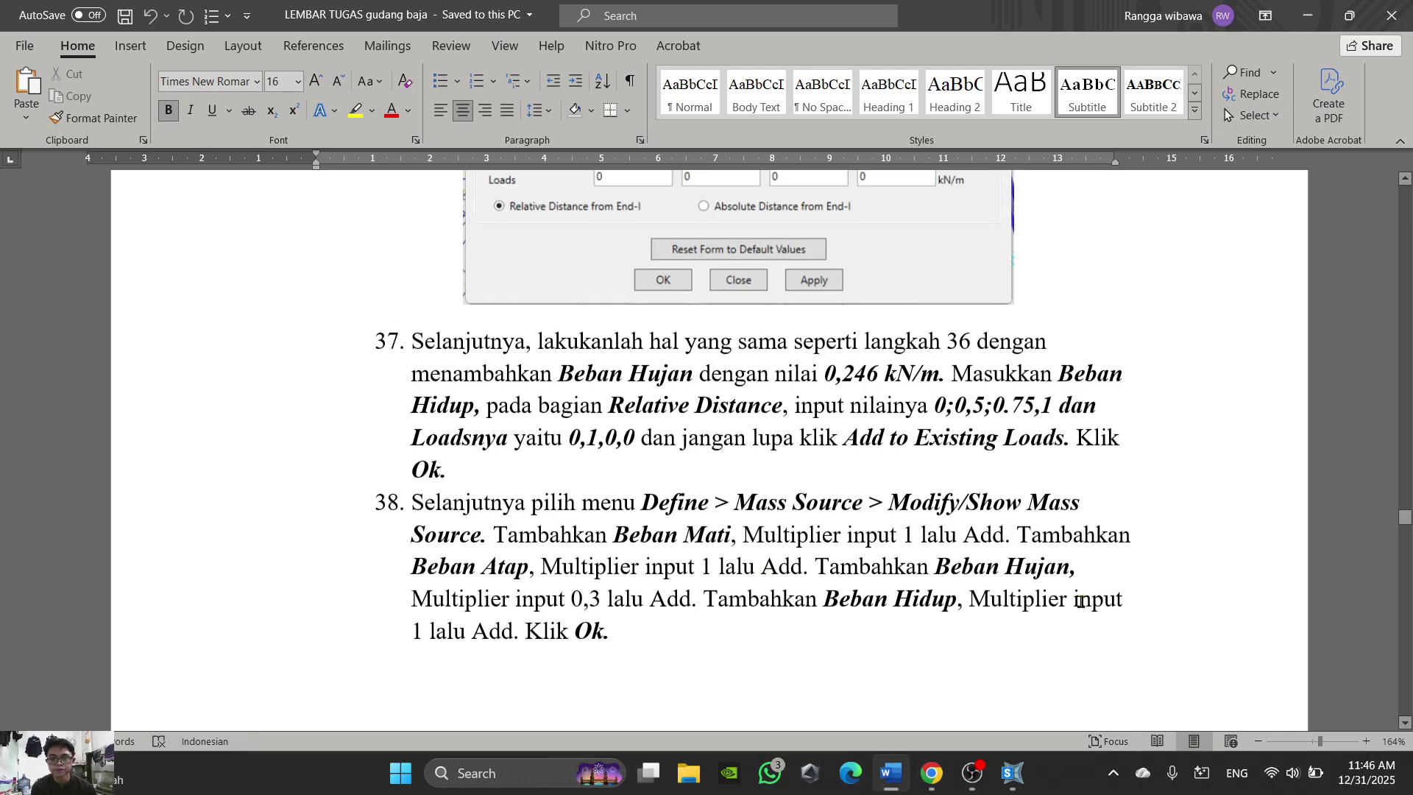
{"action": "scroll", "coordinate": [749, 662], "scroll_direction": "down", "scroll_amount": 1}
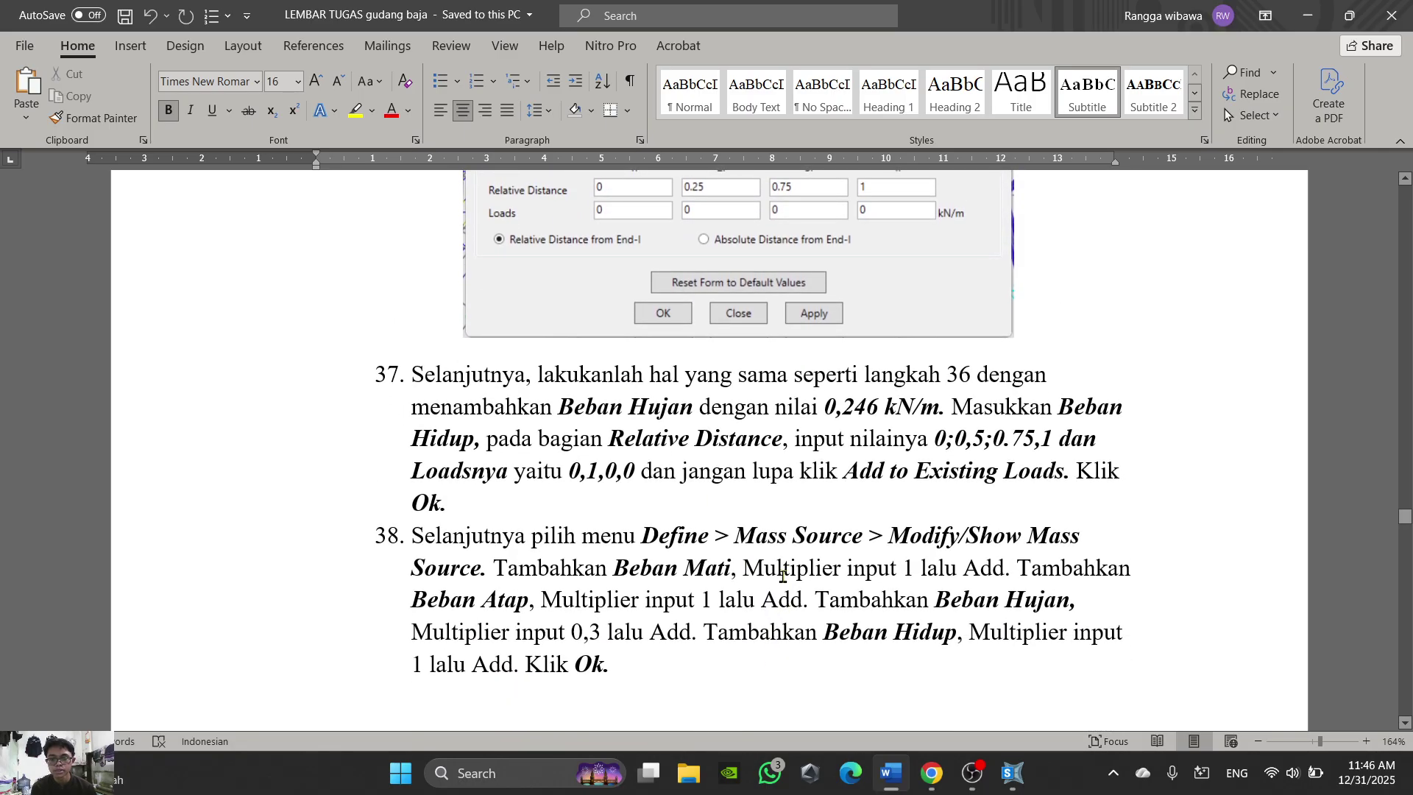
{"action": "scroll", "coordinate": [882, 592], "scroll_direction": "down", "scroll_amount": 2}
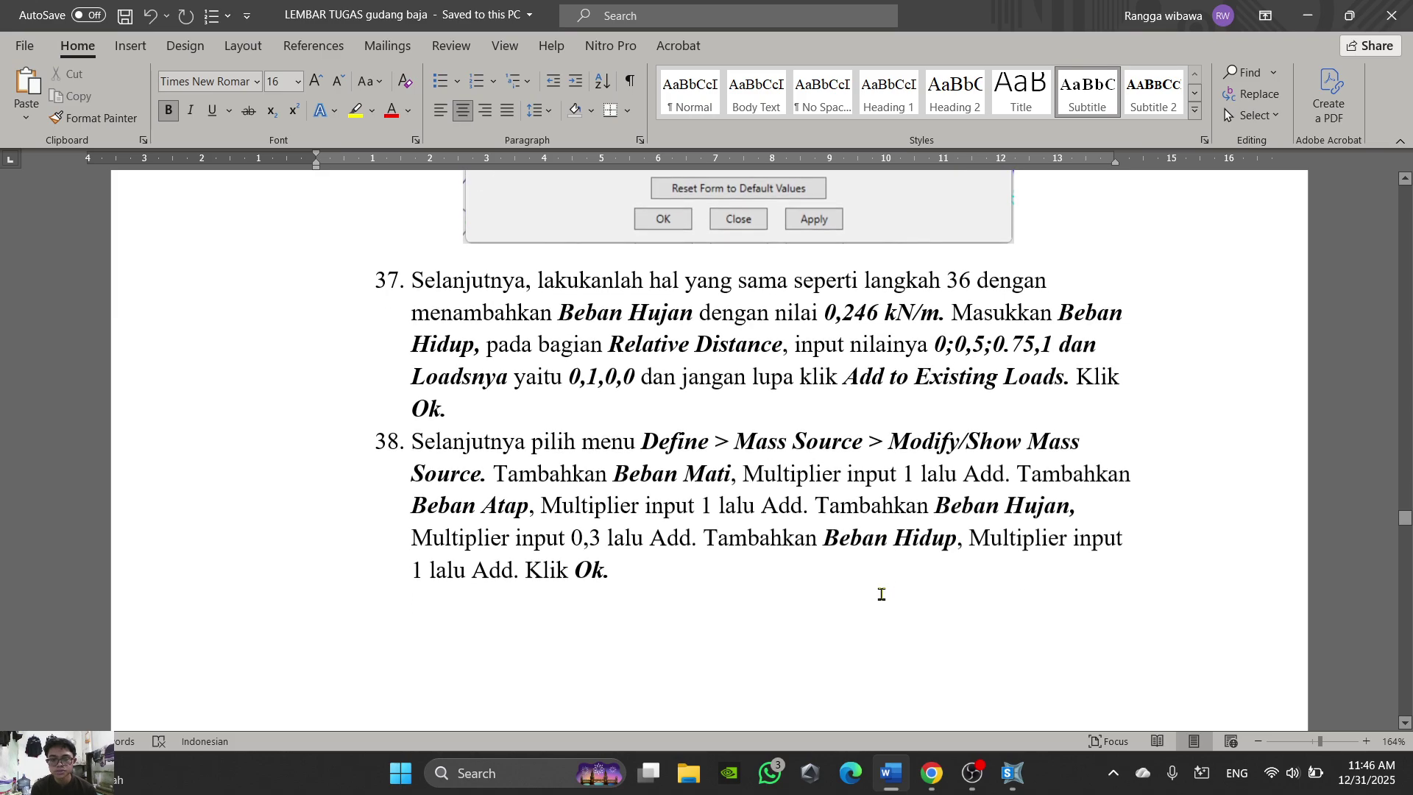
{"action": "scroll", "coordinate": [883, 590], "scroll_direction": "up", "scroll_amount": 1}
{"action": "scroll", "coordinate": [883, 589], "scroll_direction": "up", "scroll_amount": 1}
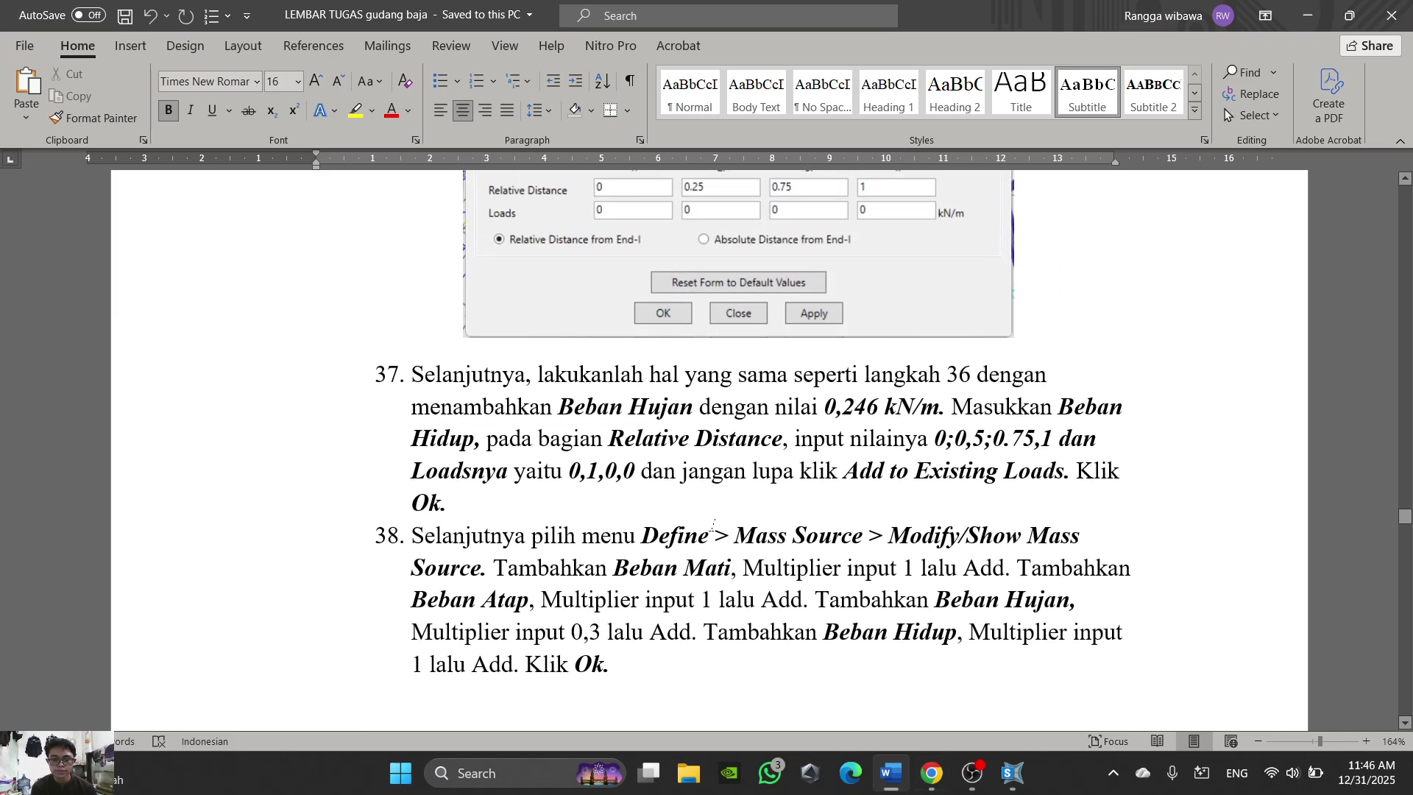
{"action": "scroll", "coordinate": [713, 526], "scroll_direction": "down", "scroll_amount": 8}
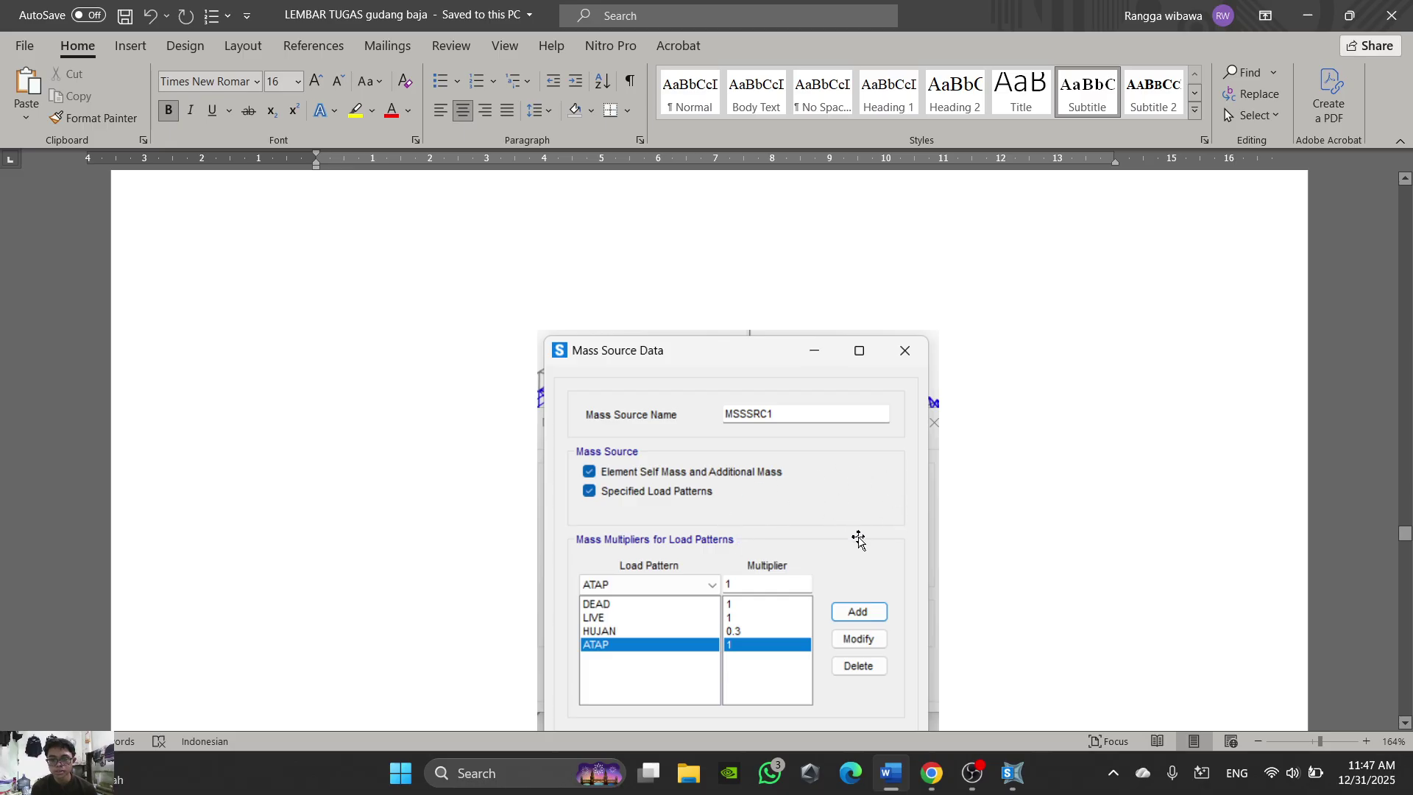
{"action": "scroll", "coordinate": [880, 532], "scroll_direction": "up", "scroll_amount": 5}
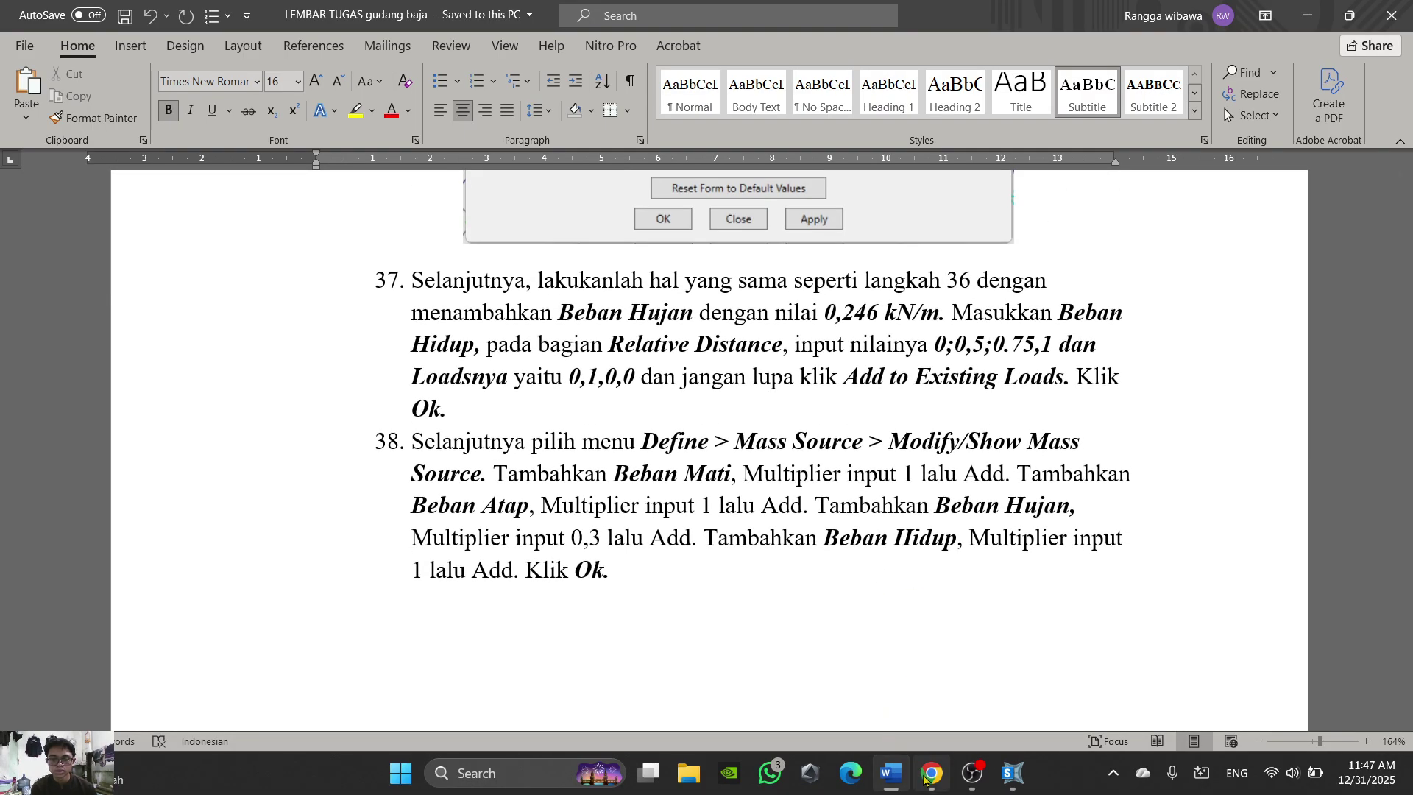
{"action": "left_click", "coordinate": [971, 774]}
{"action": "left_click", "coordinate": [1012, 772]}
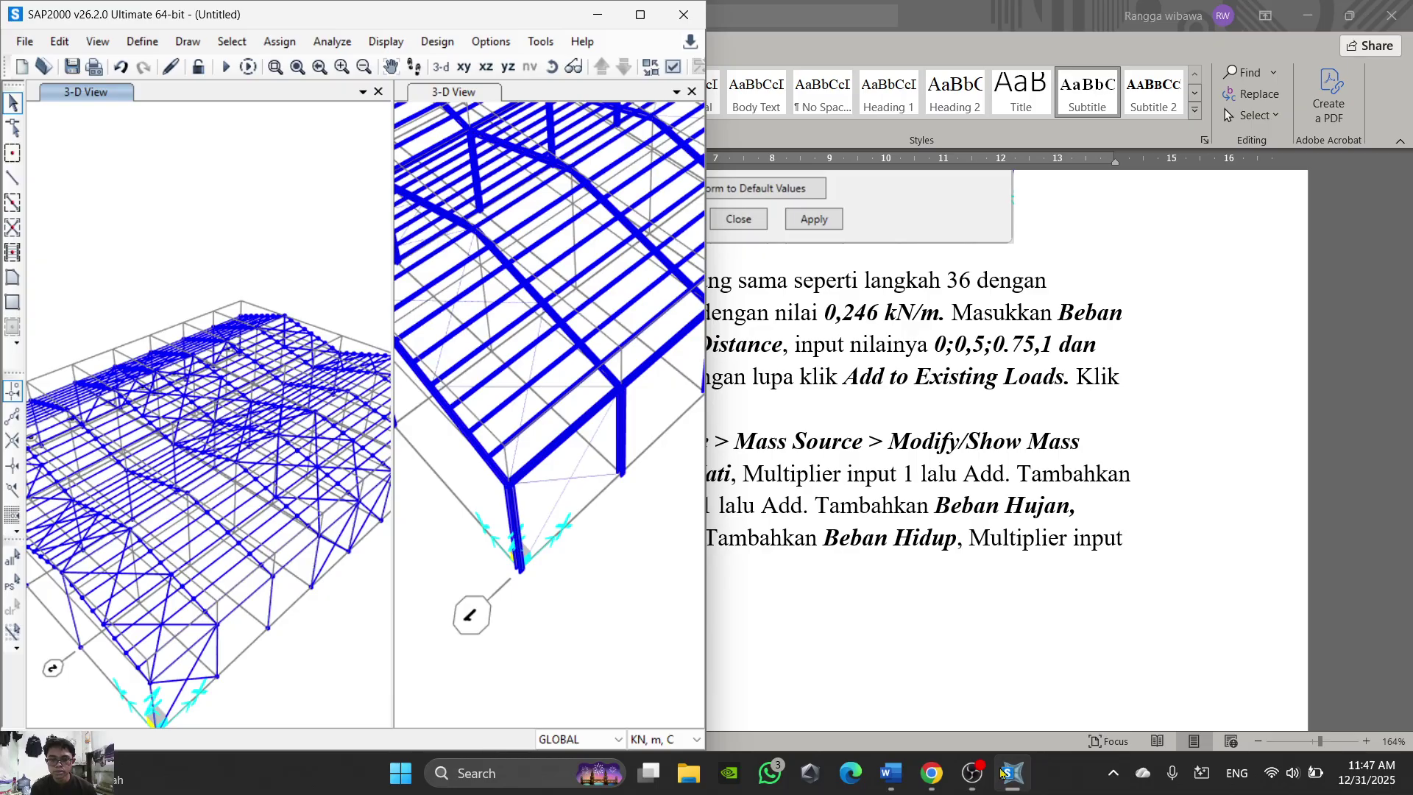
{"action": "left_click", "coordinate": [892, 774]}
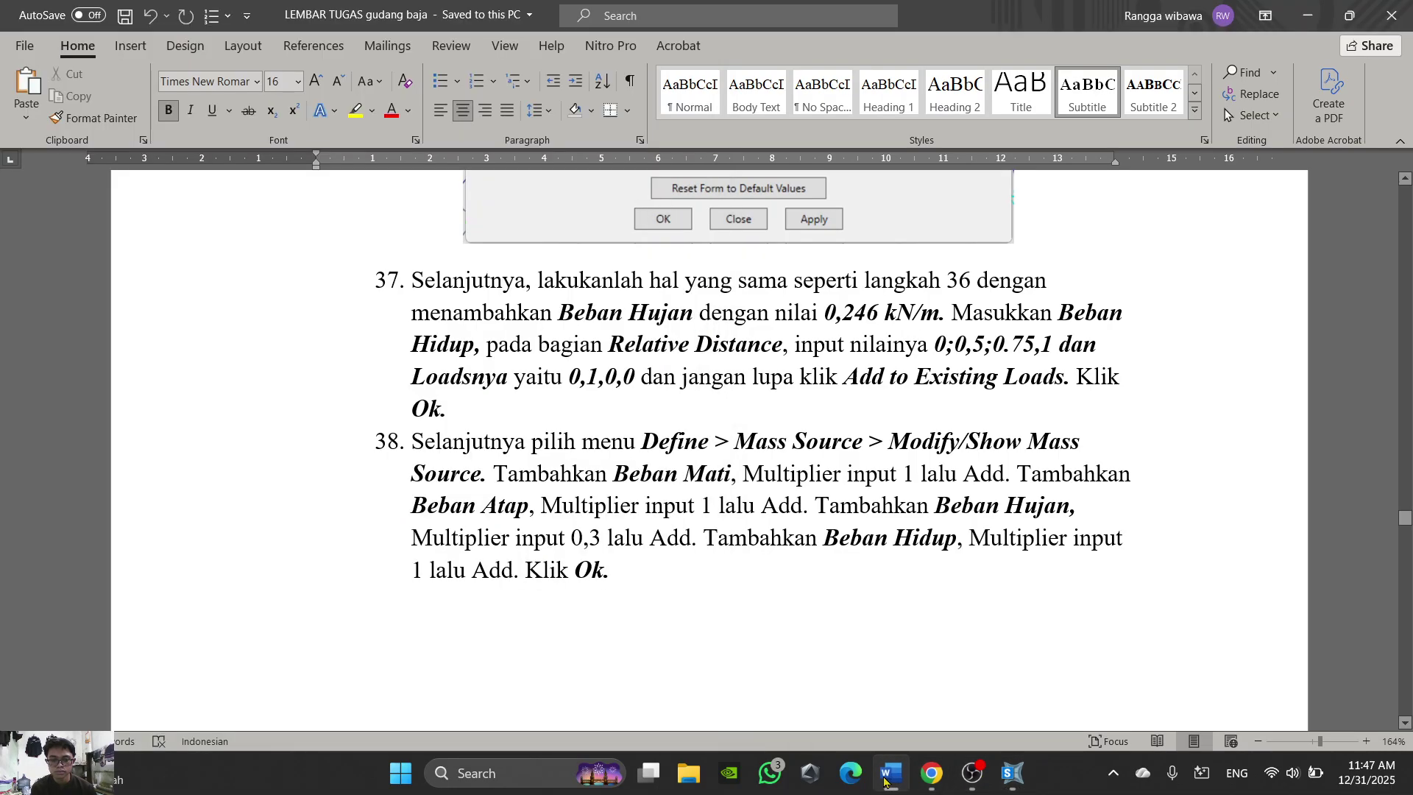
{"action": "left_click", "coordinate": [930, 774]}
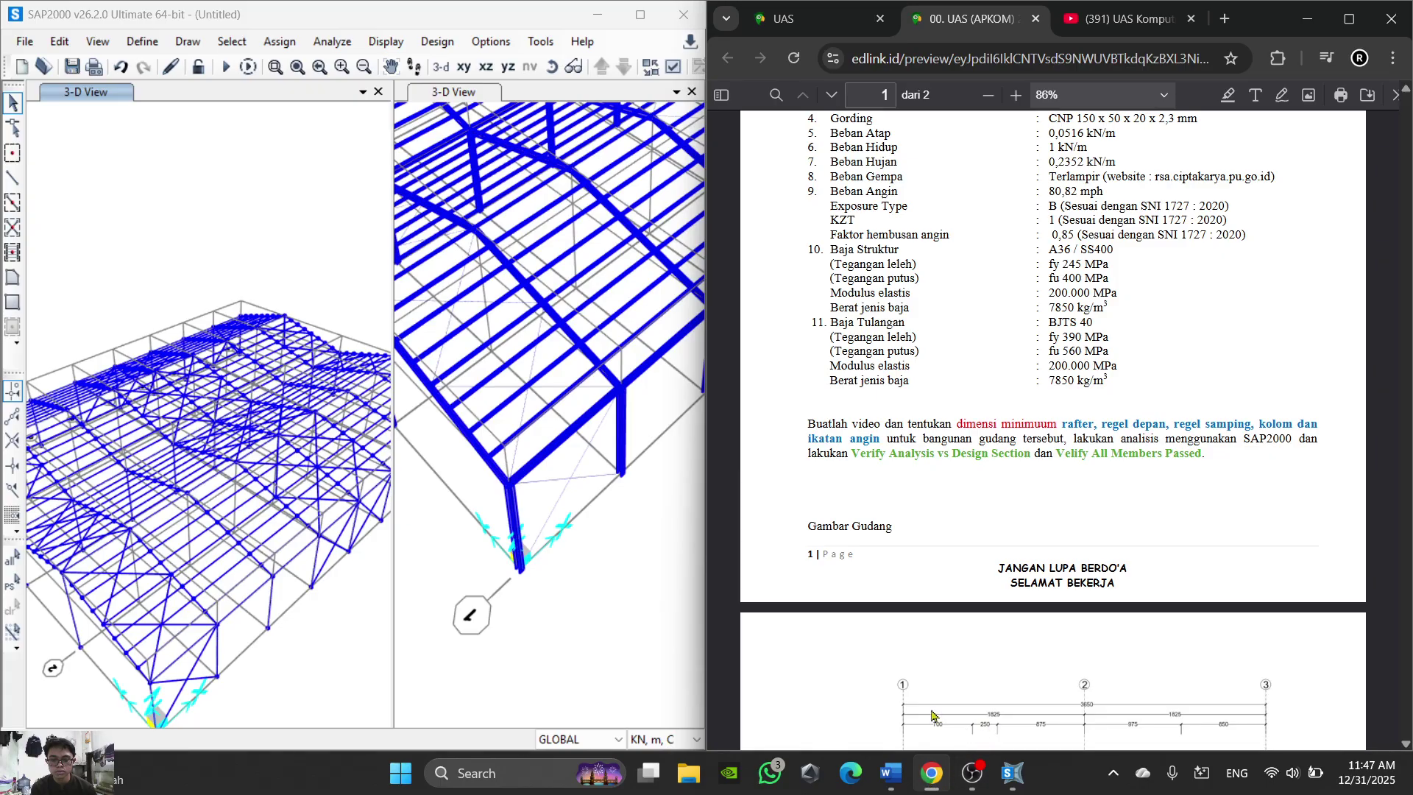
Step: Open the definition of mass source MSSSRC1 and include Specified Load Patterns alongside the element self mass
{"action": "right_click", "coordinate": [168, 173]}
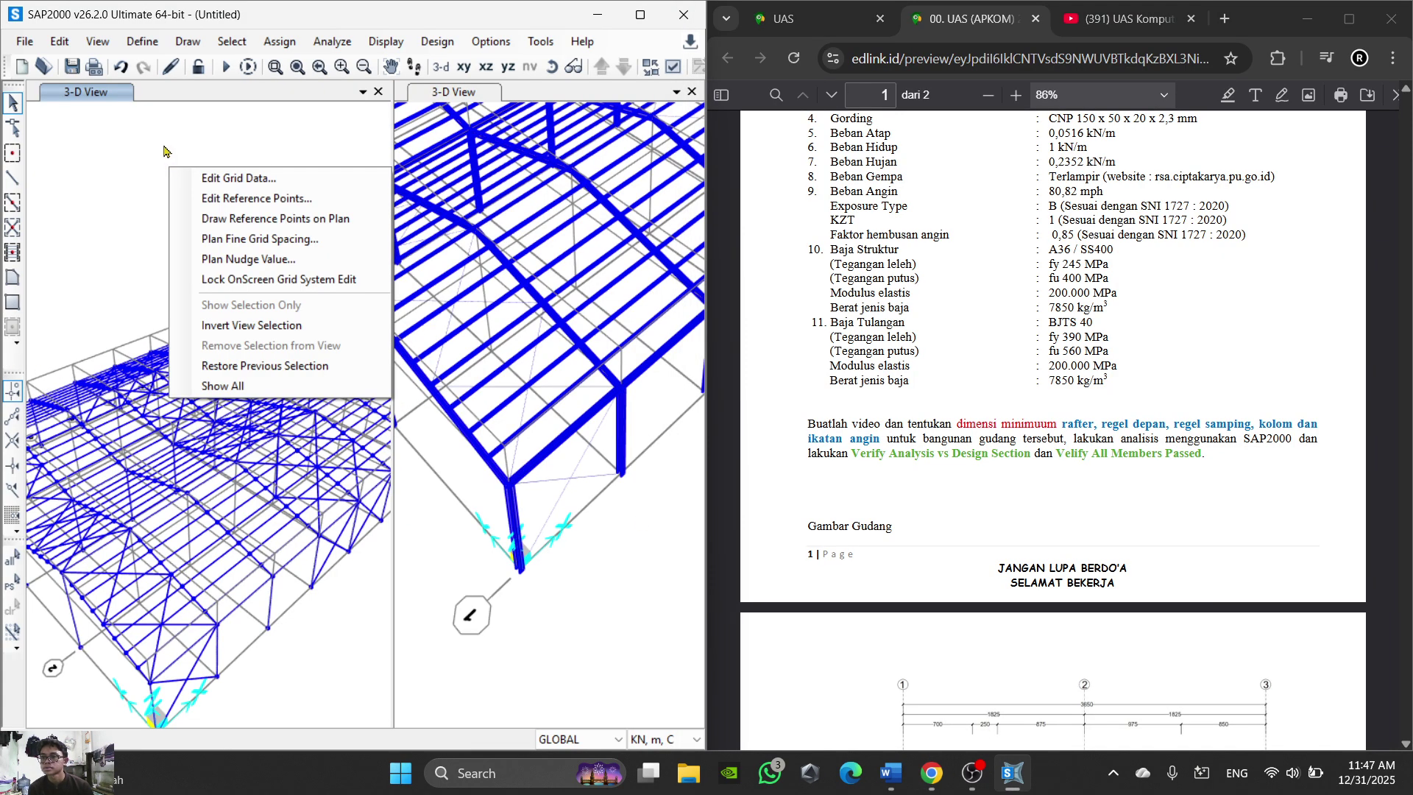
{"action": "left_click", "coordinate": [142, 41]}
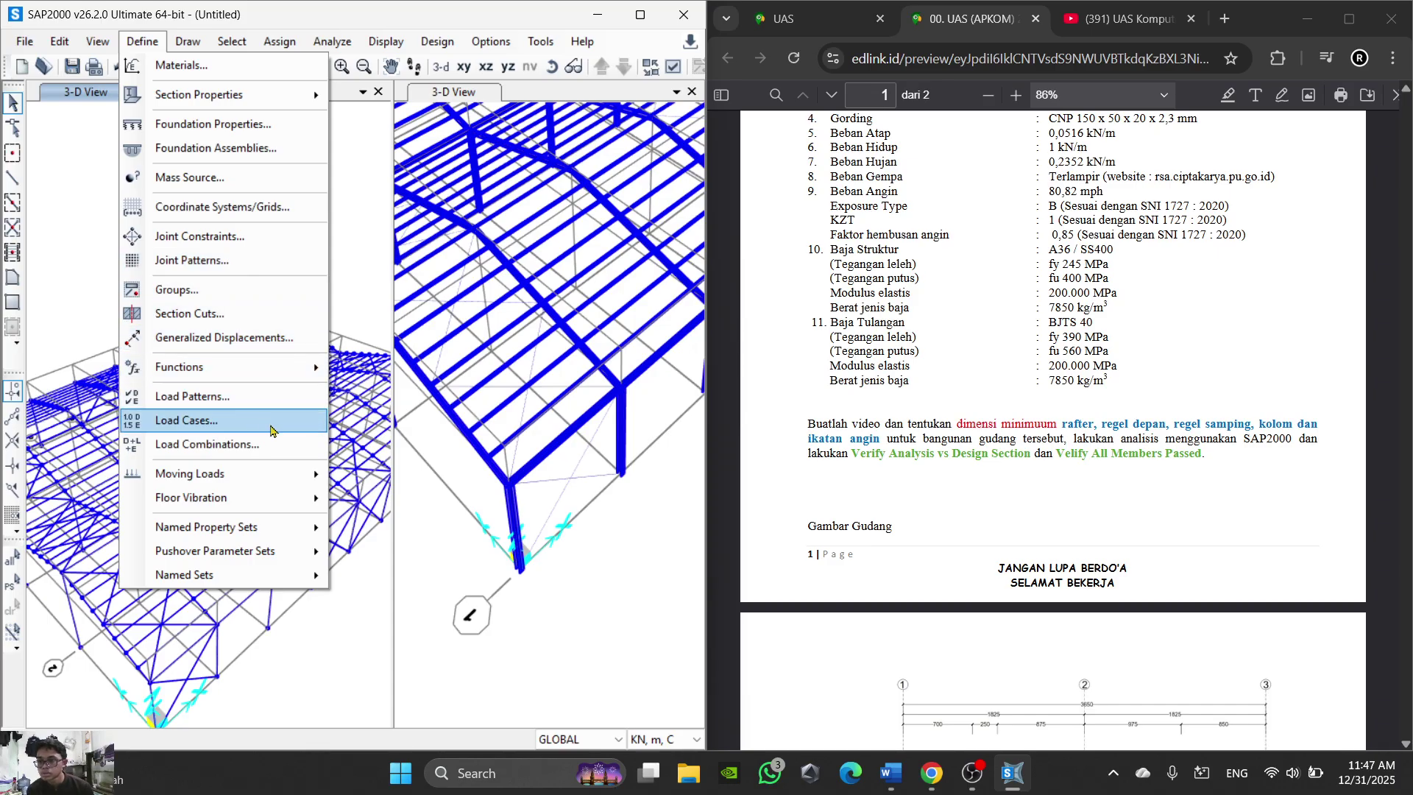
{"action": "mouse_move", "coordinate": [890, 772]}
{"action": "mouse_move", "coordinate": [850, 694]}
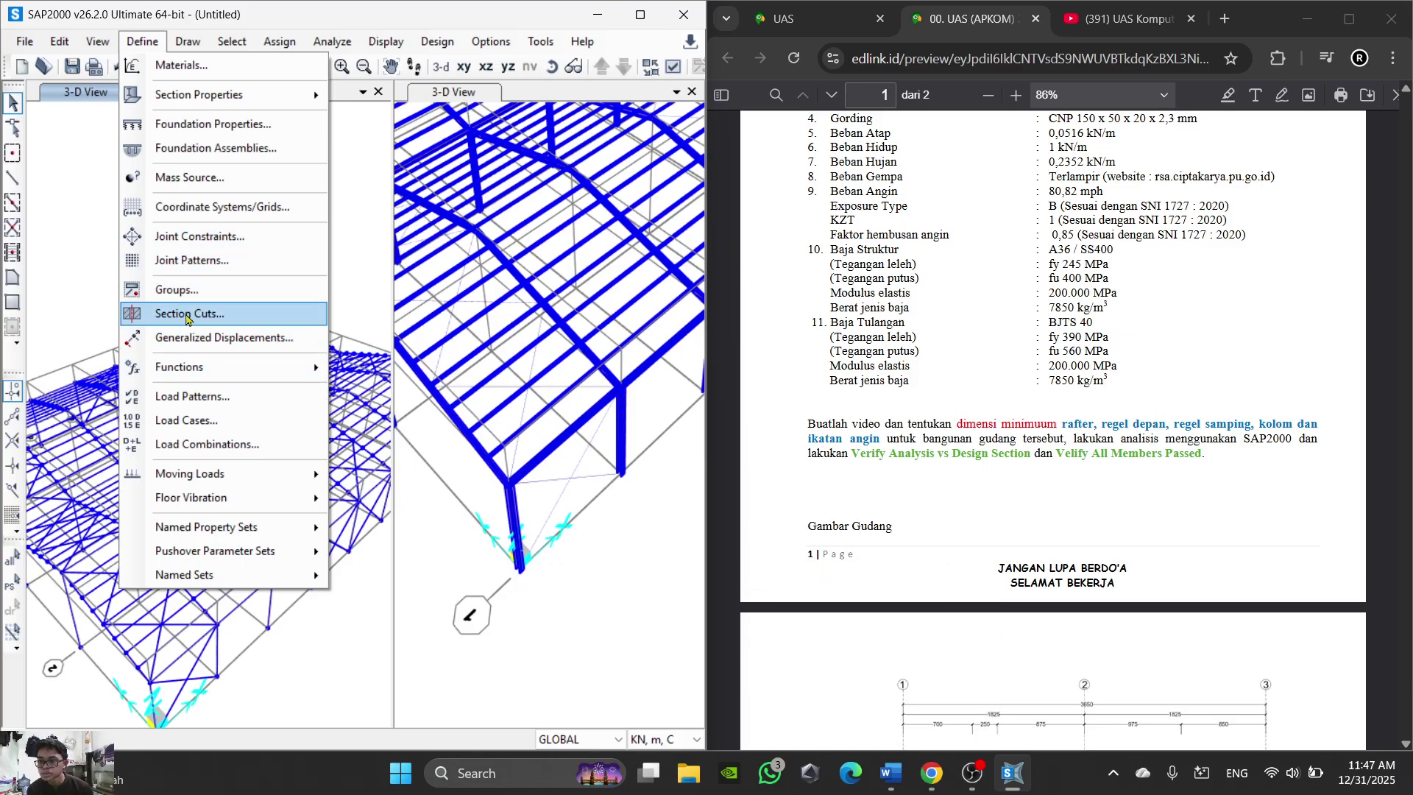
{"action": "left_click", "coordinate": [189, 178]}
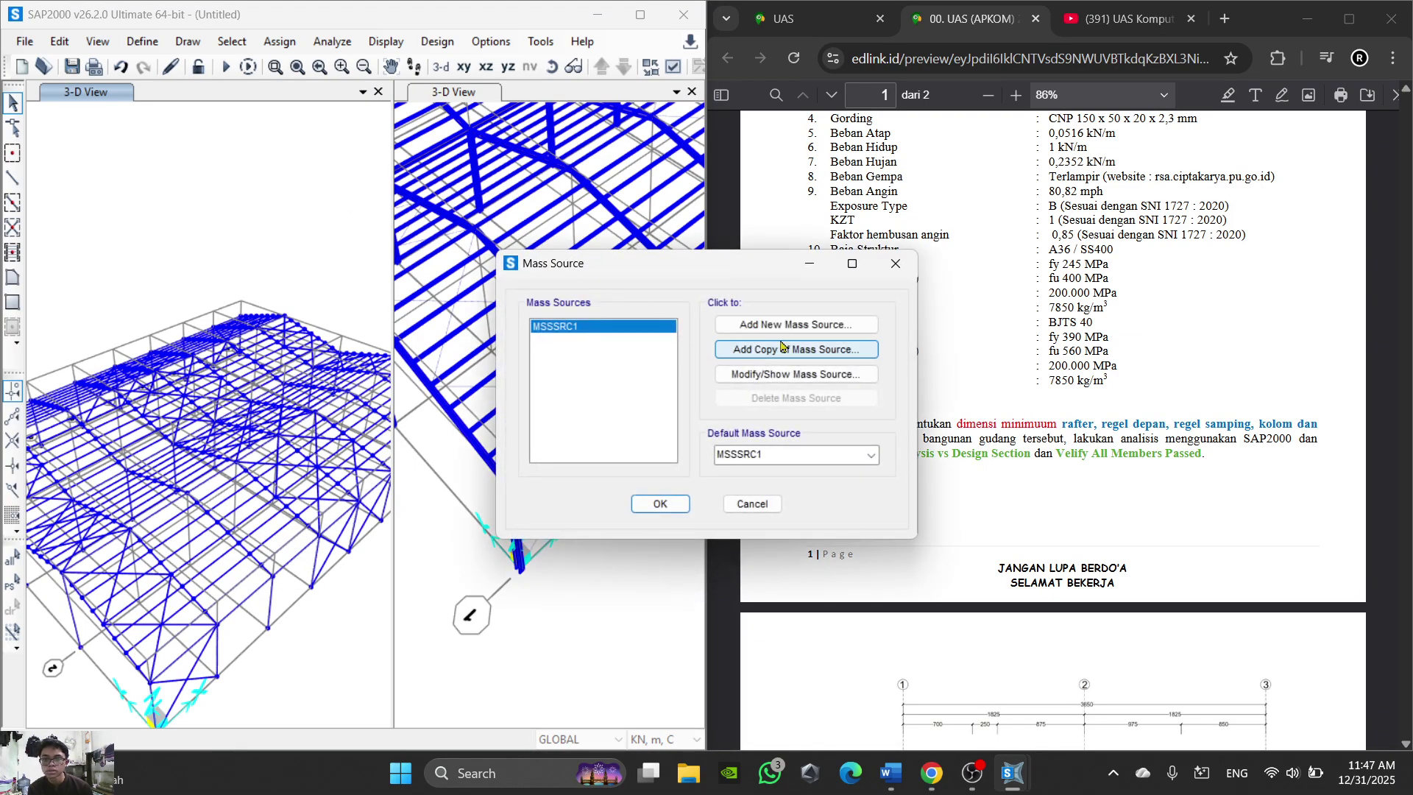
{"action": "left_click", "coordinate": [808, 374]}
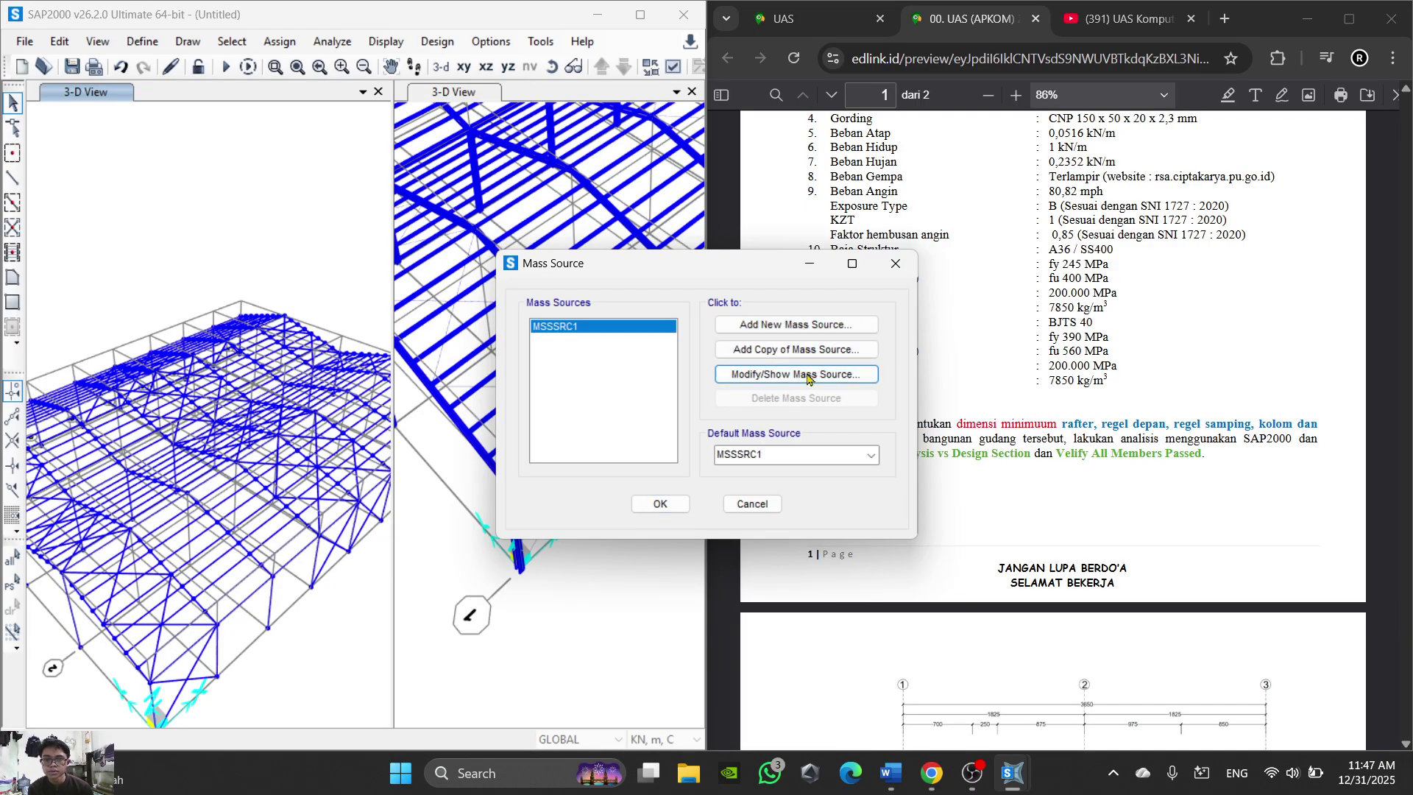
{"action": "left_click_drag", "start_coordinate": [764, 255], "coordinate": [696, 256]}
{"action": "left_click", "coordinate": [778, 253]}
{"action": "left_click", "coordinate": [595, 329]}
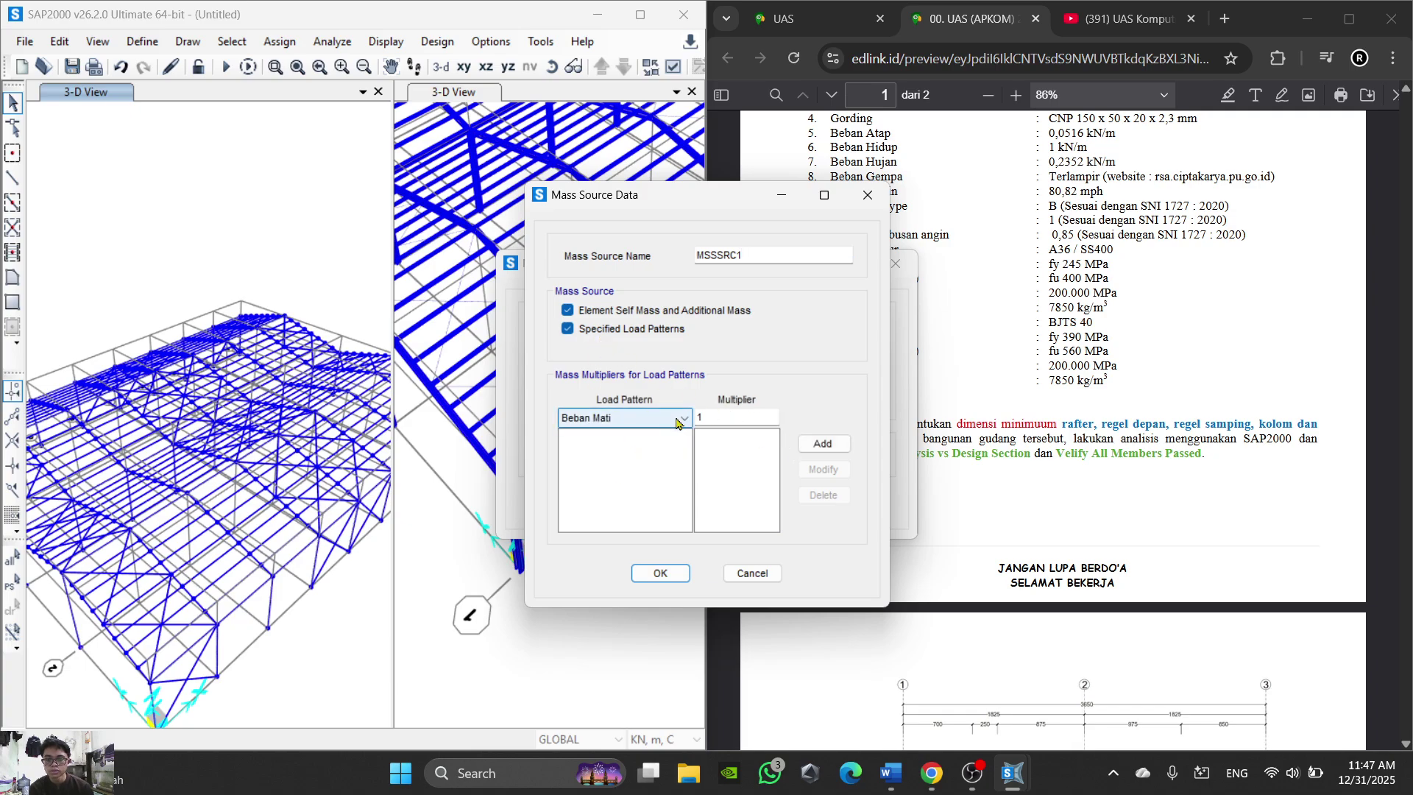
Step: Check step 38 and its Mass Source Data illustration in the Word document for the load pattern multipliers
{"action": "left_click", "coordinate": [944, 778]}
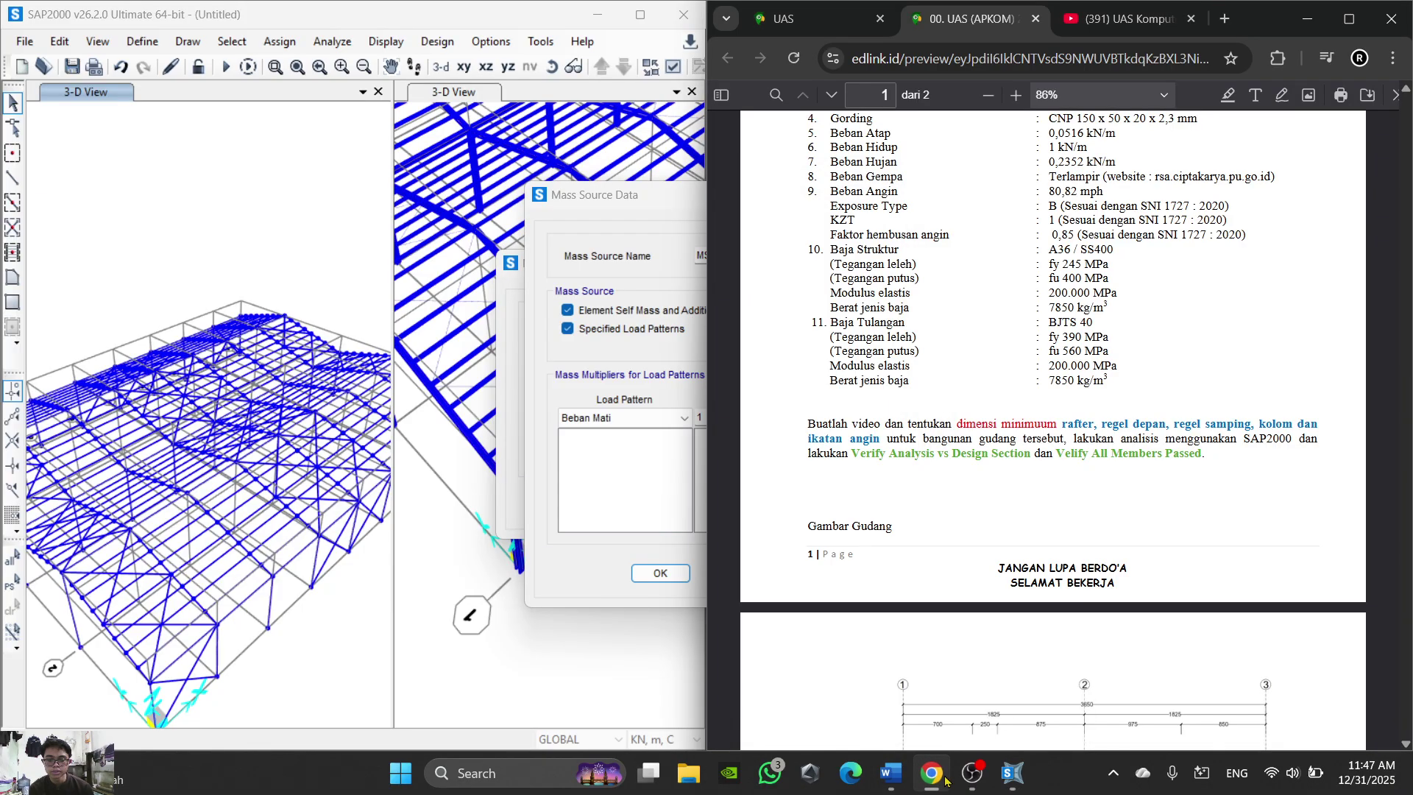
{"action": "left_click", "coordinate": [945, 778]}
{"action": "left_click", "coordinate": [892, 780]}
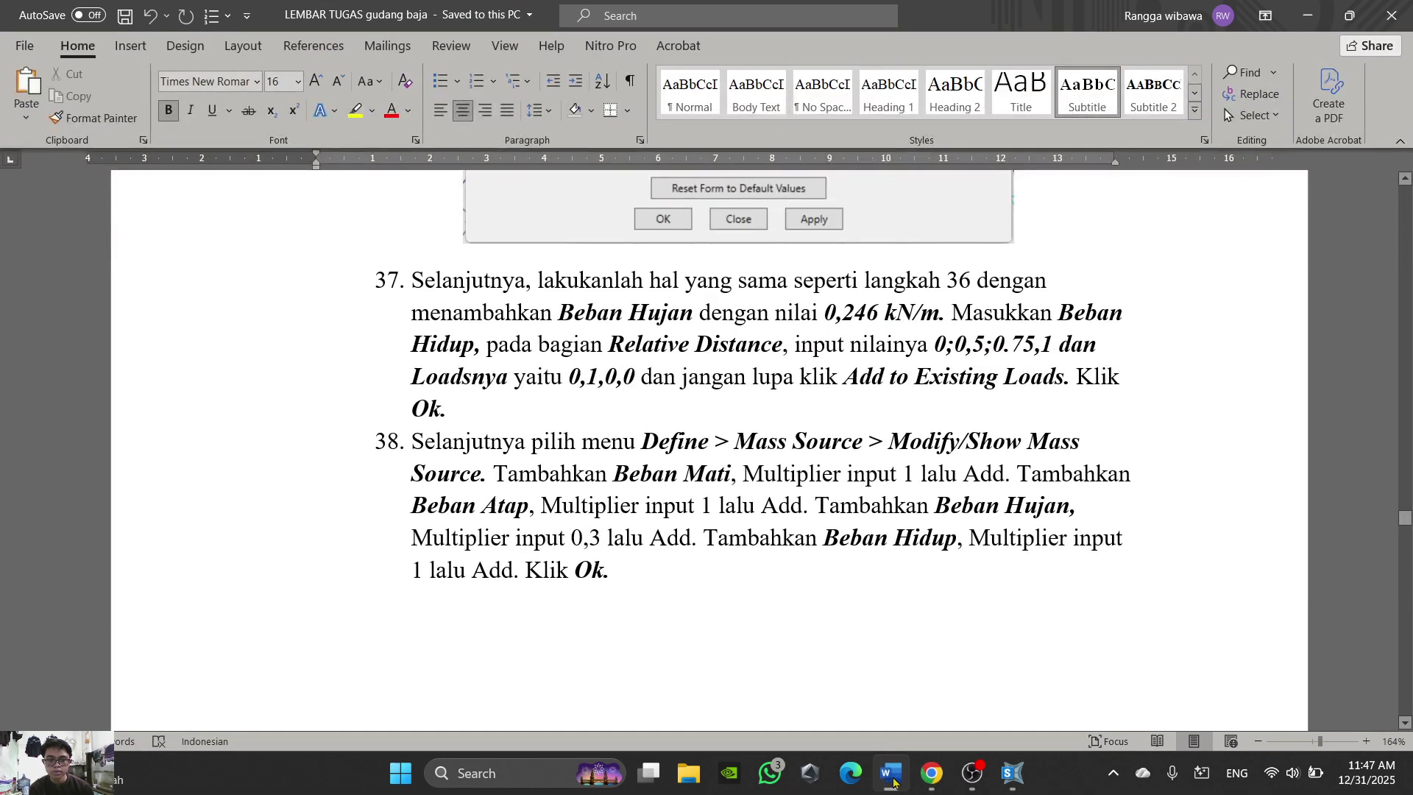
{"action": "key", "text": "ctrl+v"}
{"action": "scroll", "coordinate": [888, 664], "scroll_direction": "down", "scroll_amount": 3}
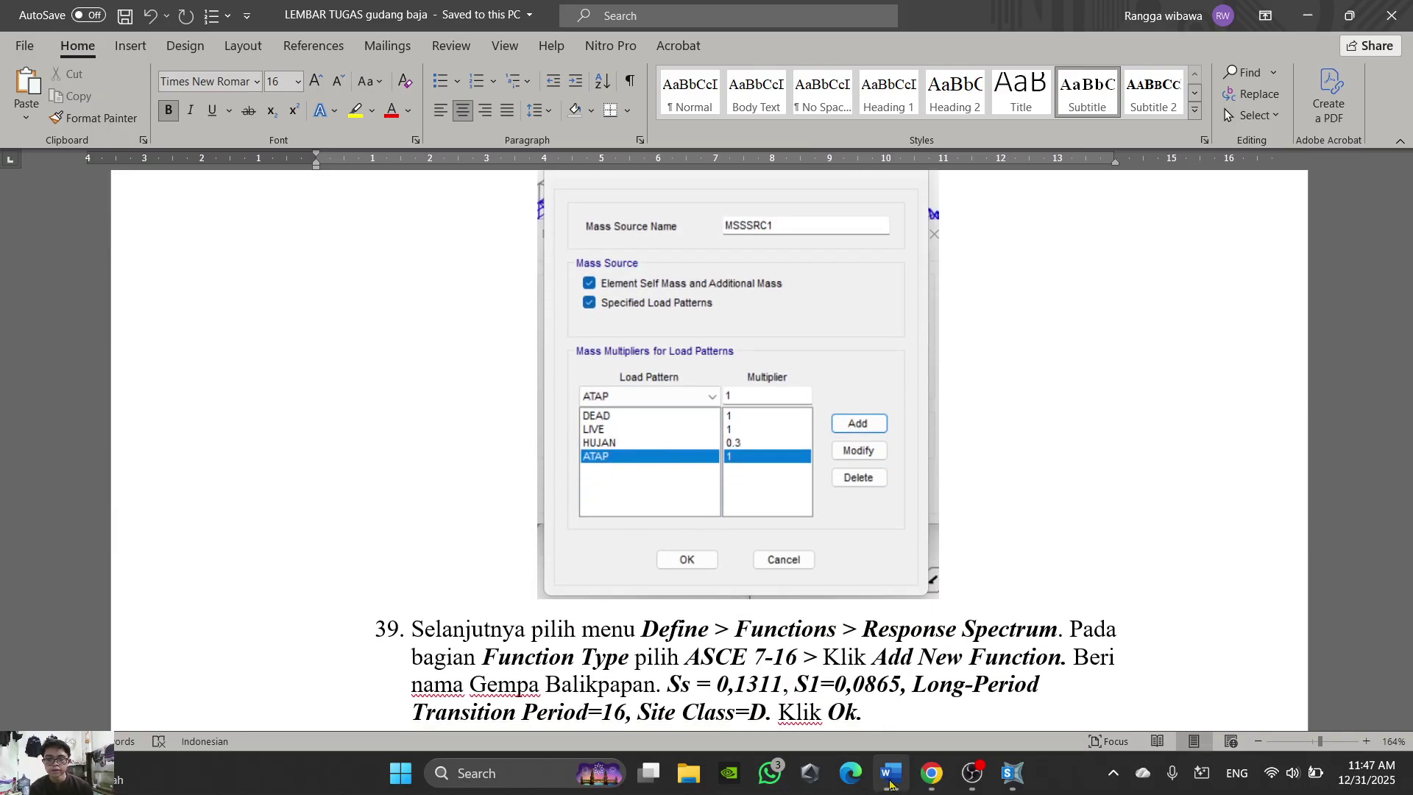
{"action": "mouse_move", "coordinate": [890, 782]}
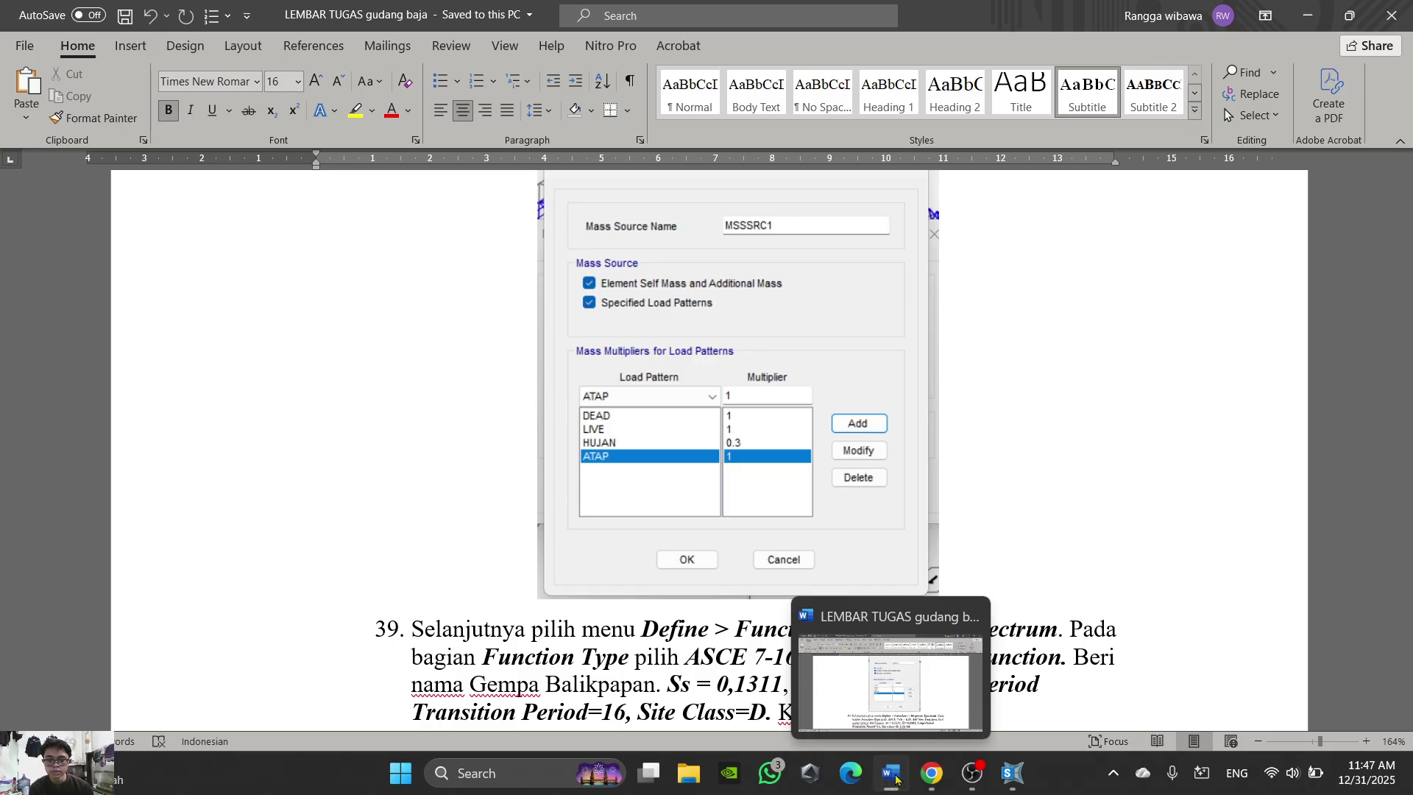
{"action": "left_click", "coordinate": [890, 782]}
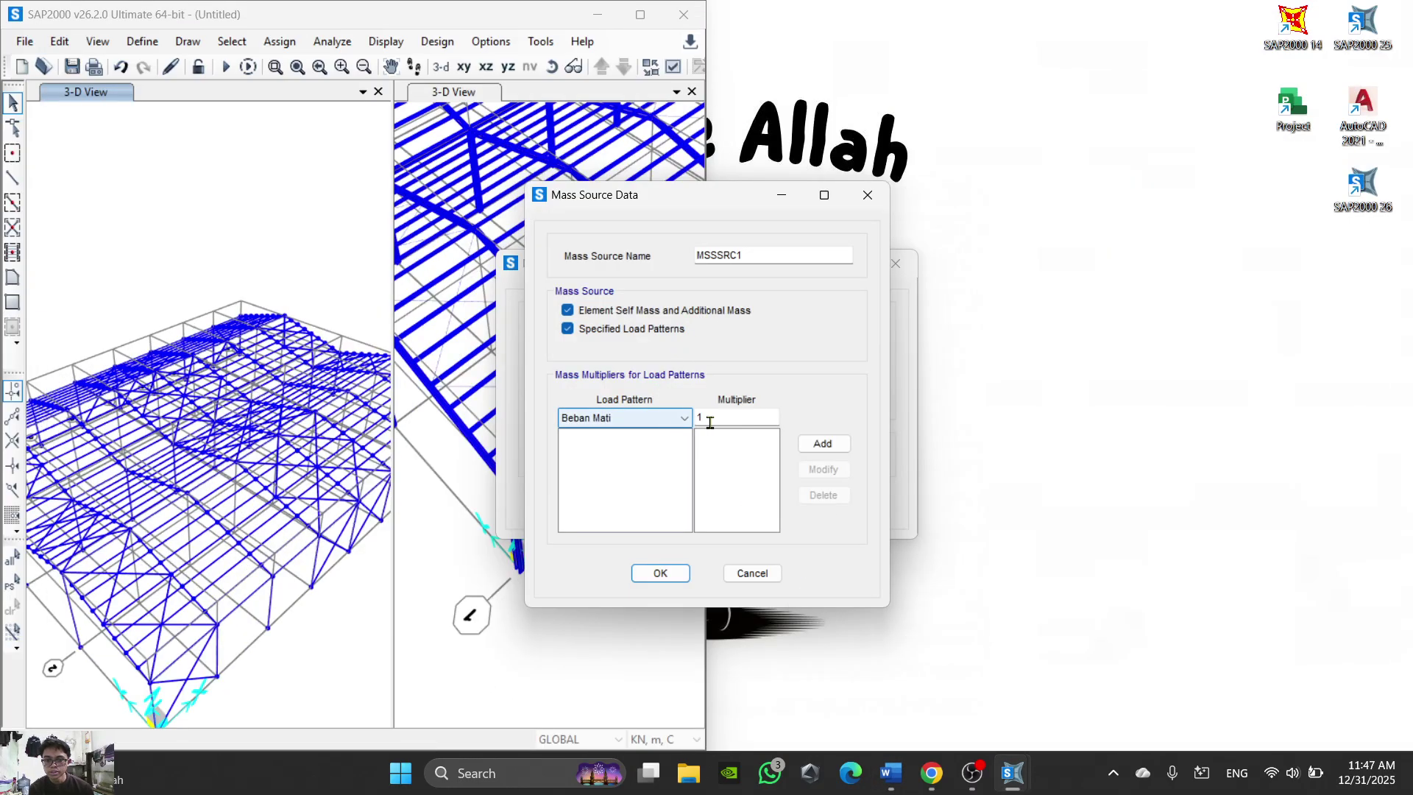
Step: Add Beban Mati, Beban Hidup and Beban Atap to the mass source, each with a multiplier of 1
{"action": "left_click", "coordinate": [822, 442]}
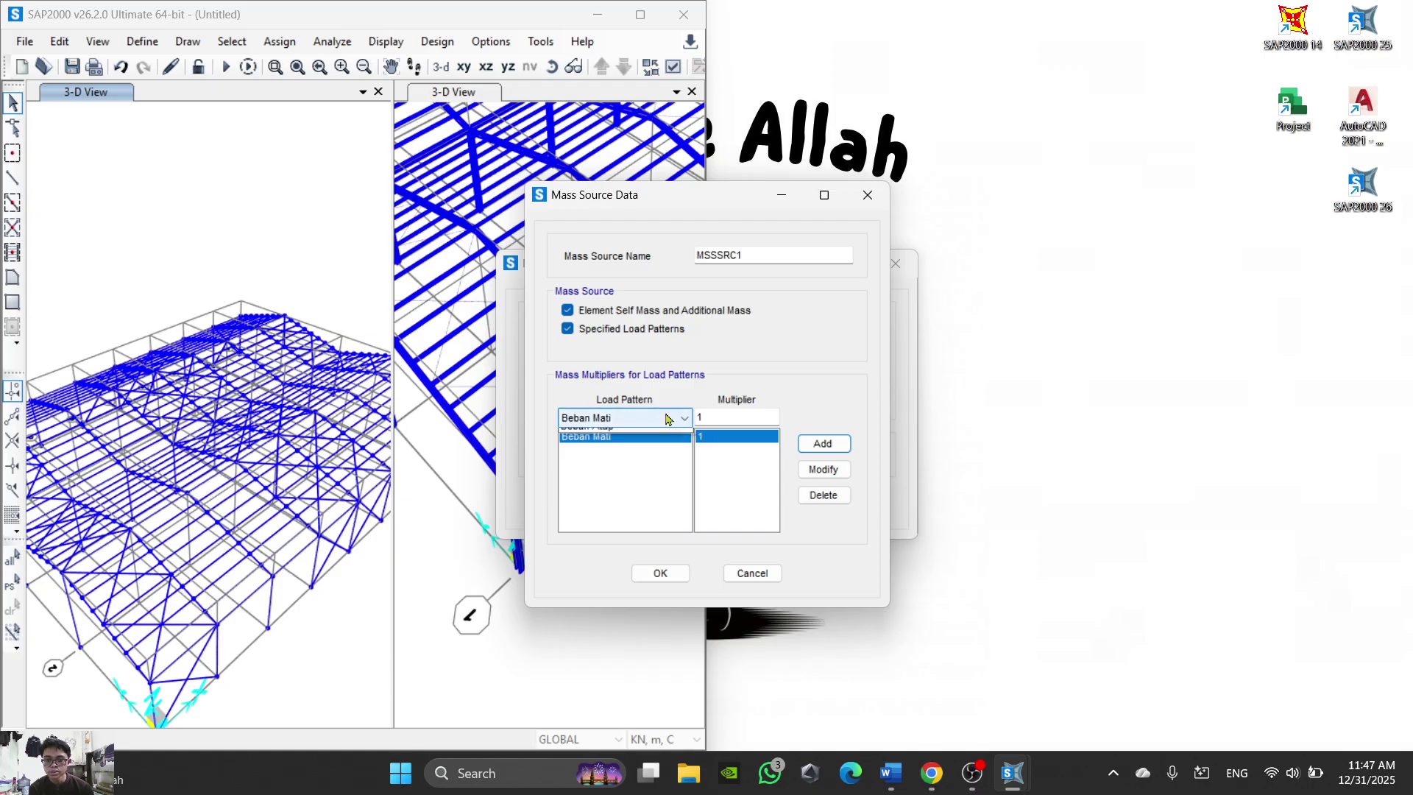
{"action": "left_click", "coordinate": [665, 417]}
{"action": "left_click", "coordinate": [655, 448]}
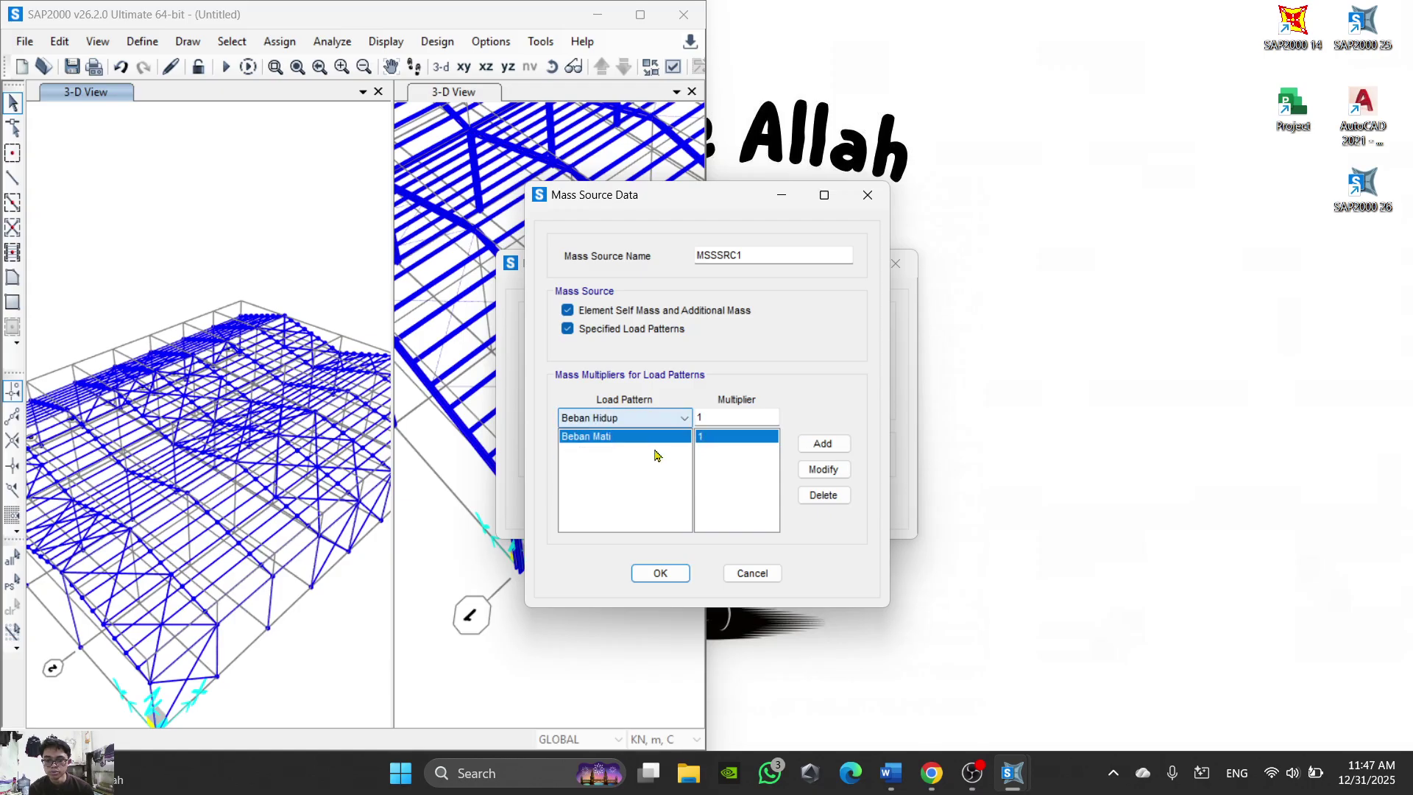
{"action": "left_click", "coordinate": [803, 442]}
{"action": "left_click", "coordinate": [640, 415]}
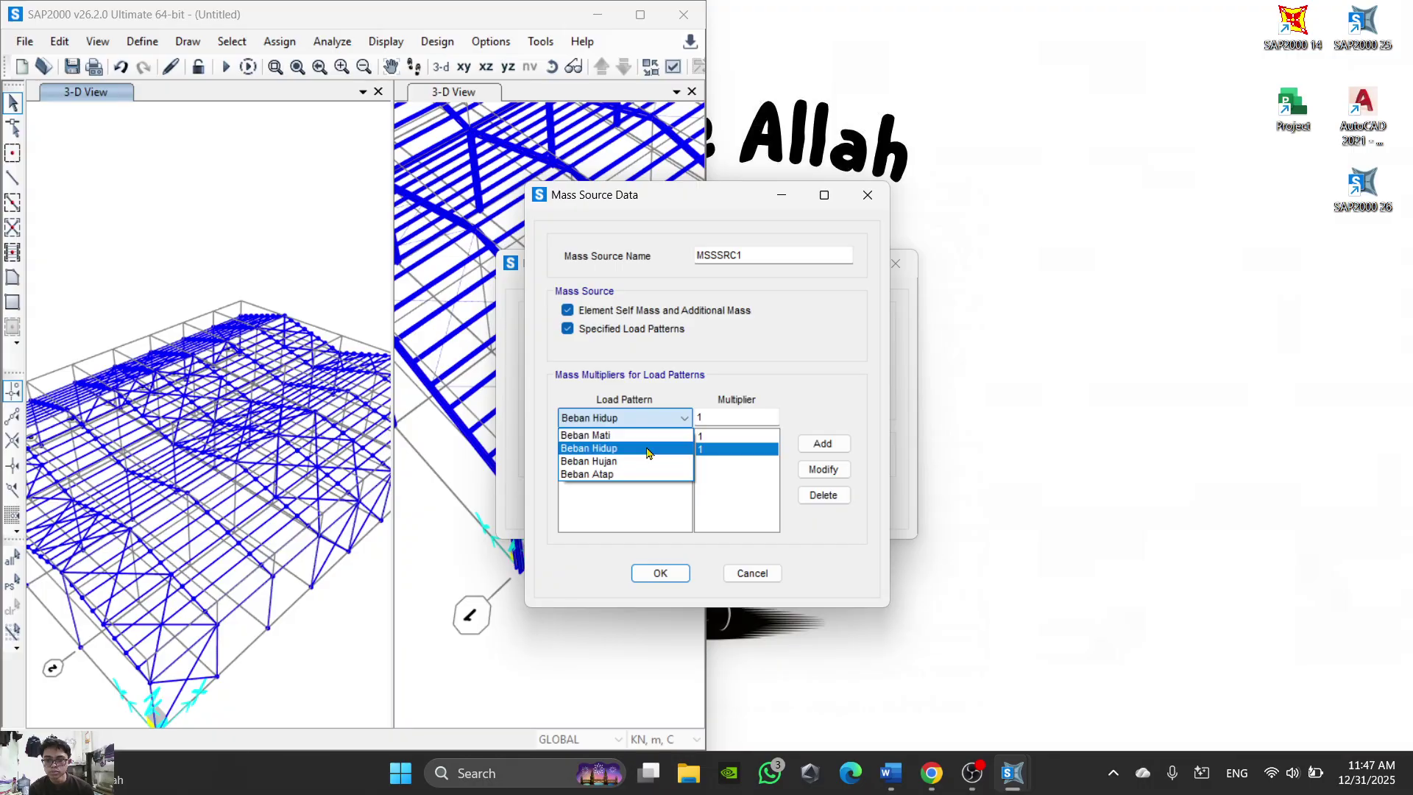
{"action": "left_click", "coordinate": [640, 475]}
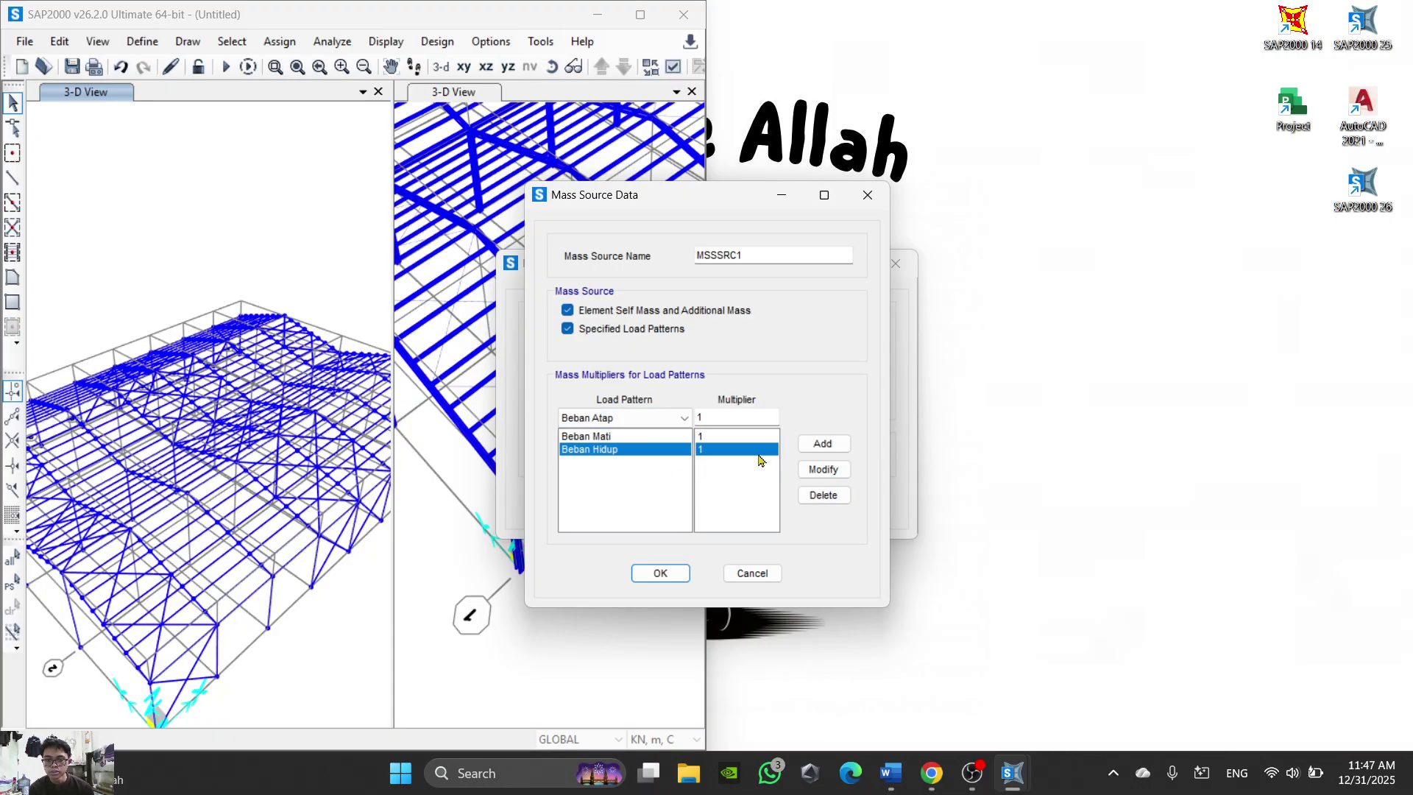
{"action": "left_click", "coordinate": [822, 443]}
Step: Add Beban Hujan with a multiplier of 0.3 and accept the mass source definition
{"action": "left_click", "coordinate": [662, 418]}
{"action": "left_click", "coordinate": [633, 460]}
{"action": "key", "text": "Tab"}
{"action": "type", "text": "0"}
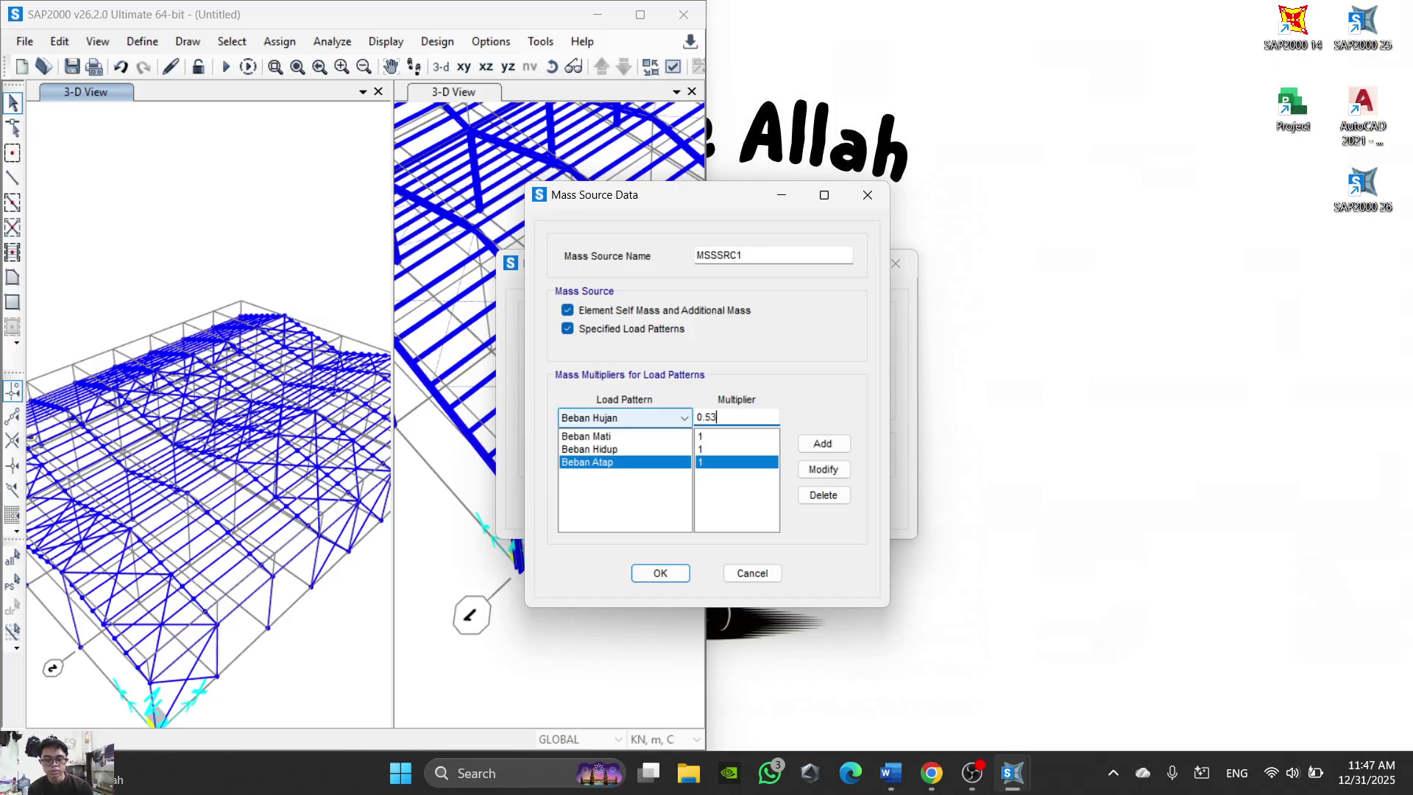
{"action": "left_click", "coordinate": [890, 773]}
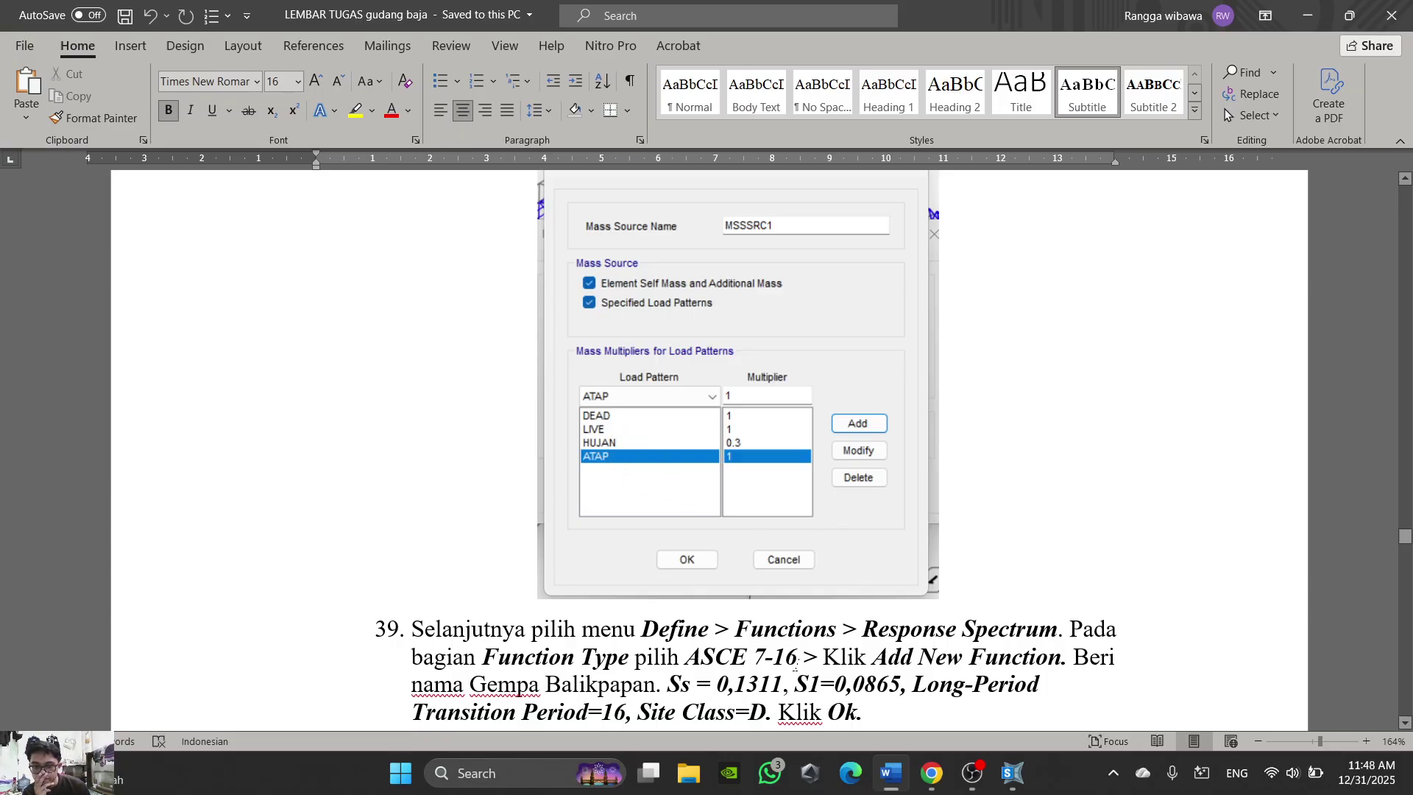
{"action": "left_click", "coordinate": [893, 777]}
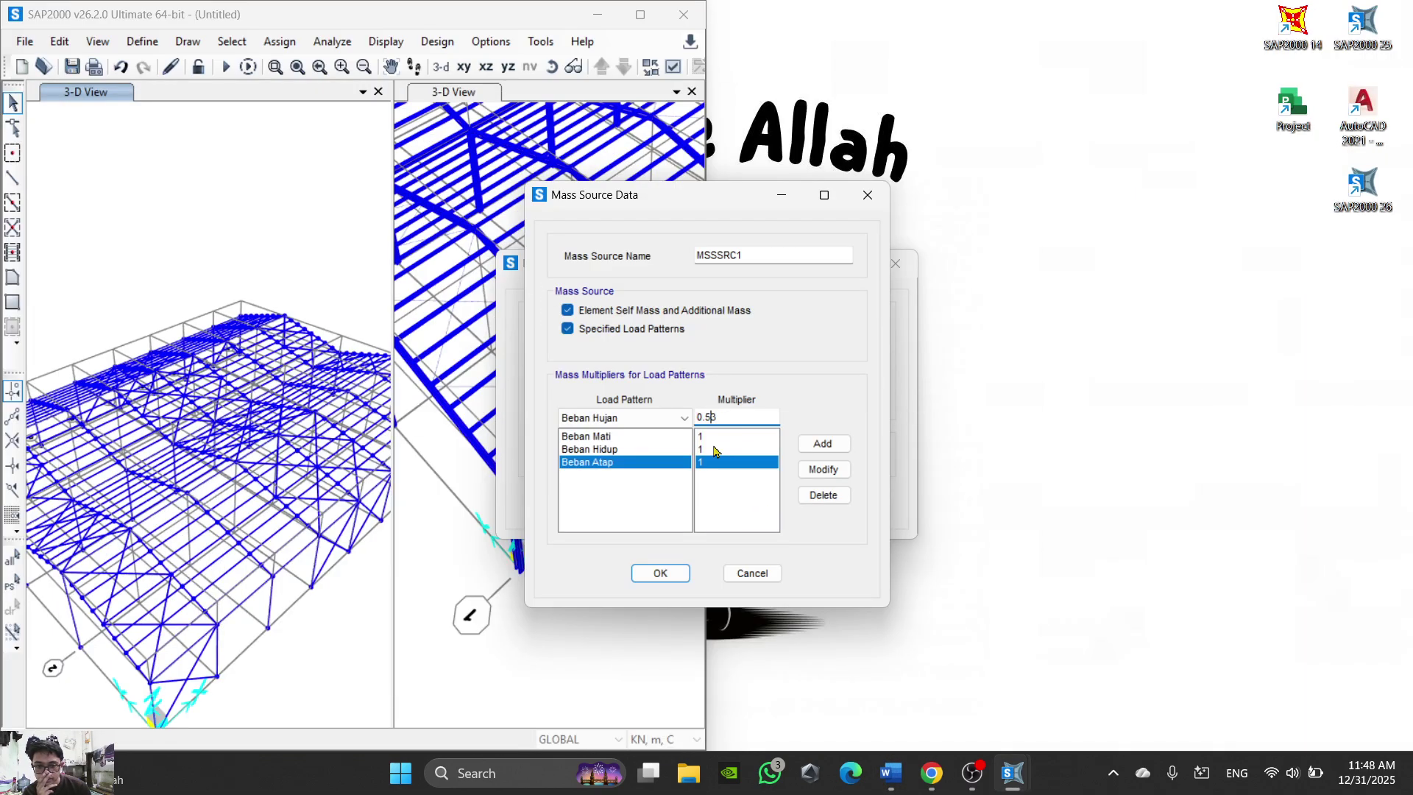
{"action": "left_click", "coordinate": [890, 774]}
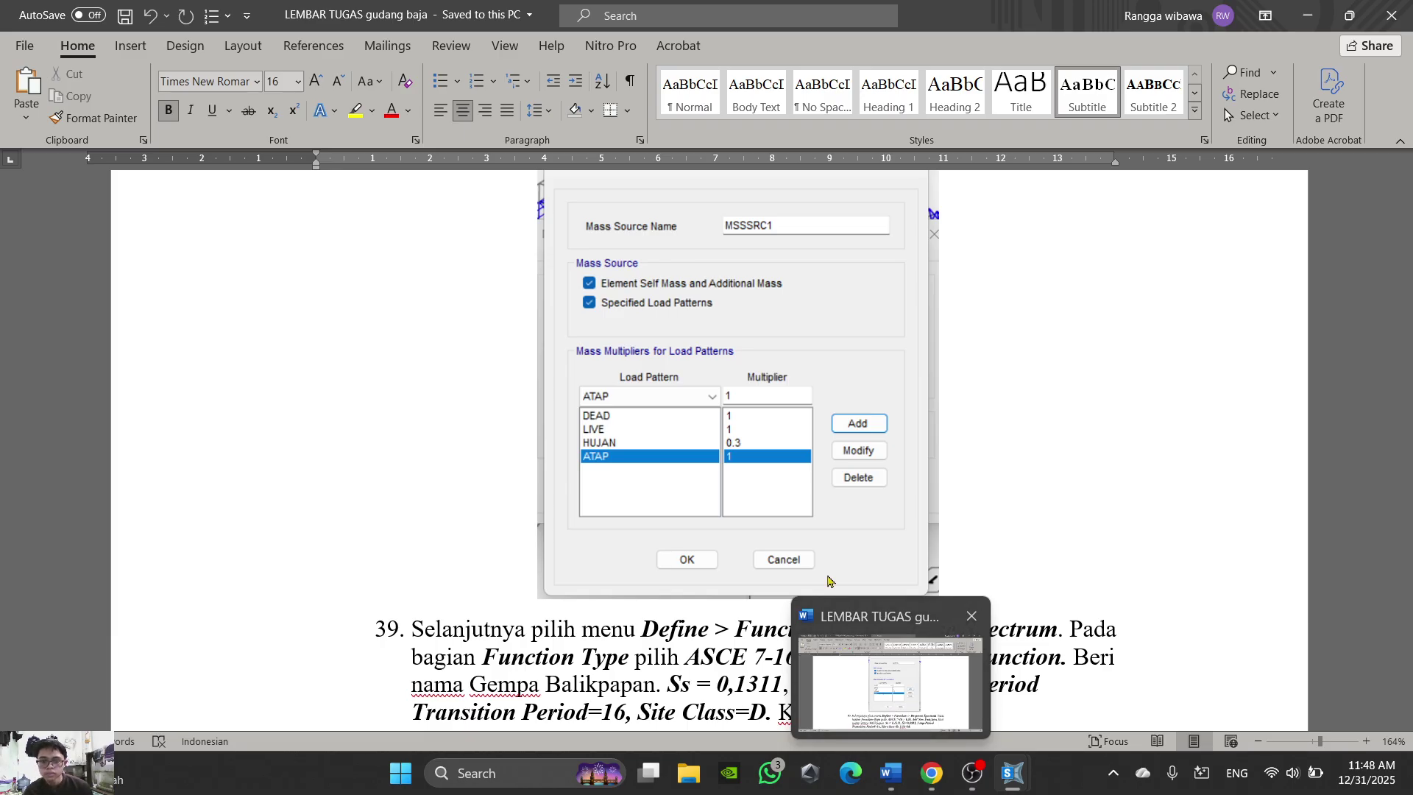
{"action": "left_click", "coordinate": [847, 614]}
{"action": "left_click", "coordinate": [825, 443]}
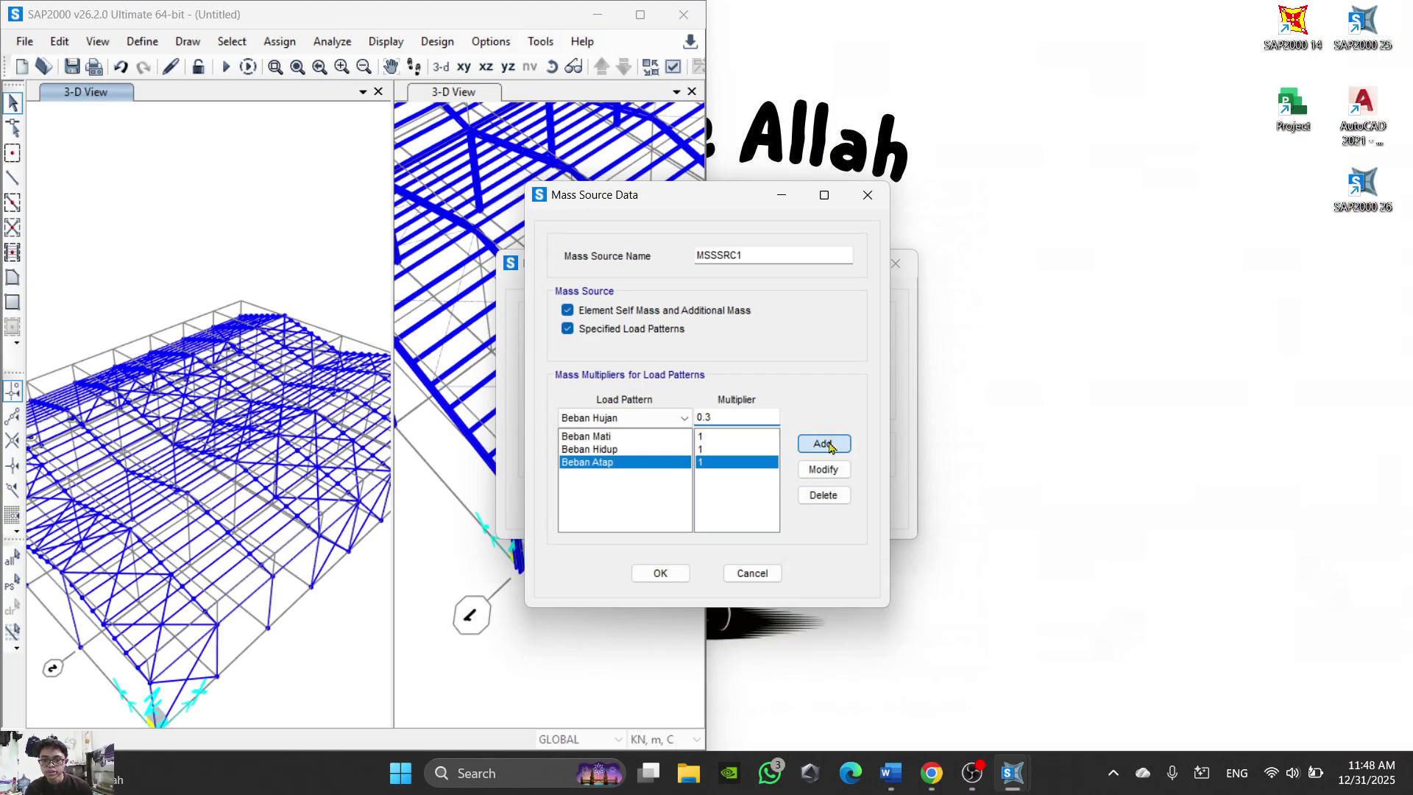
{"action": "left_click", "coordinate": [677, 579]}
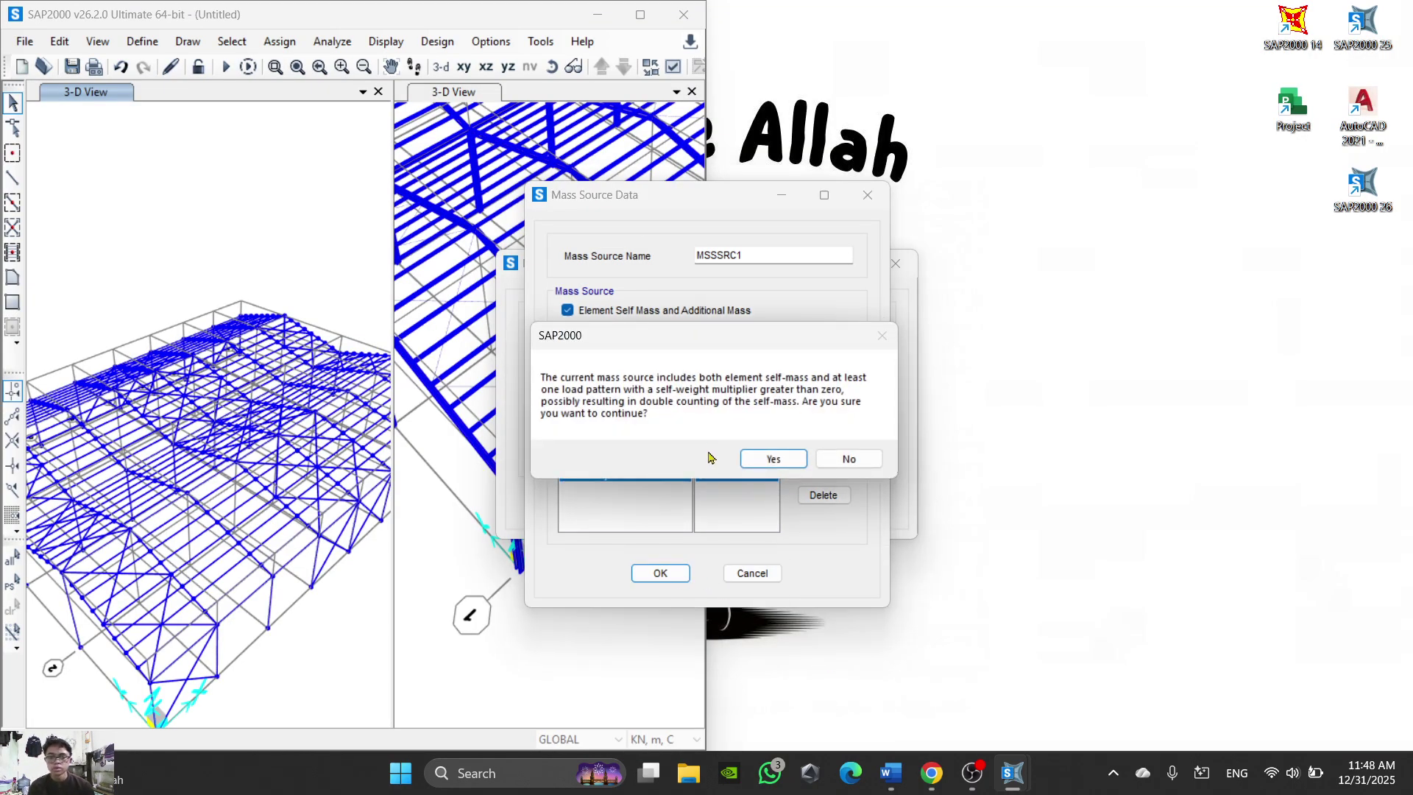
{"action": "left_click", "coordinate": [754, 461]}
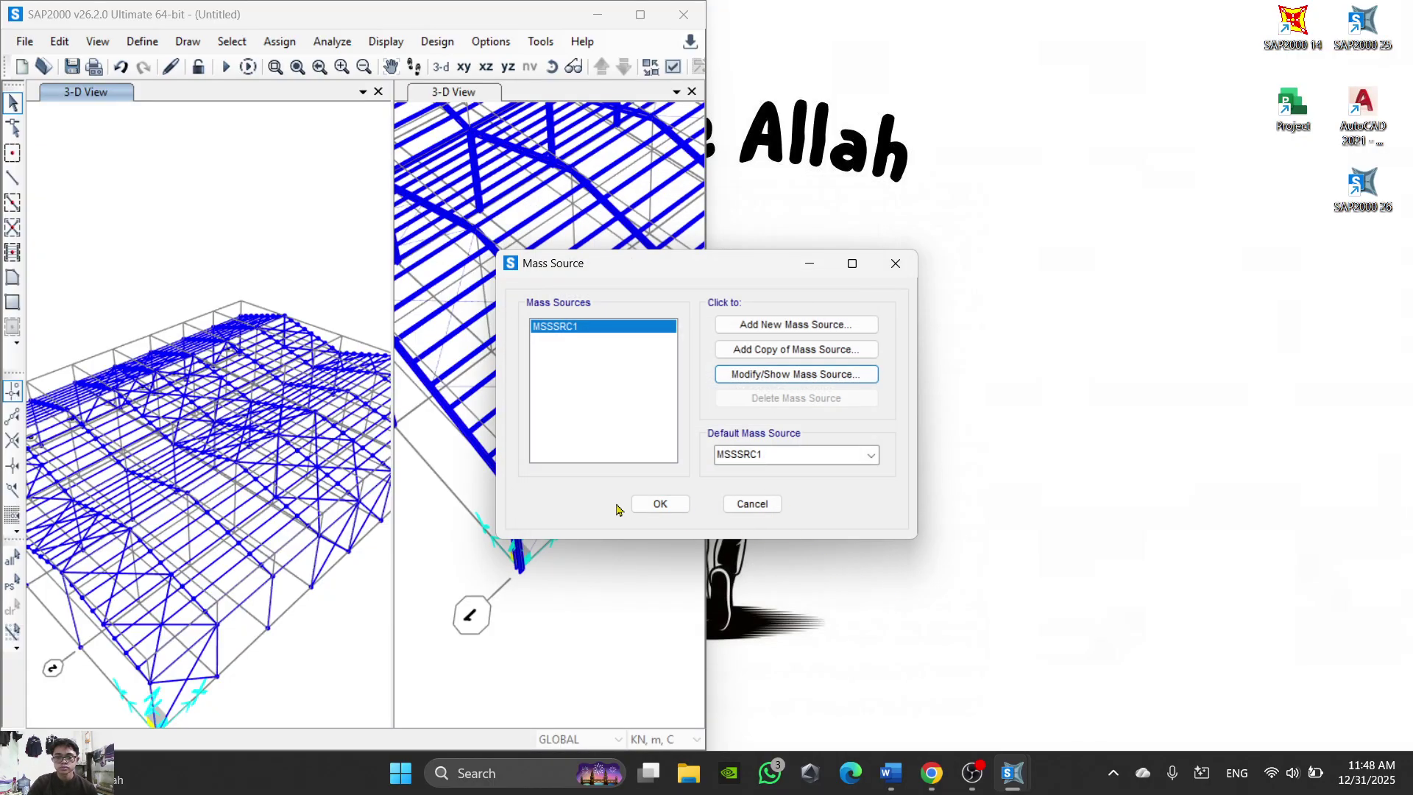
{"action": "left_click", "coordinate": [683, 509]}
Step: Examine the assignment PDF and step 39 of the Word document for the response spectrum type and seismic parameters
{"action": "left_click", "coordinate": [889, 773]}
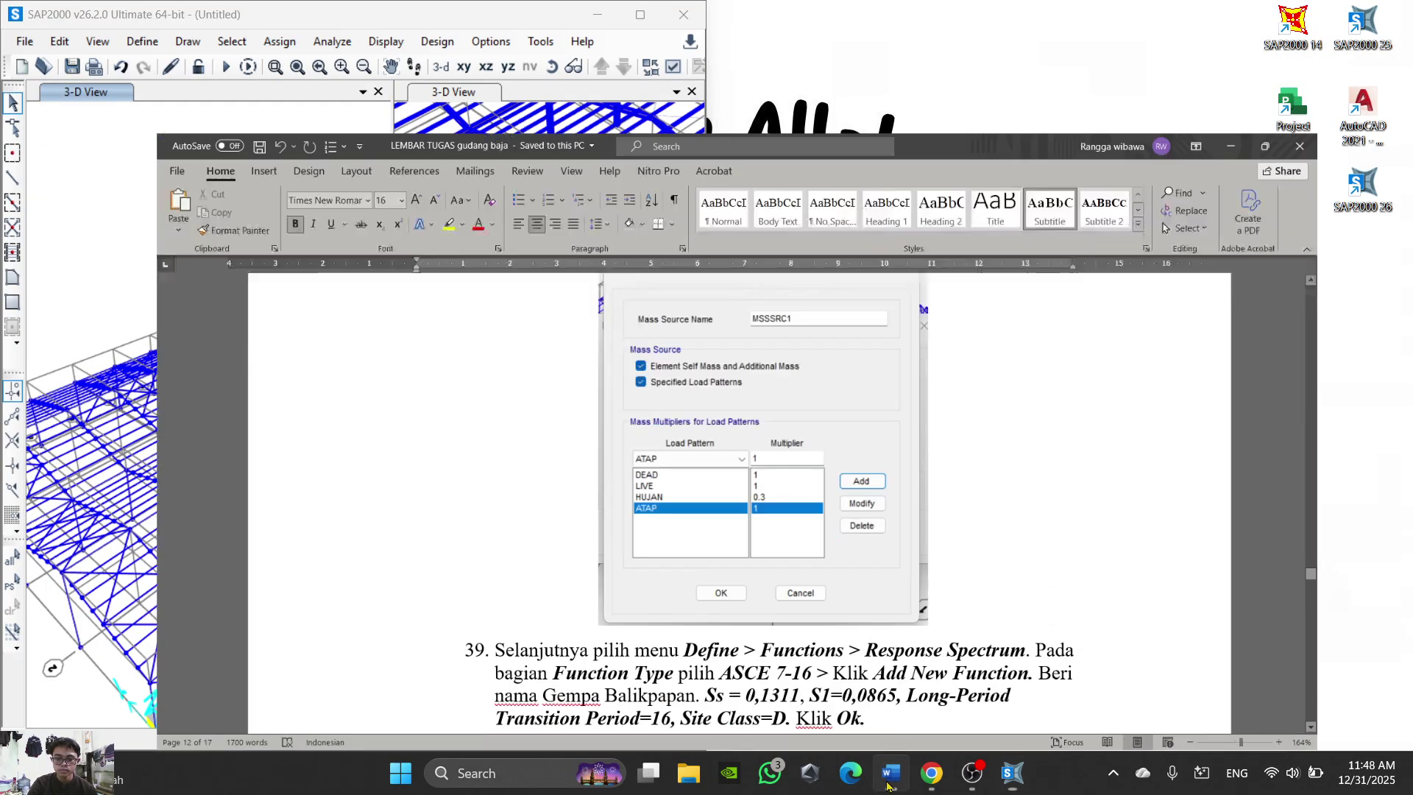
{"action": "left_click", "coordinate": [888, 773]}
{"action": "left_click", "coordinate": [931, 771]}
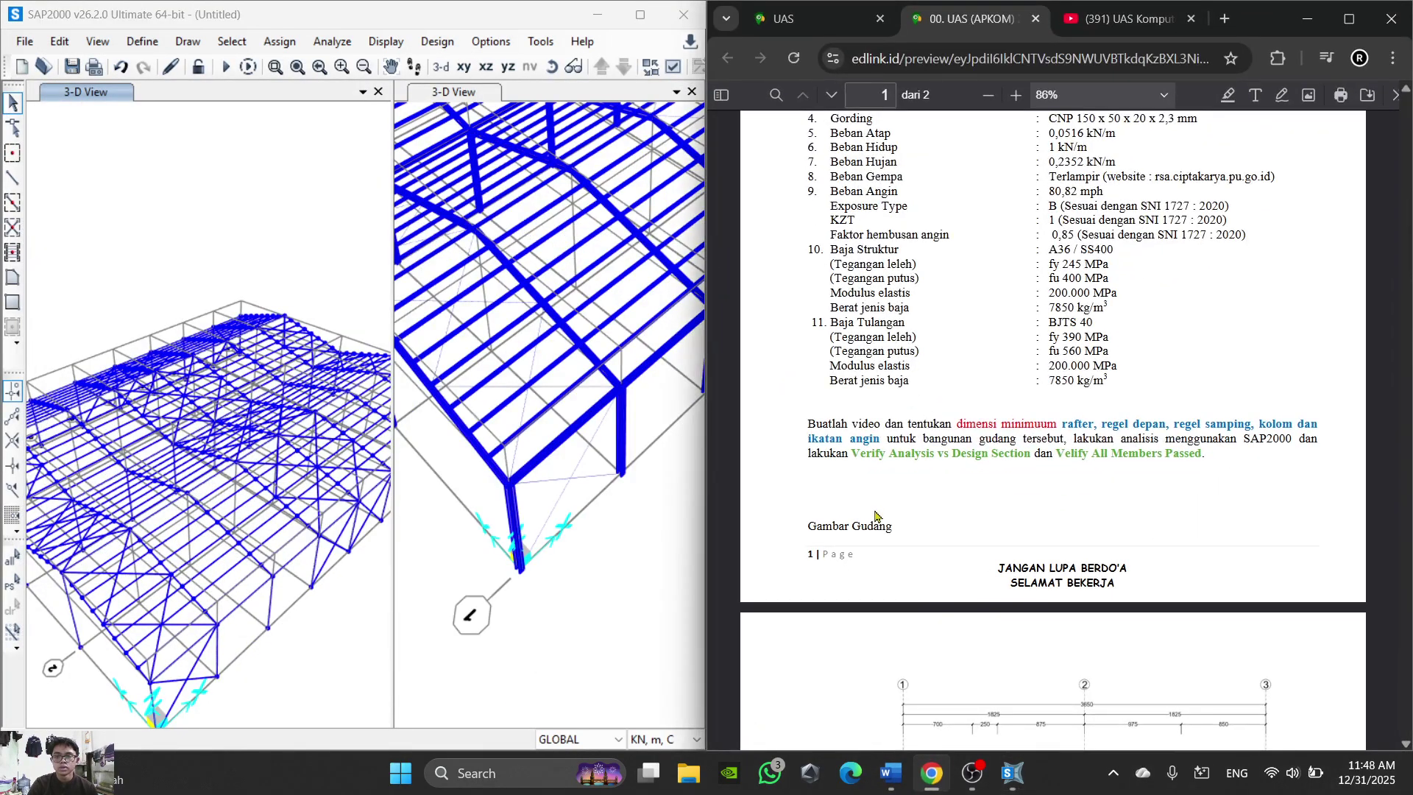
{"action": "scroll", "coordinate": [1013, 585], "scroll_direction": "up", "scroll_amount": 3}
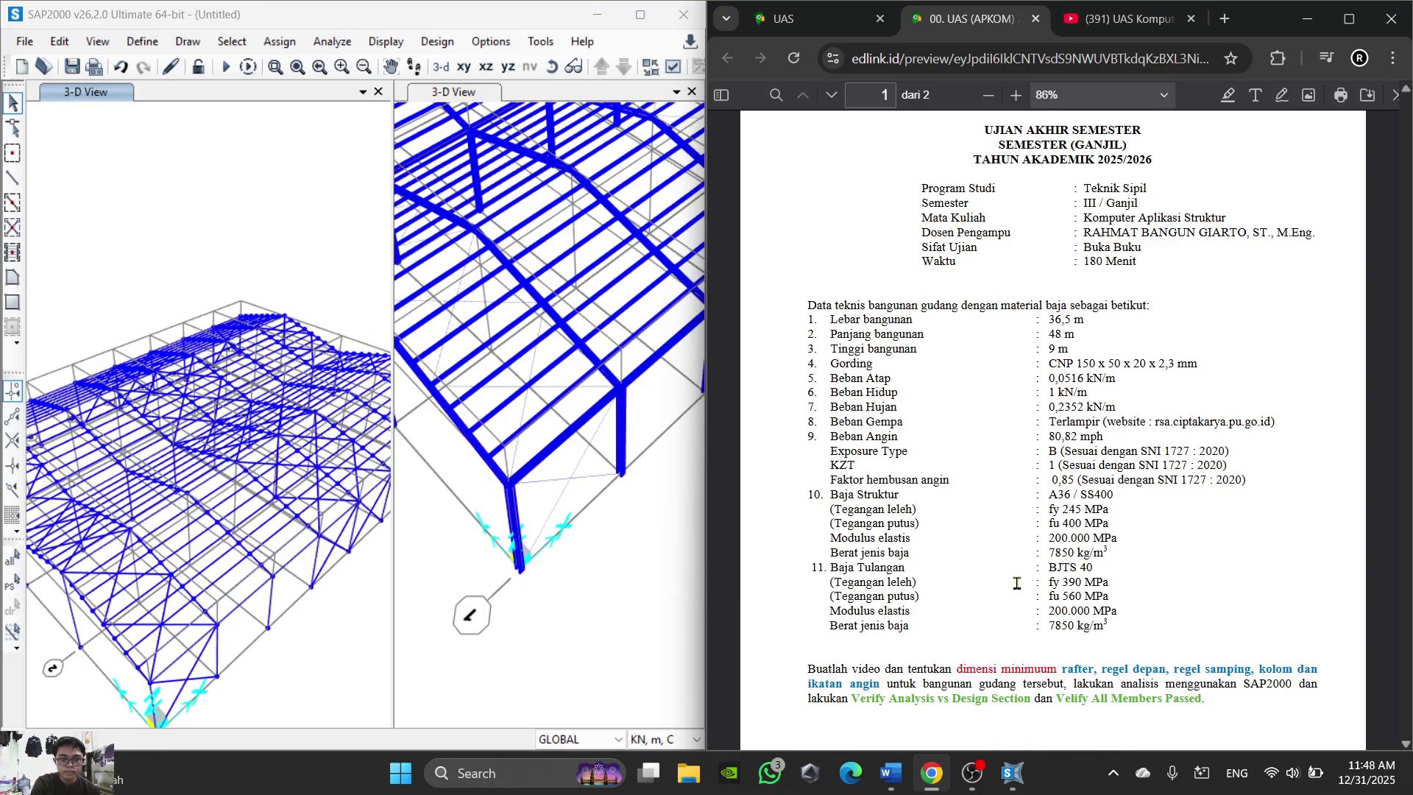
{"action": "scroll", "coordinate": [1016, 583], "scroll_direction": "down", "scroll_amount": 10}
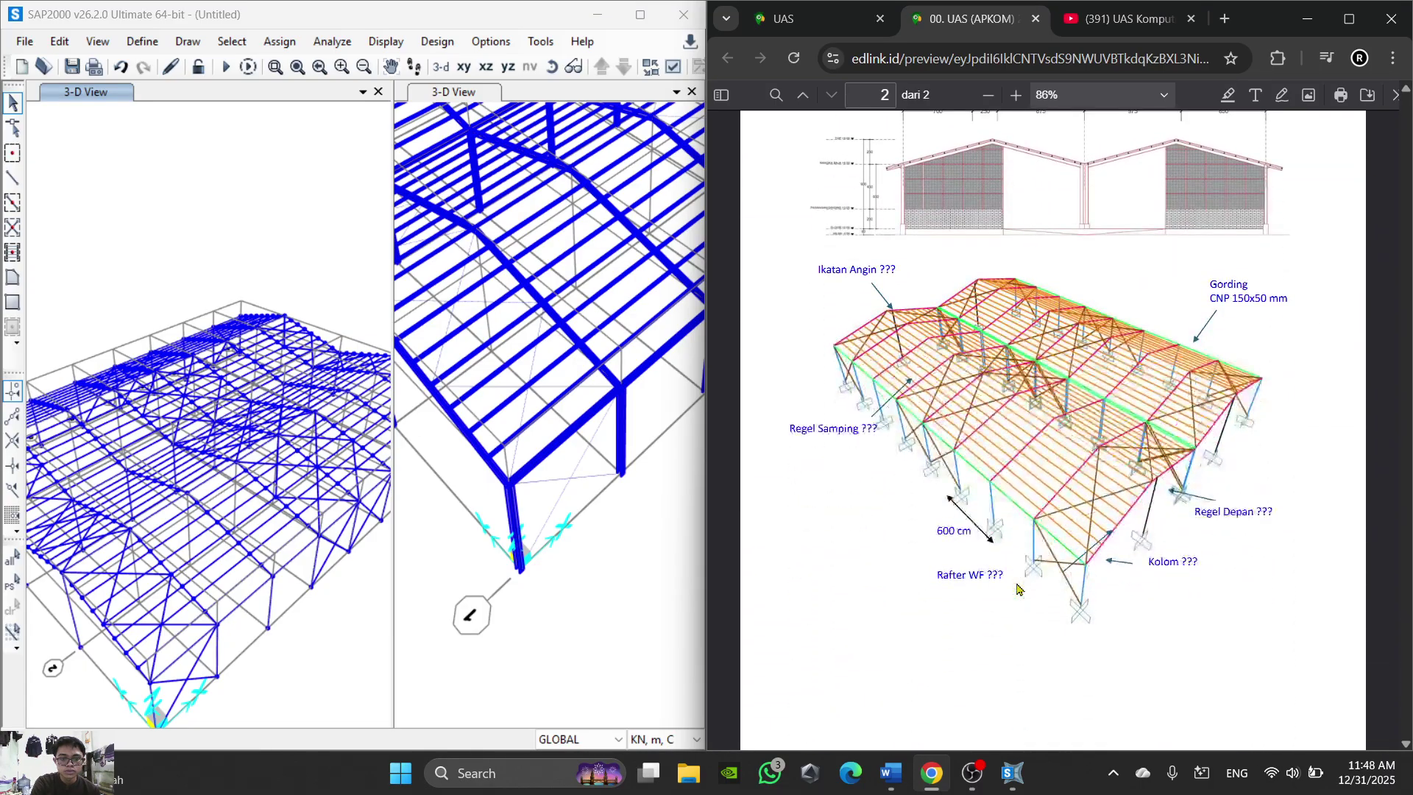
{"action": "scroll", "coordinate": [1016, 589], "scroll_direction": "up", "scroll_amount": 2}
{"action": "mouse_move", "coordinate": [890, 772]}
{"action": "left_click", "coordinate": [867, 703]}
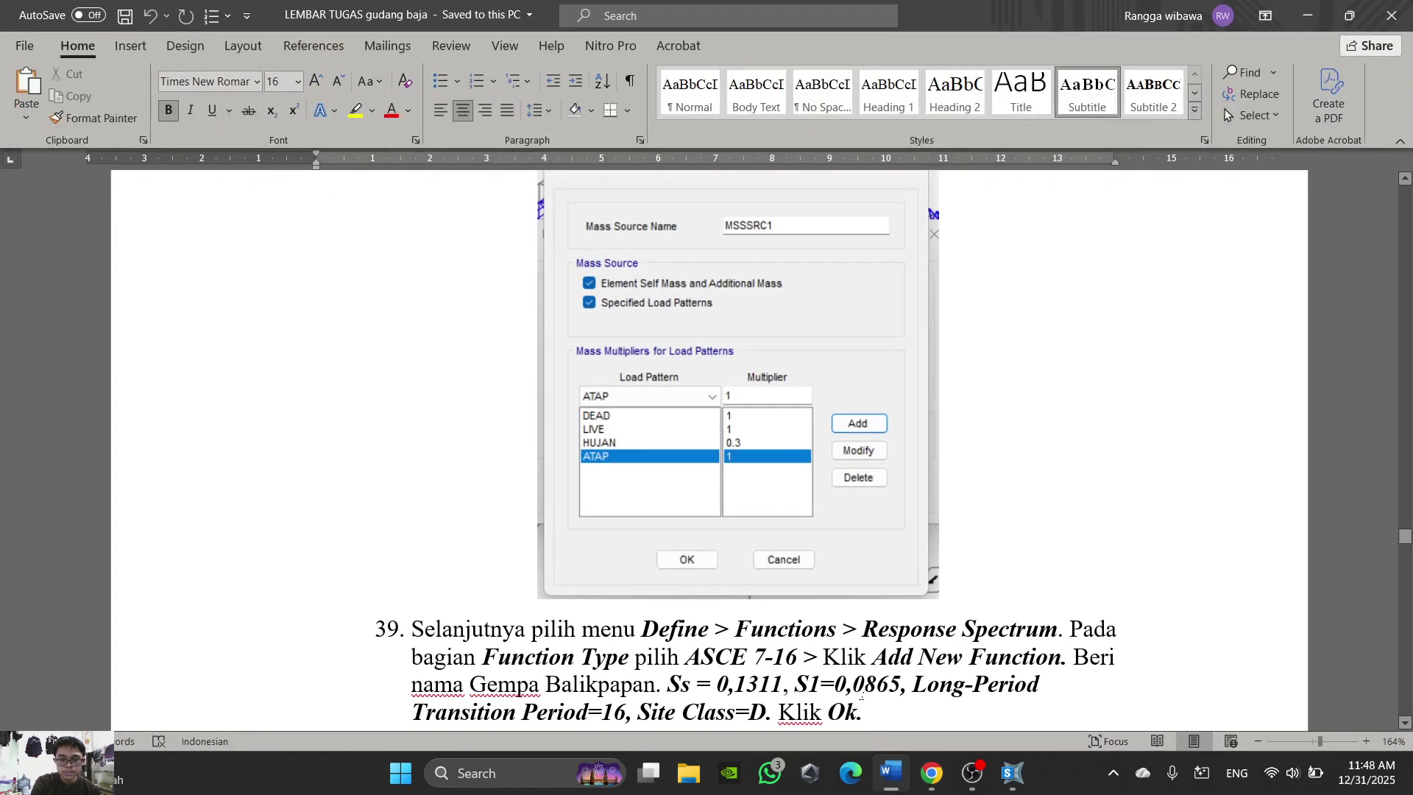
{"action": "scroll", "coordinate": [835, 608], "scroll_direction": "down", "scroll_amount": 3}
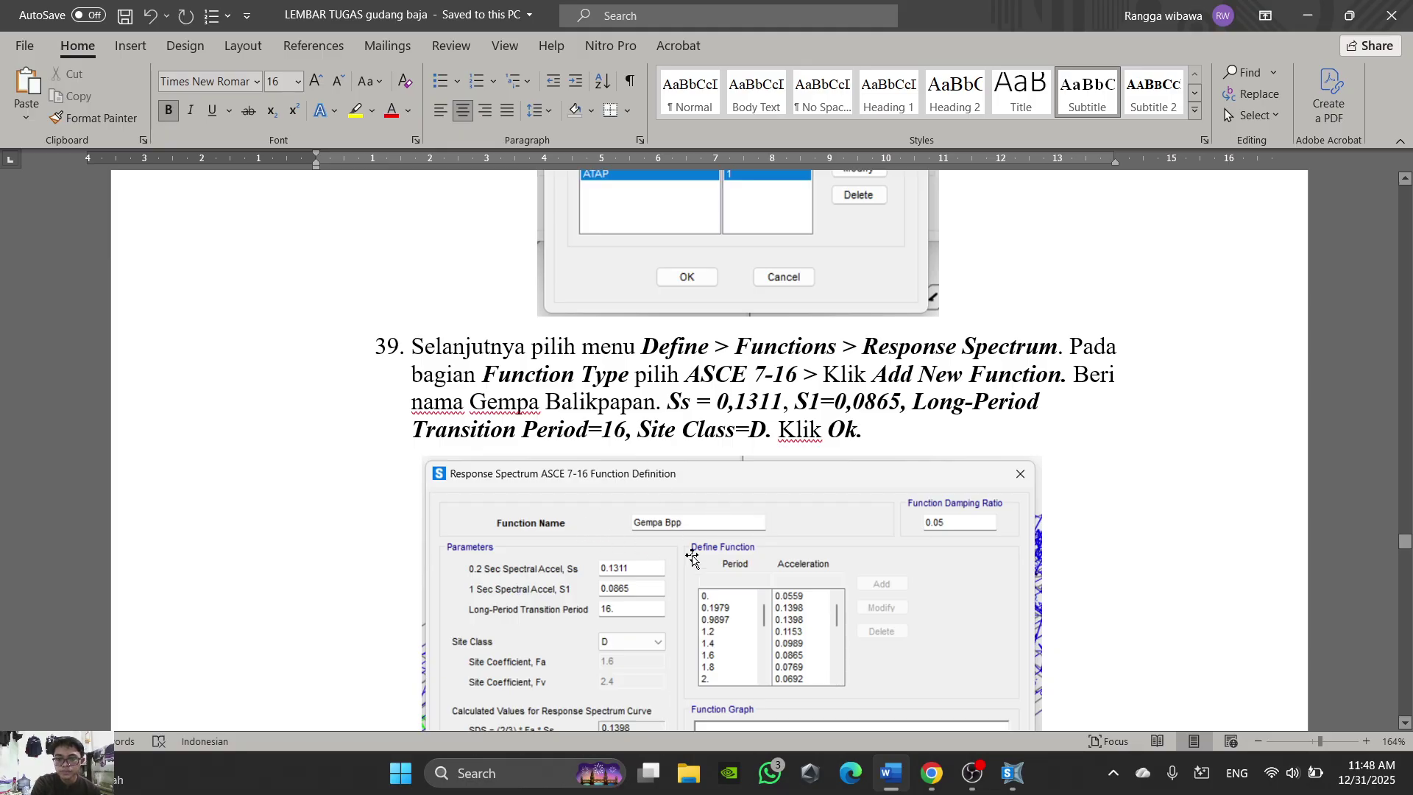
{"action": "left_click", "coordinate": [895, 783]}
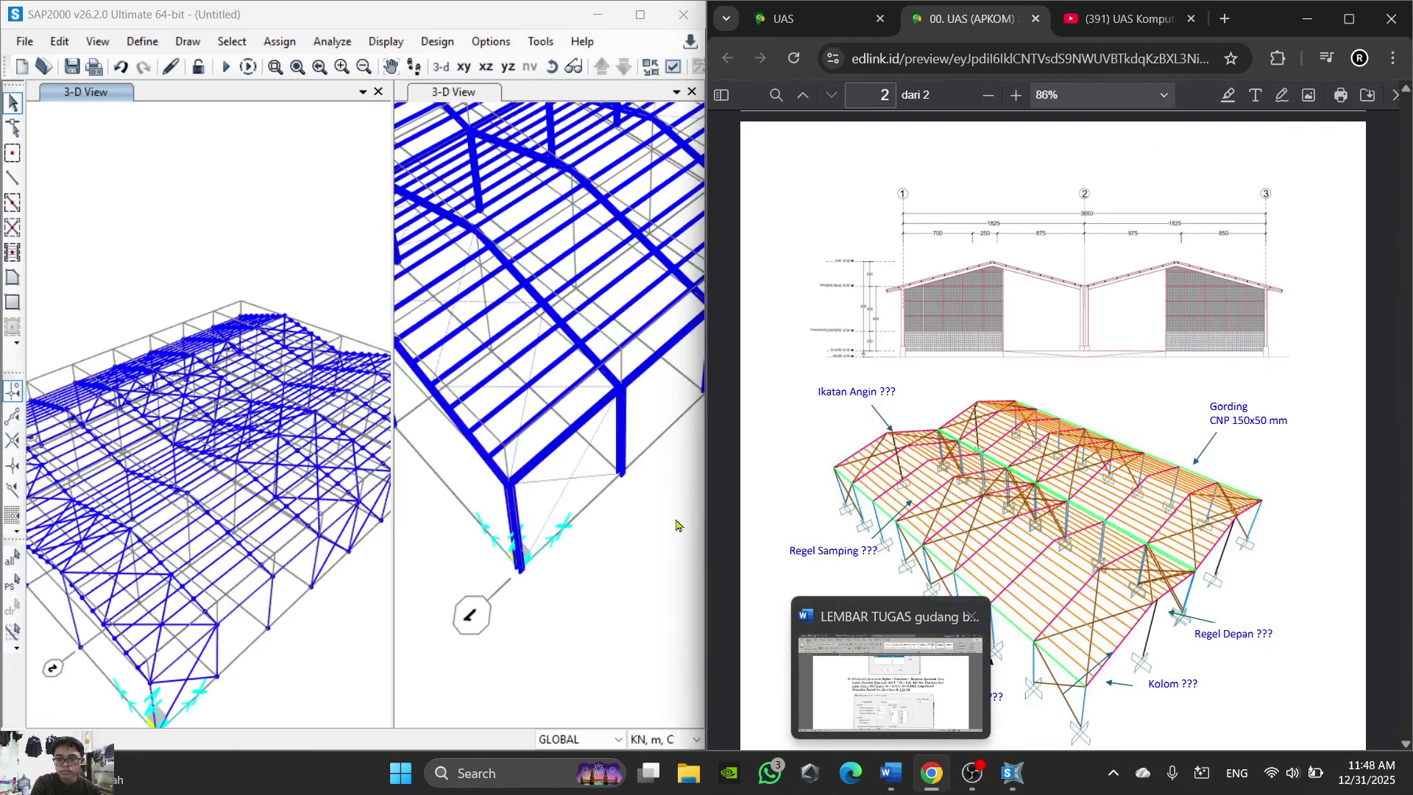
Step: Start a new response spectrum function of type ASCE 7-16
{"action": "left_click", "coordinate": [150, 47]}
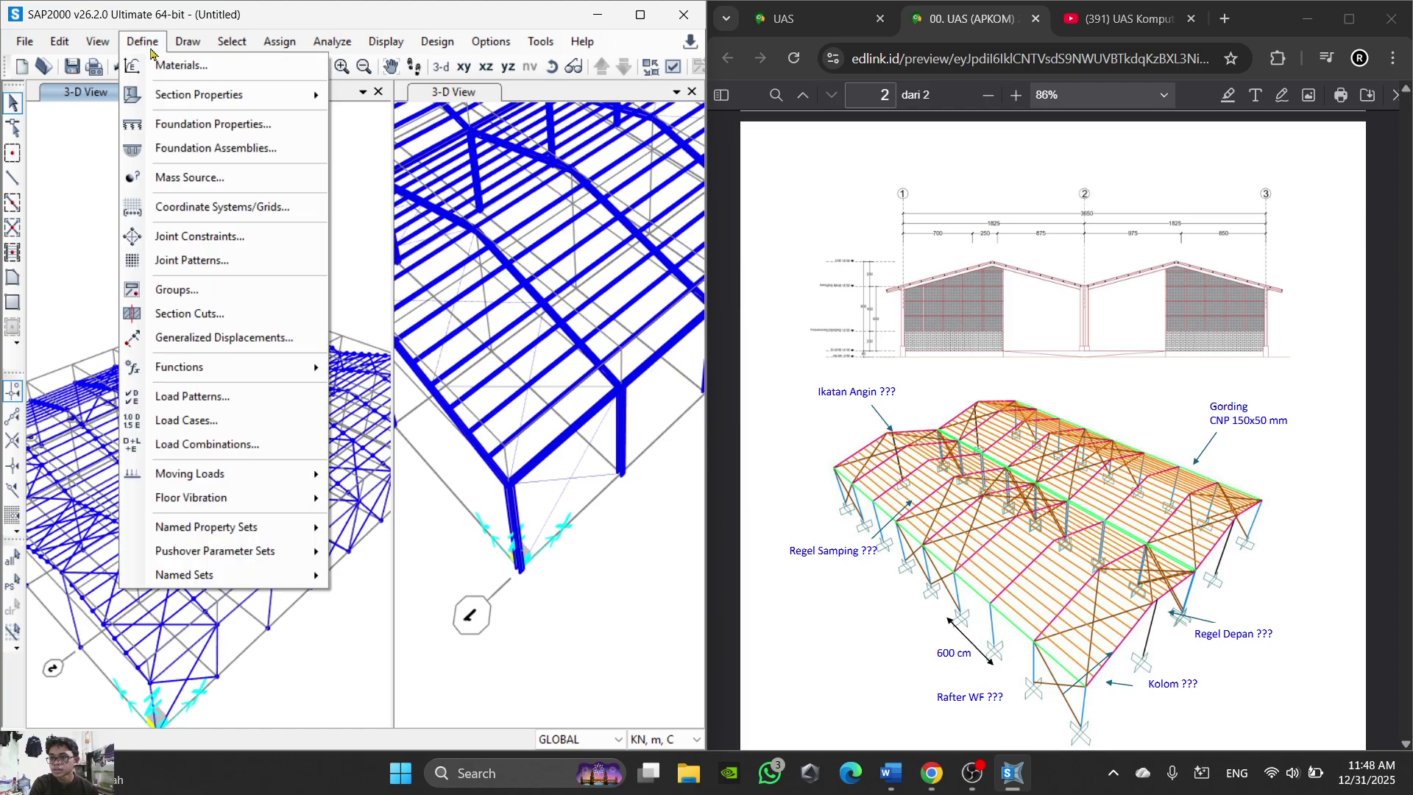
{"action": "mouse_move", "coordinate": [255, 384]}
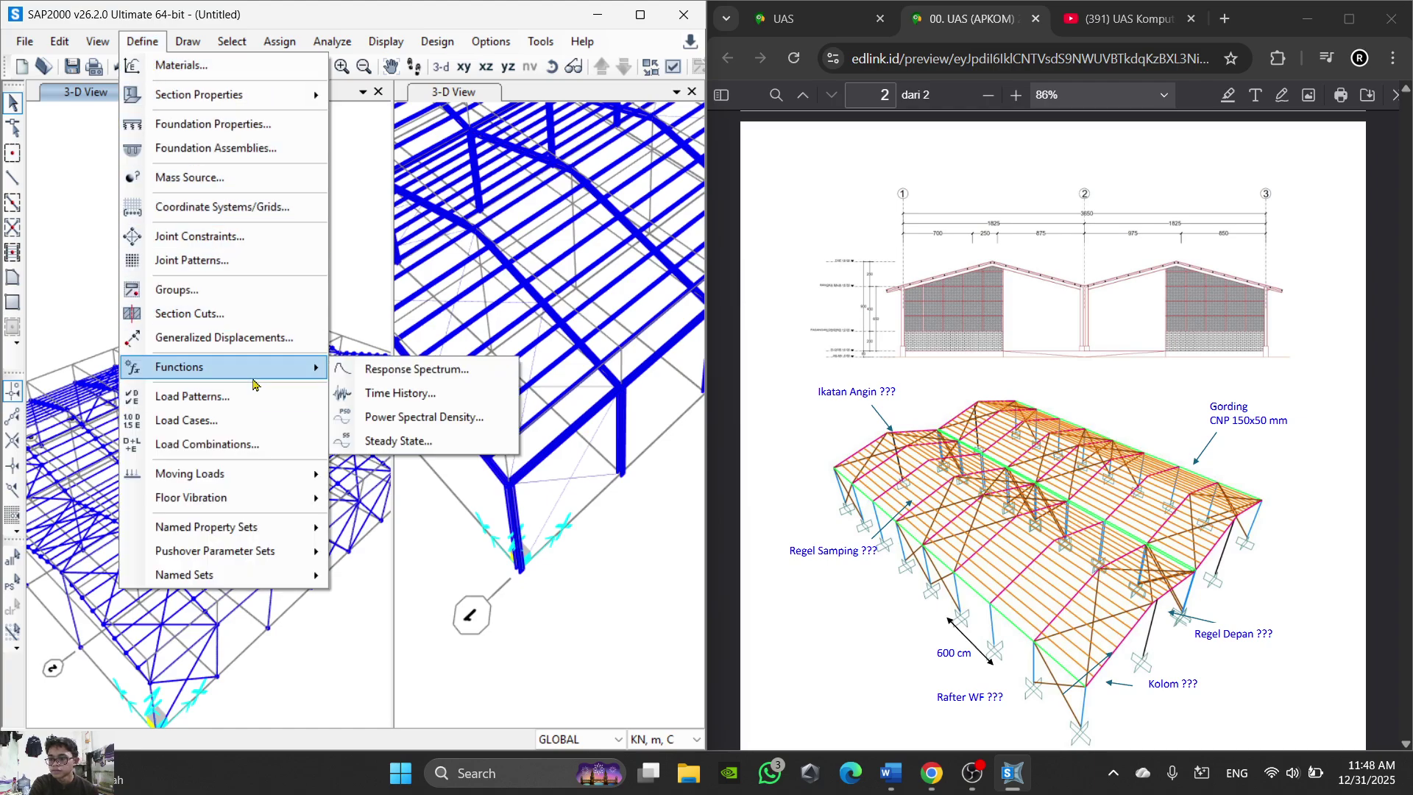
{"action": "left_click", "coordinate": [391, 370]}
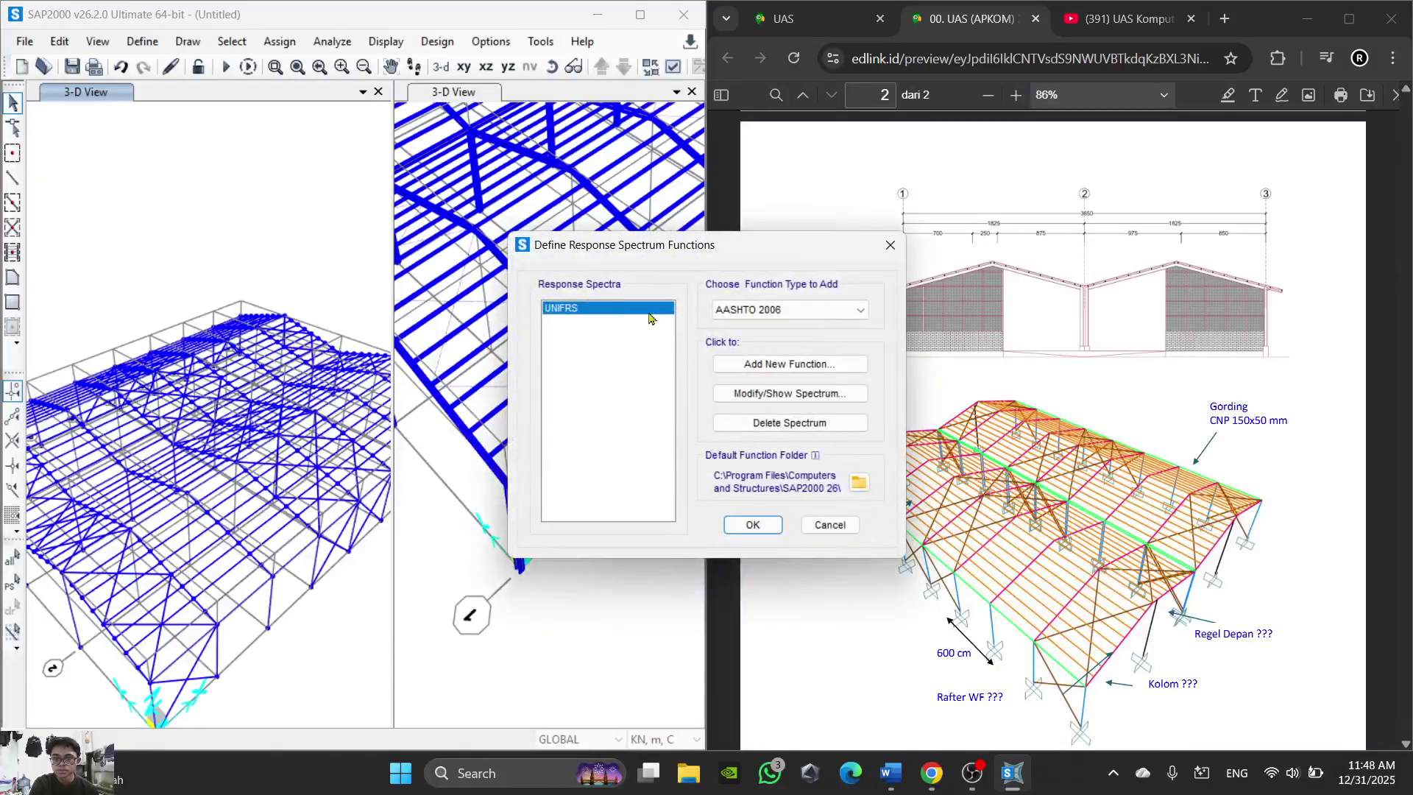
{"action": "left_click", "coordinate": [831, 317]}
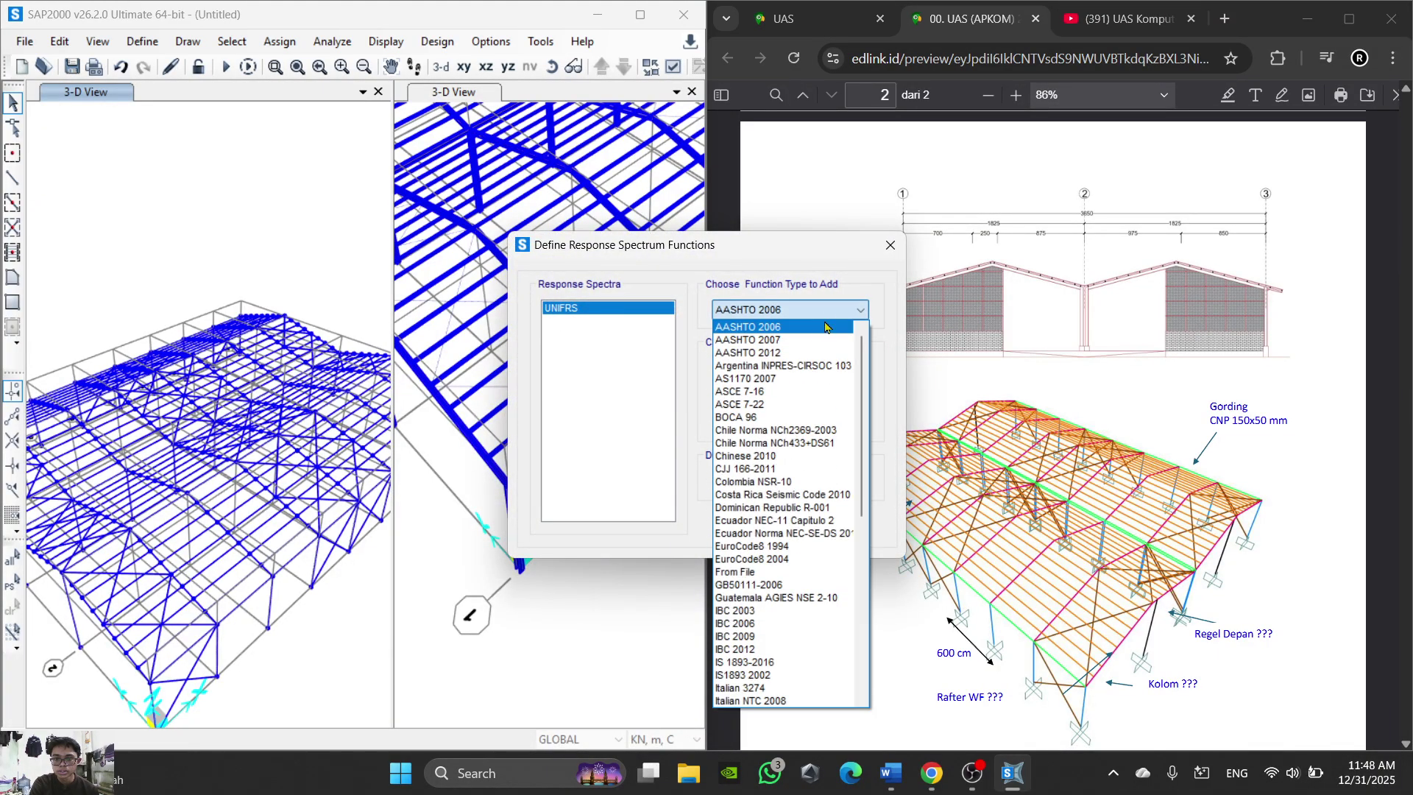
{"action": "left_click", "coordinate": [803, 392]}
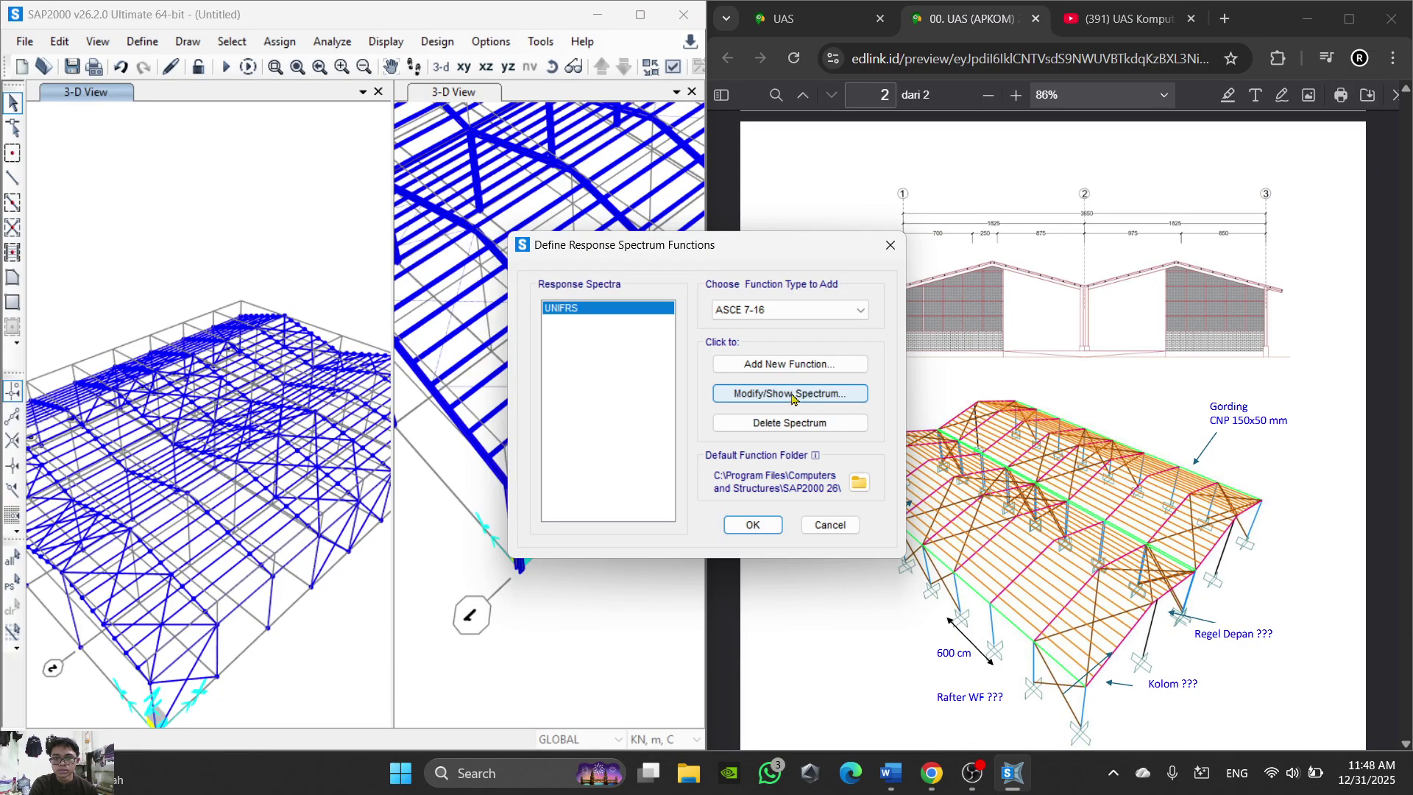
{"action": "left_click", "coordinate": [807, 394]}
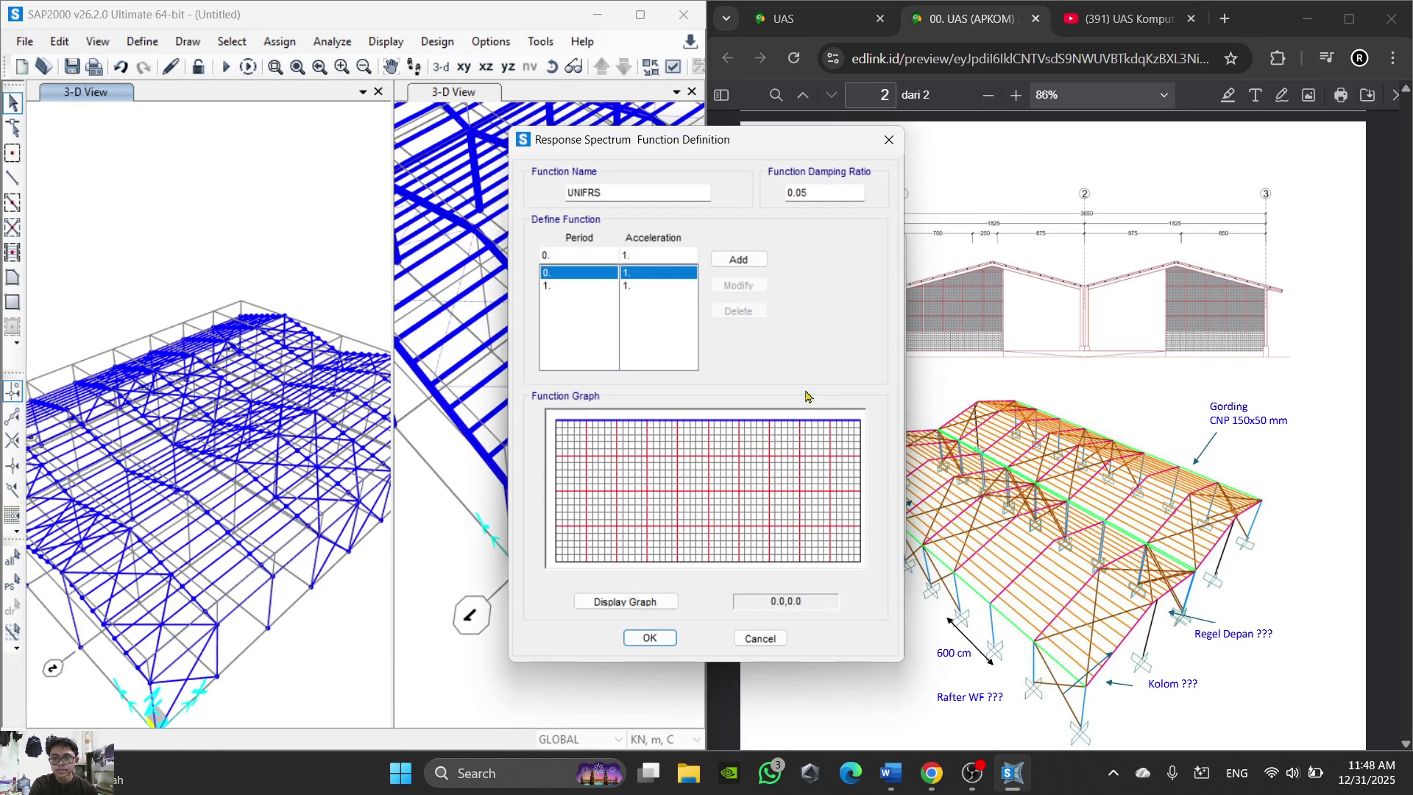
{"action": "left_click", "coordinate": [889, 139]}
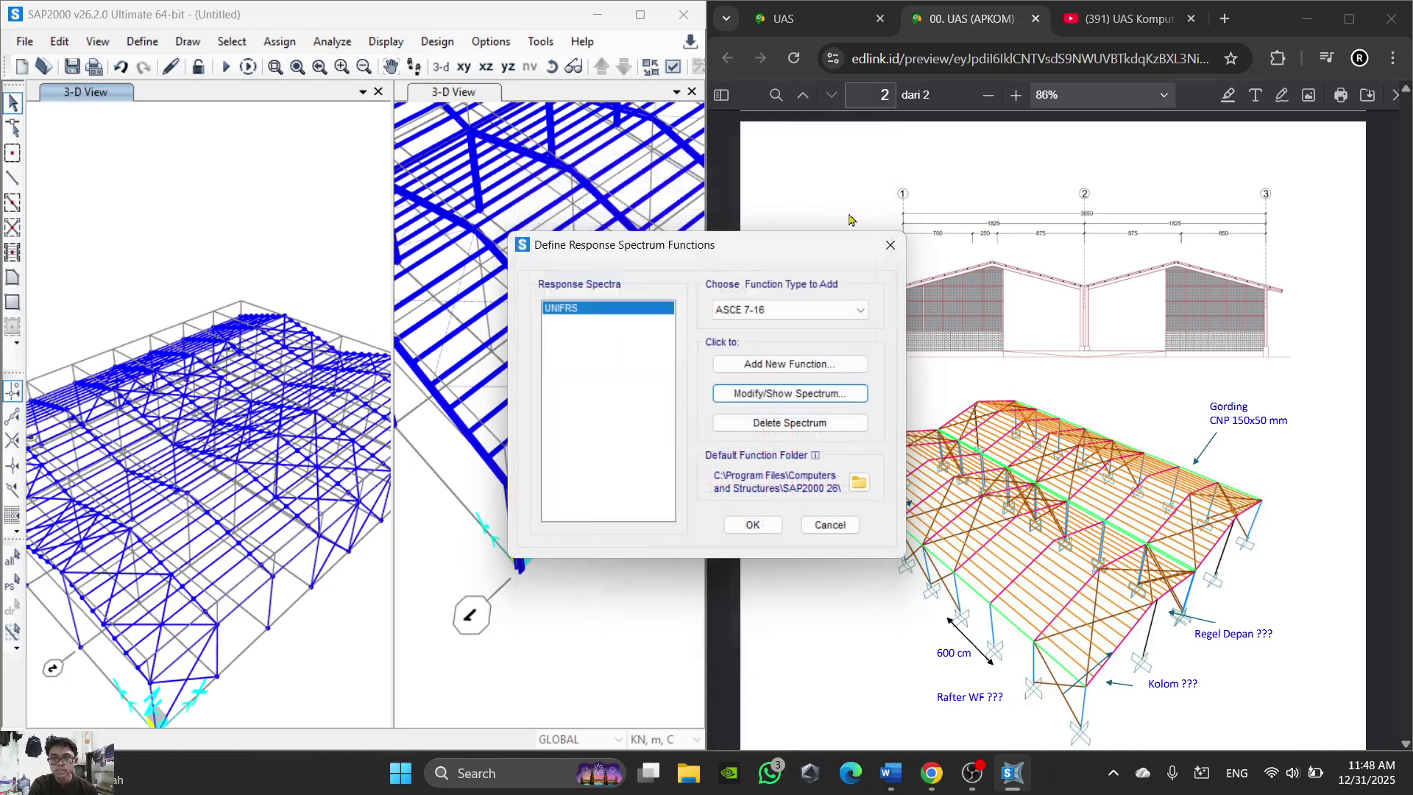
{"action": "left_click", "coordinate": [823, 366]}
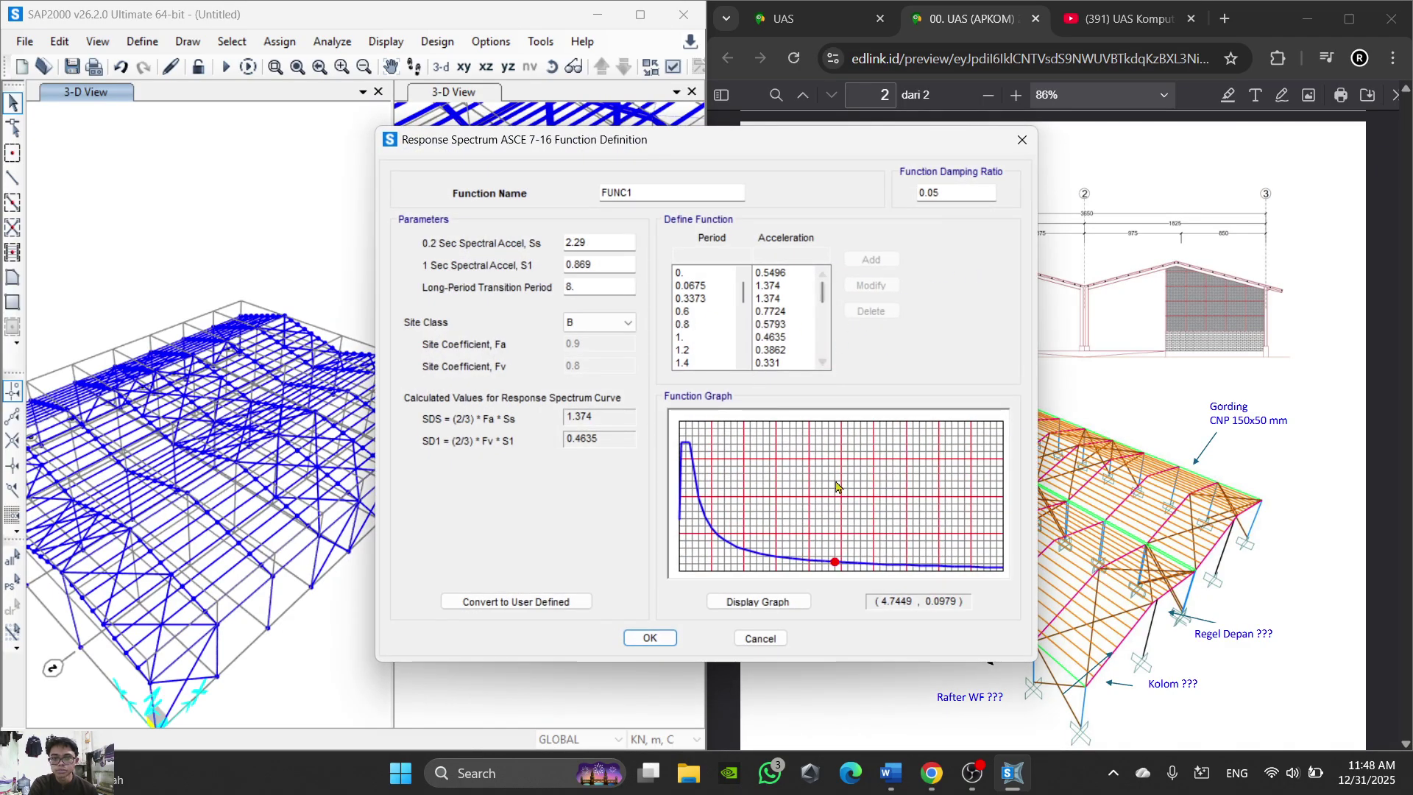
Step: Check step 39 of the Word document and name the response spectrum function Gempa Bpp
{"action": "mouse_move", "coordinate": [933, 769]}
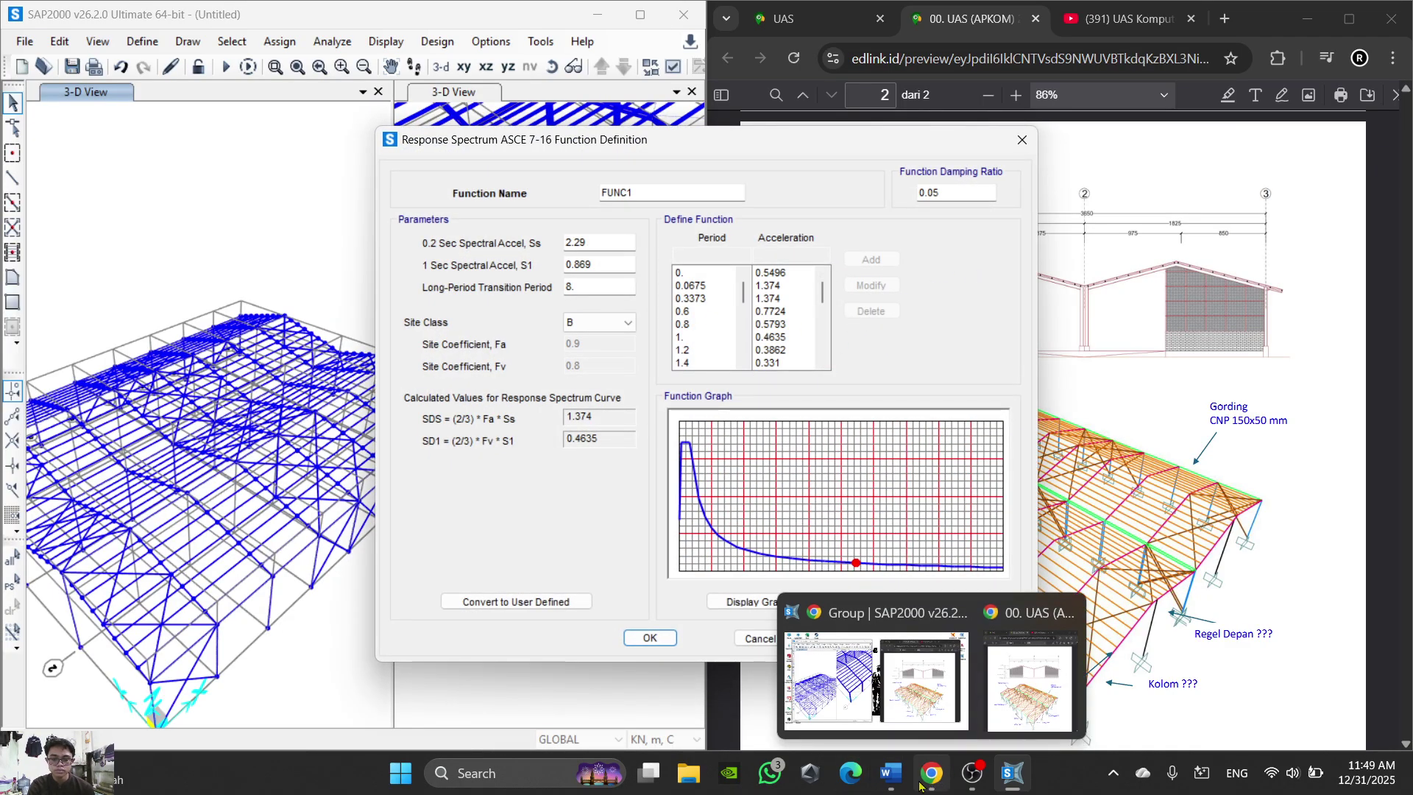
{"action": "left_click", "coordinate": [892, 785]}
{"action": "left_click", "coordinate": [893, 786]}
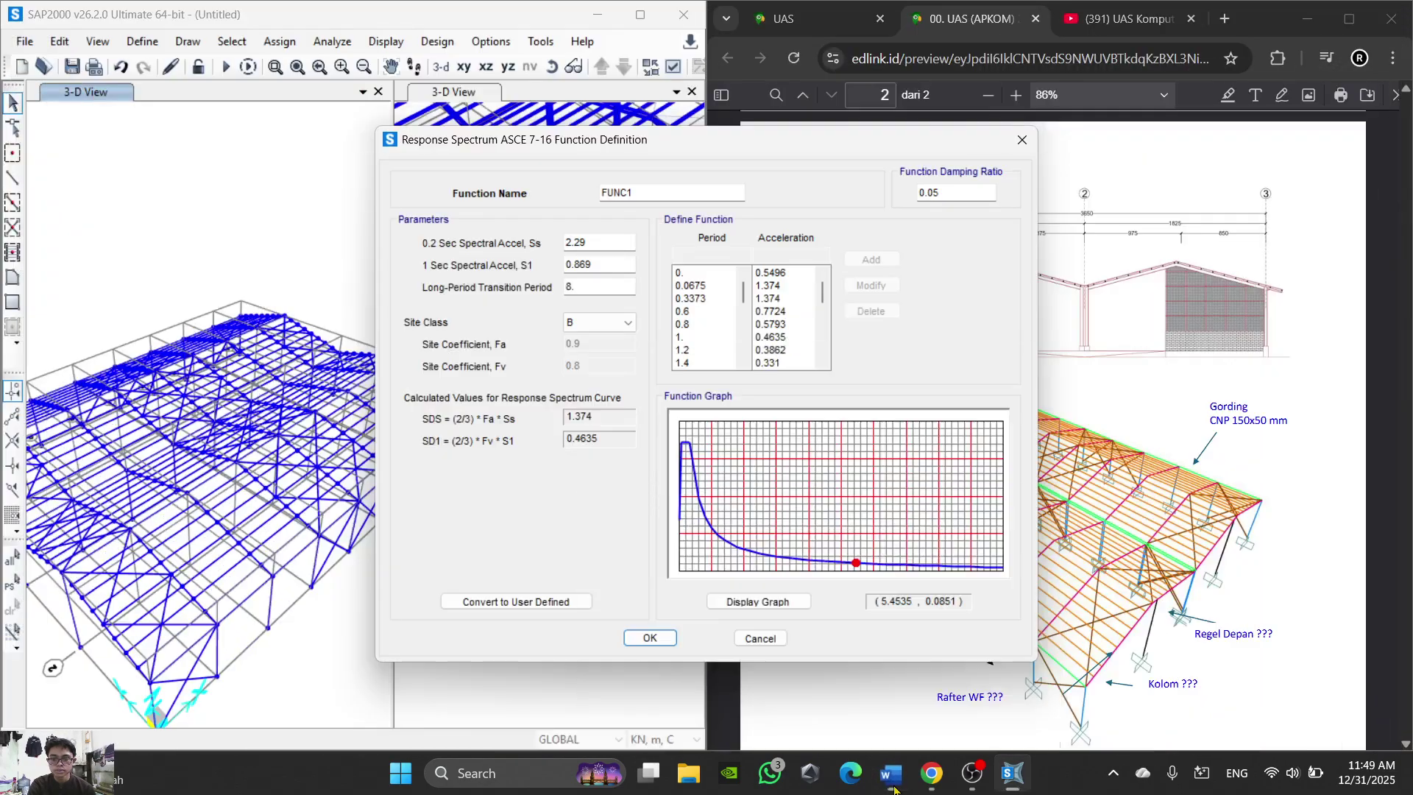
{"action": "left_click", "coordinate": [892, 786]}
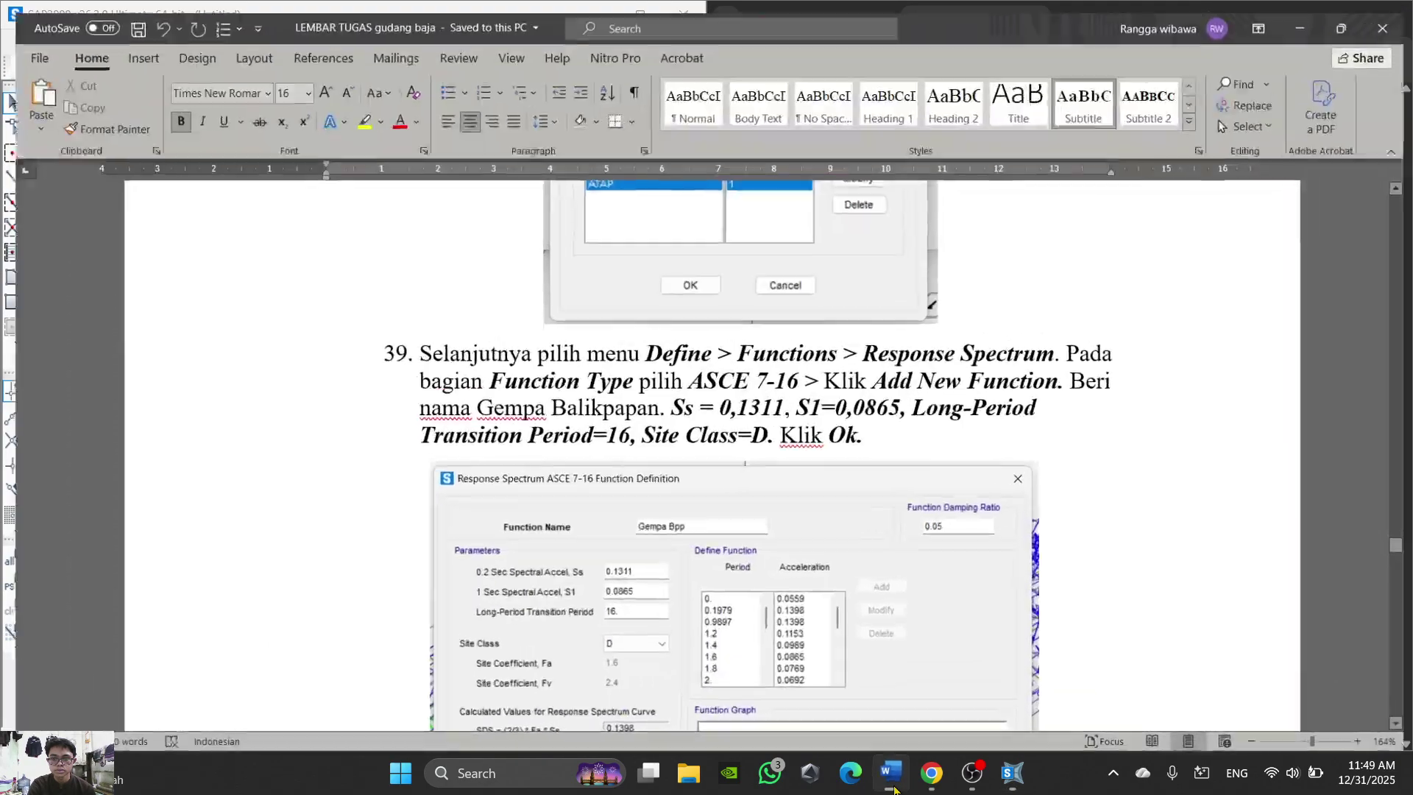
{"action": "left_click", "coordinate": [892, 786]}
{"action": "left_click_drag", "start_coordinate": [655, 190], "coordinate": [571, 199]}
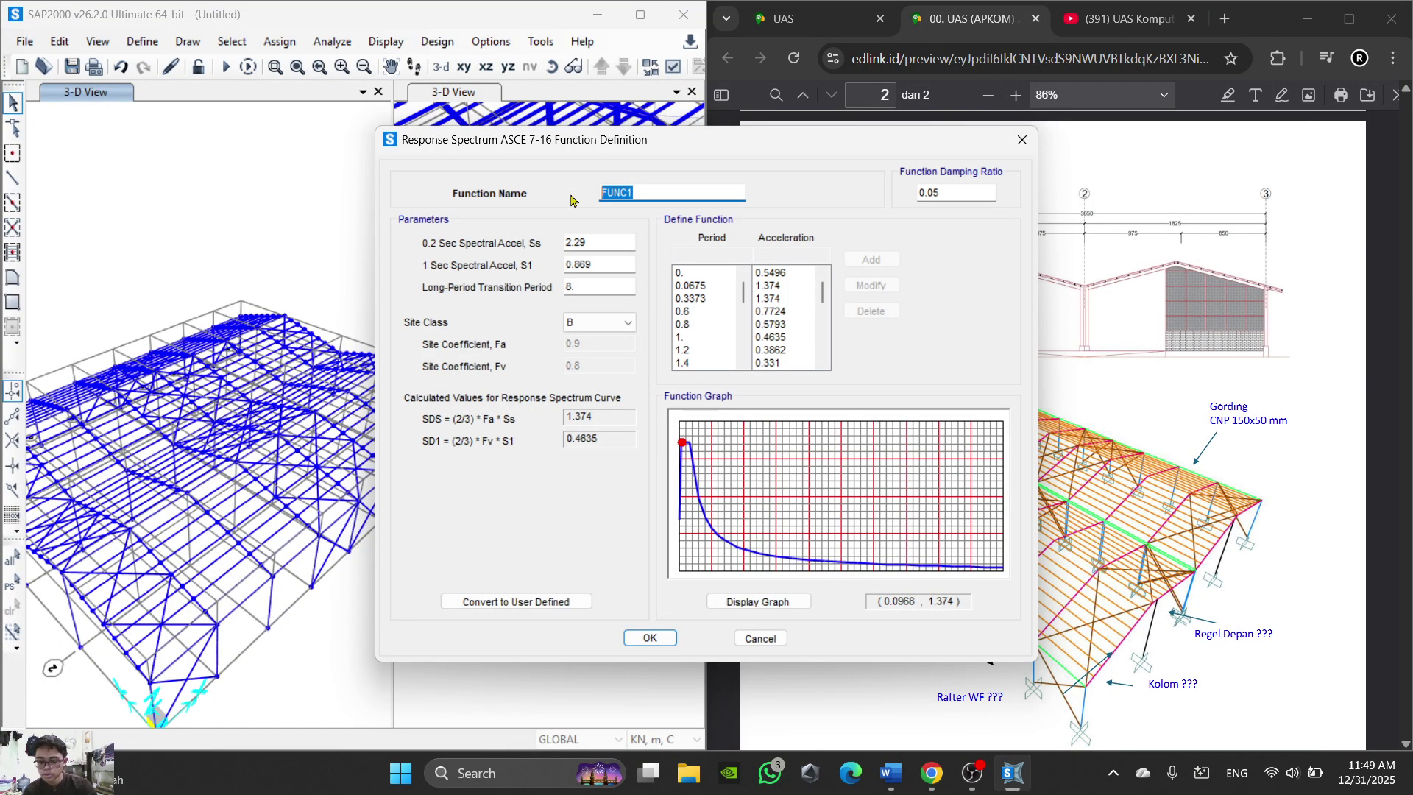
{"action": "type", "text": "Gempa Bpp"}
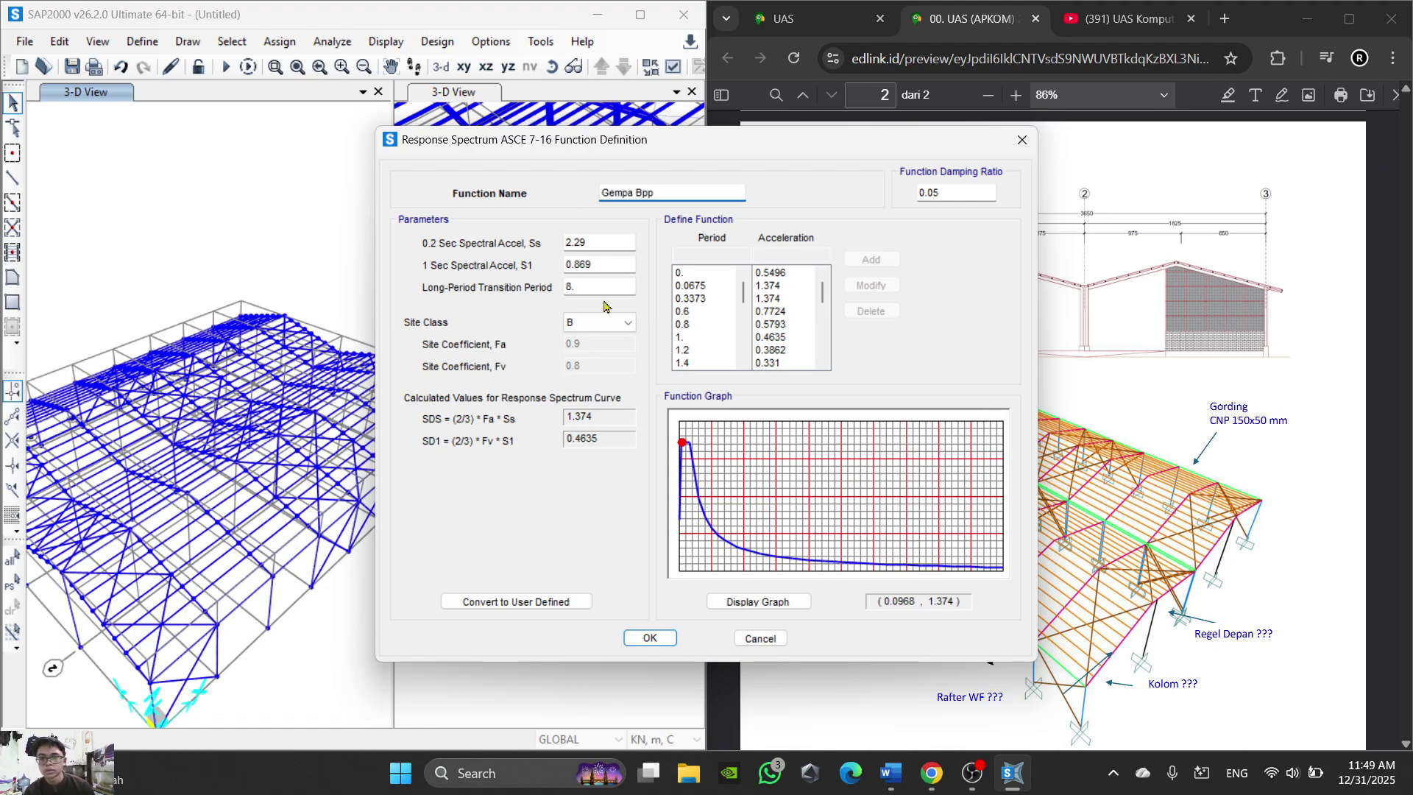
Step: Look up Ss in the Word document and set the 0.2 Sec Spectral Accel to 0.1311
{"action": "left_click", "coordinate": [892, 774]}
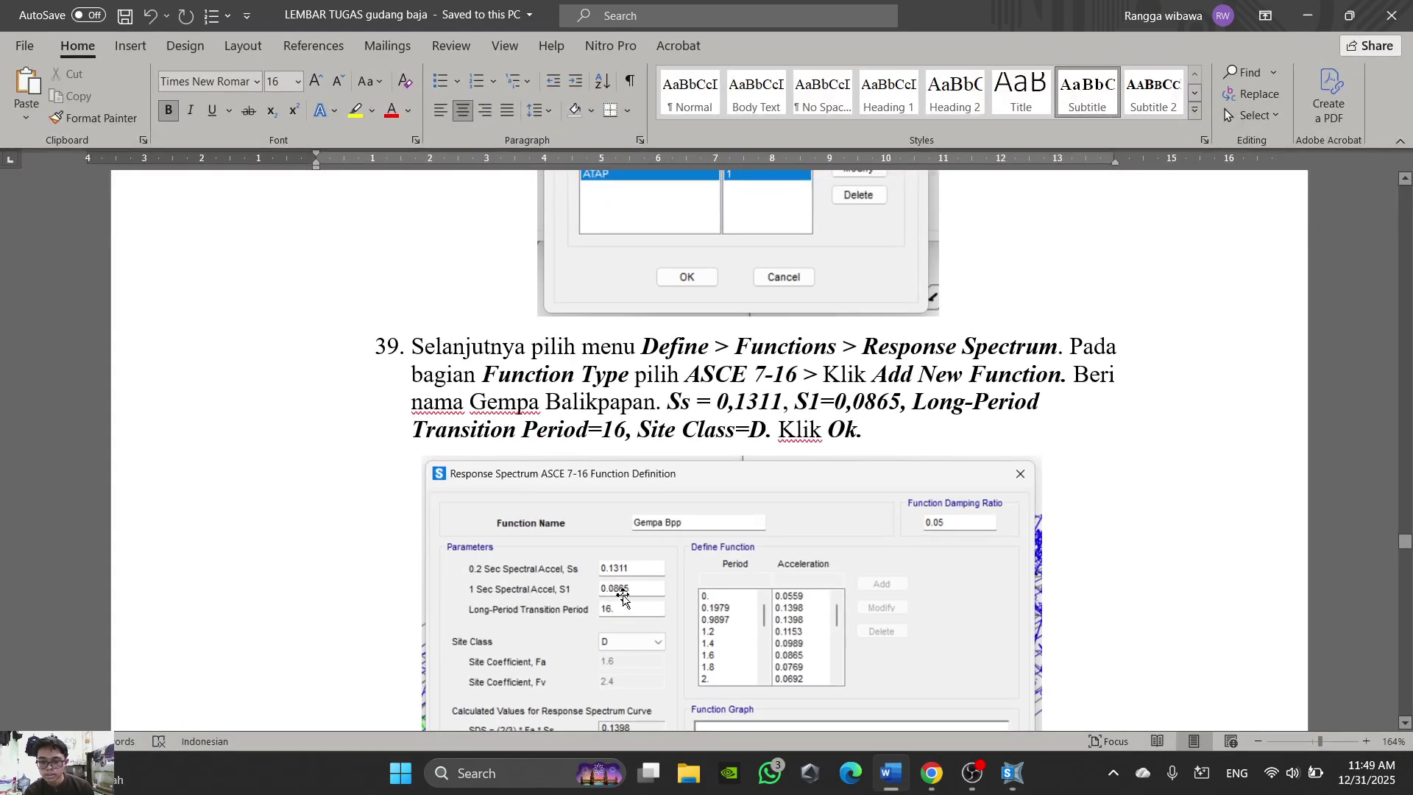
{"action": "left_click", "coordinate": [892, 782]}
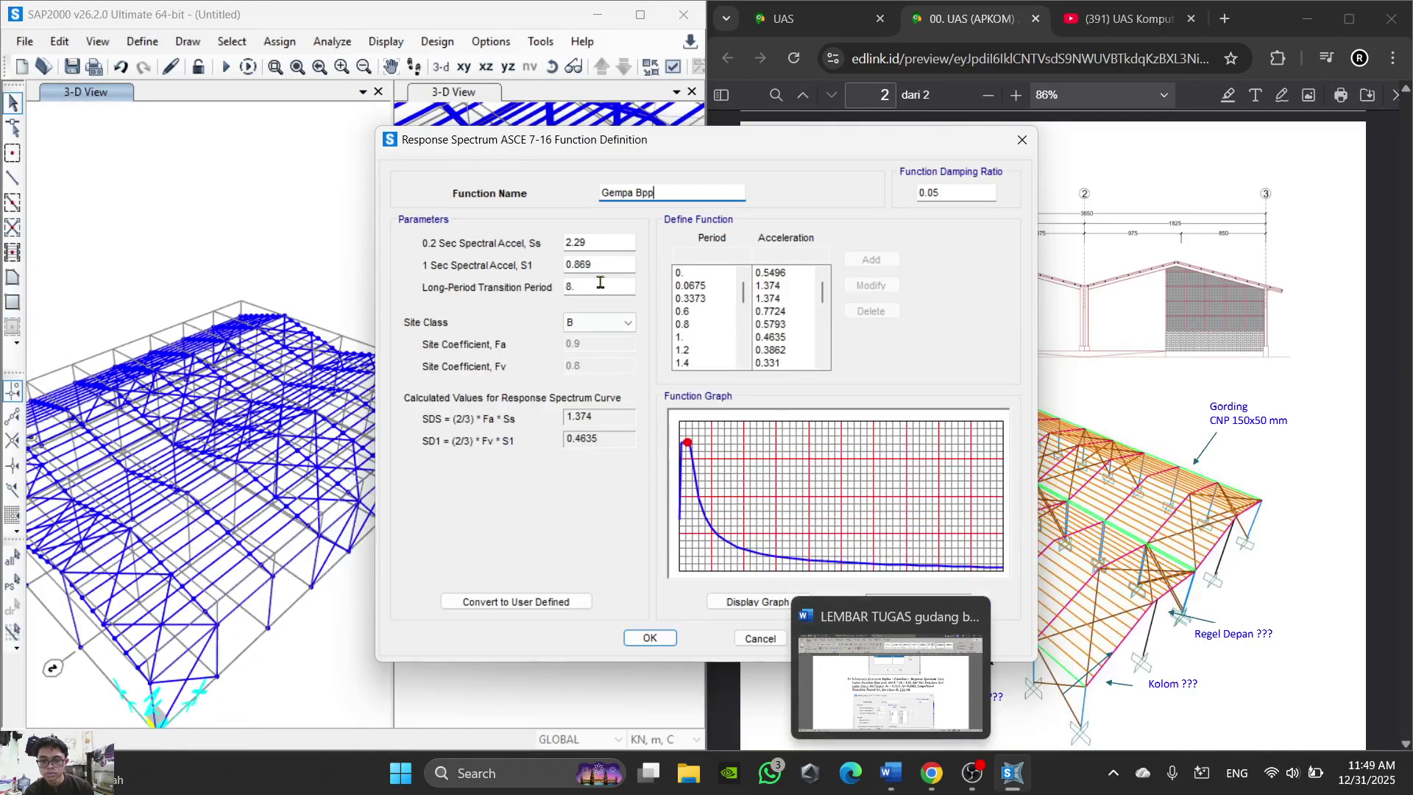
{"action": "left_click_drag", "start_coordinate": [598, 243], "coordinate": [543, 242]}
{"action": "type", "text": "0.1311"}
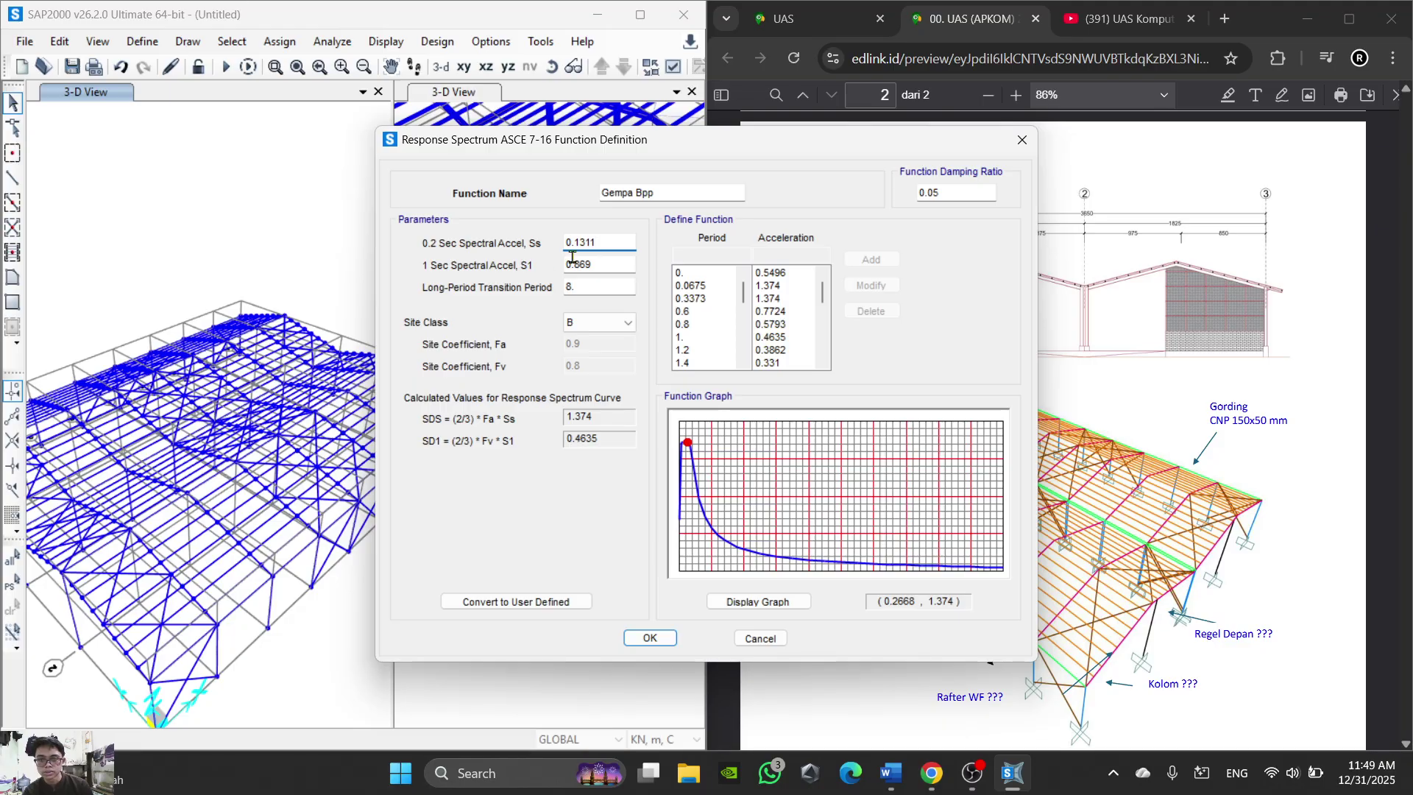
Step: Look up S1 in the Word document and set the 1 Sec Spectral Accel to 0.0865
{"action": "left_click_drag", "start_coordinate": [598, 264], "coordinate": [565, 264]}
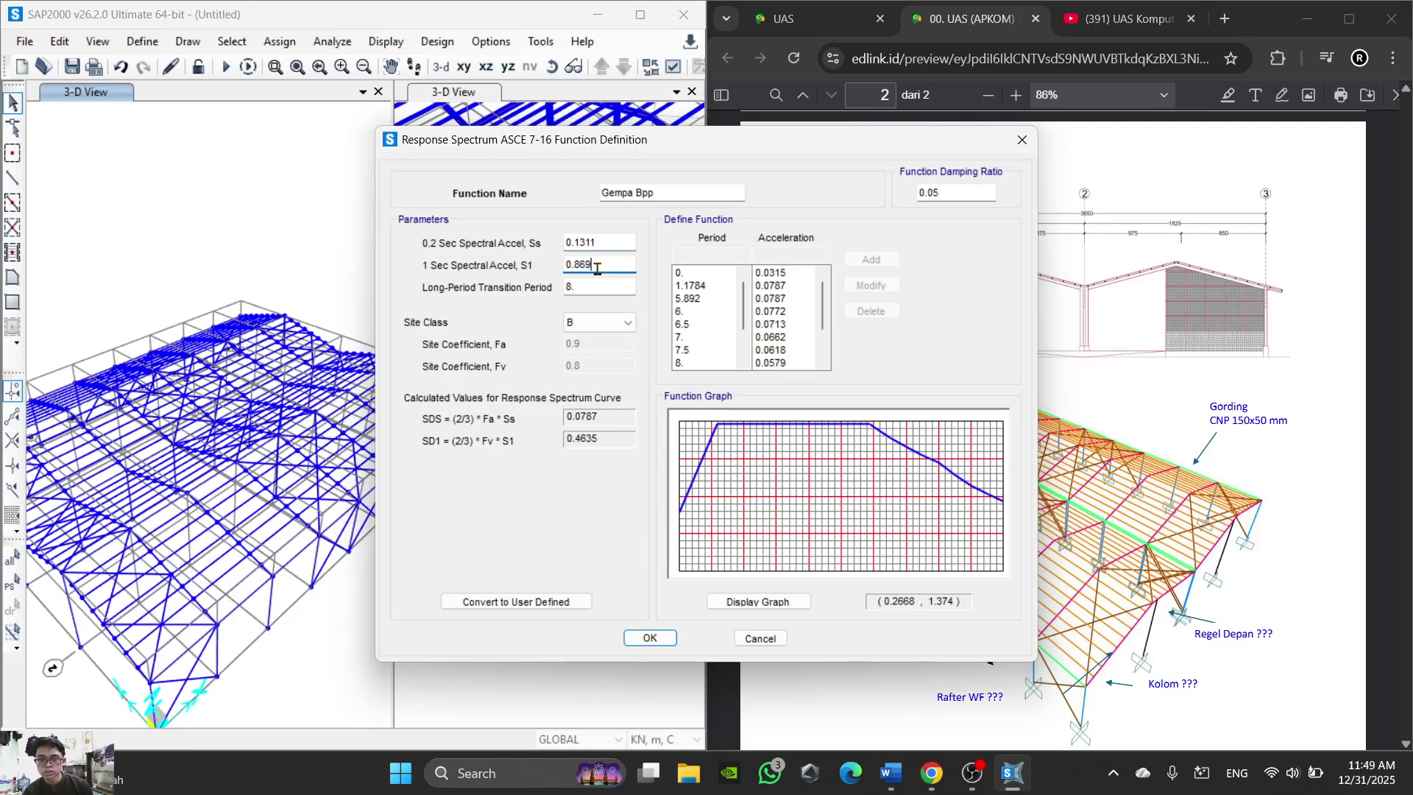
{"action": "left_click", "coordinate": [892, 781]}
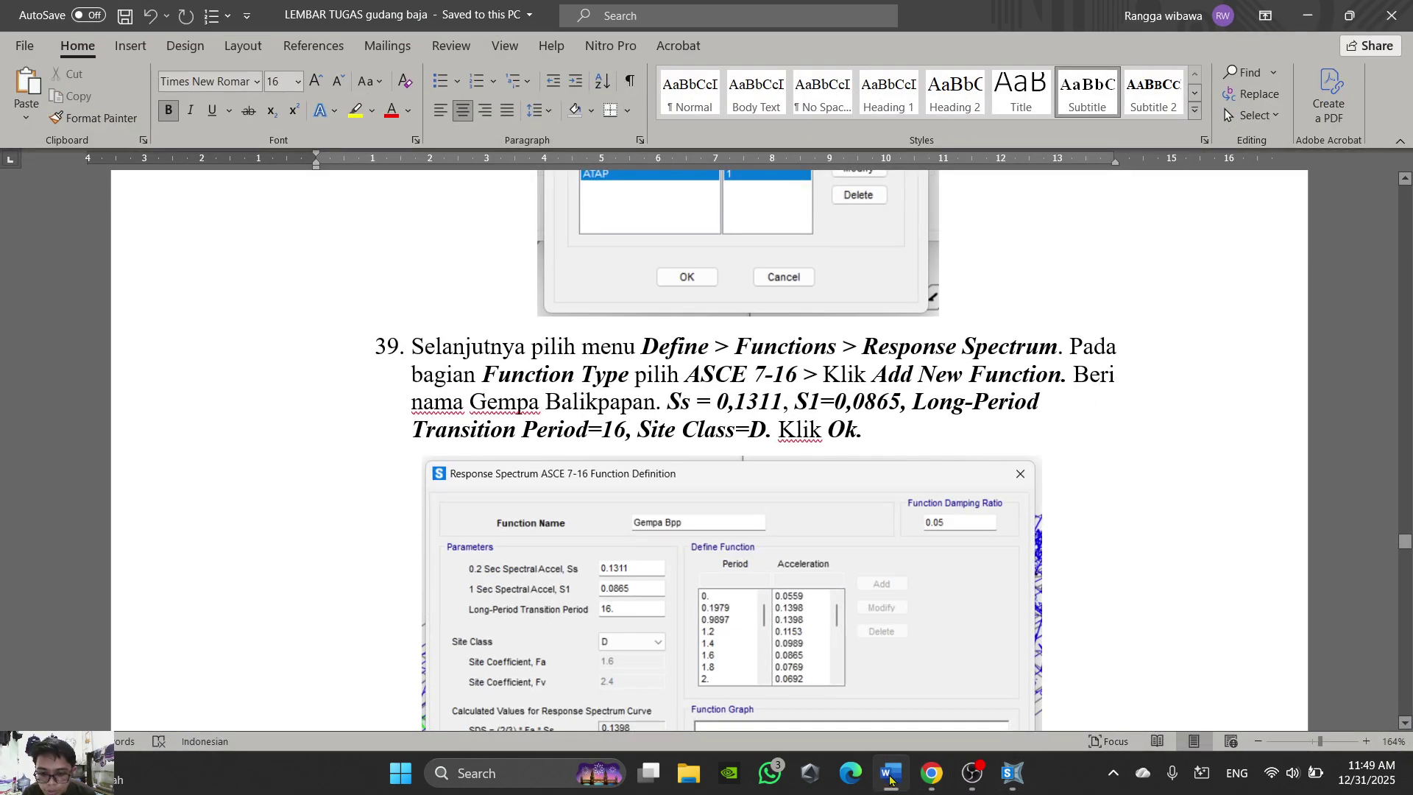
{"action": "left_click", "coordinate": [890, 779]}
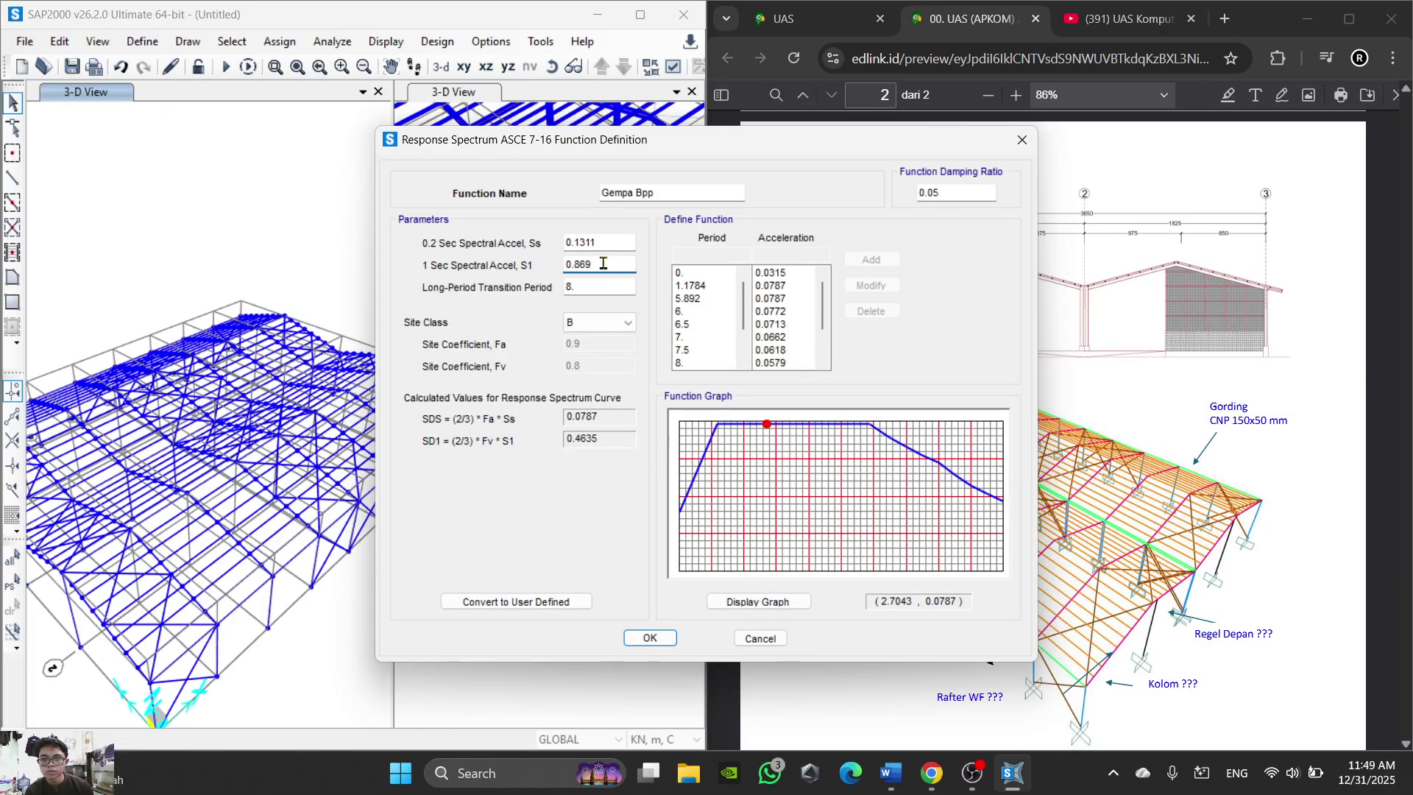
{"action": "left_click_drag", "start_coordinate": [579, 265], "coordinate": [513, 252]}
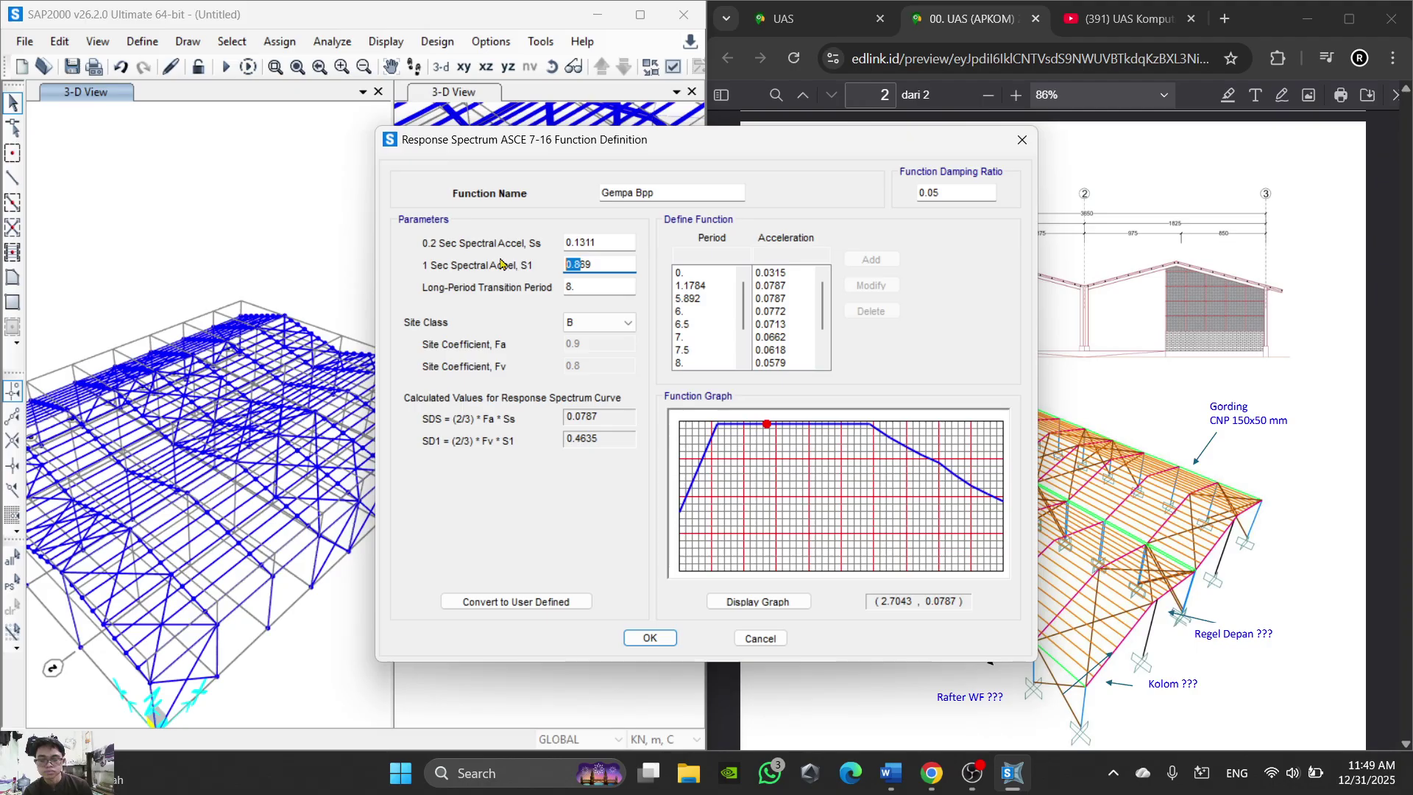
{"action": "key", "text": "shift+End"}
{"action": "type", "text": "0"}
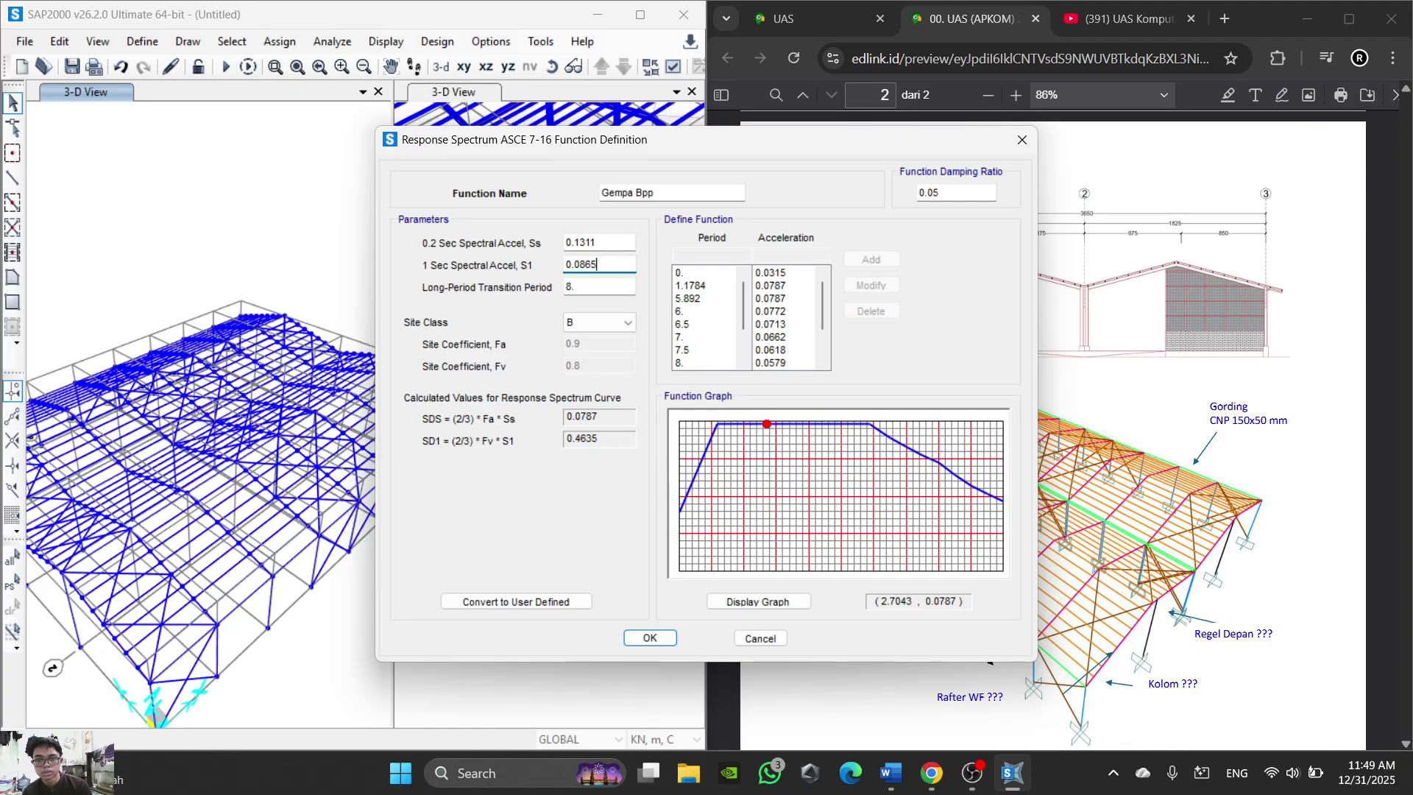
Step: Examine the assignment PDF and the step 39 illustration in the Word document for the remaining spectrum parameters
{"action": "left_click", "coordinate": [888, 779]}
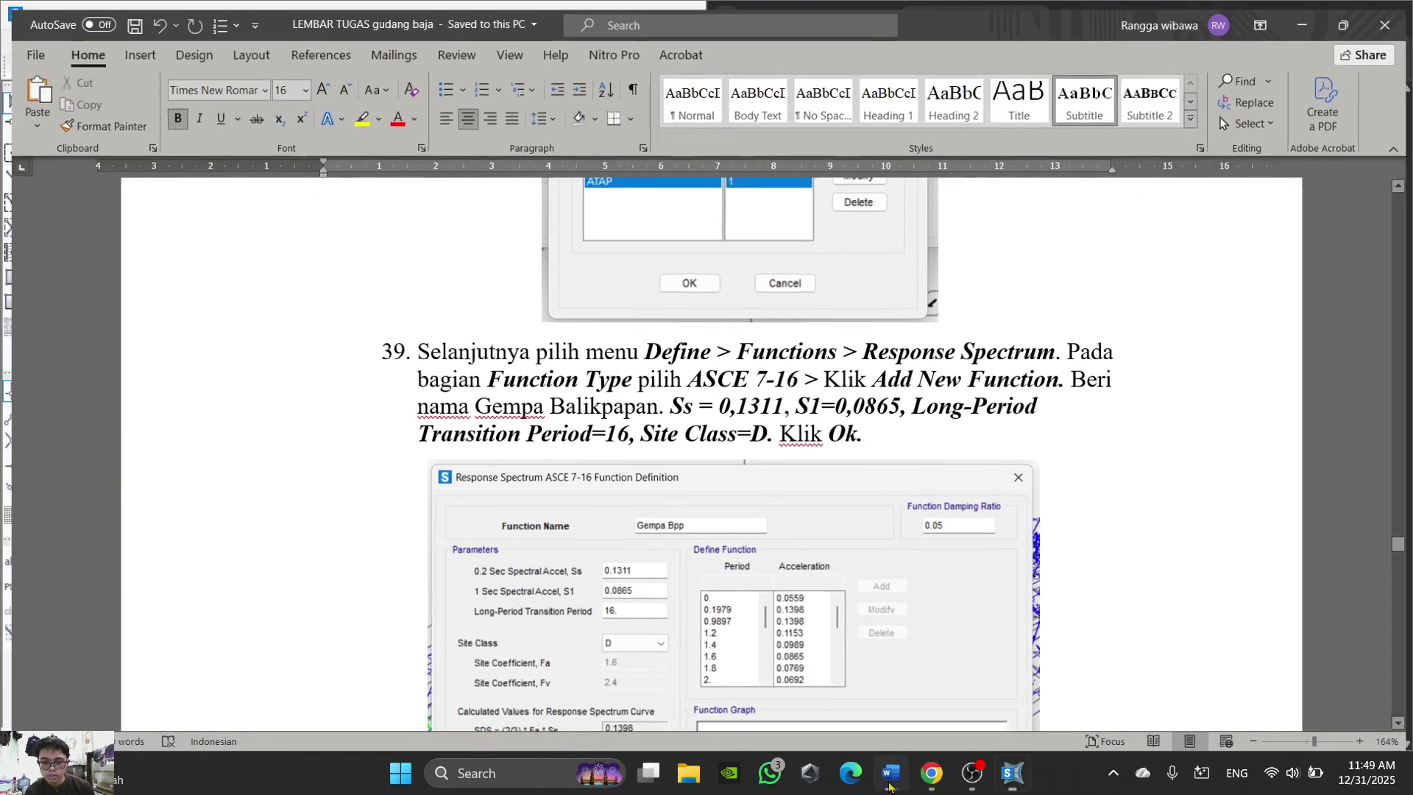
{"action": "left_click", "coordinate": [889, 784]}
{"action": "scroll", "coordinate": [1186, 457], "scroll_direction": "up", "scroll_amount": 2}
{"action": "left_click_drag", "start_coordinate": [817, 140], "coordinate": [451, 177]}
{"action": "scroll", "coordinate": [1119, 410], "scroll_direction": "up", "scroll_amount": 5}
{"action": "scroll", "coordinate": [1119, 410], "scroll_direction": "down", "scroll_amount": 7}
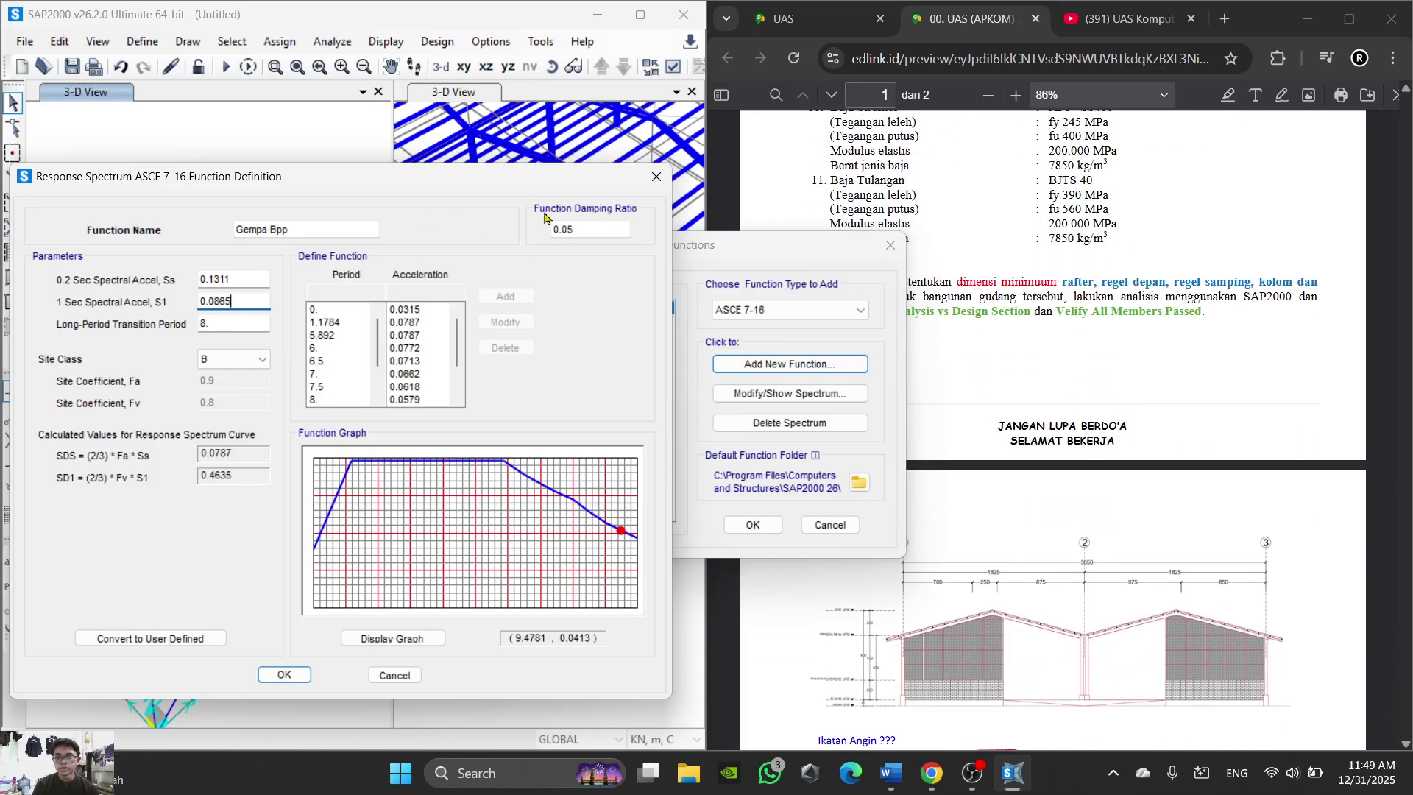
{"action": "left_click_drag", "start_coordinate": [426, 175], "coordinate": [795, 132]}
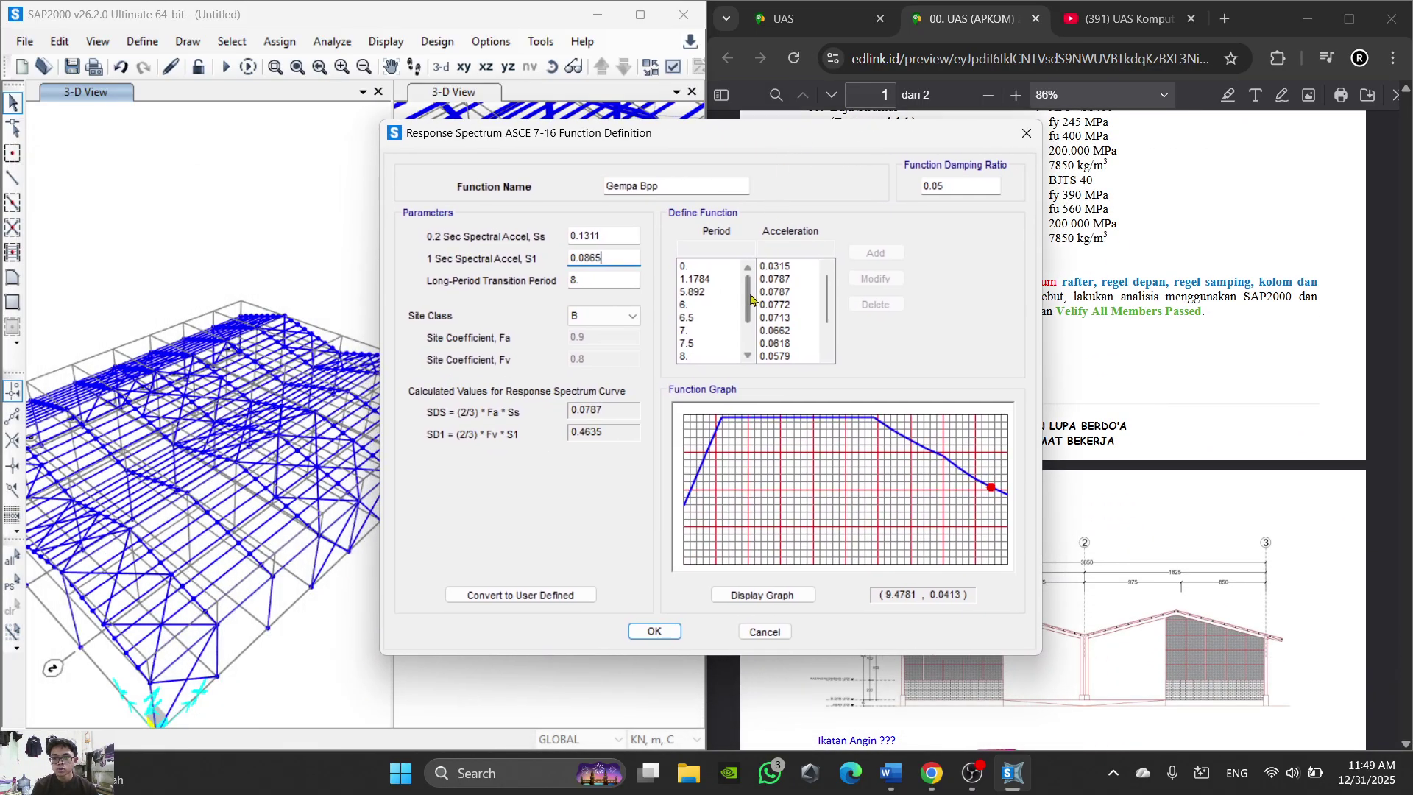
{"action": "left_click", "coordinate": [890, 773]}
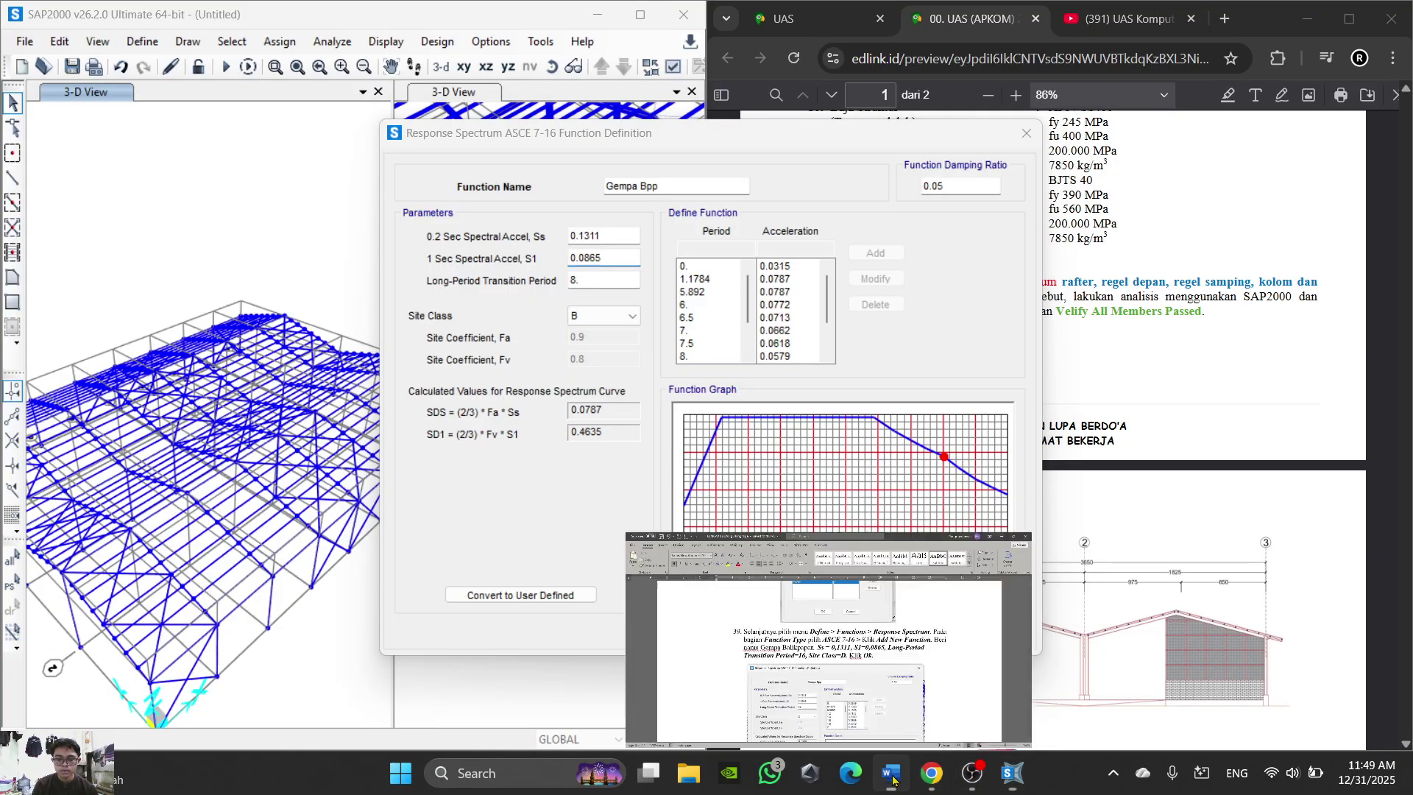
{"action": "scroll", "coordinate": [780, 456], "scroll_direction": "down", "scroll_amount": 3}
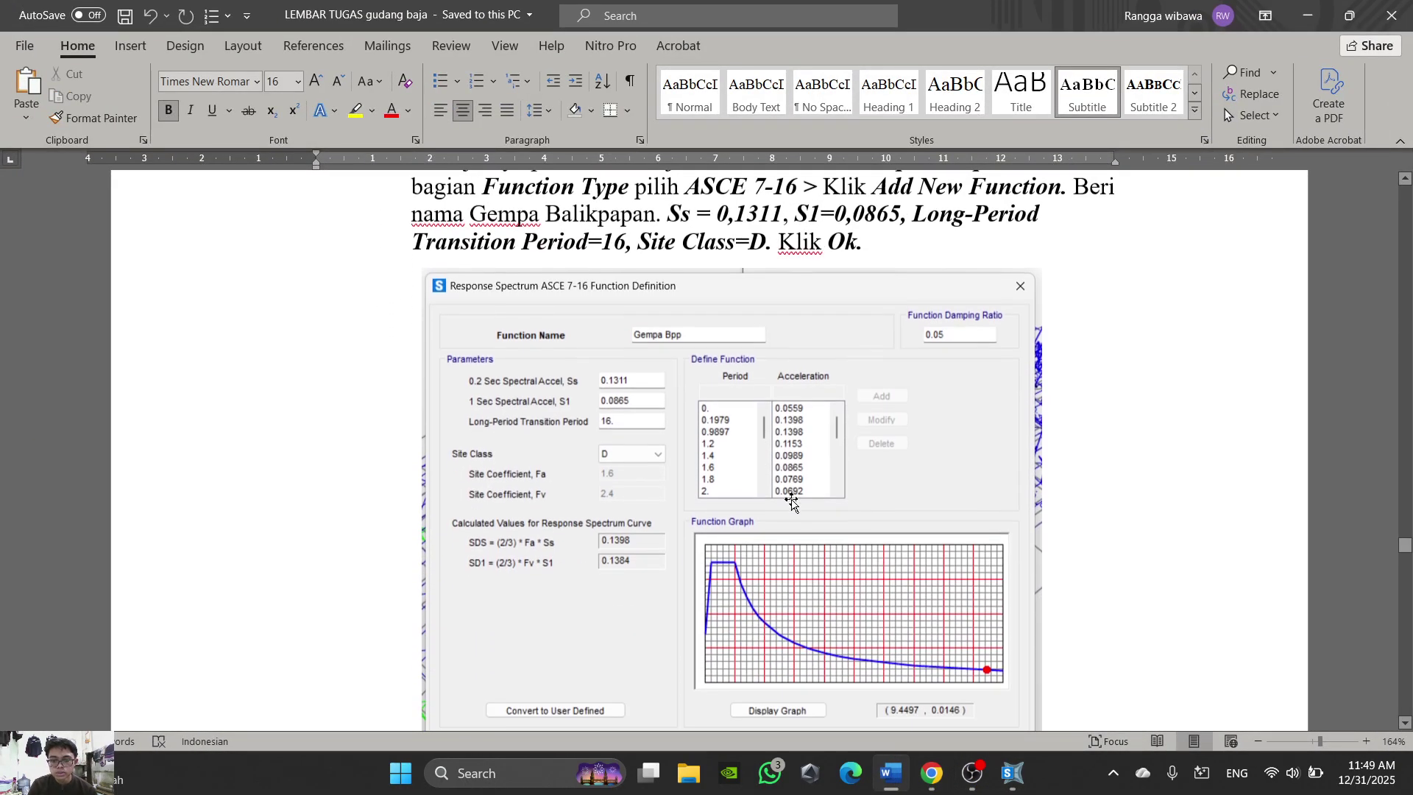
{"action": "left_click", "coordinate": [890, 772]}
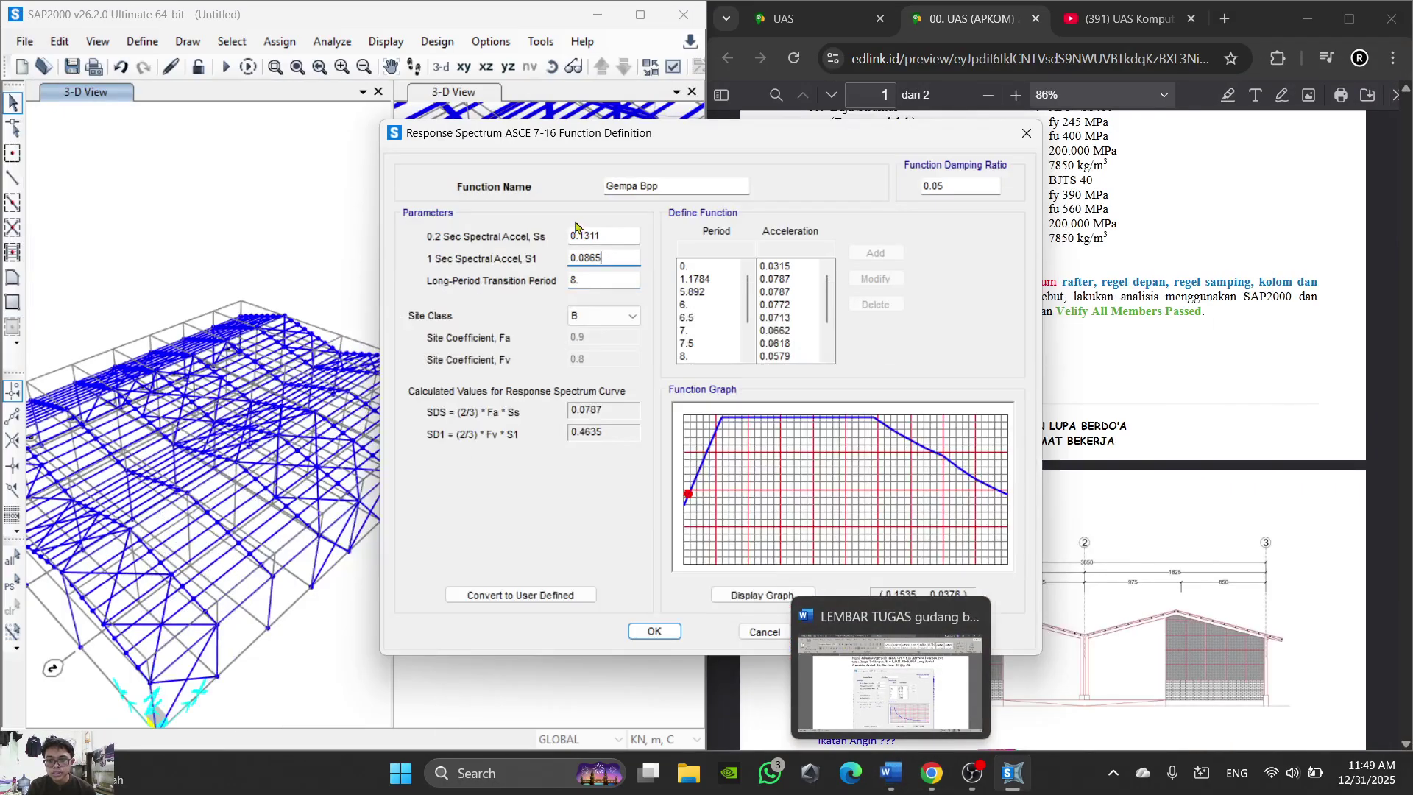
Step: Set the Long-Period Transition Period to 16 and the Site Class to D
{"action": "left_click", "coordinate": [571, 289]}
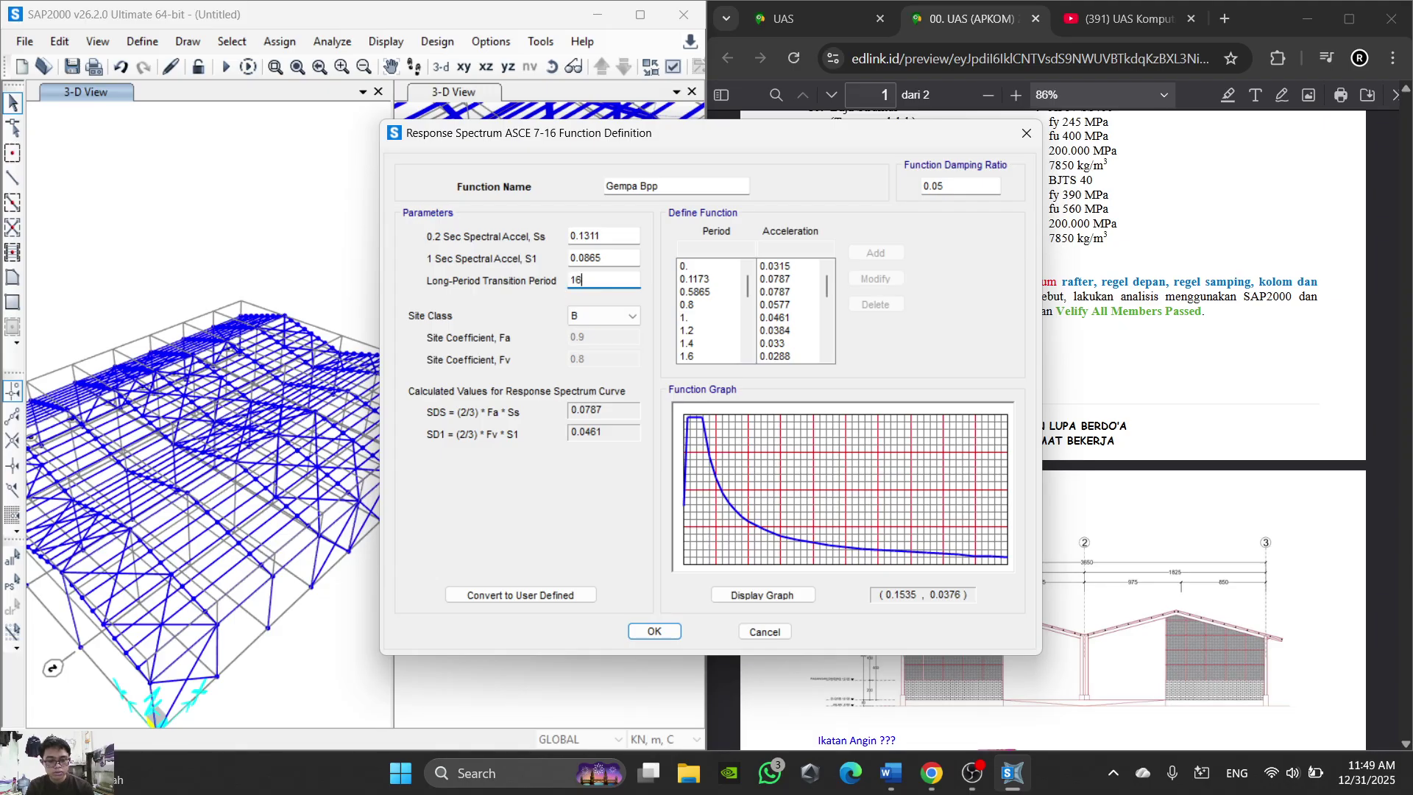
{"action": "left_click", "coordinate": [594, 318]}
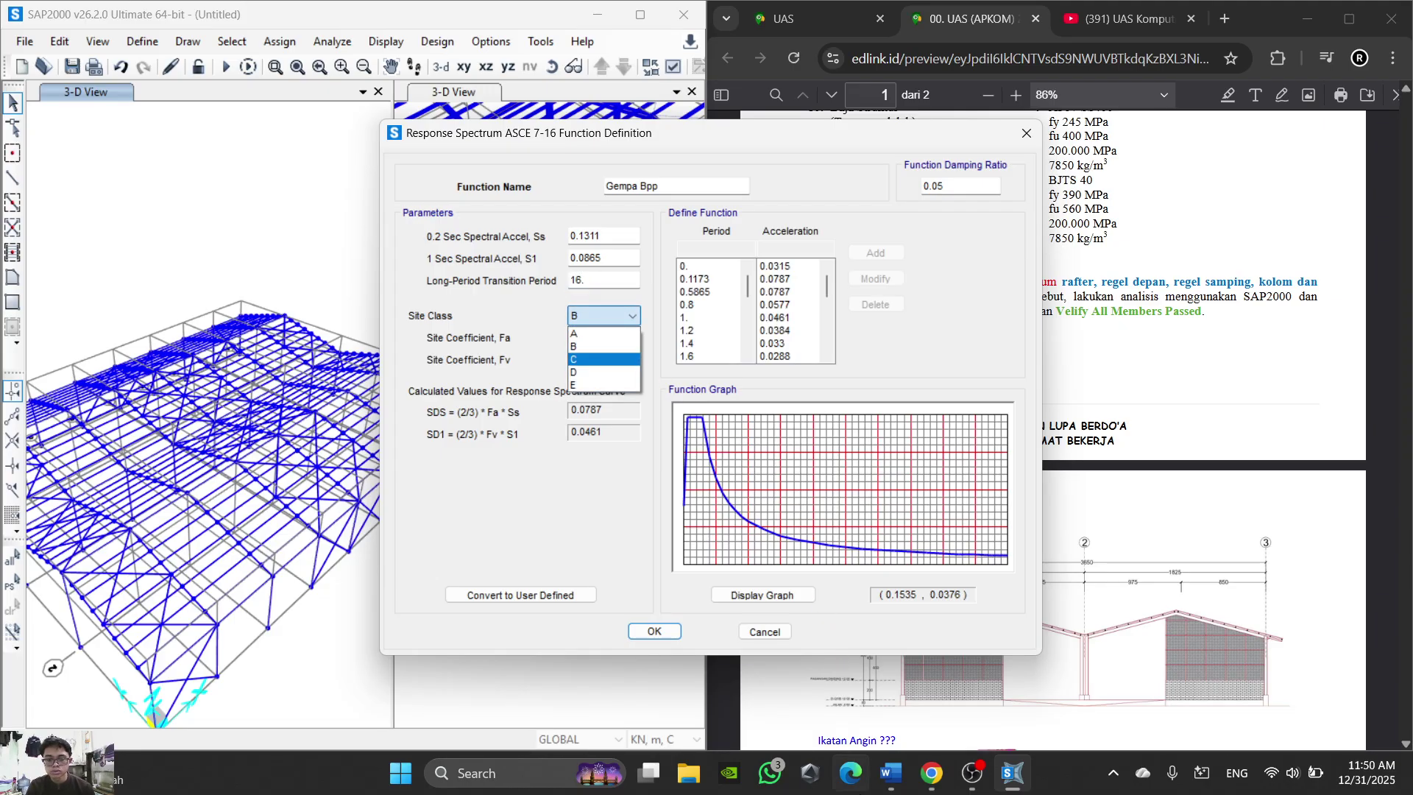
{"action": "left_click", "coordinate": [889, 788]}
{"action": "left_click", "coordinate": [889, 788]}
{"action": "left_click", "coordinate": [607, 316]}
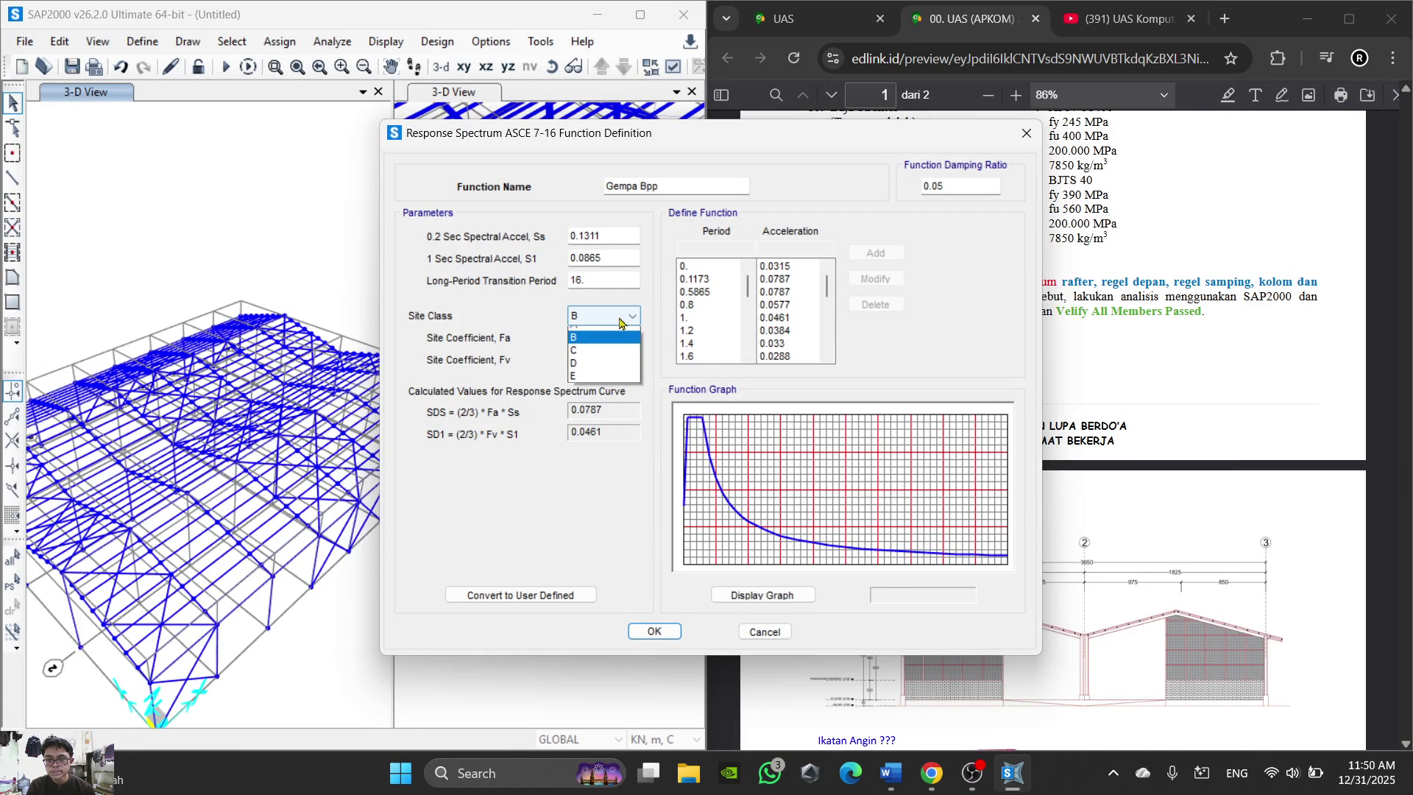
{"action": "left_click", "coordinate": [607, 371]}
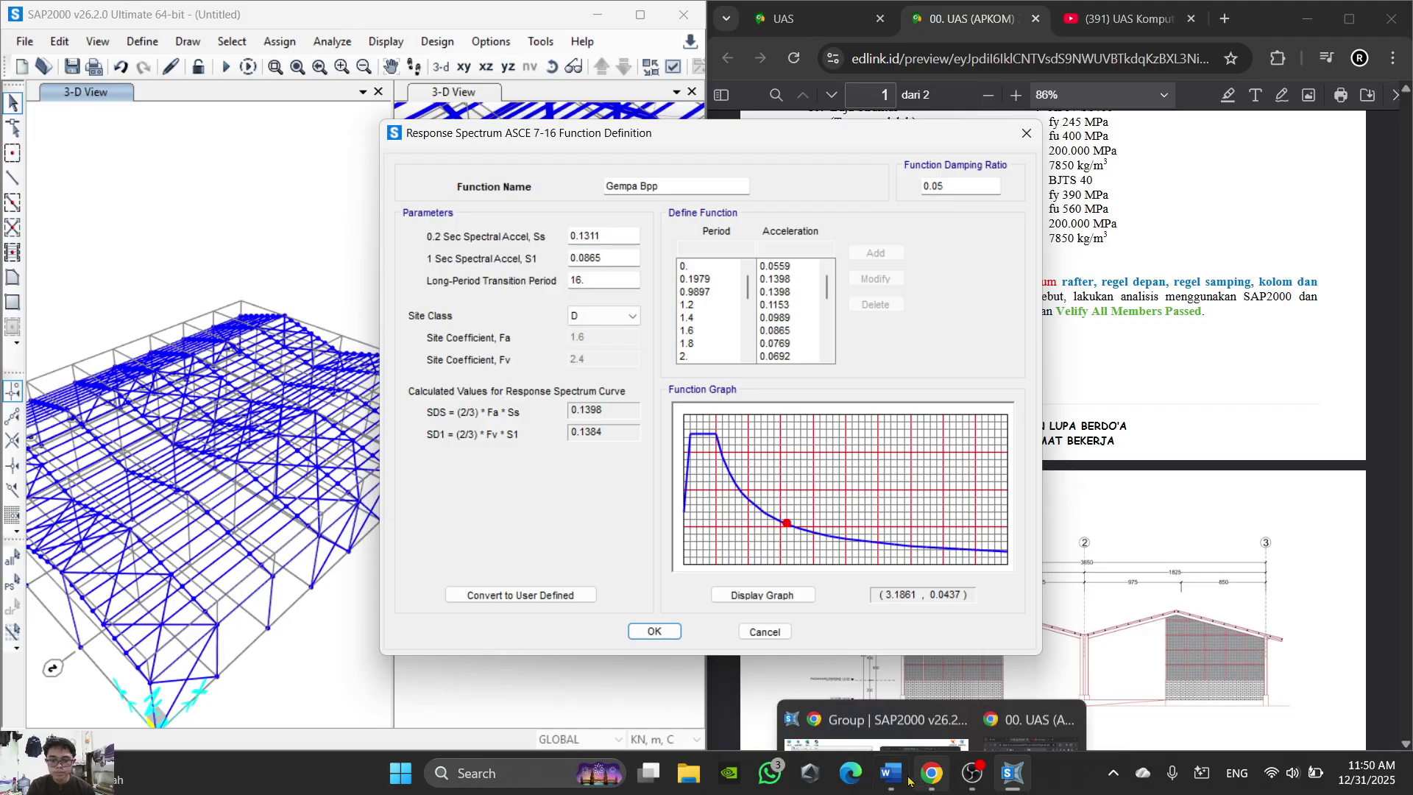
Step: Compare the Gempa Bpp parameters with the Word document's illustration and accept the function definition
{"action": "left_click", "coordinate": [894, 779]}
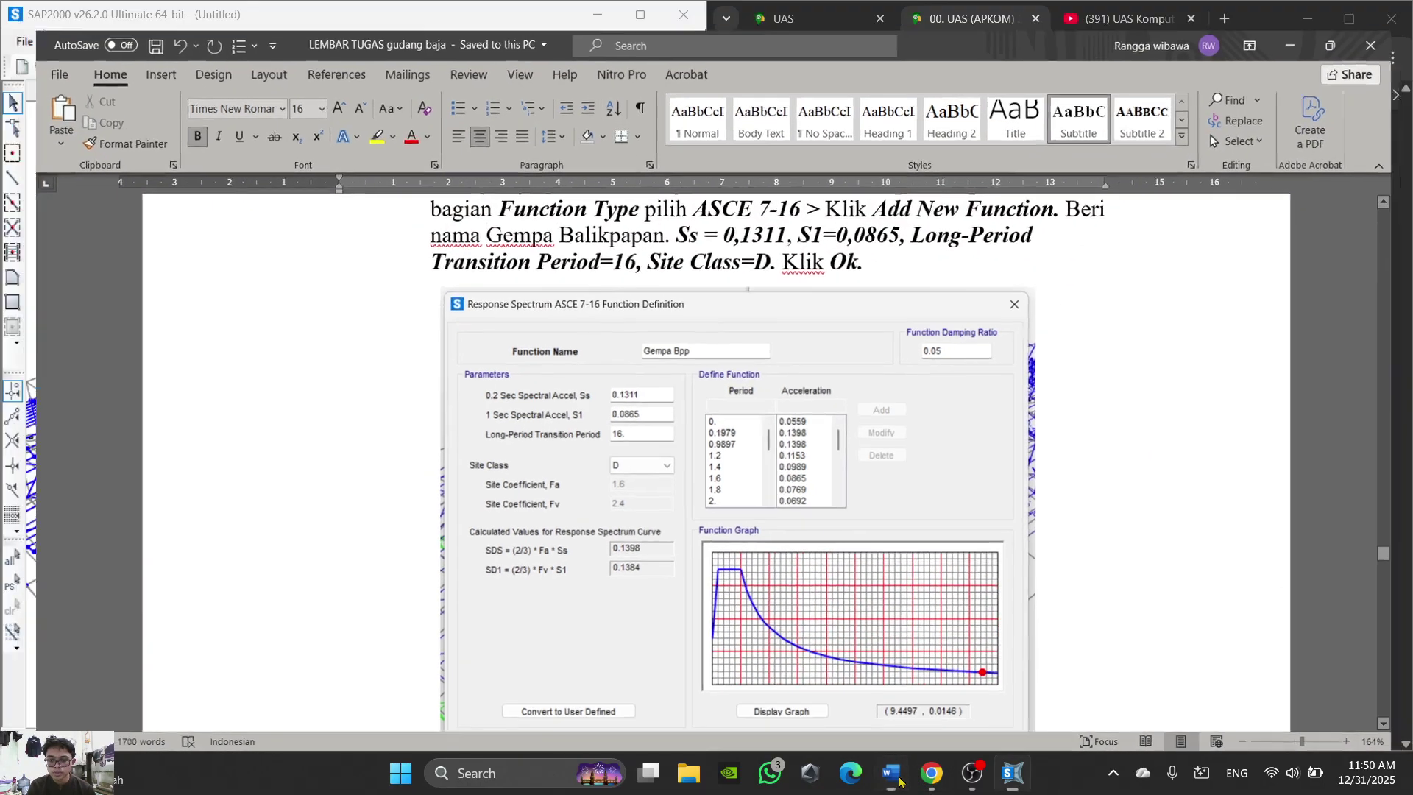
{"action": "left_click", "coordinate": [894, 779]}
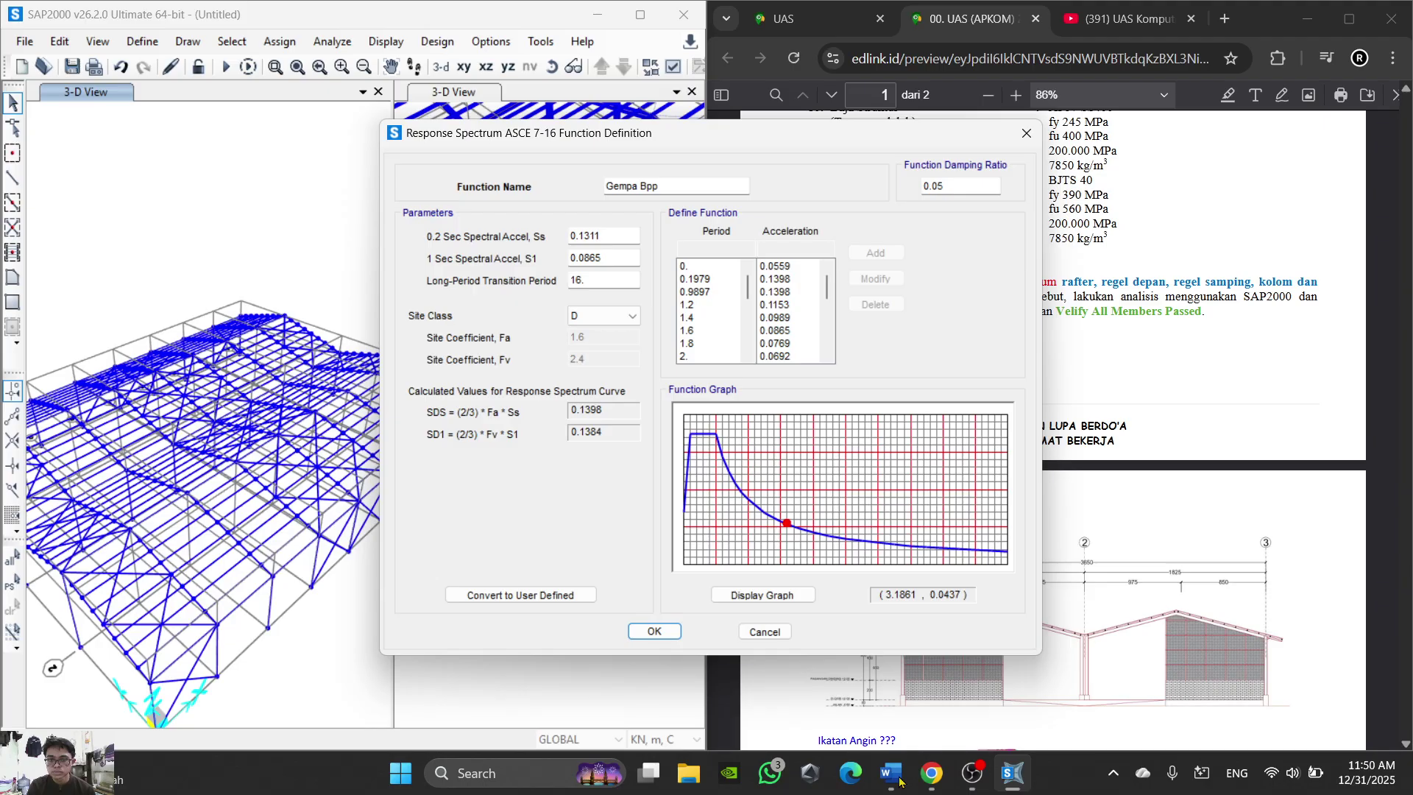
{"action": "left_click", "coordinate": [899, 780]}
{"action": "left_click", "coordinate": [899, 780]}
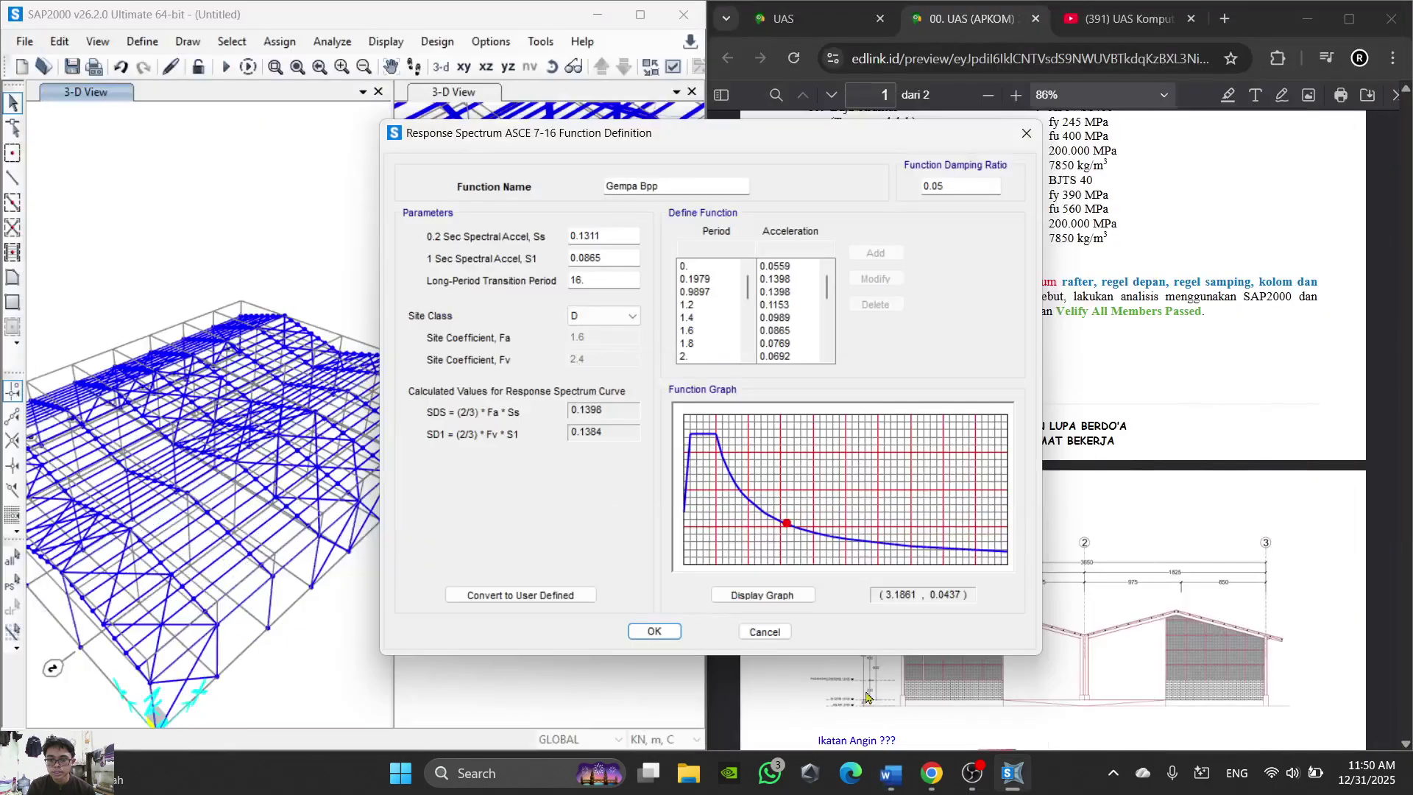
{"action": "left_click", "coordinate": [654, 632]}
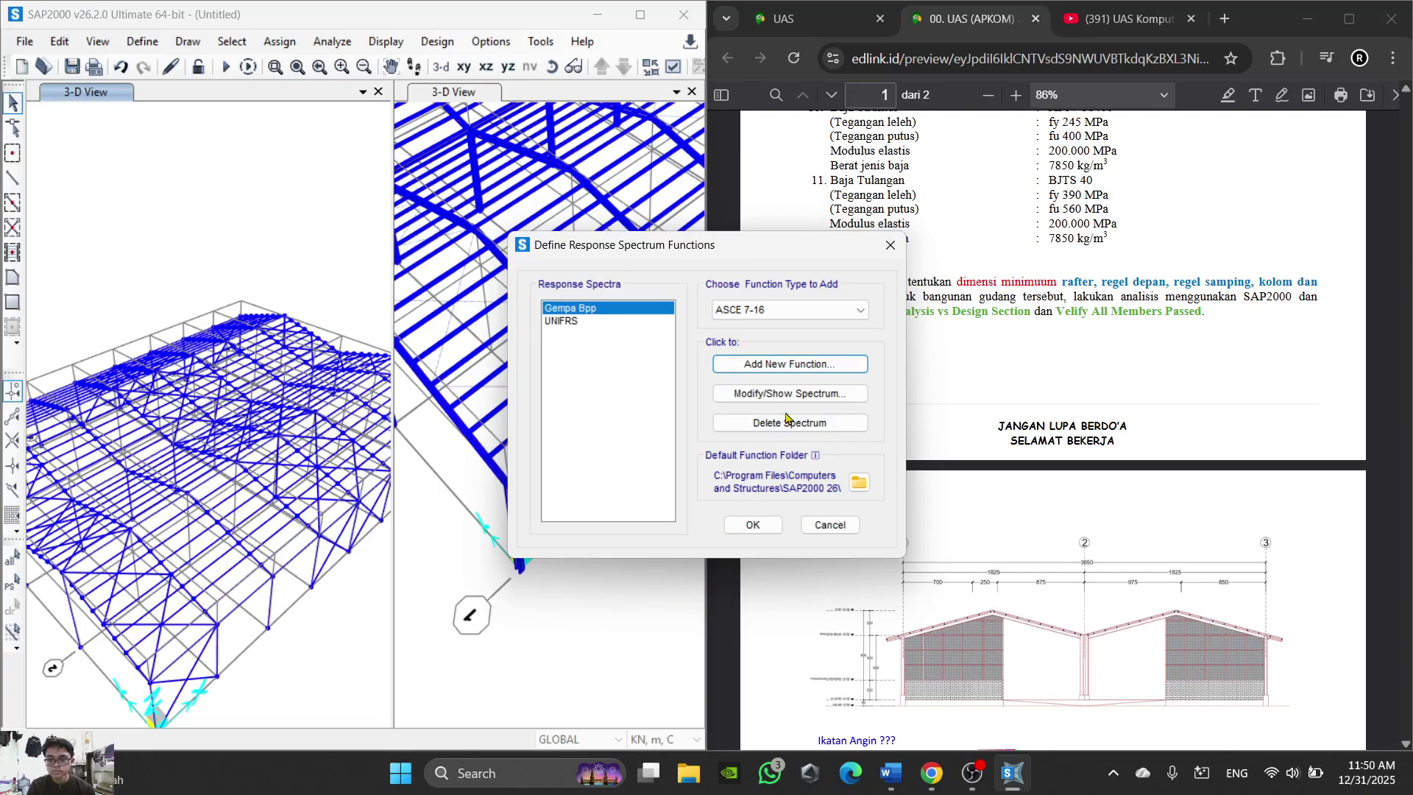
Step: Accept the response spectrum functions and consult step 40 and its load case illustration in the Word document
{"action": "left_click", "coordinate": [753, 525]}
{"action": "left_click", "coordinate": [970, 772]}
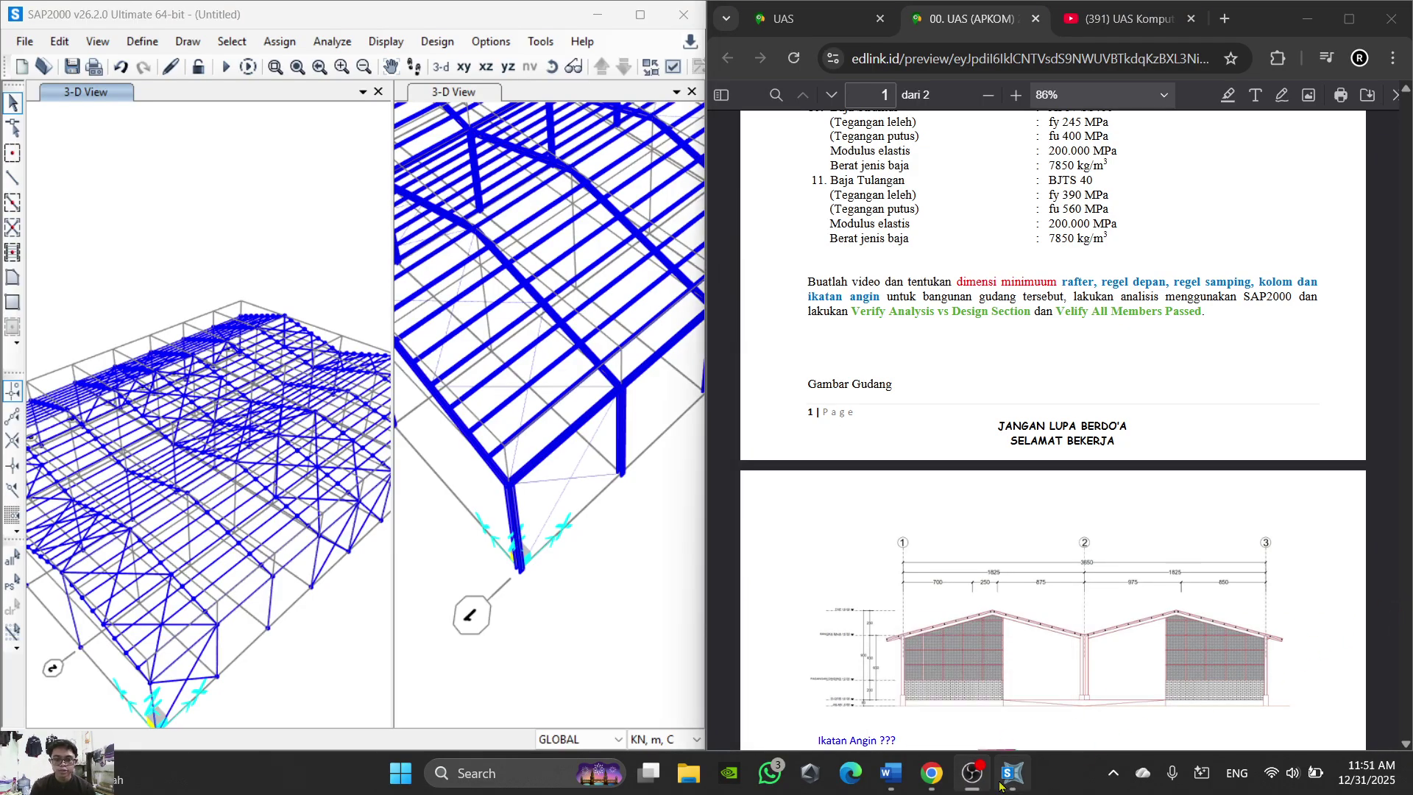
{"action": "left_click", "coordinate": [721, 578]}
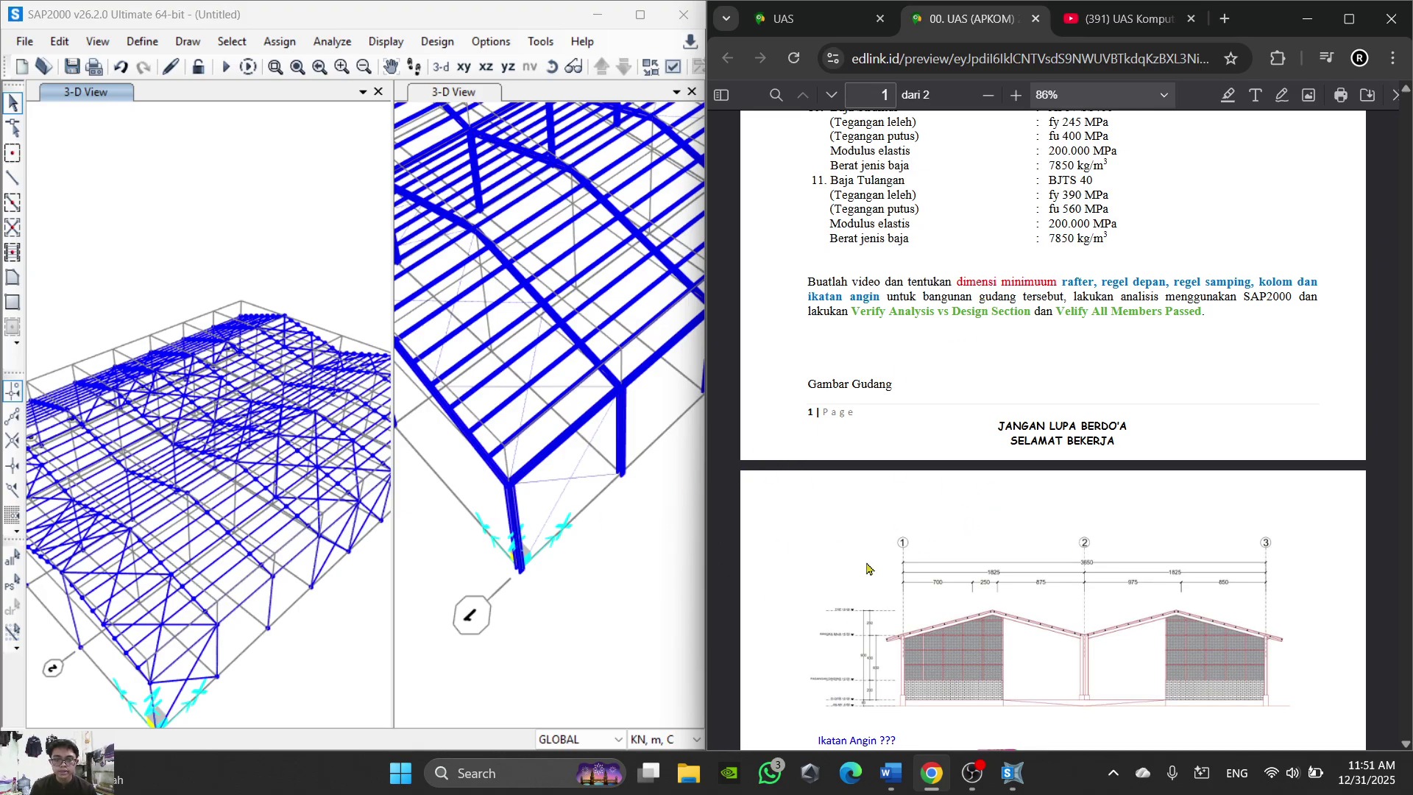
{"action": "left_click", "coordinate": [890, 772]}
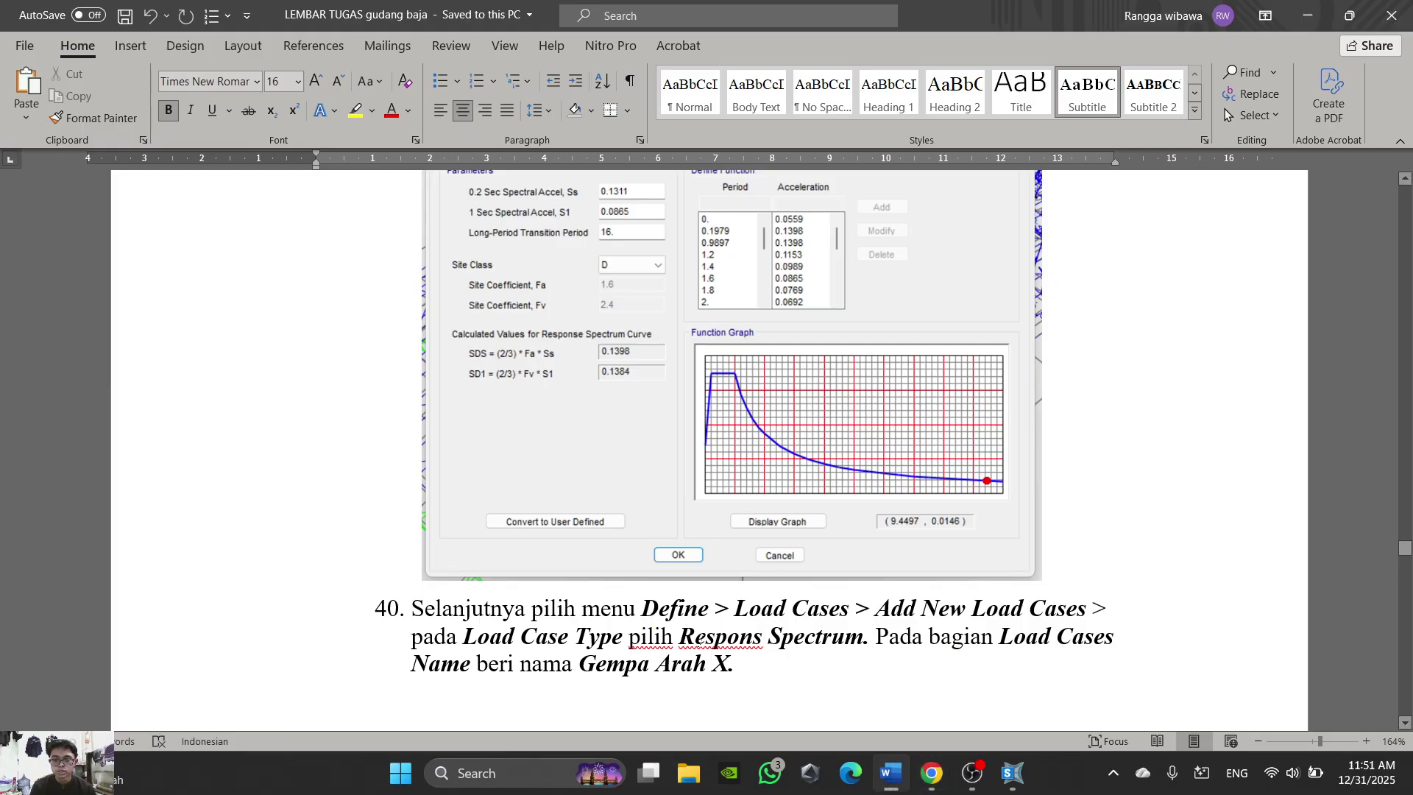
{"action": "scroll", "coordinate": [765, 639], "scroll_direction": "down", "scroll_amount": 10}
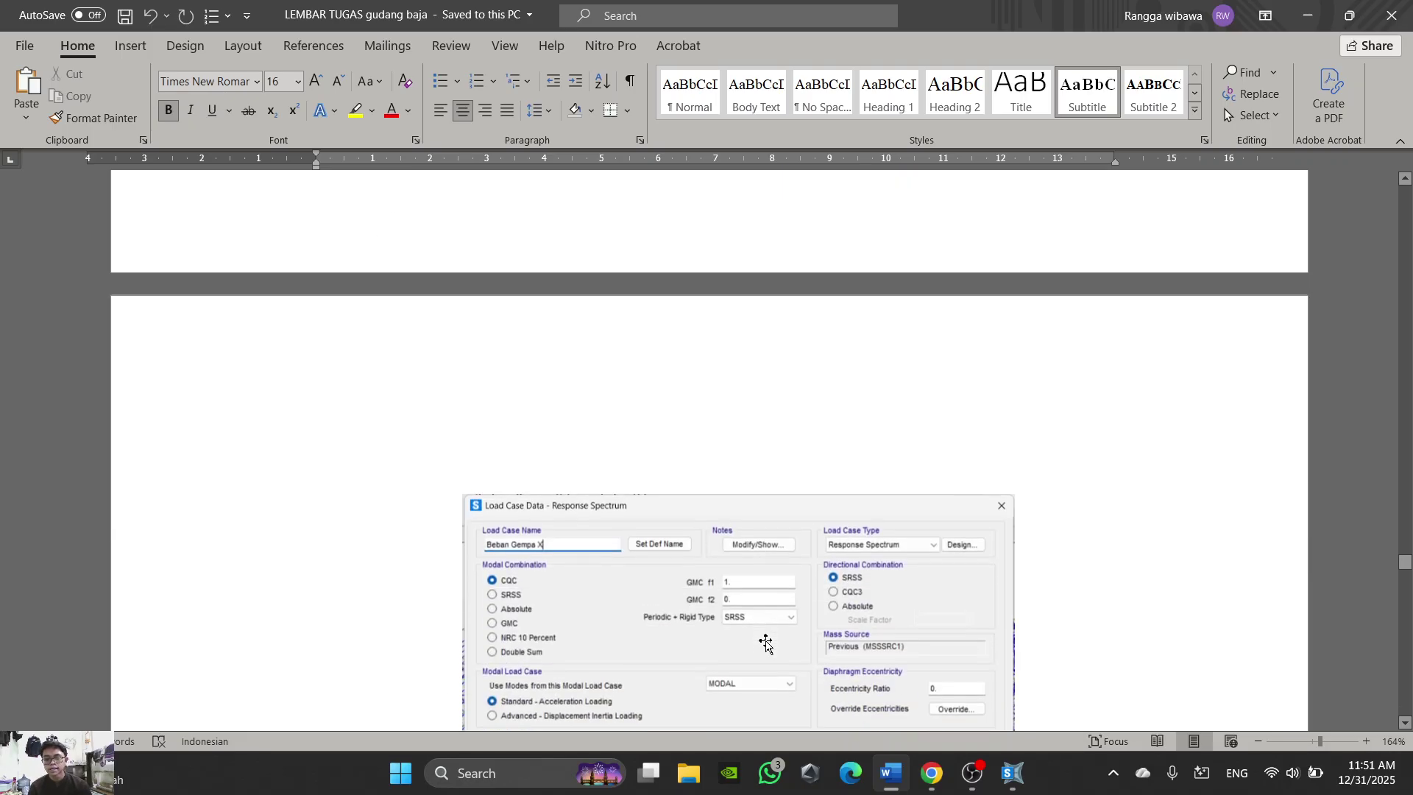
{"action": "scroll", "coordinate": [765, 643], "scroll_direction": "up", "scroll_amount": 5}
{"action": "scroll", "coordinate": [765, 643], "scroll_direction": "down", "scroll_amount": 5}
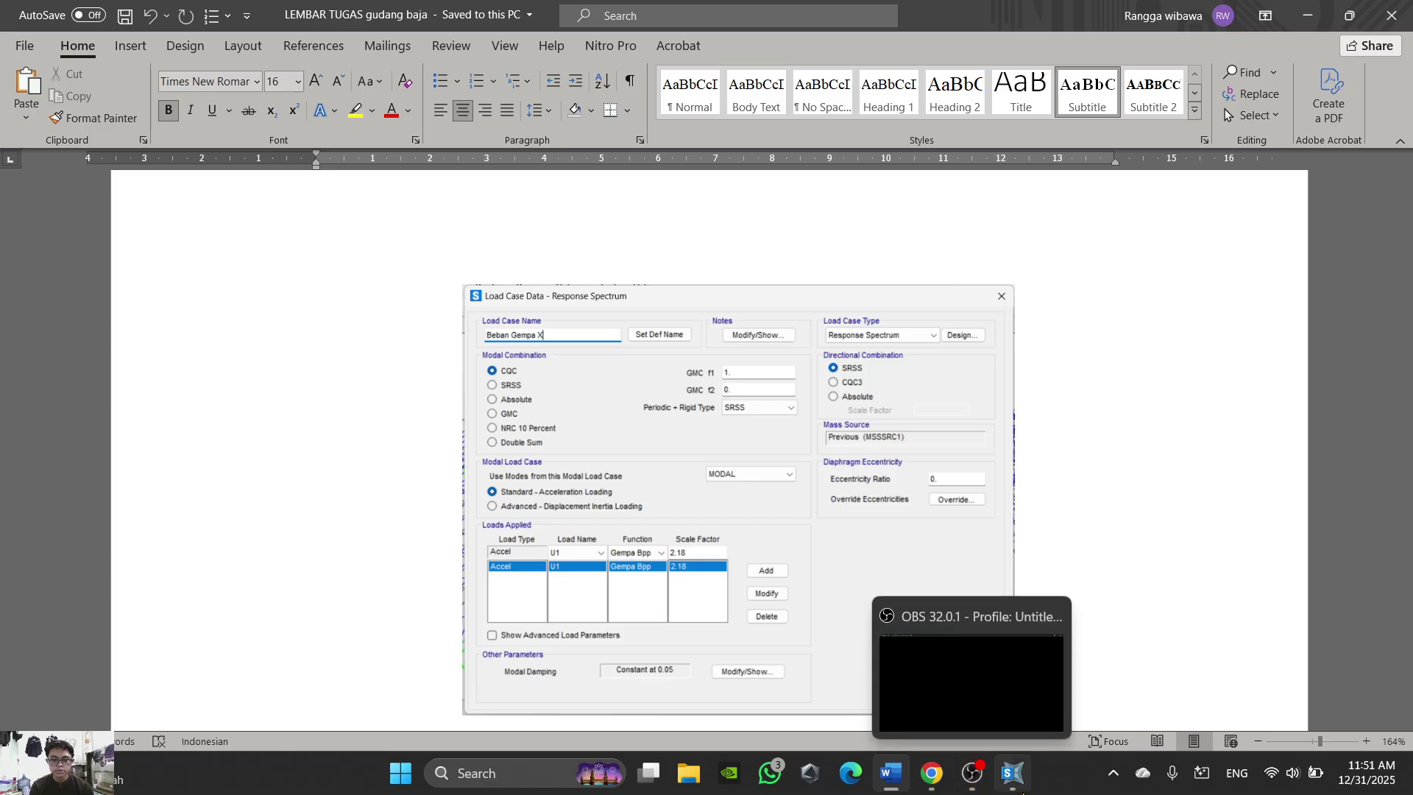
{"action": "left_click", "coordinate": [1005, 761]}
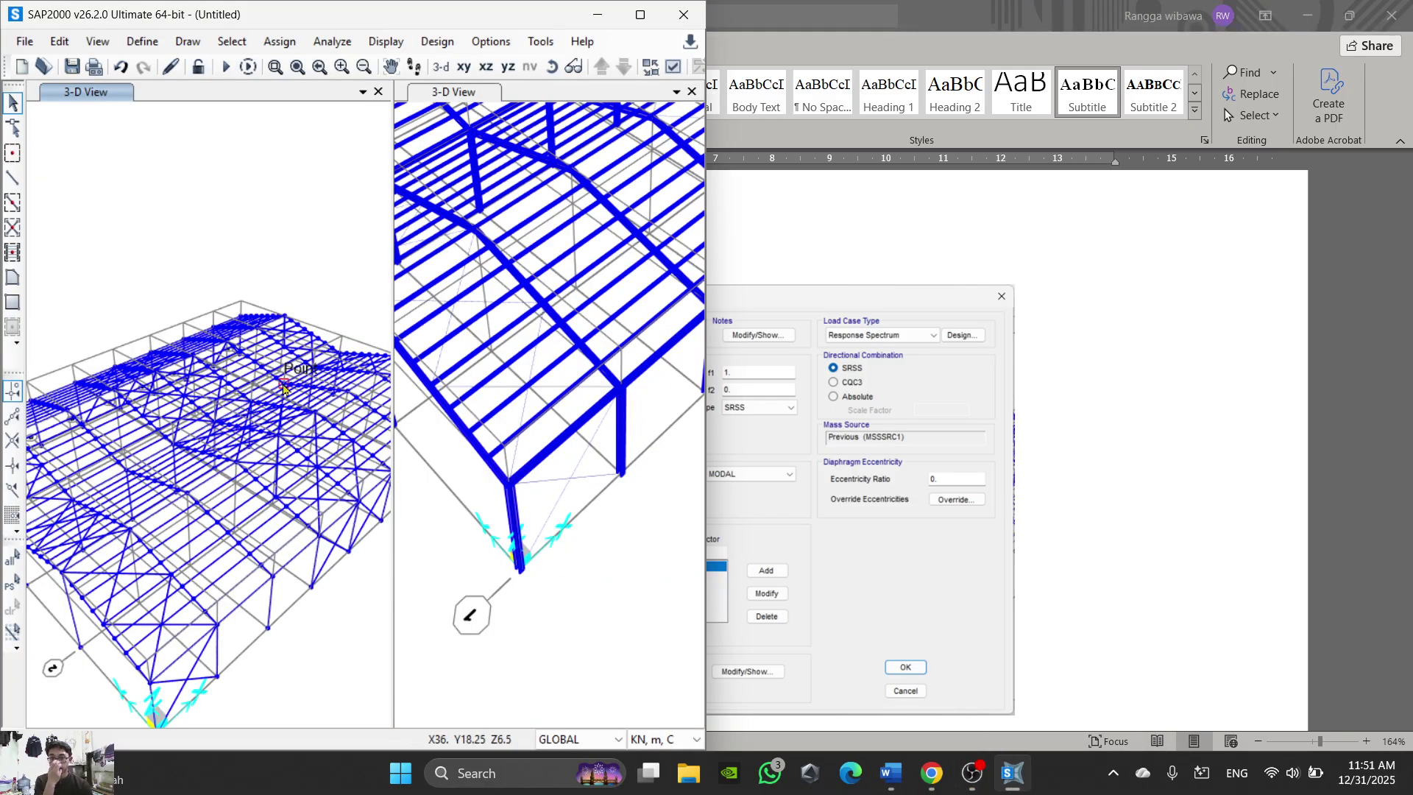
Step: Add a new load case of type Response Spectrum named Gempa Arah X
{"action": "left_click", "coordinate": [146, 43]}
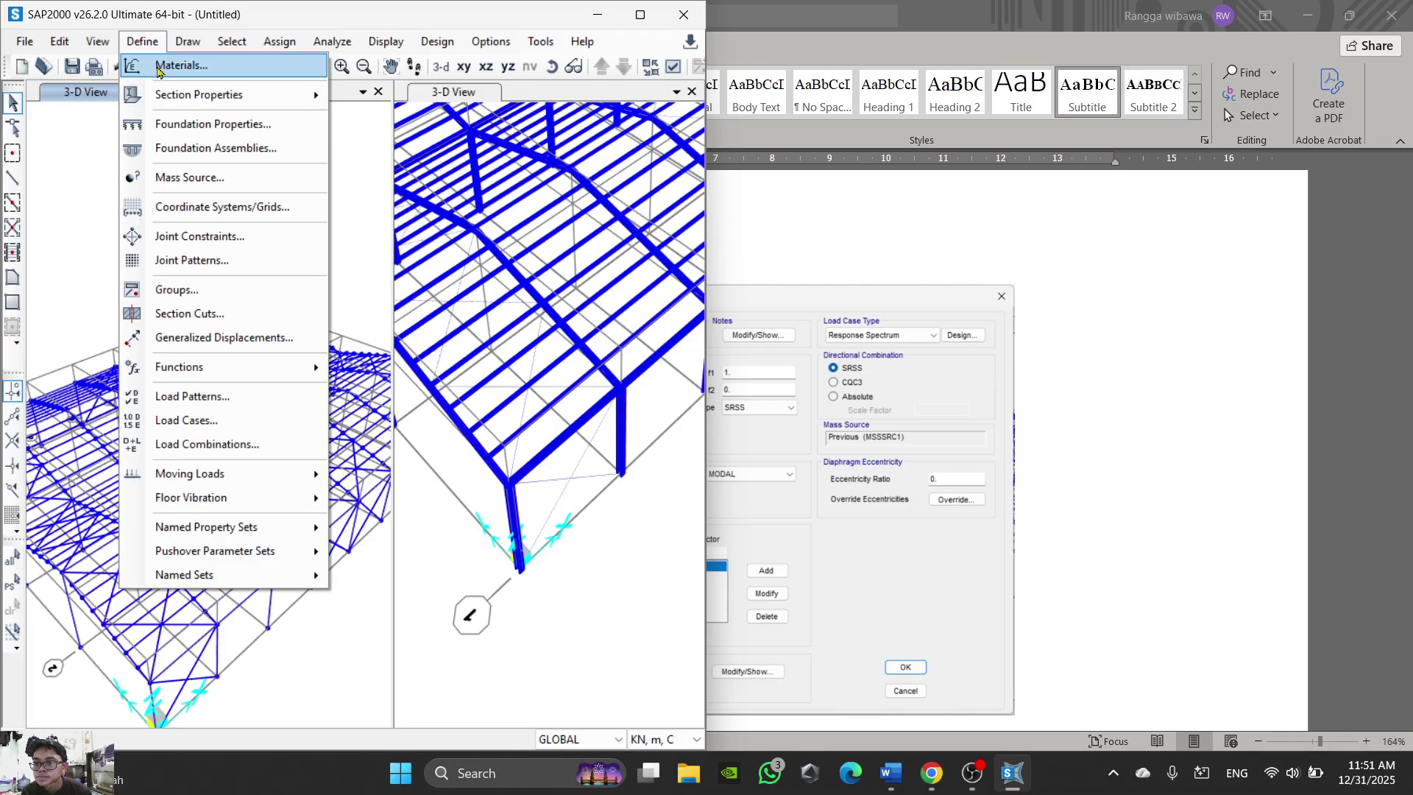
{"action": "left_click", "coordinate": [280, 421]}
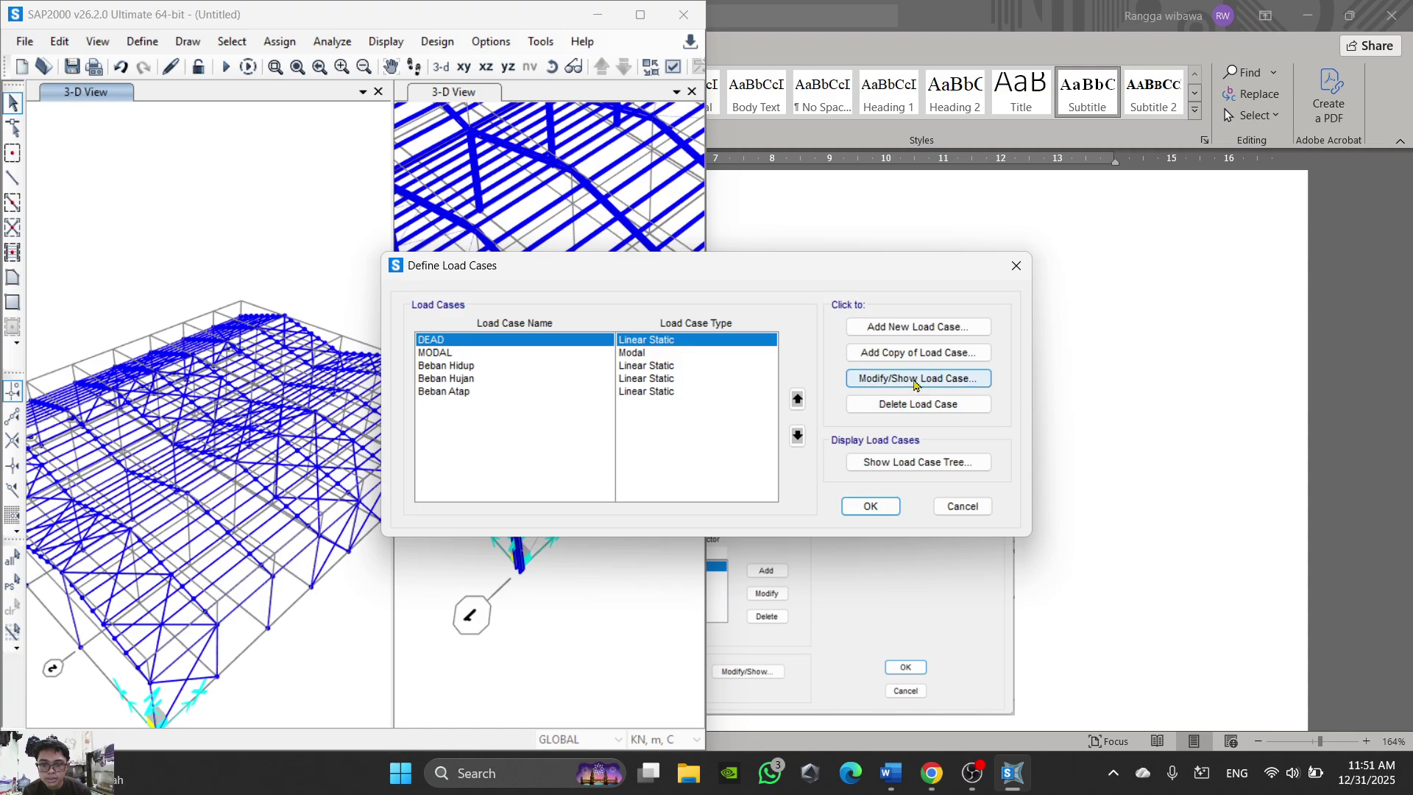
{"action": "left_click", "coordinate": [918, 329]}
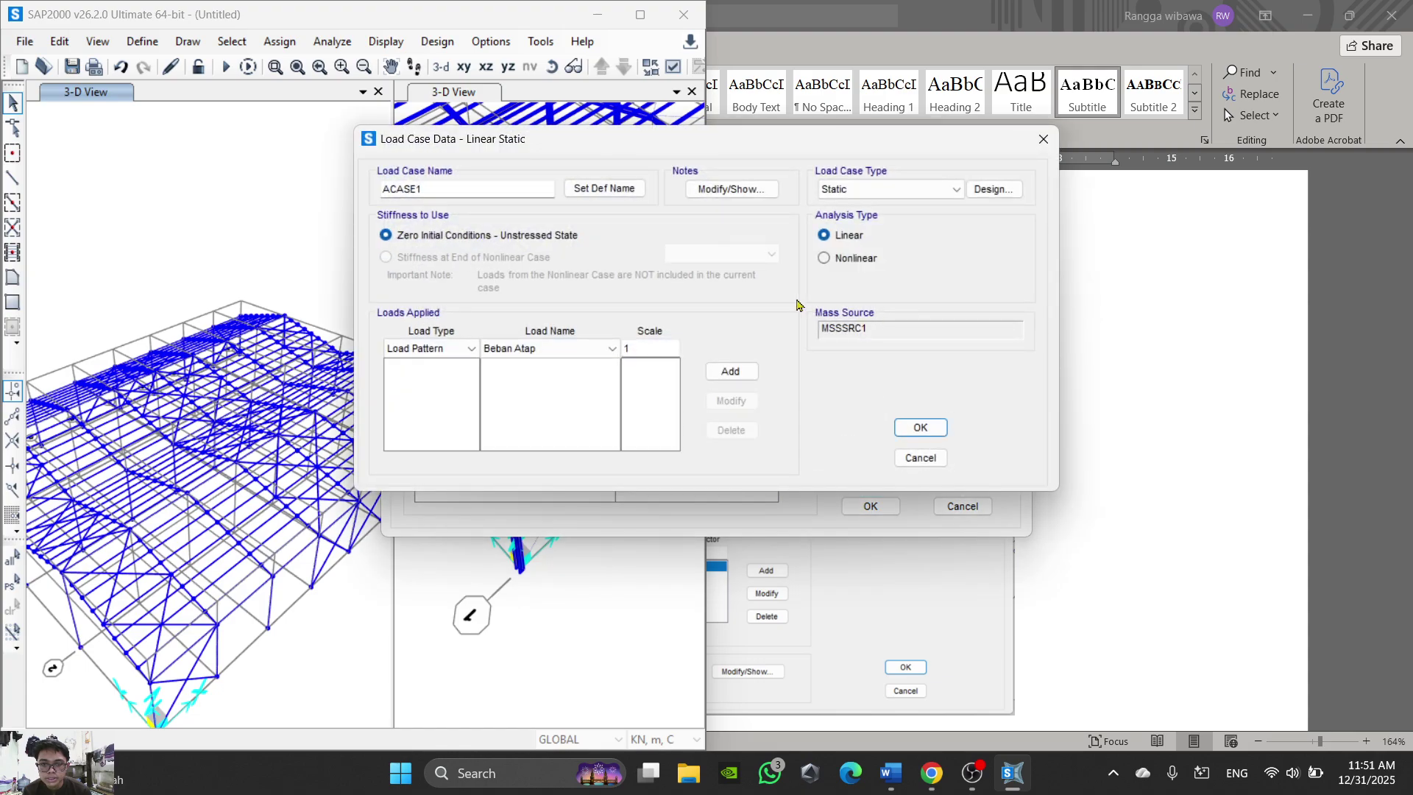
{"action": "left_click", "coordinate": [926, 190]}
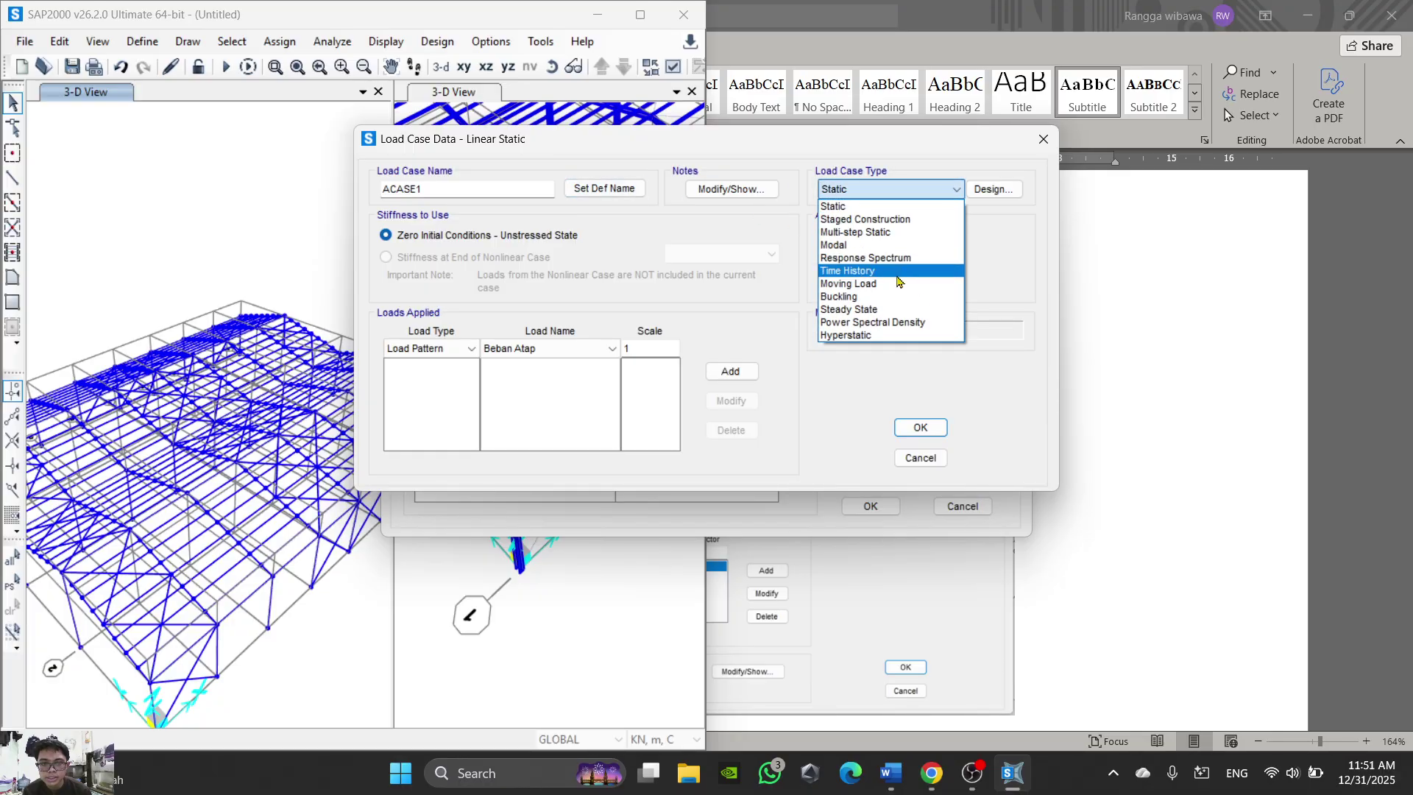
{"action": "left_click", "coordinate": [883, 257]}
{"action": "left_click_drag", "start_coordinate": [487, 190], "coordinate": [334, 188]}
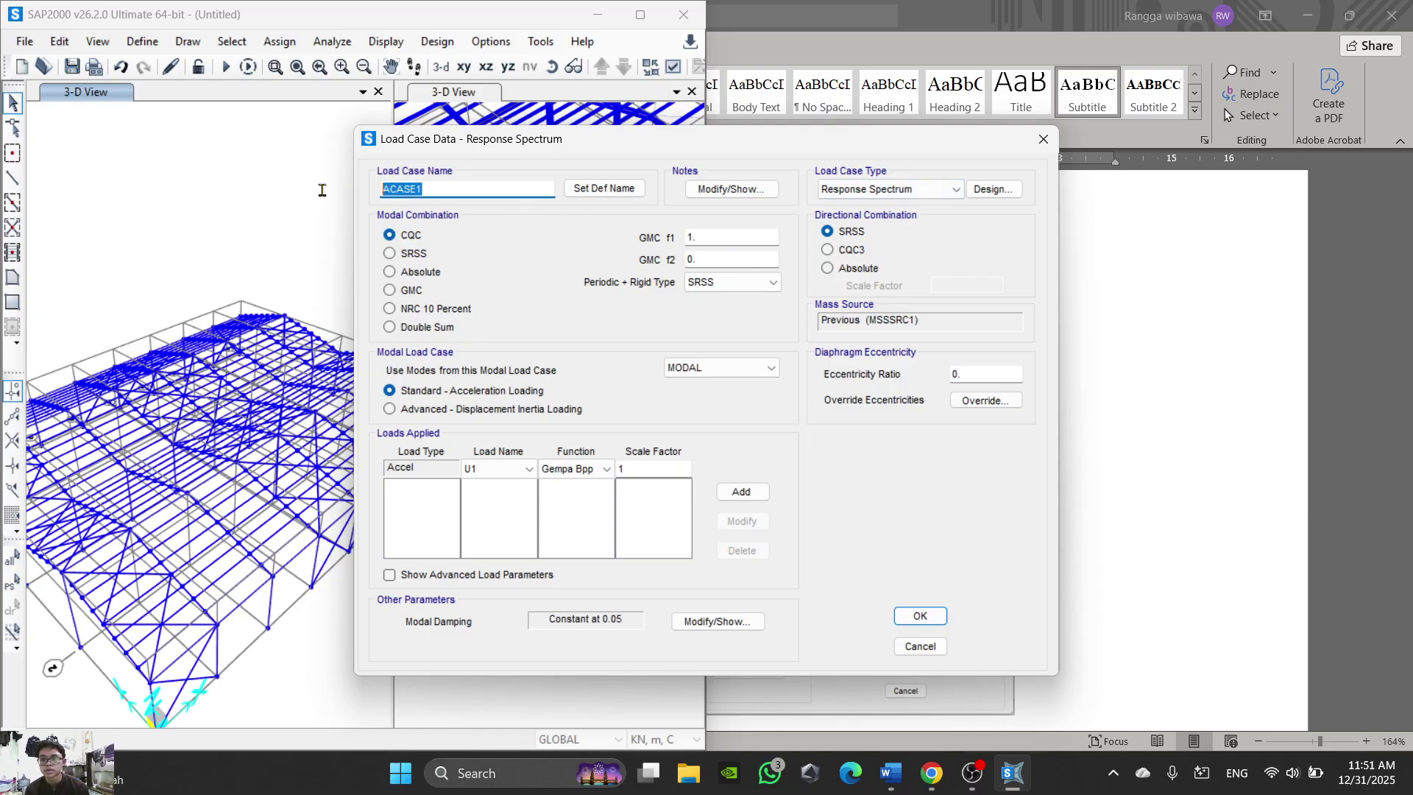
{"action": "type", "text": "Gem"}
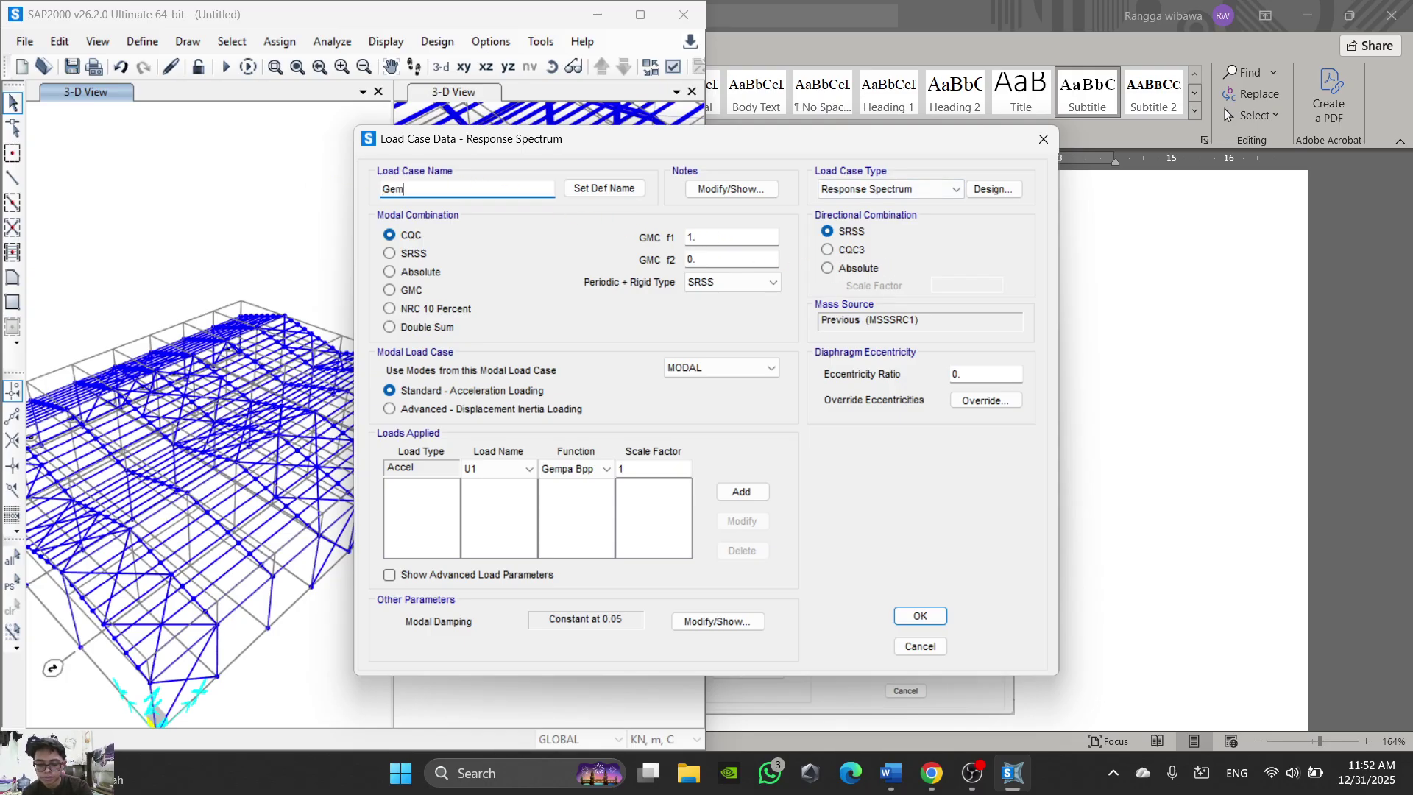
{"action": "type", "text": "pa Arah X"}
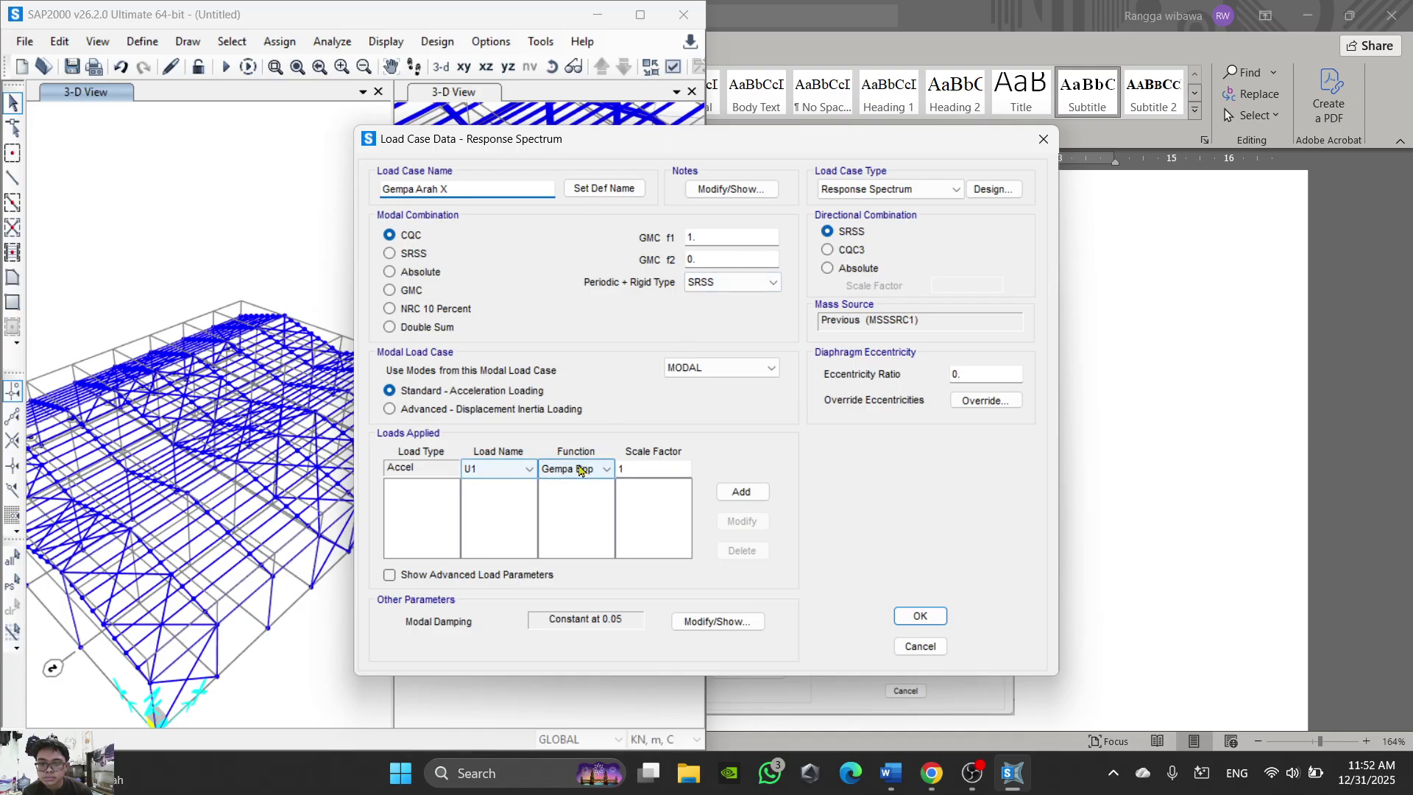
Step: Check the Word document's illustration, add a U1 acceleration with function Gempa Bpp and scale factor 2.18, and accept the load case
{"action": "left_click", "coordinate": [896, 780]}
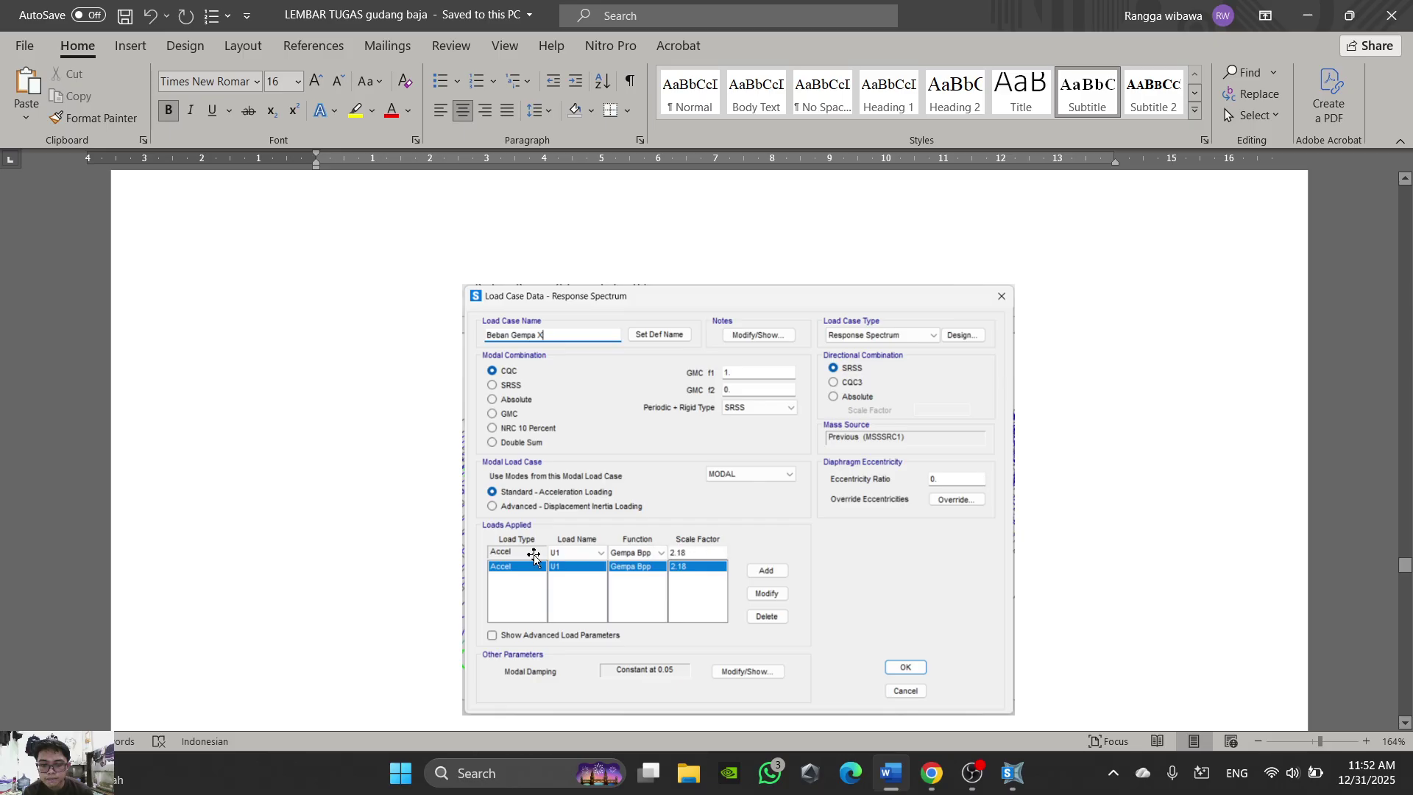
{"action": "left_click", "coordinate": [893, 774]}
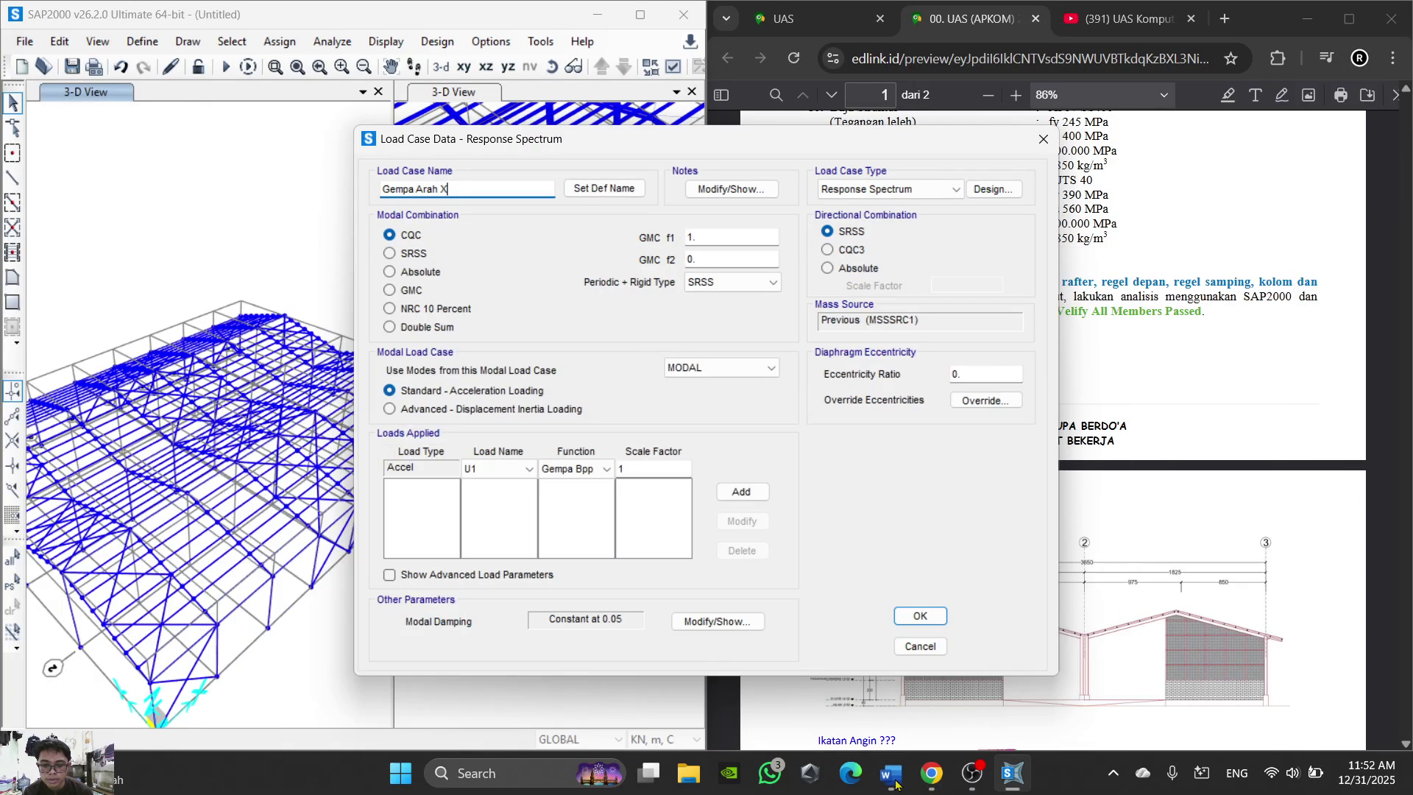
{"action": "double_click", "coordinate": [620, 469]}
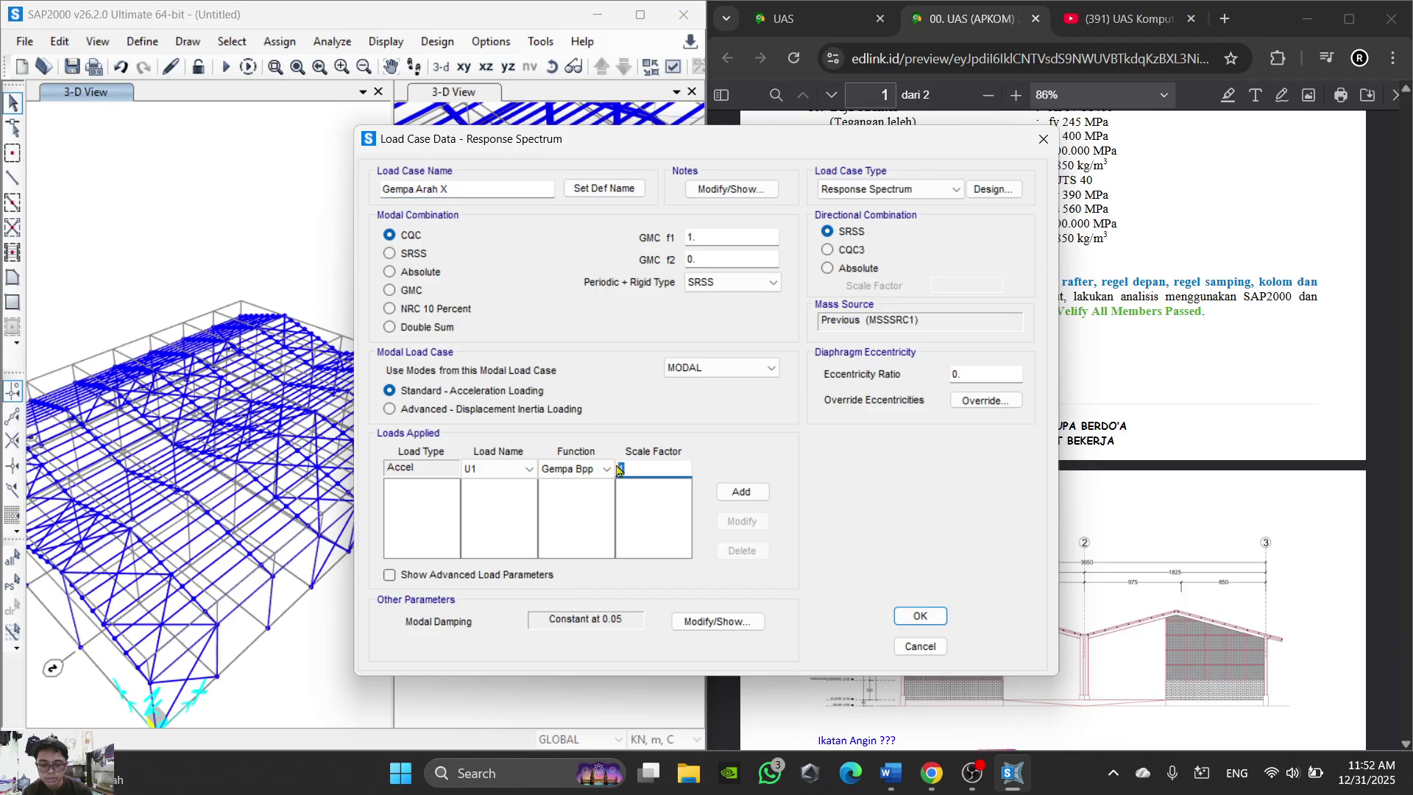
{"action": "key", "text": "BackSpace"}
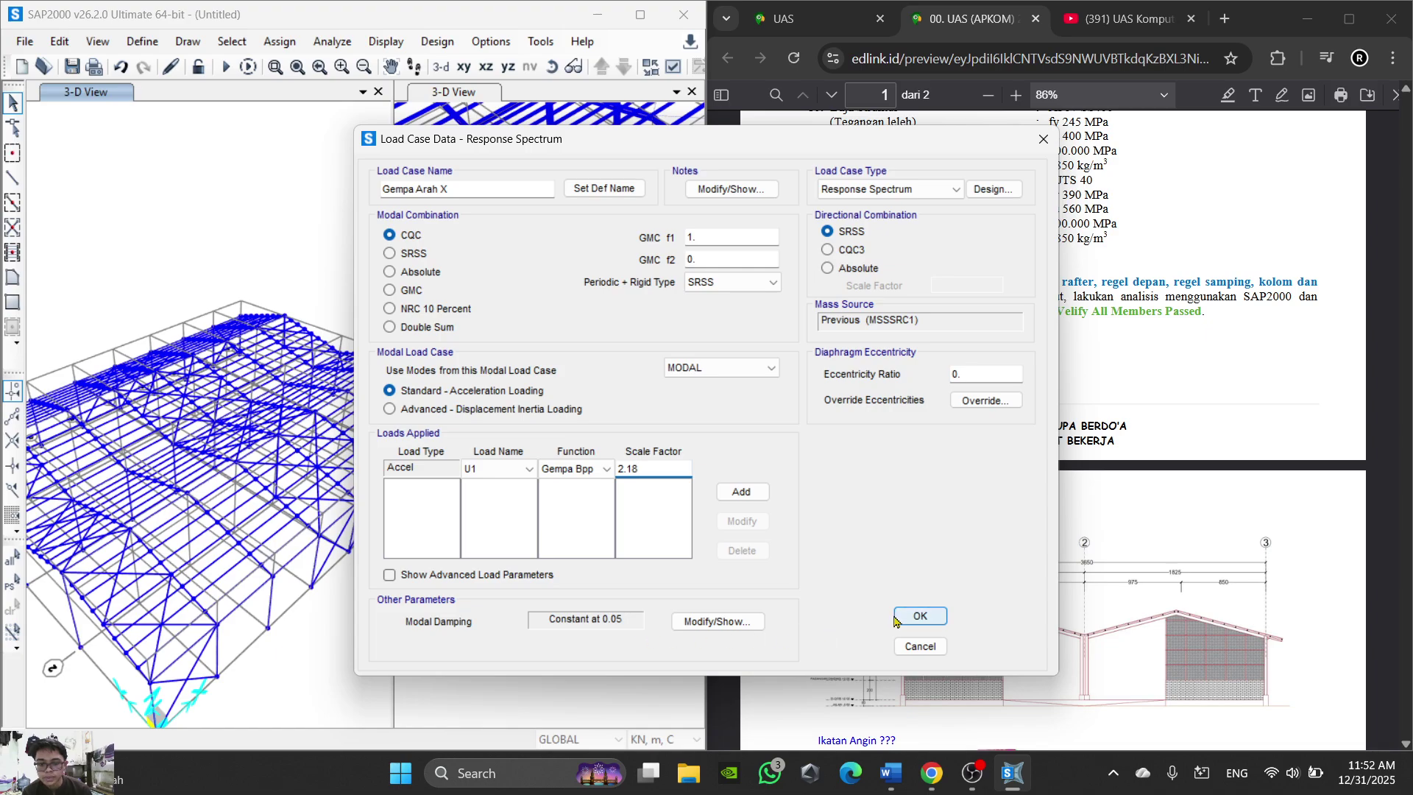
{"action": "left_click", "coordinate": [921, 616]}
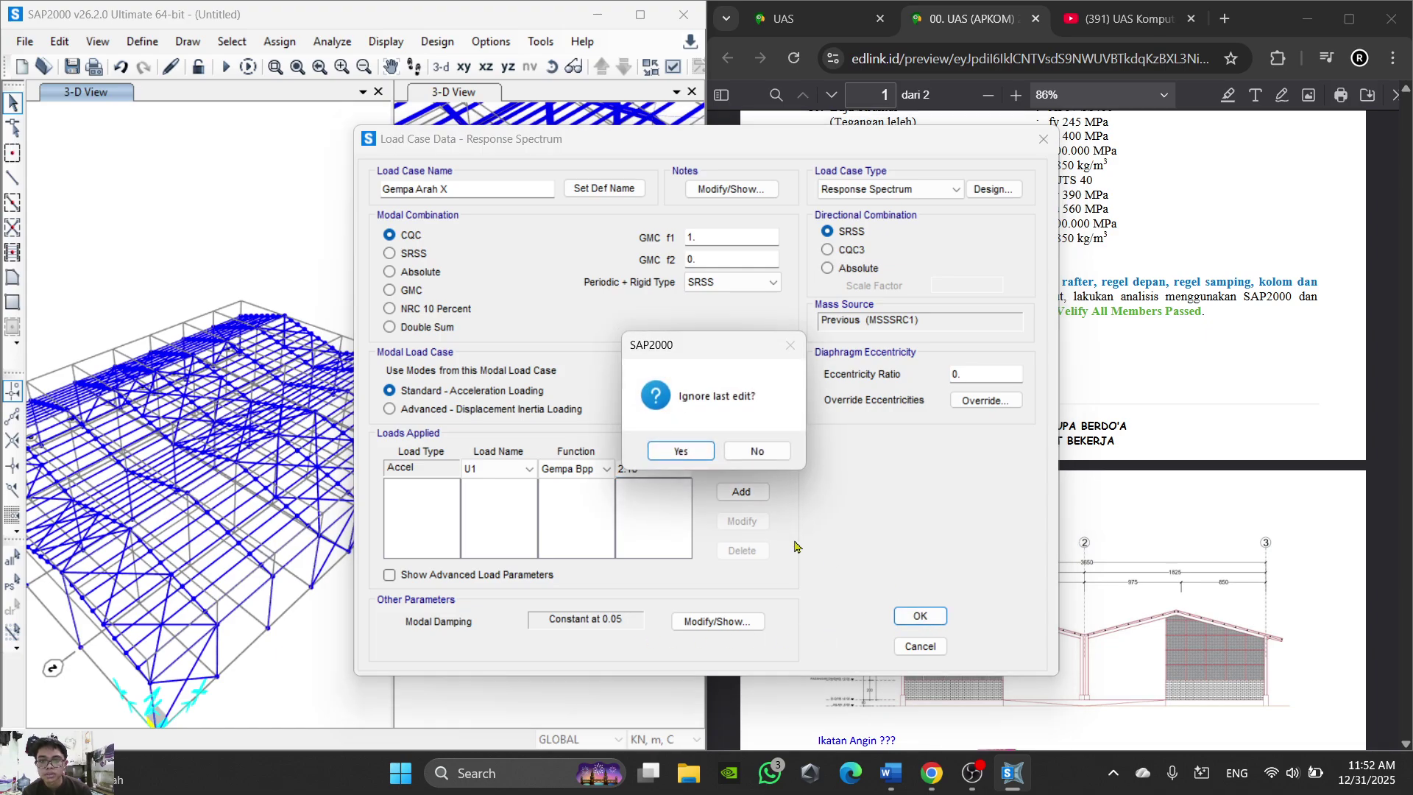
{"action": "left_click", "coordinate": [757, 451]}
{"action": "left_click", "coordinate": [742, 493]}
{"action": "left_click", "coordinate": [919, 617]}
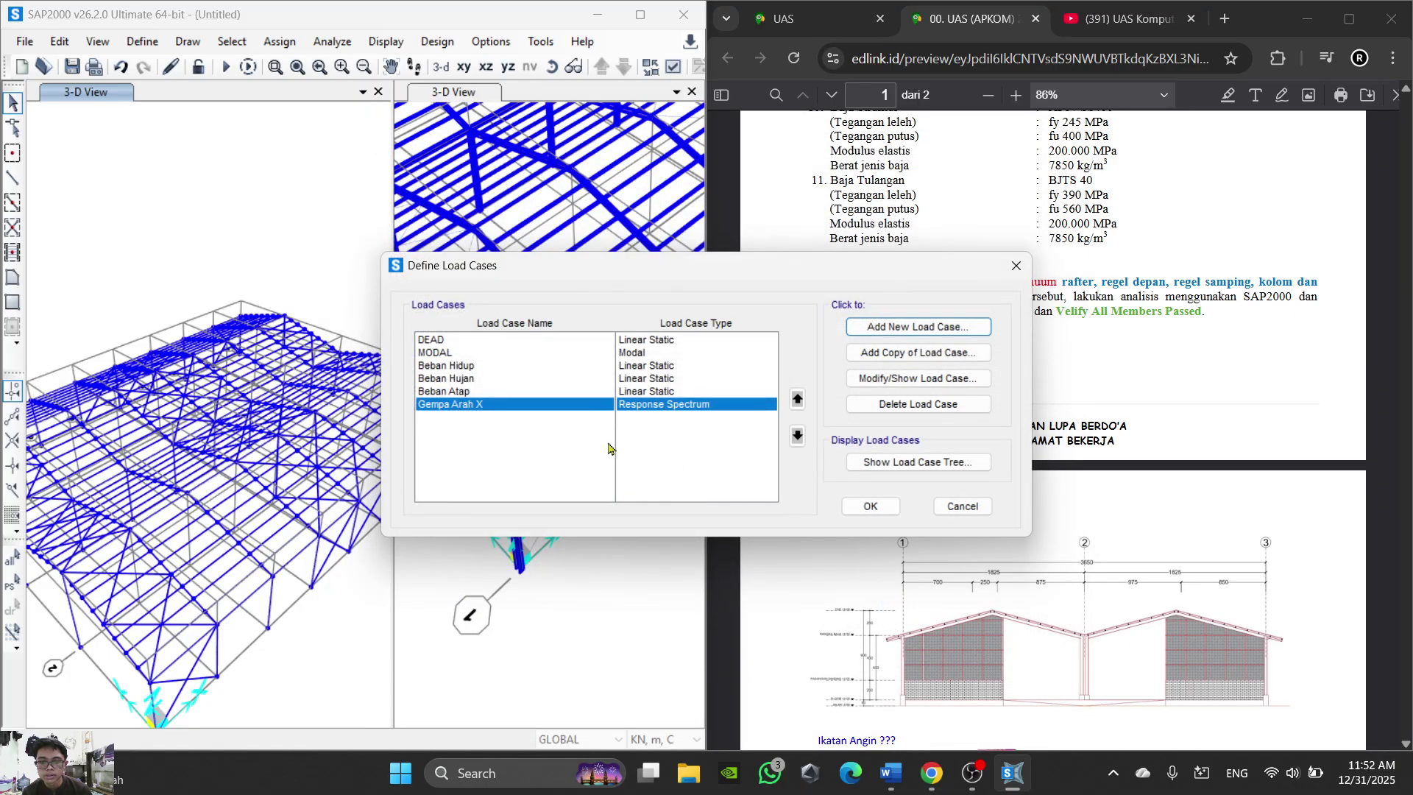
Step: Copy the Gempa Arah X load case as Gempa Arah Y, change its applied load to U2, and accept the load cases
{"action": "left_click", "coordinate": [912, 352]}
{"action": "left_click_drag", "start_coordinate": [464, 189], "coordinate": [442, 220]}
{"action": "type", "text": "Y"}
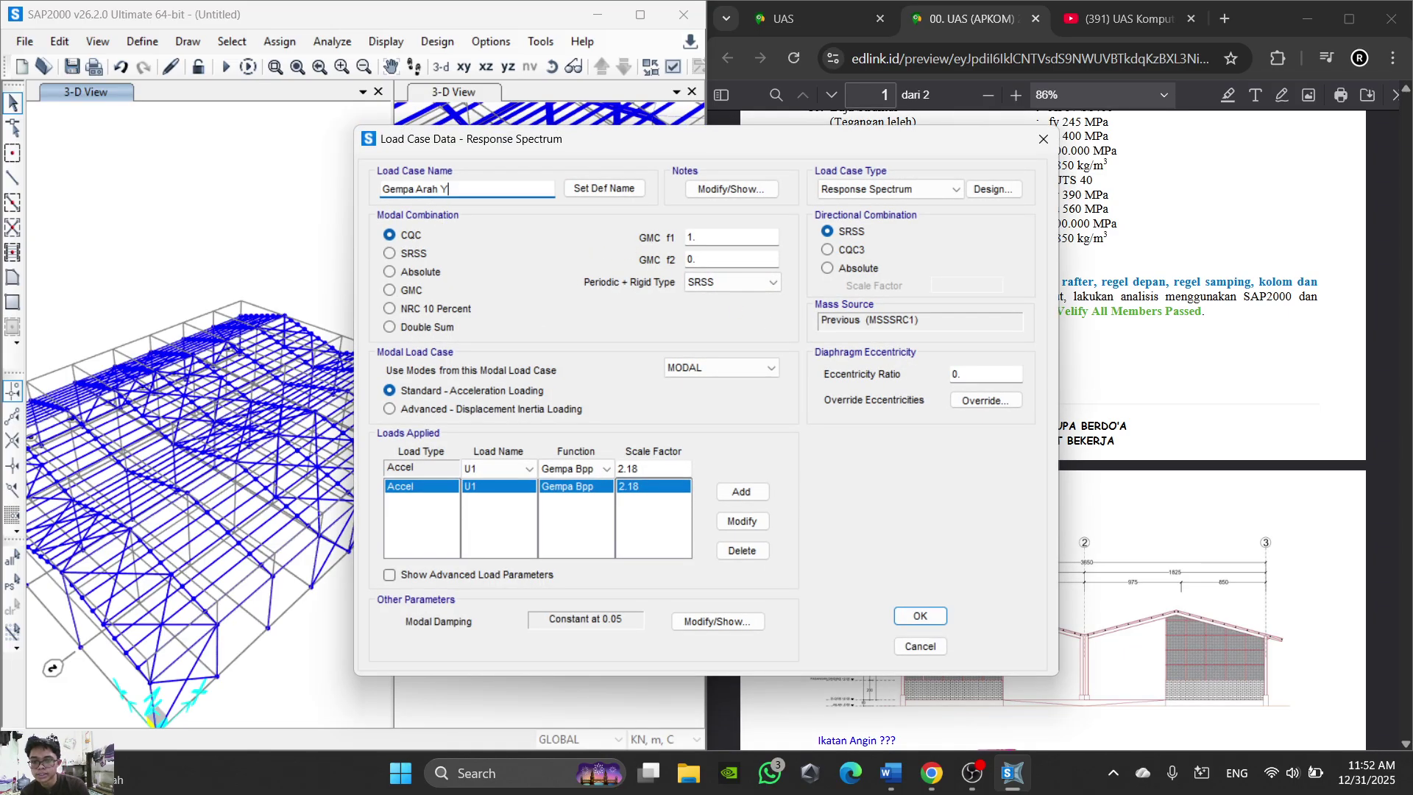
{"action": "left_click", "coordinate": [509, 470]}
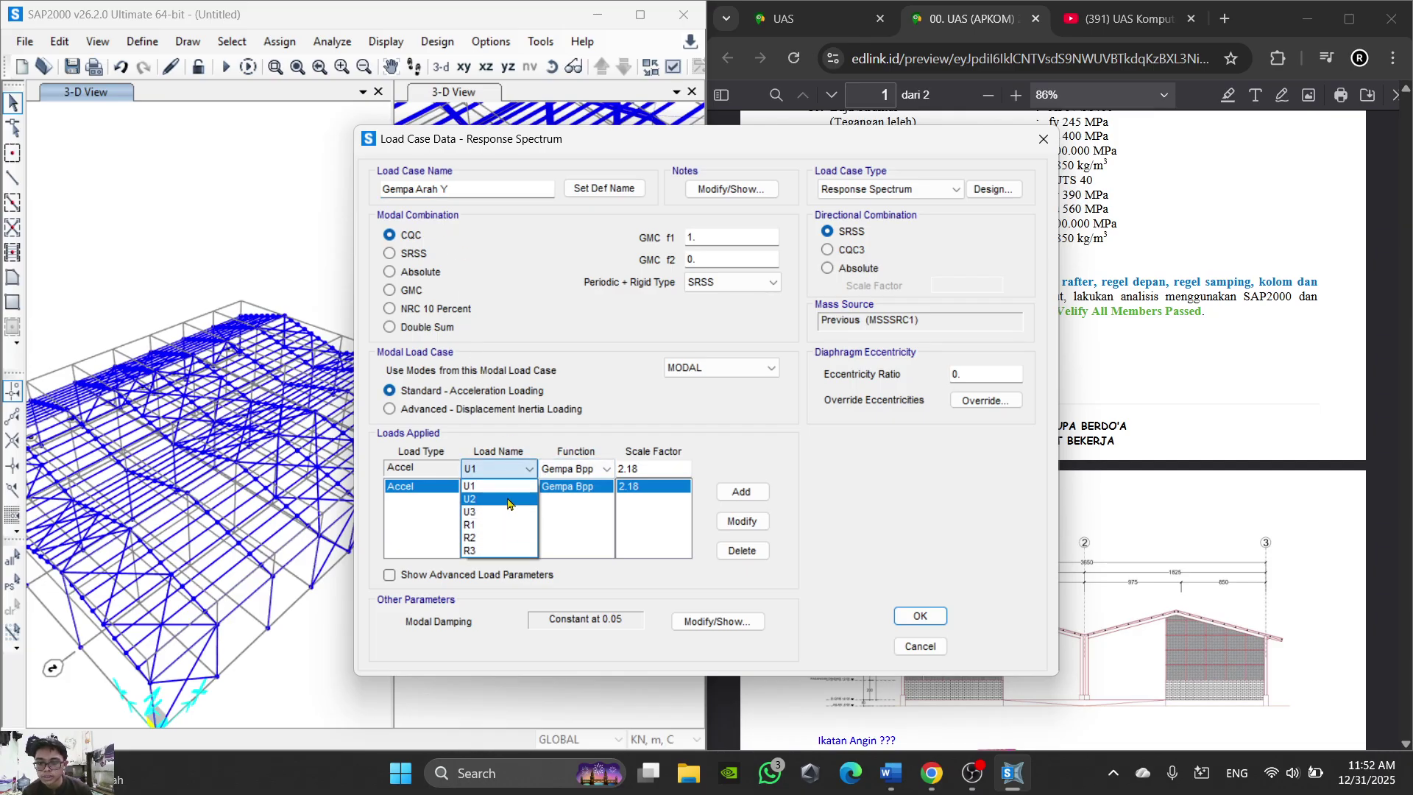
{"action": "left_click", "coordinate": [507, 499]}
{"action": "left_click", "coordinate": [742, 521]}
{"action": "left_click", "coordinate": [920, 615]}
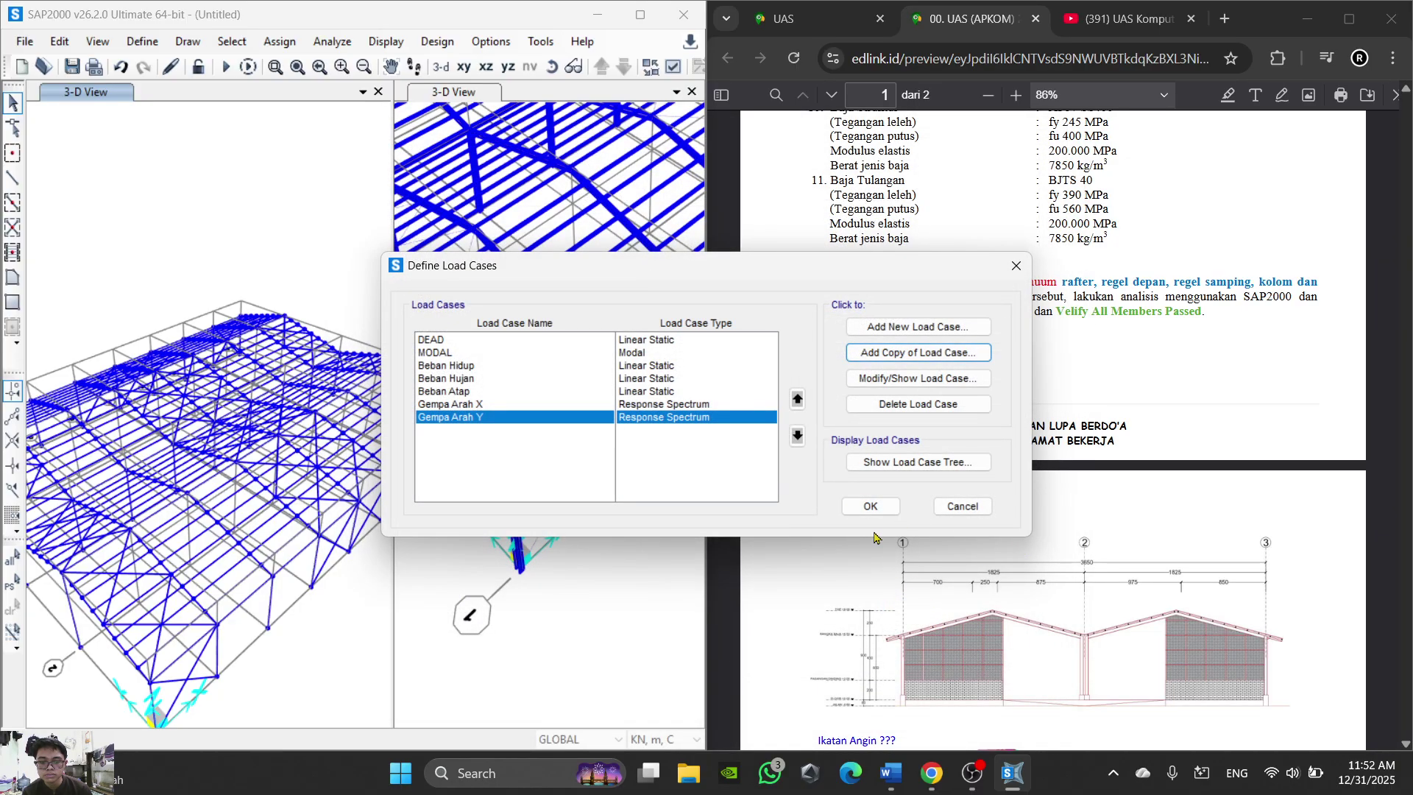
{"action": "left_click", "coordinate": [872, 507]}
{"action": "left_click", "coordinate": [1009, 787]}
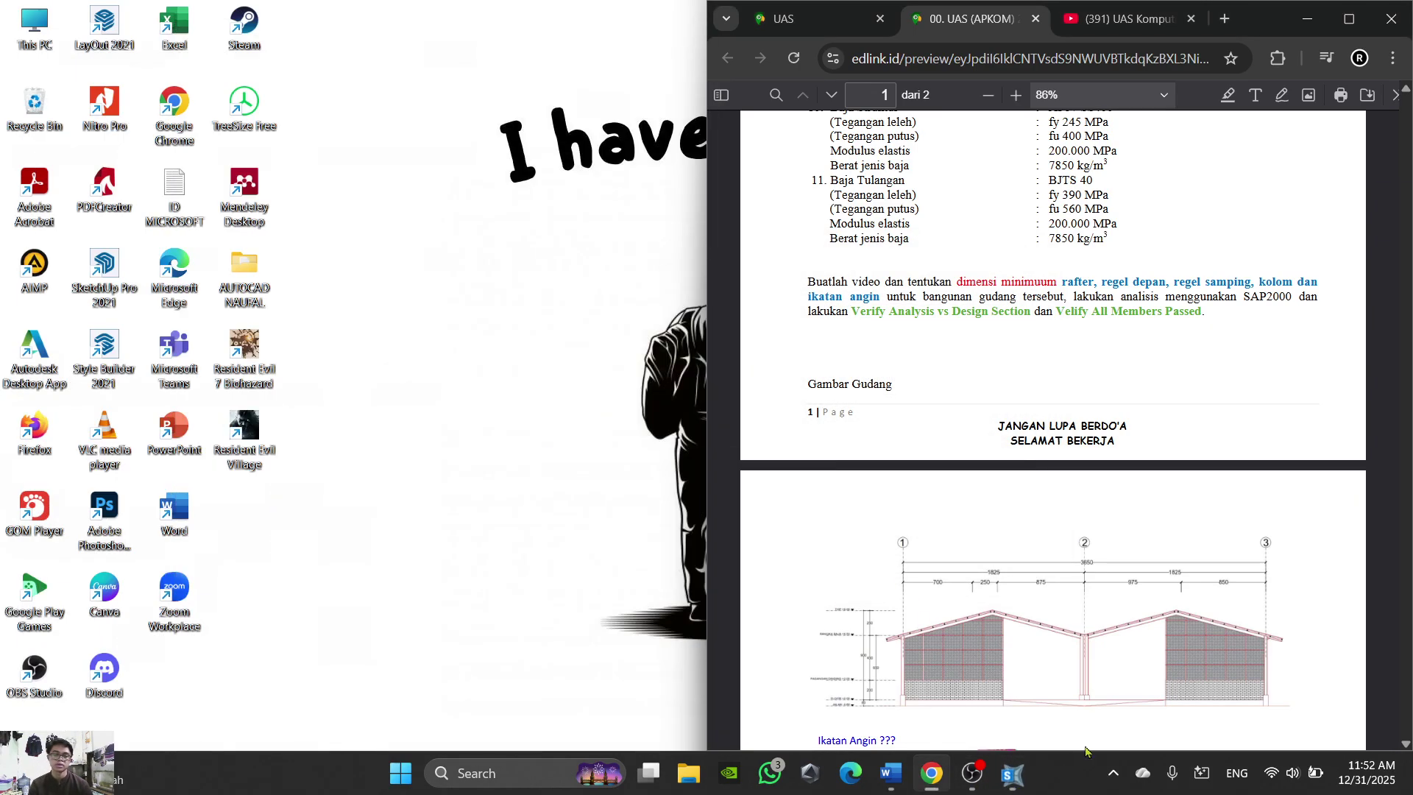
{"action": "left_click", "coordinate": [1009, 785]}
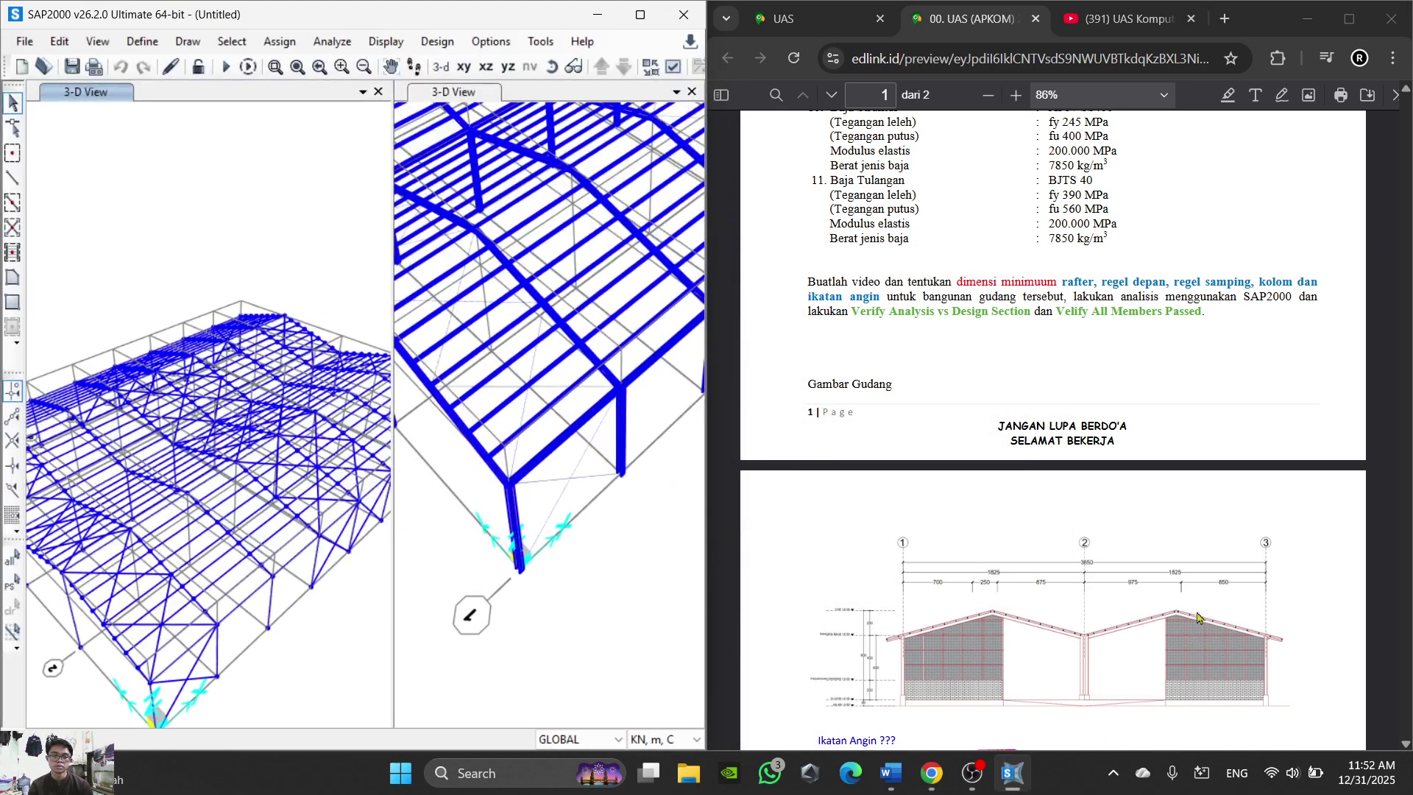
{"action": "left_click", "coordinate": [972, 772]}
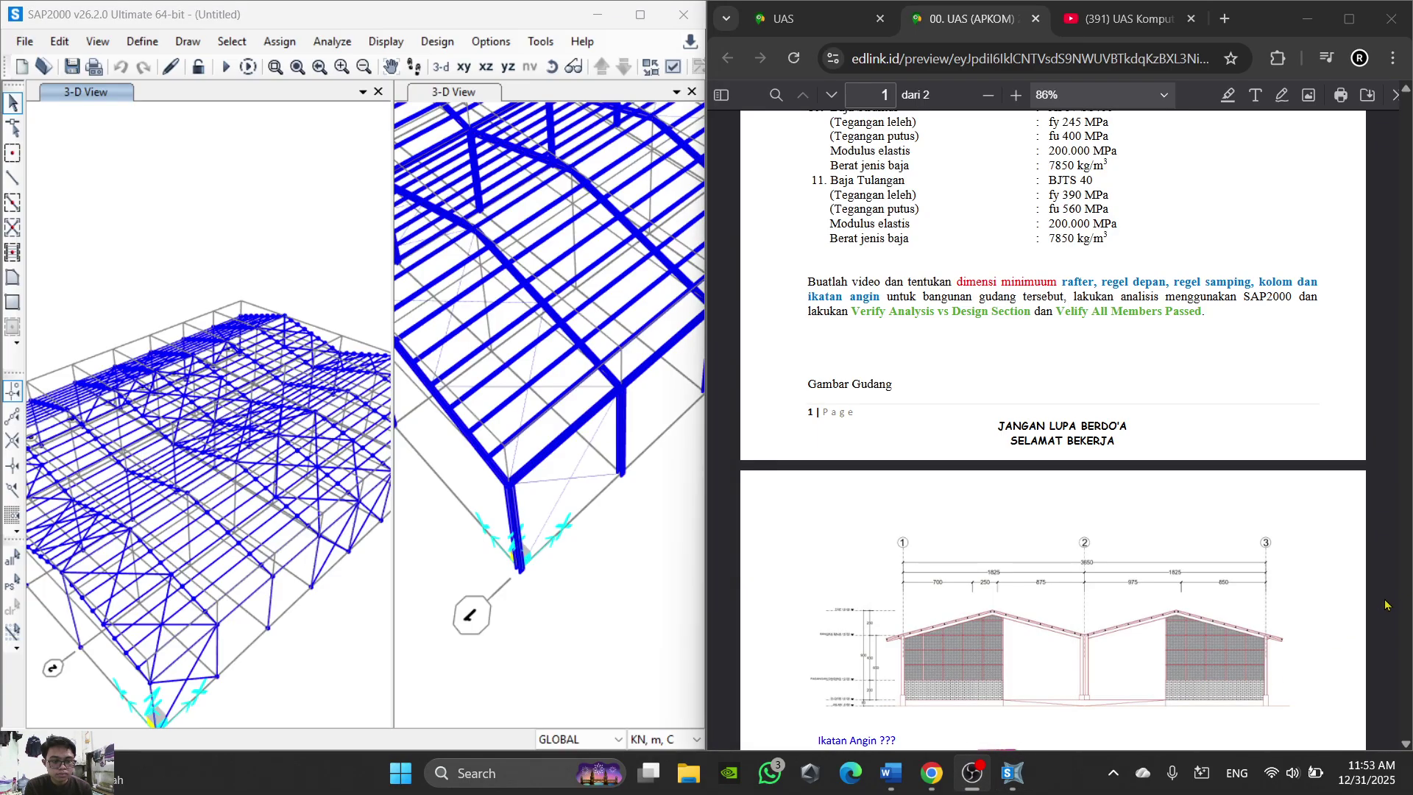
{"action": "left_click", "coordinate": [972, 783]}
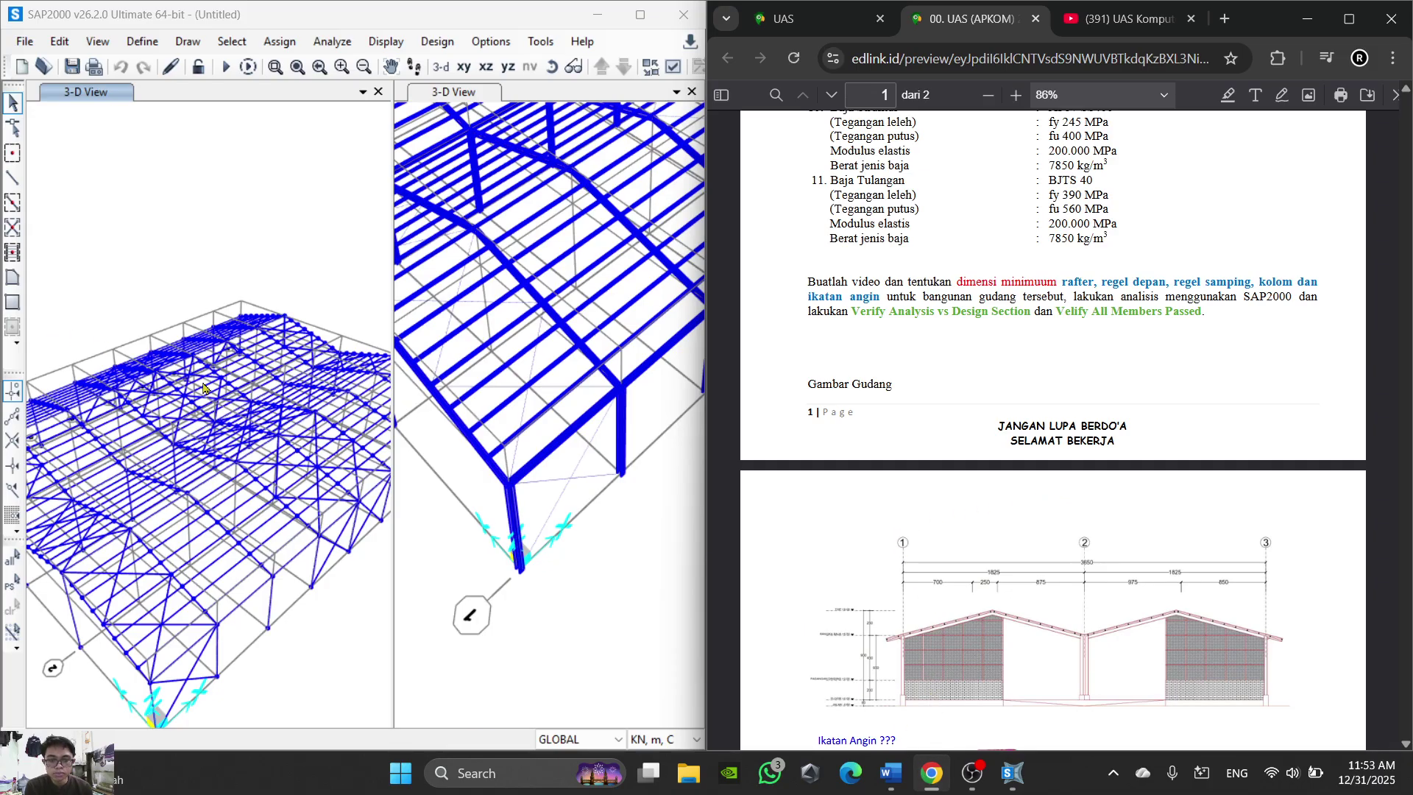
{"action": "scroll", "coordinate": [214, 344], "scroll_direction": "down", "scroll_amount": 3}
{"action": "scroll", "coordinate": [218, 296], "scroll_direction": "up", "scroll_amount": 3}
Step: Add a new load pattern named Beban Angin X of type Wind with the ASCE 7-16 auto lateral load
{"action": "left_click", "coordinate": [150, 50]}
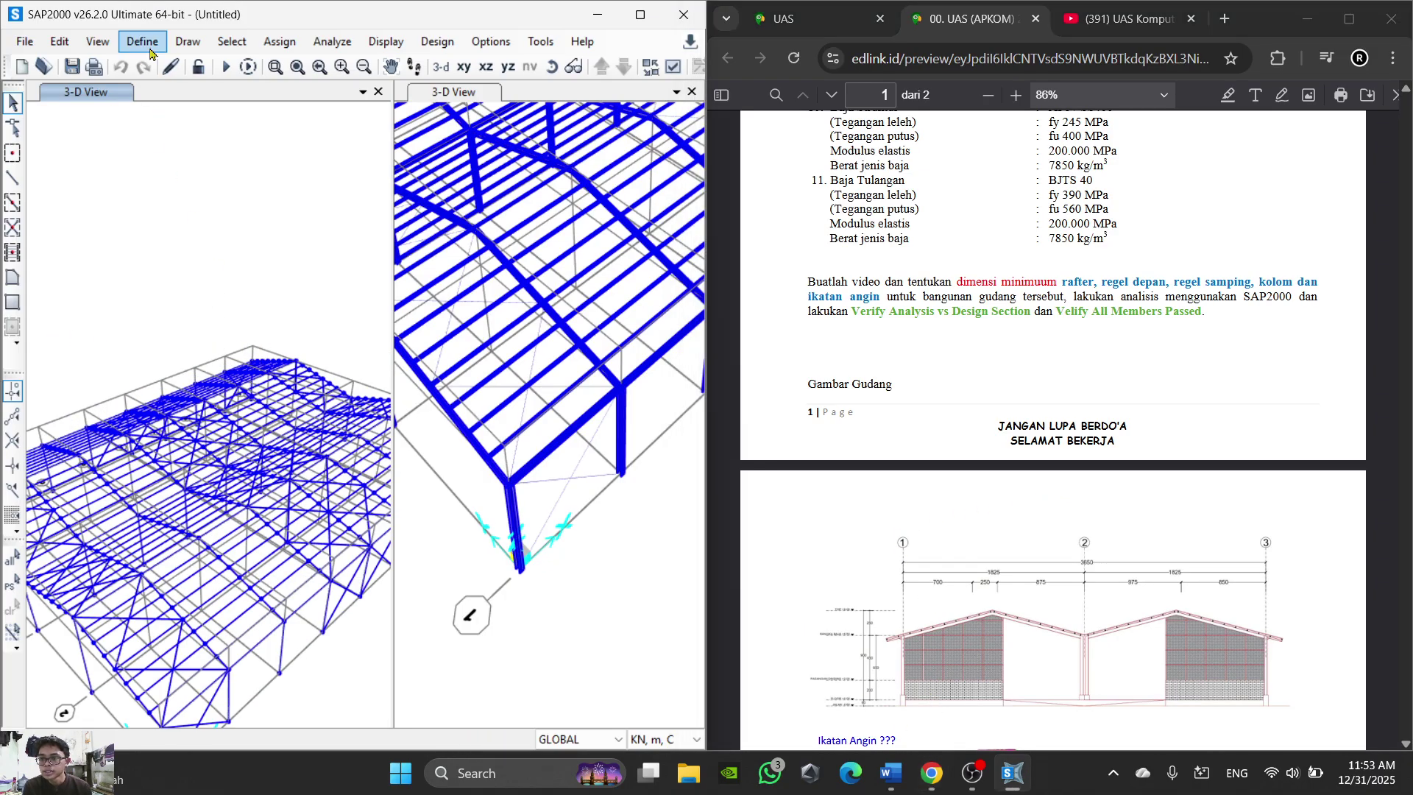
{"action": "left_click", "coordinate": [155, 48]}
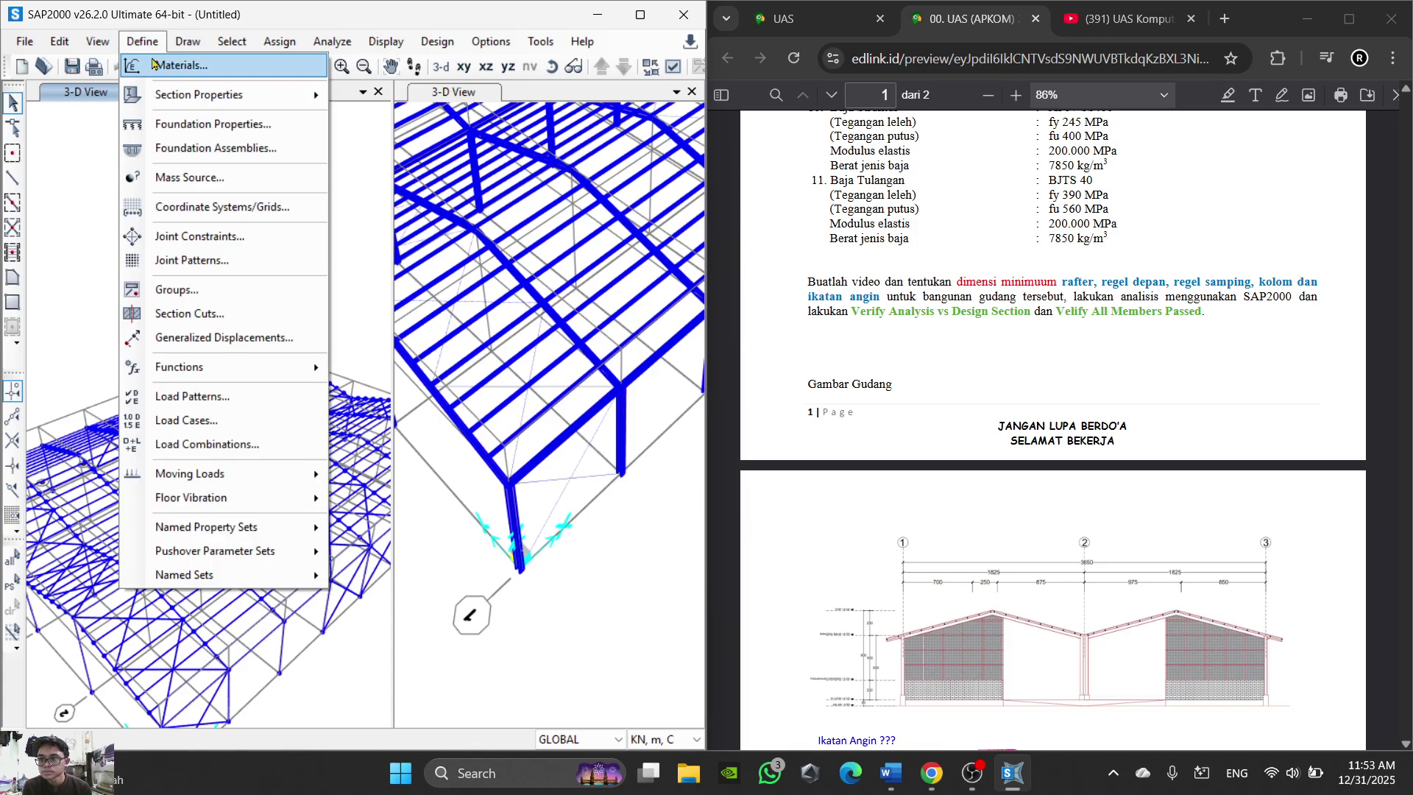
{"action": "mouse_move", "coordinate": [225, 83]}
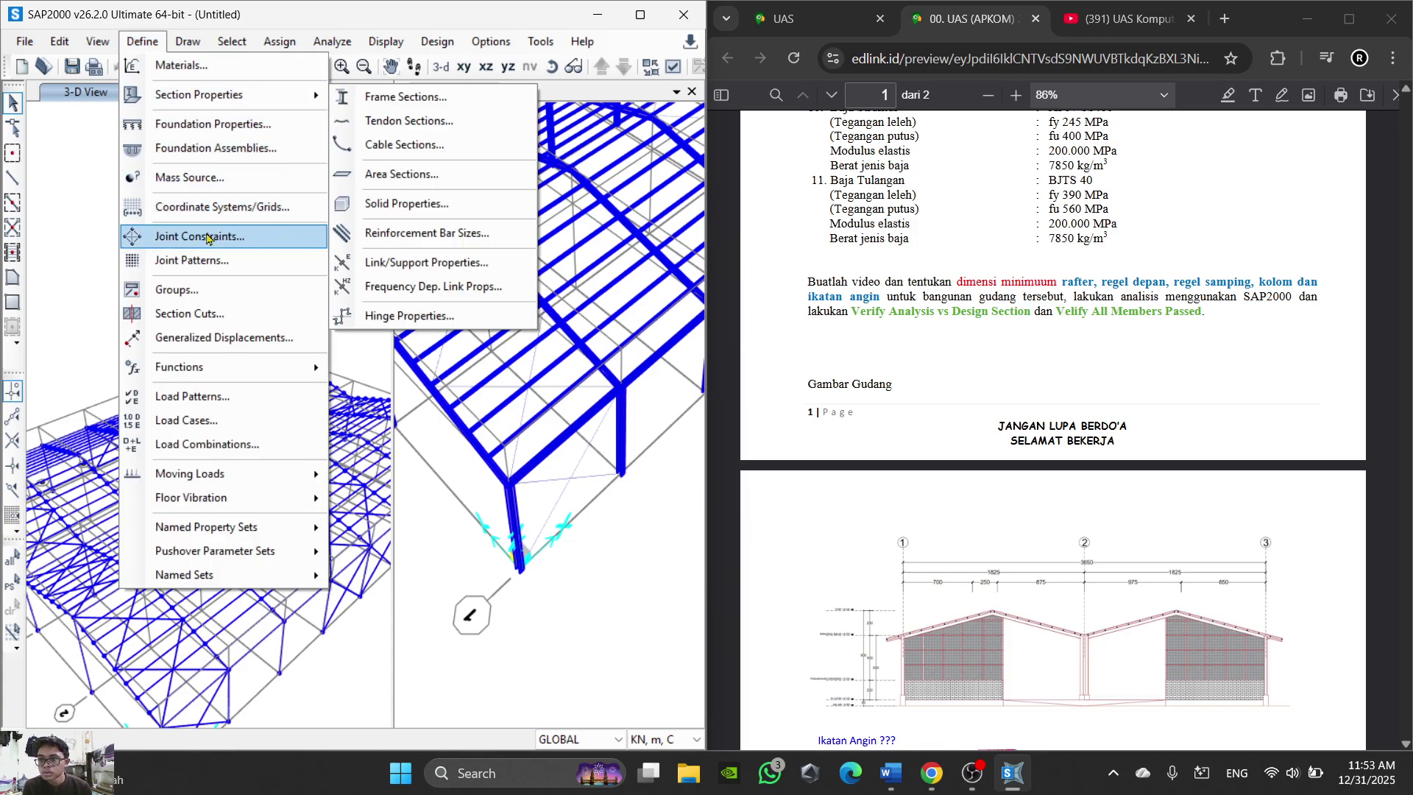
{"action": "left_click", "coordinate": [234, 404]}
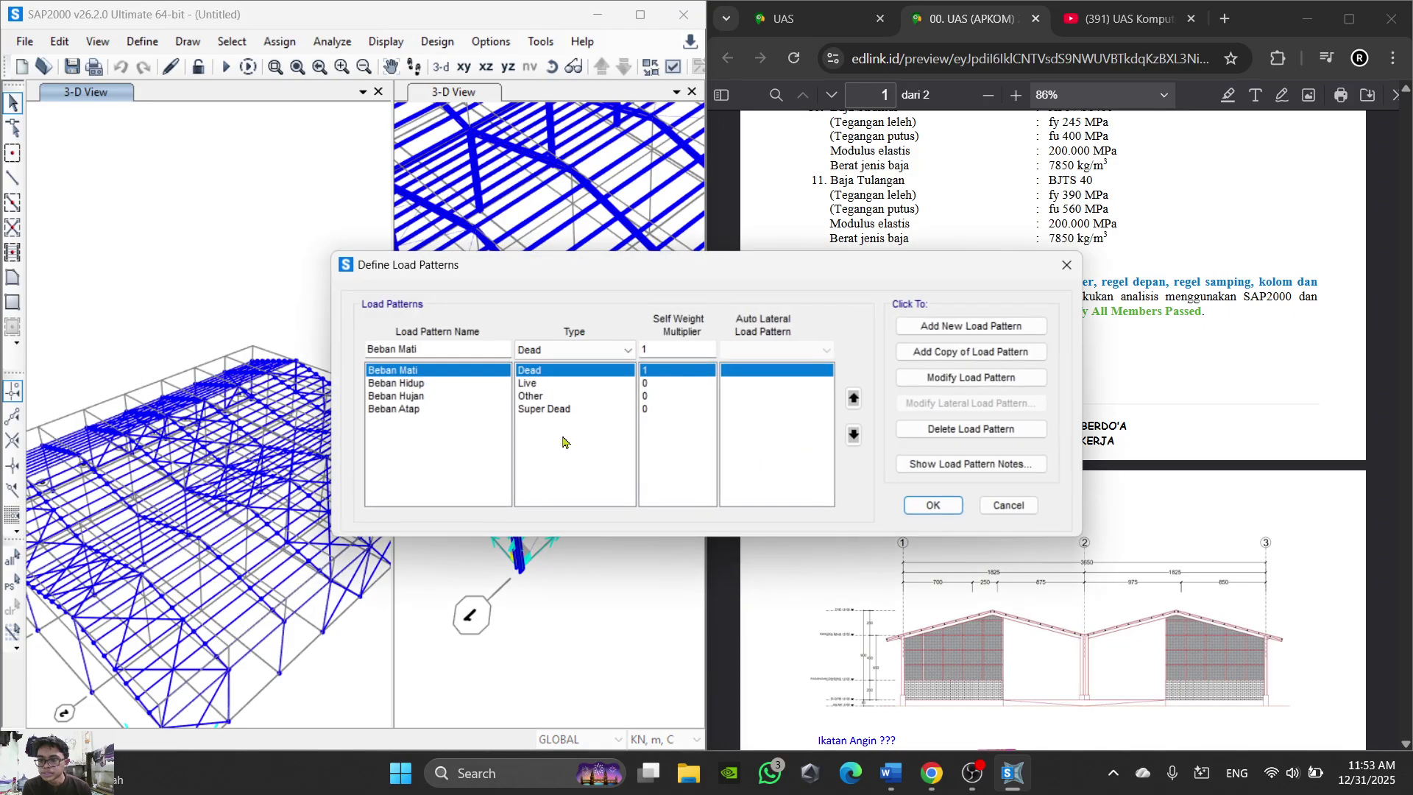
{"action": "left_click", "coordinate": [450, 353]}
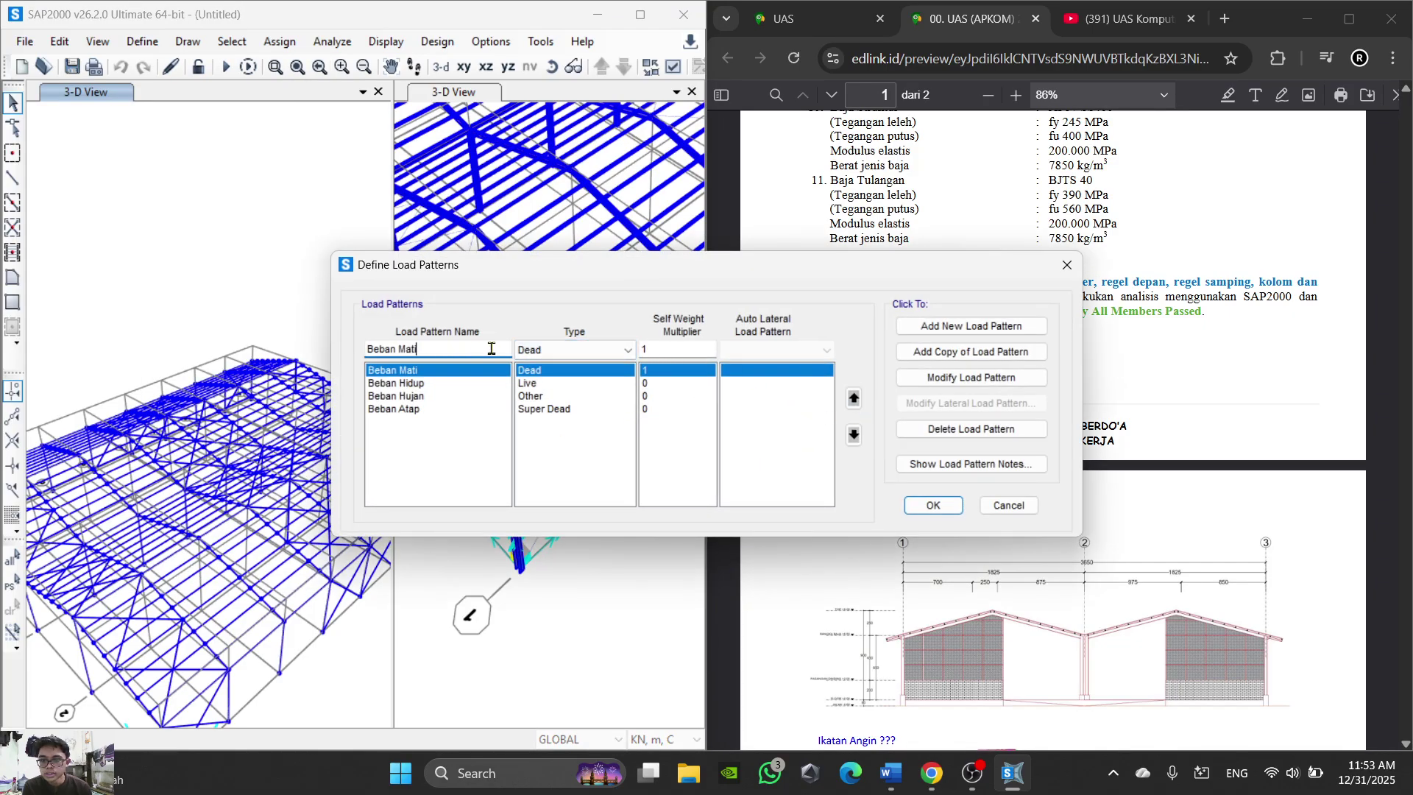
{"action": "left_click_drag", "start_coordinate": [450, 353], "coordinate": [319, 354]}
{"action": "type", "text": "Beba"}
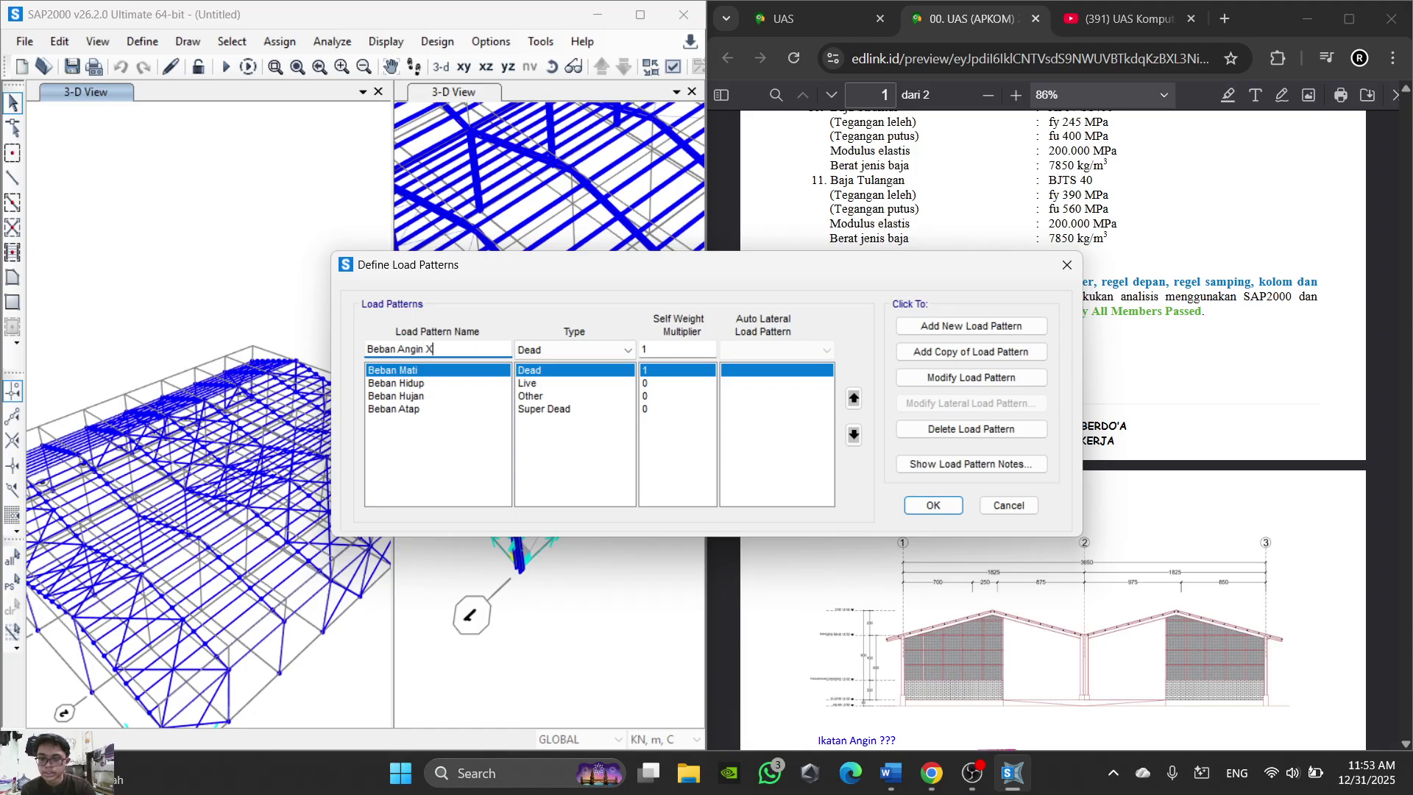
{"action": "left_click", "coordinate": [570, 349]}
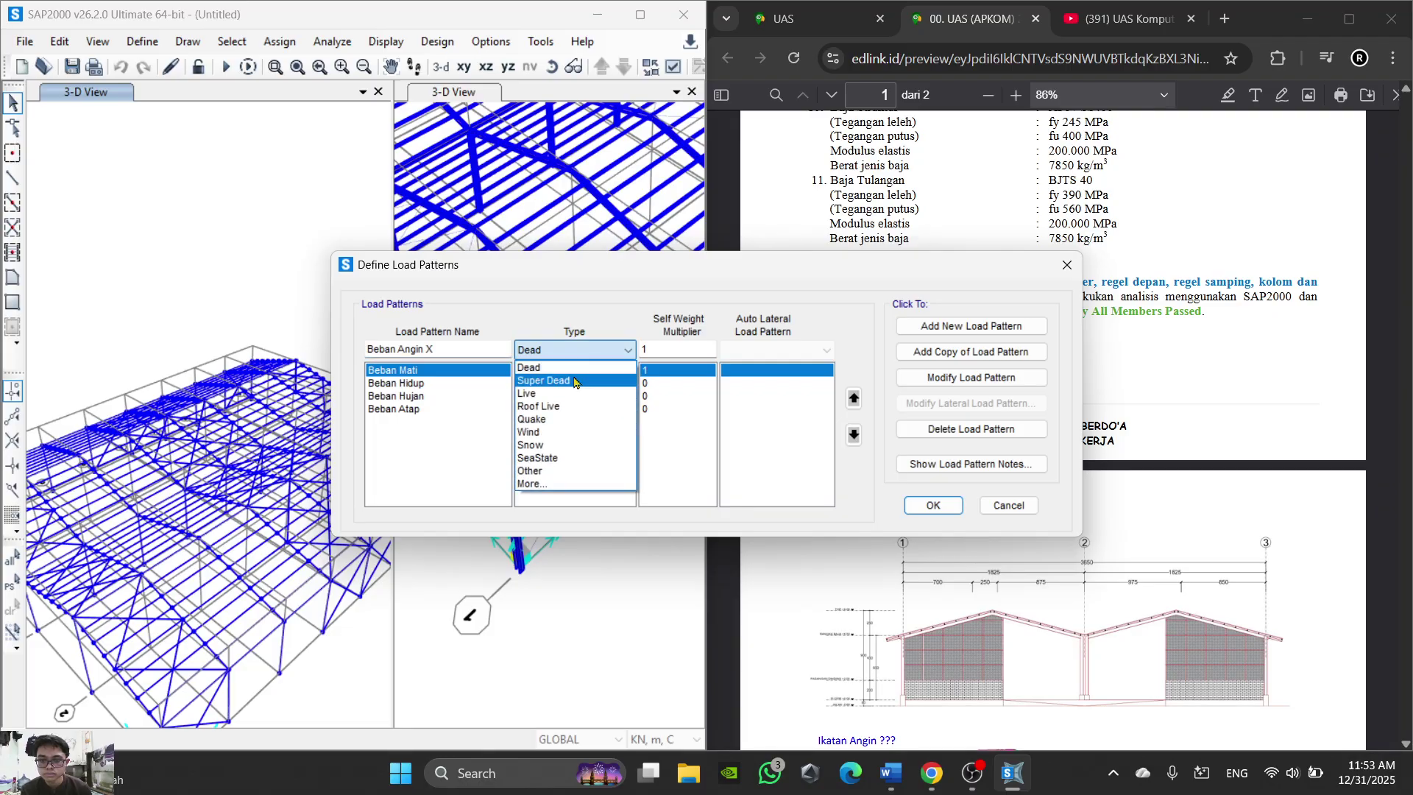
{"action": "left_click", "coordinate": [567, 431]}
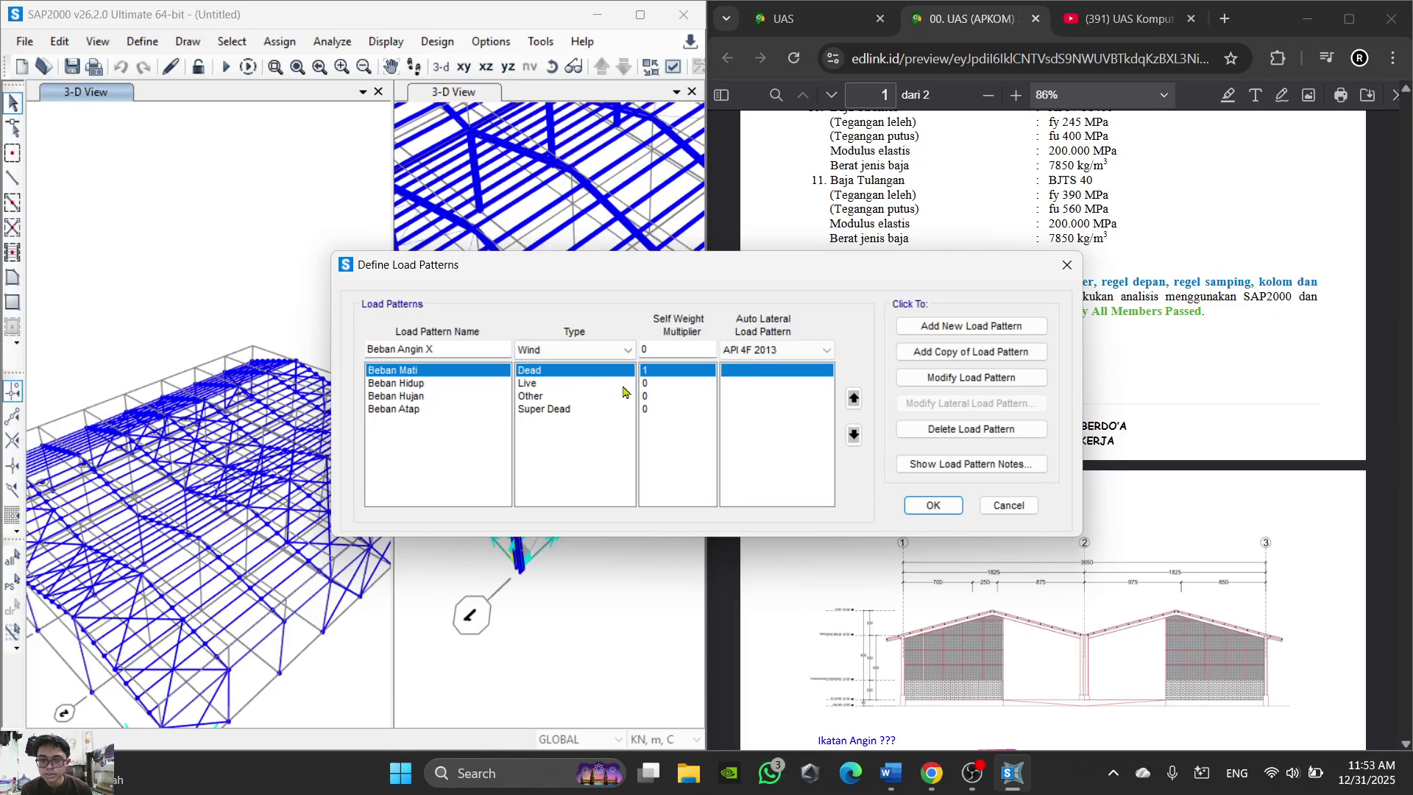
{"action": "left_click", "coordinate": [793, 352]}
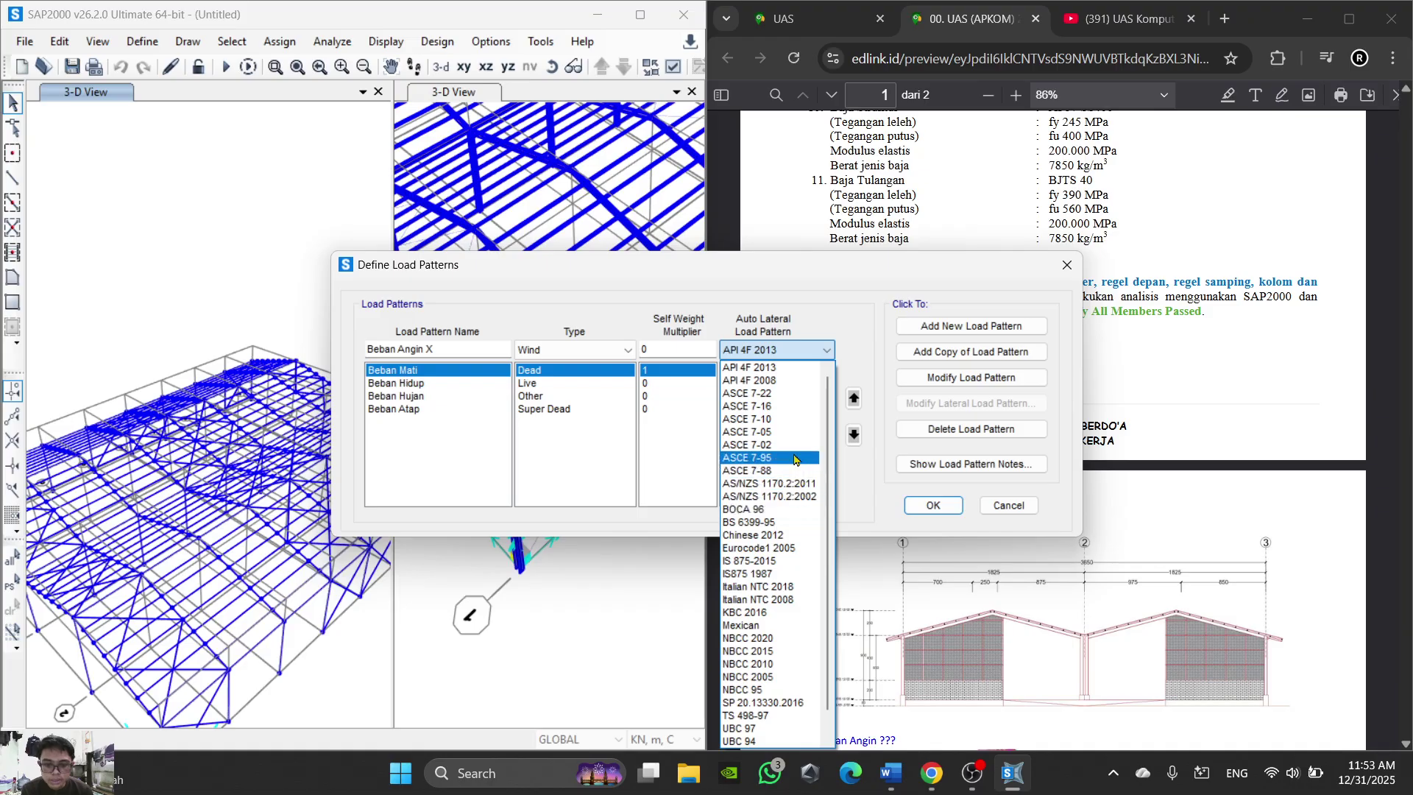
{"action": "left_click", "coordinate": [787, 406]}
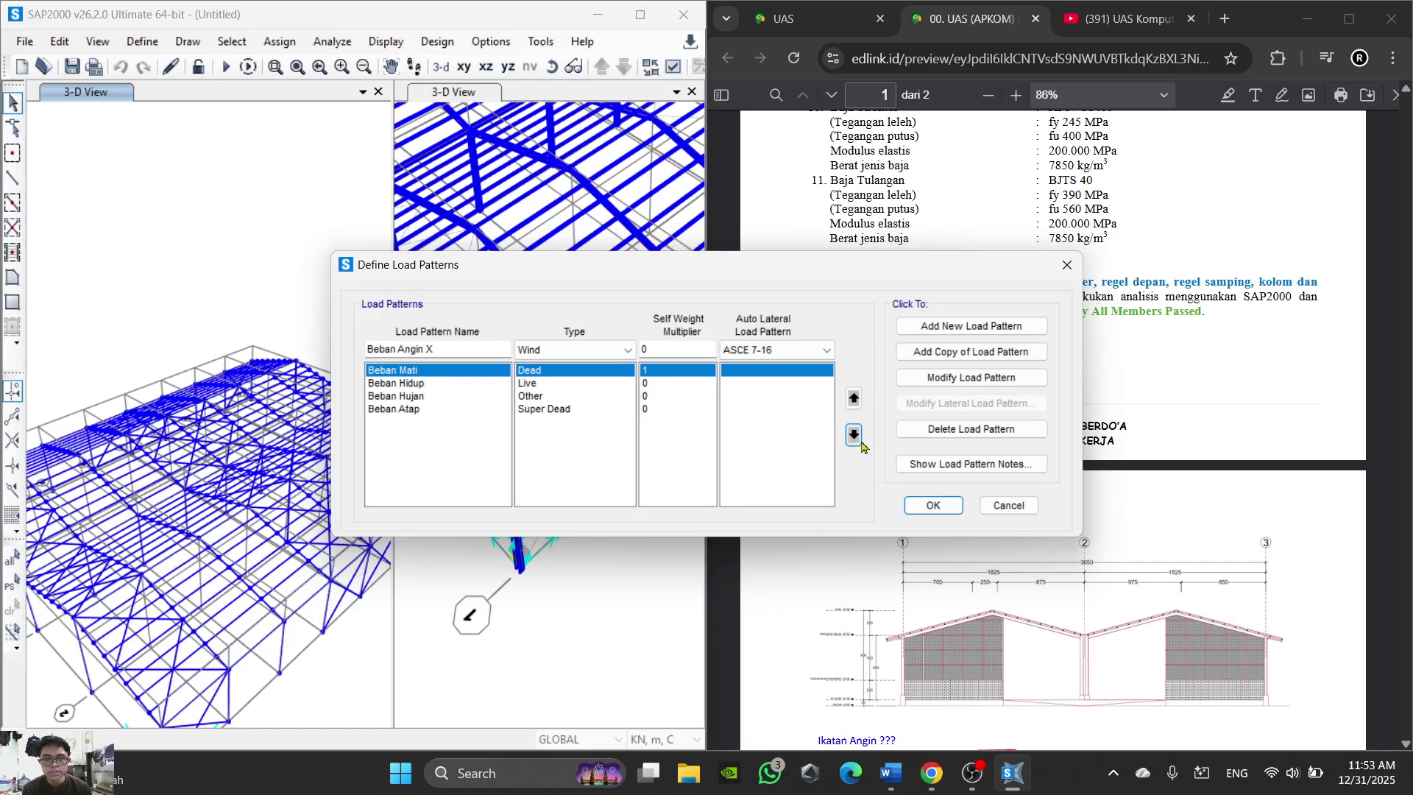
{"action": "left_click", "coordinate": [979, 329]}
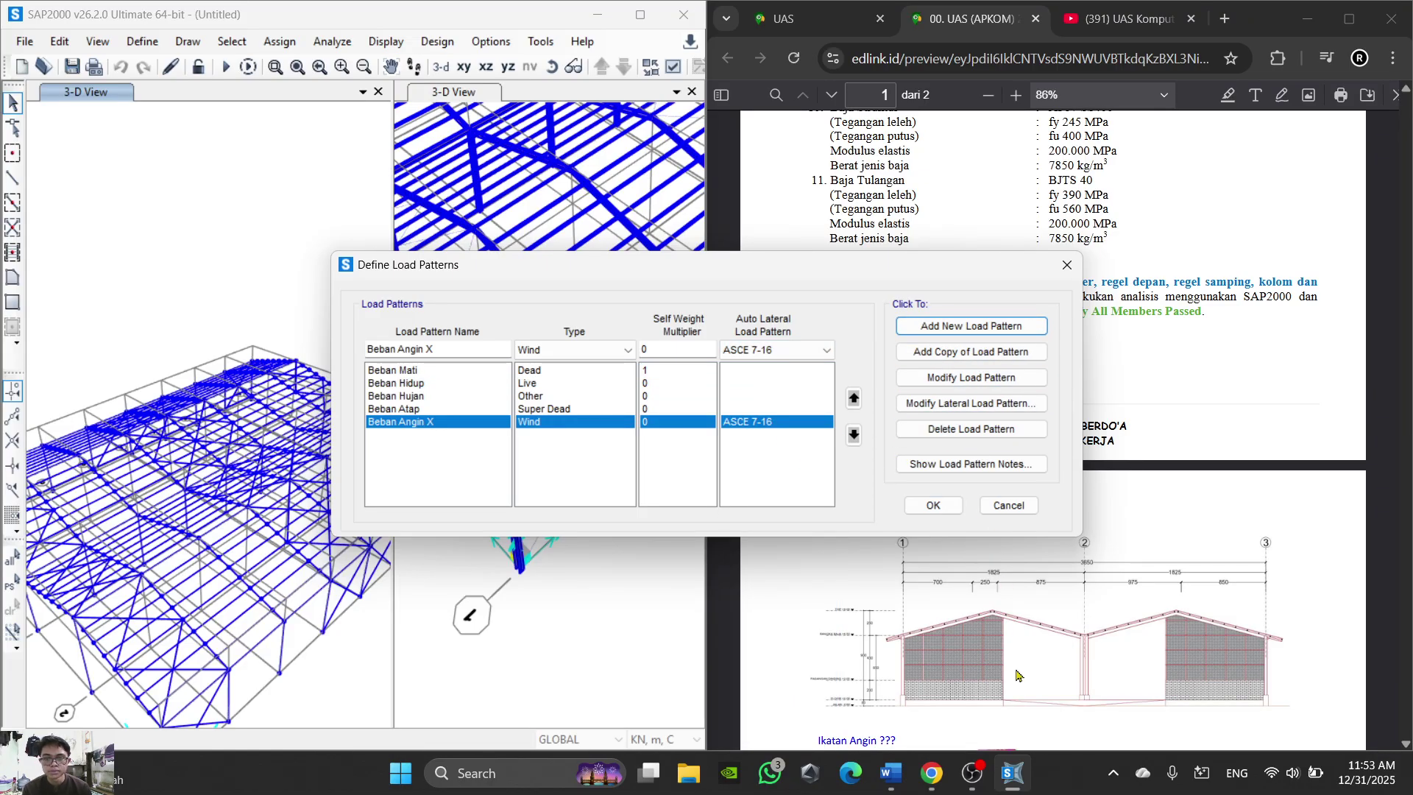
Step: Check the wind load illustration under step 42 in the Word document and open the lateral load settings of Beban Angin X
{"action": "mouse_move", "coordinate": [888, 778]}
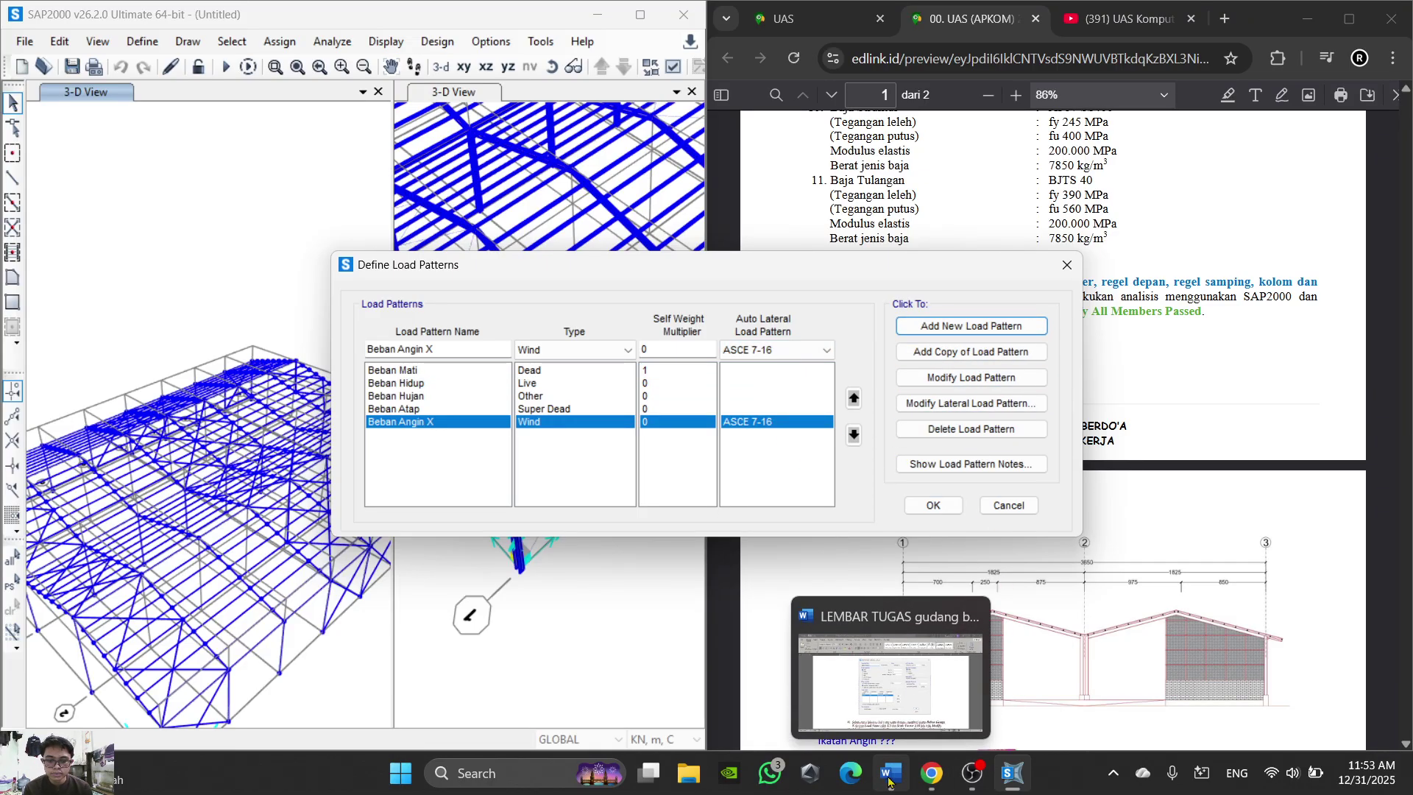
{"action": "left_click", "coordinate": [888, 779]}
{"action": "scroll", "coordinate": [703, 546], "scroll_direction": "down", "scroll_amount": 5}
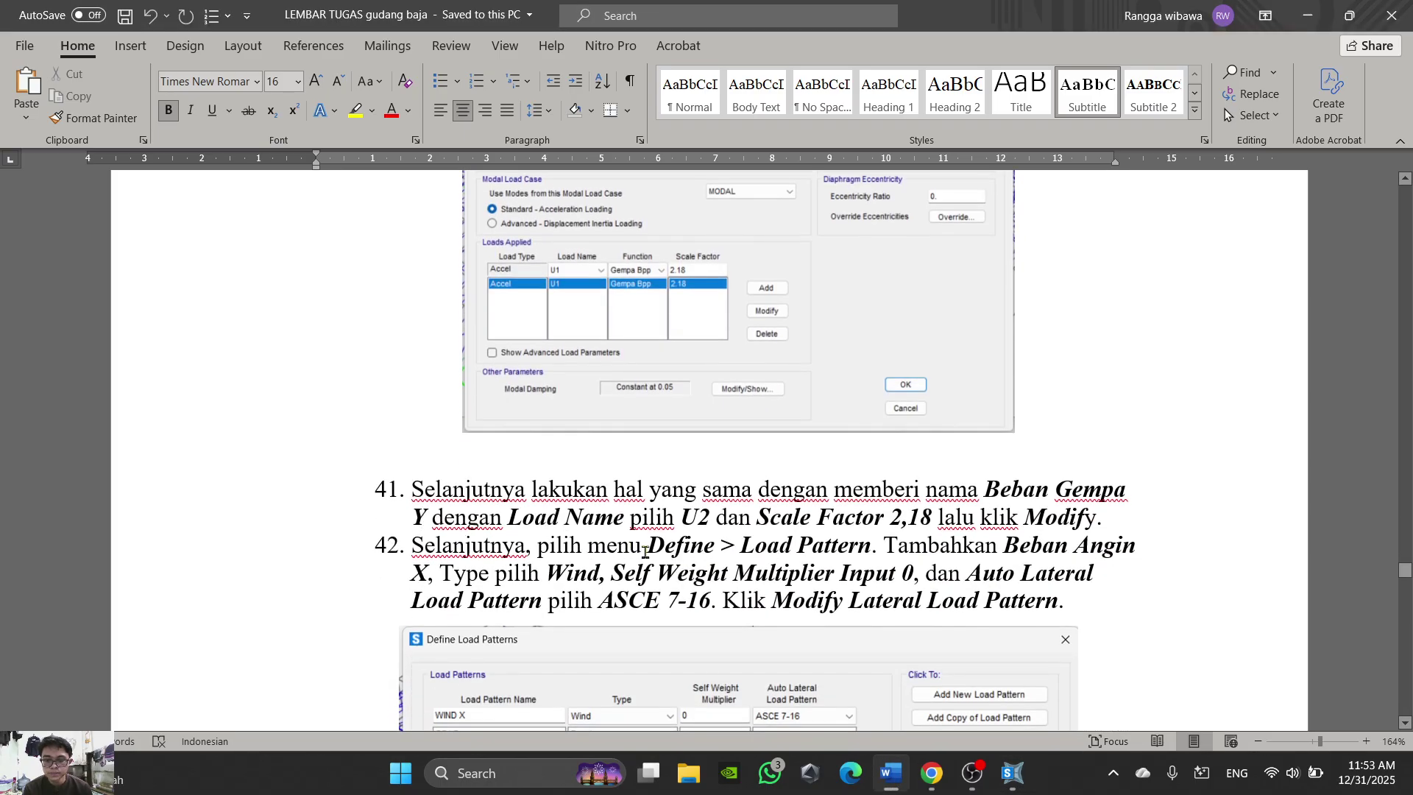
{"action": "scroll", "coordinate": [861, 535], "scroll_direction": "down", "scroll_amount": 5}
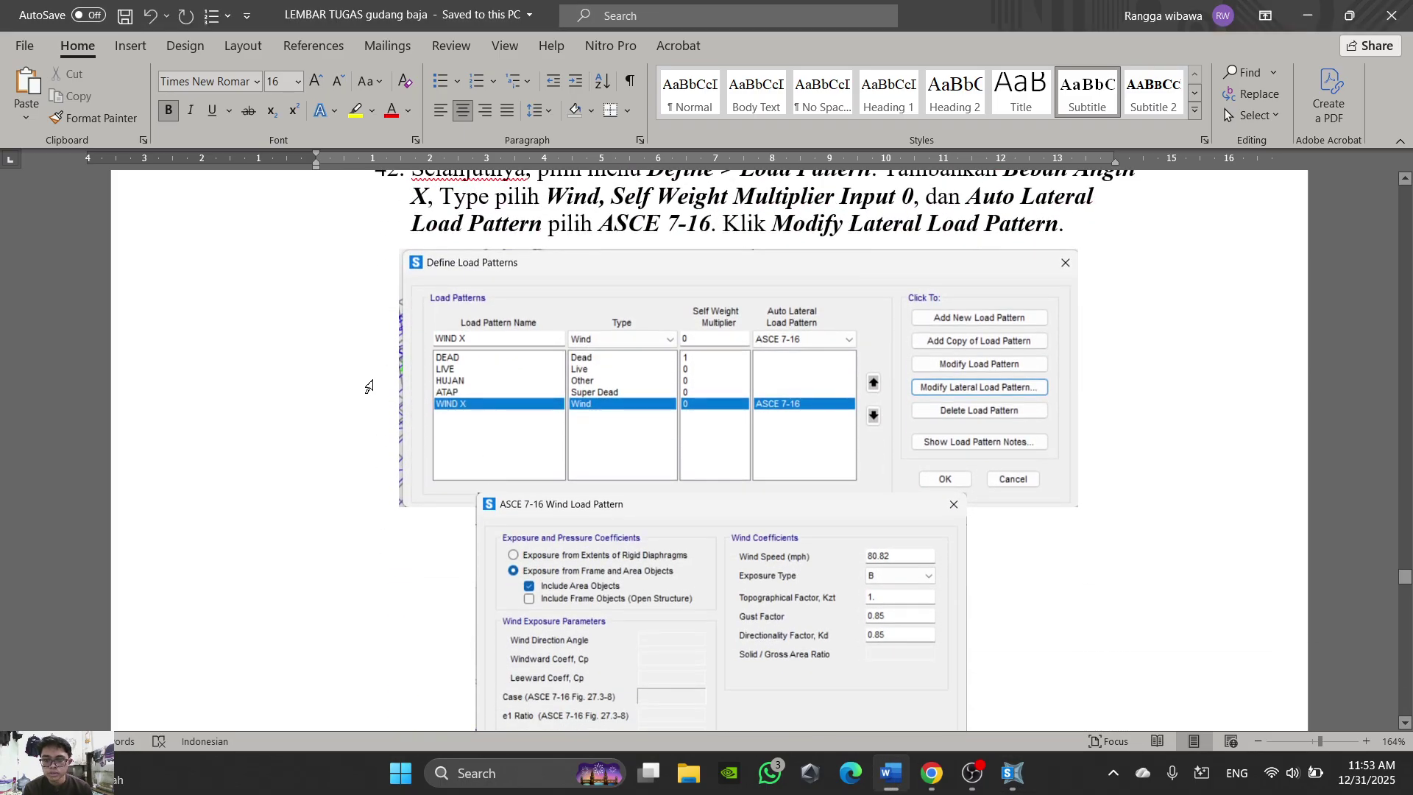
{"action": "left_click", "coordinate": [895, 781]}
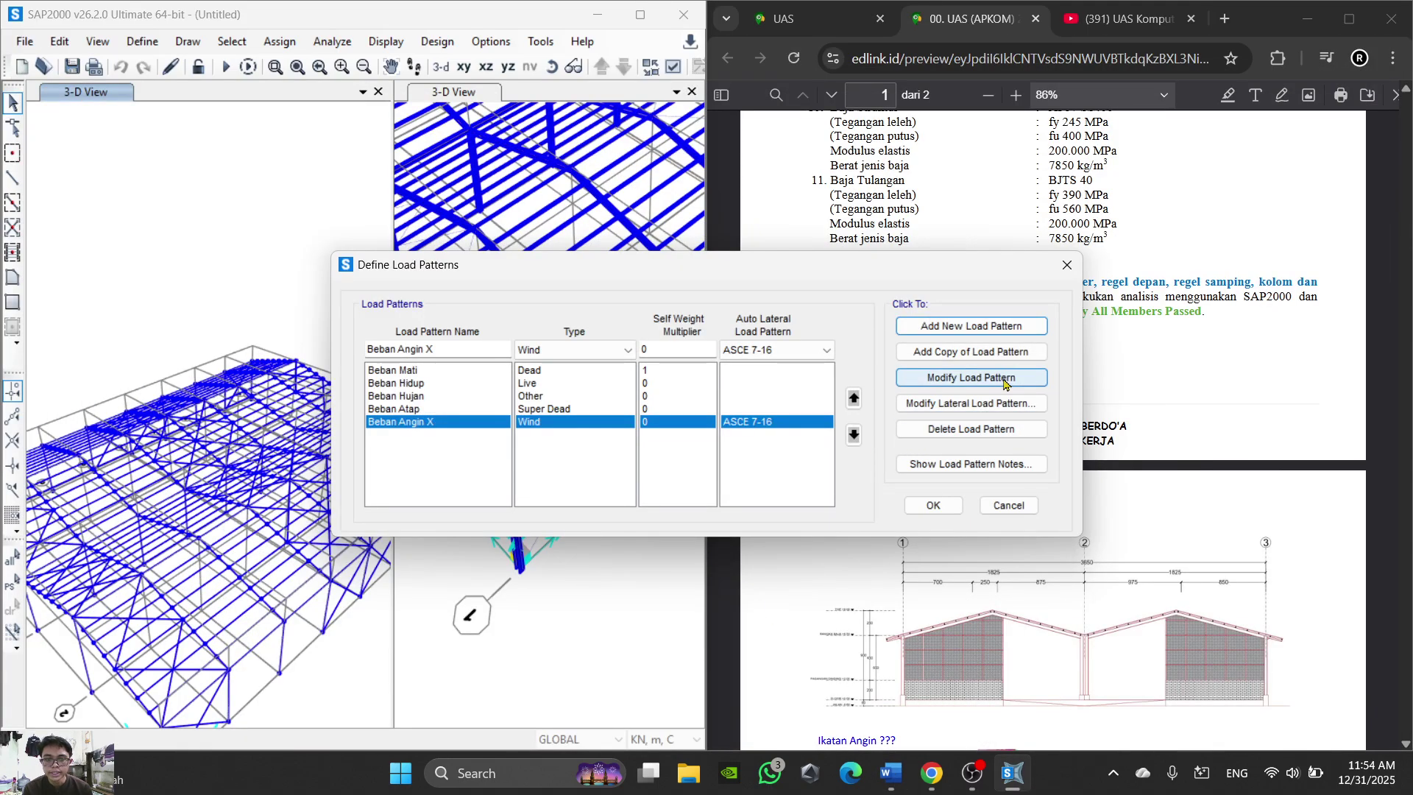
{"action": "left_click", "coordinate": [988, 403]}
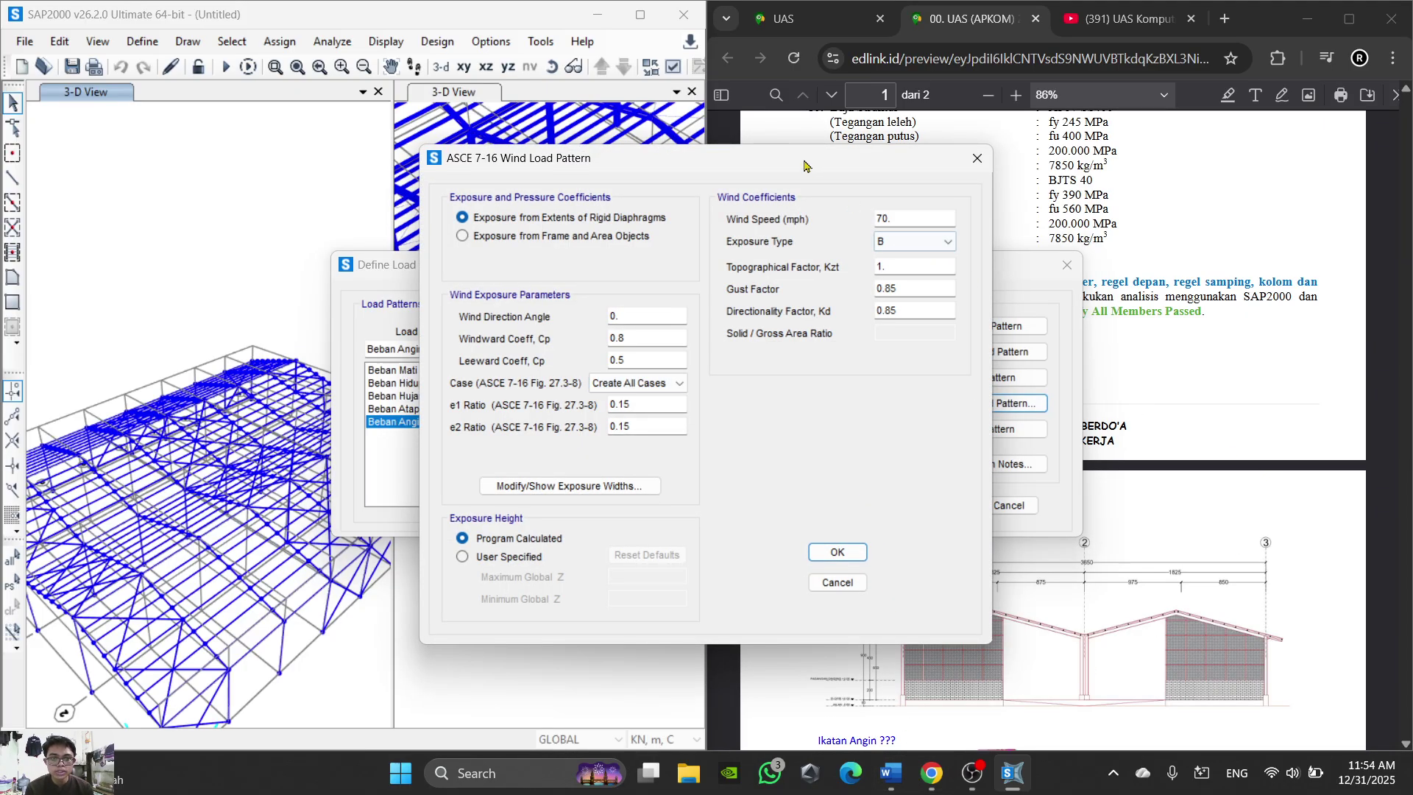
Step: Set the wind speed to 80.82 mph with exposure type B, following the assignment PDF, and accept the ASCE 7-16 settings
{"action": "left_click_drag", "start_coordinate": [807, 163], "coordinate": [575, 173]}
{"action": "scroll", "coordinate": [1236, 355], "scroll_direction": "up", "scroll_amount": 5}
{"action": "scroll", "coordinate": [1236, 355], "scroll_direction": "down", "scroll_amount": 3}
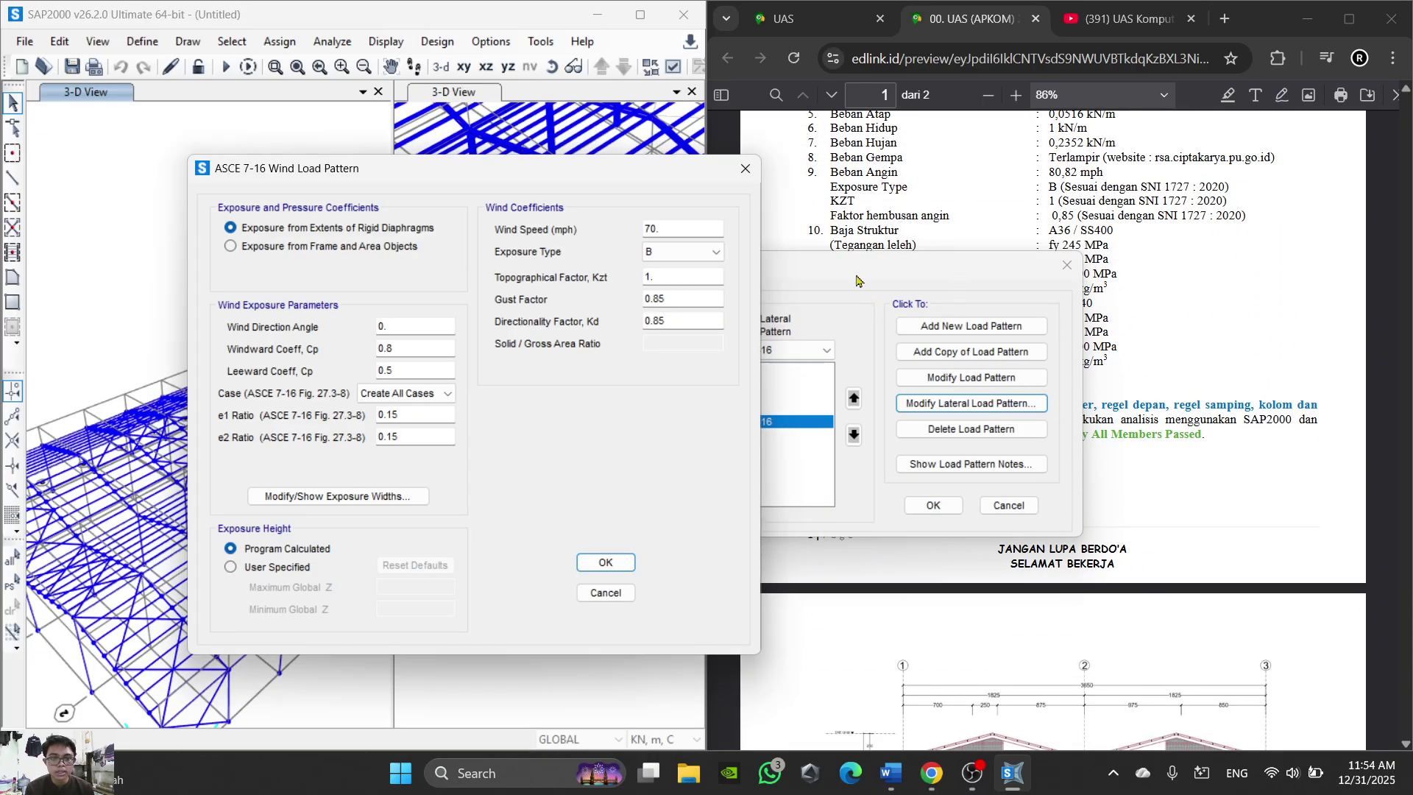
{"action": "scroll", "coordinate": [1263, 385], "scroll_direction": "up", "scroll_amount": 3}
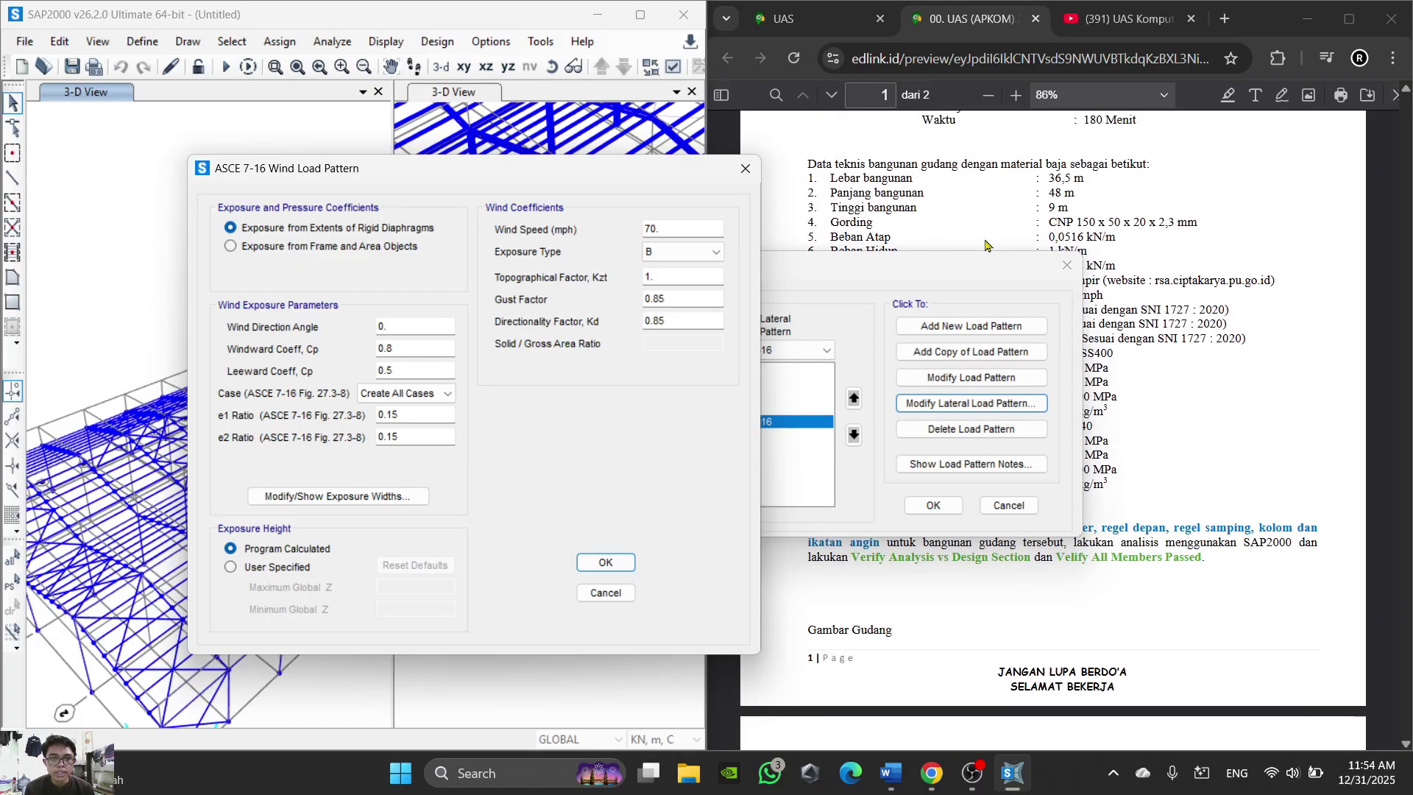
{"action": "scroll", "coordinate": [986, 245], "scroll_direction": "down", "scroll_amount": 3}
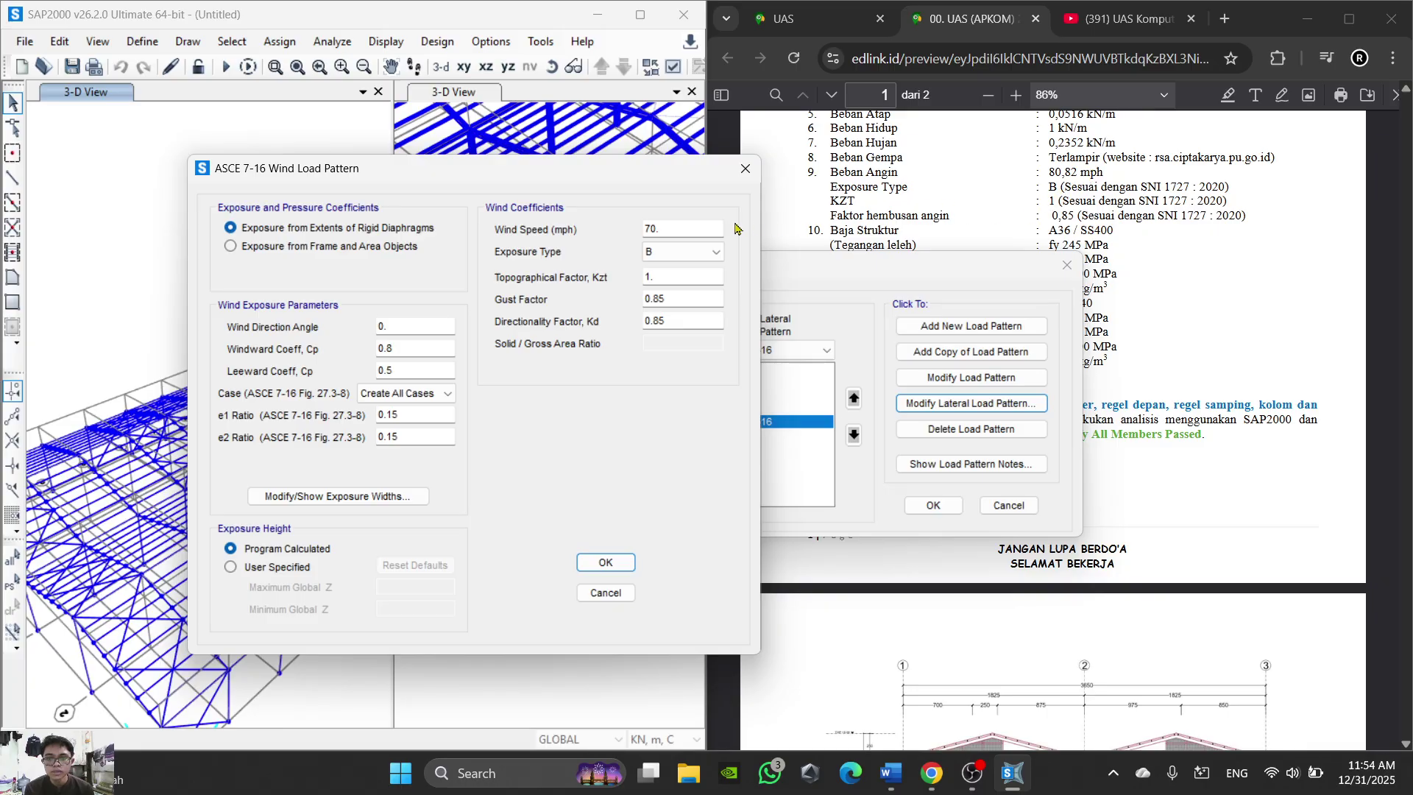
{"action": "double_click", "coordinate": [672, 228]}
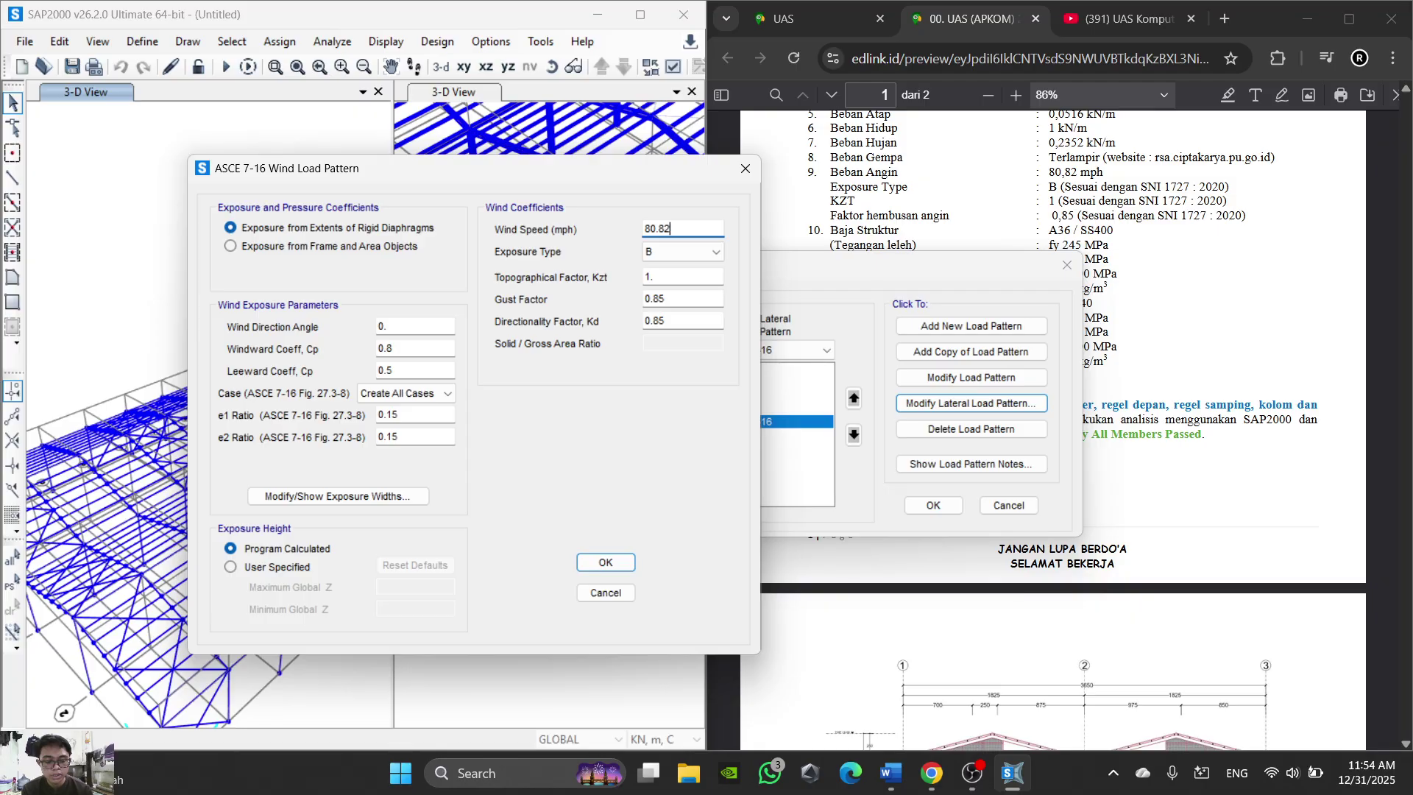
{"action": "left_click", "coordinate": [677, 253]}
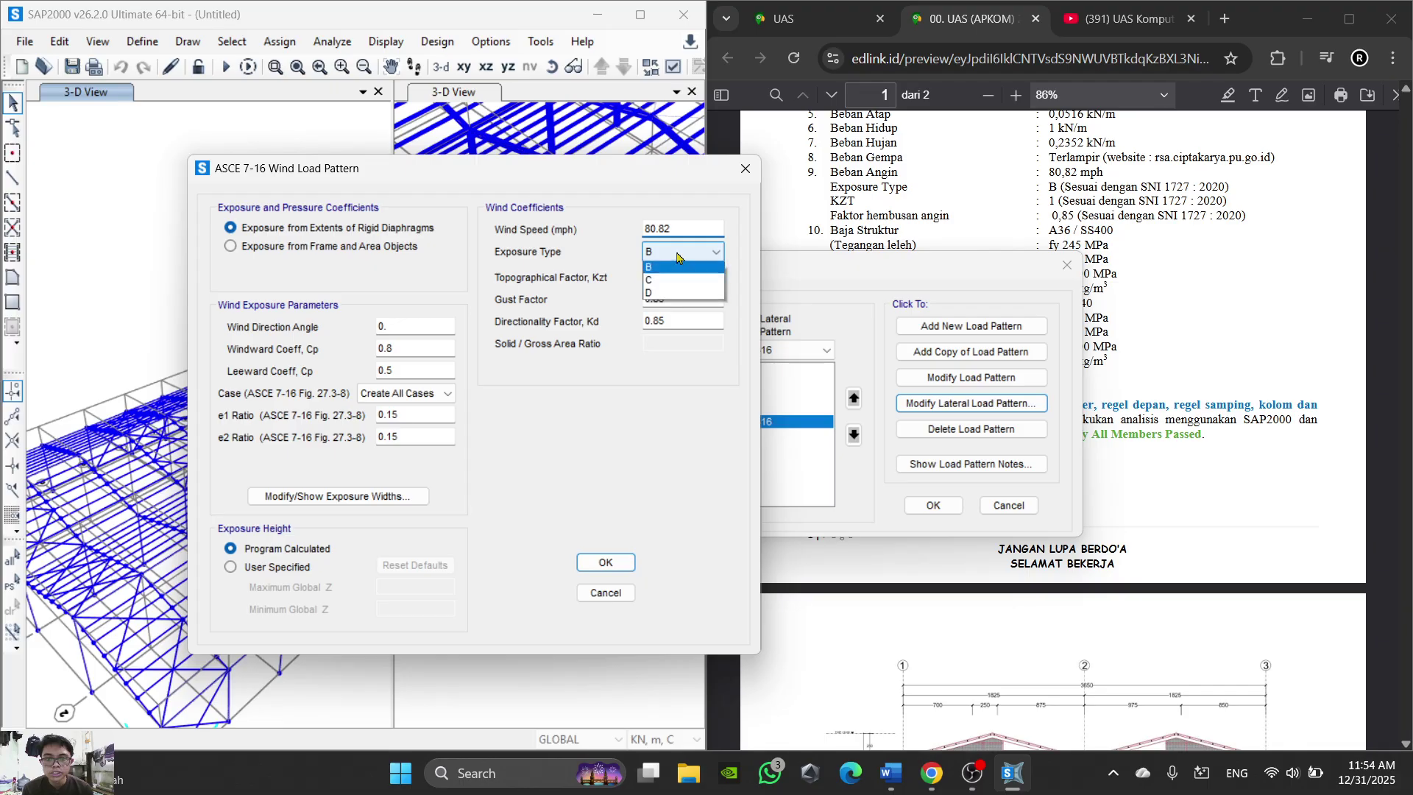
{"action": "left_click", "coordinate": [669, 269]}
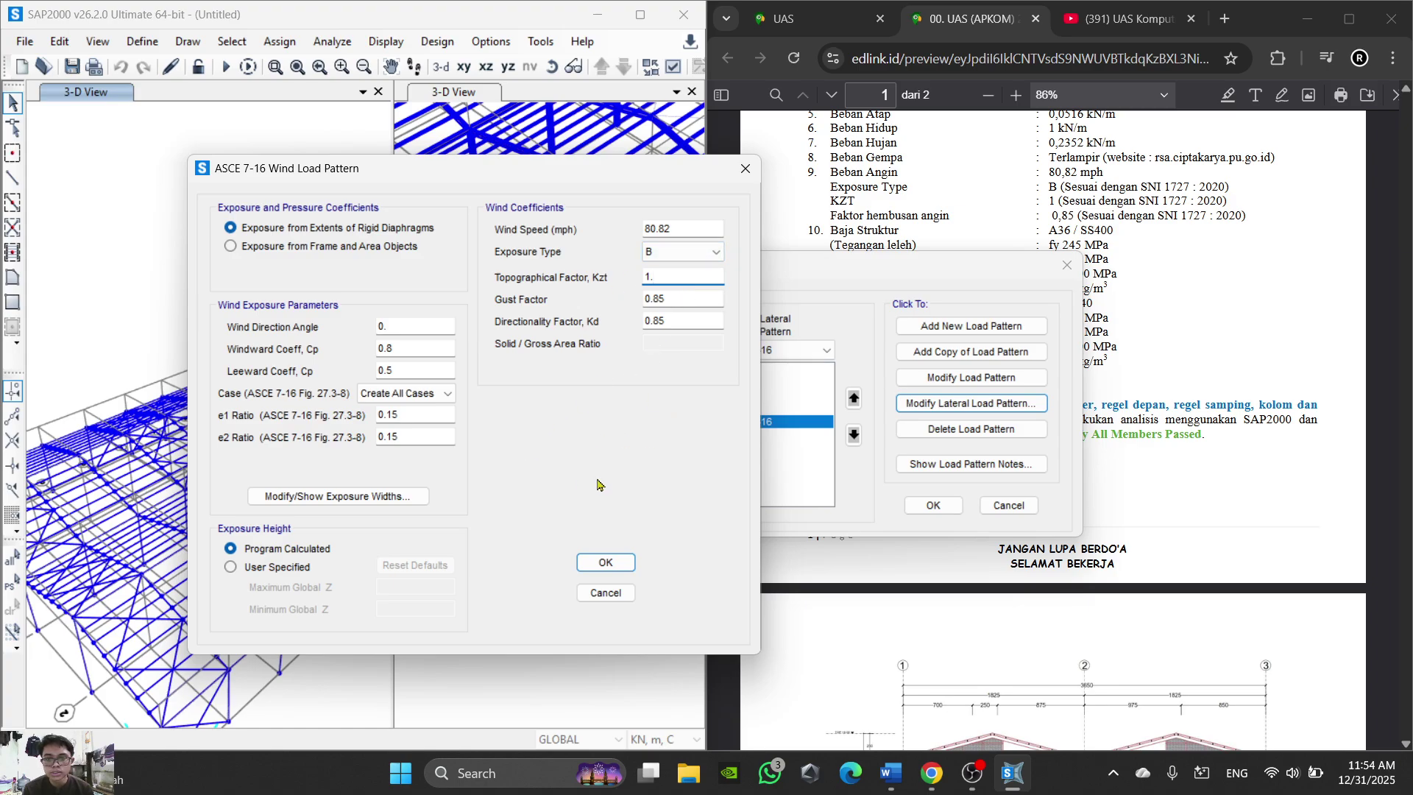
{"action": "left_click", "coordinate": [602, 561]}
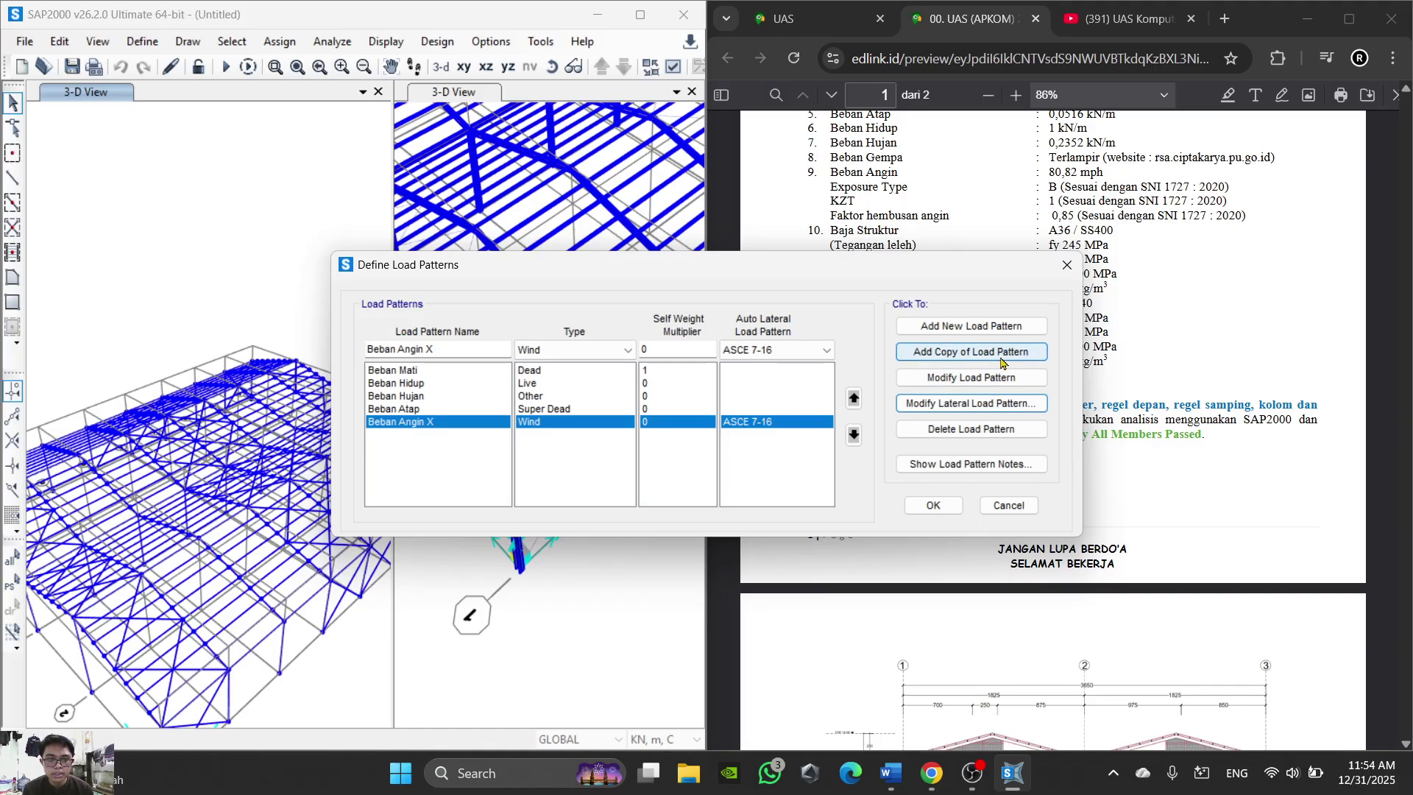
Step: Copy the Beban Angin X load pattern, rename the copy Beban Angin Y, and accept the load patterns
{"action": "left_click", "coordinate": [979, 352]}
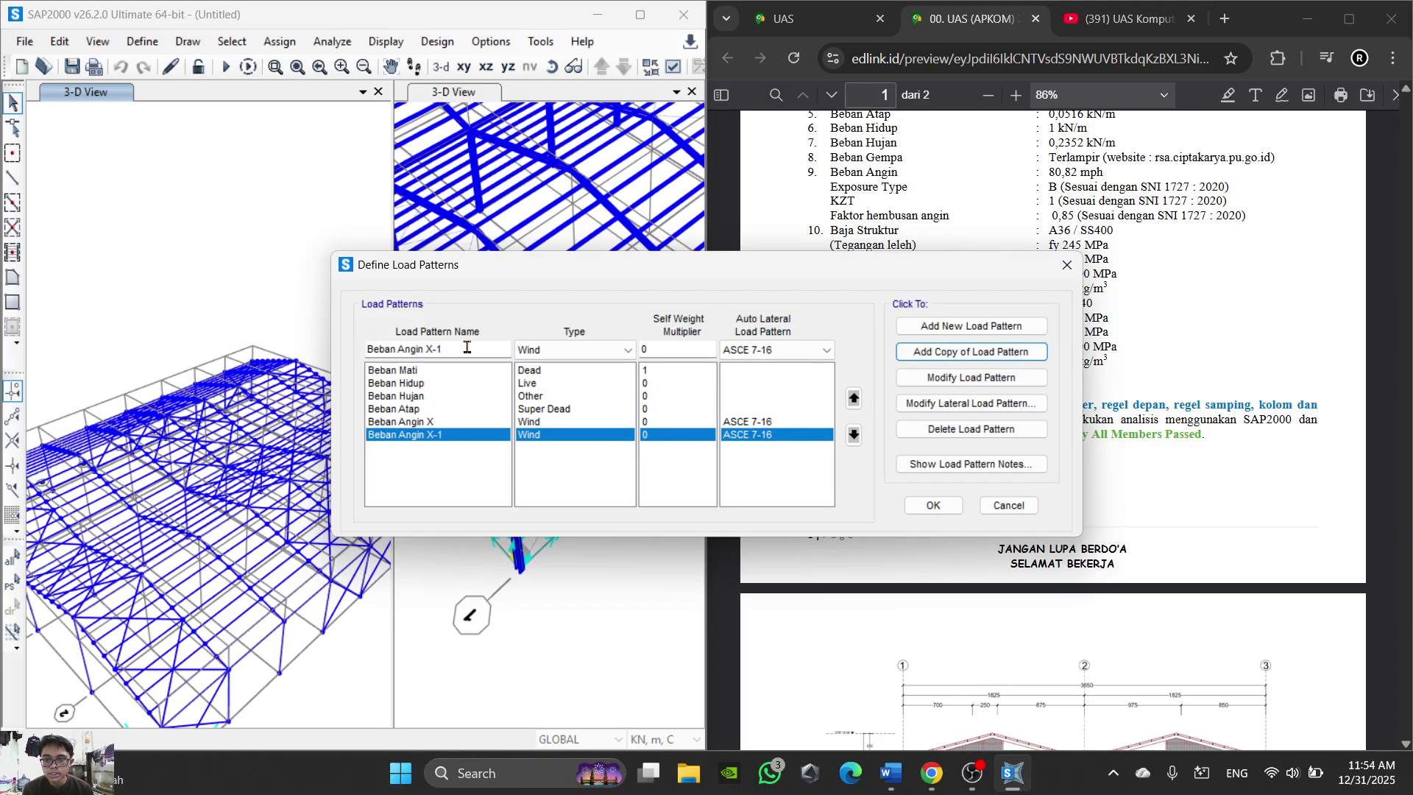
{"action": "left_click_drag", "start_coordinate": [466, 348], "coordinate": [425, 349]}
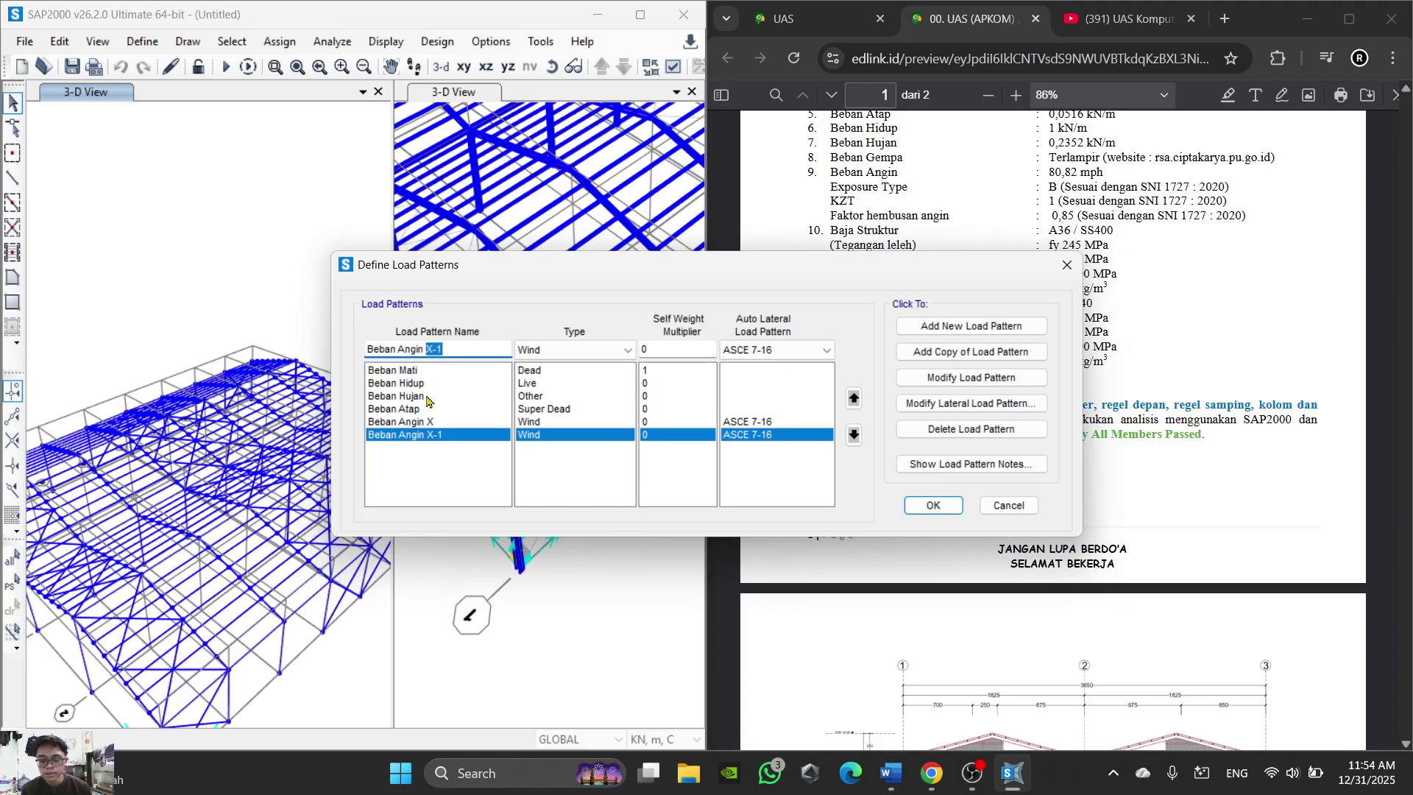
{"action": "type", "text": "Y"}
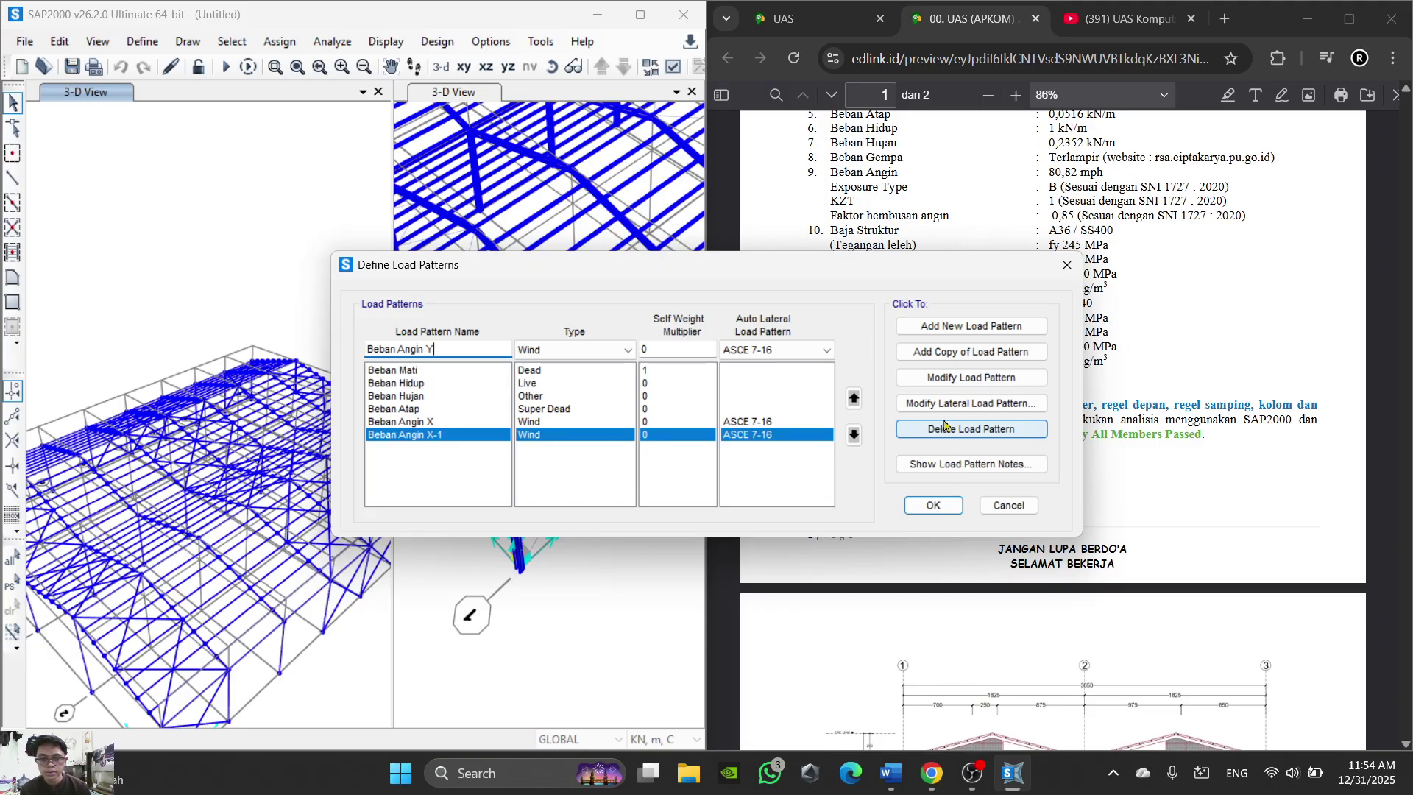
{"action": "left_click", "coordinate": [971, 378]}
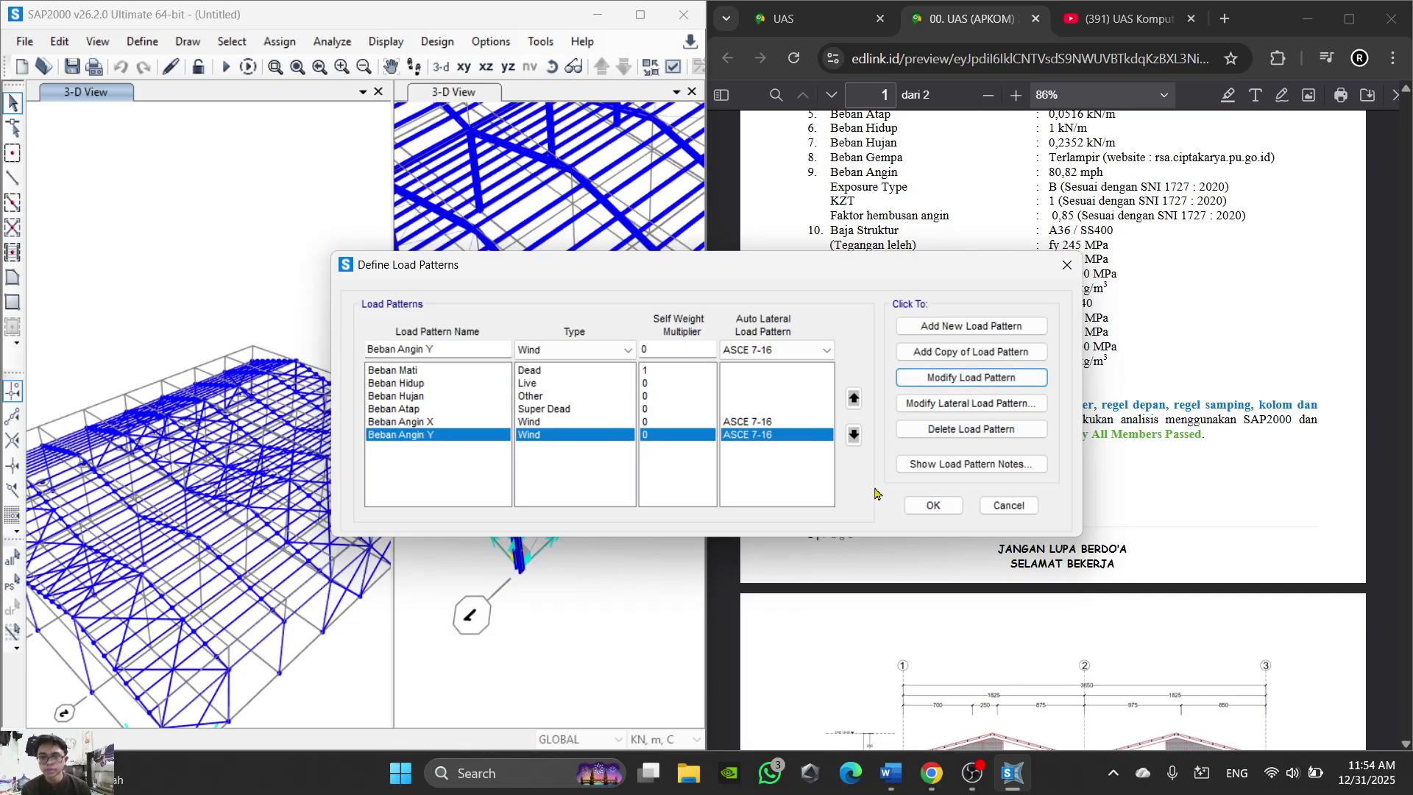
{"action": "left_click", "coordinate": [932, 505]}
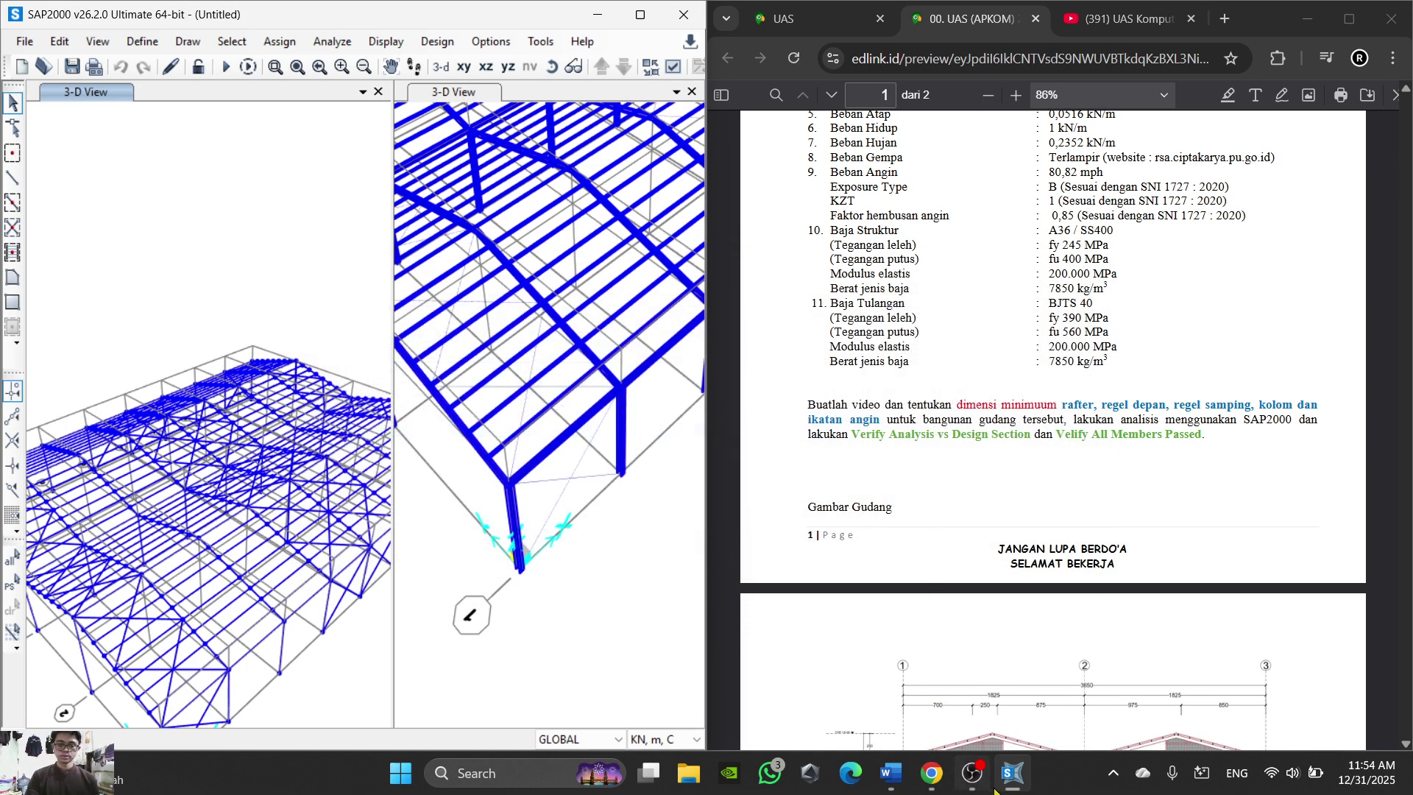
{"action": "left_click", "coordinate": [1016, 786]}
{"action": "left_click", "coordinate": [1014, 786]}
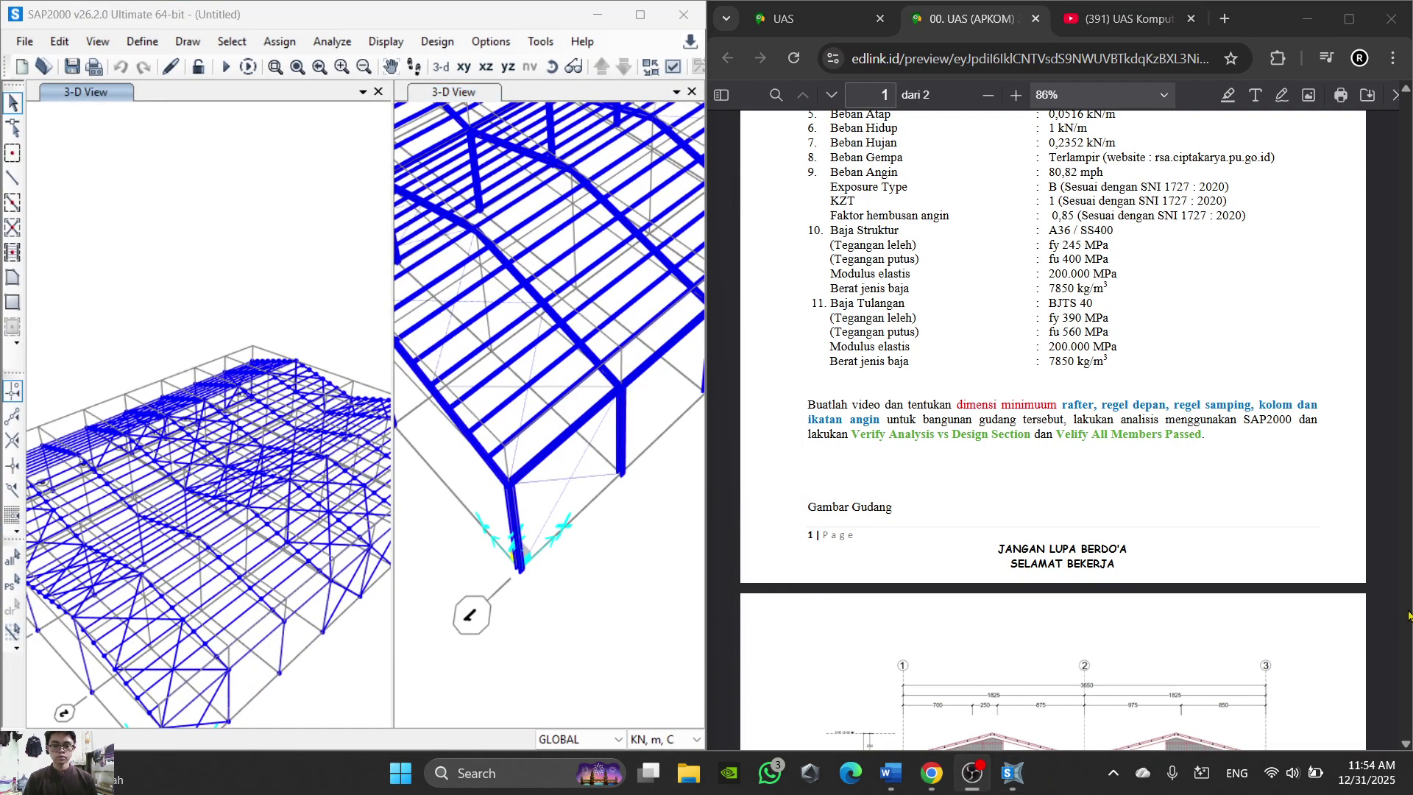
{"action": "left_click", "coordinate": [987, 787]}
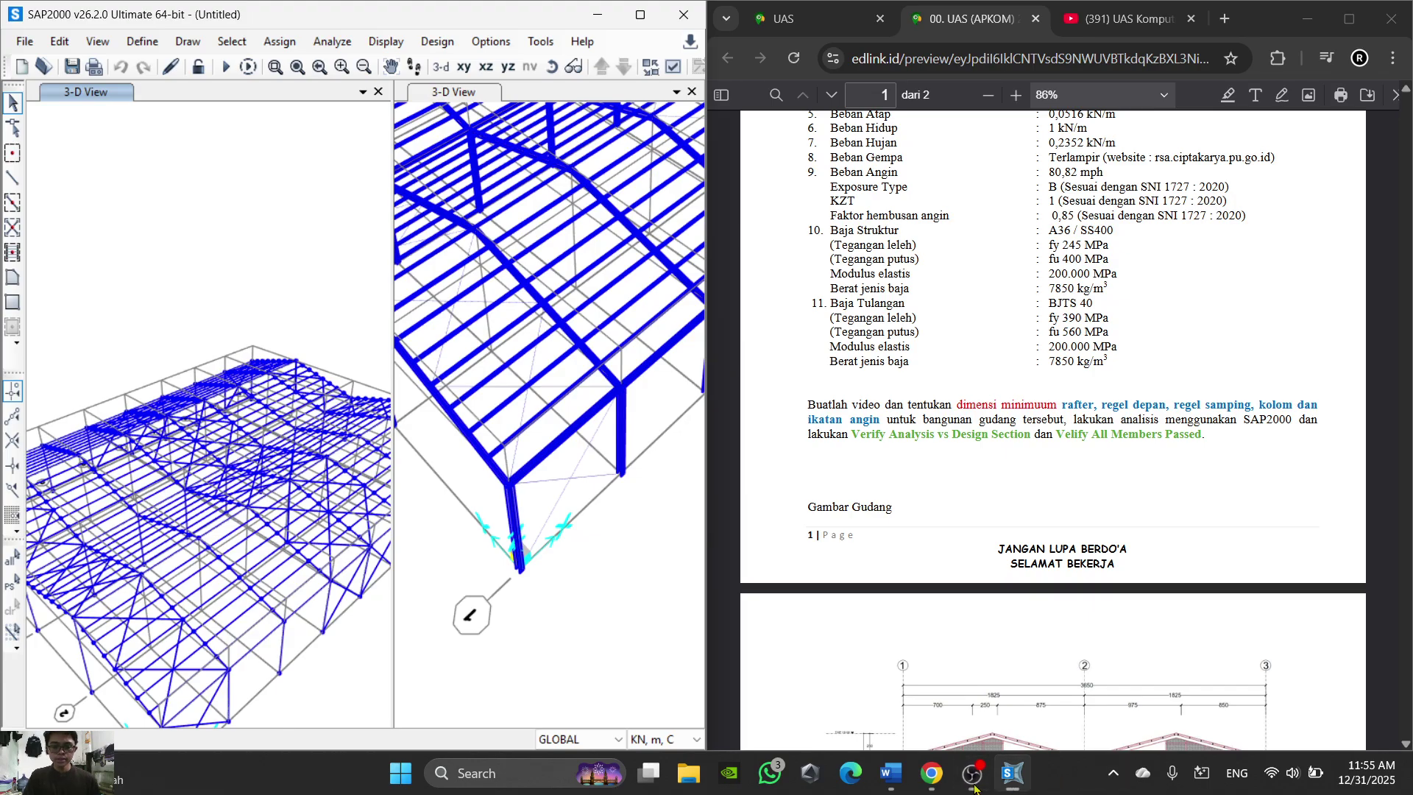
{"action": "middle_click_drag", "start_coordinate": [190, 598], "coordinate": [251, 303]}
{"action": "scroll", "coordinate": [237, 410], "scroll_direction": "up", "scroll_amount": 6}
{"action": "scroll", "coordinate": [230, 414], "scroll_direction": "down", "scroll_amount": 6}
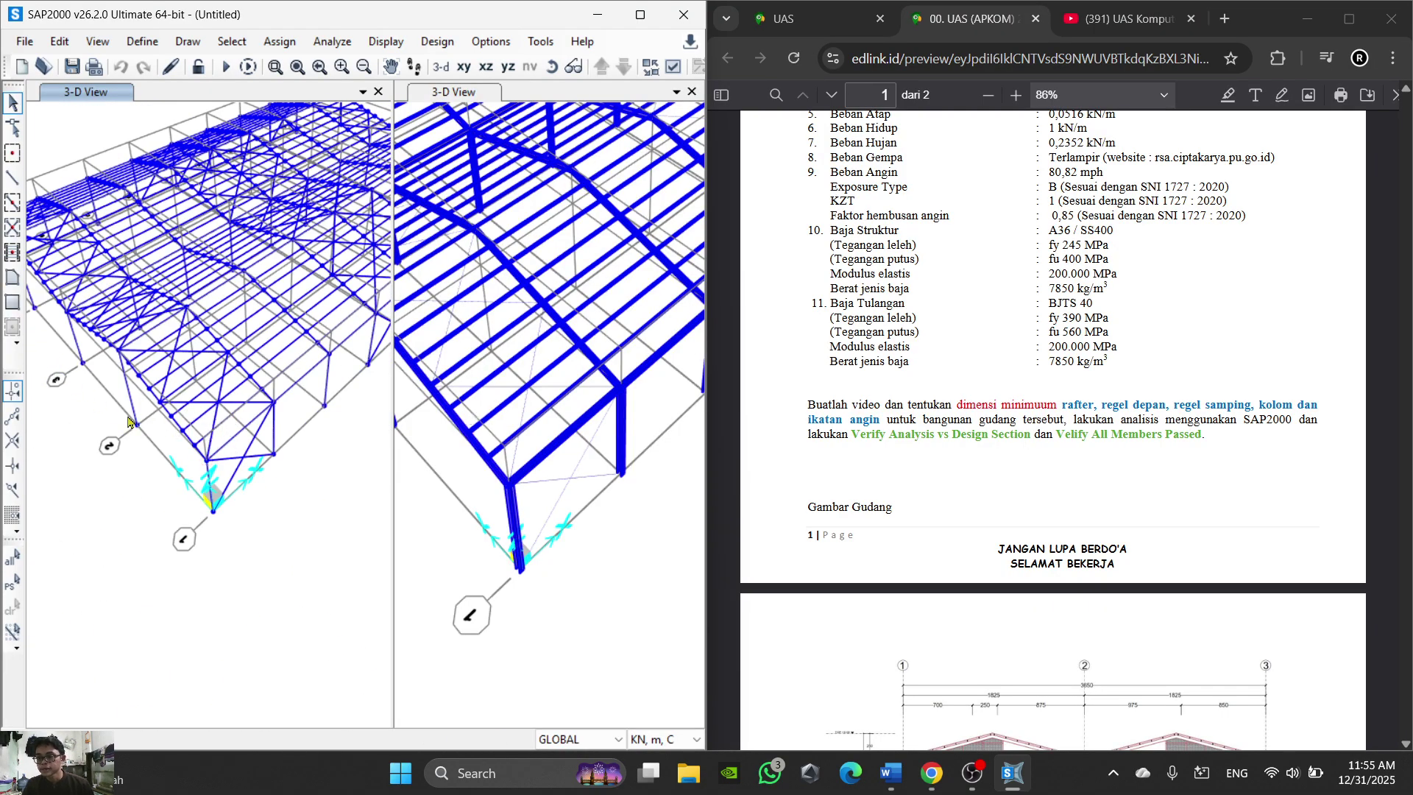
{"action": "middle_click_drag", "start_coordinate": [141, 321], "coordinate": [208, 351]}
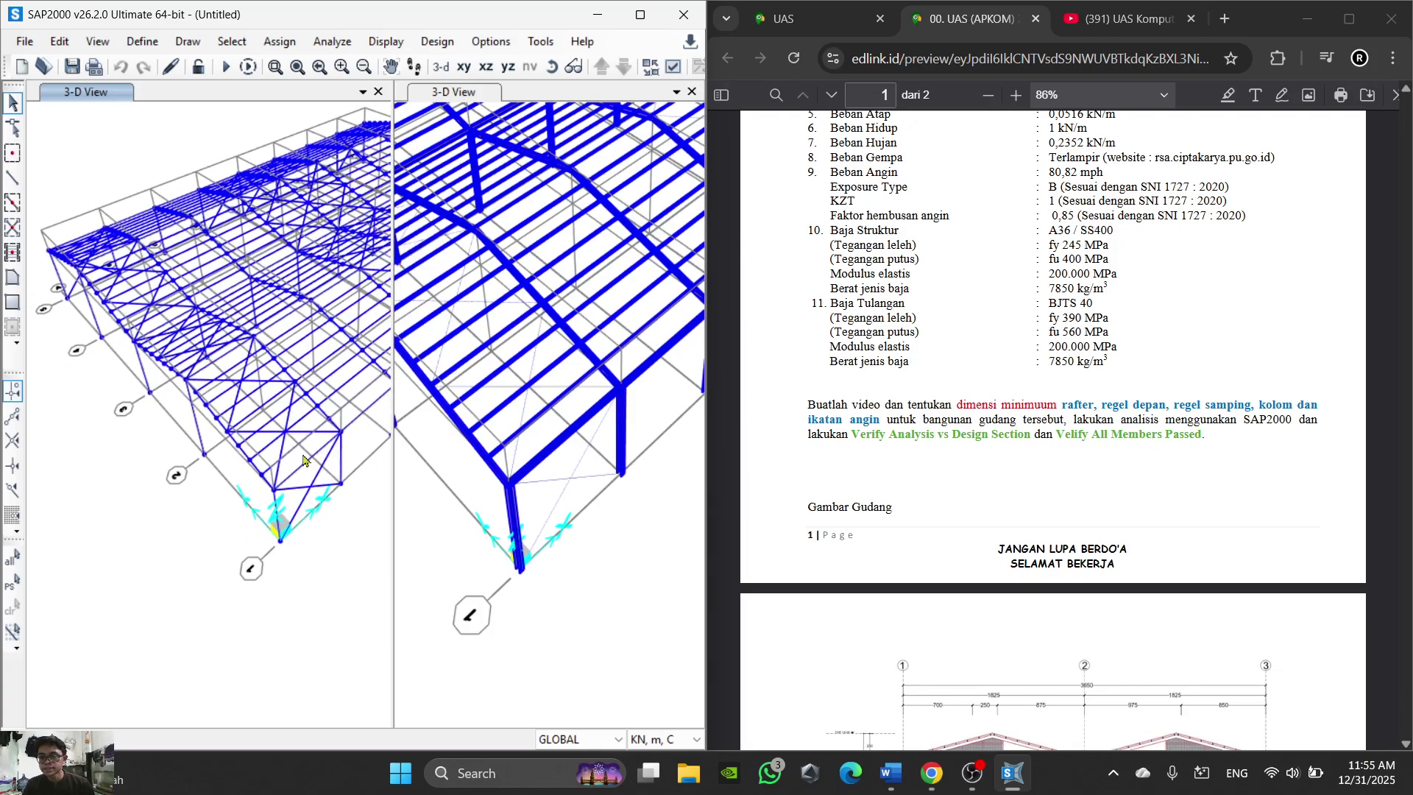
{"action": "left_click", "coordinate": [981, 788]}
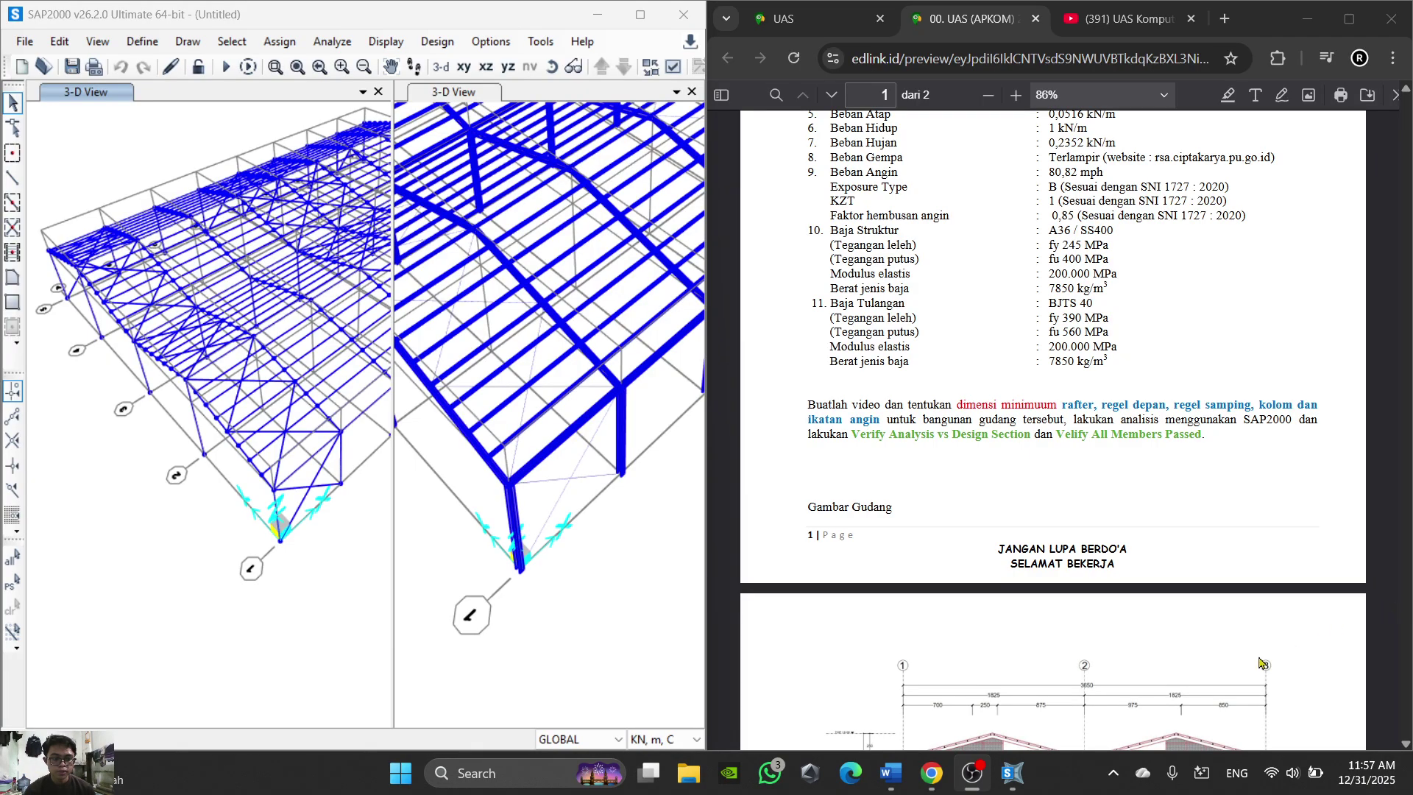
{"action": "left_click", "coordinate": [442, 524]}
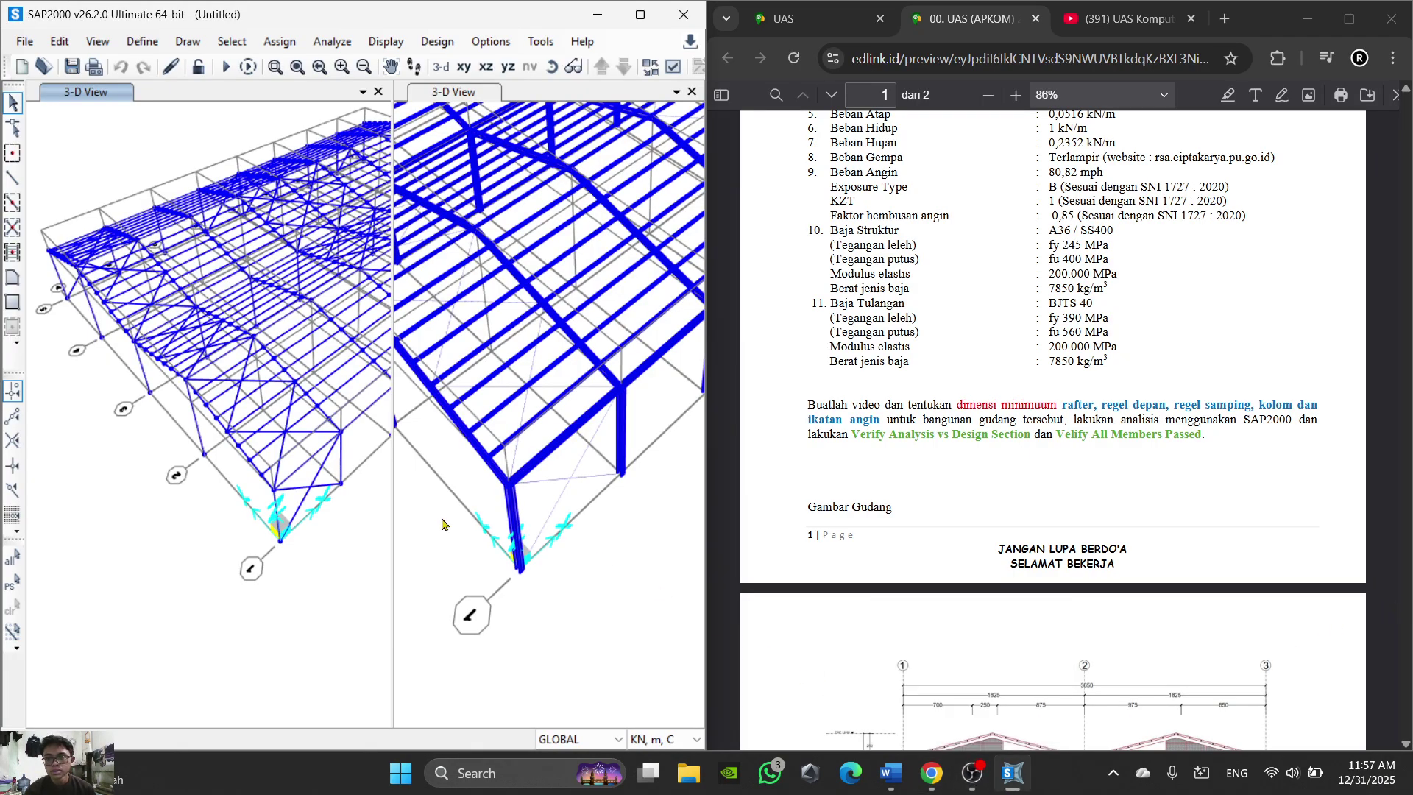
Step: Consult step 44 and its illustration in the Word document on drawing the wind areas with Draw Poly Area, and return to SAP2000
{"action": "left_click", "coordinate": [890, 773]}
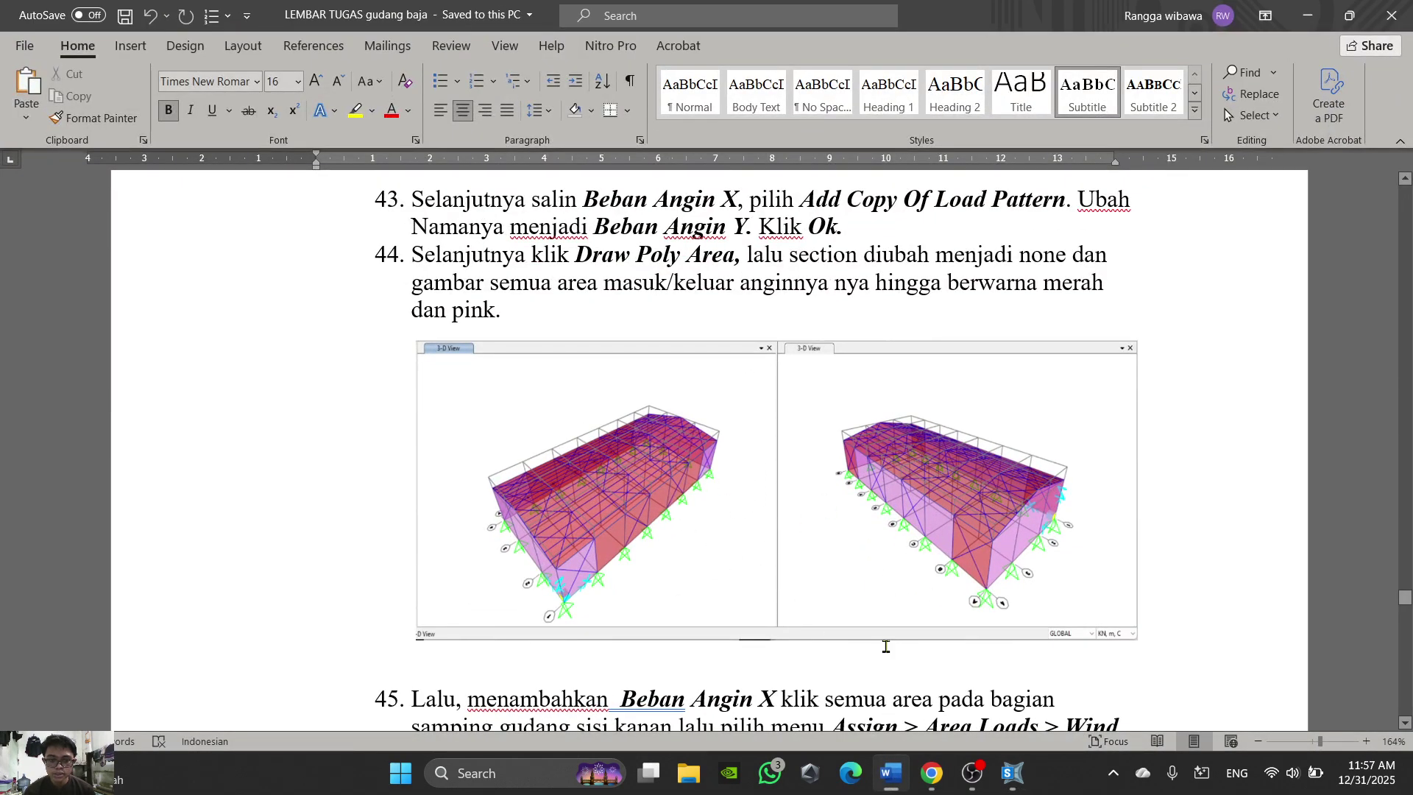
{"action": "scroll", "coordinate": [621, 584], "scroll_direction": "down", "scroll_amount": 3}
{"action": "scroll", "coordinate": [621, 585], "scroll_direction": "up", "scroll_amount": 3}
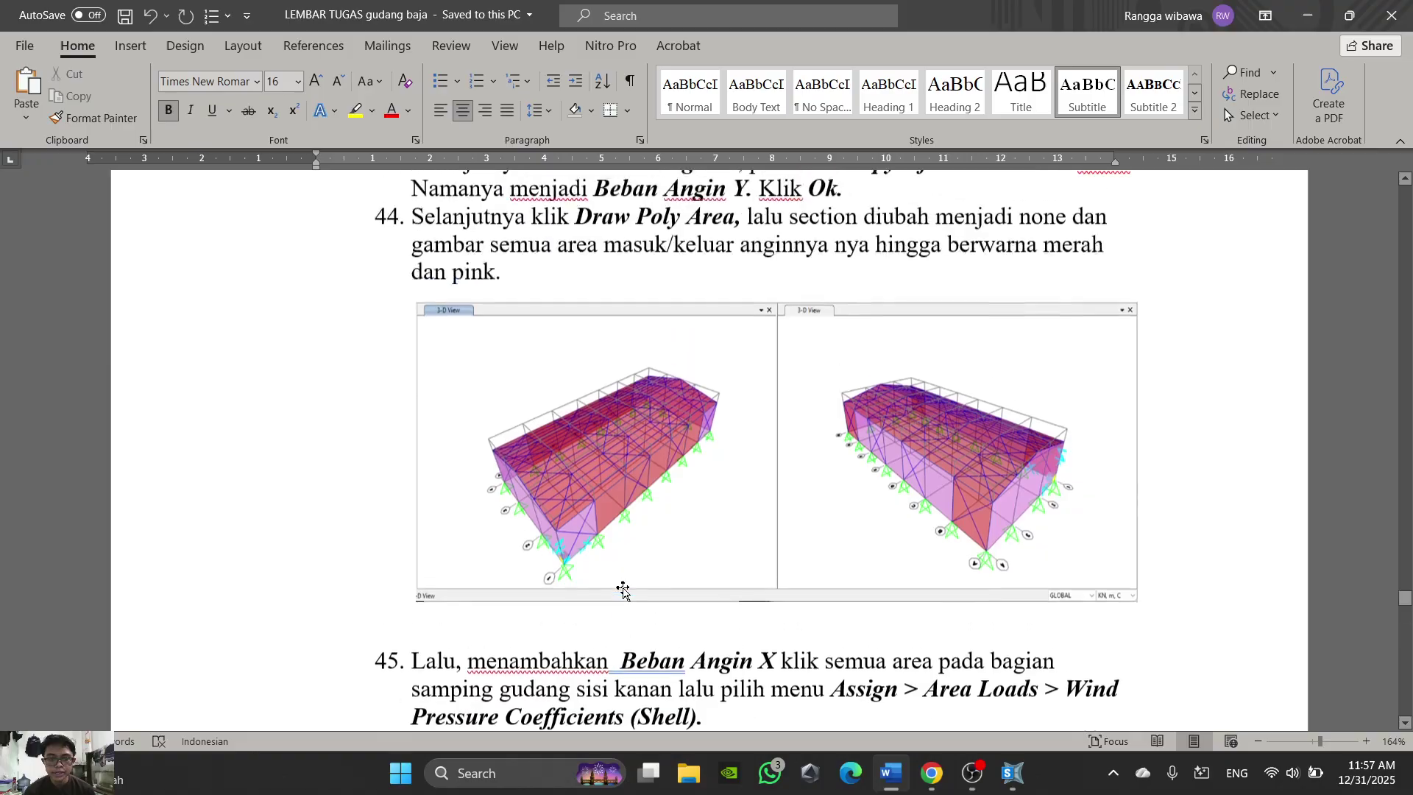
{"action": "left_click", "coordinate": [890, 773]}
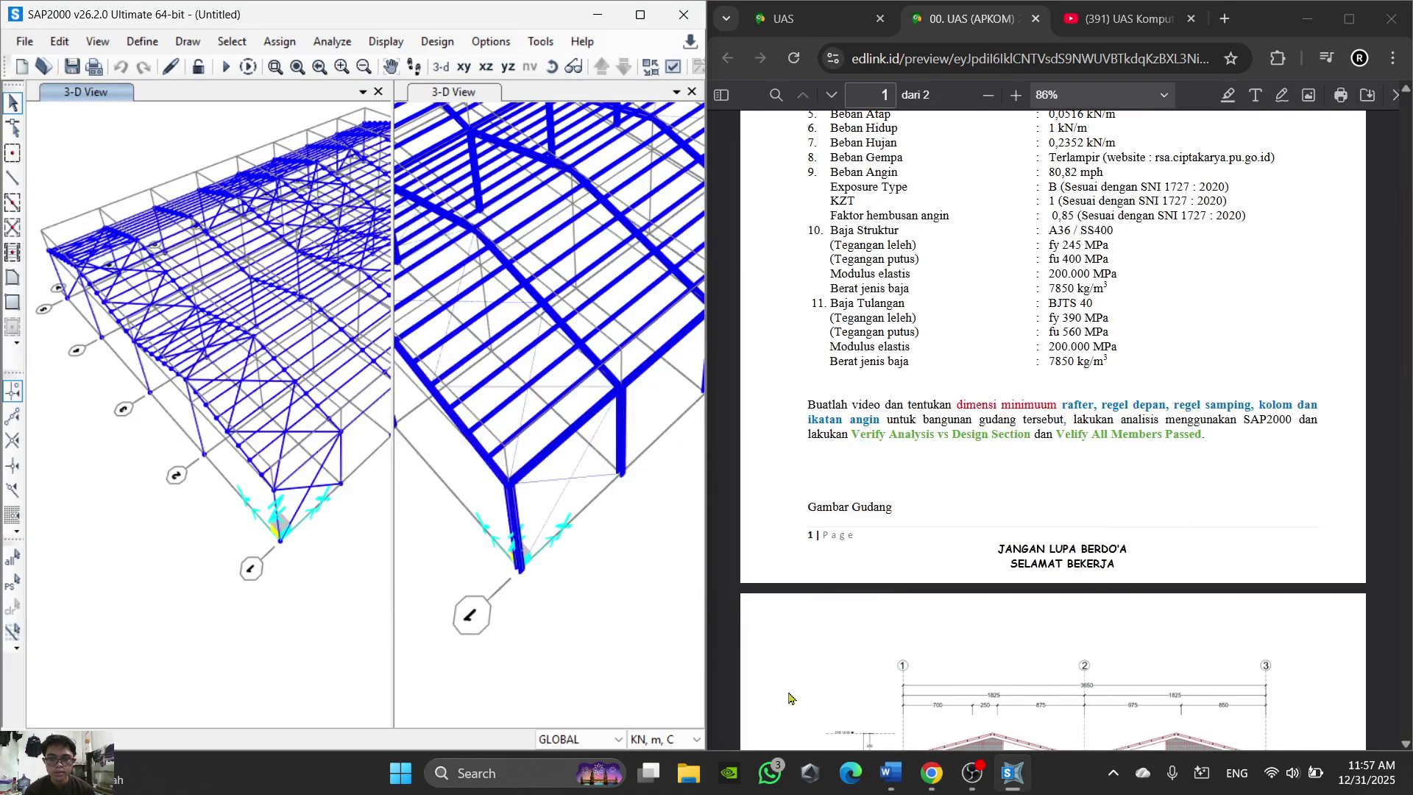
{"action": "scroll", "coordinate": [290, 518], "scroll_direction": "up", "scroll_amount": 3}
{"action": "middle_click_drag", "start_coordinate": [290, 518], "coordinate": [230, 479]}
{"action": "scroll", "coordinate": [230, 480], "scroll_direction": "down", "scroll_amount": 3}
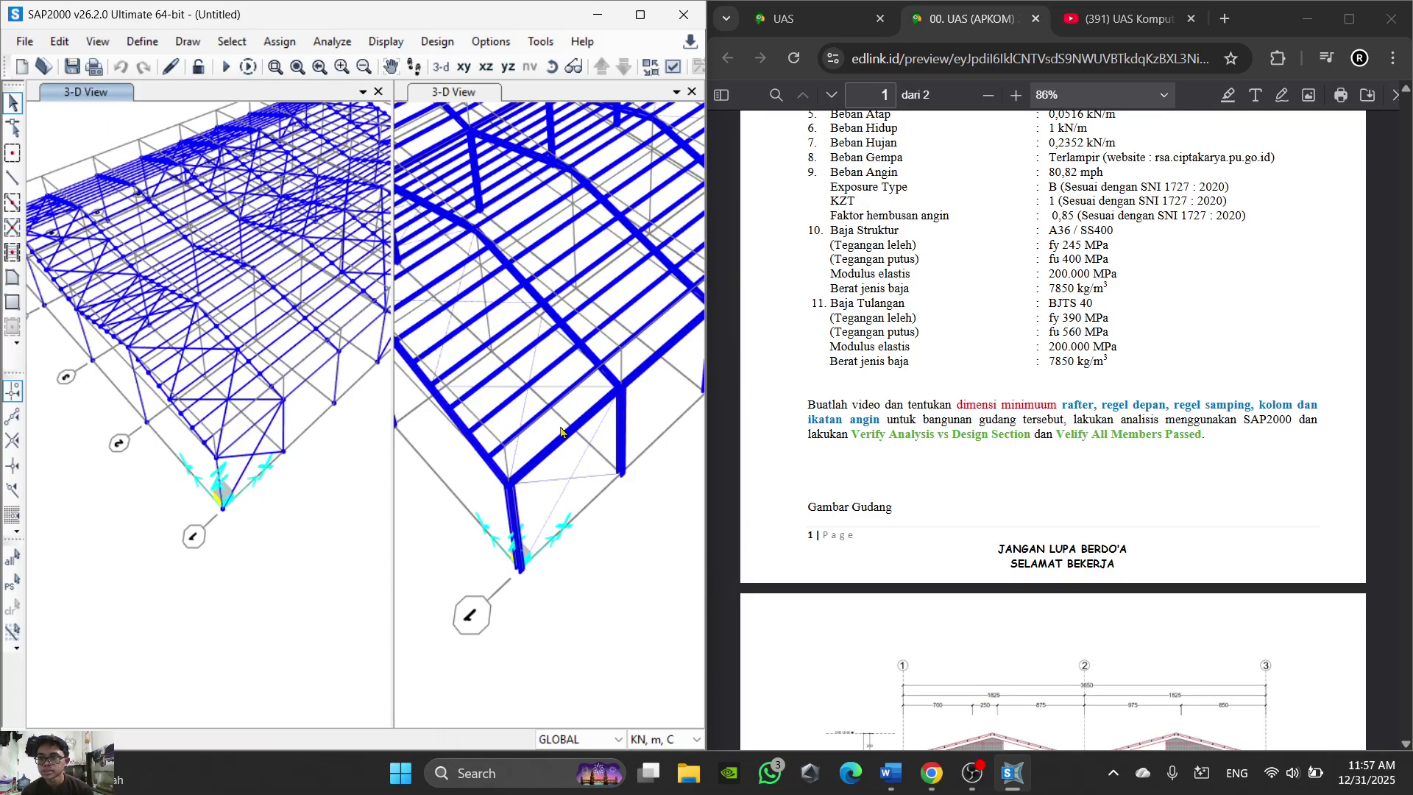
Step: Display the second 3-D view with the Standard view type and turn on Fill Objects
{"action": "left_click", "coordinate": [617, 508]}
{"action": "left_click", "coordinate": [674, 69]}
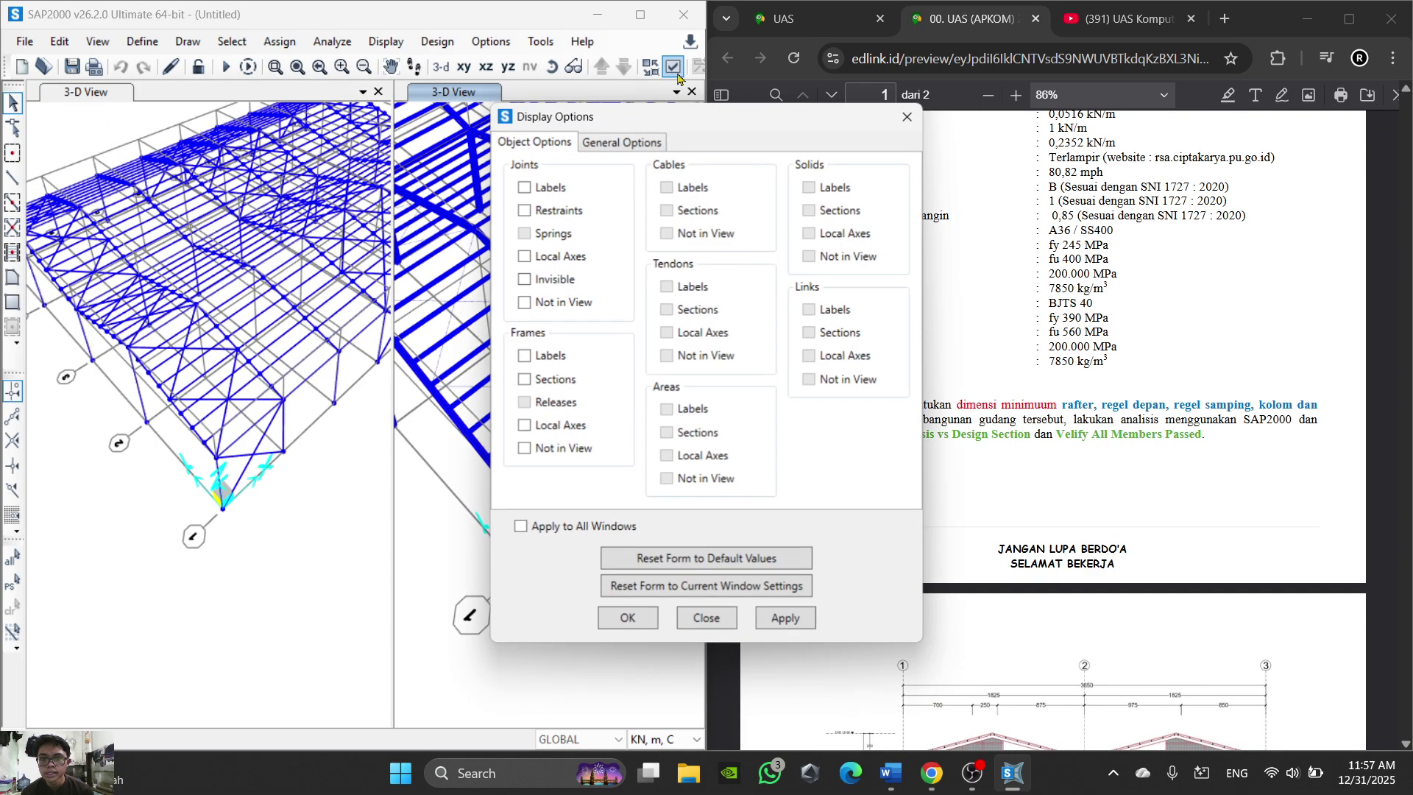
{"action": "left_click", "coordinate": [647, 142]}
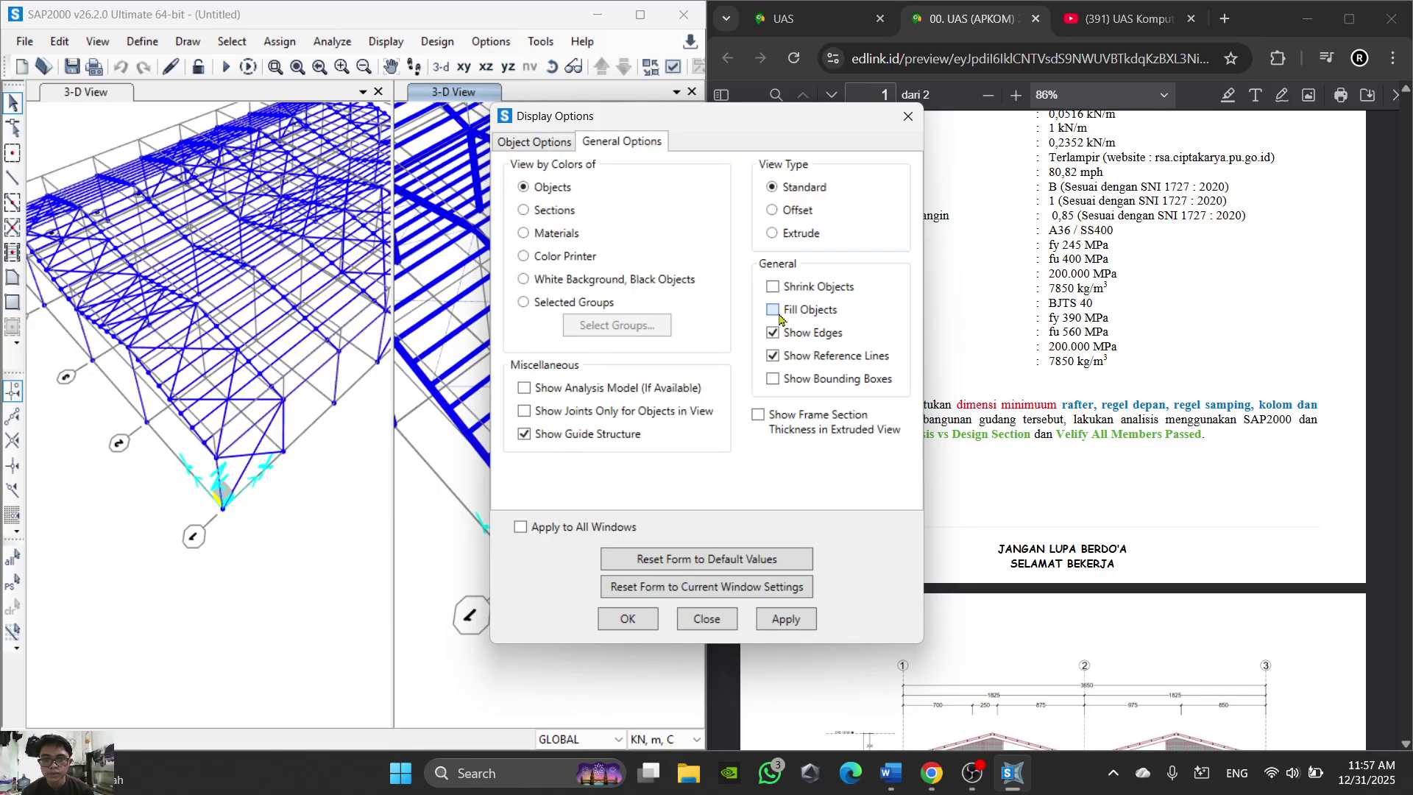
{"action": "left_click", "coordinate": [626, 618]}
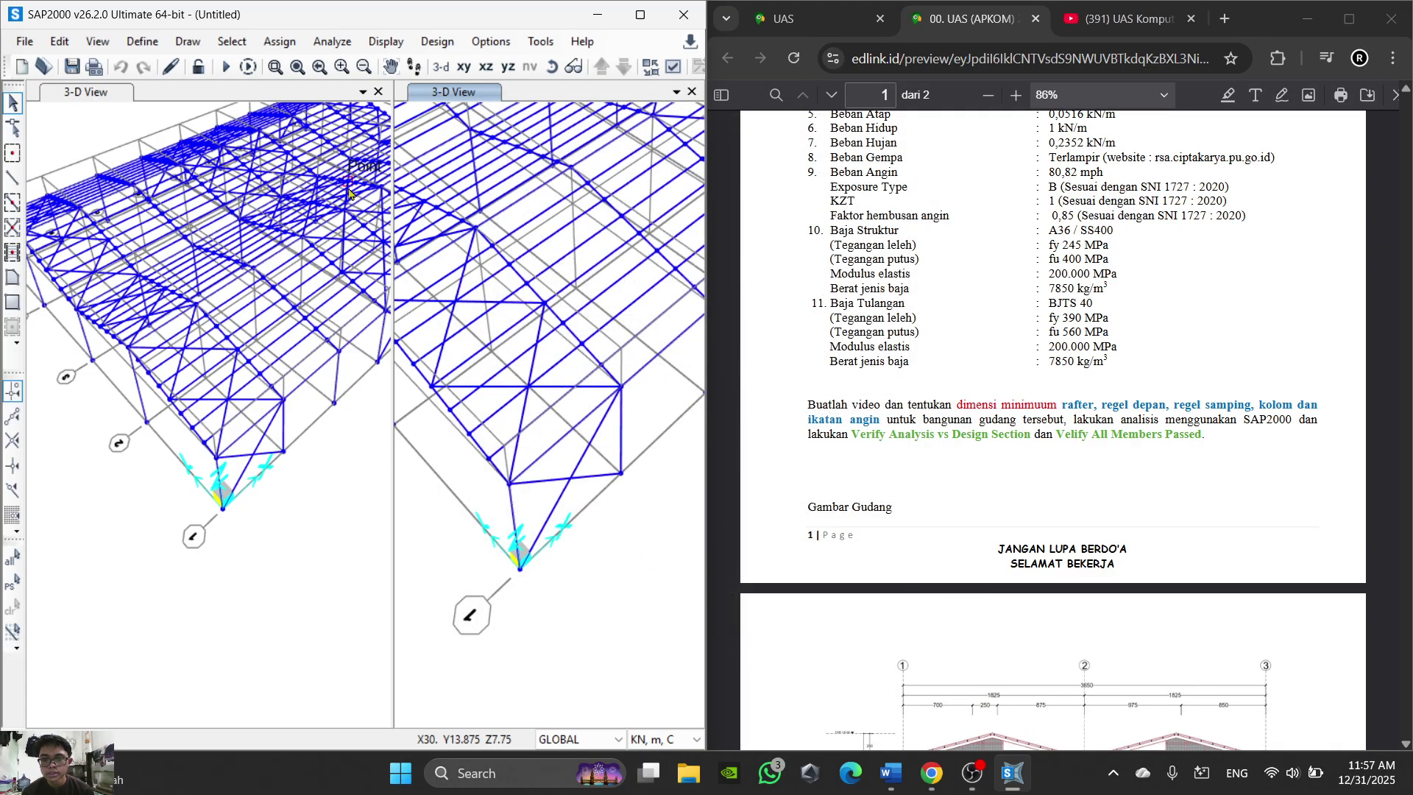
Step: Turn on Fill Objects for the first 3-D view
{"action": "left_click", "coordinate": [316, 509]}
{"action": "left_click", "coordinate": [650, 66]}
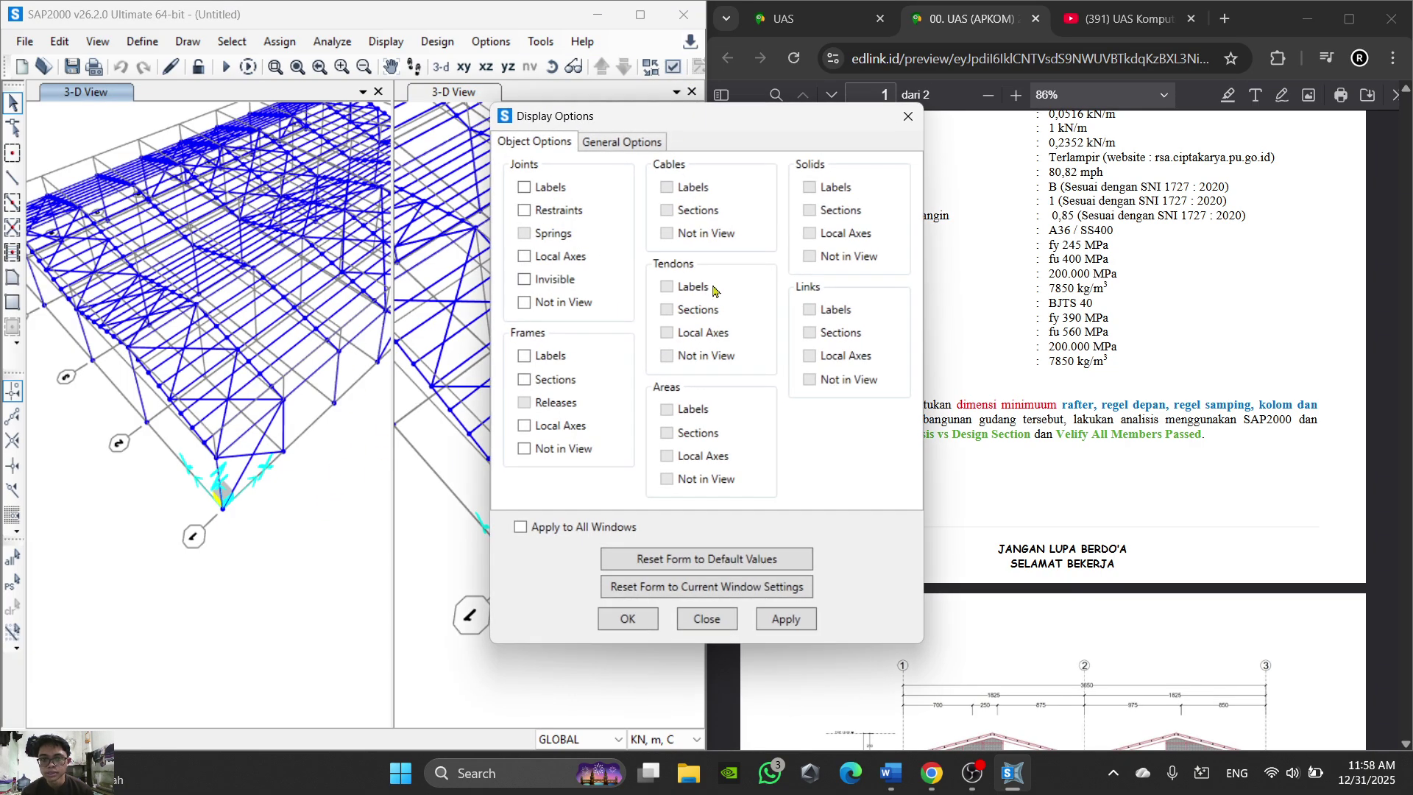
{"action": "left_click", "coordinate": [629, 144]}
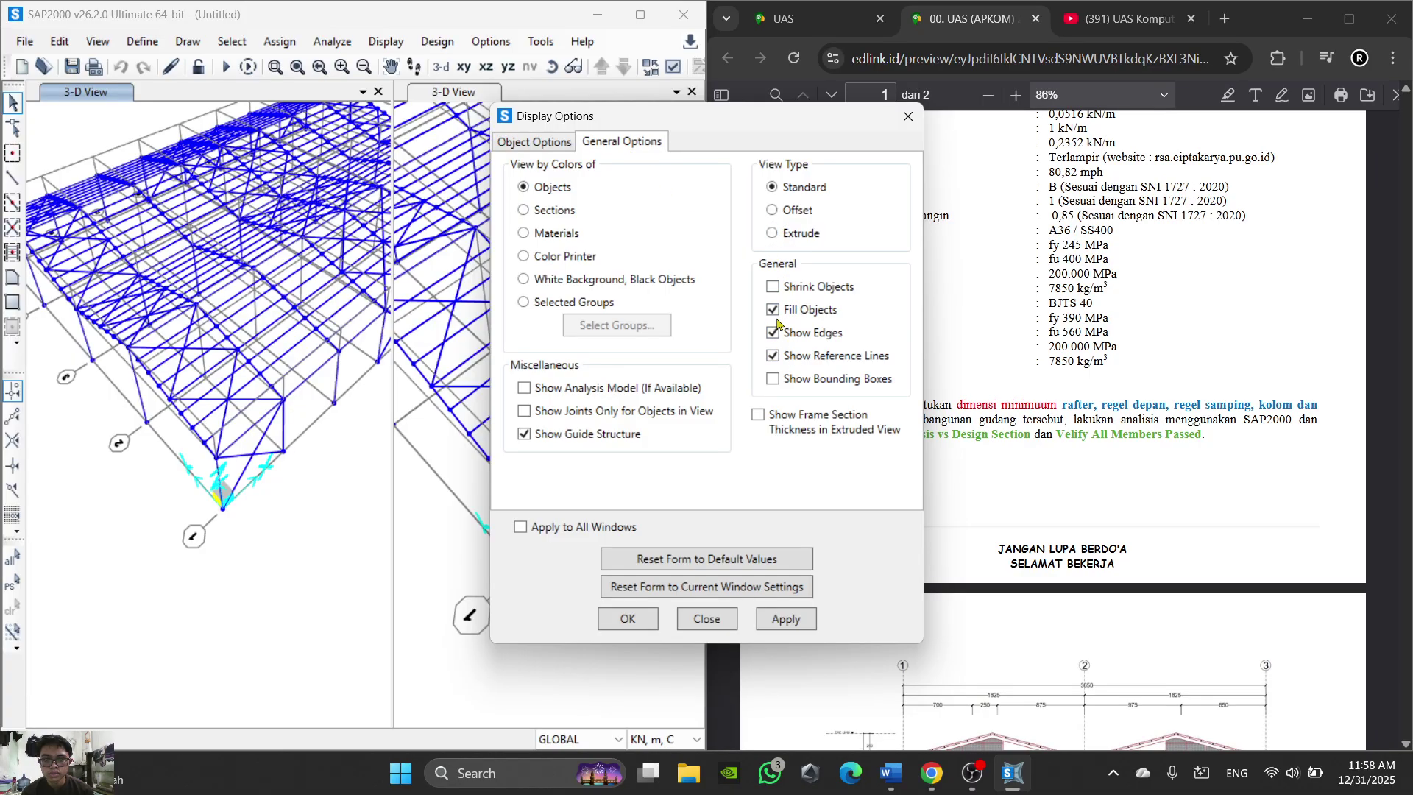
{"action": "left_click", "coordinate": [634, 625]}
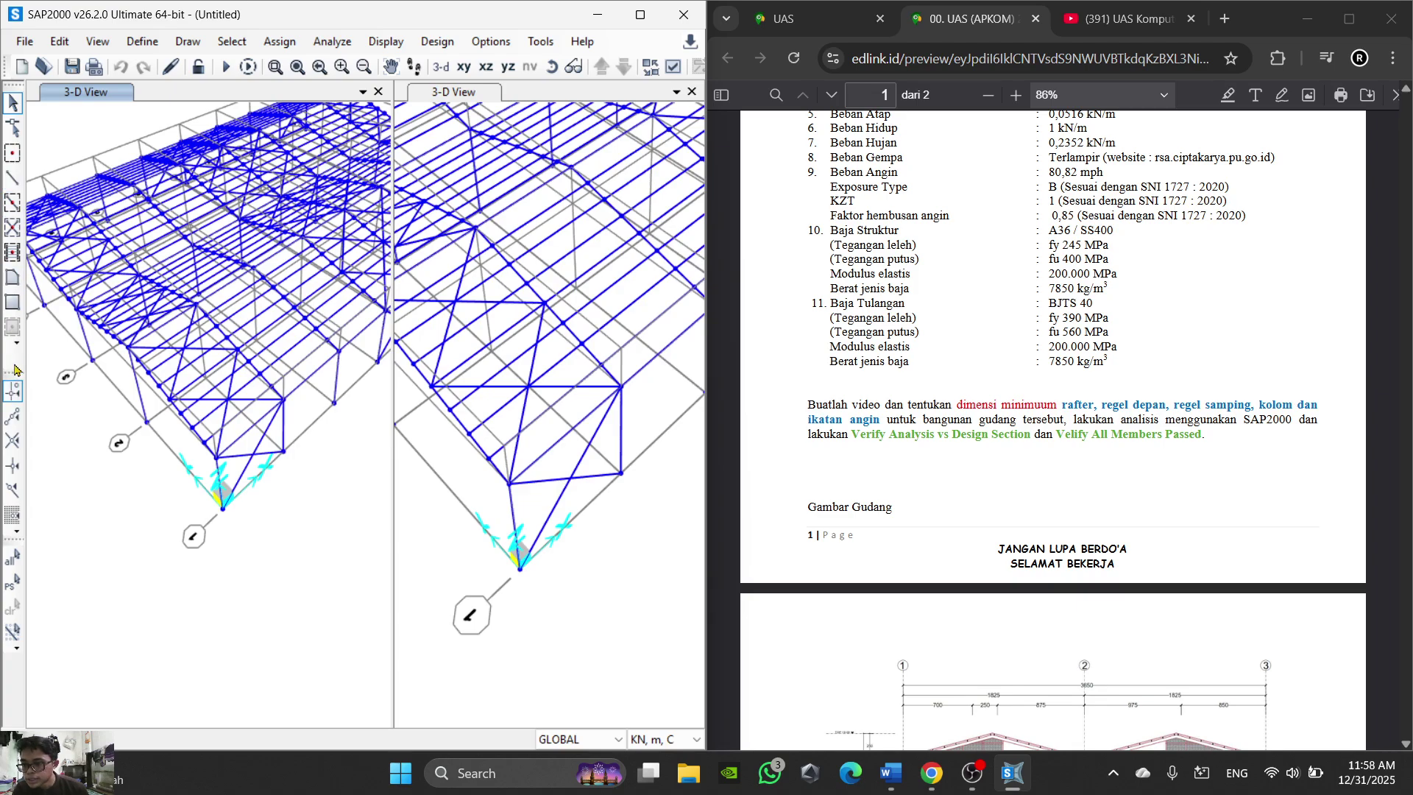
Step: Draw an ASEC1 poly area over the end-wall bay on gridline 1, between X0 and X6, from base to column tops
{"action": "left_click", "coordinate": [15, 278]}
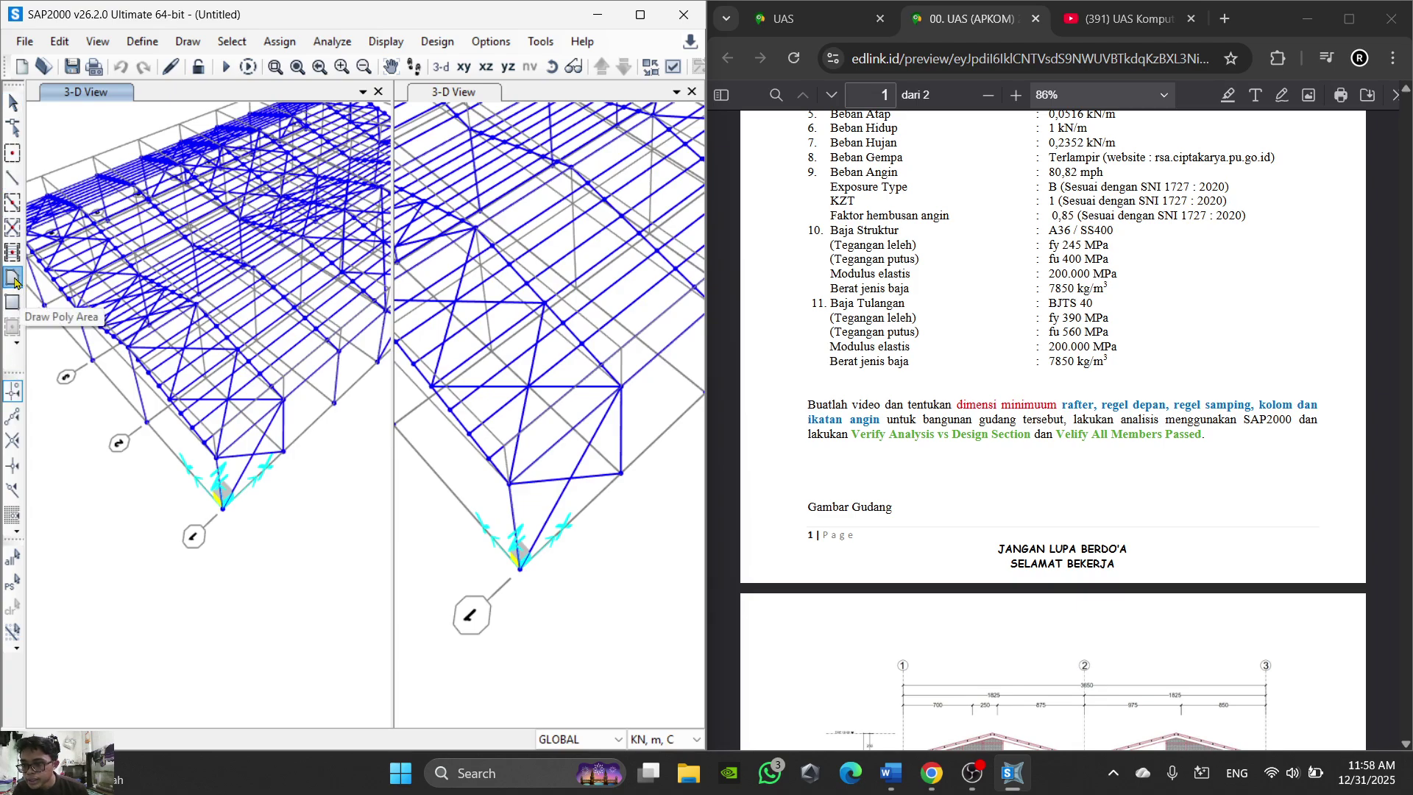
{"action": "scroll", "coordinate": [132, 513], "scroll_direction": "up", "scroll_amount": 2}
{"action": "middle_click_drag", "start_coordinate": [133, 513], "coordinate": [126, 489]}
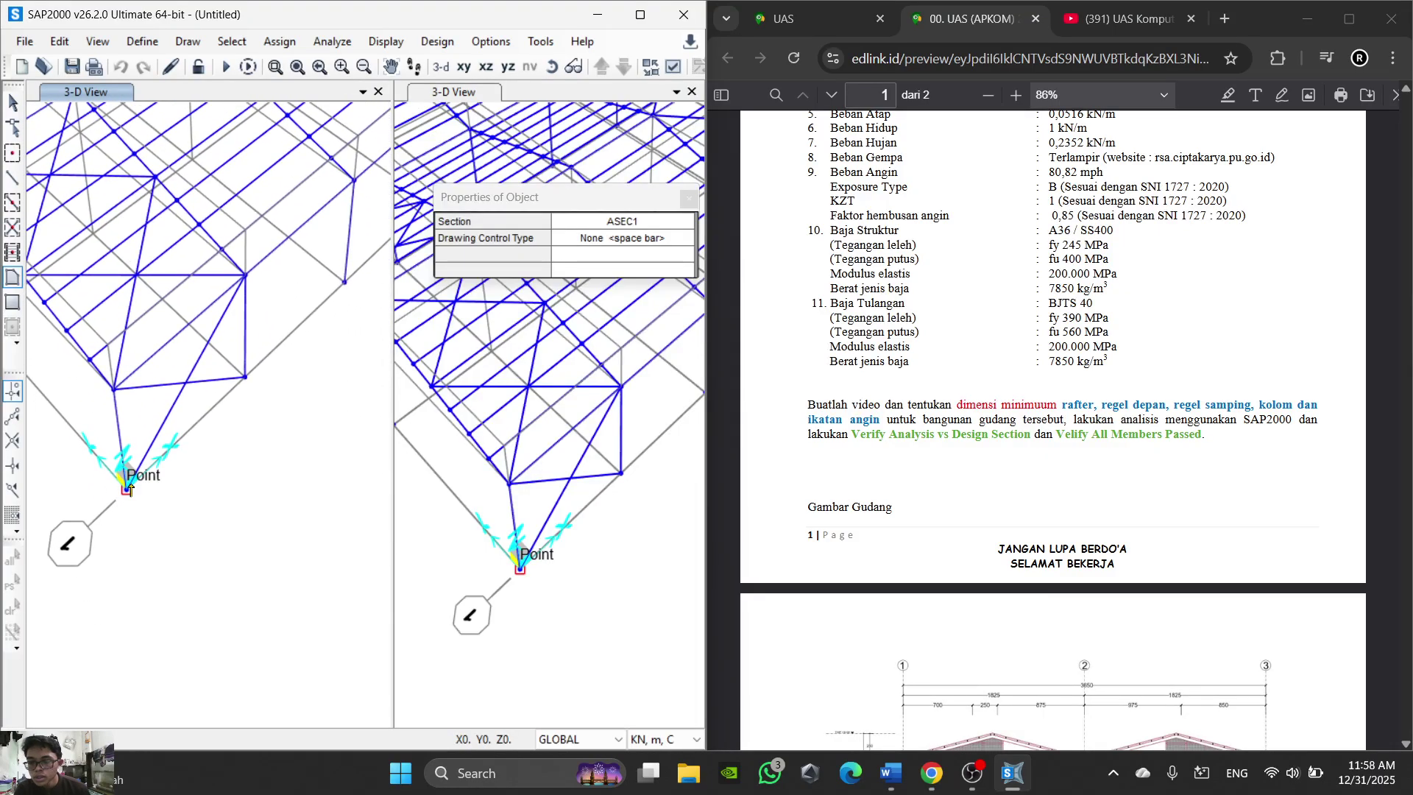
{"action": "middle_click_drag", "start_coordinate": [150, 438], "coordinate": [151, 417]}
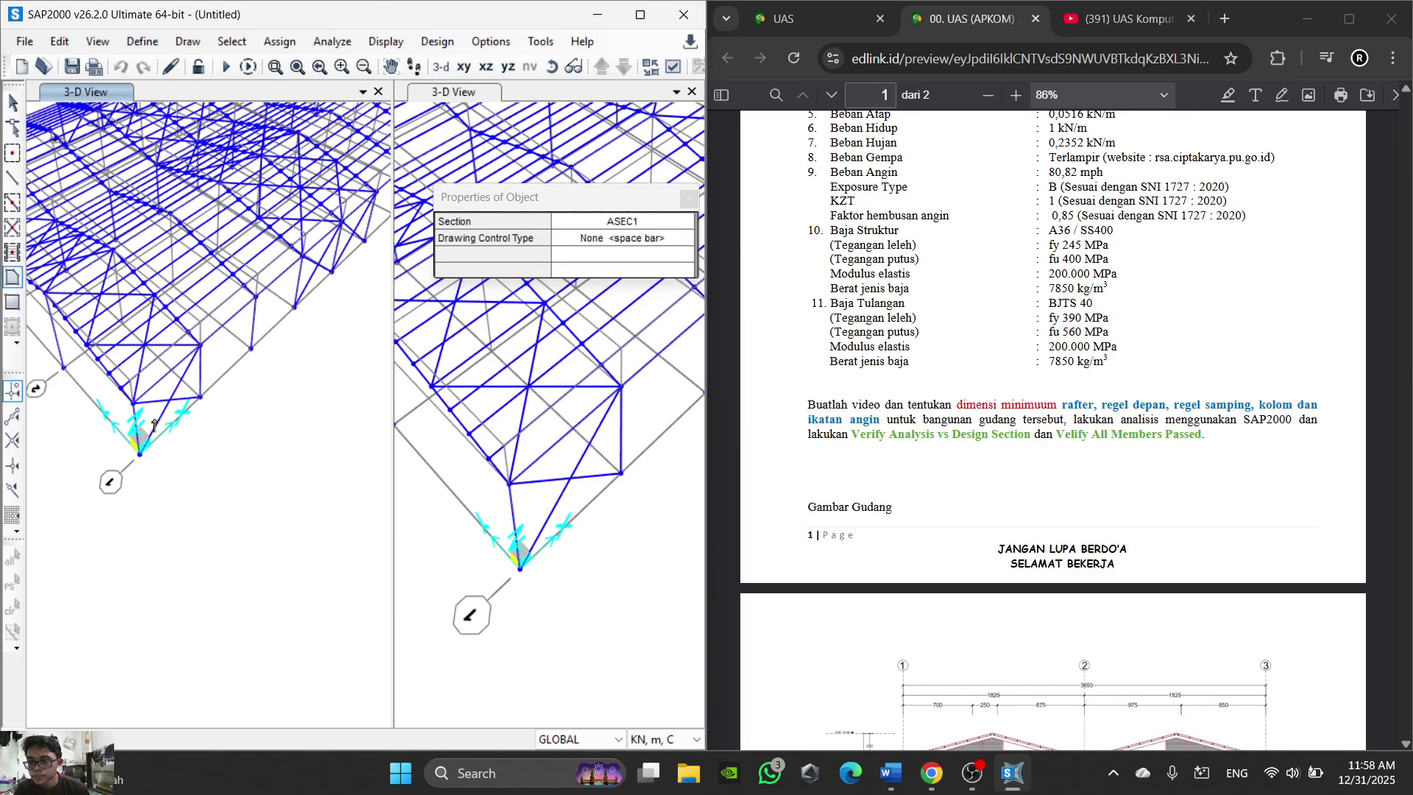
{"action": "left_click", "coordinate": [128, 462]}
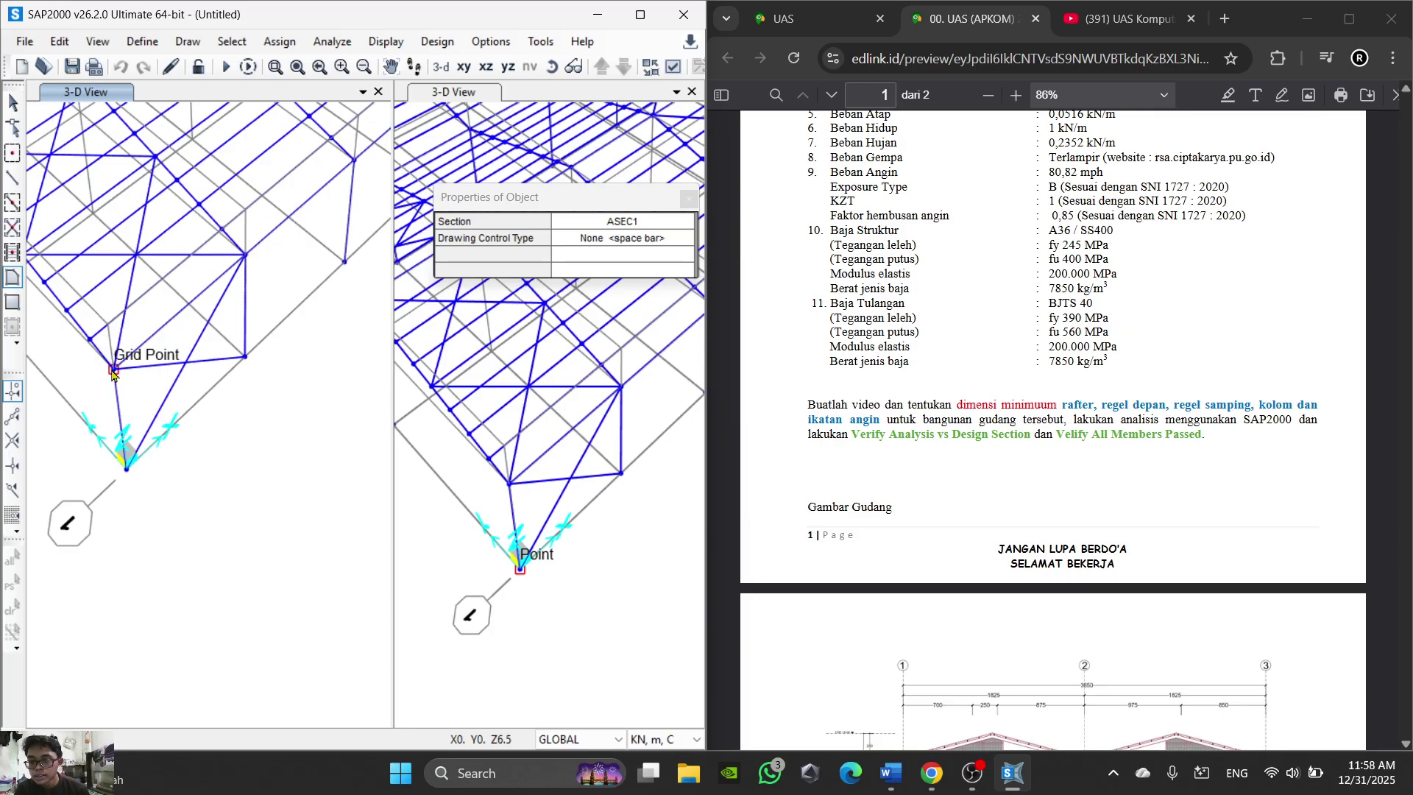
{"action": "left_click", "coordinate": [112, 370]}
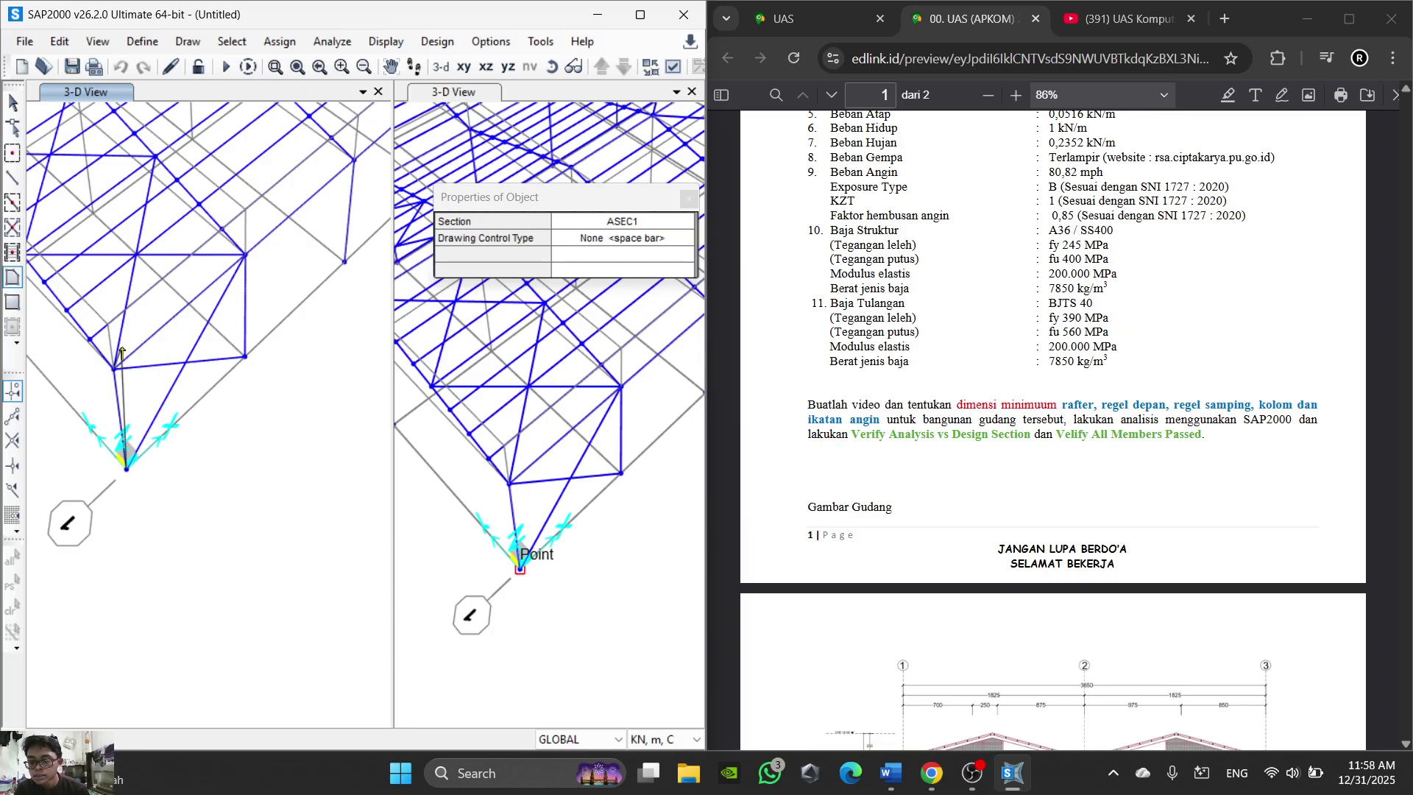
{"action": "left_click", "coordinate": [245, 256]}
{"action": "left_click", "coordinate": [245, 356]}
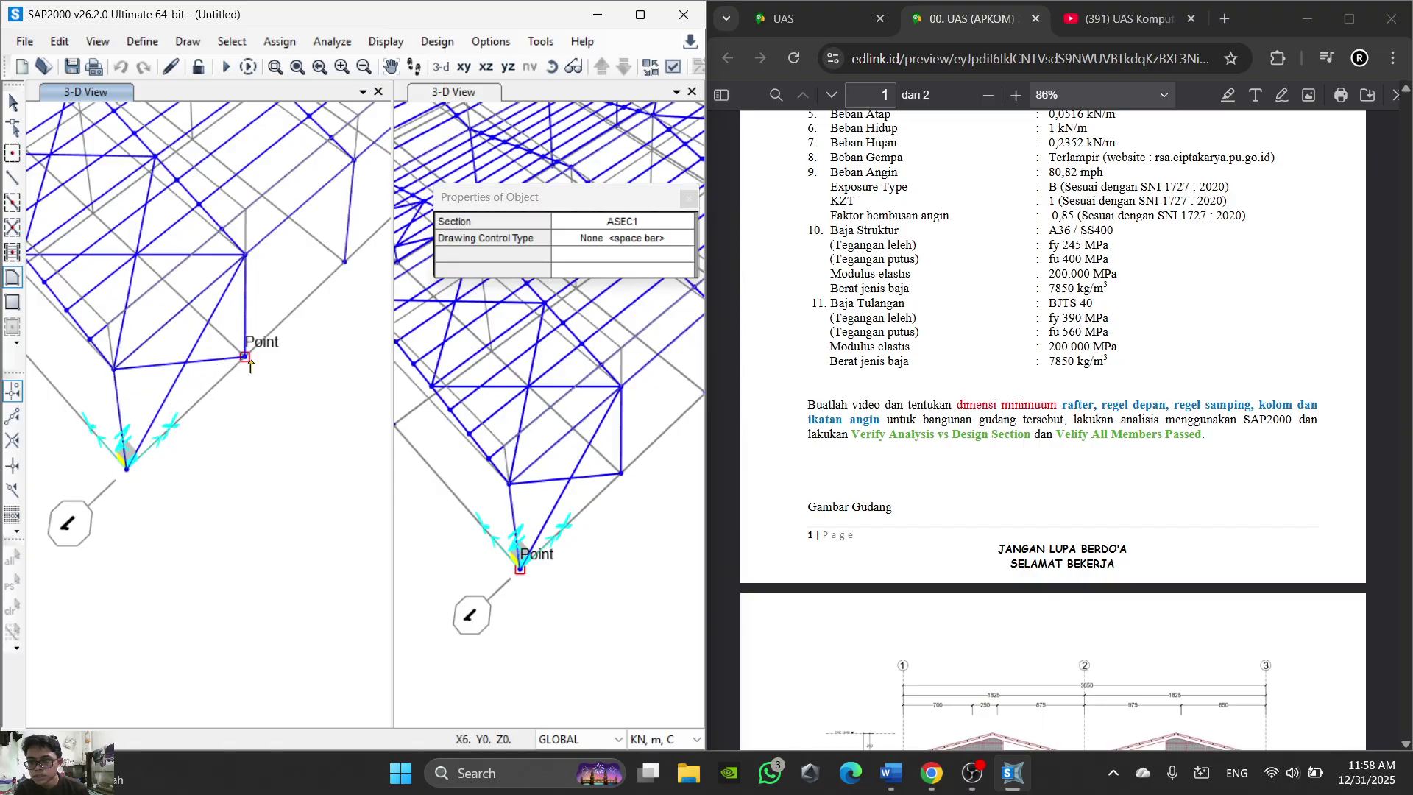
{"action": "key", "text": "Return"}
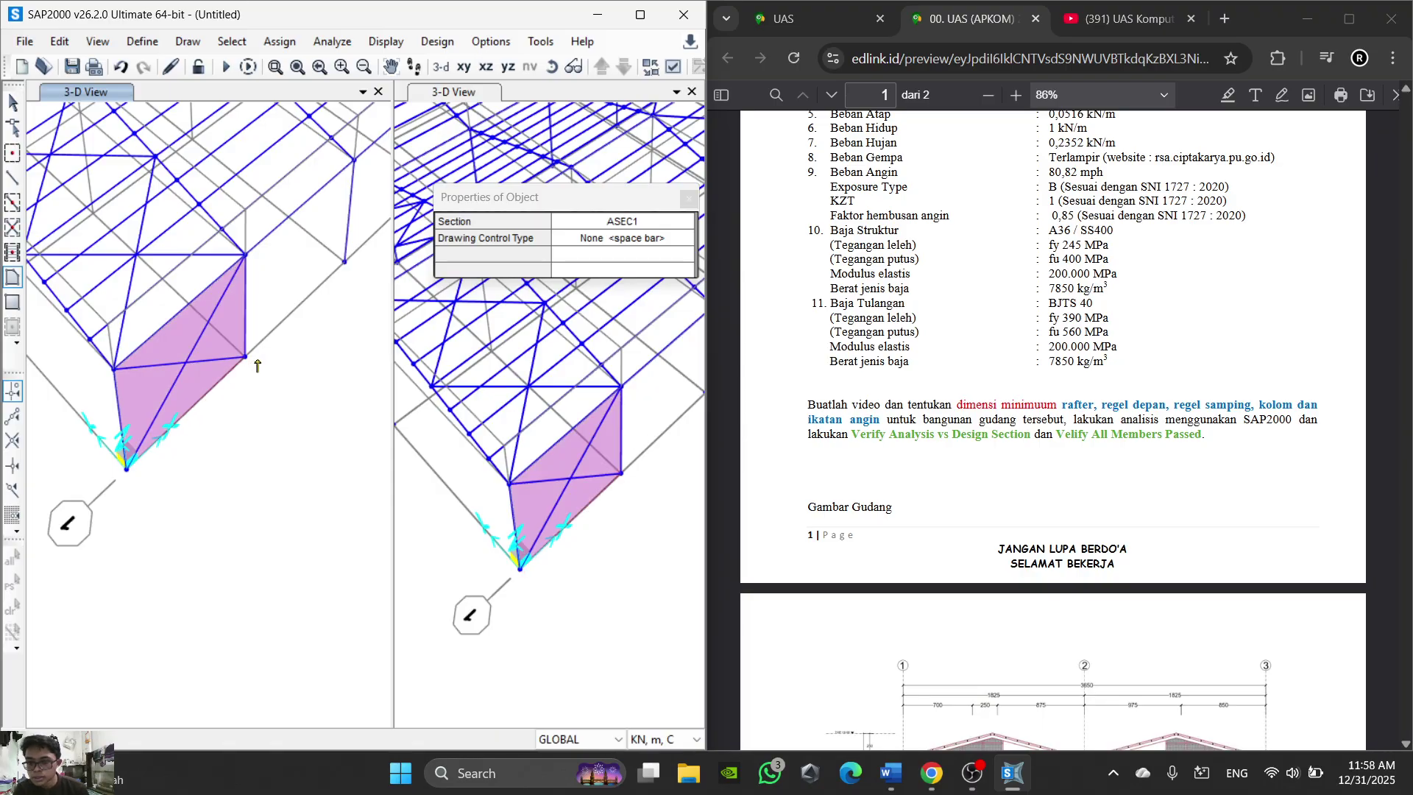
Step: Draw an ASEC1 poly area over the X0 to X6 roof strip between gridlines 1 and 2
{"action": "middle_click_drag", "start_coordinate": [214, 197], "coordinate": [265, 315]}
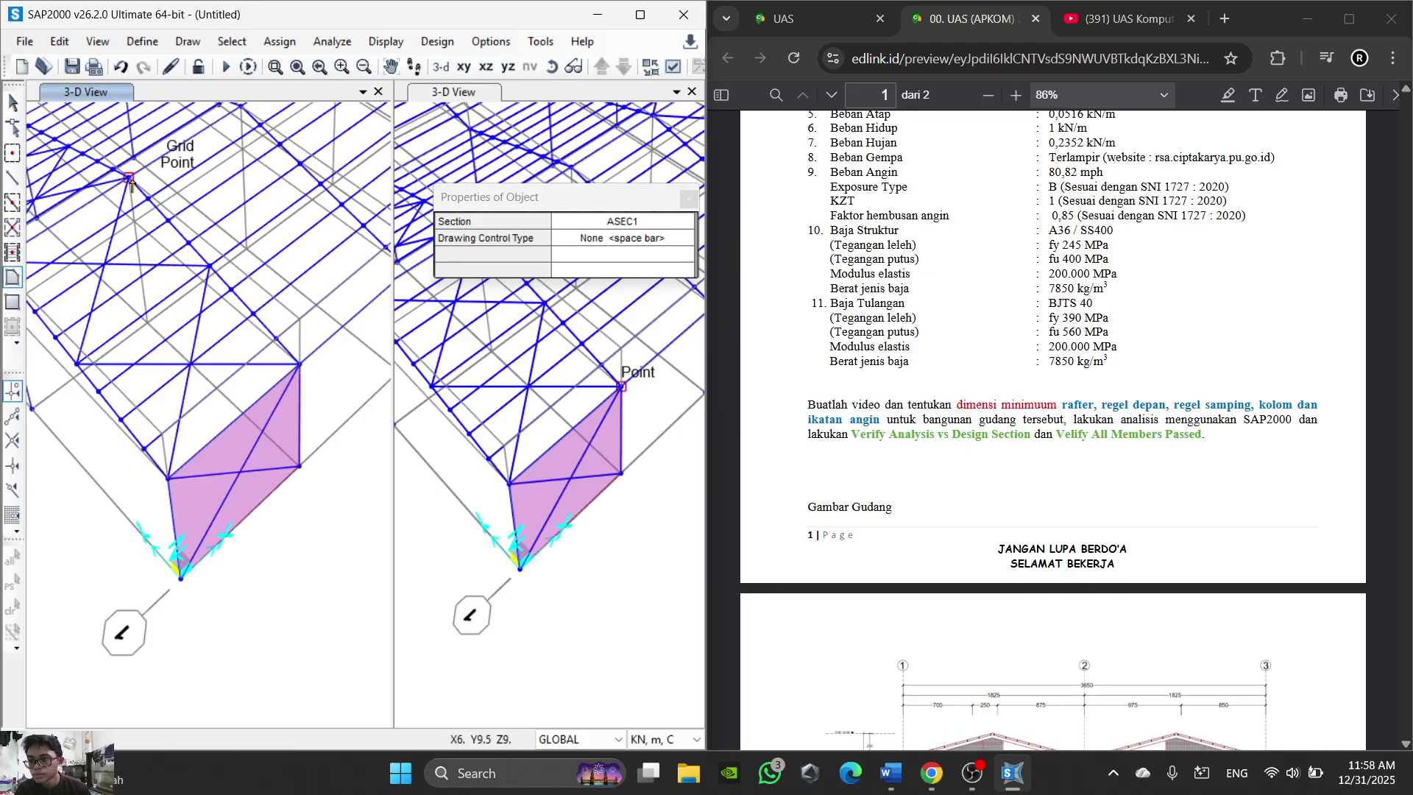
{"action": "middle_click_drag", "start_coordinate": [140, 263], "coordinate": [224, 259]}
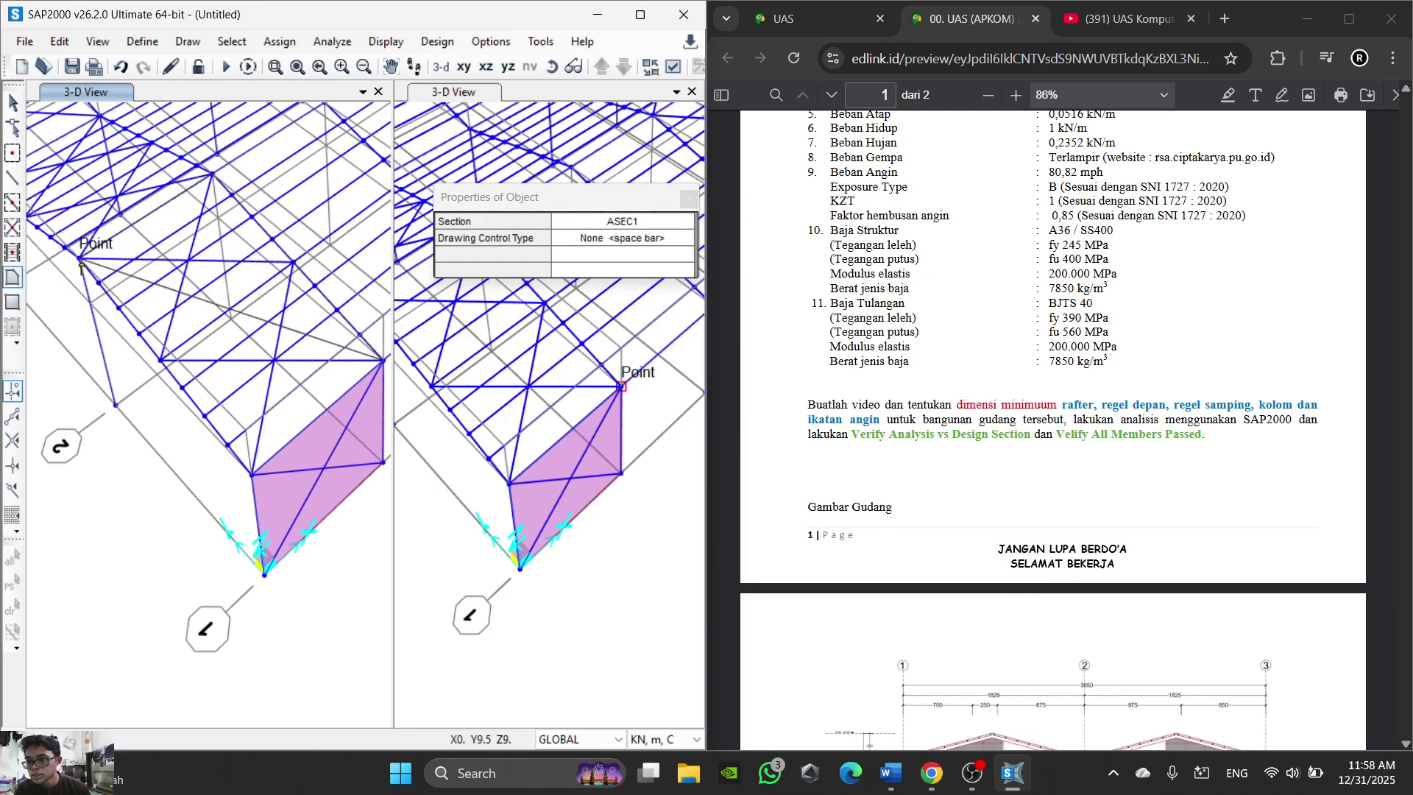
{"action": "scroll", "coordinate": [247, 218], "scroll_direction": "up", "scroll_amount": 2}
{"action": "mouse_move", "coordinate": [246, 215]}
{"action": "middle_mouse_down"}
{"action": "mouse_move", "coordinate": [297, 240]}
{"action": "mouse_move", "coordinate": [329, 229]}
{"action": "middle_mouse_up"}
{"action": "scroll", "coordinate": [335, 348], "scroll_direction": "down", "scroll_amount": 2}
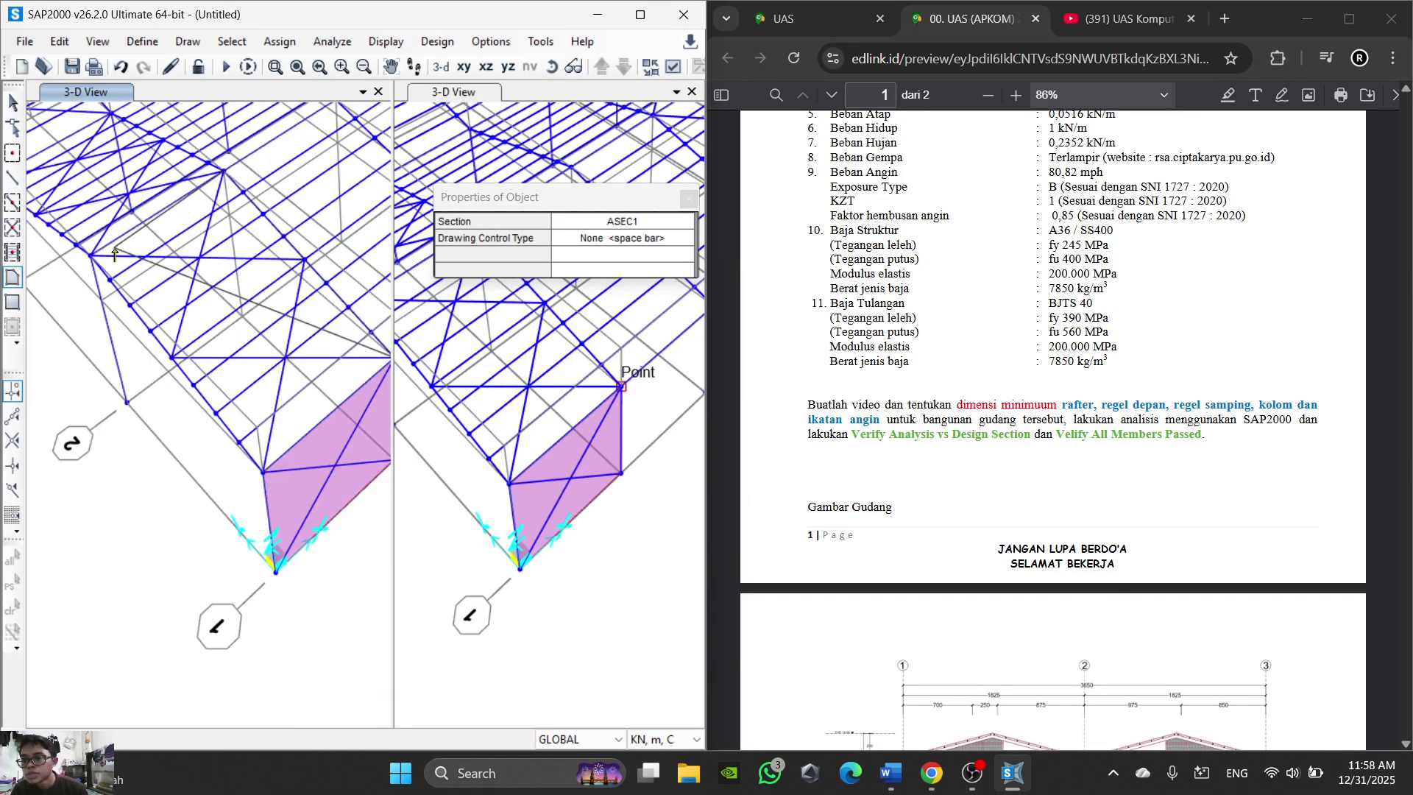
{"action": "double_click", "coordinate": [268, 485]}
Step: Draw ASEC1 poly areas over the same roof strip between gridlines 2 and 3 and between gridlines 3 and 4
{"action": "middle_click_drag", "start_coordinate": [156, 300], "coordinate": [216, 531]}
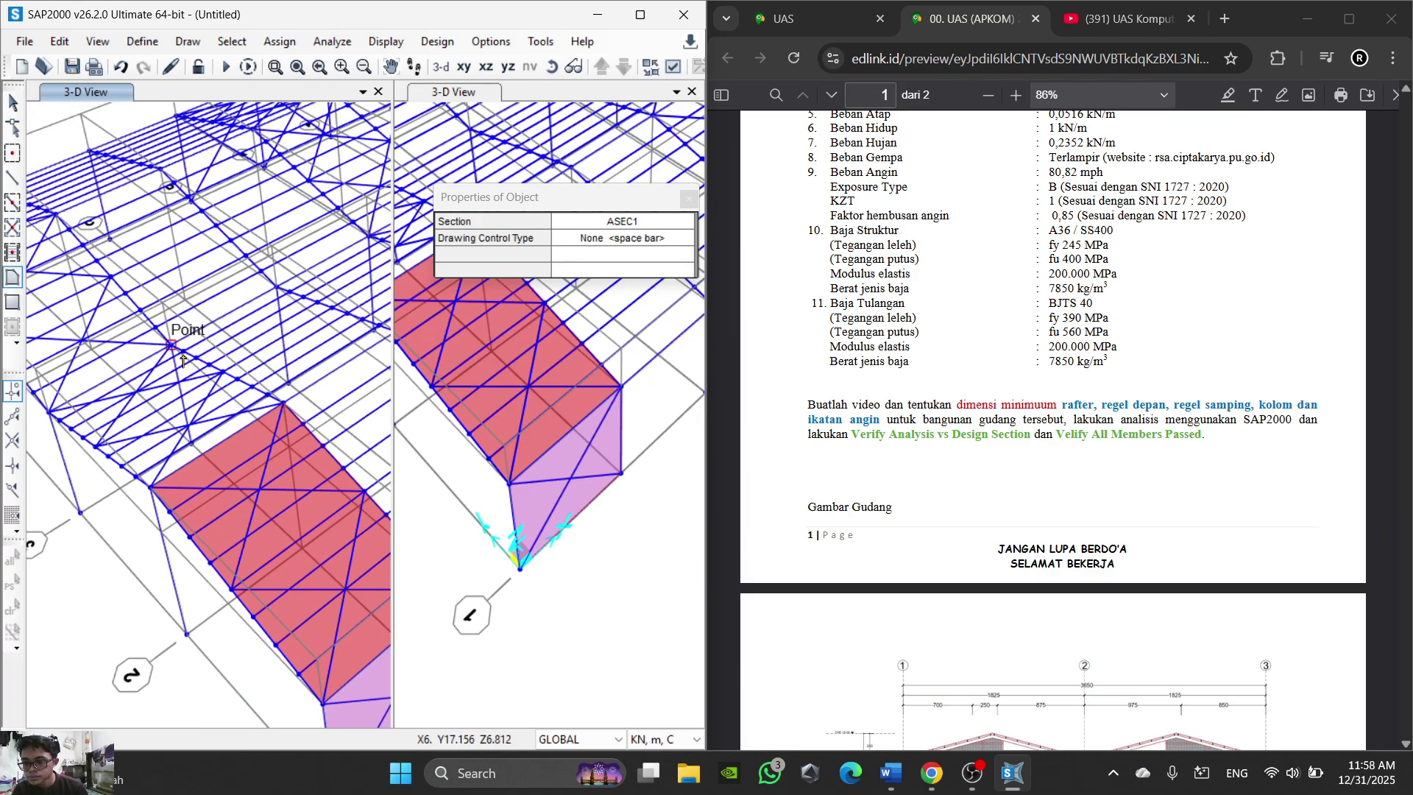
{"action": "middle_click_drag", "start_coordinate": [162, 362], "coordinate": [189, 360]}
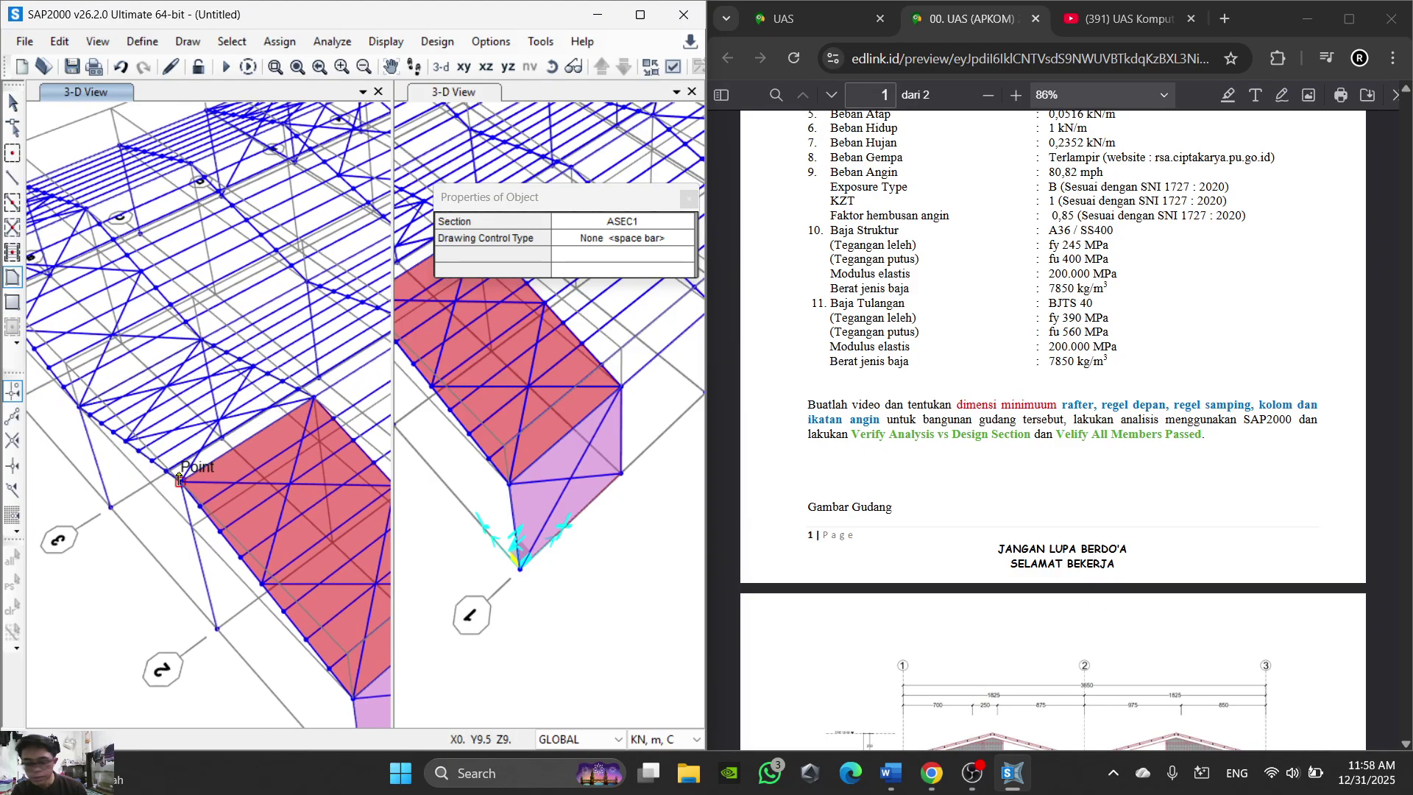
{"action": "scroll", "coordinate": [249, 541], "scroll_direction": "down", "scroll_amount": 2}
{"action": "left_click", "coordinate": [247, 537]}
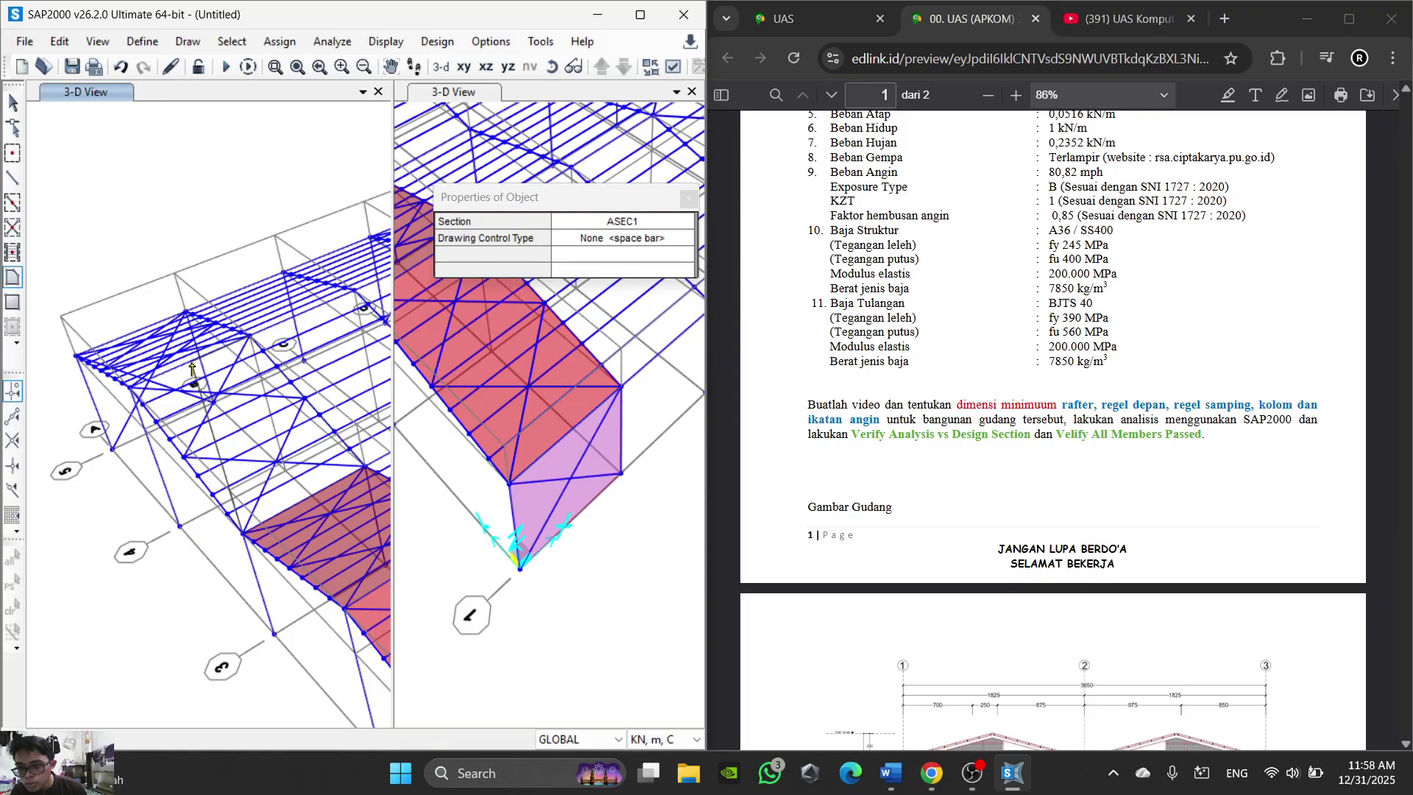
{"action": "left_click", "coordinate": [133, 387]}
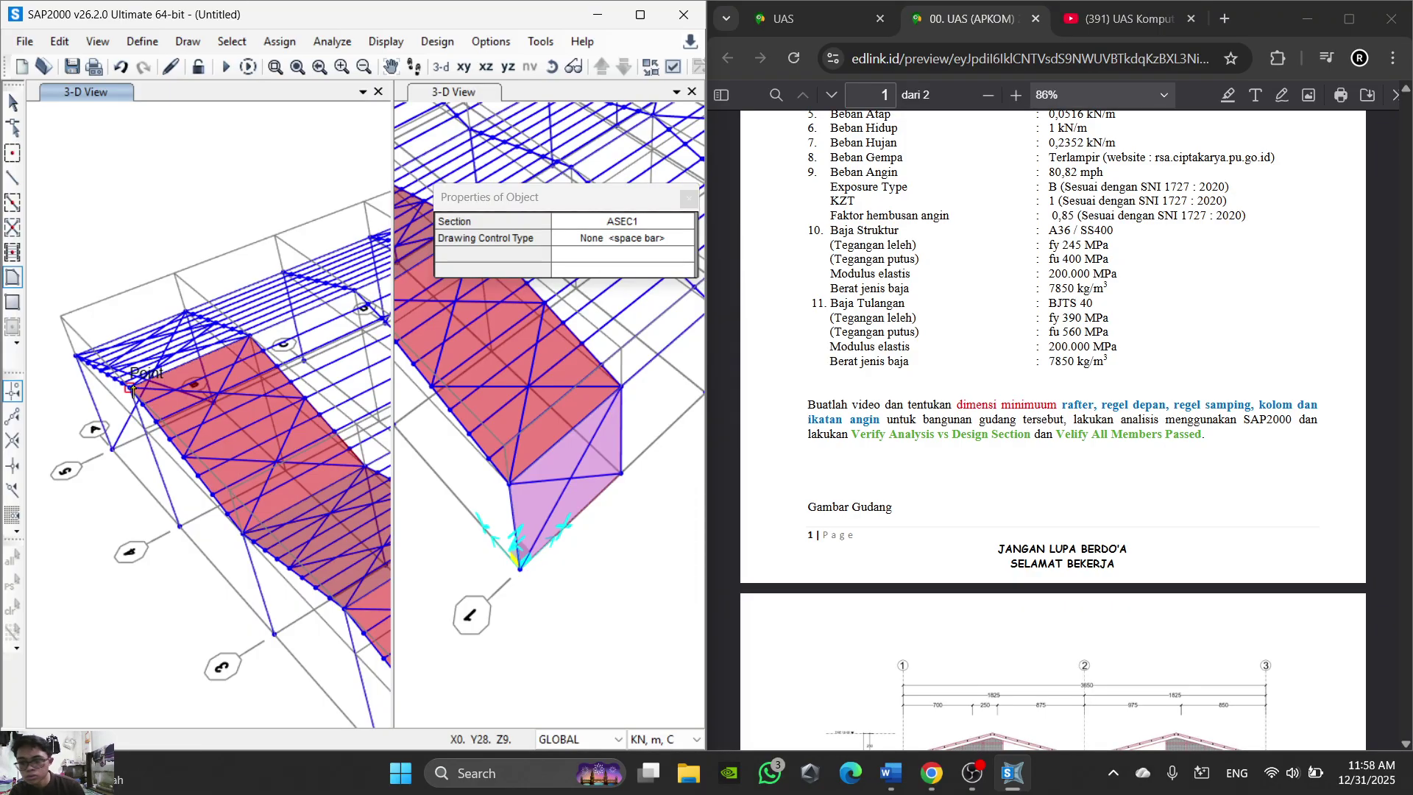
Step: Draw an ASEC1 poly area over the roof strip between gridlines 4 and 5, from gridline A to B
{"action": "left_click", "coordinate": [551, 67]}
{"action": "left_click_drag", "start_coordinate": [105, 190], "coordinate": [423, 263]}
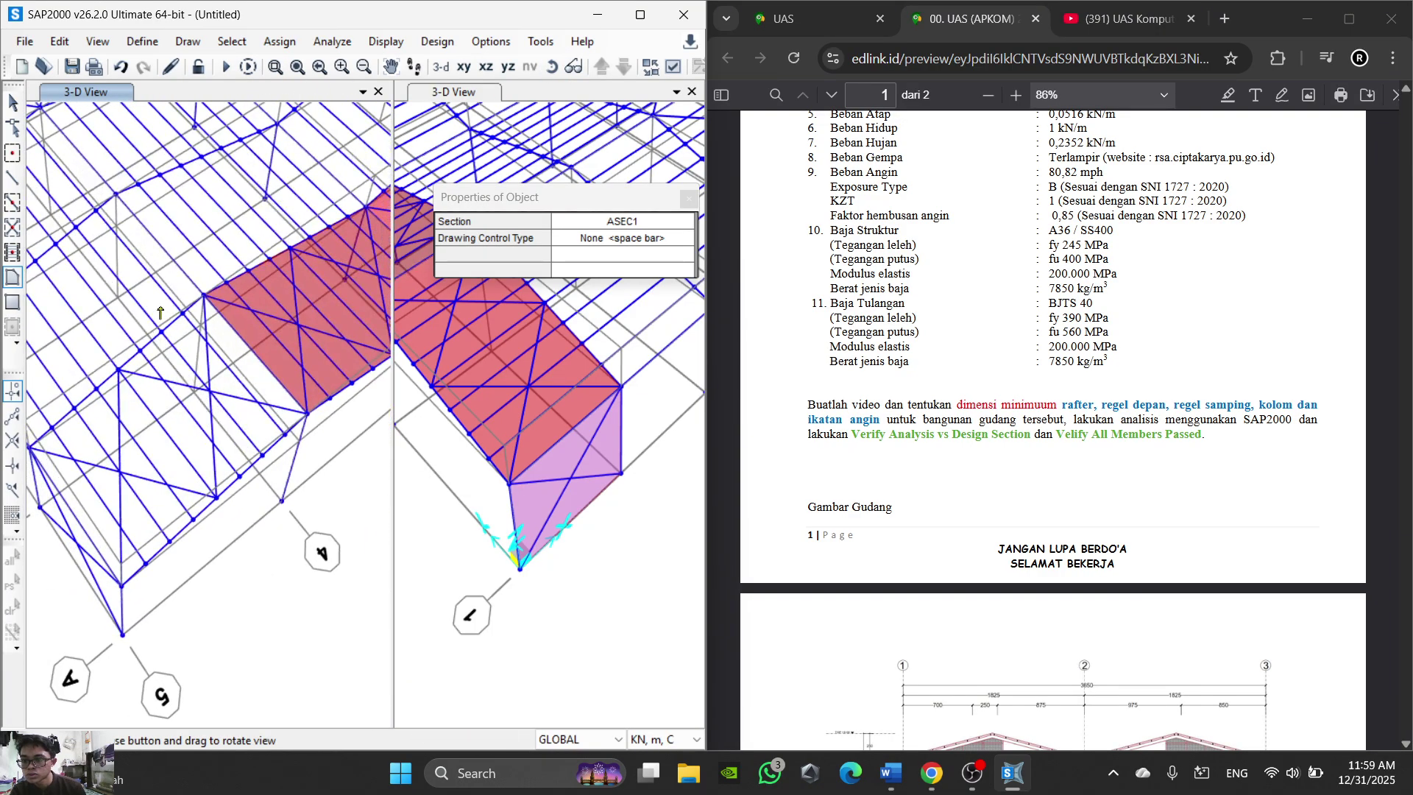
{"action": "left_click_drag", "start_coordinate": [205, 298], "coordinate": [145, 425]}
{"action": "middle_click_drag", "start_coordinate": [146, 424], "coordinate": [149, 421]}
{"action": "left_click", "coordinate": [107, 408]}
{"action": "left_click", "coordinate": [200, 546]}
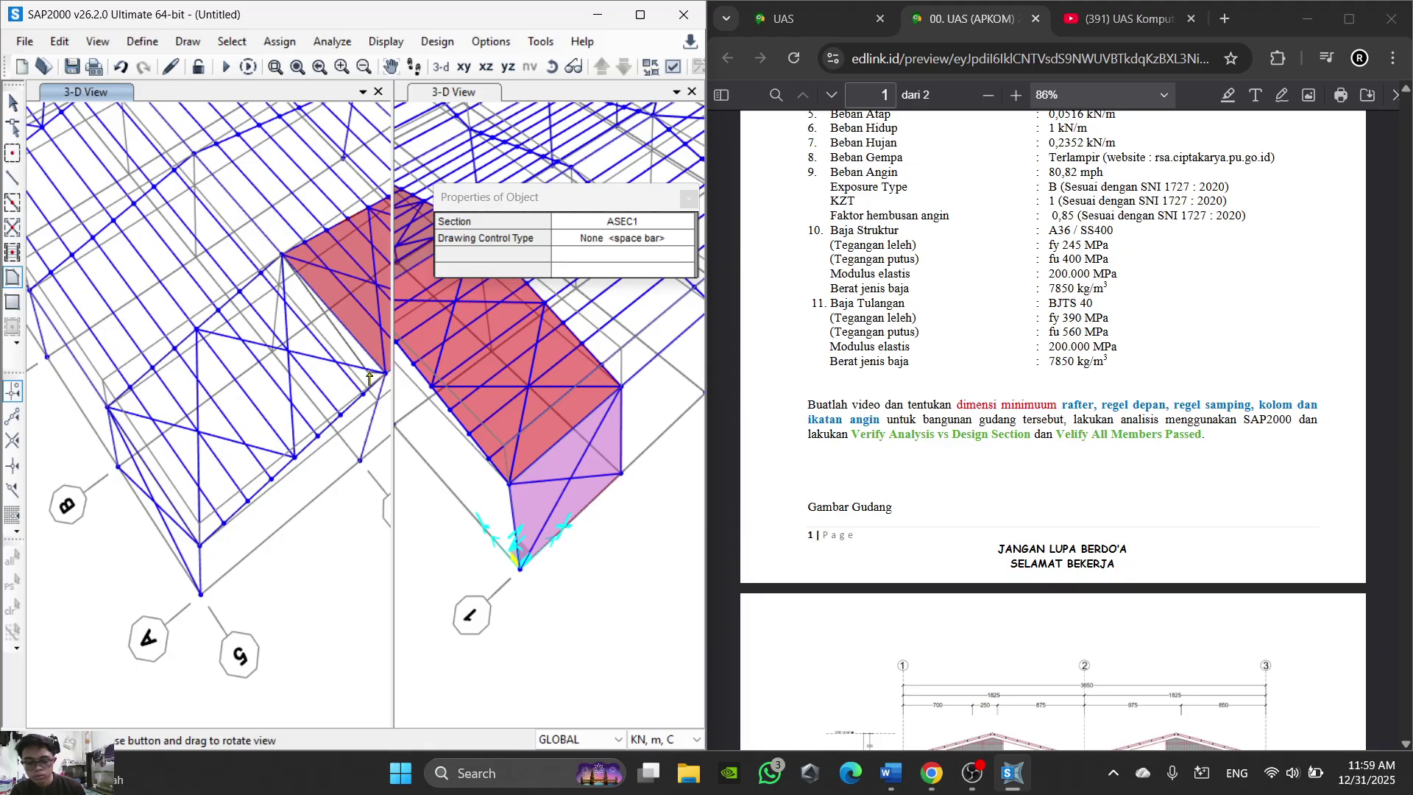
{"action": "key", "text": "Return"}
Step: Draw an ASEC1 poly area over the end-wall bay on gridline 5, between gridlines A and B
{"action": "scroll", "coordinate": [273, 620], "scroll_direction": "up", "scroll_amount": 3}
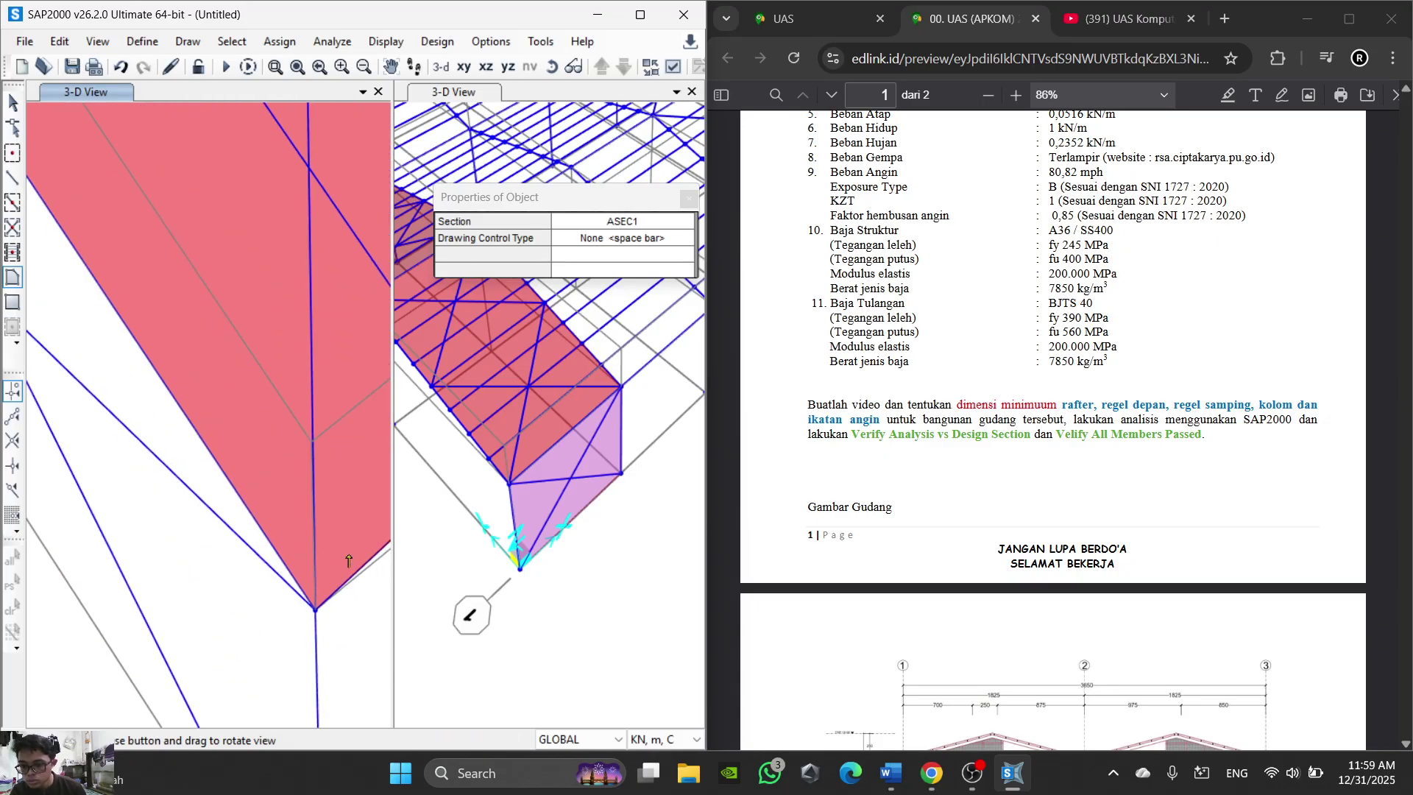
{"action": "scroll", "coordinate": [316, 296], "scroll_direction": "down", "scroll_amount": 3}
{"action": "scroll", "coordinate": [349, 286], "scroll_direction": "up", "scroll_amount": 6}
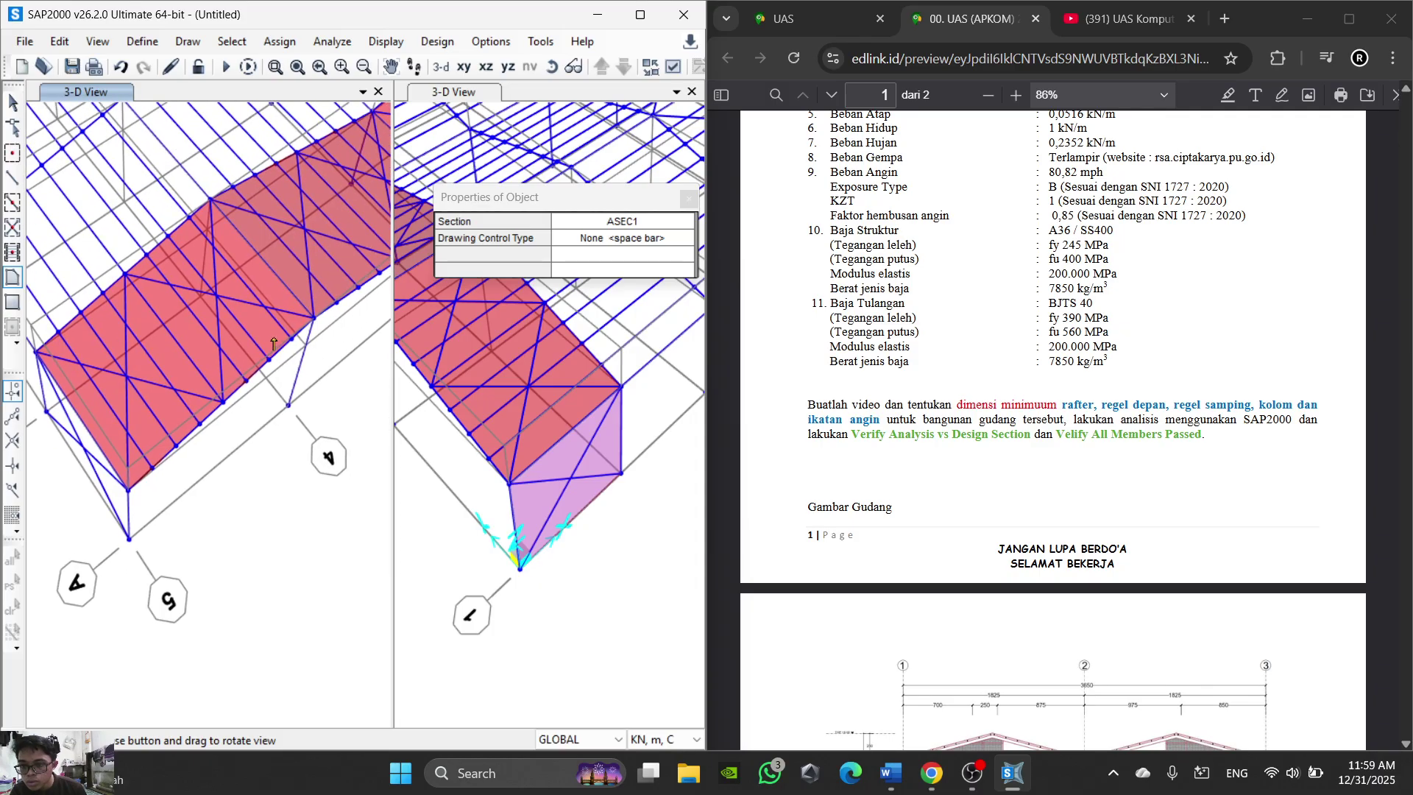
{"action": "scroll", "coordinate": [250, 546], "scroll_direction": "down", "scroll_amount": 2}
{"action": "scroll", "coordinate": [250, 545], "scroll_direction": "down", "scroll_amount": 5}
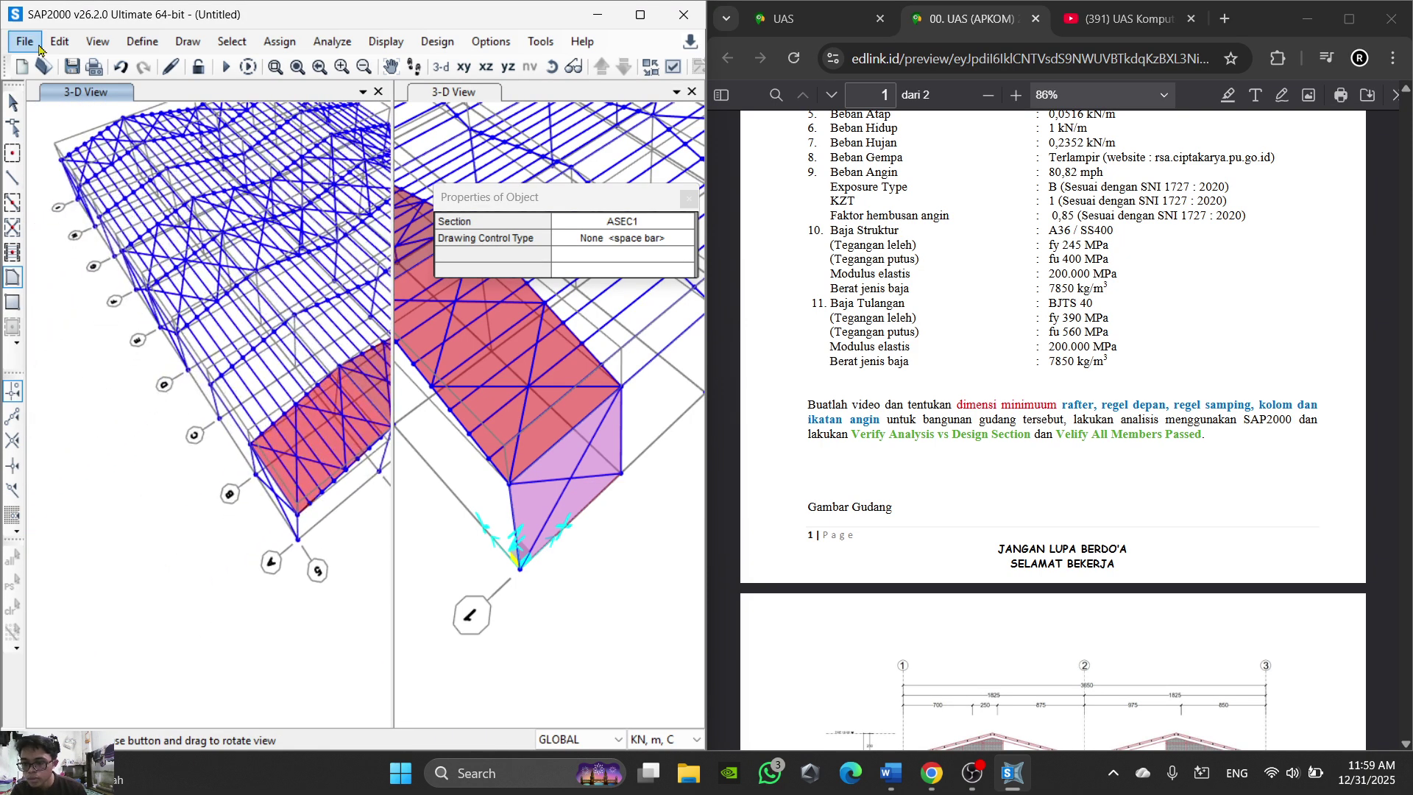
{"action": "left_click", "coordinate": [573, 66]}
{"action": "left_click_drag", "start_coordinate": [251, 532], "coordinate": [295, 428]}
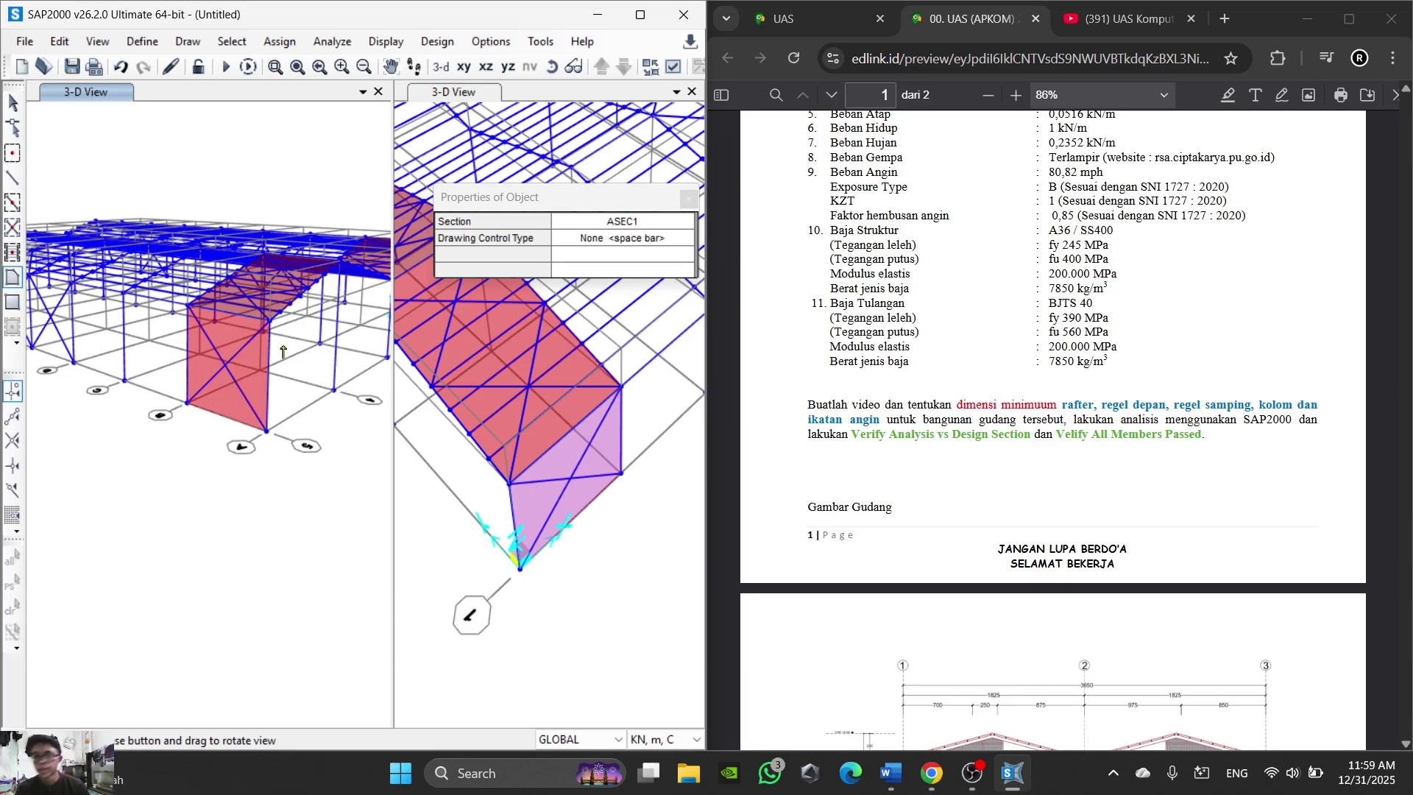
Step: Draw an ASEC1 side-wall area at X0 between gridlines 1 and 2, undoing the first attempt and redrawing it in the opposite point order
{"action": "middle_click_drag", "start_coordinate": [291, 386], "coordinate": [163, 417], "text": "shift"}
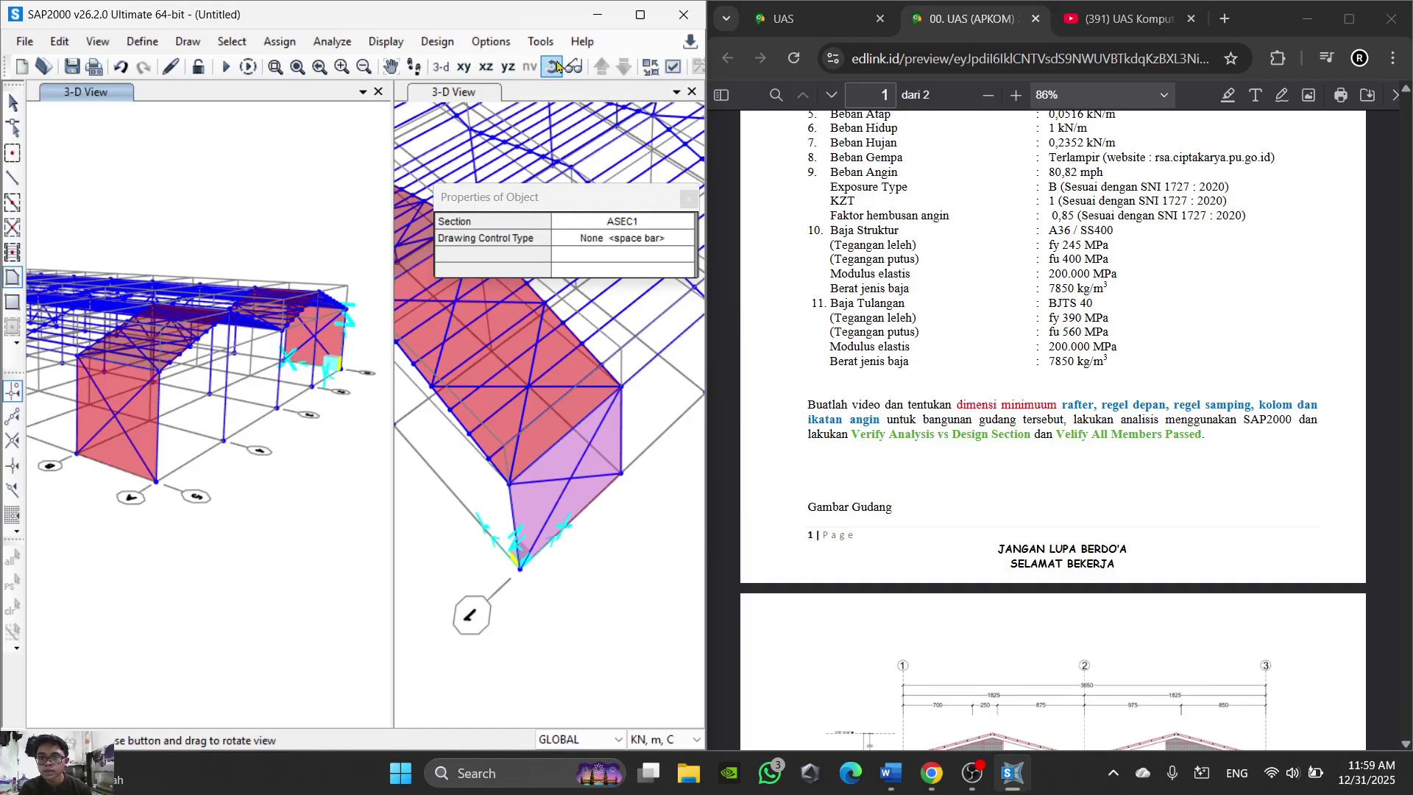
{"action": "middle_click_drag", "start_coordinate": [372, 176], "coordinate": [28, 339], "text": "shift"}
{"action": "middle_click_drag", "start_coordinate": [250, 601], "coordinate": [121, 482]}
{"action": "middle_click_drag", "start_coordinate": [215, 458], "coordinate": [277, 462]}
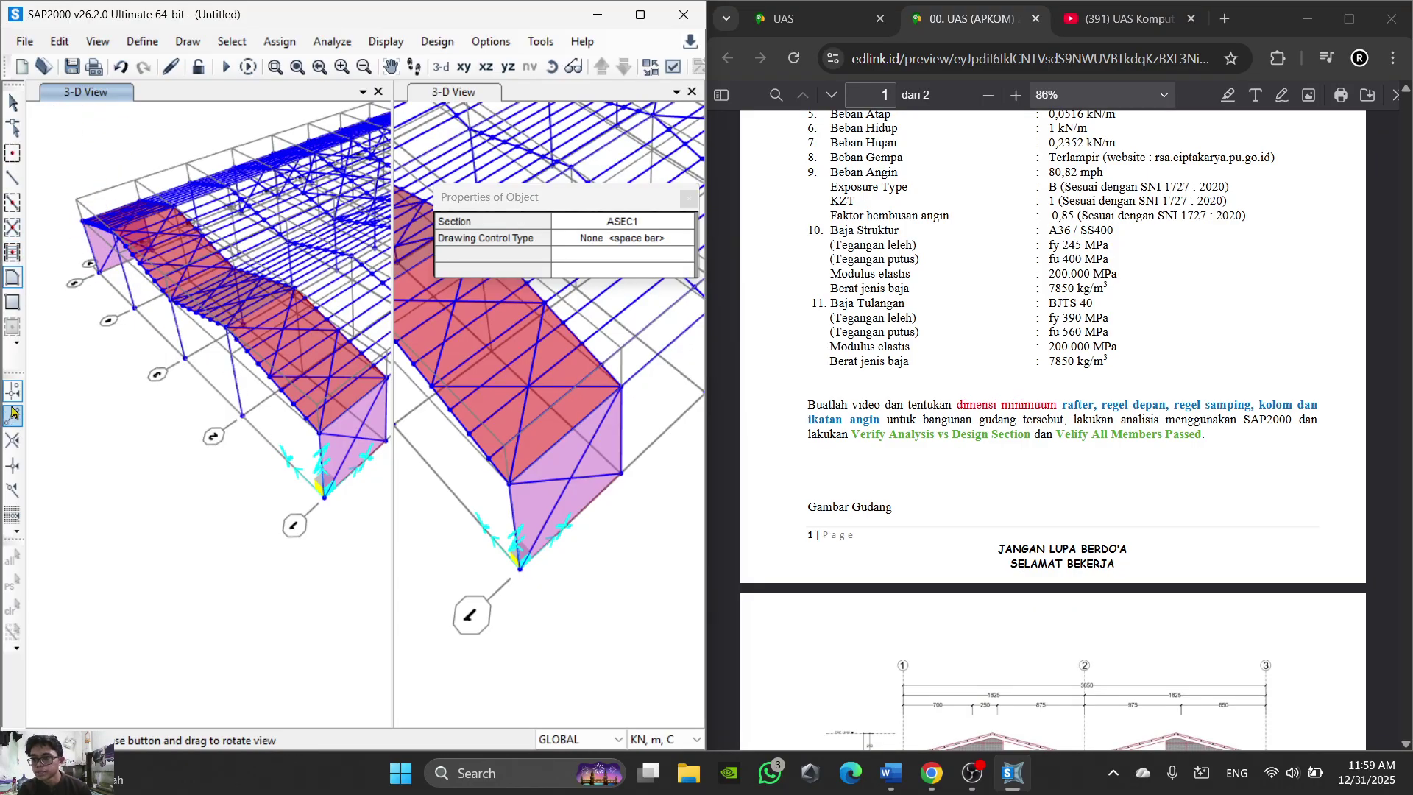
{"action": "scroll", "coordinate": [326, 463], "scroll_direction": "up", "scroll_amount": 3}
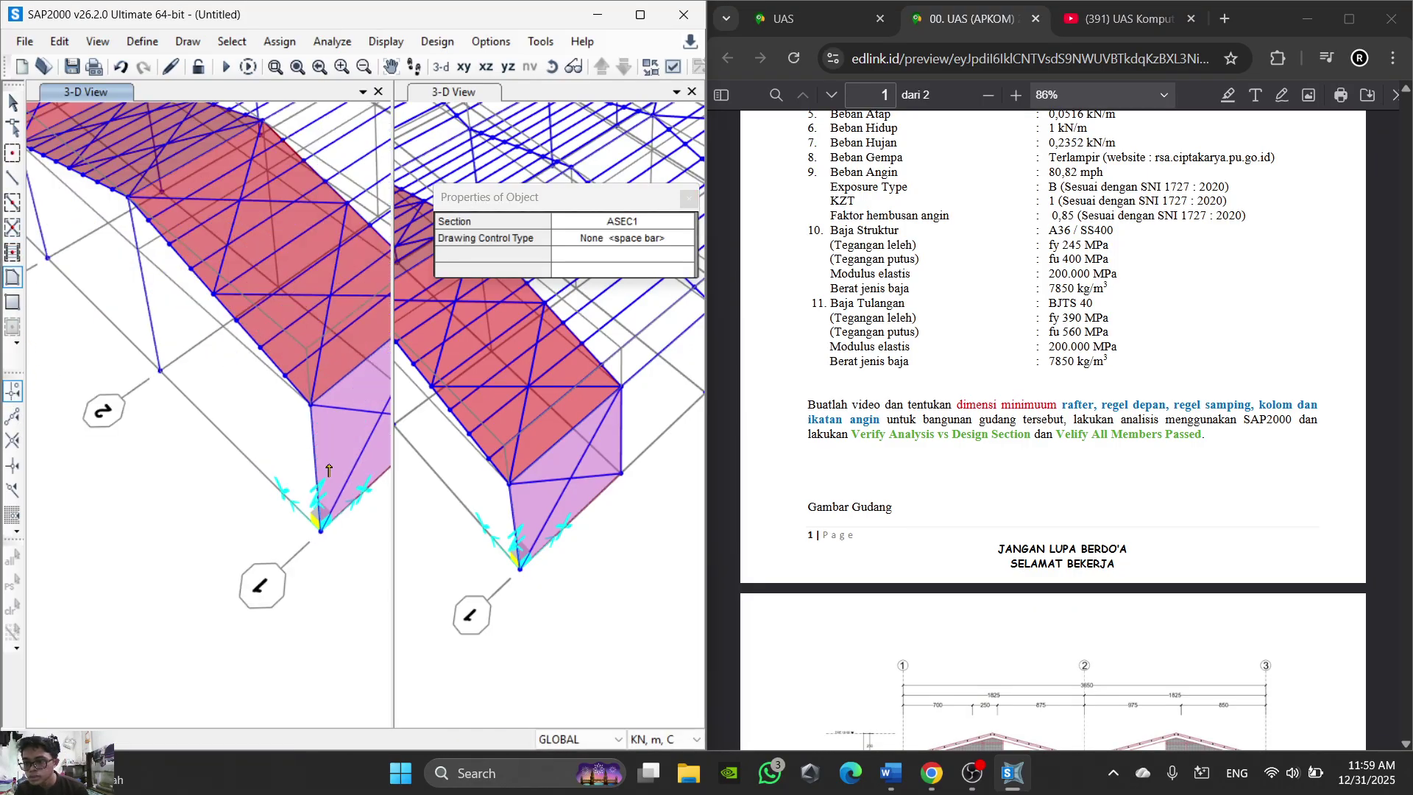
{"action": "left_click", "coordinate": [320, 530]}
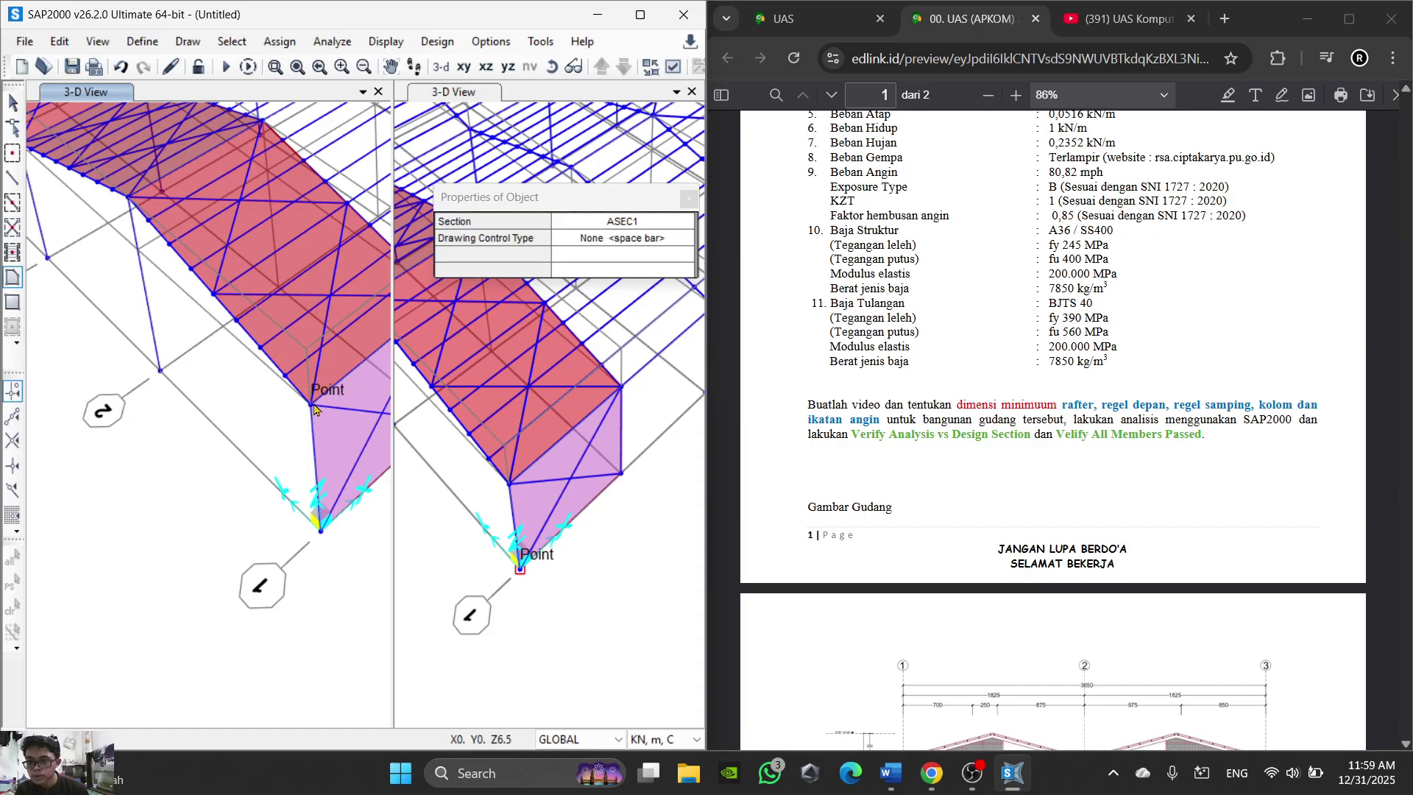
{"action": "left_click", "coordinate": [161, 371]}
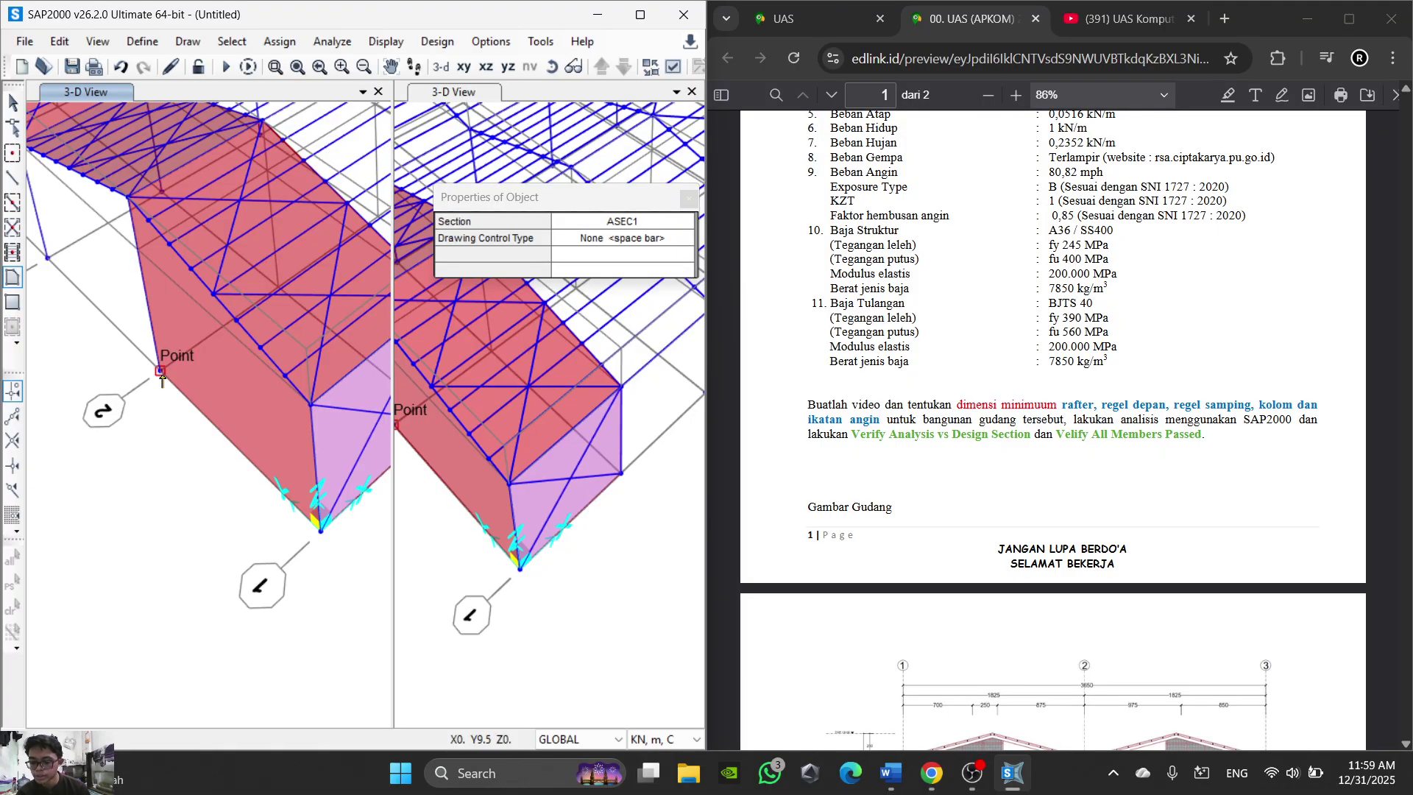
{"action": "key", "text": "ctrl+z"}
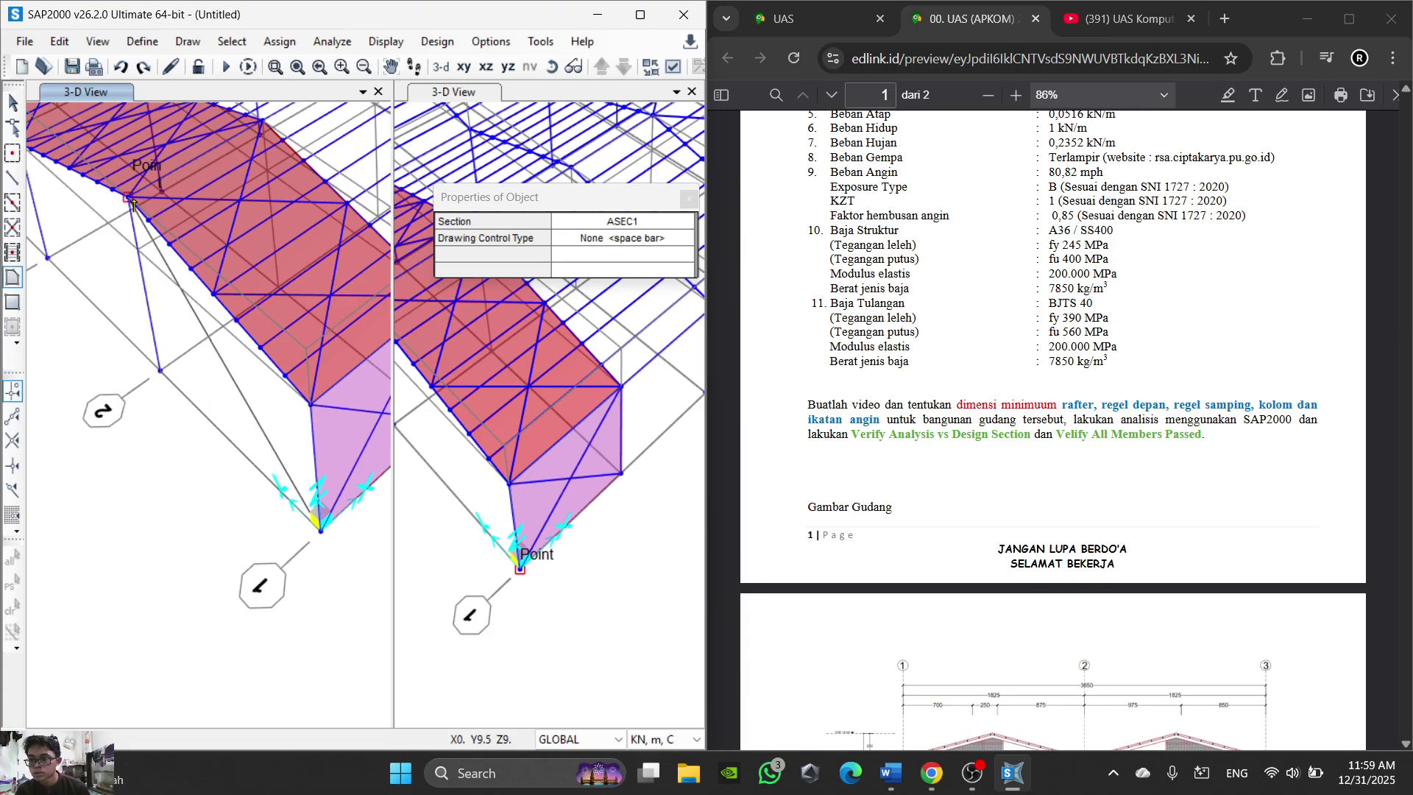
{"action": "left_click", "coordinate": [311, 405]}
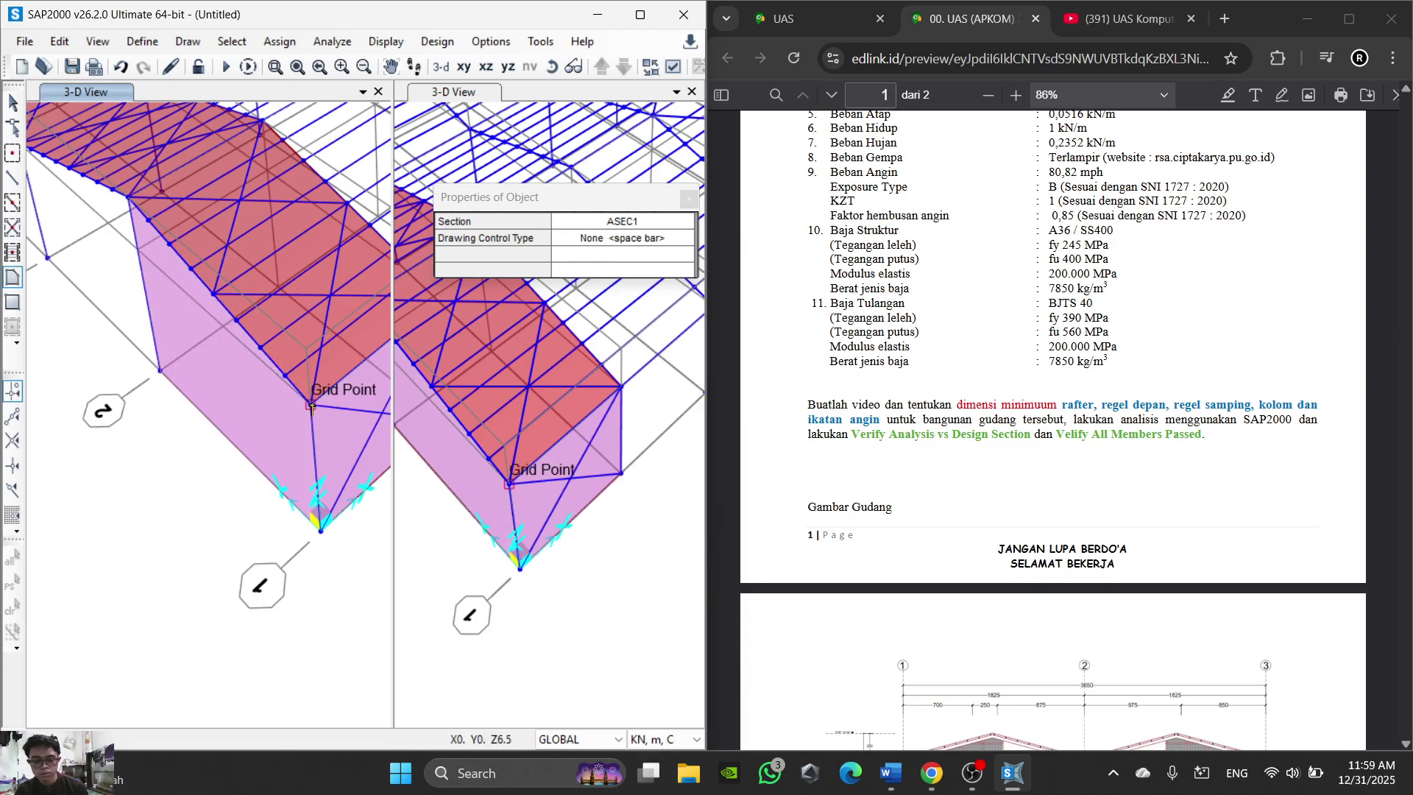
Step: Draw an ASEC1 poly area over the side-wall bay at X0 between gridlines 2 and 3
{"action": "middle_click_drag", "start_coordinate": [312, 407], "coordinate": [465, 490]}
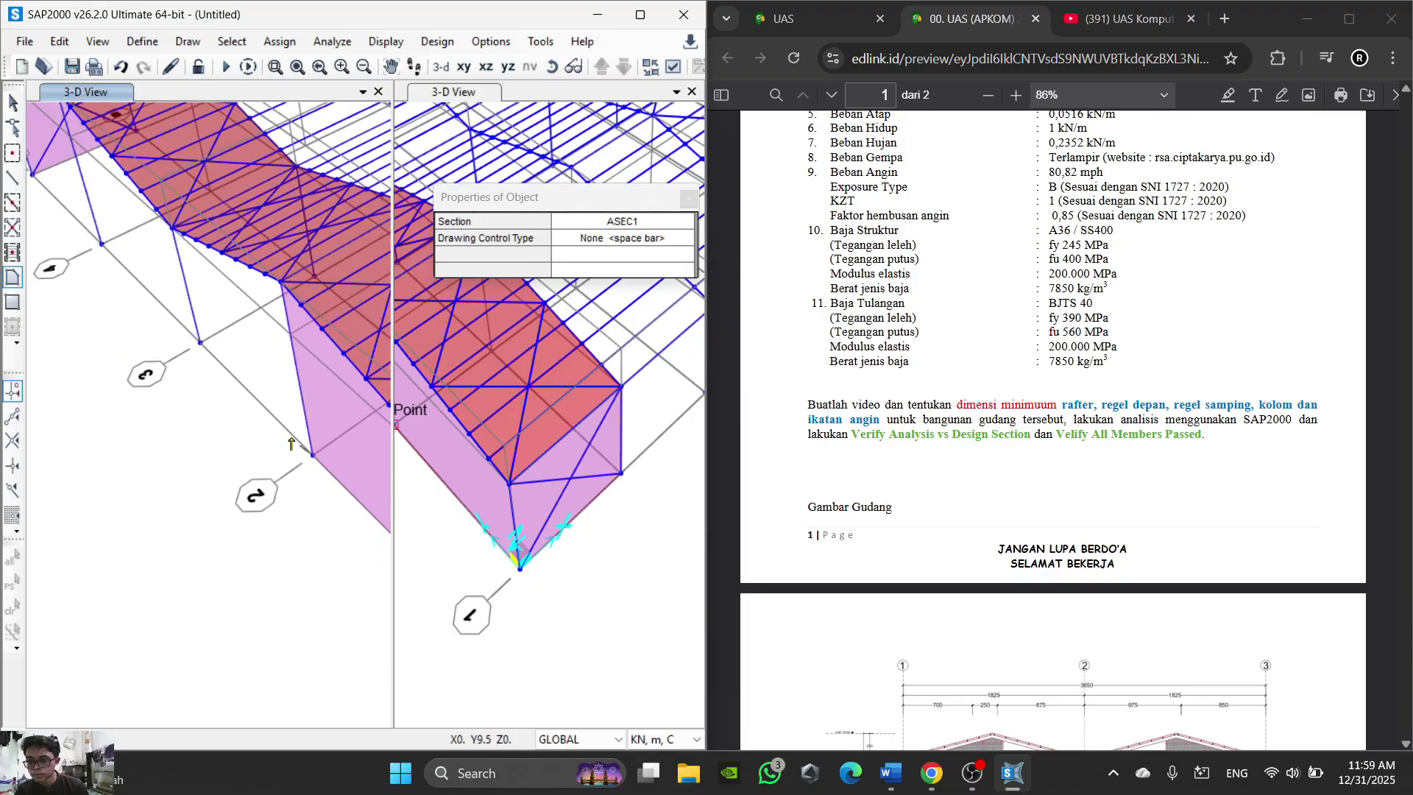
{"action": "left_click", "coordinate": [199, 343]}
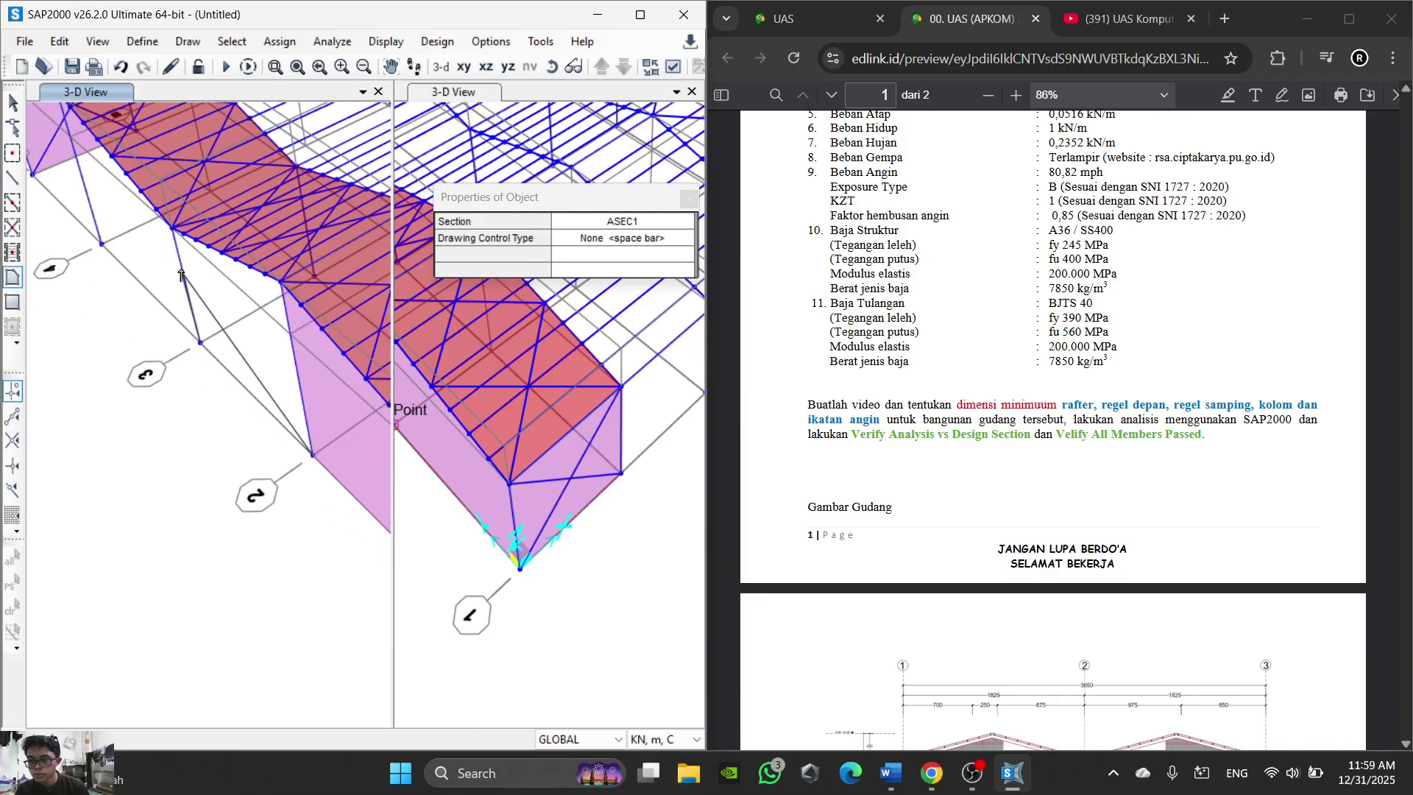
{"action": "double_click", "coordinate": [287, 287]}
Step: Draw an ASEC1 poly area over the side-wall bay at X0 between gridlines 3 and 4
{"action": "middle_click_drag", "start_coordinate": [168, 322], "coordinate": [241, 419]}
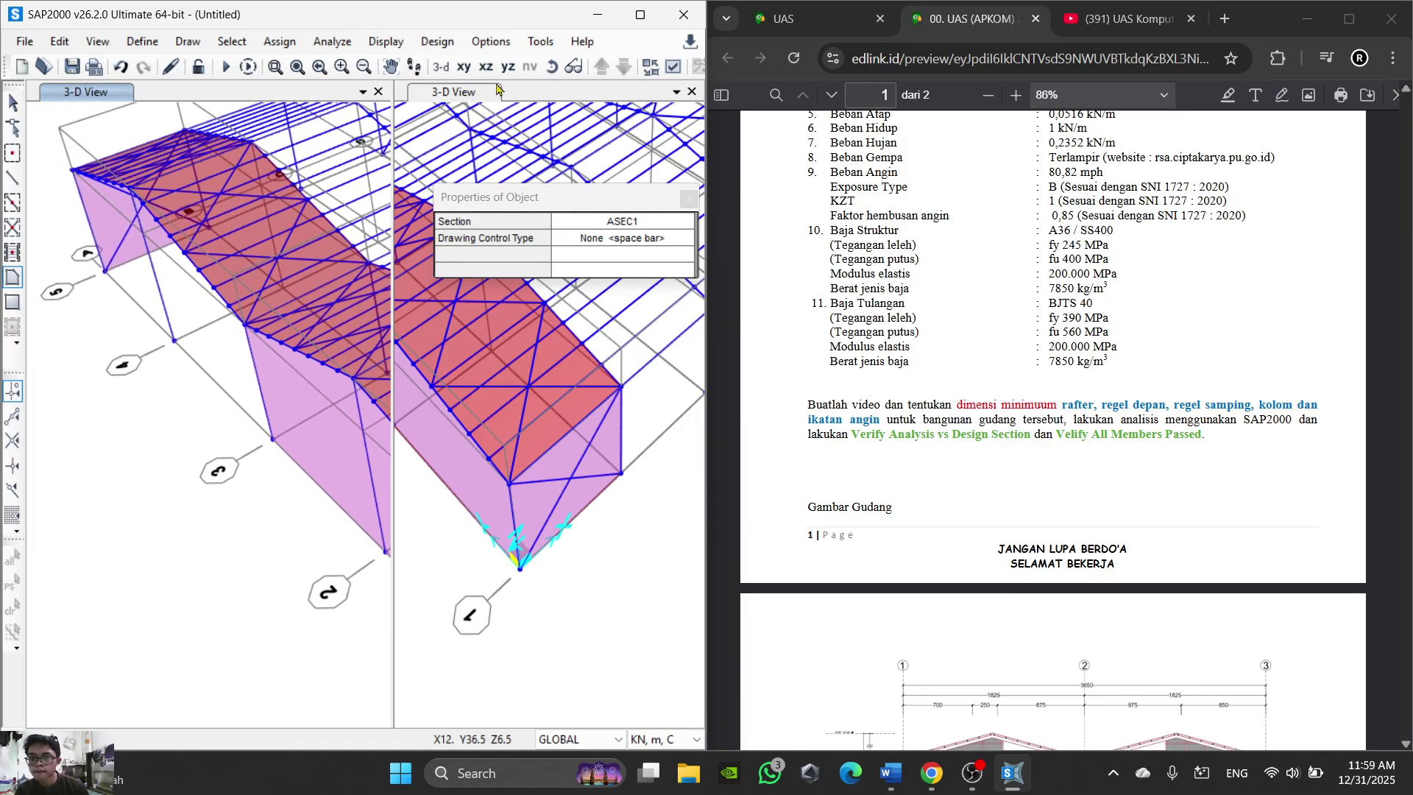
{"action": "left_click", "coordinate": [551, 67]}
{"action": "left_click_drag", "start_coordinate": [208, 309], "coordinate": [191, 320]}
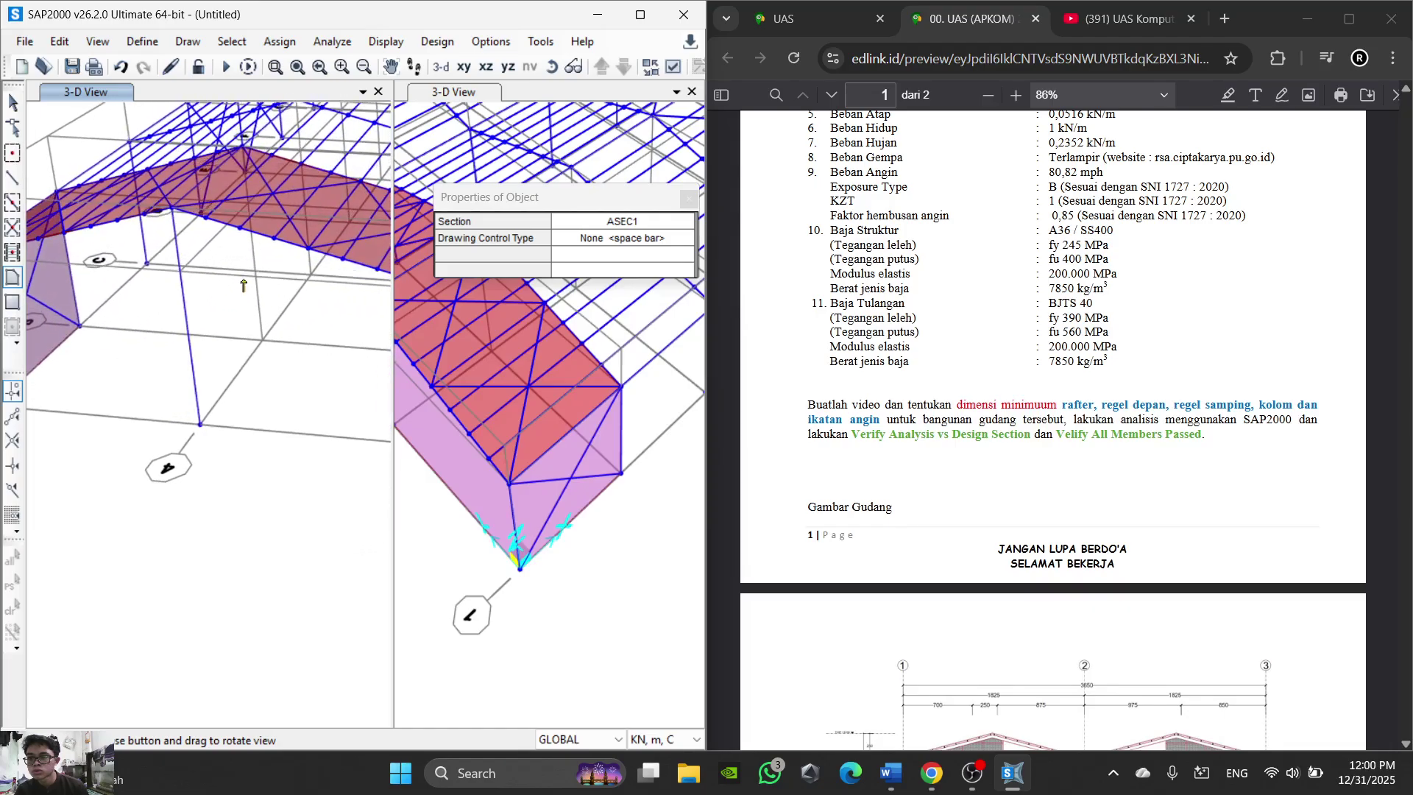
{"action": "left_click", "coordinate": [172, 208]}
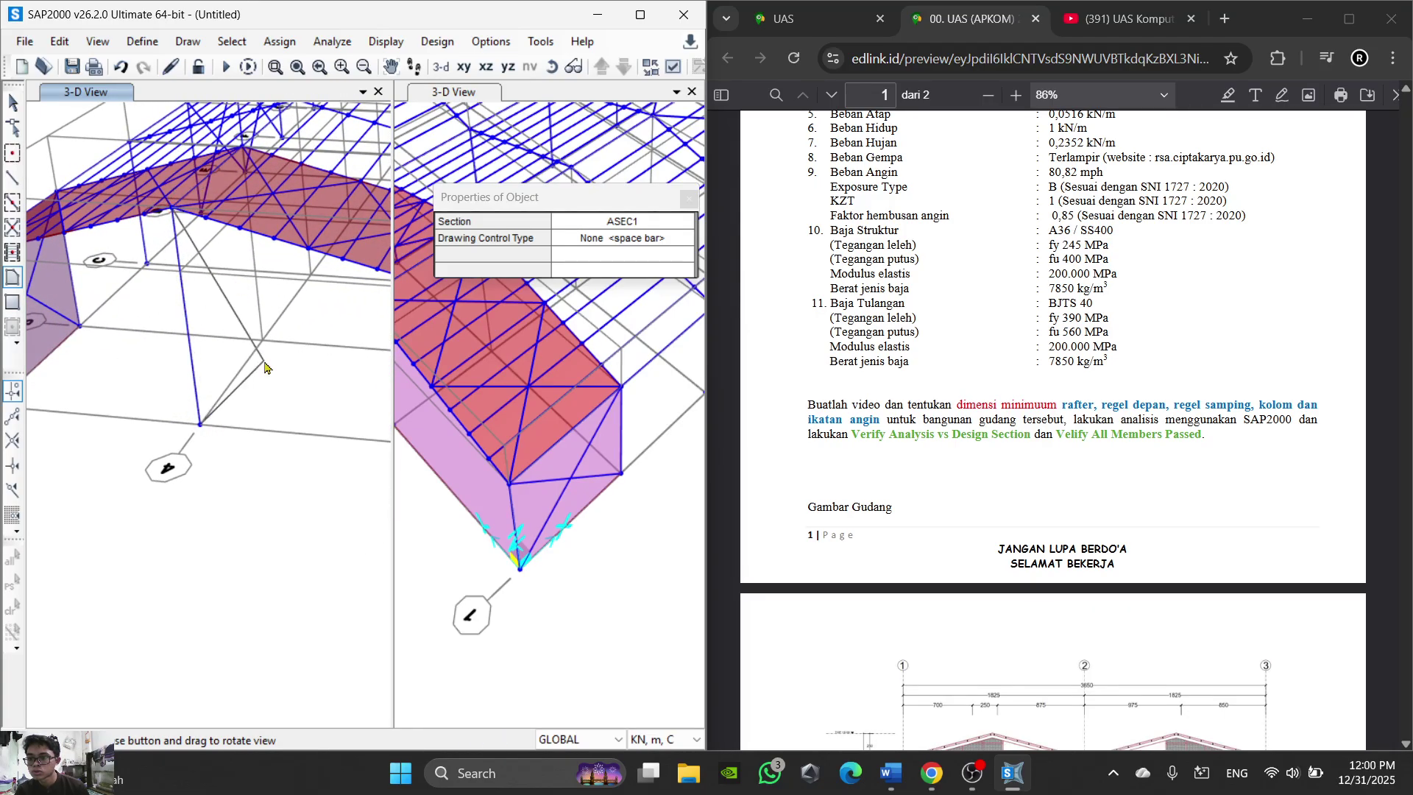
{"action": "middle_click_drag", "start_coordinate": [267, 368], "coordinate": [135, 319]}
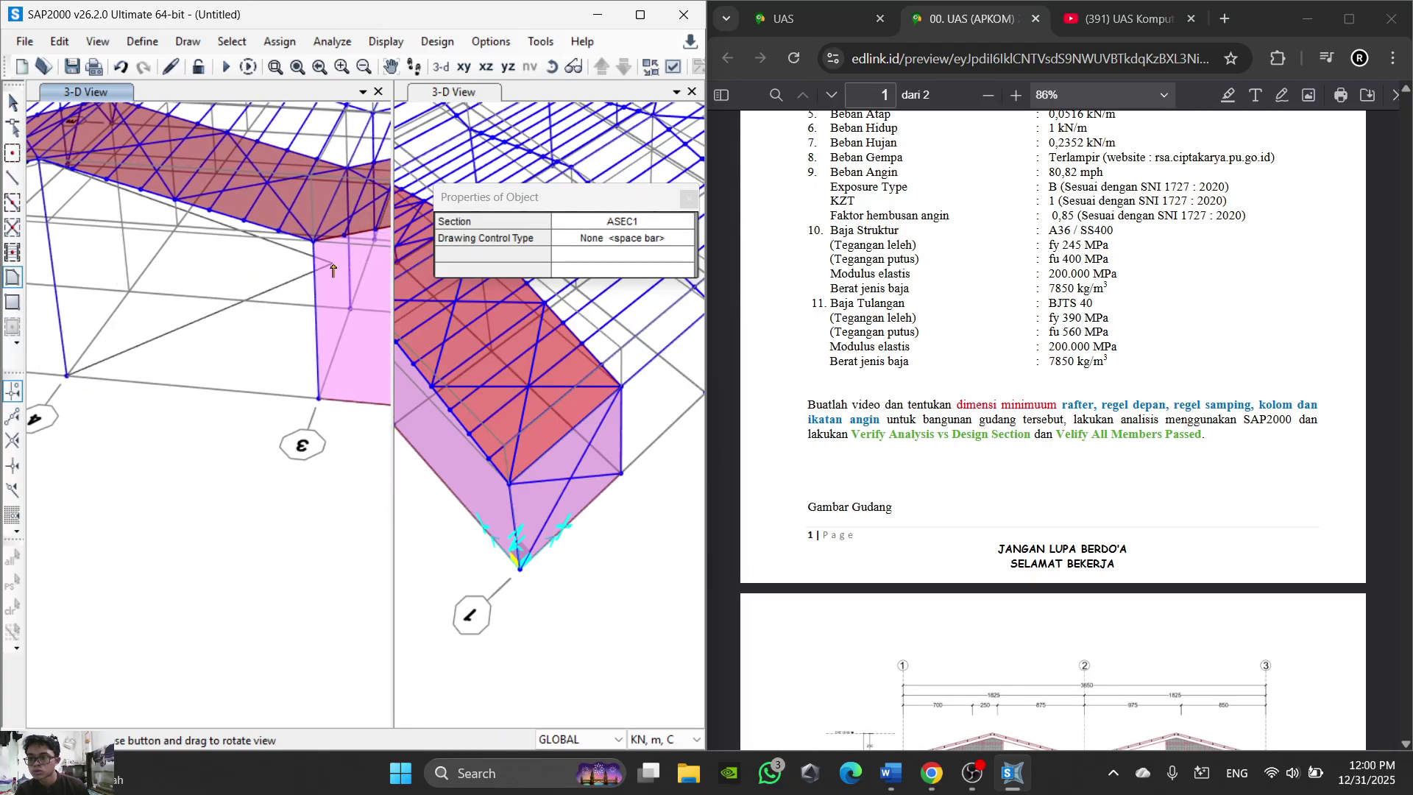
{"action": "double_click", "coordinate": [320, 401]}
Step: Draw an ASEC1 poly area over the side-wall bay at X0 between gridlines 4 and 5
{"action": "middle_click_drag", "start_coordinate": [200, 438], "coordinate": [387, 466]}
{"action": "left_click", "coordinate": [254, 407]}
{"action": "left_click", "coordinate": [49, 387]}
{"action": "middle_click_drag", "start_coordinate": [47, 382], "coordinate": [181, 419]}
{"action": "left_click", "coordinate": [156, 275]}
{"action": "double_click", "coordinate": [357, 227]}
{"action": "scroll", "coordinate": [368, 221], "scroll_direction": "down", "scroll_amount": 5}
{"action": "middle_click_drag", "start_coordinate": [368, 287], "coordinate": [168, 482]}
{"action": "scroll", "coordinate": [199, 464], "scroll_direction": "up", "scroll_amount": 4}
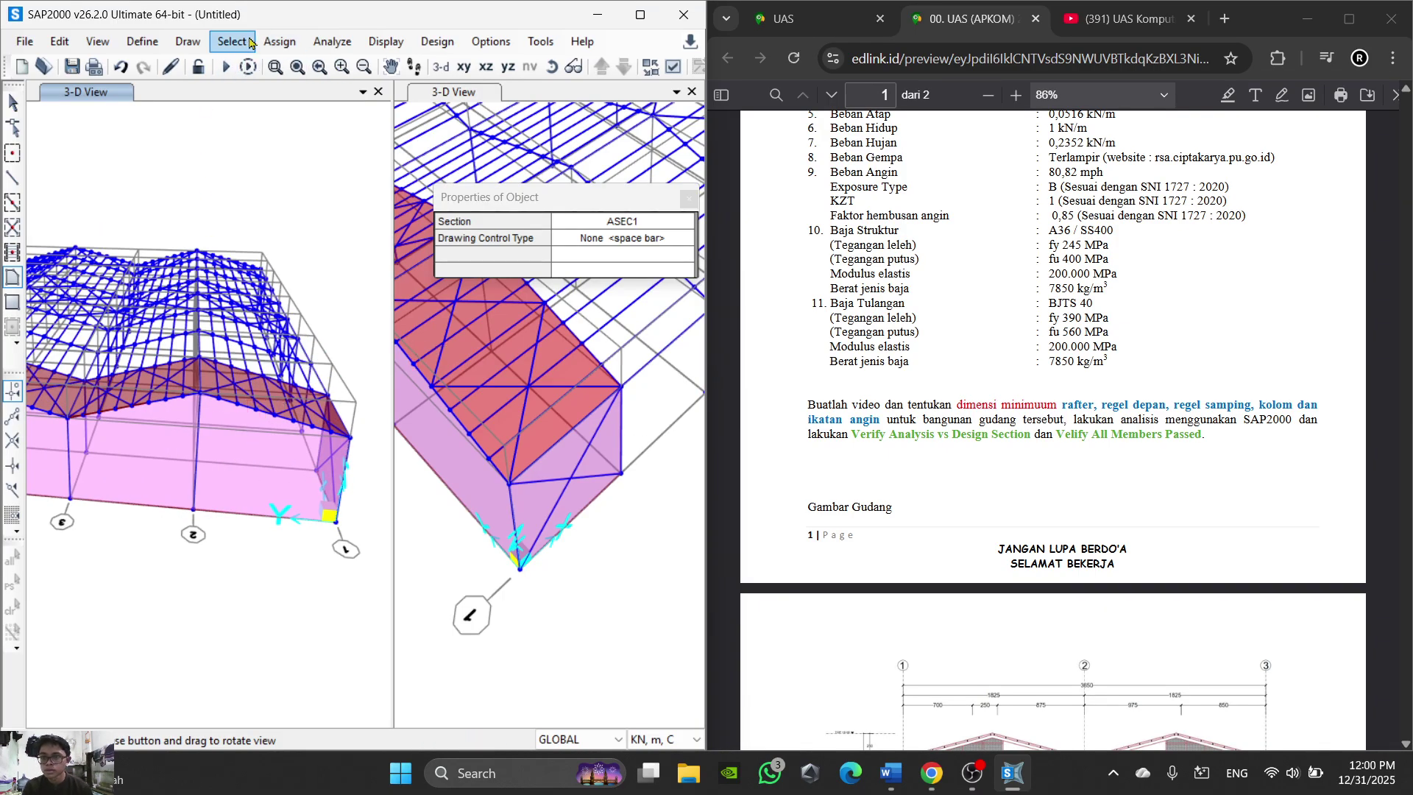
Step: Examine the side-wall, roof-strip and gridline 1 wall areas from several angles in both 3-D views
{"action": "left_click", "coordinate": [552, 66]}
{"action": "left_click_drag", "start_coordinate": [337, 270], "coordinate": [107, 312]}
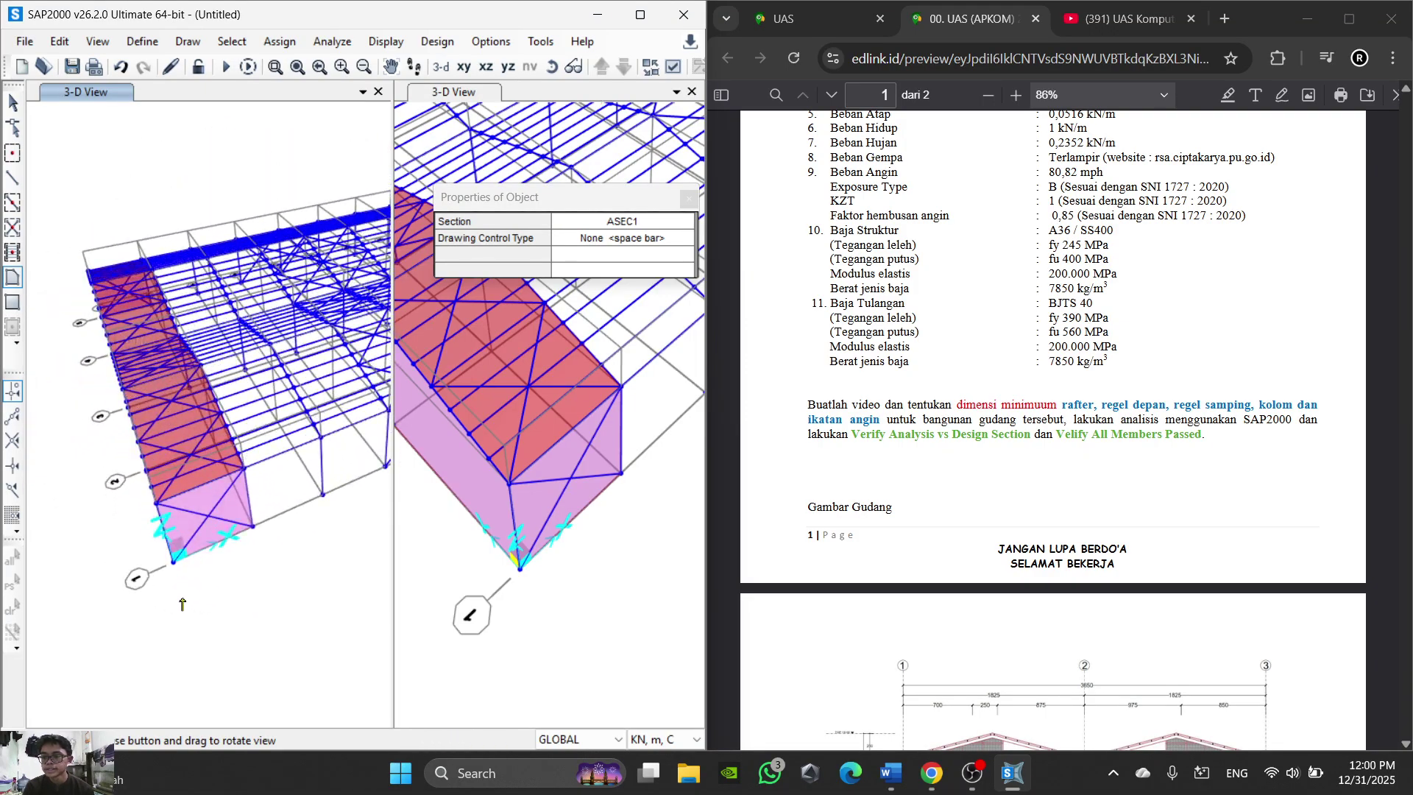
{"action": "scroll", "coordinate": [170, 565], "scroll_direction": "up", "scroll_amount": 3}
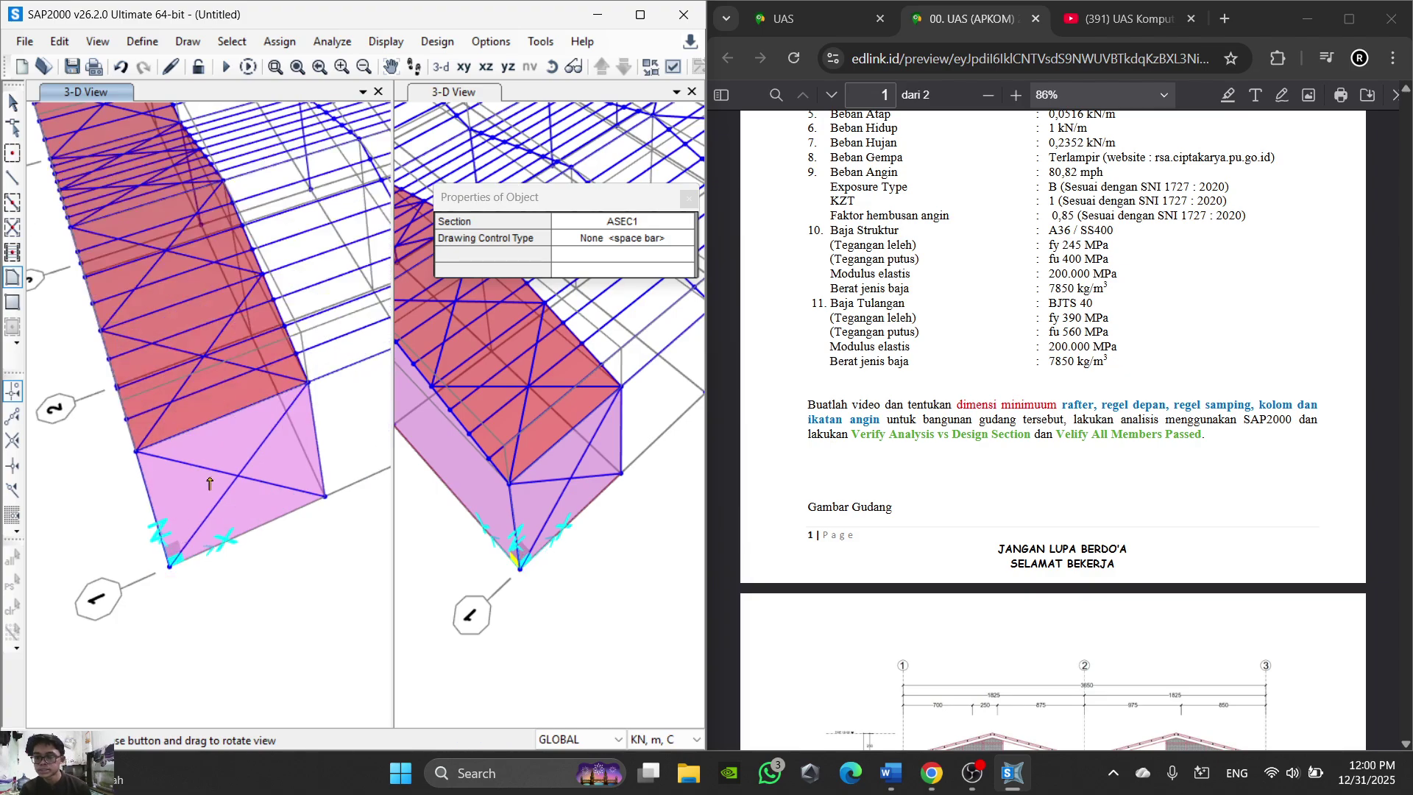
{"action": "middle_click_drag", "start_coordinate": [219, 483], "coordinate": [263, 471]}
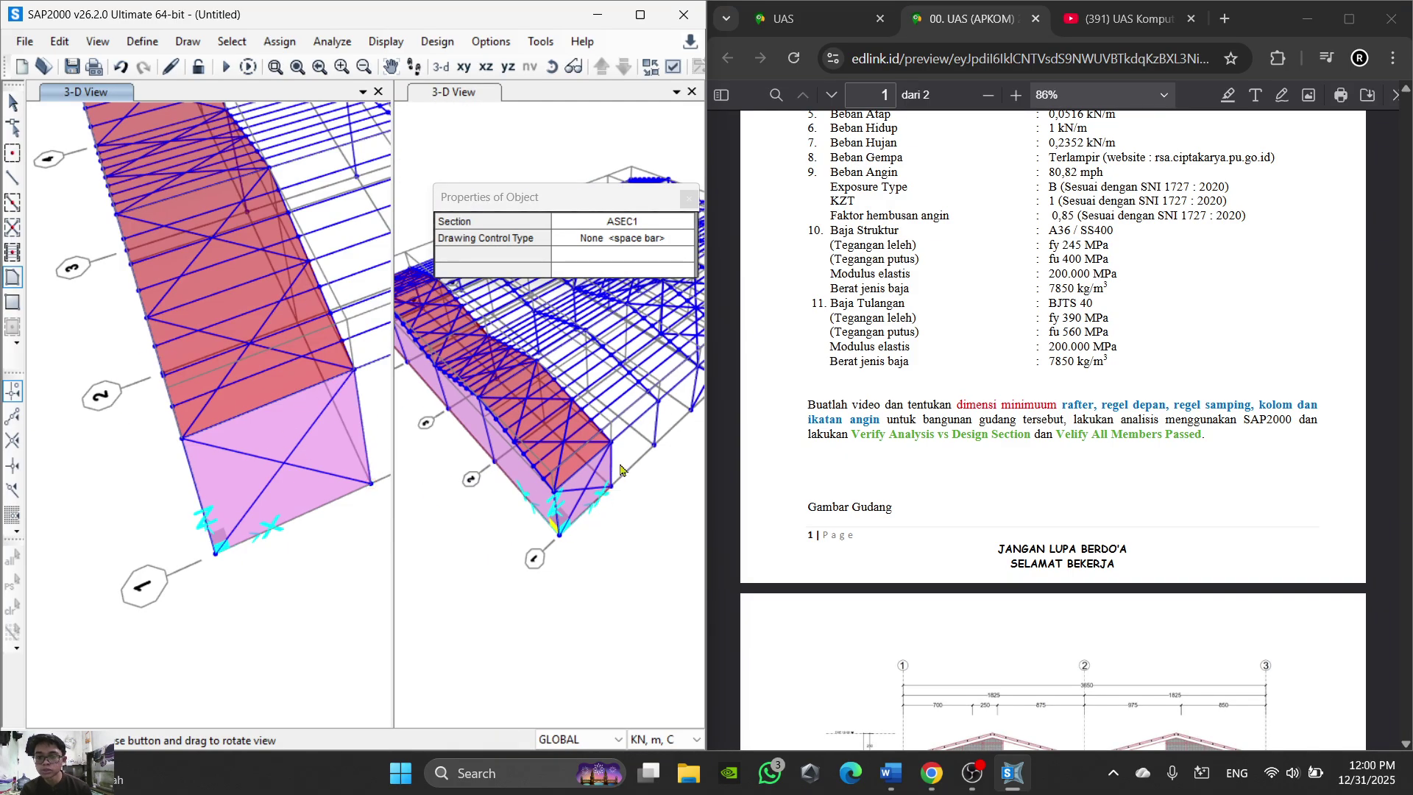
{"action": "scroll", "coordinate": [581, 486], "scroll_direction": "down", "scroll_amount": 3}
{"action": "middle_click_drag", "start_coordinate": [326, 427], "coordinate": [250, 470]}
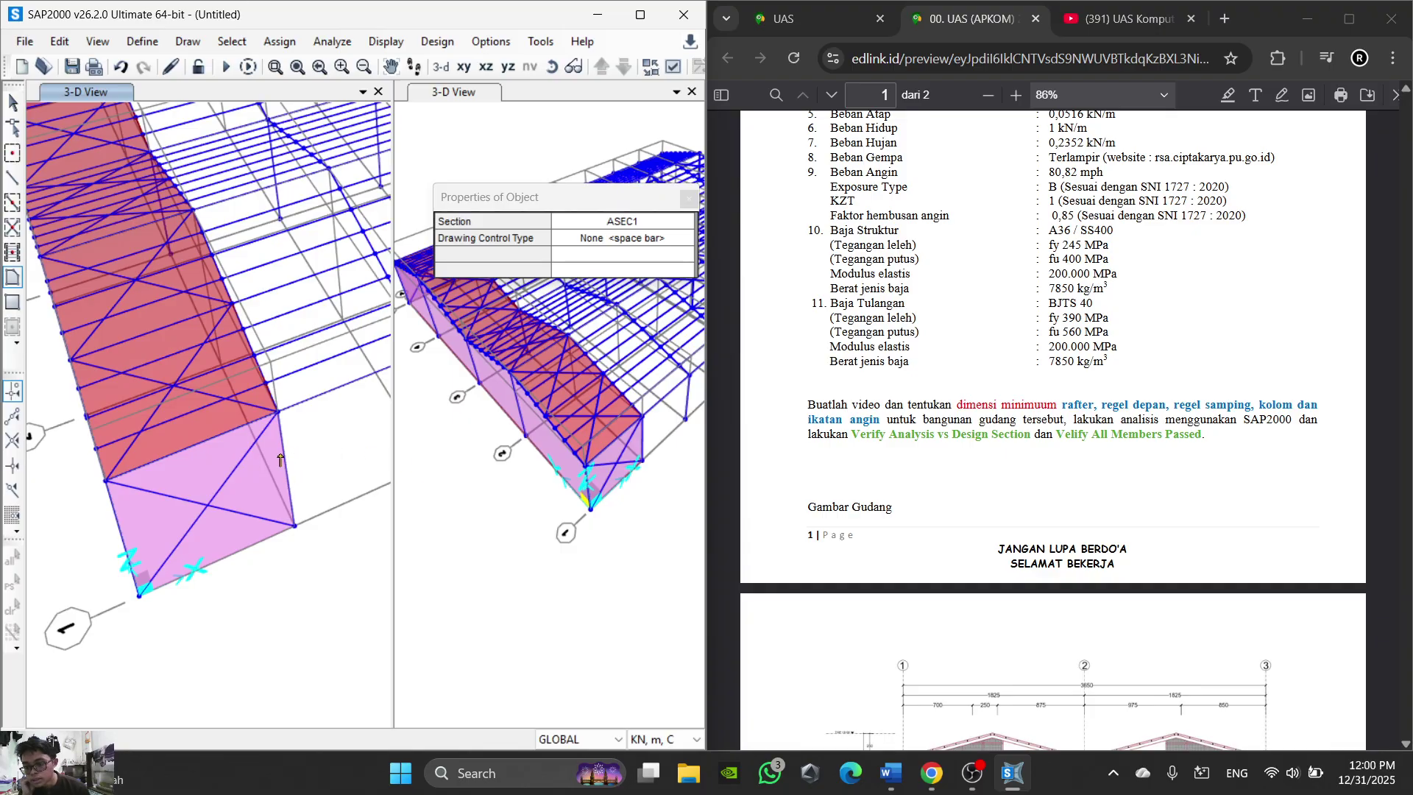
{"action": "scroll", "coordinate": [272, 433], "scroll_direction": "down", "scroll_amount": 3}
{"action": "scroll", "coordinate": [148, 451], "scroll_direction": "down", "scroll_amount": 2}
{"action": "scroll", "coordinate": [271, 422], "scroll_direction": "up", "scroll_amount": 3}
{"action": "middle_click_drag", "start_coordinate": [282, 418], "coordinate": [206, 450]}
{"action": "scroll", "coordinate": [204, 449], "scroll_direction": "down", "scroll_amount": 5}
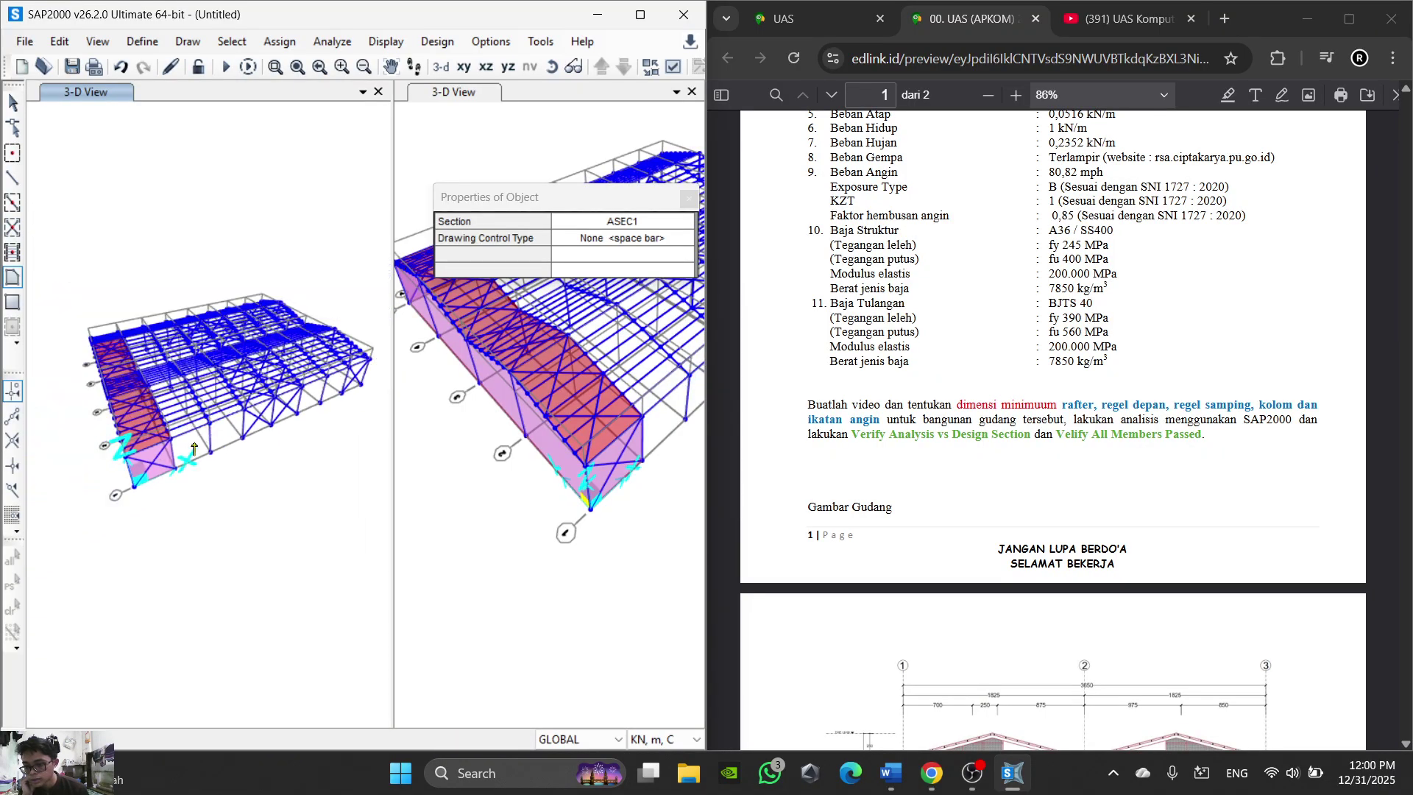
{"action": "scroll", "coordinate": [174, 455], "scroll_direction": "up", "scroll_amount": 5}
{"action": "scroll", "coordinate": [160, 467], "scroll_direction": "down", "scroll_amount": 1}
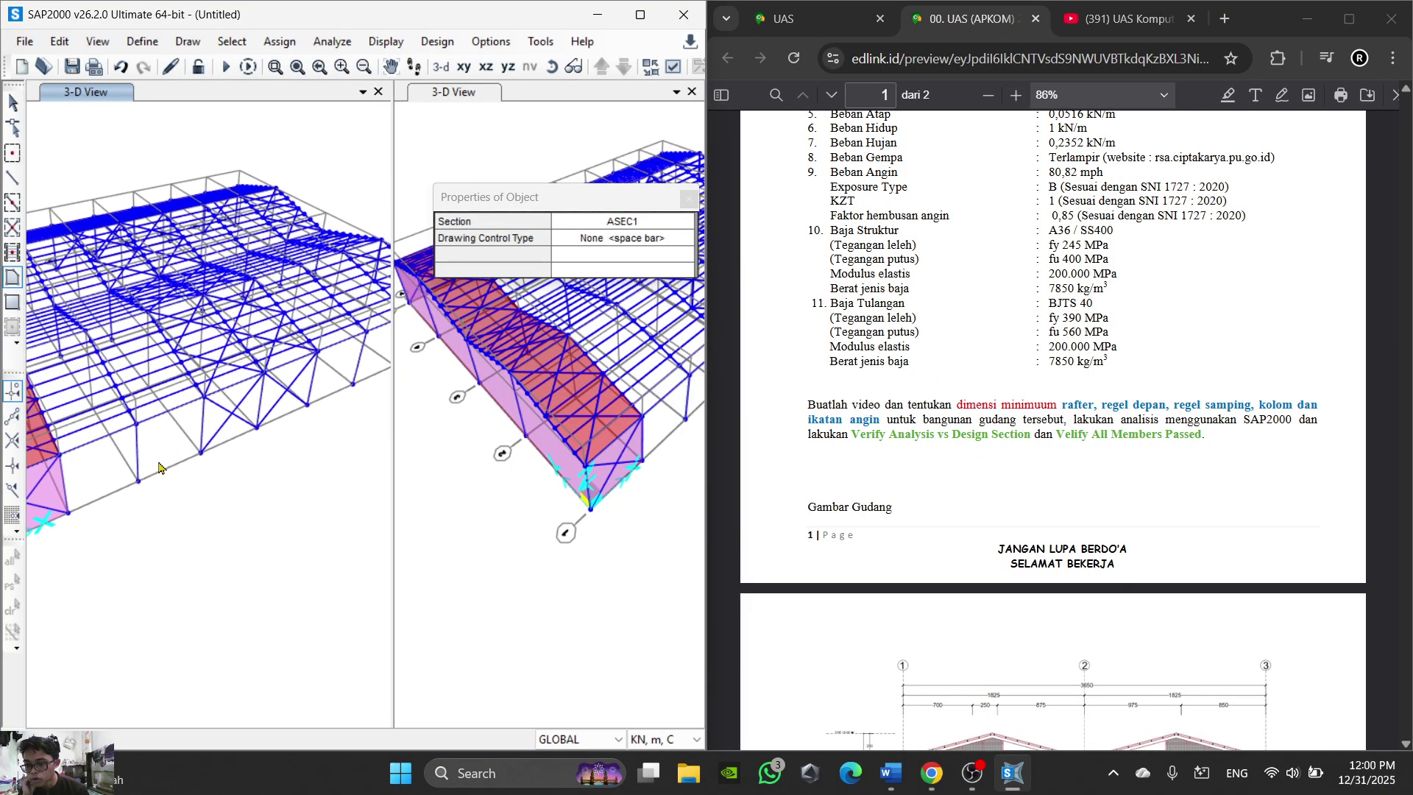
{"action": "middle_click_drag", "start_coordinate": [133, 469], "coordinate": [280, 382]}
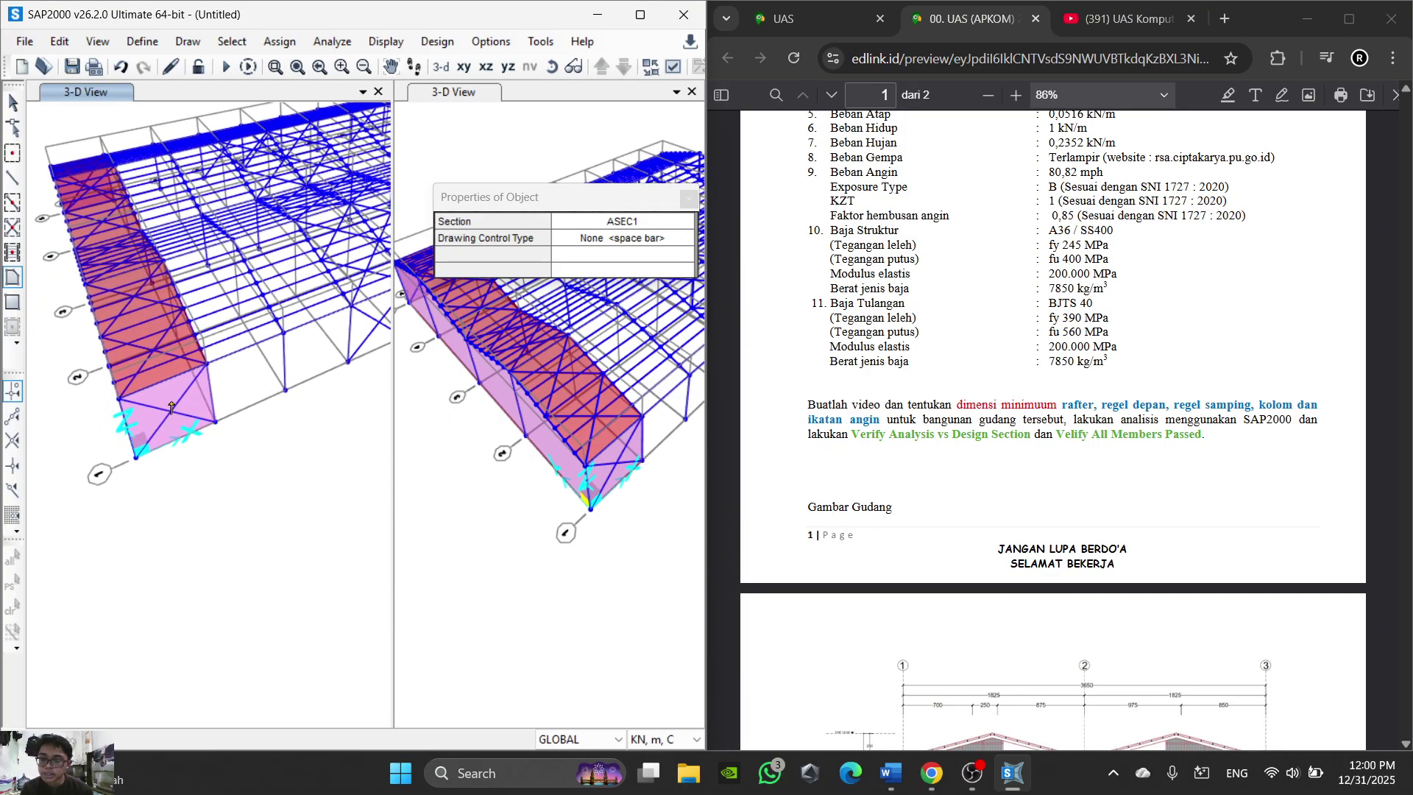
{"action": "scroll", "coordinate": [171, 407], "scroll_direction": "up", "scroll_amount": 2}
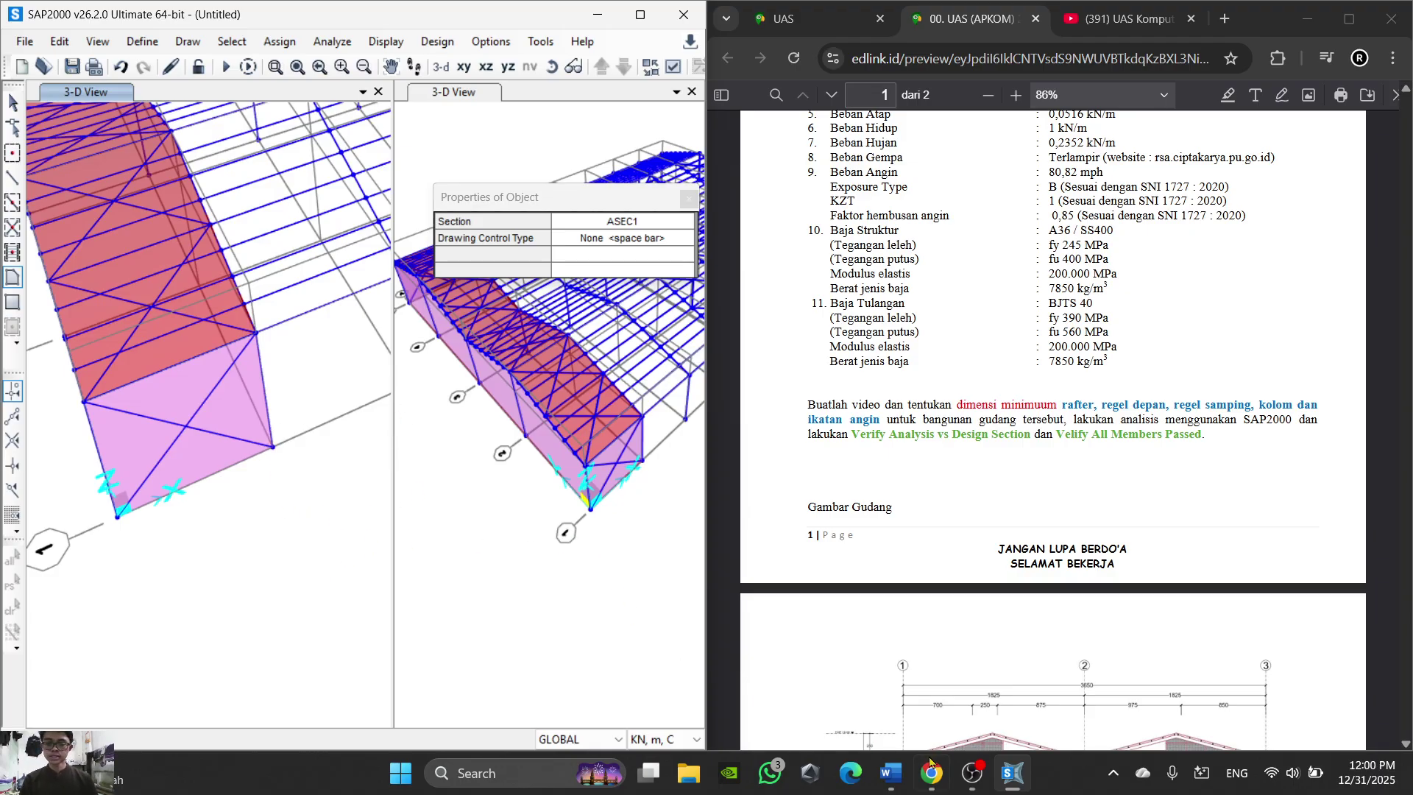
{"action": "left_click", "coordinate": [972, 772]}
{"action": "scroll", "coordinate": [1401, 599], "scroll_direction": "down", "scroll_amount": 2}
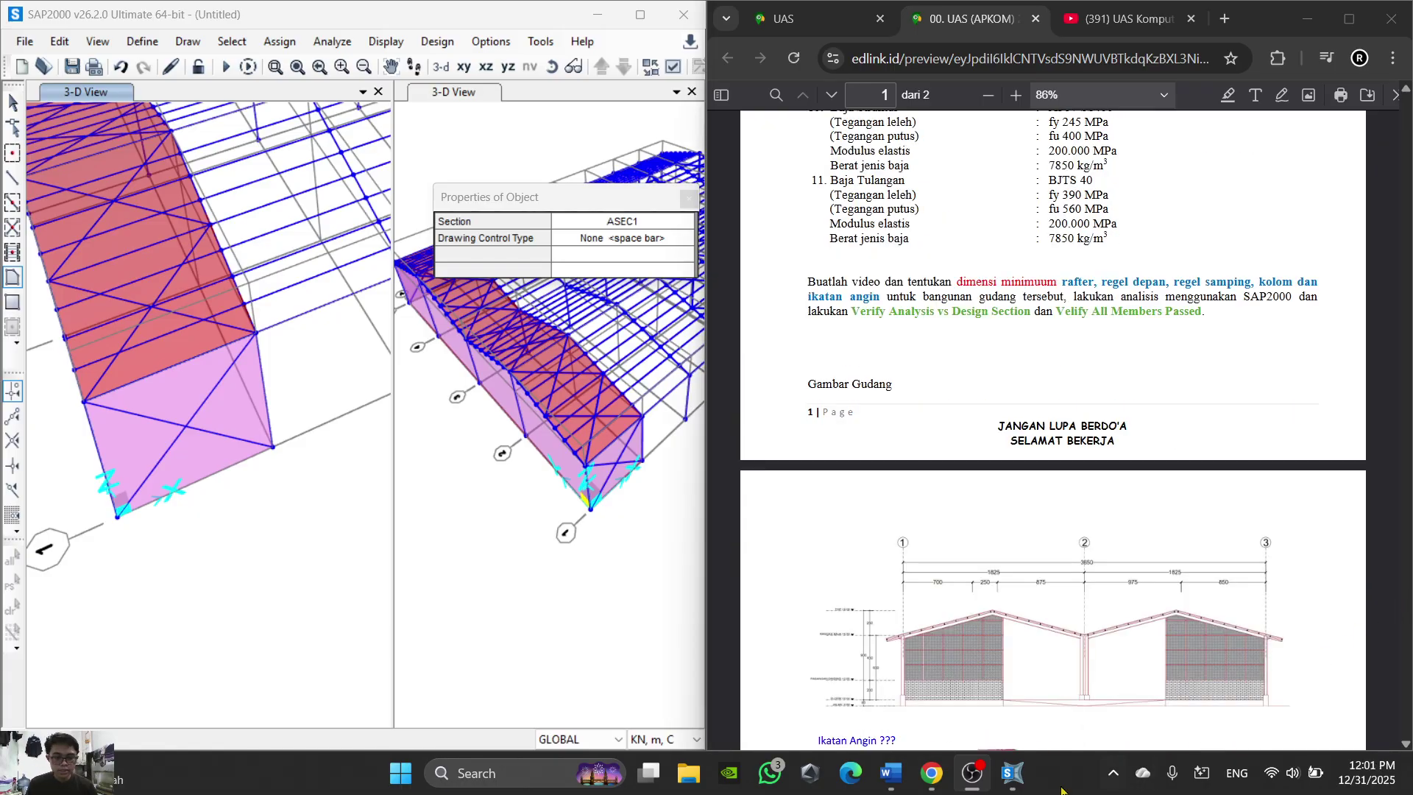
{"action": "middle_click_drag", "start_coordinate": [176, 479], "coordinate": [241, 489]}
{"action": "scroll", "coordinate": [183, 535], "scroll_direction": "down", "scroll_amount": 3}
{"action": "scroll", "coordinate": [240, 488], "scroll_direction": "up", "scroll_amount": 3}
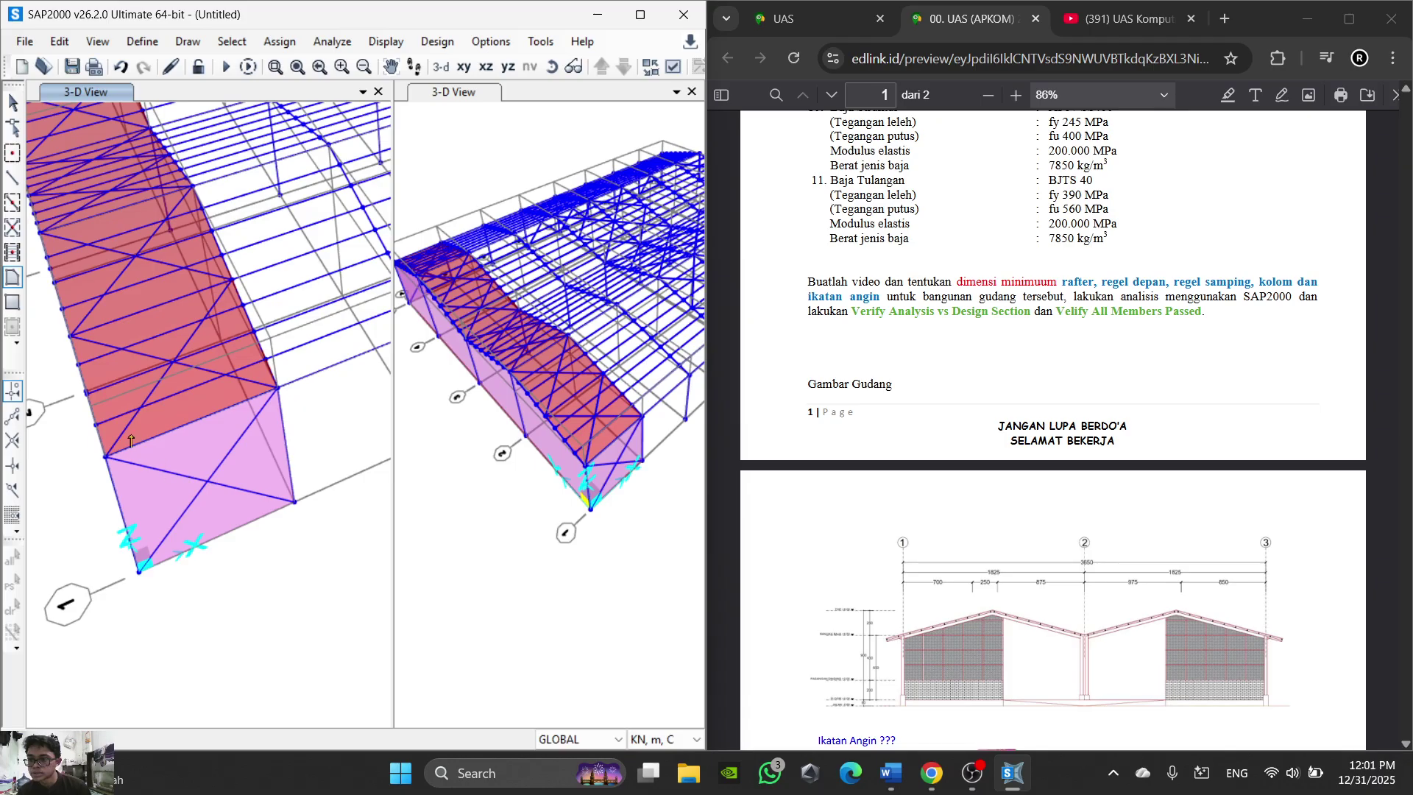
Step: Select the wall area on gridline 1 between gridlines A and B and open its area wind pressure coefficient assignment
{"action": "left_click", "coordinate": [13, 103]}
{"action": "left_click", "coordinate": [160, 487]}
{"action": "mouse_move", "coordinate": [276, 411]}
{"action": "middle_mouse_down"}
{"action": "mouse_move", "coordinate": [299, 448]}
{"action": "mouse_move", "coordinate": [287, 409]}
{"action": "middle_mouse_up"}
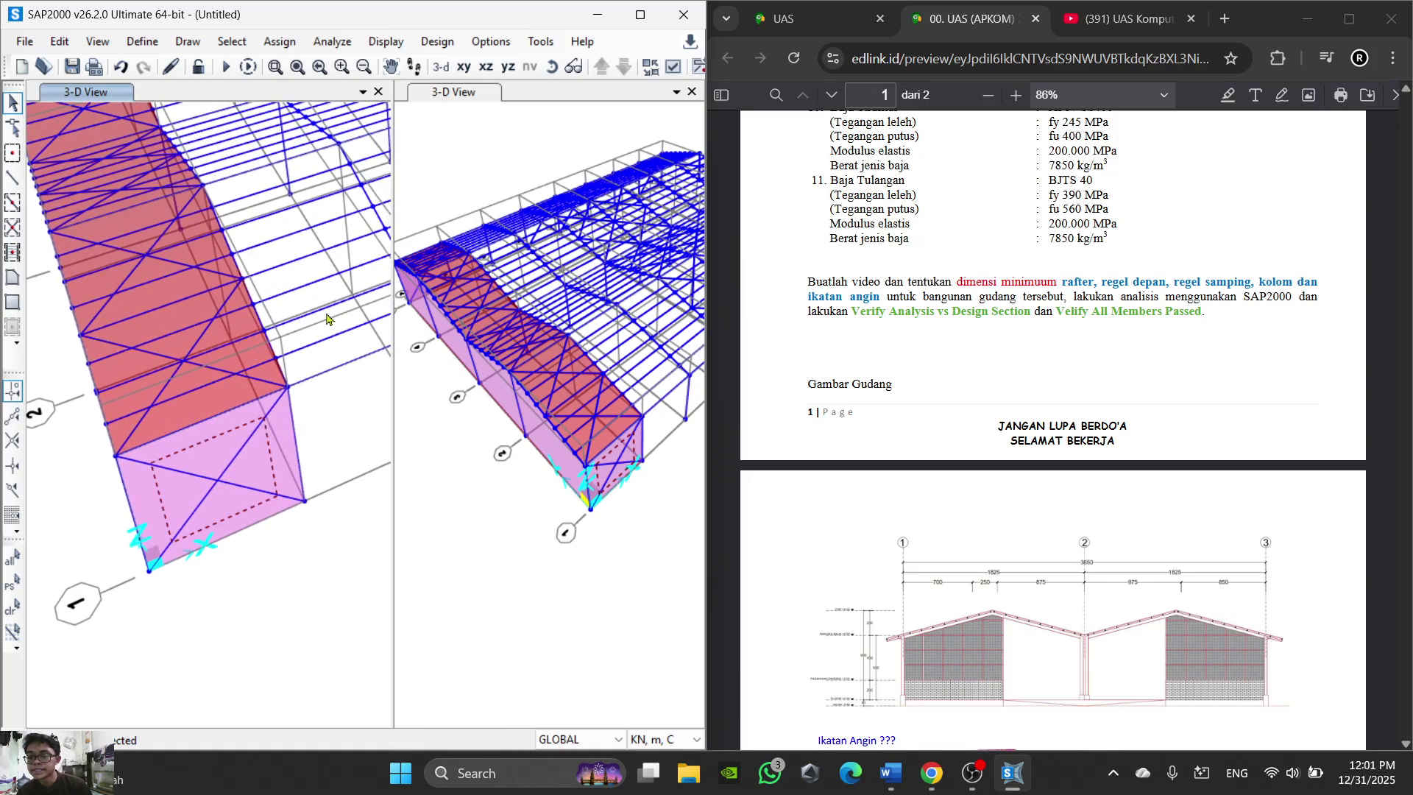
{"action": "left_click", "coordinate": [280, 45]}
{"action": "mouse_move", "coordinate": [379, 335]}
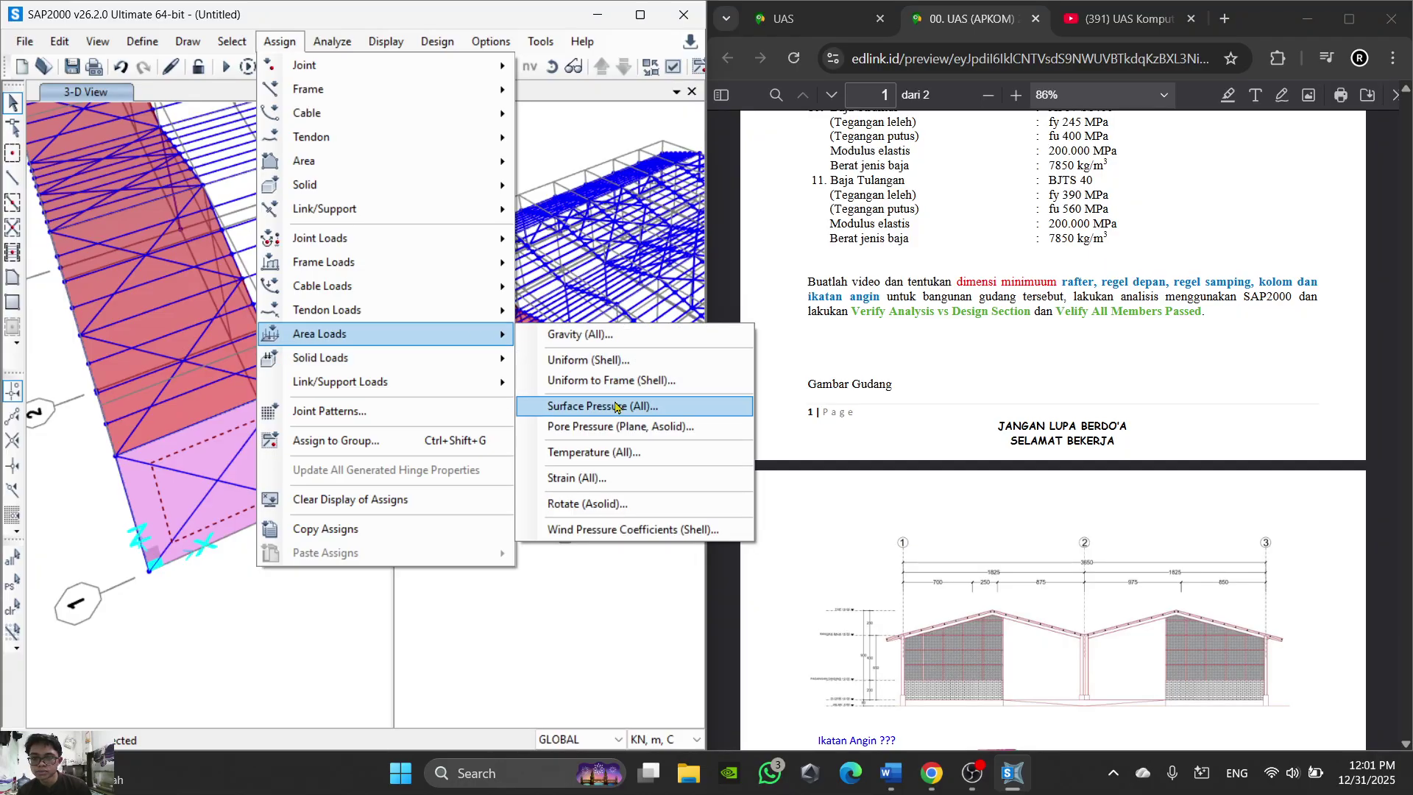
{"action": "left_click", "coordinate": [649, 530]}
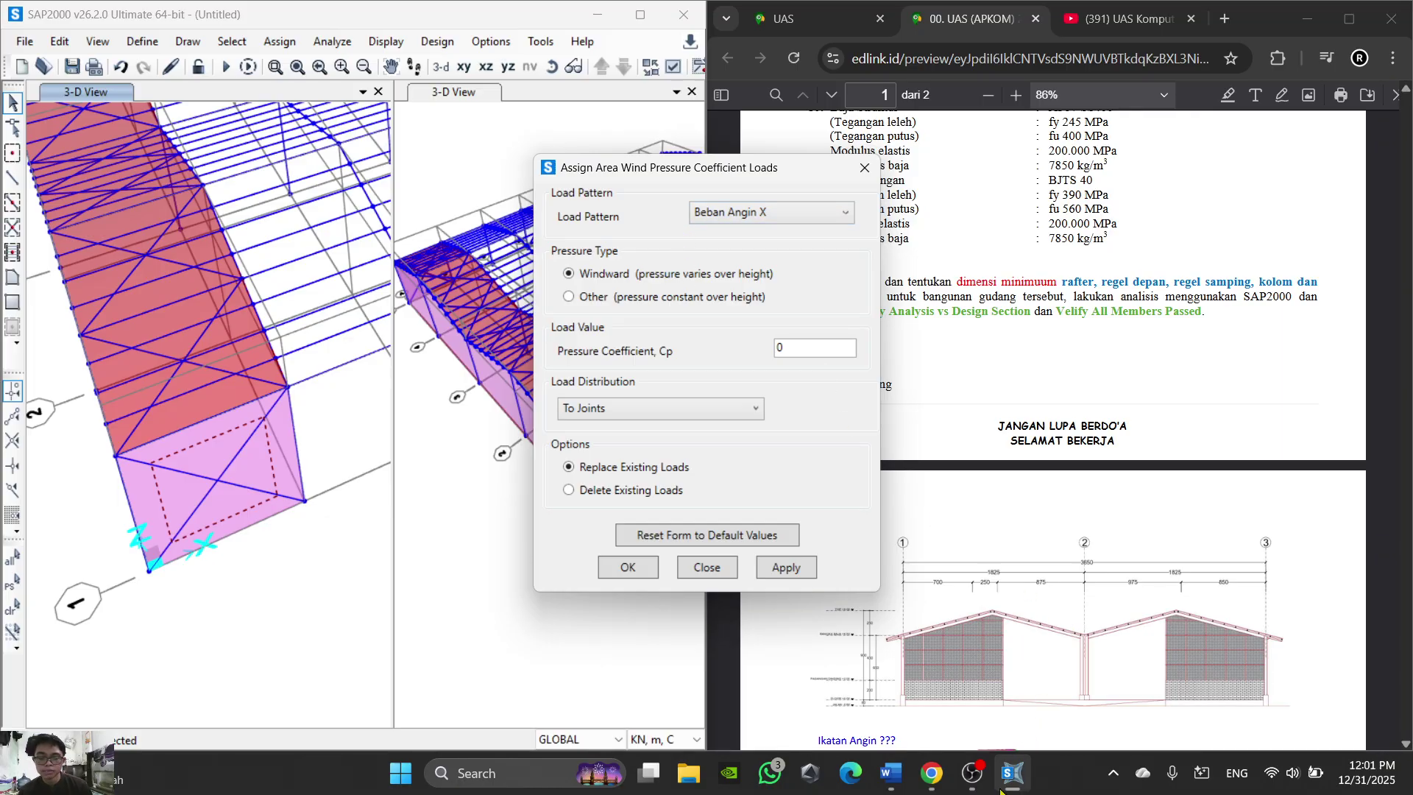
Step: Check the Beban Angin X value in the Word task document, and assign a windward pressure coefficient of 0.53 to the selected wall area
{"action": "left_click", "coordinate": [892, 775]}
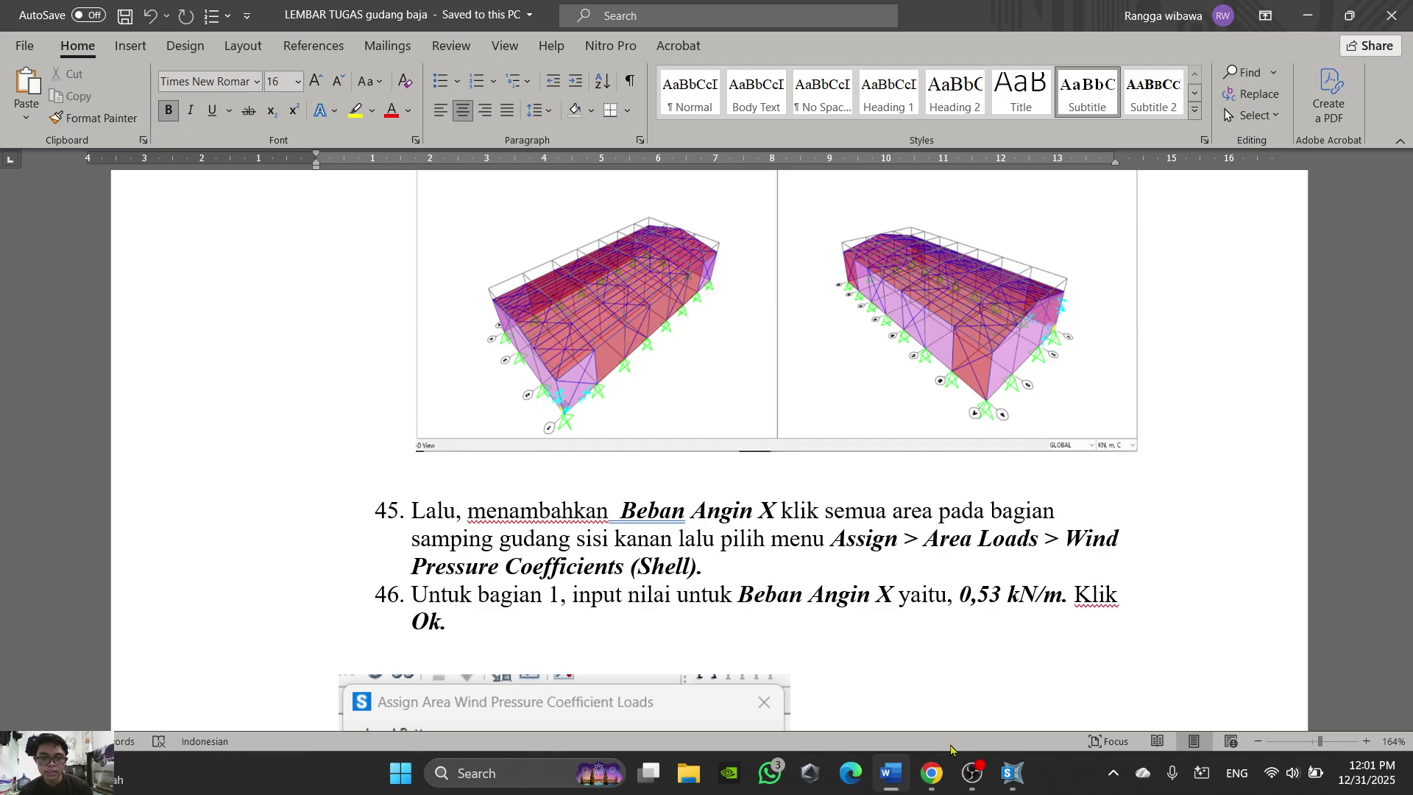
{"action": "mouse_move", "coordinate": [894, 788]}
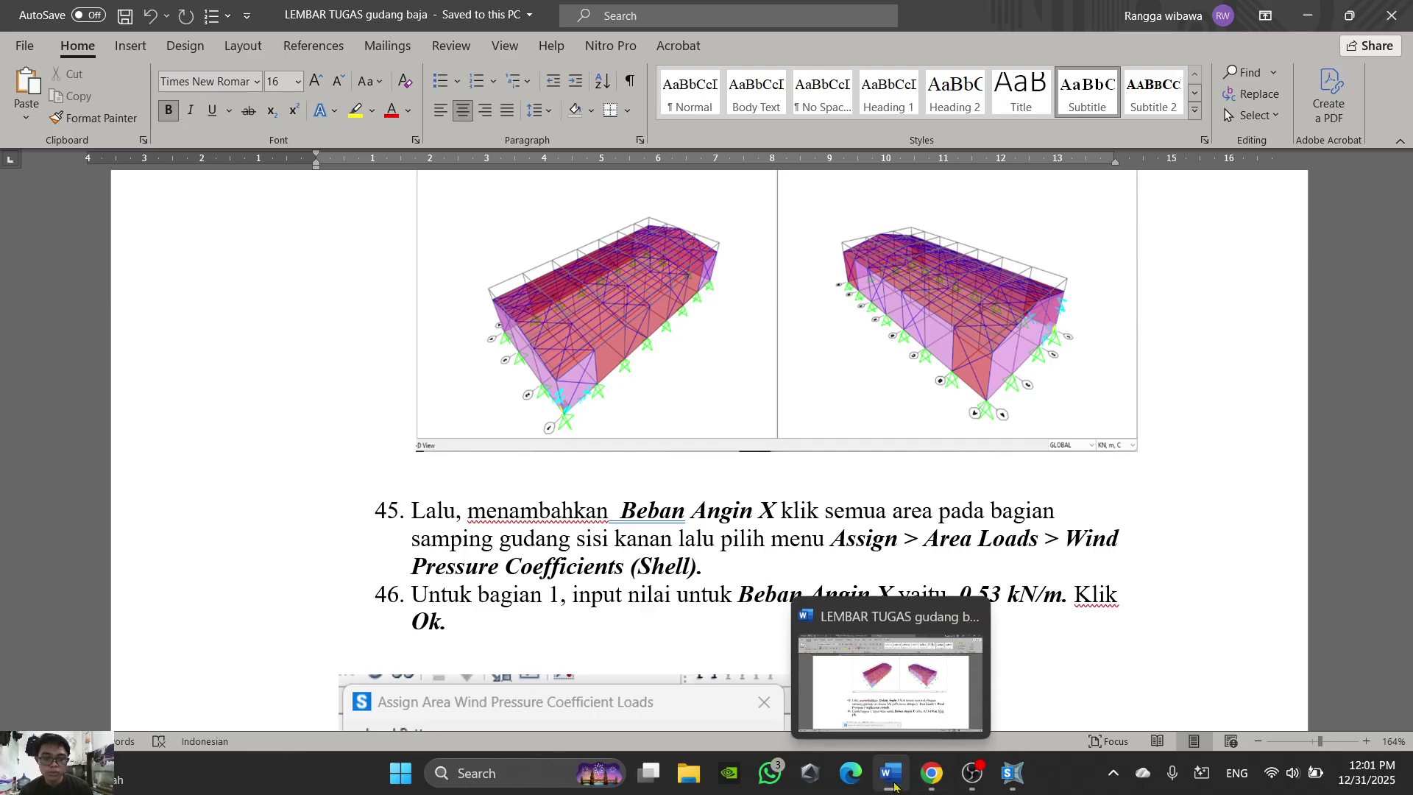
{"action": "left_click", "coordinate": [892, 775]}
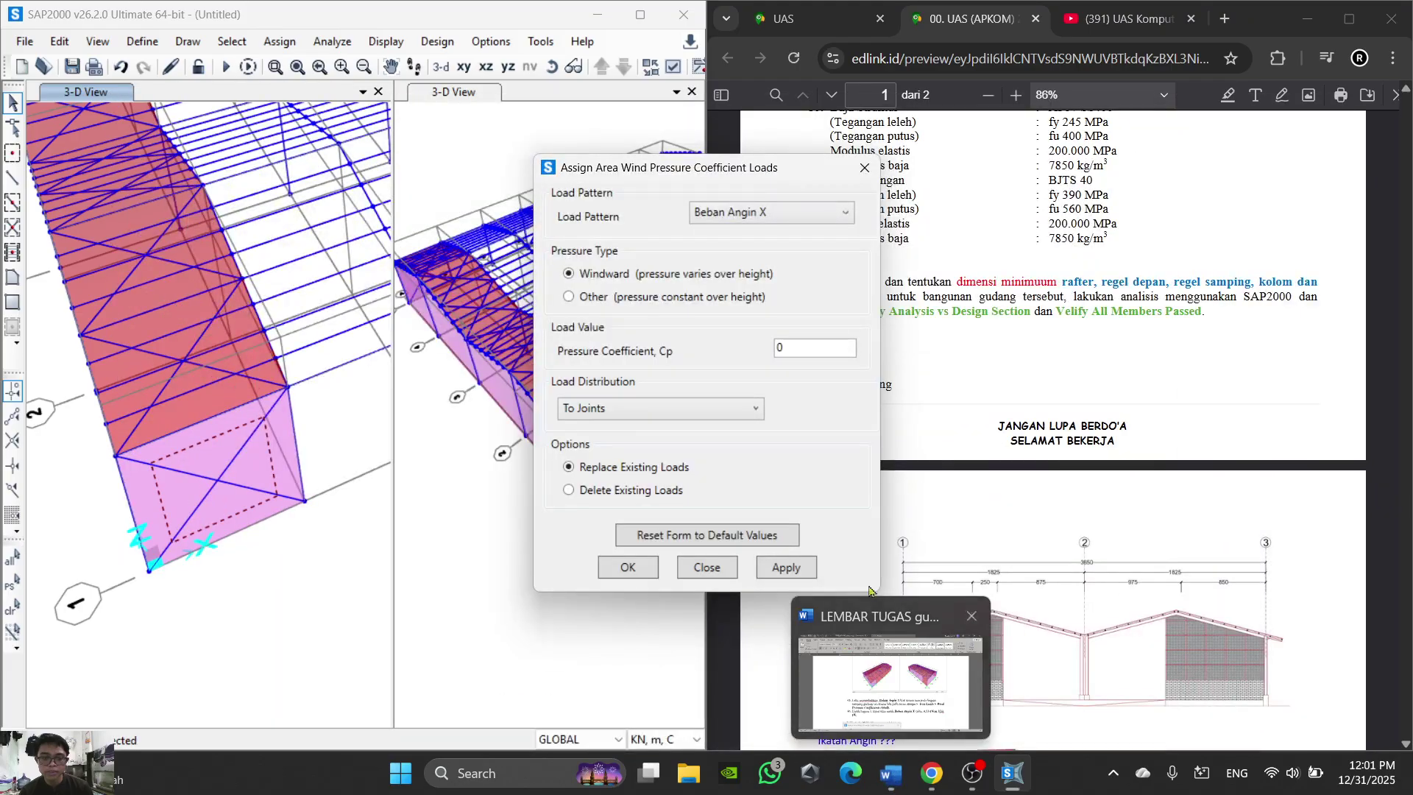
{"action": "double_click", "coordinate": [816, 347]}
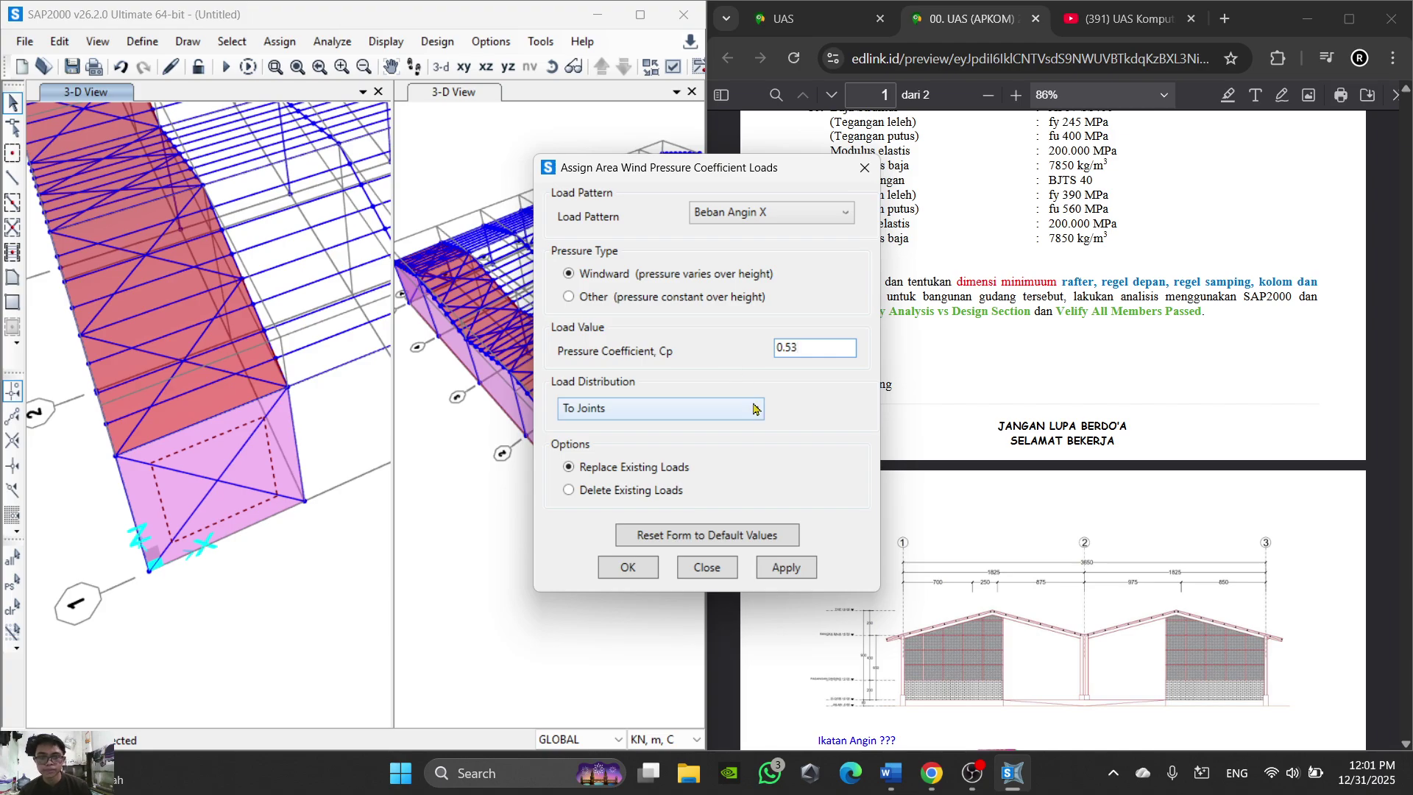
{"action": "left_click", "coordinate": [618, 571]}
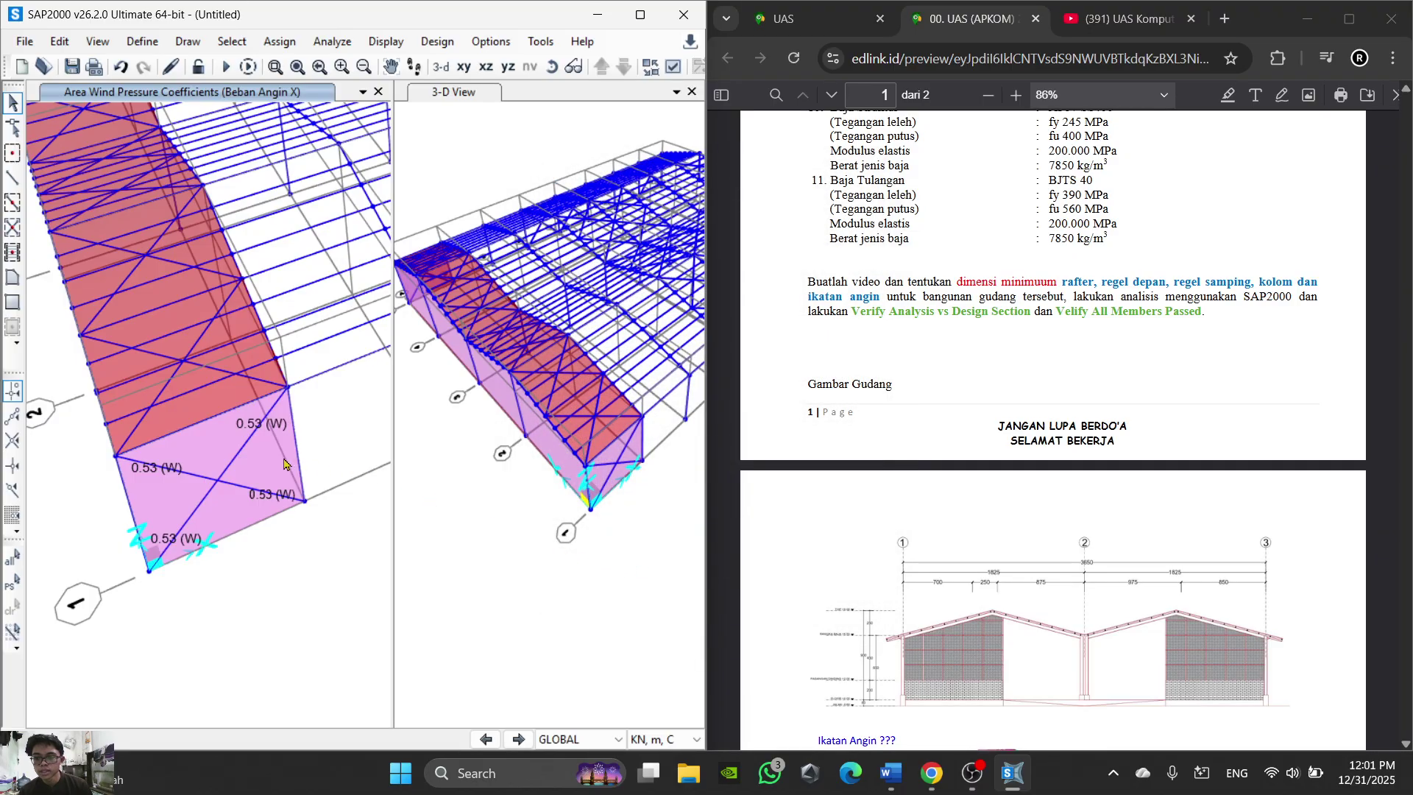
Step: Reselect the gridline 1 wall area and set the load pattern to Beban Angin Y in its wind pressure coefficient assignment
{"action": "left_click", "coordinate": [212, 458]}
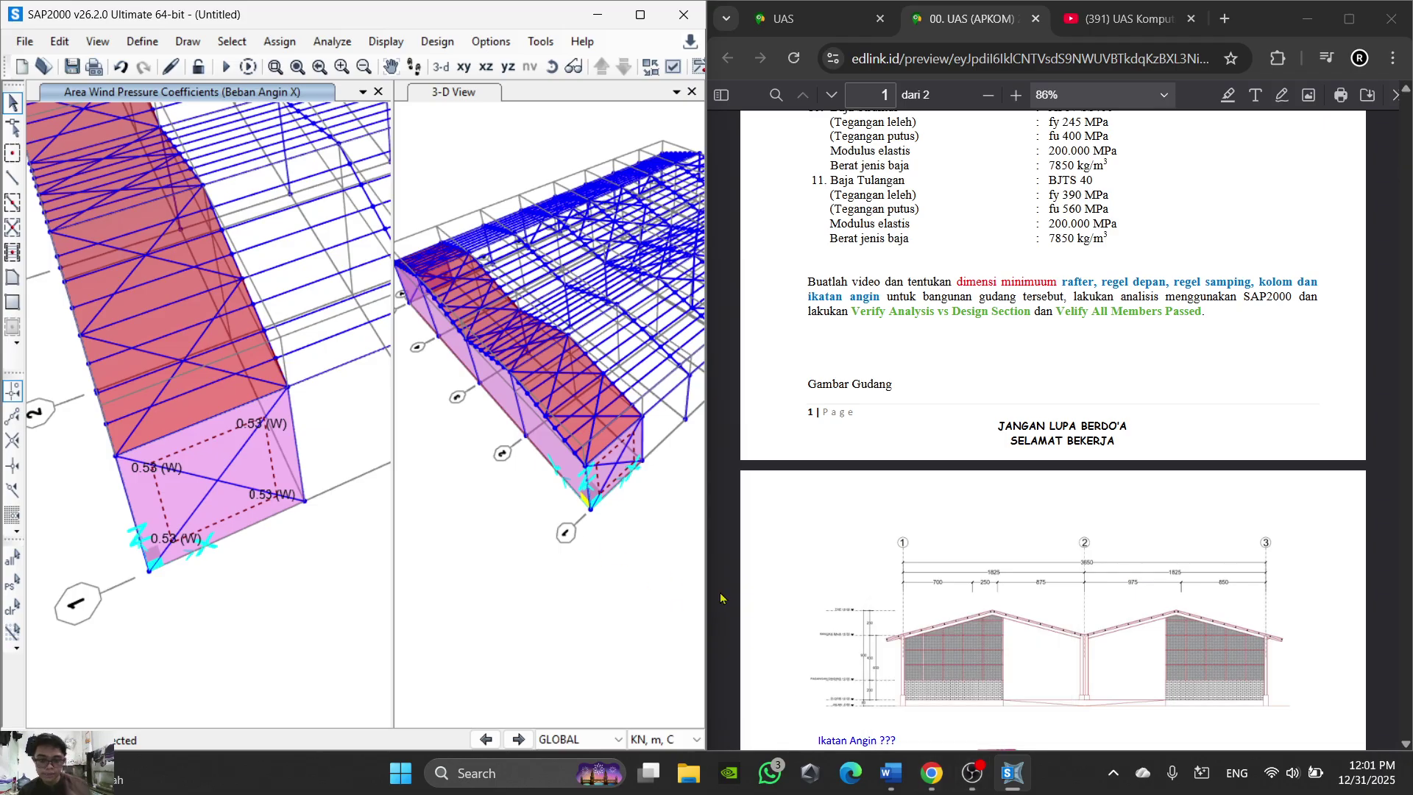
{"action": "left_click", "coordinate": [274, 44]}
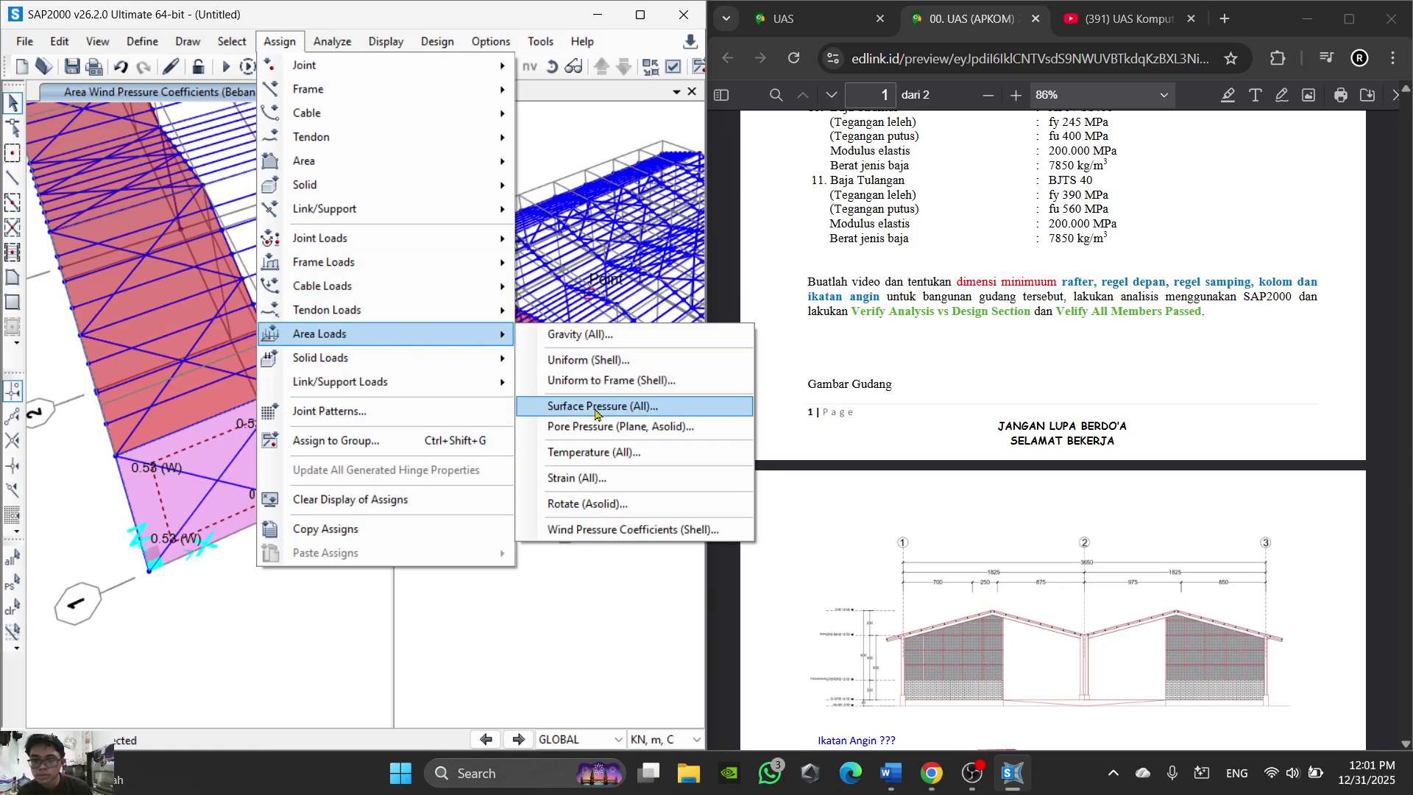
{"action": "left_click", "coordinate": [625, 529]}
{"action": "left_click", "coordinate": [769, 214]}
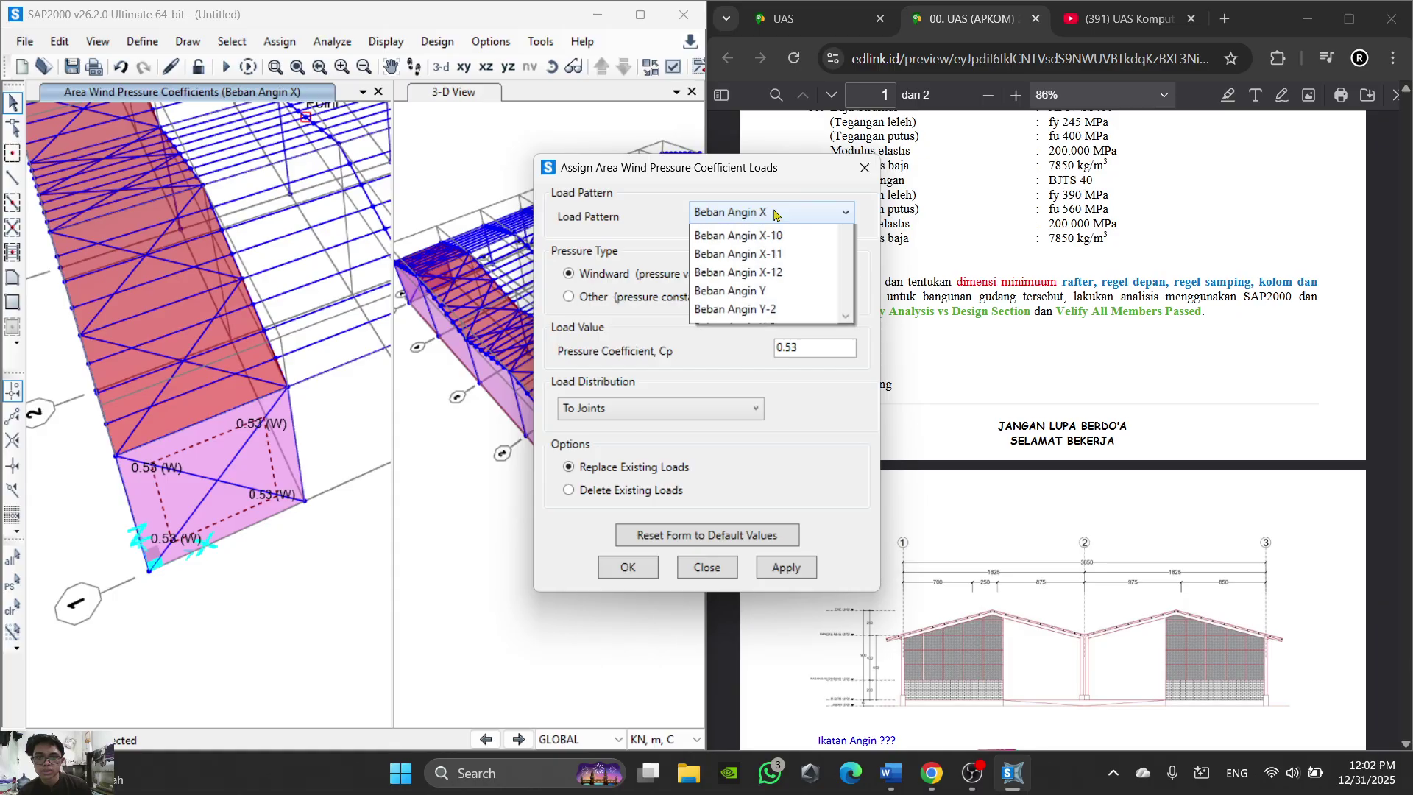
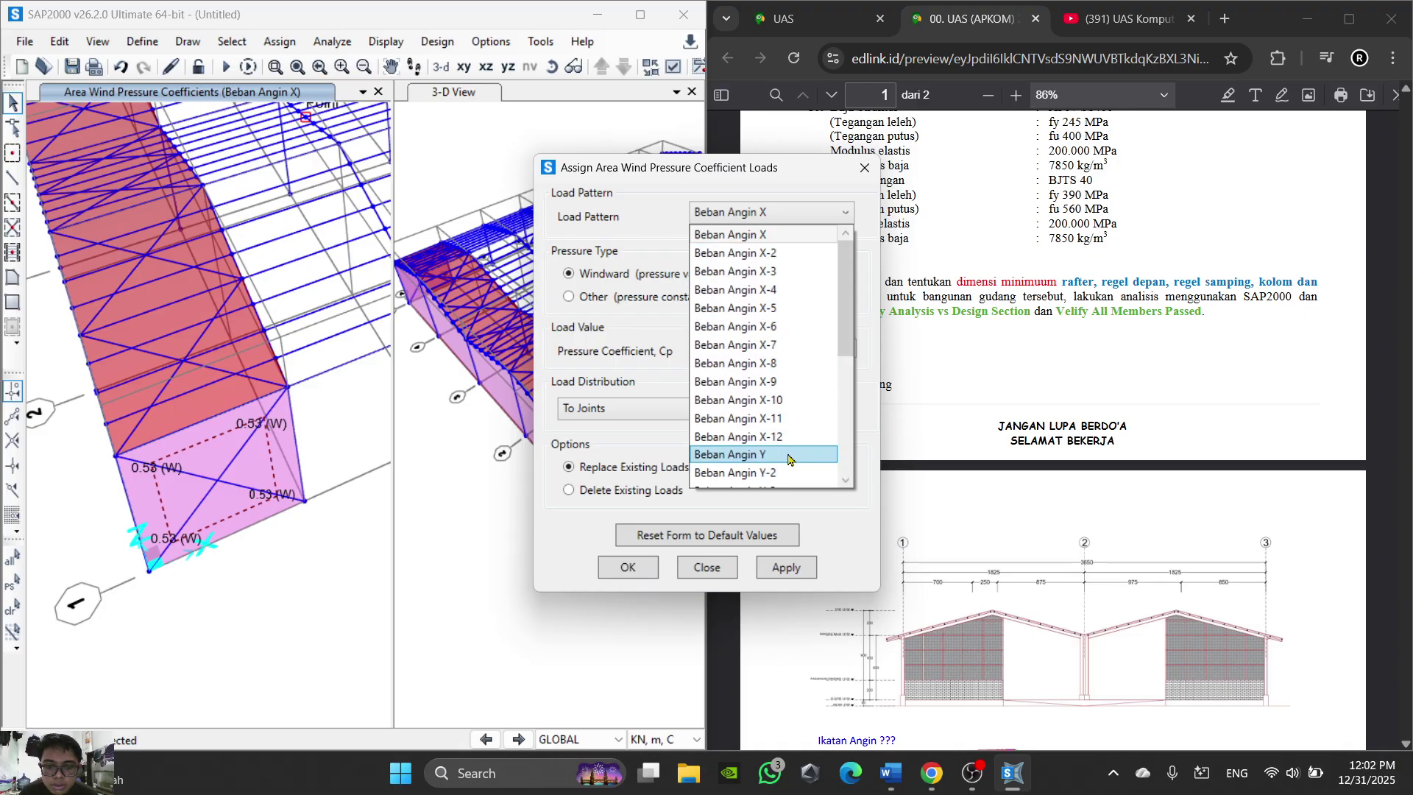
{"action": "scroll", "coordinate": [787, 458], "scroll_direction": "down", "scroll_amount": 3}
{"action": "scroll", "coordinate": [787, 459], "scroll_direction": "down", "scroll_amount": 2}
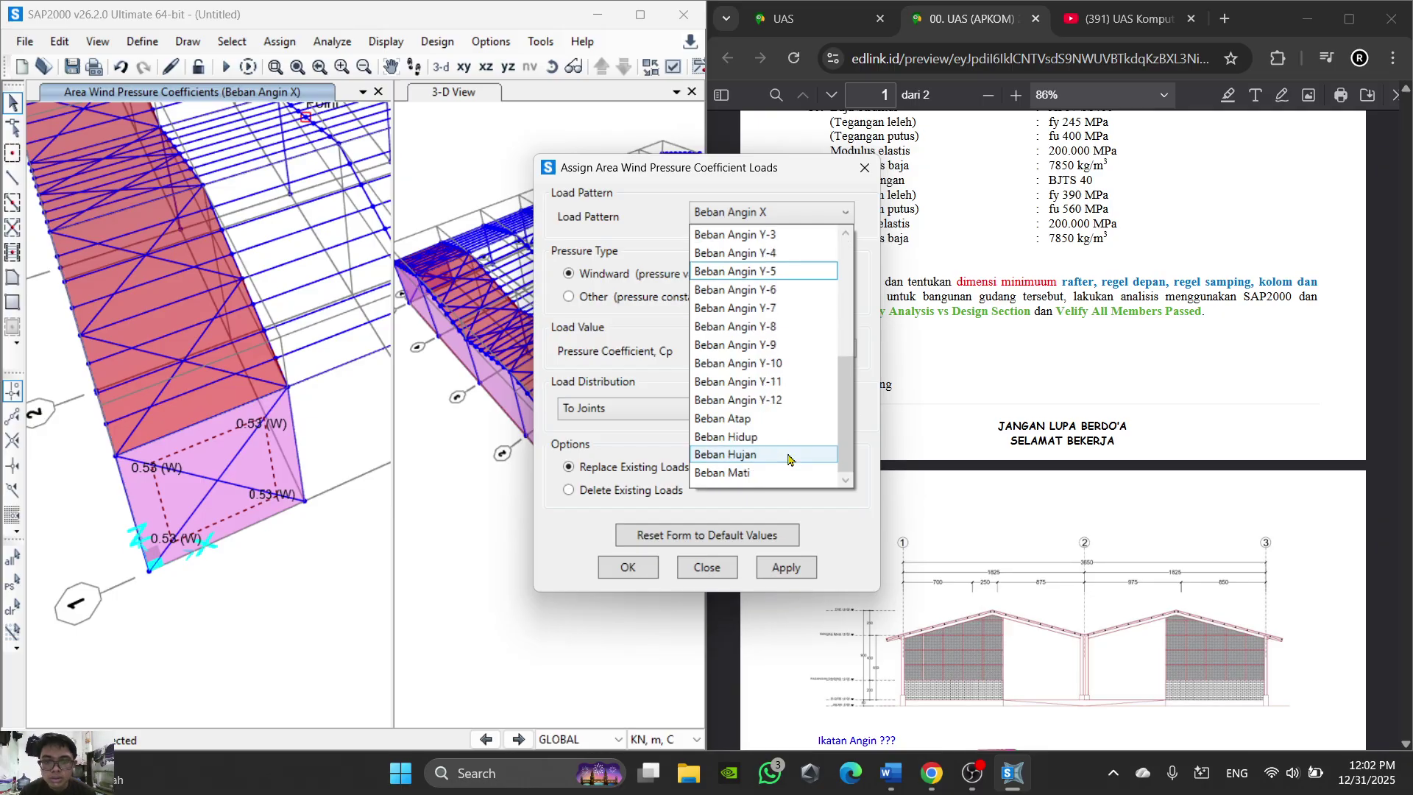
{"action": "scroll", "coordinate": [787, 458], "scroll_direction": "up", "scroll_amount": 2}
{"action": "left_click", "coordinate": [785, 271]}
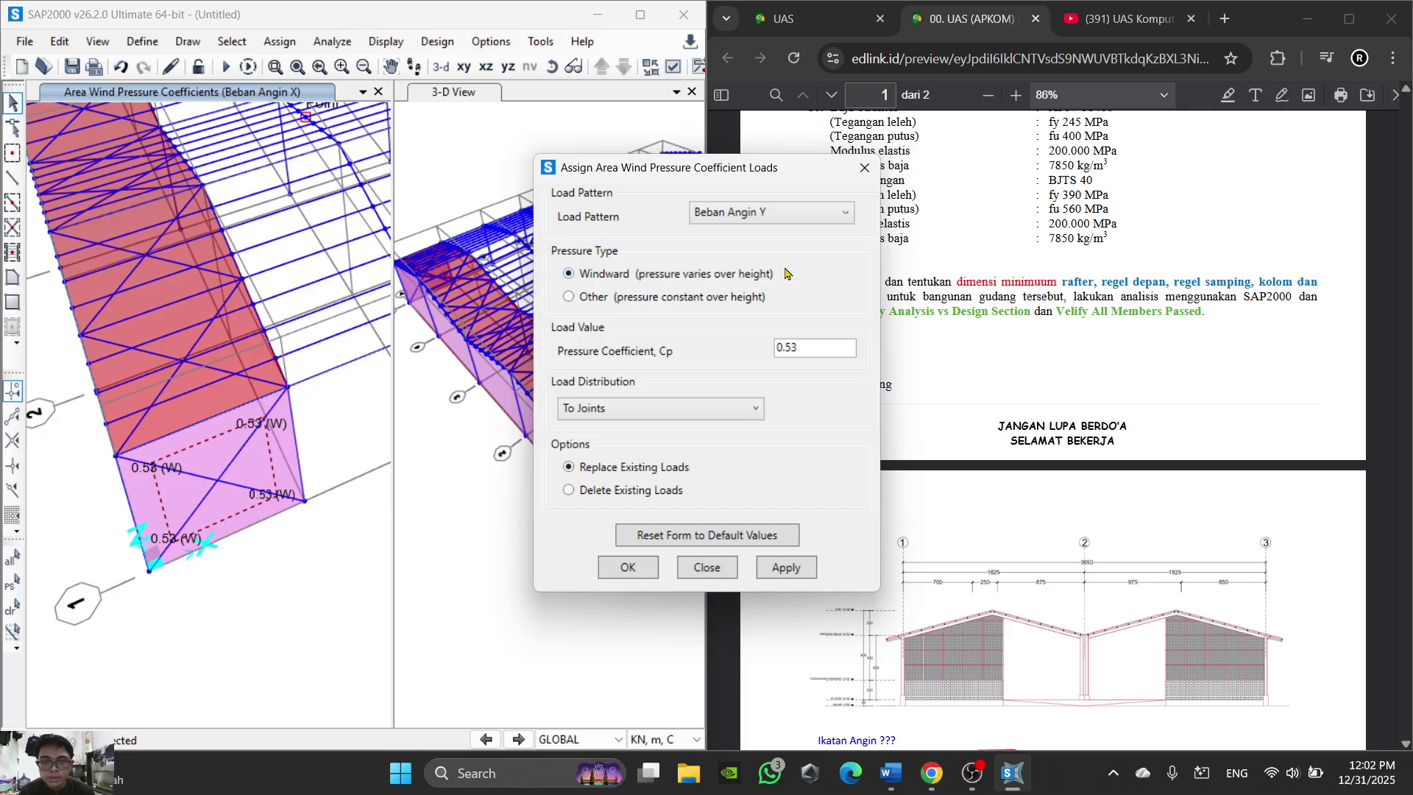
Step: Look up the Beban Angin Y coefficients for each building part in the Word task document
{"action": "mouse_move", "coordinate": [902, 788]}
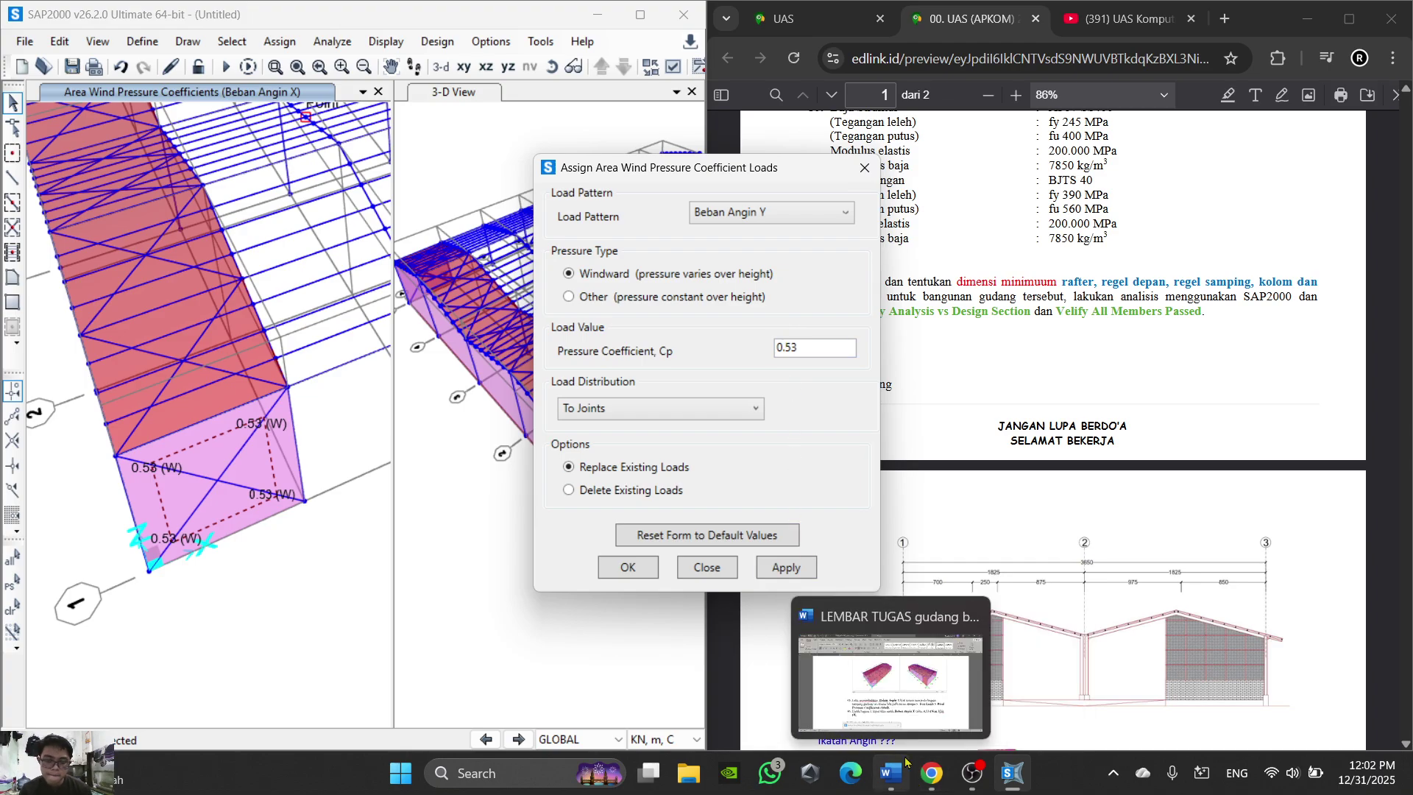
{"action": "left_click", "coordinate": [931, 788]}
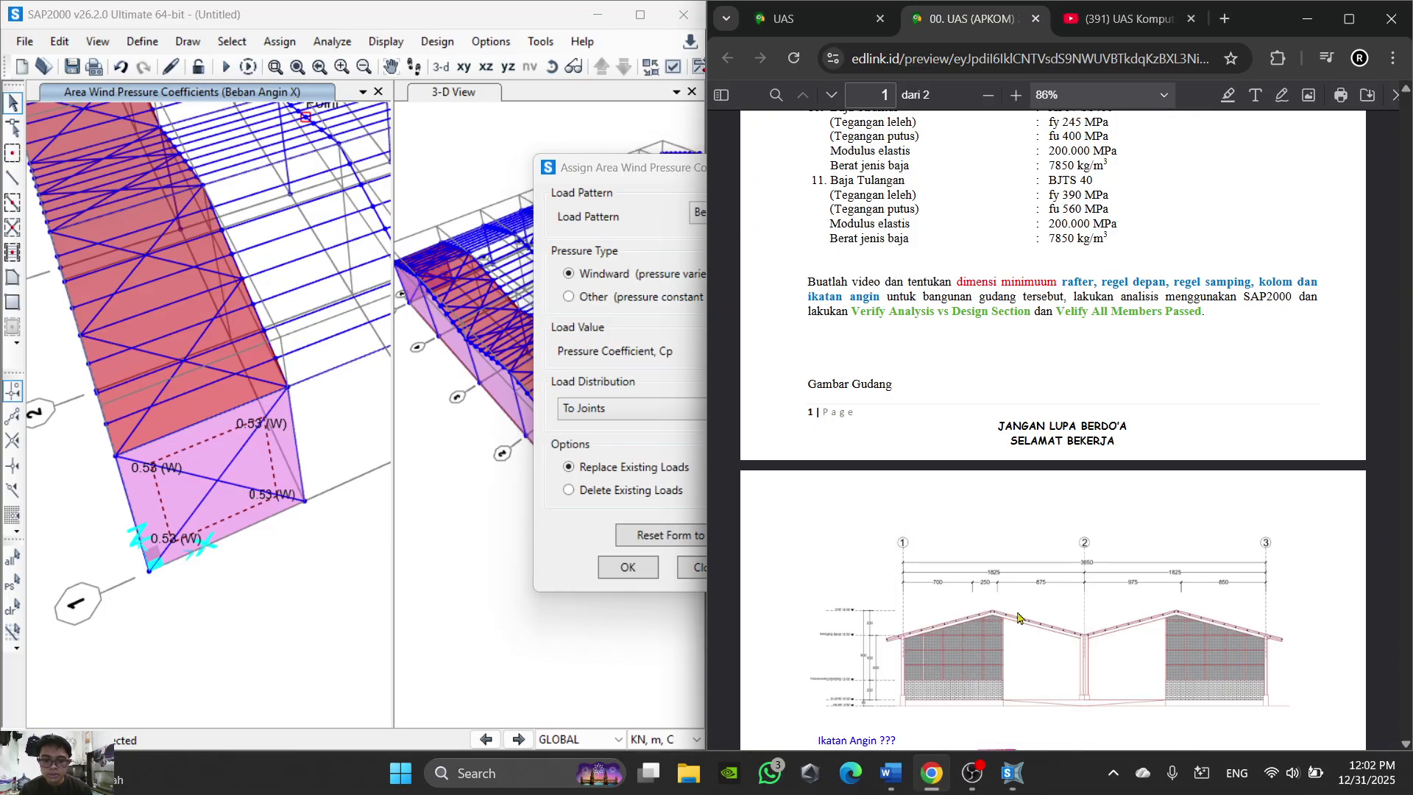
{"action": "scroll", "coordinate": [1018, 617], "scroll_direction": "down", "scroll_amount": 5}
{"action": "scroll", "coordinate": [1018, 616], "scroll_direction": "up", "scroll_amount": 4}
{"action": "key", "text": "alt+Tab"}
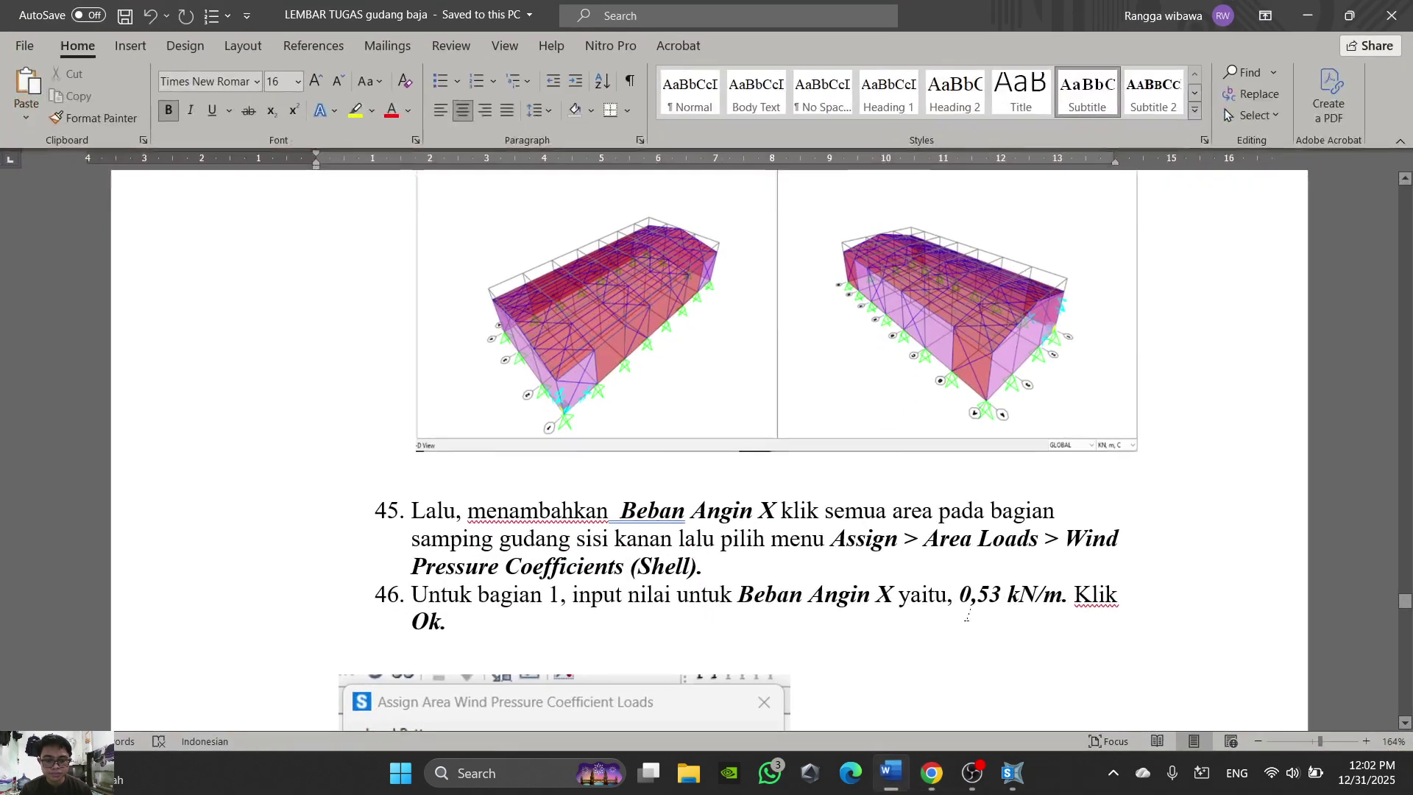
{"action": "scroll", "coordinate": [968, 616], "scroll_direction": "down", "scroll_amount": 15}
{"action": "scroll", "coordinate": [1018, 539], "scroll_direction": "down", "scroll_amount": 4}
{"action": "scroll", "coordinate": [1018, 539], "scroll_direction": "up", "scroll_amount": 1}
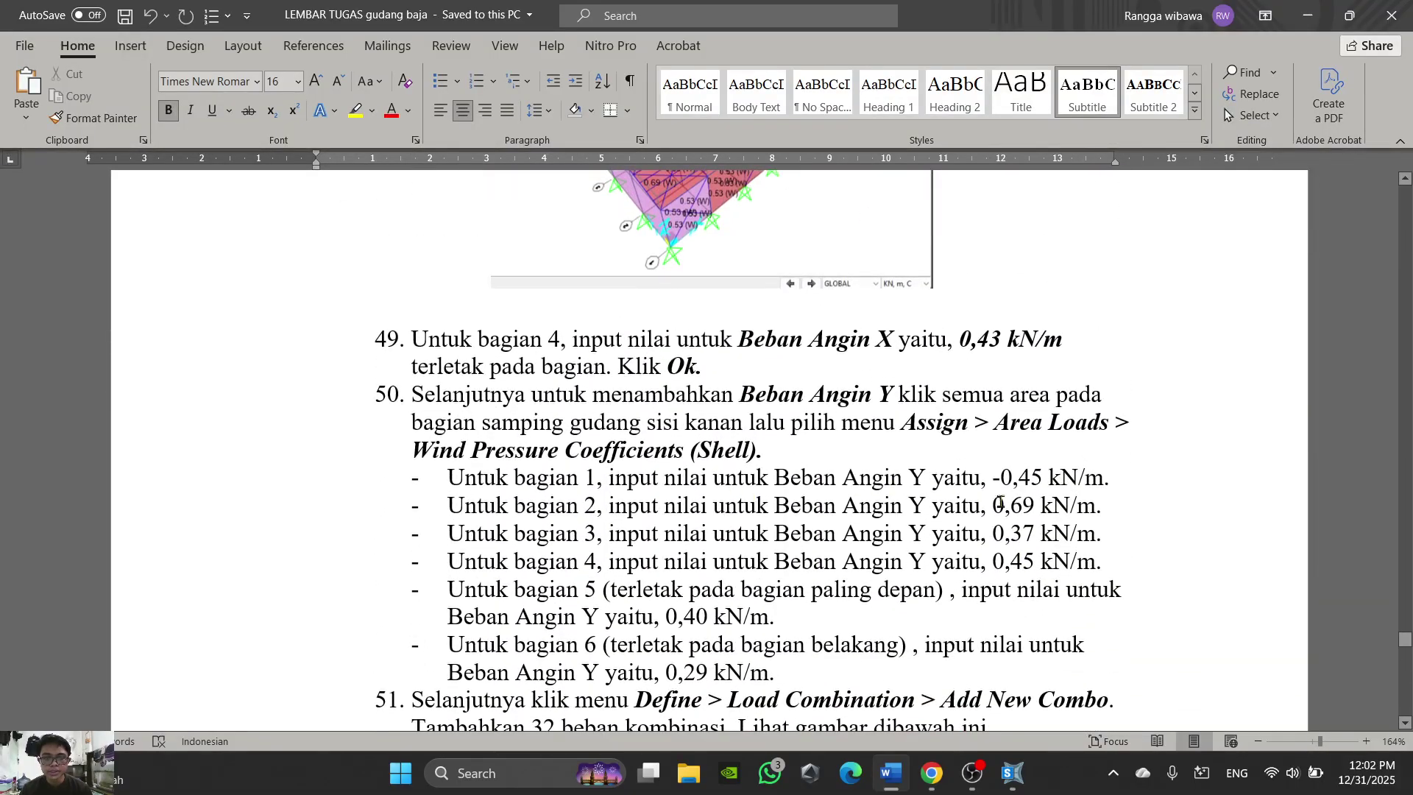
Step: Assign a windward pressure coefficient of -0.45 for Beban Angin Y to the gridline 1 wall area
{"action": "left_click", "coordinate": [894, 774]}
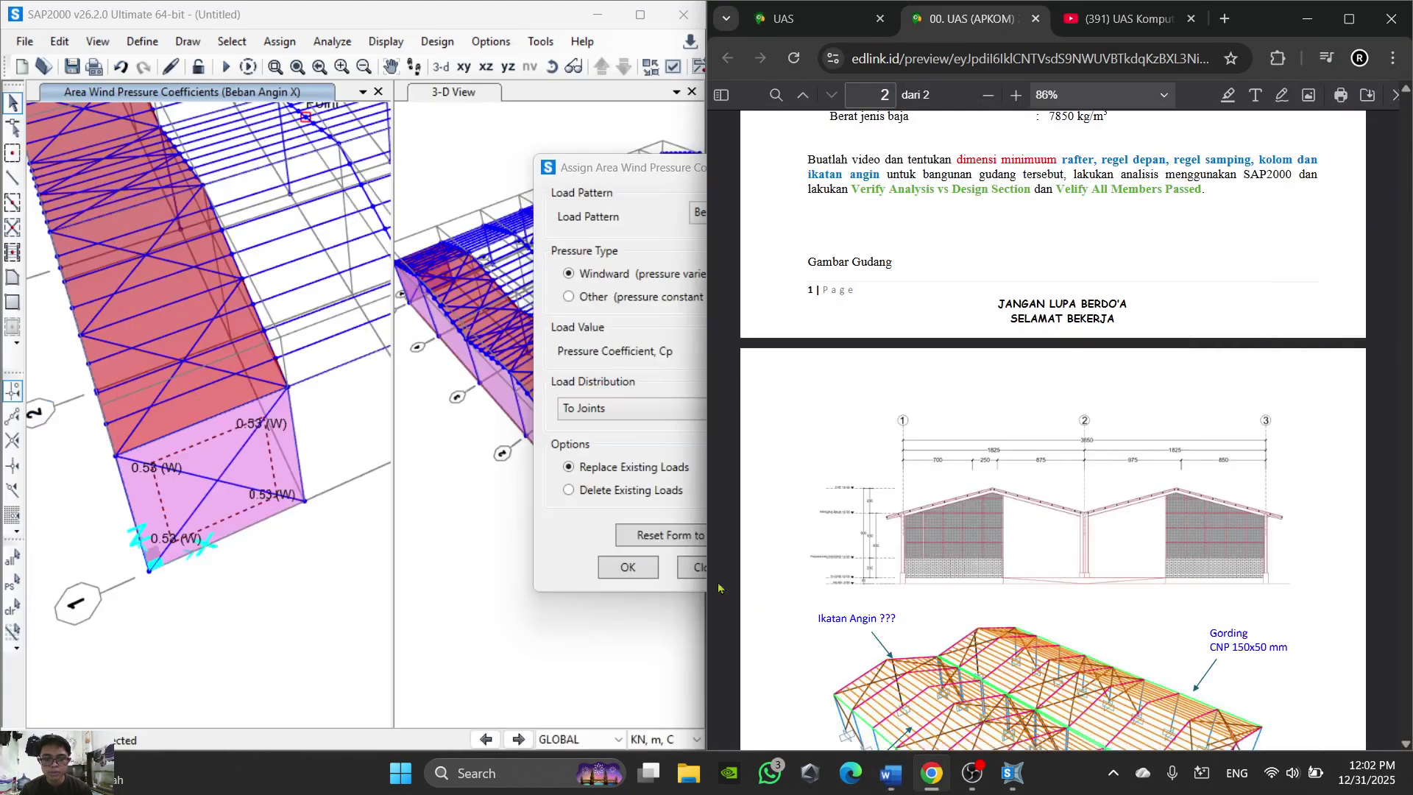
{"action": "left_click", "coordinate": [629, 190]}
{"action": "double_click", "coordinate": [787, 350]}
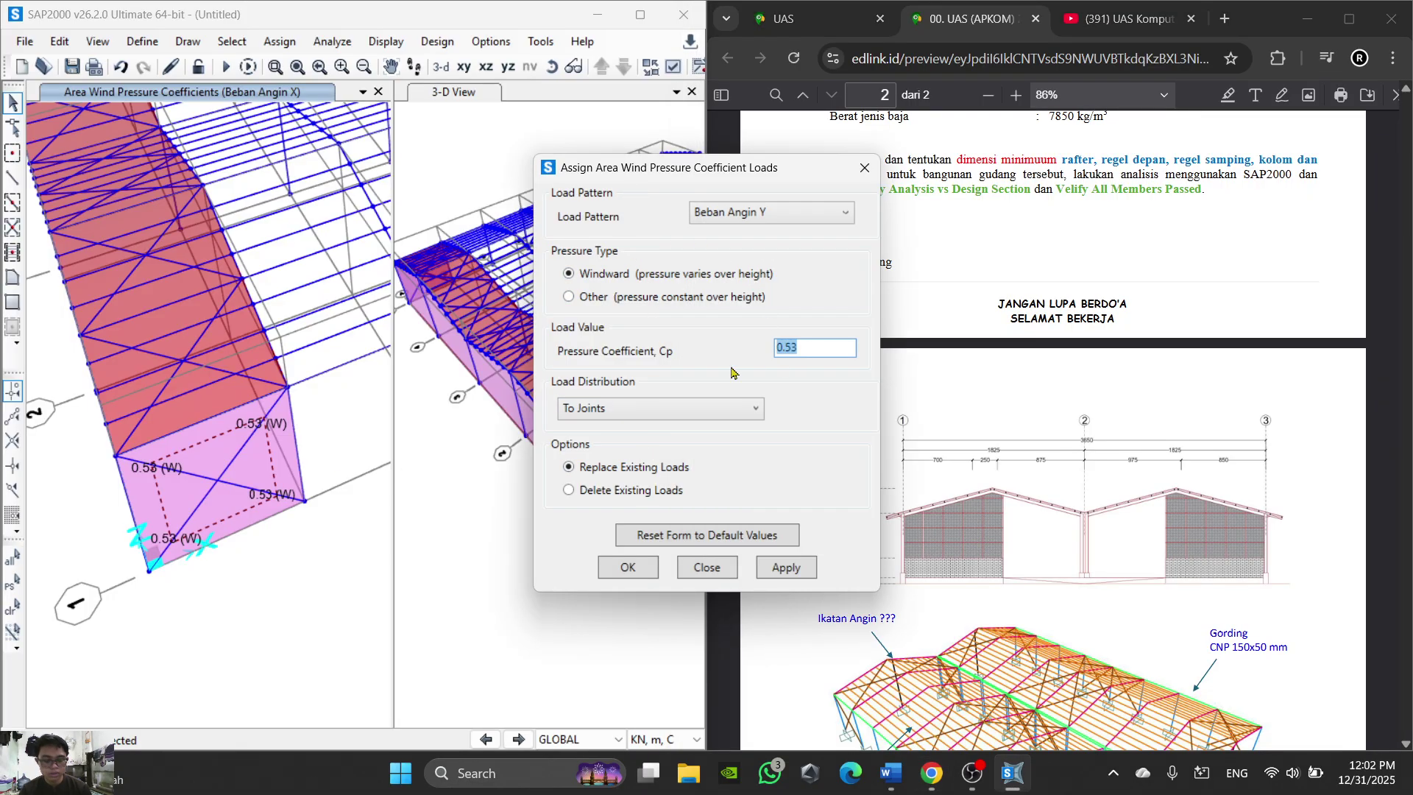
{"action": "type", "text": "-"}
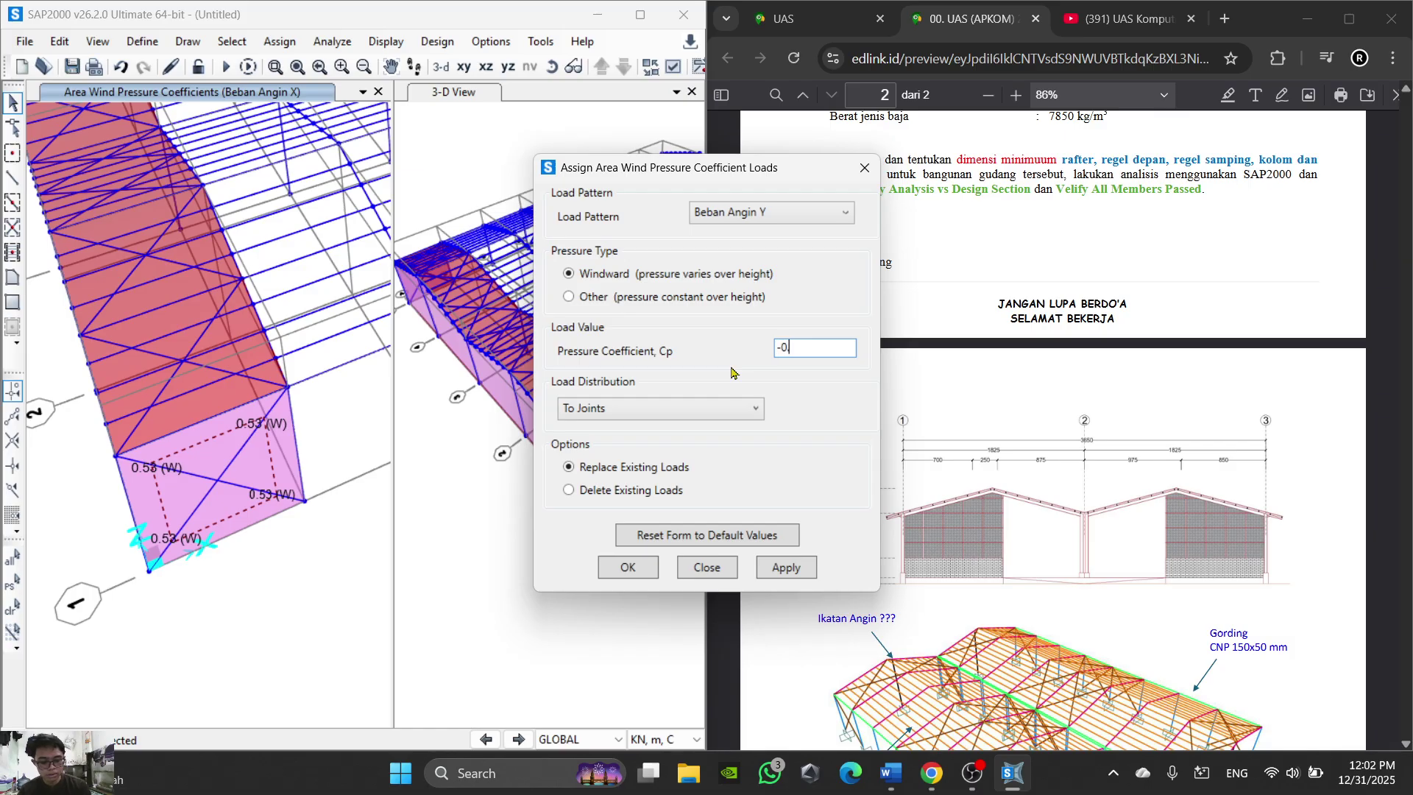
{"action": "left_click", "coordinate": [639, 567]}
Step: Select the two roof slope areas facing gridline 1 and open their wind pressure coefficient assignment with load pattern Beban Angin Y
{"action": "middle_click_drag", "start_coordinate": [255, 529], "coordinate": [308, 618]}
{"action": "middle_click_drag", "start_coordinate": [268, 488], "coordinate": [311, 631]}
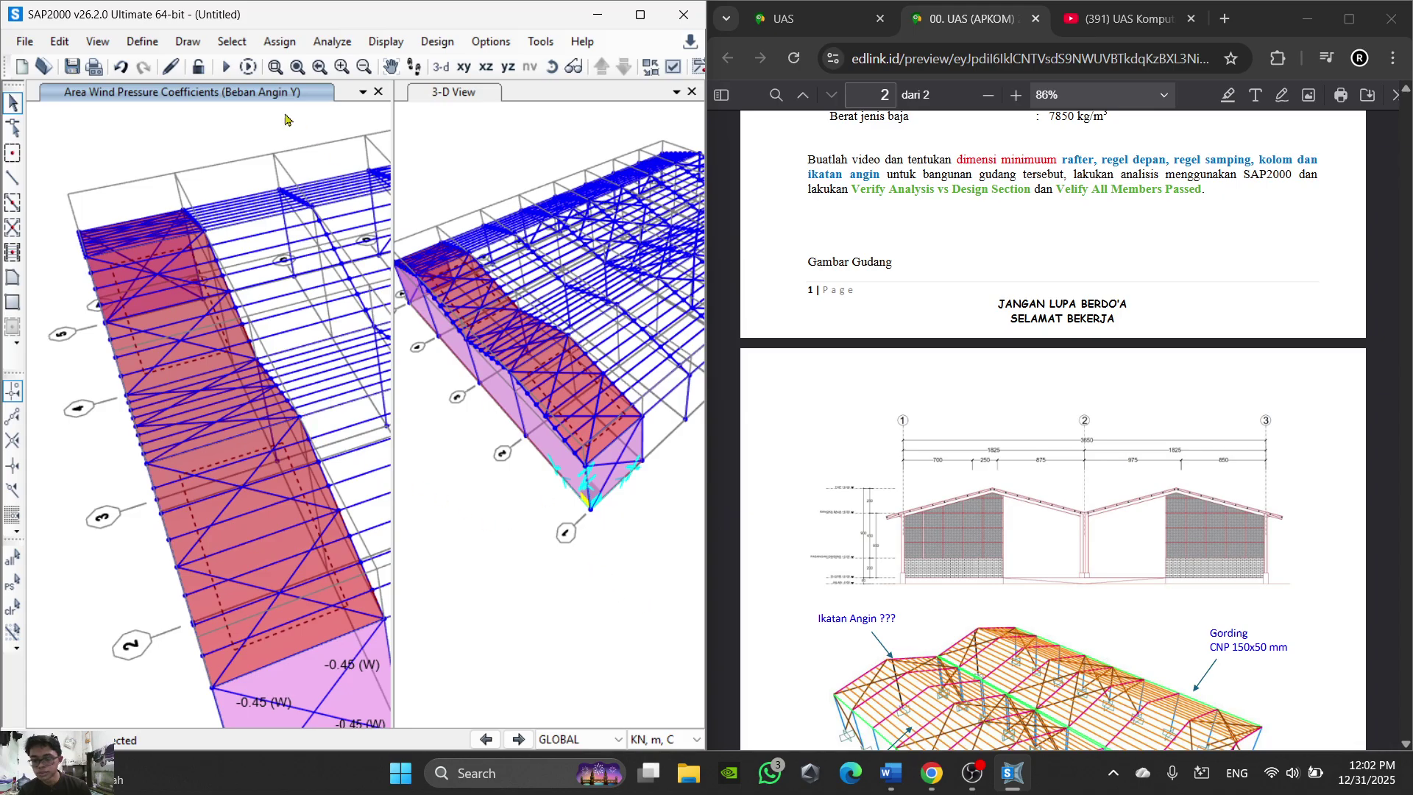
{"action": "left_click", "coordinate": [237, 46]}
{"action": "left_click", "coordinate": [280, 41]}
{"action": "left_click", "coordinate": [280, 42]}
{"action": "mouse_move", "coordinate": [398, 273]}
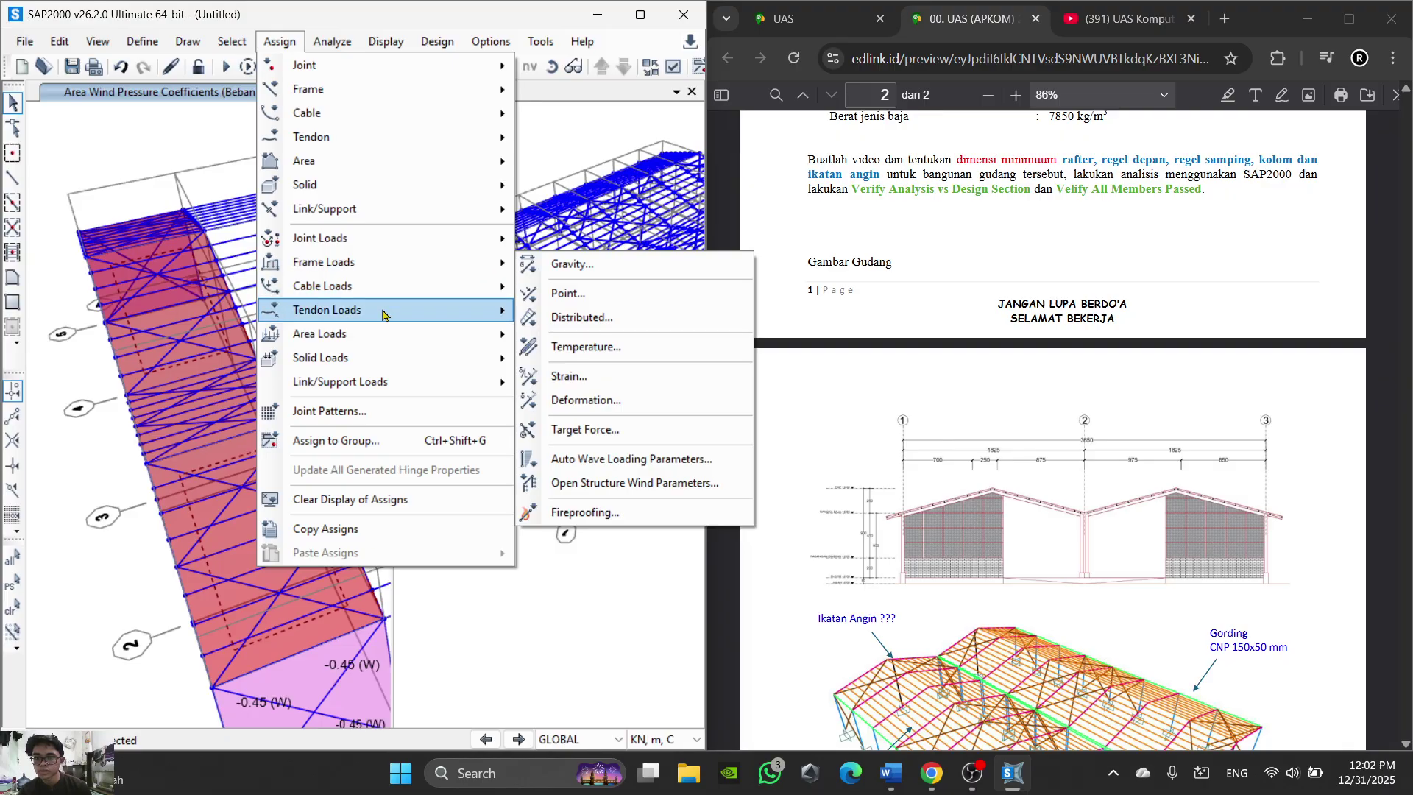
{"action": "mouse_move", "coordinate": [372, 337]}
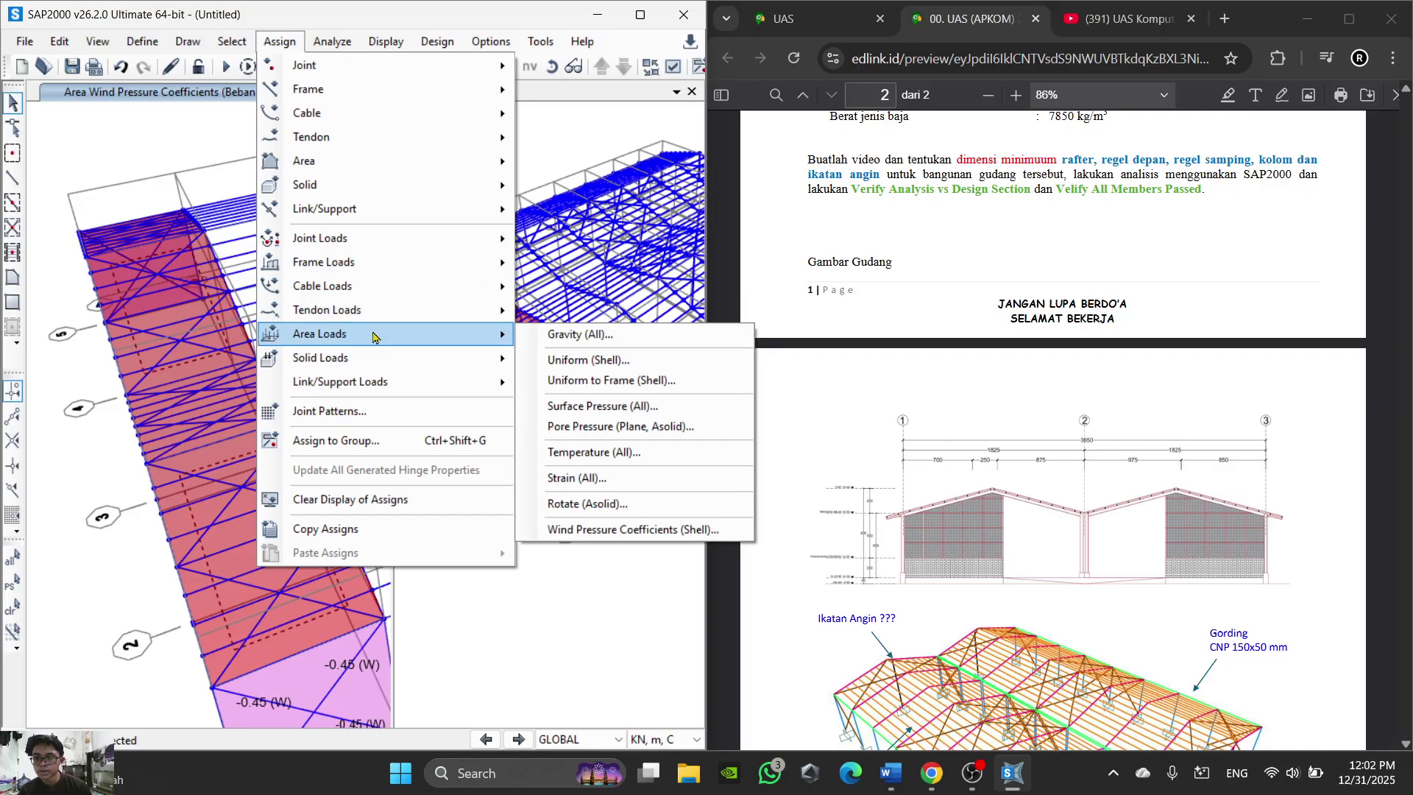
{"action": "left_click", "coordinate": [626, 530]}
{"action": "left_click", "coordinate": [741, 215]}
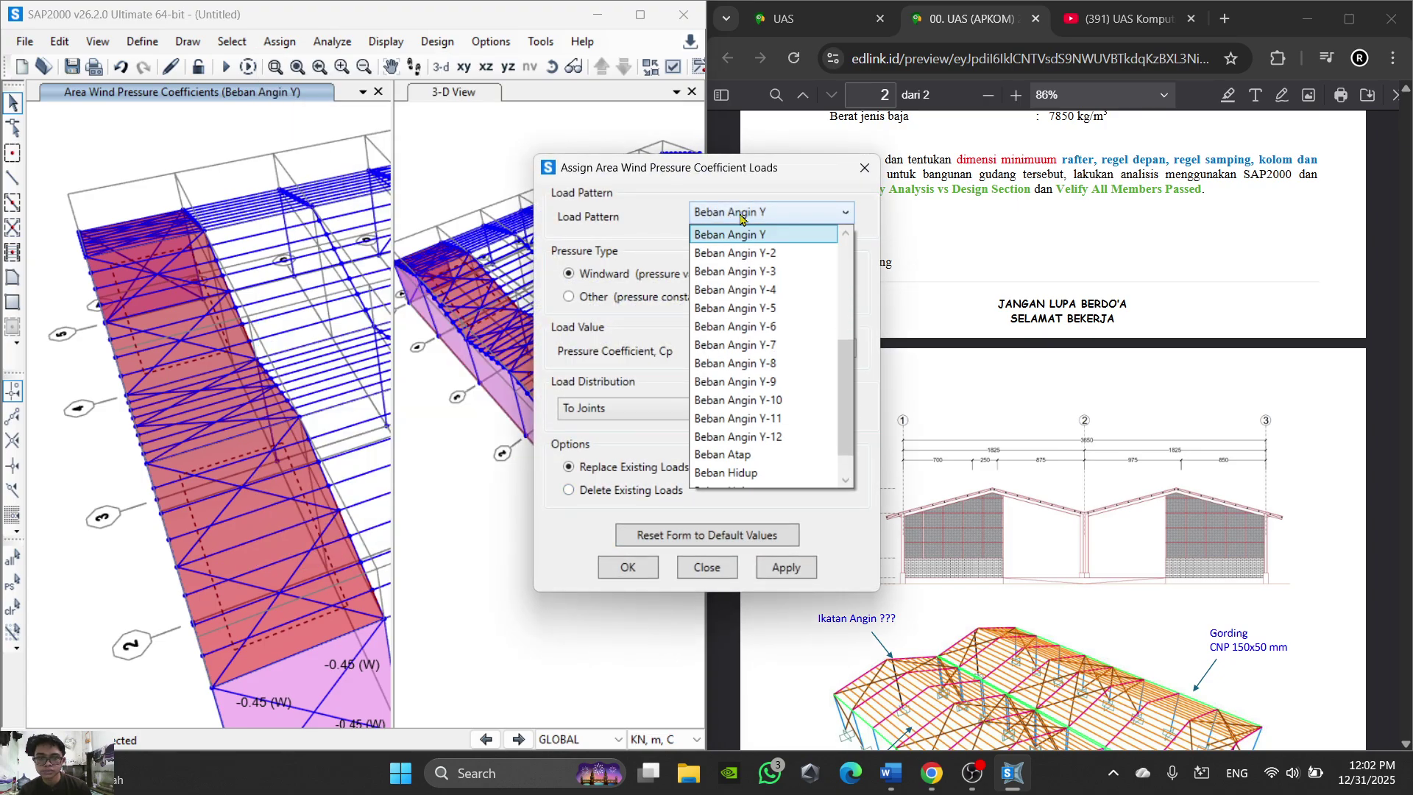
{"action": "left_click", "coordinate": [752, 236]}
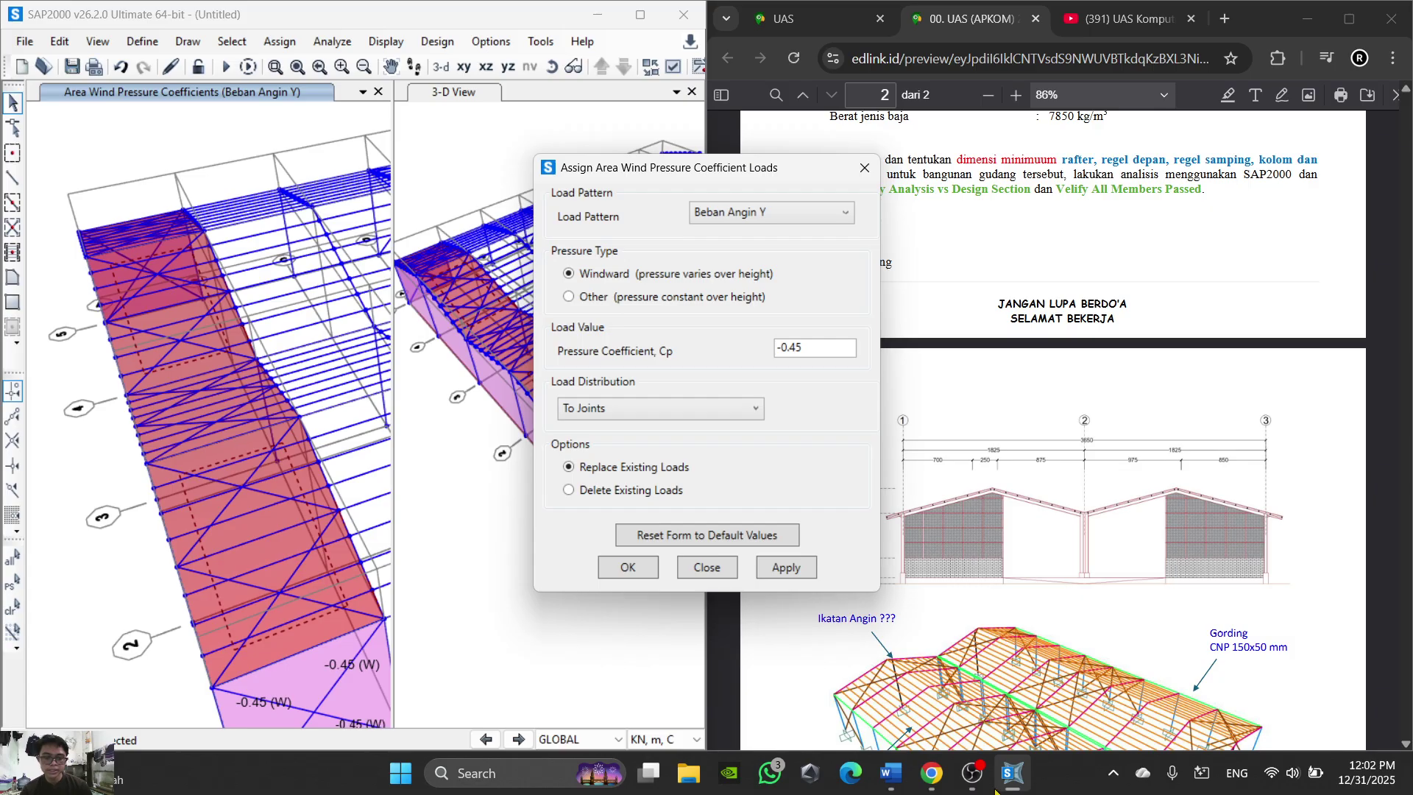
Step: Check the part 2 Beban Angin Y value in the Word task document, and assign a windward coefficient of 0.69 to the selected roof slopes
{"action": "left_click", "coordinate": [891, 785]}
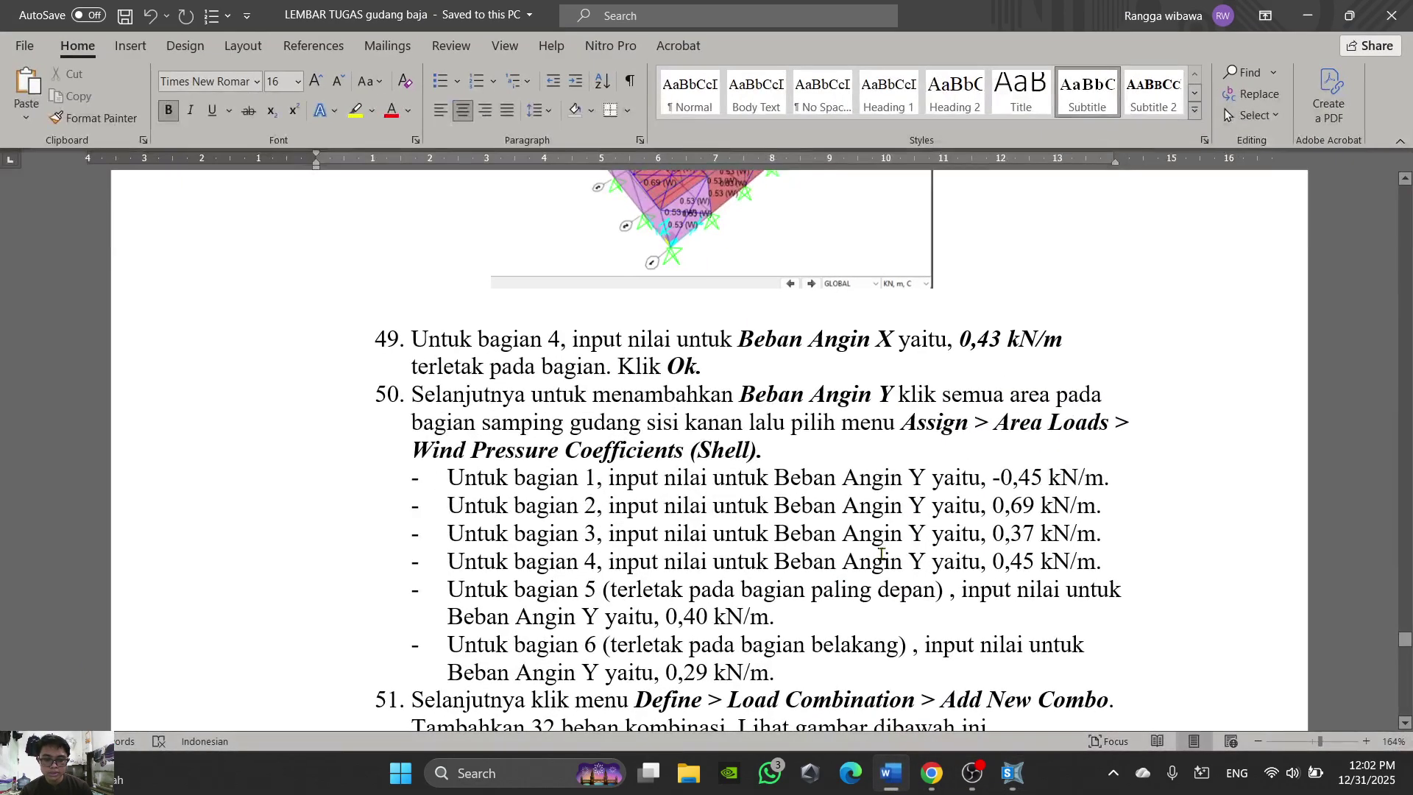
{"action": "left_click", "coordinate": [891, 773]}
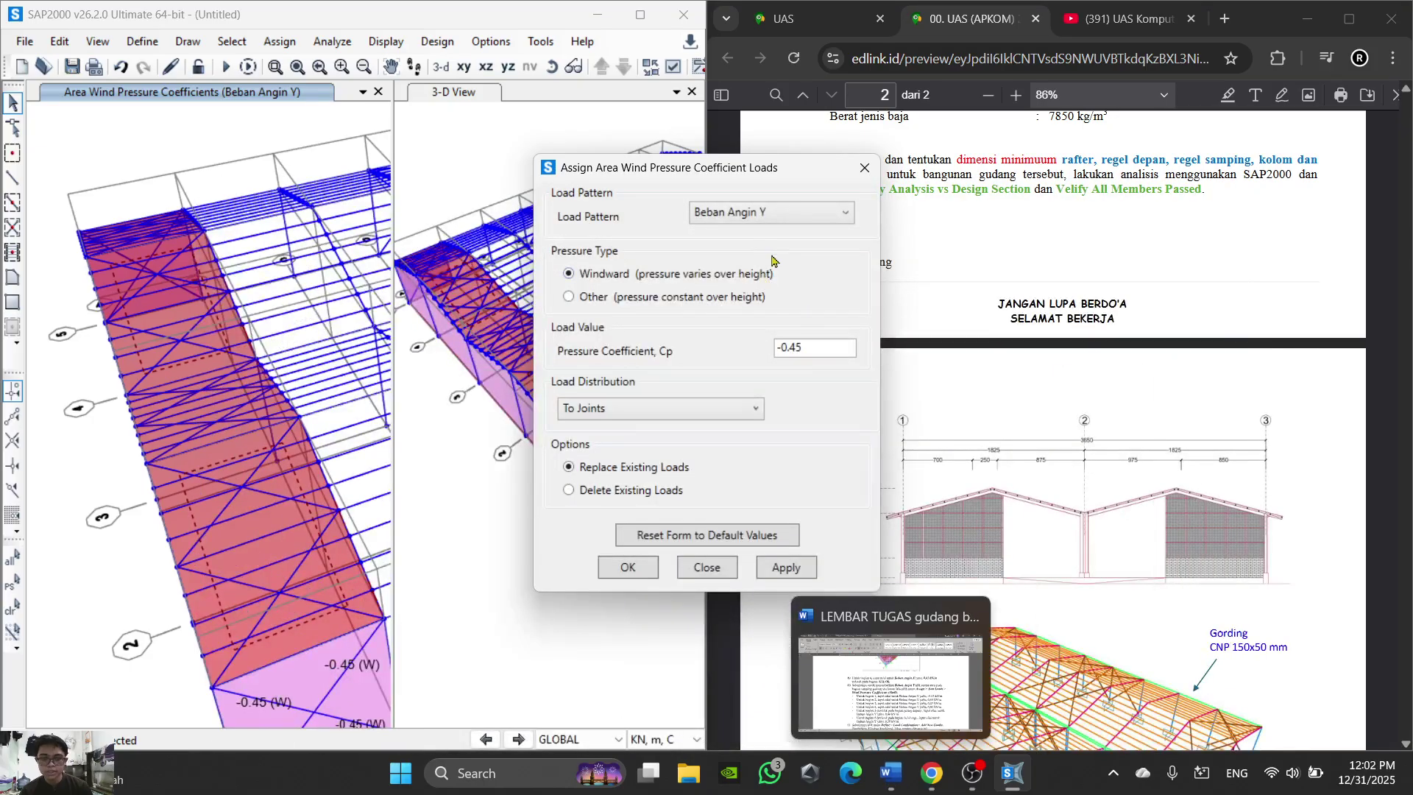
{"action": "left_click_drag", "start_coordinate": [818, 355], "coordinate": [730, 361]}
{"action": "type", "text": "0.69"}
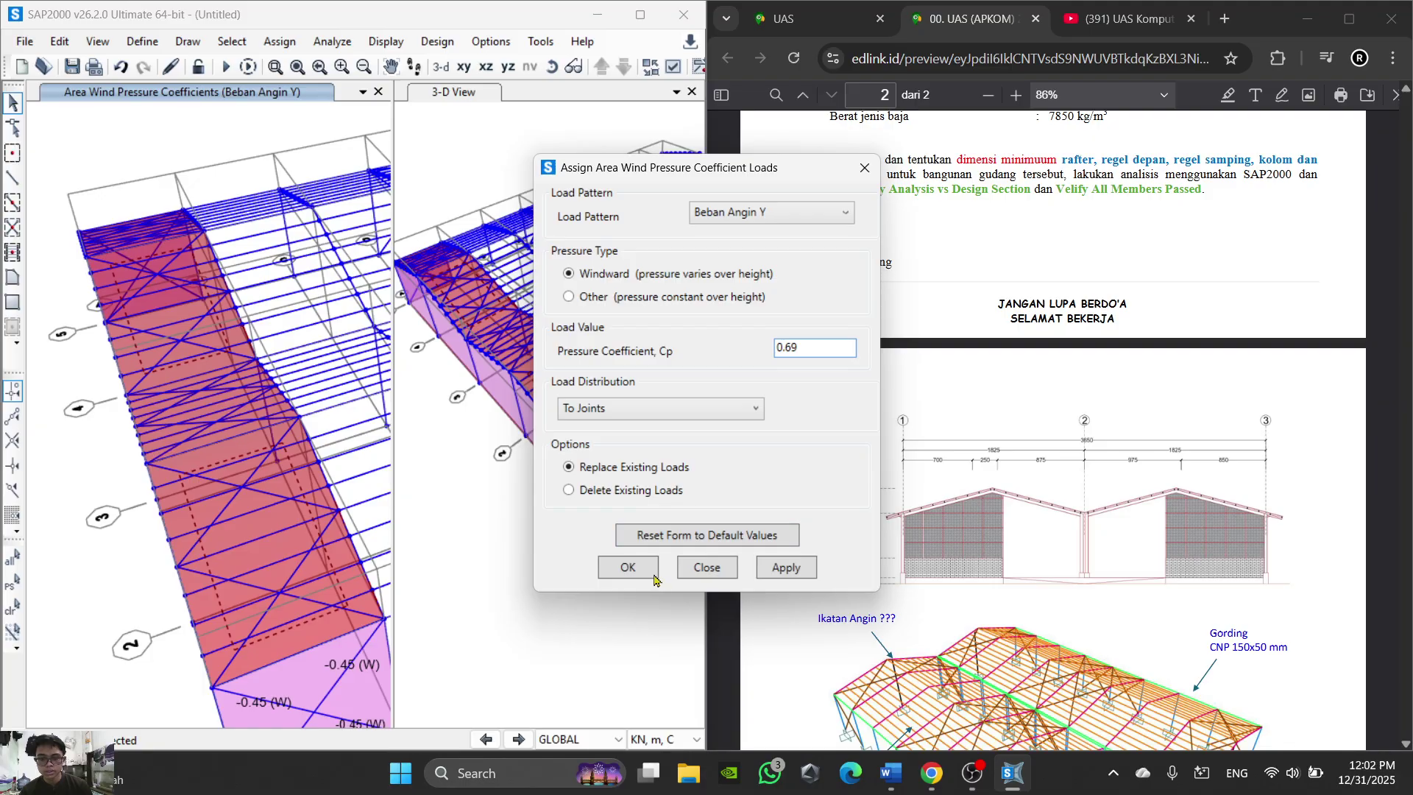
{"action": "left_click", "coordinate": [632, 569]}
Step: Reselect the same roof slope areas and look up the part 2 Beban Angin X coefficient in the Word task document
{"action": "left_click", "coordinate": [295, 630]}
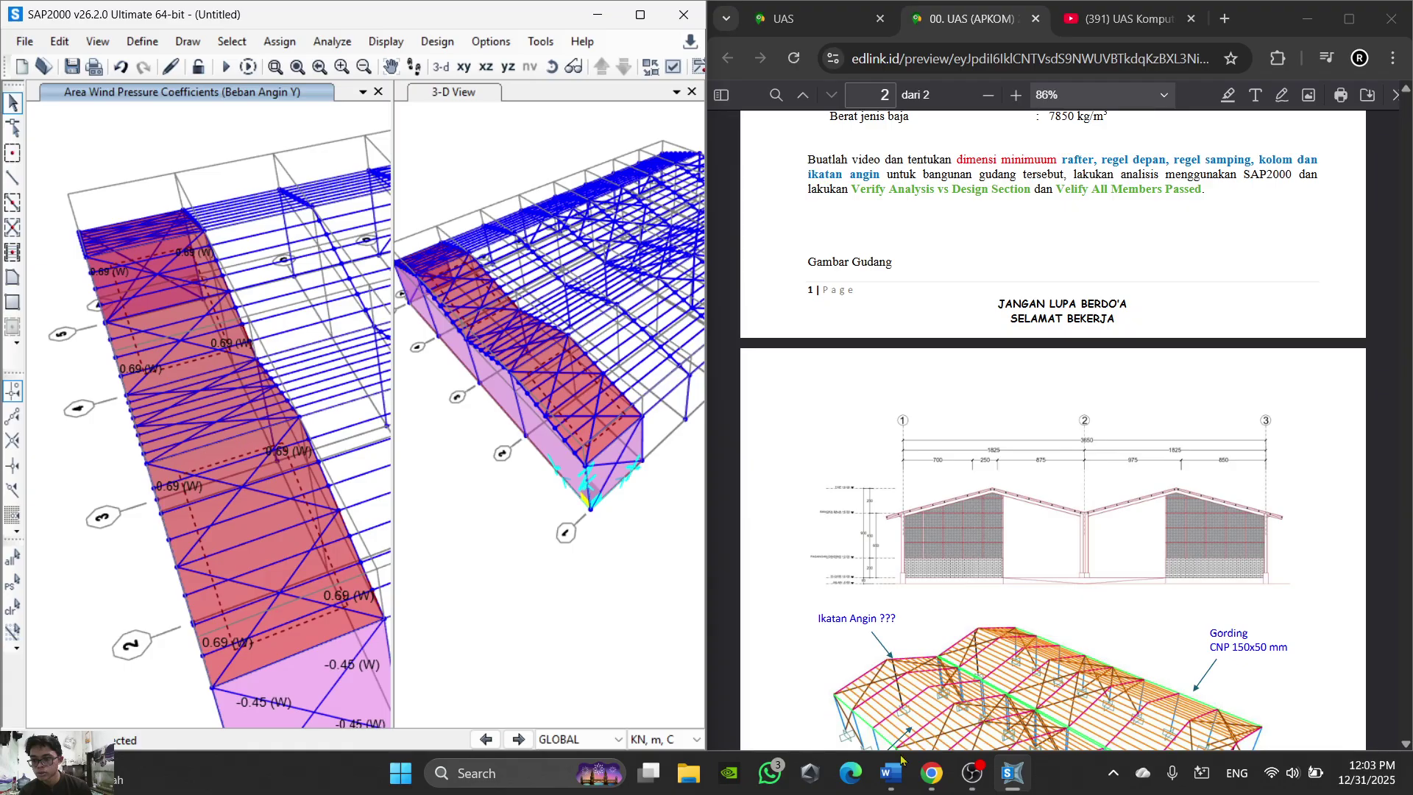
{"action": "left_click", "coordinate": [888, 773]}
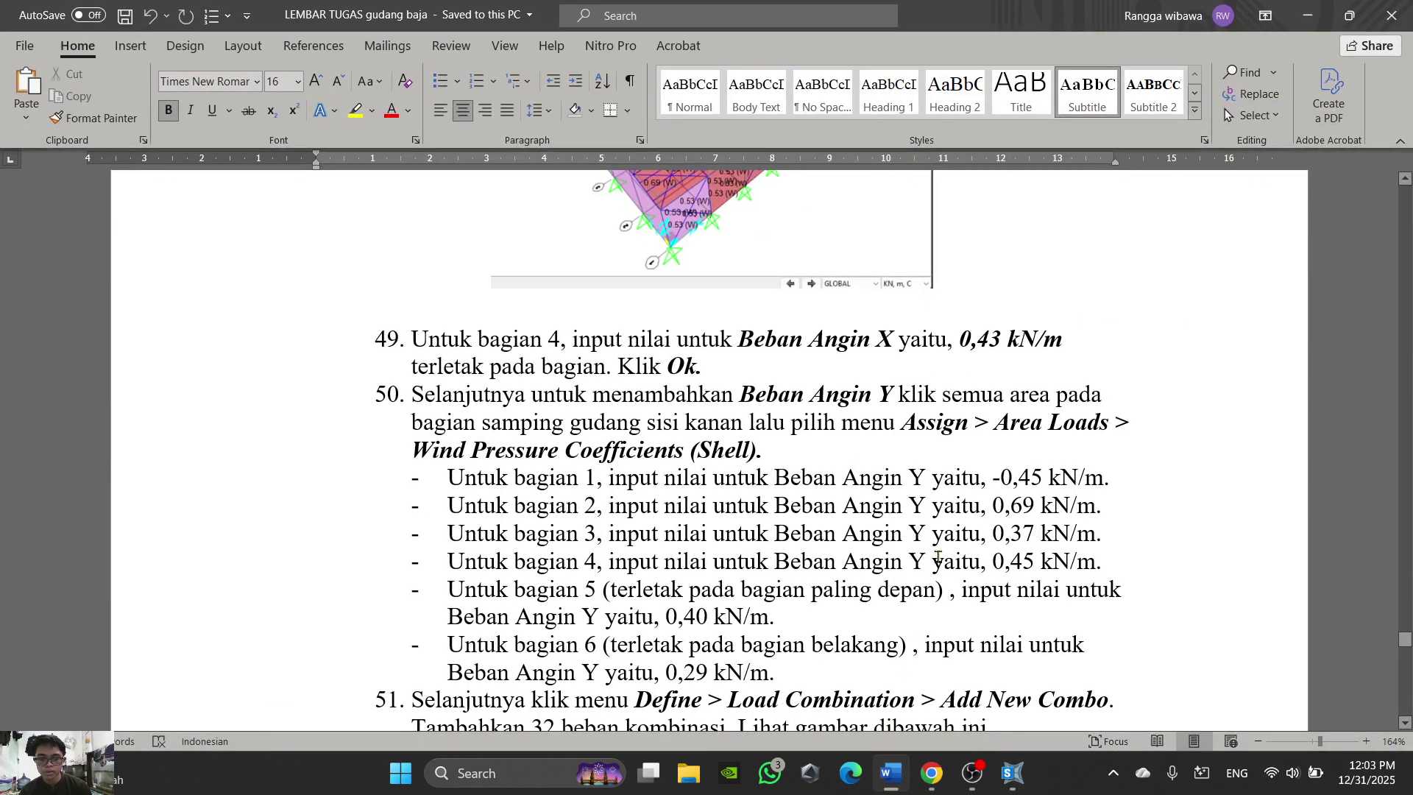
{"action": "scroll", "coordinate": [934, 559], "scroll_direction": "up", "scroll_amount": 15}
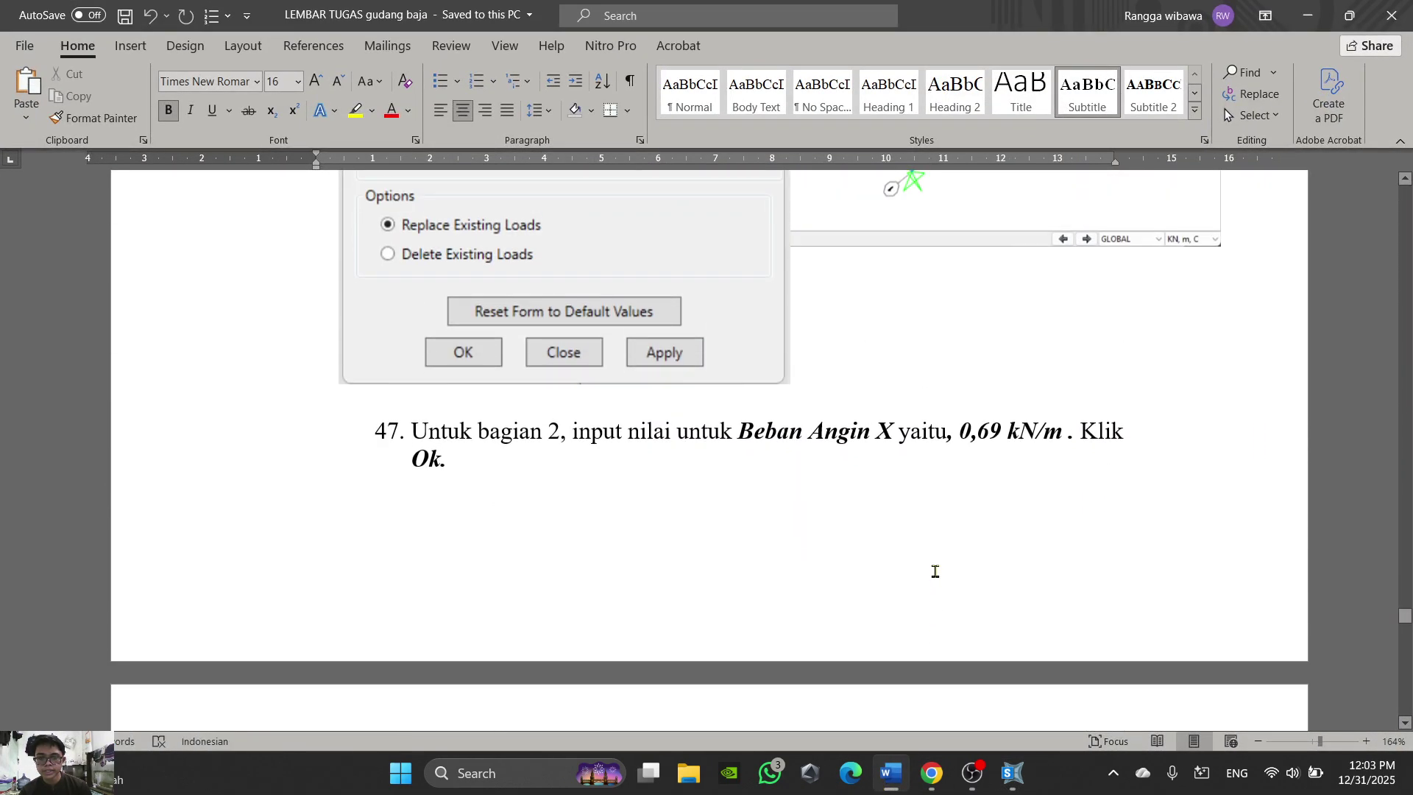
{"action": "left_click", "coordinate": [890, 774]}
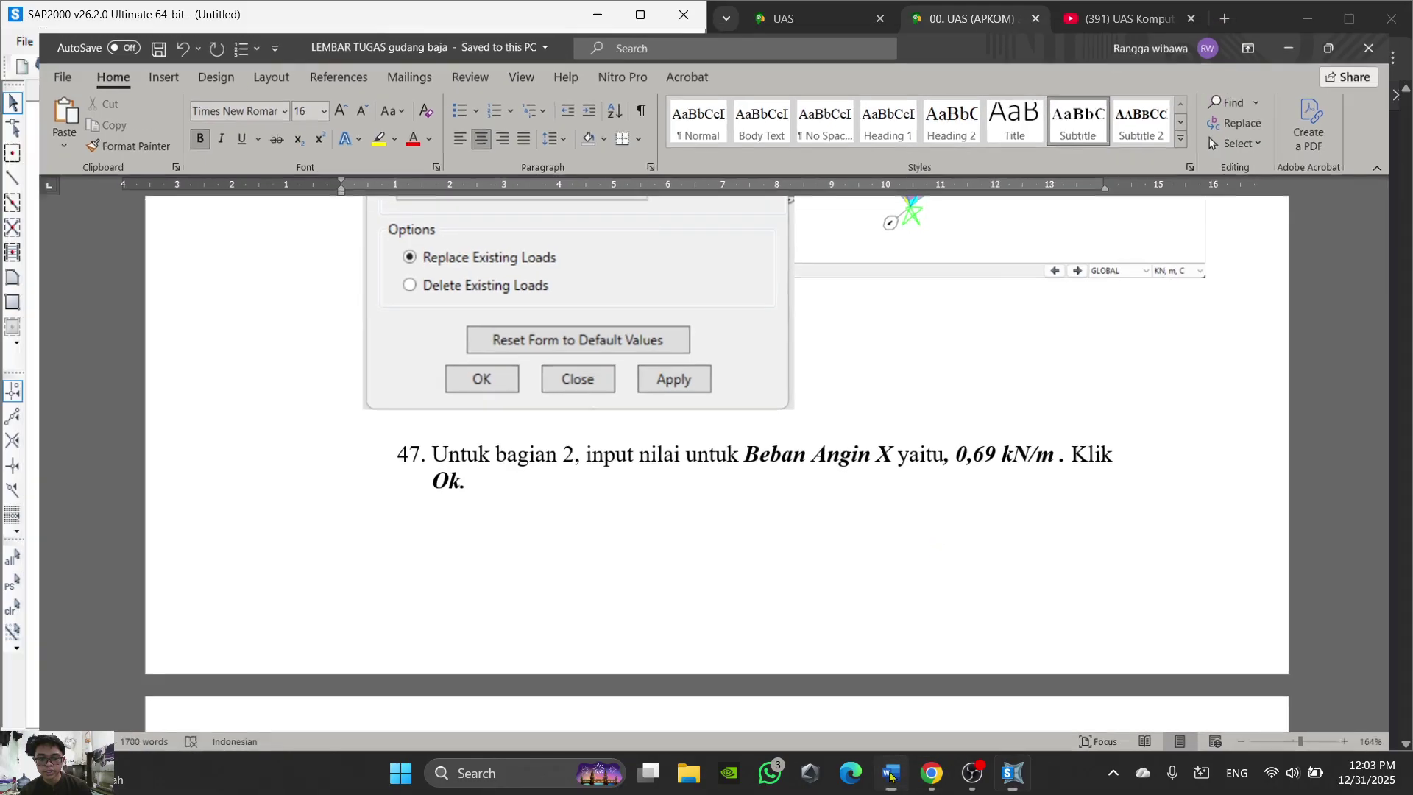
Step: Assign a windward pressure coefficient of 0.69 for Beban Angin X to the selected roof slope areas
{"action": "left_click", "coordinate": [280, 42]}
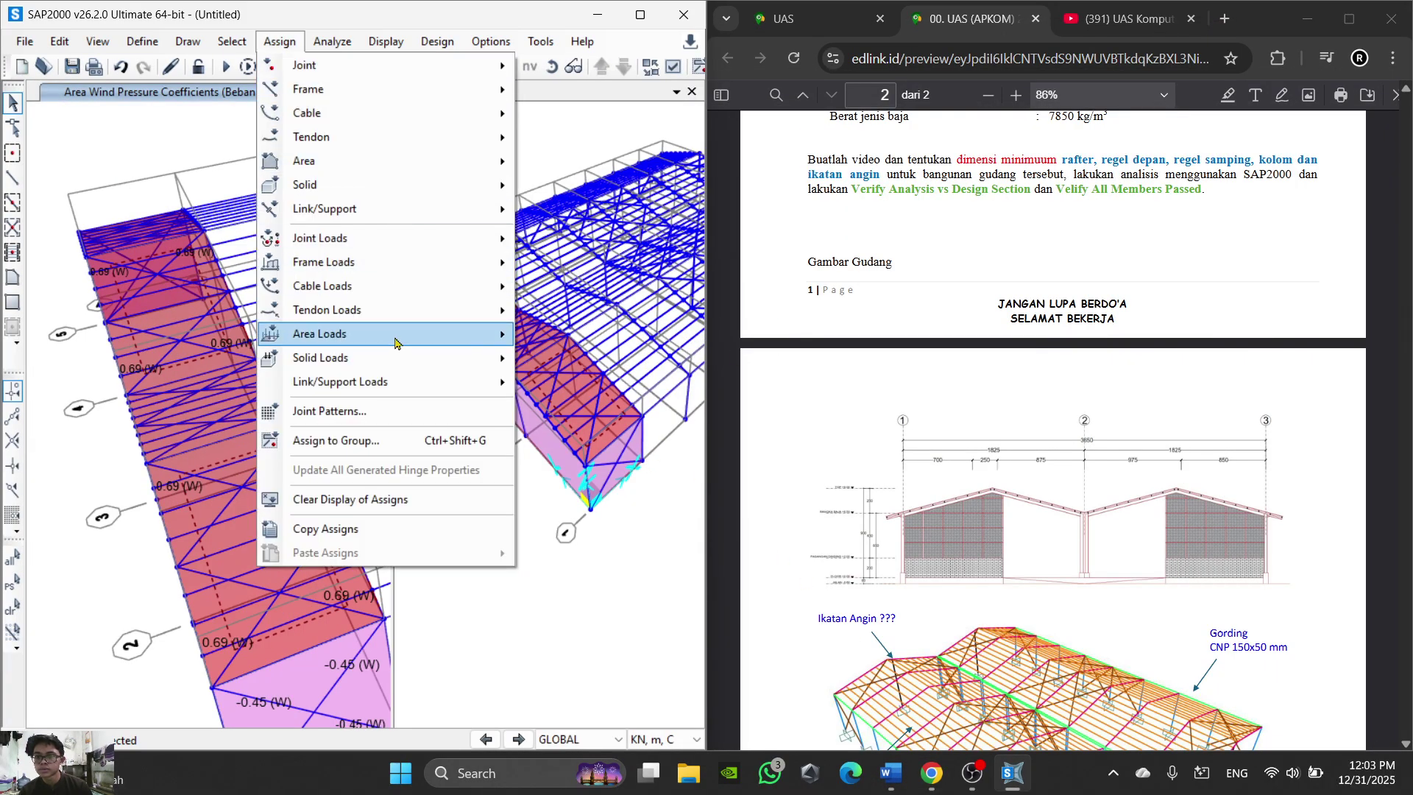
{"action": "mouse_move", "coordinate": [410, 350]}
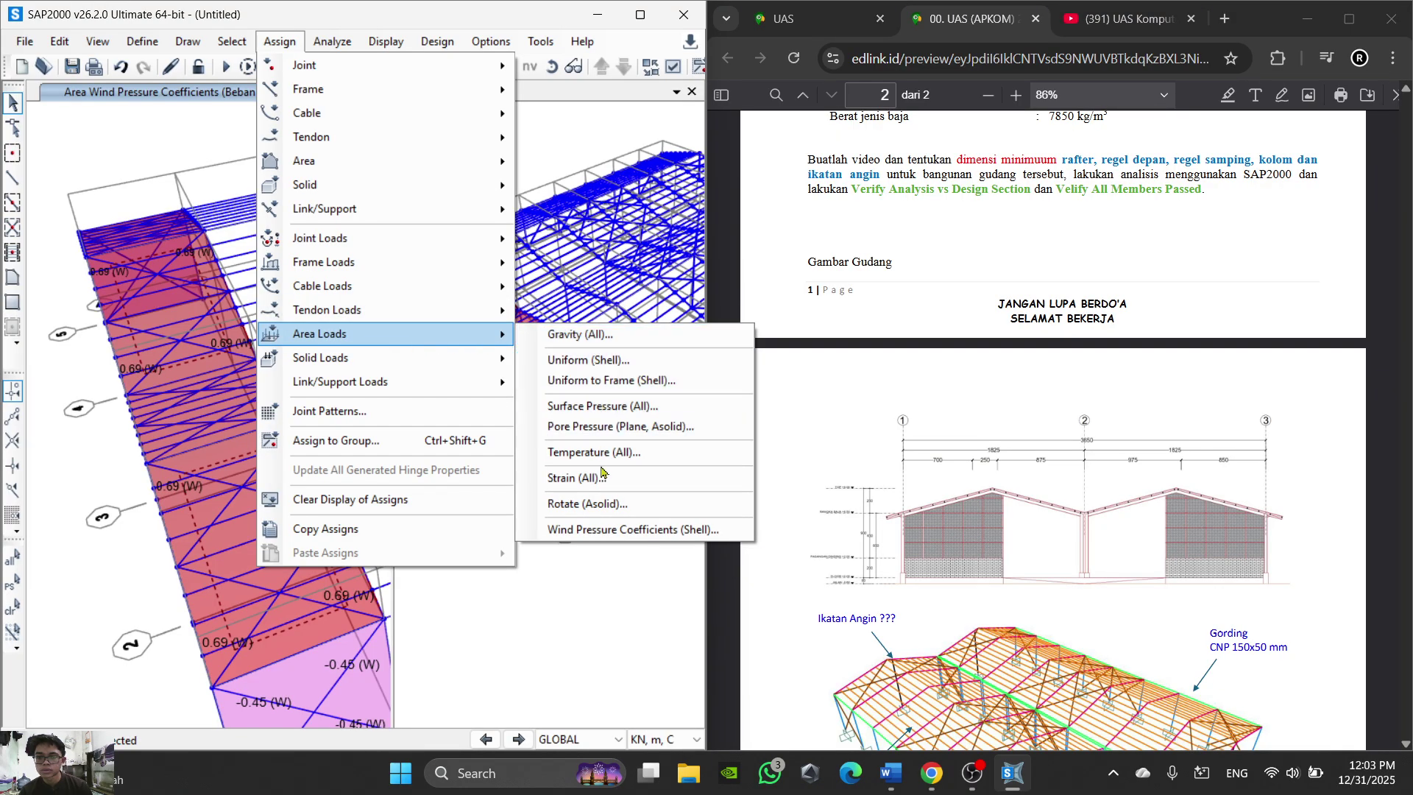
{"action": "left_click", "coordinate": [618, 529]}
{"action": "left_click", "coordinate": [810, 212]}
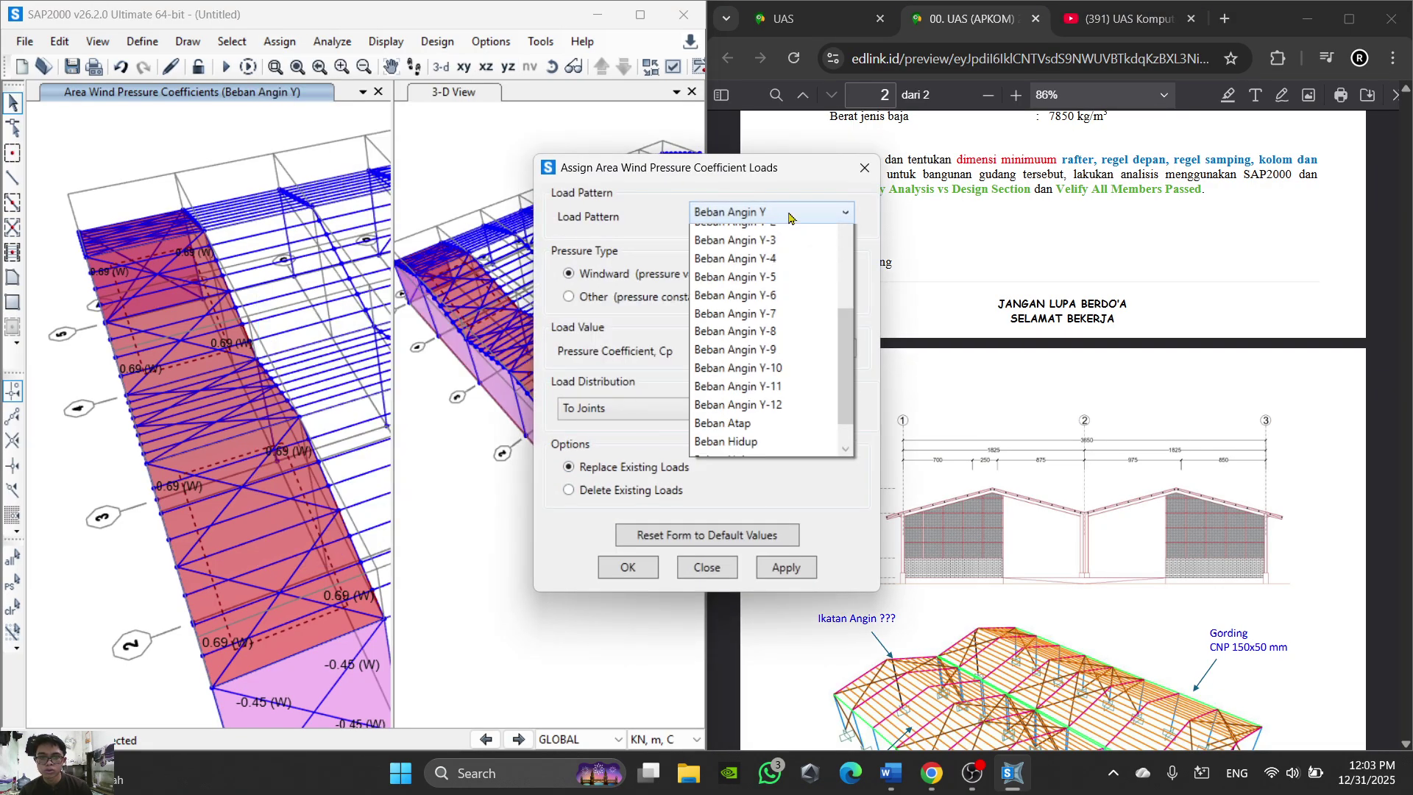
{"action": "scroll", "coordinate": [751, 326], "scroll_direction": "up", "scroll_amount": 2}
{"action": "left_click", "coordinate": [725, 234]}
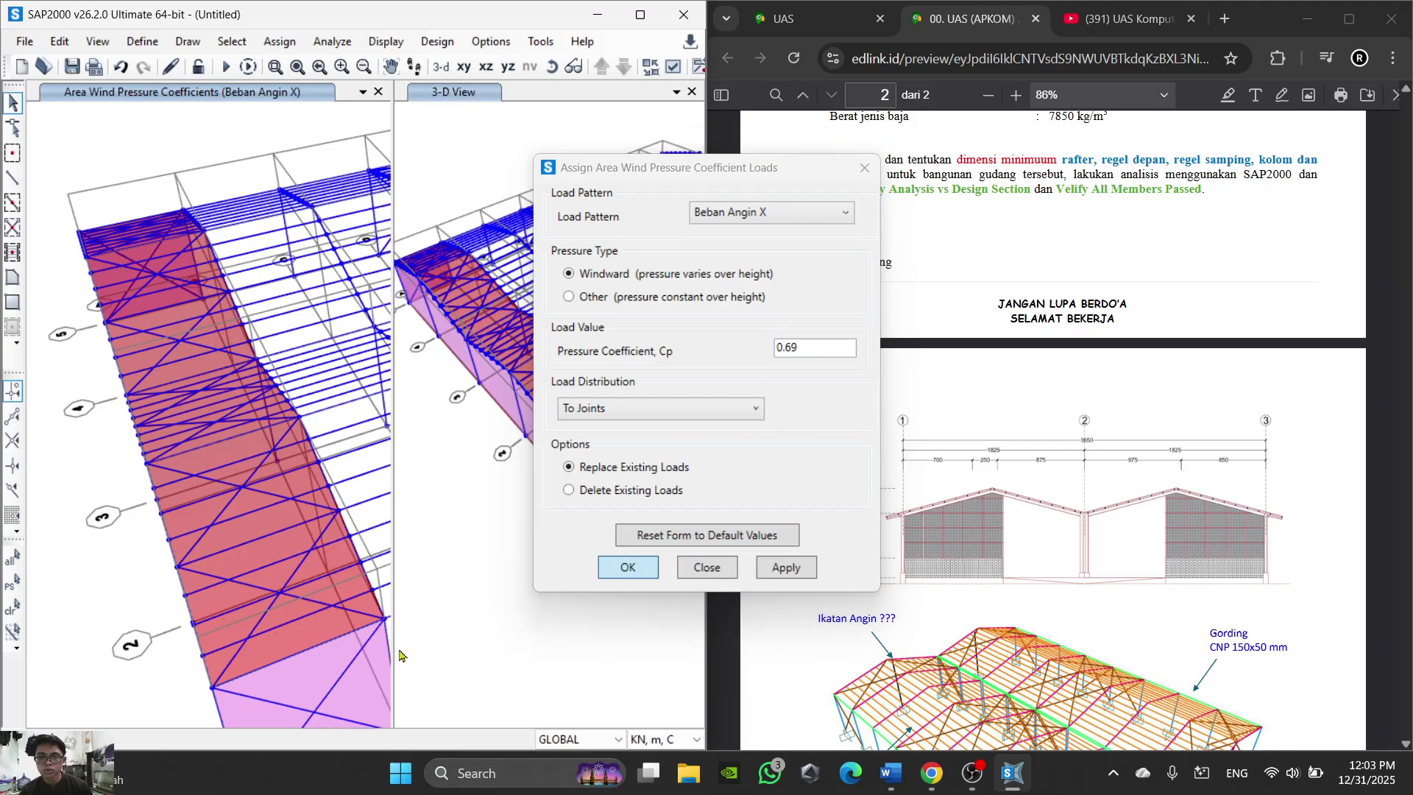
{"action": "left_click", "coordinate": [627, 567]}
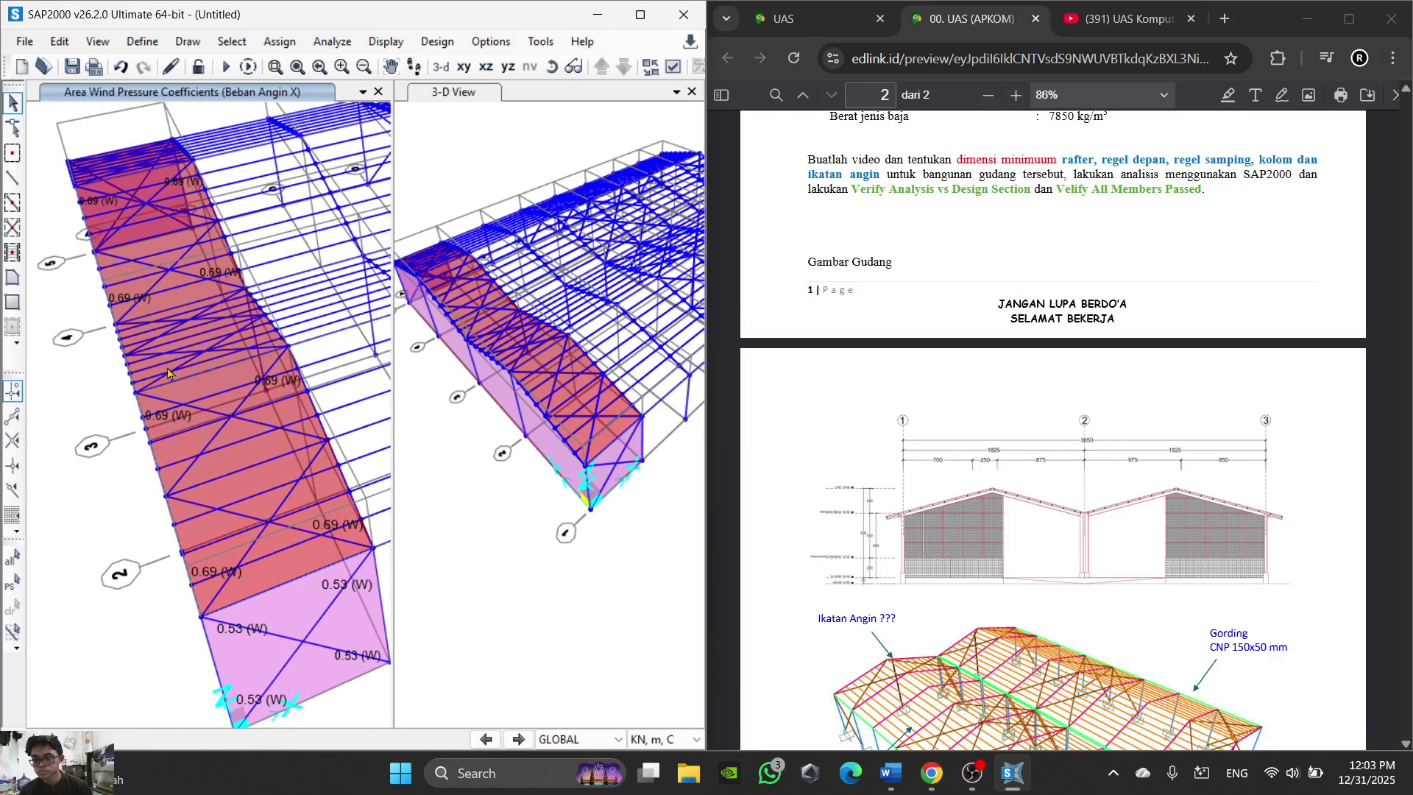
Step: Select the two opposite roof slope areas, descending away from gridline 1, in the same bay
{"action": "scroll", "coordinate": [168, 373], "scroll_direction": "up", "scroll_amount": 3}
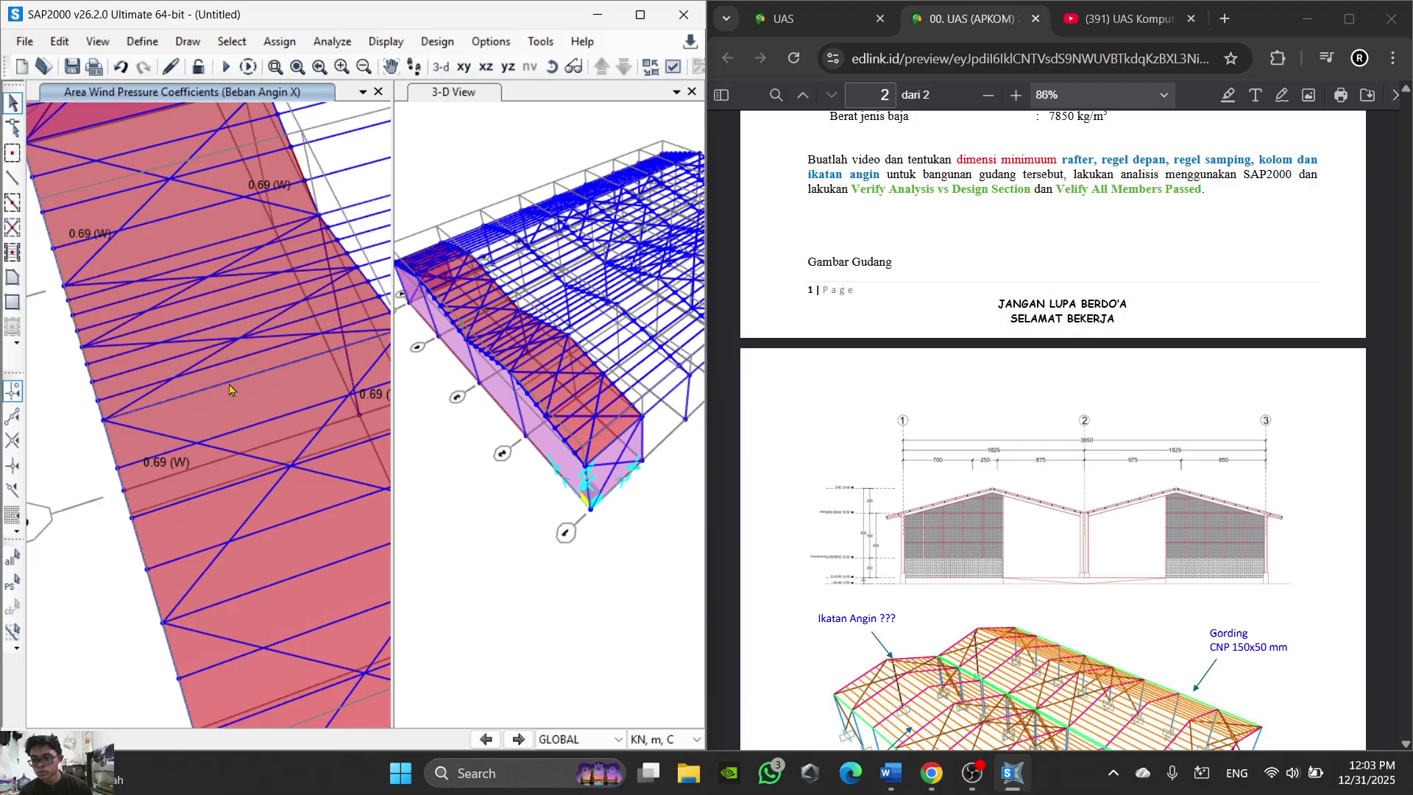
{"action": "scroll", "coordinate": [279, 424], "scroll_direction": "up", "scroll_amount": 1}
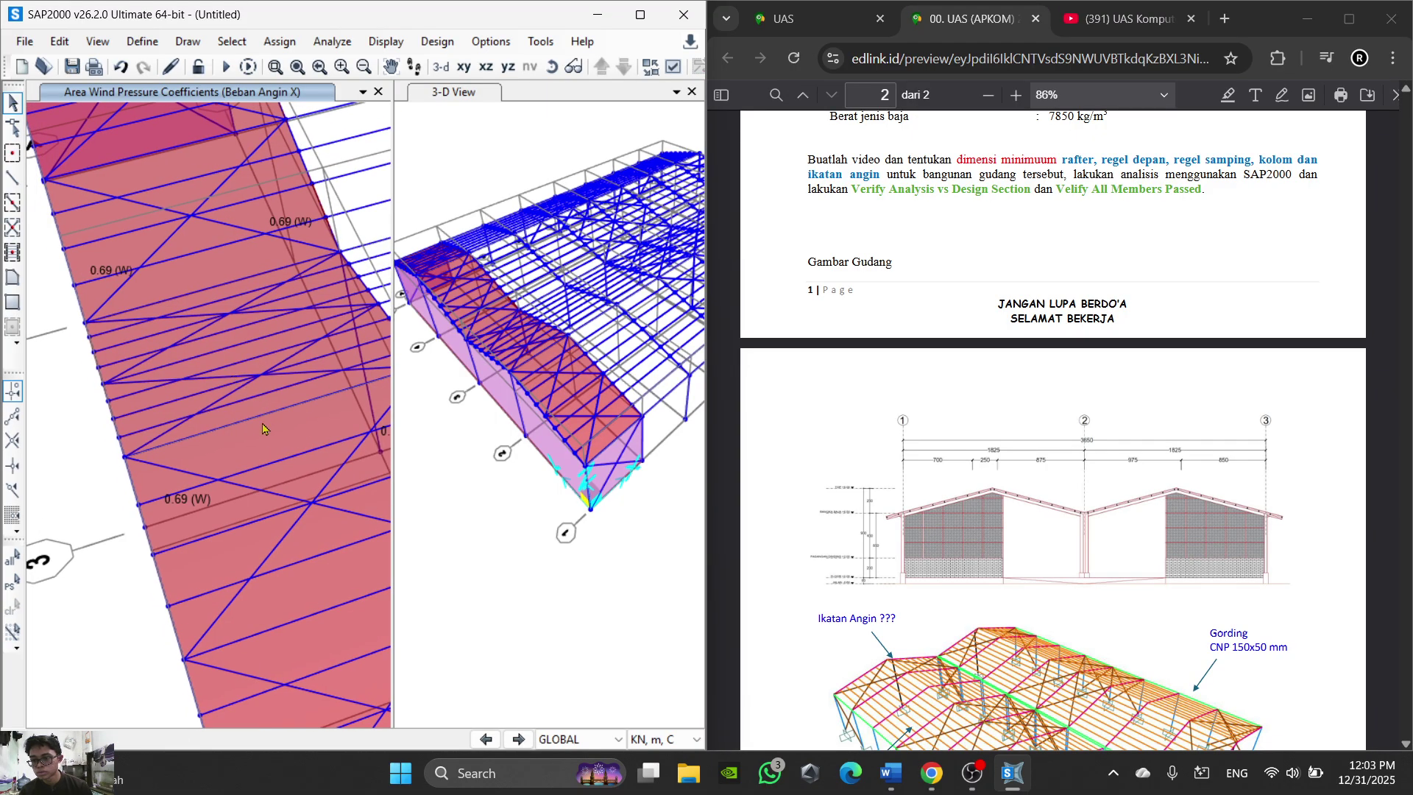
{"action": "left_click", "coordinate": [266, 433]}
{"action": "scroll", "coordinate": [269, 404], "scroll_direction": "up", "scroll_amount": 4}
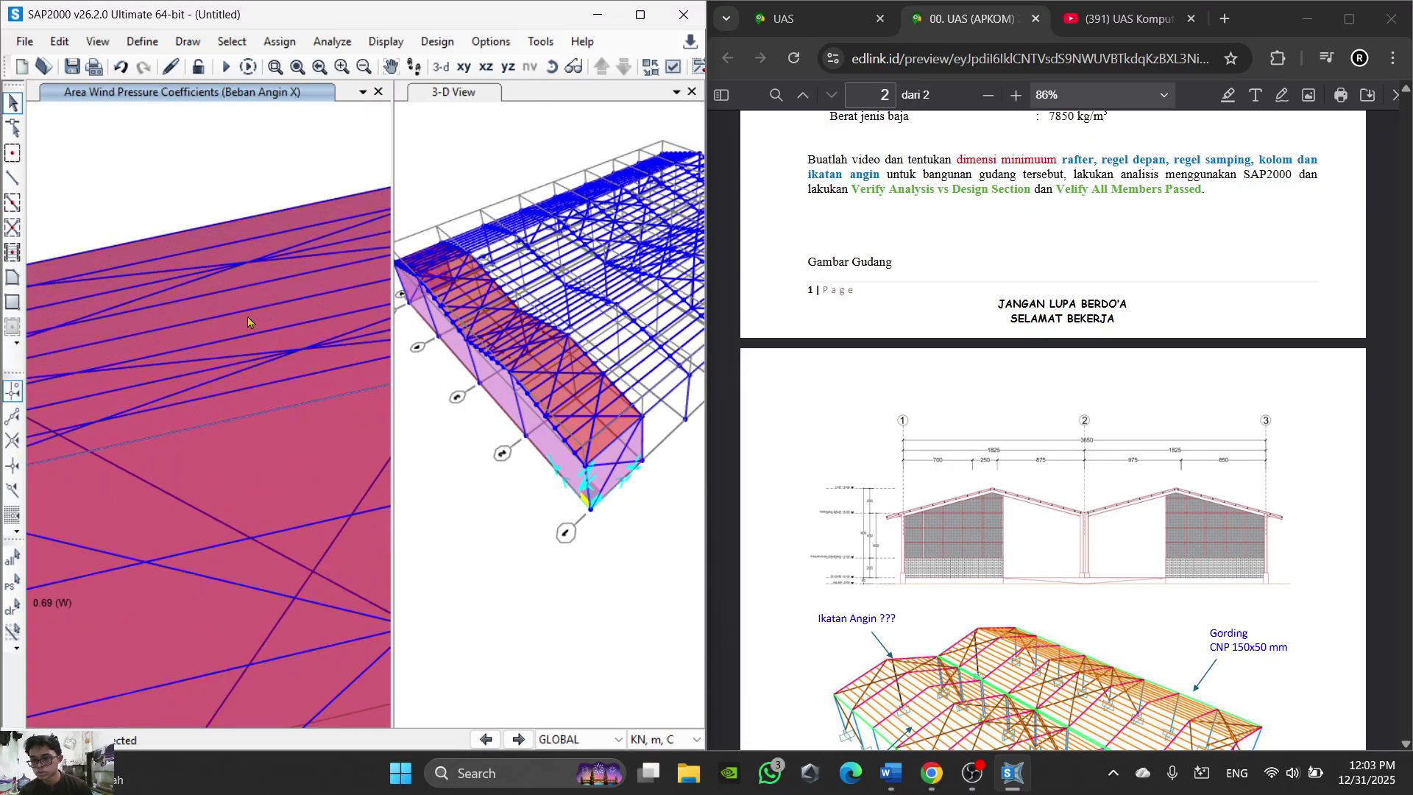
{"action": "scroll", "coordinate": [248, 326], "scroll_direction": "down", "scroll_amount": 4}
{"action": "middle_click_drag", "start_coordinate": [579, 502], "coordinate": [623, 528]}
{"action": "left_click", "coordinate": [553, 68]}
{"action": "left_click_drag", "start_coordinate": [536, 323], "coordinate": [589, 449]}
{"action": "scroll", "coordinate": [542, 483], "scroll_direction": "down", "scroll_amount": 4}
{"action": "middle_click_drag", "start_coordinate": [545, 485], "coordinate": [579, 497]}
{"action": "scroll", "coordinate": [513, 439], "scroll_direction": "up", "scroll_amount": 4}
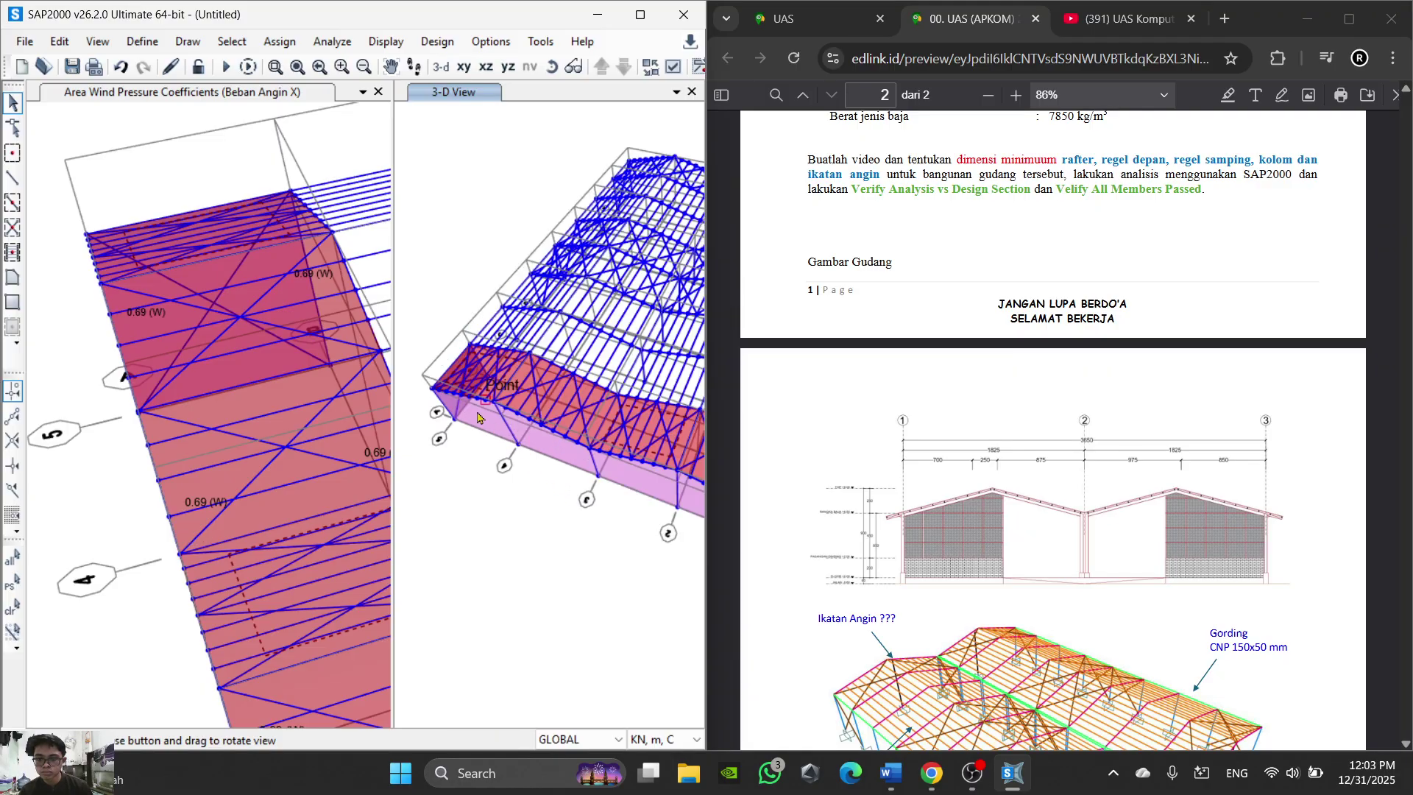
Step: Check the part 3 Beban Angin X value in the Word task document, and assign a windward coefficient of 0.48 to the selected opposite slopes
{"action": "left_click", "coordinate": [279, 42]}
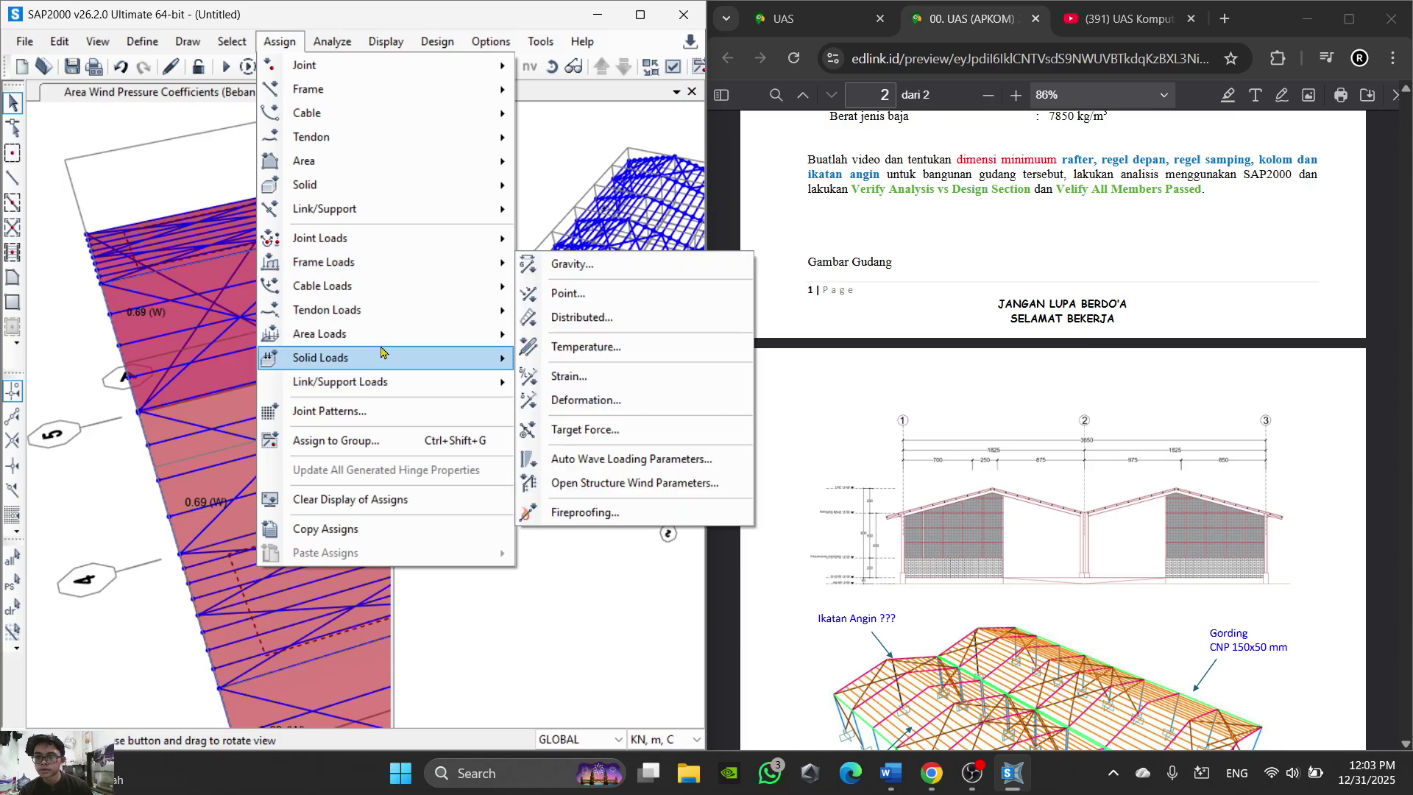
{"action": "mouse_move", "coordinate": [390, 342]}
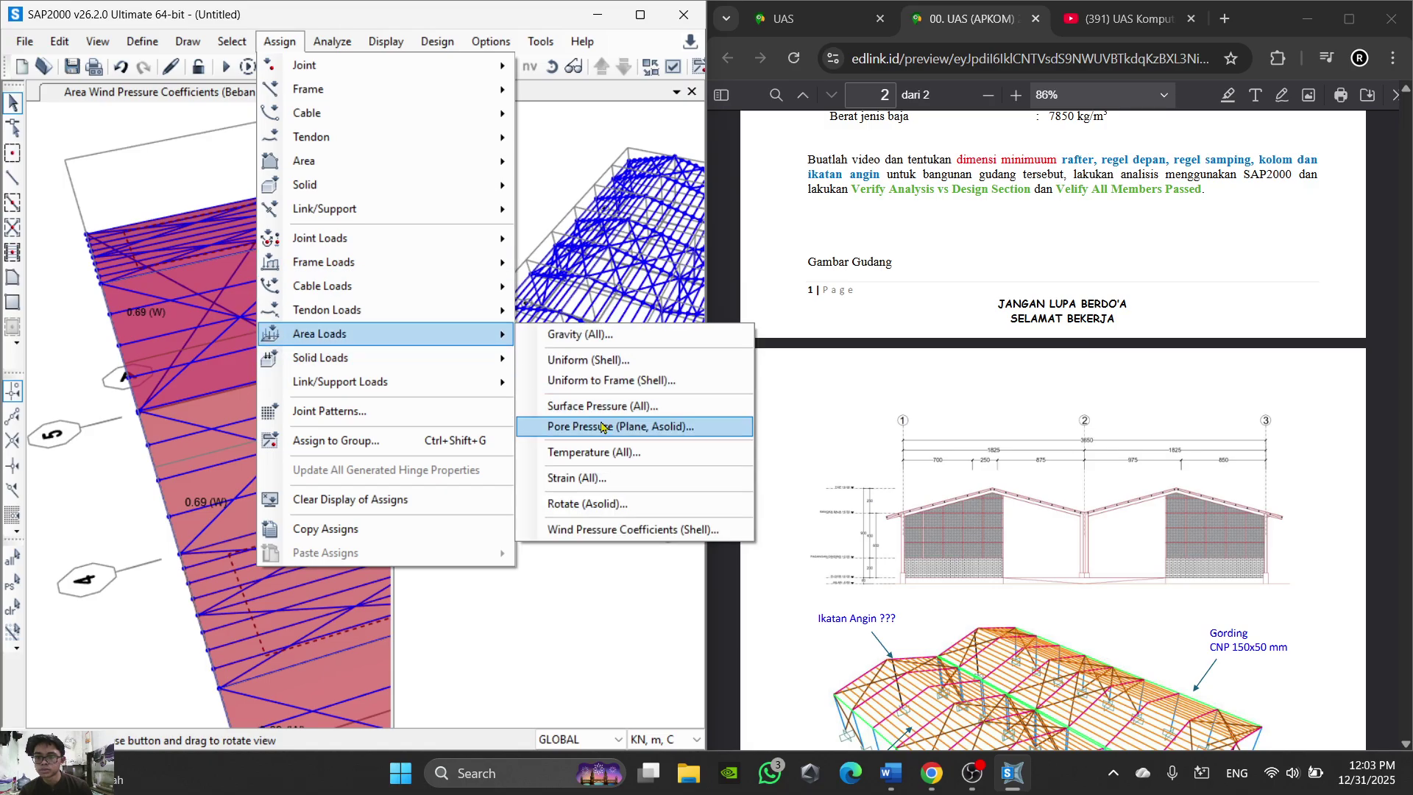
{"action": "left_click", "coordinate": [715, 529]}
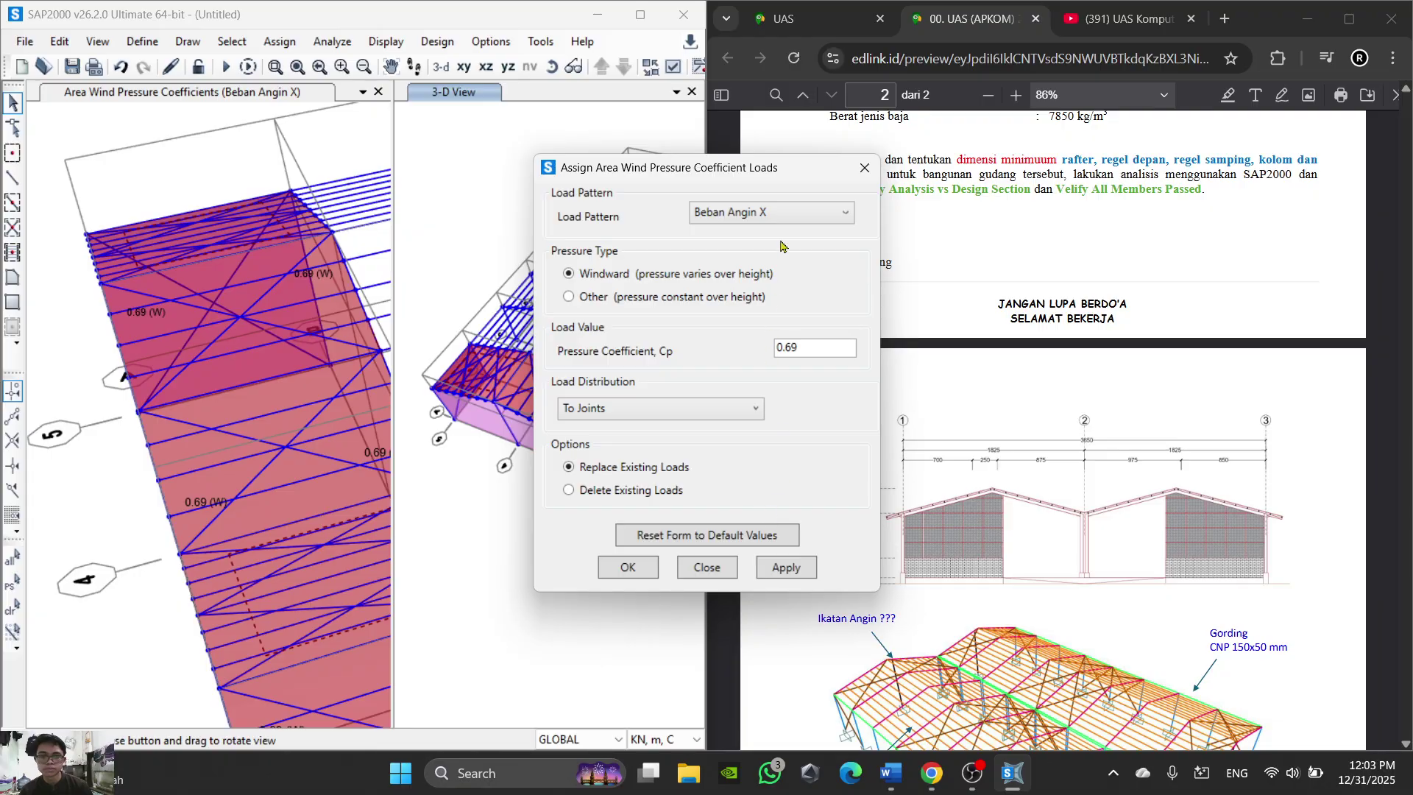
{"action": "left_click", "coordinate": [934, 785]}
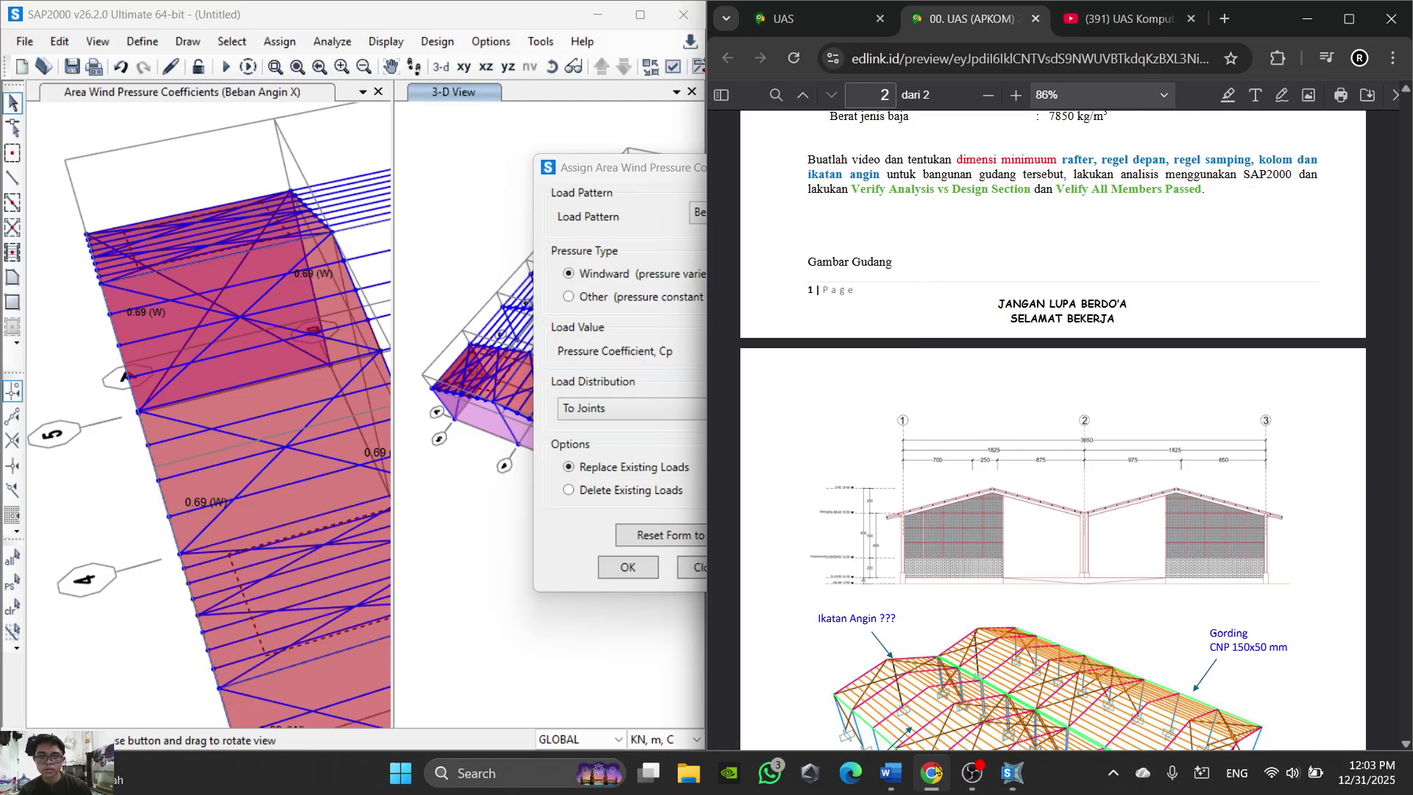
{"action": "left_click", "coordinate": [929, 786]}
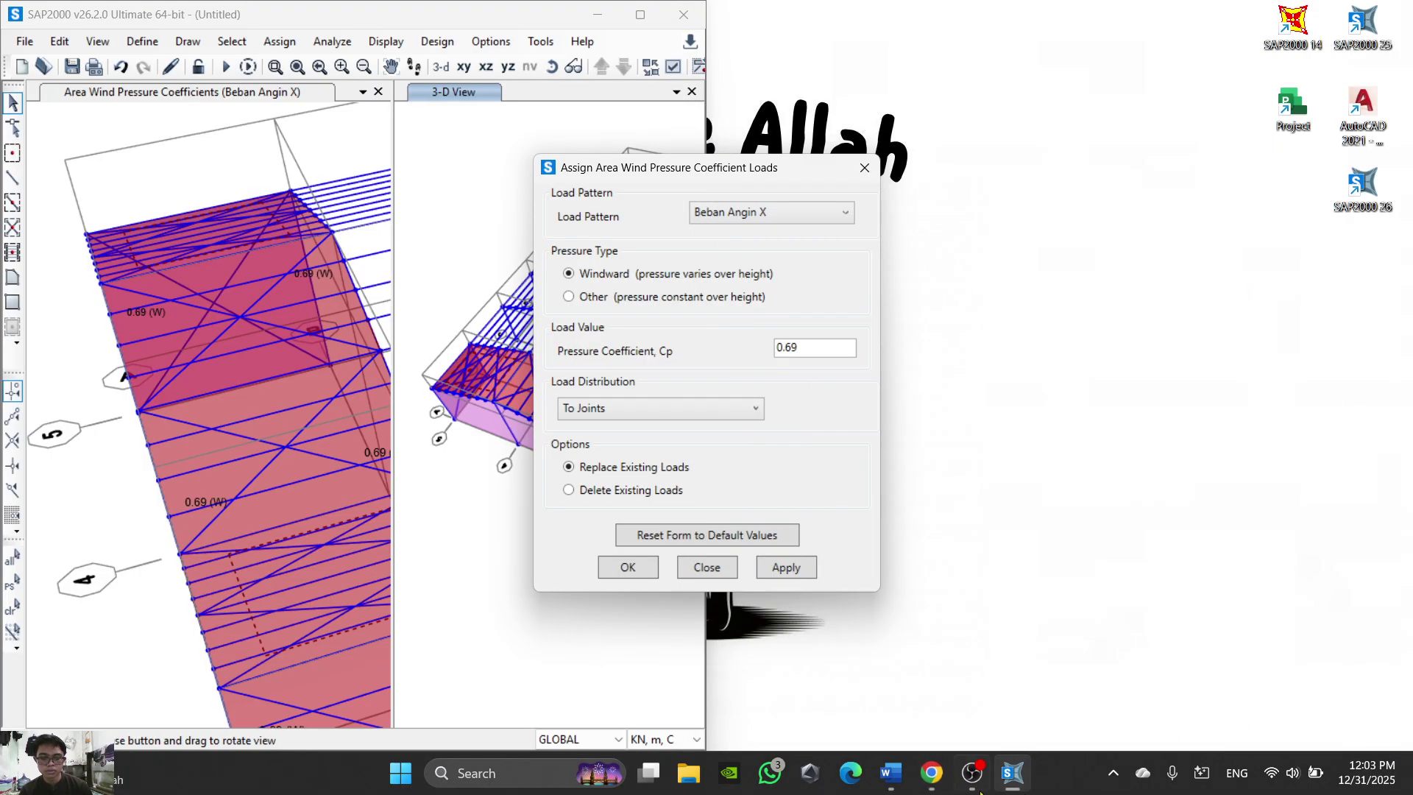
{"action": "left_click", "coordinate": [931, 780]}
{"action": "left_click", "coordinate": [885, 786]}
{"action": "scroll", "coordinate": [887, 499], "scroll_direction": "down", "scroll_amount": 12}
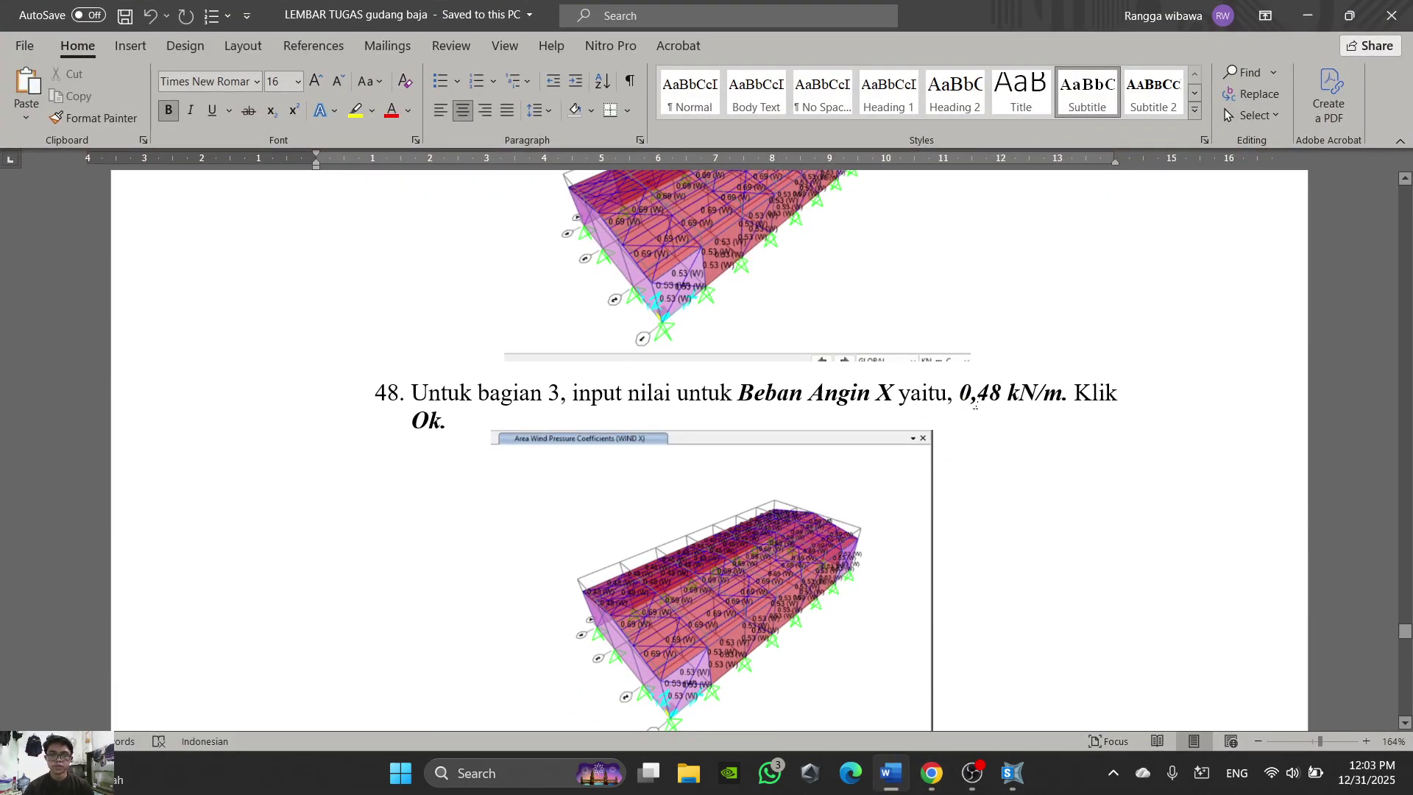
{"action": "left_click", "coordinate": [885, 784]}
{"action": "left_click", "coordinate": [680, 245]}
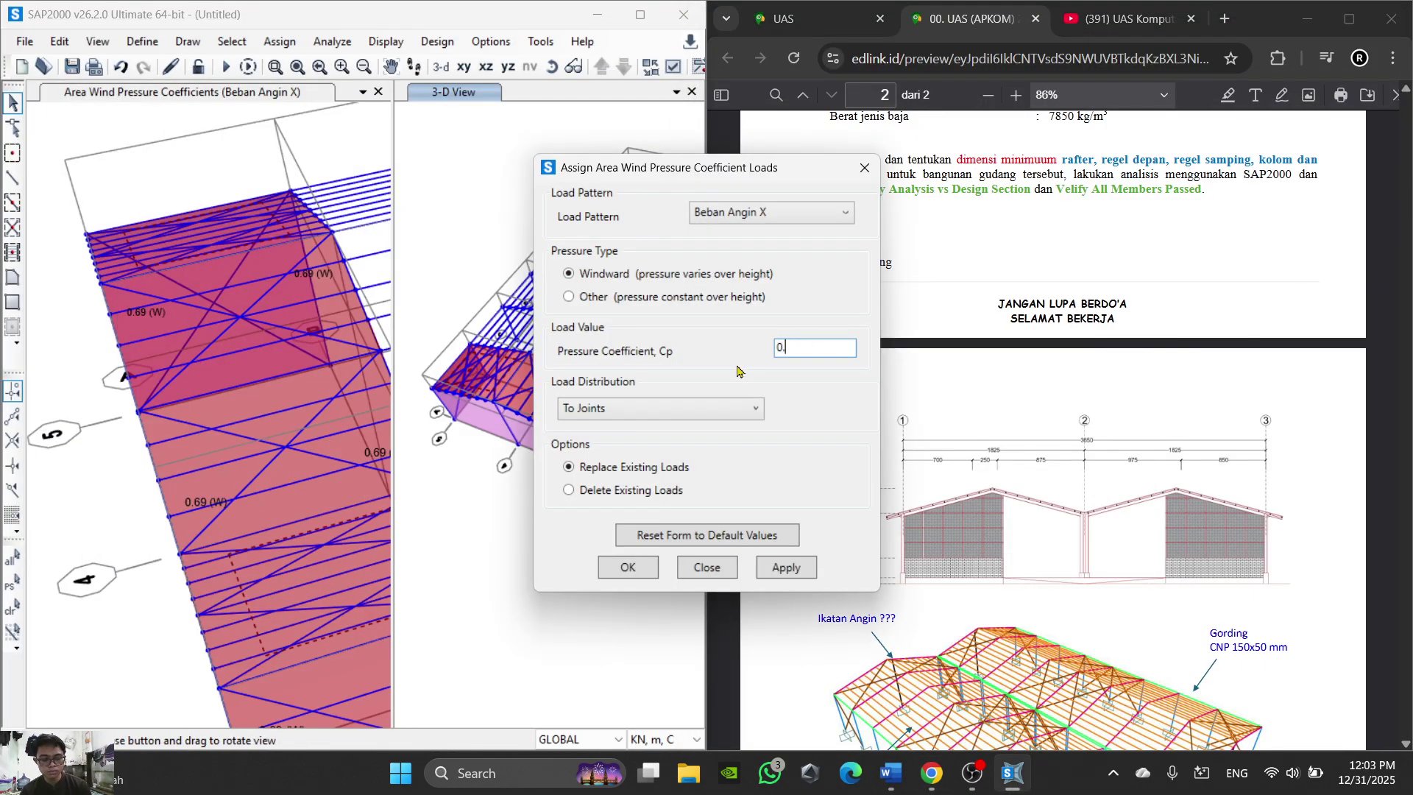
{"action": "left_click", "coordinate": [648, 573]}
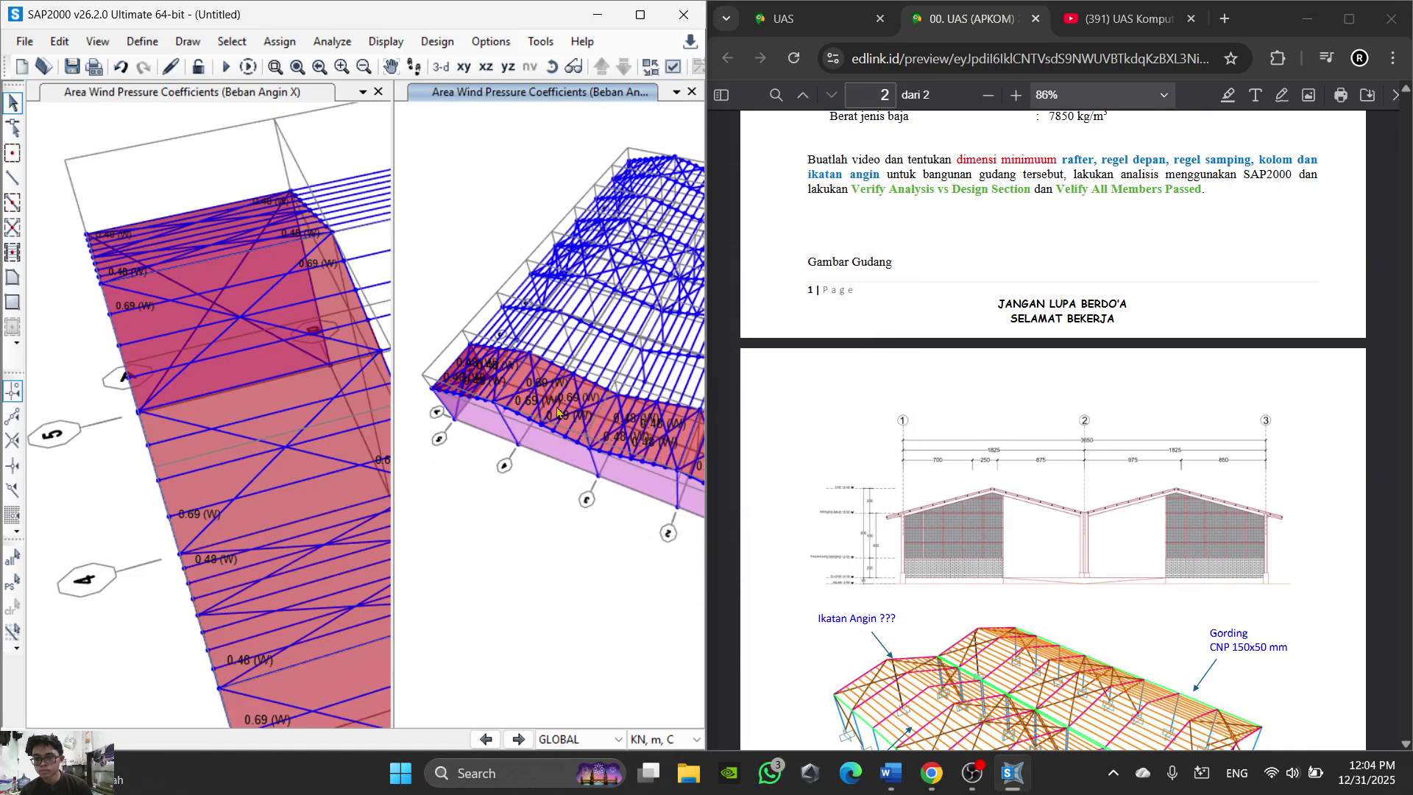
Step: Reselect the opposite roof slopes, look up the part 3 coefficient in the Word document, and assign windward 0.37 under Beban Angin X
{"action": "scroll", "coordinate": [635, 432], "scroll_direction": "up", "scroll_amount": 2}
{"action": "middle_click_drag", "start_coordinate": [590, 445], "coordinate": [664, 462]}
{"action": "scroll", "coordinate": [456, 390], "scroll_direction": "down", "scroll_amount": 3}
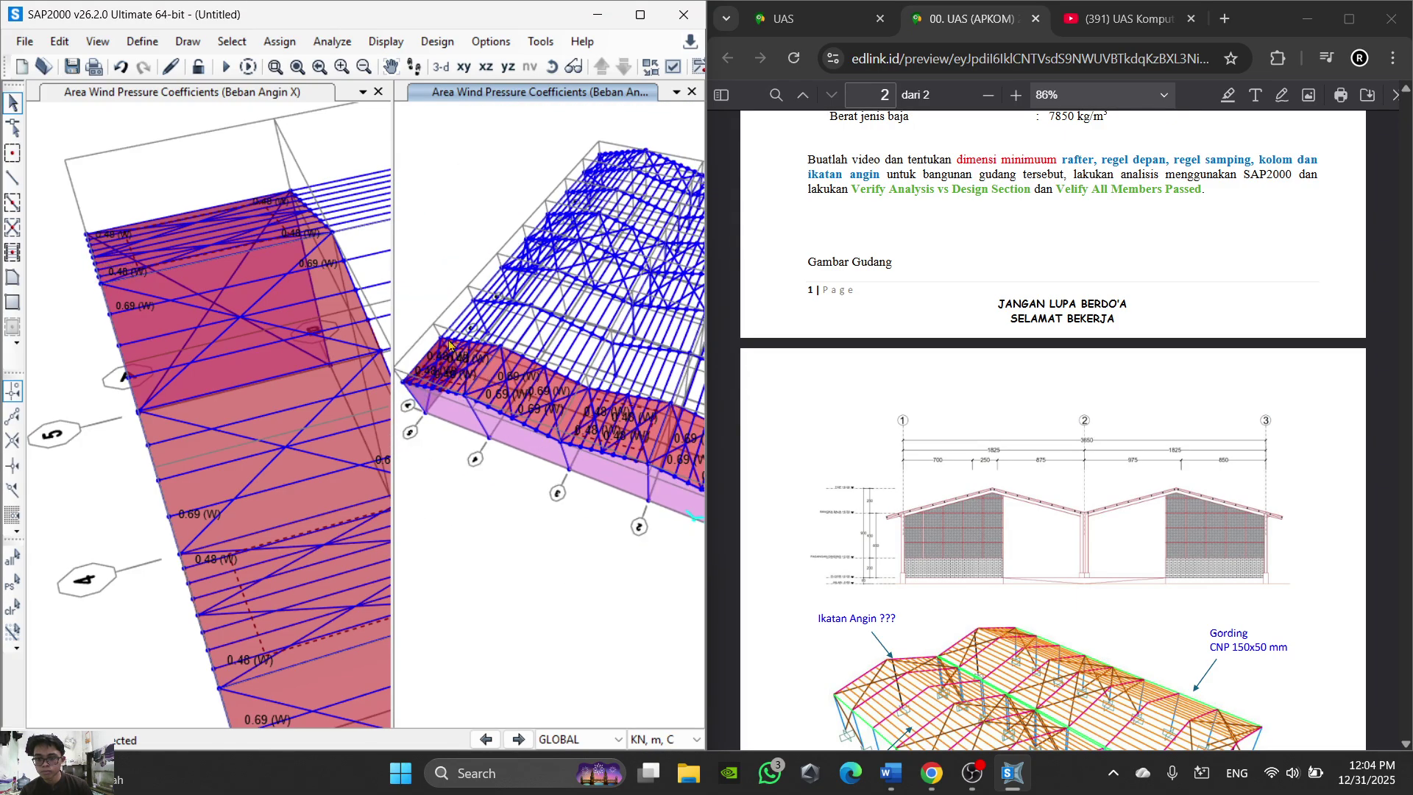
{"action": "left_click", "coordinate": [277, 45]}
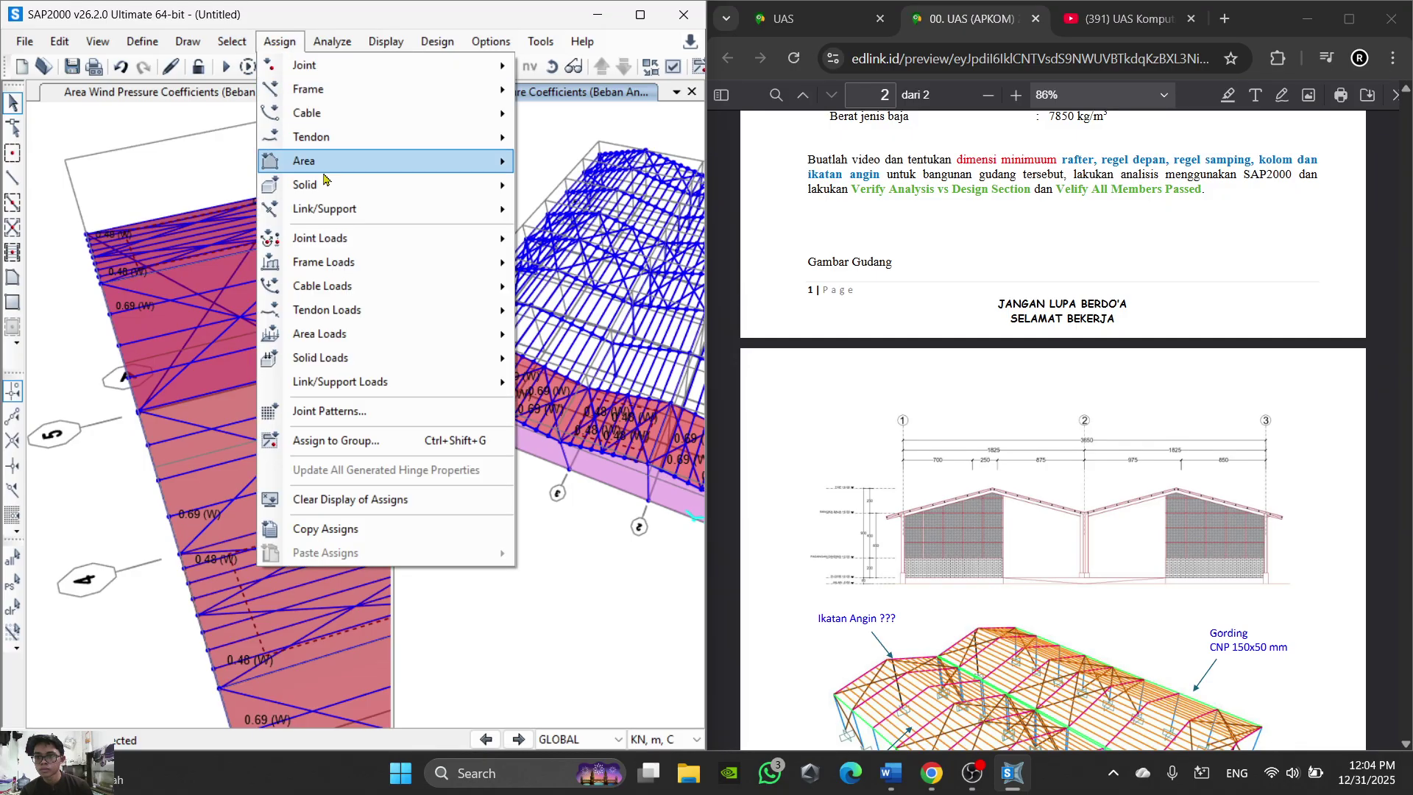
{"action": "mouse_move", "coordinate": [401, 334]}
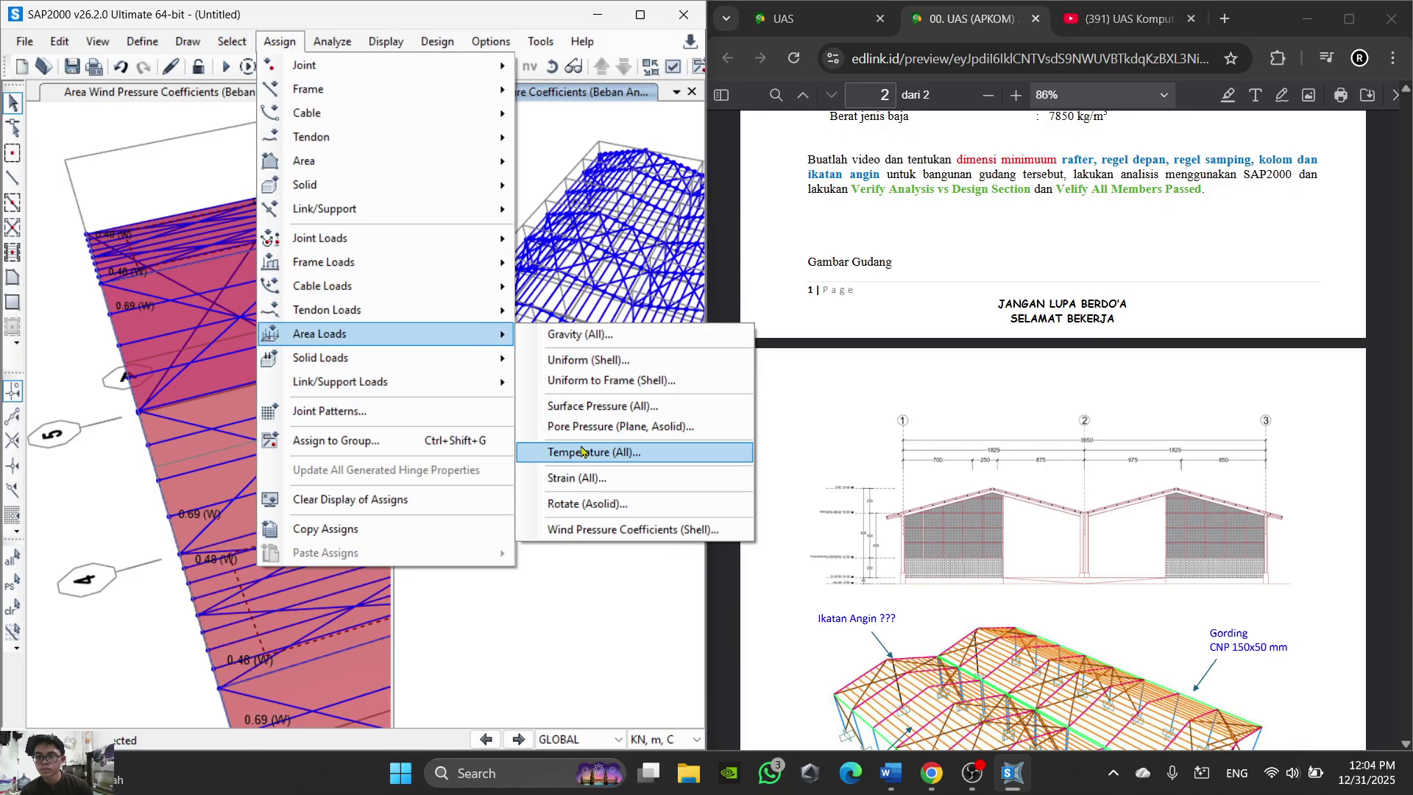
{"action": "left_click", "coordinate": [618, 529]}
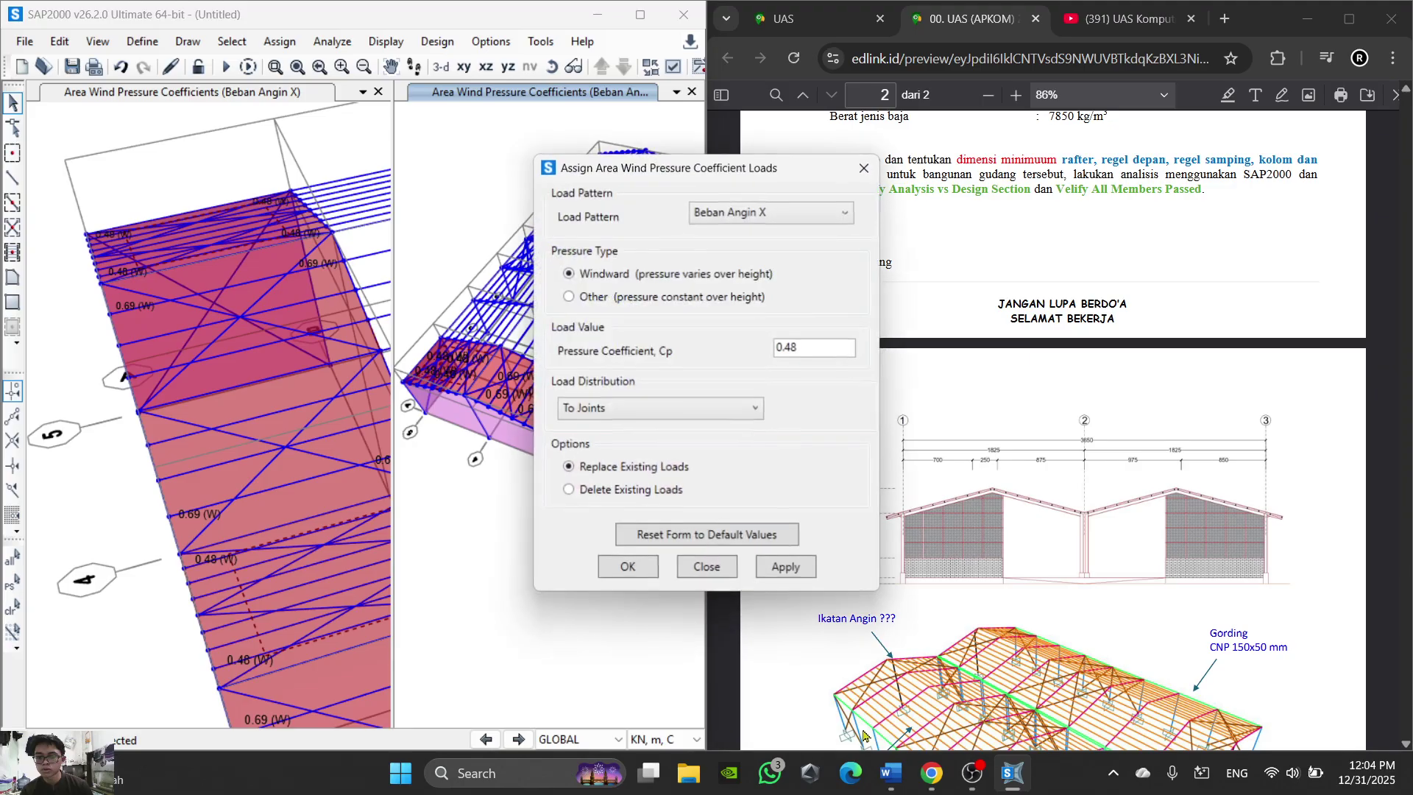
{"action": "left_click", "coordinate": [888, 783]}
{"action": "scroll", "coordinate": [778, 561], "scroll_direction": "down", "scroll_amount": 5}
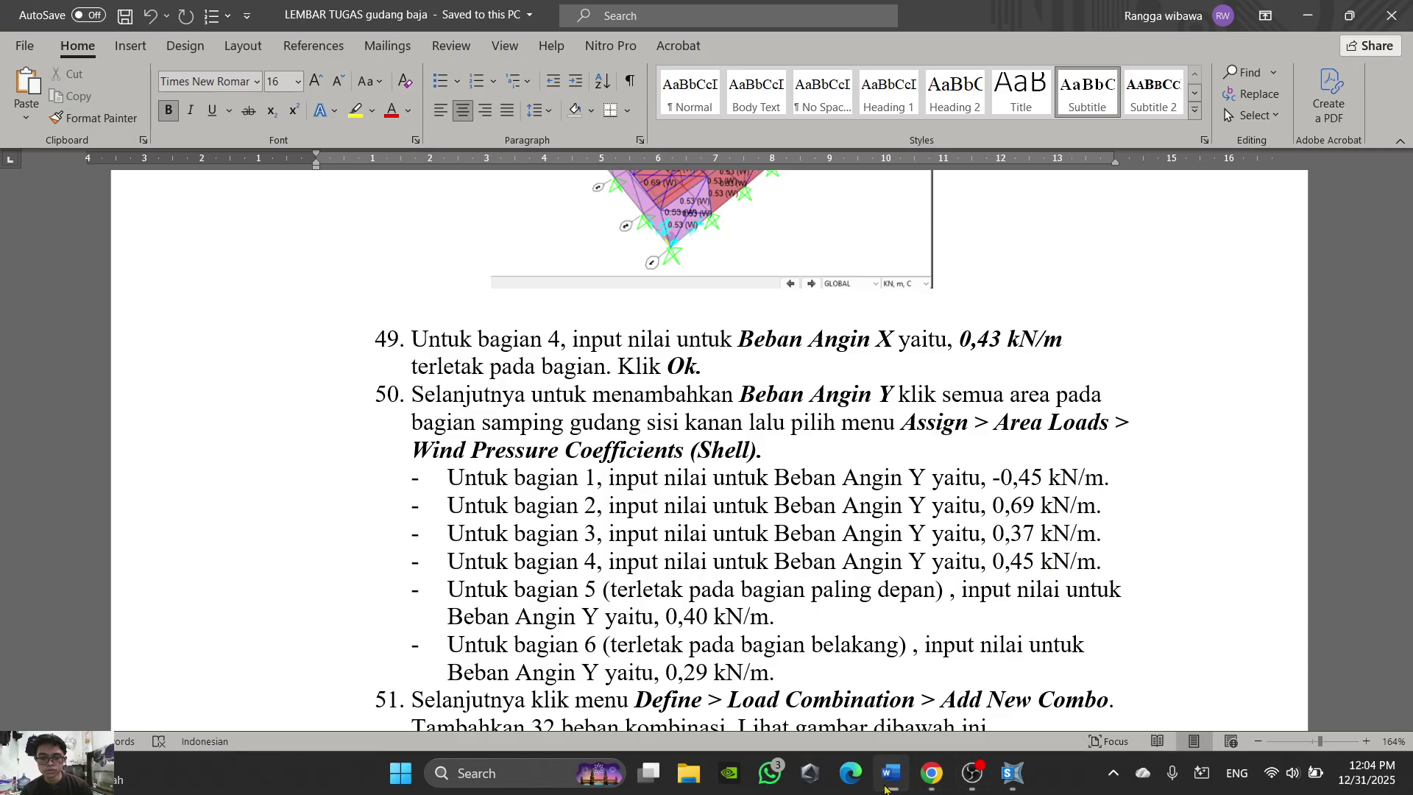
{"action": "left_click", "coordinate": [890, 772]}
{"action": "left_click_drag", "start_coordinate": [805, 349], "coordinate": [756, 360]}
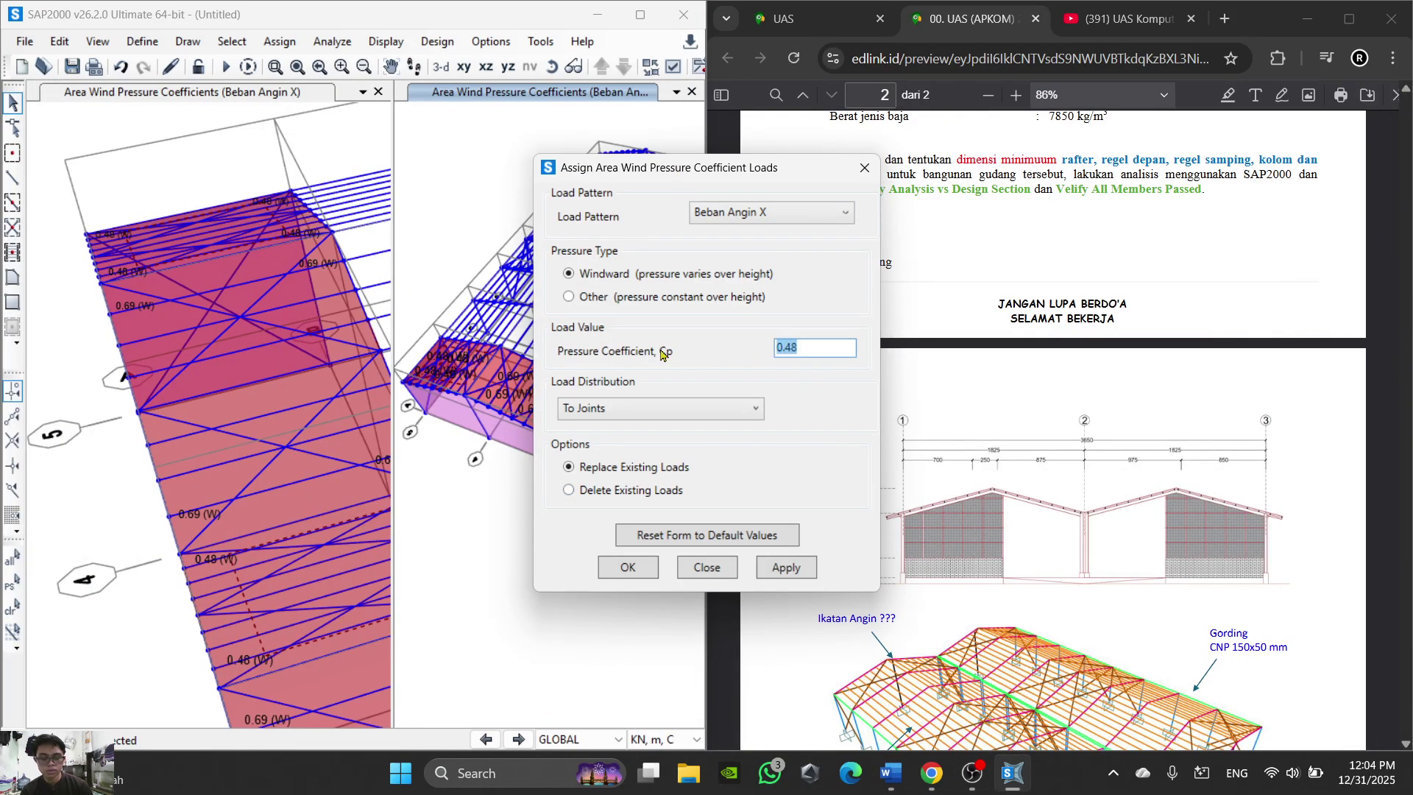
{"action": "left_click", "coordinate": [628, 566]}
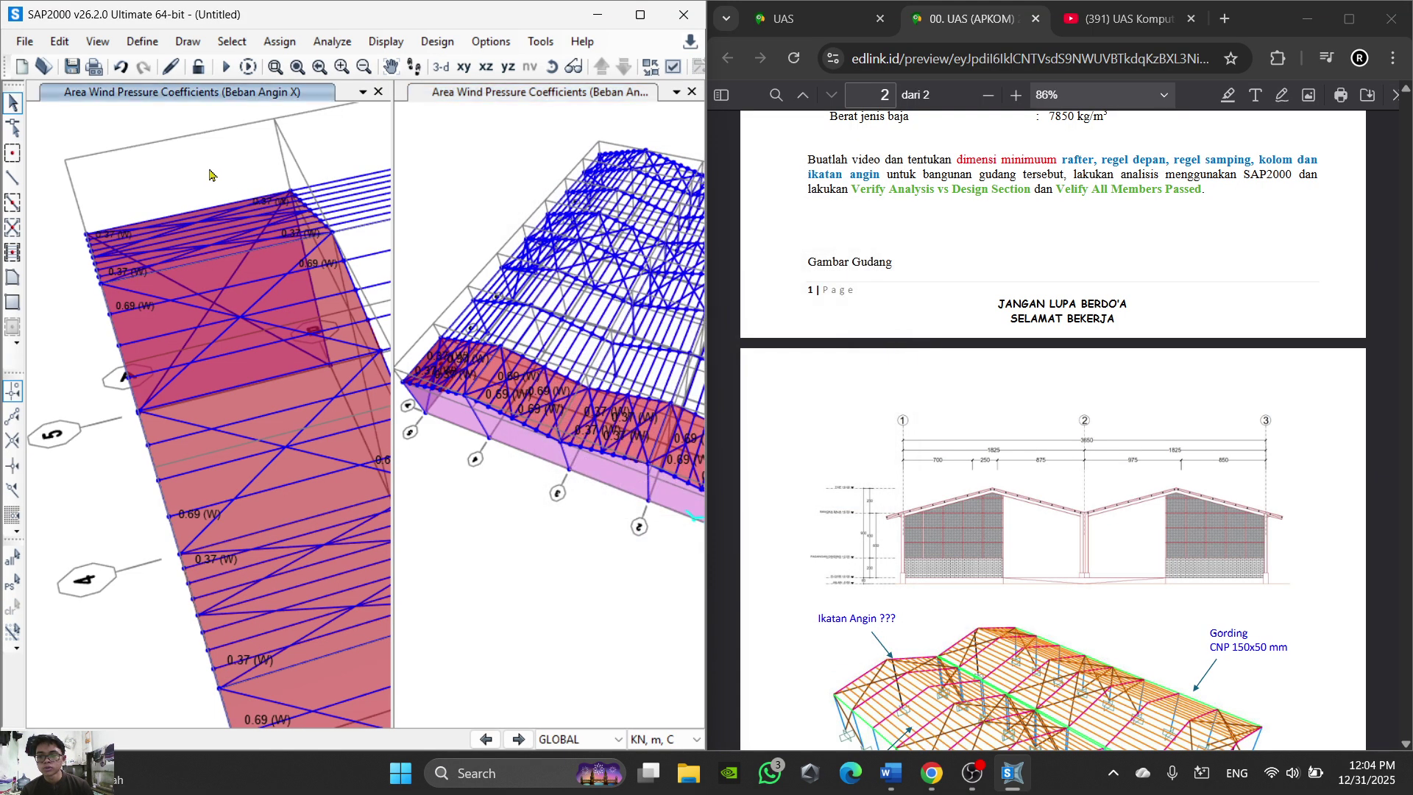
Step: Rotate the Beban Angin X view and inspect the loads assigned to the roof slope area between gridlines 5 and 4
{"action": "left_click", "coordinate": [552, 68]}
{"action": "left_click_drag", "start_coordinate": [116, 155], "coordinate": [213, 361]}
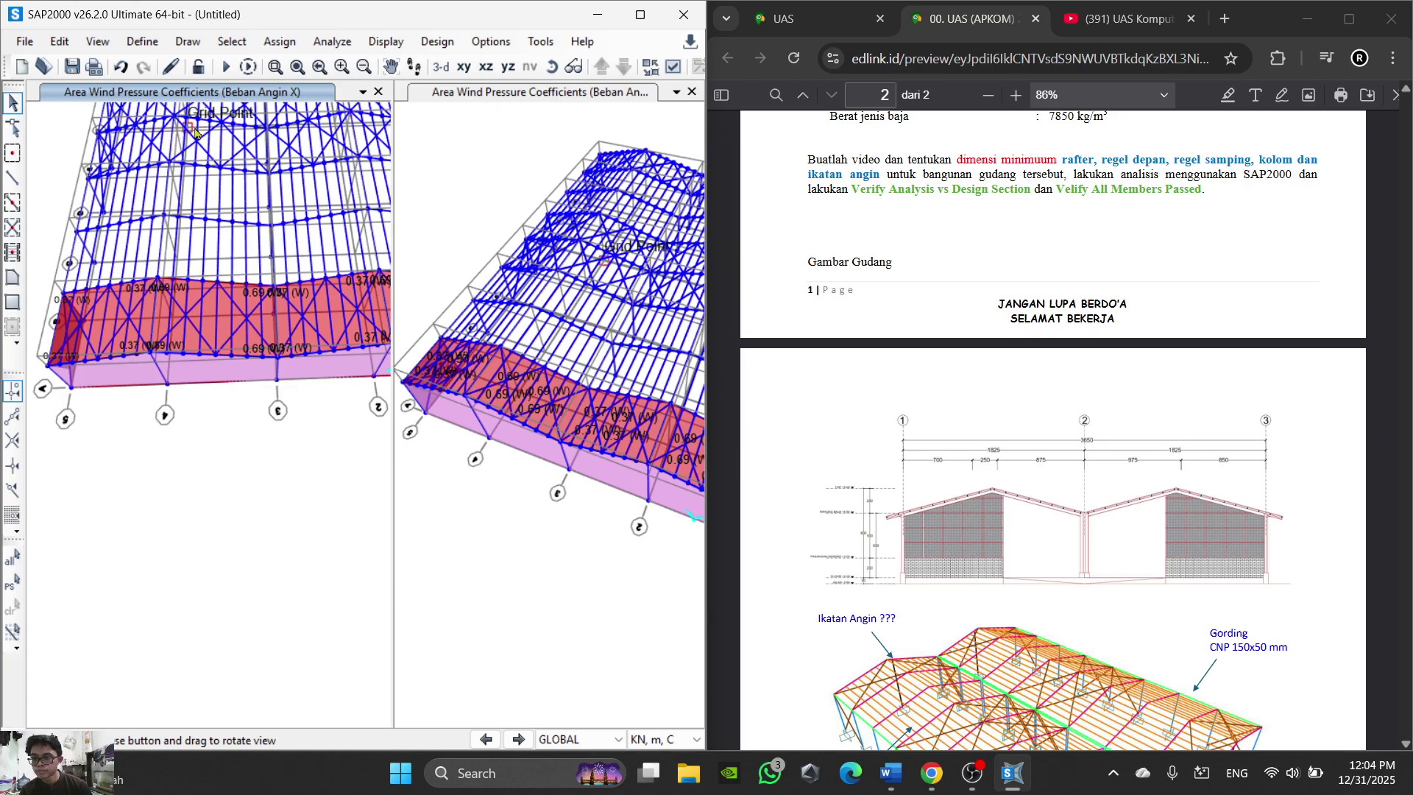
{"action": "right_click", "coordinate": [105, 333]}
{"action": "left_click", "coordinate": [615, 190]}
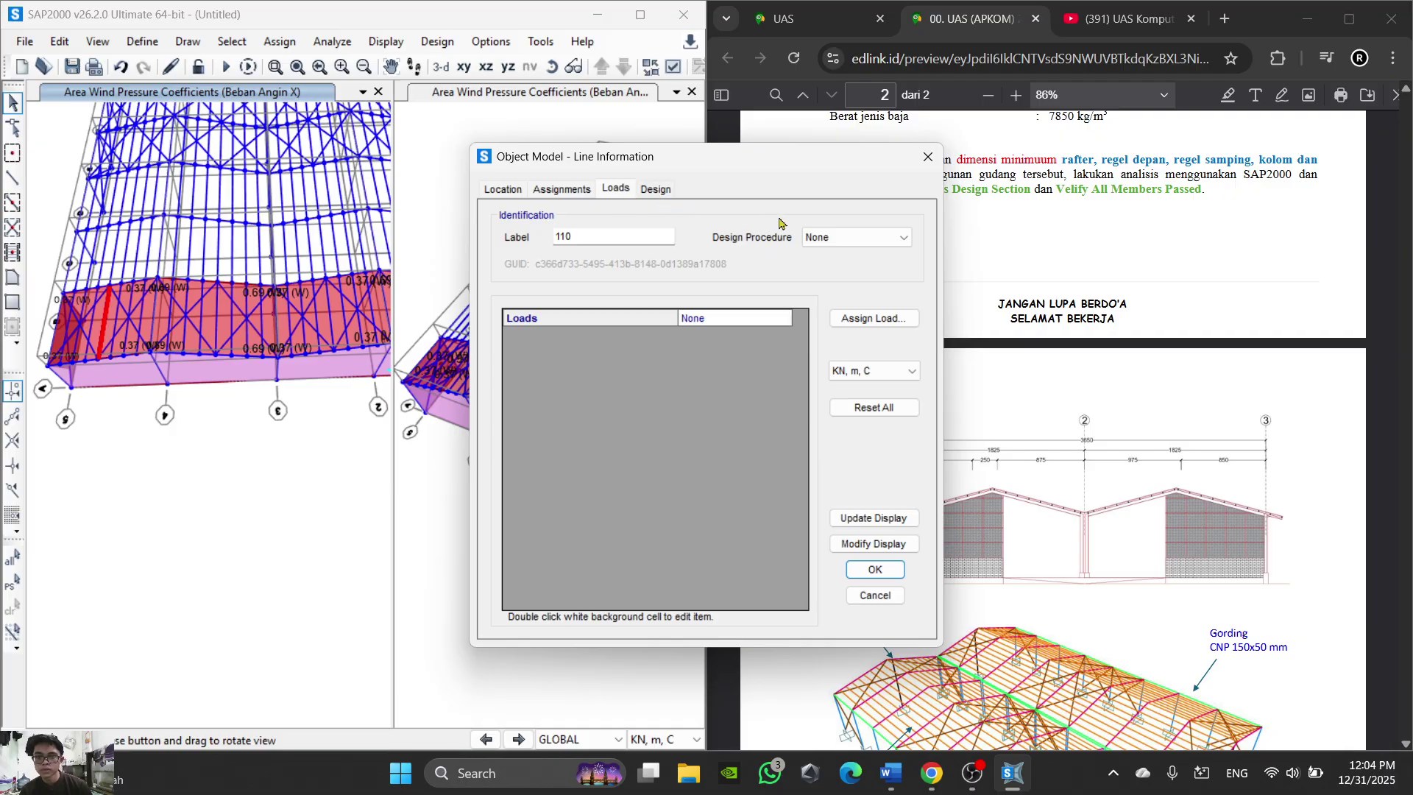
{"action": "key", "text": "Escape"}
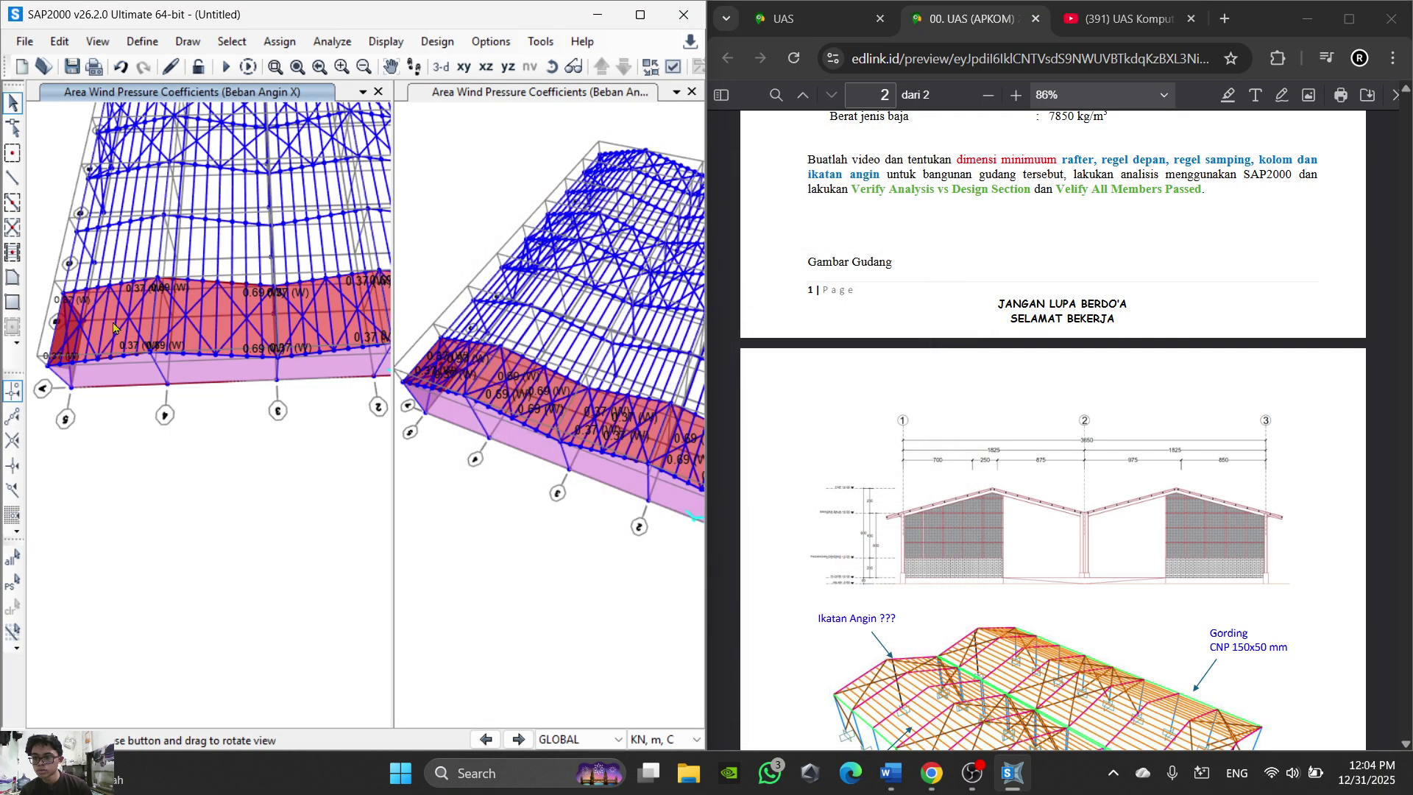
{"action": "scroll", "coordinate": [111, 333], "scroll_direction": "up", "scroll_amount": 3}
{"action": "right_click", "coordinate": [132, 338]}
{"action": "left_click", "coordinate": [615, 189]}
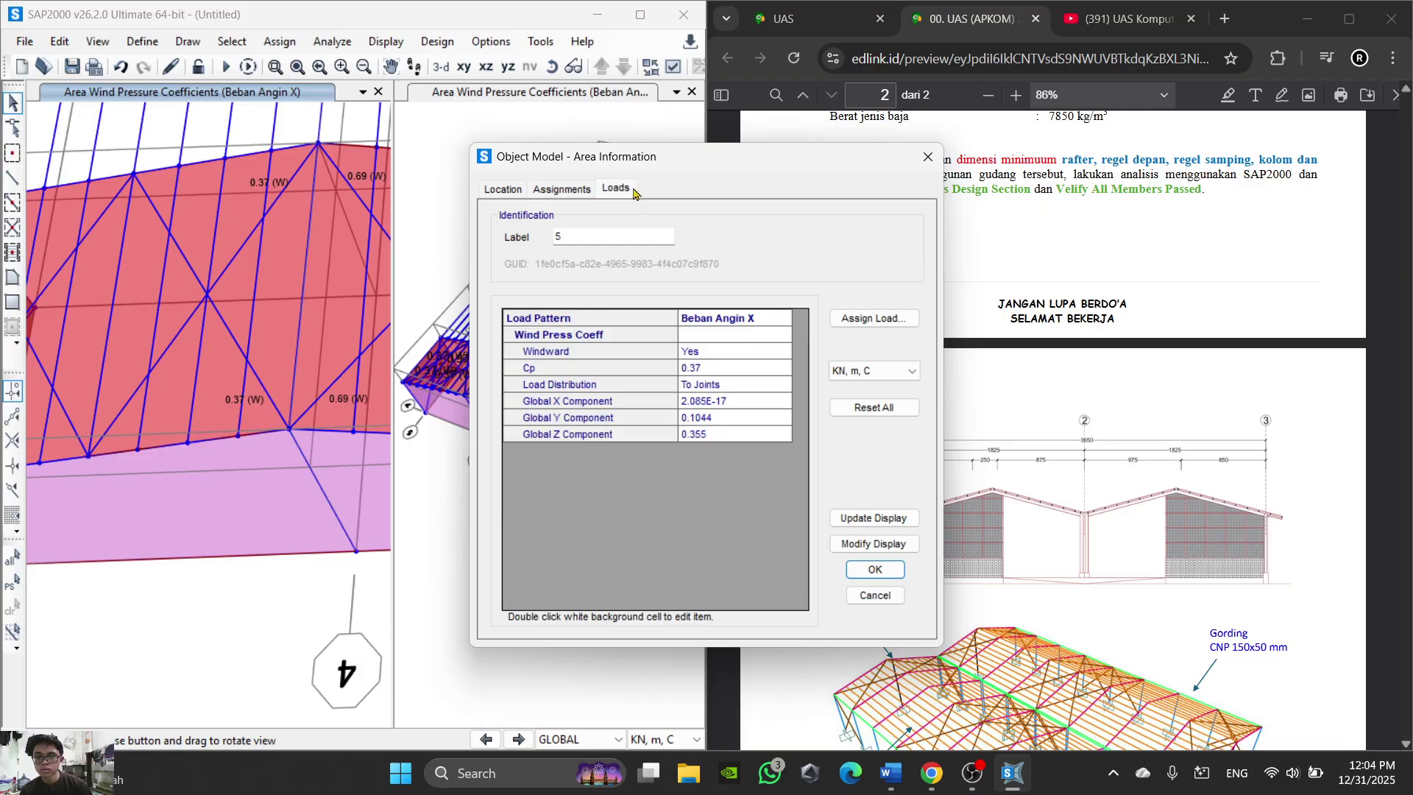
{"action": "left_click", "coordinate": [927, 157]}
{"action": "scroll", "coordinate": [539, 370], "scroll_direction": "down", "scroll_amount": 2}
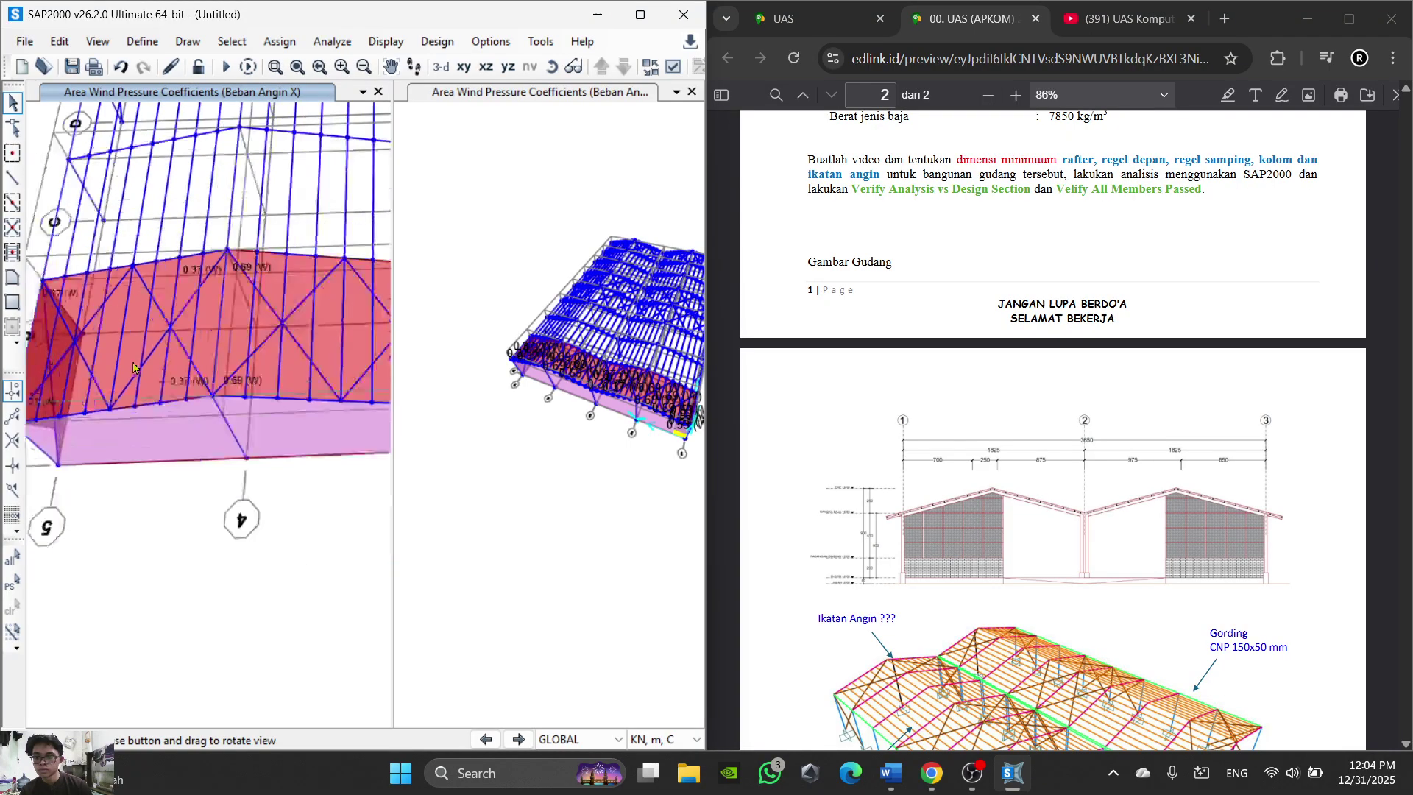
Step: Recheck the part 3 Beban Angin Y value in the Word document and inspect the loads on the roof slope between gridlines 3 and 2
{"action": "scroll", "coordinate": [309, 346], "scroll_direction": "down", "scroll_amount": 5}
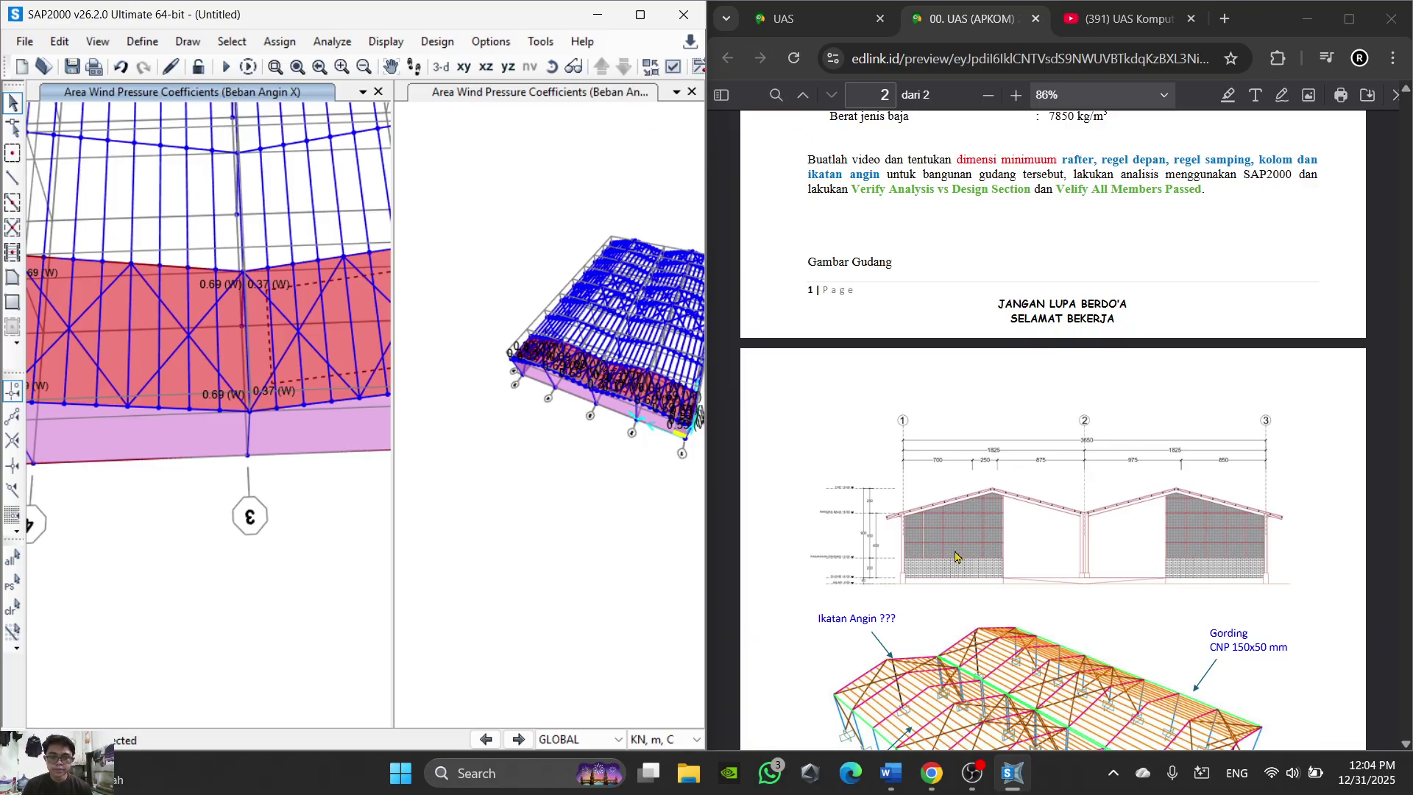
{"action": "left_click", "coordinate": [903, 785]}
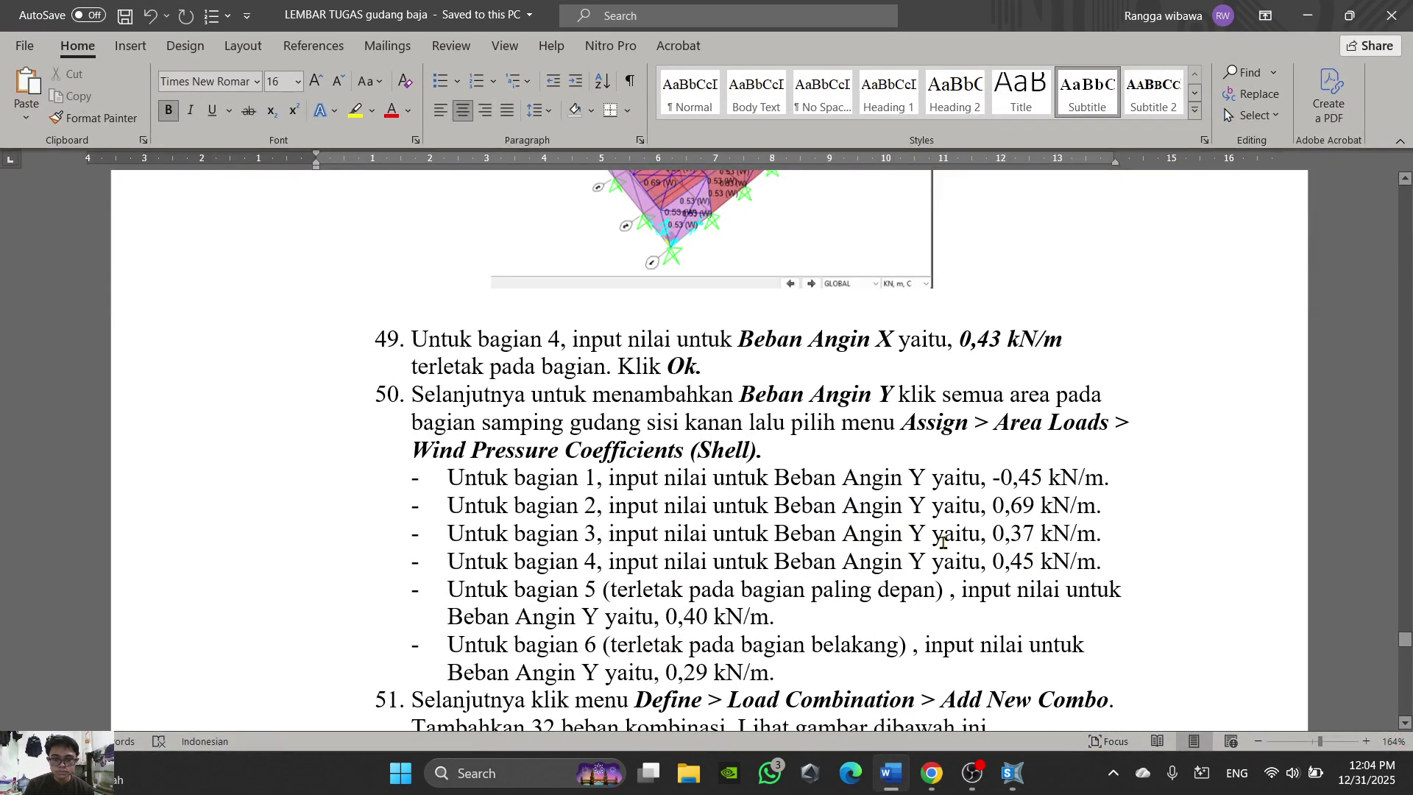
{"action": "left_click", "coordinate": [891, 773]}
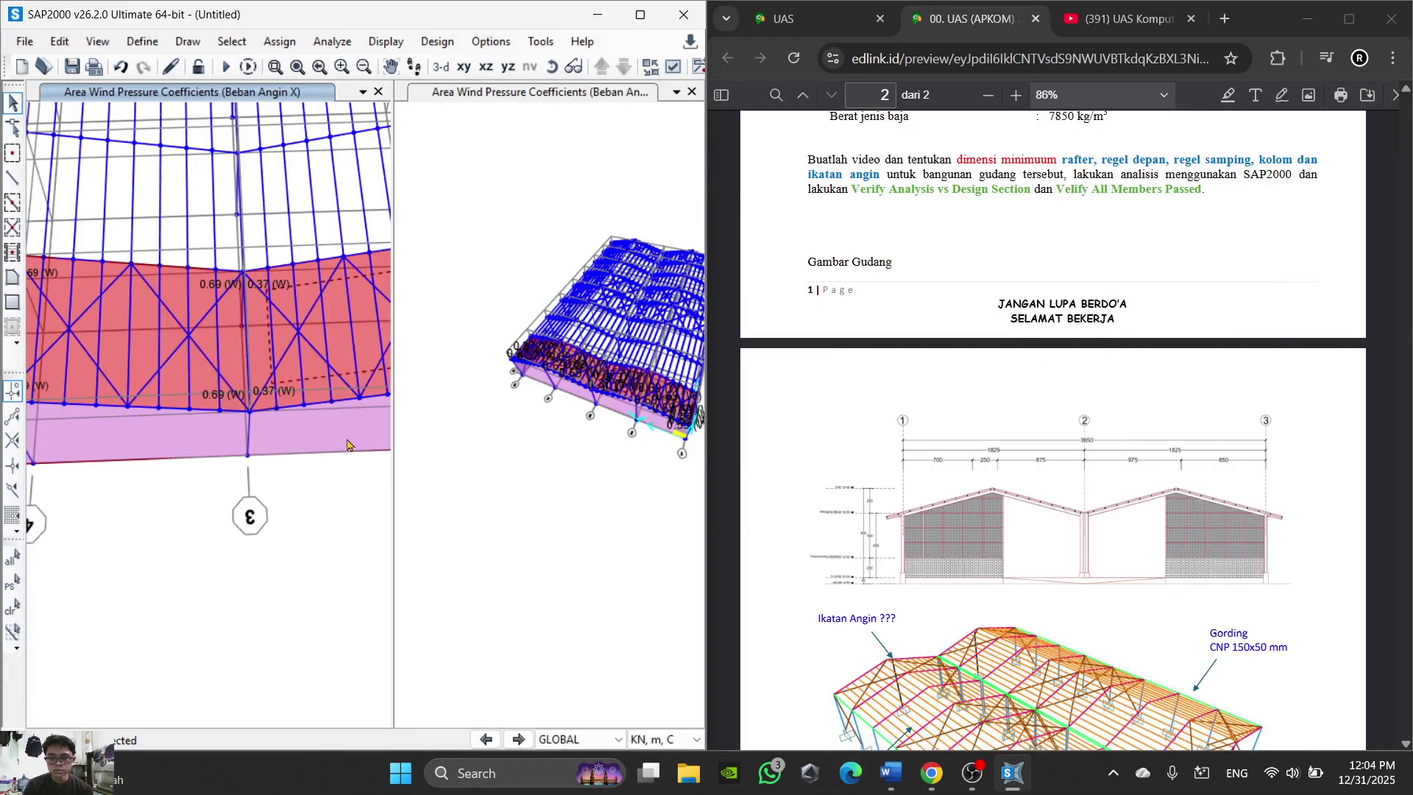
{"action": "right_click", "coordinate": [276, 333]}
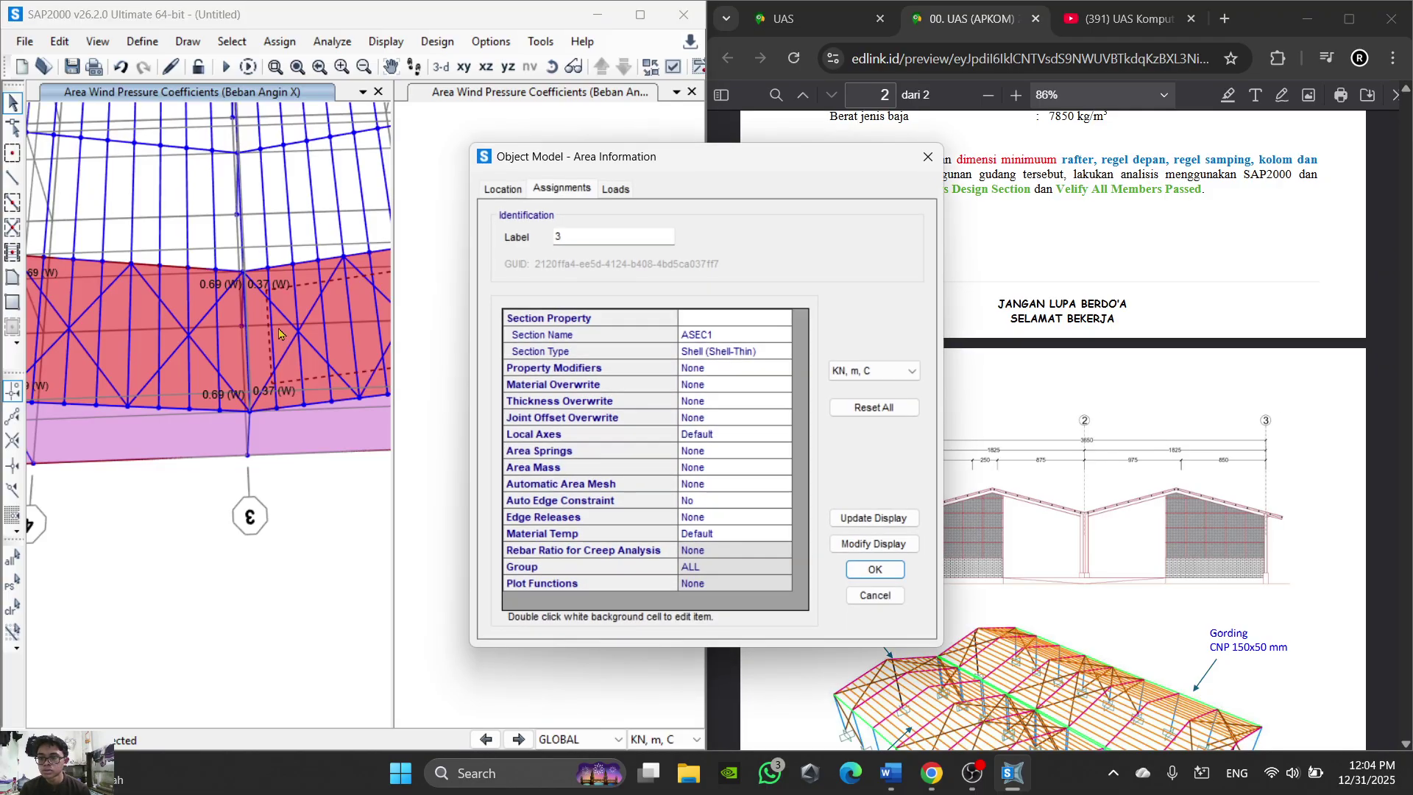
{"action": "left_click", "coordinate": [628, 193]}
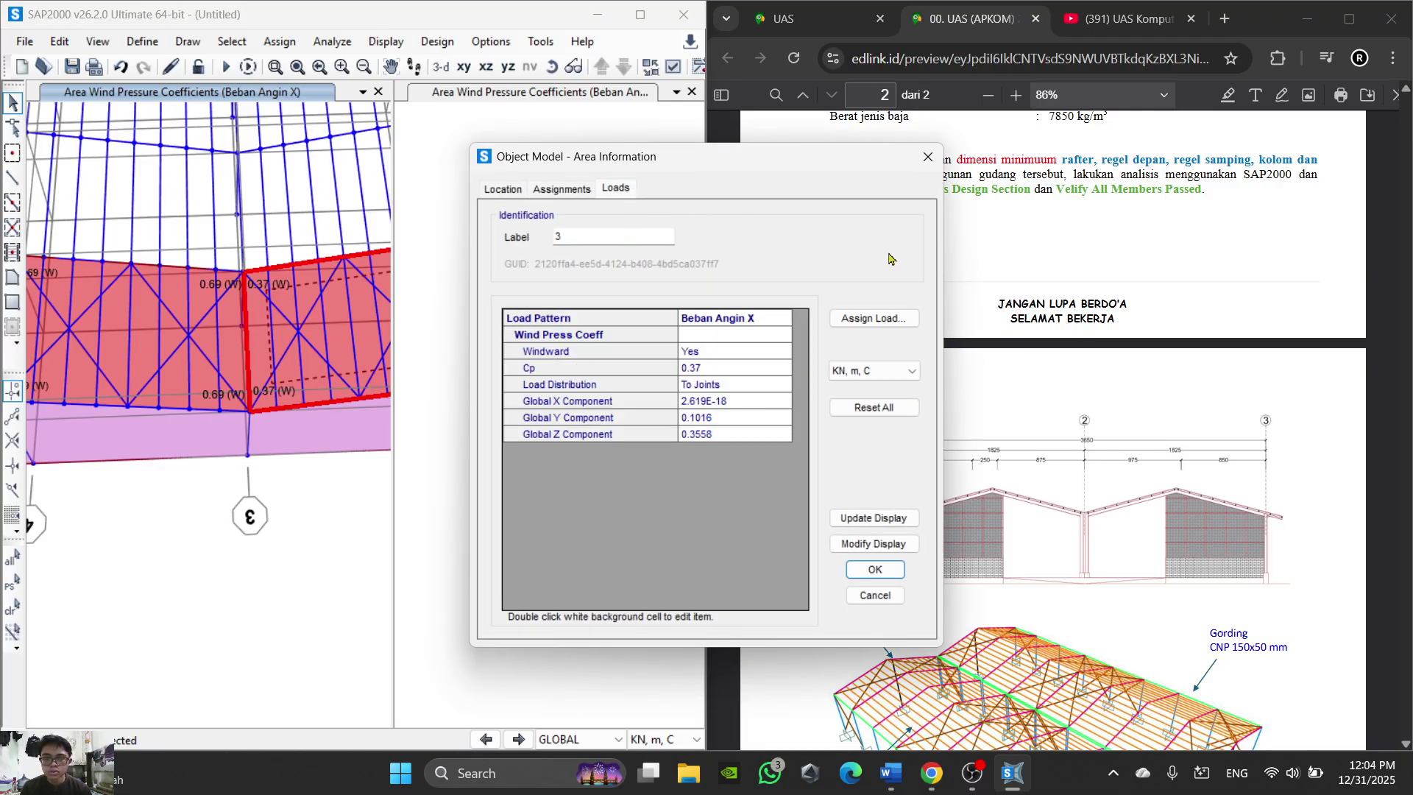
{"action": "left_click", "coordinate": [928, 157]}
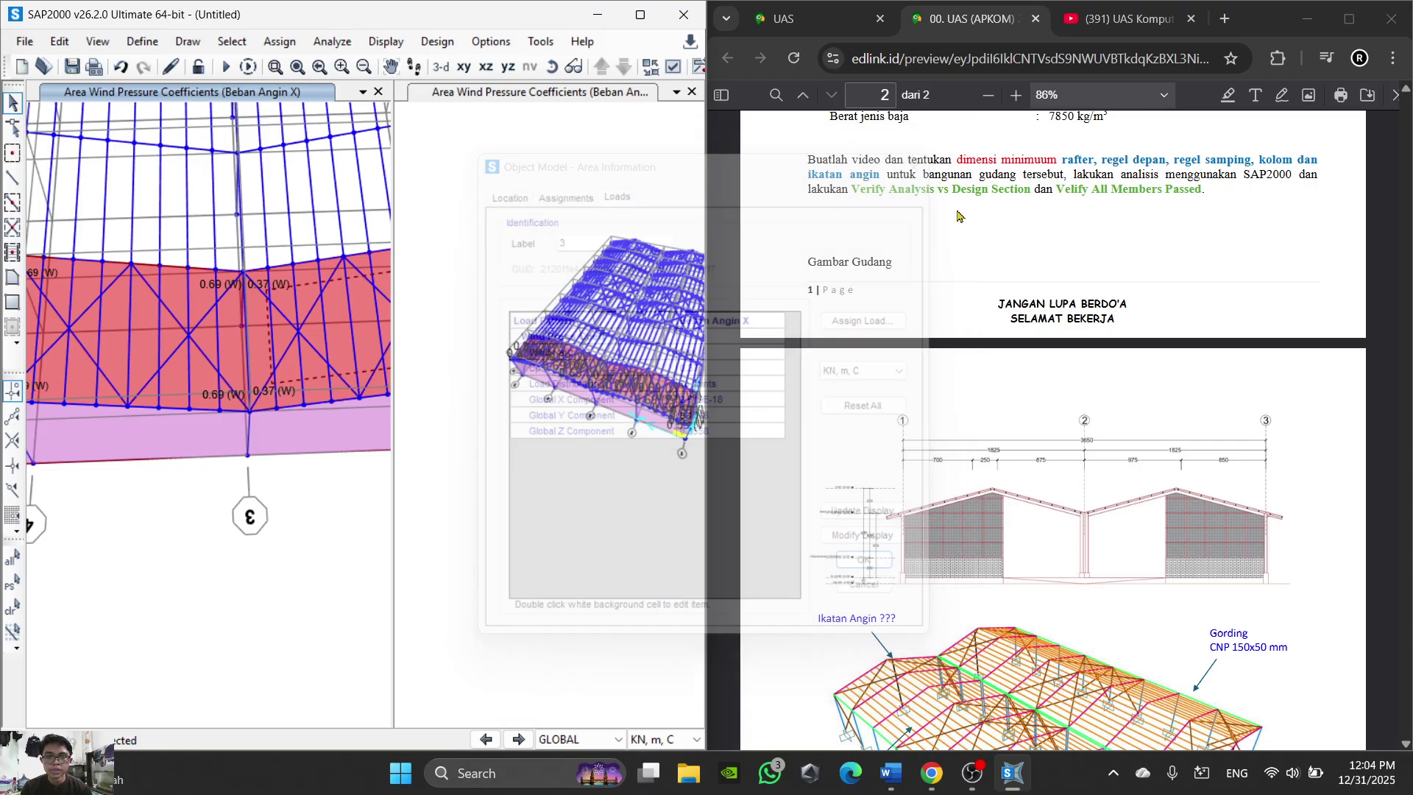
Step: Compare the warehouse drawing in the PDF with the part 3 Beban Angin X instruction and figure in the Word document
{"action": "scroll", "coordinate": [1021, 388], "scroll_direction": "up", "scroll_amount": 8}
{"action": "scroll", "coordinate": [1021, 390], "scroll_direction": "down", "scroll_amount": 14}
{"action": "scroll", "coordinate": [1021, 390], "scroll_direction": "up", "scroll_amount": 3}
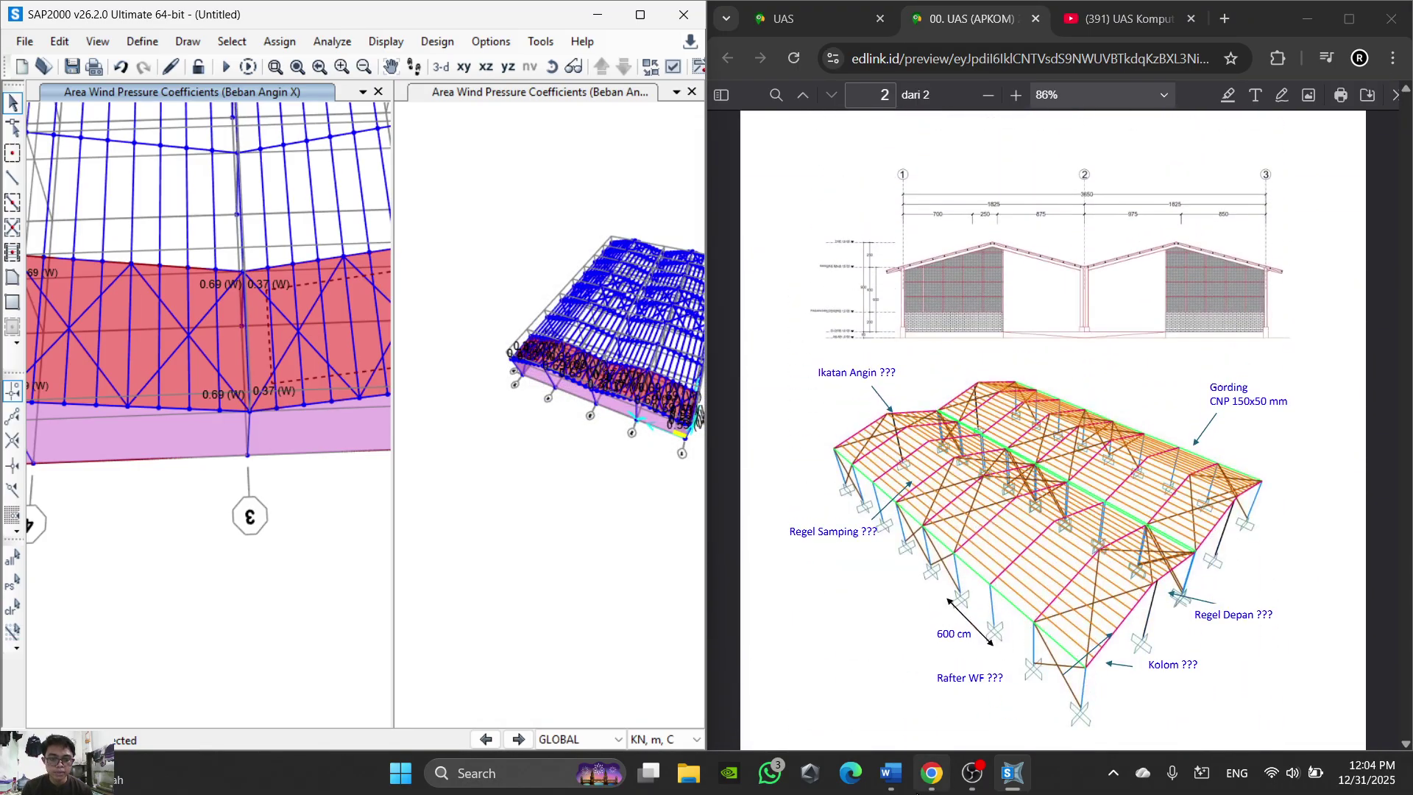
{"action": "left_click", "coordinate": [891, 772]}
{"action": "scroll", "coordinate": [679, 530], "scroll_direction": "up", "scroll_amount": 5}
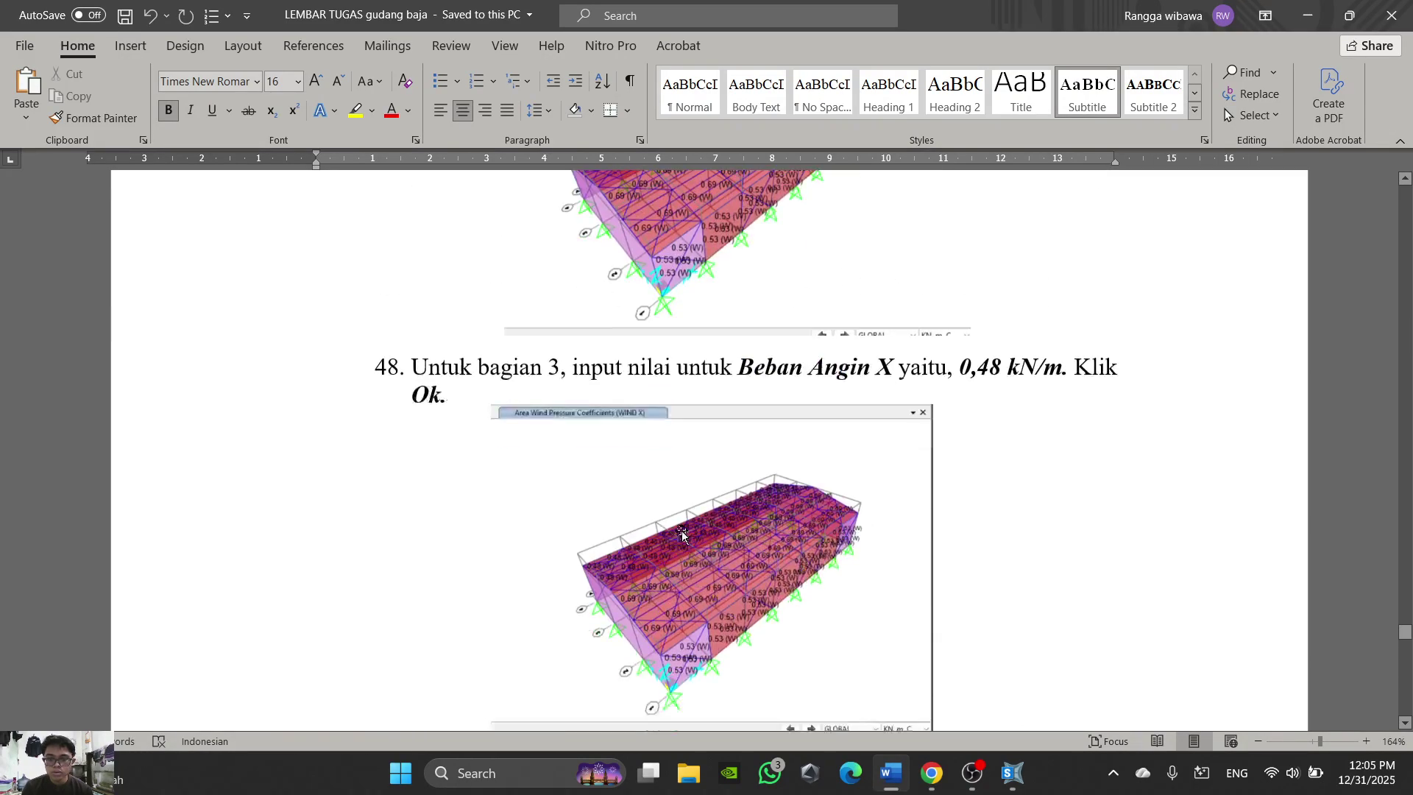
{"action": "scroll", "coordinate": [976, 276], "scroll_direction": "down", "scroll_amount": 2}
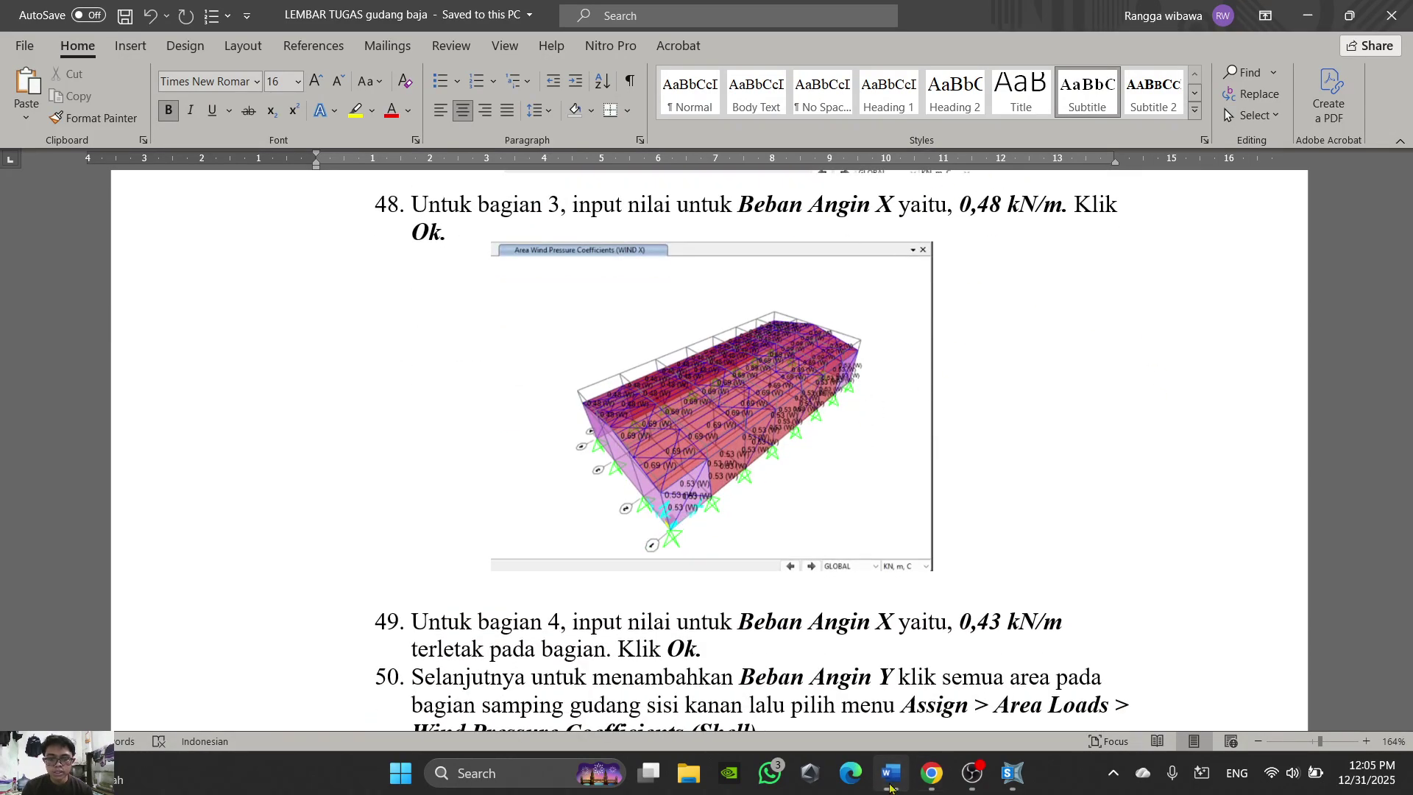
{"action": "left_click", "coordinate": [891, 772]}
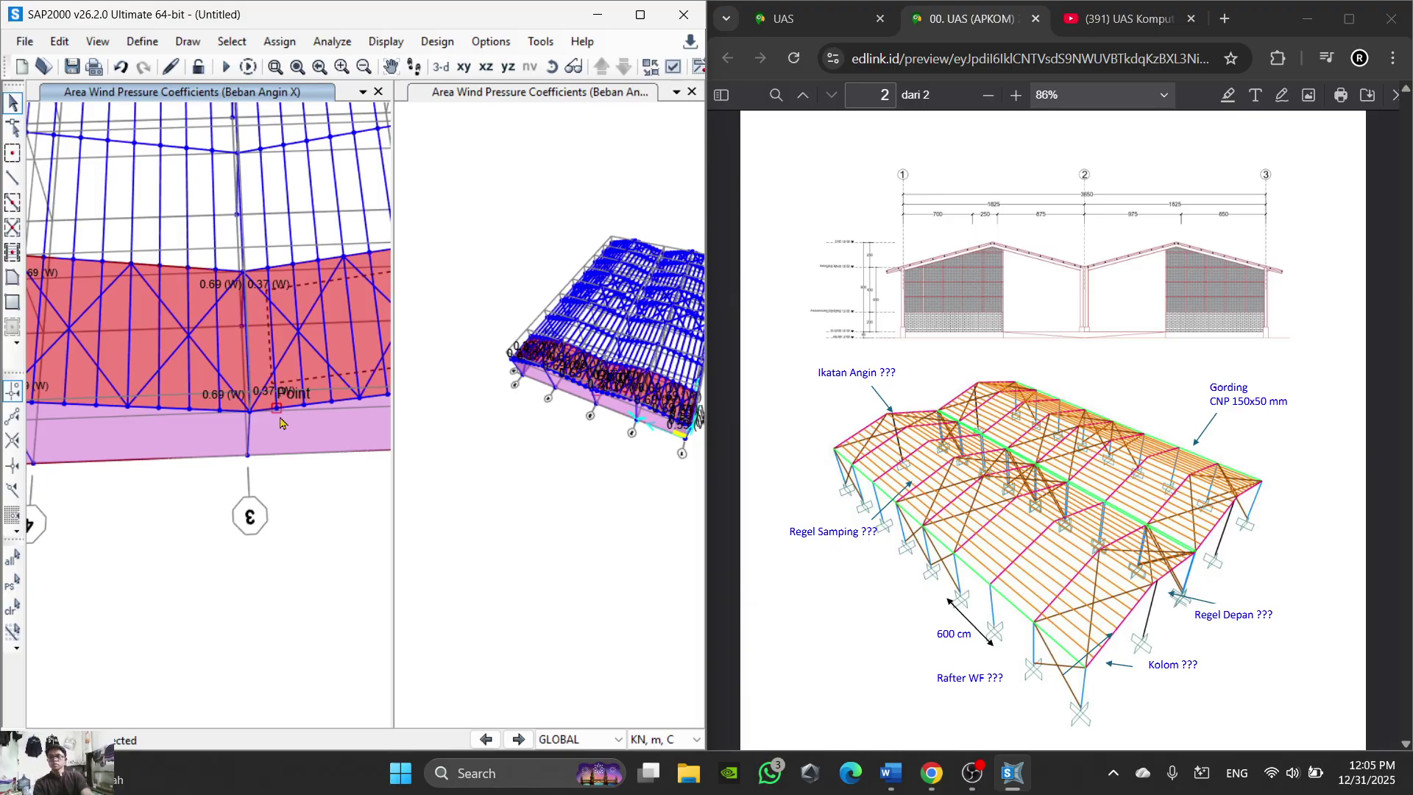
Step: Undo the mistaken 0.37 coefficient assignment and inspect the loads on the roof slope between gridlines 3 and 2
{"action": "scroll", "coordinate": [311, 377], "scroll_direction": "up", "scroll_amount": 3}
{"action": "scroll", "coordinate": [311, 378], "scroll_direction": "down", "scroll_amount": 3}
{"action": "middle_click_drag", "start_coordinate": [310, 376], "coordinate": [307, 379]}
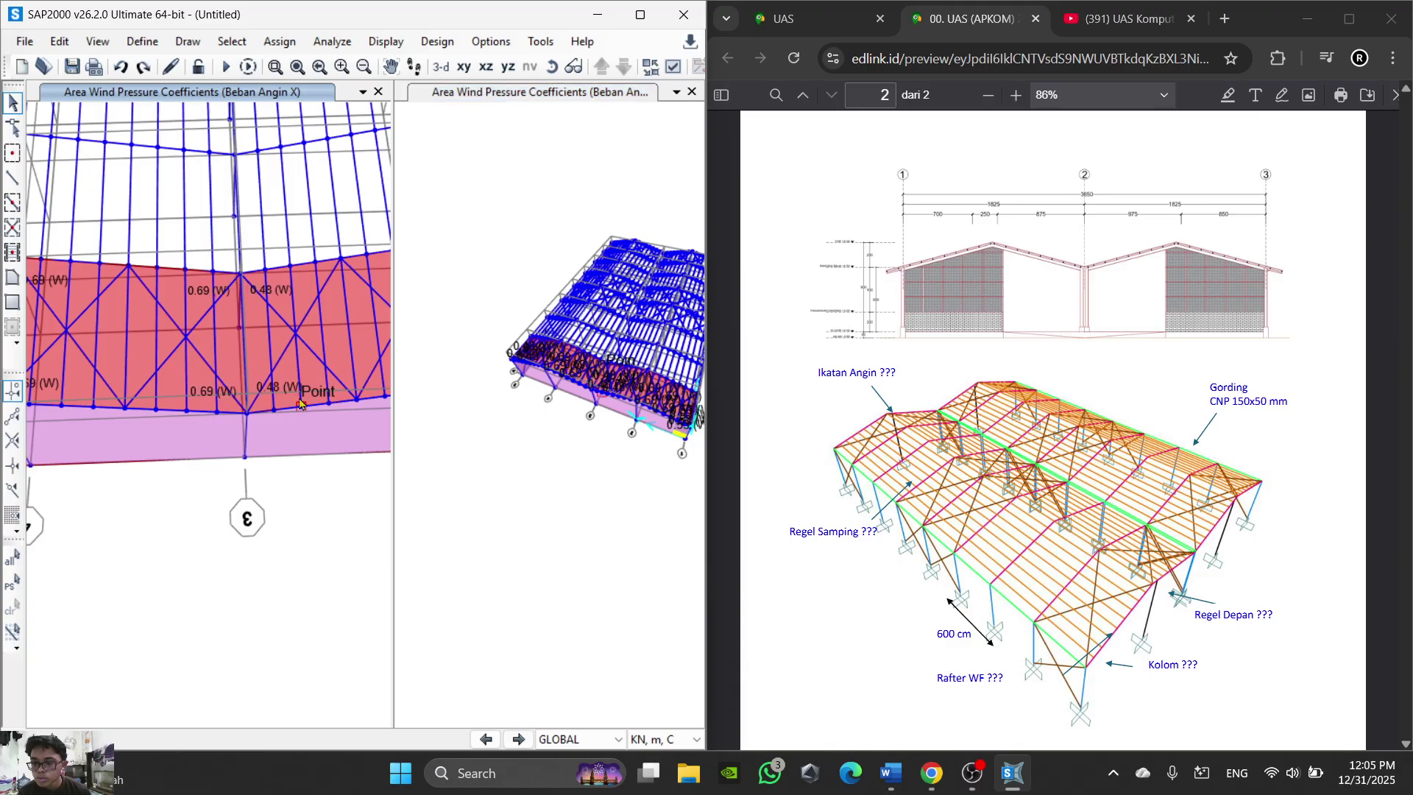
{"action": "scroll", "coordinate": [305, 398], "scroll_direction": "down", "scroll_amount": 3}
{"action": "scroll", "coordinate": [307, 391], "scroll_direction": "up", "scroll_amount": 3}
{"action": "right_click", "coordinate": [314, 389]}
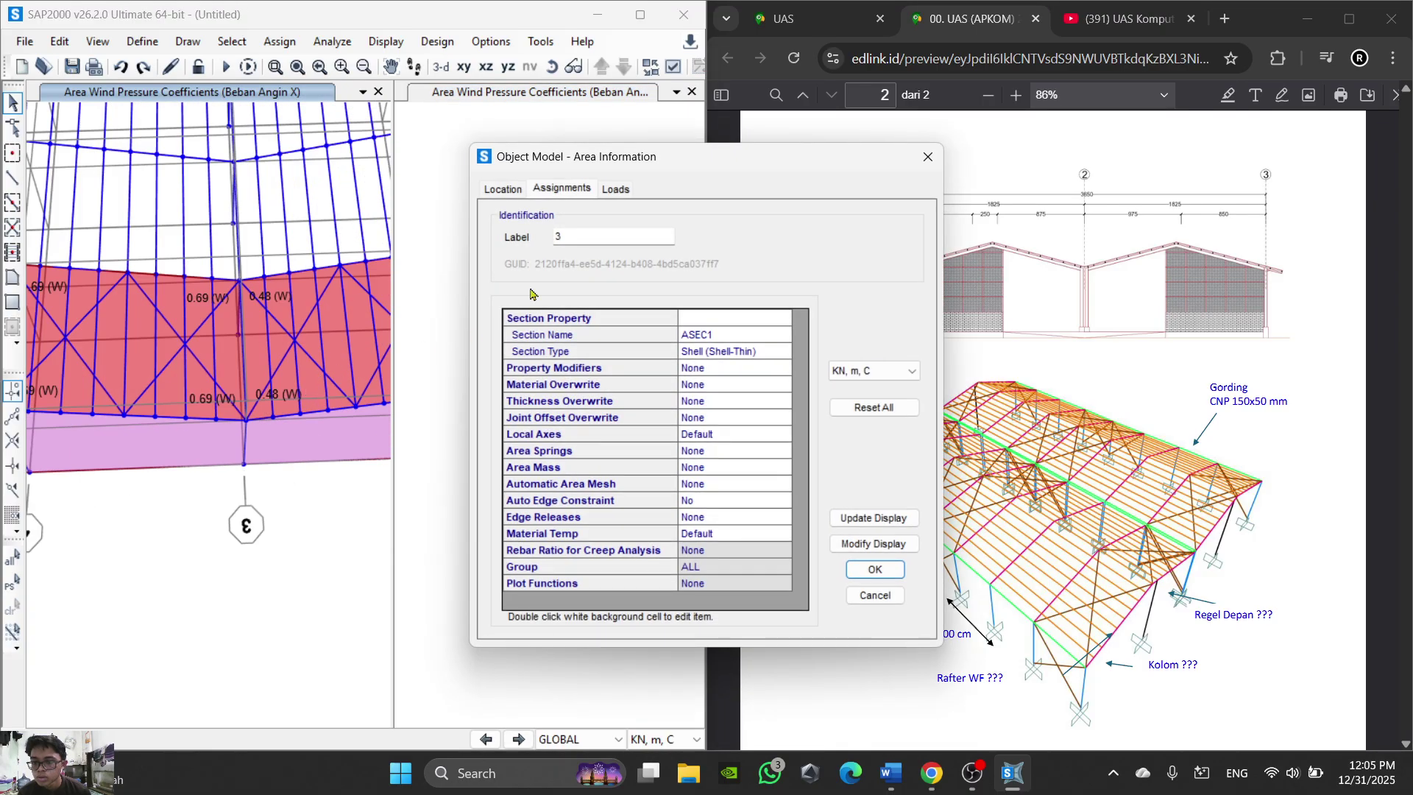
{"action": "left_click", "coordinate": [613, 189]}
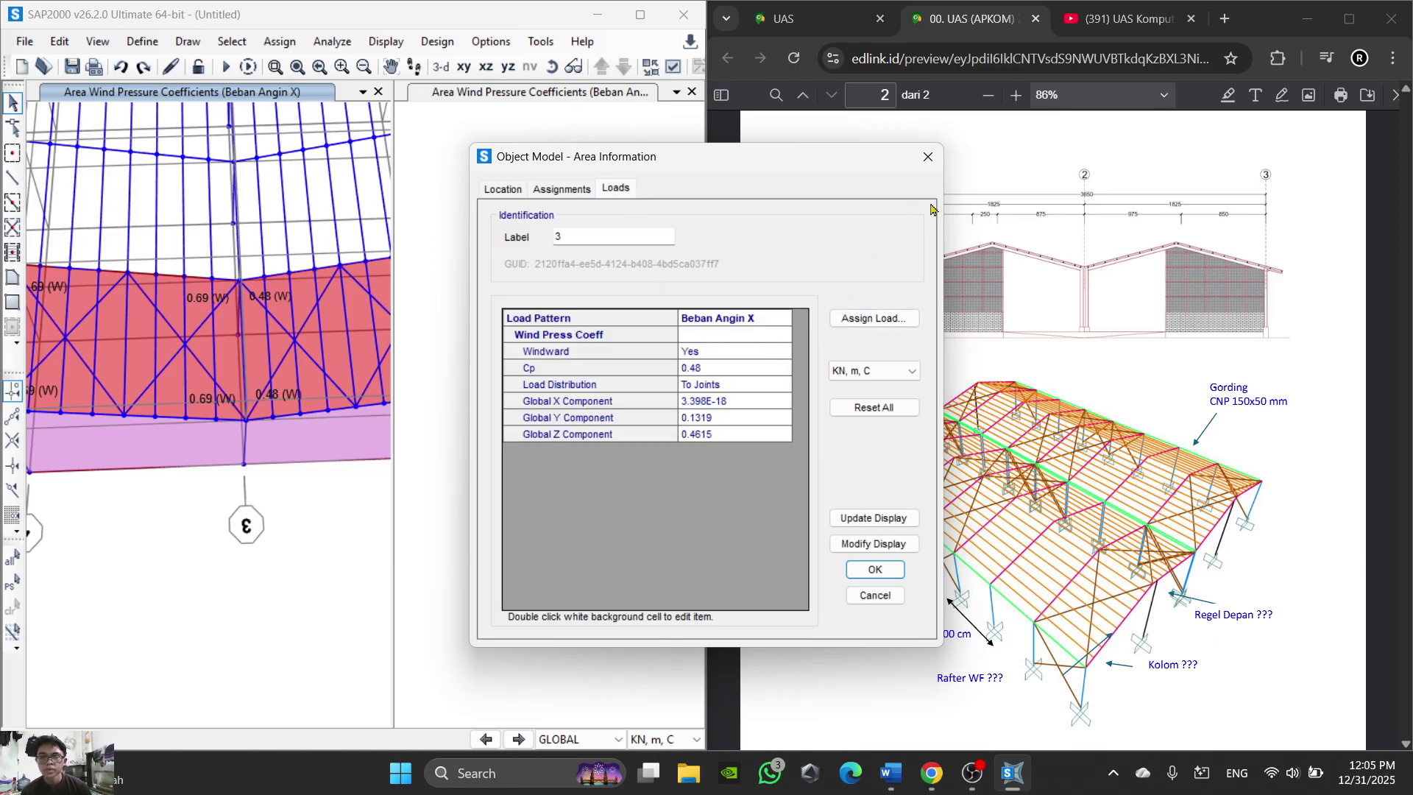
{"action": "left_click", "coordinate": [929, 158]}
Step: Inspect the Beban Angin X and Y loads assigned to the roof slope area between gridlines 4 and 3
{"action": "right_click", "coordinate": [150, 361]}
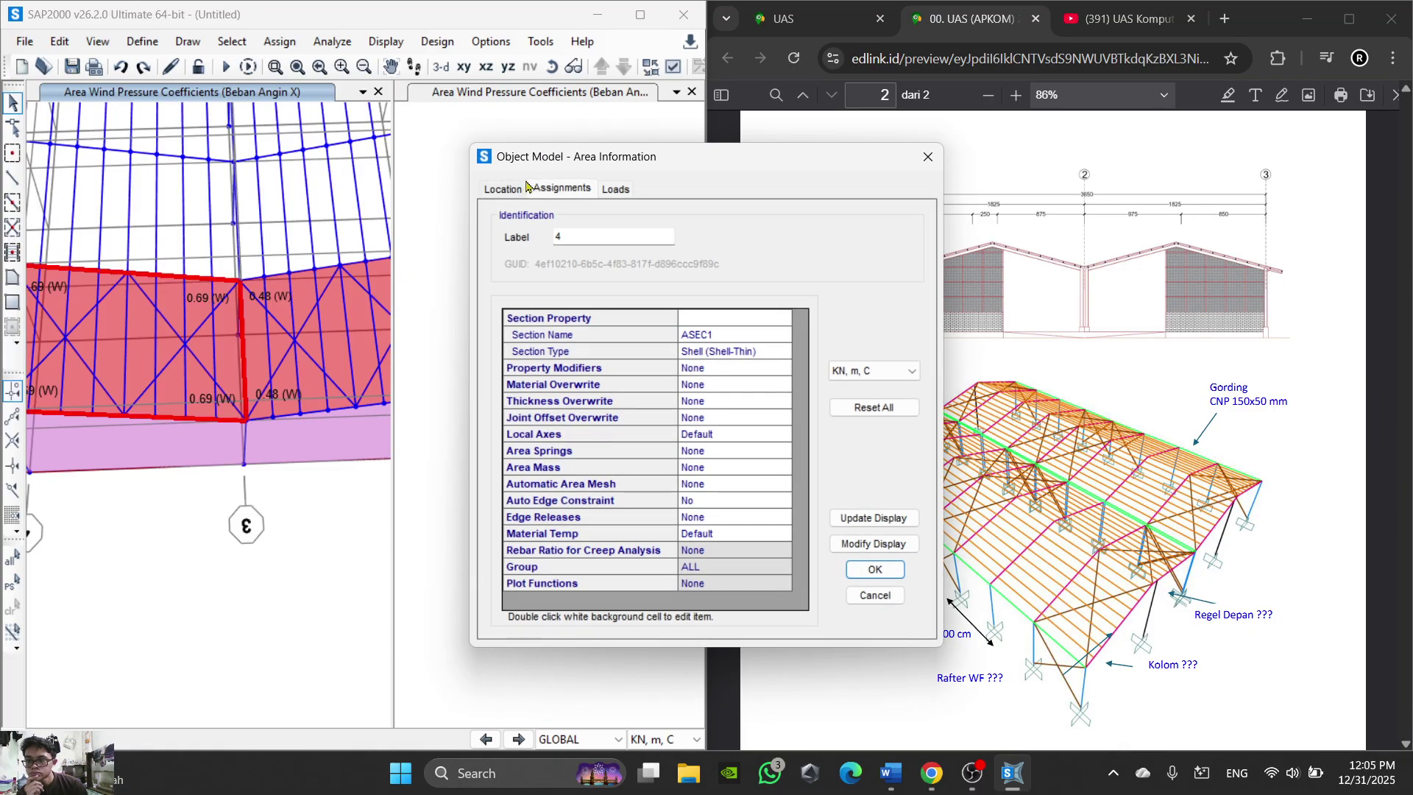
{"action": "left_click", "coordinate": [615, 189]}
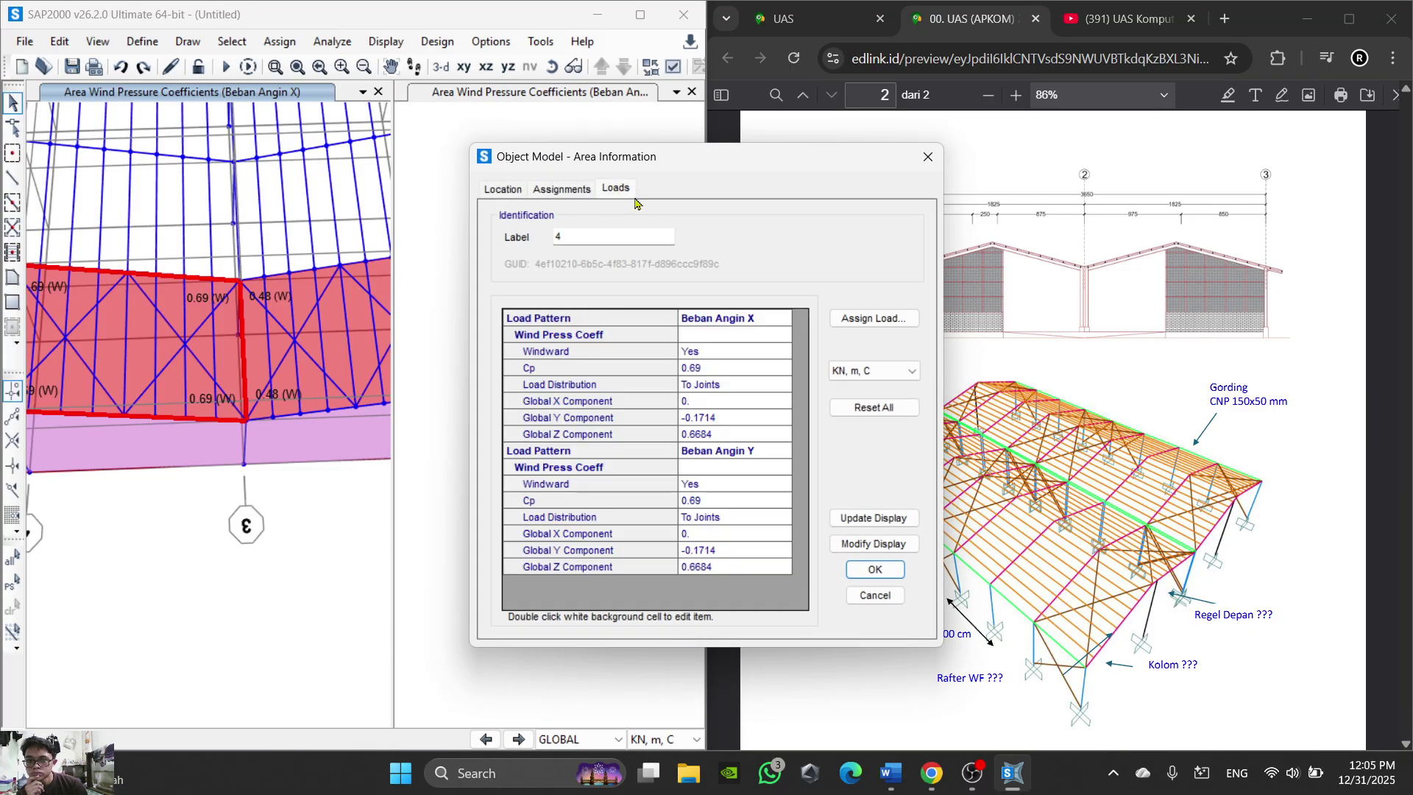
{"action": "left_click", "coordinate": [928, 156]}
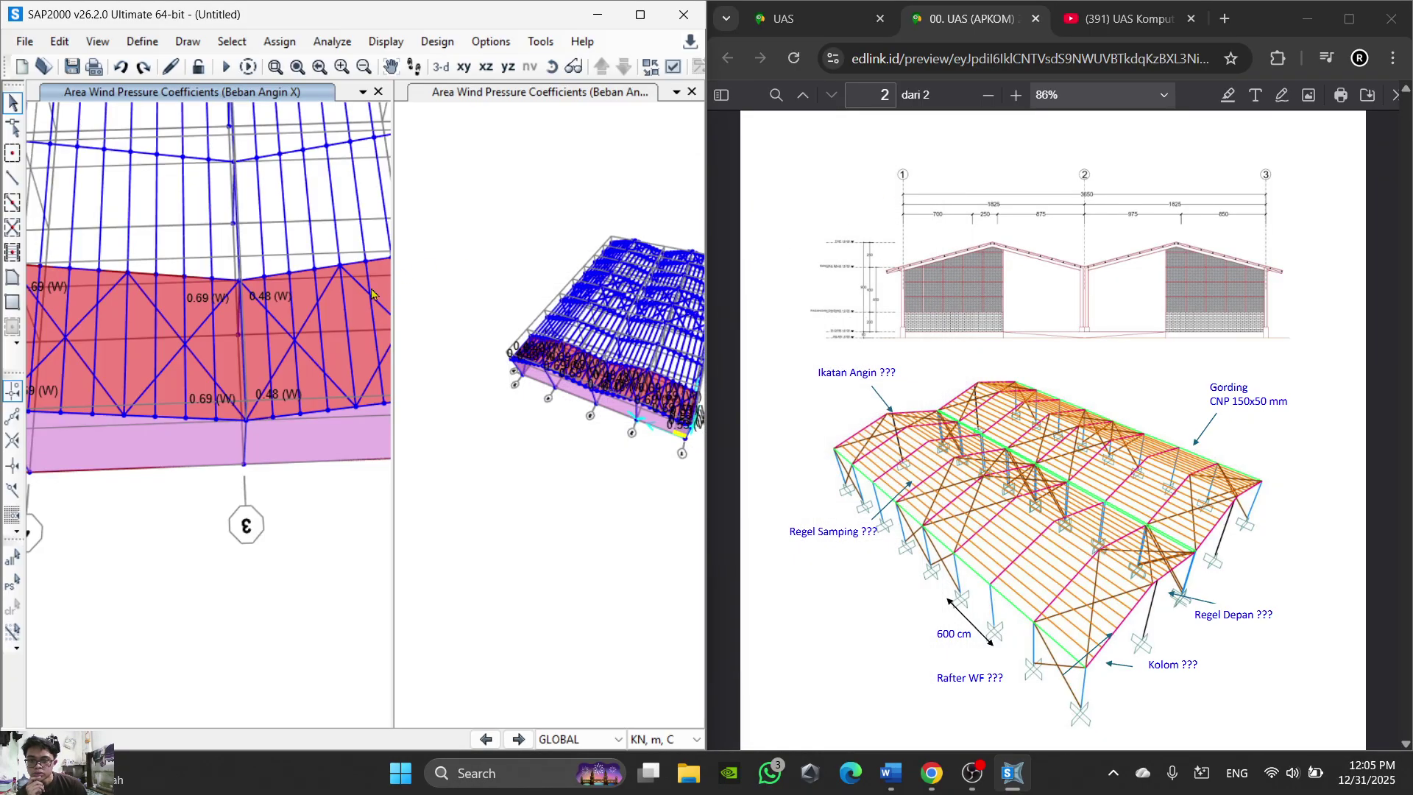
Step: Open the wind pressure coefficient assignment for the roof slope between gridlines 5 and 4 and choose the Beban Angin Y load pattern
{"action": "scroll", "coordinate": [285, 362], "scroll_direction": "down", "scroll_amount": 3}
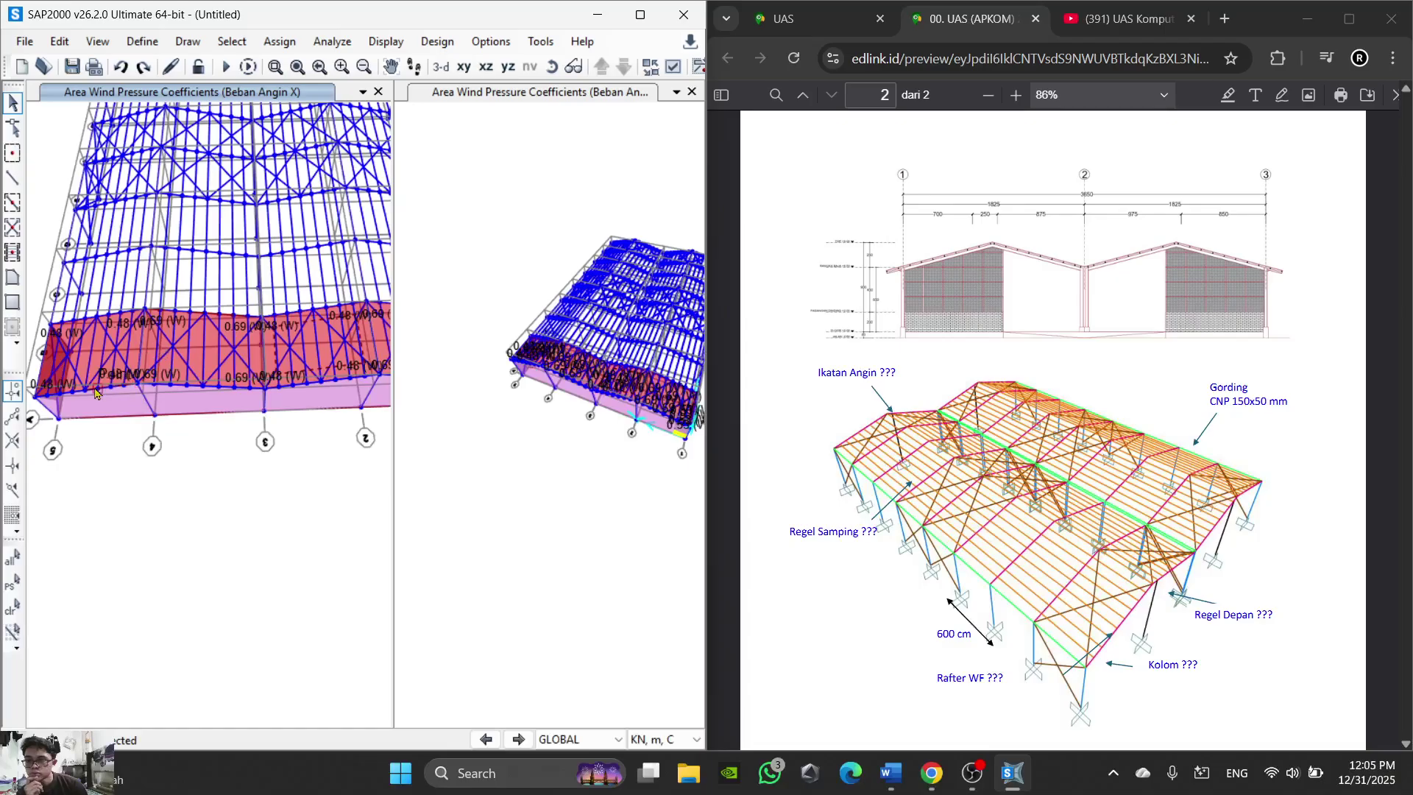
{"action": "scroll", "coordinate": [92, 362], "scroll_direction": "up", "scroll_amount": 3}
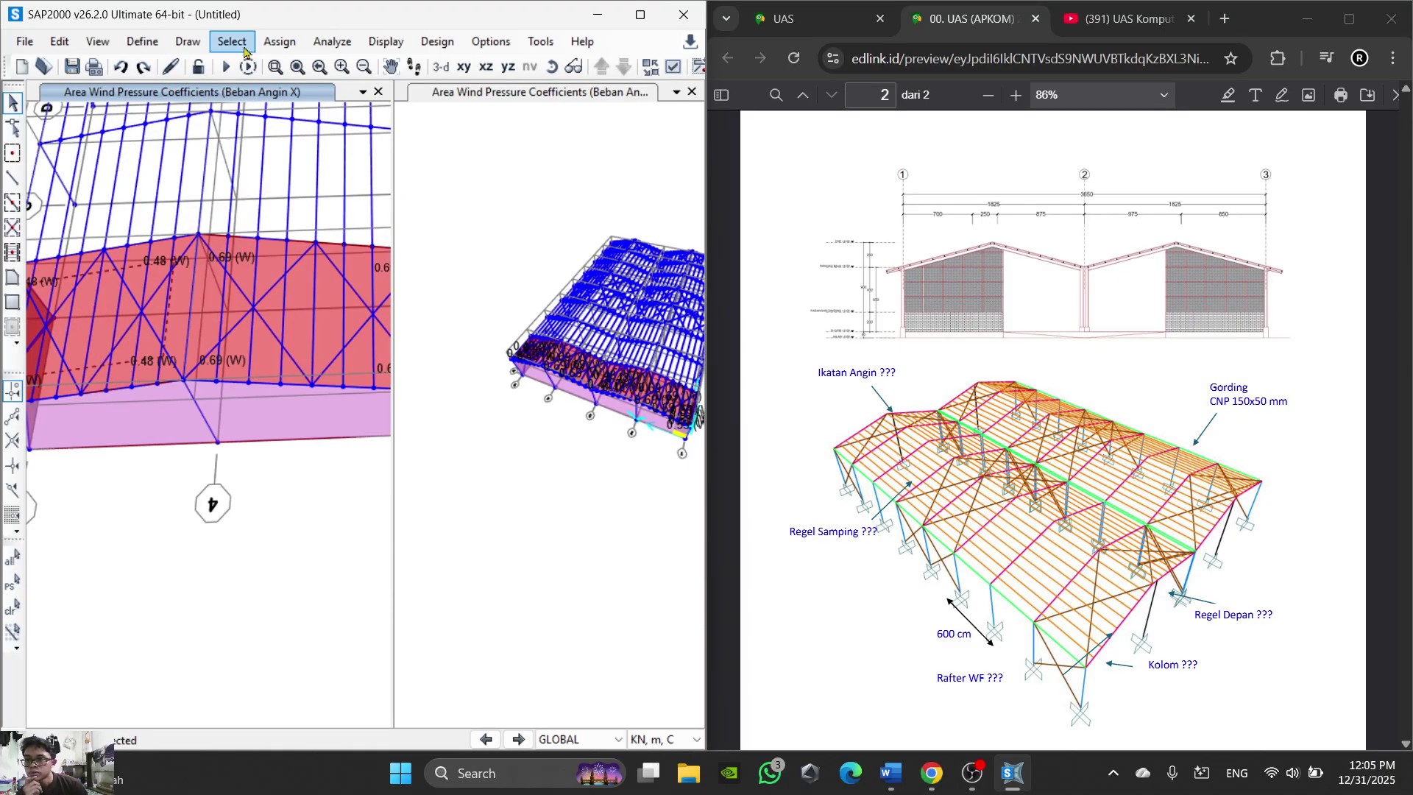
{"action": "left_click", "coordinate": [279, 41]}
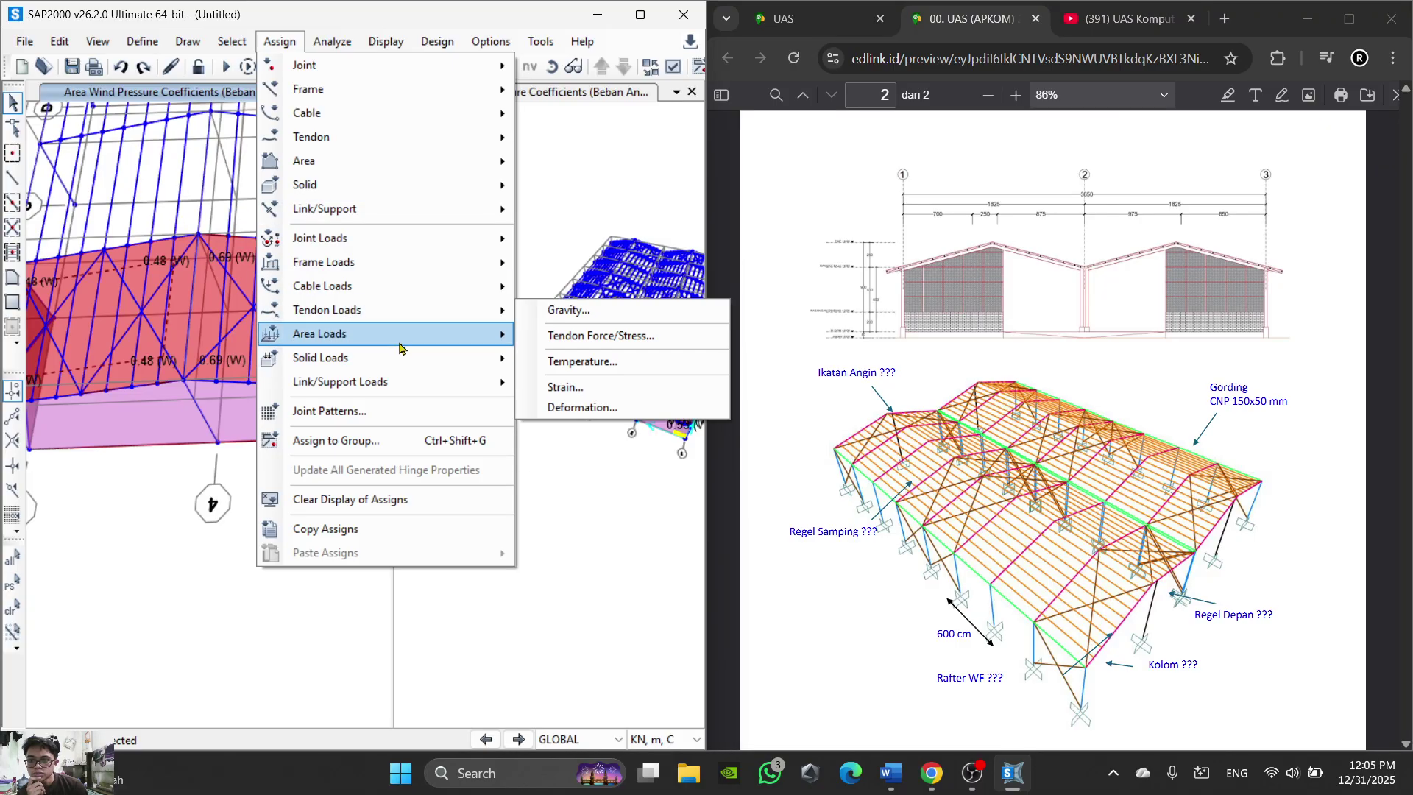
{"action": "mouse_move", "coordinate": [390, 333]}
{"action": "left_click", "coordinate": [591, 529]}
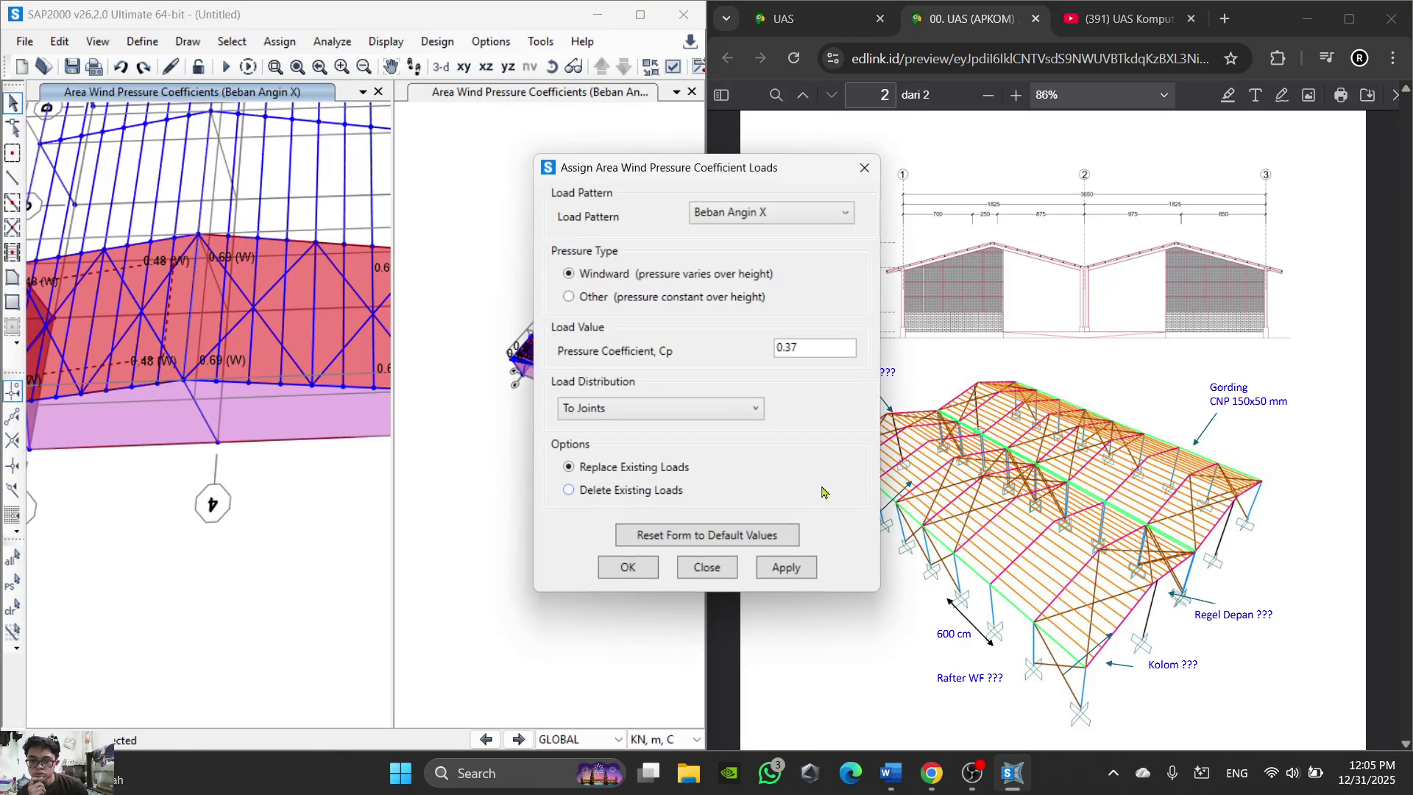
{"action": "left_click", "coordinate": [818, 216]}
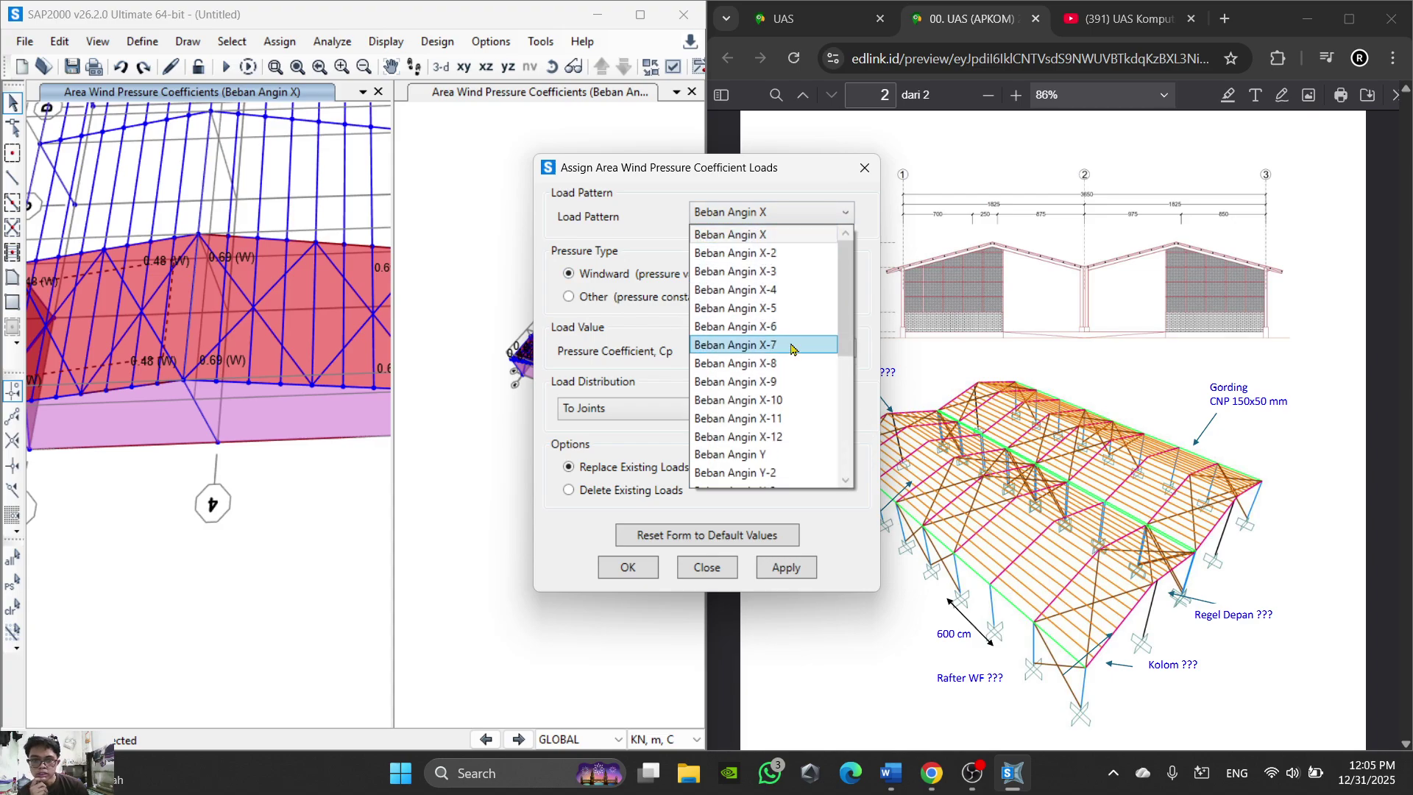
{"action": "left_click", "coordinate": [791, 462]}
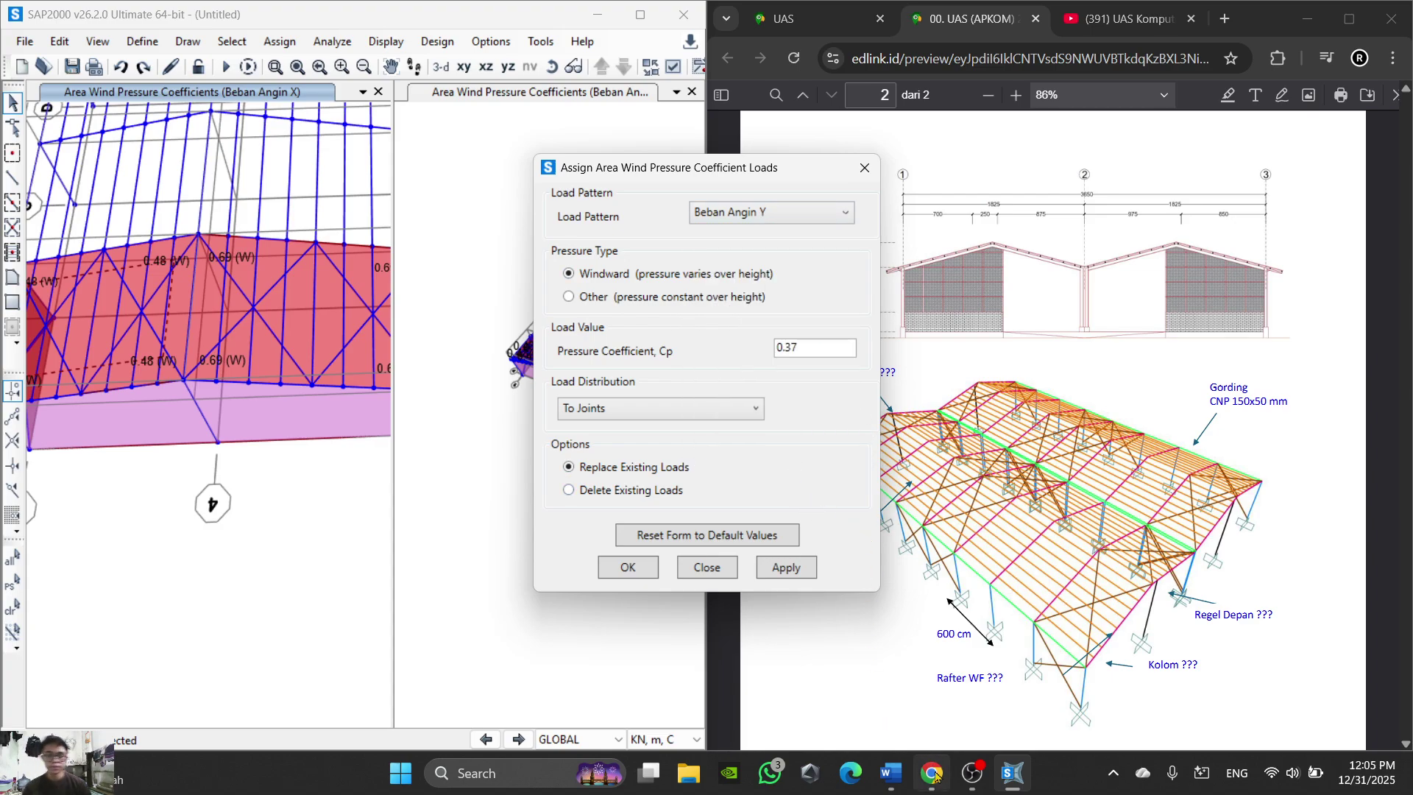
Step: Check the part 3 Beban Angin Y value in the Word document and assign a coefficient of 0.37 to the selected roof slope
{"action": "left_click", "coordinate": [890, 772]}
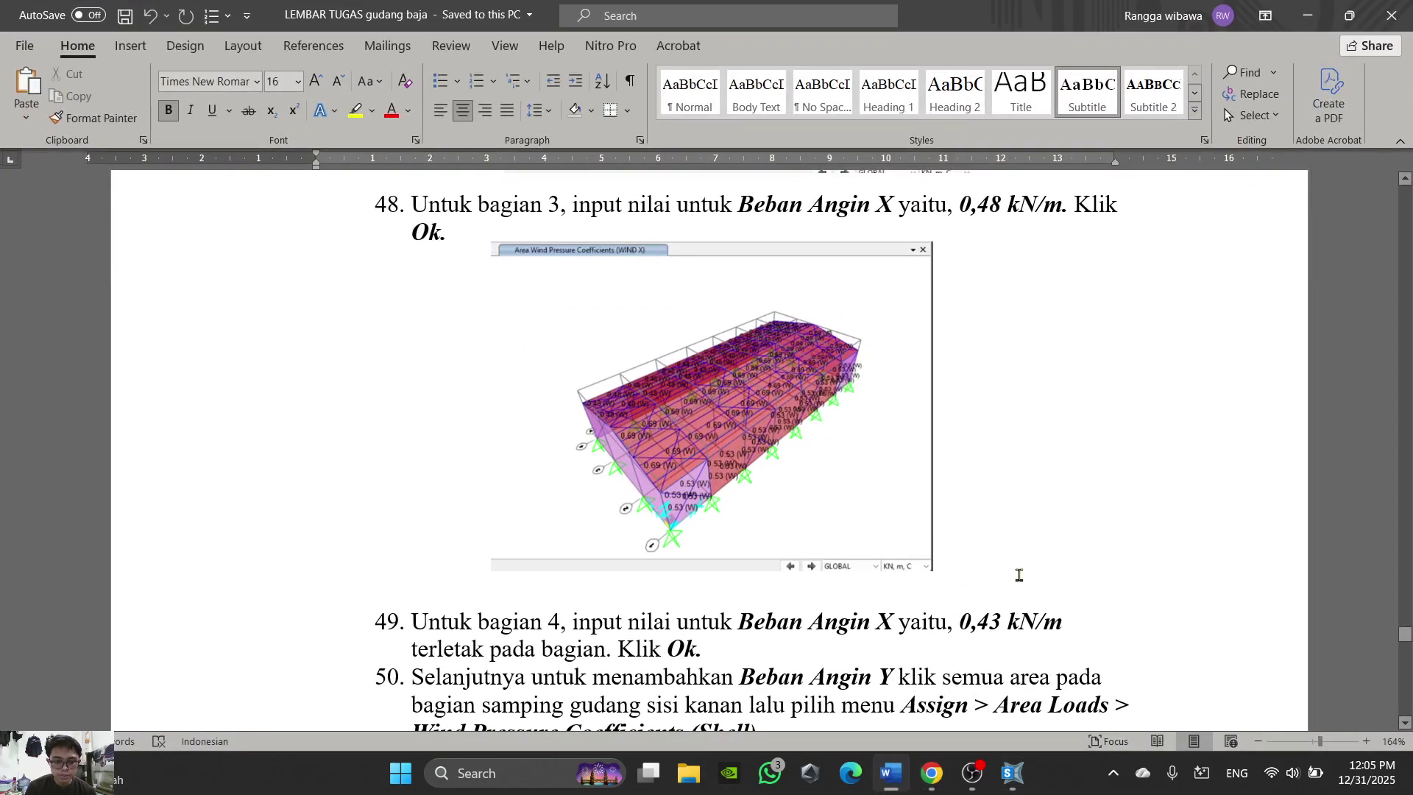
{"action": "scroll", "coordinate": [1019, 574], "scroll_direction": "down", "scroll_amount": 5}
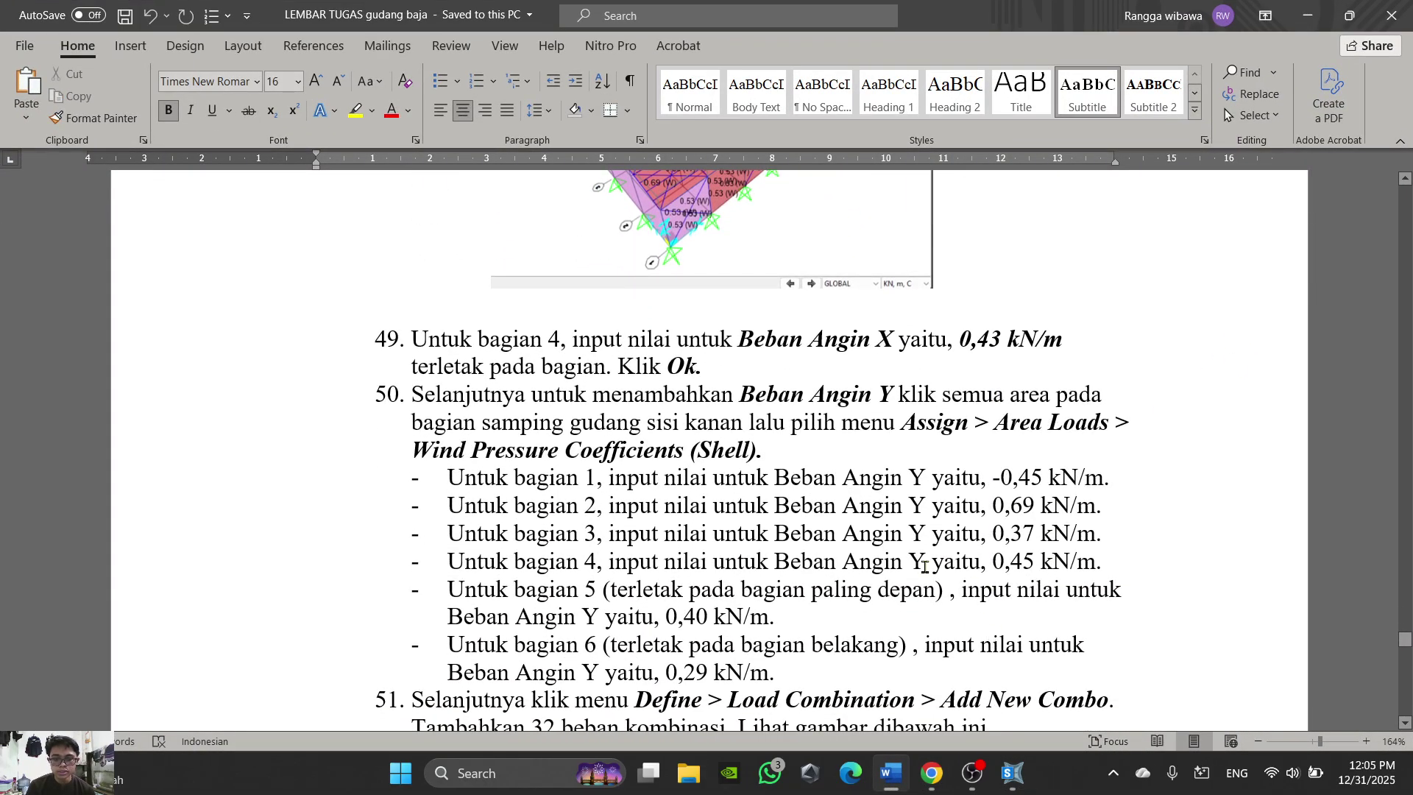
{"action": "scroll", "coordinate": [1083, 574], "scroll_direction": "up", "scroll_amount": 8}
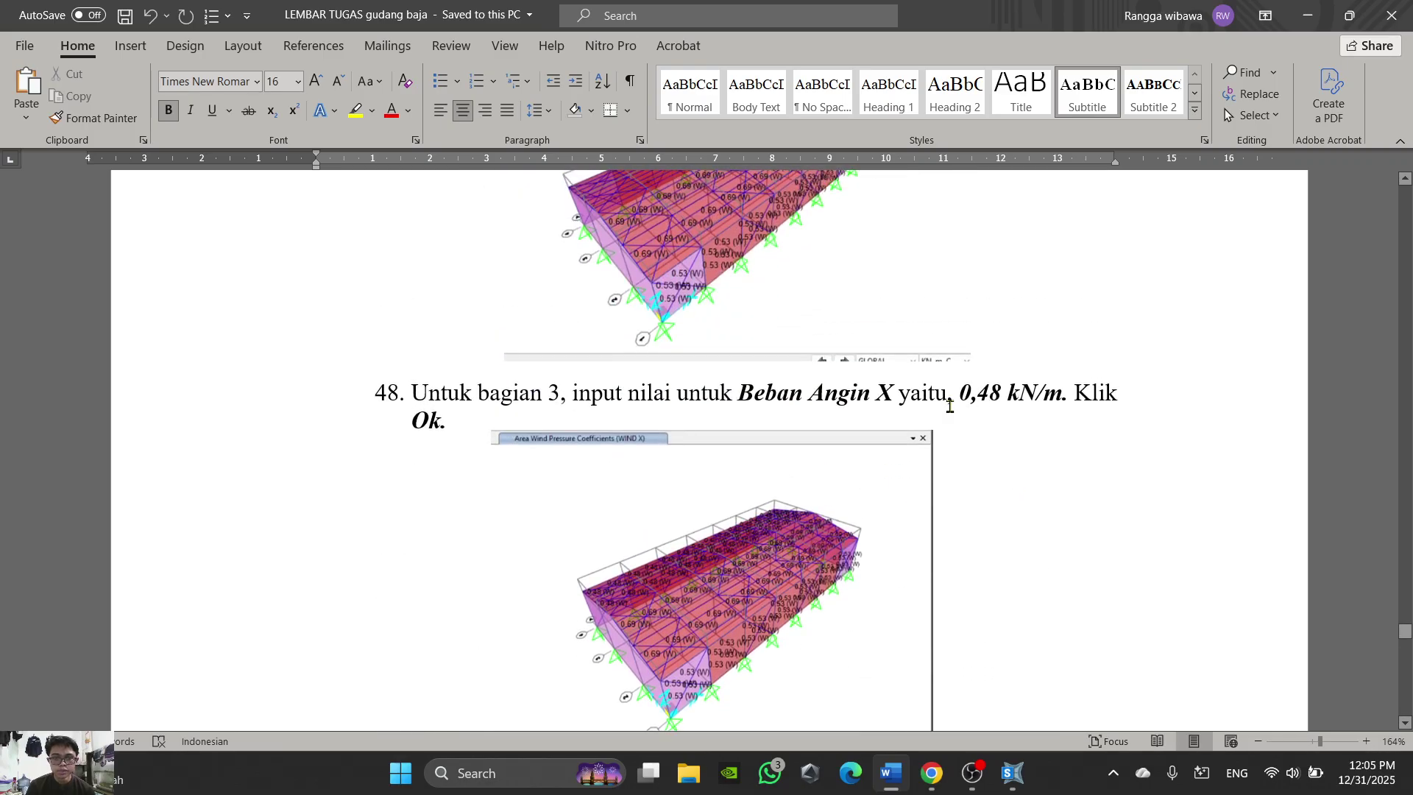
{"action": "scroll", "coordinate": [933, 403], "scroll_direction": "down", "scroll_amount": 7}
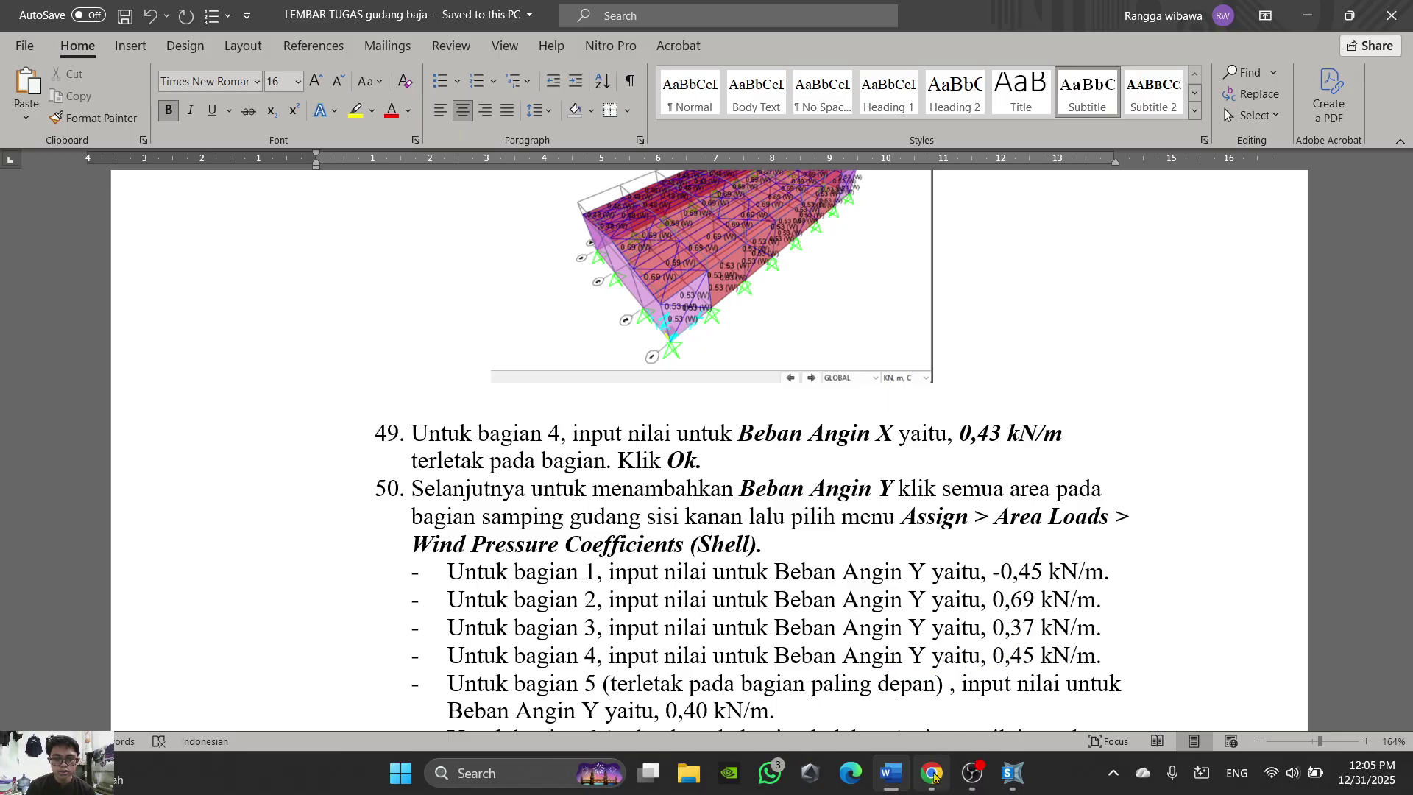
{"action": "left_click", "coordinate": [890, 775]}
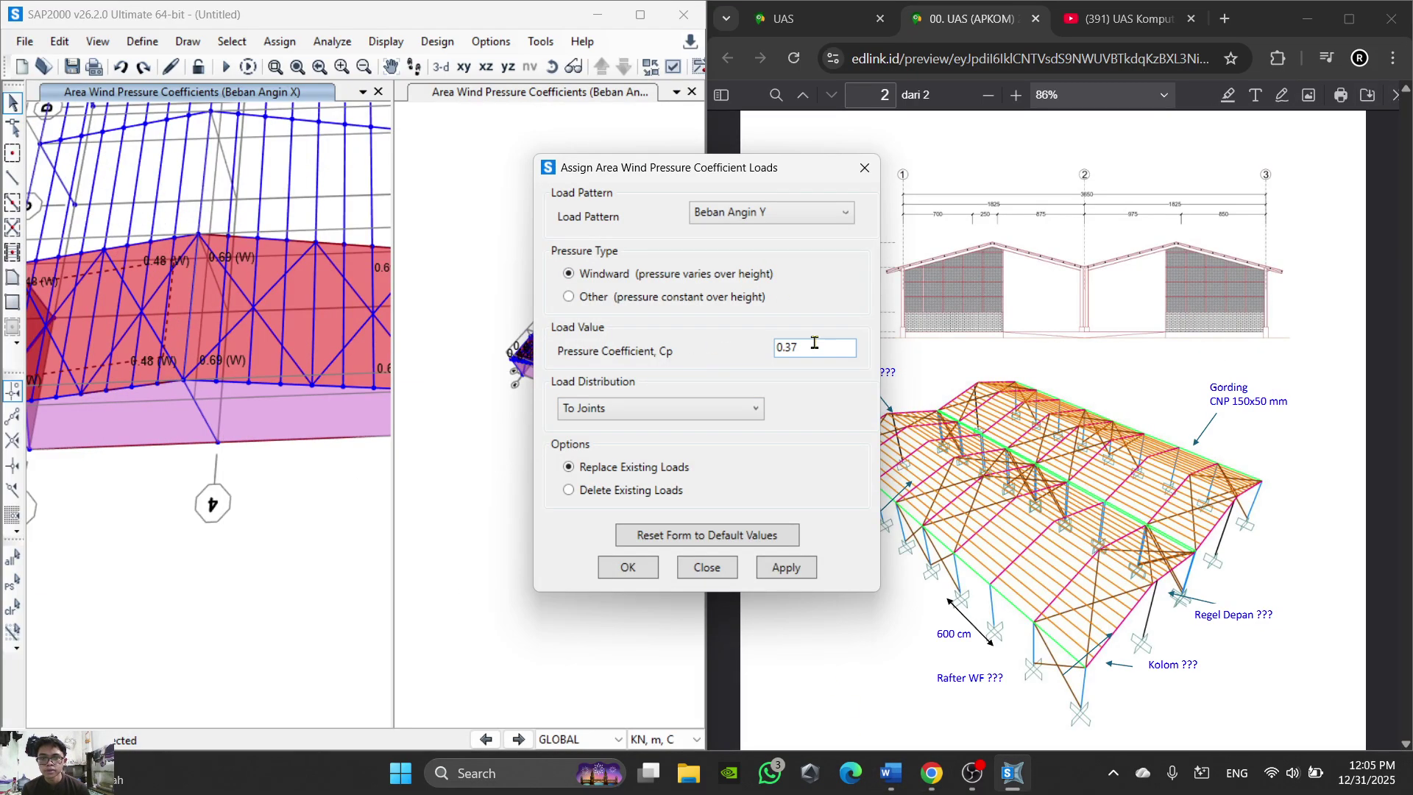
{"action": "left_click", "coordinate": [649, 569]}
Step: Inspect the wind loads assigned to the roof slopes between gridlines 4 and 3 and between gridlines 5 and 4
{"action": "right_click", "coordinate": [298, 326]}
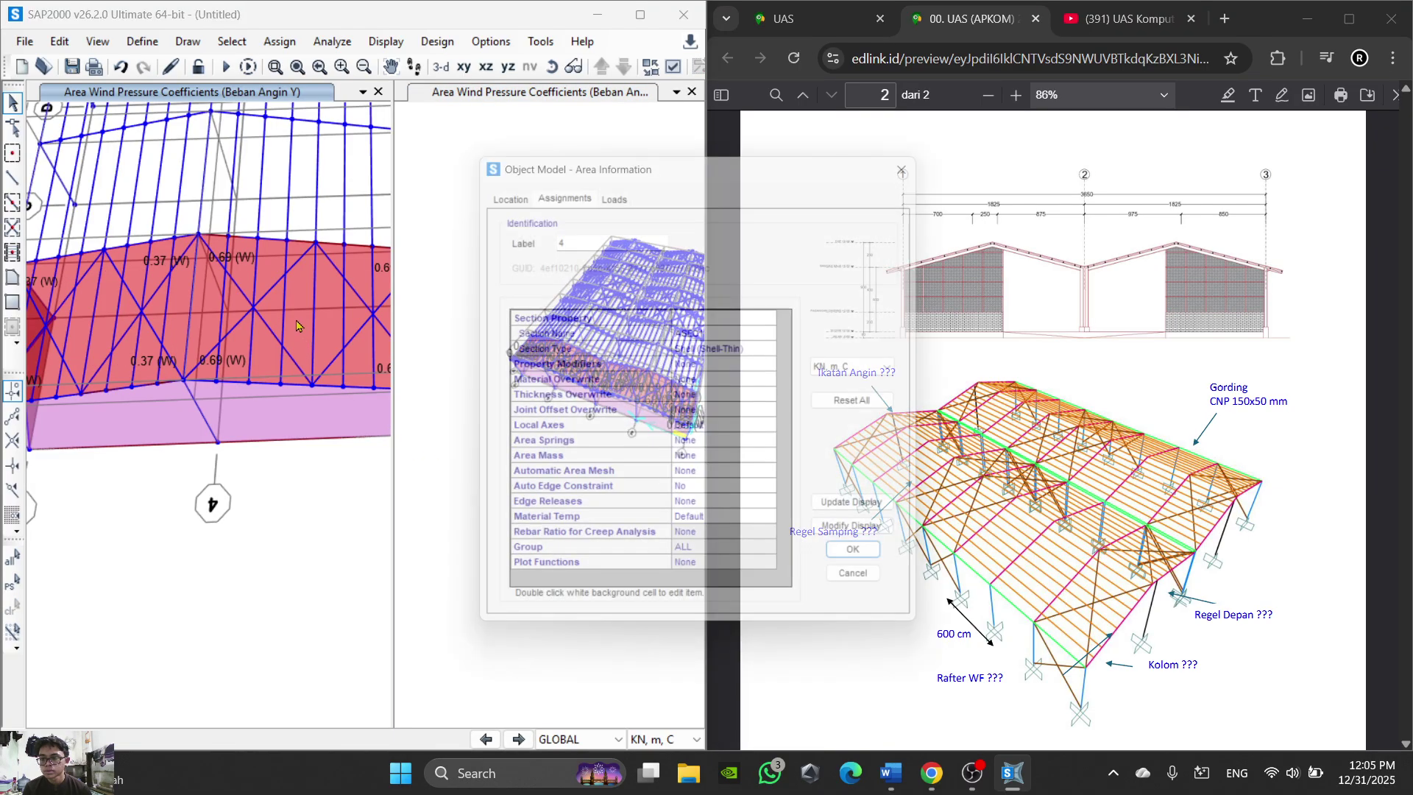
{"action": "left_click", "coordinate": [617, 189]}
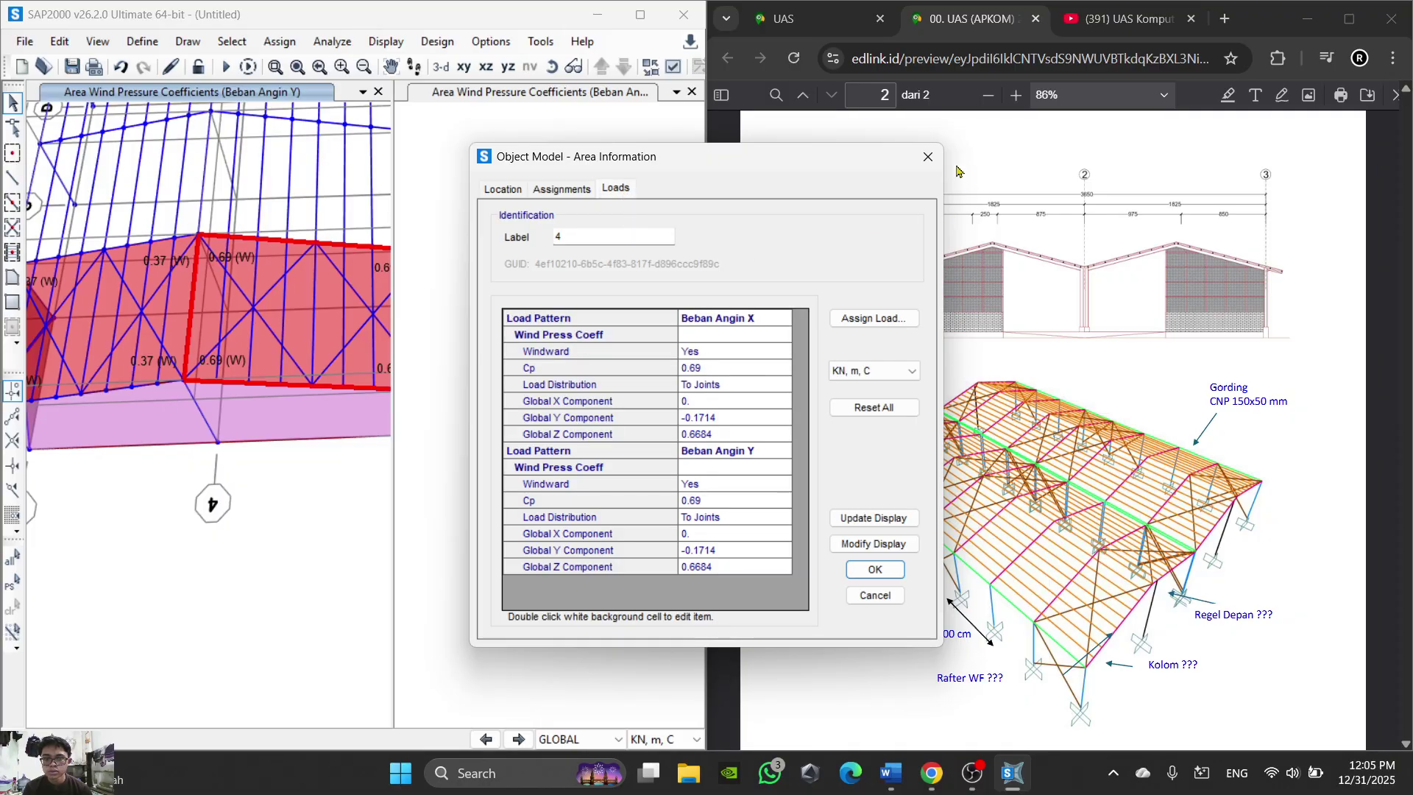
{"action": "left_click", "coordinate": [928, 157]}
{"action": "scroll", "coordinate": [289, 301], "scroll_direction": "down", "scroll_amount": 3}
{"action": "scroll", "coordinate": [234, 330], "scroll_direction": "up", "scroll_amount": 3}
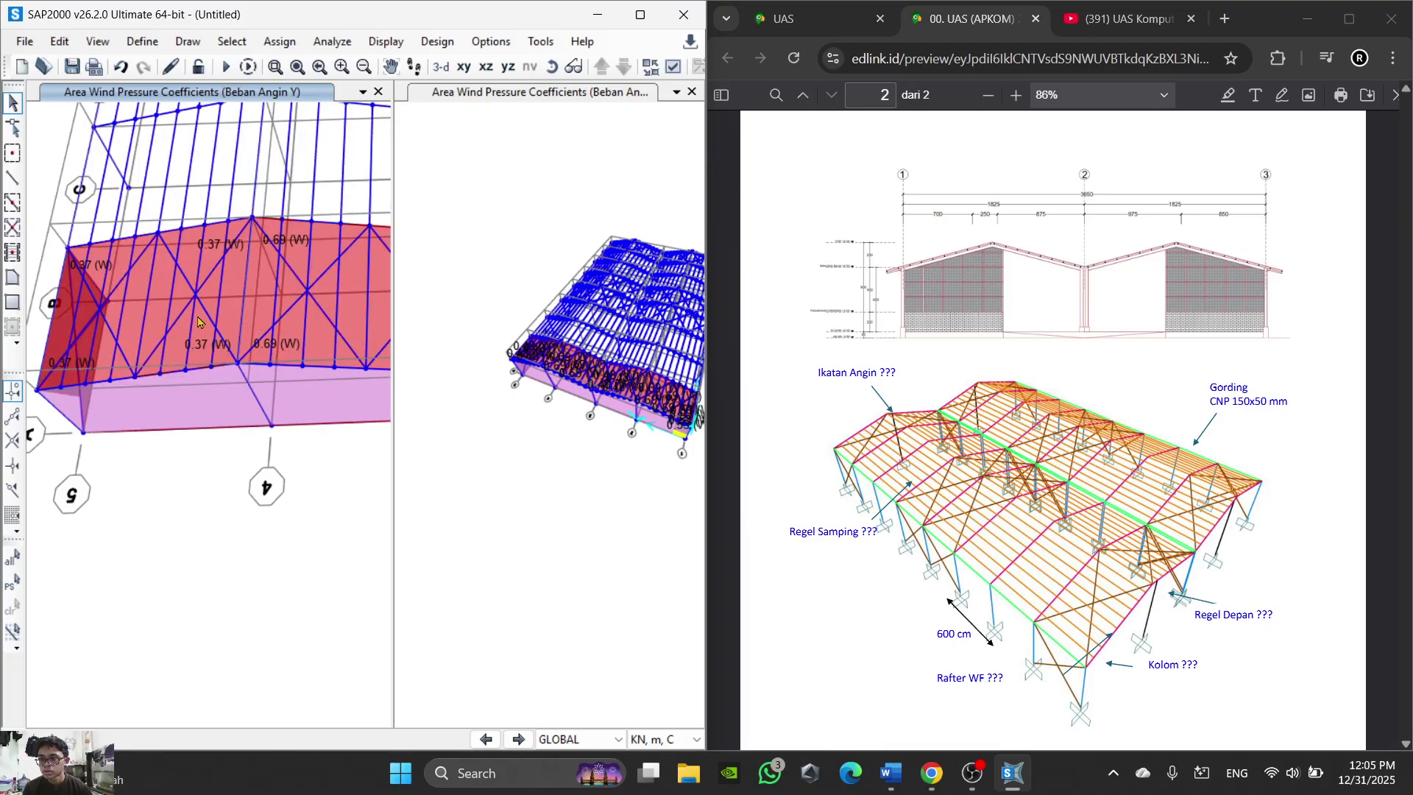
{"action": "right_click", "coordinate": [197, 322]}
{"action": "left_click", "coordinate": [616, 189]}
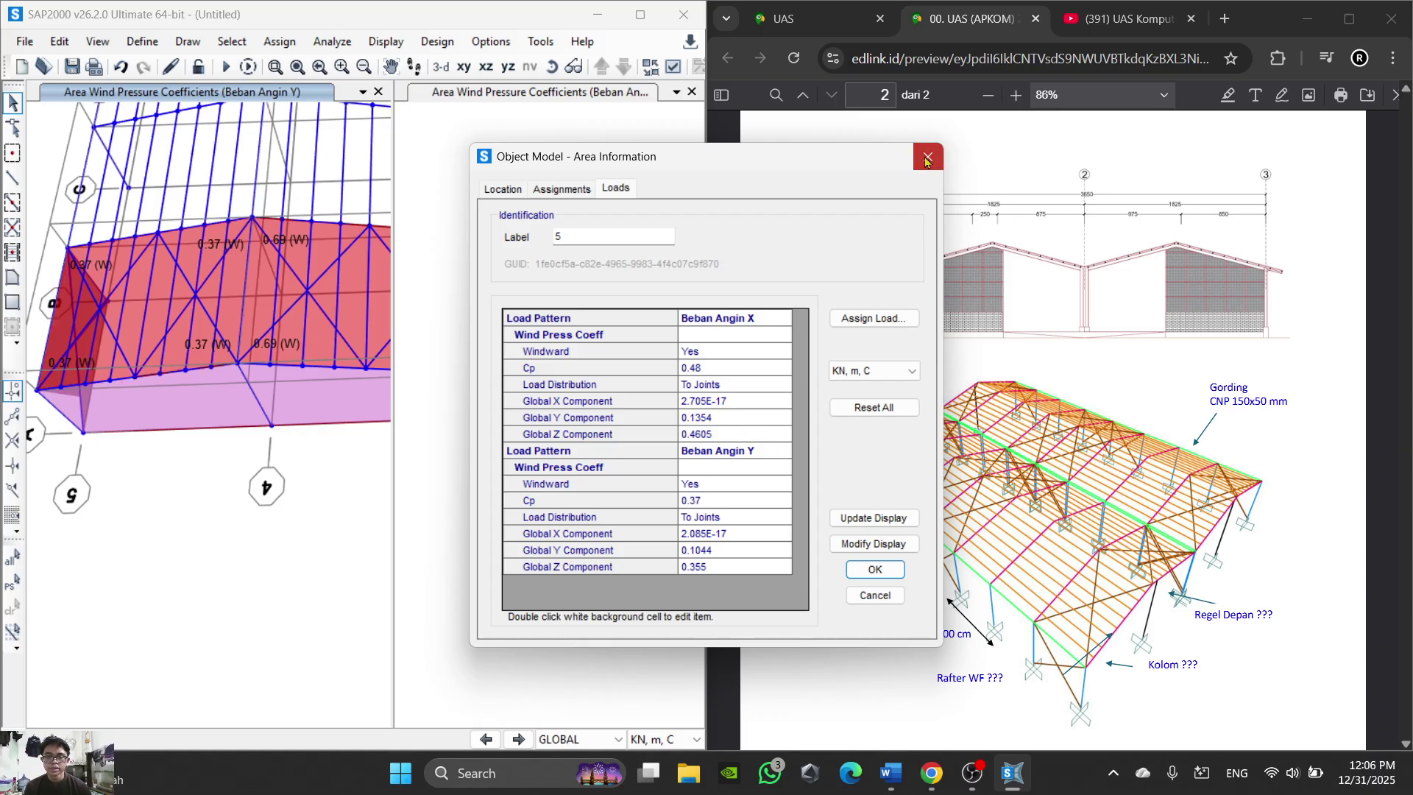
{"action": "left_click", "coordinate": [926, 159]}
Step: Read the part 4 Beban Angin X instruction and the figure above it in the Word document
{"action": "left_click", "coordinate": [890, 773]}
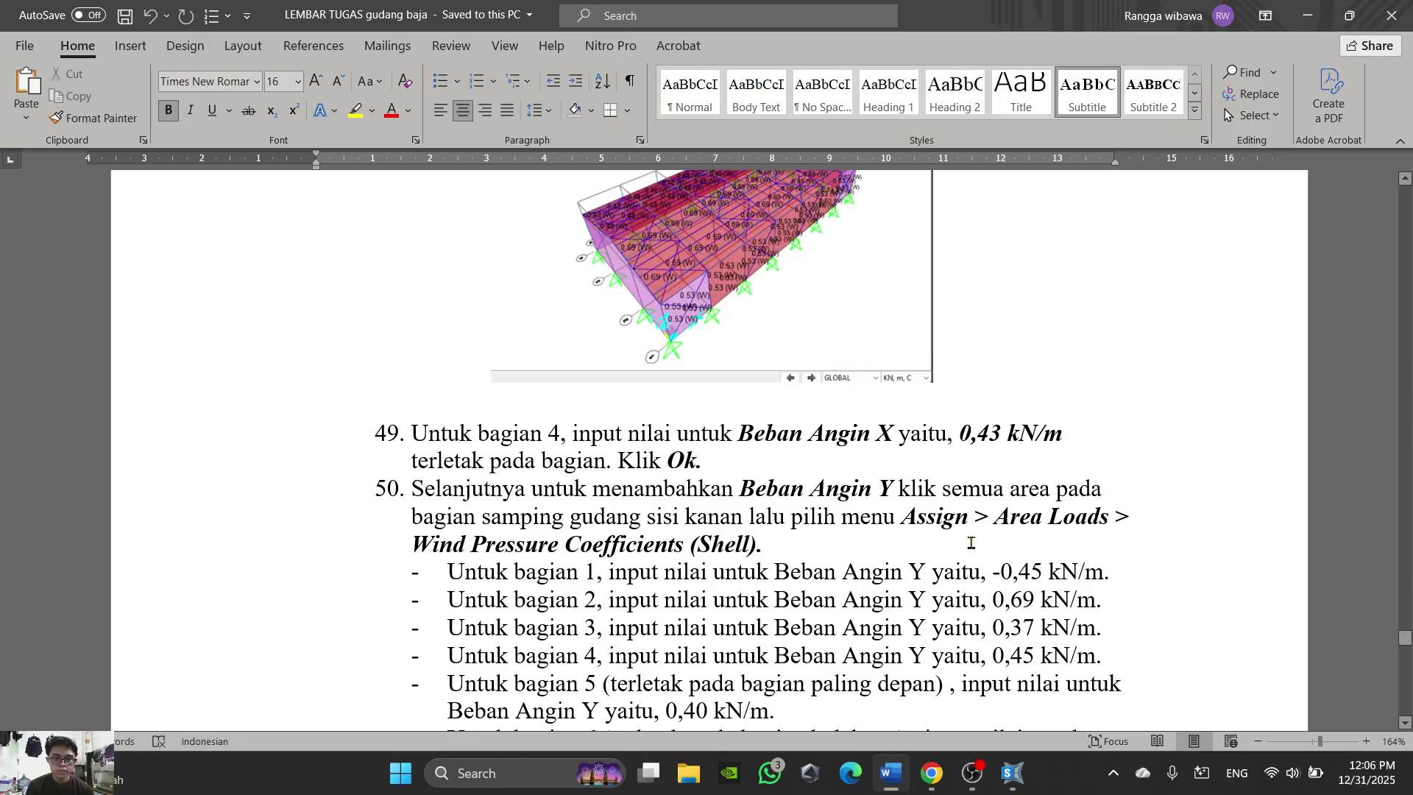
{"action": "scroll", "coordinate": [970, 543], "scroll_direction": "up", "scroll_amount": 3}
{"action": "scroll", "coordinate": [969, 539], "scroll_direction": "down", "scroll_amount": 2}
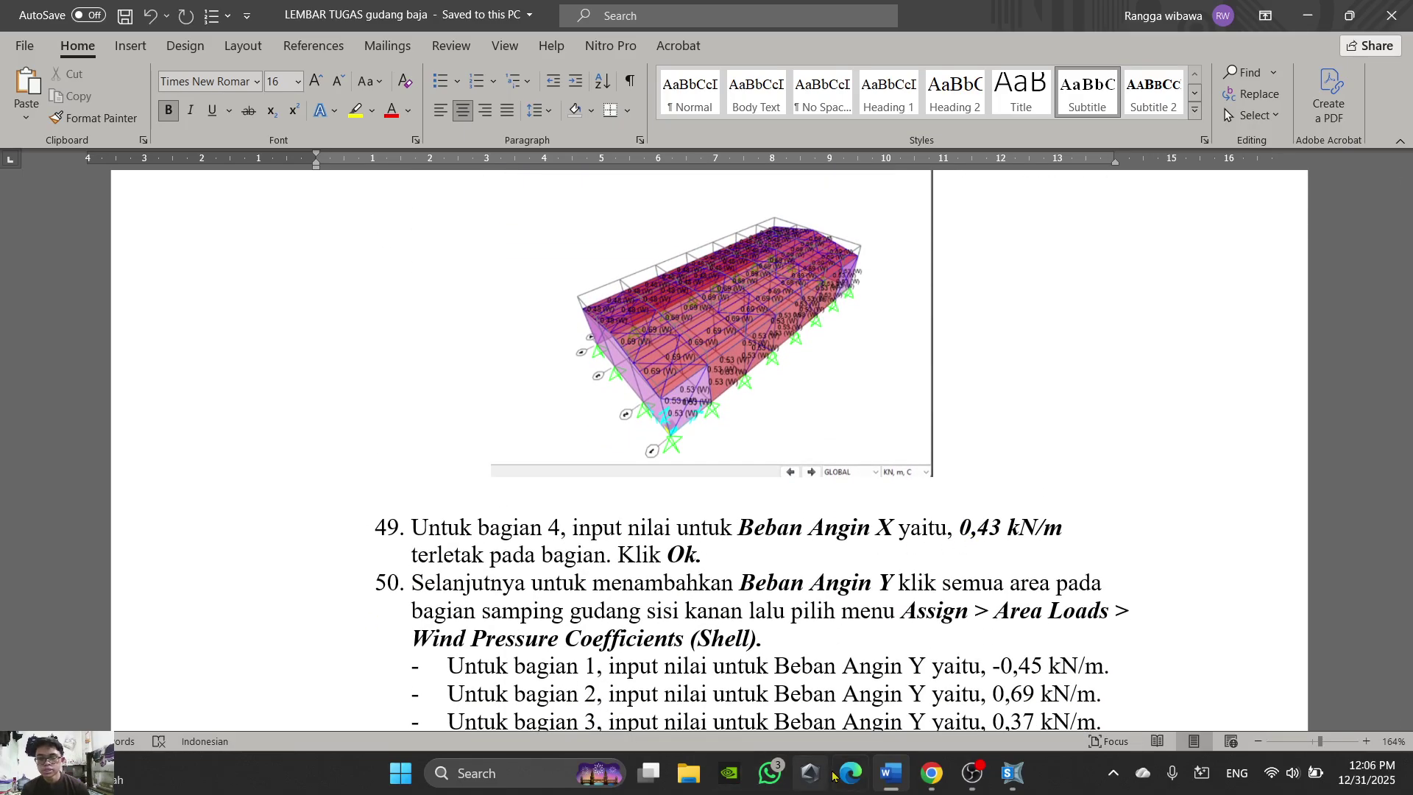
{"action": "left_click", "coordinate": [890, 772]}
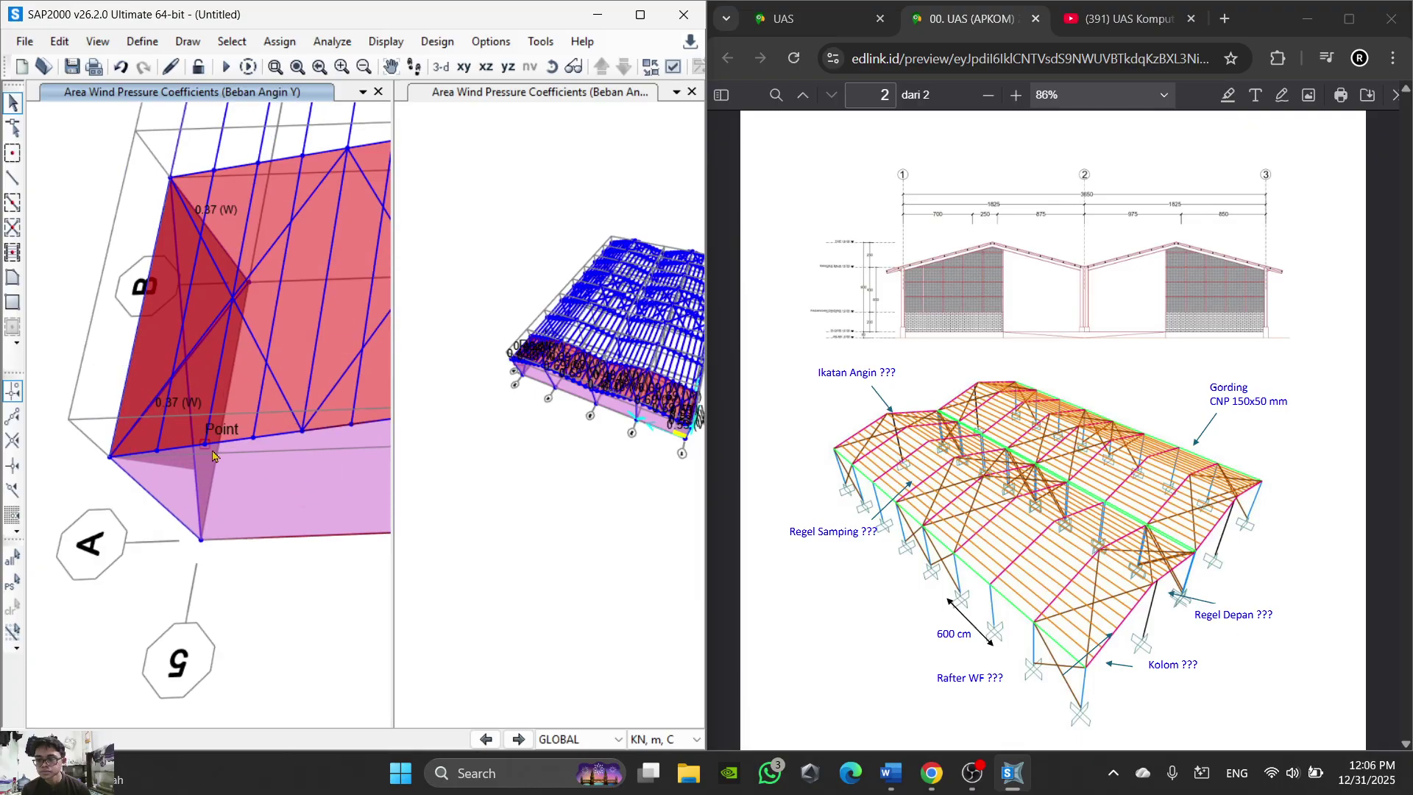
Step: Select the side wall area along gridline 5 and look at its area assignments
{"action": "left_click", "coordinate": [559, 73]}
{"action": "left_click_drag", "start_coordinate": [95, 253], "coordinate": [415, 164]}
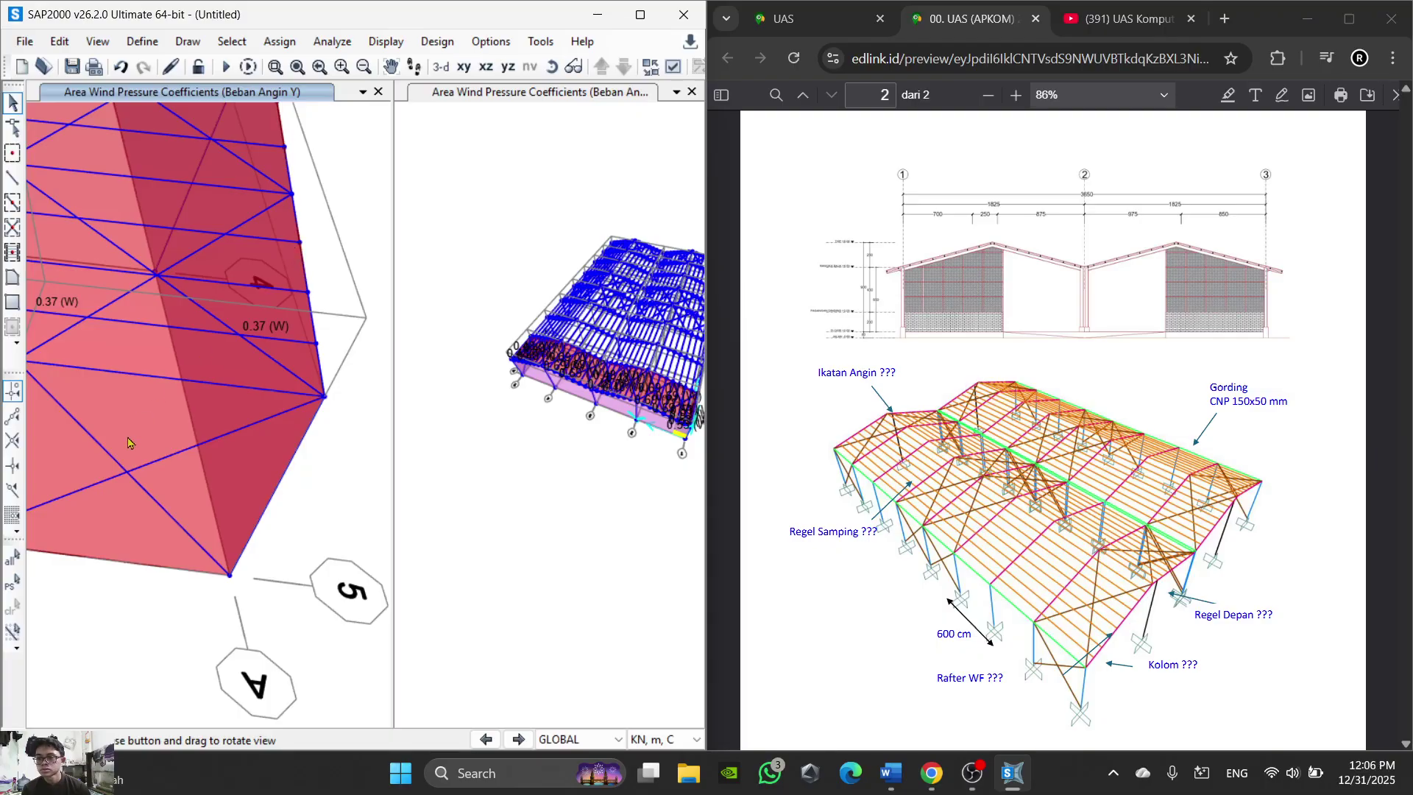
{"action": "left_click", "coordinate": [145, 421]}
{"action": "right_click", "coordinate": [145, 424]}
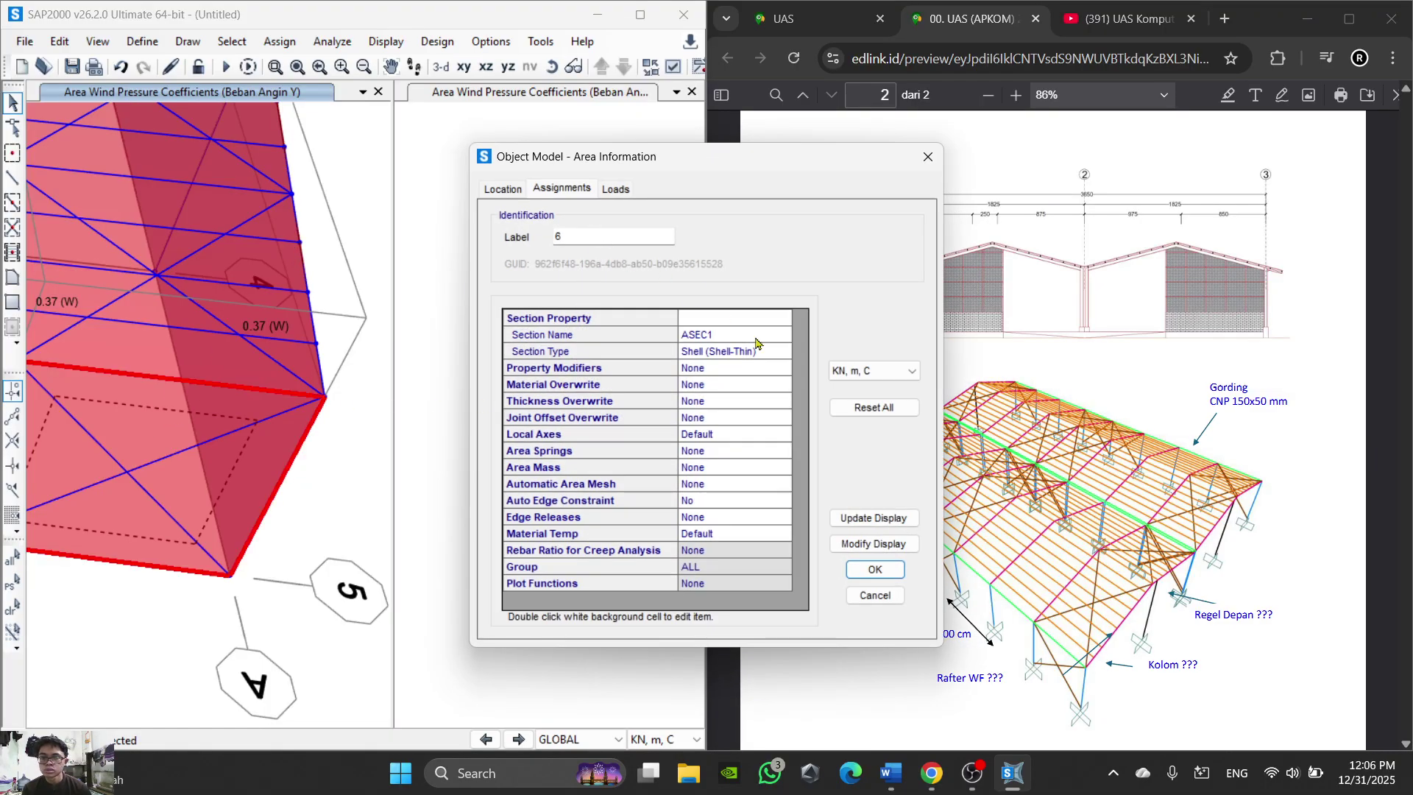
{"action": "left_click", "coordinate": [928, 145]}
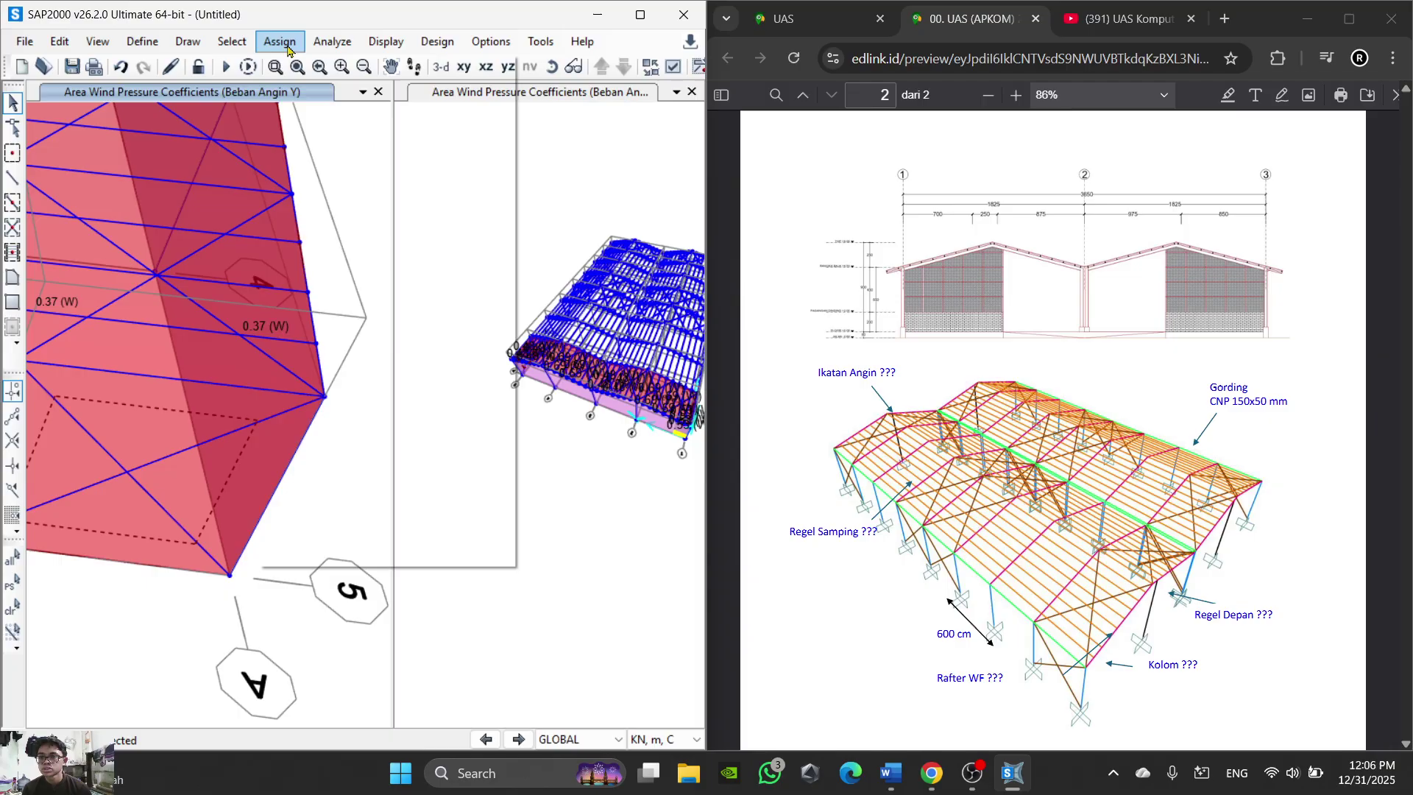
Step: Check the part 4 values in the Word document and assign a Beban Angin X pressure coefficient of 0.43 to the gridline 5 side wall
{"action": "left_click", "coordinate": [280, 41]}
{"action": "mouse_move", "coordinate": [377, 337]}
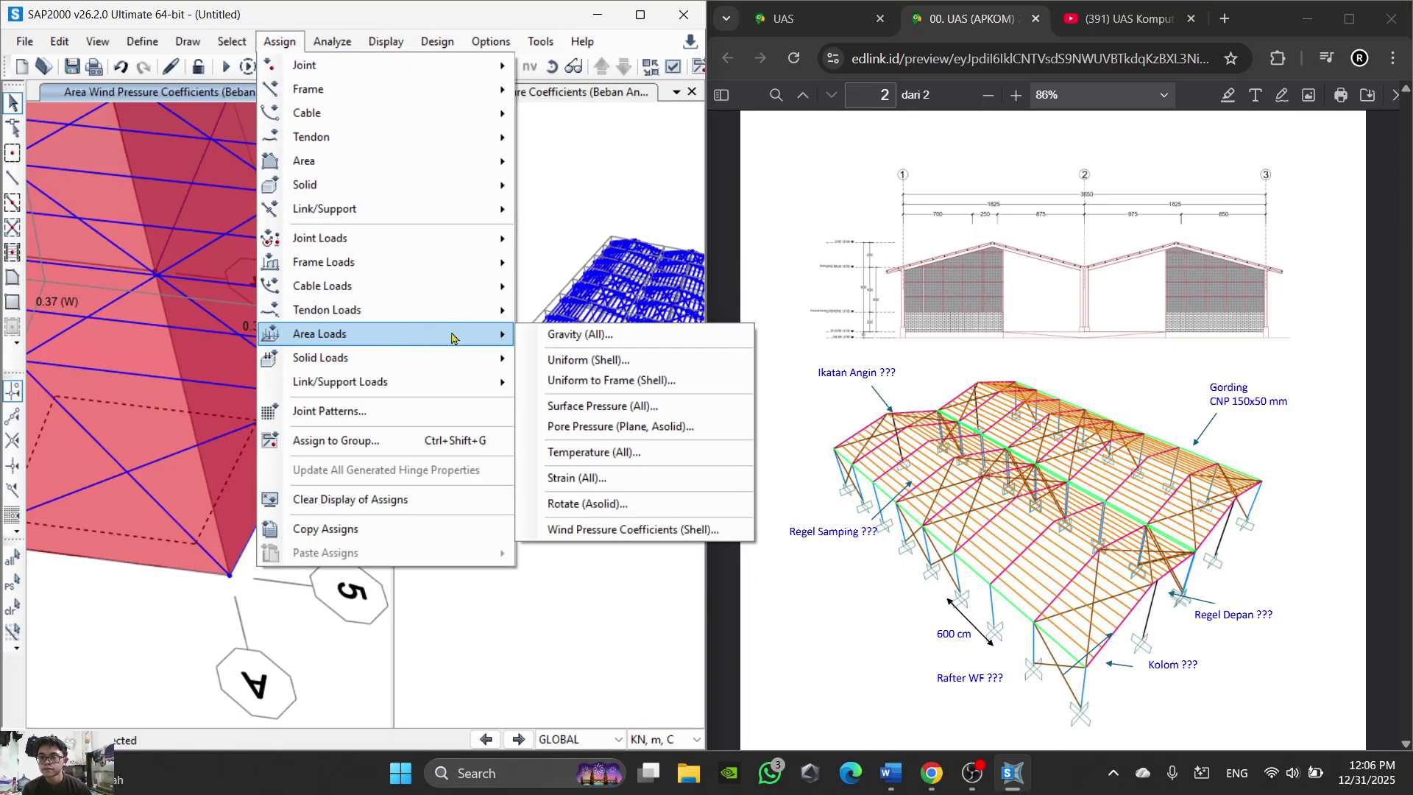
{"action": "left_click", "coordinate": [622, 536]}
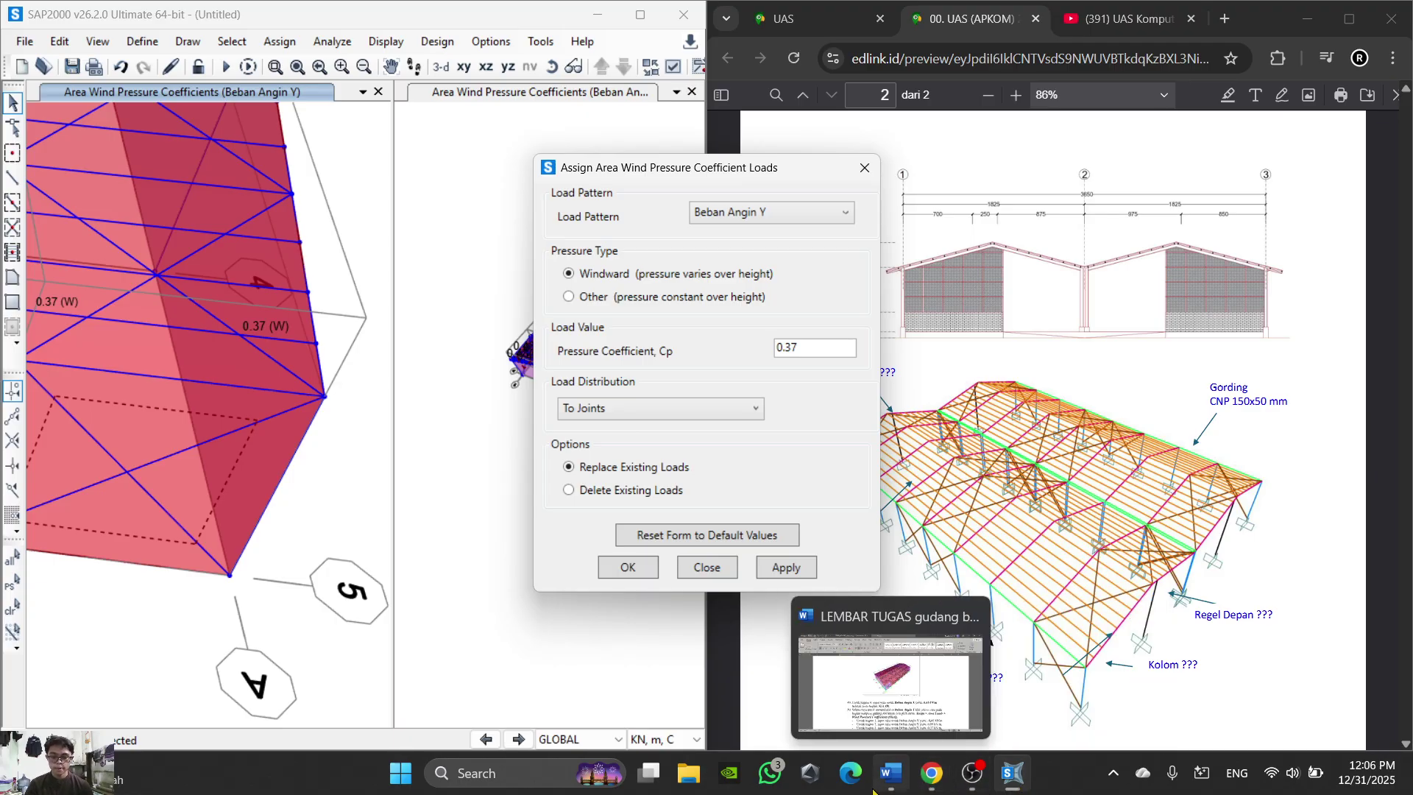
{"action": "left_click", "coordinate": [891, 773]}
{"action": "scroll", "coordinate": [777, 516], "scroll_direction": "down", "scroll_amount": 3}
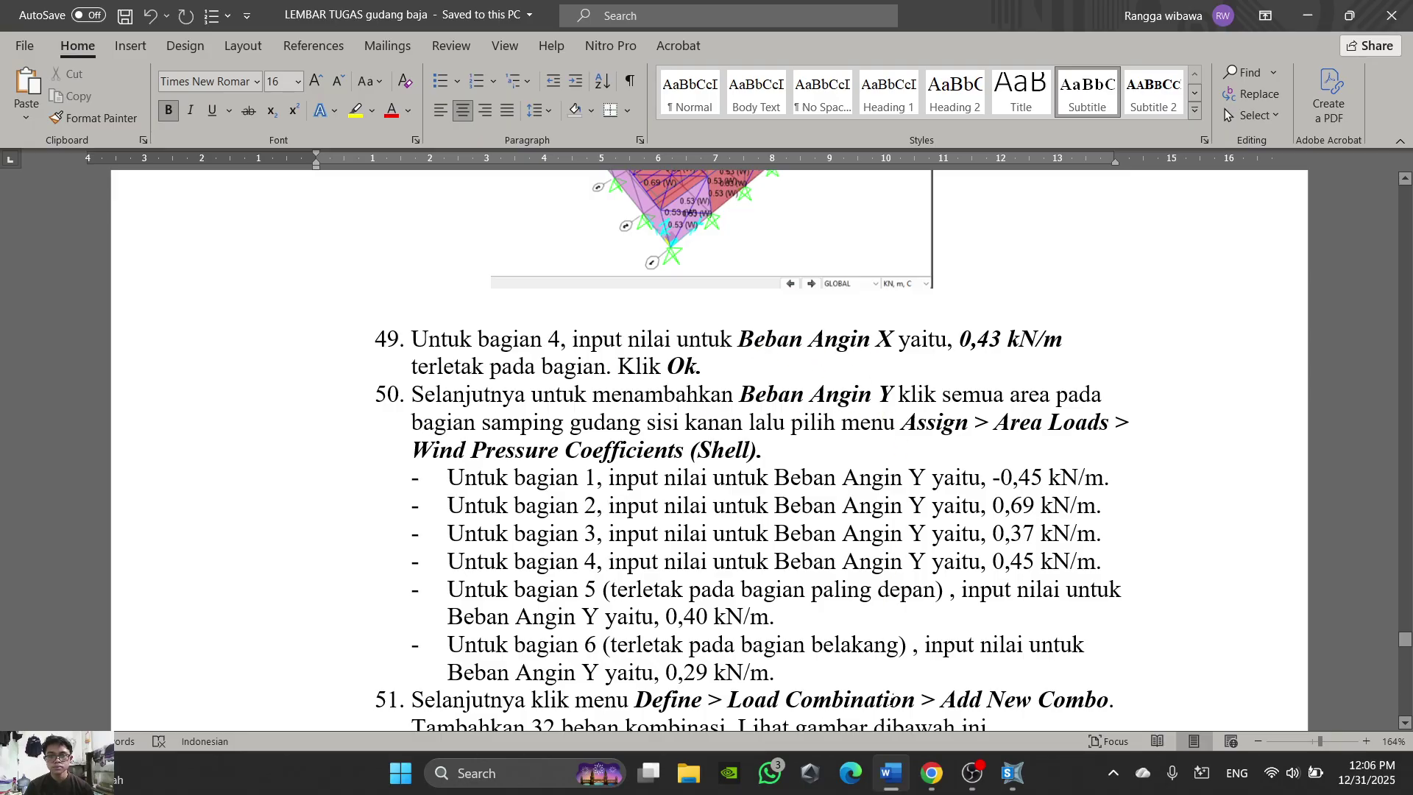
{"action": "left_click", "coordinate": [890, 773]}
{"action": "left_click", "coordinate": [798, 213]}
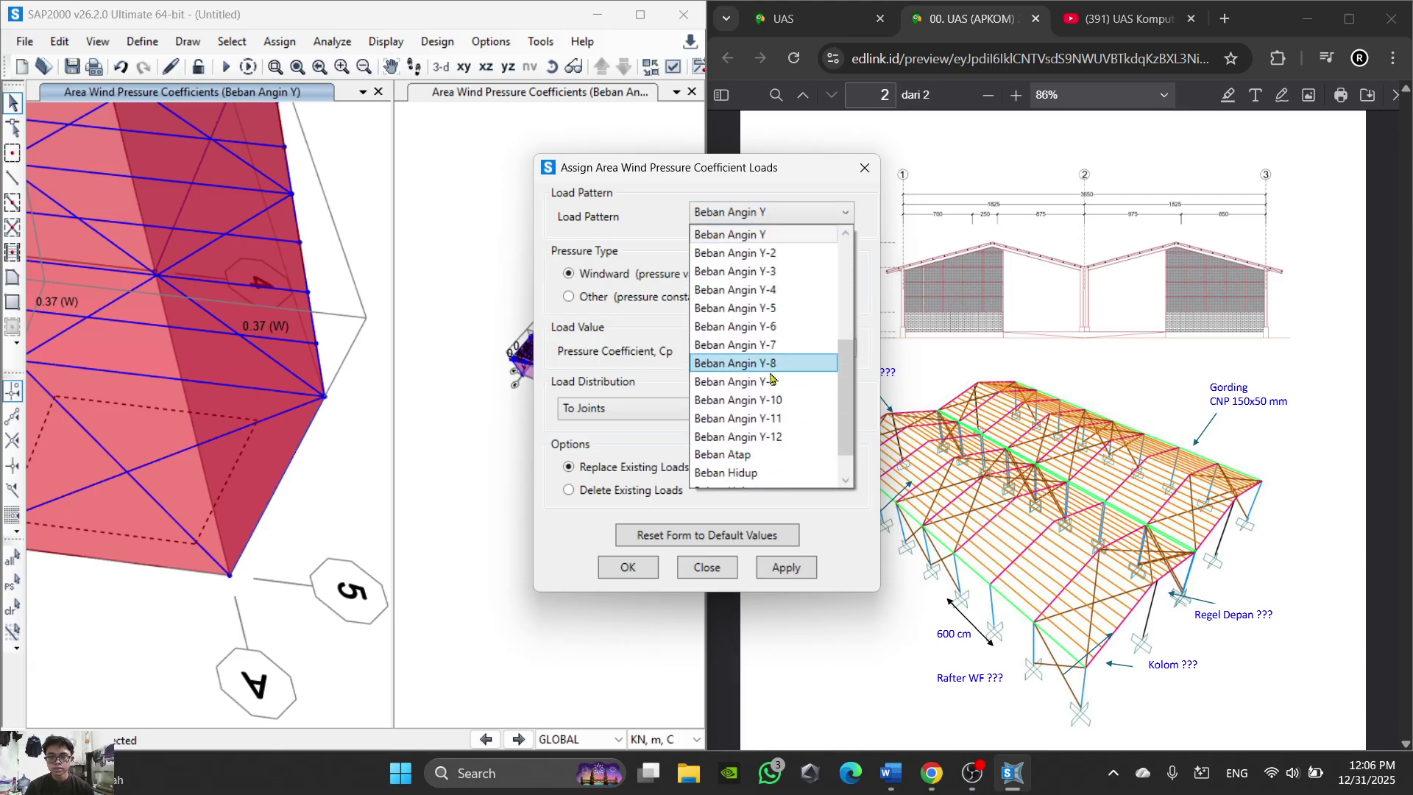
{"action": "scroll", "coordinate": [770, 387], "scroll_direction": "up", "scroll_amount": 2}
{"action": "left_click", "coordinate": [780, 234]}
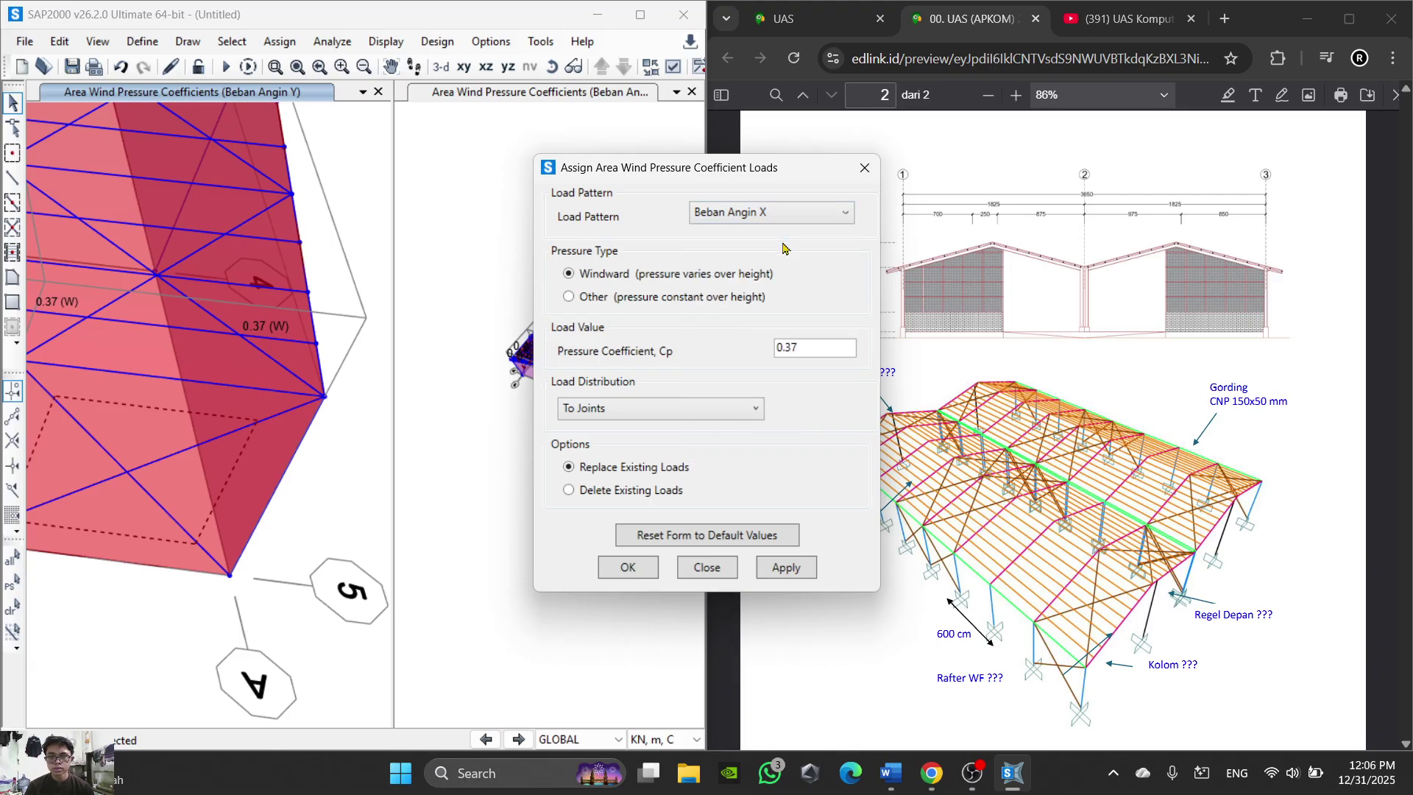
{"action": "left_click_drag", "start_coordinate": [808, 353], "coordinate": [761, 369]}
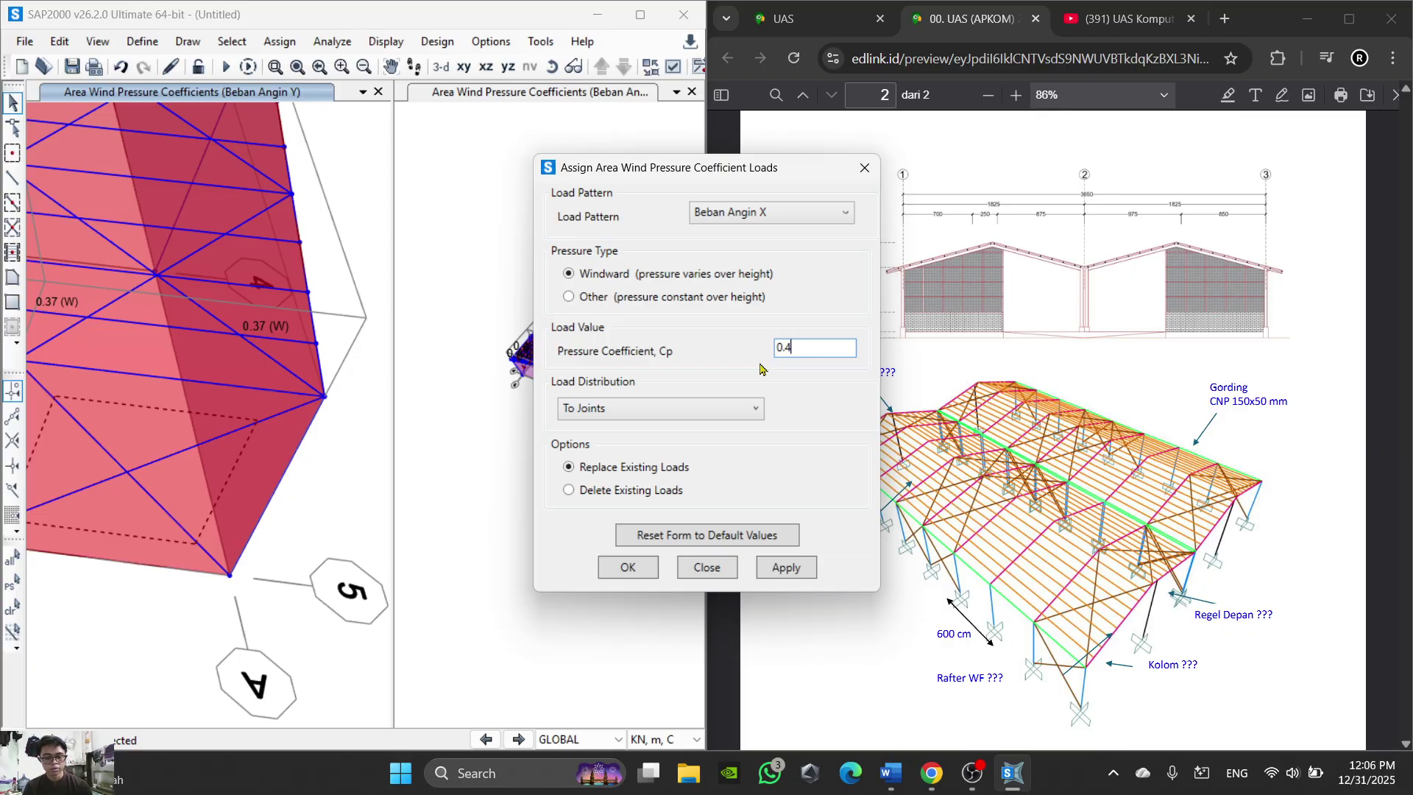
{"action": "type", "text": "0.43"}
{"action": "left_click", "coordinate": [628, 567]}
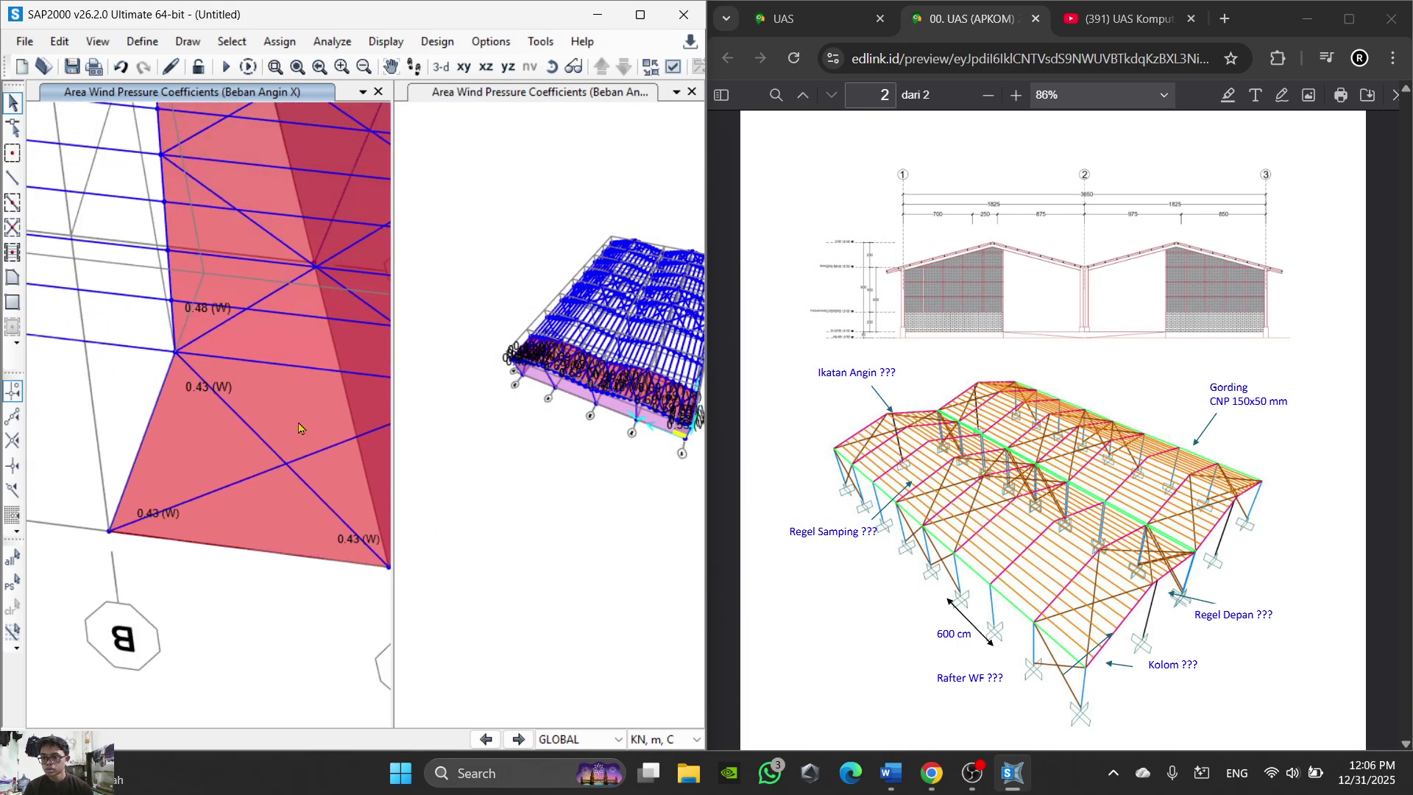
Step: Check the part 4 Beban Angin Y value in the Word document and assign a windward Beban Angin Y coefficient of 0.45 to the gridline 5 side wall
{"action": "left_click", "coordinate": [279, 41]}
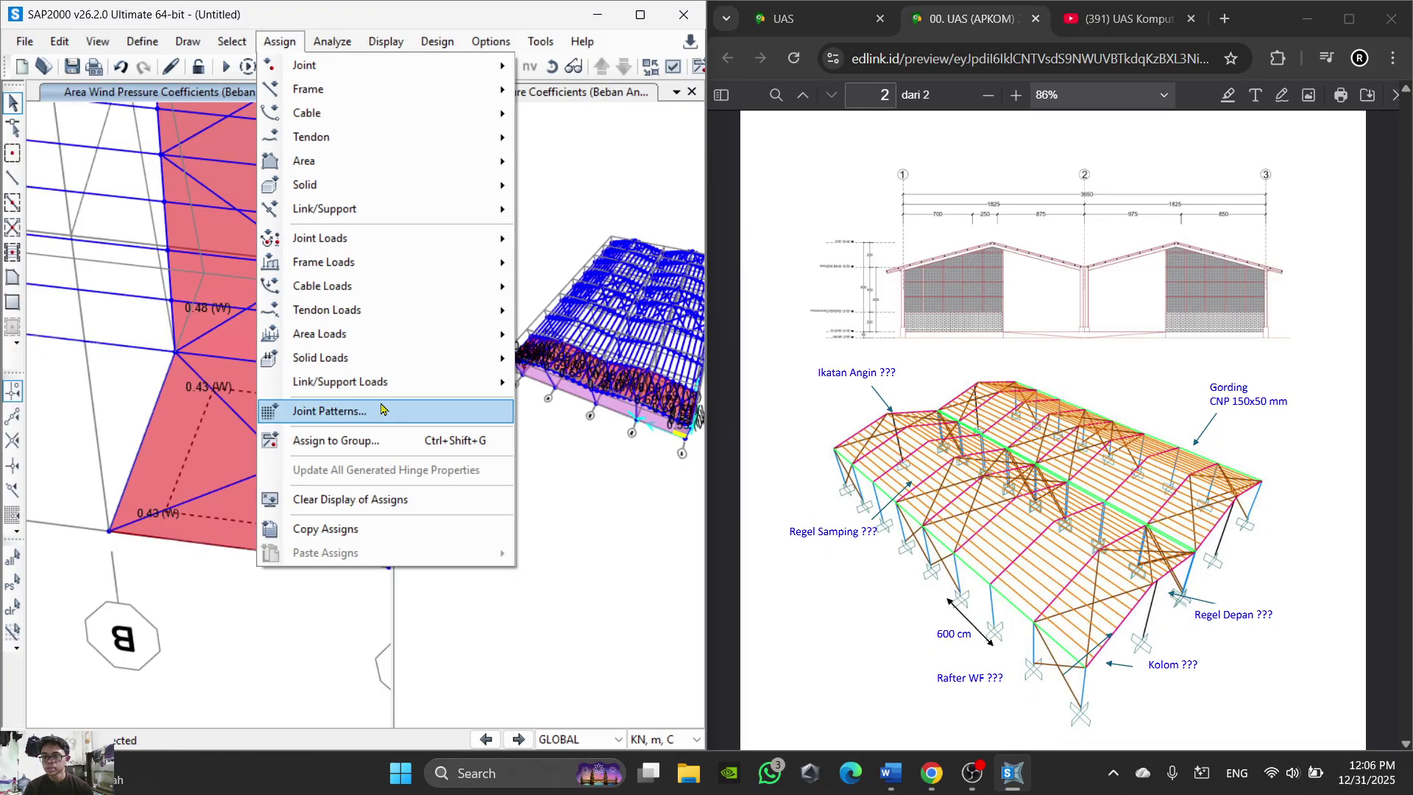
{"action": "mouse_move", "coordinate": [406, 343]}
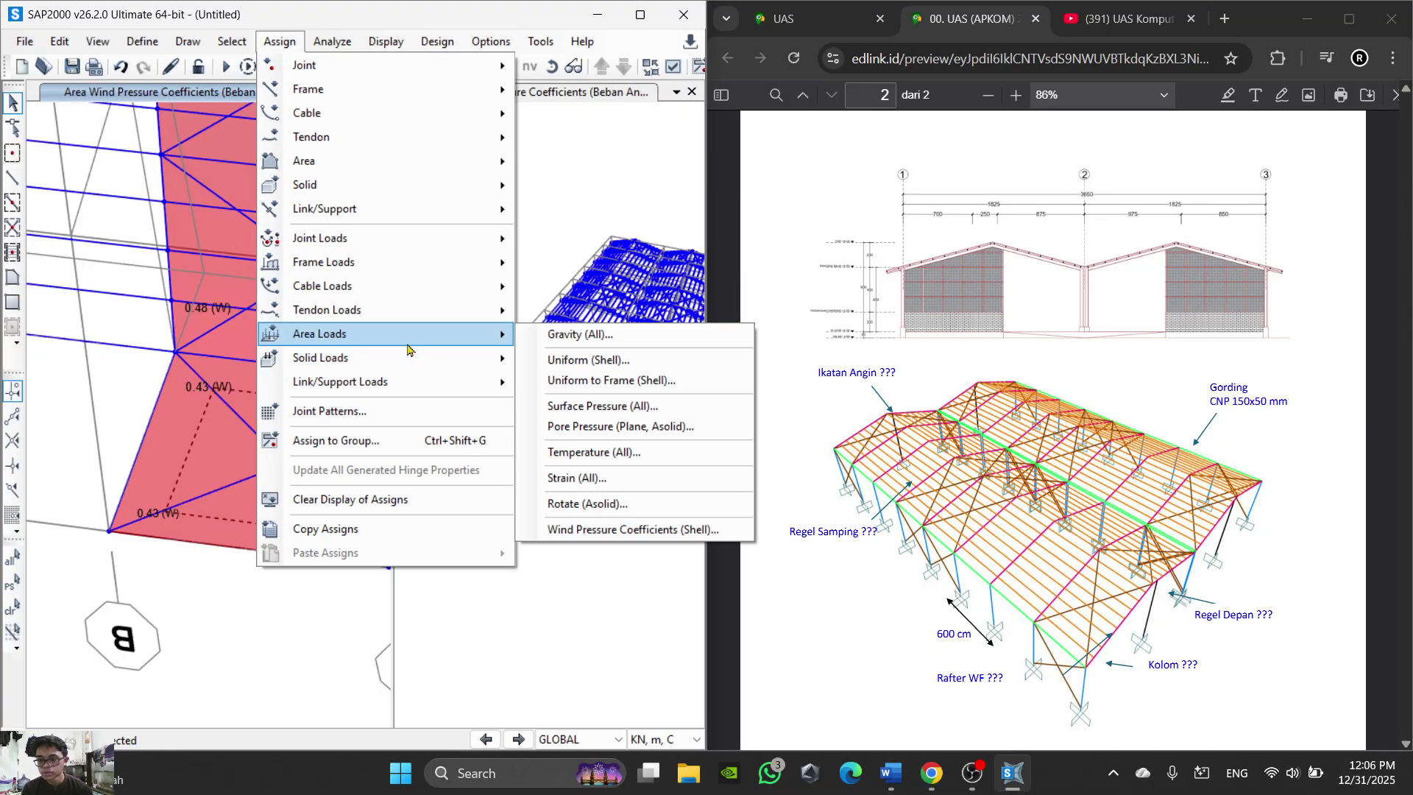
{"action": "left_click", "coordinate": [633, 529]}
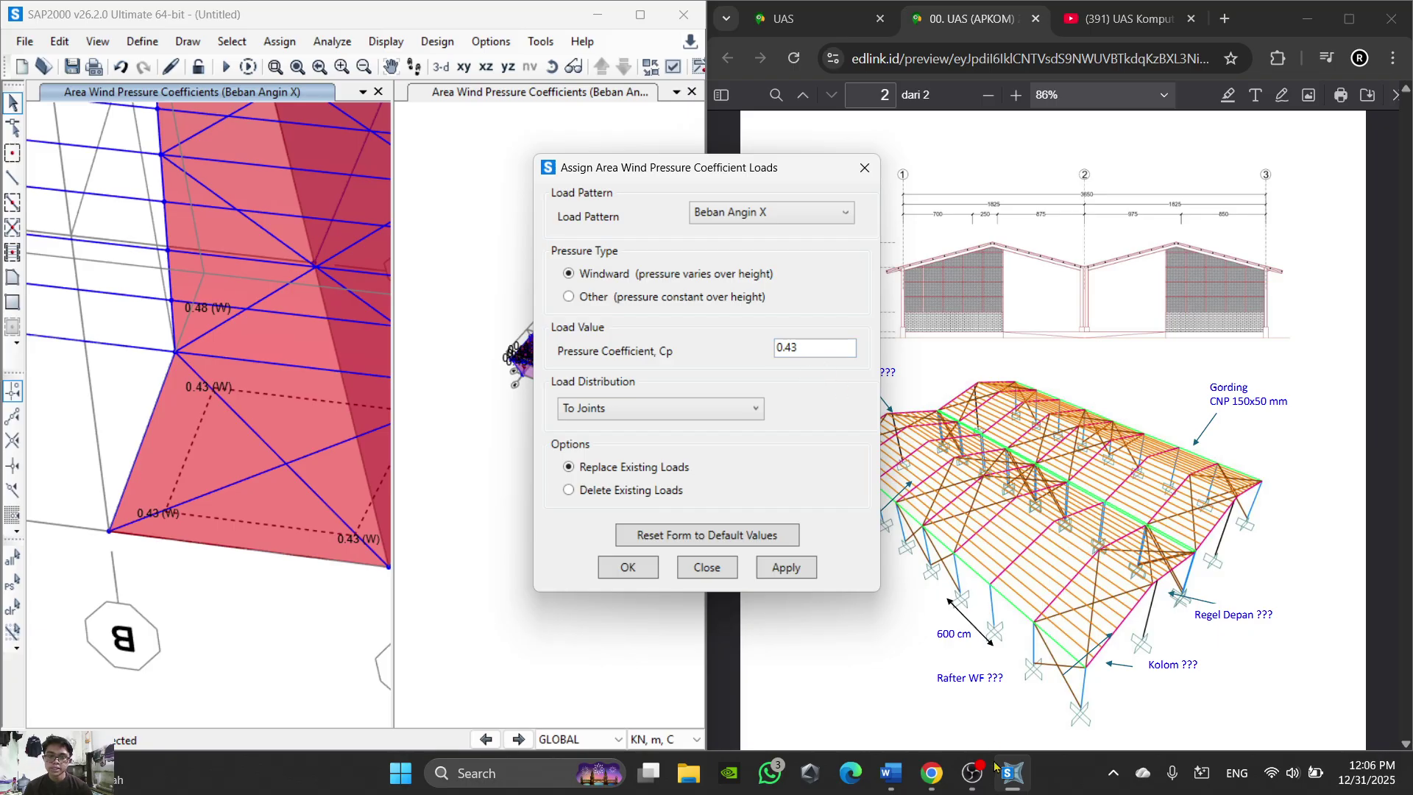
{"action": "left_click", "coordinate": [930, 774]}
{"action": "left_click", "coordinate": [931, 774]}
{"action": "left_click", "coordinate": [931, 774]}
{"action": "left_click", "coordinate": [890, 773]}
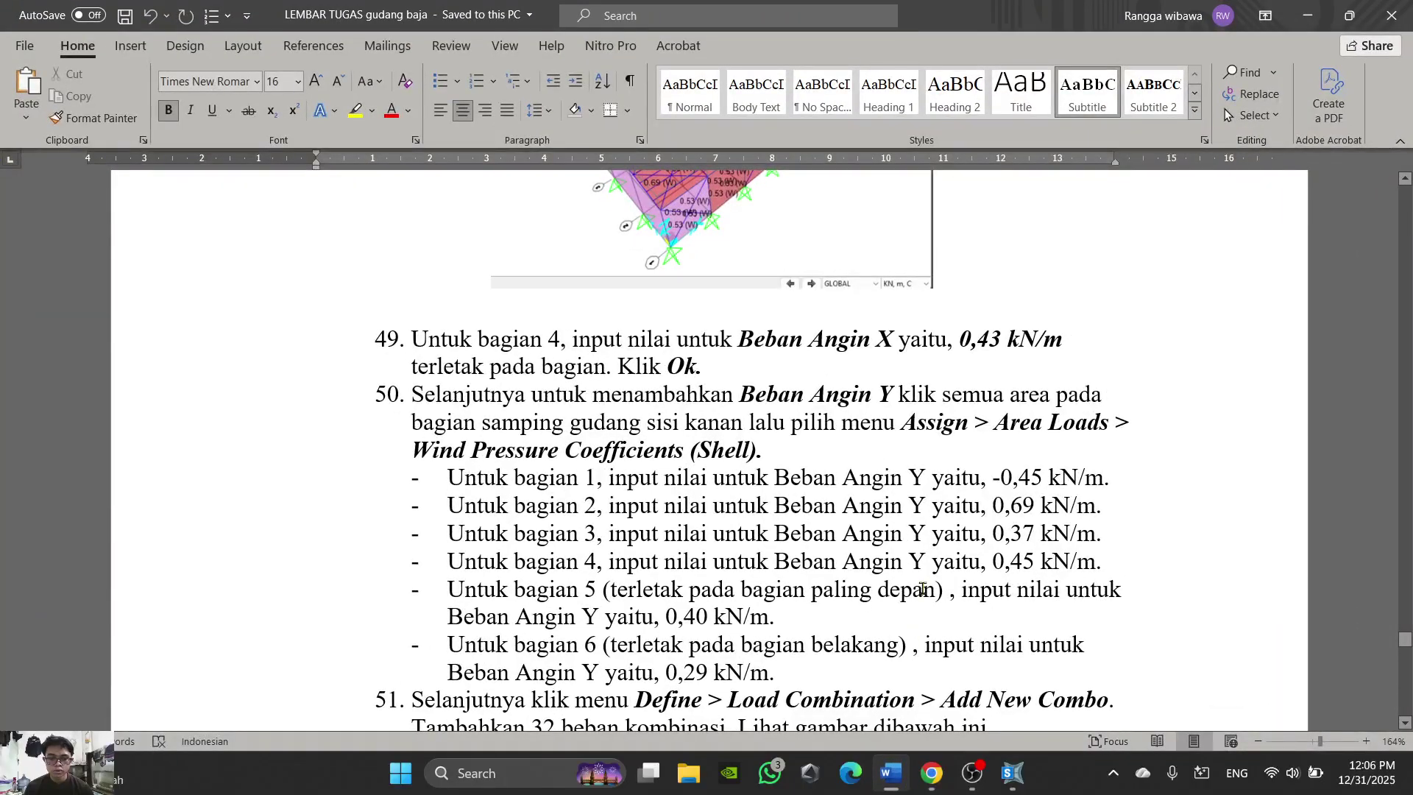
{"action": "left_click", "coordinate": [890, 773]}
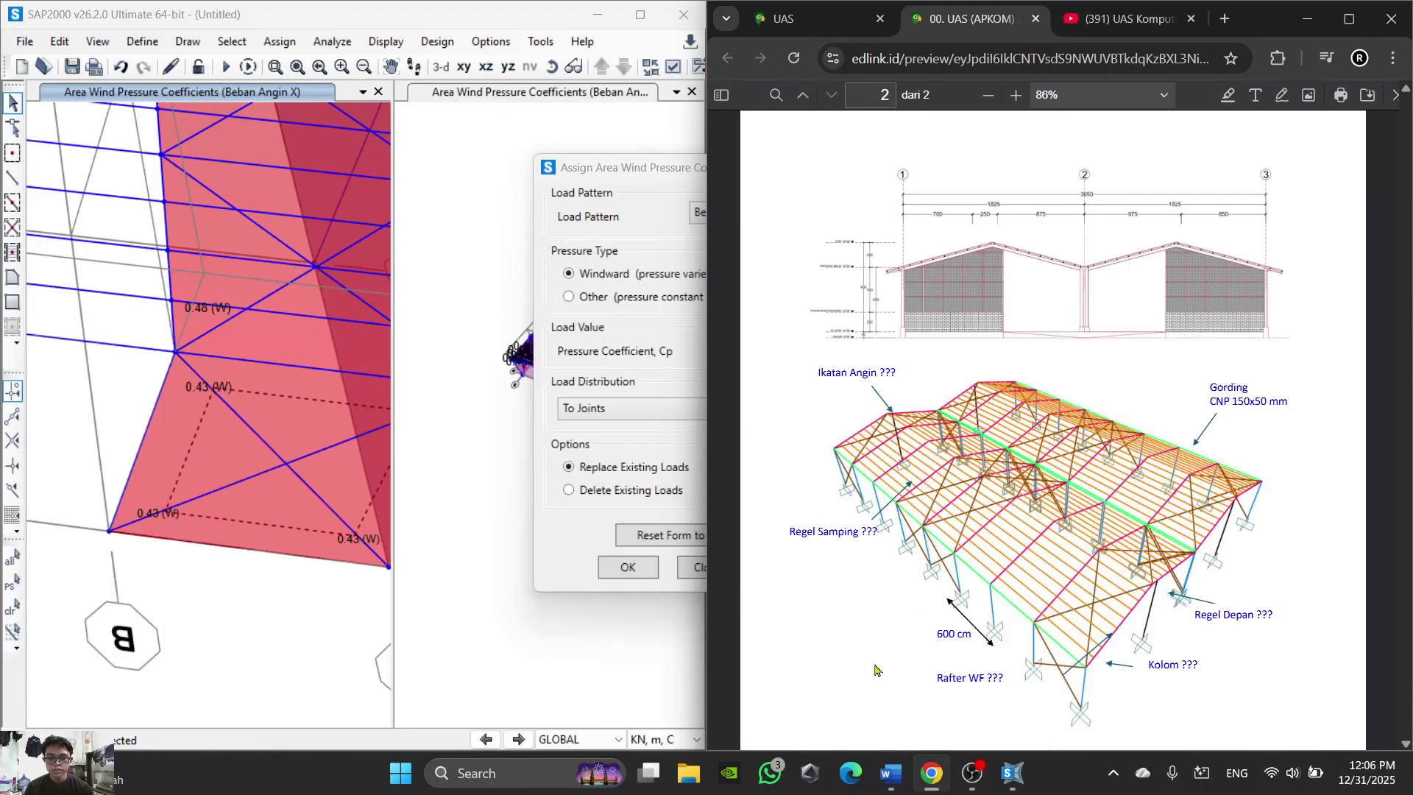
{"action": "left_click", "coordinate": [615, 367]}
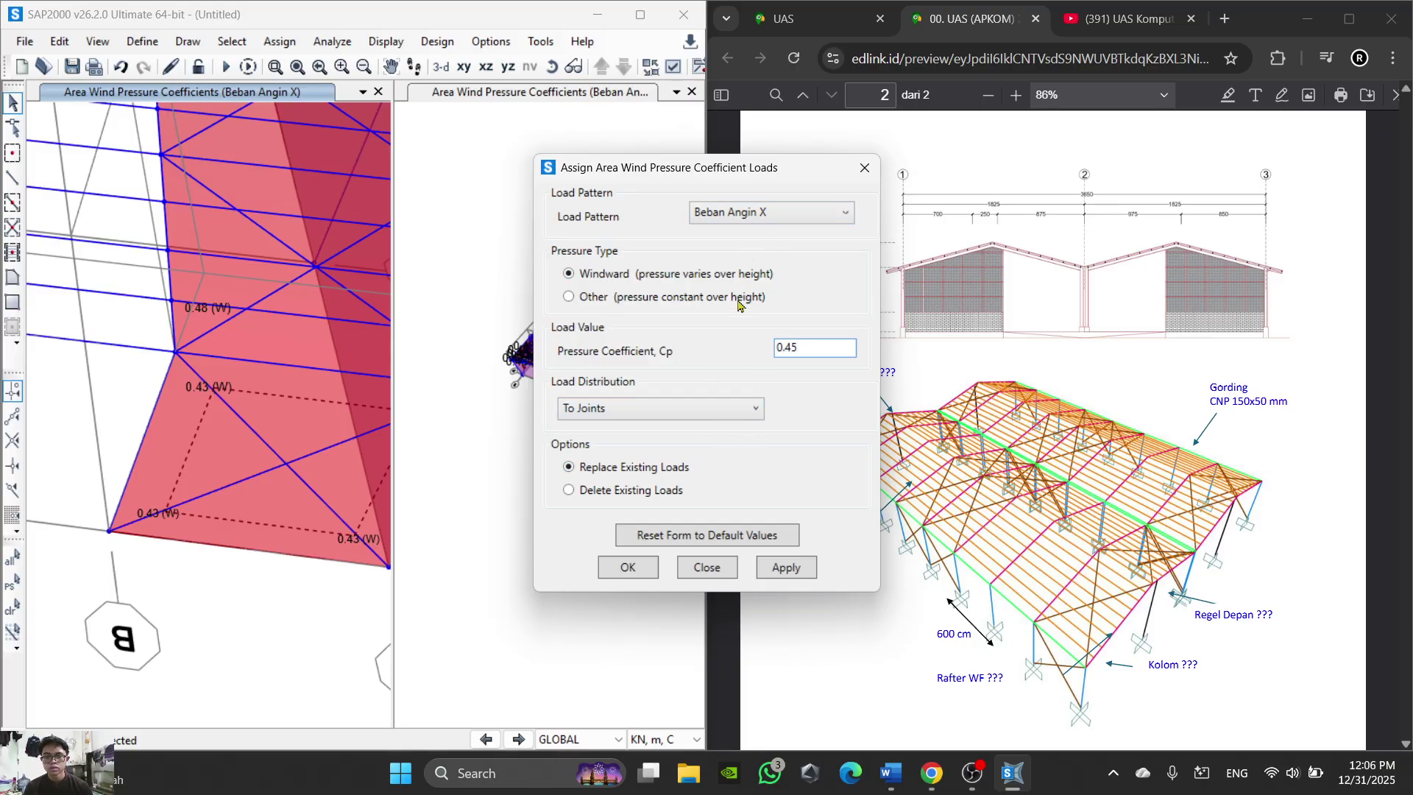
{"action": "left_click", "coordinate": [769, 214]}
{"action": "left_click", "coordinate": [816, 456]}
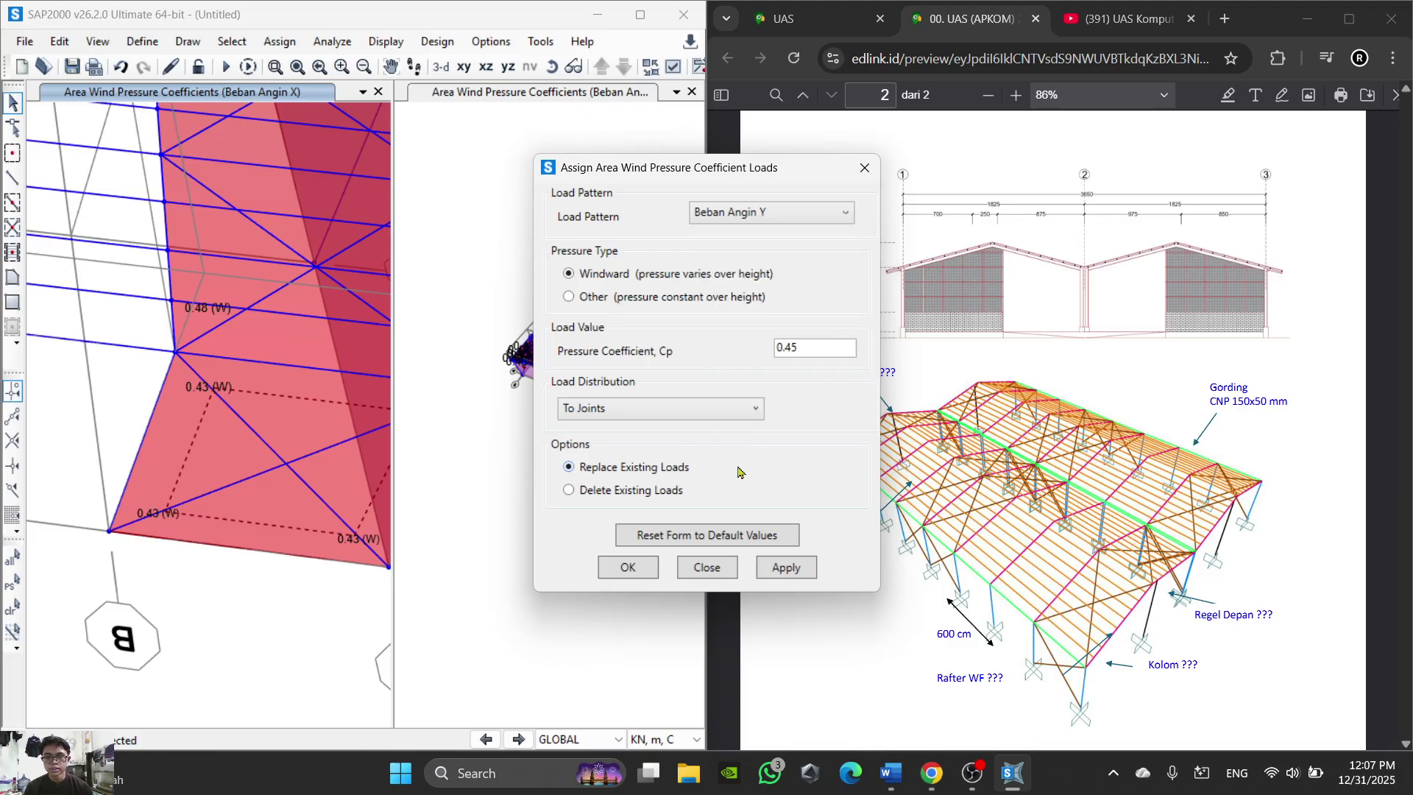
{"action": "left_click", "coordinate": [628, 568]}
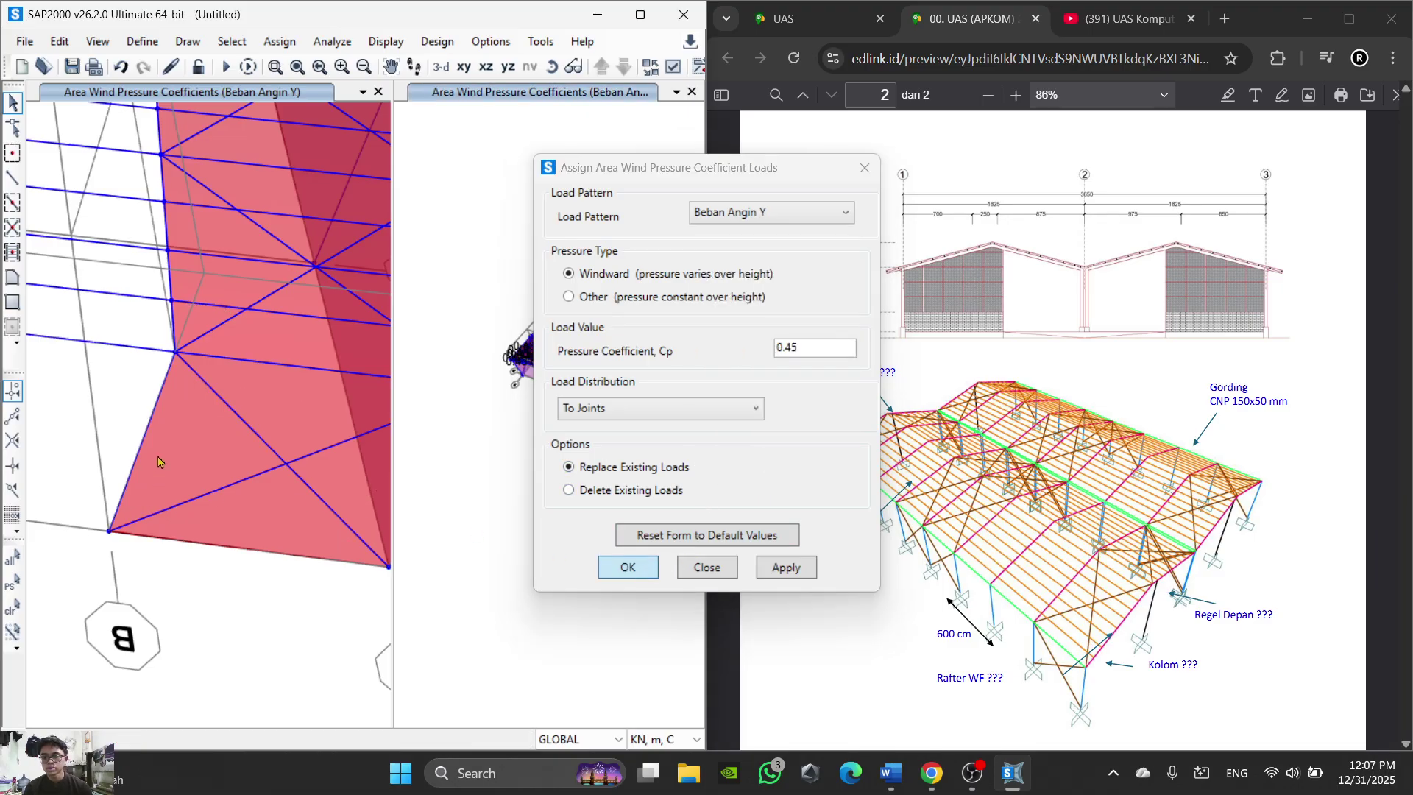
Step: Review the Beban Angin X and Beban Angin Y loads on the gridline 5 side wall area
{"action": "right_click", "coordinate": [161, 463]}
{"action": "left_click", "coordinate": [615, 190]}
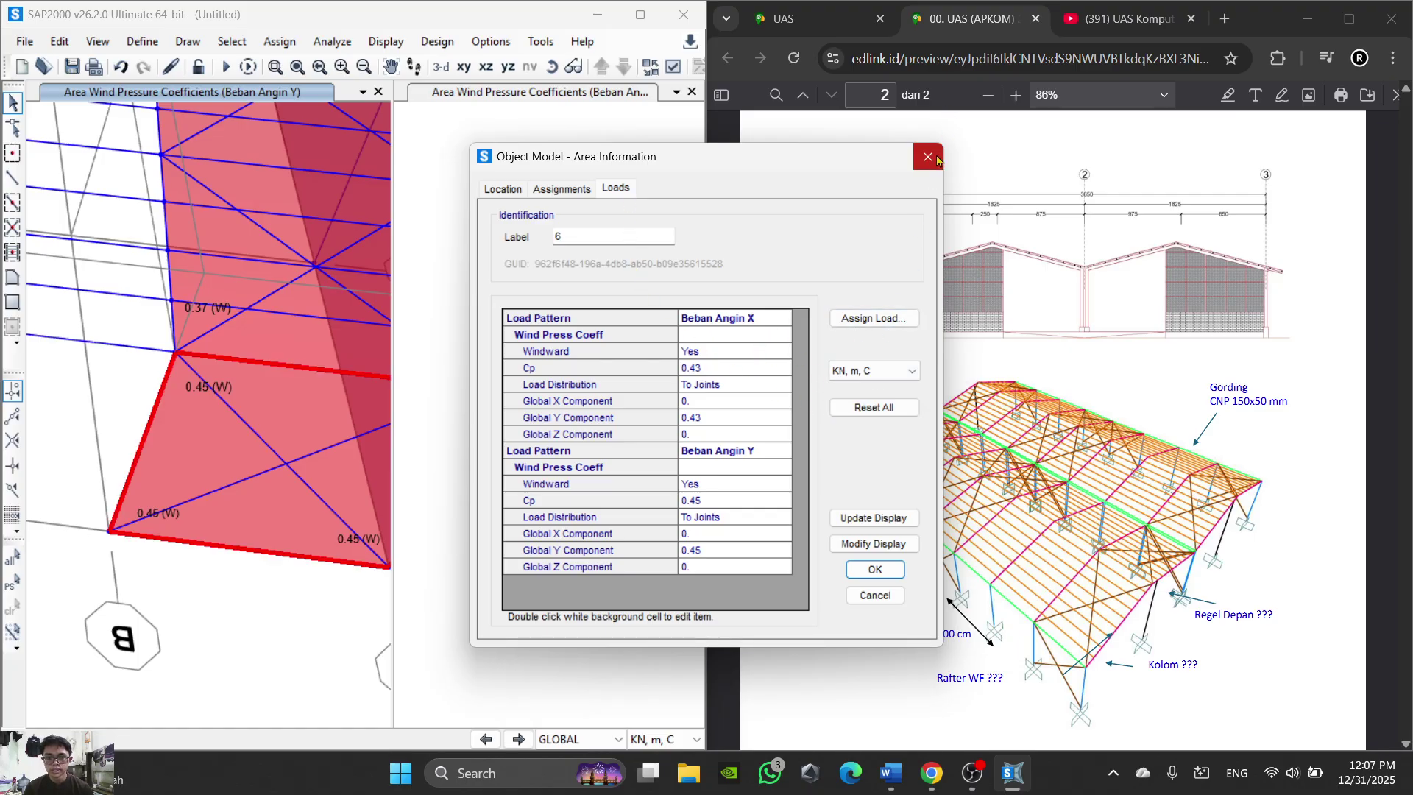
{"action": "left_click", "coordinate": [875, 594]}
{"action": "scroll", "coordinate": [530, 482], "scroll_direction": "down", "scroll_amount": 2}
{"action": "scroll", "coordinate": [263, 378], "scroll_direction": "down", "scroll_amount": 4}
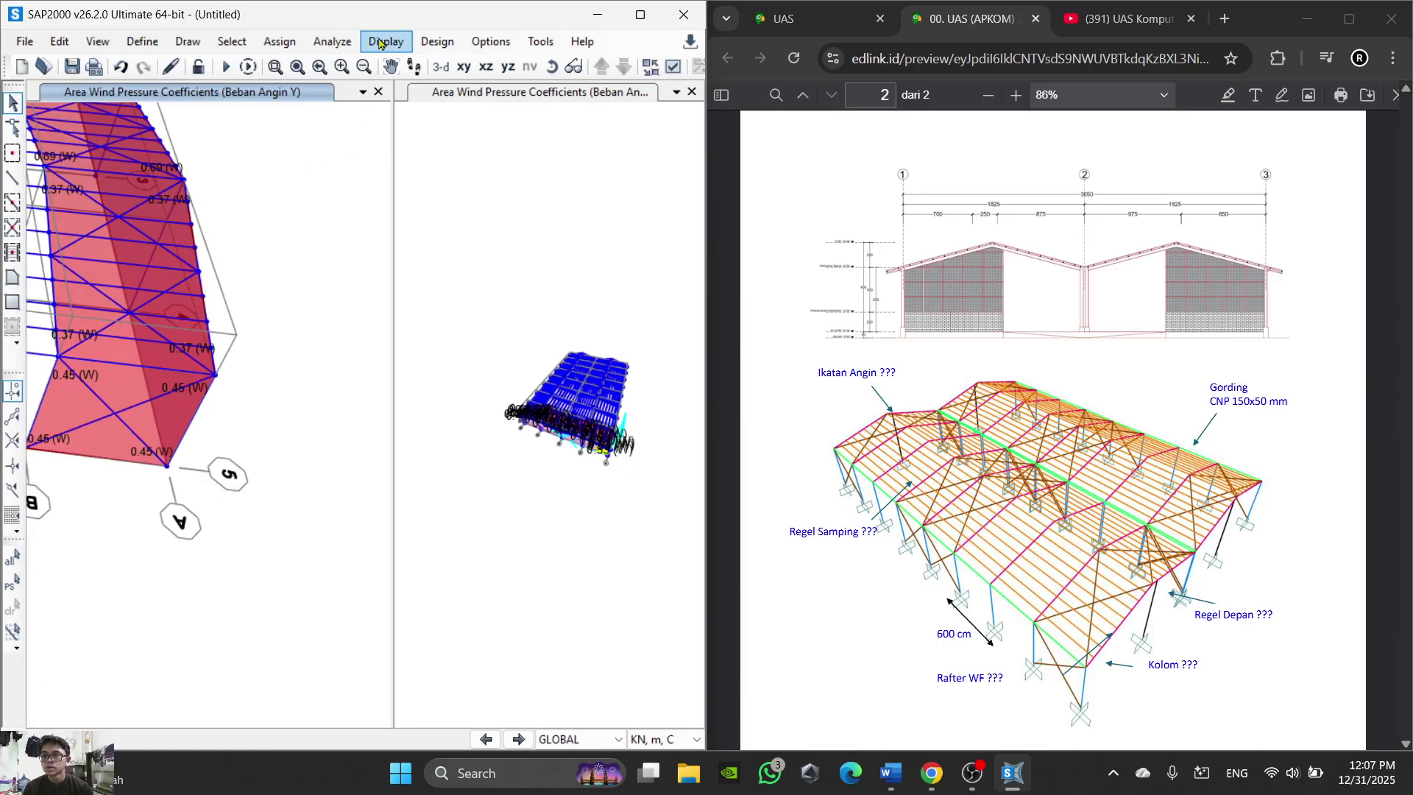
{"action": "left_click", "coordinate": [279, 41]}
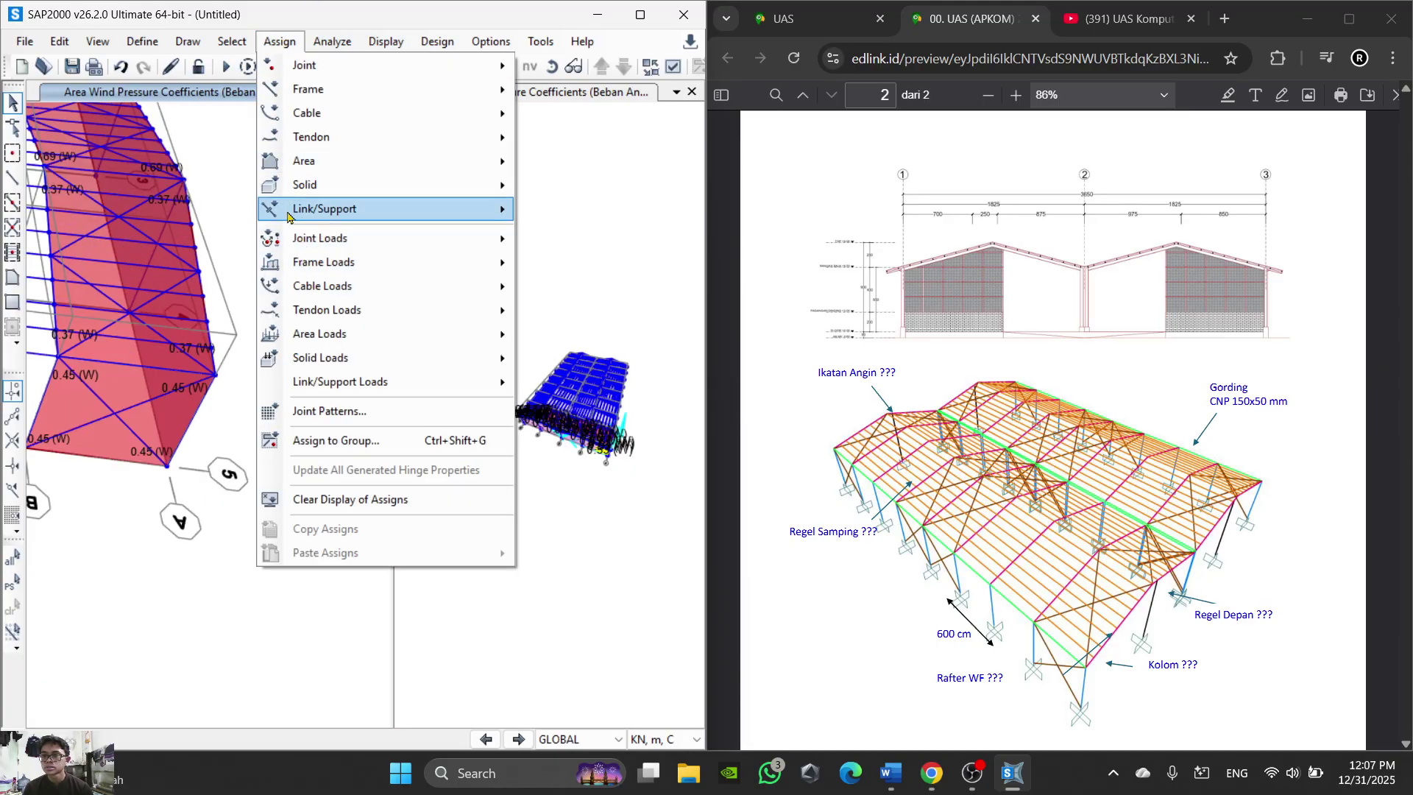
{"action": "left_click", "coordinate": [227, 160]}
Step: Select all roof slope and side wall areas in the end bay between gridlines A and B
{"action": "scroll", "coordinate": [298, 300], "scroll_direction": "down", "scroll_amount": 3}
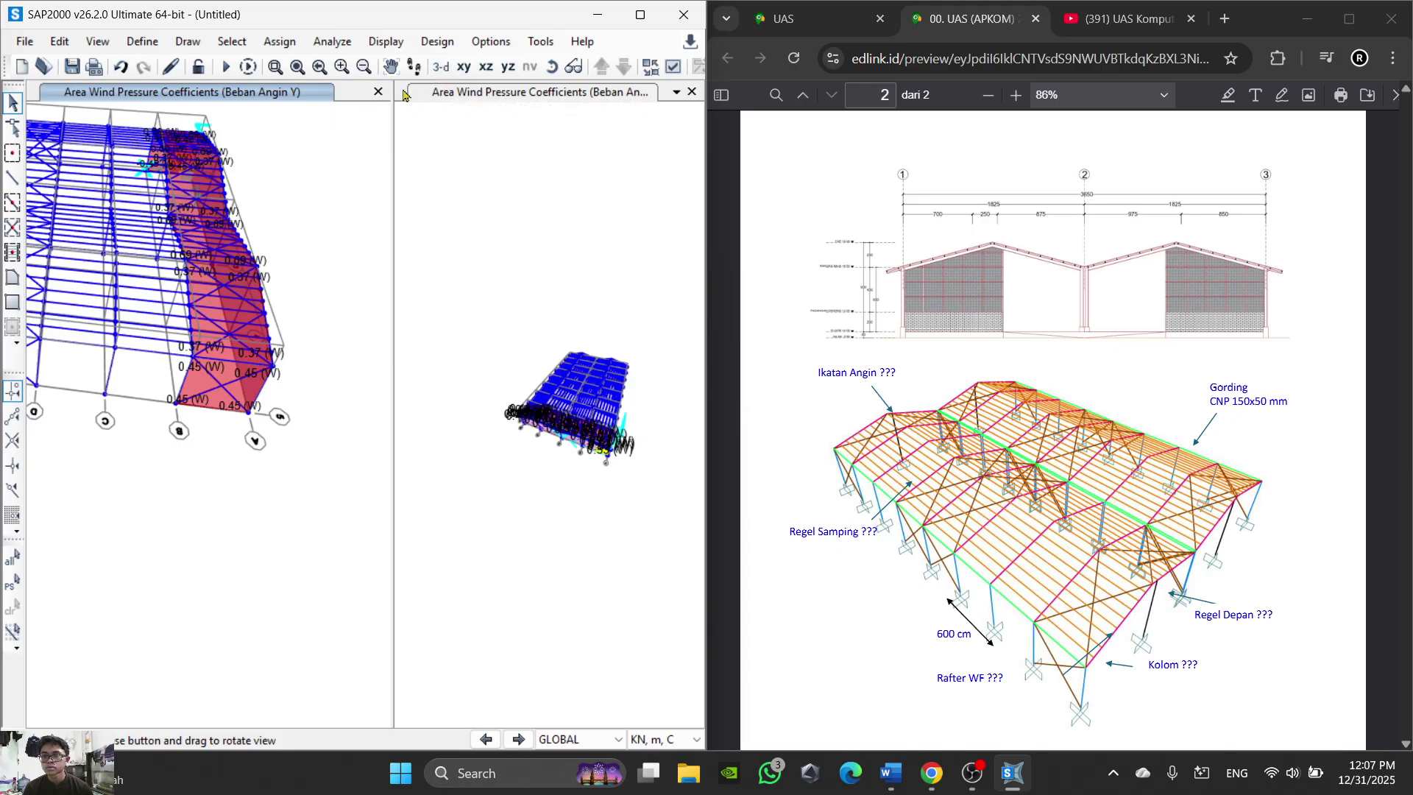
{"action": "left_click", "coordinate": [439, 76]}
{"action": "scroll", "coordinate": [356, 176], "scroll_direction": "up", "scroll_amount": 3}
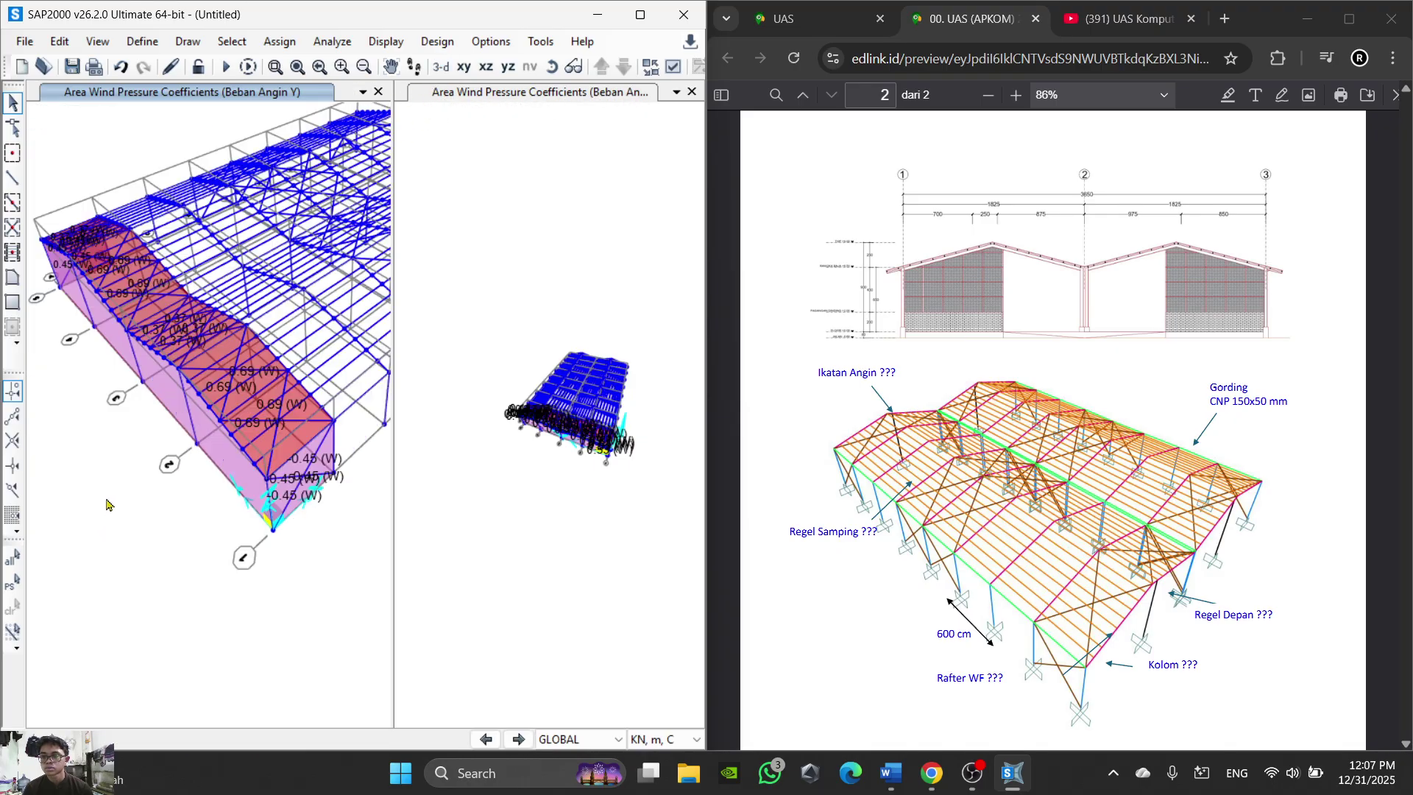
{"action": "scroll", "coordinate": [262, 462], "scroll_direction": "up", "scroll_amount": 2}
{"action": "scroll", "coordinate": [270, 456], "scroll_direction": "down", "scroll_amount": 1}
{"action": "left_click", "coordinate": [261, 451]}
{"action": "middle_click_drag", "start_coordinate": [107, 229], "coordinate": [173, 383]}
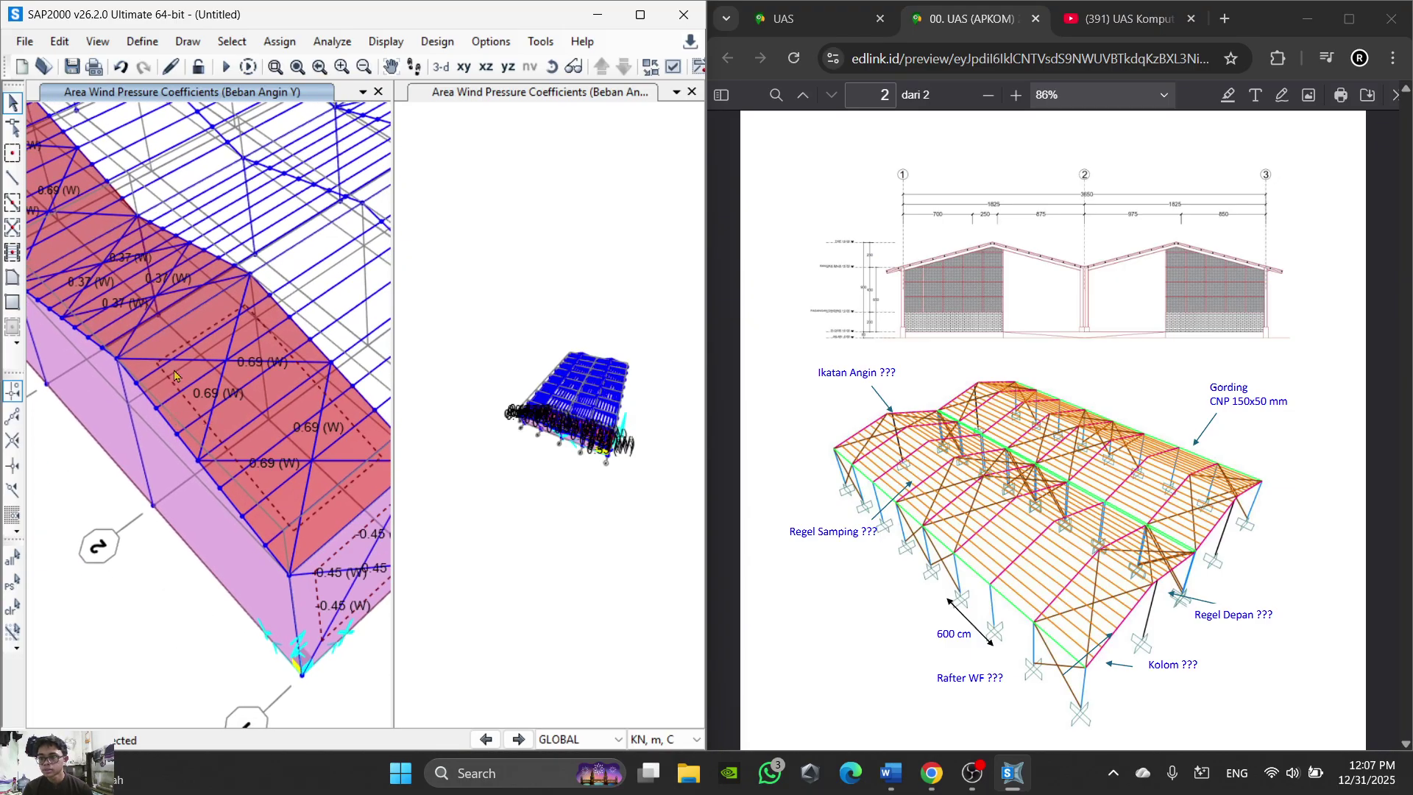
{"action": "scroll", "coordinate": [114, 322], "scroll_direction": "up", "scroll_amount": 2}
{"action": "scroll", "coordinate": [116, 316], "scroll_direction": "down", "scroll_amount": 1}
{"action": "scroll", "coordinate": [117, 309], "scroll_direction": "up", "scroll_amount": 1}
{"action": "scroll", "coordinate": [101, 287], "scroll_direction": "down", "scroll_amount": 1}
{"action": "scroll", "coordinate": [73, 259], "scroll_direction": "up", "scroll_amount": 2}
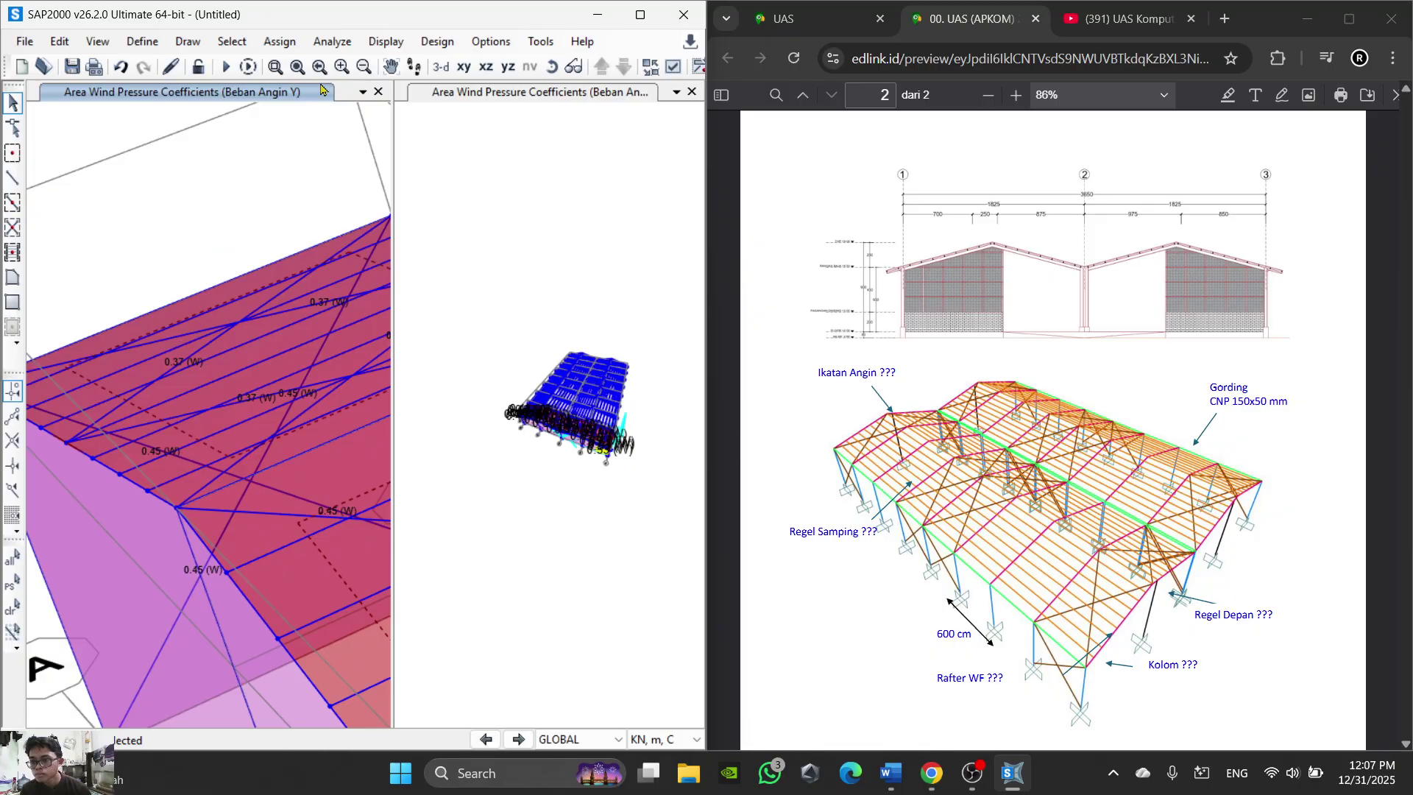
{"action": "left_click", "coordinate": [552, 66]}
{"action": "left_click_drag", "start_coordinate": [170, 221], "coordinate": [670, 210]}
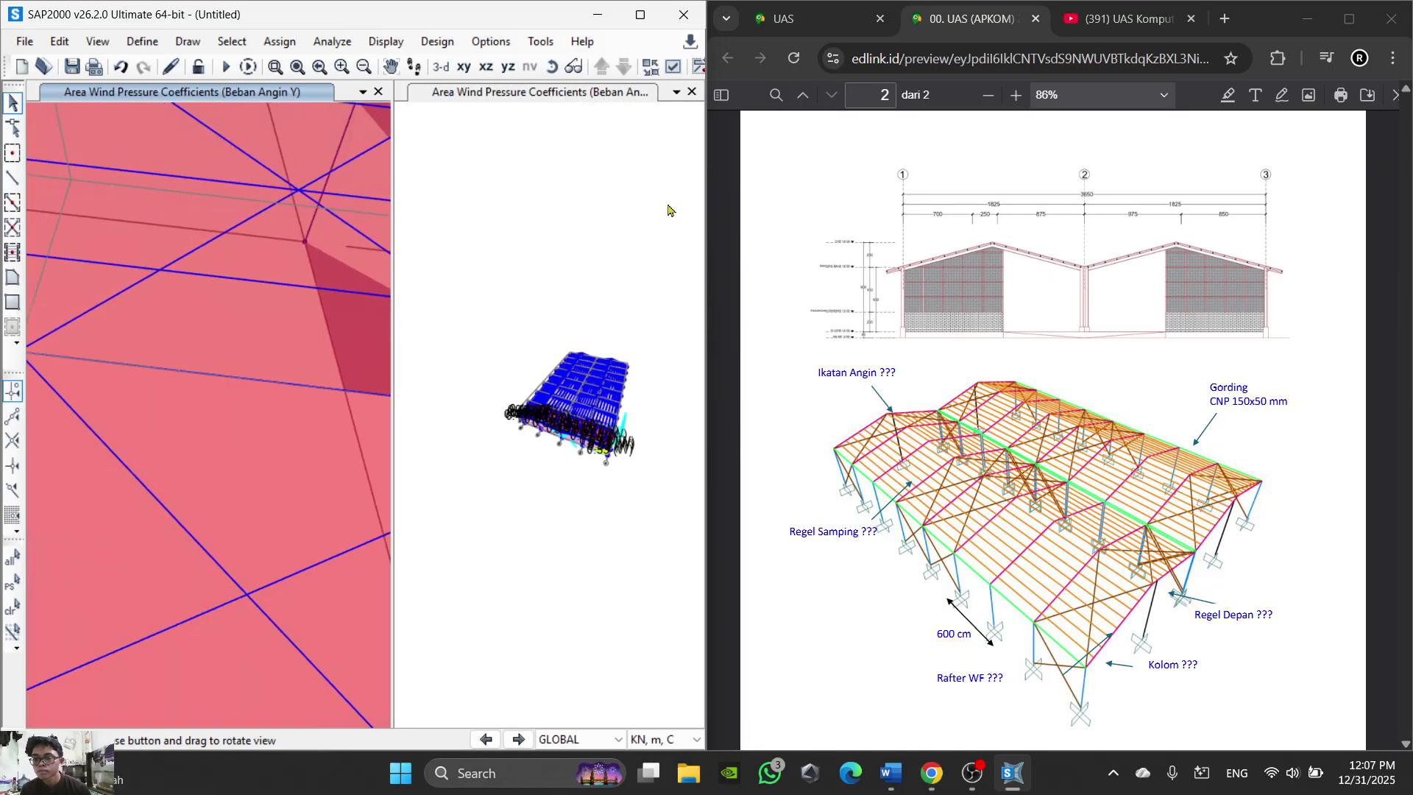
{"action": "scroll", "coordinate": [265, 412], "scroll_direction": "down", "scroll_amount": 3}
{"action": "scroll", "coordinate": [314, 275], "scroll_direction": "down", "scroll_amount": 3}
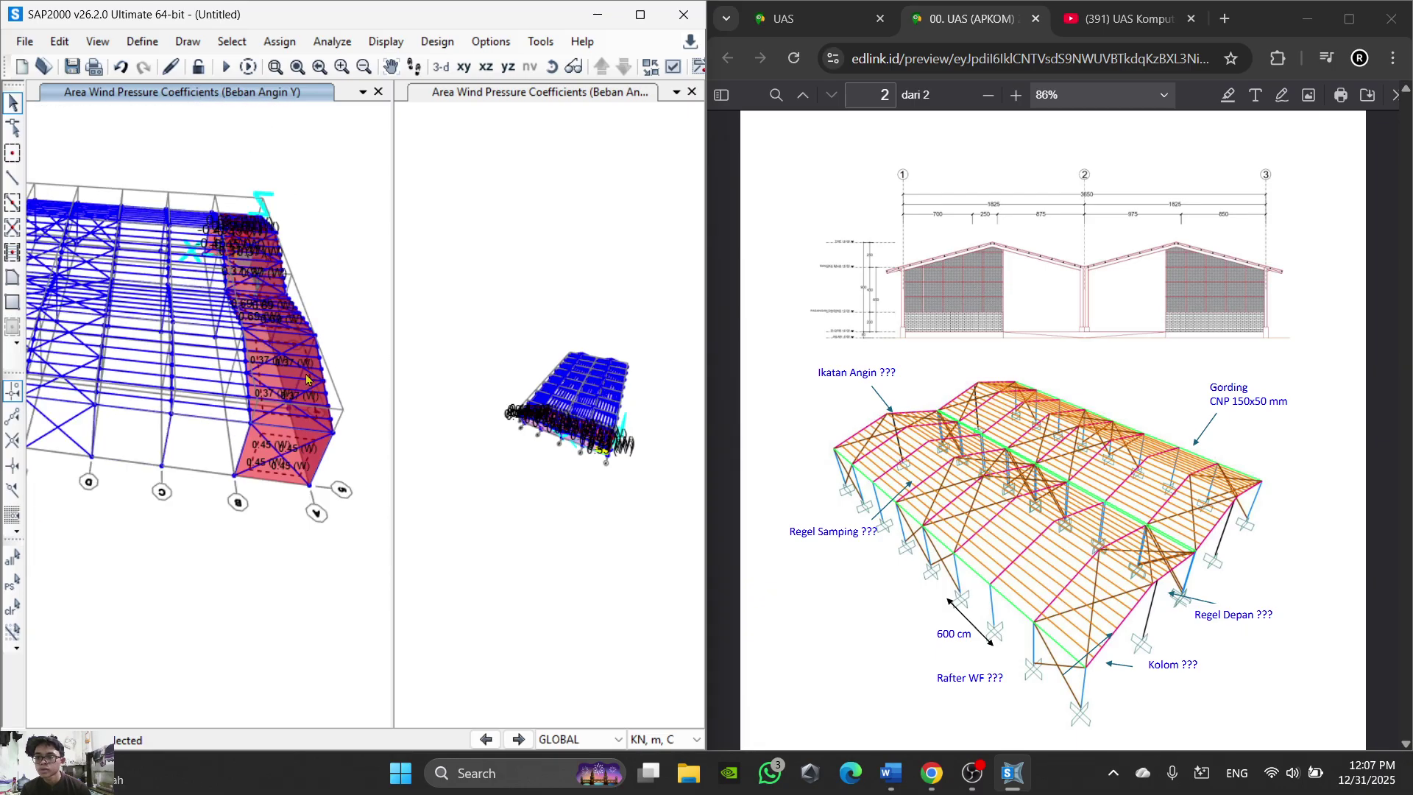
{"action": "scroll", "coordinate": [526, 430], "scroll_direction": "up", "scroll_amount": 4}
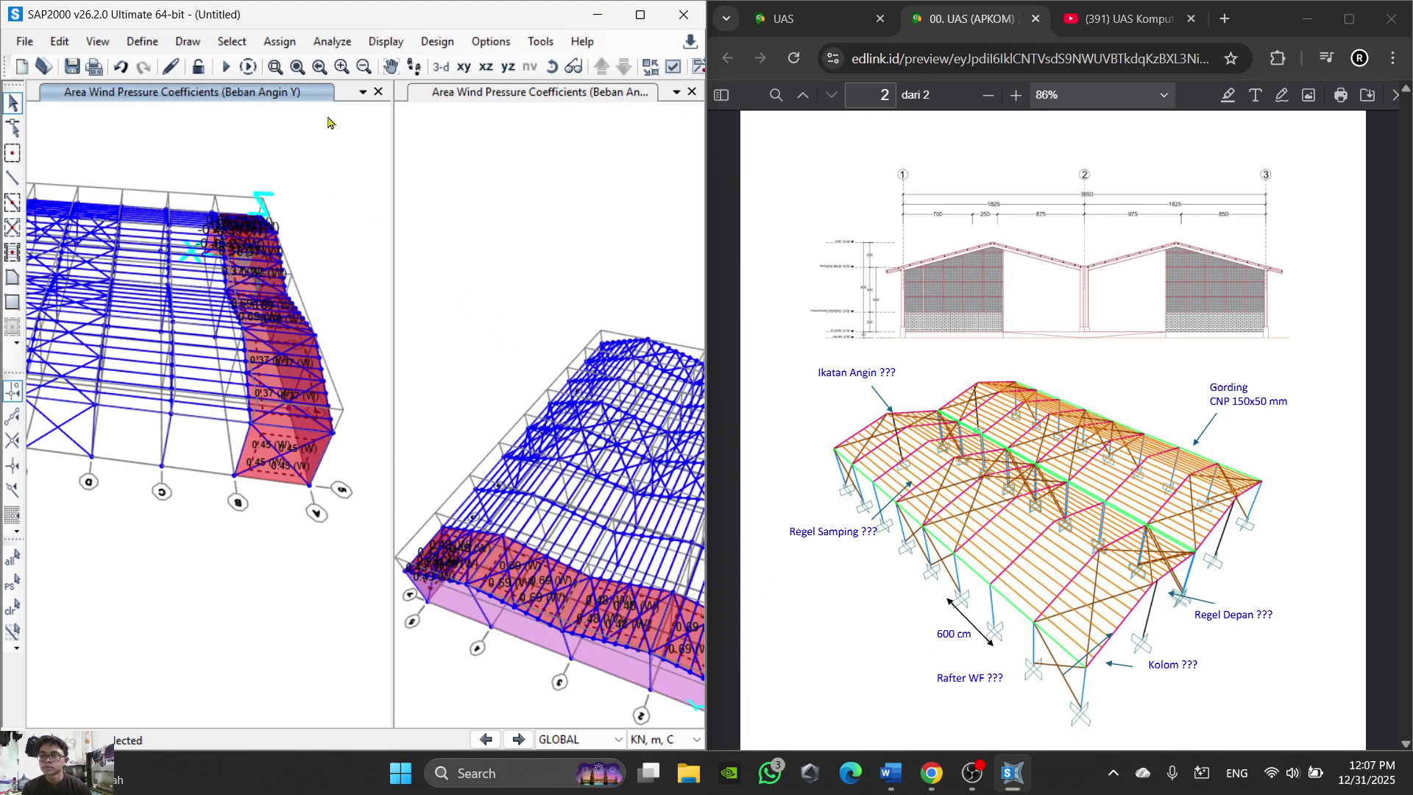
Step: Replicate the selected bay areas linearly with dx 6 m, dy 0, dz 0 and 7 copies
{"action": "left_click", "coordinate": [62, 43]}
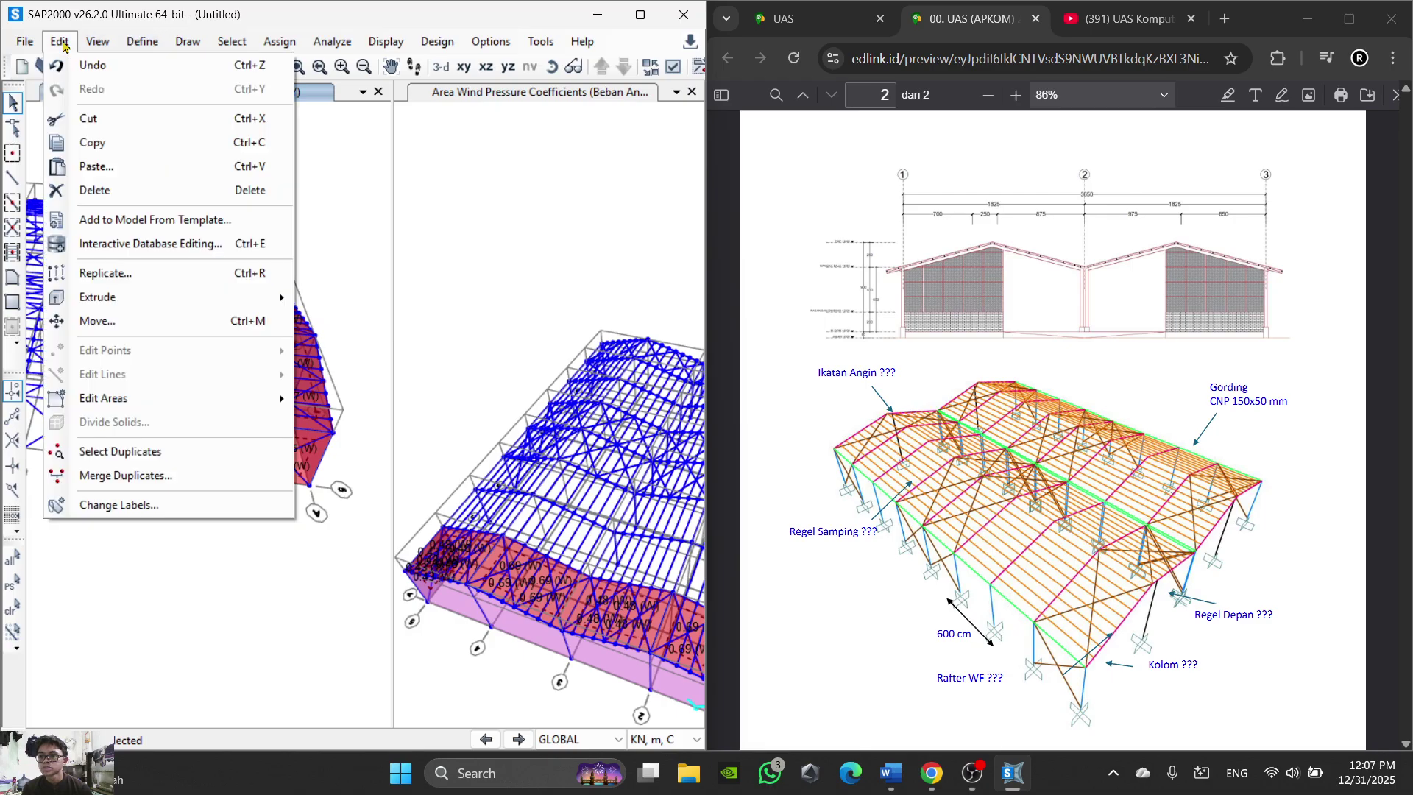
{"action": "left_click", "coordinate": [106, 273]}
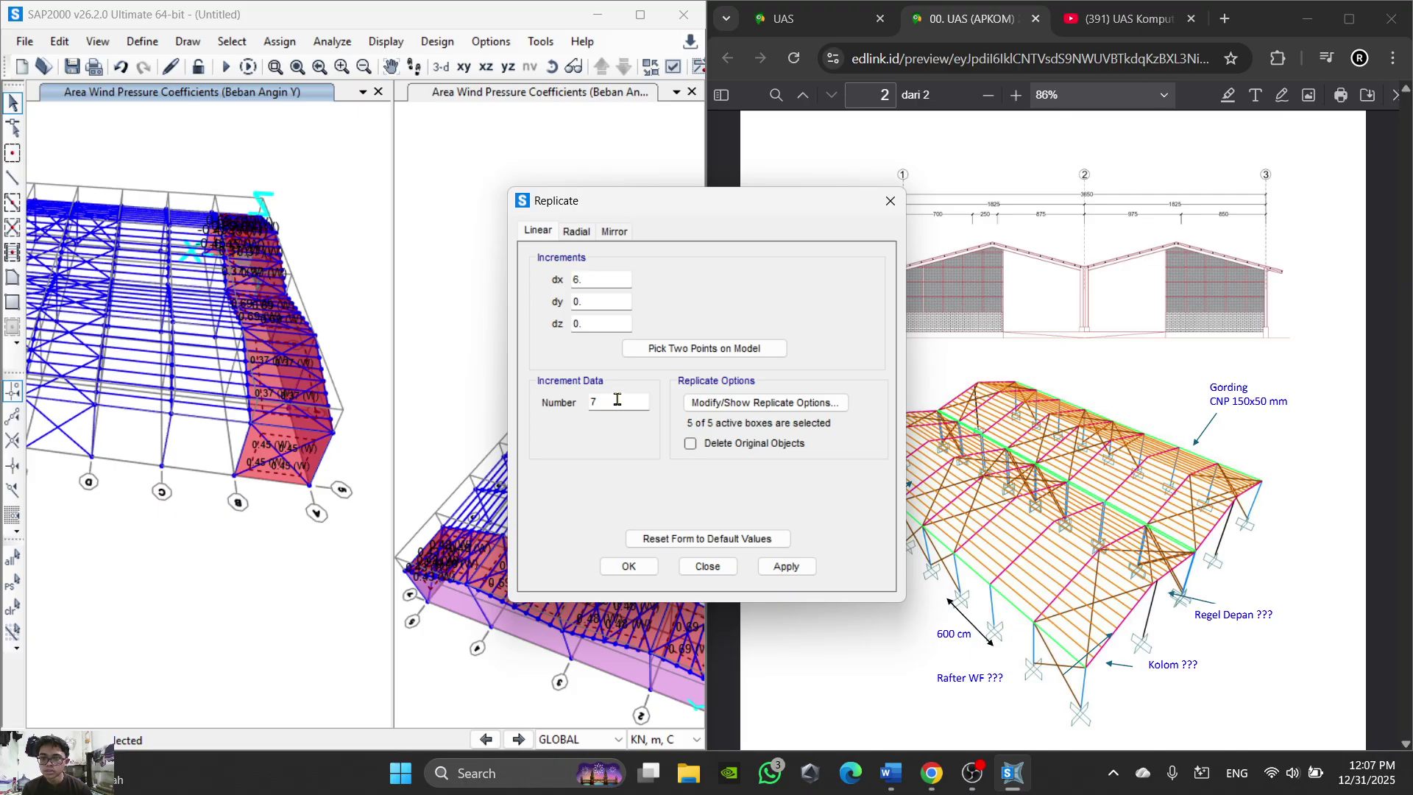
{"action": "left_click", "coordinate": [629, 566]}
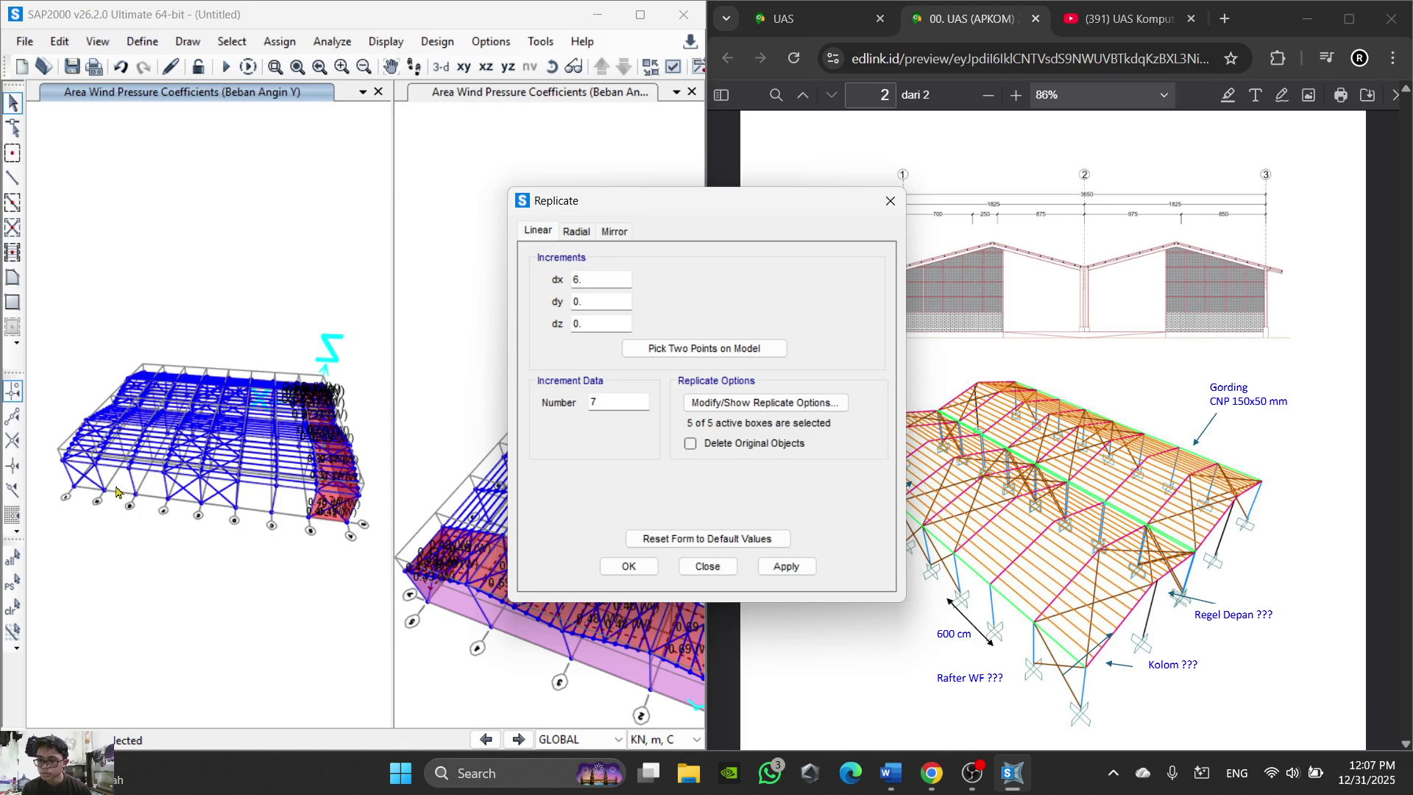
{"action": "left_click", "coordinate": [625, 568]}
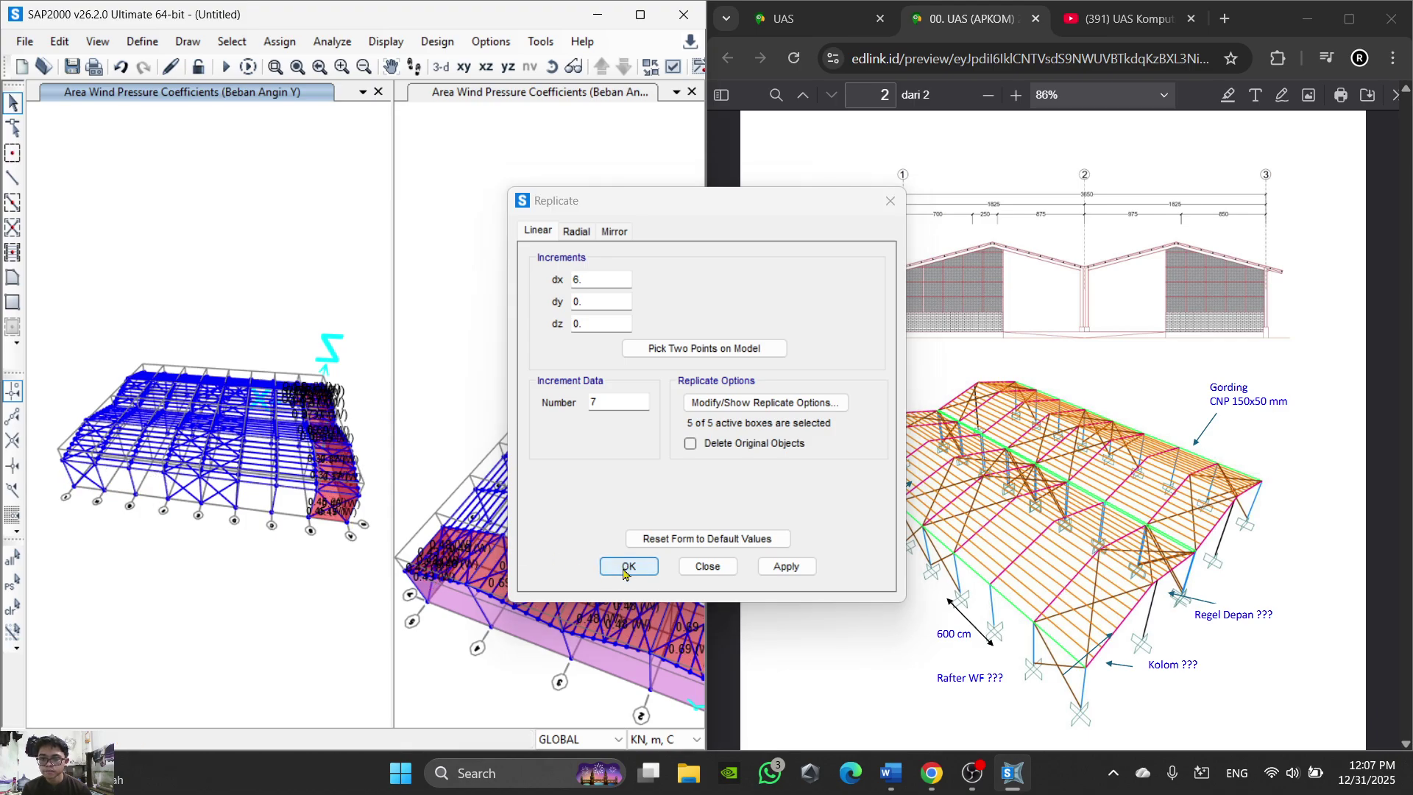
Step: Examine the replicated roof and side wall areas along the whole warehouse from both ends
{"action": "scroll", "coordinate": [346, 428], "scroll_direction": "up", "scroll_amount": 3}
{"action": "scroll", "coordinate": [344, 426], "scroll_direction": "down", "scroll_amount": 3}
{"action": "scroll", "coordinate": [271, 268], "scroll_direction": "up", "scroll_amount": 3}
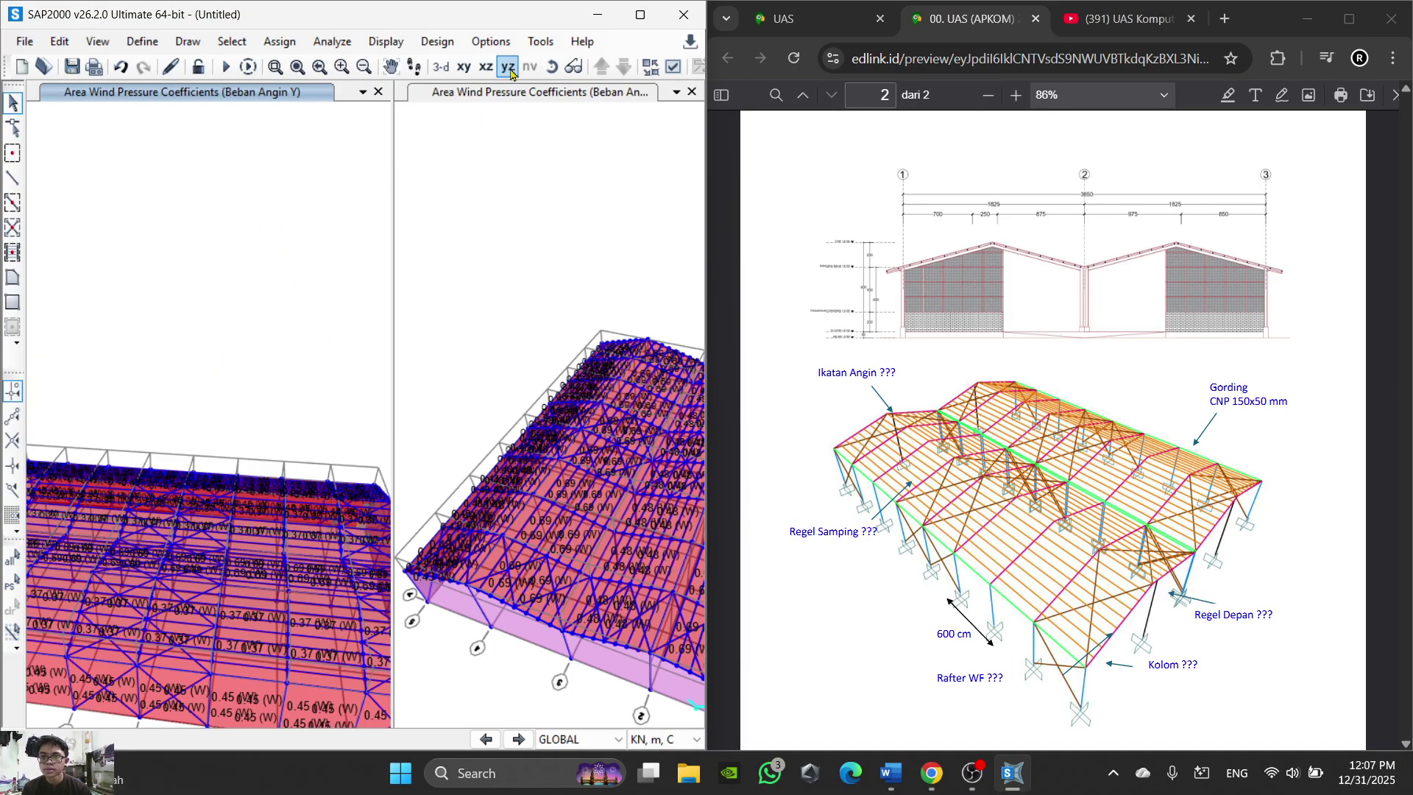
{"action": "left_click", "coordinate": [551, 66]}
{"action": "left_click_drag", "start_coordinate": [360, 252], "coordinate": [2, 294]}
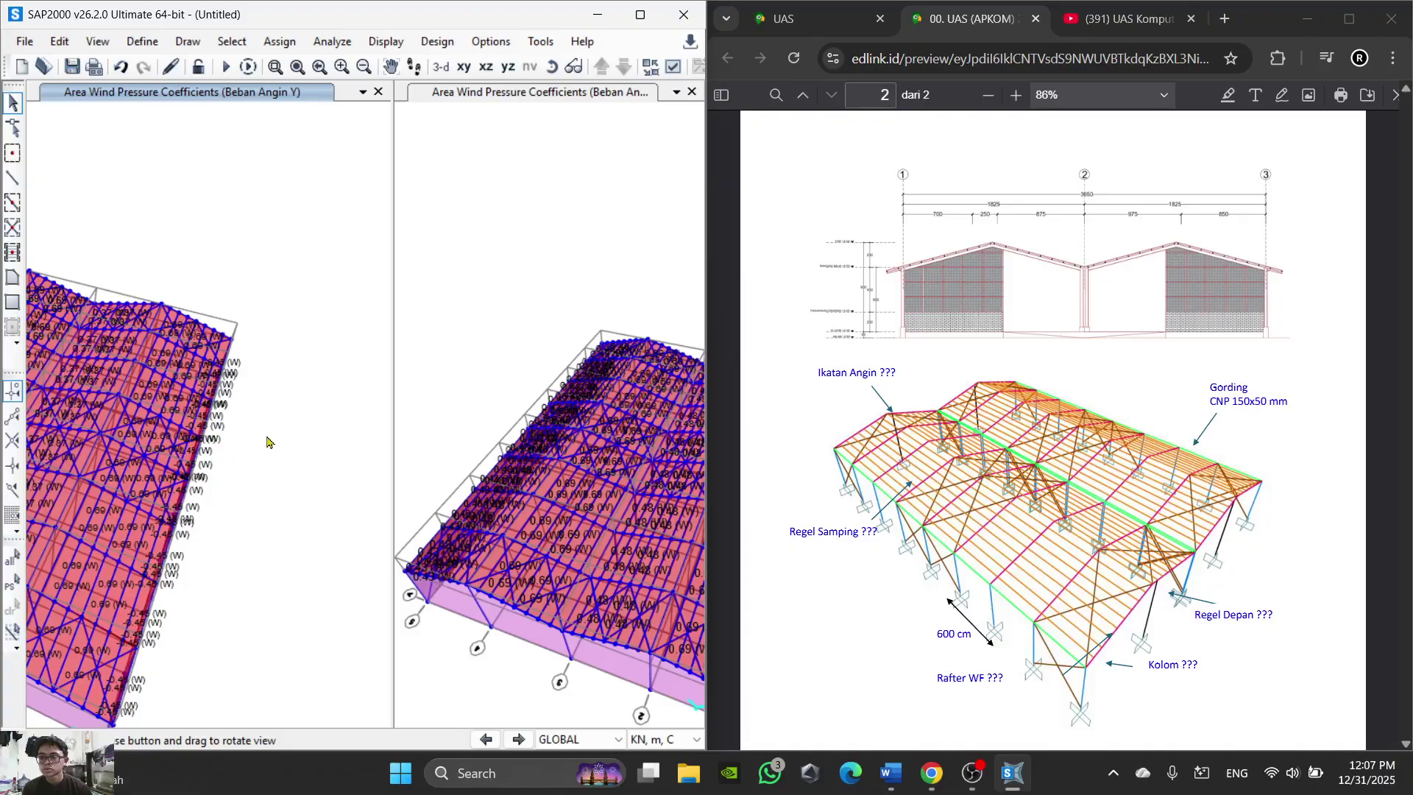
{"action": "left_click", "coordinate": [441, 68]}
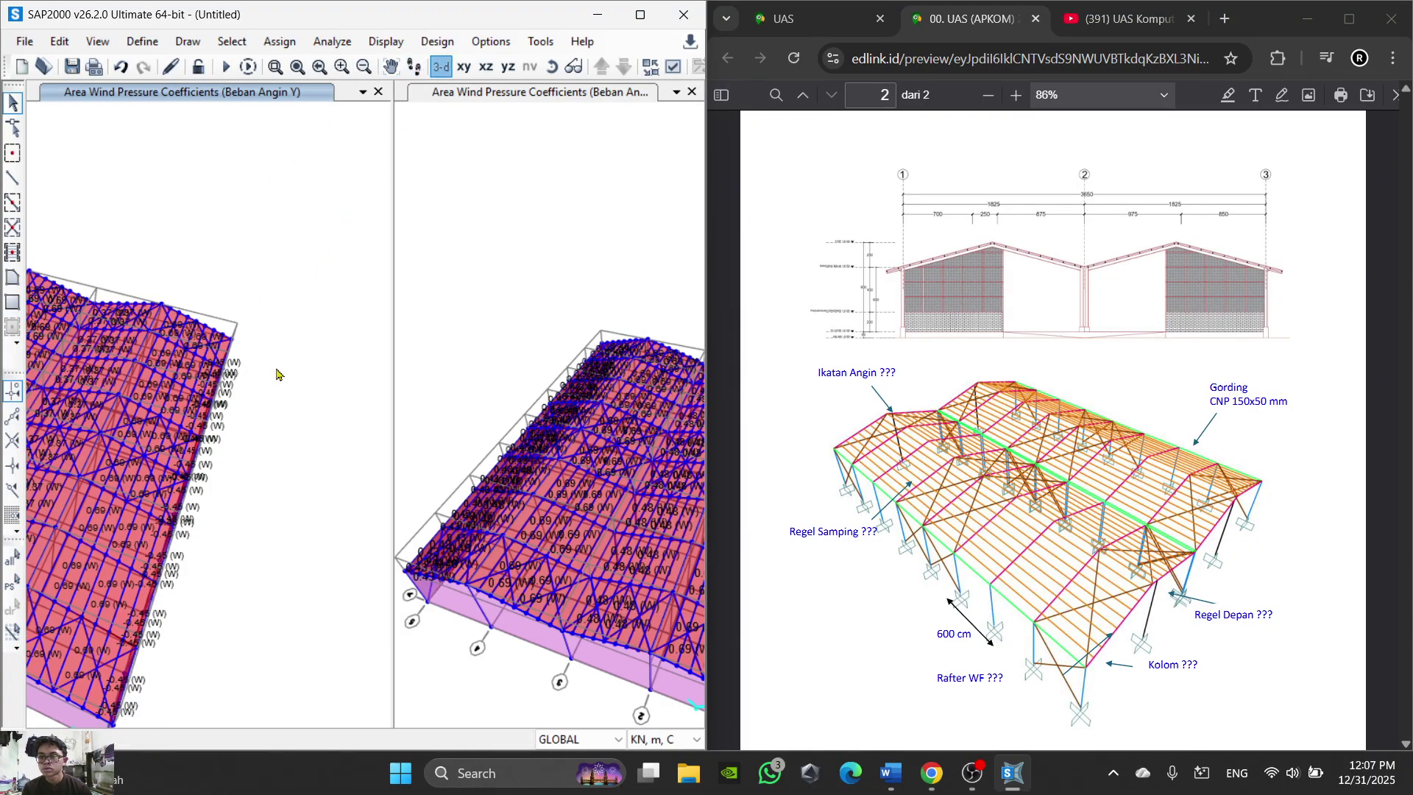
{"action": "scroll", "coordinate": [203, 499], "scroll_direction": "up", "scroll_amount": 5}
{"action": "scroll", "coordinate": [204, 499], "scroll_direction": "down", "scroll_amount": 5}
{"action": "scroll", "coordinate": [214, 462], "scroll_direction": "up", "scroll_amount": 5}
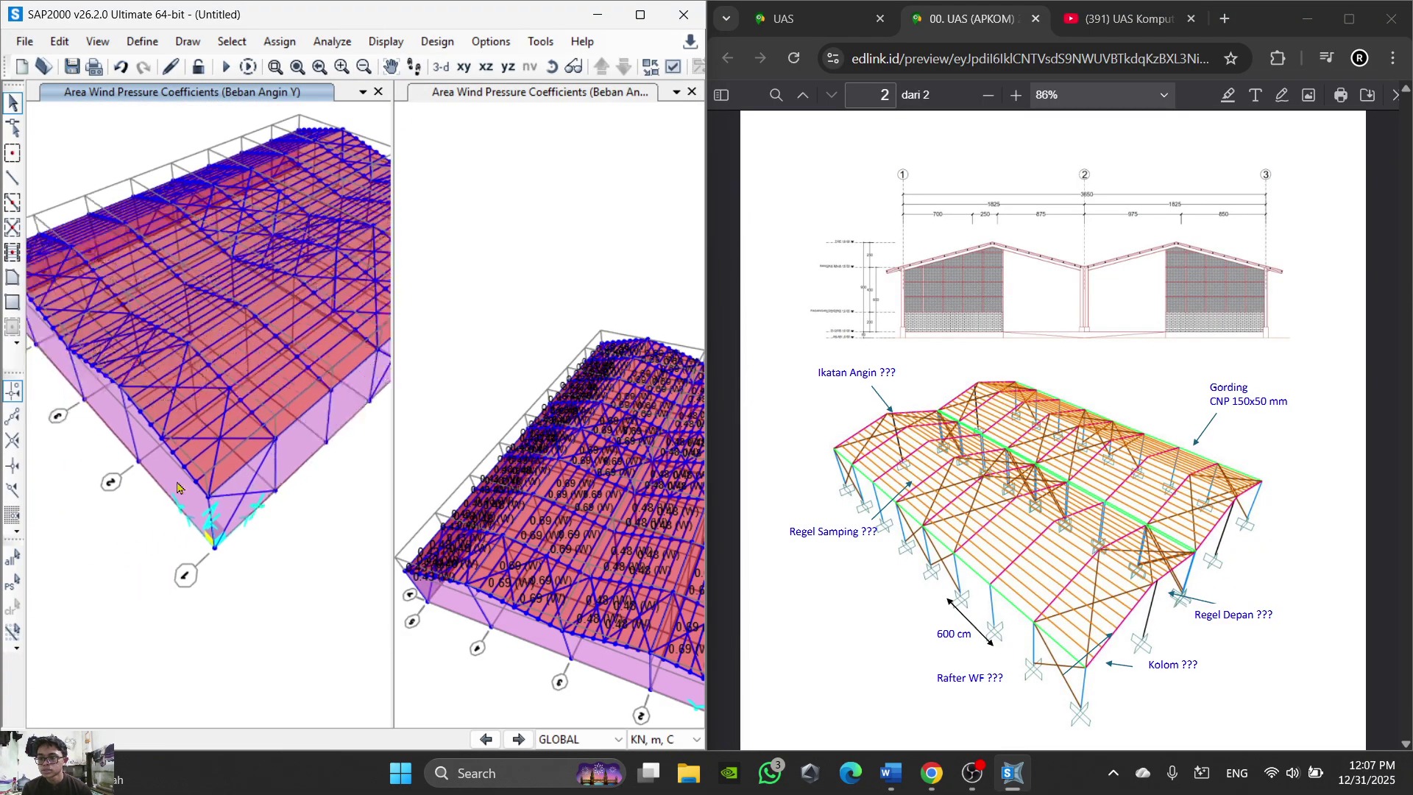
{"action": "scroll", "coordinate": [226, 489], "scroll_direction": "down", "scroll_amount": 2}
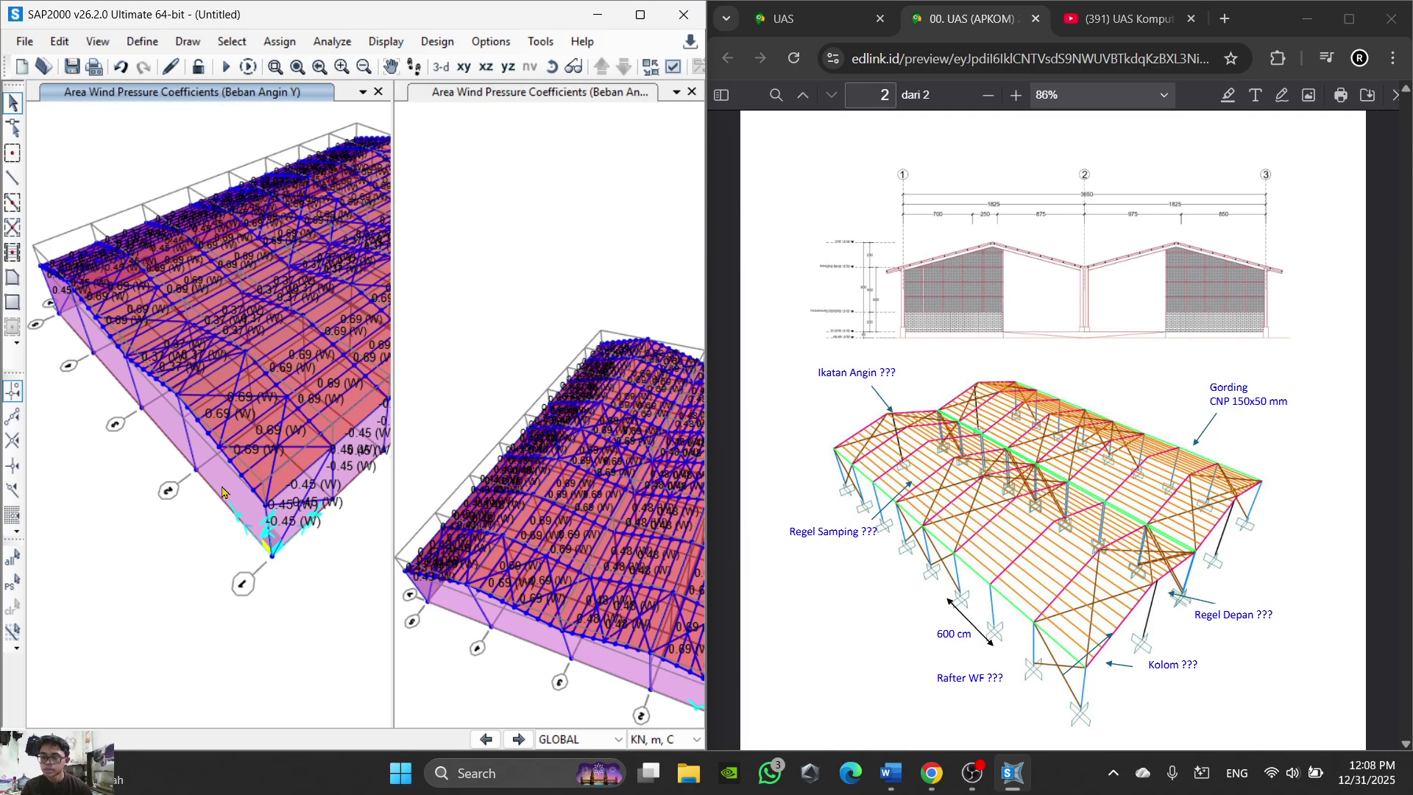
Step: Select the front wall areas along gridline A, from gridline 1 to gridline 5
{"action": "left_click", "coordinate": [218, 491]}
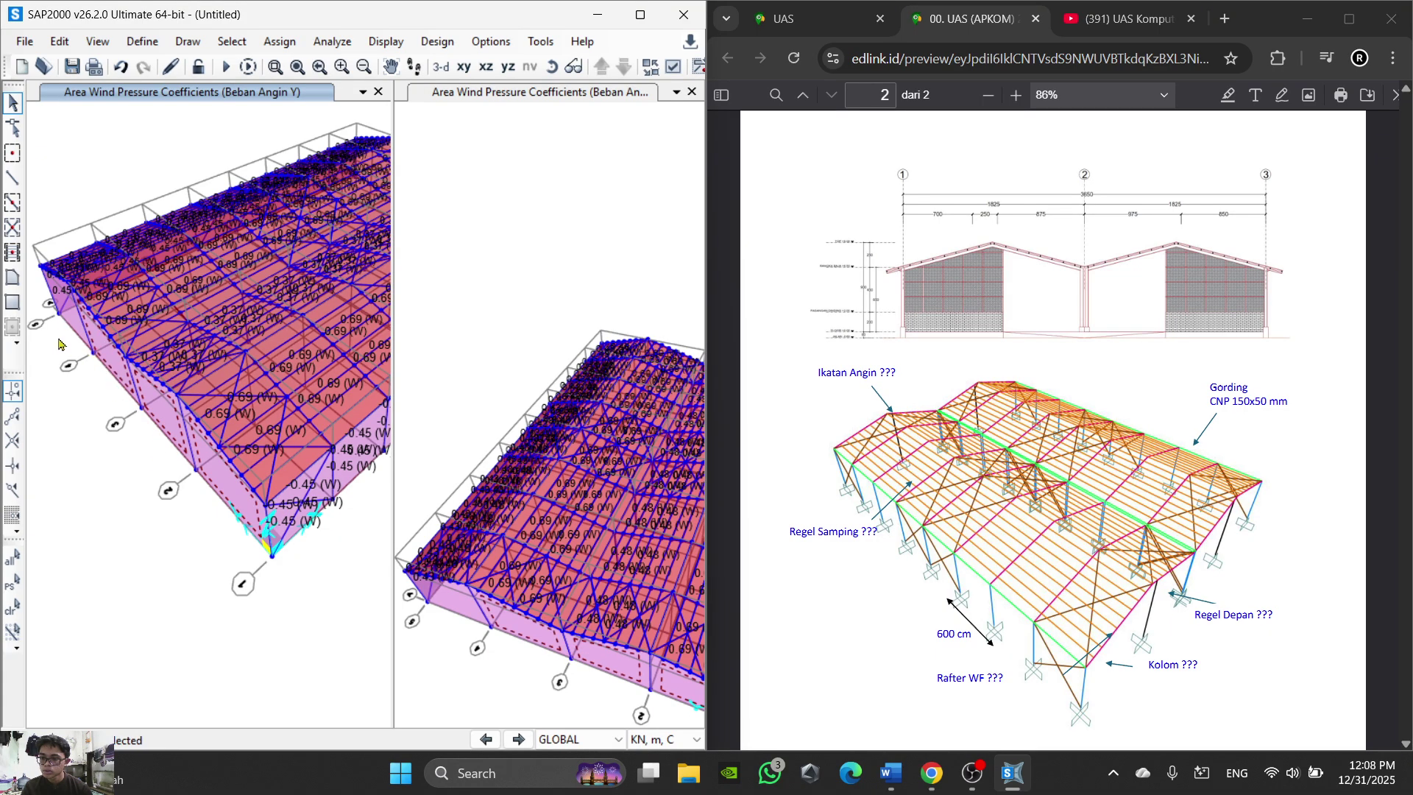
{"action": "scroll", "coordinate": [220, 423], "scroll_direction": "up", "scroll_amount": 5}
{"action": "middle_click_drag", "start_coordinate": [236, 425], "coordinate": [285, 422]}
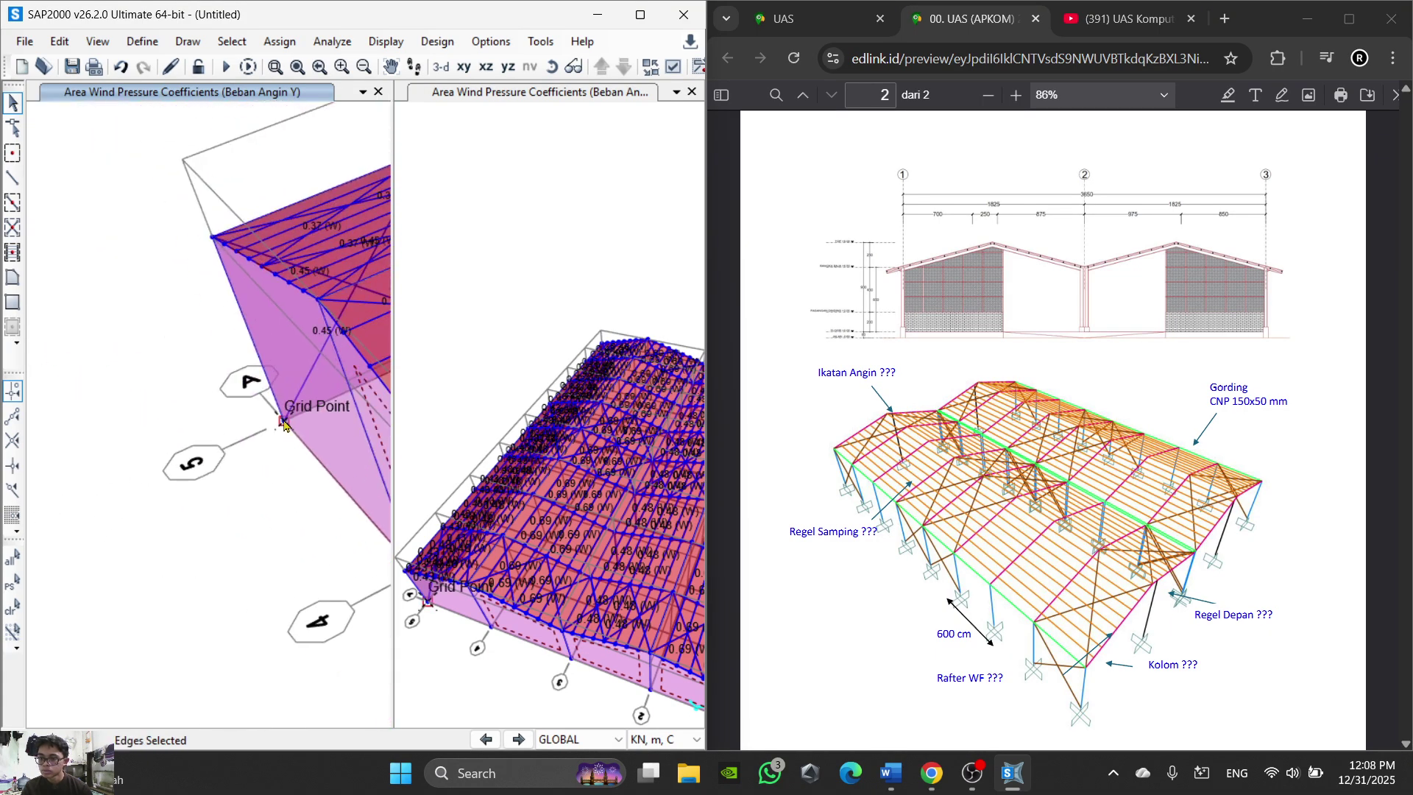
{"action": "scroll", "coordinate": [333, 448], "scroll_direction": "down", "scroll_amount": 4}
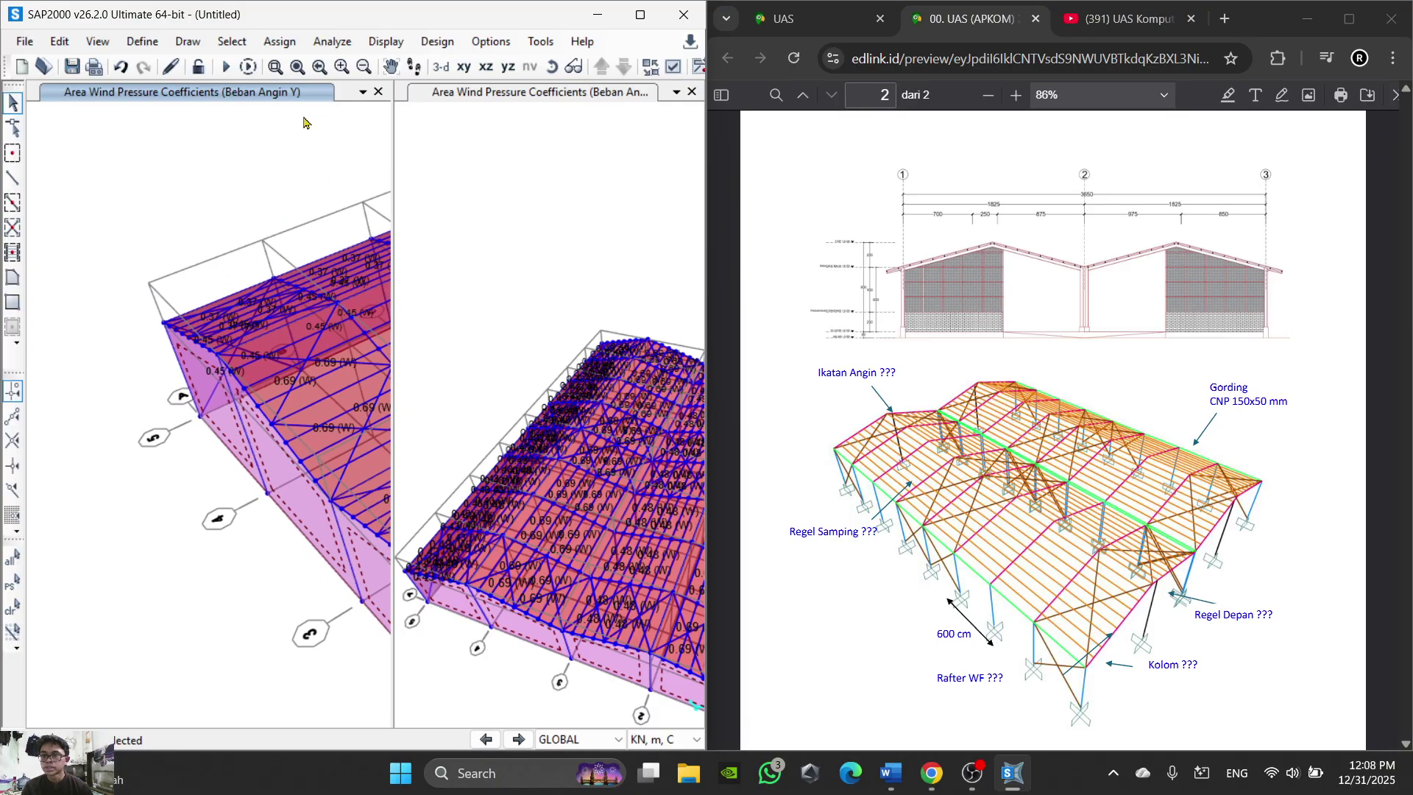
{"action": "left_click", "coordinate": [279, 41]}
{"action": "left_click", "coordinate": [165, 6]}
{"action": "left_click", "coordinate": [66, 42]}
{"action": "left_click", "coordinate": [66, 42]}
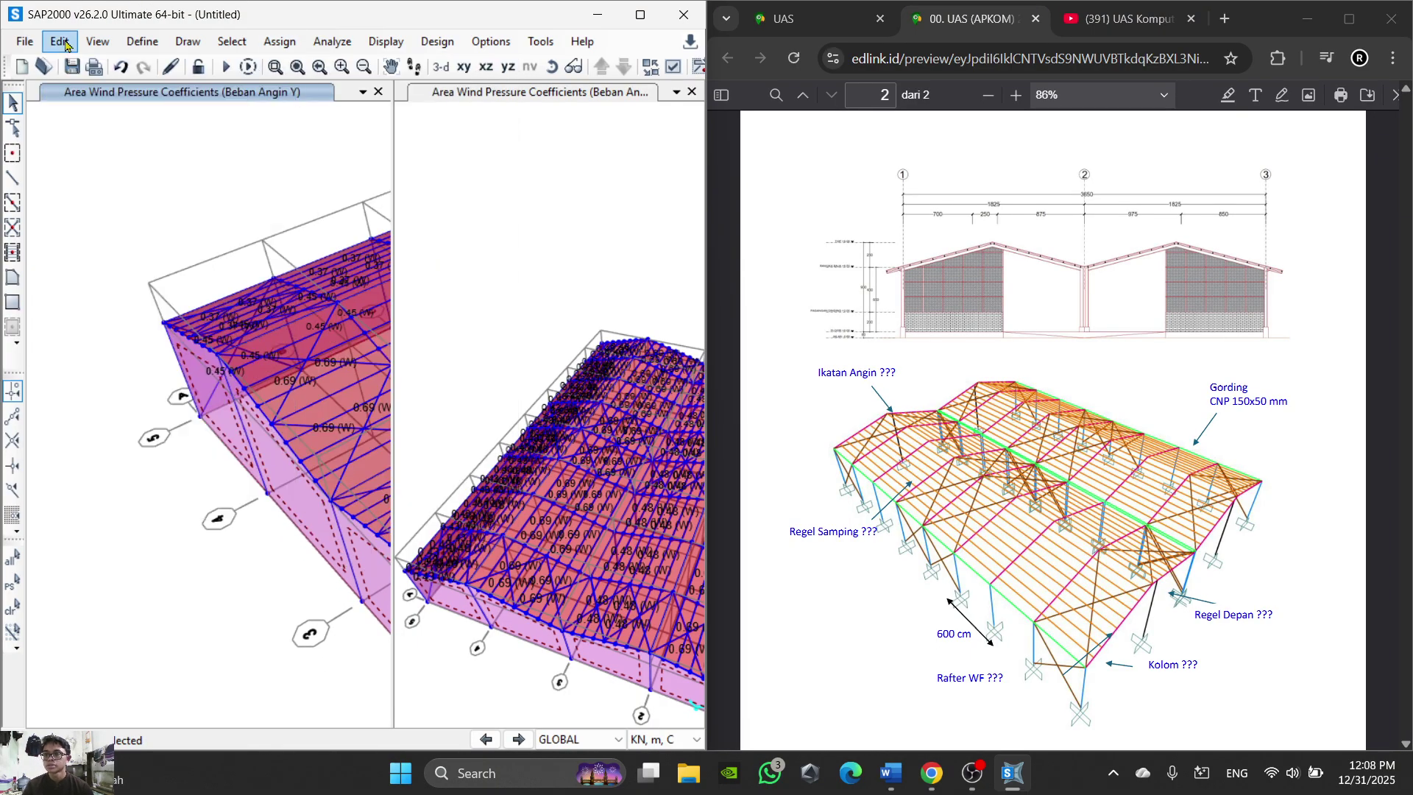
{"action": "left_click", "coordinate": [64, 42]}
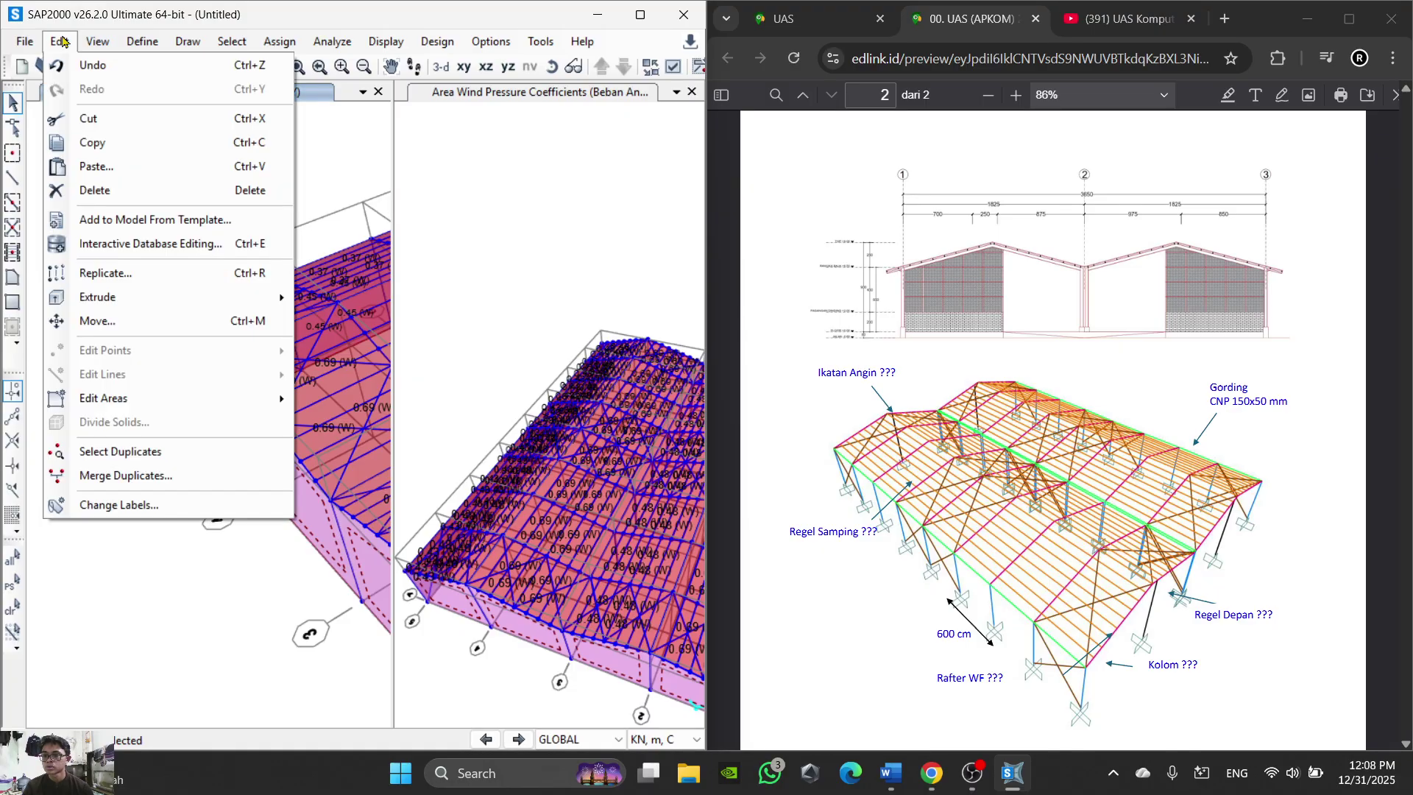
{"action": "left_click", "coordinate": [381, 313]}
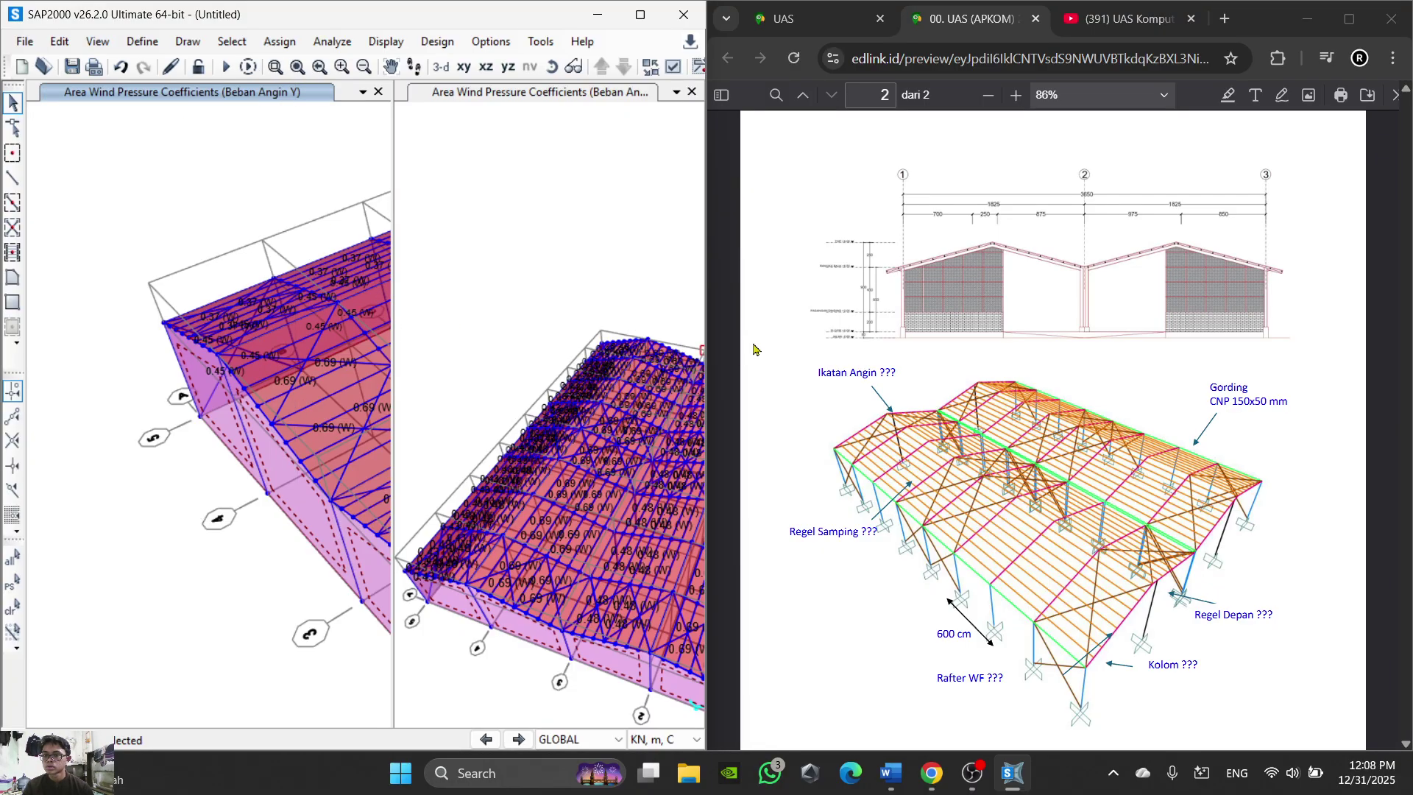
Step: Examine the end of the warehouse opposite gridline A in the second model view for missing wall areas
{"action": "scroll", "coordinate": [617, 326], "scroll_direction": "up", "scroll_amount": 3}
{"action": "middle_click_drag", "start_coordinate": [617, 326], "coordinate": [533, 316]}
{"action": "scroll", "coordinate": [534, 316], "scroll_direction": "down", "scroll_amount": 3}
{"action": "left_click", "coordinate": [552, 67]}
{"action": "left_click_drag", "start_coordinate": [653, 228], "coordinate": [206, 158]}
{"action": "scroll", "coordinate": [553, 588], "scroll_direction": "up", "scroll_amount": 3}
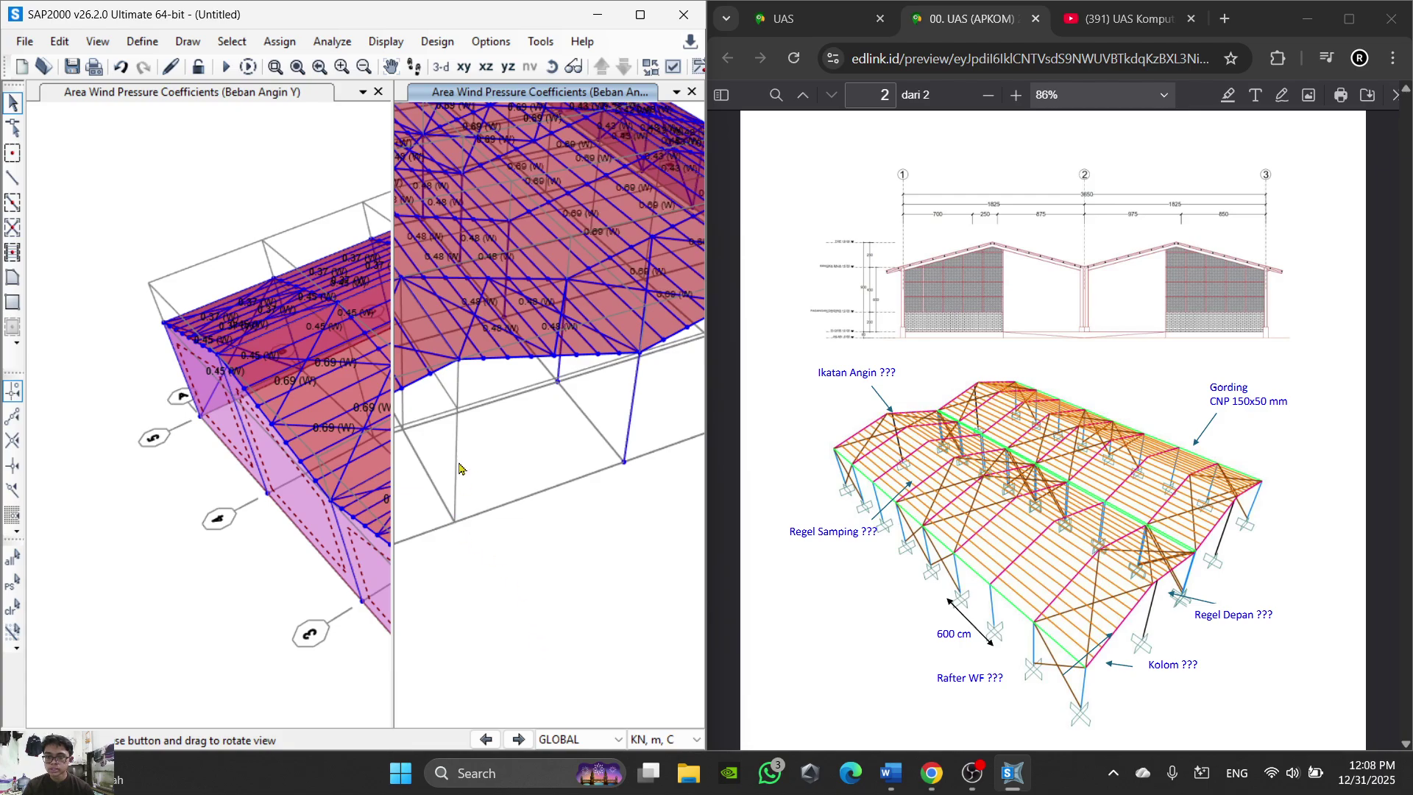
{"action": "scroll", "coordinate": [491, 493], "scroll_direction": "down", "scroll_amount": 4}
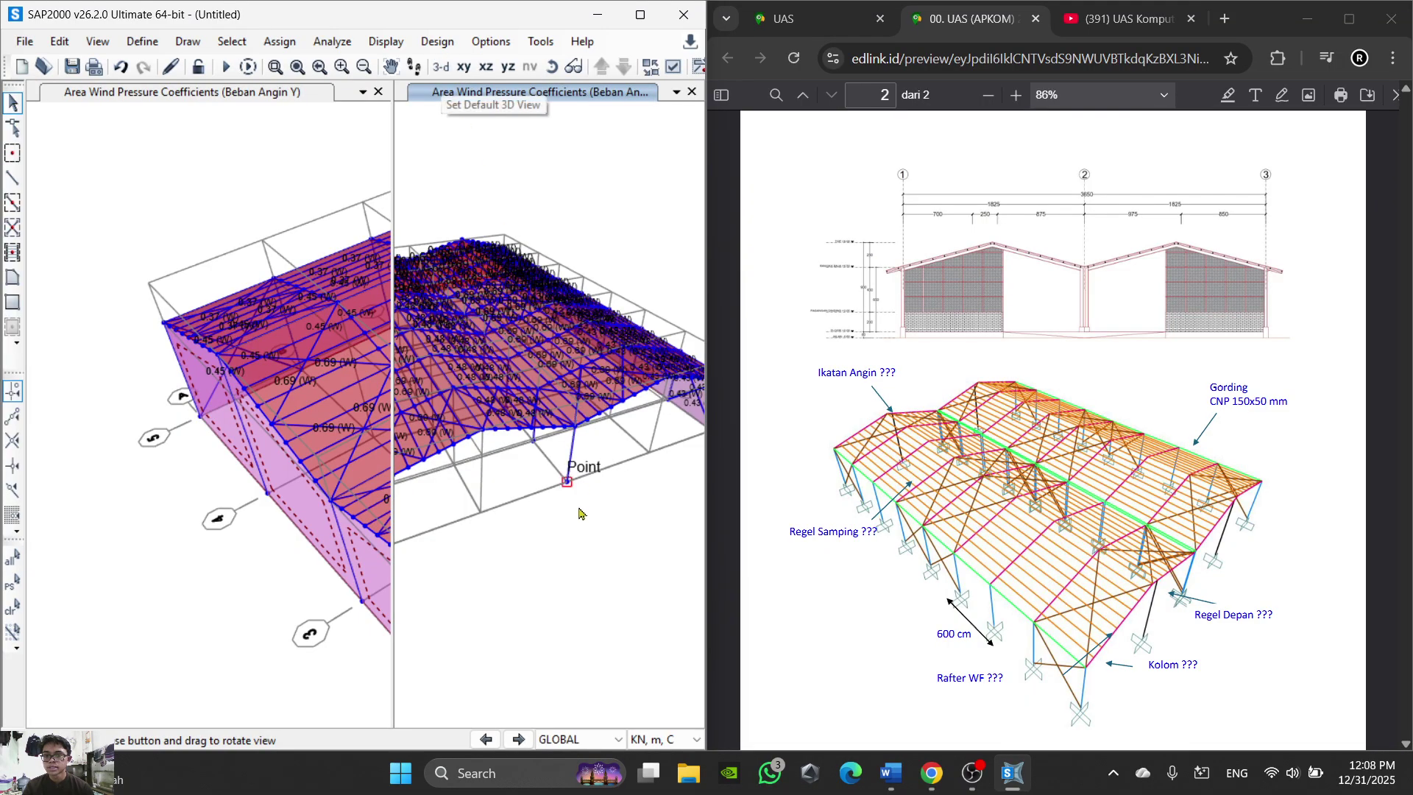
Step: Add the gridline A front wall columns at gridlines 4 and 3 to the selected wall areas
{"action": "scroll", "coordinate": [570, 493], "scroll_direction": "down", "scroll_amount": 3}
{"action": "middle_click_drag", "start_coordinate": [206, 393], "coordinate": [103, 353]}
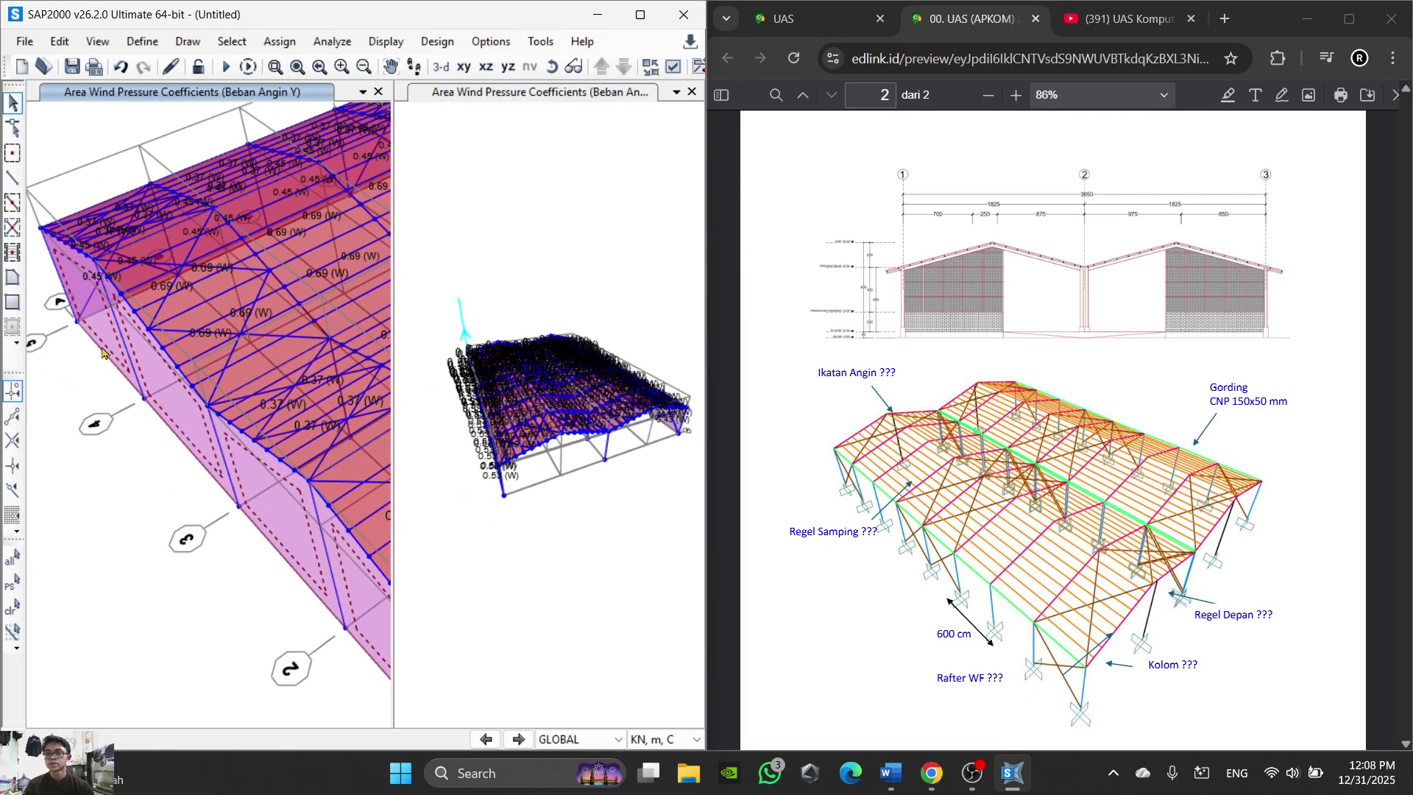
{"action": "scroll", "coordinate": [115, 358], "scroll_direction": "up", "scroll_amount": 2}
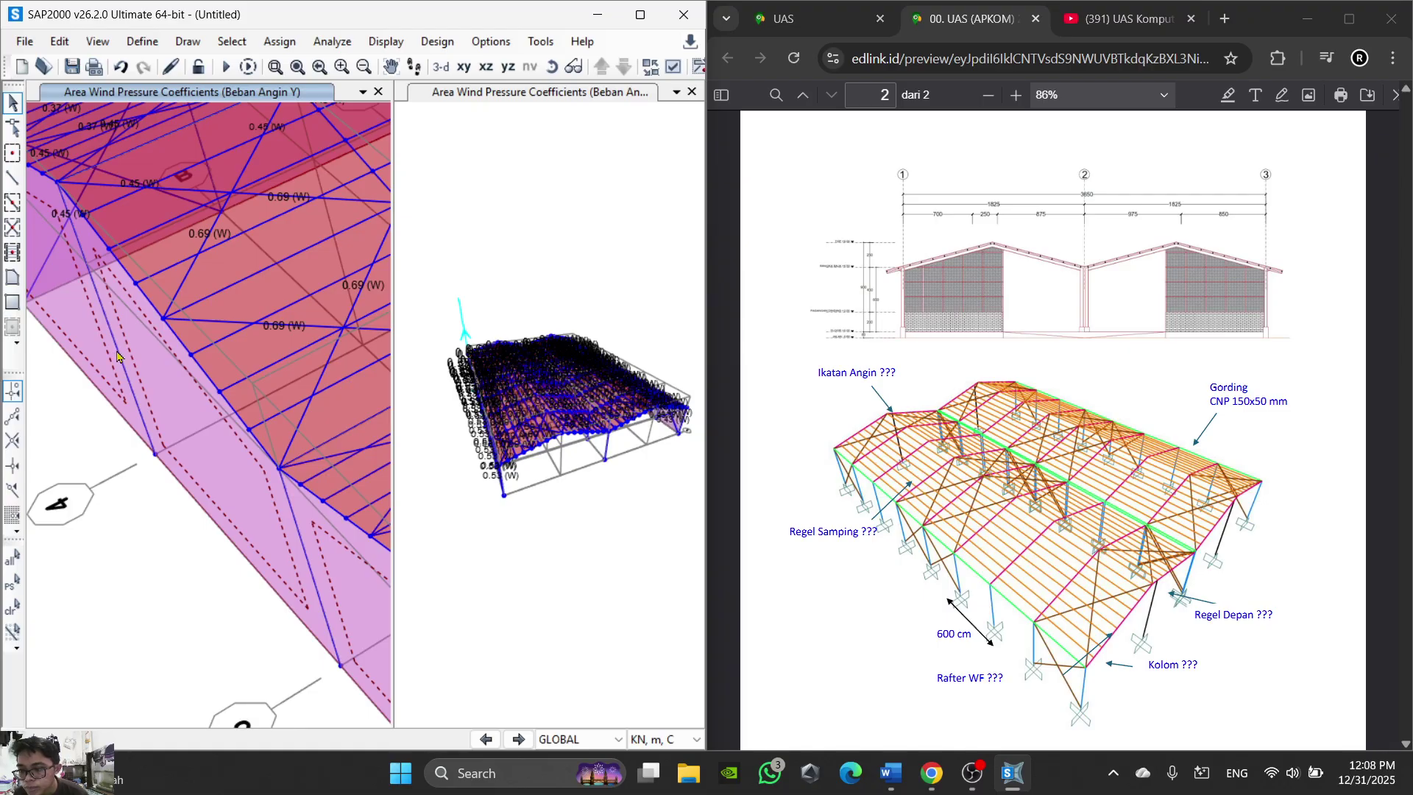
{"action": "left_click", "coordinate": [117, 352]}
{"action": "left_click", "coordinate": [155, 454]}
{"action": "middle_click_drag", "start_coordinate": [224, 540], "coordinate": [162, 430]}
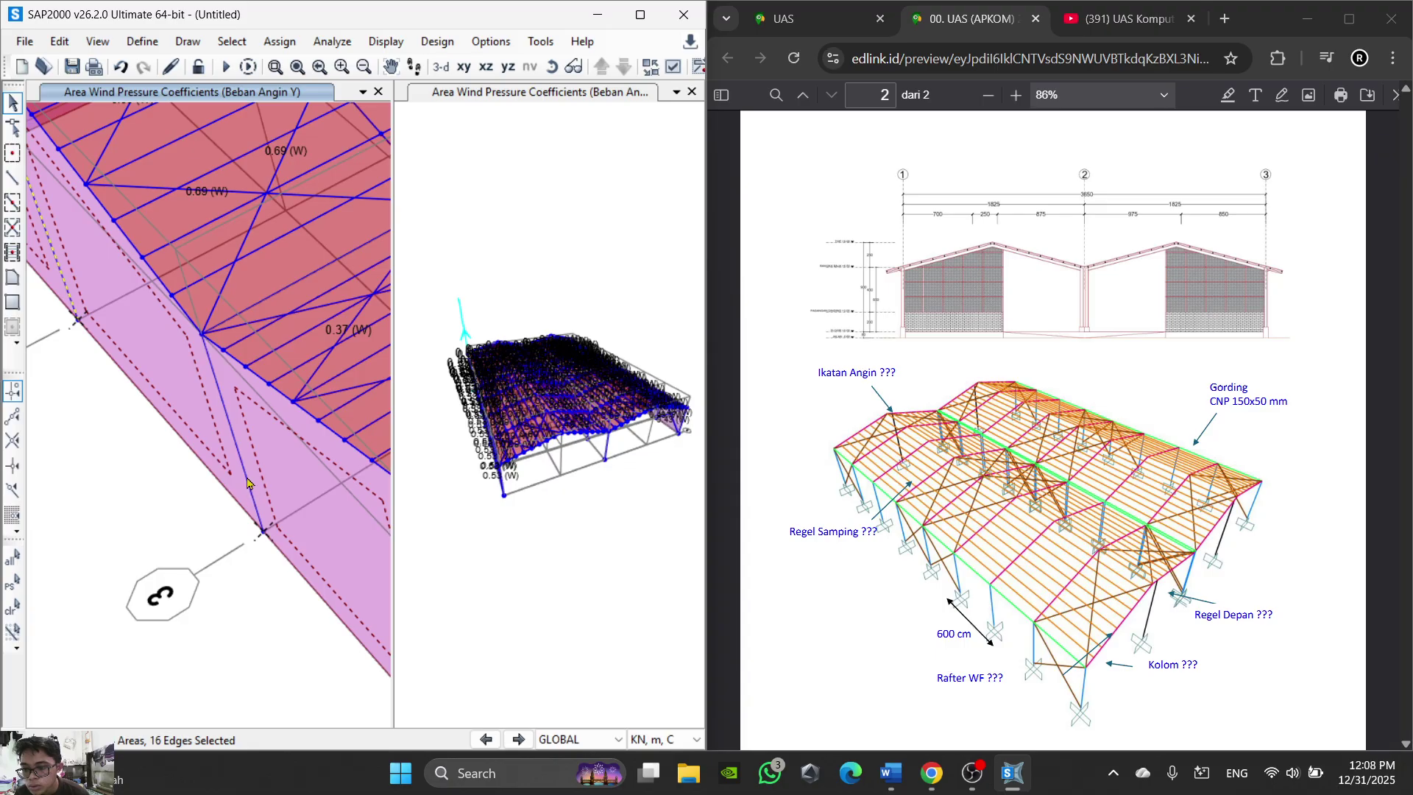
{"action": "scroll", "coordinate": [247, 482], "scroll_direction": "down", "scroll_amount": 2}
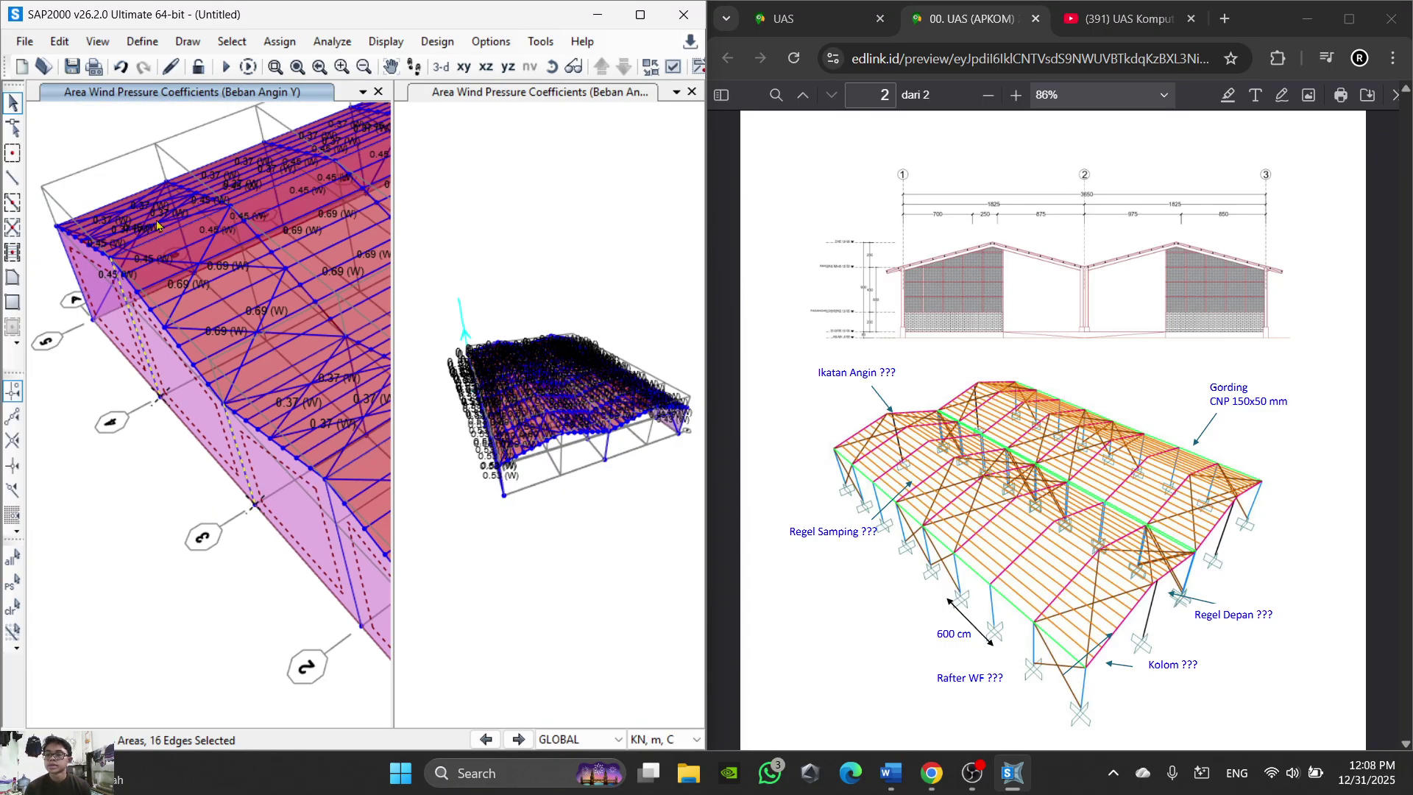
Step: Replicate the selected front wall areas and columns linearly with dx 48 m, dy 0, dz 0 and 1 copy
{"action": "left_click", "coordinate": [279, 41]}
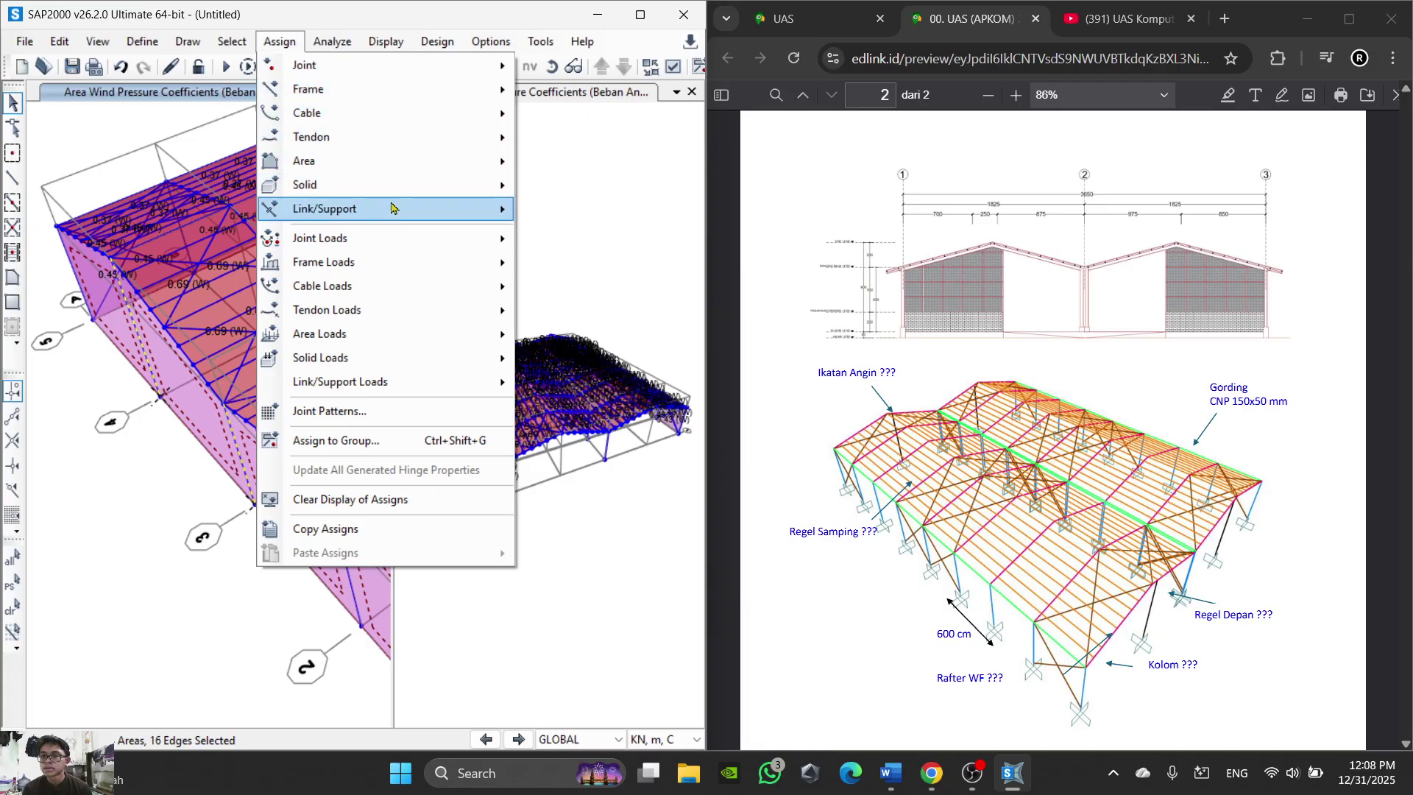
{"action": "left_click", "coordinate": [63, 42]}
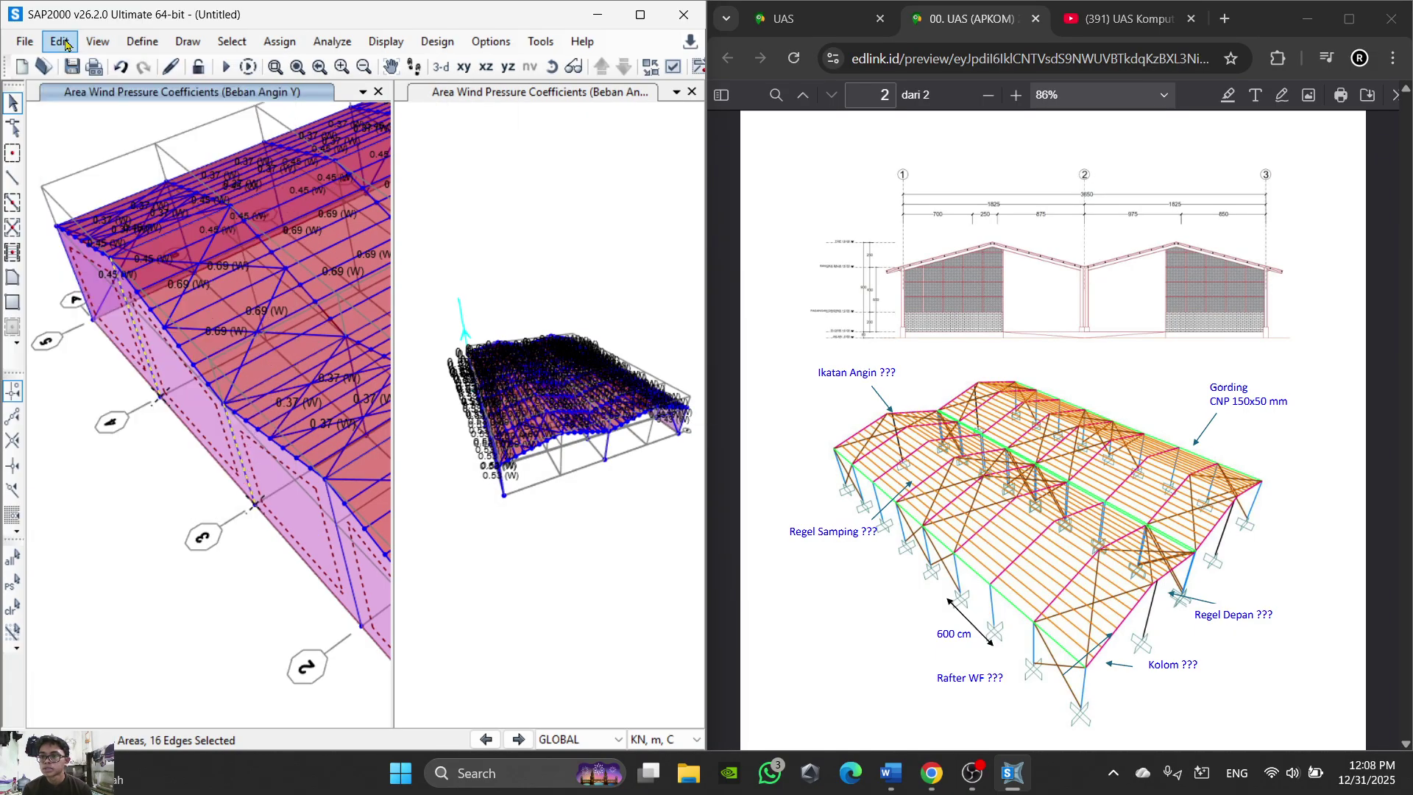
{"action": "left_click", "coordinate": [65, 44]}
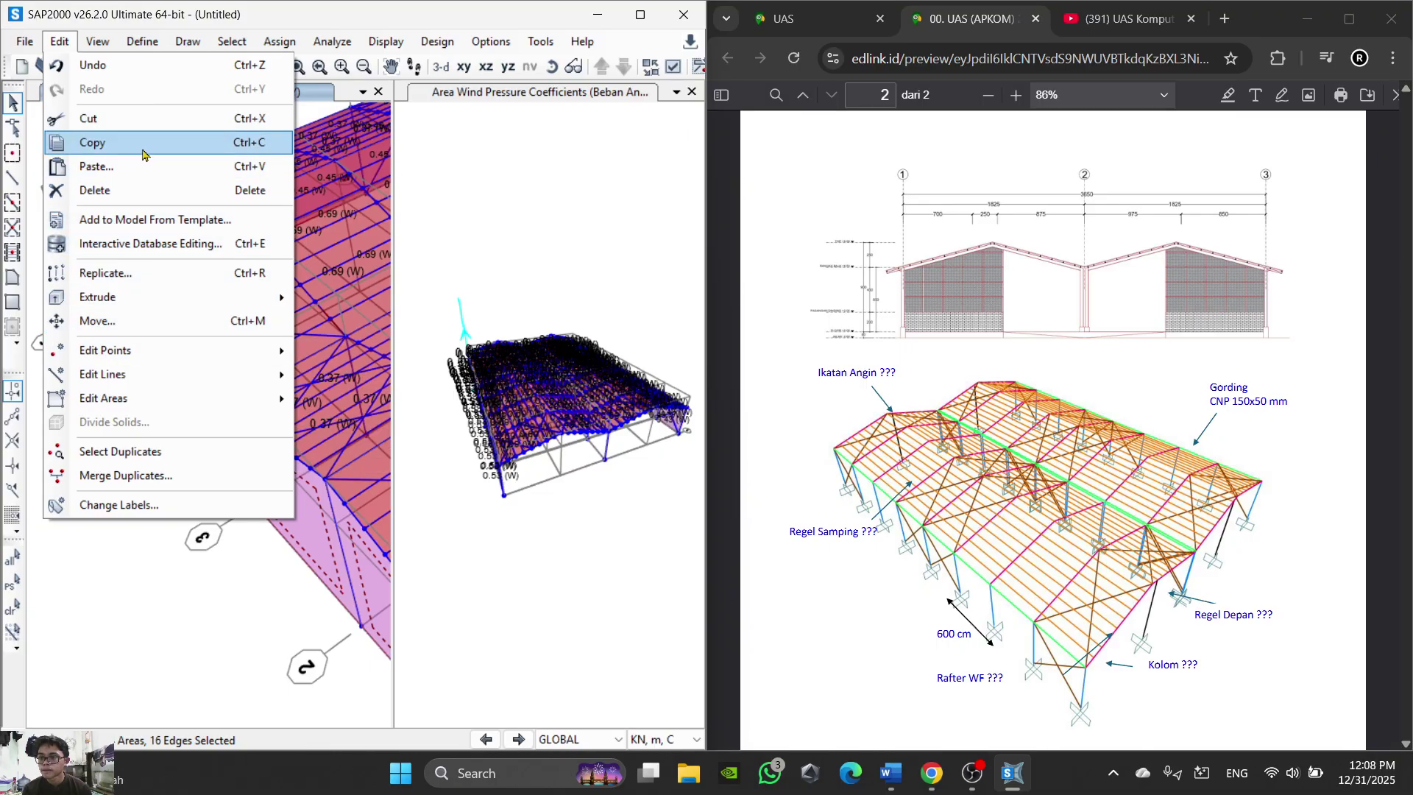
{"action": "left_click", "coordinate": [142, 287]}
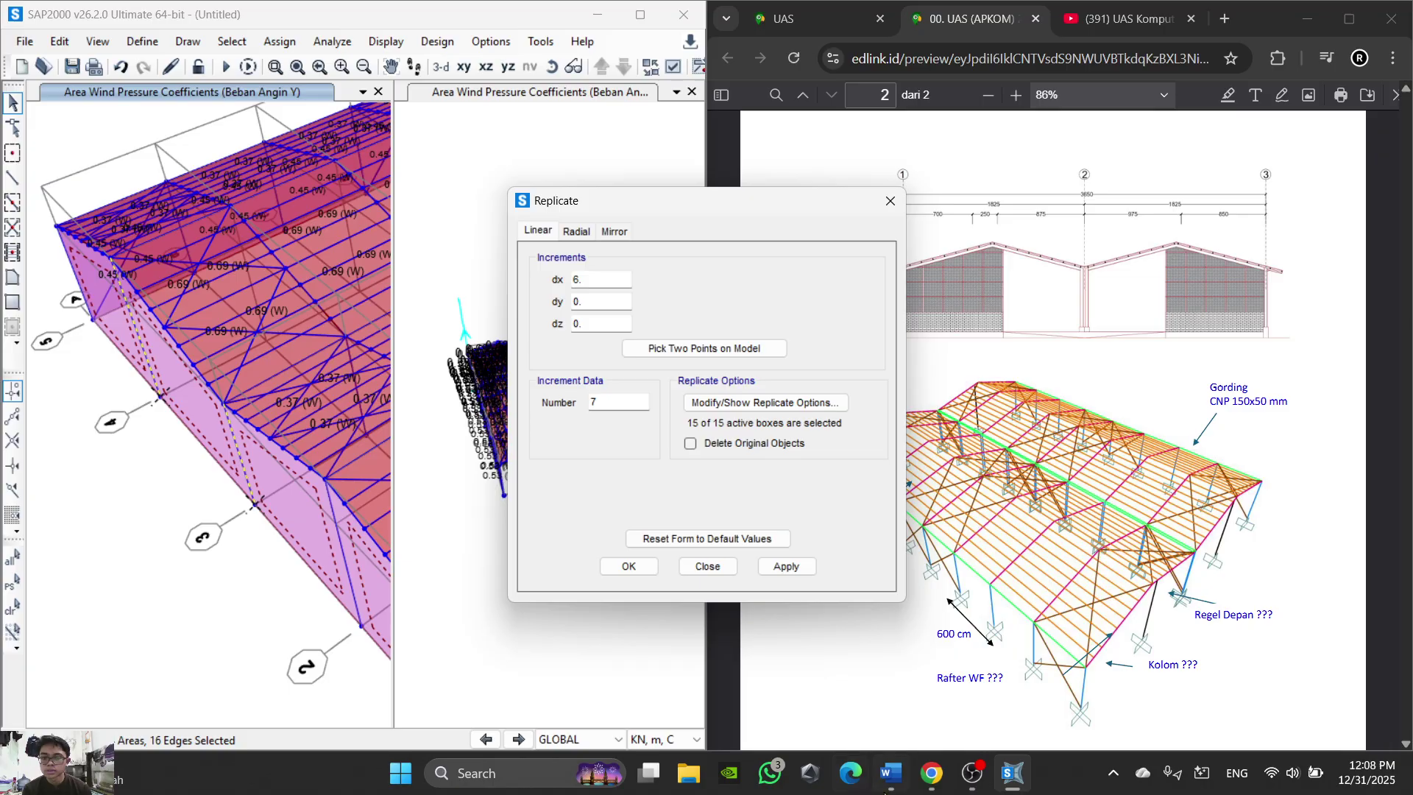
{"action": "scroll", "coordinate": [1131, 542], "scroll_direction": "up", "scroll_amount": 8}
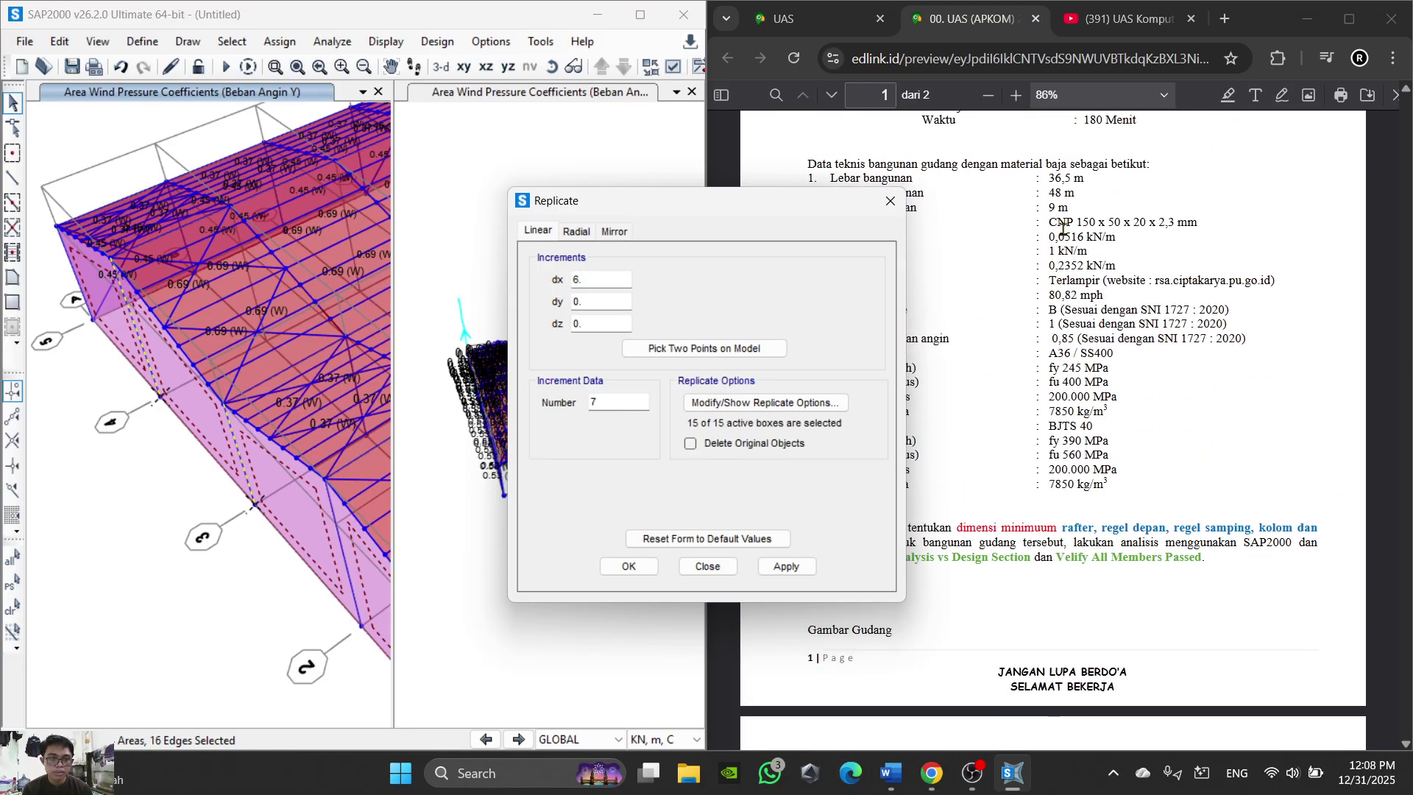
{"action": "scroll", "coordinate": [1052, 206], "scroll_direction": "down", "scroll_amount": 3}
{"action": "left_click_drag", "start_coordinate": [611, 276], "coordinate": [541, 292]}
{"action": "left_click_drag", "start_coordinate": [615, 403], "coordinate": [578, 402]}
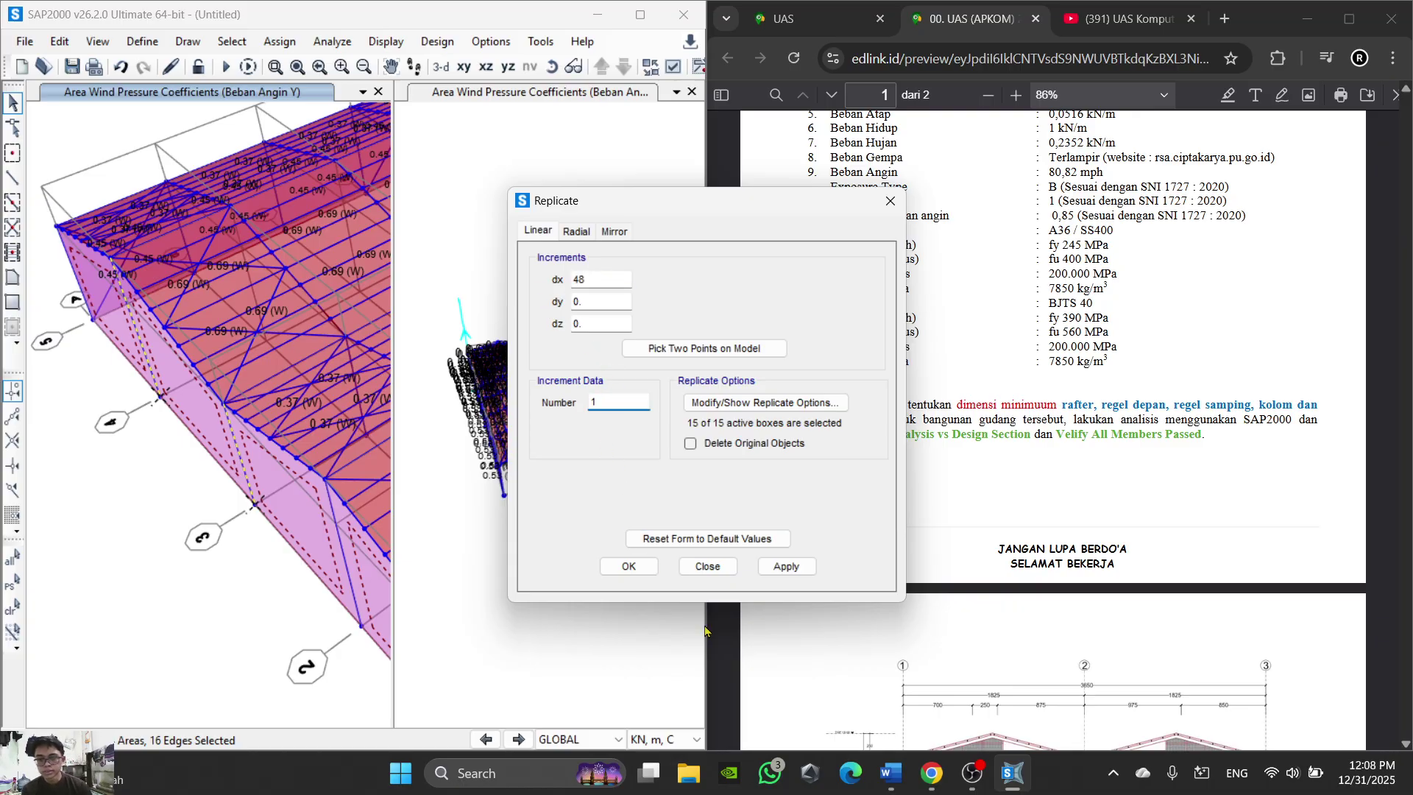
{"action": "left_click", "coordinate": [637, 574]}
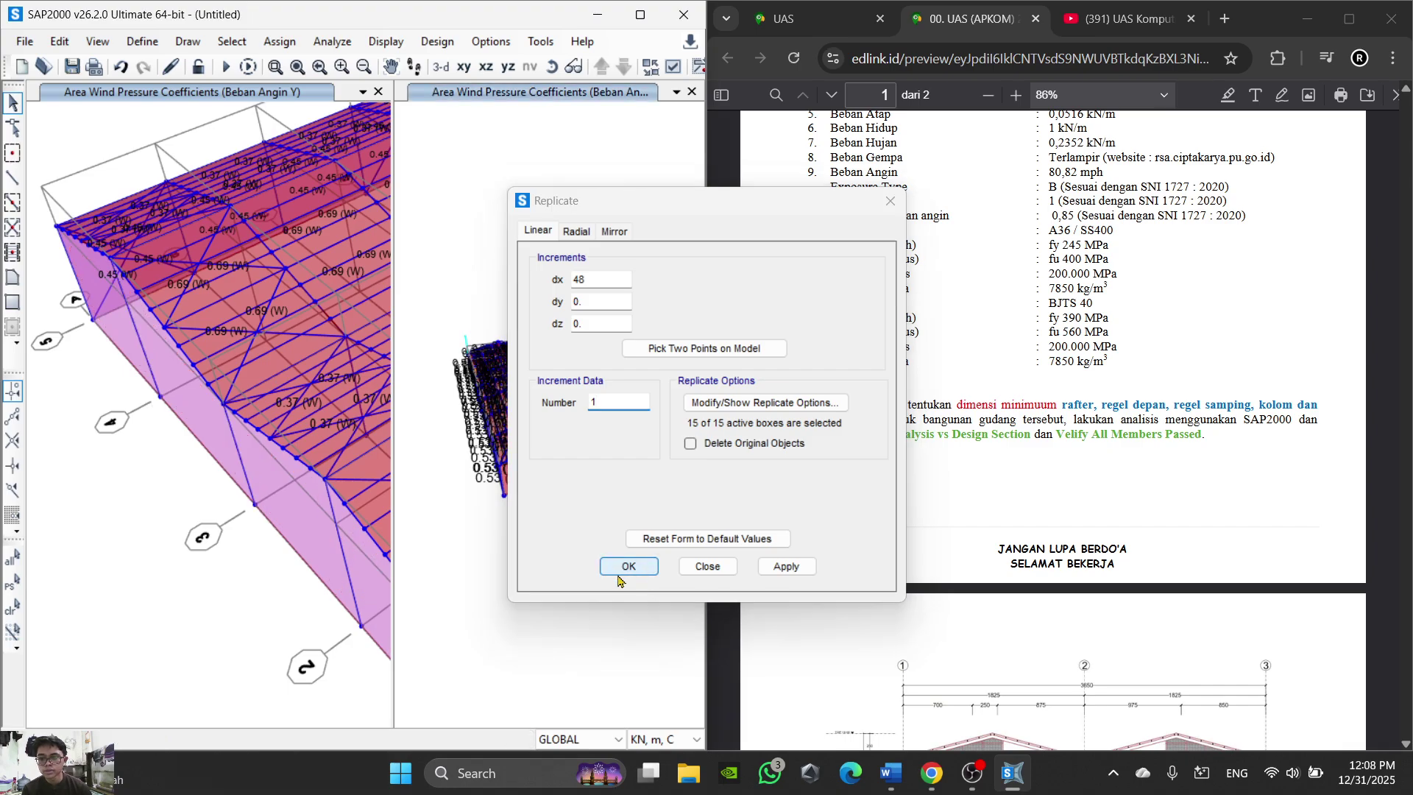
Step: Examine the replicated end wall opposite gridline A in the Beban Angin X view for missing columns
{"action": "scroll", "coordinate": [584, 445], "scroll_direction": "up", "scroll_amount": 5}
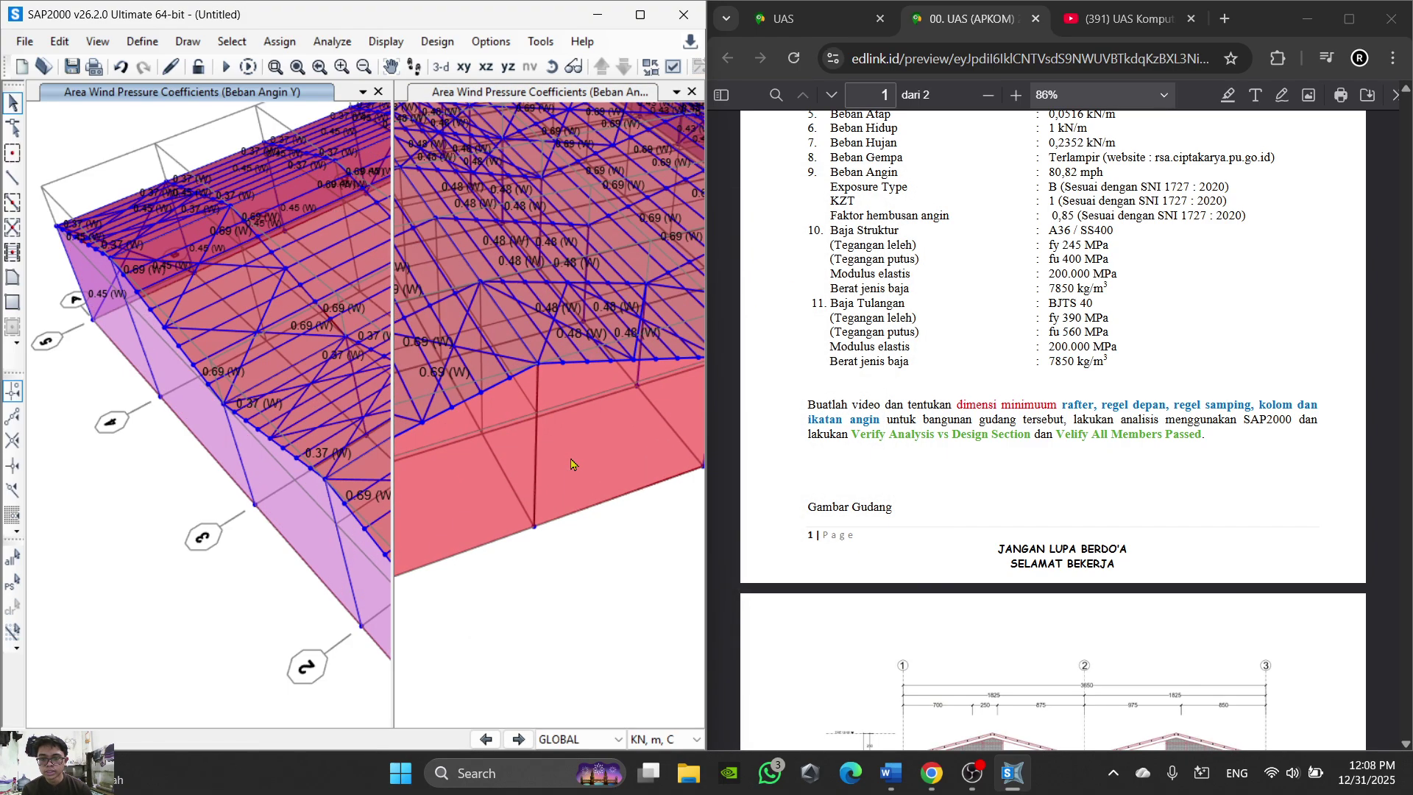
{"action": "left_click", "coordinate": [535, 456]}
{"action": "scroll", "coordinate": [537, 460], "scroll_direction": "up", "scroll_amount": 2}
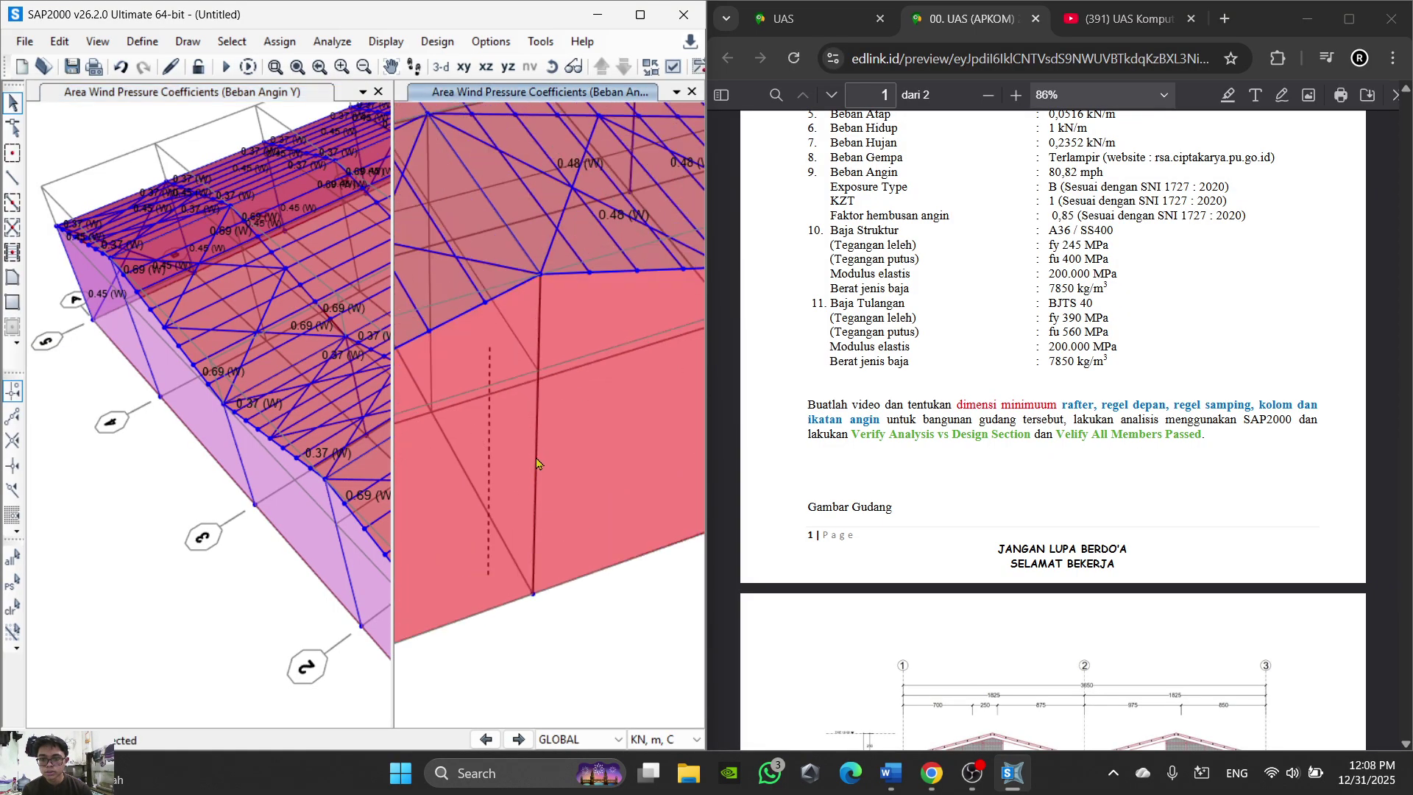
{"action": "left_click", "coordinate": [487, 462]}
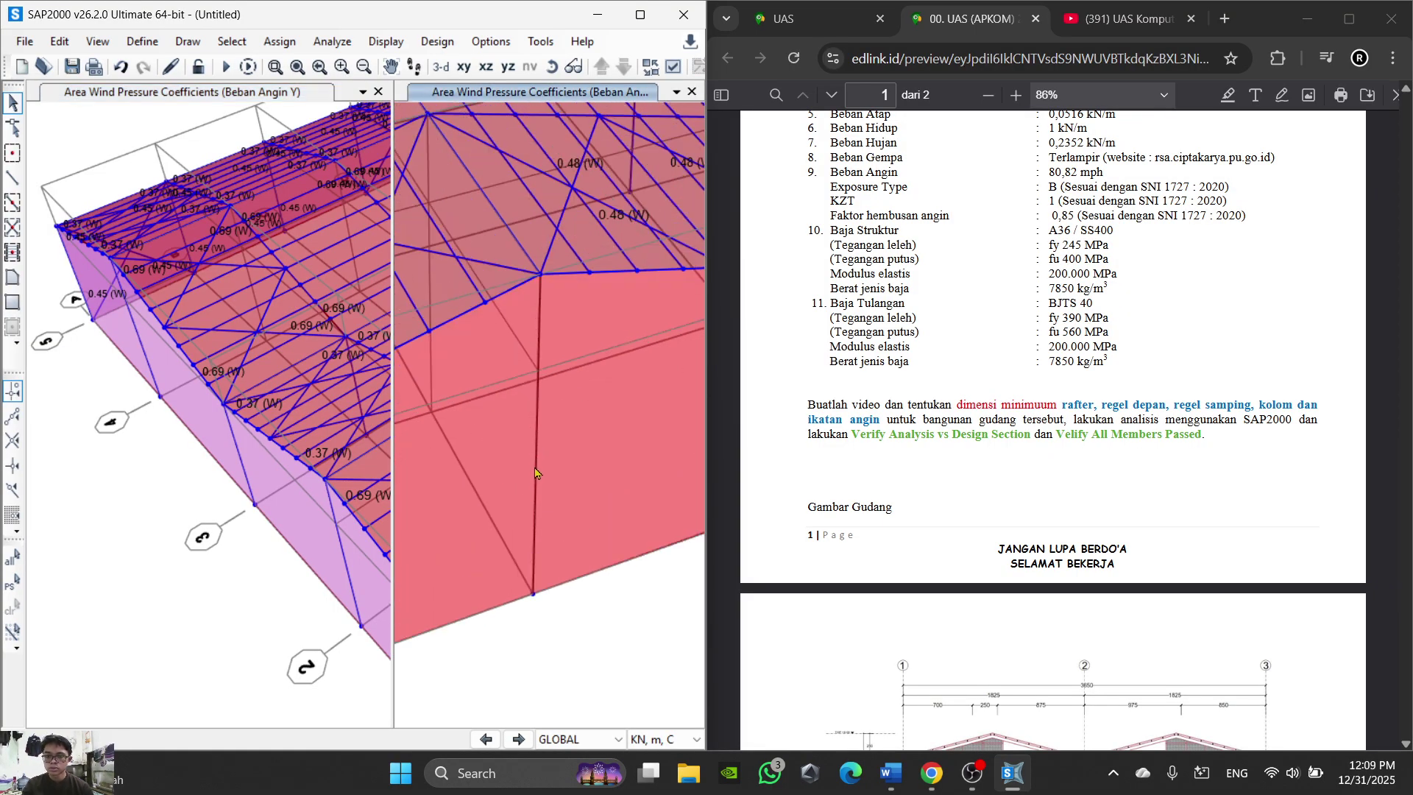
{"action": "scroll", "coordinate": [535, 469], "scroll_direction": "down", "scroll_amount": 3}
{"action": "scroll", "coordinate": [536, 470], "scroll_direction": "up", "scroll_amount": 3}
{"action": "left_click", "coordinate": [539, 341]}
{"action": "left_click", "coordinate": [532, 488]}
{"action": "left_click", "coordinate": [536, 498]}
{"action": "scroll", "coordinate": [484, 451], "scroll_direction": "down", "scroll_amount": 3}
{"action": "left_click", "coordinate": [586, 442]}
{"action": "scroll", "coordinate": [632, 424], "scroll_direction": "up", "scroll_amount": 3}
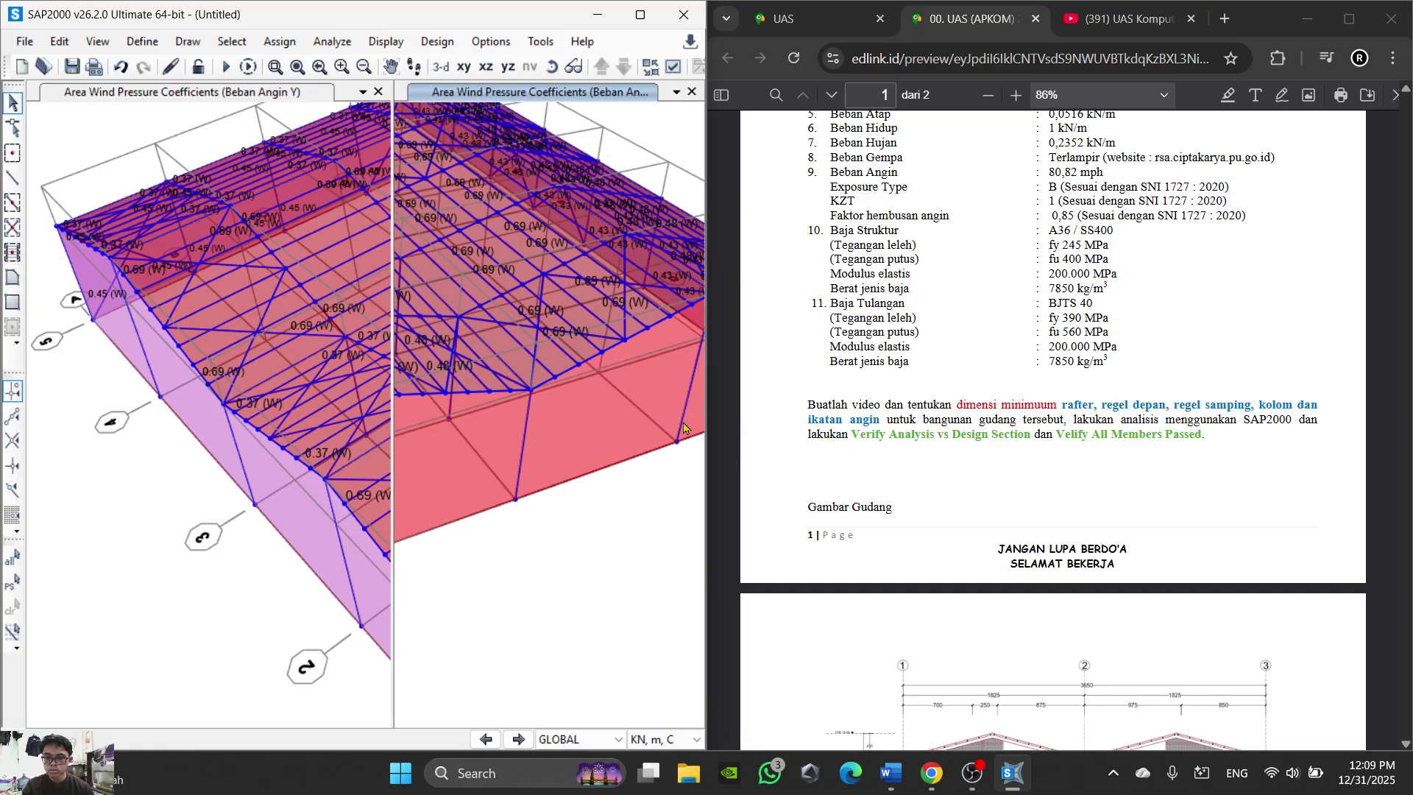
{"action": "scroll", "coordinate": [517, 489], "scroll_direction": "down", "scroll_amount": 3}
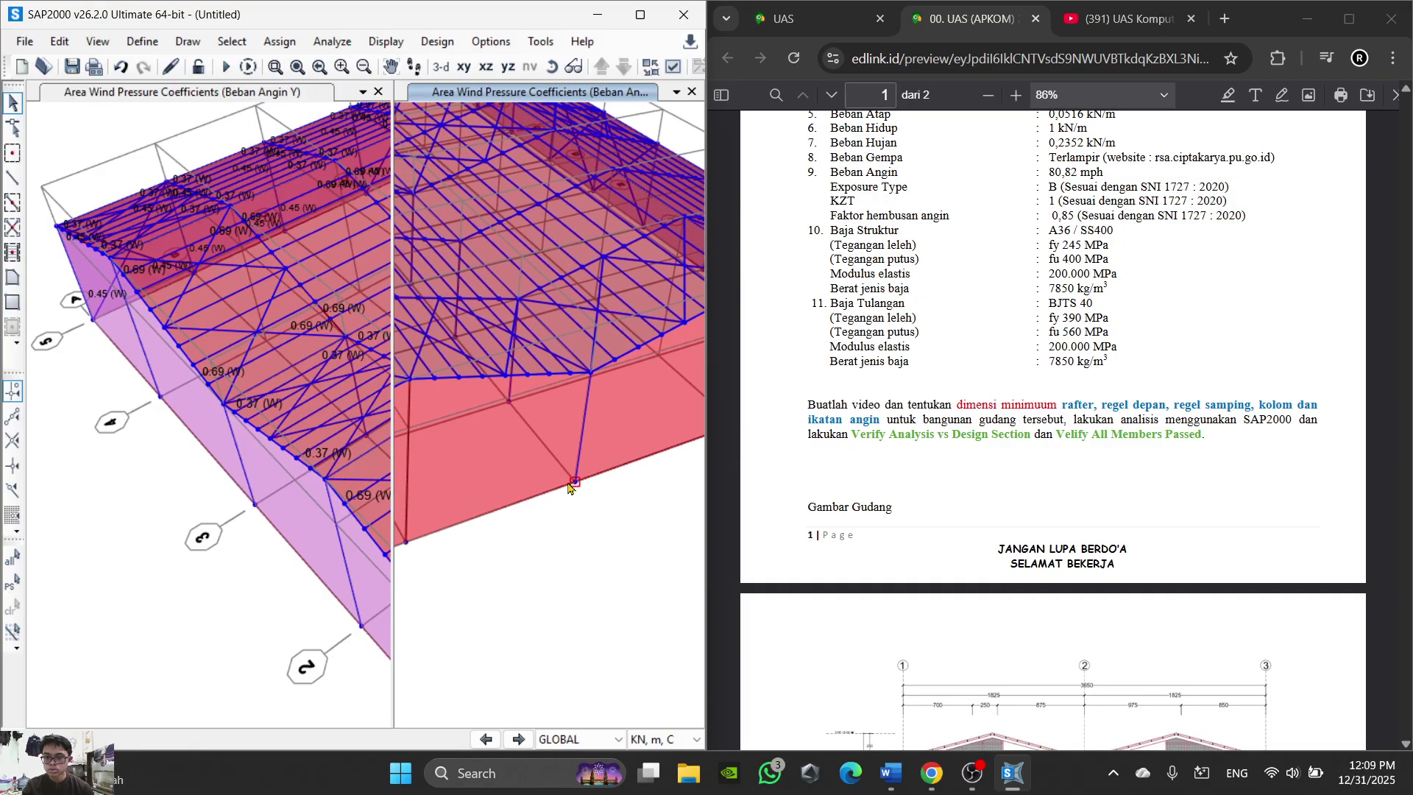
Step: Compare the gridline A front wall with the opposite end wall in the Beban Angin Y view
{"action": "left_click", "coordinate": [287, 485]}
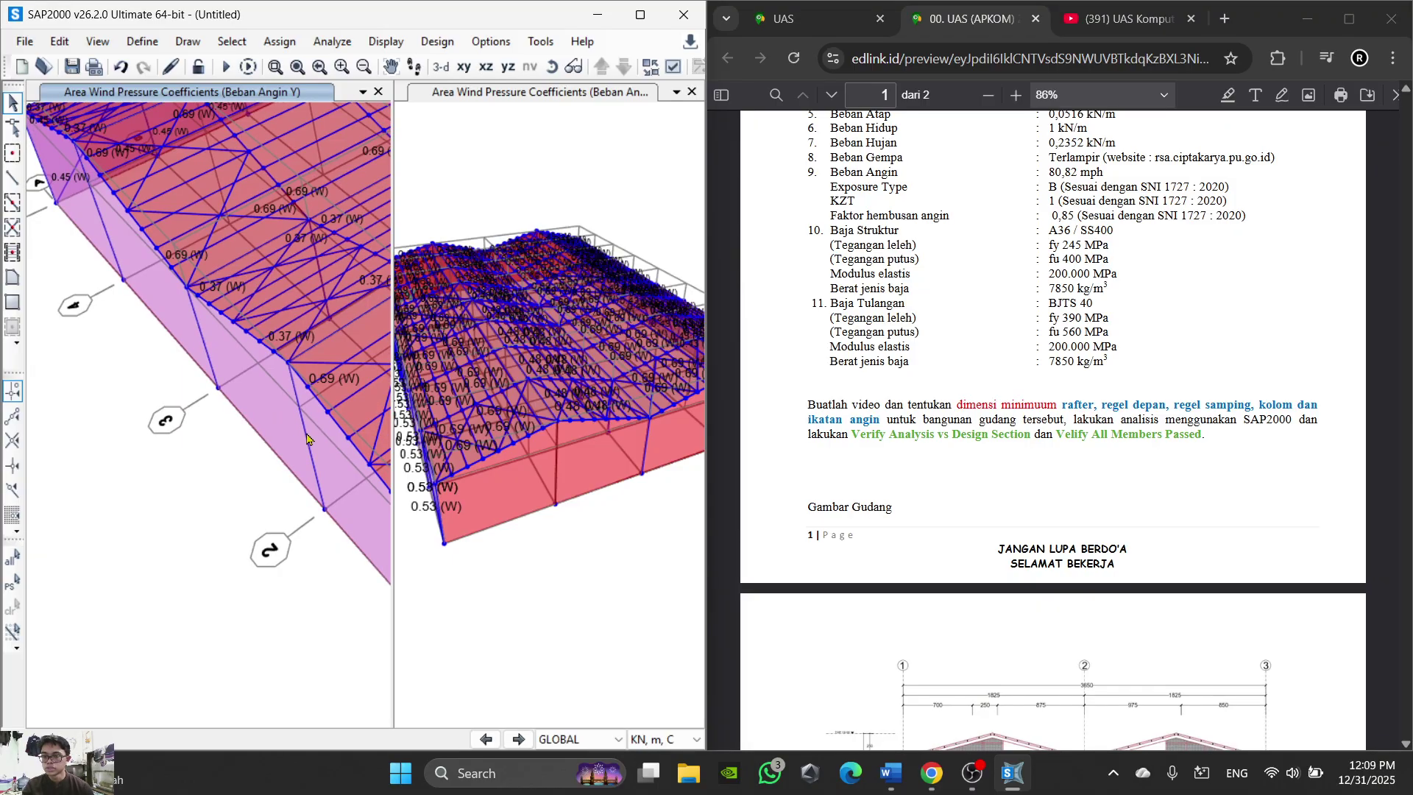
{"action": "middle_click_drag", "start_coordinate": [410, 501], "coordinate": [306, 490]}
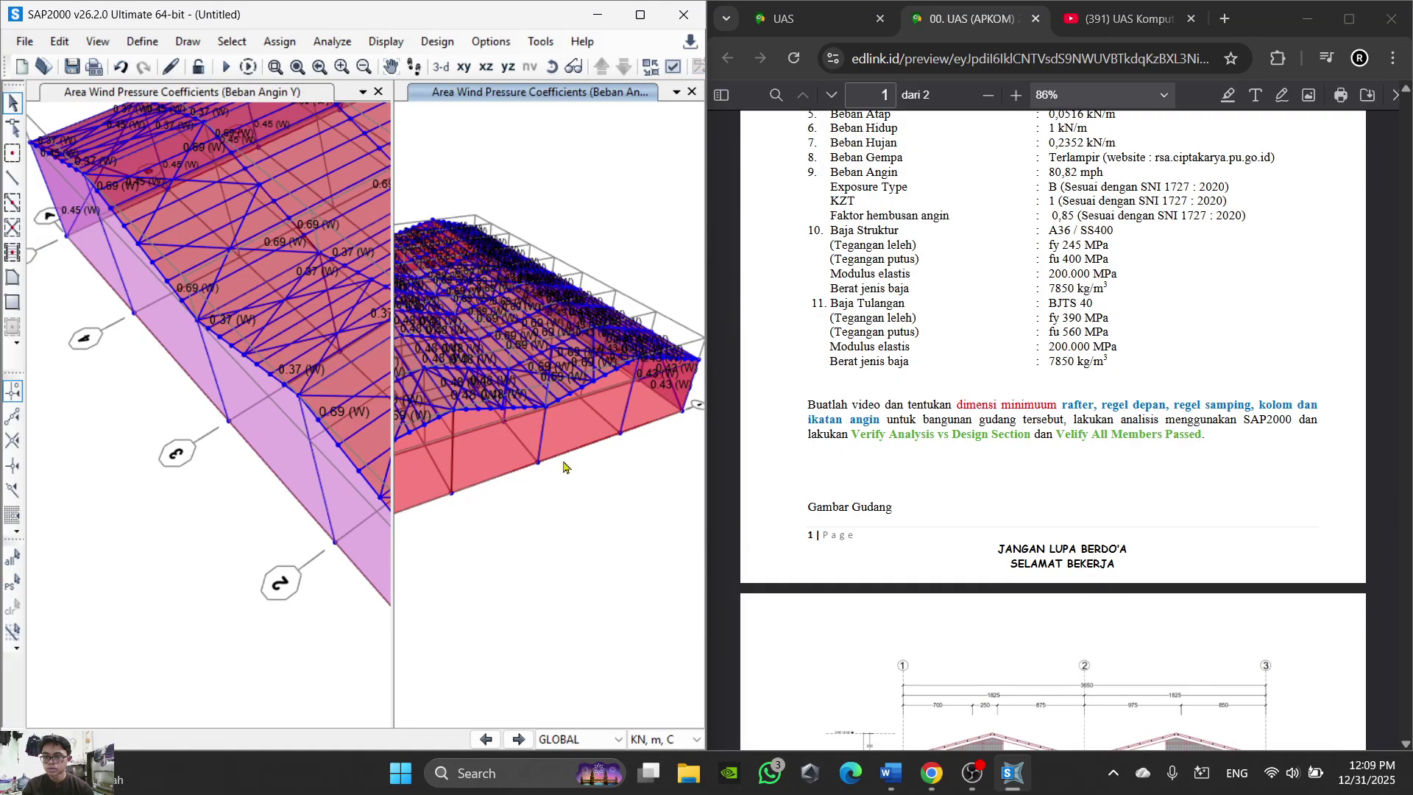
{"action": "scroll", "coordinate": [245, 428], "scroll_direction": "down", "scroll_amount": 5}
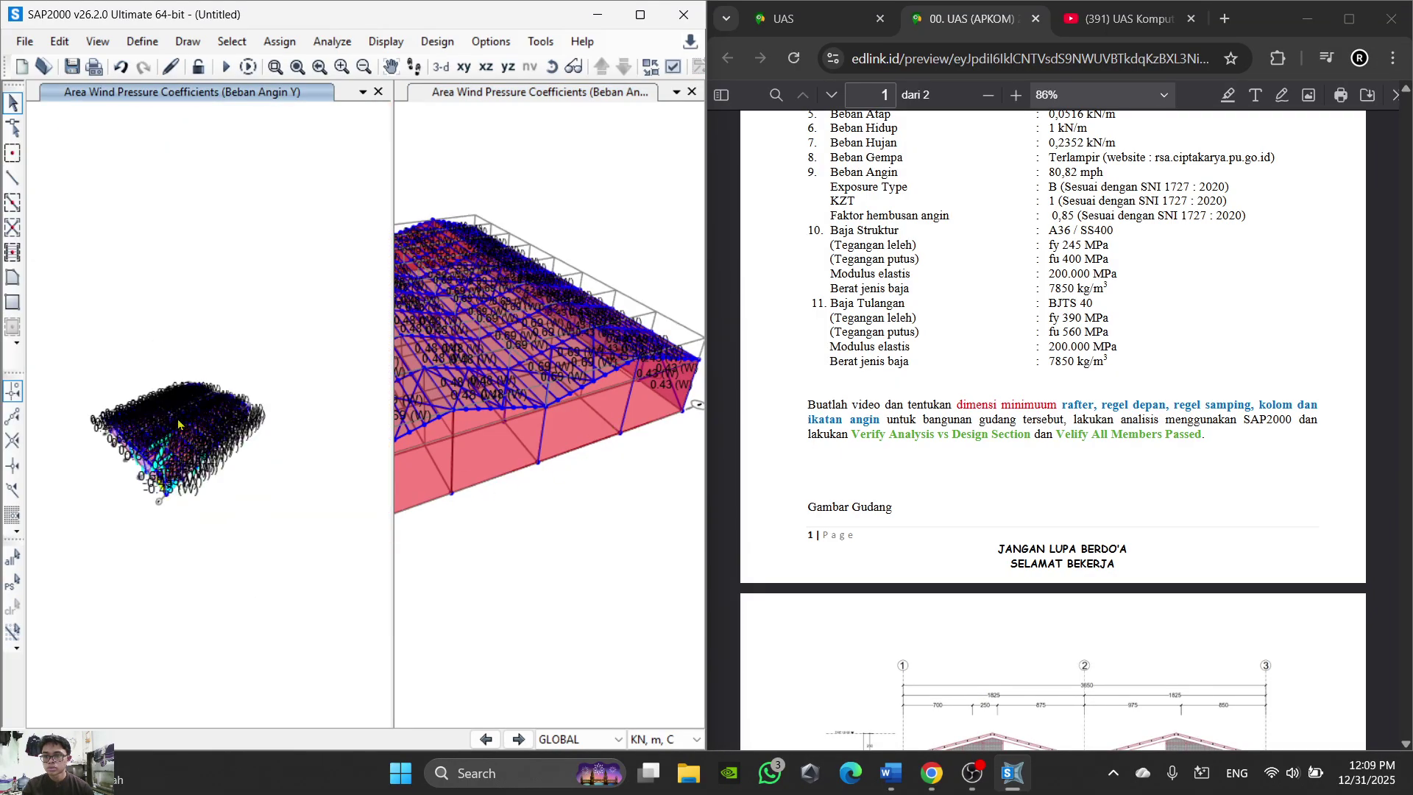
{"action": "scroll", "coordinate": [258, 275], "scroll_direction": "up", "scroll_amount": 2}
{"action": "left_click", "coordinate": [551, 67]}
{"action": "left_click_drag", "start_coordinate": [221, 412], "coordinate": [301, 439]}
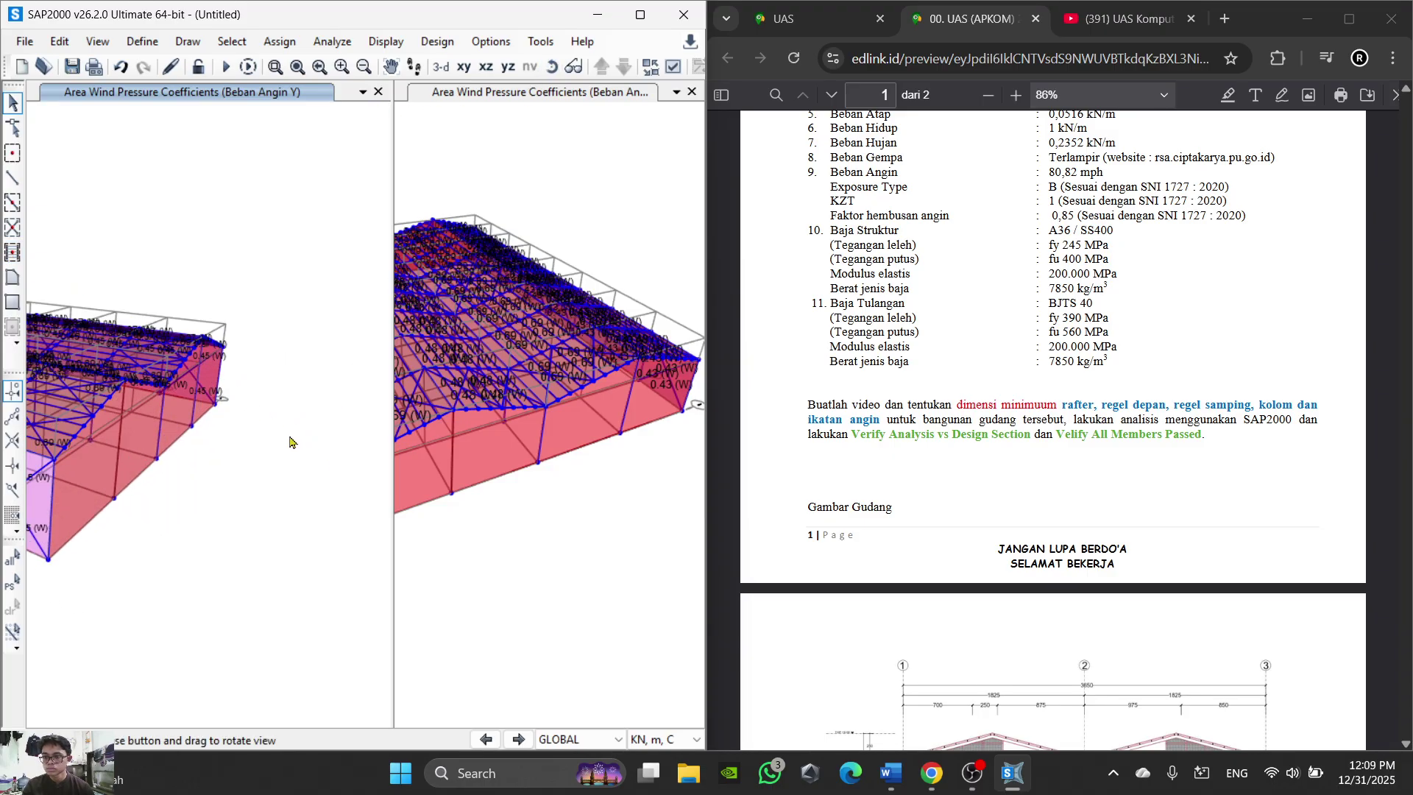
{"action": "scroll", "coordinate": [300, 452], "scroll_direction": "up", "scroll_amount": 2}
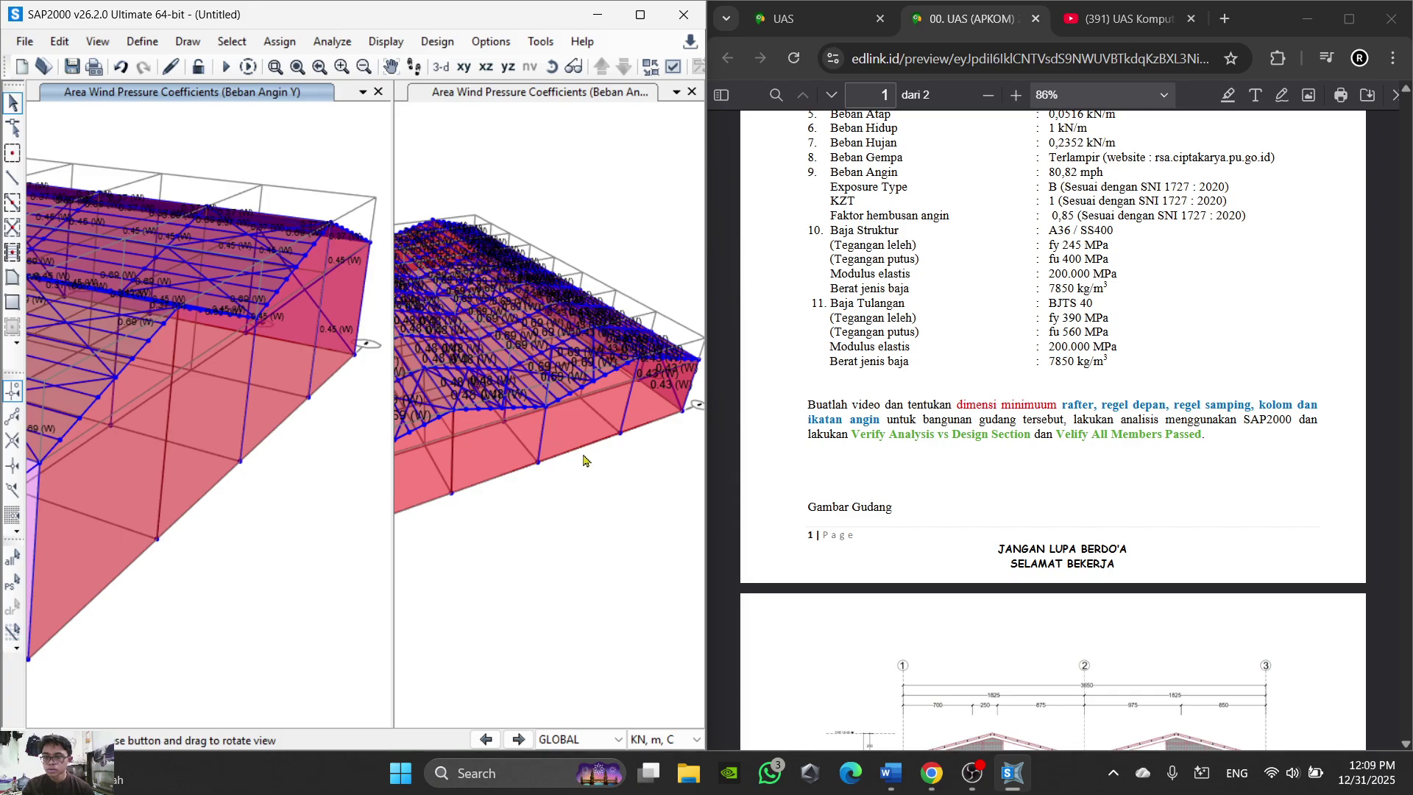
Step: Draw a straight frame with section Regel Depan from the rafter down to the base of the end wall opposite gridline A
{"action": "left_click", "coordinate": [13, 179]}
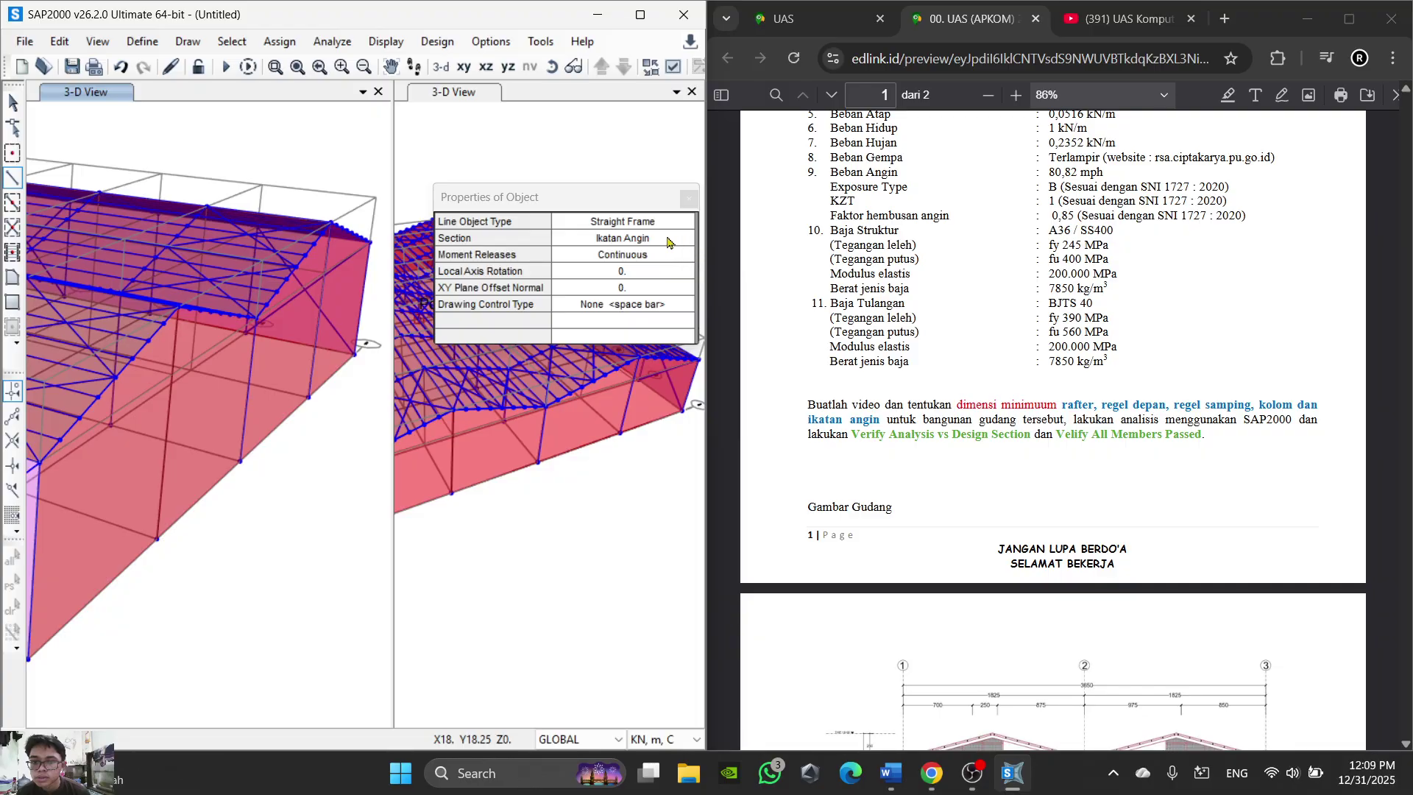
{"action": "left_click", "coordinate": [647, 239]}
{"action": "left_click", "coordinate": [635, 241]}
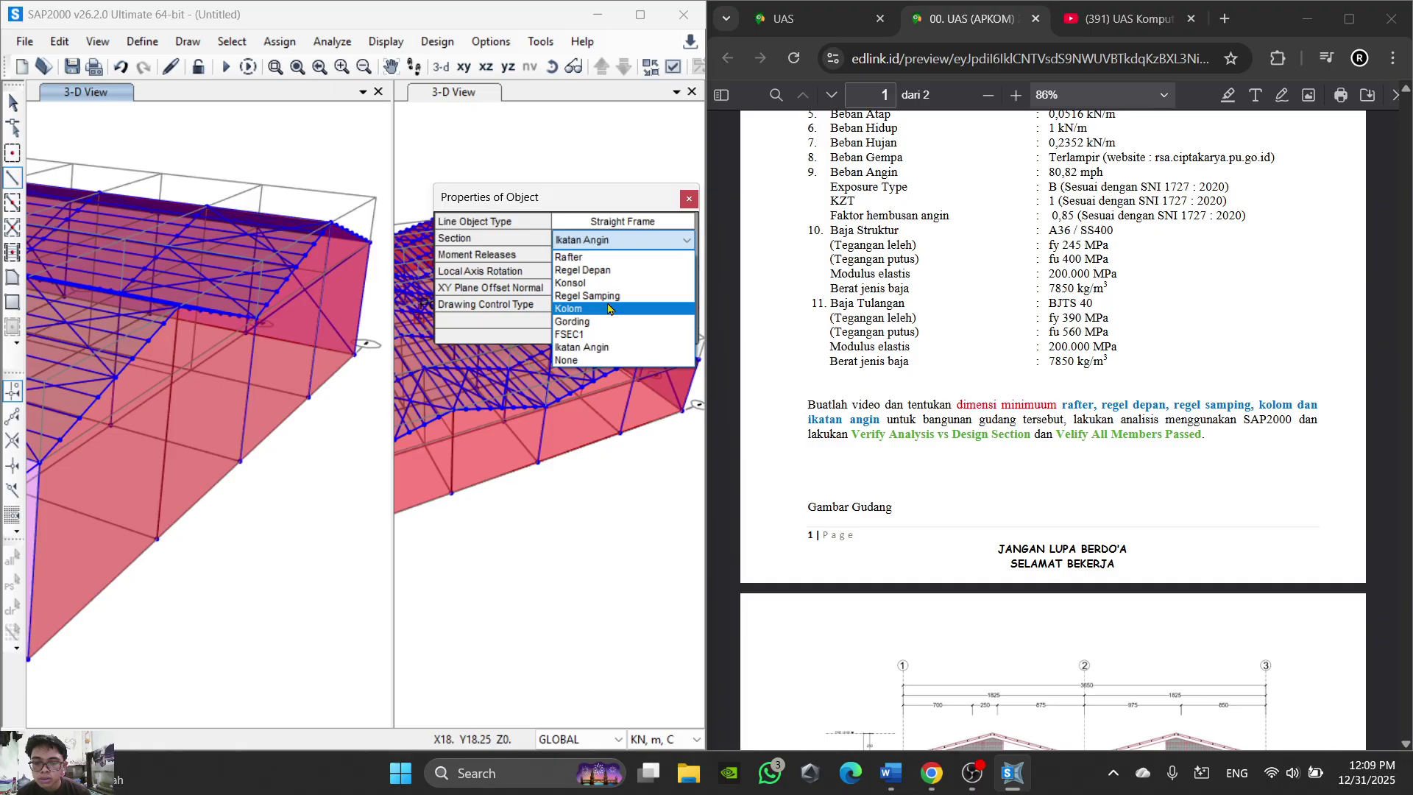
{"action": "left_click", "coordinate": [612, 270]}
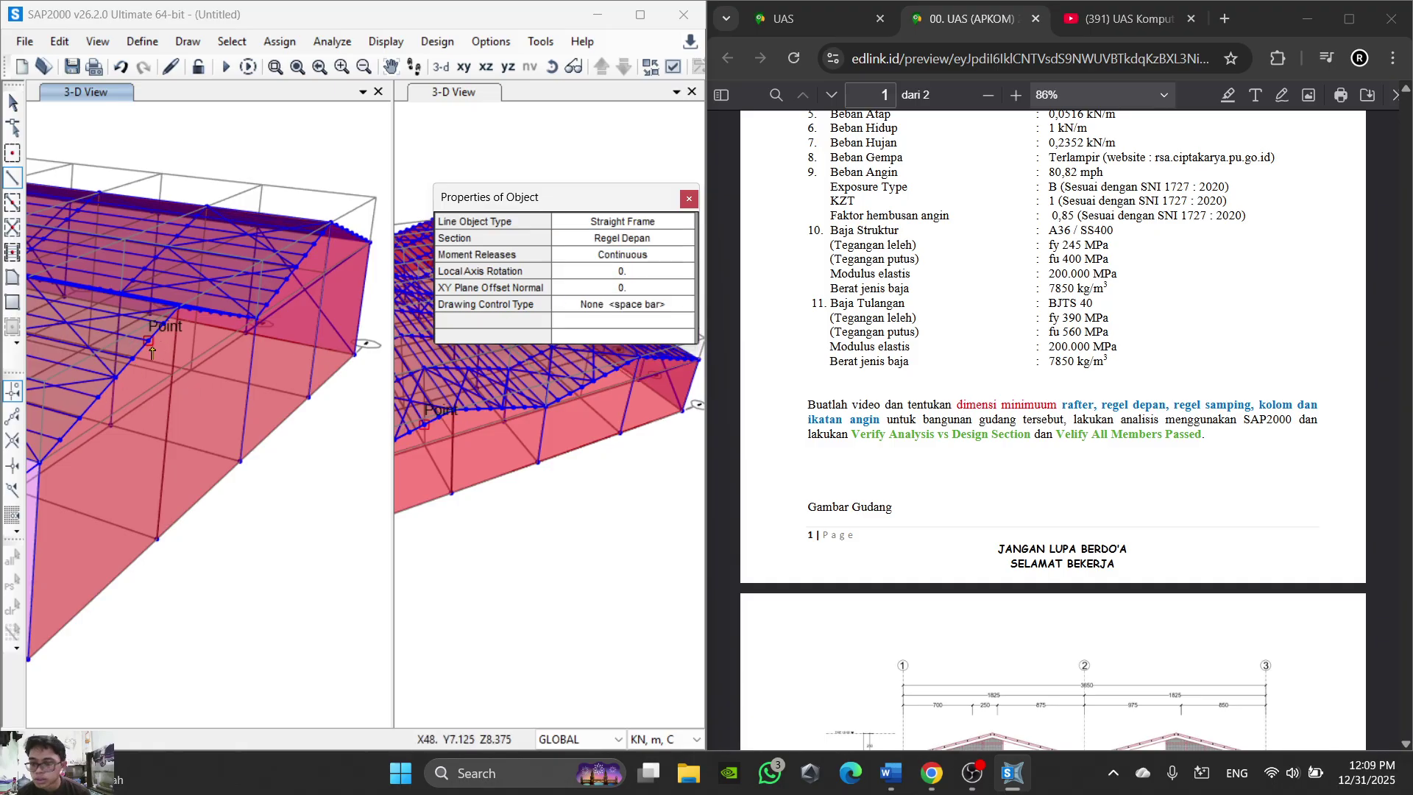
{"action": "left_click", "coordinate": [179, 312]}
{"action": "left_click", "coordinate": [160, 539]}
{"action": "scroll", "coordinate": [162, 454], "scroll_direction": "up", "scroll_amount": 3}
{"action": "scroll", "coordinate": [162, 454], "scroll_direction": "down", "scroll_amount": 2}
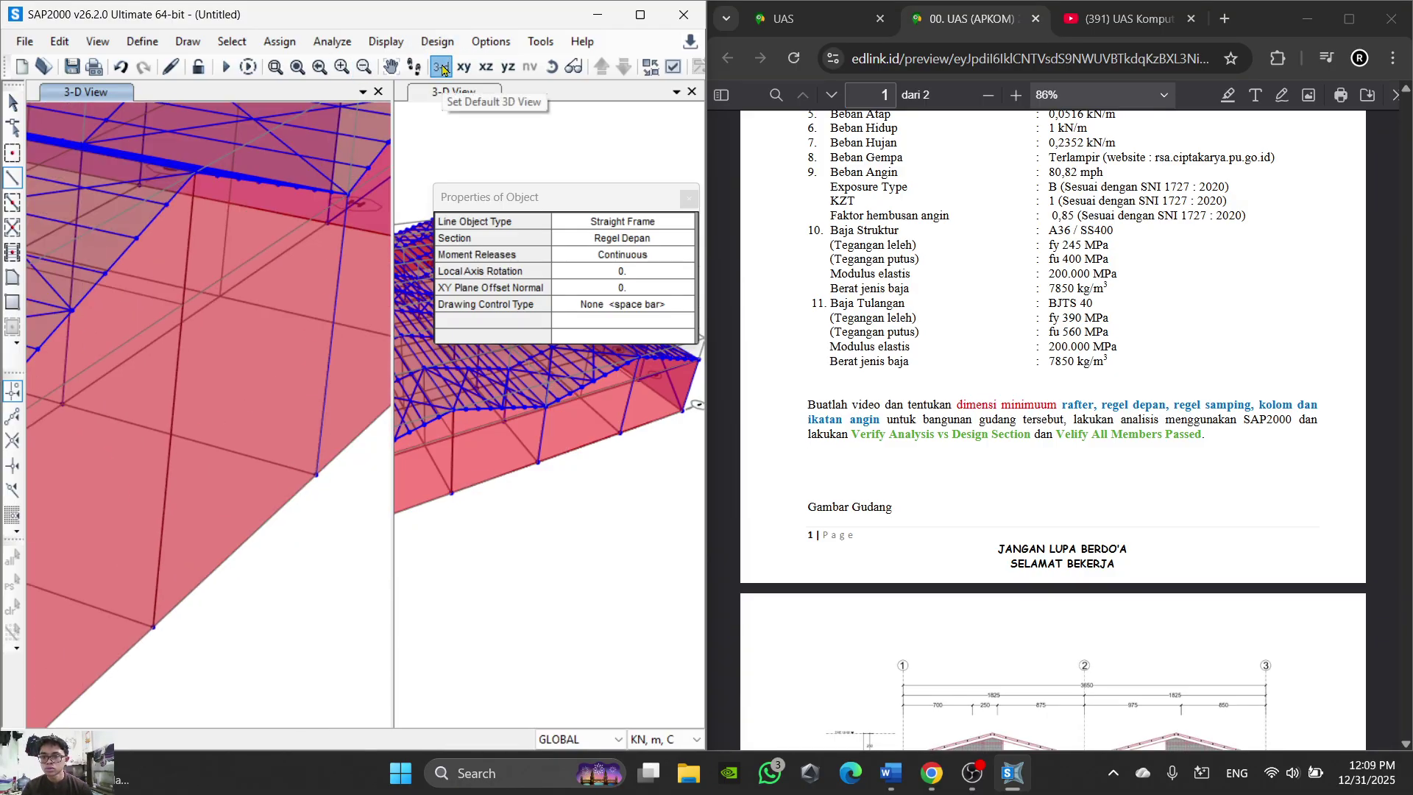
Step: Examine the frame members and wall areas of the whole warehouse from both ends in the 3-D views
{"action": "scroll", "coordinate": [312, 340], "scroll_direction": "up", "scroll_amount": 3}
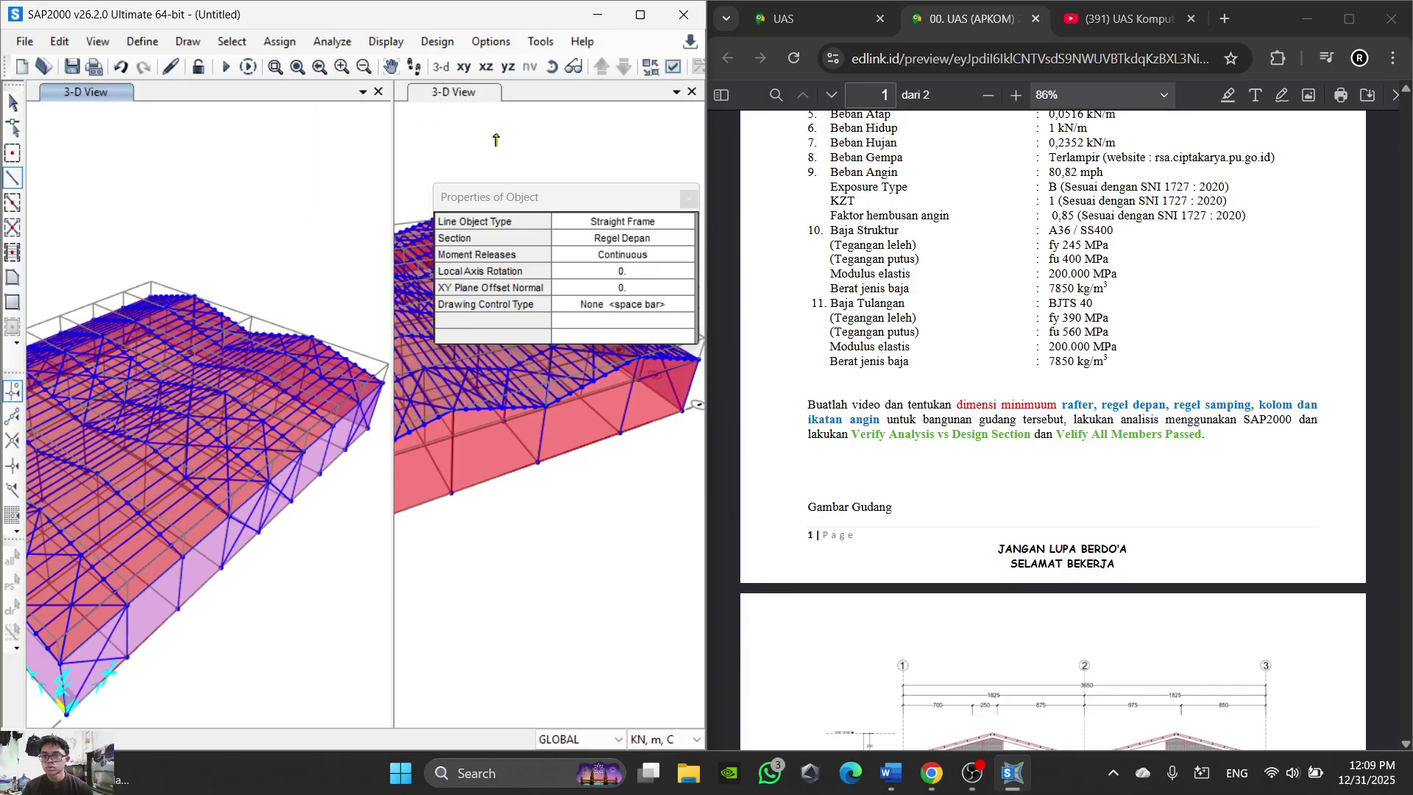
{"action": "left_click", "coordinate": [551, 68]}
{"action": "left_click_drag", "start_coordinate": [299, 239], "coordinate": [221, 298]}
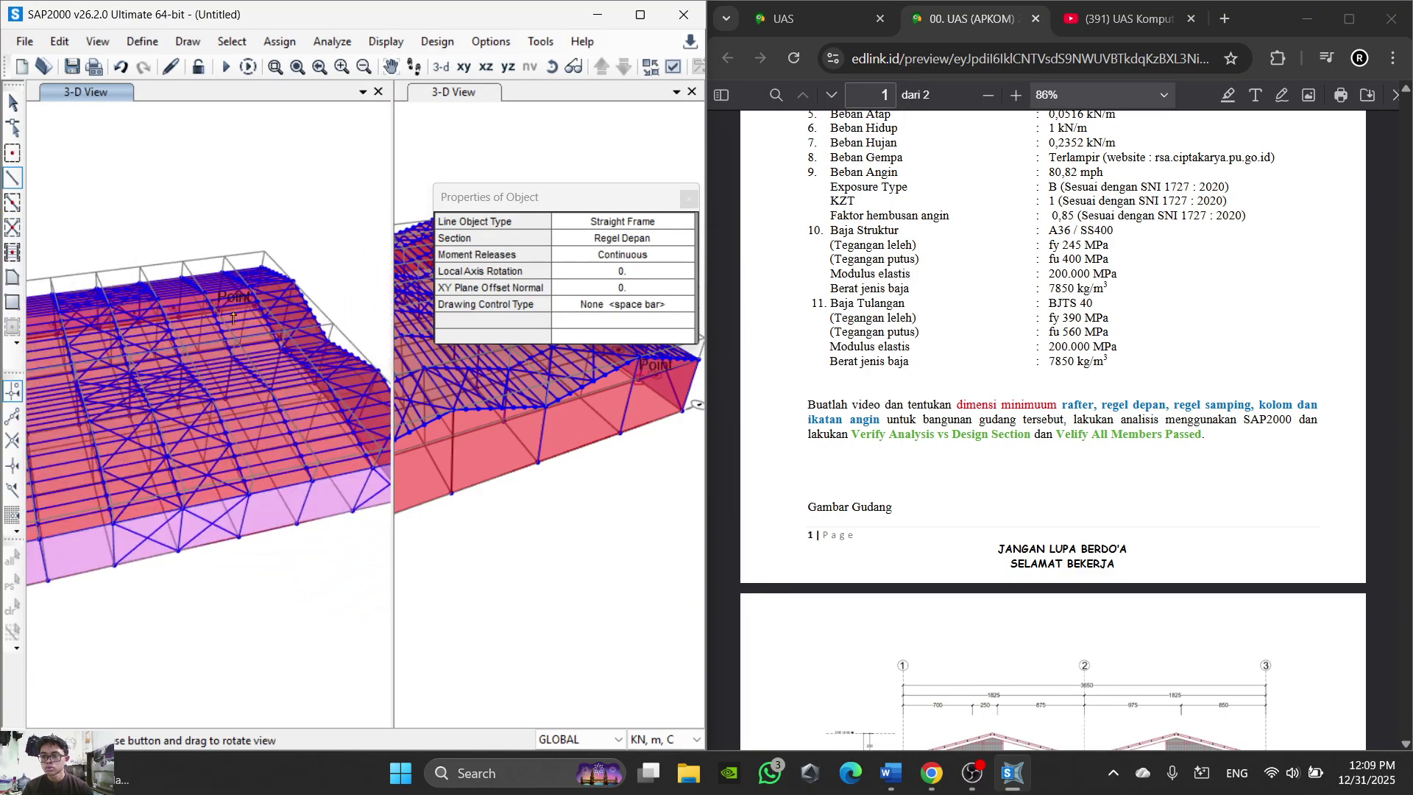
{"action": "left_click_drag", "start_coordinate": [360, 507], "coordinate": [341, 120]}
{"action": "left_click", "coordinate": [551, 69]}
{"action": "left_click_drag", "start_coordinate": [321, 260], "coordinate": [59, 177]}
{"action": "middle_click_drag", "start_coordinate": [83, 322], "coordinate": [210, 337]}
{"action": "scroll", "coordinate": [147, 306], "scroll_direction": "up", "scroll_amount": 5}
{"action": "scroll", "coordinate": [203, 367], "scroll_direction": "down", "scroll_amount": 9}
{"action": "scroll", "coordinate": [206, 277], "scroll_direction": "up", "scroll_amount": 4}
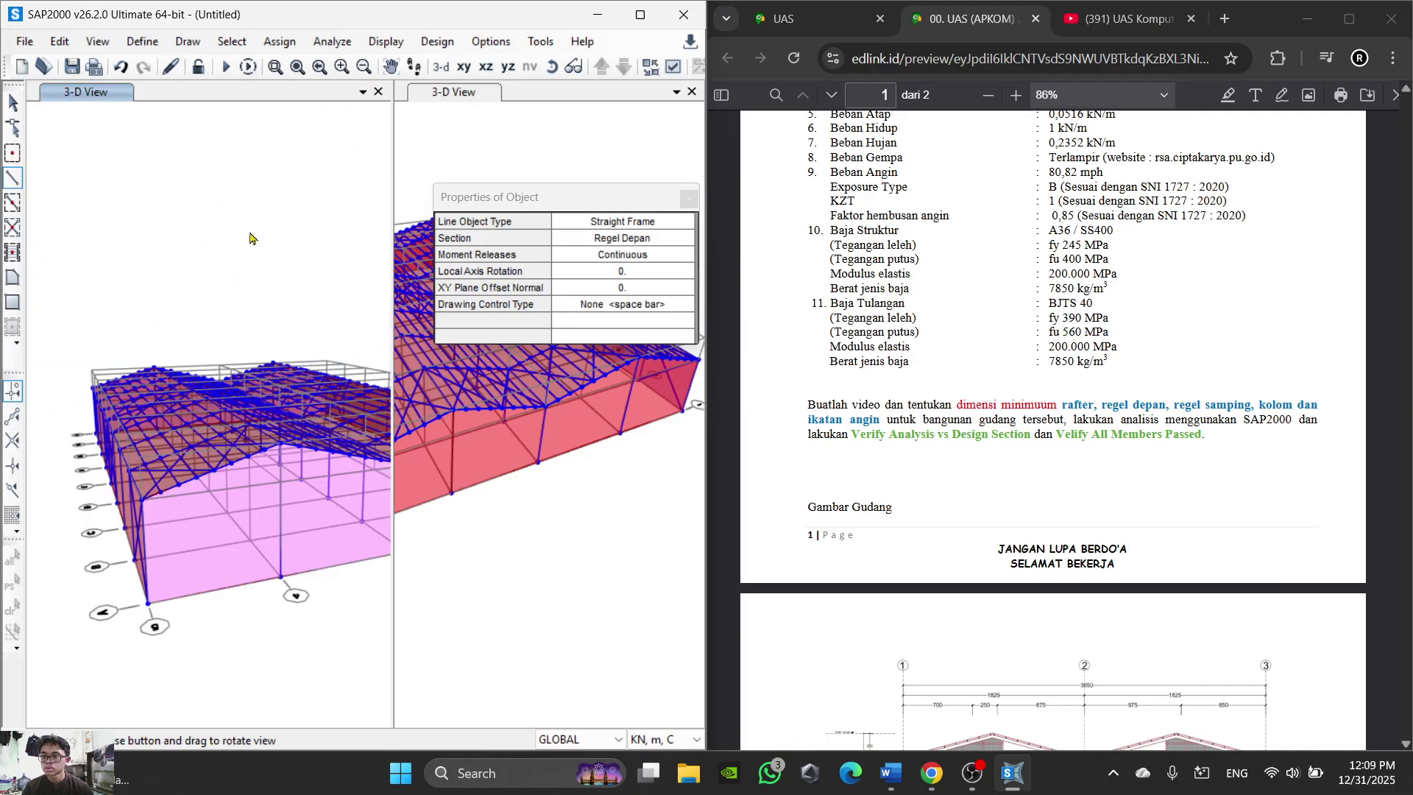
{"action": "left_click_drag", "start_coordinate": [36, 190], "coordinate": [221, 434]}
{"action": "scroll", "coordinate": [213, 436], "scroll_direction": "up", "scroll_amount": 3}
{"action": "scroll", "coordinate": [214, 436], "scroll_direction": "down", "scroll_amount": 3}
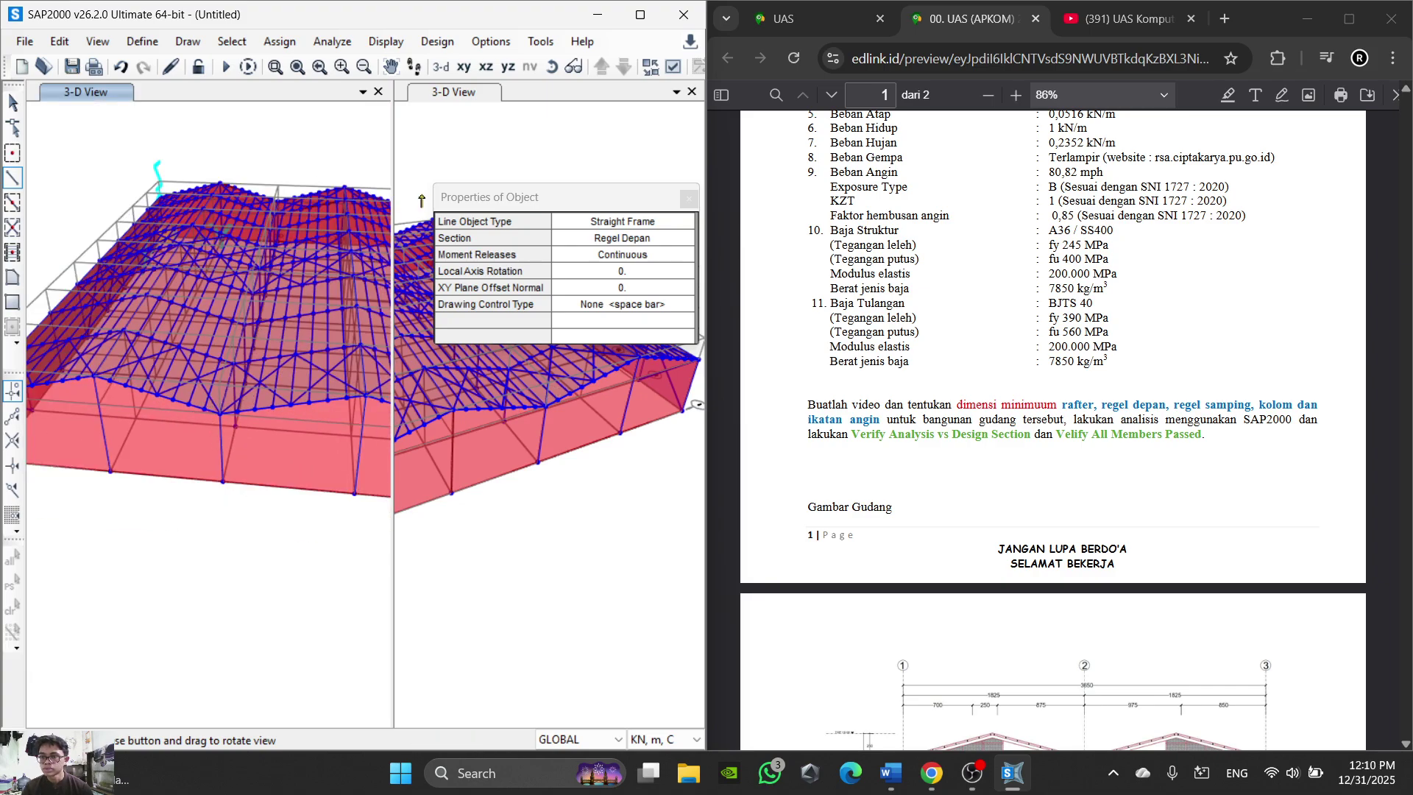
{"action": "left_click", "coordinate": [440, 67]}
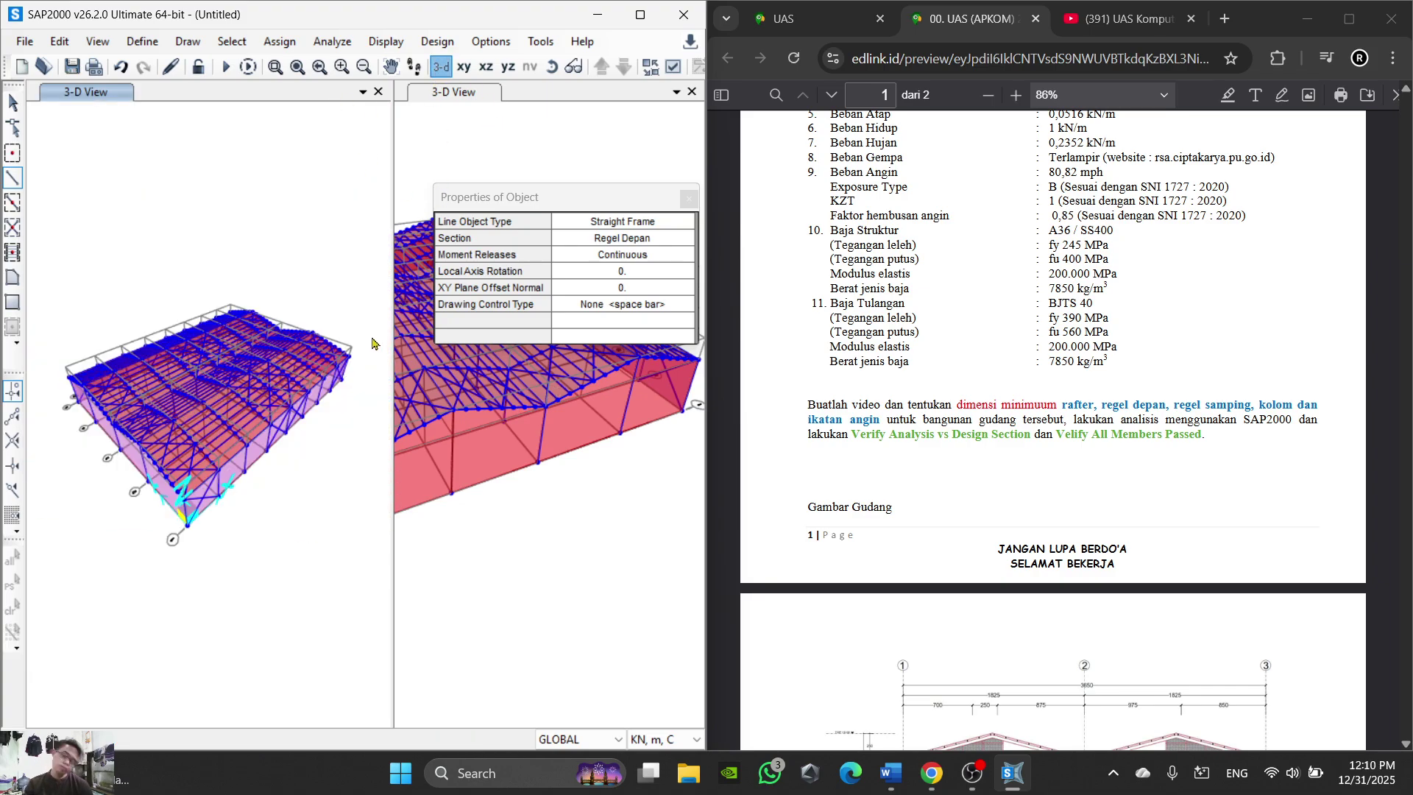
{"action": "scroll", "coordinate": [525, 495], "scroll_direction": "down", "scroll_amount": 5}
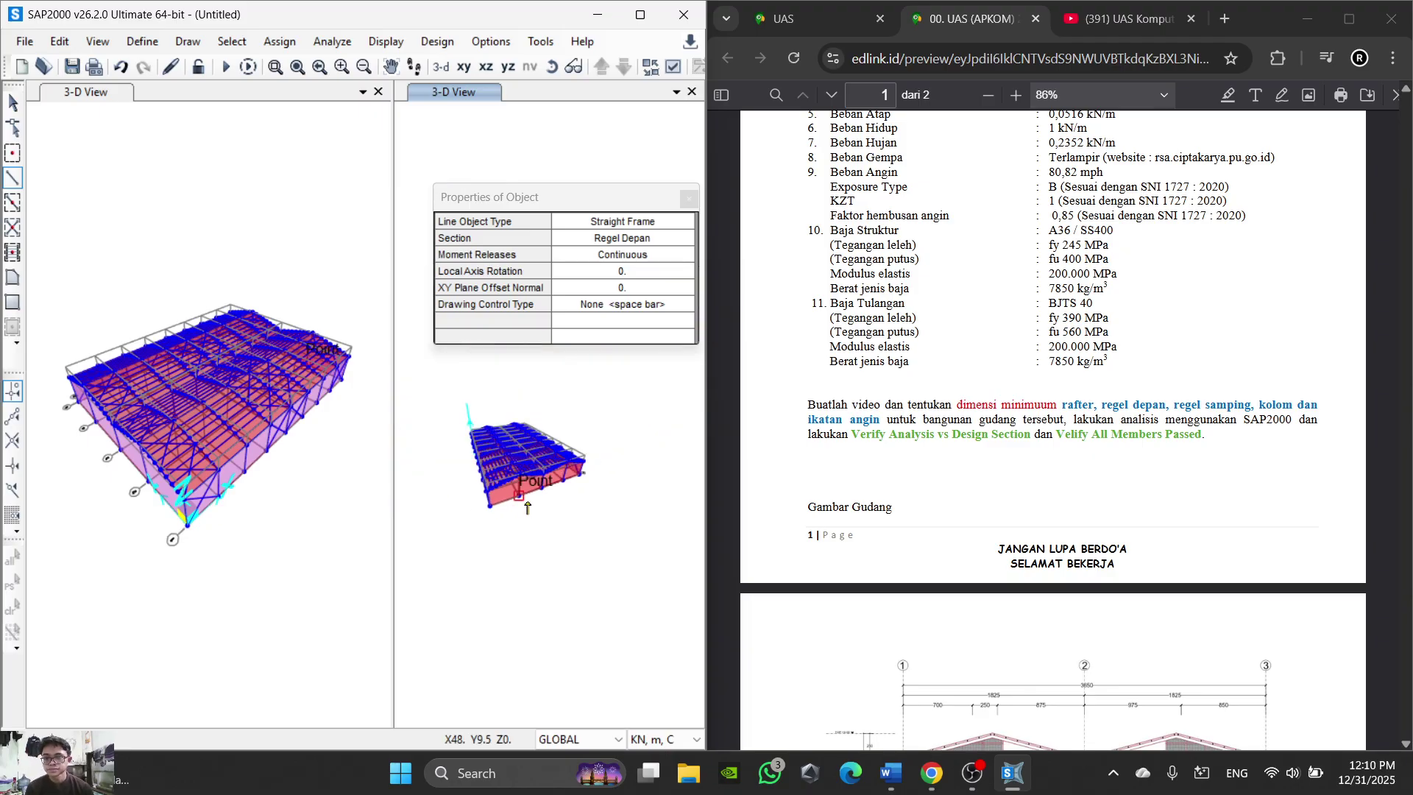
{"action": "scroll", "coordinate": [310, 492], "scroll_direction": "up", "scroll_amount": 6}
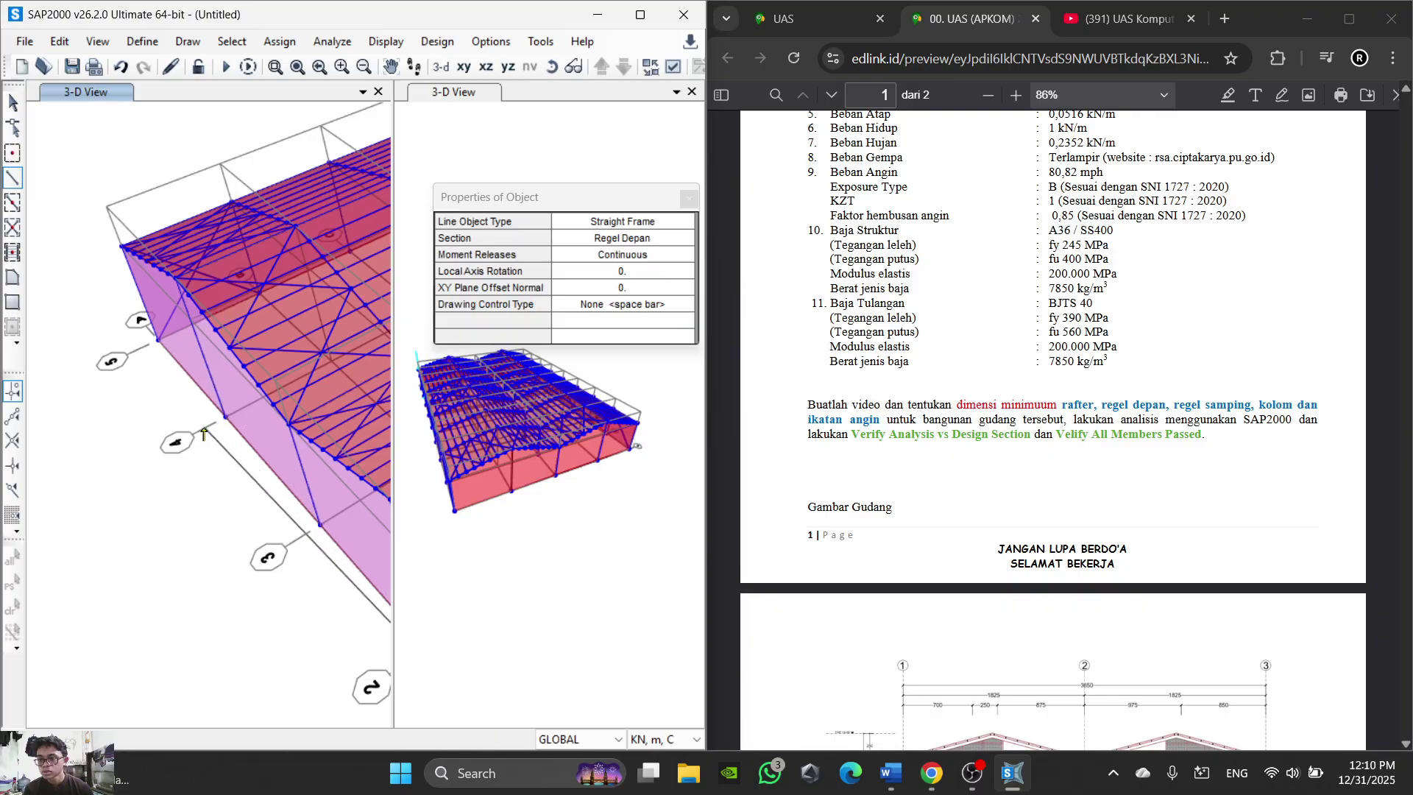
Step: Leave frame drawing and select the front wall areas along gridline A, from gridline 5 to gridline 1
{"action": "key", "text": "Escape"}
{"action": "left_click", "coordinate": [178, 351]}
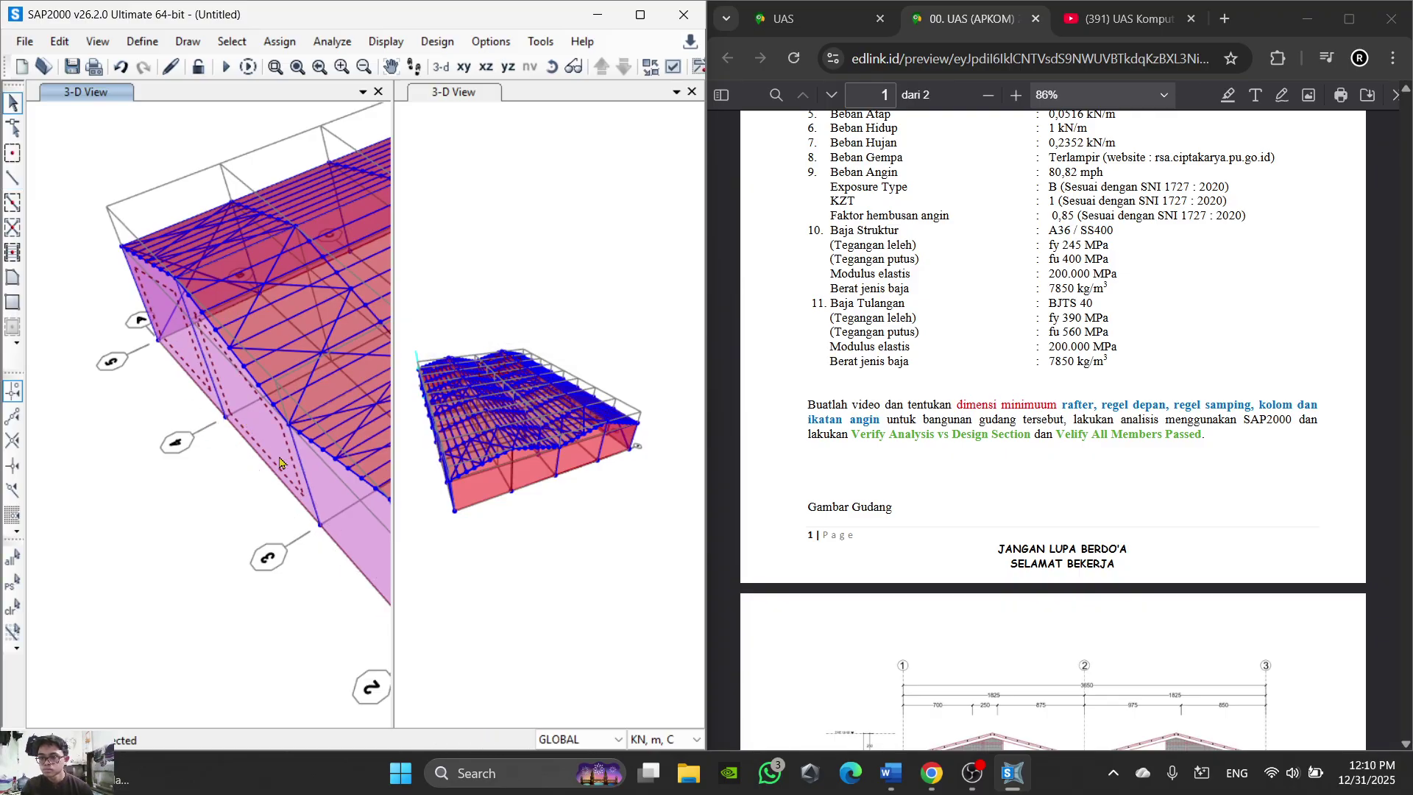
{"action": "middle_click_drag", "start_coordinate": [285, 460], "coordinate": [158, 376]}
{"action": "left_click", "coordinate": [253, 494]}
{"action": "middle_click_drag", "start_coordinate": [254, 494], "coordinate": [101, 391]}
{"action": "left_click", "coordinate": [199, 491]}
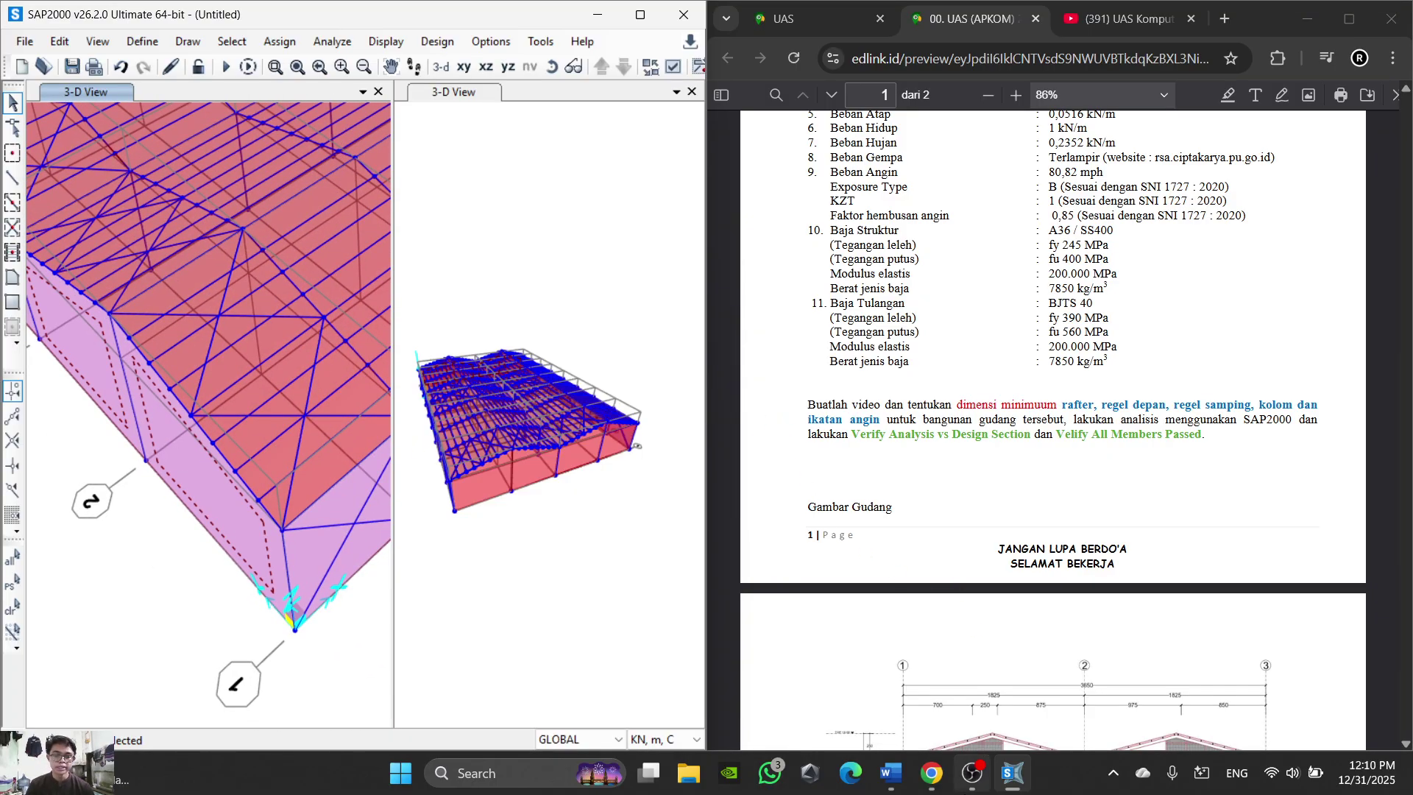
{"action": "left_click", "coordinate": [981, 596]}
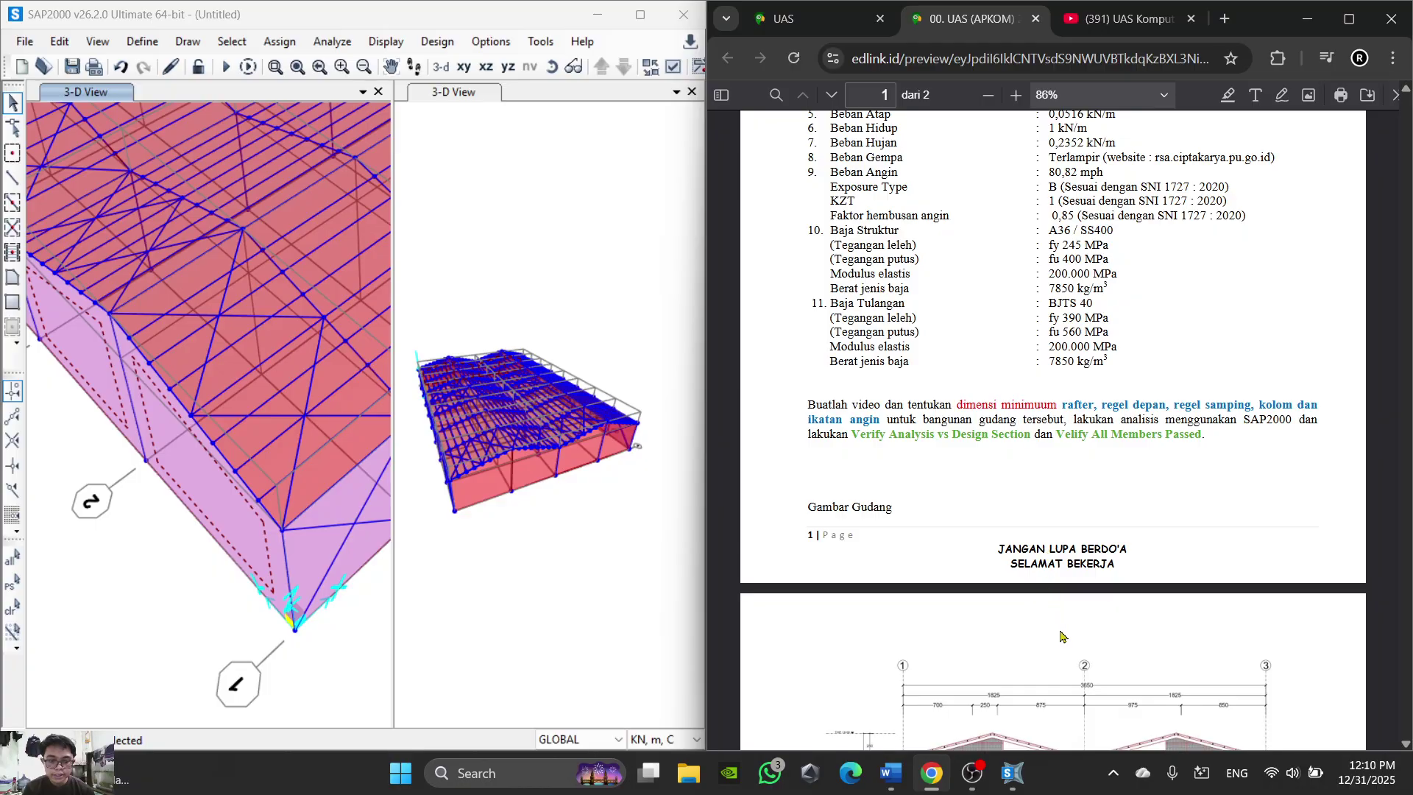
Step: Review the warehouse drawing and design data in the PDF, then switch to Word and read the Beban Angin Y values for each part
{"action": "scroll", "coordinate": [1061, 634], "scroll_direction": "down", "scroll_amount": 5}
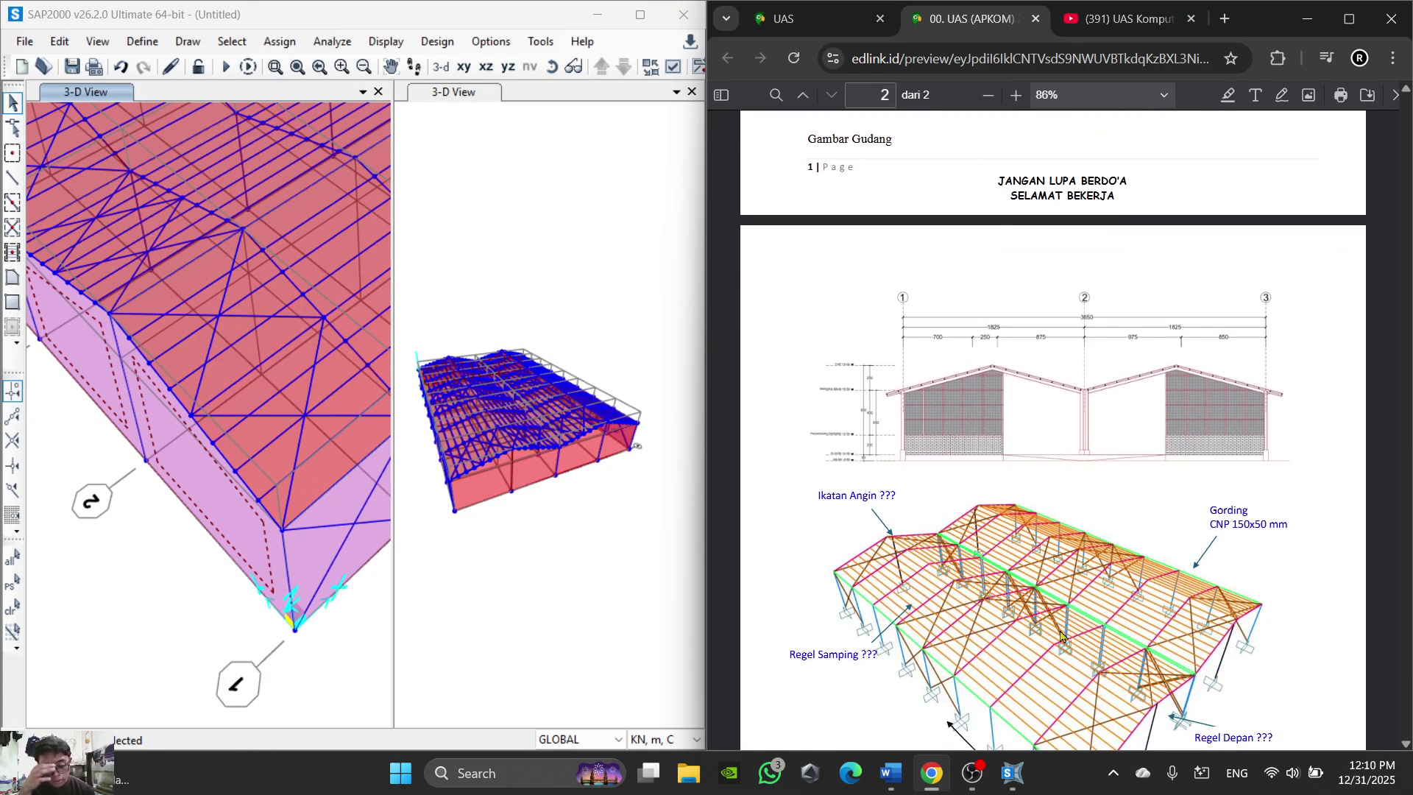
{"action": "scroll", "coordinate": [1170, 494], "scroll_direction": "down", "scroll_amount": 3}
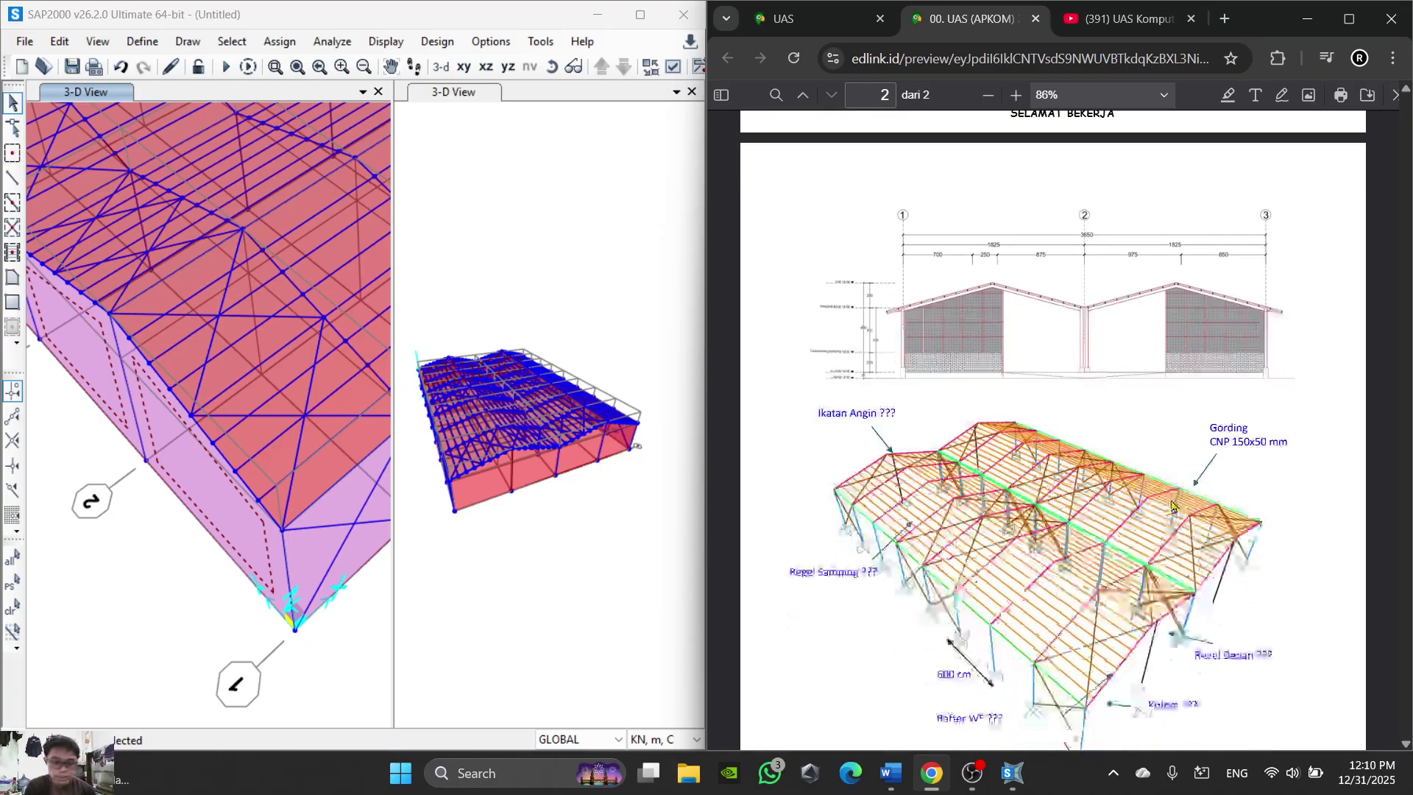
{"action": "scroll", "coordinate": [1115, 577], "scroll_direction": "up", "scroll_amount": 10}
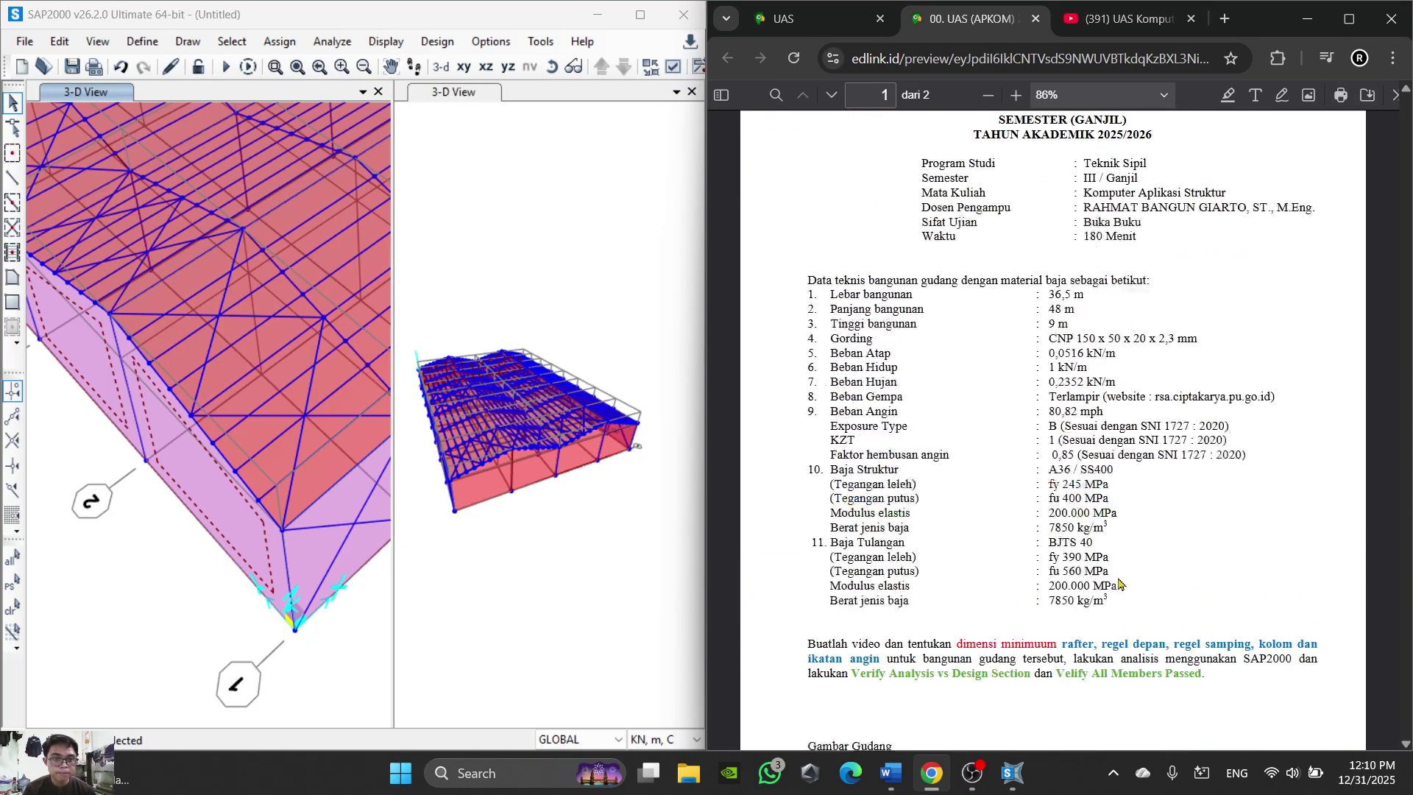
{"action": "scroll", "coordinate": [1115, 578], "scroll_direction": "down", "scroll_amount": 2}
{"action": "left_click", "coordinate": [890, 773]}
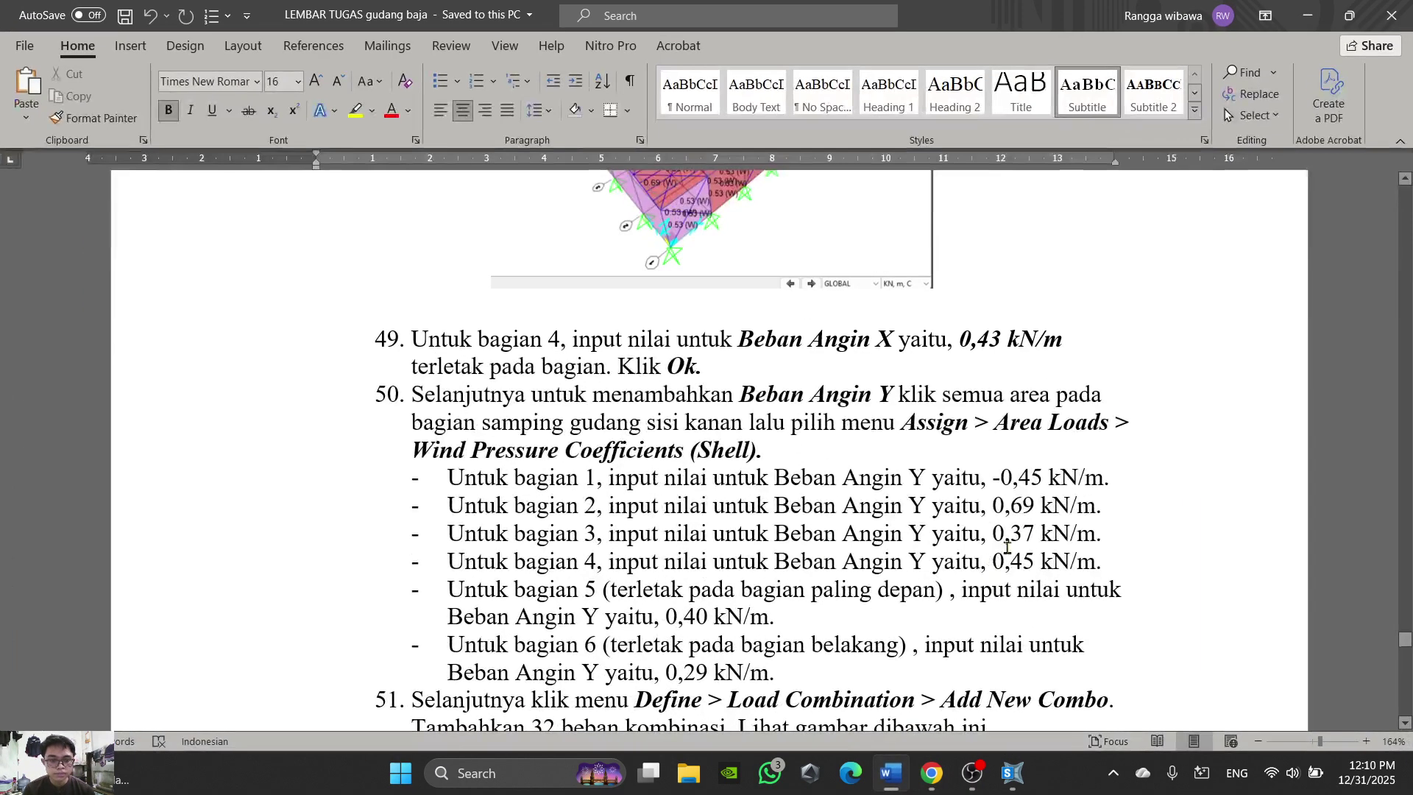
{"action": "scroll", "coordinate": [1013, 531], "scroll_direction": "down", "scroll_amount": 1}
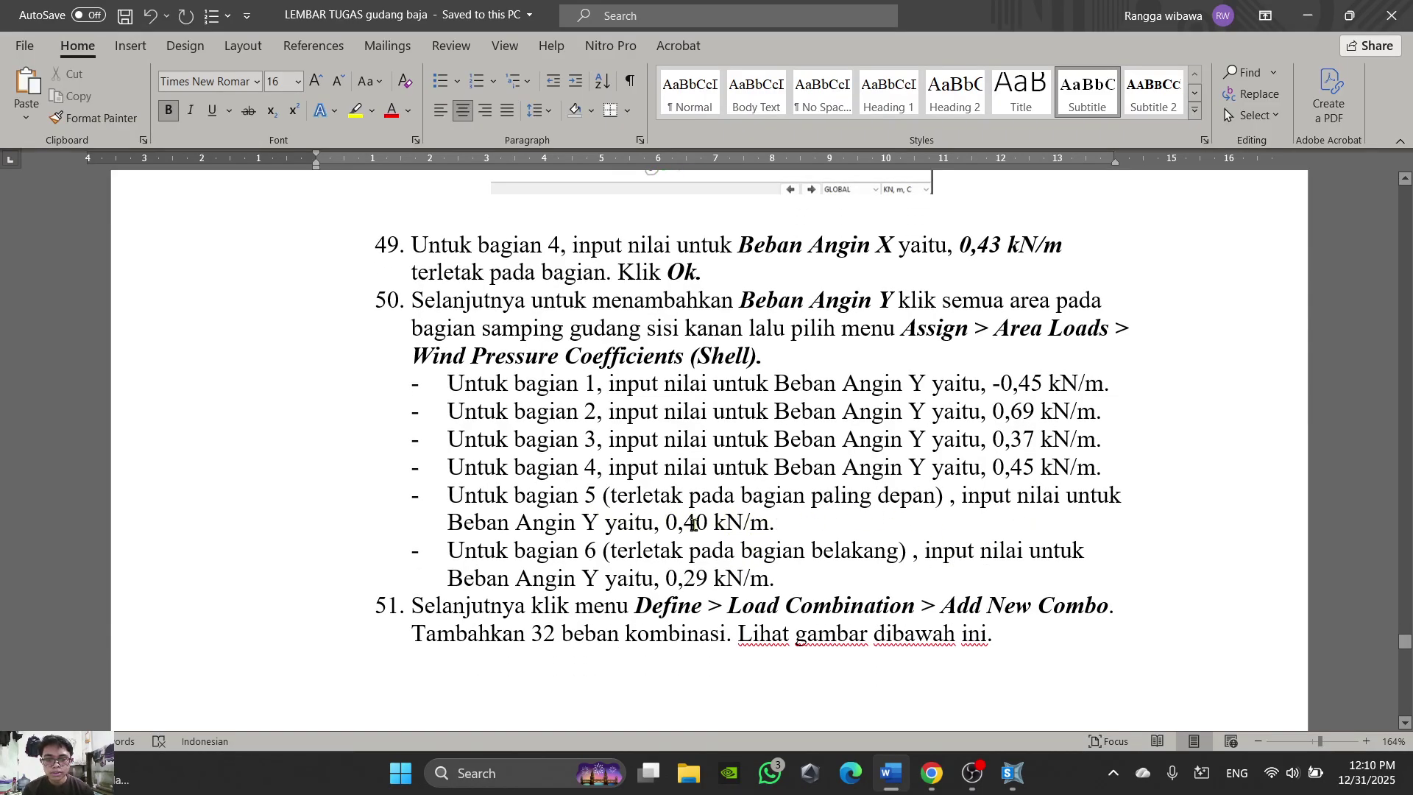
{"action": "left_click", "coordinate": [890, 772]}
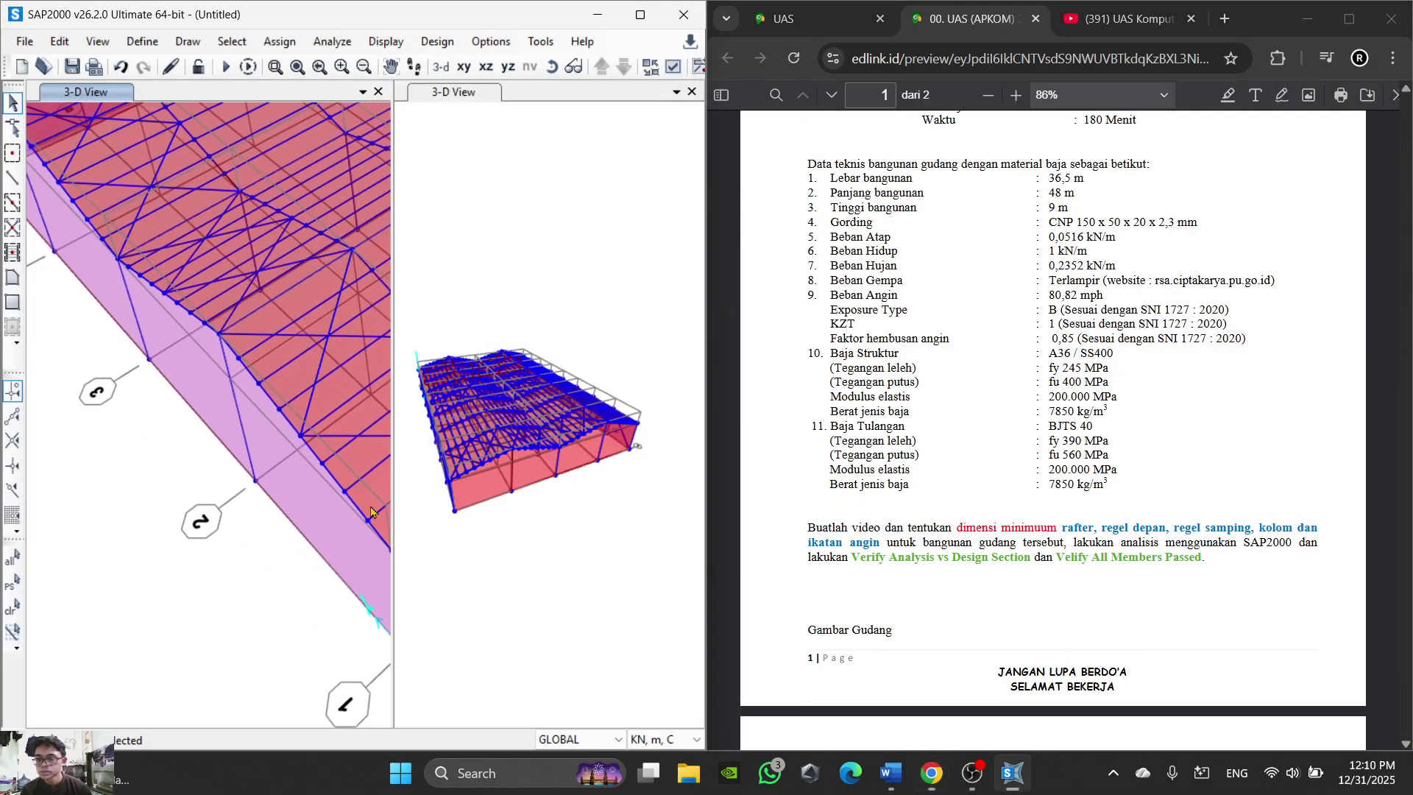
Step: In SAP2000, assign a windward Beban Angin Y wind pressure coefficient of 0.4 to the selected front wall areas along gridline A
{"action": "left_click", "coordinate": [280, 41]}
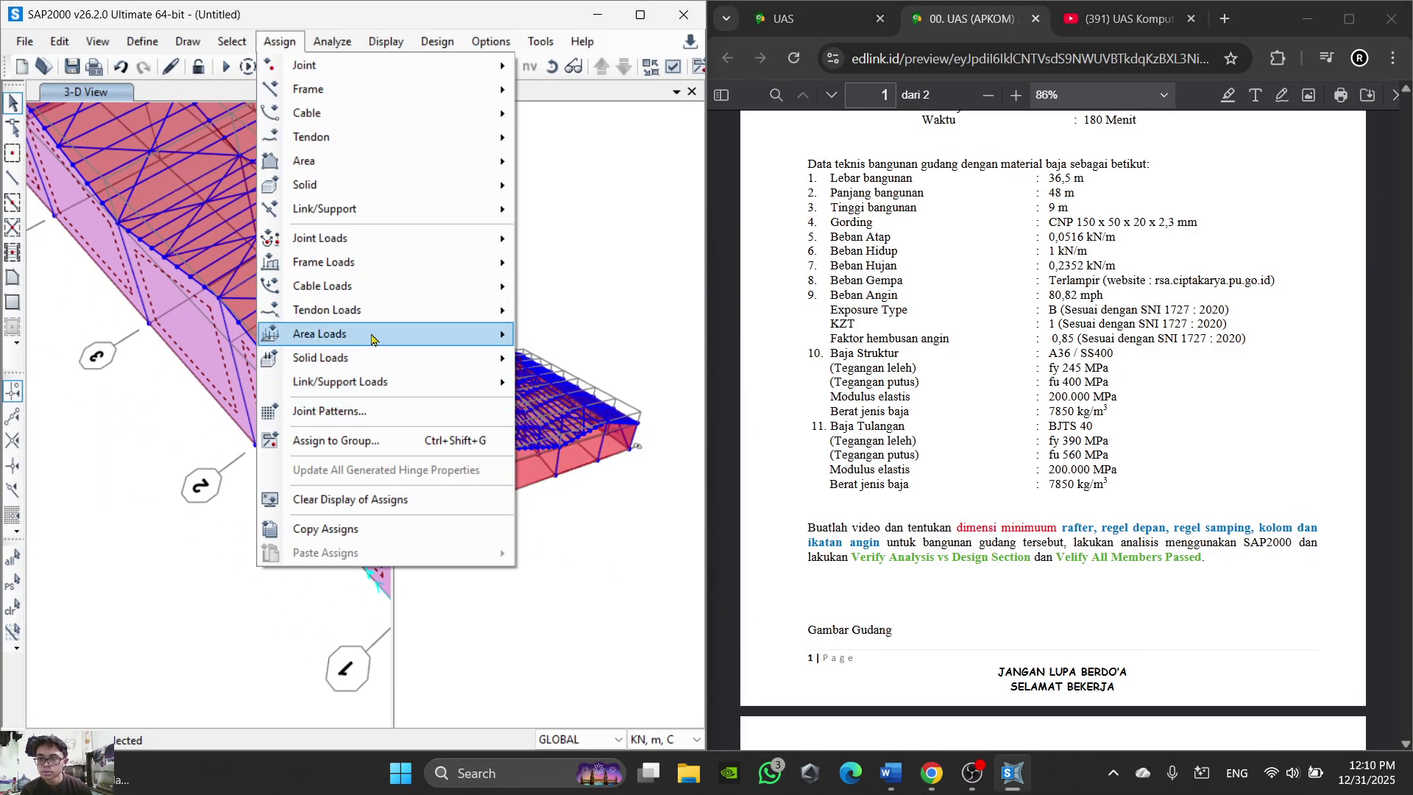
{"action": "mouse_move", "coordinate": [373, 339]}
{"action": "left_click", "coordinate": [602, 530]}
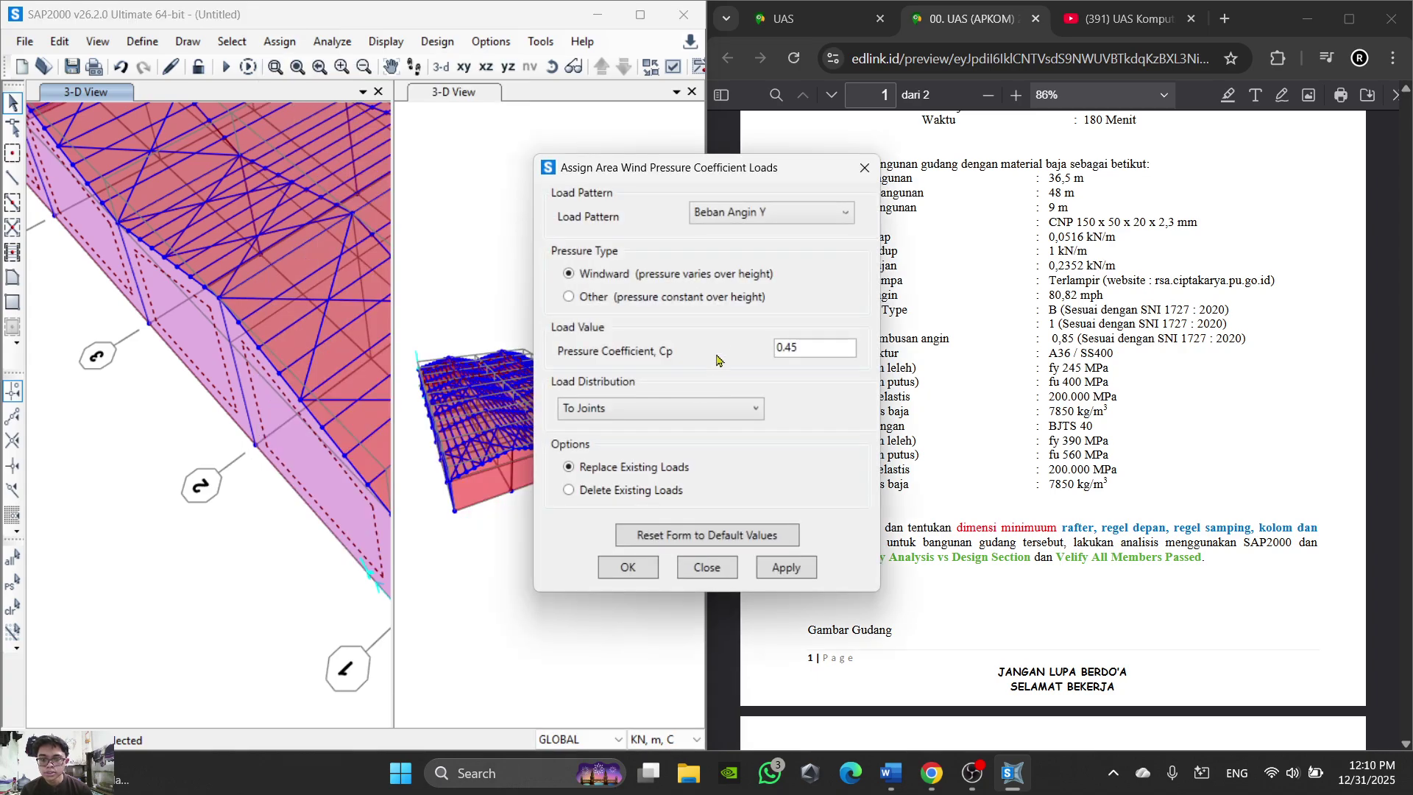
{"action": "left_click_drag", "start_coordinate": [801, 339], "coordinate": [713, 360]}
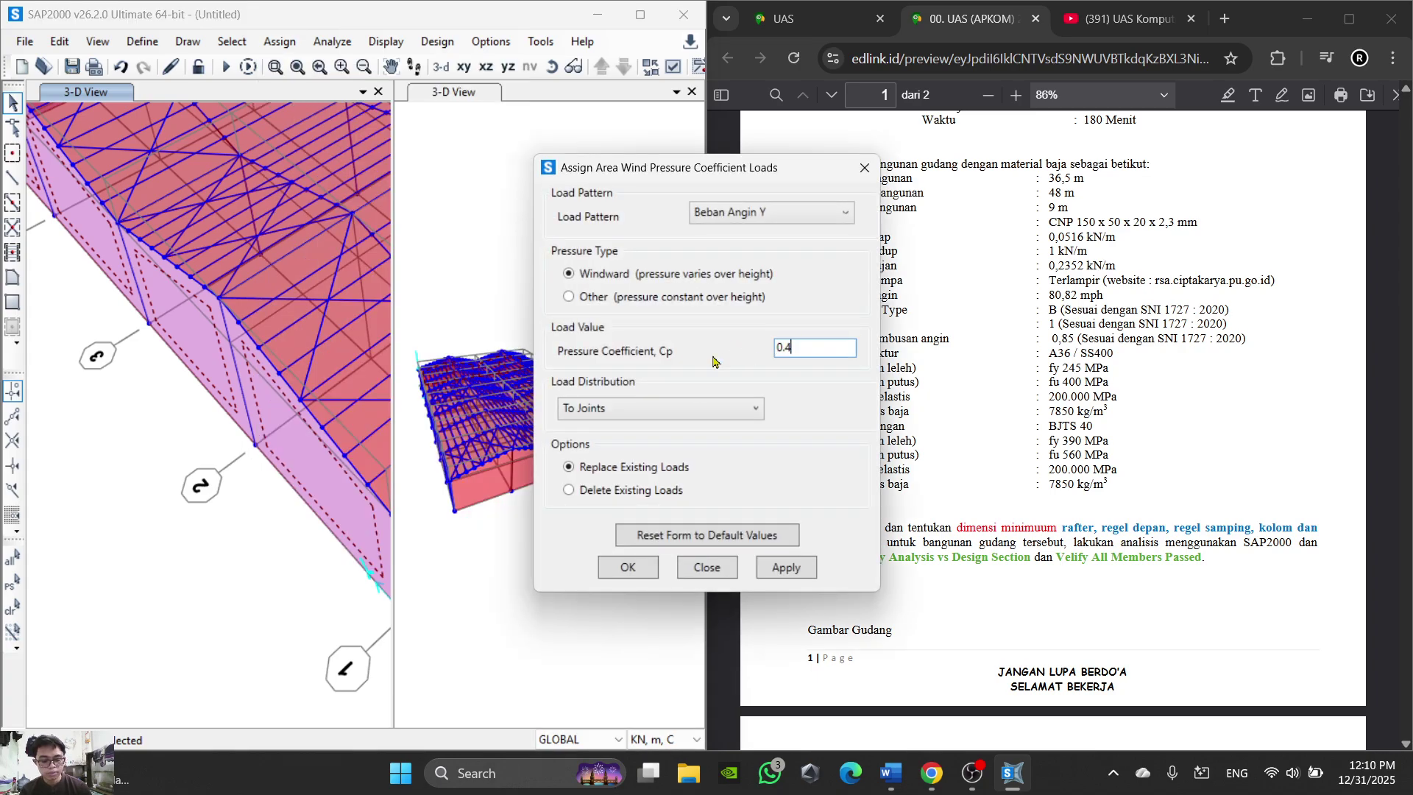
{"action": "left_click", "coordinate": [896, 780]}
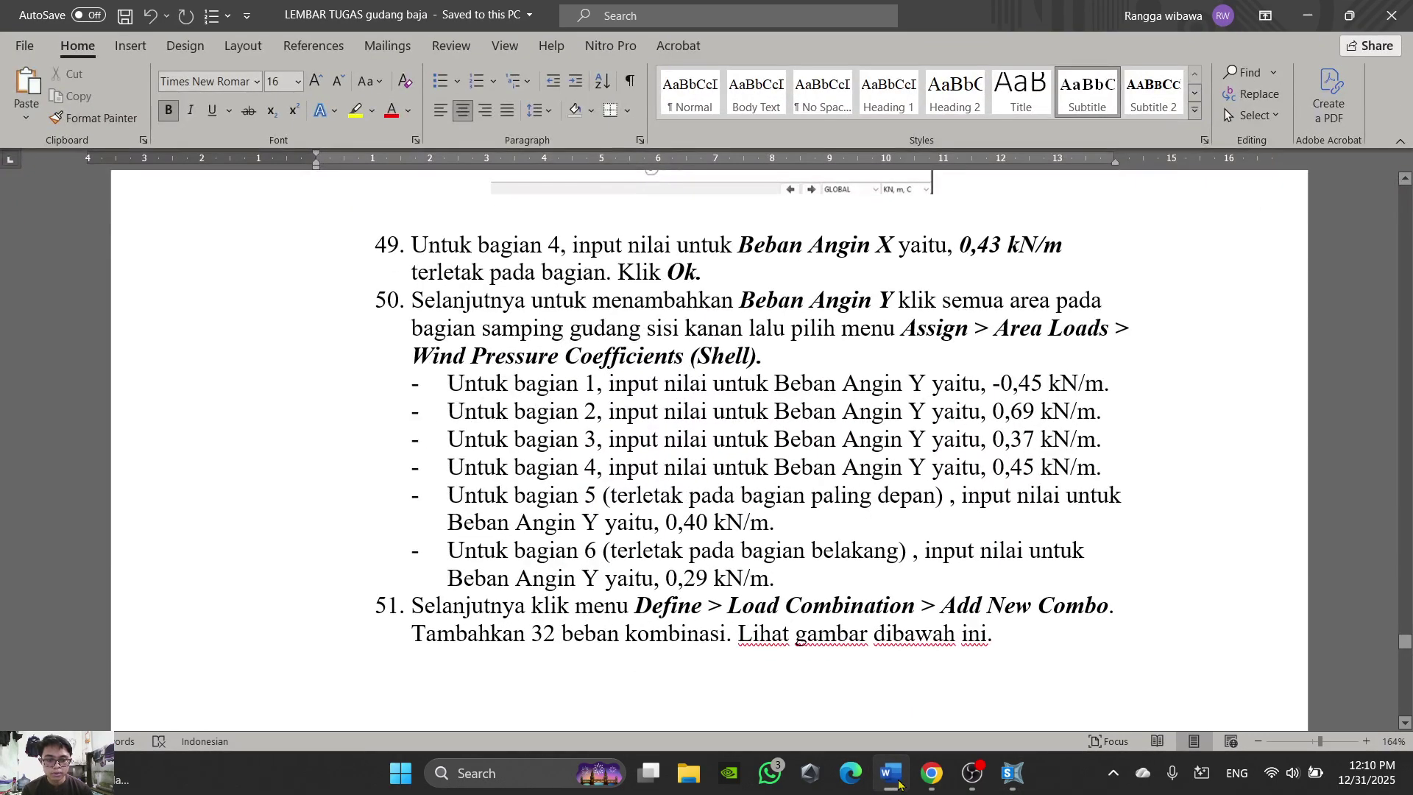
{"action": "left_click", "coordinate": [898, 780]}
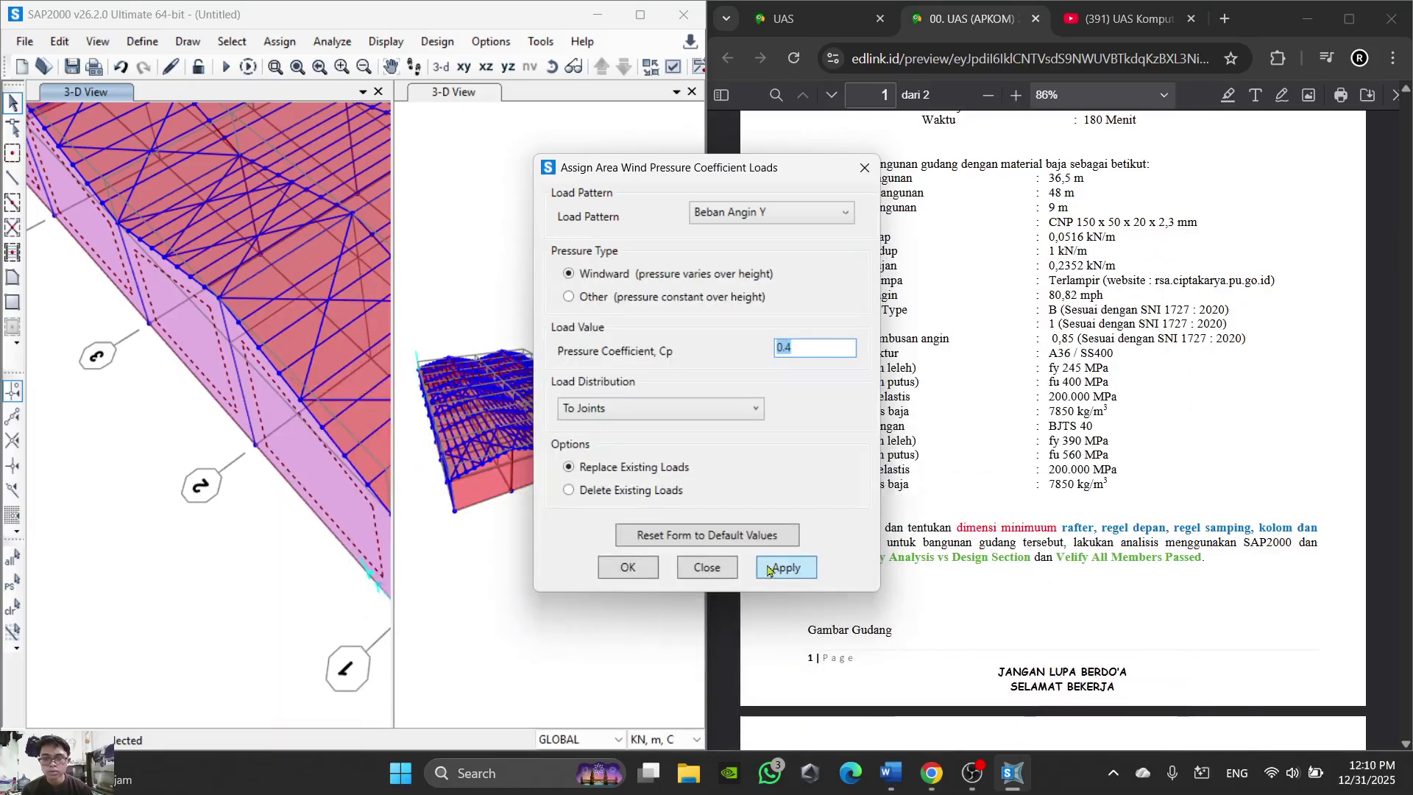
{"action": "type", "text": "0.4"}
{"action": "key", "text": "Return"}
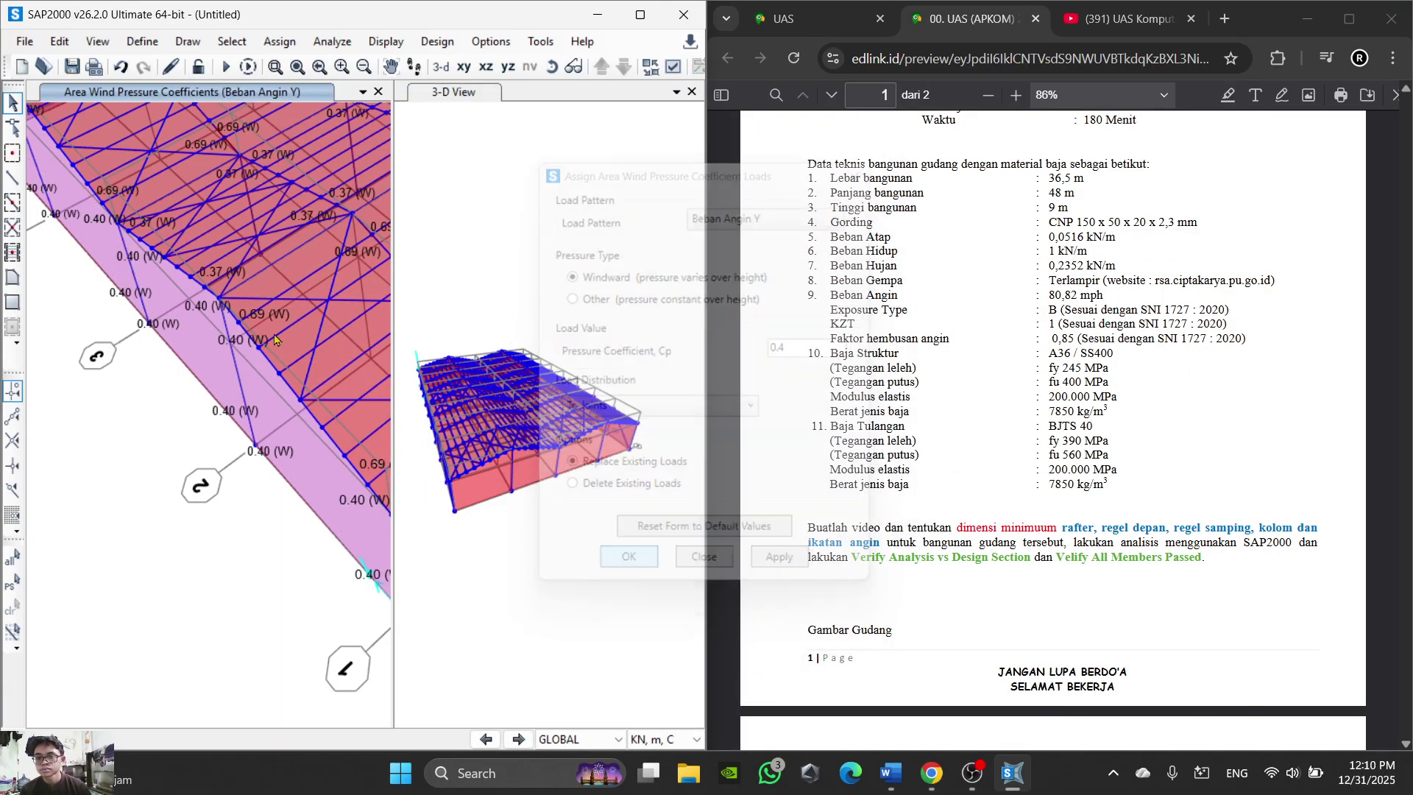
Step: Inspect the loads assigned to a front wall area between gridlines 1 and 2
{"action": "right_click", "coordinate": [297, 465]}
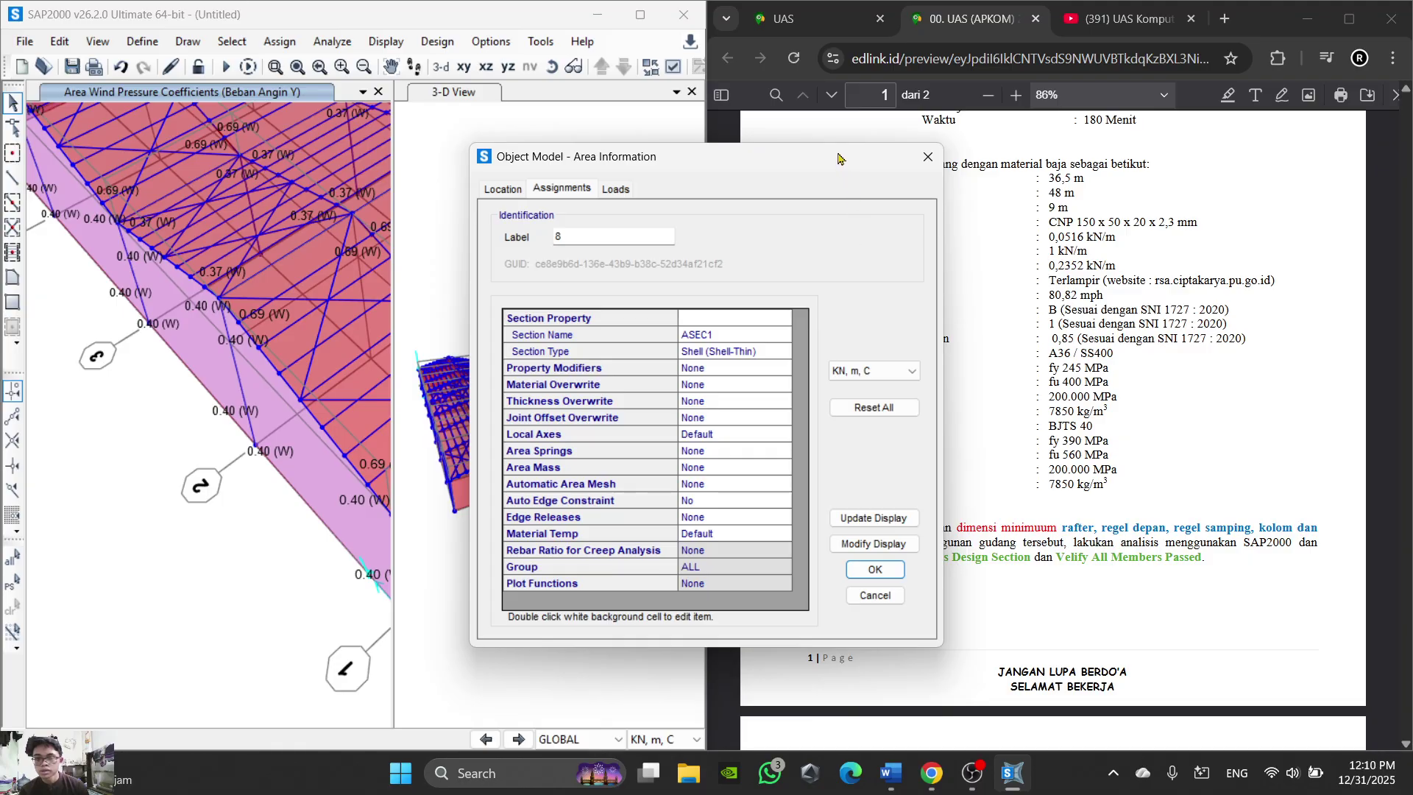
{"action": "left_click", "coordinate": [616, 189]}
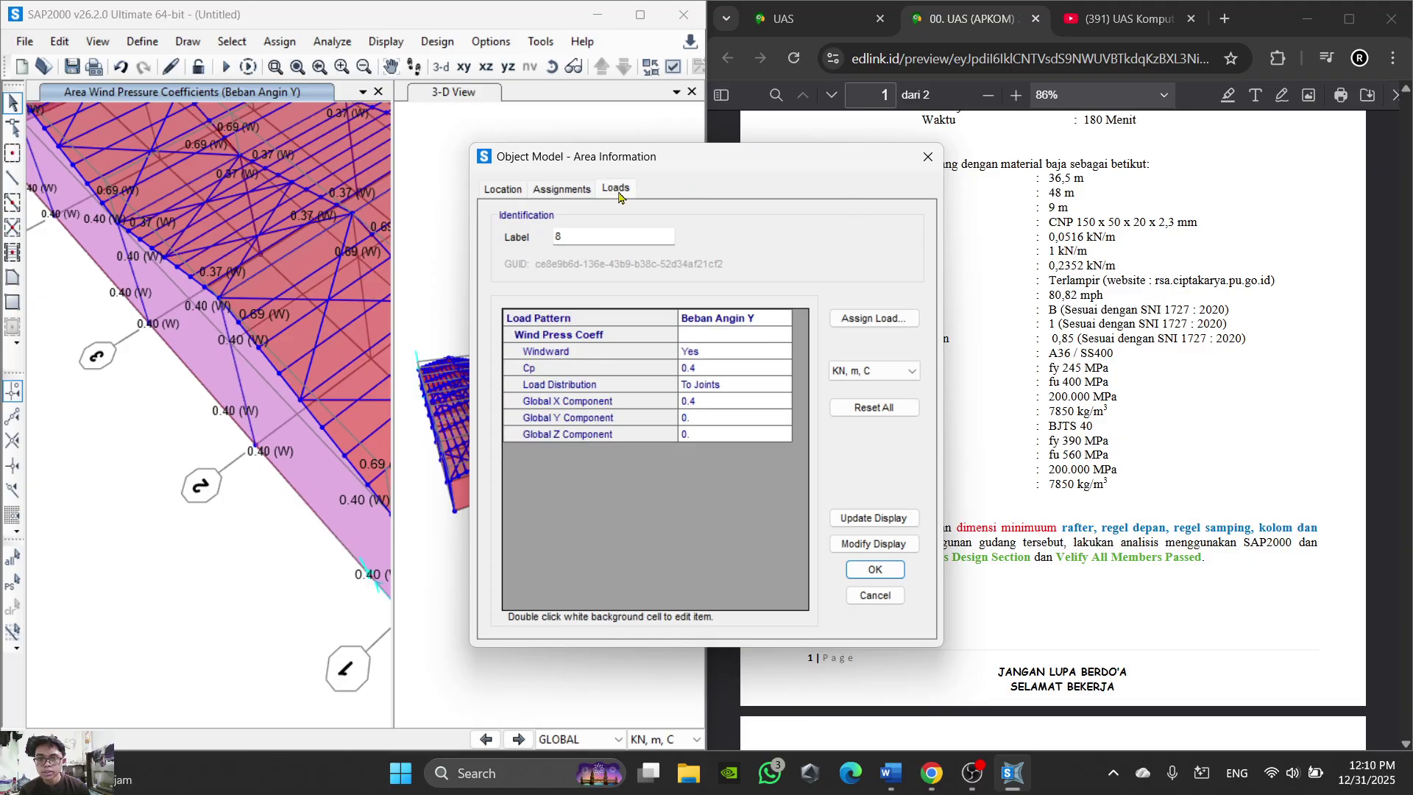
{"action": "left_click", "coordinate": [928, 157]}
Step: Select the wall areas of the end wall opposite gridline A
{"action": "scroll", "coordinate": [569, 296], "scroll_direction": "down", "scroll_amount": 3}
{"action": "scroll", "coordinate": [356, 309], "scroll_direction": "down", "scroll_amount": 5}
{"action": "scroll", "coordinate": [332, 275], "scroll_direction": "up", "scroll_amount": 4}
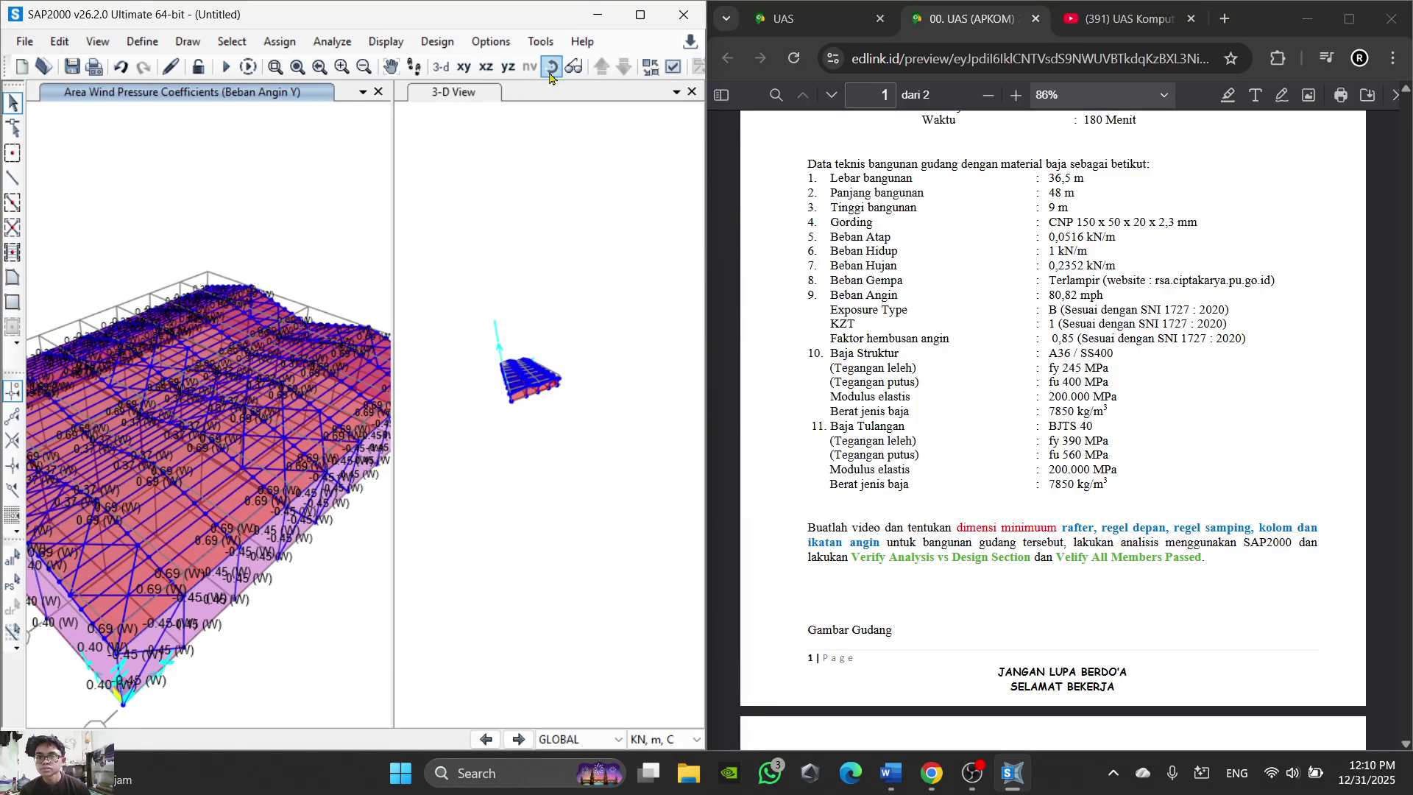
{"action": "left_click", "coordinate": [552, 67]}
{"action": "left_click_drag", "start_coordinate": [357, 197], "coordinate": [7, 197]}
{"action": "middle_click_drag", "start_coordinate": [244, 524], "coordinate": [134, 375]}
{"action": "scroll", "coordinate": [287, 464], "scroll_direction": "up", "scroll_amount": 4}
{"action": "scroll", "coordinate": [267, 445], "scroll_direction": "down", "scroll_amount": 4}
{"action": "left_click", "coordinate": [221, 445]}
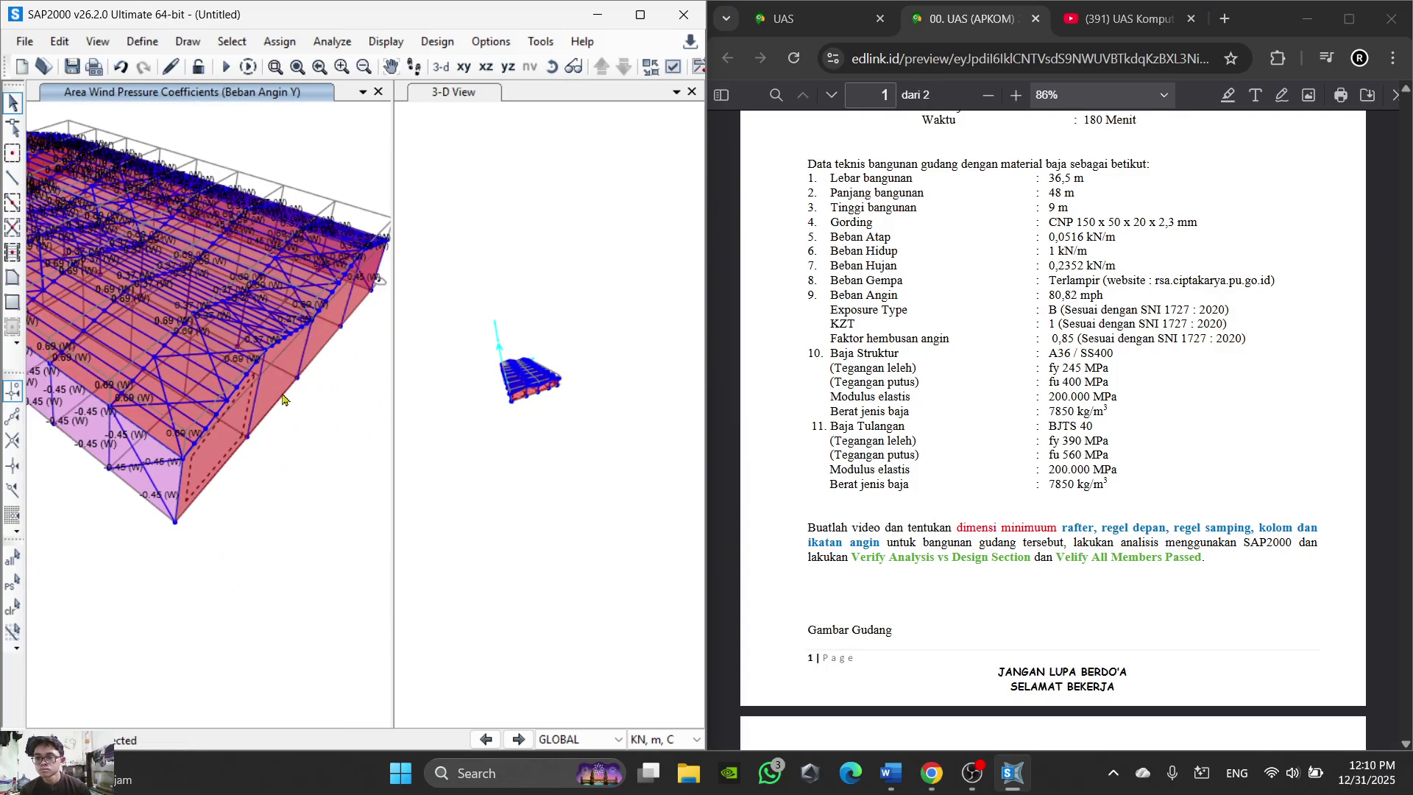
{"action": "scroll", "coordinate": [358, 296], "scroll_direction": "up", "scroll_amount": 3}
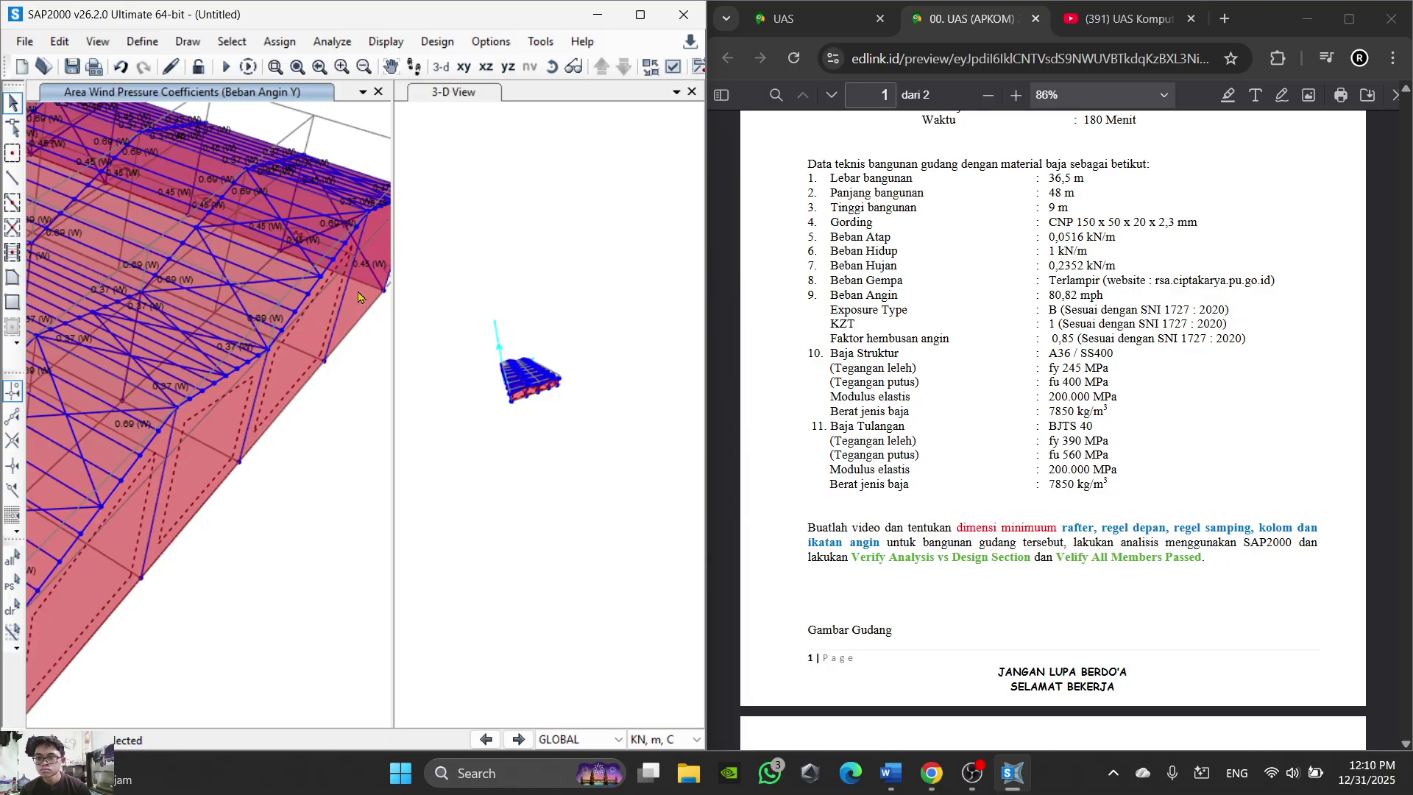
{"action": "scroll", "coordinate": [359, 297], "scroll_direction": "down", "scroll_amount": 3}
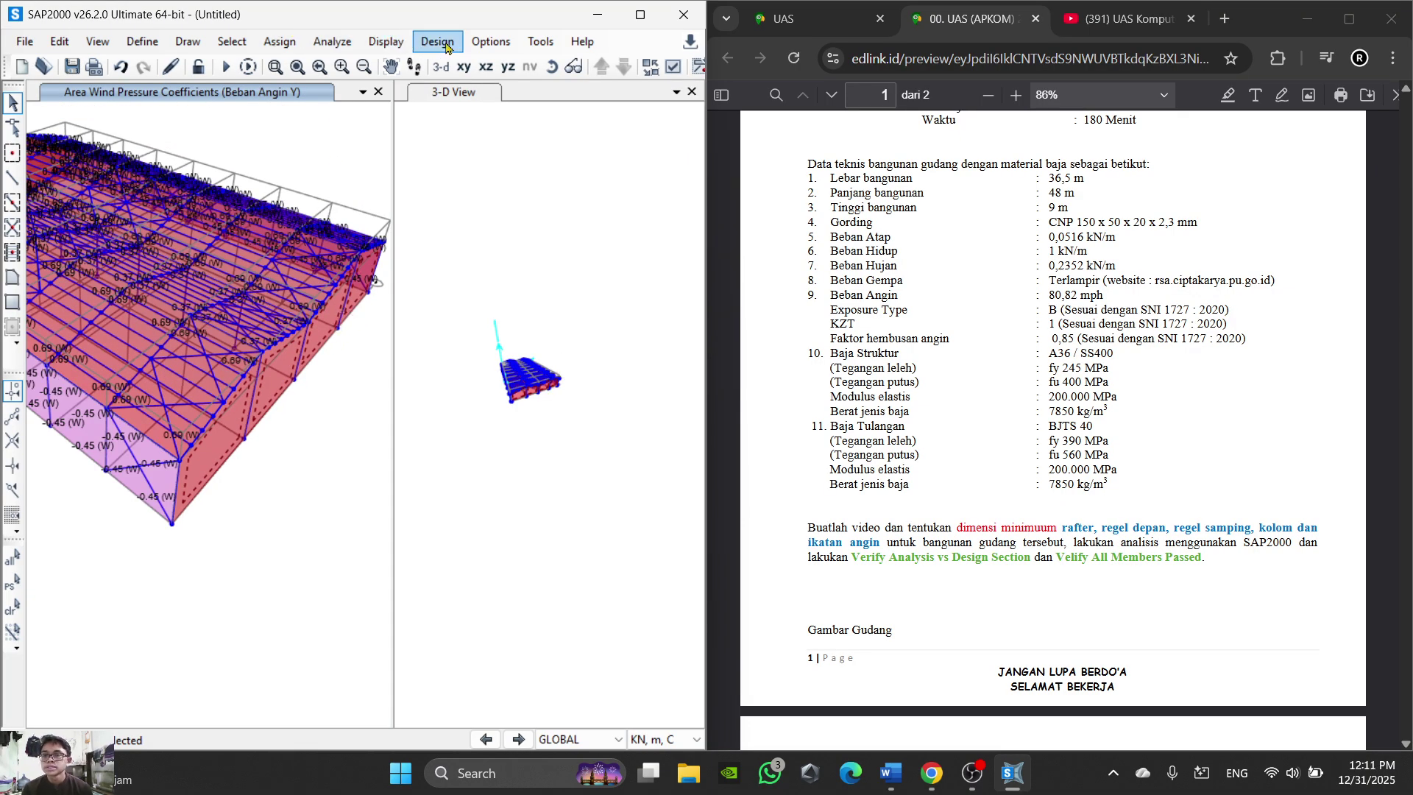
Step: Assign a windward Beban Angin Y wind pressure coefficient of 0.29 to the selected rear wall areas, replacing existing loads
{"action": "left_click", "coordinate": [324, 43]}
{"action": "left_click", "coordinate": [280, 42]}
{"action": "left_click", "coordinate": [280, 41]}
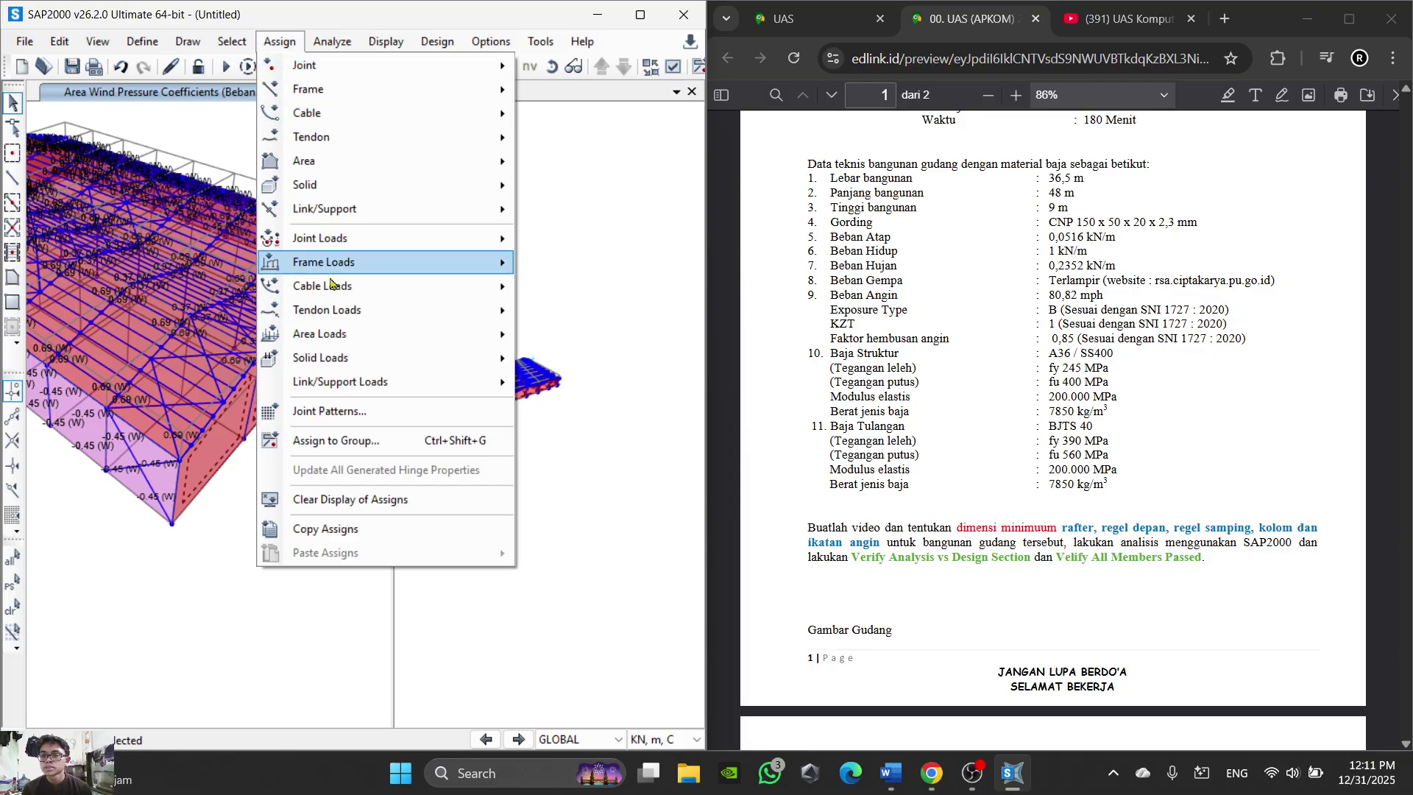
{"action": "mouse_move", "coordinate": [398, 335]}
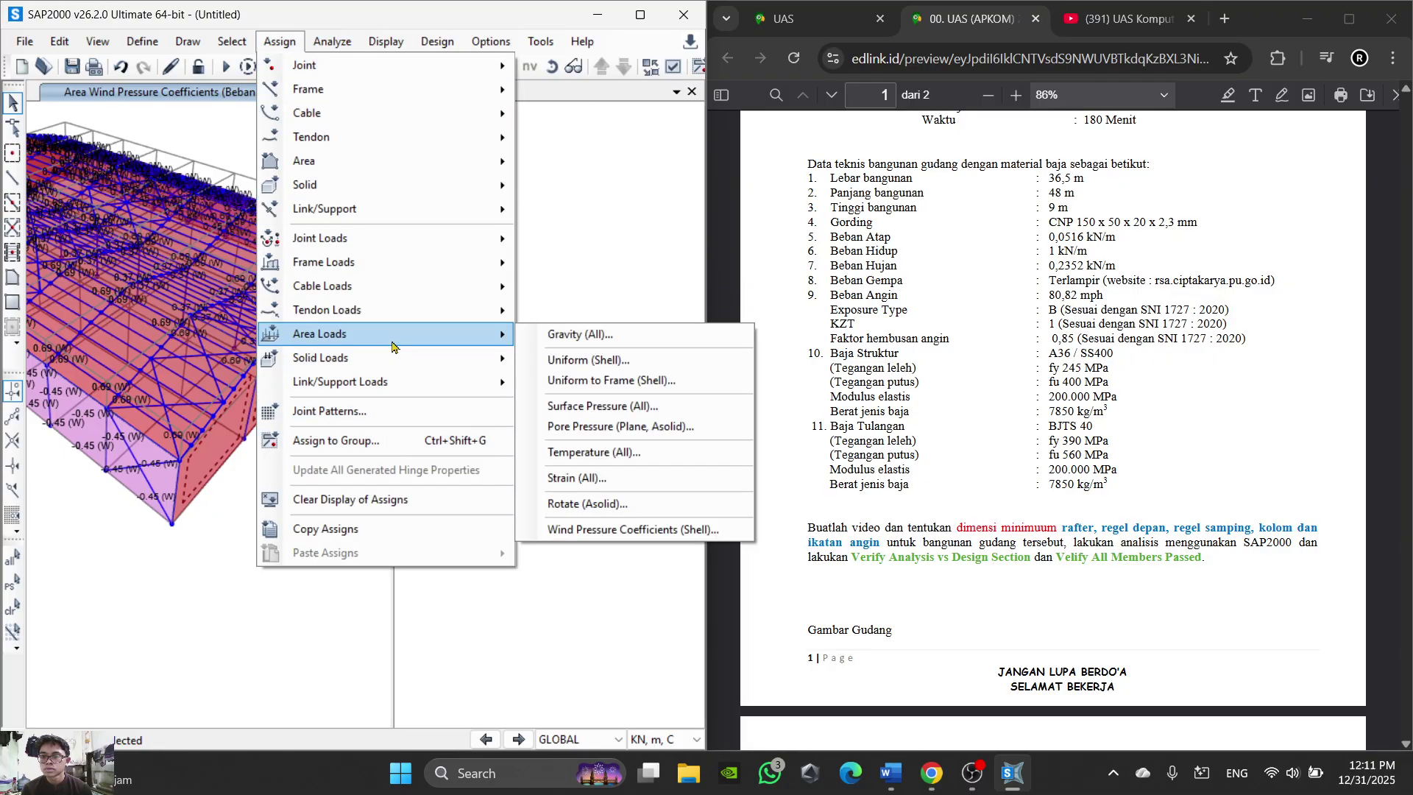
{"action": "left_click", "coordinate": [664, 535]}
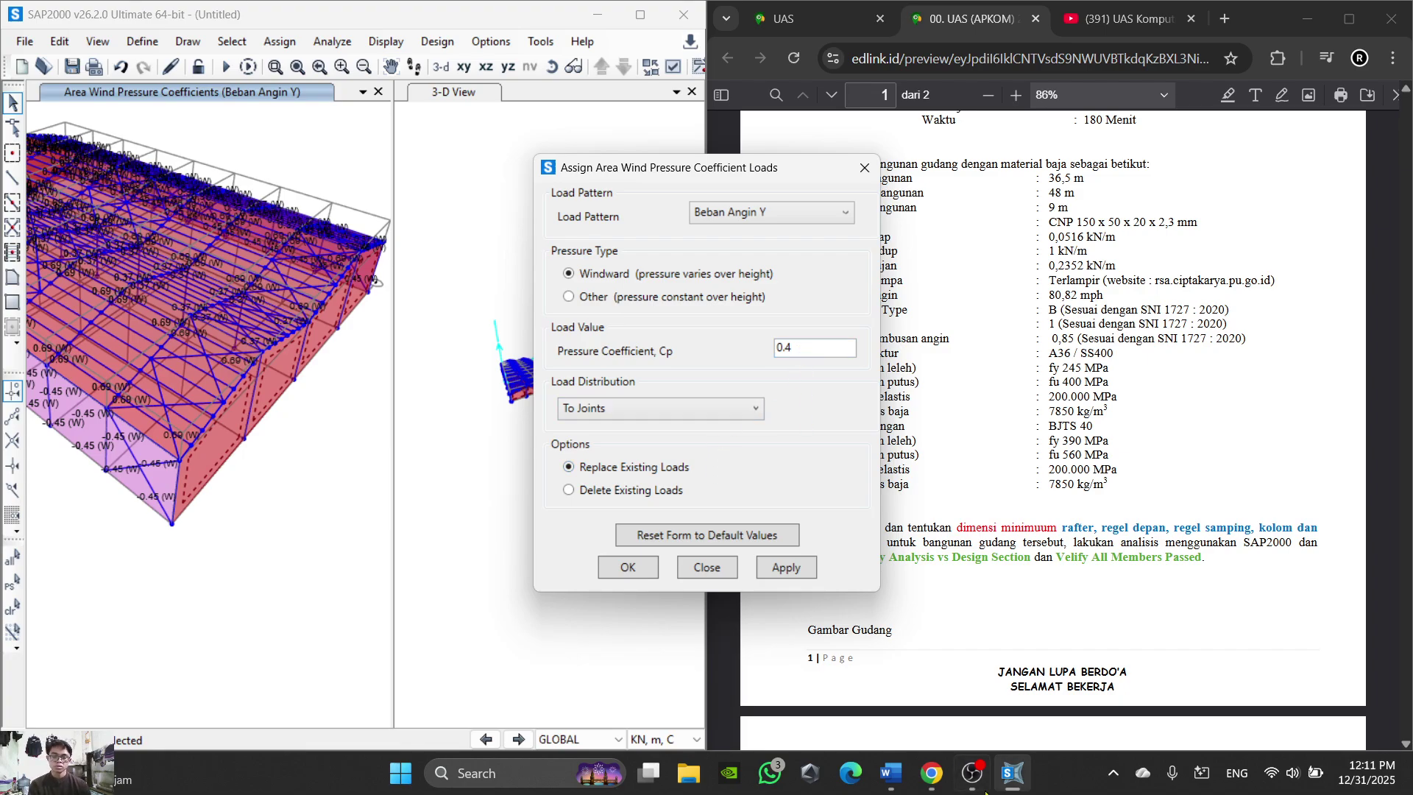
{"action": "left_click", "coordinate": [887, 786]}
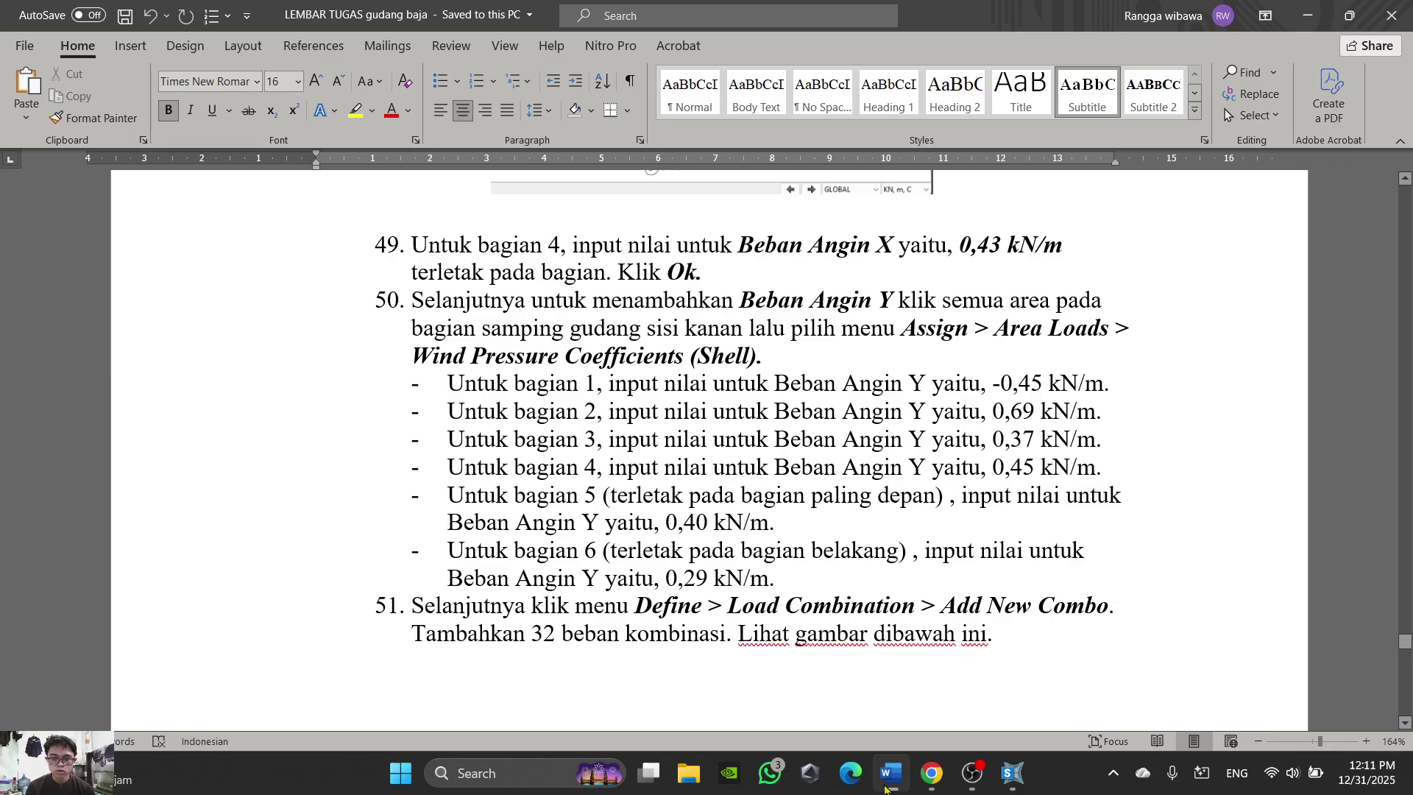
{"action": "left_click", "coordinate": [887, 785]}
{"action": "left_click_drag", "start_coordinate": [807, 347], "coordinate": [728, 373]}
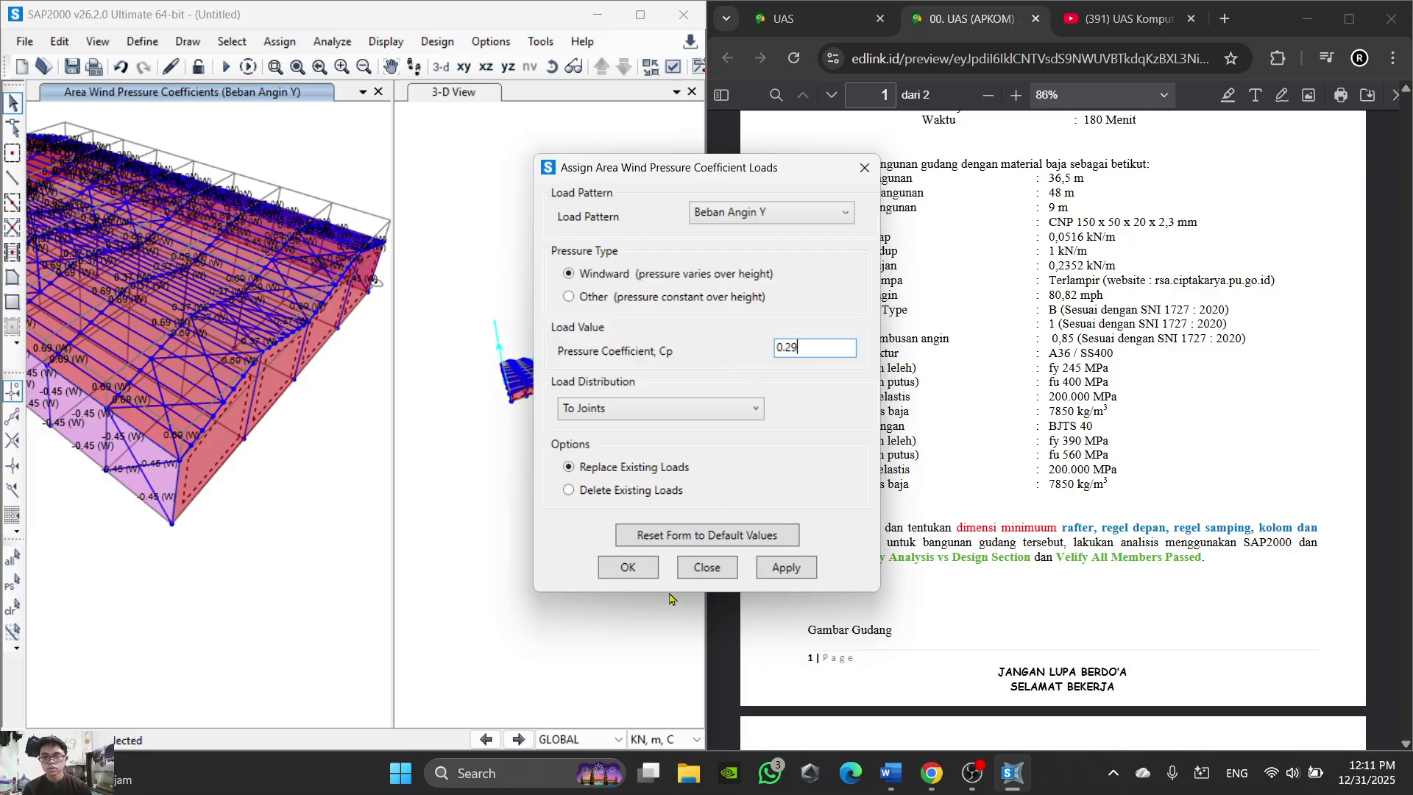
{"action": "left_click", "coordinate": [627, 568]}
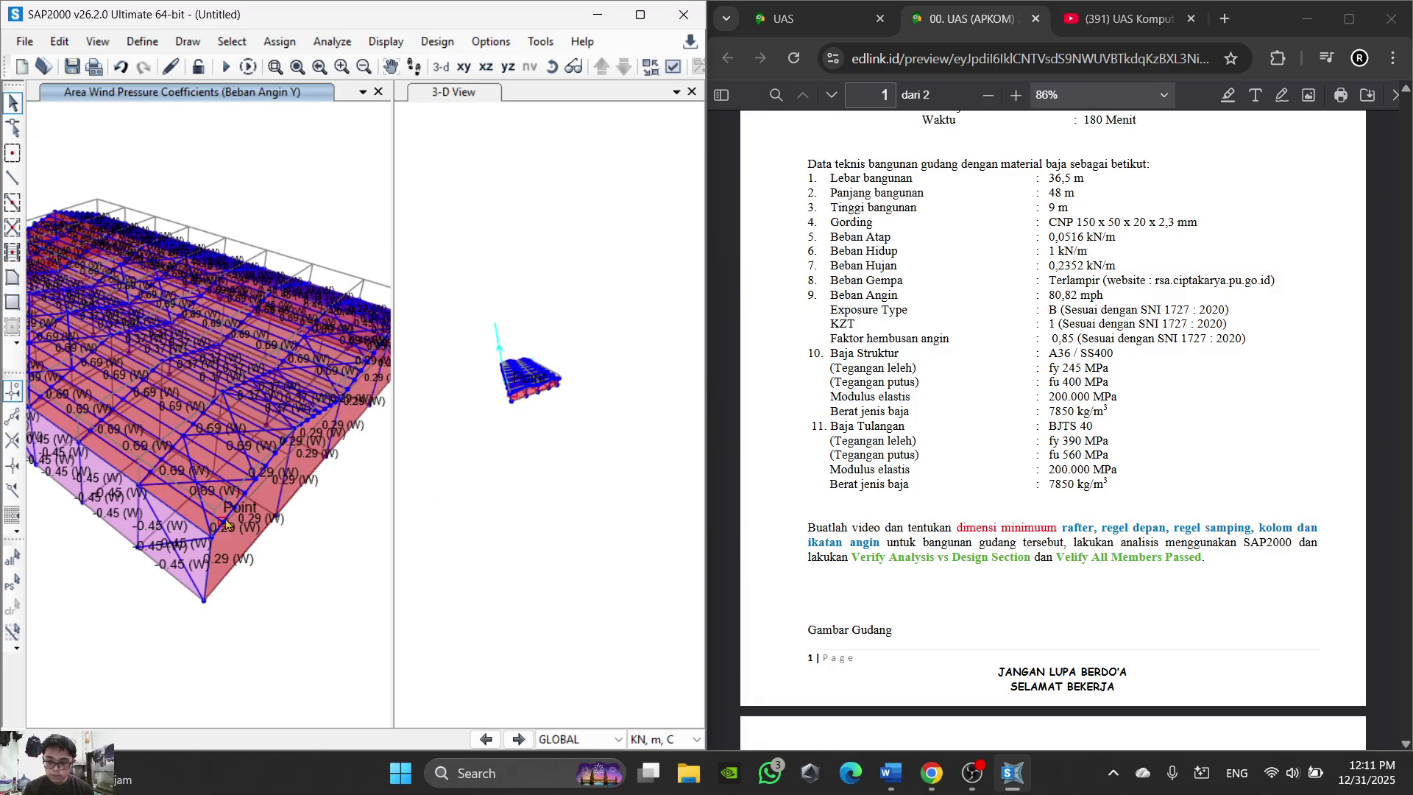
Step: View the whole loaded warehouse and read the instruction after the Beban Angin Y values in the Word task sheet
{"action": "scroll", "coordinate": [223, 518], "scroll_direction": "down", "scroll_amount": 3}
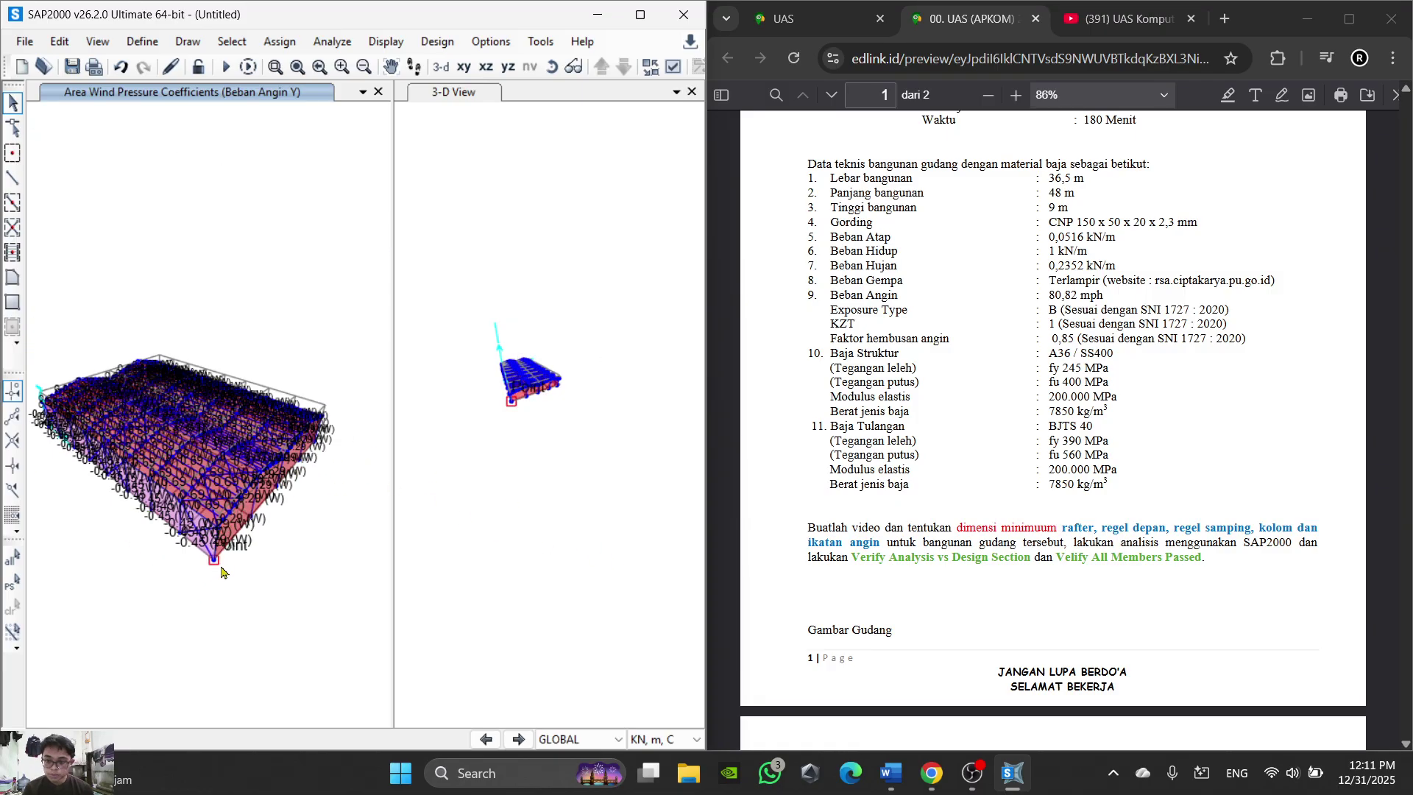
{"action": "left_click", "coordinate": [891, 773]}
{"action": "scroll", "coordinate": [738, 519], "scroll_direction": "down", "scroll_amount": 3}
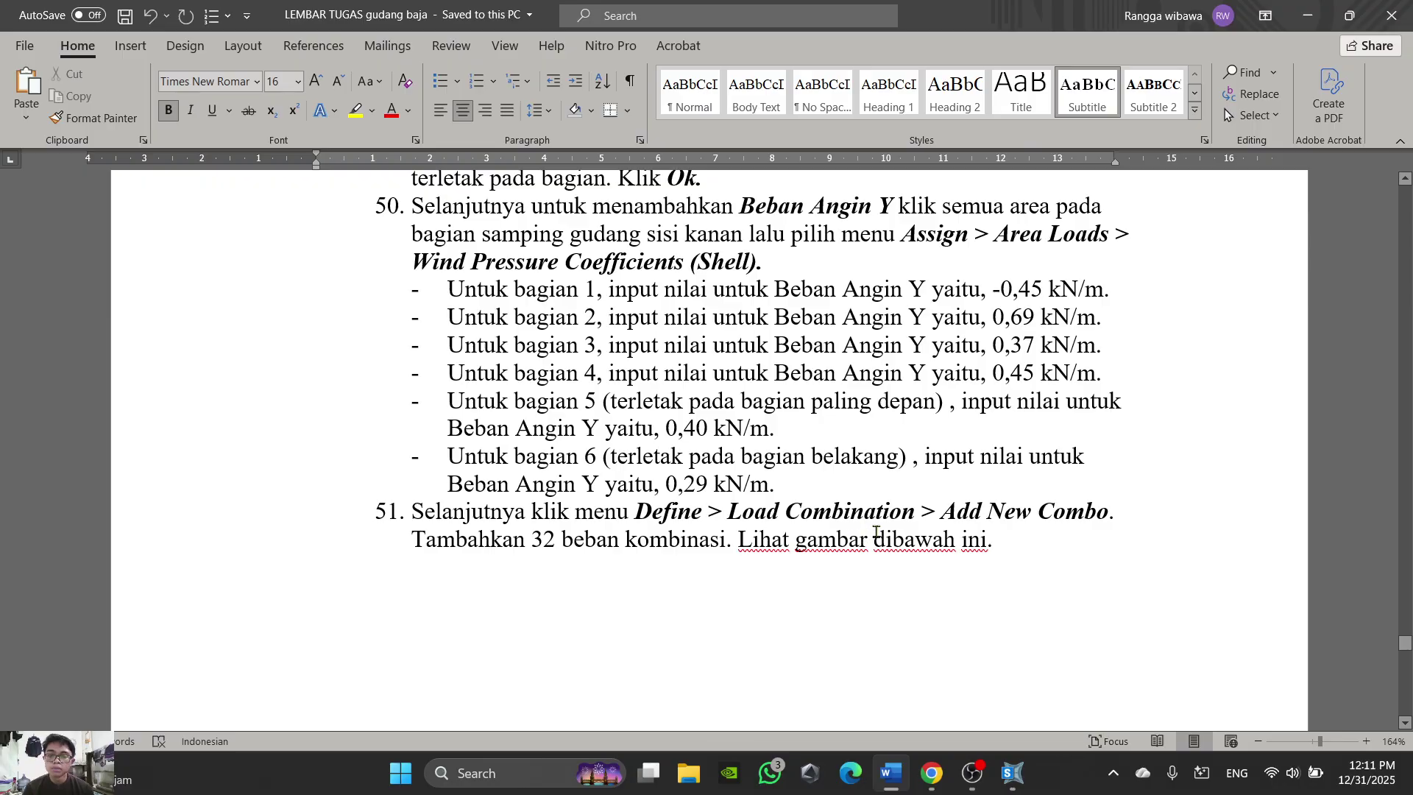
{"action": "left_click", "coordinate": [890, 773]}
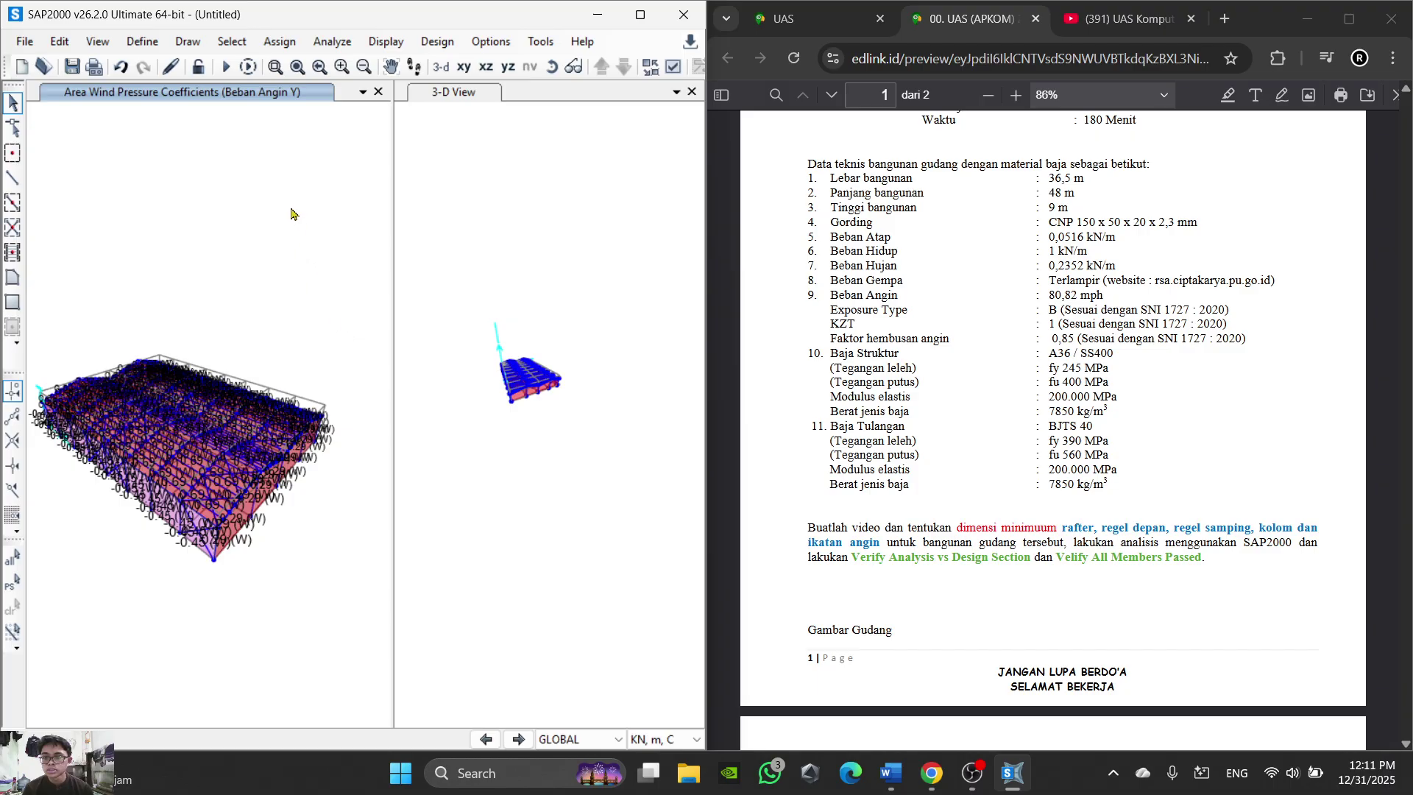
Step: Reset both model windows to the default 3-D view and check the front wall coefficients along gridline A
{"action": "left_click", "coordinate": [446, 244]}
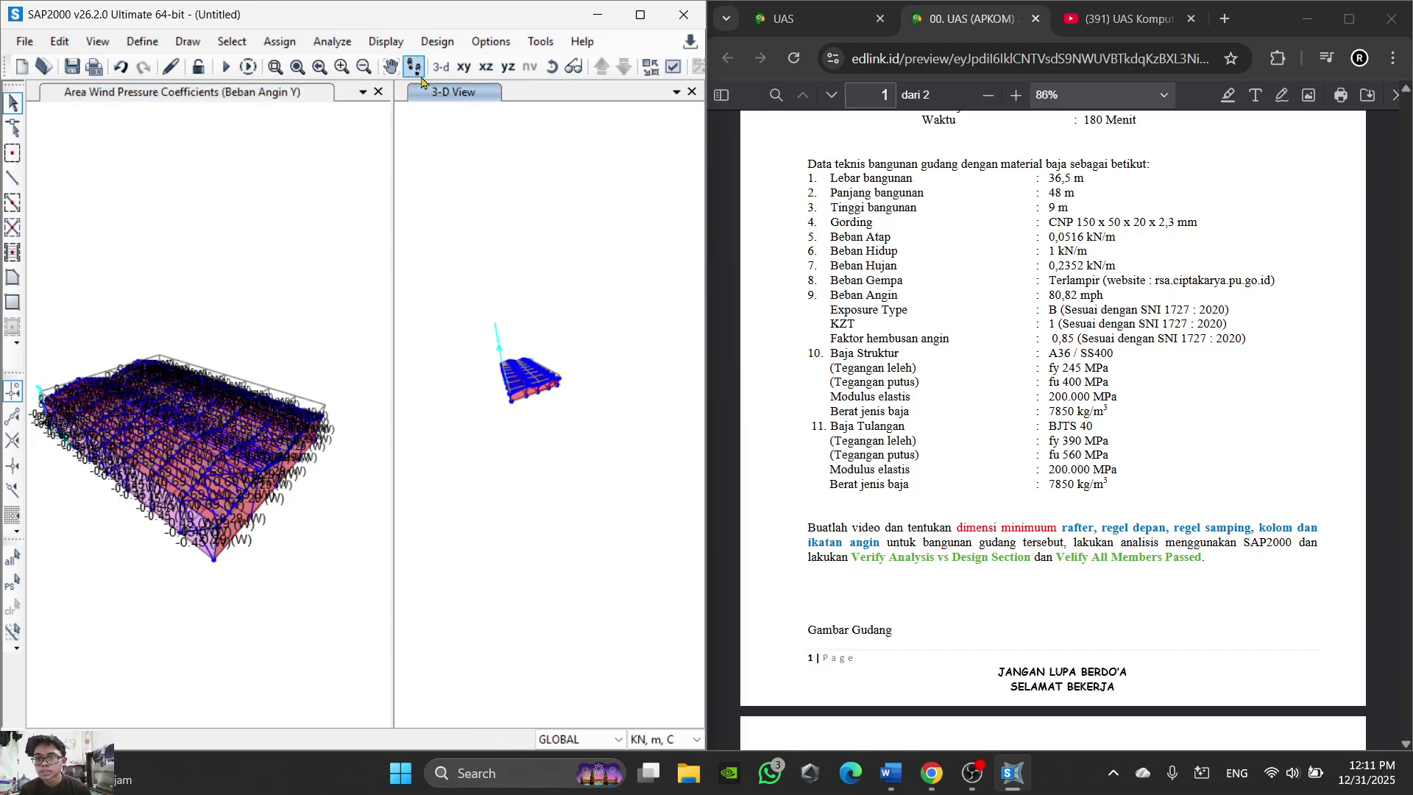
{"action": "left_click", "coordinate": [278, 151]}
{"action": "left_click", "coordinate": [439, 69]}
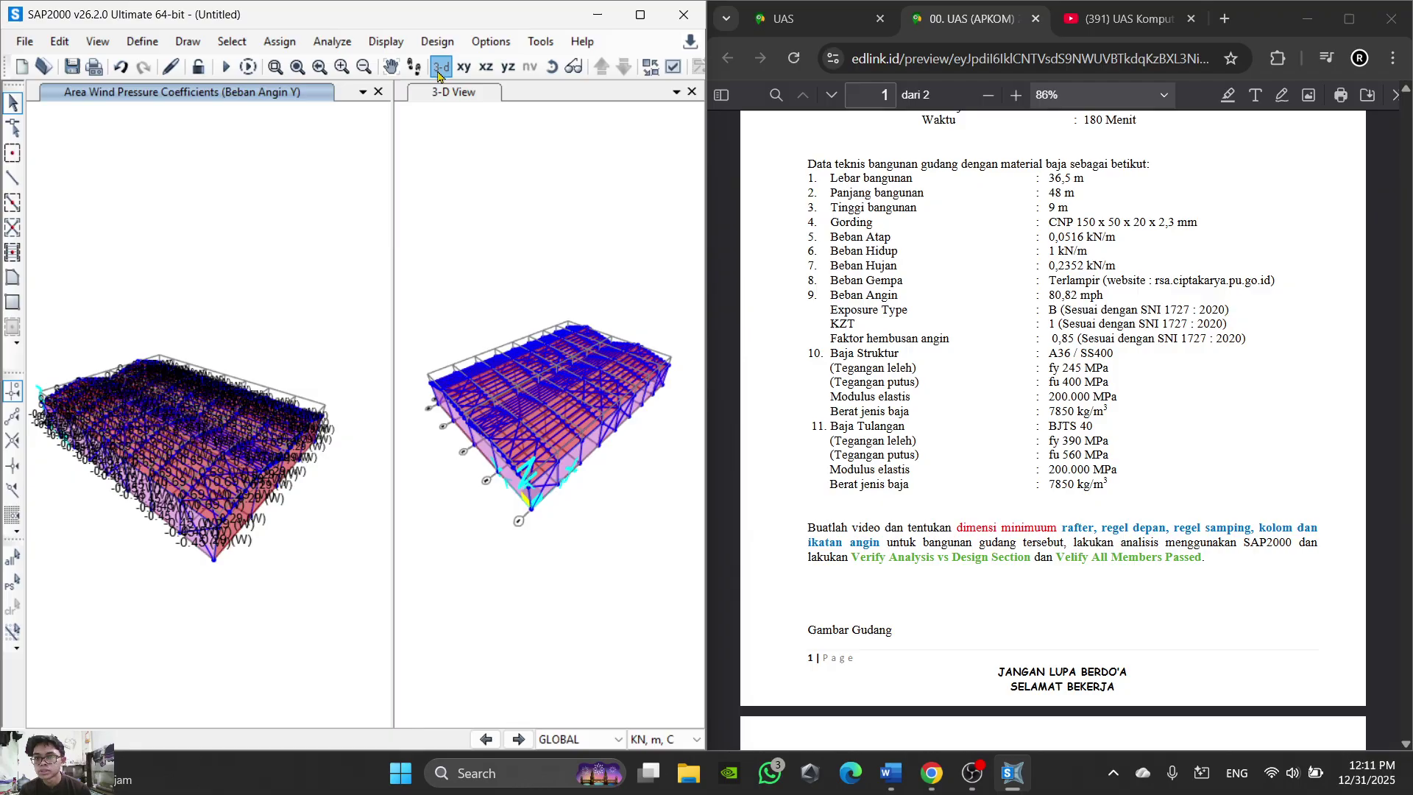
{"action": "scroll", "coordinate": [265, 412], "scroll_direction": "up", "scroll_amount": 3}
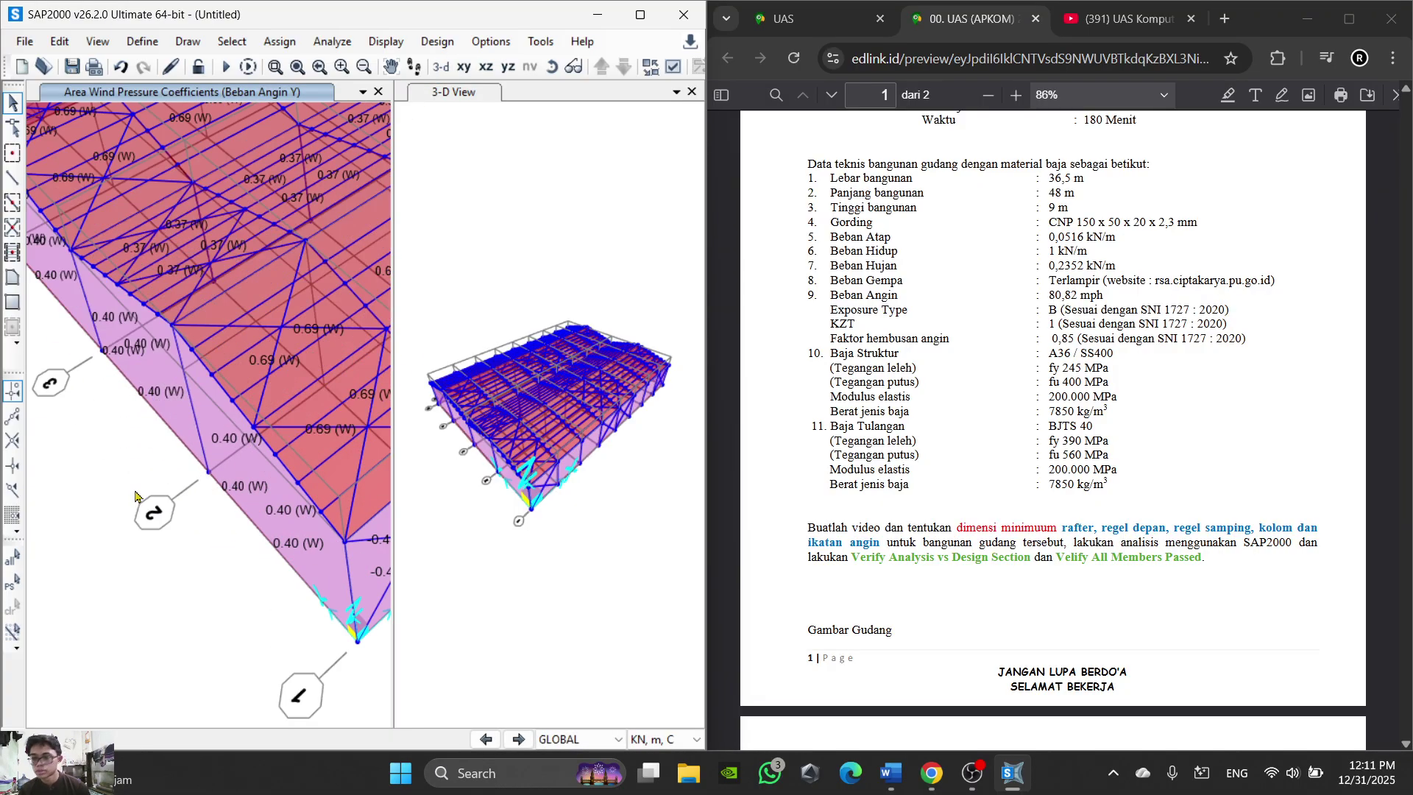
{"action": "scroll", "coordinate": [265, 412], "scroll_direction": "down", "scroll_amount": 1}
{"action": "left_click", "coordinate": [972, 785]}
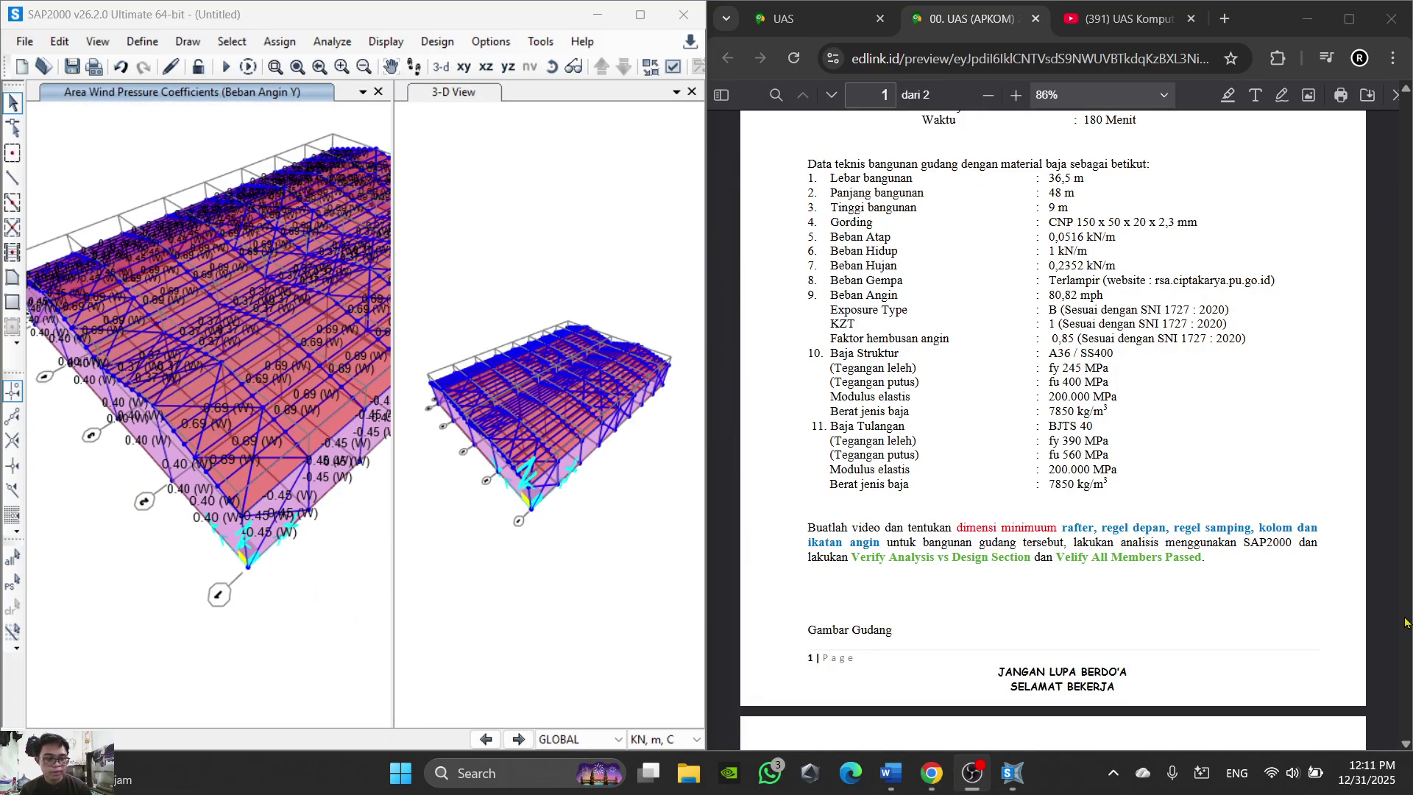
{"action": "left_click", "coordinate": [975, 784]}
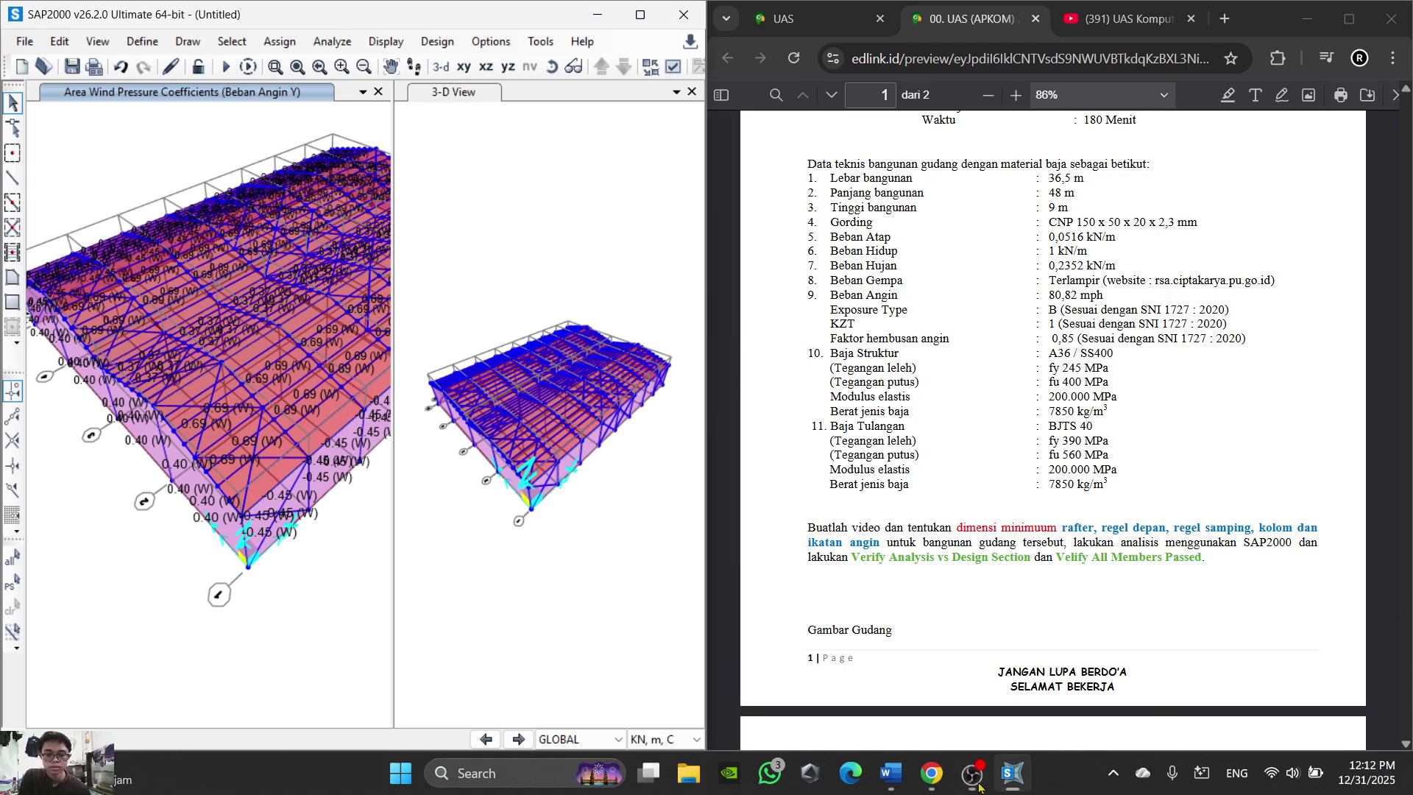
Step: Start a new load combination in the warehouse model and name it 1
{"action": "left_click", "coordinate": [892, 769]}
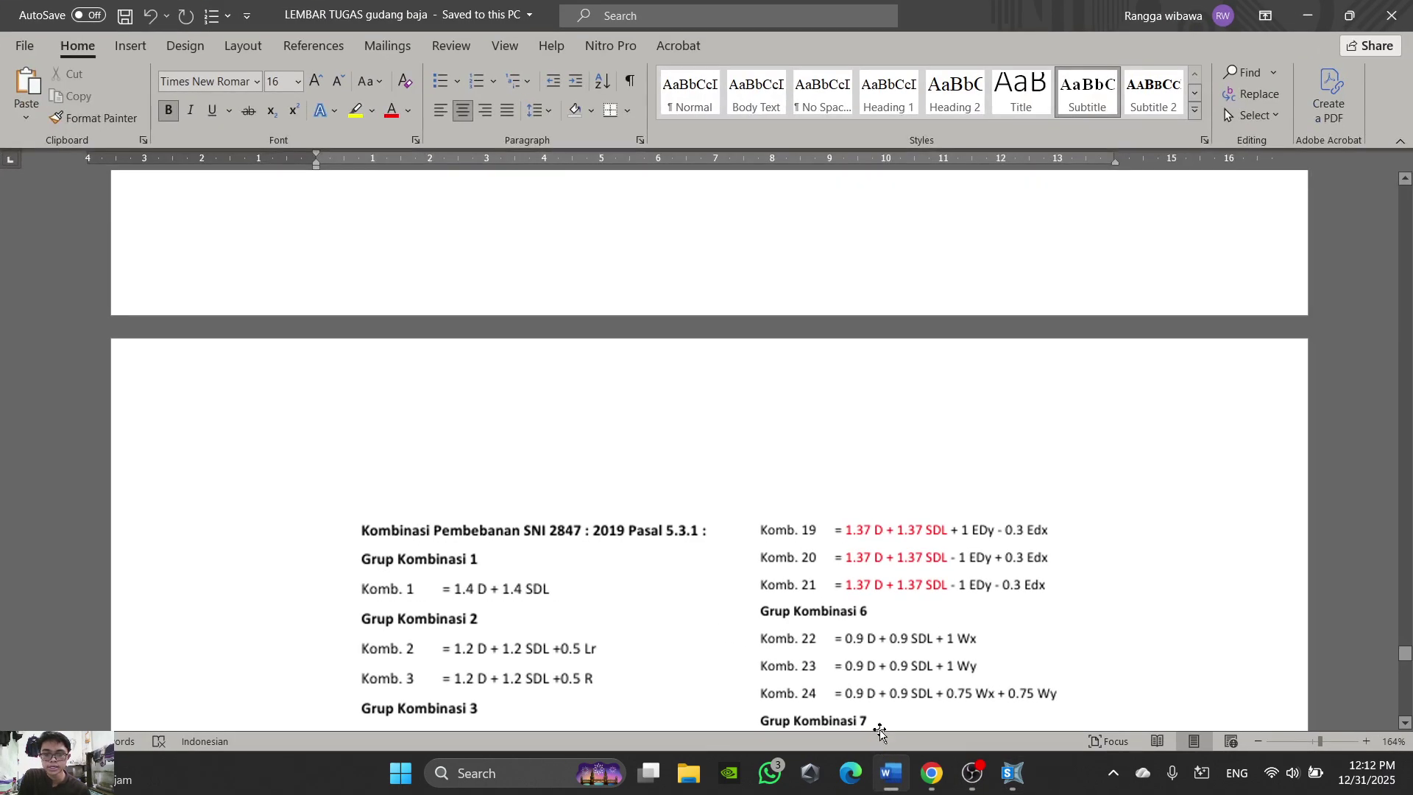
{"action": "left_click", "coordinate": [892, 773]}
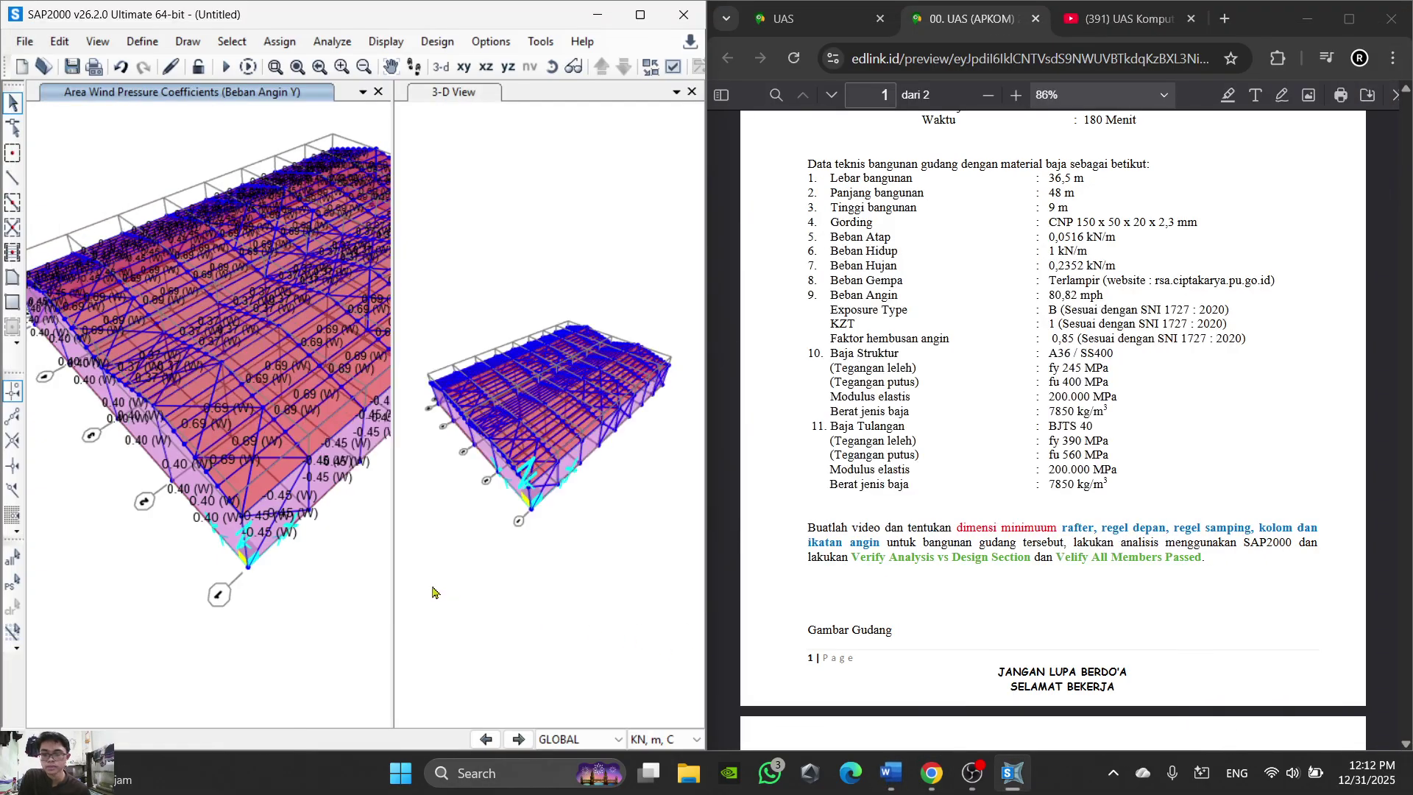
{"action": "left_click", "coordinate": [142, 42]}
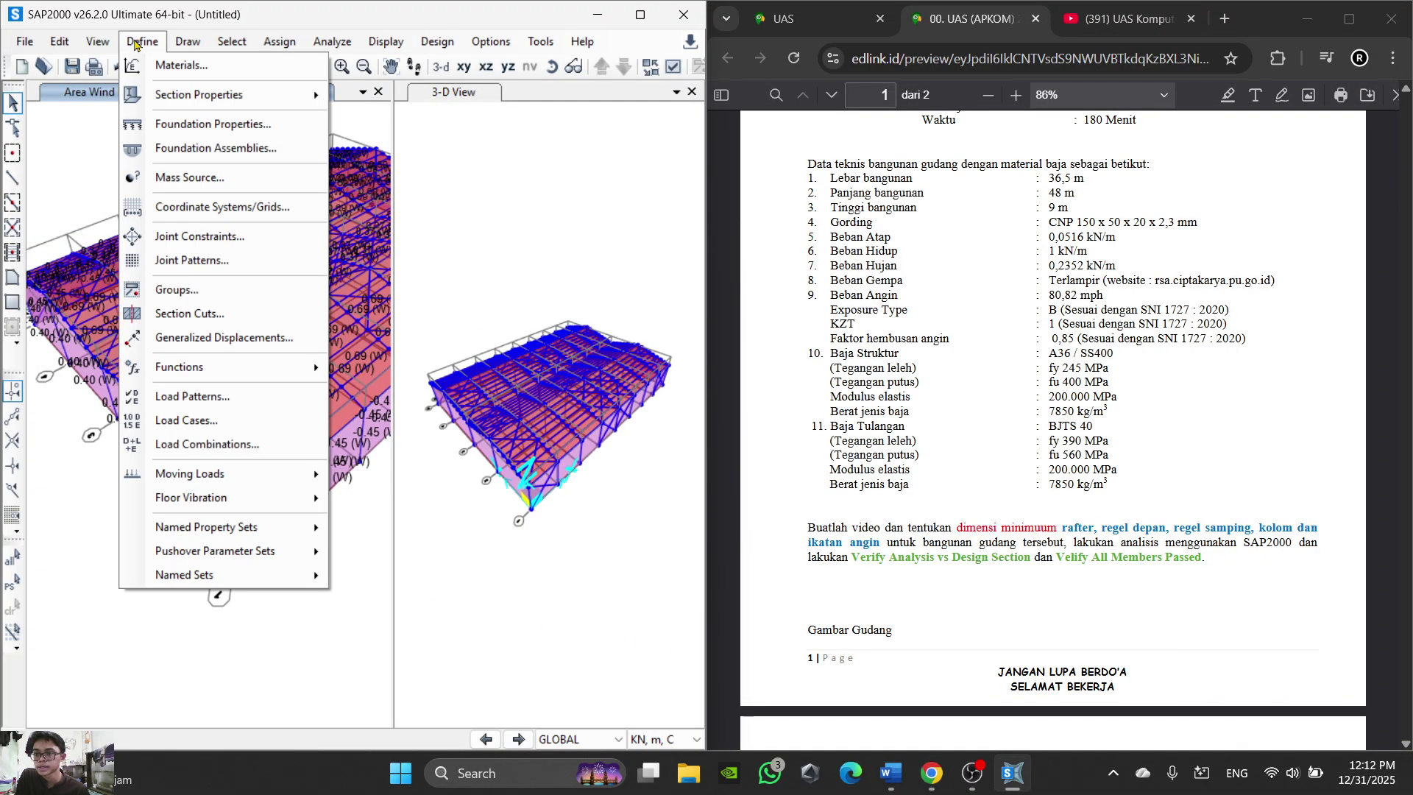
{"action": "left_click", "coordinate": [142, 41]}
{"action": "left_click", "coordinate": [142, 41]}
{"action": "left_click", "coordinate": [234, 444]}
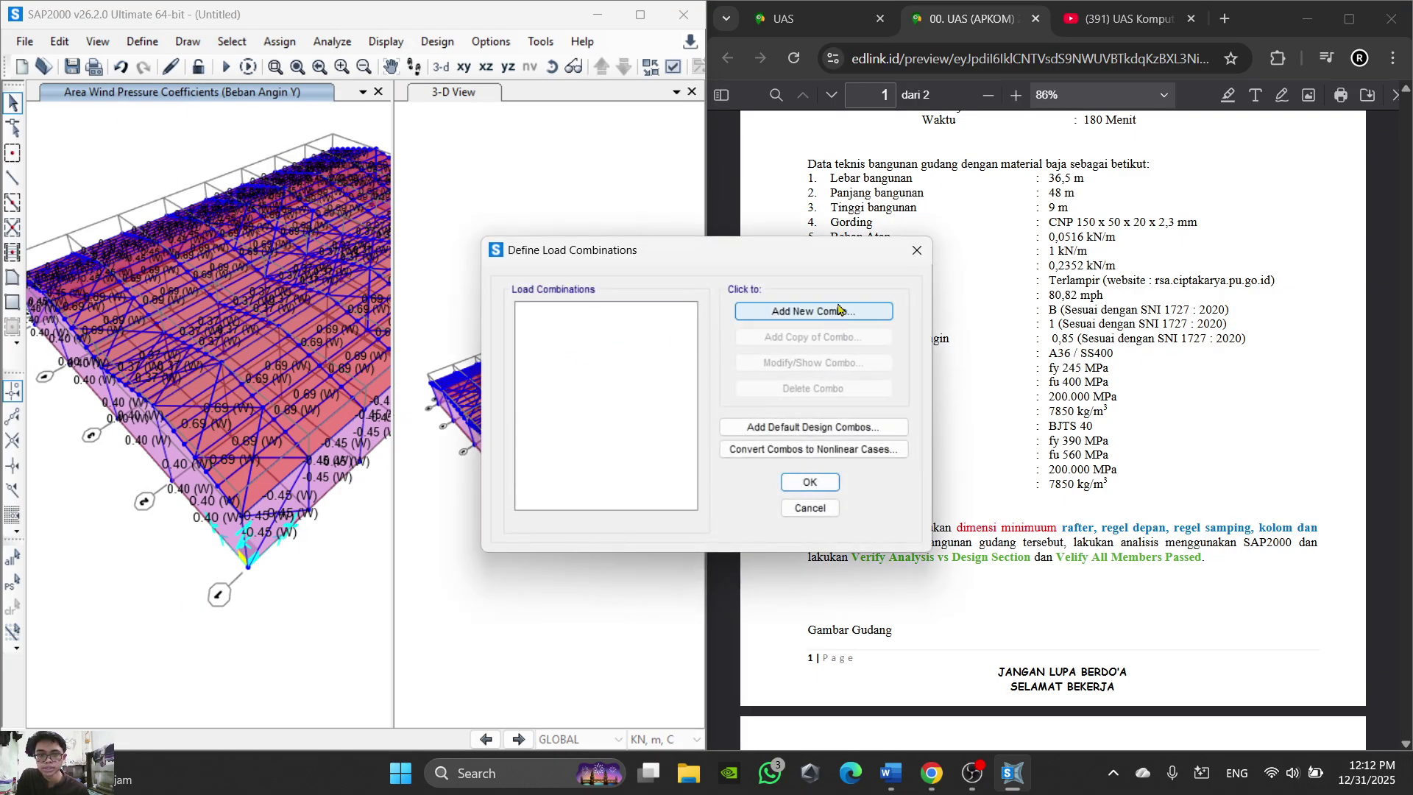
{"action": "left_click", "coordinate": [813, 311]}
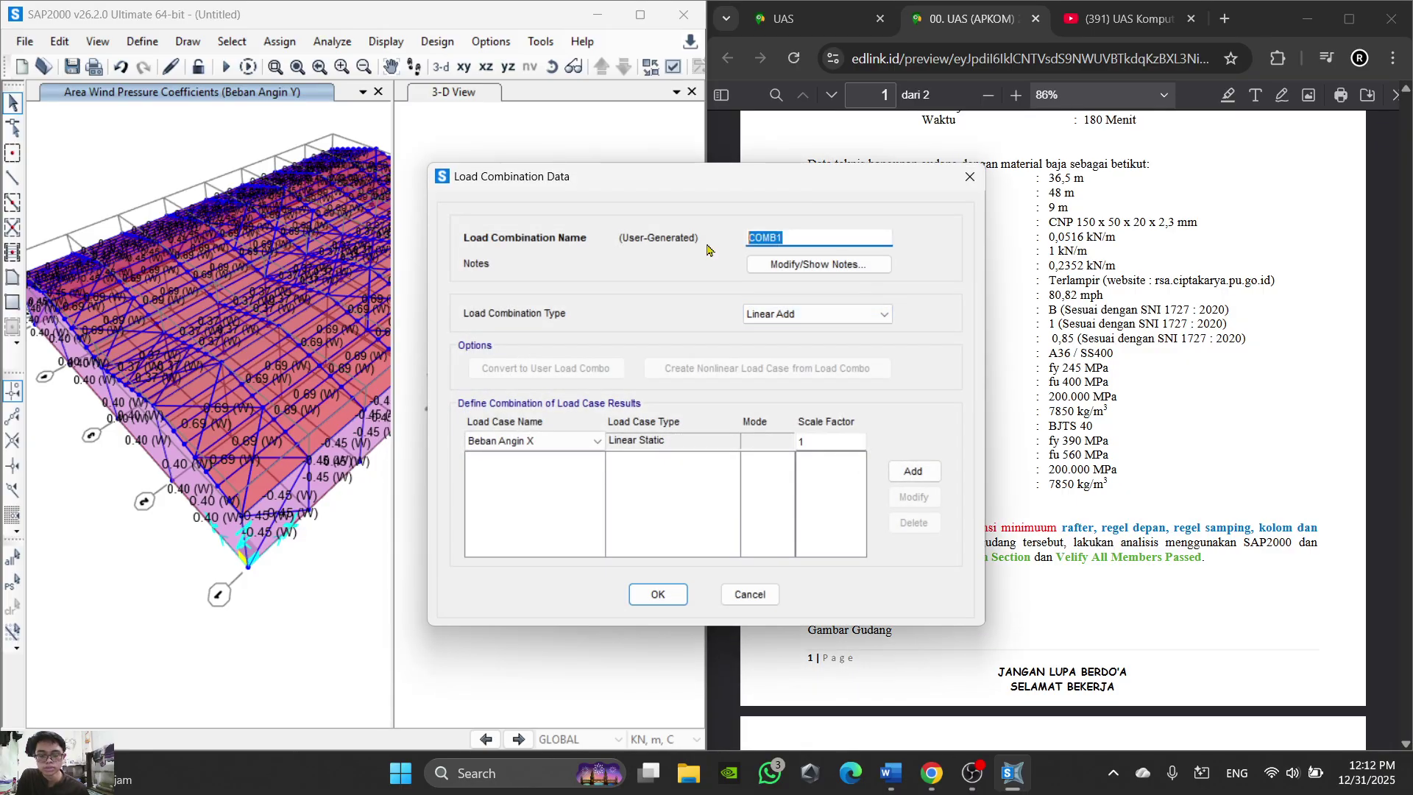
{"action": "type", "text": "1"}
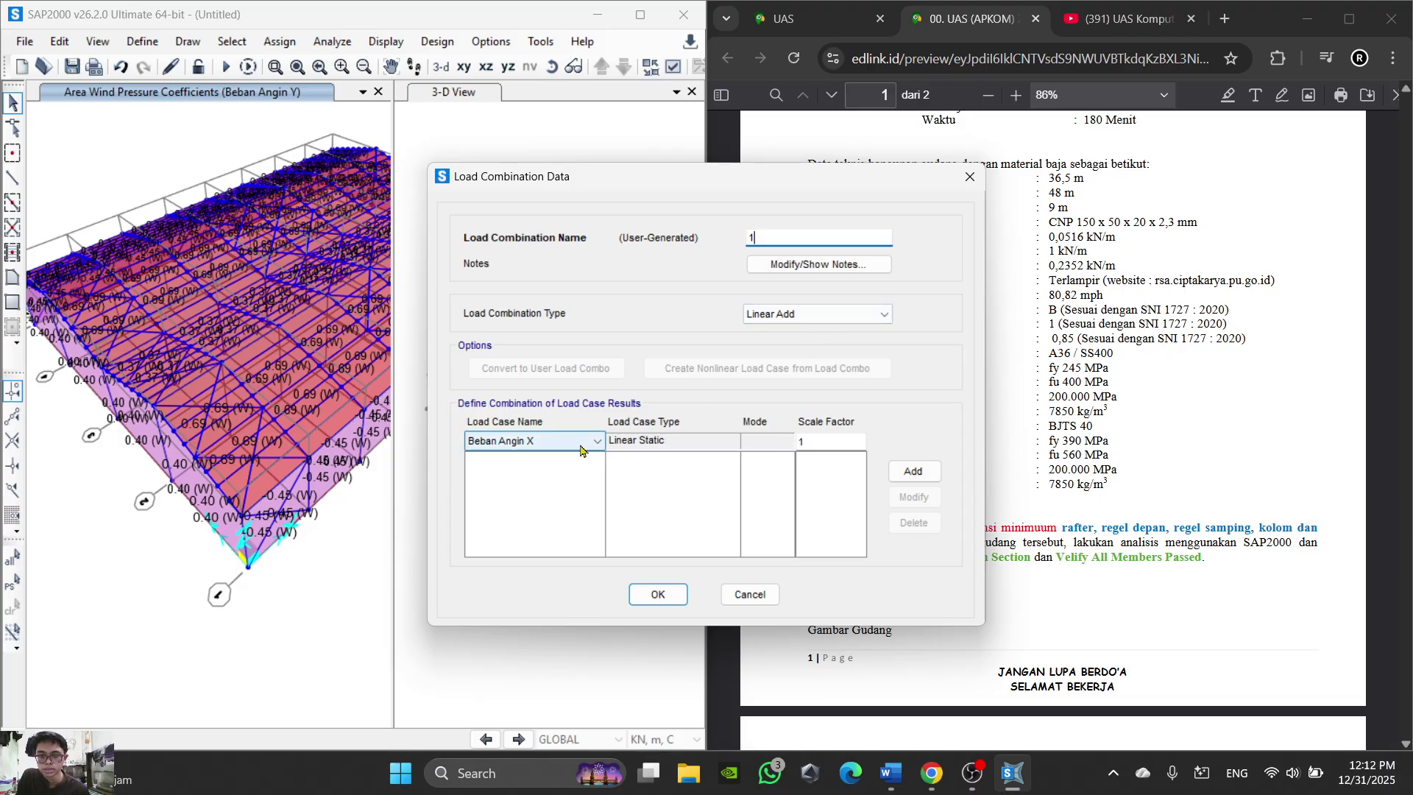
Step: Read the Komb. 1 load factors in the Word task sheet and return to the open load combination in SAP2000
{"action": "left_click", "coordinate": [890, 772]}
{"action": "scroll", "coordinate": [482, 508], "scroll_direction": "down", "scroll_amount": 1}
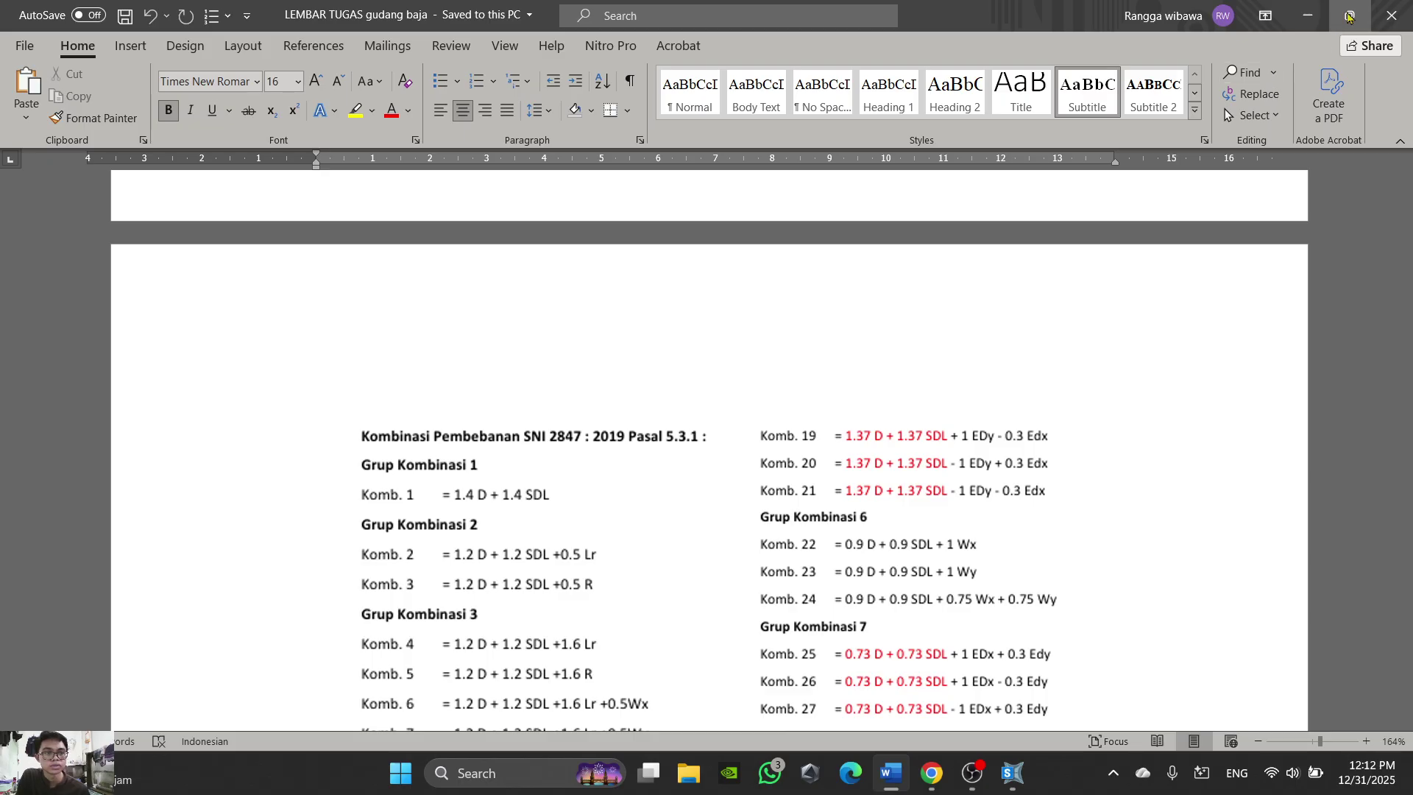
{"action": "mouse_move", "coordinate": [1348, 15]}
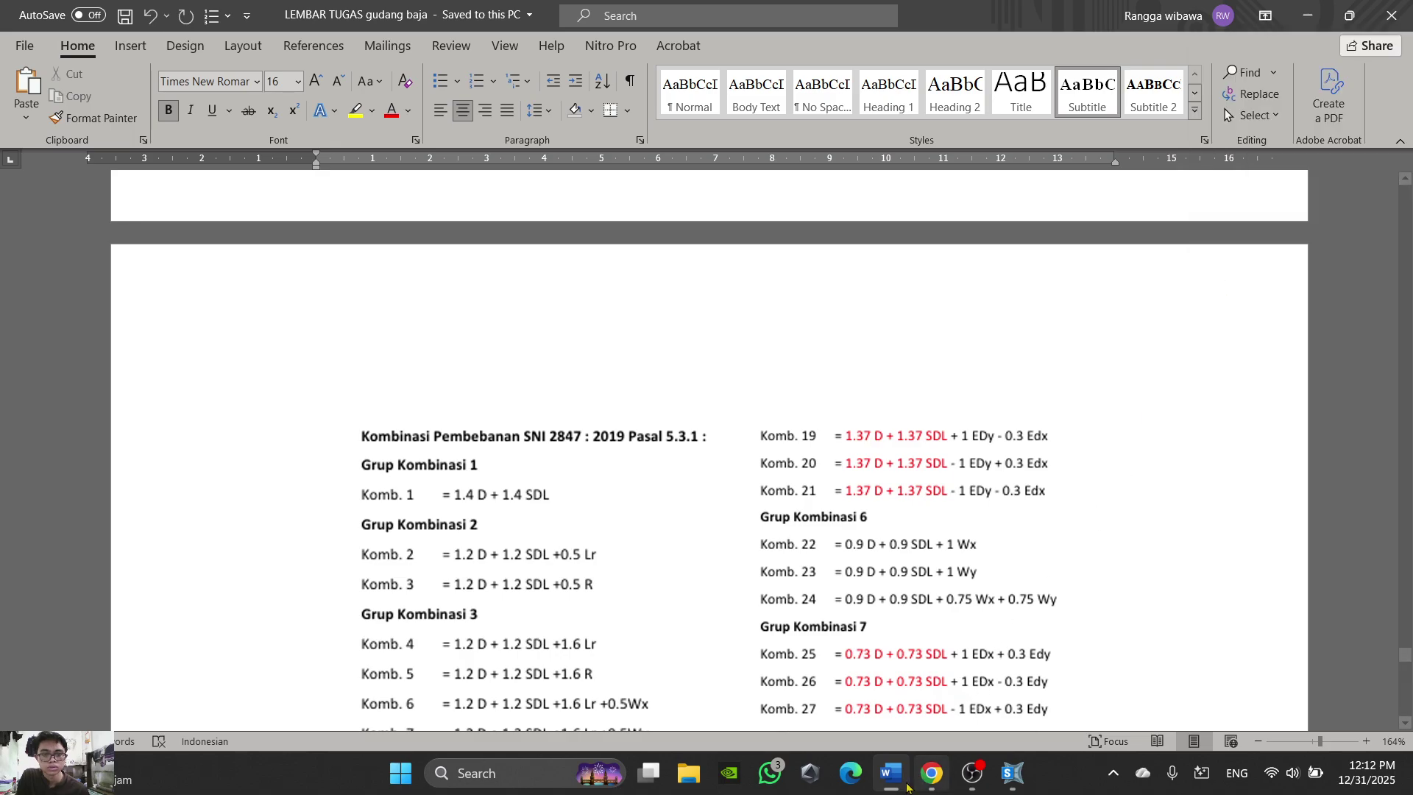
{"action": "left_click", "coordinate": [887, 771]}
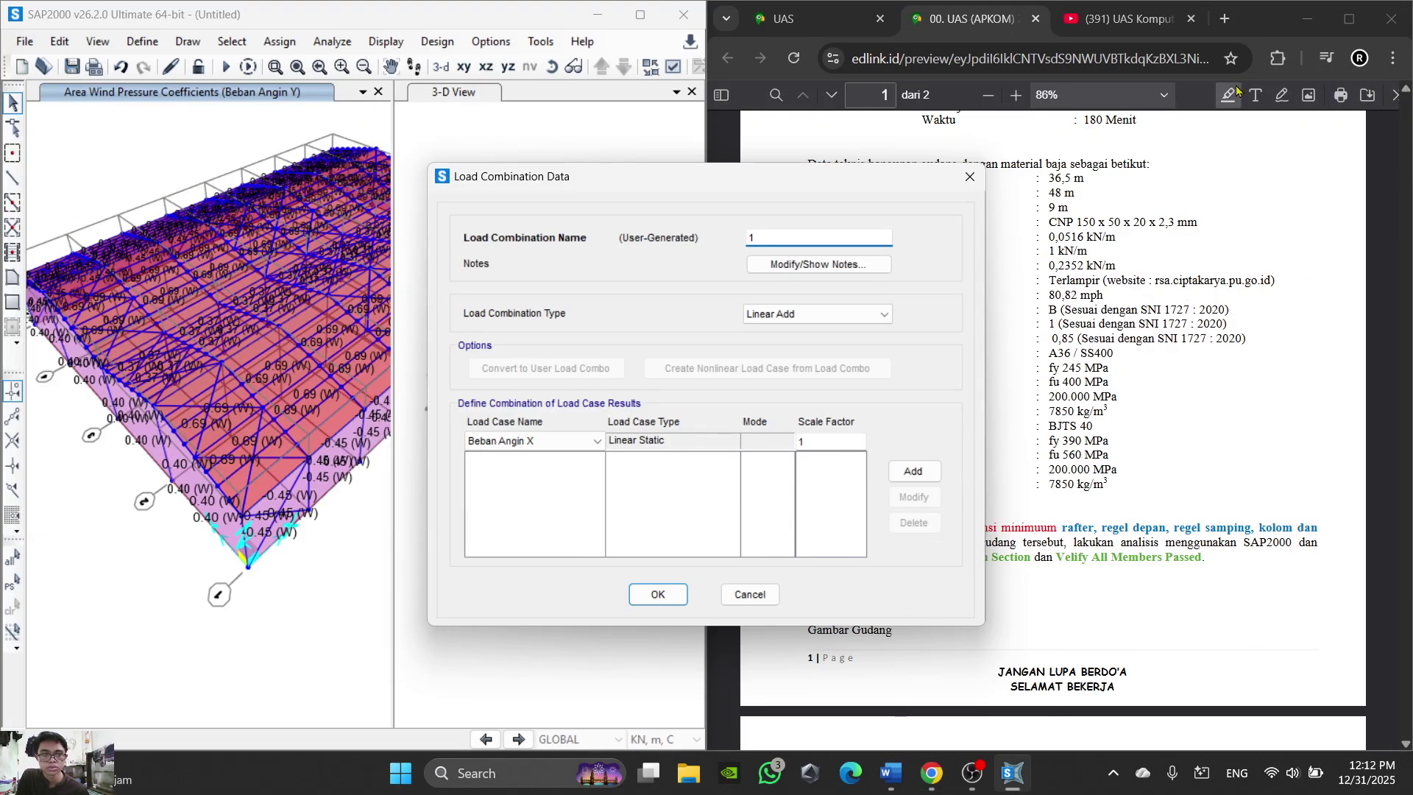
{"action": "left_click", "coordinate": [1307, 18]}
{"action": "left_click", "coordinate": [883, 779]}
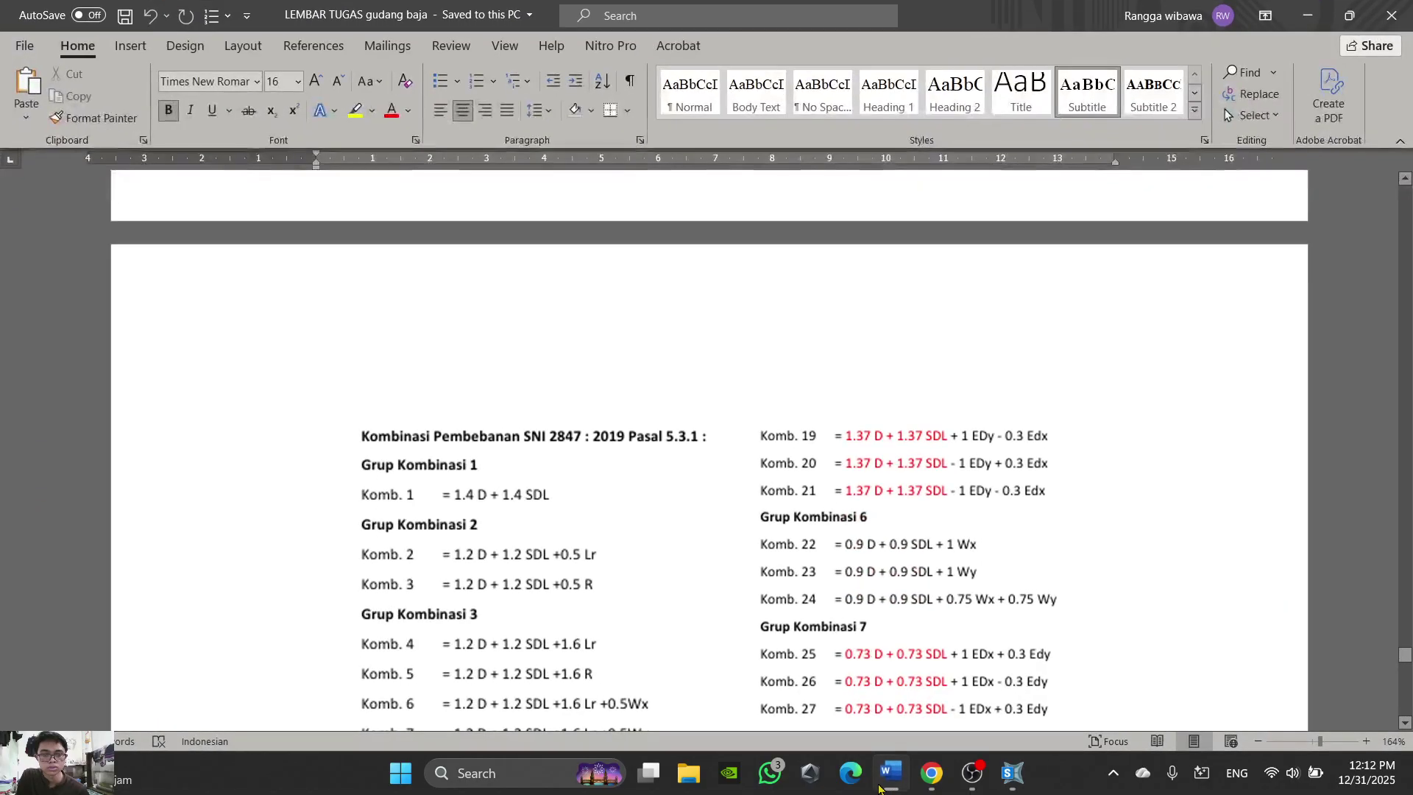
{"action": "mouse_move", "coordinate": [1358, 17]}
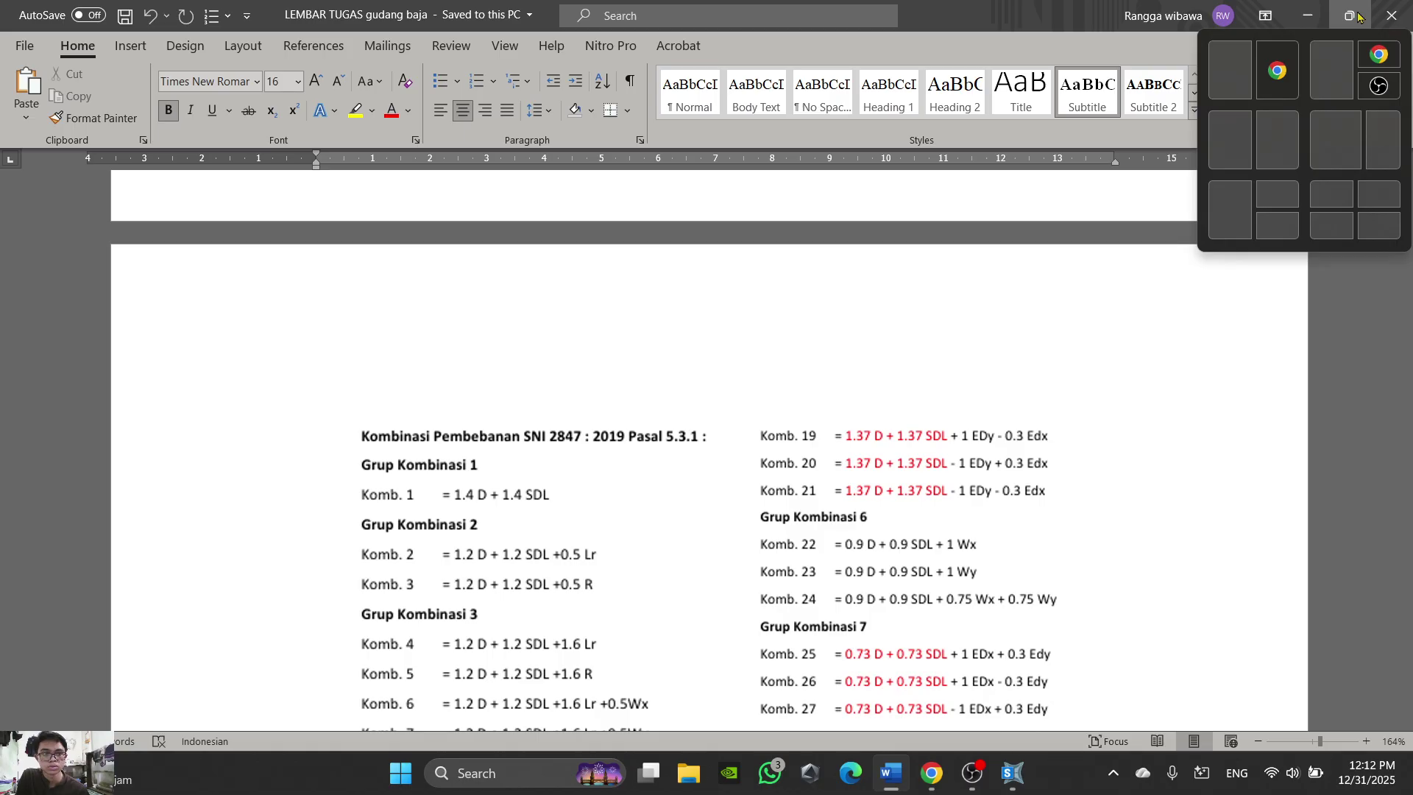
{"action": "left_click", "coordinate": [1306, 15]}
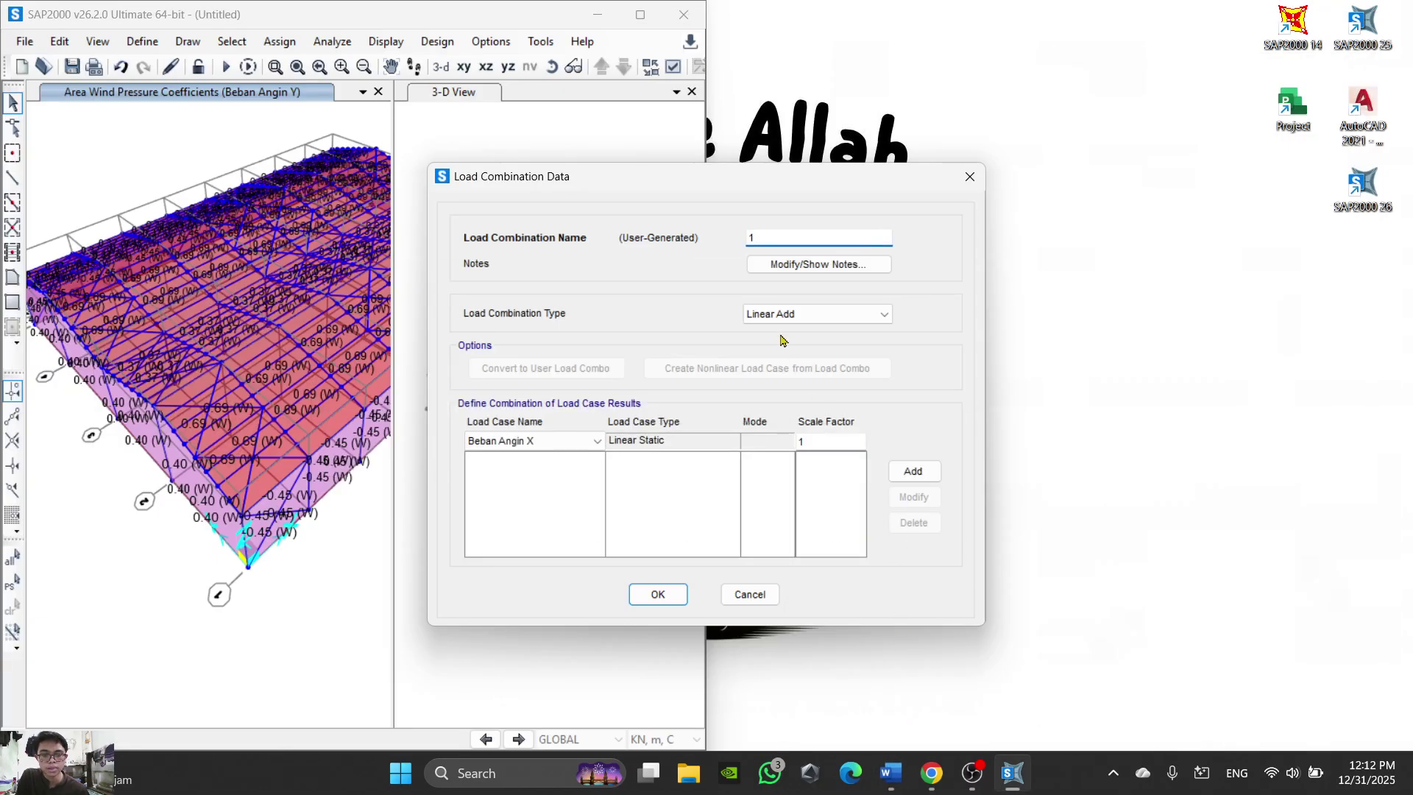
{"action": "mouse_move", "coordinate": [889, 776]}
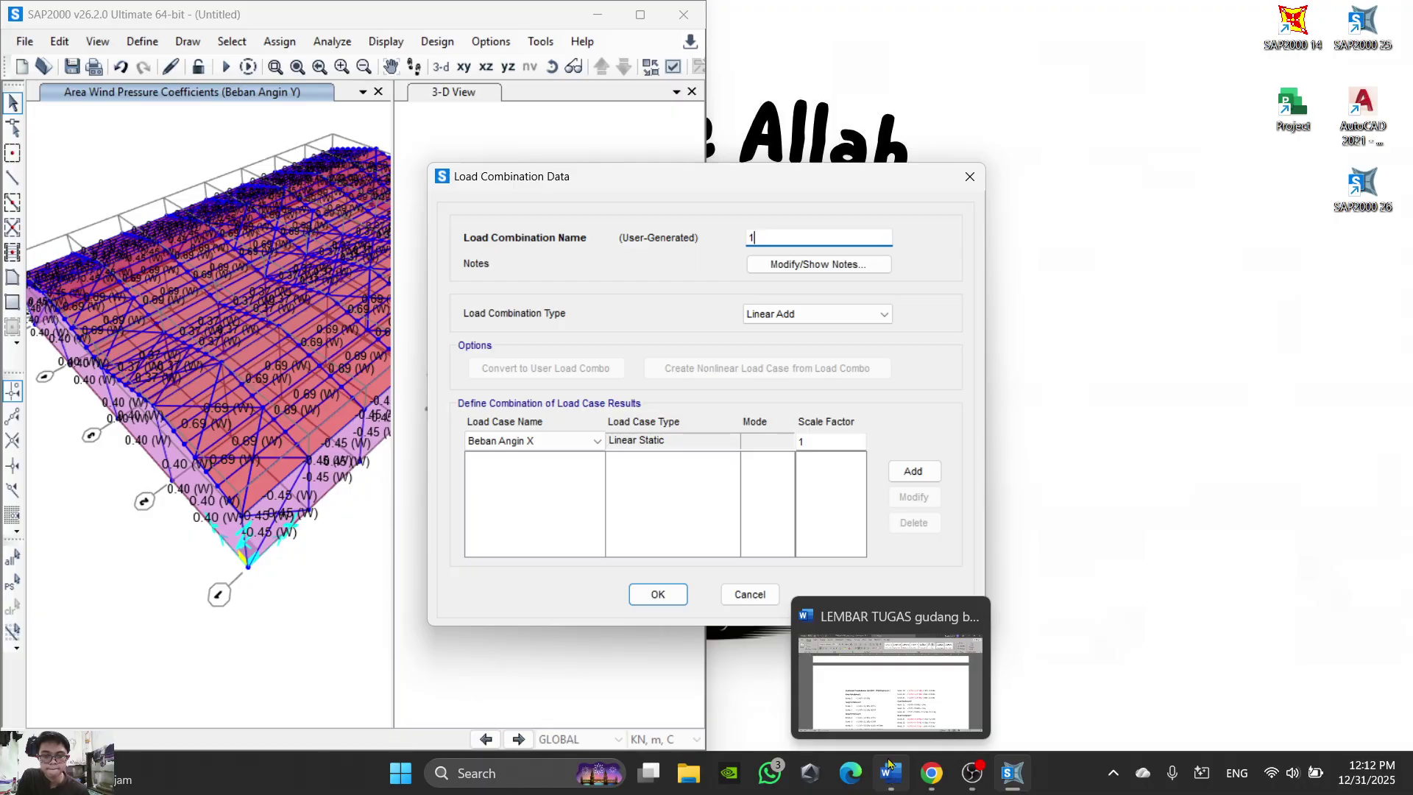
{"action": "left_click", "coordinate": [606, 13]}
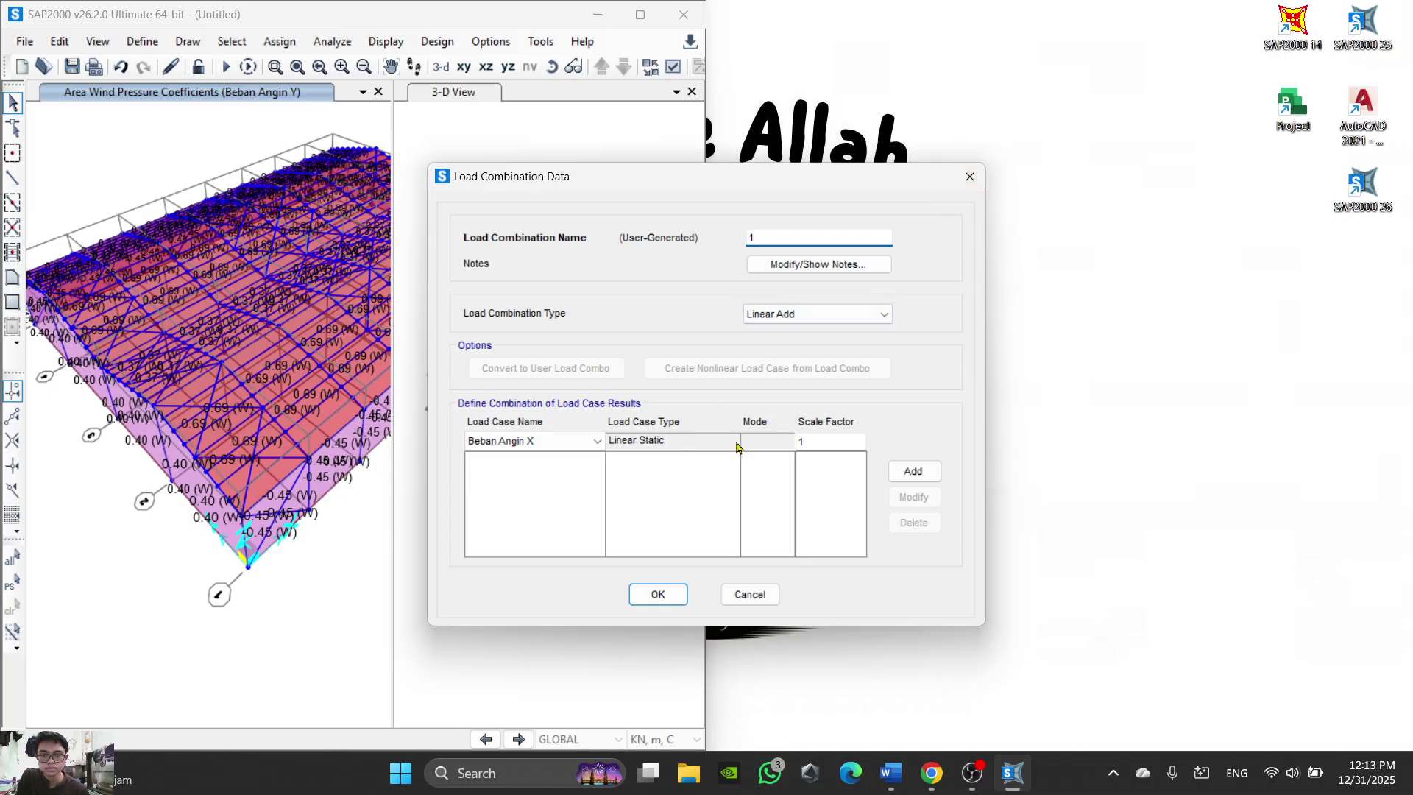
{"action": "left_click", "coordinate": [890, 773]}
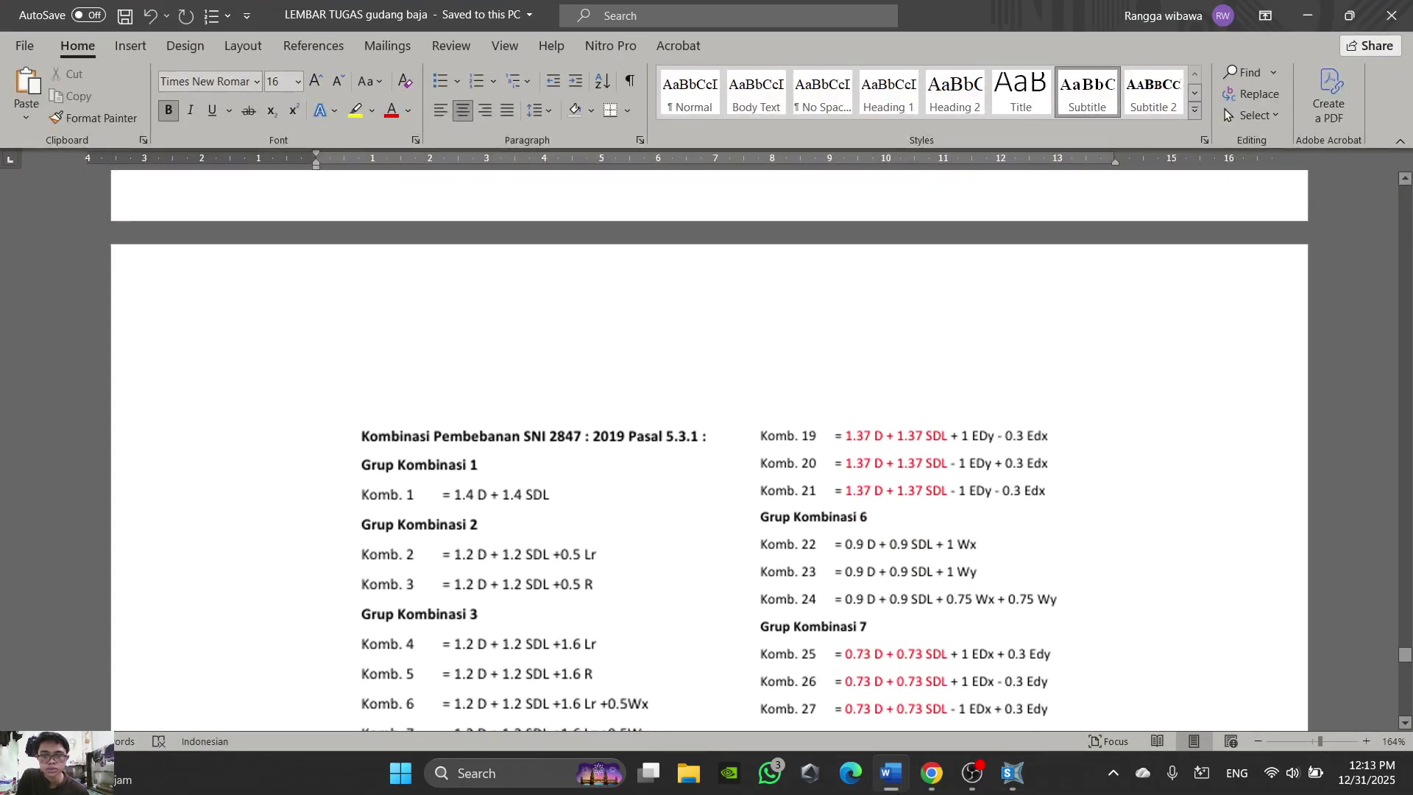
{"action": "key", "text": "alt+Tab"}
Step: Add the DEAD load case to combination 1 with a scale factor of 1.4
{"action": "left_click", "coordinate": [830, 441]}
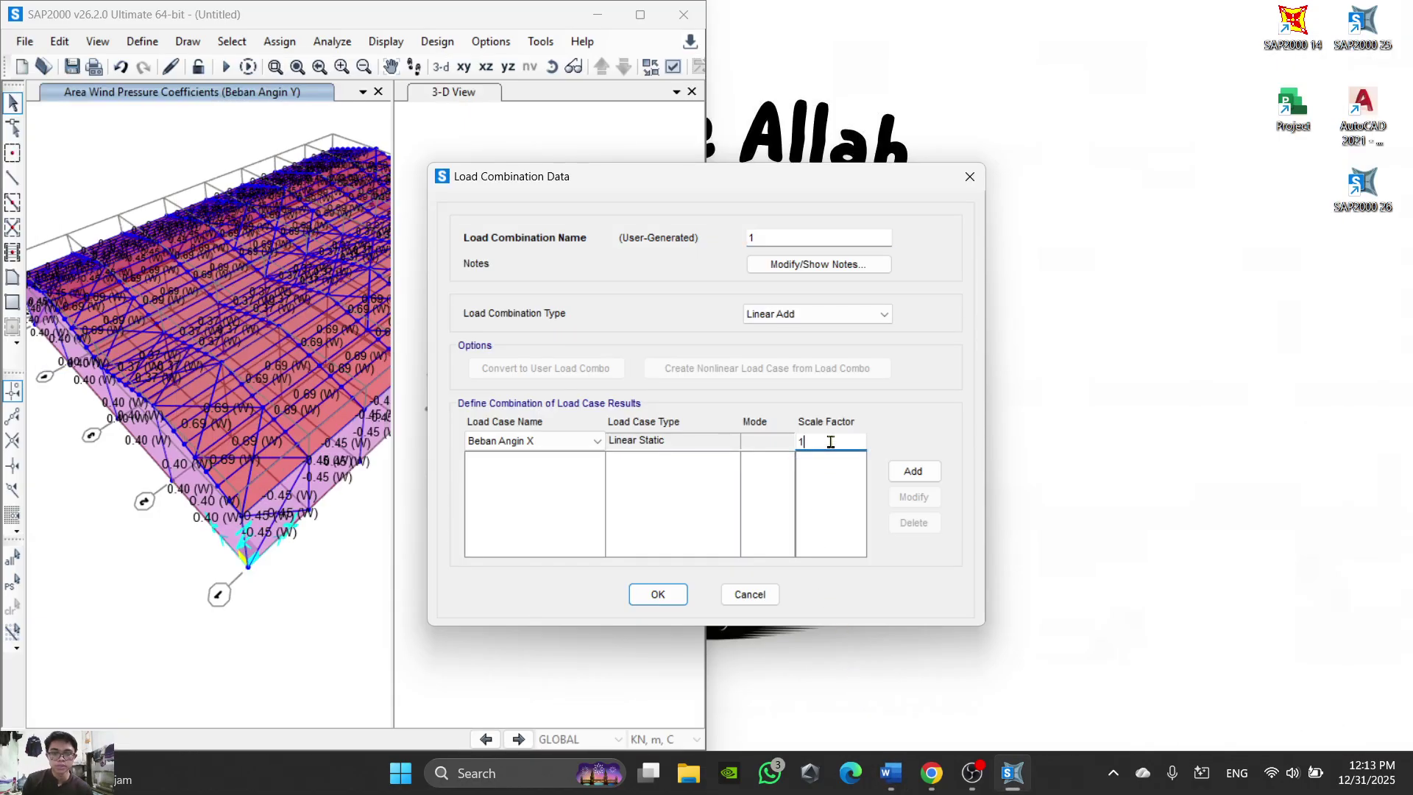
{"action": "left_click", "coordinate": [579, 439]}
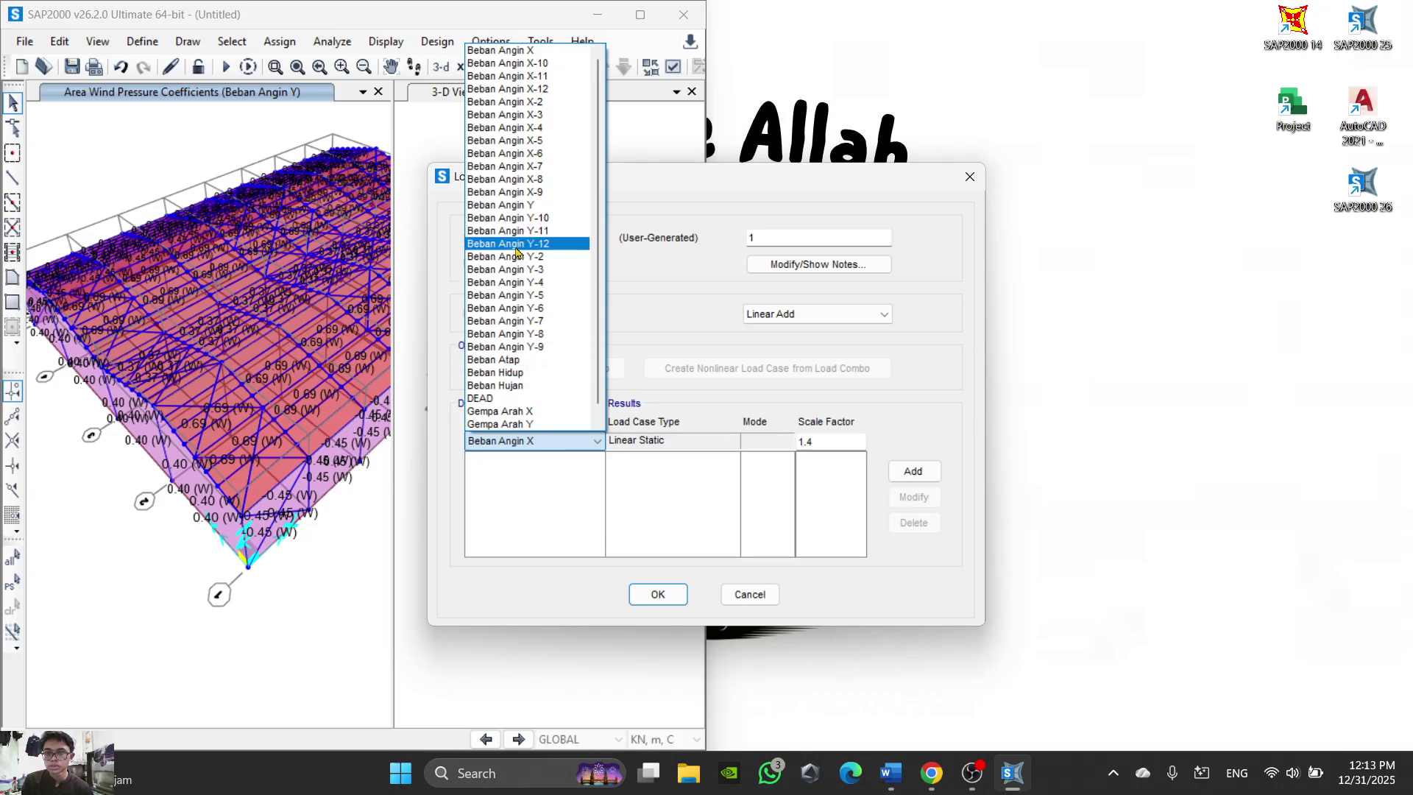
{"action": "left_click", "coordinate": [540, 399]}
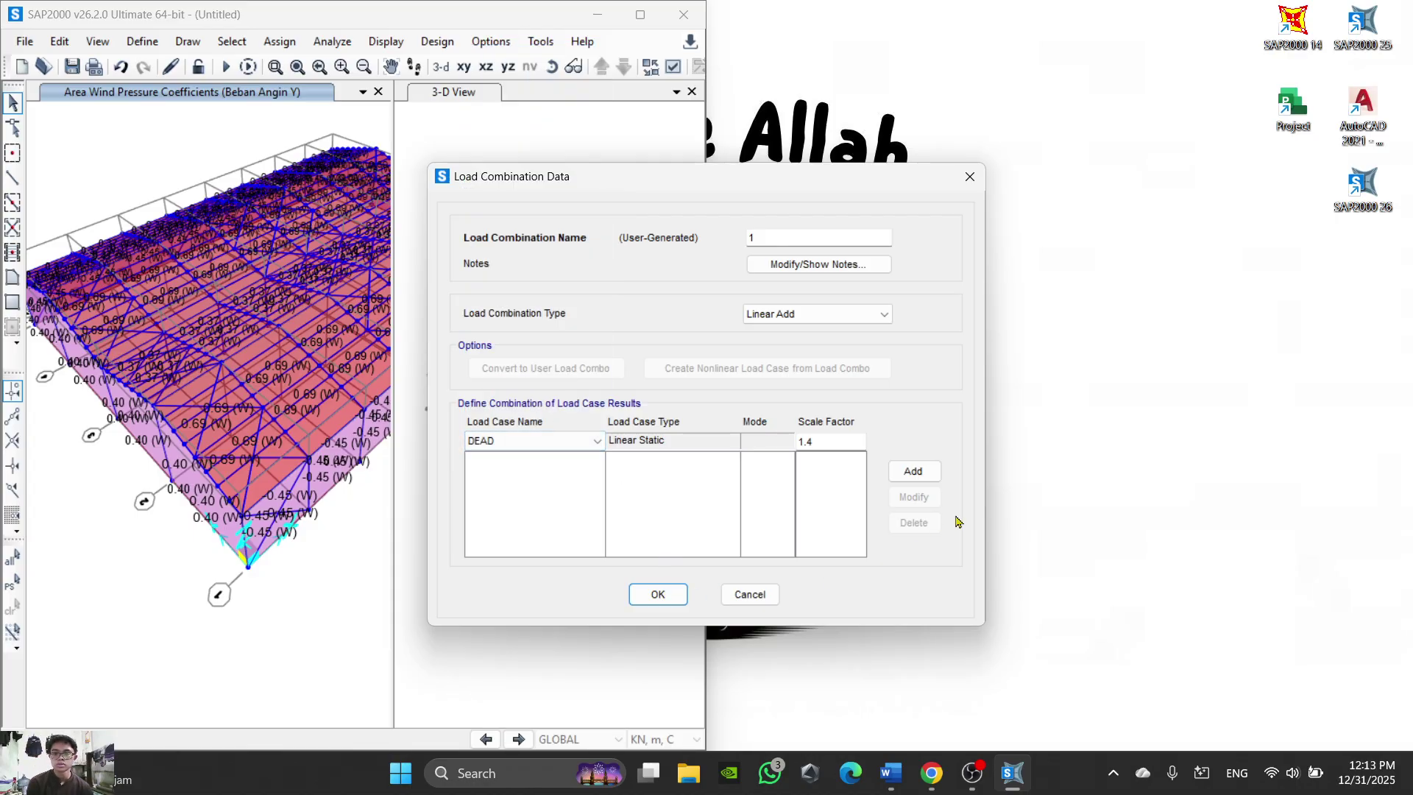
{"action": "left_click", "coordinate": [912, 470]}
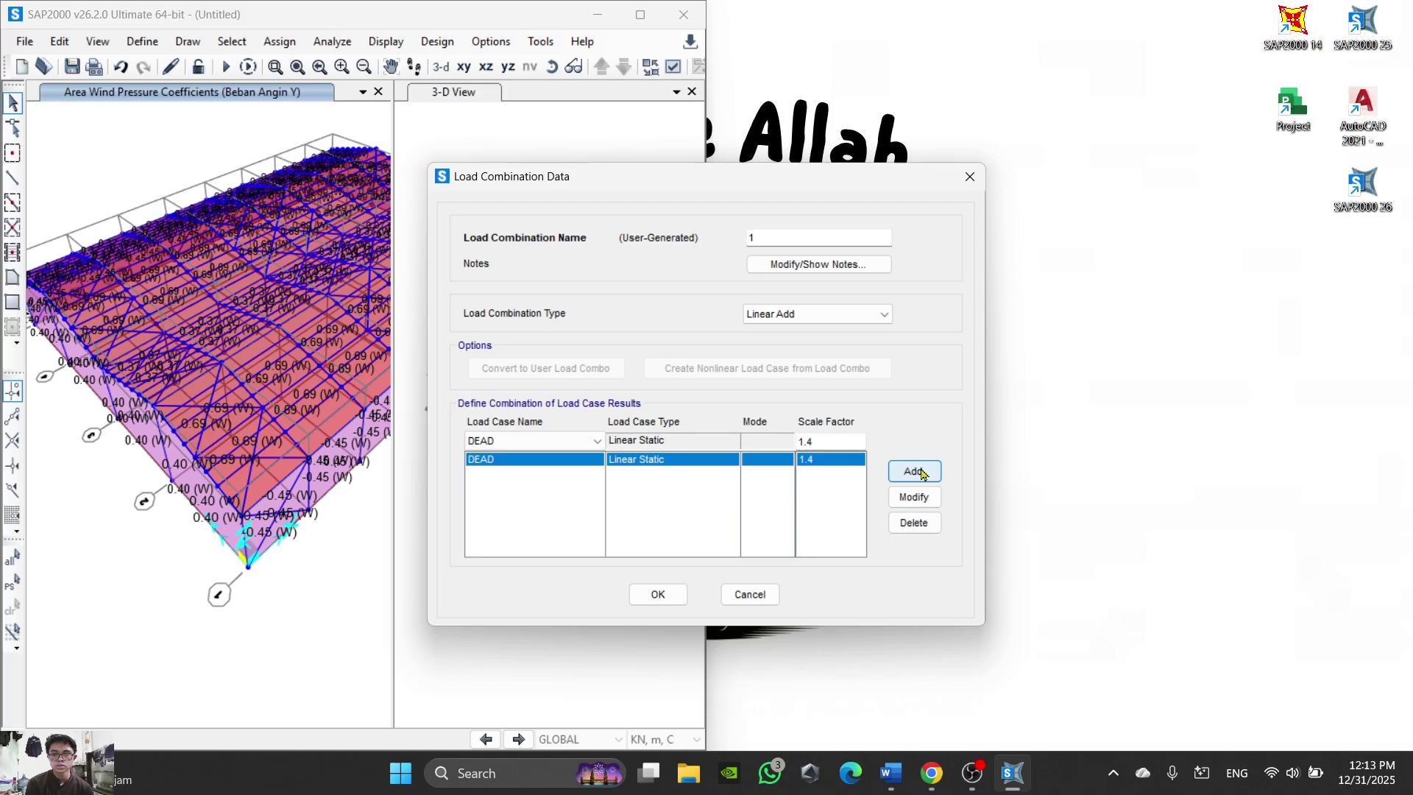
Step: Add the Beban Atap load case to combination 1 with a scale factor of 1.4 and save the combination
{"action": "left_click", "coordinate": [887, 772]}
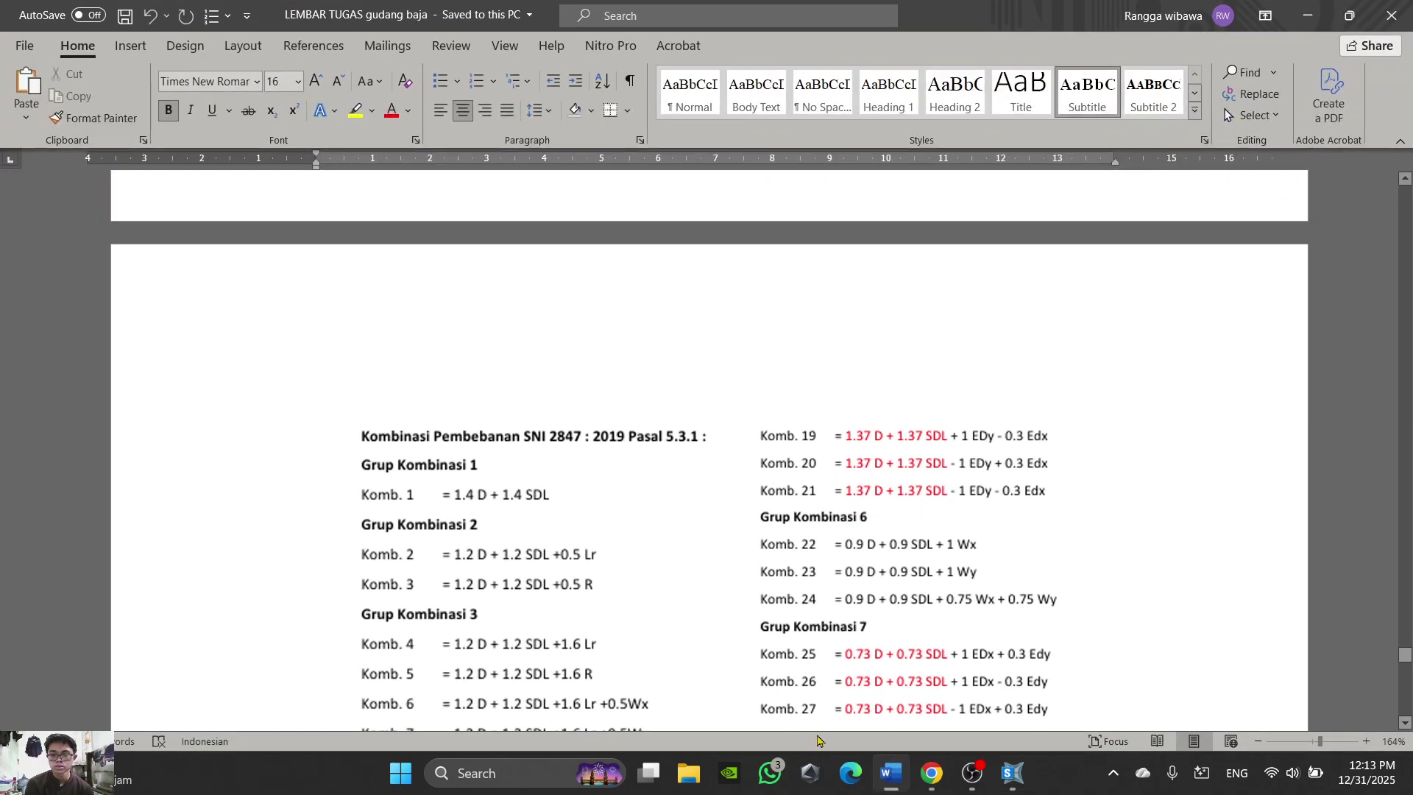
{"action": "left_click", "coordinate": [891, 773]}
{"action": "left_click", "coordinate": [588, 445]}
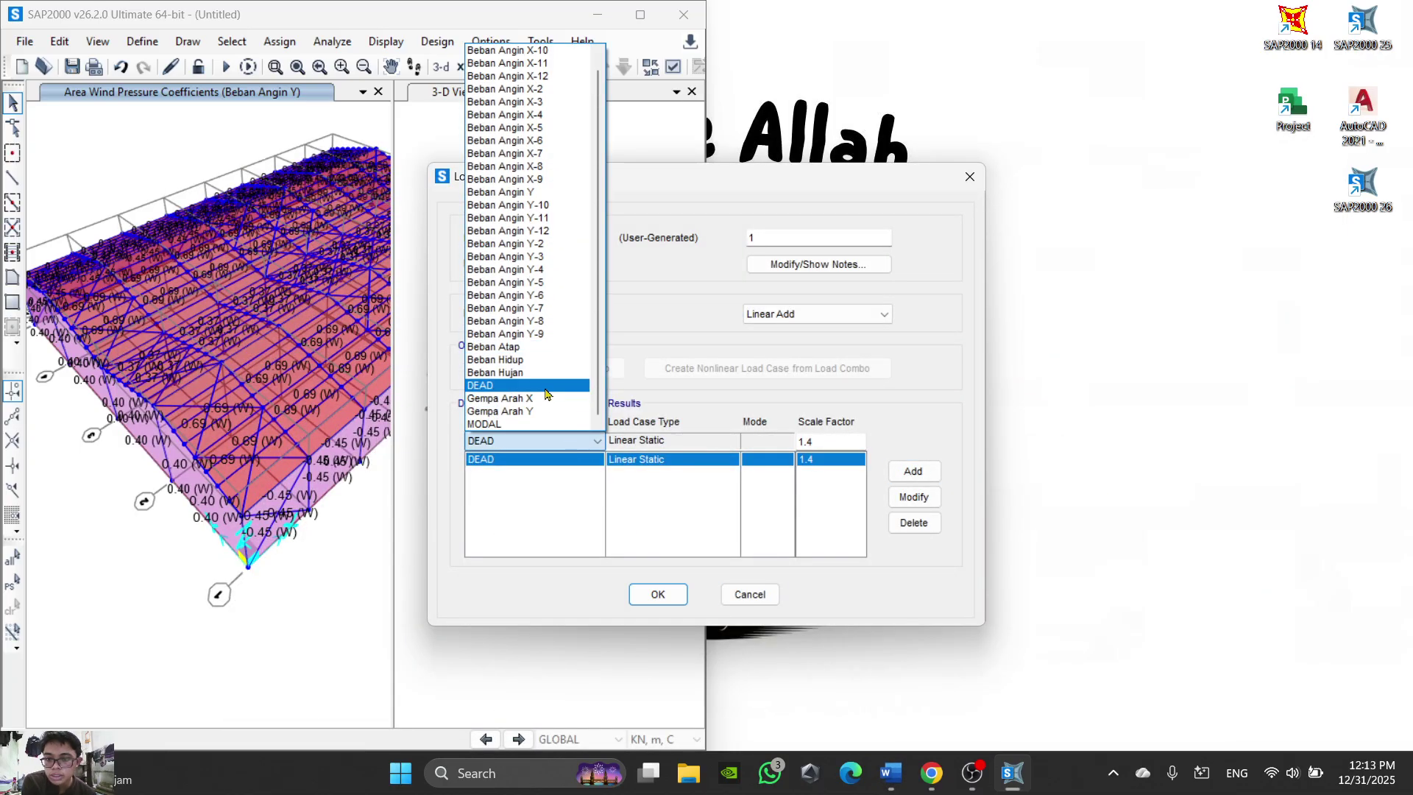
{"action": "scroll", "coordinate": [523, 414], "scroll_direction": "up", "scroll_amount": 1}
{"action": "scroll", "coordinate": [526, 274], "scroll_direction": "down", "scroll_amount": 1}
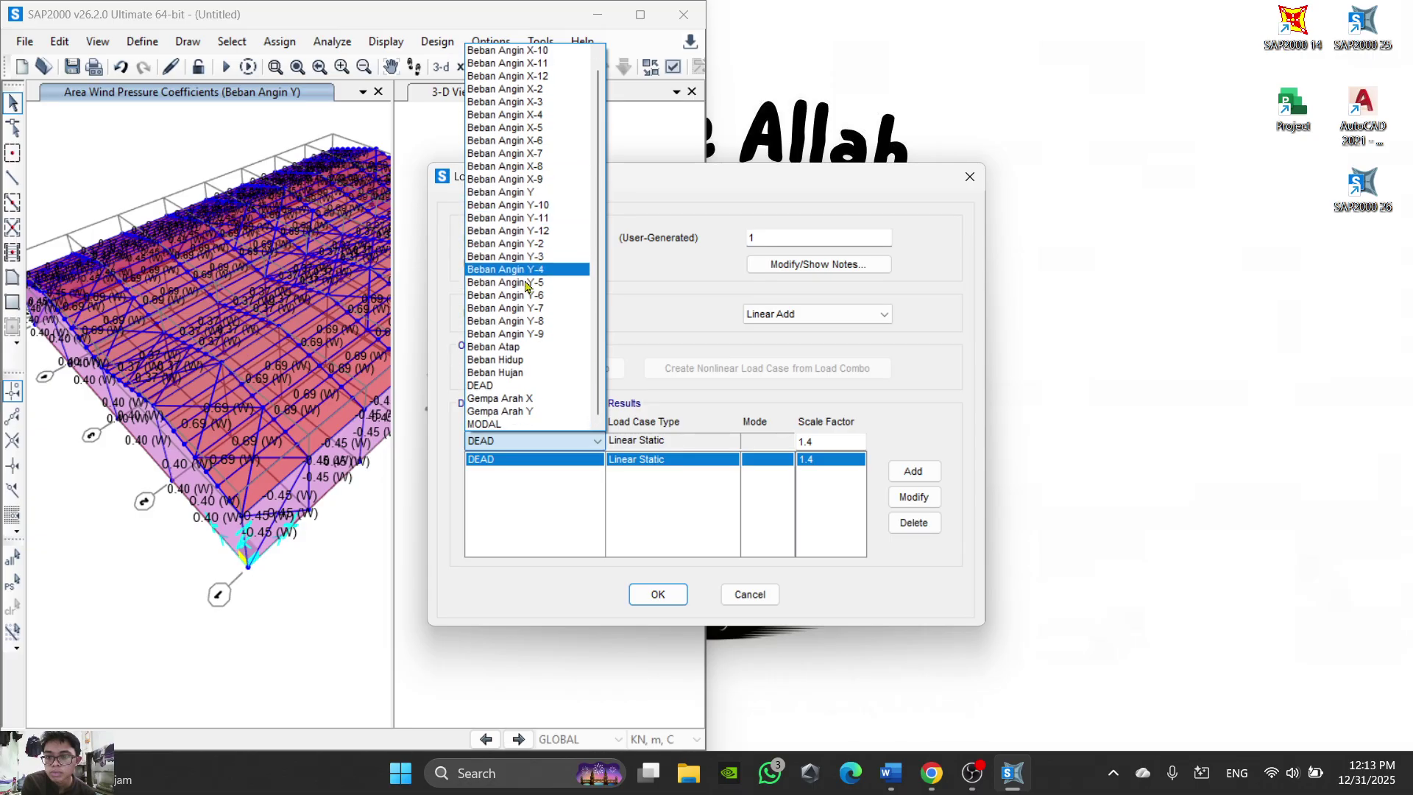
{"action": "left_click", "coordinate": [536, 347]}
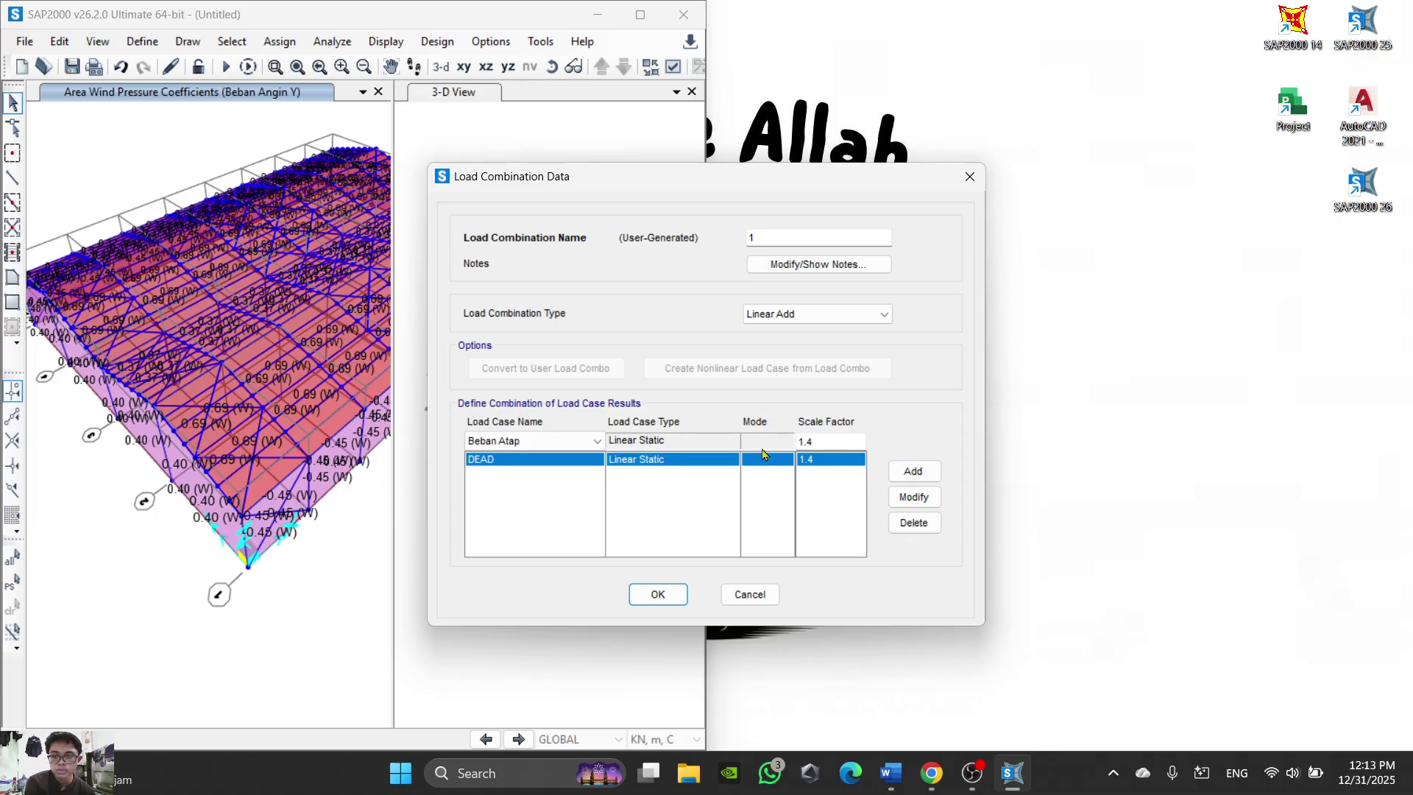
{"action": "left_click", "coordinate": [916, 480]}
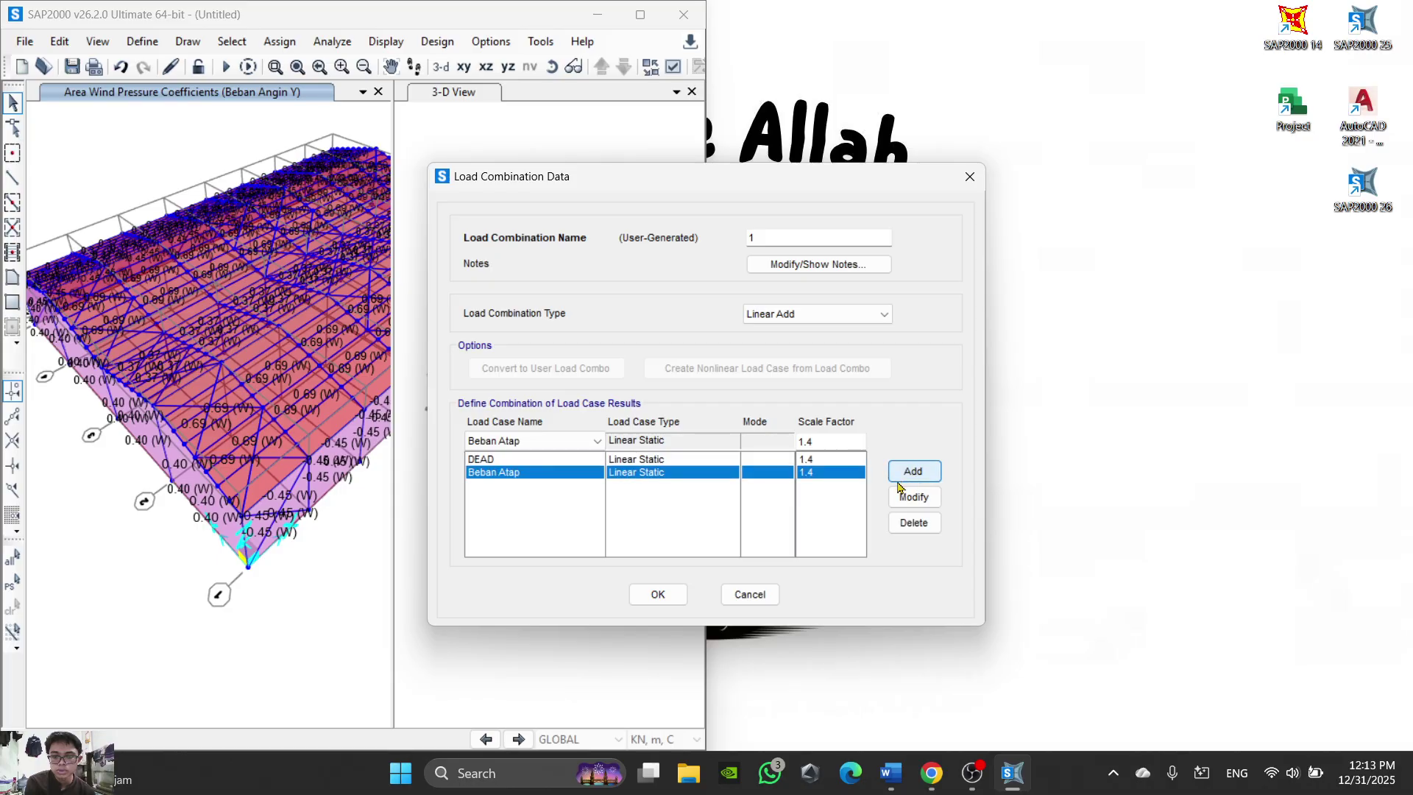
{"action": "left_click", "coordinate": [657, 593]}
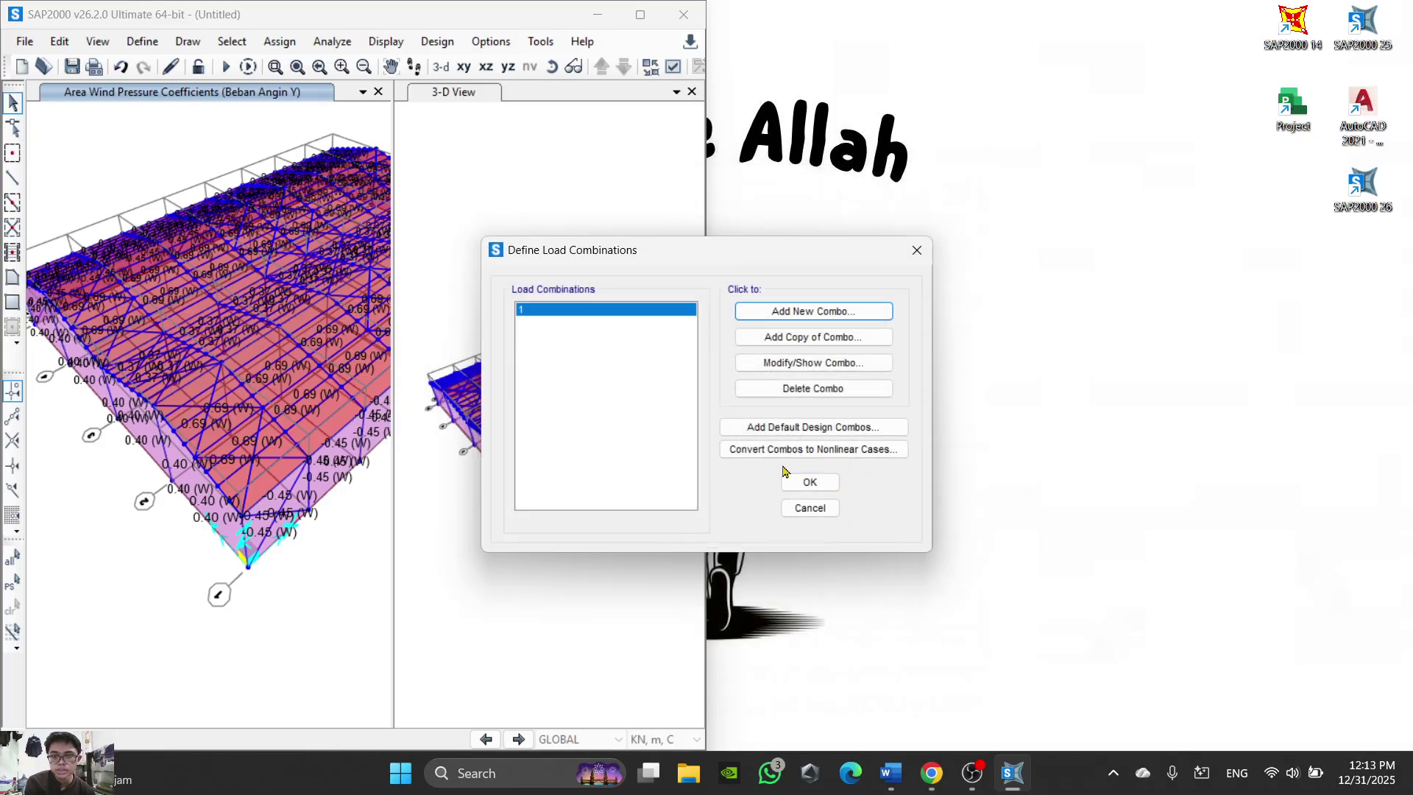
{"action": "left_click", "coordinate": [810, 482]}
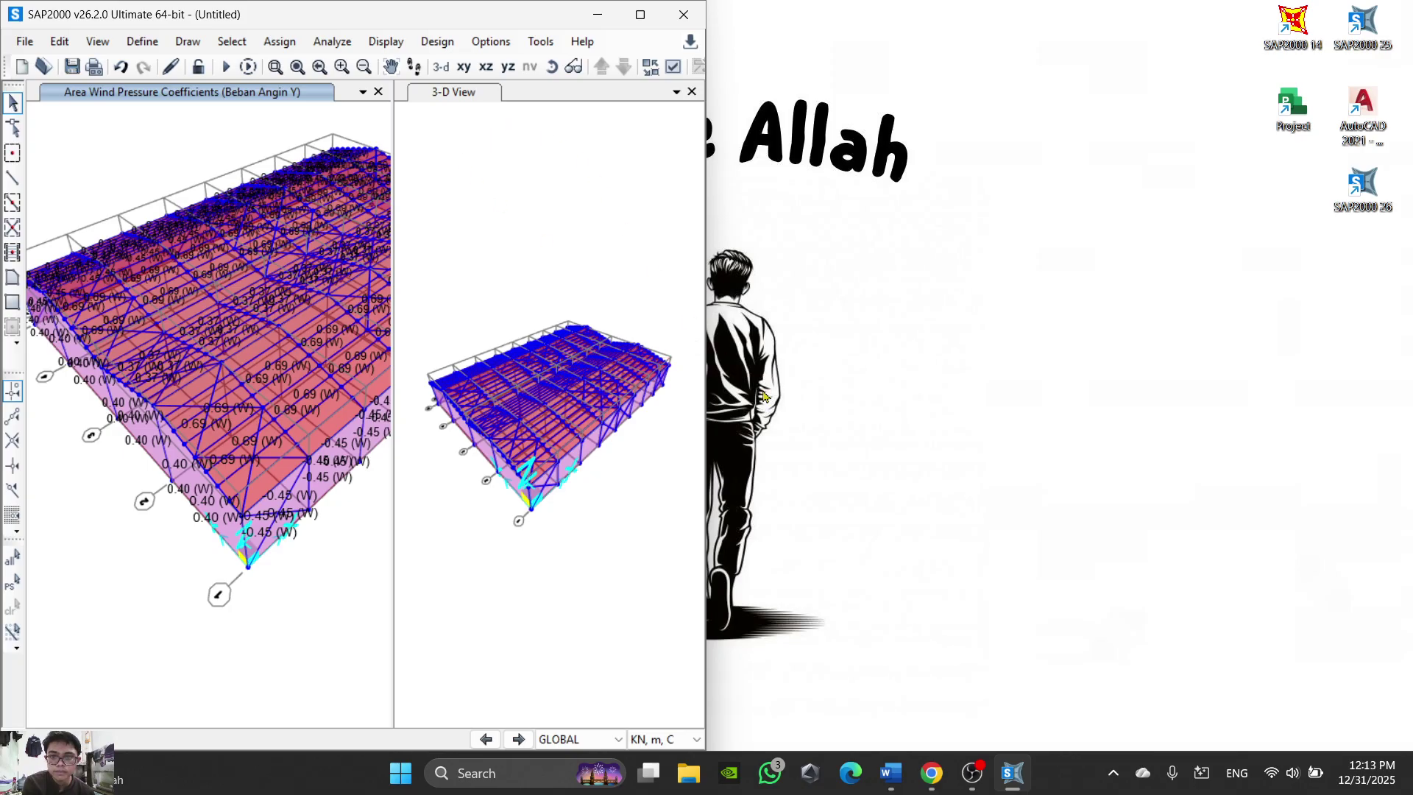
{"action": "left_click", "coordinate": [965, 772]}
{"action": "left_click", "coordinate": [966, 771]}
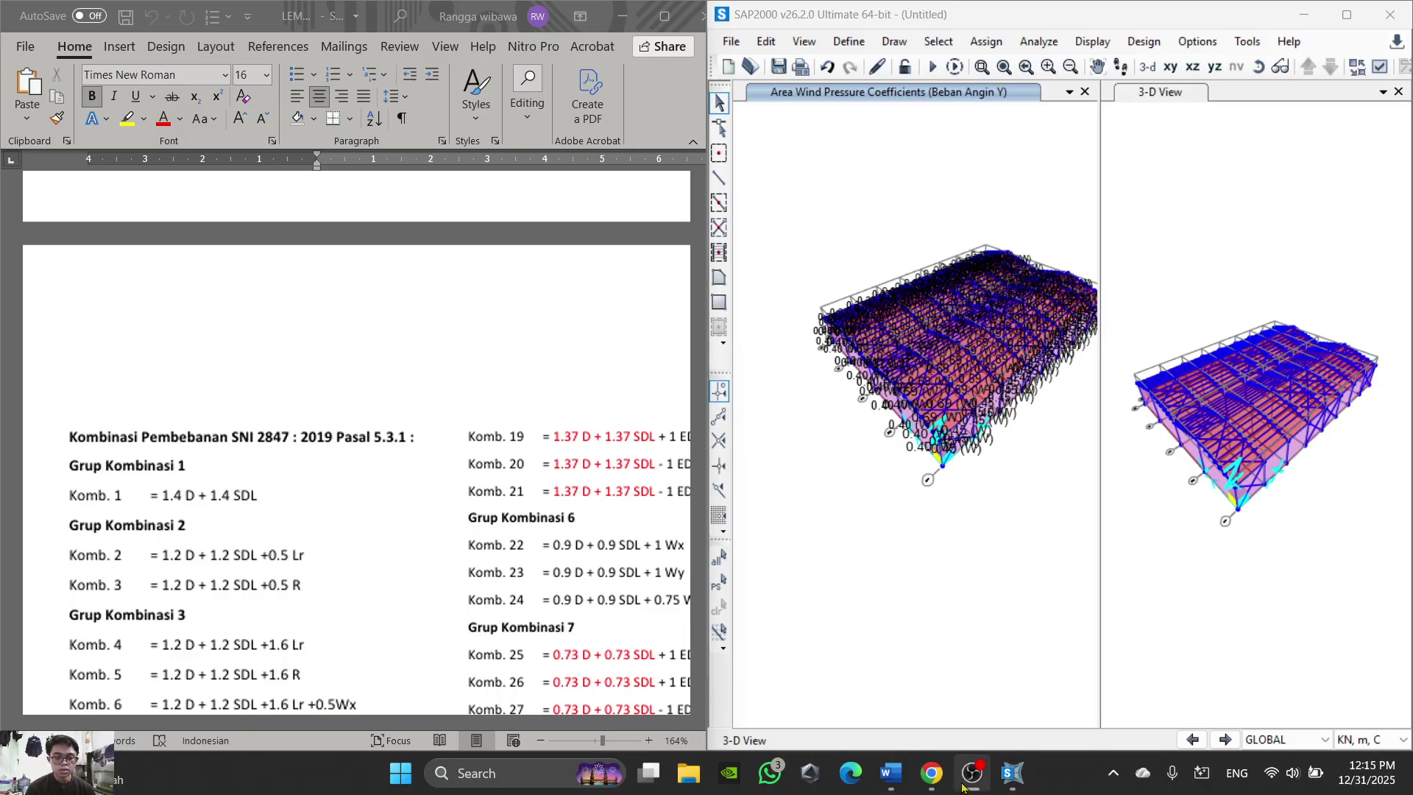
{"action": "mouse_move", "coordinate": [969, 788]}
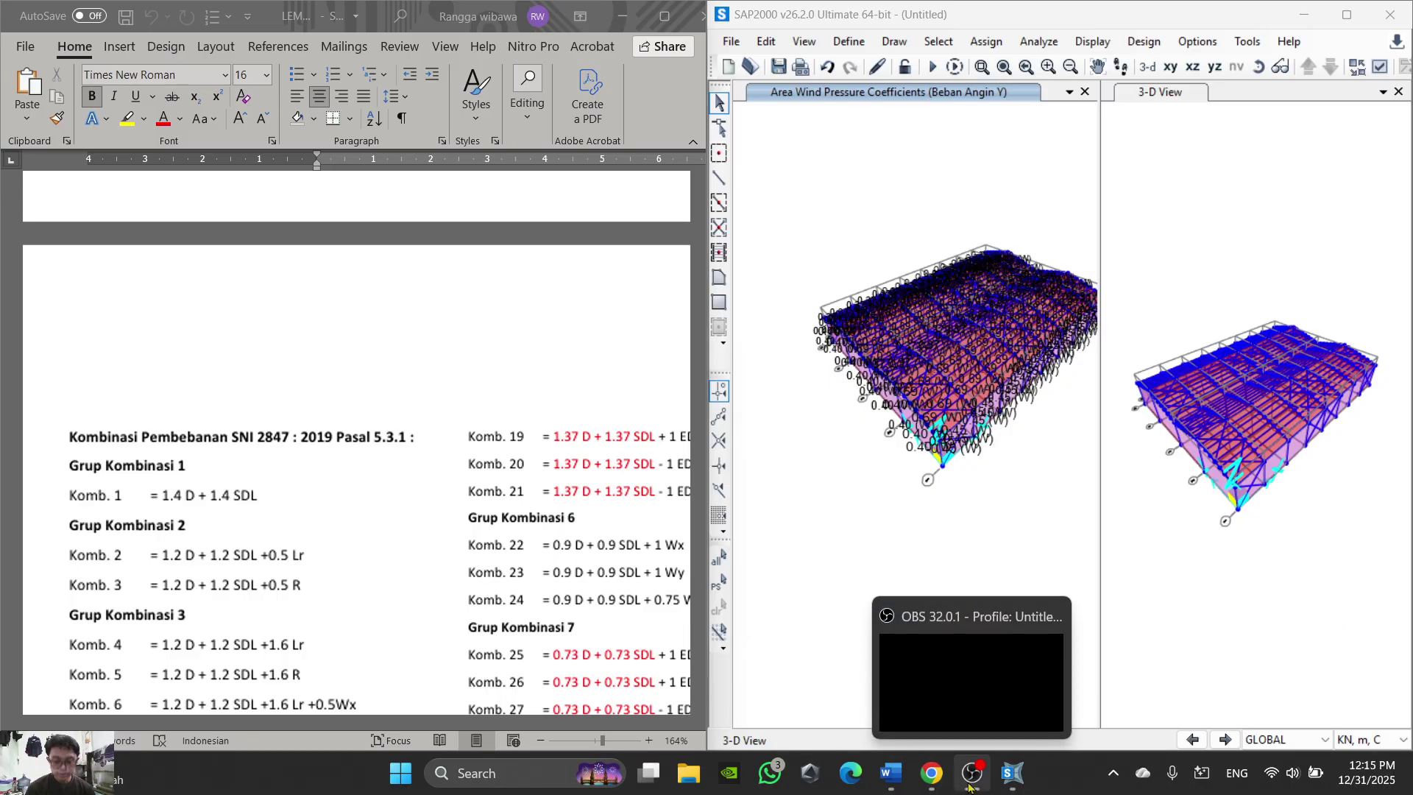
Step: Review the SNI 2847:2019 load combination list in the Word task sheet through Komb. 32, alongside the SAP2000 model
{"action": "left_click", "coordinate": [614, 461]}
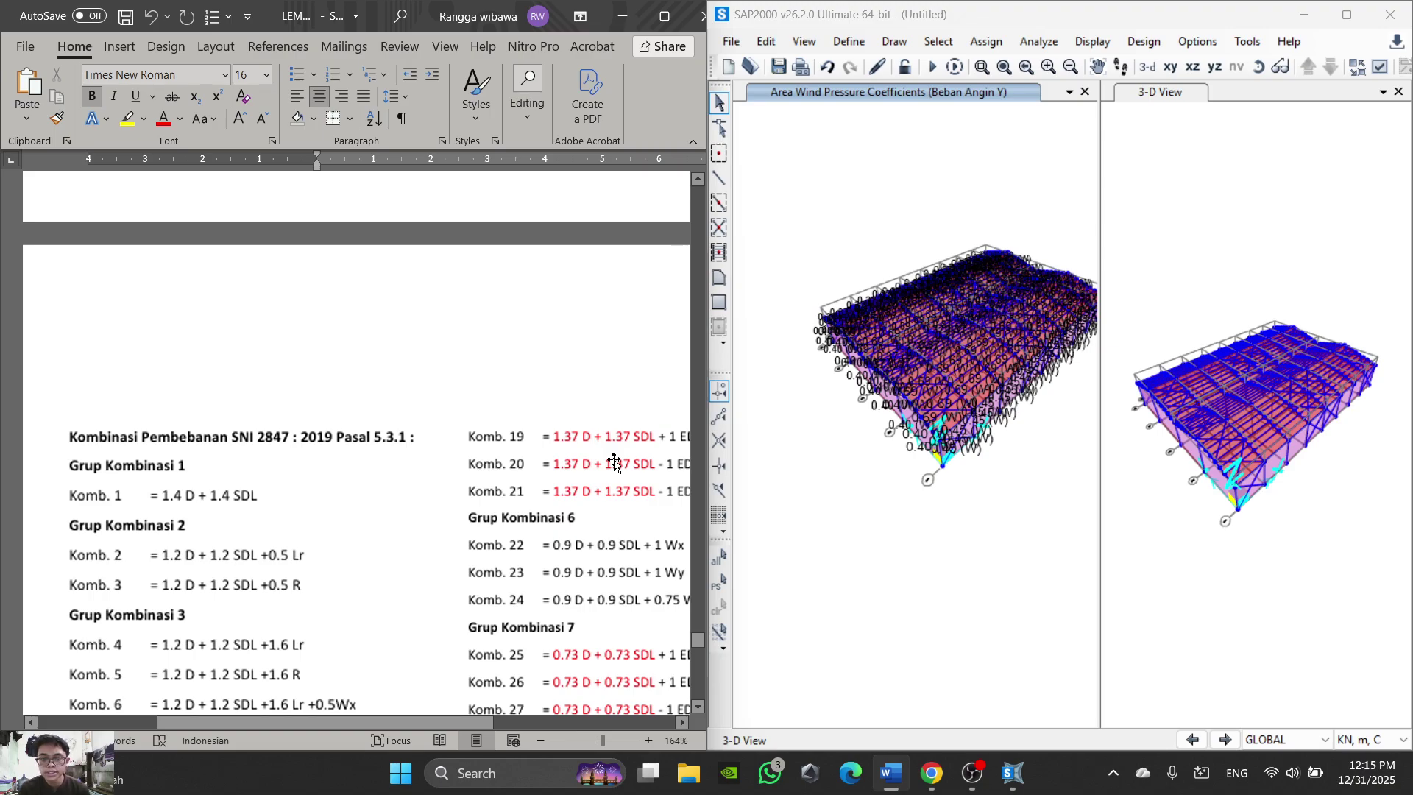
{"action": "scroll", "coordinate": [566, 415], "scroll_direction": "down", "scroll_amount": 2}
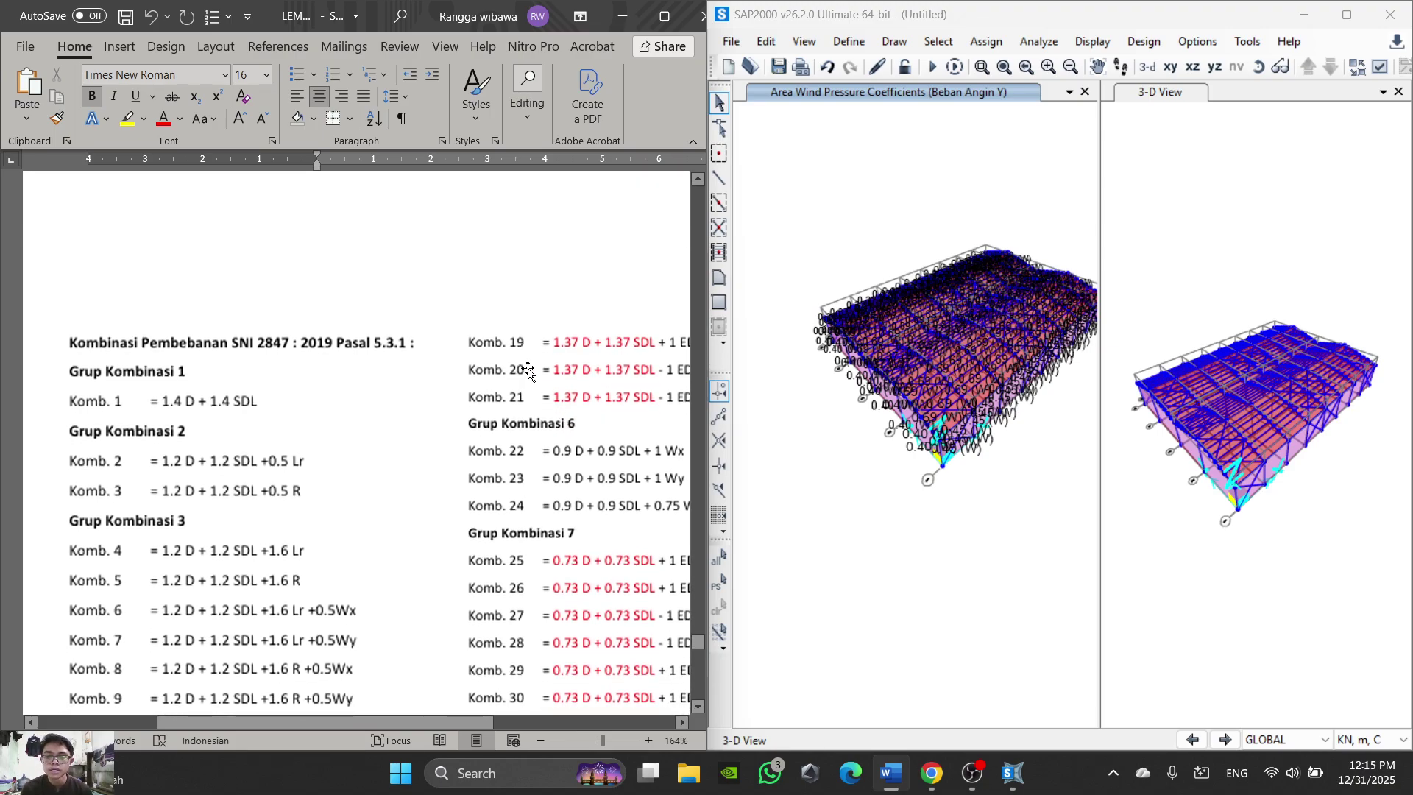
{"action": "scroll", "coordinate": [528, 372], "scroll_direction": "right", "scroll_amount": 2}
{"action": "left_click", "coordinate": [798, 177]}
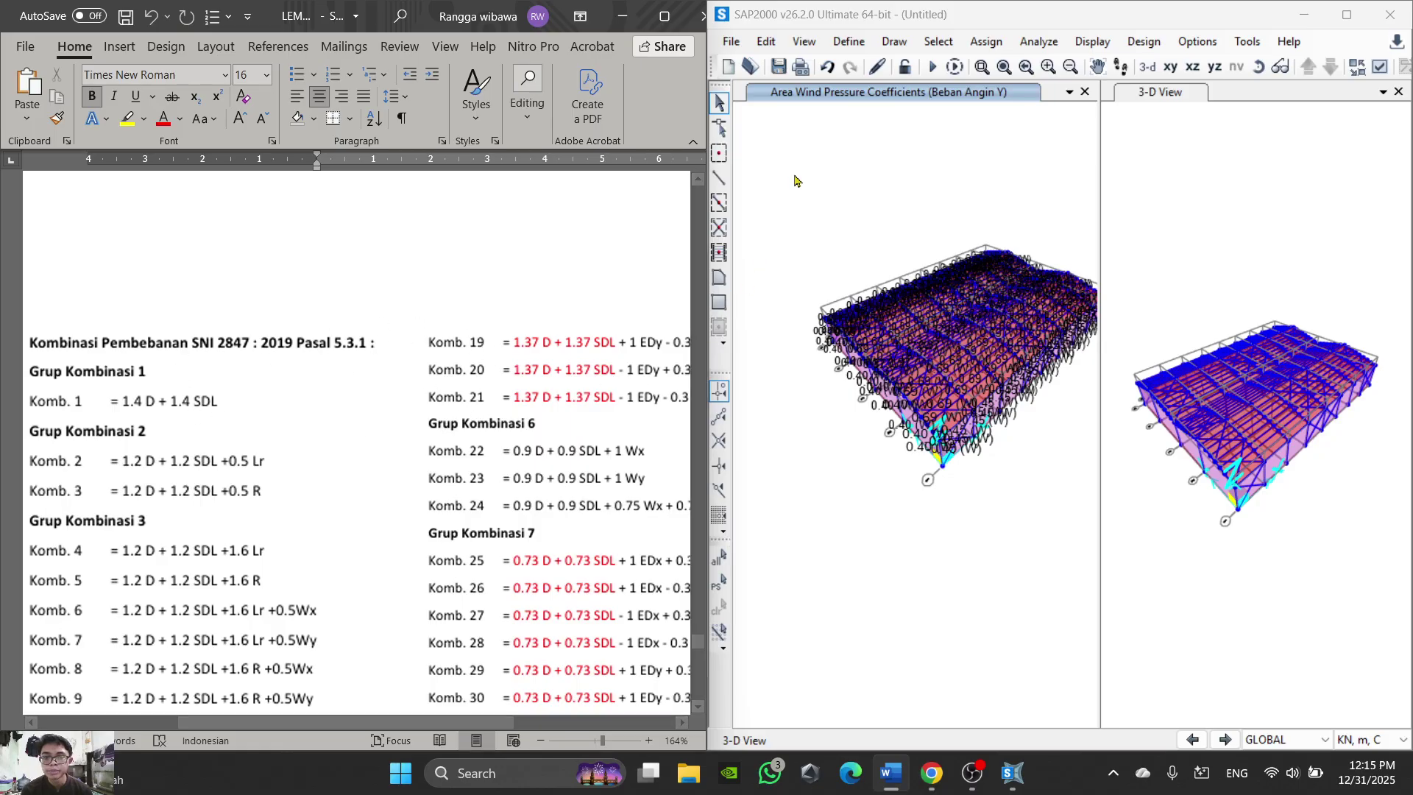
{"action": "left_click", "coordinate": [857, 42]}
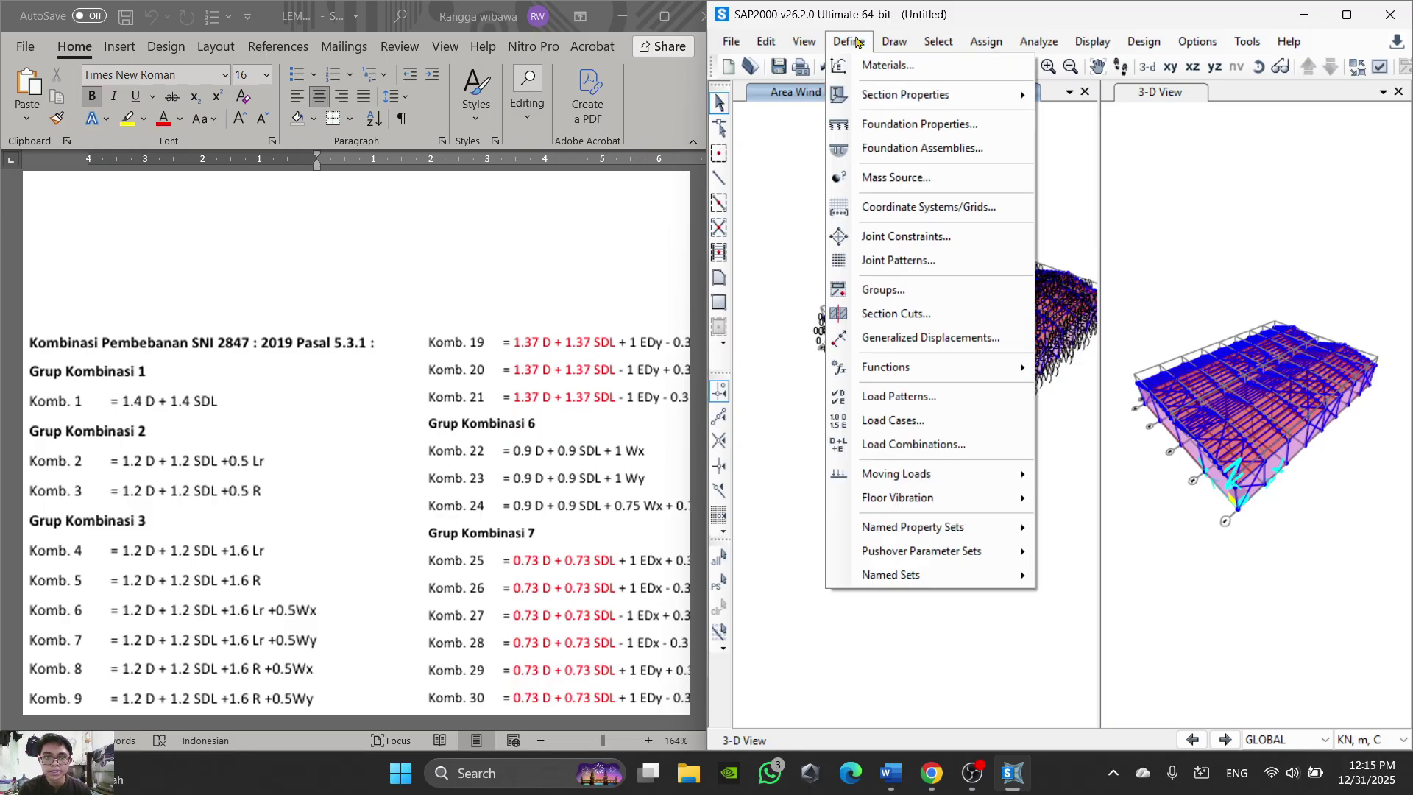
{"action": "left_click", "coordinate": [858, 42]}
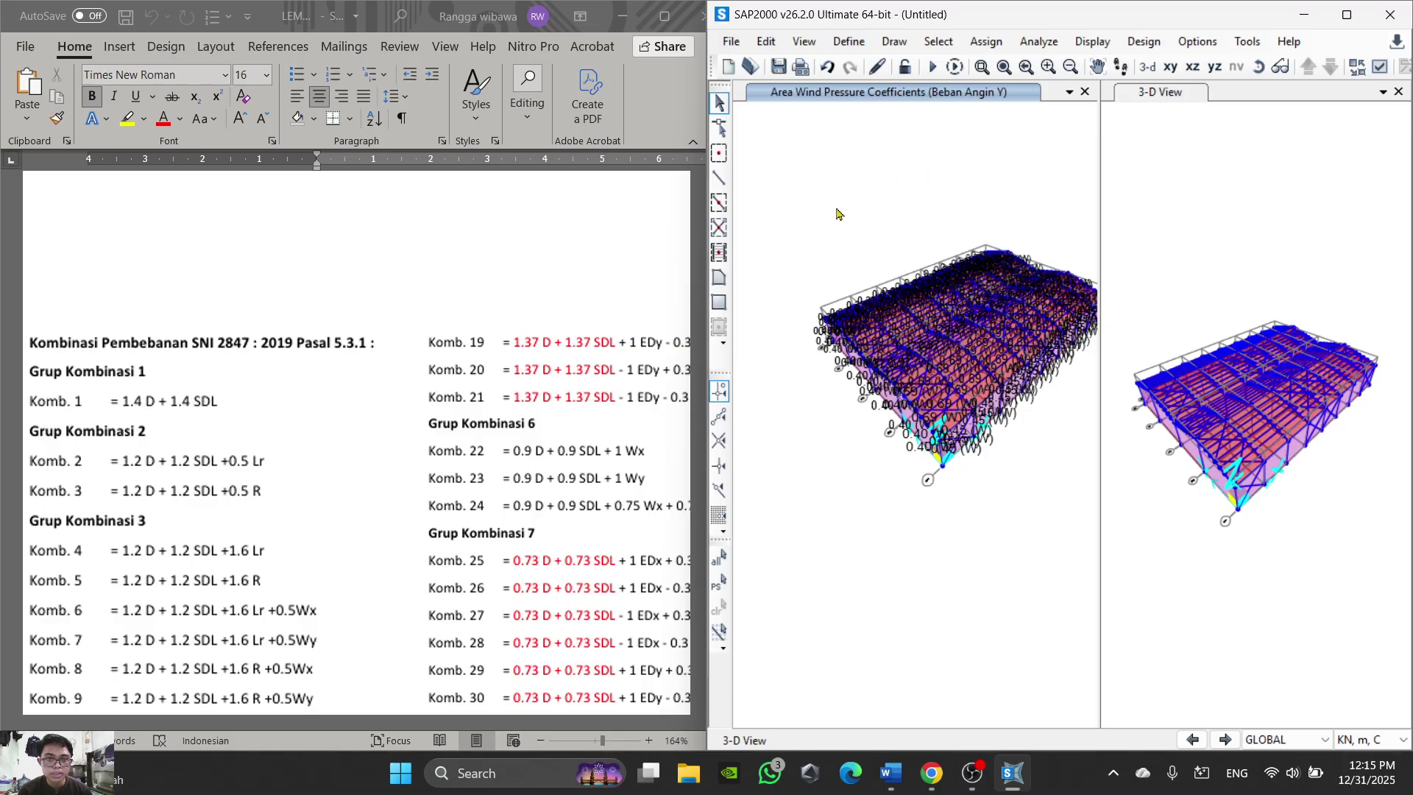
{"action": "scroll", "coordinate": [586, 317], "scroll_direction": "down", "scroll_amount": 2}
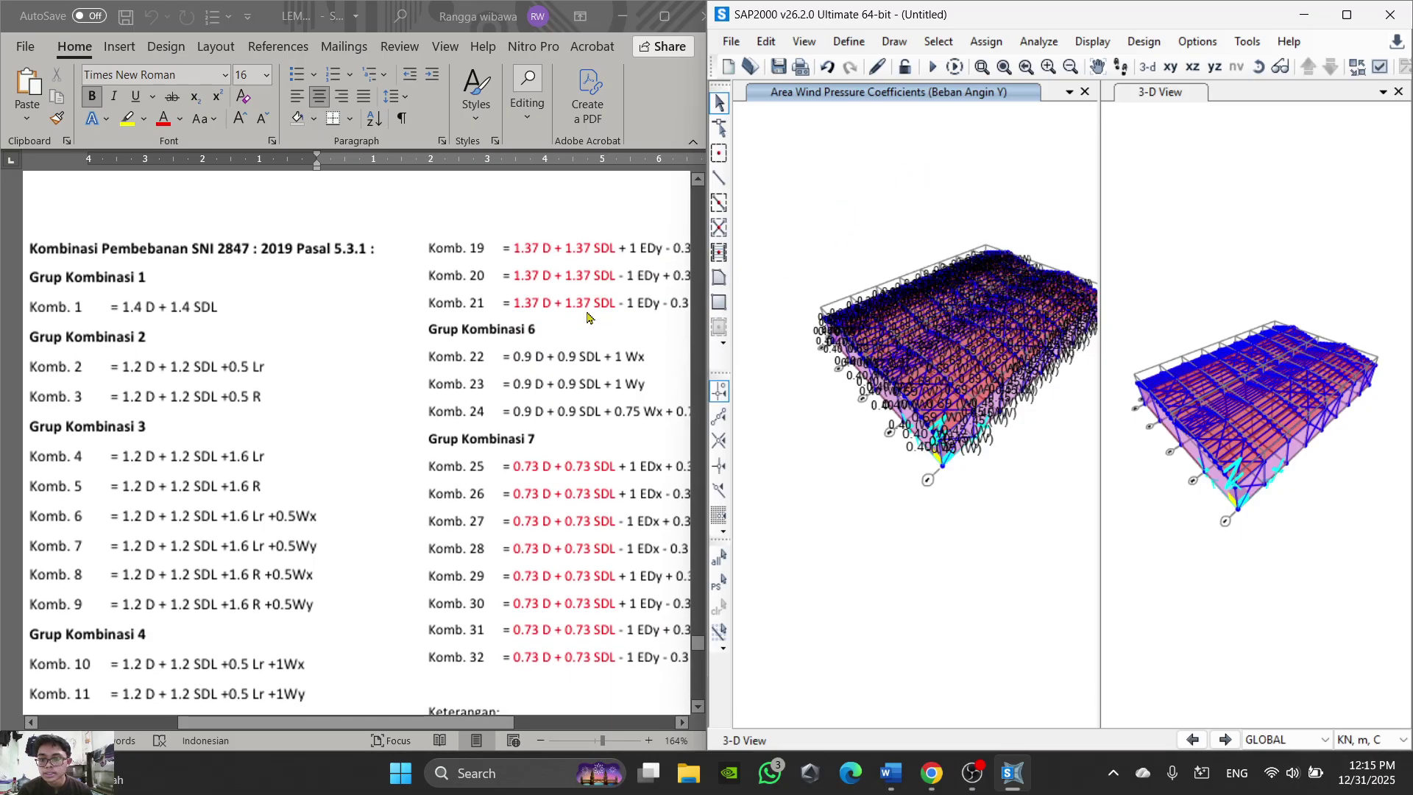
{"action": "scroll", "coordinate": [538, 358], "scroll_direction": "down", "scroll_amount": 4}
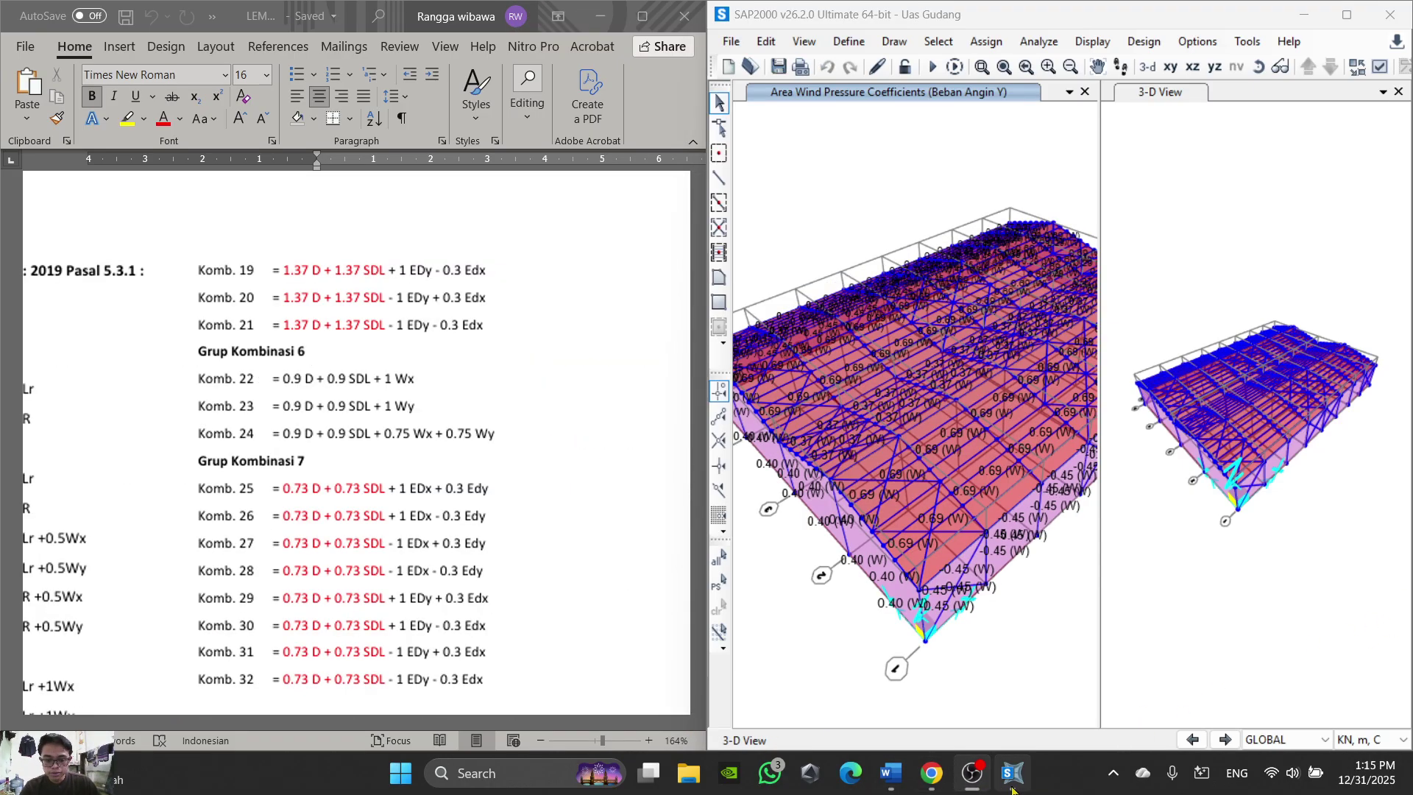
Step: Review the combination formulas from Komb. 19 to Komb. 32 in the Word task sheet
{"action": "left_click", "coordinate": [1009, 784]}
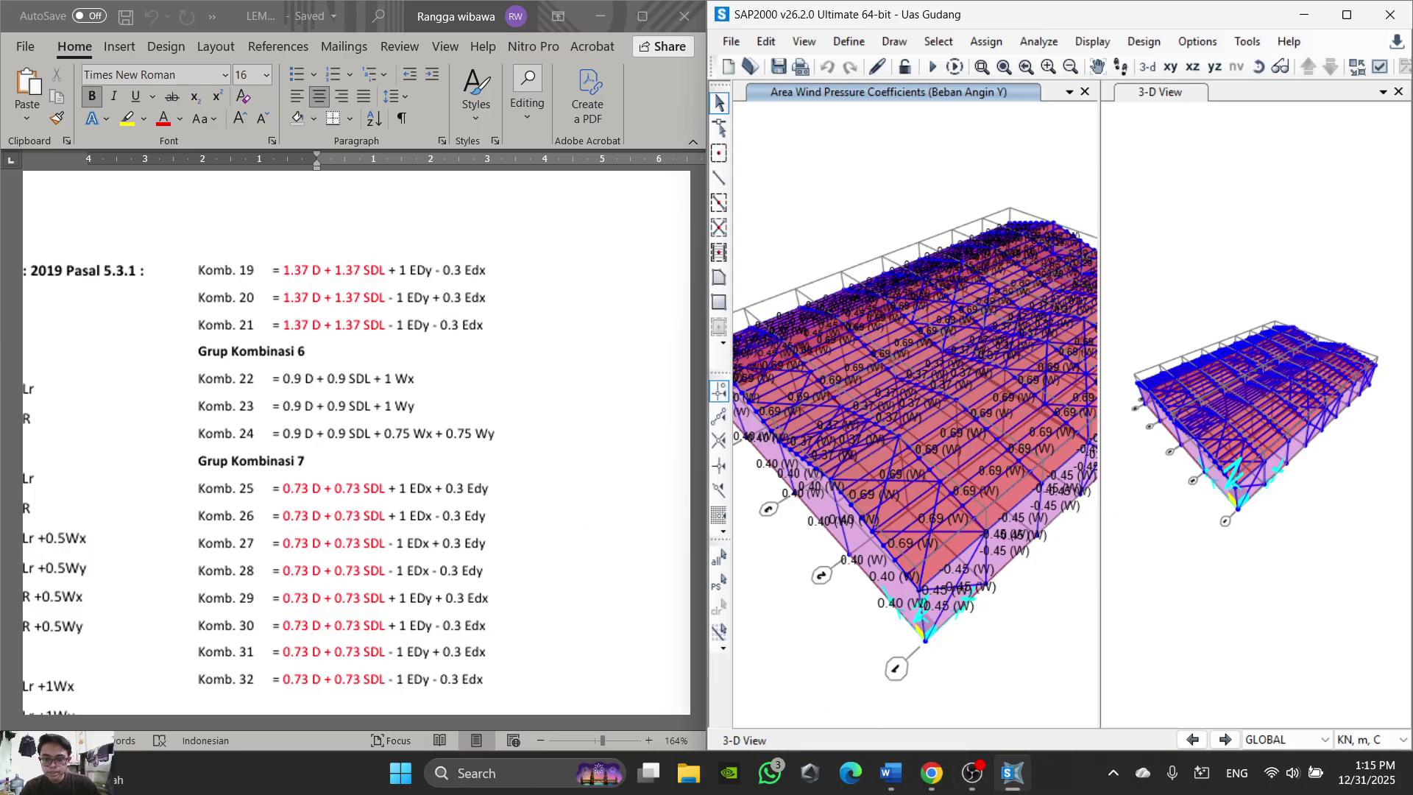
{"action": "left_click", "coordinate": [891, 772]}
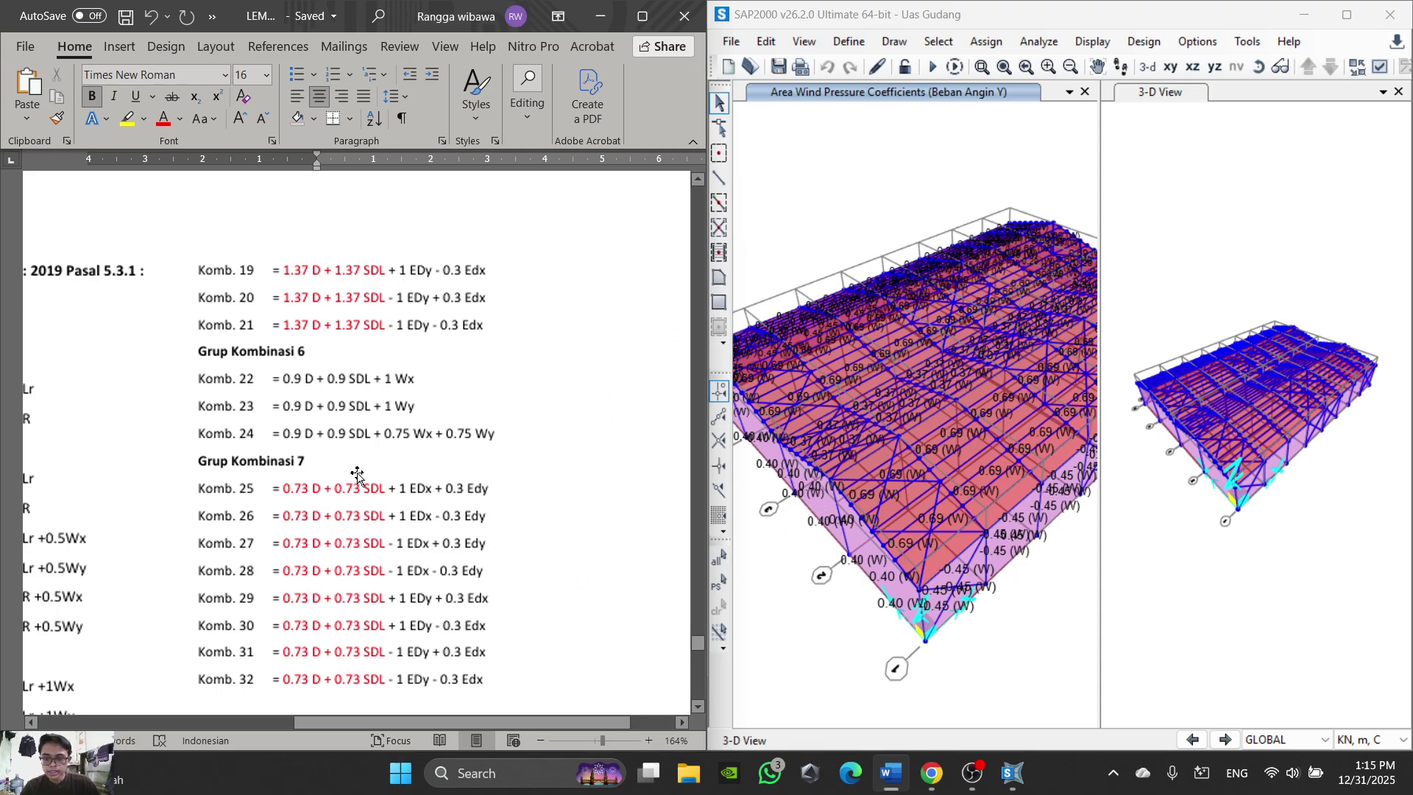
{"action": "scroll", "coordinate": [357, 475], "scroll_direction": "down", "scroll_amount": 1}
{"action": "scroll", "coordinate": [149, 568], "scroll_direction": "up", "scroll_amount": 2}
{"action": "scroll", "coordinate": [351, 464], "scroll_direction": "left", "scroll_amount": 1}
{"action": "scroll", "coordinate": [368, 495], "scroll_direction": "left", "scroll_amount": 1}
{"action": "scroll", "coordinate": [368, 496], "scroll_direction": "right", "scroll_amount": 1}
{"action": "scroll", "coordinate": [368, 495], "scroll_direction": "down", "scroll_amount": 3}
{"action": "scroll", "coordinate": [368, 496], "scroll_direction": "up", "scroll_amount": 1}
{"action": "scroll", "coordinate": [795, 276], "scroll_direction": "up", "scroll_amount": 5}
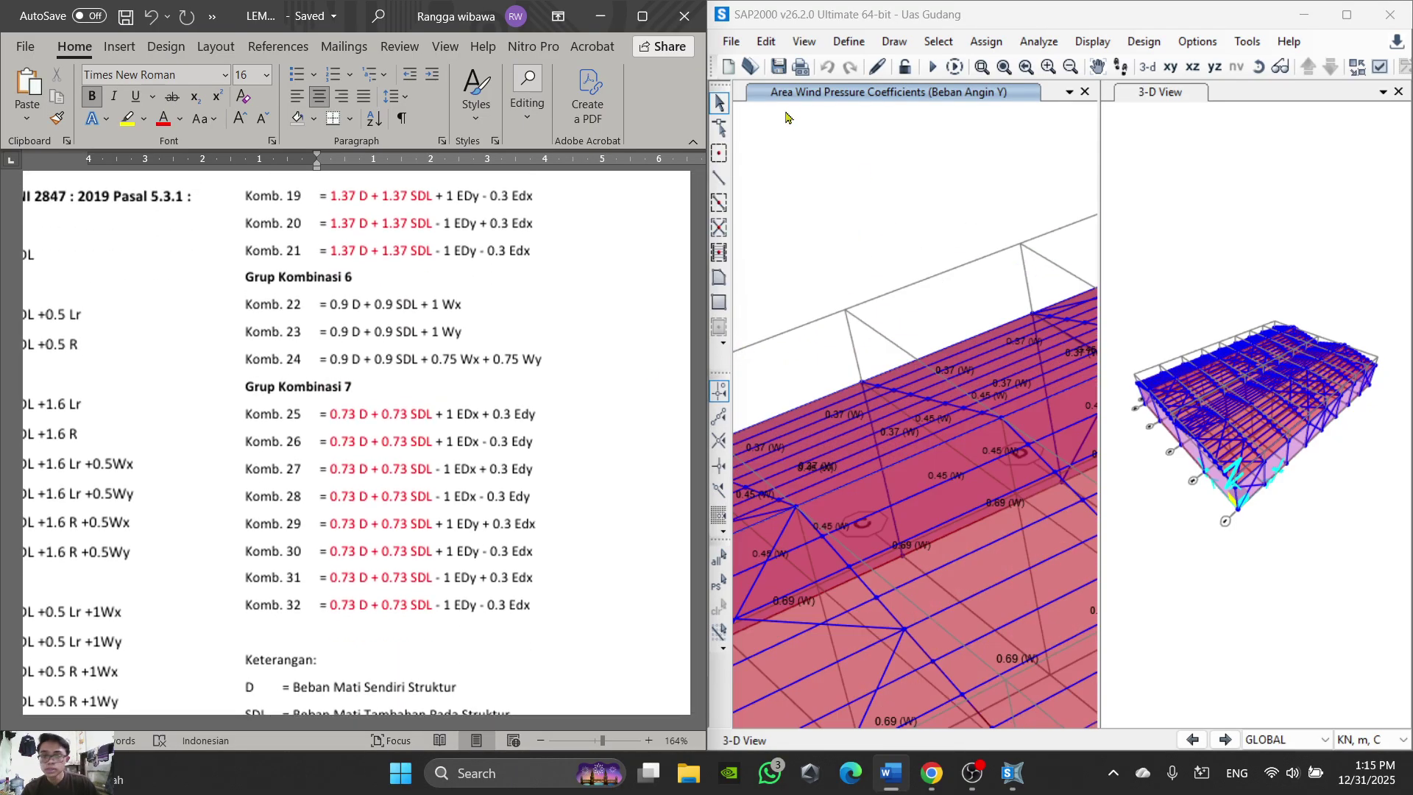
Step: Open the Beban Amplop load combination in SAP2000 and check that it contains combinations 1 to 32
{"action": "left_click", "coordinate": [870, 42]}
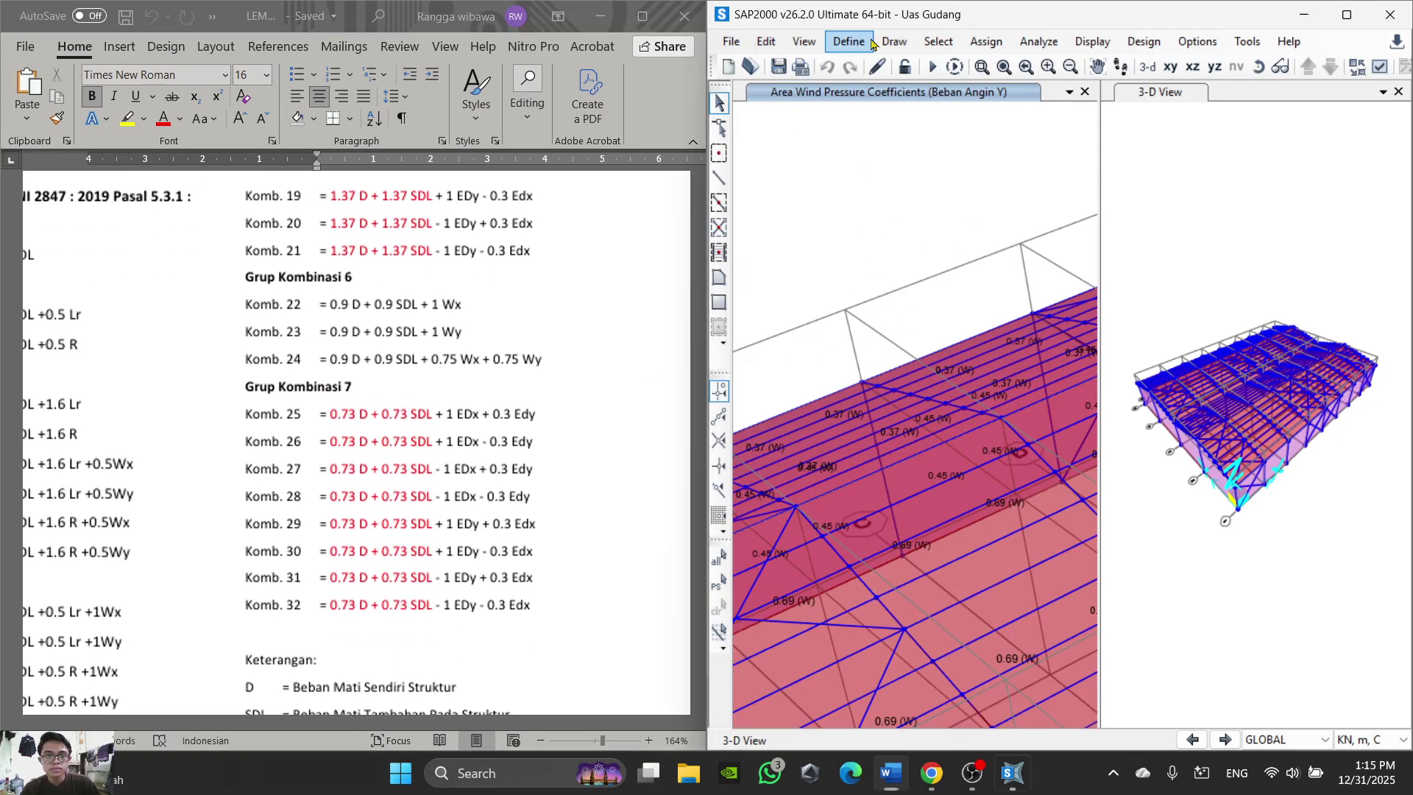
{"action": "left_click", "coordinate": [863, 40]}
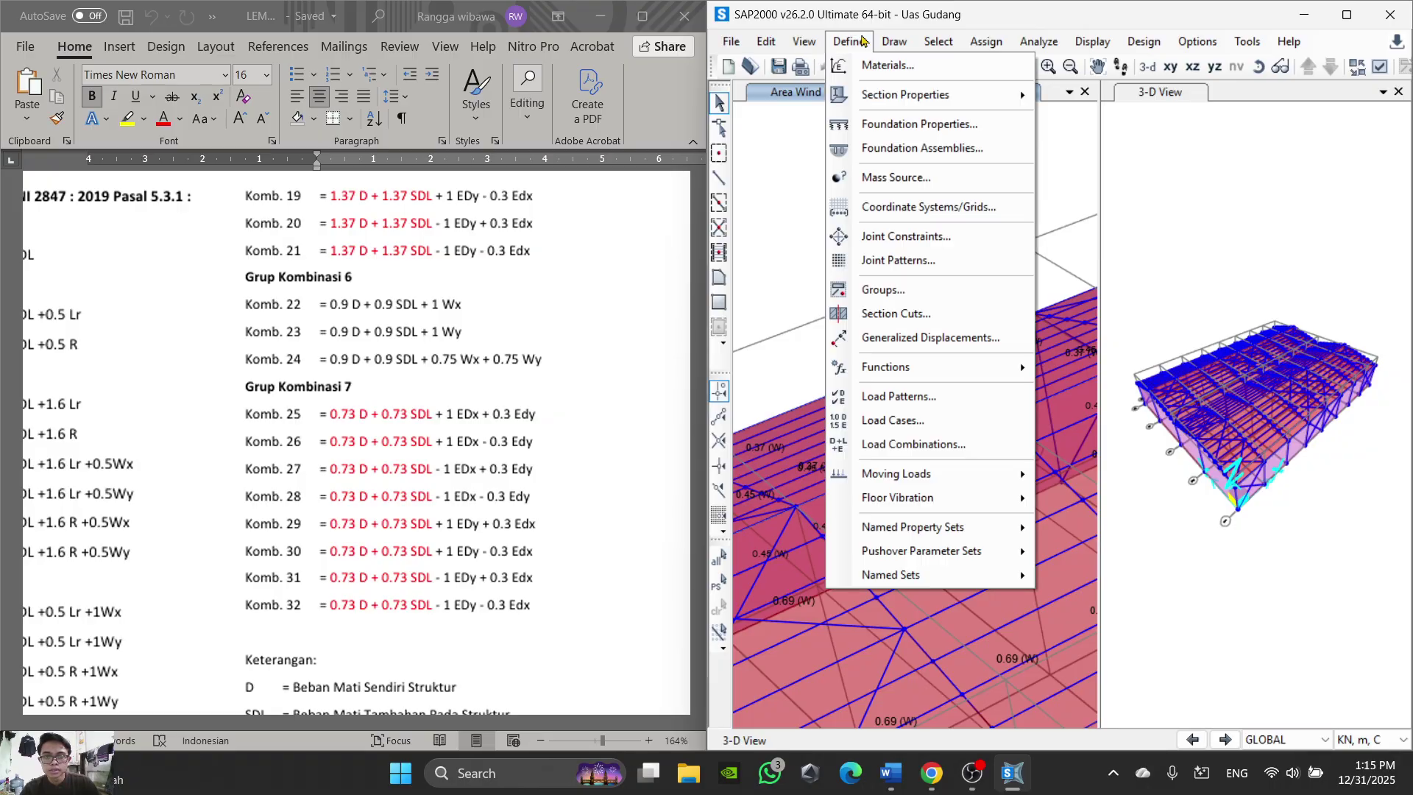
{"action": "left_click", "coordinate": [960, 445]}
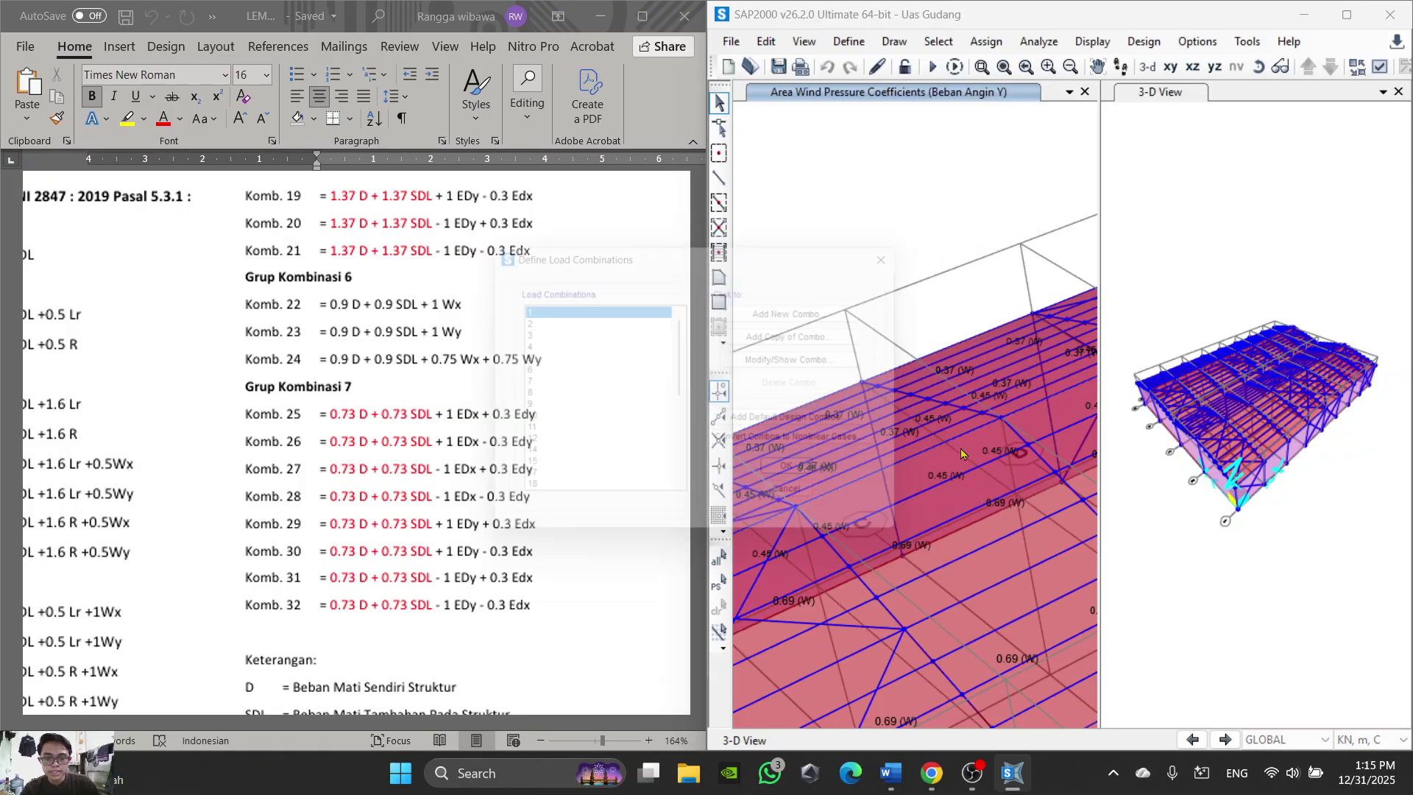
{"action": "scroll", "coordinate": [609, 462], "scroll_direction": "down", "scroll_amount": 6}
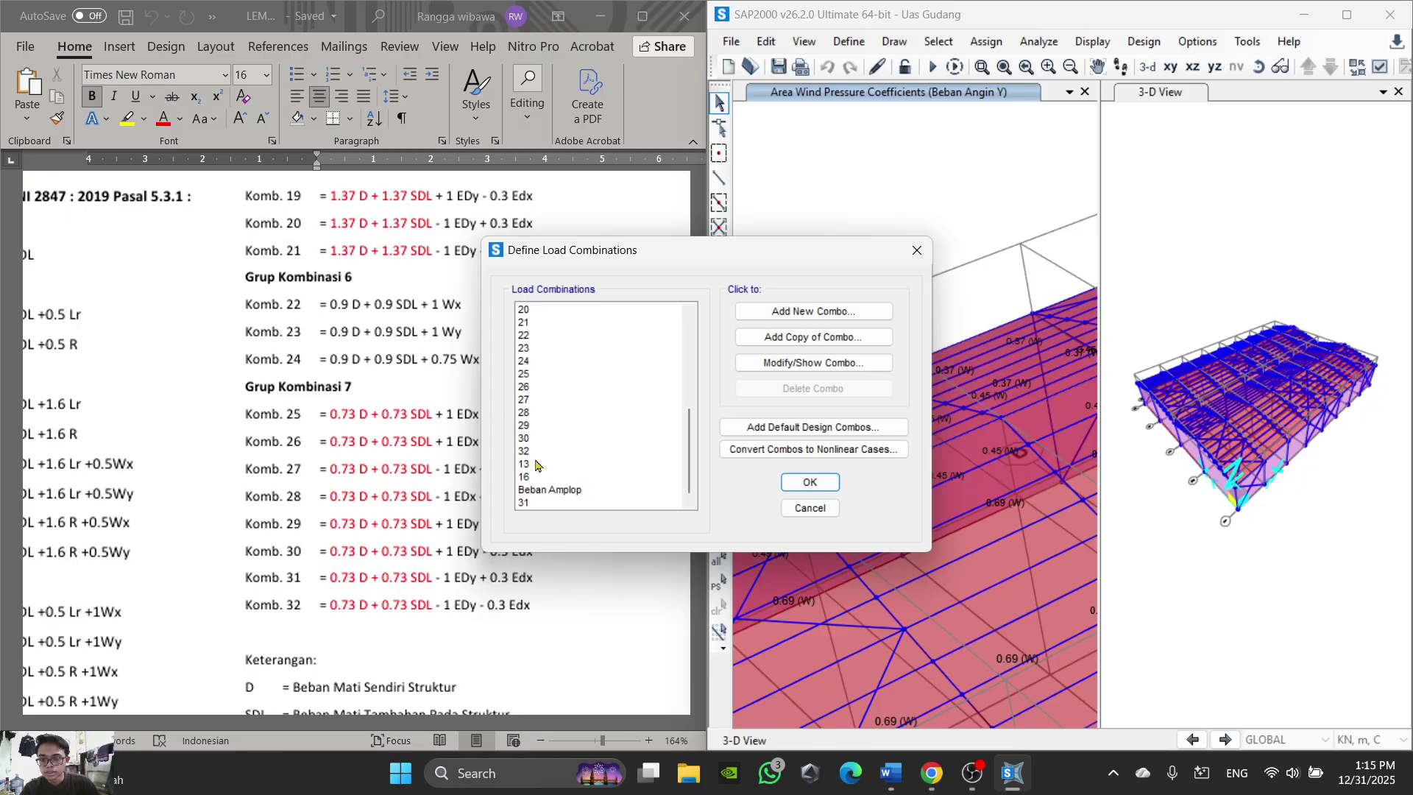
{"action": "left_click", "coordinate": [559, 490]}
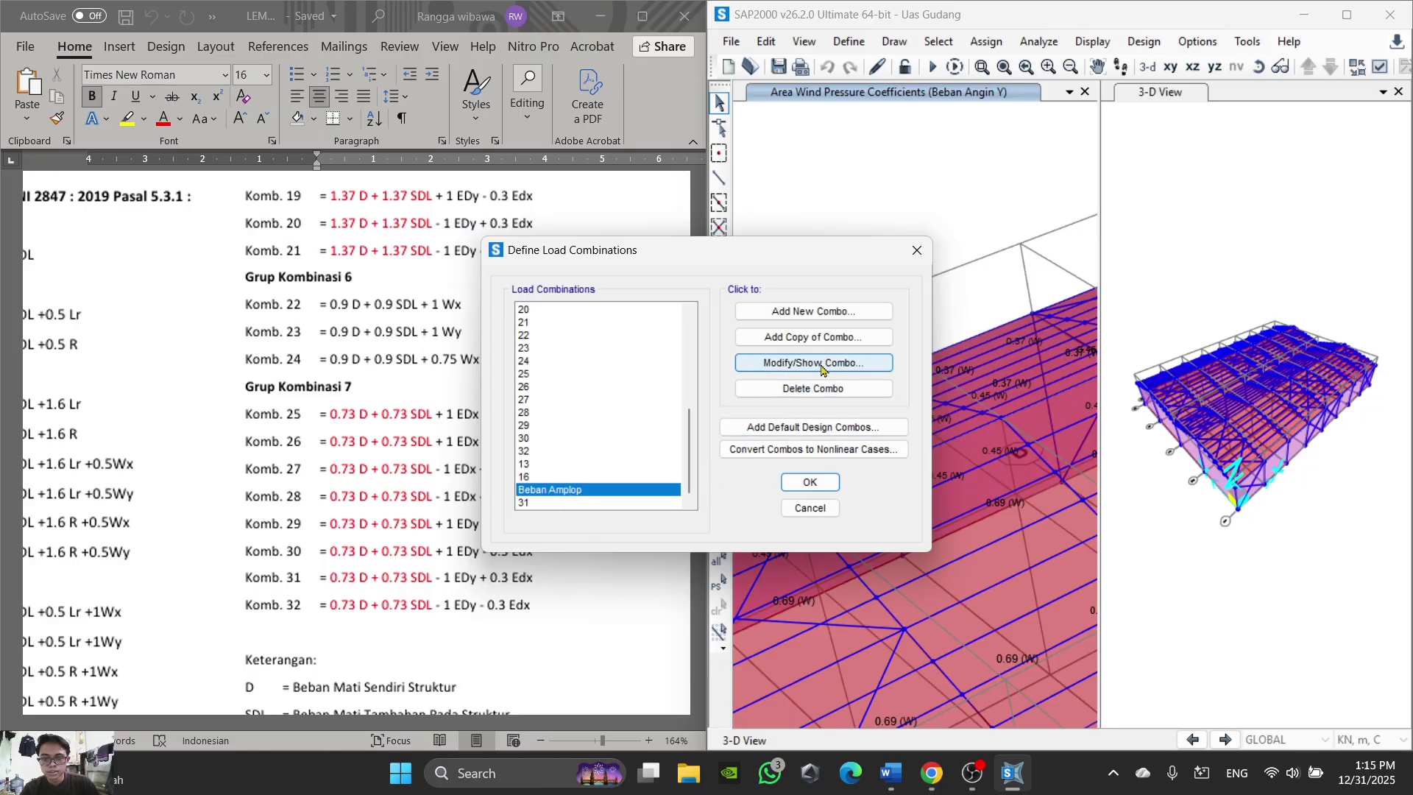
{"action": "left_click", "coordinate": [810, 362]}
{"action": "scroll", "coordinate": [511, 529], "scroll_direction": "down", "scroll_amount": 8}
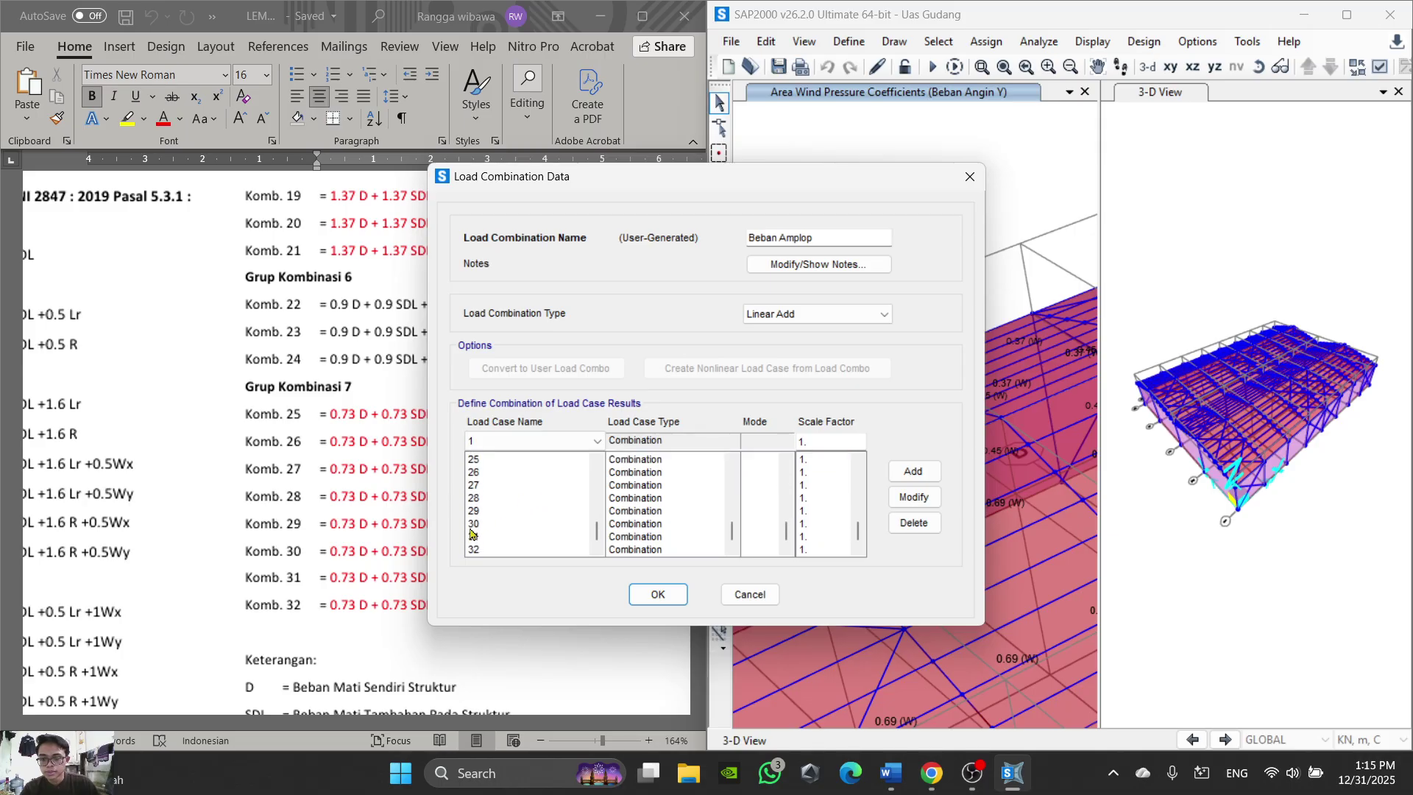
{"action": "scroll", "coordinate": [548, 539], "scroll_direction": "up", "scroll_amount": 8}
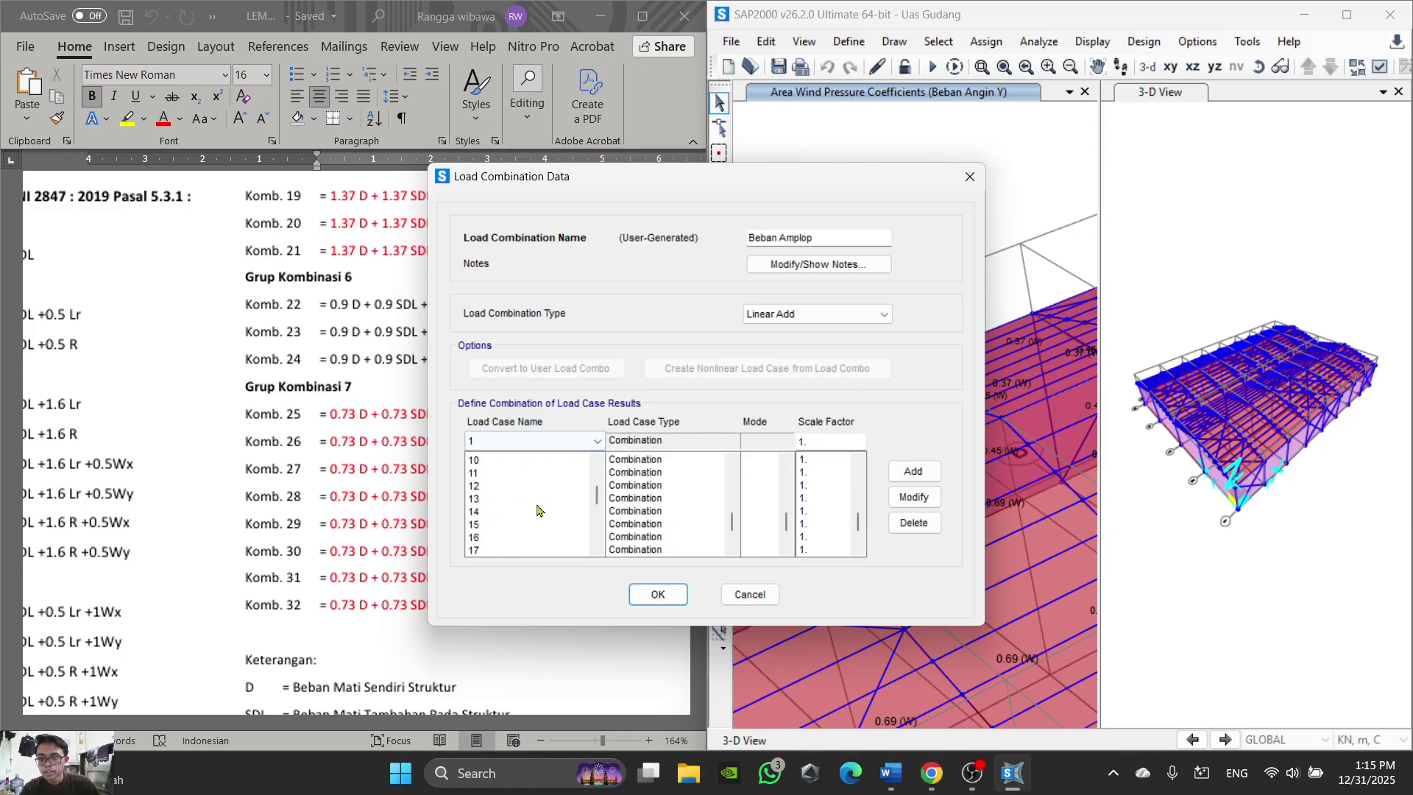
{"action": "scroll", "coordinate": [534, 508], "scroll_direction": "down", "scroll_amount": 8}
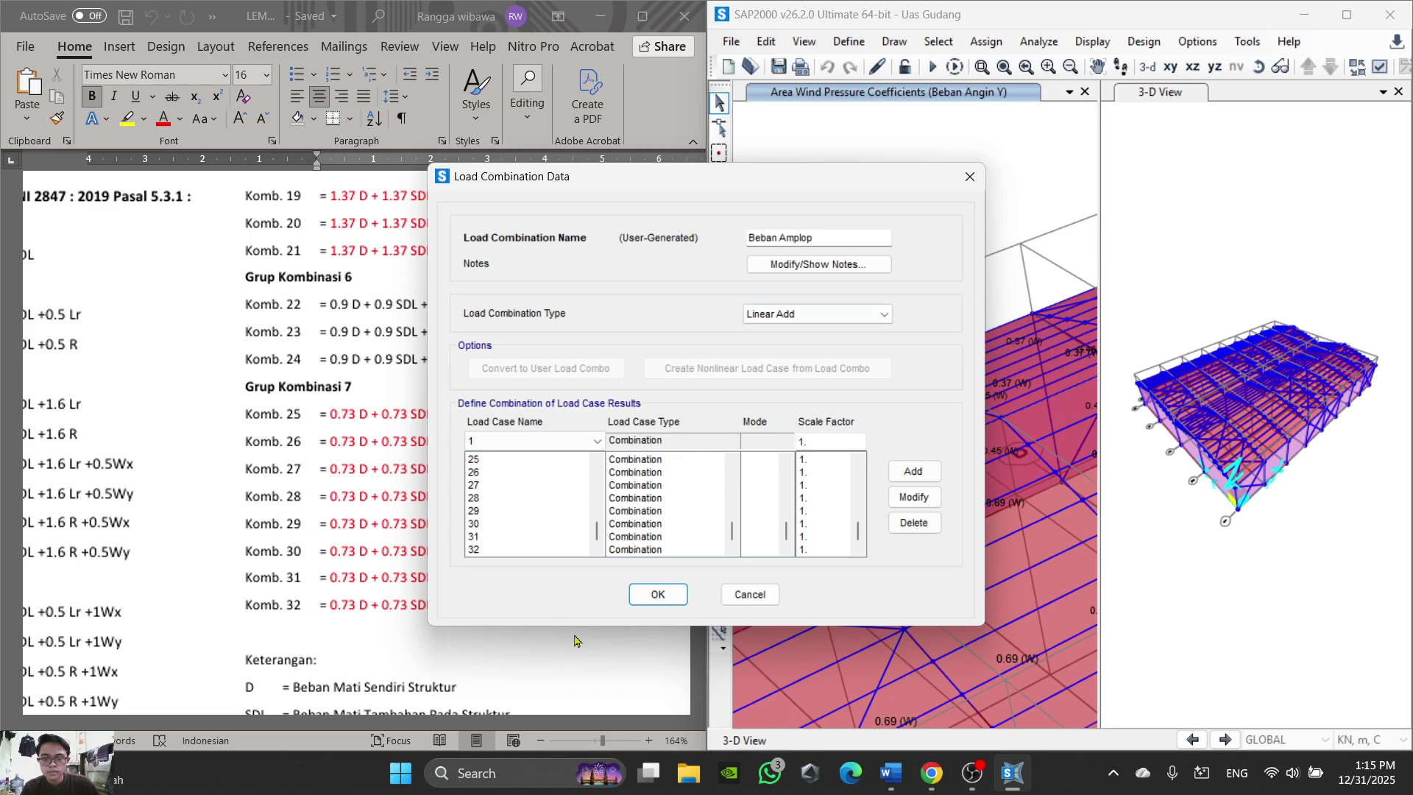
{"action": "left_click", "coordinate": [657, 593]}
{"action": "left_click", "coordinate": [717, 567]}
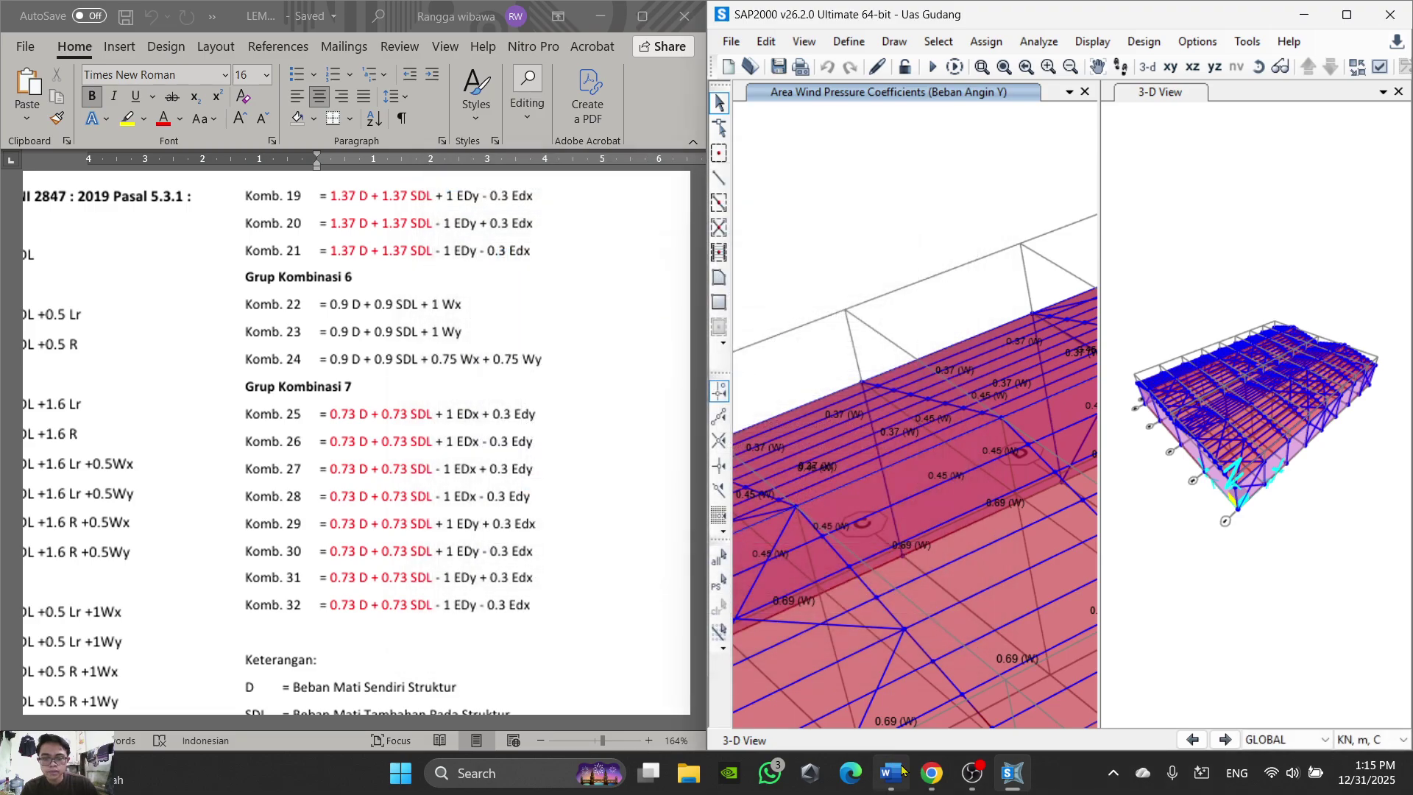
Step: Read steps 52 and 53 of the Word task sheet, covering the Beban Amplop combination and the design preference values
{"action": "mouse_move", "coordinate": [901, 773]}
{"action": "scroll", "coordinate": [301, 513], "scroll_direction": "down", "scroll_amount": 8}
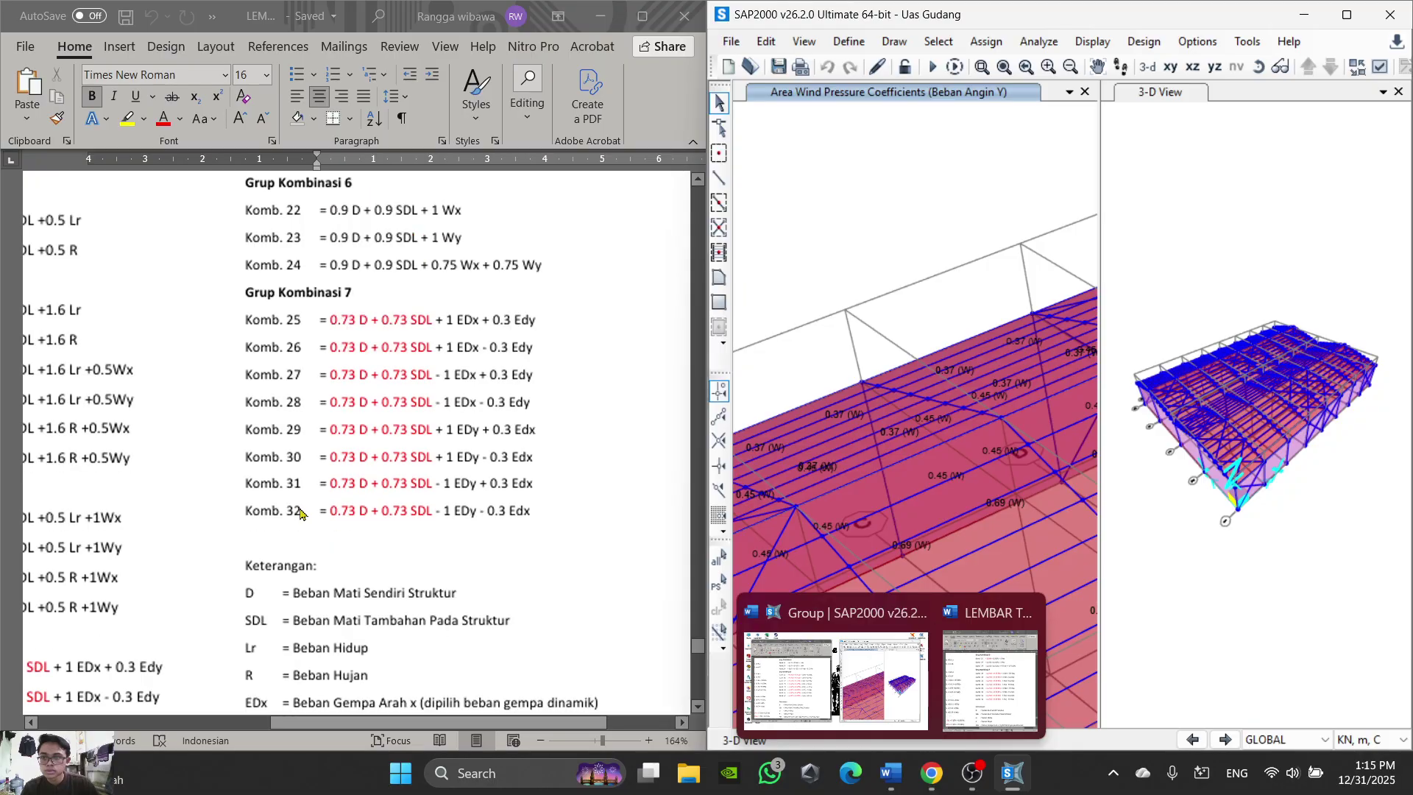
{"action": "scroll", "coordinate": [299, 513], "scroll_direction": "down", "scroll_amount": 3, "text": "ctrl"}
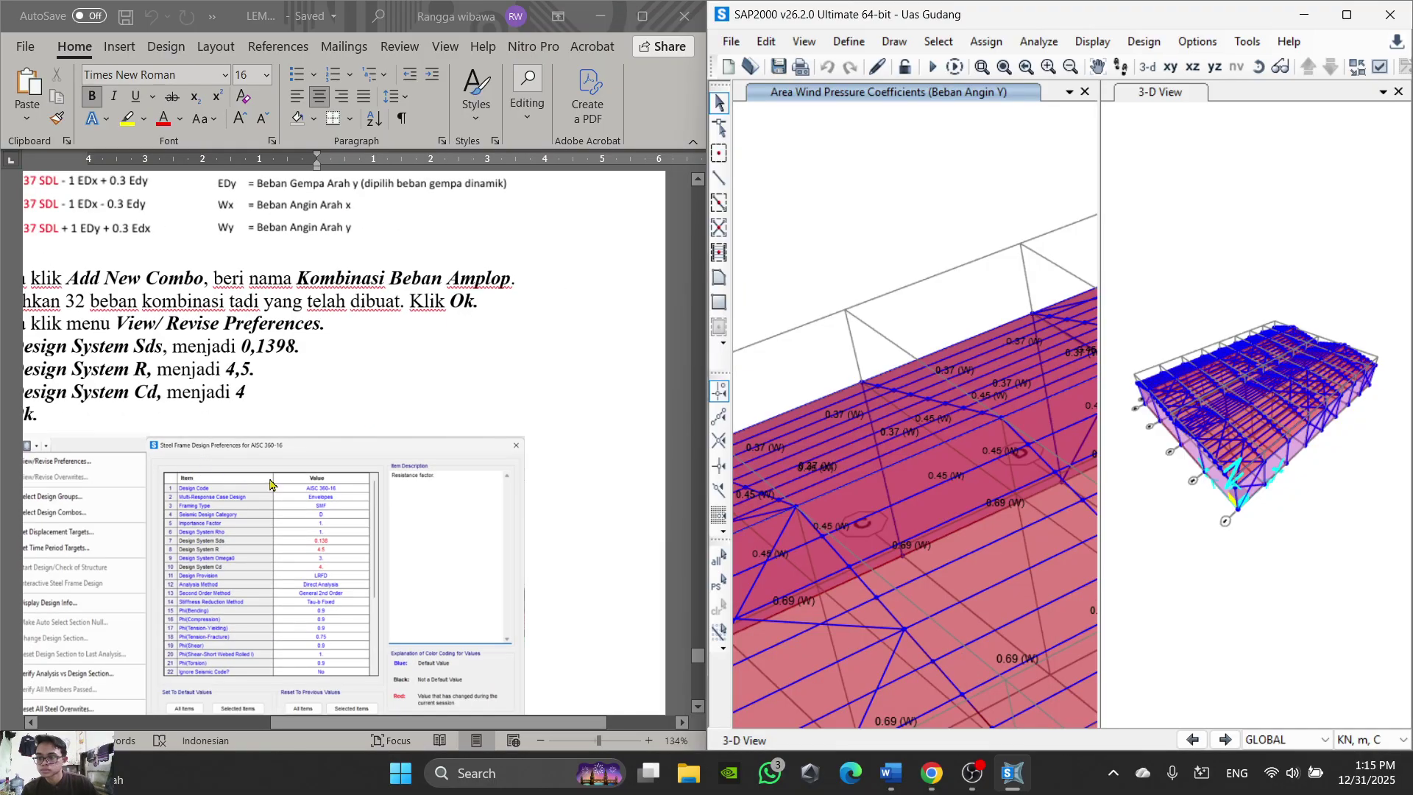
{"action": "scroll", "coordinate": [458, 447], "scroll_direction": "up", "scroll_amount": 2}
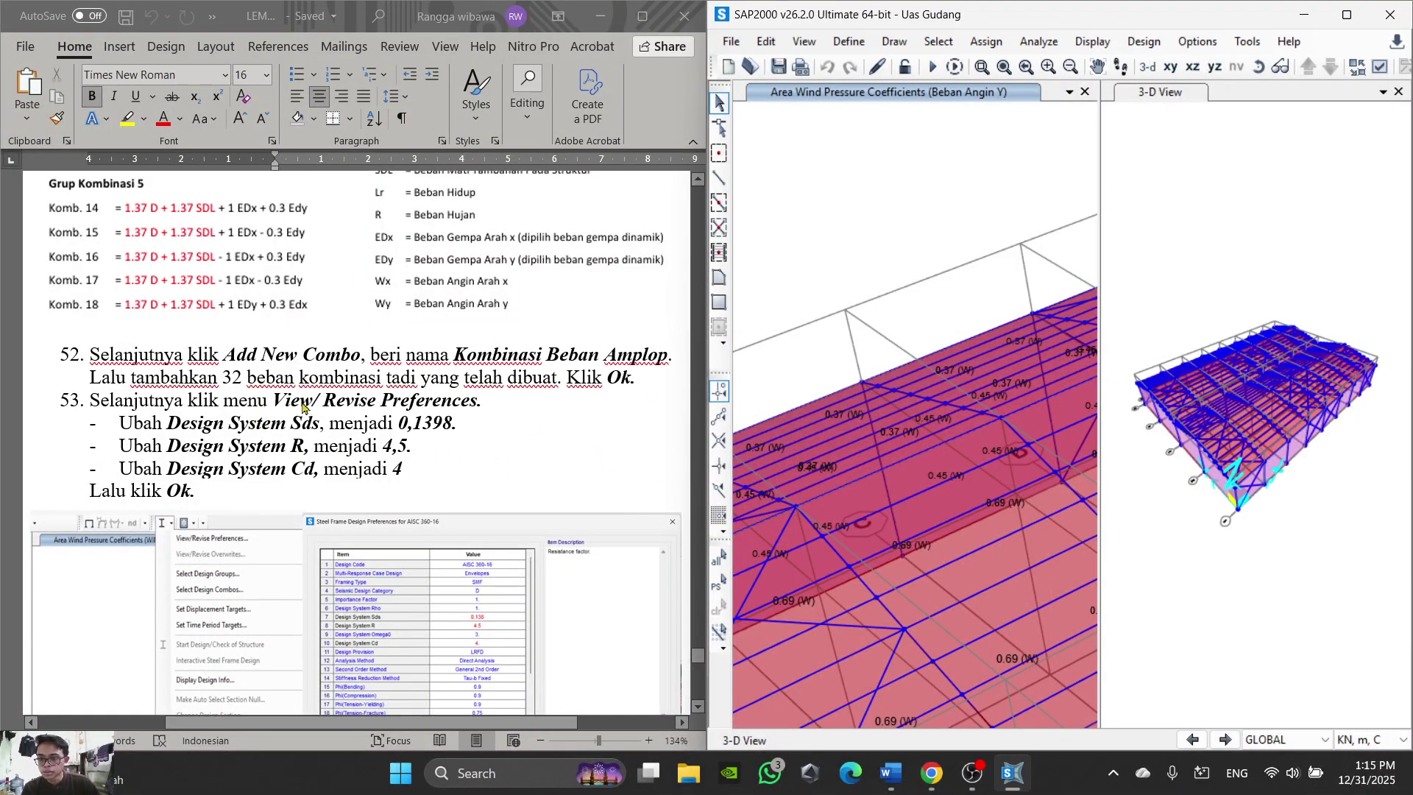
{"action": "left_click", "coordinate": [804, 41]}
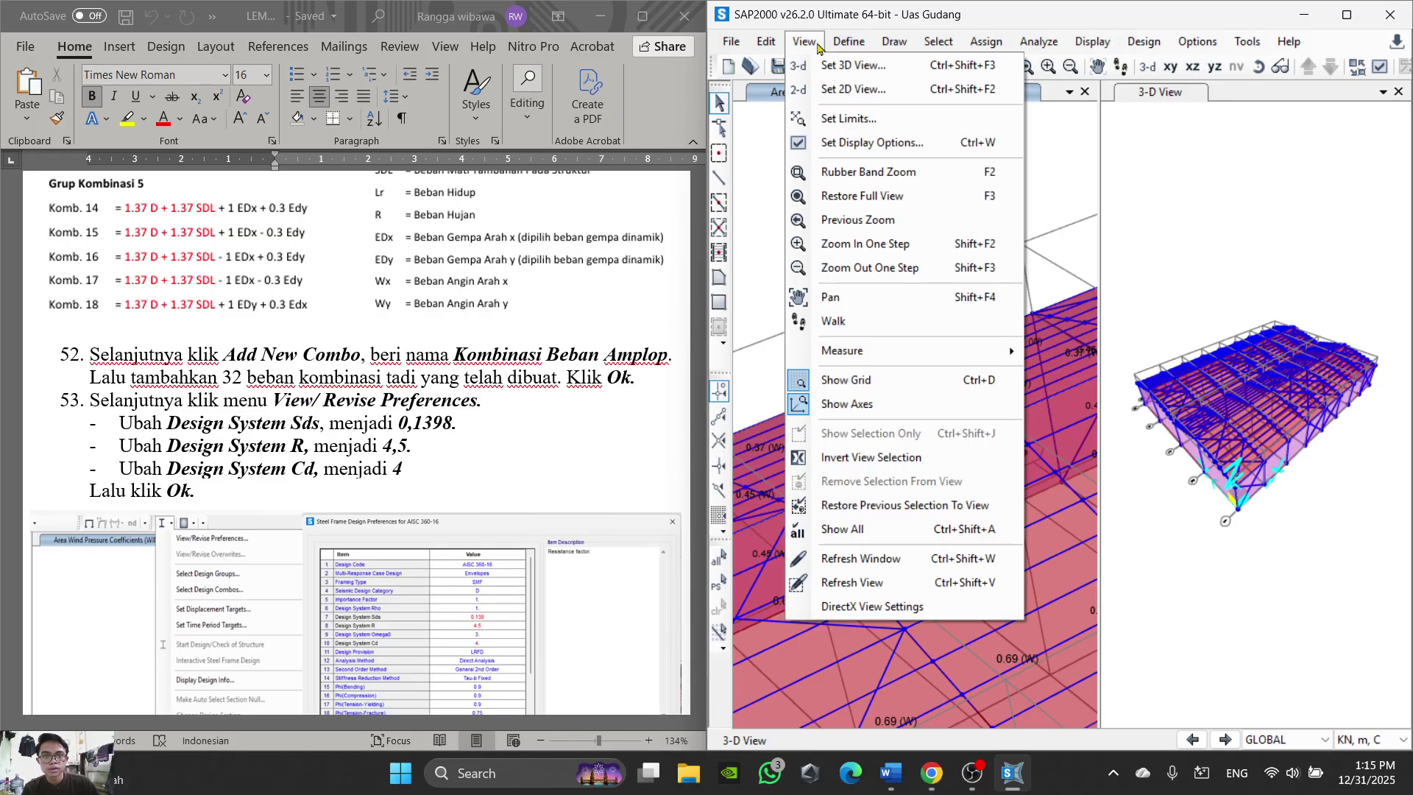
{"action": "left_click", "coordinate": [848, 41]}
{"action": "left_click", "coordinate": [804, 41]}
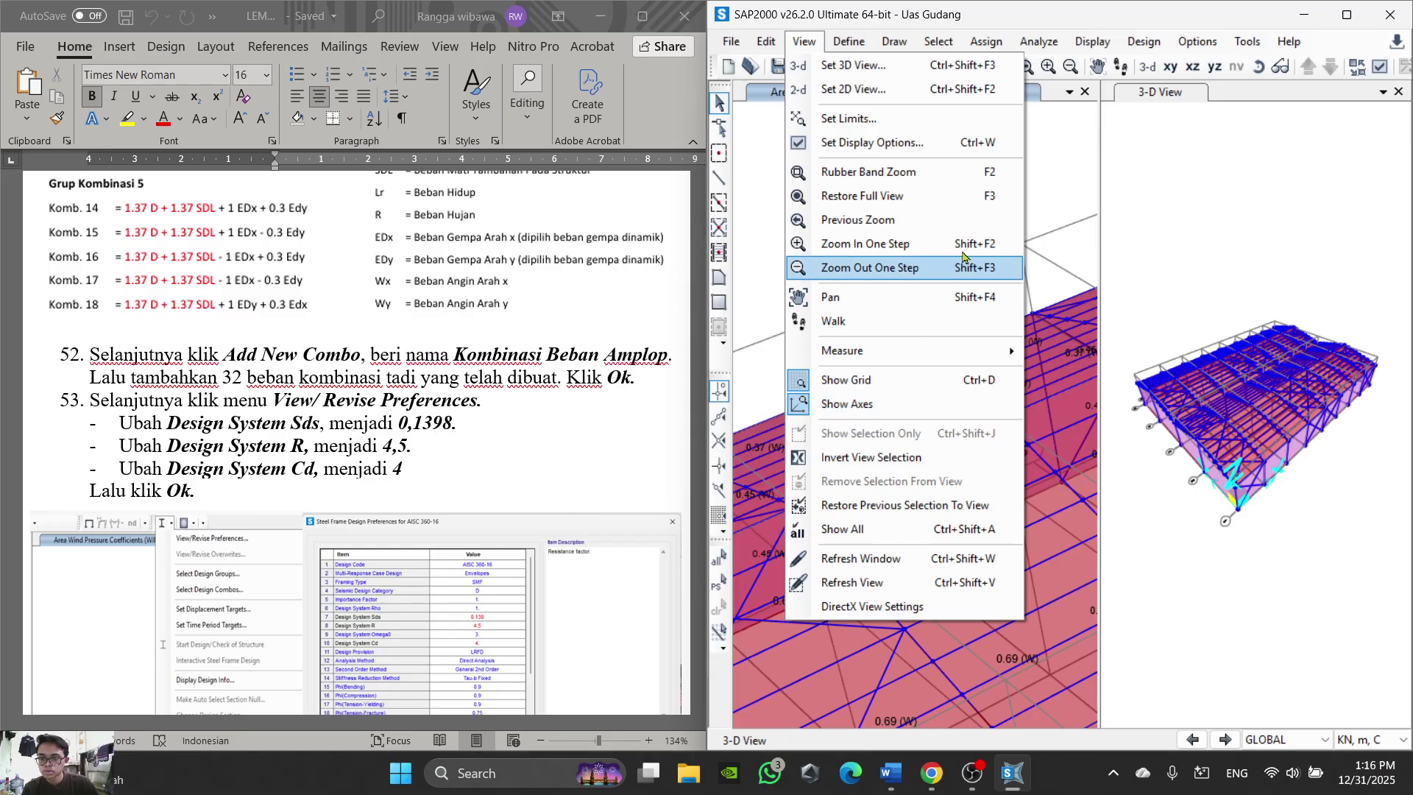
{"action": "left_click", "coordinate": [1064, 171]}
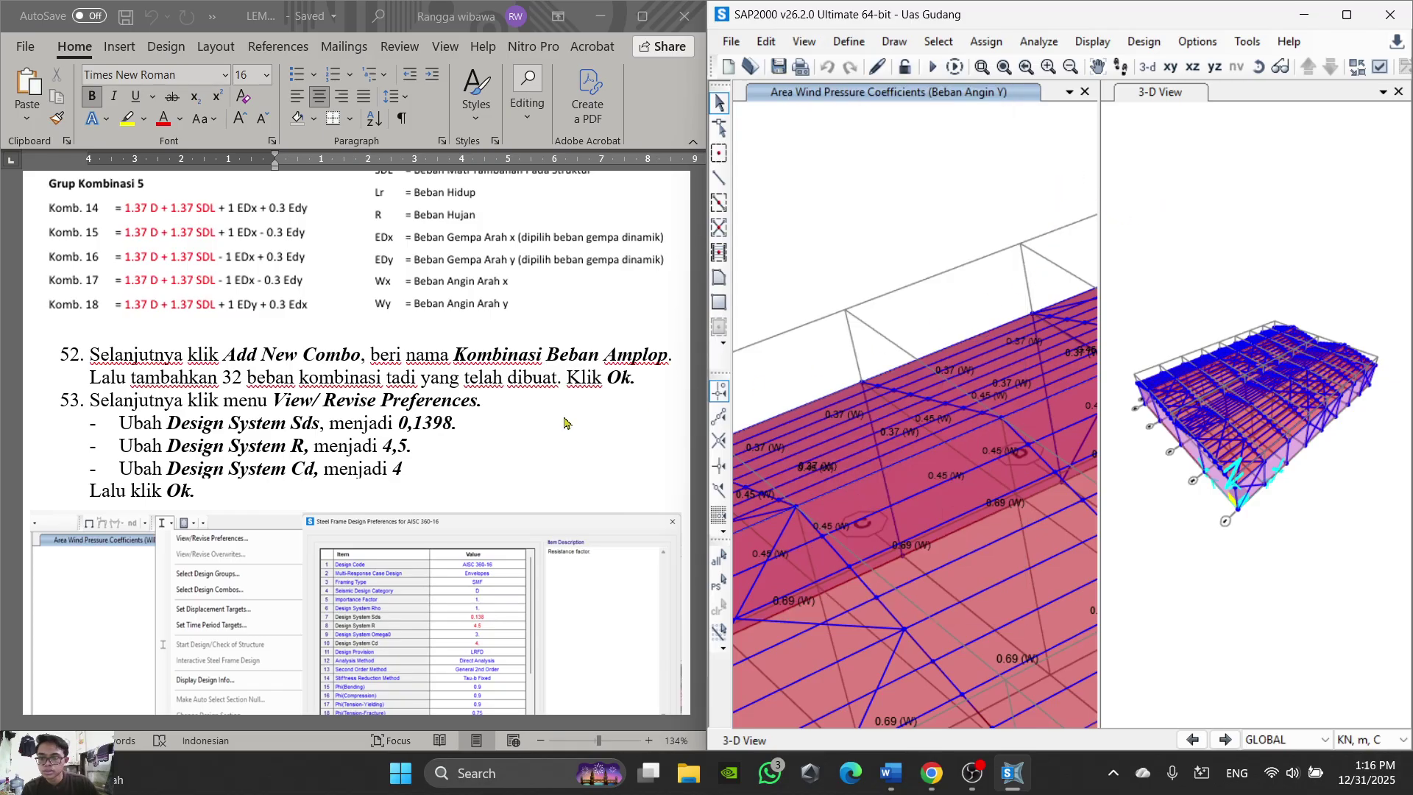
Step: Maximize the SAP2000 window and open the steel frame design preferences for AISC 360-16
{"action": "scroll", "coordinate": [522, 432], "scroll_direction": "down", "scroll_amount": 10}
{"action": "scroll", "coordinate": [529, 398], "scroll_direction": "up", "scroll_amount": 6}
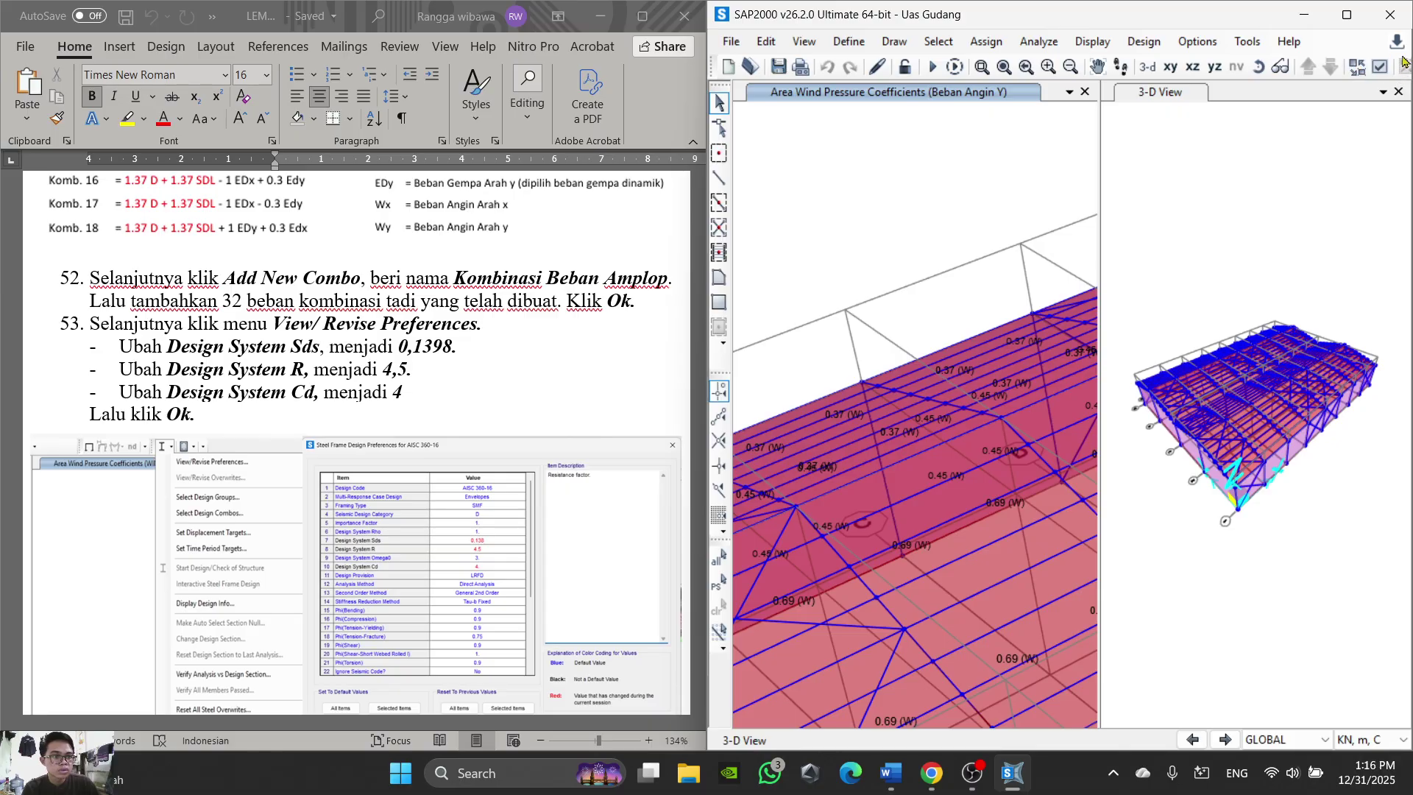
{"action": "left_click", "coordinate": [1345, 16]}
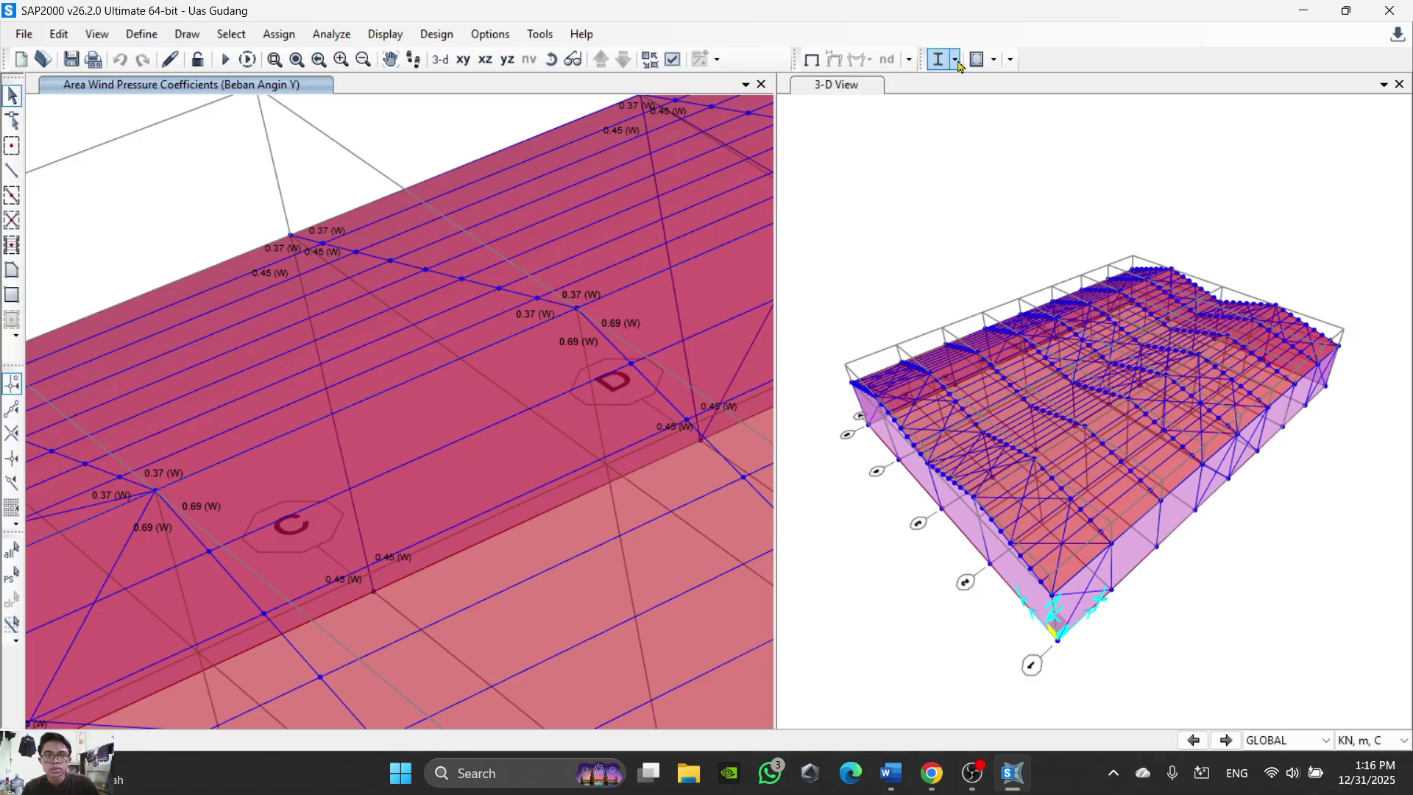
{"action": "left_click", "coordinate": [949, 63]}
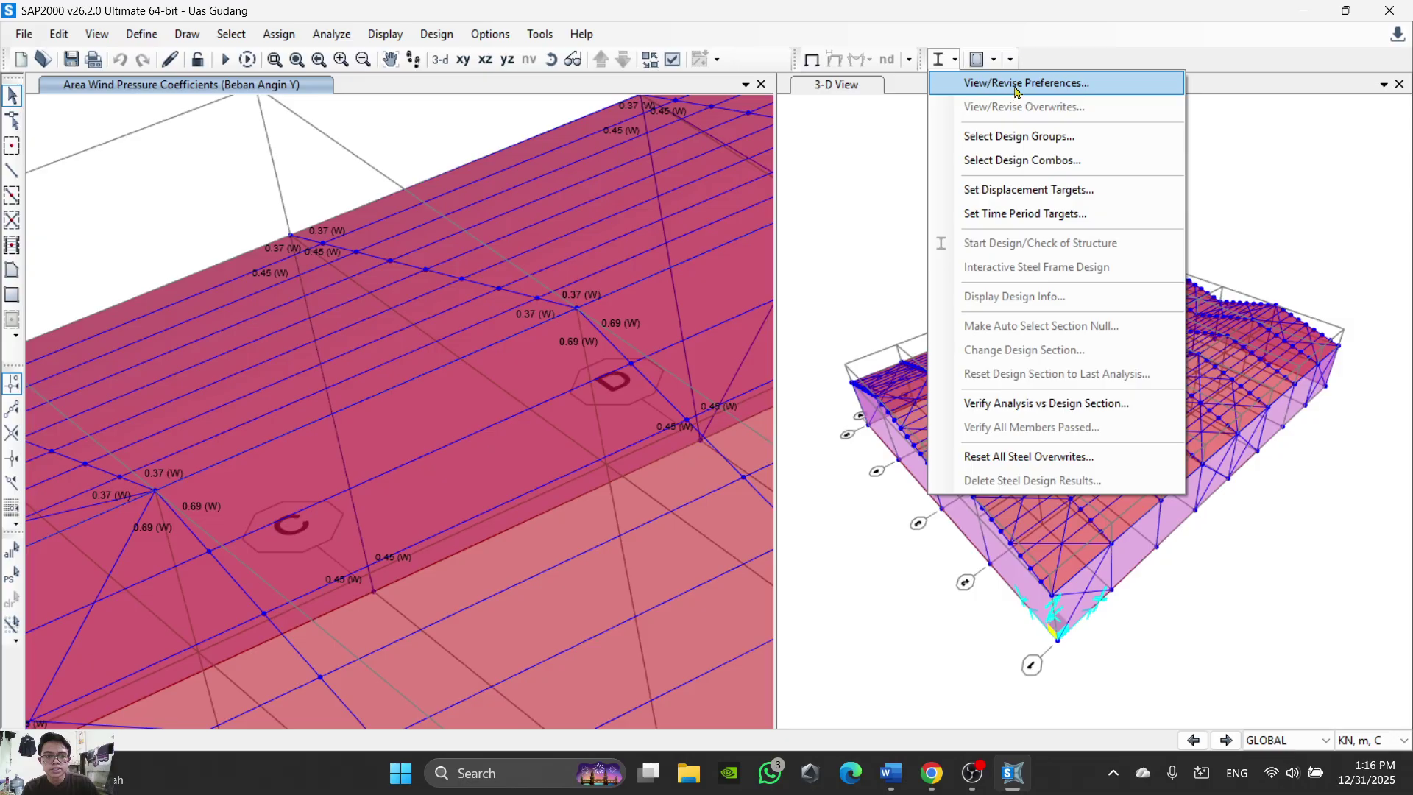
{"action": "left_click", "coordinate": [1035, 85]}
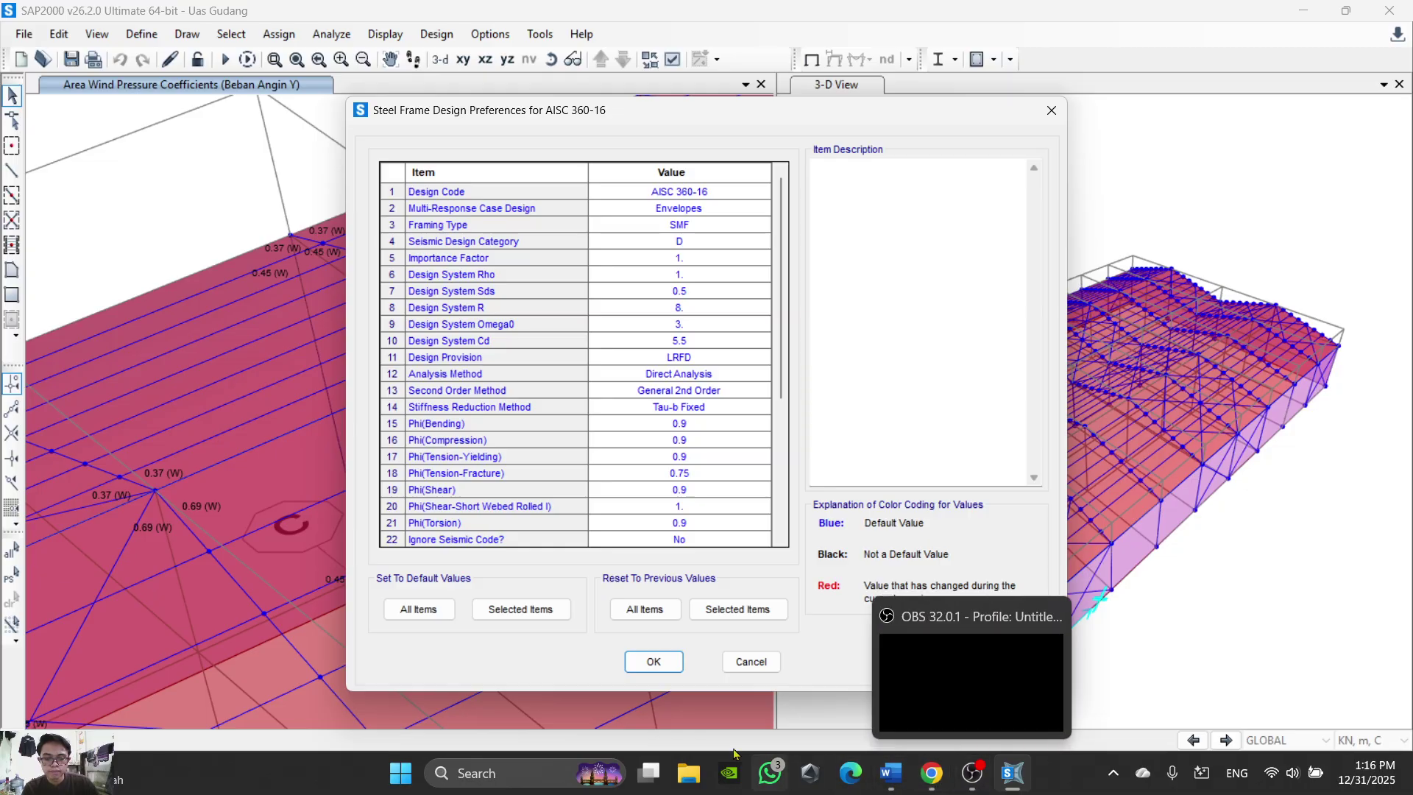
Step: Look through the warehouse technical data in the exam PDF in the browser
{"action": "left_click", "coordinate": [945, 690]}
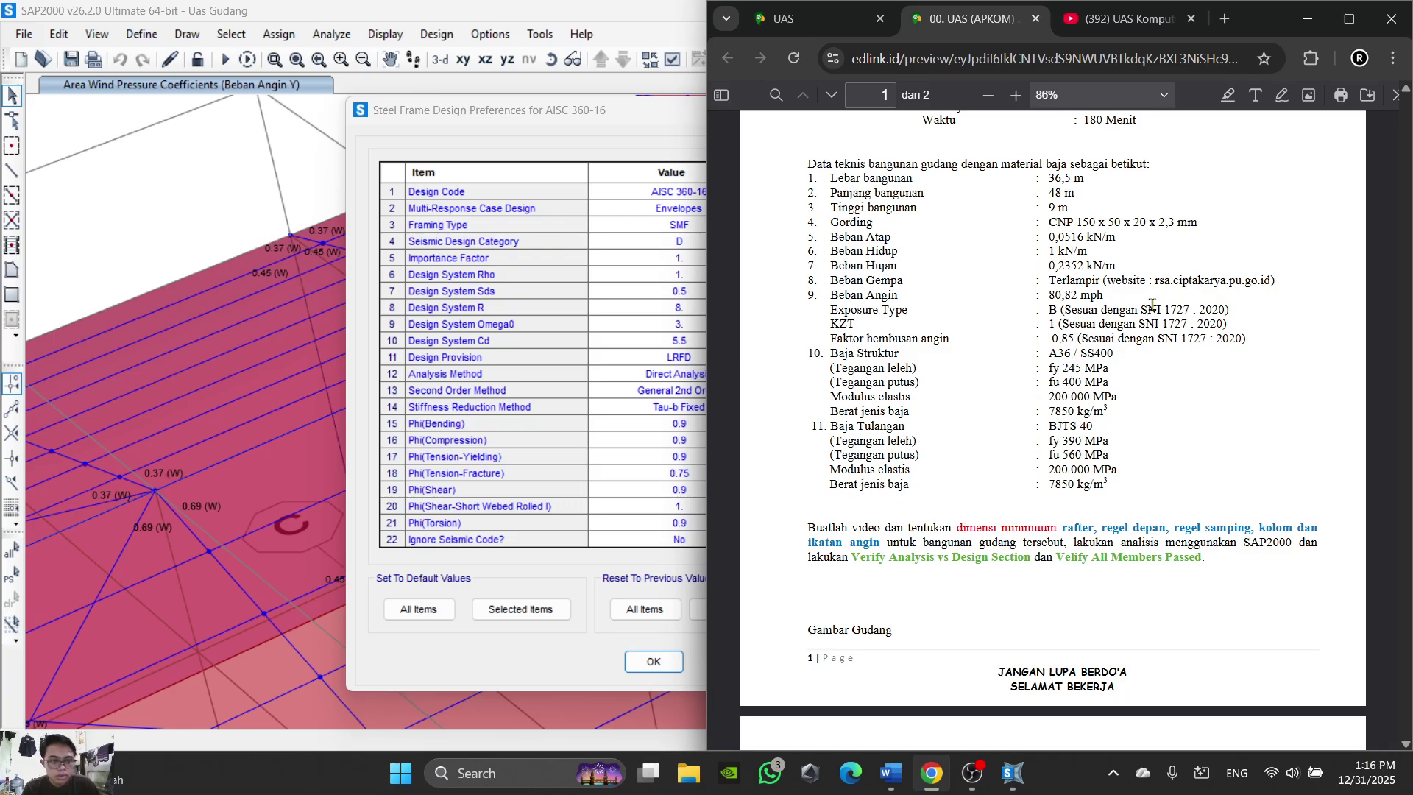
{"action": "scroll", "coordinate": [1146, 301], "scroll_direction": "down", "scroll_amount": 3}
{"action": "scroll", "coordinate": [1145, 300], "scroll_direction": "up", "scroll_amount": 6}
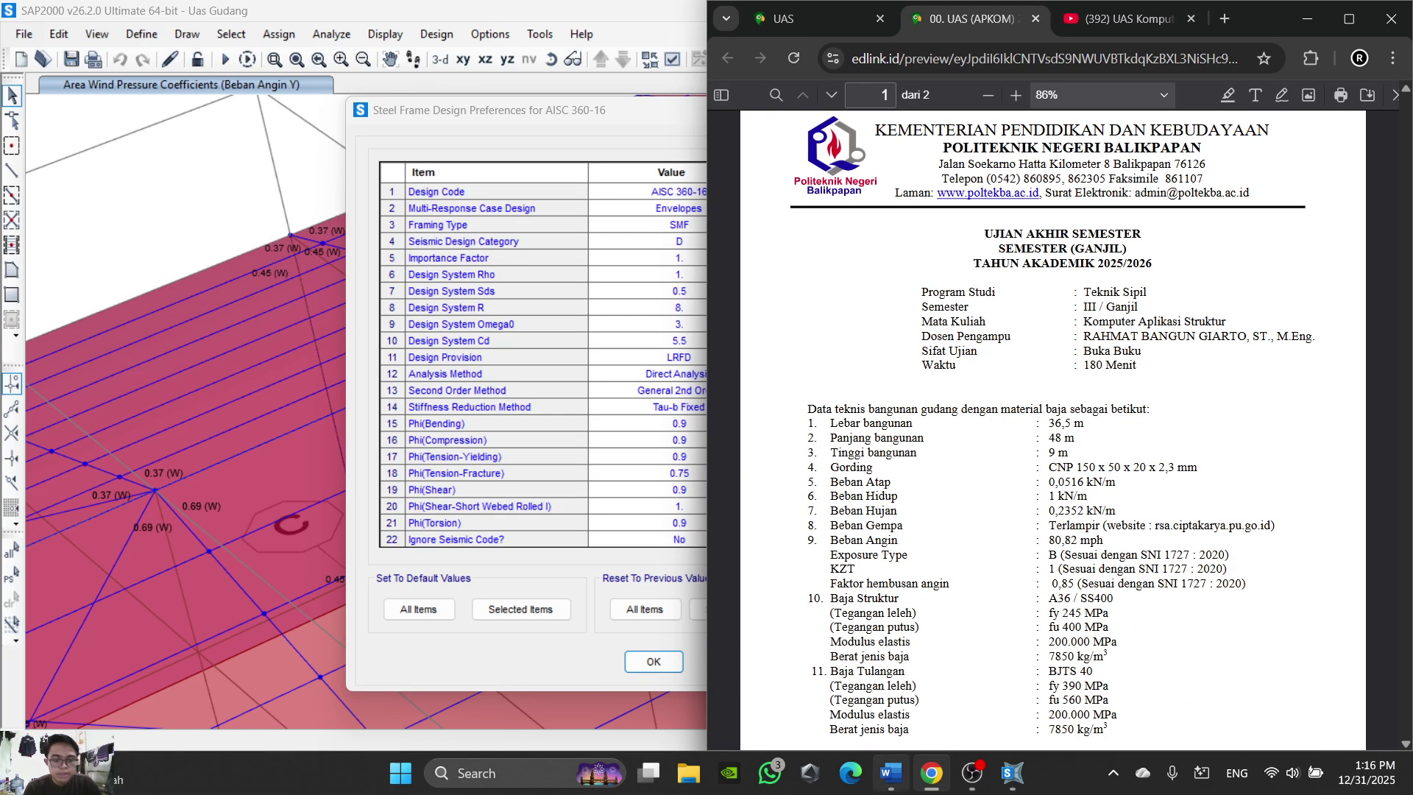
{"action": "left_click", "coordinate": [930, 773]}
Step: Move the design preferences dialog clear of the Word task sheet and set Design System Sds to 0.1398
{"action": "left_click", "coordinate": [891, 773]}
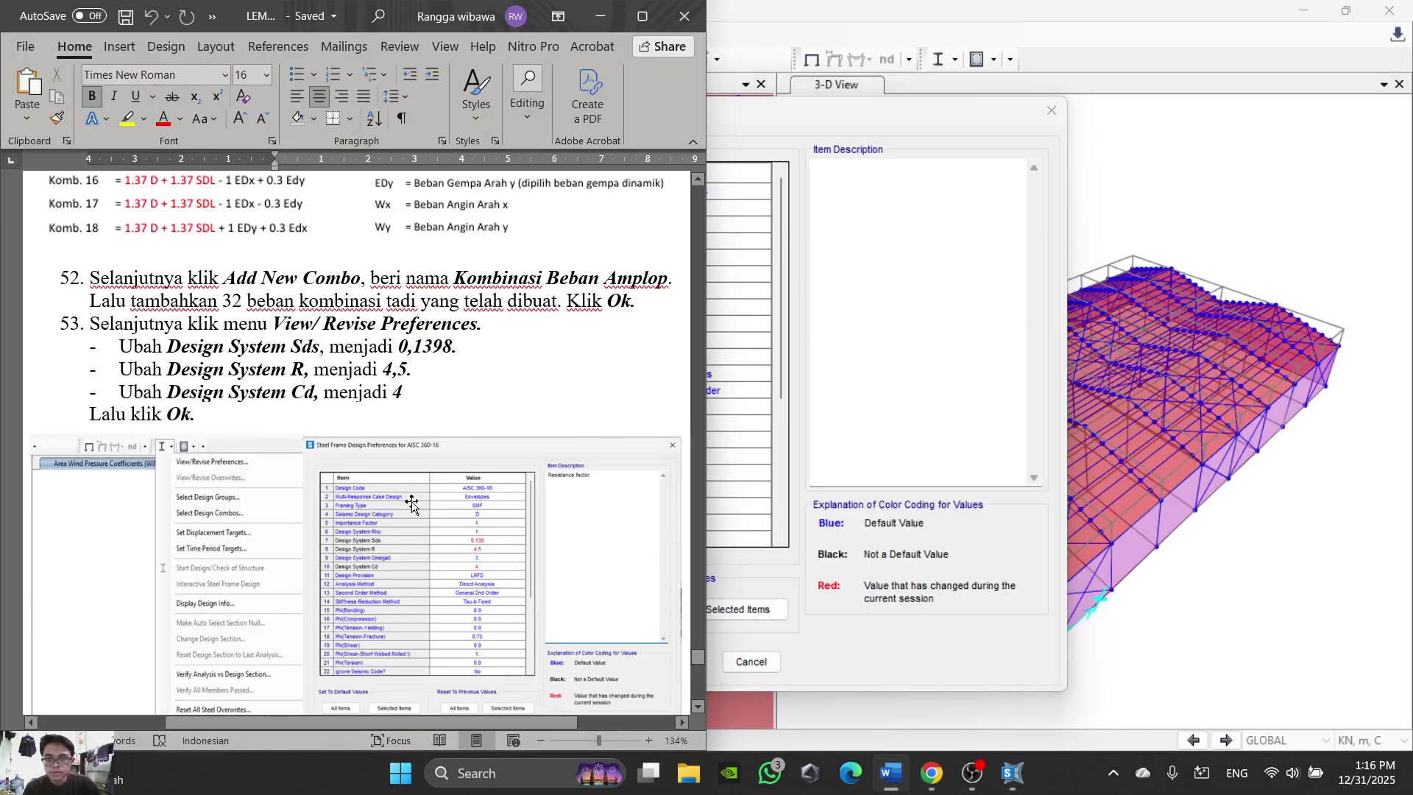
{"action": "left_click_drag", "start_coordinate": [863, 121], "coordinate": [1173, 119]}
{"action": "left_click", "coordinate": [891, 782]}
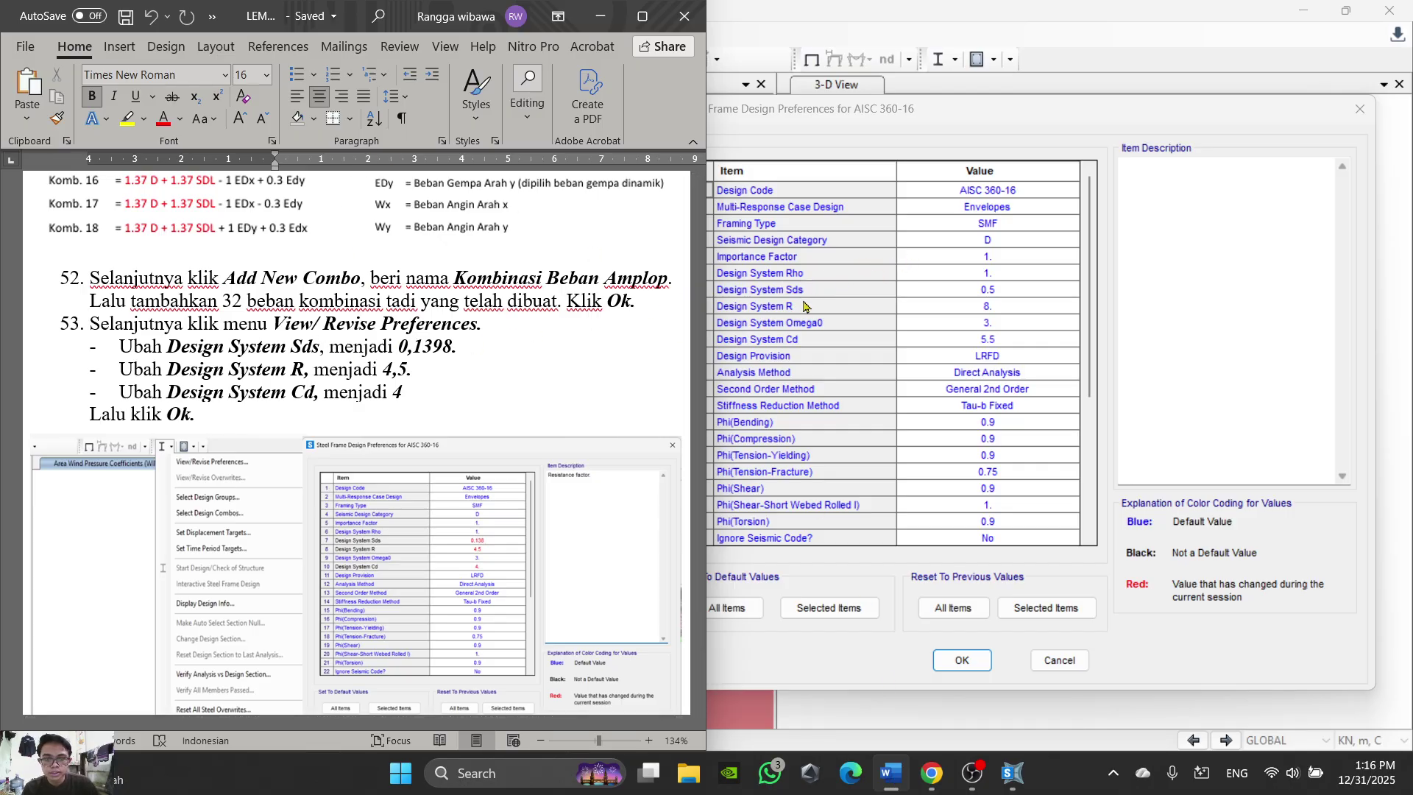
{"action": "left_click", "coordinate": [997, 289]}
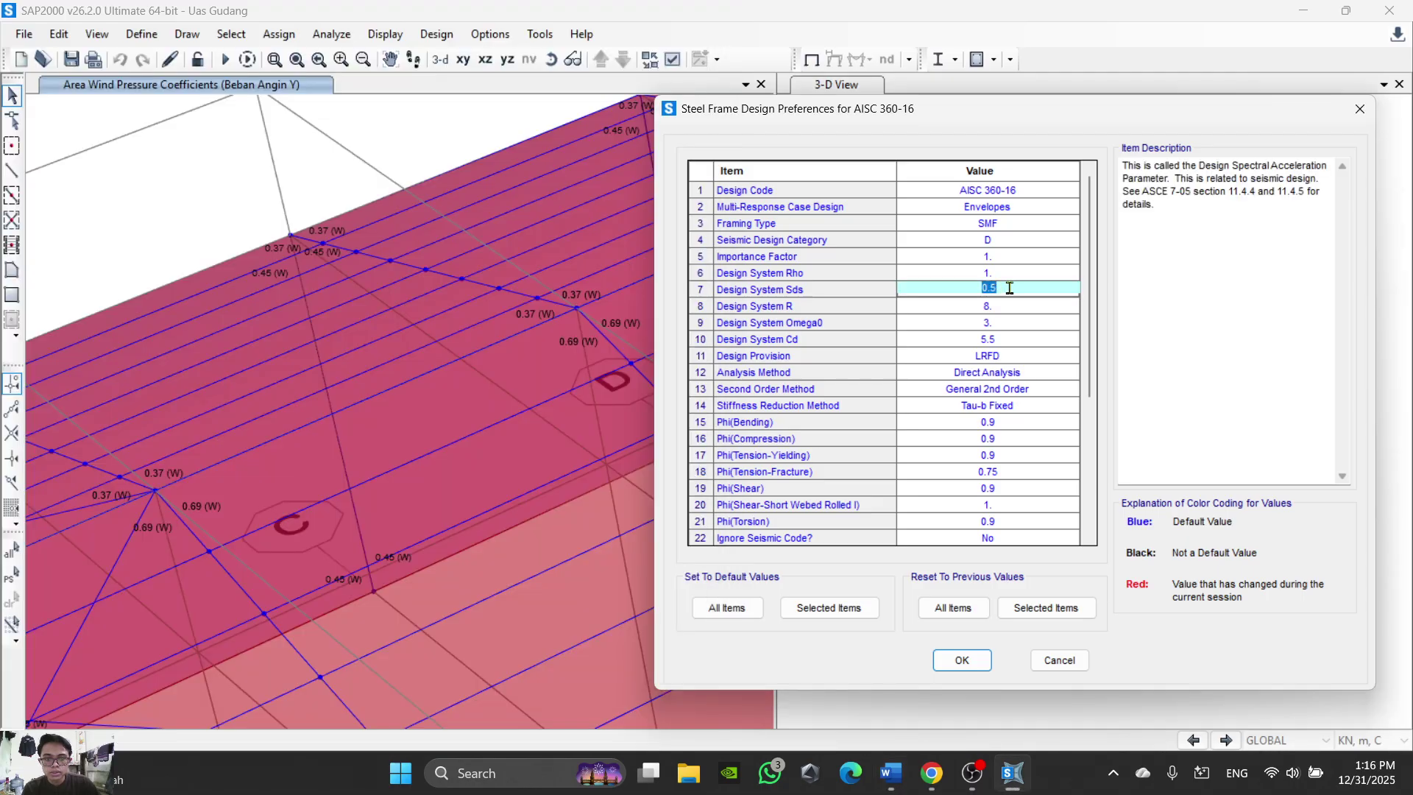
{"action": "type", "text": "0.1398"}
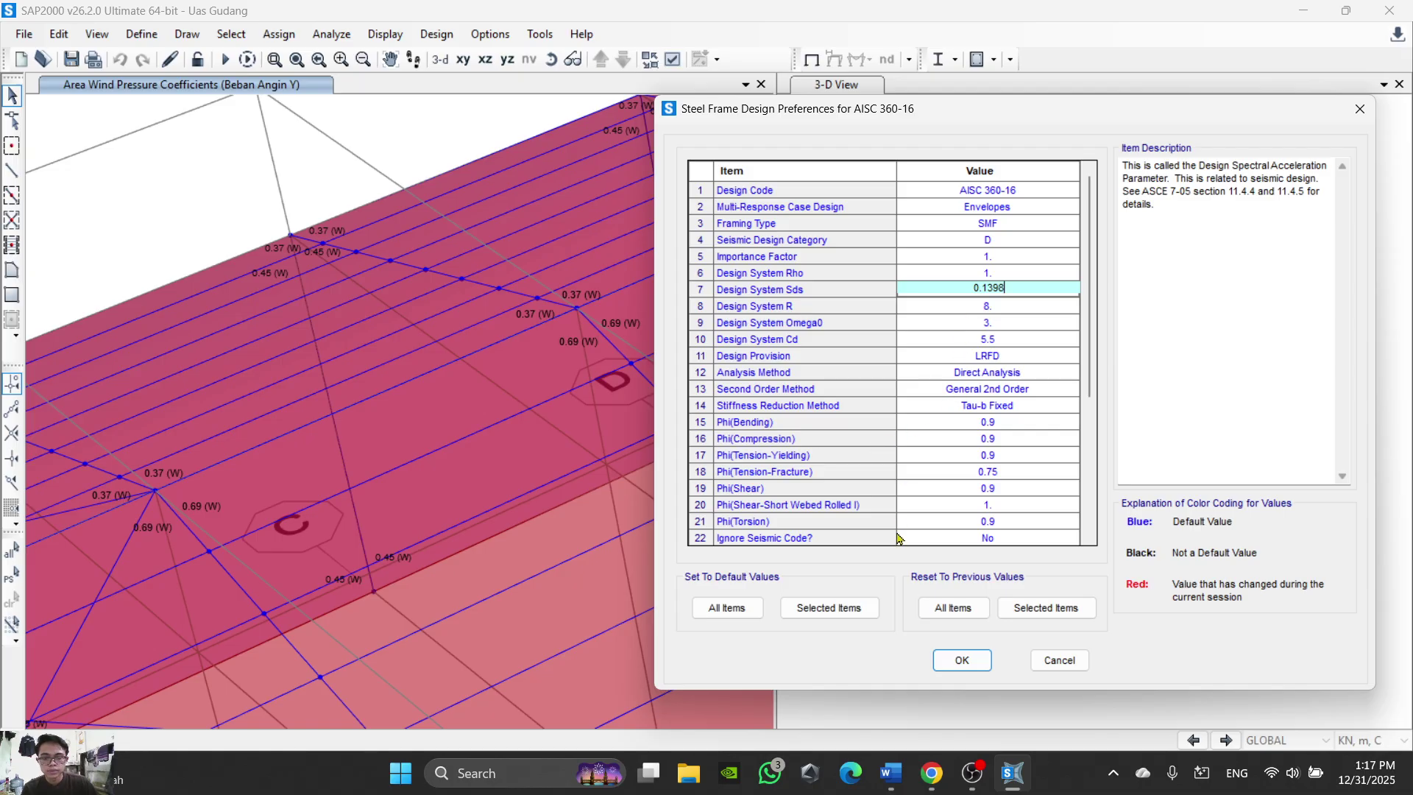
Step: Check the task sheet value and set Design System R to 4.5
{"action": "left_click", "coordinate": [891, 774]}
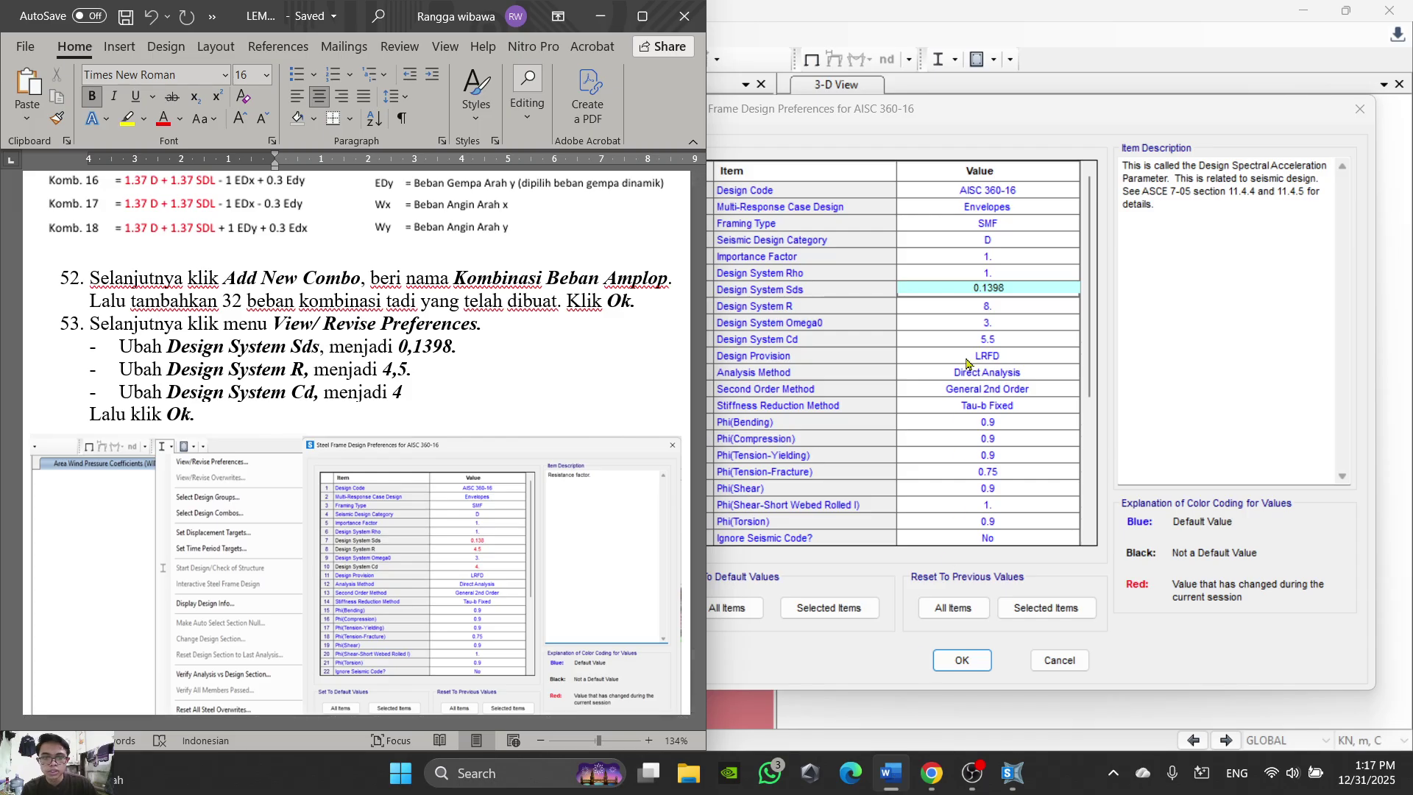
{"action": "left_click", "coordinate": [994, 308]}
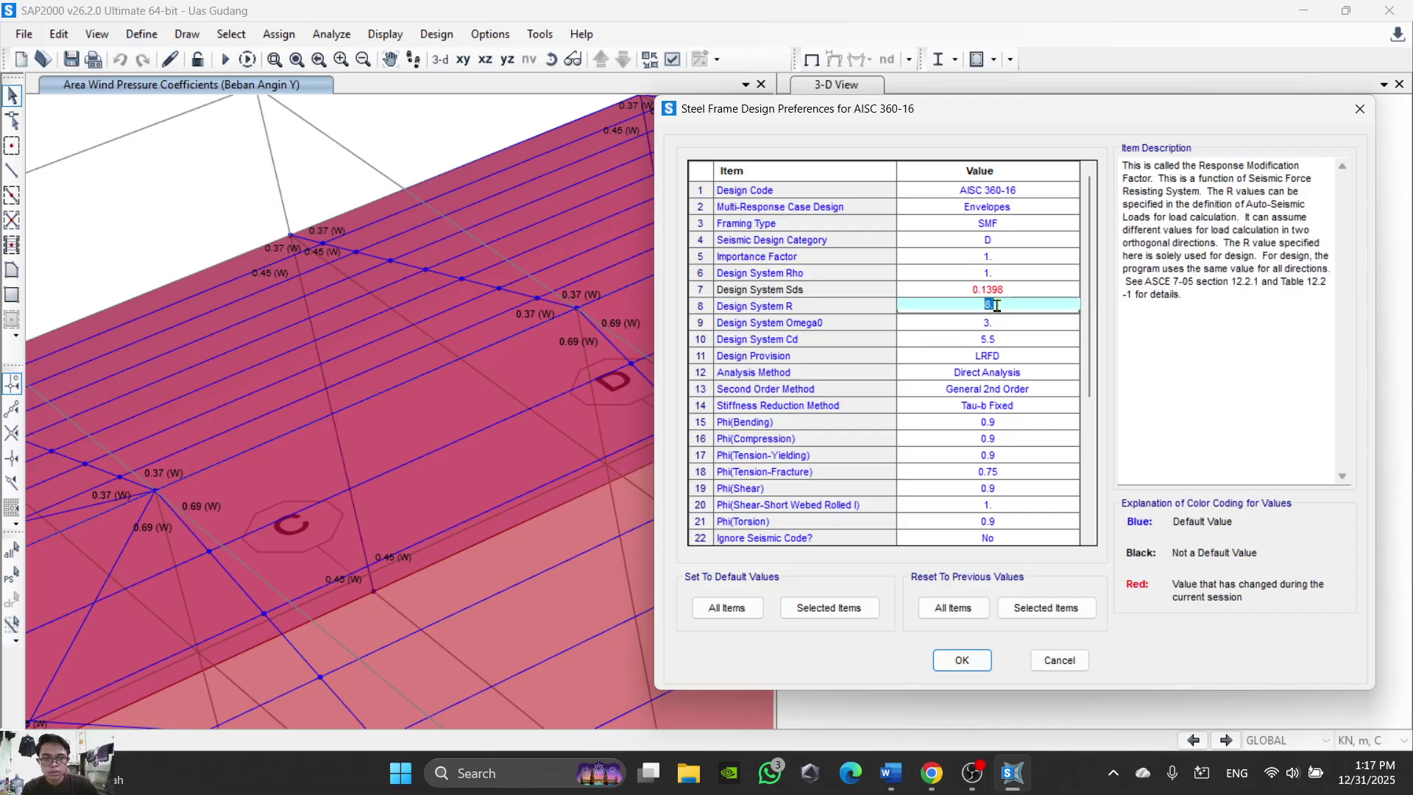
{"action": "type", "text": "4"}
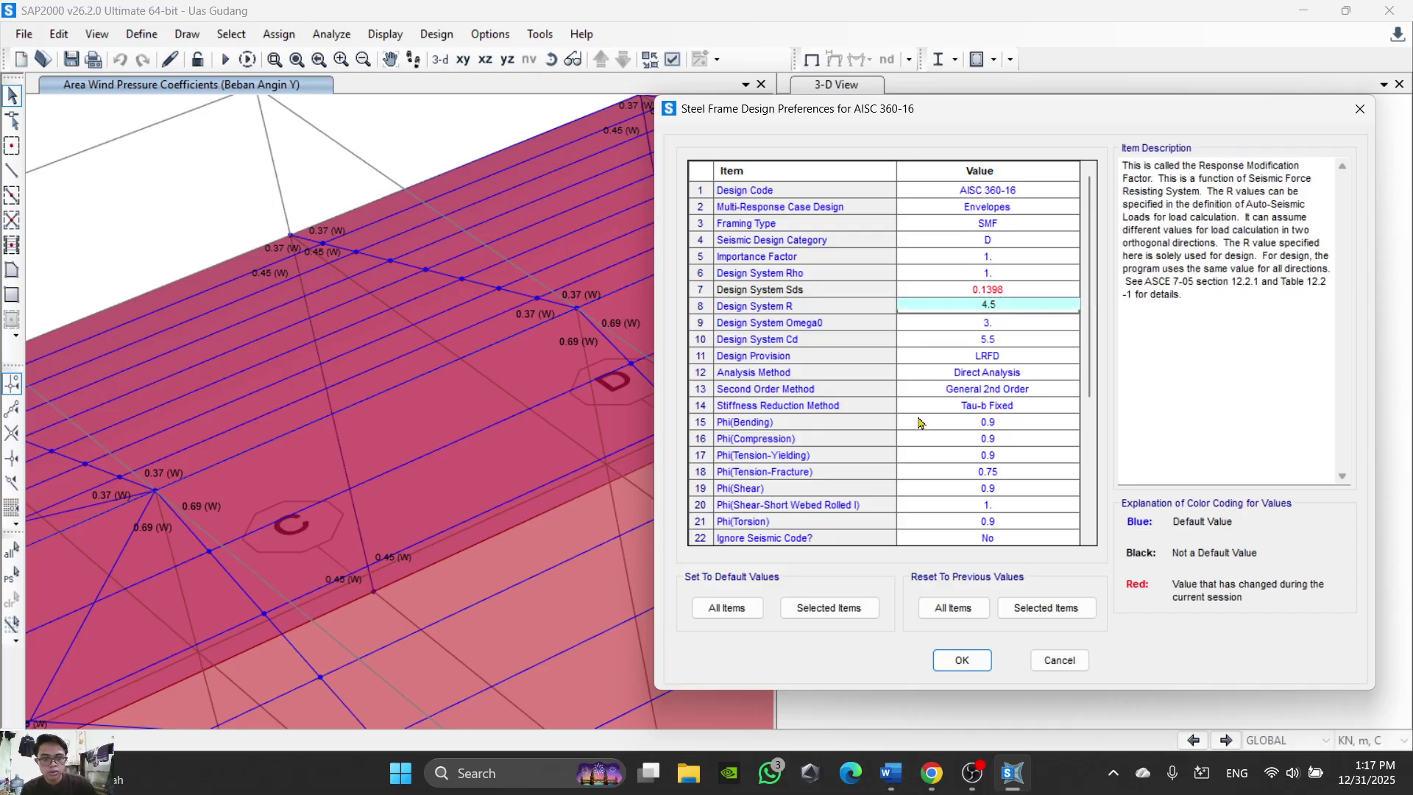
{"action": "type", "text": ".5"}
Step: Check the task sheet value and set Design System Cd to 4
{"action": "left_click", "coordinate": [890, 785]}
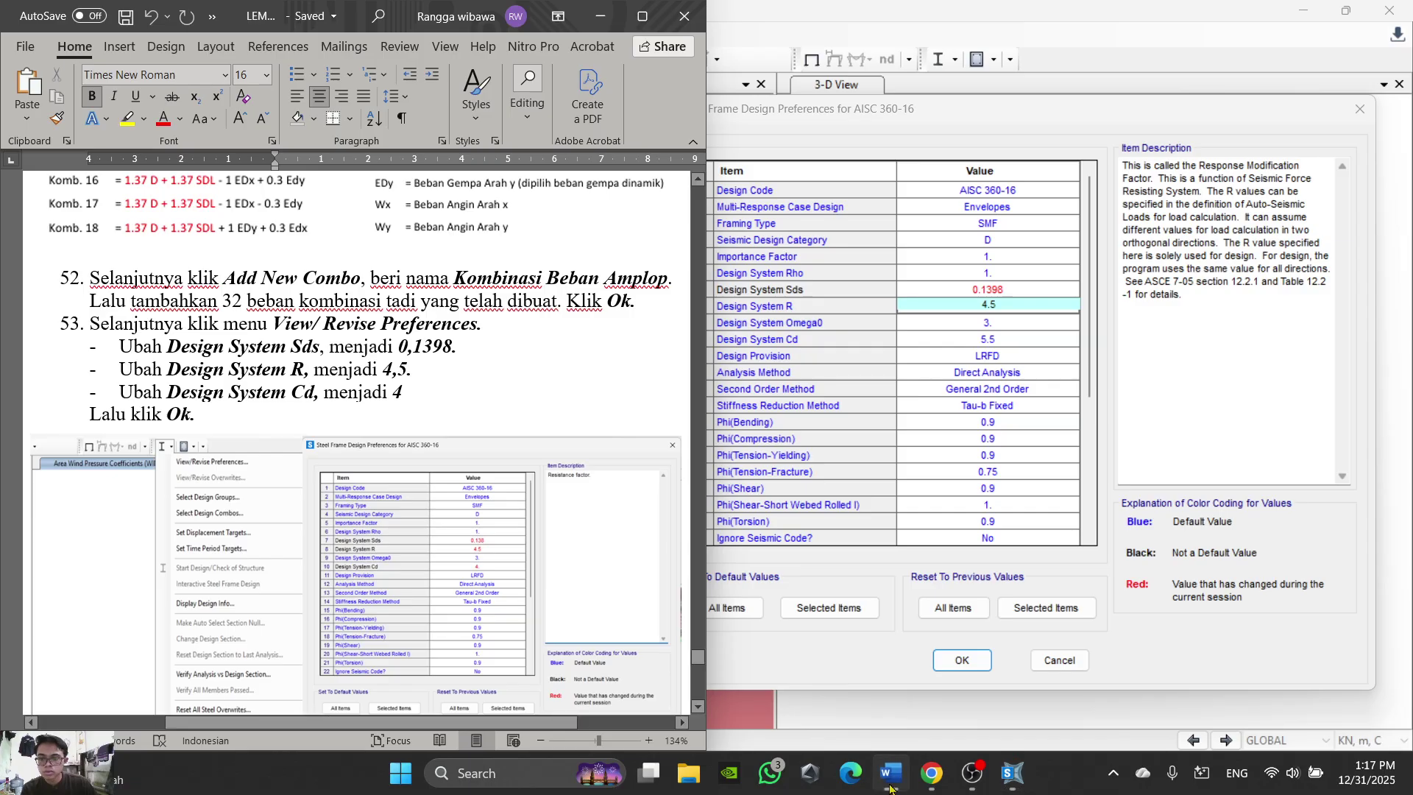
{"action": "left_click", "coordinate": [889, 786]}
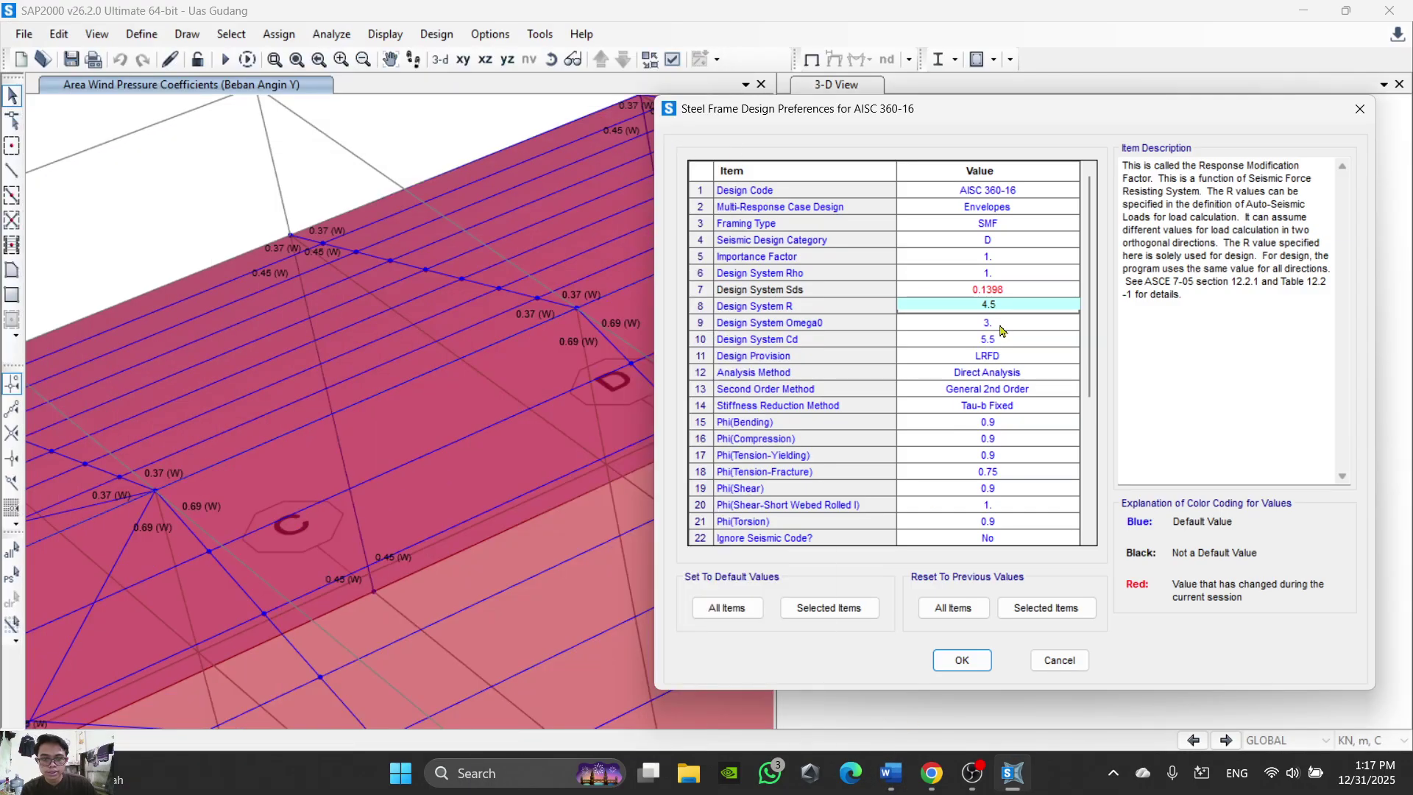
{"action": "left_click", "coordinate": [996, 338]}
{"action": "type", "text": "4"}
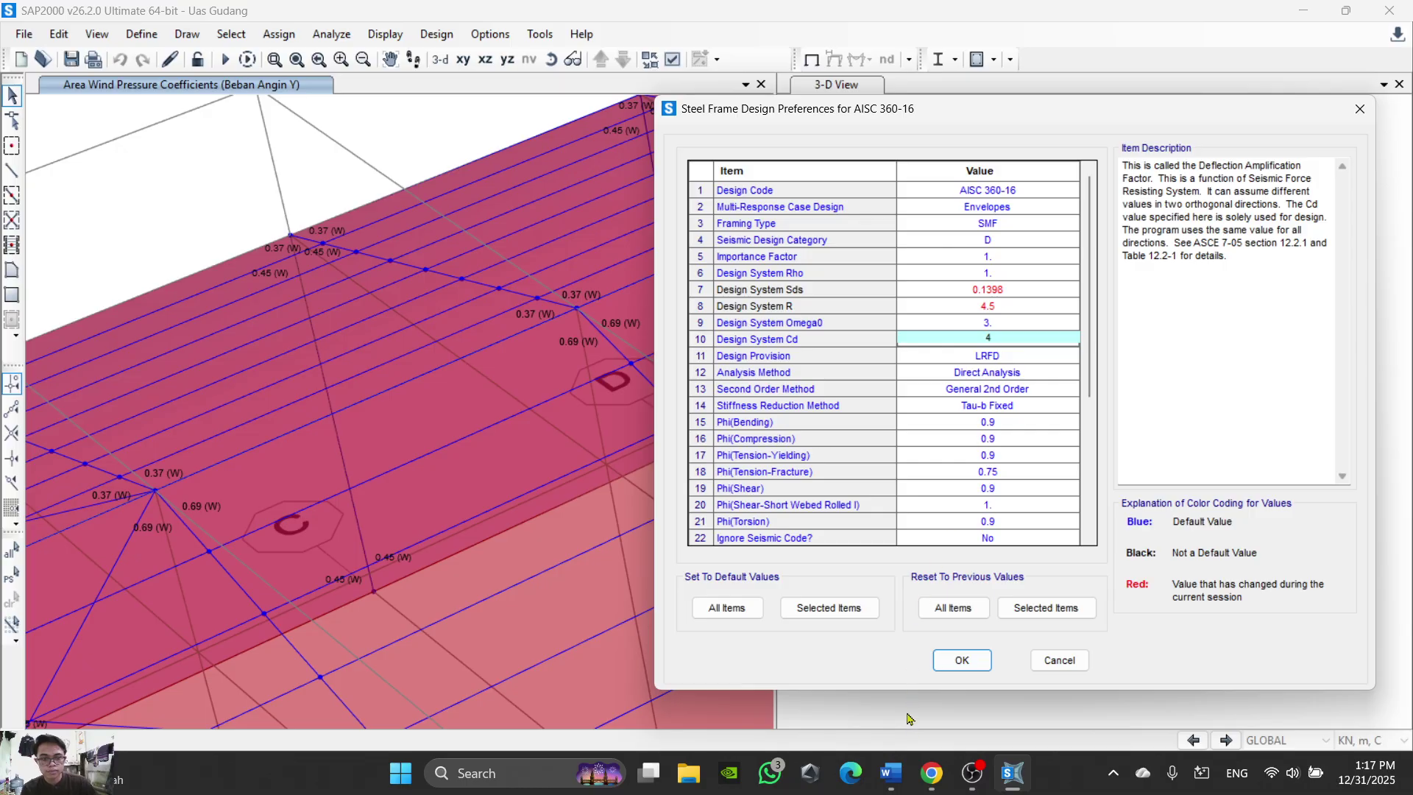
Step: Check the Word task sheet against the entered values and accept the AISC 360-16 steel frame design preferences
{"action": "left_click", "coordinate": [889, 773]}
{"action": "scroll", "coordinate": [360, 482], "scroll_direction": "down", "scroll_amount": 5}
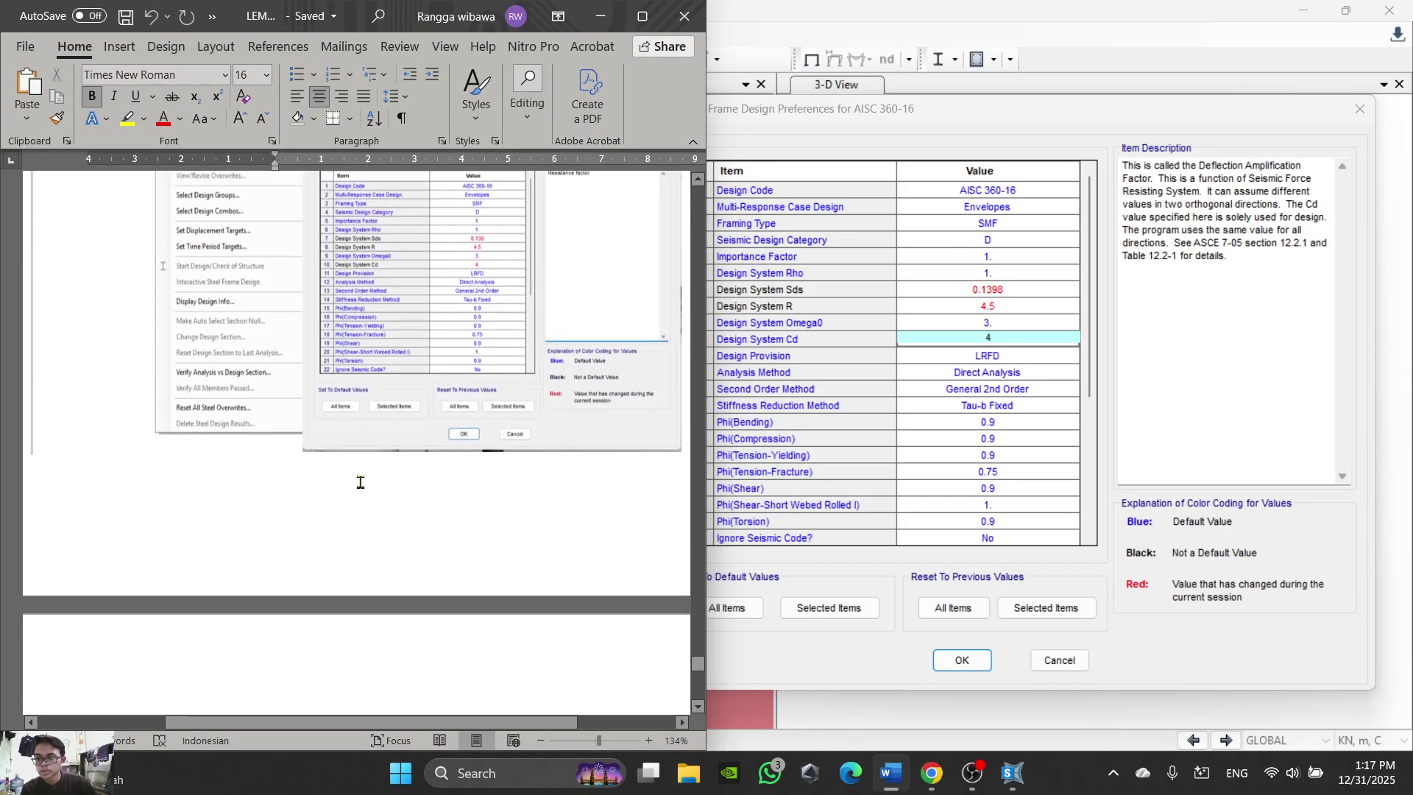
{"action": "left_click", "coordinate": [890, 772]}
{"action": "left_click", "coordinate": [962, 660]}
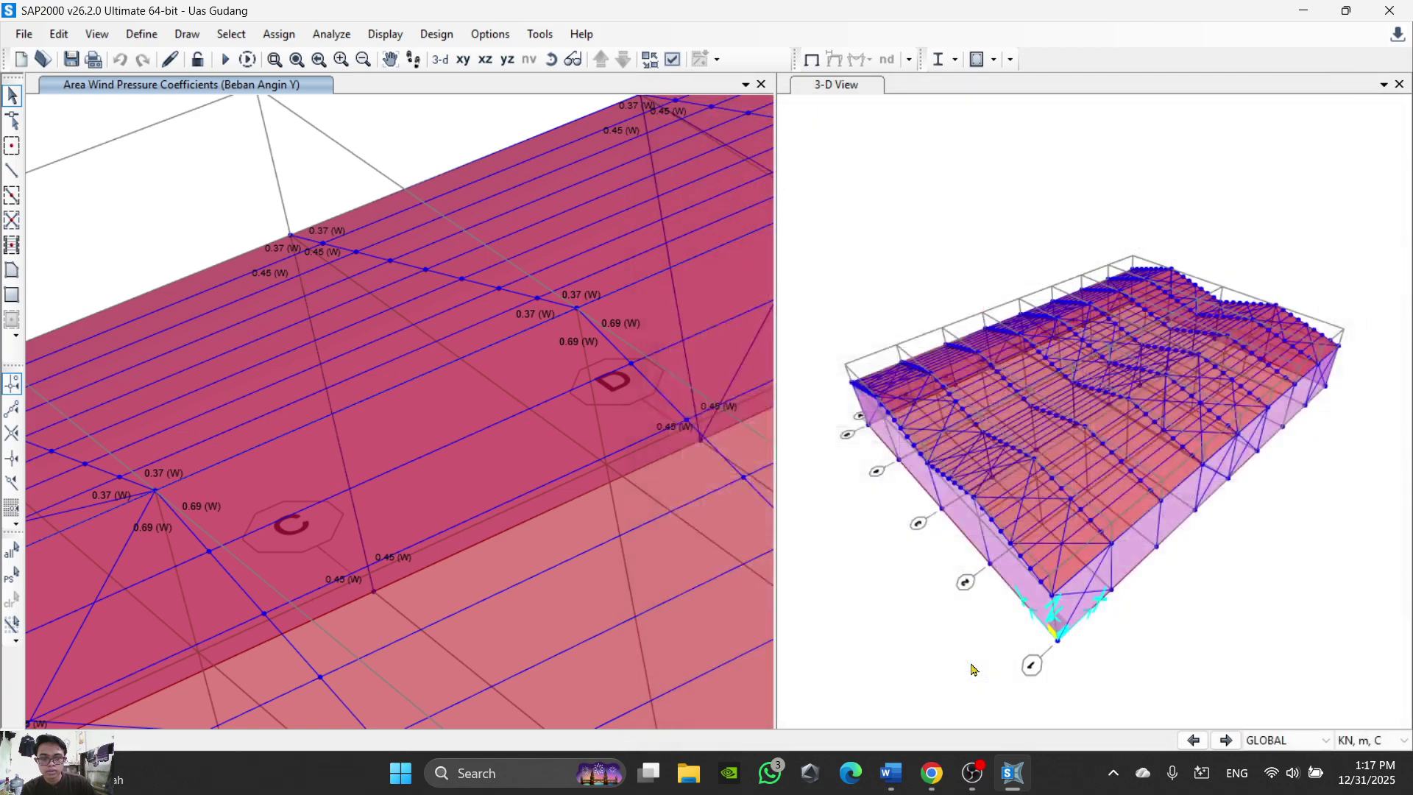
Step: Follow the task sheet's analysis instructions and run the analysis with every load case, including MODAL, set to Run
{"action": "left_click", "coordinate": [889, 773]}
{"action": "scroll", "coordinate": [307, 477], "scroll_direction": "down", "scroll_amount": 5}
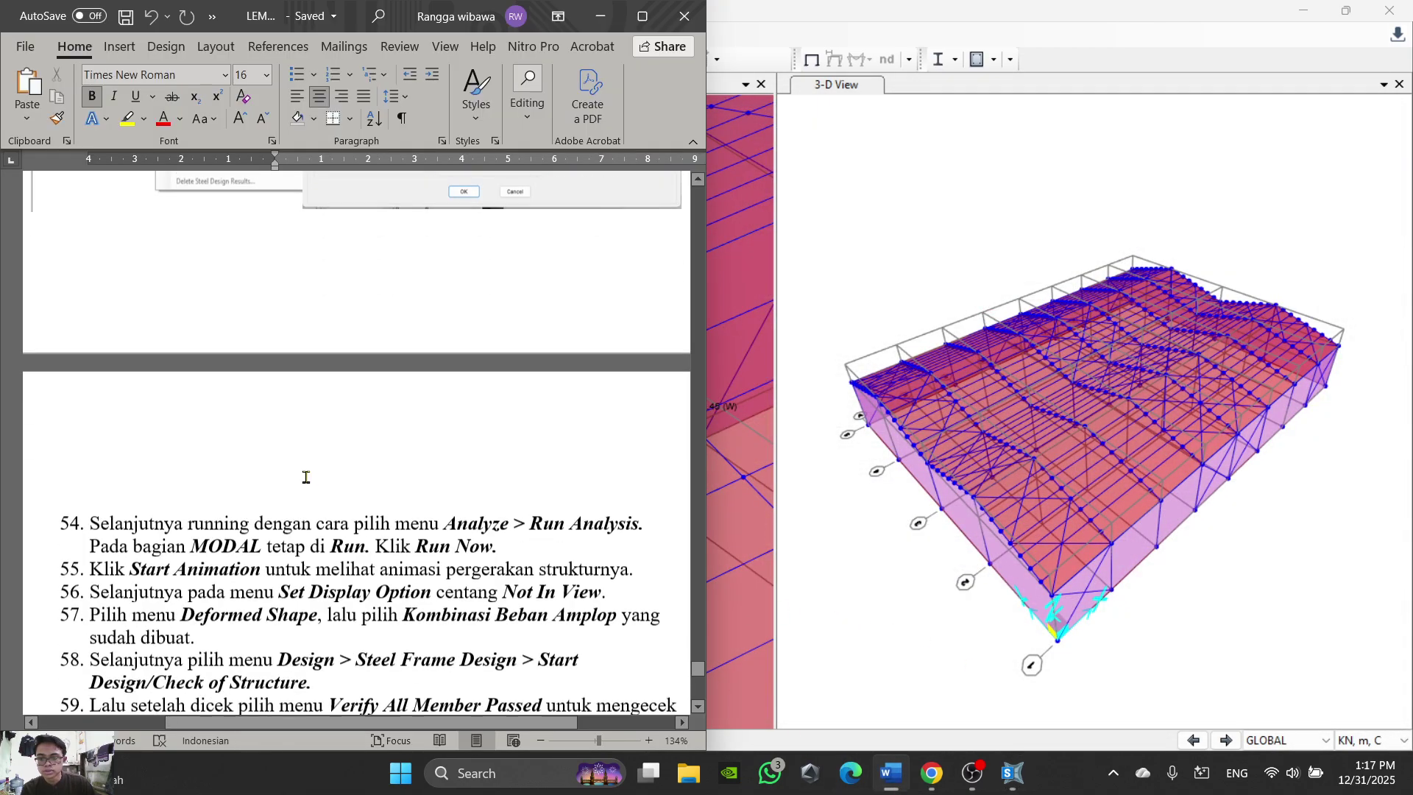
{"action": "scroll", "coordinate": [306, 477], "scroll_direction": "down", "scroll_amount": 3}
{"action": "left_click", "coordinate": [838, 250]}
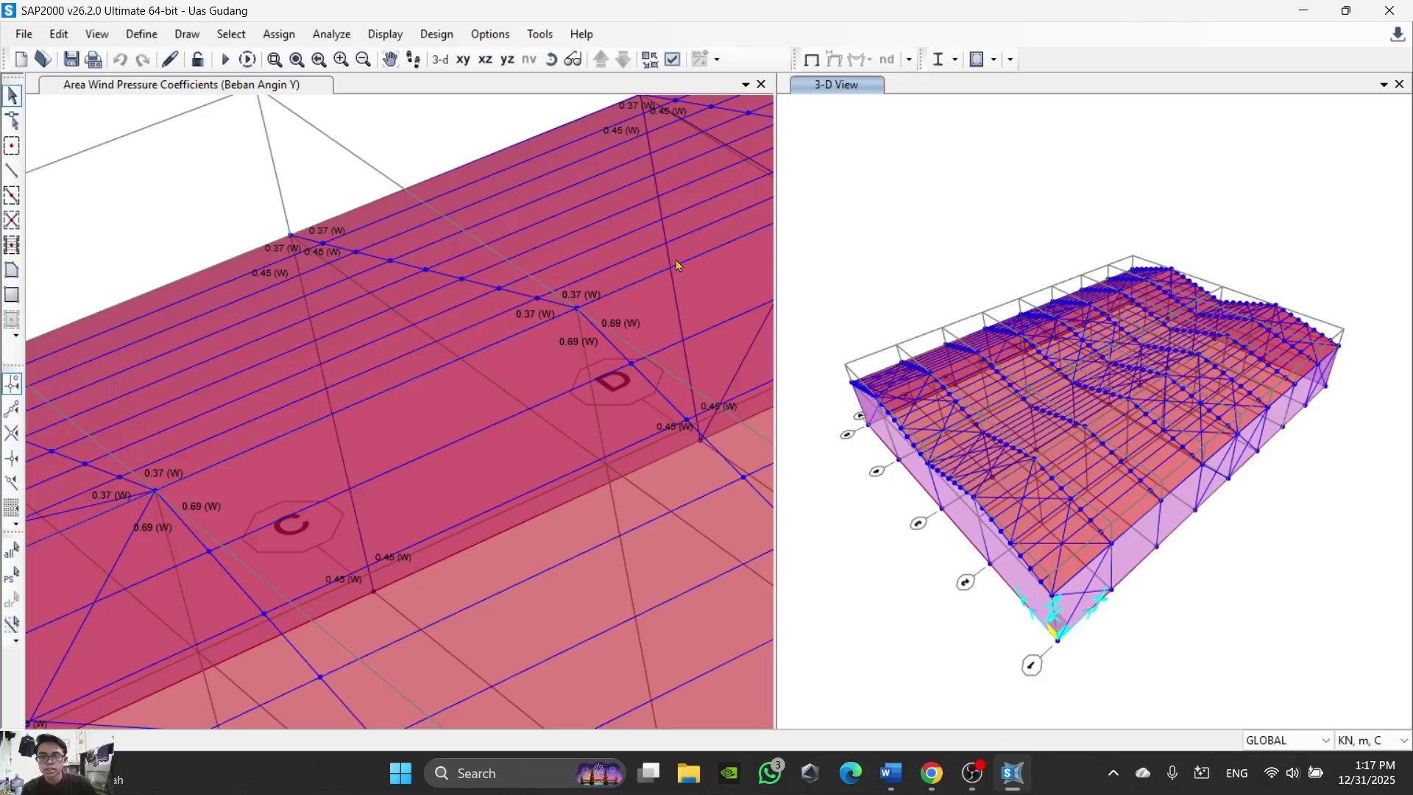
{"action": "key", "text": "F5"}
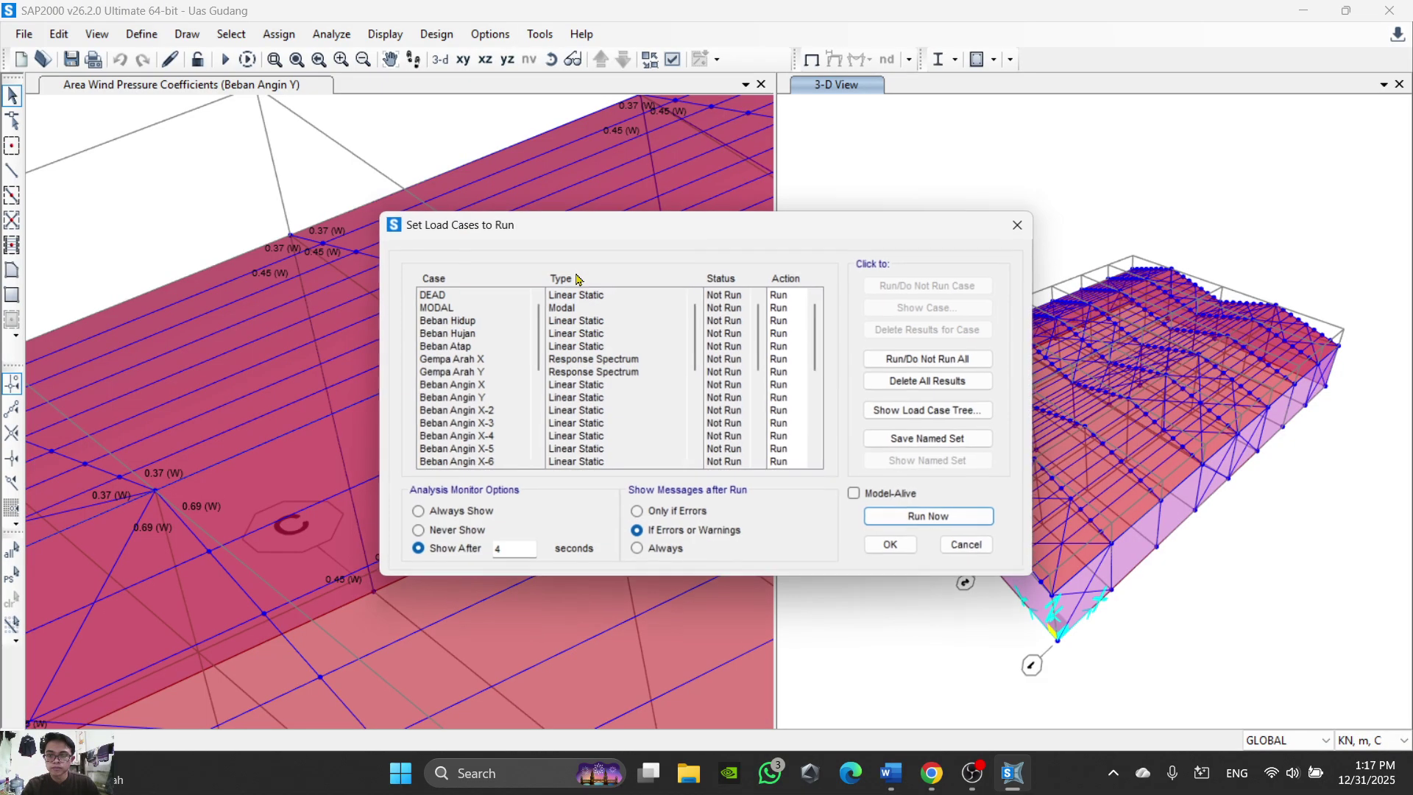
{"action": "scroll", "coordinate": [725, 403], "scroll_direction": "down", "scroll_amount": 5}
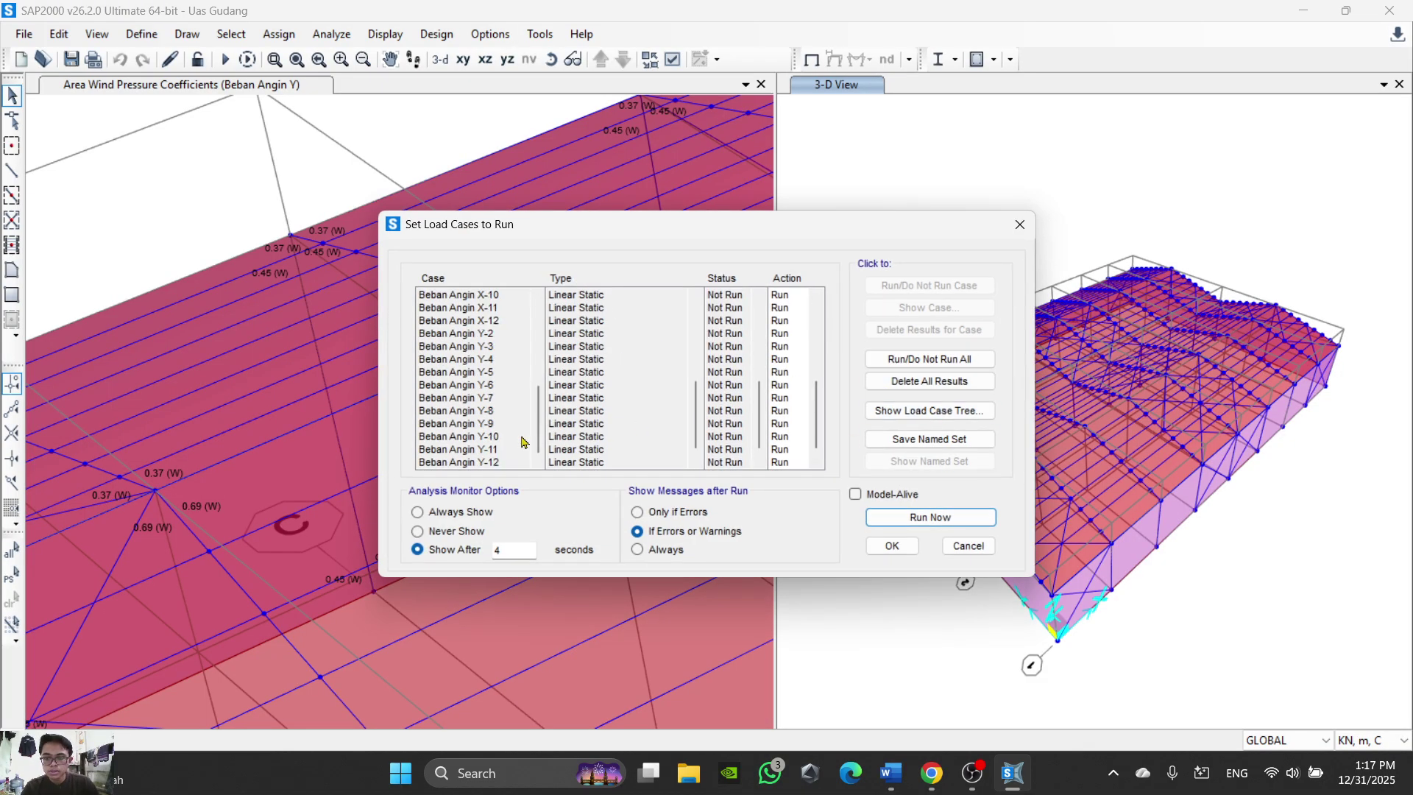
{"action": "scroll", "coordinate": [671, 428], "scroll_direction": "up", "scroll_amount": 5}
{"action": "scroll", "coordinate": [799, 370], "scroll_direction": "down", "scroll_amount": 5}
{"action": "scroll", "coordinate": [544, 431], "scroll_direction": "up", "scroll_amount": 3}
{"action": "scroll", "coordinate": [544, 430], "scroll_direction": "up", "scroll_amount": 4}
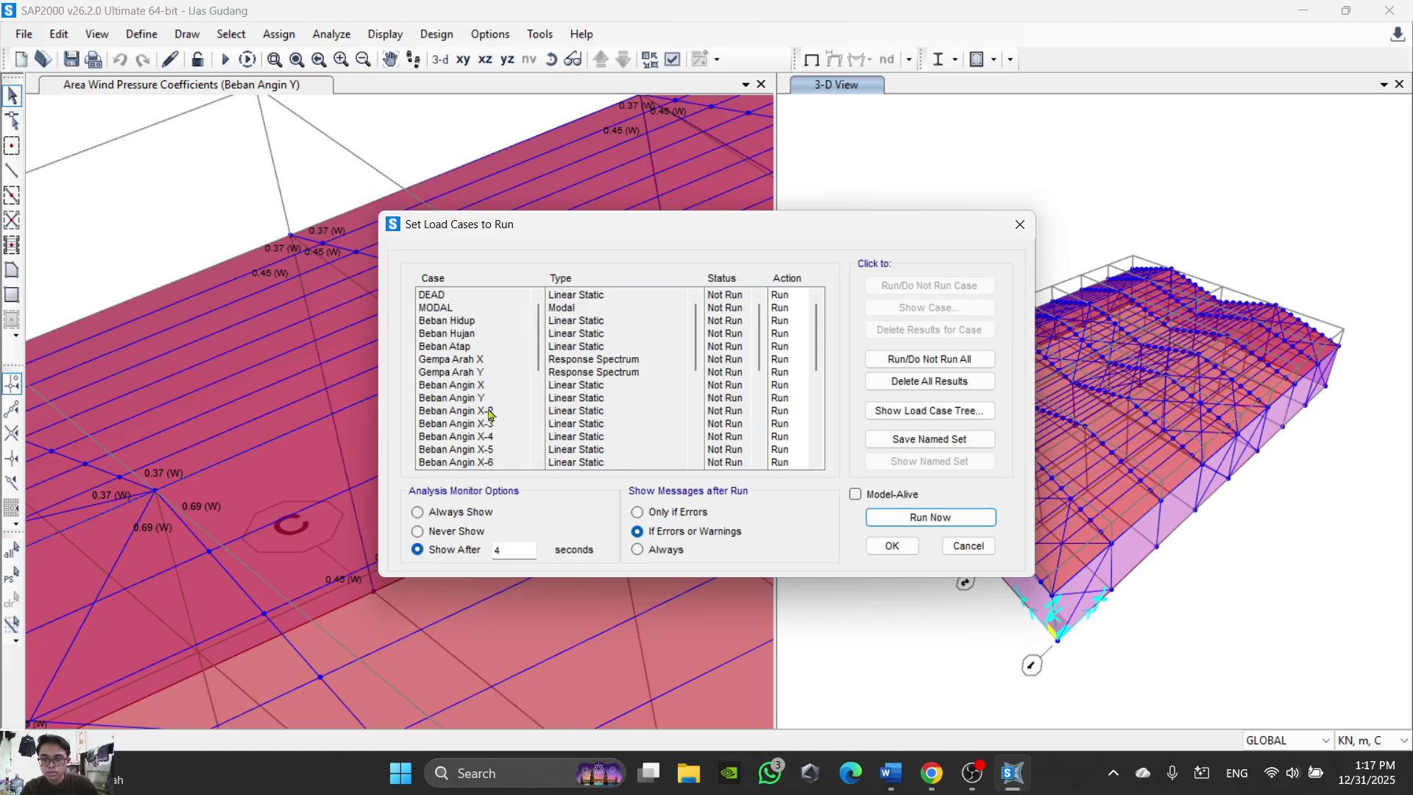
{"action": "left_click", "coordinate": [719, 414]}
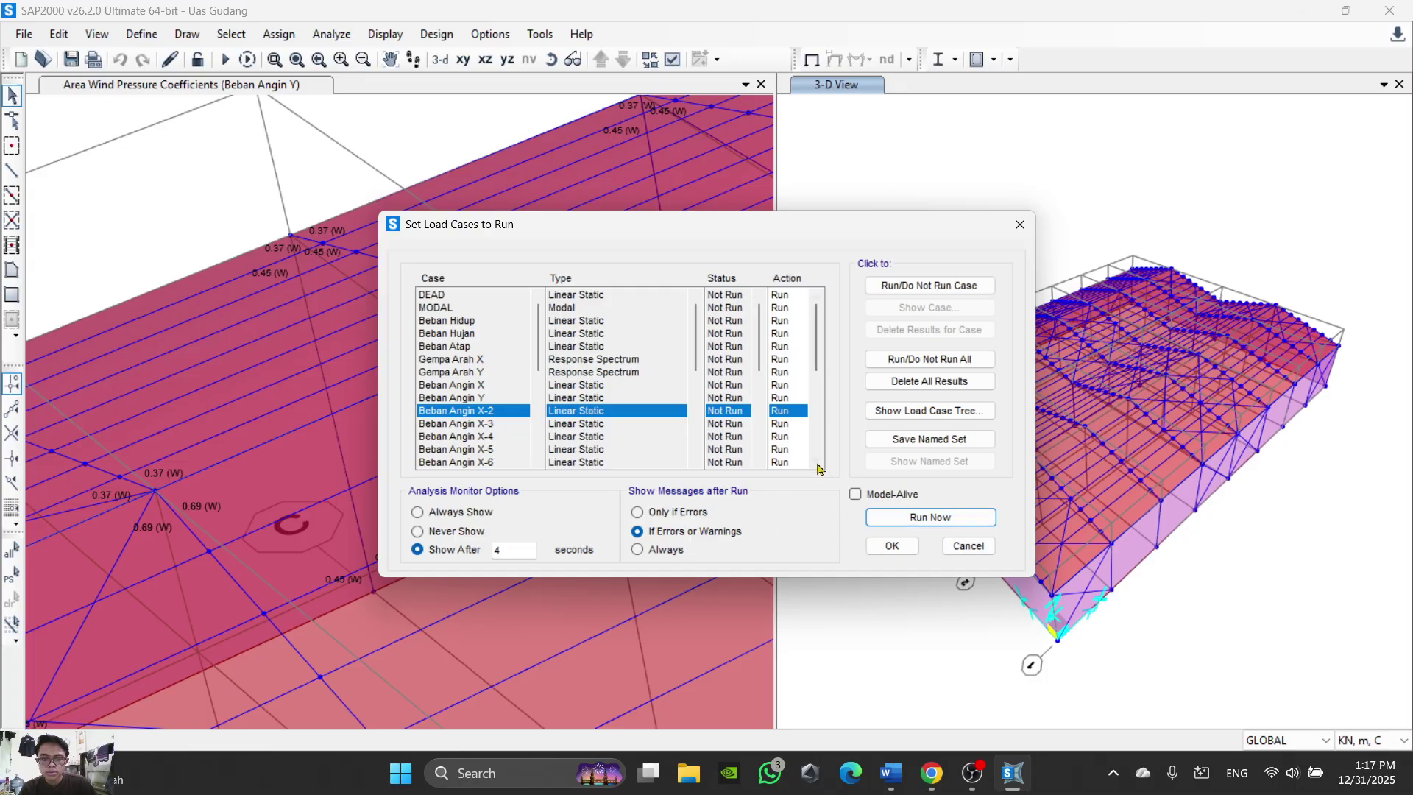
{"action": "left_click", "coordinate": [899, 521]}
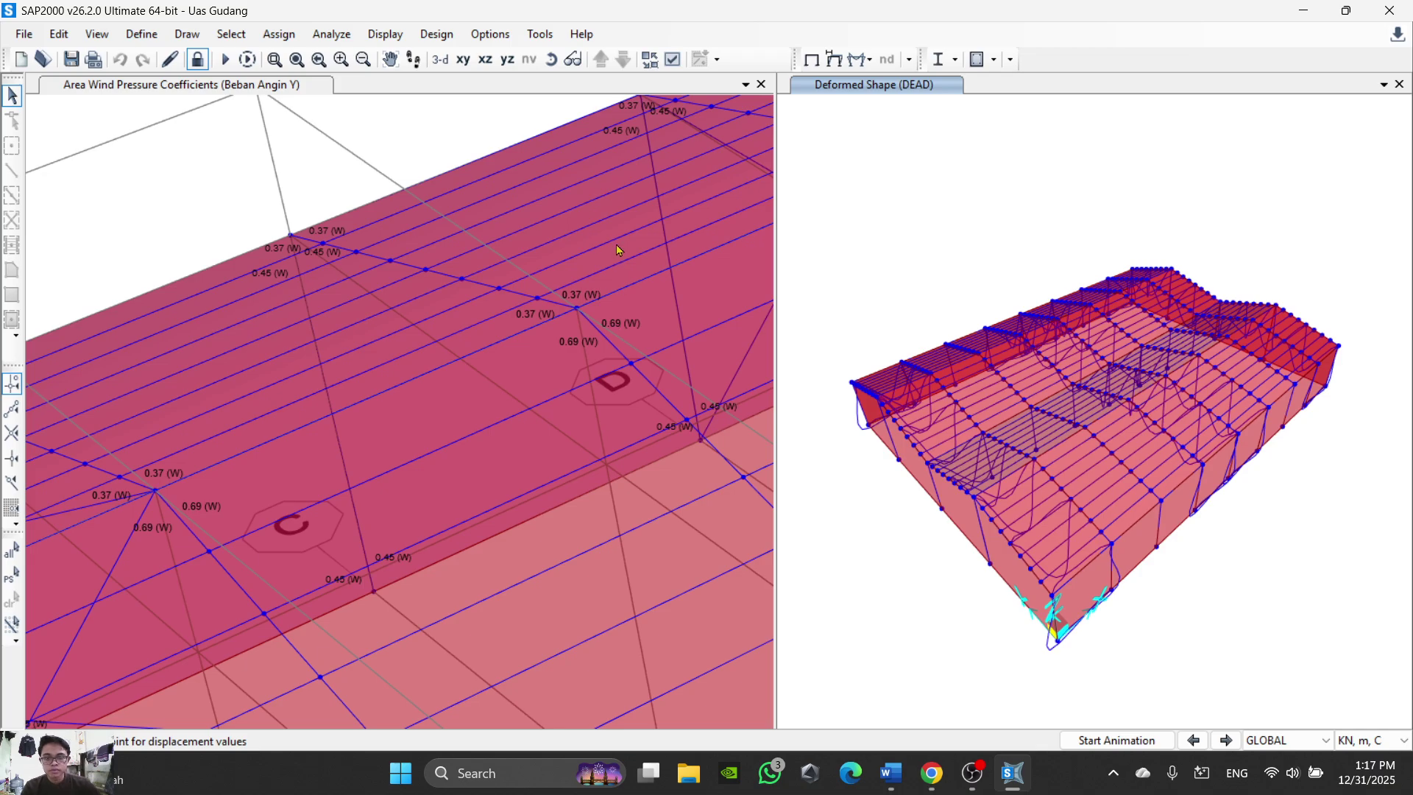
Step: Play the animation of the warehouse's deformed shape under the DEAD load case, then stop it
{"action": "scroll", "coordinate": [619, 257], "scroll_direction": "down", "scroll_amount": 5}
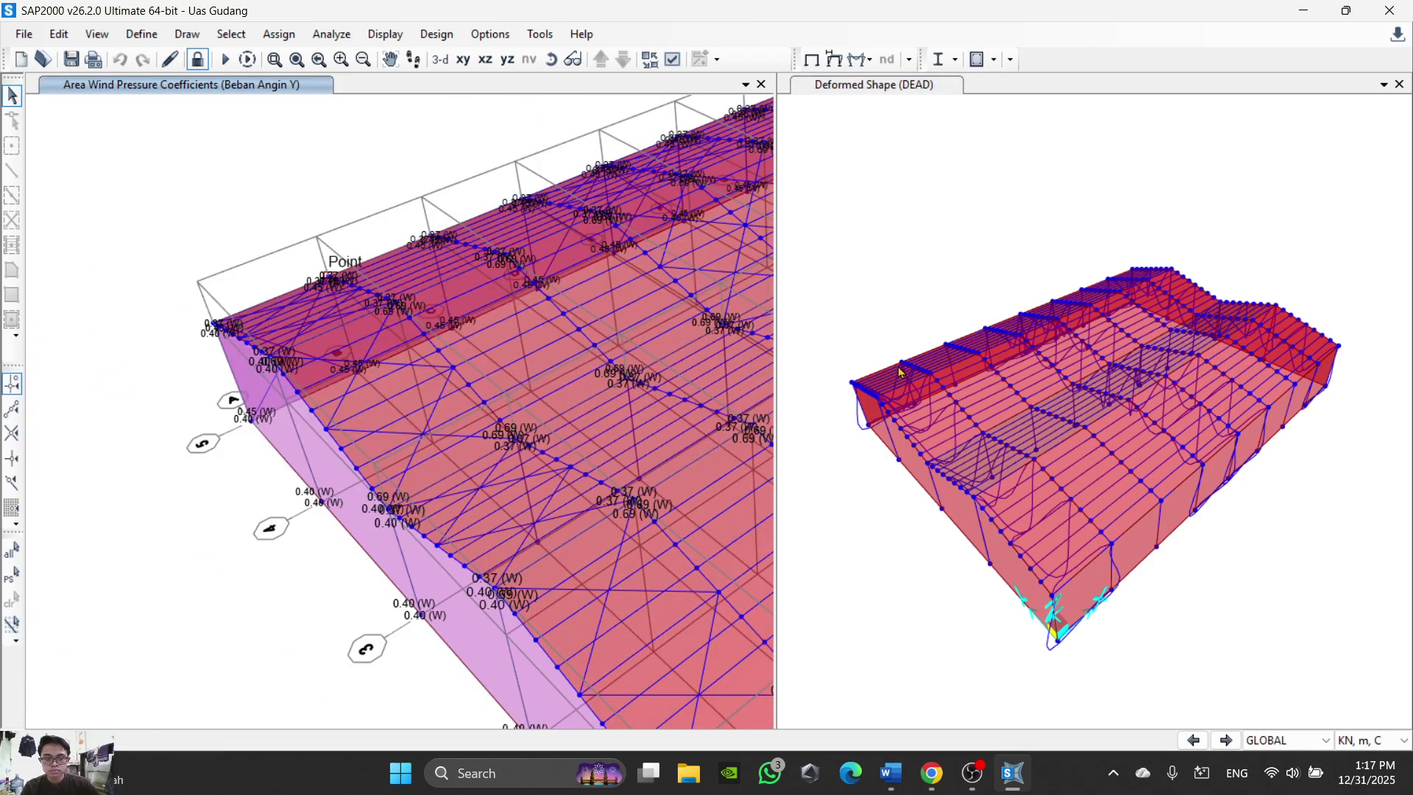
{"action": "left_click", "coordinate": [887, 315]}
{"action": "middle_click_drag", "start_coordinate": [607, 412], "coordinate": [732, 438]}
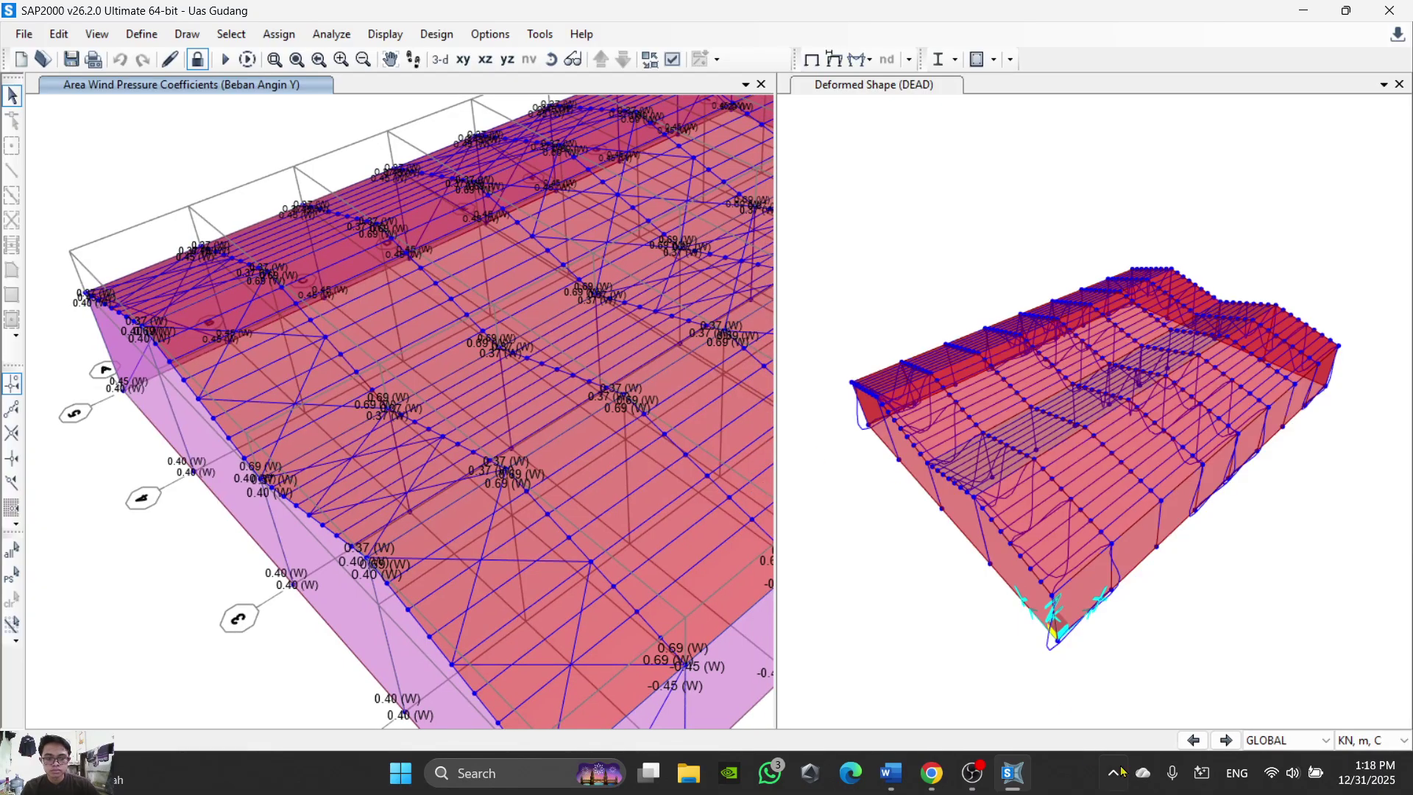
{"action": "scroll", "coordinate": [659, 477], "scroll_direction": "up", "scroll_amount": 1}
{"action": "left_click", "coordinate": [998, 654]}
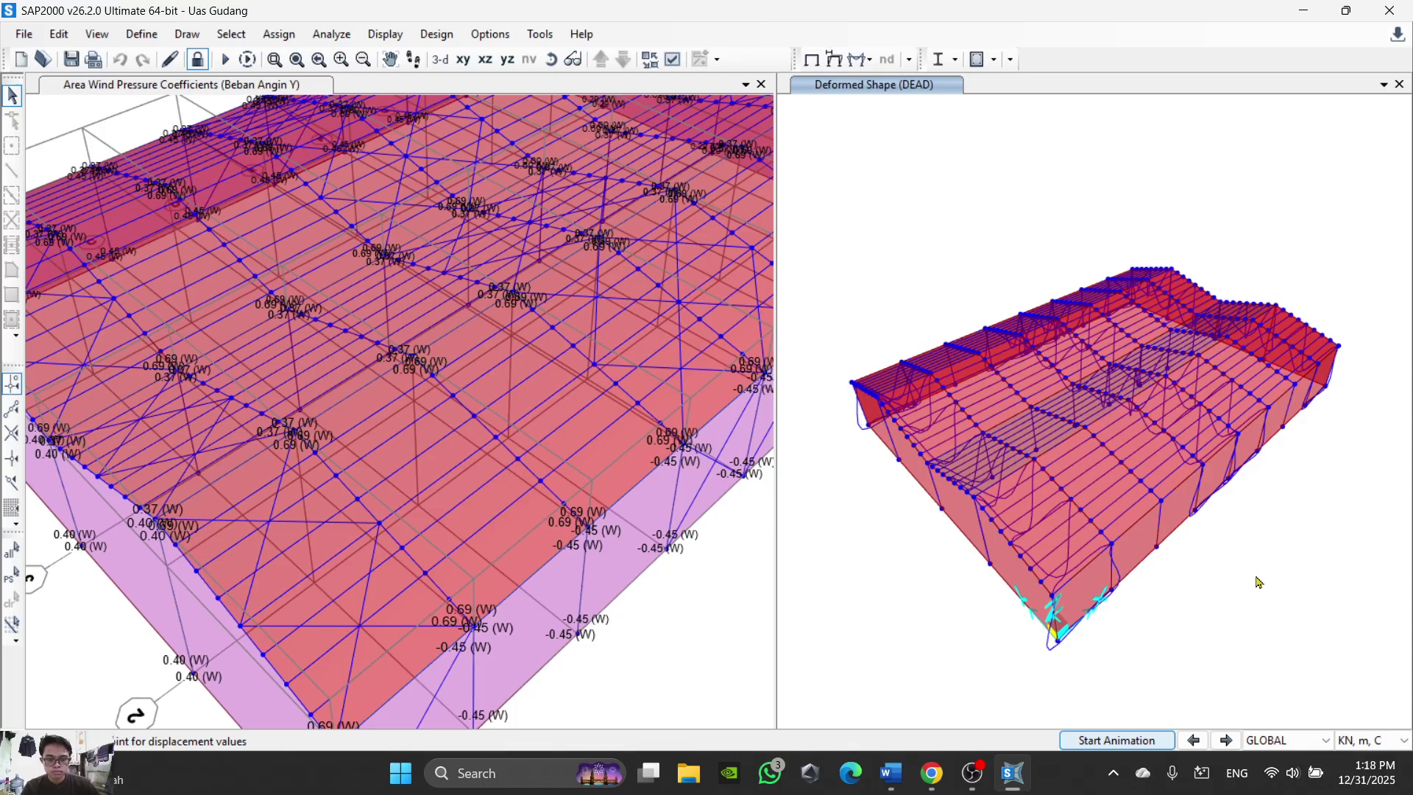
{"action": "key", "text": "Right"}
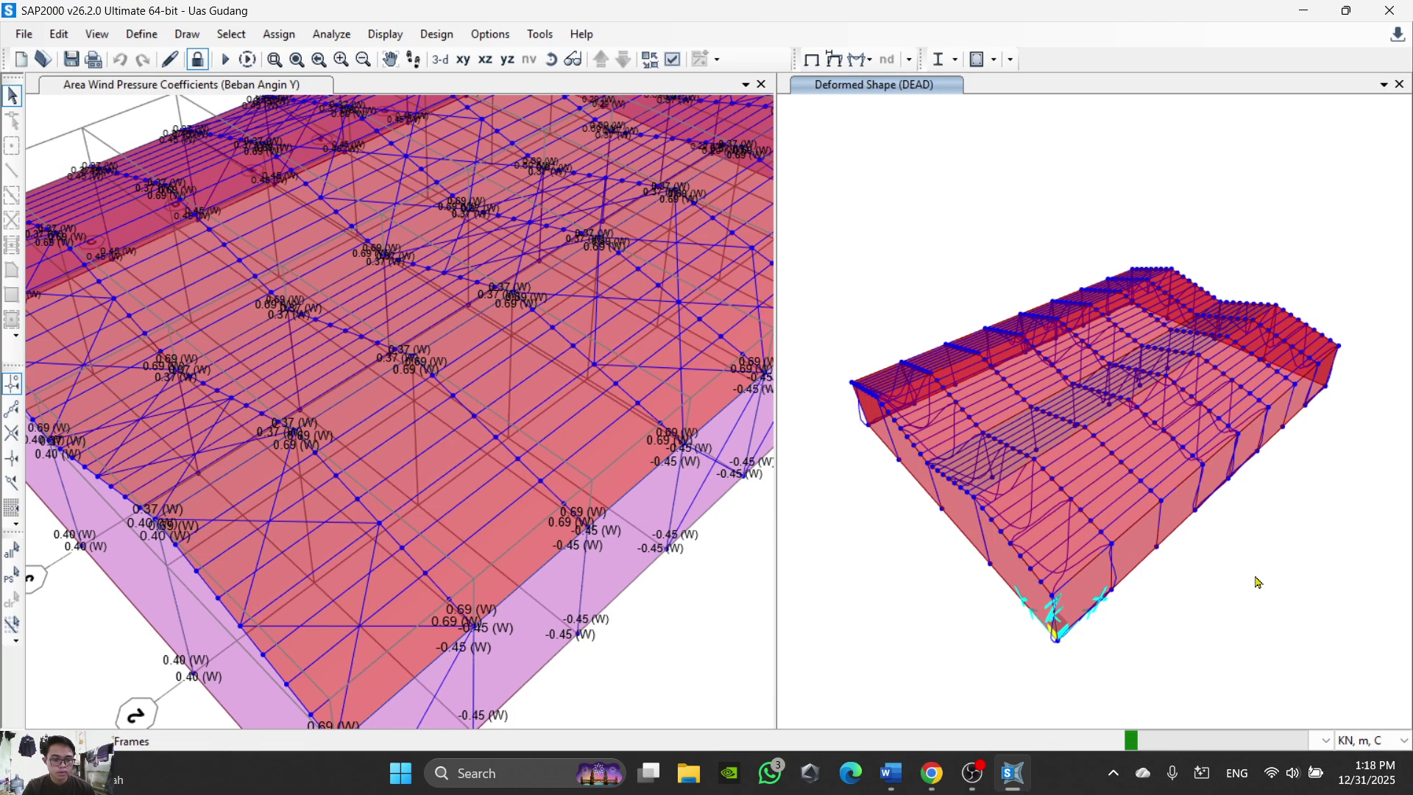
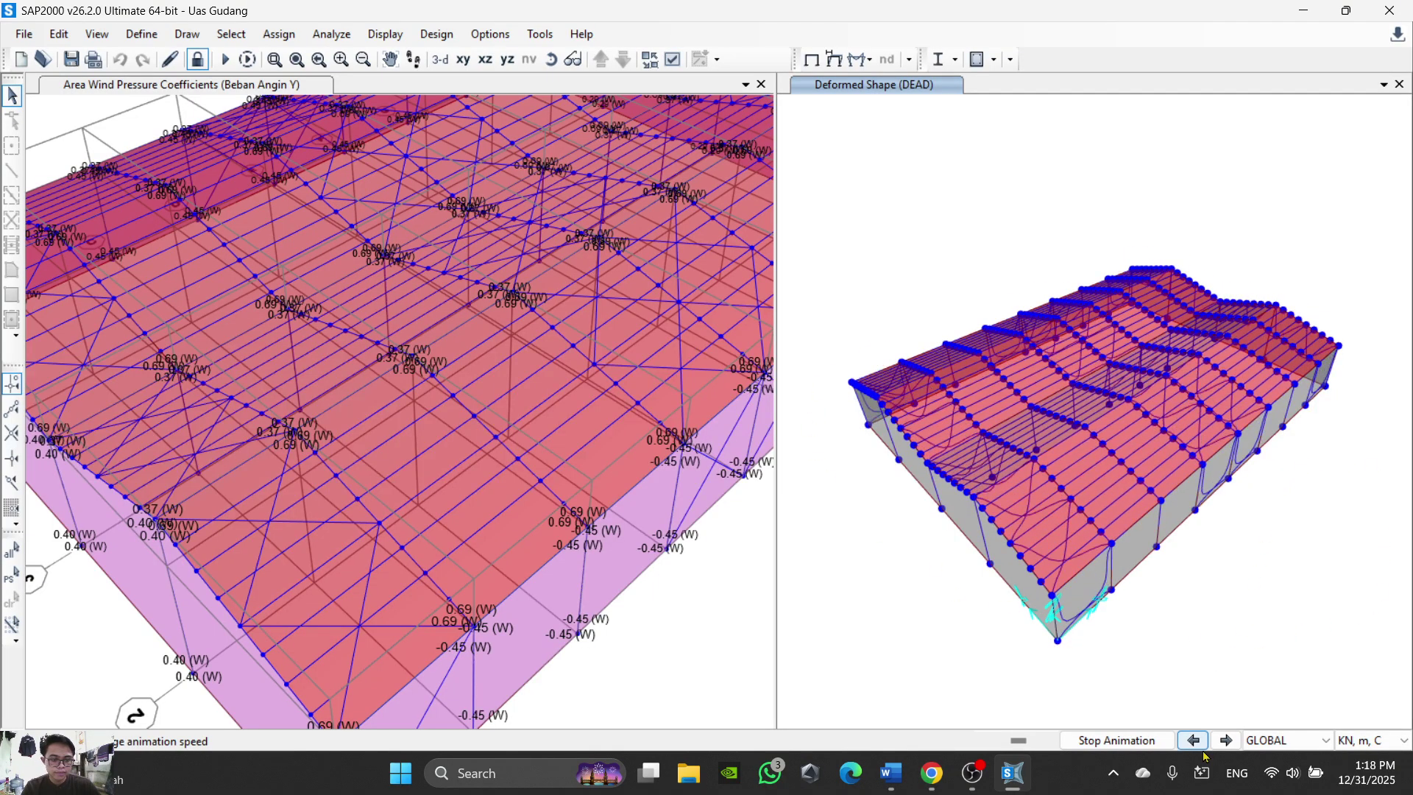
{"action": "left_click", "coordinate": [1116, 740]}
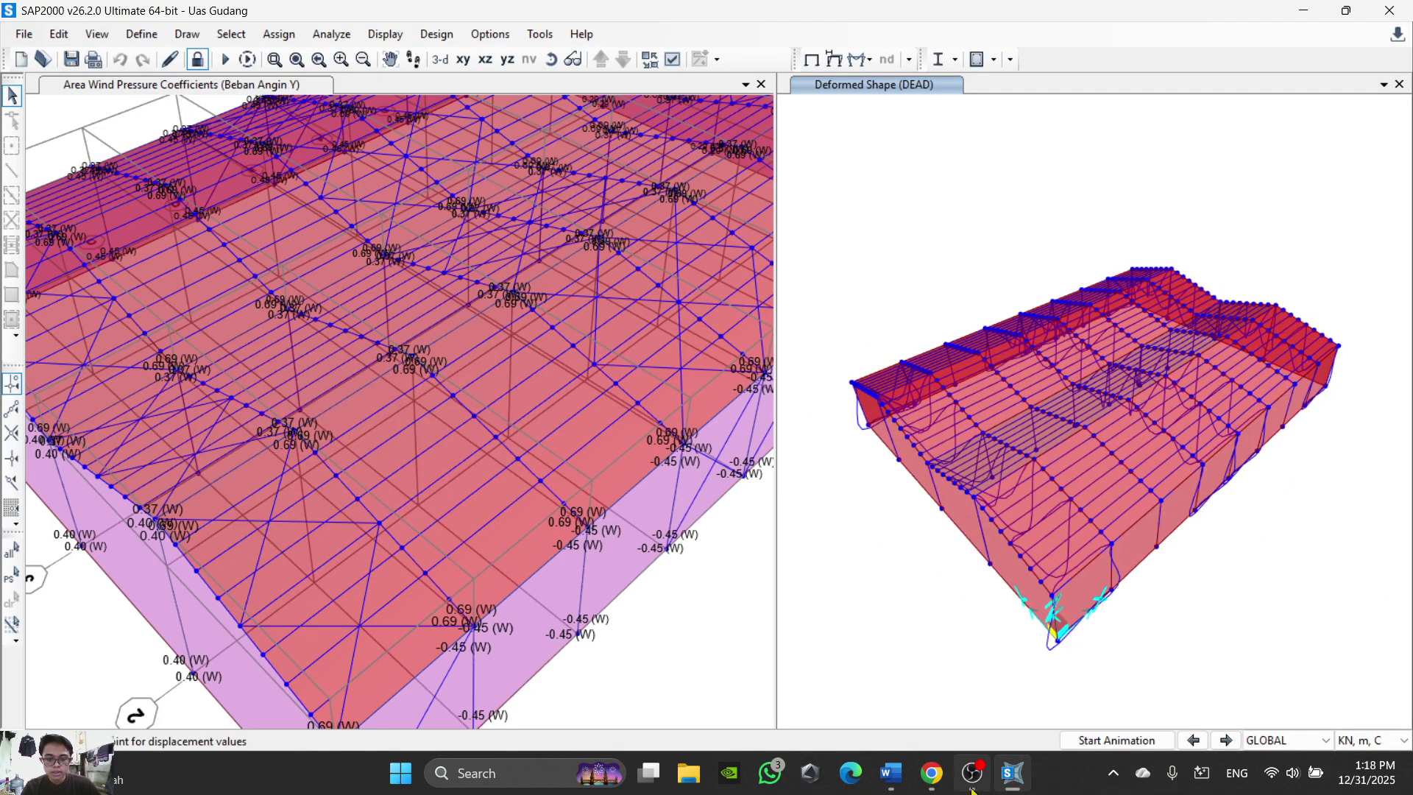
Step: Review the required verification checks in the exam PDF and instructions 54 to 60 in the Word task sheet
{"action": "left_click", "coordinate": [930, 789]}
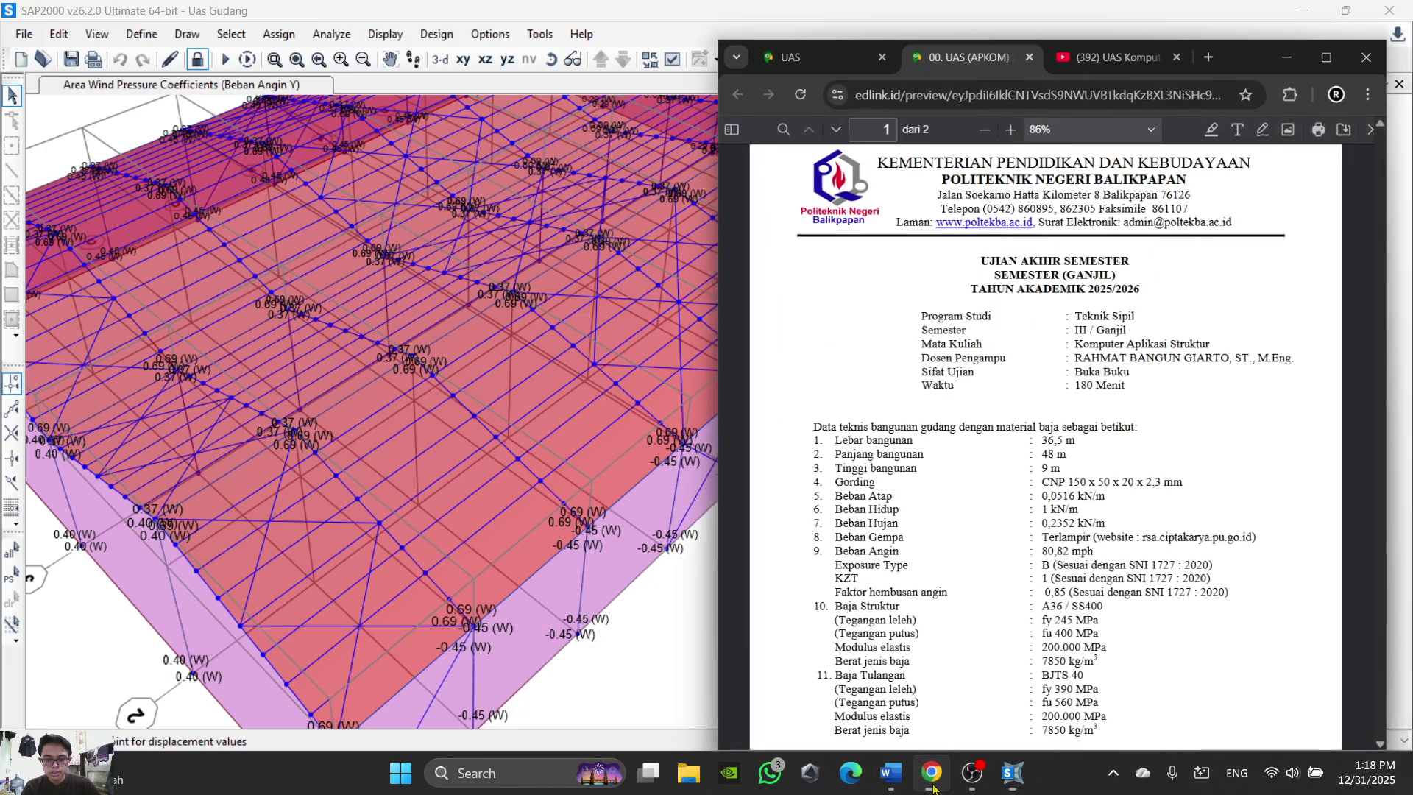
{"action": "scroll", "coordinate": [1004, 547], "scroll_direction": "down", "scroll_amount": 10}
{"action": "scroll", "coordinate": [1005, 500], "scroll_direction": "up", "scroll_amount": 6}
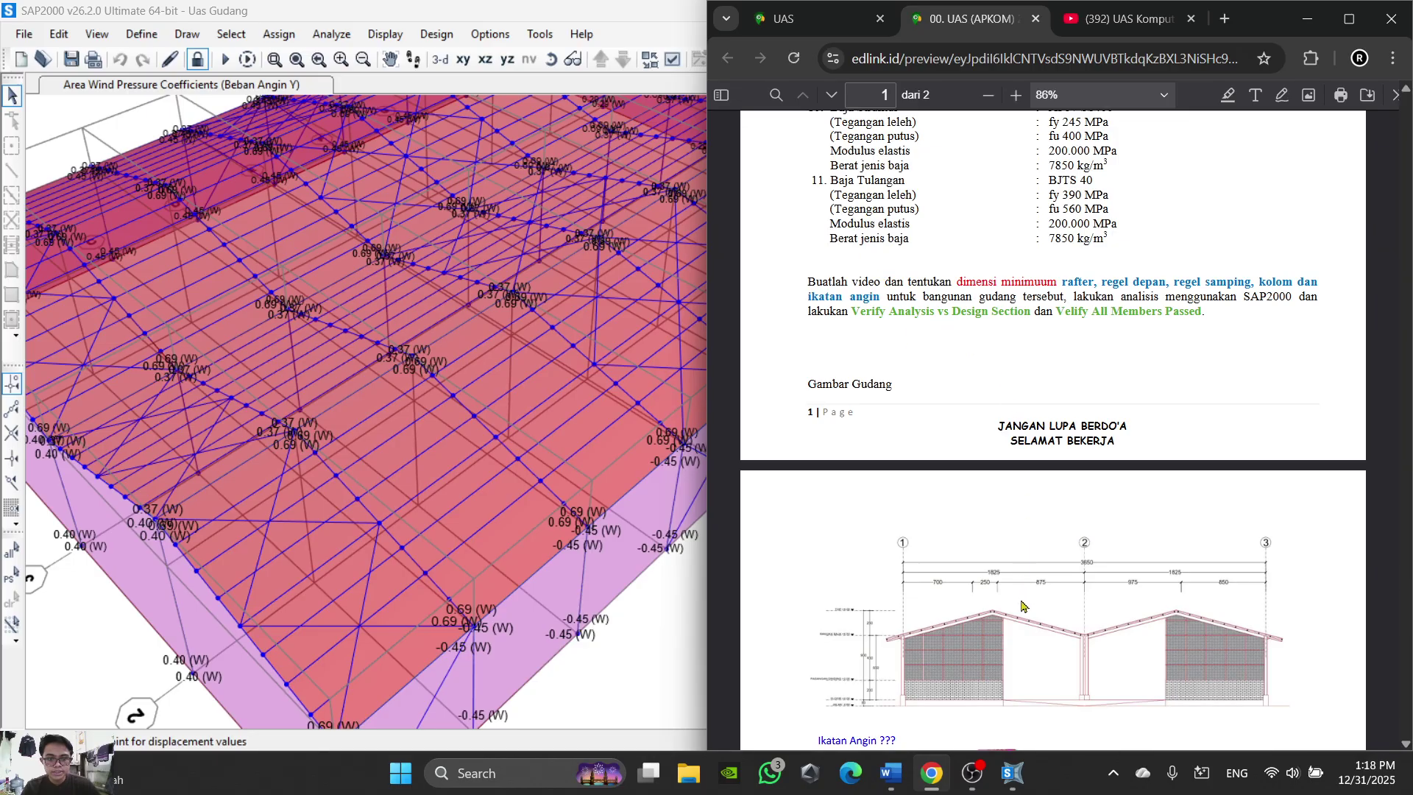
{"action": "left_click", "coordinate": [890, 776]}
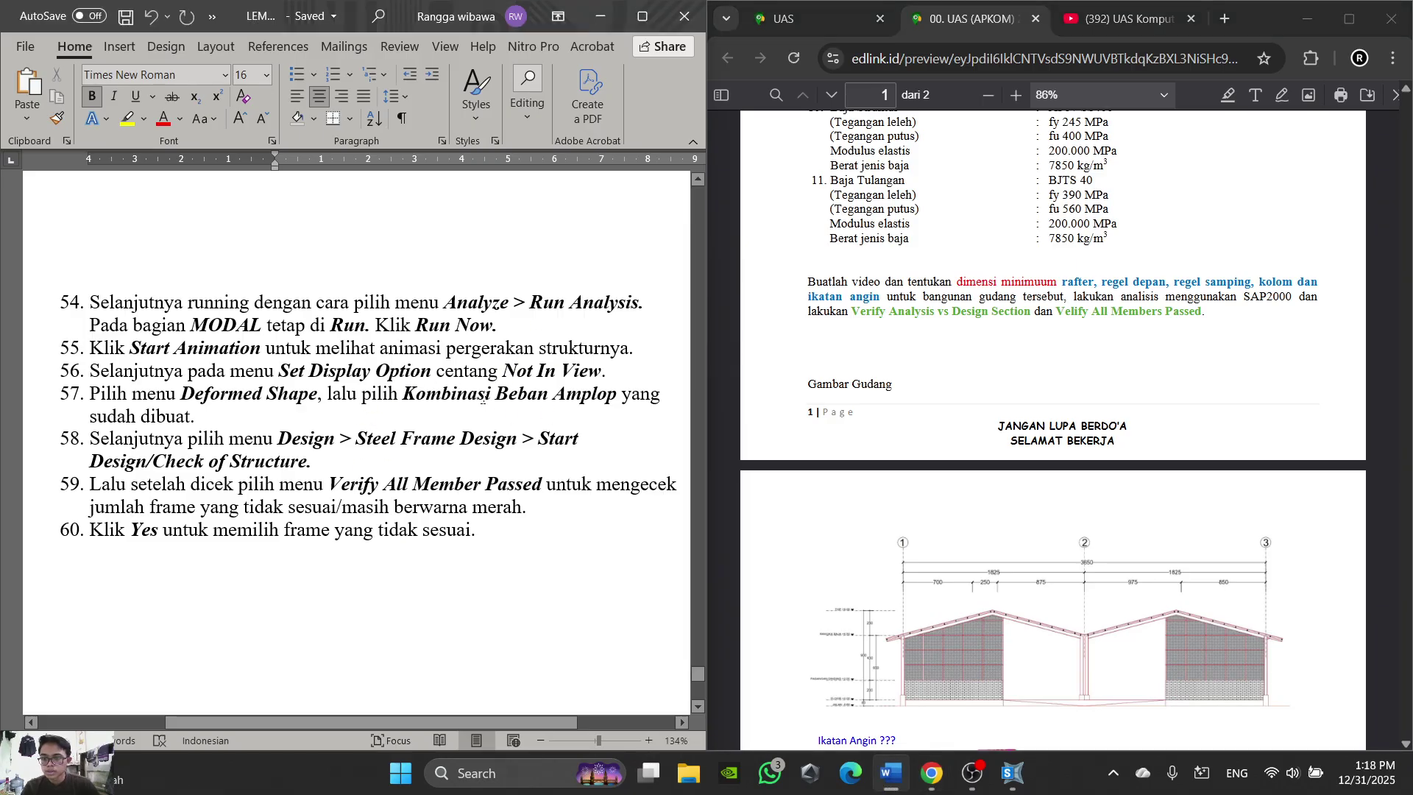
{"action": "scroll", "coordinate": [563, 429], "scroll_direction": "down", "scroll_amount": 2}
{"action": "scroll", "coordinate": [564, 427], "scroll_direction": "up", "scroll_amount": 2}
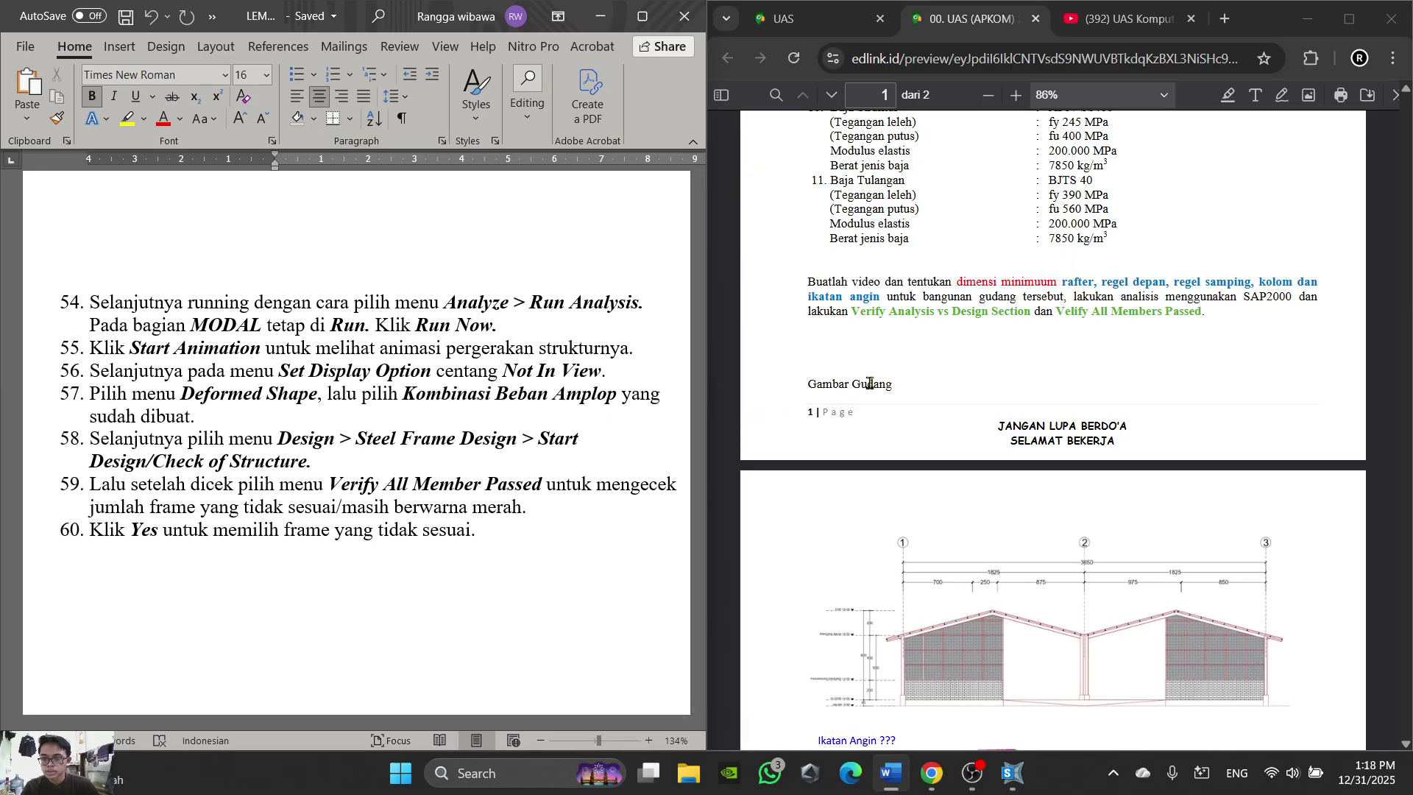
{"action": "left_click", "coordinate": [1000, 358]}
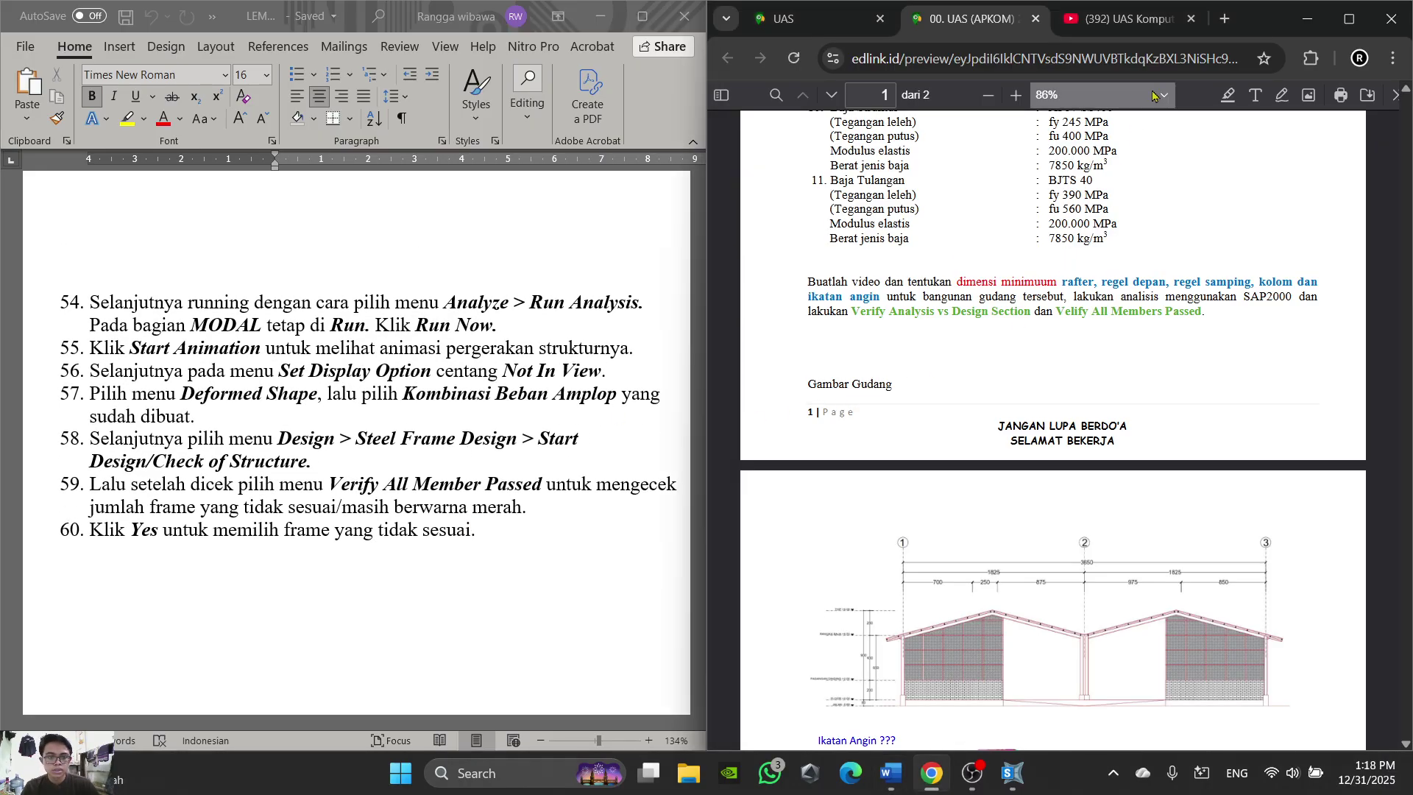
Step: Return to SAP2000 and start the steel frame design check of the structure
{"action": "left_click", "coordinate": [1010, 774]}
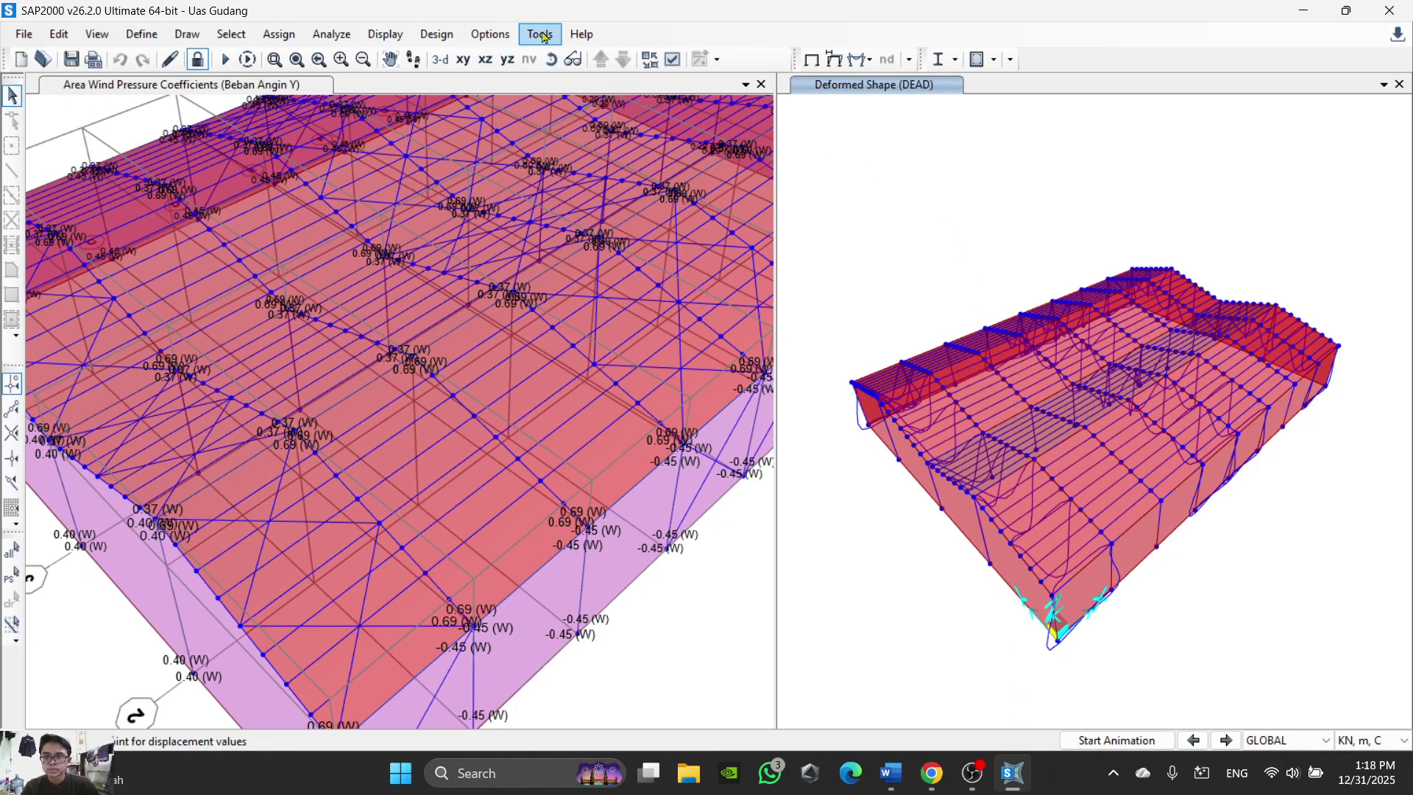
{"action": "left_click", "coordinate": [437, 41]}
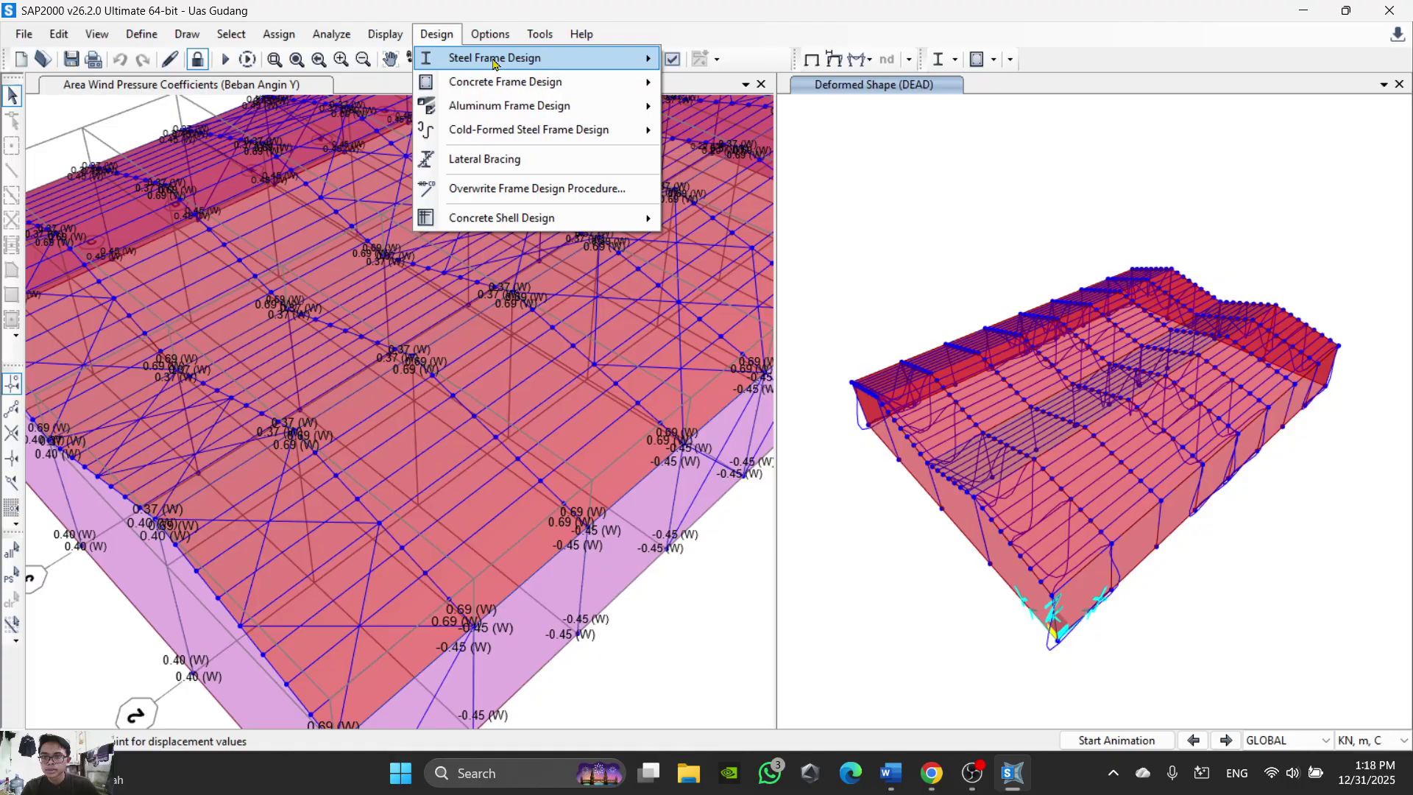
{"action": "mouse_move", "coordinate": [493, 63]}
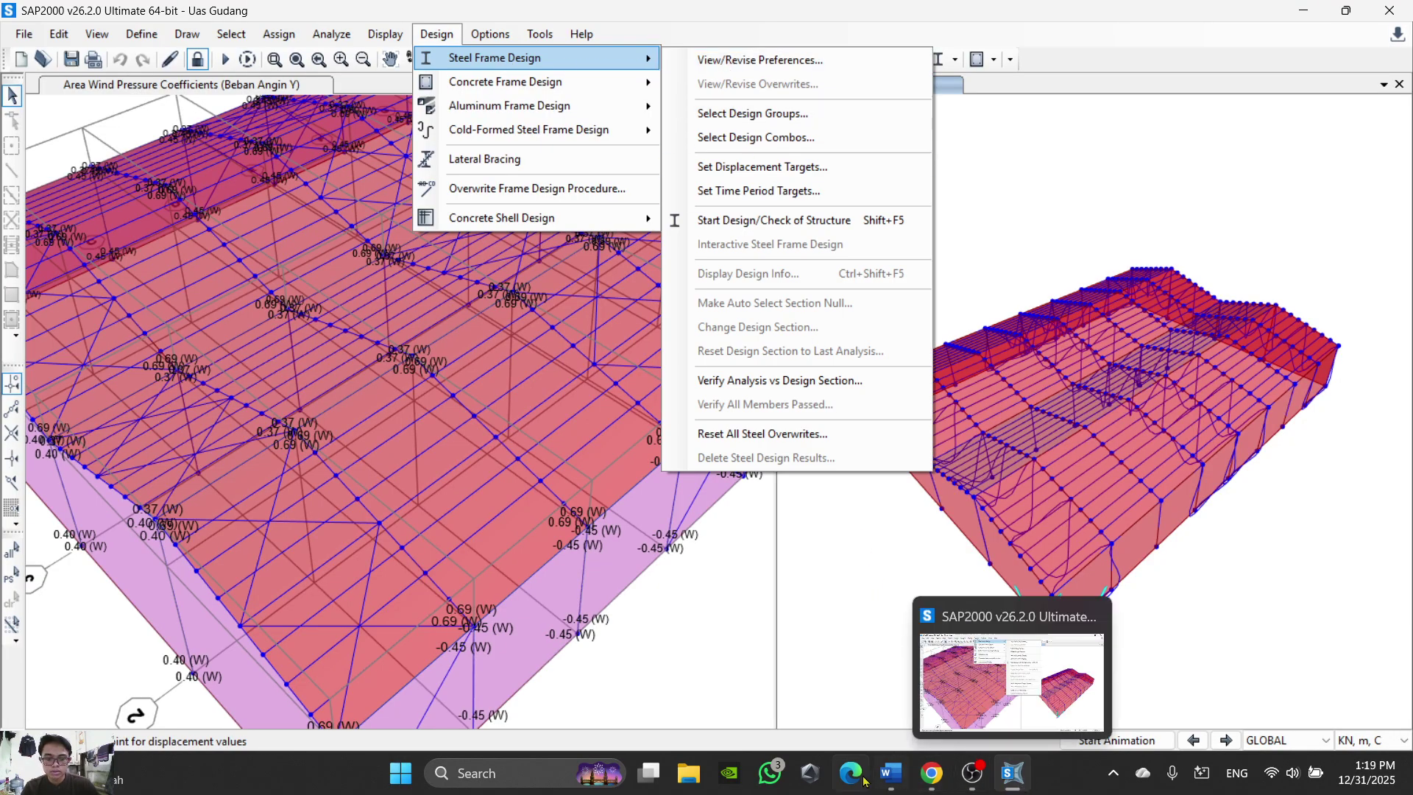
{"action": "mouse_move", "coordinate": [893, 785]}
{"action": "mouse_move", "coordinate": [887, 705]}
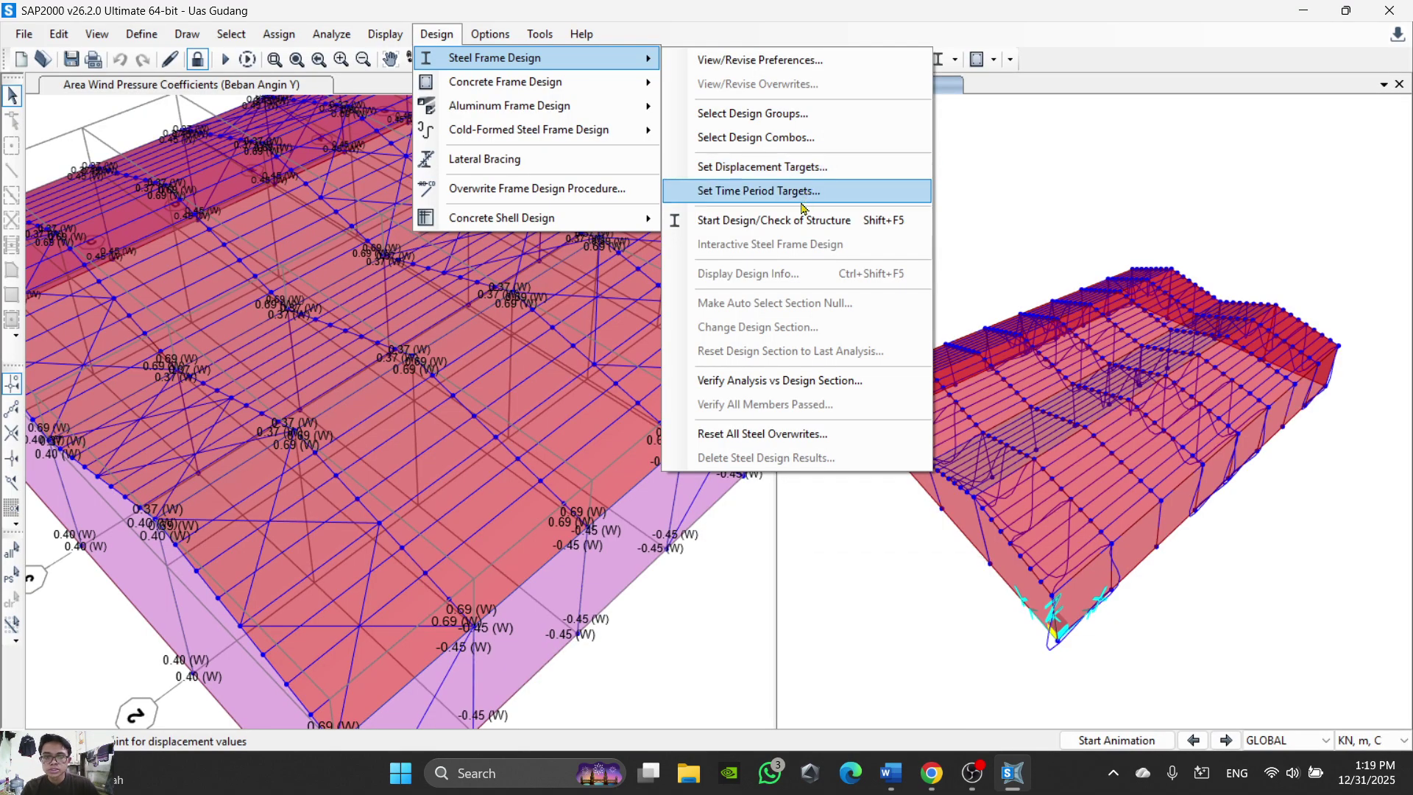
{"action": "left_click", "coordinate": [812, 222]}
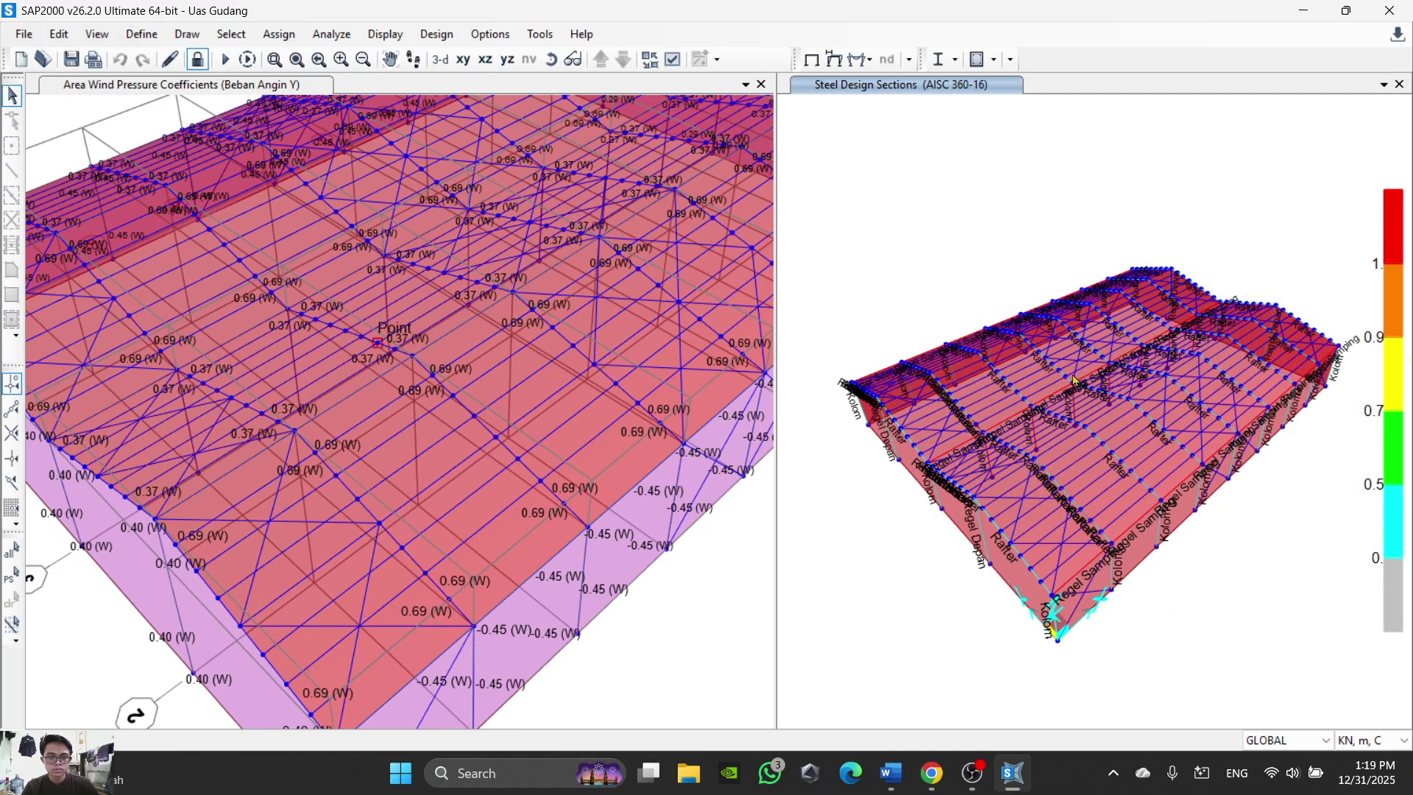
Step: Turn off Fill Objects and make the joints invisible in the steel design view's display options
{"action": "left_click", "coordinate": [672, 59]}
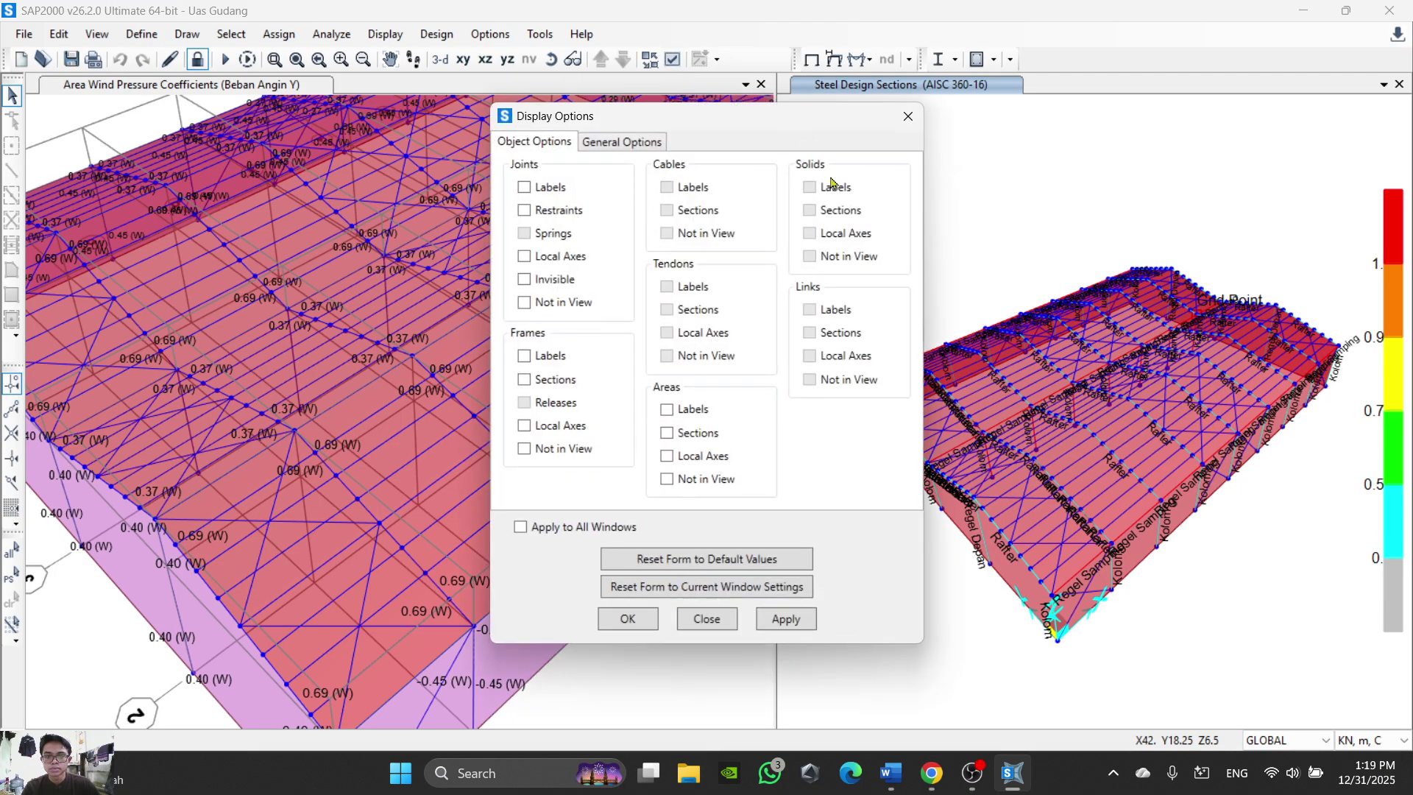
{"action": "left_click", "coordinate": [632, 142]}
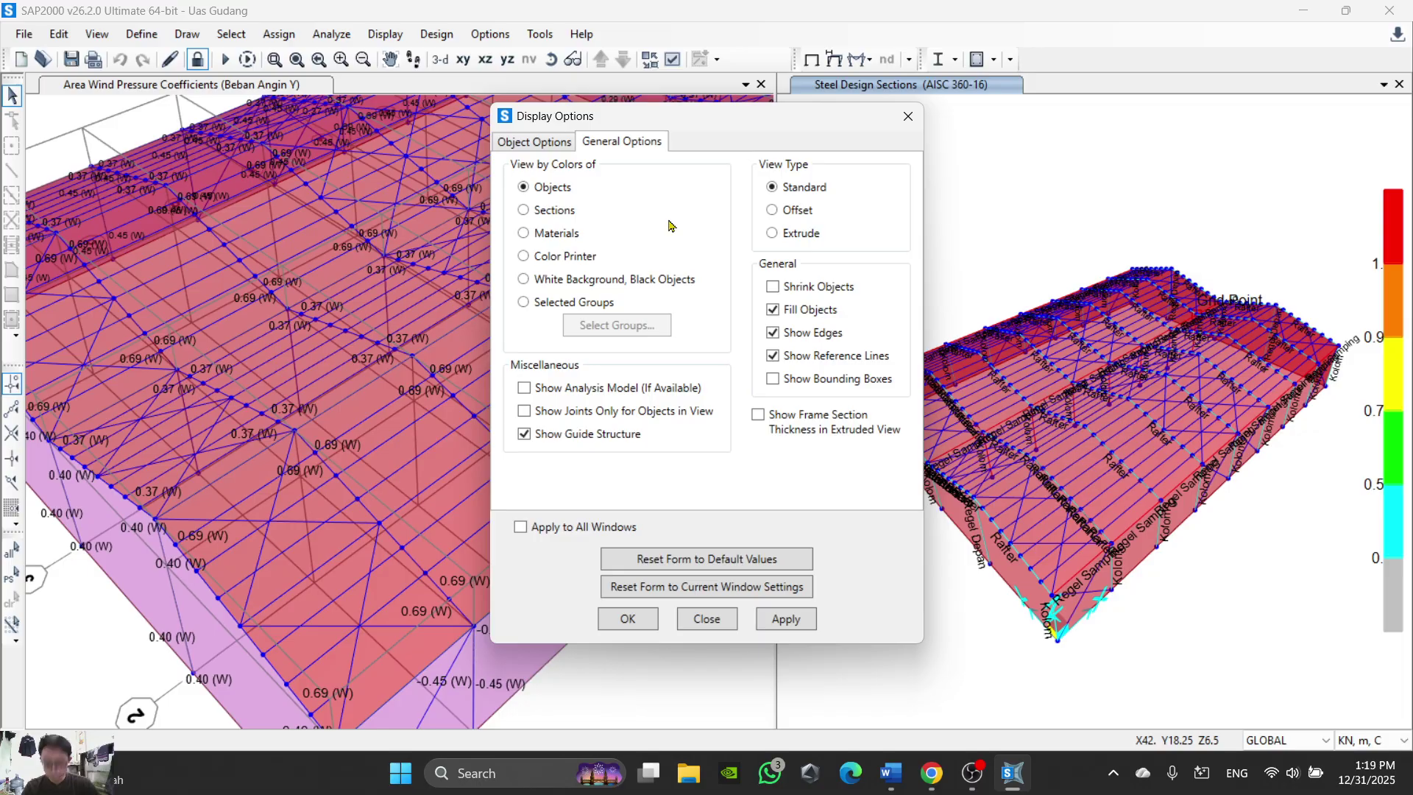
{"action": "left_click", "coordinate": [788, 314]}
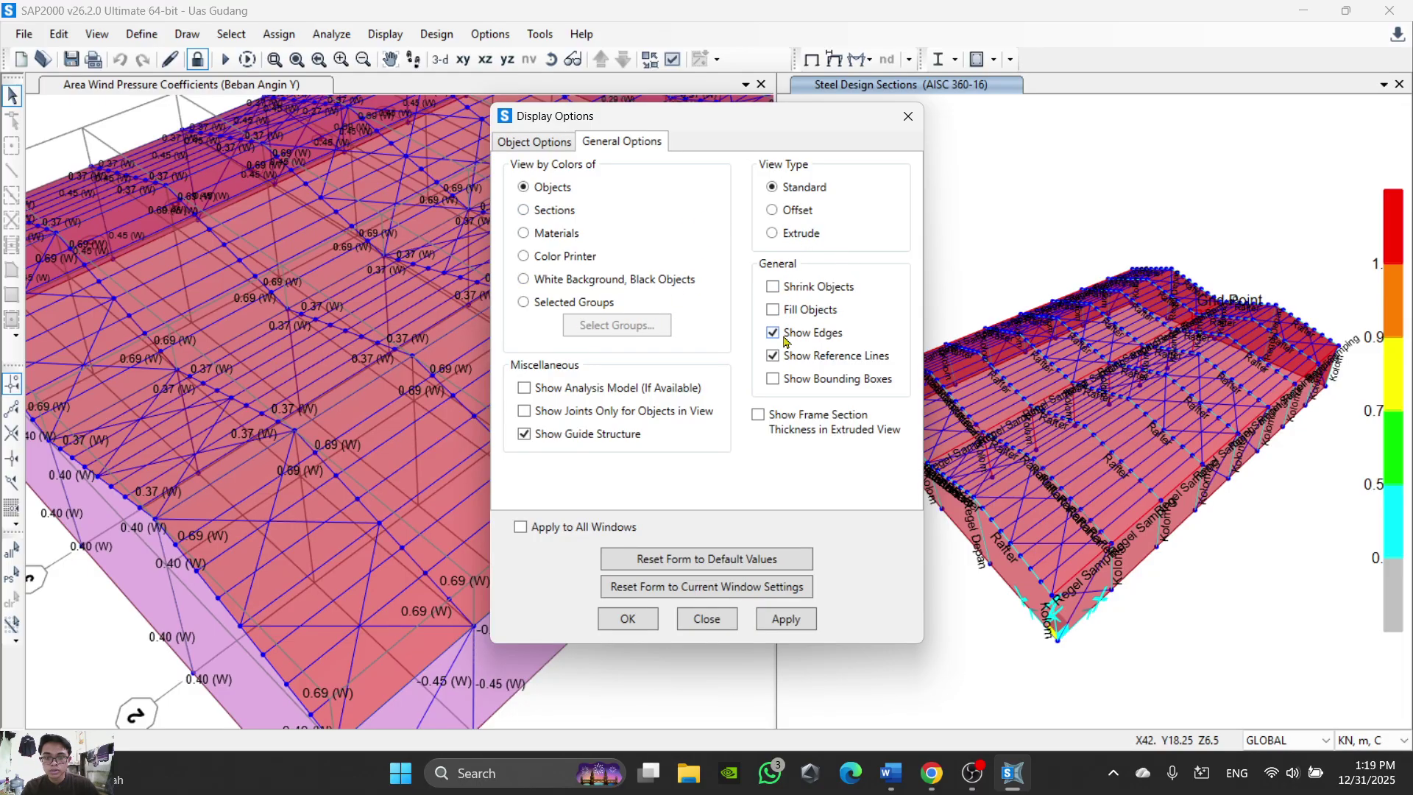
{"action": "left_click", "coordinate": [571, 143]}
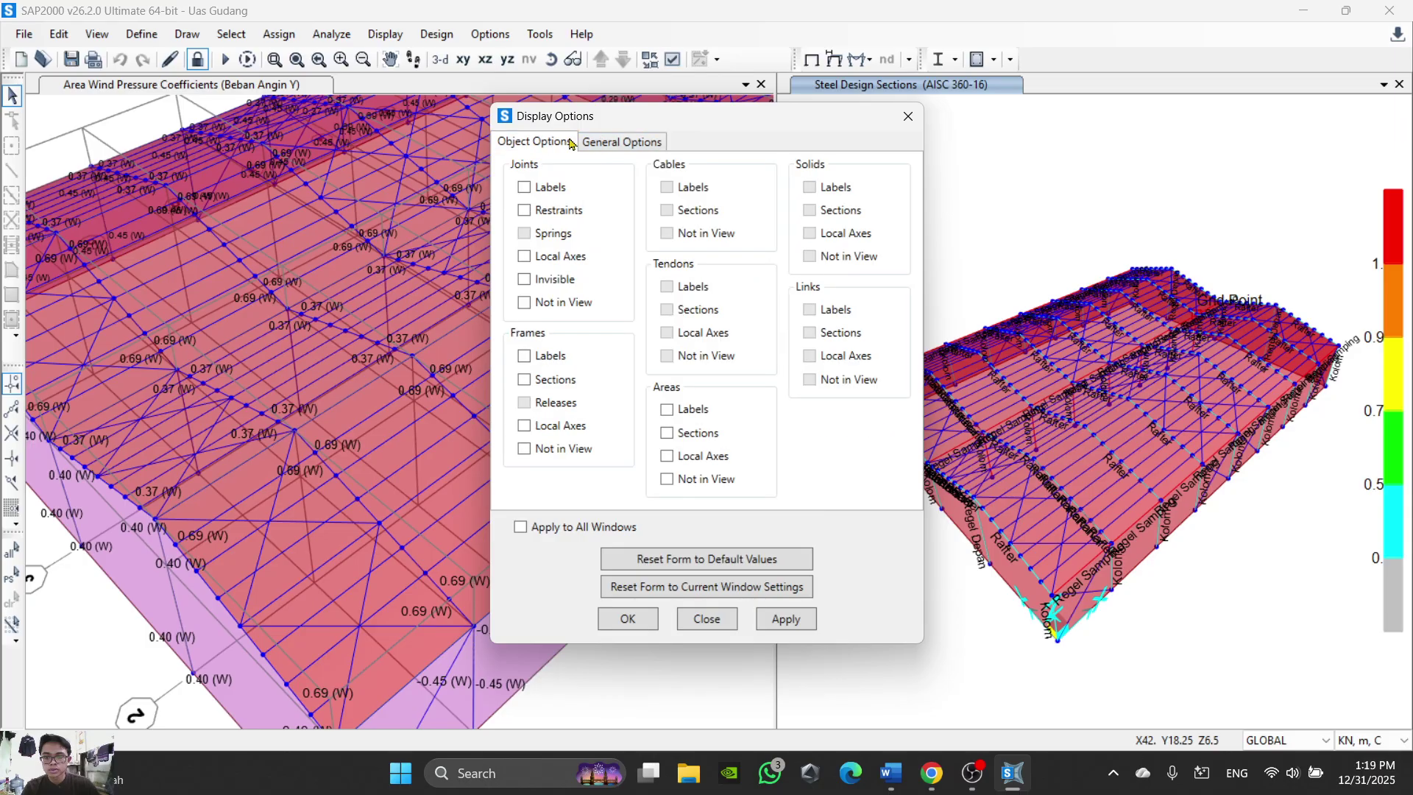
{"action": "left_click", "coordinate": [561, 282]}
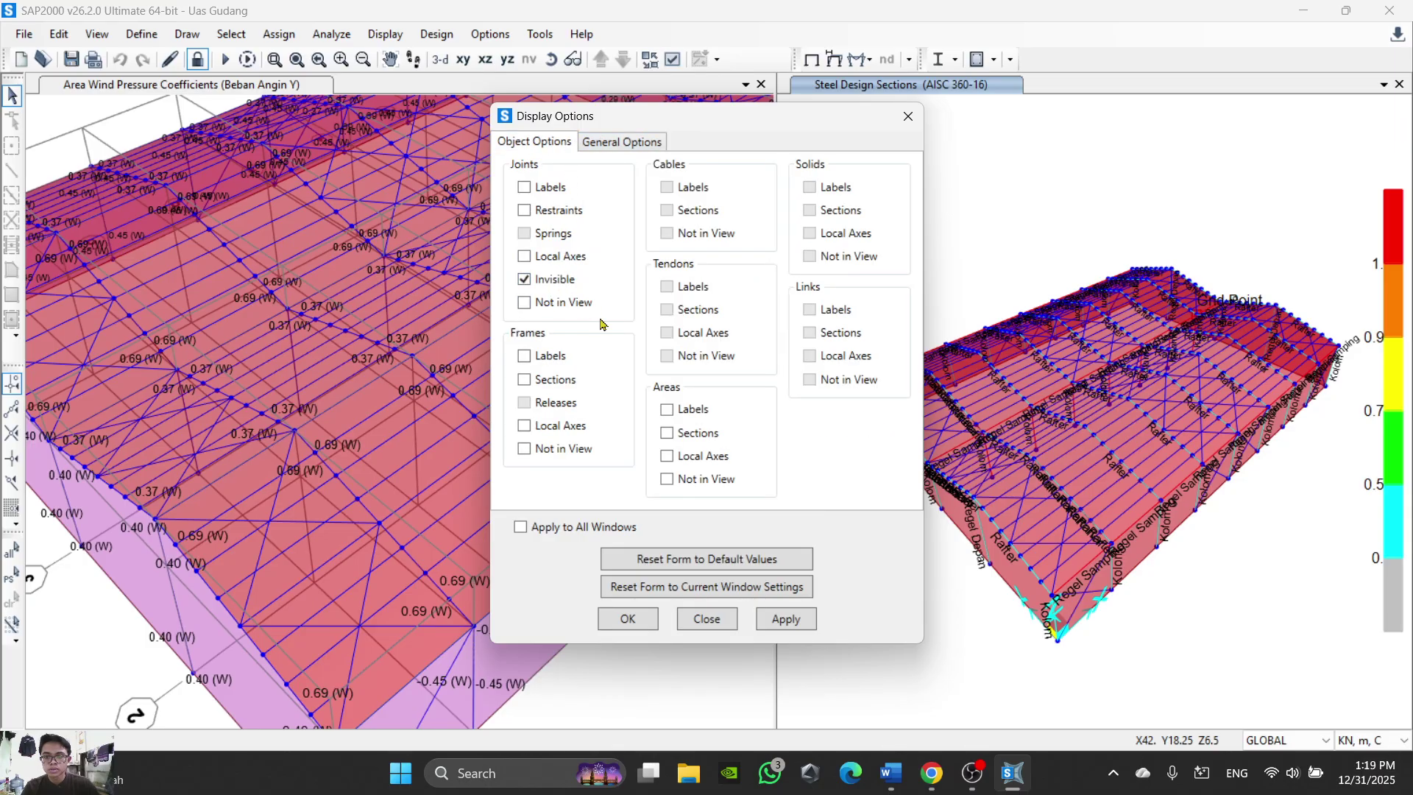
{"action": "left_click", "coordinate": [628, 618]}
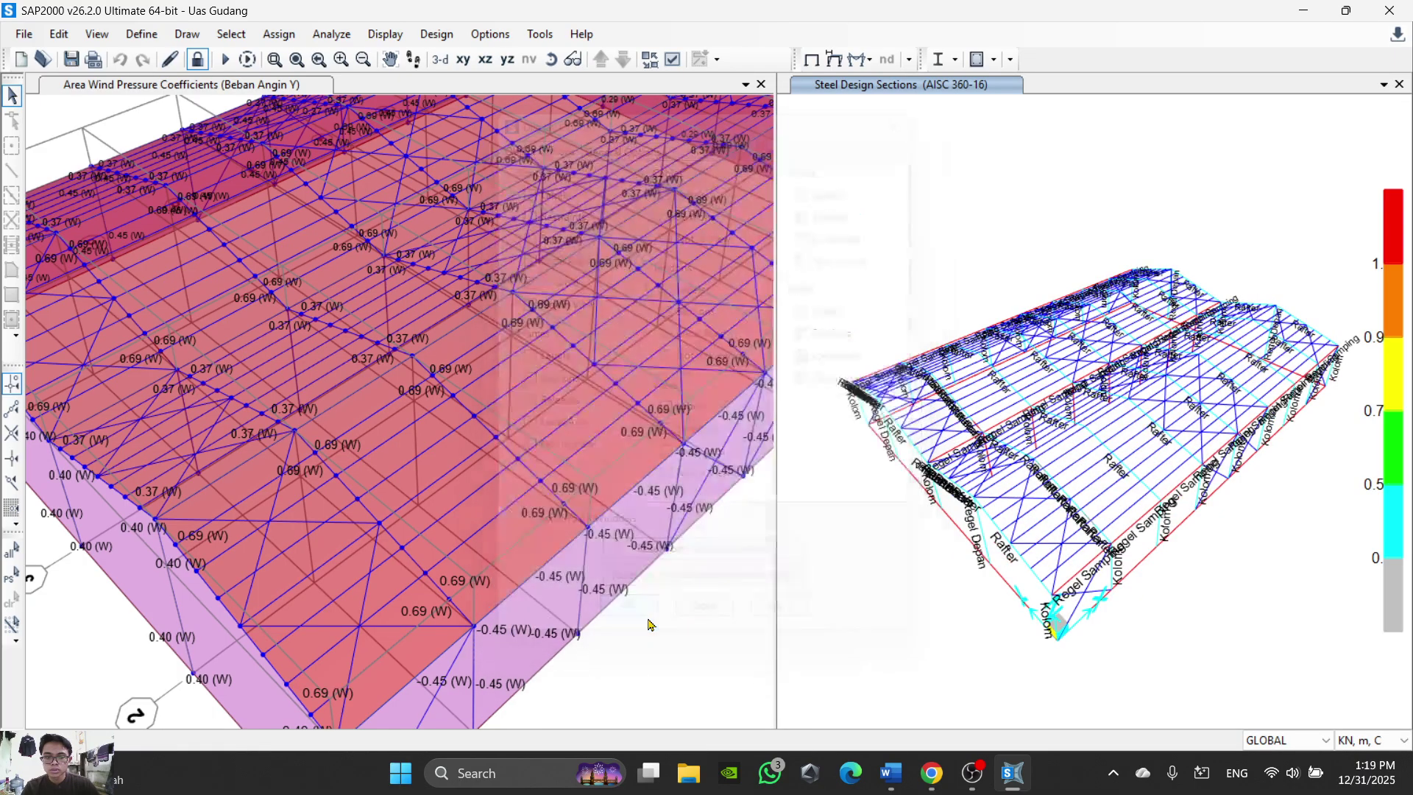
Step: Inspect the colour-coded frame members up close and start the steel design check of the structure again
{"action": "scroll", "coordinate": [1057, 528], "scroll_direction": "up", "scroll_amount": 5}
{"action": "scroll", "coordinate": [1056, 471], "scroll_direction": "down", "scroll_amount": 6}
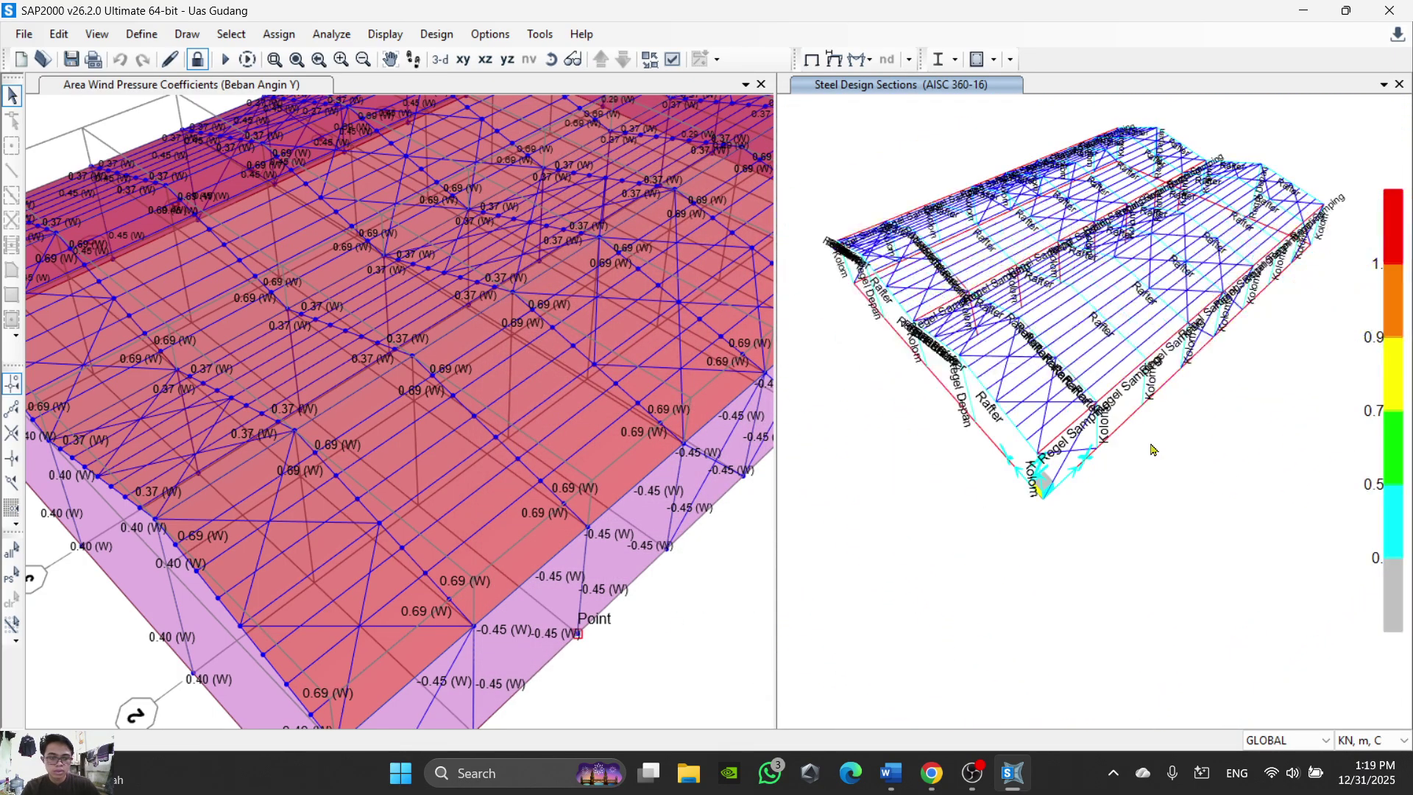
{"action": "scroll", "coordinate": [1152, 449], "scroll_direction": "up", "scroll_amount": 7}
{"action": "scroll", "coordinate": [1137, 445], "scroll_direction": "down", "scroll_amount": 3}
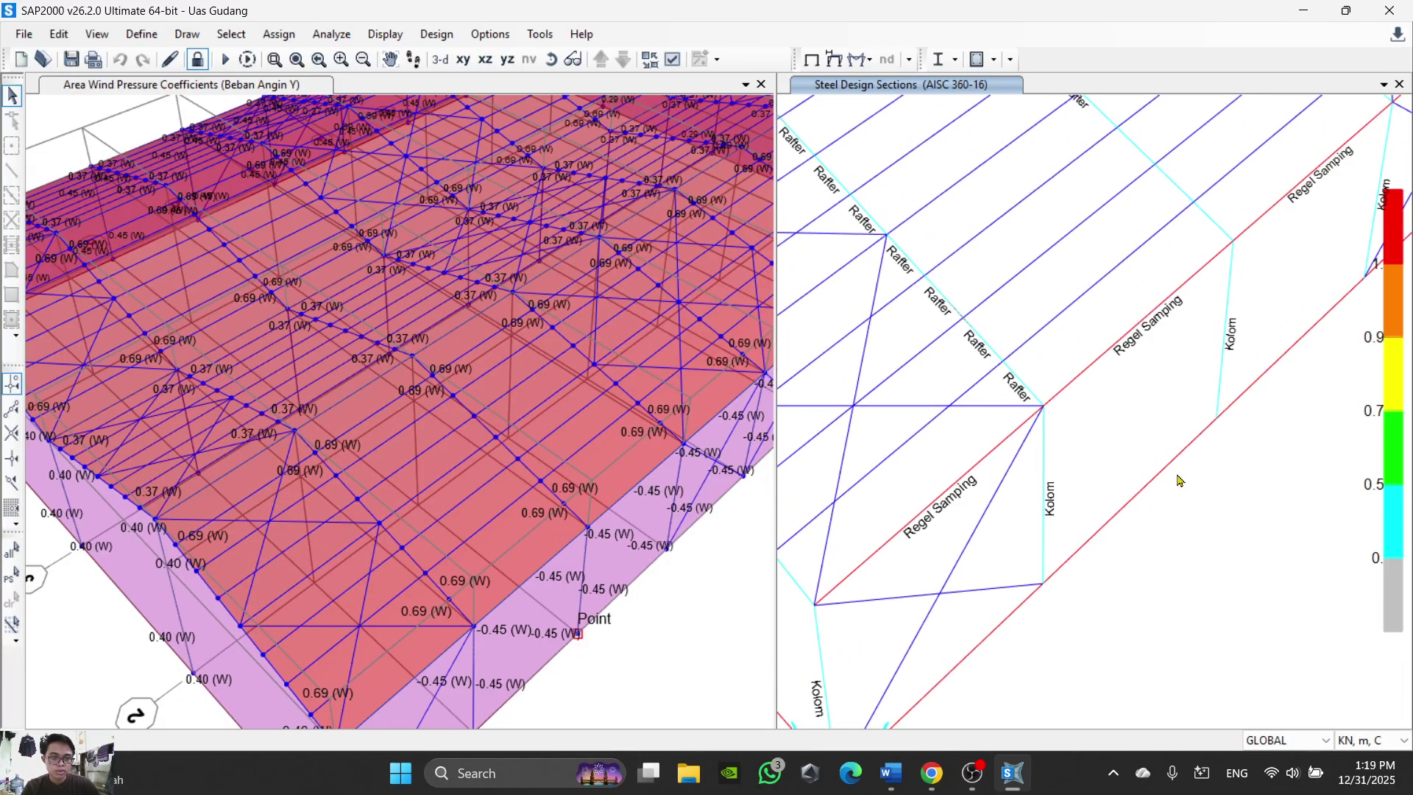
{"action": "scroll", "coordinate": [1207, 473], "scroll_direction": "down", "scroll_amount": 3}
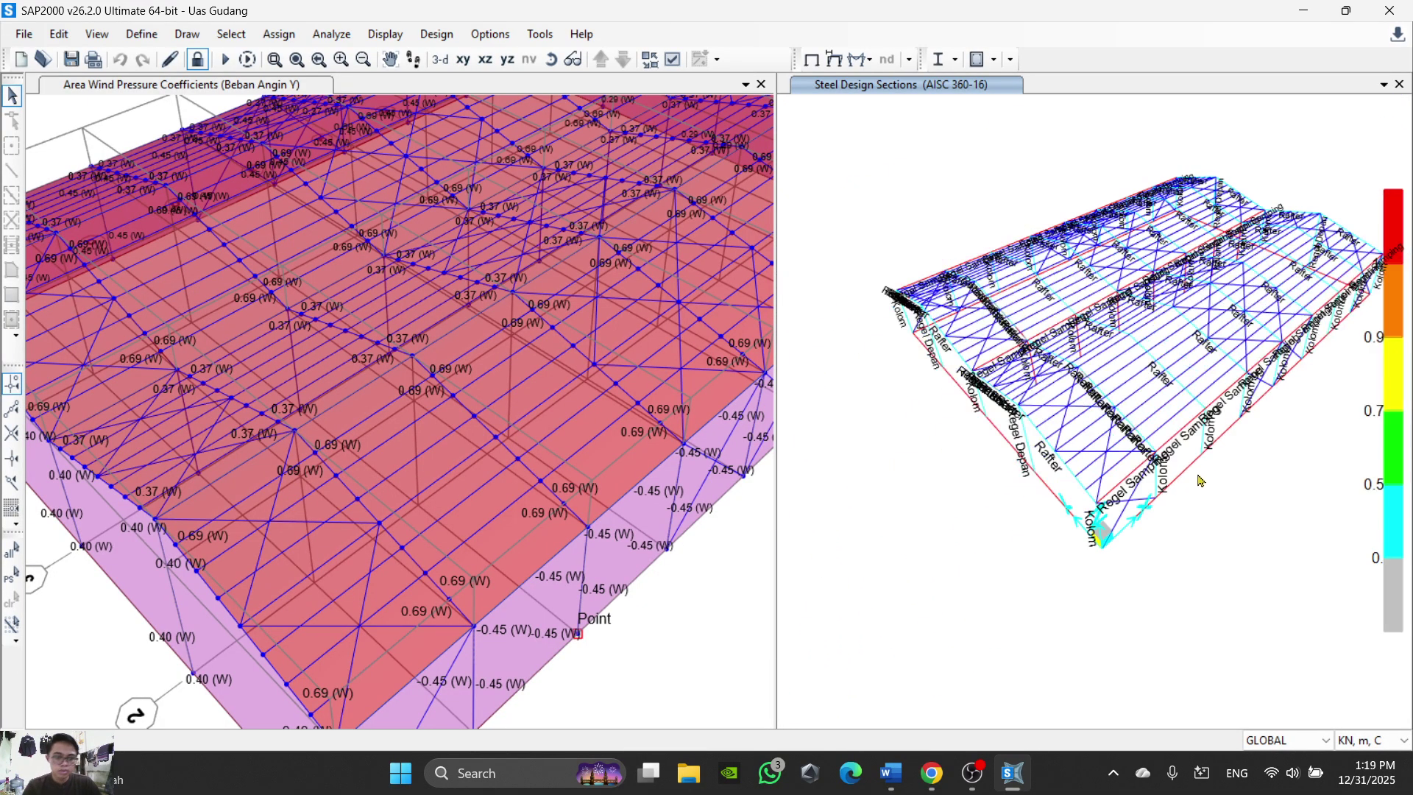
{"action": "left_click", "coordinate": [927, 60]}
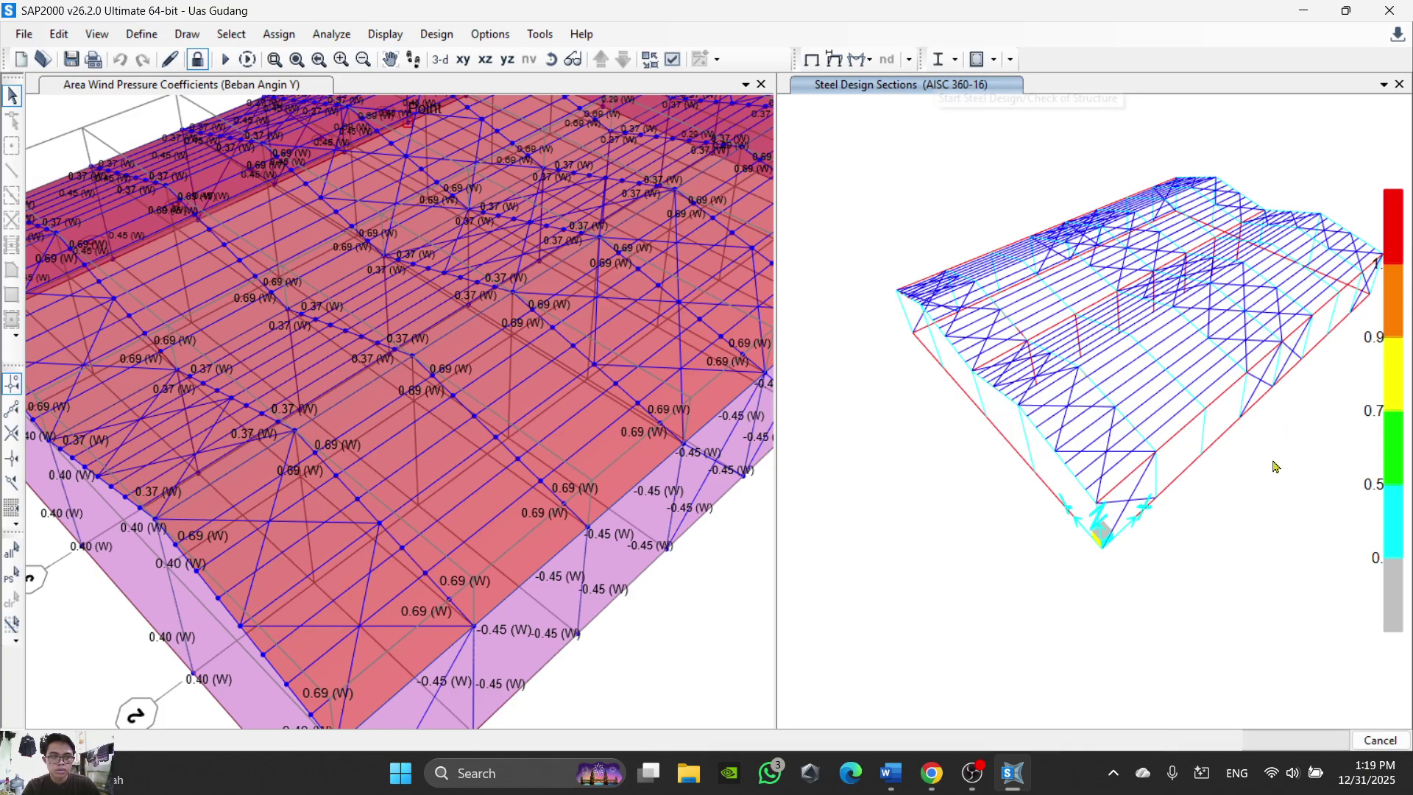
Step: Examine the colour-coded rafters, columns and side girts in the steel design view for overstressed members
{"action": "scroll", "coordinate": [1208, 396], "scroll_direction": "up", "scroll_amount": 5}
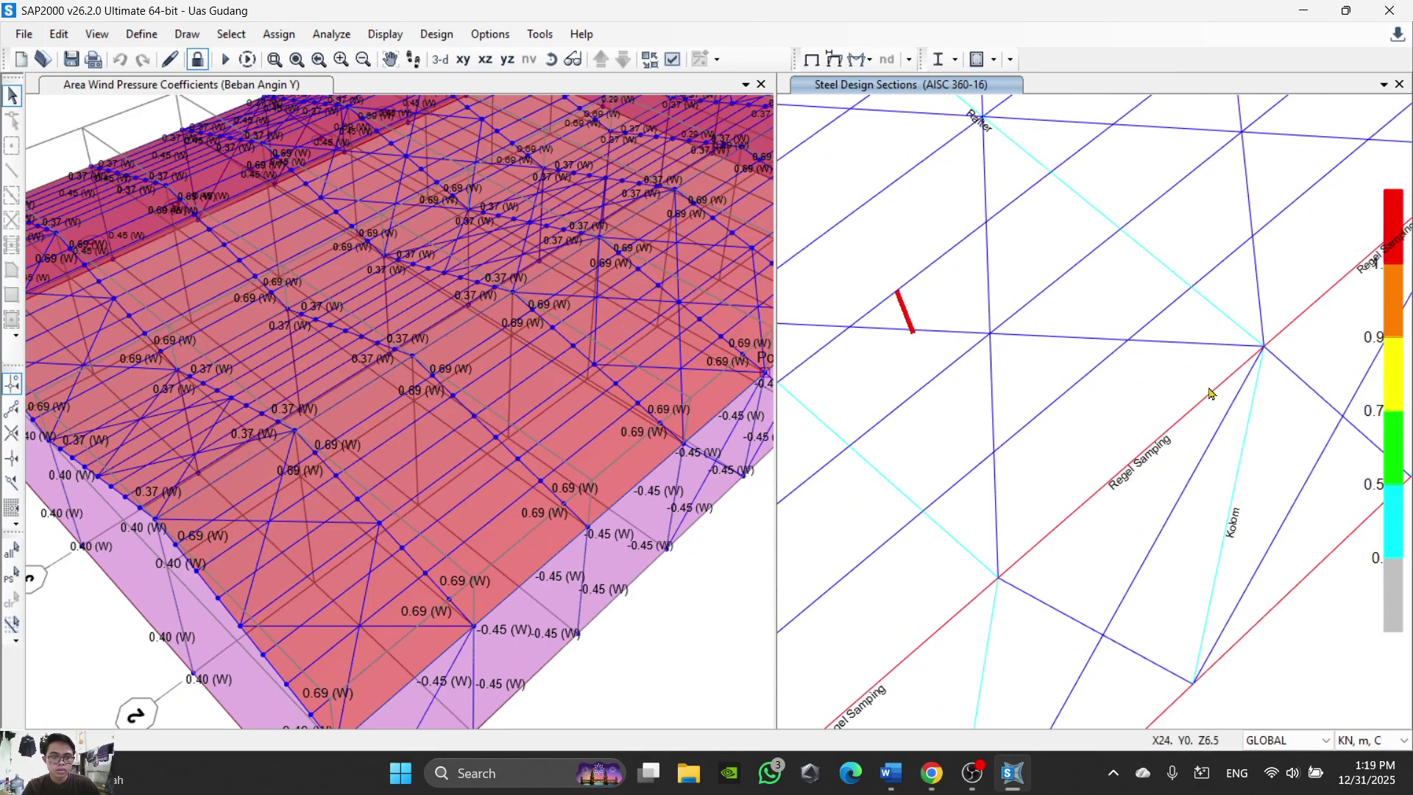
{"action": "scroll", "coordinate": [1211, 394], "scroll_direction": "down", "scroll_amount": 2}
{"action": "scroll", "coordinate": [1210, 394], "scroll_direction": "down", "scroll_amount": 3}
{"action": "scroll", "coordinate": [1214, 401], "scroll_direction": "up", "scroll_amount": 2}
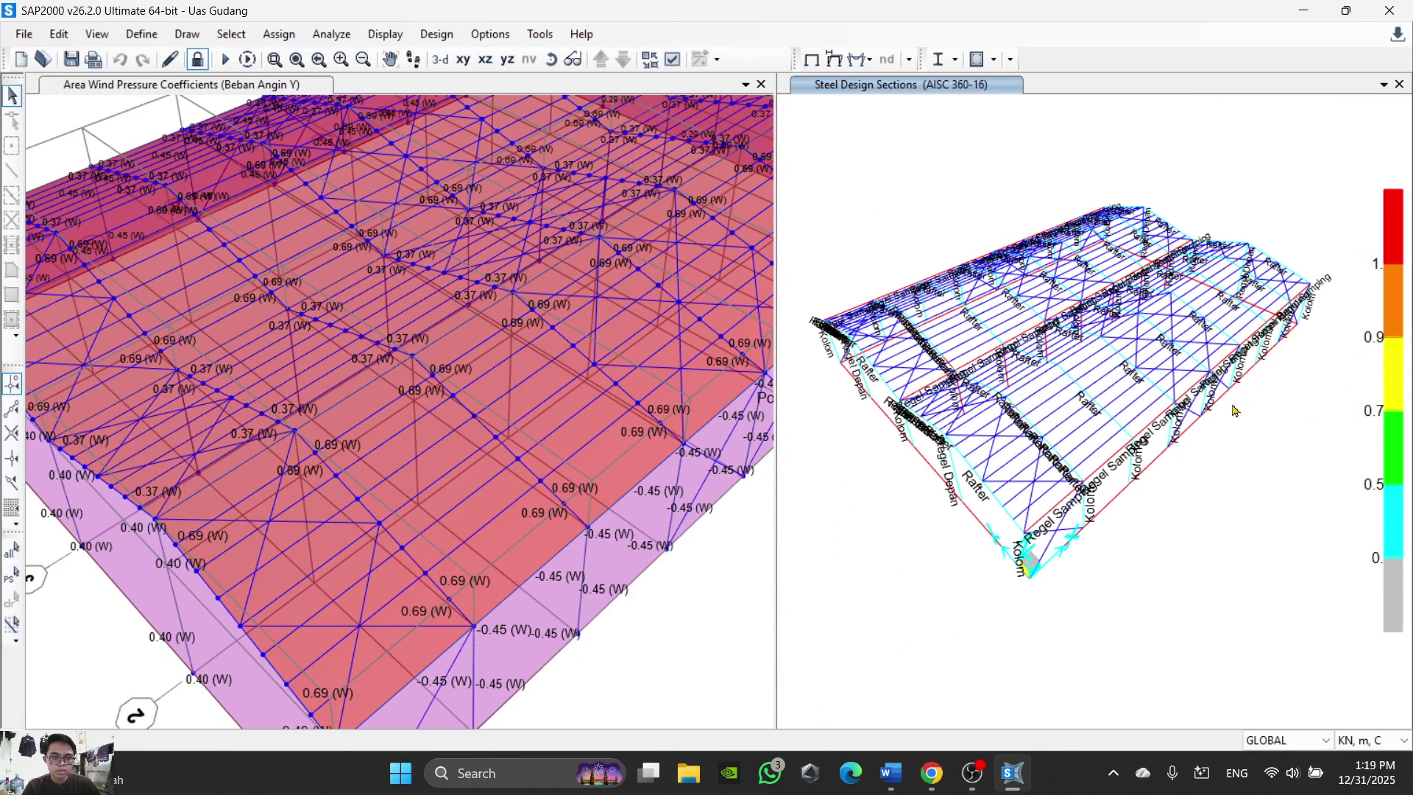
{"action": "scroll", "coordinate": [883, 439], "scroll_direction": "up", "scroll_amount": 3}
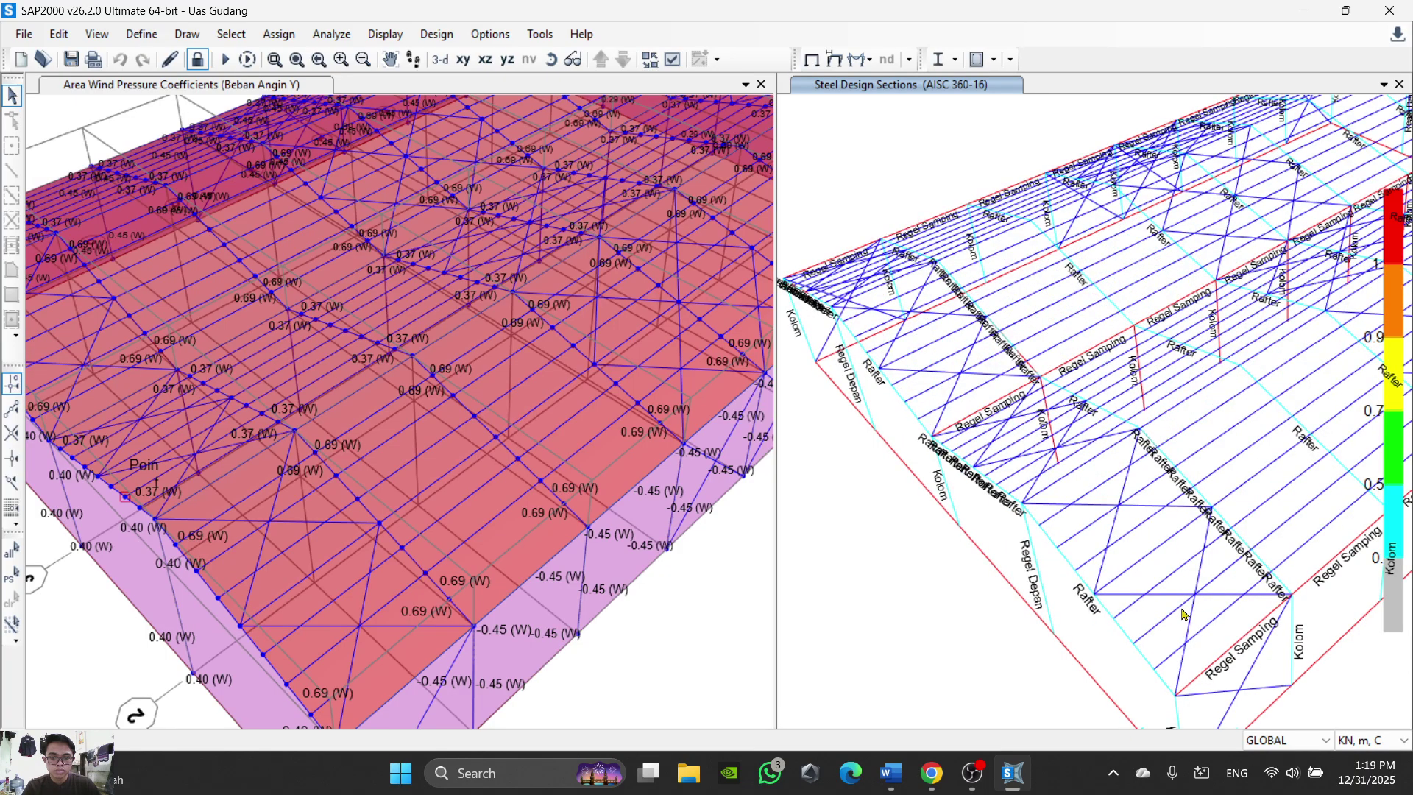
{"action": "scroll", "coordinate": [1096, 469], "scroll_direction": "down", "scroll_amount": 3}
{"action": "scroll", "coordinate": [1096, 469], "scroll_direction": "up", "scroll_amount": 3}
{"action": "scroll", "coordinate": [1096, 468], "scroll_direction": "up", "scroll_amount": 3}
{"action": "scroll", "coordinate": [1096, 469], "scroll_direction": "down", "scroll_amount": 3}
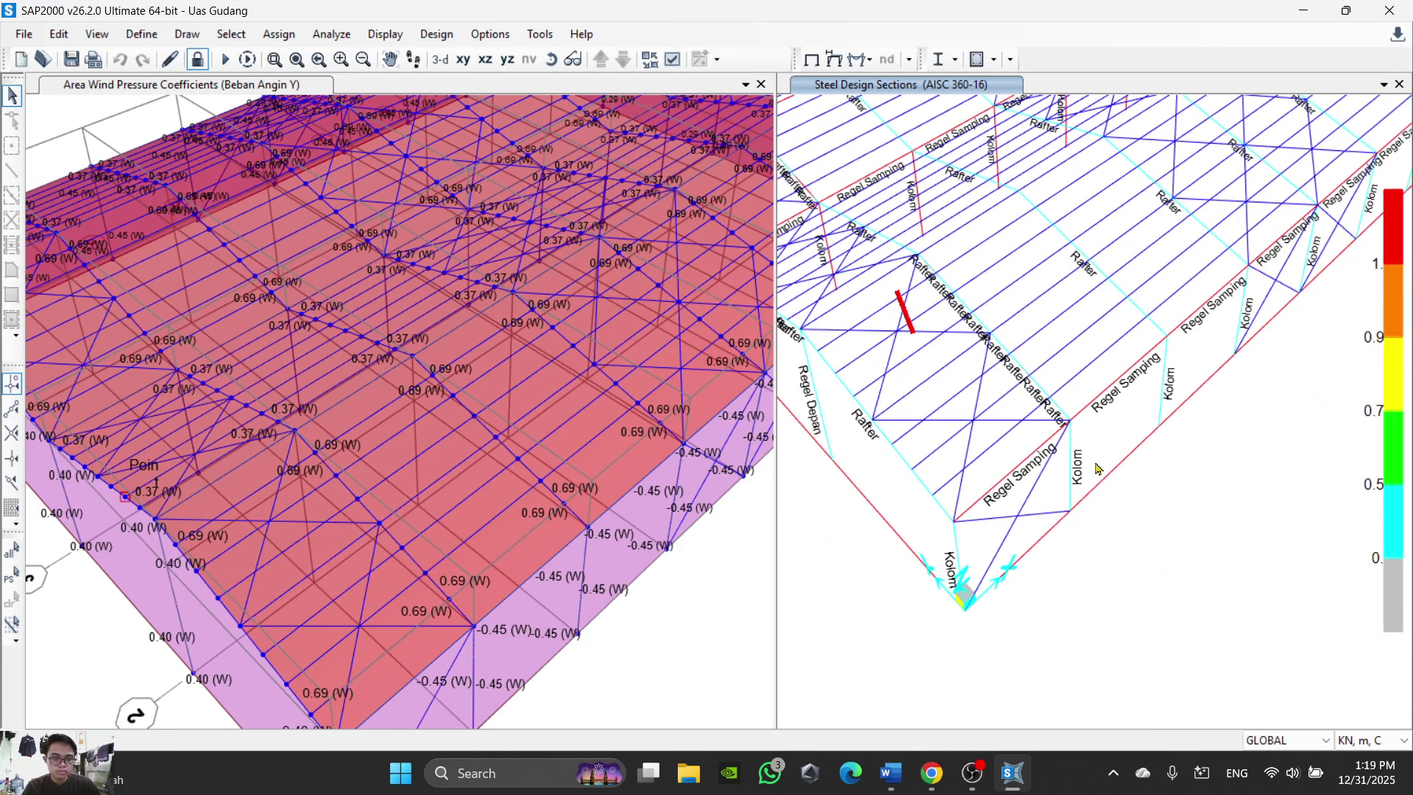
{"action": "scroll", "coordinate": [1142, 419], "scroll_direction": "up", "scroll_amount": 2}
{"action": "scroll", "coordinate": [1164, 471], "scroll_direction": "down", "scroll_amount": 3}
{"action": "scroll", "coordinate": [1183, 412], "scroll_direction": "up", "scroll_amount": 3}
{"action": "scroll", "coordinate": [1184, 412], "scroll_direction": "down", "scroll_amount": 5}
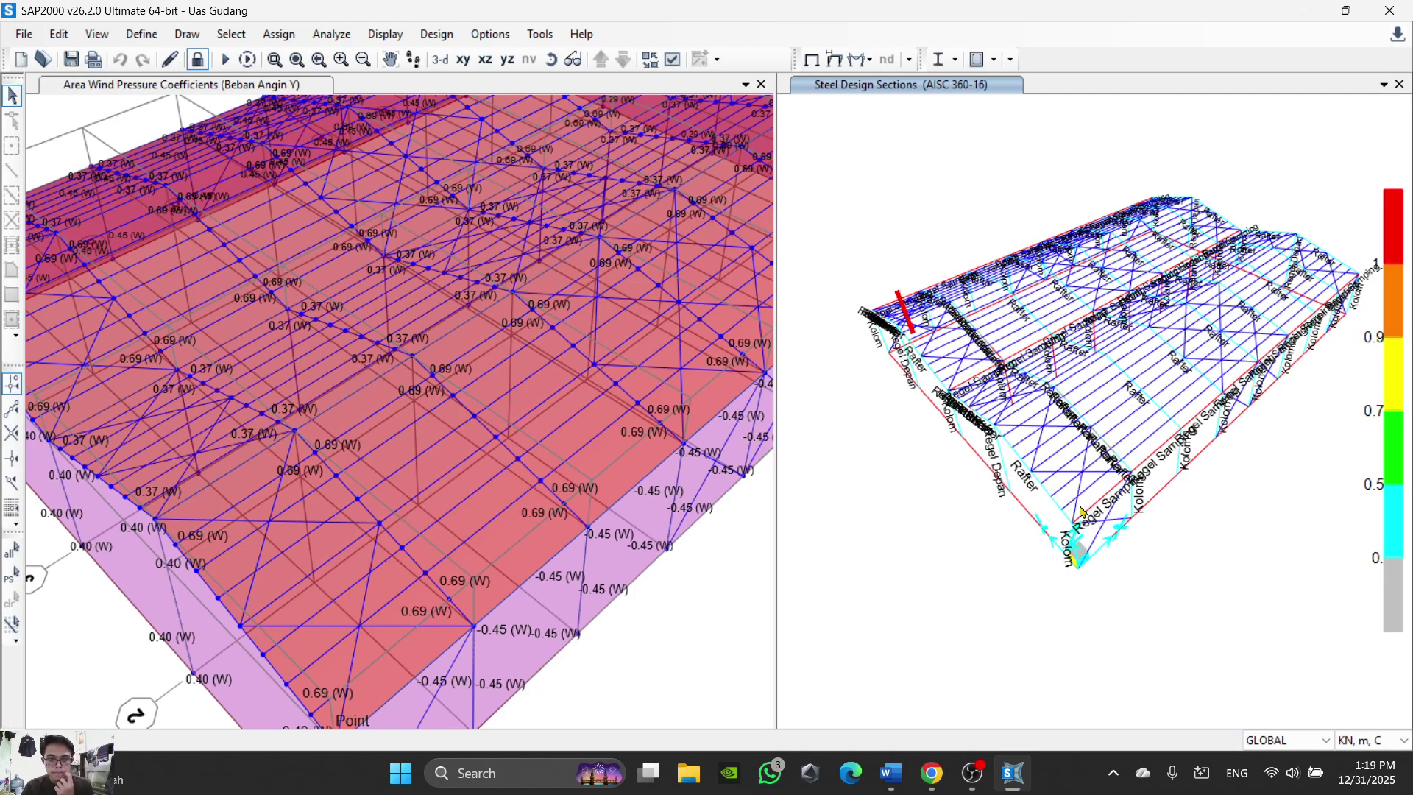
Step: Consult the Word task sheet and the exam PDF in Chrome for the required verification checks, and return to SAP2000
{"action": "left_click", "coordinate": [891, 772]}
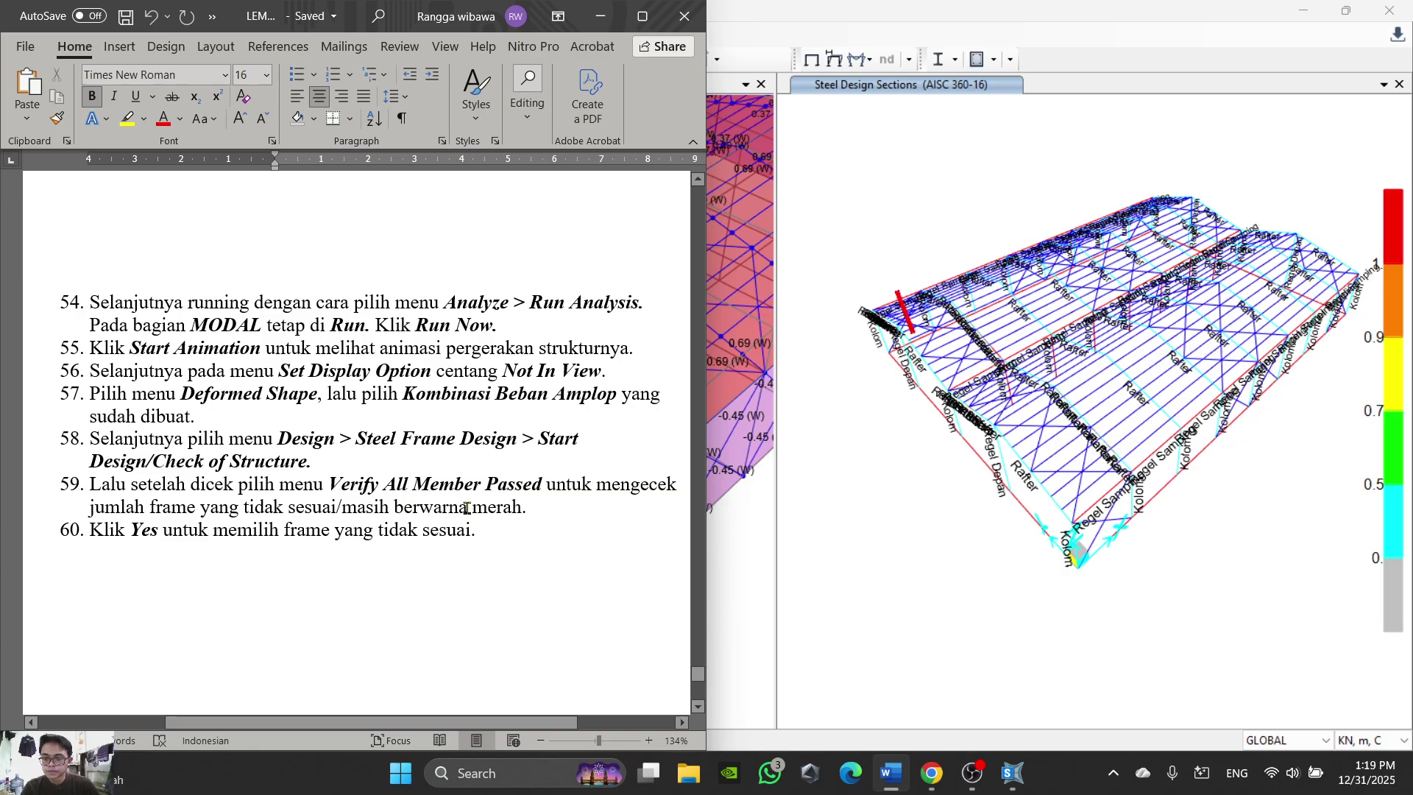
{"action": "left_click", "coordinate": [886, 576]}
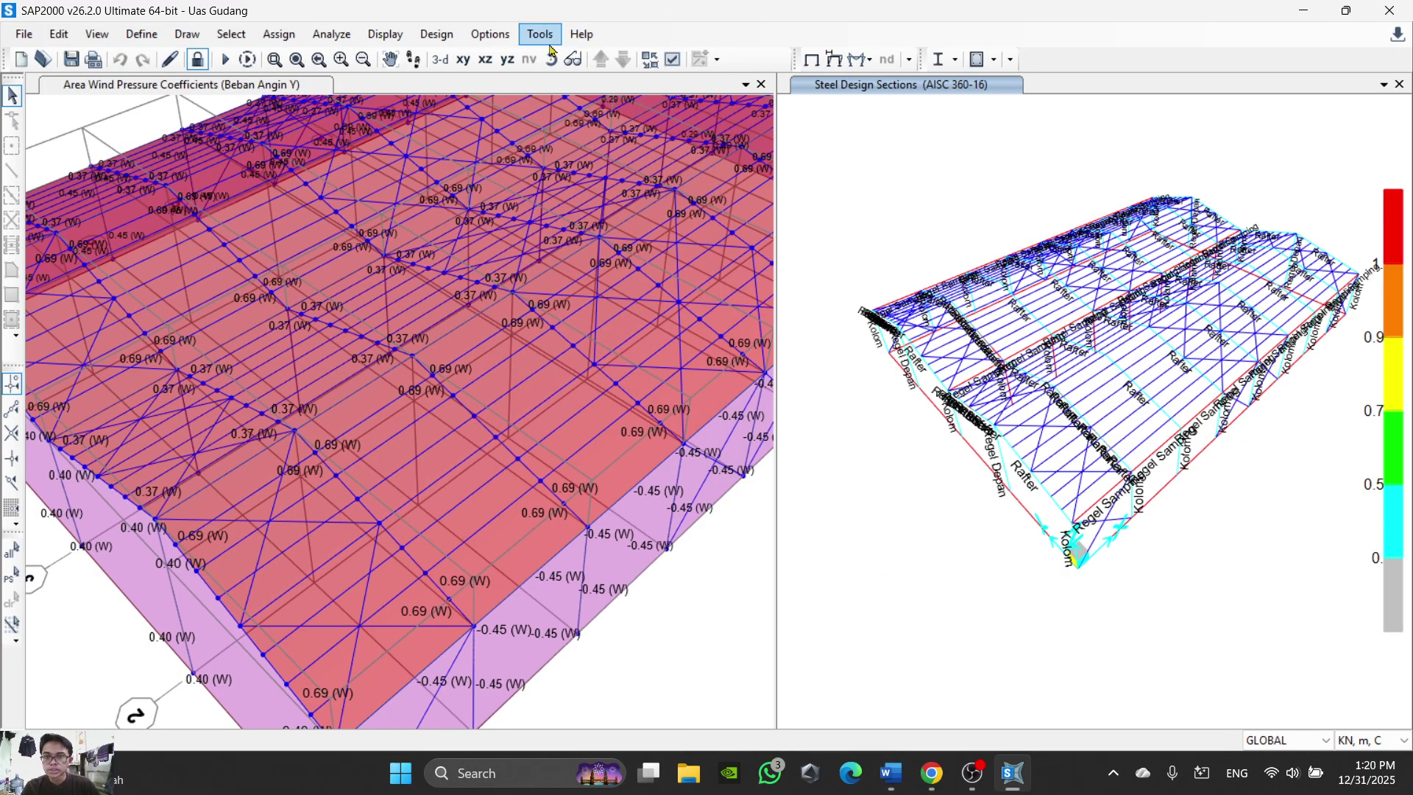
{"action": "left_click", "coordinate": [454, 37]}
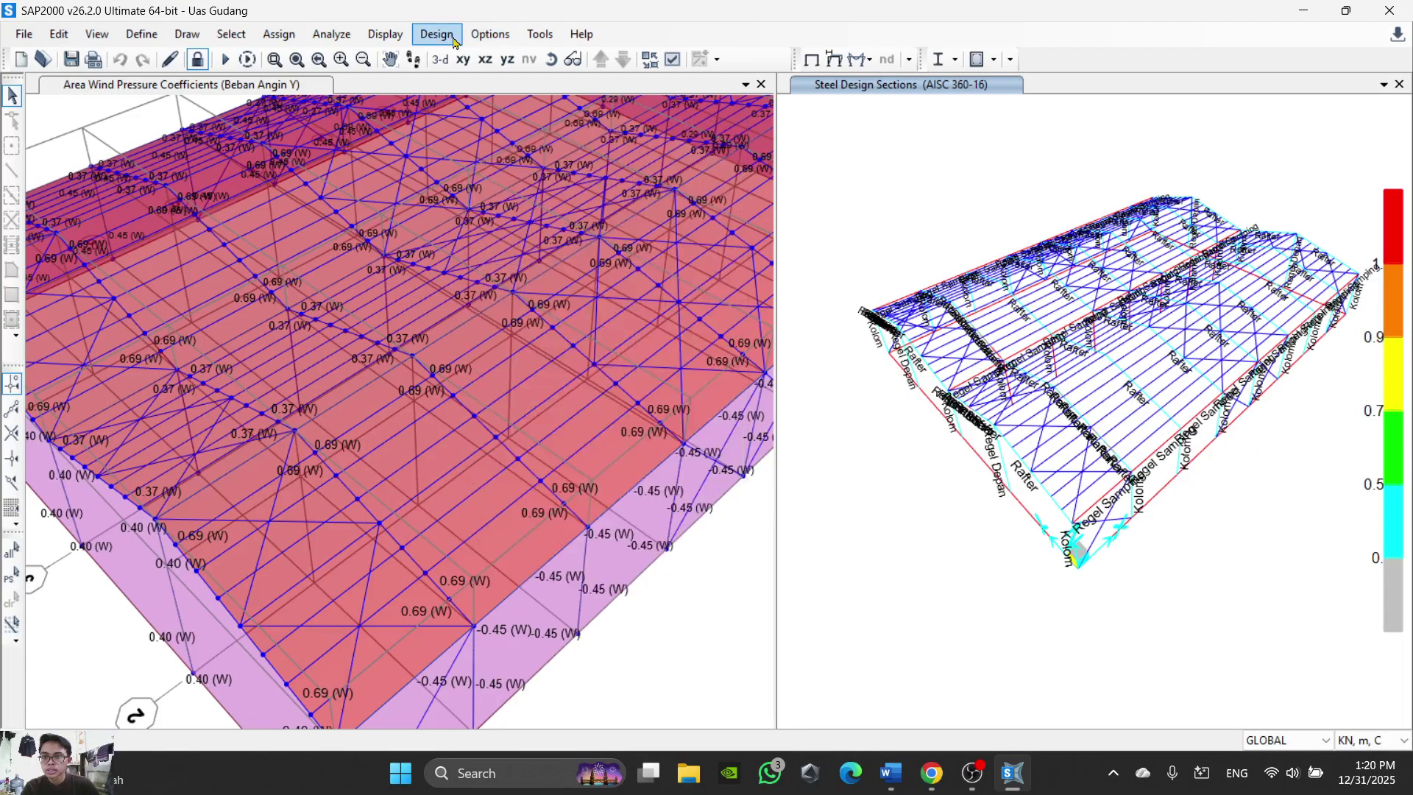
{"action": "mouse_move", "coordinate": [472, 61]}
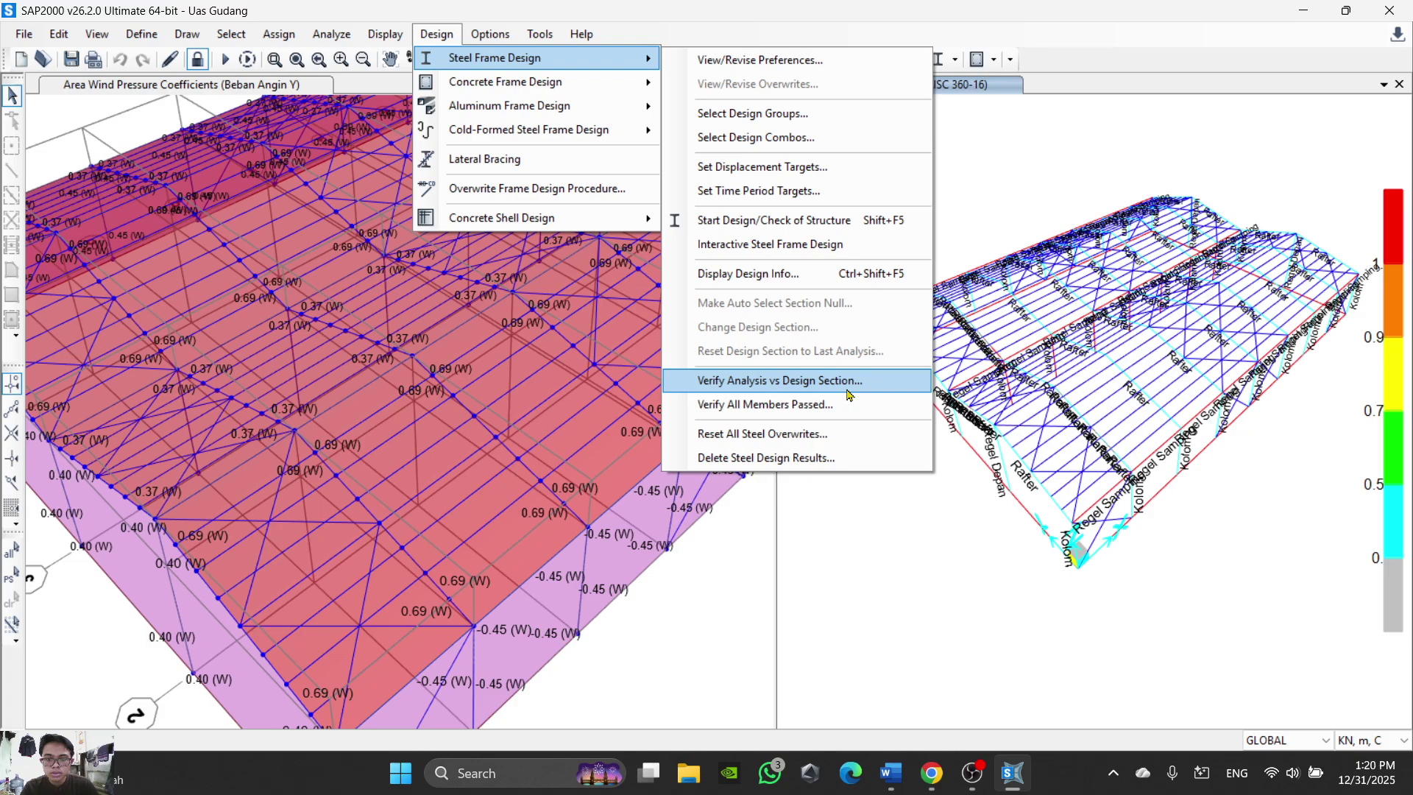
{"action": "left_click", "coordinate": [931, 773]}
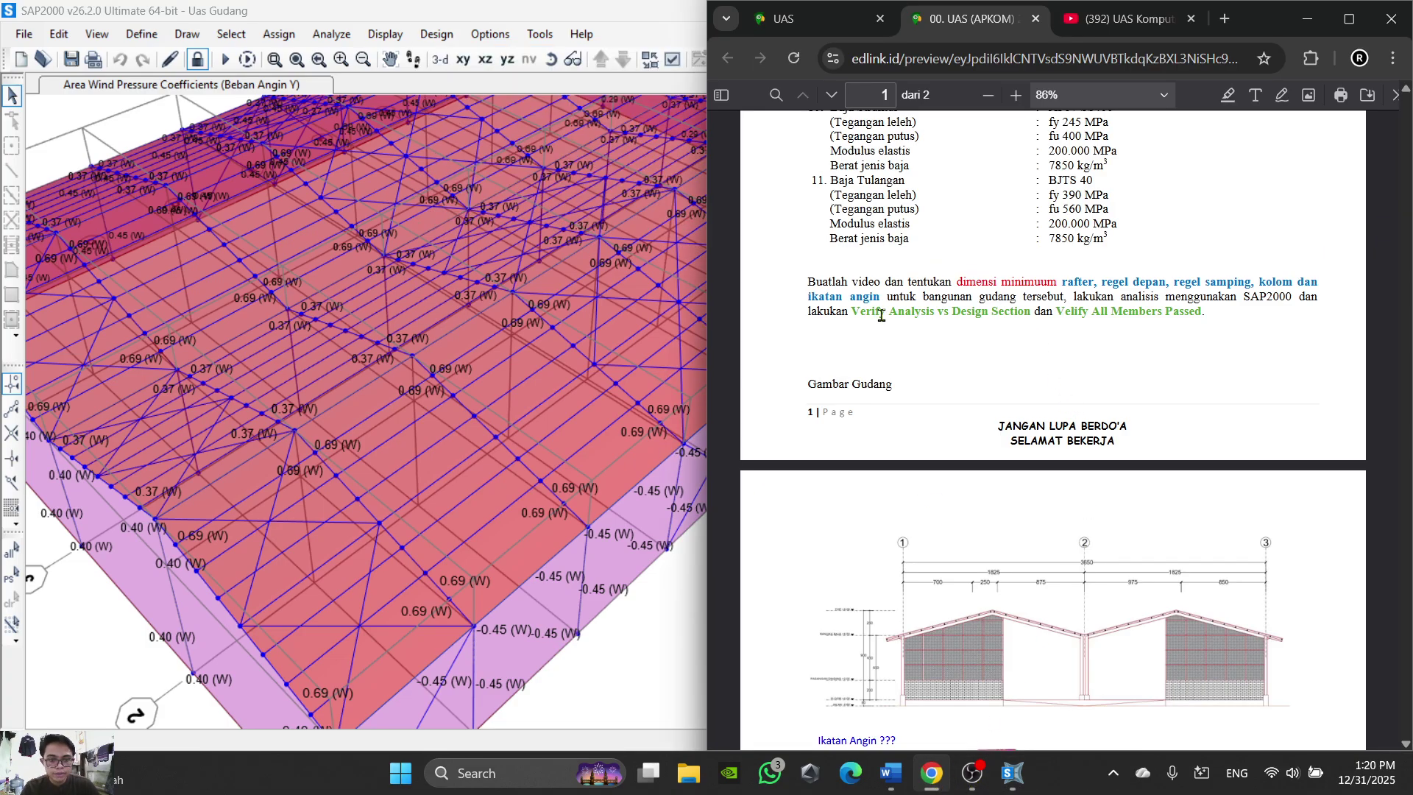
{"action": "left_click", "coordinate": [928, 787]}
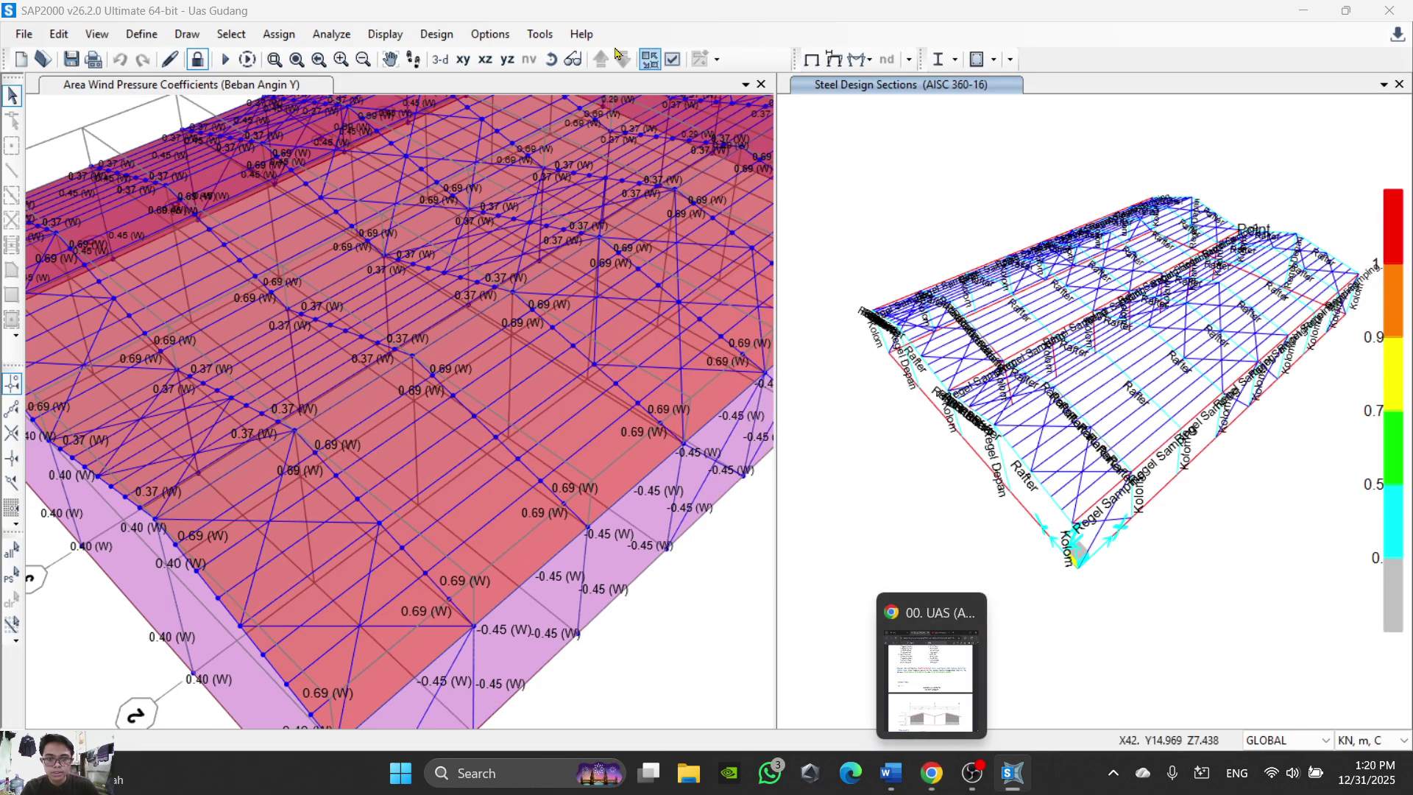
Step: Verify the analysis sections against the design sections for the steel frames and dismiss the result message
{"action": "left_click", "coordinate": [436, 34]}
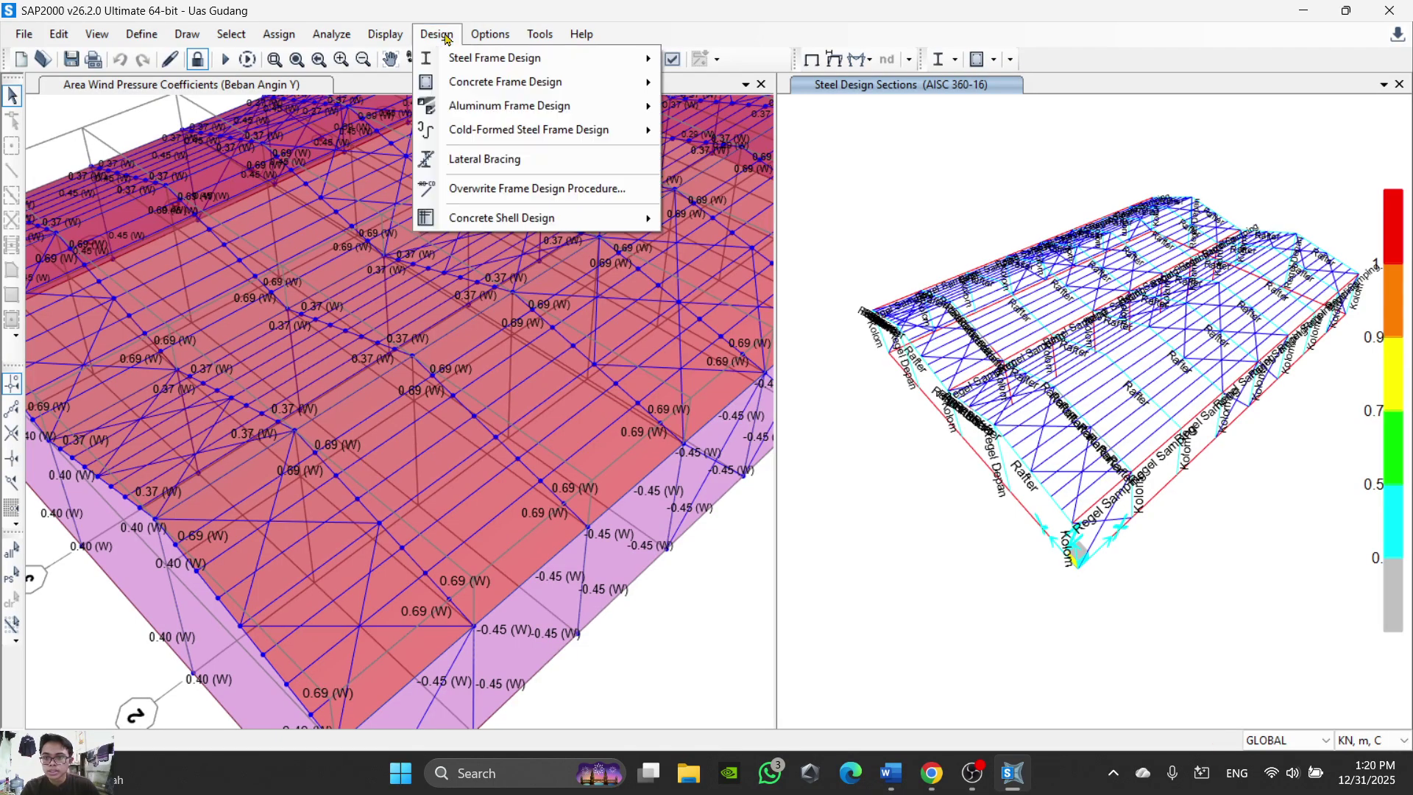
{"action": "mouse_move", "coordinate": [560, 57]}
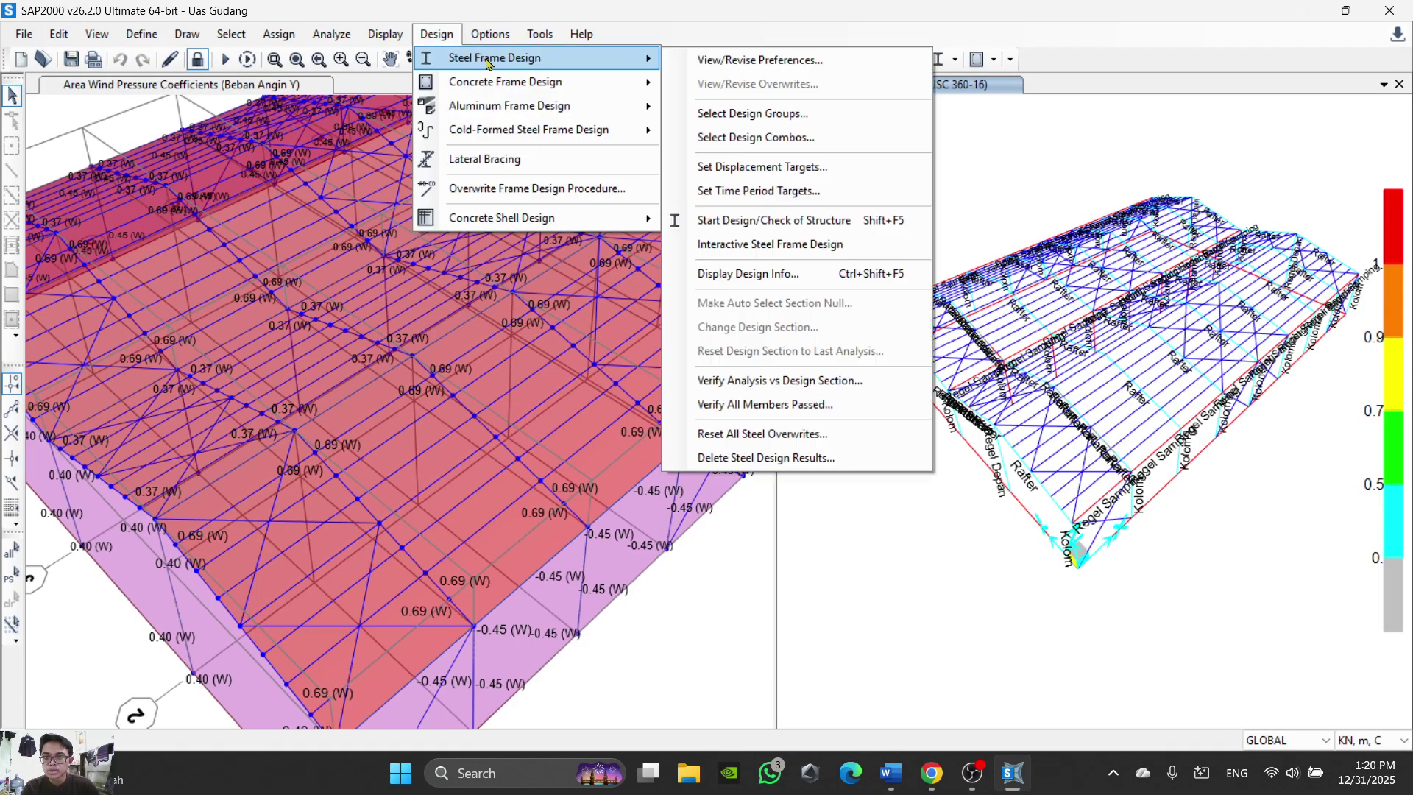
{"action": "left_click", "coordinate": [760, 380]}
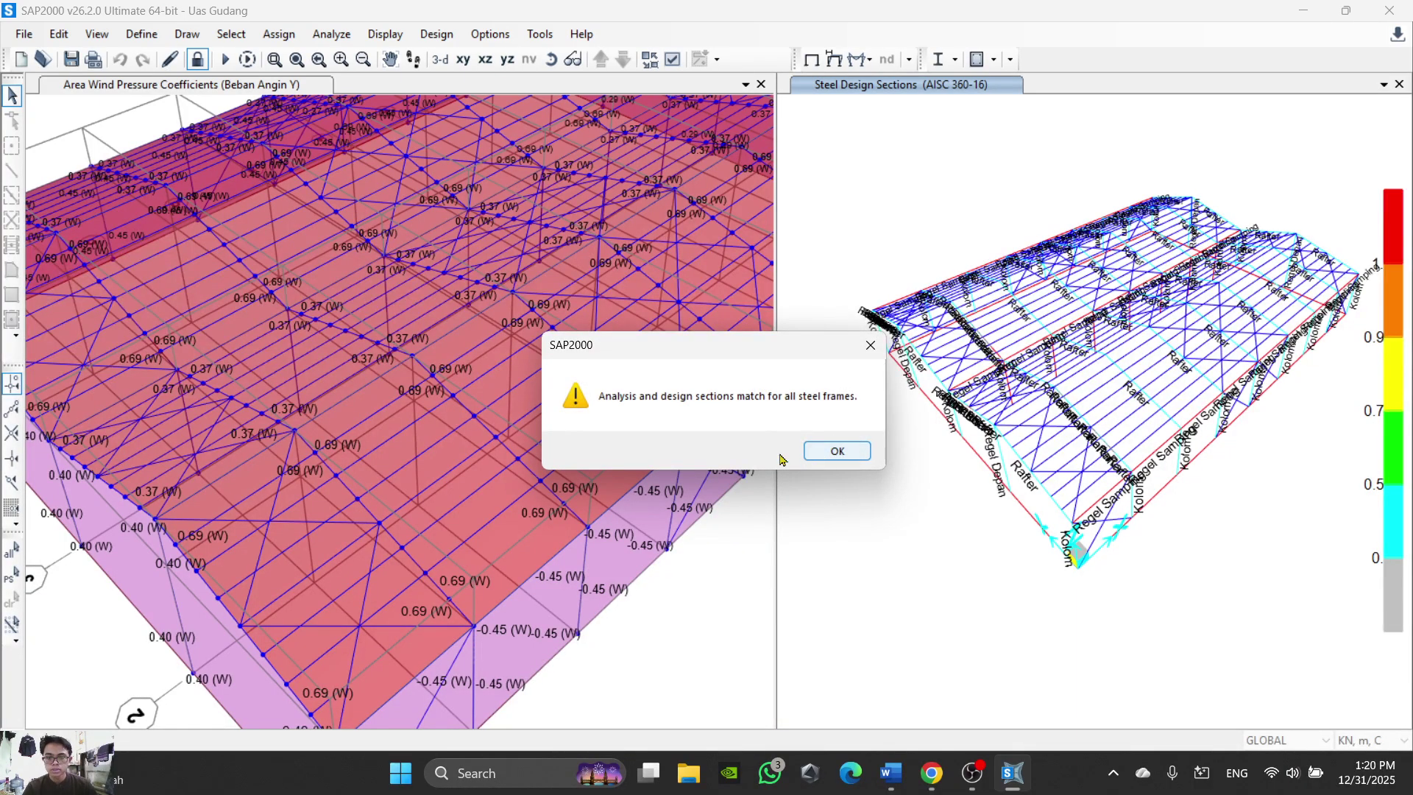
{"action": "left_click", "coordinate": [854, 454]}
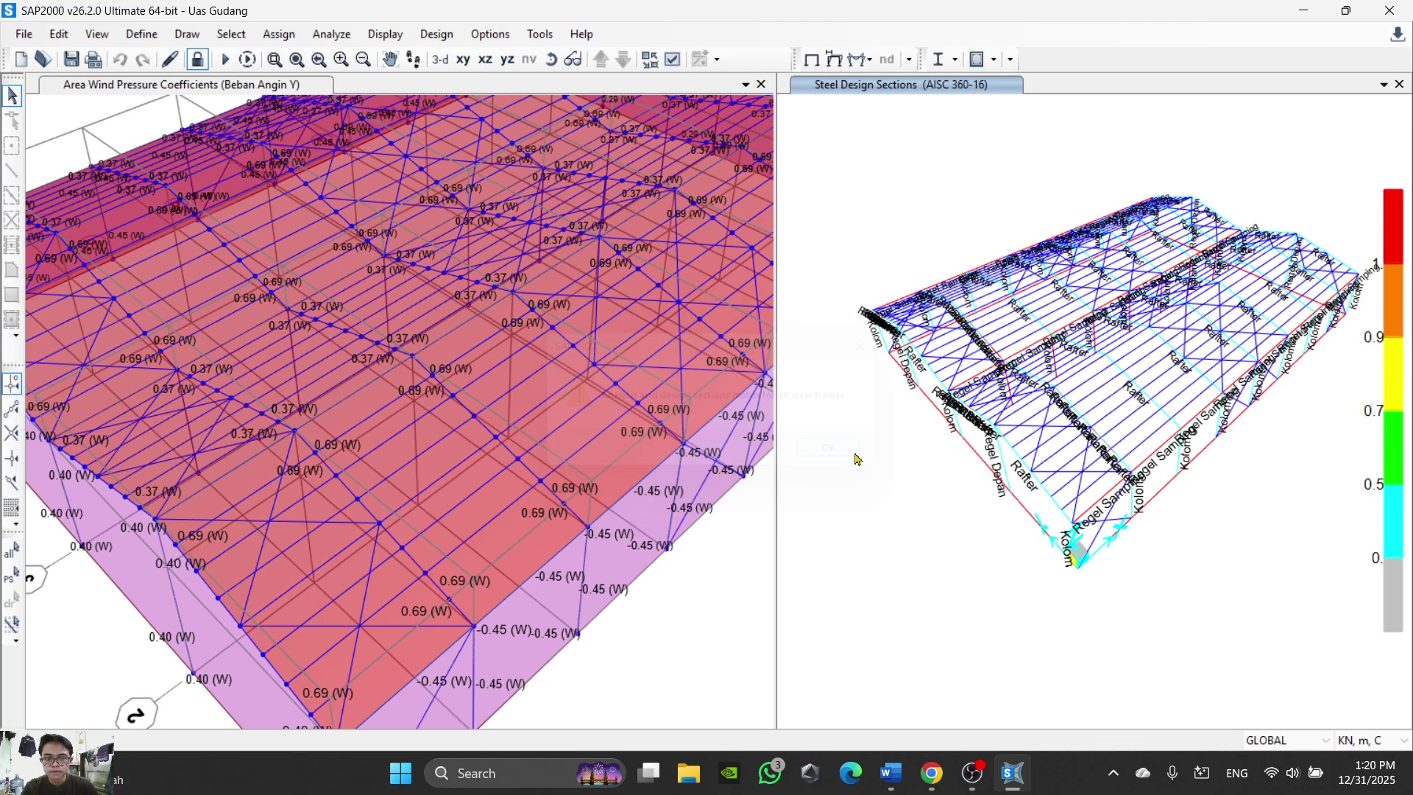
Step: Verify that all steel members passed and select the frames that failed the stress/capacity check
{"action": "left_click", "coordinate": [436, 35]}
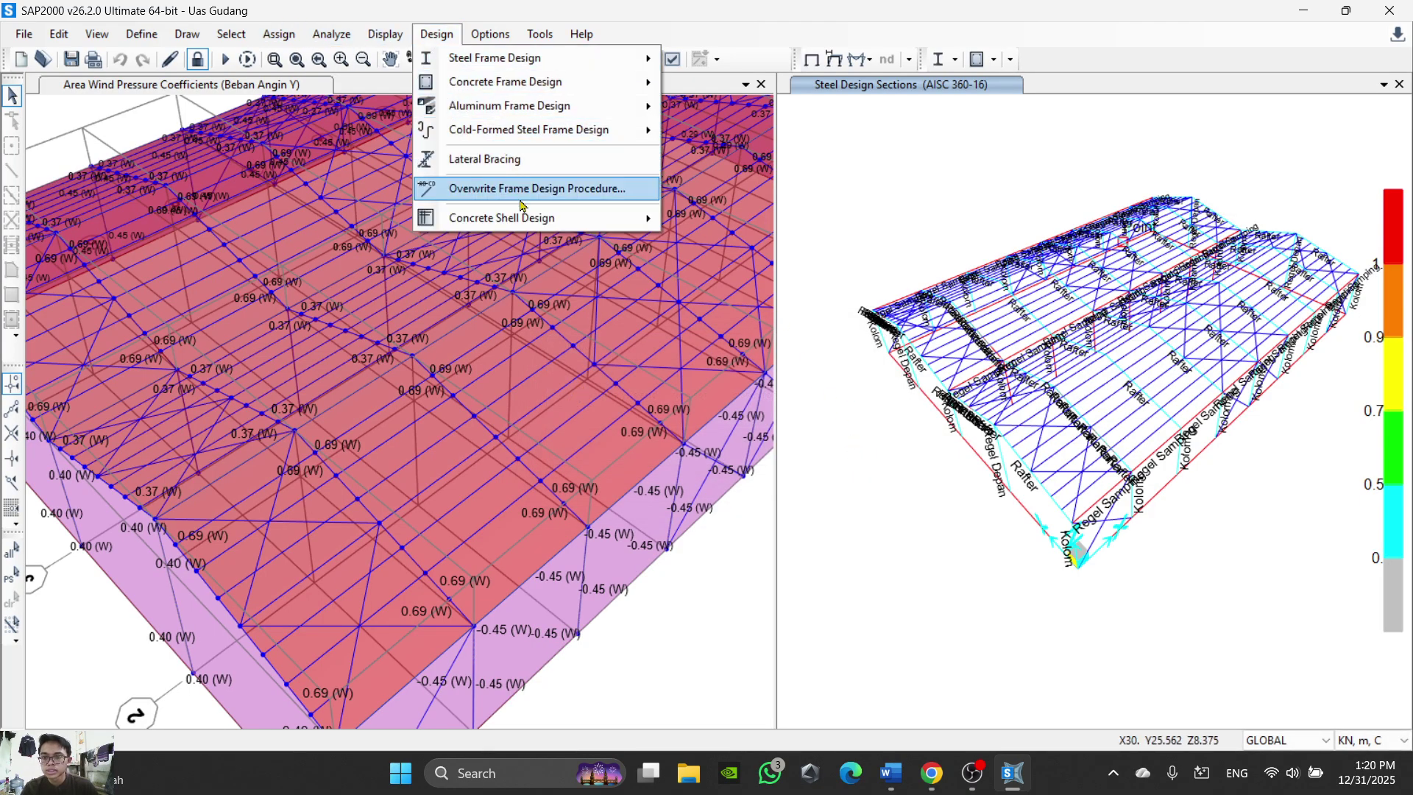
{"action": "mouse_move", "coordinate": [577, 69]}
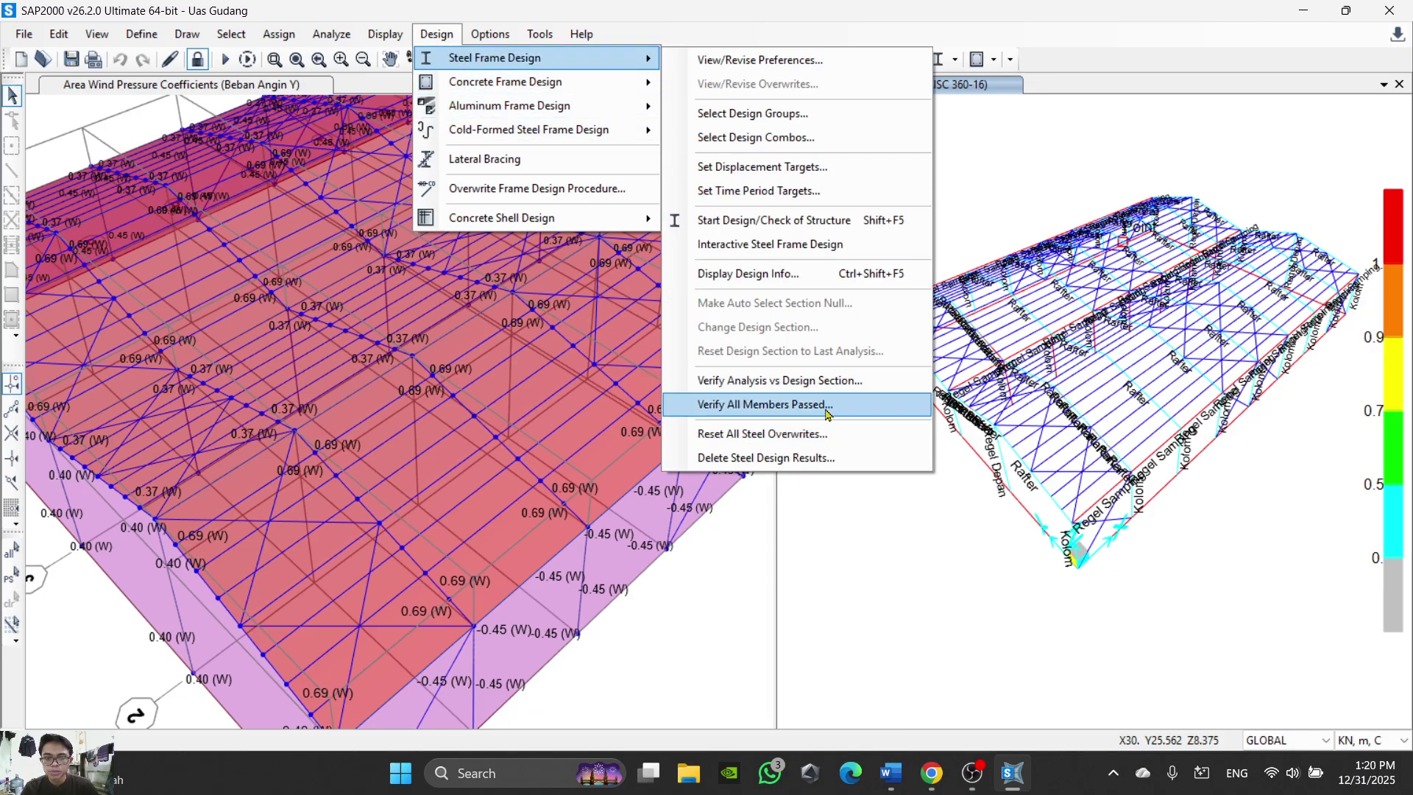
{"action": "left_click", "coordinate": [765, 404]}
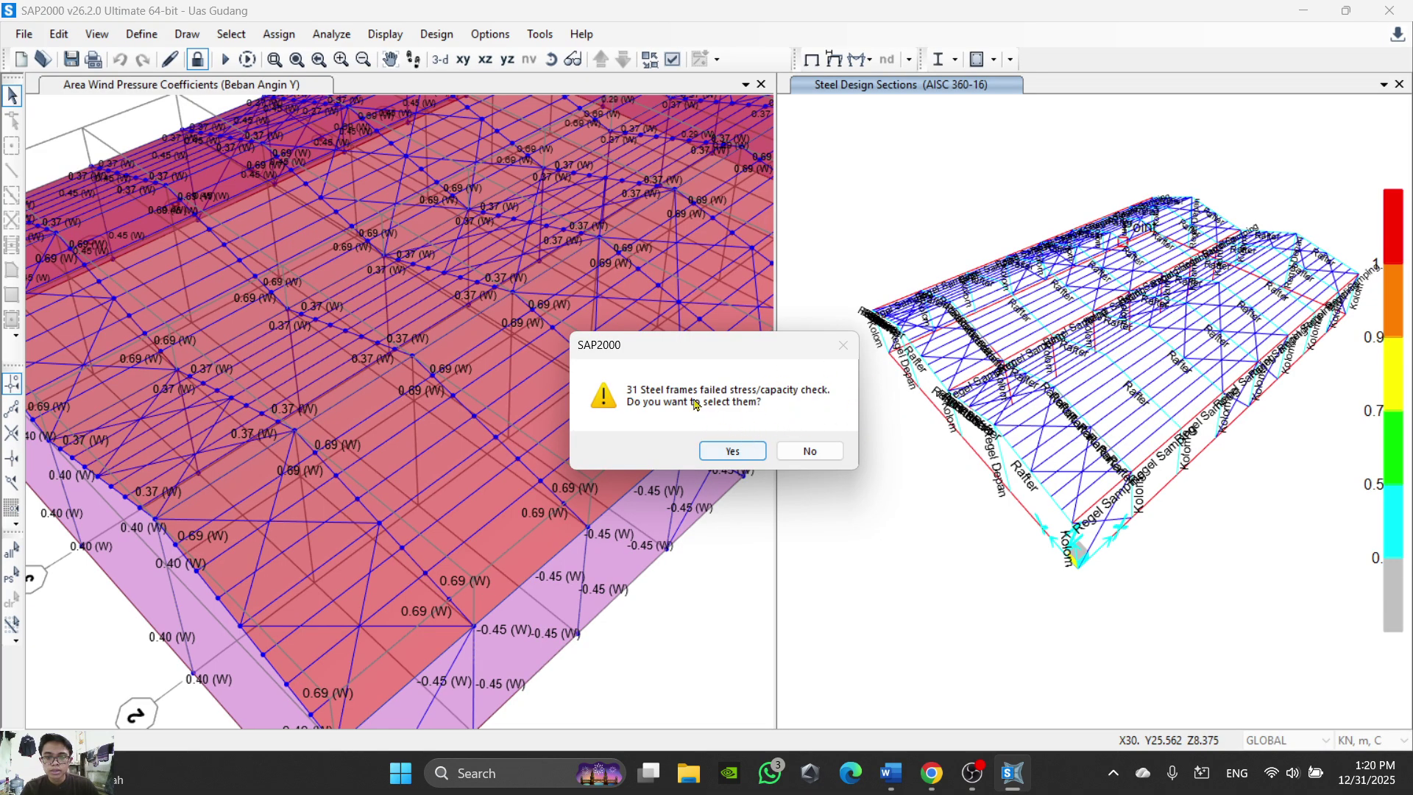
{"action": "left_click", "coordinate": [732, 450]}
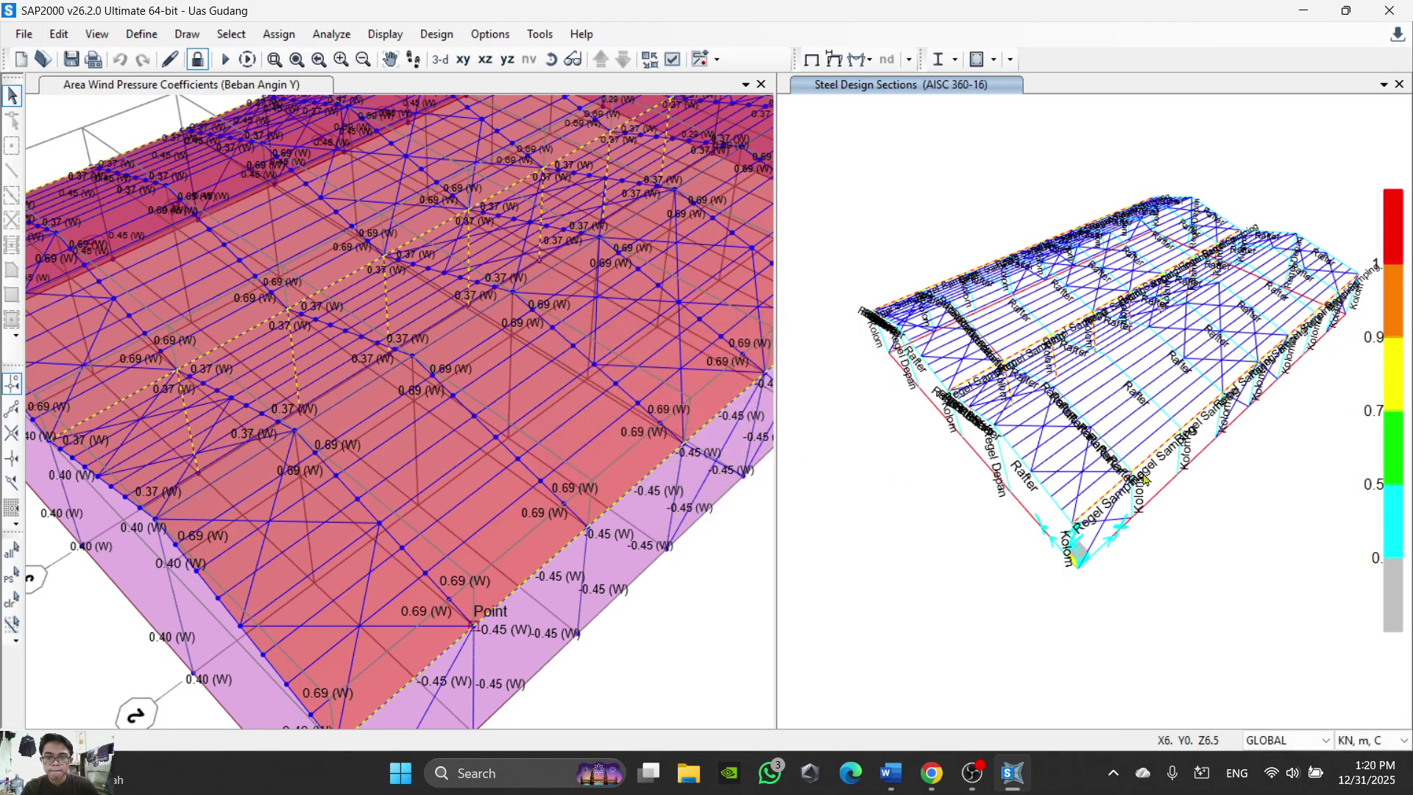
Step: Inspect the selected failed frames along the side girts and interior columns in the steel design view
{"action": "scroll", "coordinate": [1137, 334], "scroll_direction": "up", "scroll_amount": 4}
{"action": "scroll", "coordinate": [1133, 336], "scroll_direction": "down", "scroll_amount": 2}
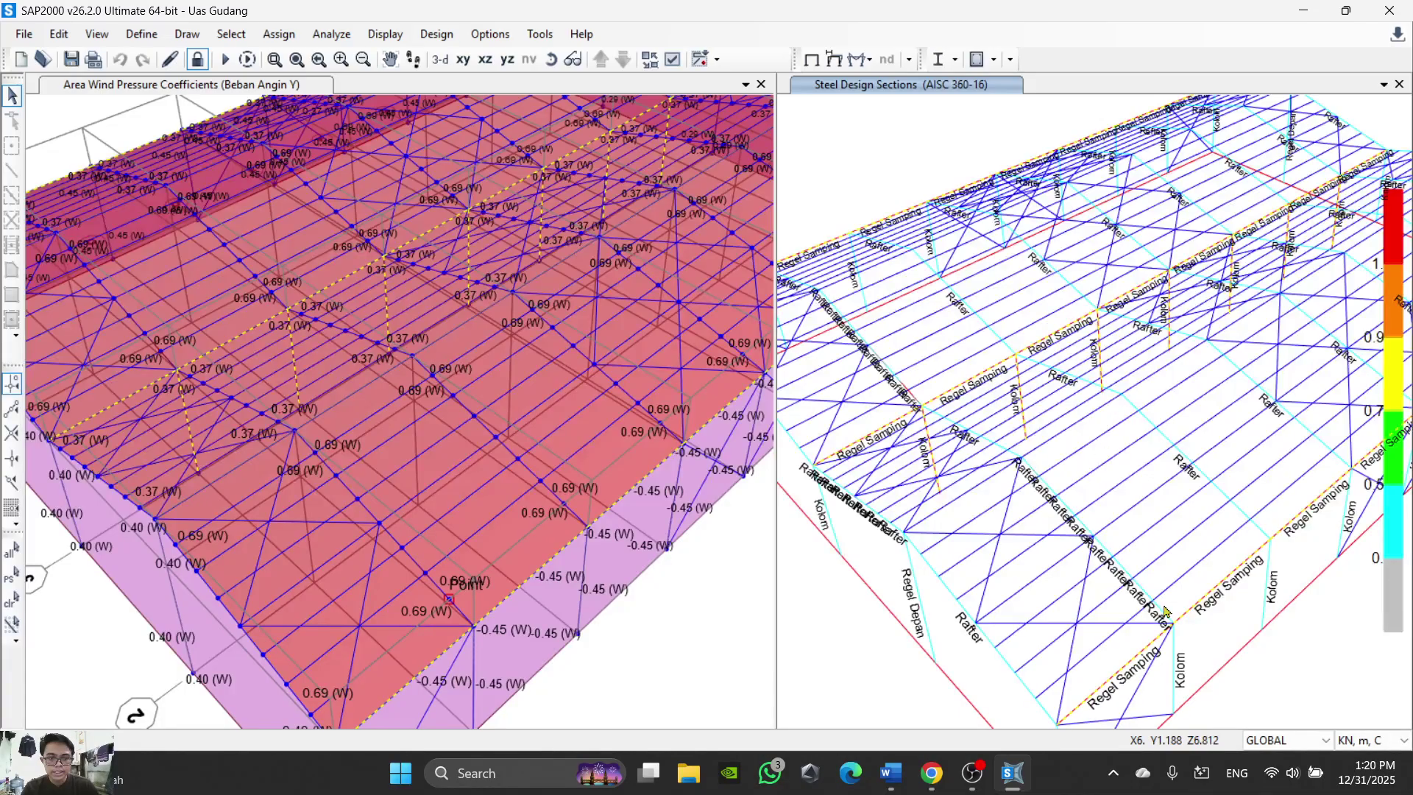
{"action": "middle_click_drag", "start_coordinate": [1152, 645], "coordinate": [1092, 441]}
{"action": "scroll", "coordinate": [1056, 508], "scroll_direction": "up", "scroll_amount": 4}
{"action": "scroll", "coordinate": [1056, 508], "scroll_direction": "down", "scroll_amount": 4}
{"action": "middle_click_drag", "start_coordinate": [1186, 398], "coordinate": [1076, 510]}
{"action": "scroll", "coordinate": [1077, 511], "scroll_direction": "down", "scroll_amount": 4}
{"action": "scroll", "coordinate": [1255, 345], "scroll_direction": "up", "scroll_amount": 4}
{"action": "scroll", "coordinate": [1255, 345], "scroll_direction": "down", "scroll_amount": 2}
{"action": "middle_click_drag", "start_coordinate": [988, 288], "coordinate": [1050, 315]}
{"action": "scroll", "coordinate": [1052, 312], "scroll_direction": "down", "scroll_amount": 4}
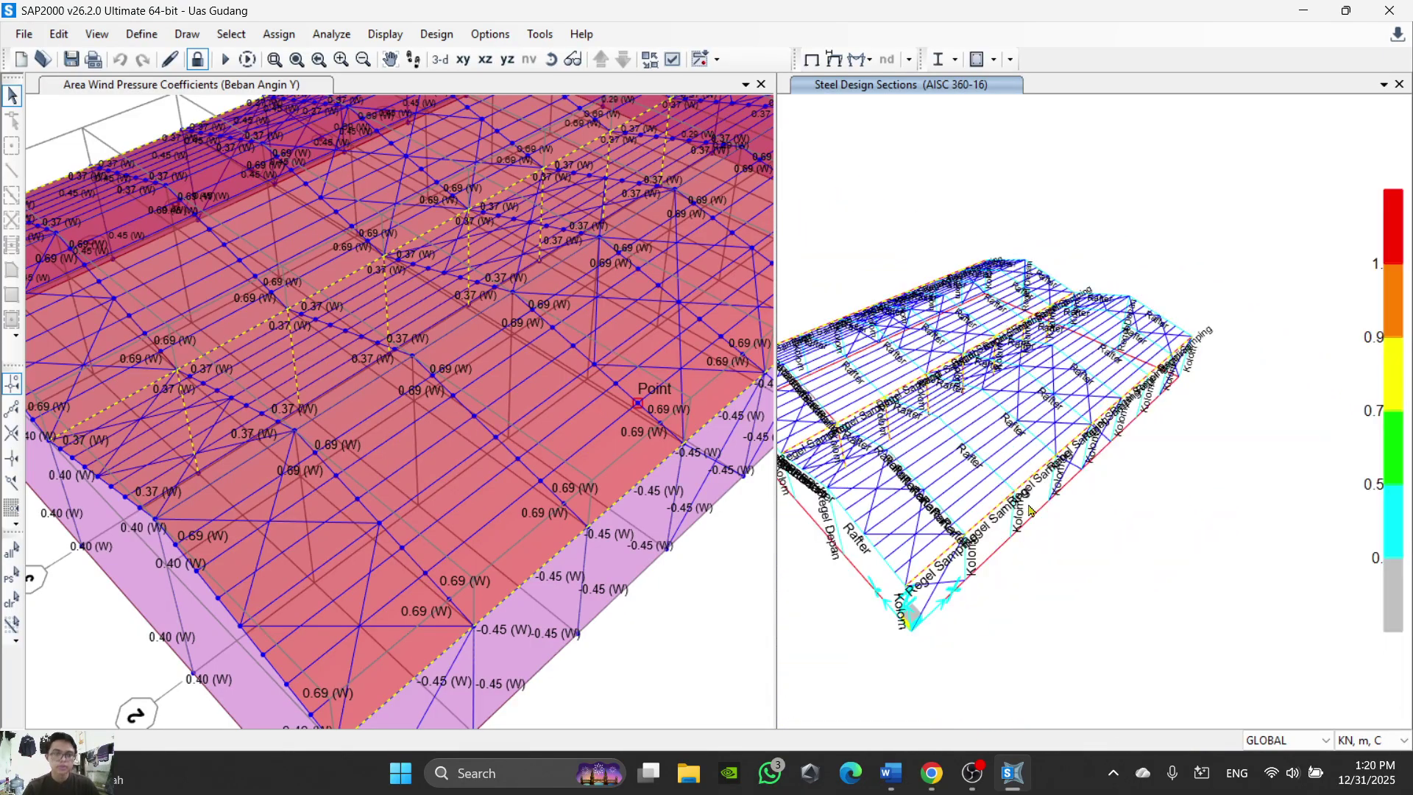
{"action": "middle_click_drag", "start_coordinate": [963, 449], "coordinate": [1044, 442]}
Step: Recheck the exam PDF's verification requirements and compare the selected failed frames in the wind pressure and steel design views
{"action": "left_click", "coordinate": [930, 772]}
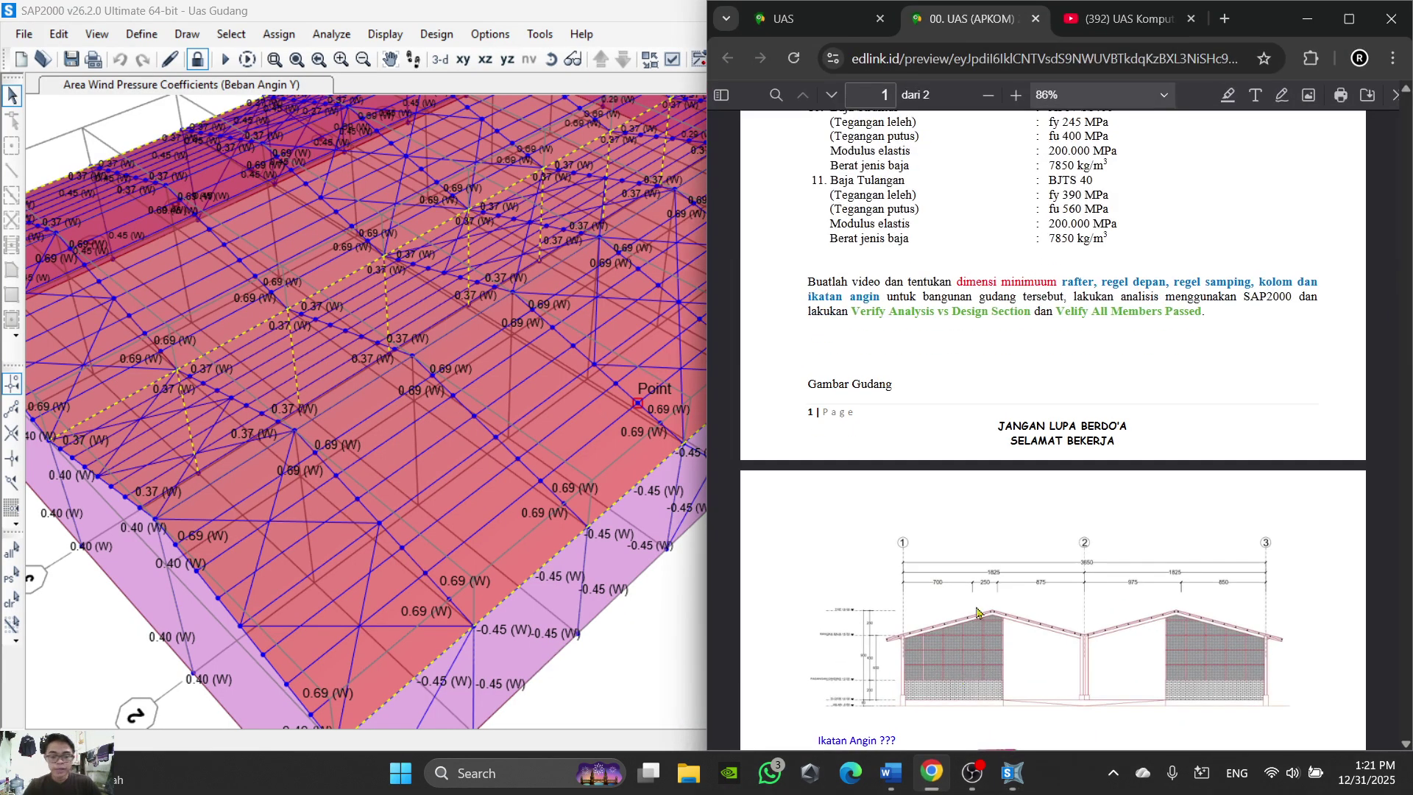
{"action": "left_click", "coordinate": [931, 773]}
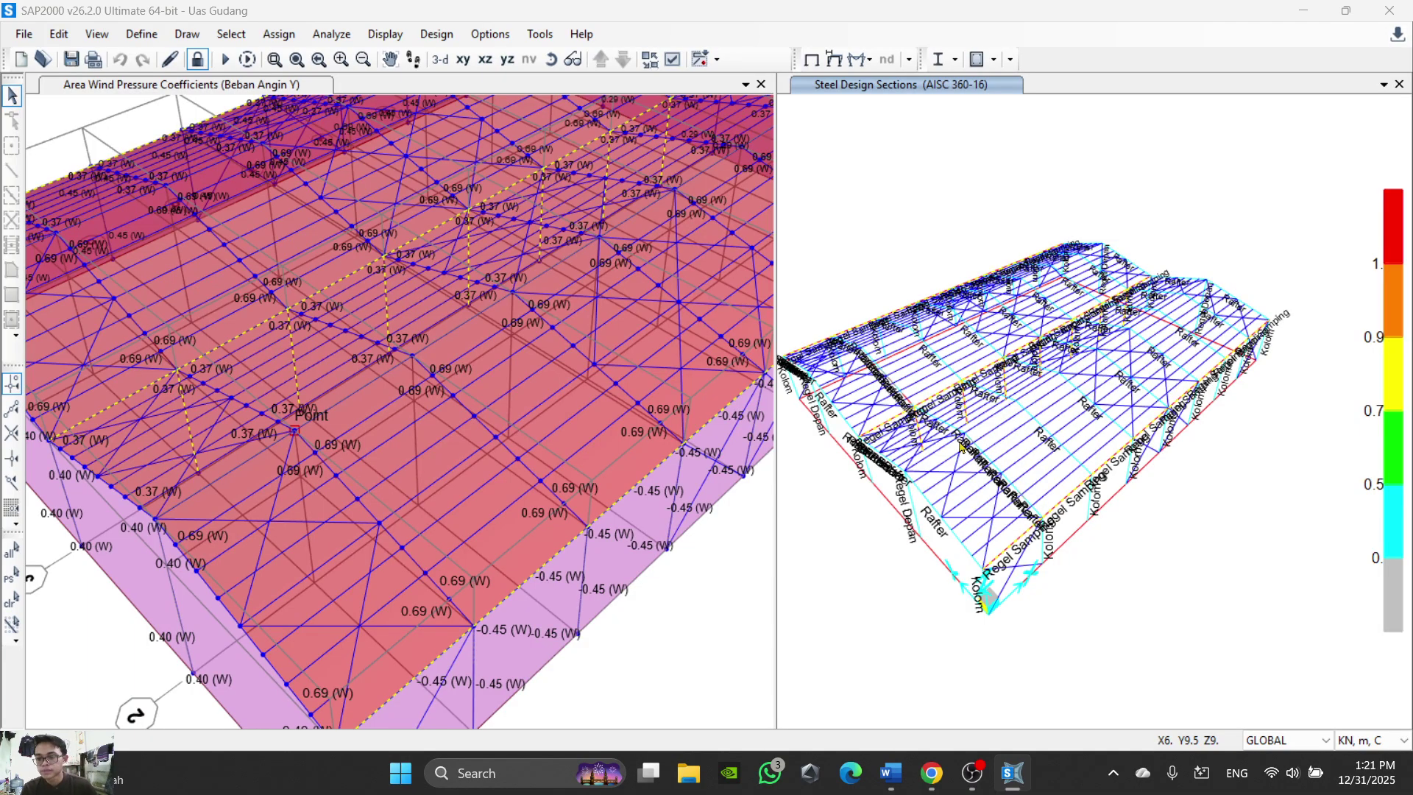
{"action": "scroll", "coordinate": [473, 386], "scroll_direction": "down", "scroll_amount": 3}
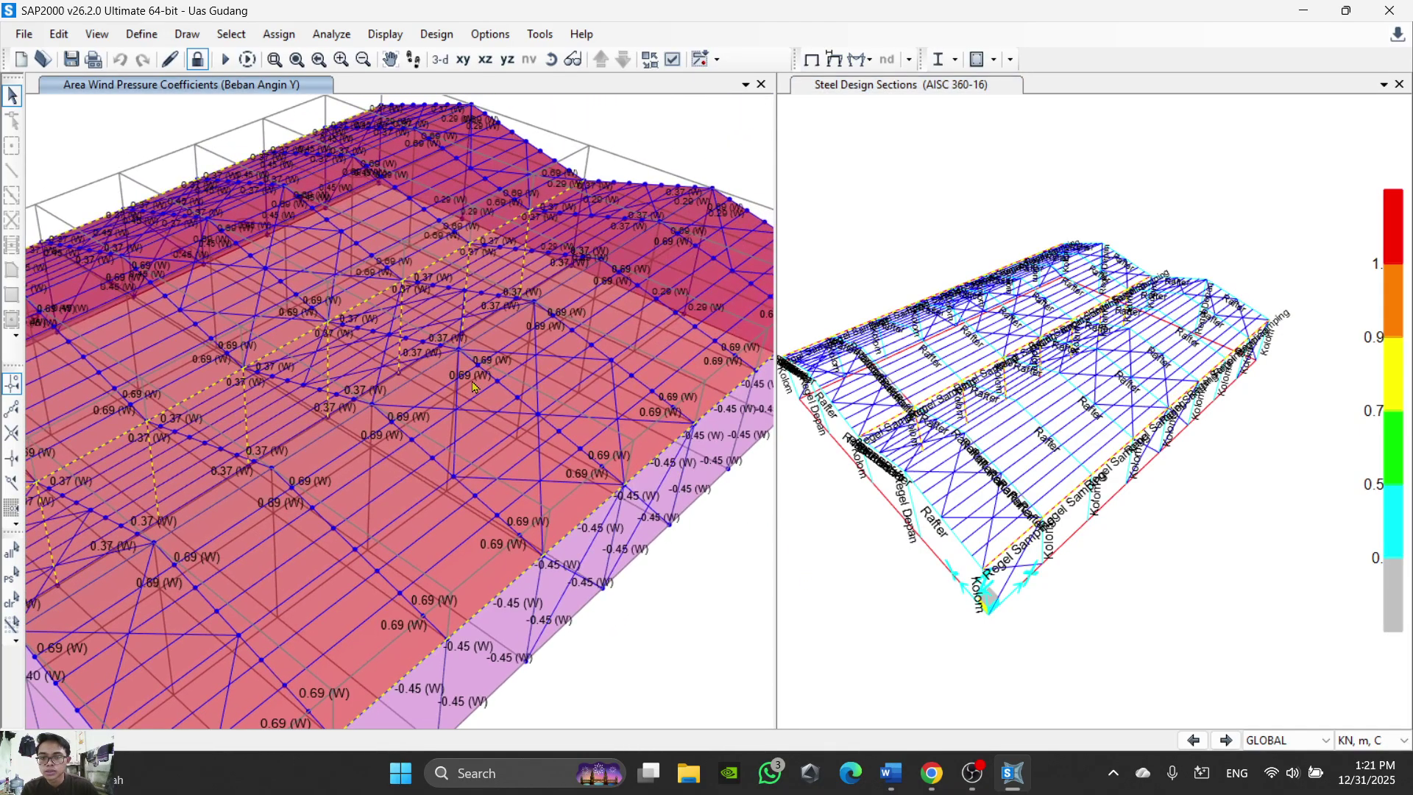
{"action": "scroll", "coordinate": [605, 160], "scroll_direction": "down", "scroll_amount": 2}
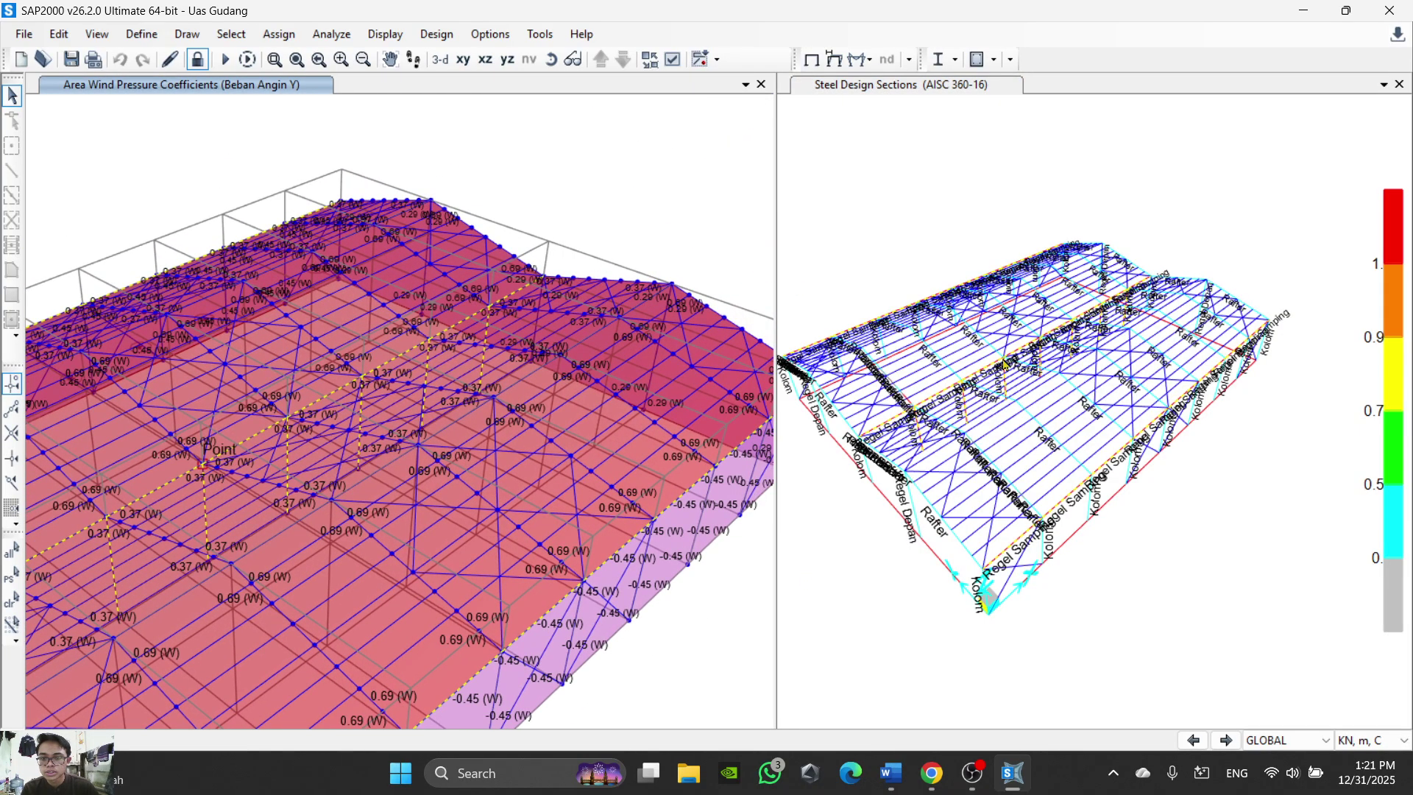
{"action": "scroll", "coordinate": [1158, 258], "scroll_direction": "up", "scroll_amount": 4}
{"action": "scroll", "coordinate": [1167, 278], "scroll_direction": "down", "scroll_amount": 1}
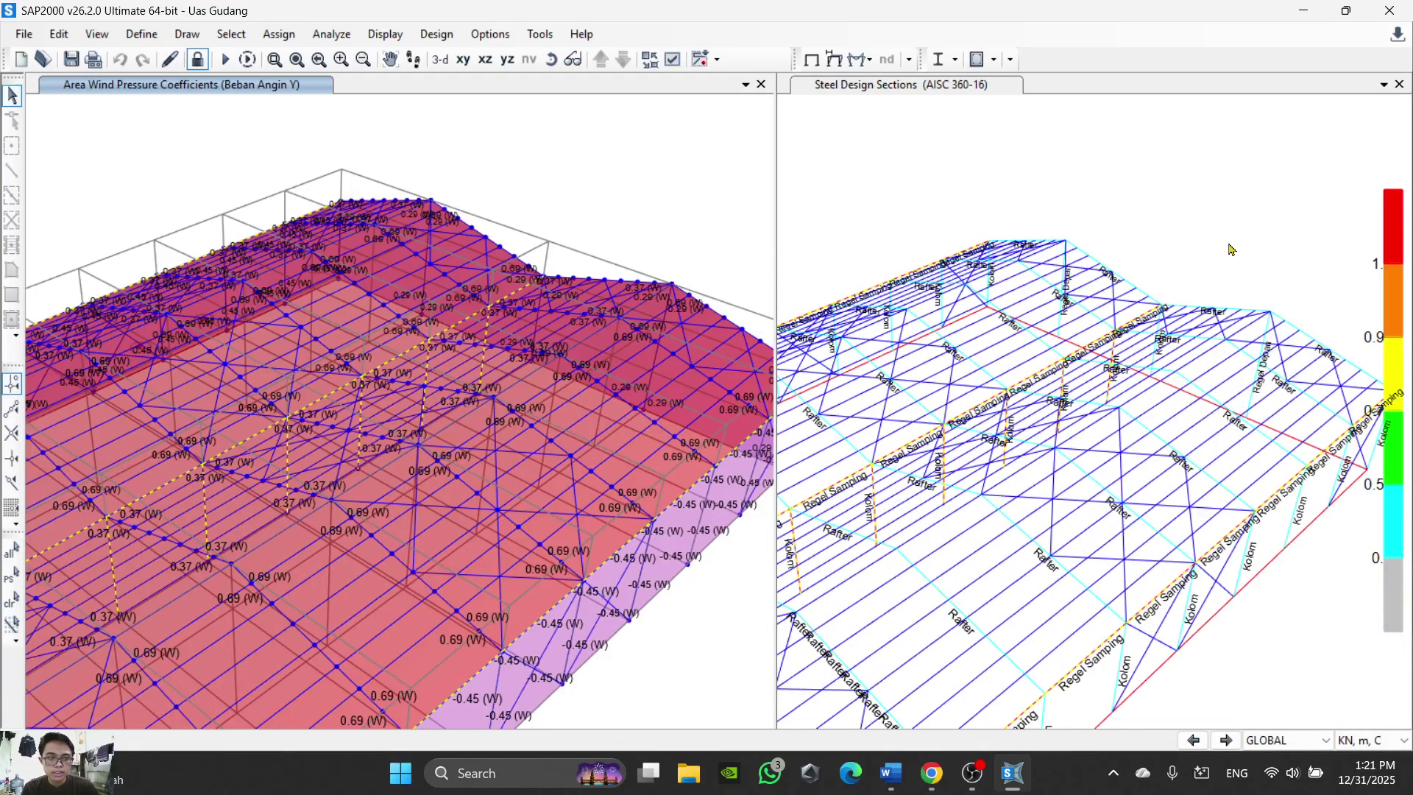
{"action": "scroll", "coordinate": [1227, 332], "scroll_direction": "up", "scroll_amount": 2}
{"action": "scroll", "coordinate": [1192, 219], "scroll_direction": "up", "scroll_amount": 2}
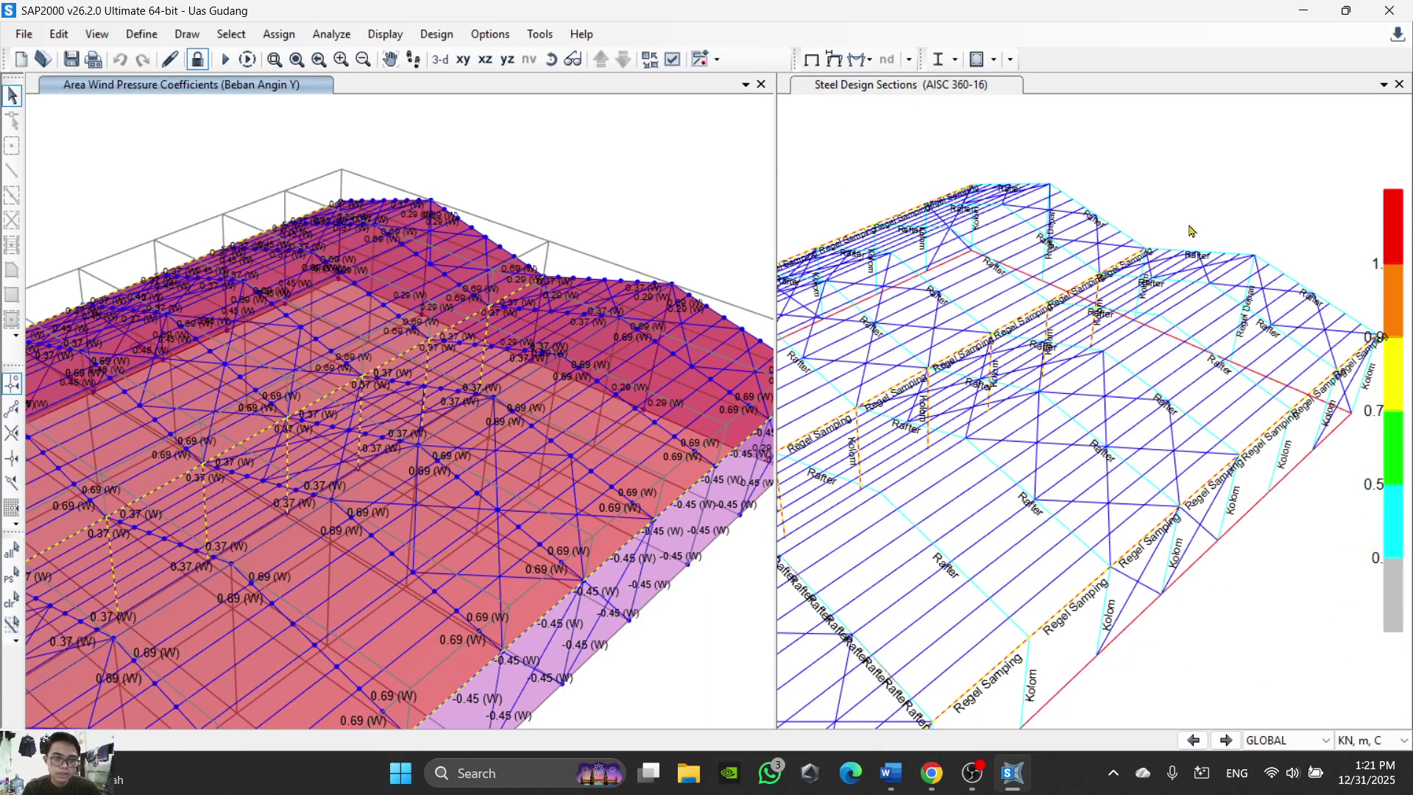
{"action": "scroll", "coordinate": [1157, 353], "scroll_direction": "down", "scroll_amount": 5}
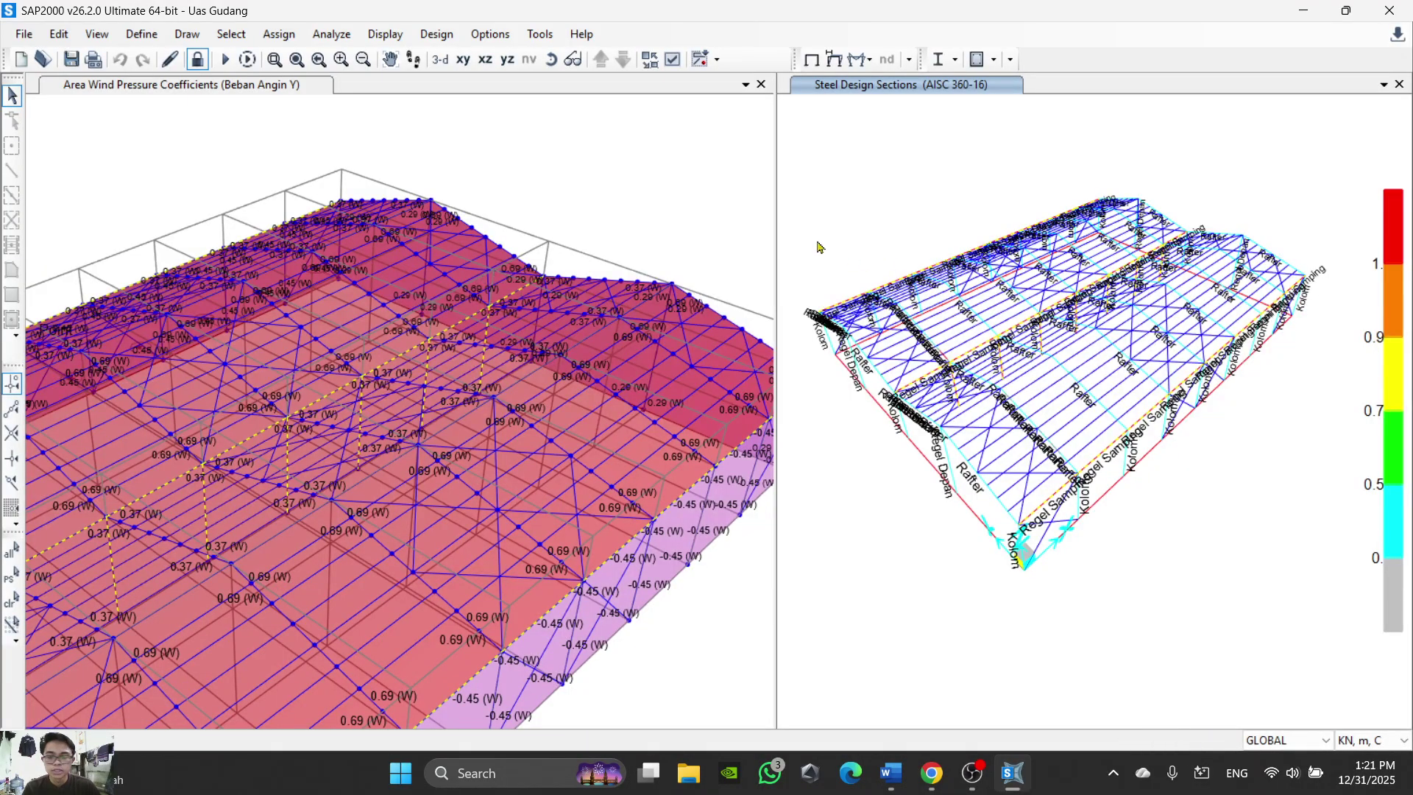